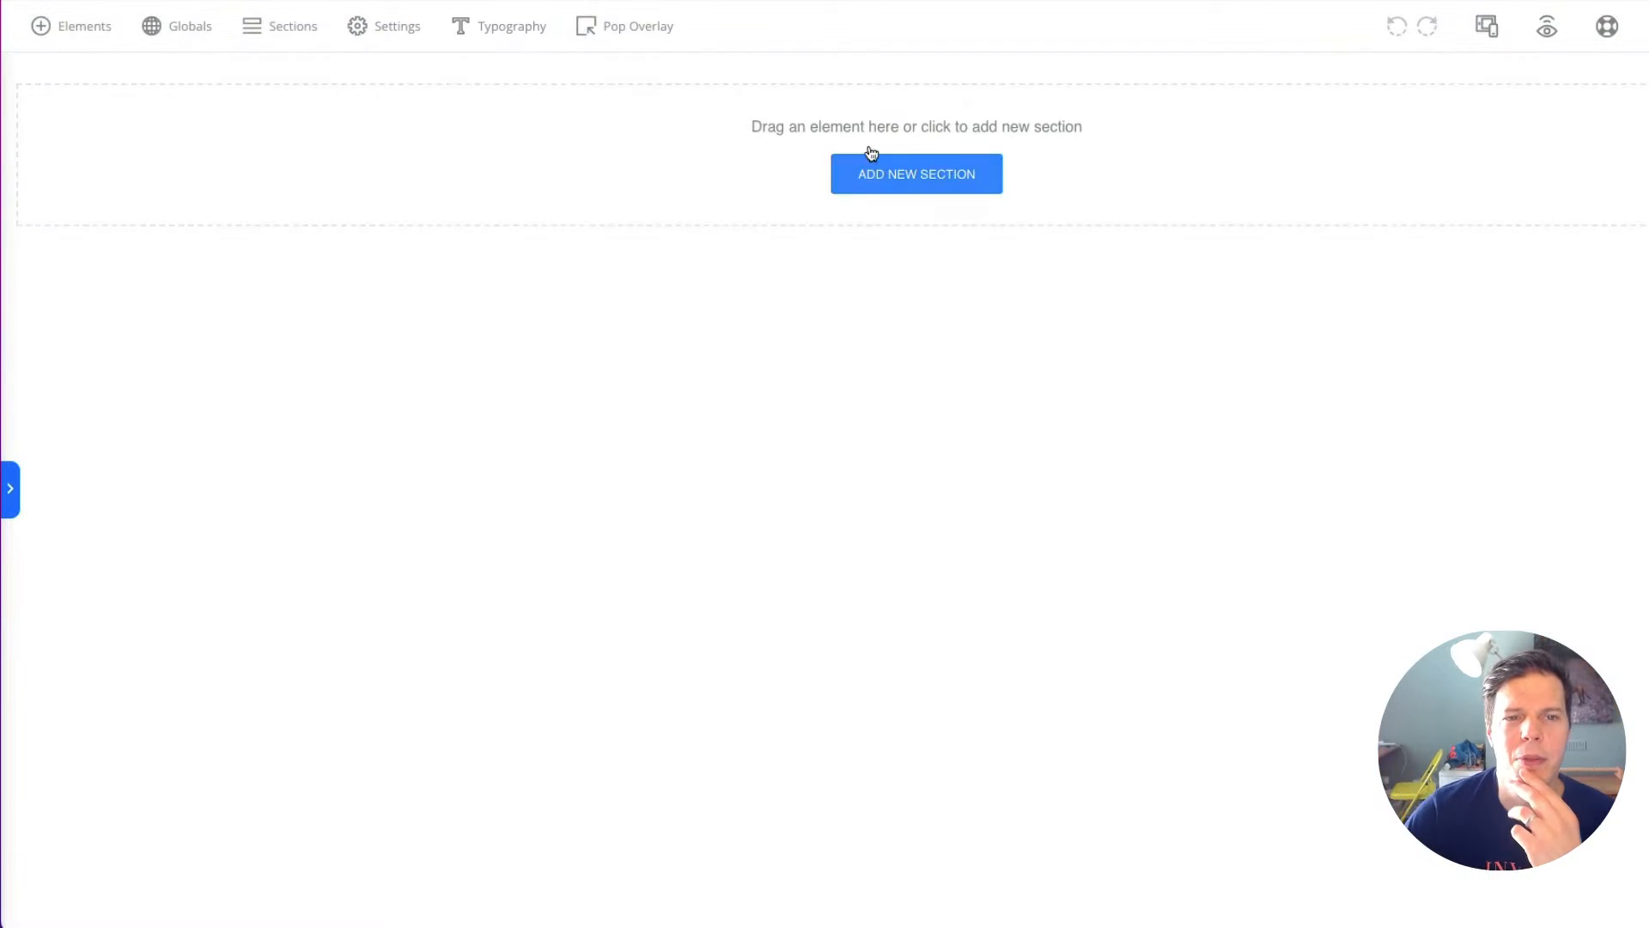
# Step: Add a new section to the blank page and open the settings of its row
pyautogui.click(883, 181)
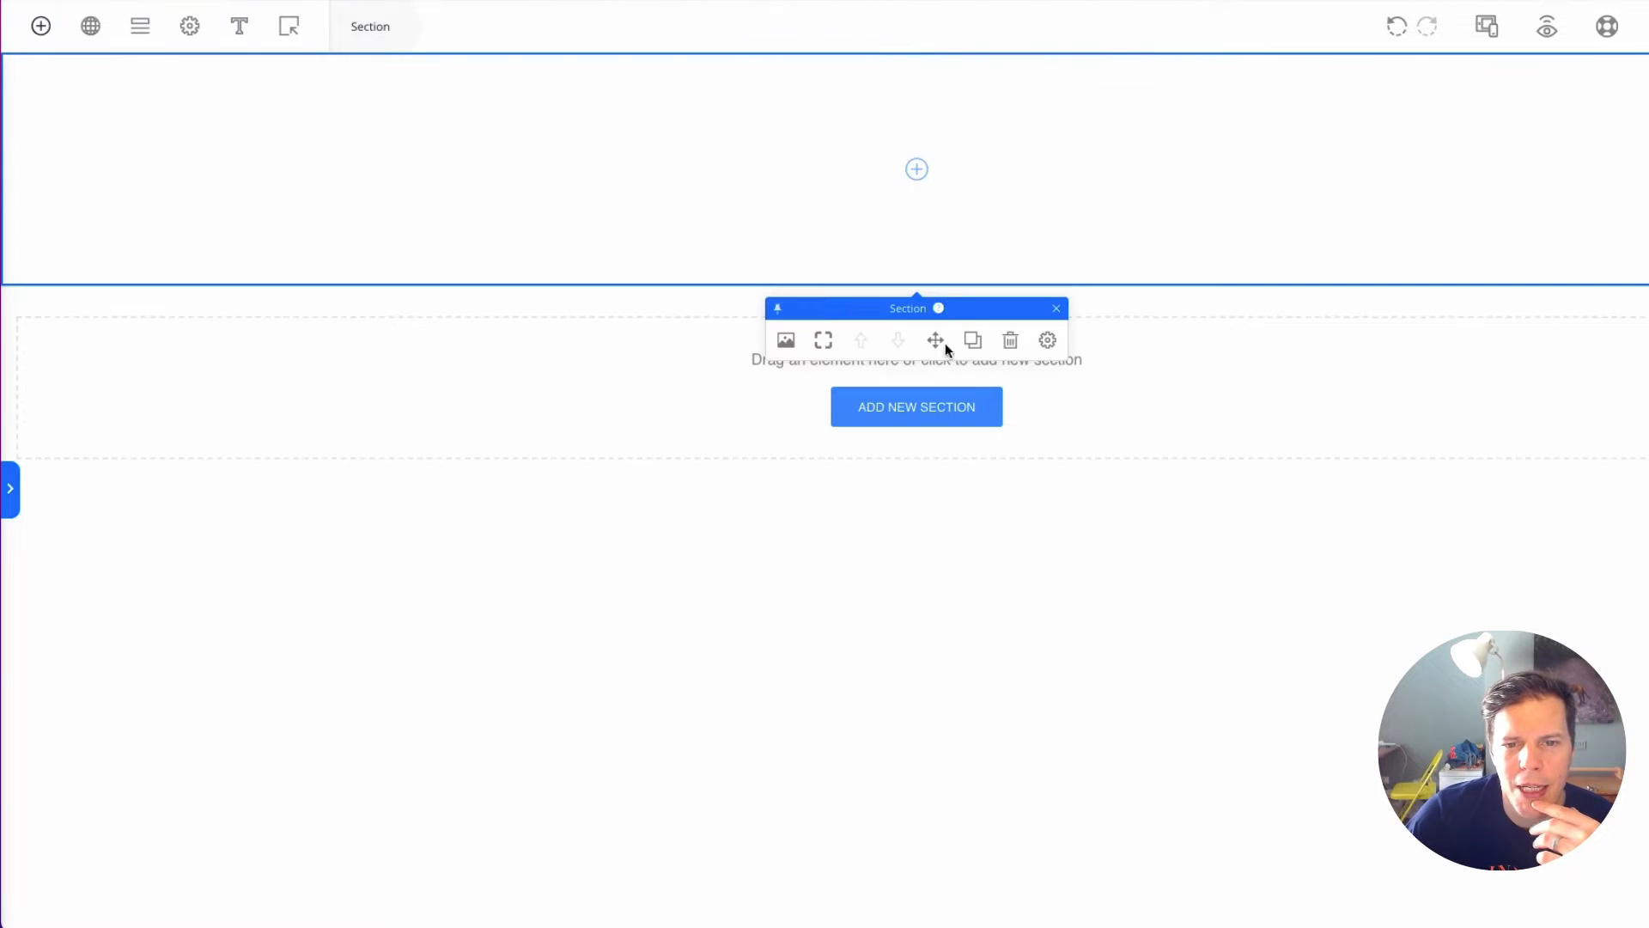
pyautogui.click(807, 127)
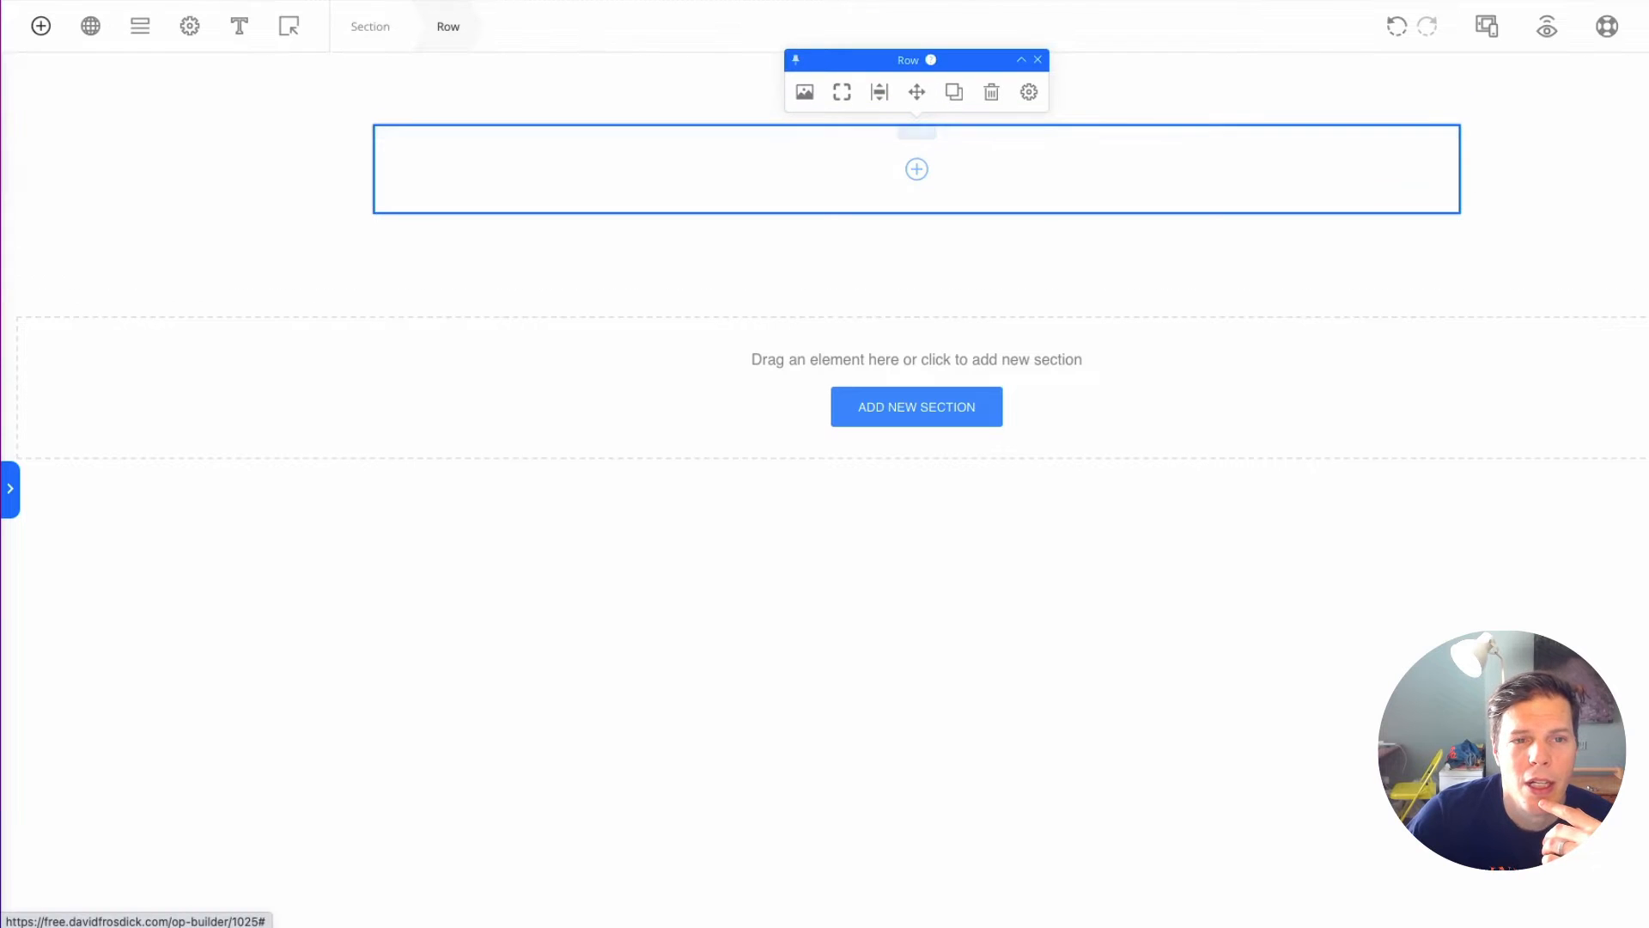
pyautogui.click(1030, 94)
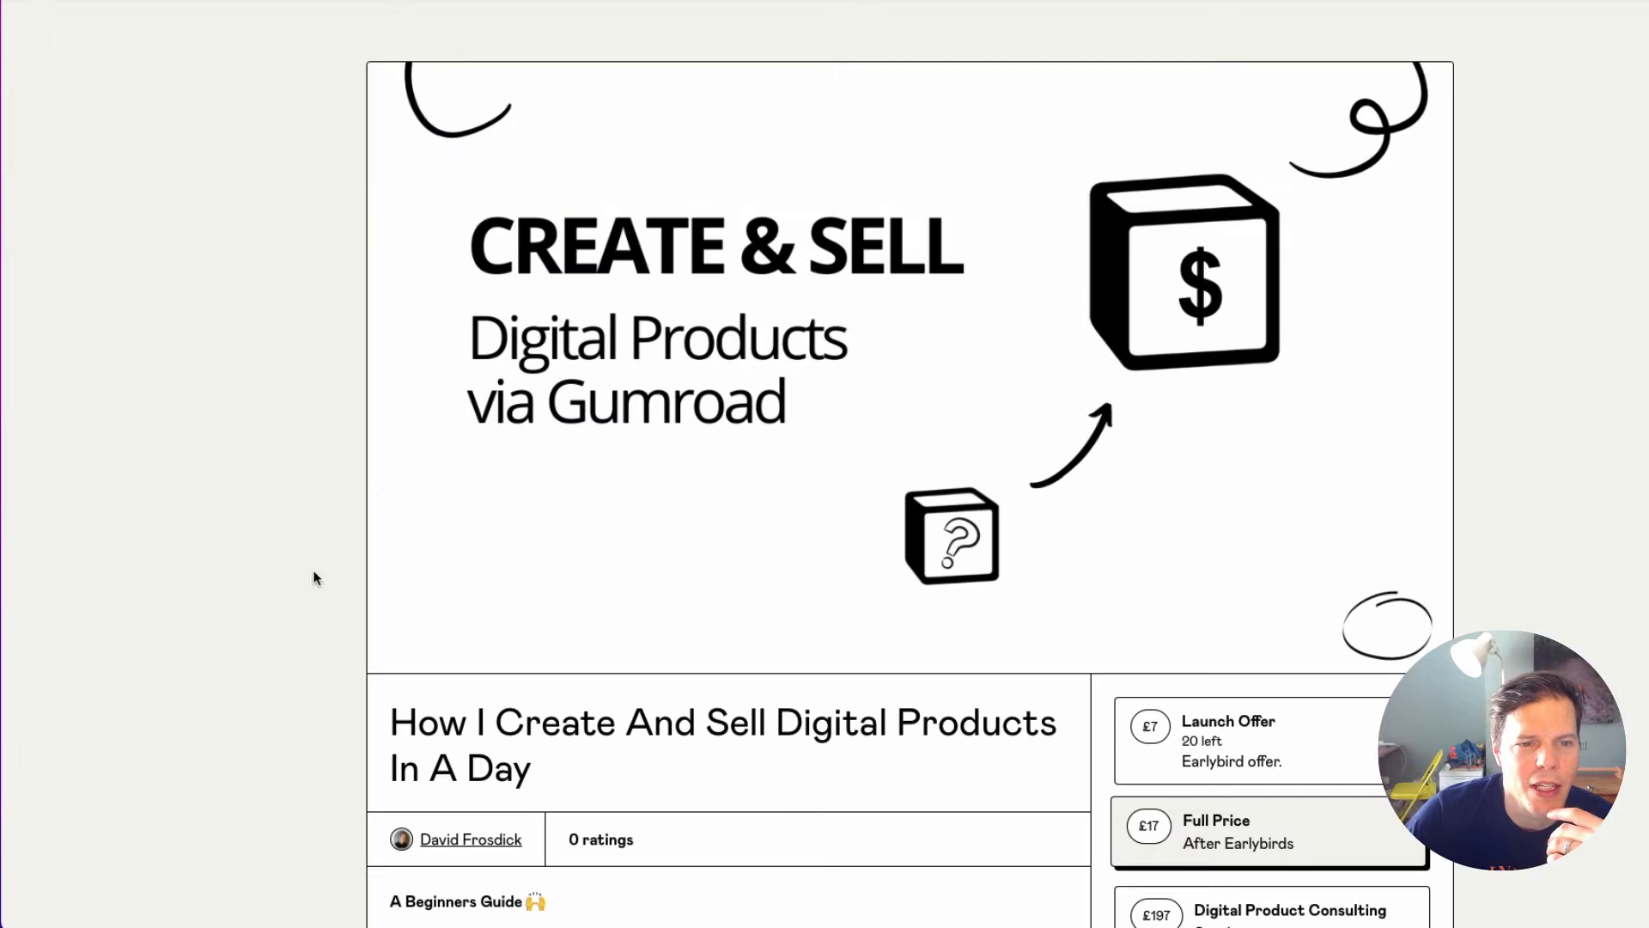
# Step: Switch to the Gumroad product page and inspect the cover image element to read its pixel dimensions
pyautogui.rightClick(269, 554)
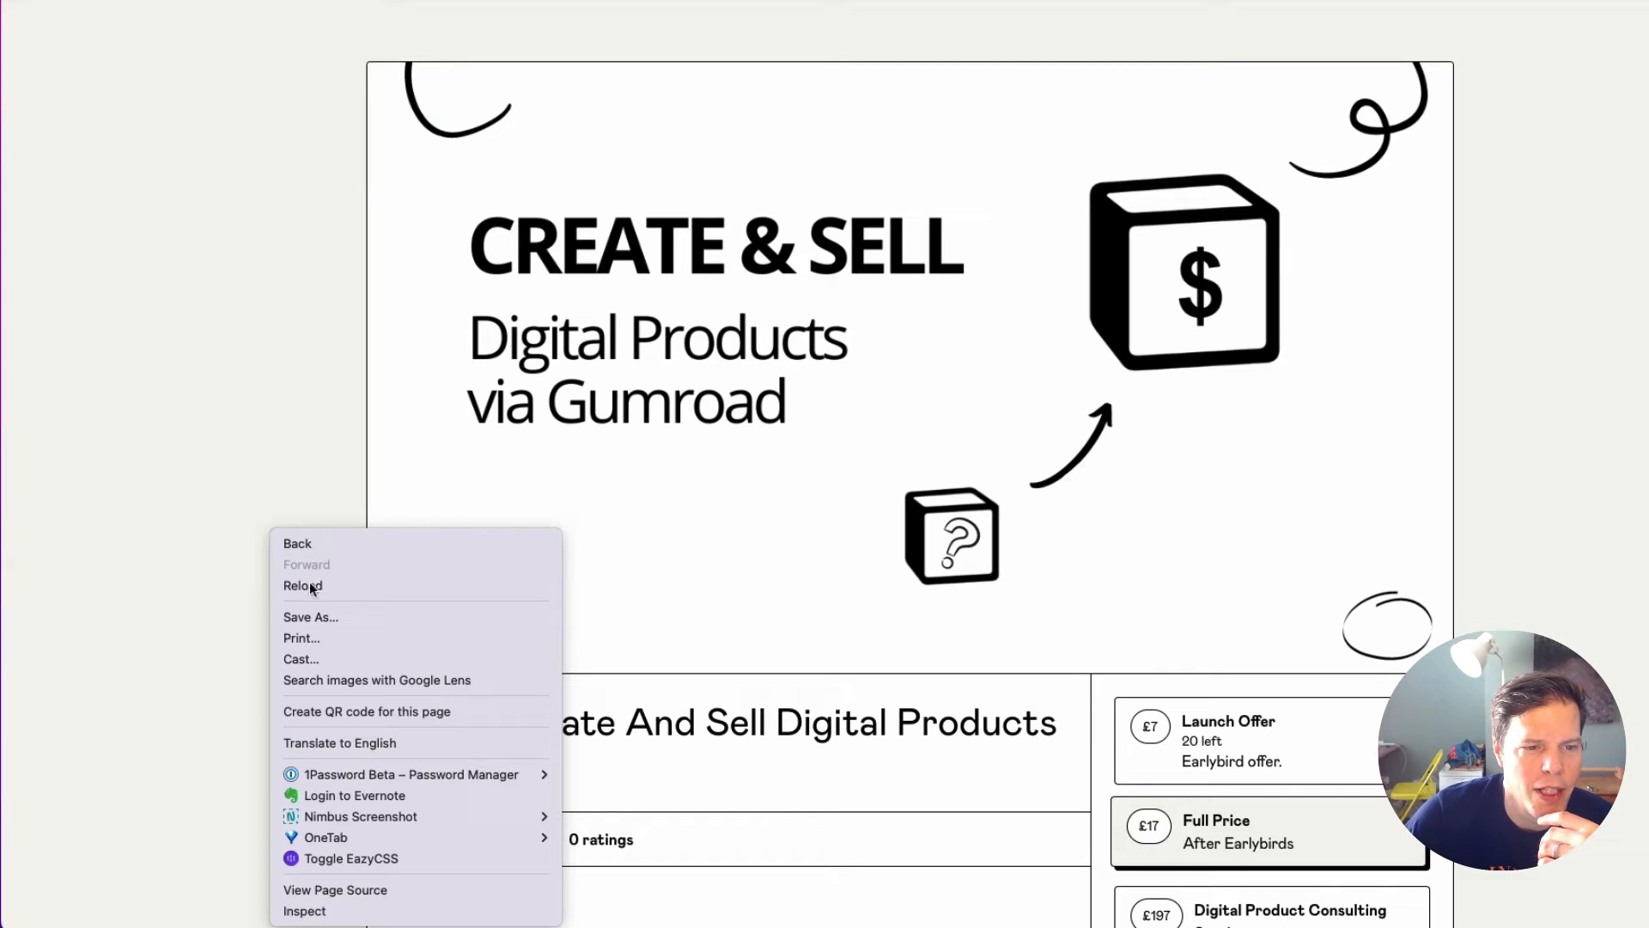
pyautogui.click(353, 911)
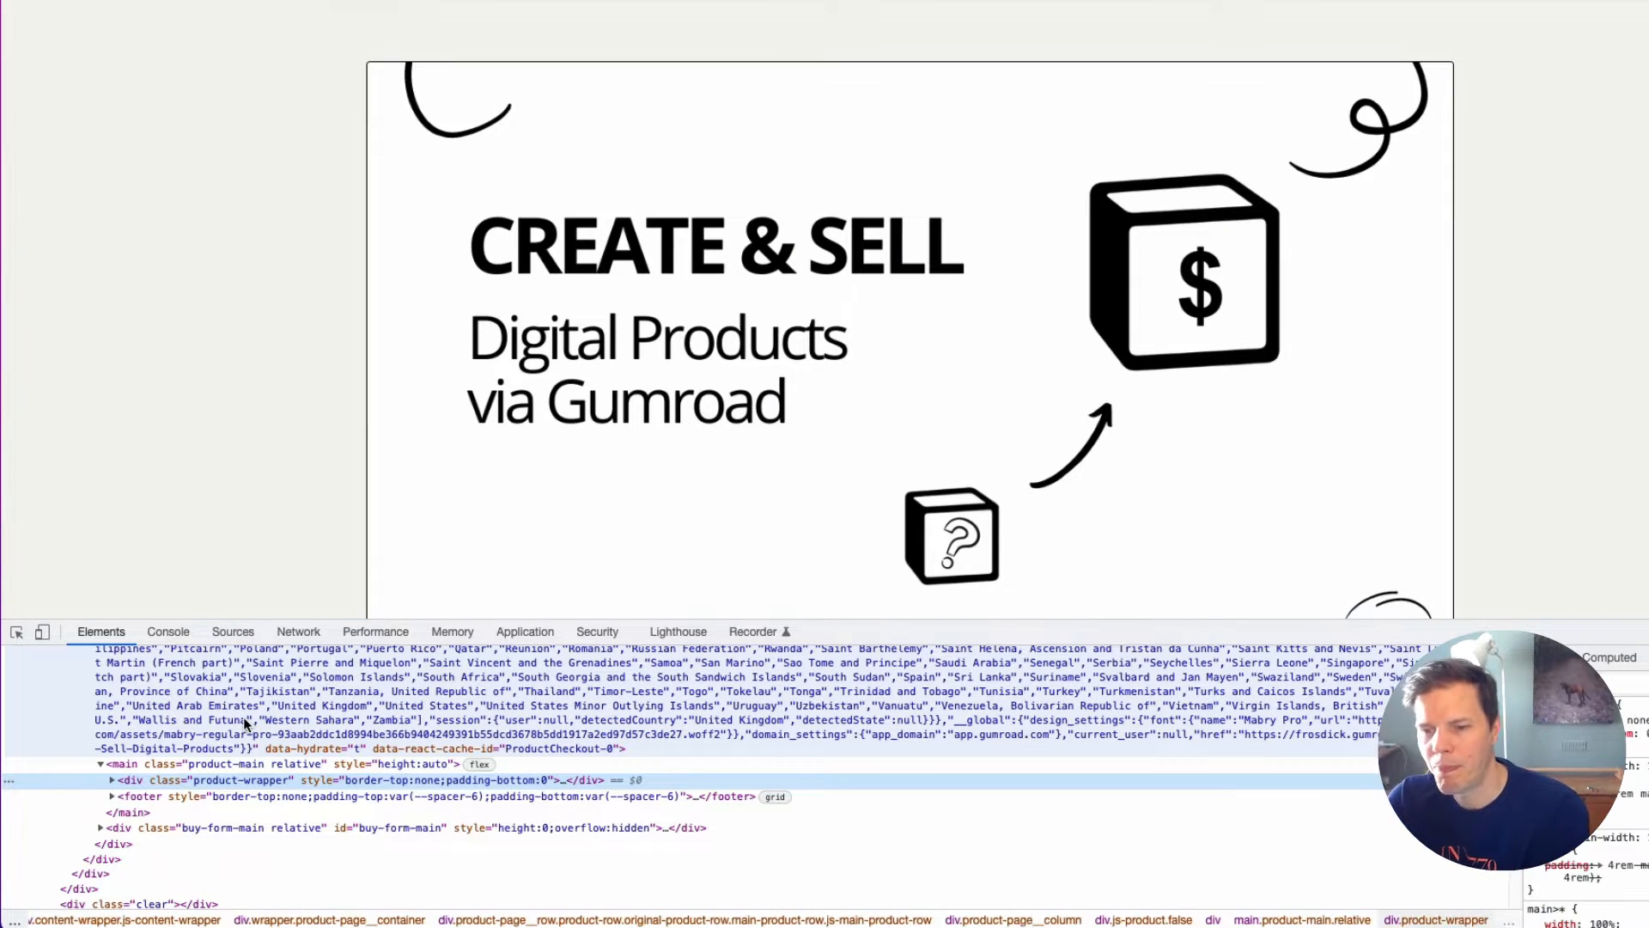
pyautogui.click(17, 633)
pyautogui.click(607, 103)
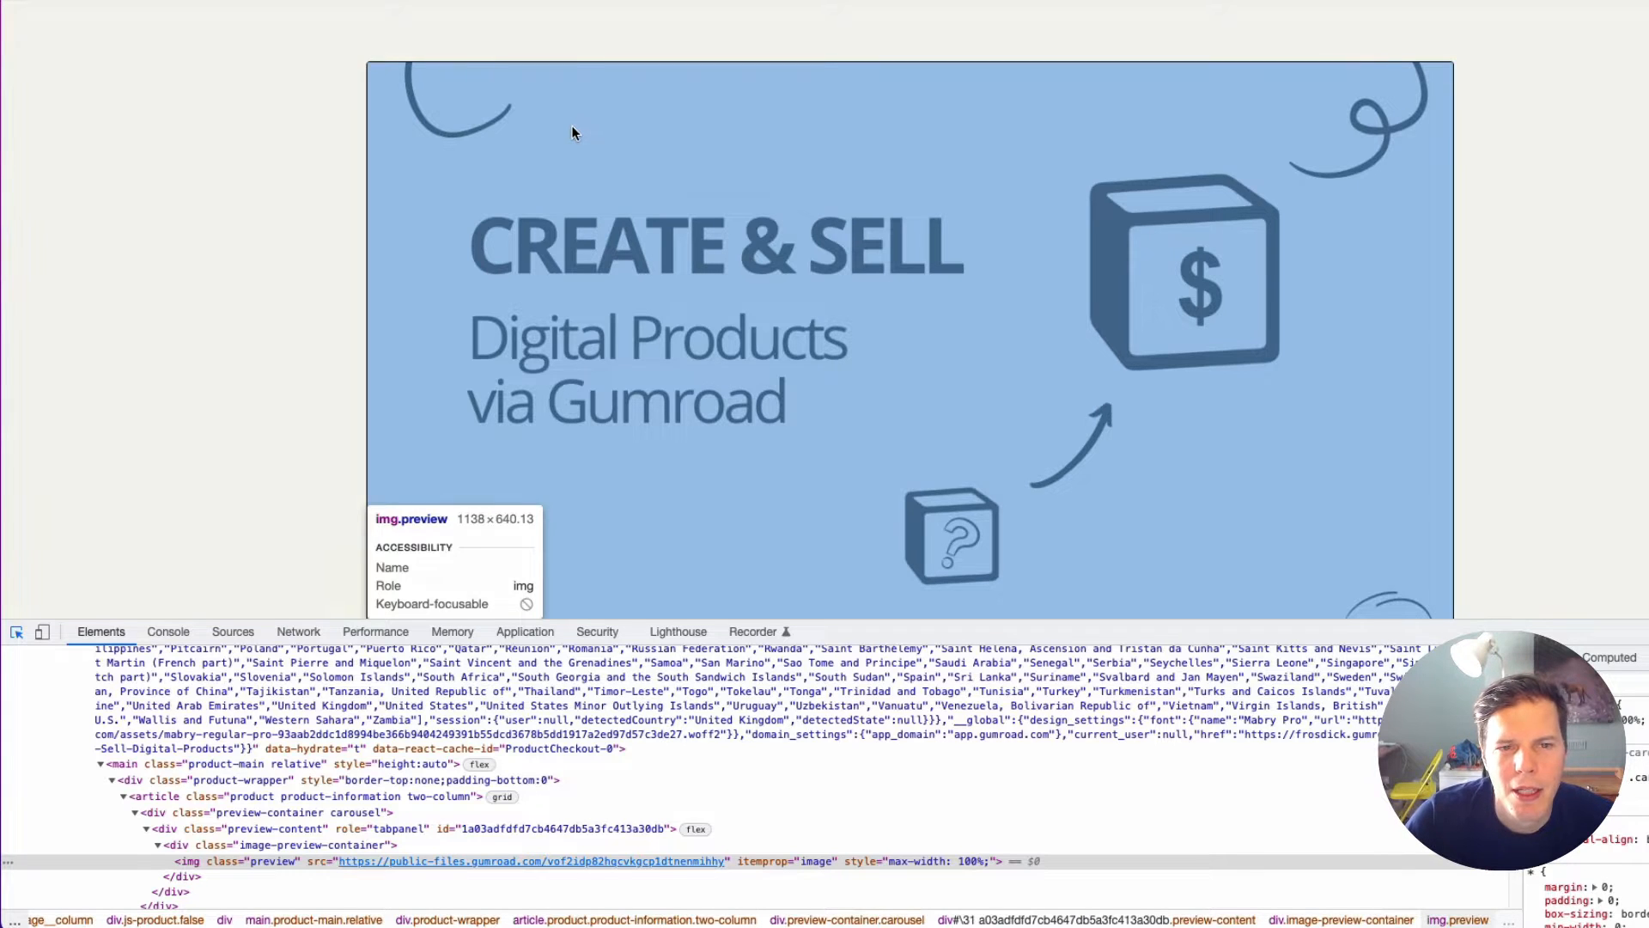
pyautogui.scroll(-1, 574, 106)
pyautogui.scroll(1, 574, 106)
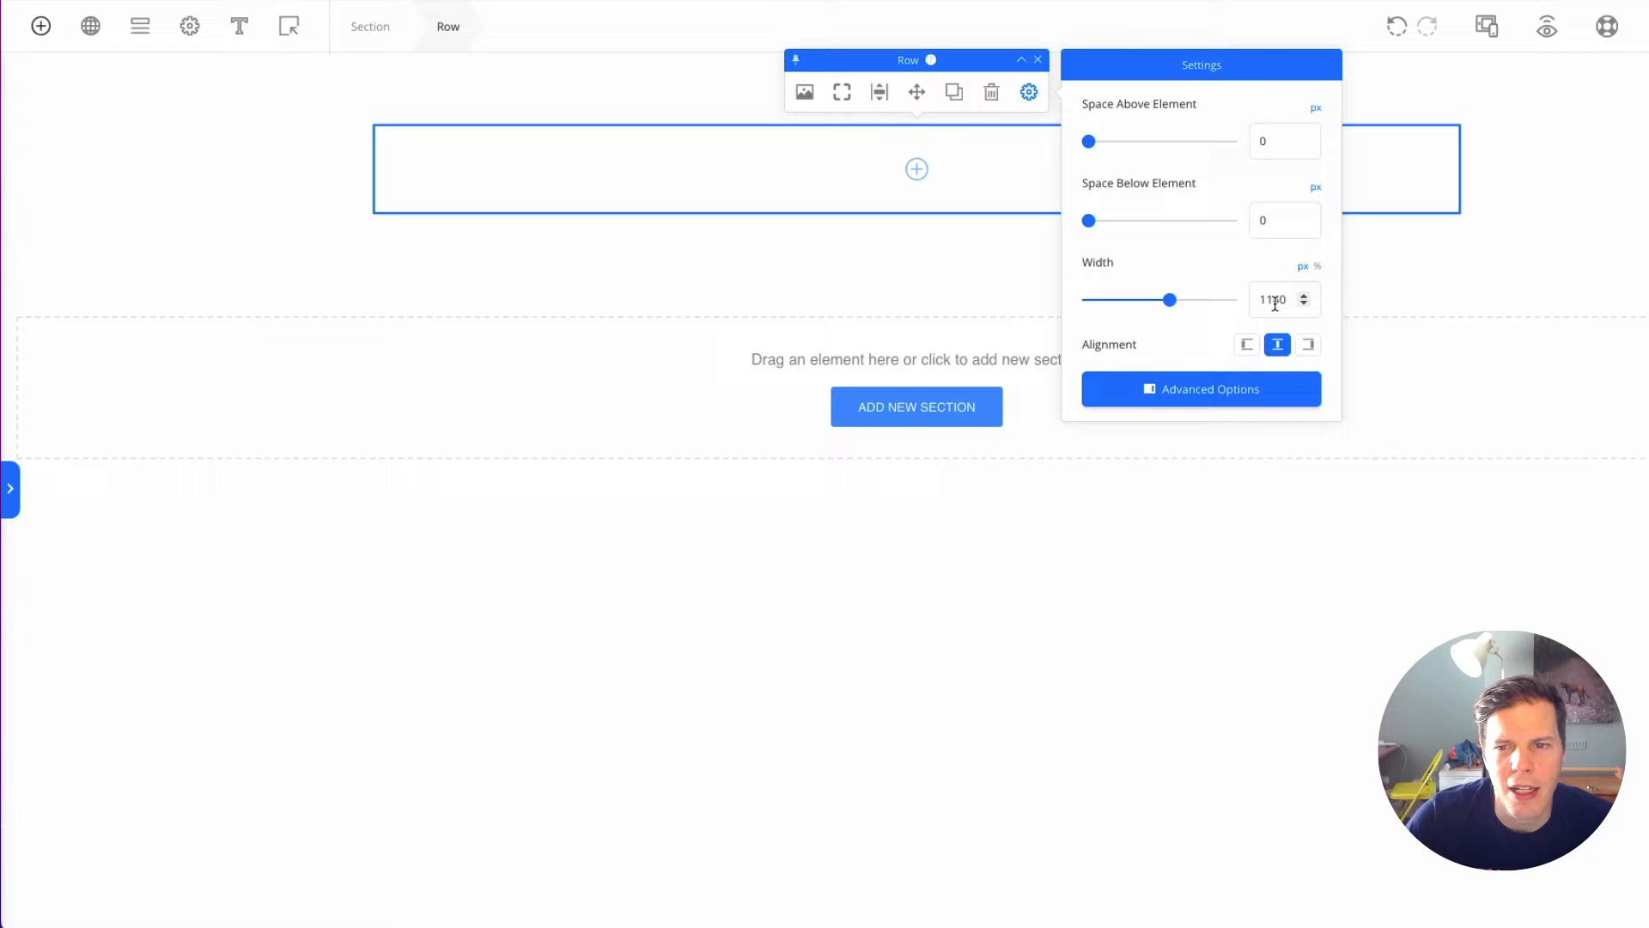
# Step: Set the row's width to 1140 px in the page builder
pyautogui.doubleClick(1275, 304)
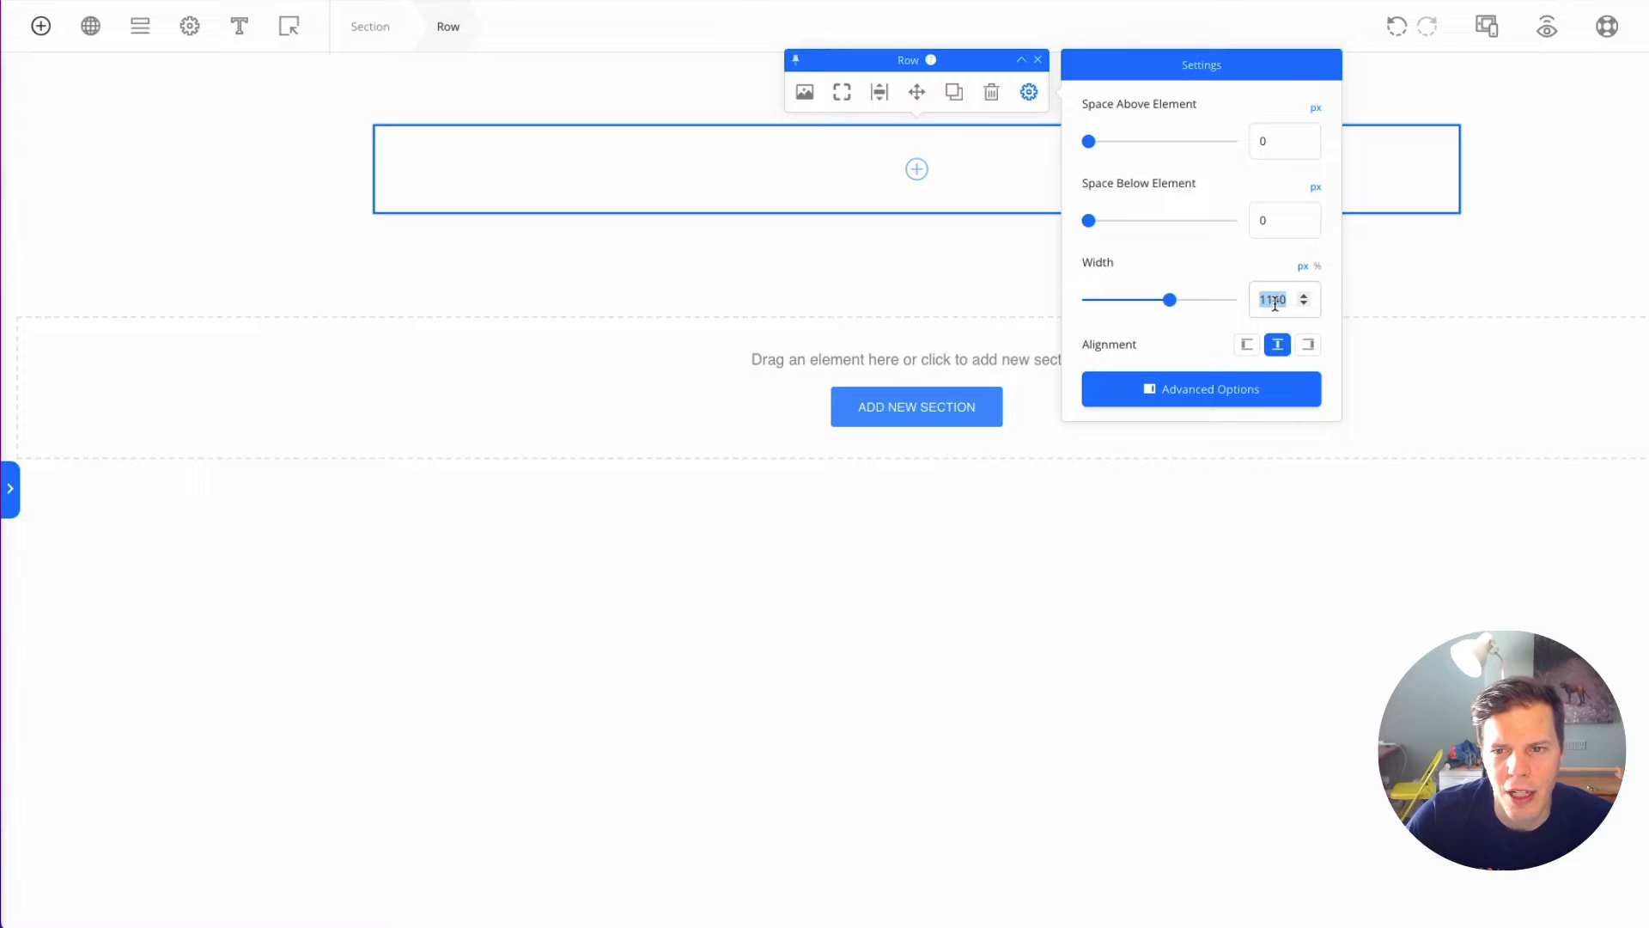
pyautogui.write('11')
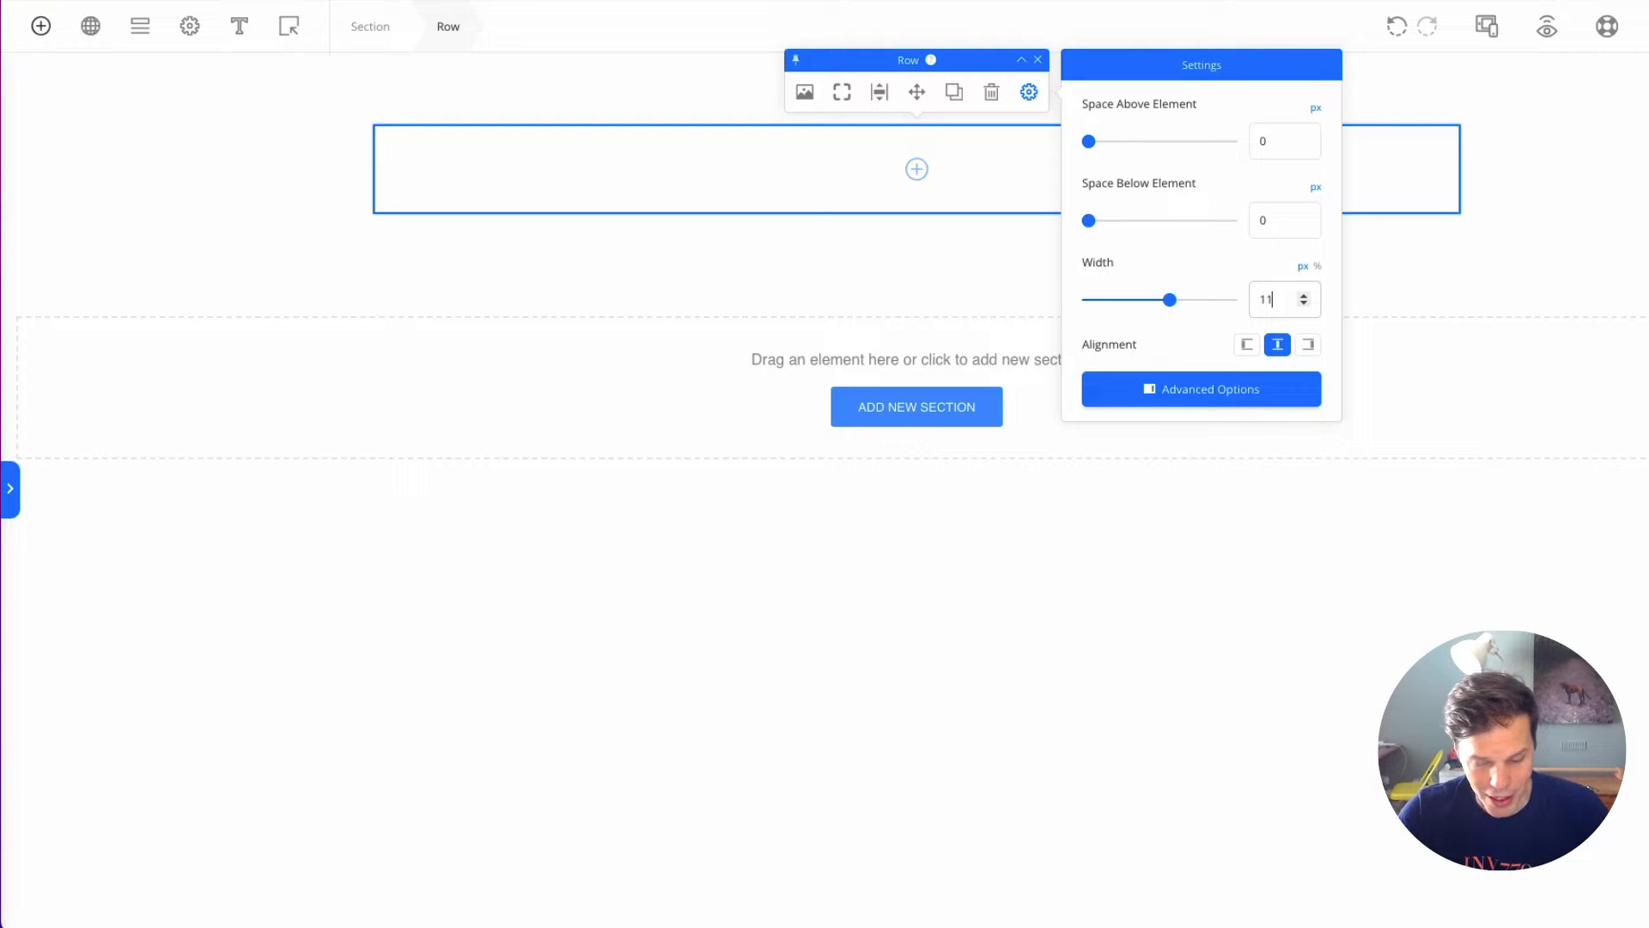
pyautogui.write('40')
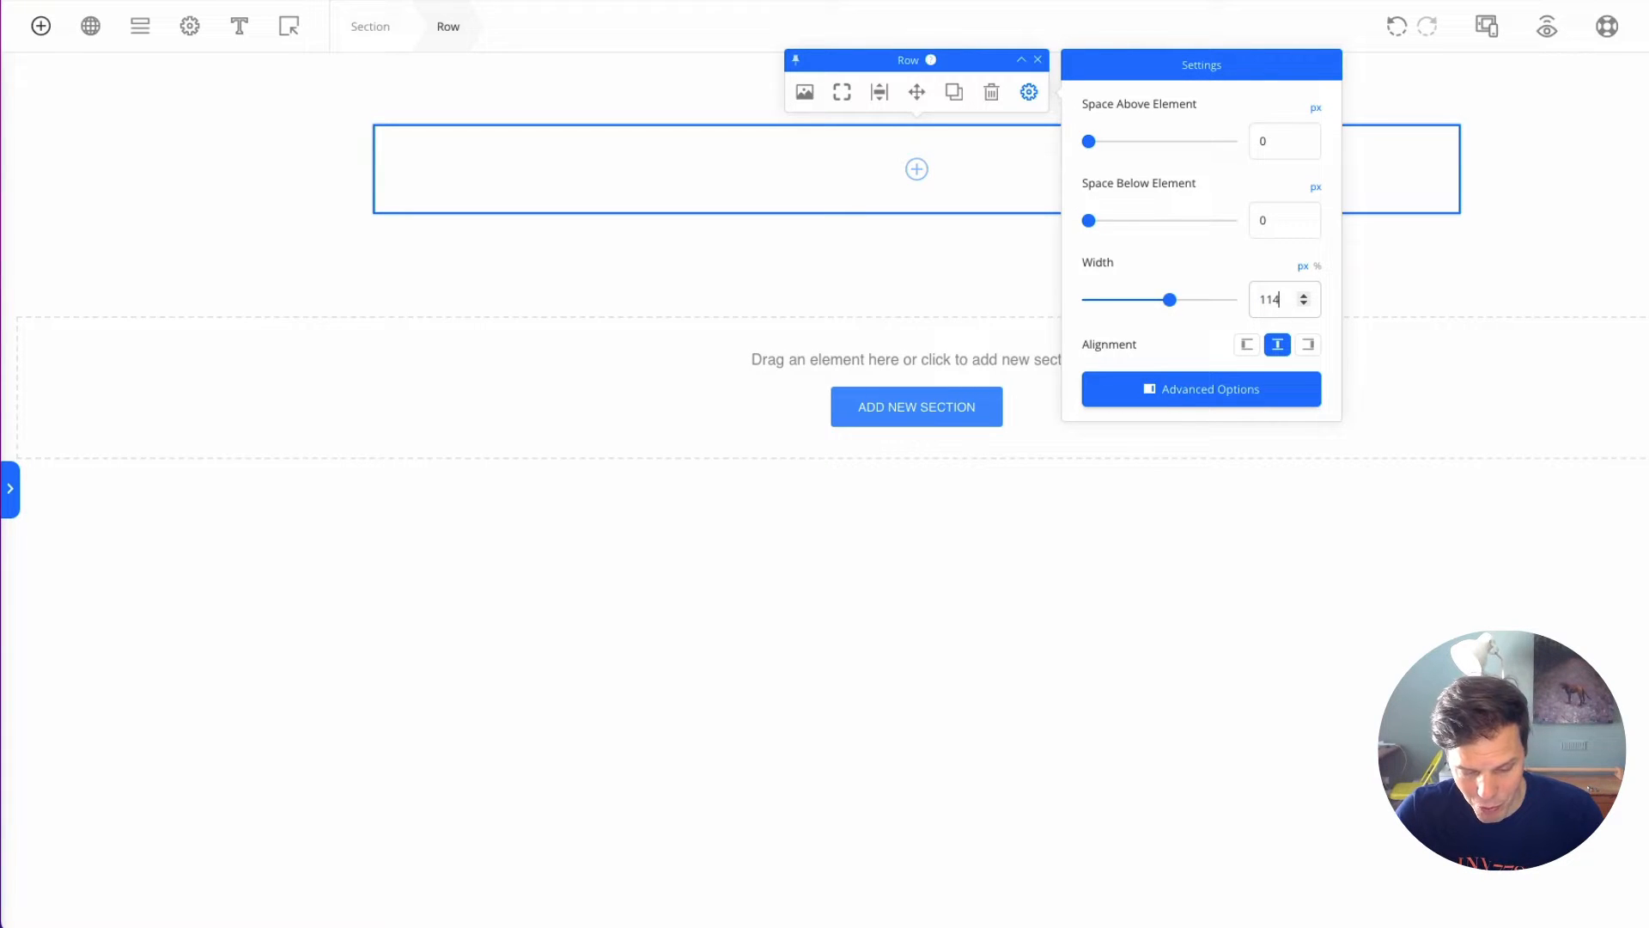
pyautogui.click(370, 431)
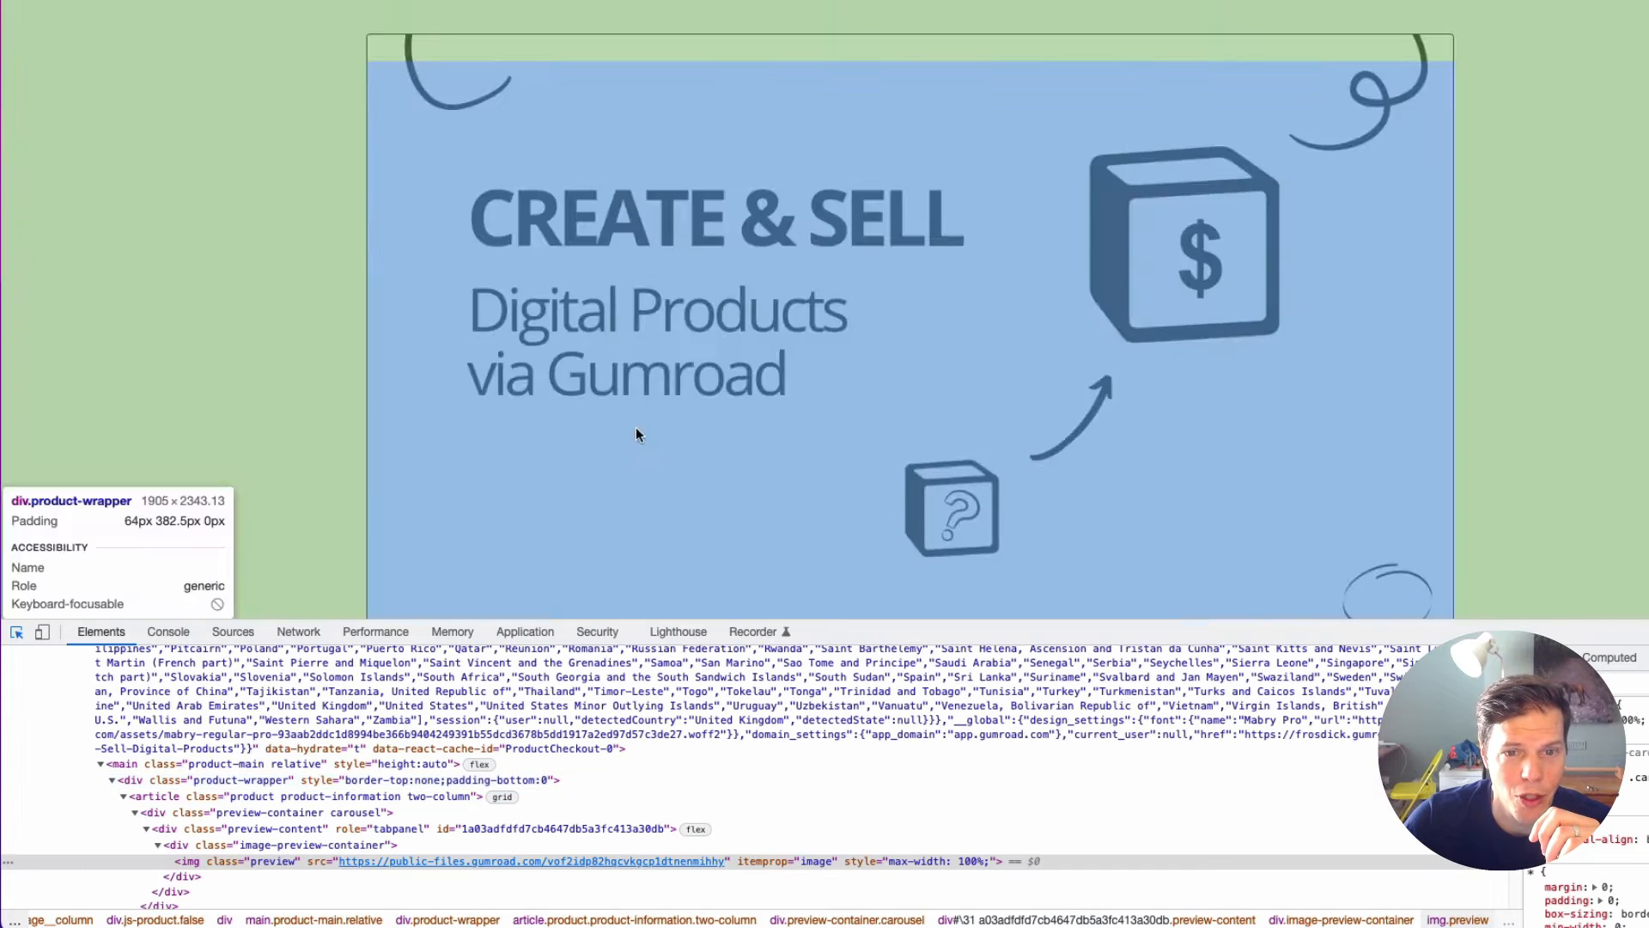
# Step: Check the frame on the Gumroad page, and give the builder row a 1 px solid black border on all sides
pyautogui.scroll(-5, 637, 343)
pyautogui.scroll(8, 652, 539)
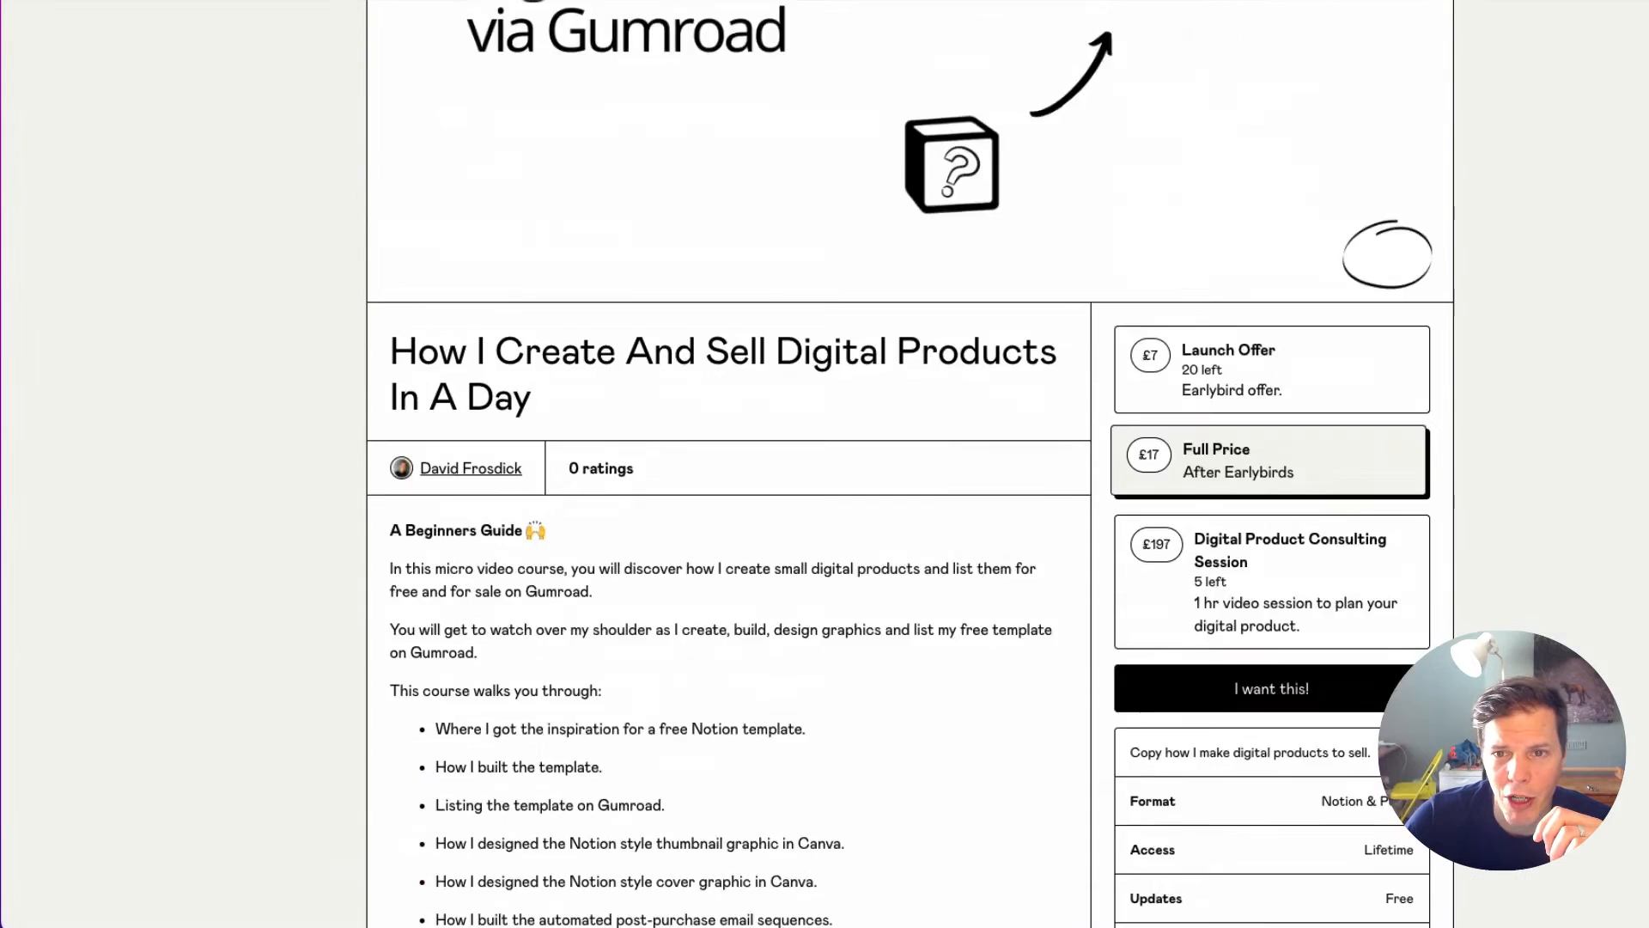
pyautogui.scroll(-5, 652, 539)
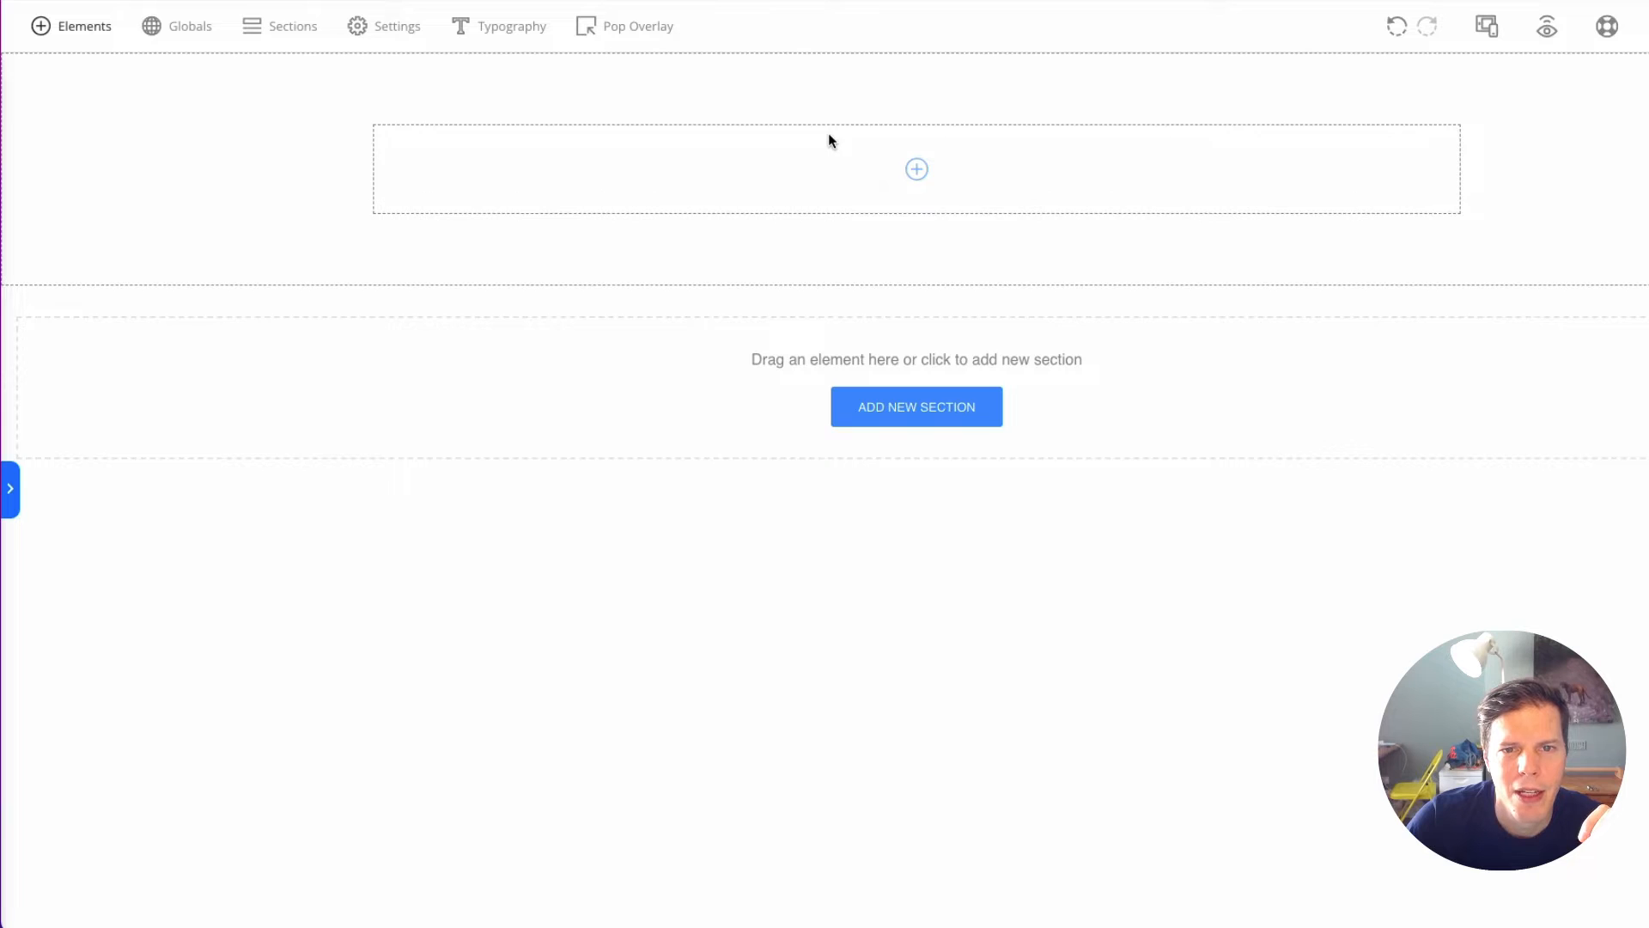
pyautogui.click(828, 137)
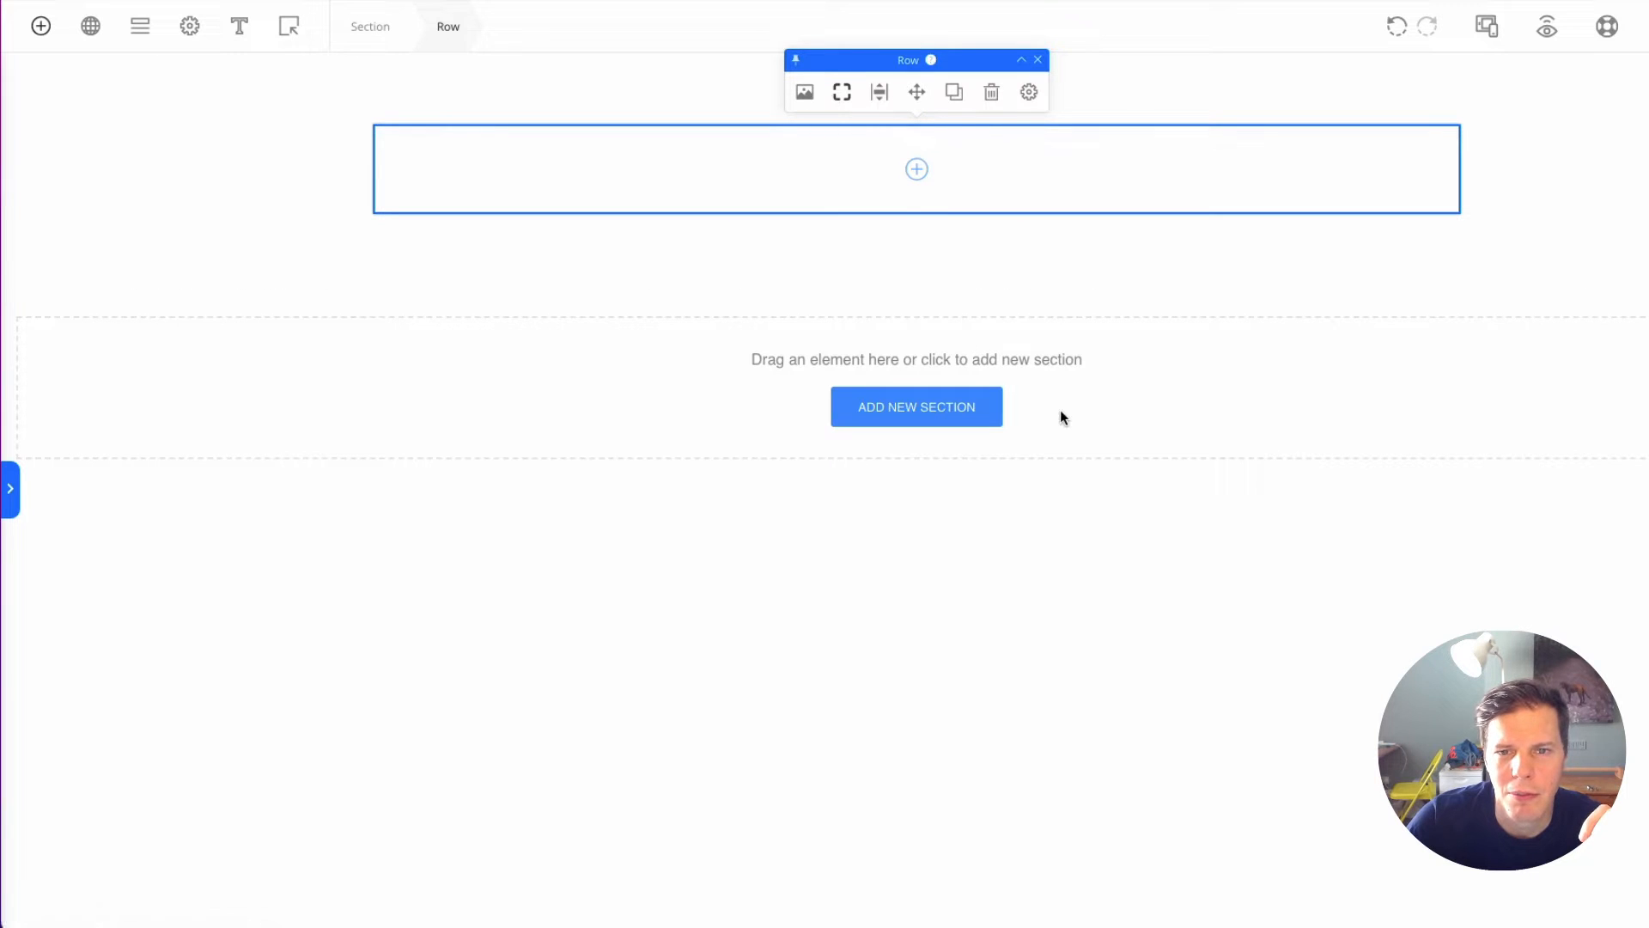
pyautogui.click(842, 92)
pyautogui.click(1245, 131)
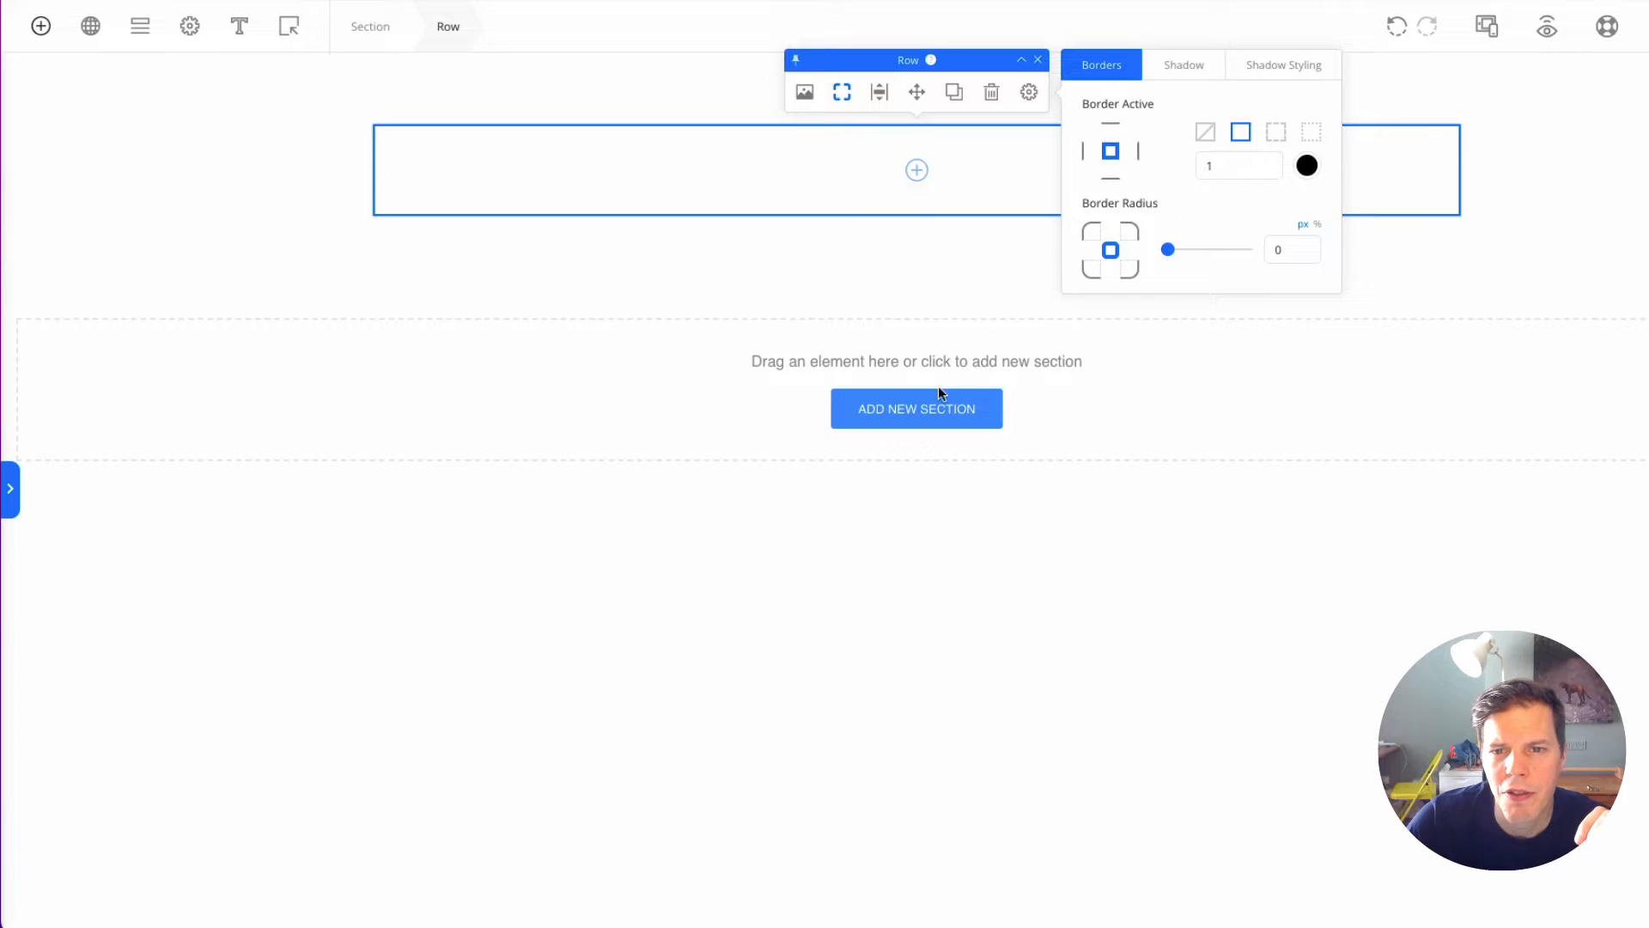
pyautogui.click(633, 508)
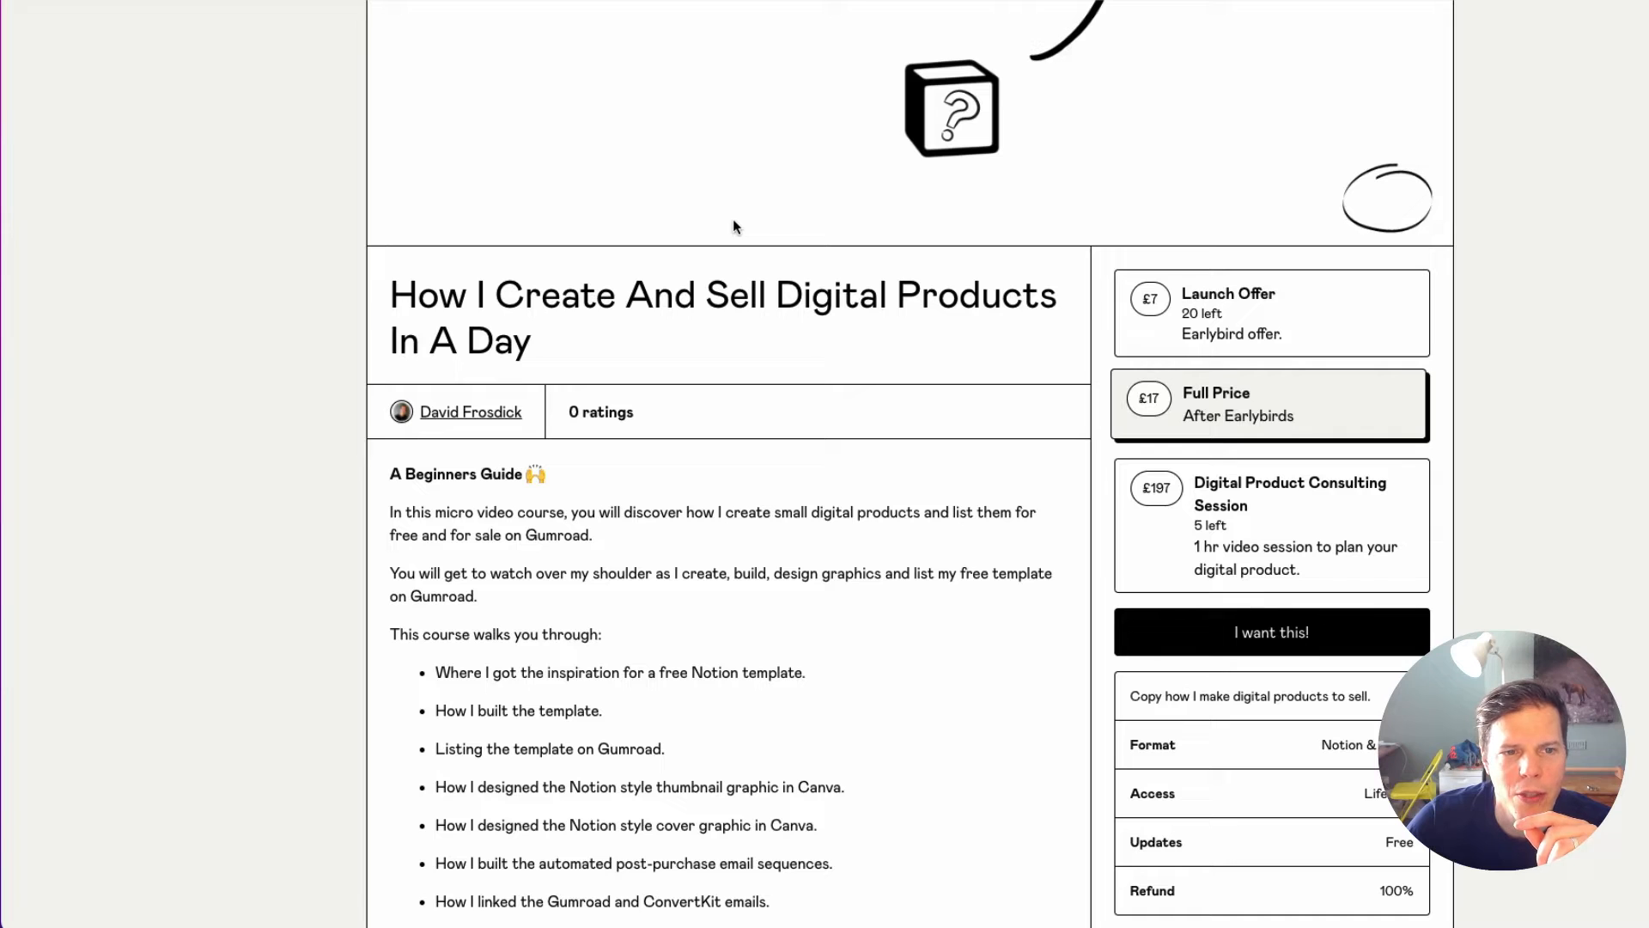
# Step: Examine the Gumroad page's layout: the cover image, title and author rows, course description and pricing column
pyautogui.scroll(5, 395, 324)
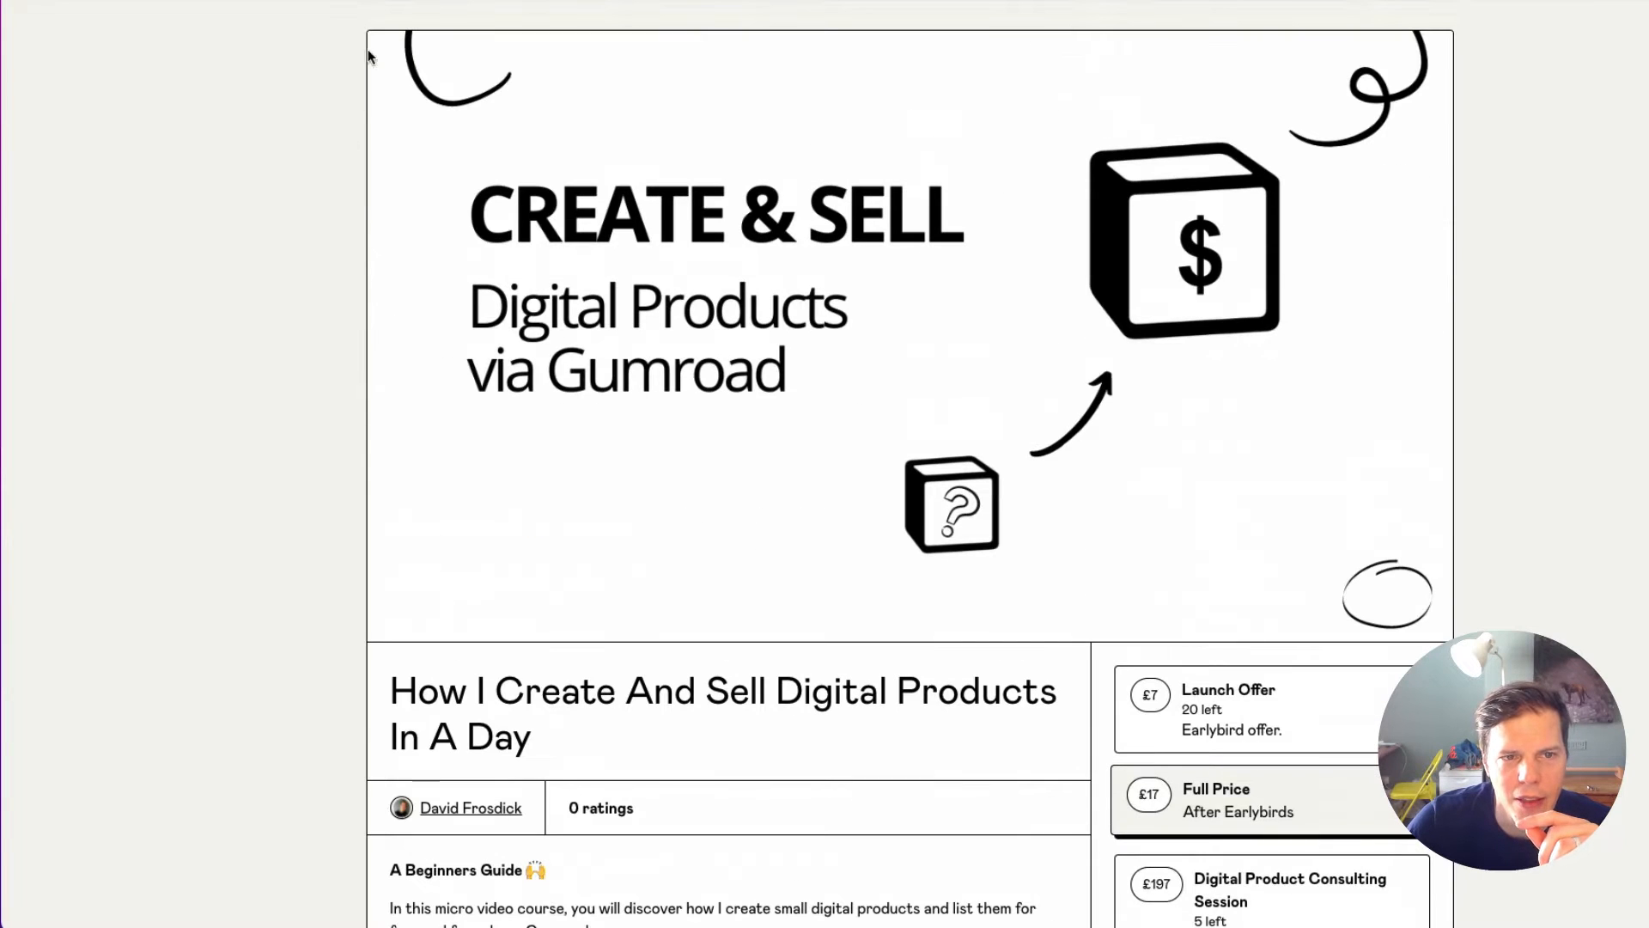
pyautogui.scroll(-2, 910, 477)
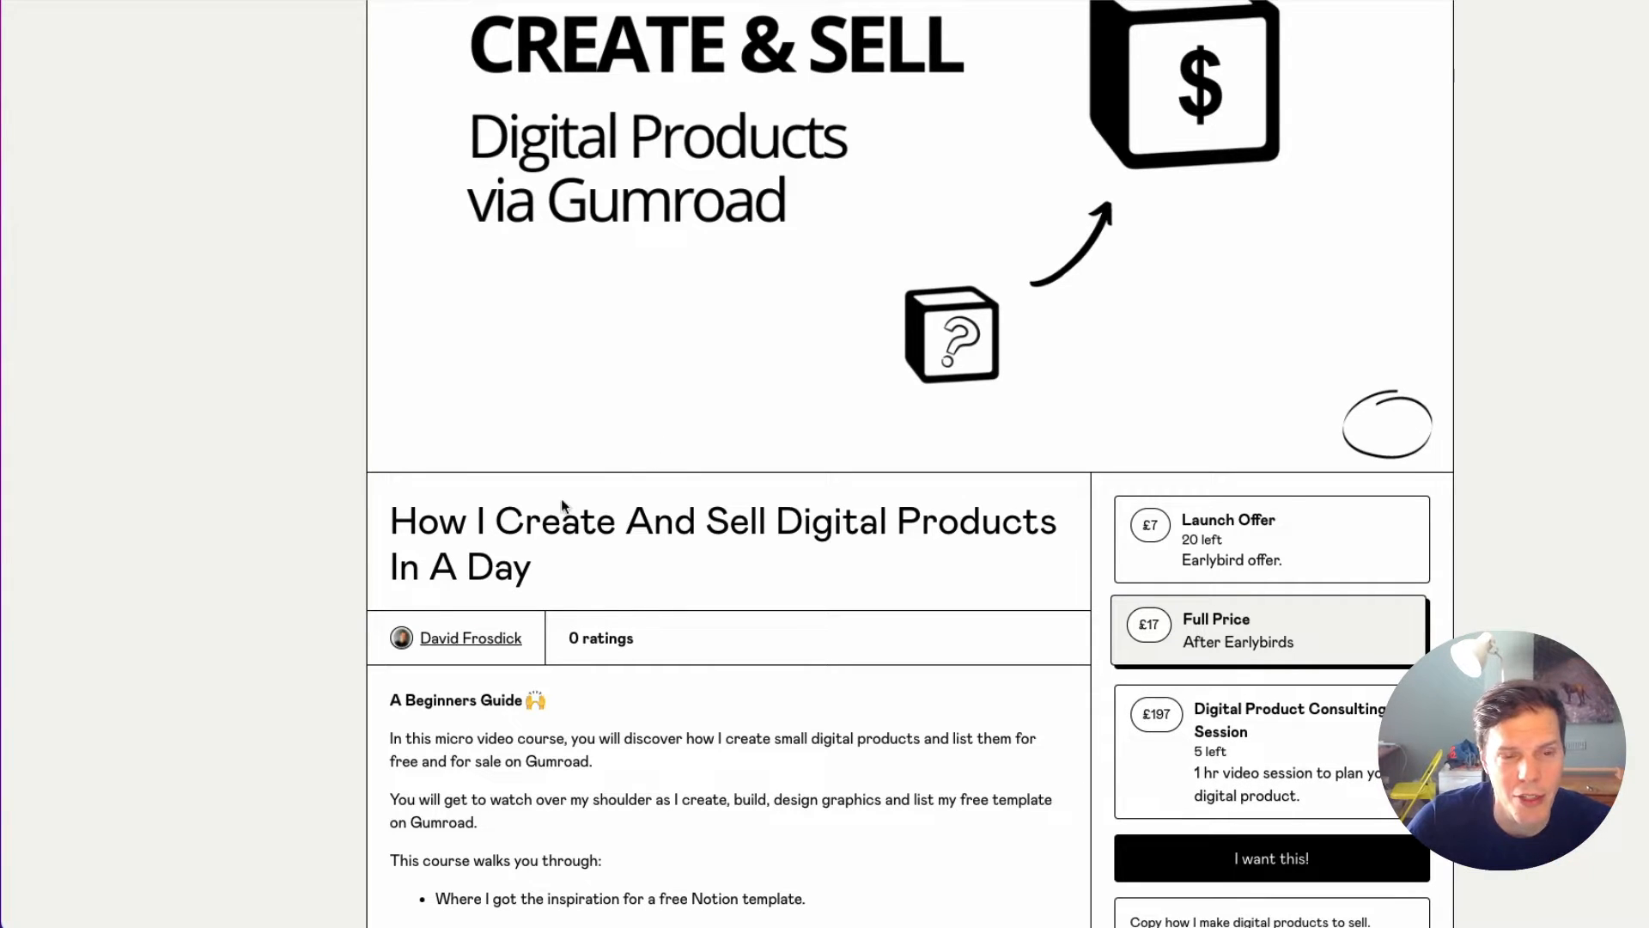
pyautogui.scroll(-14, 1335, 613)
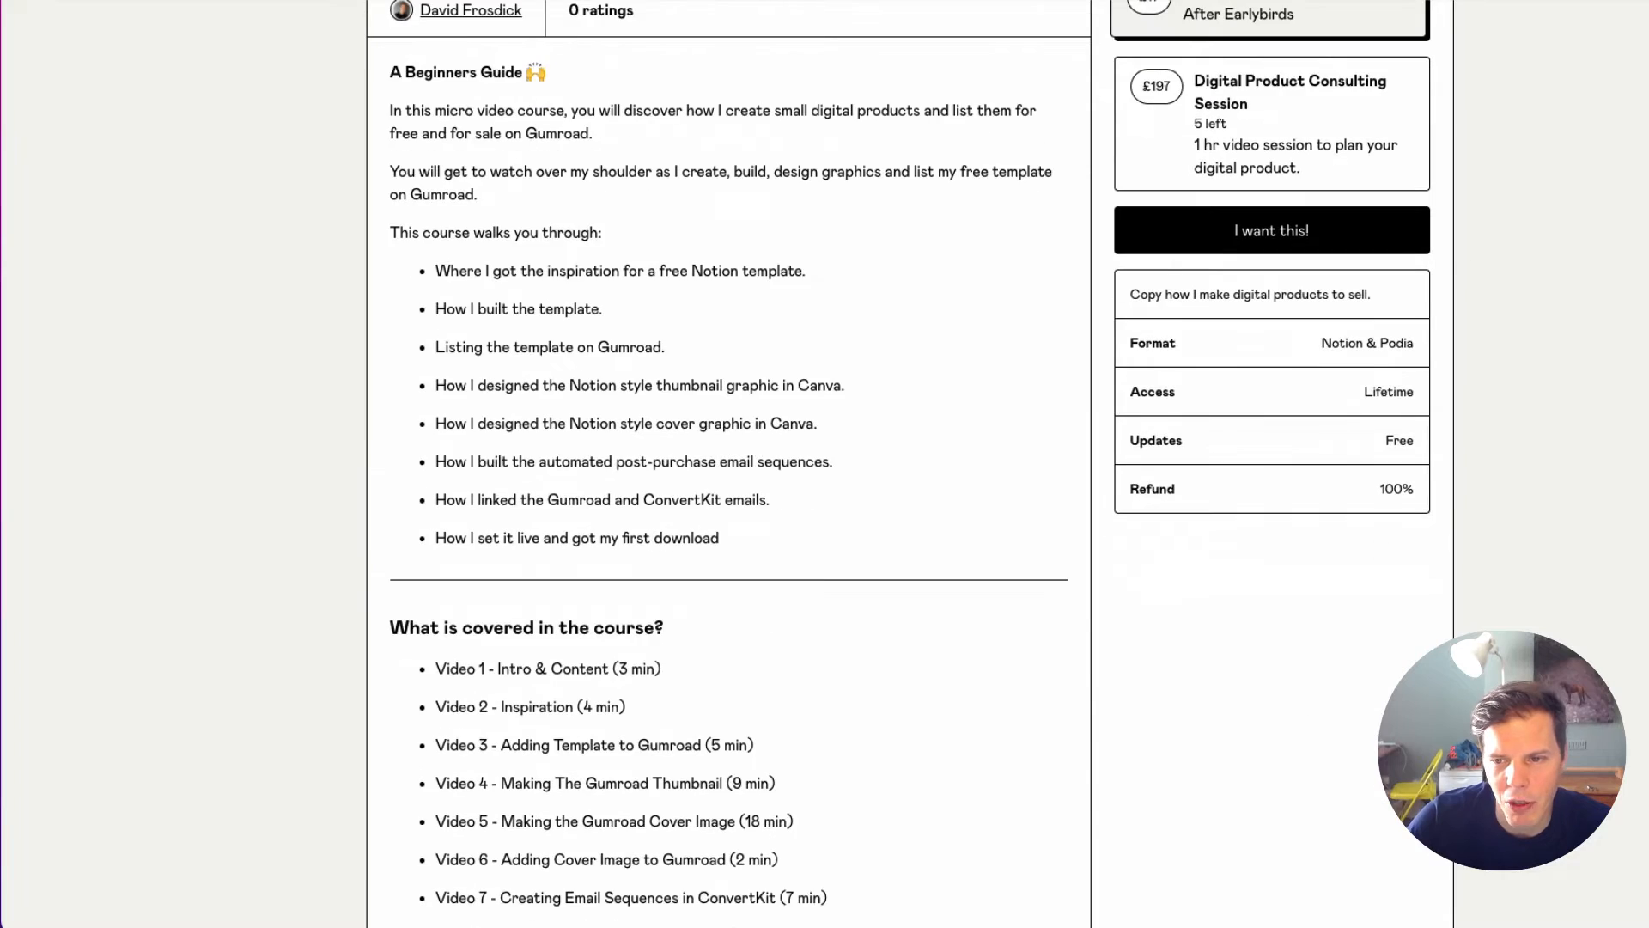
pyautogui.scroll(14, 337, 488)
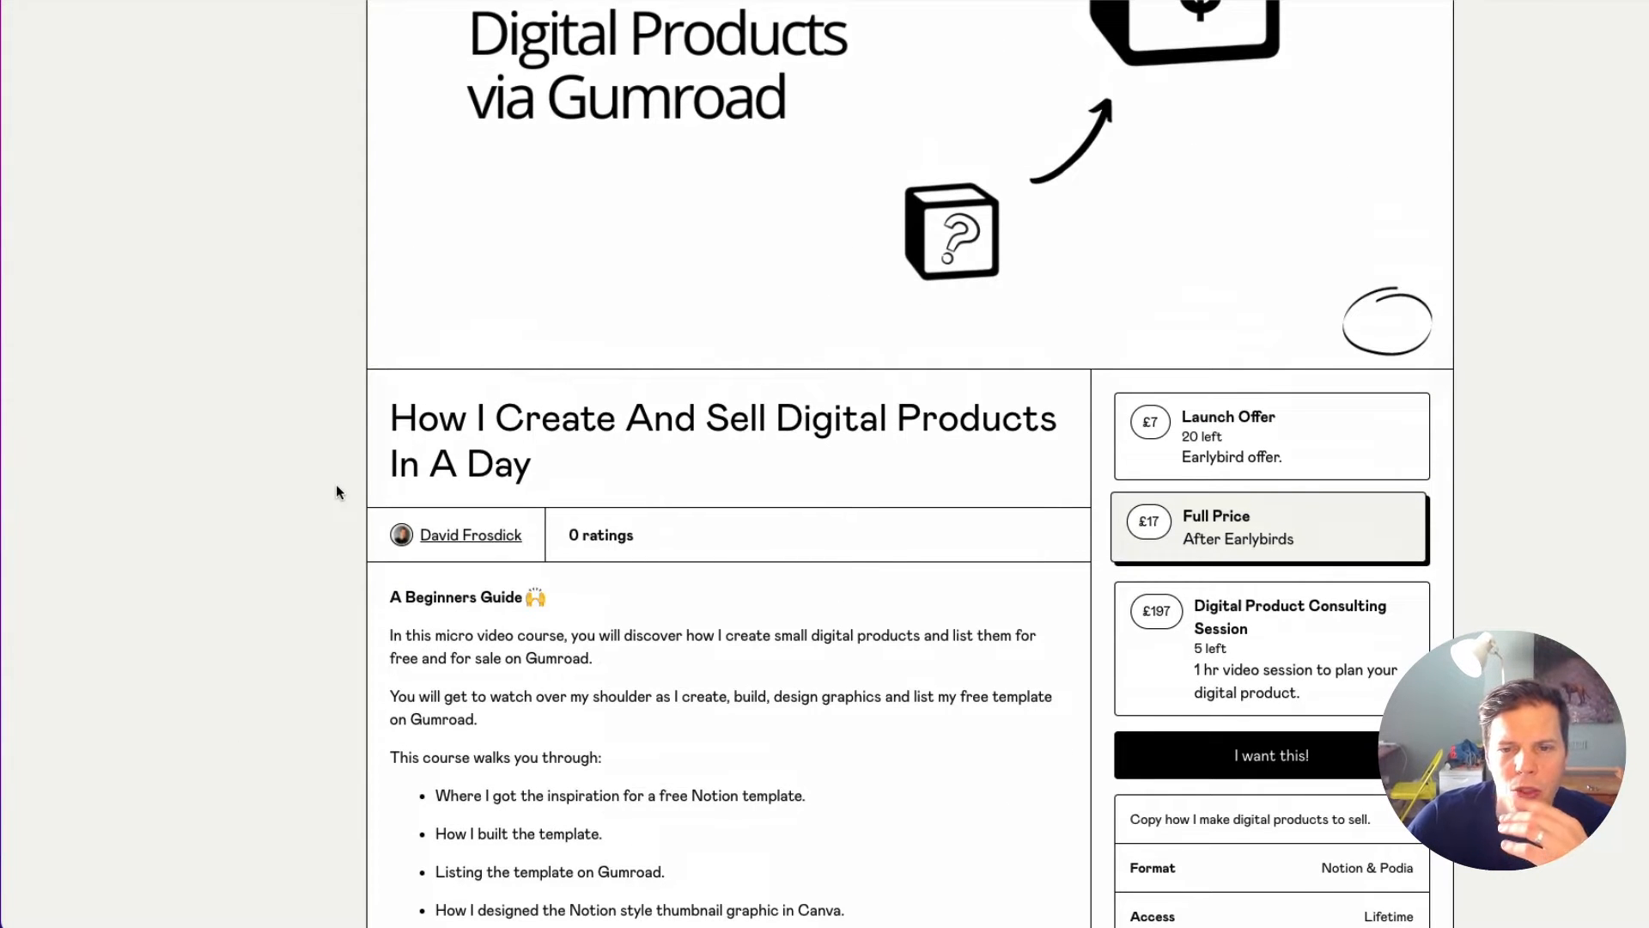
pyautogui.scroll(1, 361, 284)
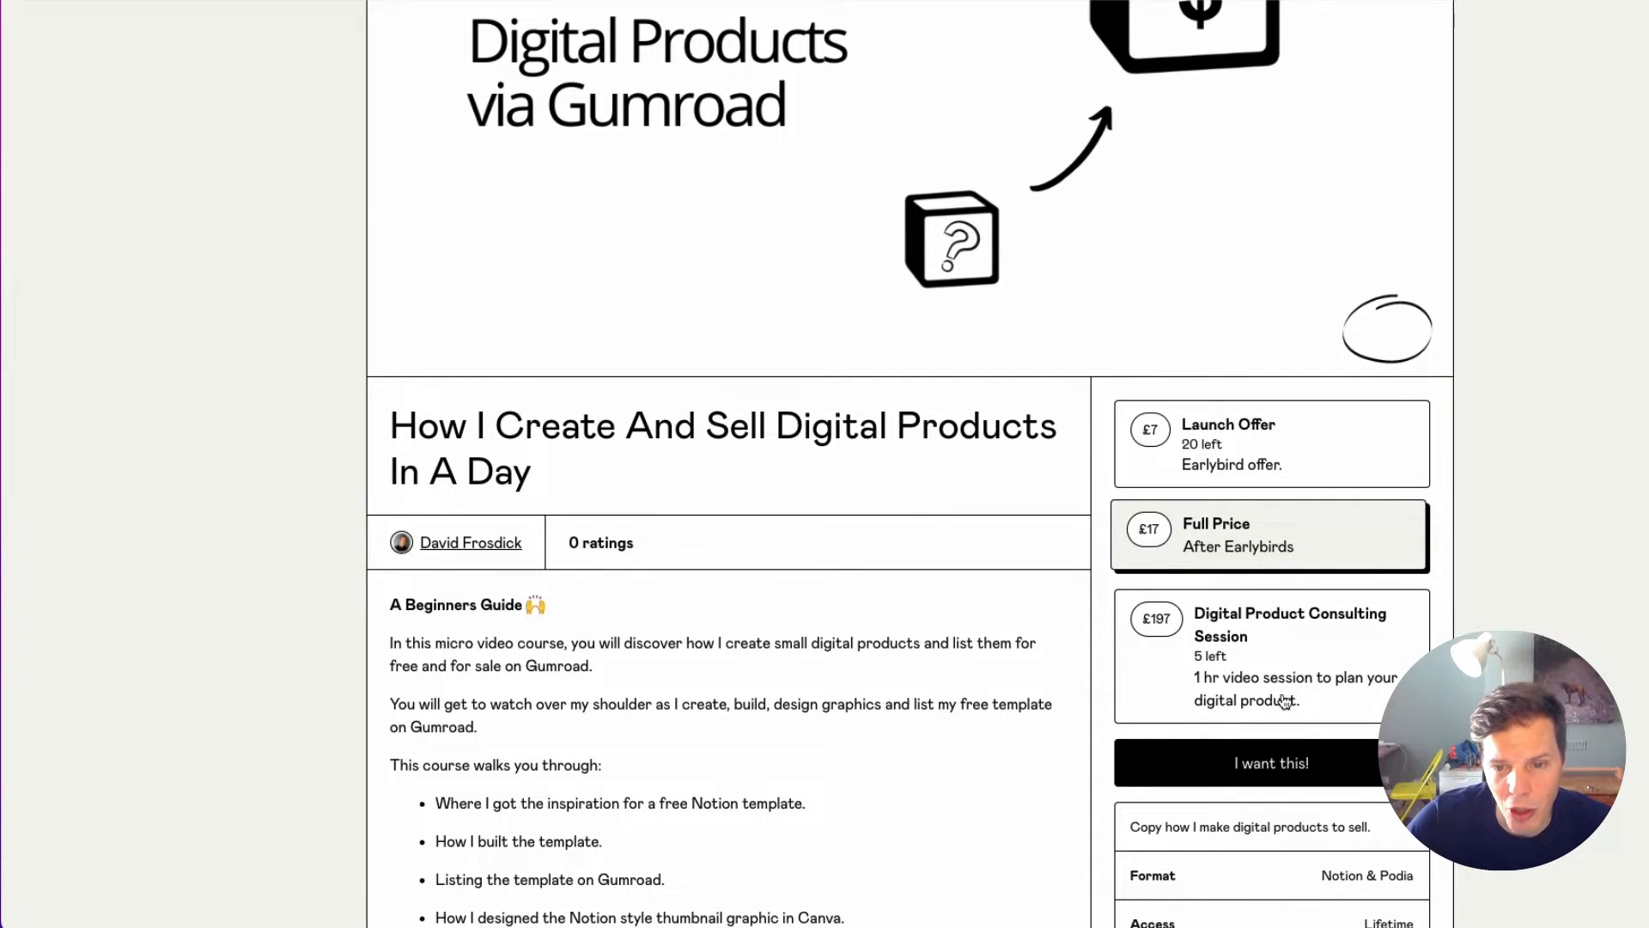
pyautogui.scroll(-1, 761, 644)
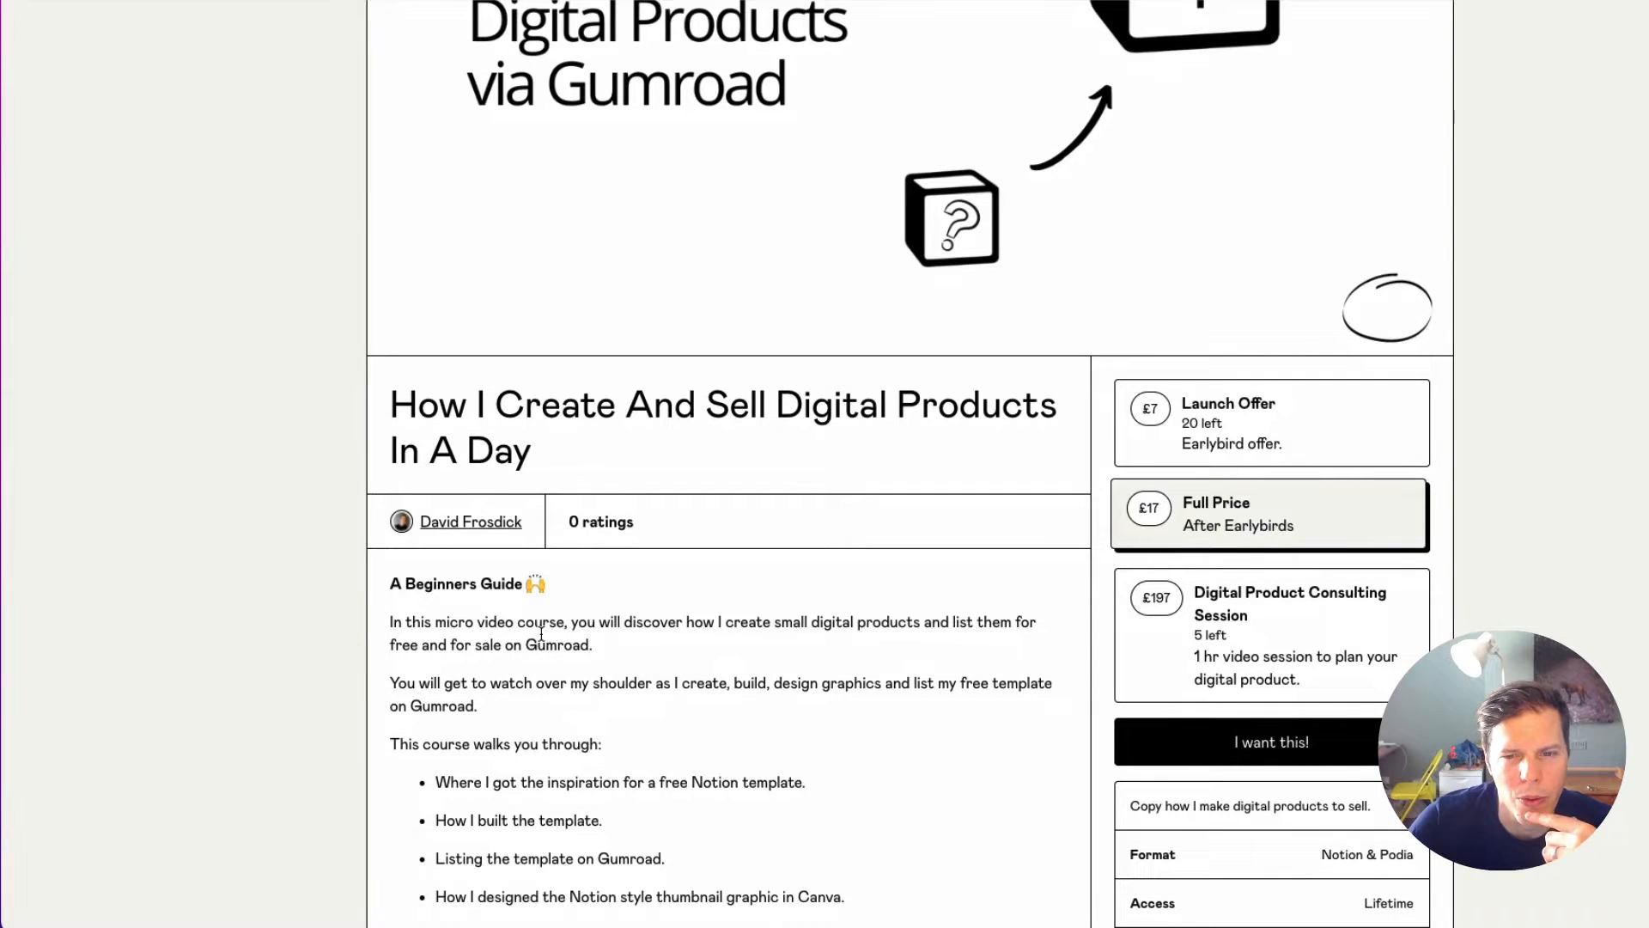
pyautogui.scroll(-1, 541, 634)
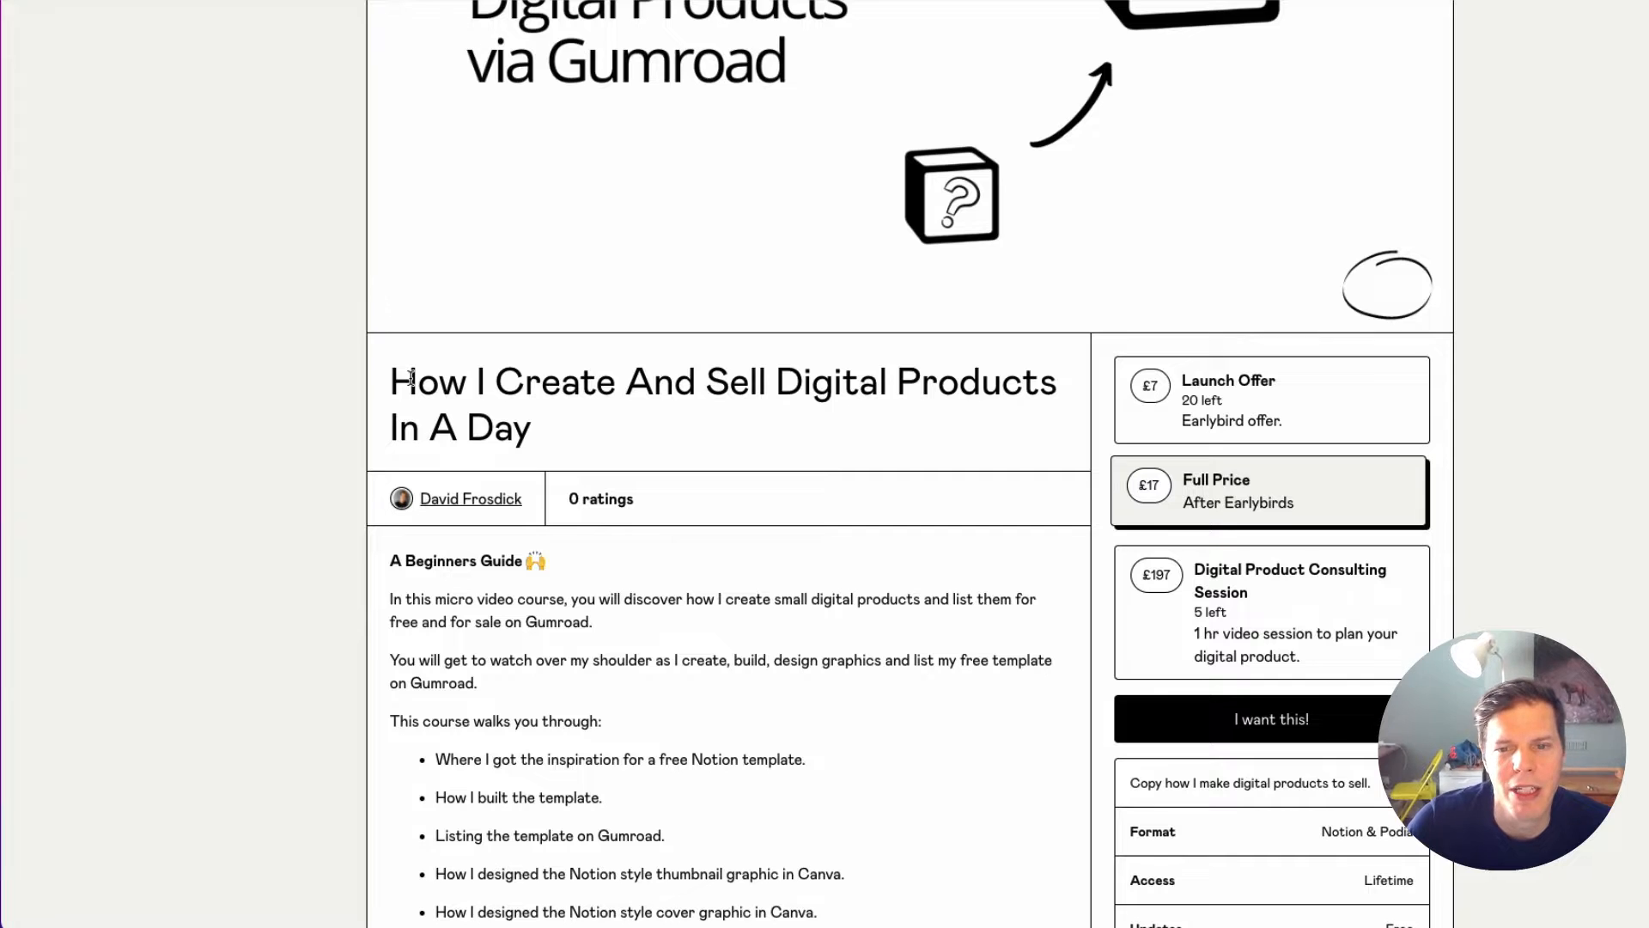
pyautogui.scroll(-3, 415, 431)
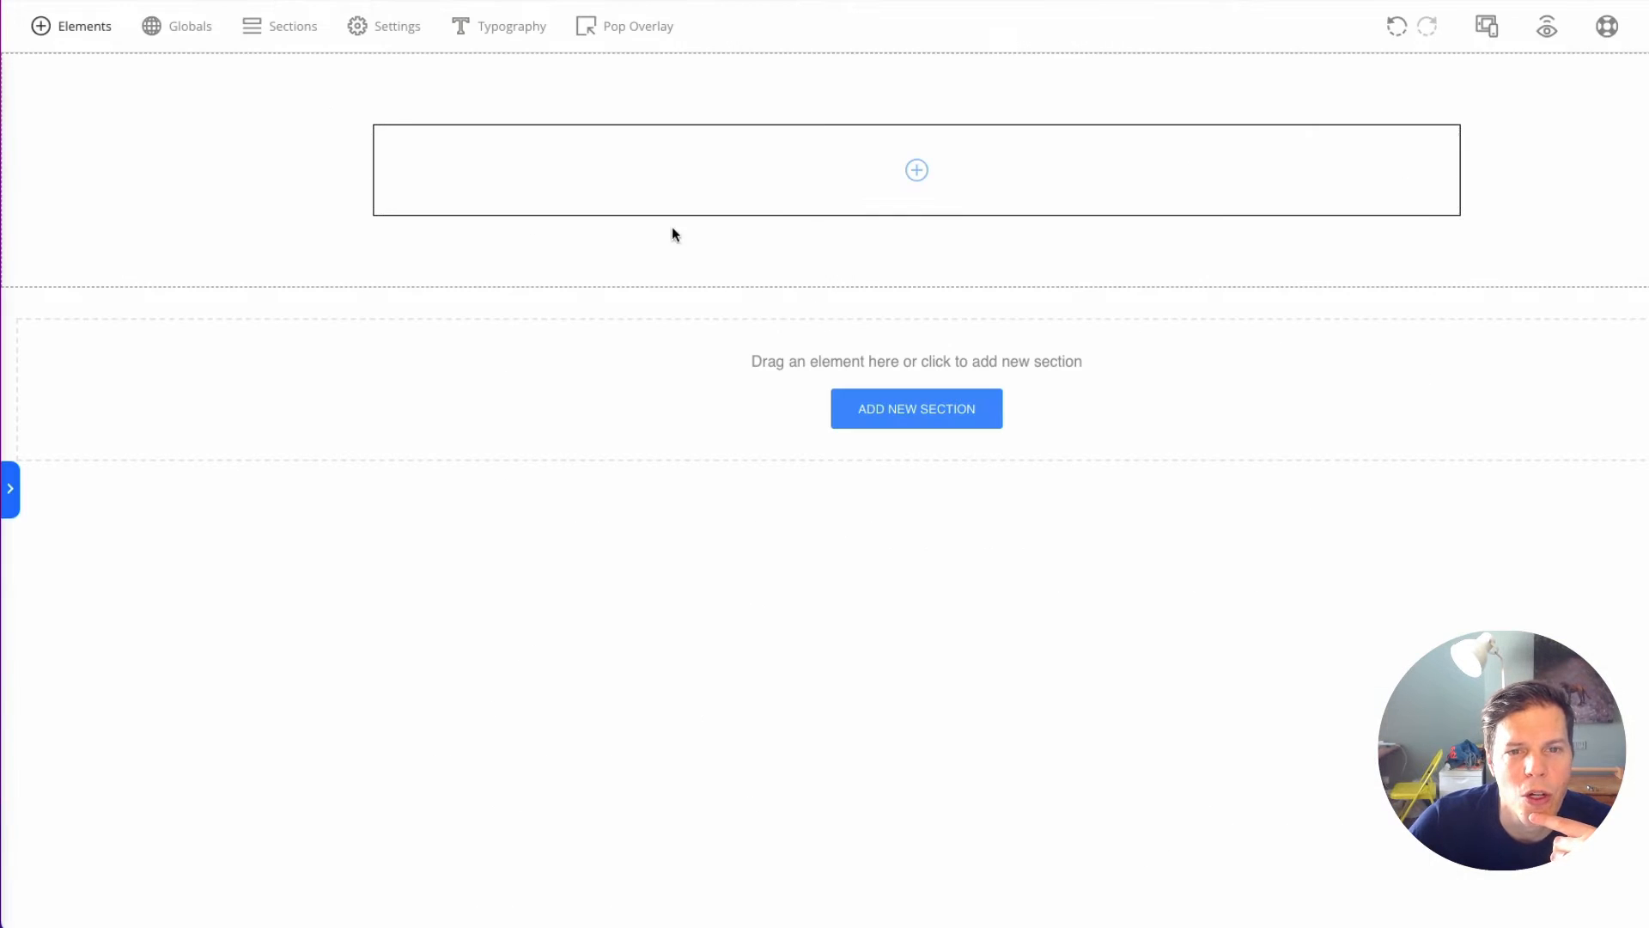
# Step: Duplicate the bordered row and add a second column to the lower copy
pyautogui.click(925, 133)
pyautogui.click(962, 92)
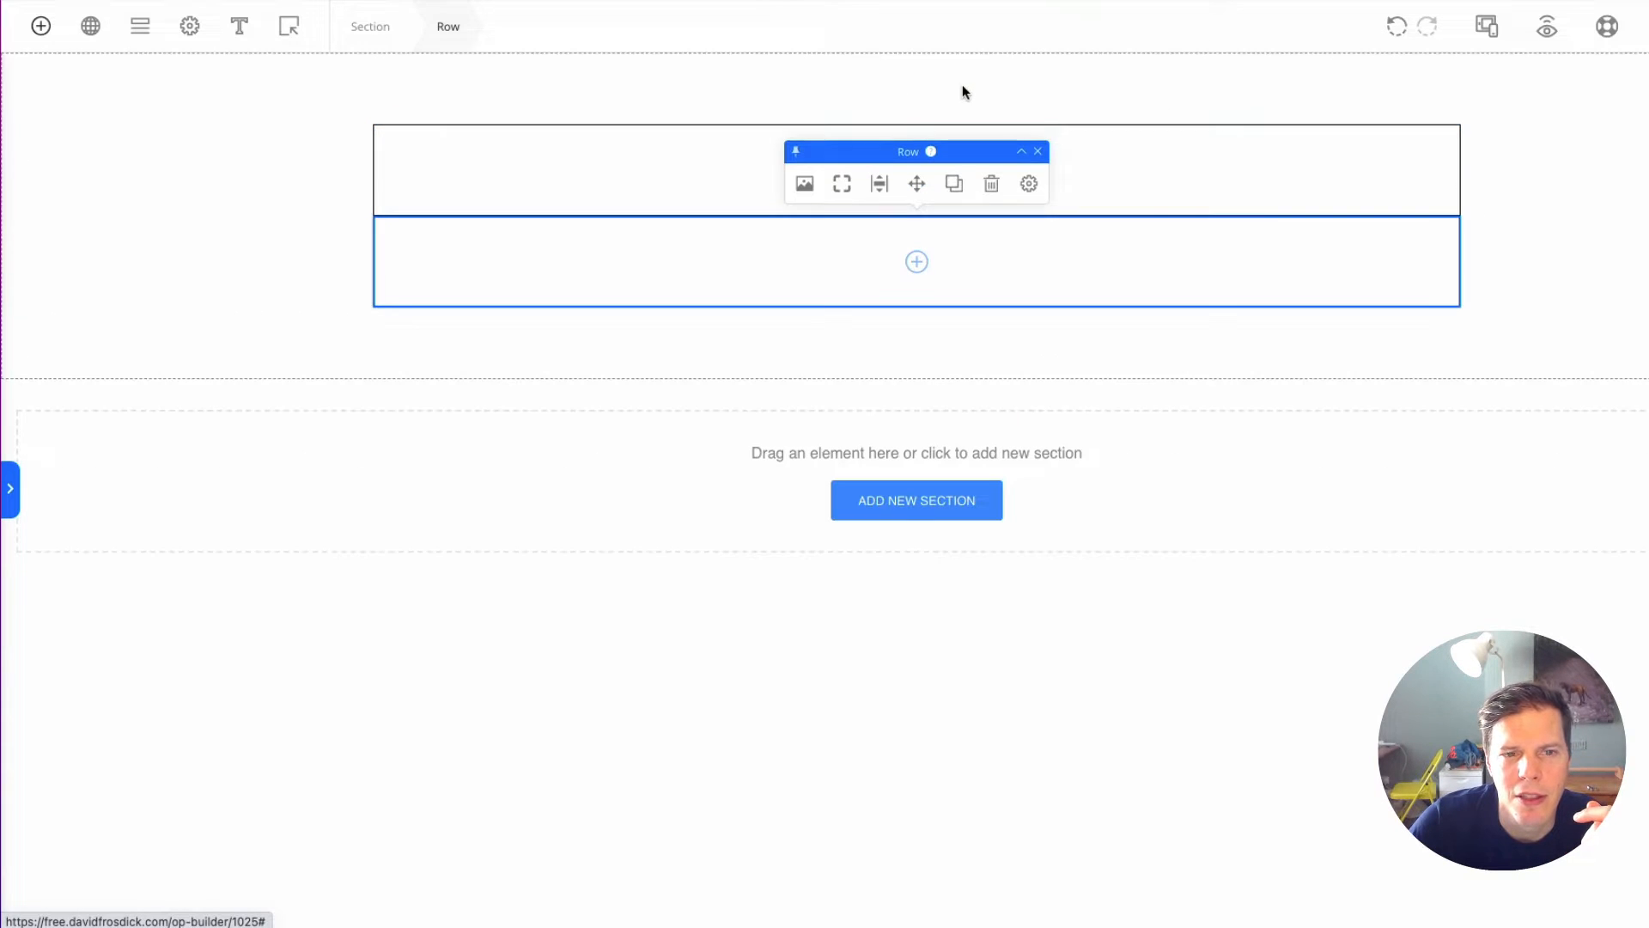
pyautogui.click(39, 31)
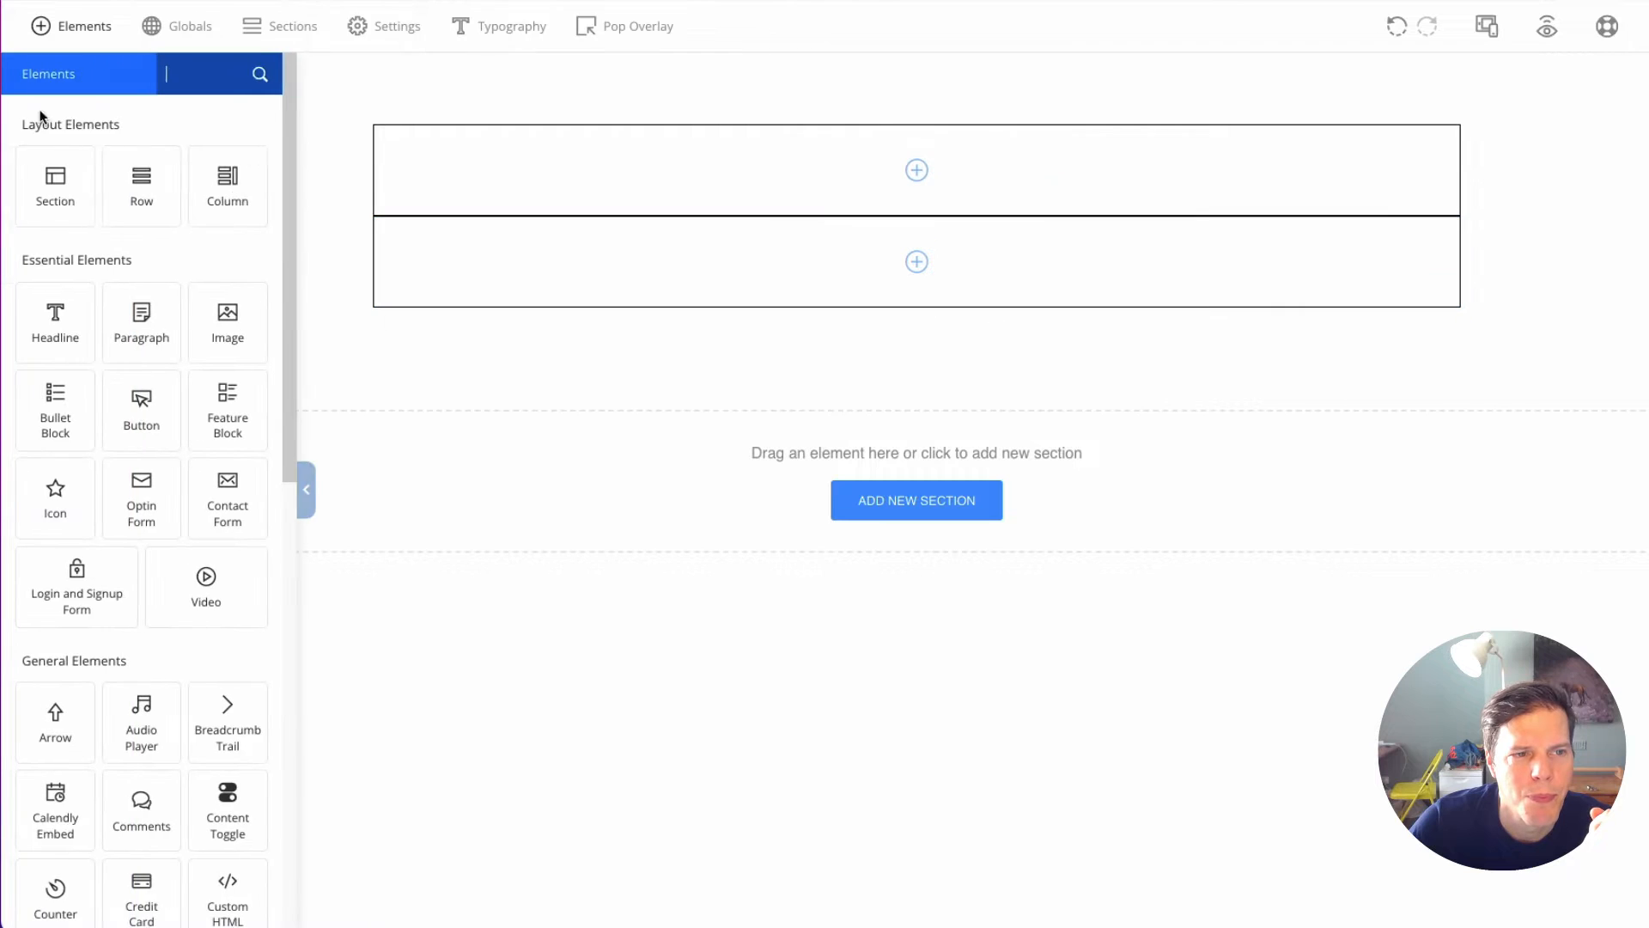
pyautogui.moveTo(215, 172); pyautogui.dragTo(1187, 248)
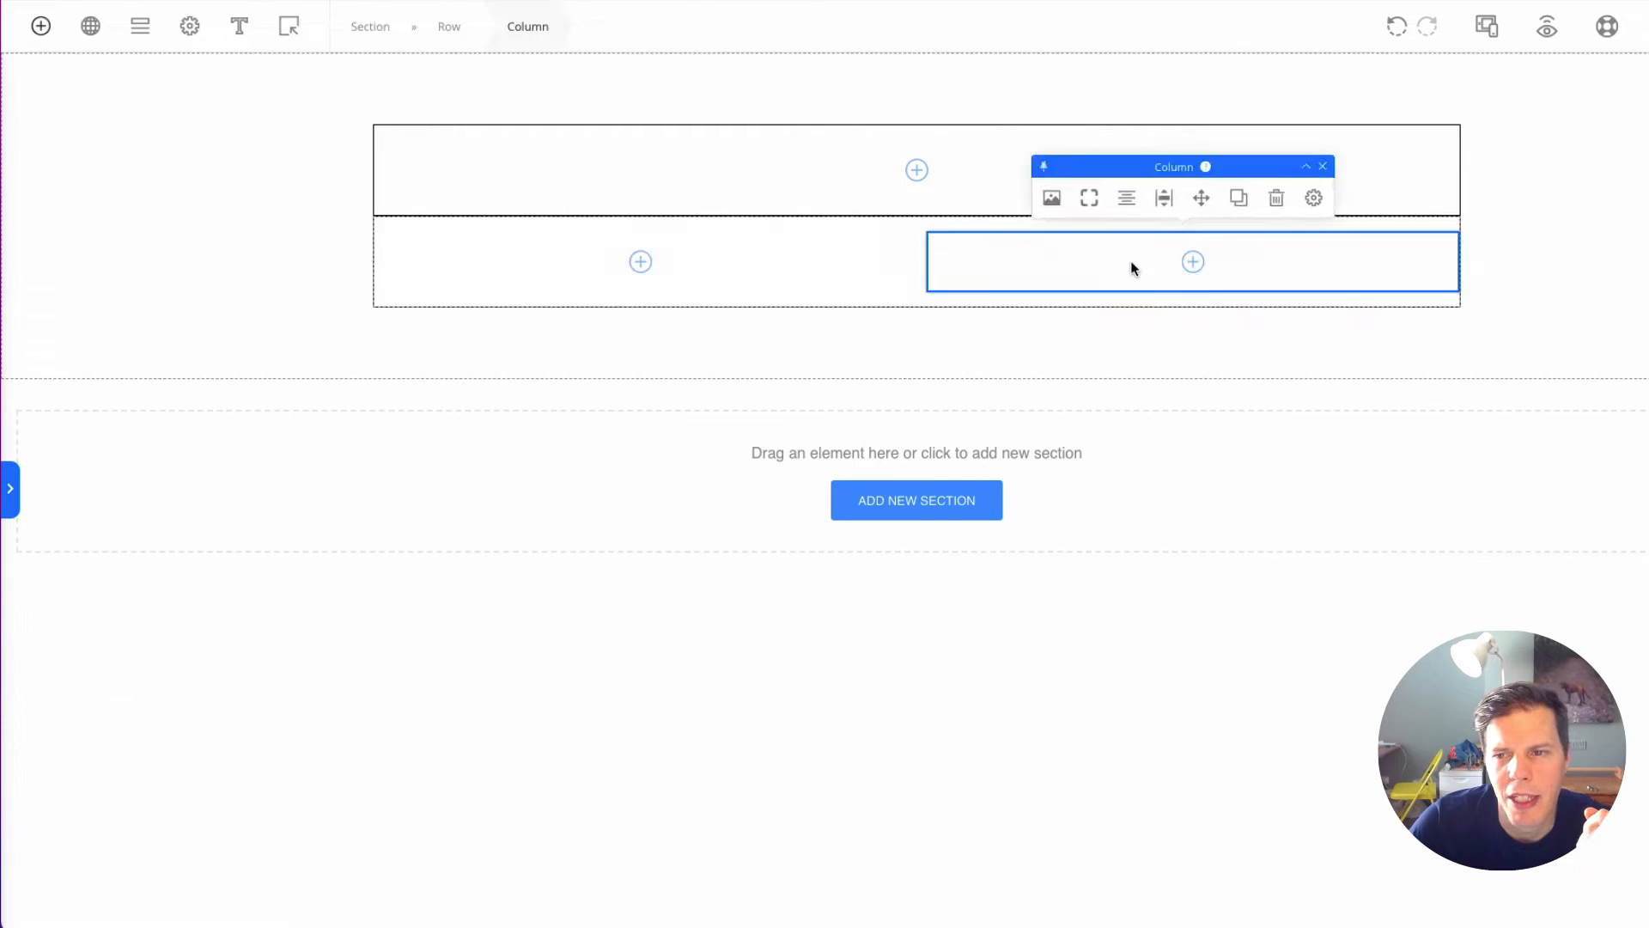
pyautogui.click(696, 564)
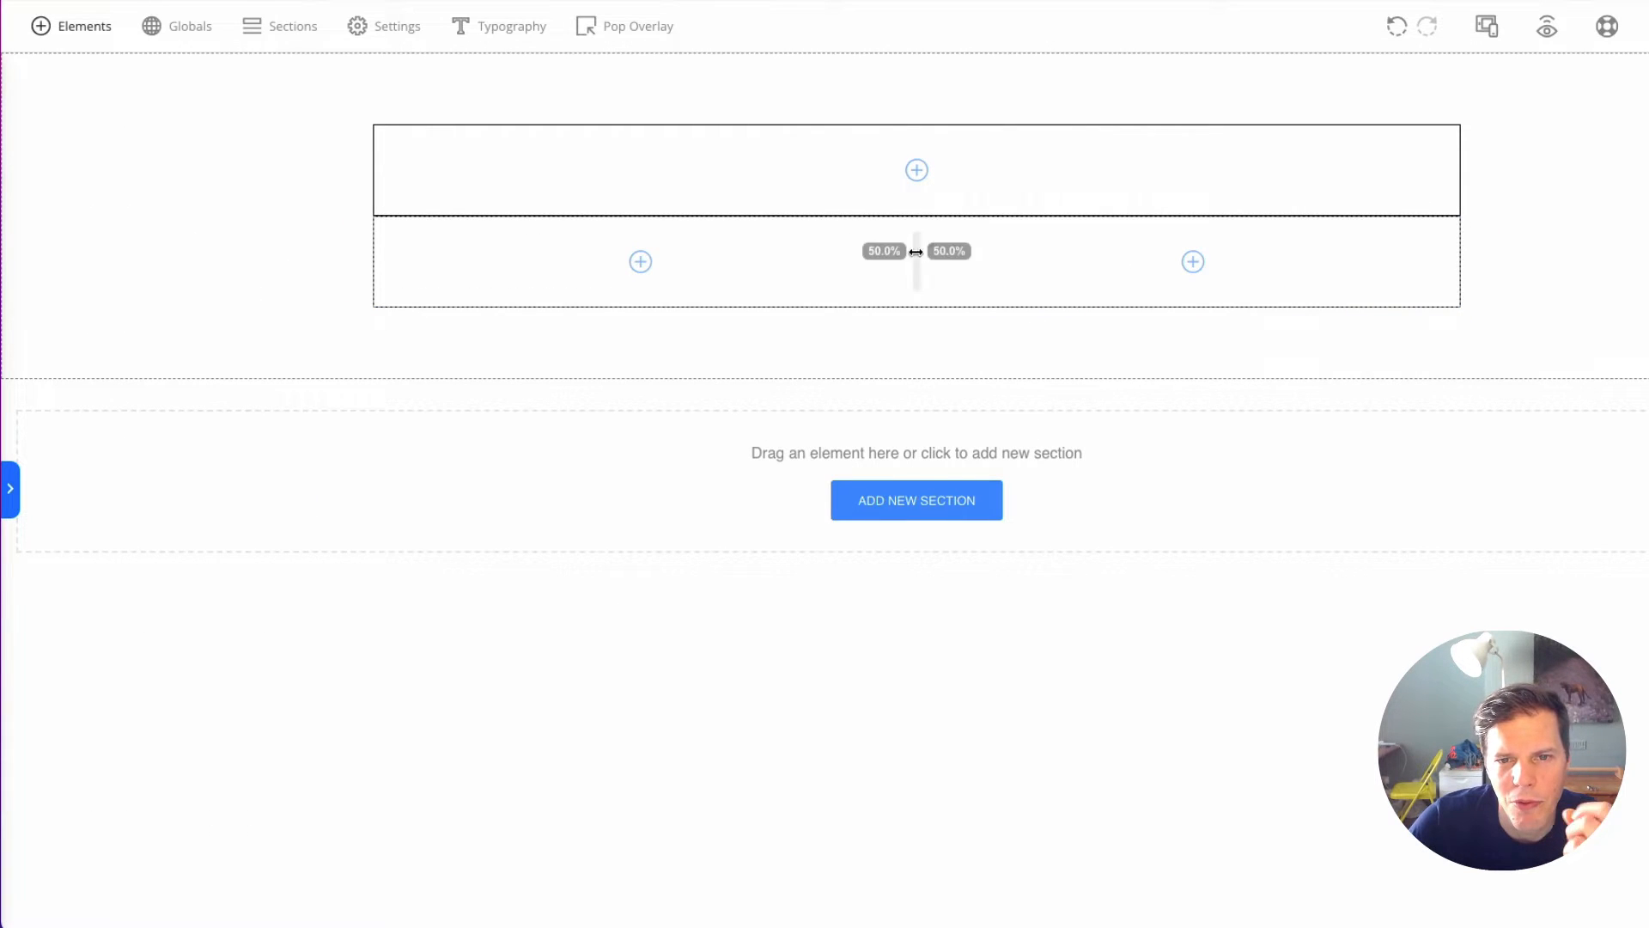
# Step: Replace the two-column row's all-round border with 1 px solid borders on individual sides, including the right, leaving the bottom edge without one
pyautogui.click(851, 299)
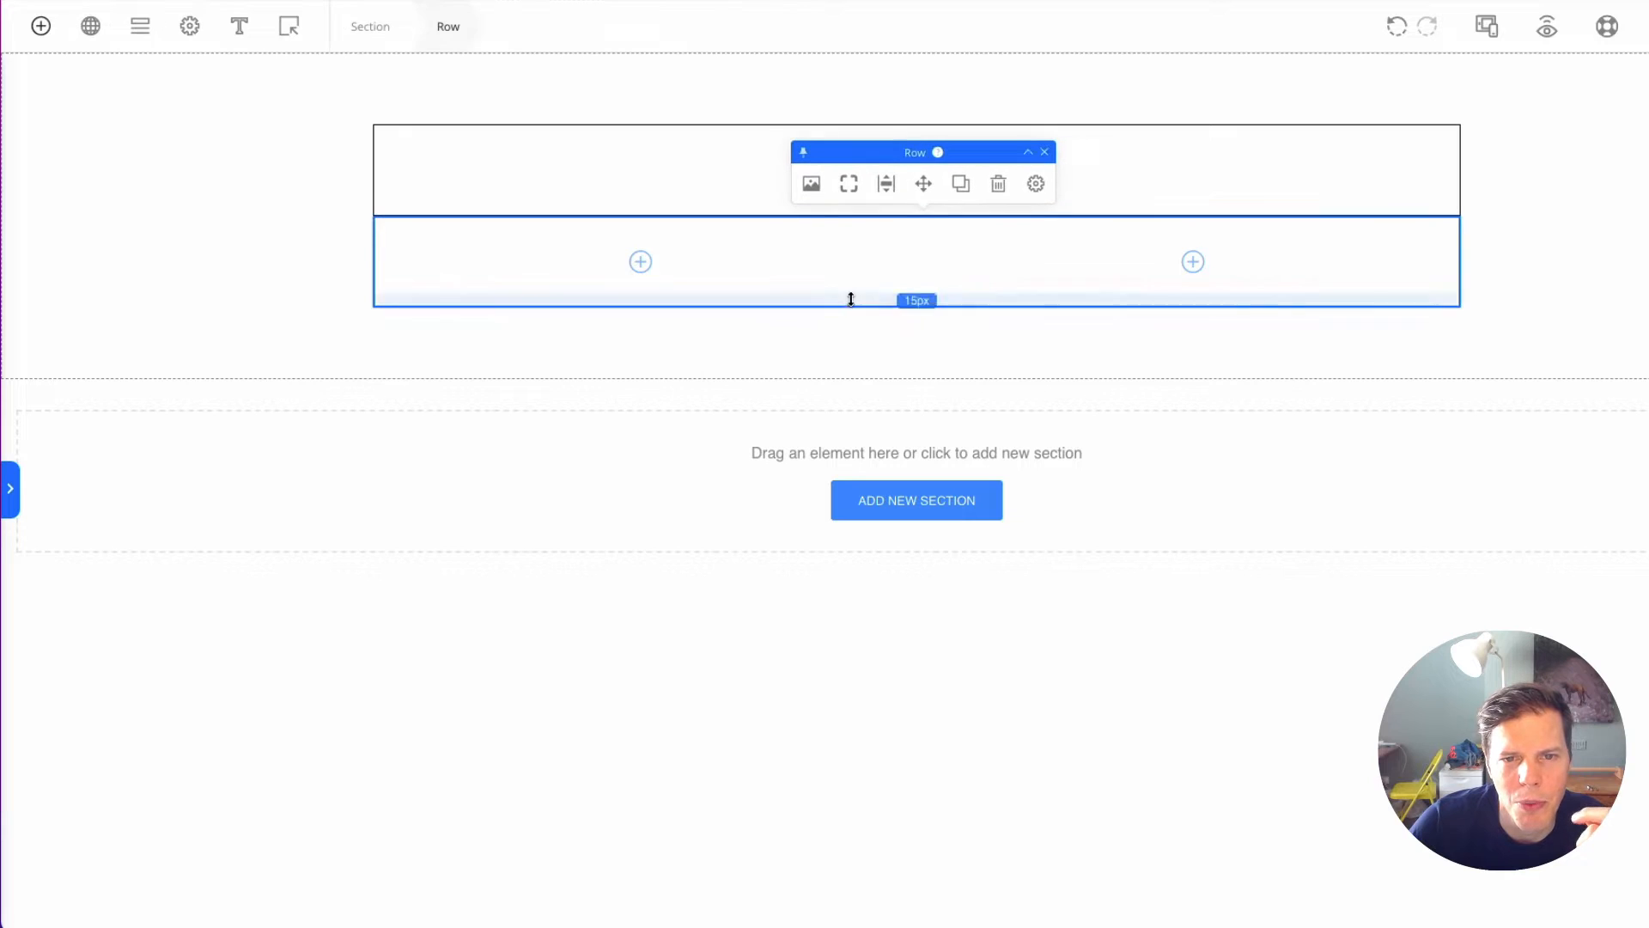
pyautogui.click(848, 185)
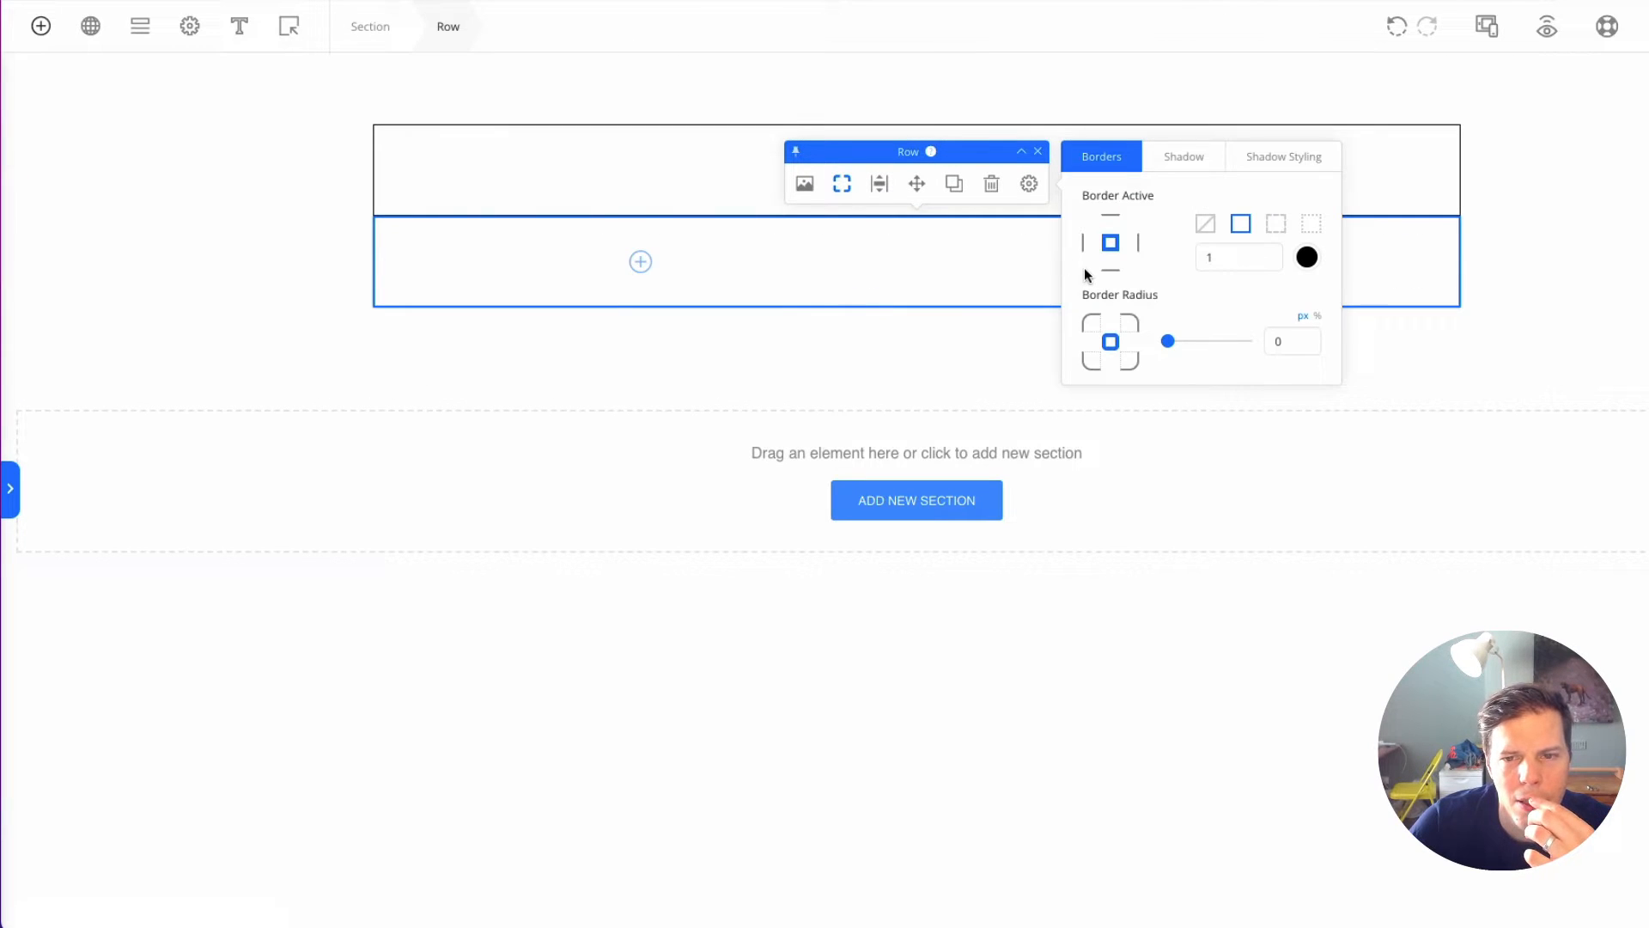
pyautogui.click(1206, 225)
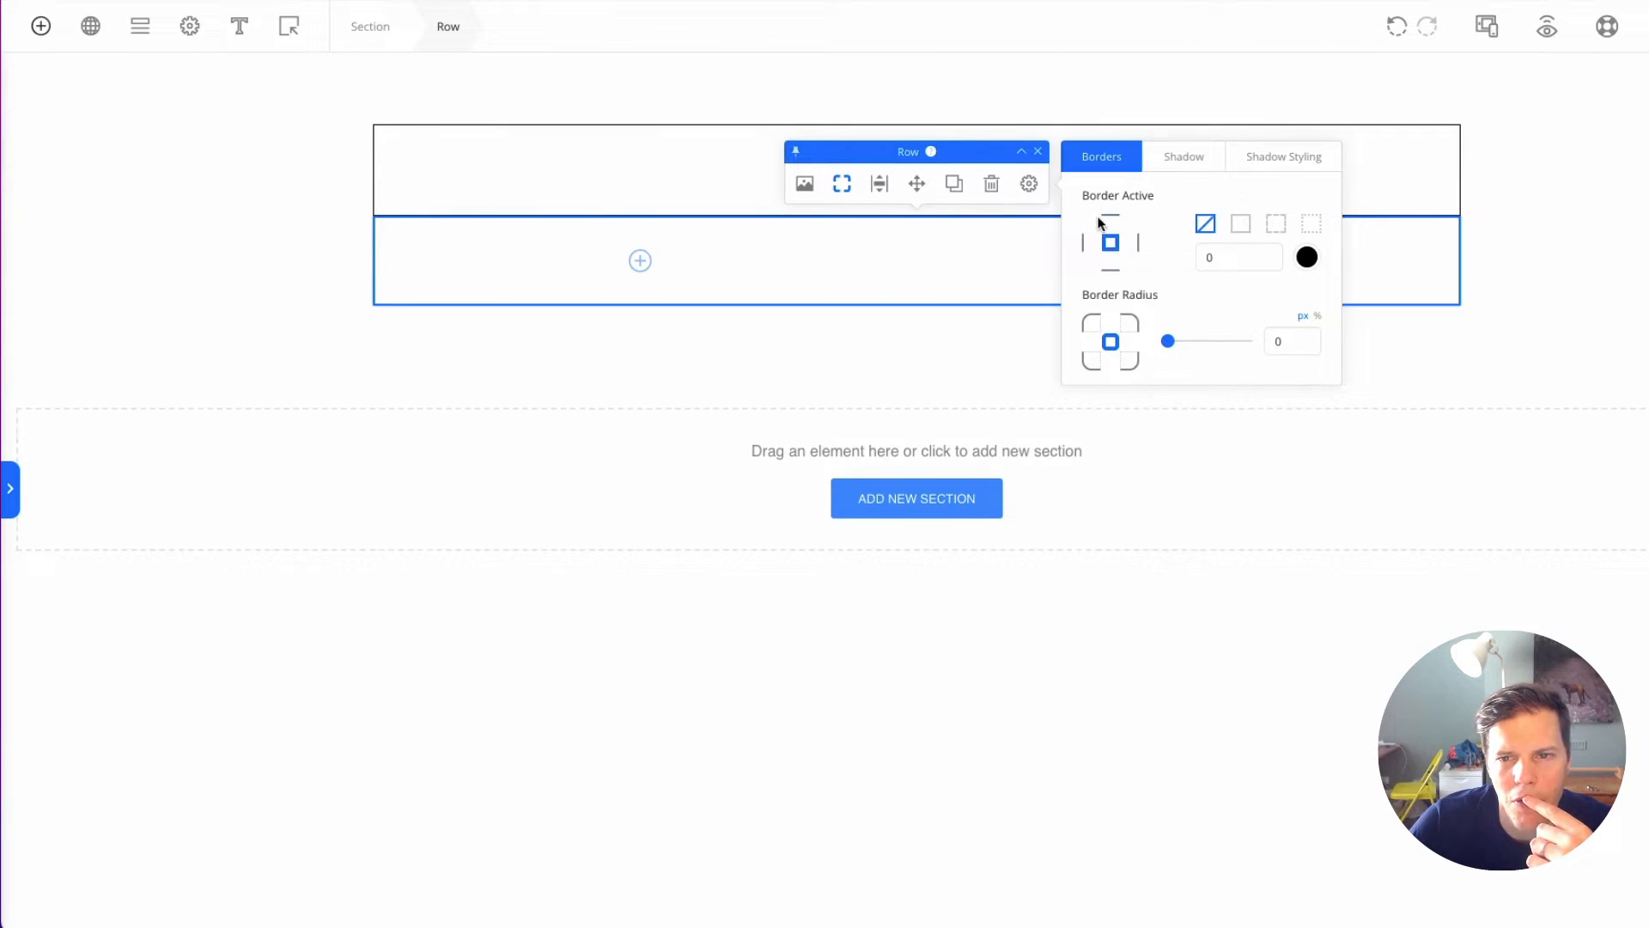
pyautogui.click(1237, 225)
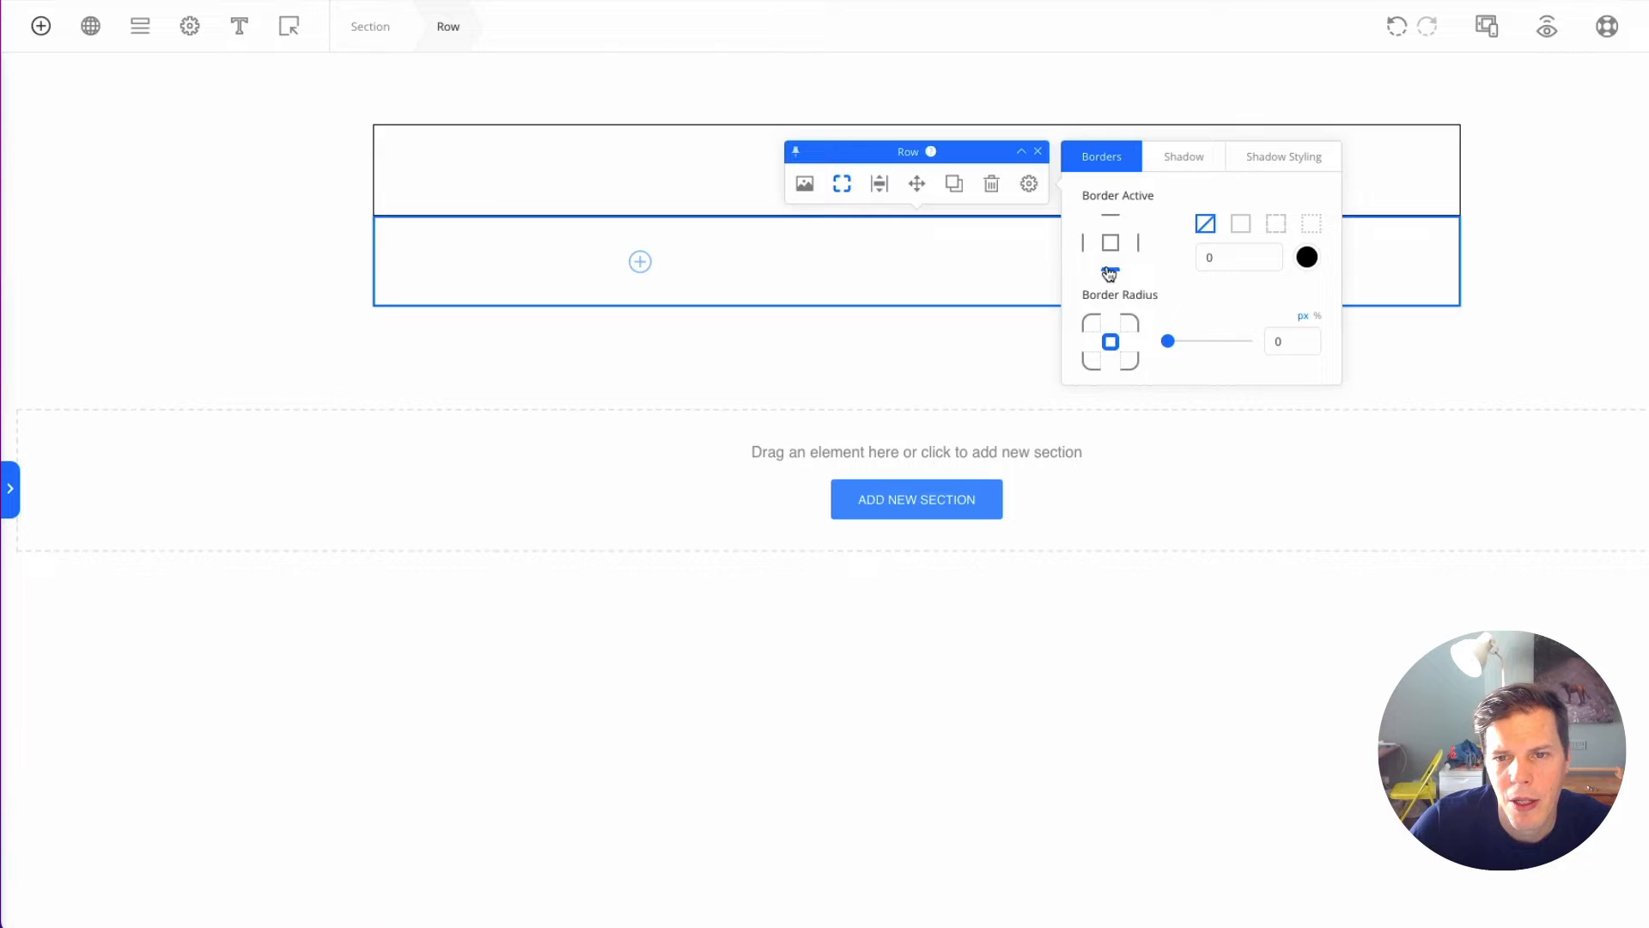
pyautogui.click(1239, 225)
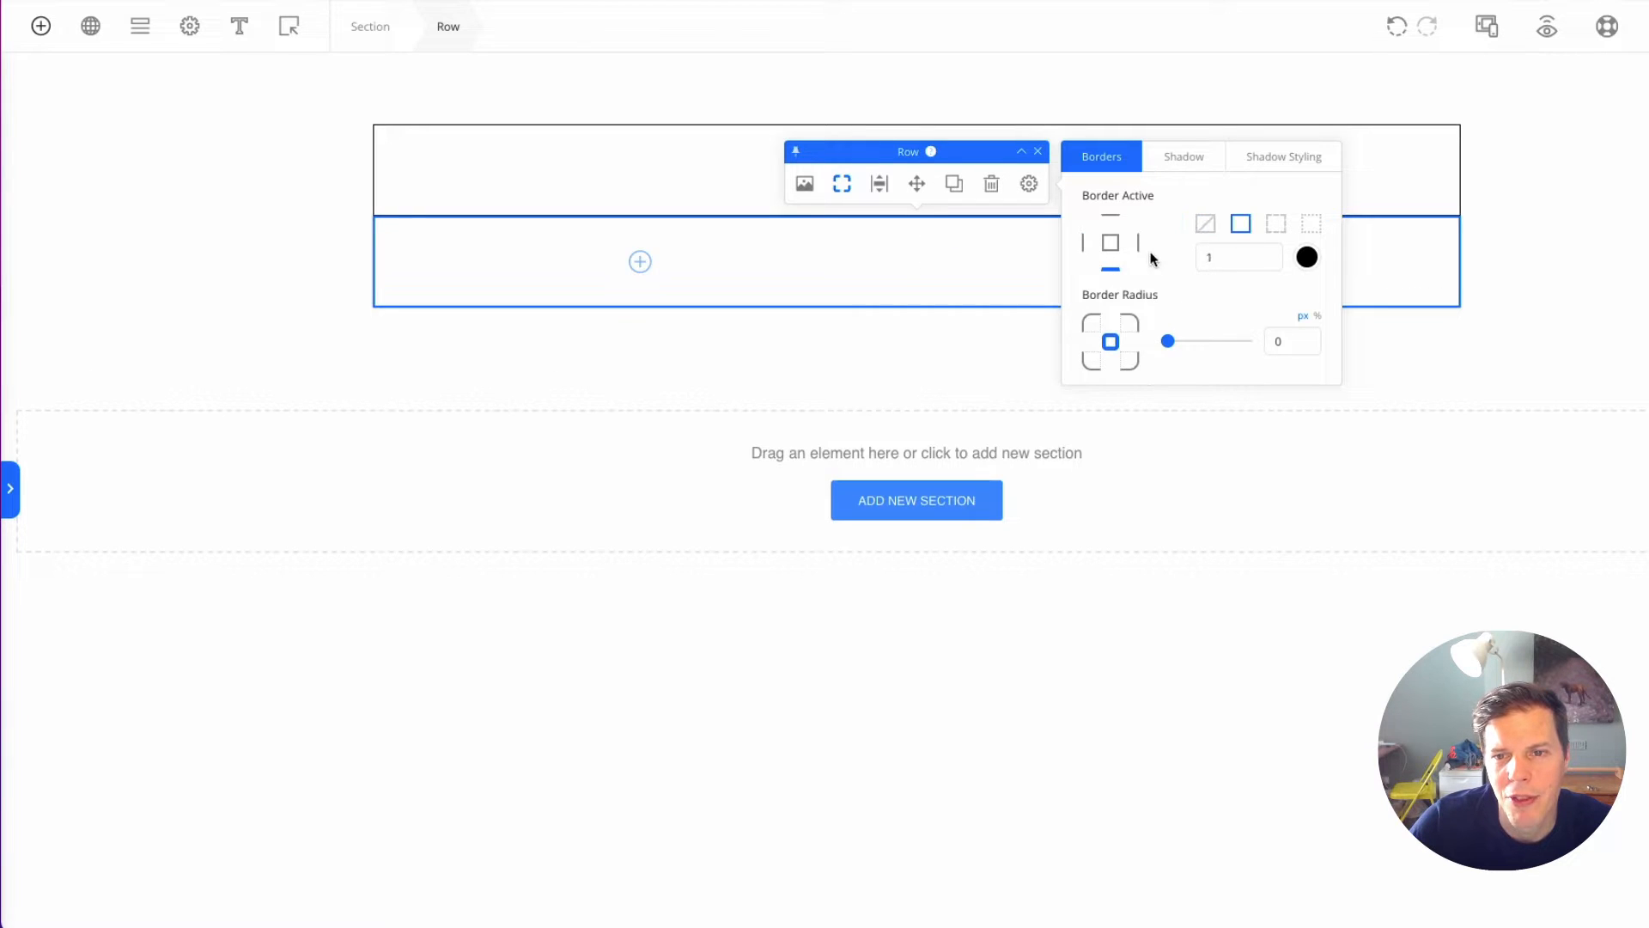
pyautogui.click(1239, 224)
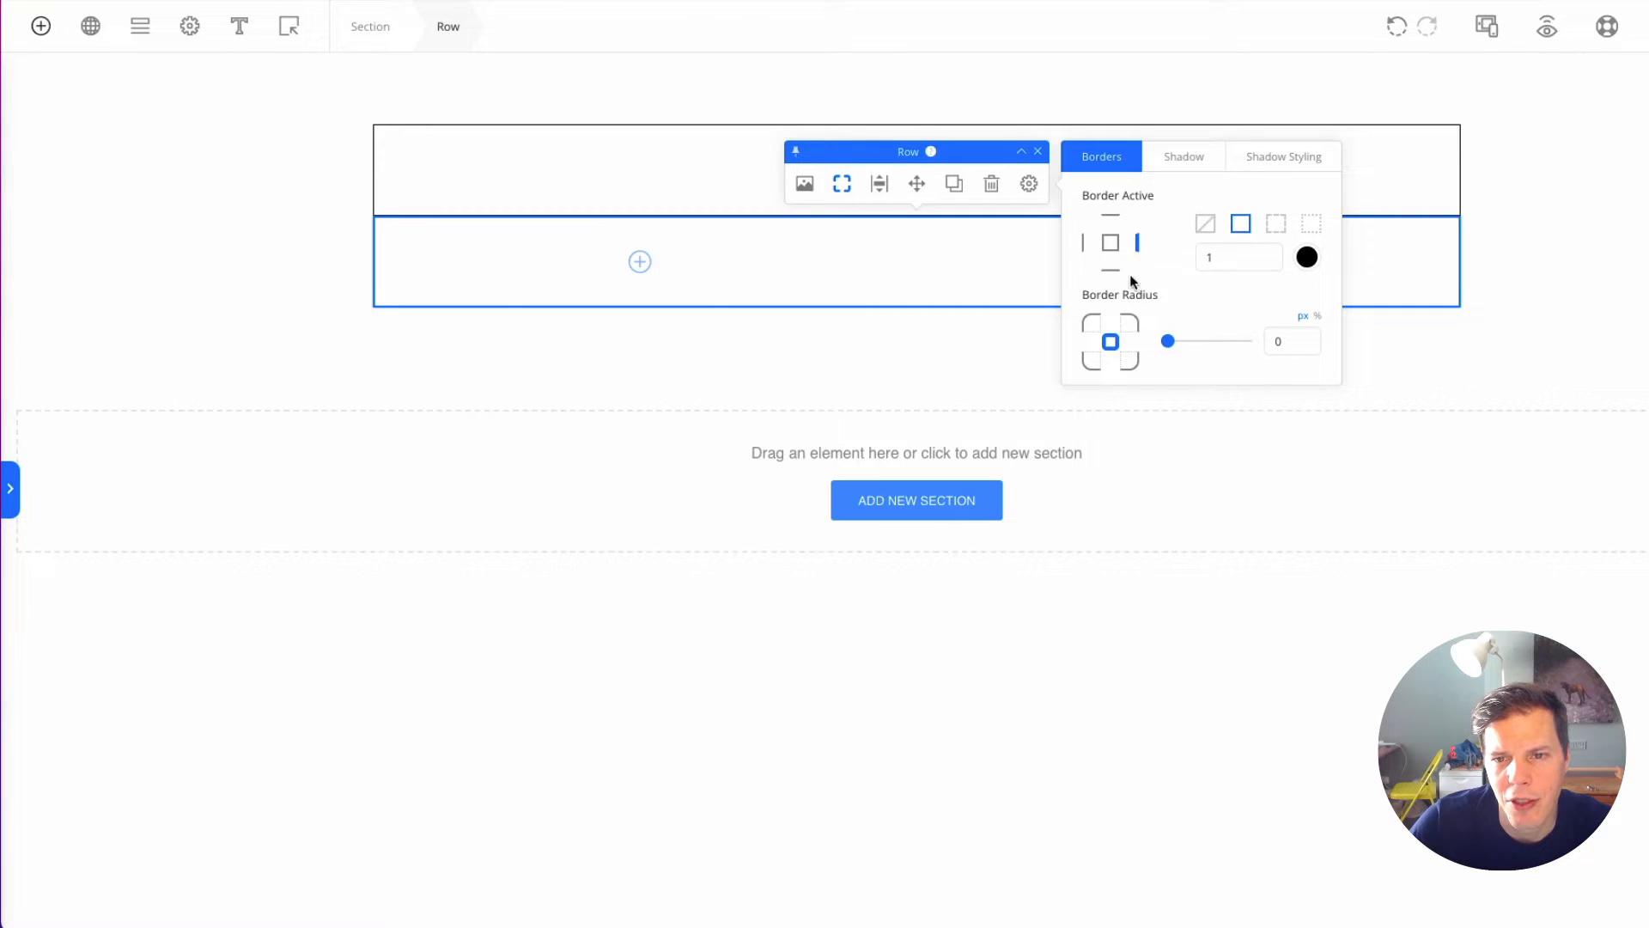
pyautogui.click(1205, 223)
pyautogui.click(1305, 575)
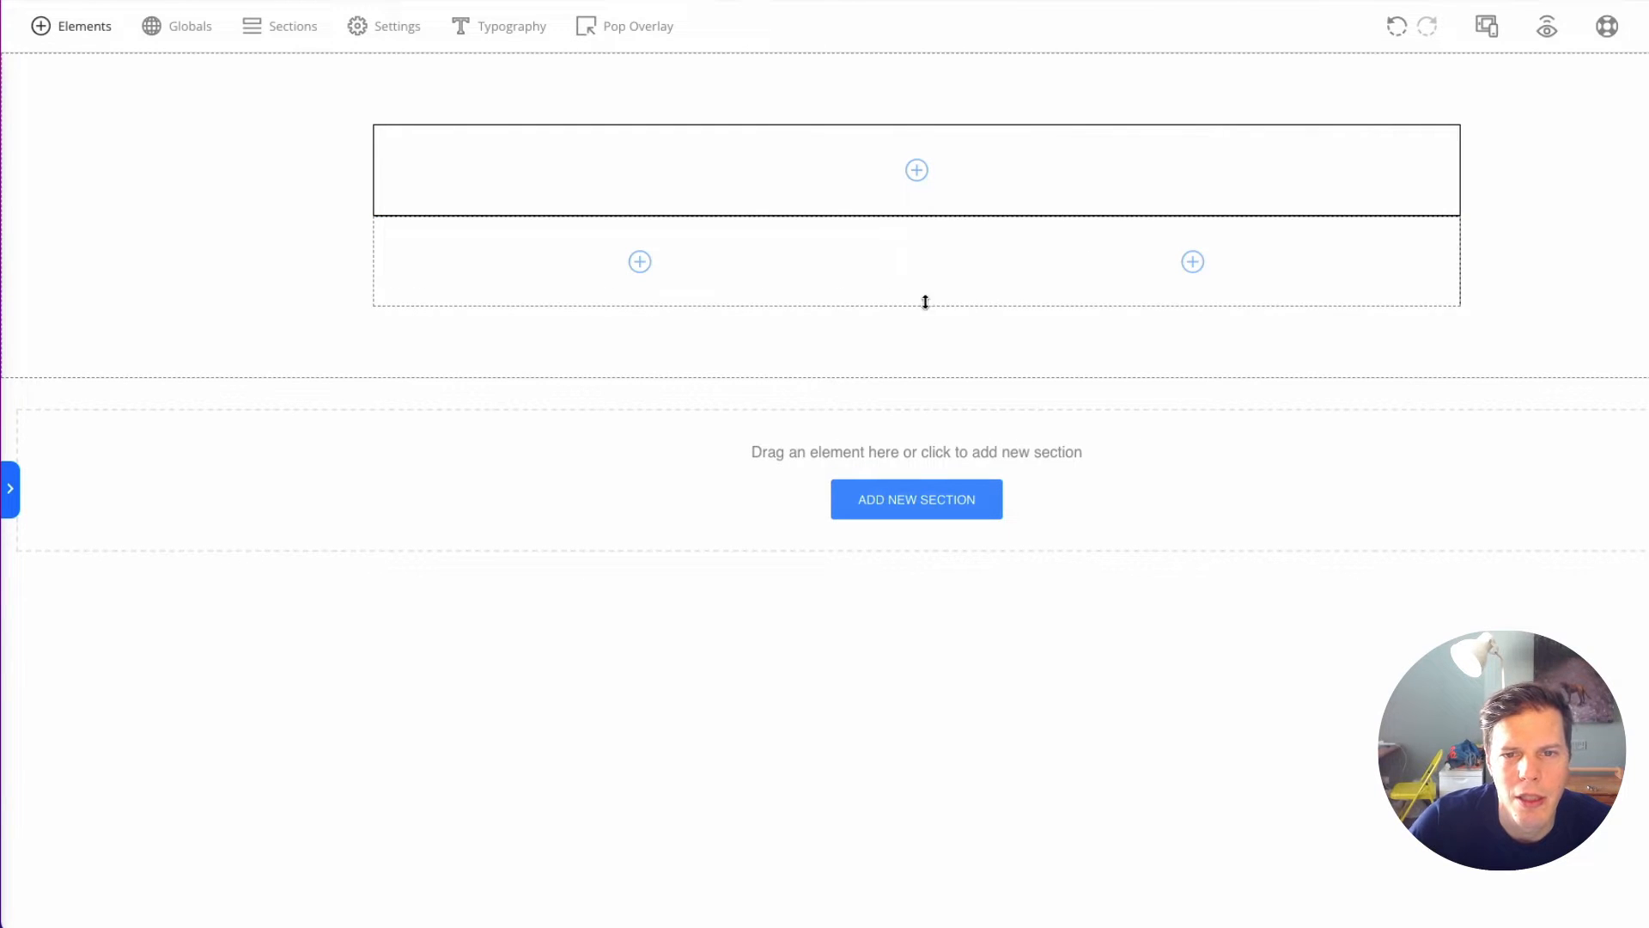
# Step: Check the left-side border setting of the two-column row
pyautogui.click(926, 302)
pyautogui.click(842, 183)
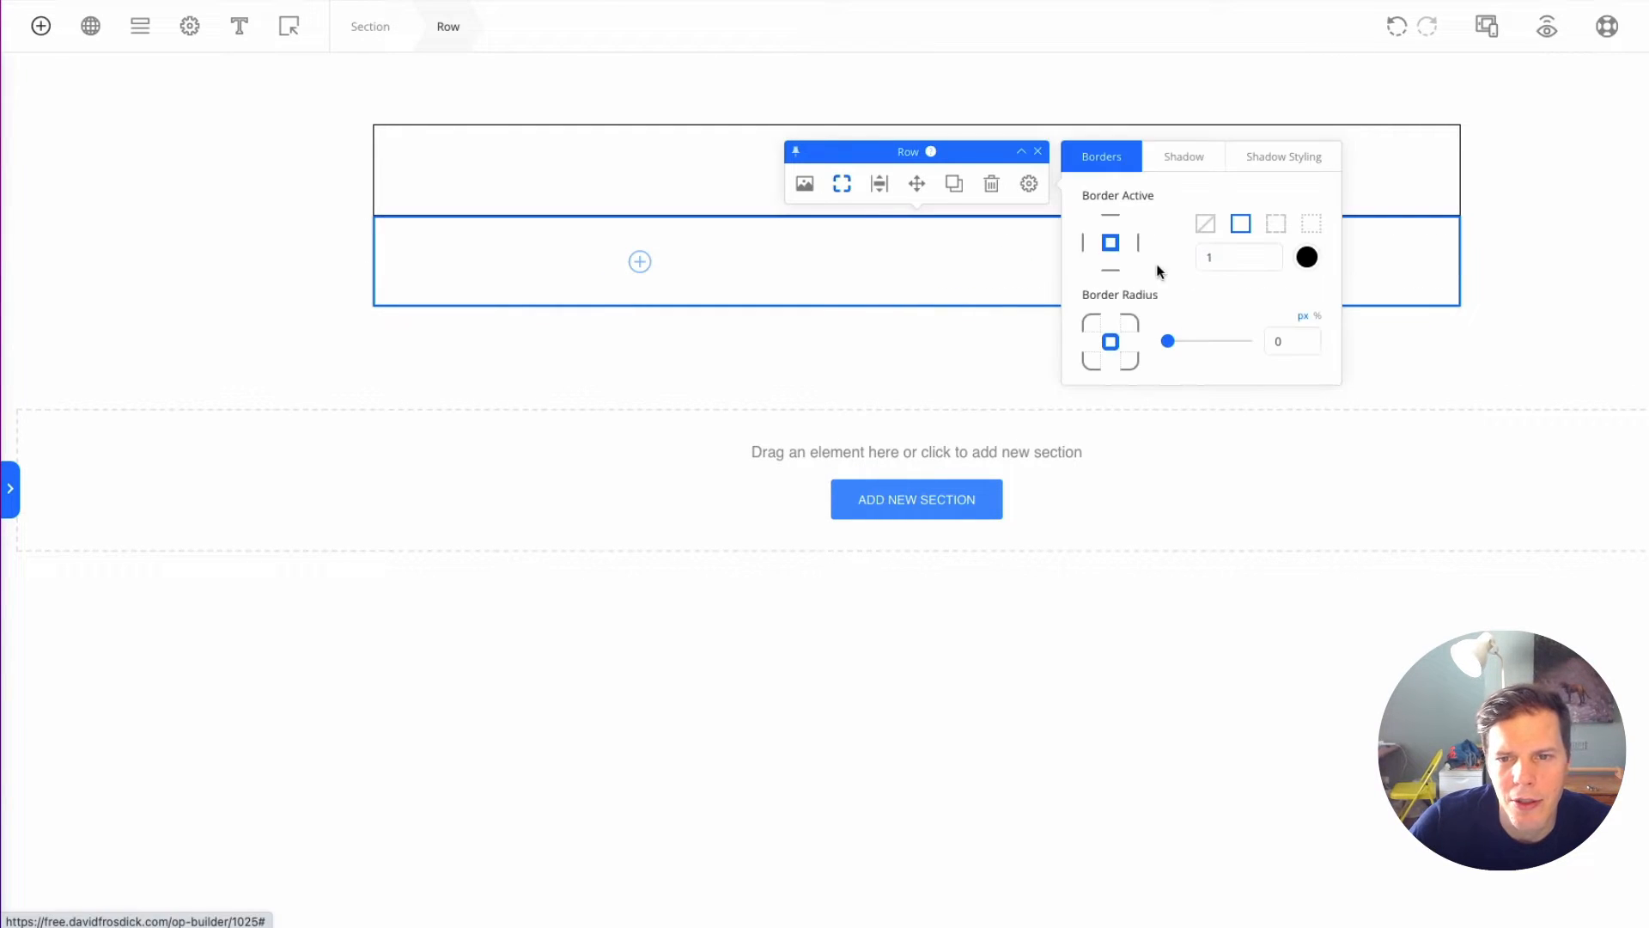
pyautogui.click(1084, 243)
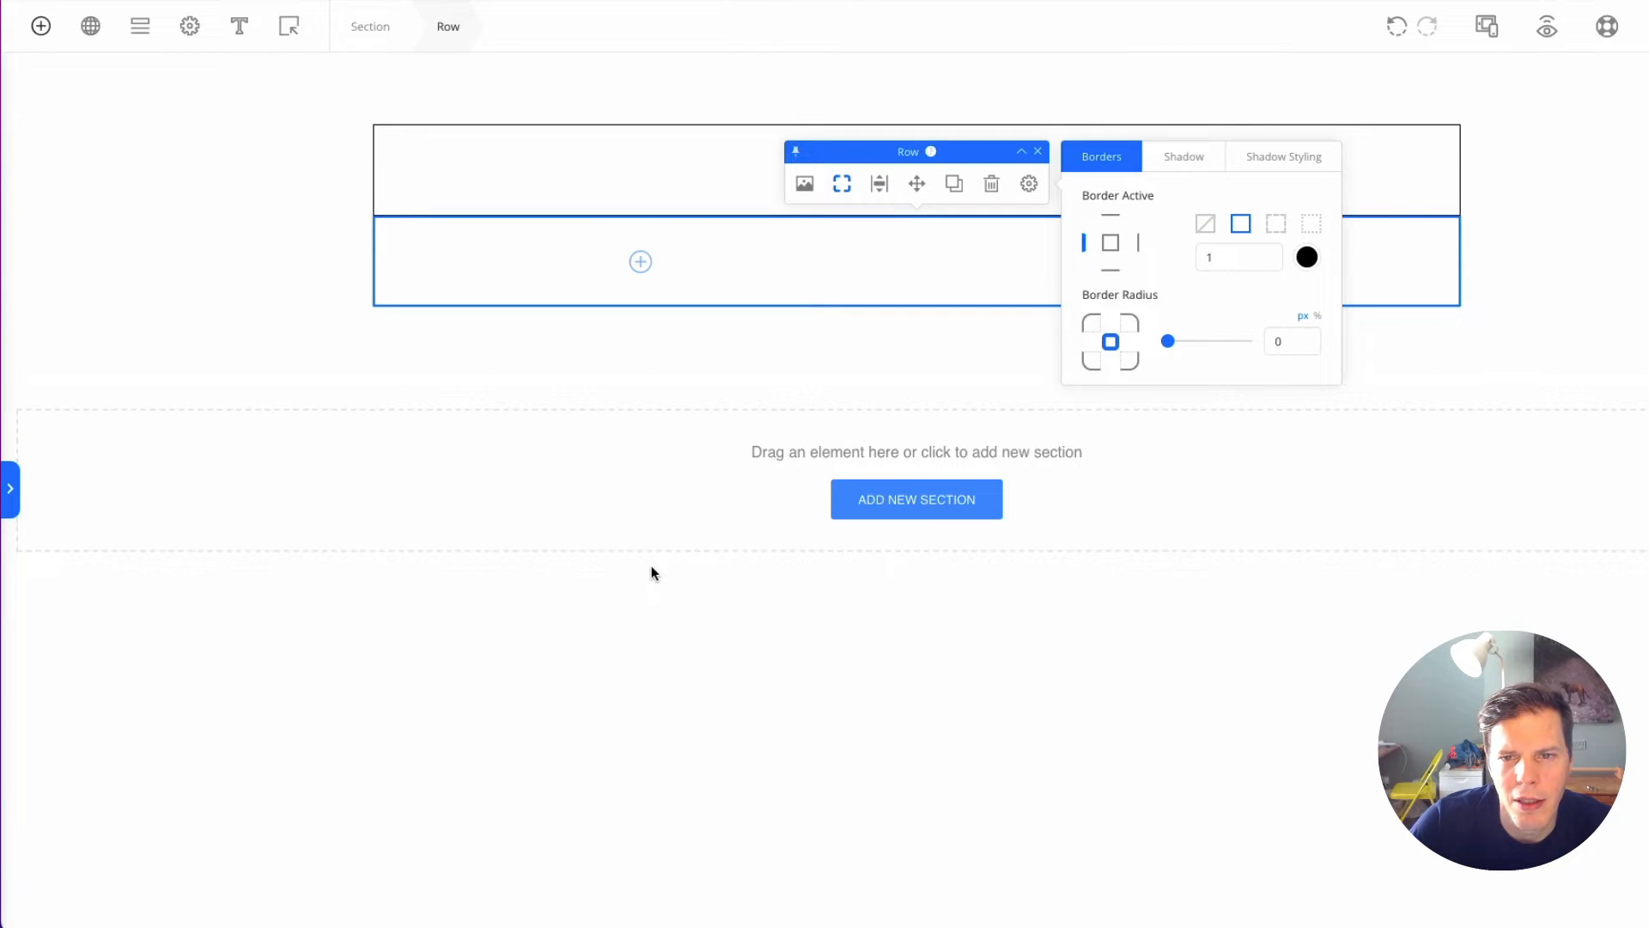
pyautogui.click(975, 557)
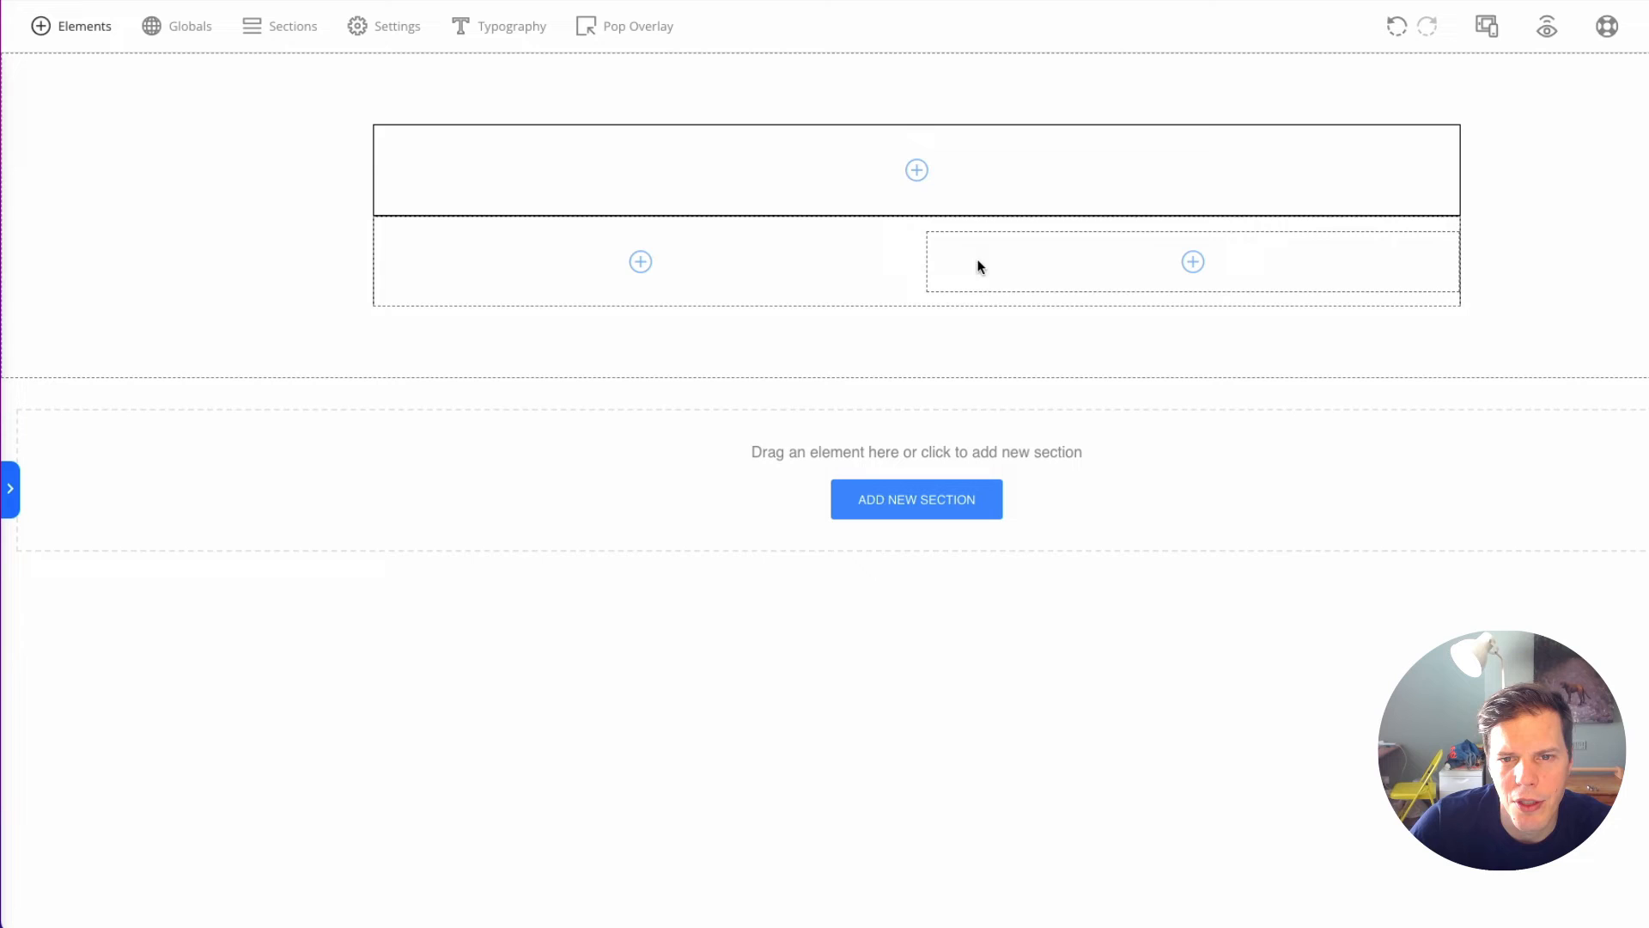
# Step: Set the column gutter of the two-column row to 0 px
pyautogui.click(909, 262)
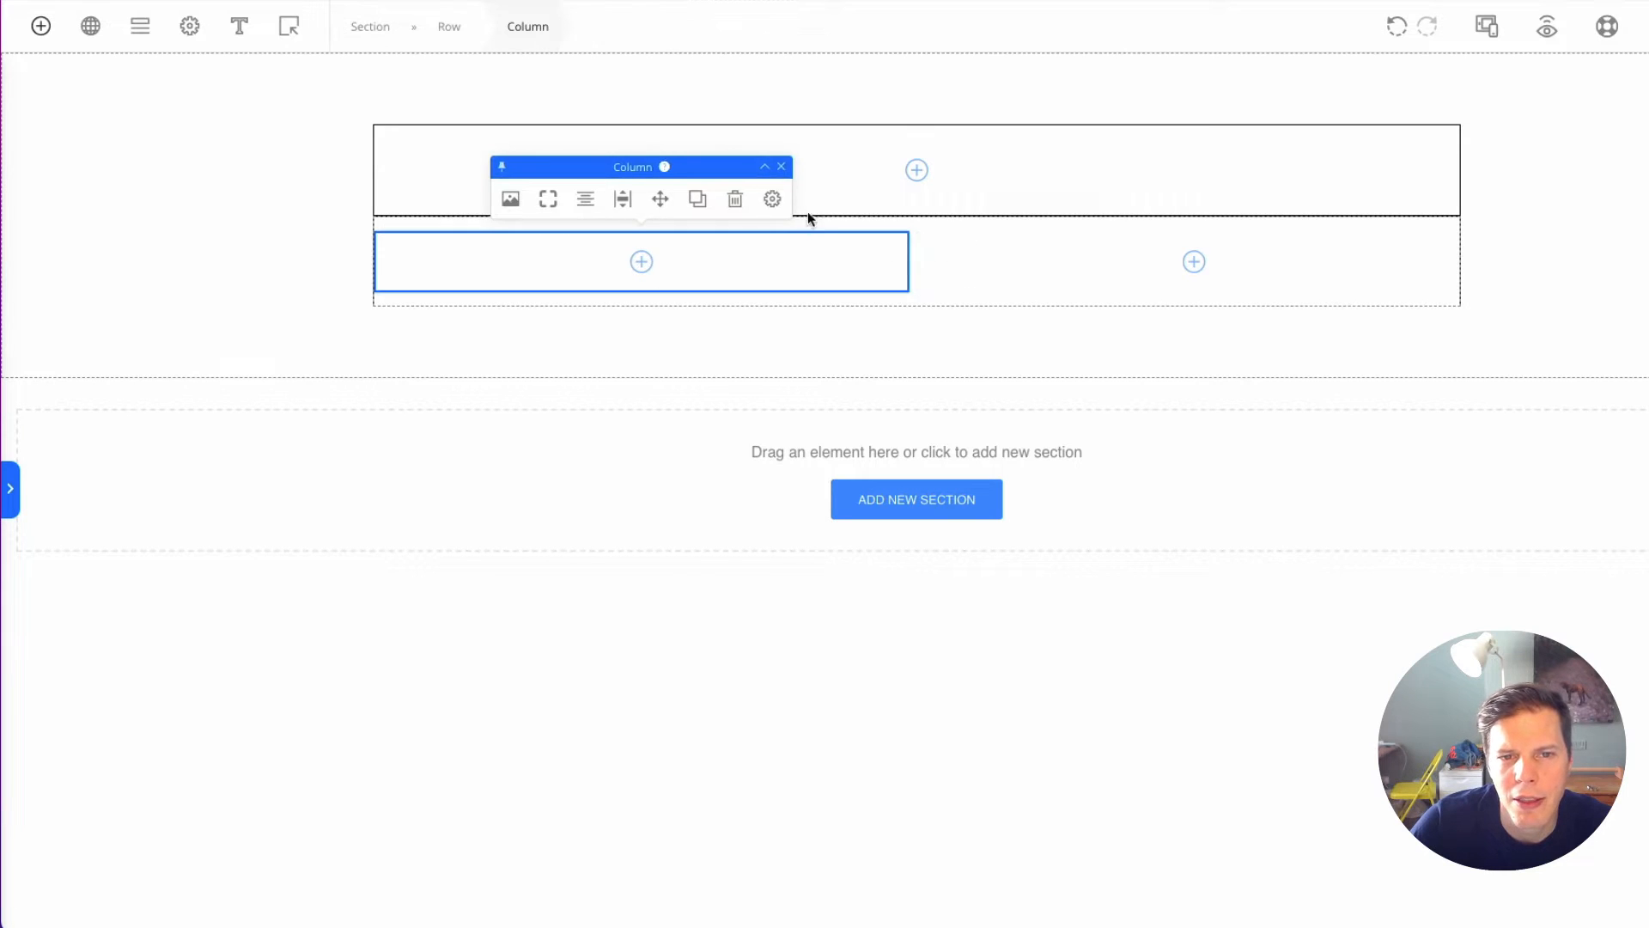
pyautogui.click(772, 198)
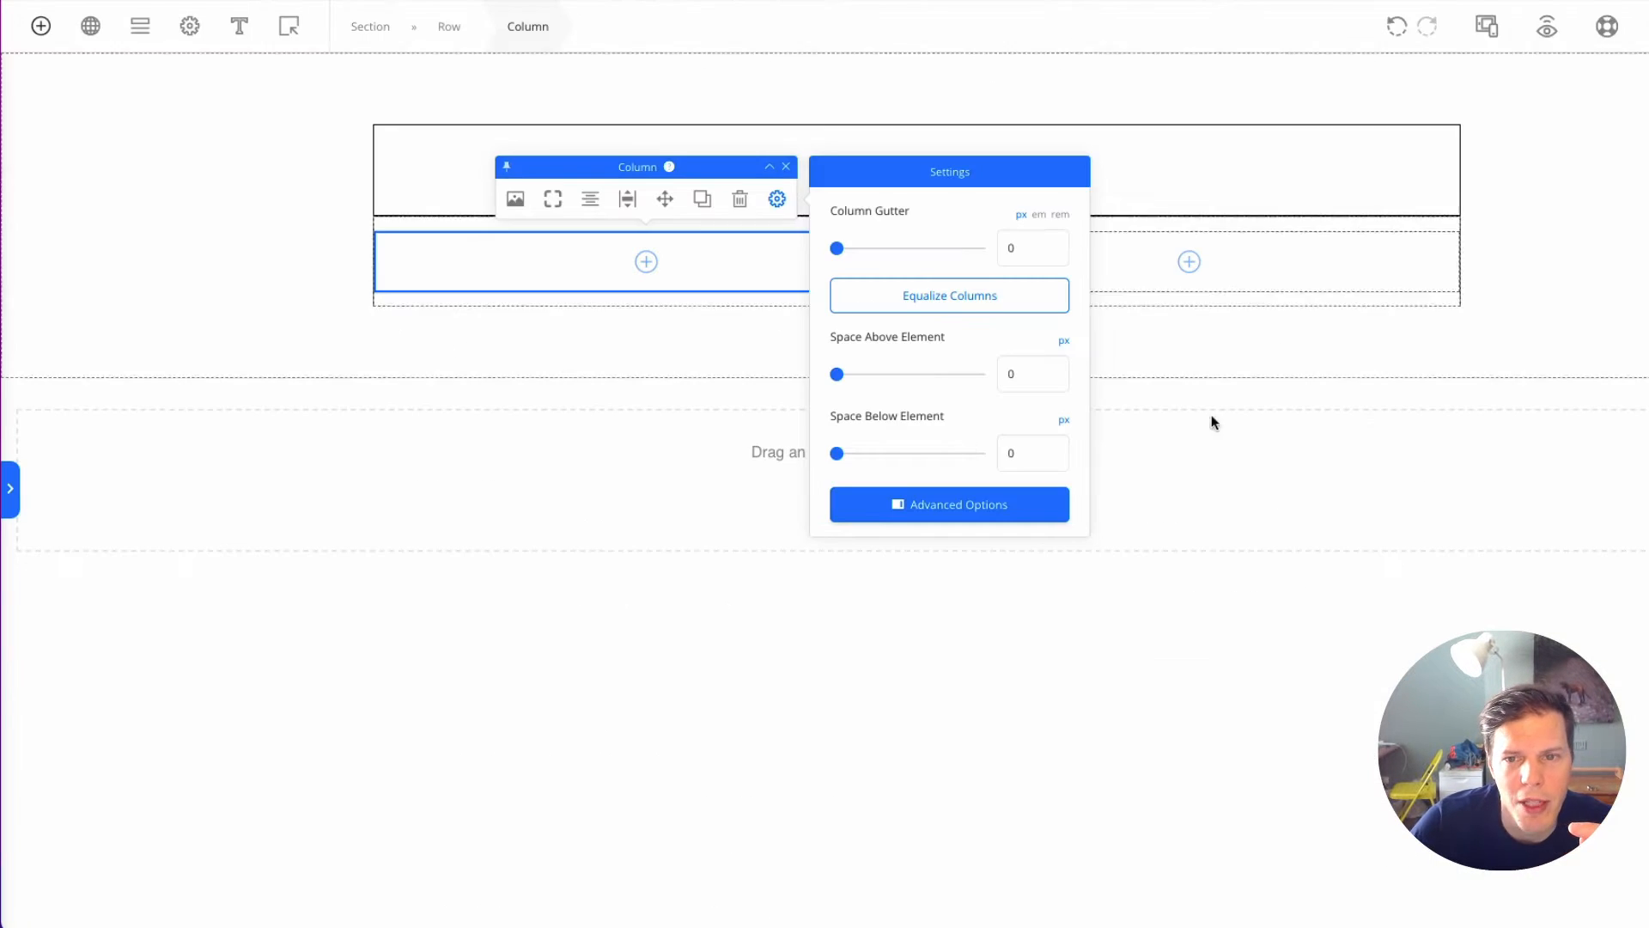
pyautogui.click(725, 617)
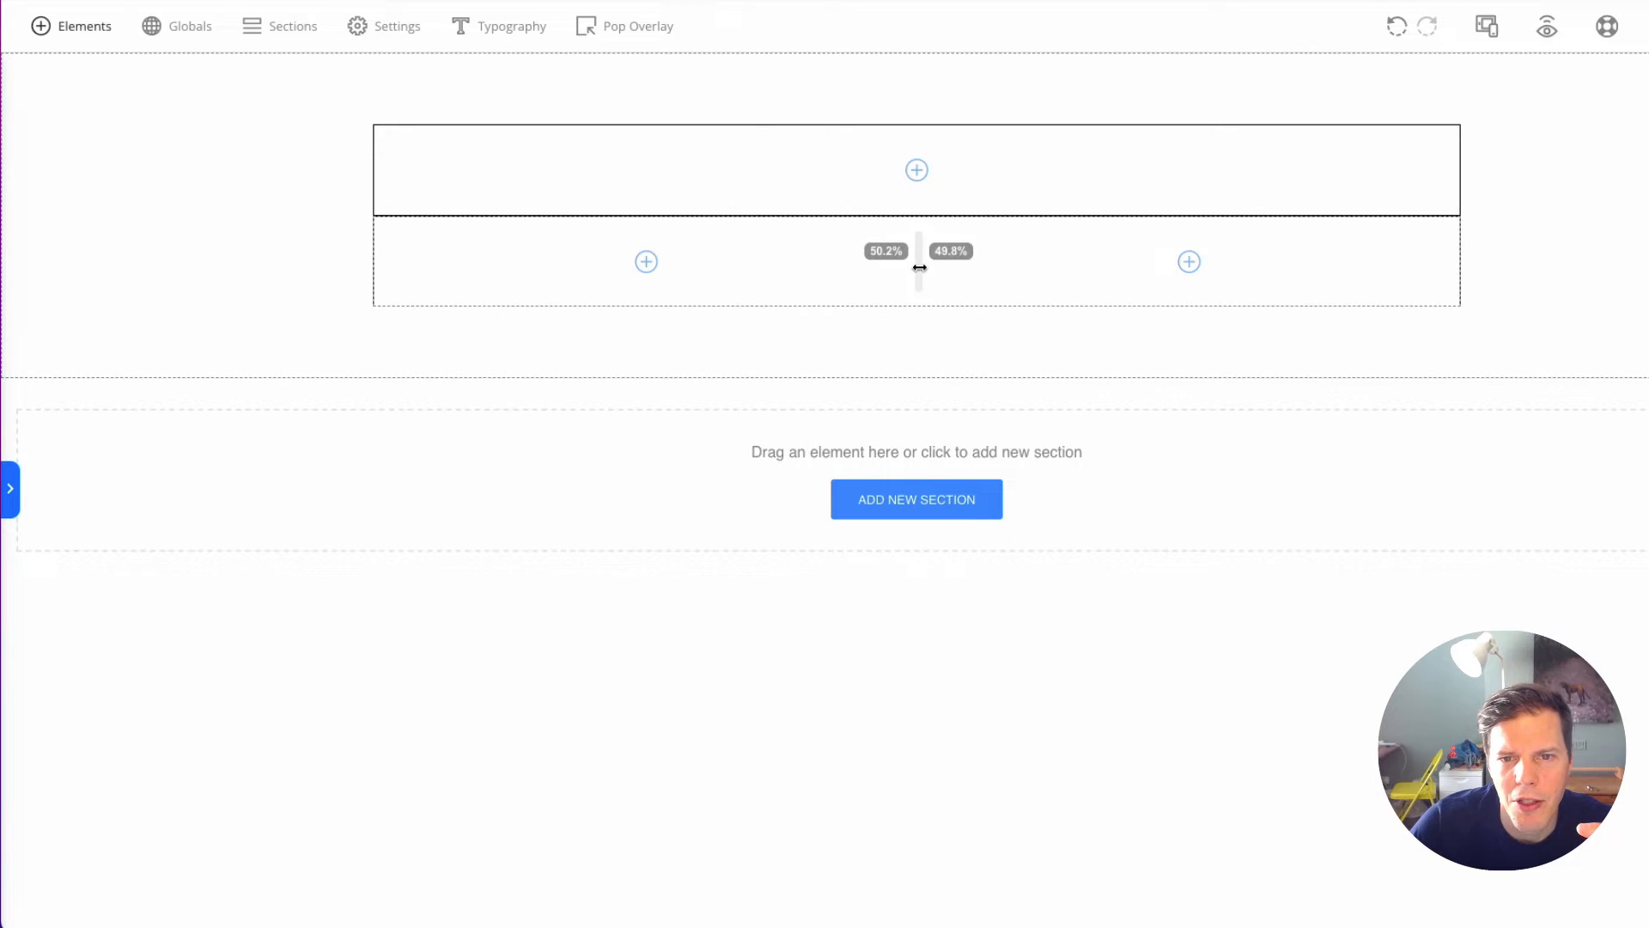
# Step: Add a solid border to the left side of the second column as a dividing line
pyautogui.click(912, 270)
pyautogui.click(1048, 270)
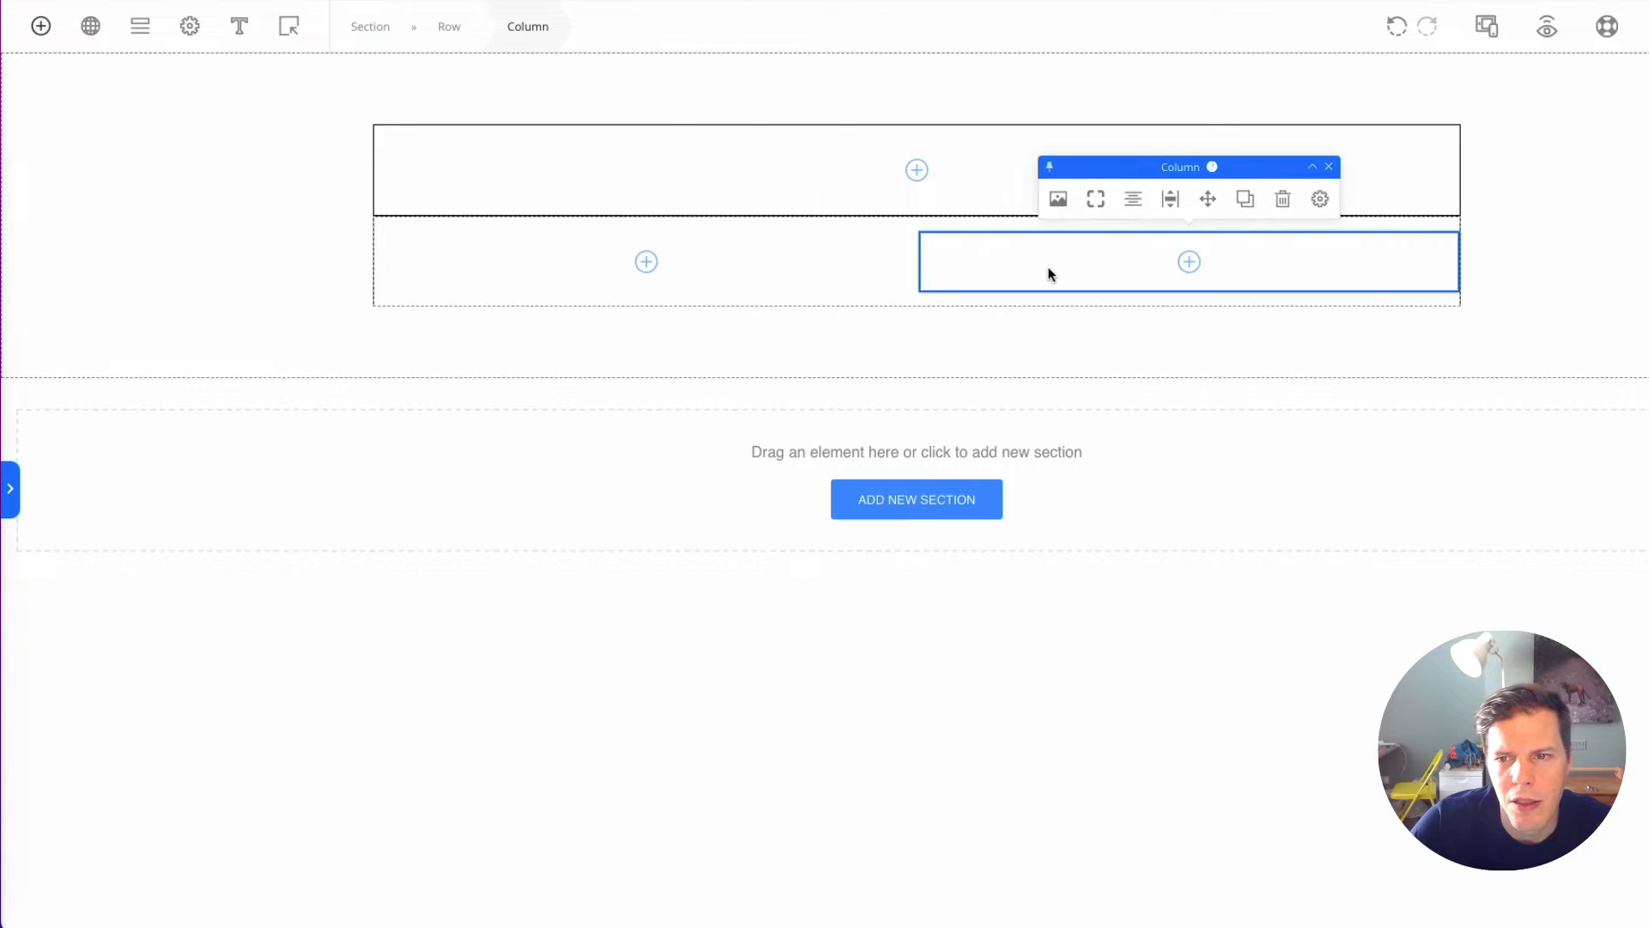
pyautogui.click(1098, 213)
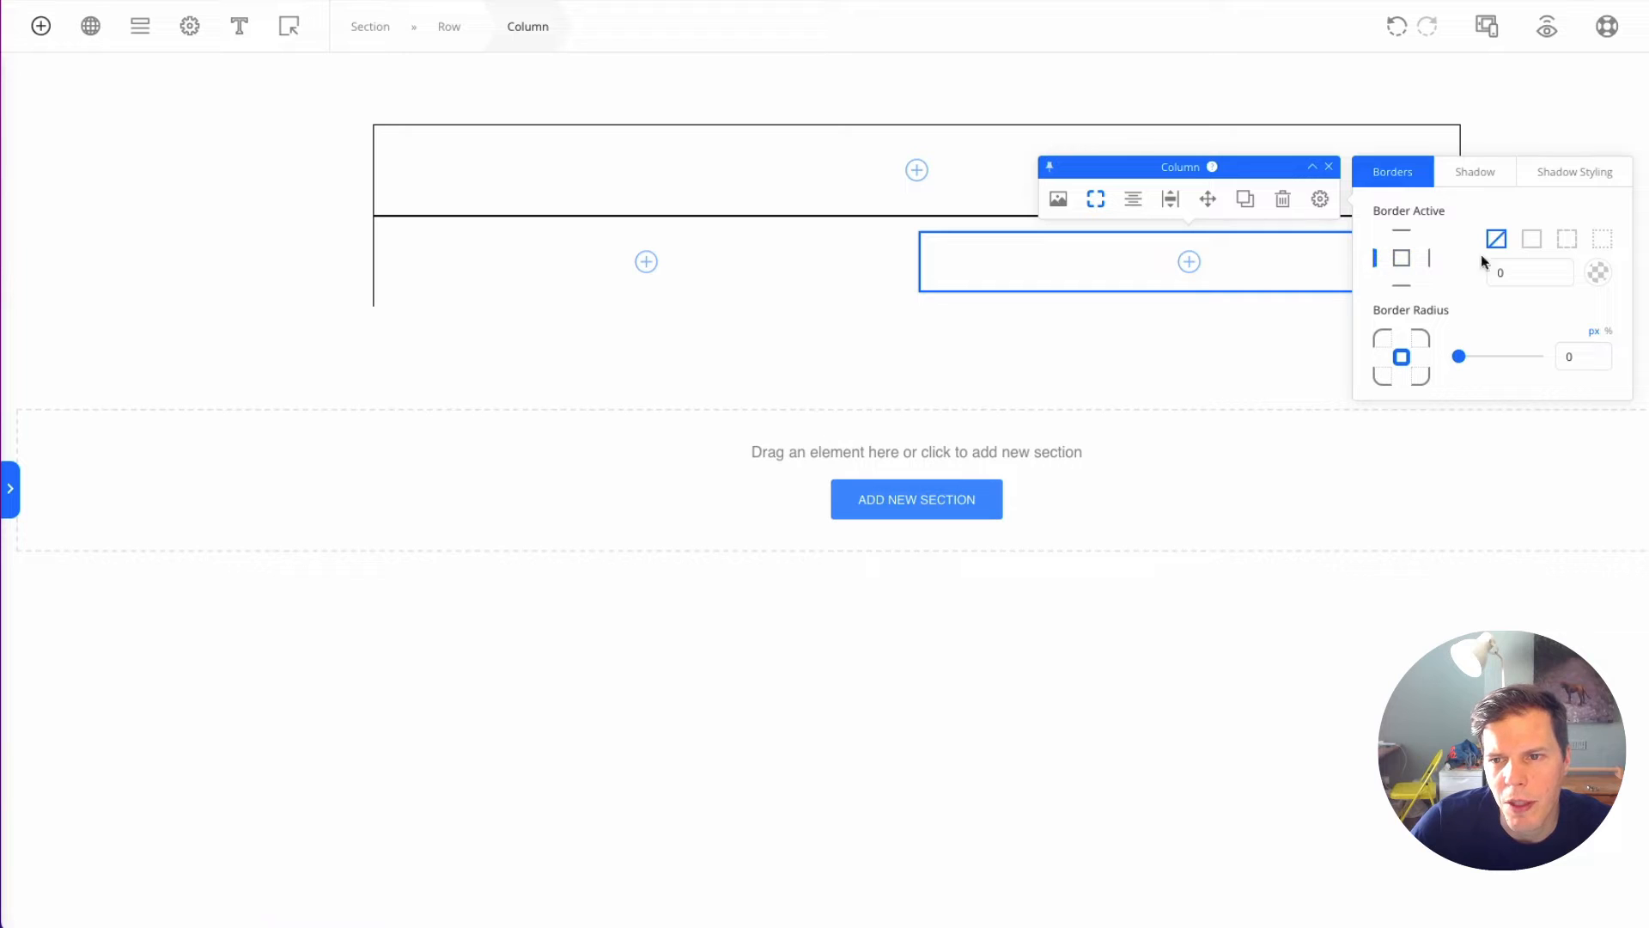
pyautogui.click(1535, 246)
pyautogui.click(939, 324)
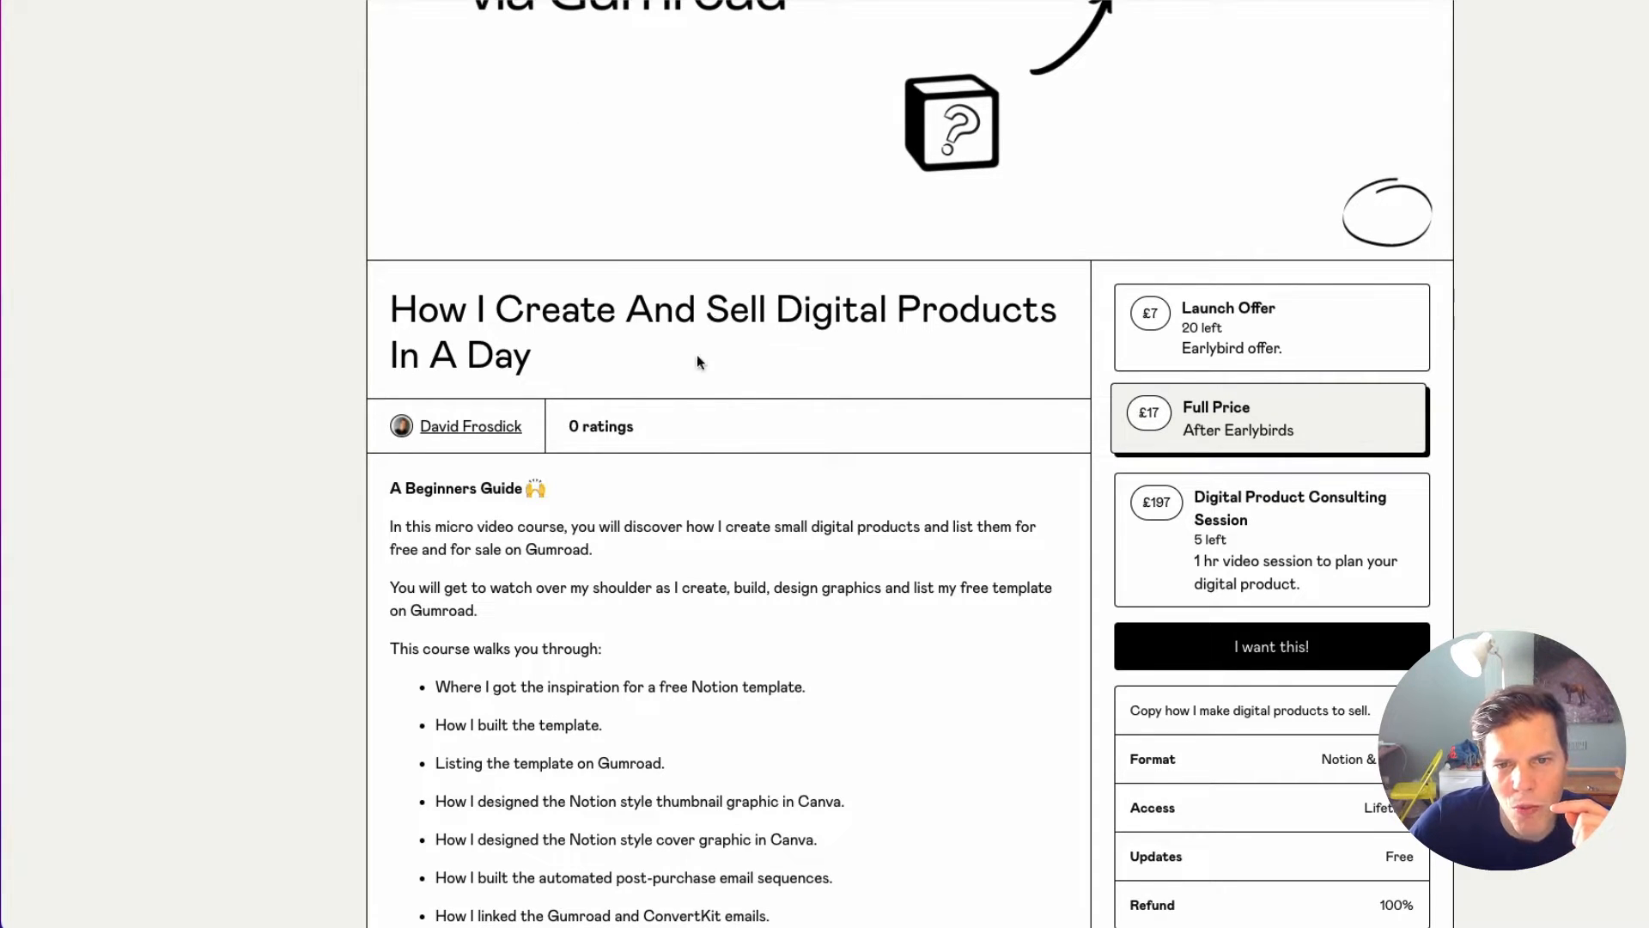
# Step: Check the title block on the Gumroad page, and reduce the two-column row's top and bottom padding to 0 px
pyautogui.moveTo(1046, 360); pyautogui.dragTo(372, 284)
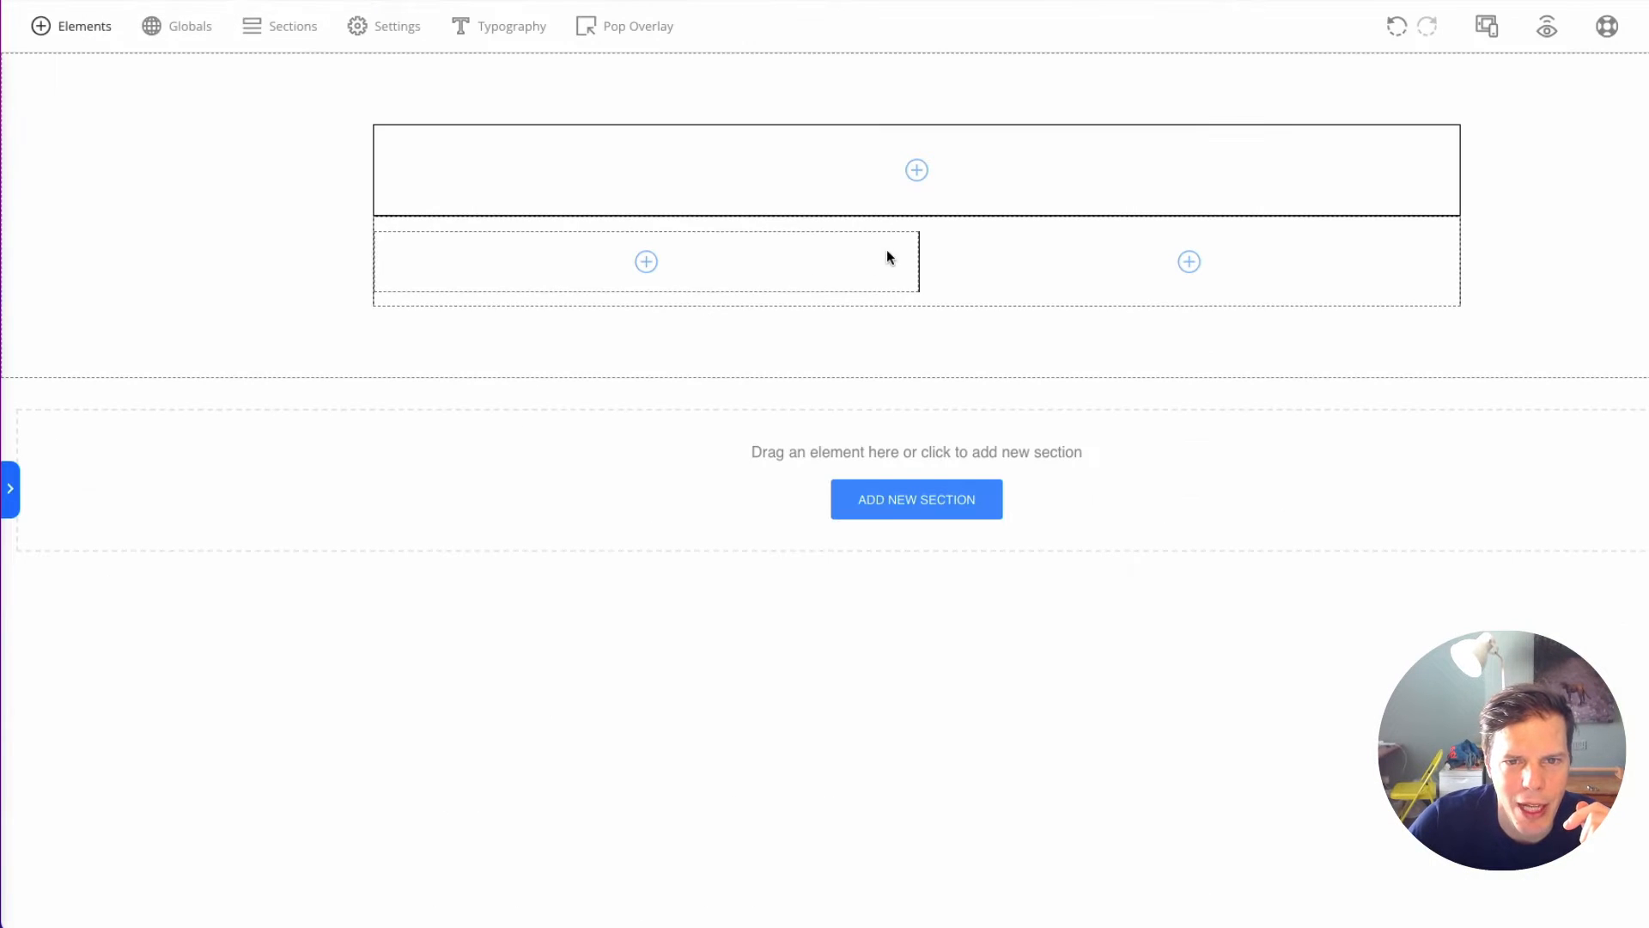
pyautogui.moveTo(917, 237)
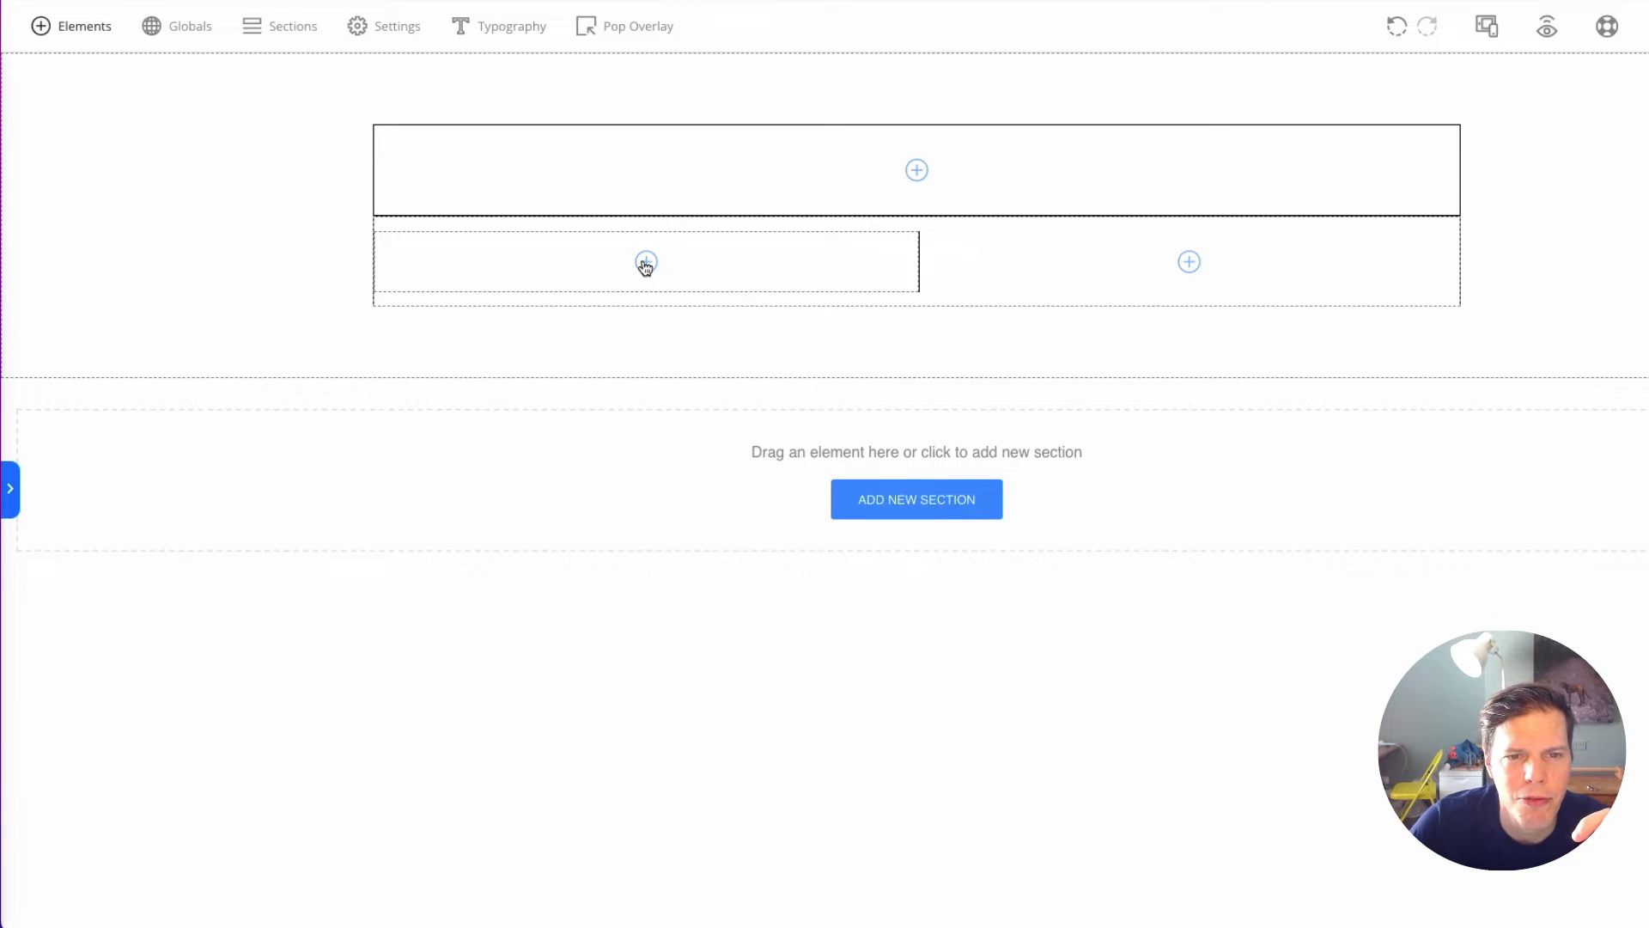
pyautogui.click(777, 244)
pyautogui.click(822, 225)
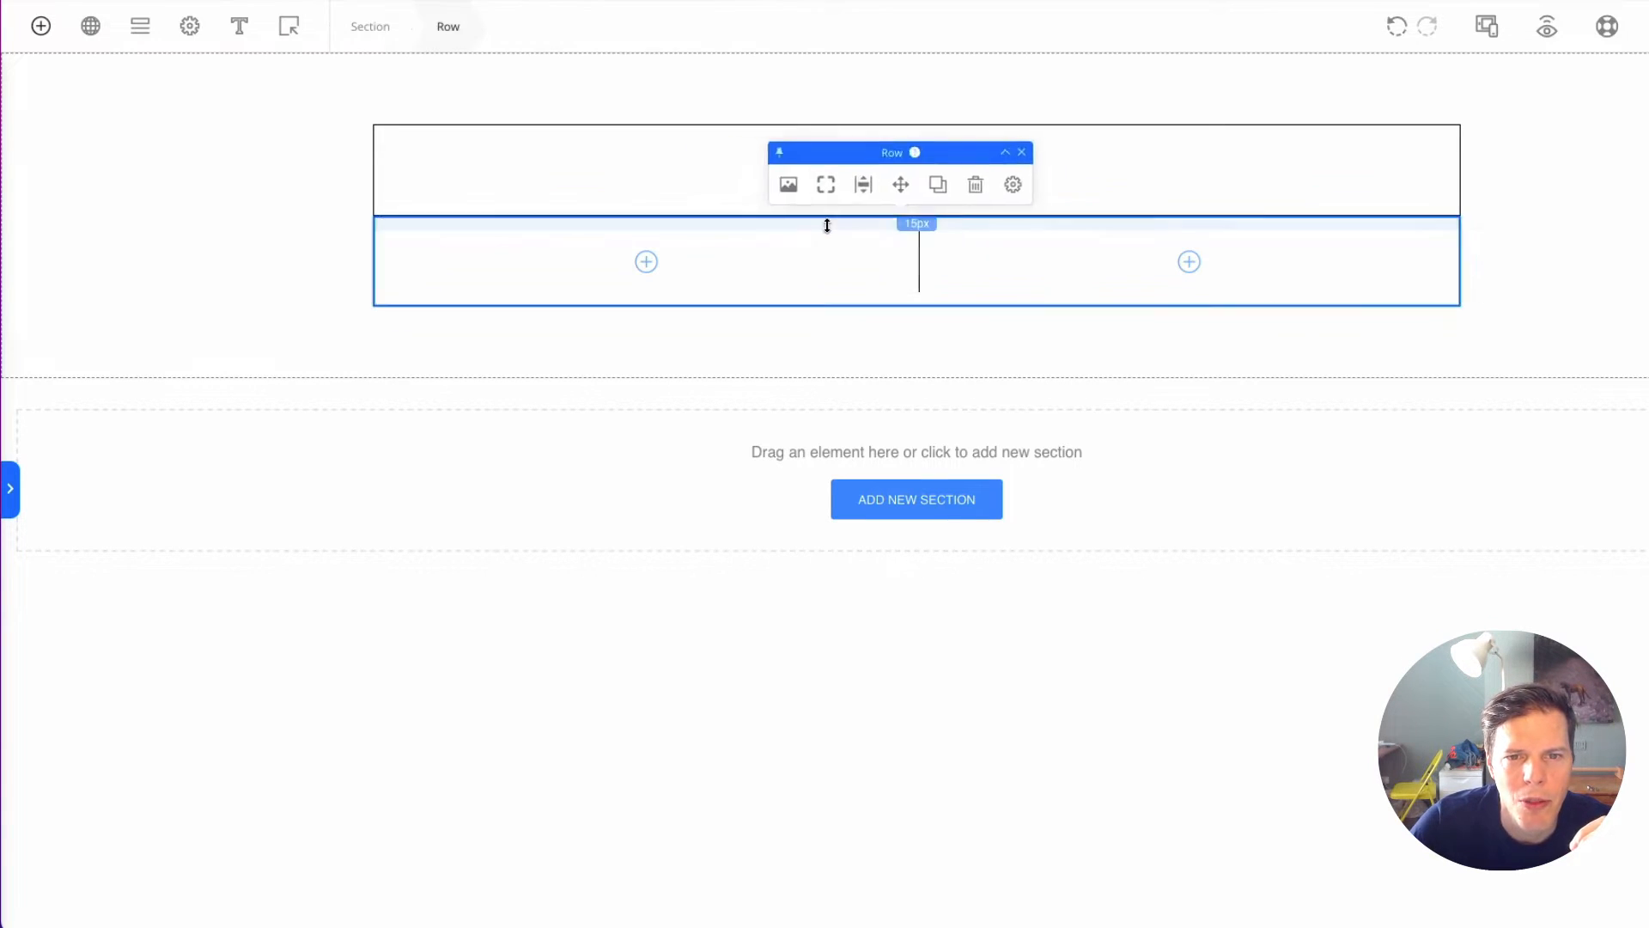
pyautogui.moveTo(825, 224); pyautogui.dragTo(833, 205)
pyautogui.moveTo(828, 284); pyautogui.dragTo(828, 276)
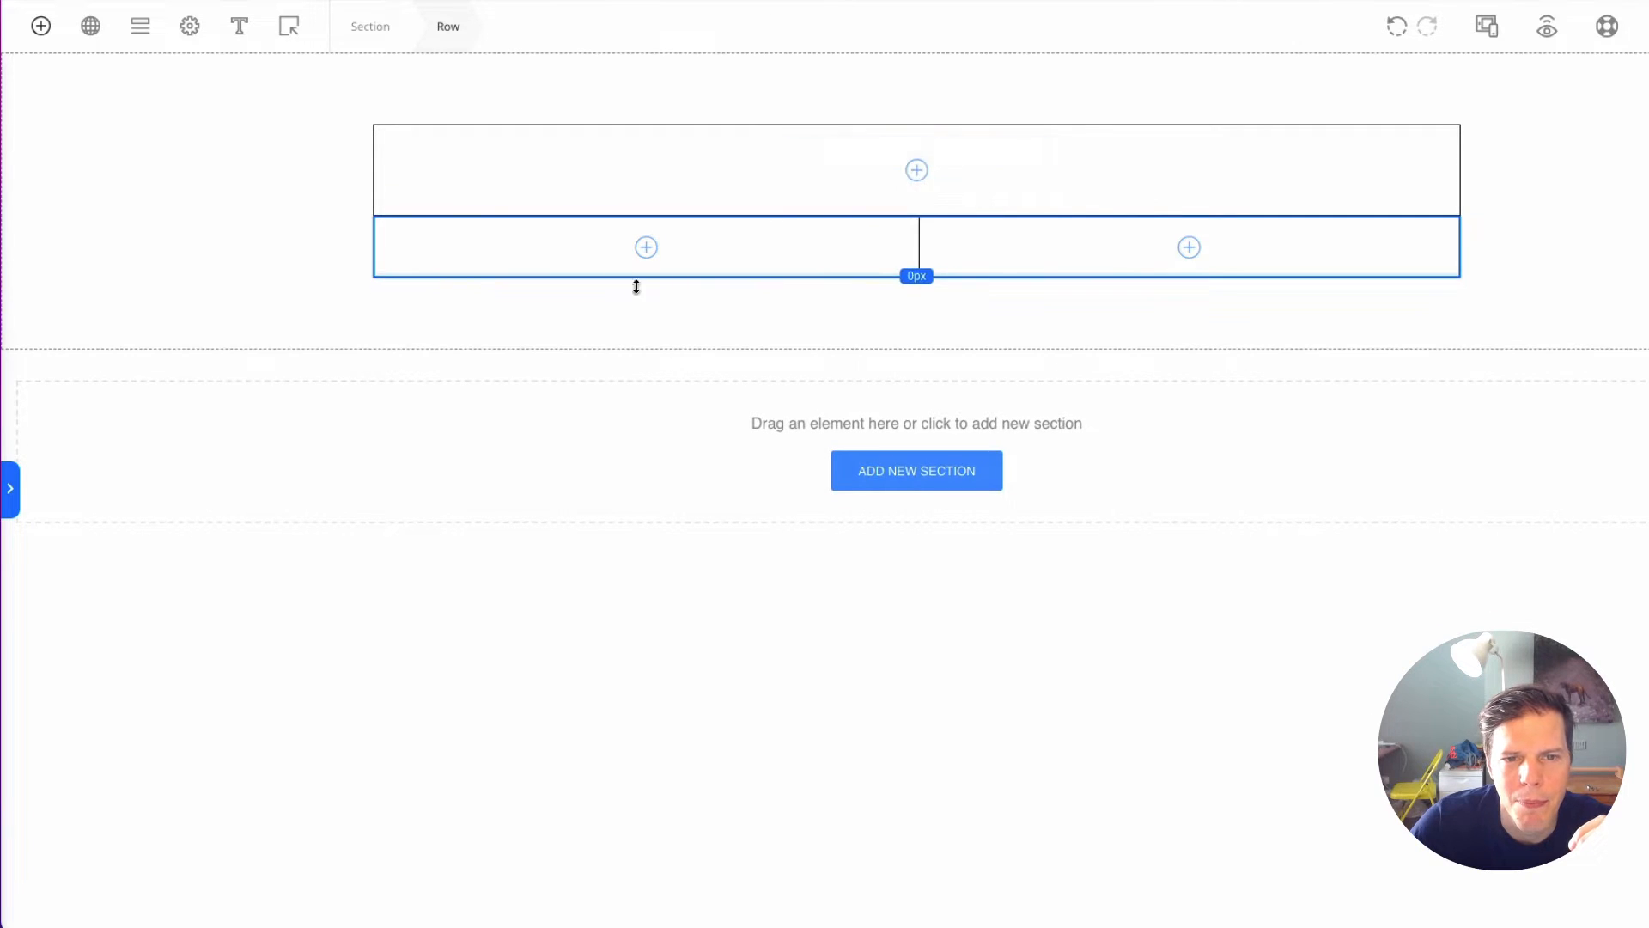
# Step: Move the divider of the two-column row to make the first column wider than the second
pyautogui.click(560, 250)
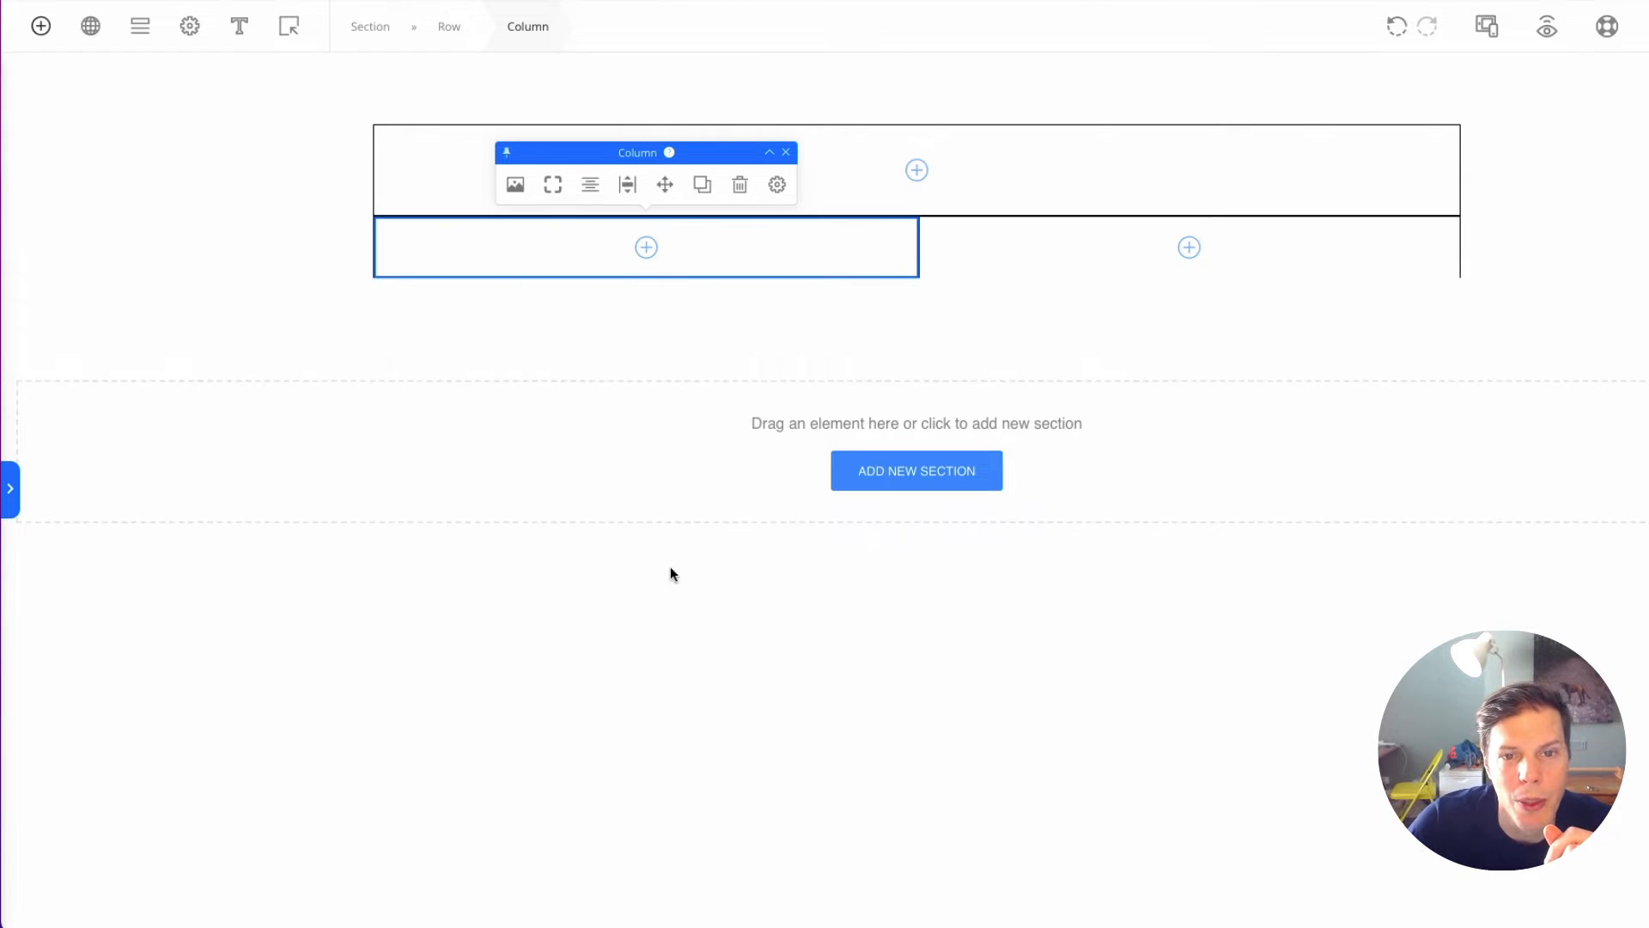
pyautogui.click(1110, 612)
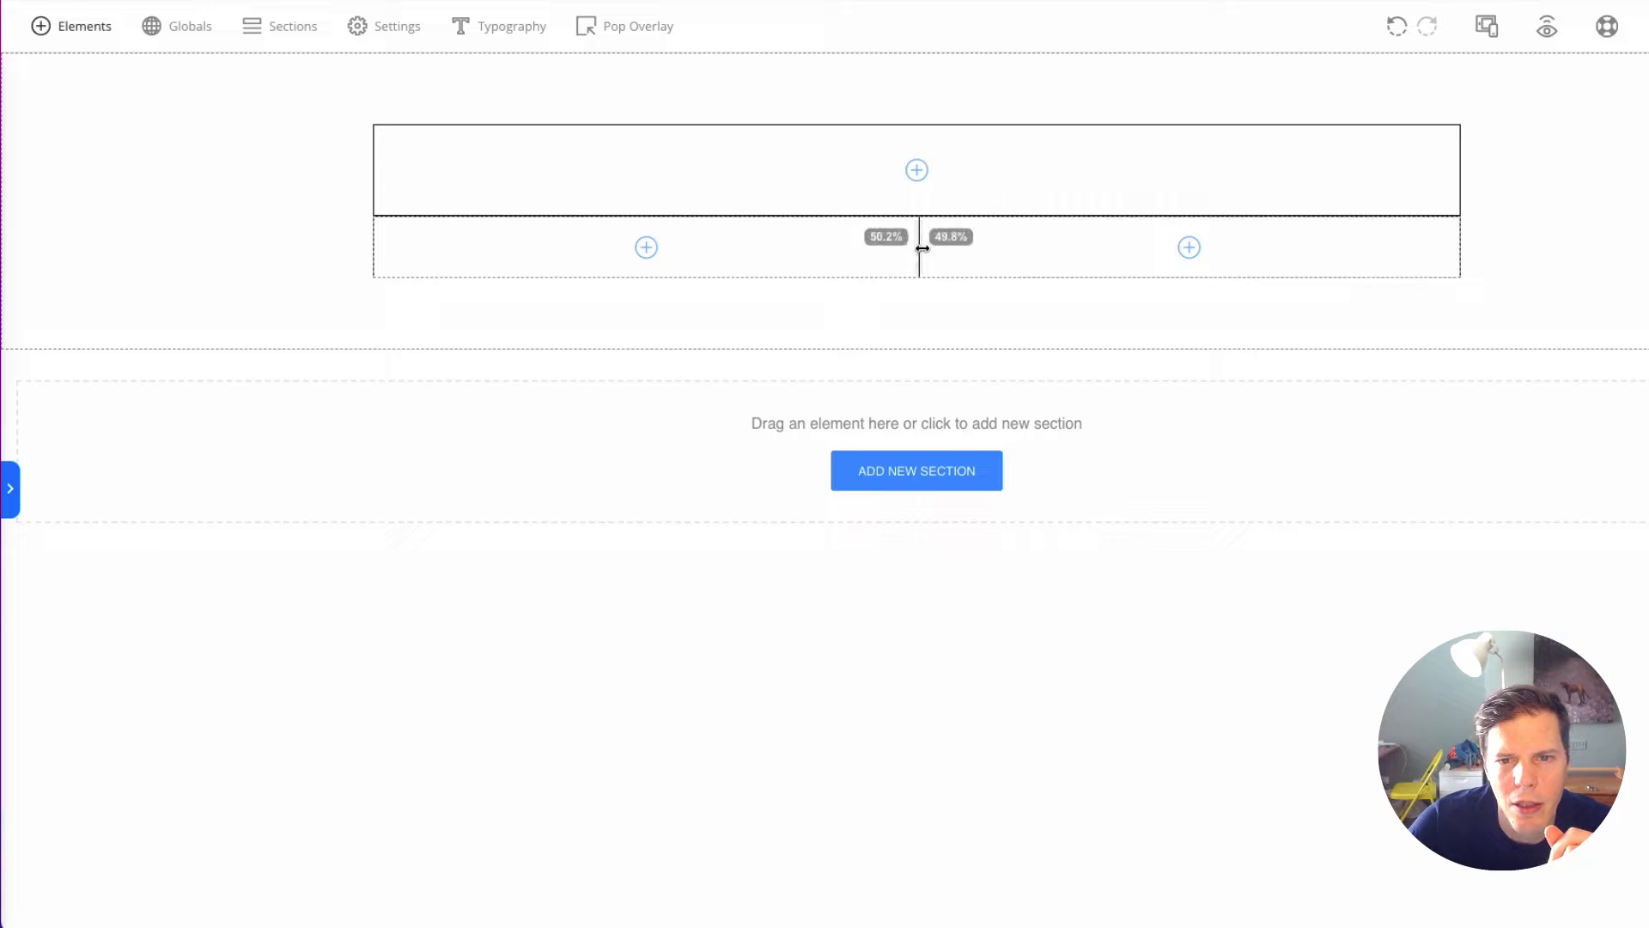
pyautogui.moveTo(919, 249); pyautogui.dragTo(1015, 245)
pyautogui.click(423, 521)
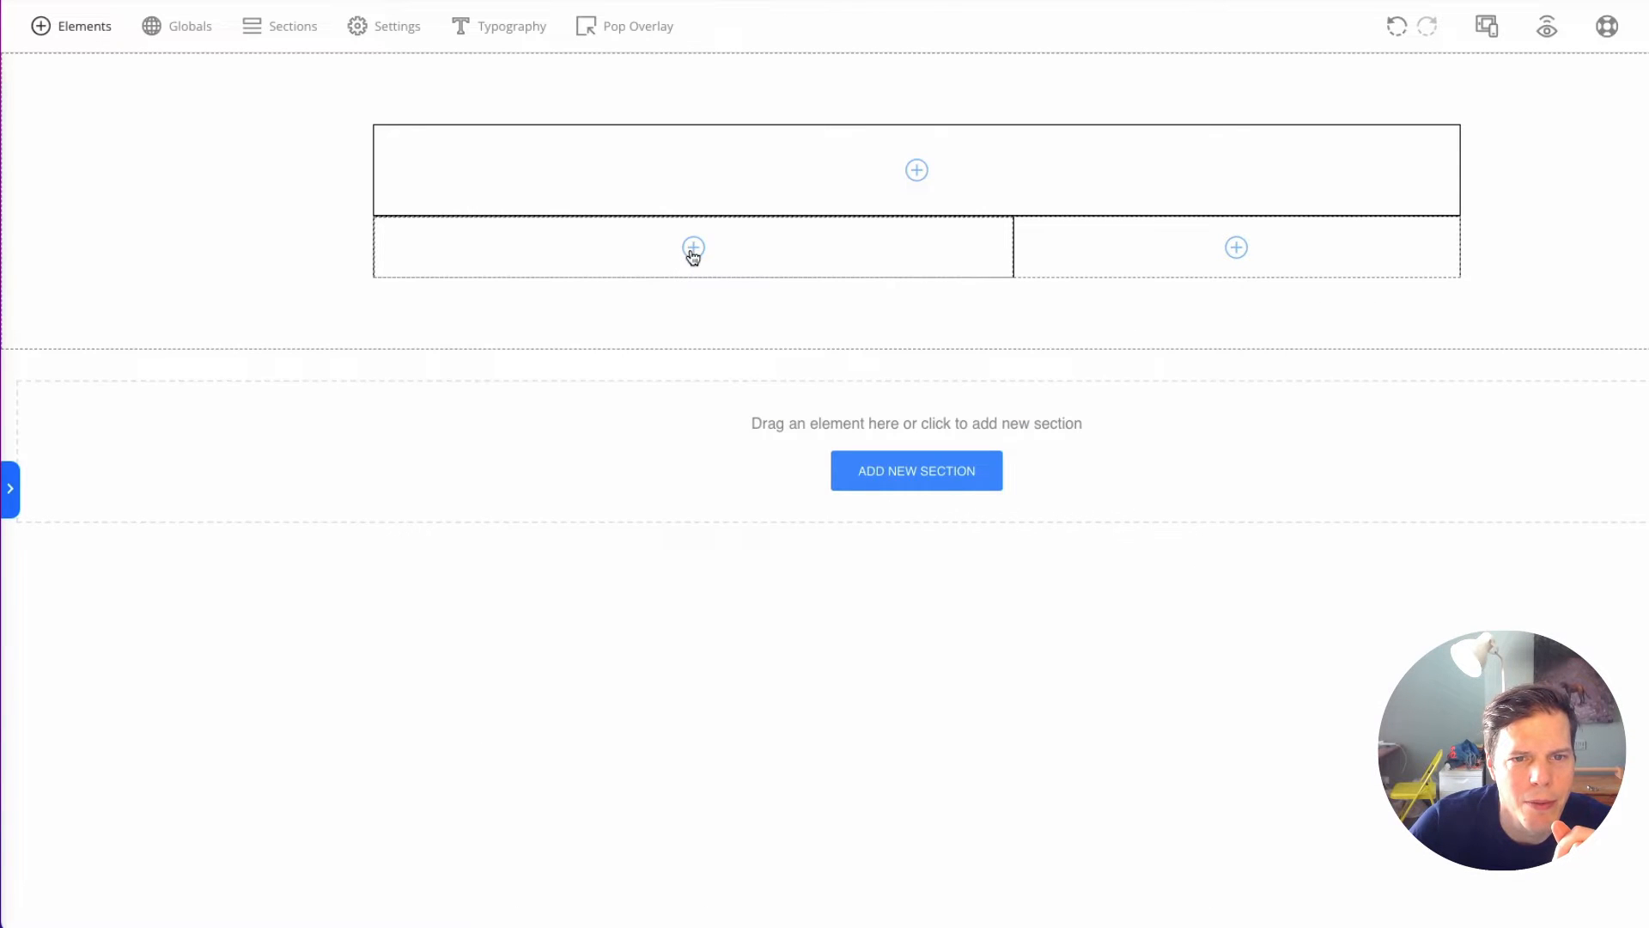
# Step: Insert a single-column row element inside the wider column of the two-column row
pyautogui.click(693, 249)
pyautogui.moveTo(151, 191); pyautogui.dragTo(699, 262)
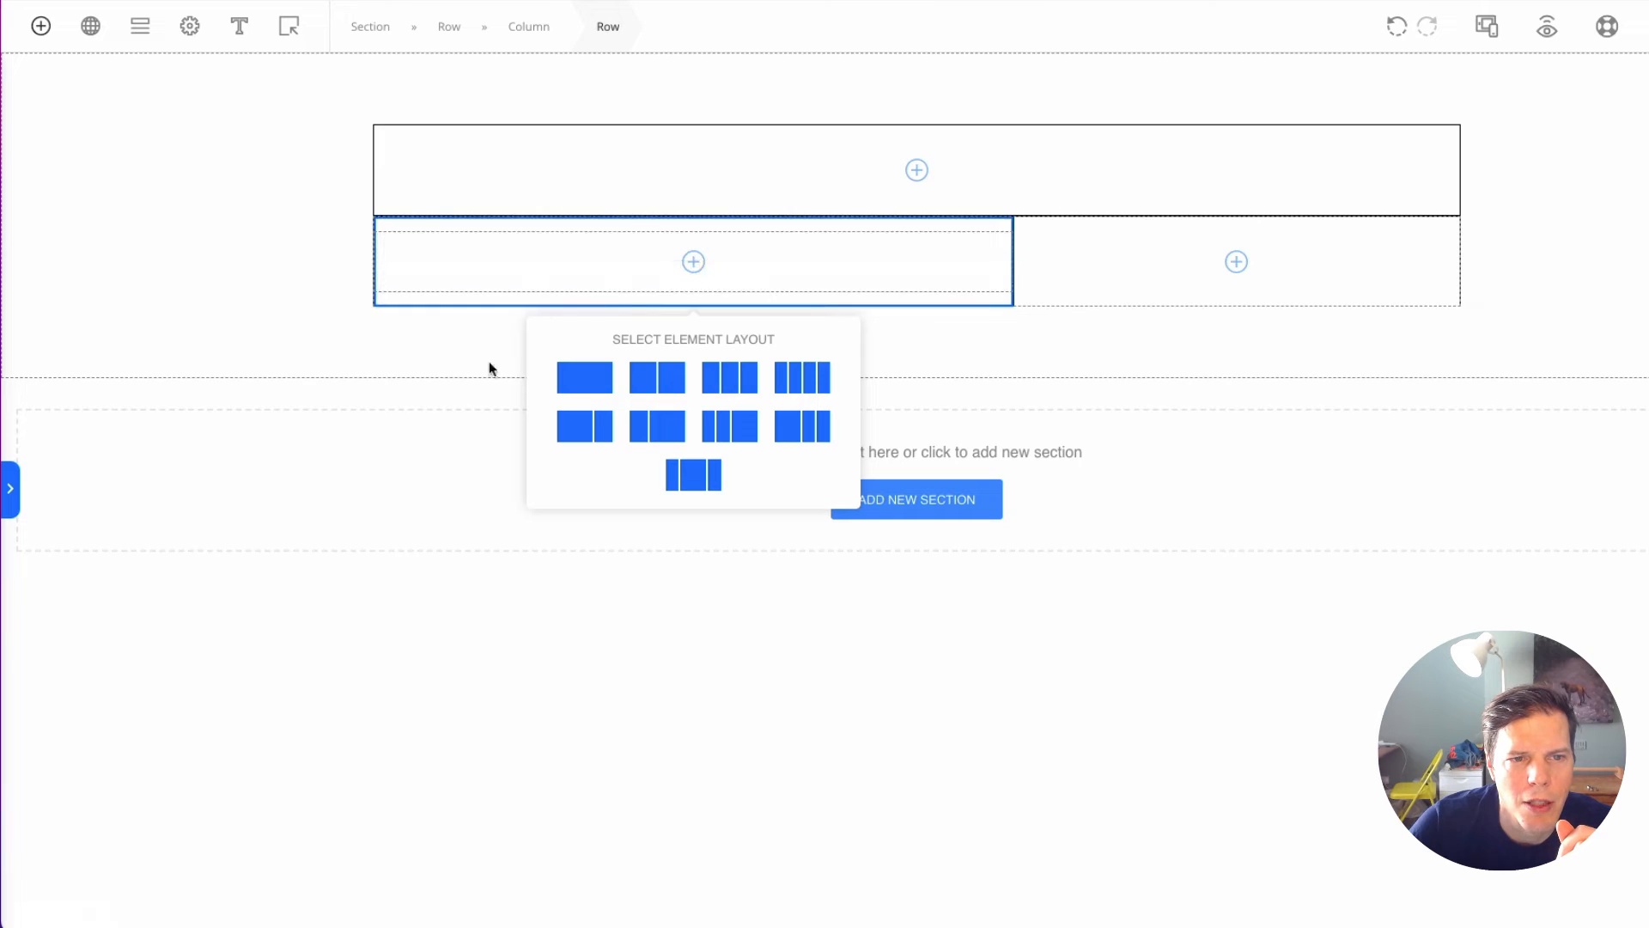
pyautogui.click(737, 265)
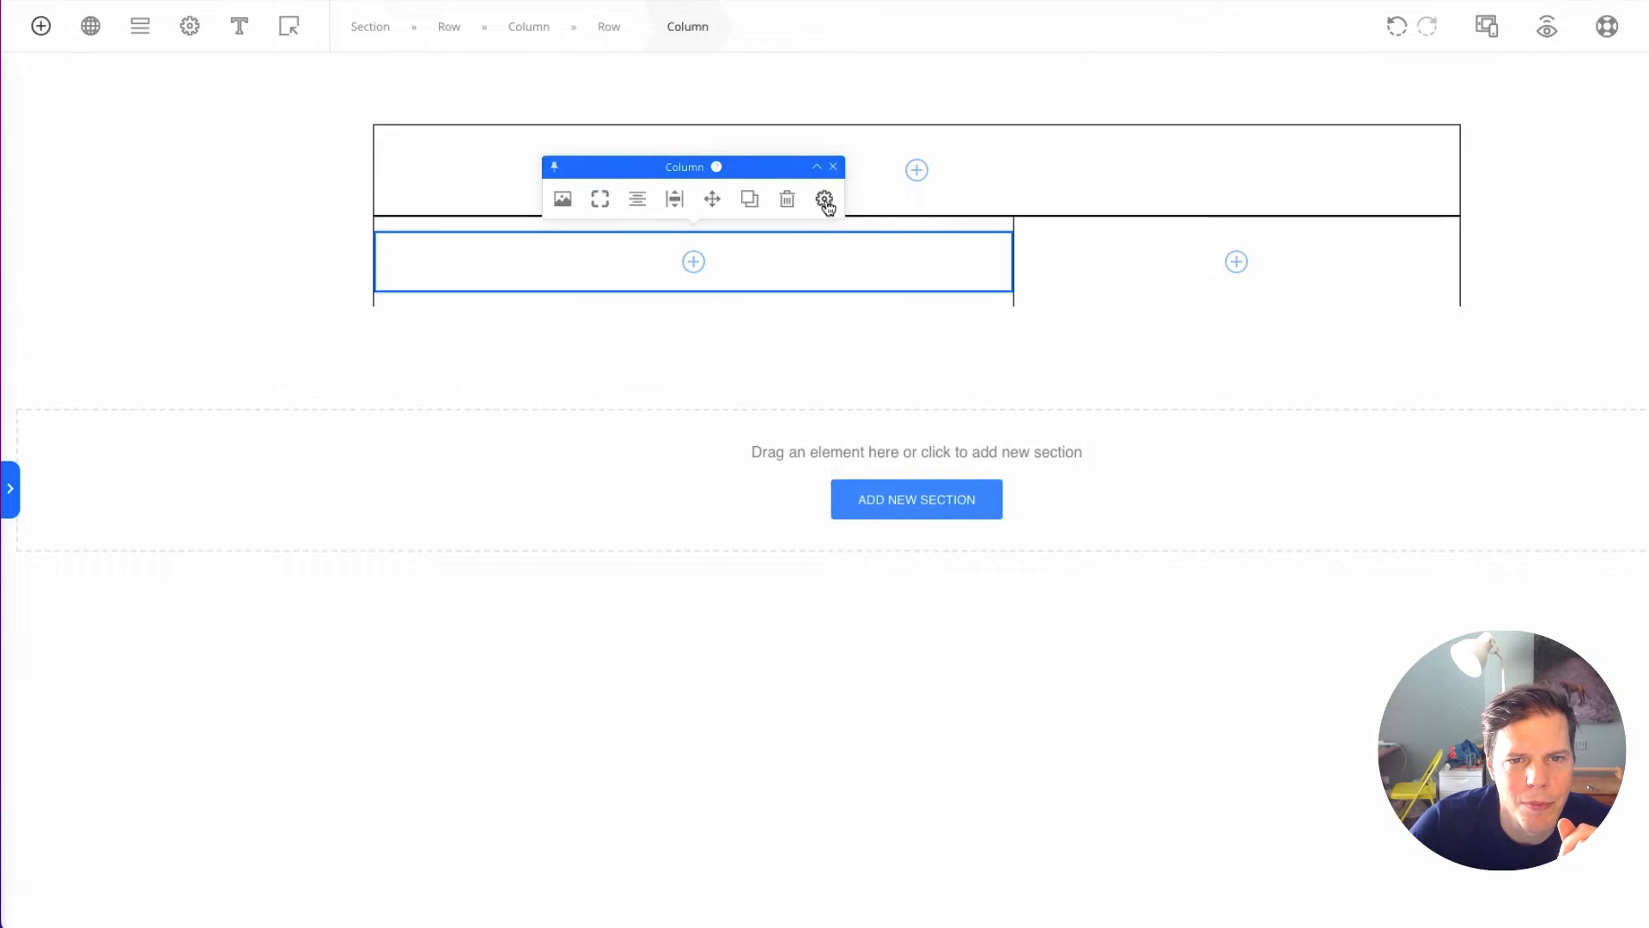
# Step: Set the nested row's padding to 10px on all four sides
pyautogui.click(824, 198)
pyautogui.click(739, 475)
pyautogui.click(718, 276)
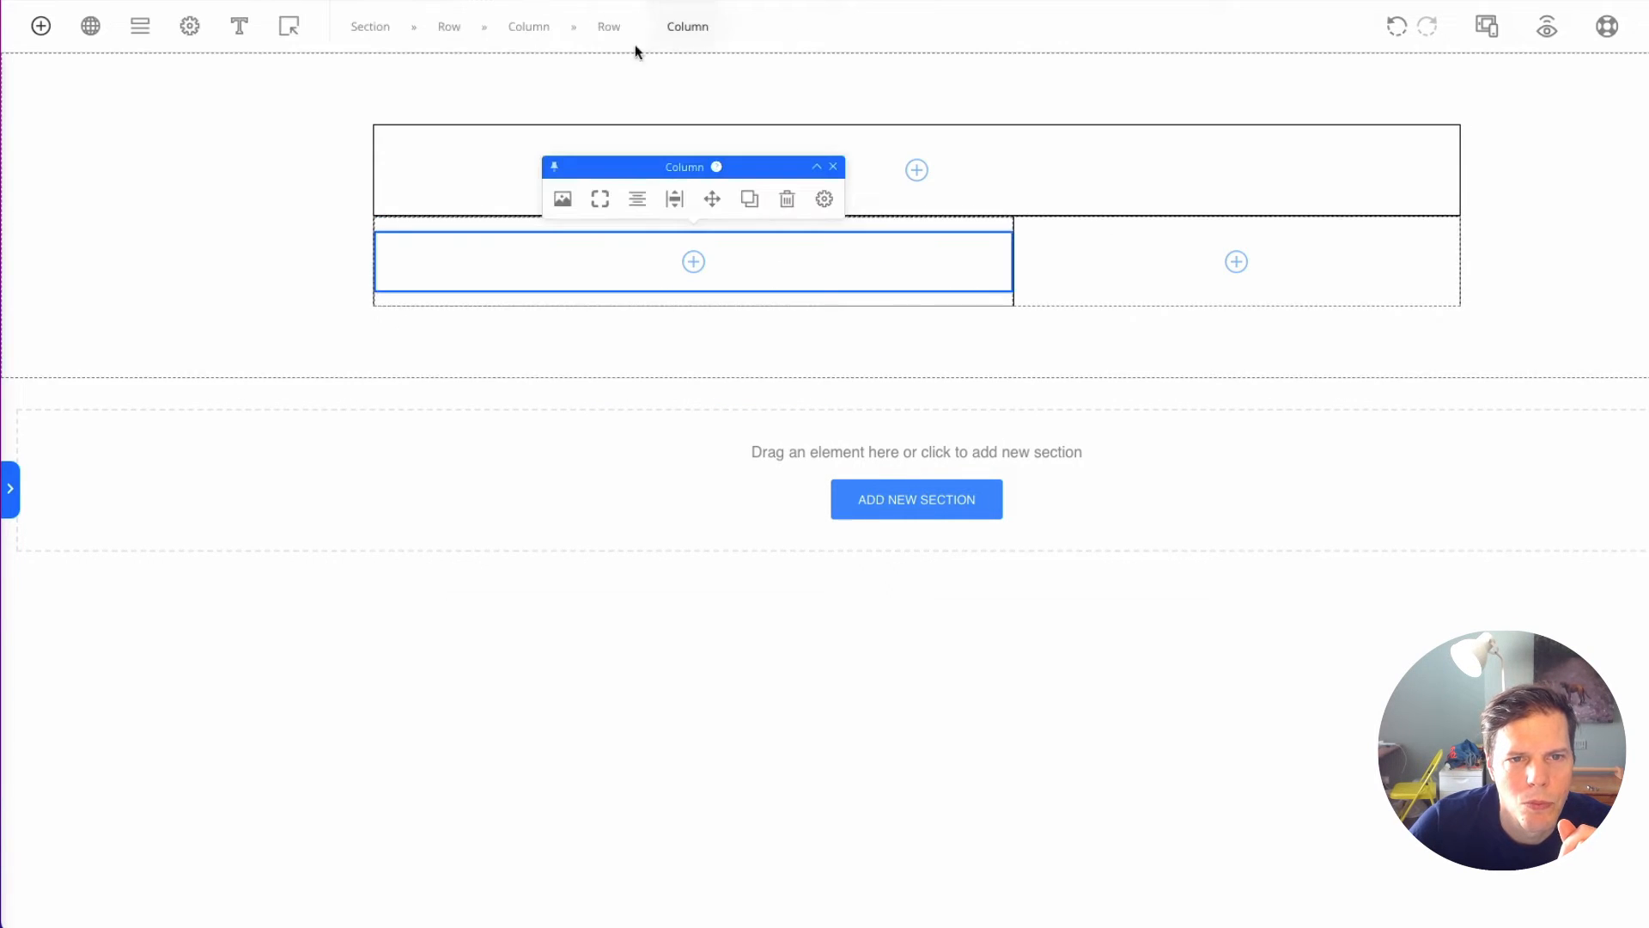
pyautogui.click(622, 34)
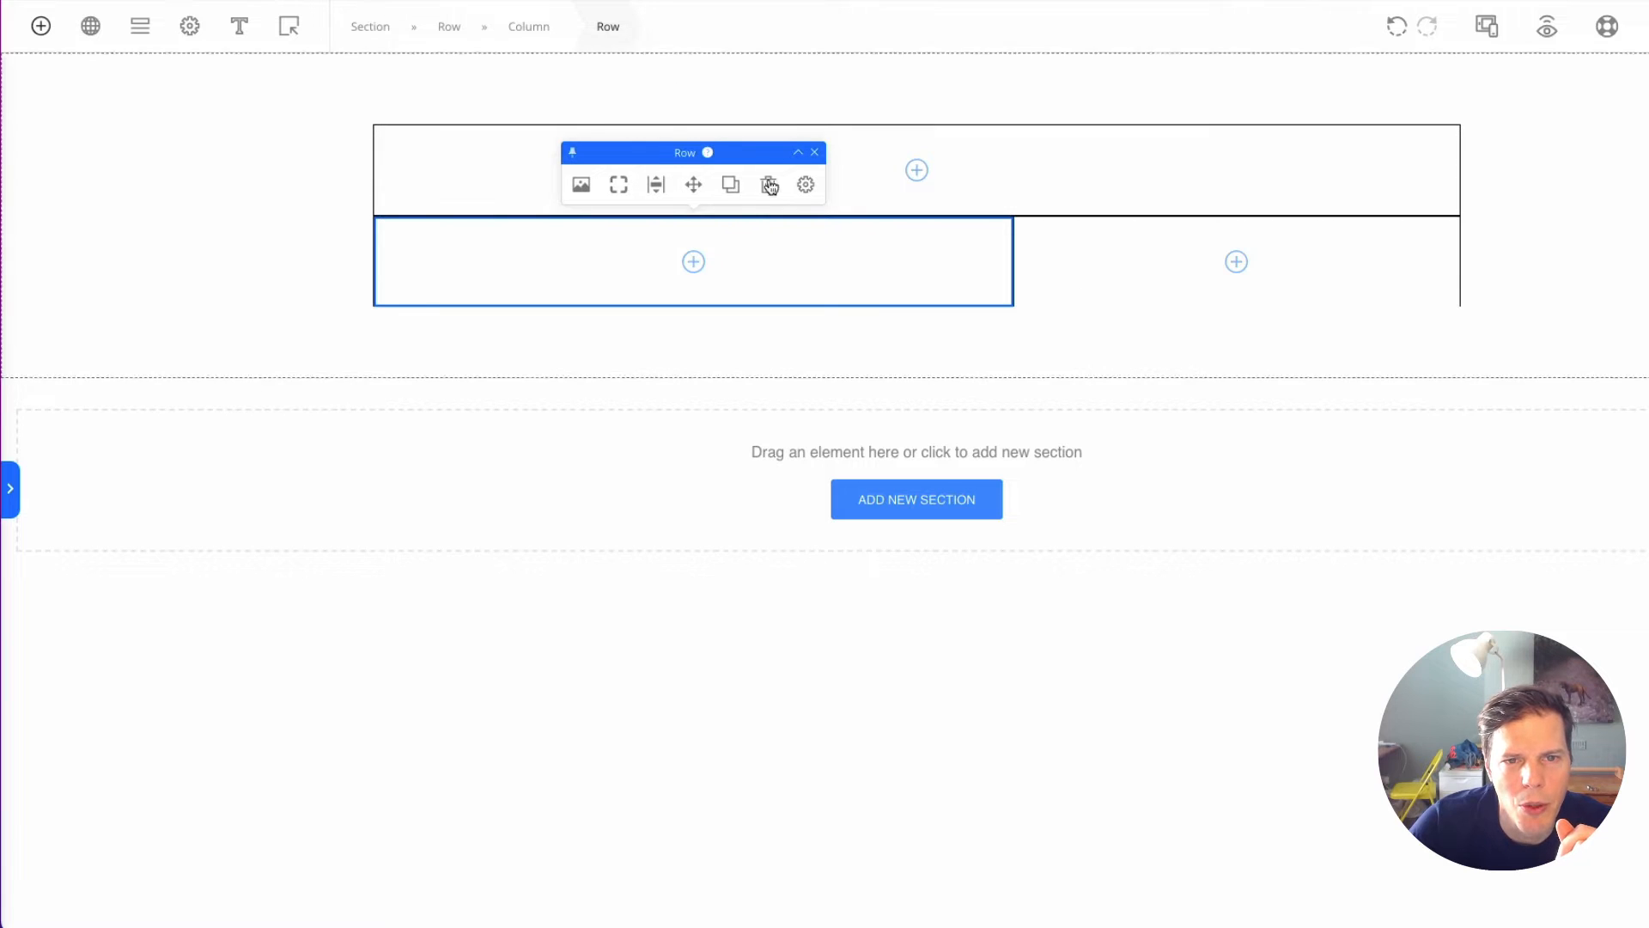
pyautogui.click(806, 184)
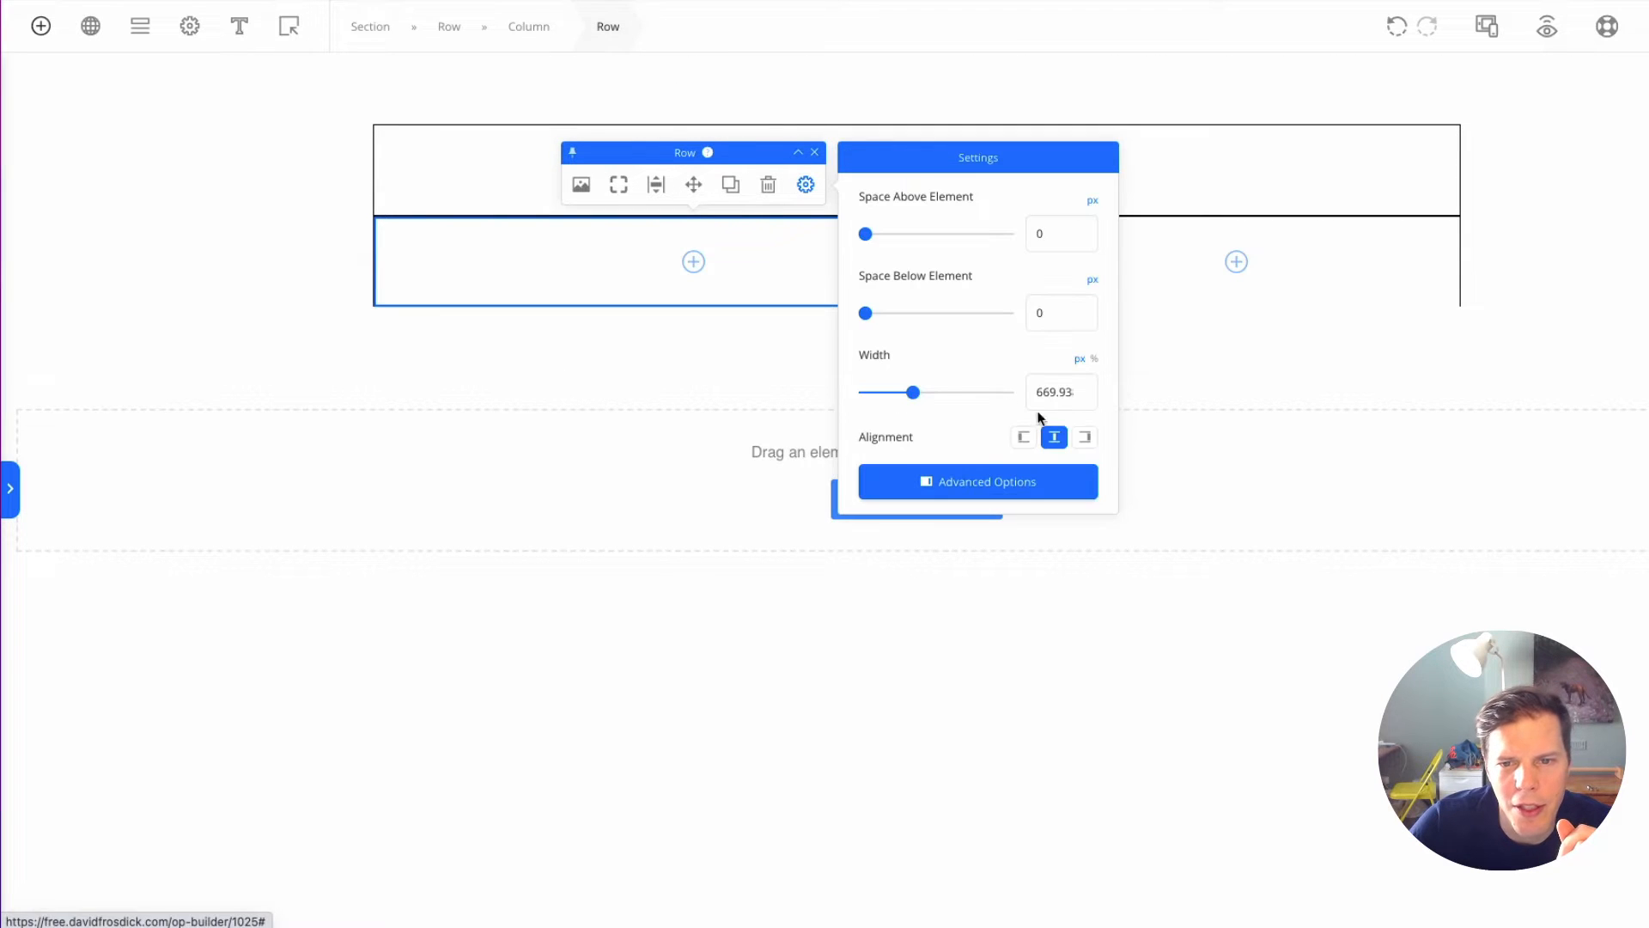
pyautogui.click(1004, 485)
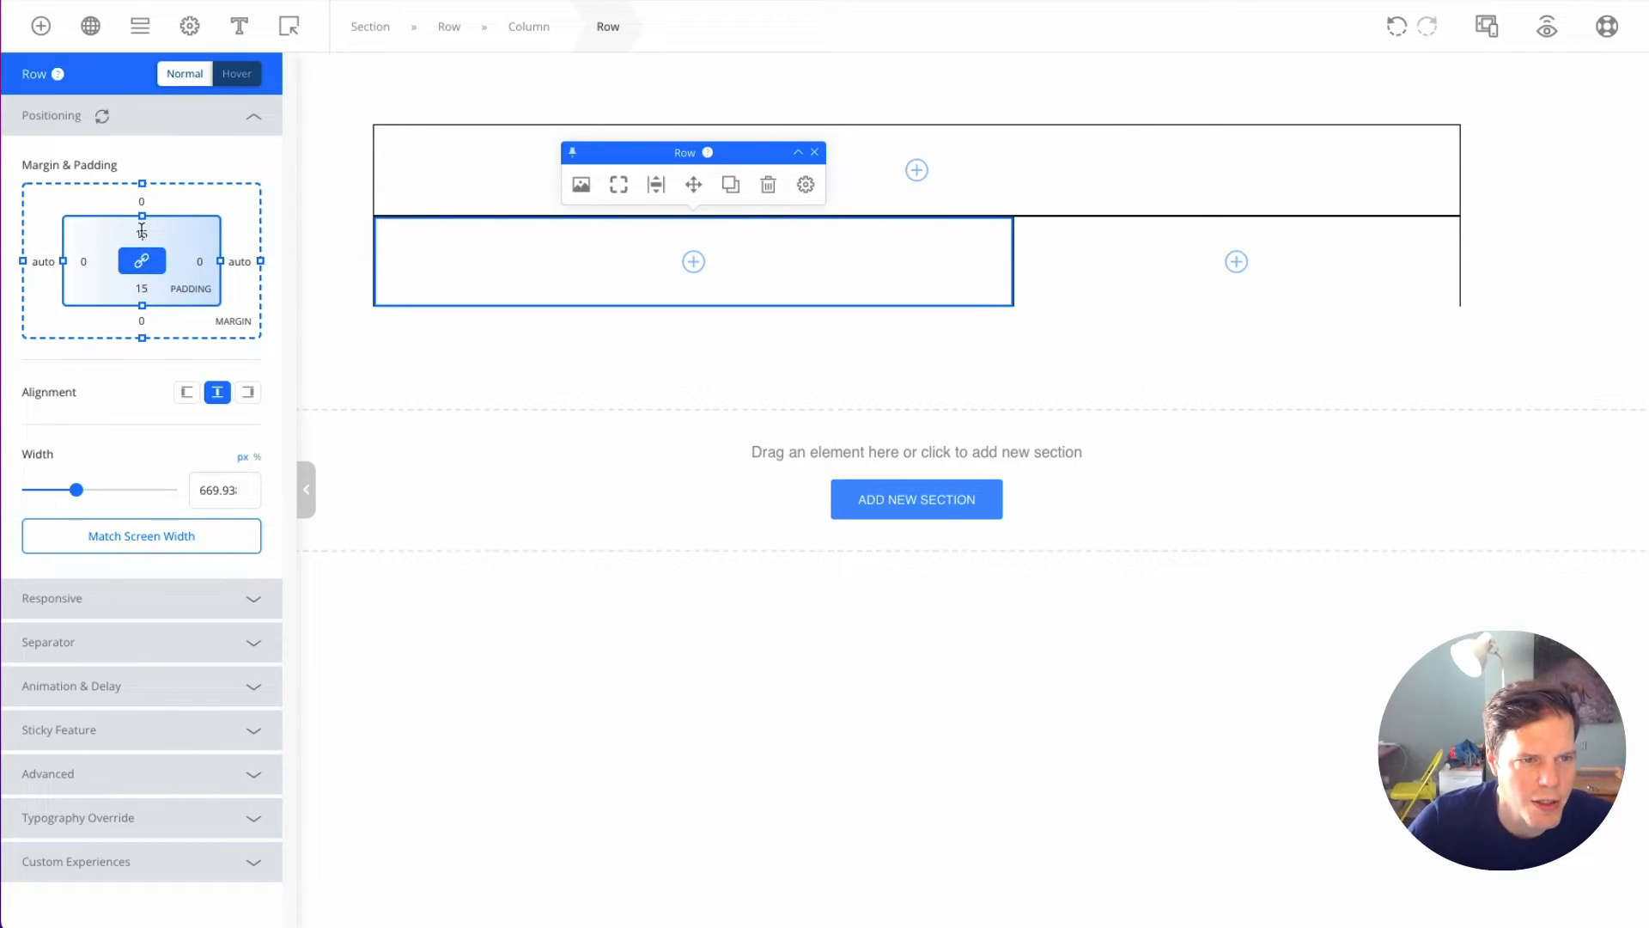
pyautogui.write('10px')
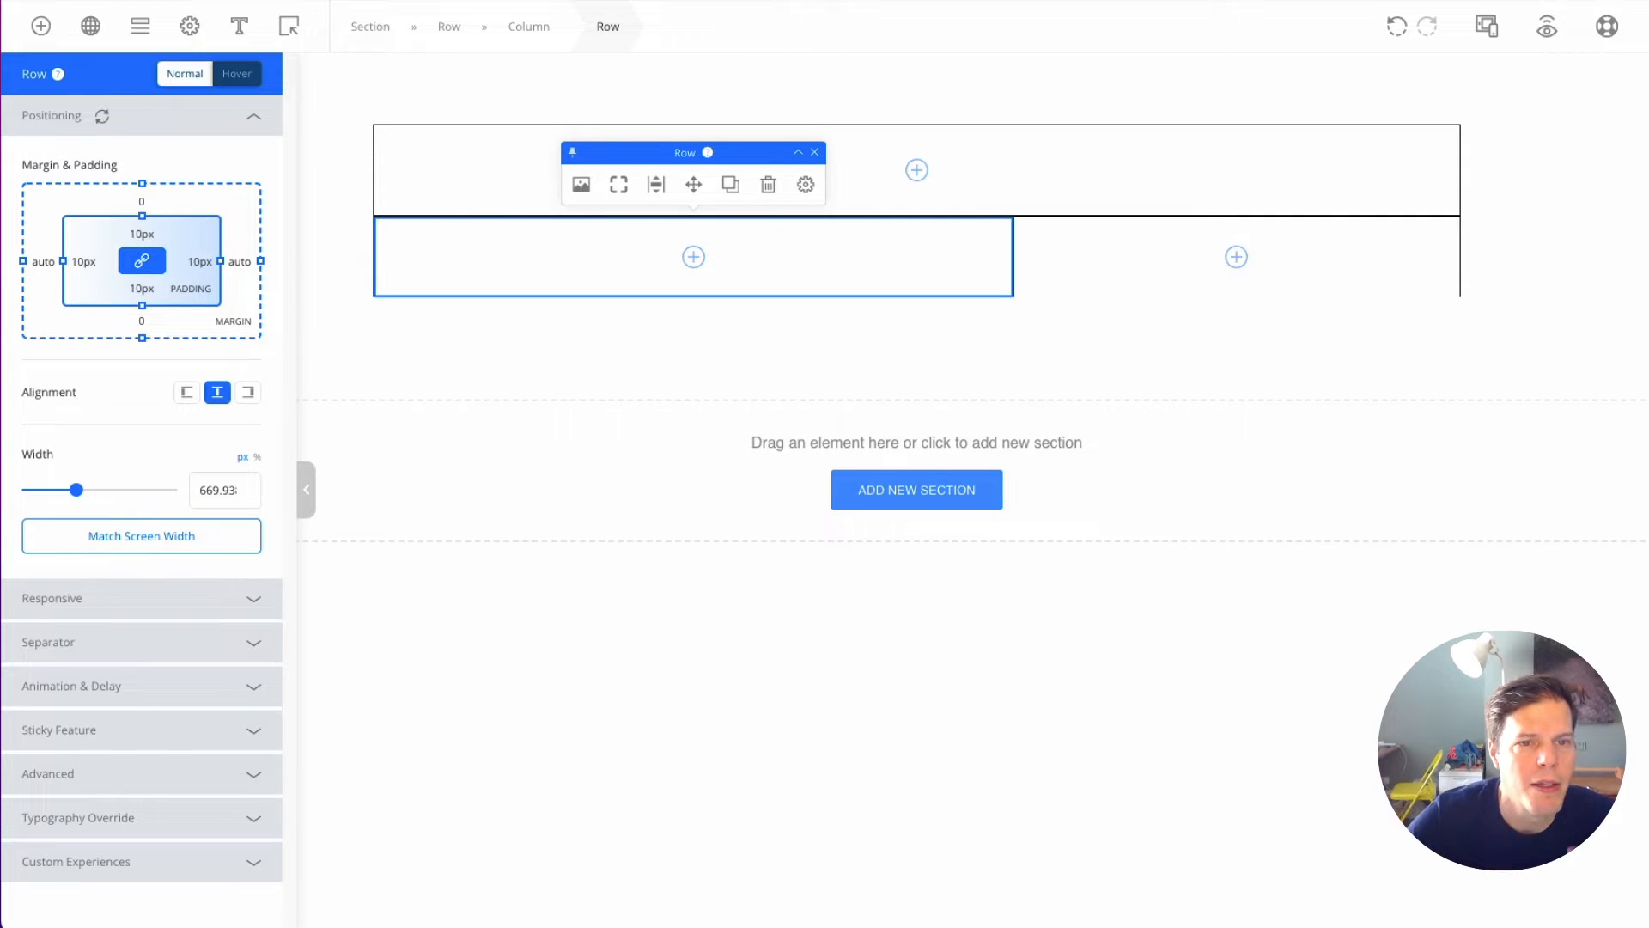
# Step: Duplicate the padded nested row and move the copy into the narrower column
pyautogui.click(532, 258)
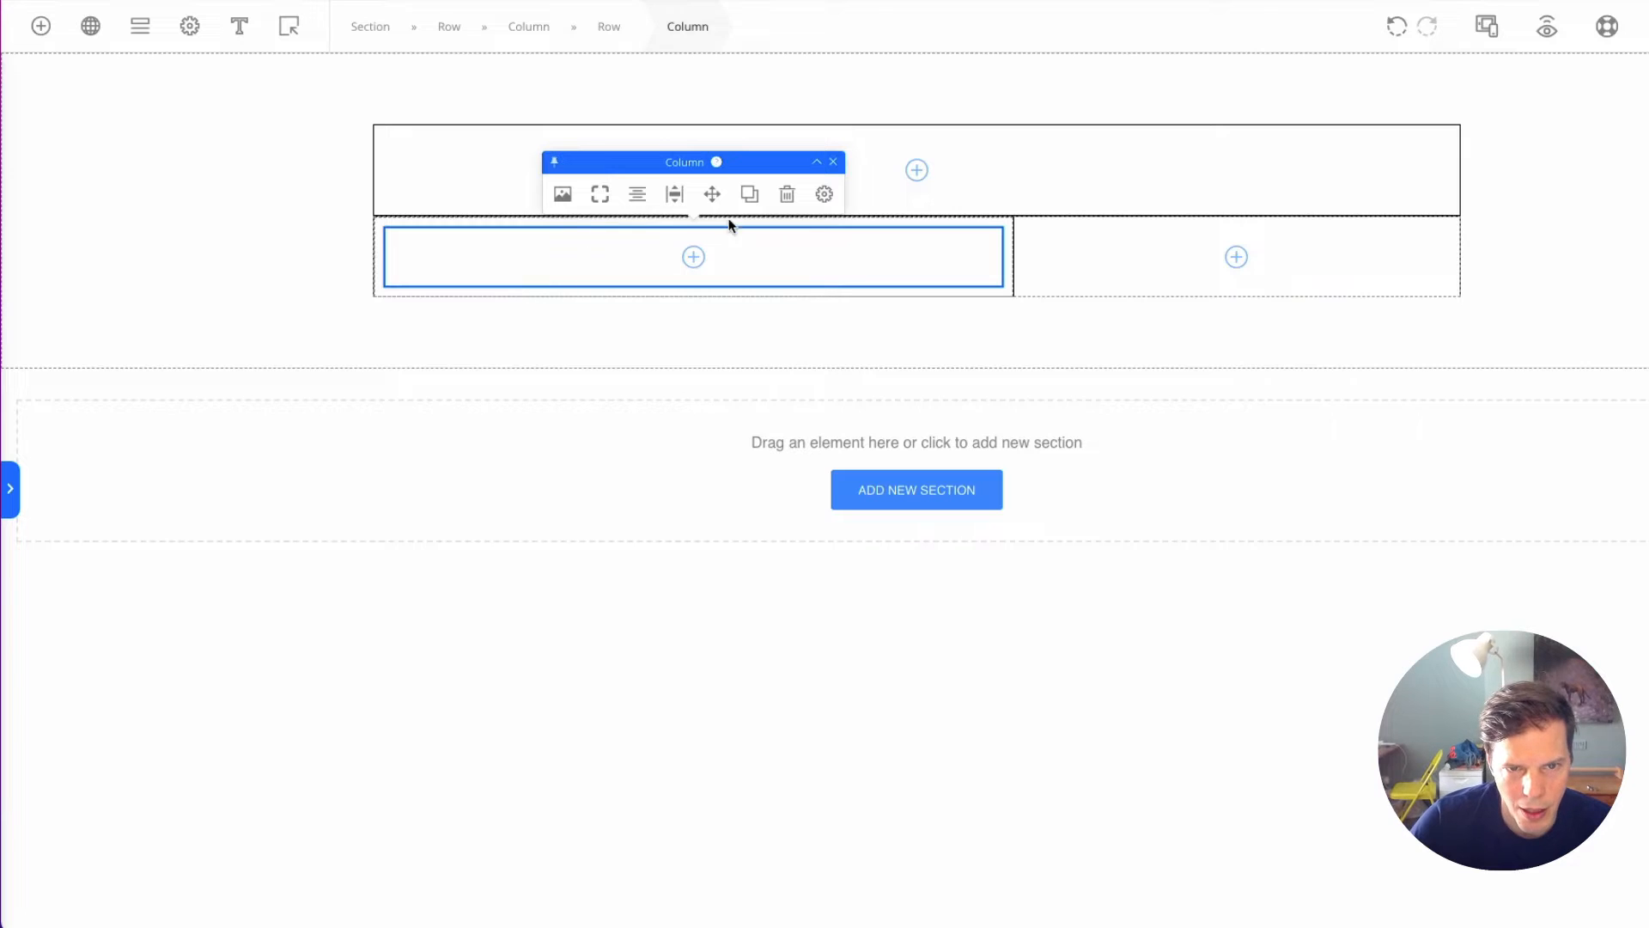
pyautogui.click(610, 29)
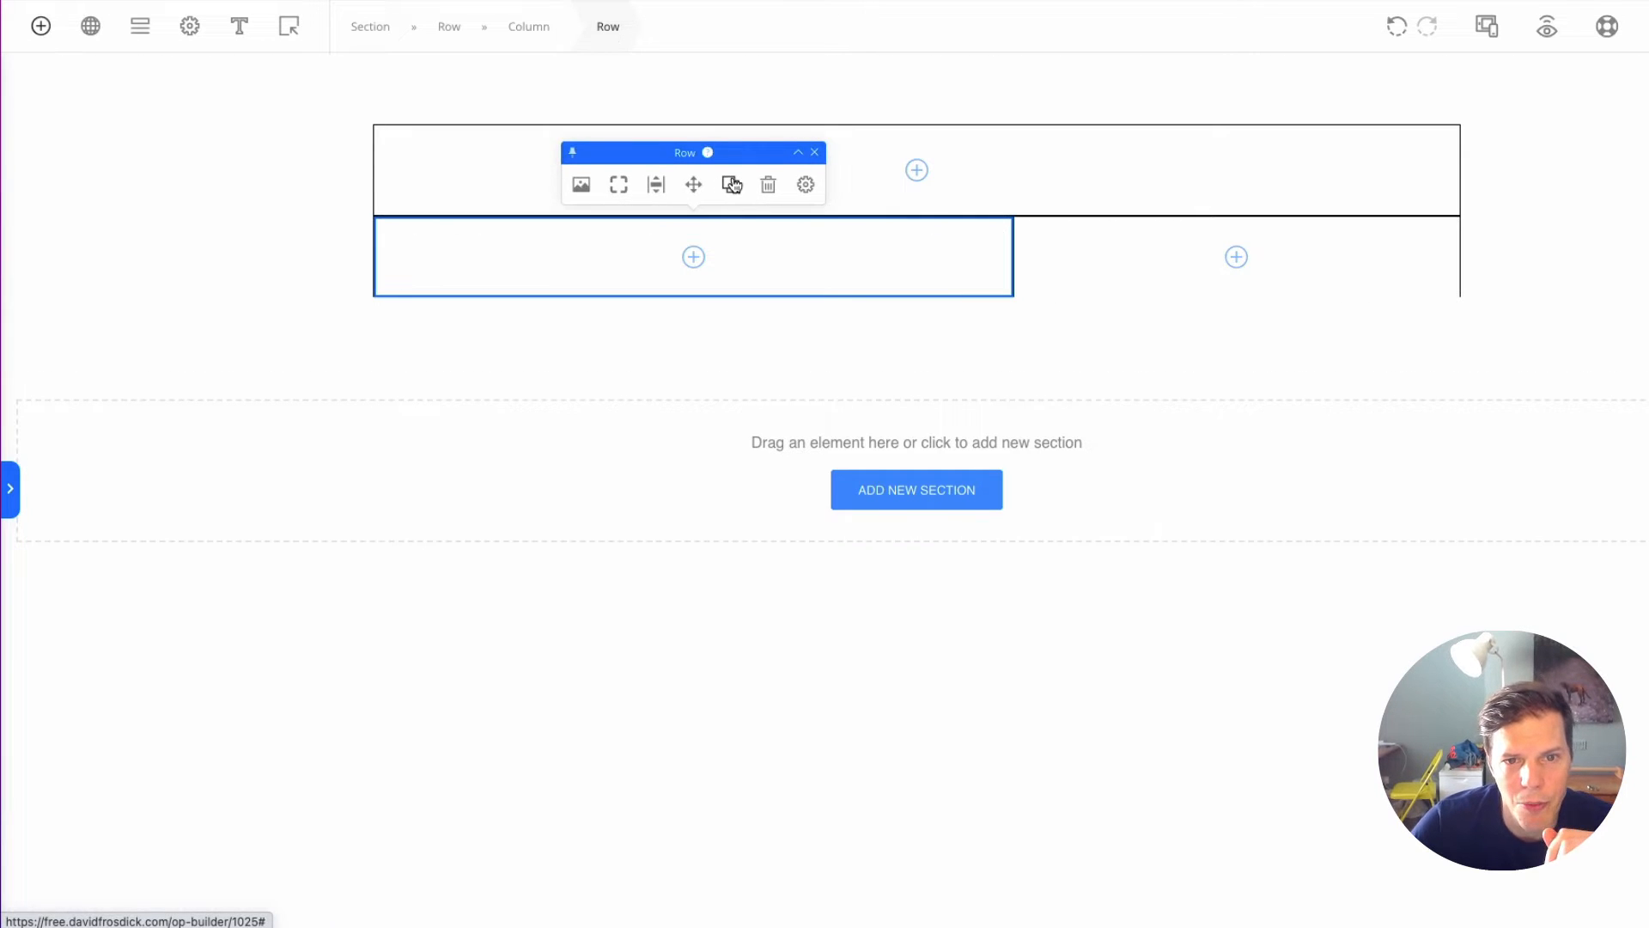
pyautogui.click(732, 185)
pyautogui.moveTo(695, 268); pyautogui.dragTo(1120, 276)
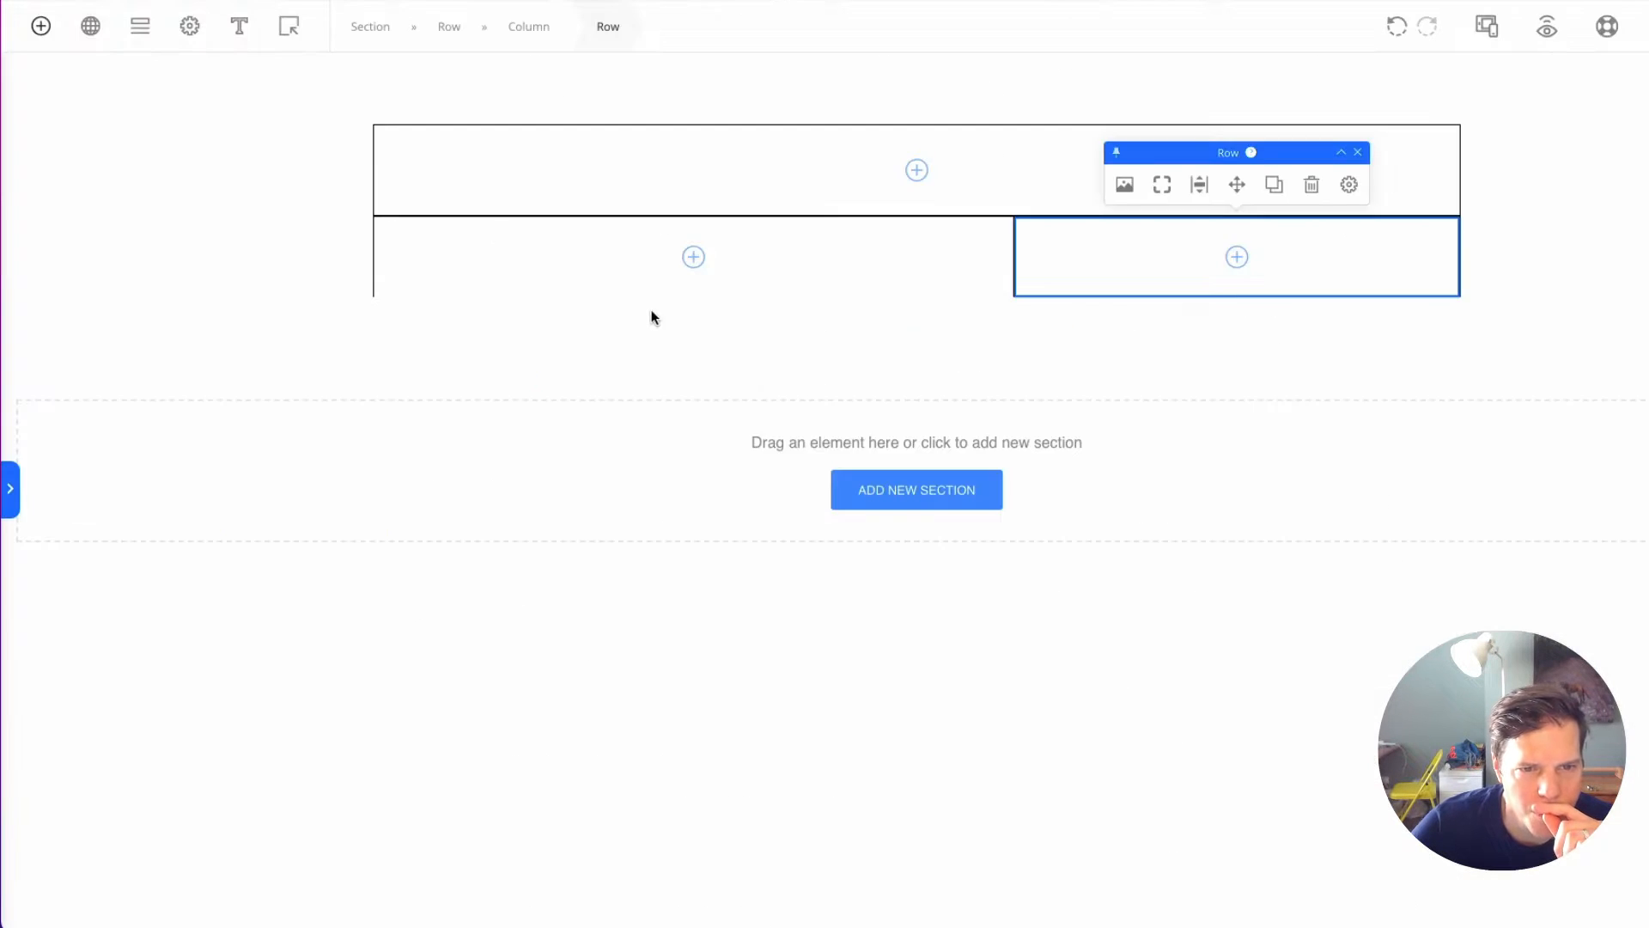
# Step: Add a solid border to the wider outer column, closing off its bottom edge
pyautogui.click(636, 293)
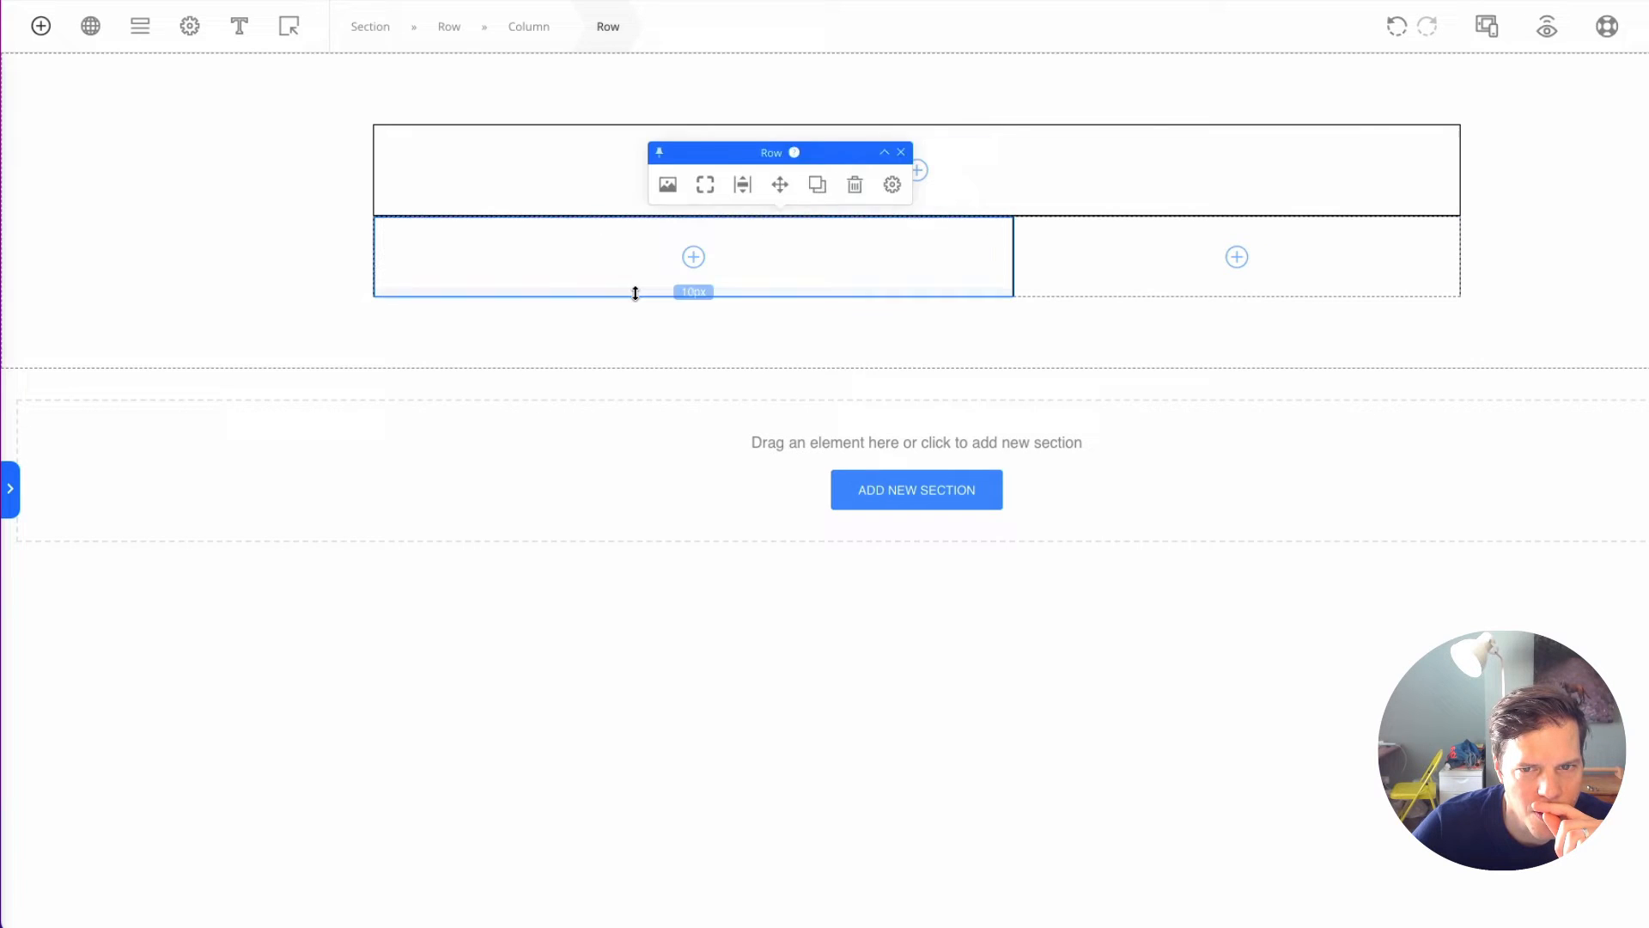
pyautogui.click(542, 38)
pyautogui.click(593, 188)
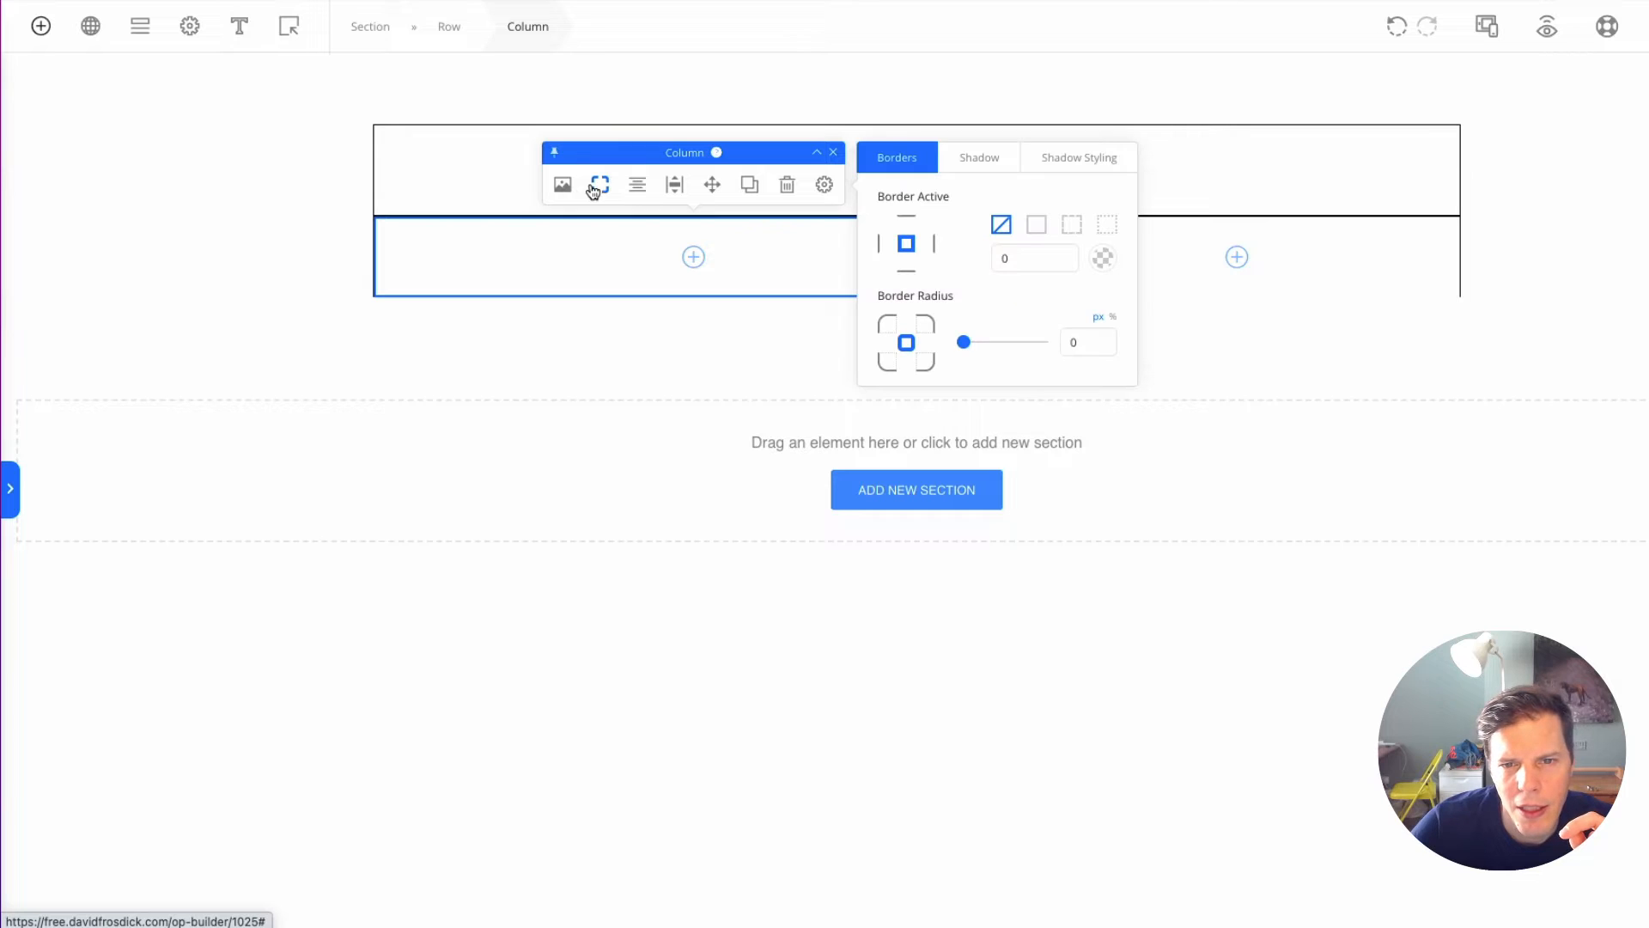
pyautogui.click(1040, 225)
pyautogui.click(675, 600)
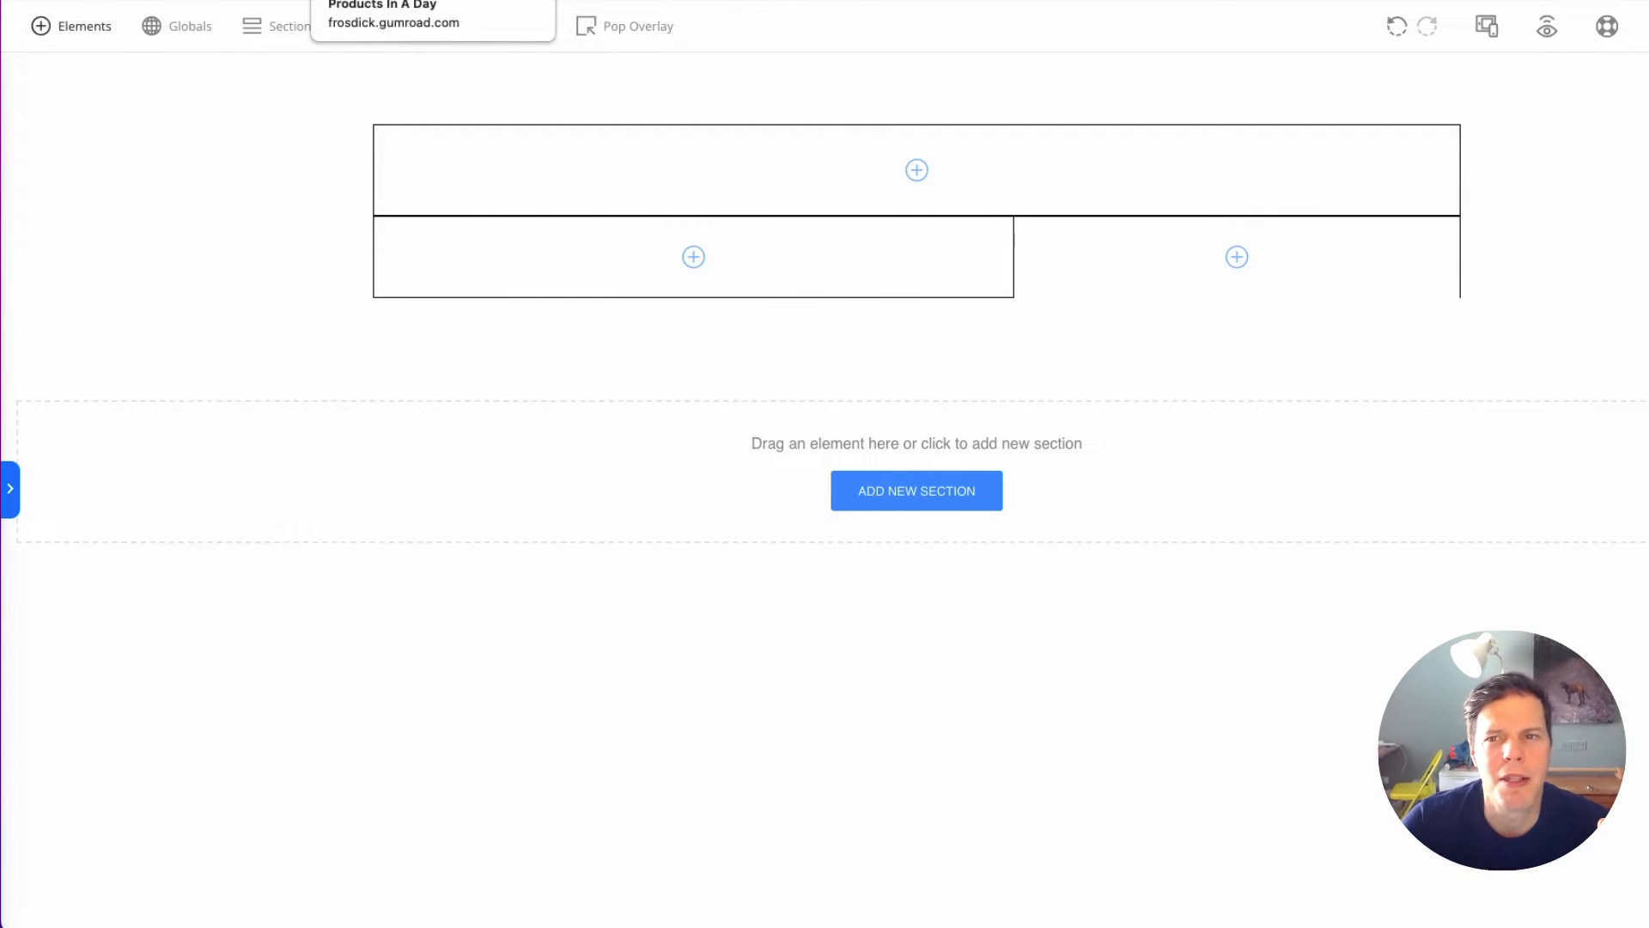
# Step: Examine the Gumroad page's title, author and ratings row, and course description blocks
pyautogui.click(412, 1)
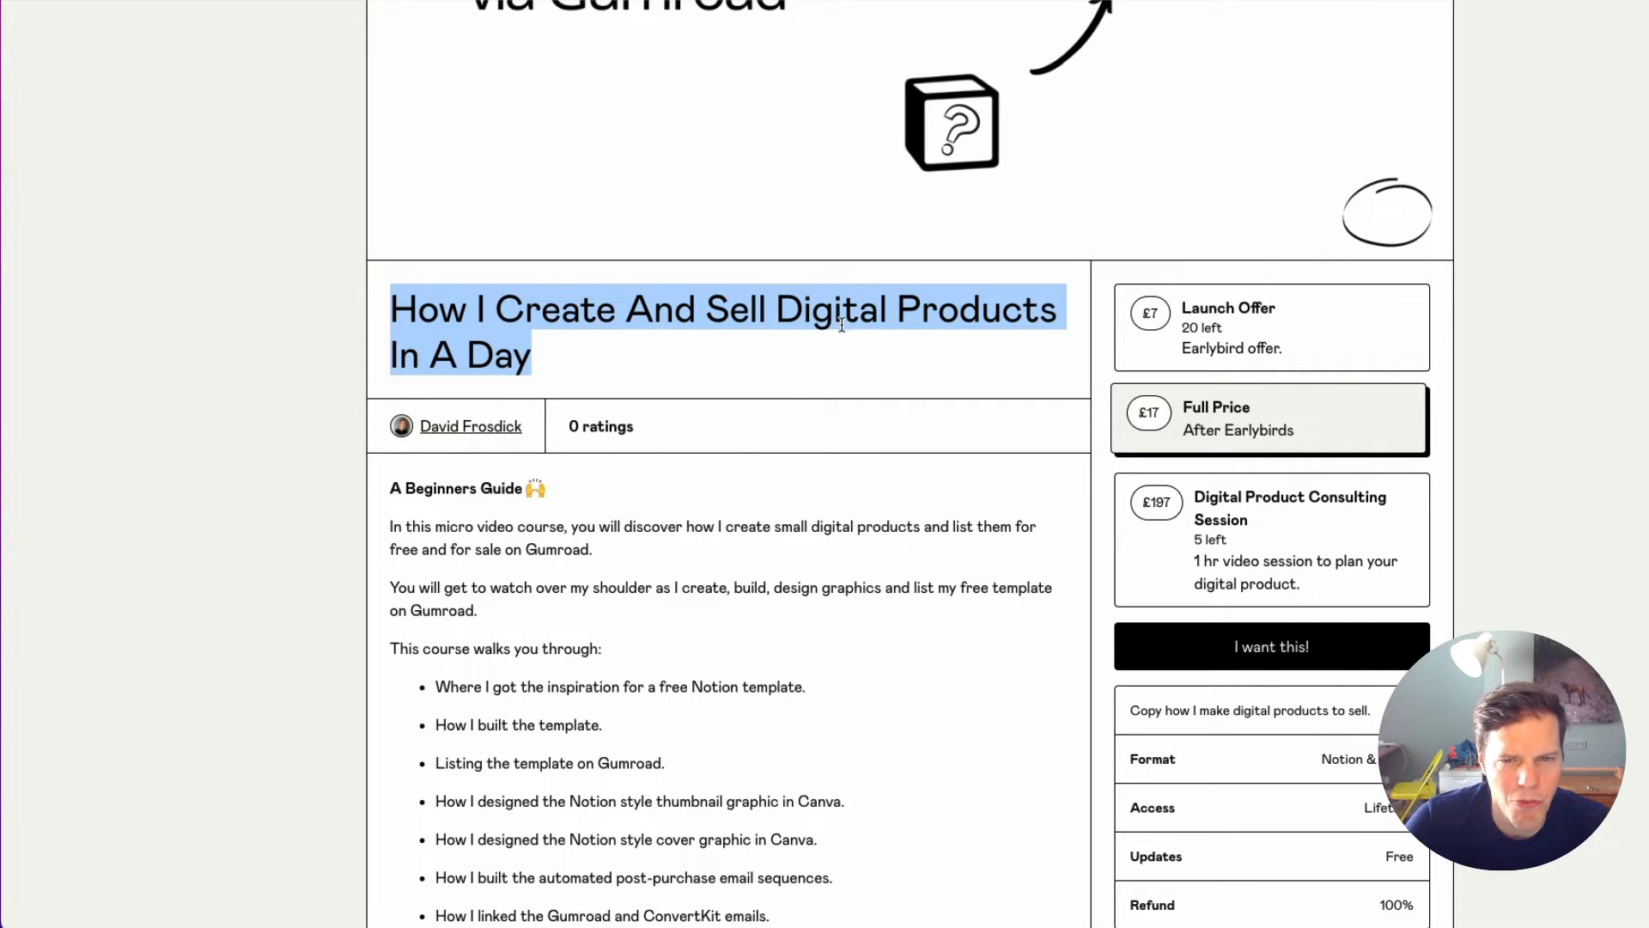
pyautogui.click(559, 375)
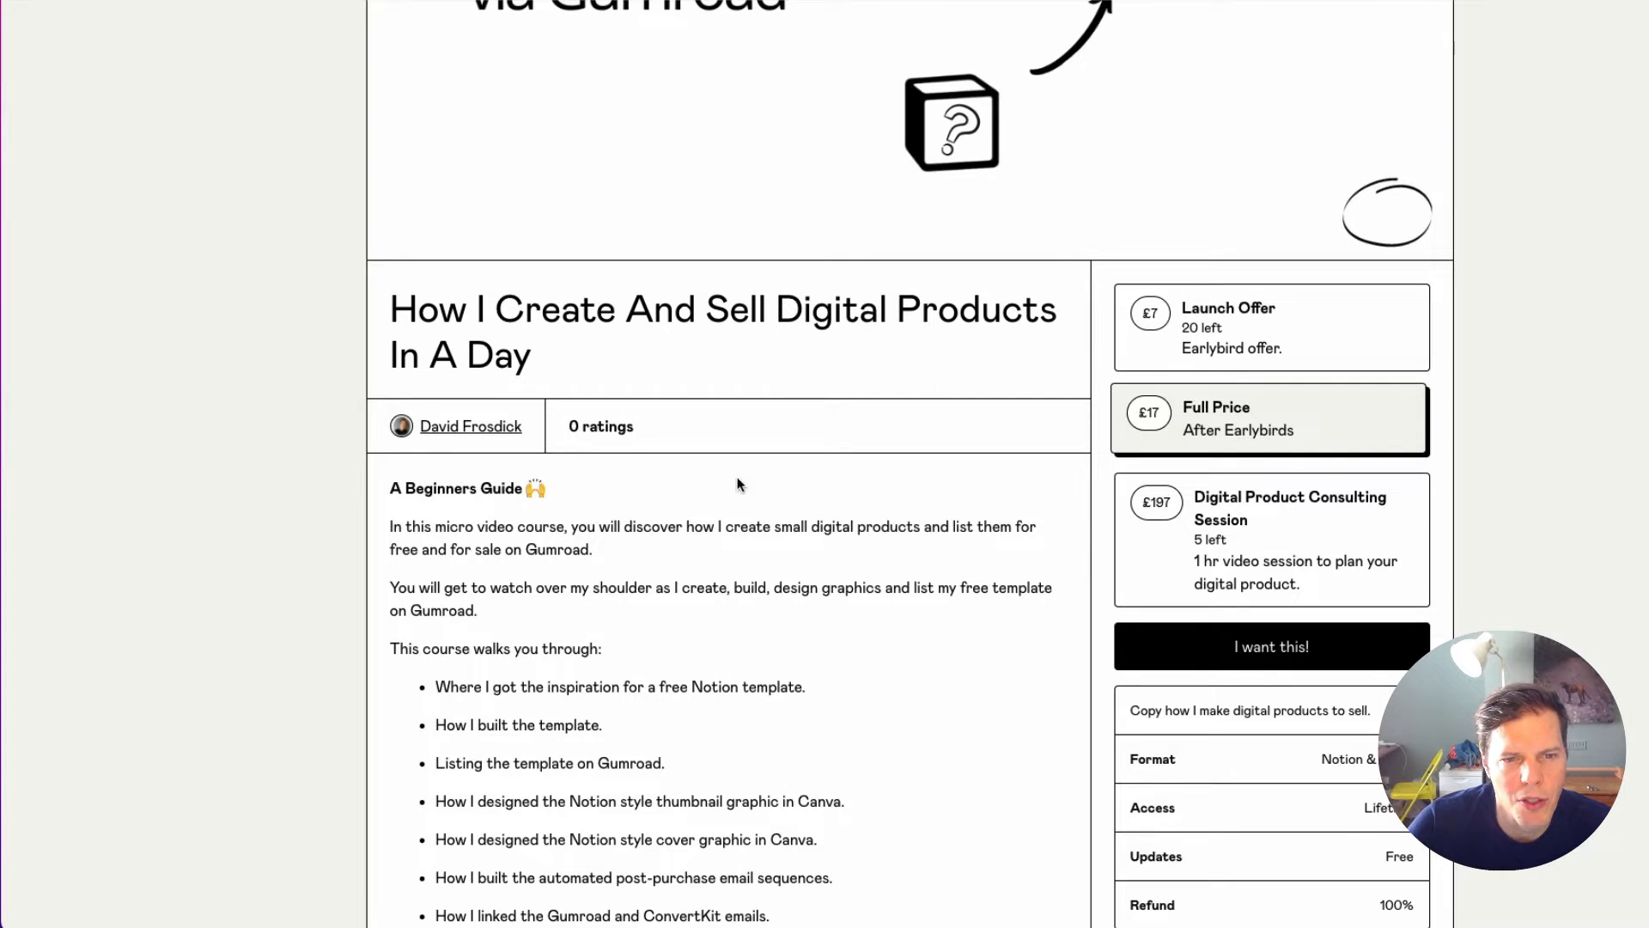
pyautogui.scroll(-1, 806, 470)
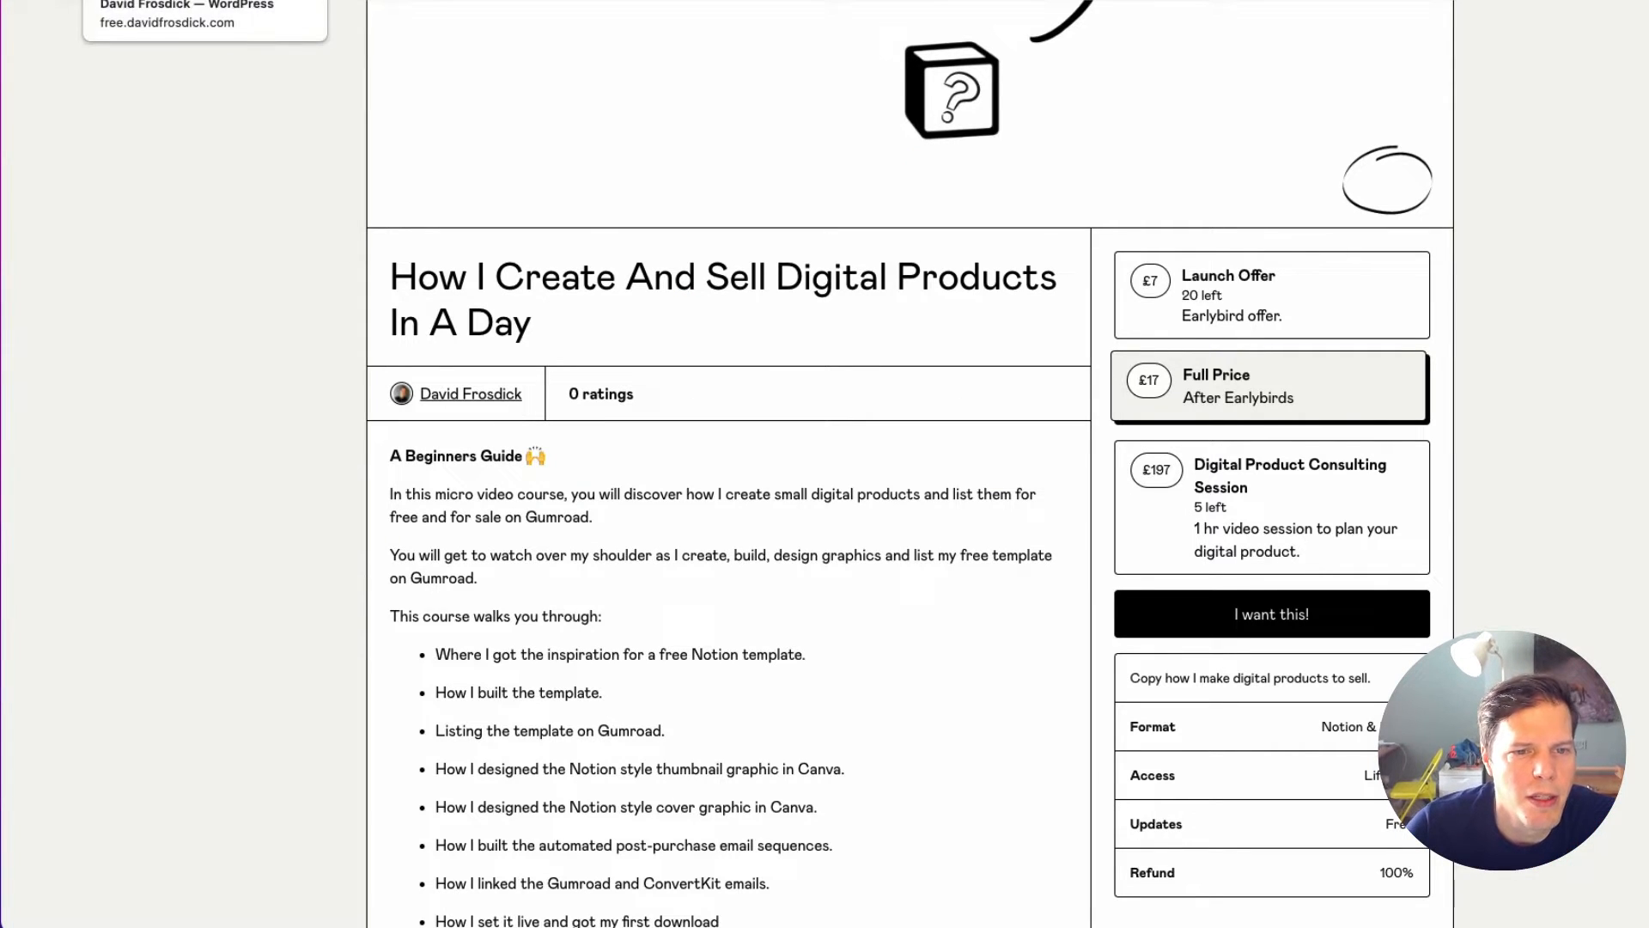
# Step: Return to the page builder and duplicate the padded nested row within the wider column
pyautogui.click(204, 2)
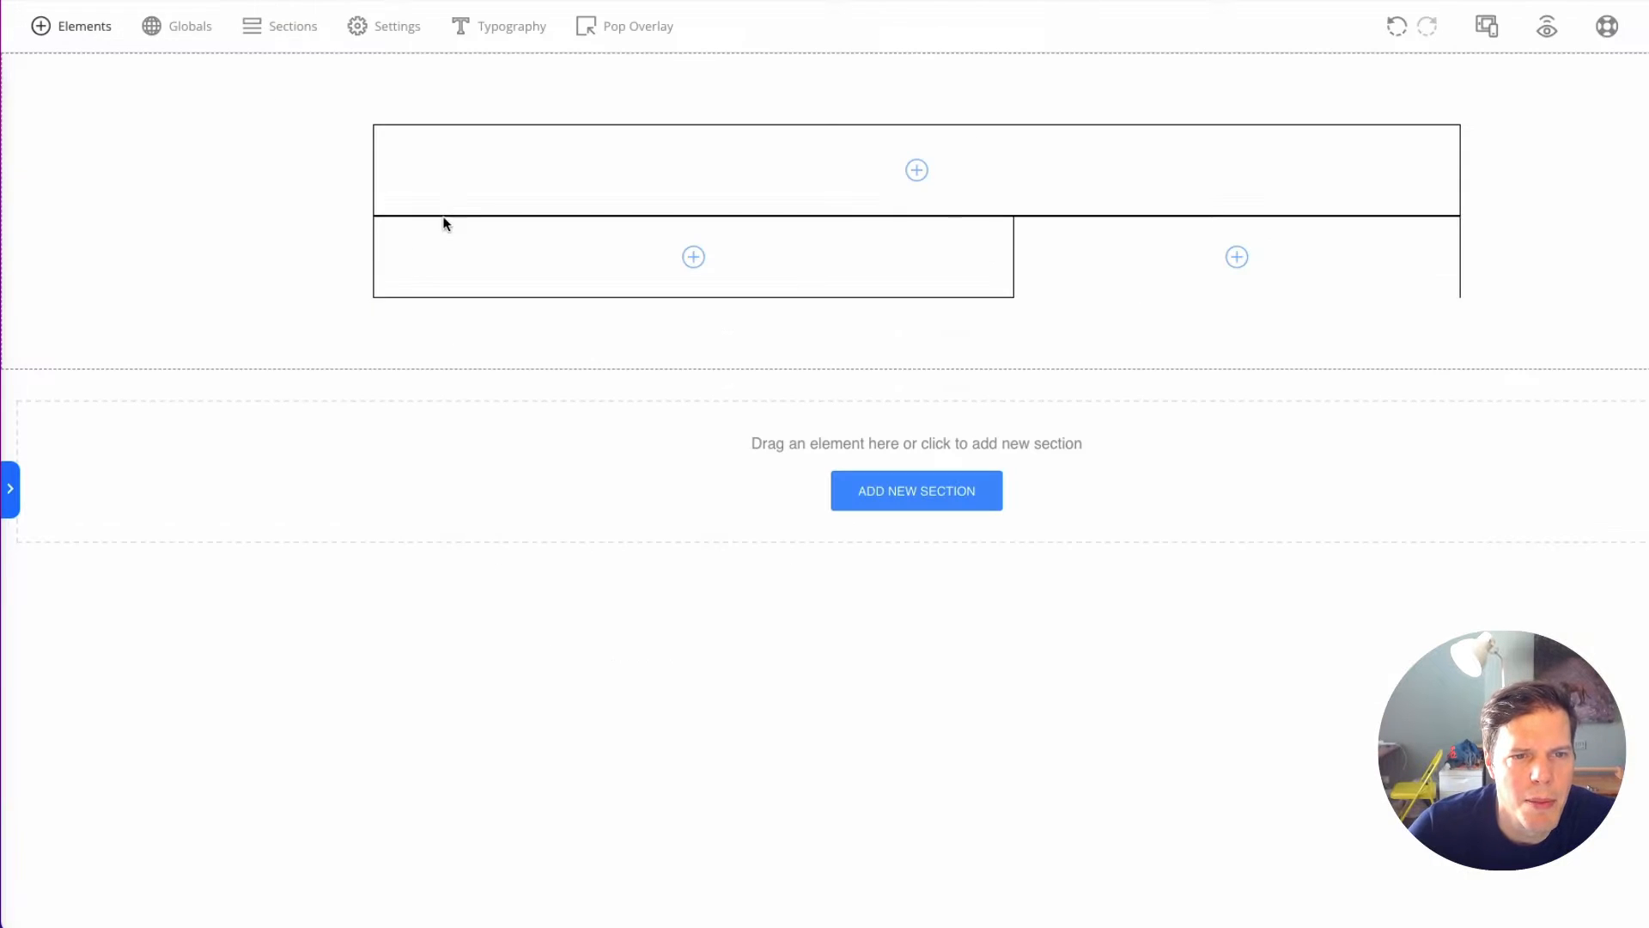
pyautogui.click(507, 270)
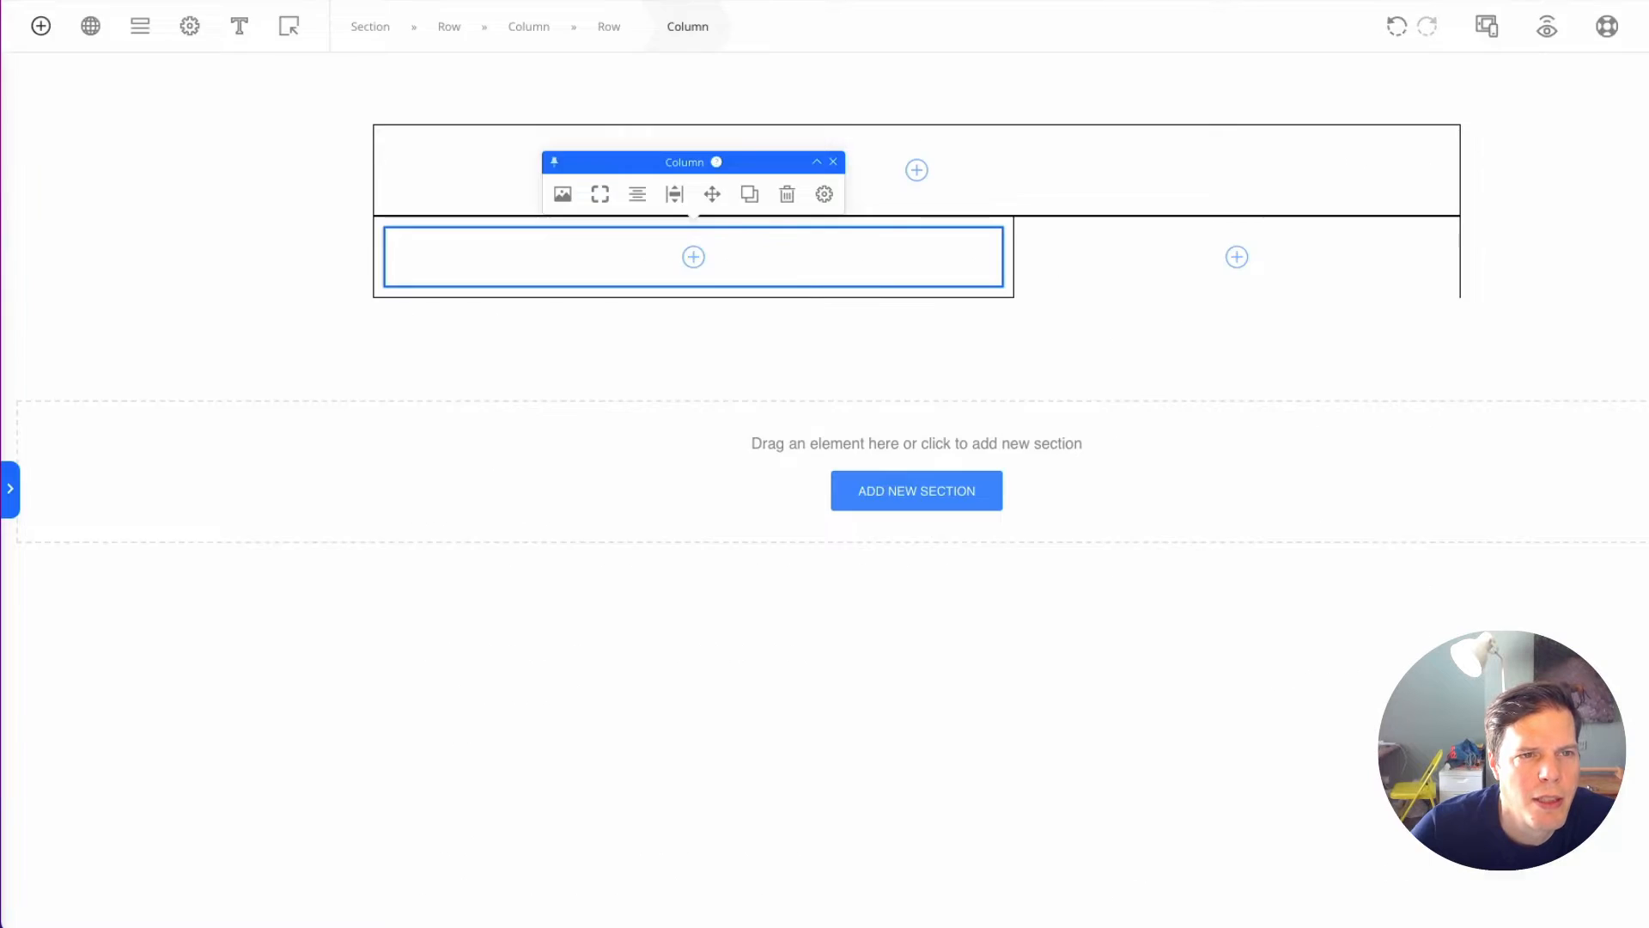
pyautogui.click(608, 28)
pyautogui.click(729, 186)
pyautogui.click(279, 286)
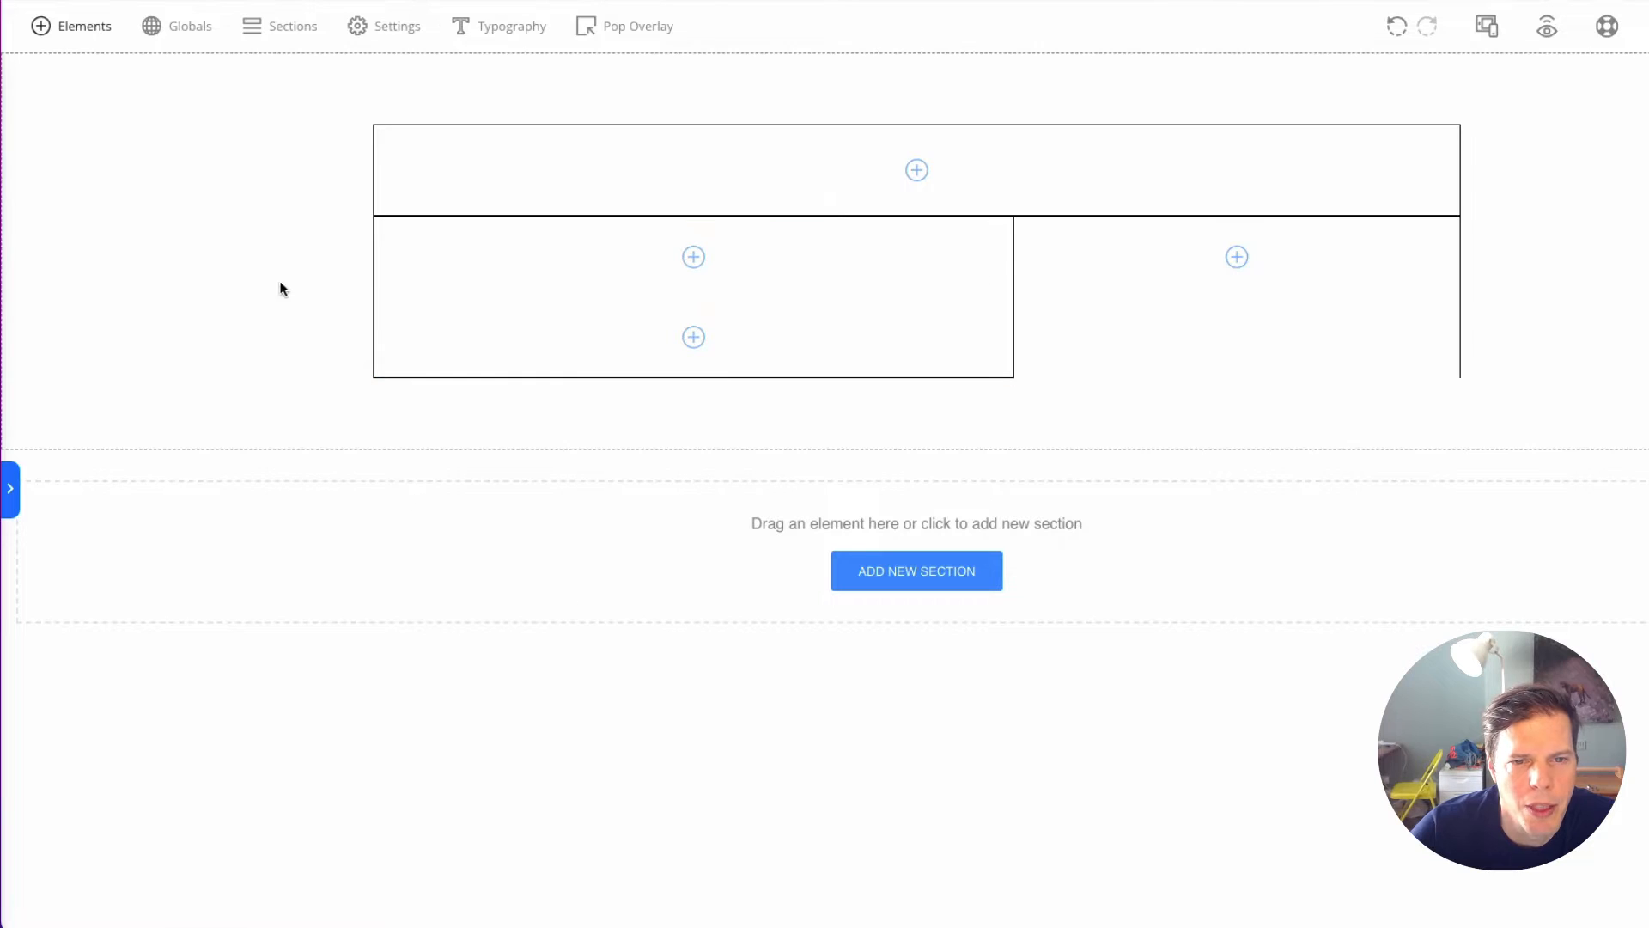
# Step: Add a second column to the lower nested row inside the wider outer column
pyautogui.click(598, 330)
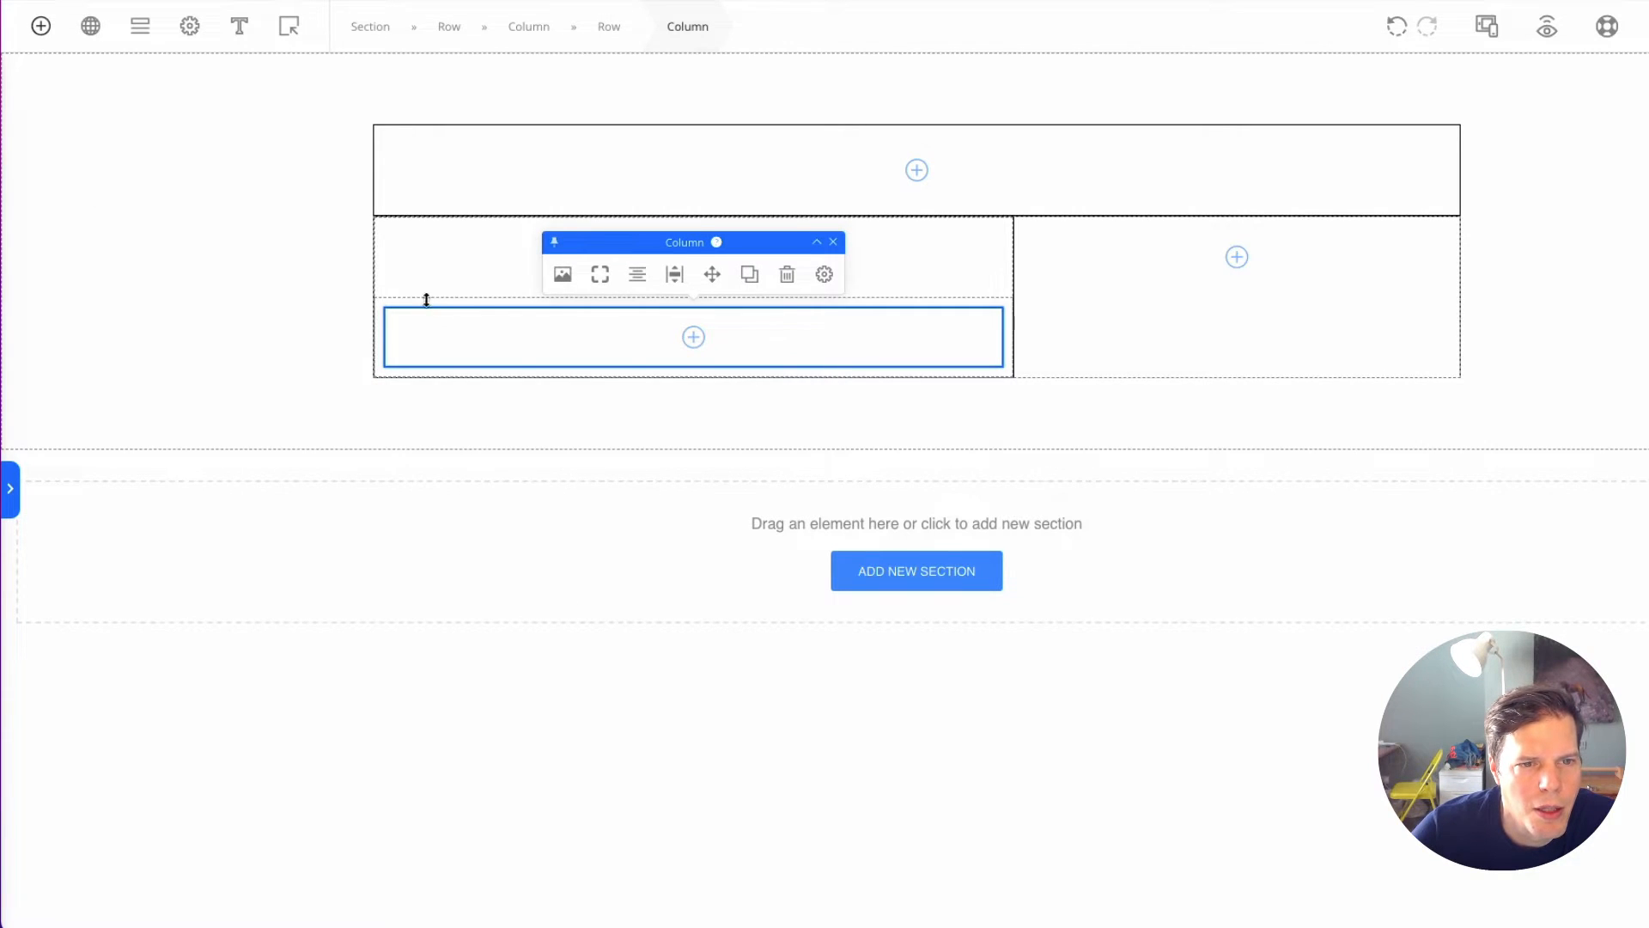
pyautogui.click(426, 300)
pyautogui.click(352, 514)
pyautogui.click(491, 325)
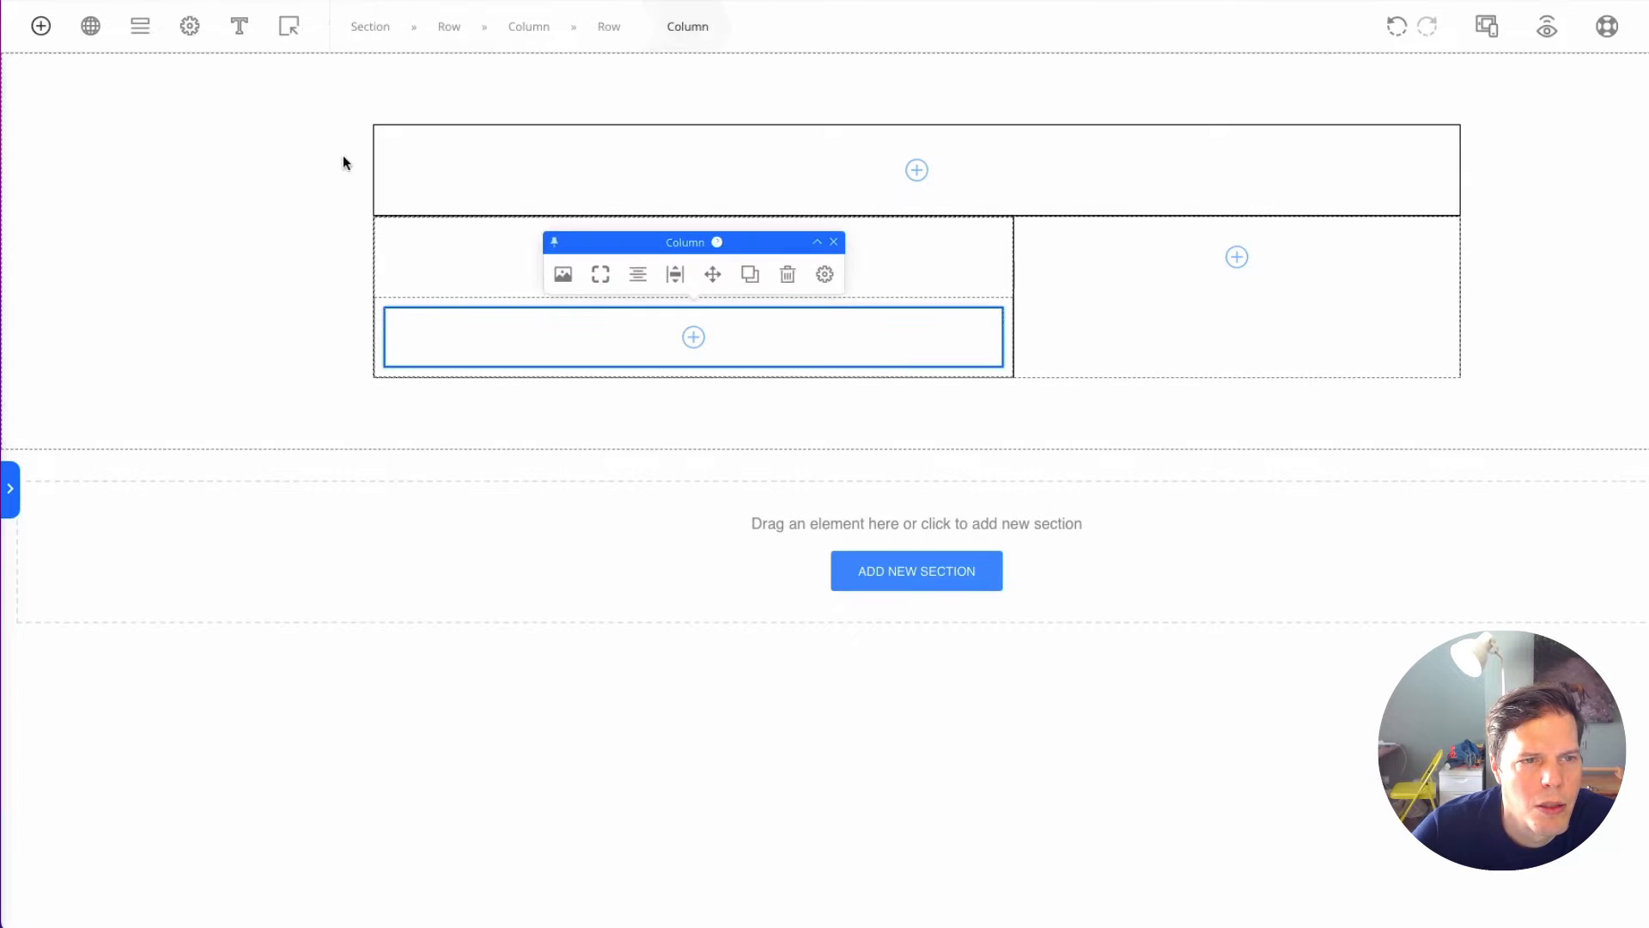
pyautogui.click(40, 26)
pyautogui.moveTo(228, 176); pyautogui.dragTo(730, 324)
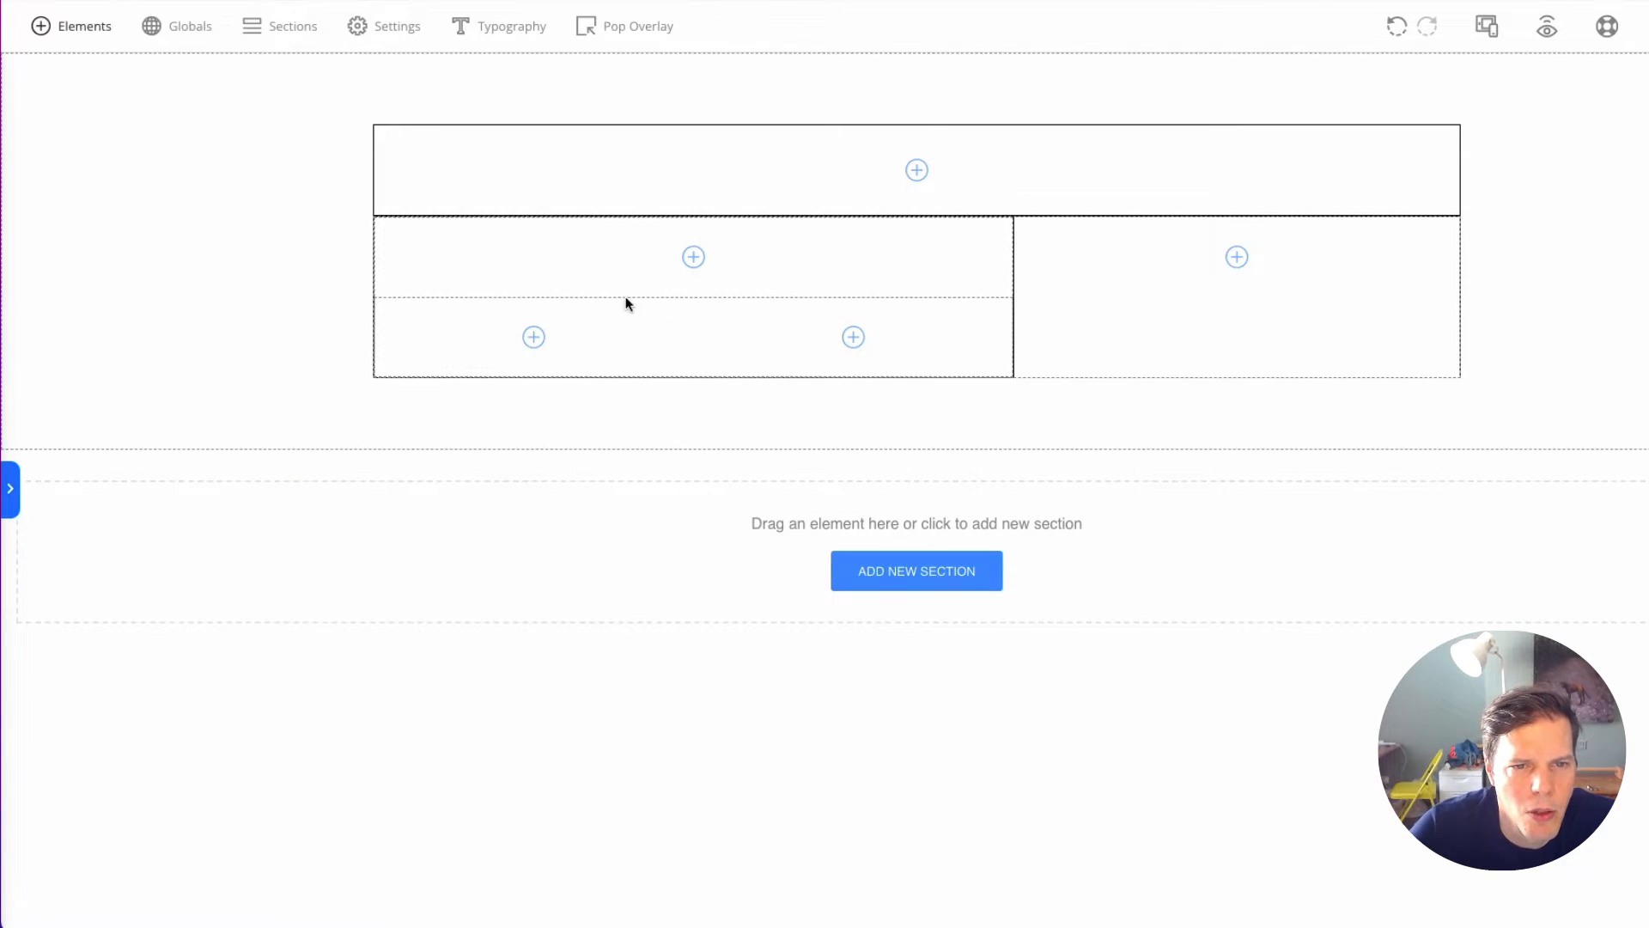
# Step: Add a solid top border to the lower nested row, separating it from the row above
pyautogui.click(667, 305)
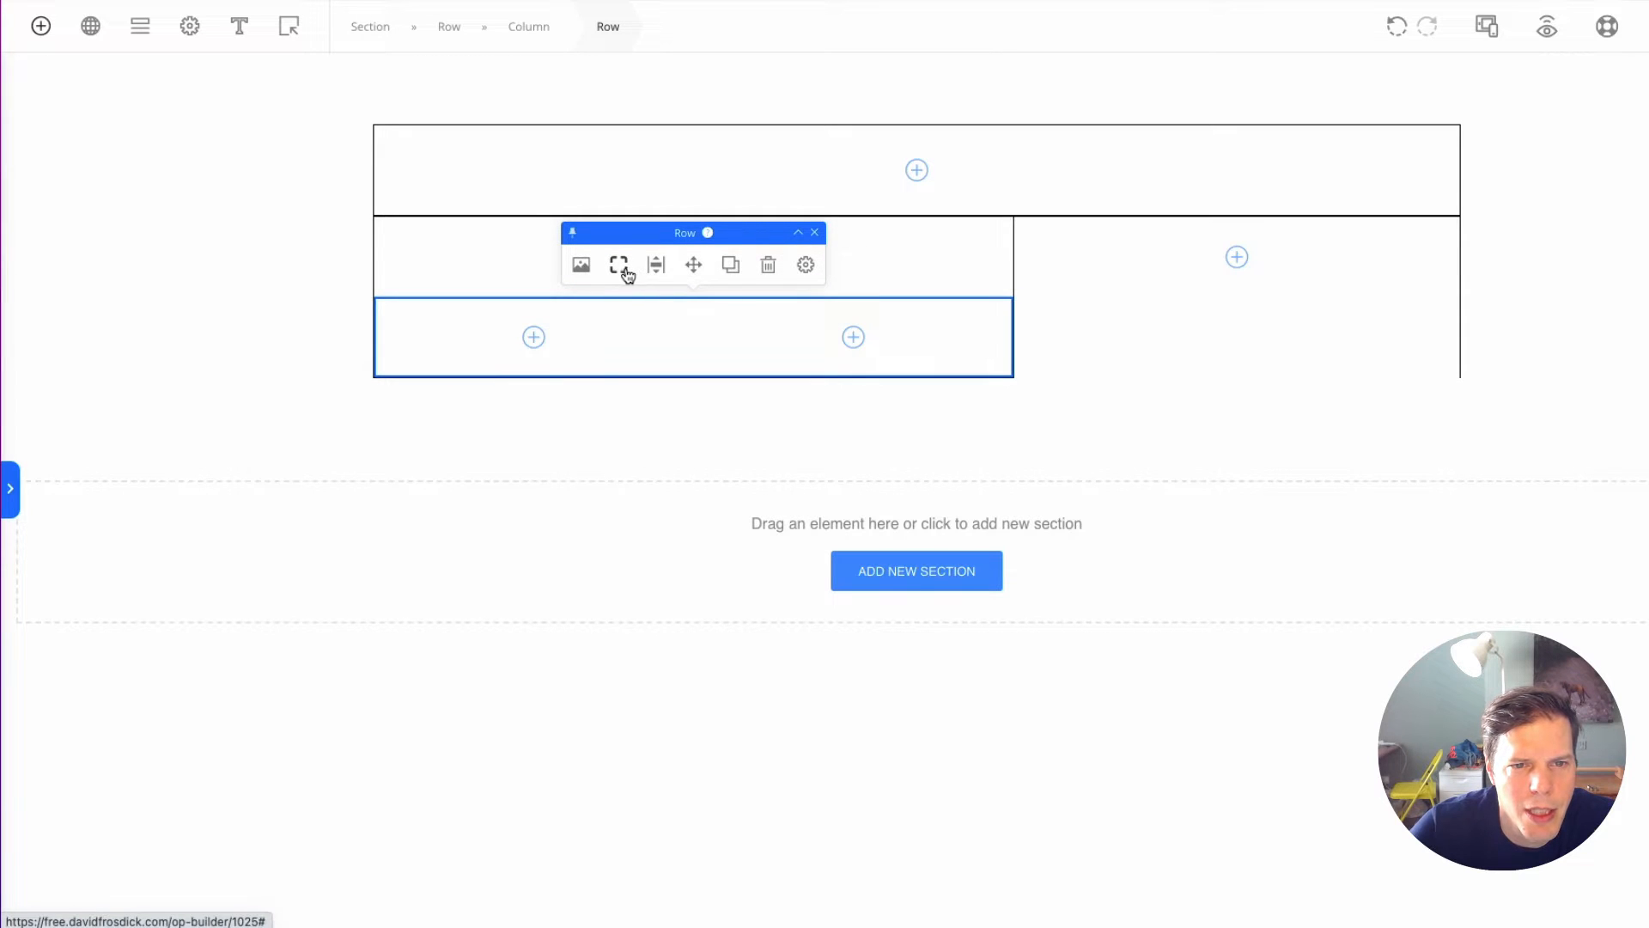
pyautogui.click(657, 265)
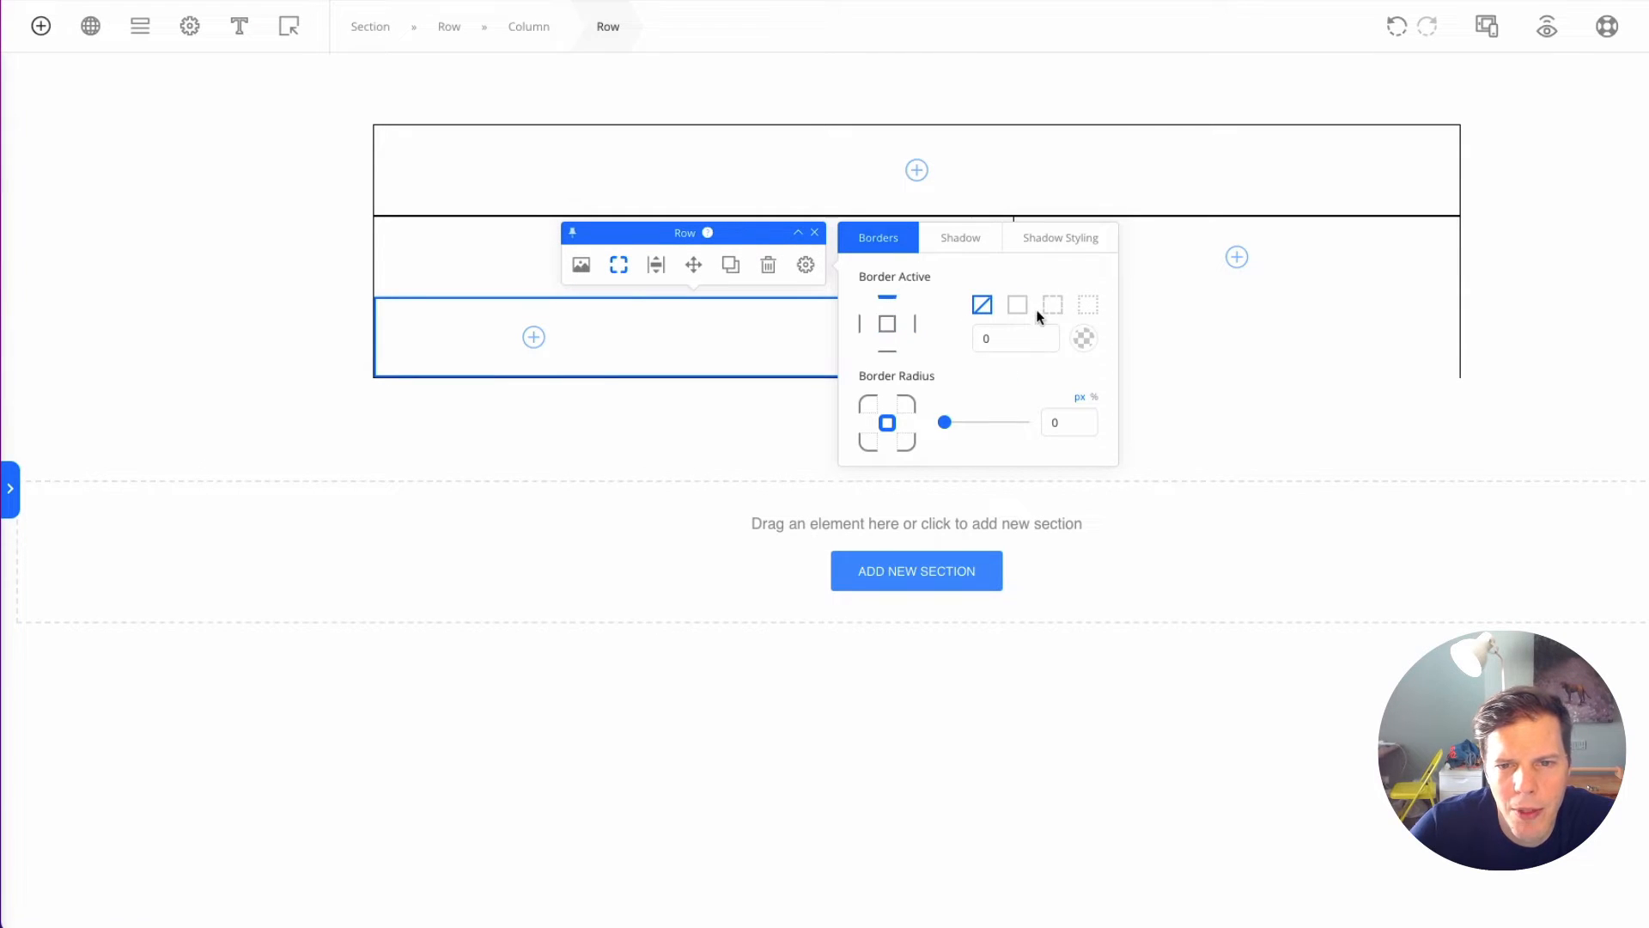
pyautogui.click(621, 522)
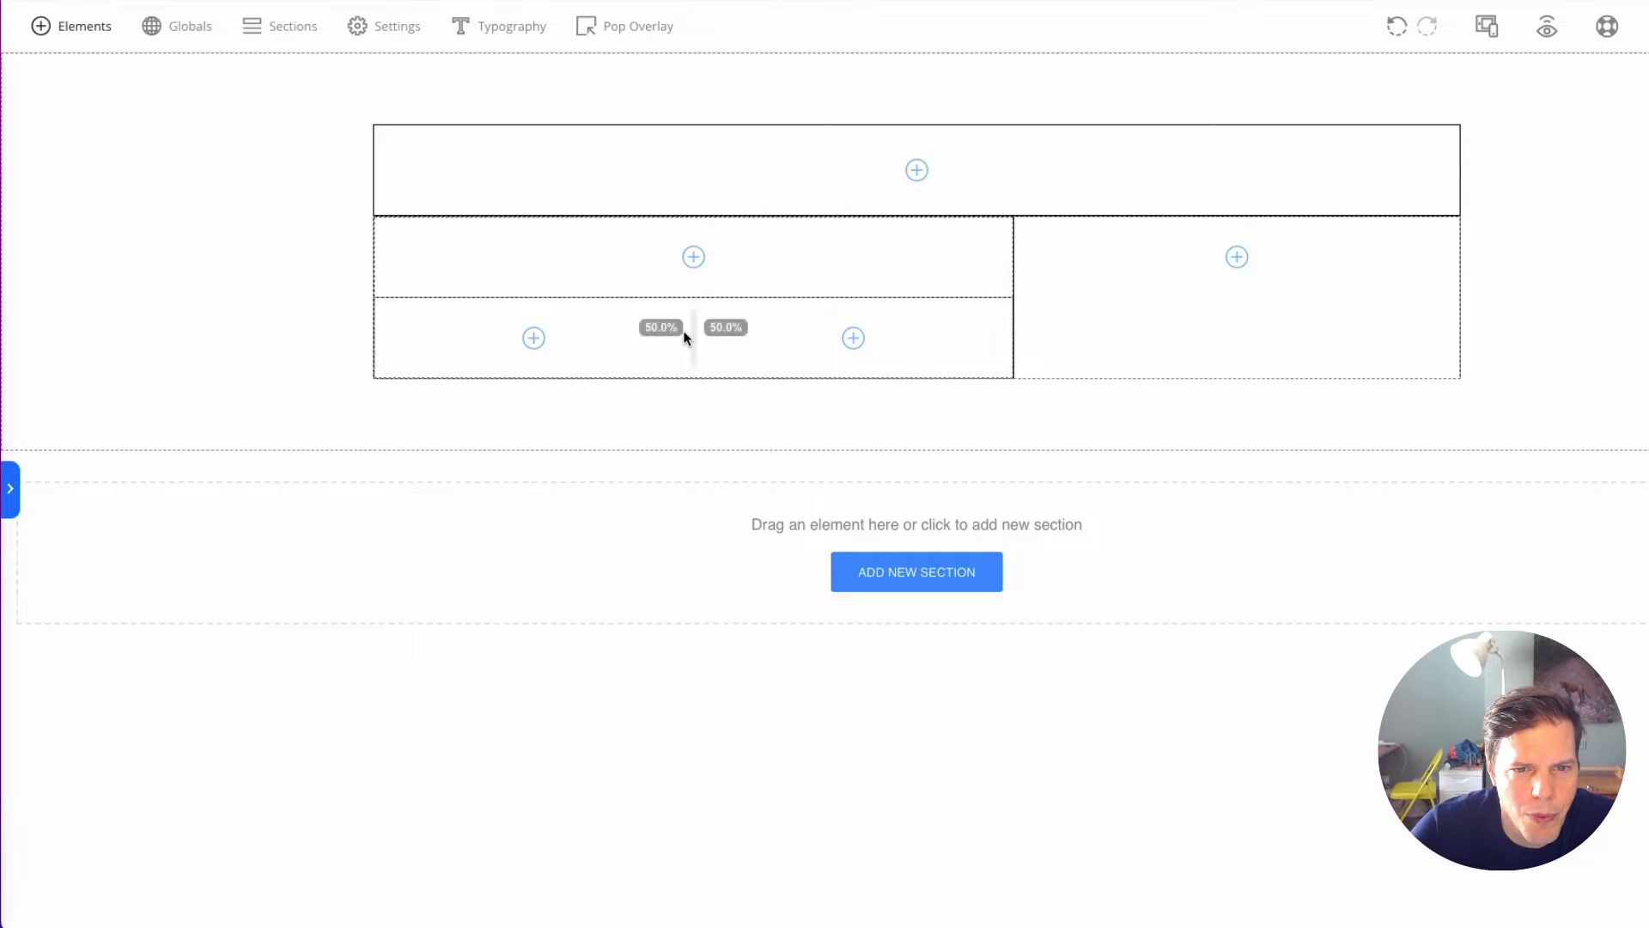
# Step: Set the column gutter to 0 px in the lower nested row
pyautogui.click(688, 333)
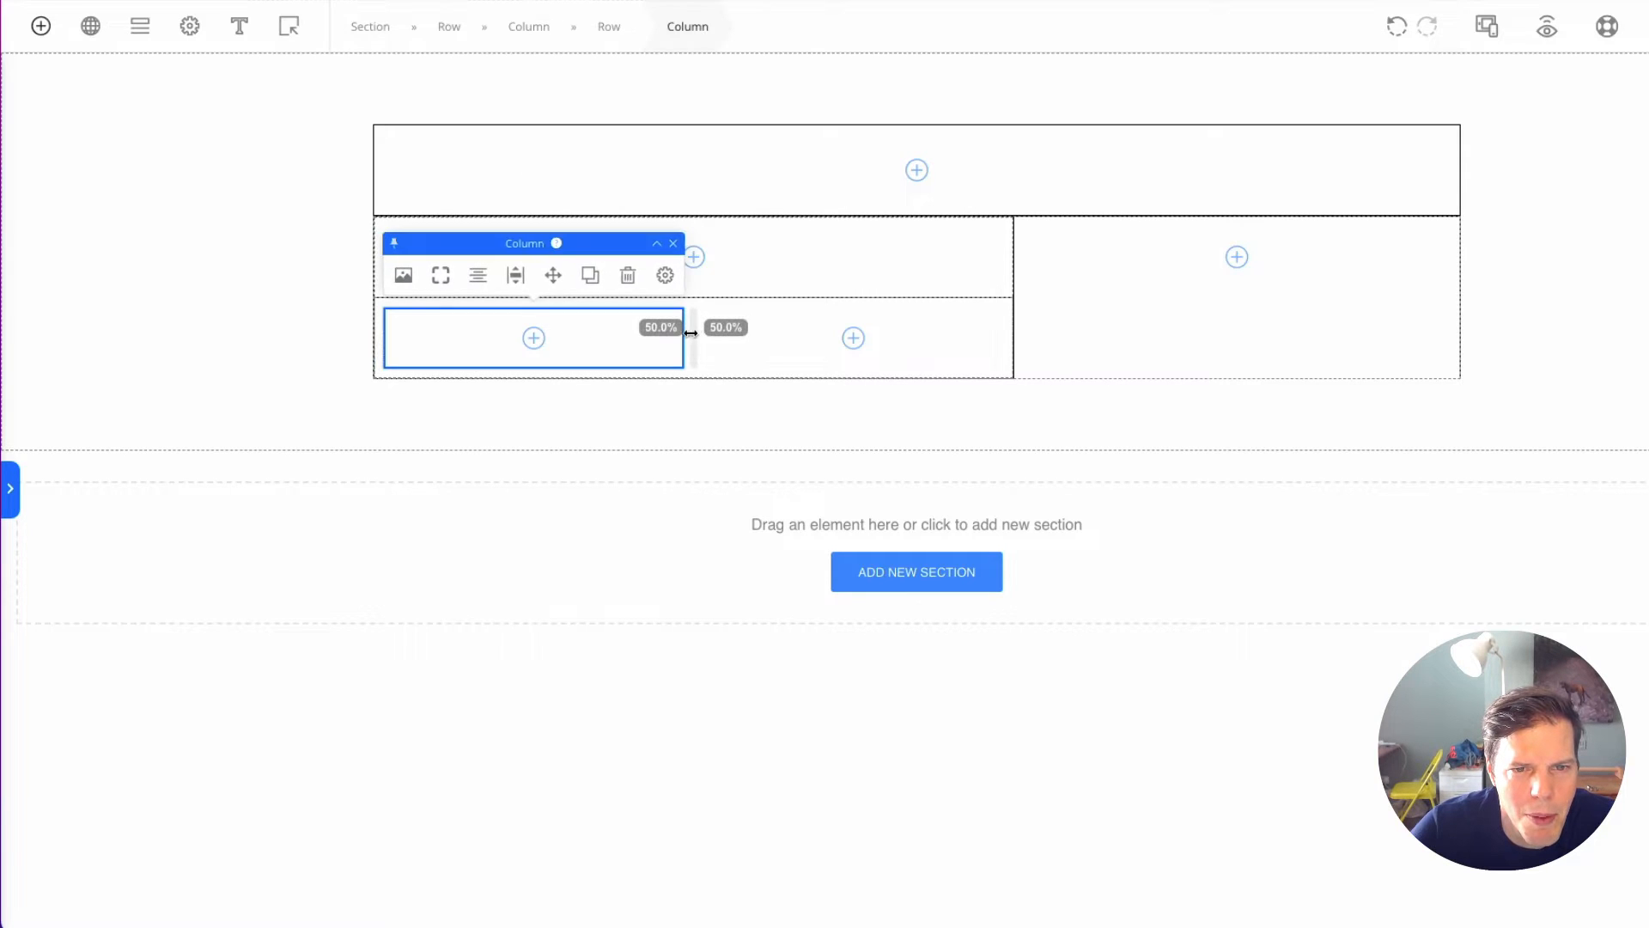
pyautogui.click(665, 275)
pyautogui.moveTo(731, 325); pyautogui.dragTo(663, 329)
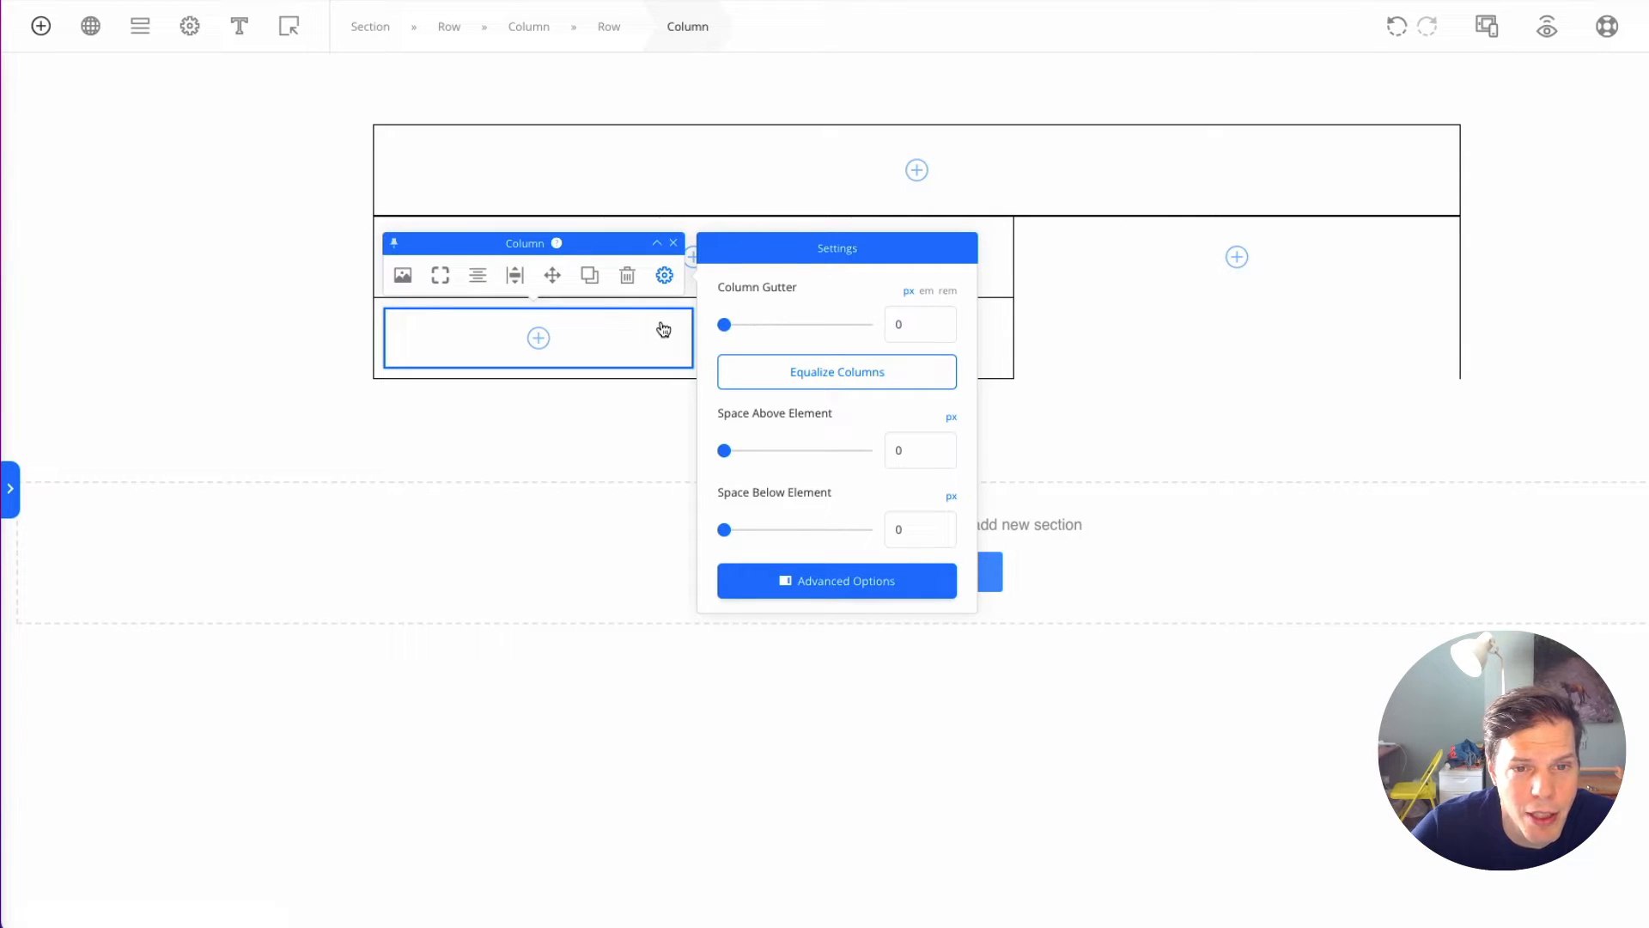
pyautogui.click(487, 589)
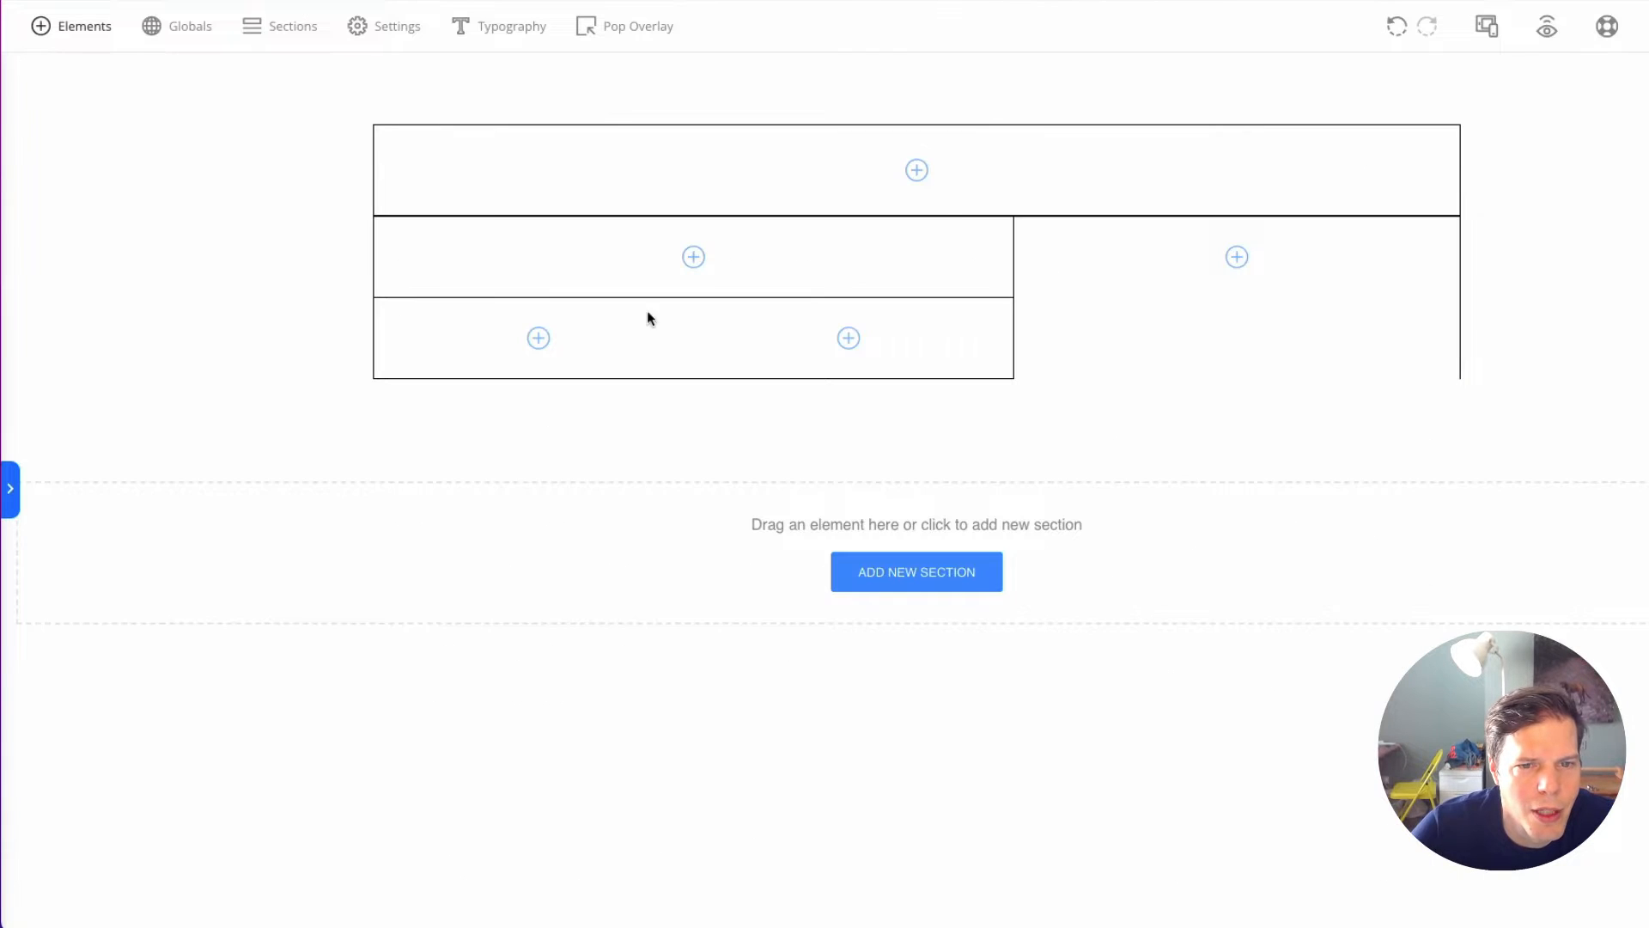
# Step: Give the lower nested row's right column a solid left border as a vertical divider
pyautogui.click(725, 340)
pyautogui.click(755, 274)
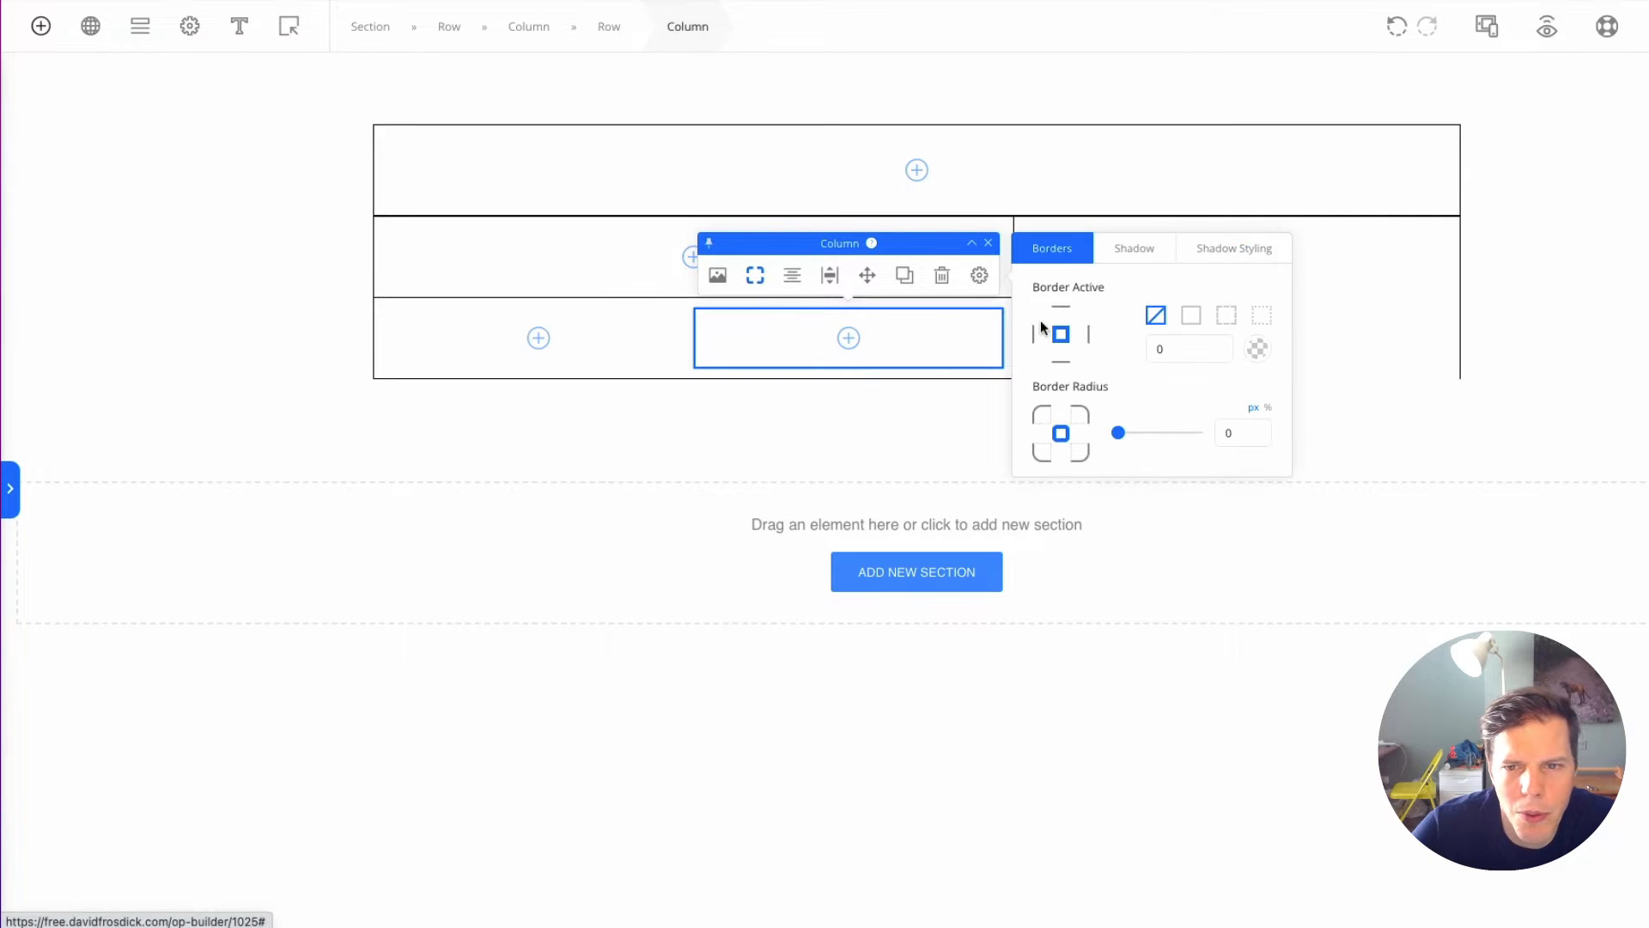
pyautogui.click(1035, 335)
pyautogui.click(1192, 315)
pyautogui.click(593, 658)
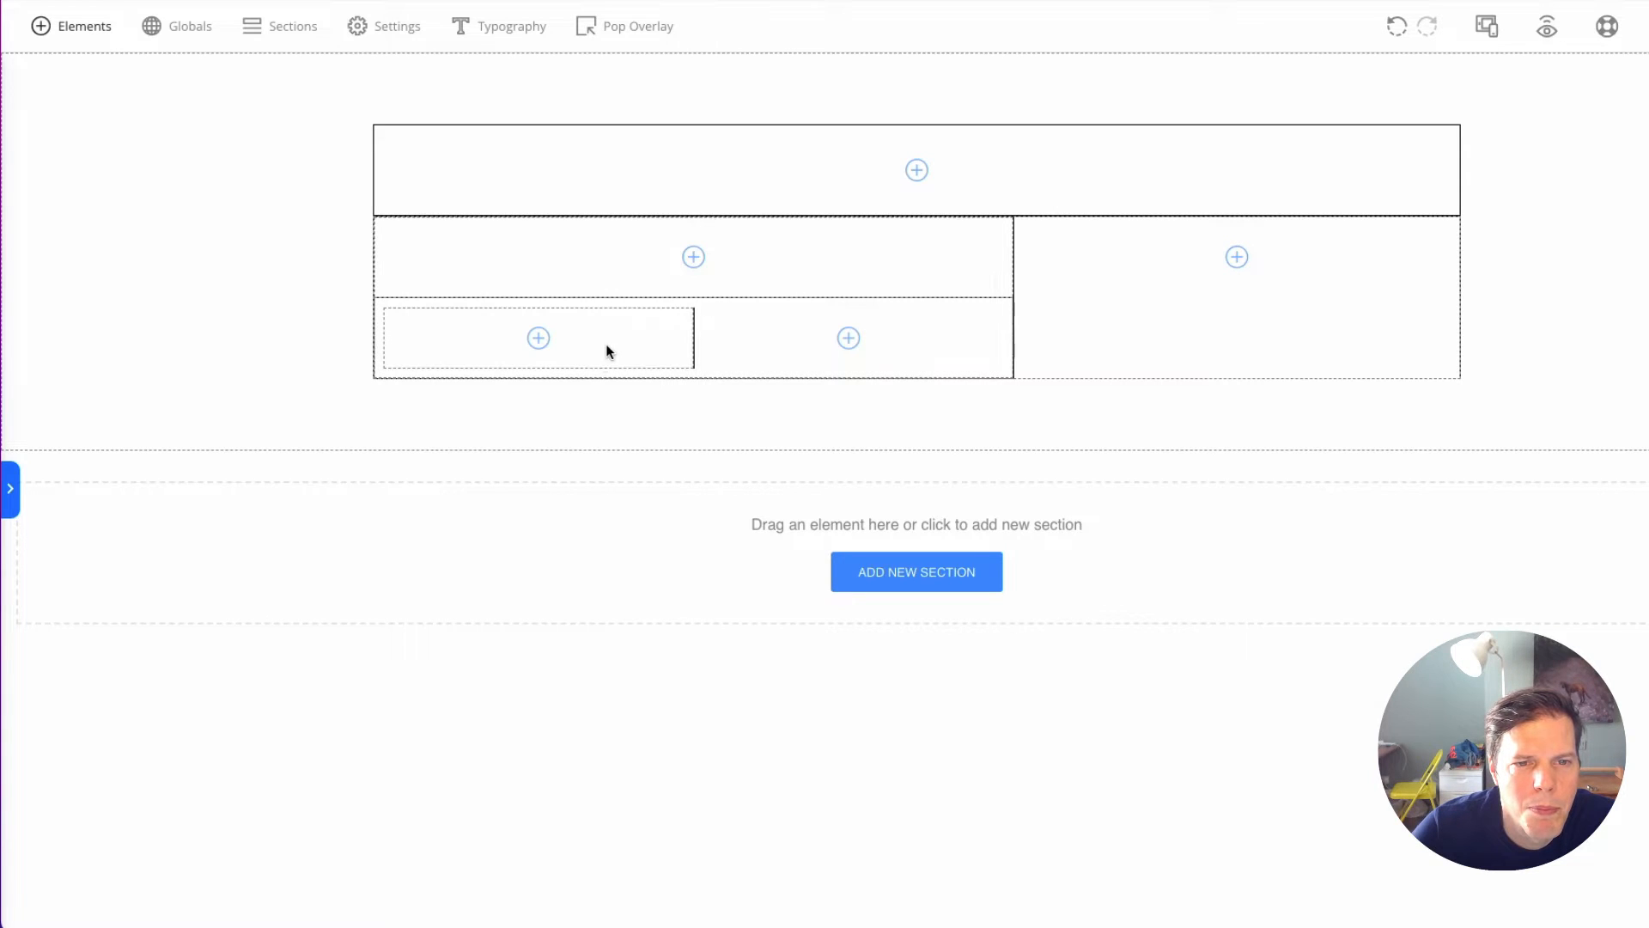
# Step: Reduce the lower nested row's top and bottom padding to 0 px so the divider spans its full height
pyautogui.click(660, 311)
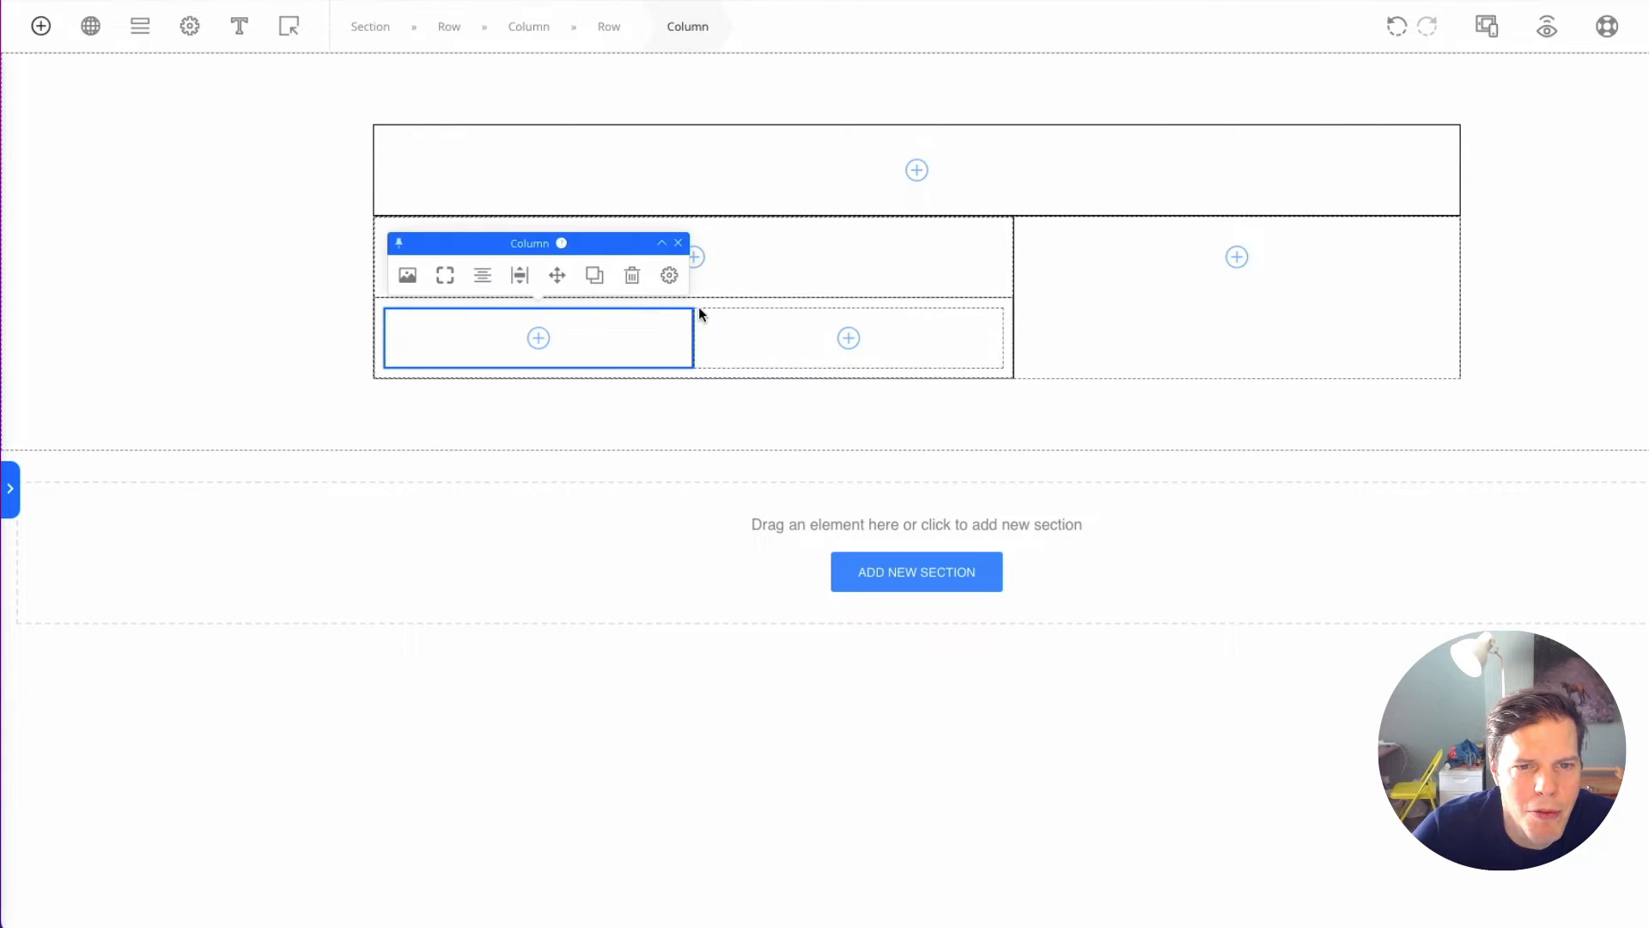
pyautogui.click(699, 309)
pyautogui.click(690, 300)
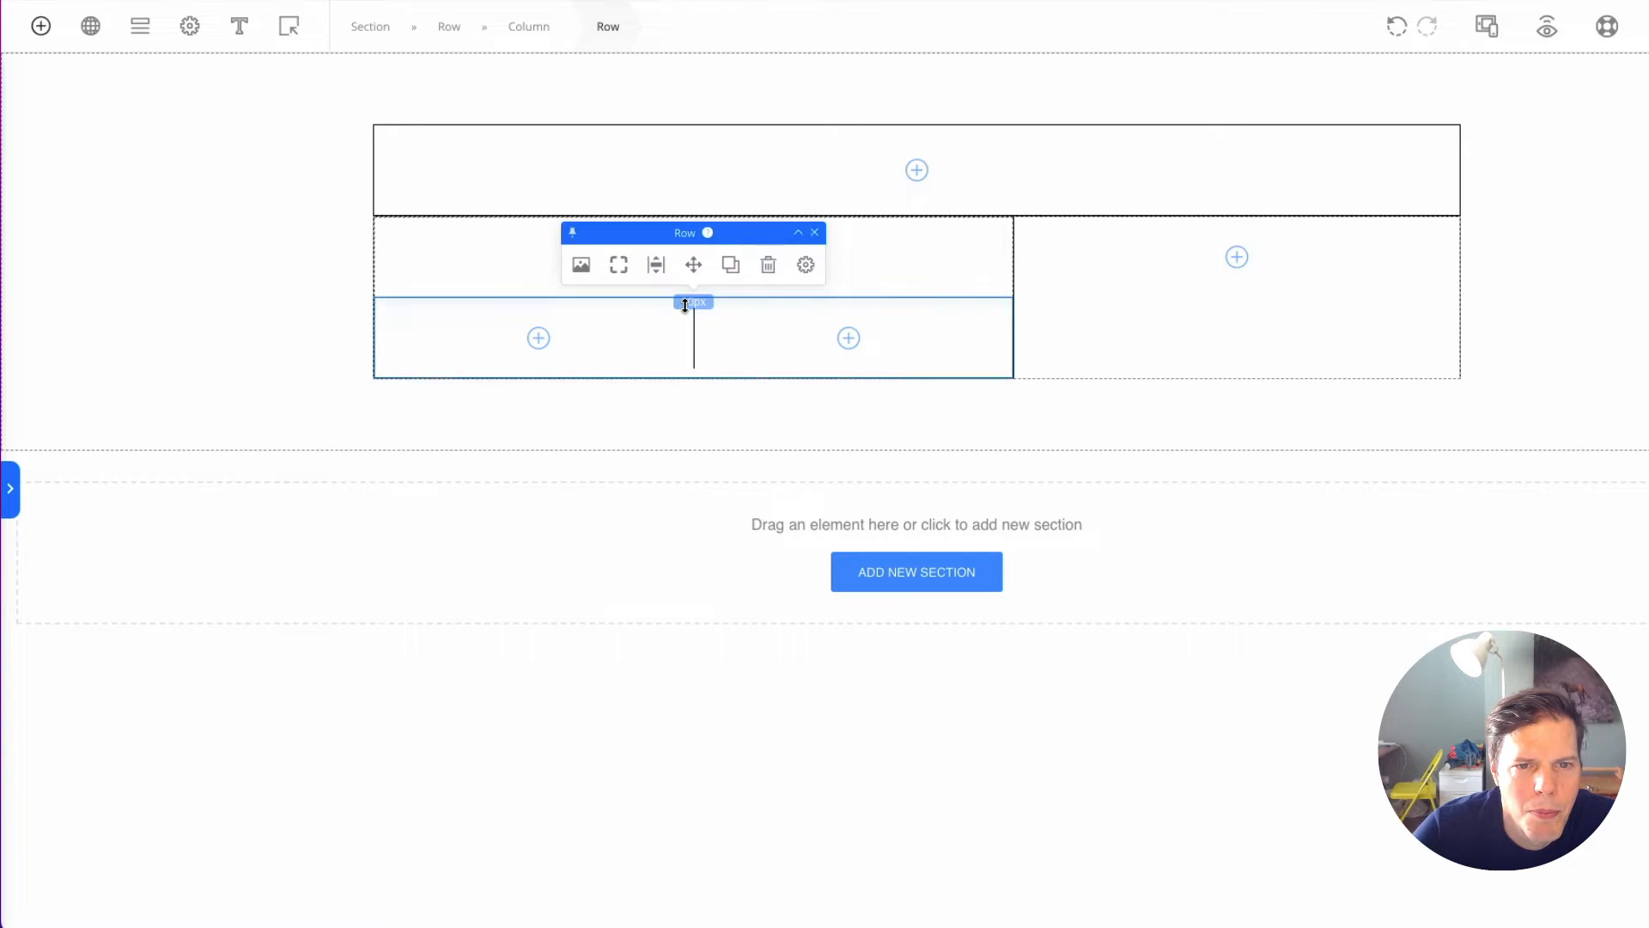
pyautogui.moveTo(667, 360); pyautogui.dragTo(667, 324)
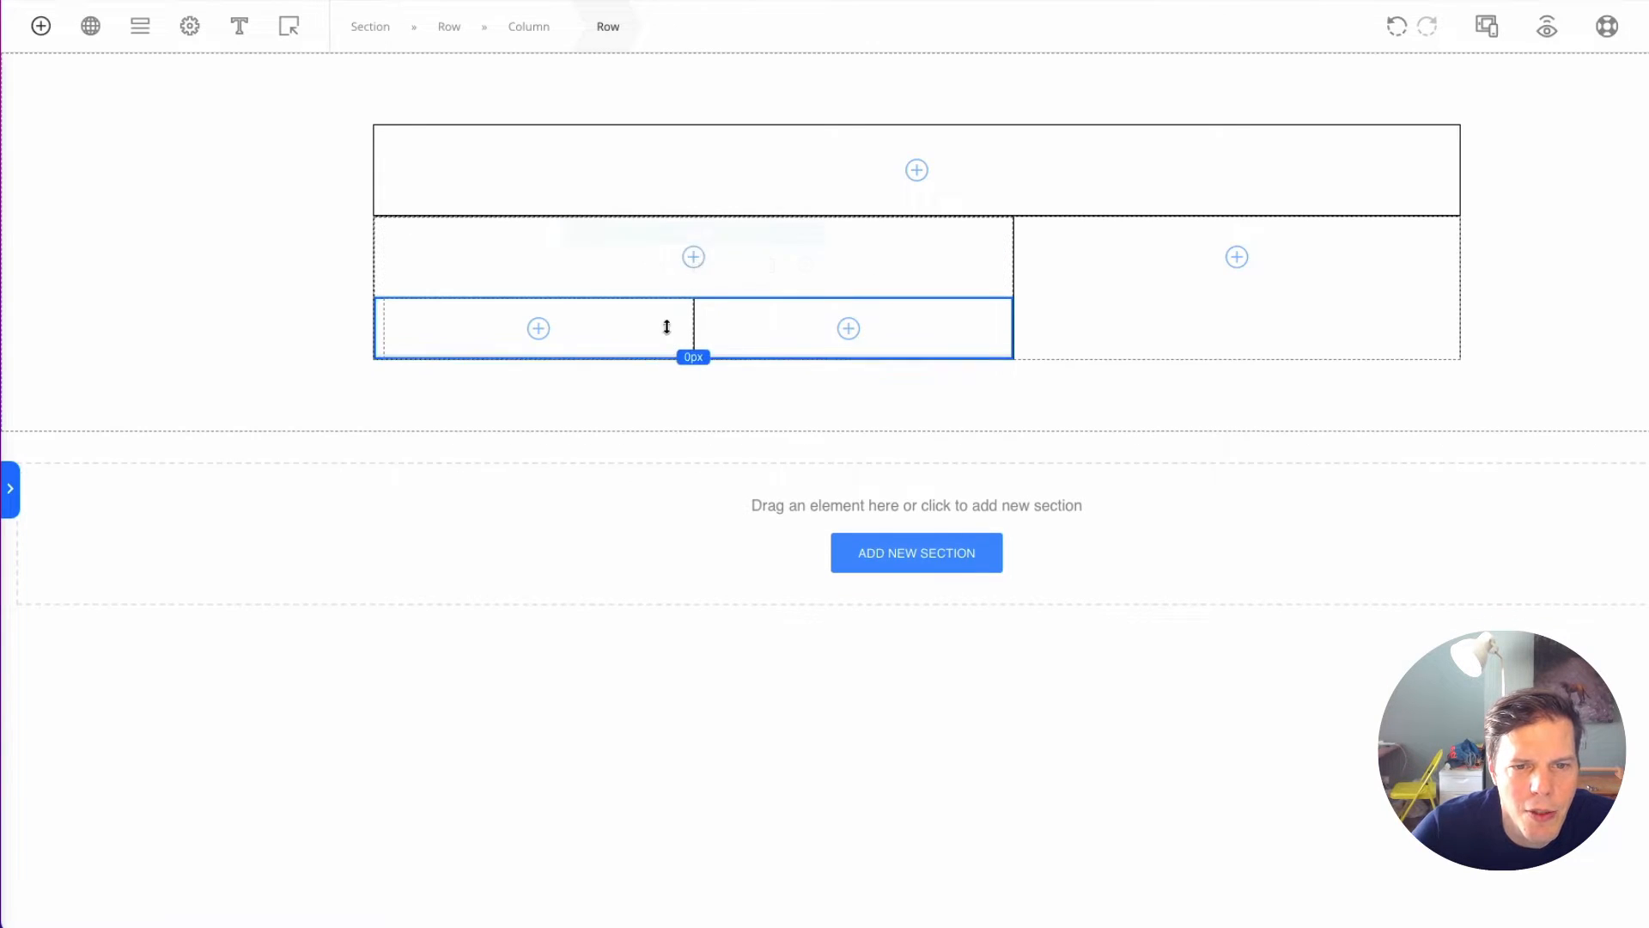
# Step: Set the padding of the lower nested row's left column to 10px on all sides
pyautogui.click(541, 346)
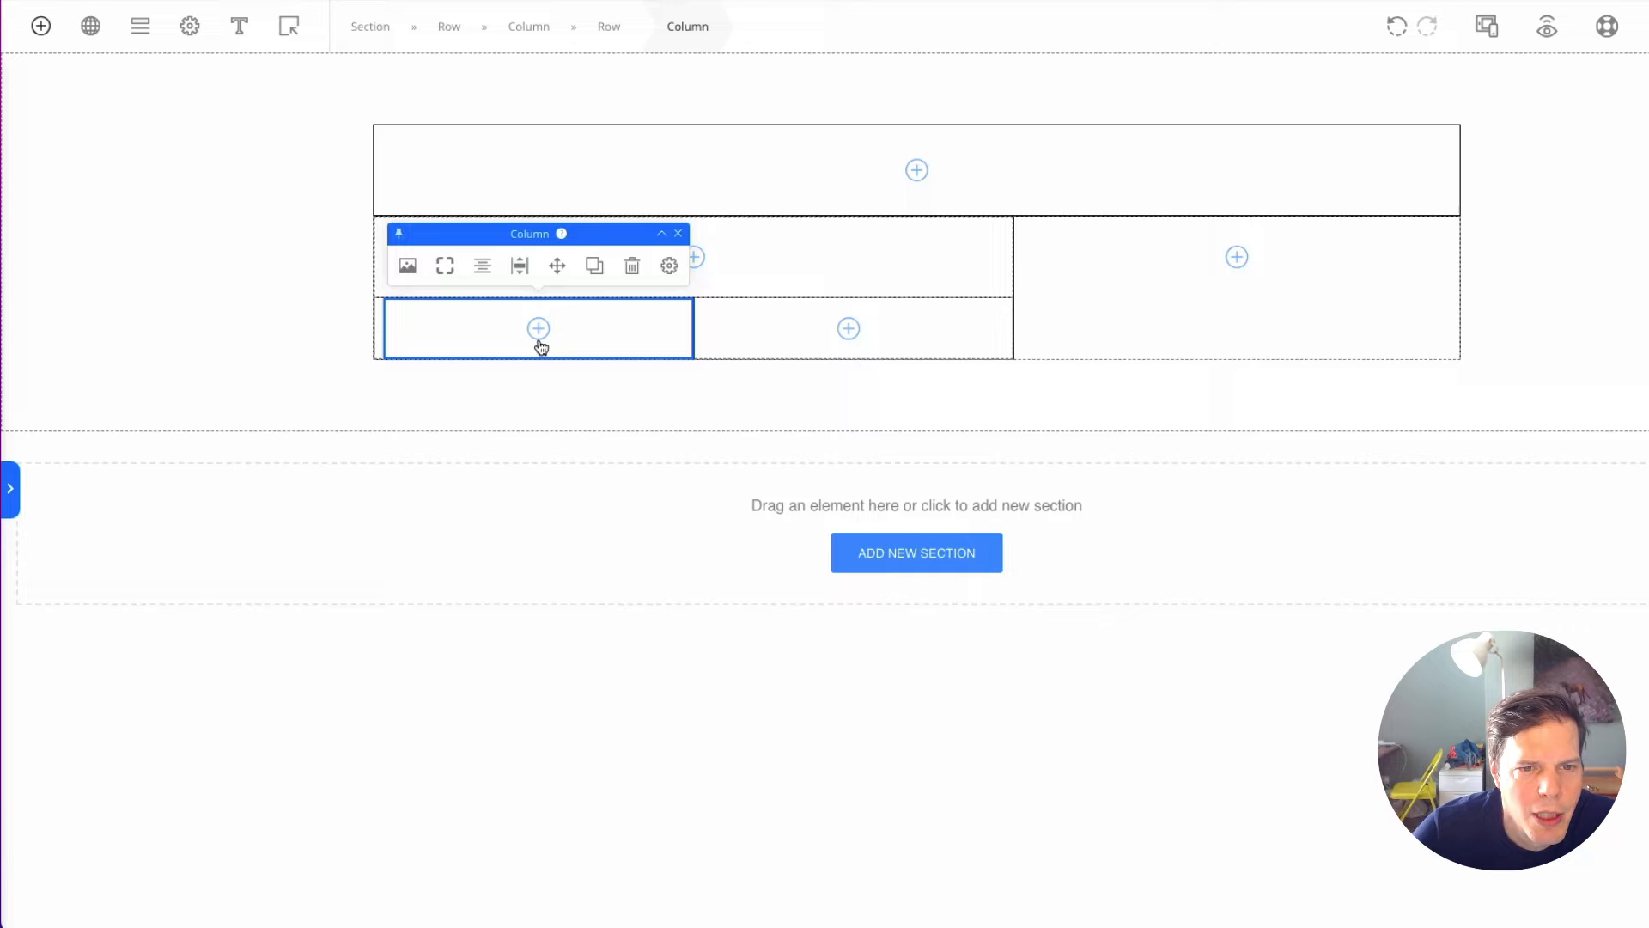
pyautogui.click(669, 267)
pyautogui.click(866, 573)
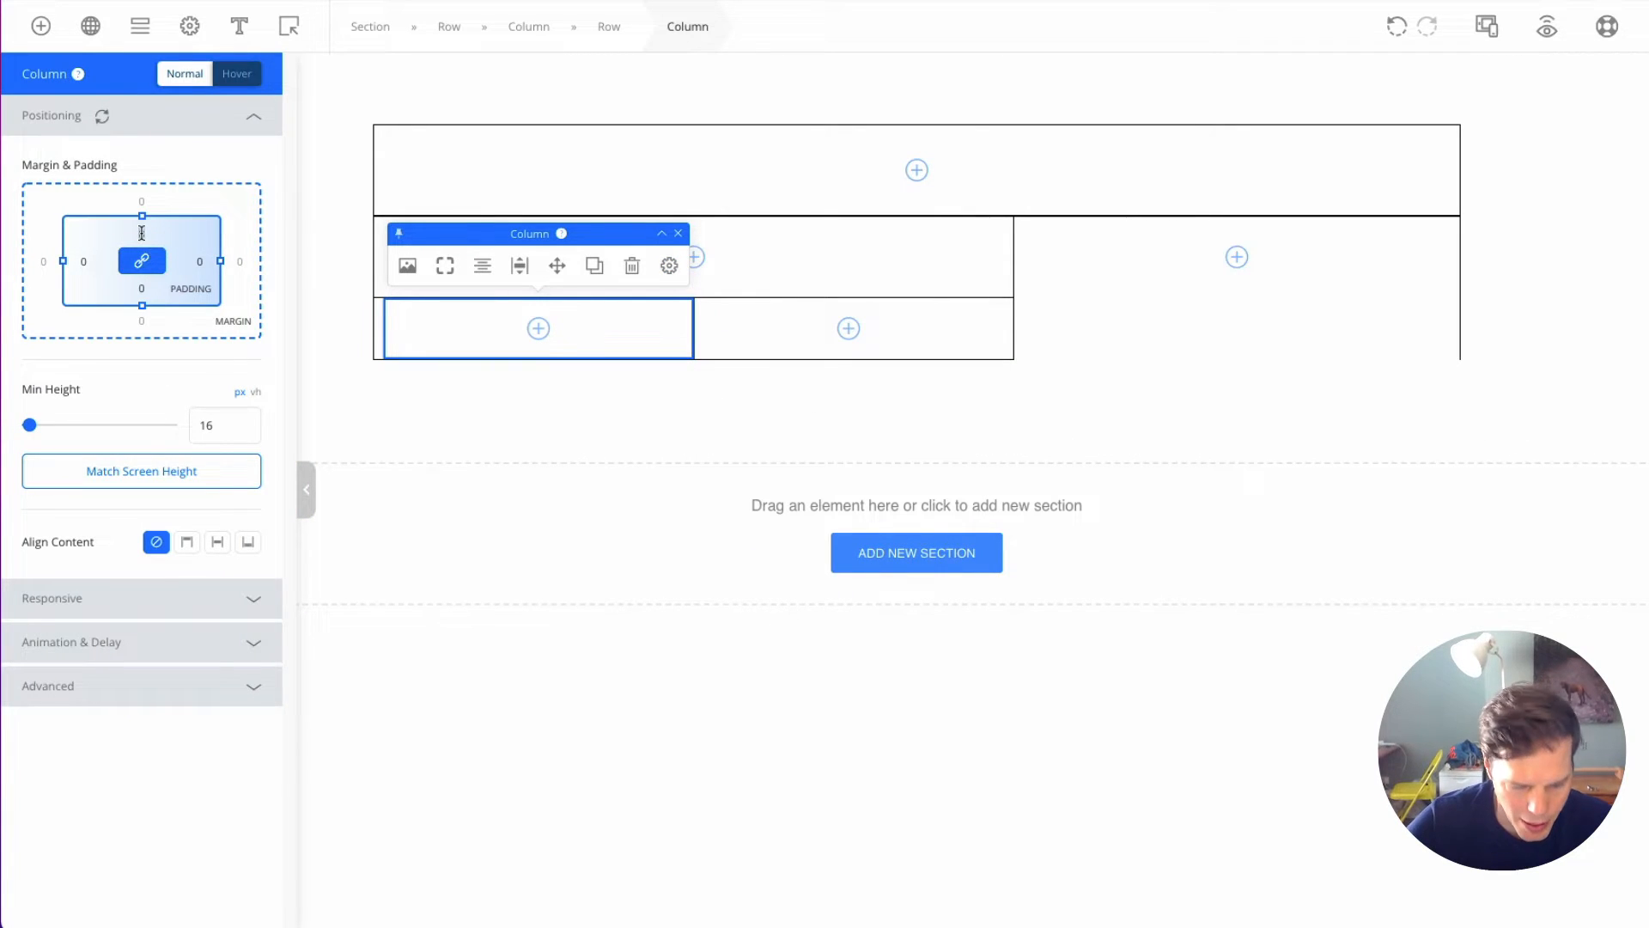
pyautogui.press('Return')
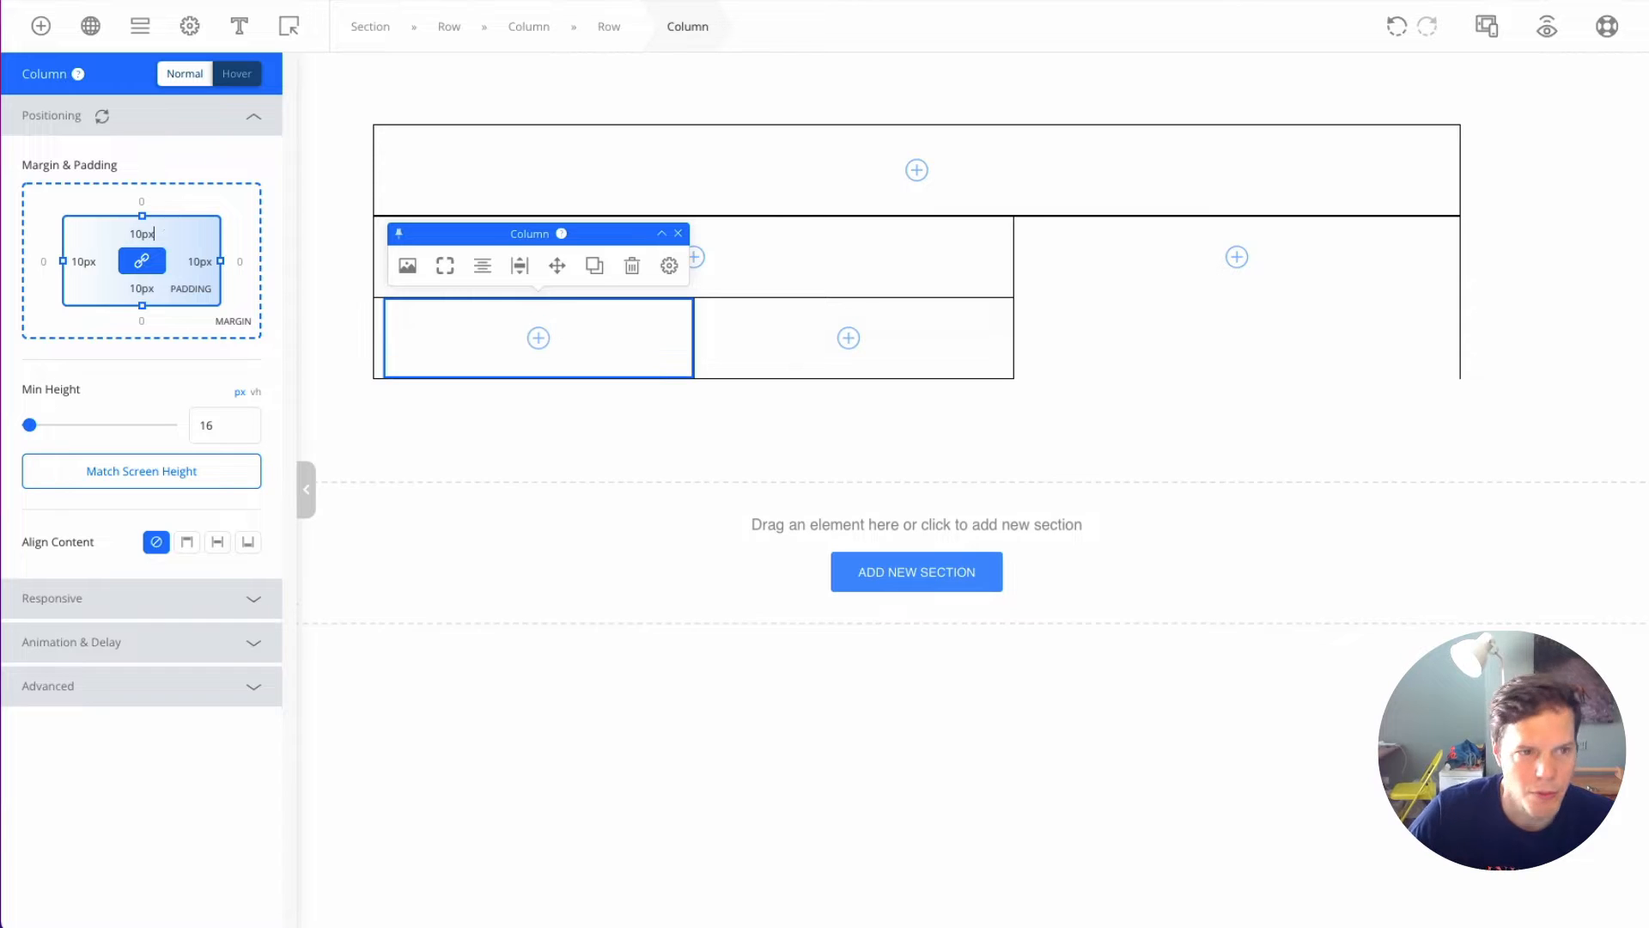
pyautogui.click(607, 601)
# Step: Set the padding of the lower nested row's right column to 10px on all sides
pyautogui.click(579, 333)
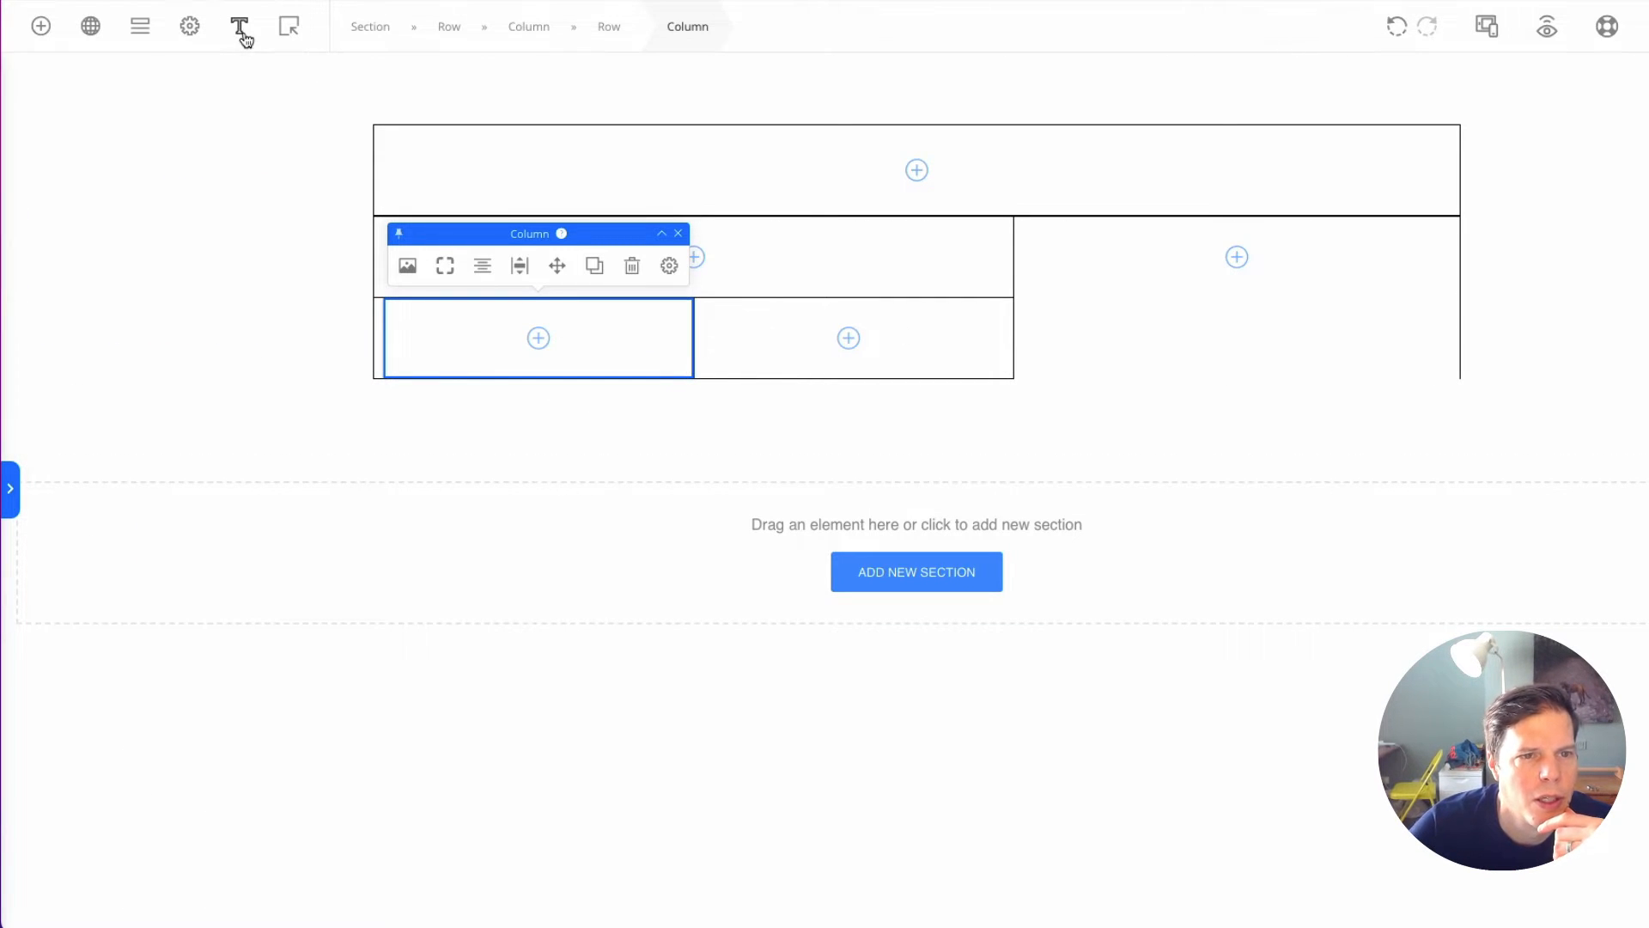
pyautogui.click(821, 333)
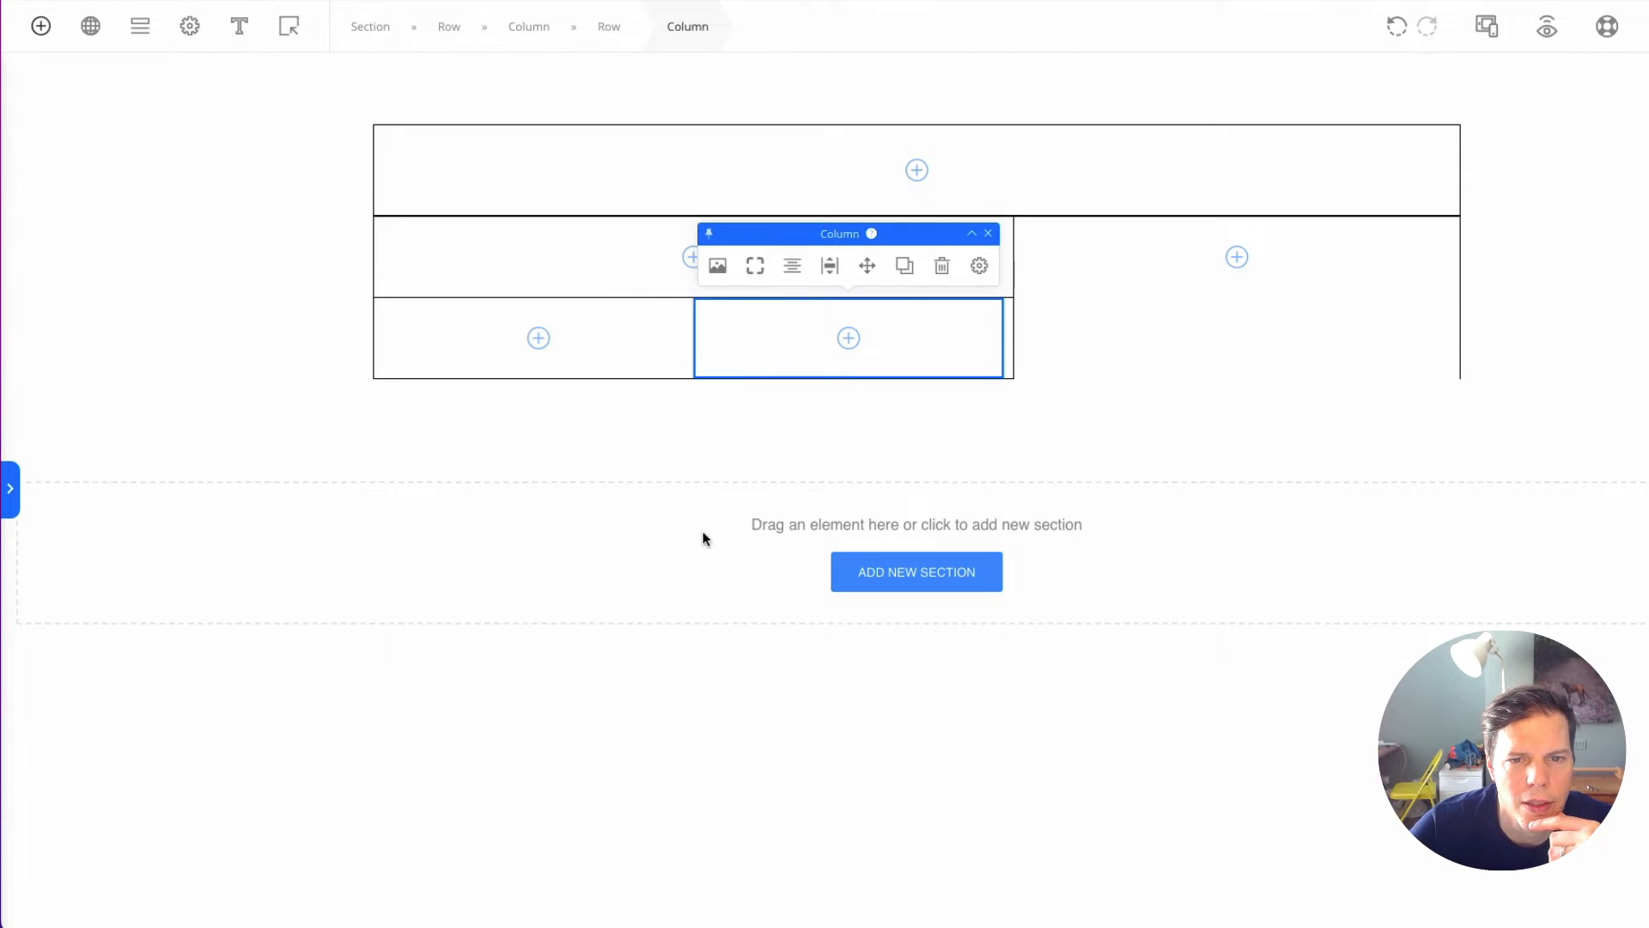
pyautogui.click(979, 266)
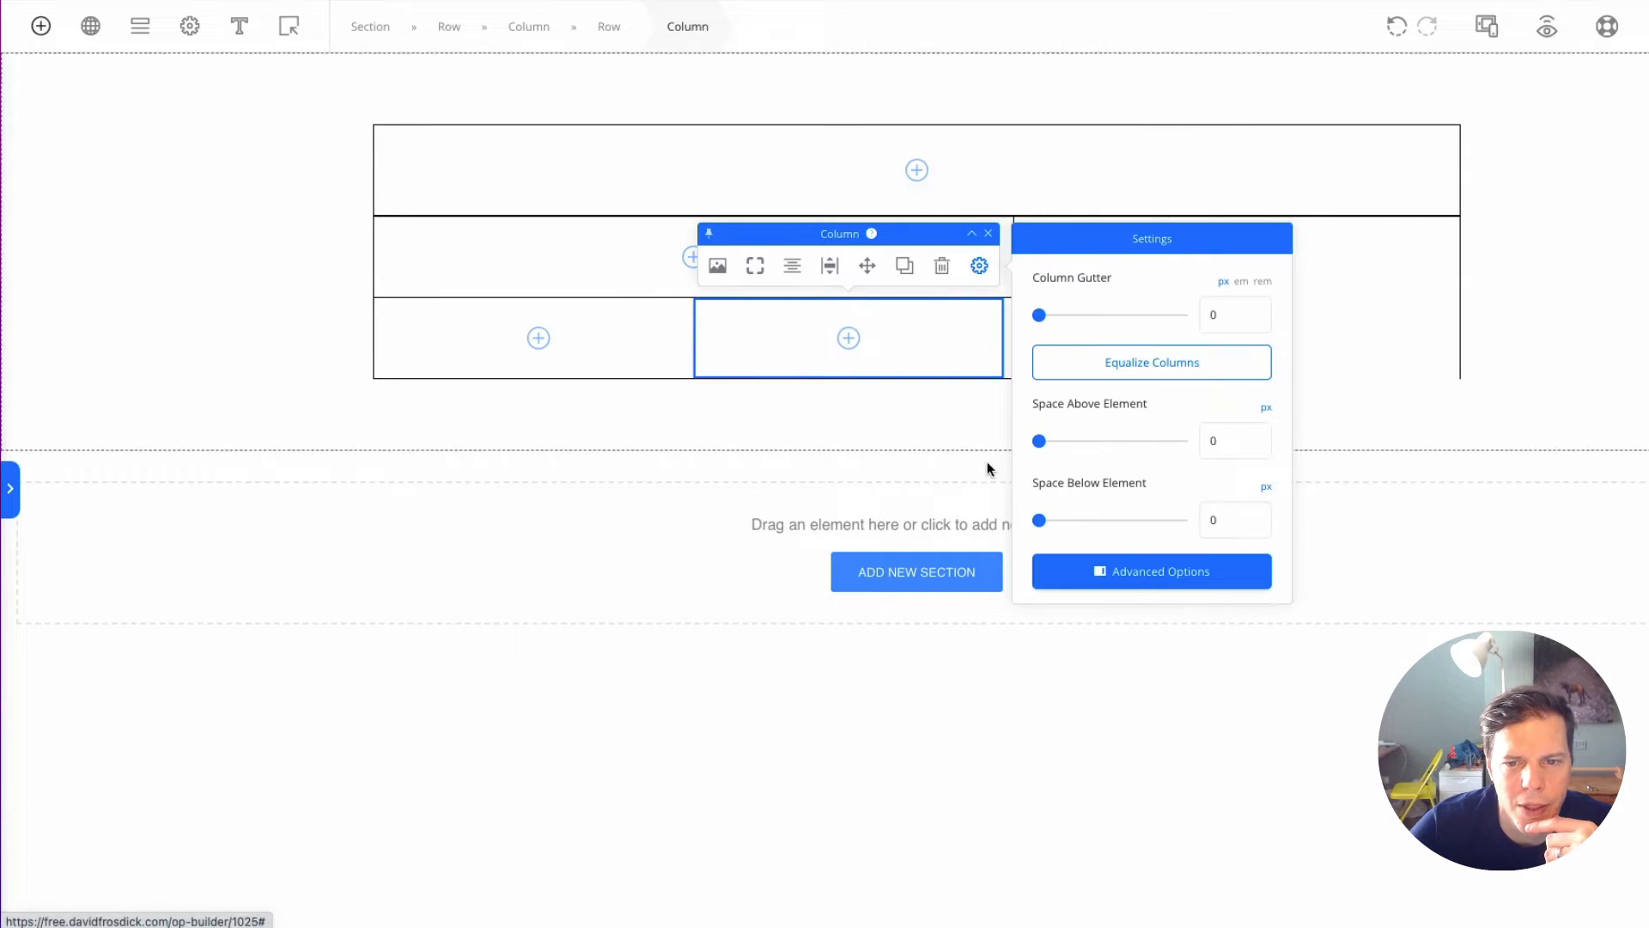
pyautogui.click(1134, 572)
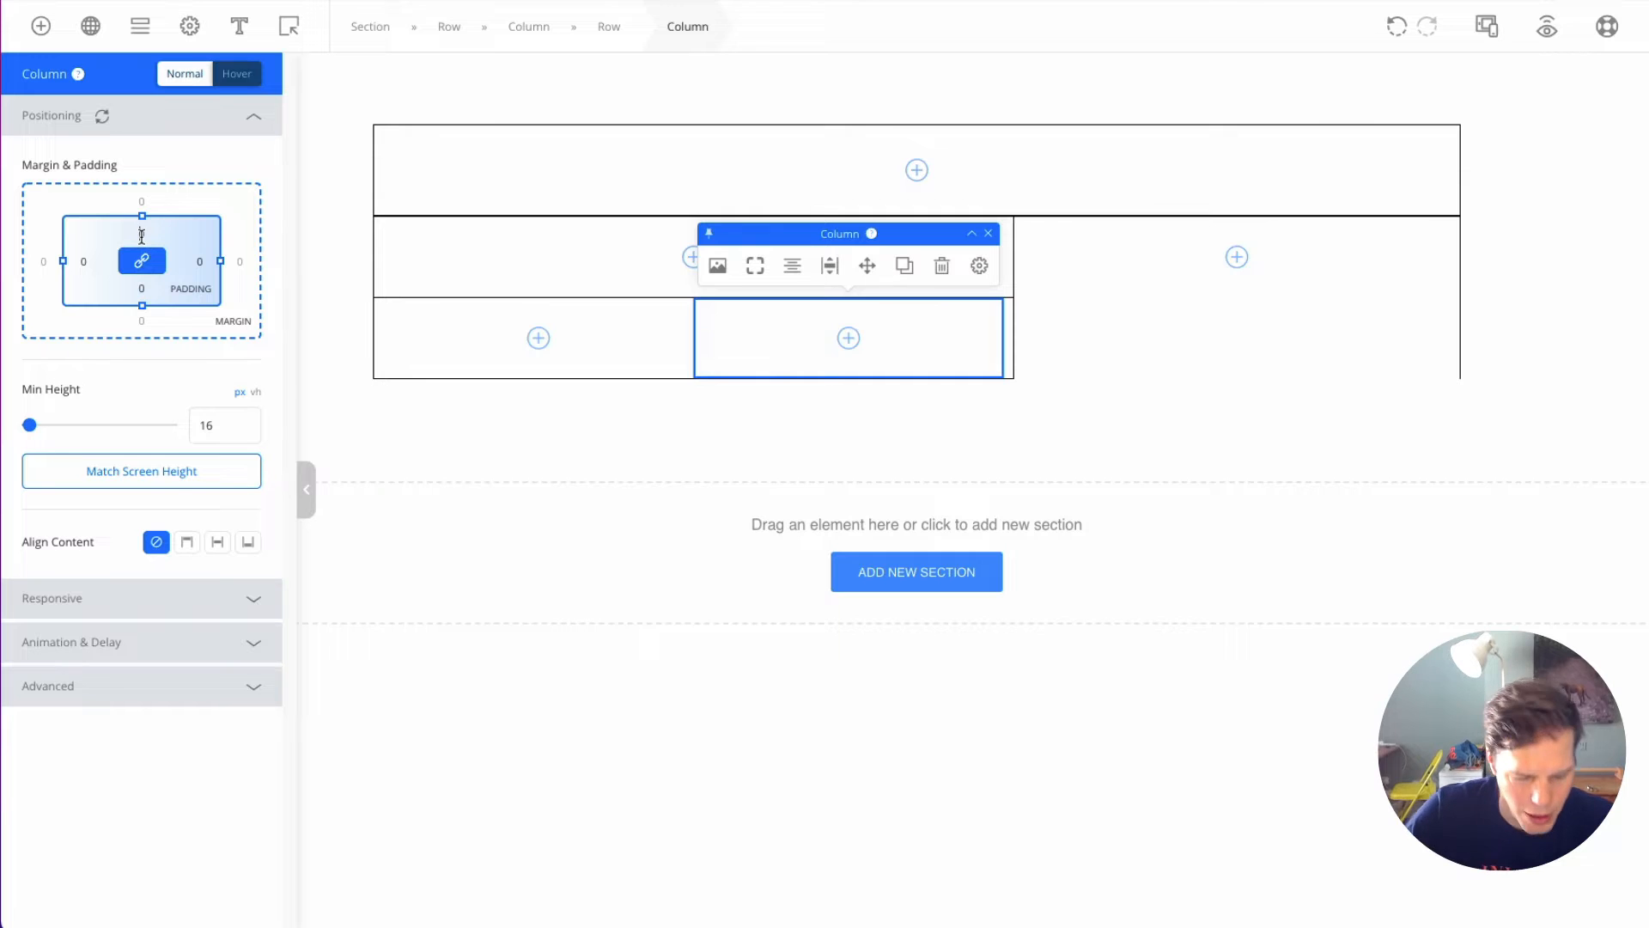
pyautogui.write('px')
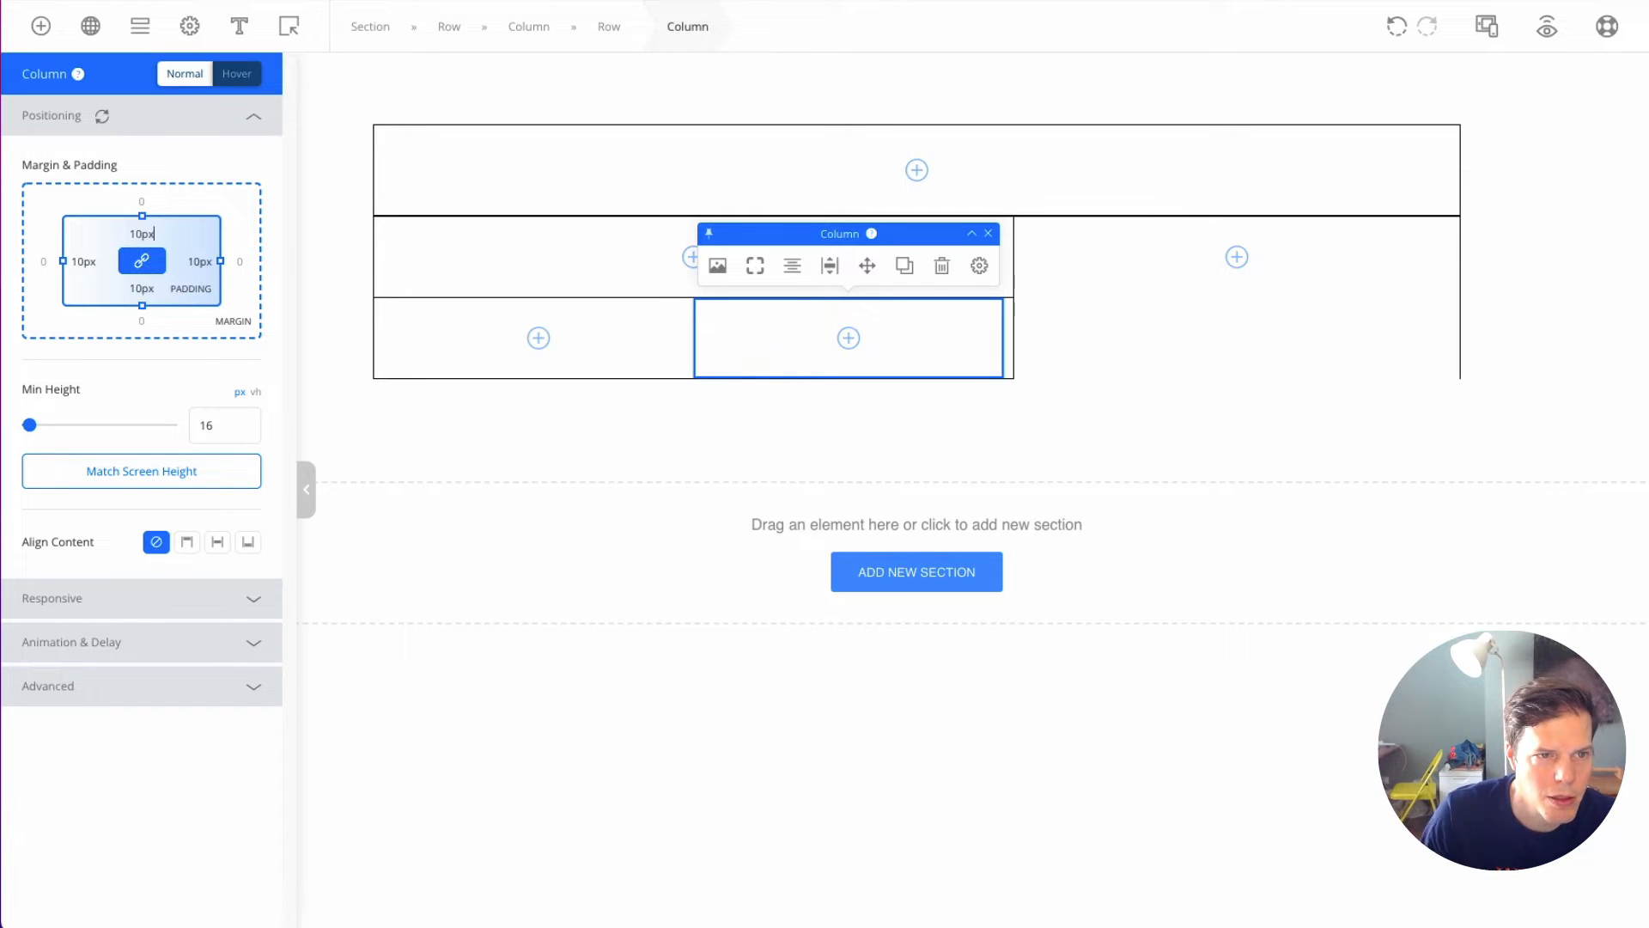
pyautogui.click(460, 683)
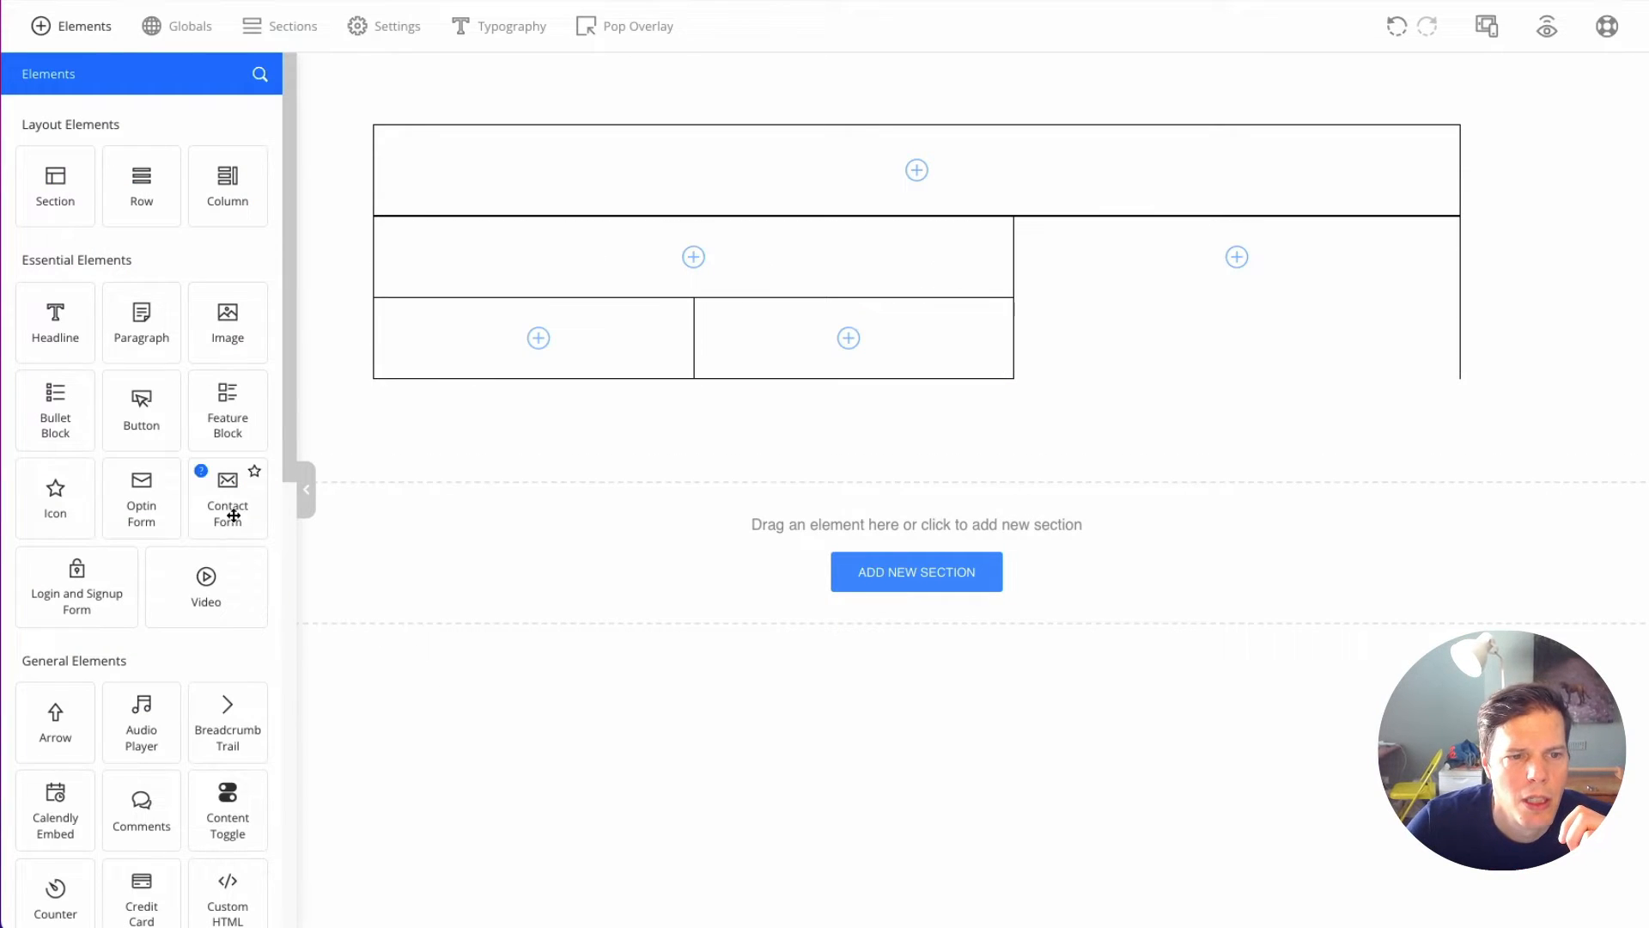
# Step: Place a headline in the lower nested row's left column and narrow that column to roughly a third of the row
pyautogui.moveTo(148, 320); pyautogui.dragTo(536, 319)
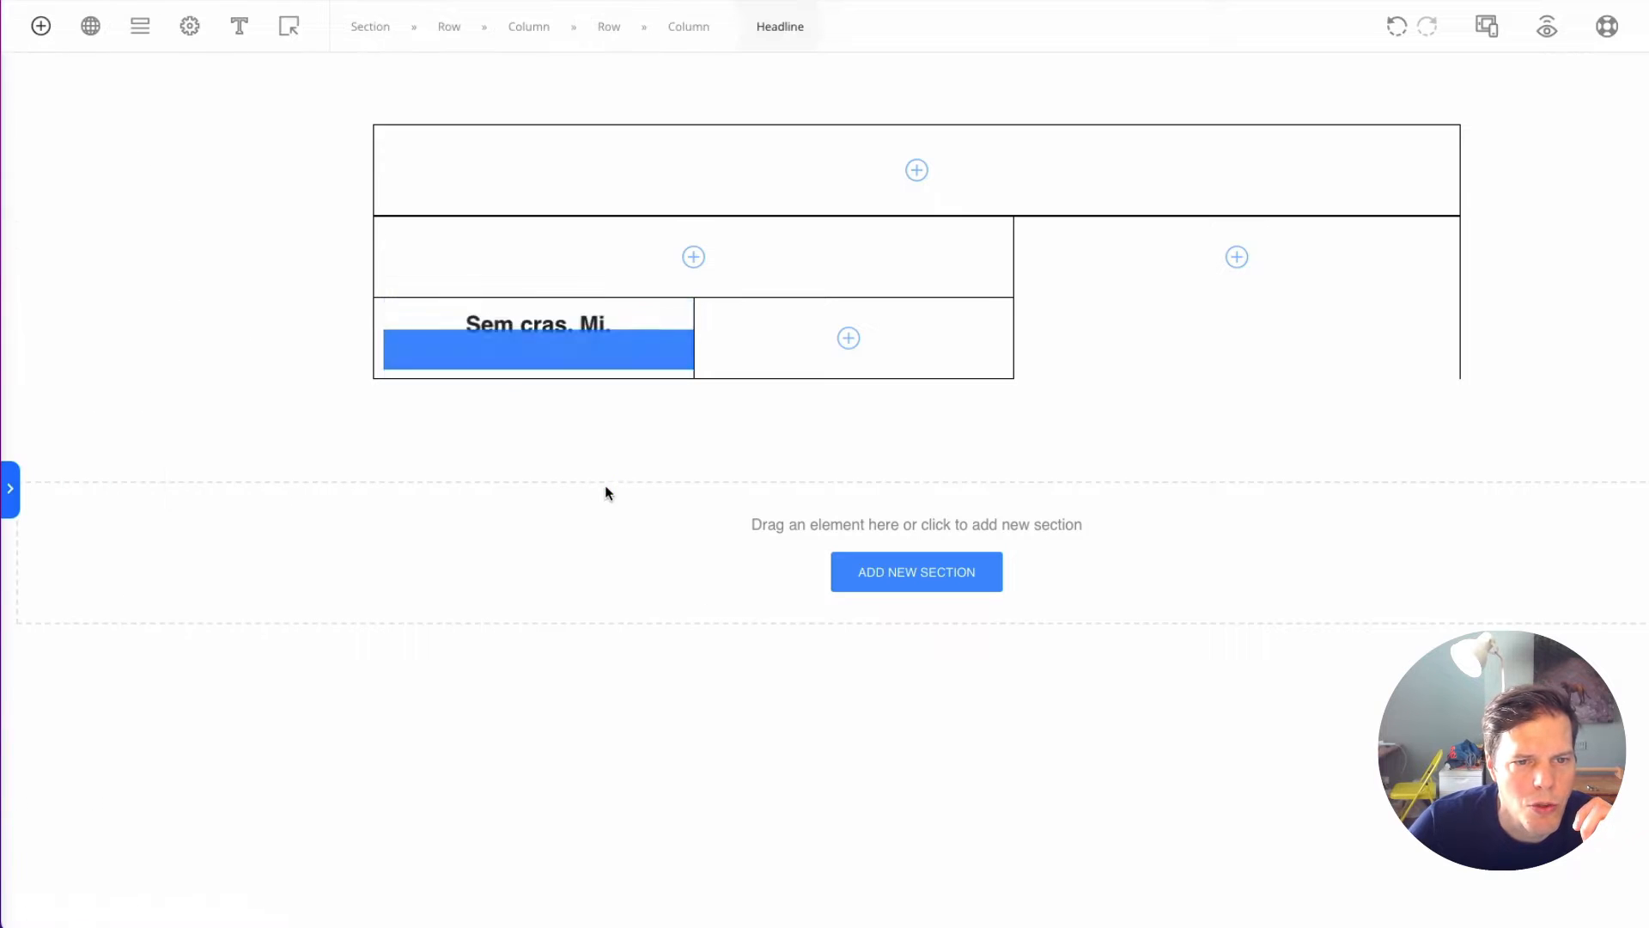
pyautogui.click(578, 710)
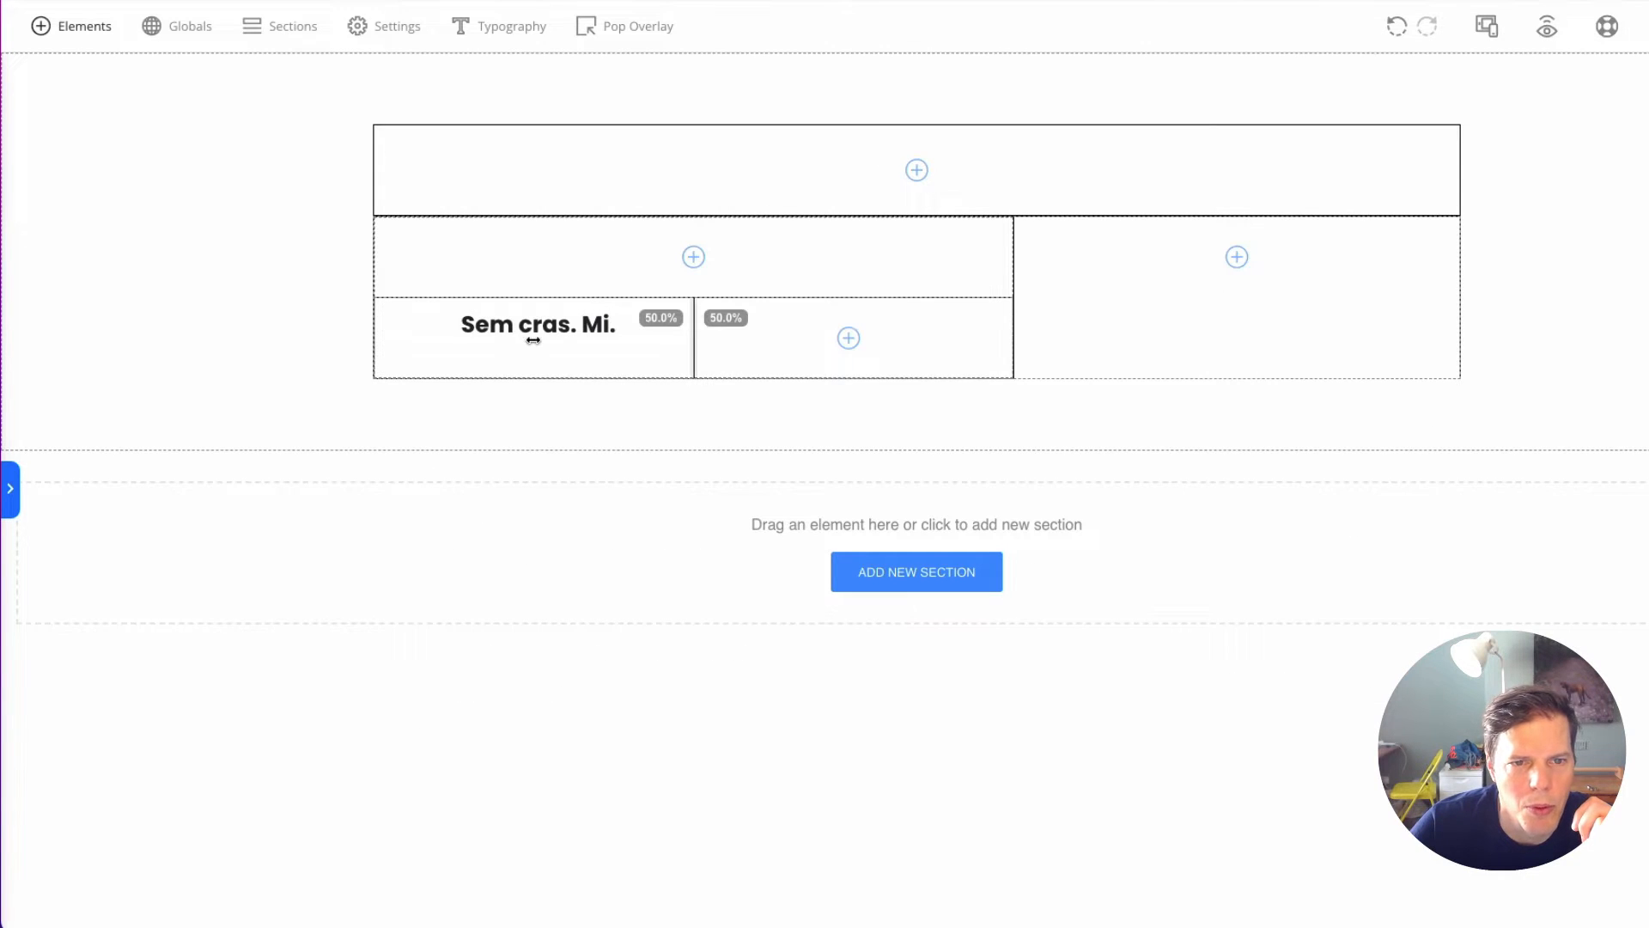
pyautogui.moveTo(534, 340); pyautogui.dragTo(607, 337)
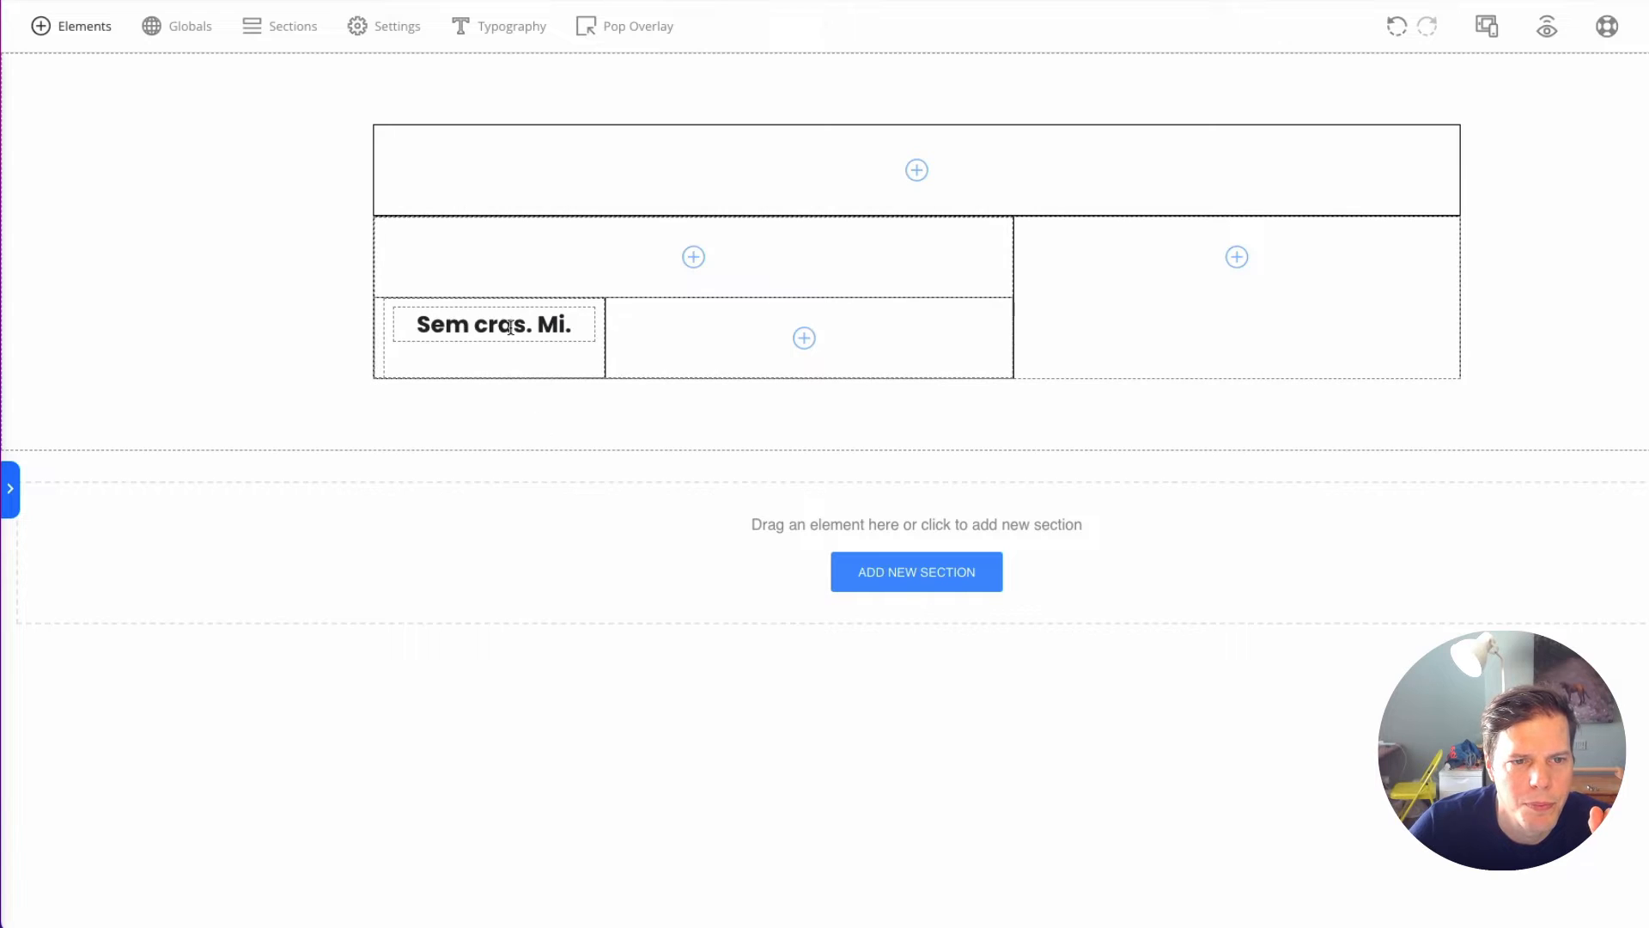
# Step: Check the font family and weight settings of the headline in the narrowed left column
pyautogui.click(512, 326)
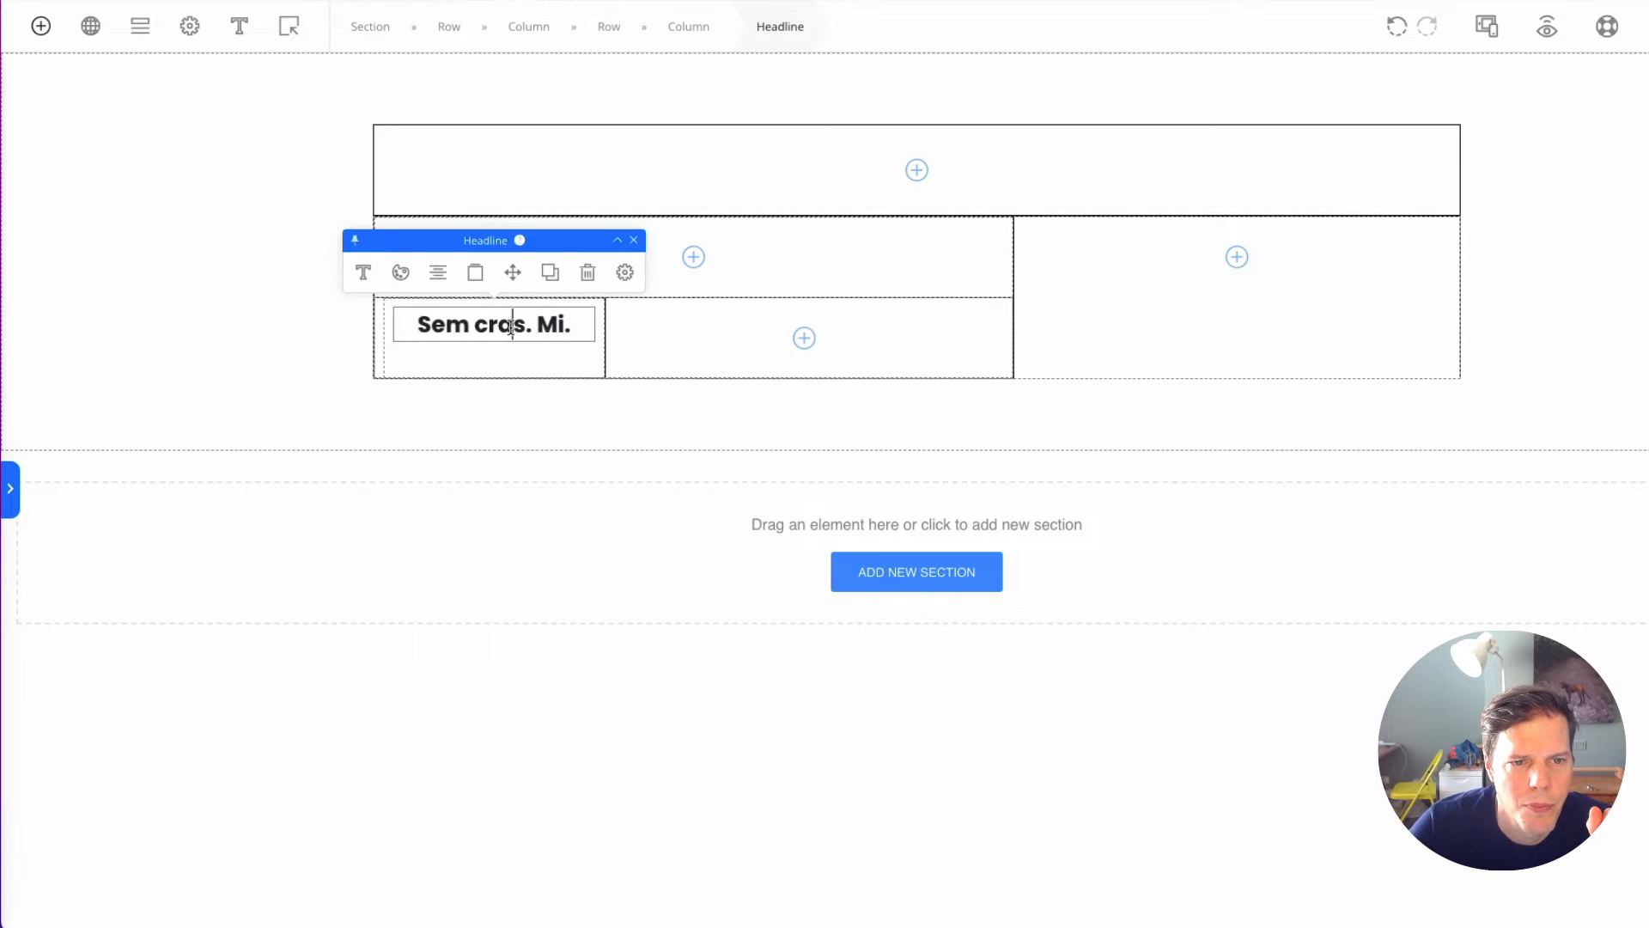
pyautogui.click(363, 273)
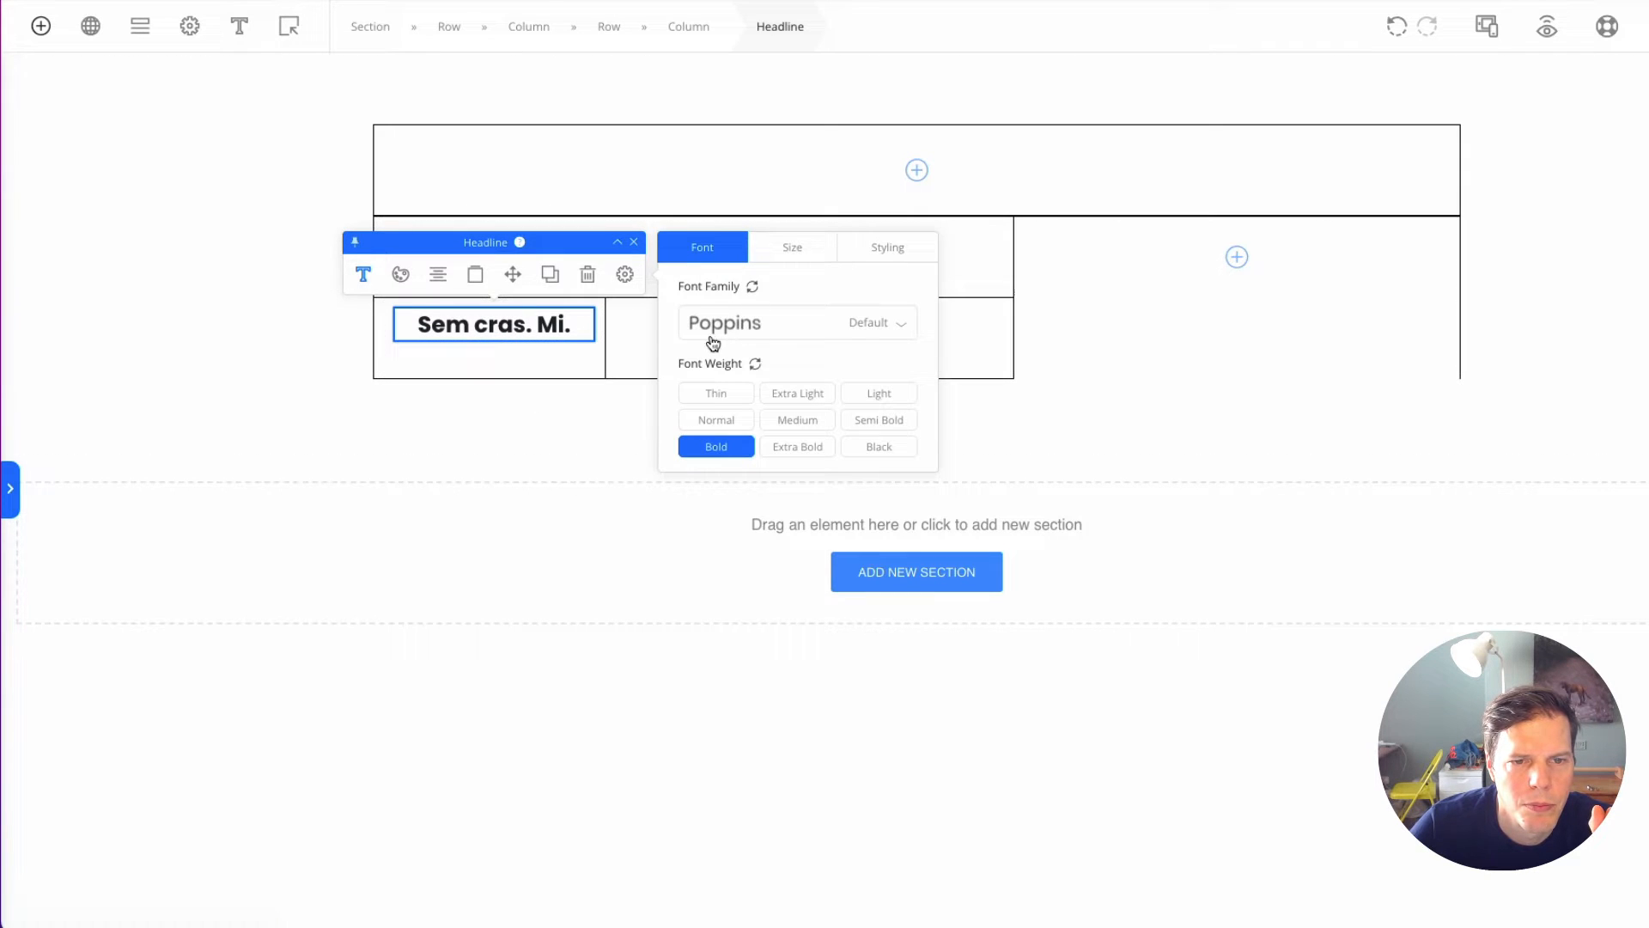
pyautogui.click(364, 606)
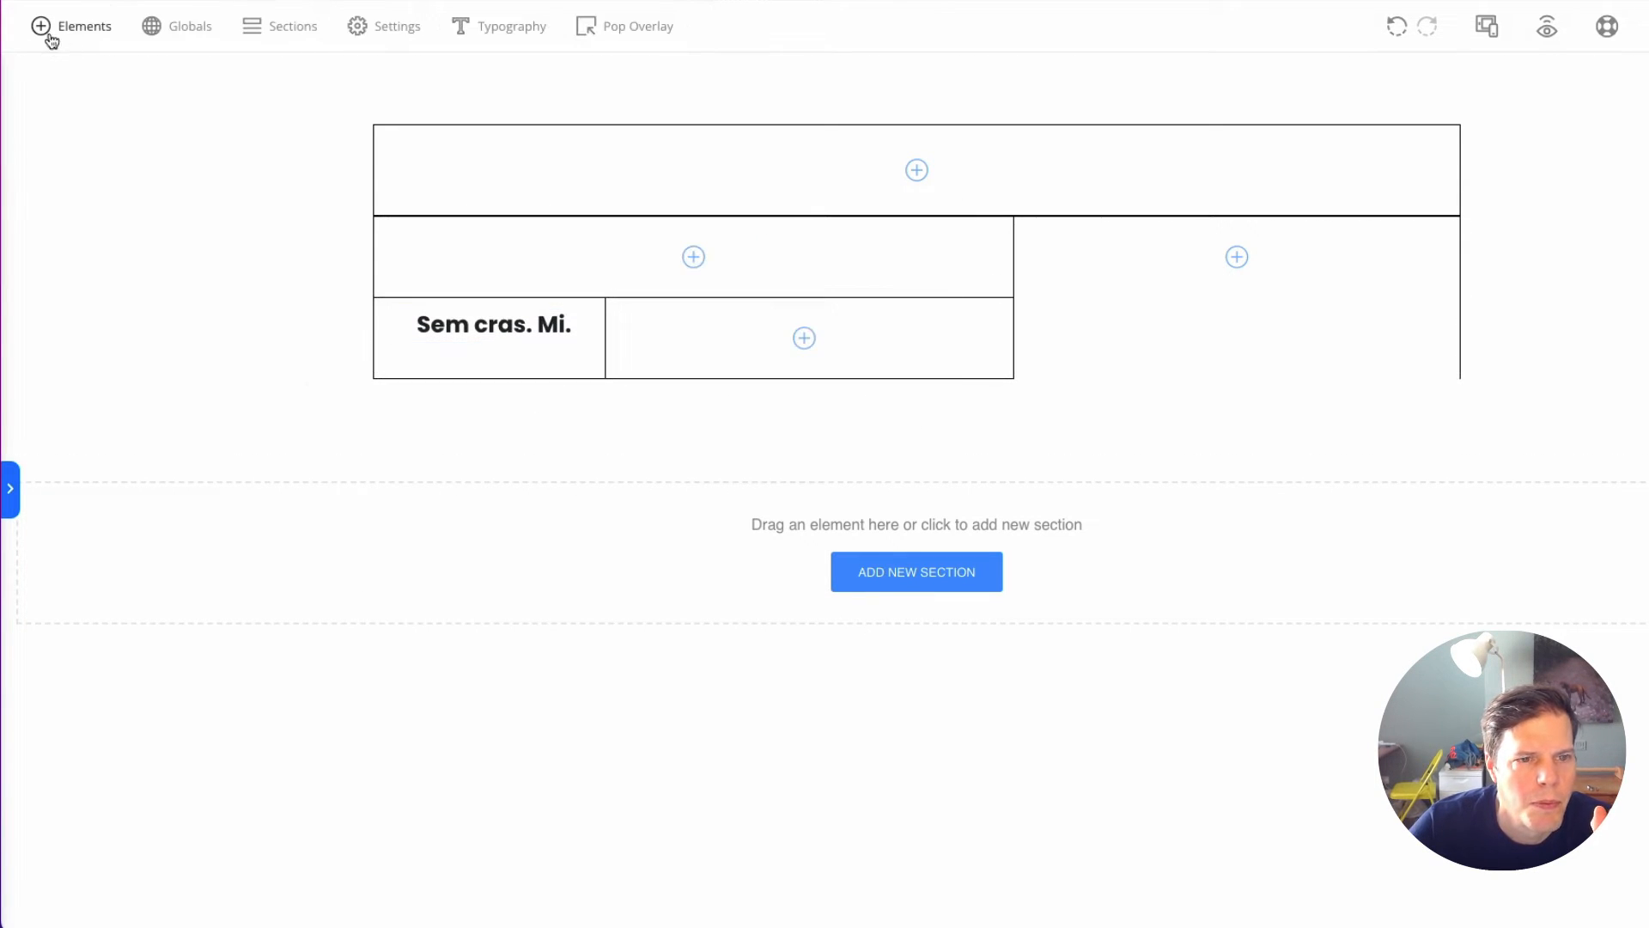
# Step: Replace the headline in the lower nested row's left column with a paragraph
pyautogui.click(52, 34)
pyautogui.moveTo(140, 324); pyautogui.dragTo(514, 340)
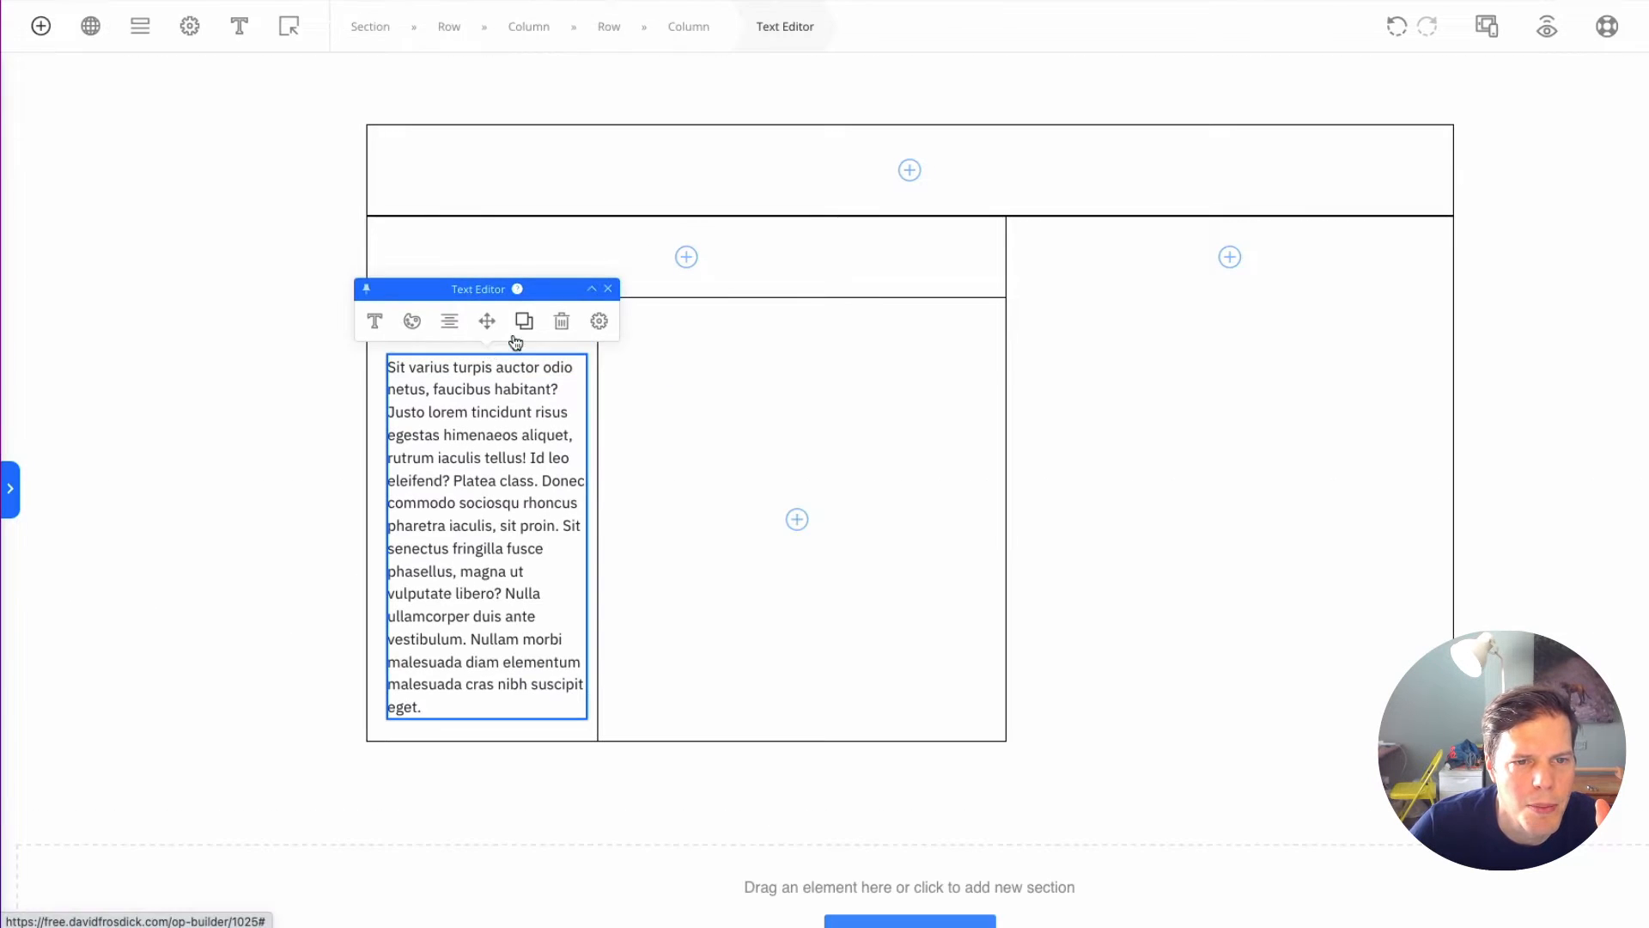
pyautogui.click(240, 409)
pyautogui.click(510, 320)
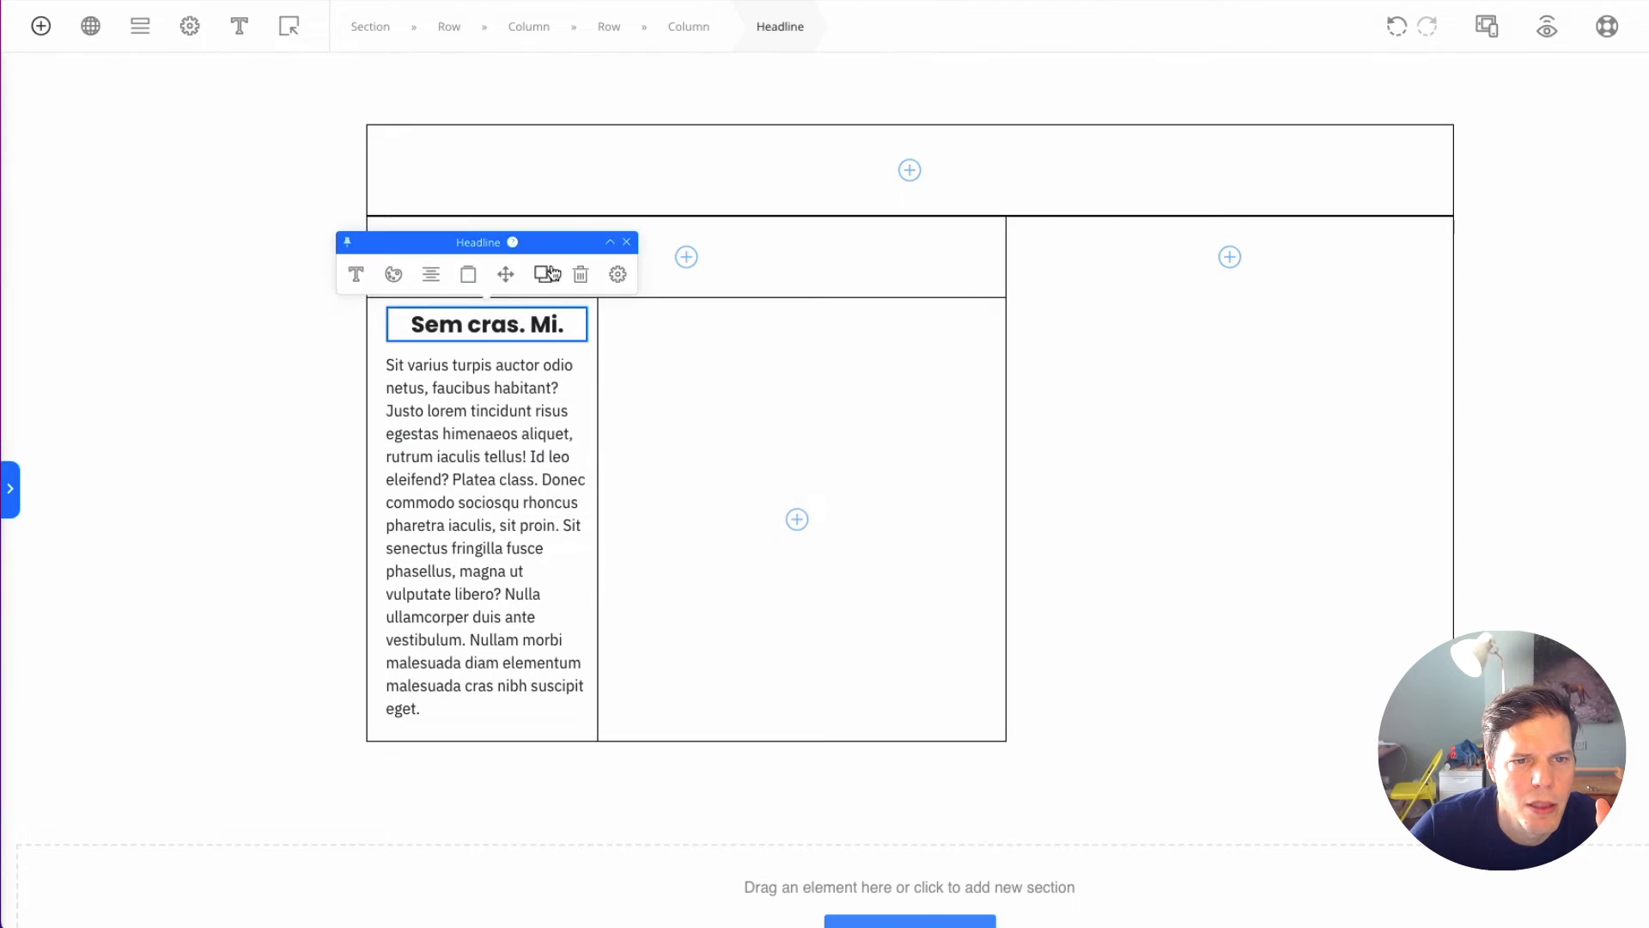
pyautogui.click(577, 272)
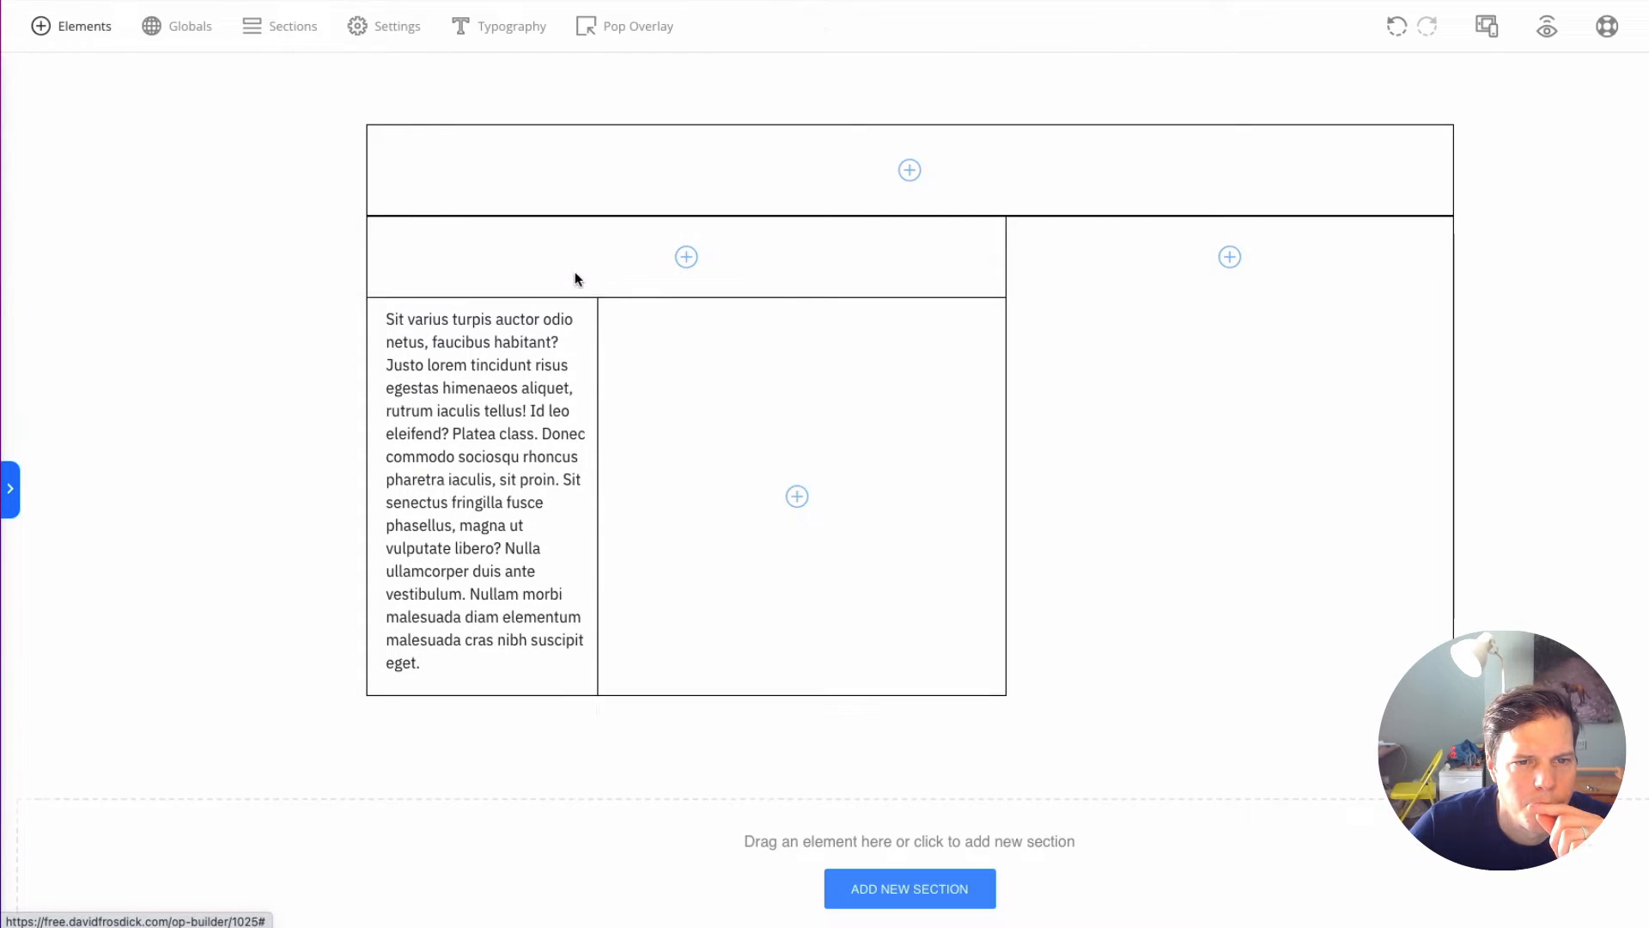
pyautogui.click(52, 29)
pyautogui.moveTo(146, 330); pyautogui.dragTo(663, 258)
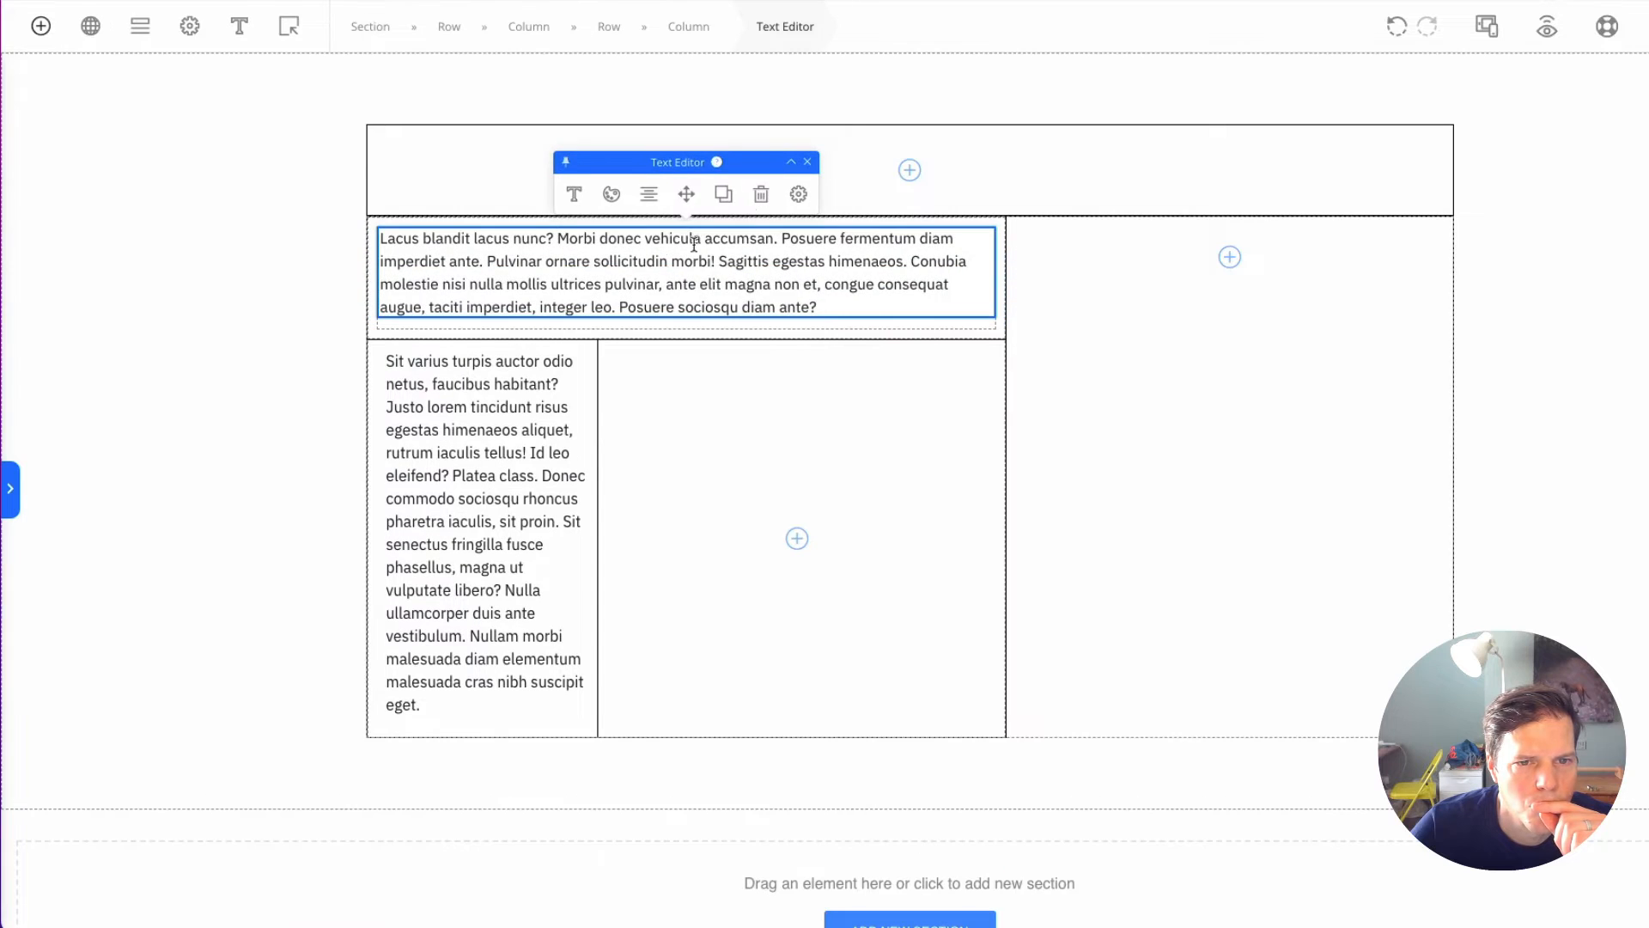
pyautogui.click(761, 194)
# Step: Place a headline in the upper nested row of the wider outer column
pyautogui.click(52, 26)
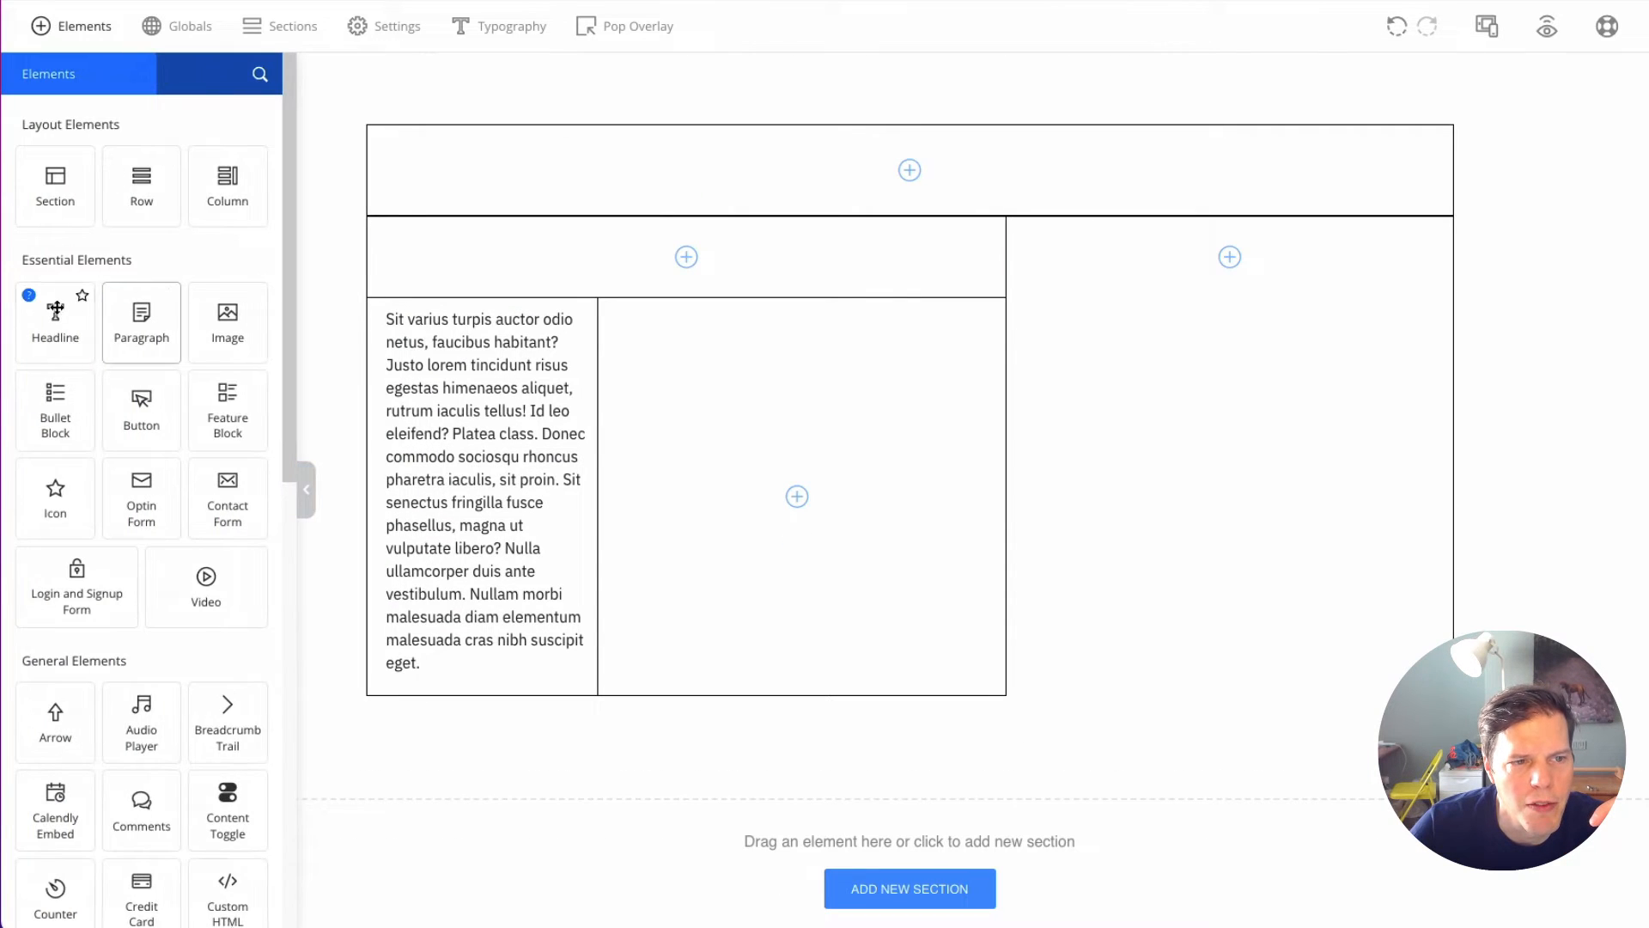
pyautogui.moveTo(55, 309); pyautogui.dragTo(629, 240)
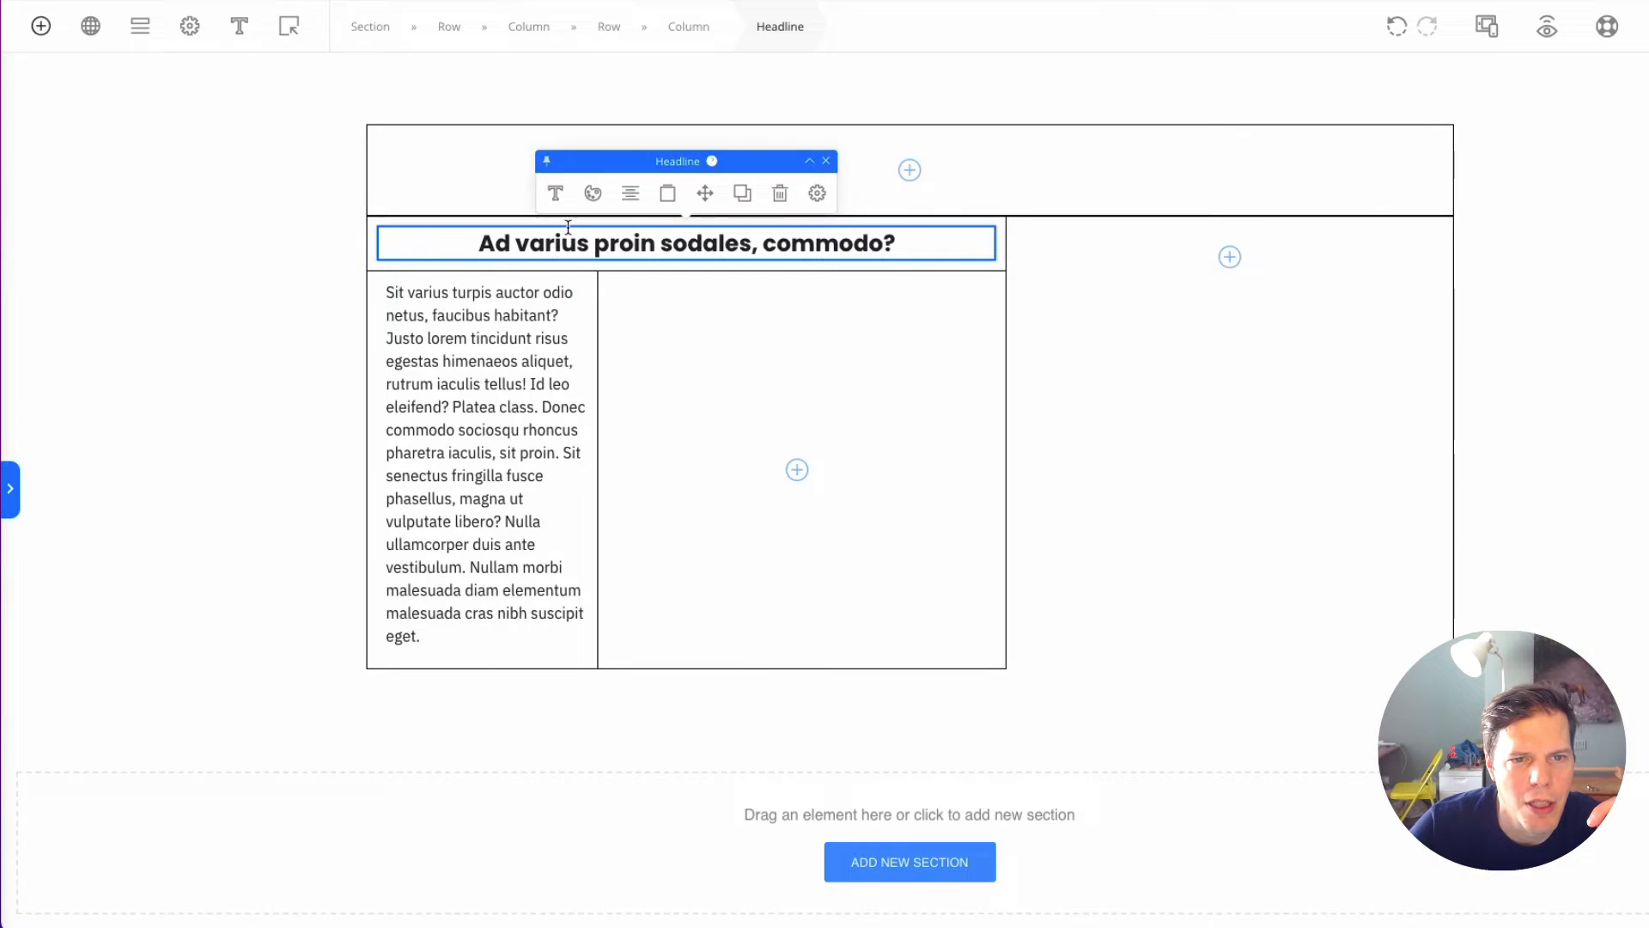
# Step: Set the tag of the headline in the upper nested row to Headline 1
pyautogui.click(555, 194)
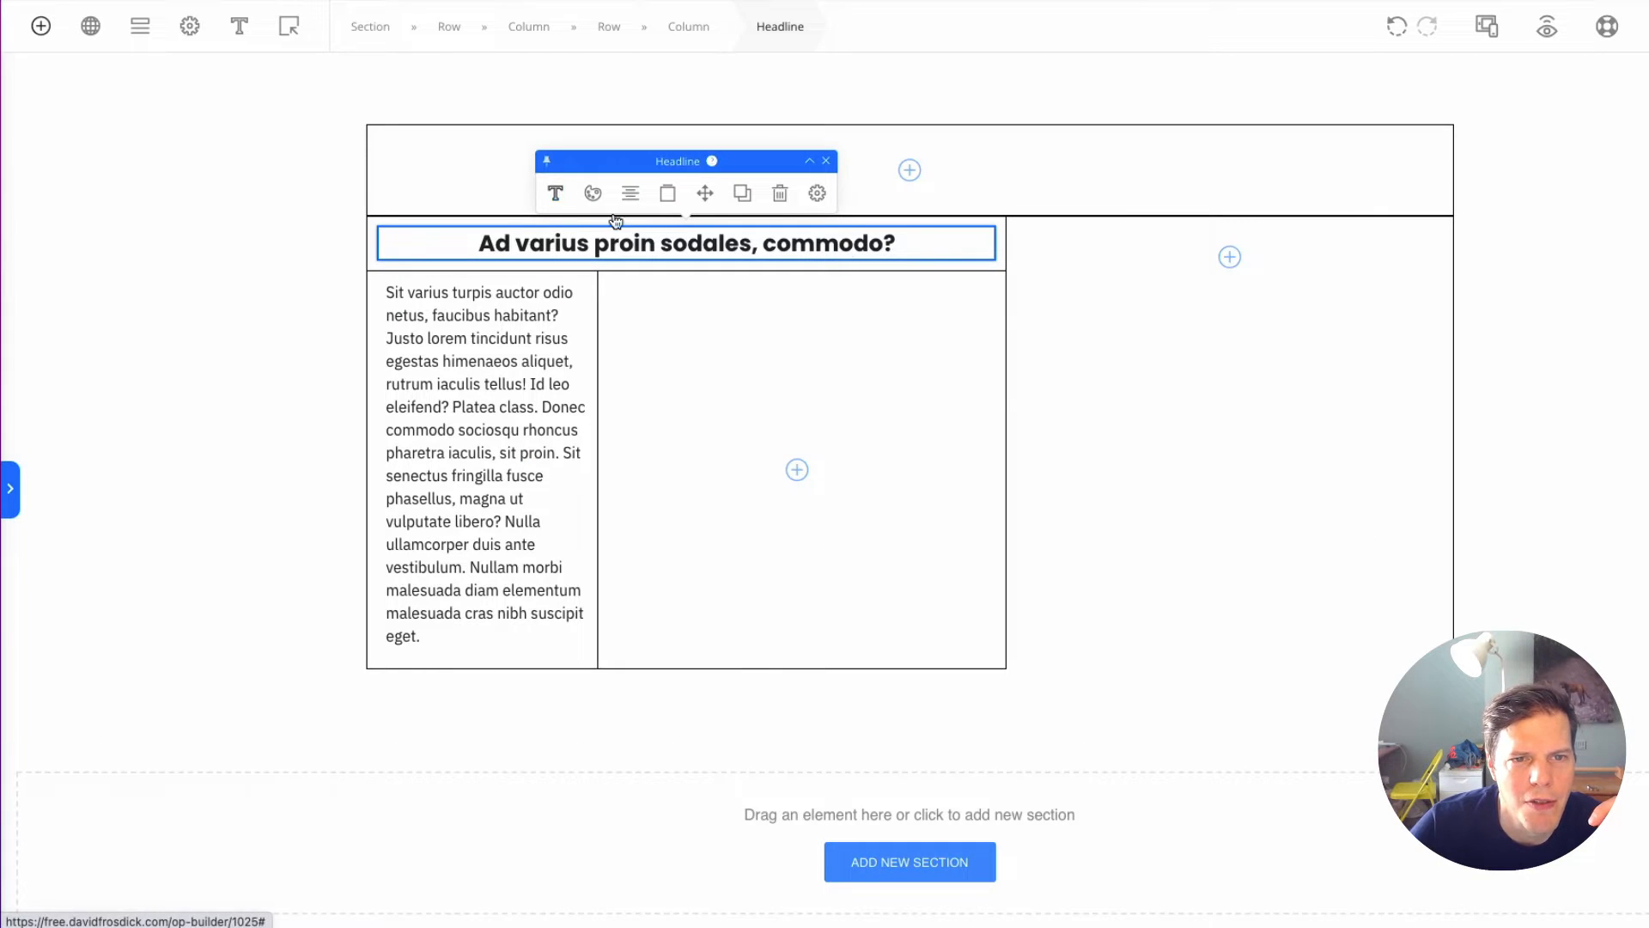
pyautogui.click(1055, 179)
pyautogui.click(1074, 246)
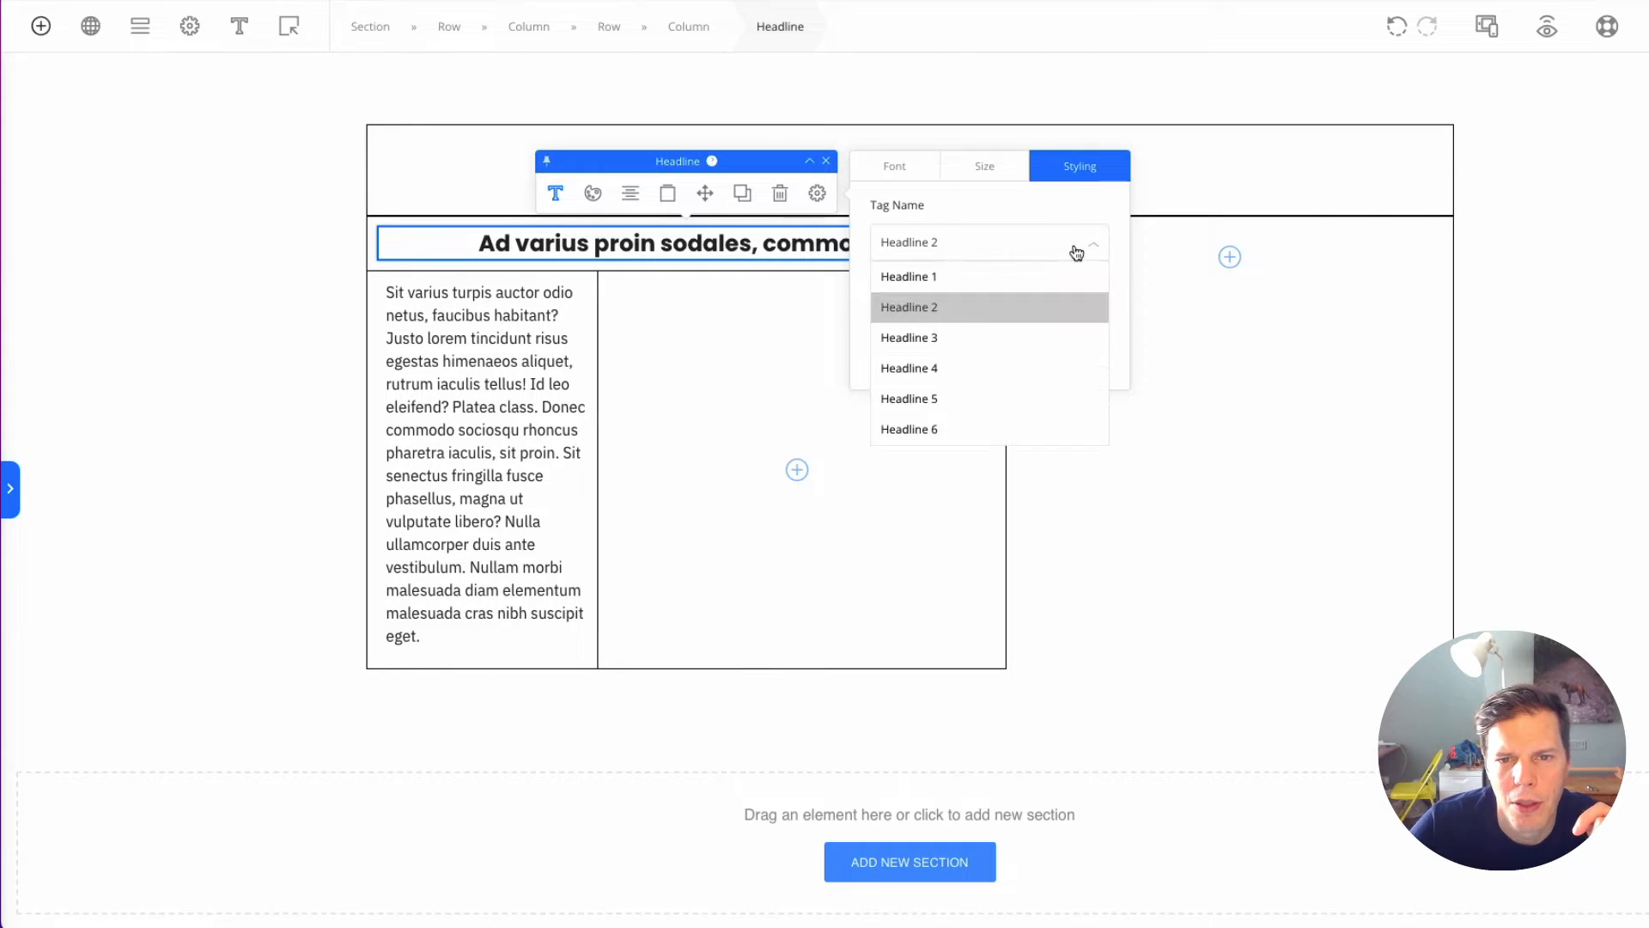
pyautogui.click(986, 279)
# Step: Enlarge the font size of the paragraph in the lower nested row's left column to roughly headline size
pyautogui.click(470, 410)
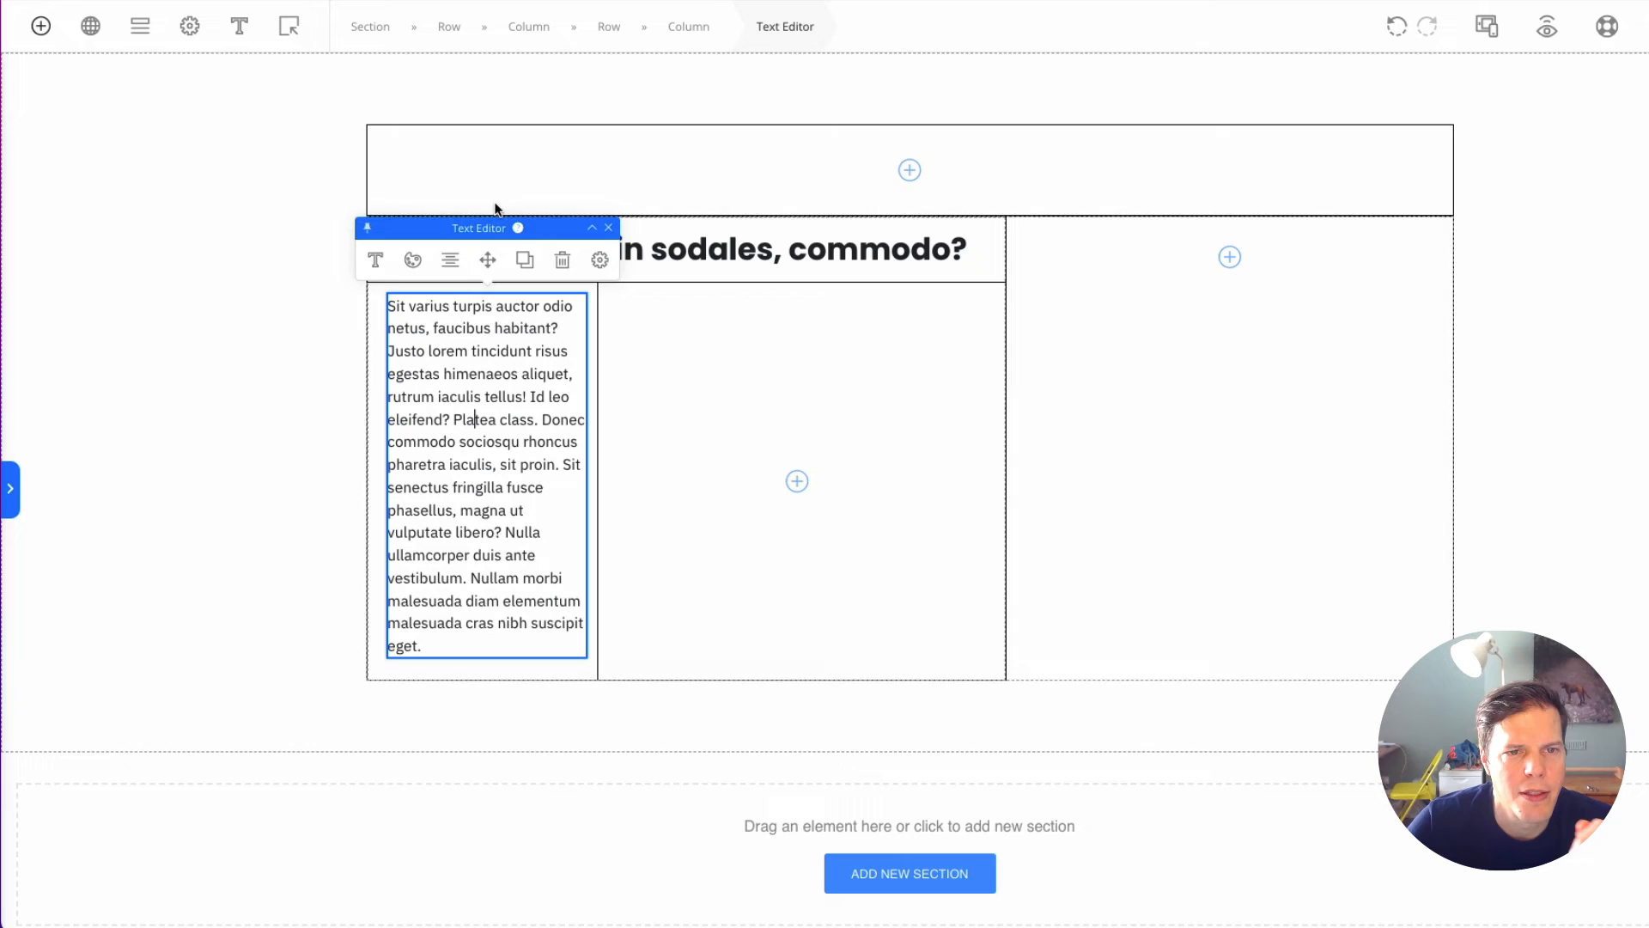
pyautogui.click(375, 260)
pyautogui.click(768, 237)
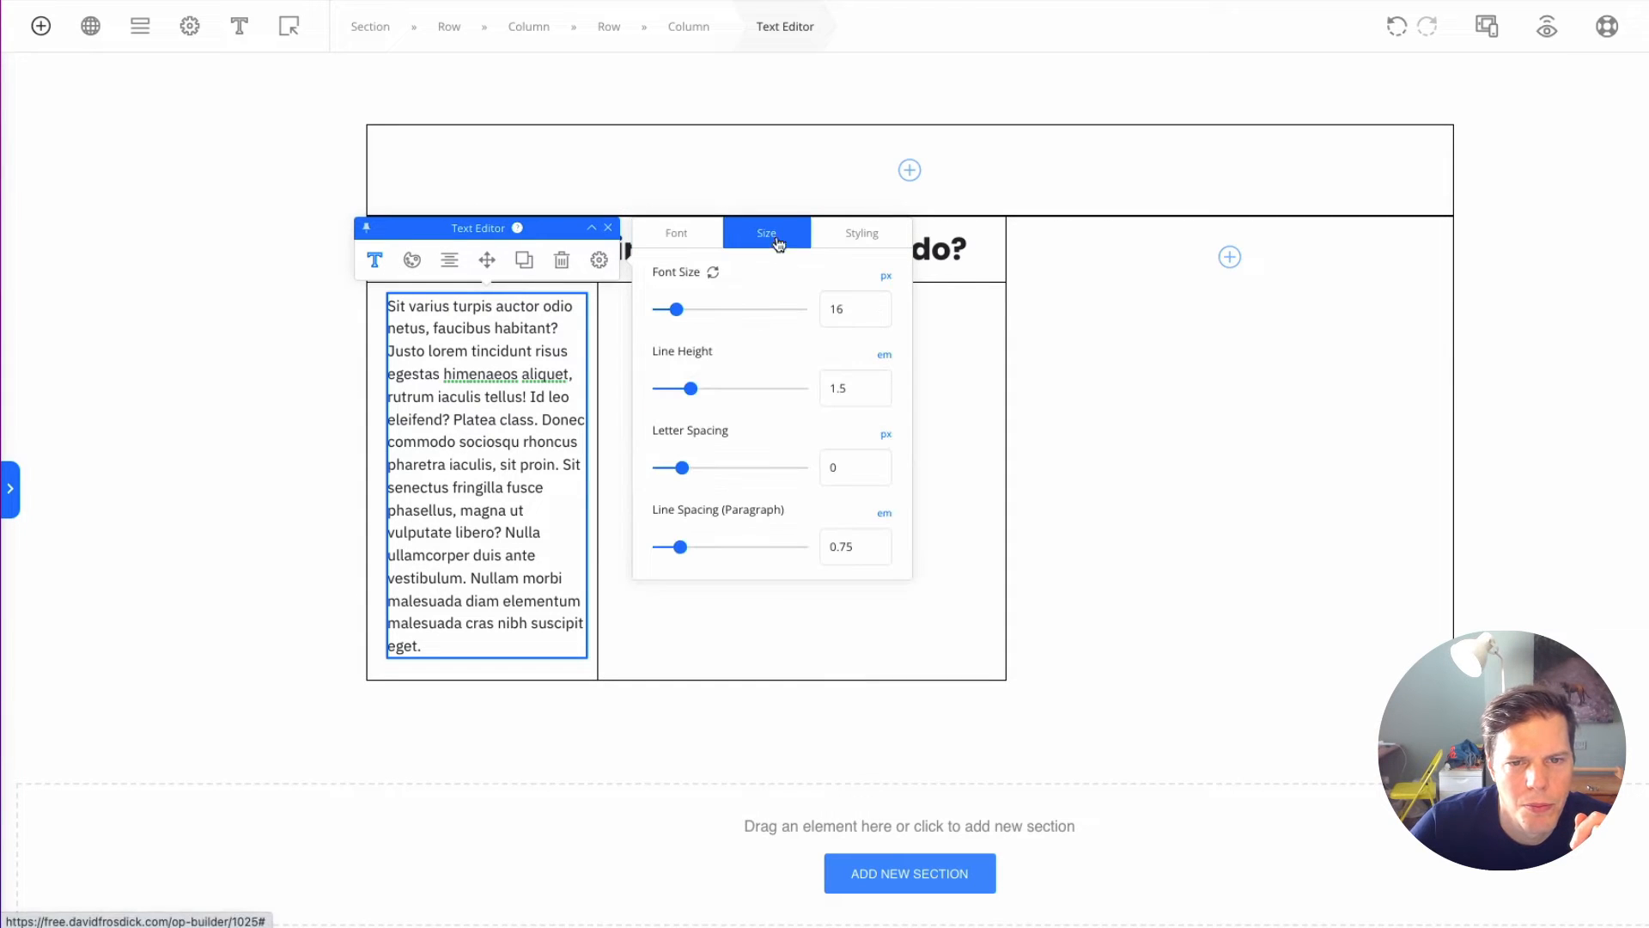
pyautogui.click(732, 310)
# Step: Replace all the paragraph text in the left column with "Name" and duplicate that text element
pyautogui.click(488, 607)
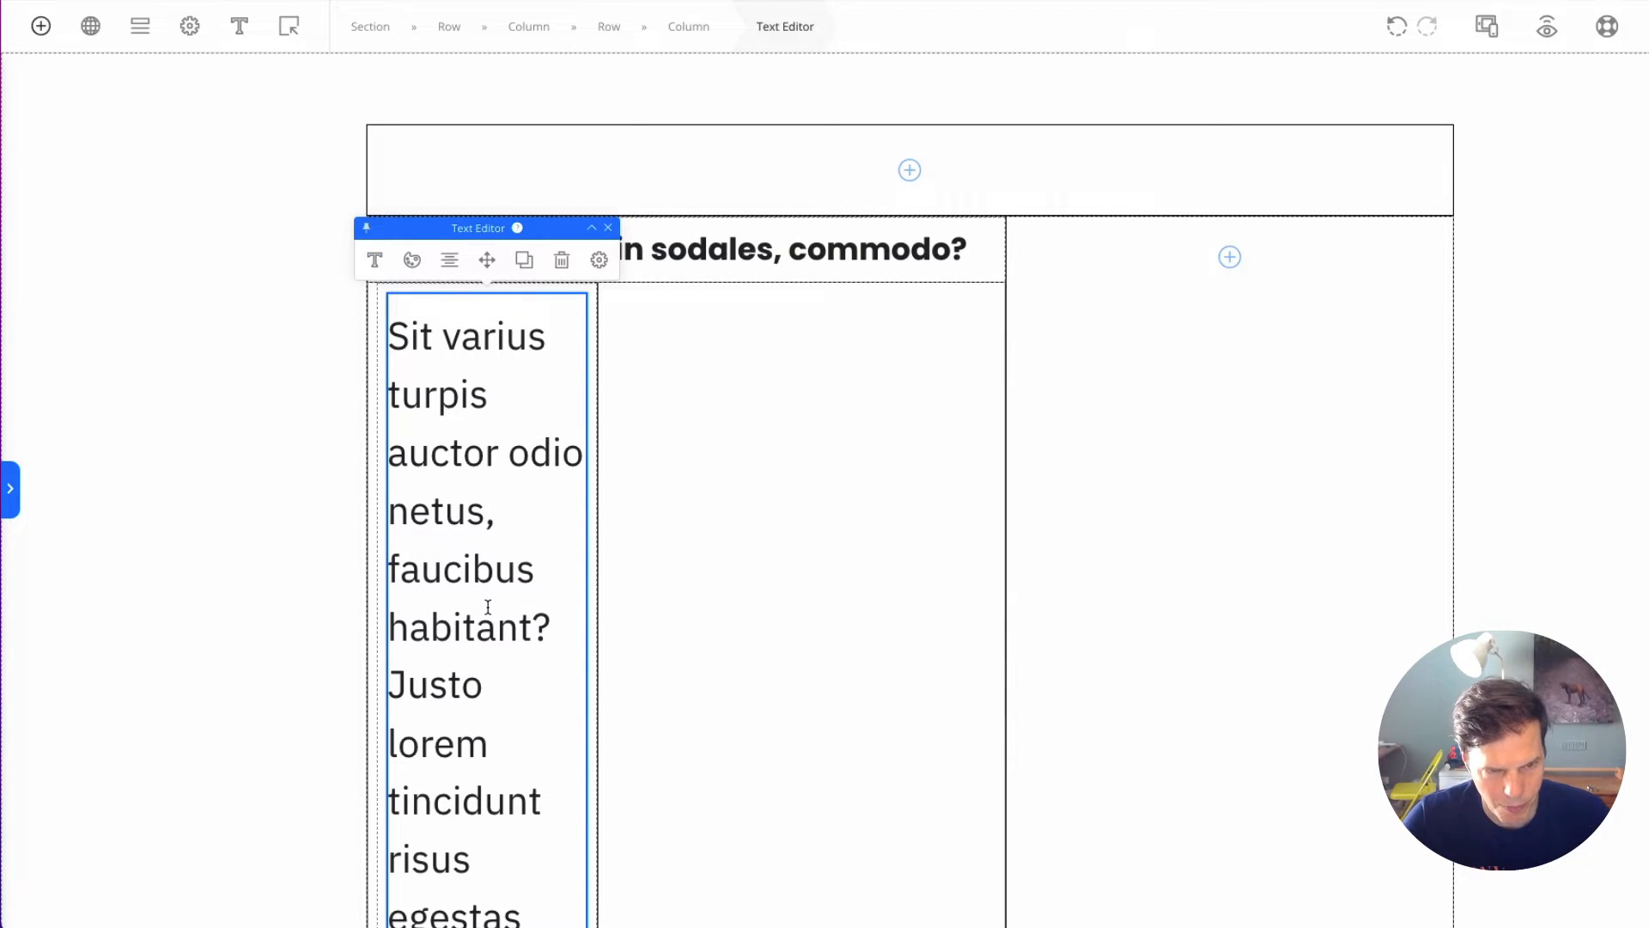
pyautogui.hotkey('ctrl', 'a')
pyautogui.press('BackSpace')
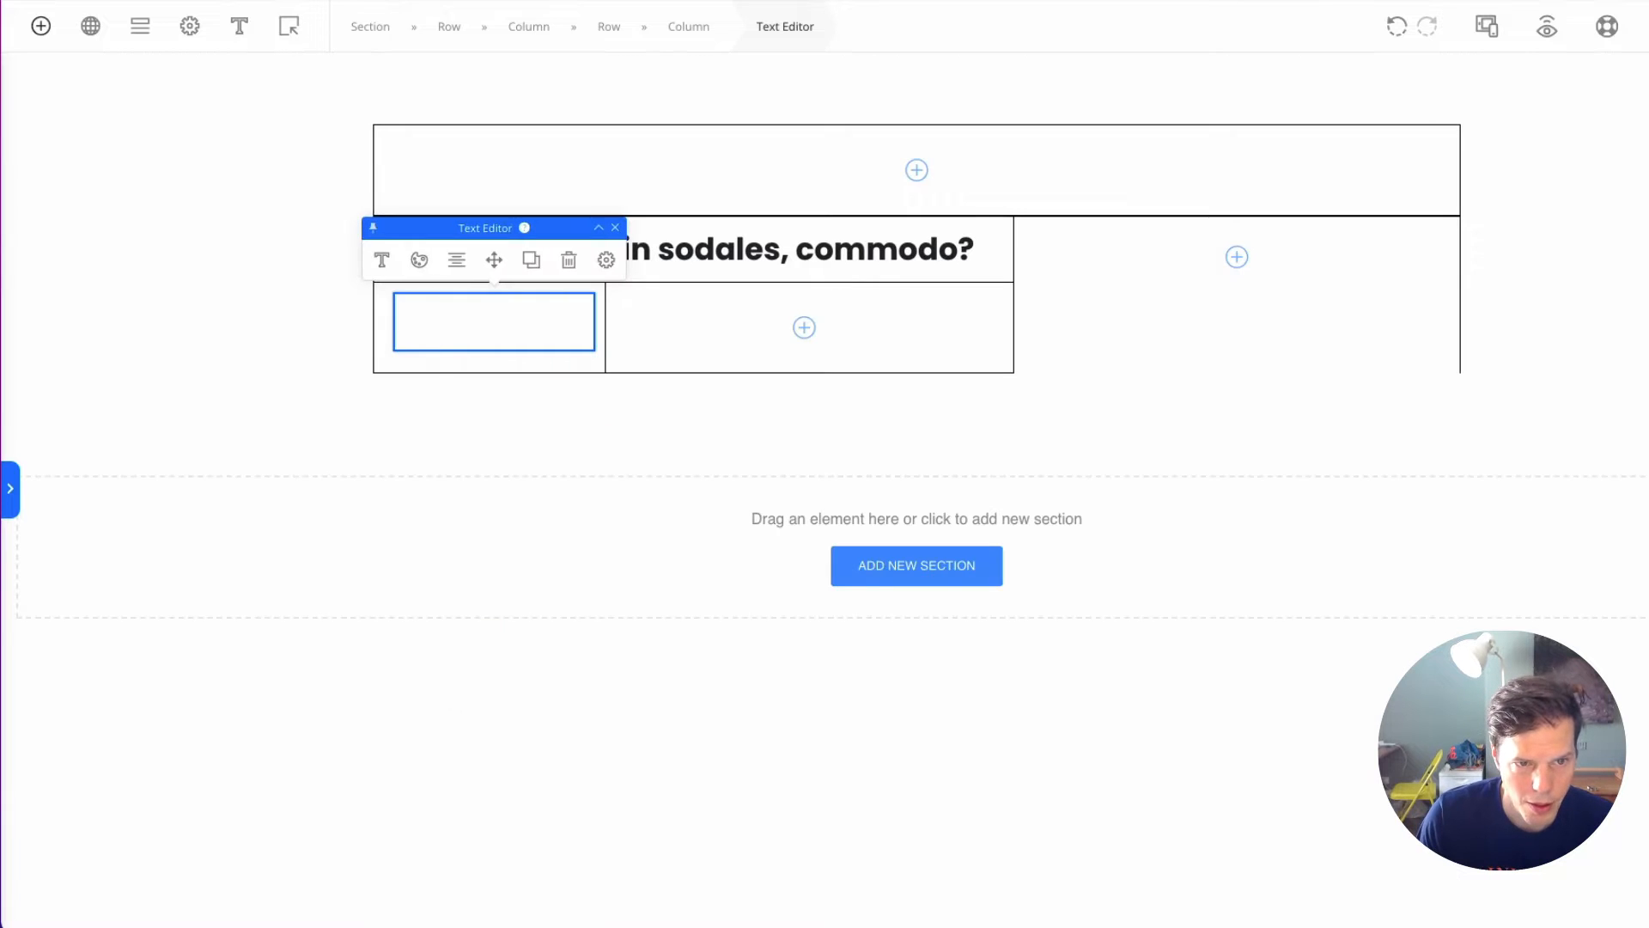
pyautogui.click(487, 816)
pyautogui.click(266, 322)
pyautogui.click(444, 324)
pyautogui.click(531, 261)
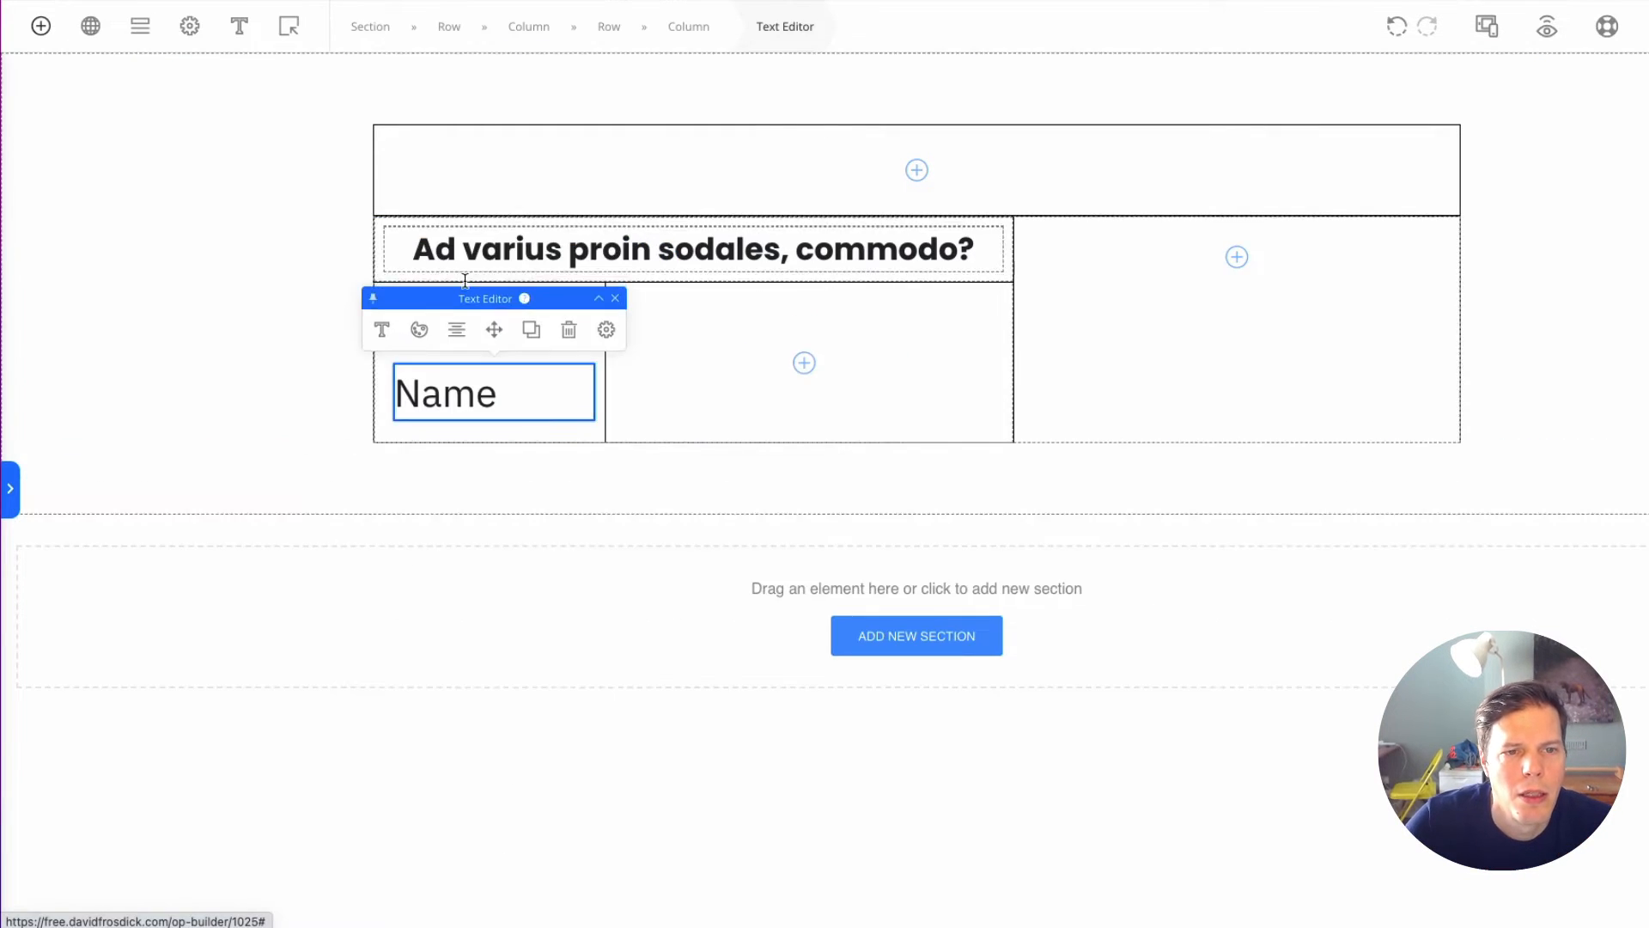
pyautogui.click(283, 330)
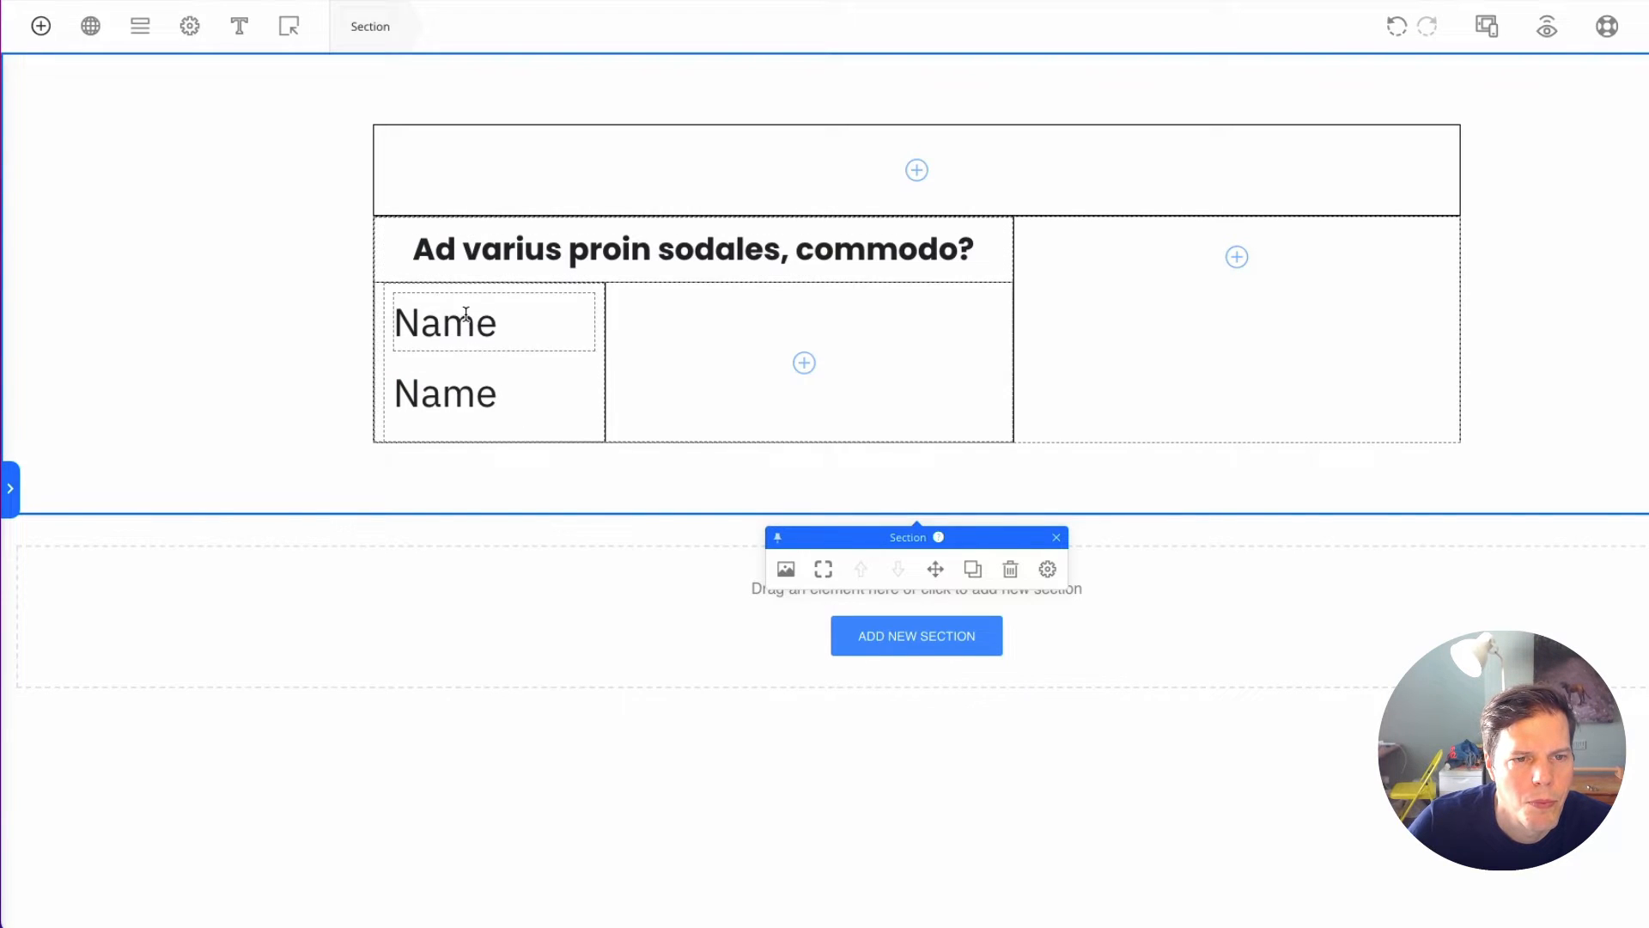
# Step: Check the font family and weight of the upper "Name" text element
pyautogui.click(465, 314)
pyautogui.click(381, 261)
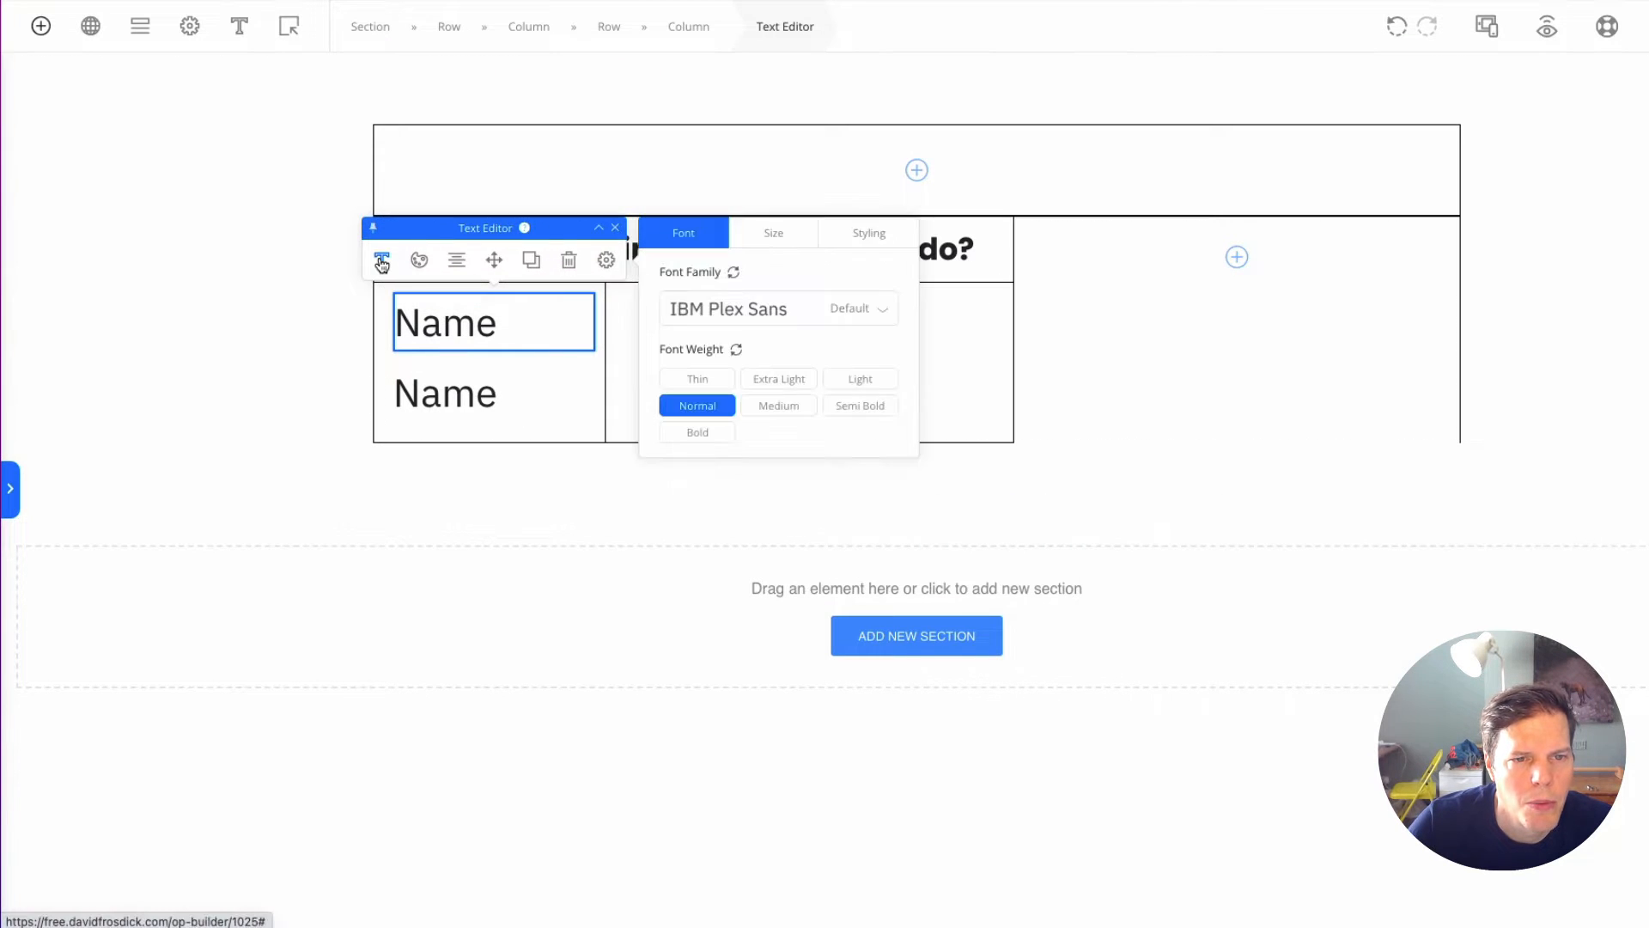
pyautogui.click(647, 662)
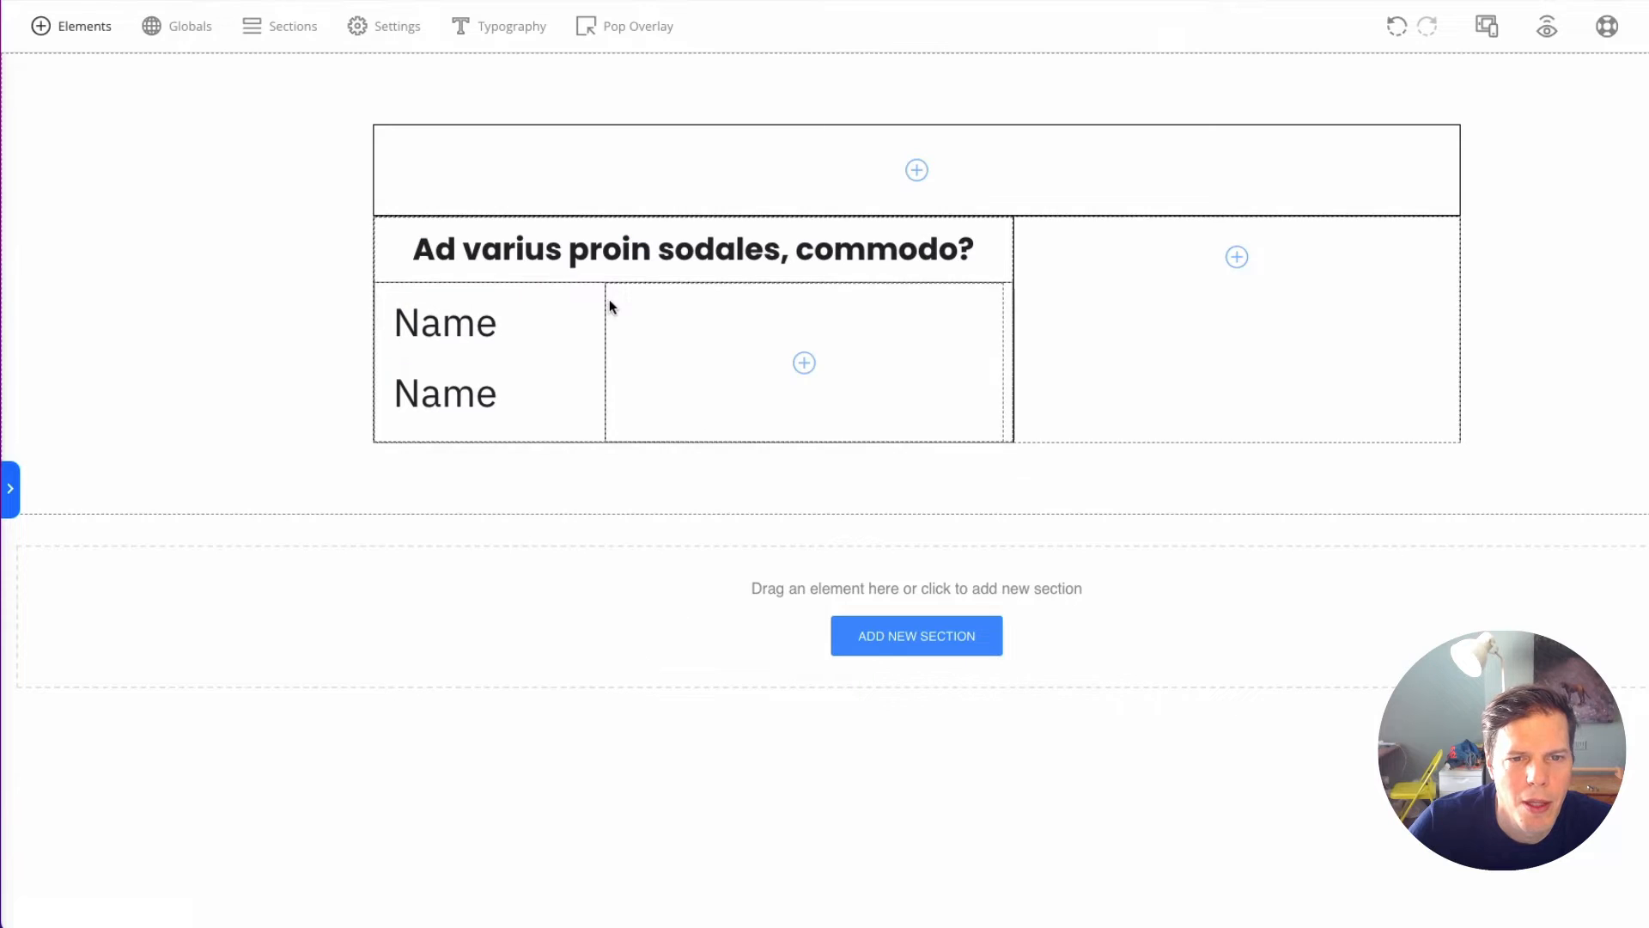
# Step: Change the font family of the headline in the upper nested row to IBM Plex Sans
pyautogui.click(613, 229)
pyautogui.click(563, 193)
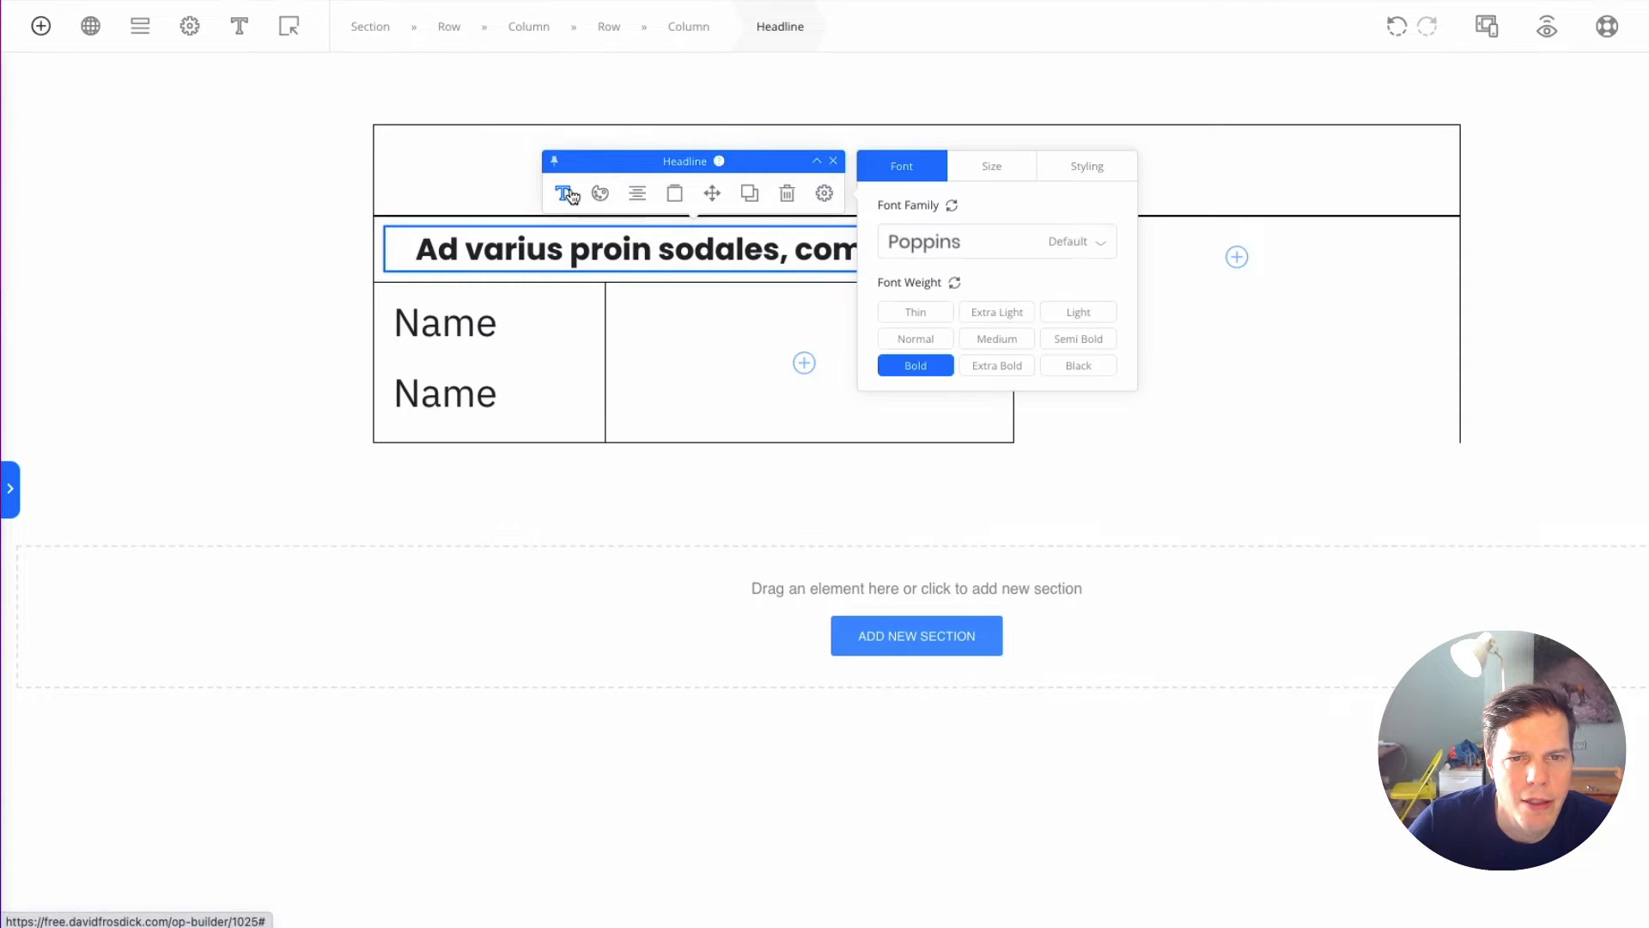
pyautogui.click(1060, 241)
pyautogui.write('ibm')
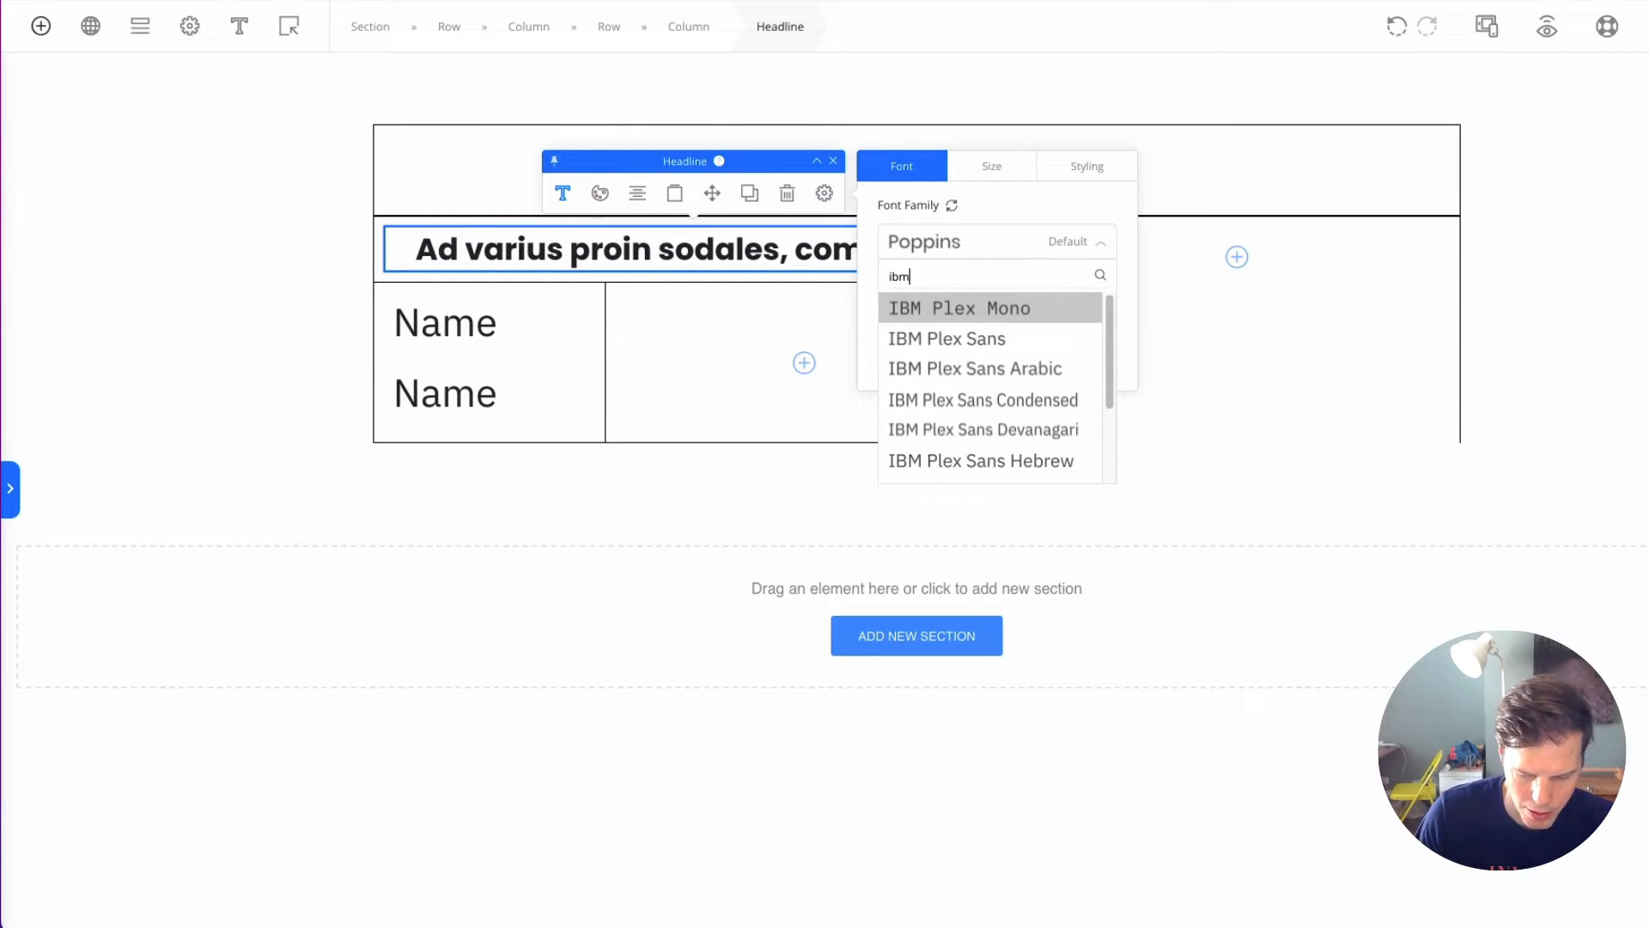
pyautogui.click(1012, 339)
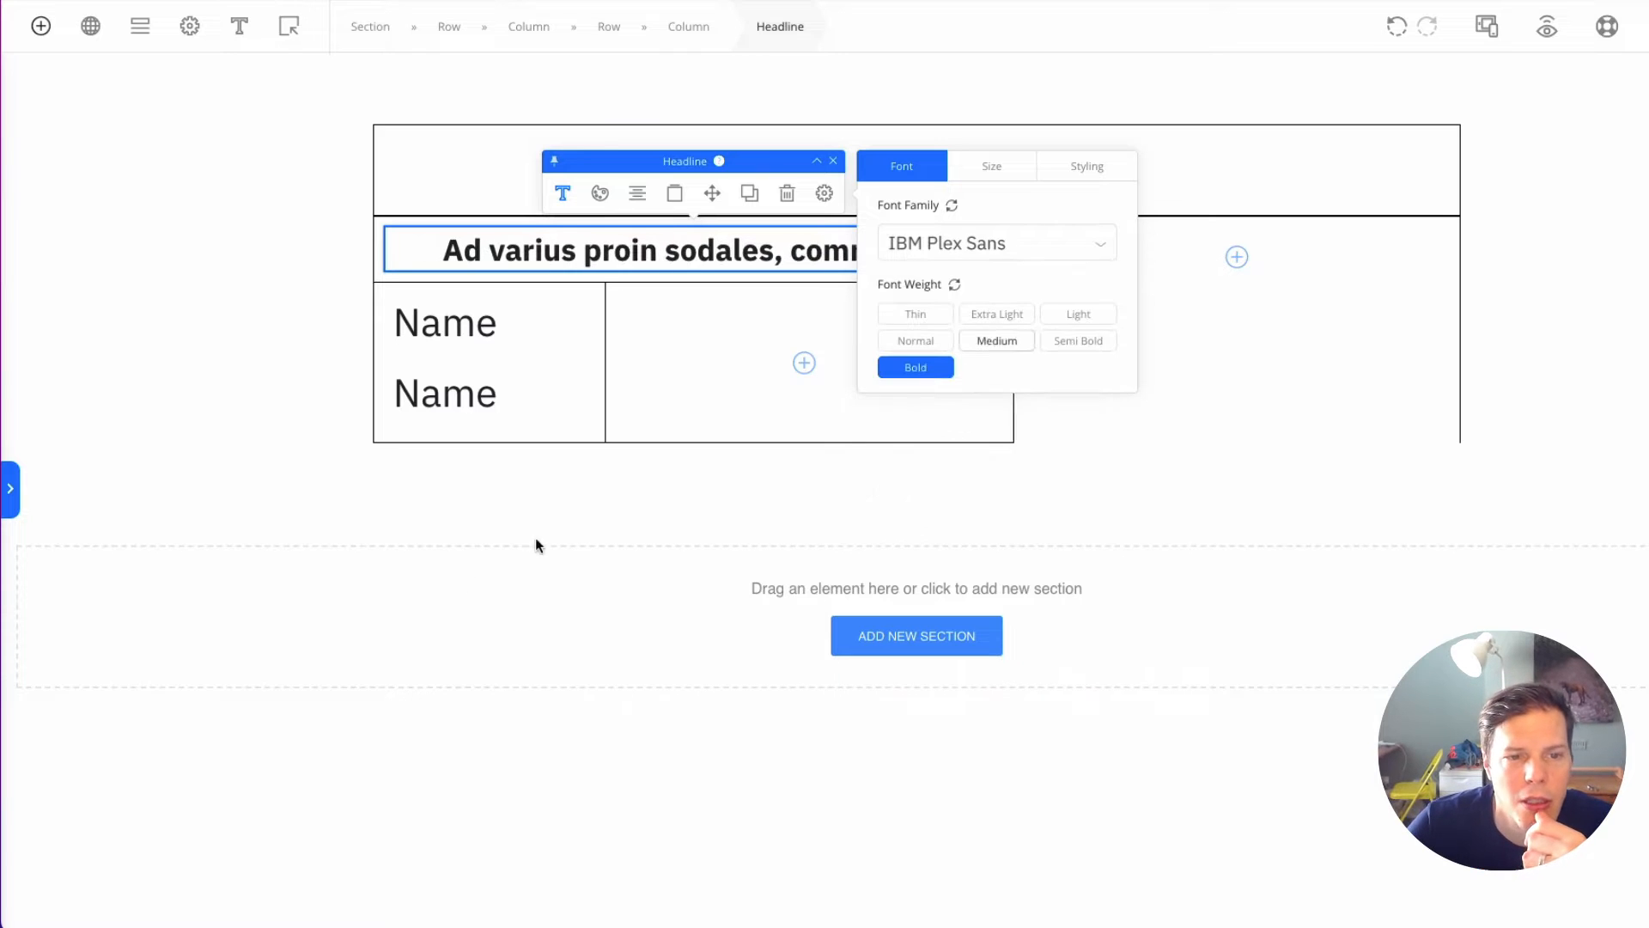
# Step: Check the font weight of the lower "Name" text and set the headline's font weight to Normal
pyautogui.click(479, 378)
pyautogui.click(378, 331)
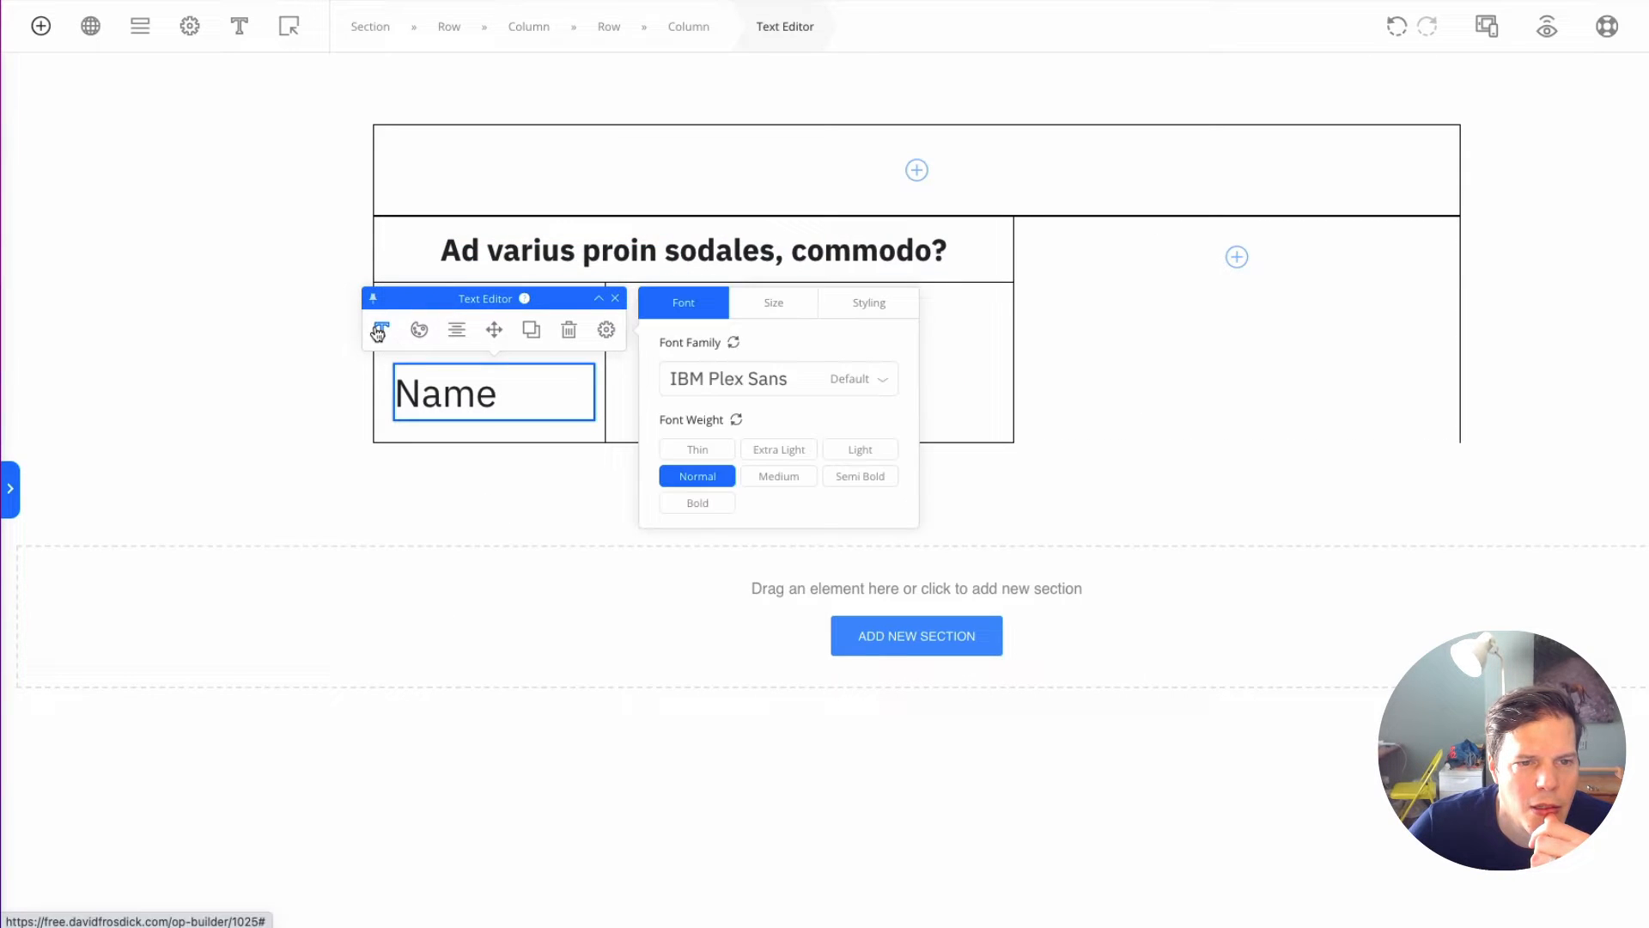
pyautogui.click(578, 243)
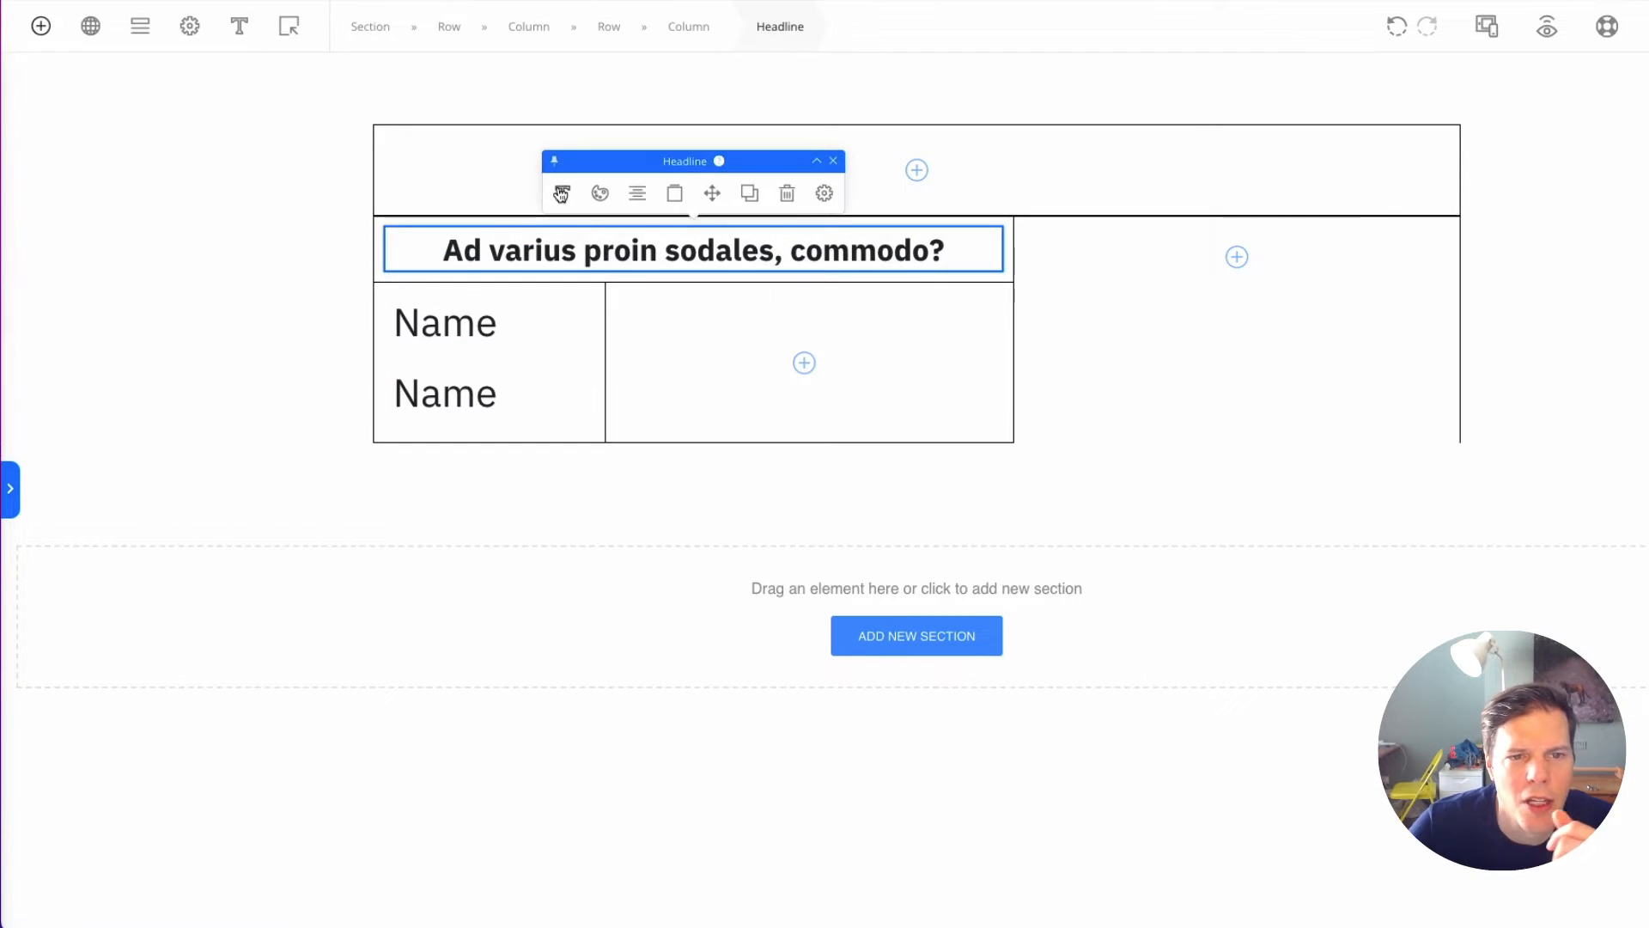
pyautogui.click(561, 193)
pyautogui.click(997, 343)
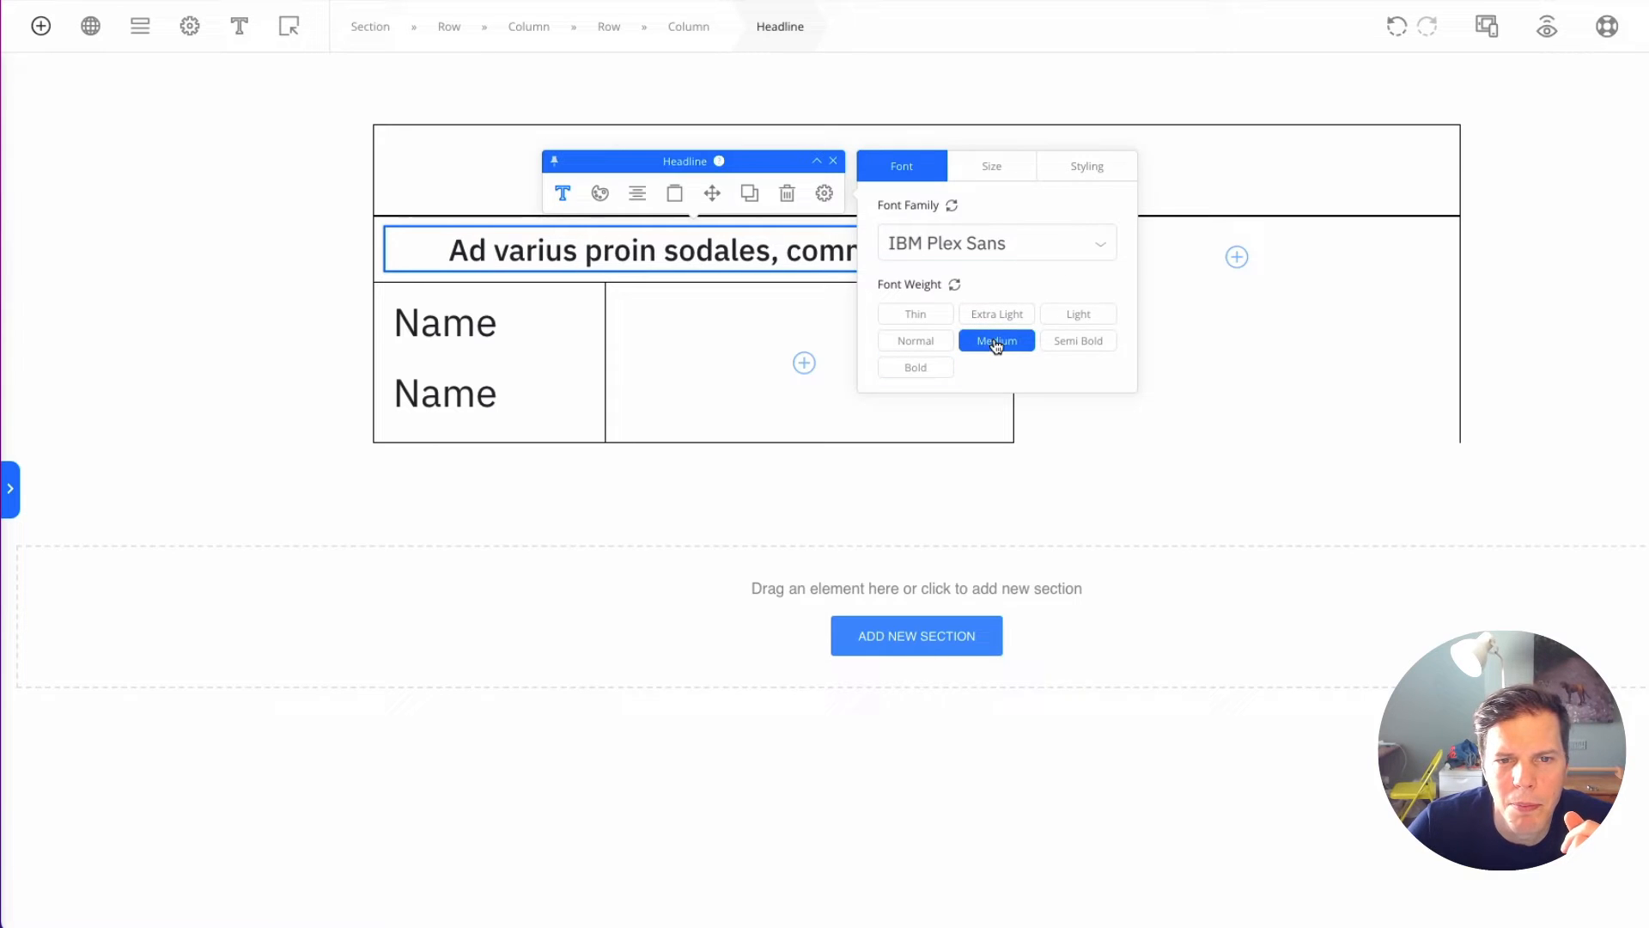
pyautogui.click(1062, 339)
pyautogui.click(1107, 321)
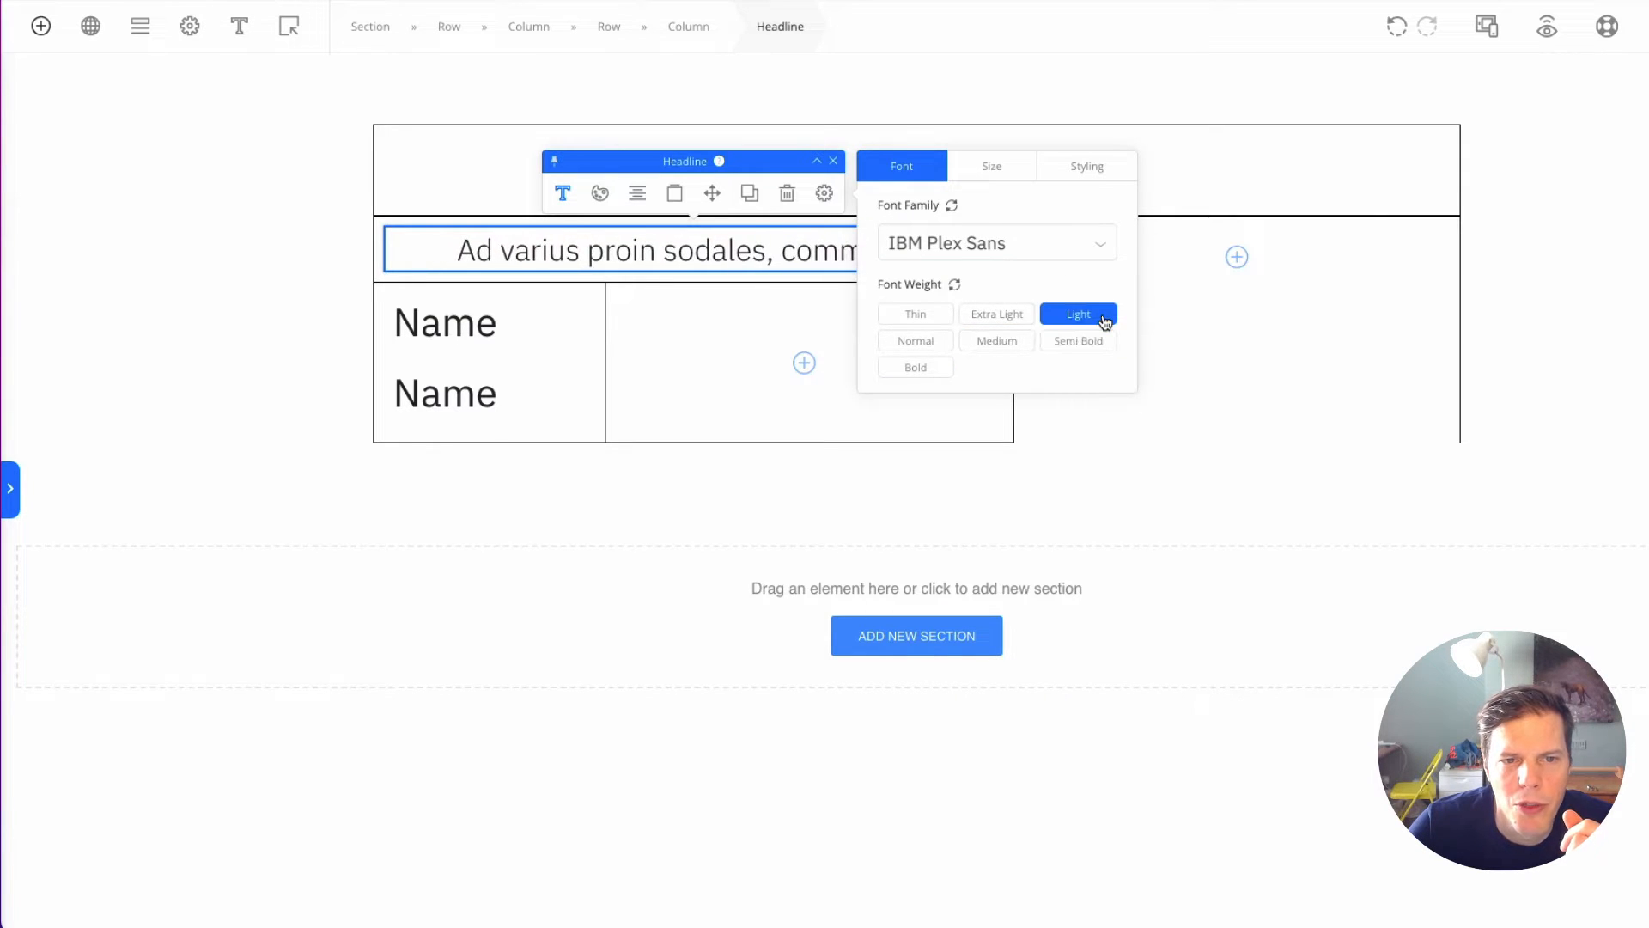
pyautogui.click(916, 340)
pyautogui.click(409, 633)
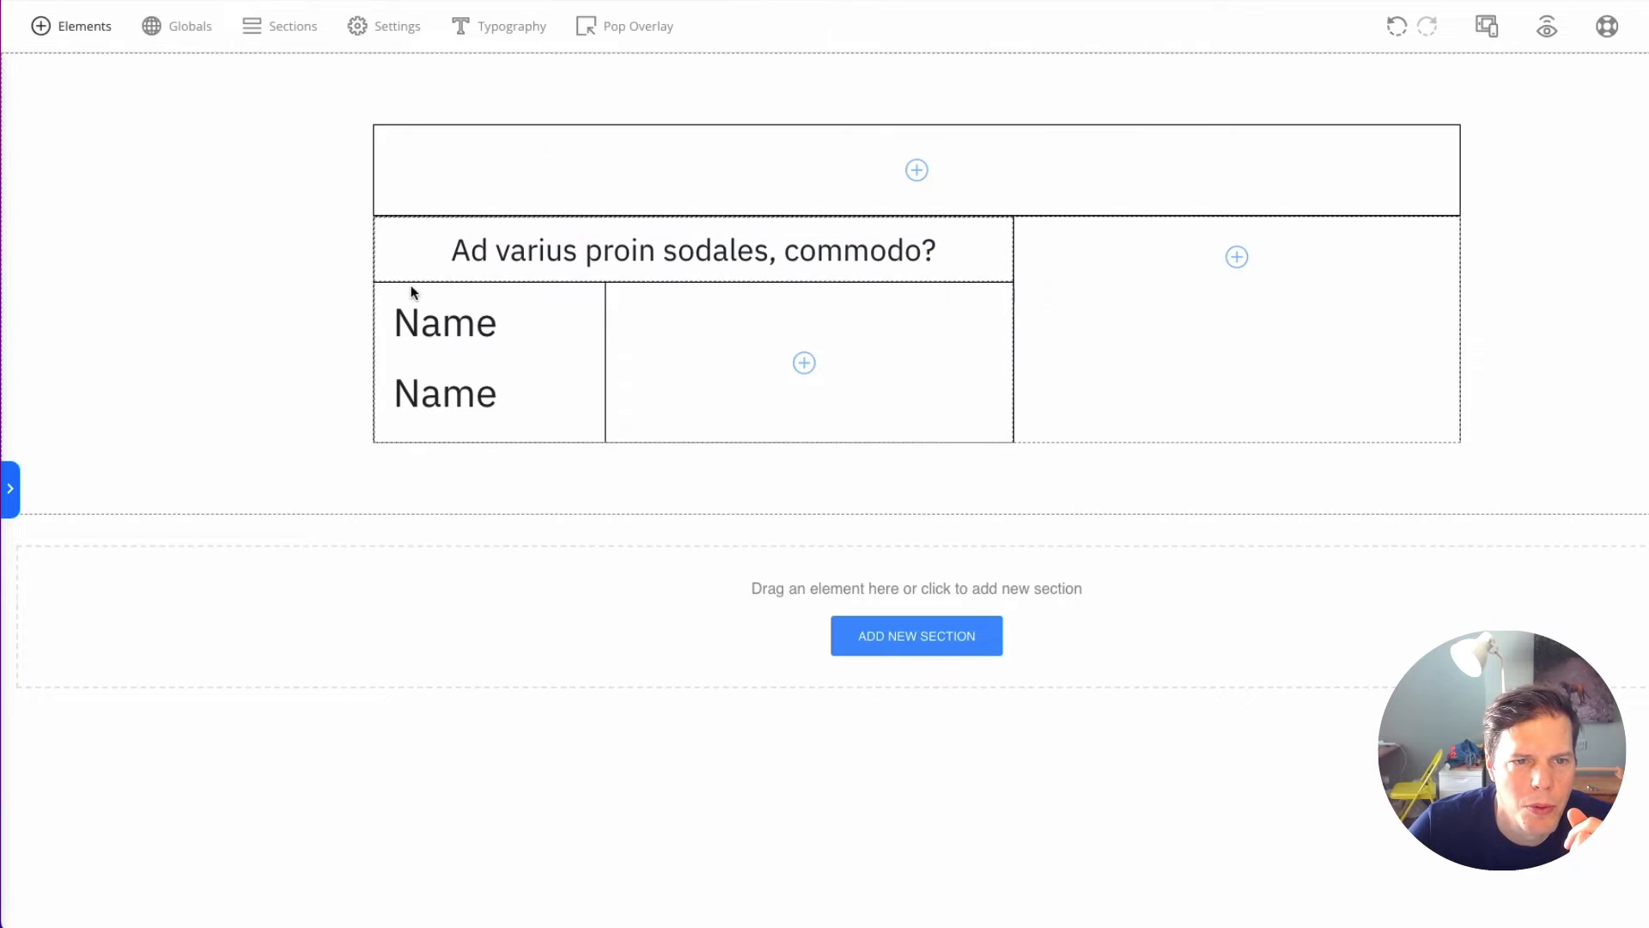
# Step: Set the font size of the headline in the upper nested row to 38 px
pyautogui.click(501, 230)
pyautogui.click(563, 192)
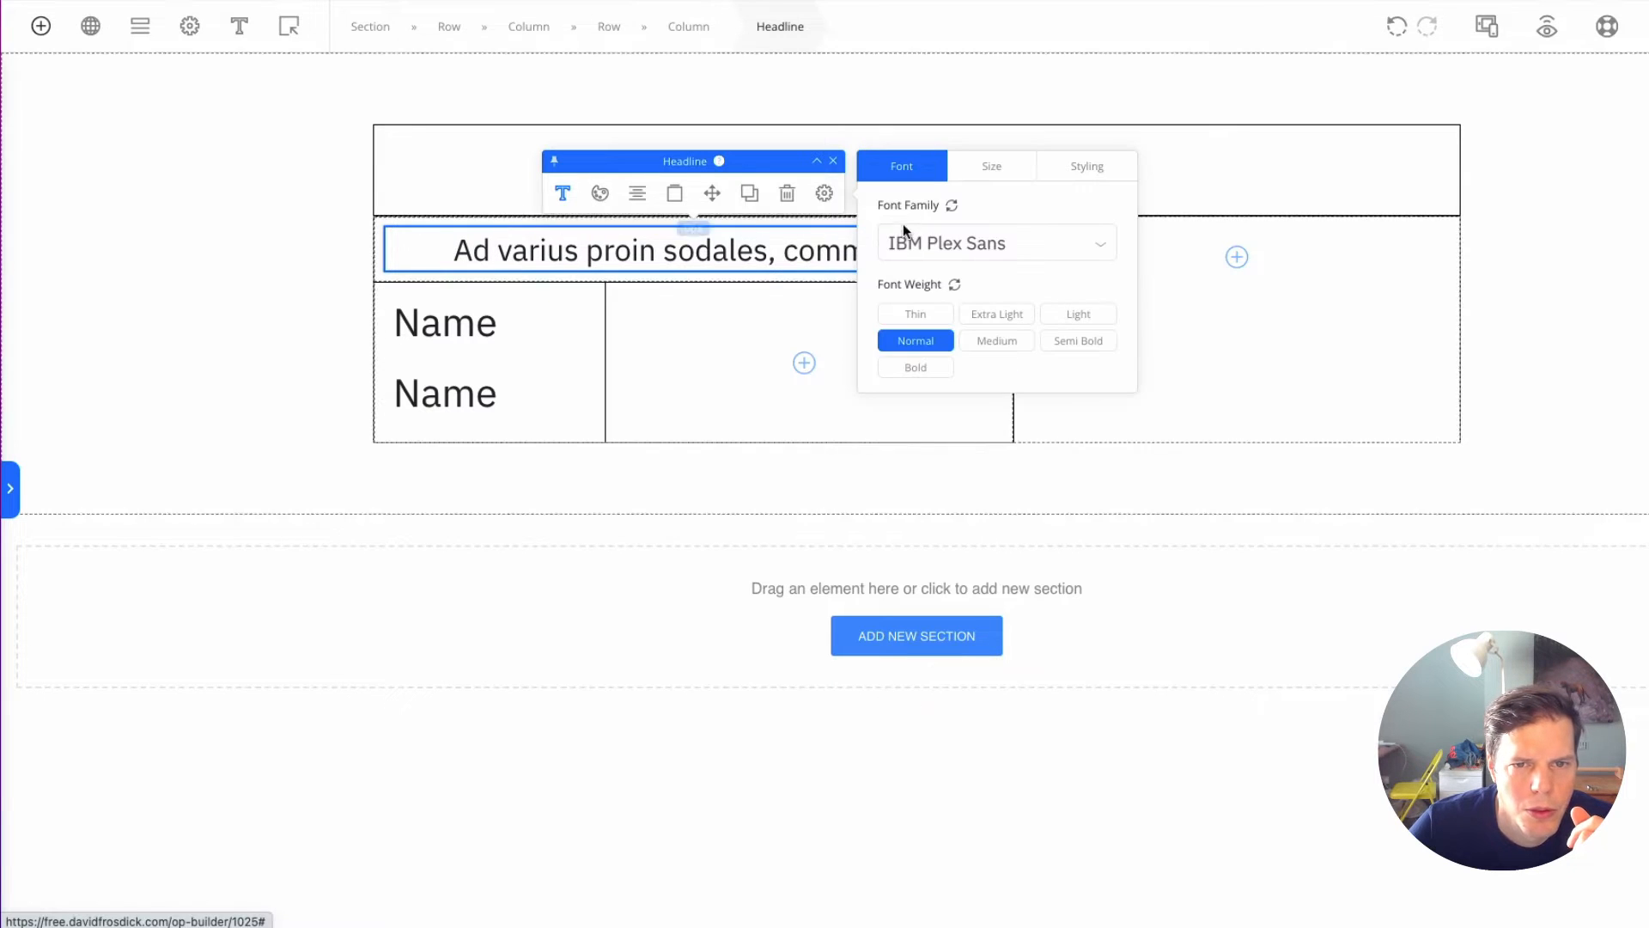
pyautogui.click(990, 169)
pyautogui.moveTo(940, 247); pyautogui.dragTo(953, 251)
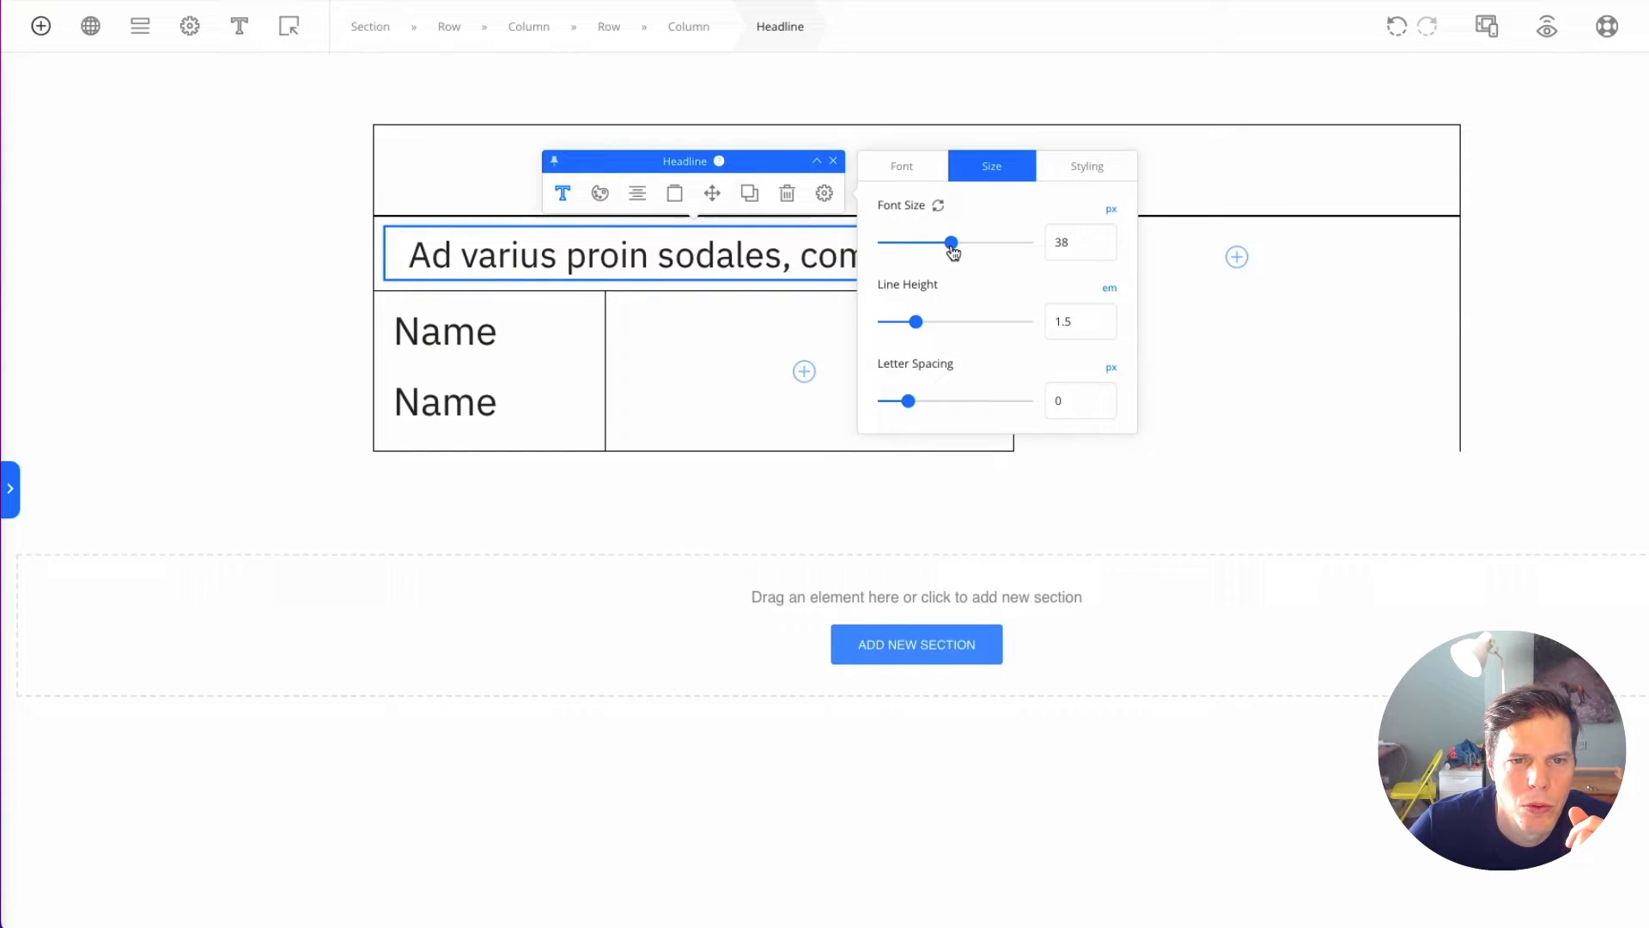
pyautogui.click(375, 736)
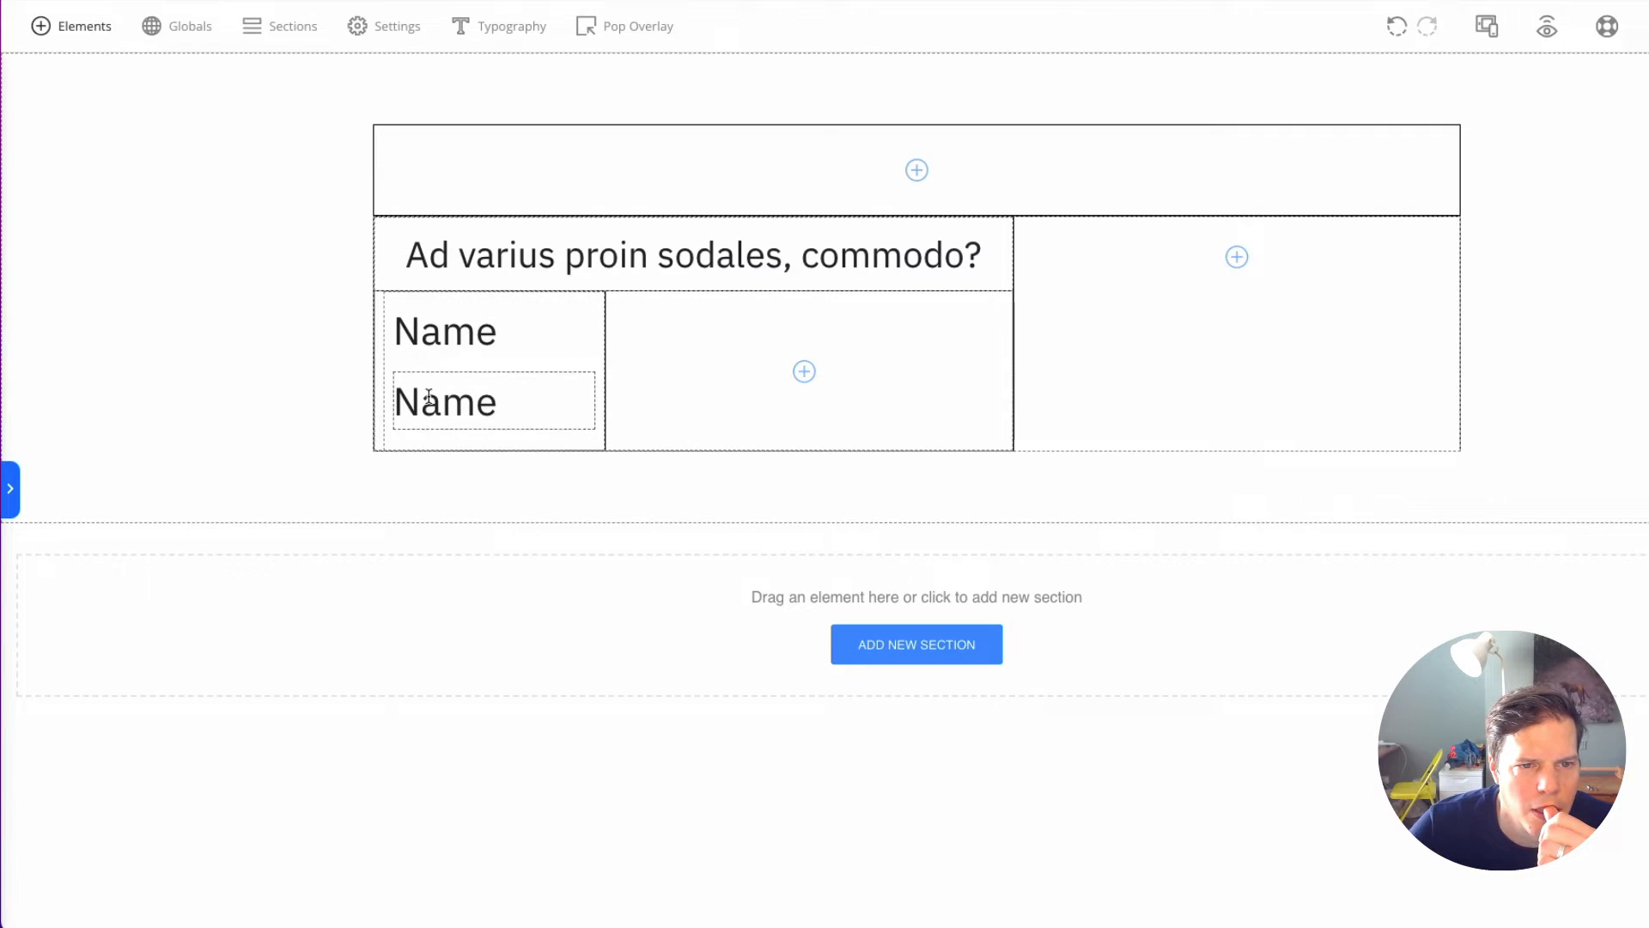
# Step: Delete the duplicated "Name" text element from the lower nested row's left column
pyautogui.click(411, 400)
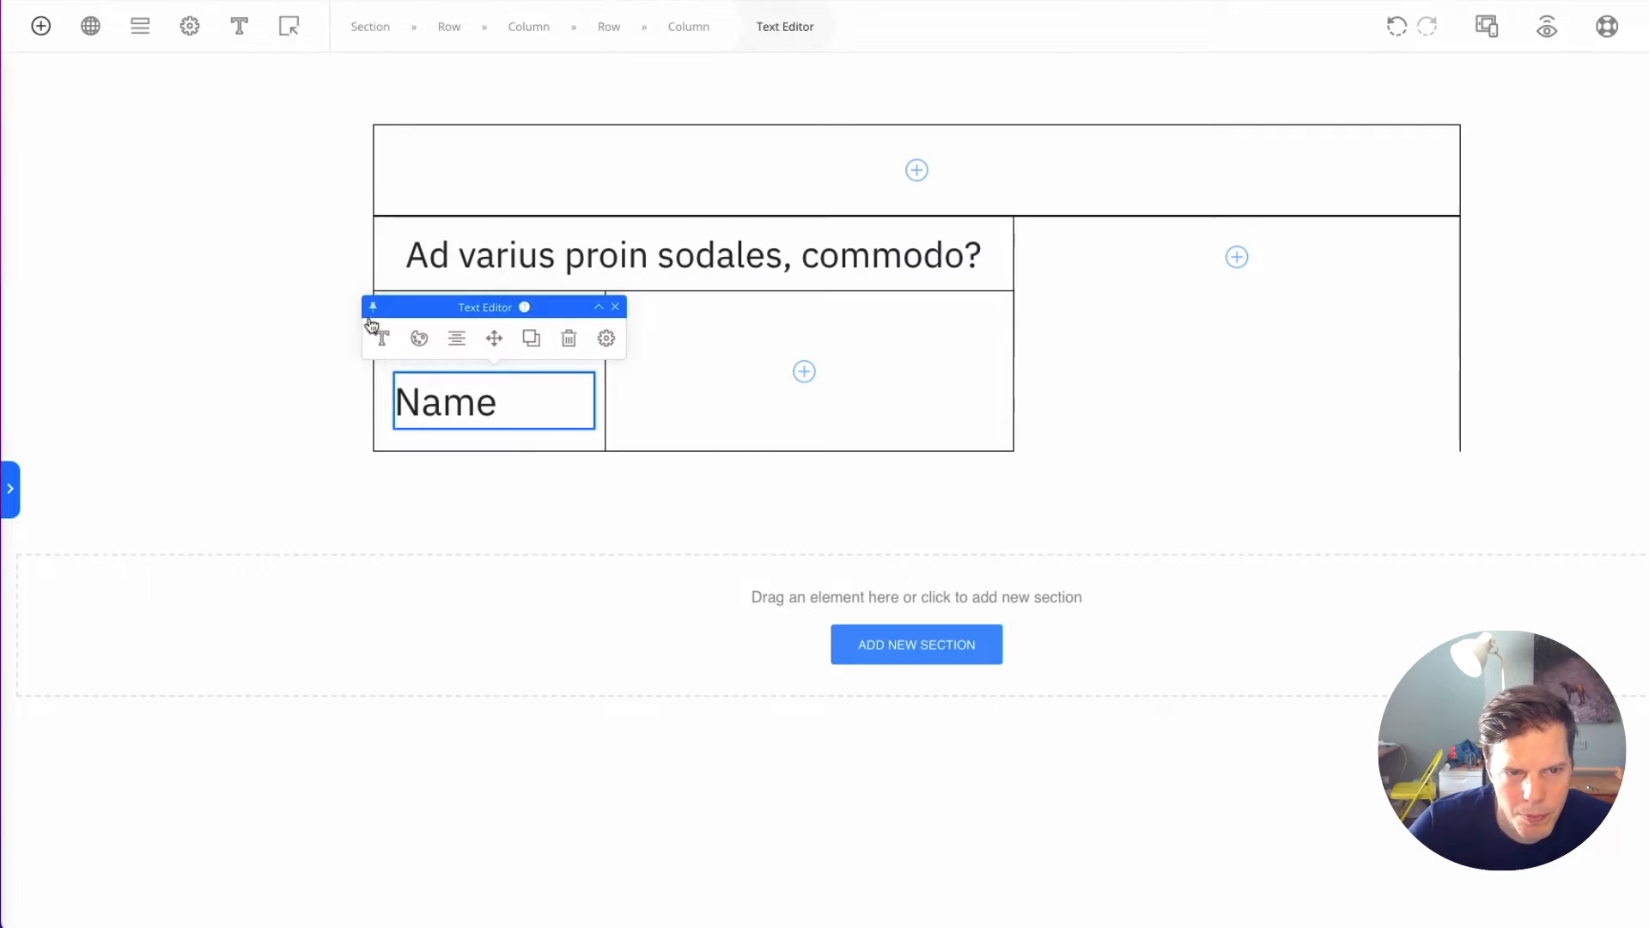
pyautogui.press('Delete')
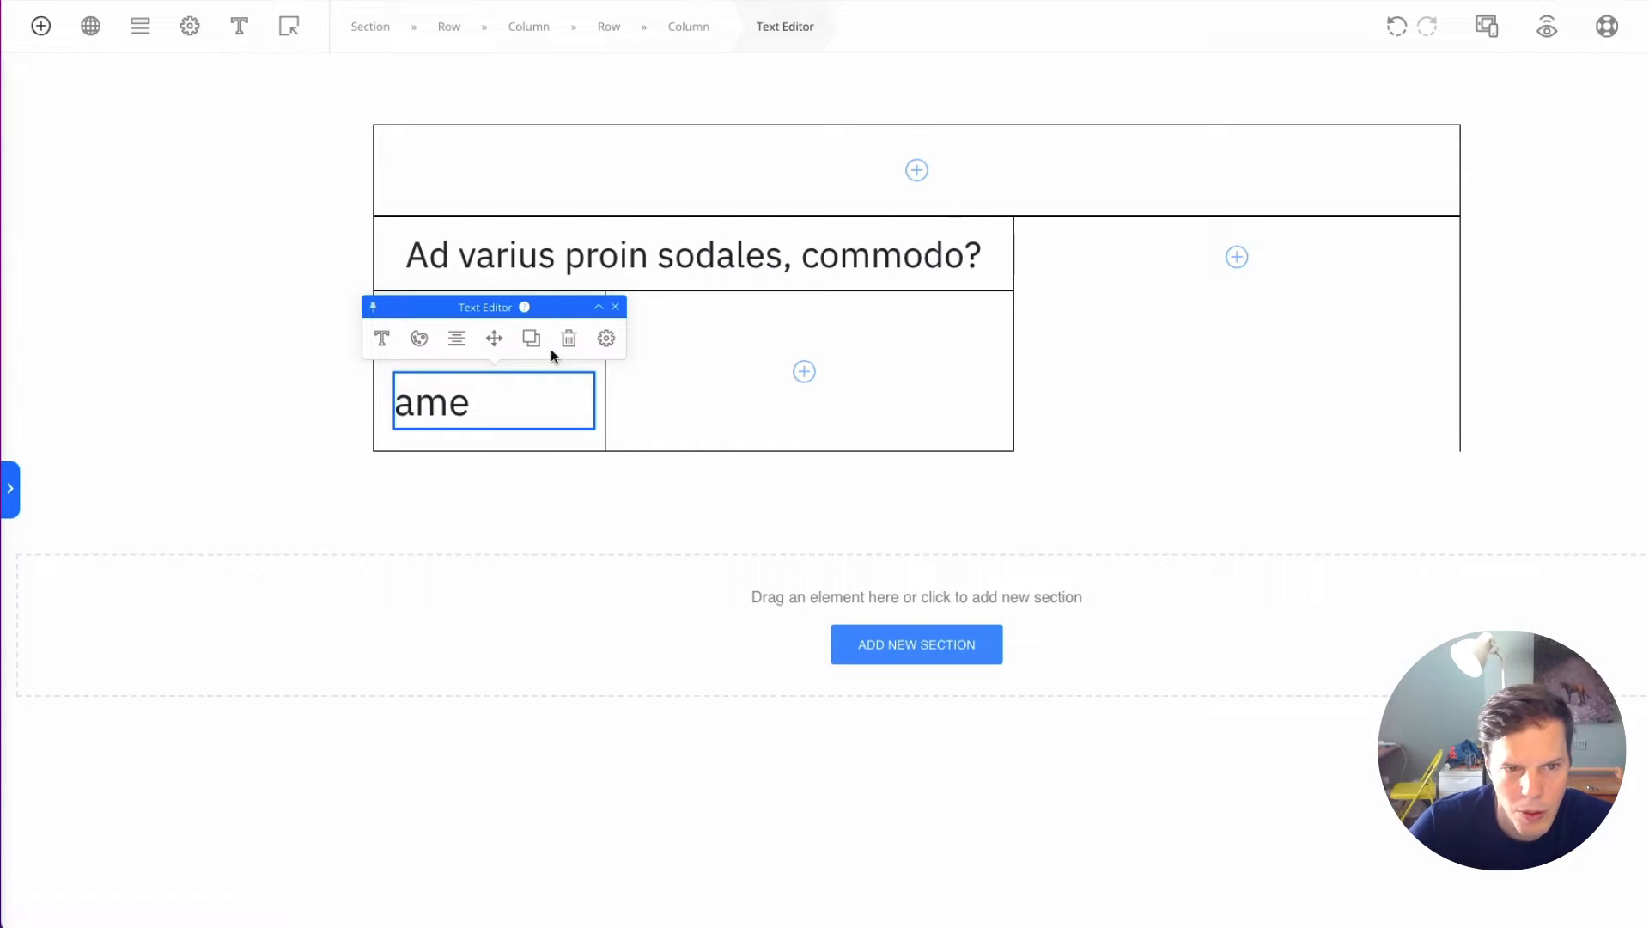
pyautogui.click(631, 365)
pyautogui.click(516, 386)
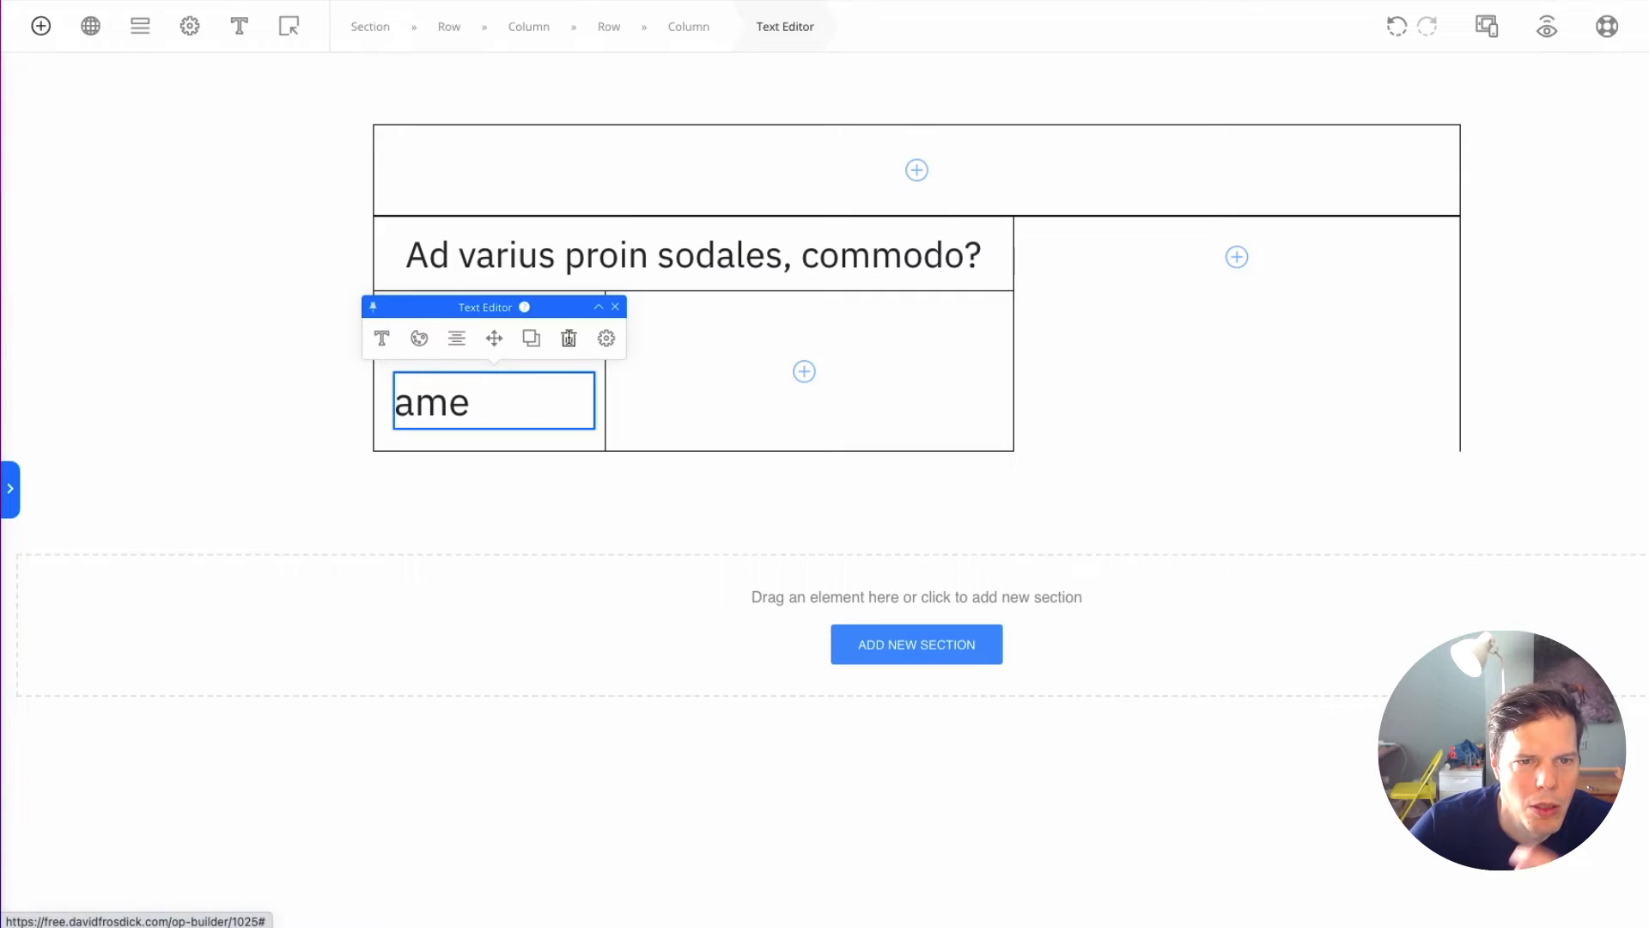
pyautogui.click(569, 338)
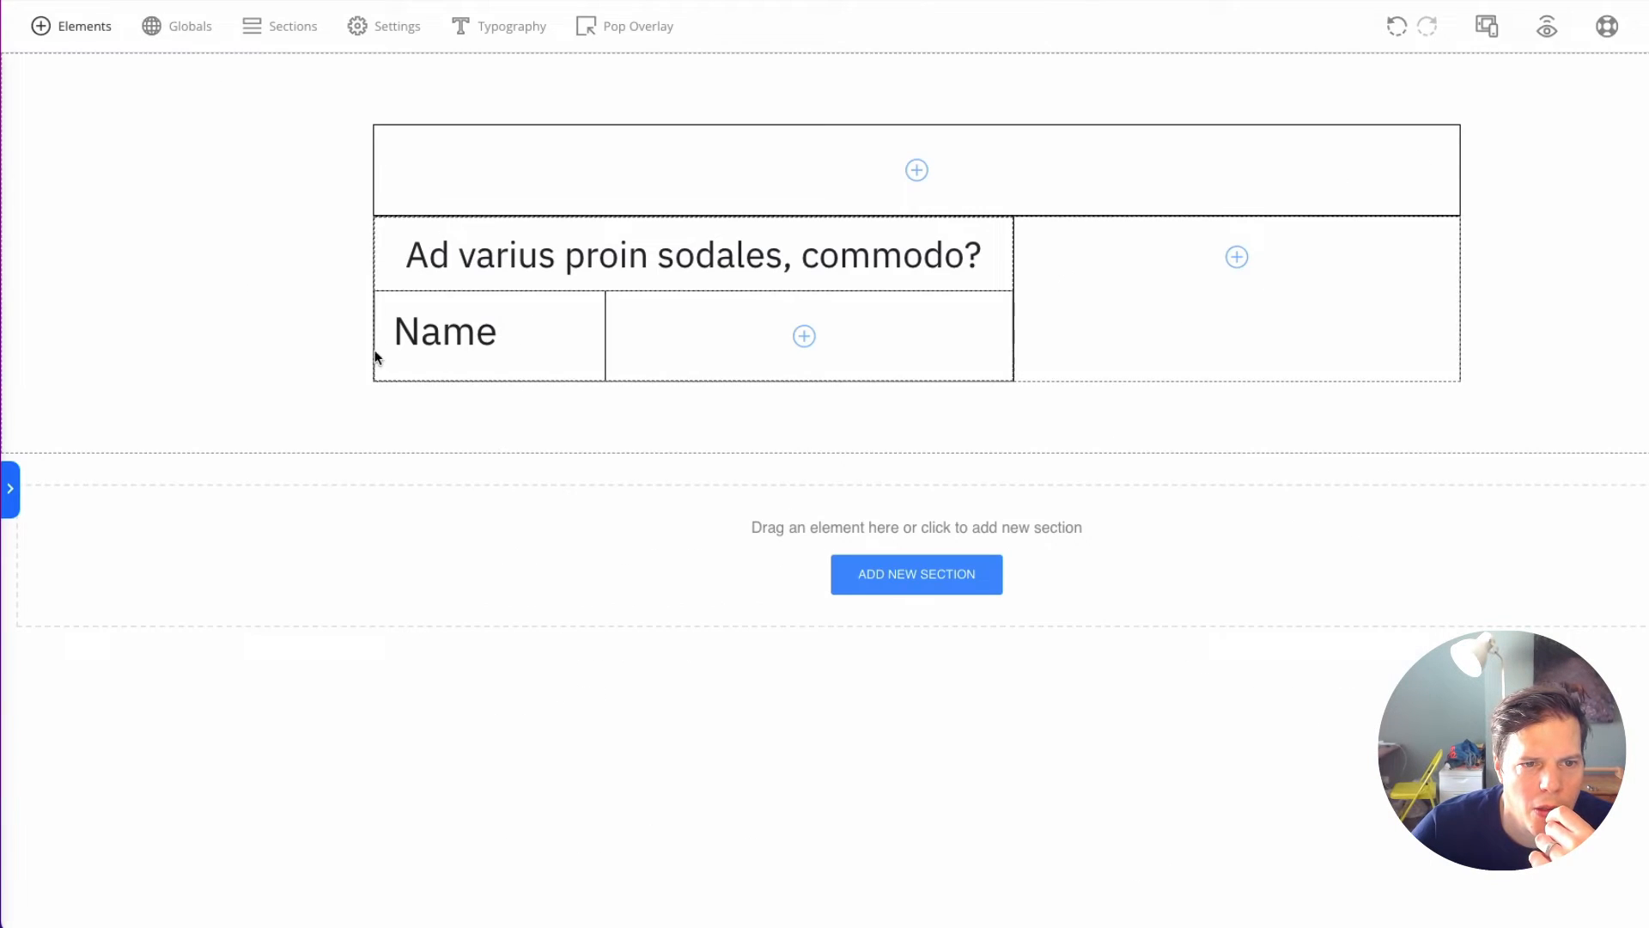
pyautogui.click(375, 357)
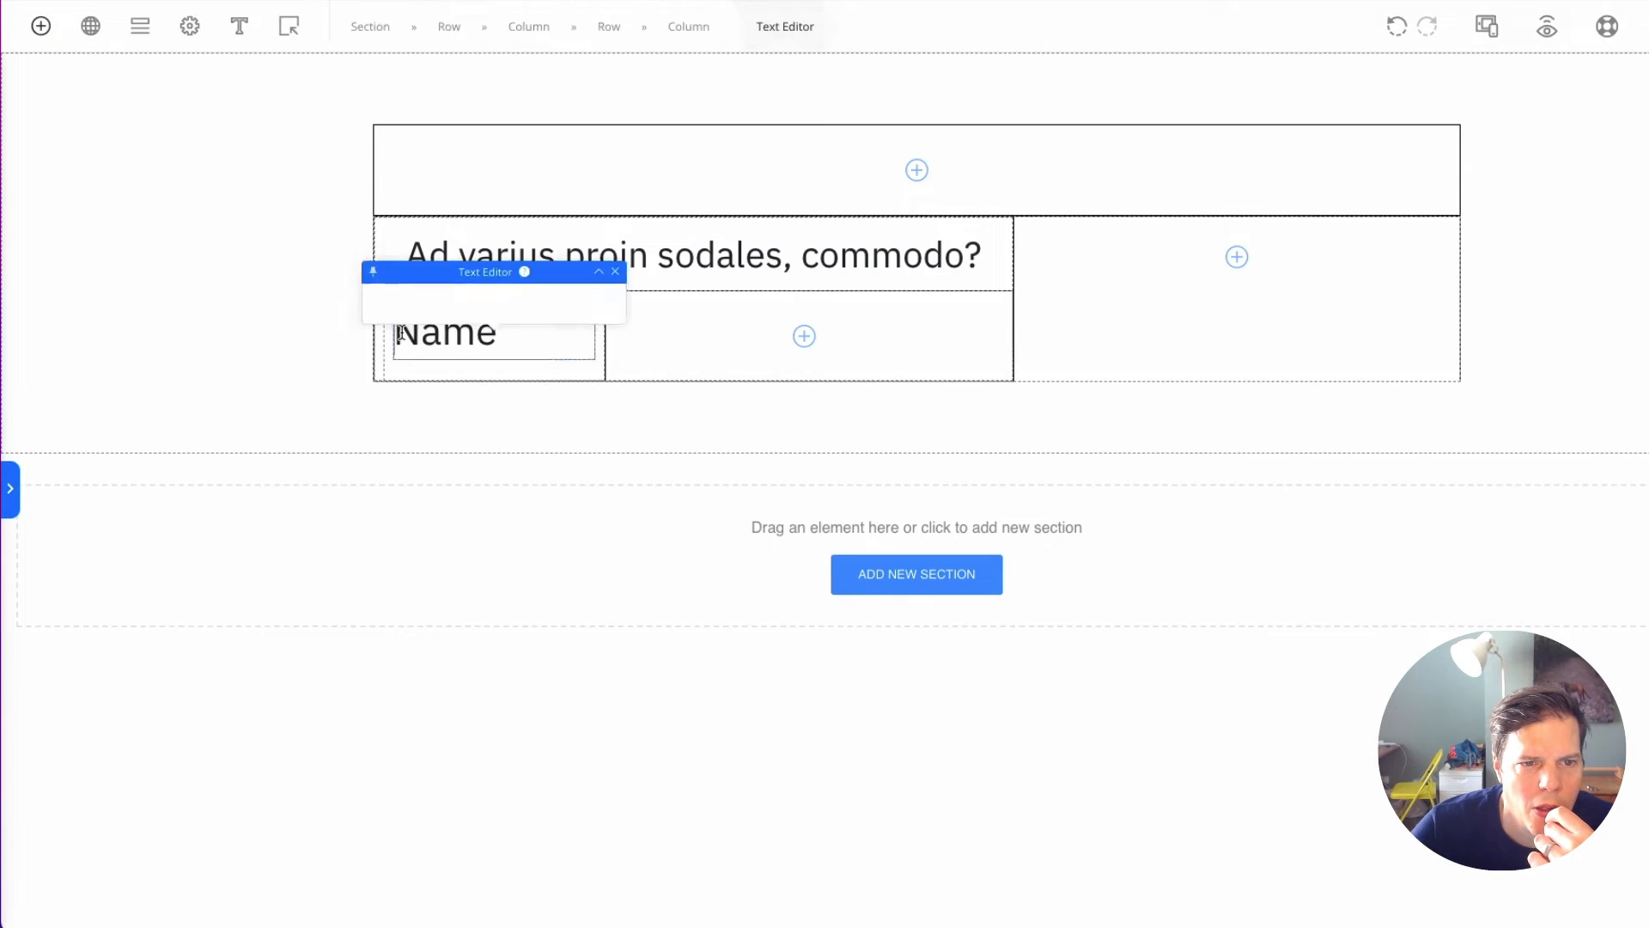
# Step: Place an Icon With Text element above the "Name" text in the lower nested row's left column
pyautogui.click(42, 26)
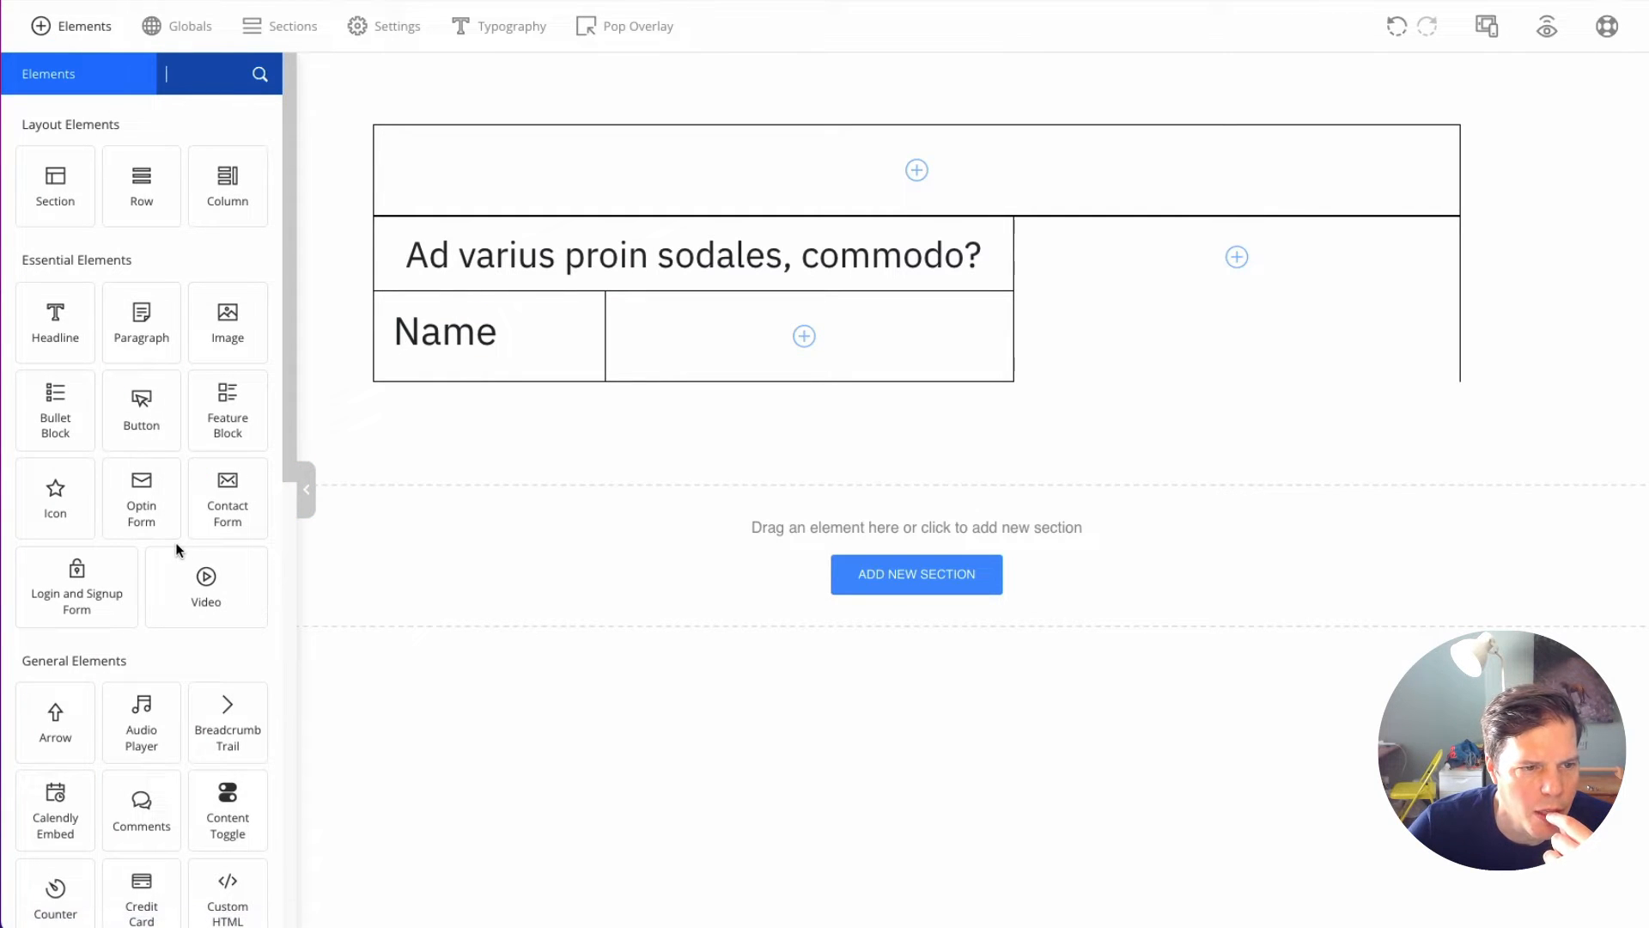
pyautogui.scroll(-7, 175, 584)
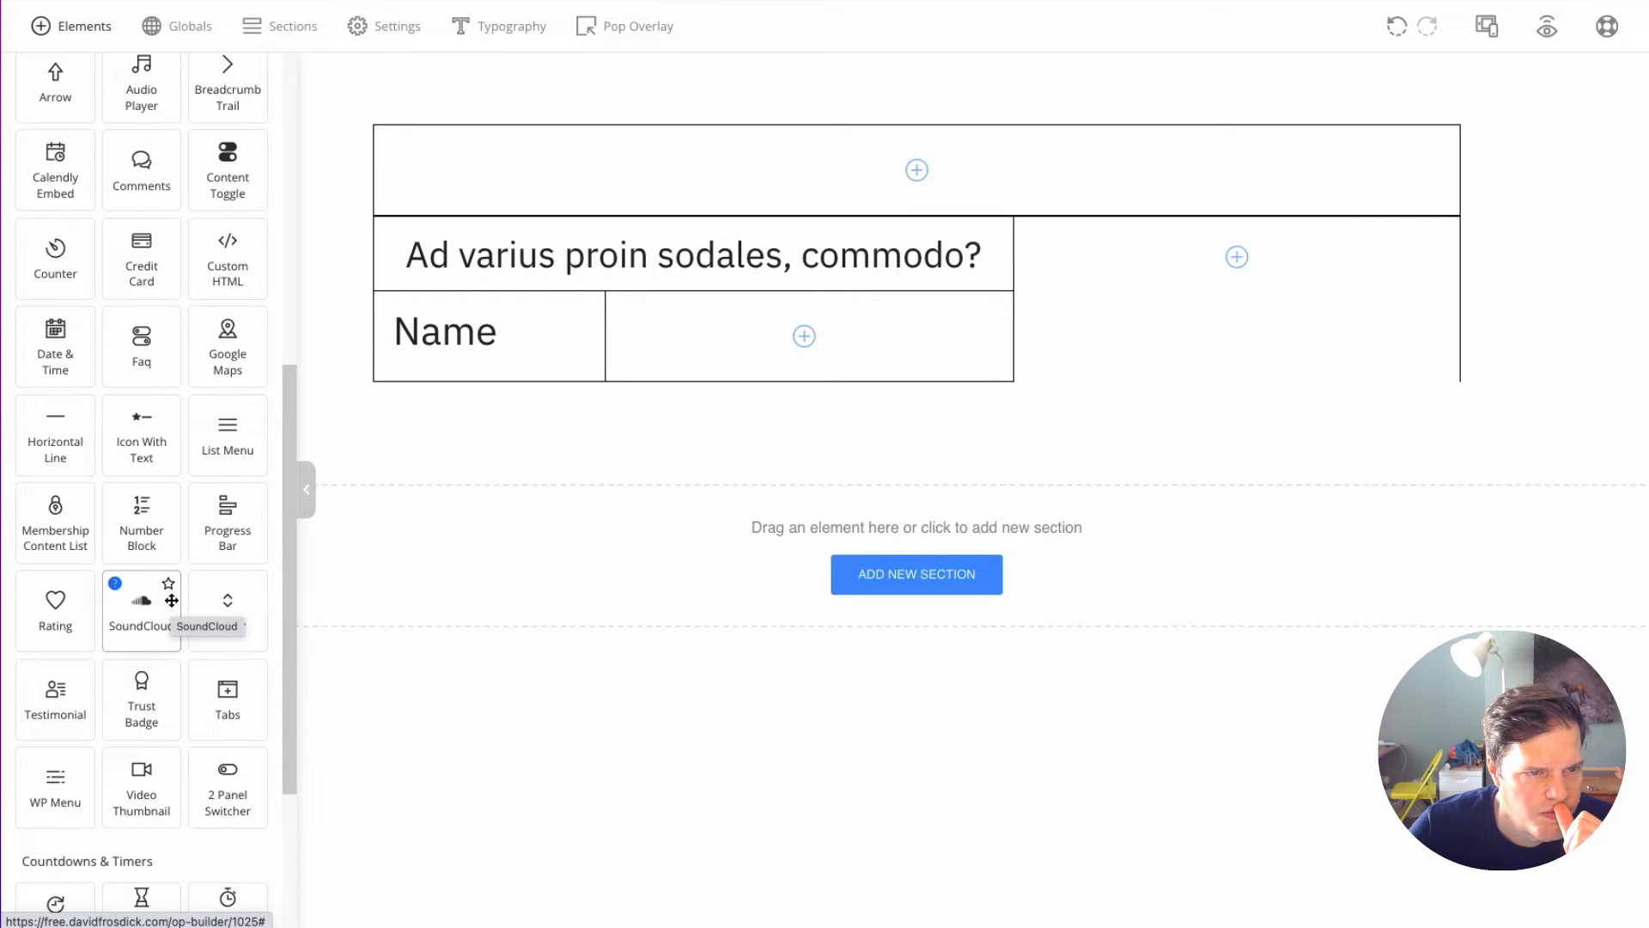
pyautogui.scroll(-3, 172, 600)
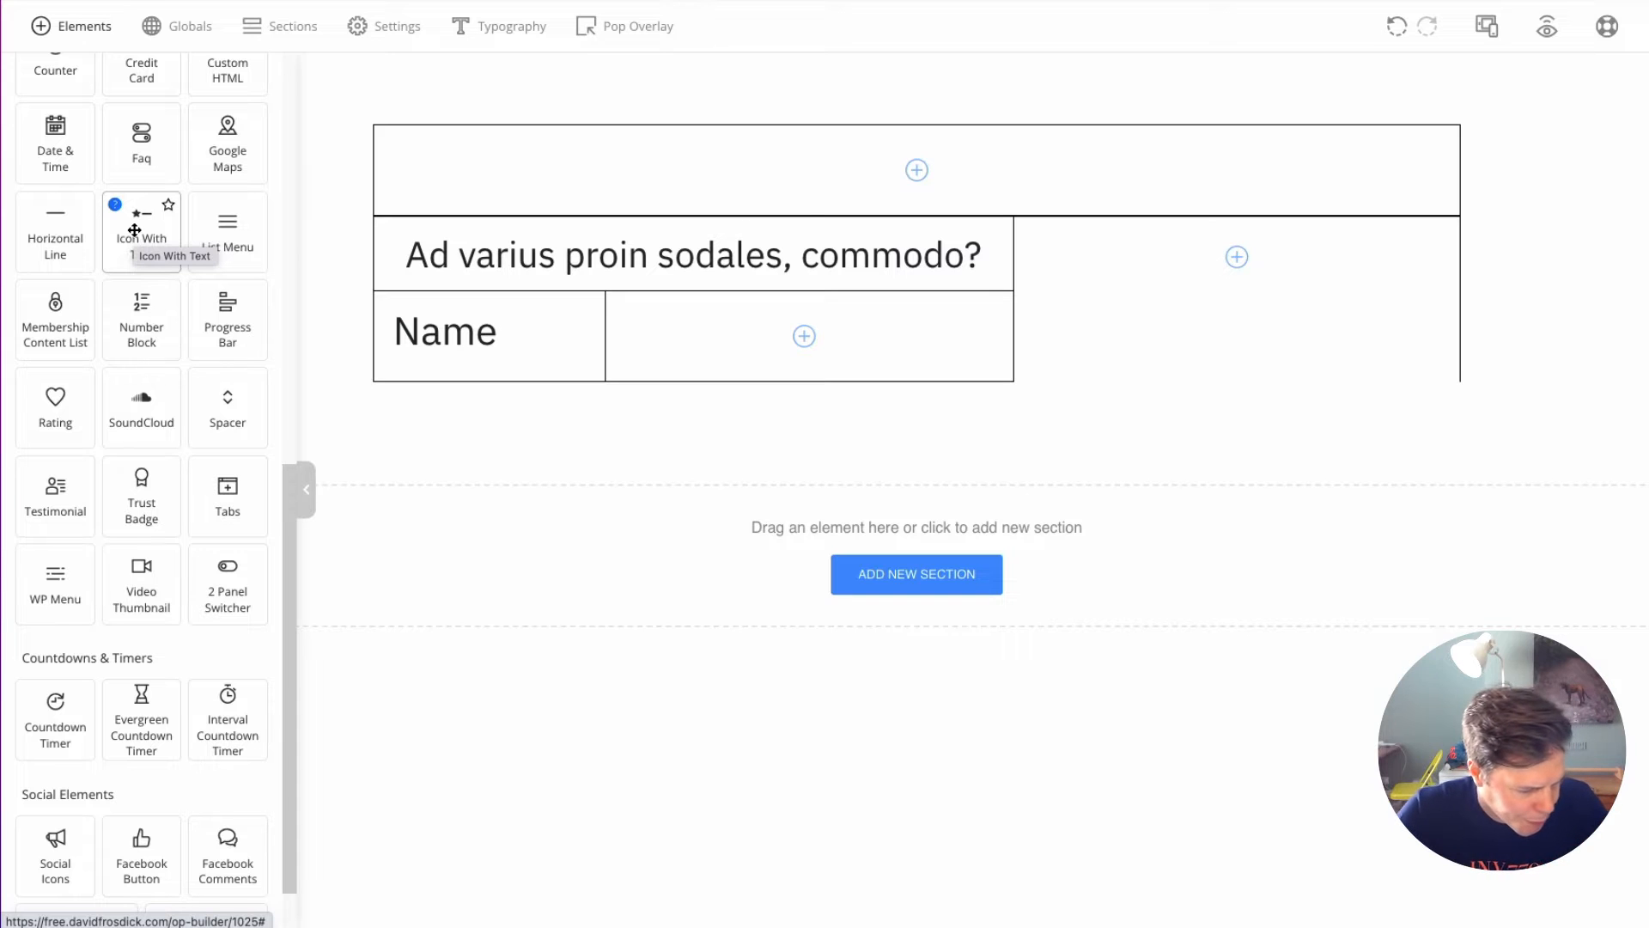
pyautogui.moveTo(134, 230); pyautogui.dragTo(438, 326)
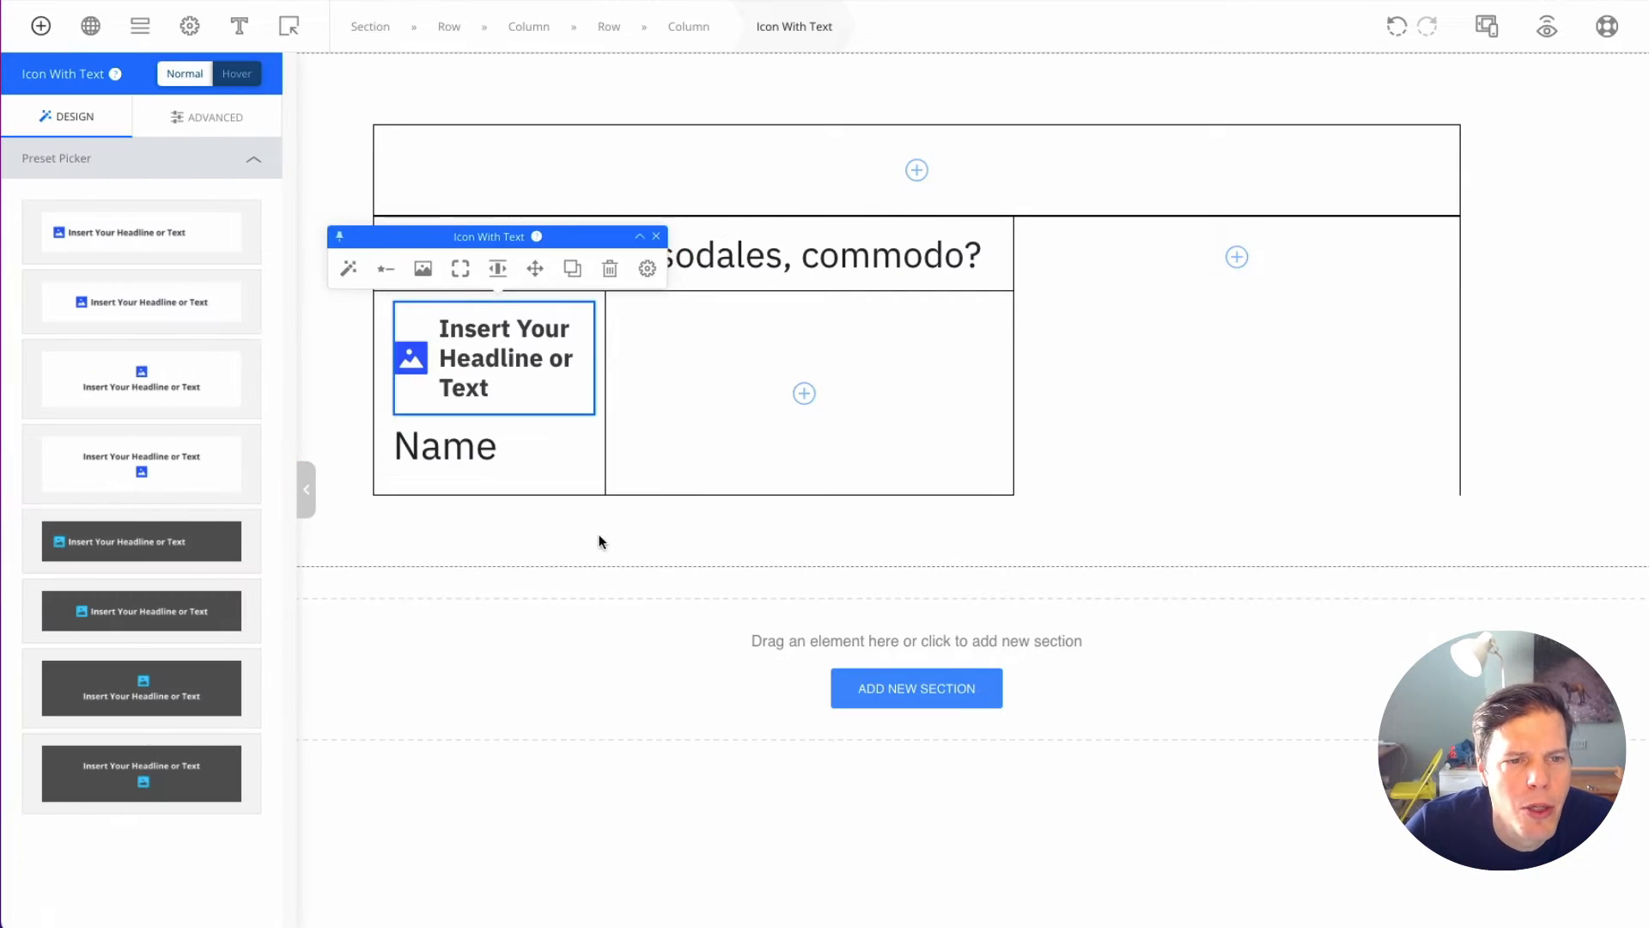
# Step: Examine the available icon choices and icon background settings of the Icon With Text element's image icon
pyautogui.click(411, 357)
pyautogui.click(300, 311)
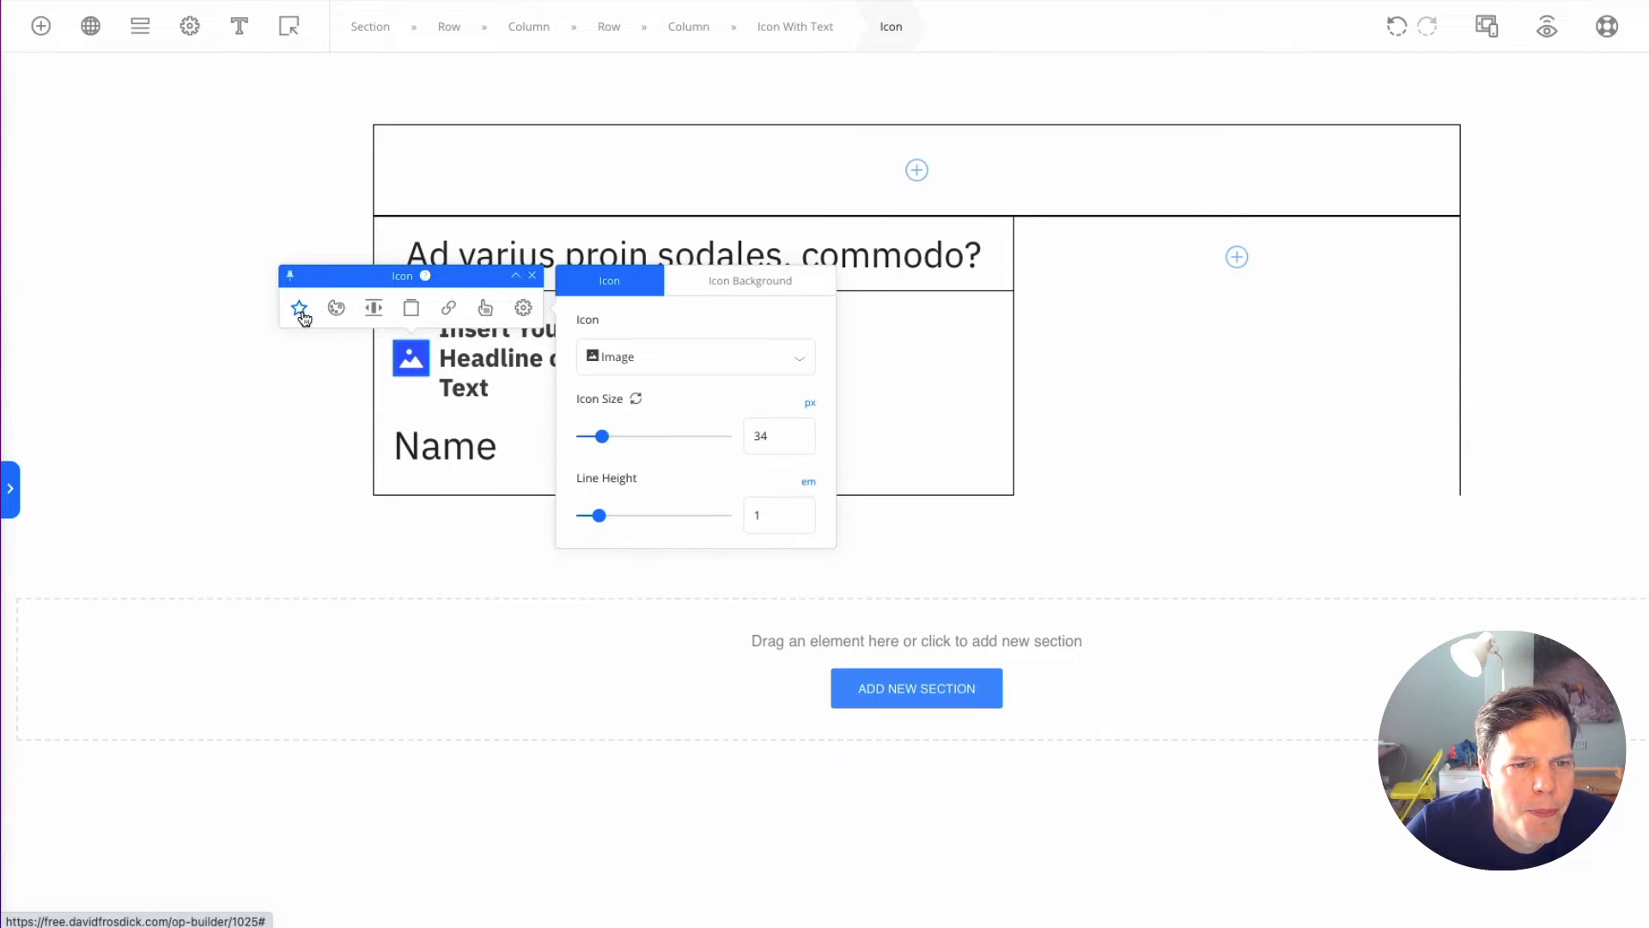
pyautogui.click(729, 368)
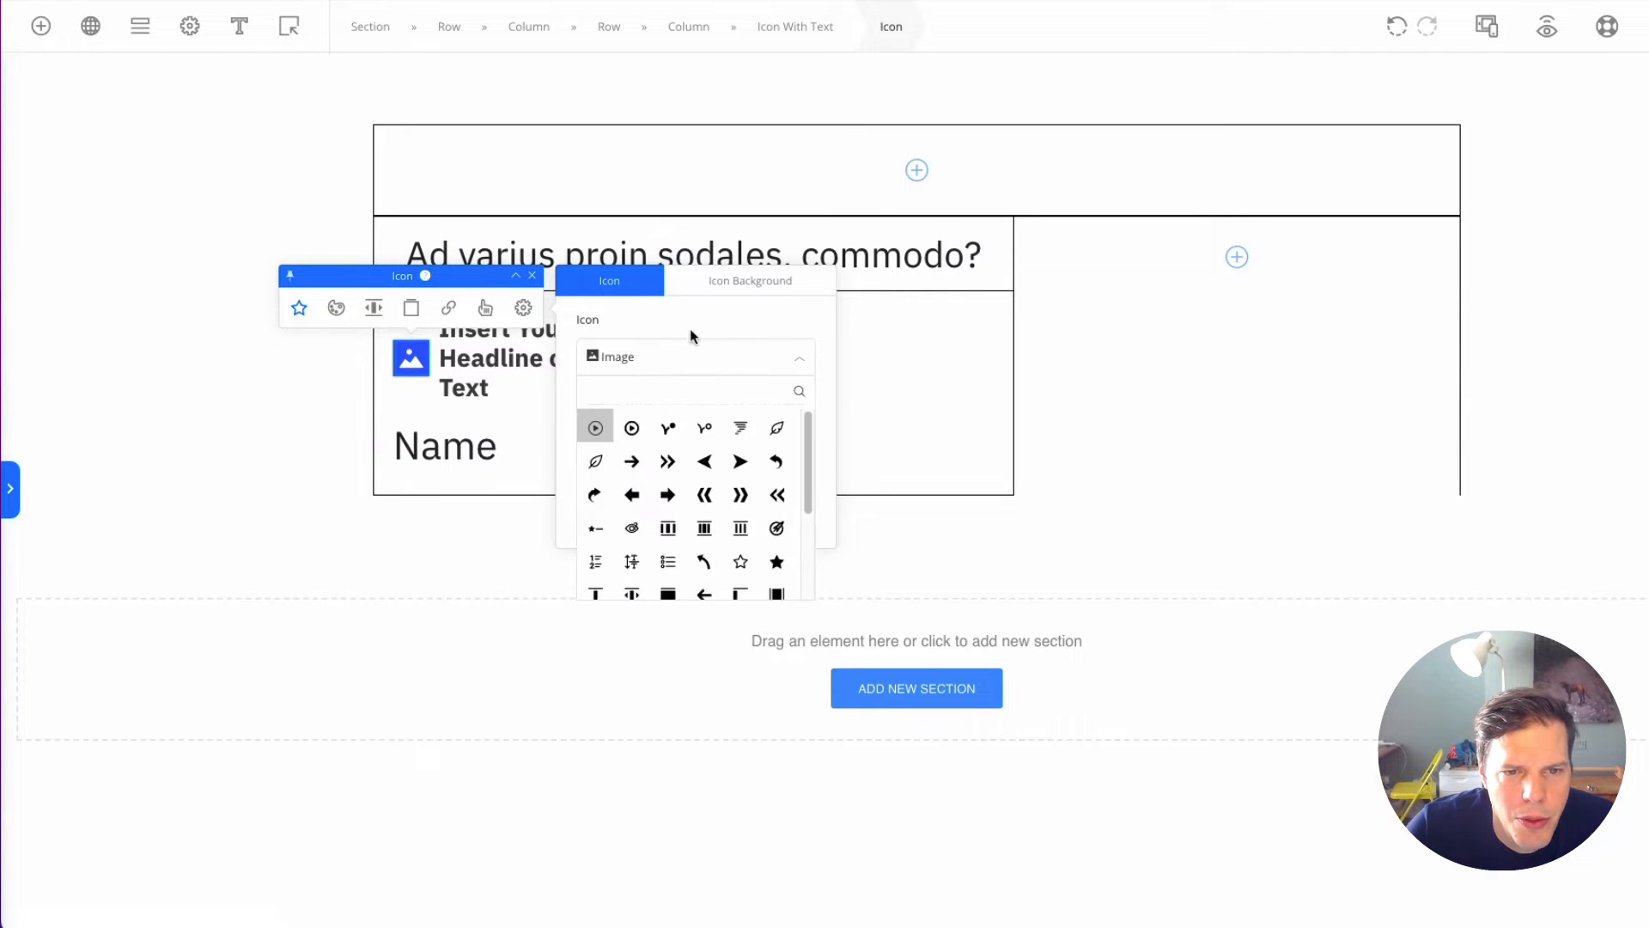
pyautogui.click(691, 335)
pyautogui.click(610, 358)
pyautogui.scroll(-5, 630, 442)
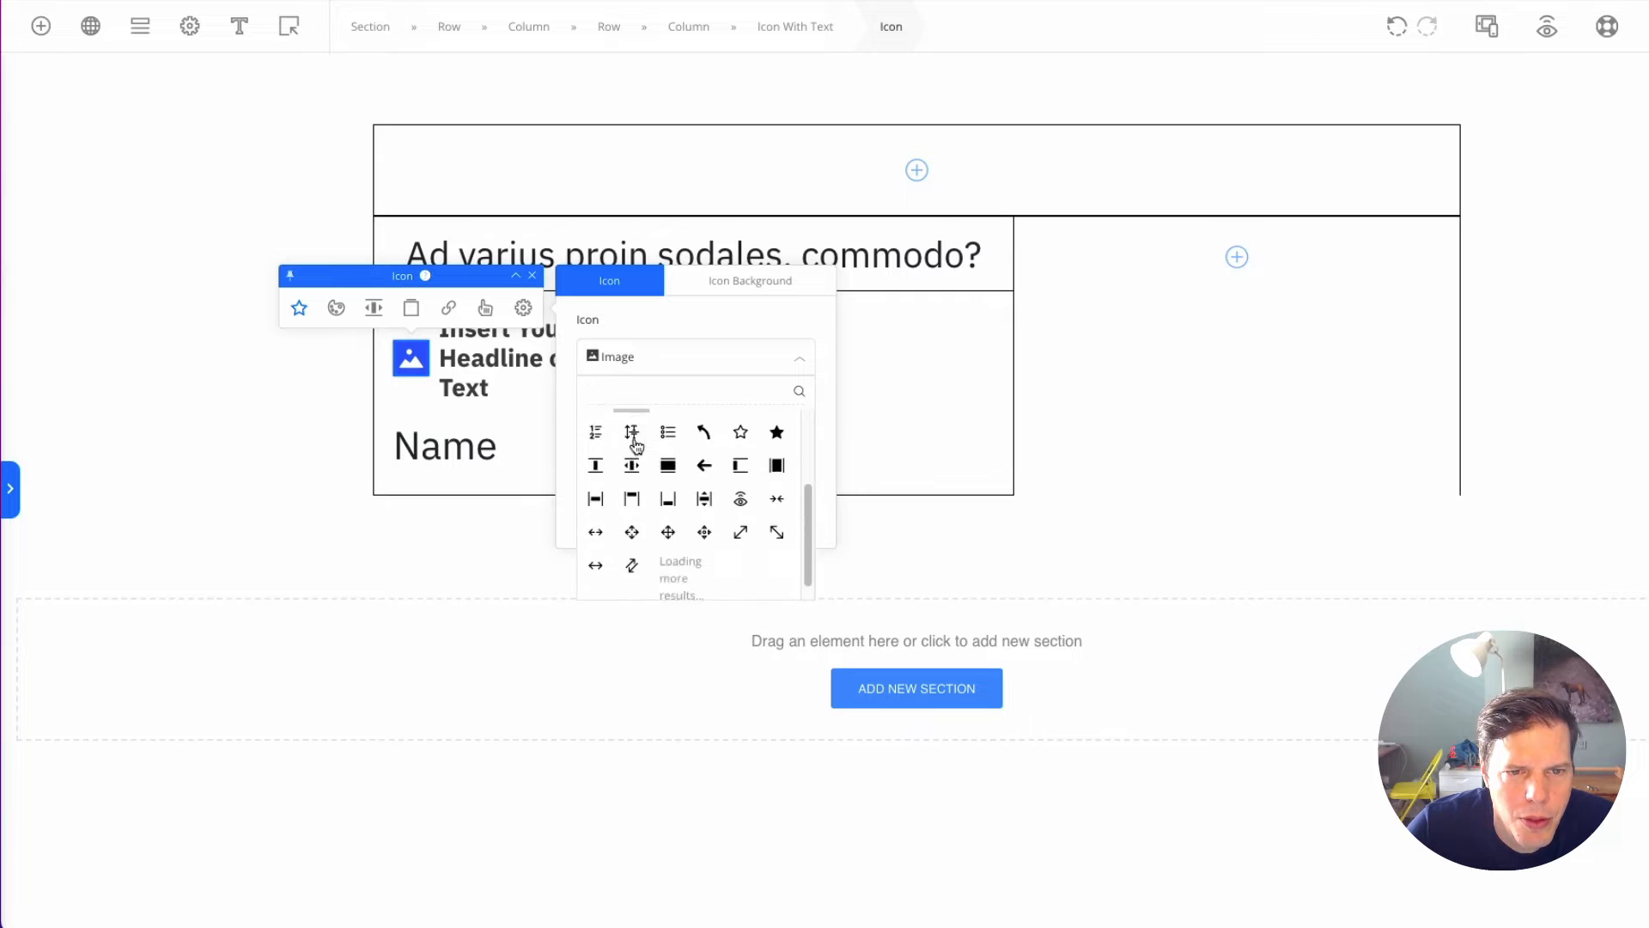
pyautogui.click(658, 322)
pyautogui.click(678, 287)
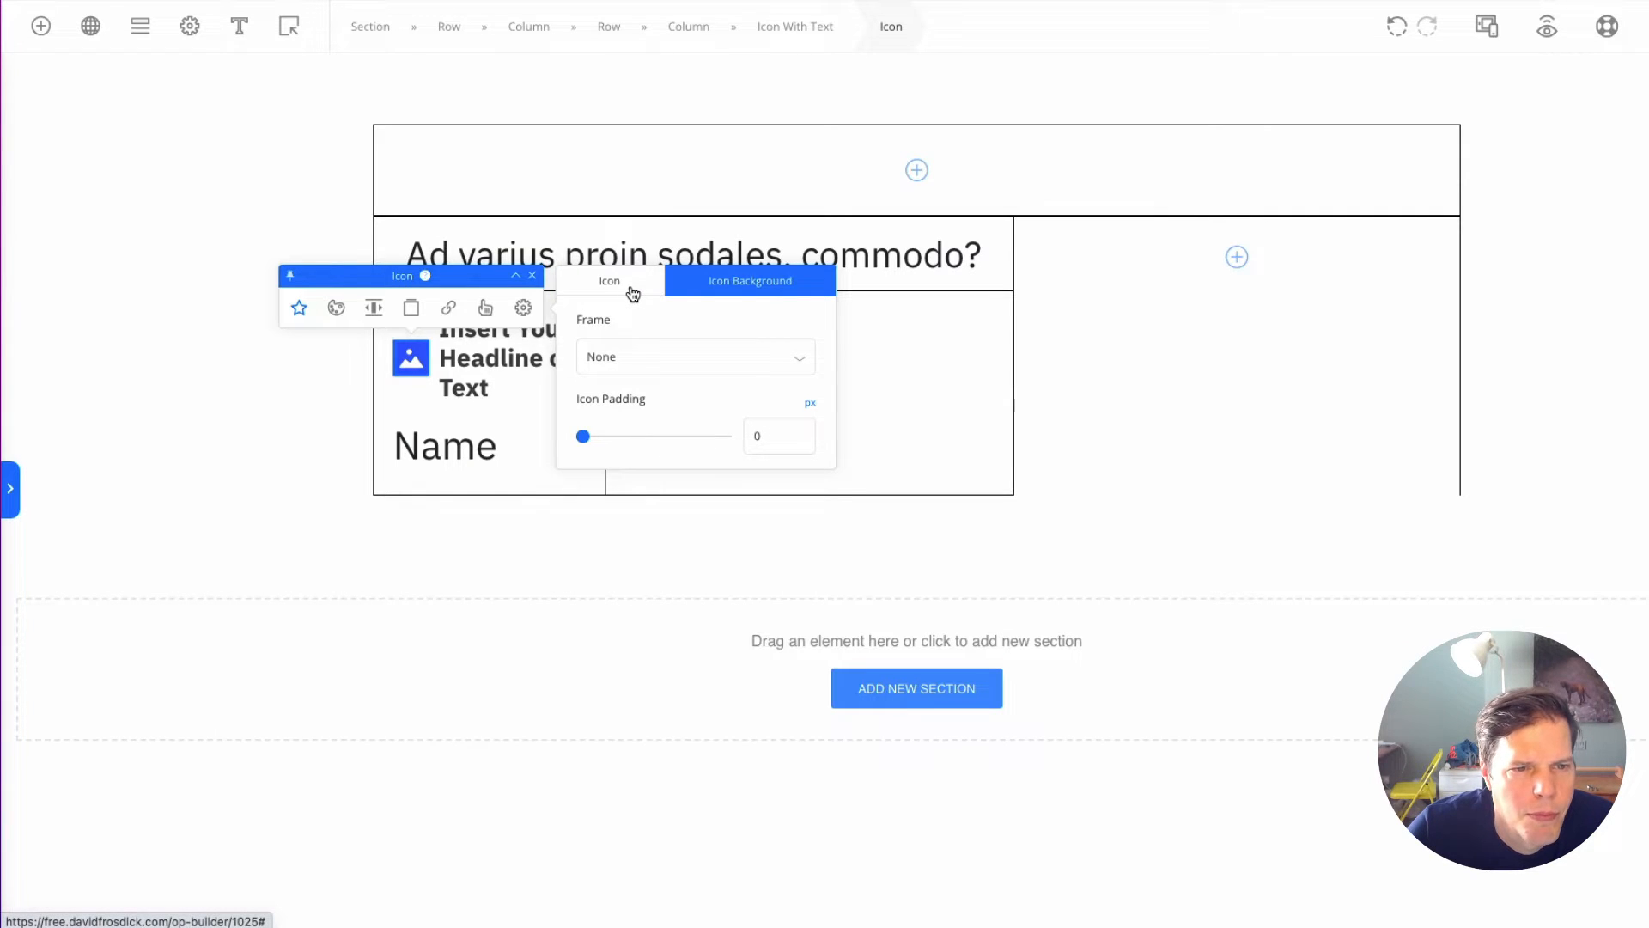
pyautogui.click(633, 294)
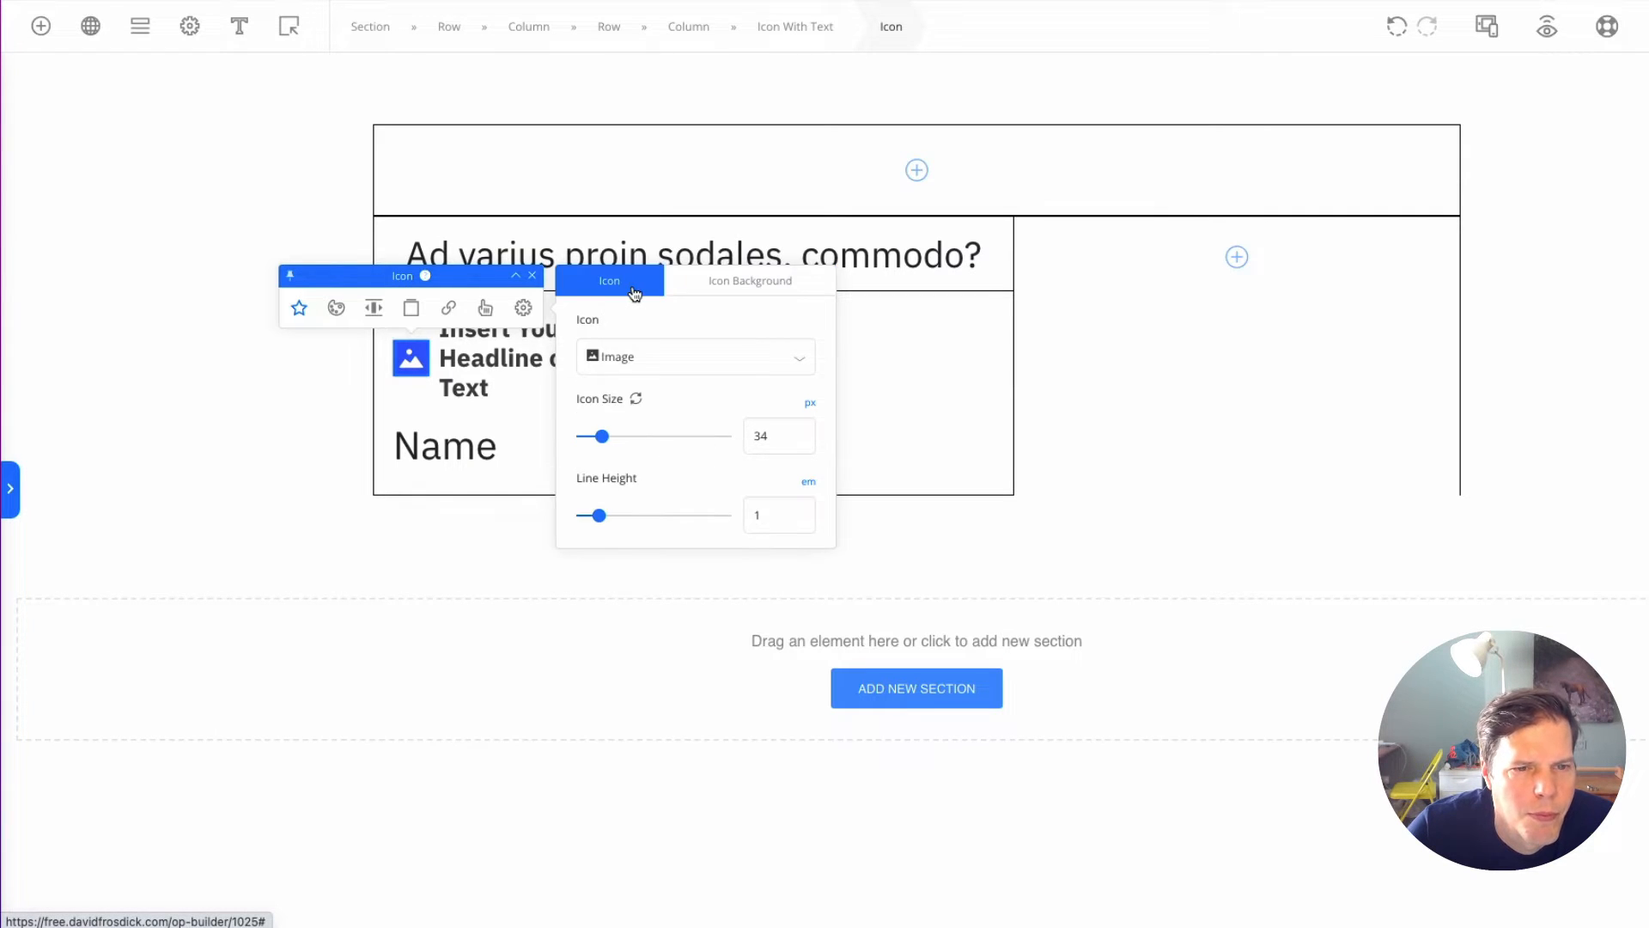
pyautogui.click(298, 308)
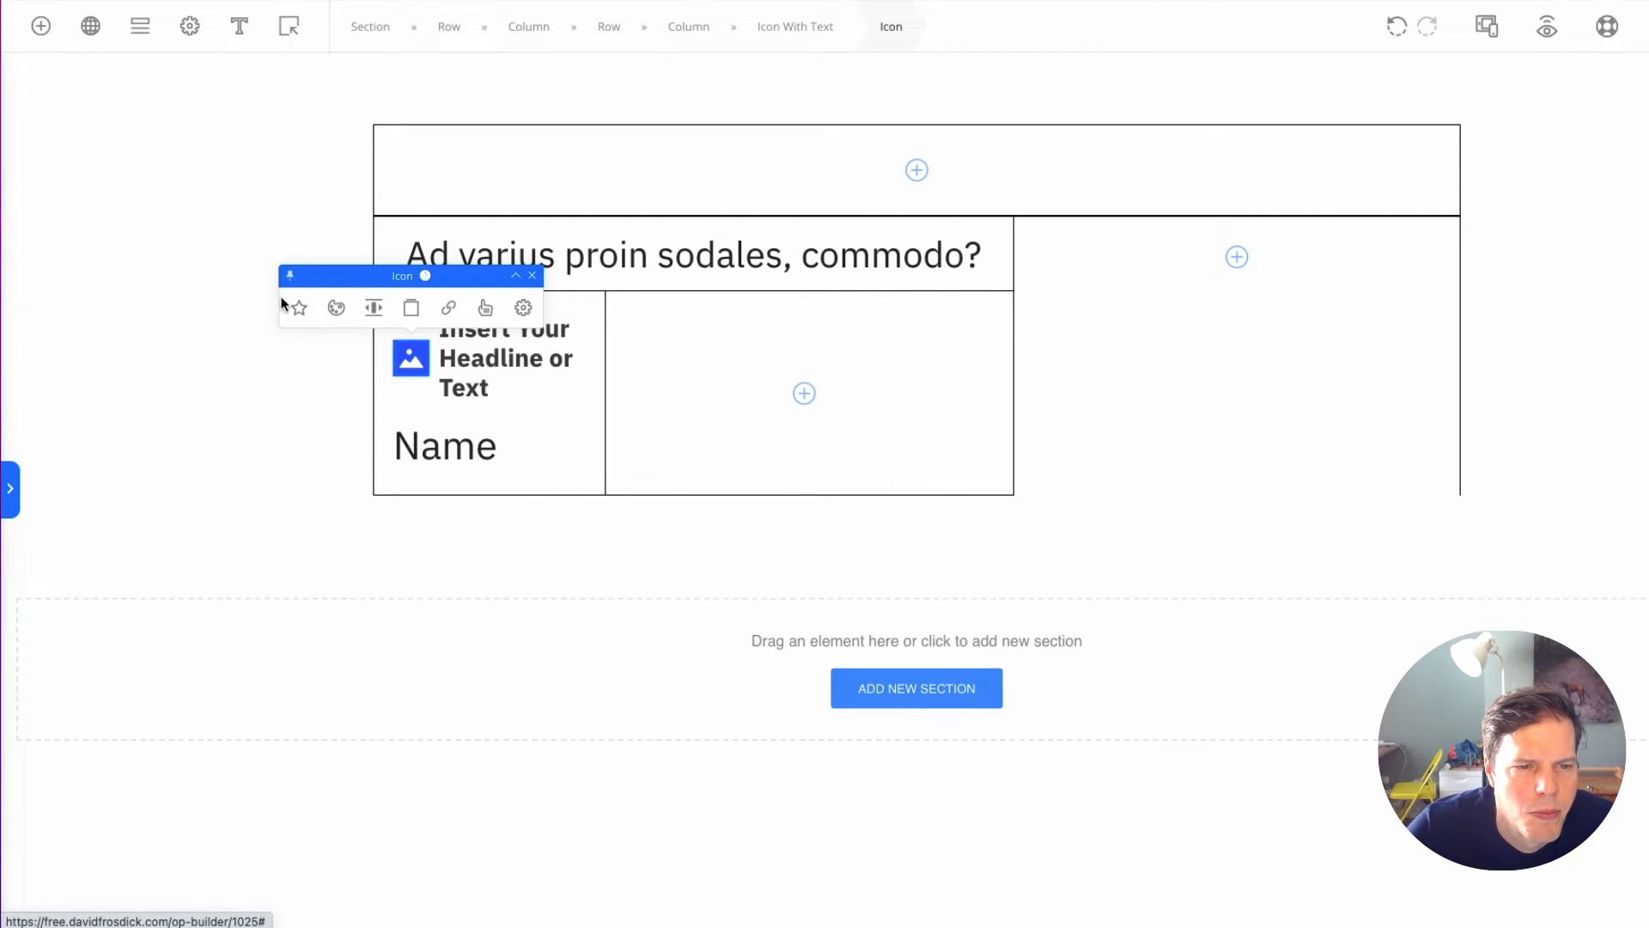
# Step: Delete the Icon With Text element above the "Name" text in the lower nested row
pyautogui.click(472, 607)
pyautogui.click(513, 361)
pyautogui.click(407, 392)
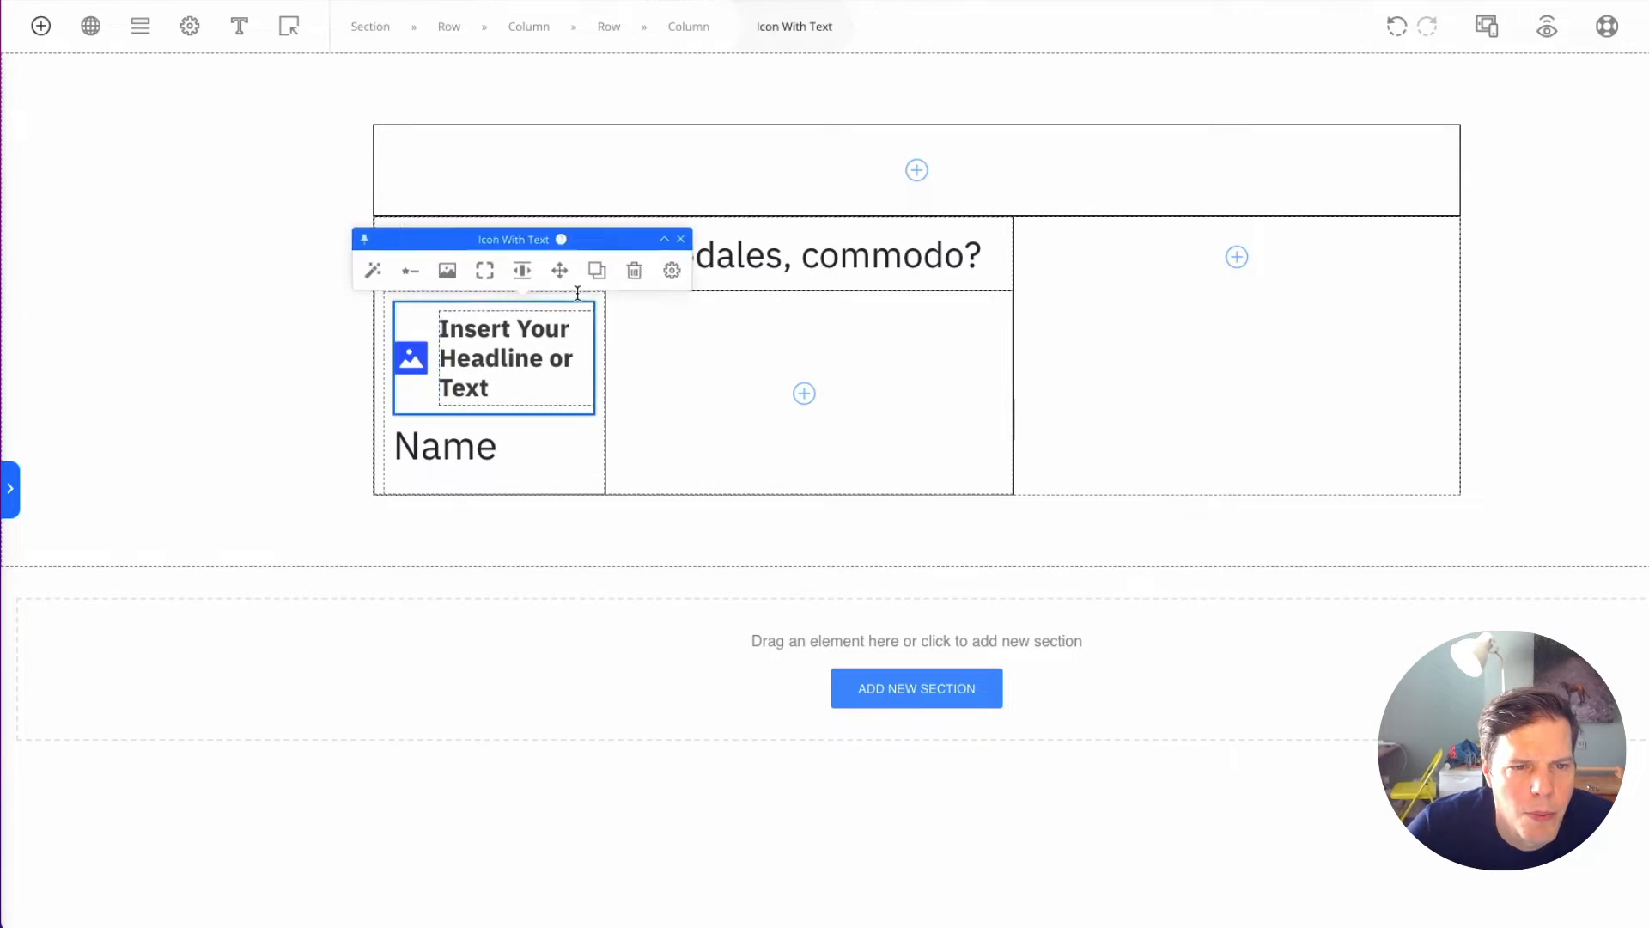
pyautogui.click(634, 270)
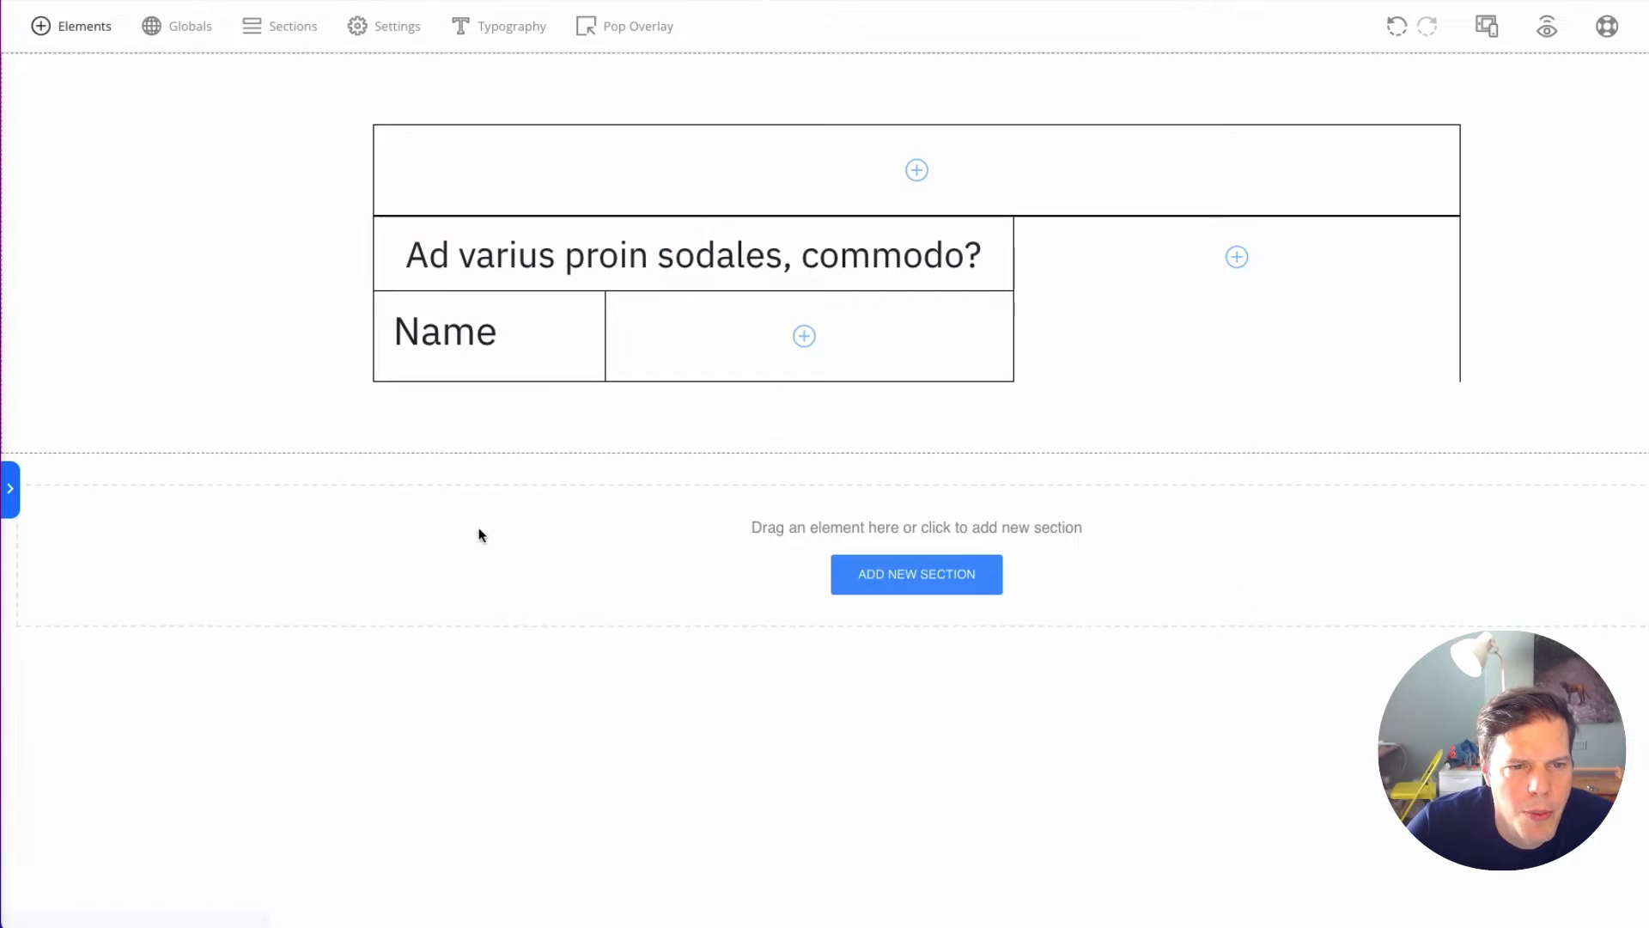
# Step: Add a new column before the "Name" column in the lower nested row
pyautogui.click(400, 330)
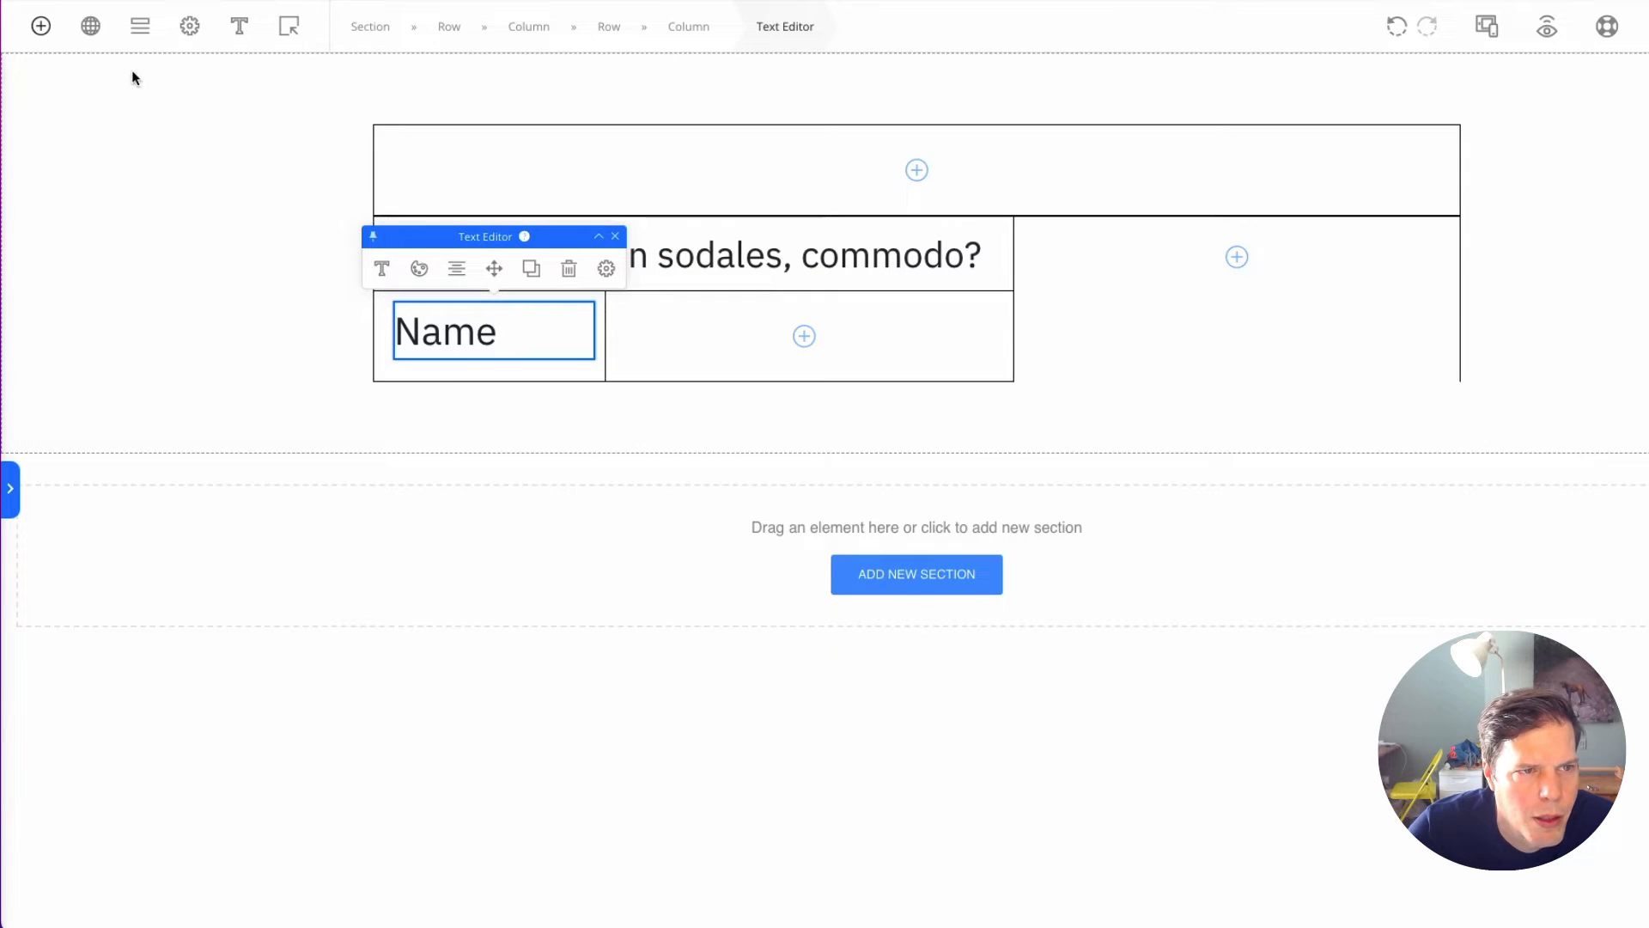
pyautogui.click(40, 26)
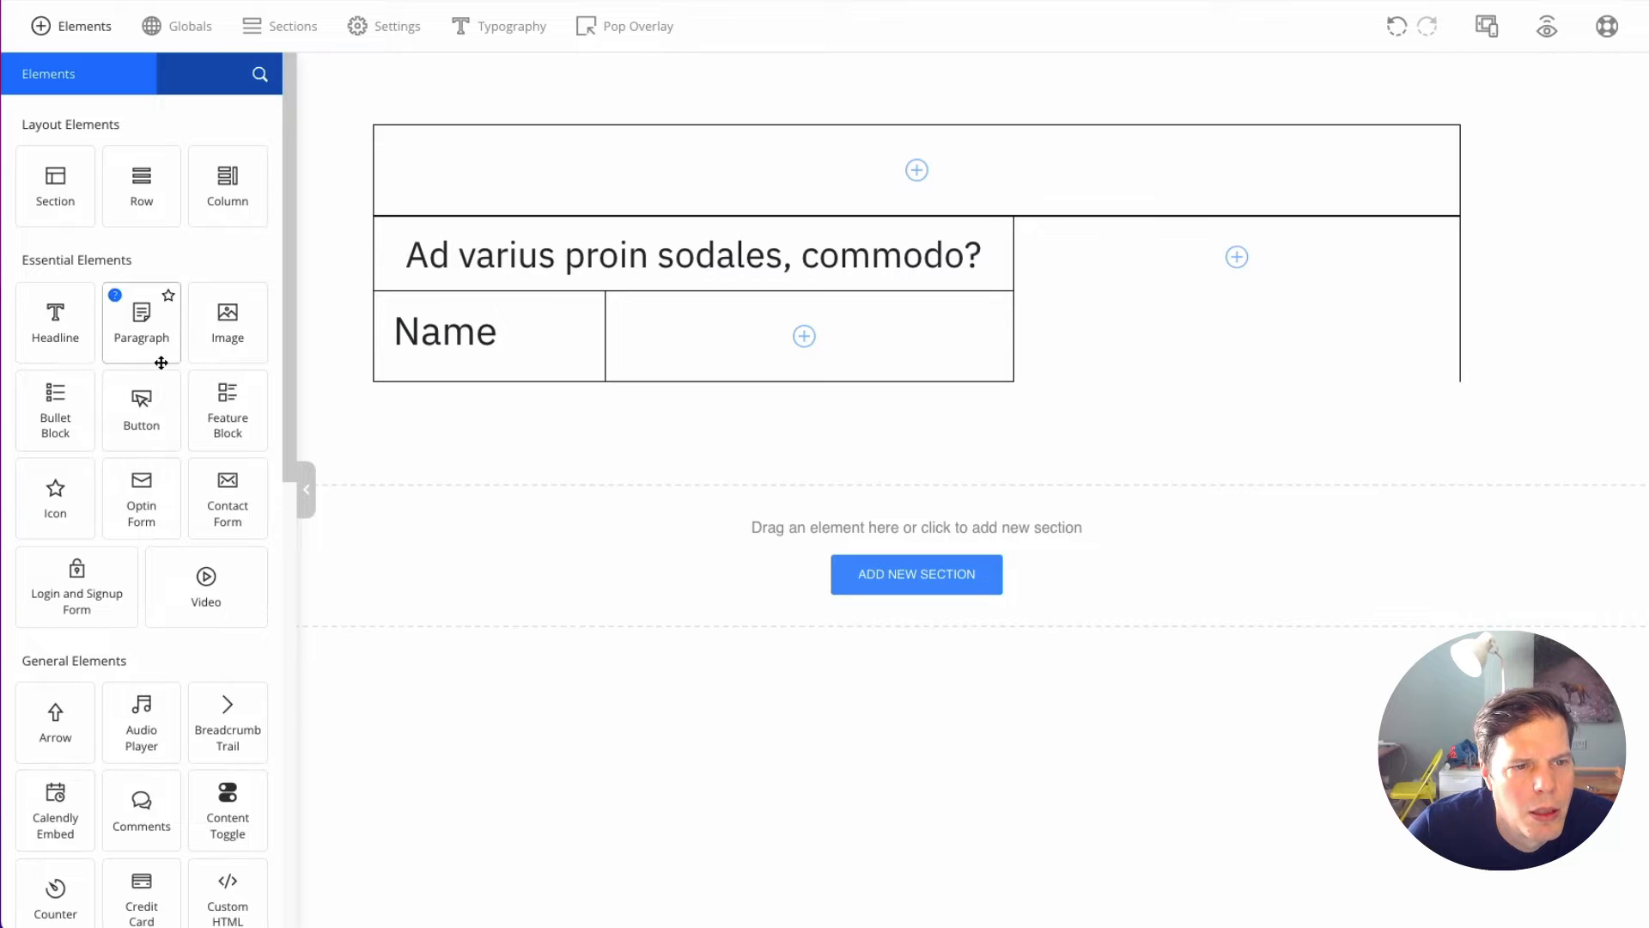
pyautogui.moveTo(225, 209); pyautogui.dragTo(398, 335)
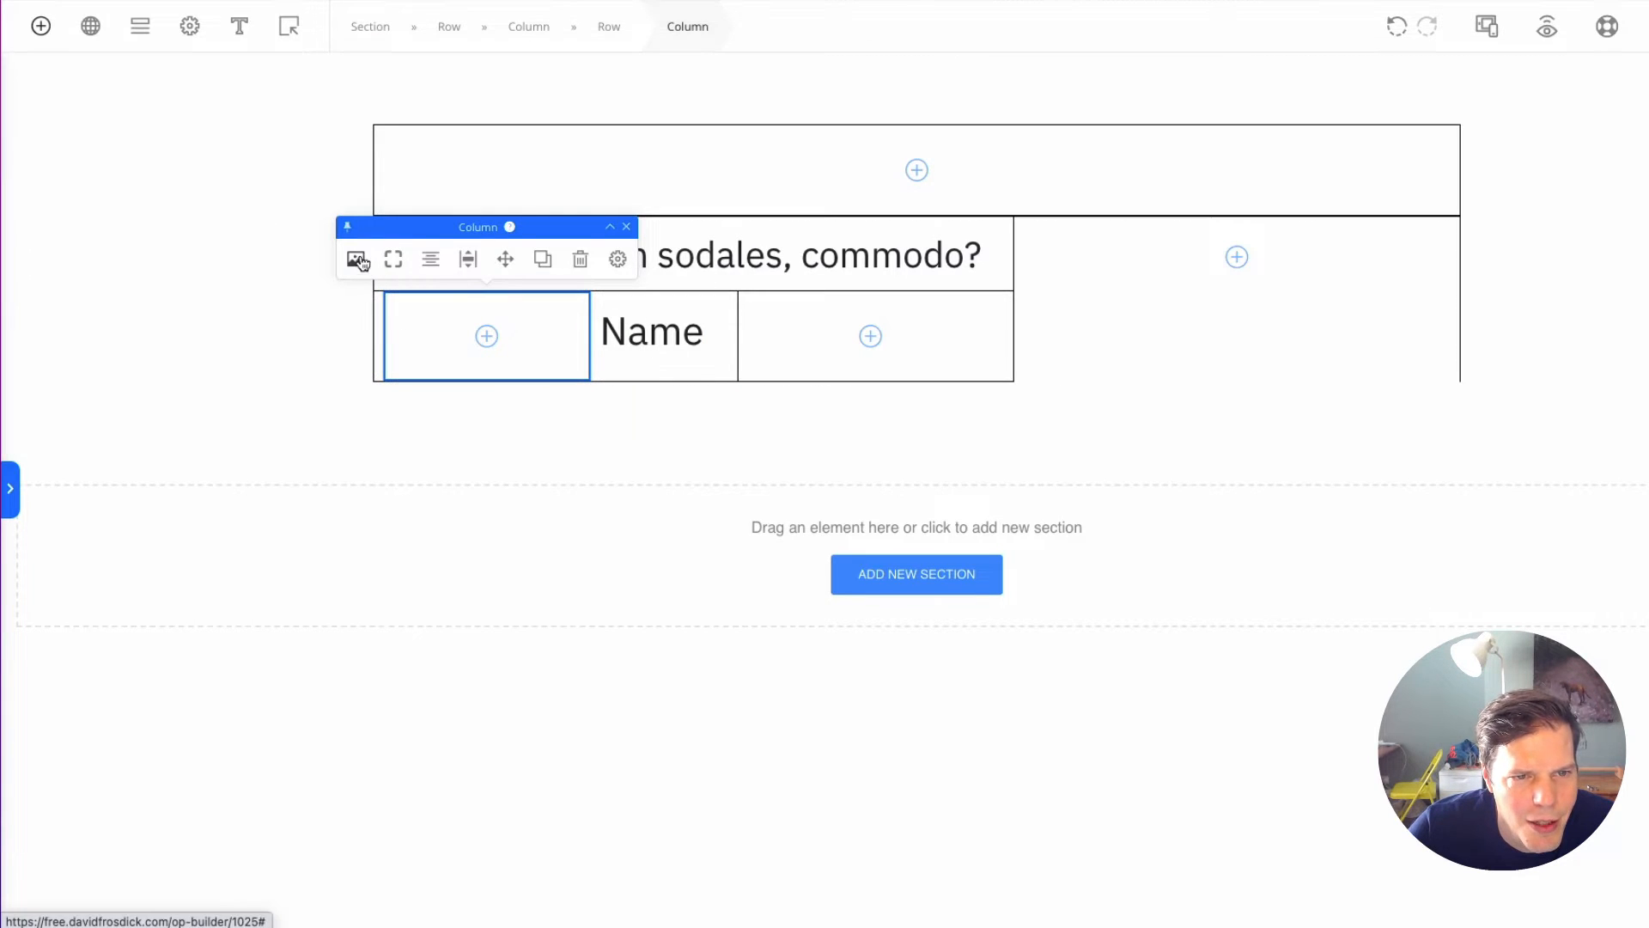
# Step: Place an Image element in the new empty column, using the df-profile-2019-head portrait from the media library
pyautogui.click(42, 26)
pyautogui.moveTo(243, 322); pyautogui.dragTo(464, 335)
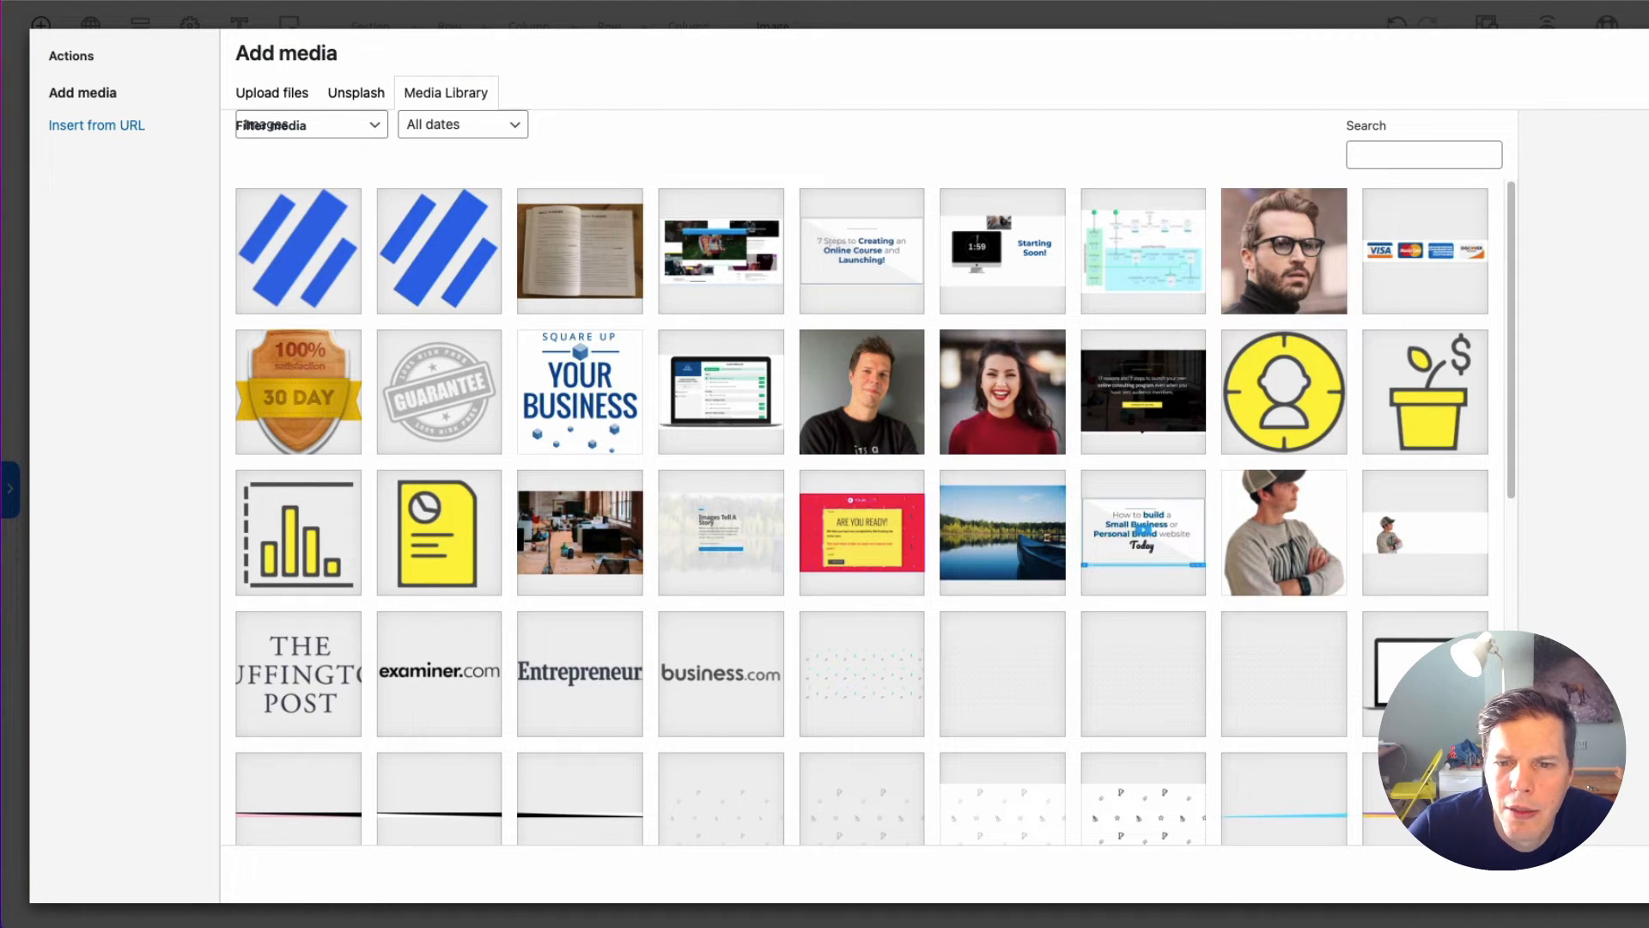
pyautogui.click(887, 390)
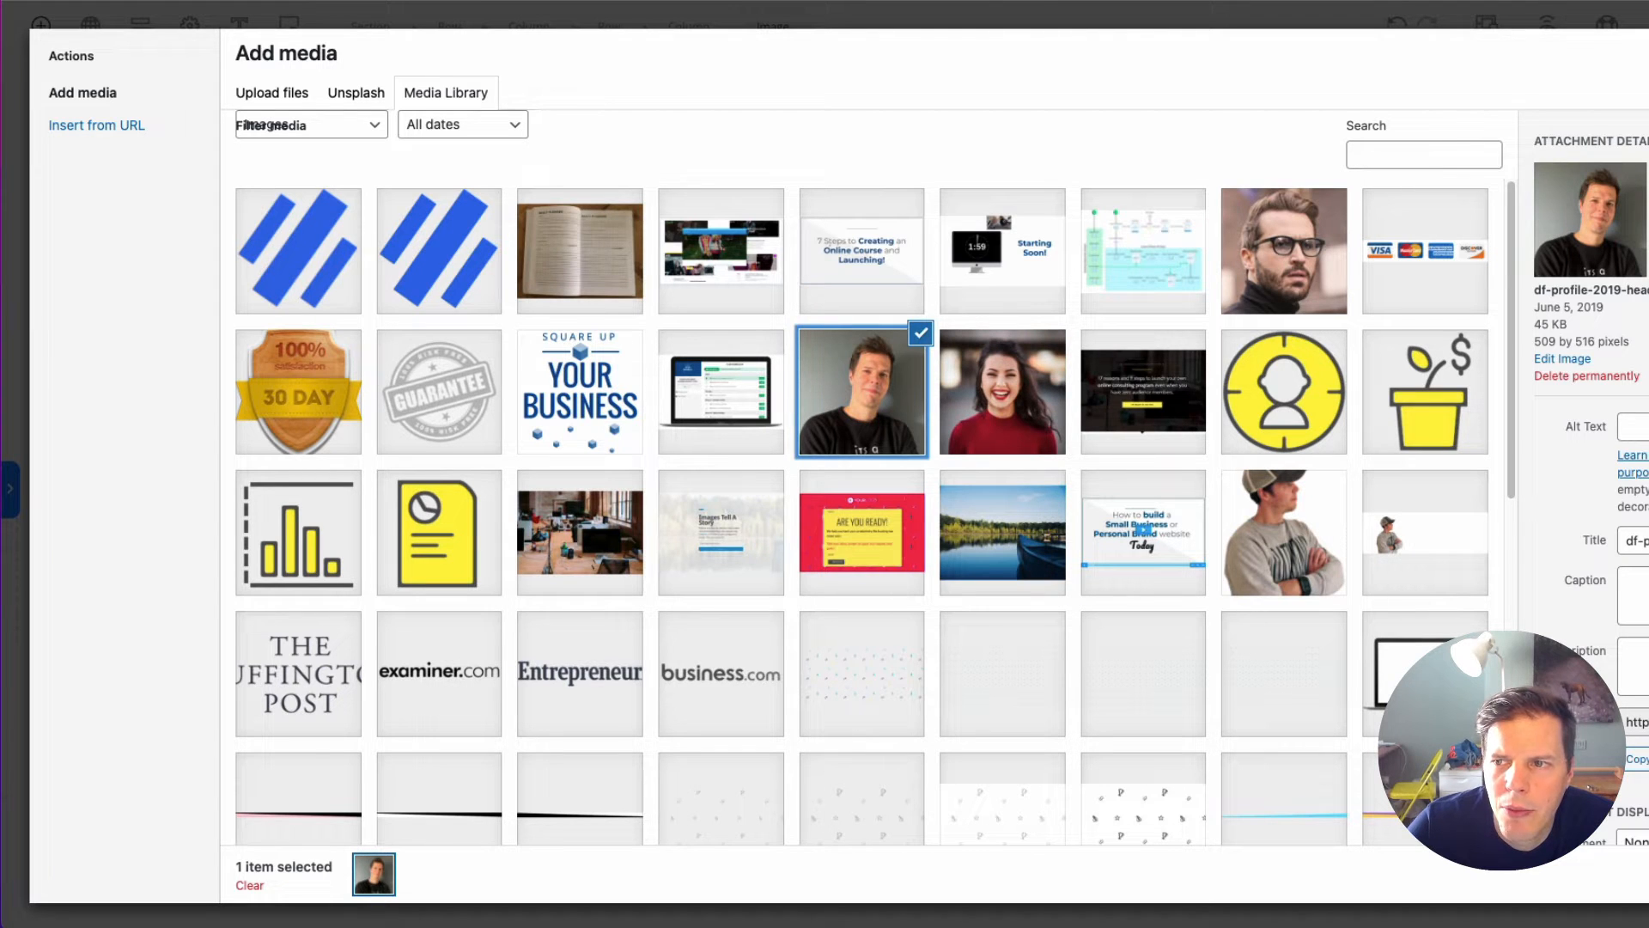
pyautogui.click(1645, 874)
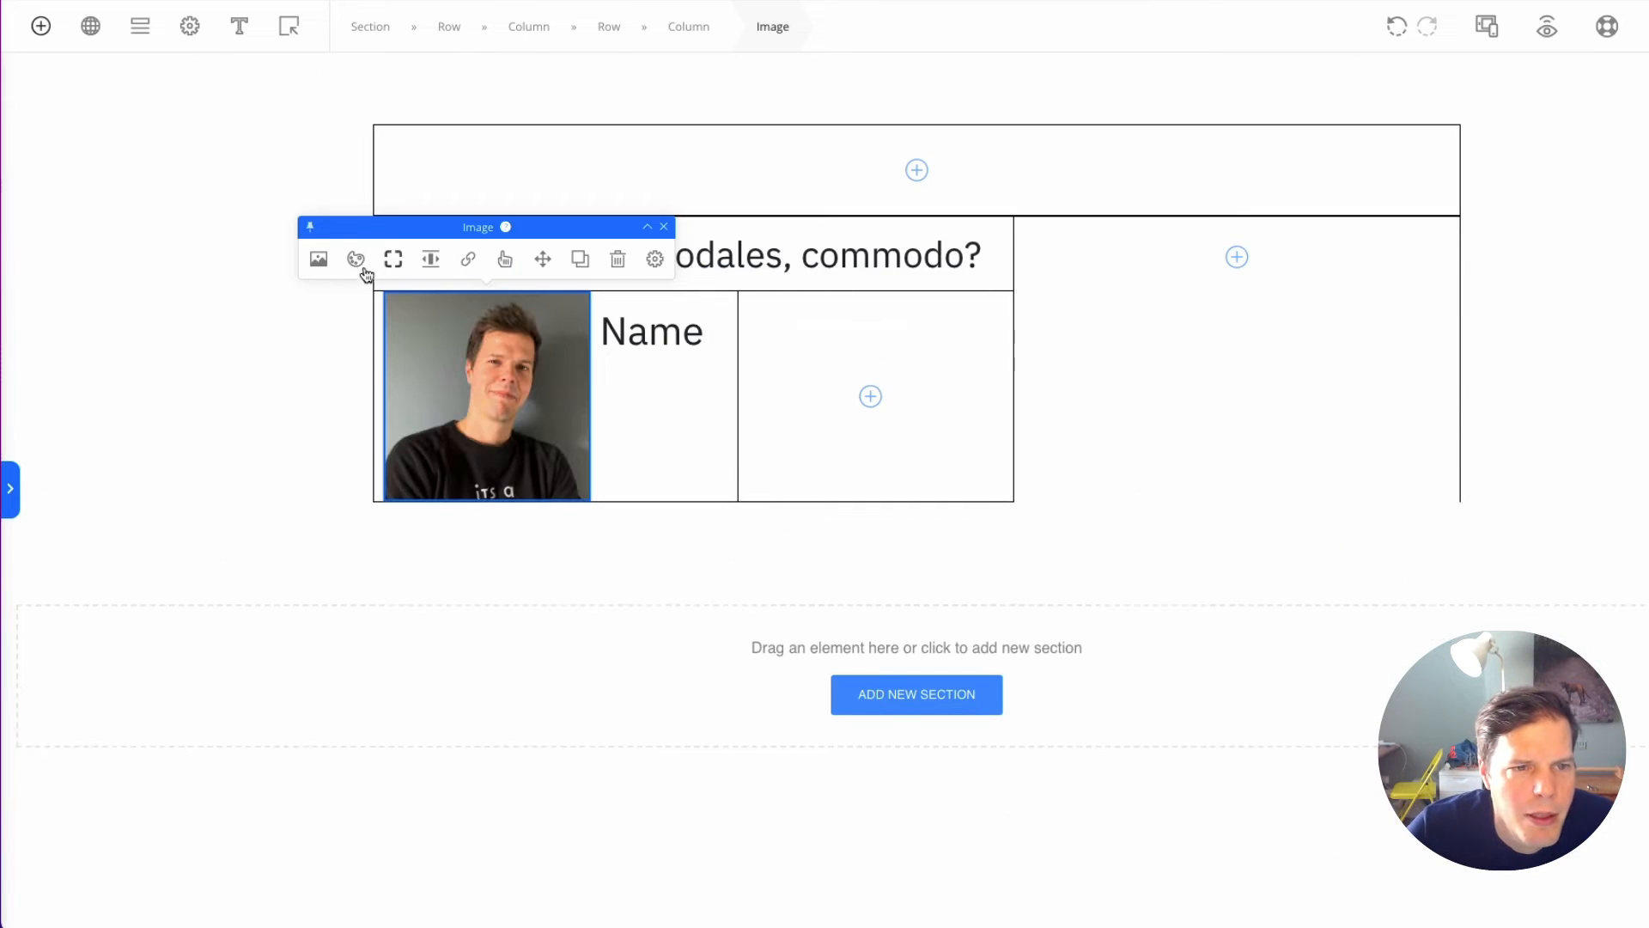
# Step: Set the portrait image's border radius to 100 px and shrink its width to small avatar size
pyautogui.click(394, 259)
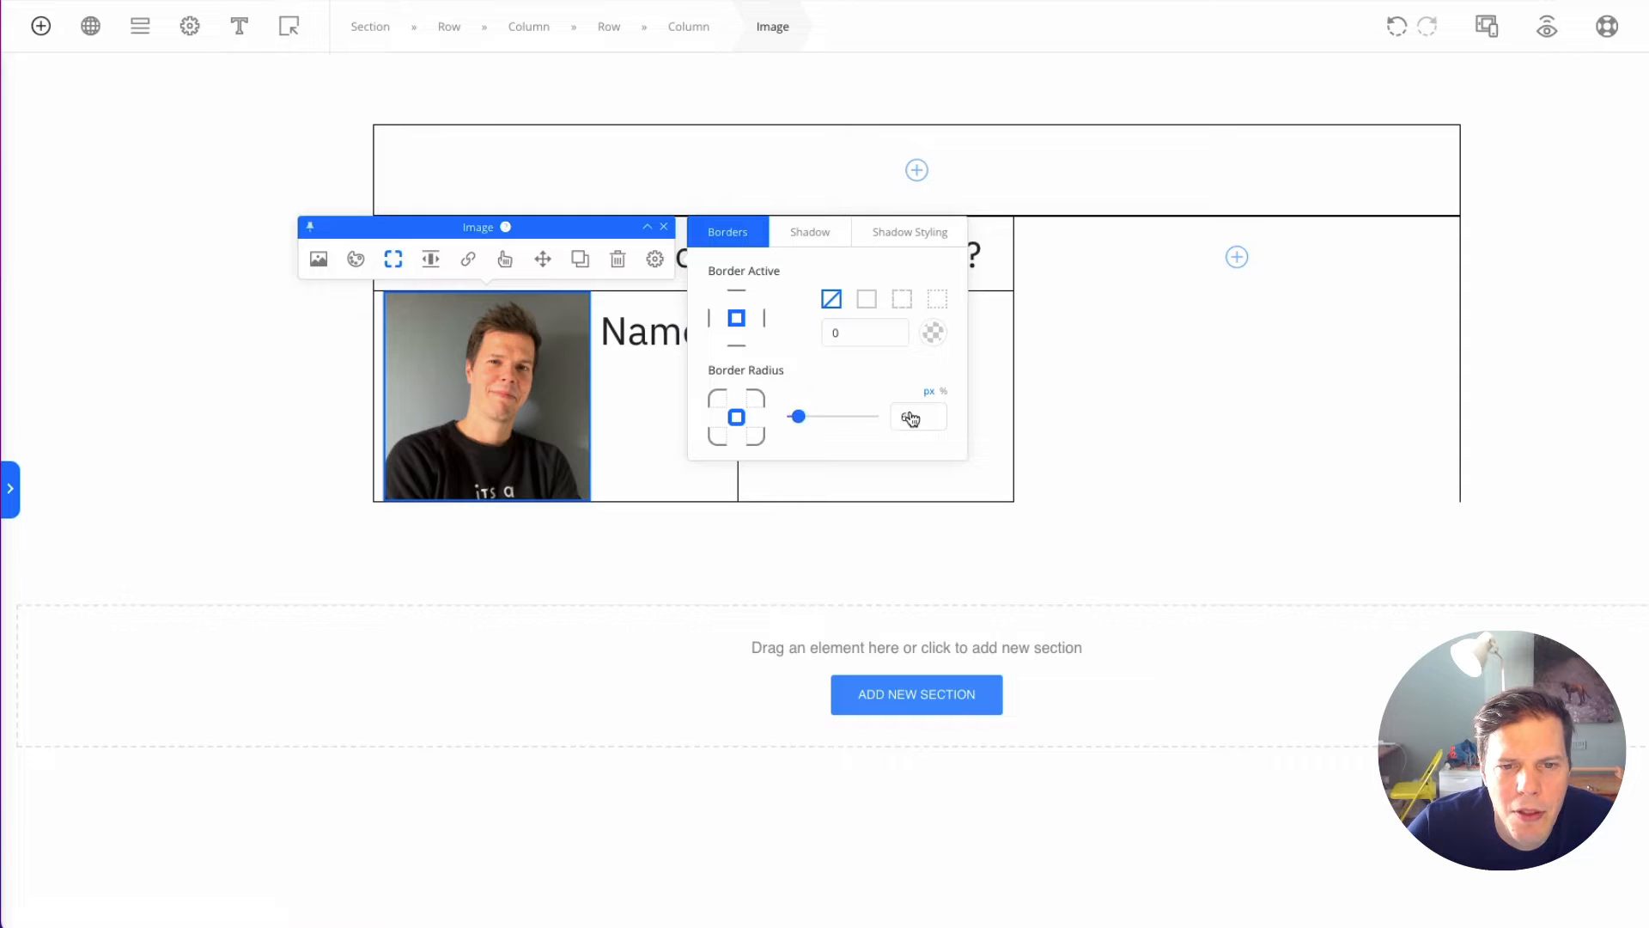
pyautogui.moveTo(799, 417); pyautogui.dragTo(912, 419)
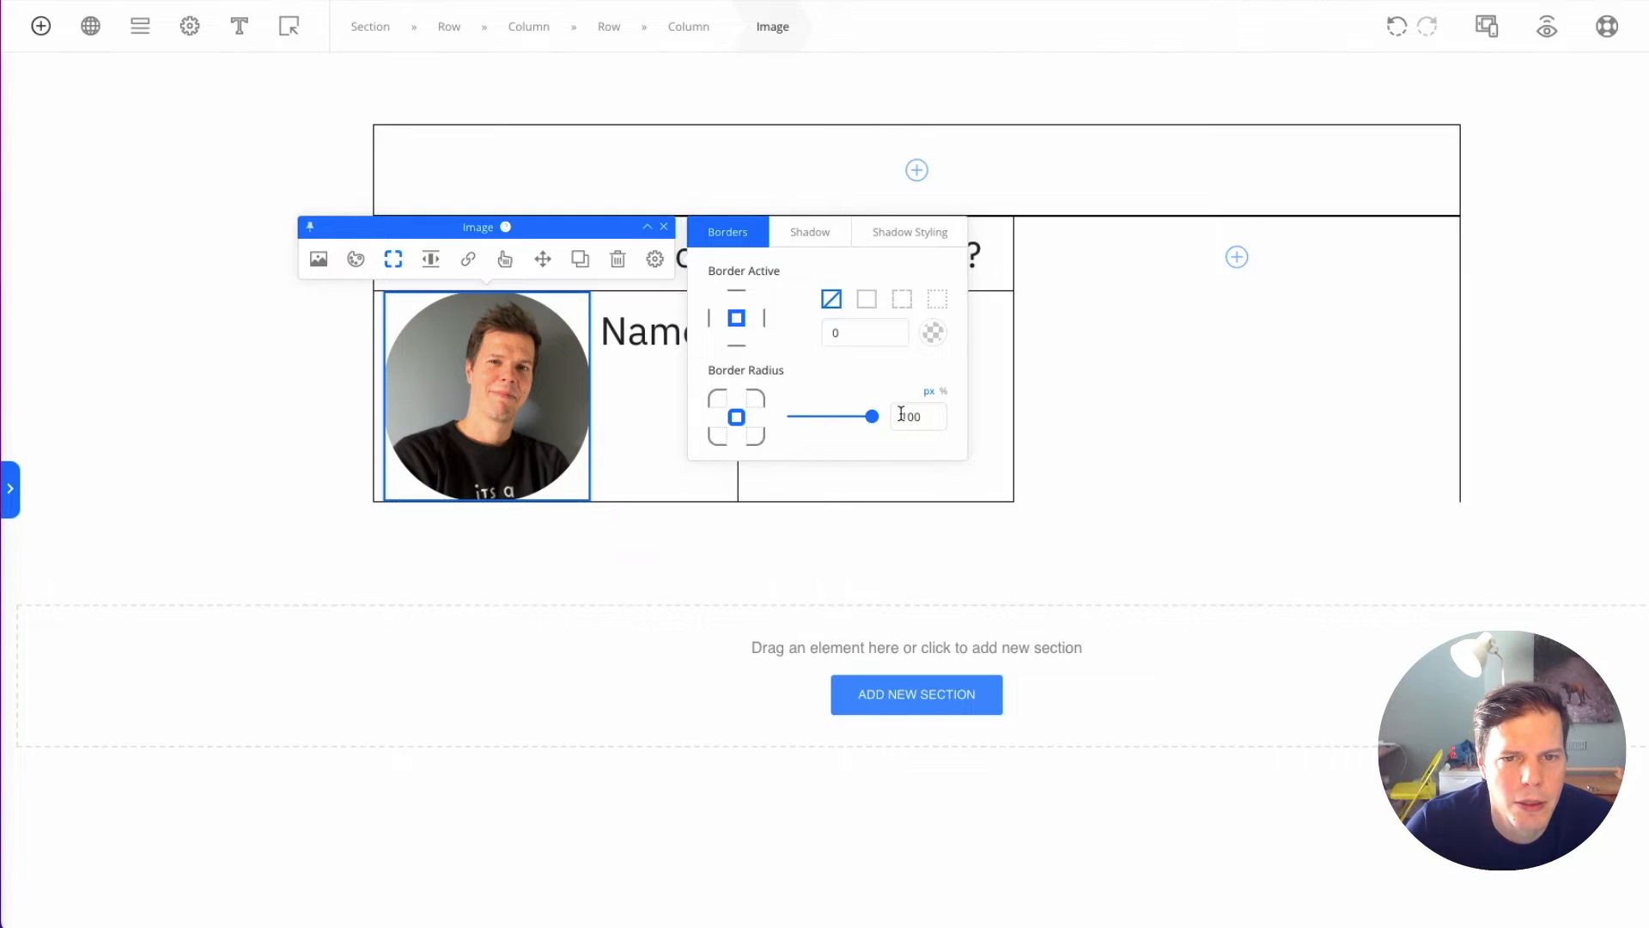
pyautogui.click(319, 260)
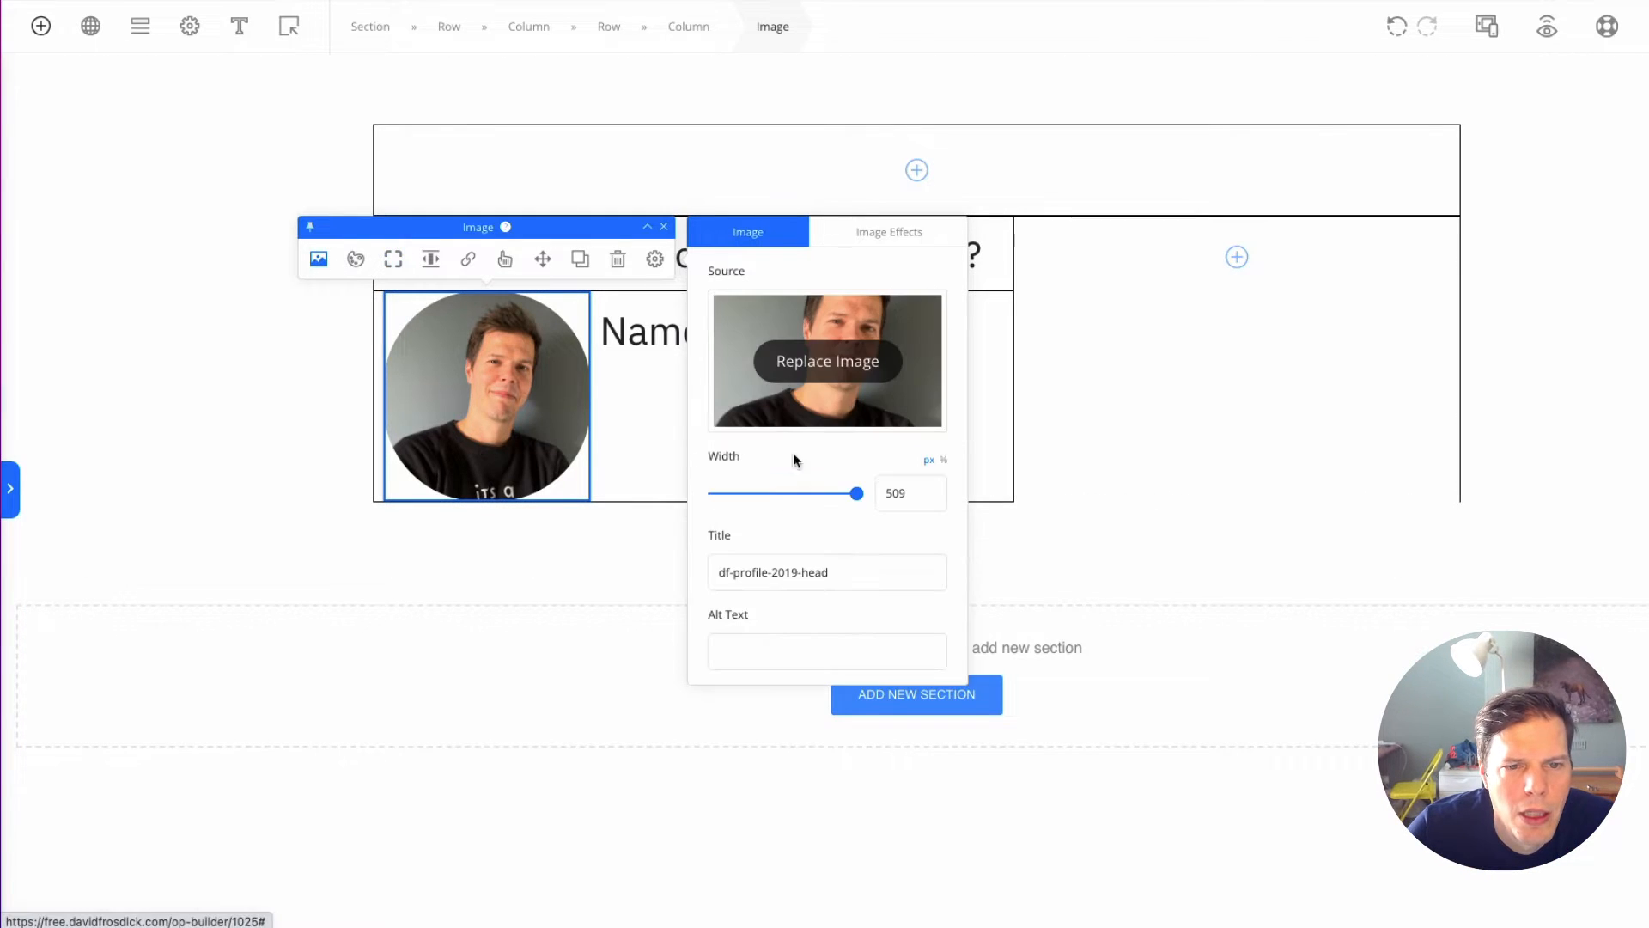
pyautogui.moveTo(774, 502); pyautogui.dragTo(729, 506)
pyautogui.click(512, 509)
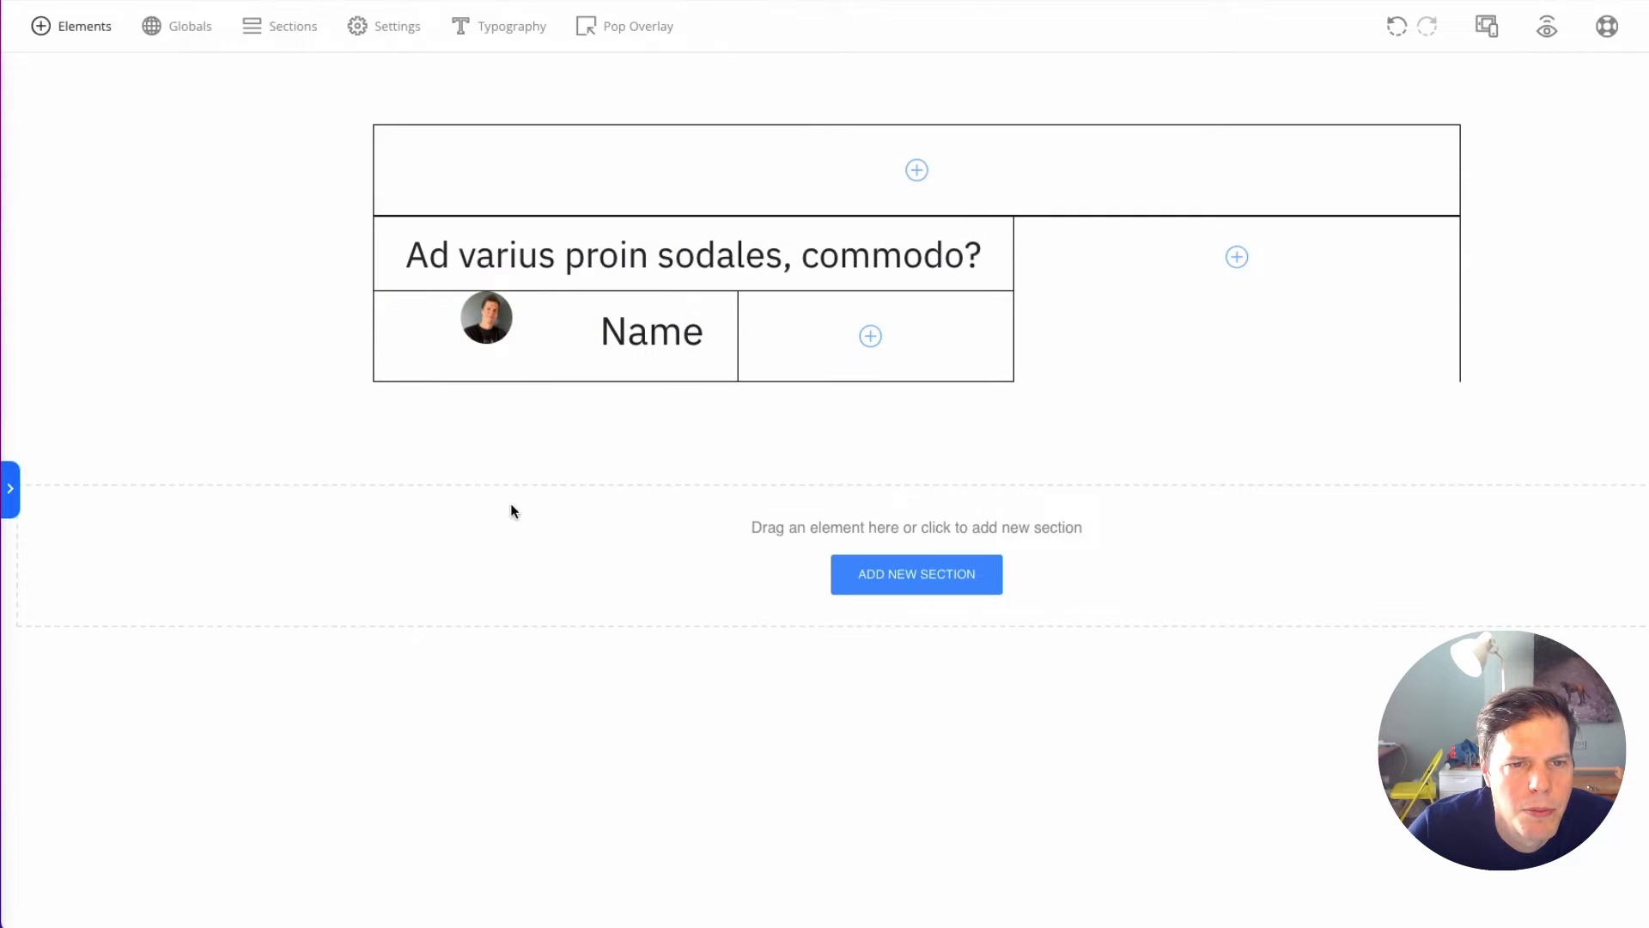
# Step: Narrow the portrait's column so it sits close to the "Name" text and align its content vertically to the middle
pyautogui.click(581, 330)
pyautogui.moveTo(583, 327); pyautogui.dragTo(473, 330)
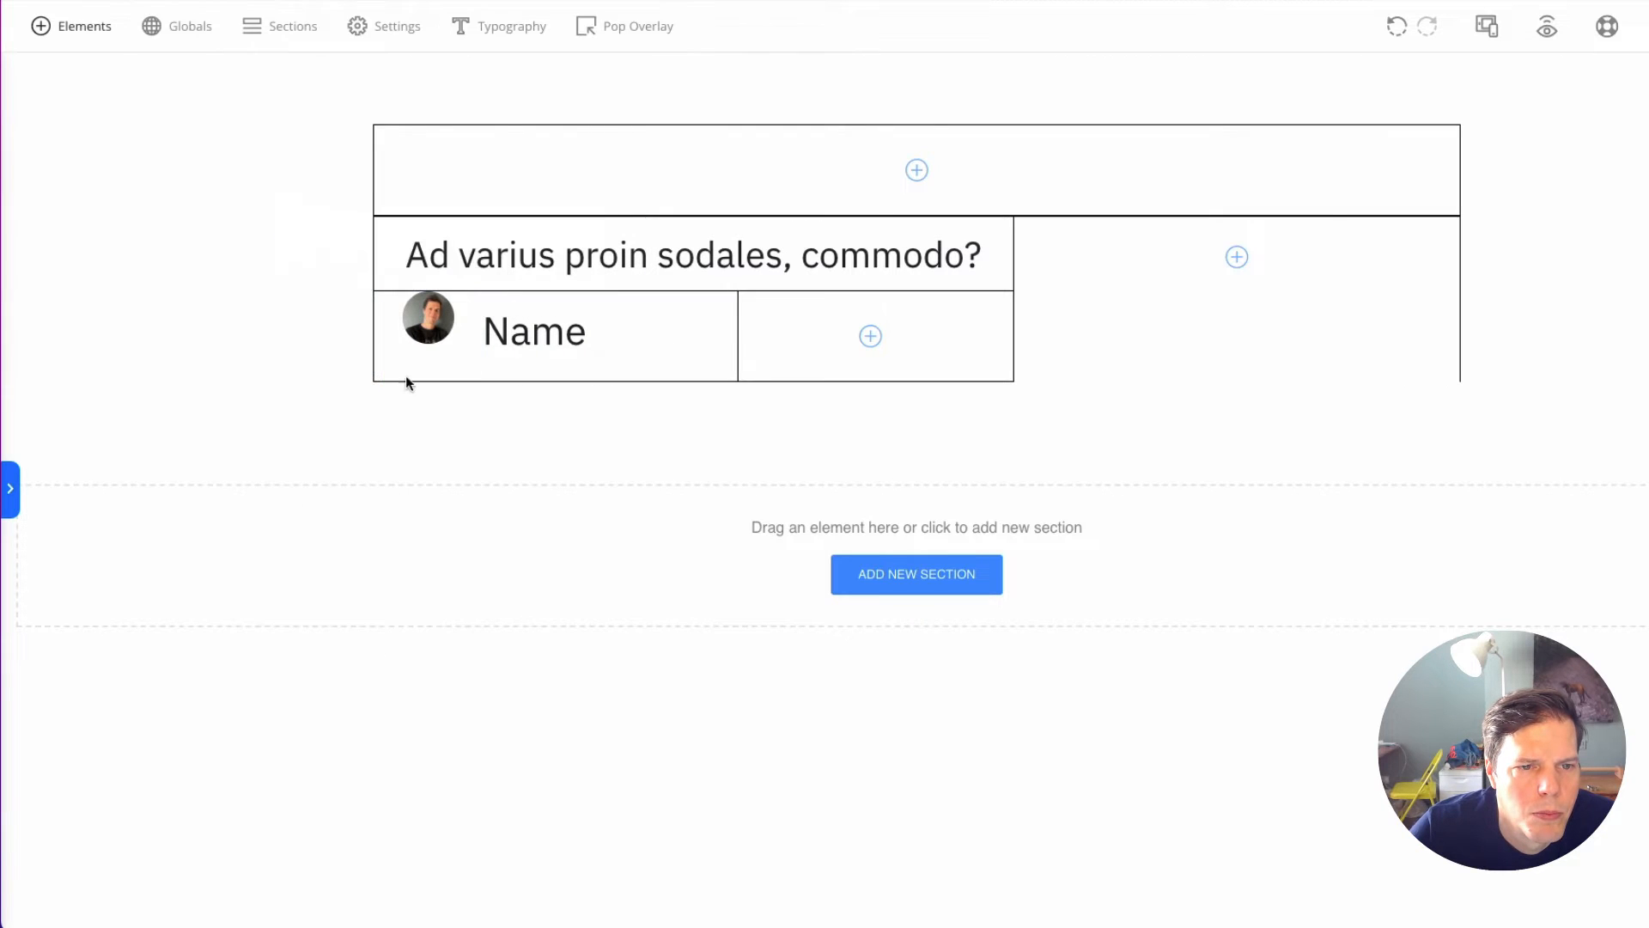
pyautogui.click(412, 351)
pyautogui.click(412, 259)
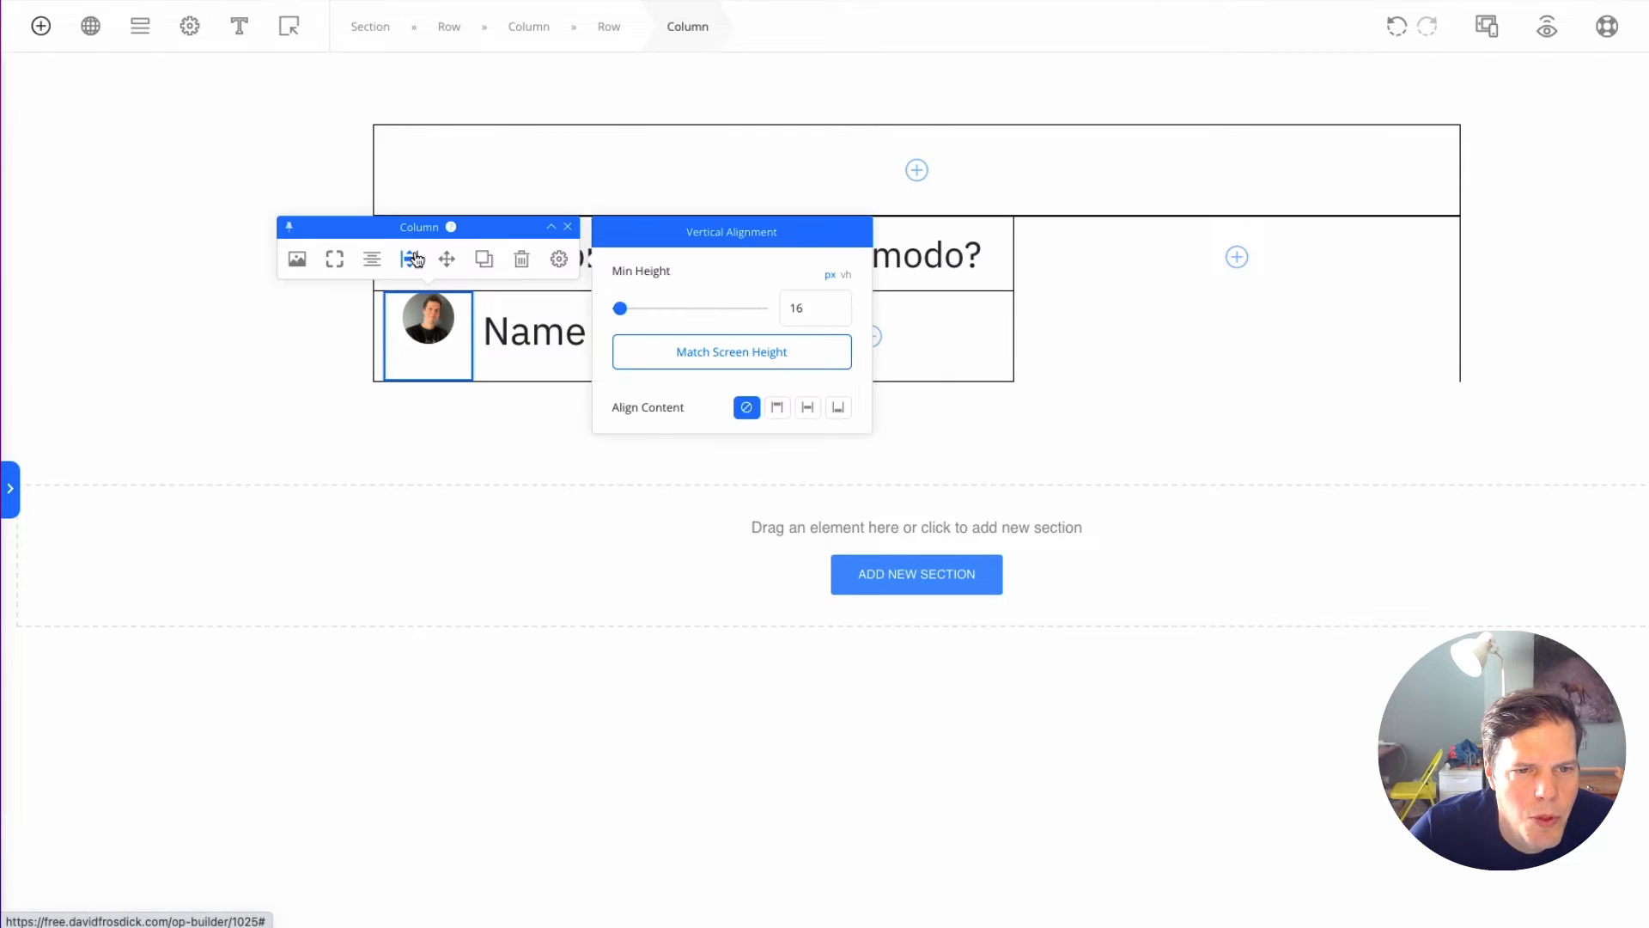
pyautogui.click(808, 407)
# Step: Align the content of the "Name" column and the empty column beside it vertically to the middle
pyautogui.click(513, 343)
pyautogui.click(526, 379)
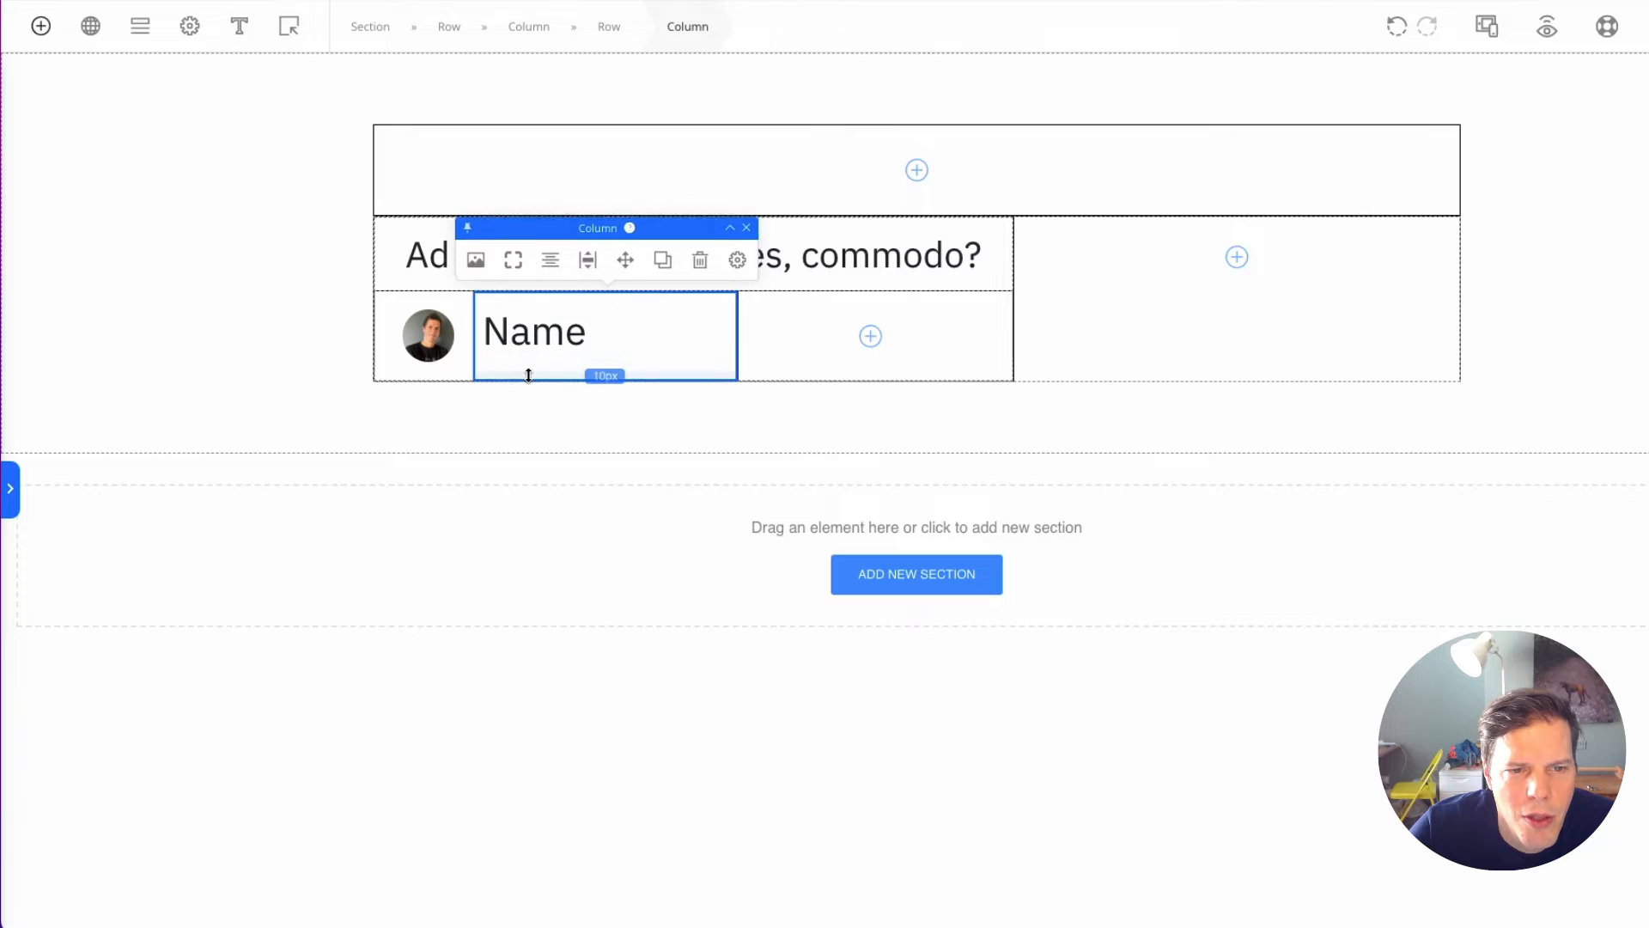
pyautogui.click(585, 260)
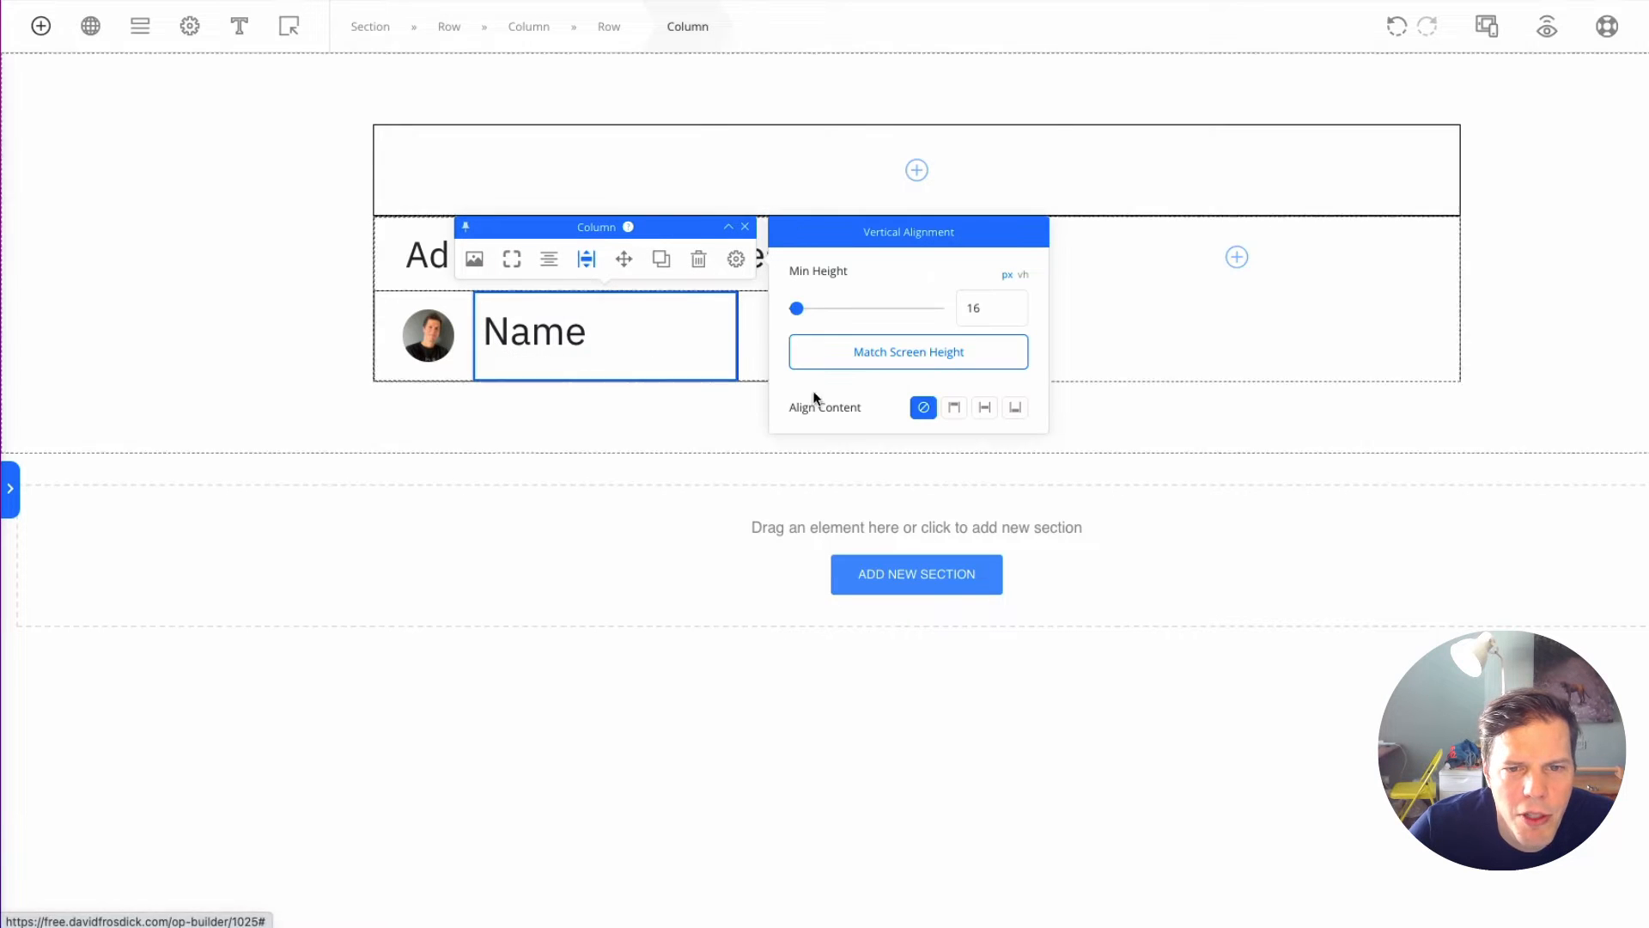
pyautogui.click(985, 407)
pyautogui.click(781, 348)
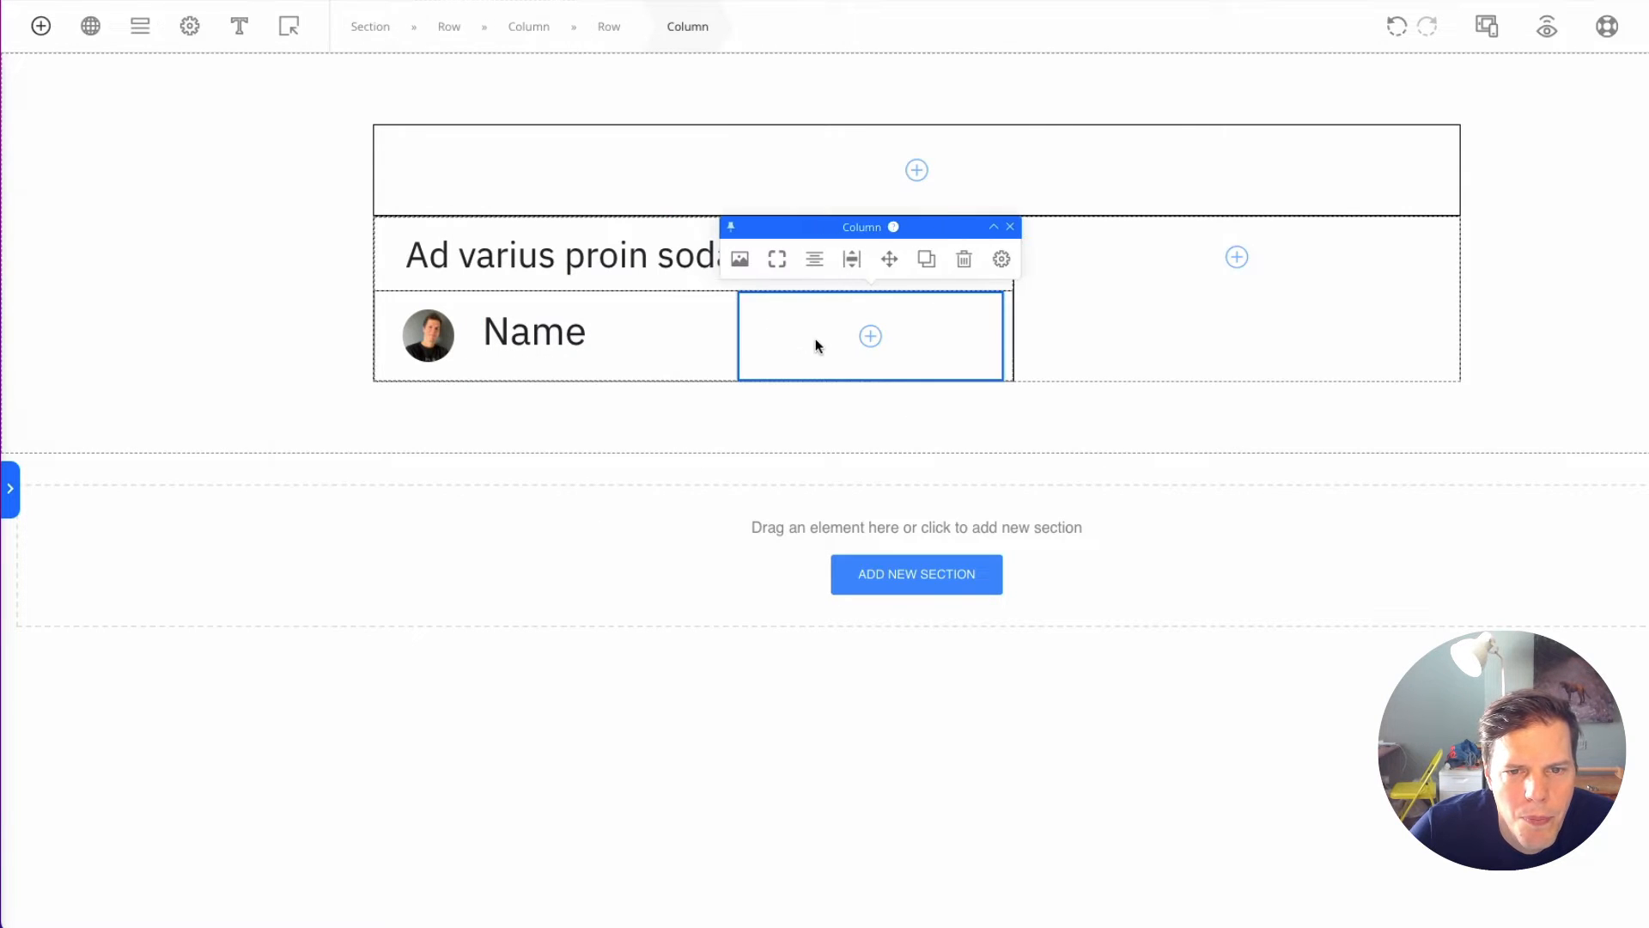
pyautogui.click(853, 258)
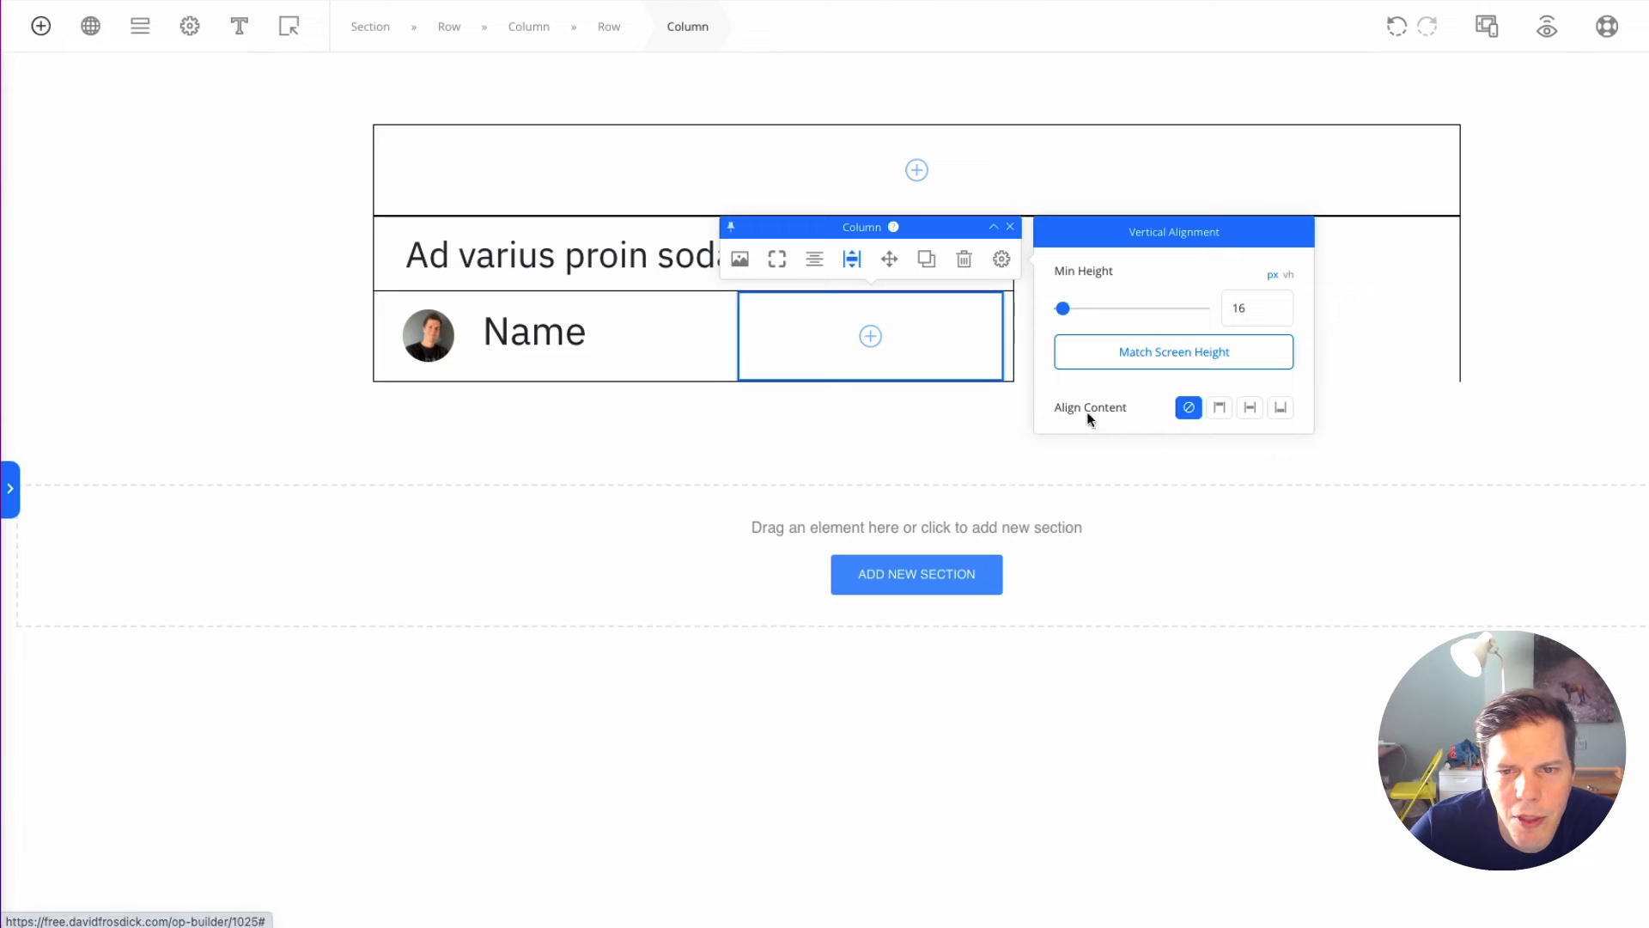
pyautogui.click(1250, 409)
# Step: Replace the "Name" placeholder text beside the portrait with the author's full name
pyautogui.click(534, 334)
pyautogui.doubleClick(530, 338)
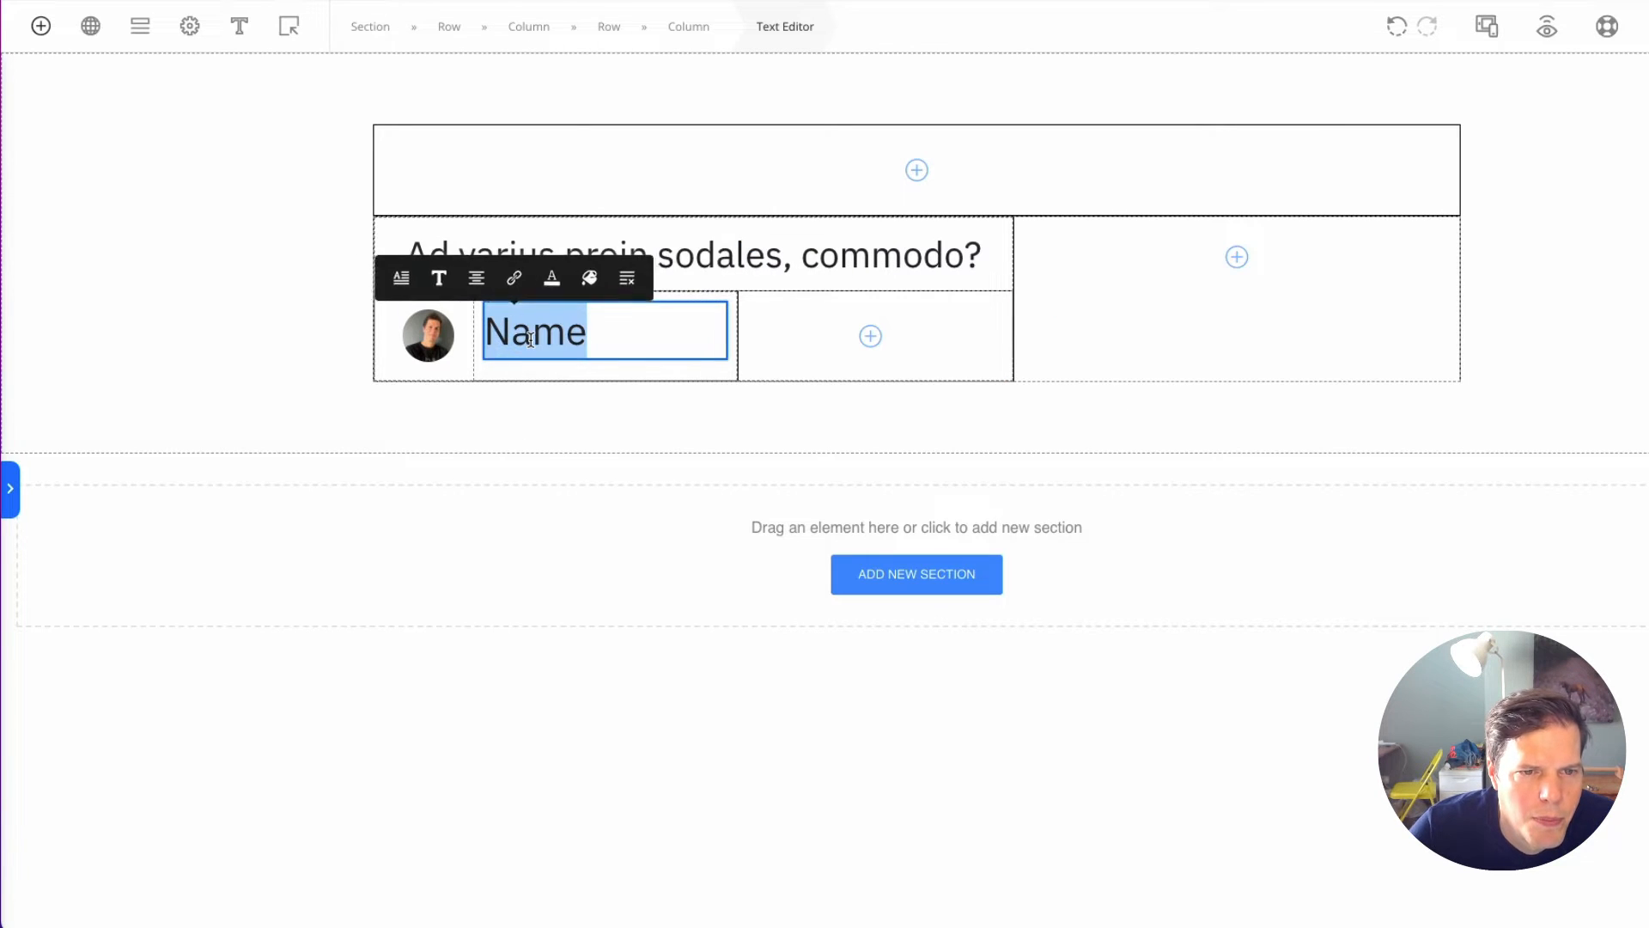
pyautogui.write('Davi')
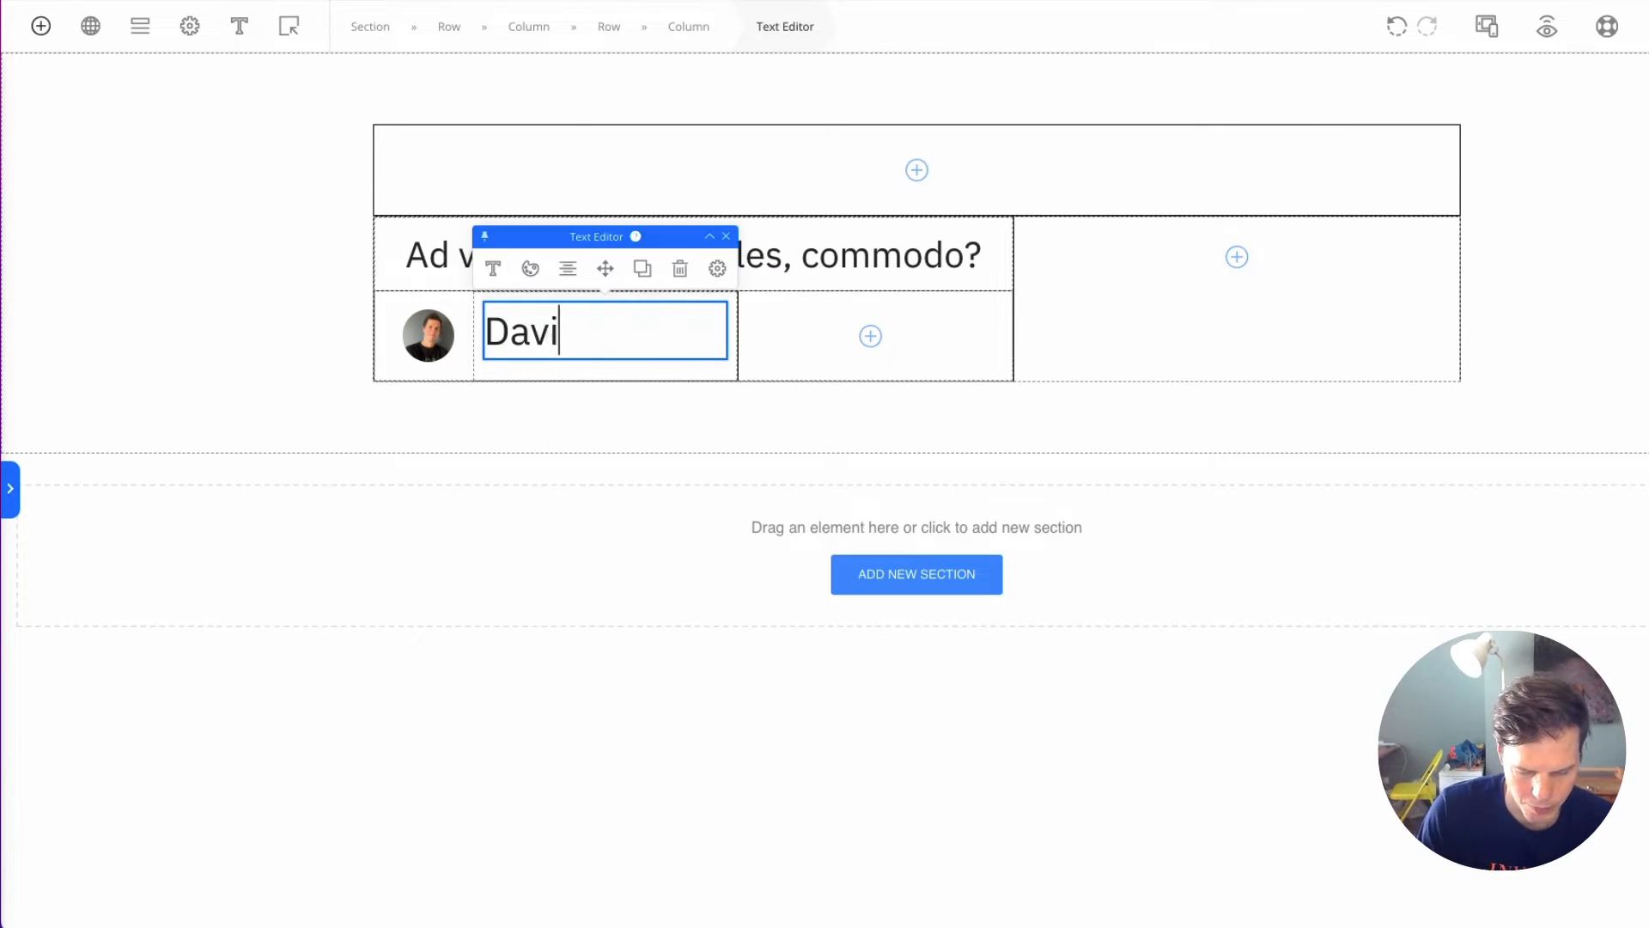
pyautogui.write('d Frosdick')
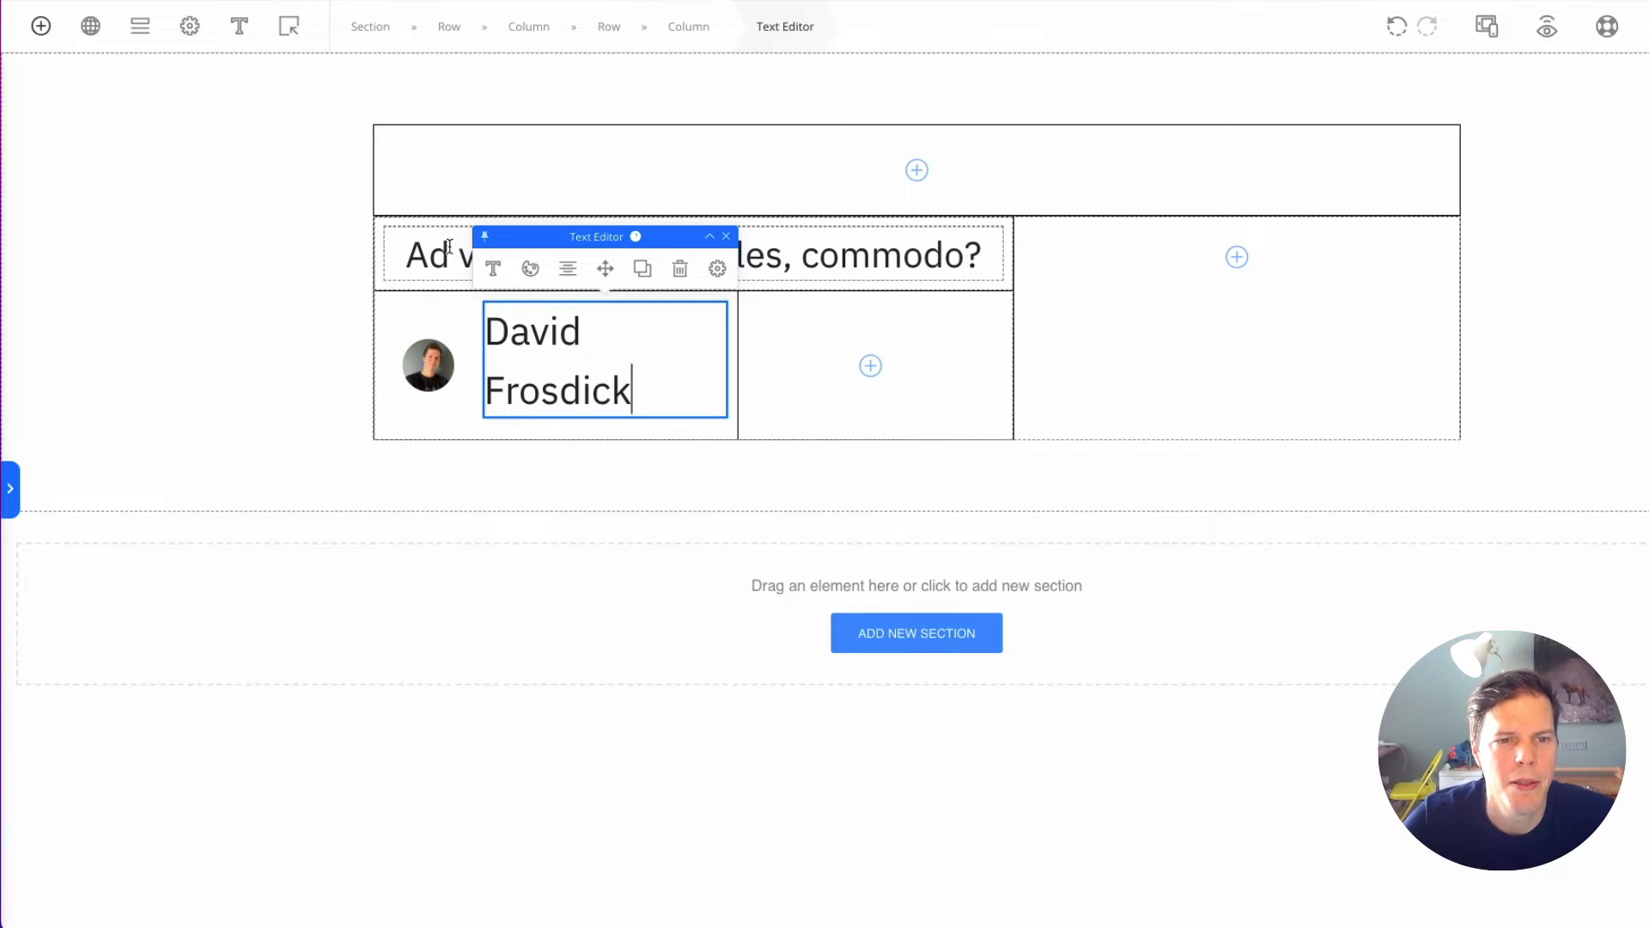
# Step: Reduce the font size of the author's name so that it fits on one line beside the portrait
pyautogui.click(493, 268)
pyautogui.click(886, 244)
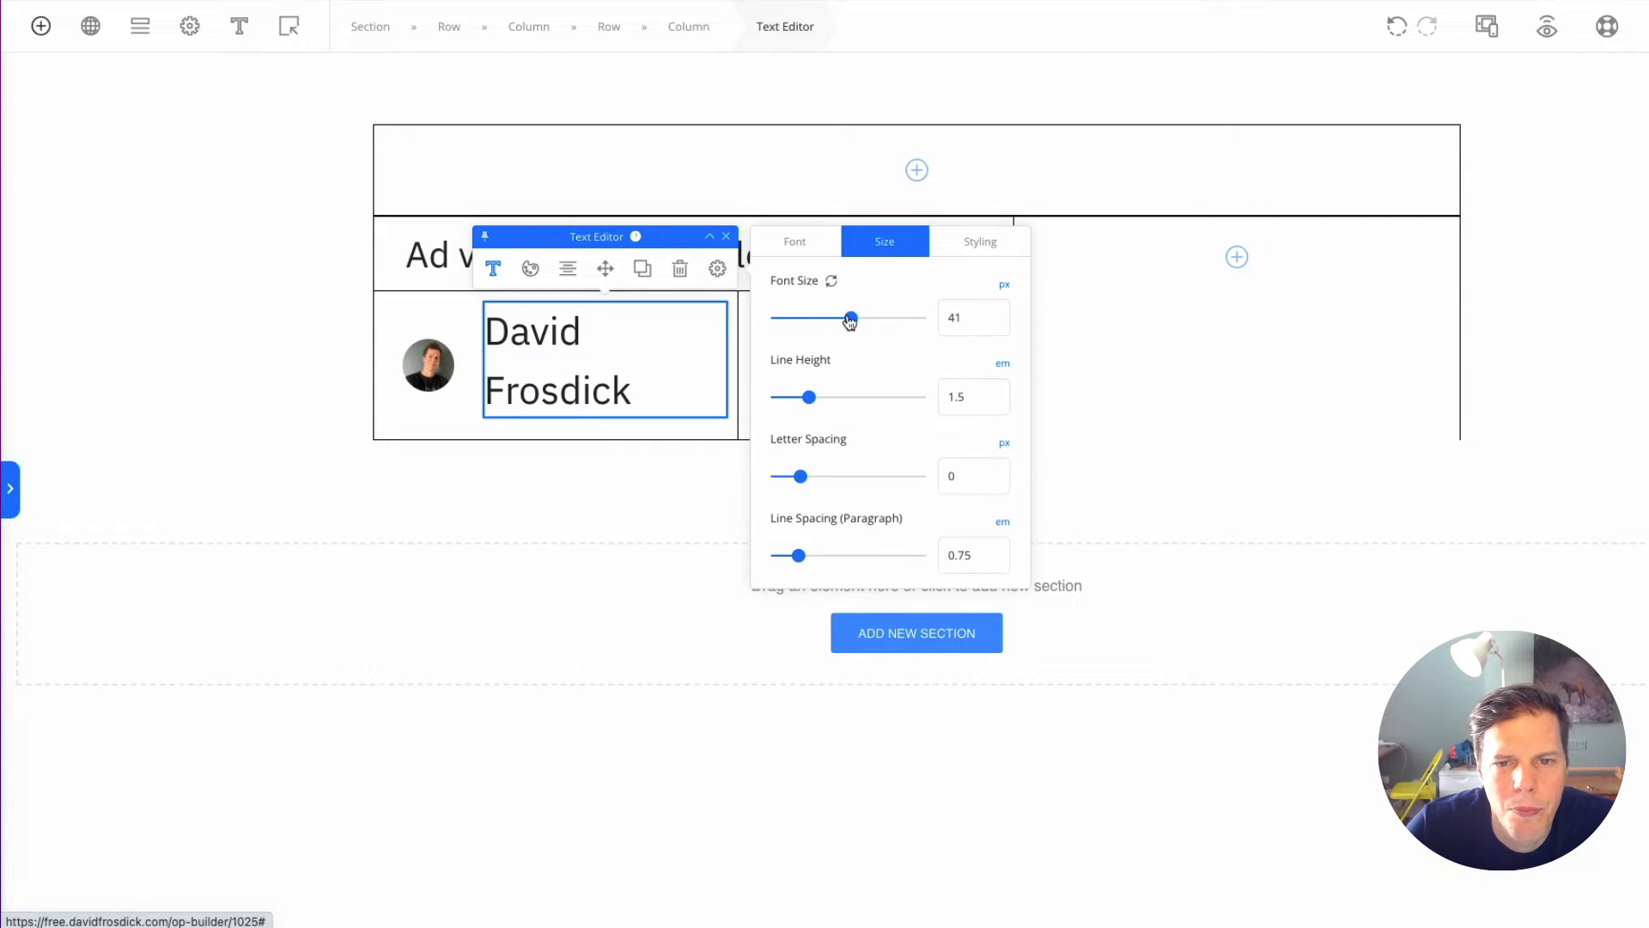
pyautogui.moveTo(850, 319); pyautogui.dragTo(806, 331)
pyautogui.click(311, 460)
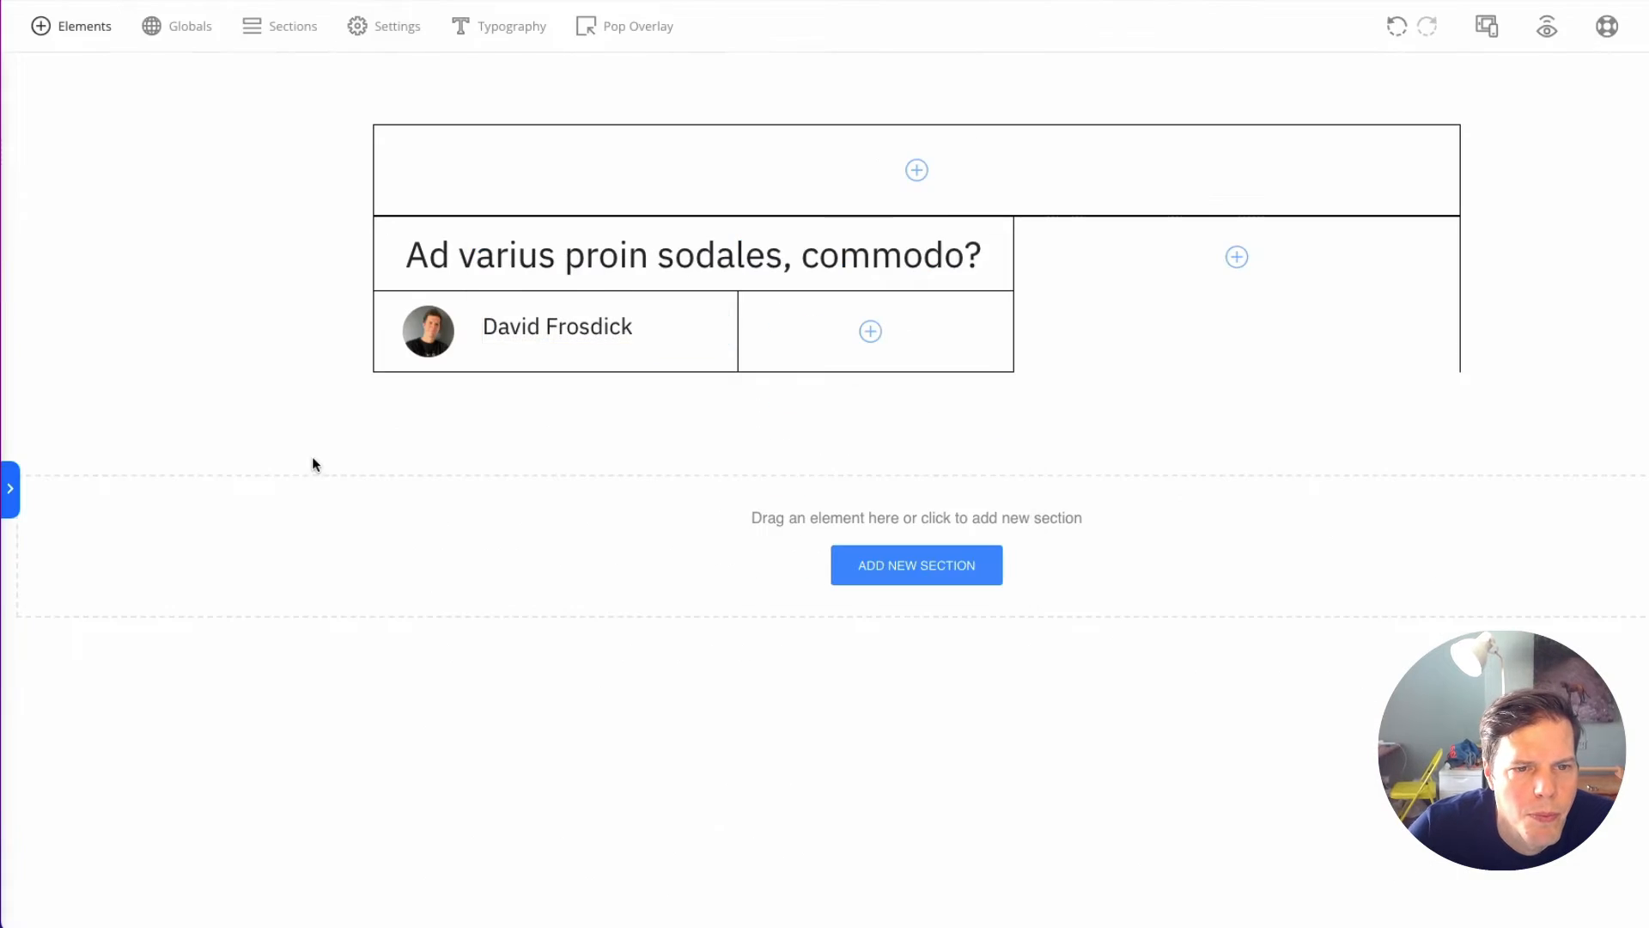
# Step: Give the portrait image in the lower nested row a solid 1 px border on all sides
pyautogui.click(428, 330)
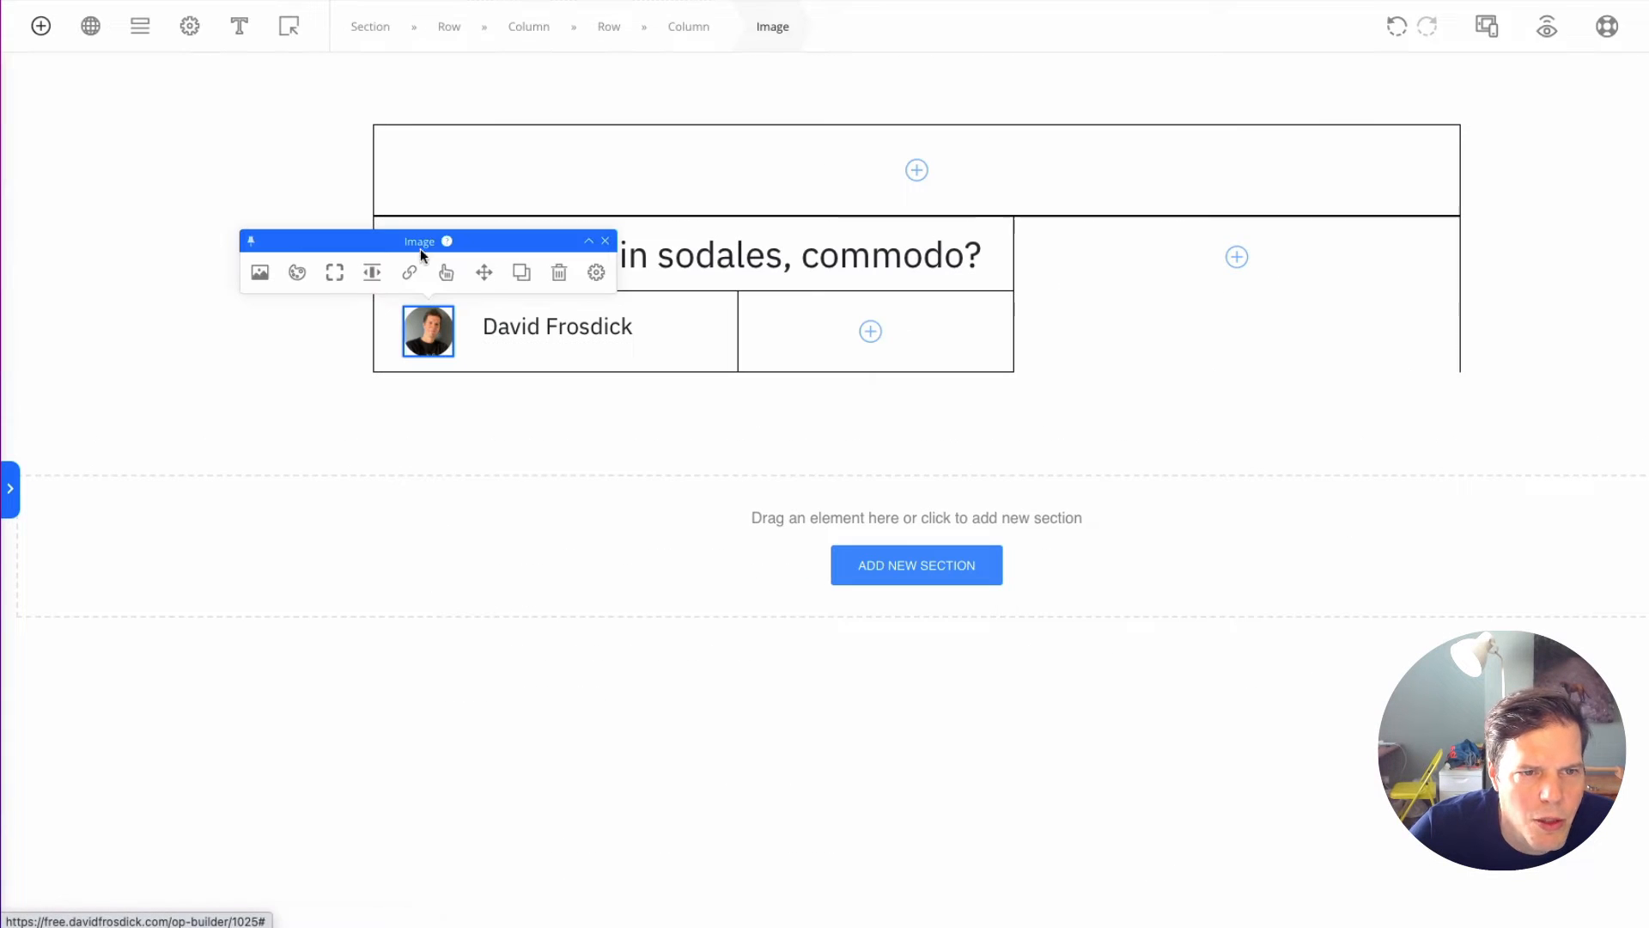
pyautogui.click(334, 273)
pyautogui.click(809, 313)
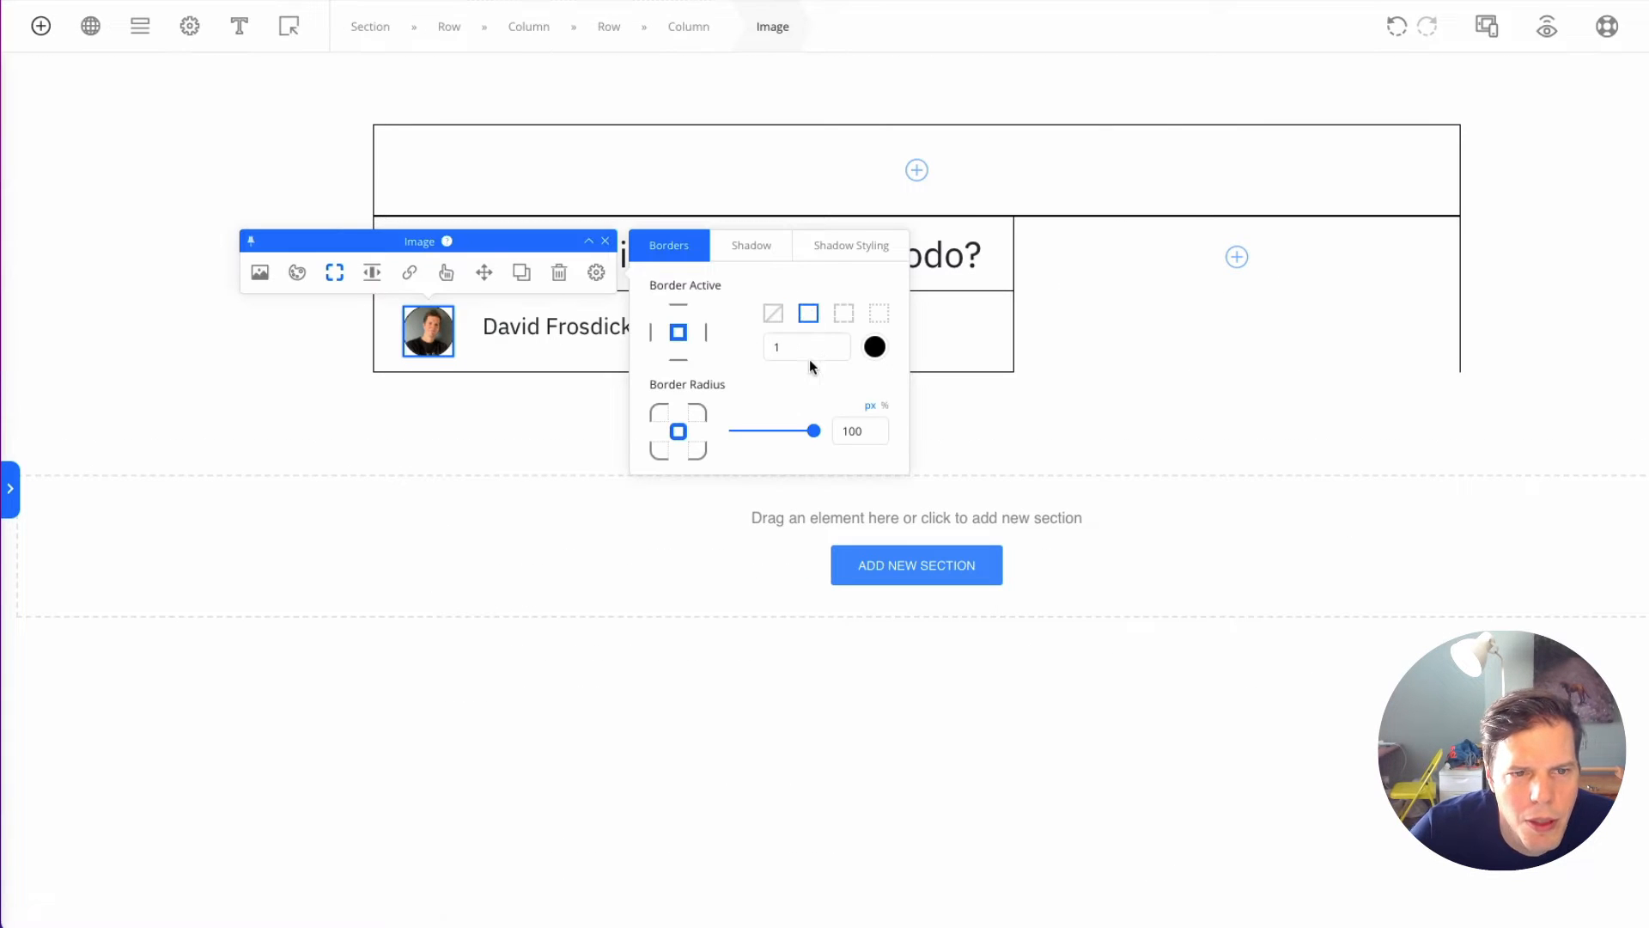
pyautogui.click(874, 347)
pyautogui.click(866, 567)
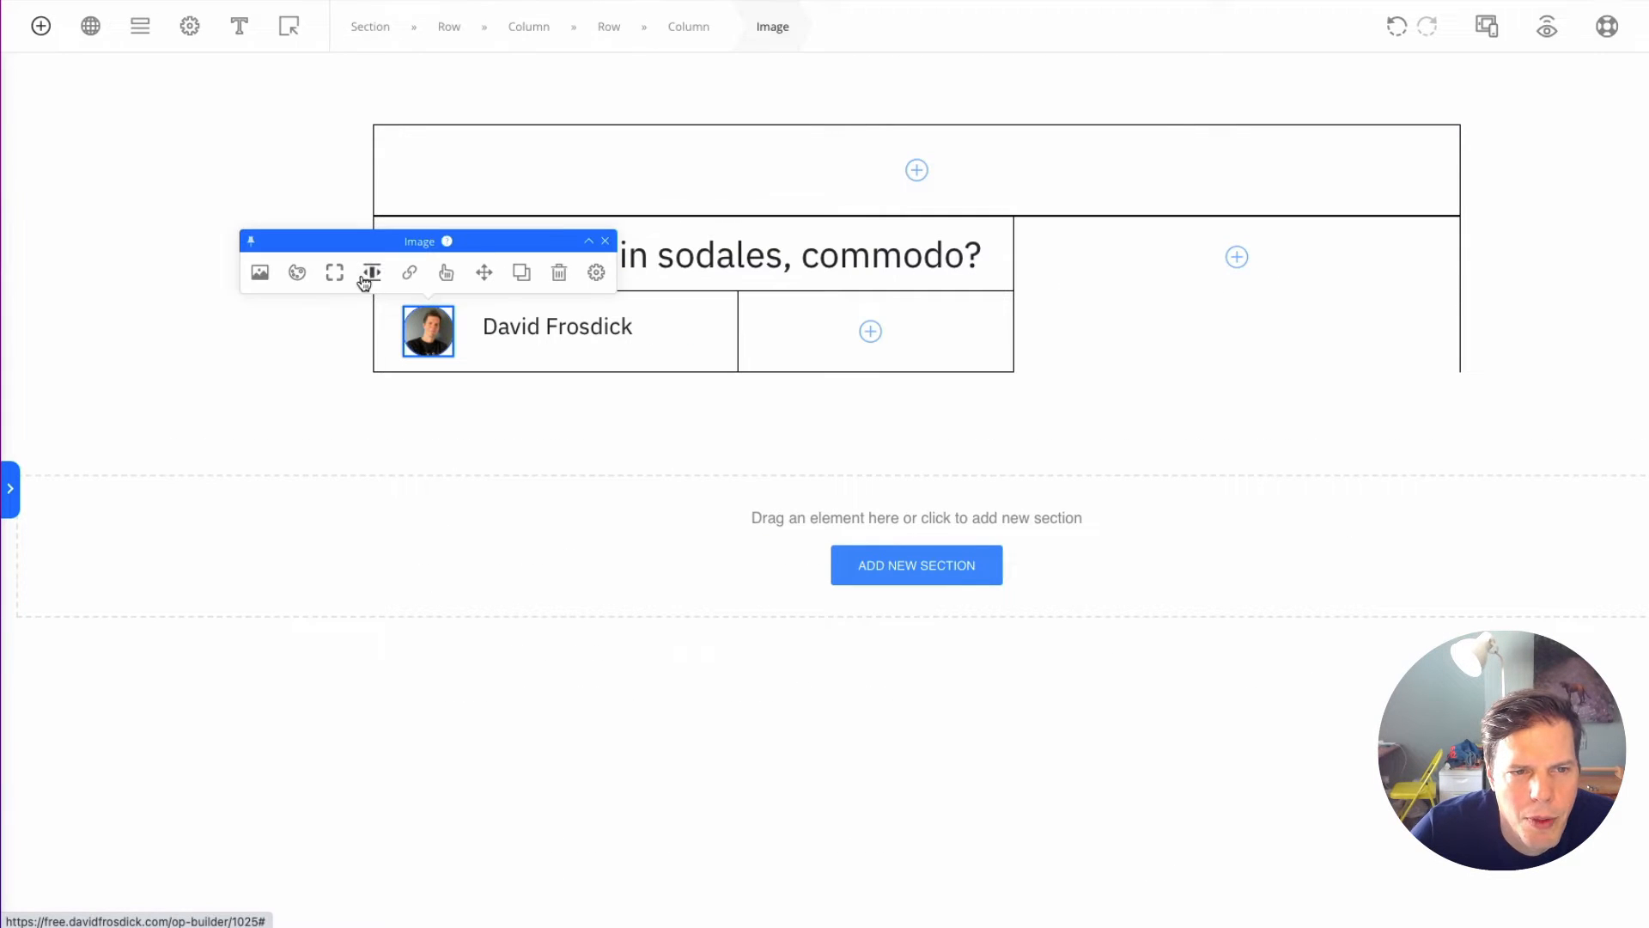
pyautogui.click(372, 272)
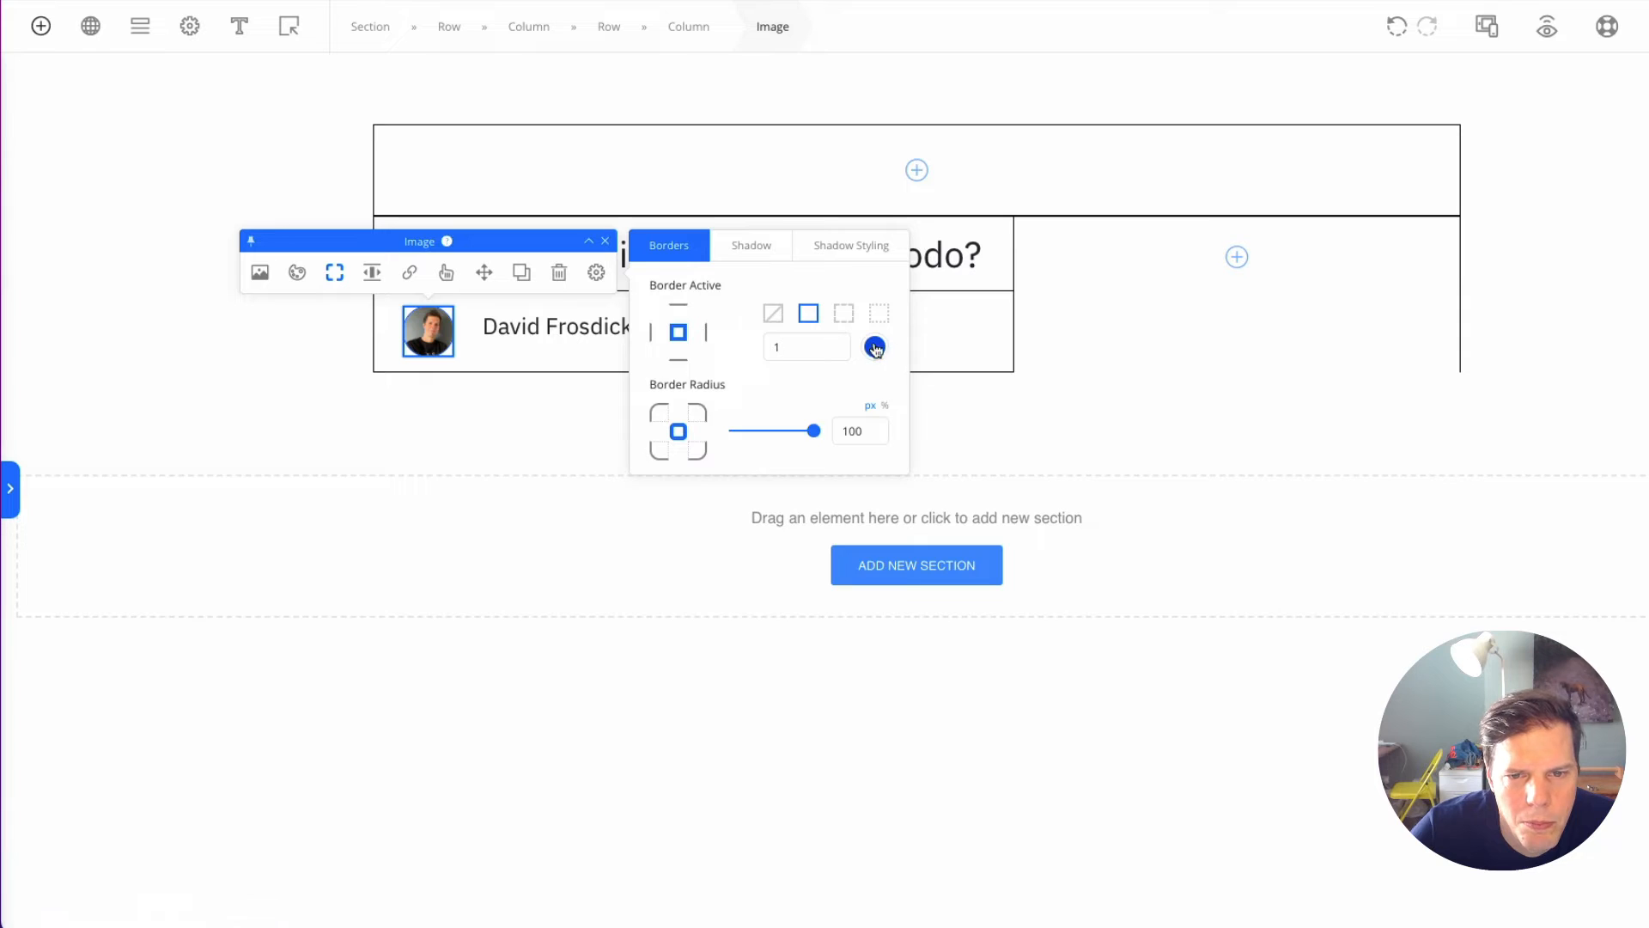
pyautogui.click(875, 346)
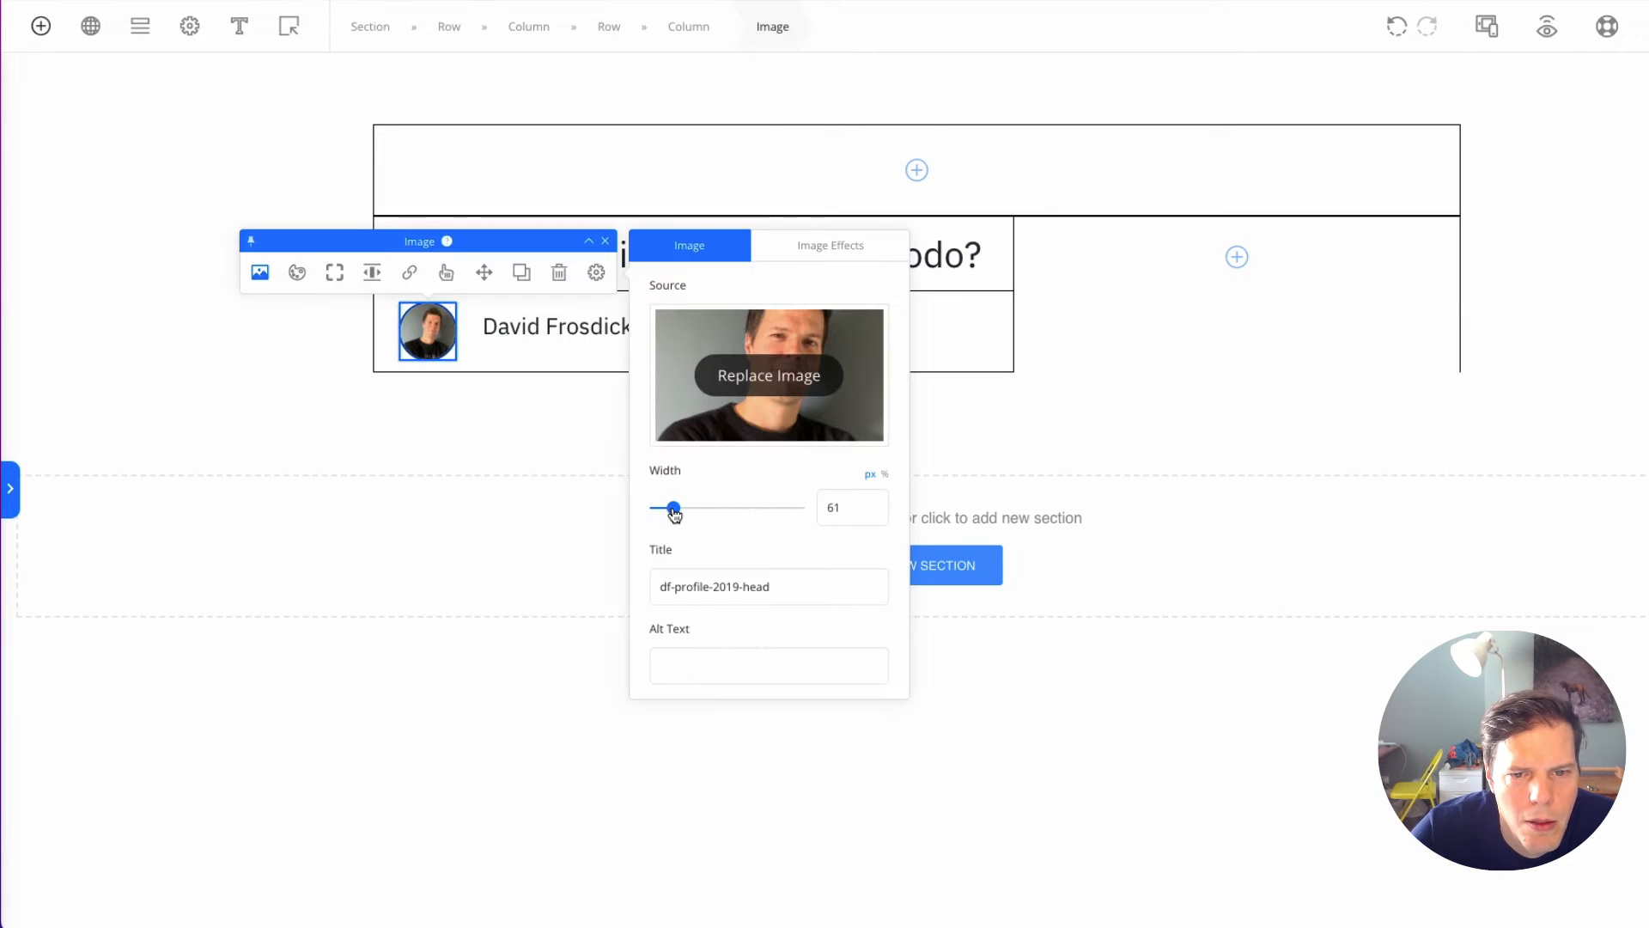
# Step: Set the author portrait's width to 34 px and narrow its column to fit the smaller image
pyautogui.moveTo(674, 508); pyautogui.dragTo(667, 508)
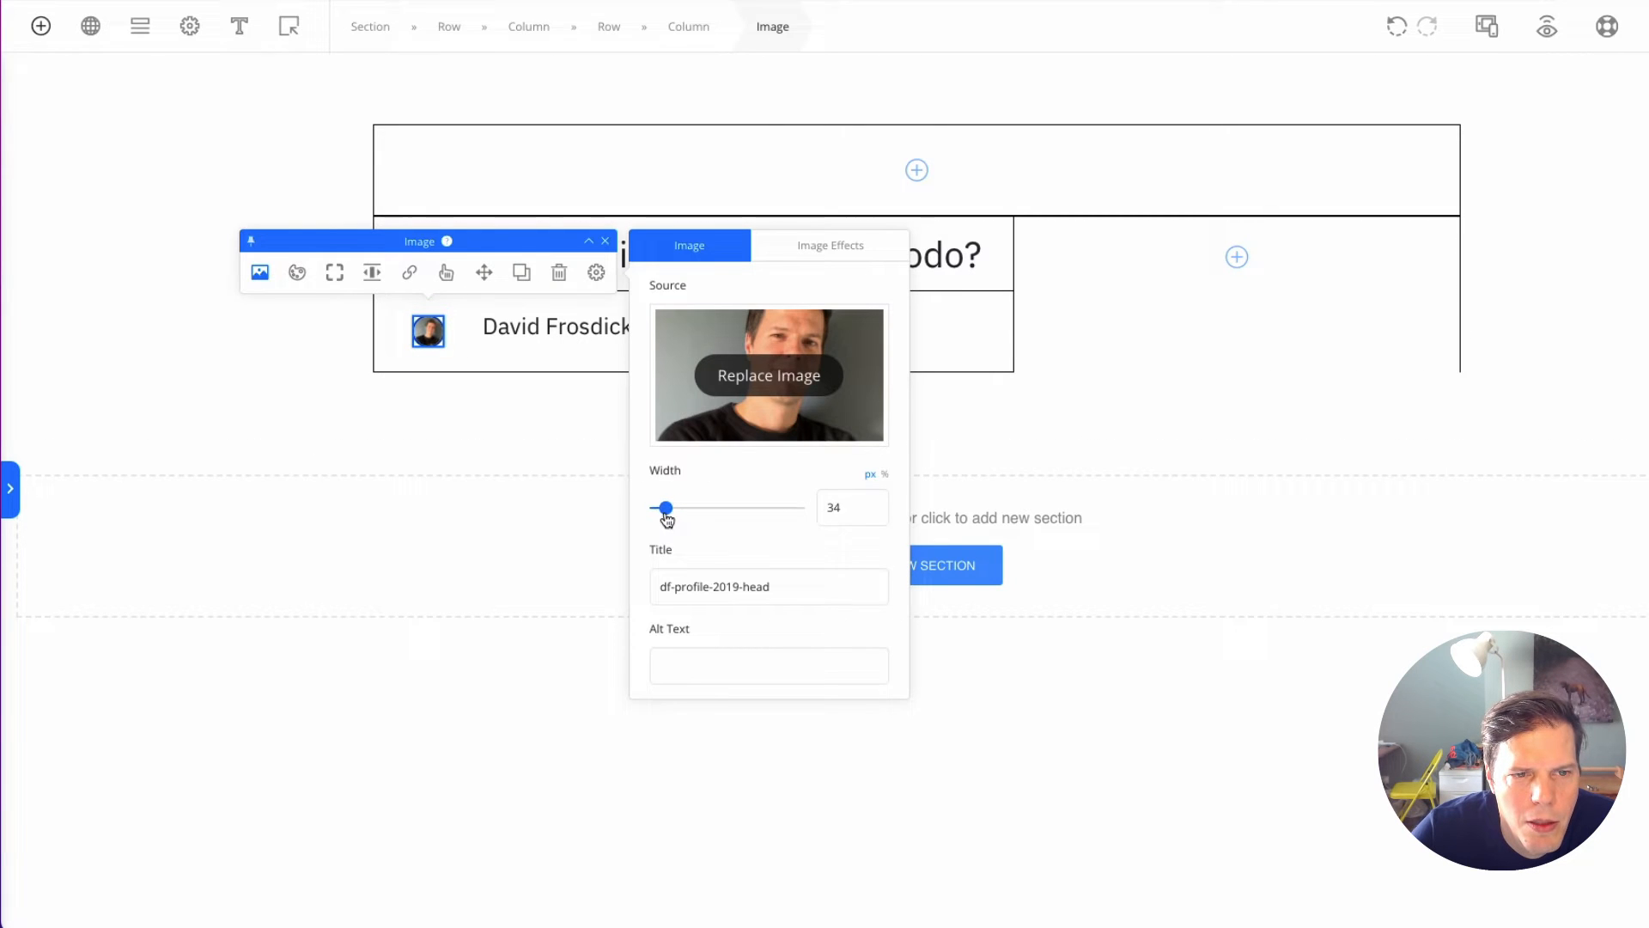
pyautogui.click(561, 547)
pyautogui.moveTo(472, 353); pyautogui.dragTo(436, 355)
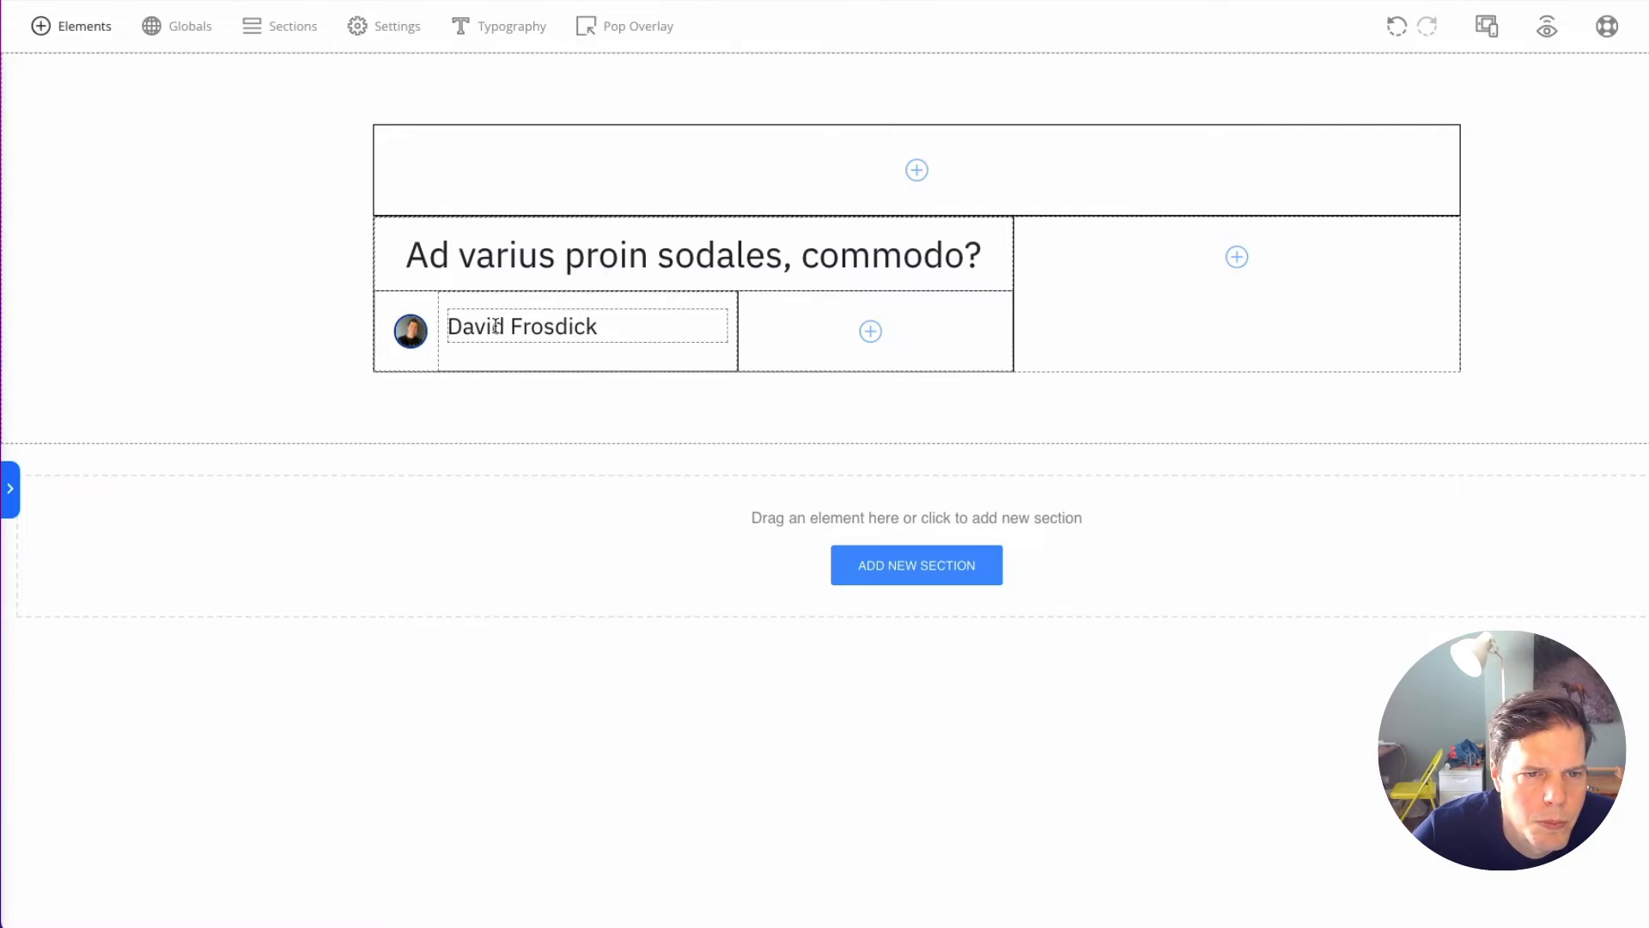
# Step: Set the space below the author's name text element to 0 px
pyautogui.click(644, 350)
pyautogui.click(569, 259)
pyautogui.click(519, 326)
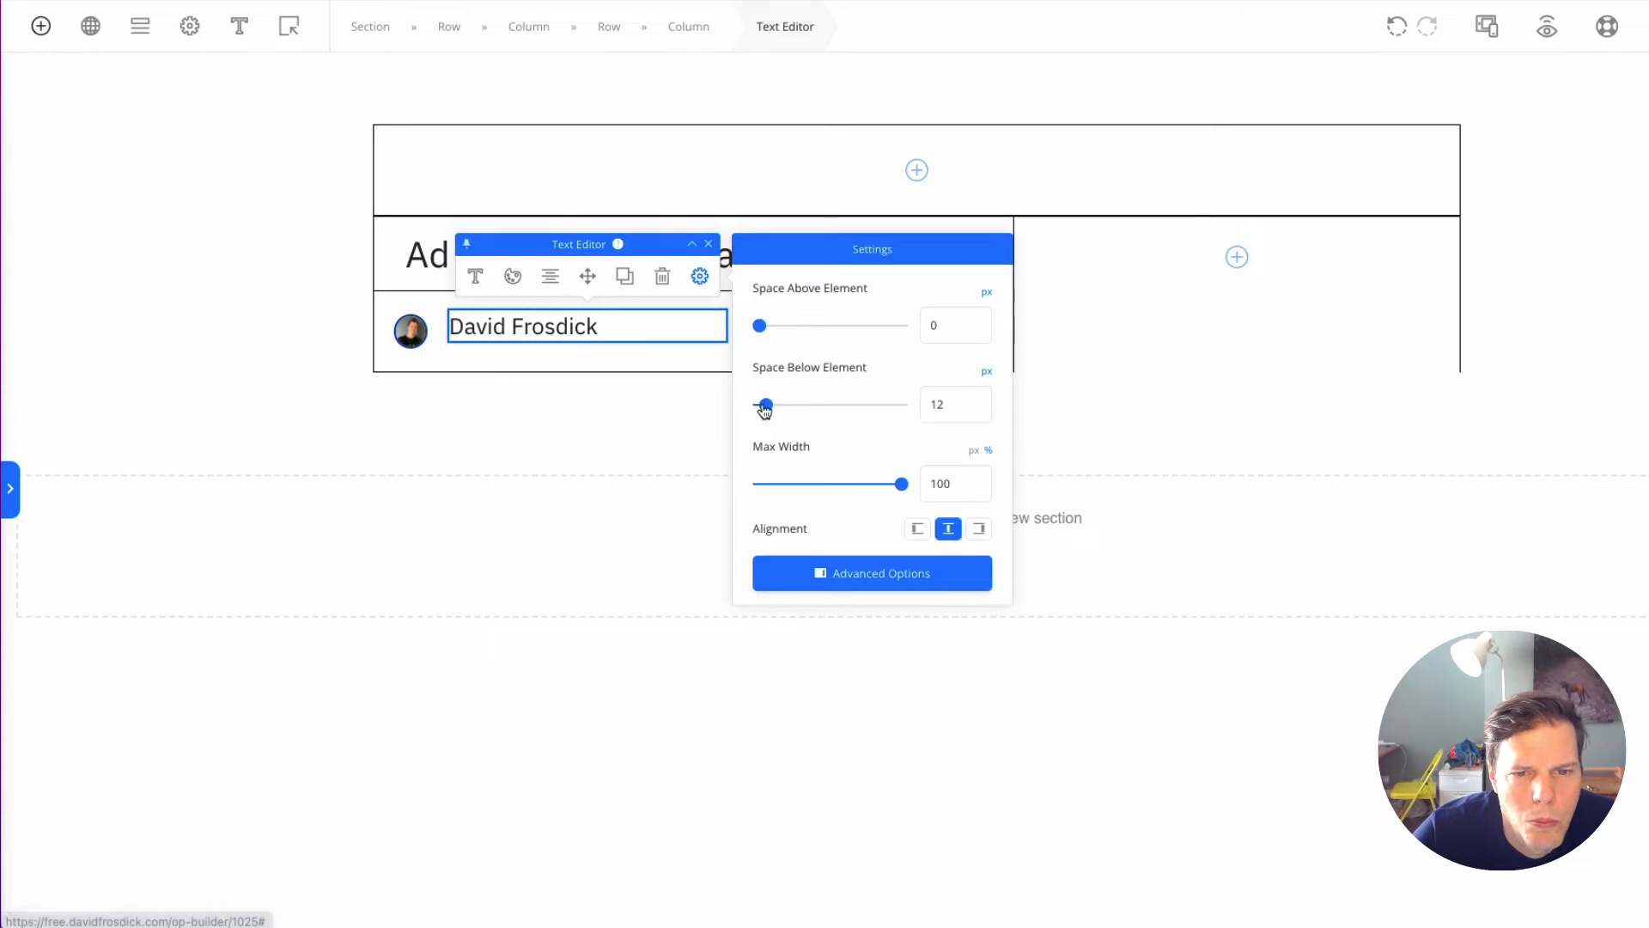
# Step: Try the IBM Plex Serif font on the author's name and undo the change
pyautogui.click(475, 282)
pyautogui.click(908, 339)
pyautogui.write('ibm')
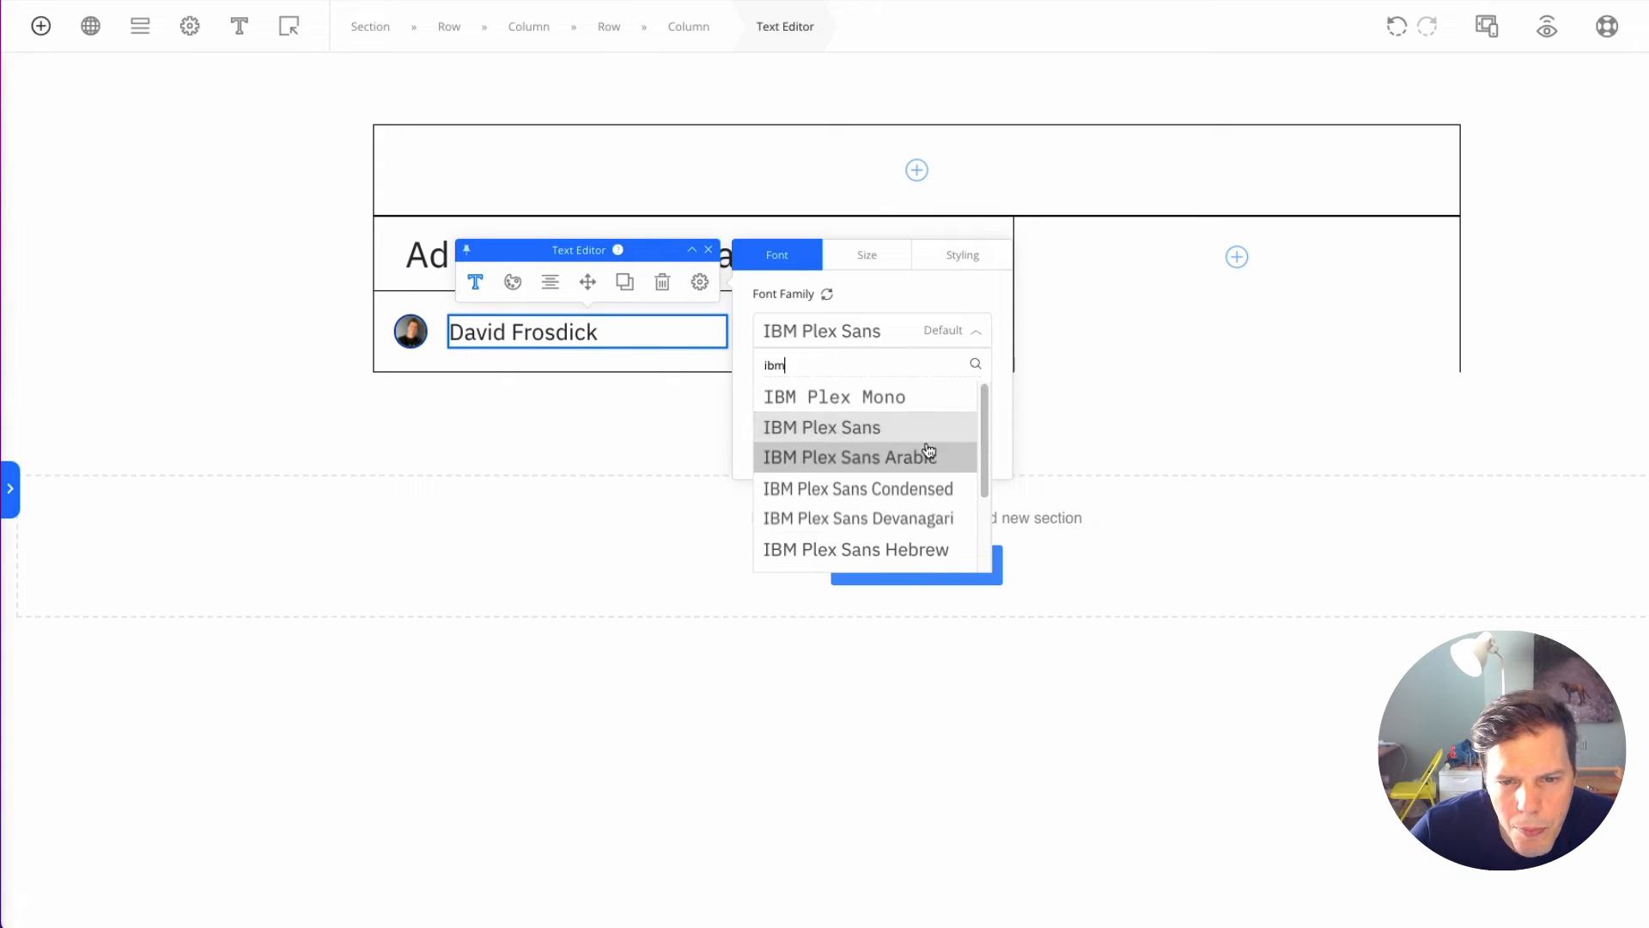
pyautogui.scroll(-2, 926, 455)
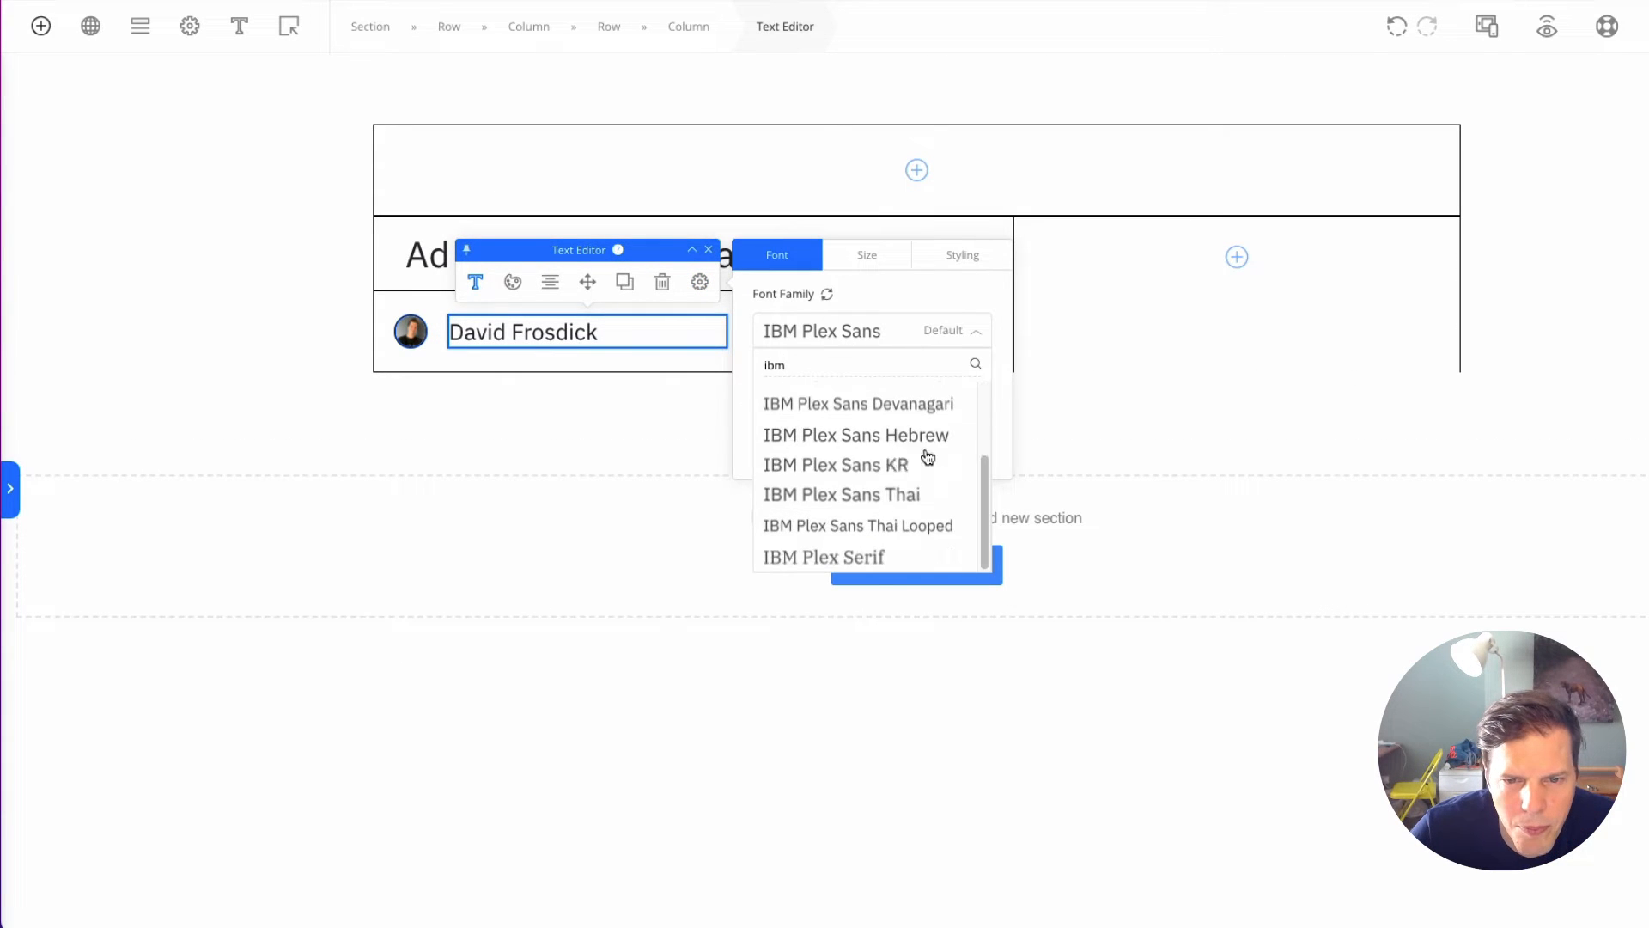
pyautogui.click(887, 557)
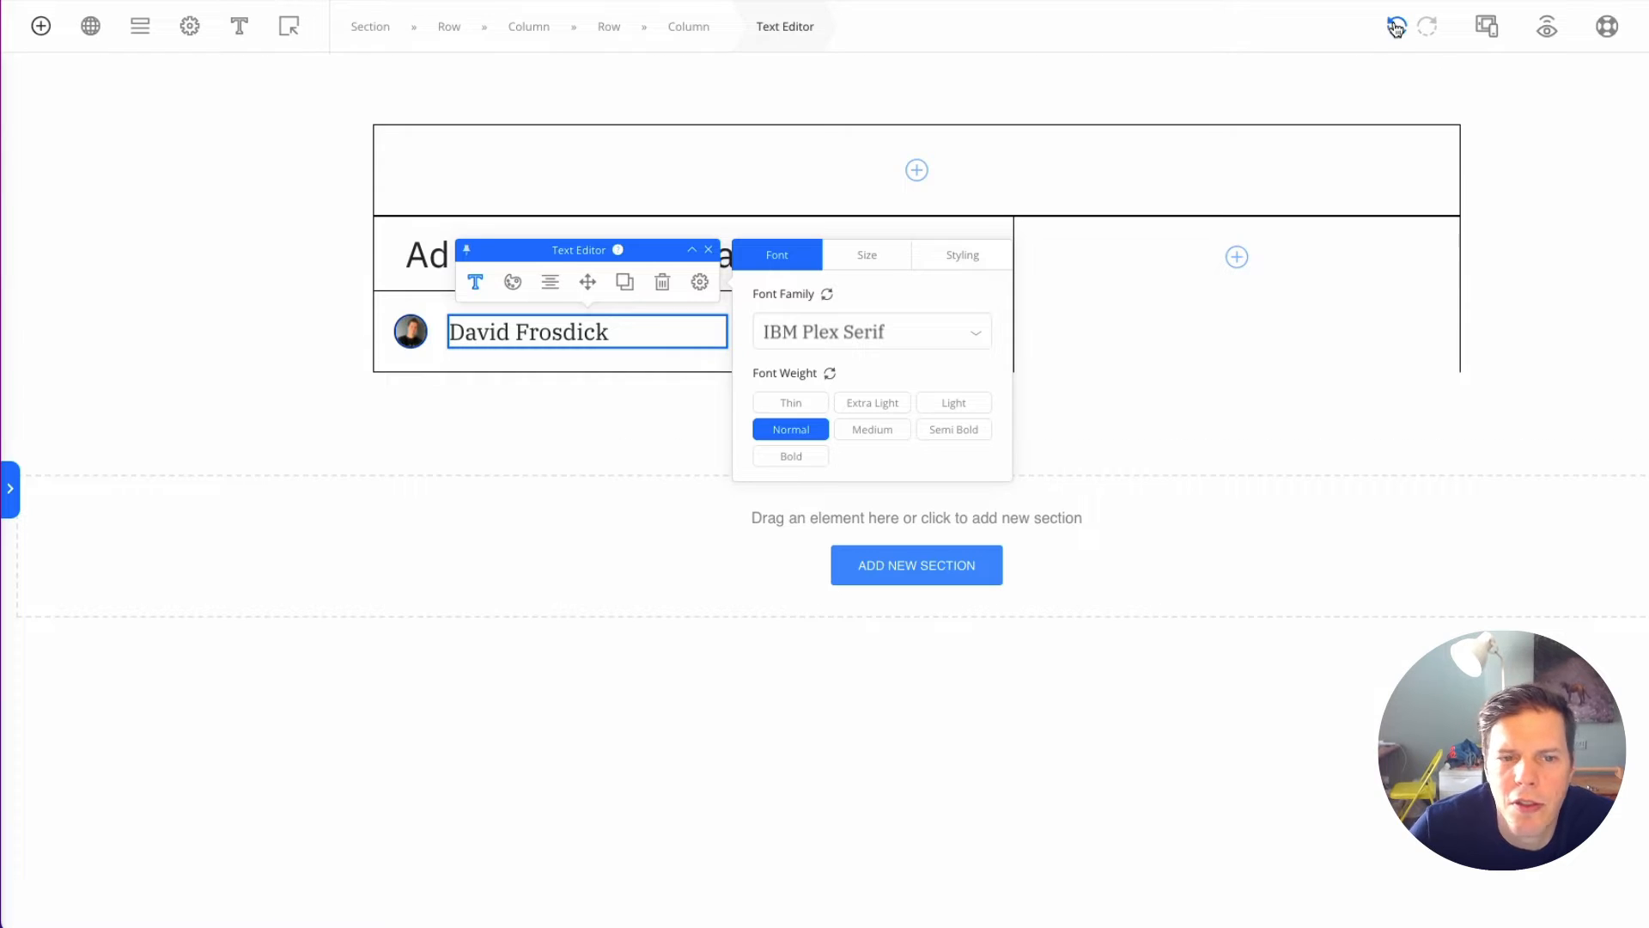
pyautogui.click(1397, 26)
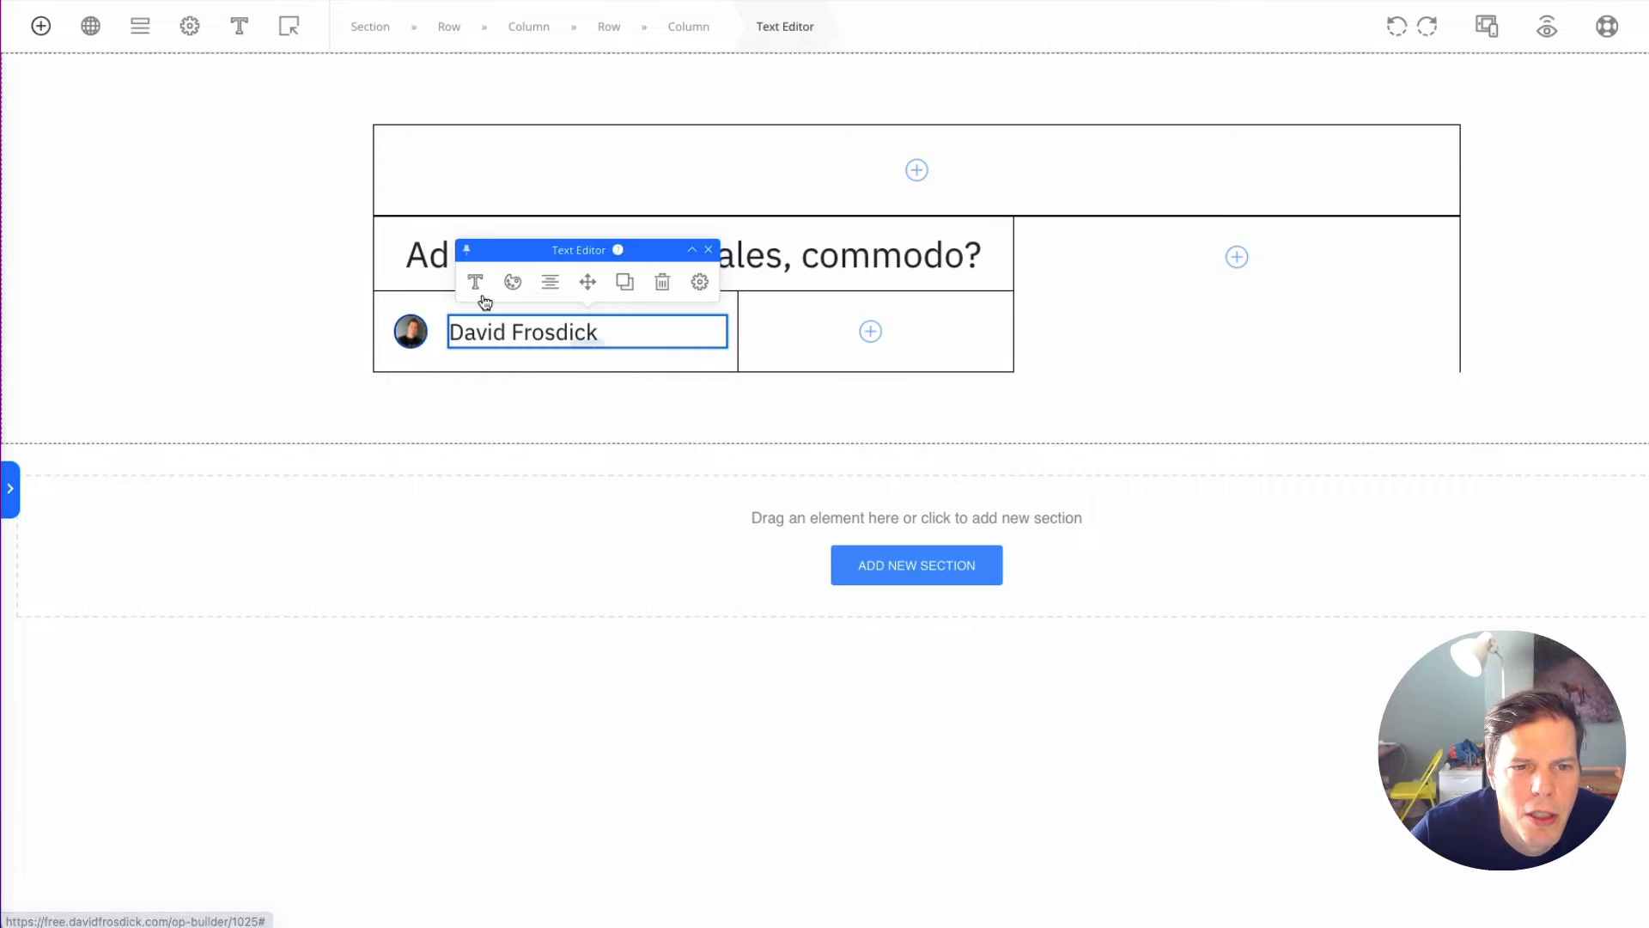
# Step: Reduce the font size of the author's name and underline the text
pyautogui.click(477, 283)
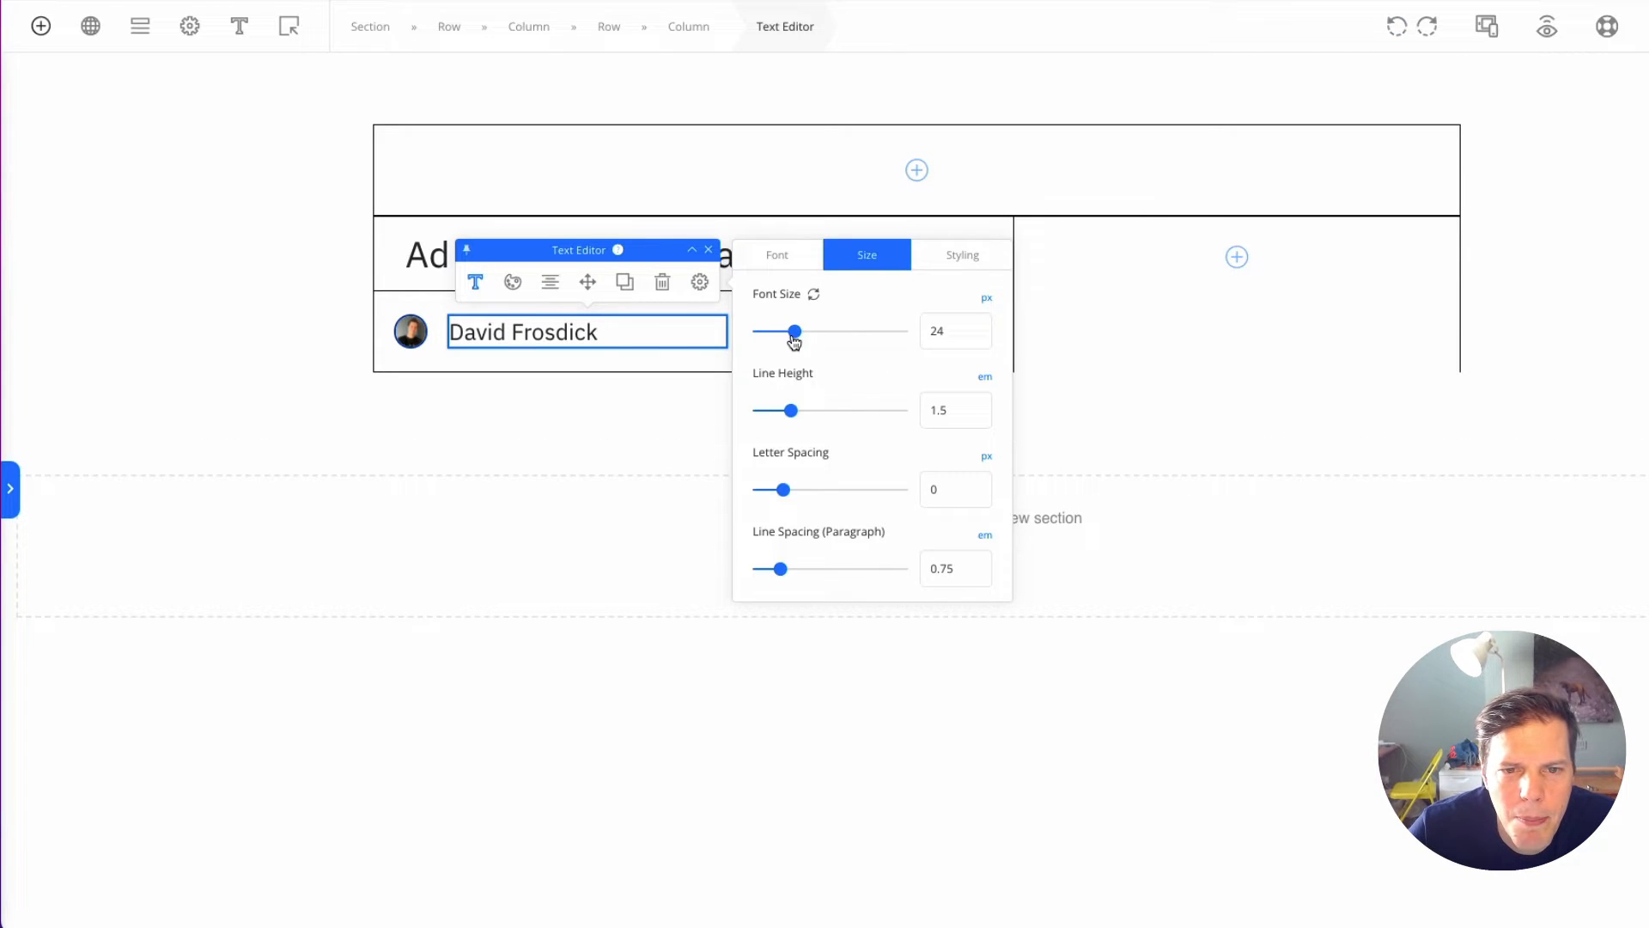
pyautogui.click(364, 809)
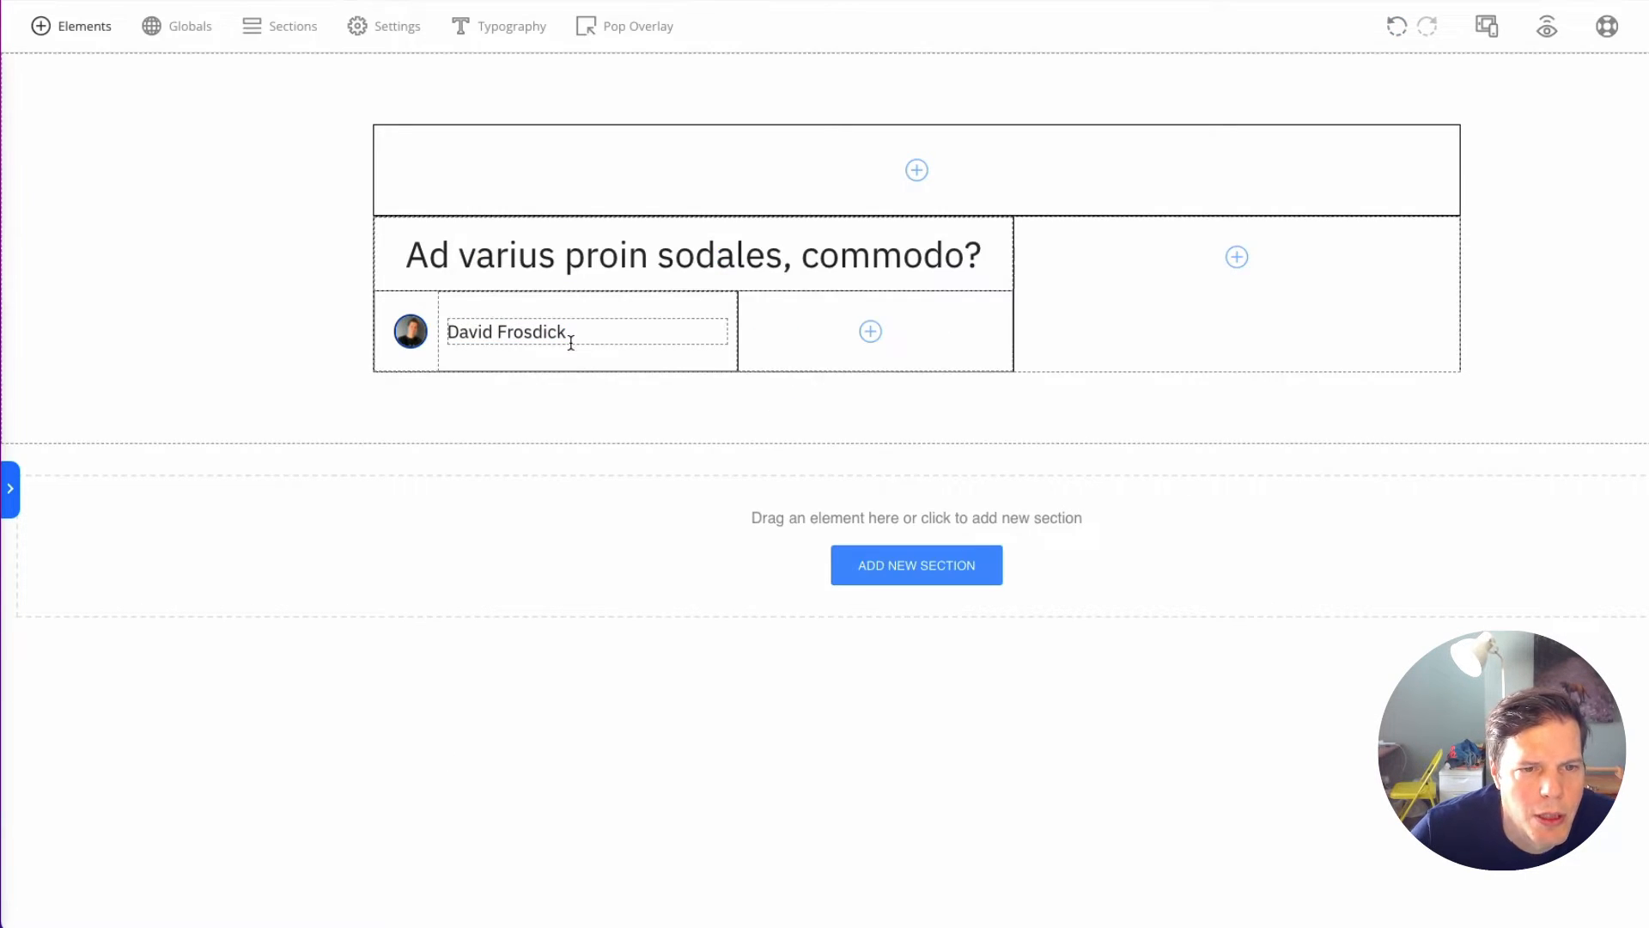
pyautogui.tripleClick(503, 330)
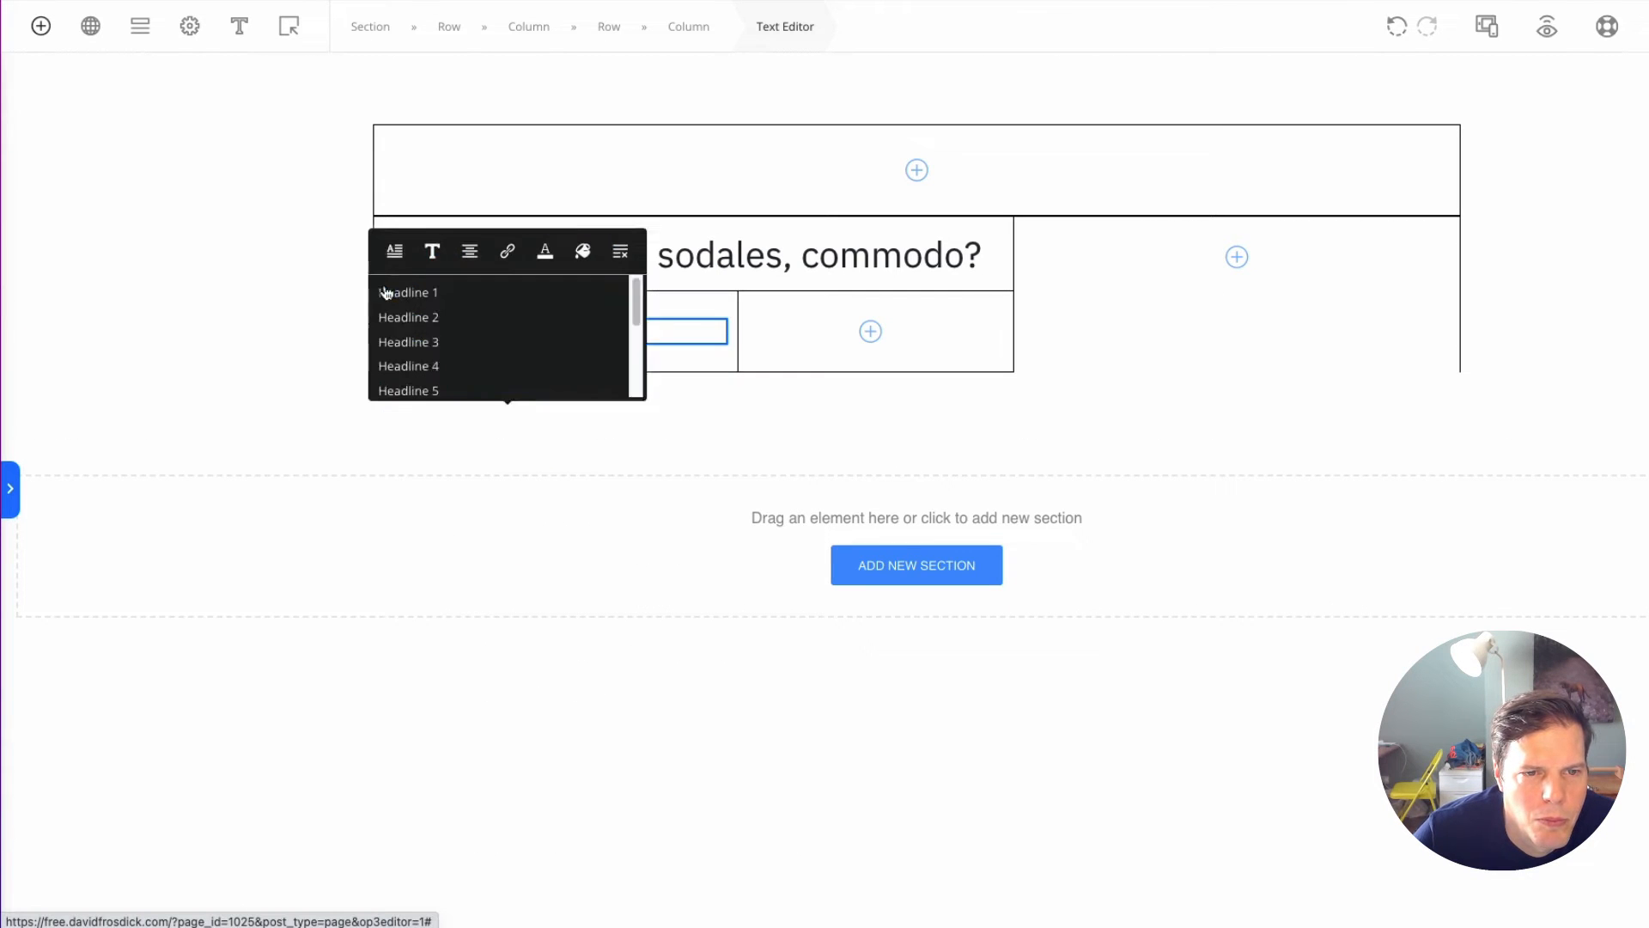
pyautogui.click(549, 297)
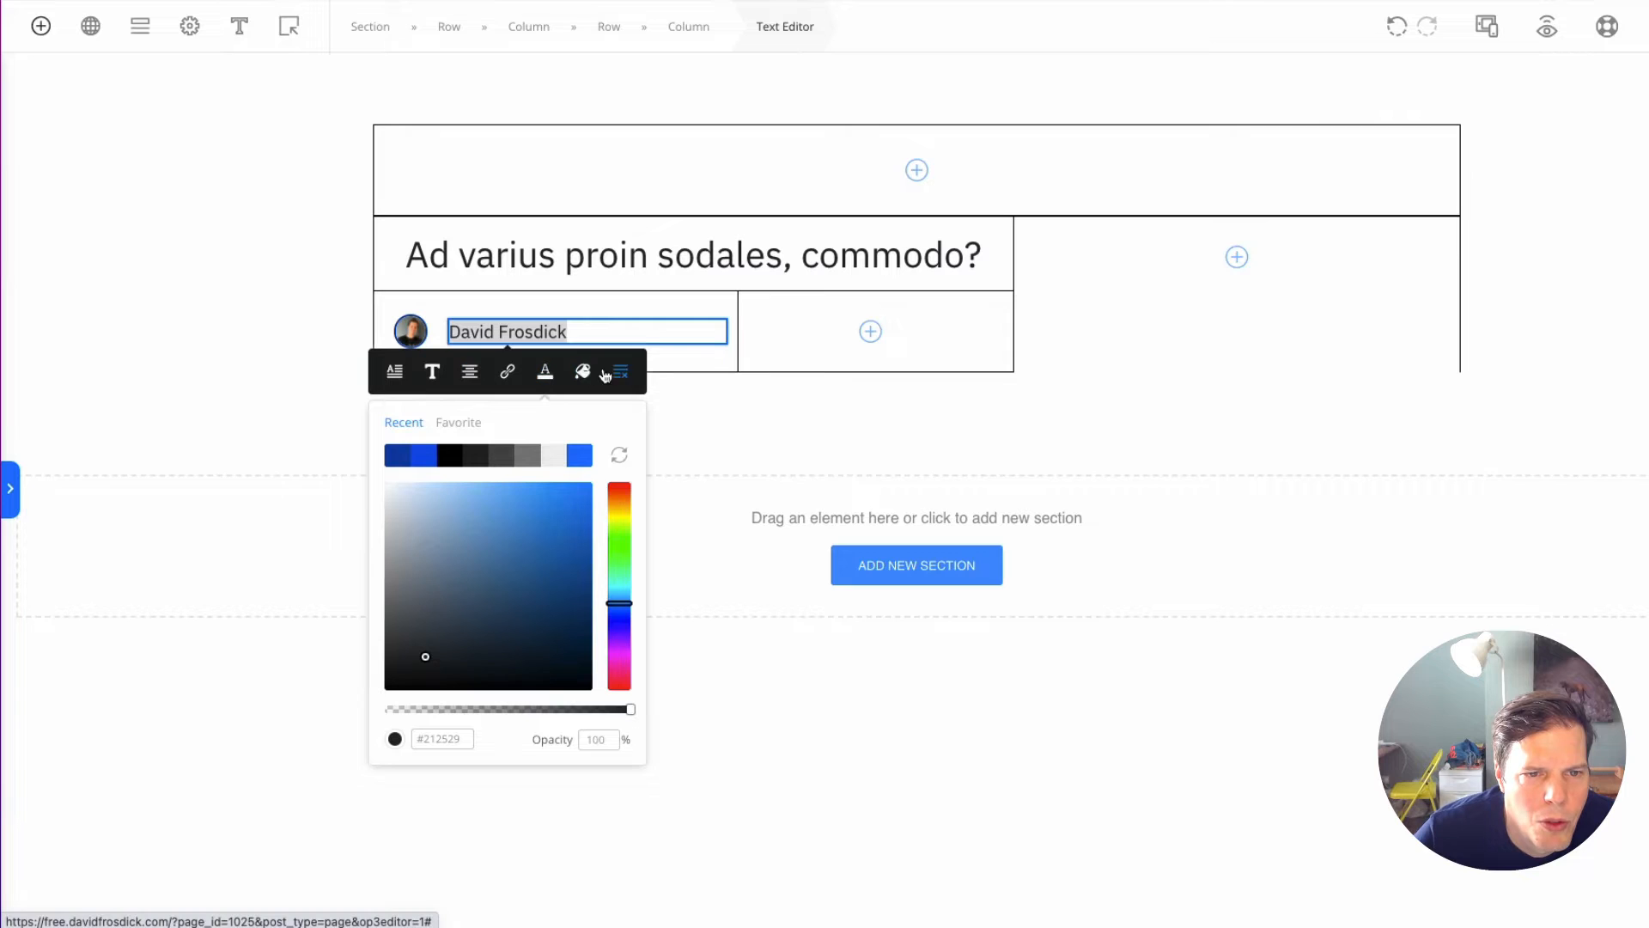
pyautogui.click(655, 641)
pyautogui.click(513, 342)
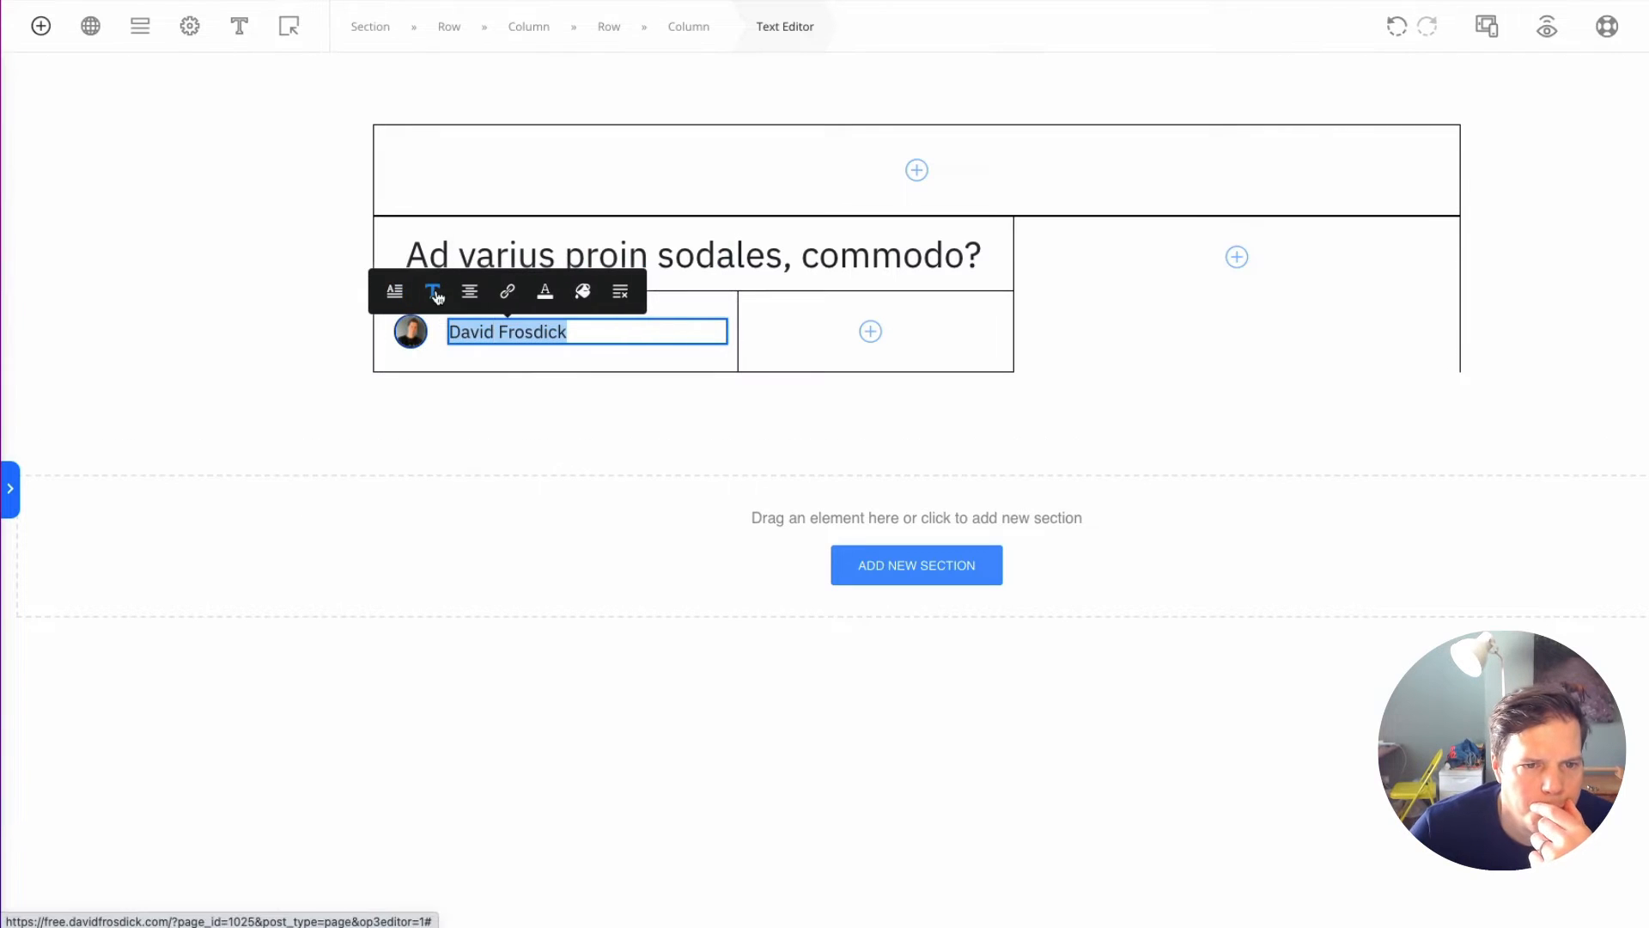
pyautogui.click(435, 287)
pyautogui.click(536, 684)
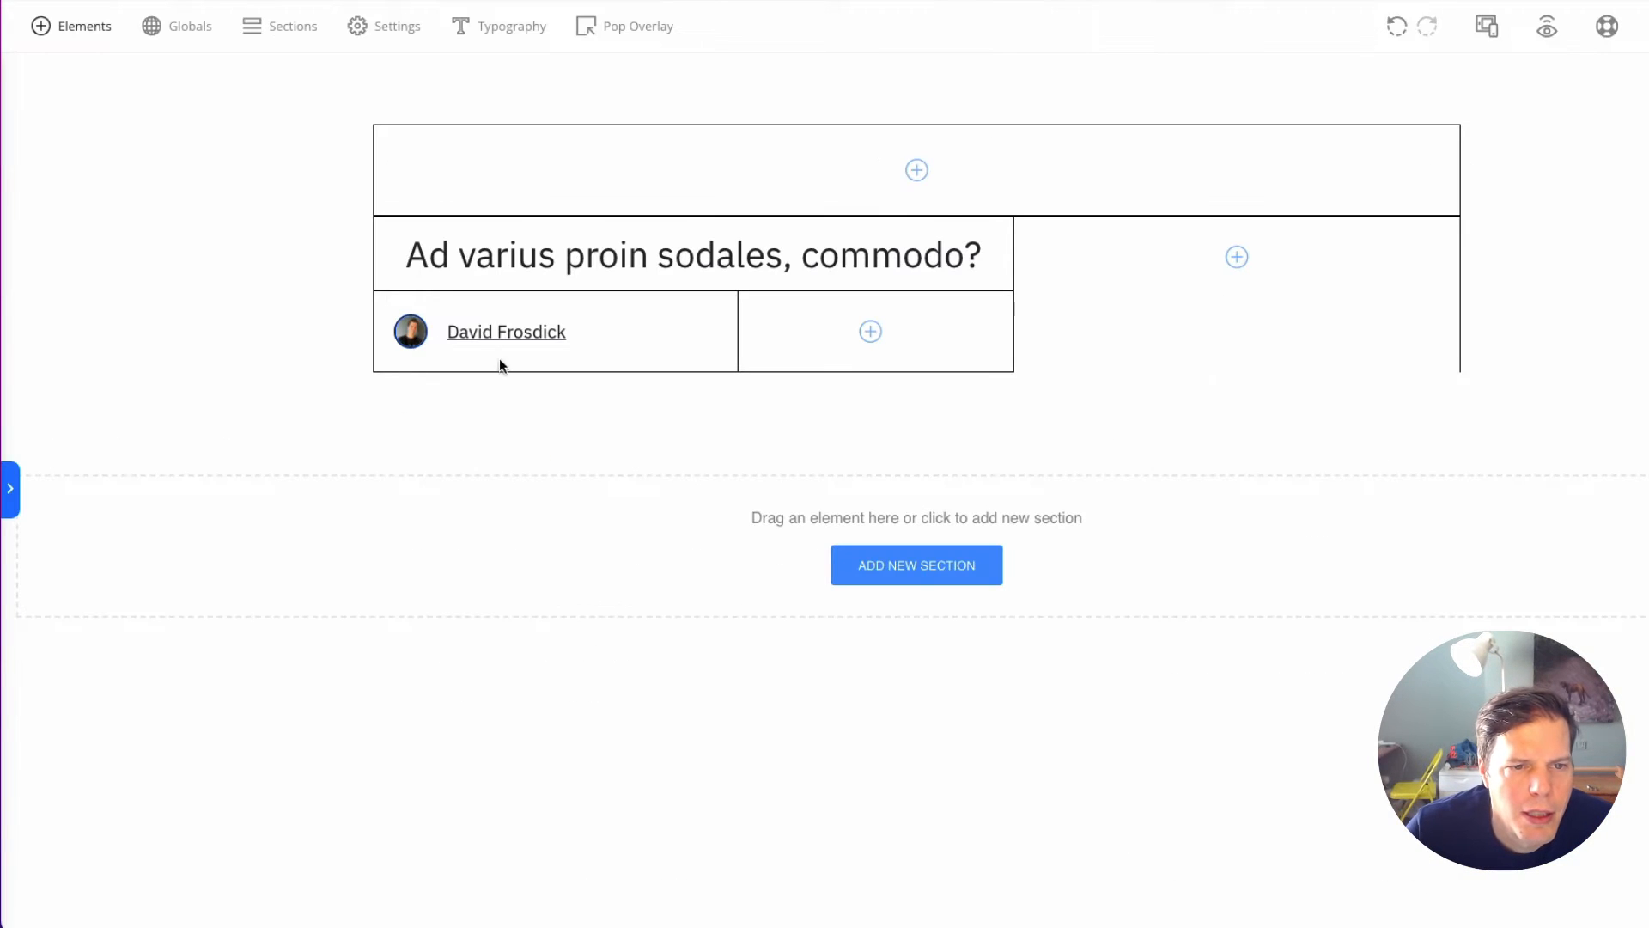
# Step: Narrow the column holding the author's name so that its border sits just after the text
pyautogui.click(596, 335)
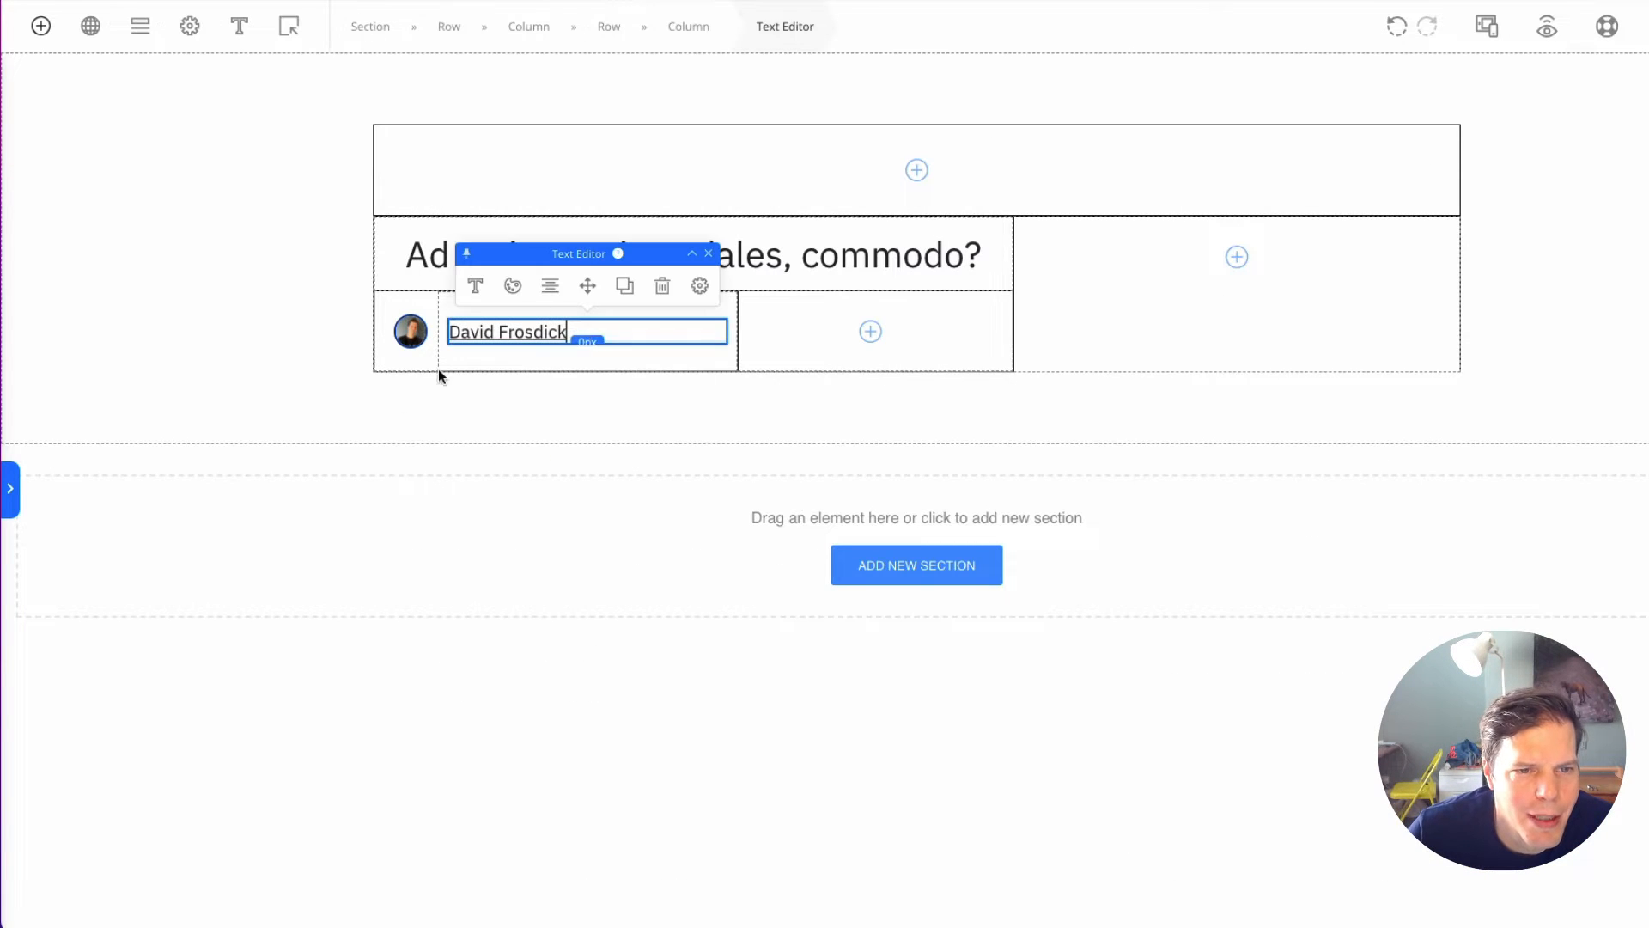
pyautogui.click(433, 357)
pyautogui.click(545, 260)
pyautogui.click(469, 396)
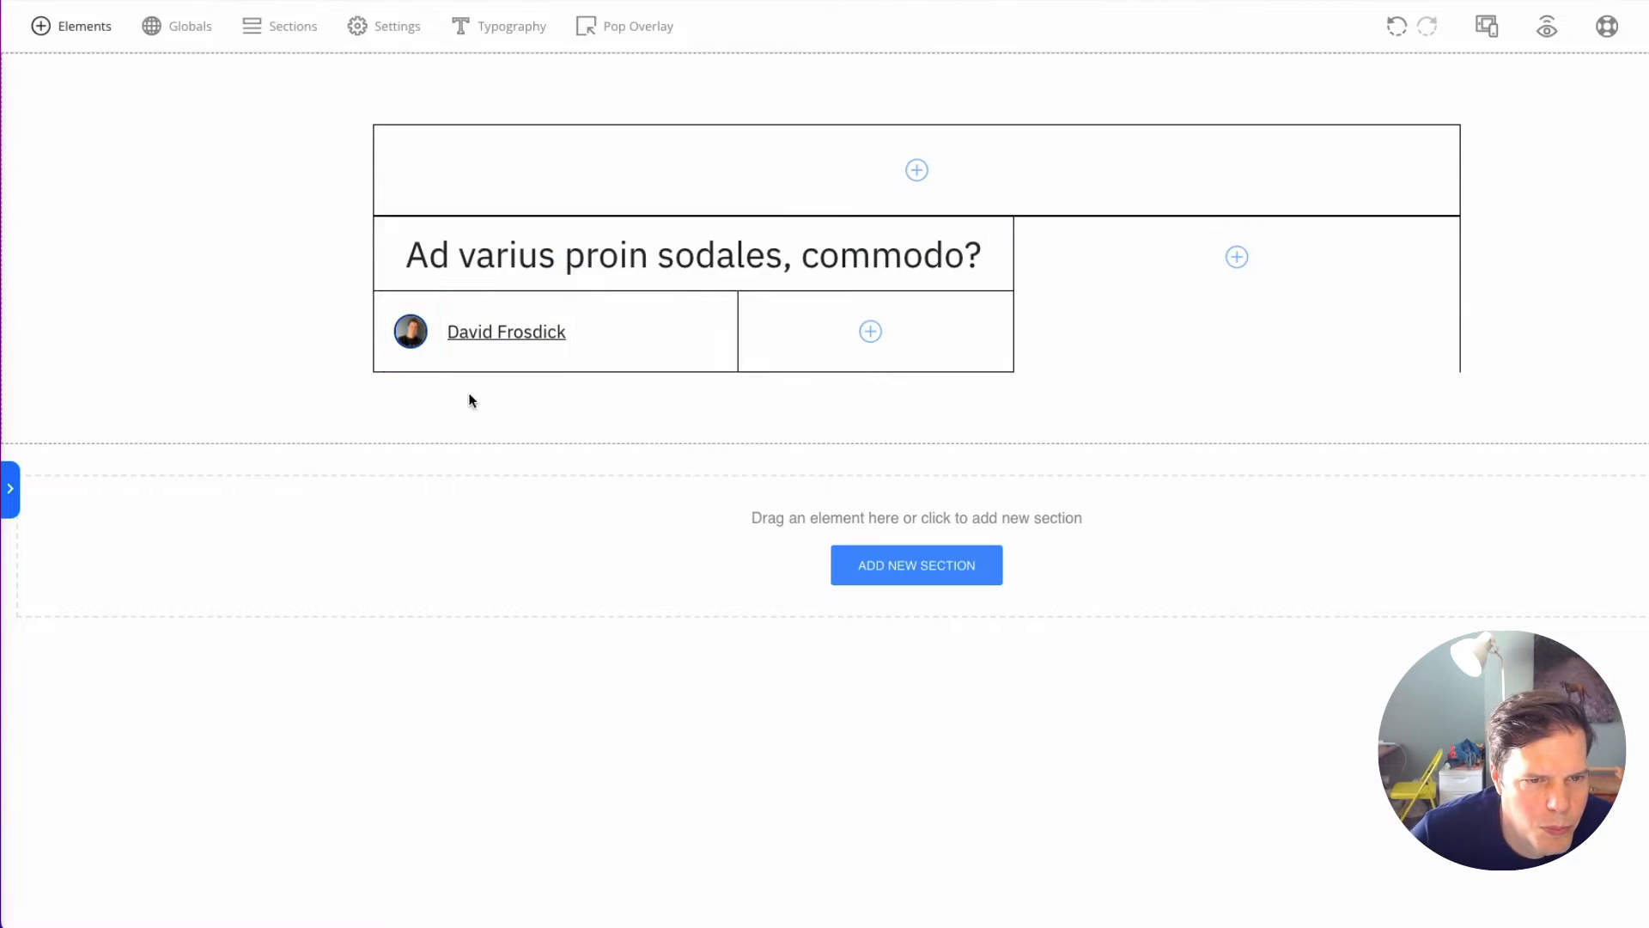
pyautogui.click(543, 352)
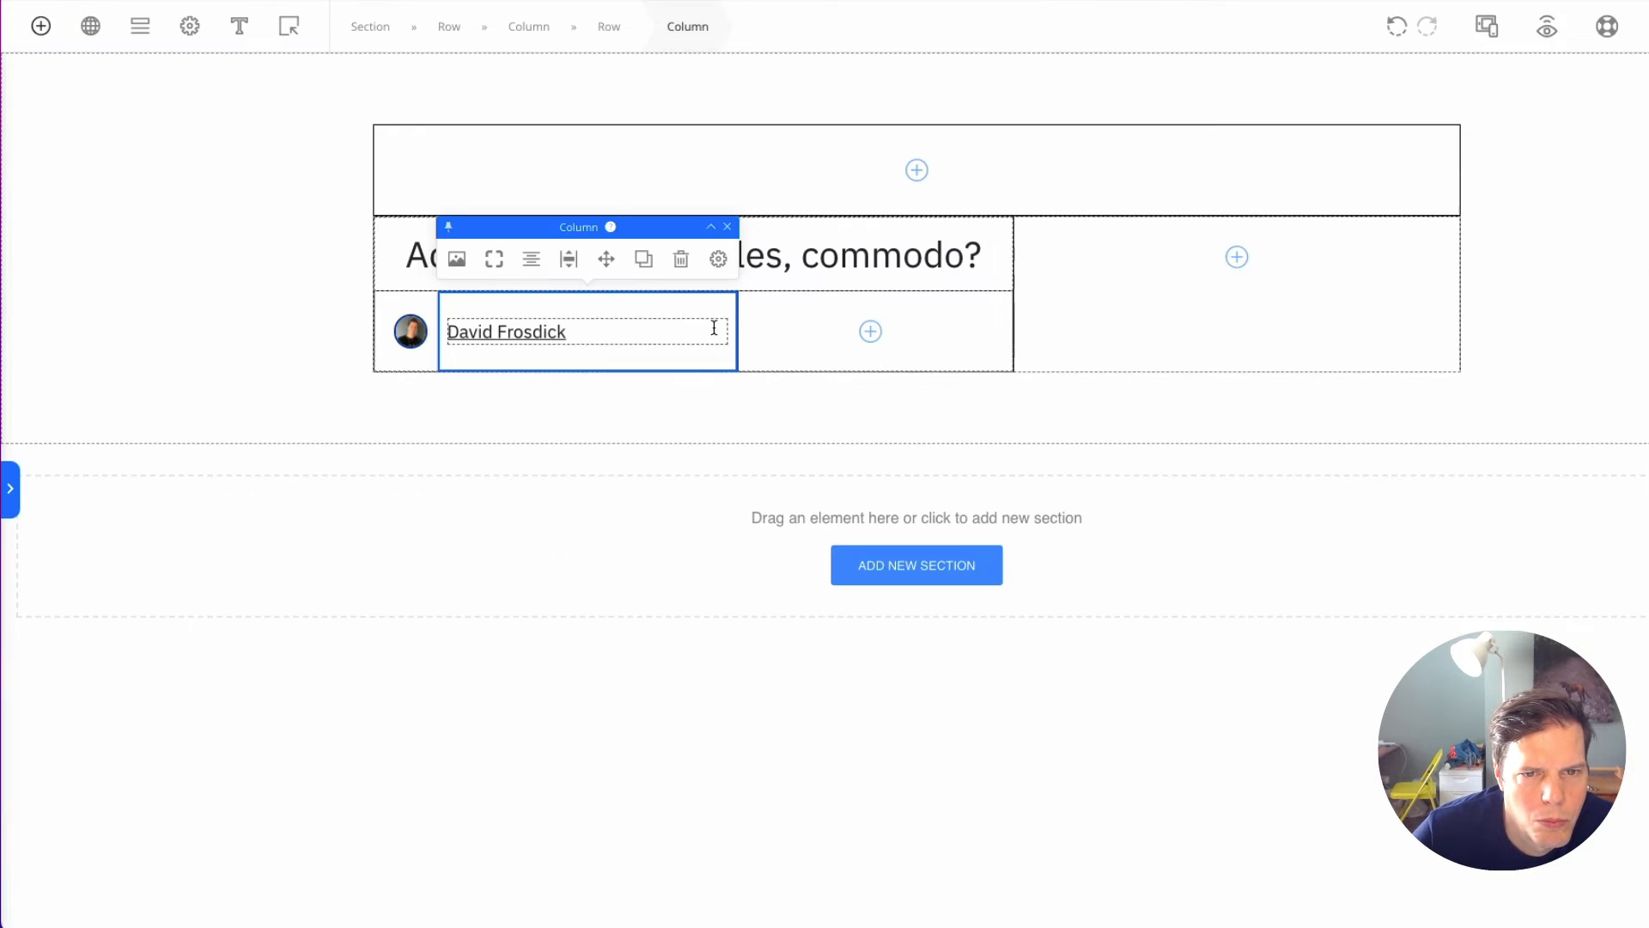
pyautogui.moveTo(735, 329); pyautogui.dragTo(588, 326)
# Step: Find the Rating element and add it to the empty column beside the author's name
pyautogui.click(40, 26)
pyautogui.click(210, 73)
pyautogui.write('rat')
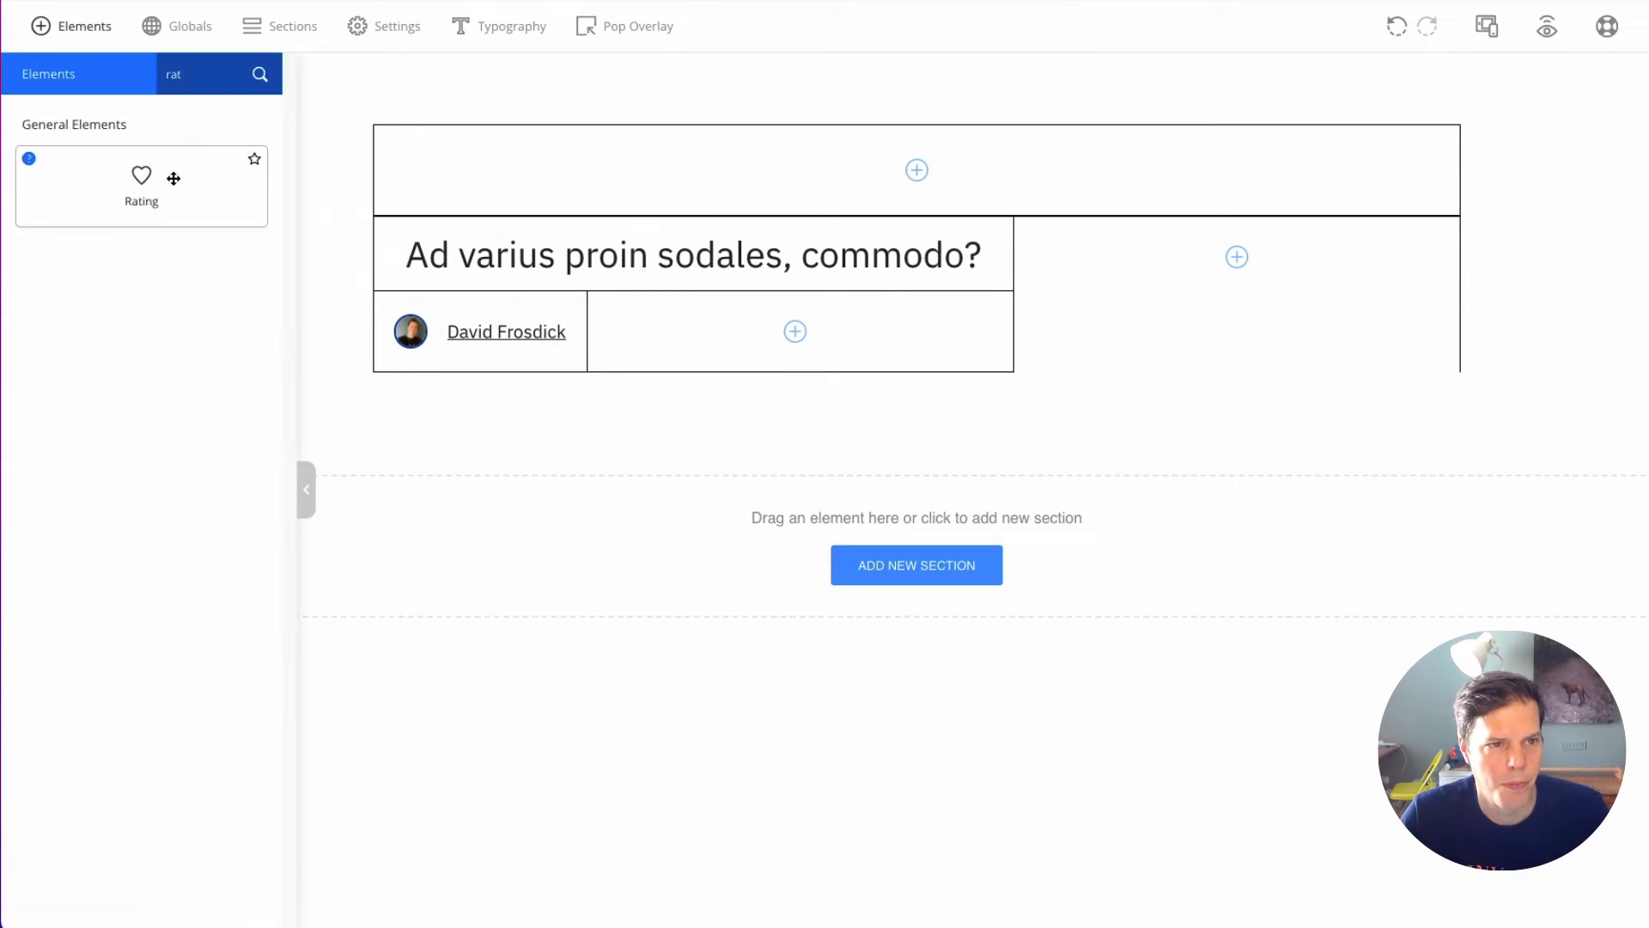
pyautogui.moveTo(172, 178); pyautogui.dragTo(744, 319)
# Step: Set the rating element's rate to 2 and its star size to 32 px
pyautogui.click(665, 269)
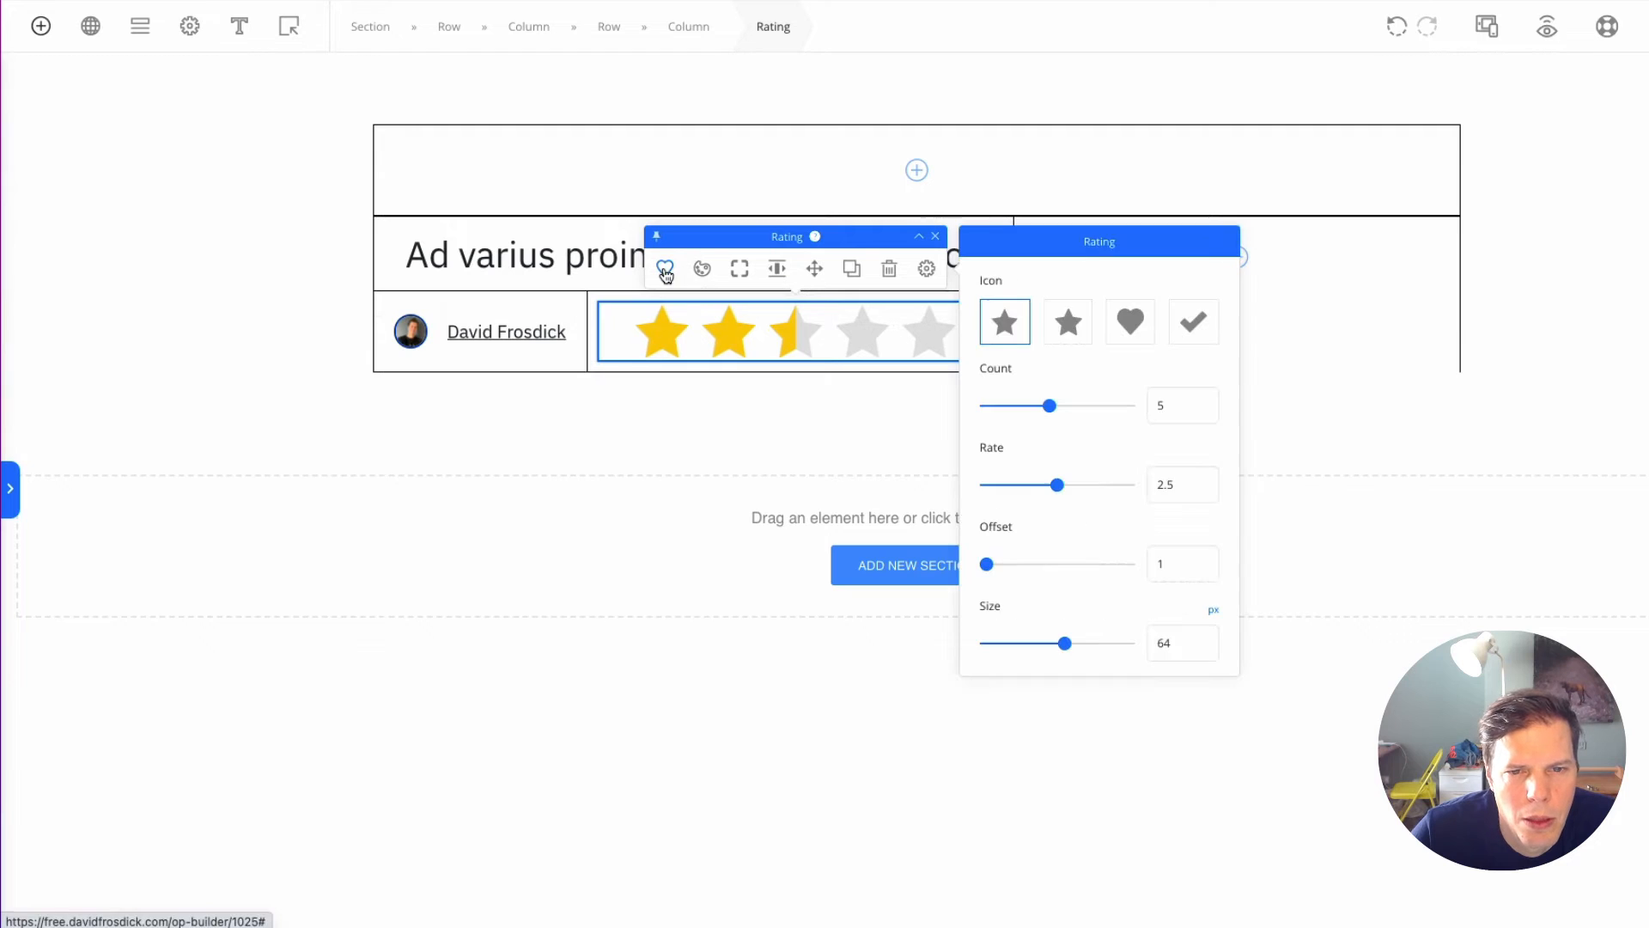
pyautogui.moveTo(1019, 408); pyautogui.dragTo(1049, 409)
pyautogui.click(1007, 646)
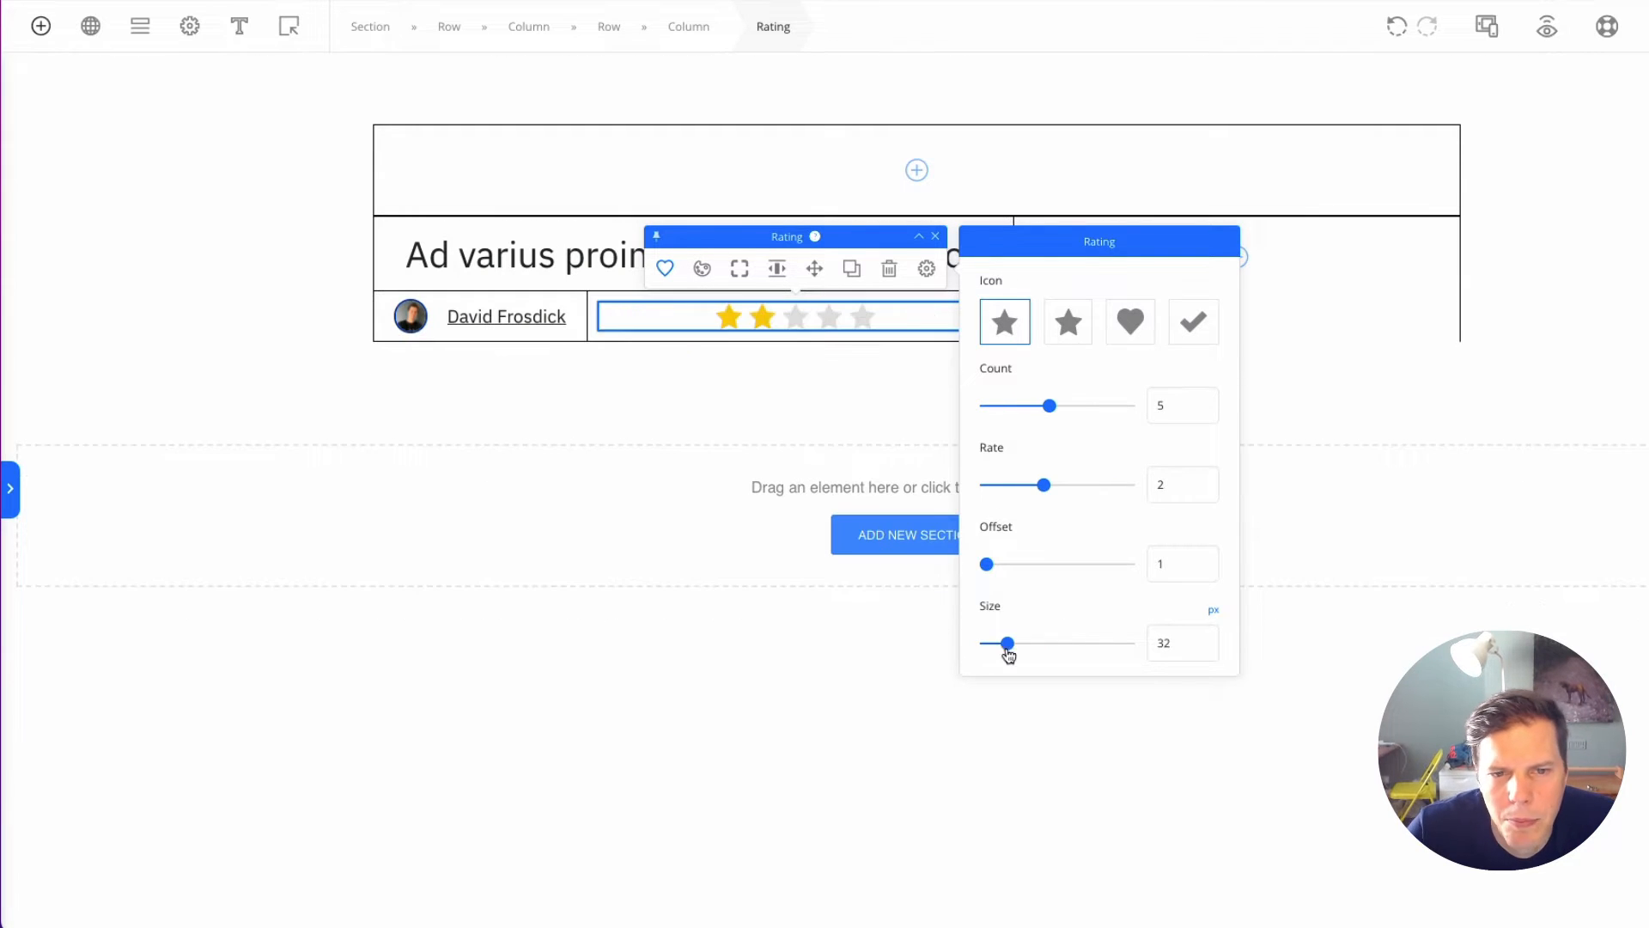
pyautogui.click(701, 643)
# Step: Align the rating stars to the left within their column
pyautogui.click(746, 307)
pyautogui.click(776, 266)
pyautogui.click(1143, 283)
pyautogui.click(808, 378)
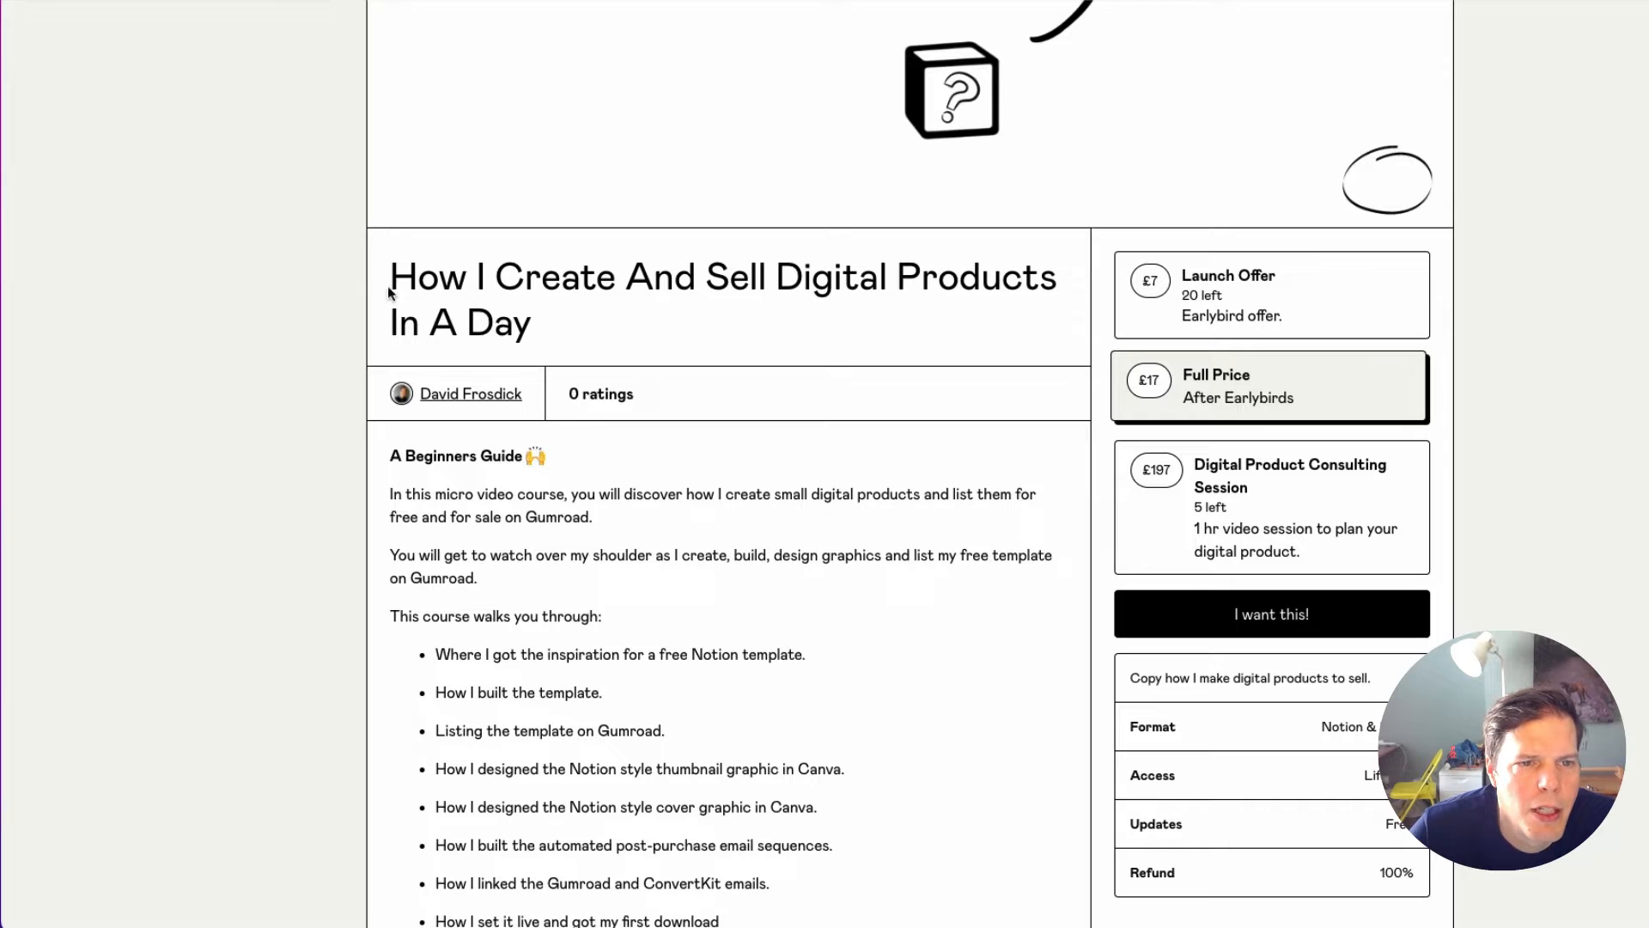
# Step: Replace the placeholder headline with "How I Create And Sell Digital Products In A Day", copied from the Gumroad page
pyautogui.moveTo(389, 293); pyautogui.dragTo(567, 333)
pyautogui.hotkey('ctrl', 'c')
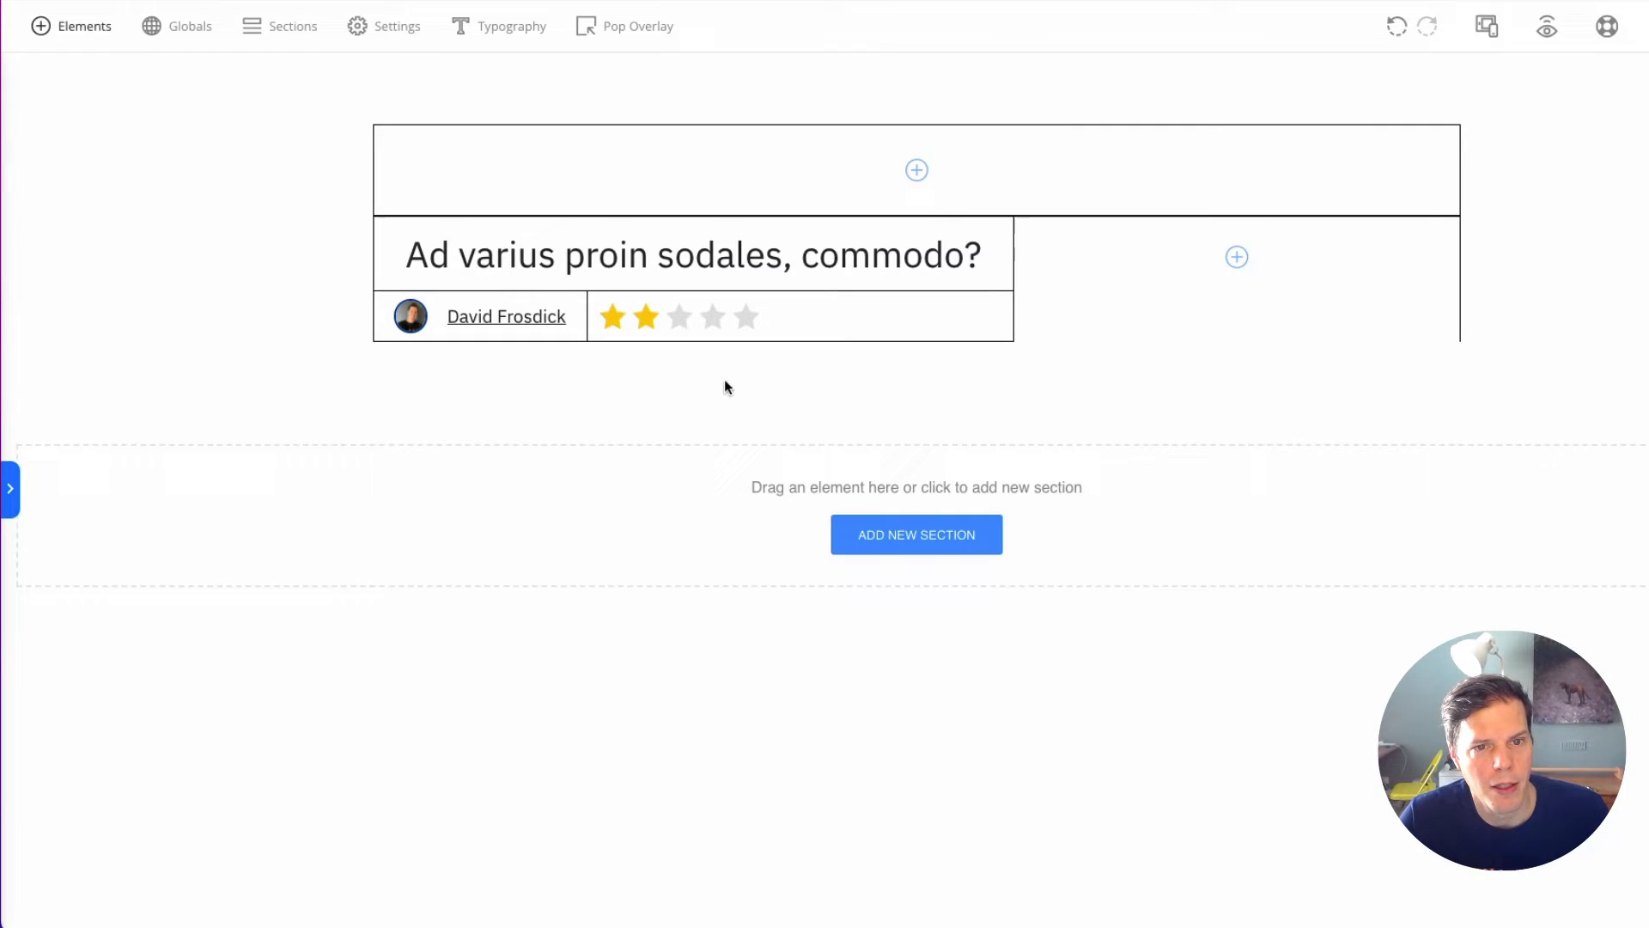
pyautogui.click(632, 254)
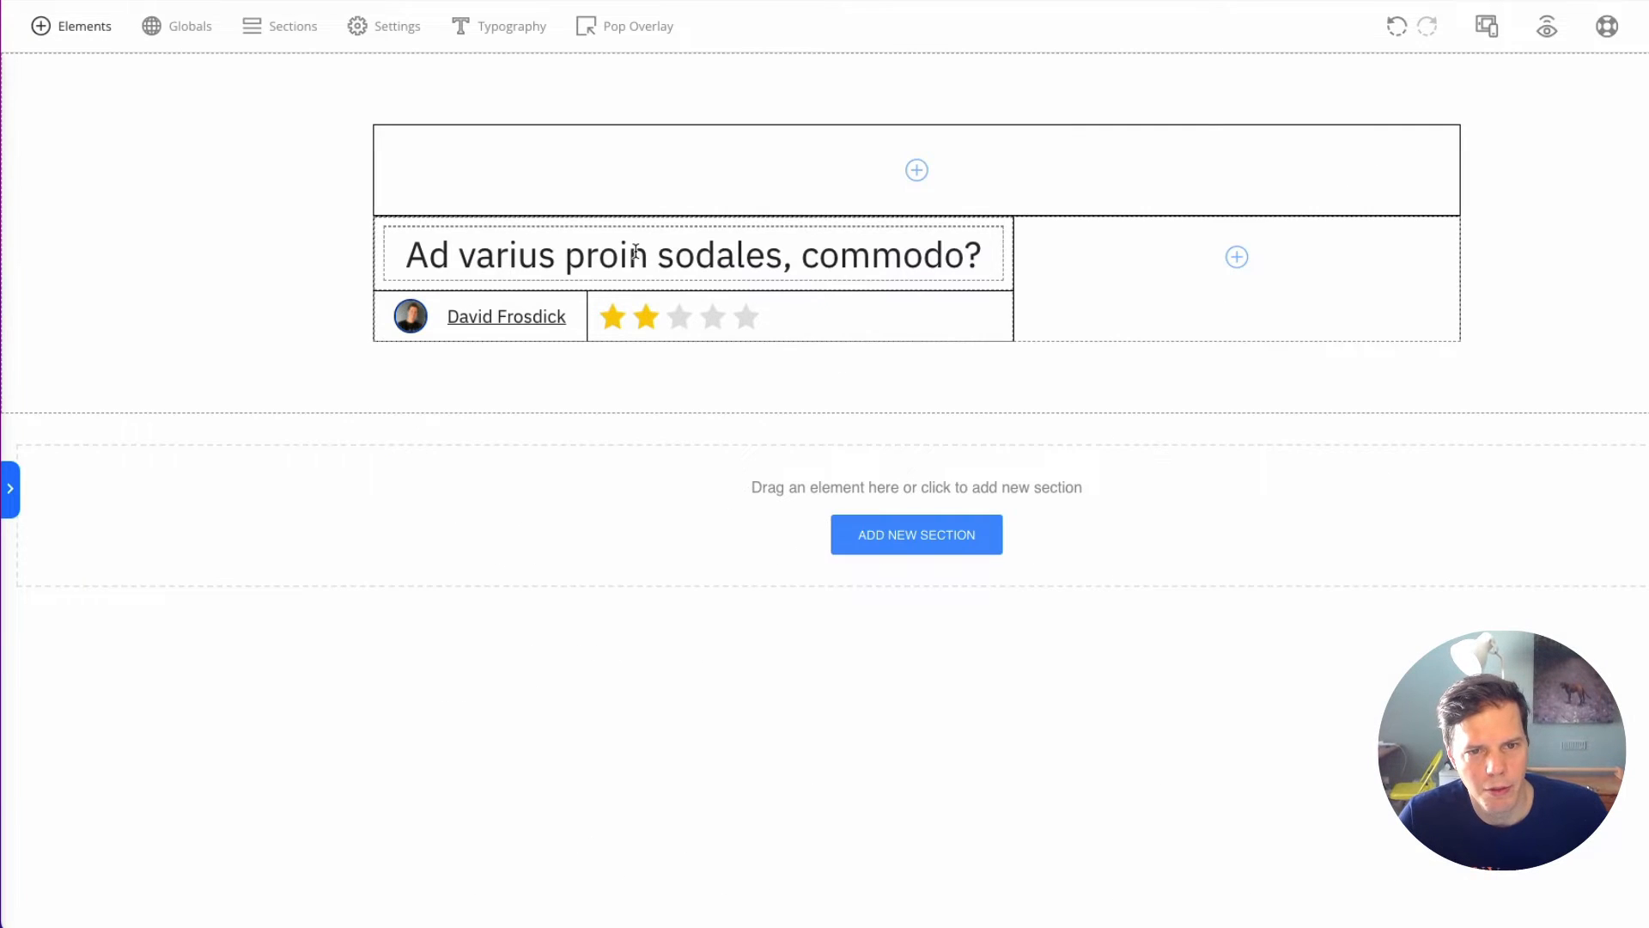
pyautogui.click(630, 254)
pyautogui.hotkey('ctrl', 'a')
pyautogui.hotkey('ctrl', 'v')
pyautogui.hotkey('ctrl', 'a')
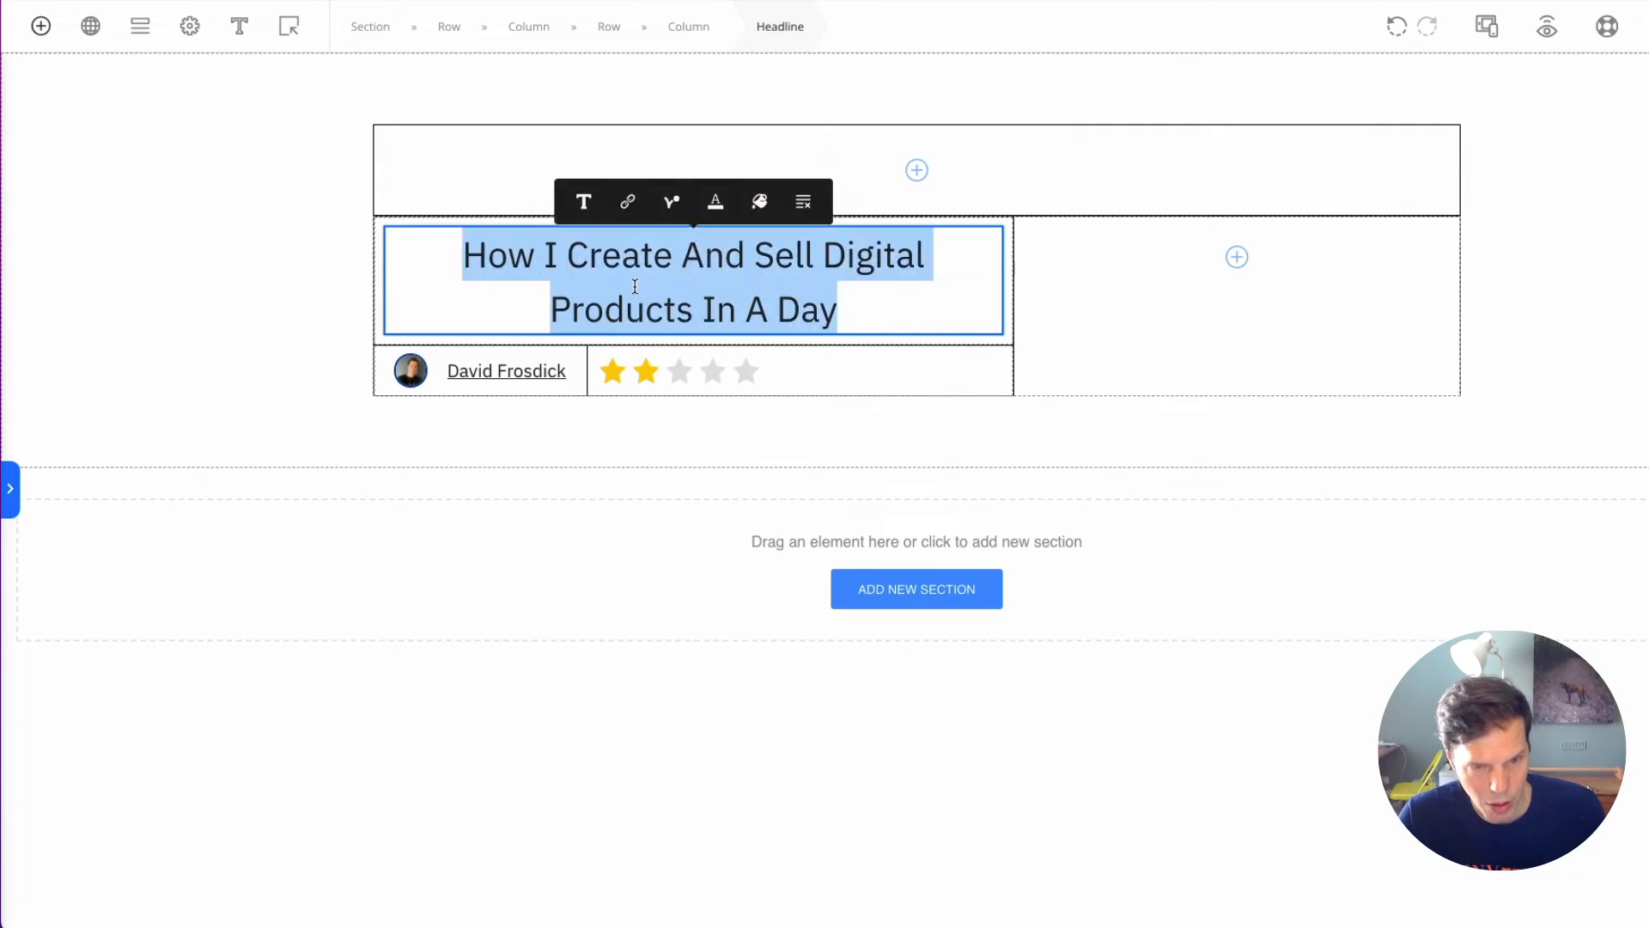
pyautogui.click(801, 218)
pyautogui.click(481, 691)
pyautogui.click(583, 311)
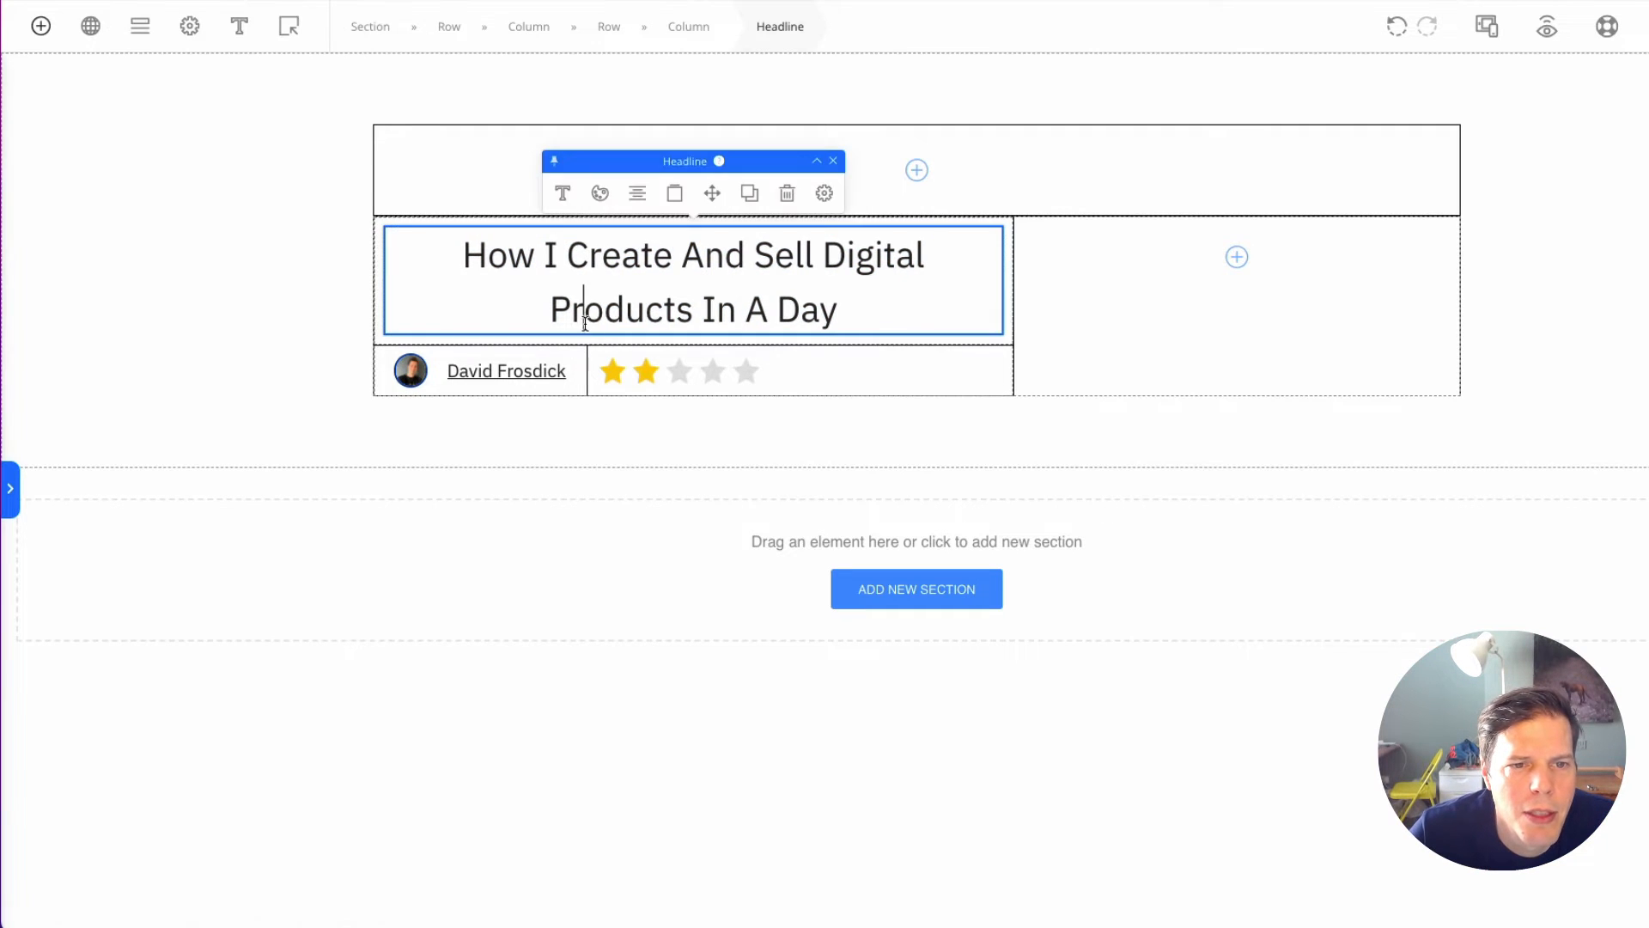
pyautogui.click(416, 699)
pyautogui.click(651, 287)
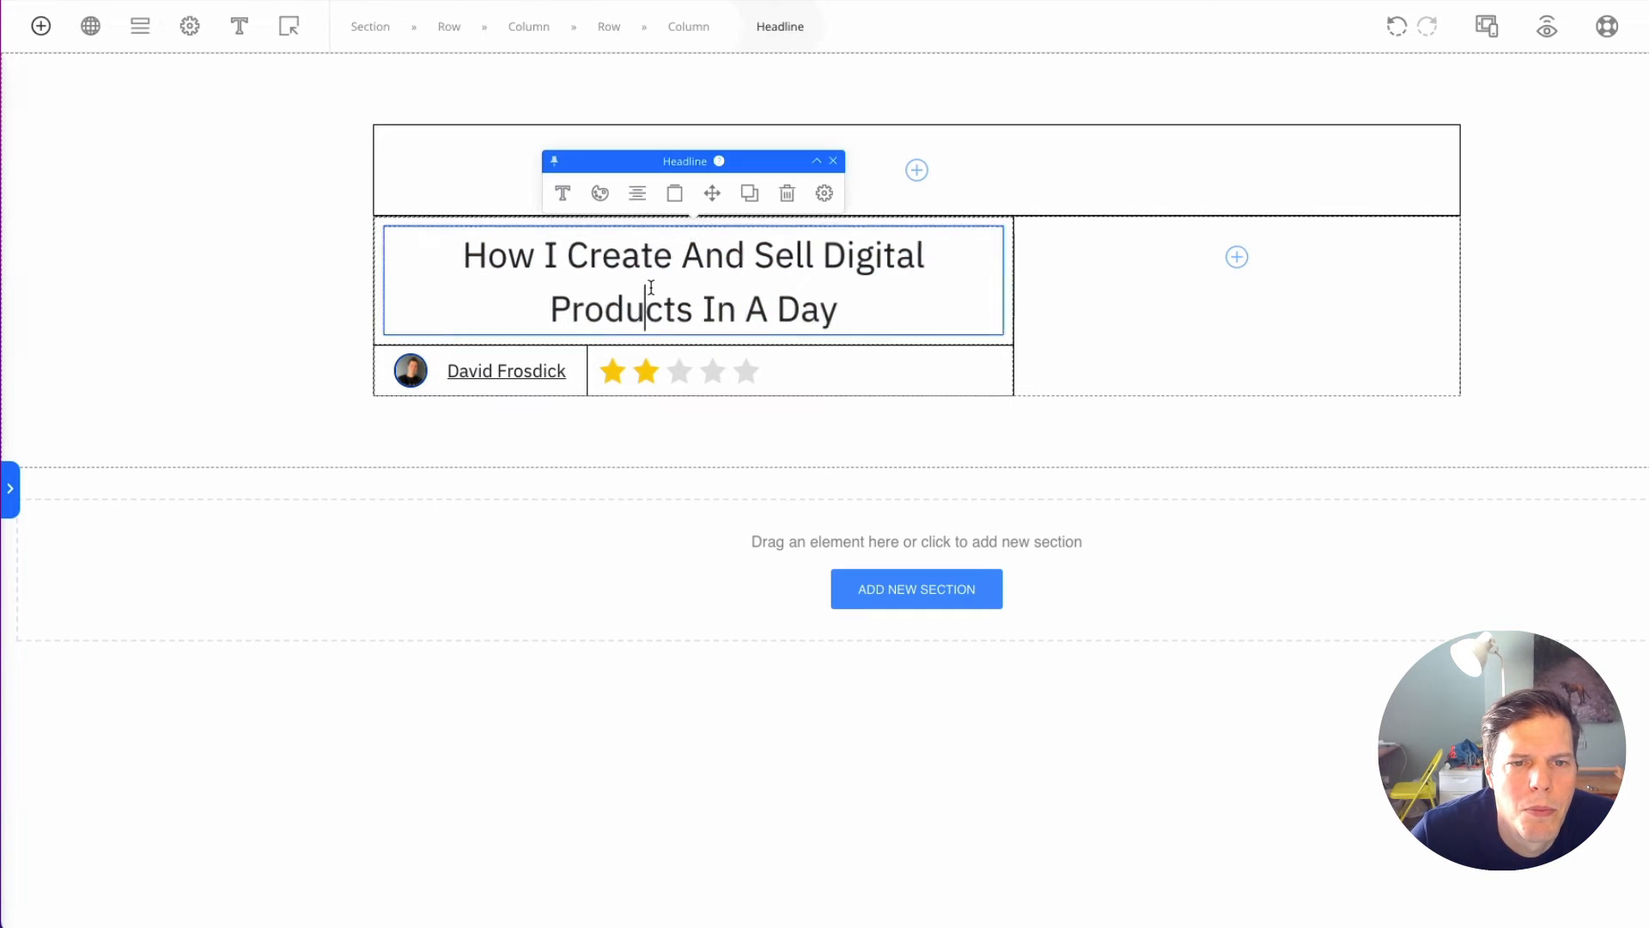
pyautogui.click(563, 193)
pyautogui.click(659, 705)
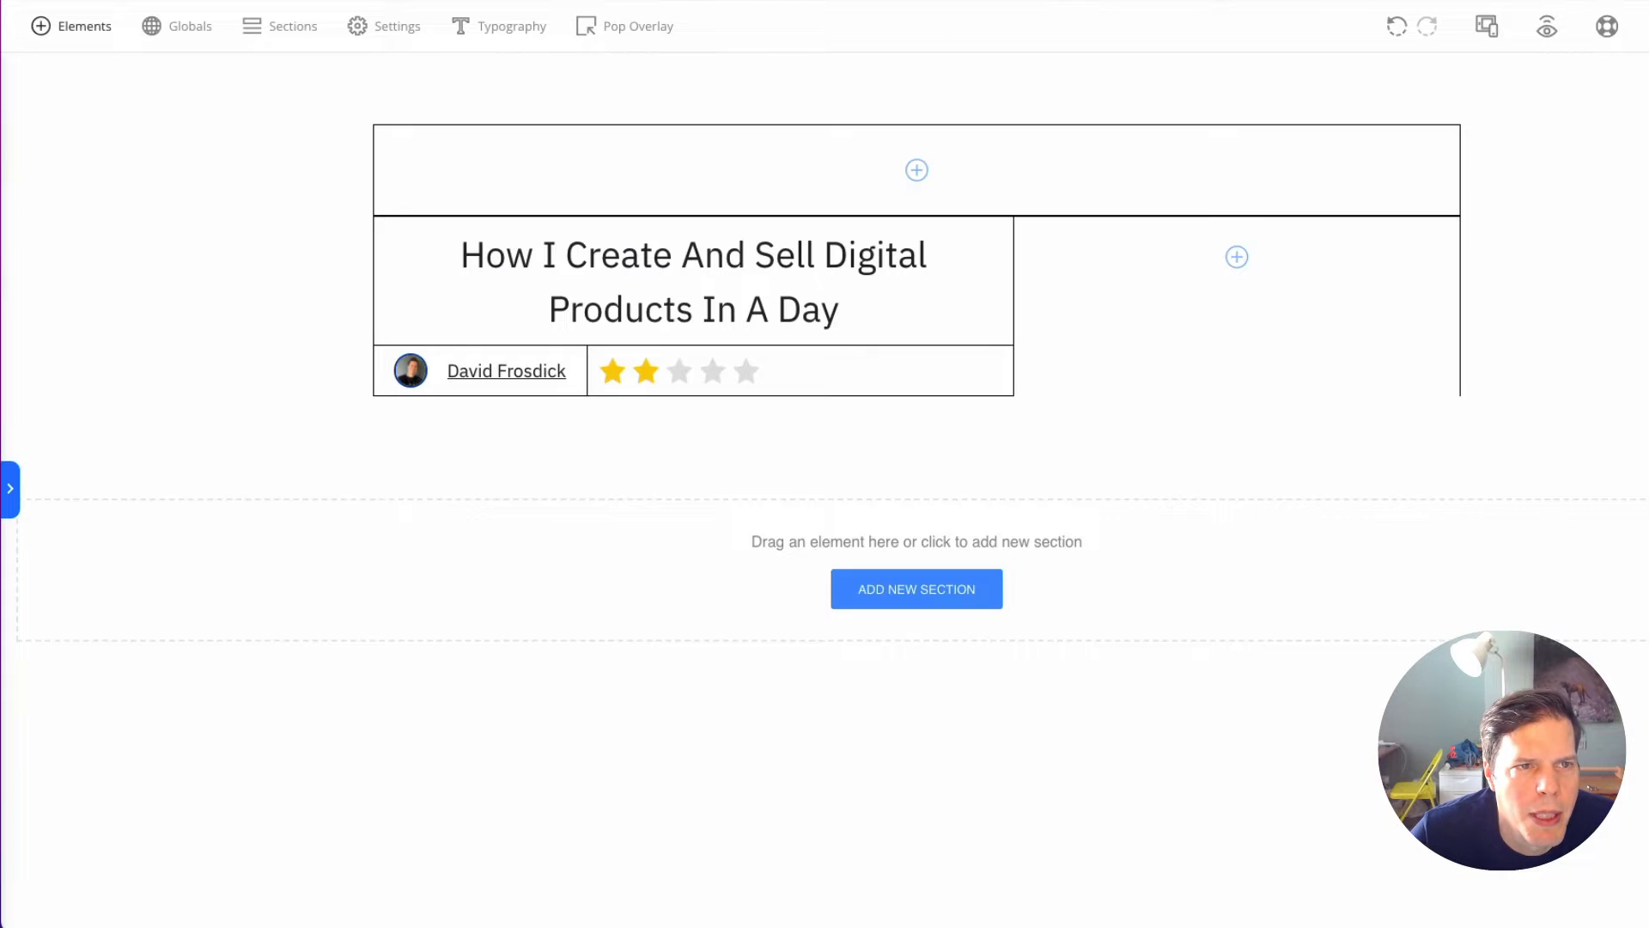
# Step: Align the product headline's text to the left
pyautogui.click(645, 309)
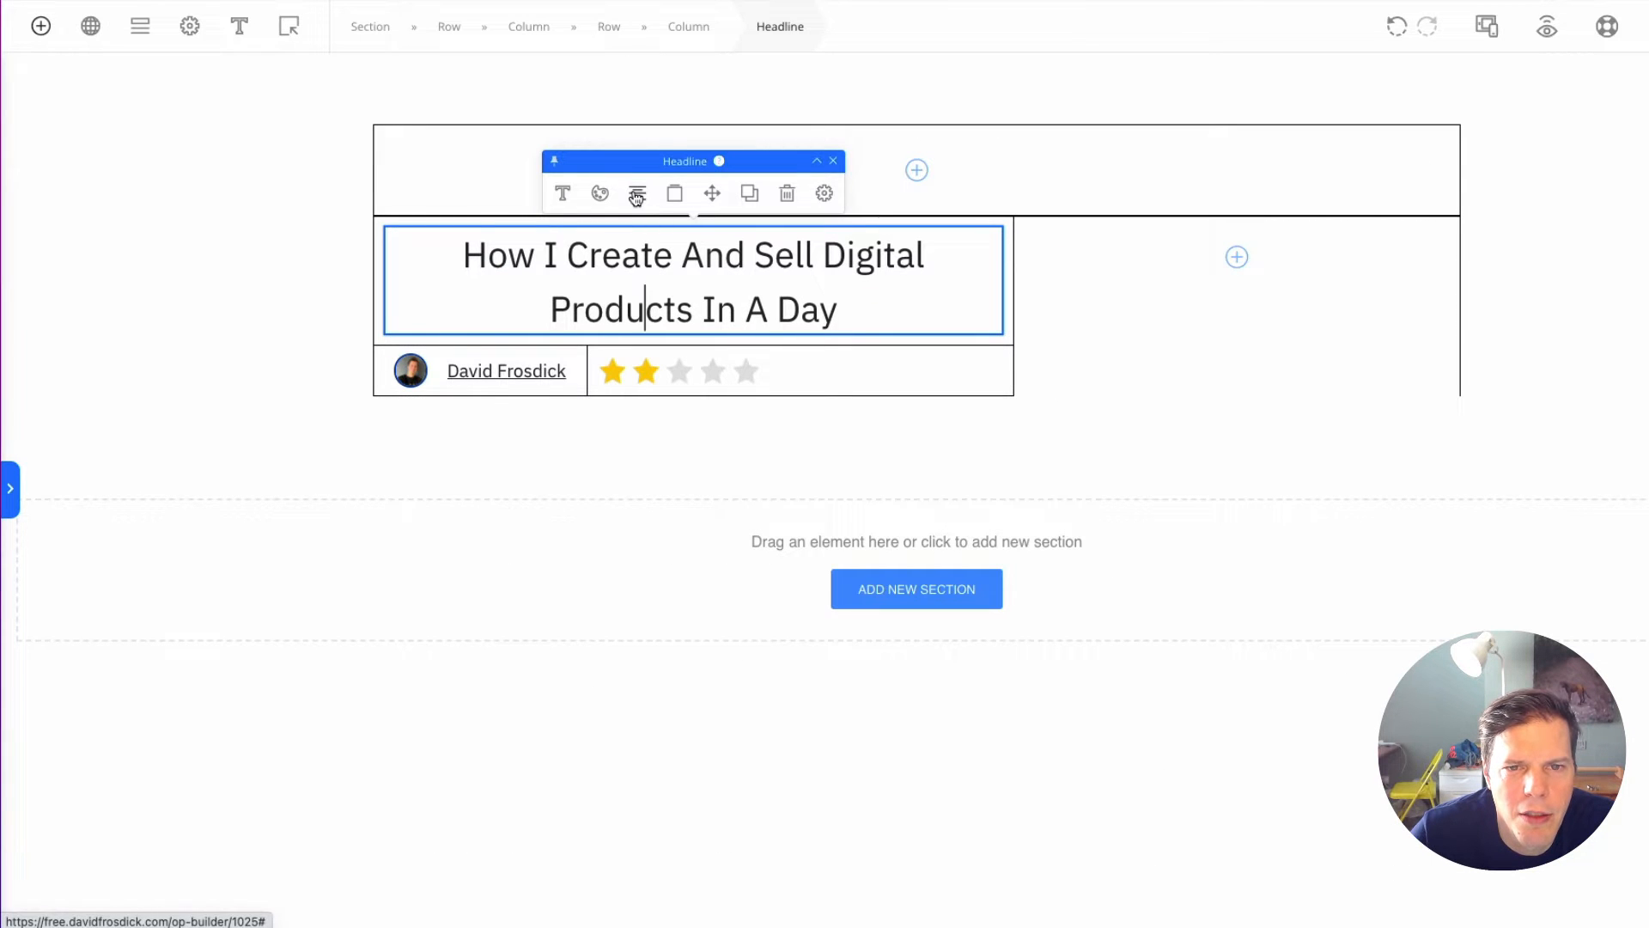
pyautogui.click(638, 192)
pyautogui.click(1008, 208)
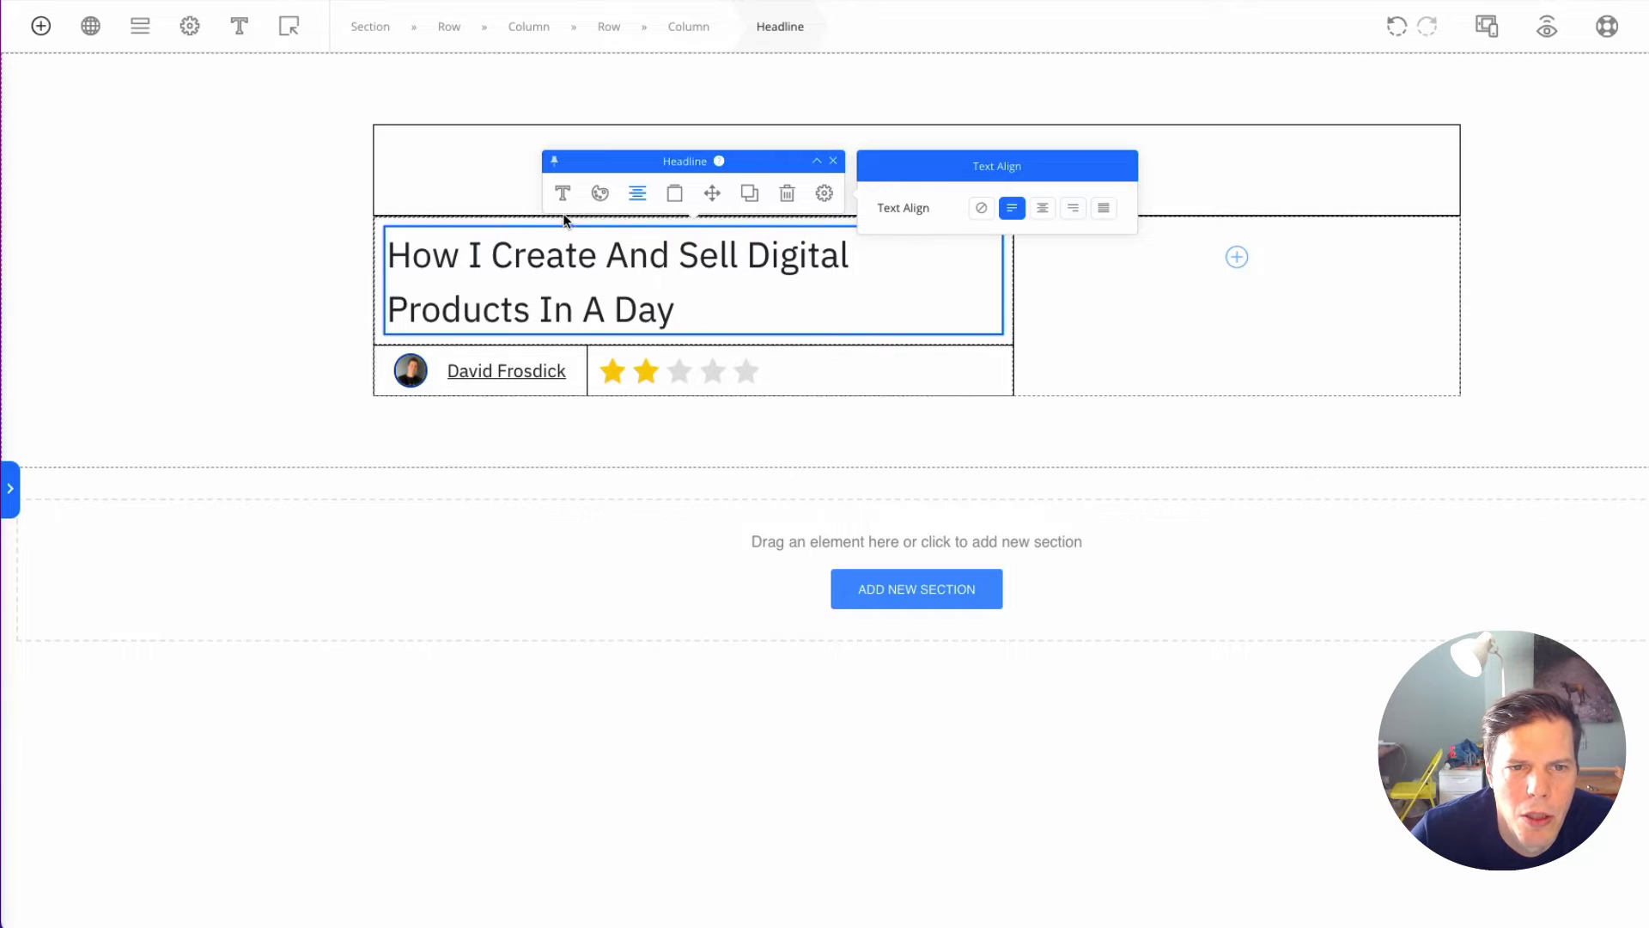
# Step: Increase the product headline's font size above 38 px, keeping it on two lines
pyautogui.click(561, 192)
pyautogui.click(989, 167)
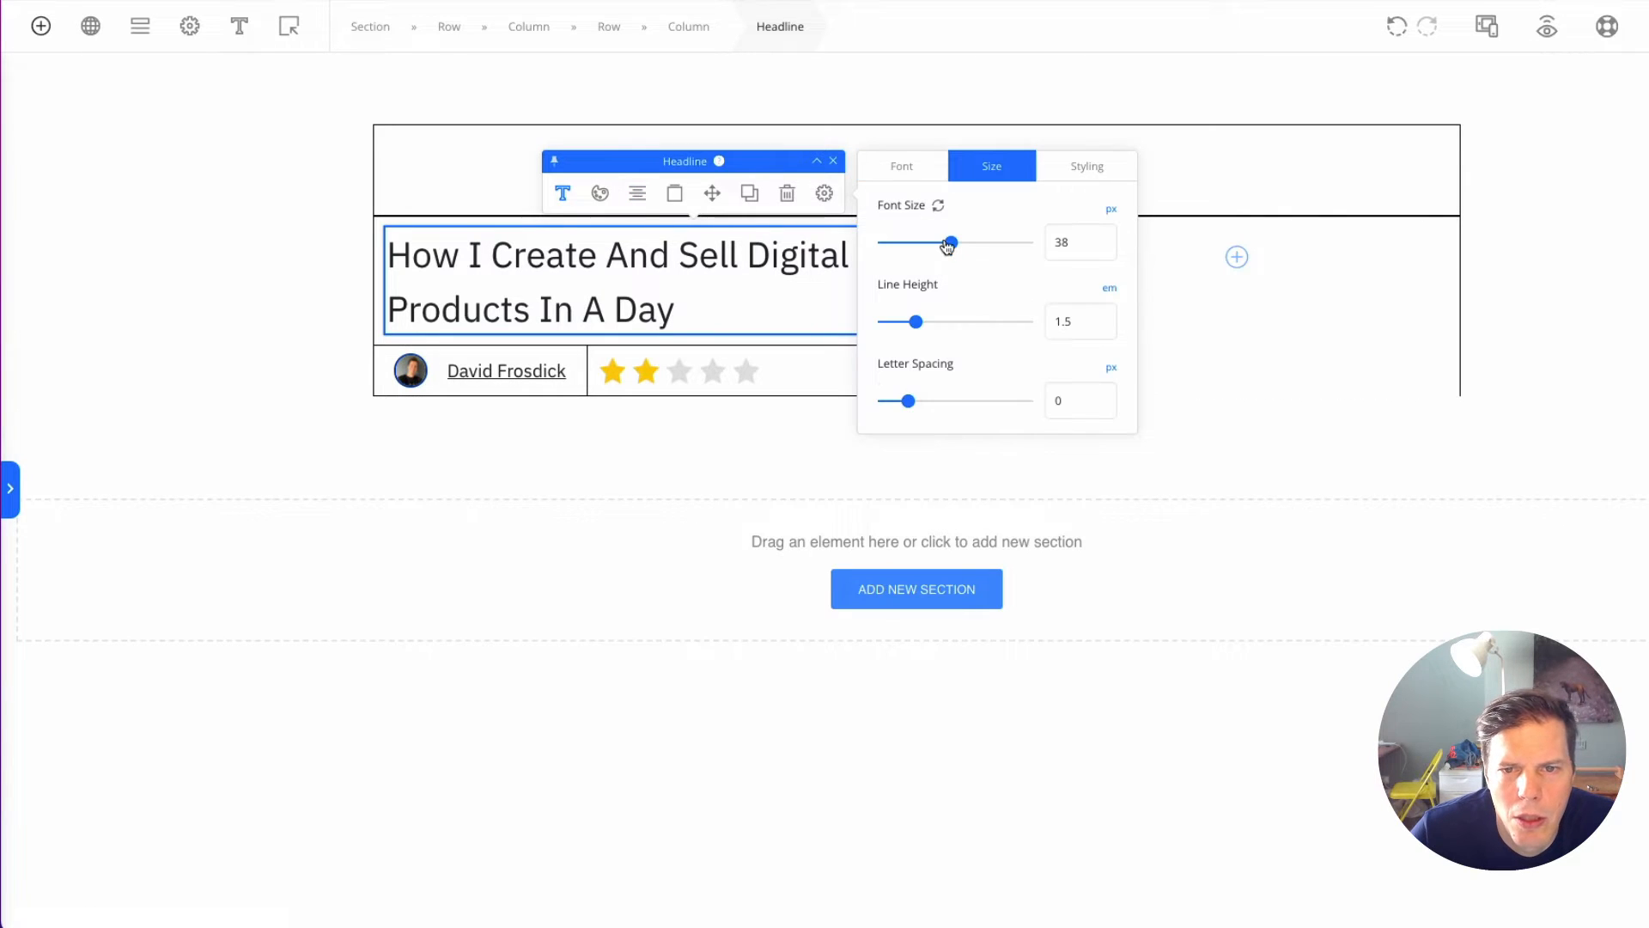
pyautogui.moveTo(946, 243); pyautogui.dragTo(961, 243)
pyautogui.click(574, 722)
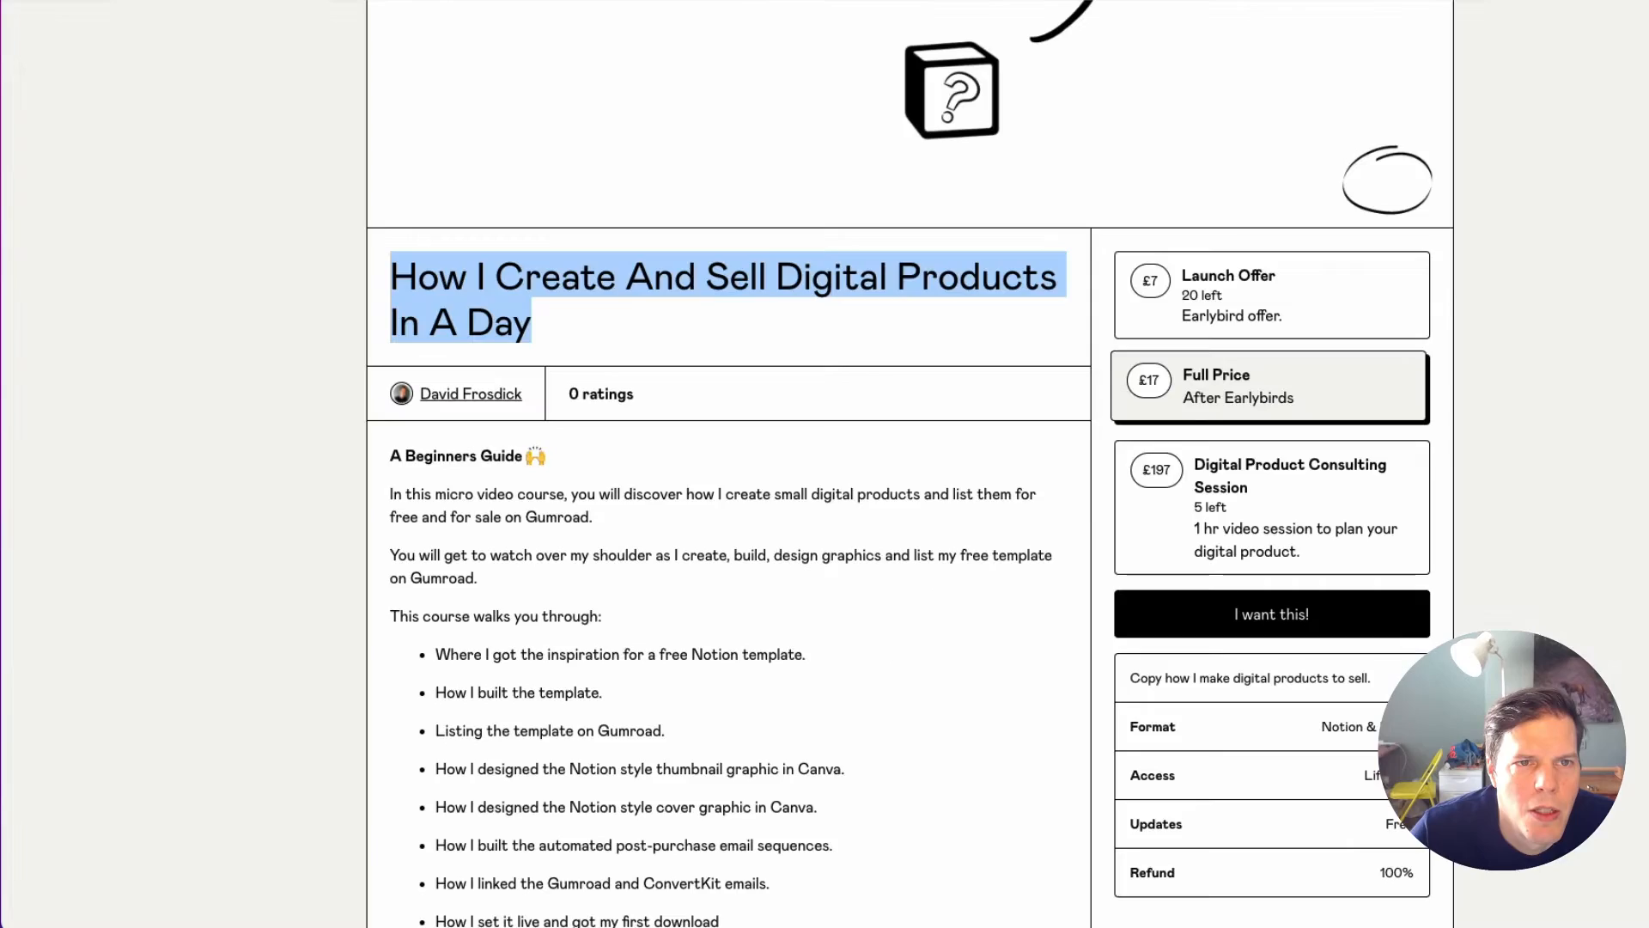
# Step: Slightly round the upper two corners of the border on the empty row above the headline
pyautogui.scroll(5, 714, 689)
pyautogui.click(234, 640)
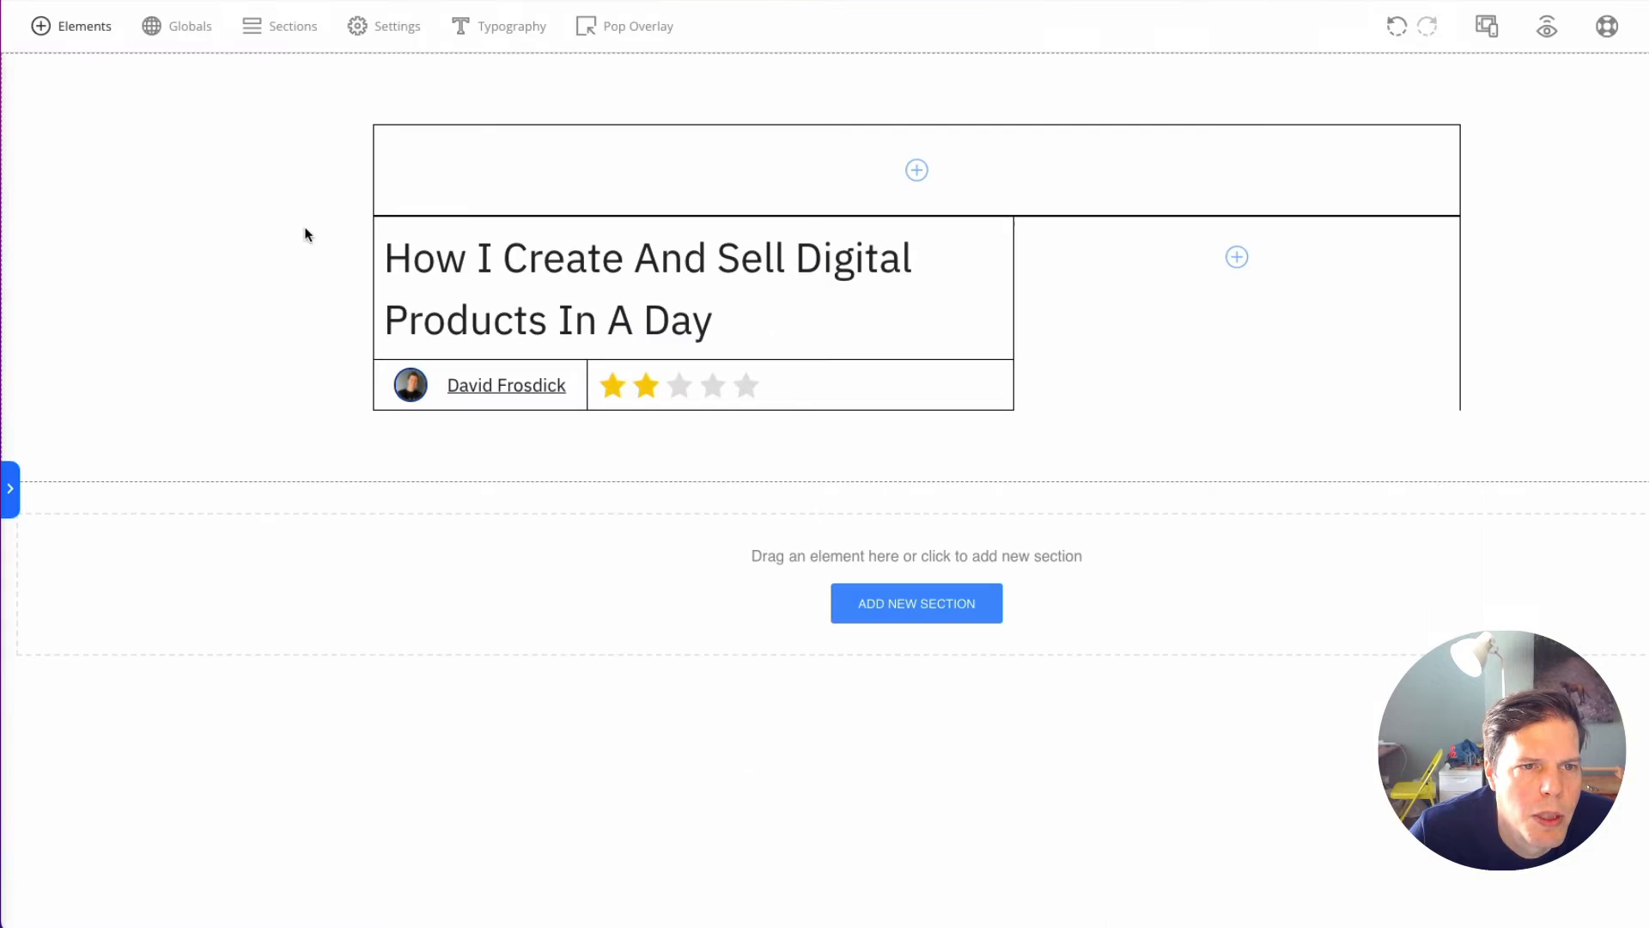
pyautogui.click(446, 172)
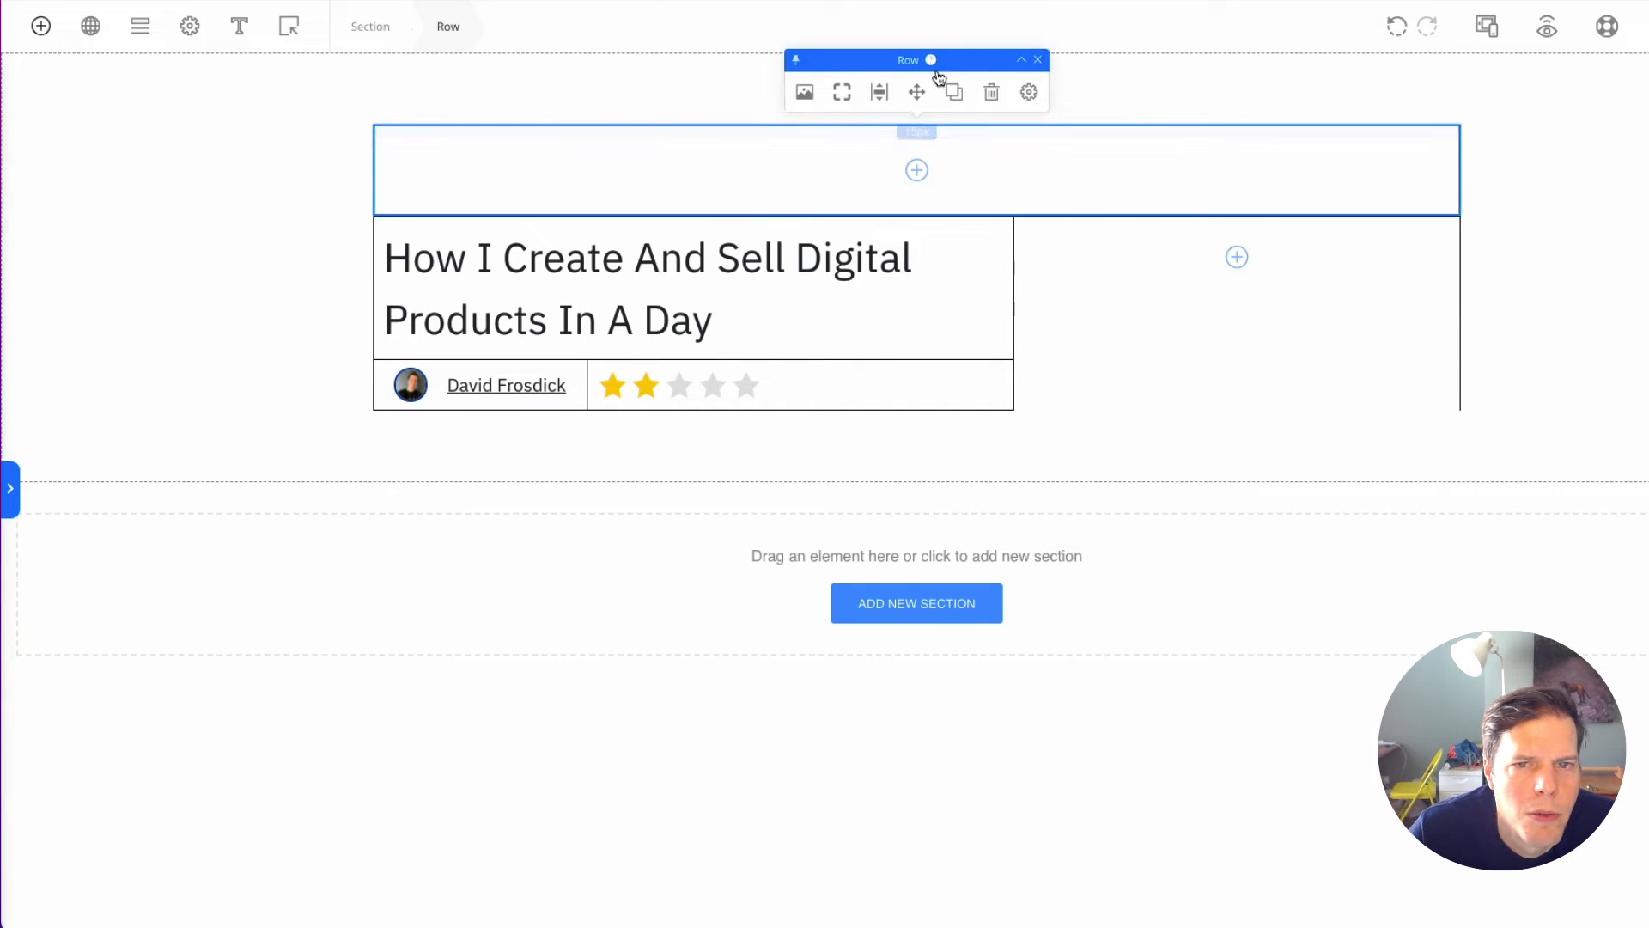
pyautogui.click(842, 92)
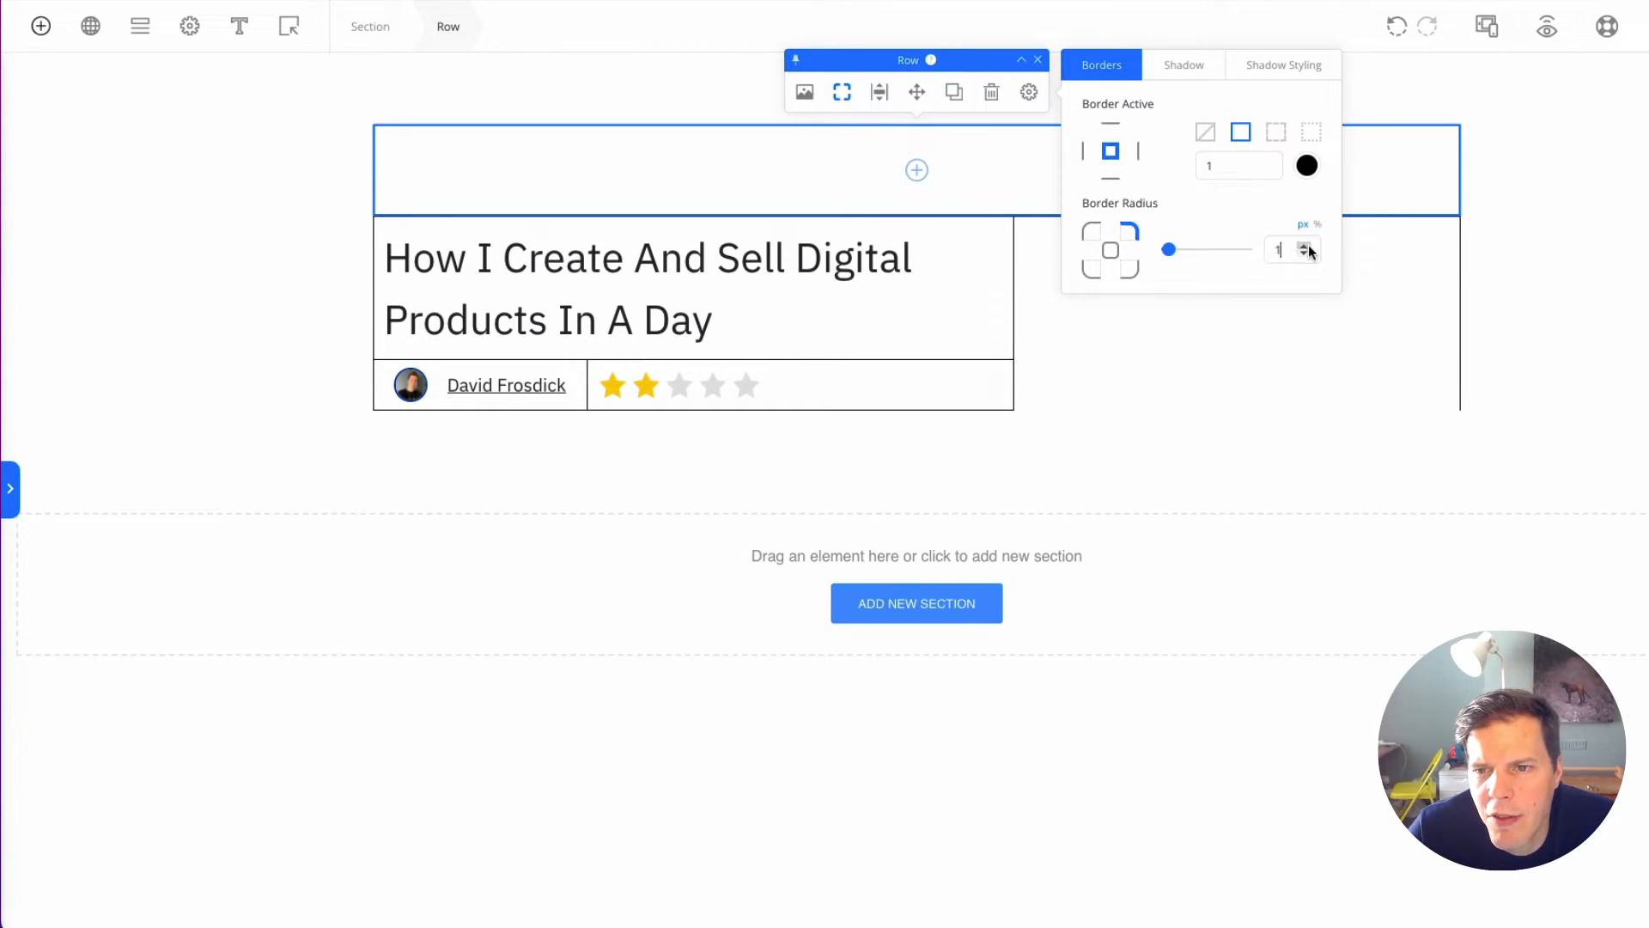
pyautogui.click(549, 581)
pyautogui.click(526, 571)
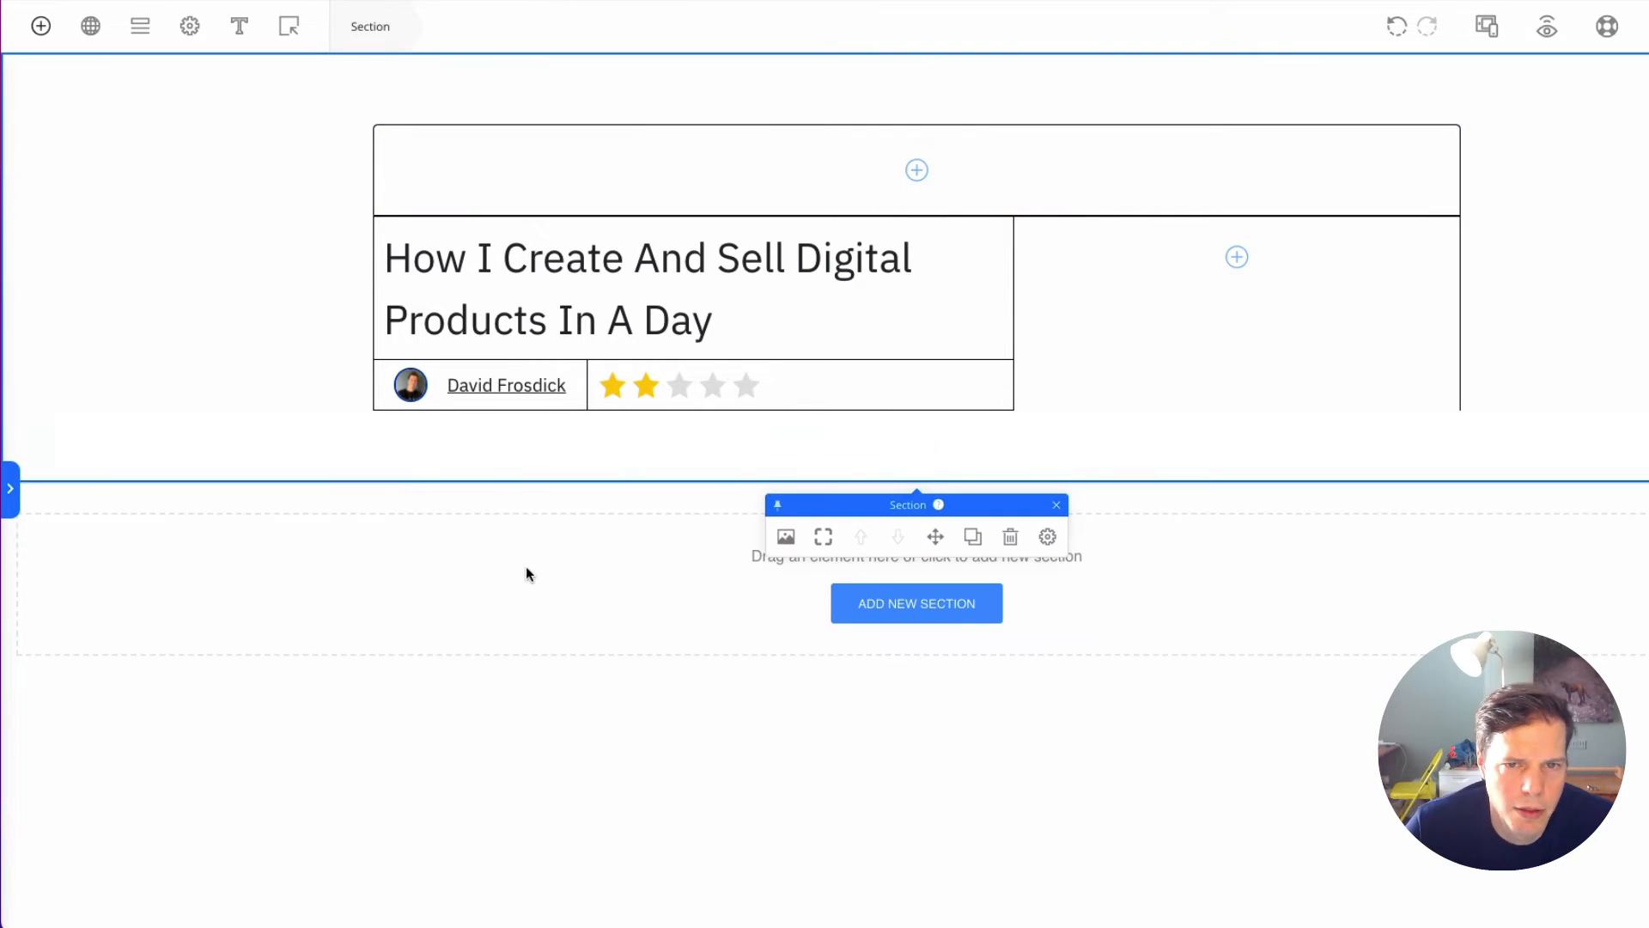
# Step: Make the empty row above the headline taller by increasing its padding above and below
pyautogui.click(755, 197)
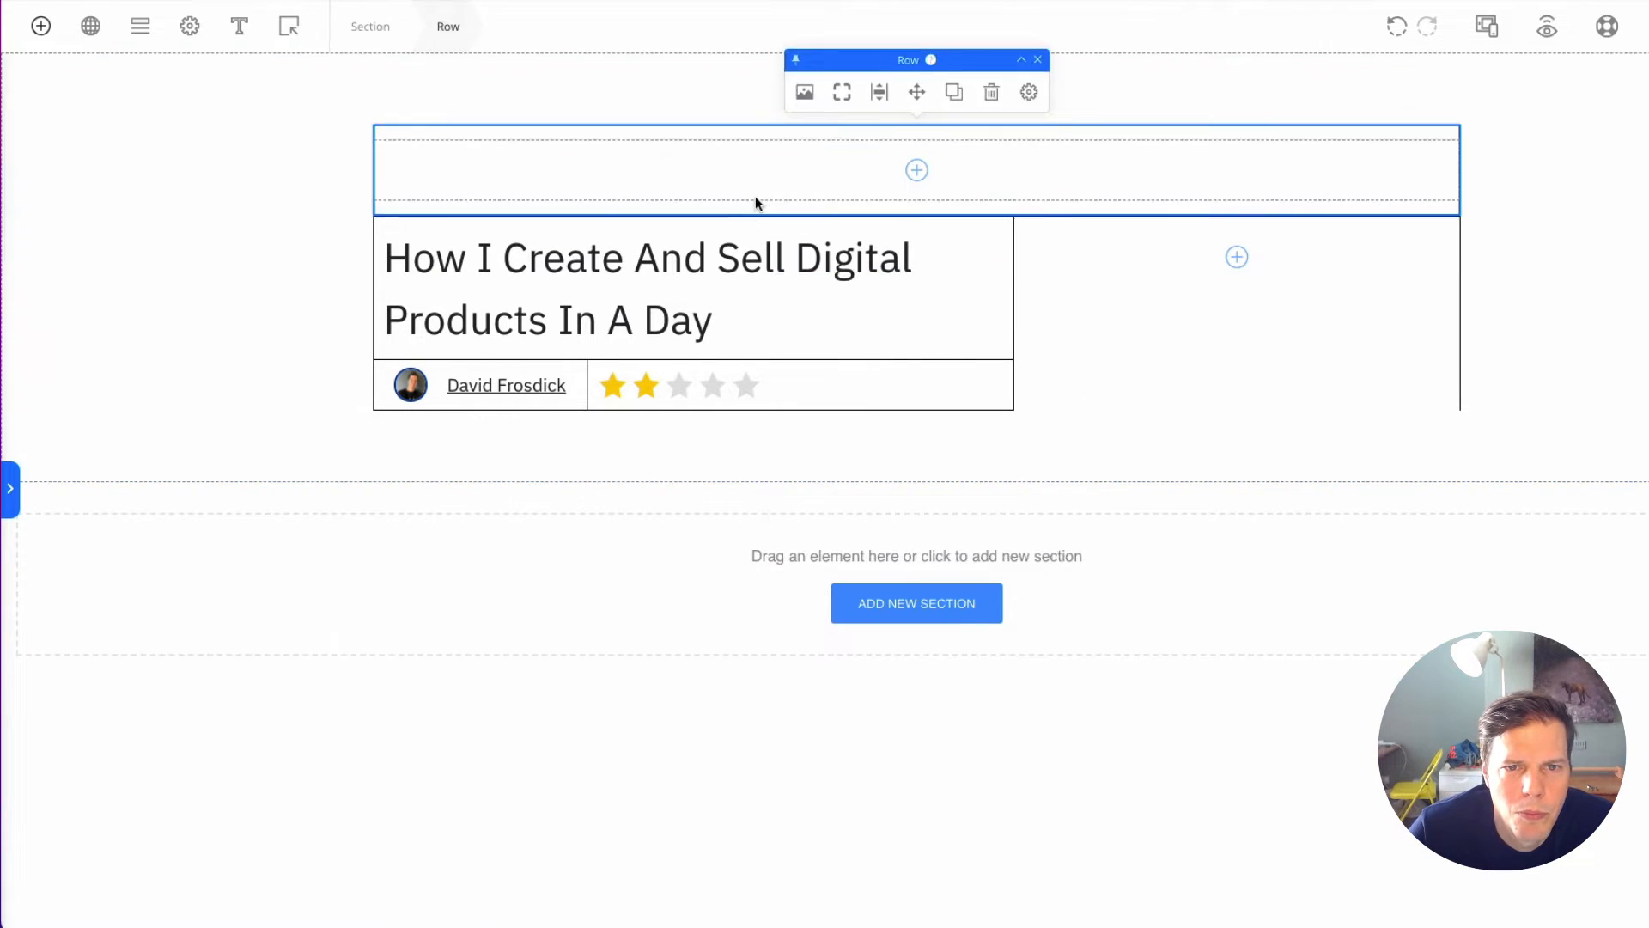
pyautogui.moveTo(755, 206); pyautogui.dragTo(755, 292)
pyautogui.moveTo(753, 138); pyautogui.dragTo(750, 202)
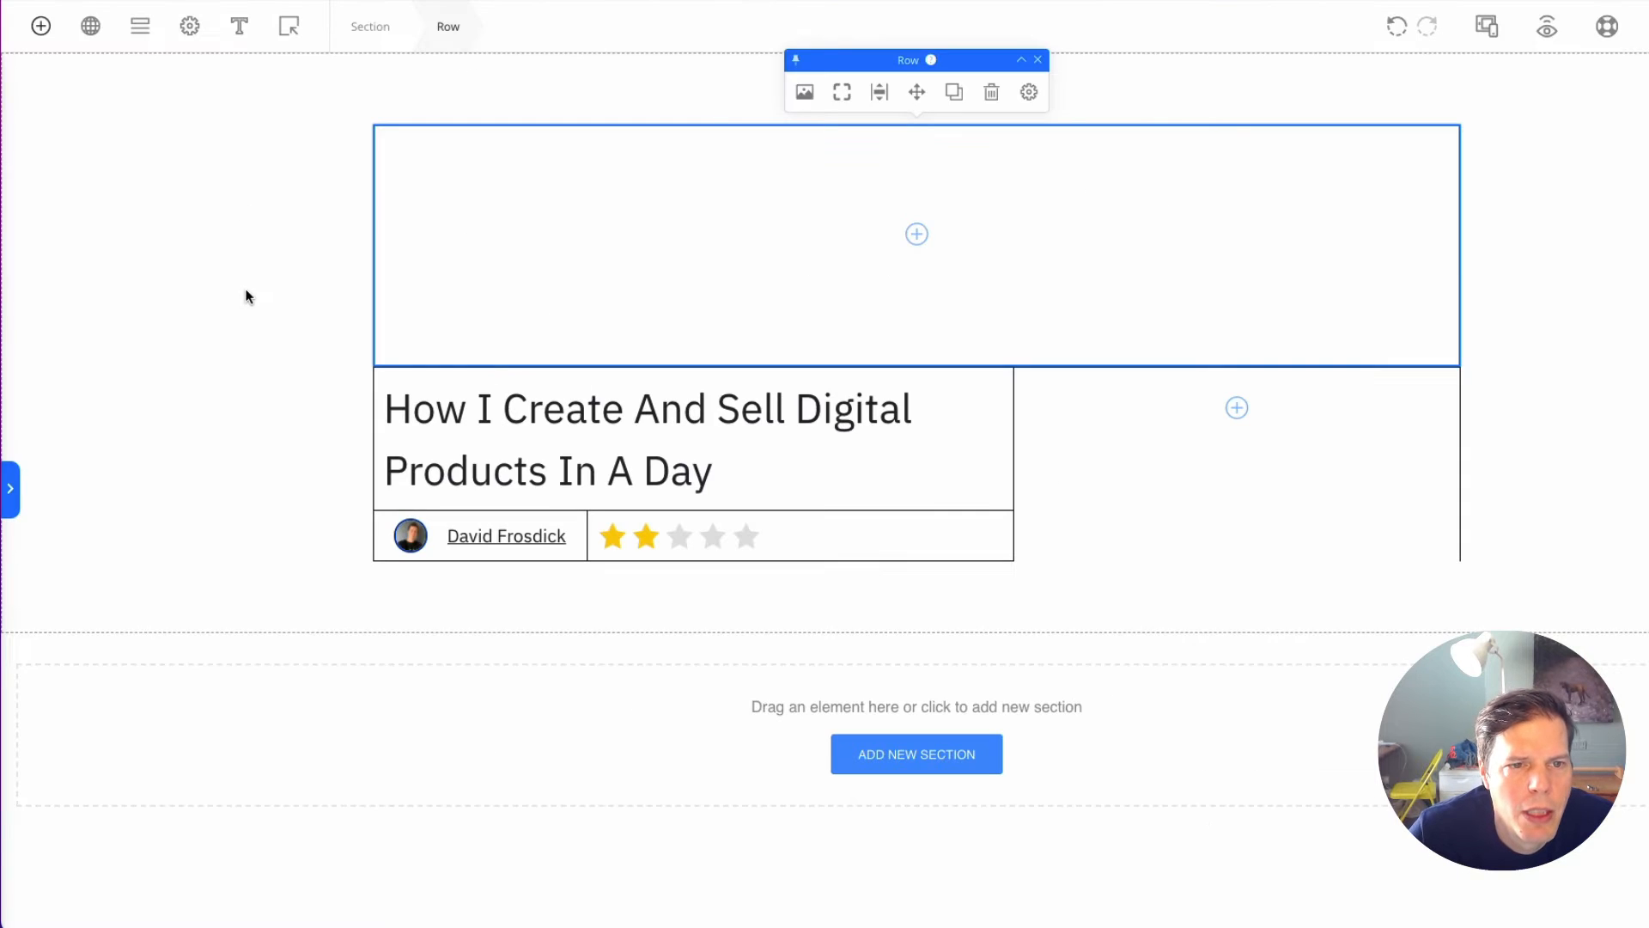
pyautogui.click(280, 298)
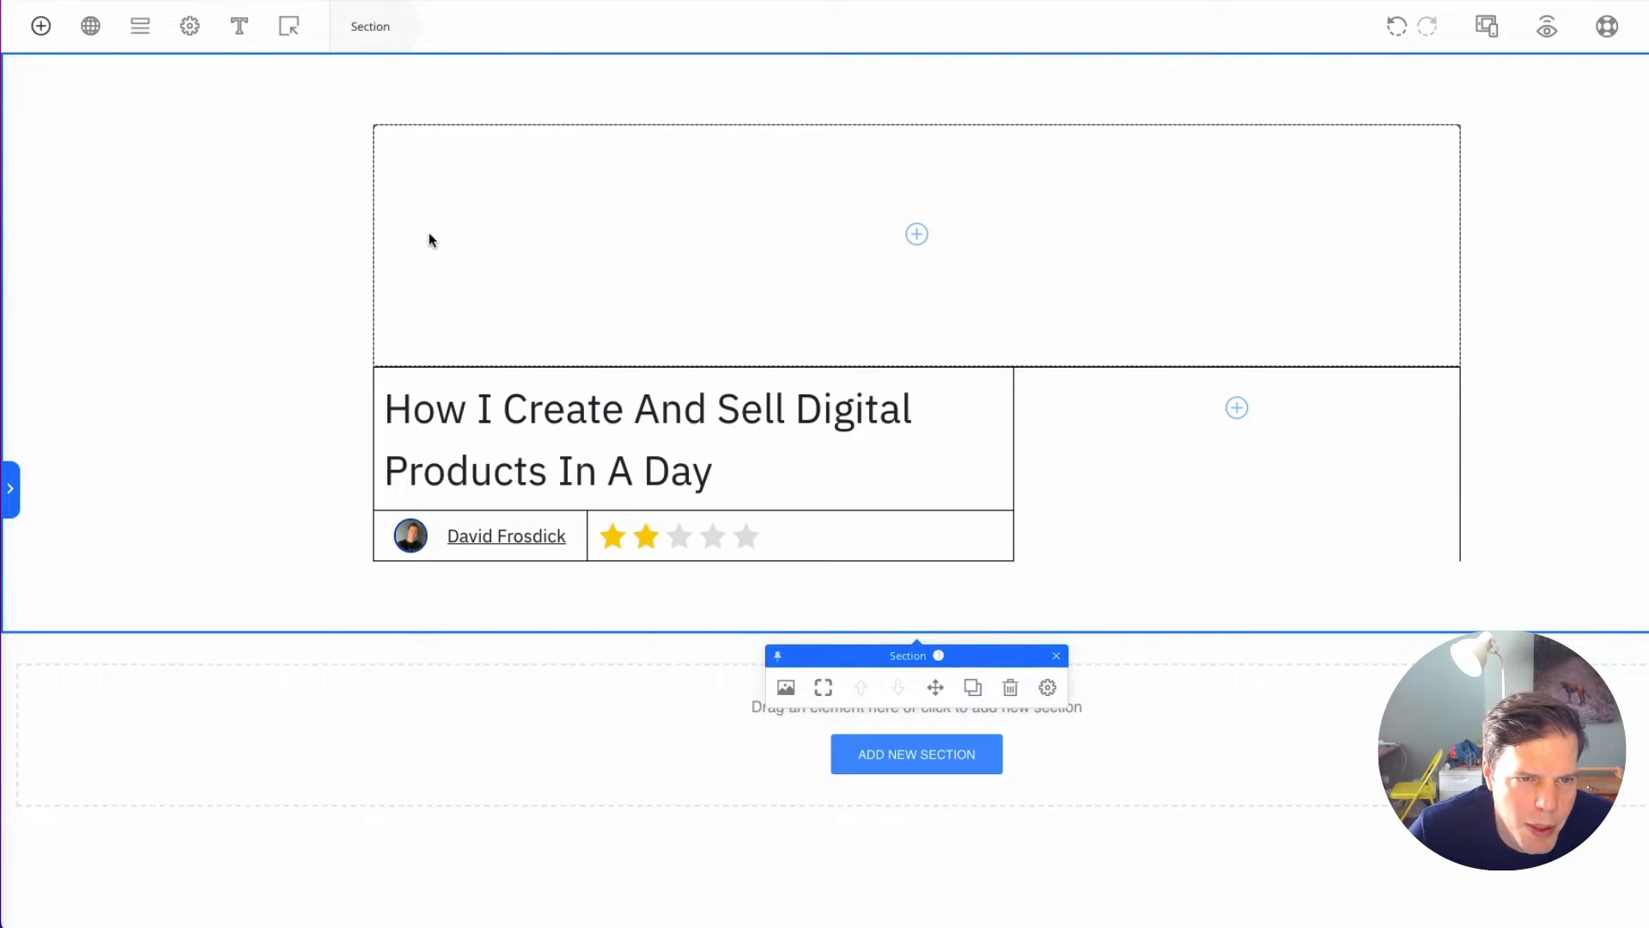
# Step: Remove the bottom border from the empty row above the headline
pyautogui.click(399, 139)
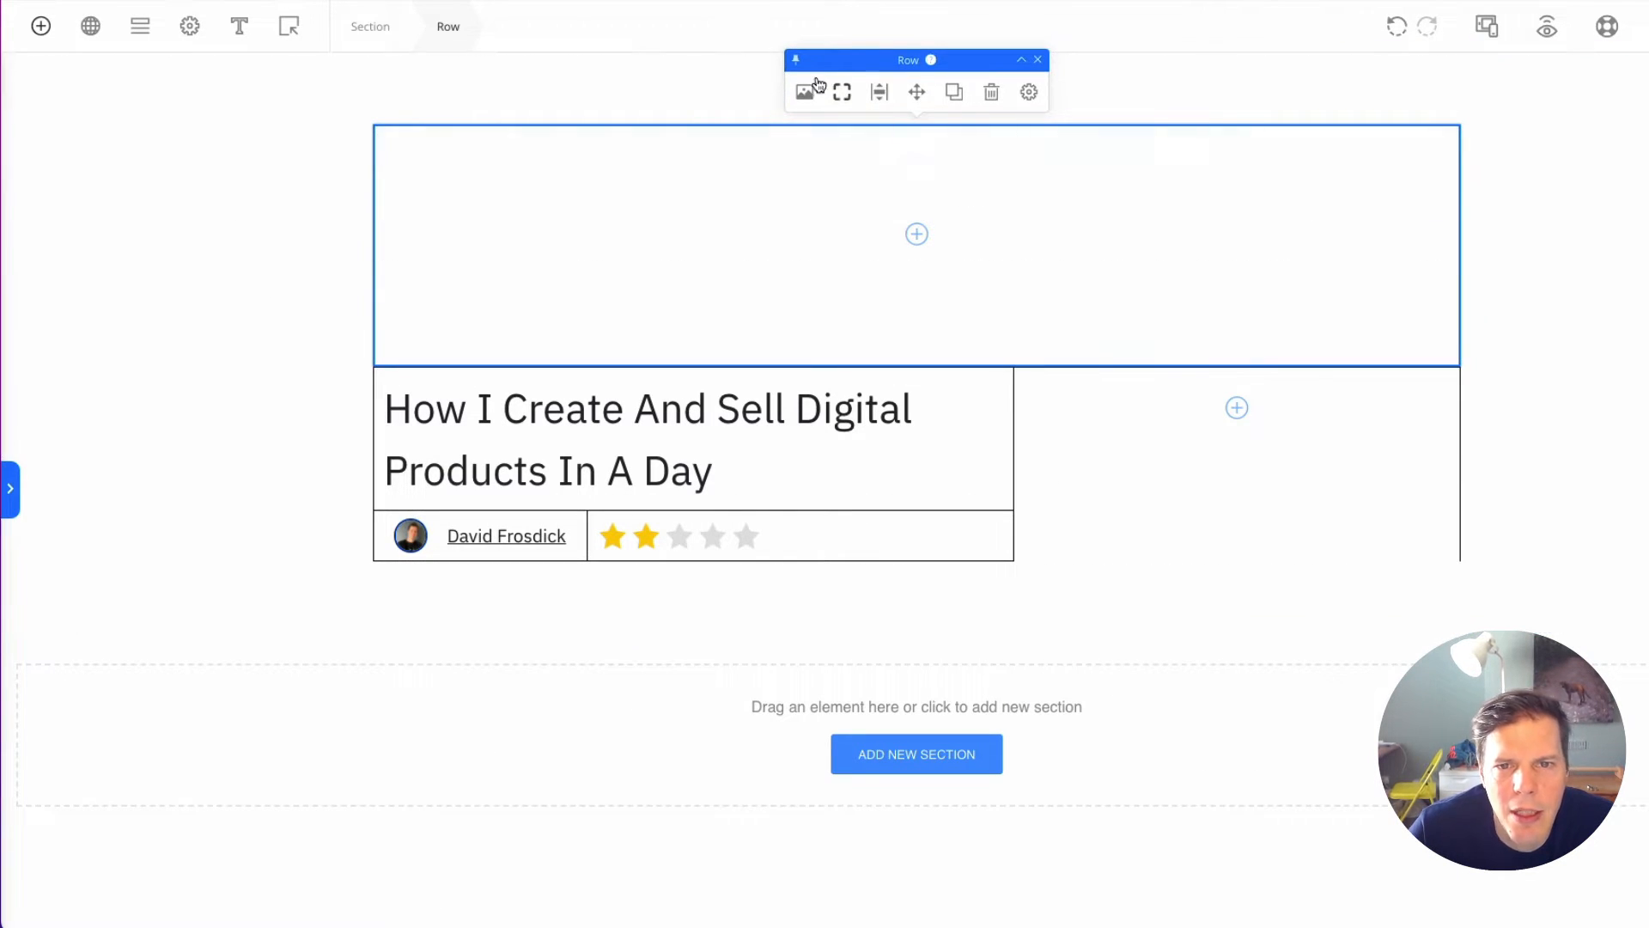
pyautogui.click(843, 96)
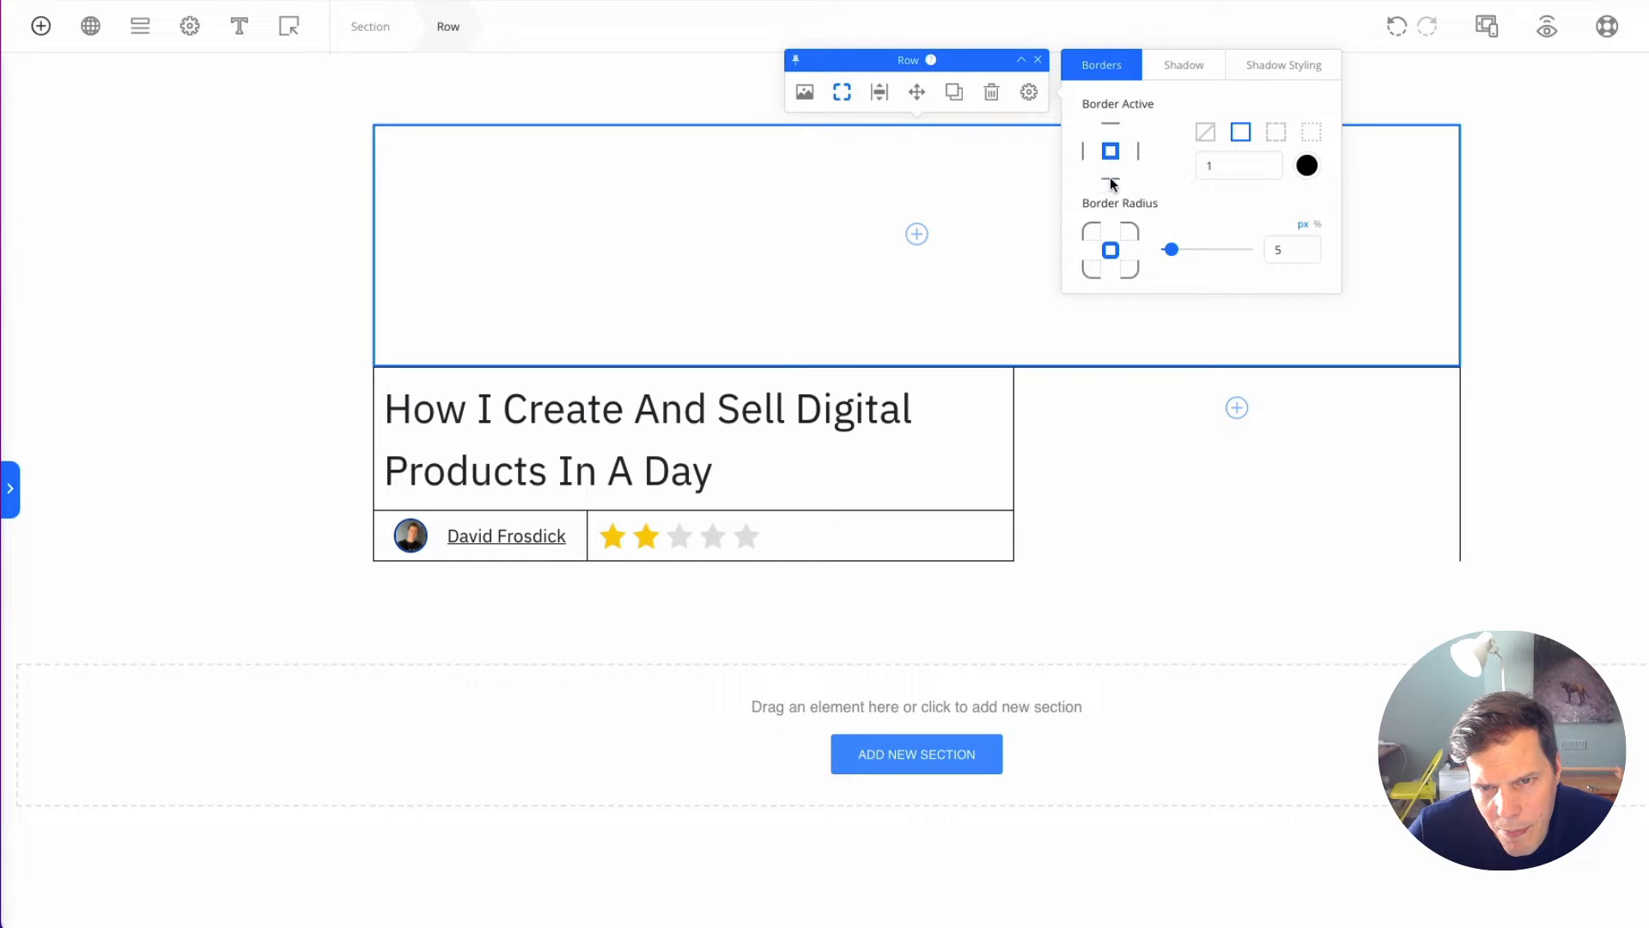
pyautogui.click(1206, 134)
pyautogui.click(1565, 300)
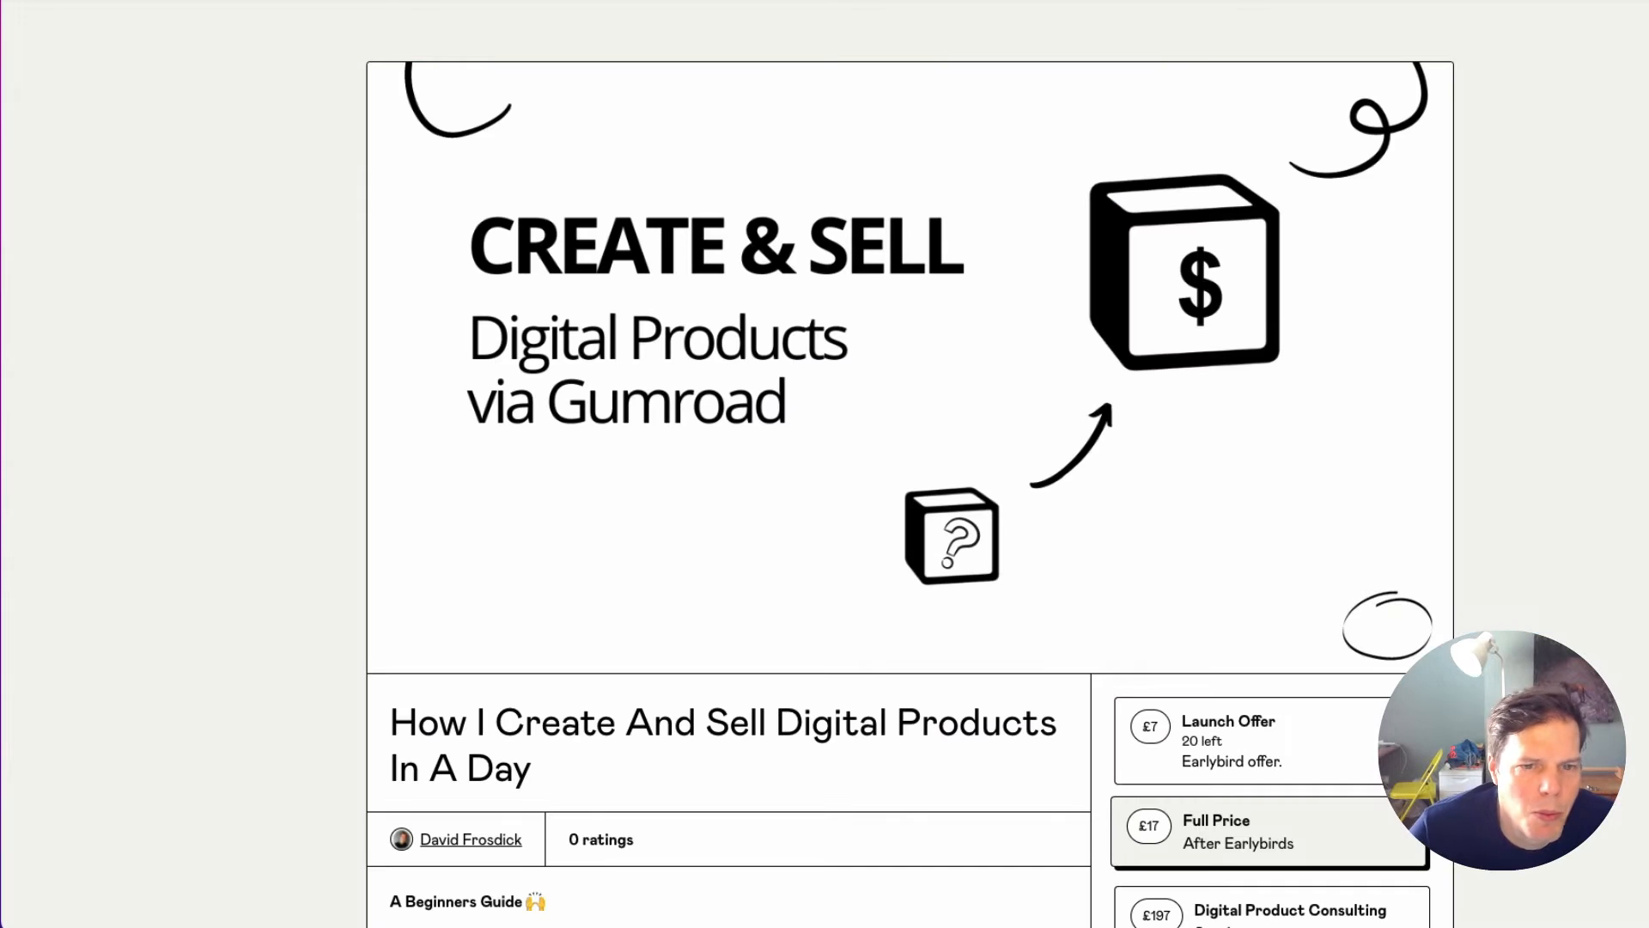
# Step: Check the Gumroad page layout and add an empty row beneath the author and rating row in the headline's column
pyautogui.scroll(-6, 310, 555)
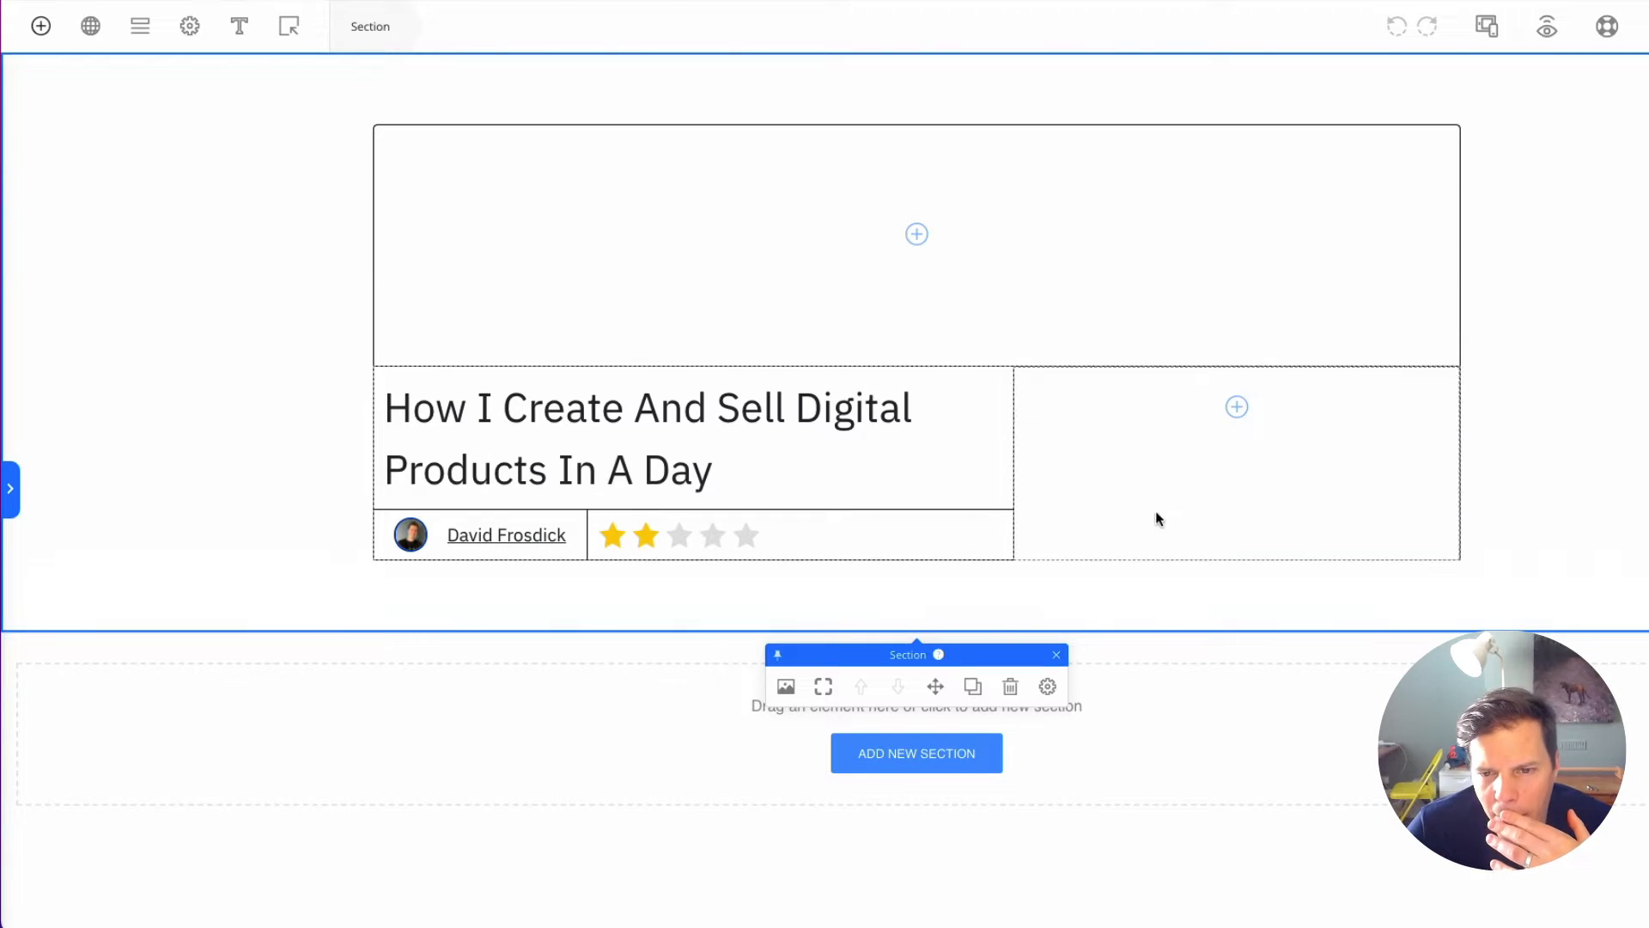
pyautogui.click(1157, 537)
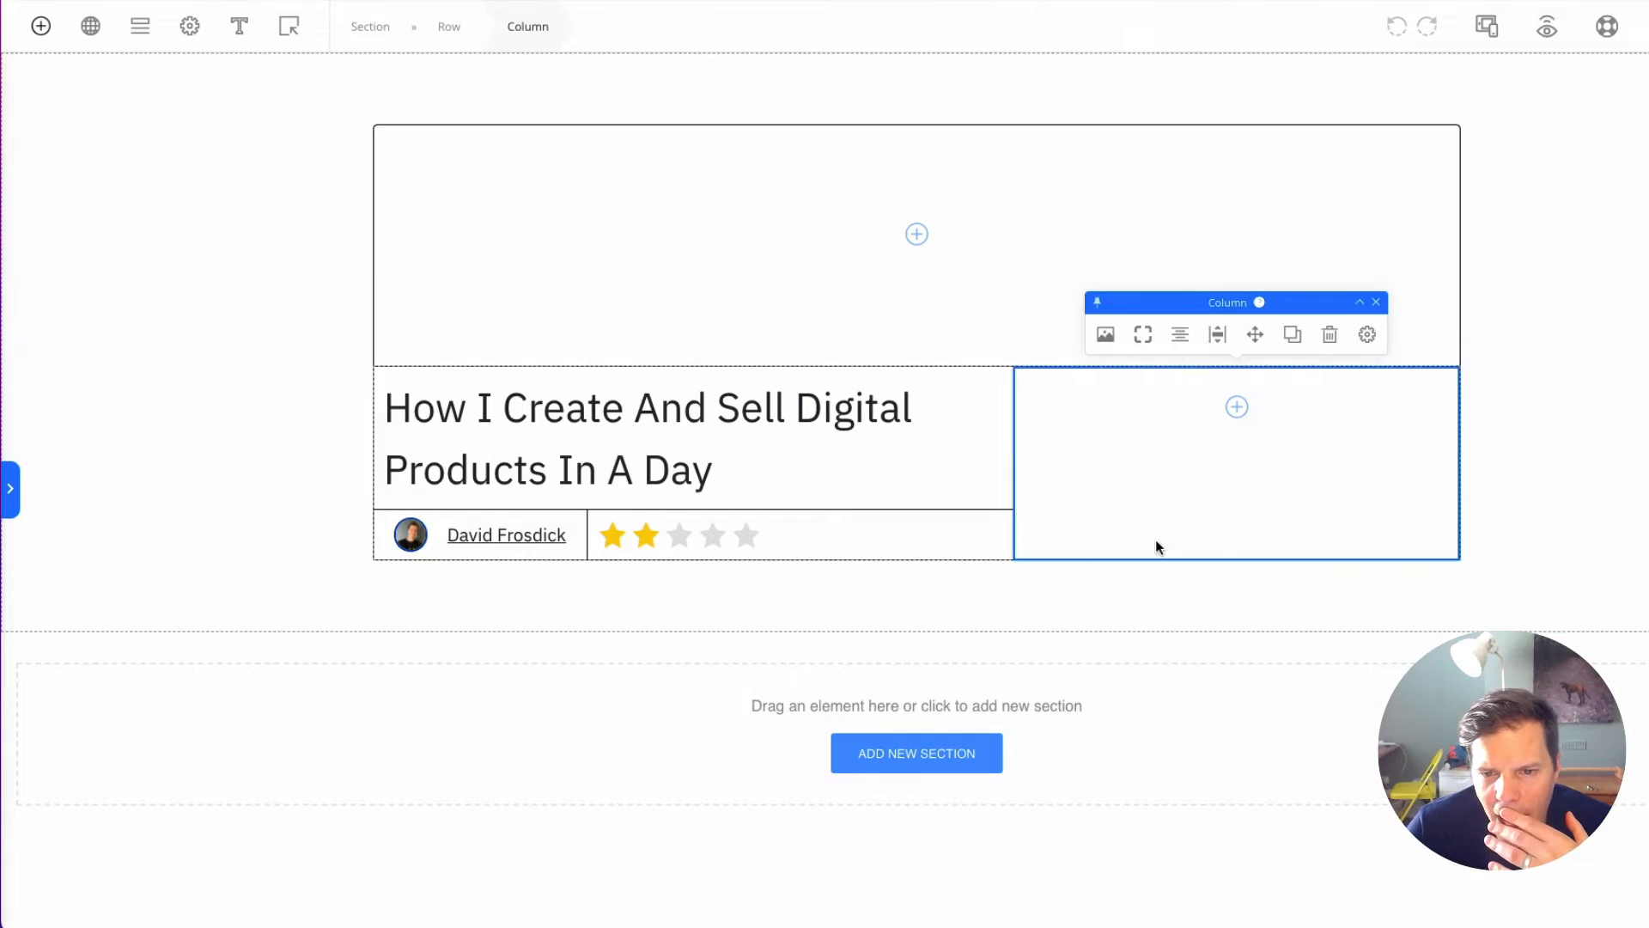
pyautogui.click(825, 541)
pyautogui.click(606, 35)
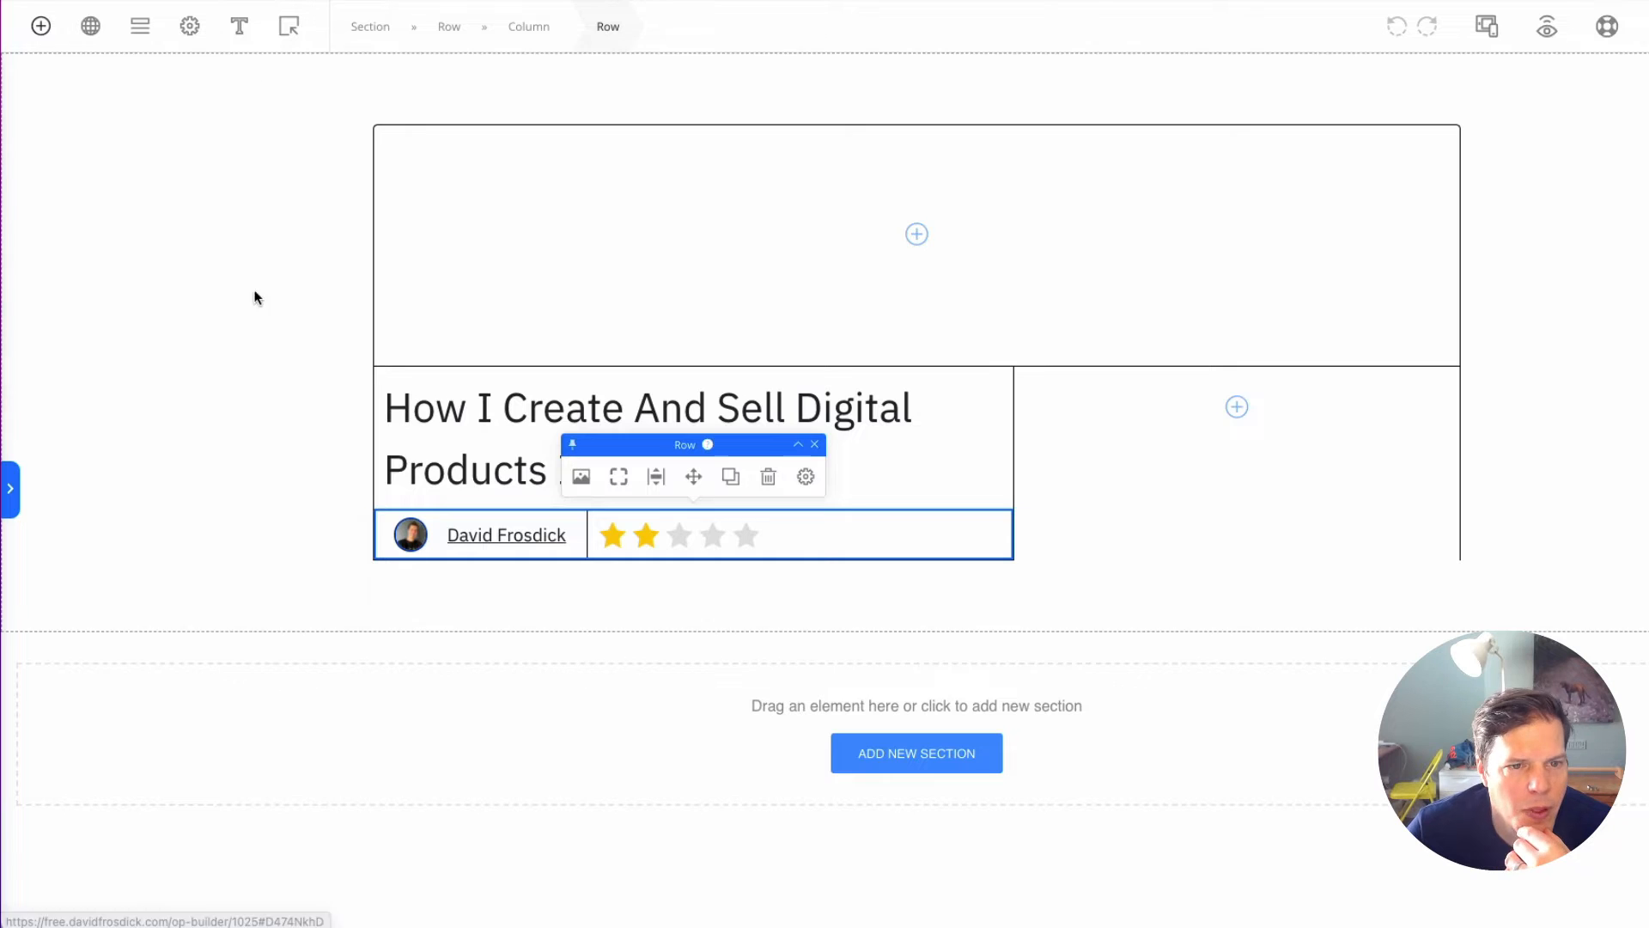
pyautogui.click(10, 488)
pyautogui.moveTo(136, 184); pyautogui.dragTo(595, 562)
pyautogui.click(307, 566)
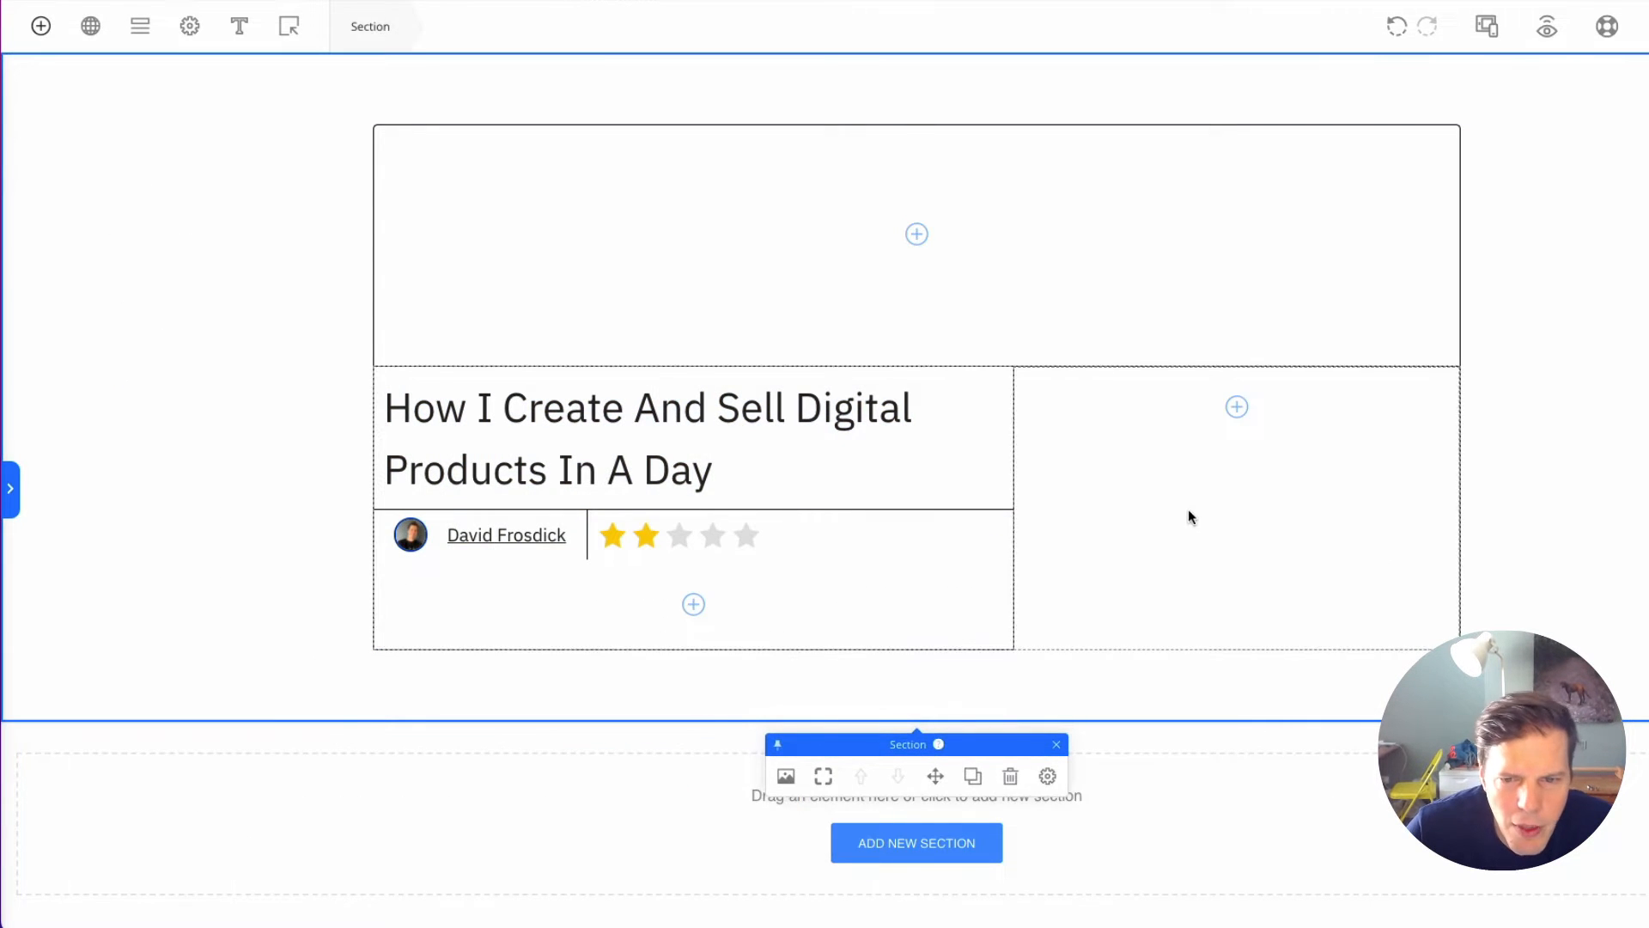
# Step: Add a 1 px solid left border to the empty column beside the headline
pyautogui.click(1075, 590)
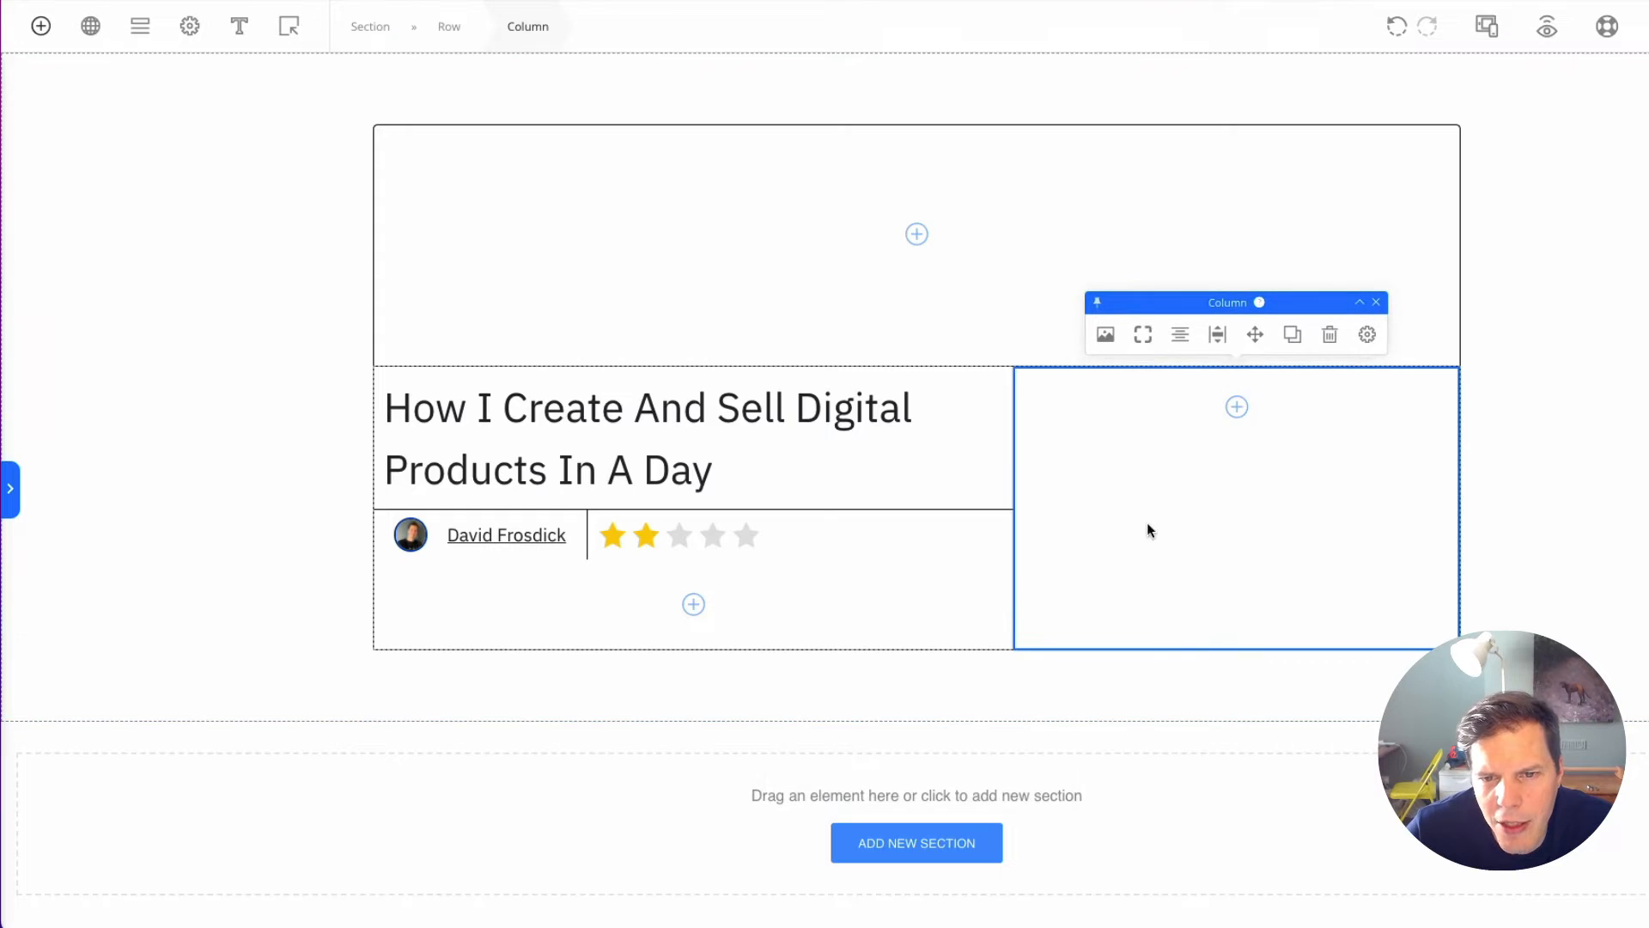
pyautogui.click(1143, 335)
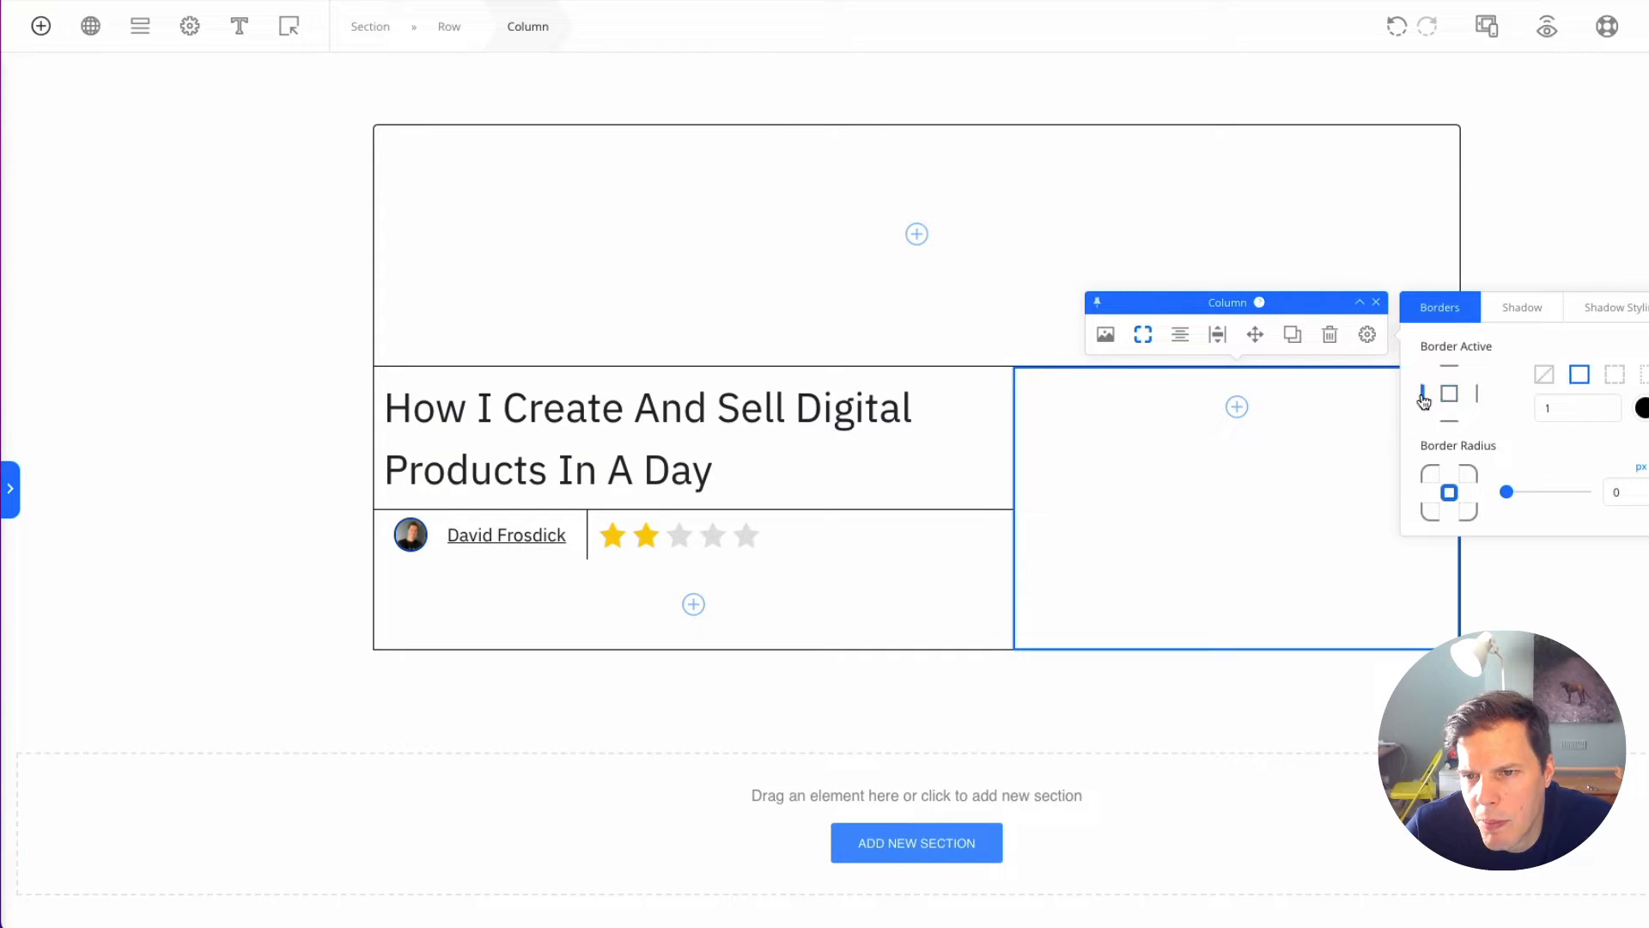
pyautogui.click(295, 353)
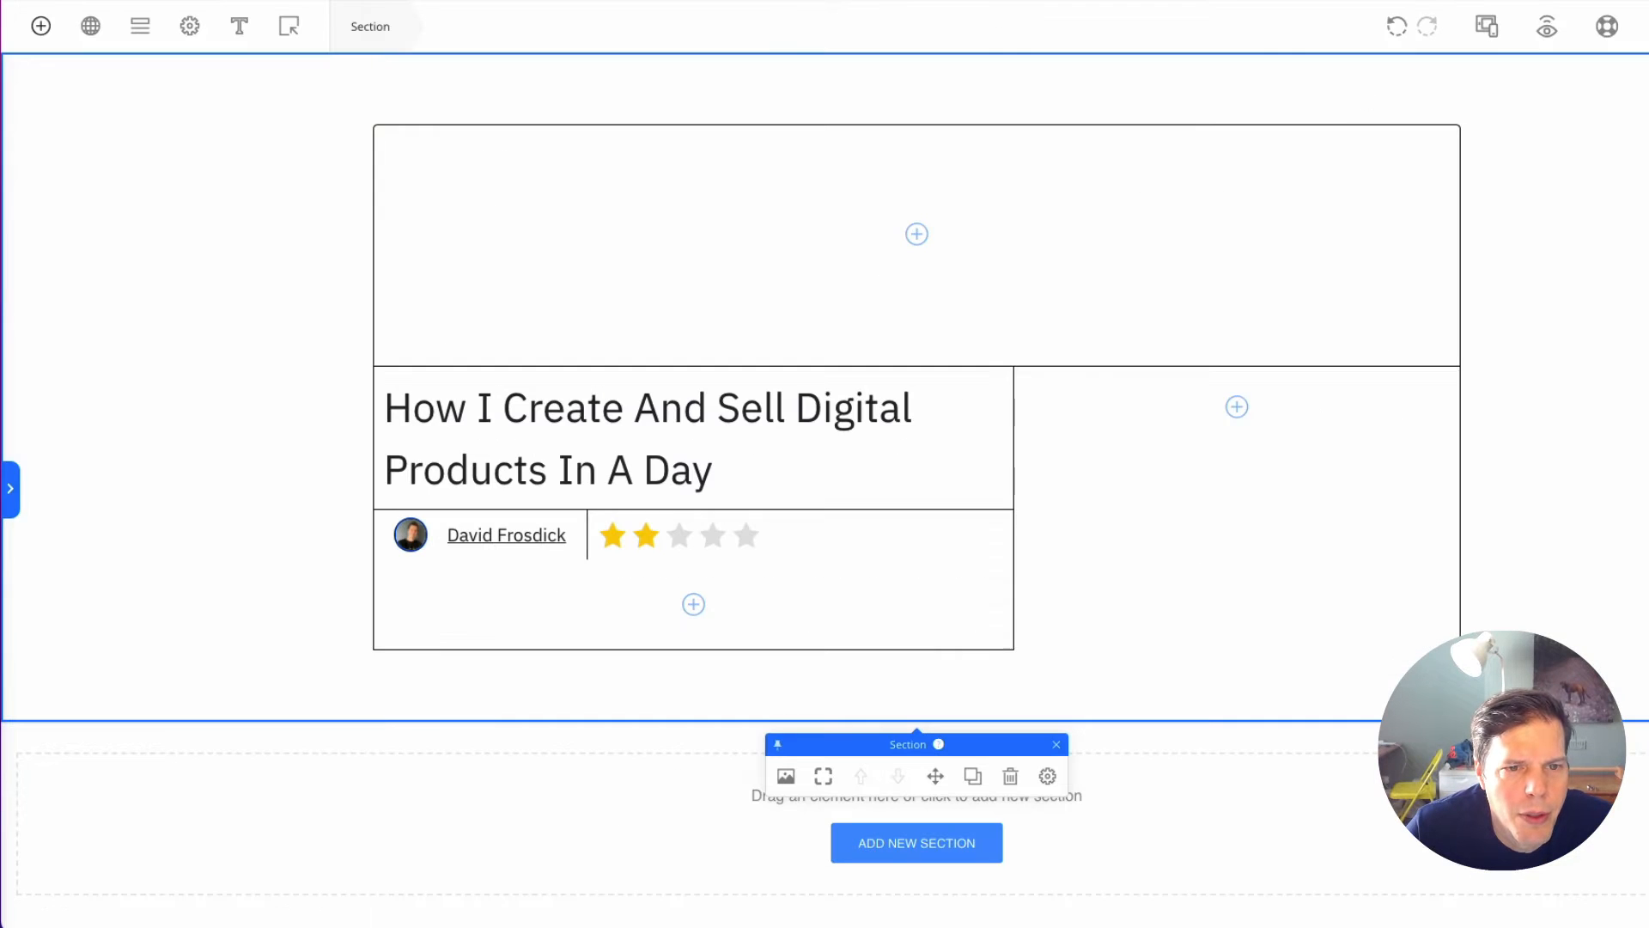
# Step: Add a 1 px solid bottom border to the row holding the author and star rating
pyautogui.click(584, 567)
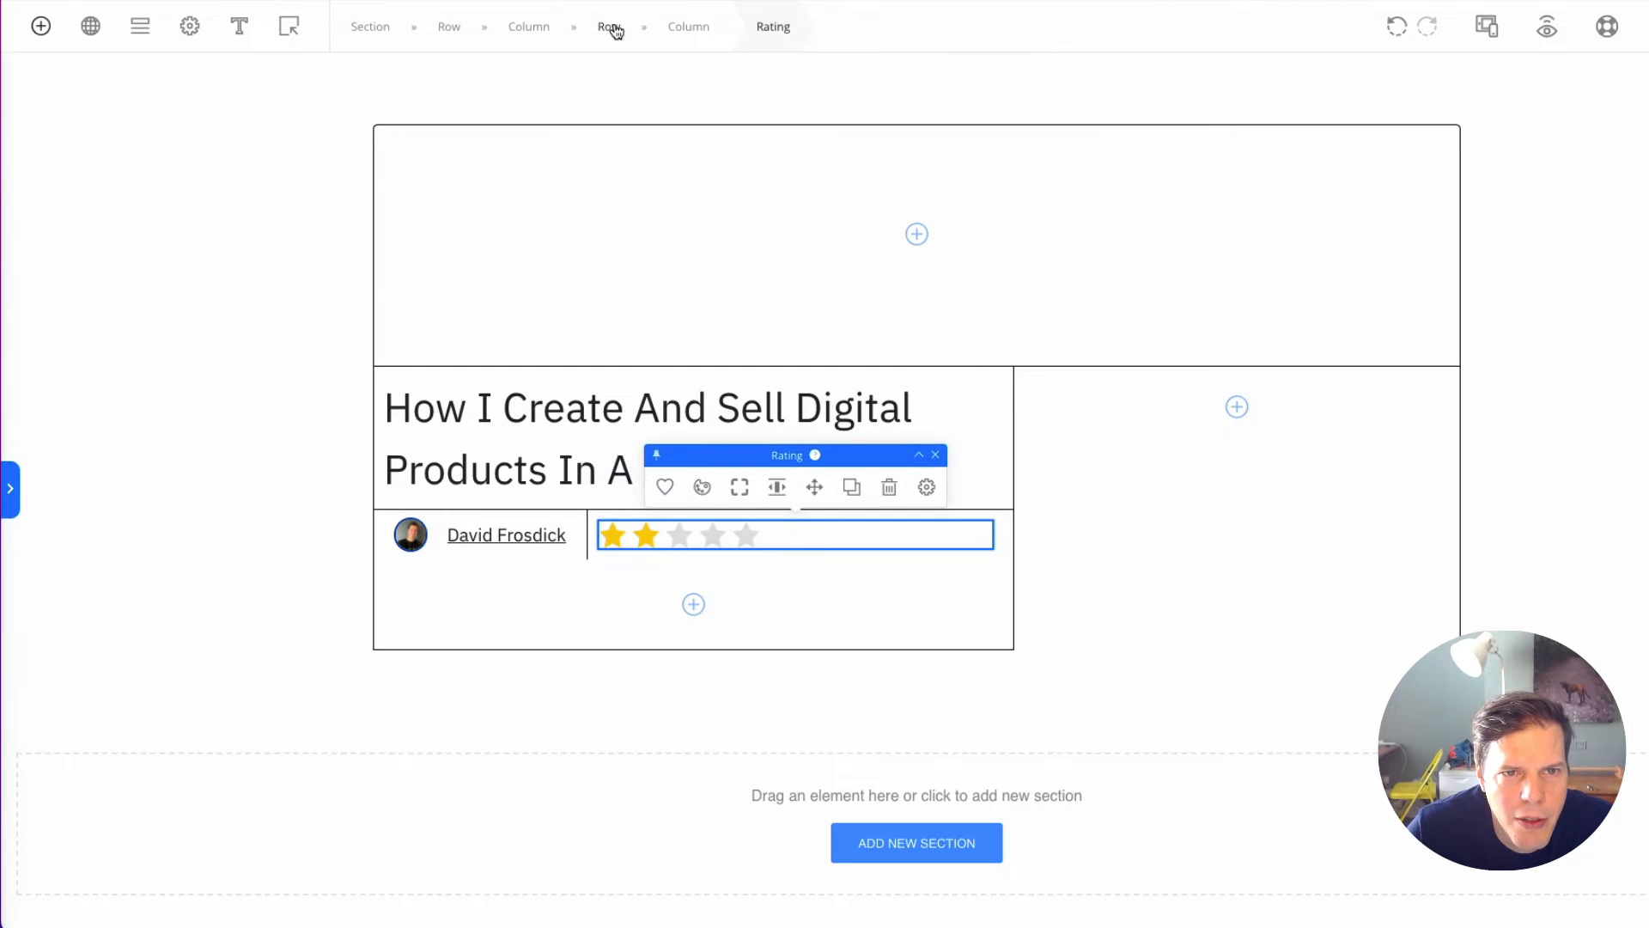
pyautogui.click(611, 26)
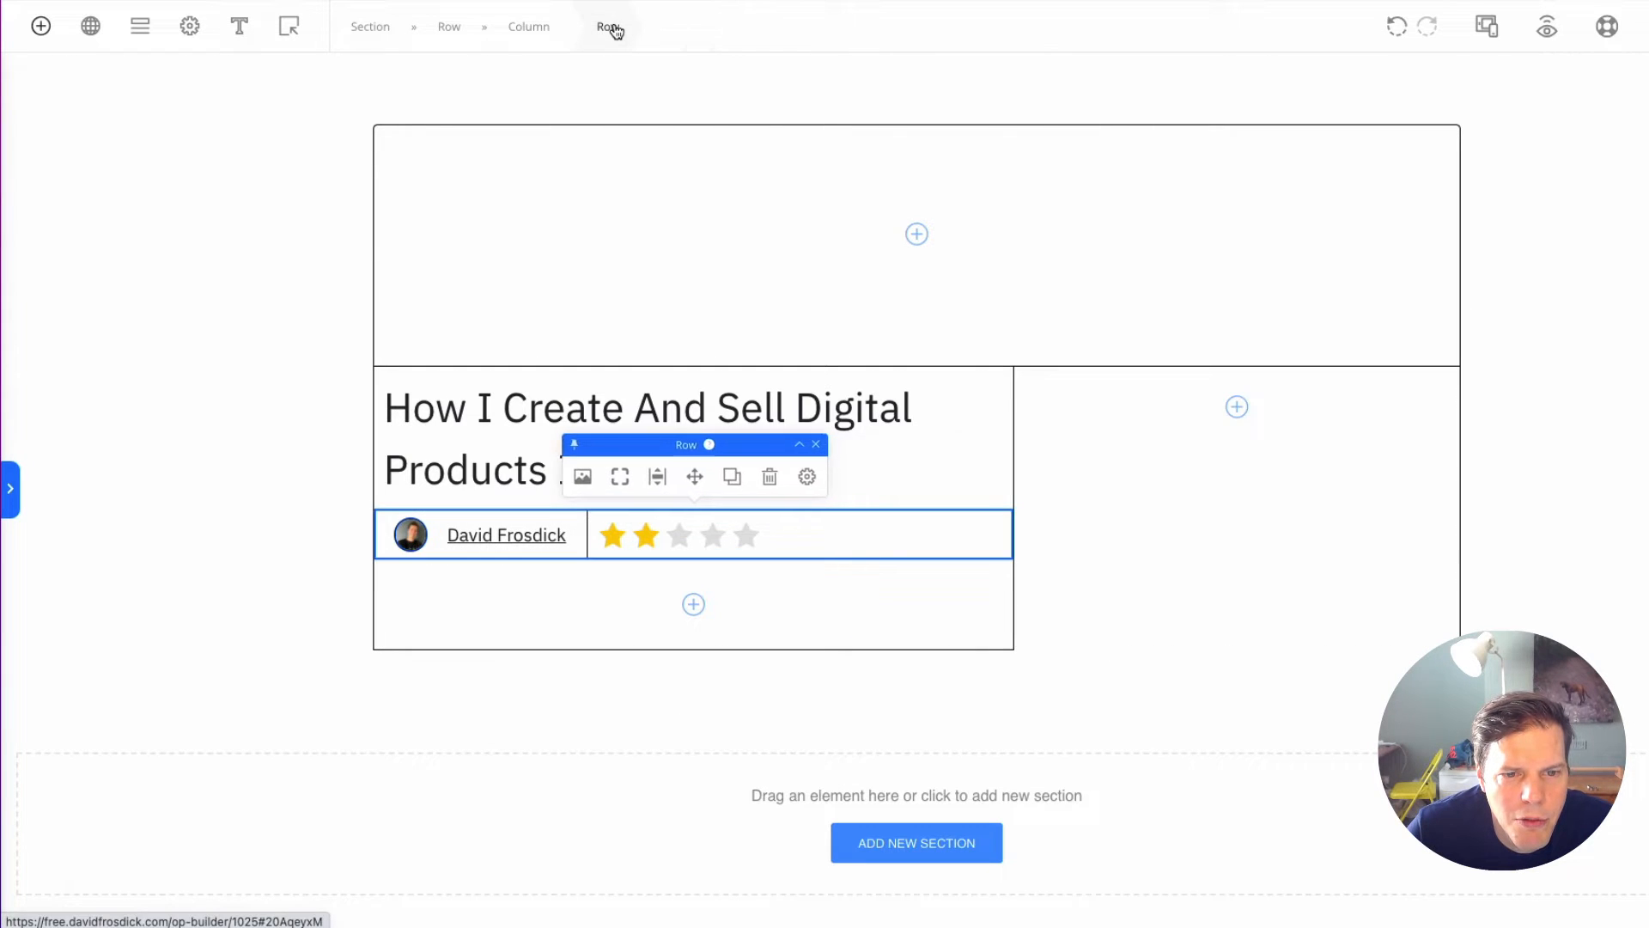
pyautogui.click(618, 477)
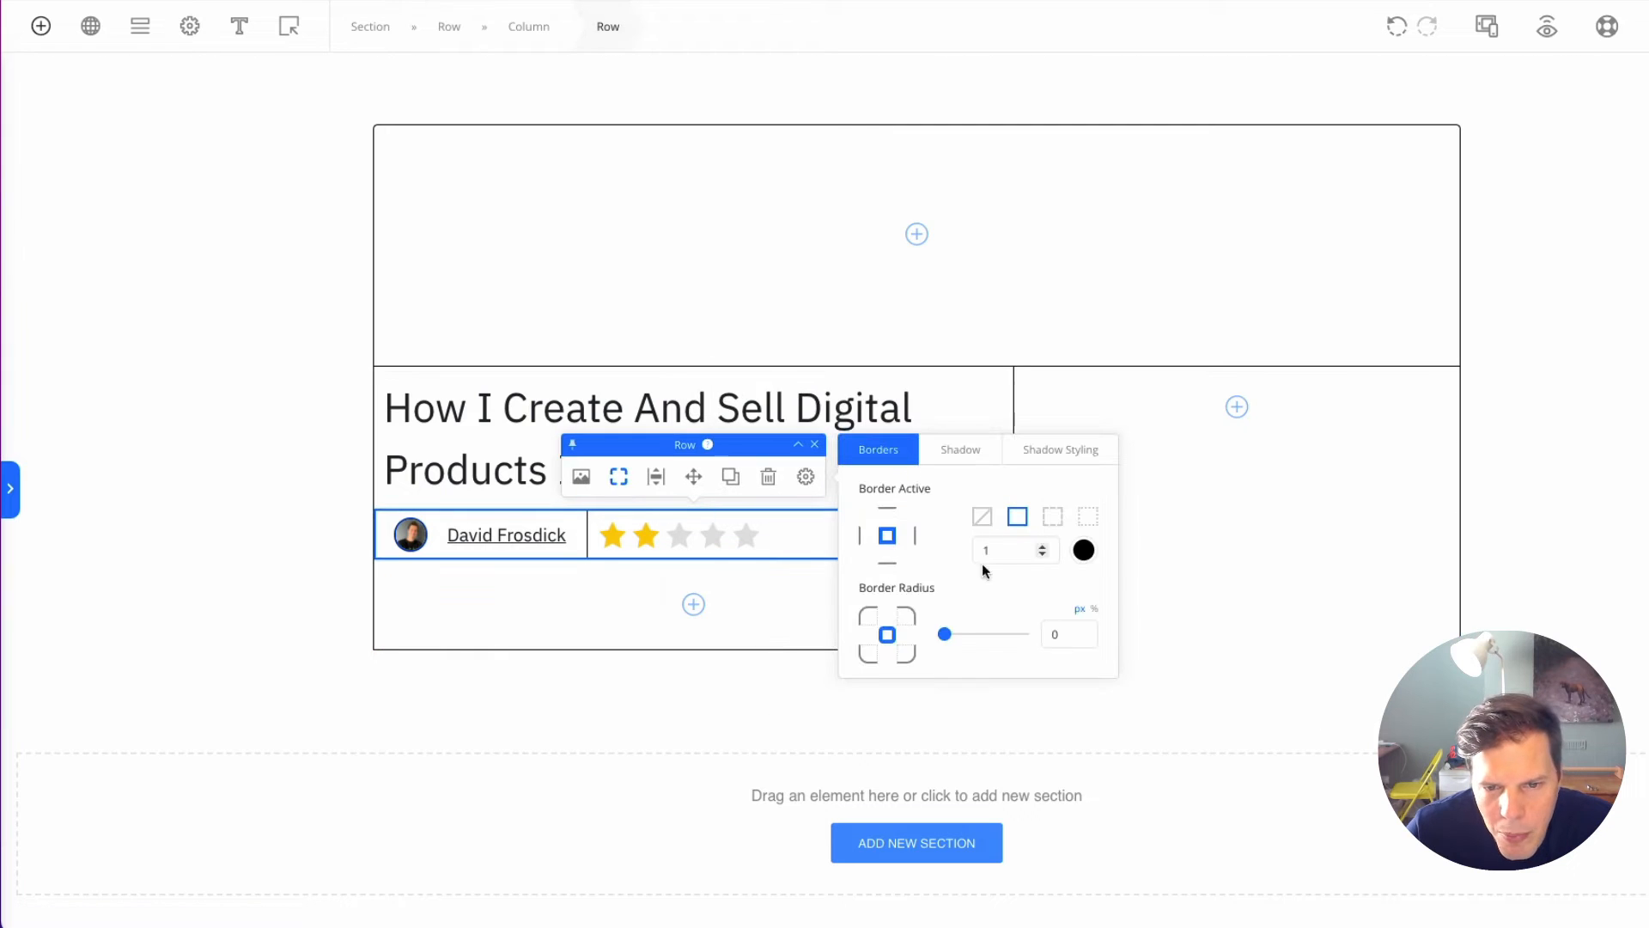
pyautogui.click(888, 565)
pyautogui.click(1017, 517)
pyautogui.click(370, 225)
# Step: Make the stars in the rating element slightly smaller
pyautogui.click(679, 535)
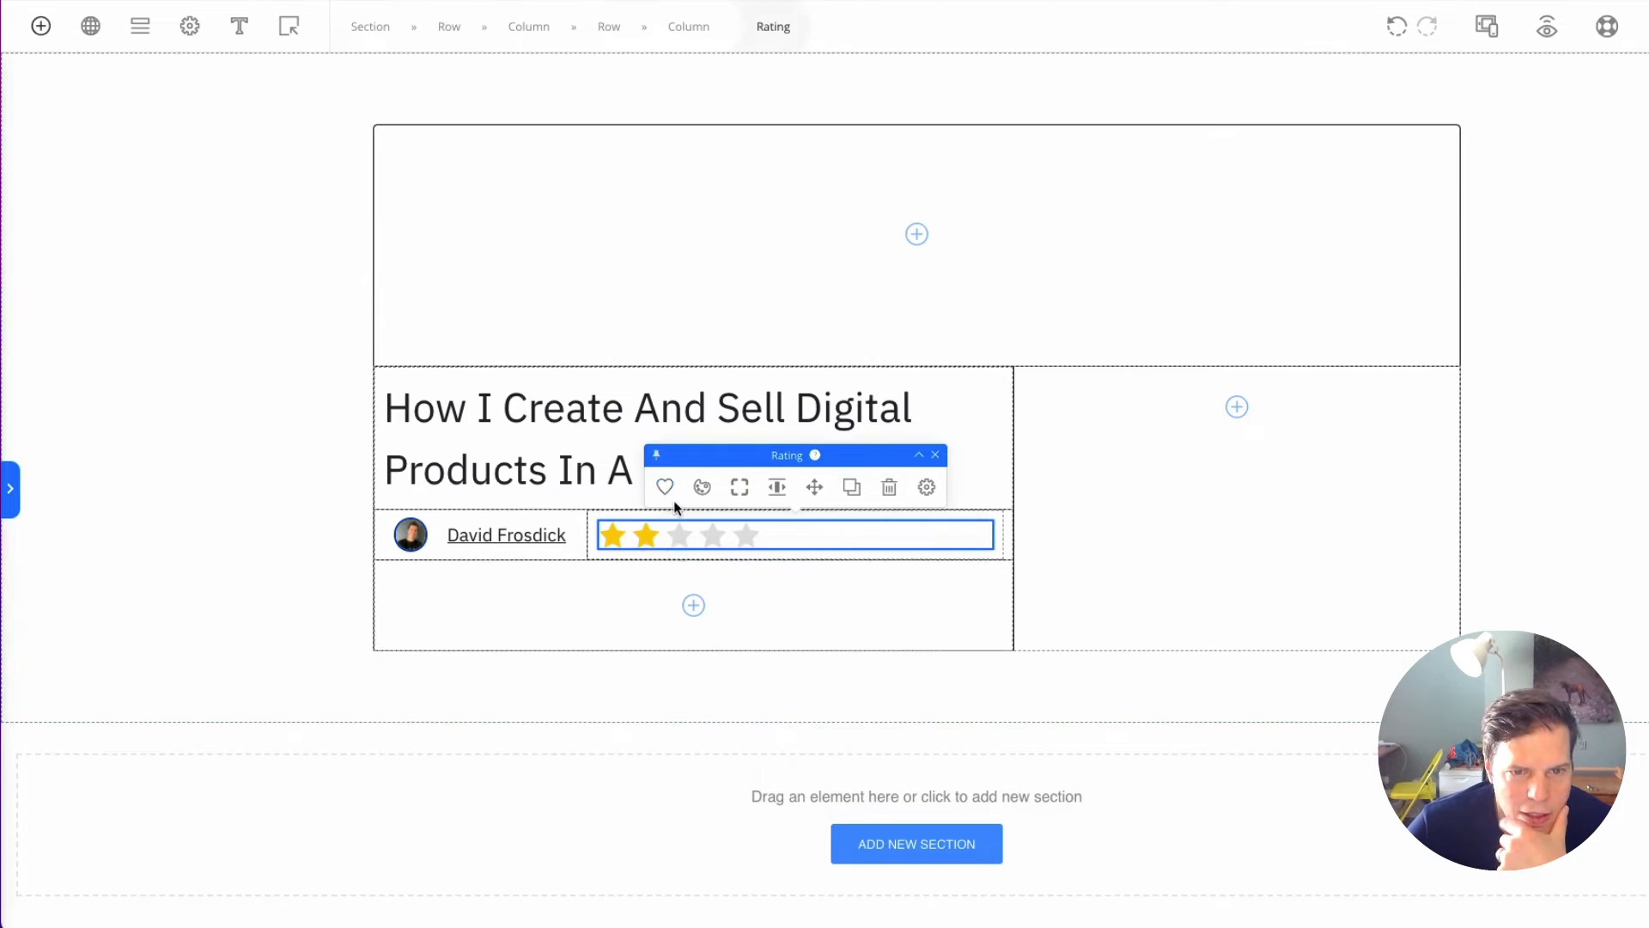
pyautogui.click(666, 487)
pyautogui.moveTo(1008, 863); pyautogui.dragTo(987, 864)
pyautogui.click(979, 687)
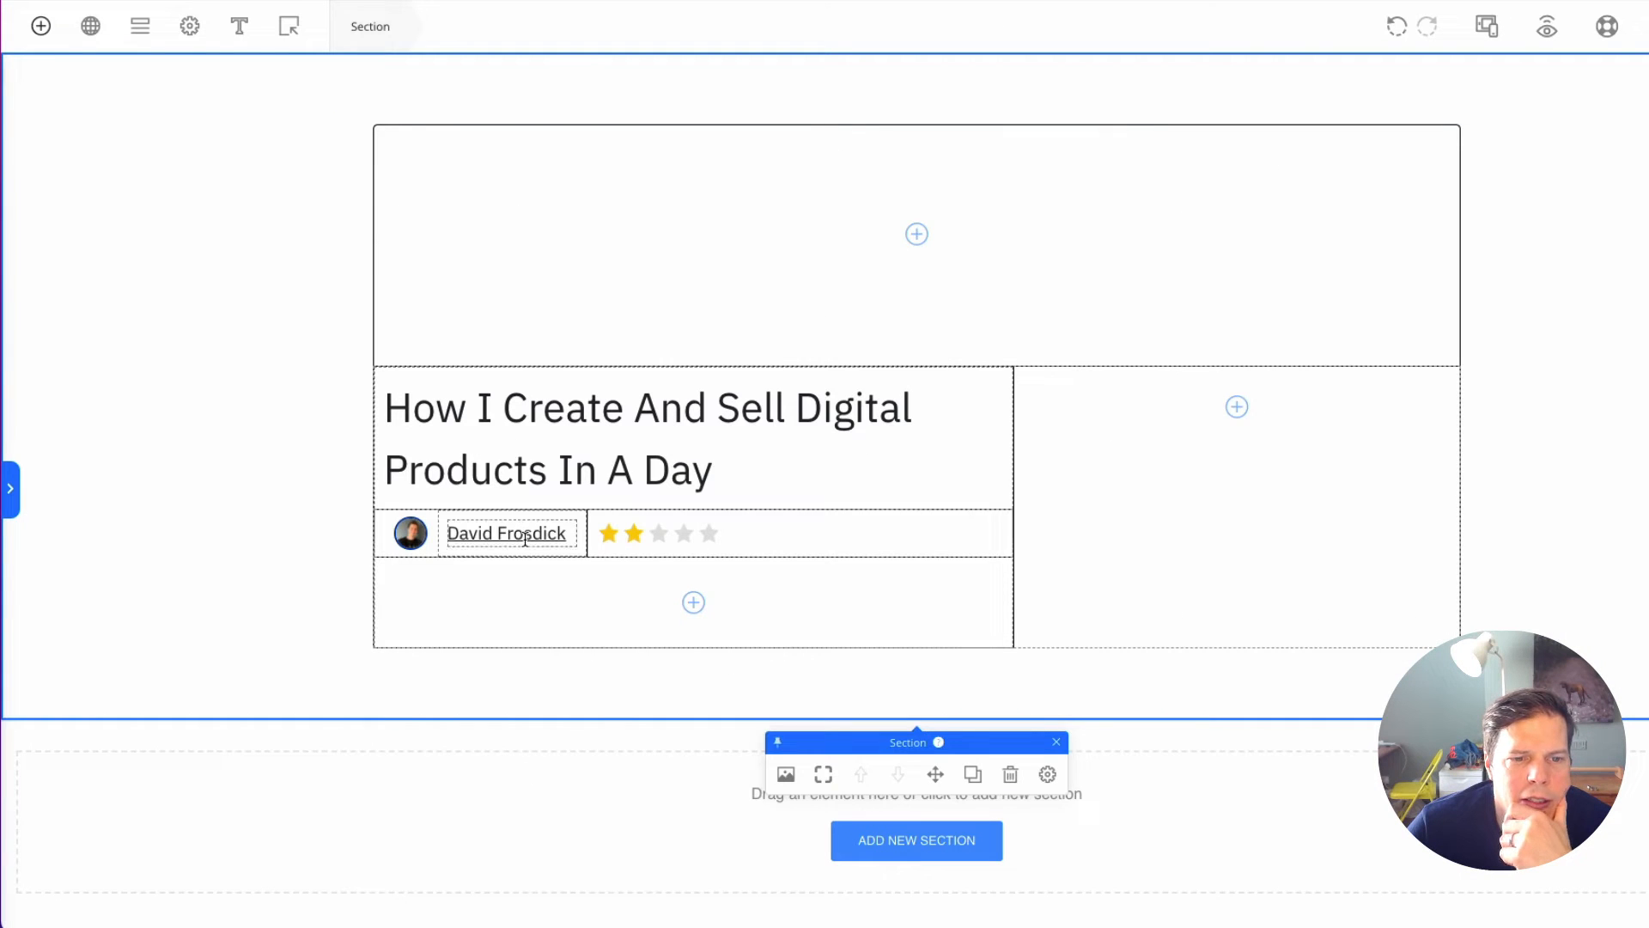
# Step: Set the author name's font size to 15 px and make the text bold
pyautogui.click(524, 534)
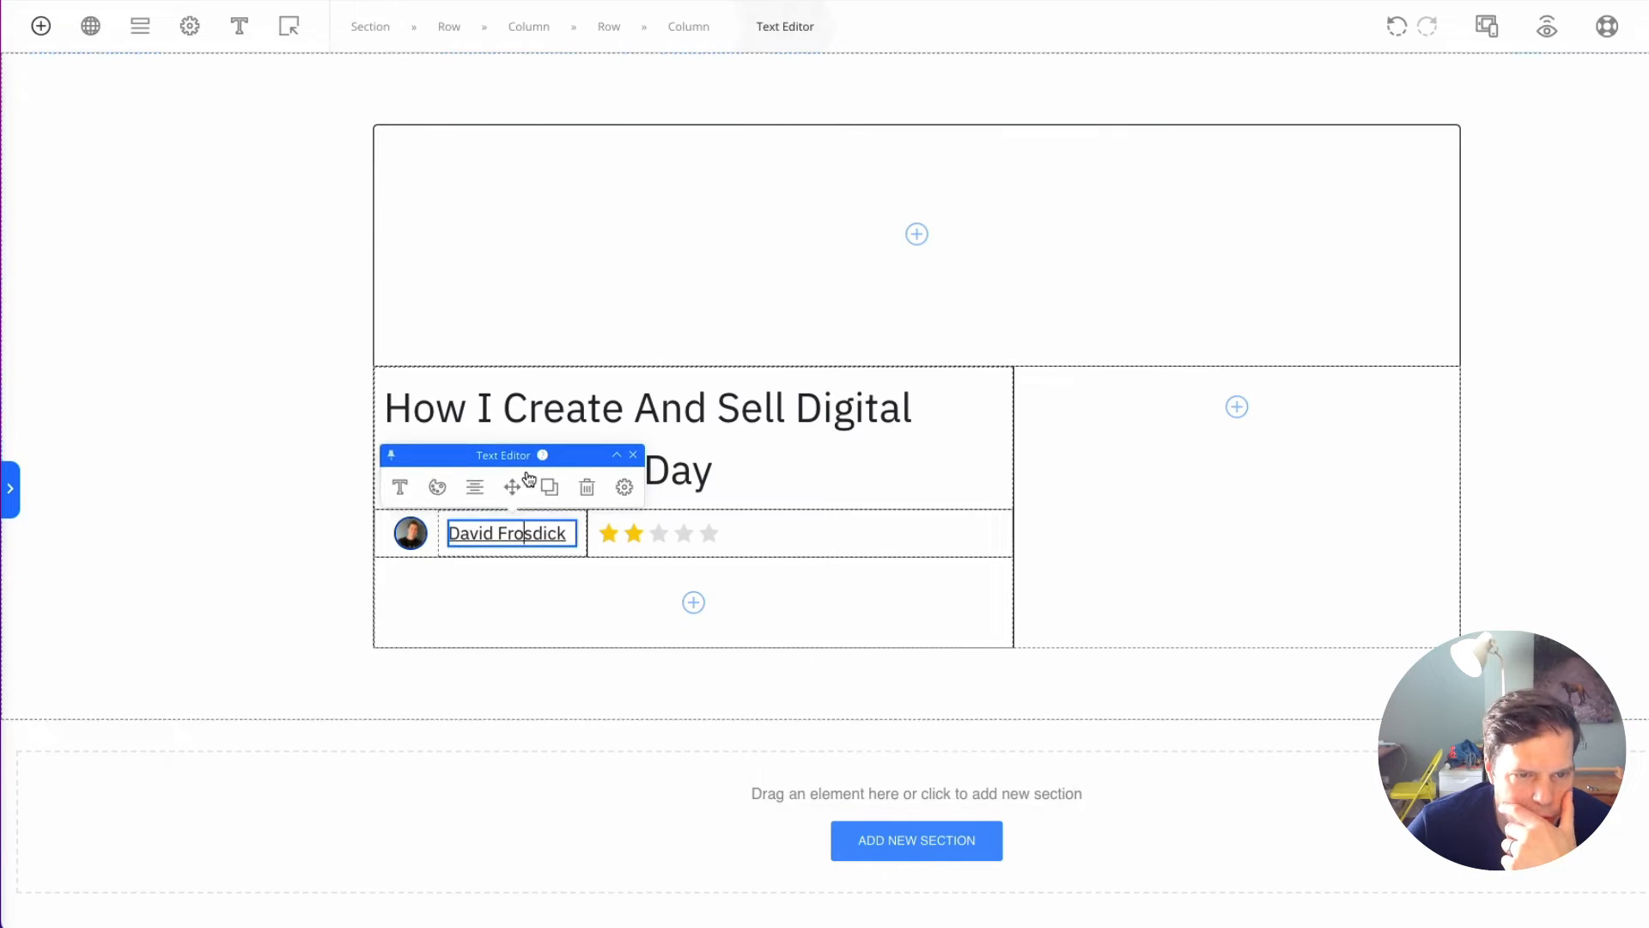
pyautogui.click(399, 486)
pyautogui.click(790, 473)
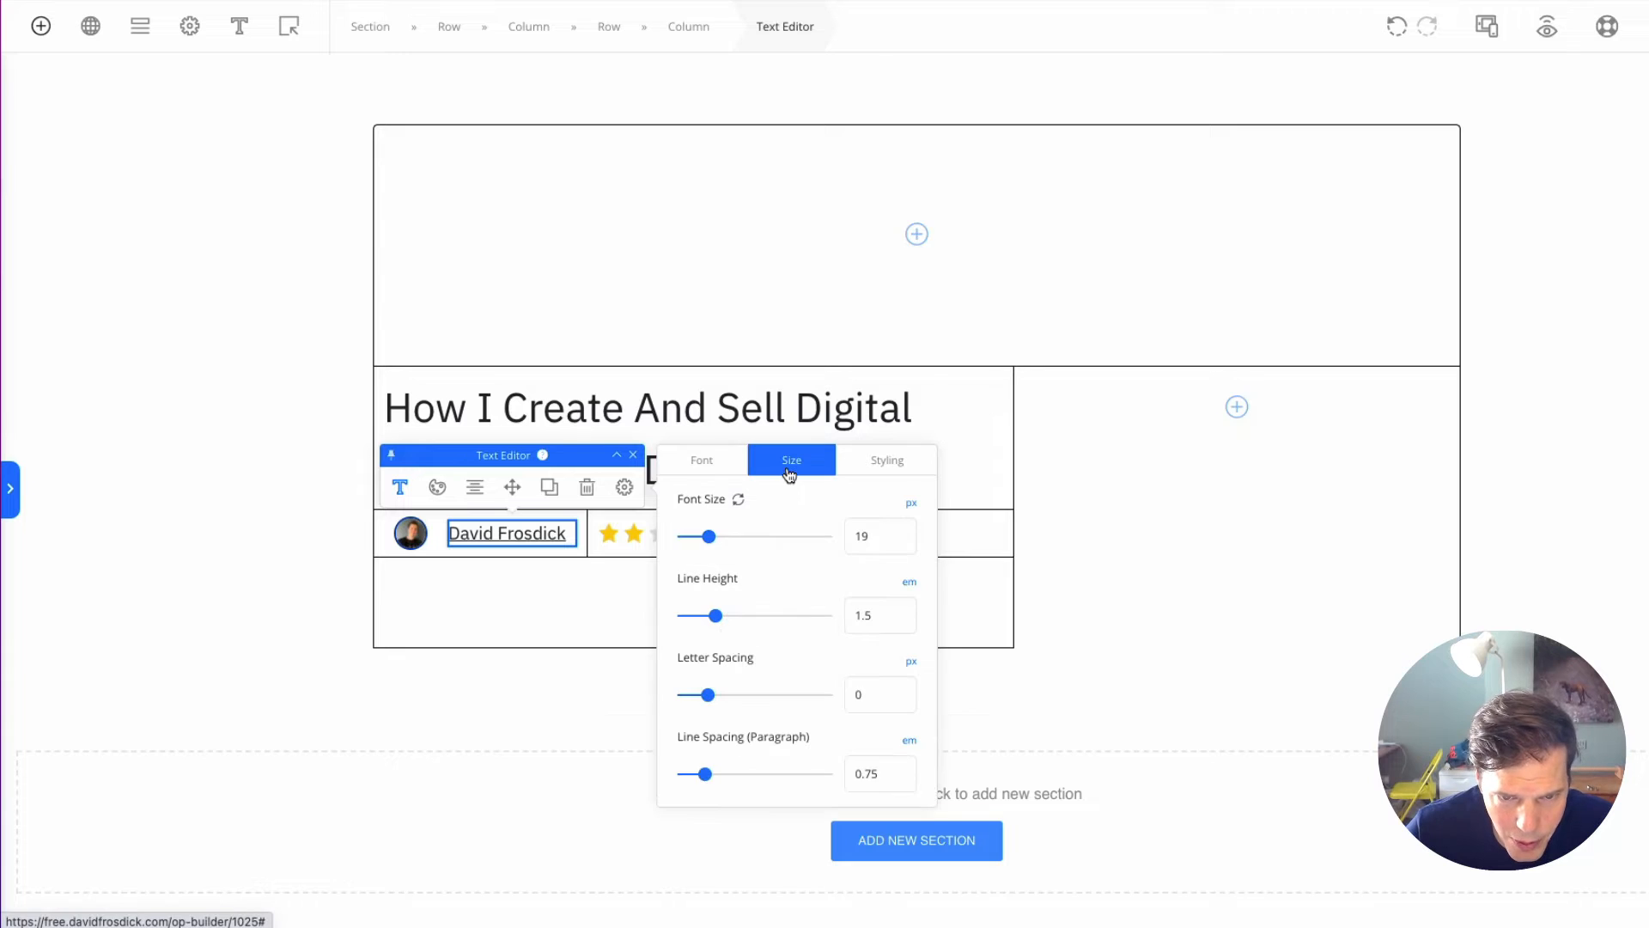
pyautogui.click(899, 540)
pyautogui.click(900, 541)
pyautogui.click(899, 540)
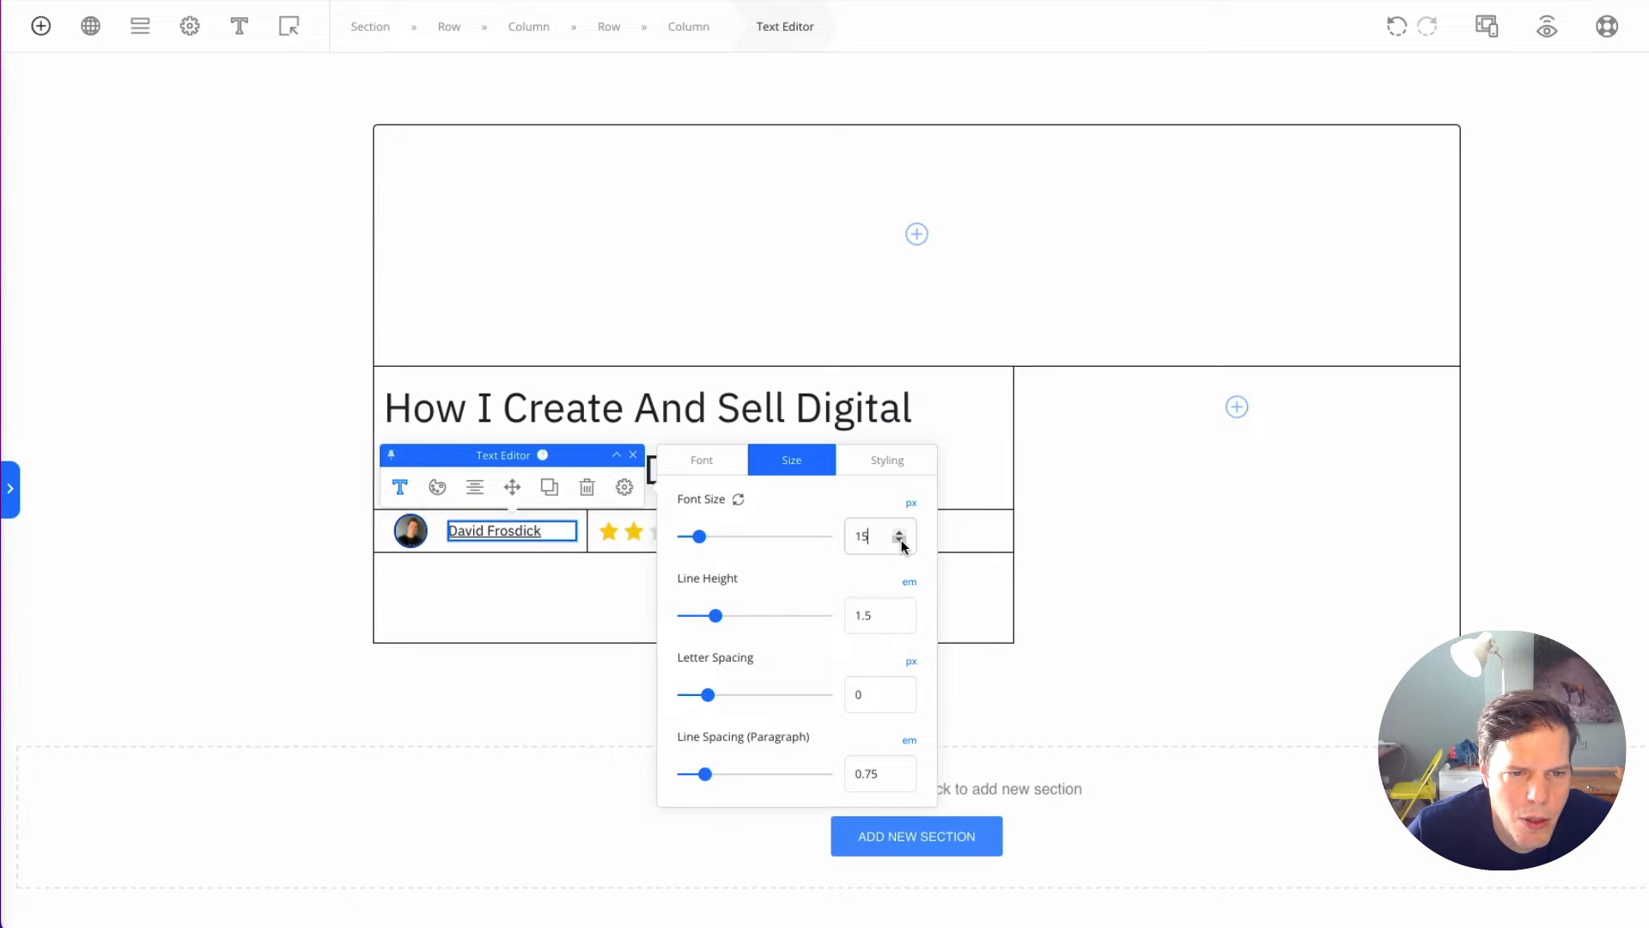
pyautogui.click(713, 465)
pyautogui.click(781, 633)
pyautogui.click(328, 573)
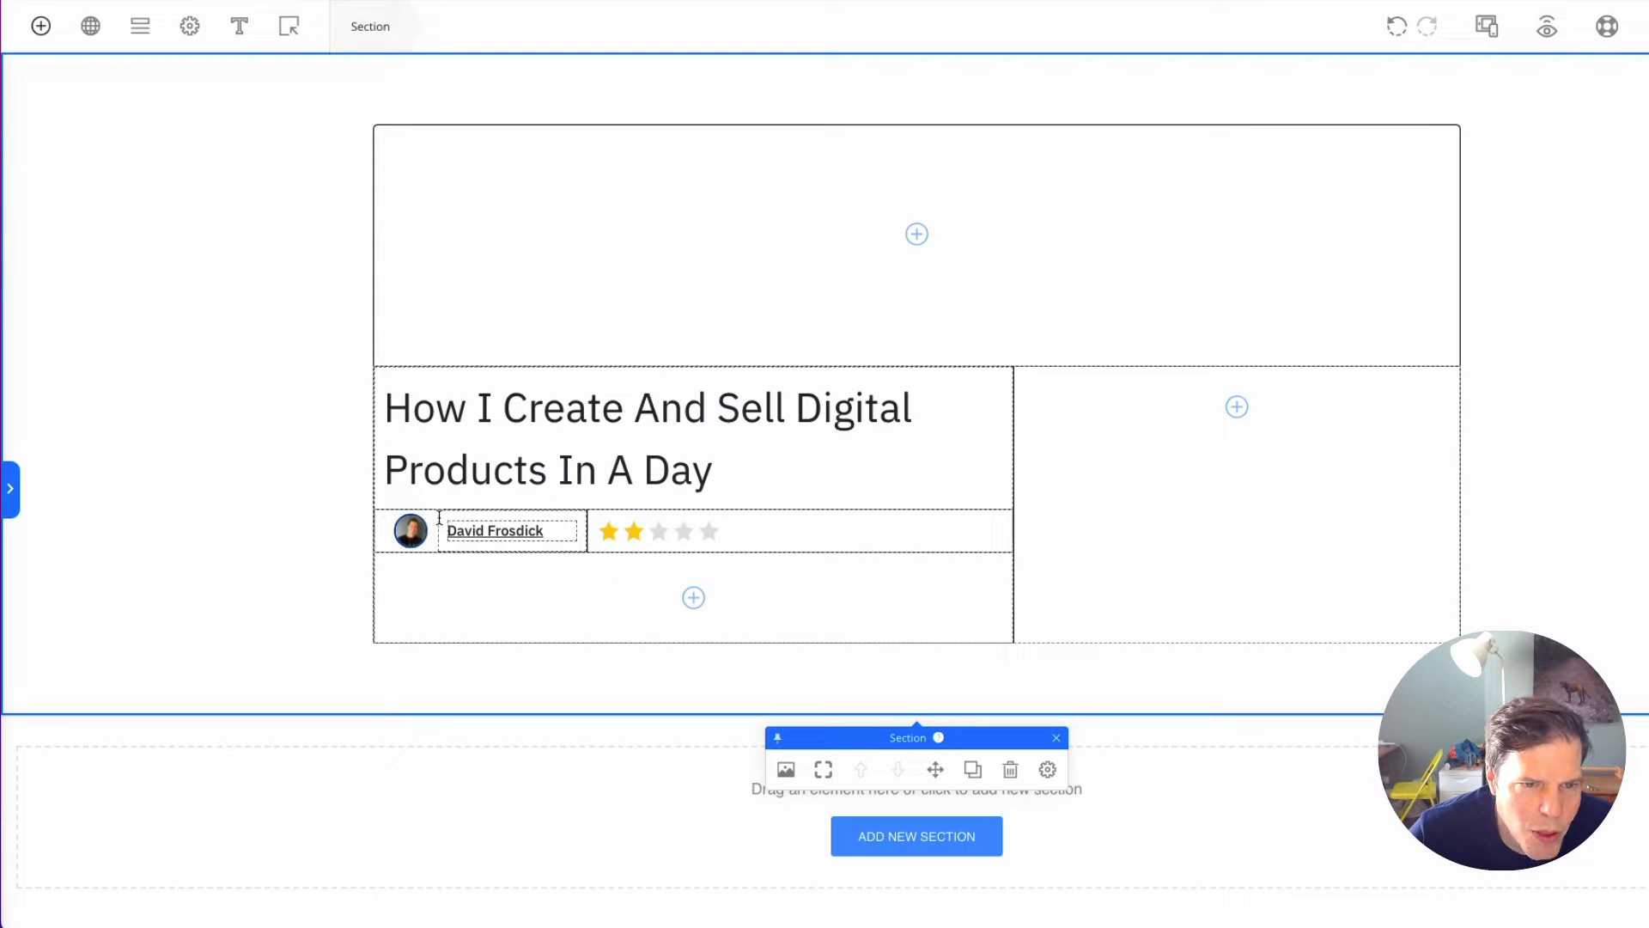
# Step: Try adding top padding to the author and rating row and undo the change
pyautogui.click(490, 518)
pyautogui.click(609, 26)
pyautogui.click(805, 476)
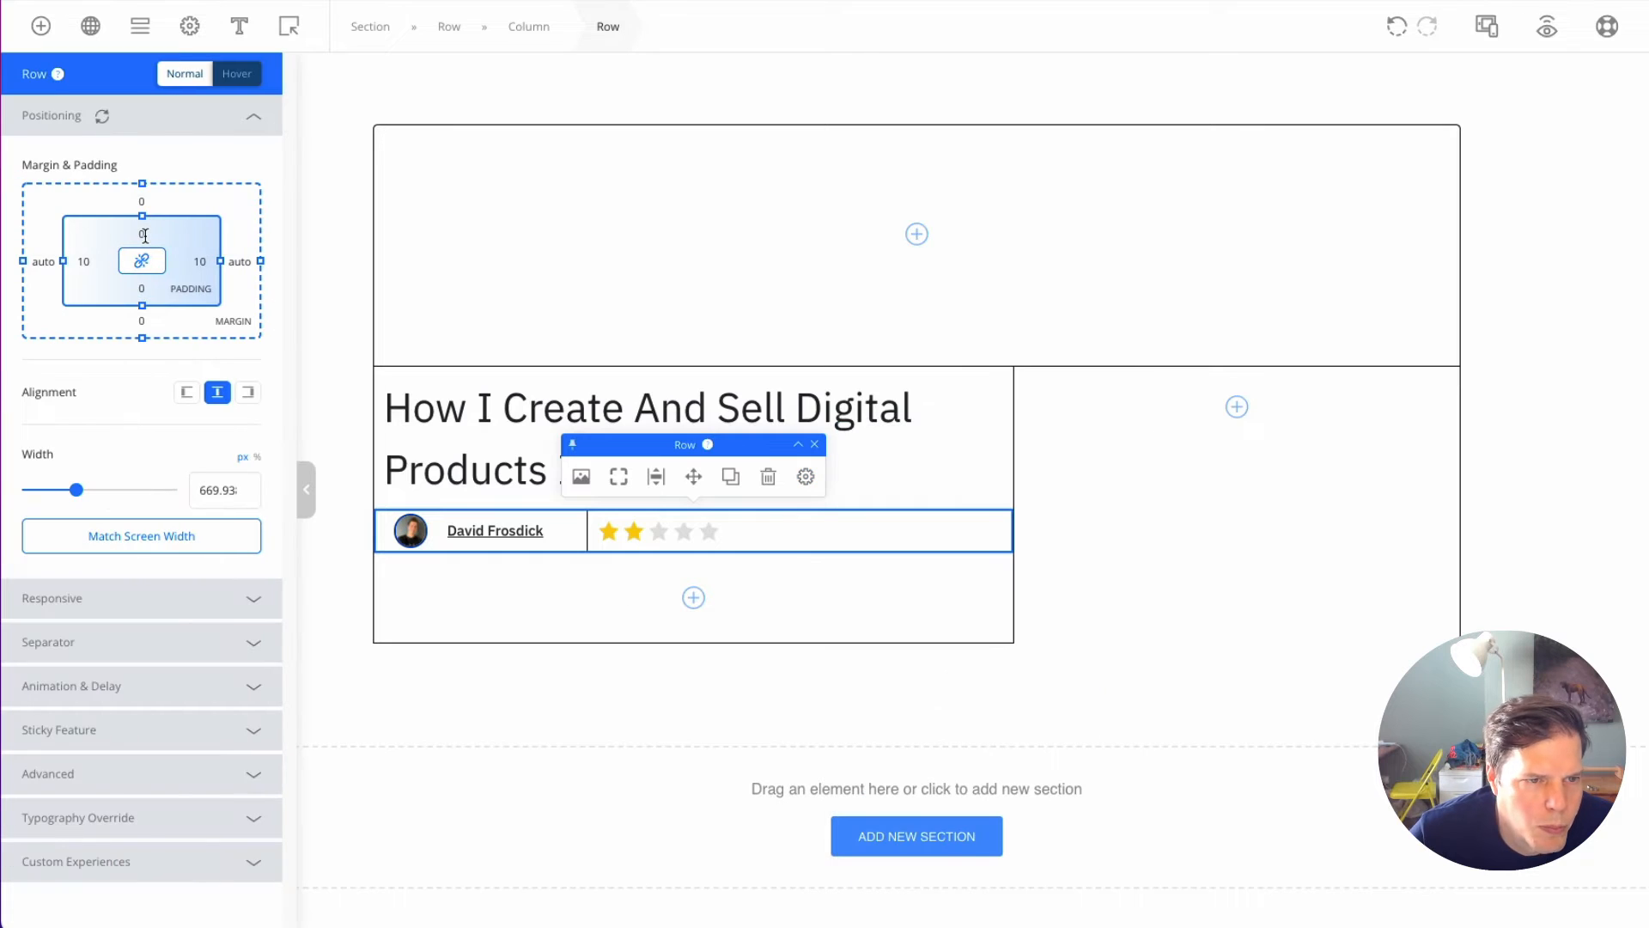
pyautogui.moveTo(143, 230); pyautogui.dragTo(142, 200)
pyautogui.click(581, 632)
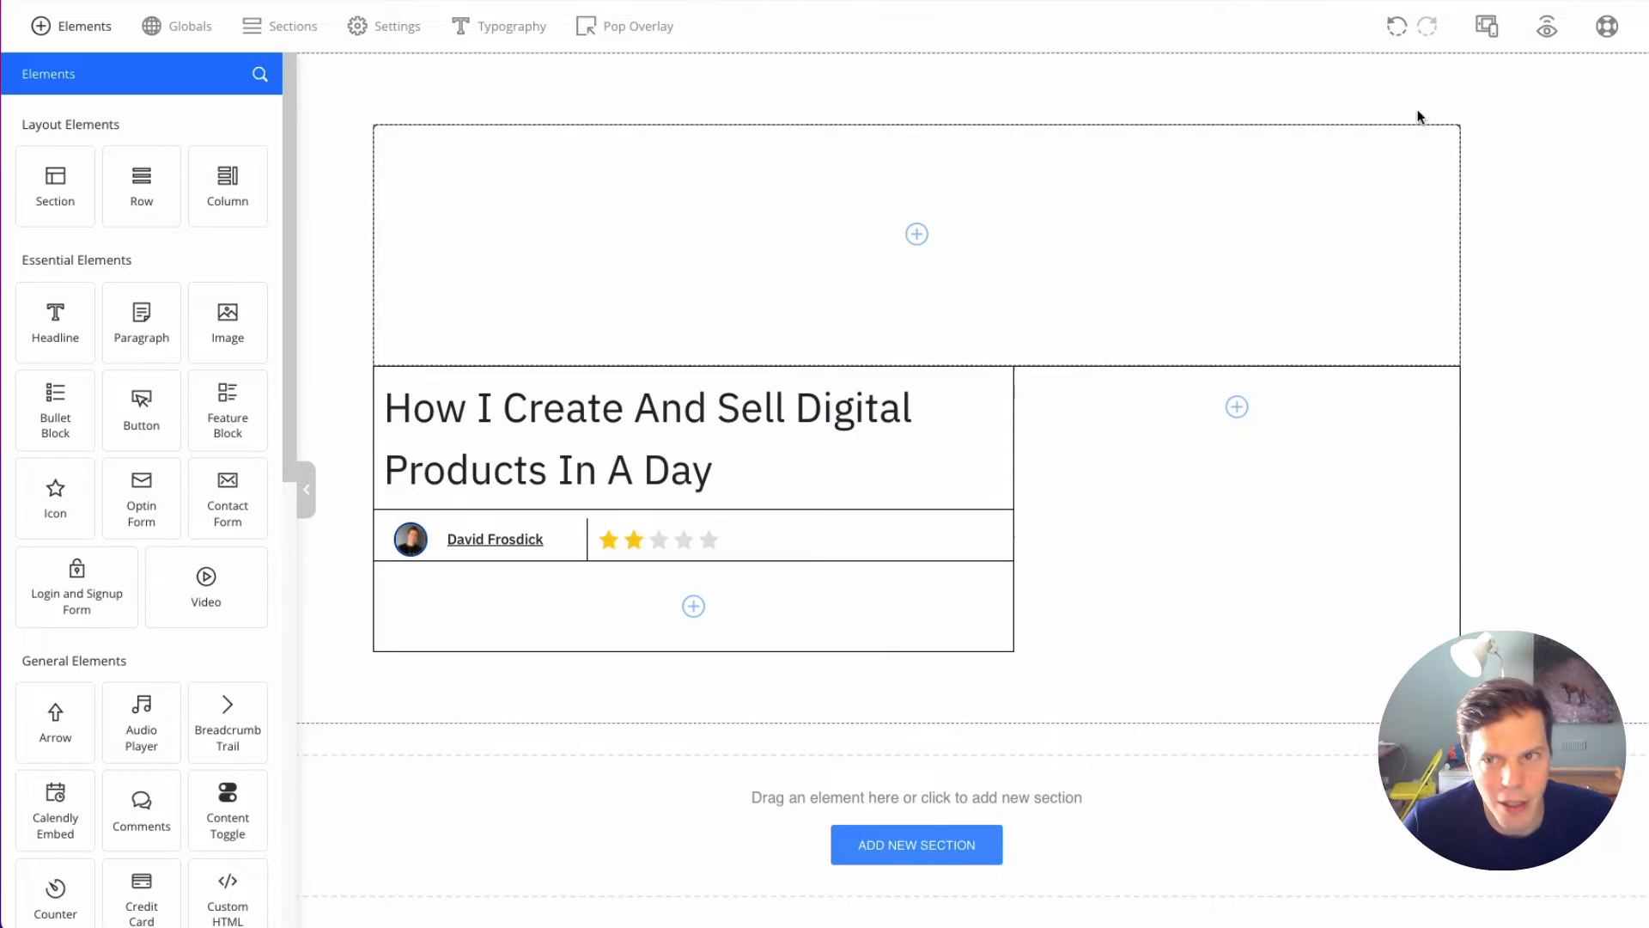
pyautogui.click(1397, 26)
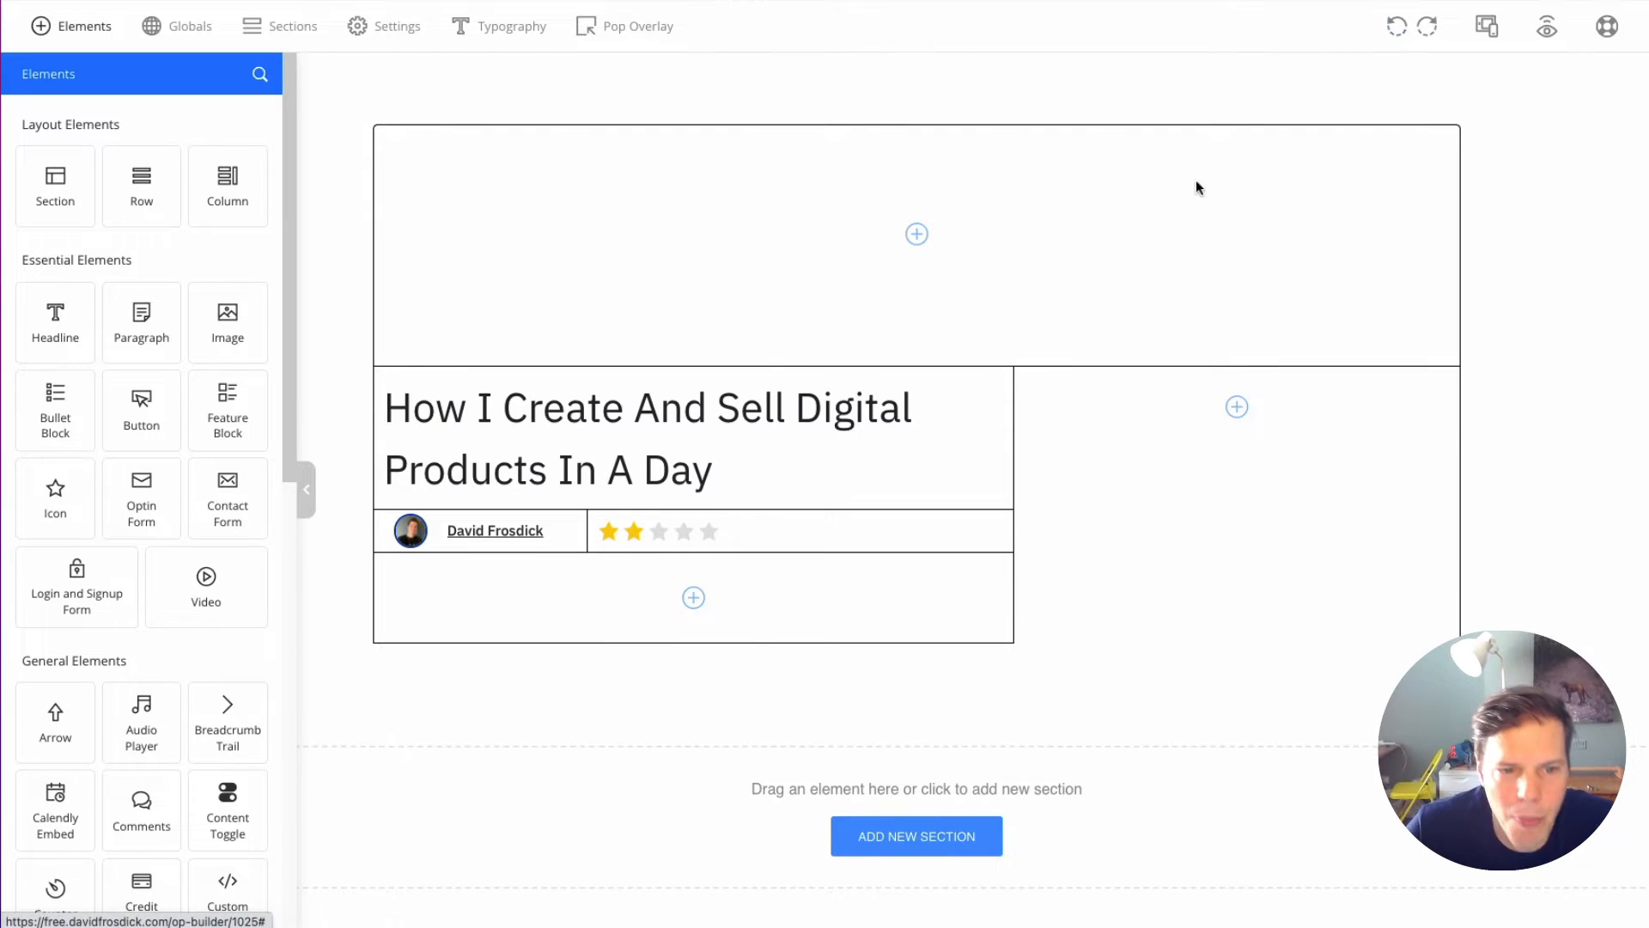
pyautogui.click(410, 530)
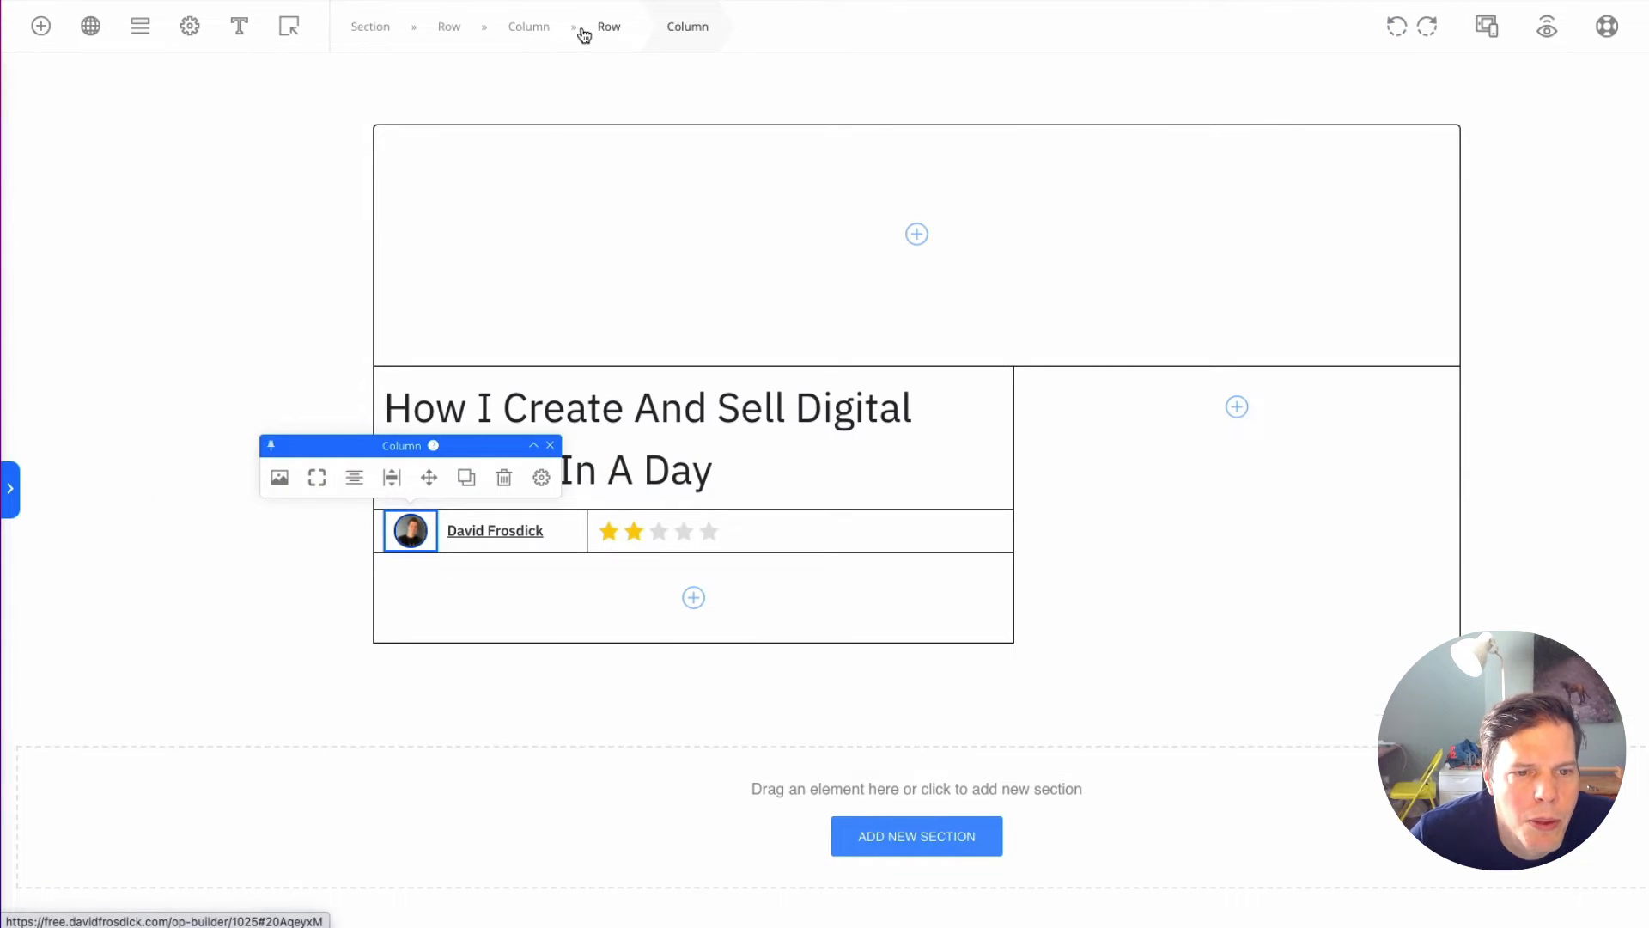
pyautogui.click(585, 33)
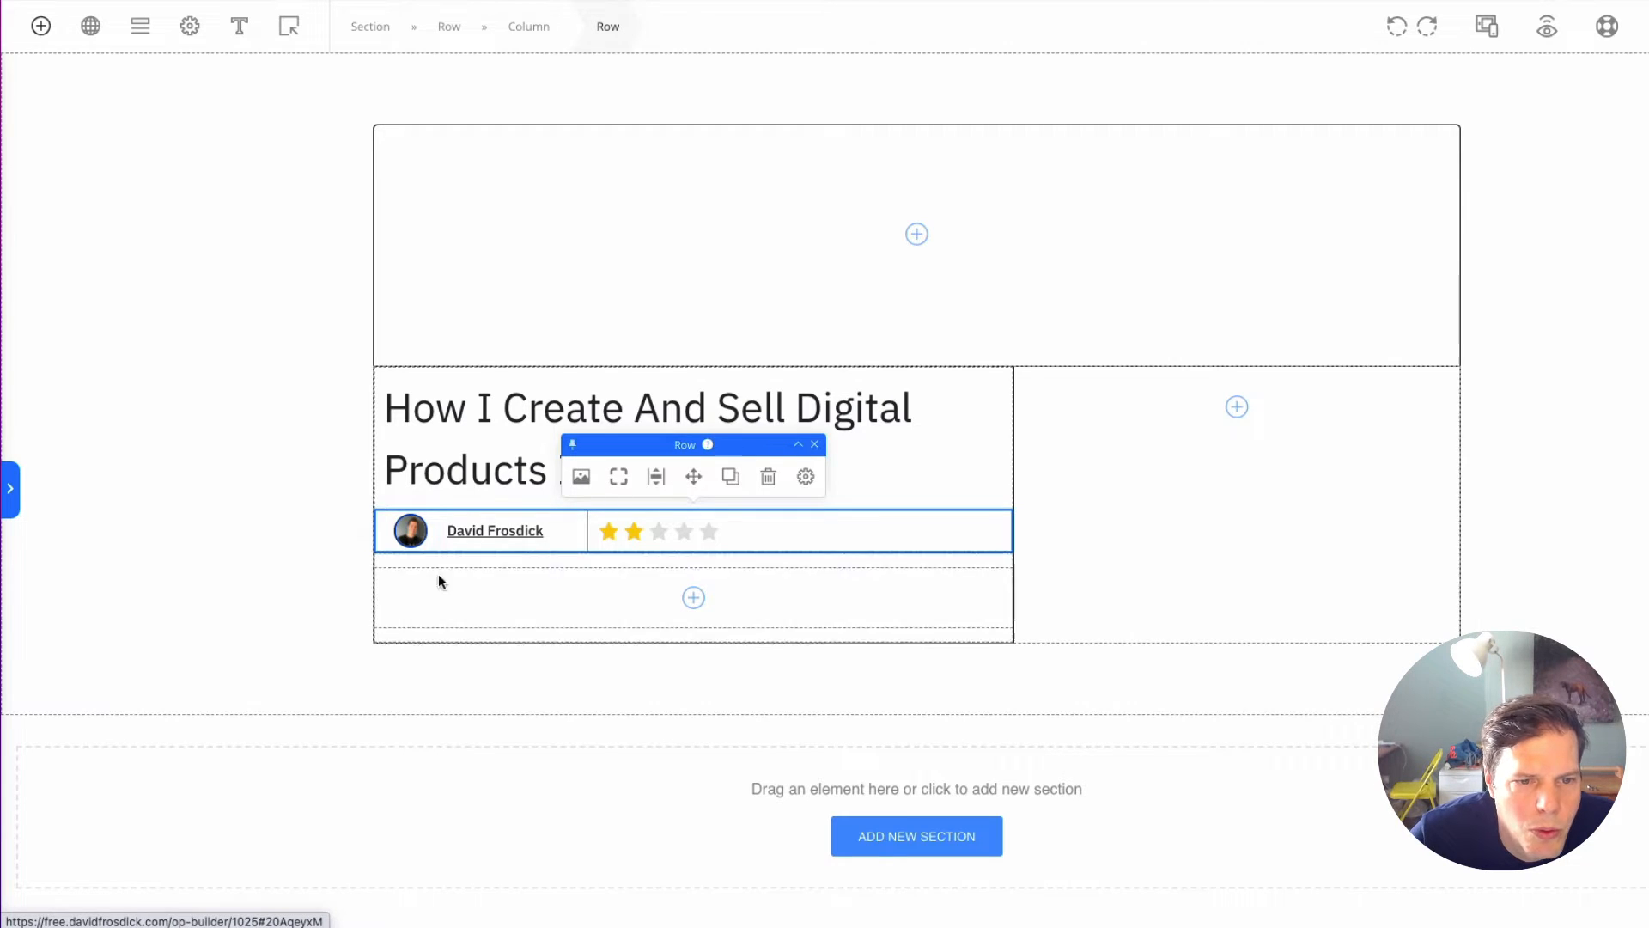
pyautogui.click(389, 538)
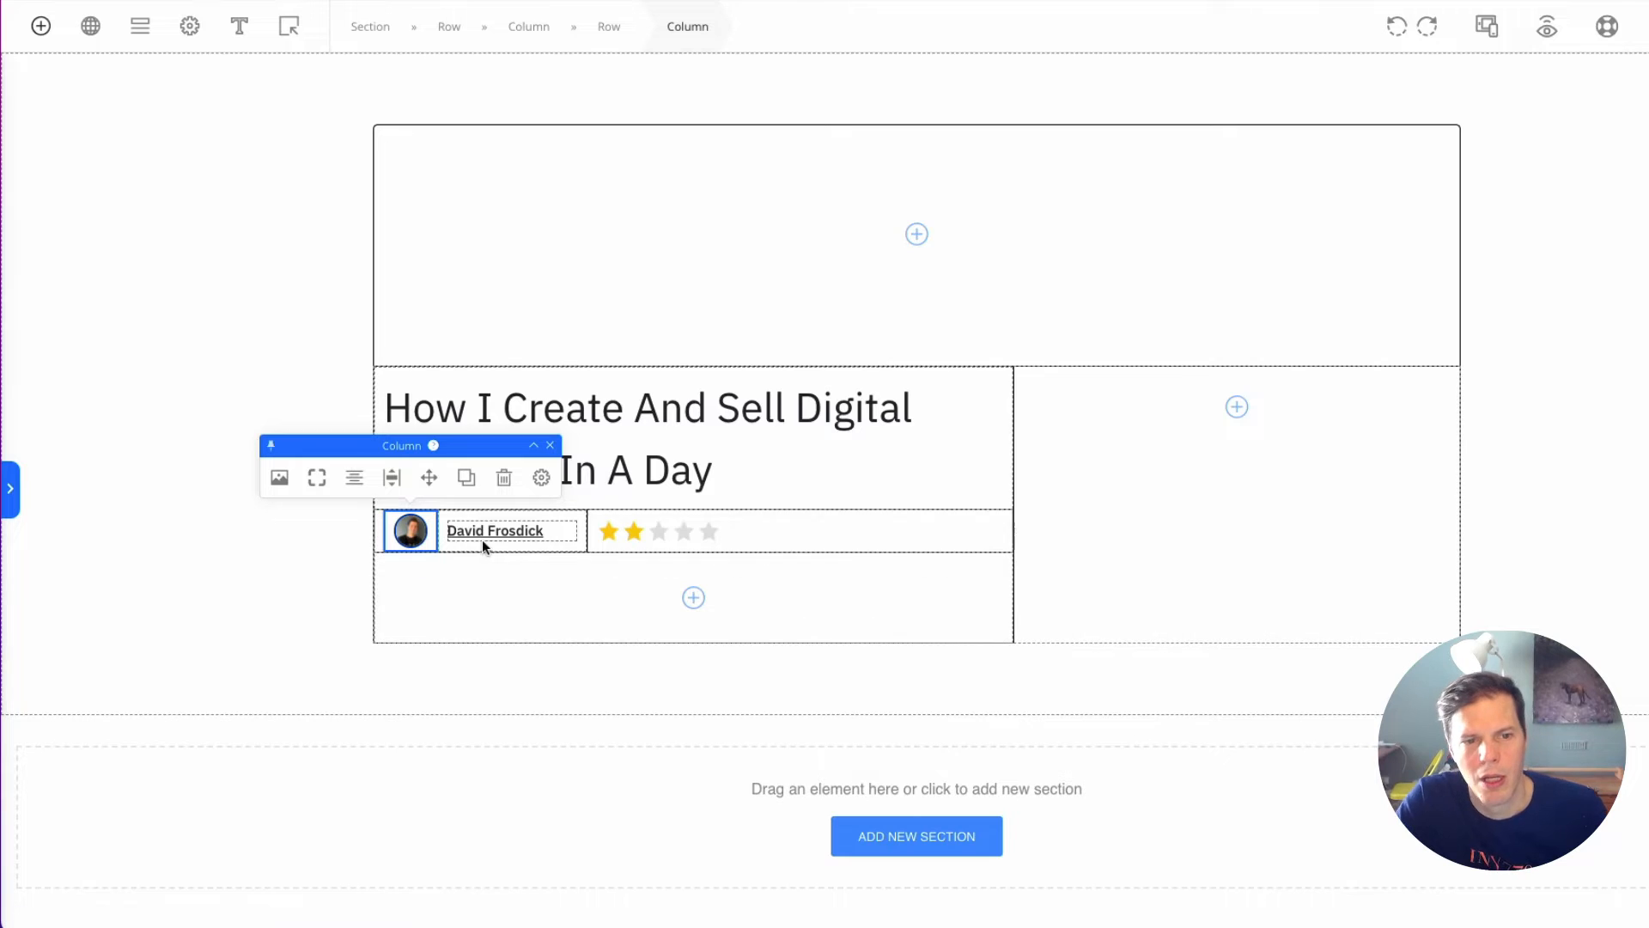
pyautogui.click(285, 796)
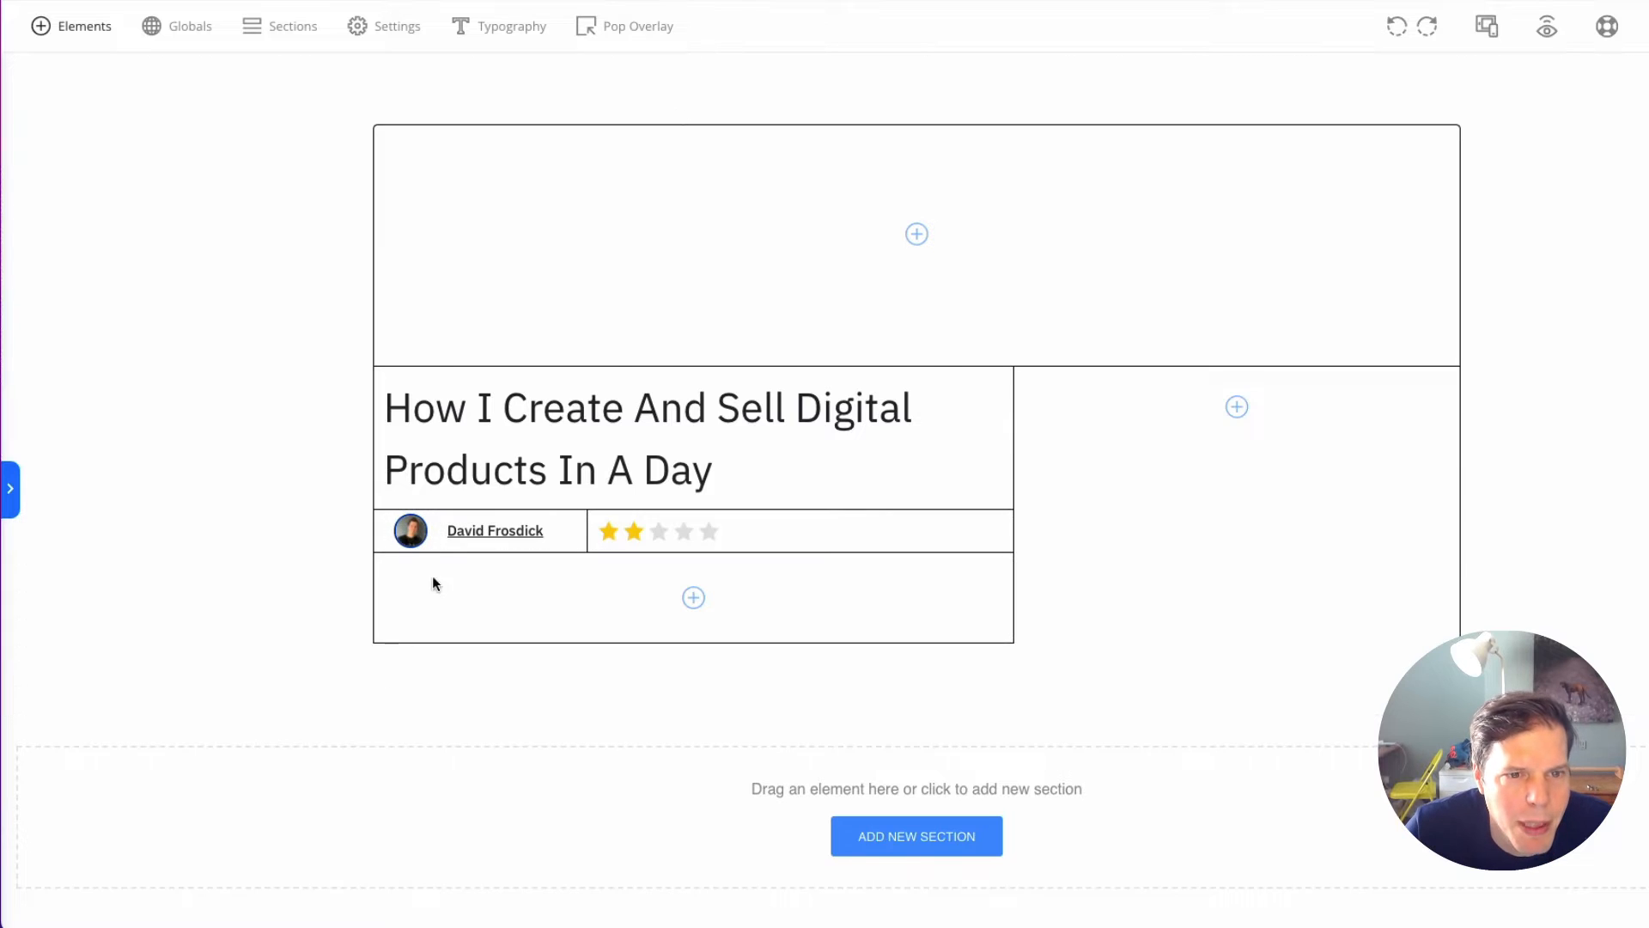
pyautogui.click(391, 532)
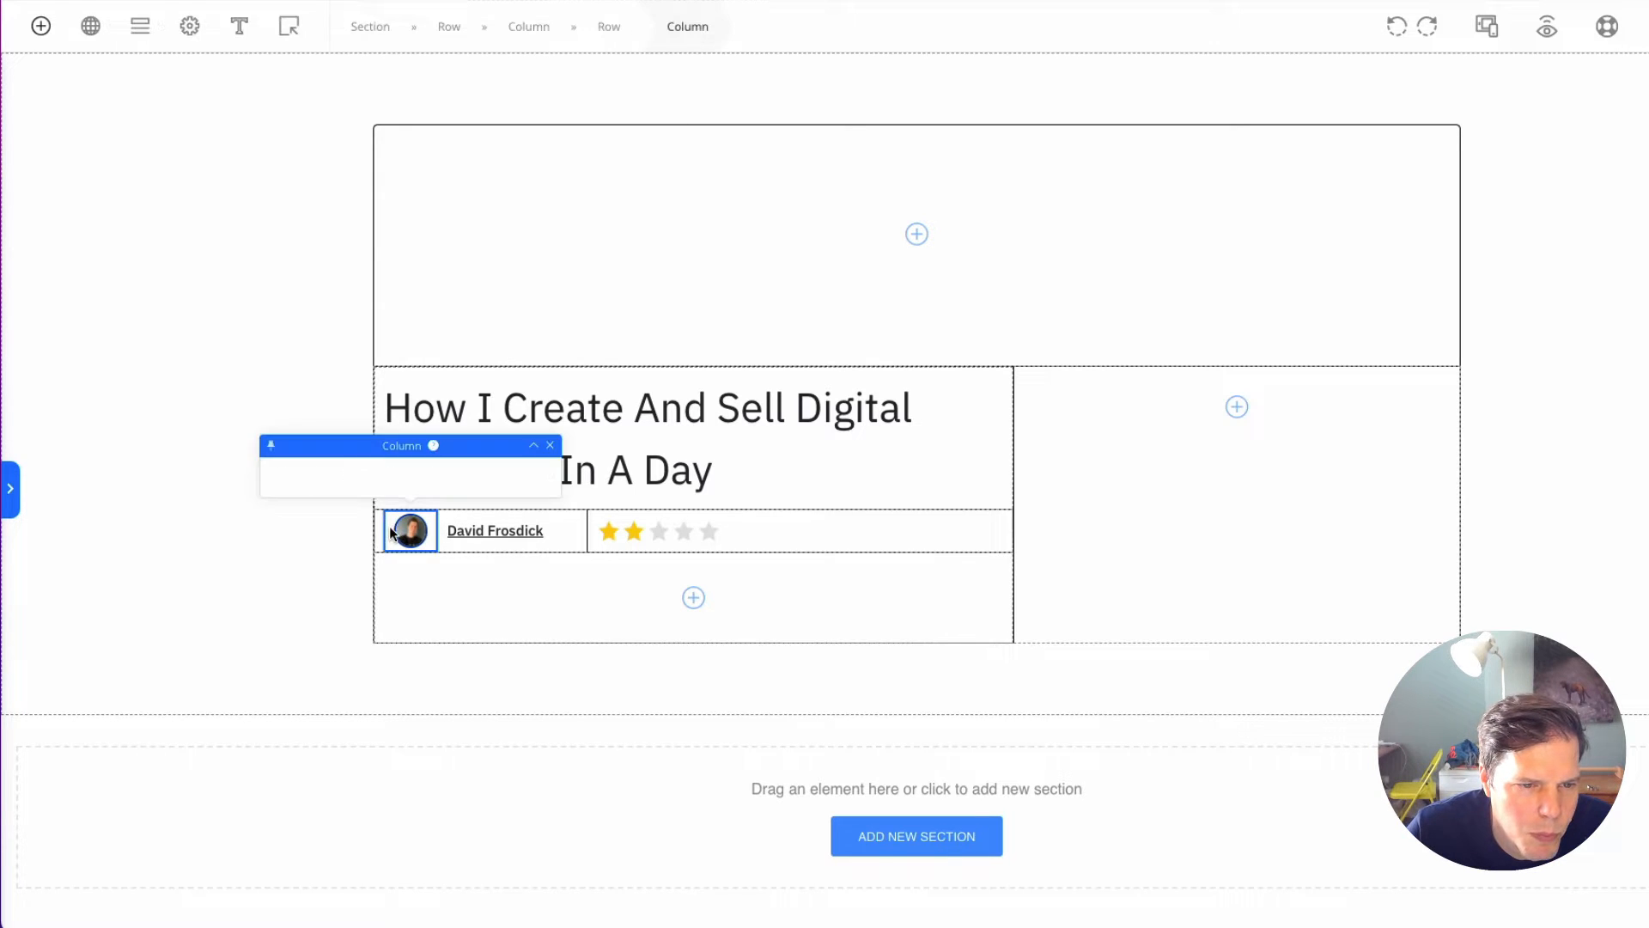
# Step: Try placing a new row above the author's name inside its column and undo the insertion
pyautogui.click(37, 27)
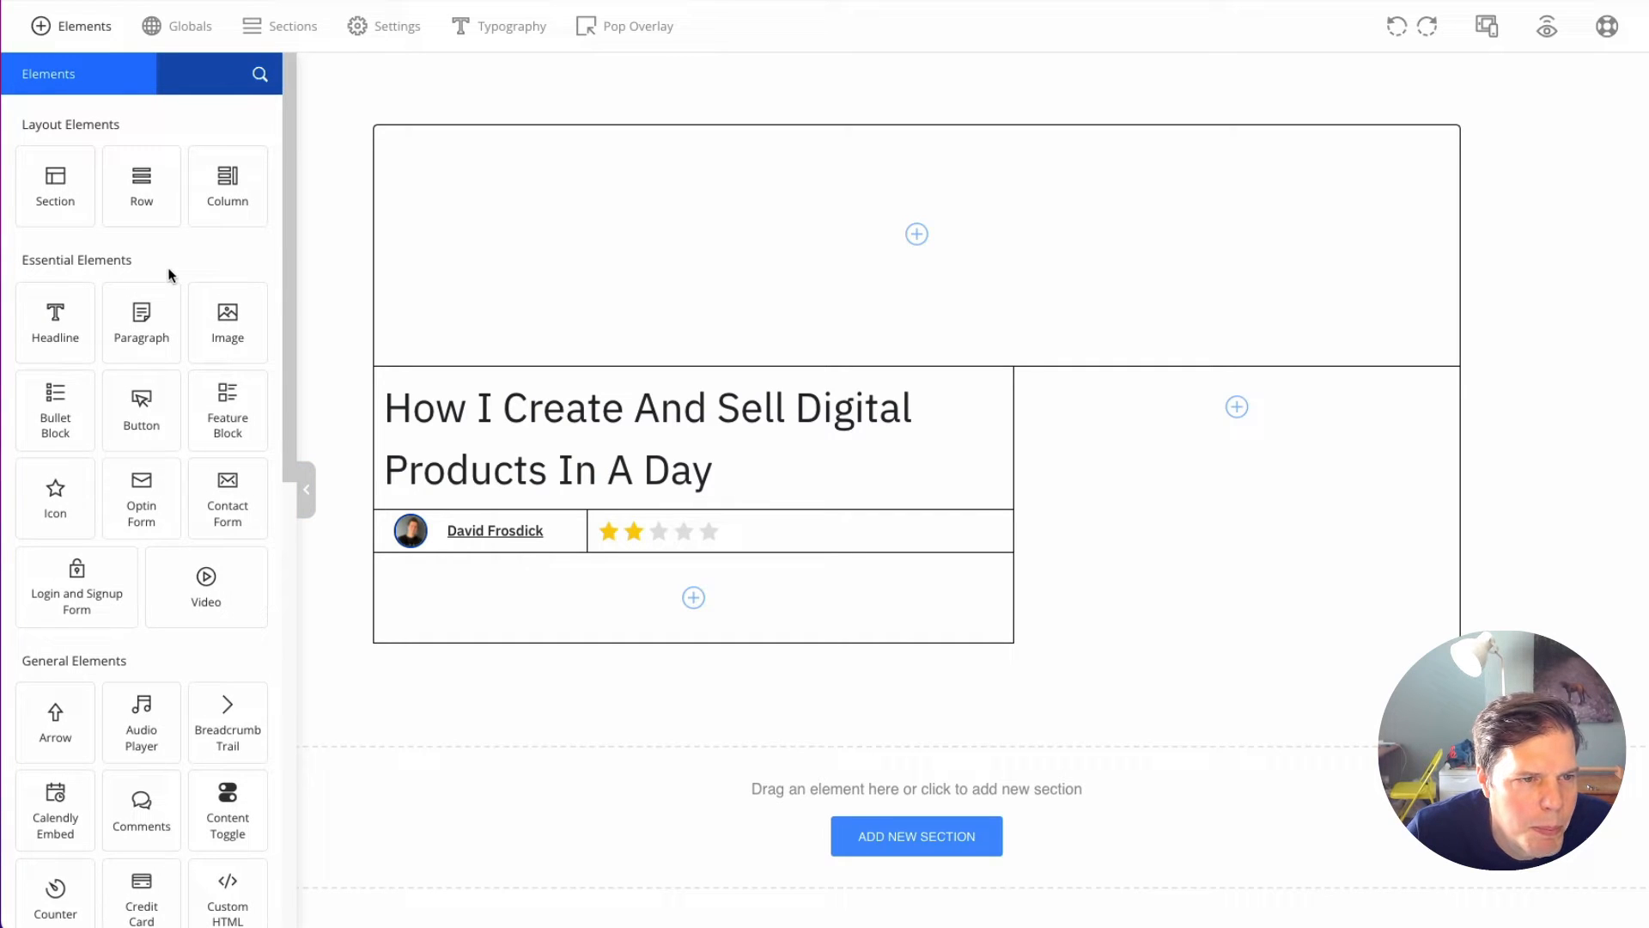
pyautogui.moveTo(148, 221); pyautogui.dragTo(482, 519)
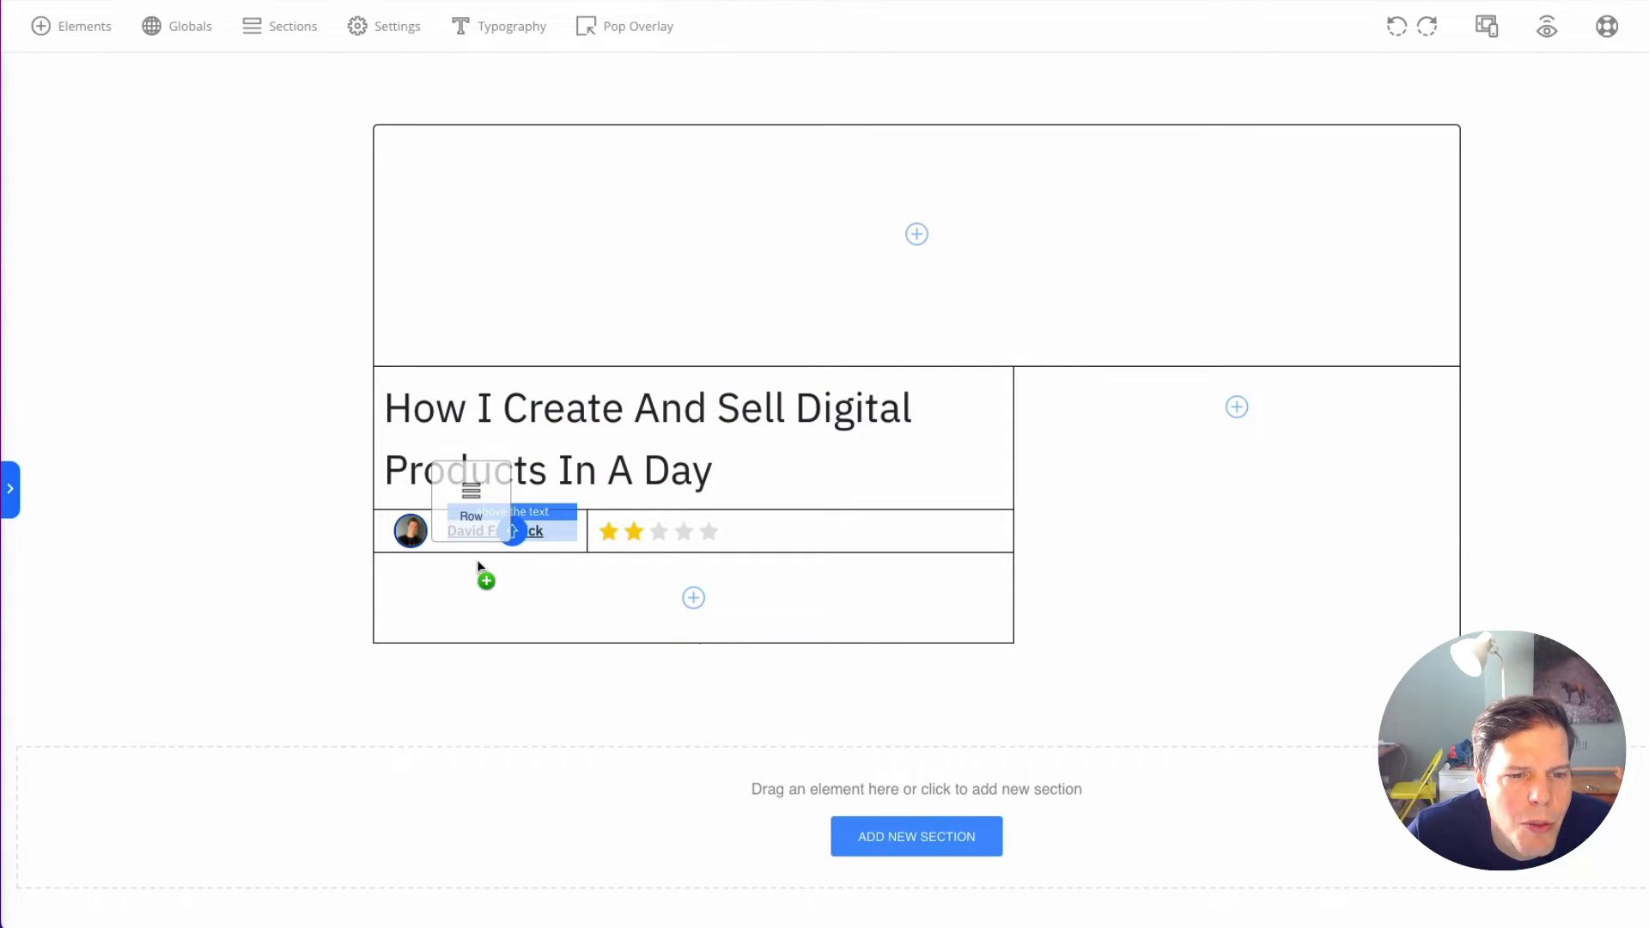
pyautogui.click(268, 567)
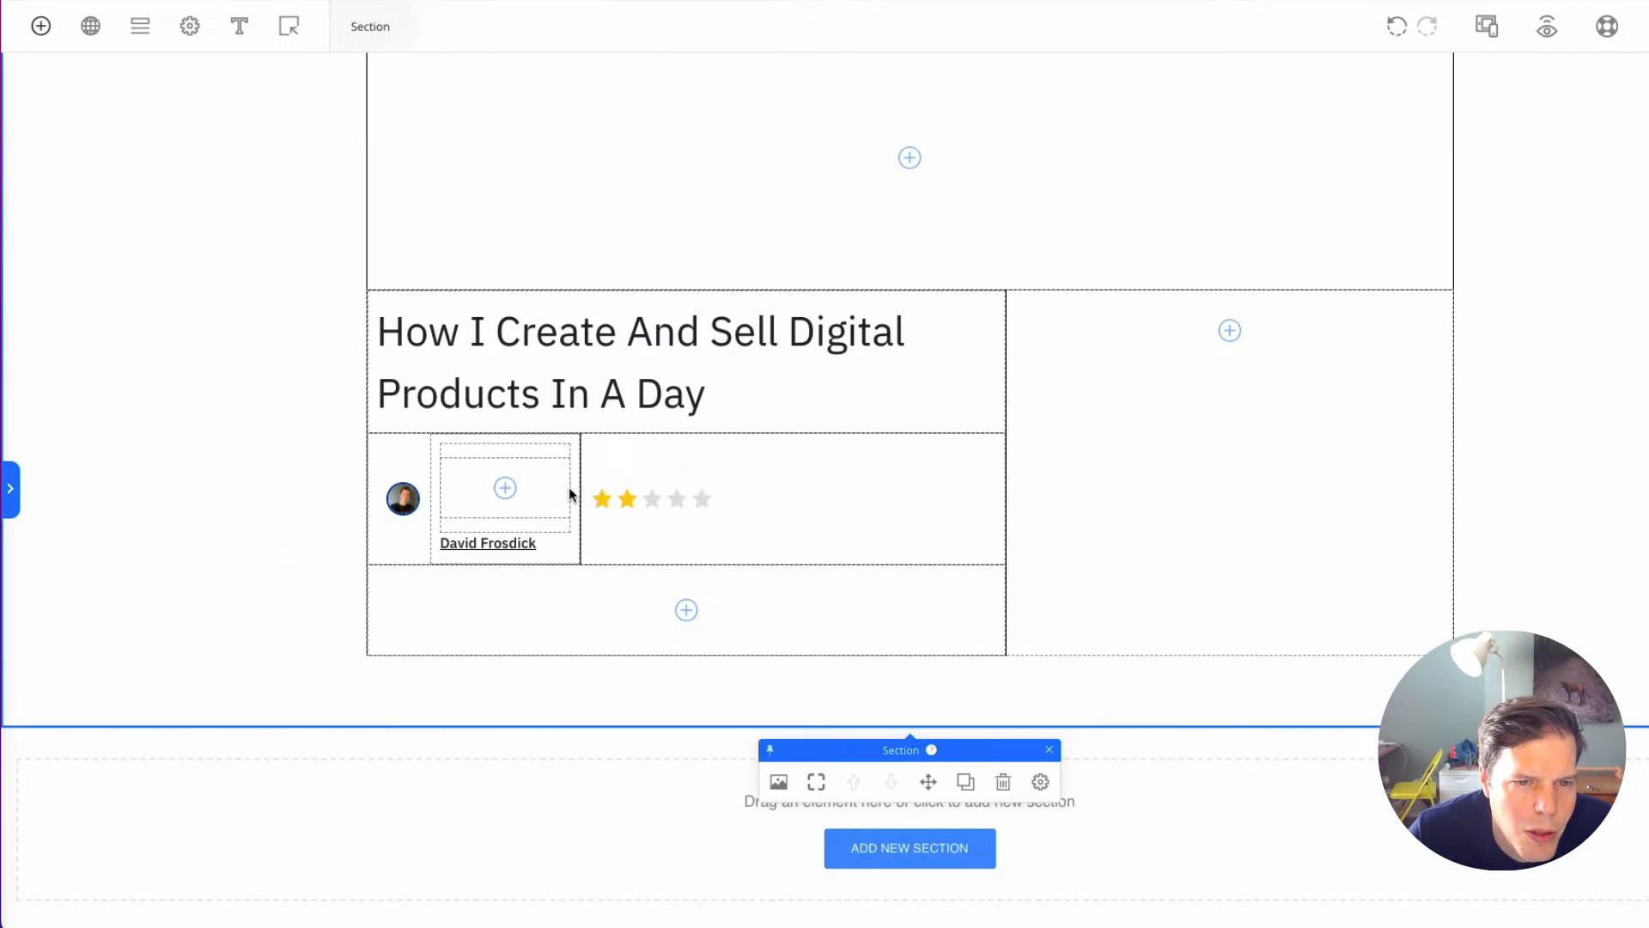
pyautogui.click(1398, 26)
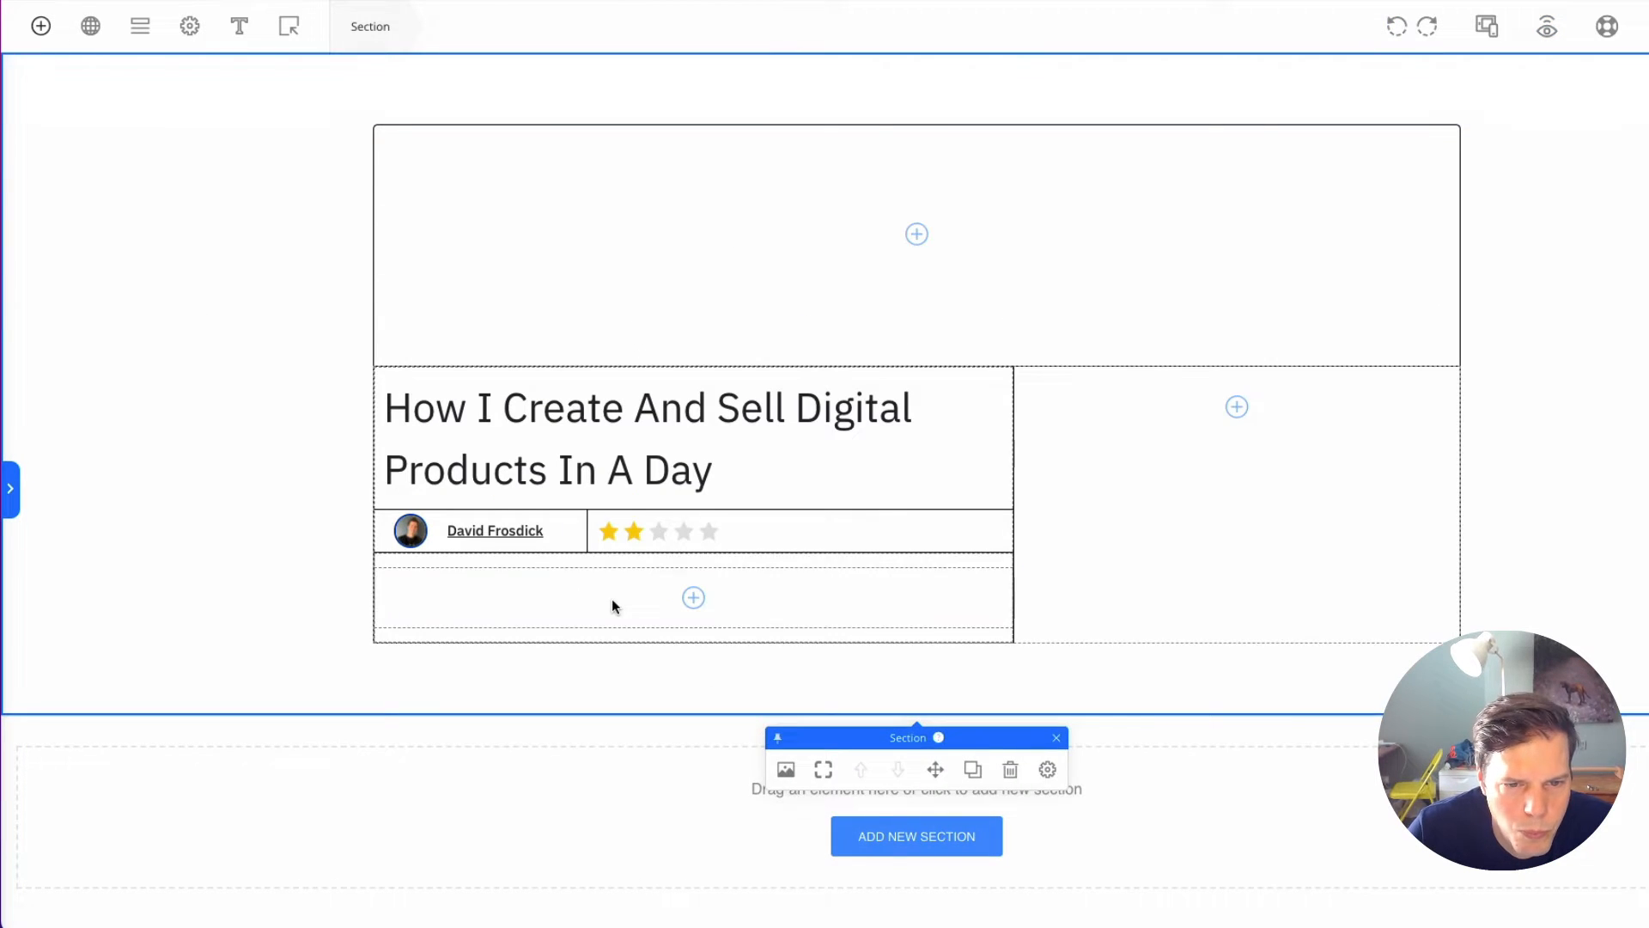
# Step: Try adding a two-column row inside the empty area below the author and rating row
pyautogui.click(612, 600)
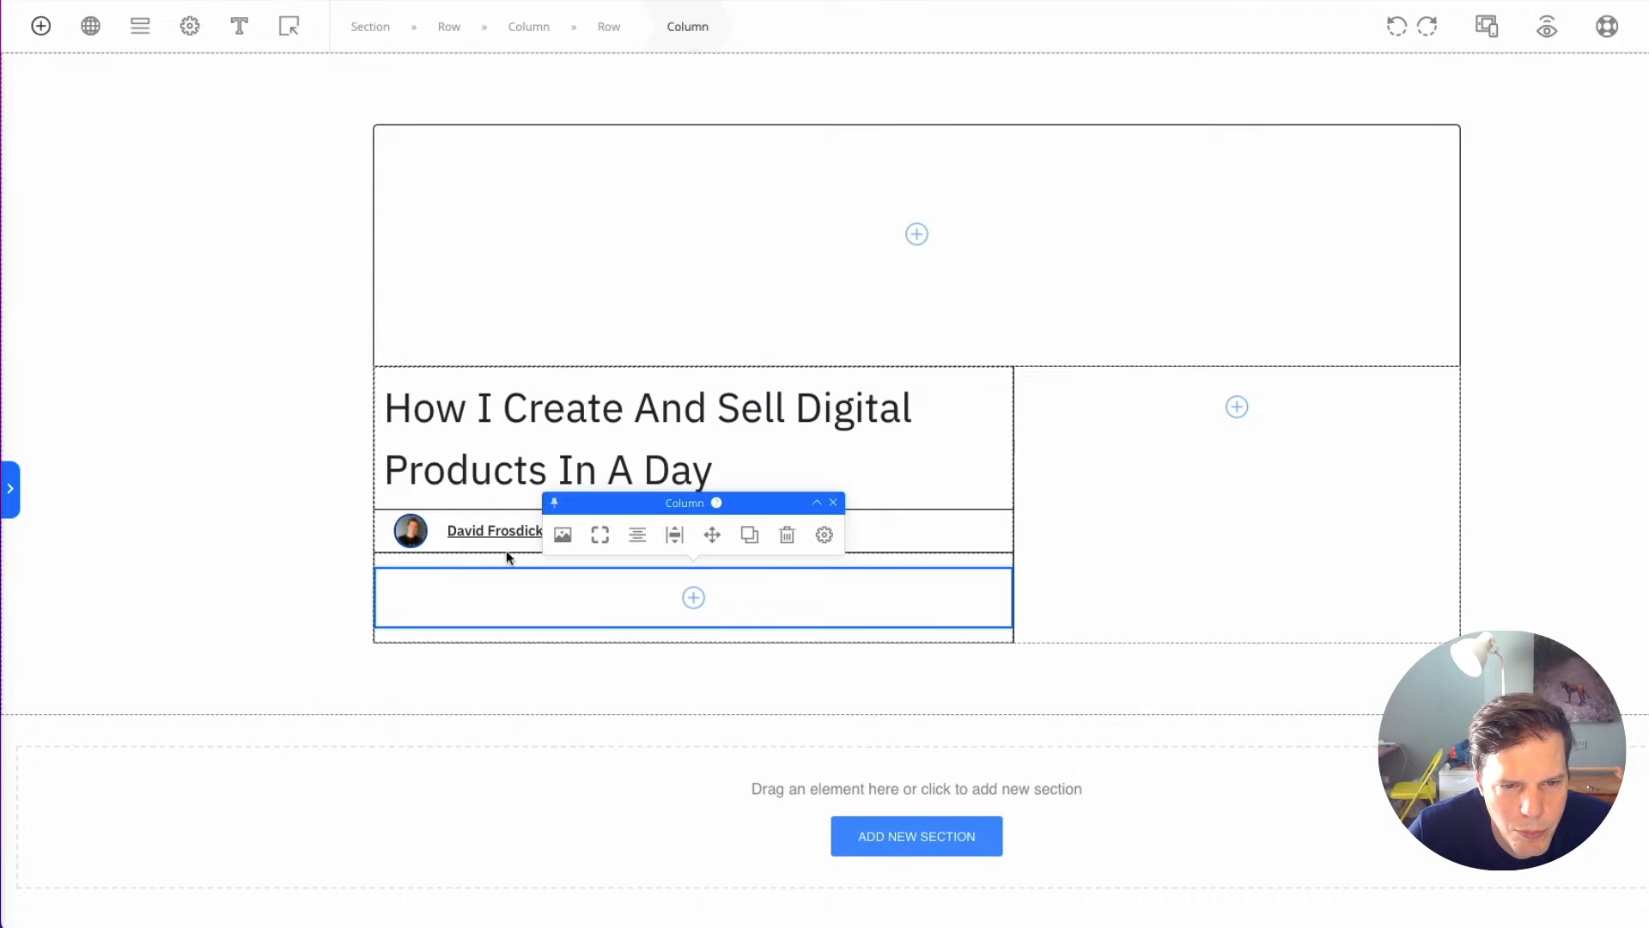
pyautogui.click(214, 559)
pyautogui.click(572, 548)
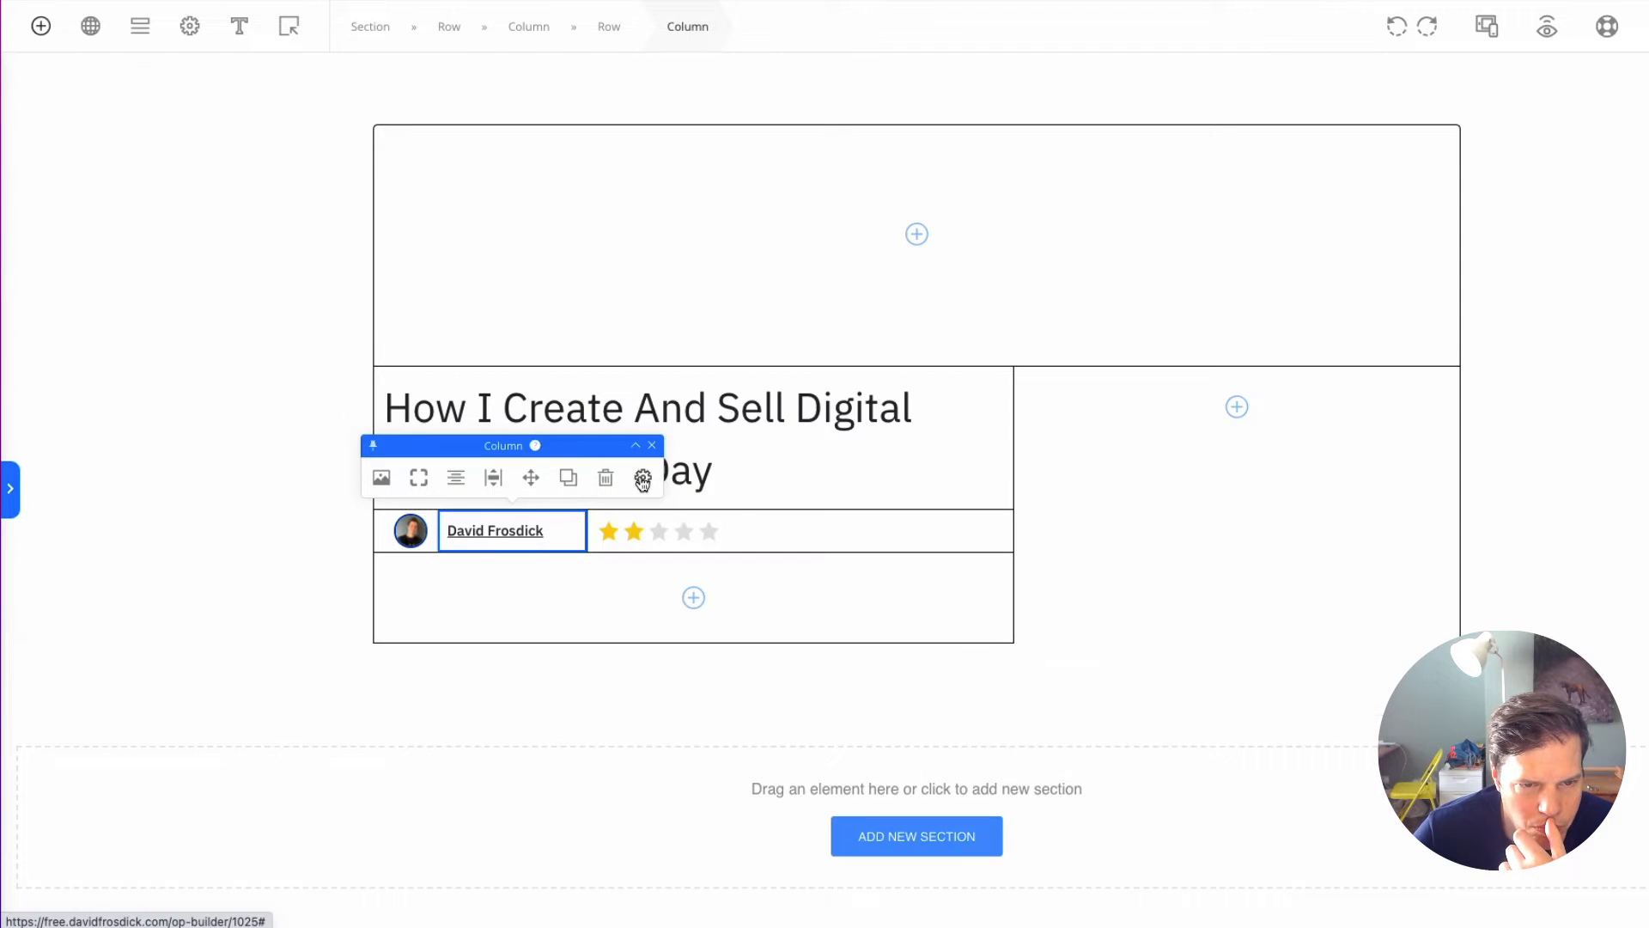
pyautogui.click(653, 594)
pyautogui.click(653, 595)
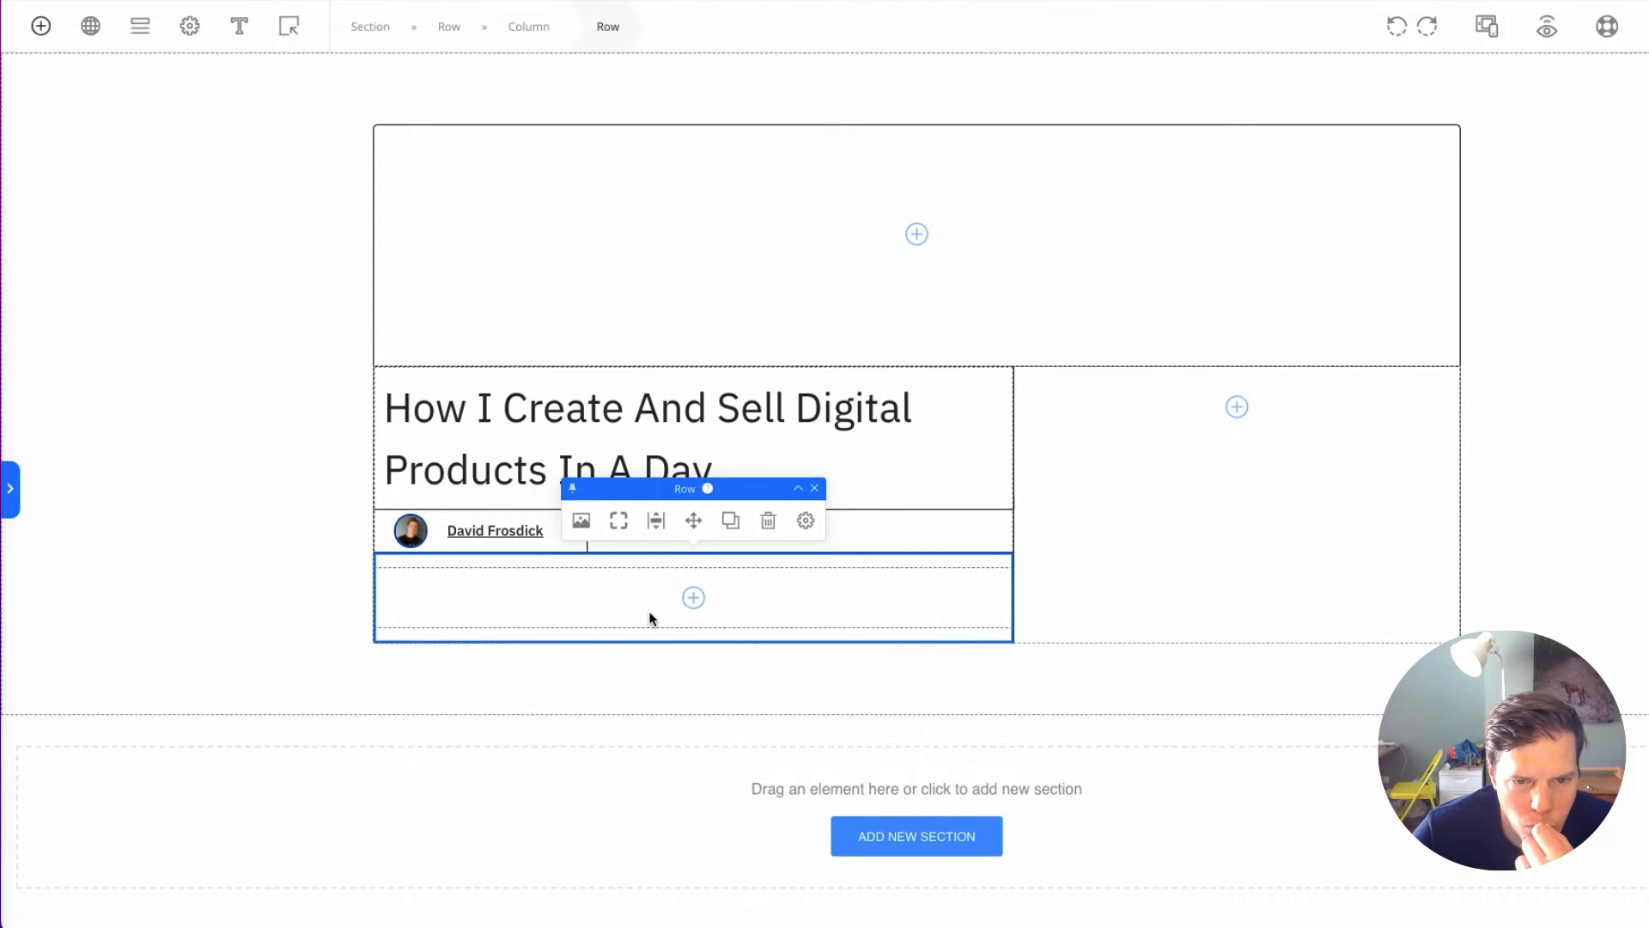
pyautogui.click(693, 597)
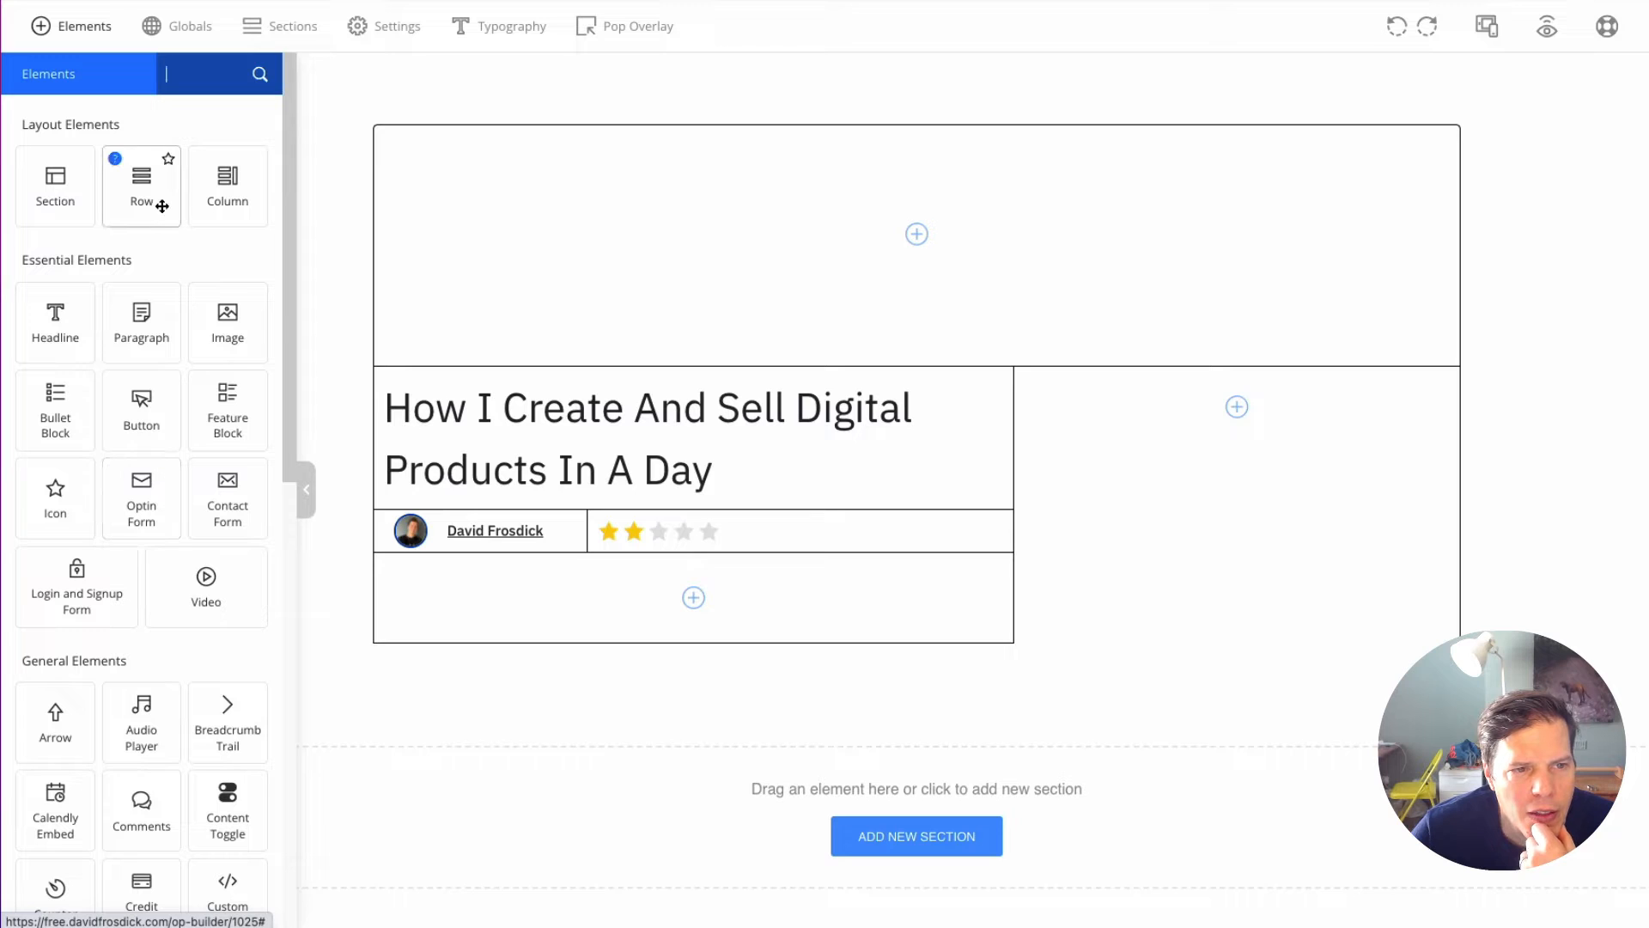
pyautogui.moveTo(192, 266); pyautogui.dragTo(698, 592)
pyautogui.click(649, 713)
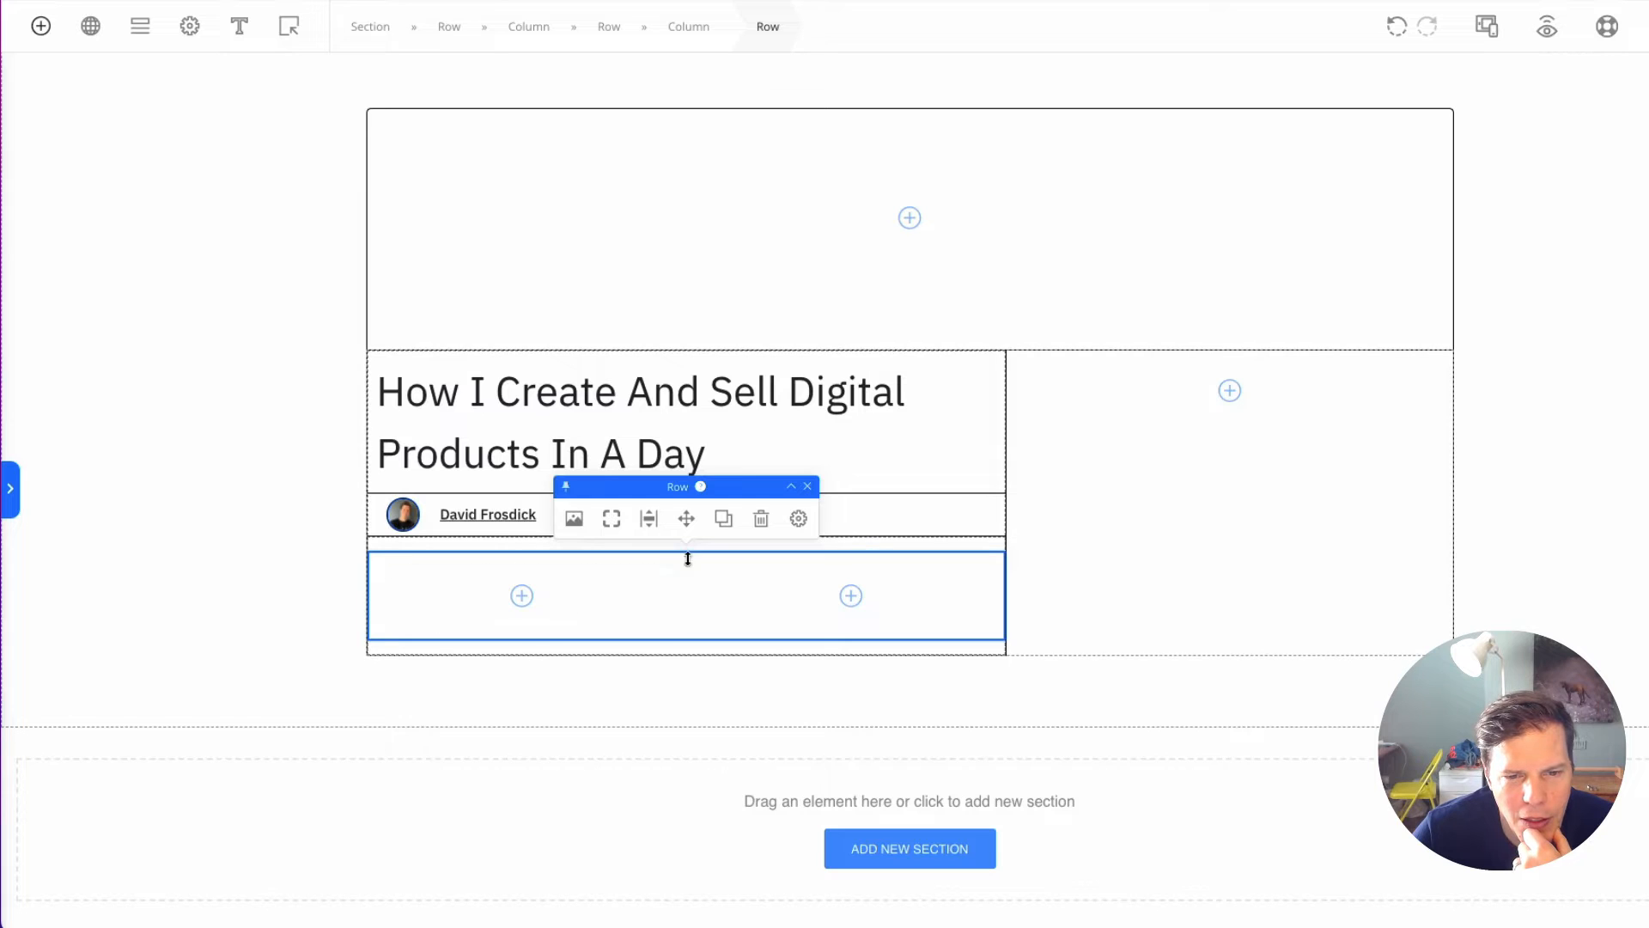
# Step: Try moving the author's photo and name into the two columns of the nested row
pyautogui.click(906, 540)
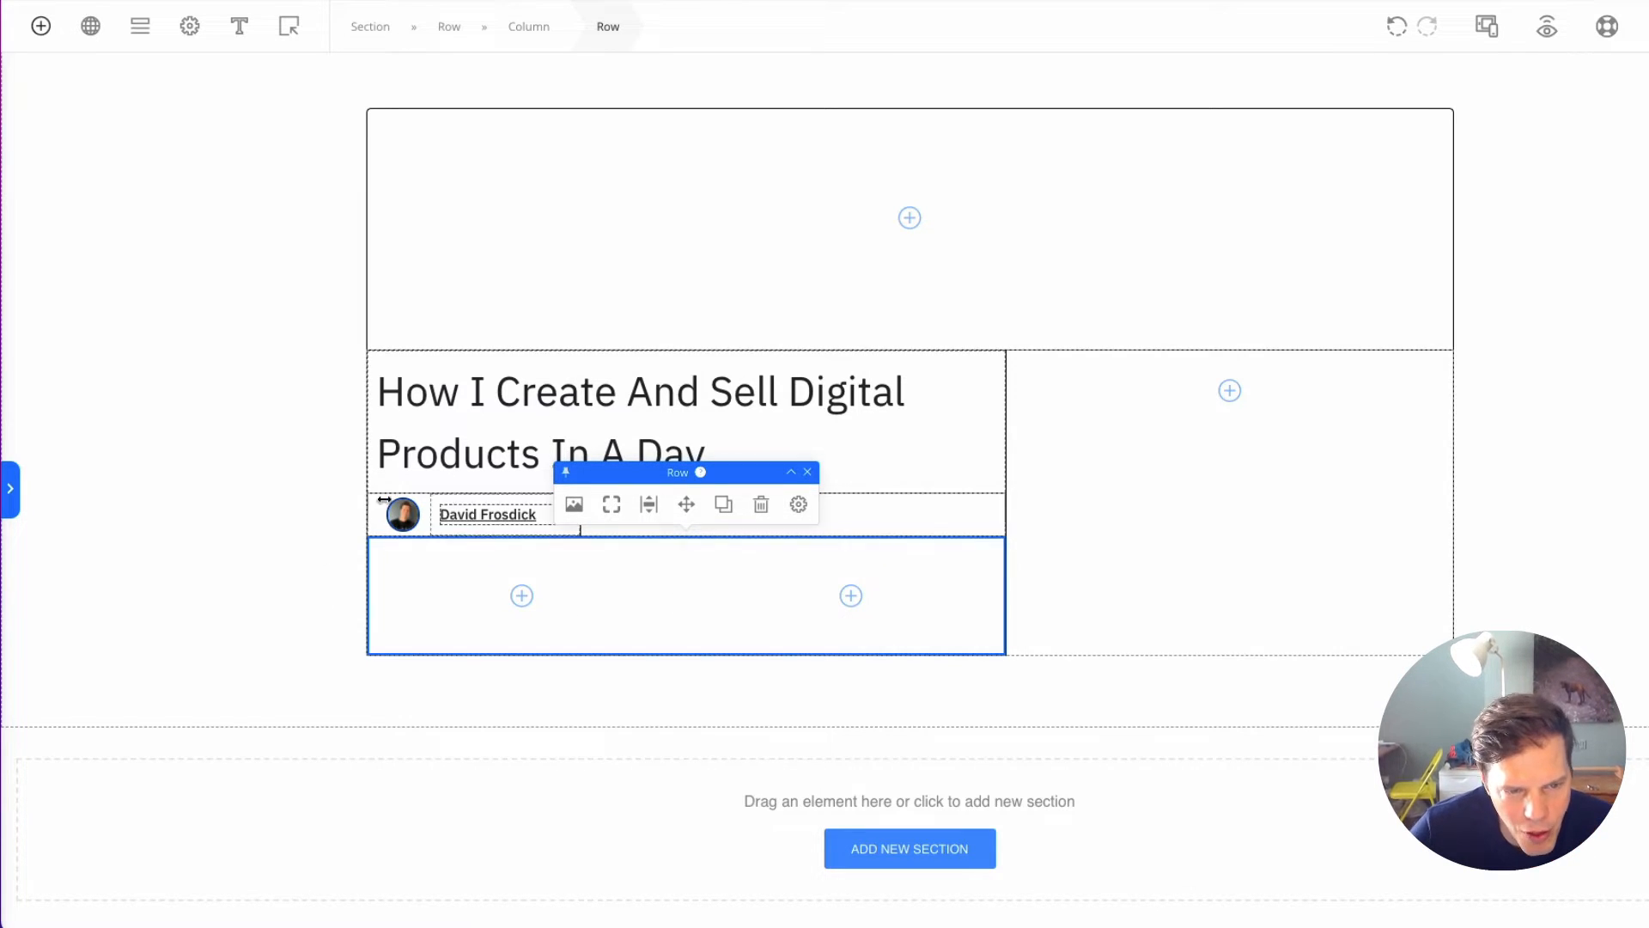
pyautogui.click(347, 508)
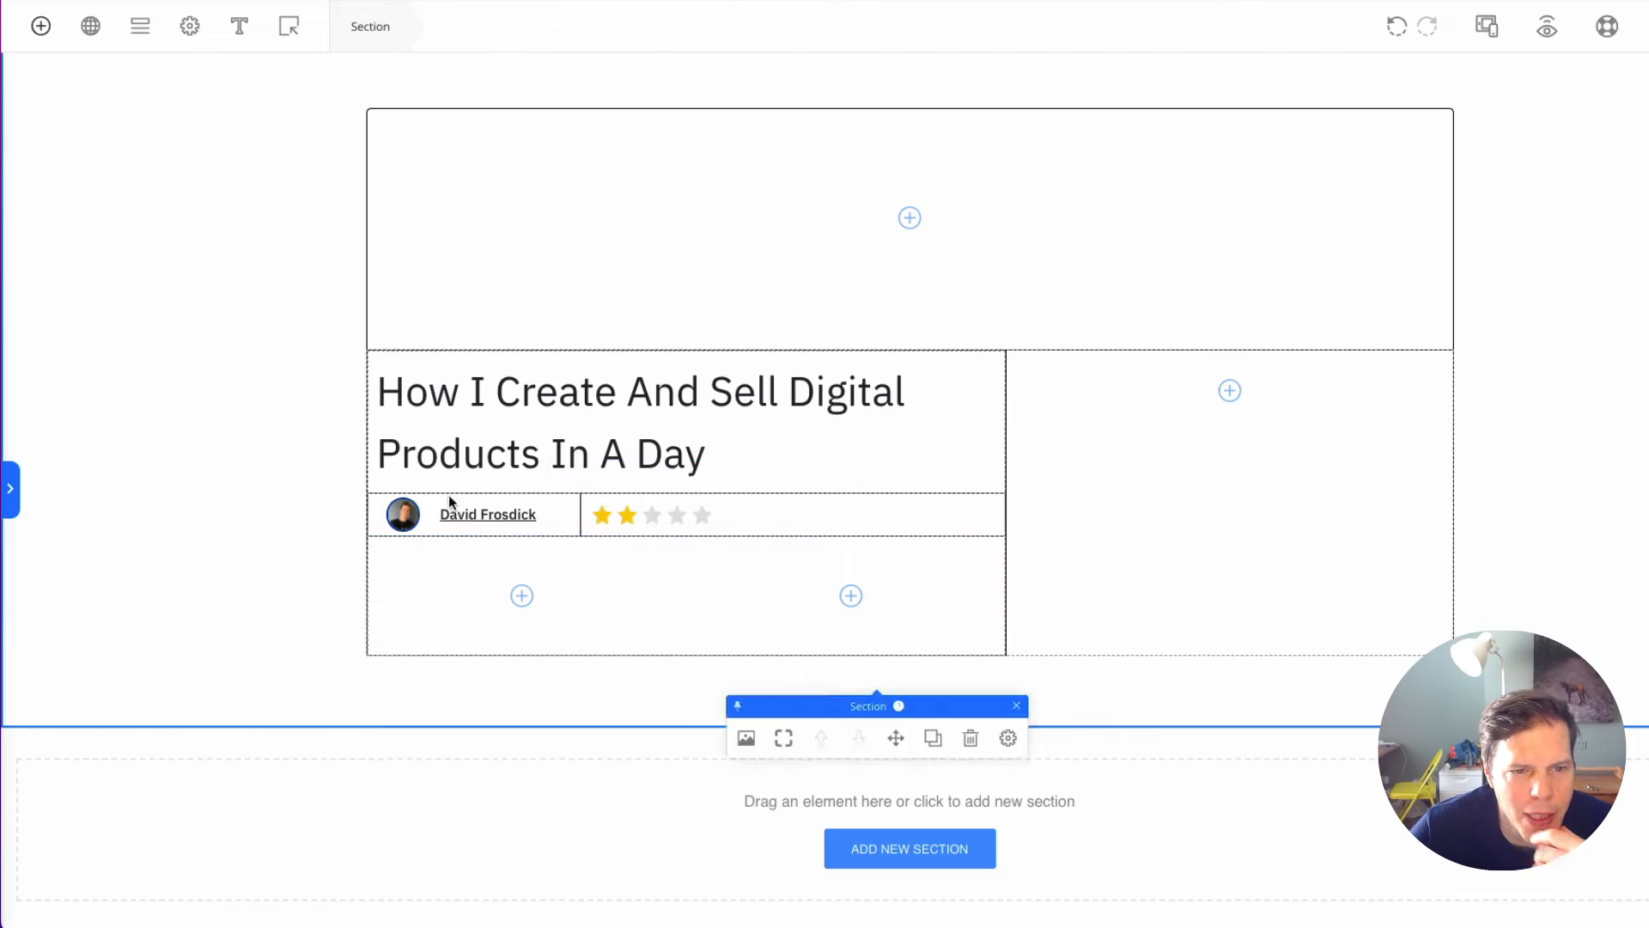
pyautogui.click(384, 532)
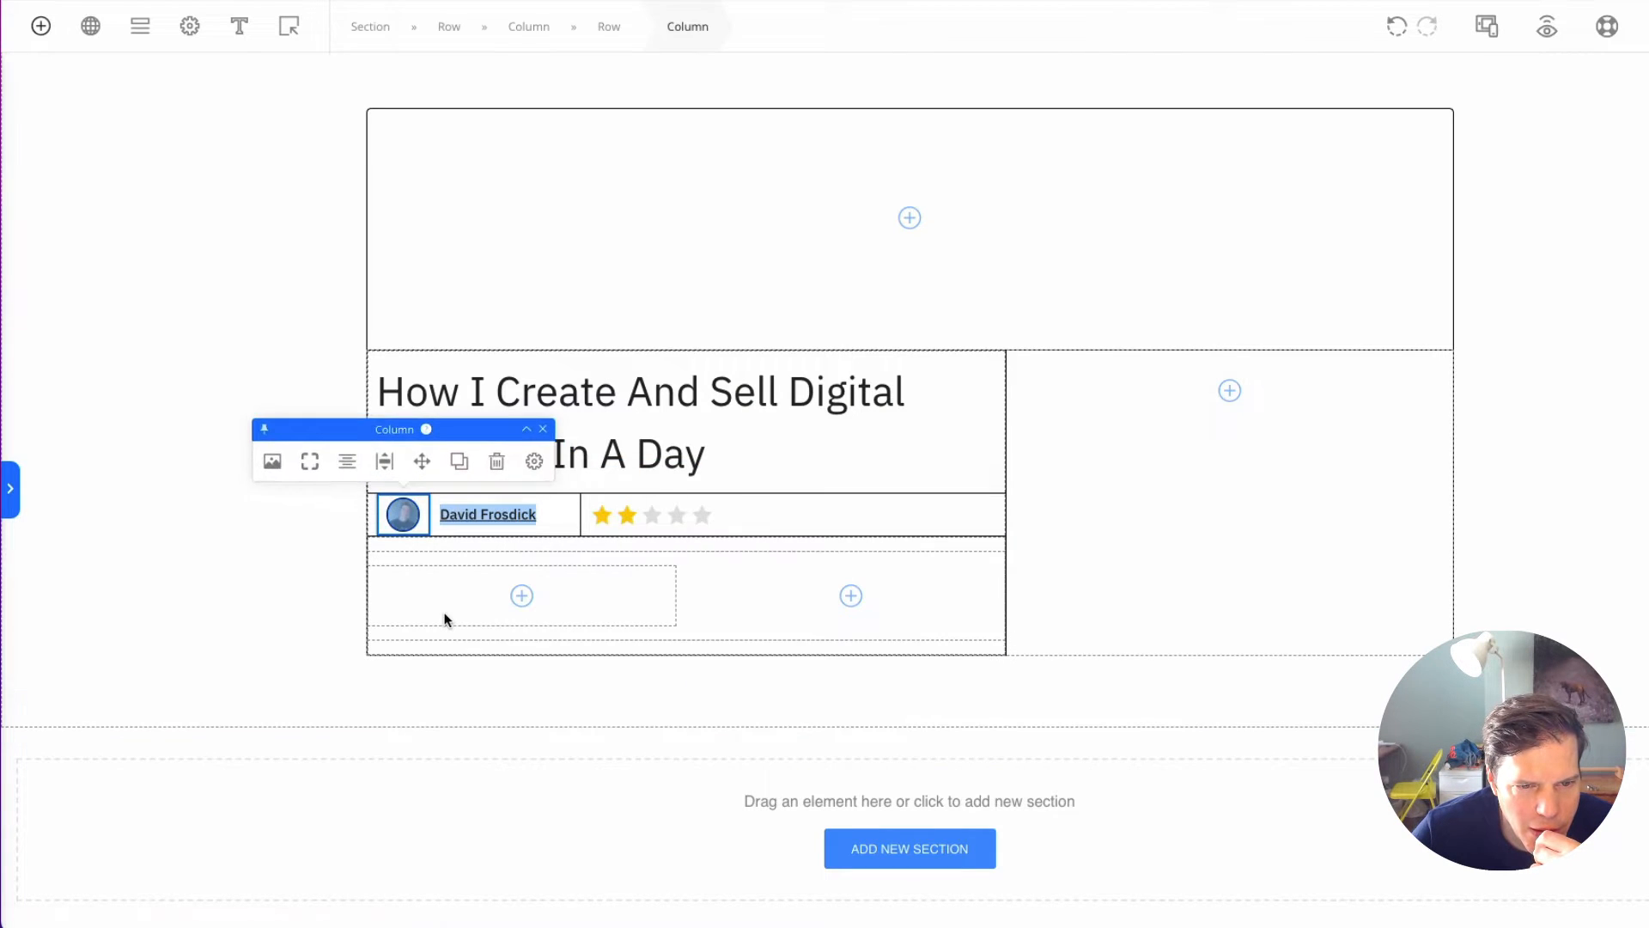
pyautogui.moveTo(422, 461); pyautogui.dragTo(733, 585)
pyautogui.click(395, 713)
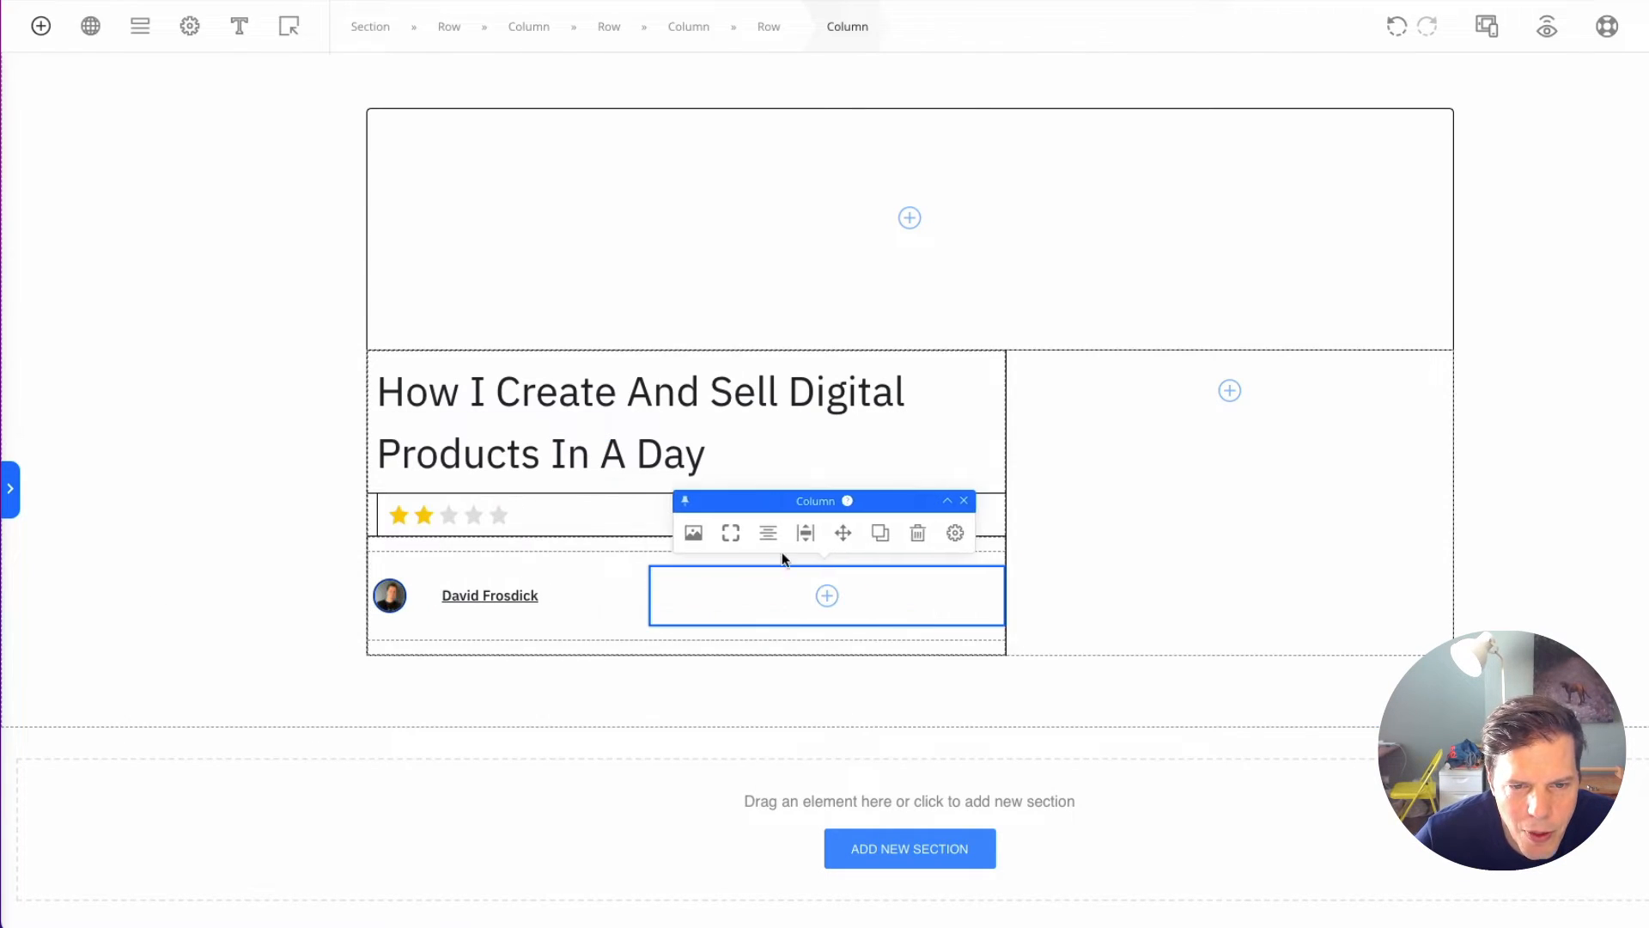
pyautogui.click(682, 593)
pyautogui.click(509, 576)
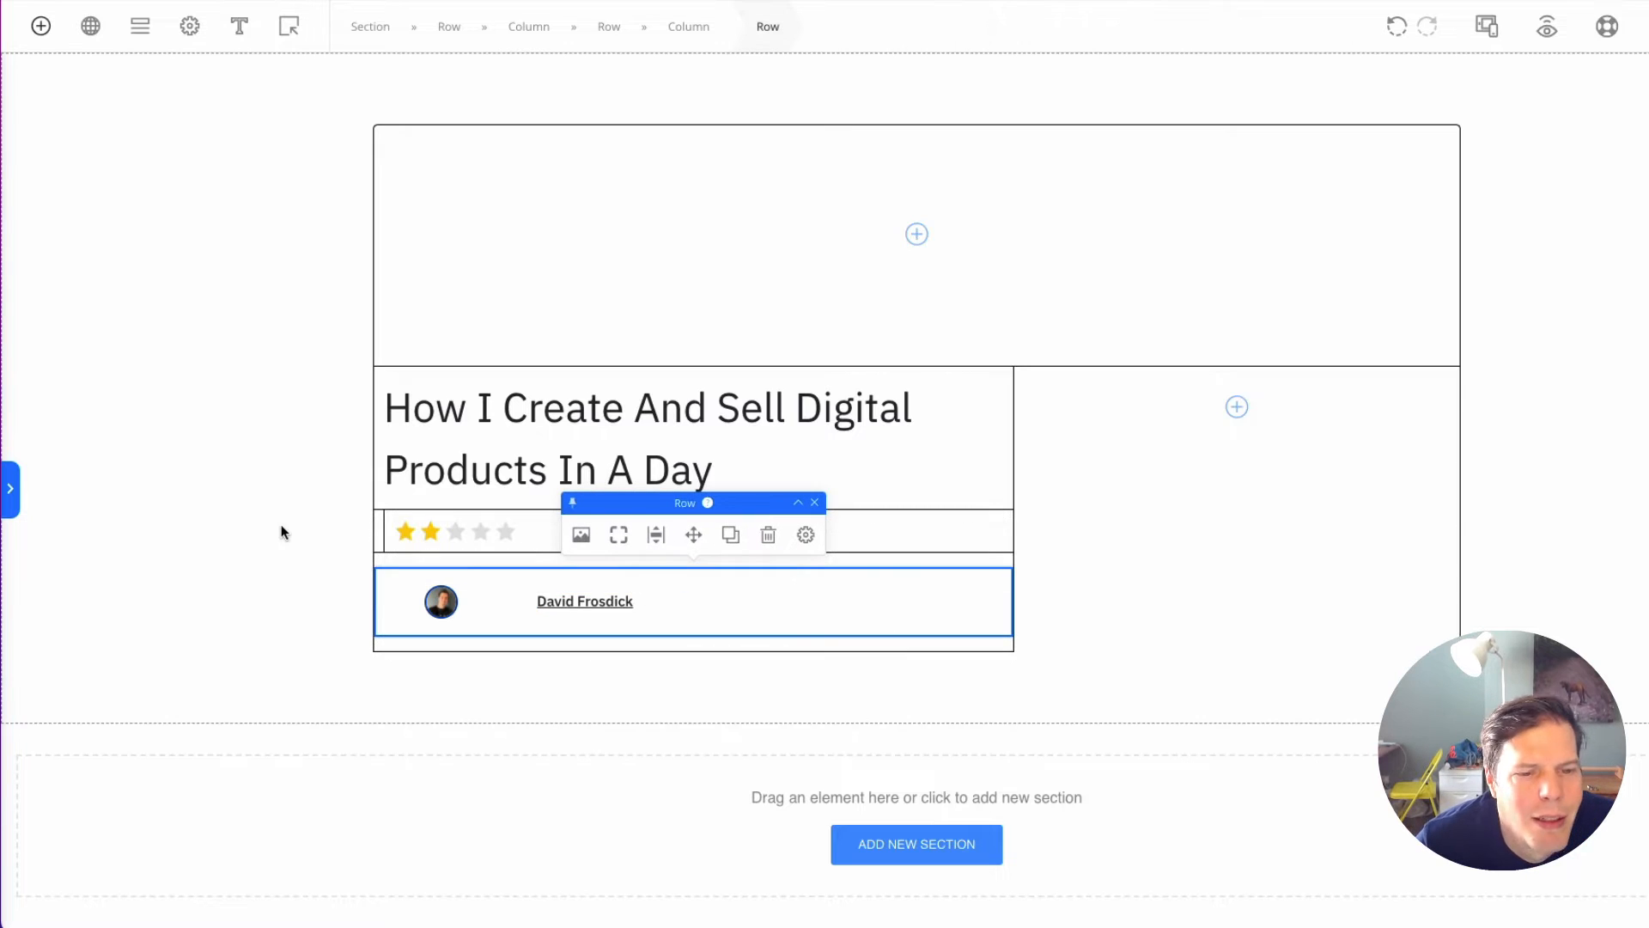
# Step: Try moving the star rating into the column beside the headline and deleting the row it came from
pyautogui.click(324, 553)
pyautogui.click(519, 575)
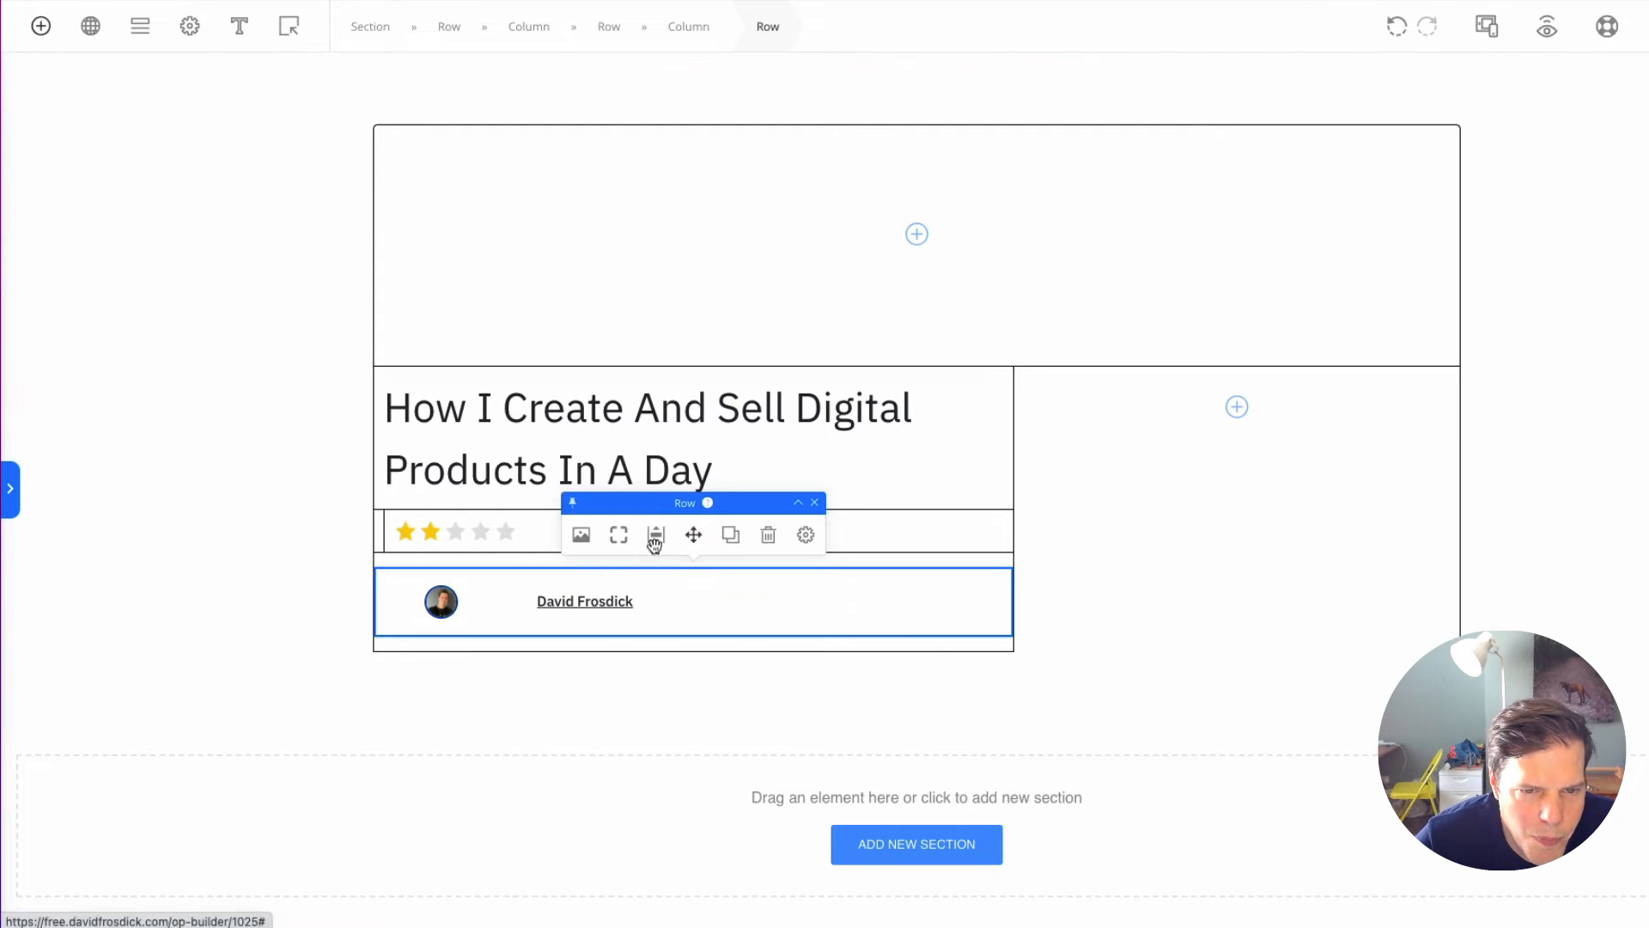
pyautogui.moveTo(693, 534); pyautogui.dragTo(509, 573)
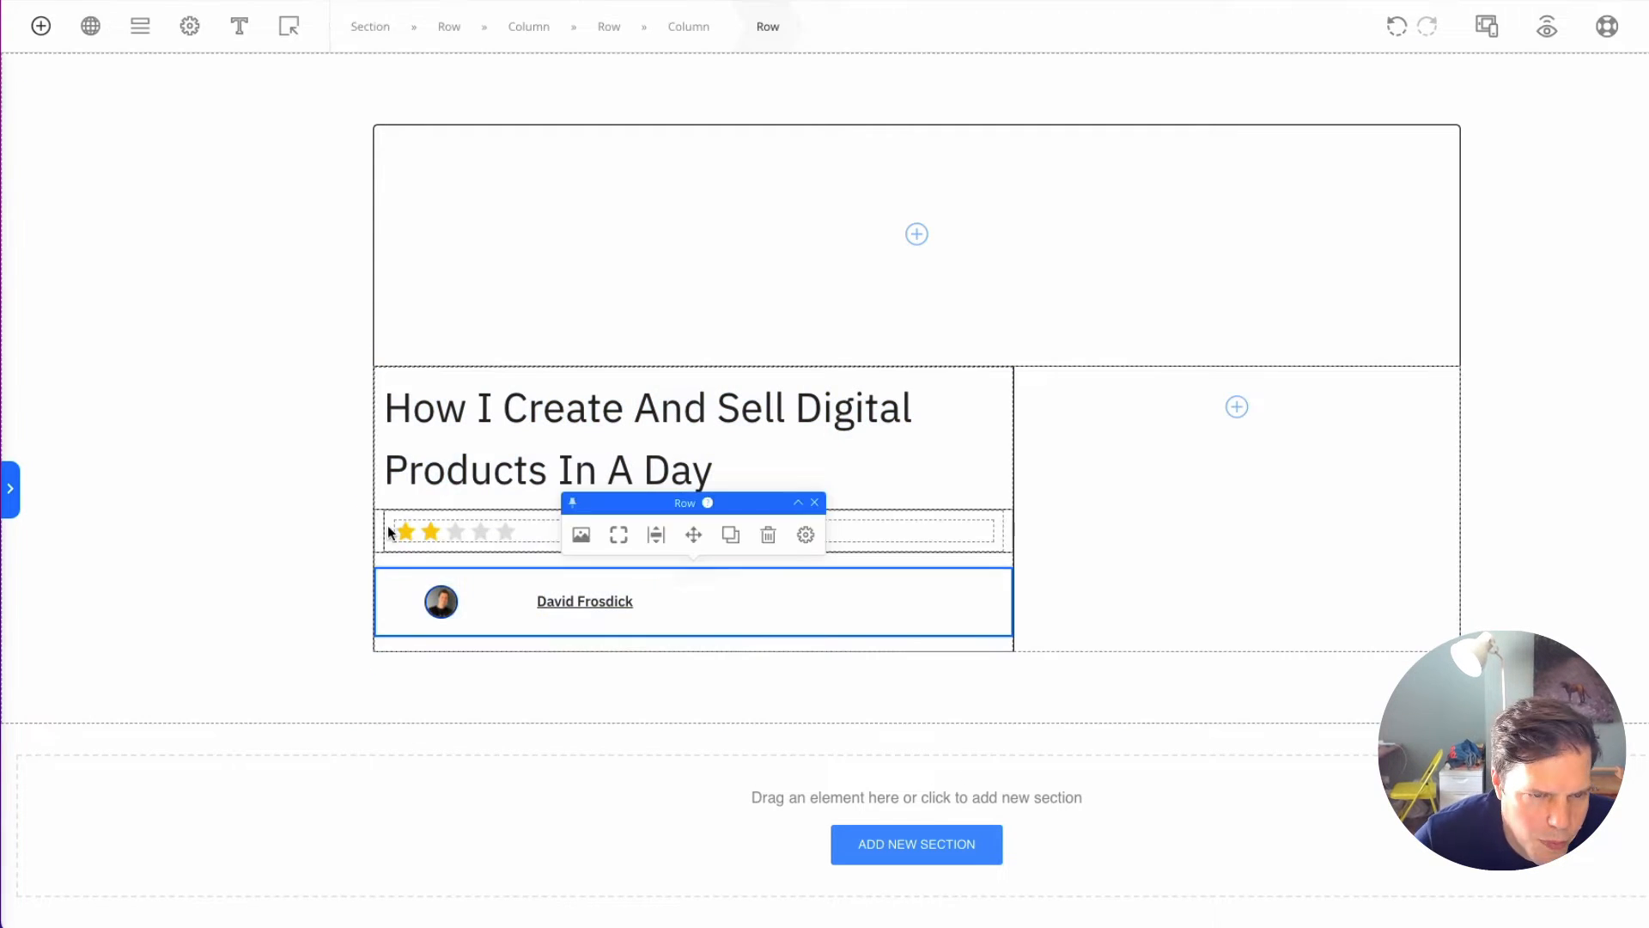
pyautogui.click(773, 544)
pyautogui.moveTo(415, 533); pyautogui.dragTo(1245, 539)
pyautogui.click(378, 550)
pyautogui.click(780, 478)
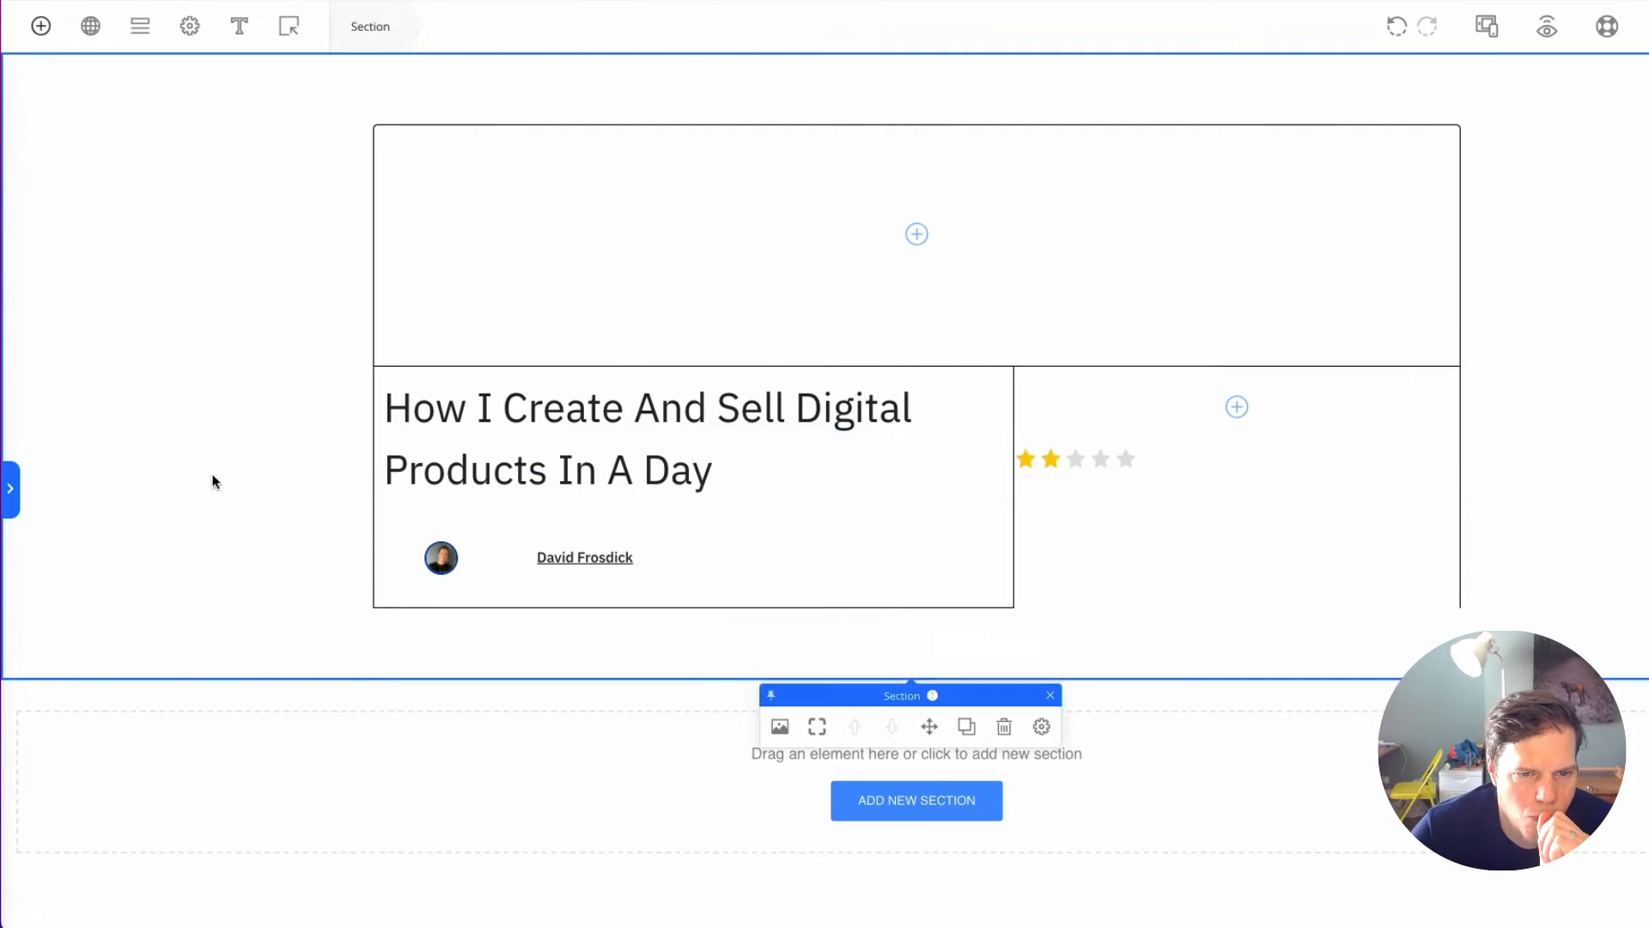
pyautogui.click(707, 555)
pyautogui.click(464, 545)
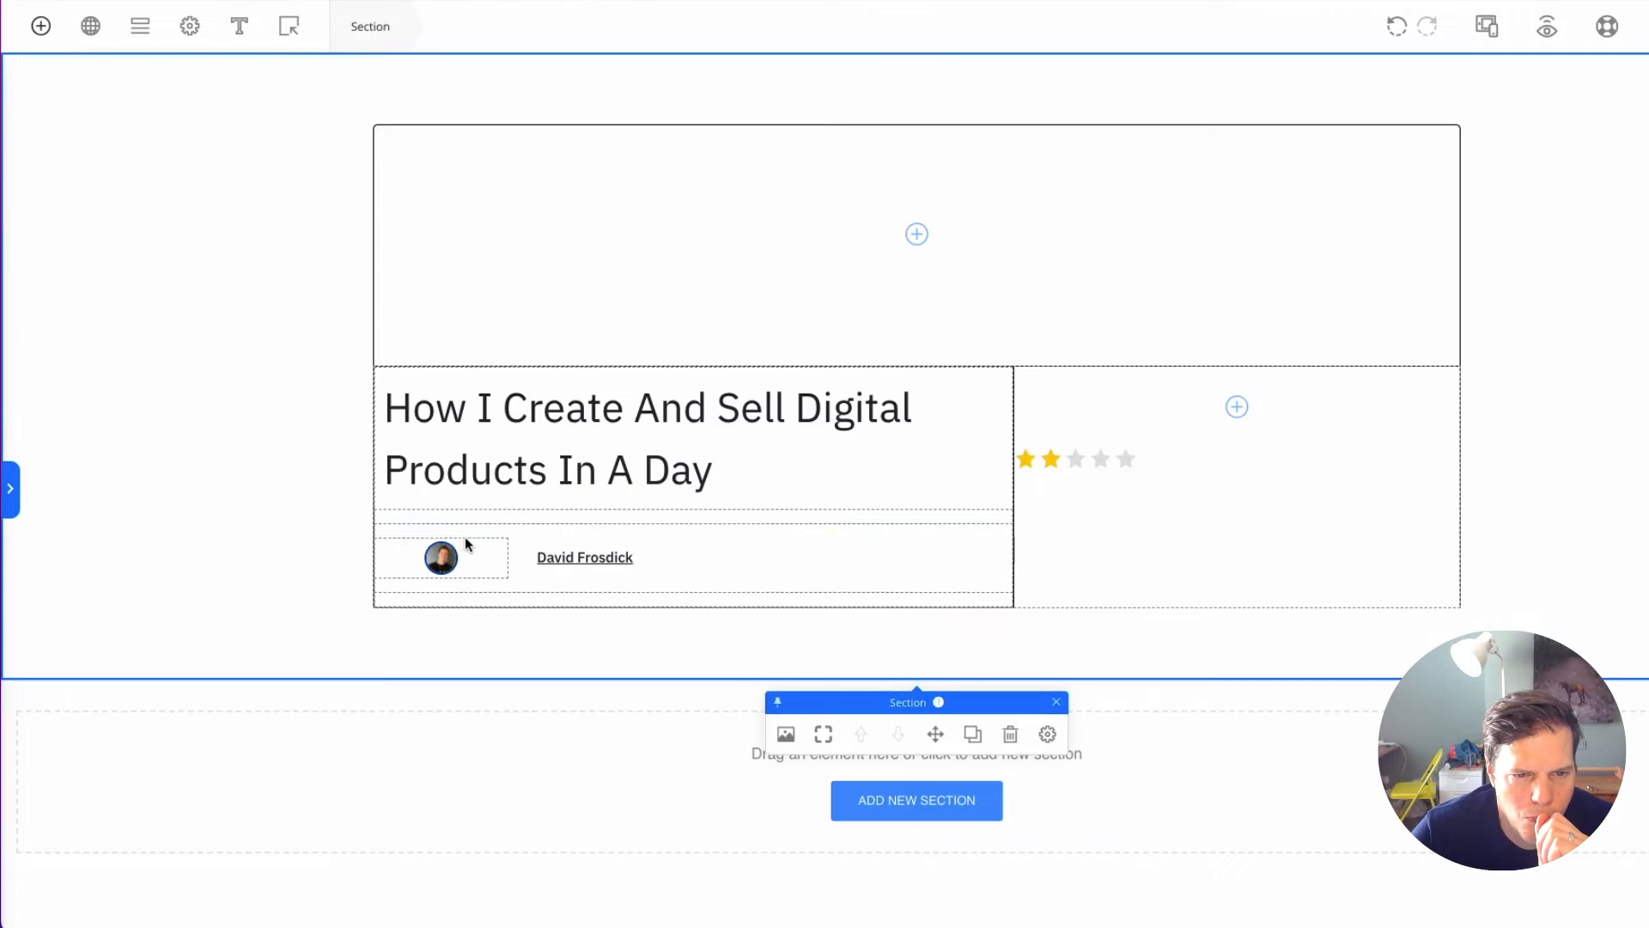
pyautogui.click(534, 557)
# Step: Undo the nested row and the moves of the photo, name and rating to restore the author and rating row
pyautogui.click(1398, 27)
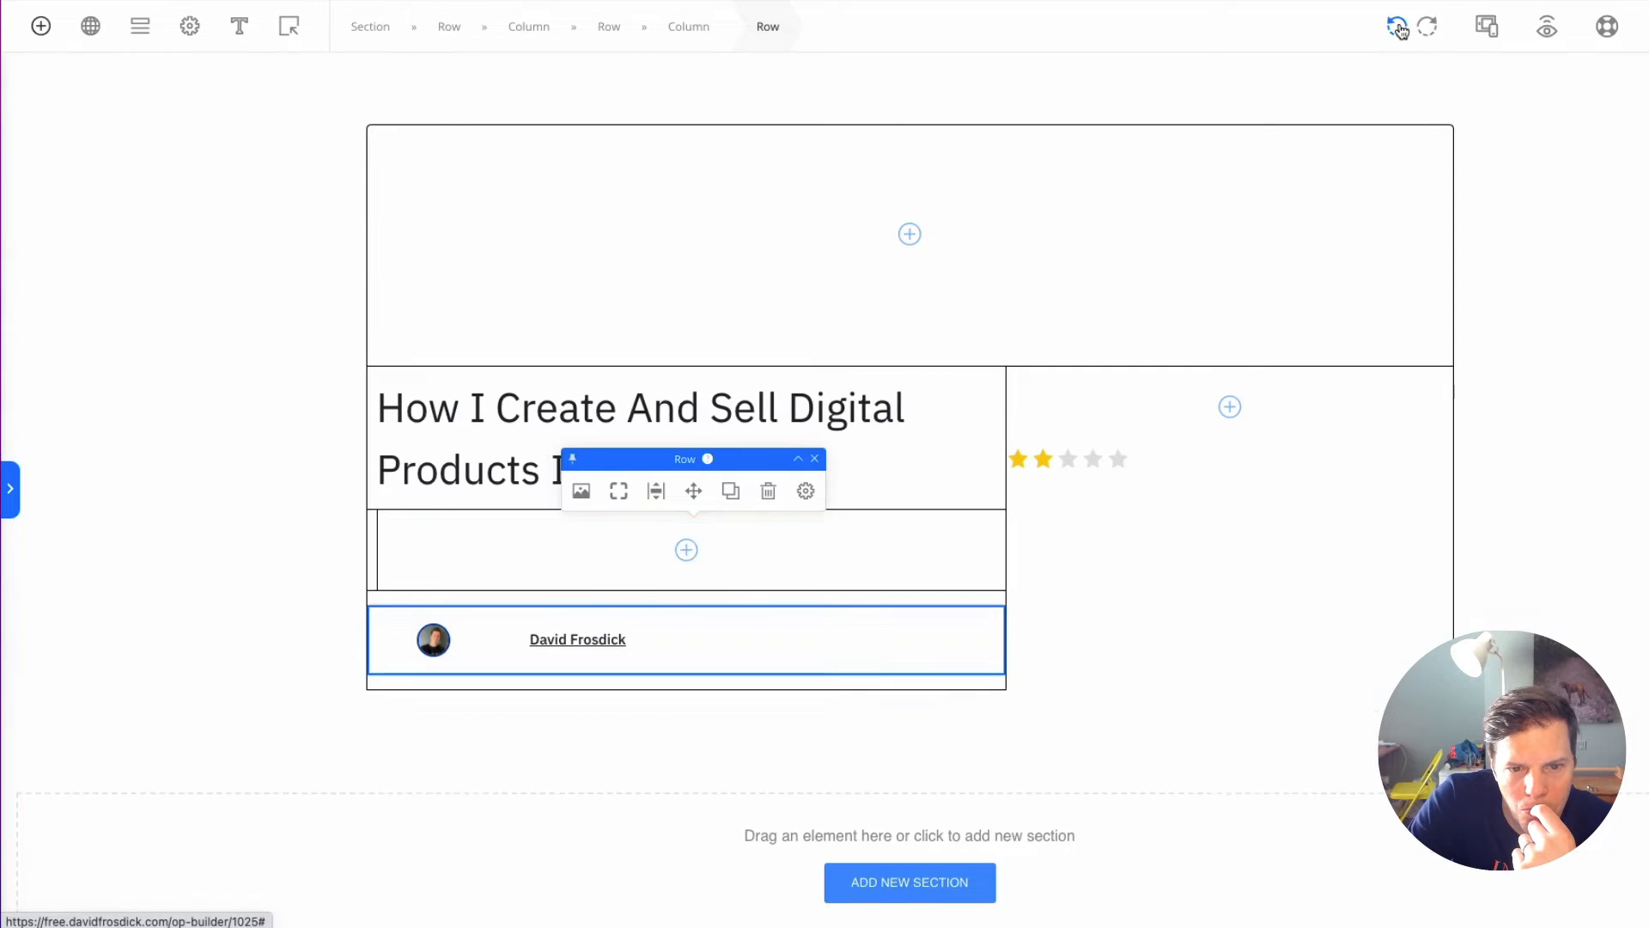
pyautogui.click(1398, 27)
pyautogui.click(1398, 26)
pyautogui.click(1398, 26)
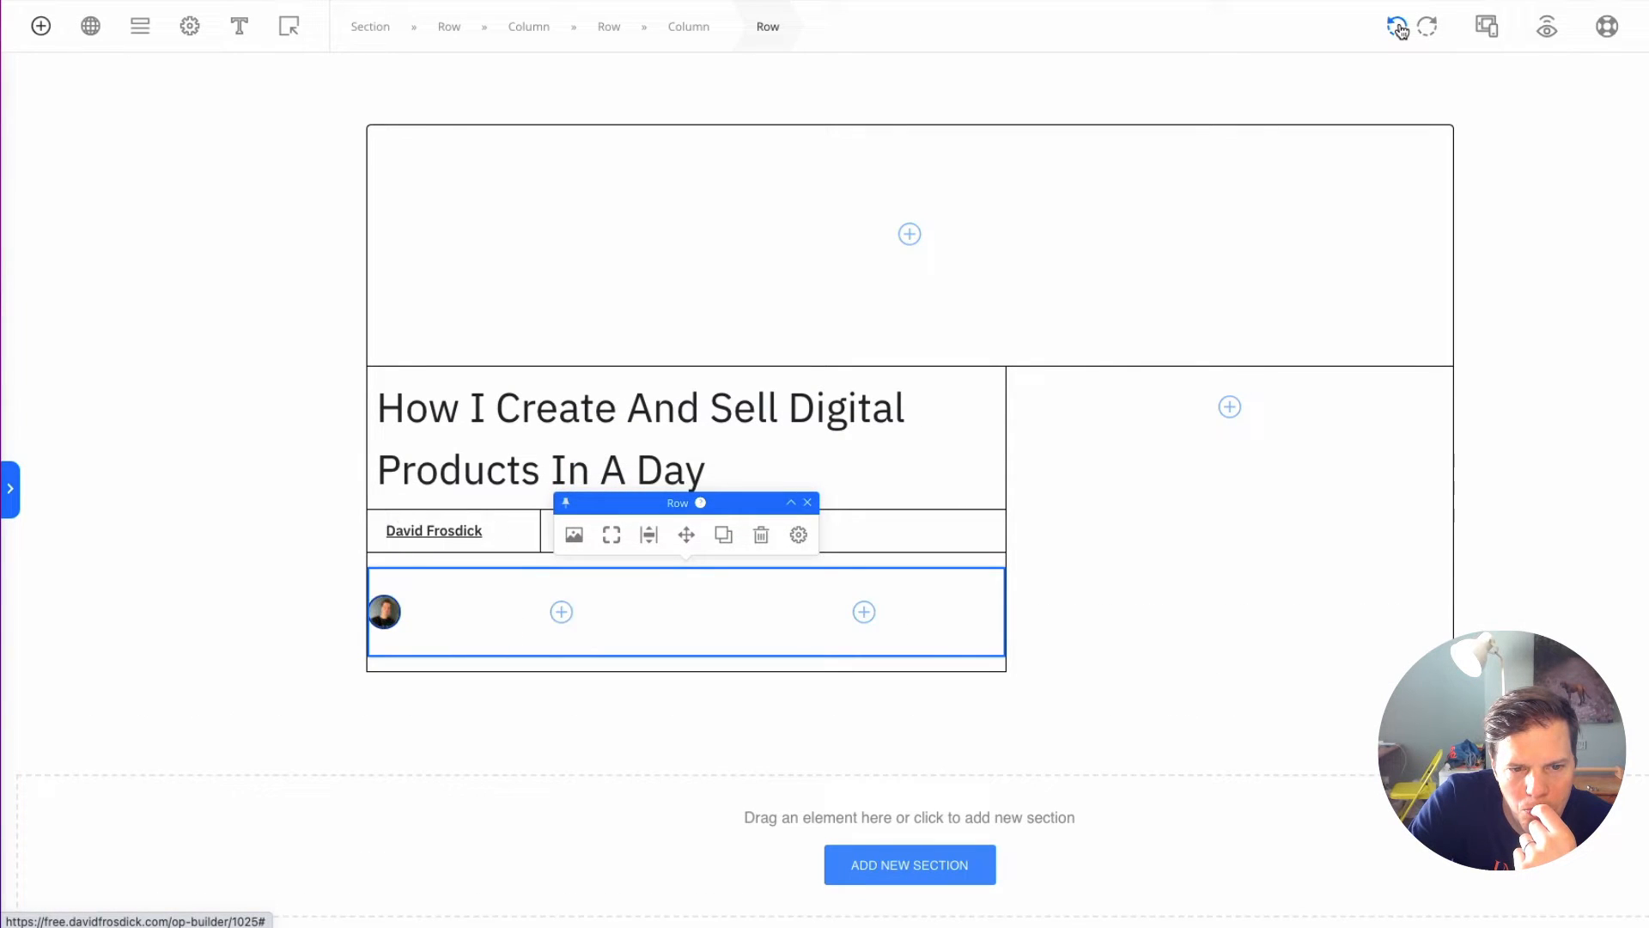
pyautogui.click(1398, 26)
pyautogui.click(1397, 27)
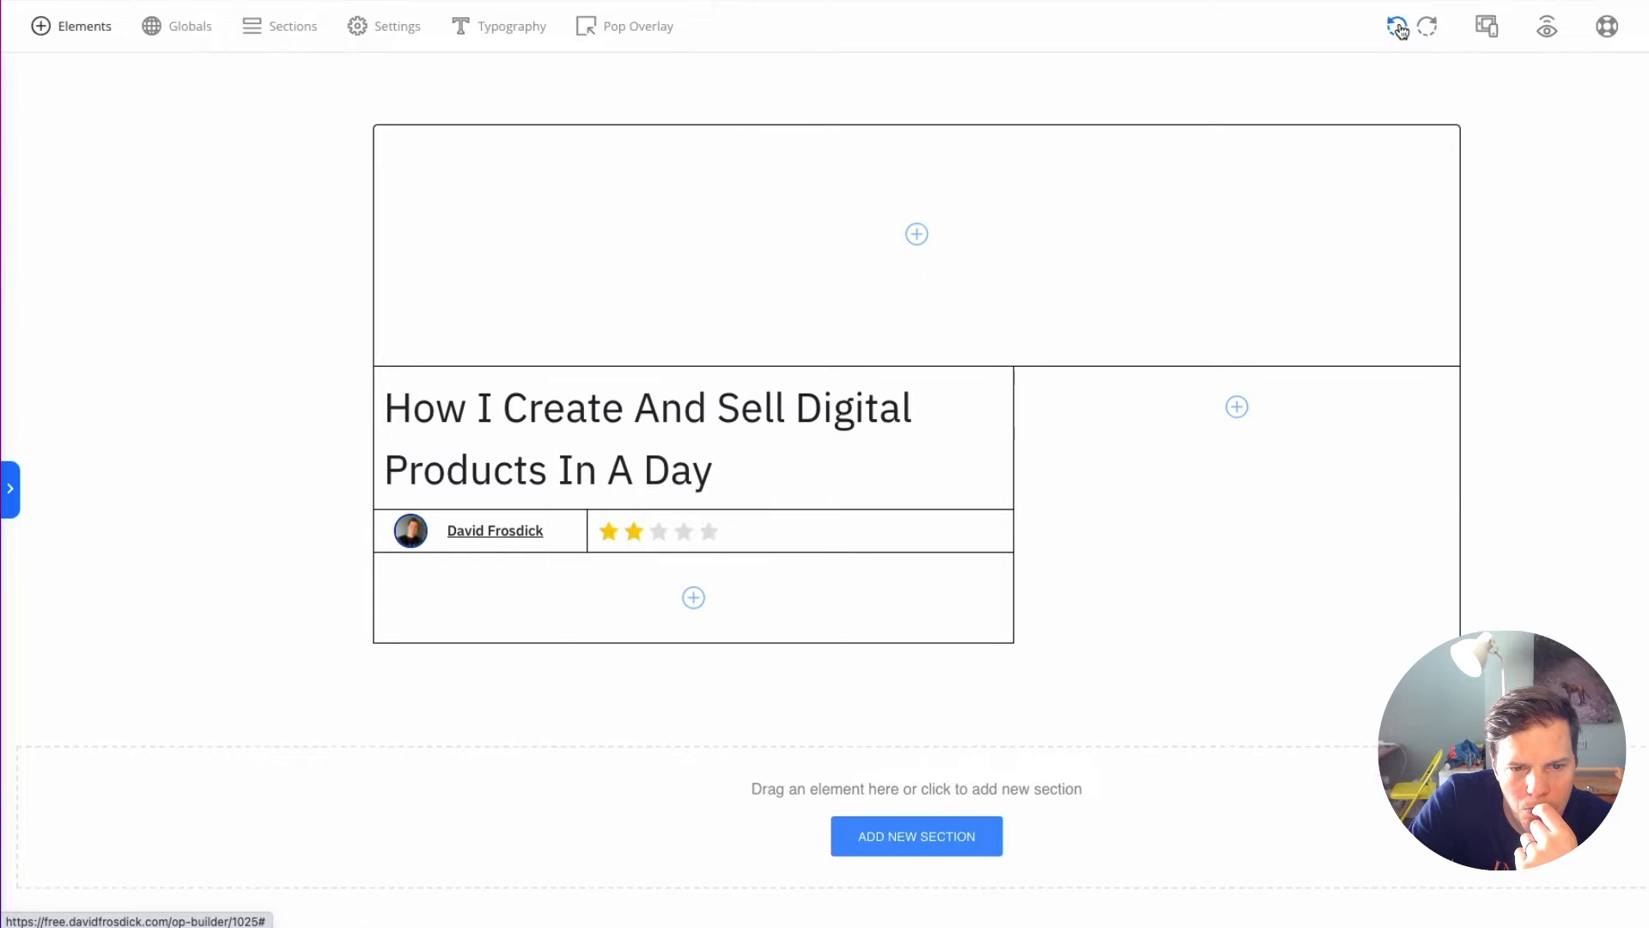
# Step: Set the padding of the author photo's column to 10 px on all sides
pyautogui.click(388, 534)
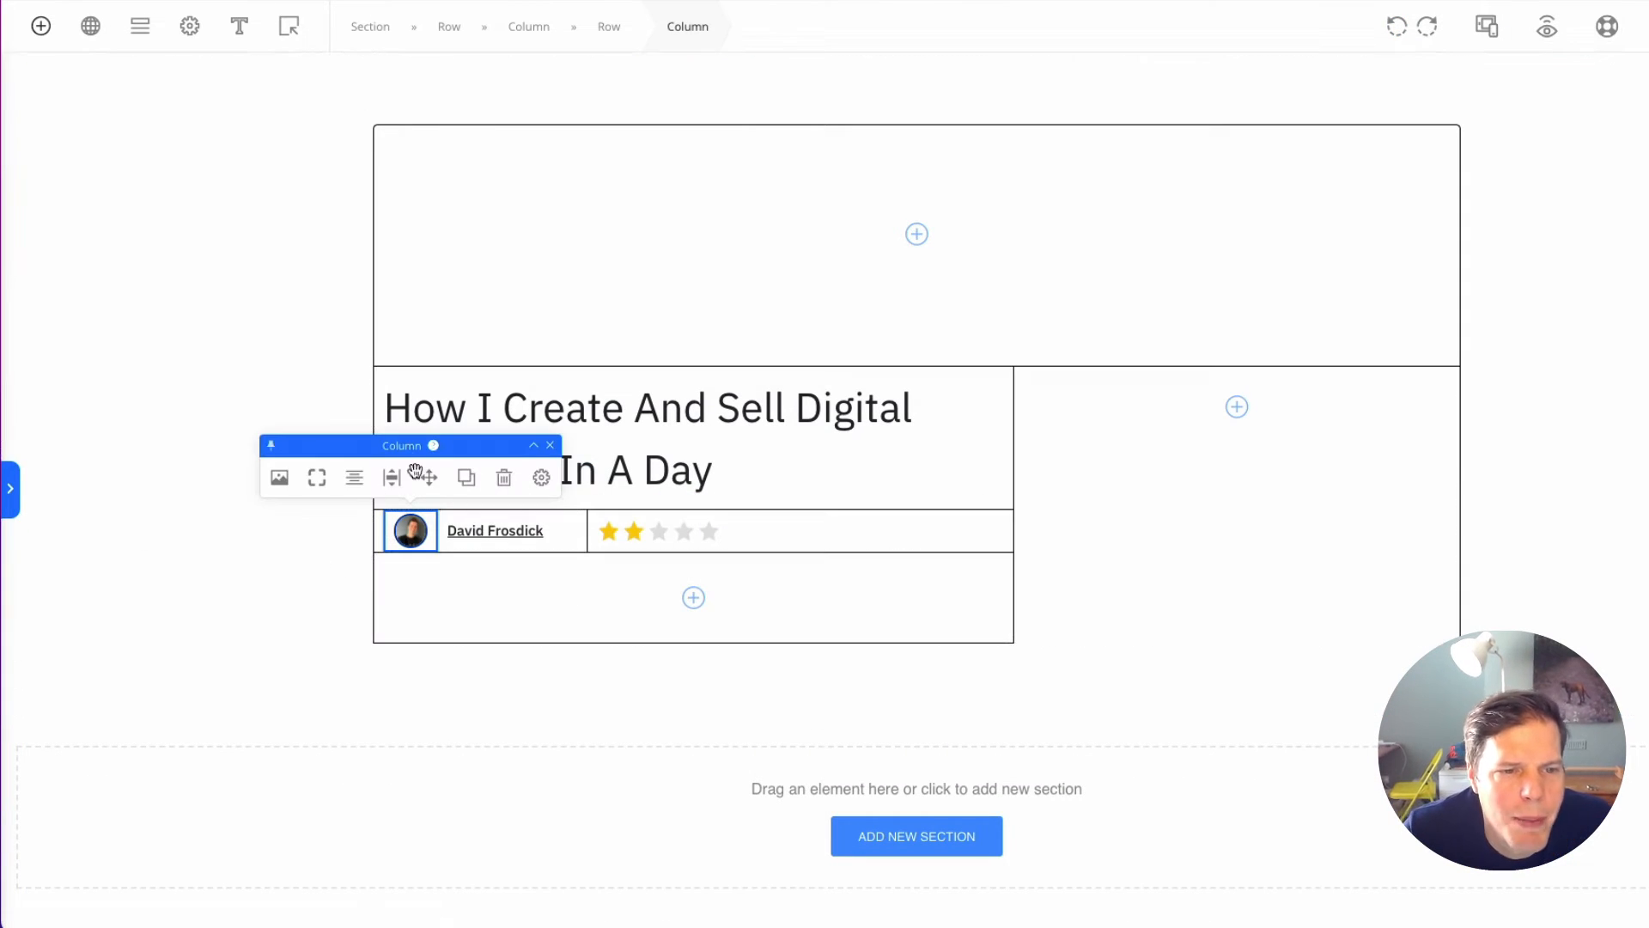
pyautogui.click(541, 478)
pyautogui.click(708, 790)
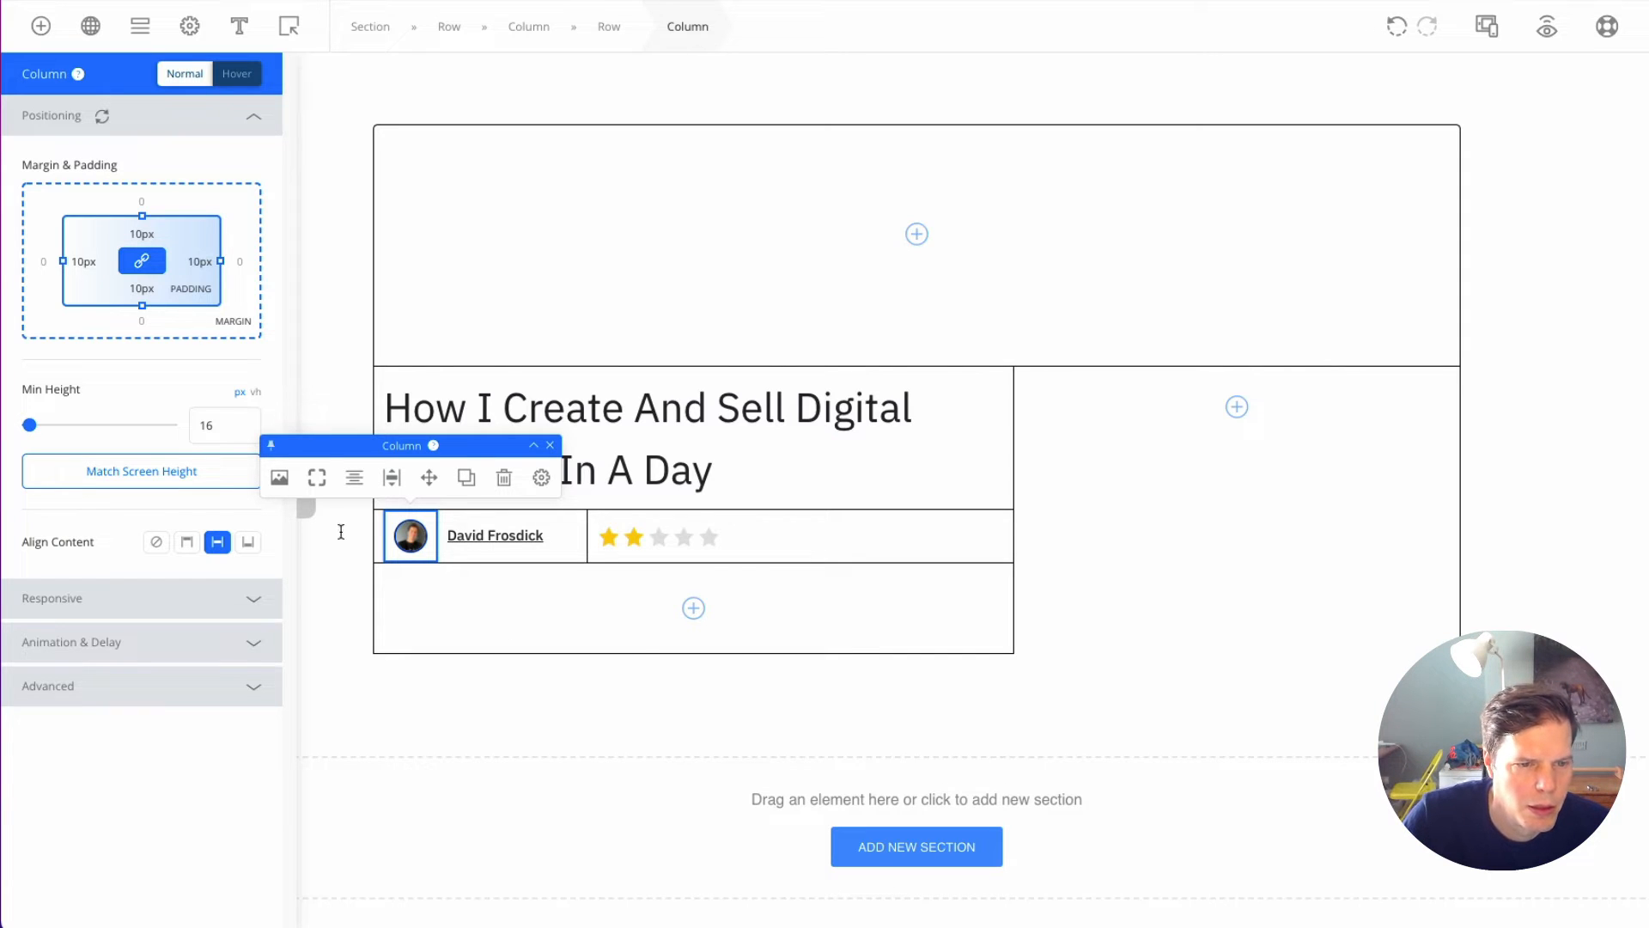
pyautogui.click(413, 702)
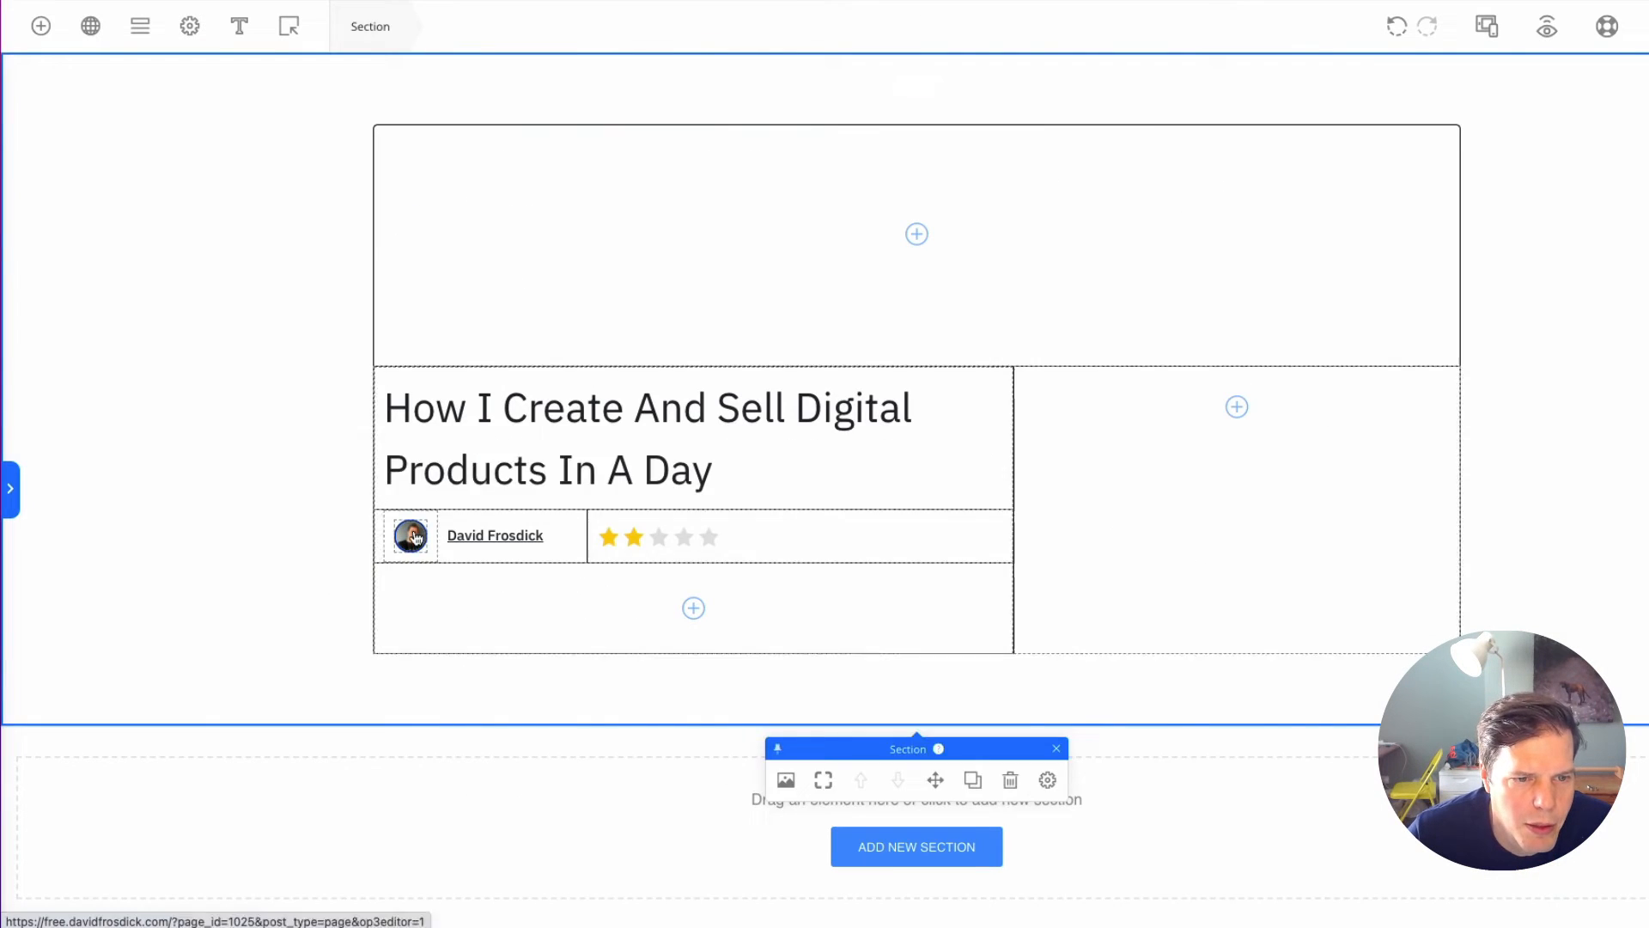
# Step: Reduce the width of the author photo slightly
pyautogui.click(410, 534)
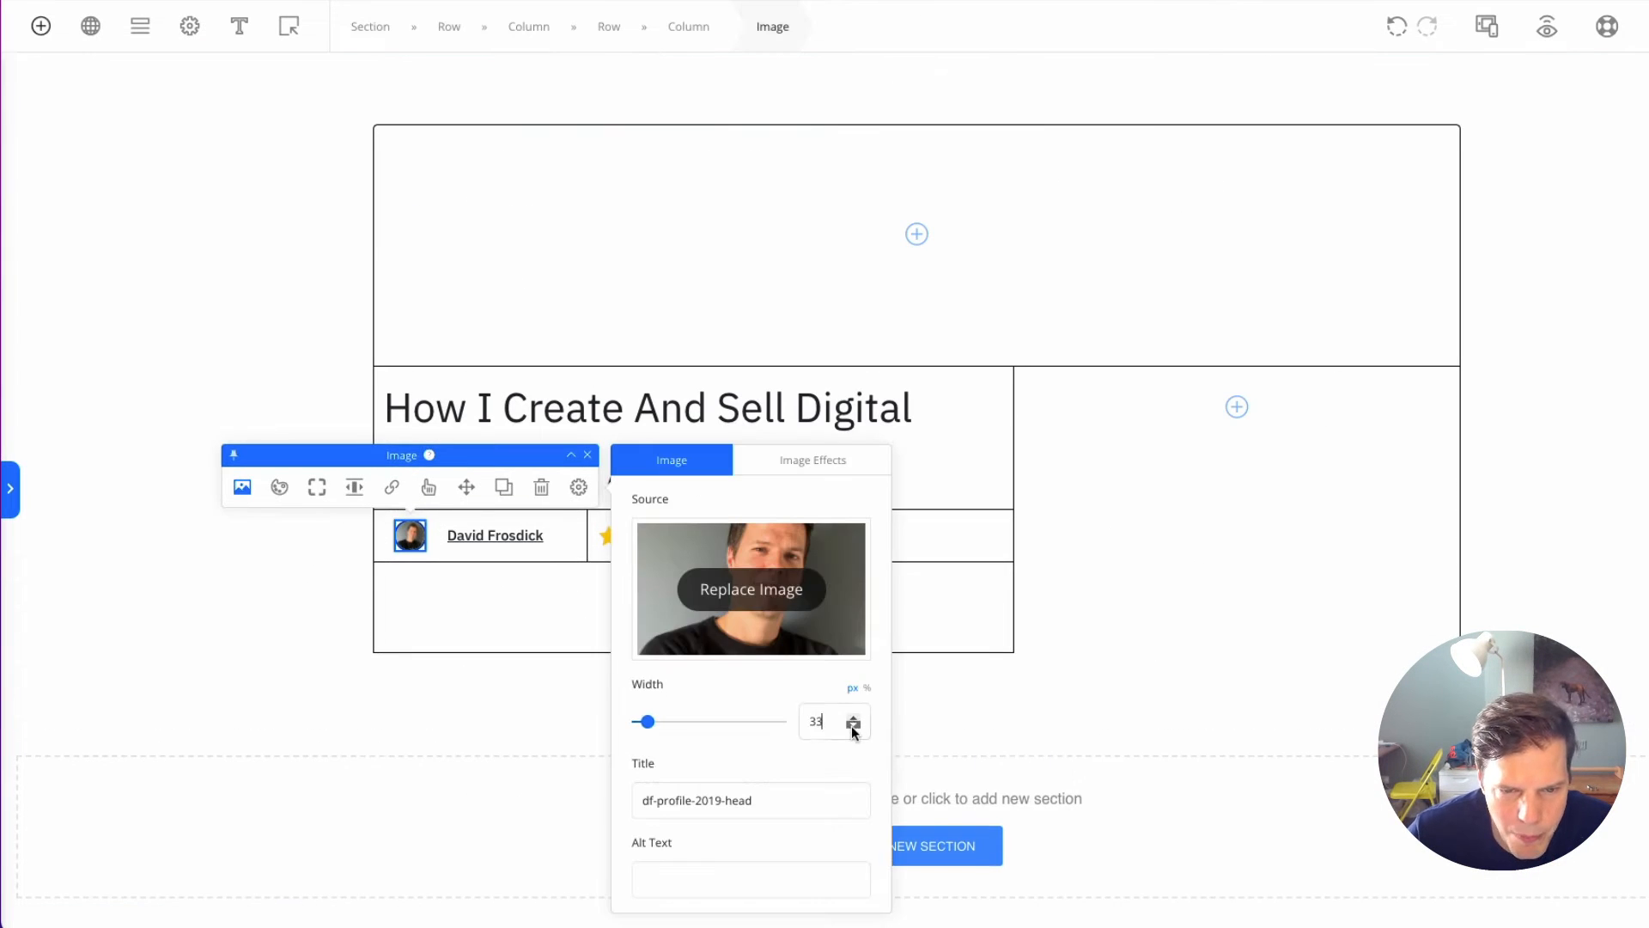
pyautogui.click(287, 631)
pyautogui.click(426, 549)
pyautogui.click(224, 606)
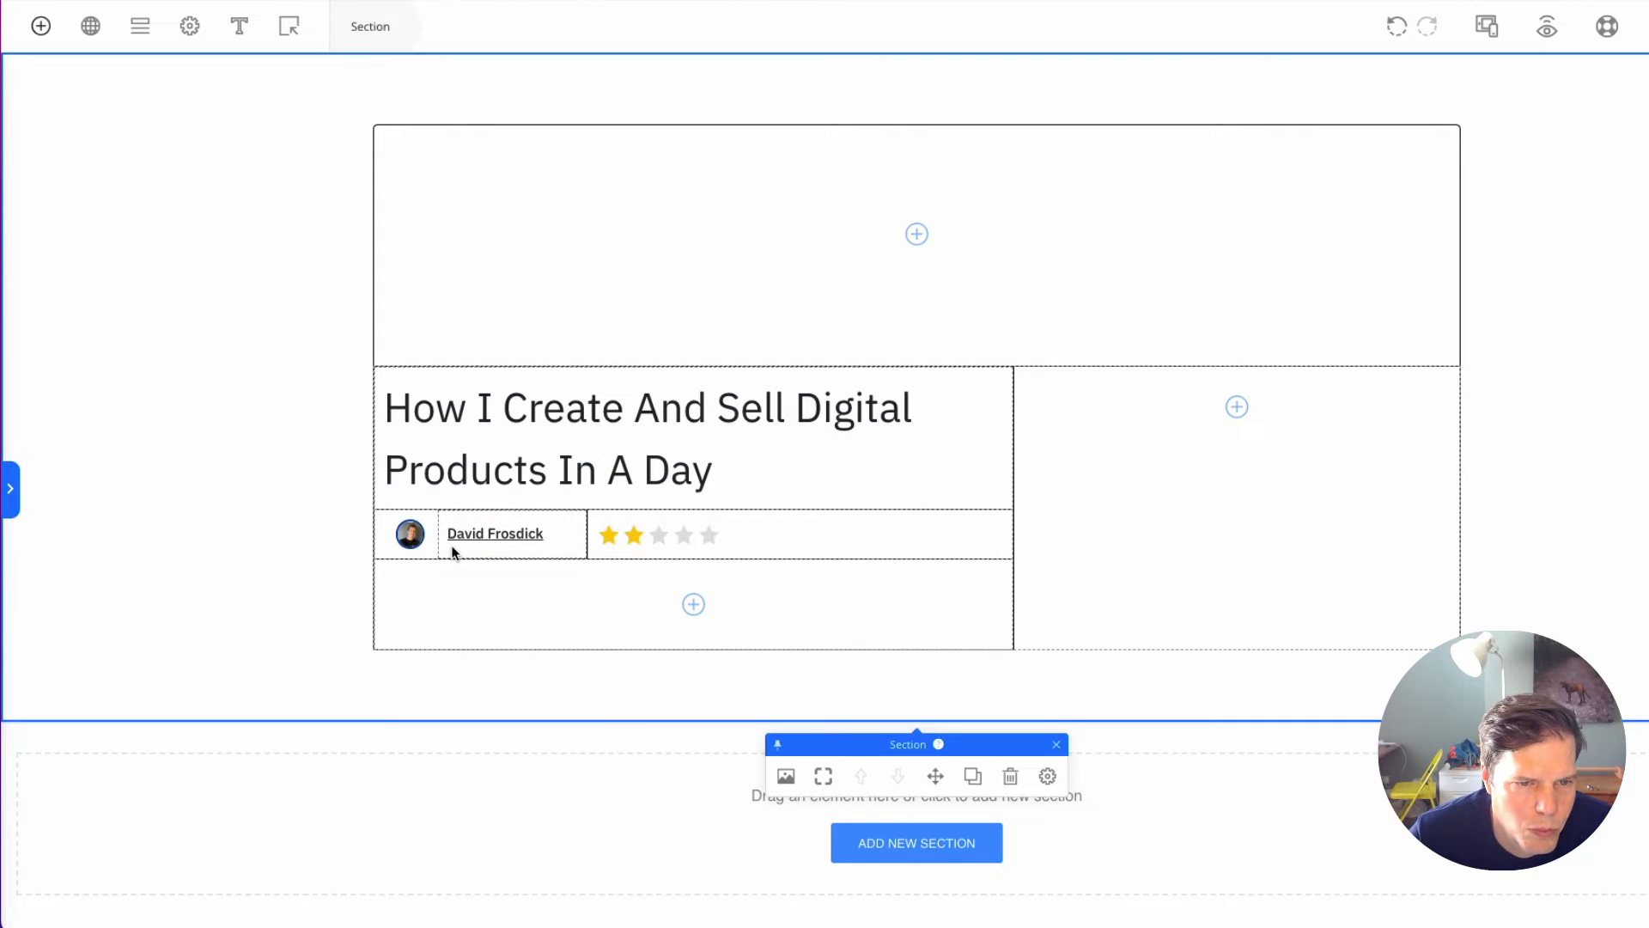
pyautogui.click(453, 552)
pyautogui.click(493, 478)
pyautogui.click(496, 534)
pyautogui.click(564, 762)
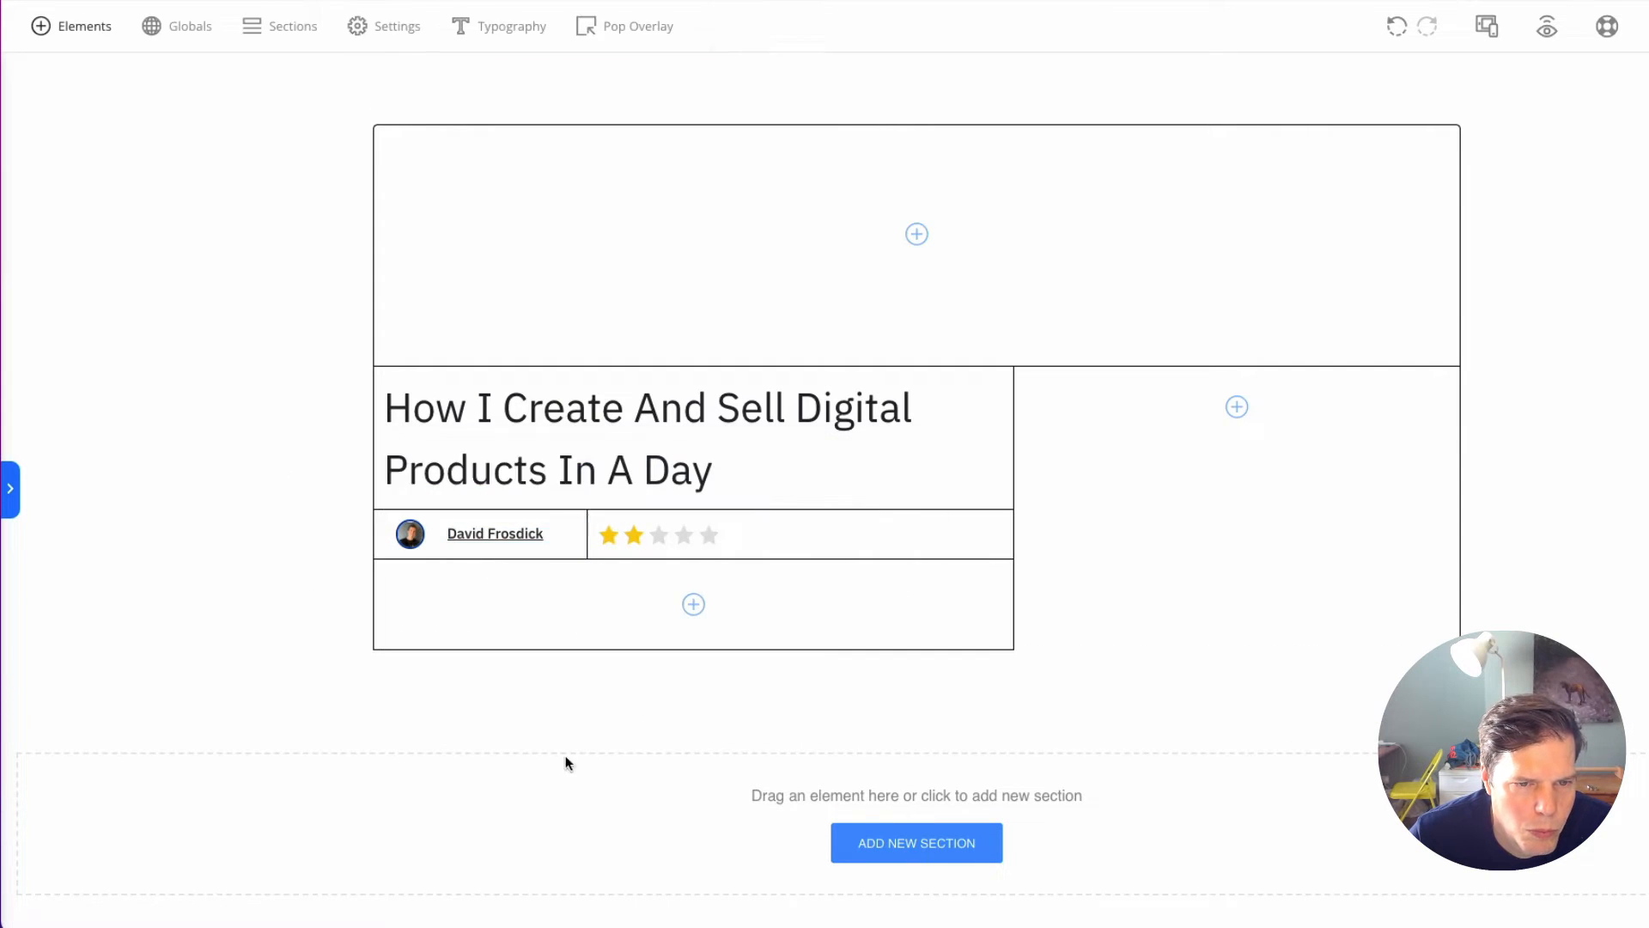
pyautogui.click(444, 539)
pyautogui.click(624, 490)
pyautogui.click(795, 788)
pyautogui.press('Escape')
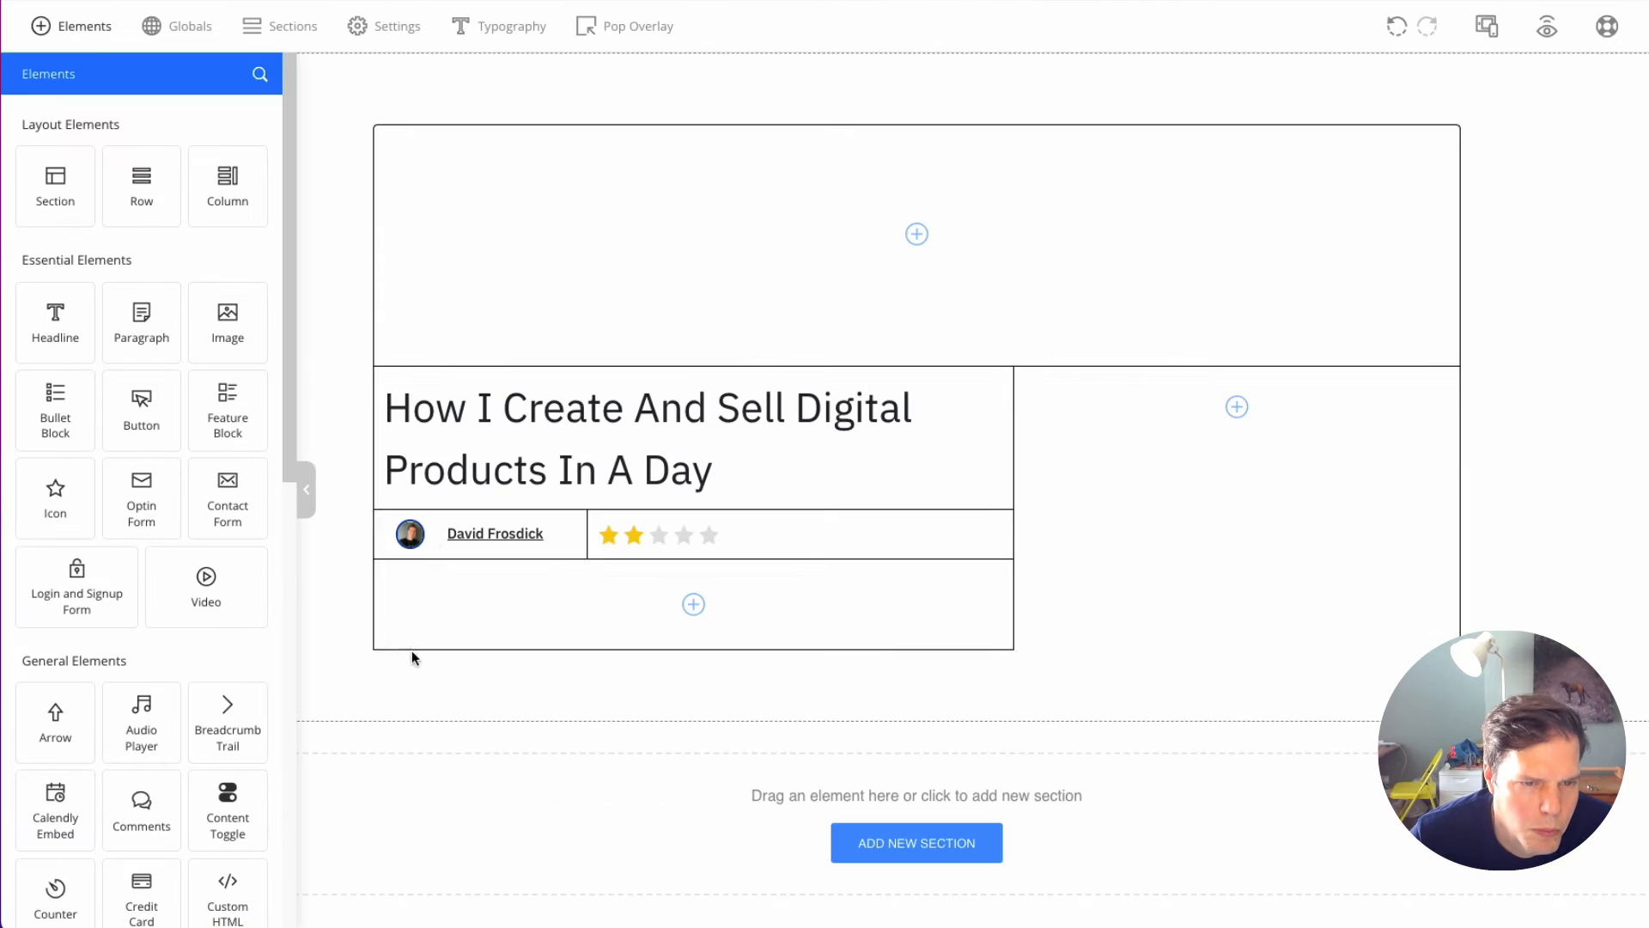
# Step: Unlink the photo column's padding values and reduce its right padding, and reduce the left padding of the author name's column
pyautogui.click(411, 534)
pyautogui.click(392, 478)
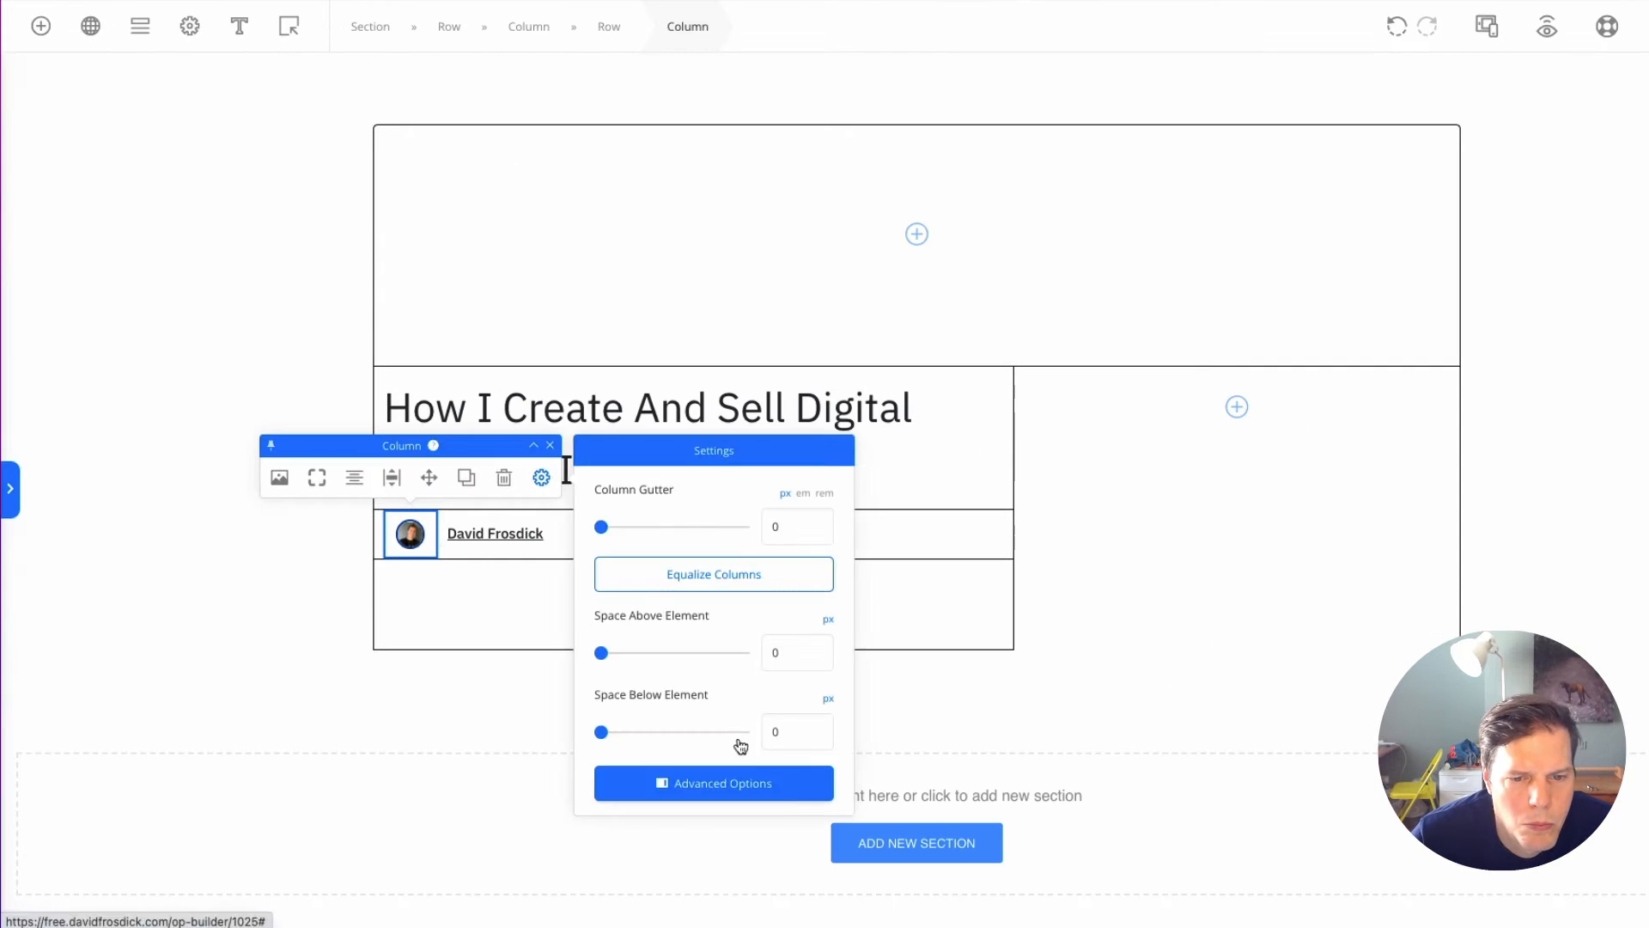
pyautogui.click(737, 782)
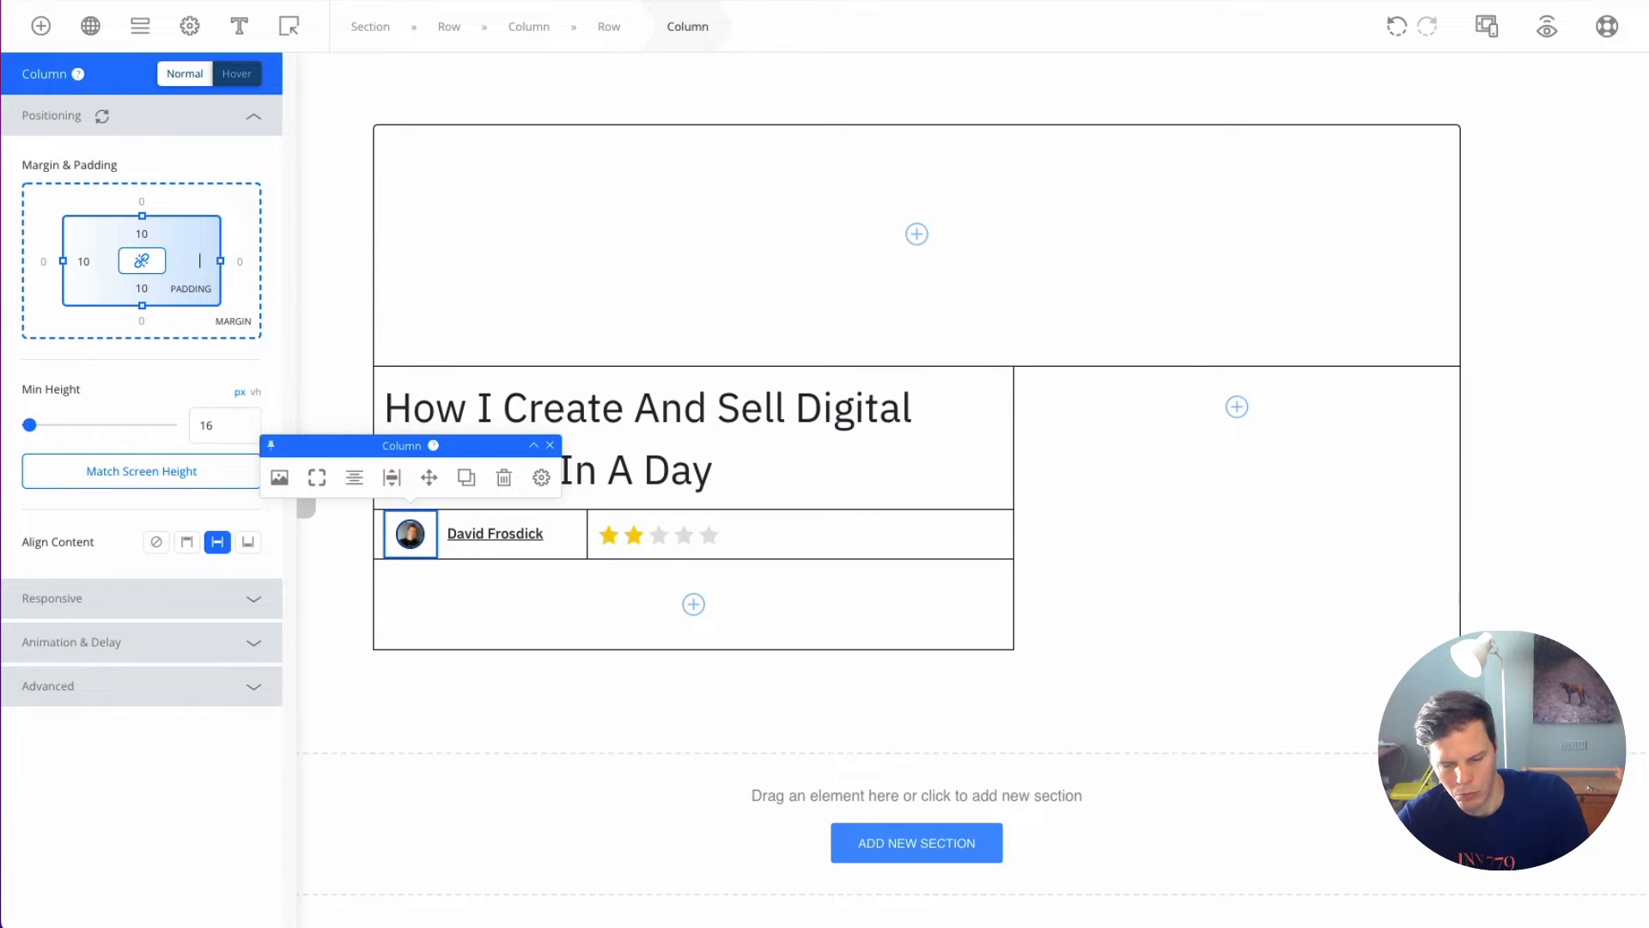
pyautogui.click(361, 657)
pyautogui.click(451, 548)
pyautogui.click(451, 548)
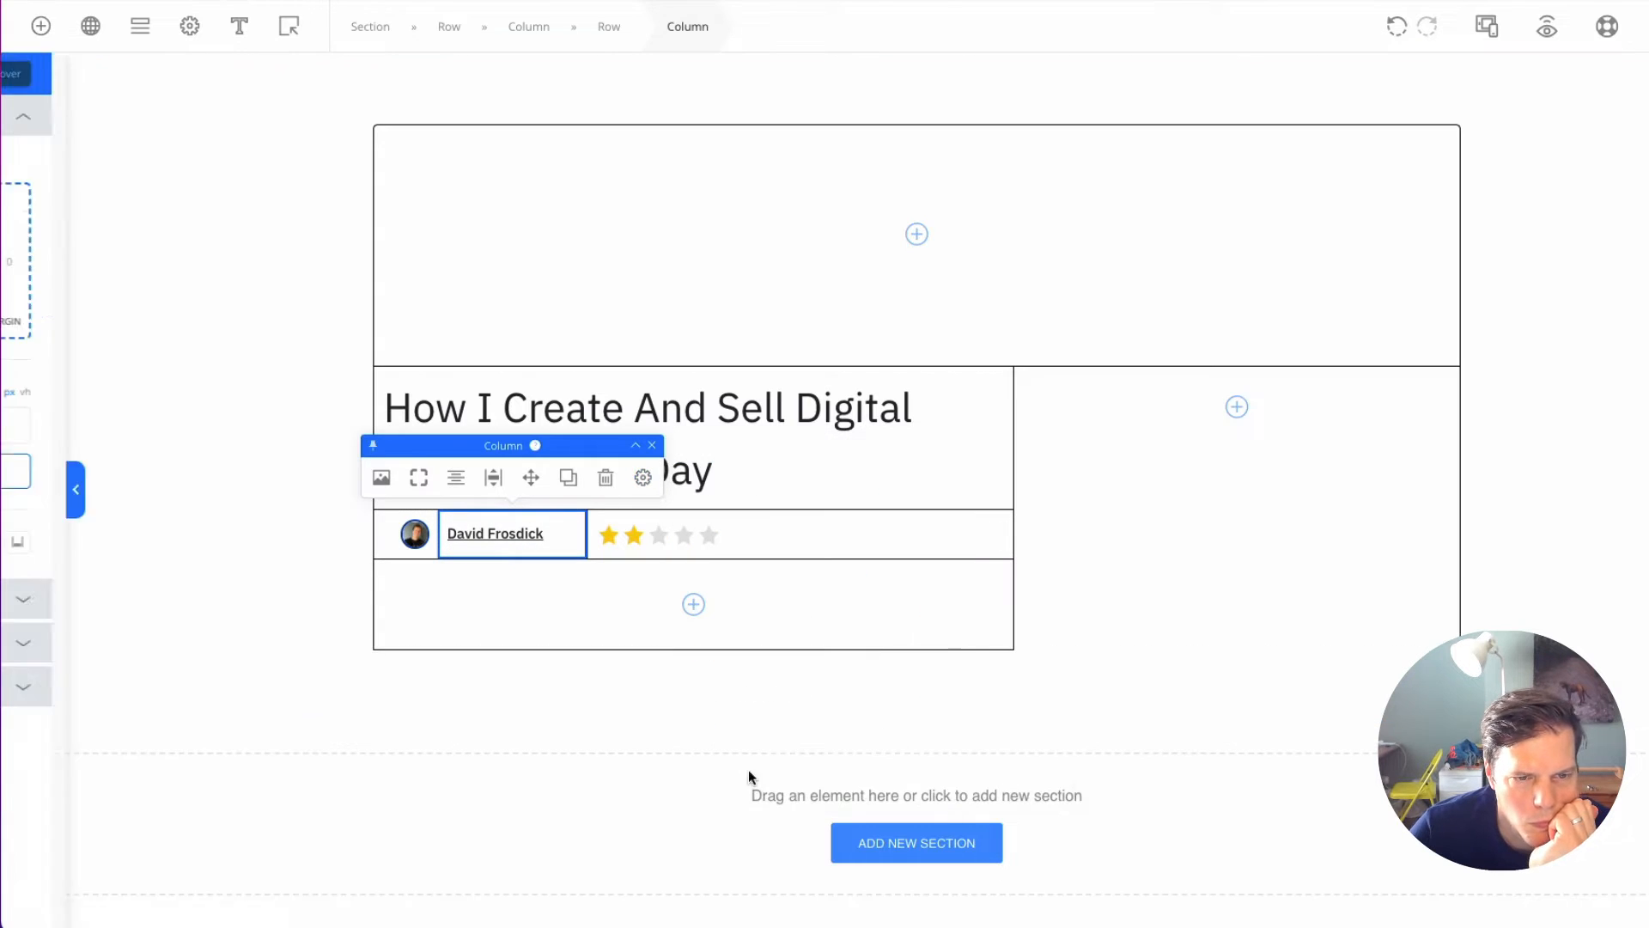
pyautogui.click(85, 261)
pyautogui.click(337, 426)
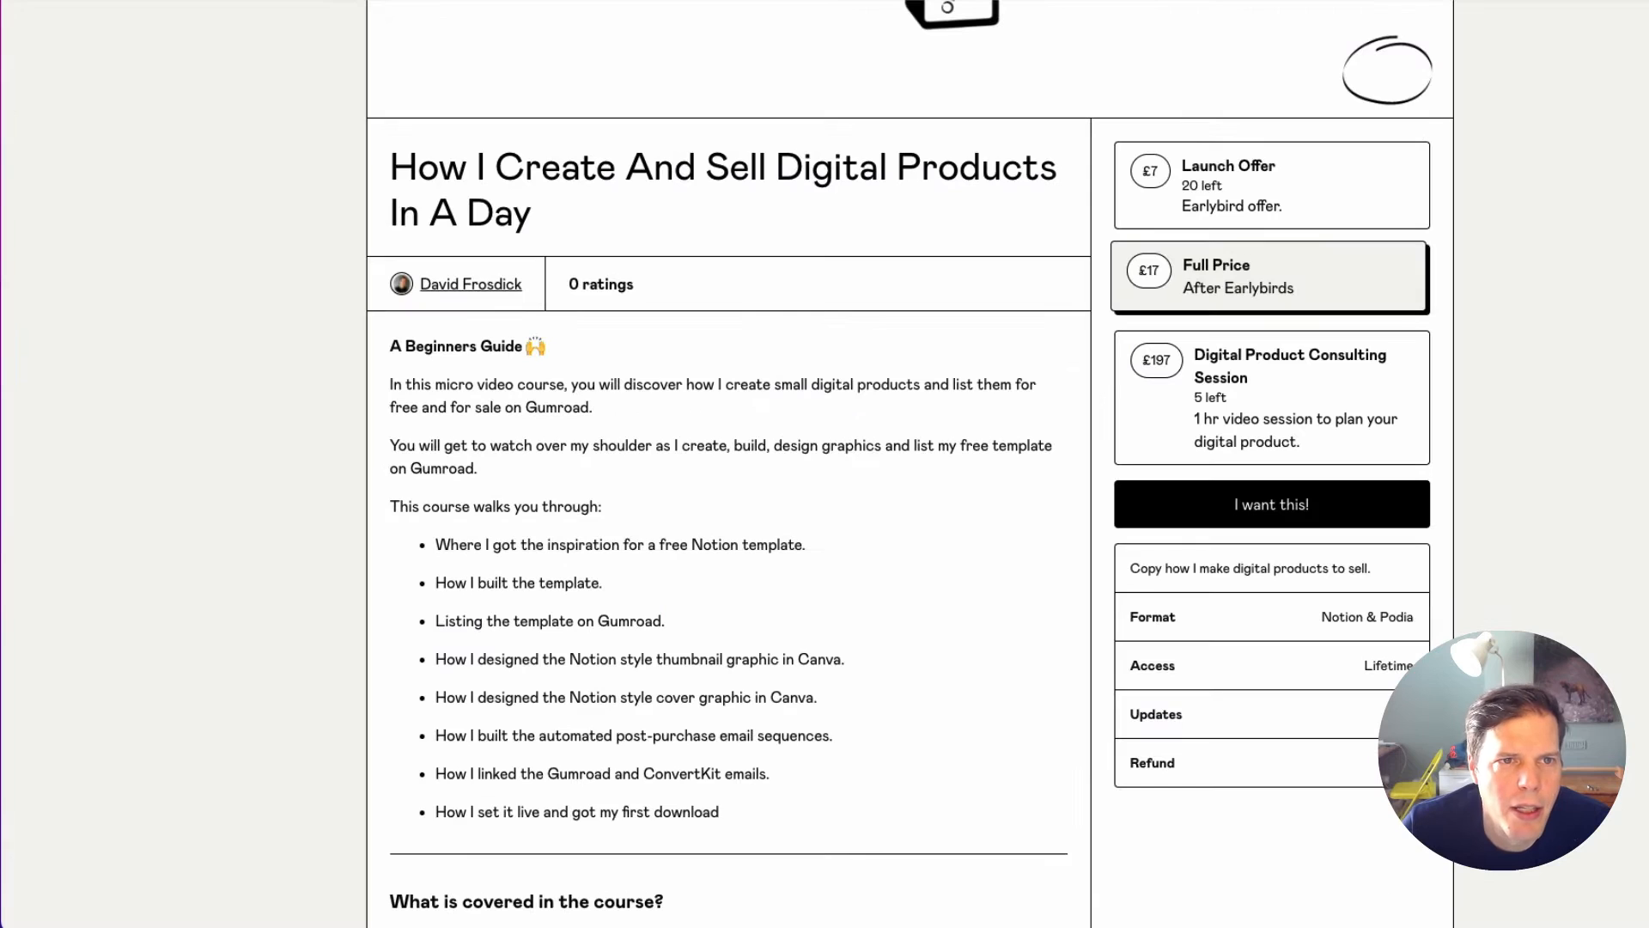
# Step: Check the pricing area on the Gumroad product page and split the row beside the headline into two columns
pyautogui.scroll(-2, 183, 301)
pyautogui.scroll(1, 183, 300)
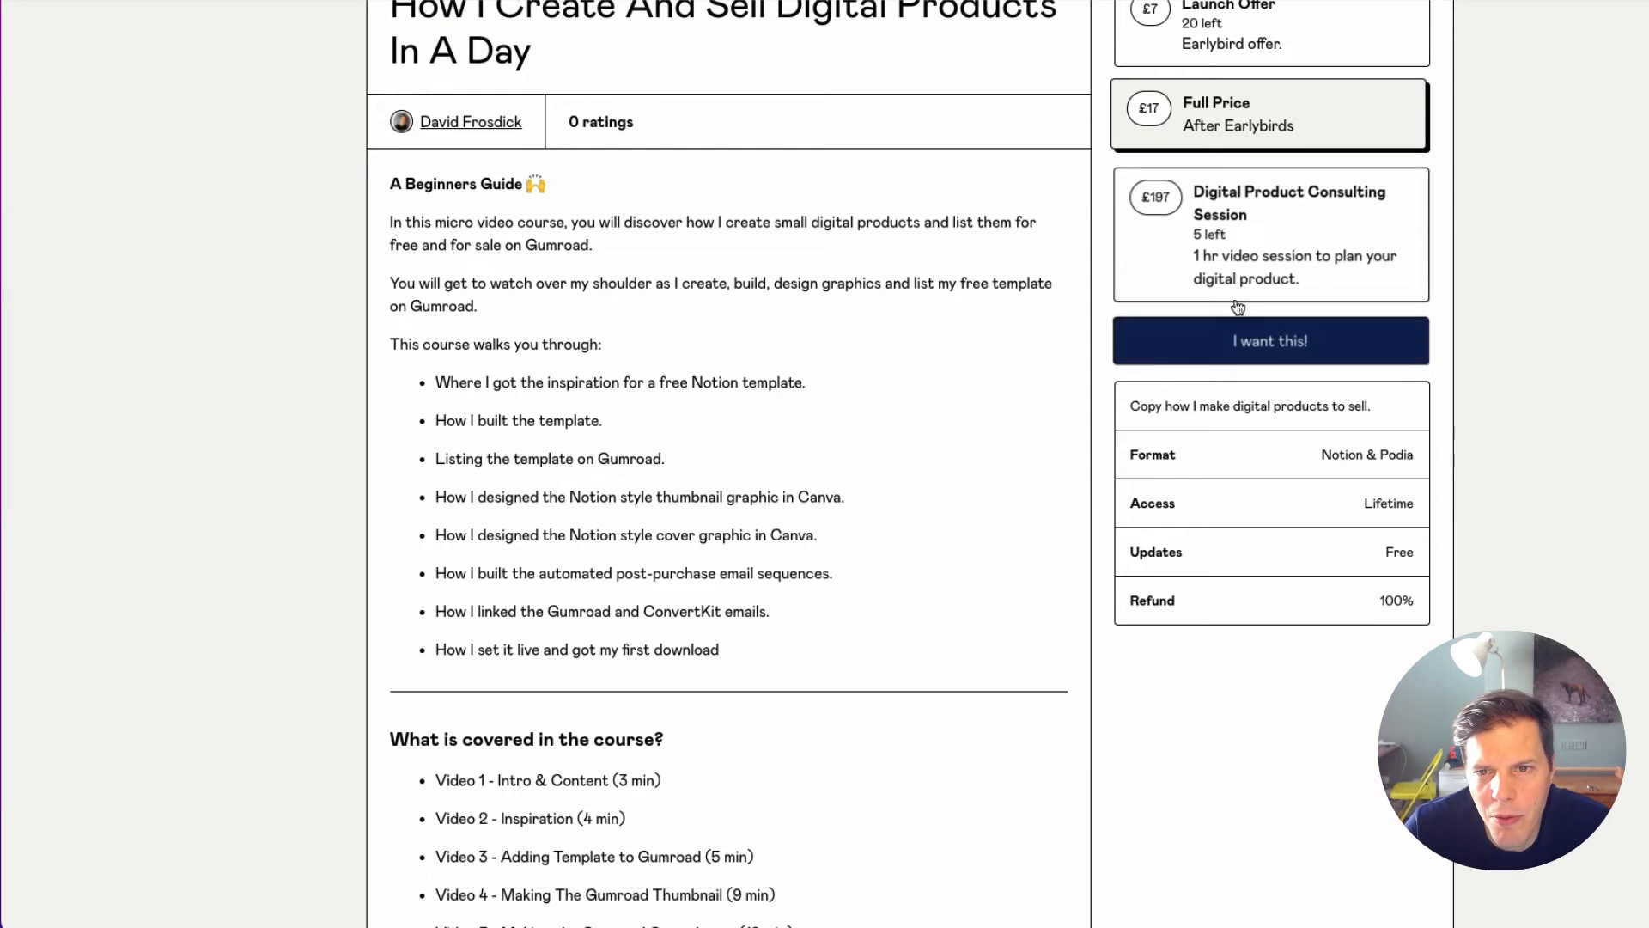
pyautogui.scroll(5, 1287, 347)
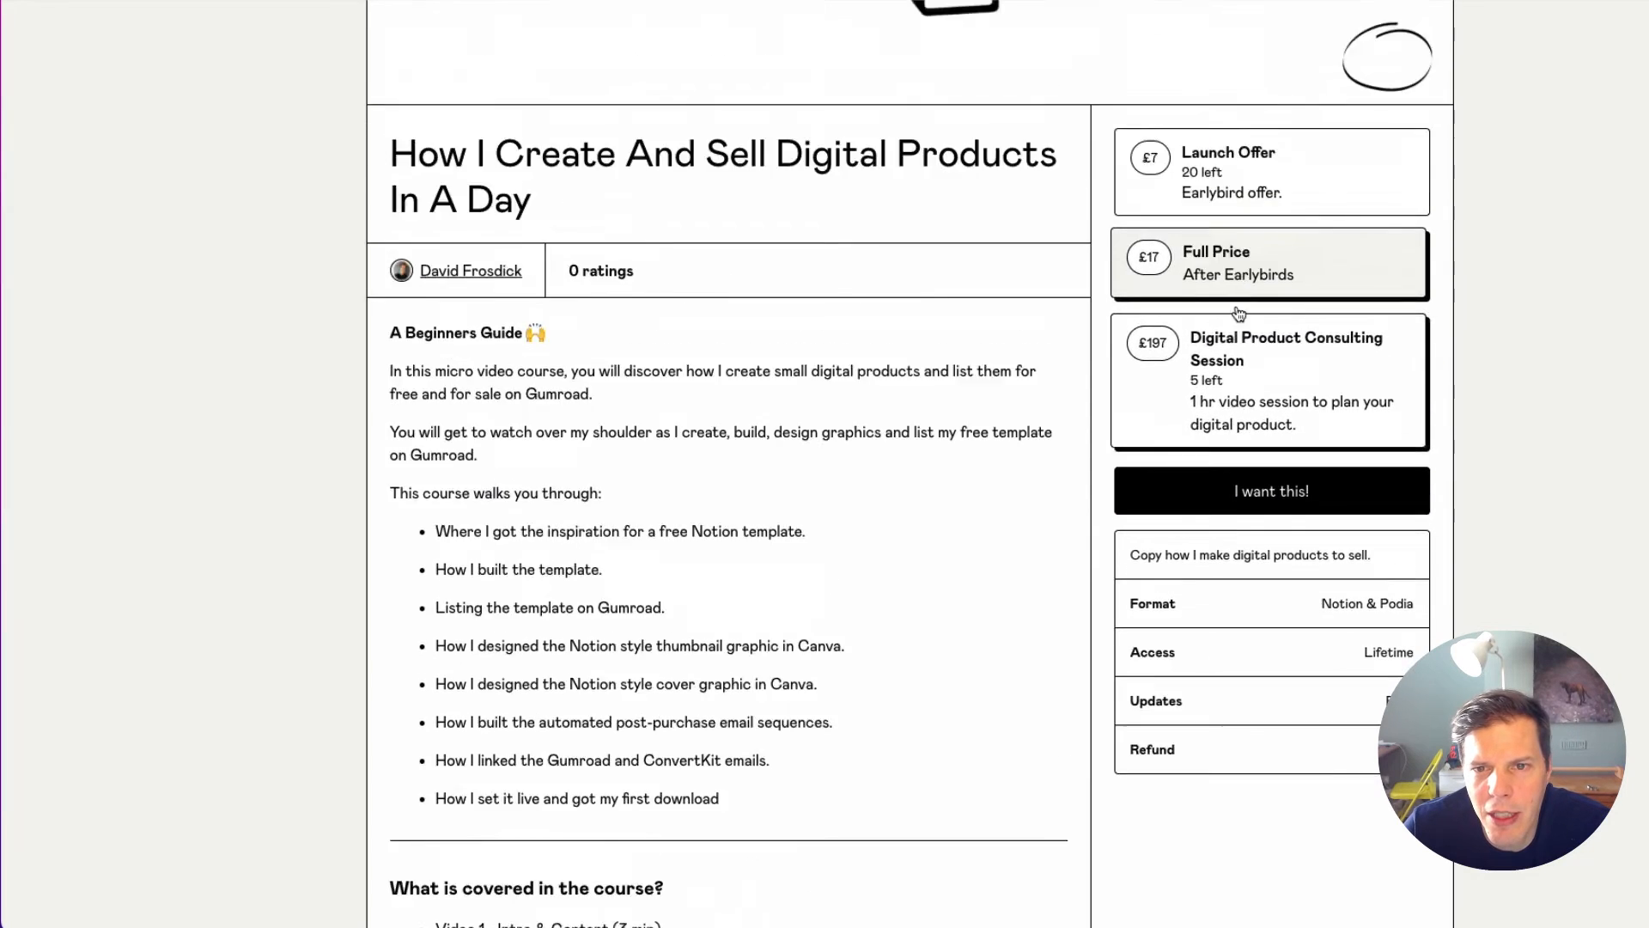
pyautogui.scroll(-1, 1287, 347)
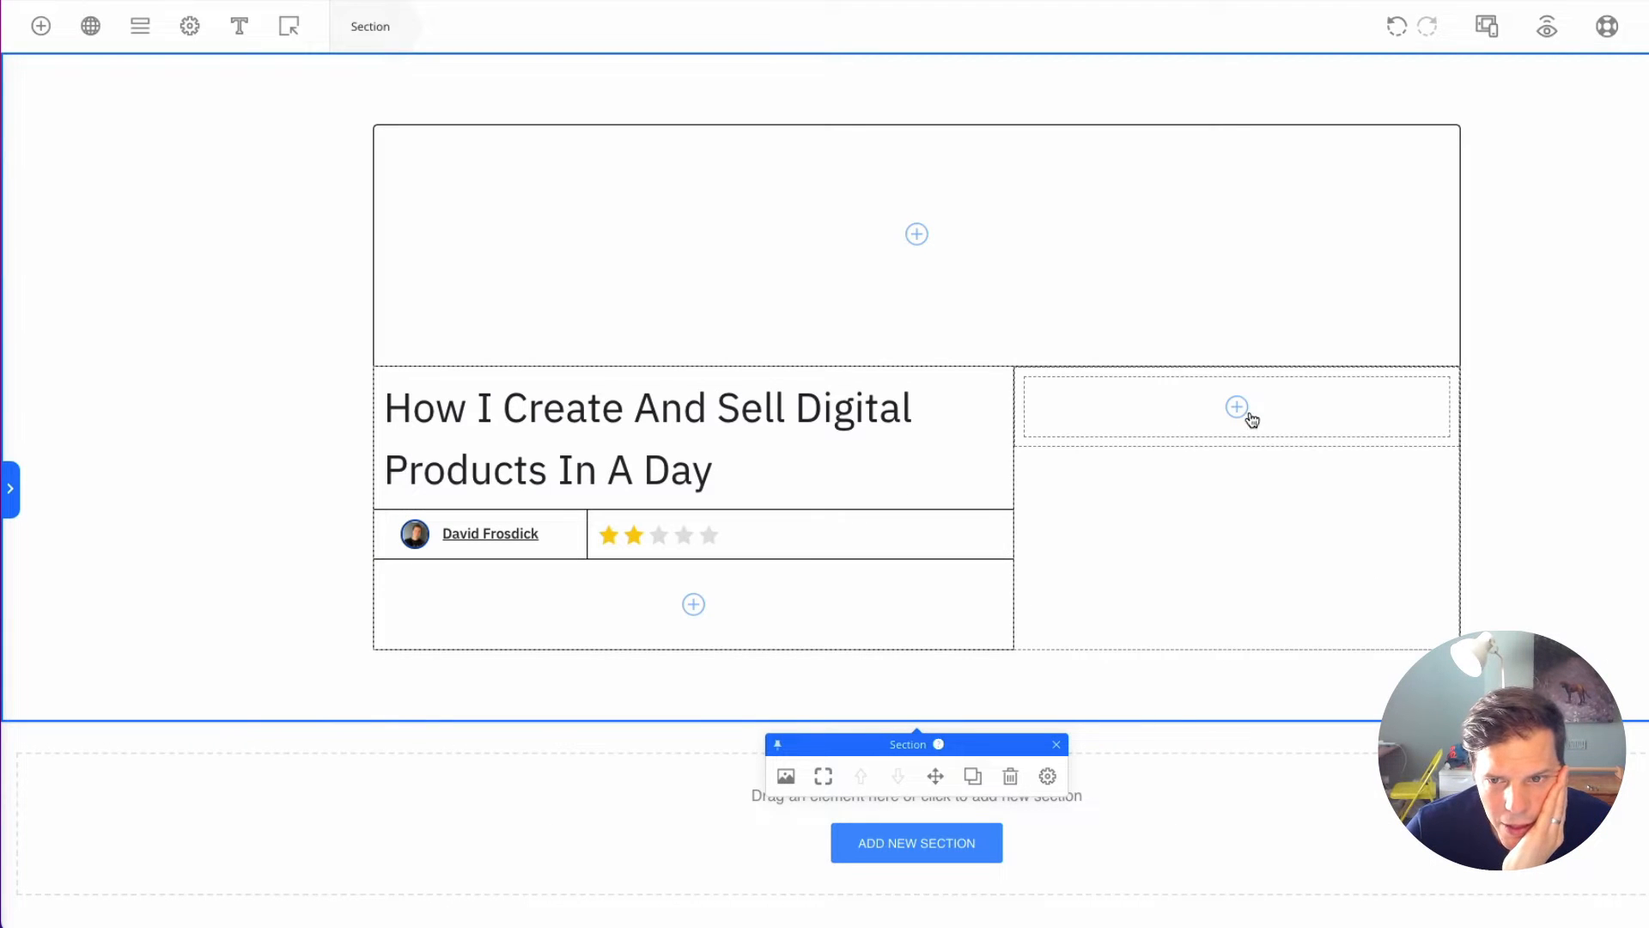
pyautogui.click(1238, 409)
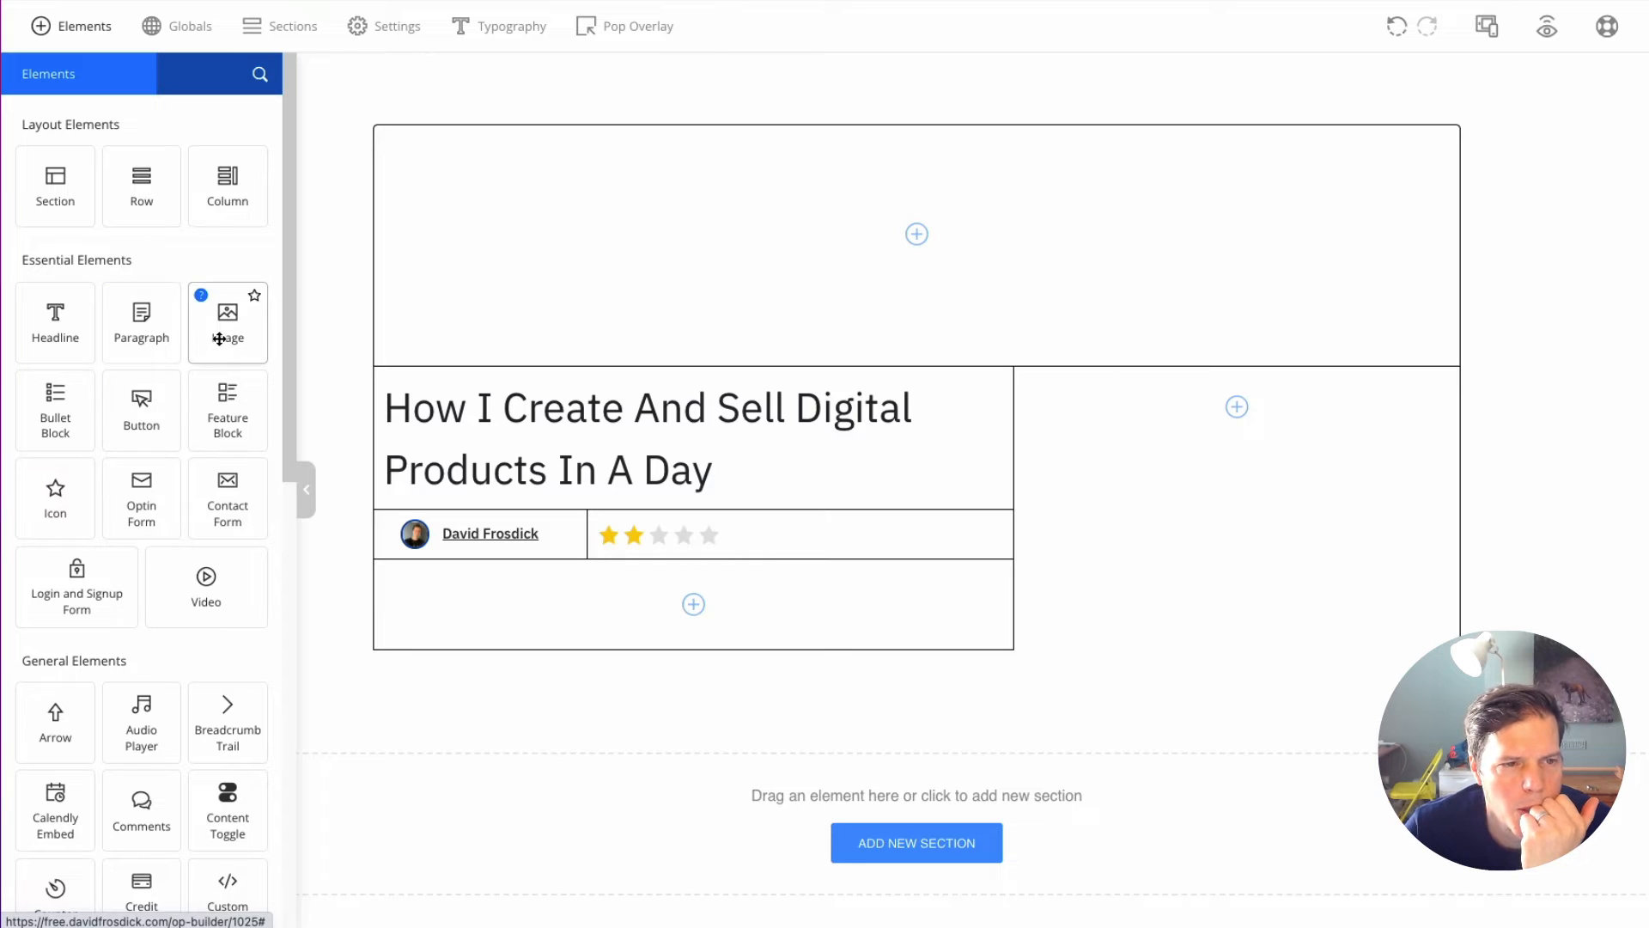
pyautogui.moveTo(1438, 449); pyautogui.dragTo(1323, 419)
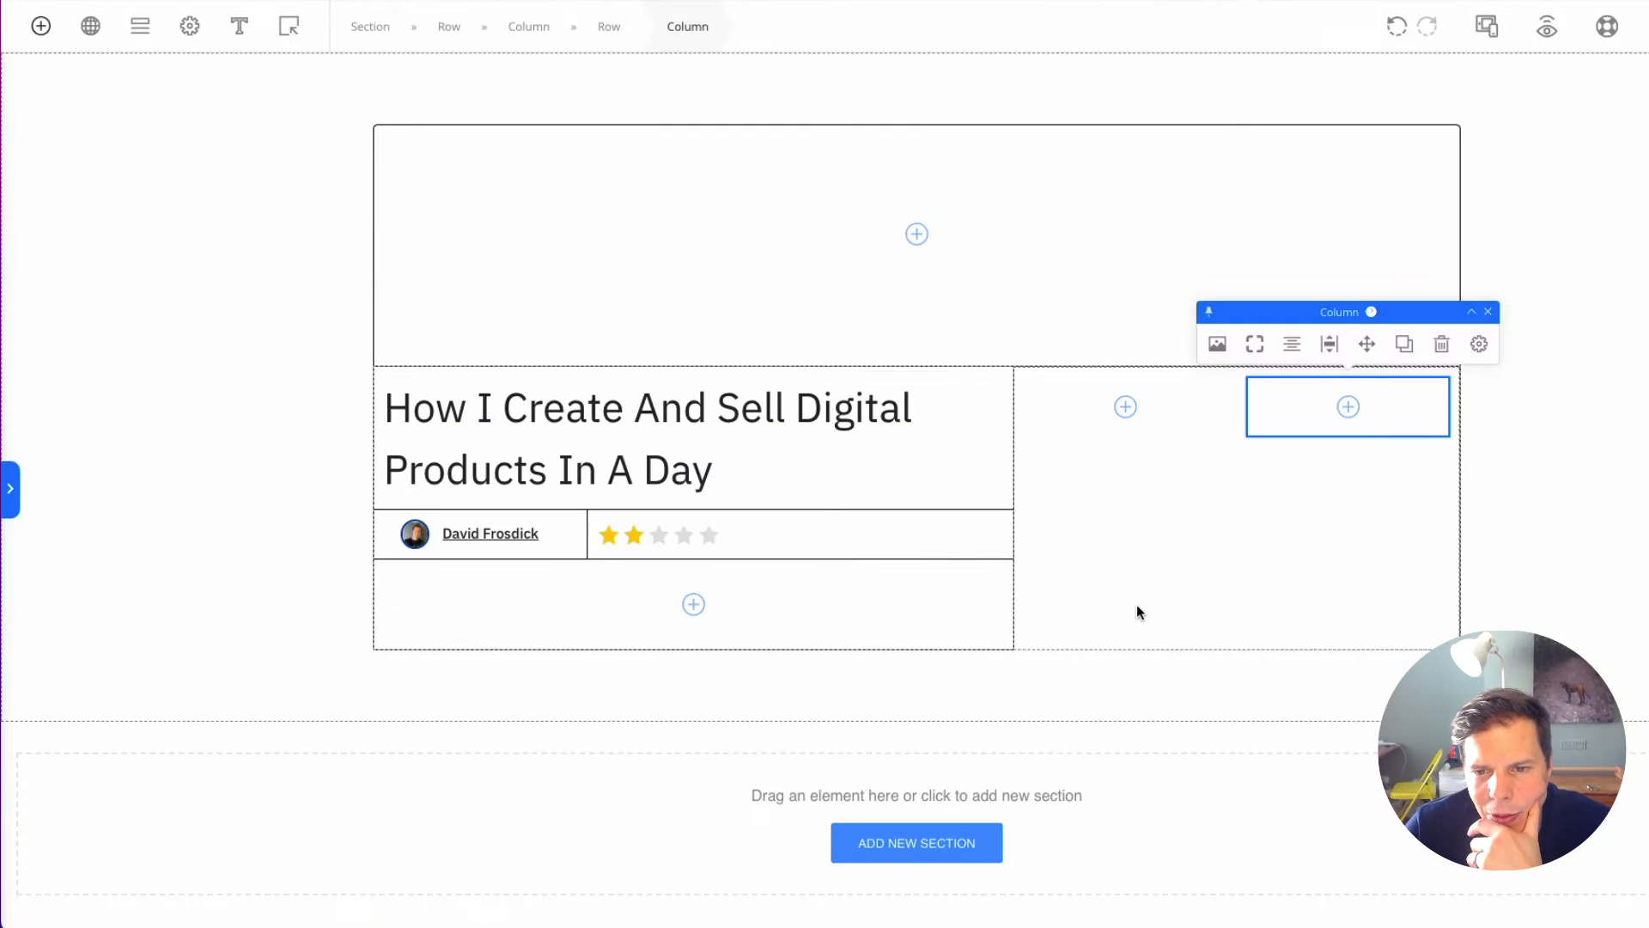
# Step: Add equal padding on all sides of the pricing column beside the headline
pyautogui.click(1223, 575)
pyautogui.click(1367, 335)
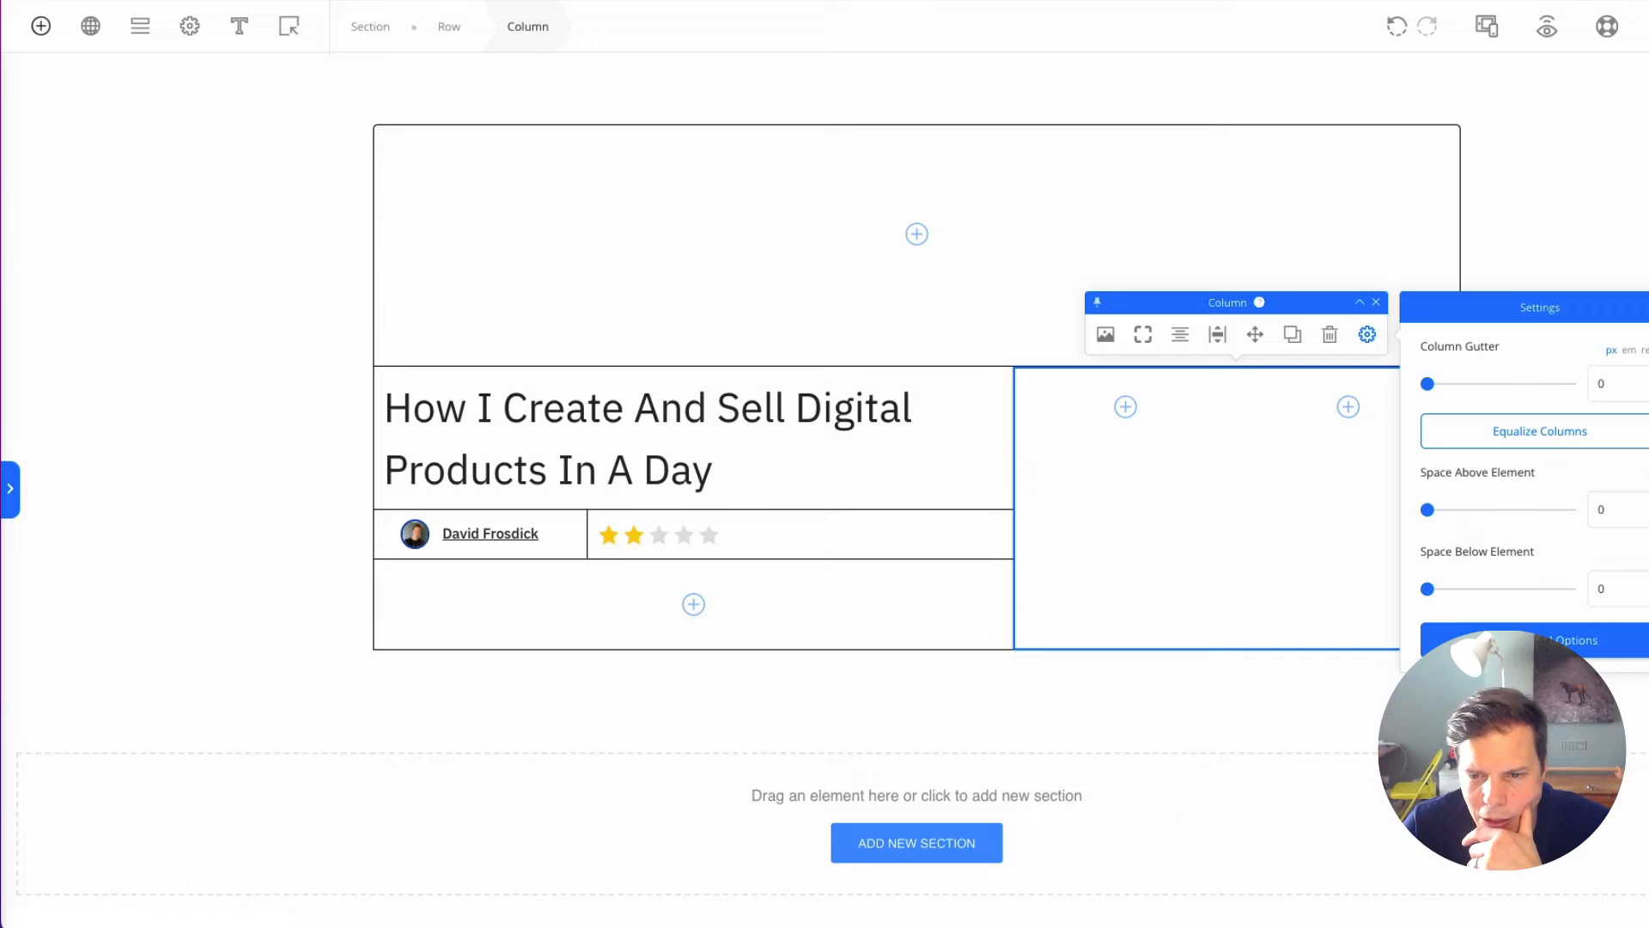
pyautogui.click(1540, 640)
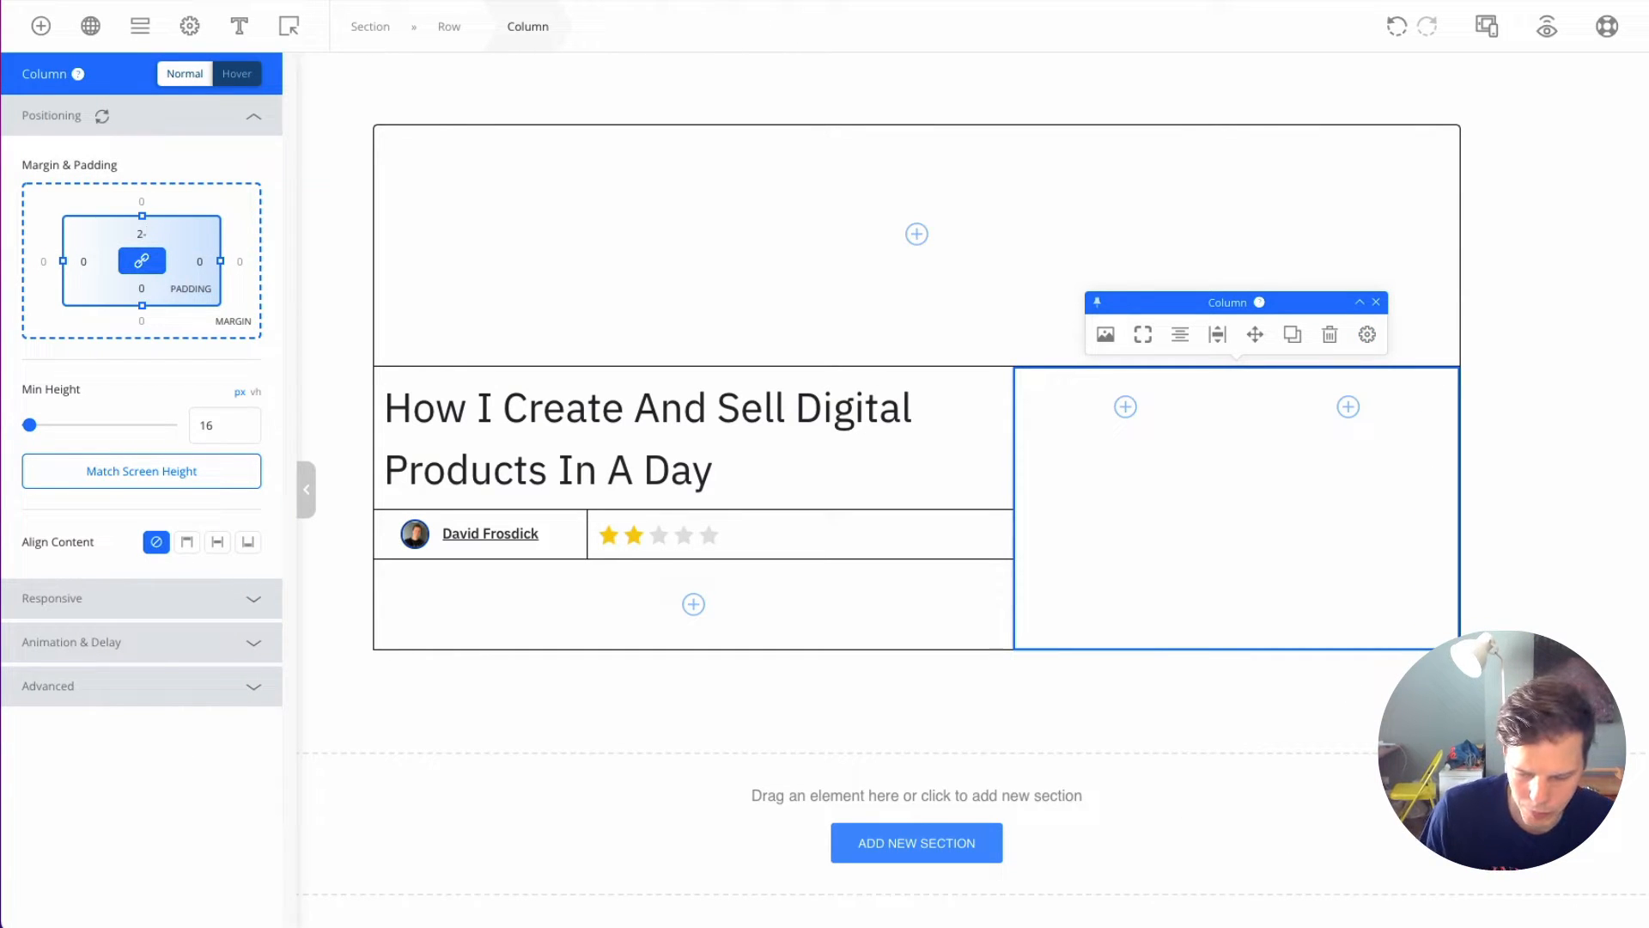
pyautogui.click(1484, 442)
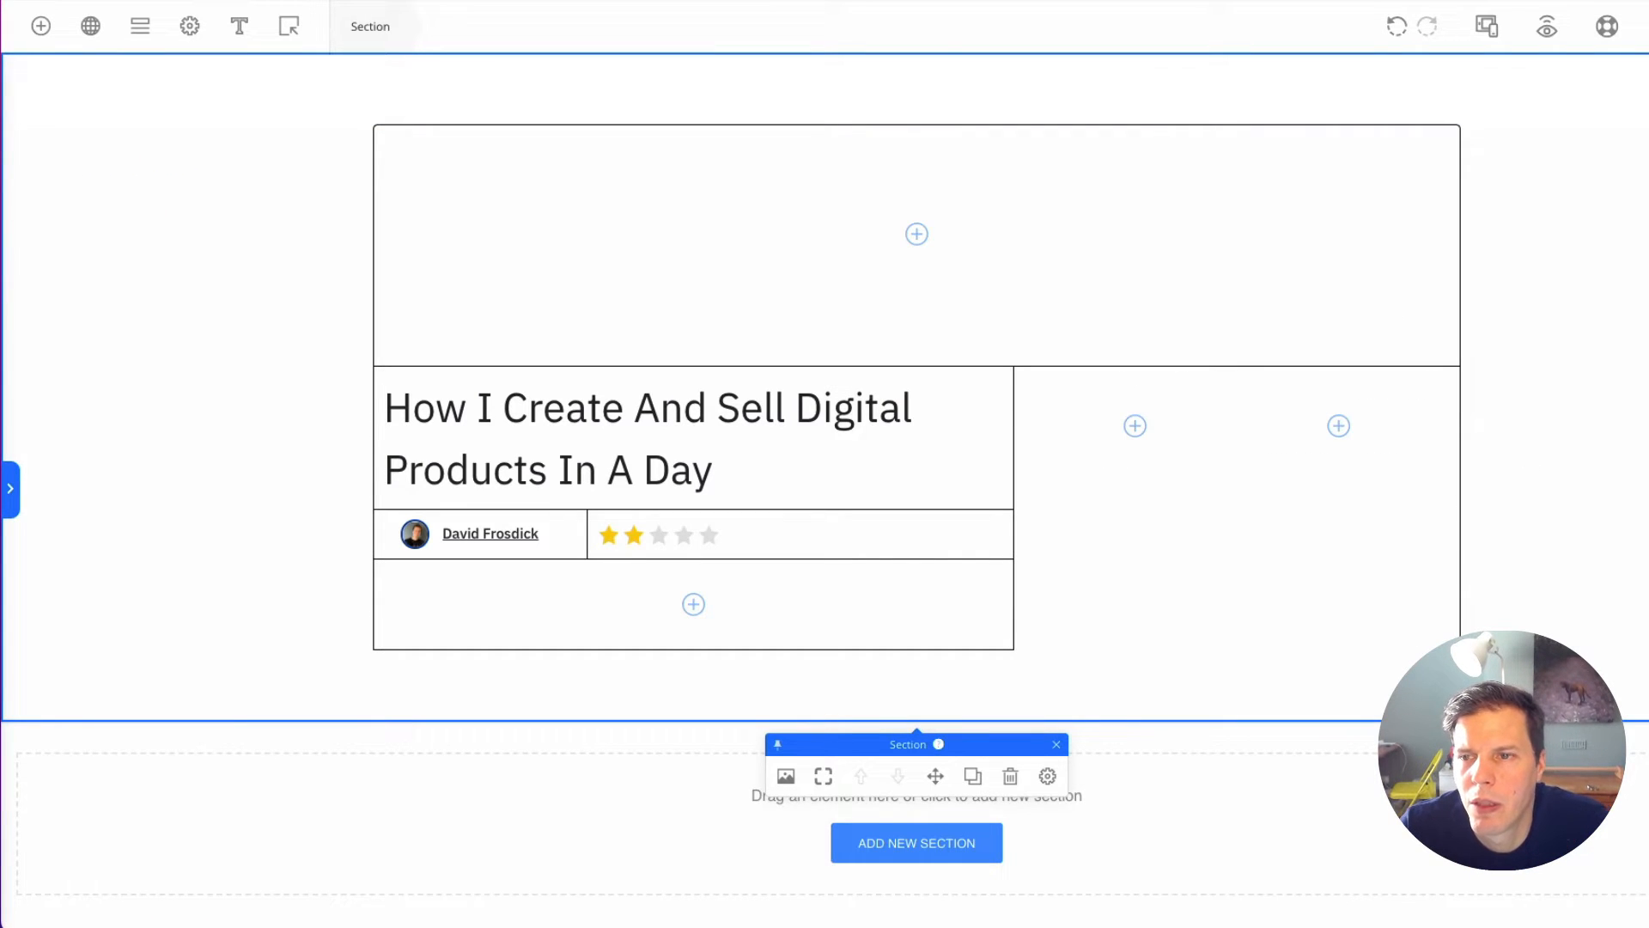
pyautogui.click(1370, 0)
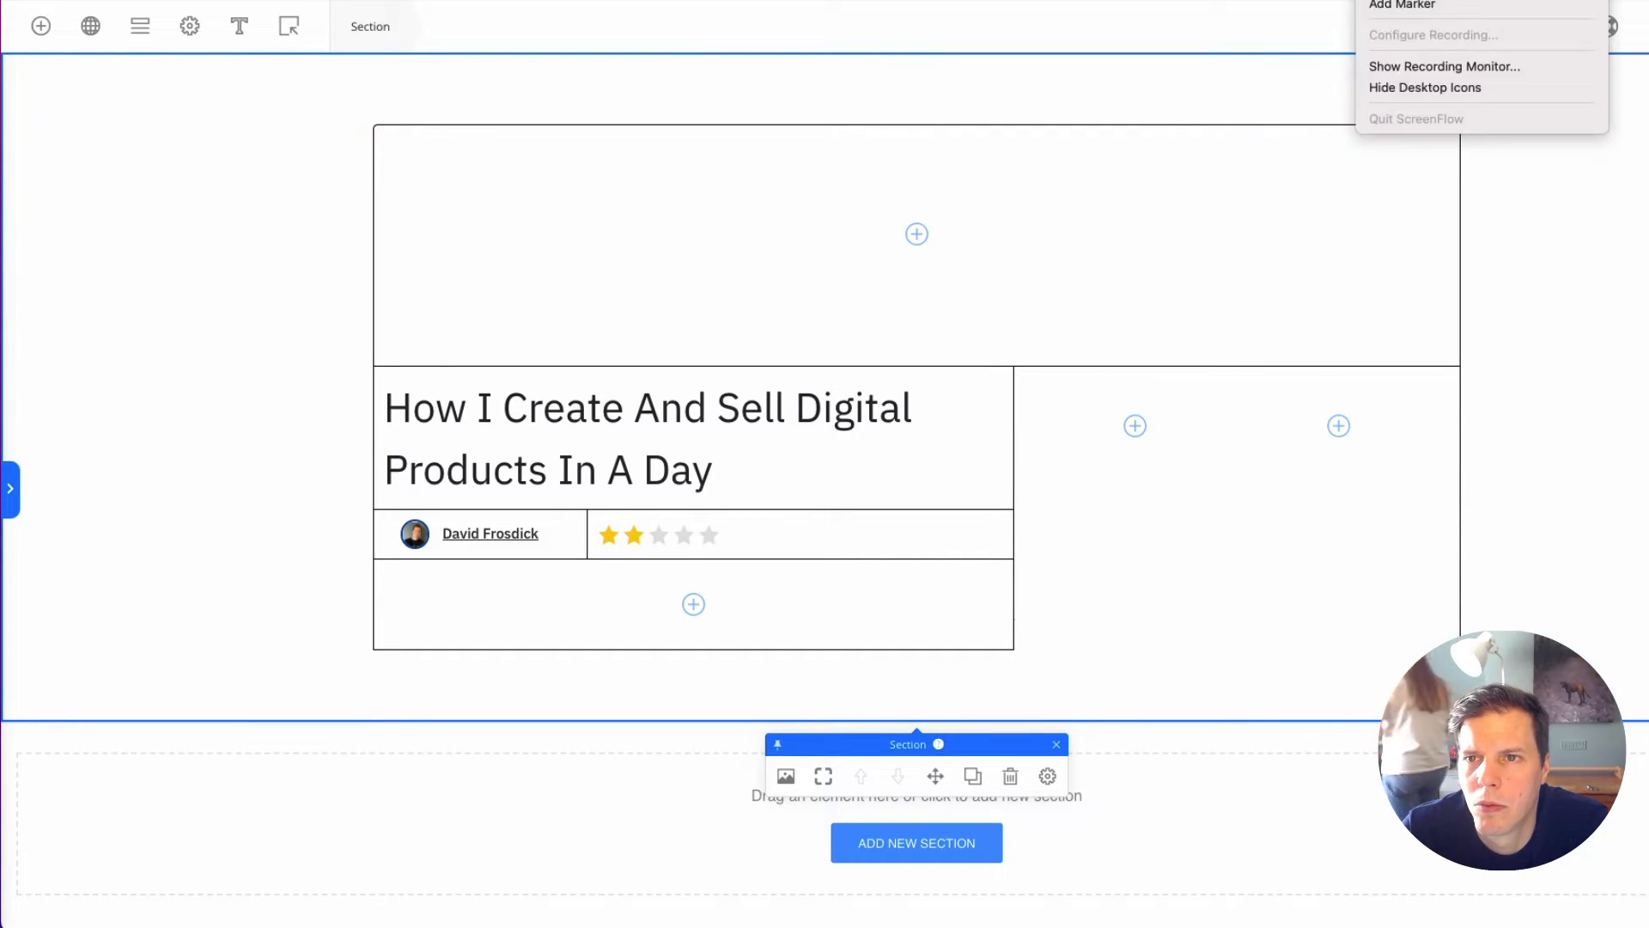
pyautogui.click(1167, 438)
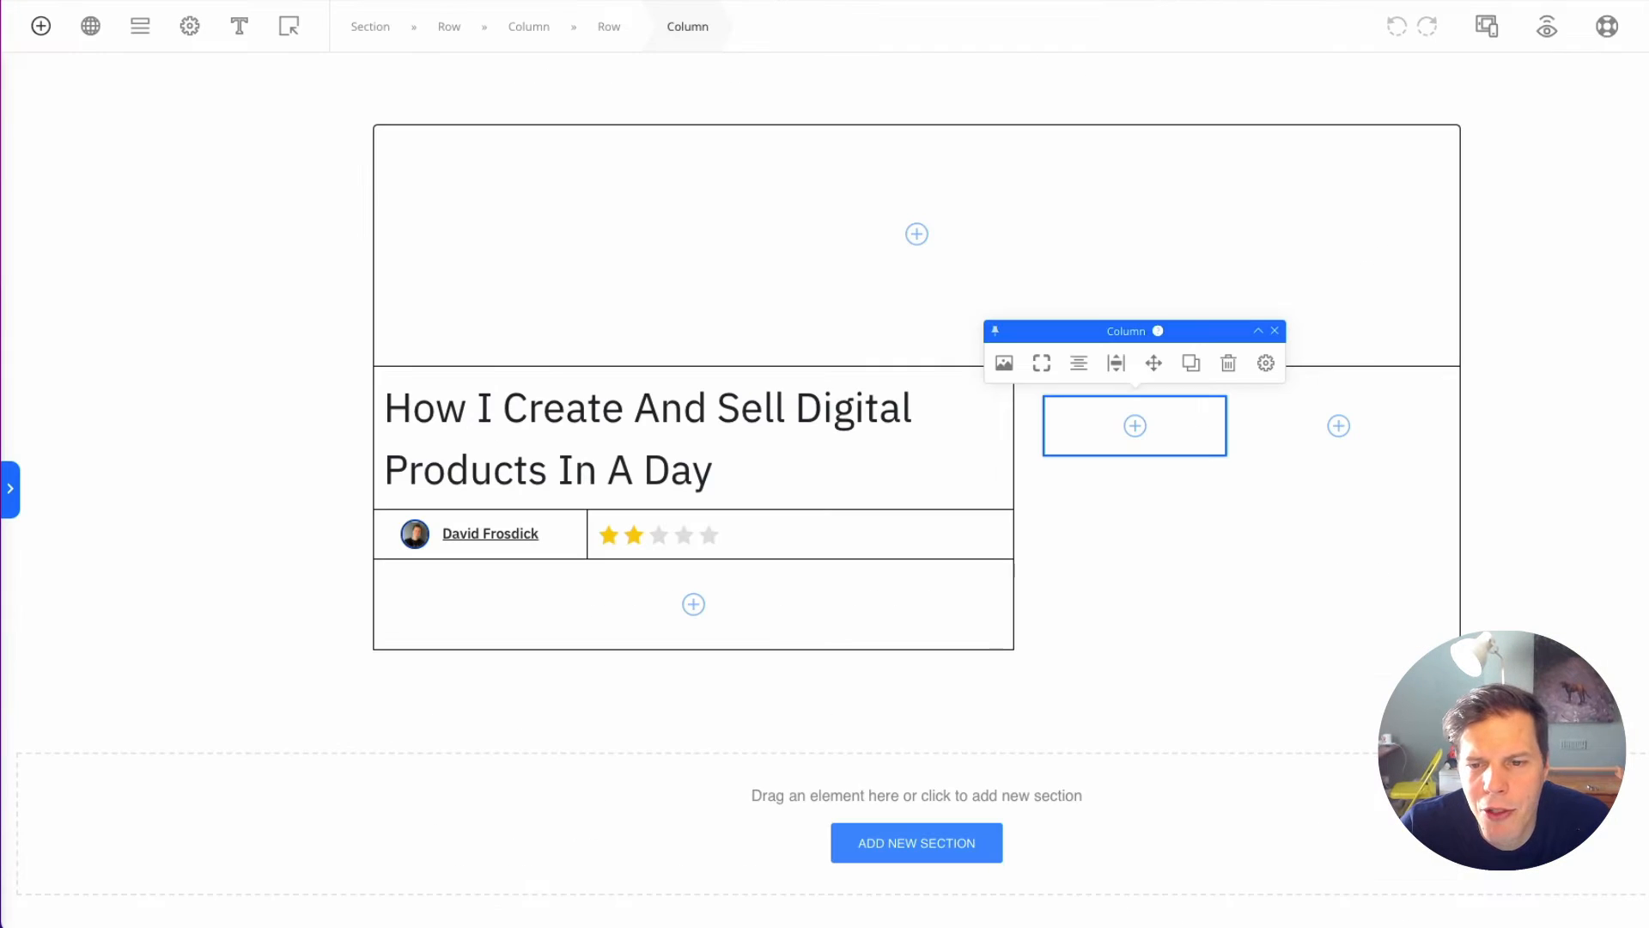
pyautogui.click(40, 28)
pyautogui.scroll(-5, 203, 369)
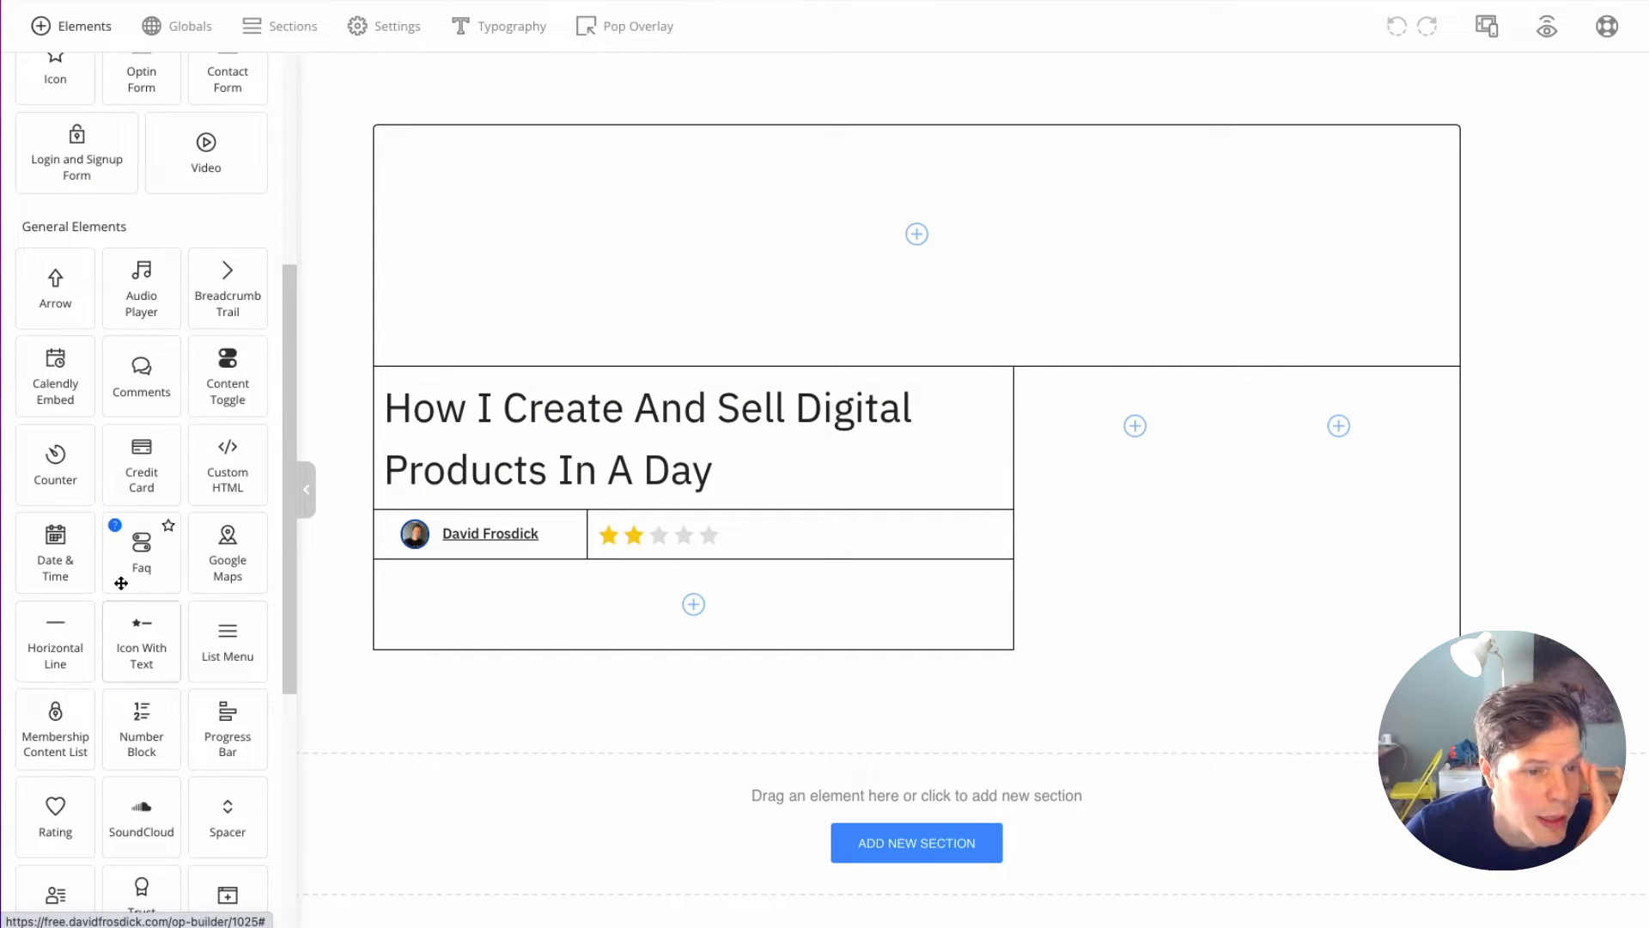
pyautogui.scroll(-2, 153, 661)
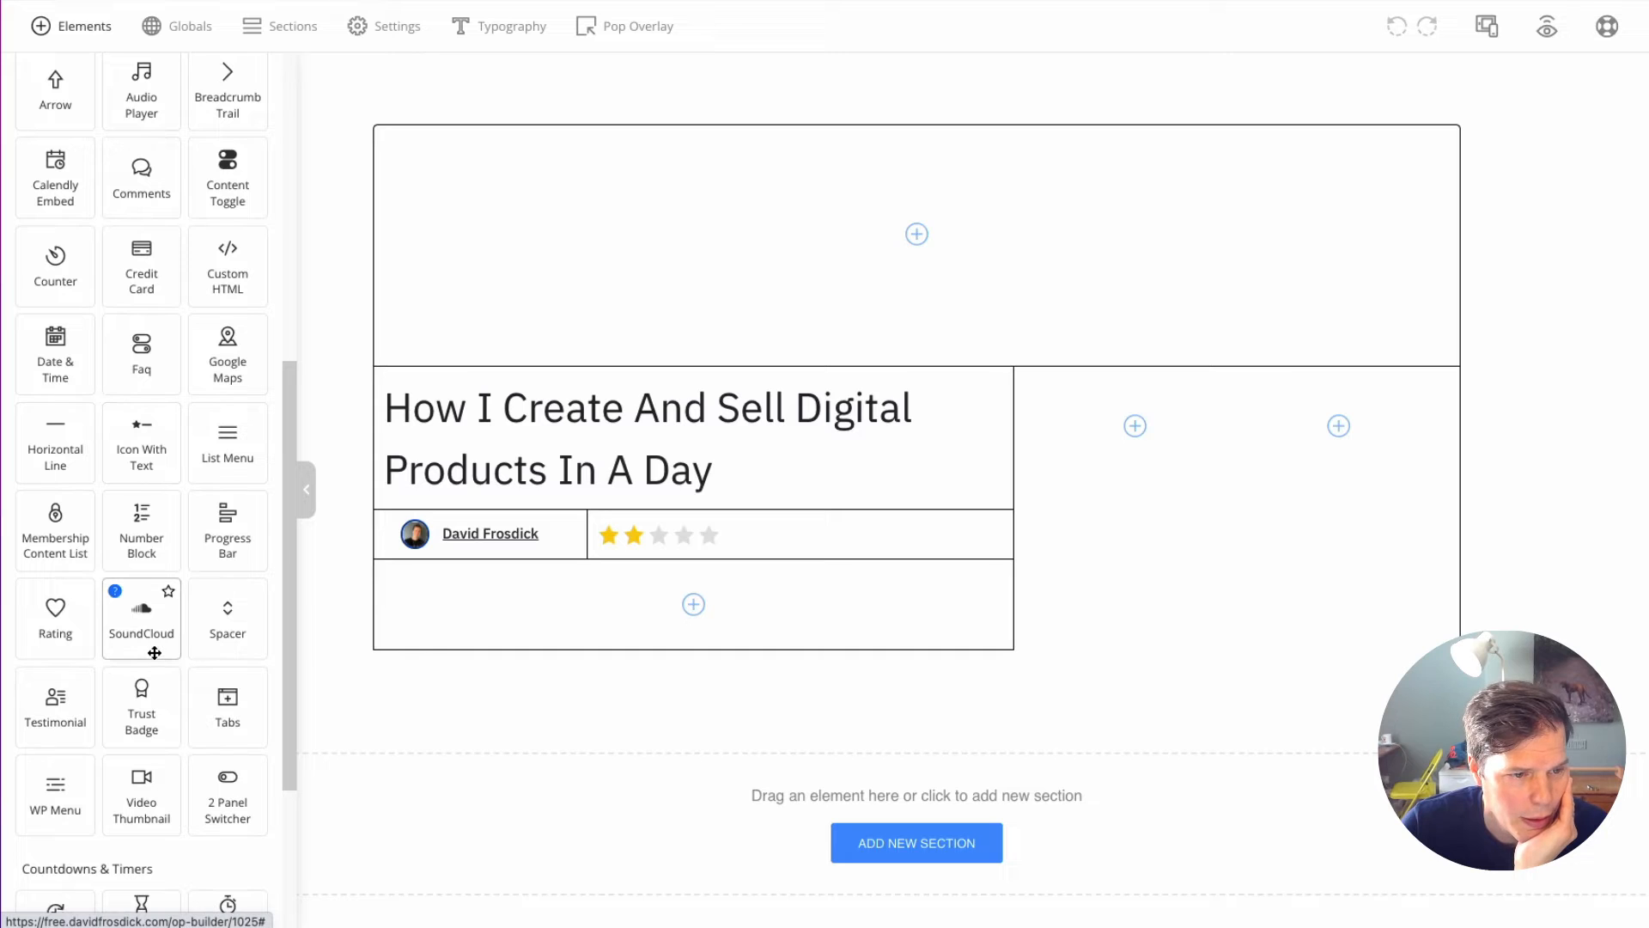
pyautogui.scroll(-2, 129, 670)
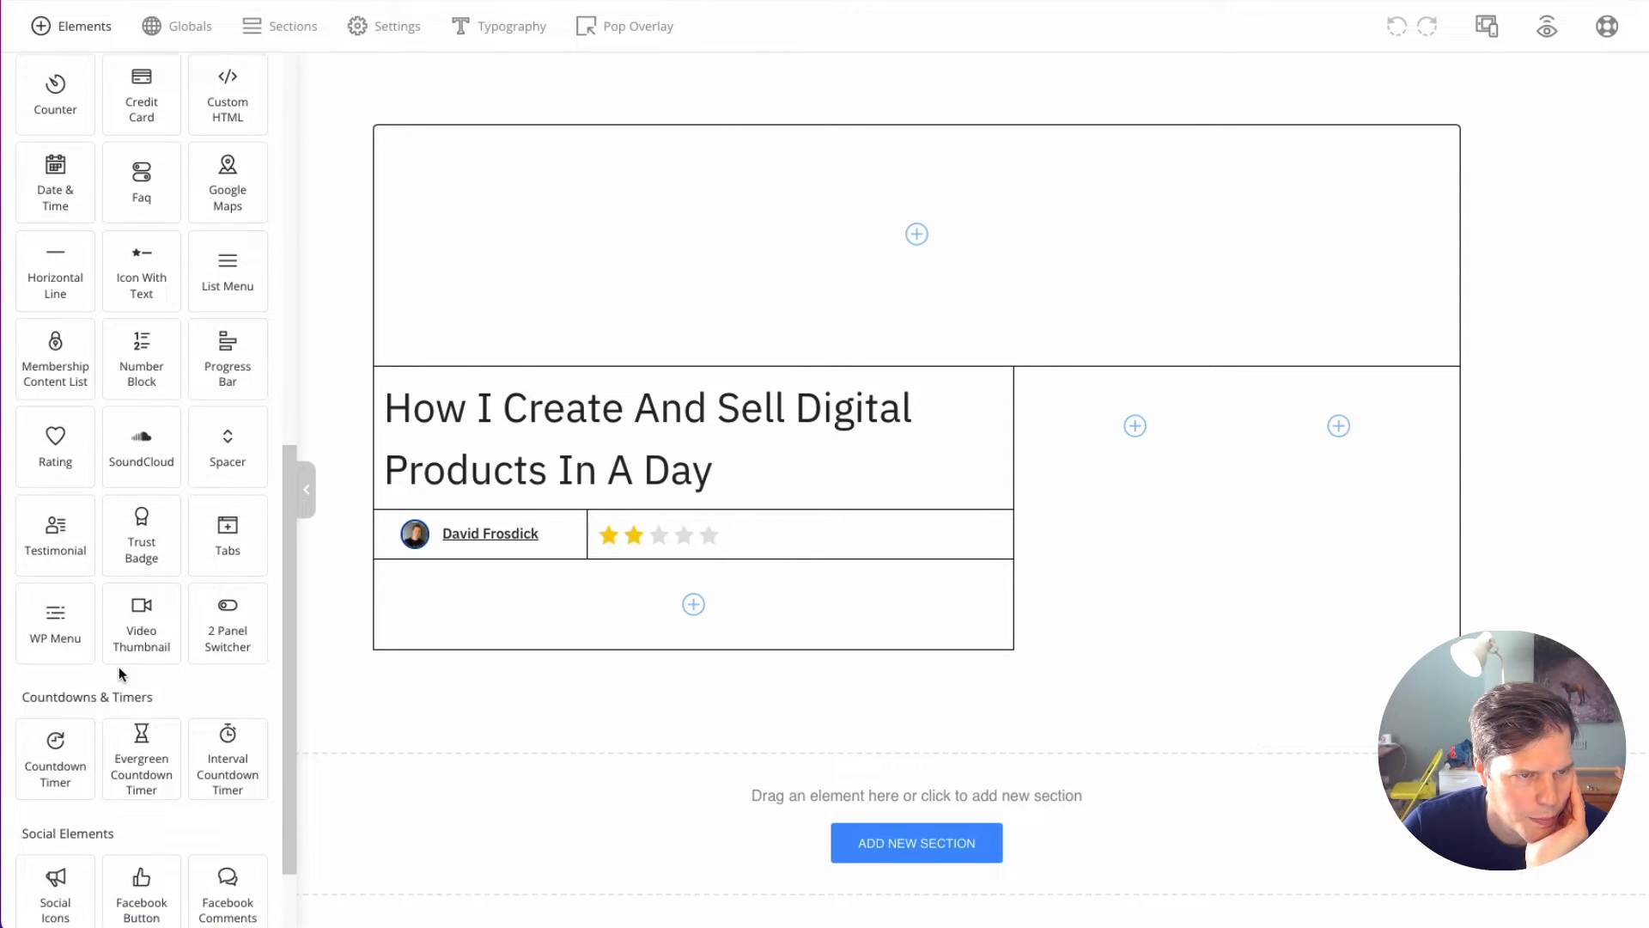
pyautogui.scroll(10, 118, 667)
pyautogui.write('i')
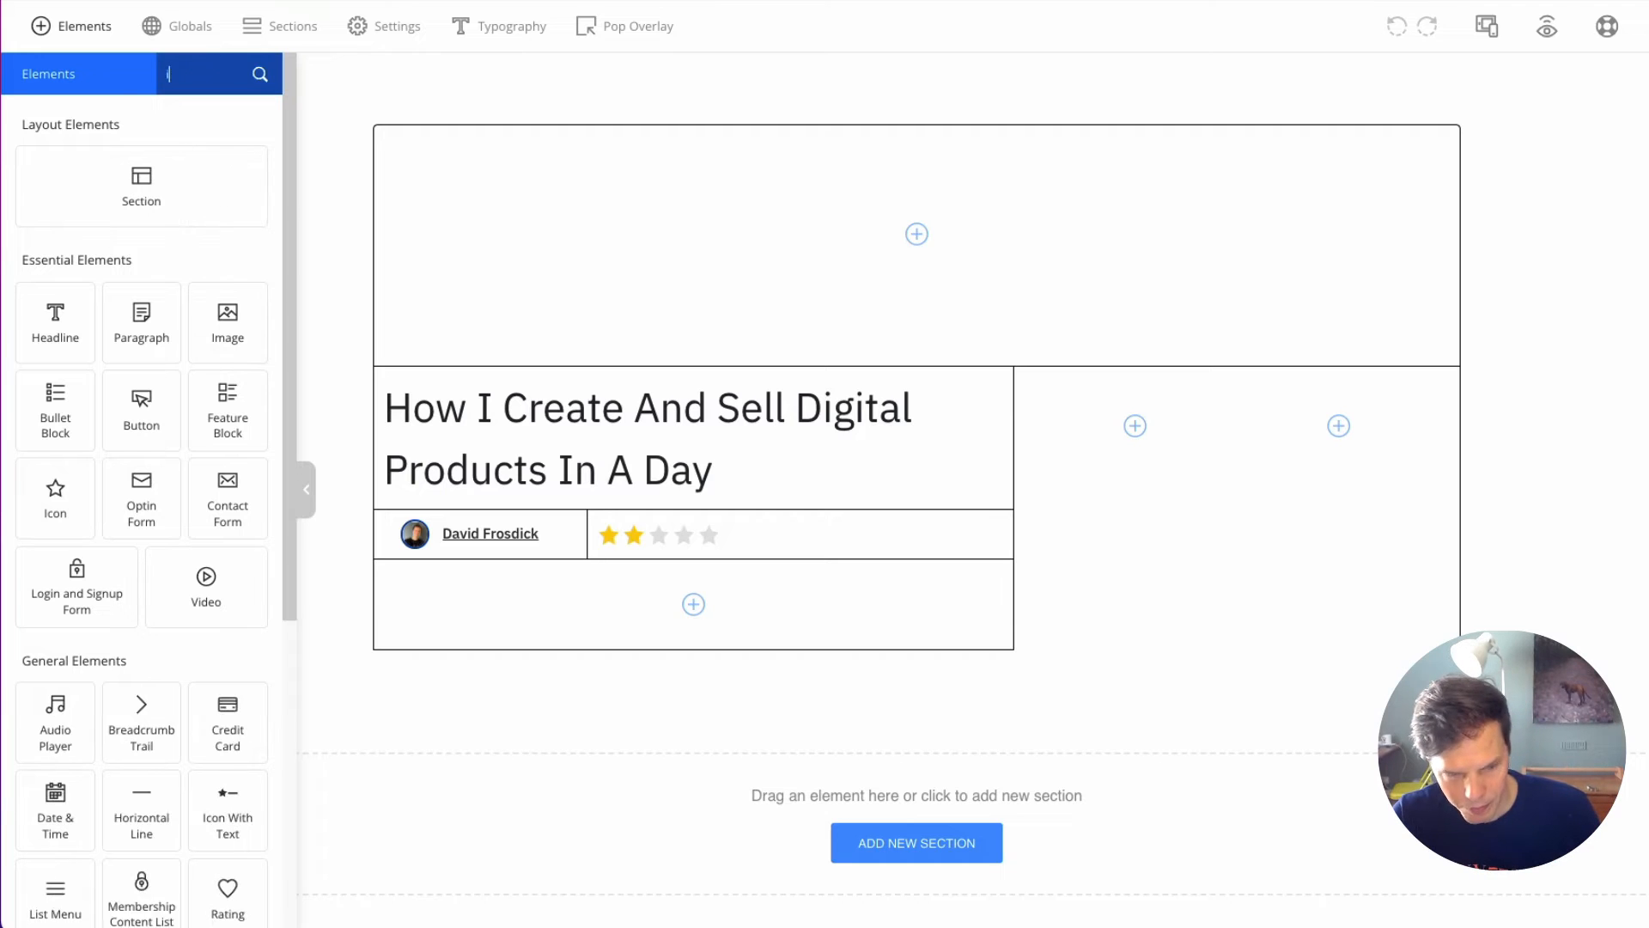
pyautogui.write('c')
pyautogui.moveTo(180, 212); pyautogui.dragTo(1151, 436)
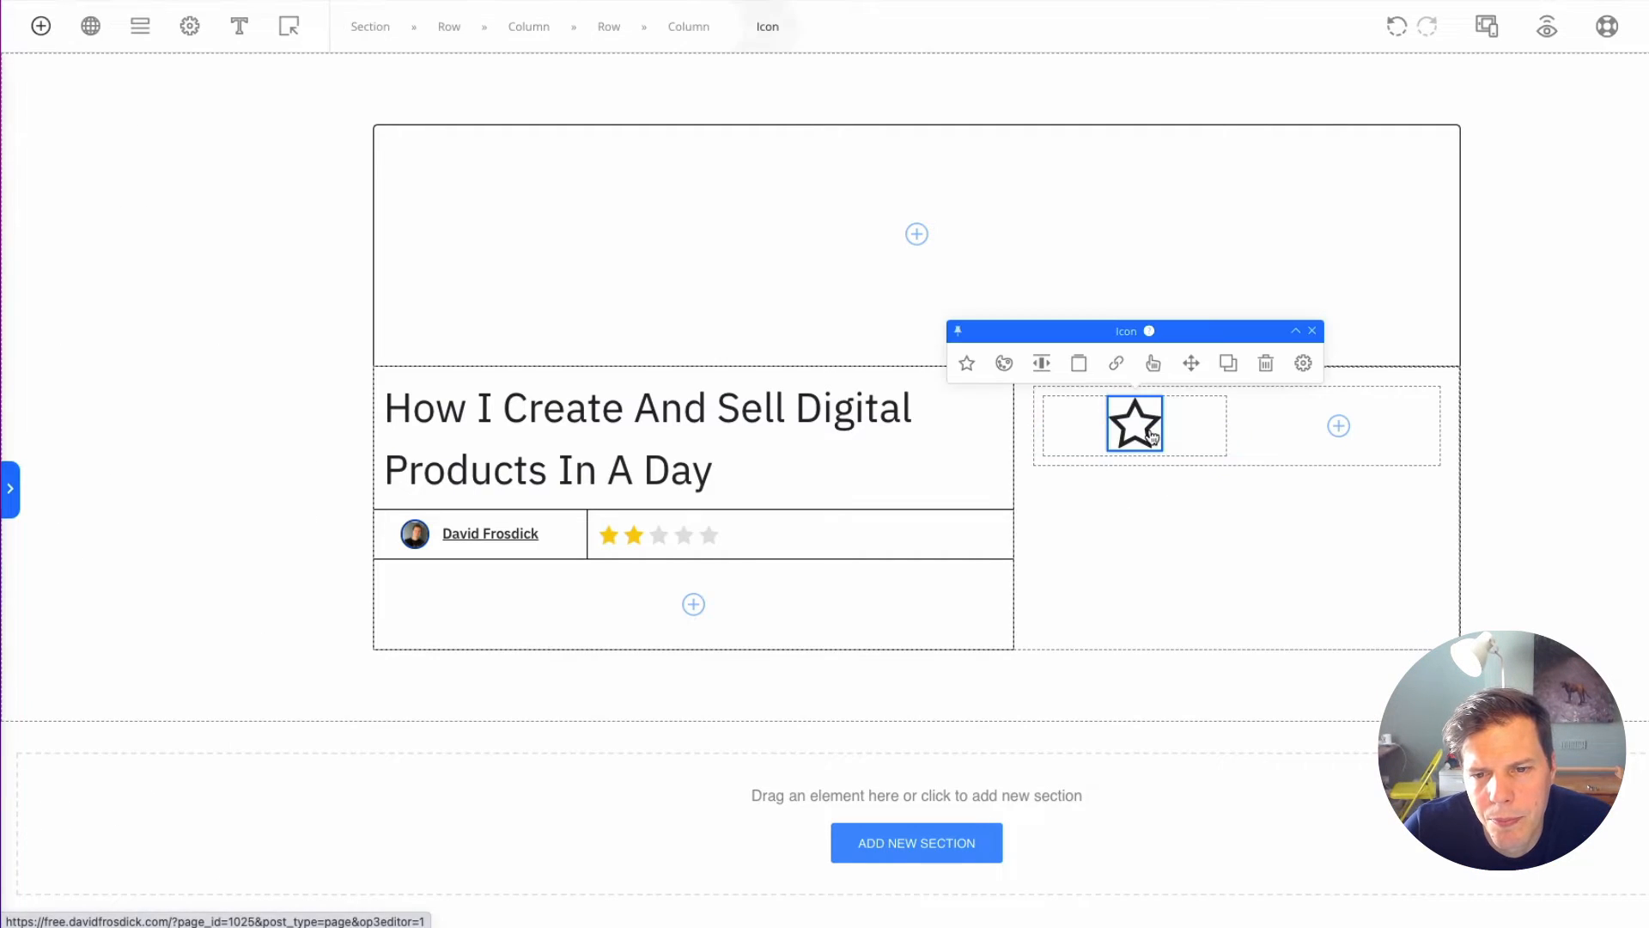
pyautogui.click(971, 365)
pyautogui.click(1426, 422)
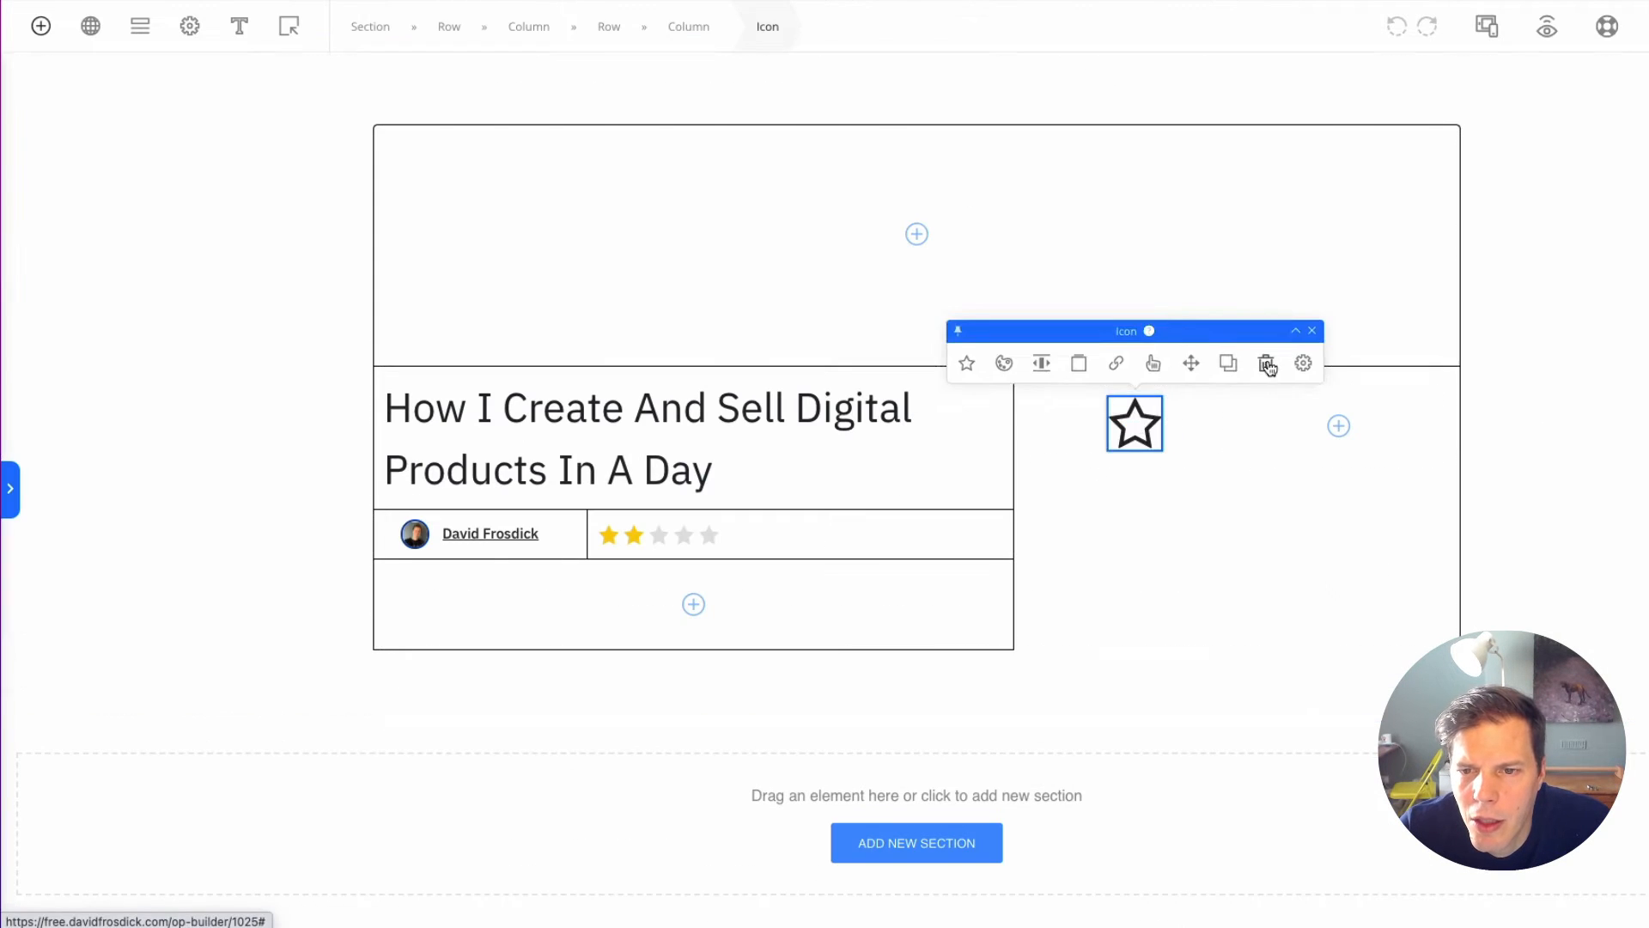
pyautogui.click(1266, 363)
# Step: Add a Button element to the first of the two columns in the pricing area
pyautogui.click(1075, 421)
pyautogui.click(9, 489)
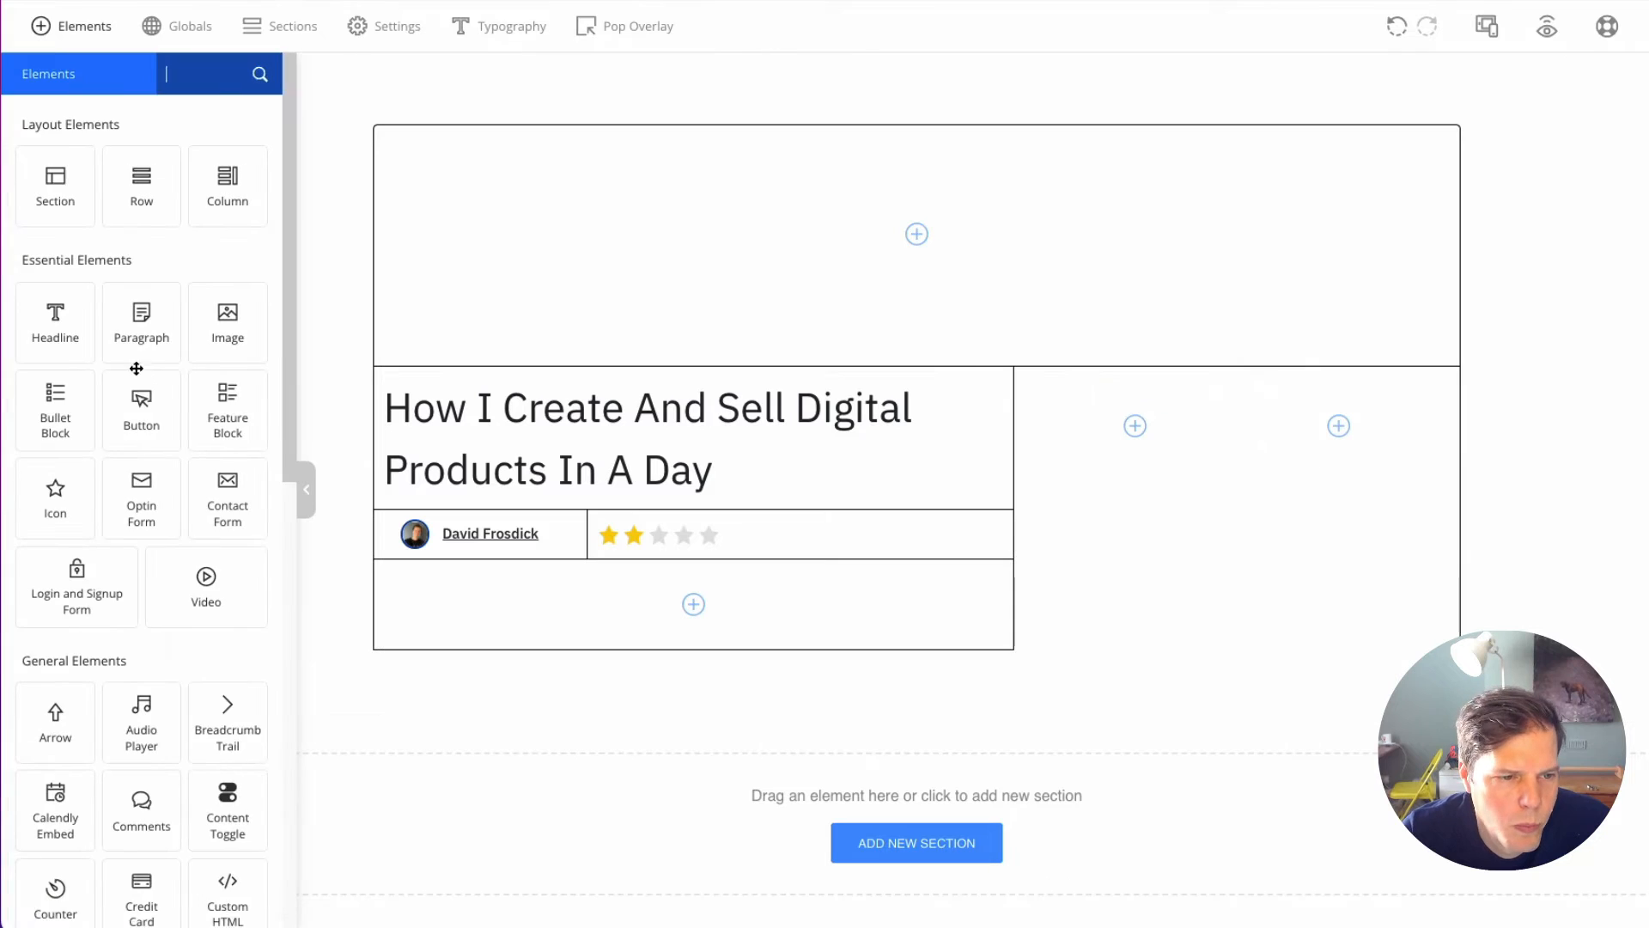
pyautogui.scroll(-4, 146, 413)
pyautogui.scroll(-5, 146, 413)
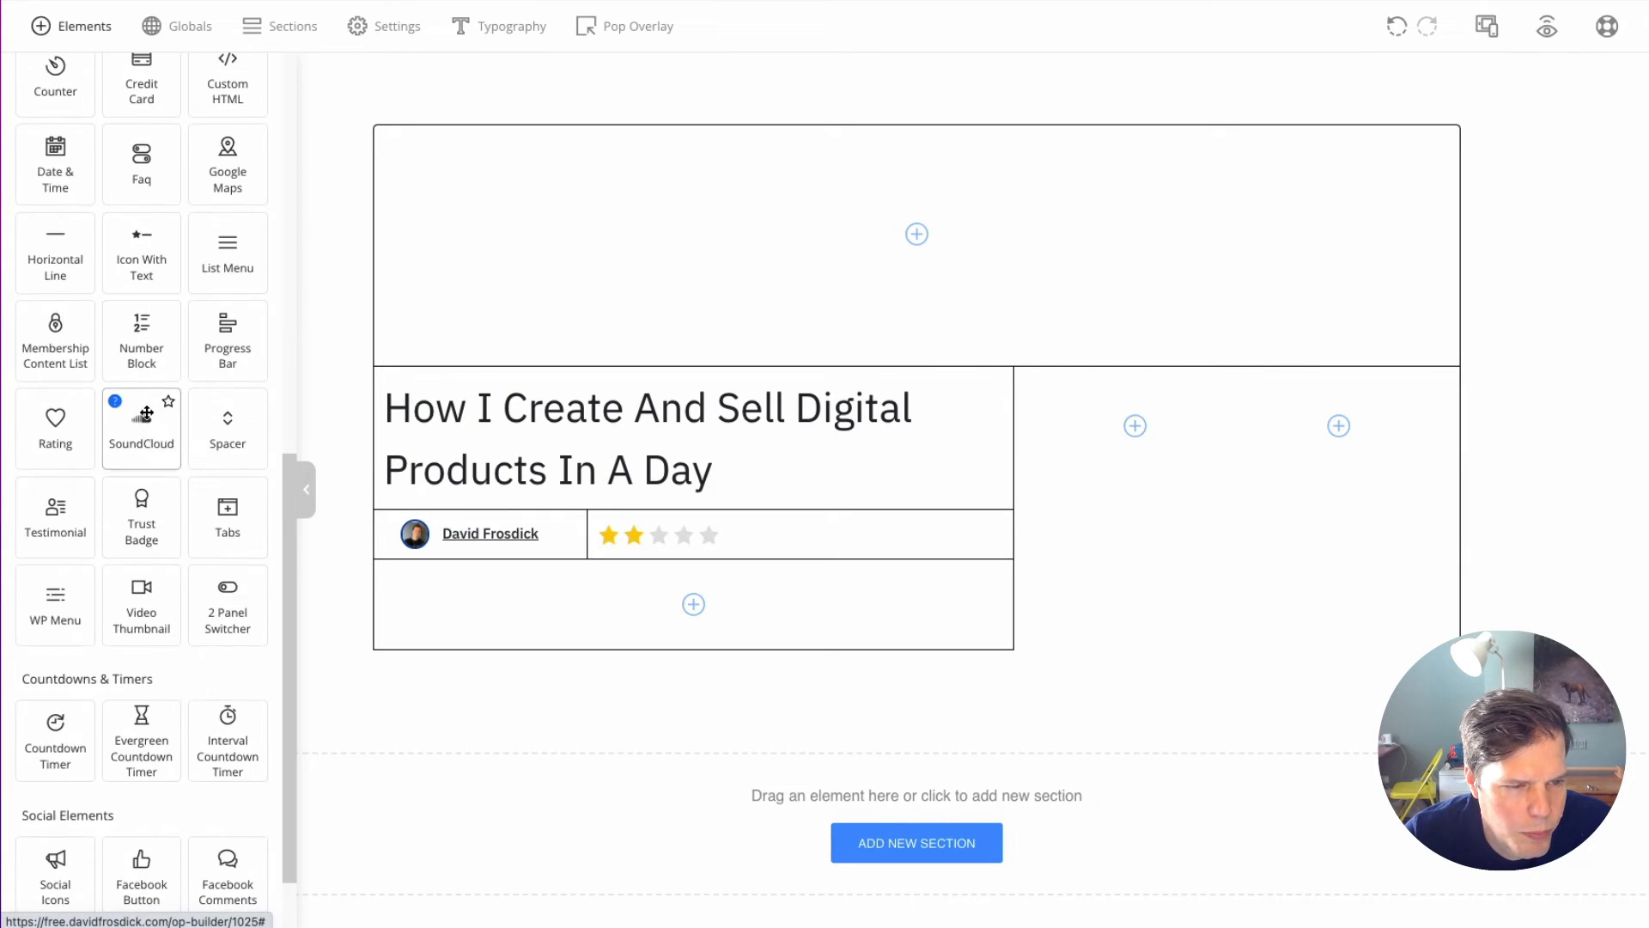
pyautogui.scroll(-1, 141, 455)
pyautogui.scroll(8, 135, 507)
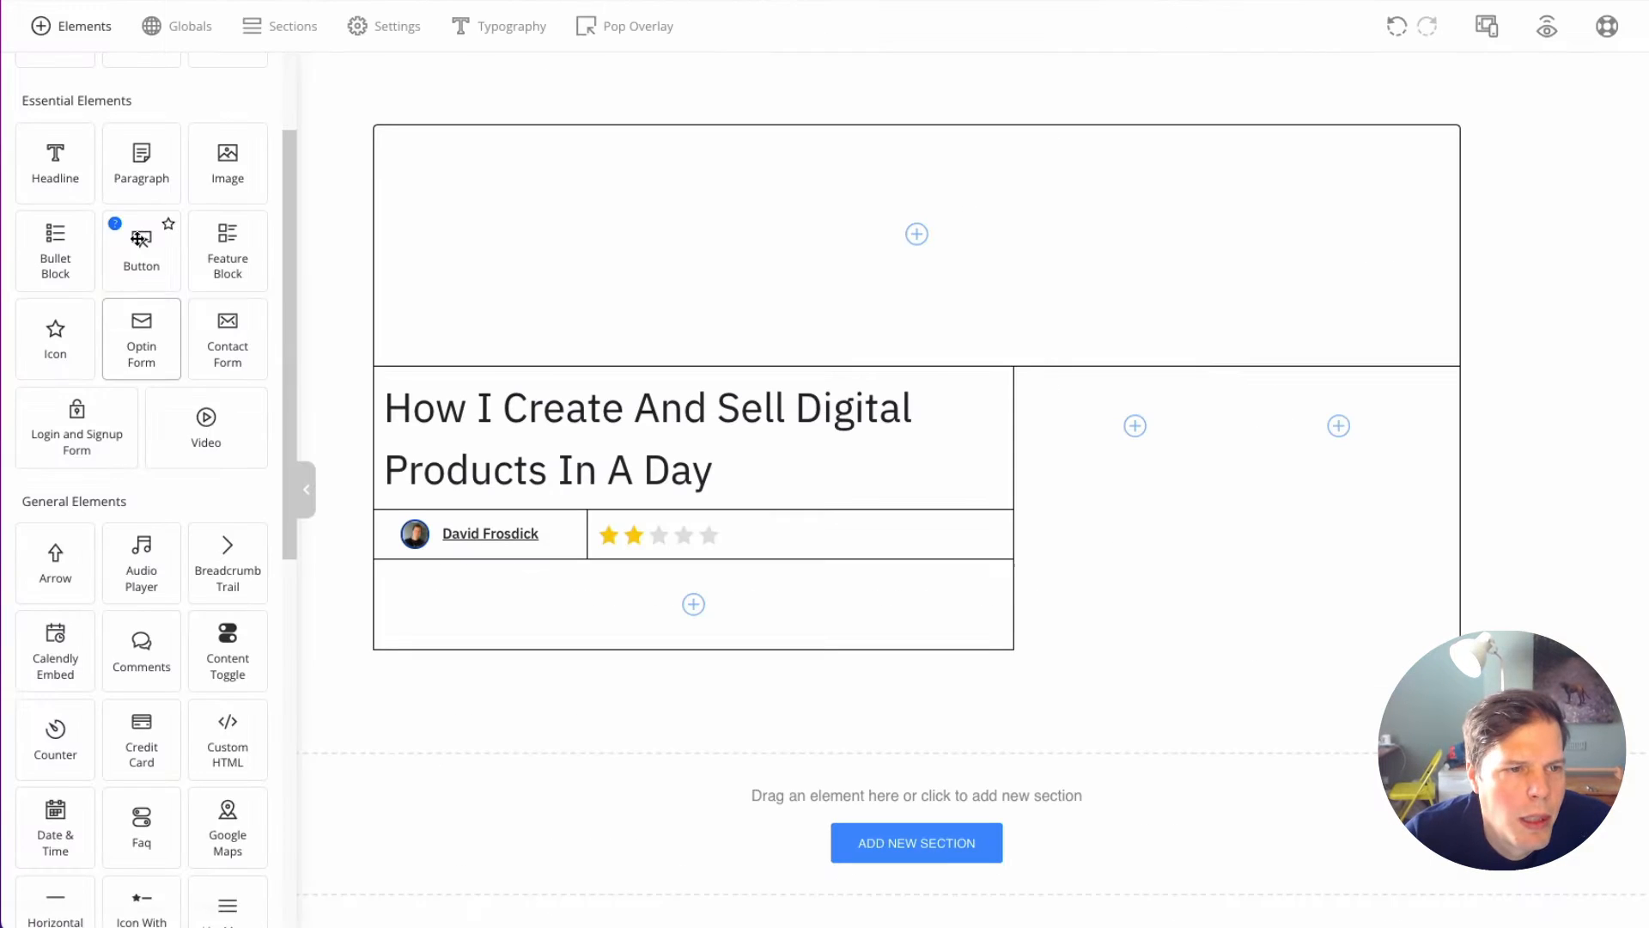
pyautogui.moveTo(140, 245); pyautogui.dragTo(1137, 414)
# Step: Give the button a thin outline border preset and set its font size to 13 px
pyautogui.click(1135, 364)
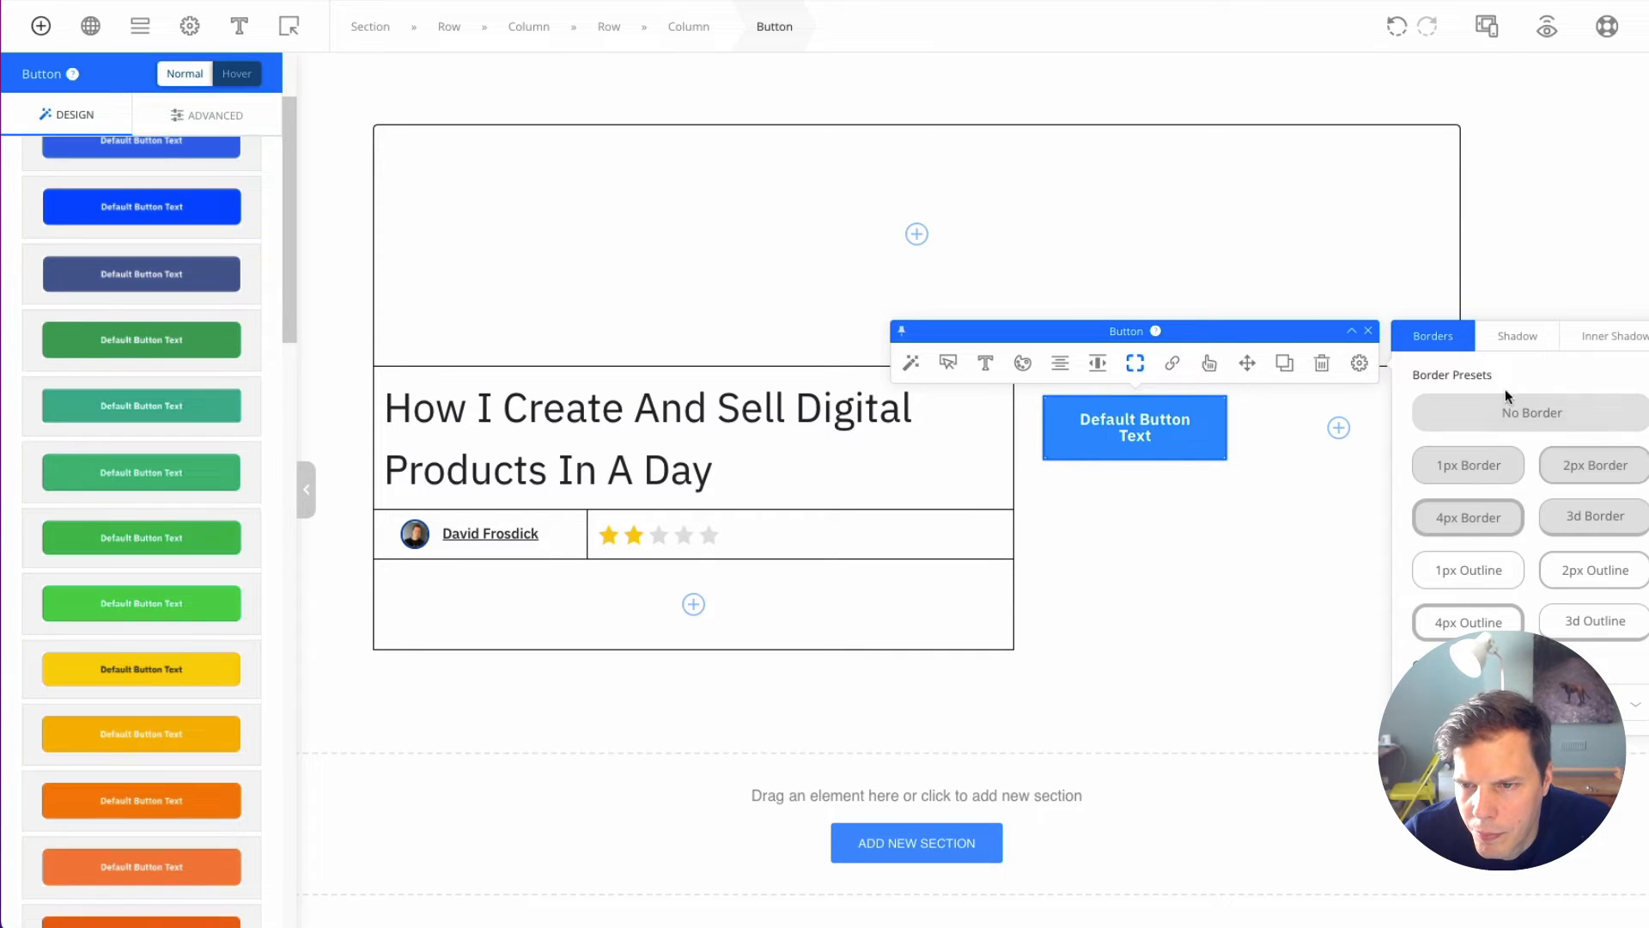
pyautogui.click(987, 365)
pyautogui.click(1526, 335)
pyautogui.moveTo(1441, 413); pyautogui.dragTo(1430, 414)
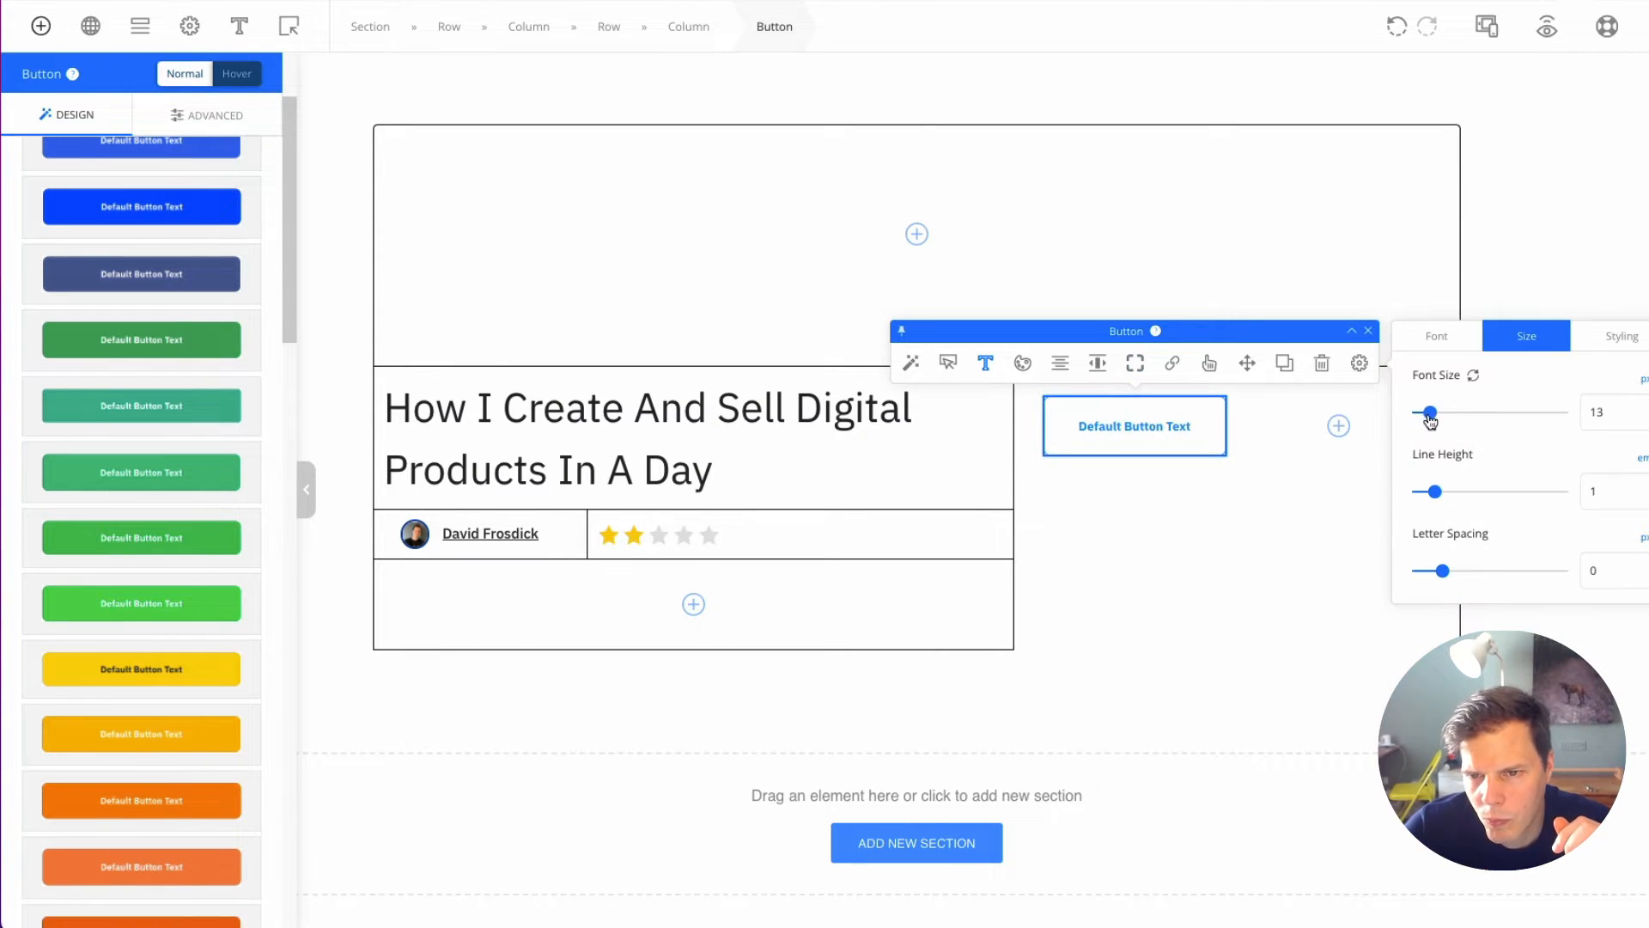
# Step: Set the button's width to 115 px and replace its text with "$7"
pyautogui.click(1138, 371)
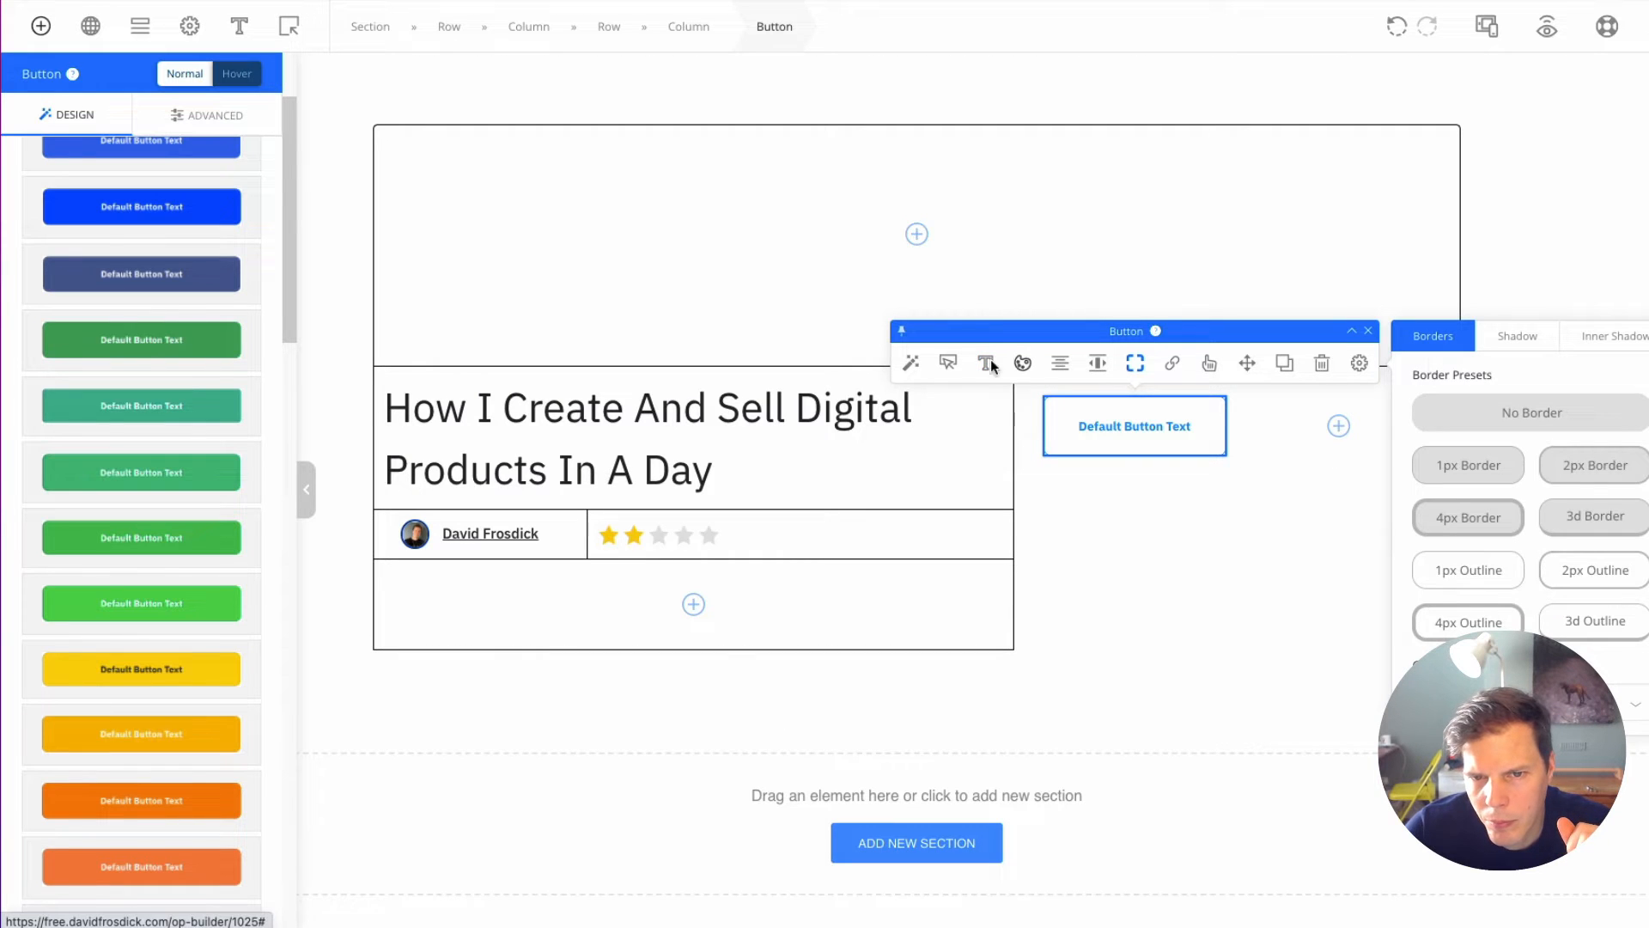
pyautogui.click(948, 365)
pyautogui.moveTo(1461, 452); pyautogui.dragTo(1427, 451)
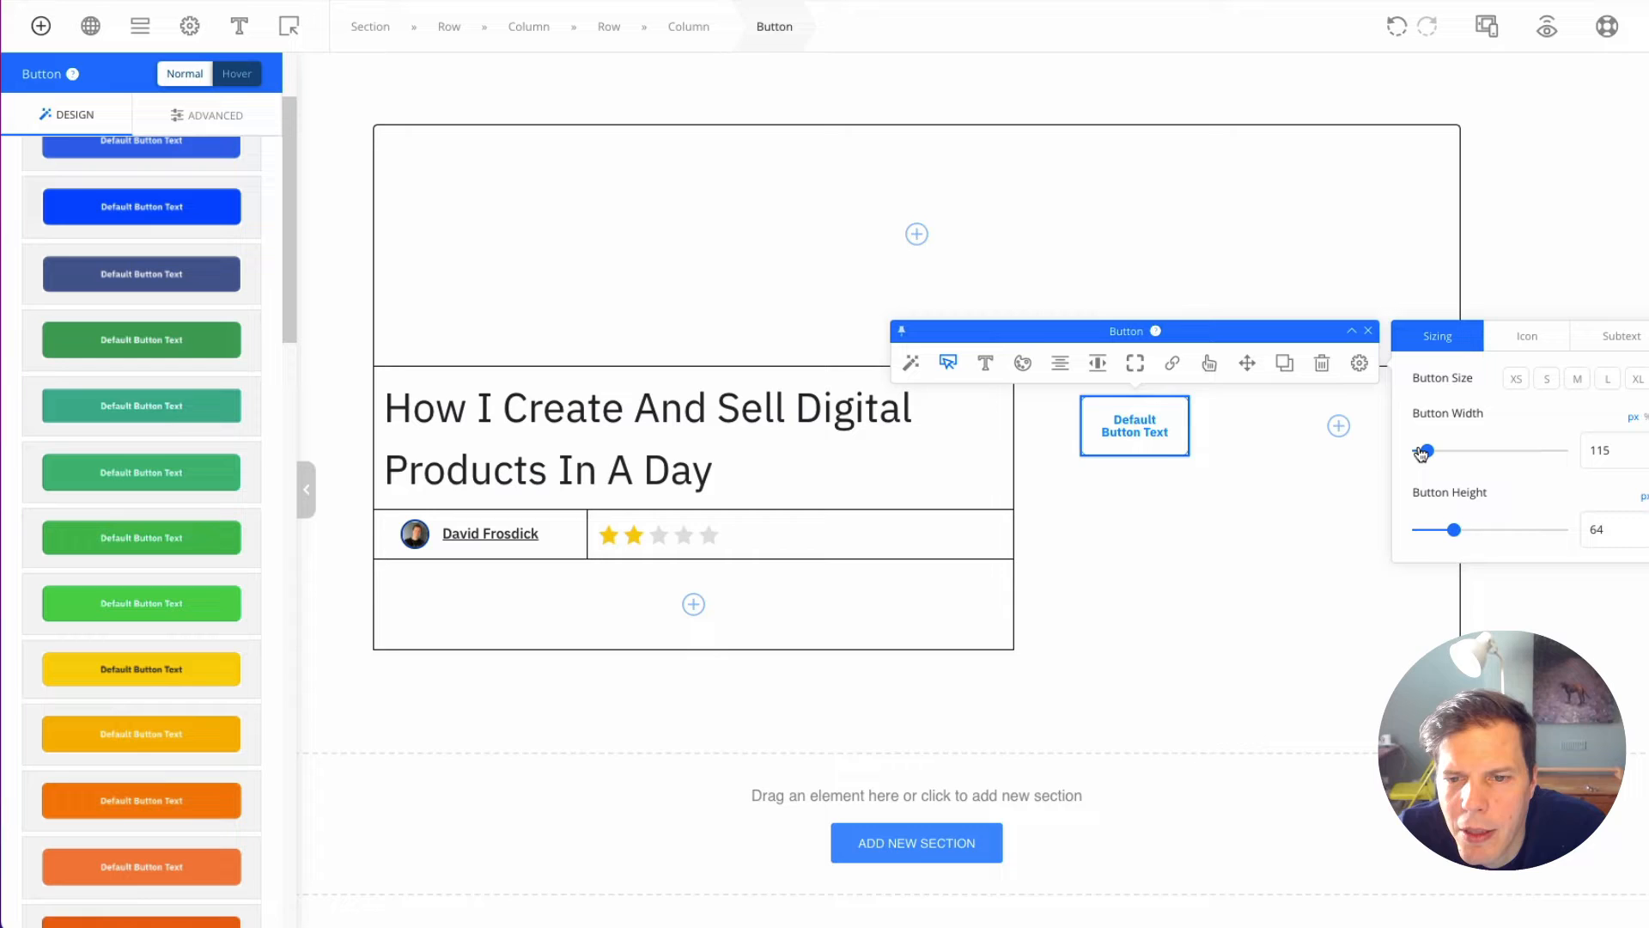
pyautogui.doubleClick(1134, 426)
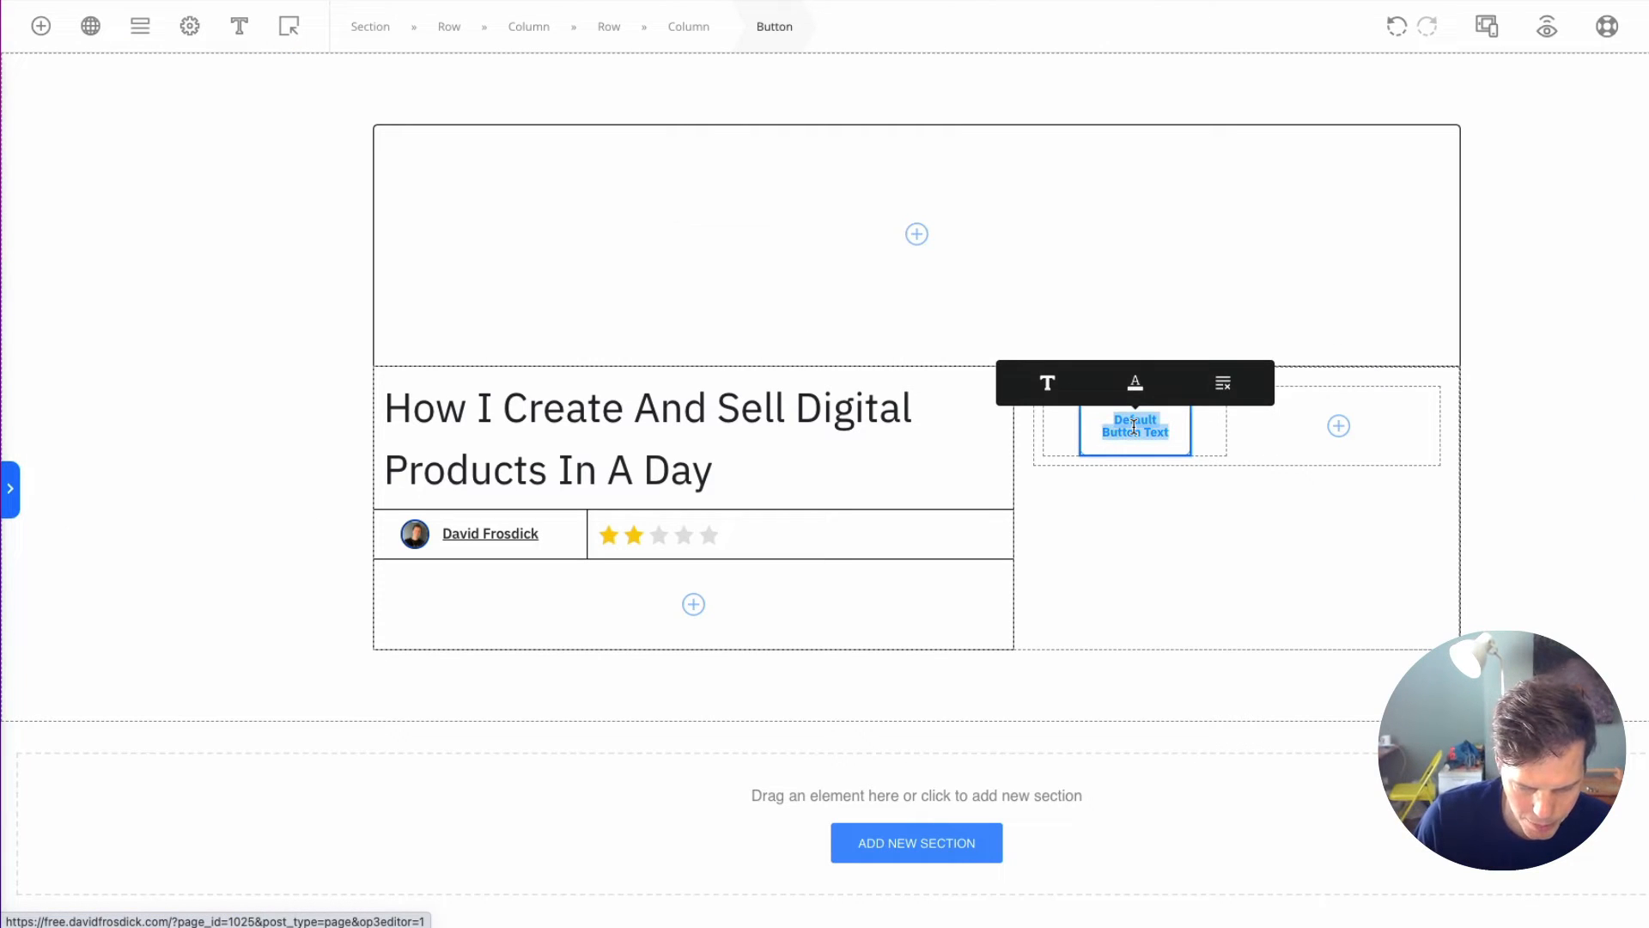
pyautogui.write('$7')
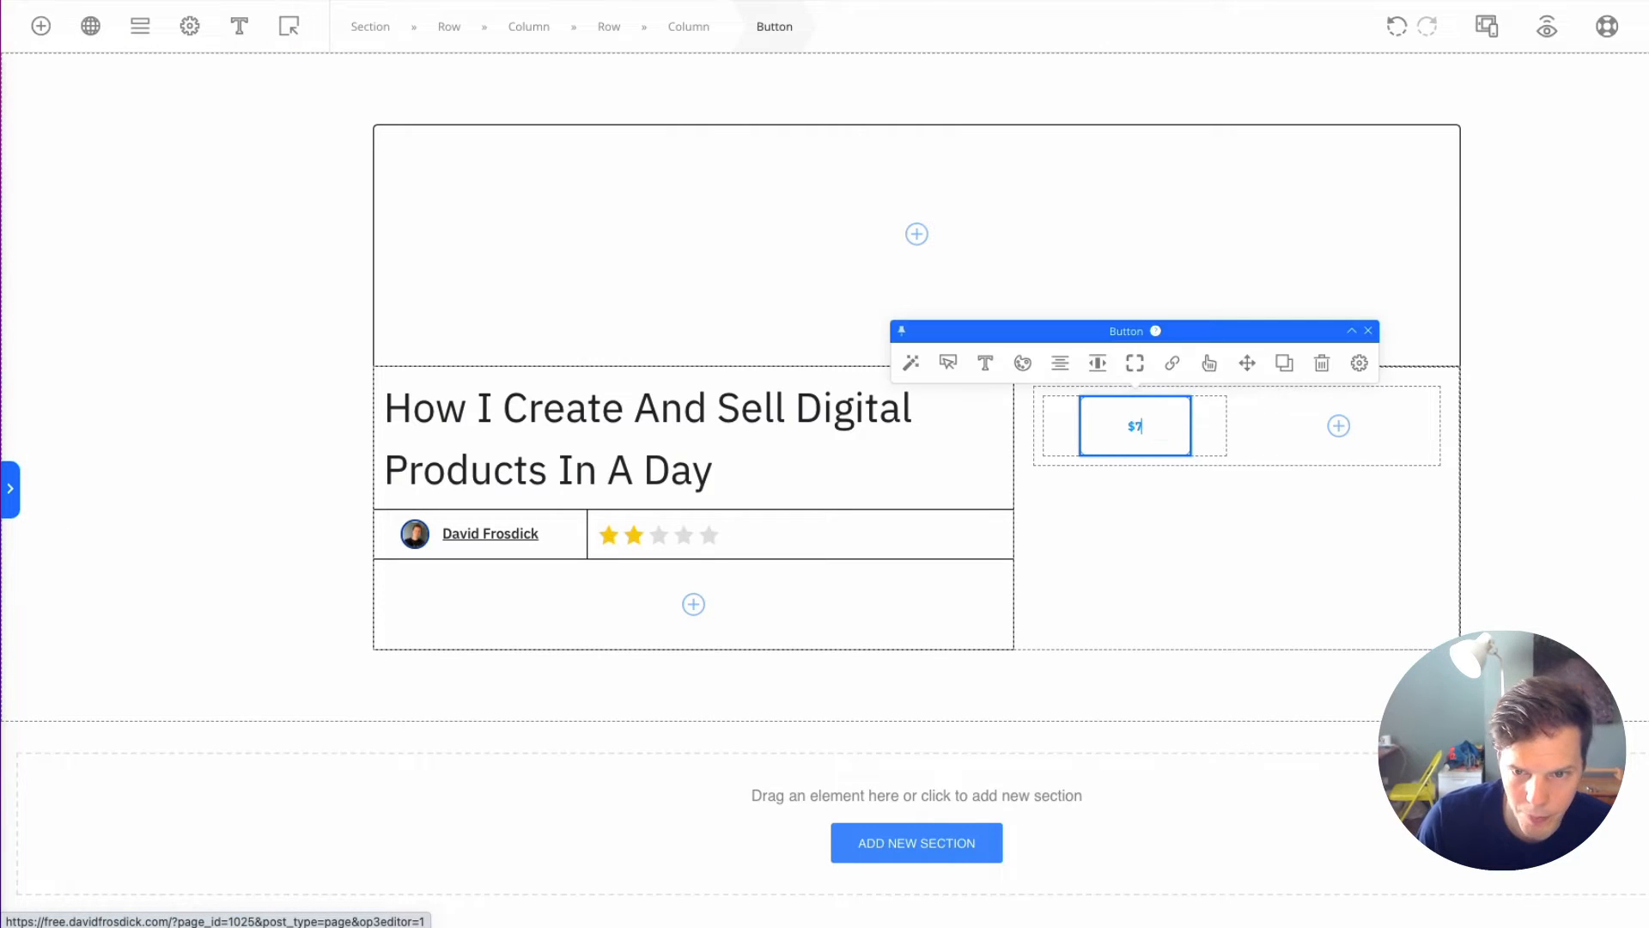
# Step: Narrow the $7 button and set its font size to 31, line height to 0.5 and letter spacing to -2
pyautogui.click(1135, 363)
pyautogui.click(1517, 336)
pyautogui.click(1431, 344)
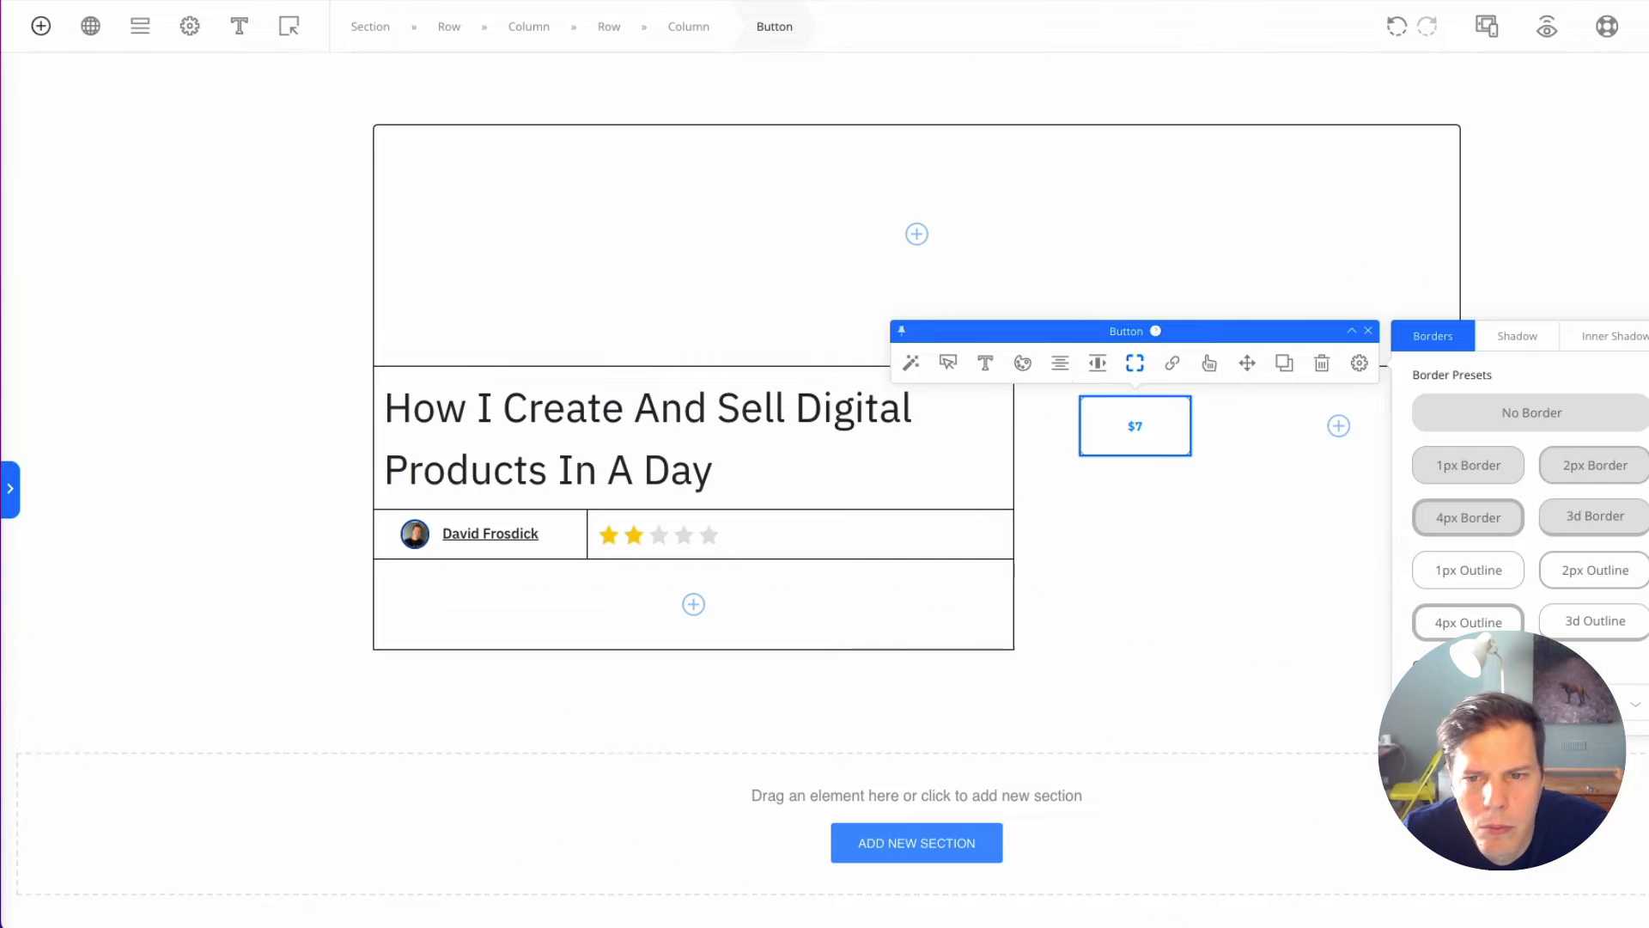
pyautogui.click(1135, 362)
pyautogui.click(948, 363)
pyautogui.moveTo(1429, 450); pyautogui.dragTo(1473, 420)
pyautogui.click(985, 362)
pyautogui.click(1500, 337)
pyautogui.moveTo(1436, 493); pyautogui.dragTo(1431, 496)
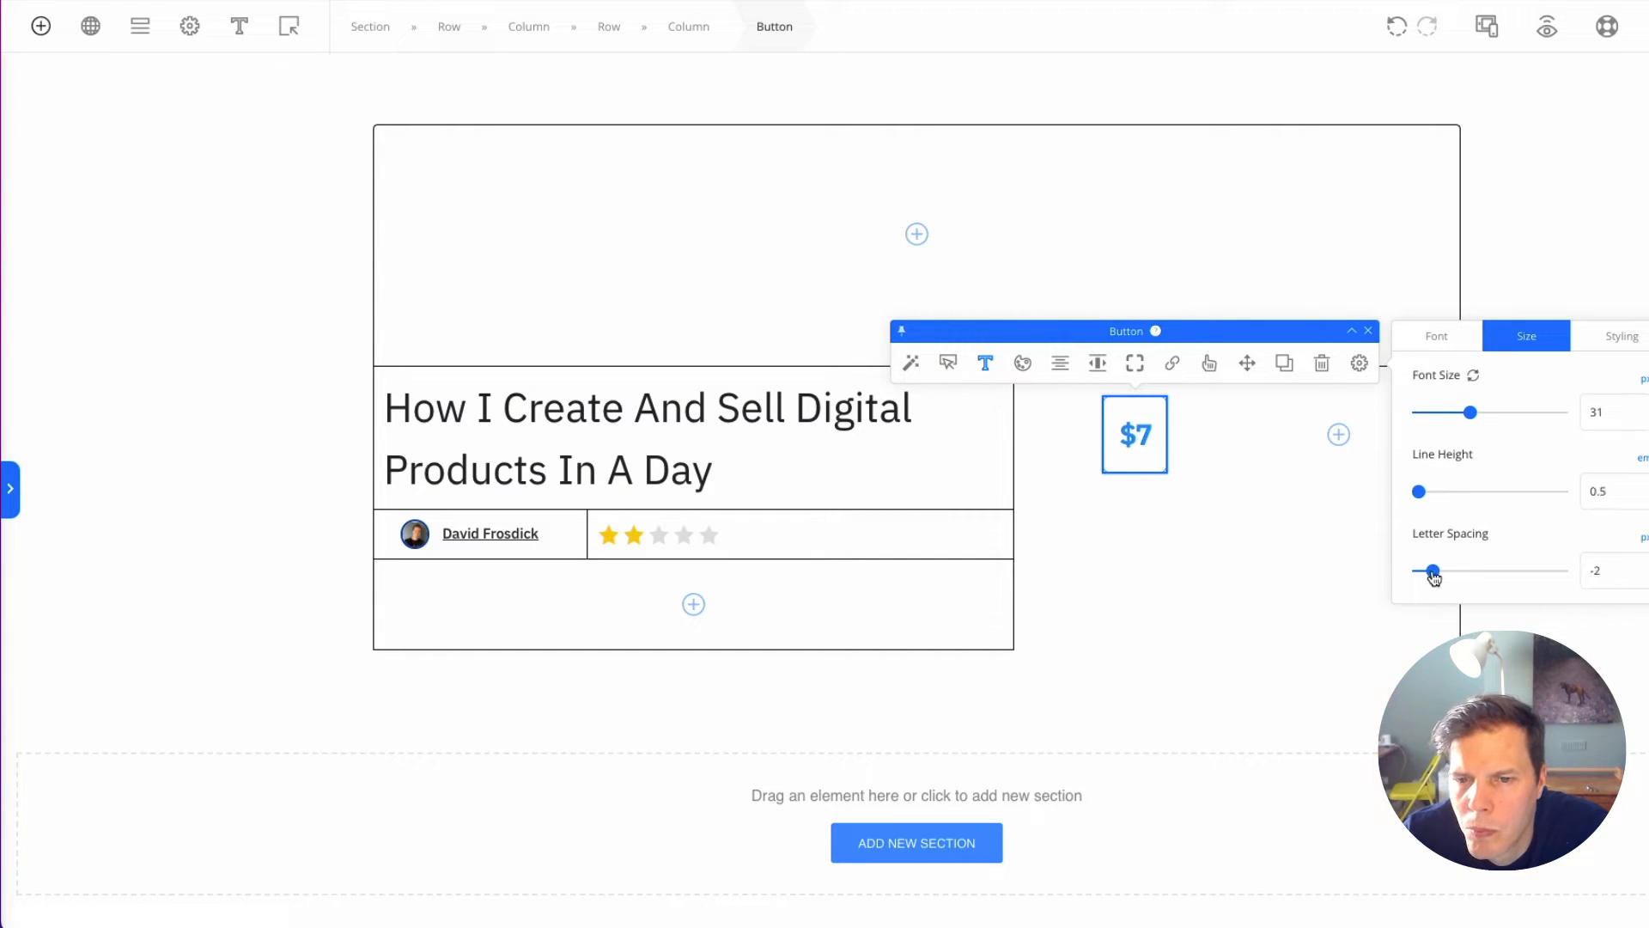
# Step: Make the $7 button's text black and change its font weight from bold to regular
pyautogui.click(1022, 362)
pyautogui.click(1608, 336)
pyautogui.moveTo(1590, 462); pyautogui.dragTo(1411, 635)
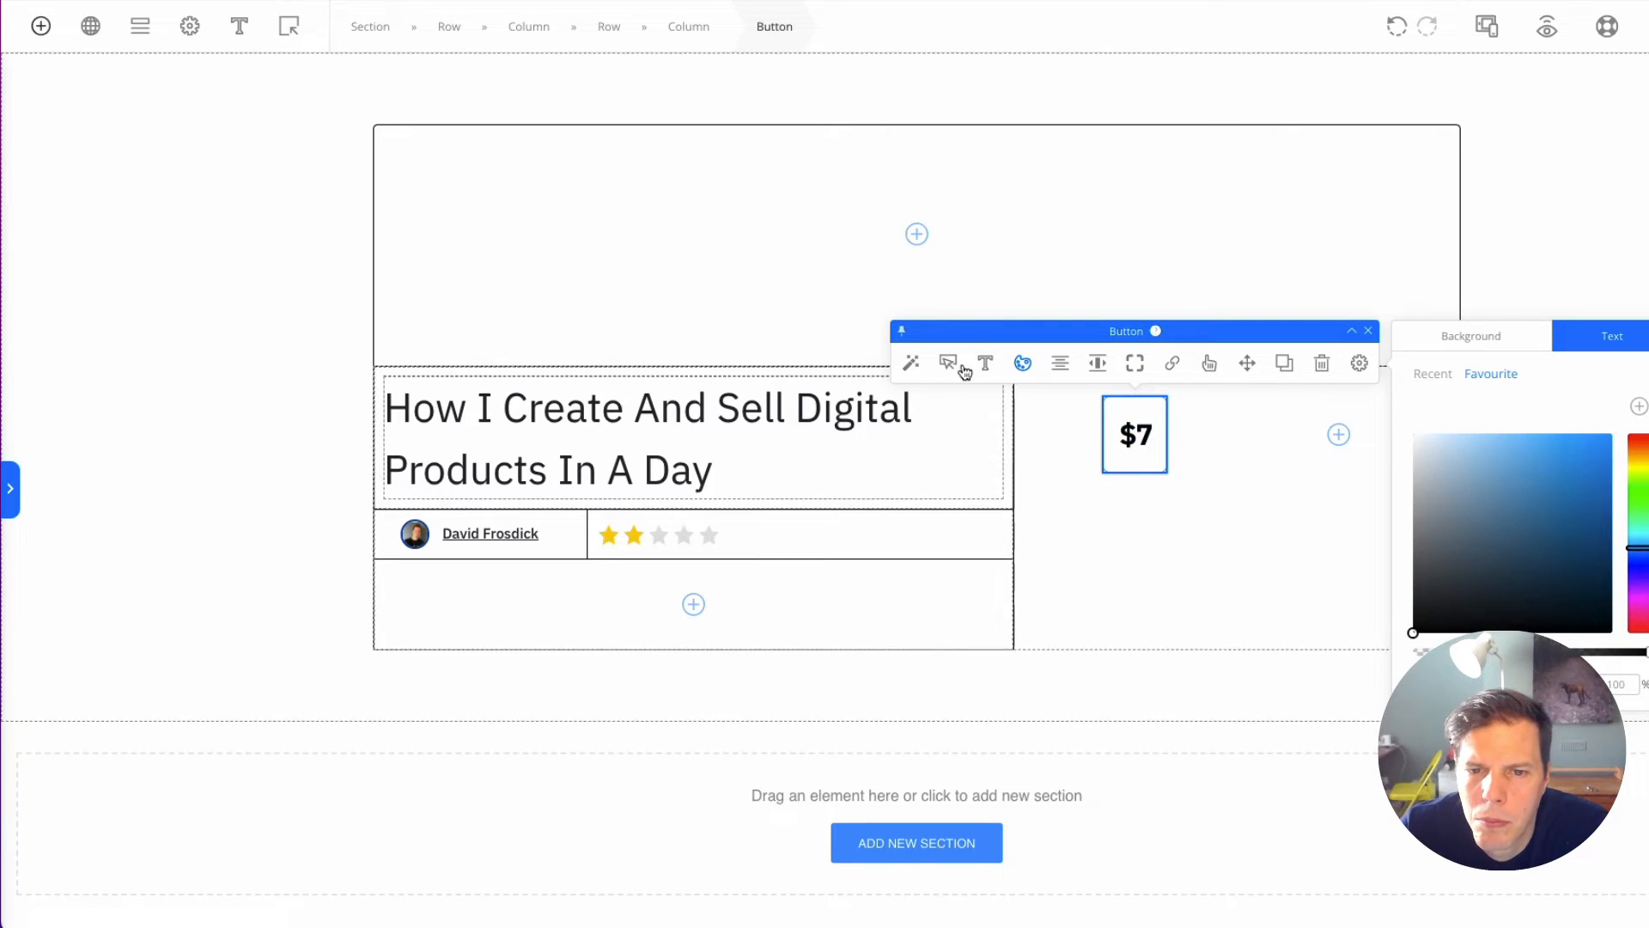
pyautogui.click(986, 363)
pyautogui.click(1501, 421)
pyautogui.click(1501, 421)
pyautogui.click(1145, 478)
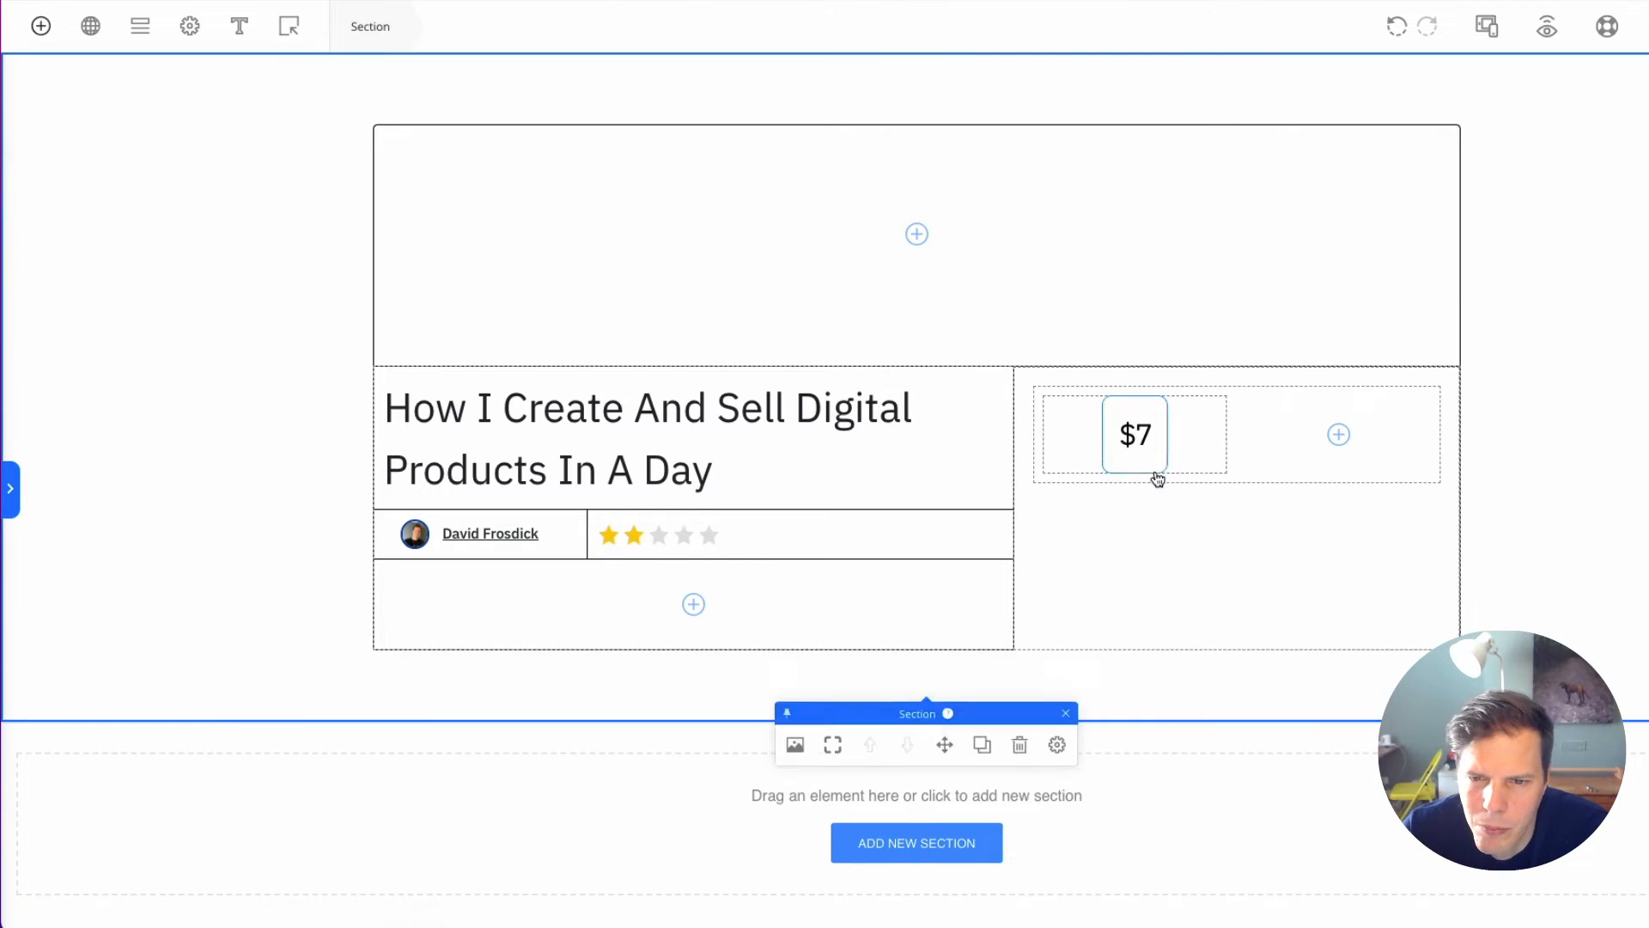
# Step: Set the $7 button's border radius to 100 px on all corners
pyautogui.click(1135, 434)
pyautogui.click(1359, 362)
pyautogui.click(187, 424)
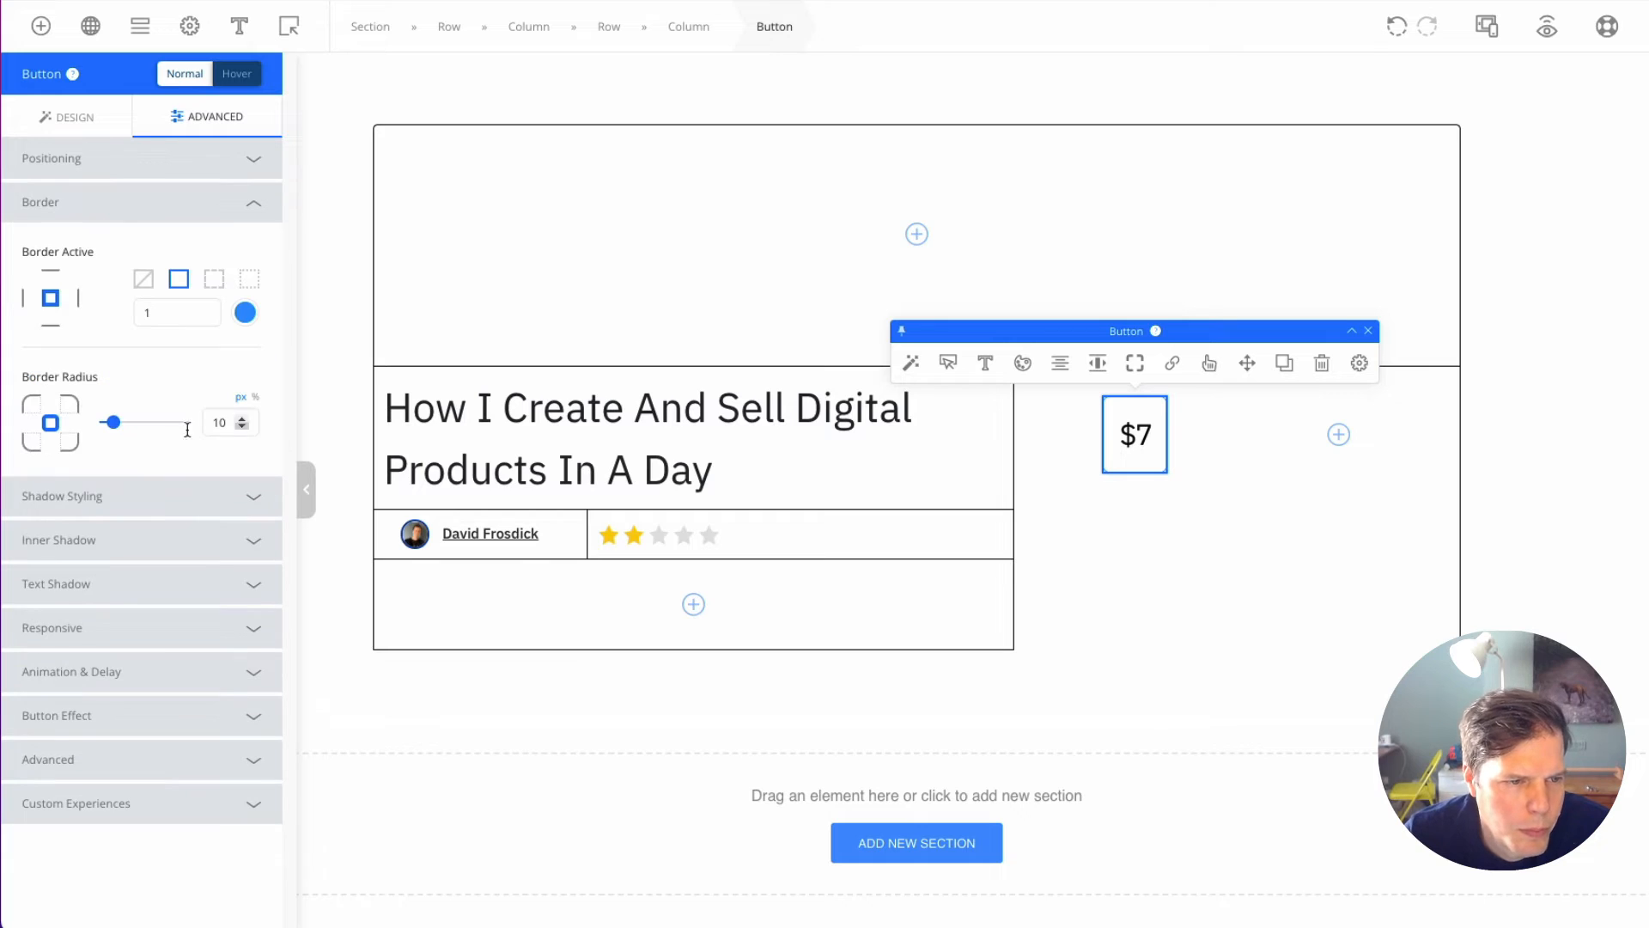
pyautogui.click(1558, 415)
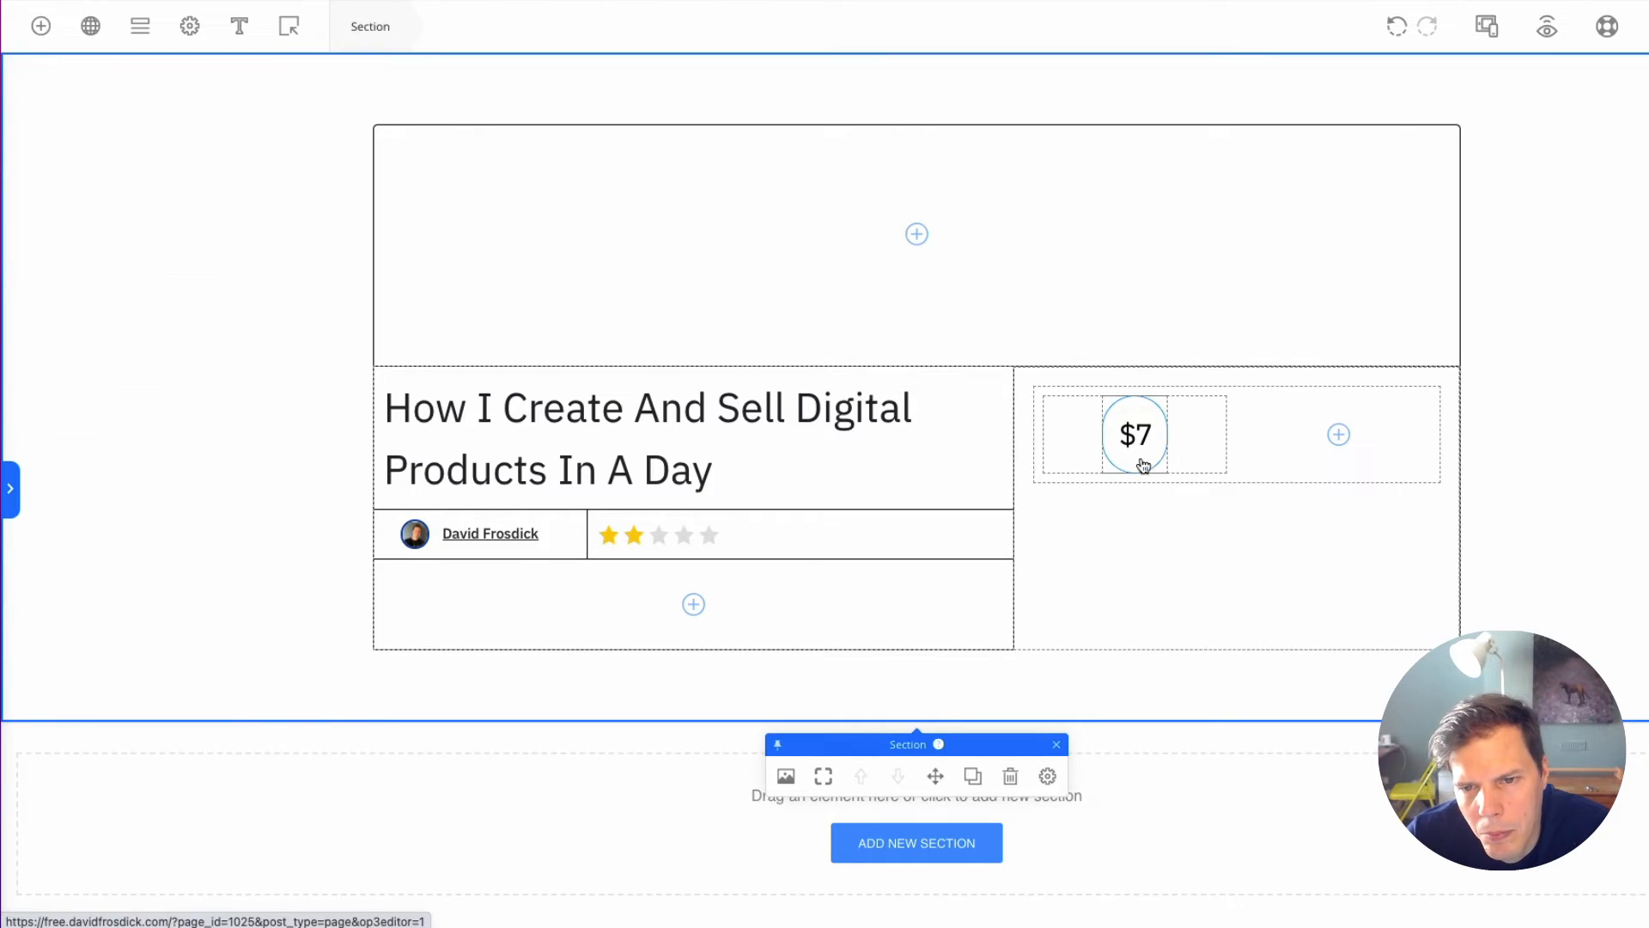
# Step: Reduce the height of the $7 button slightly
pyautogui.click(1141, 465)
pyautogui.click(949, 363)
pyautogui.moveTo(1469, 530); pyautogui.dragTo(1451, 530)
# Step: Set the $7 button's border colour to #000000 and thicken the border
pyautogui.click(1371, 361)
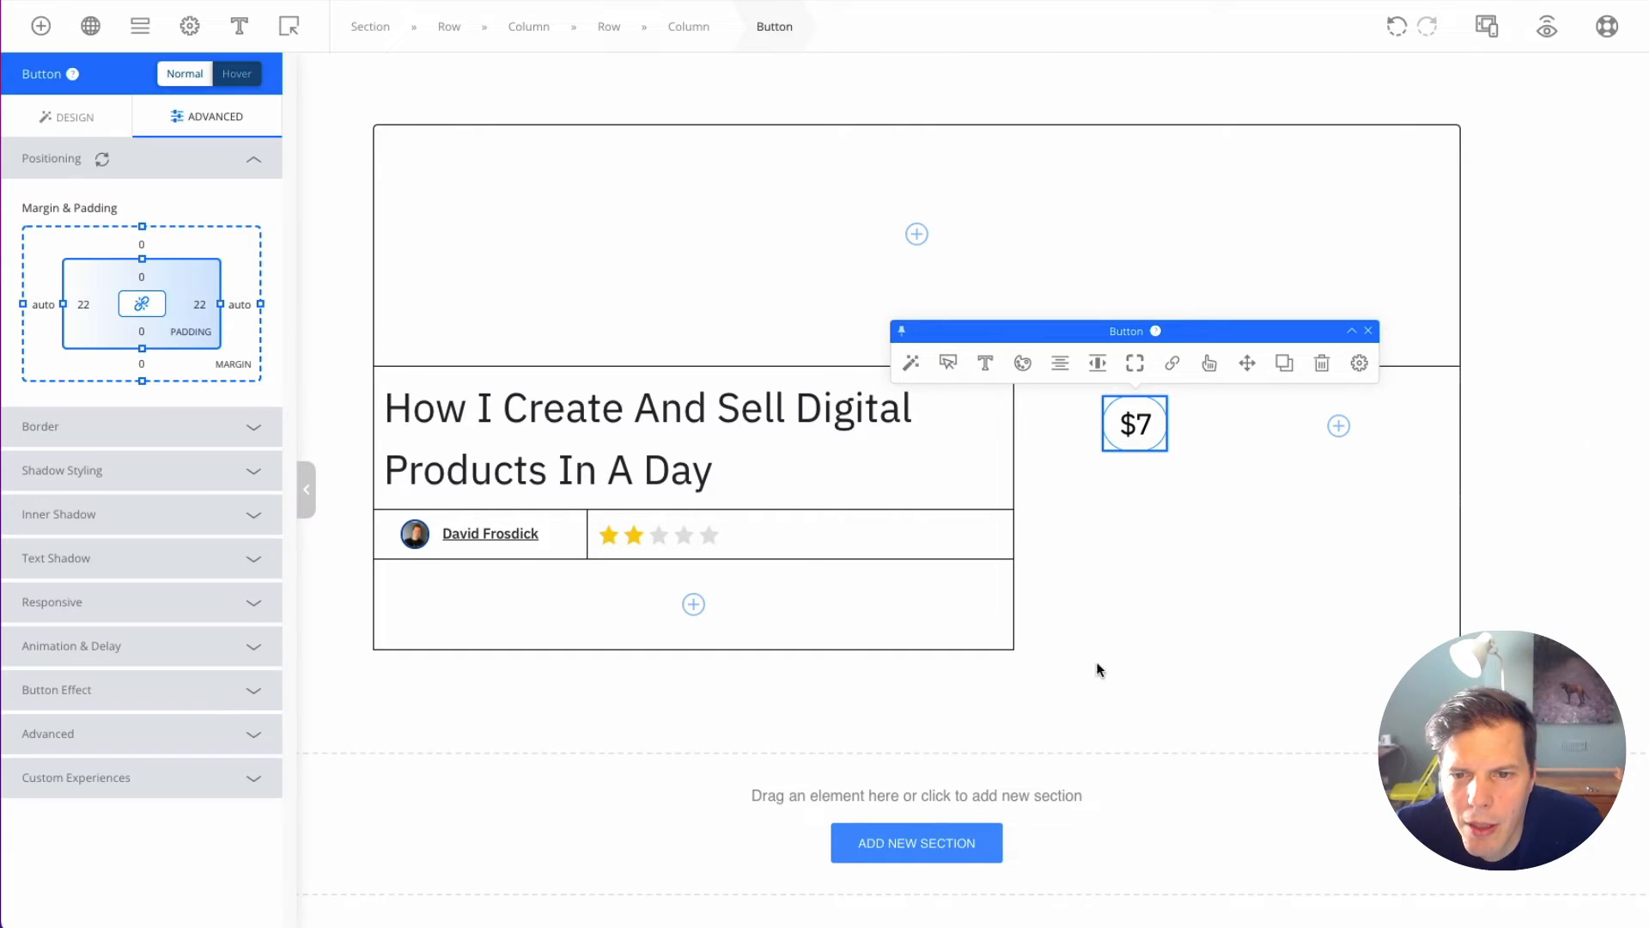
pyautogui.click(232, 437)
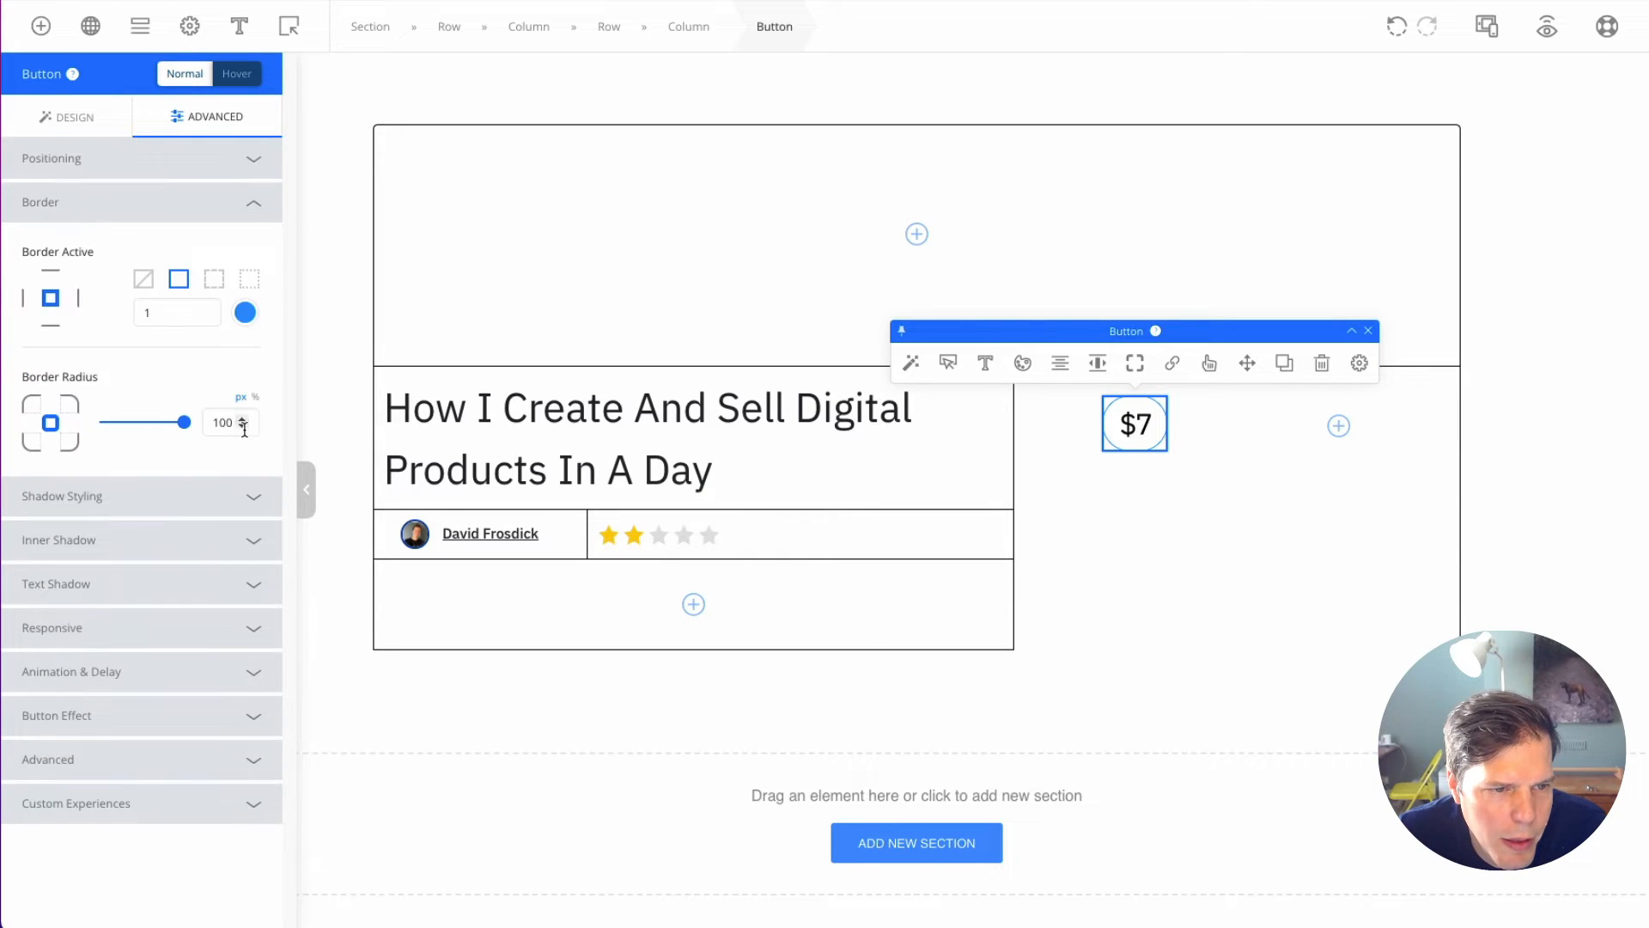
pyautogui.click(246, 313)
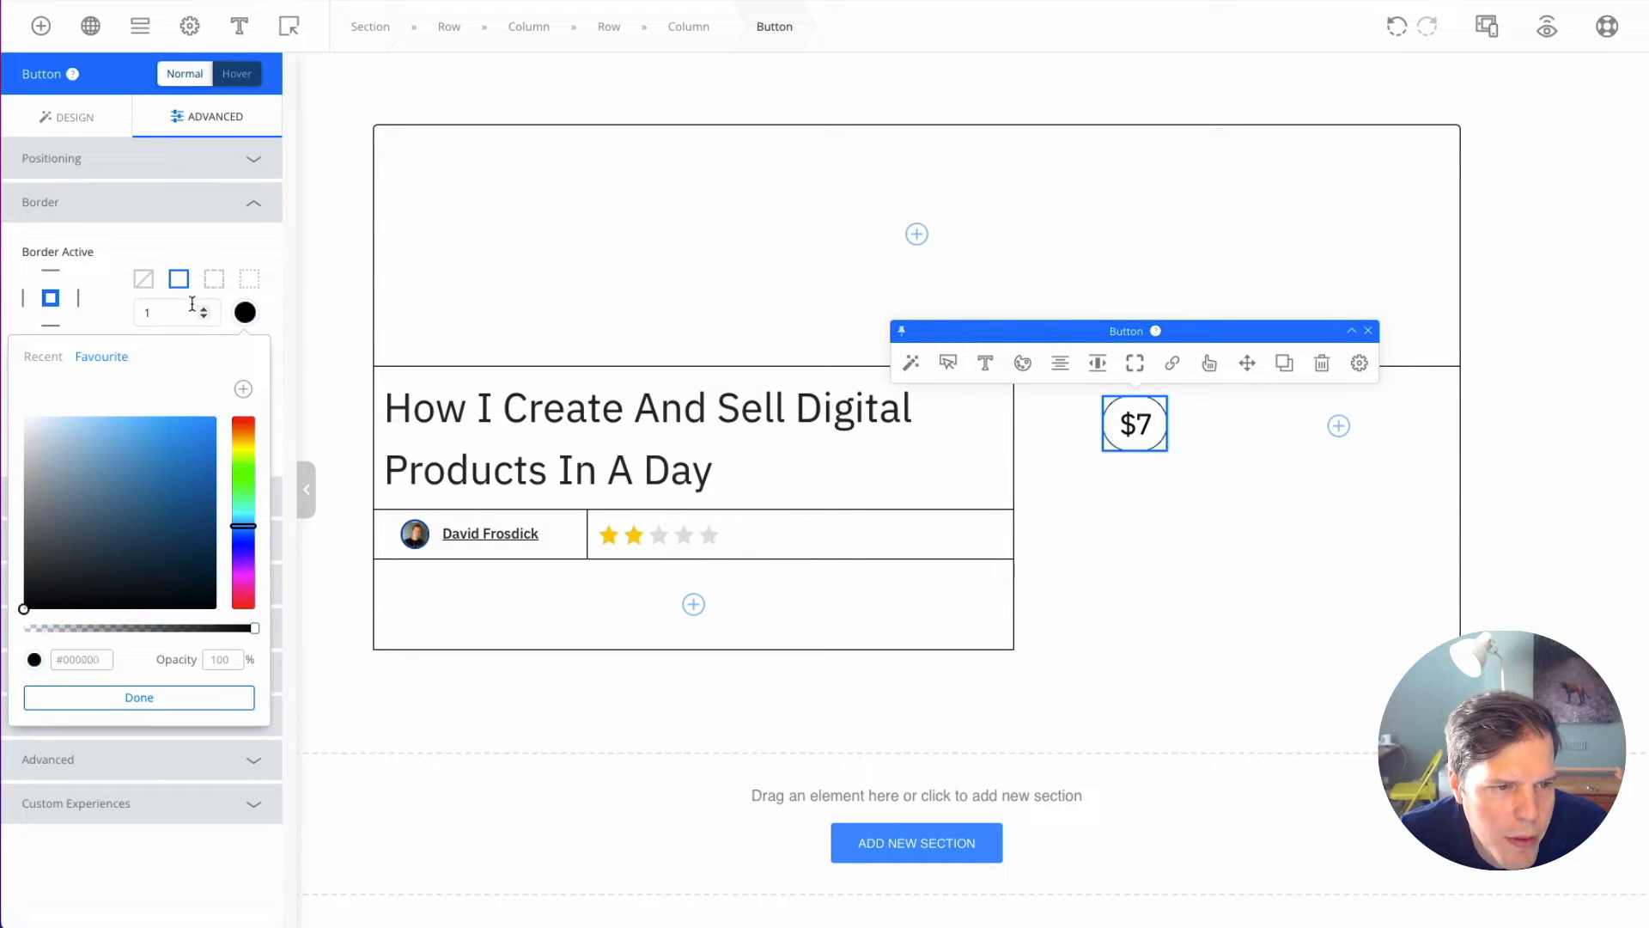
pyautogui.click(255, 330)
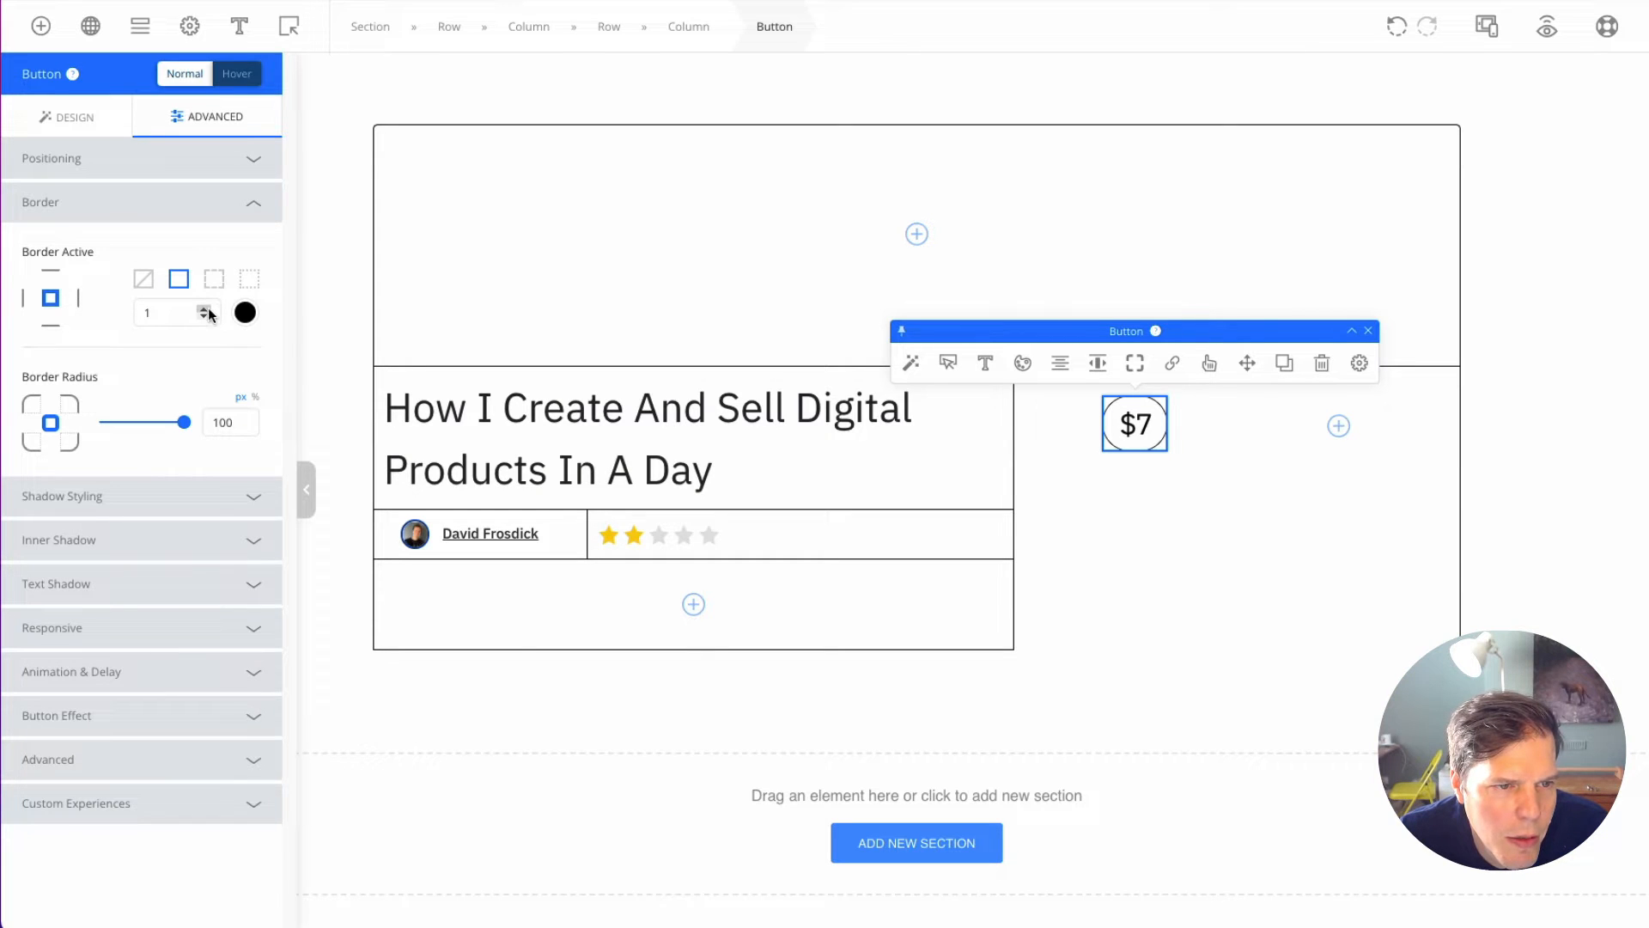
pyautogui.click(1622, 504)
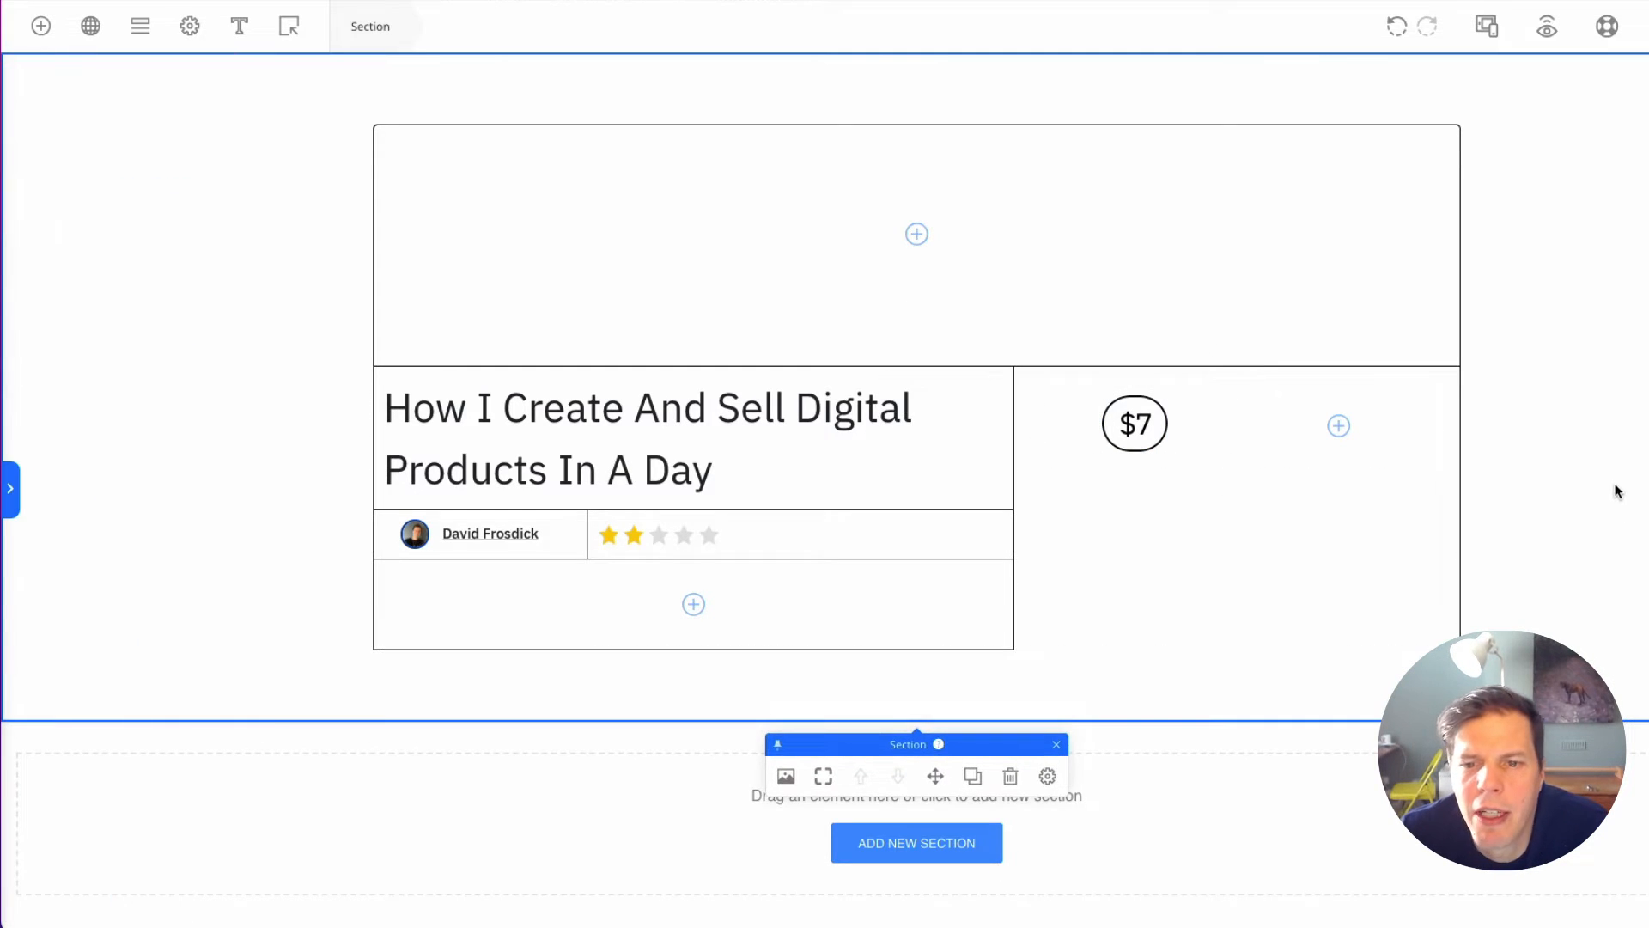
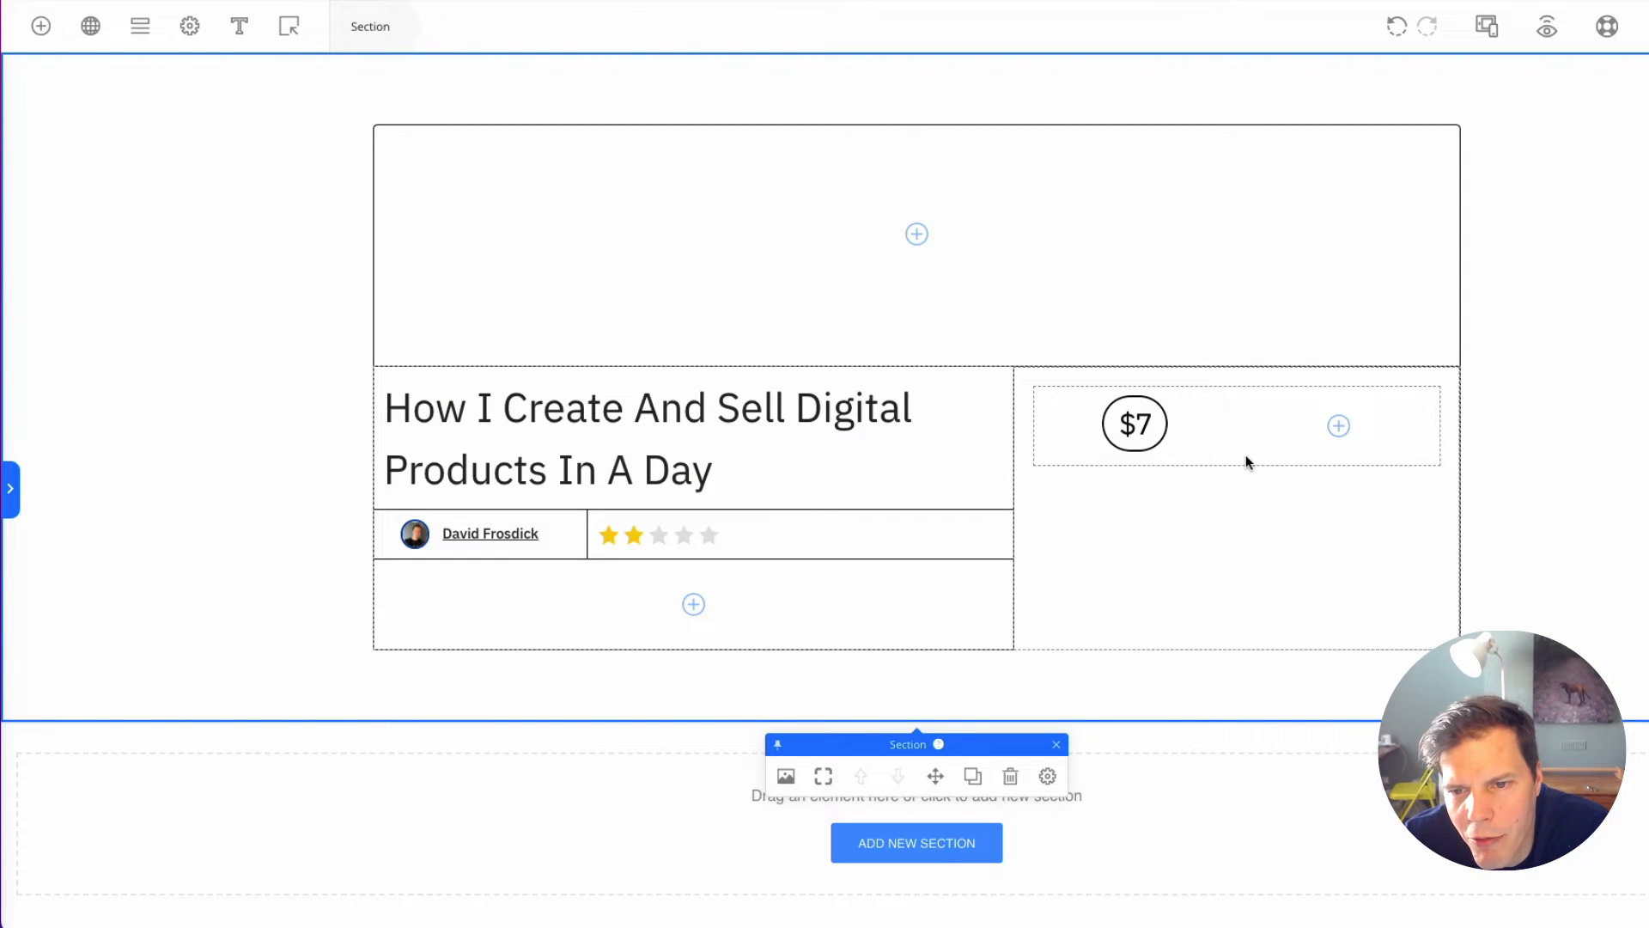
# Step: Examine the hover-state background, border and box shadow options of the row holding the $7 button
pyautogui.click(1245, 458)
pyautogui.click(1349, 353)
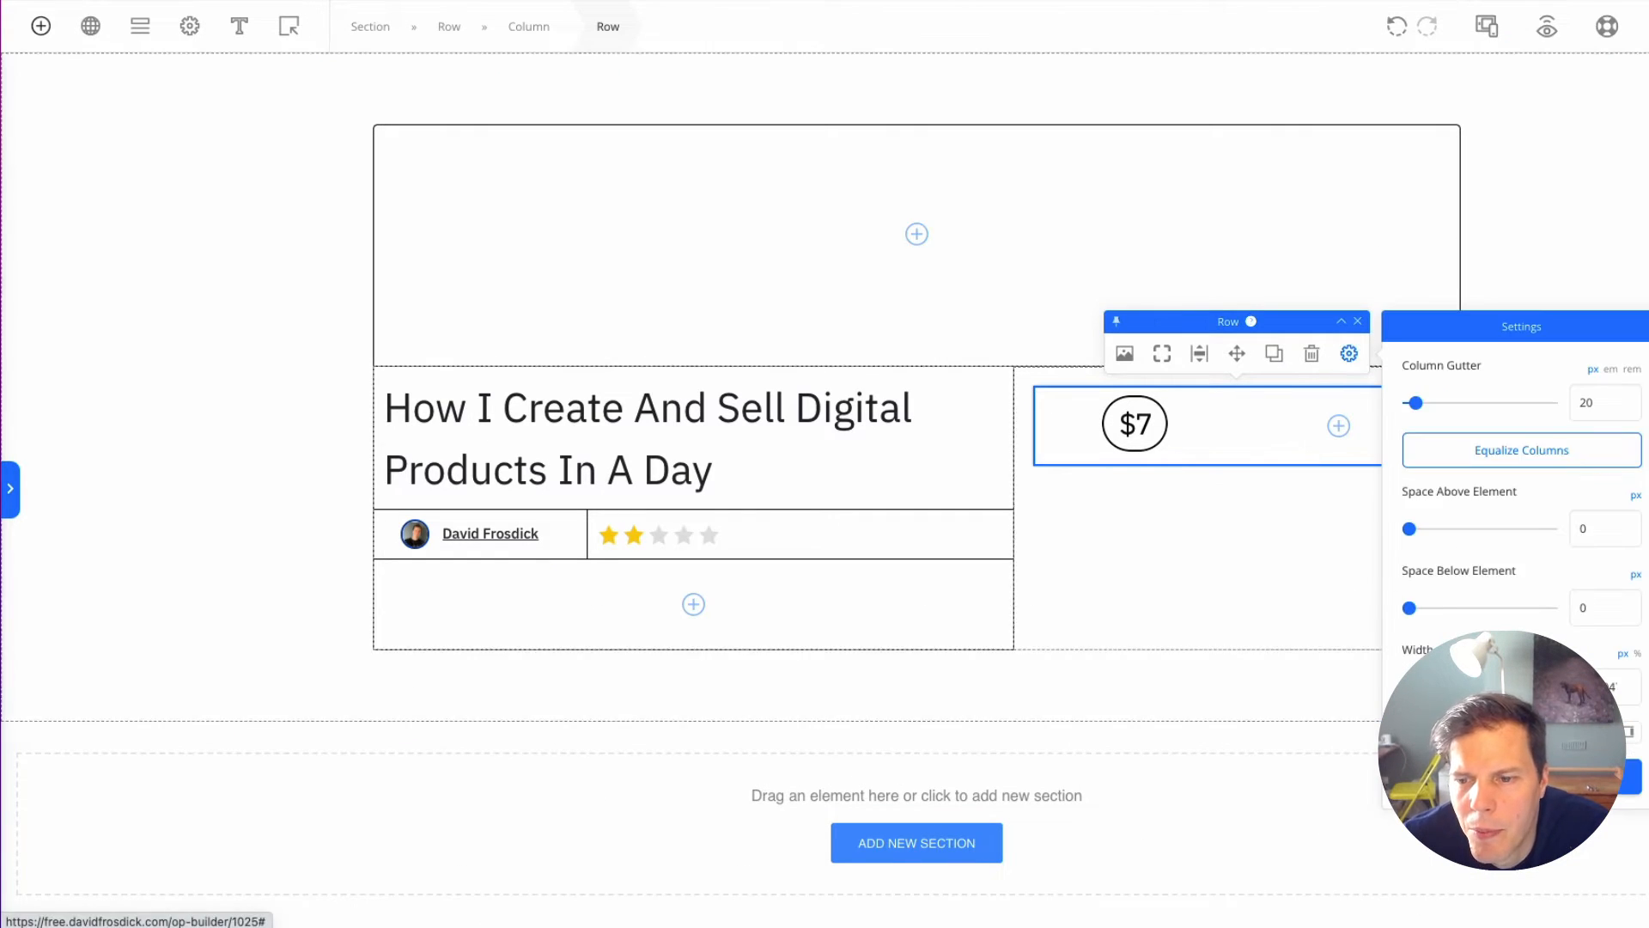
pyautogui.click(247, 75)
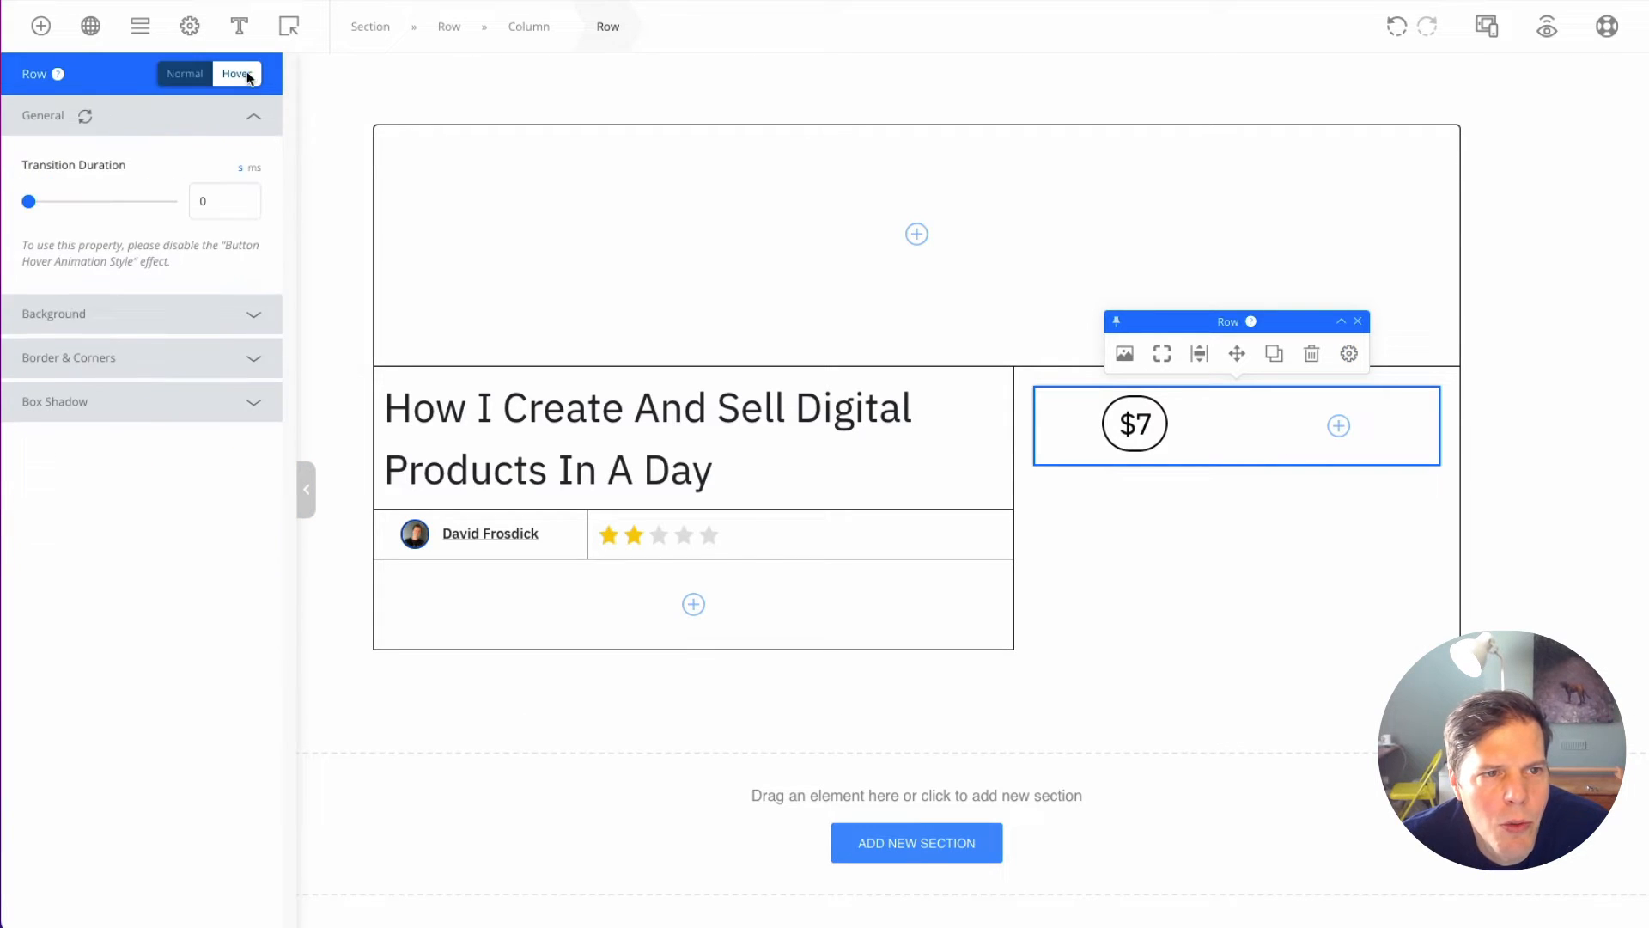
pyautogui.click(102, 323)
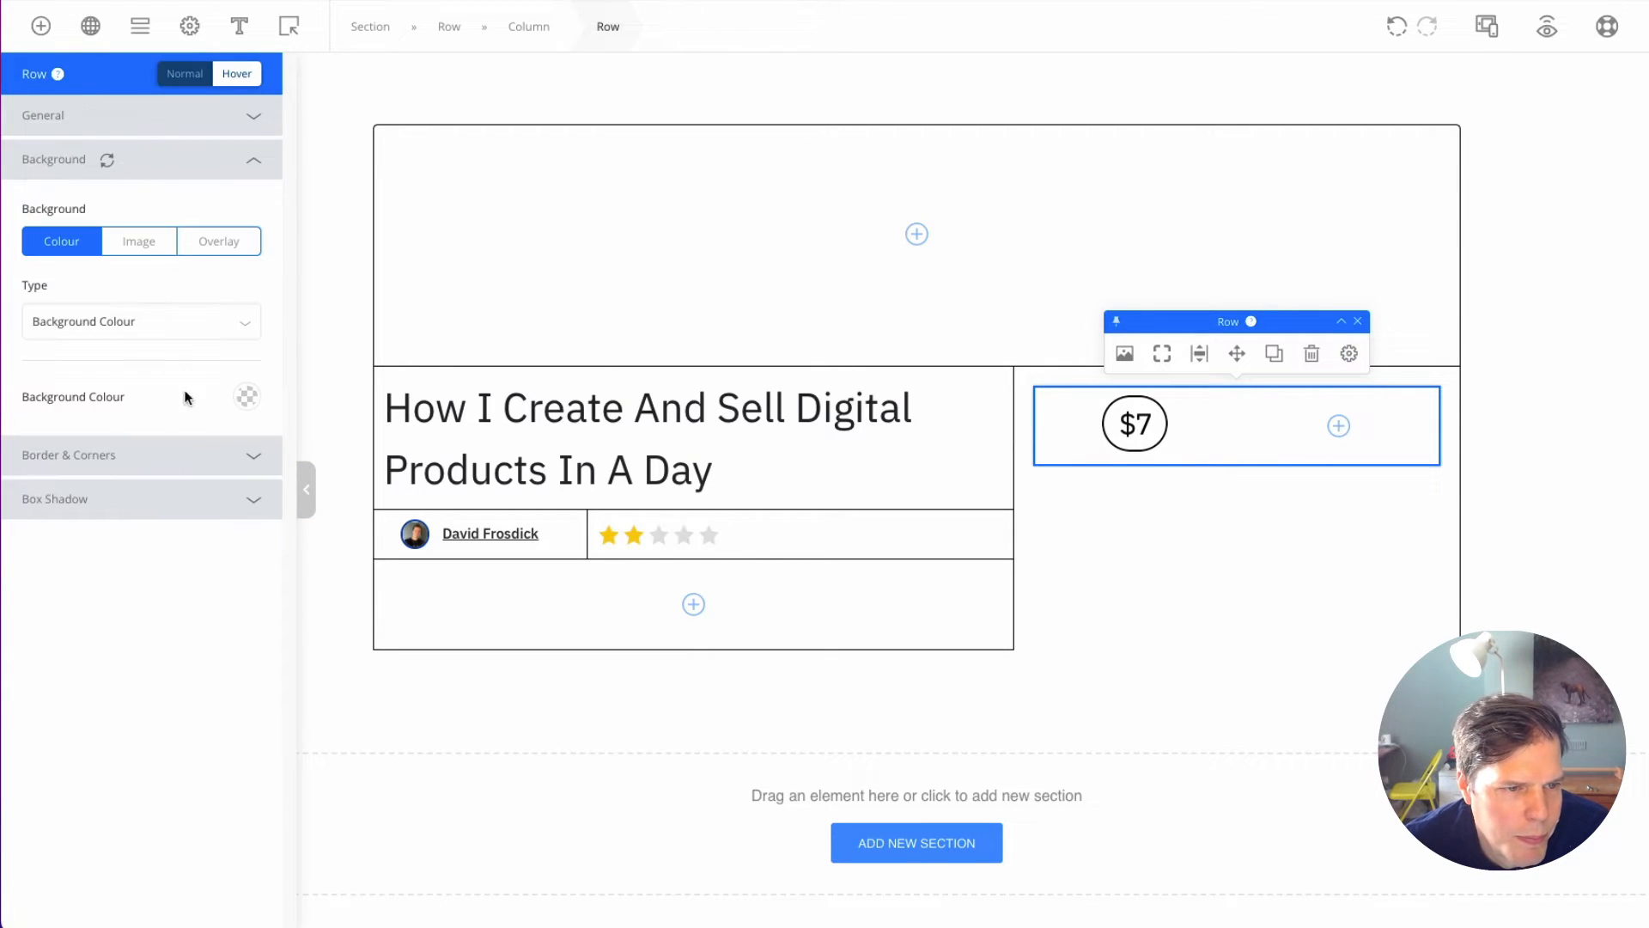
pyautogui.click(152, 246)
pyautogui.click(52, 242)
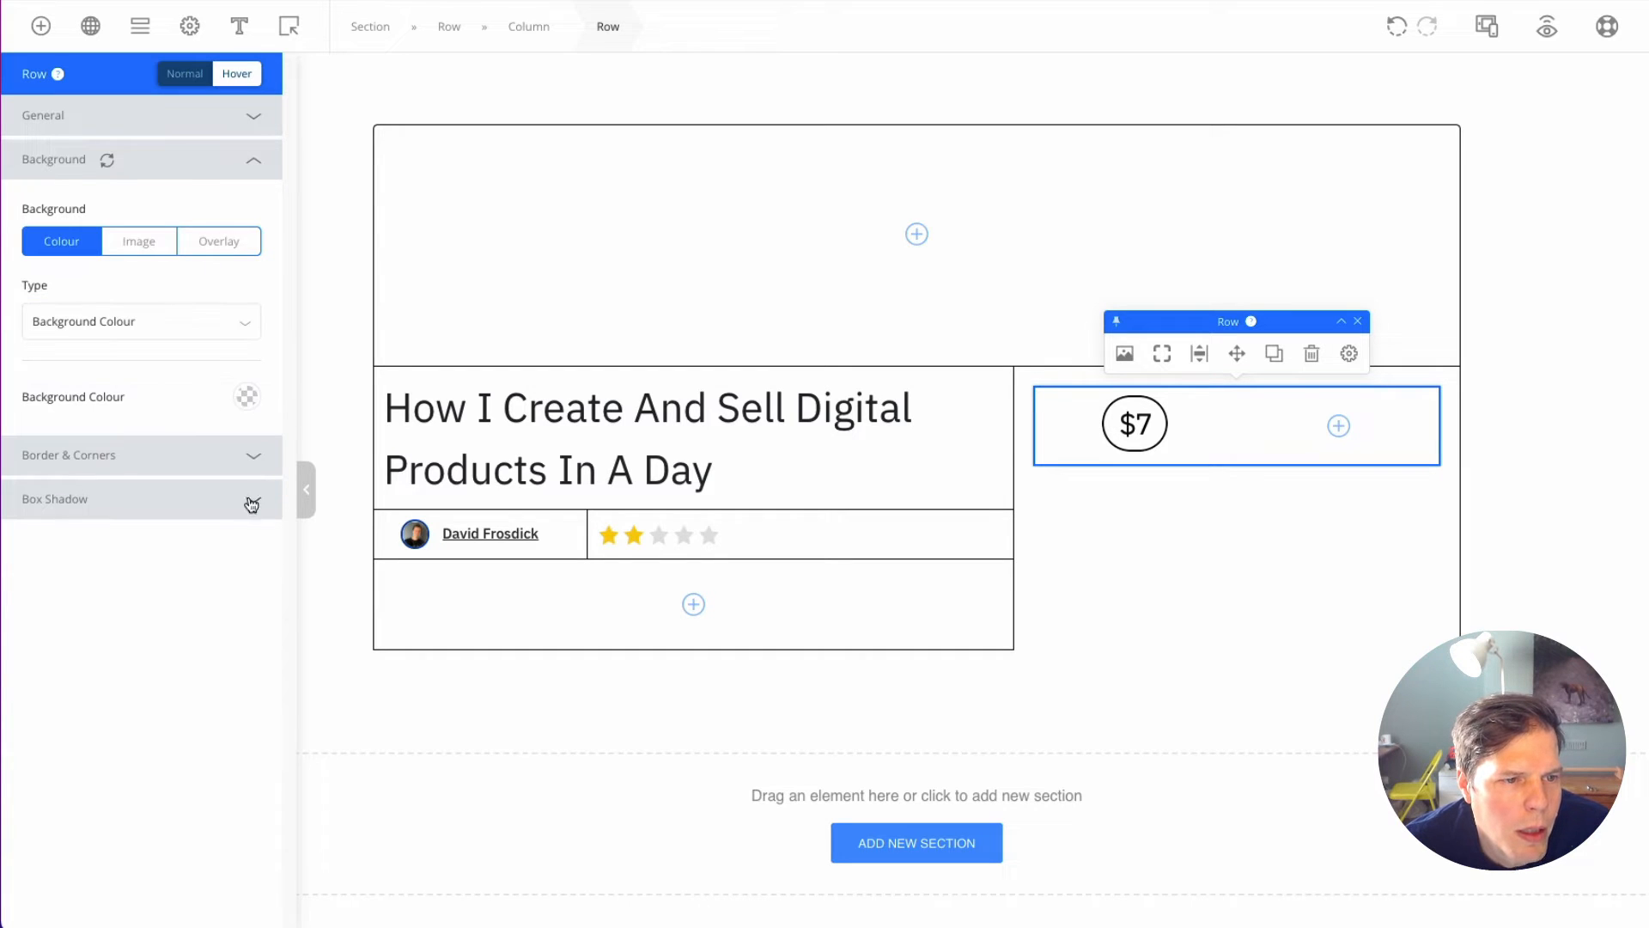
pyautogui.click(252, 458)
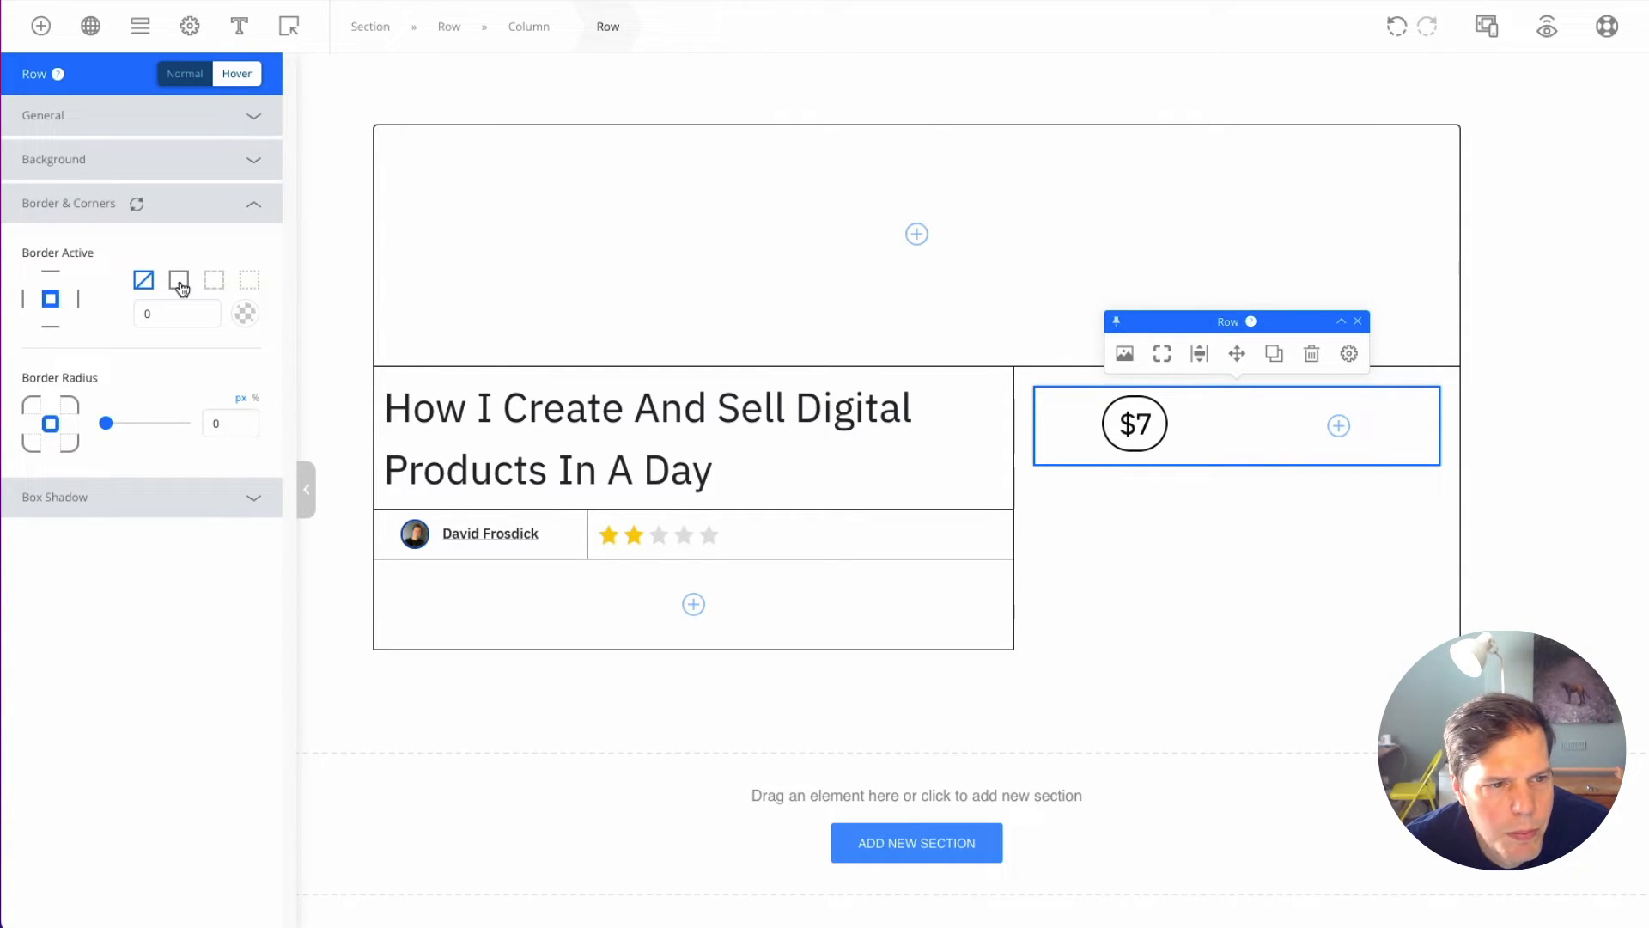
pyautogui.click(189, 502)
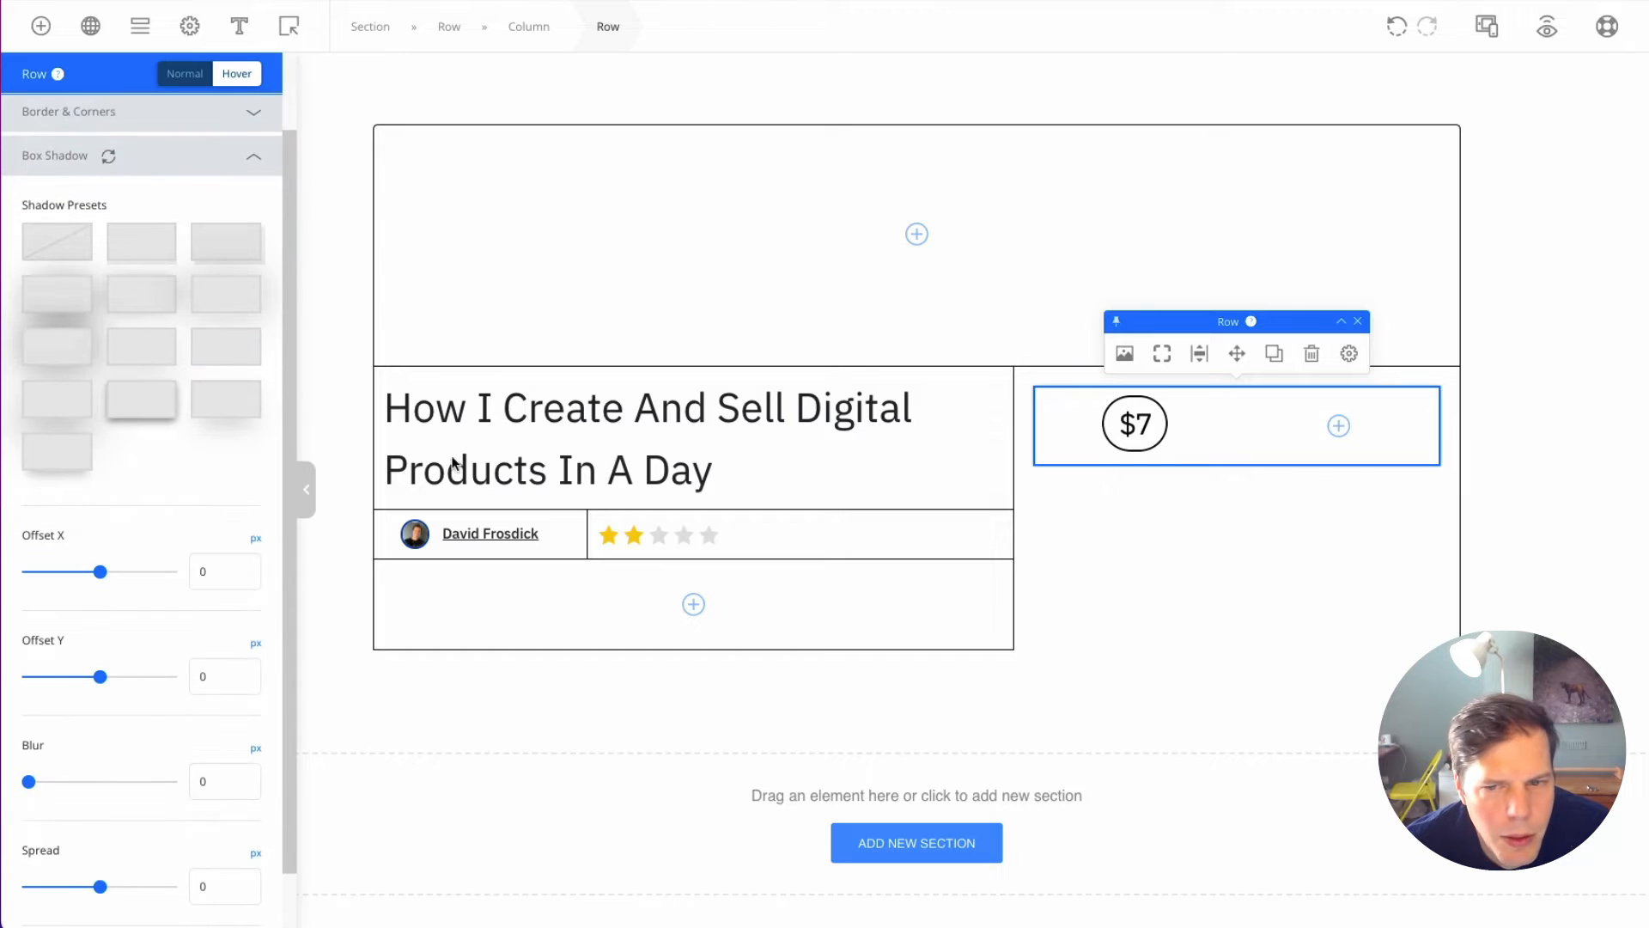
pyautogui.click(1499, 670)
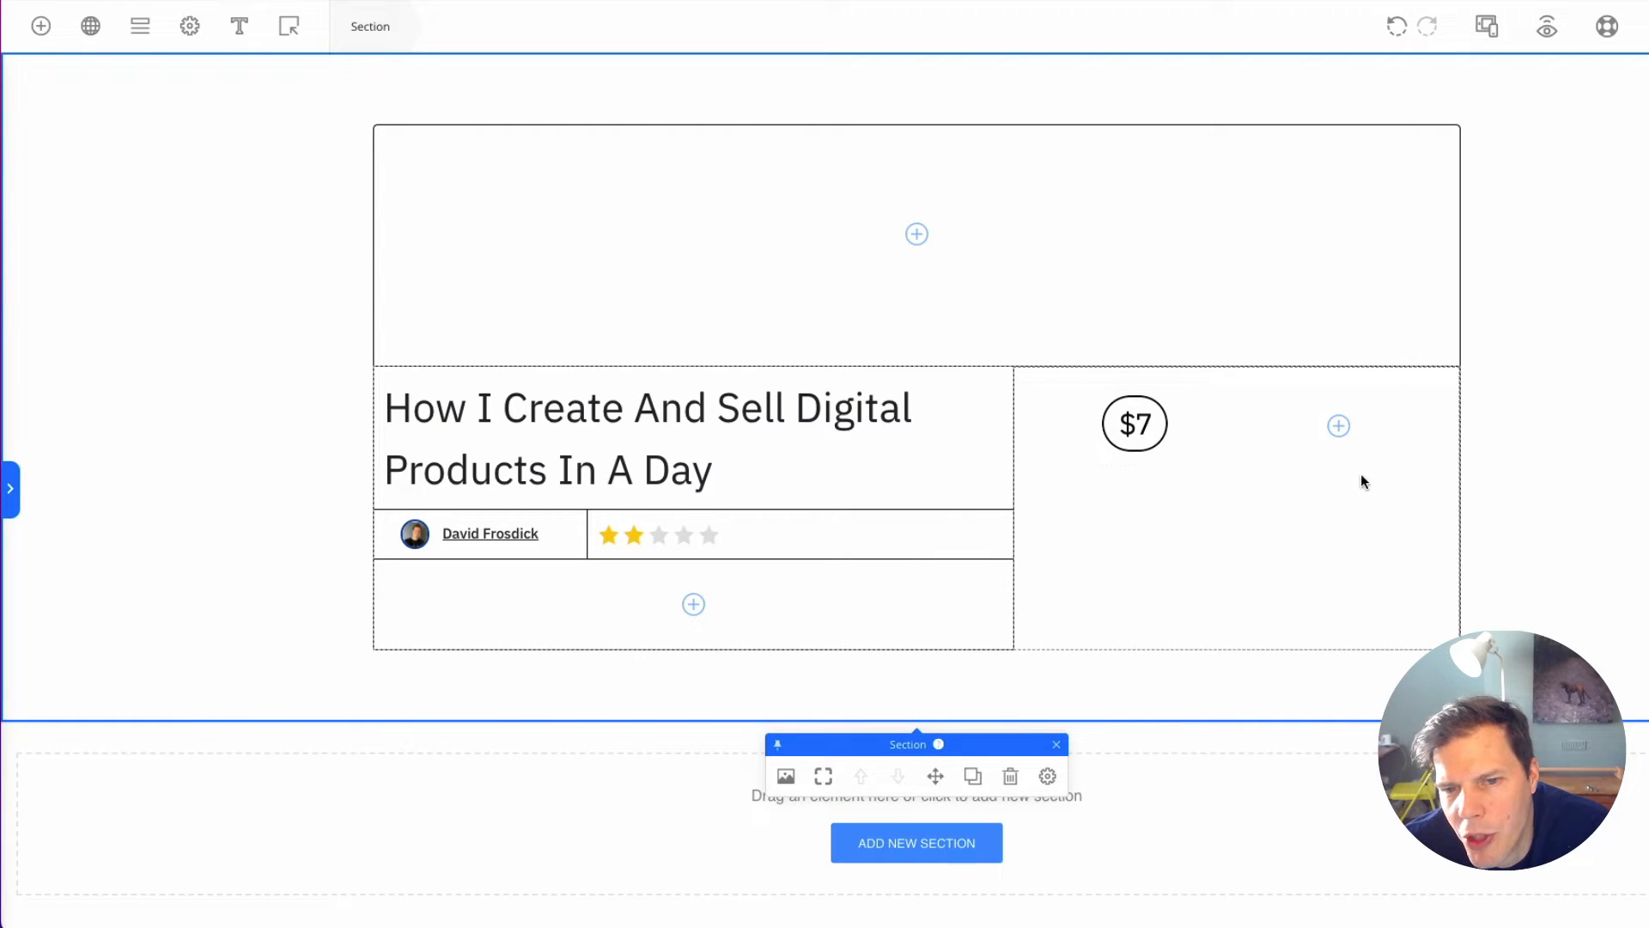
# Step: Give the $7 row a hover box shadow preset with offset Y 4, blur 8 and spread -1, and compare it with the Gumroad page
pyautogui.click(1396, 459)
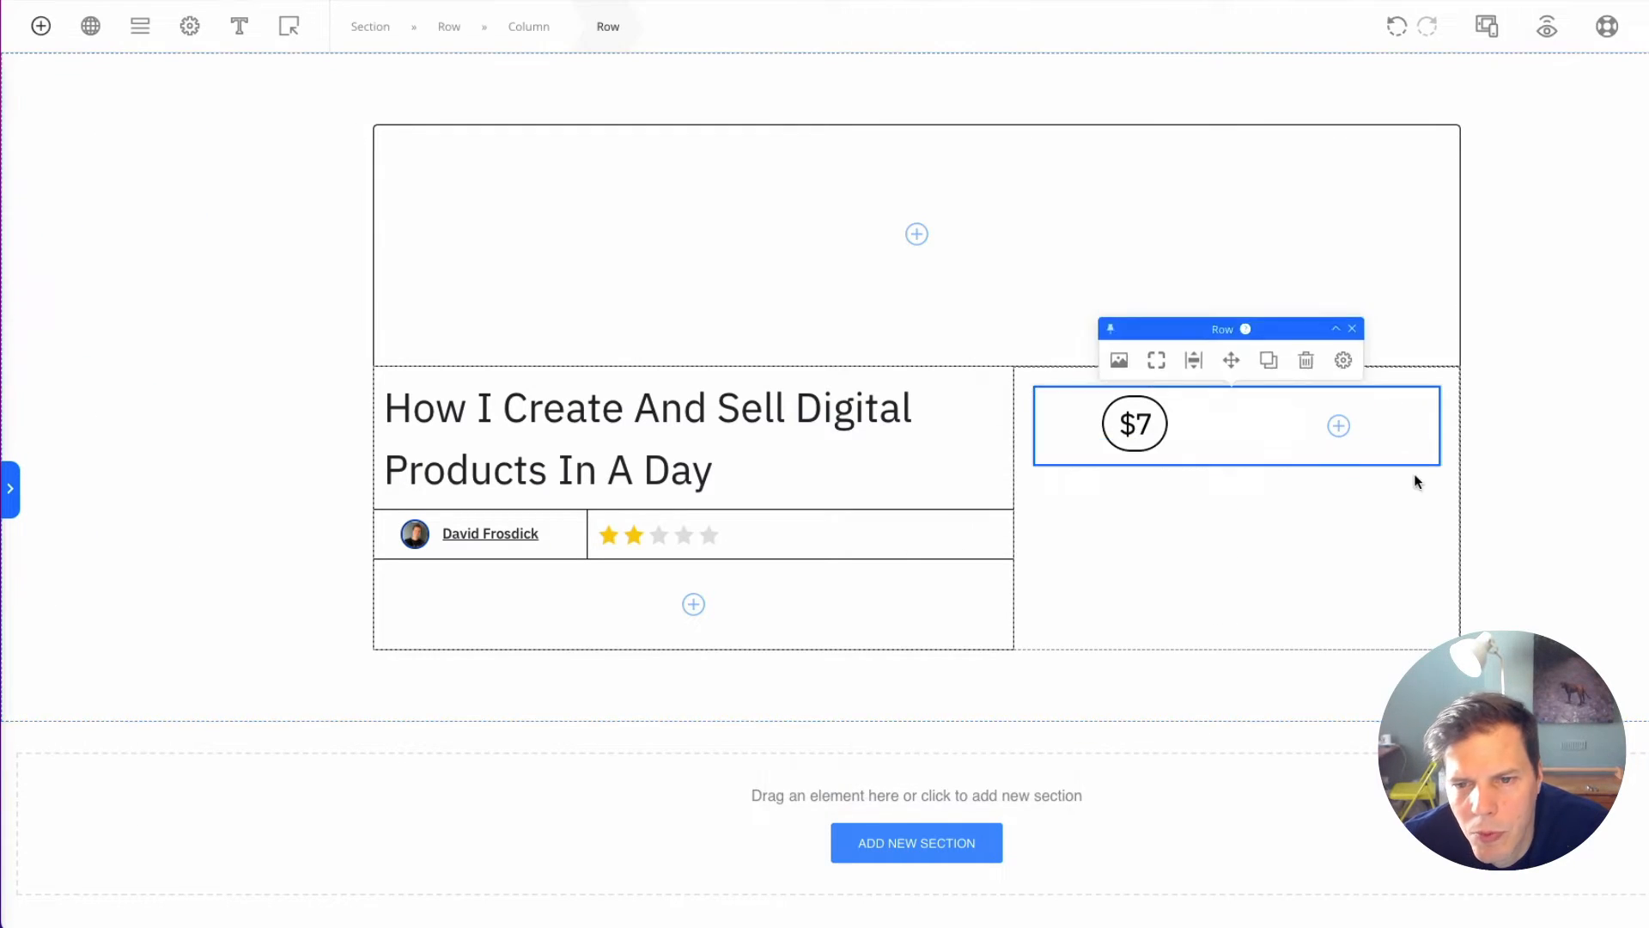
pyautogui.click(1347, 356)
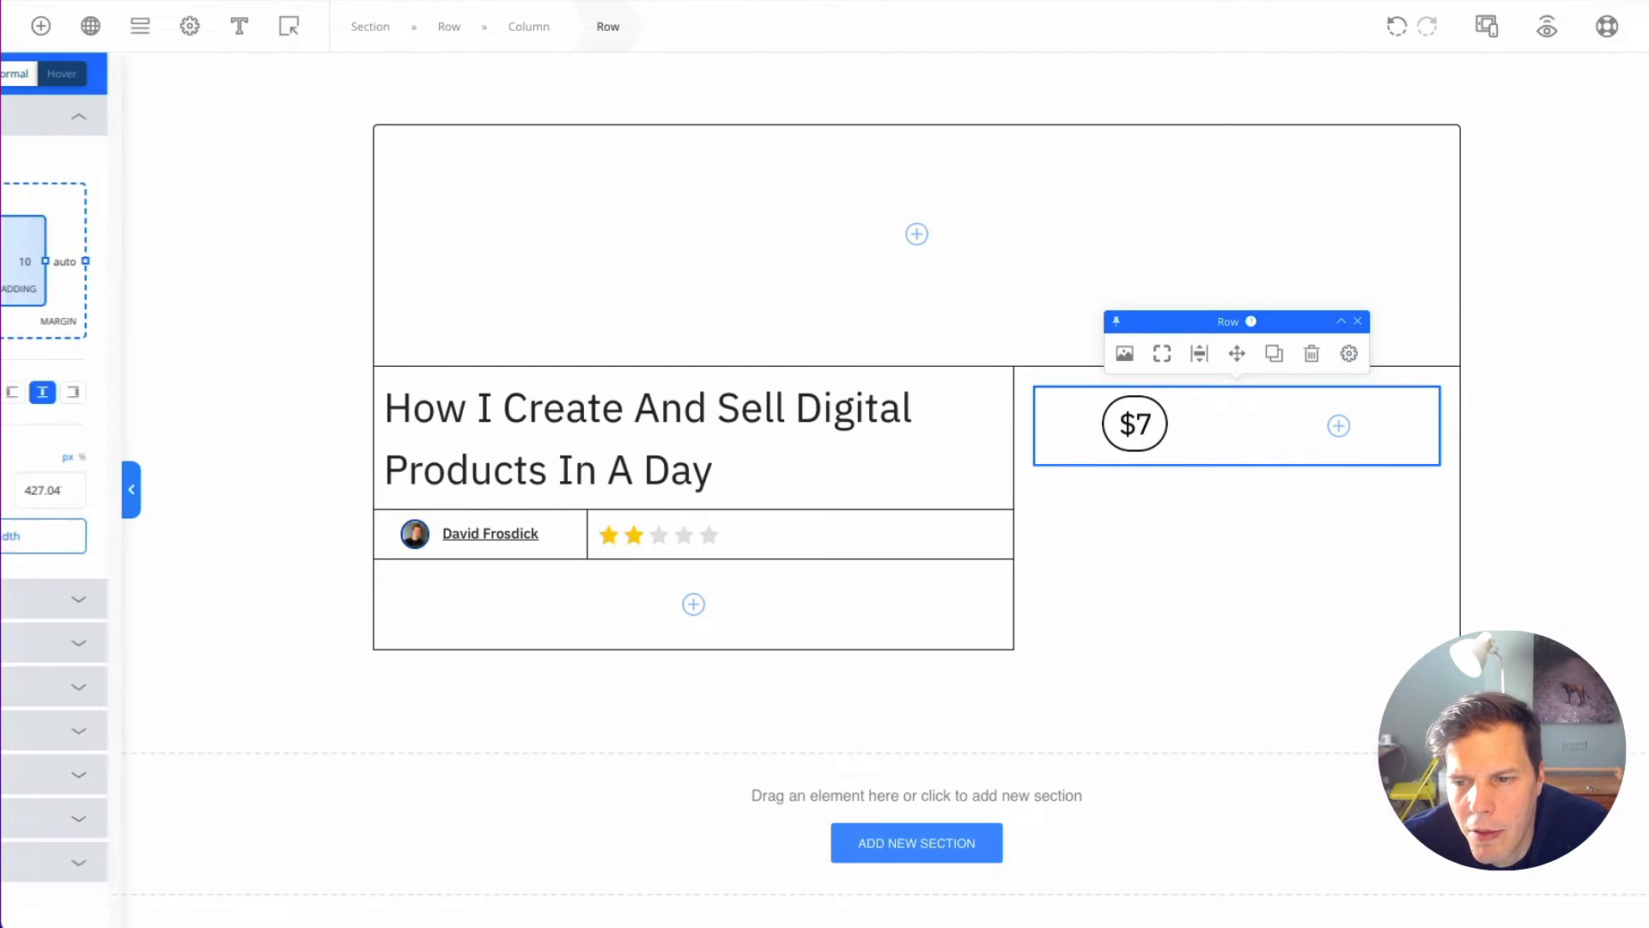
pyautogui.click(240, 86)
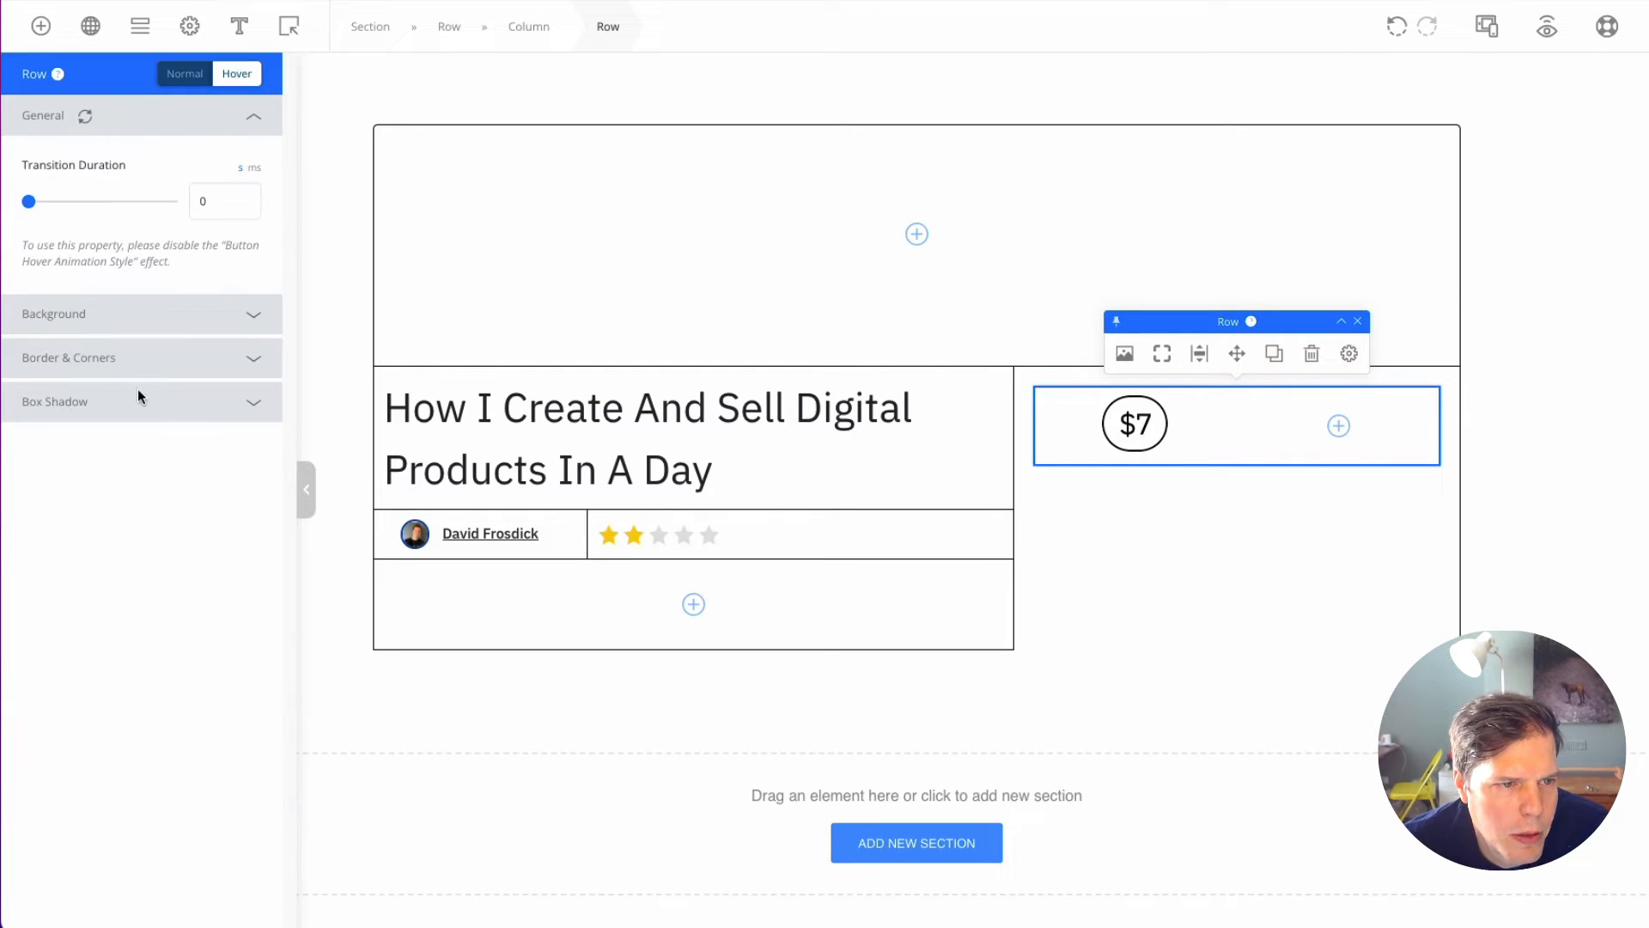
pyautogui.click(137, 394)
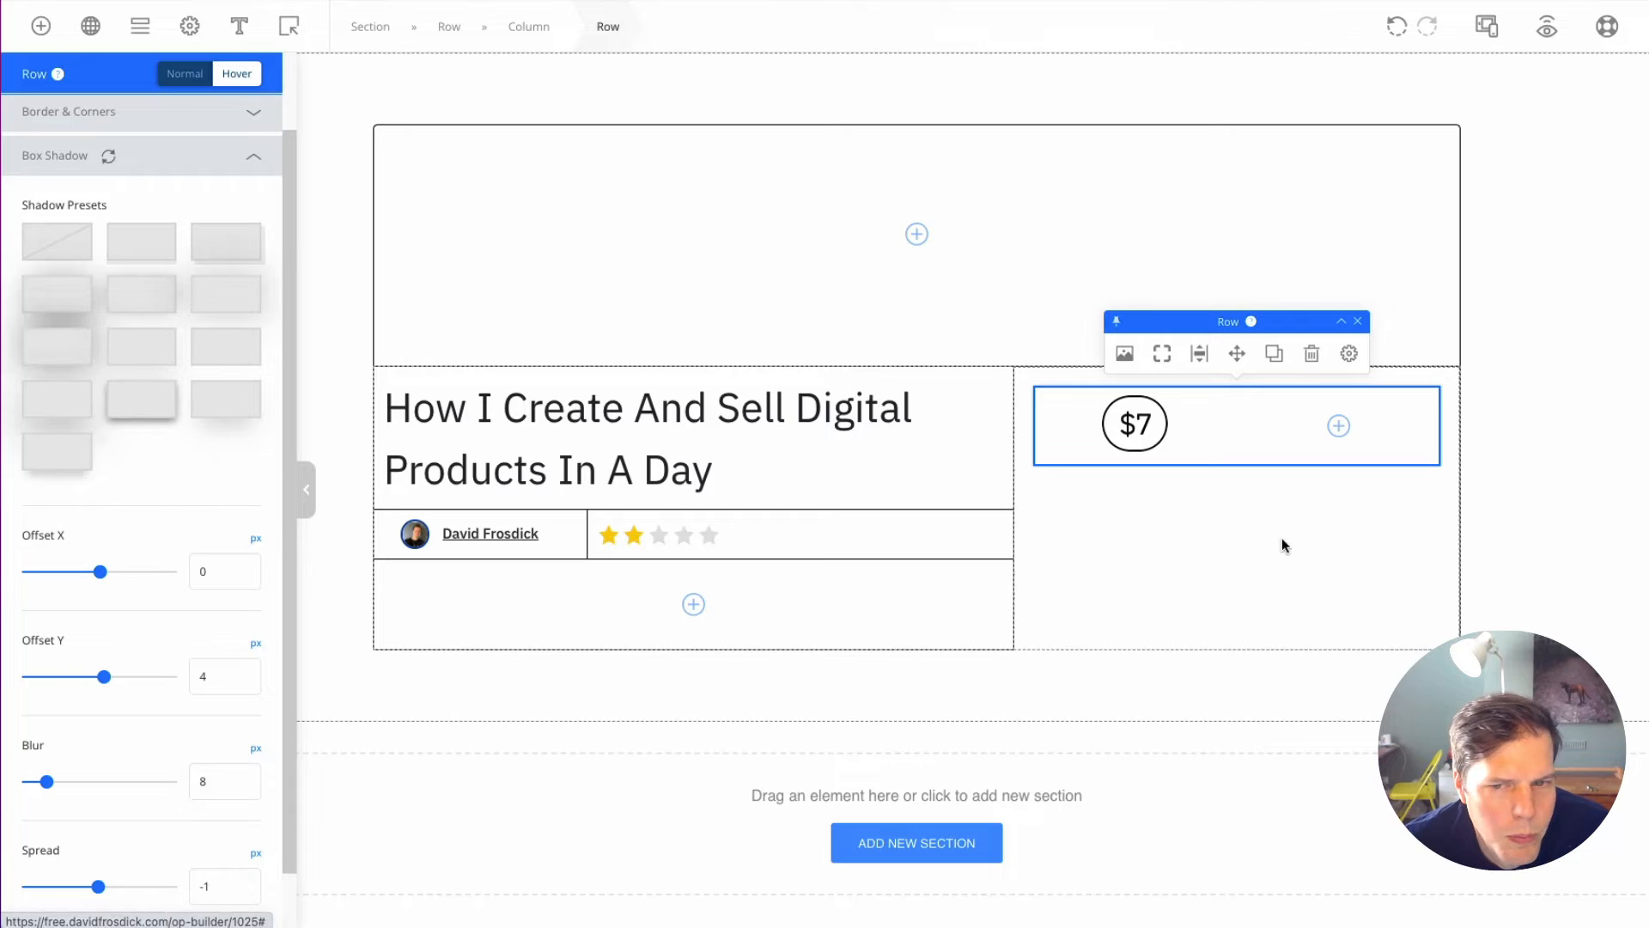
pyautogui.click(1565, 486)
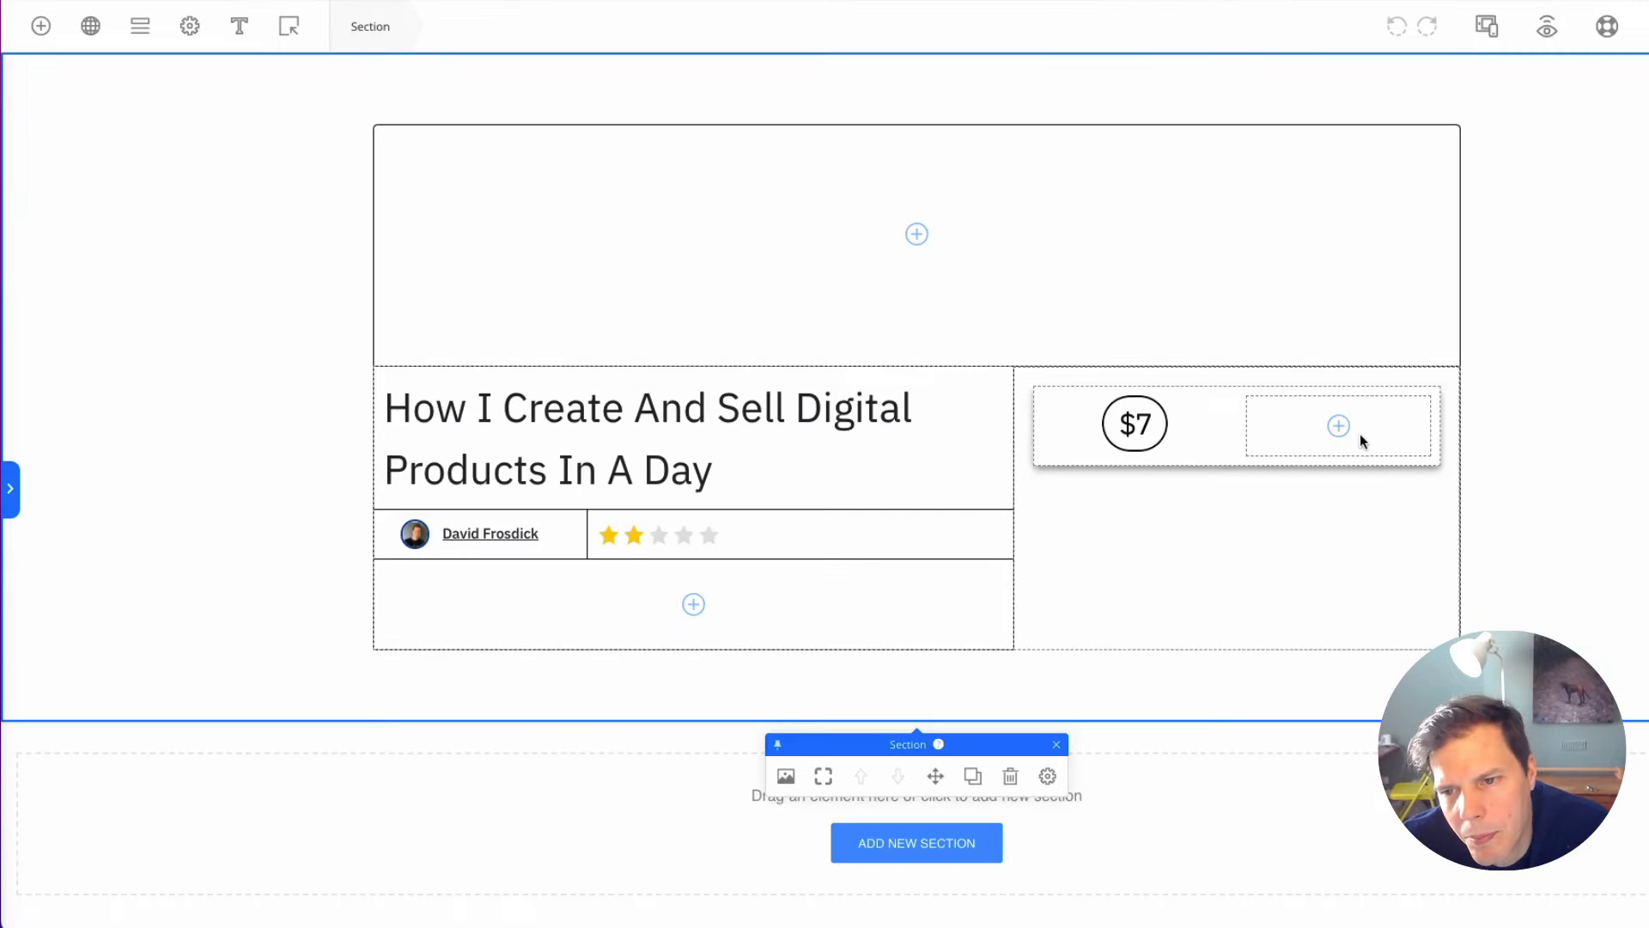
pyautogui.click(1547, 29)
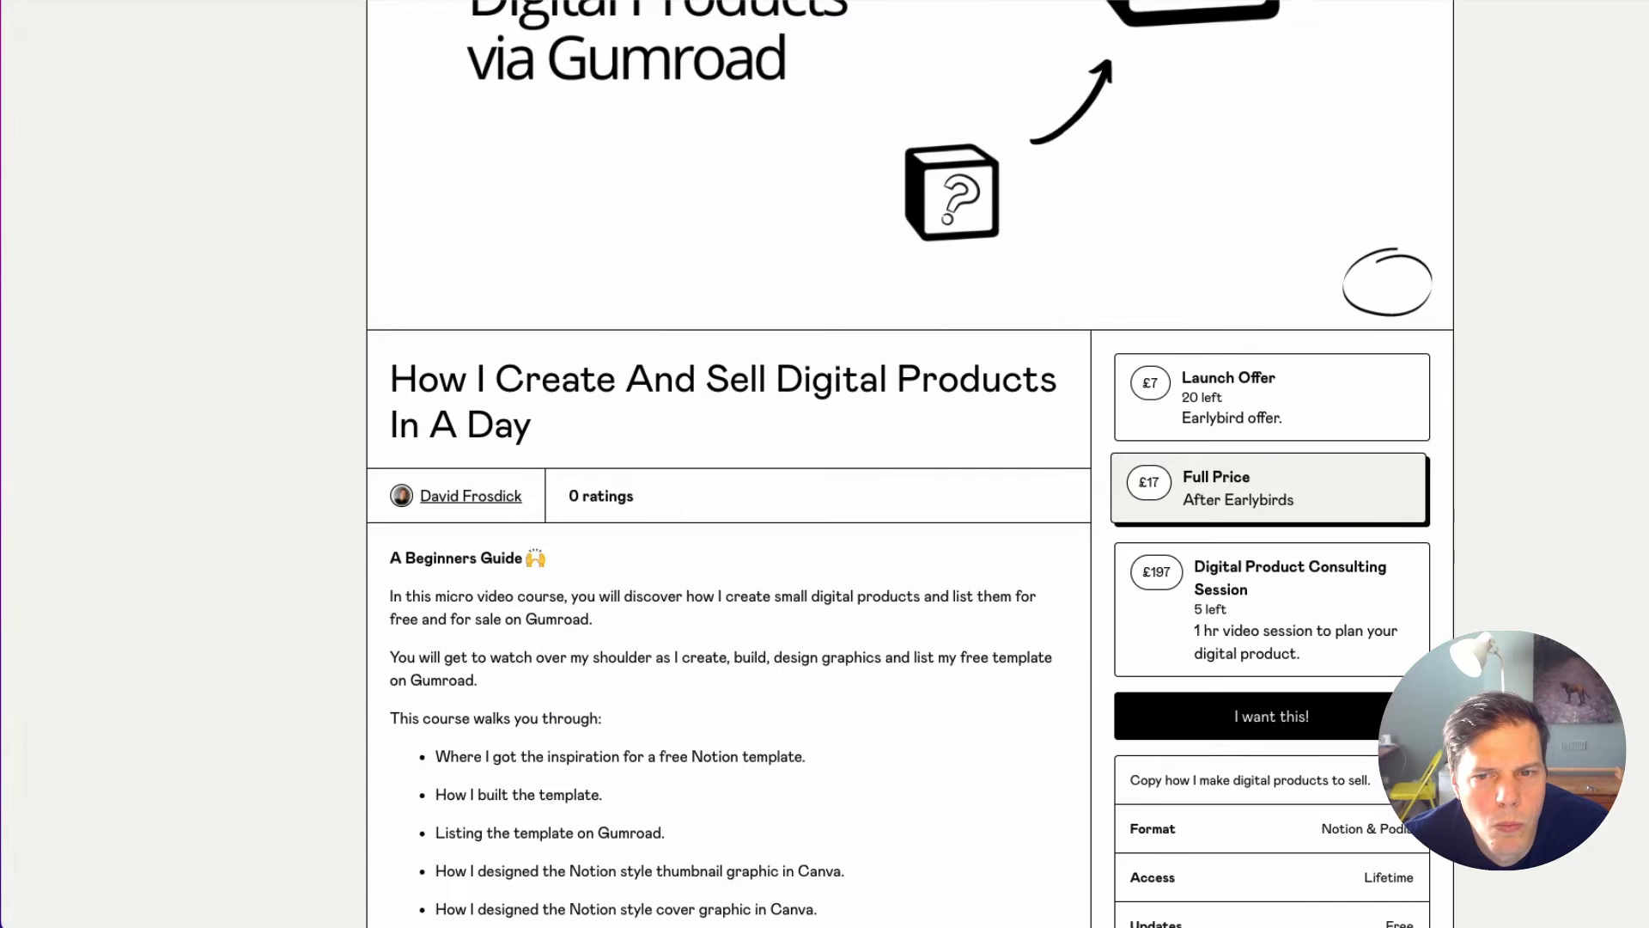
pyautogui.click(1362, 392)
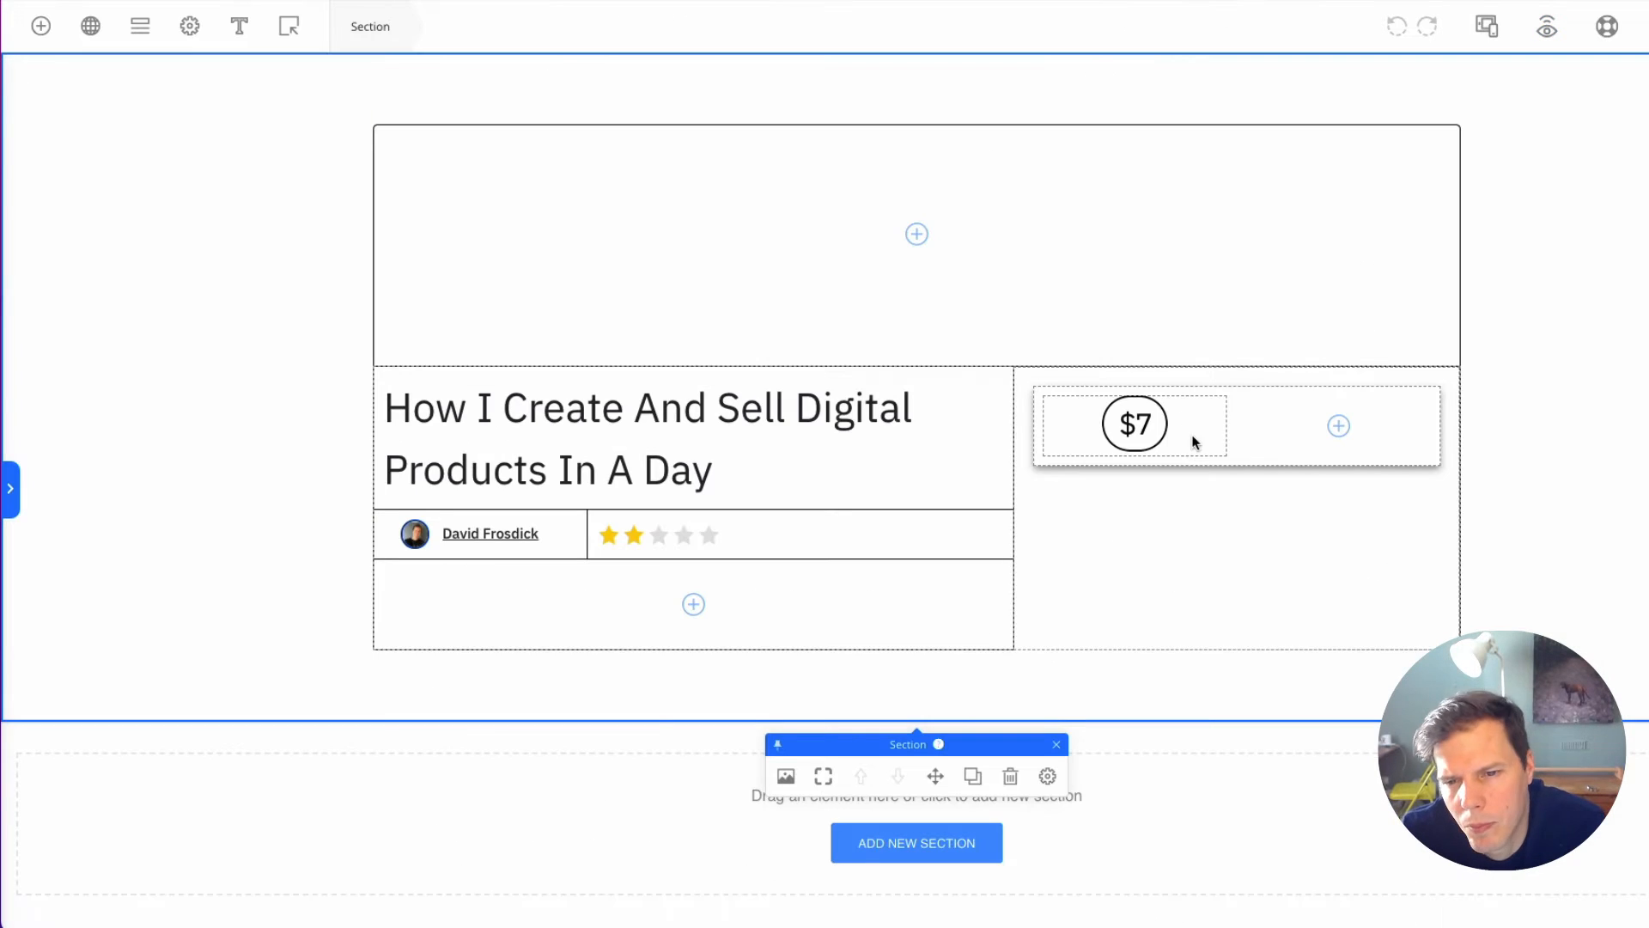
# Step: Shrink the $7 button's text and give its row a thin black border with rounded corners
pyautogui.click(1154, 426)
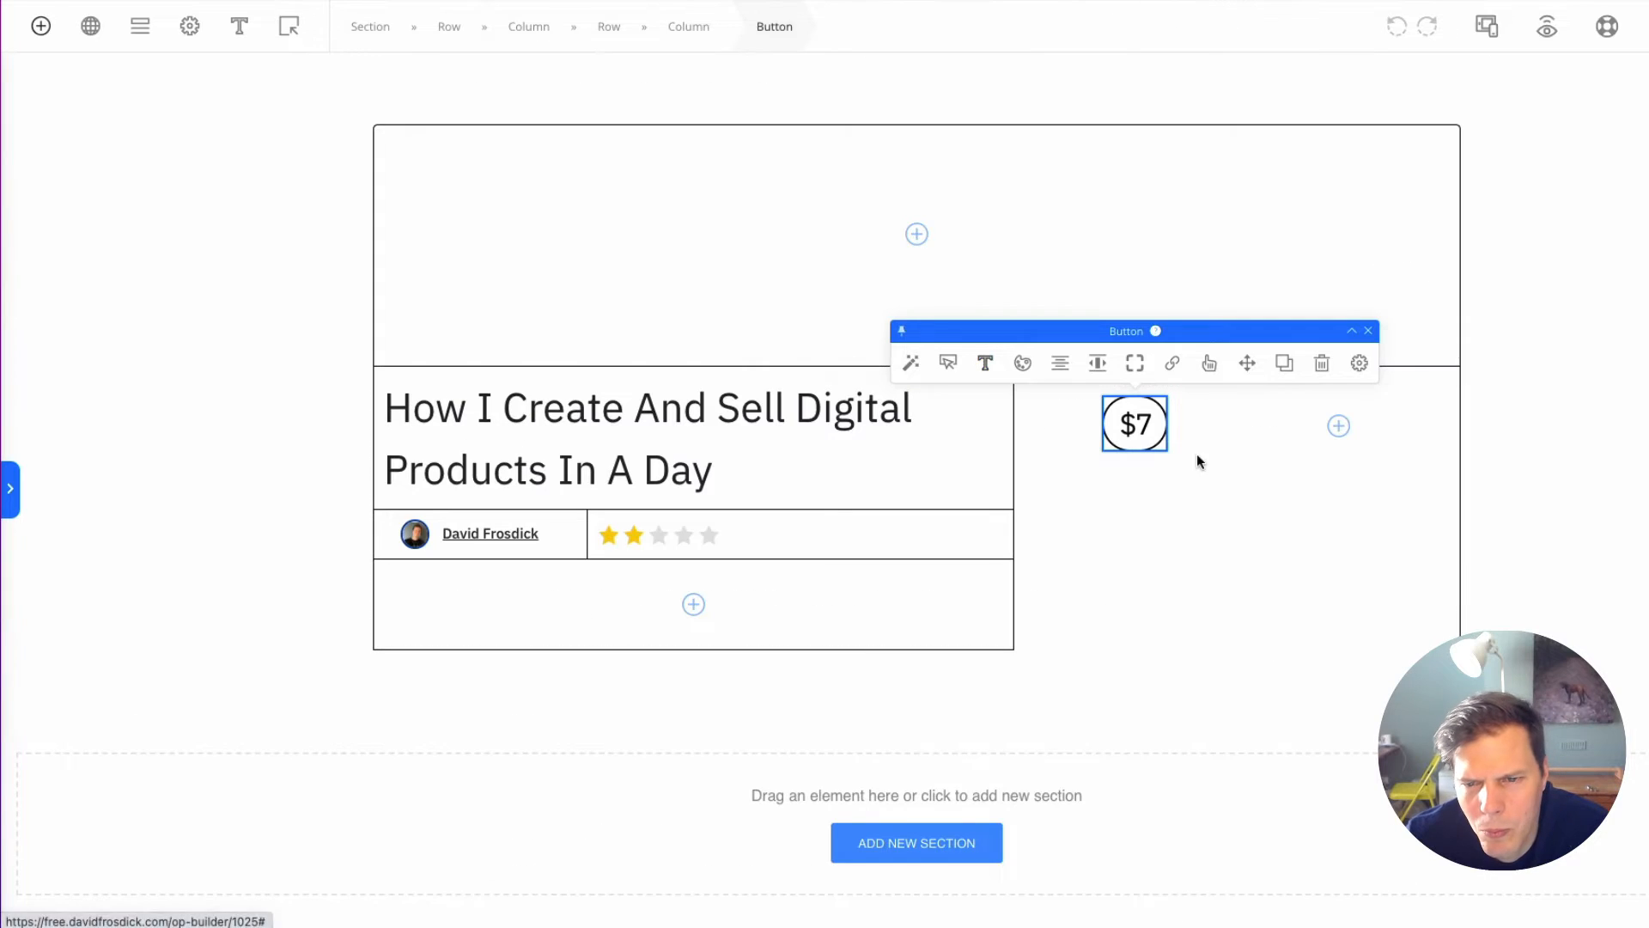
pyautogui.moveTo(1424, 450); pyautogui.dragTo(1424, 462)
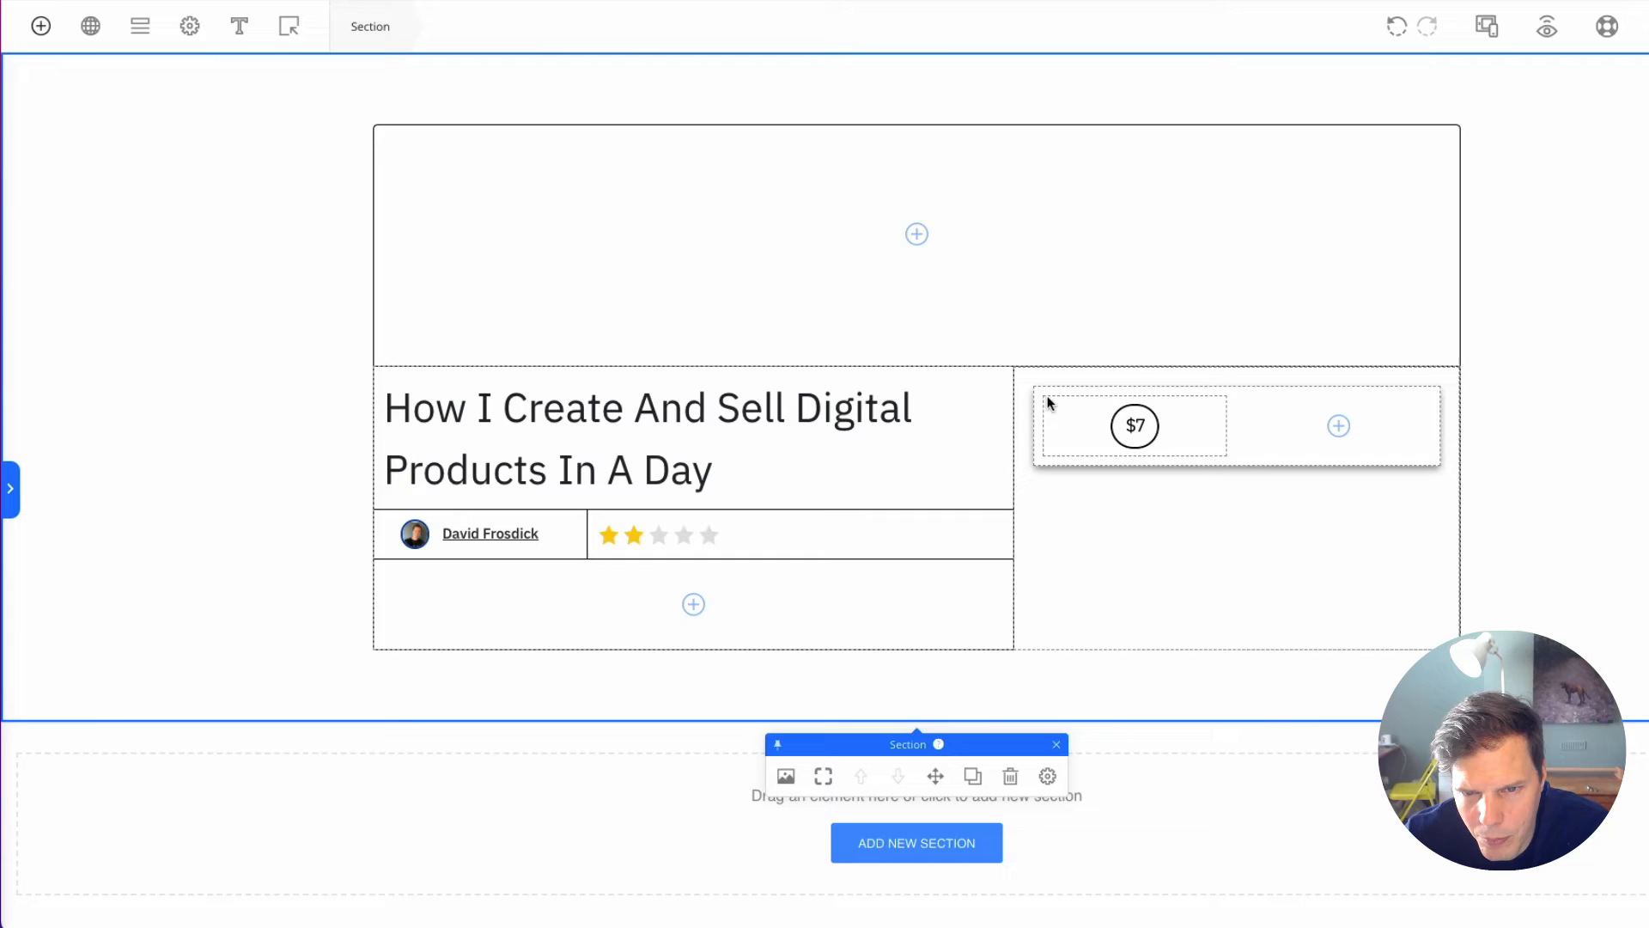
pyautogui.click(1048, 402)
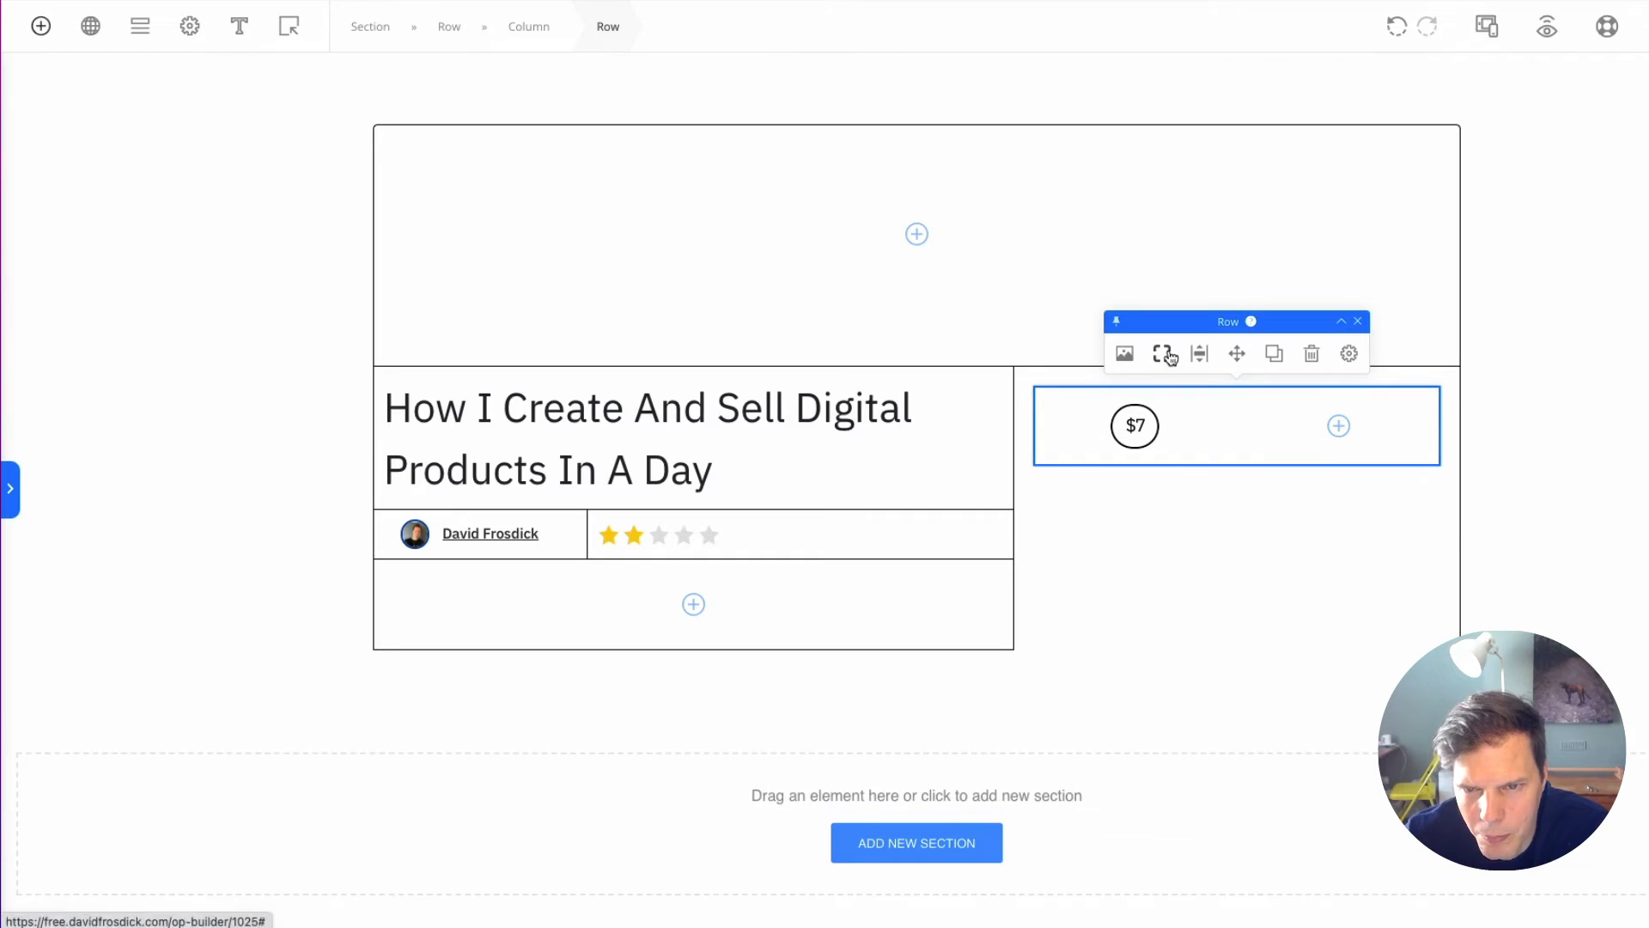
pyautogui.click(1162, 353)
pyautogui.moveTo(1486, 511); pyautogui.dragTo(1500, 515)
pyautogui.click(1538, 592)
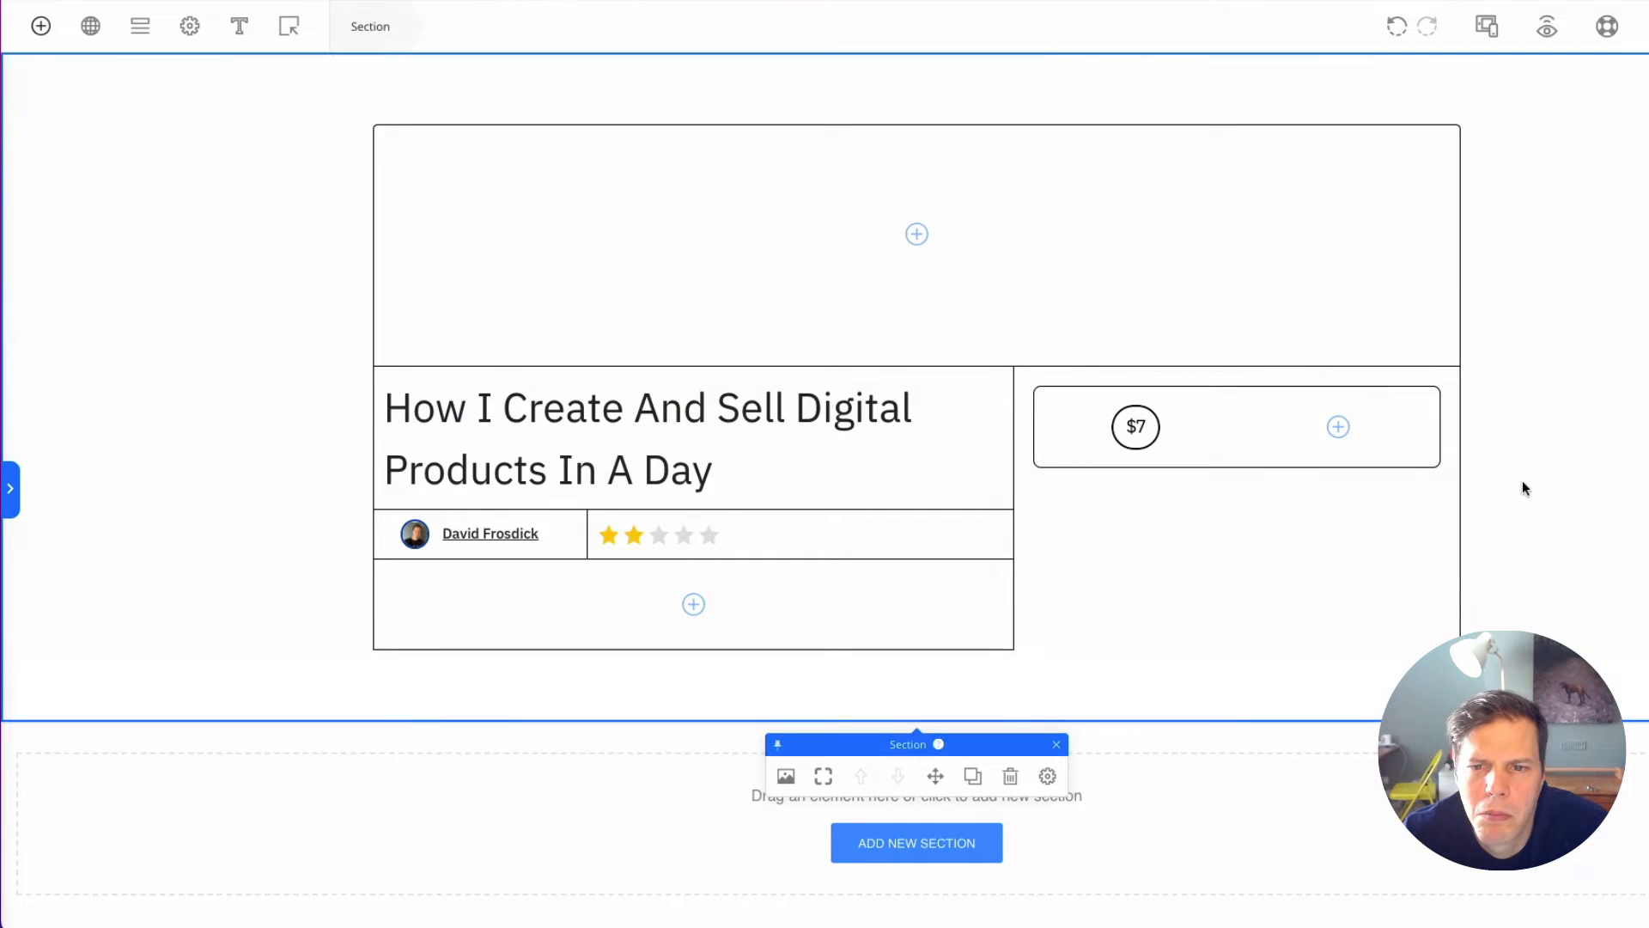
# Step: Align the $7 button to the left of its row and narrow the column that holds it
pyautogui.click(1091, 421)
pyautogui.click(1116, 364)
pyautogui.click(1516, 513)
pyautogui.click(1136, 426)
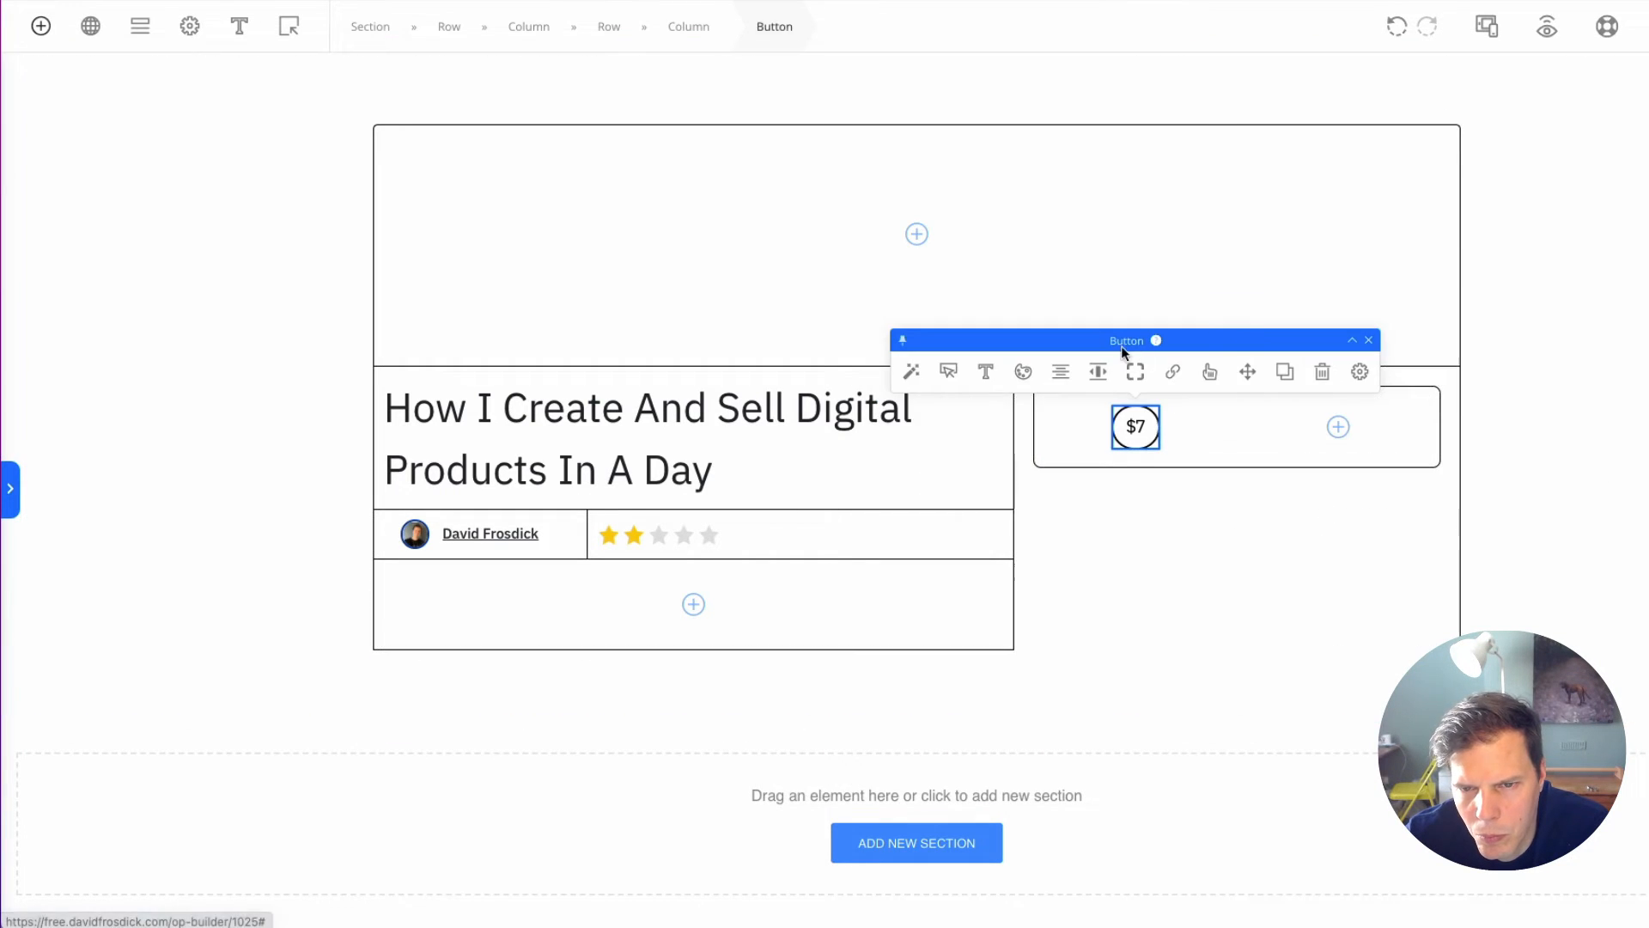
pyautogui.click(1098, 368)
pyautogui.click(1578, 383)
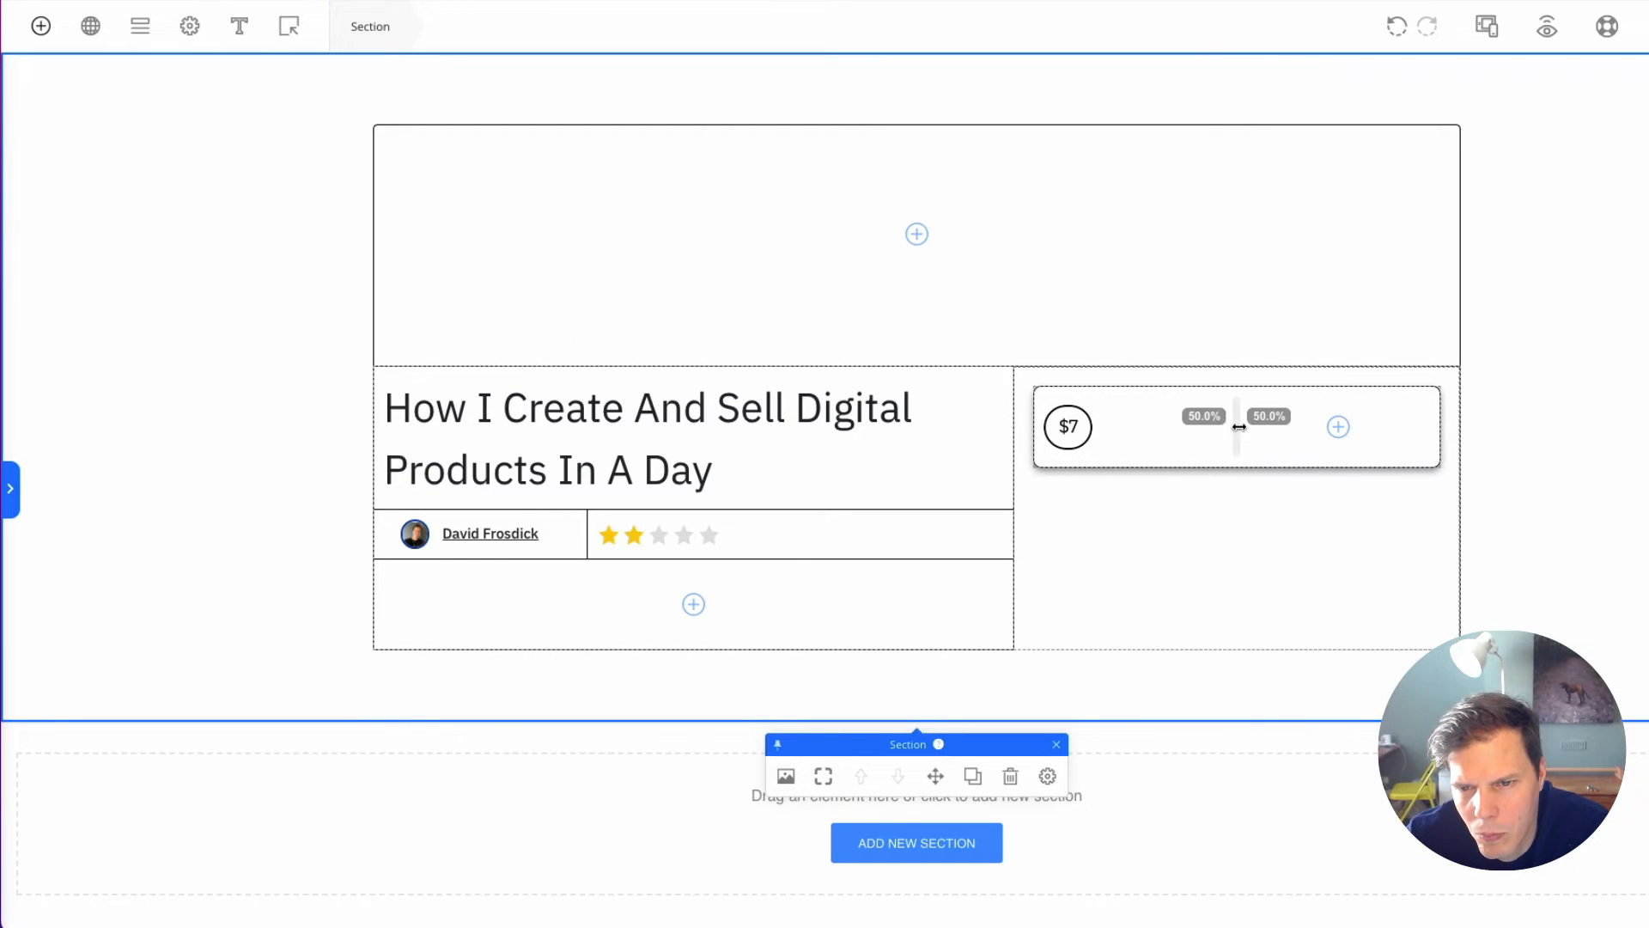
pyautogui.click(1117, 430)
# Step: Duplicate the author name text and move the copy into the empty column beside the $7 button
pyautogui.click(491, 534)
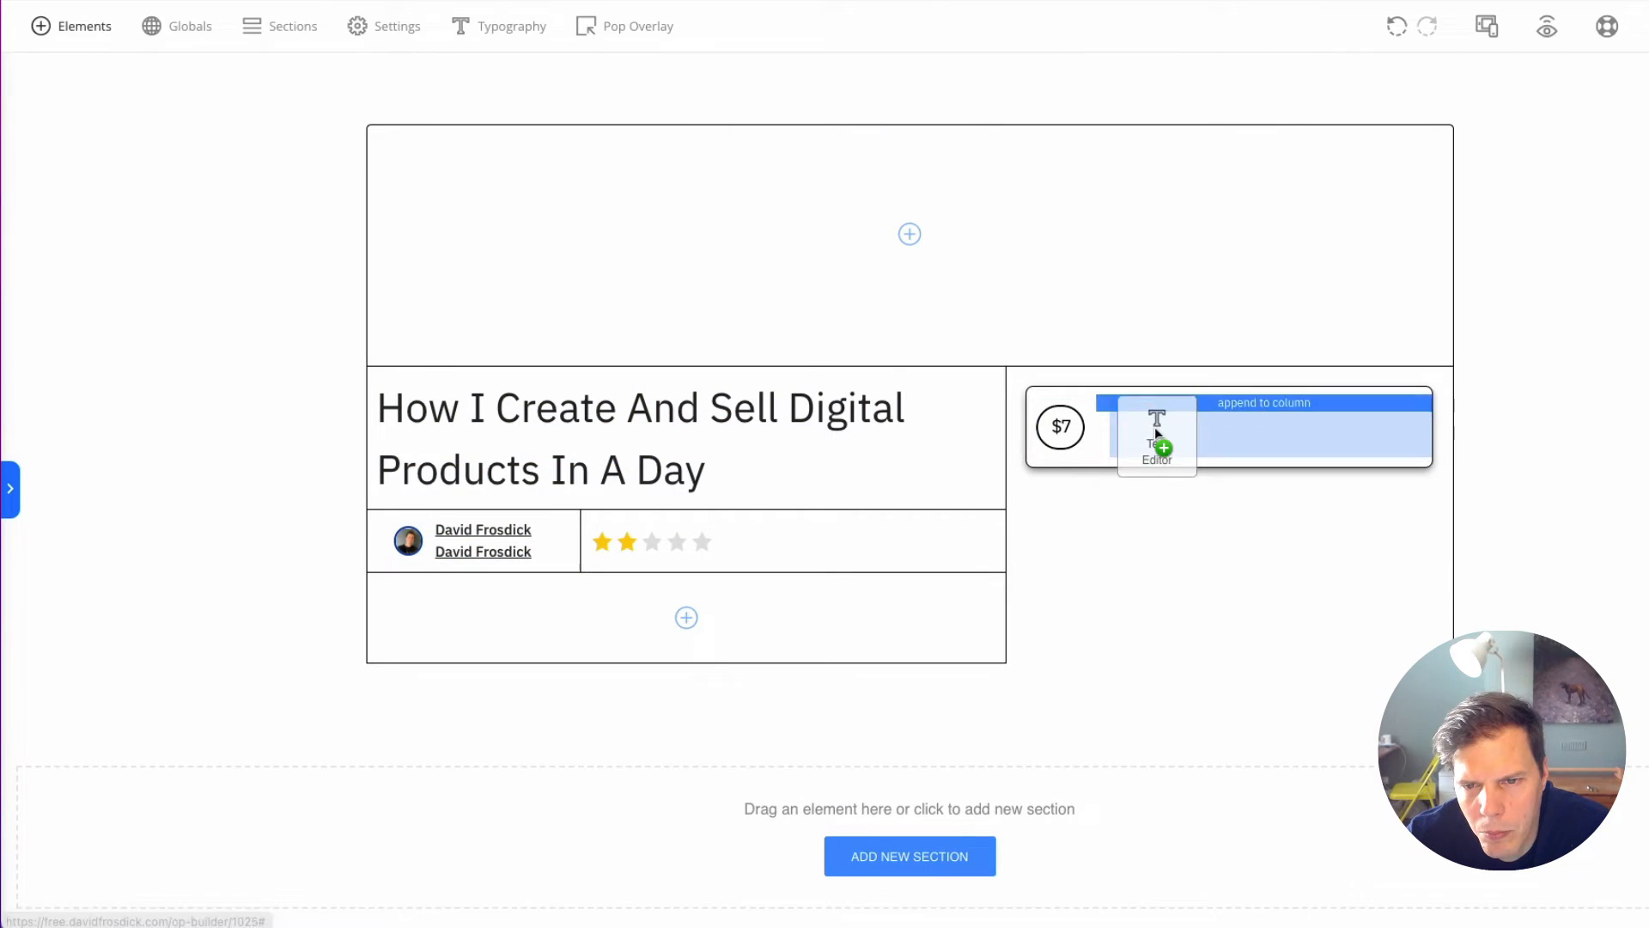
pyautogui.moveTo(1157, 434); pyautogui.dragTo(1159, 429)
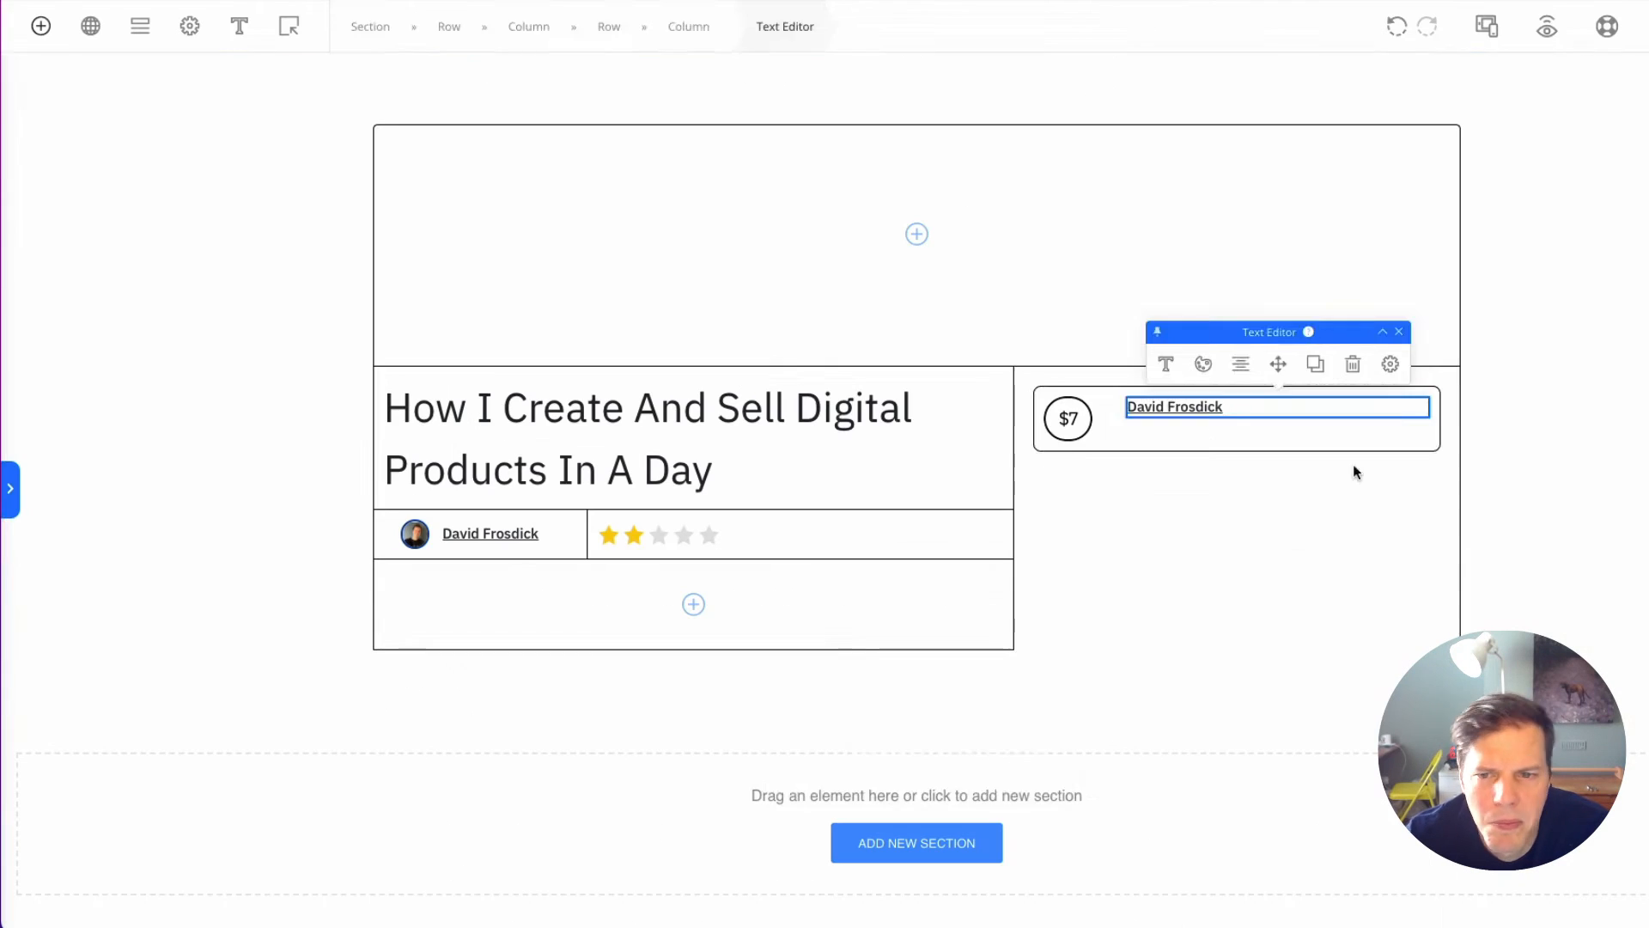
pyautogui.click(1353, 468)
# Step: Replace the copied text beside the $7 button with the three lines "Laucnh Offer", "20 Left" and "Early Bird"
pyautogui.click(1265, 411)
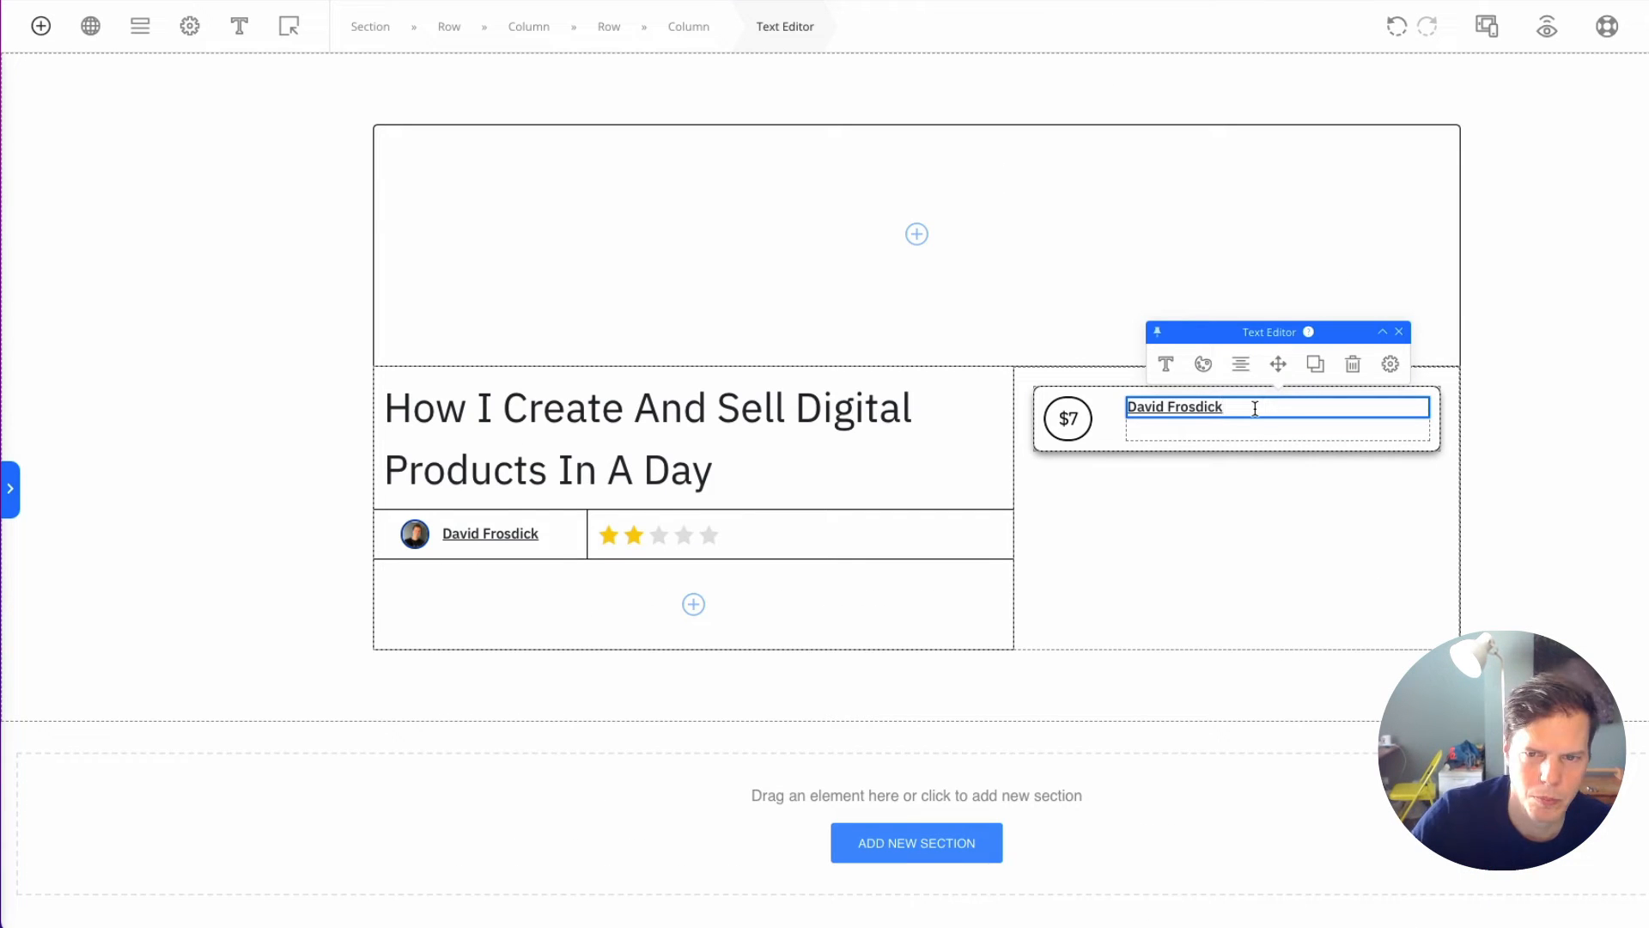
pyautogui.tripleClick(1255, 409)
pyautogui.write('Laucnh Offer')
pyautogui.press('Return')
pyautogui.write('20 Left')
pyautogui.press('Return')
pyautogui.write('E')
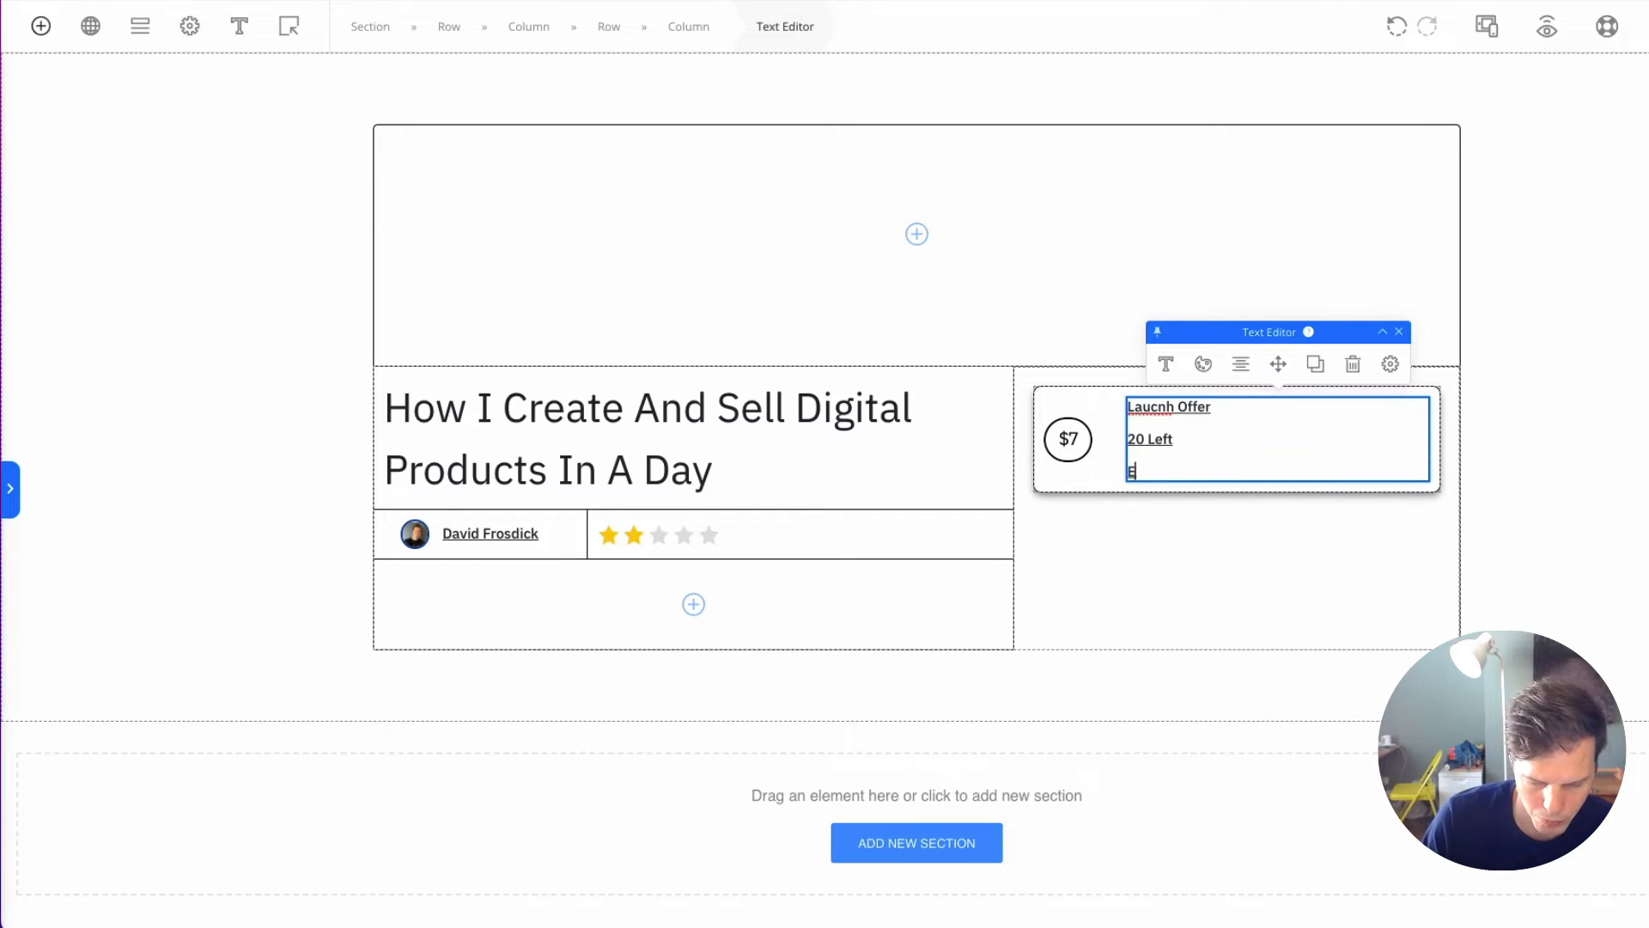
pyautogui.write('arly Bird')
# Step: Remove the underline from the "20 Left" and "Early Bird" lines
pyautogui.moveTo(1193, 473); pyautogui.dragTo(1127, 436)
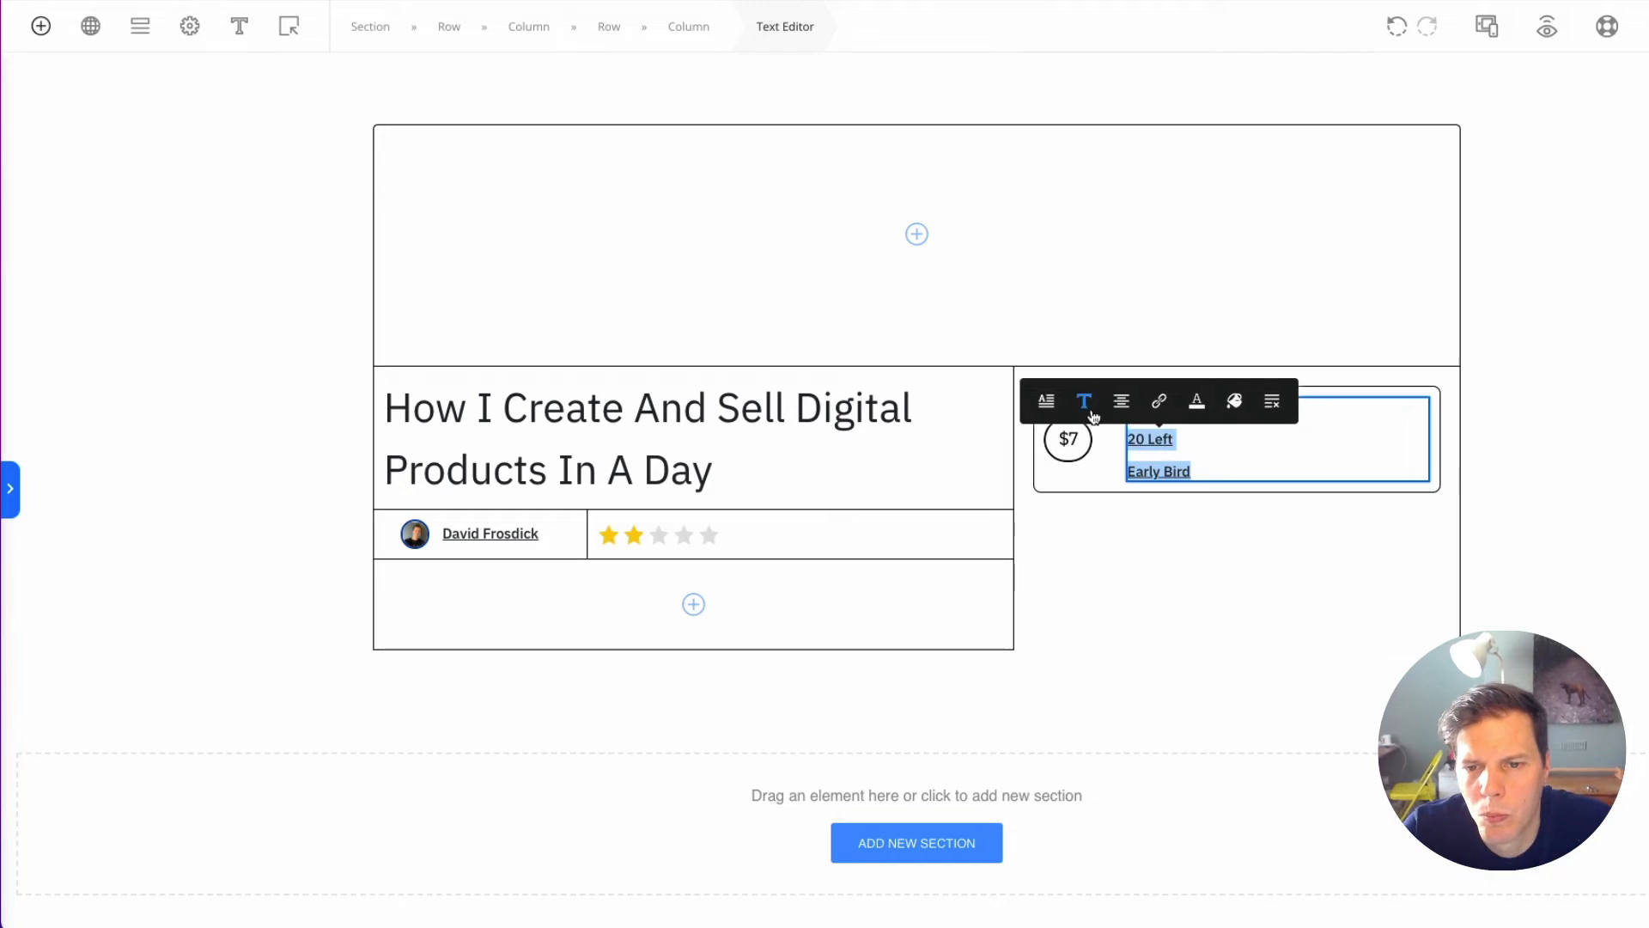
pyautogui.click(1088, 403)
pyautogui.click(1121, 359)
pyautogui.click(1546, 413)
pyautogui.click(1184, 421)
pyautogui.click(1538, 408)
pyautogui.click(1288, 404)
# Step: Reduce the line height of the offer text to about 0.967
pyautogui.click(1167, 366)
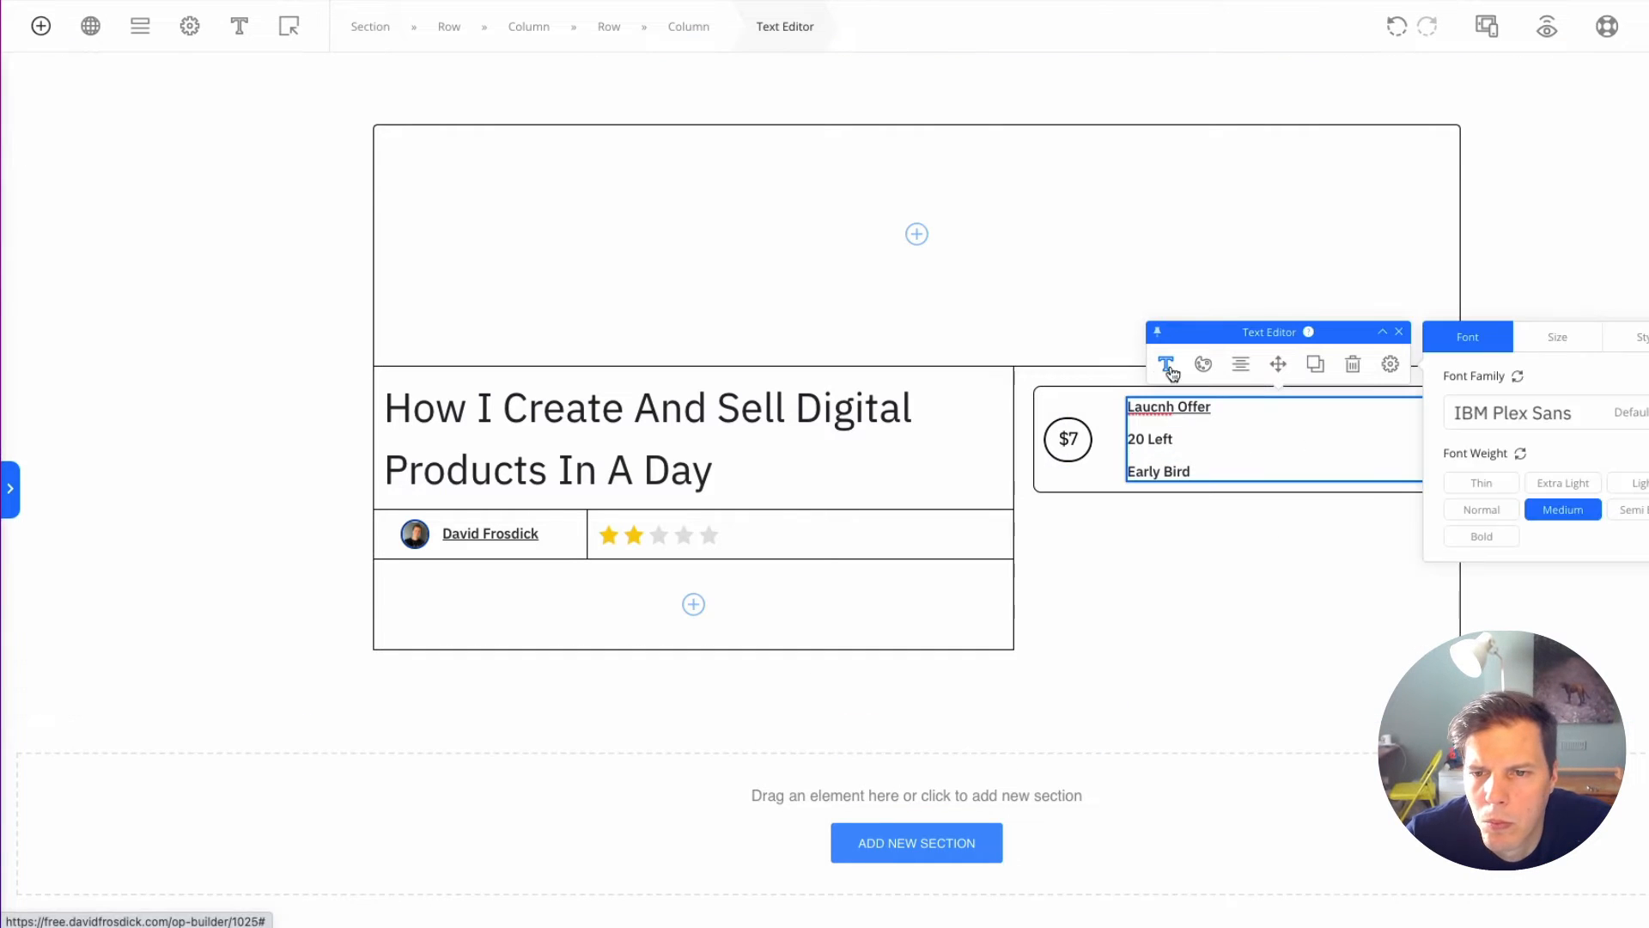
pyautogui.click(1634, 339)
pyautogui.click(1558, 337)
pyautogui.moveTo(1476, 494); pyautogui.dragTo(1465, 496)
pyautogui.click(1629, 360)
# Step: Duplicate the offer text and trim the two copies to "Laucnh Offer" above and "20 Left" and "Early Bird" below
pyautogui.click(1280, 421)
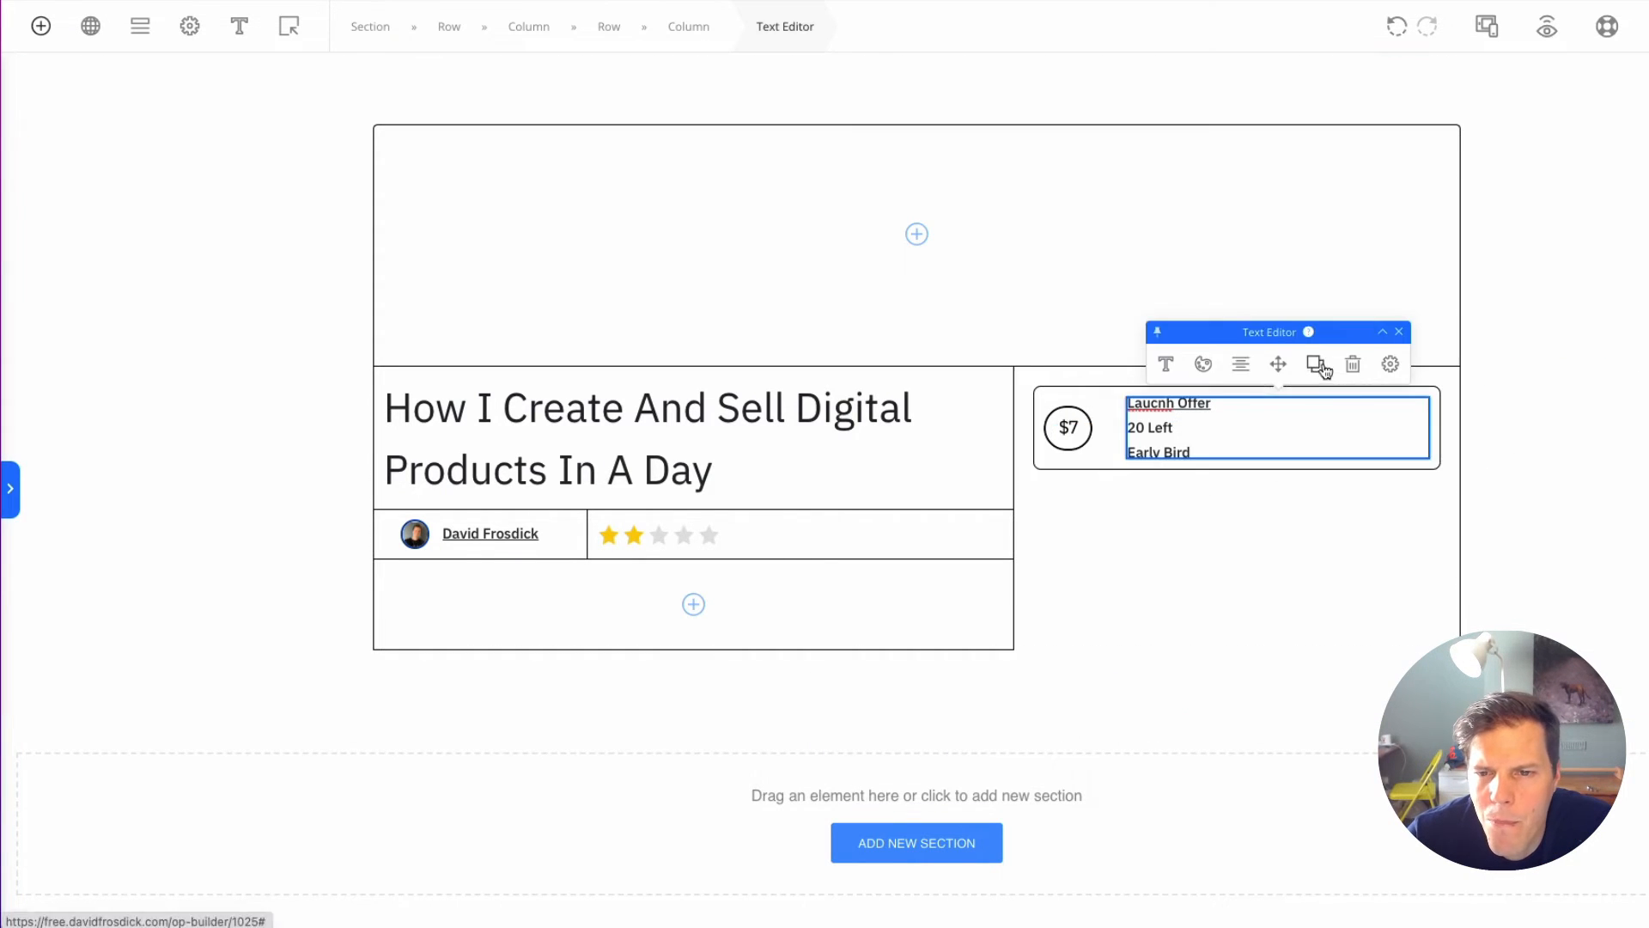
pyautogui.click(1318, 365)
pyautogui.click(1241, 442)
pyautogui.moveTo(1241, 442); pyautogui.dragTo(1128, 428)
pyautogui.press('BackSpace')
pyautogui.press('BackSpace')
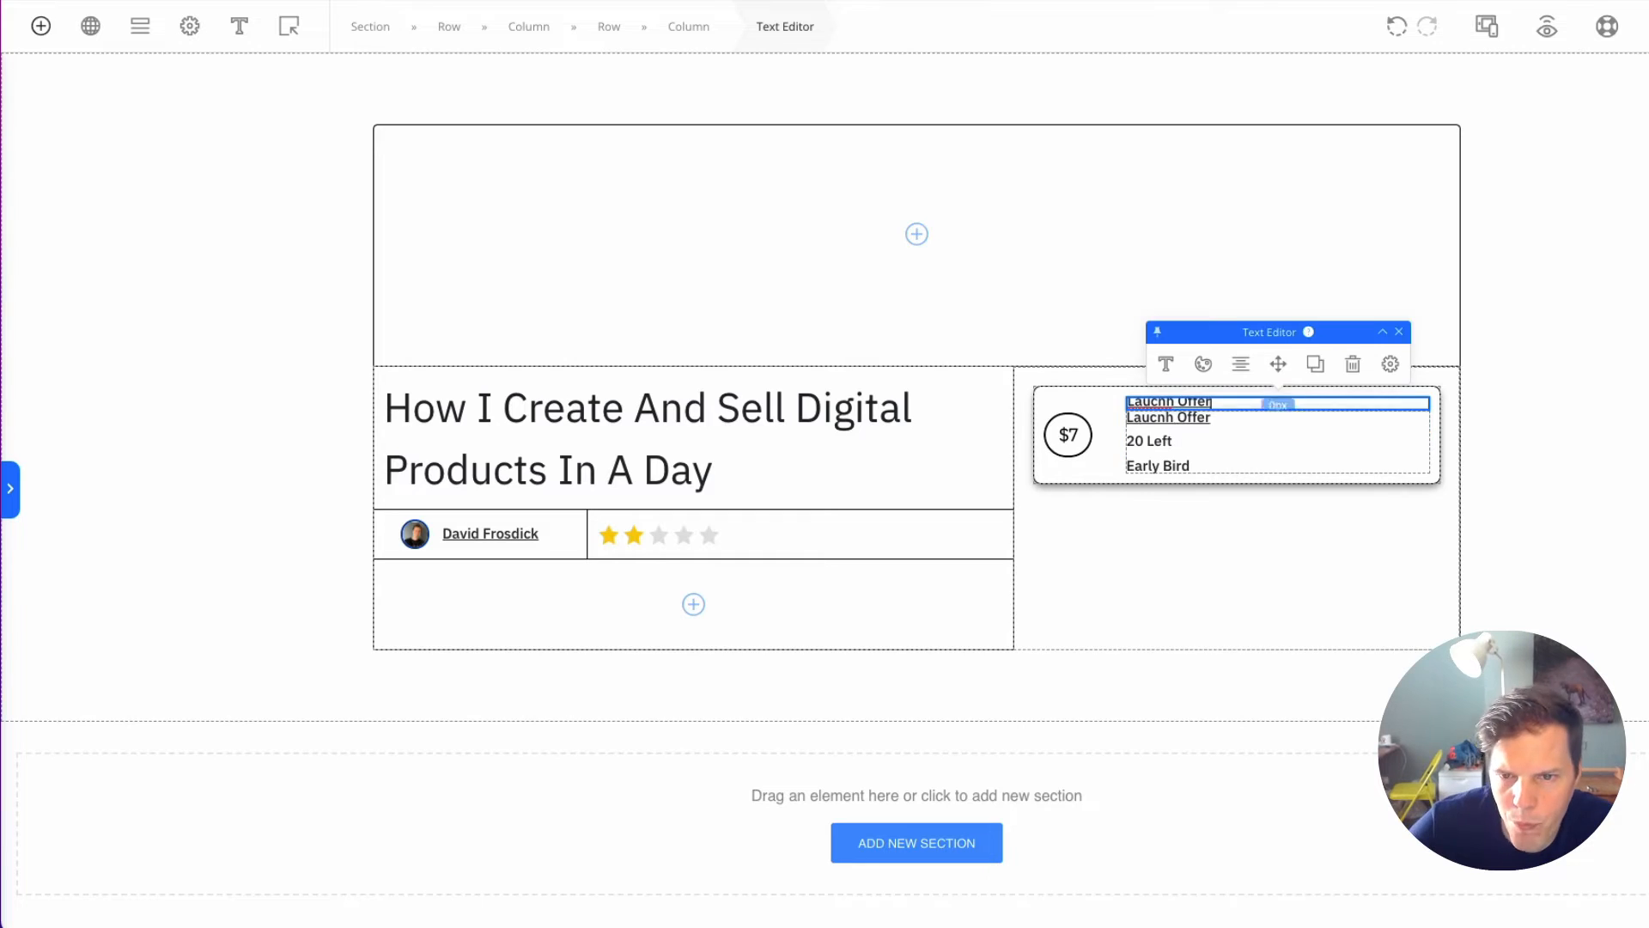
pyautogui.click(1127, 440)
pyautogui.press('BackSpace')
pyautogui.press('BackSpace')
pyautogui.press('BackSpace')
pyautogui.press('BackSpace')
pyautogui.press('BackSpace')
pyautogui.press('BackSpace')
pyautogui.press('BackSpace')
pyautogui.press('BackSpace')
pyautogui.press('BackSpace')
pyautogui.press('BackSpace')
pyautogui.press('BackSpace')
pyautogui.press('BackSpace')
pyautogui.press('BackSpace')
pyautogui.click(1260, 301)
# Step: Add a little space below the "Laucnh Offer" heading and set its font size to 17
pyautogui.click(1256, 402)
pyautogui.click(1391, 364)
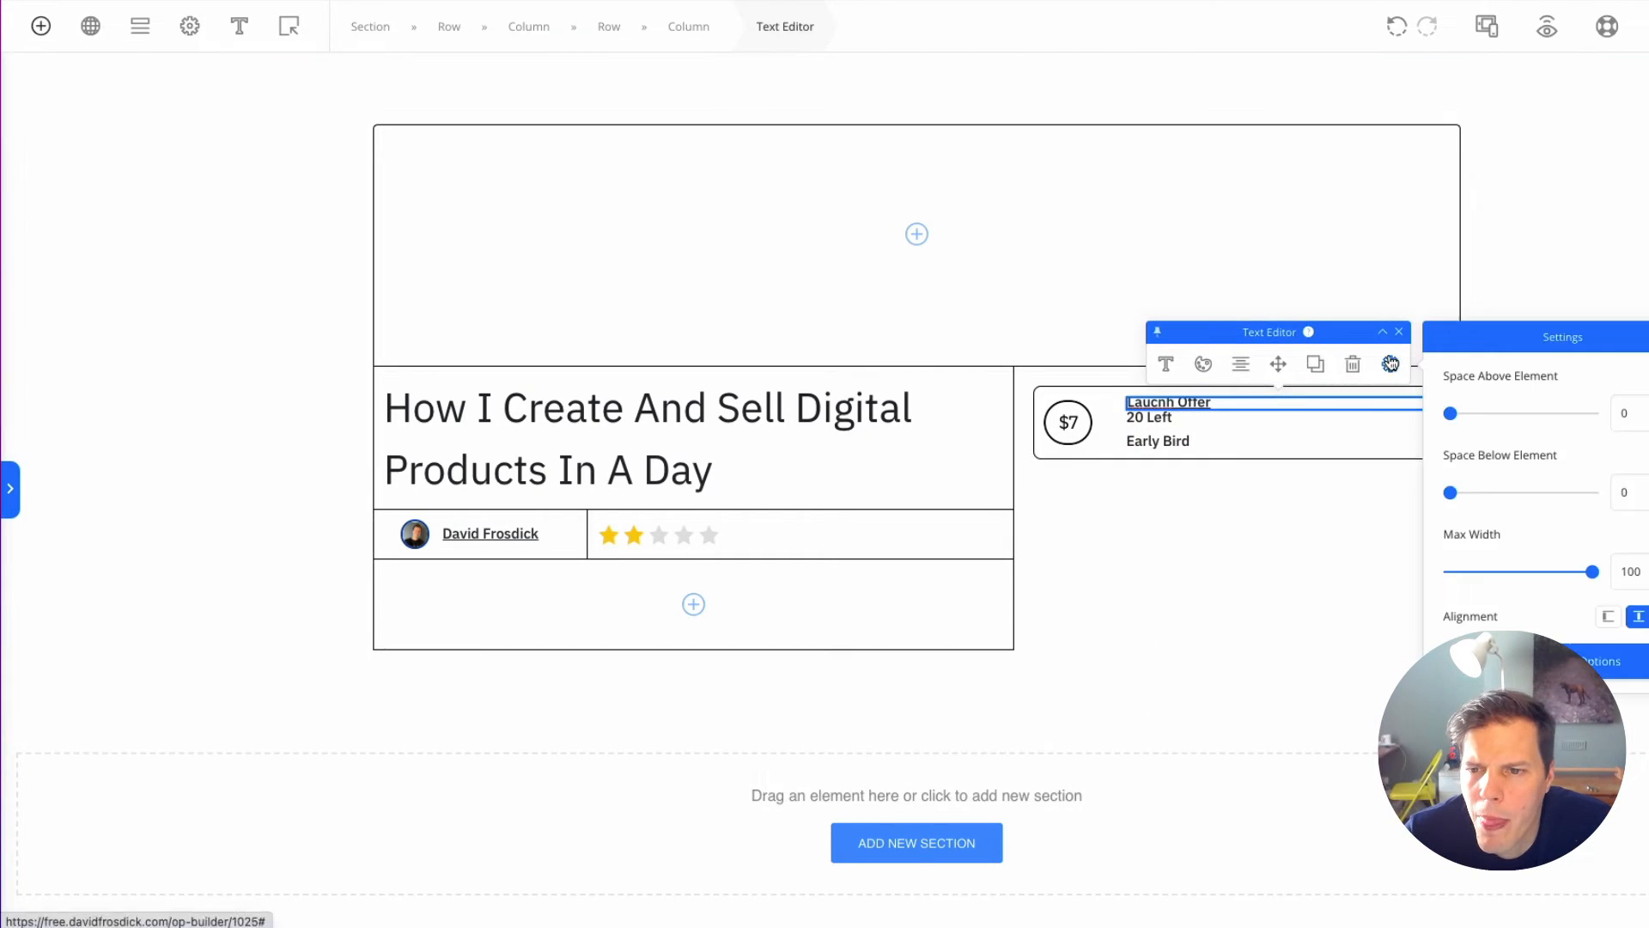
pyautogui.moveTo(1450, 493); pyautogui.dragTo(1455, 494)
pyautogui.click(1166, 364)
pyautogui.click(1558, 338)
pyautogui.moveTo(1469, 415); pyautogui.dragTo(1472, 421)
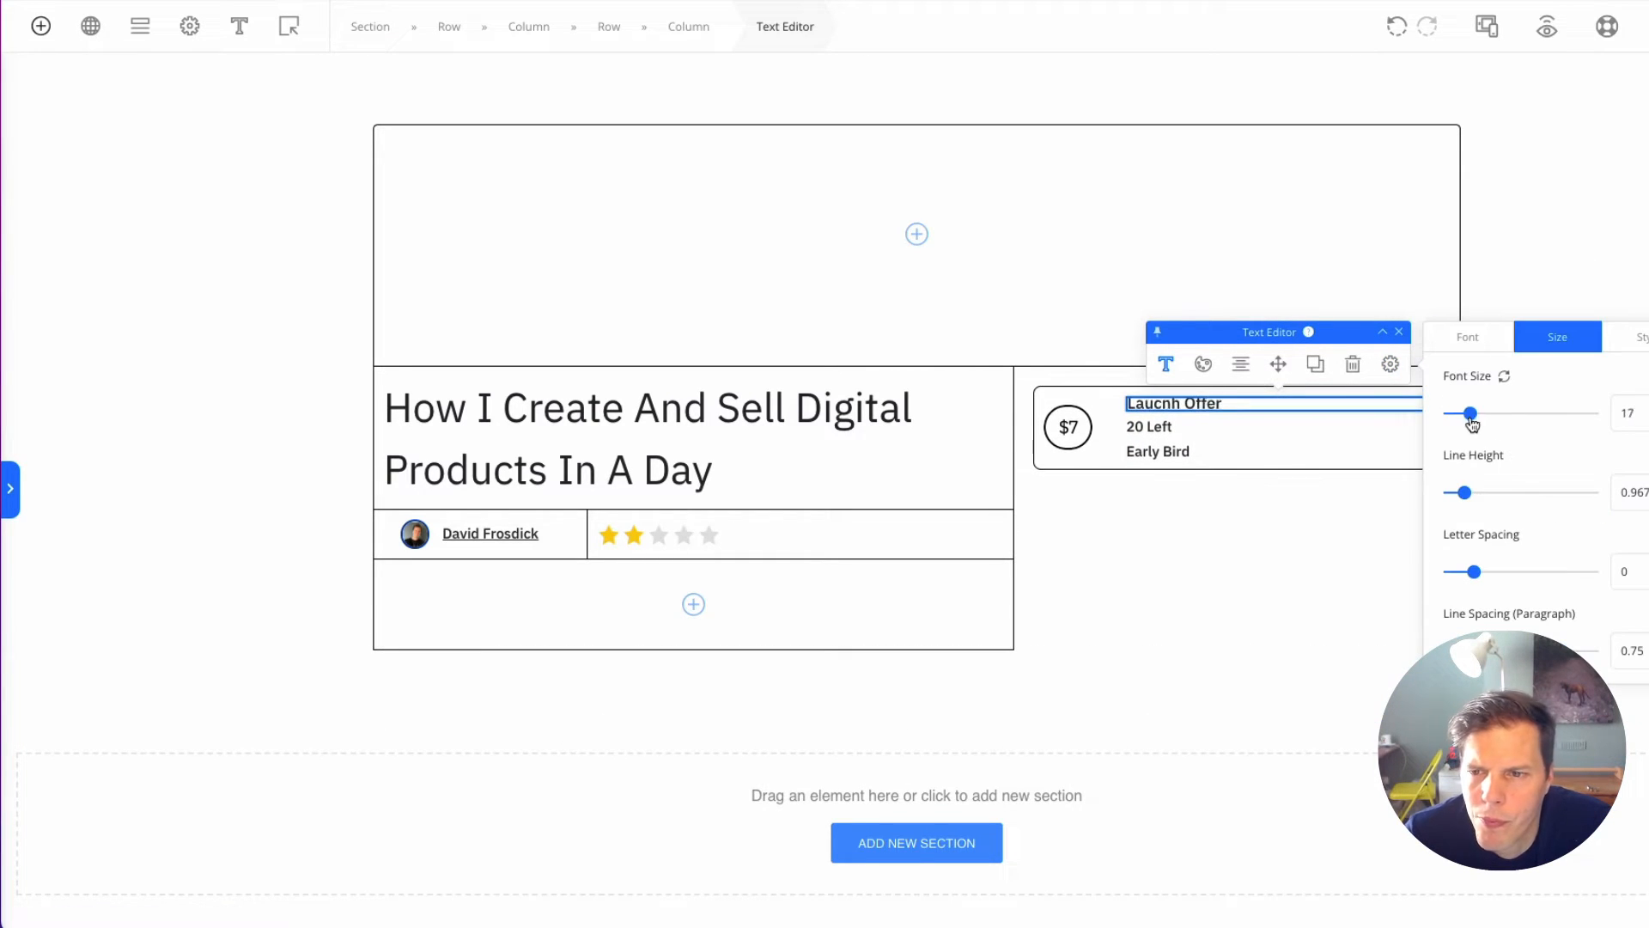
pyautogui.click(1295, 396)
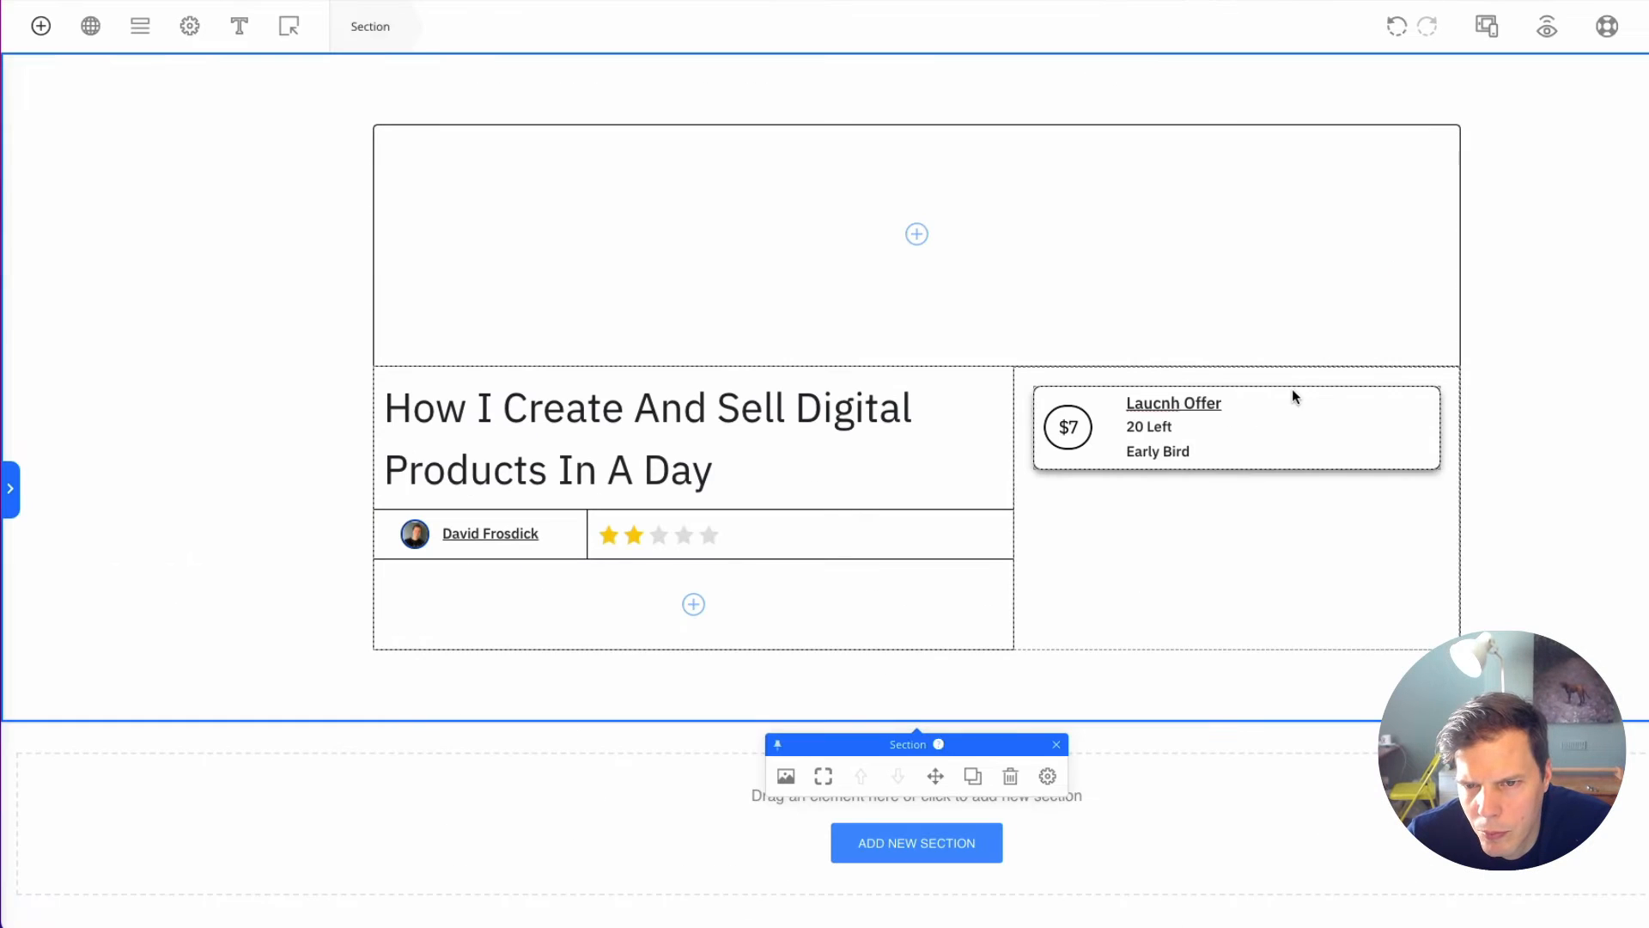
# Step: Set the $7 offer row's padding to 15 px on all sides
pyautogui.click(1295, 397)
pyautogui.click(1349, 354)
pyautogui.click(1521, 778)
pyautogui.write('15')
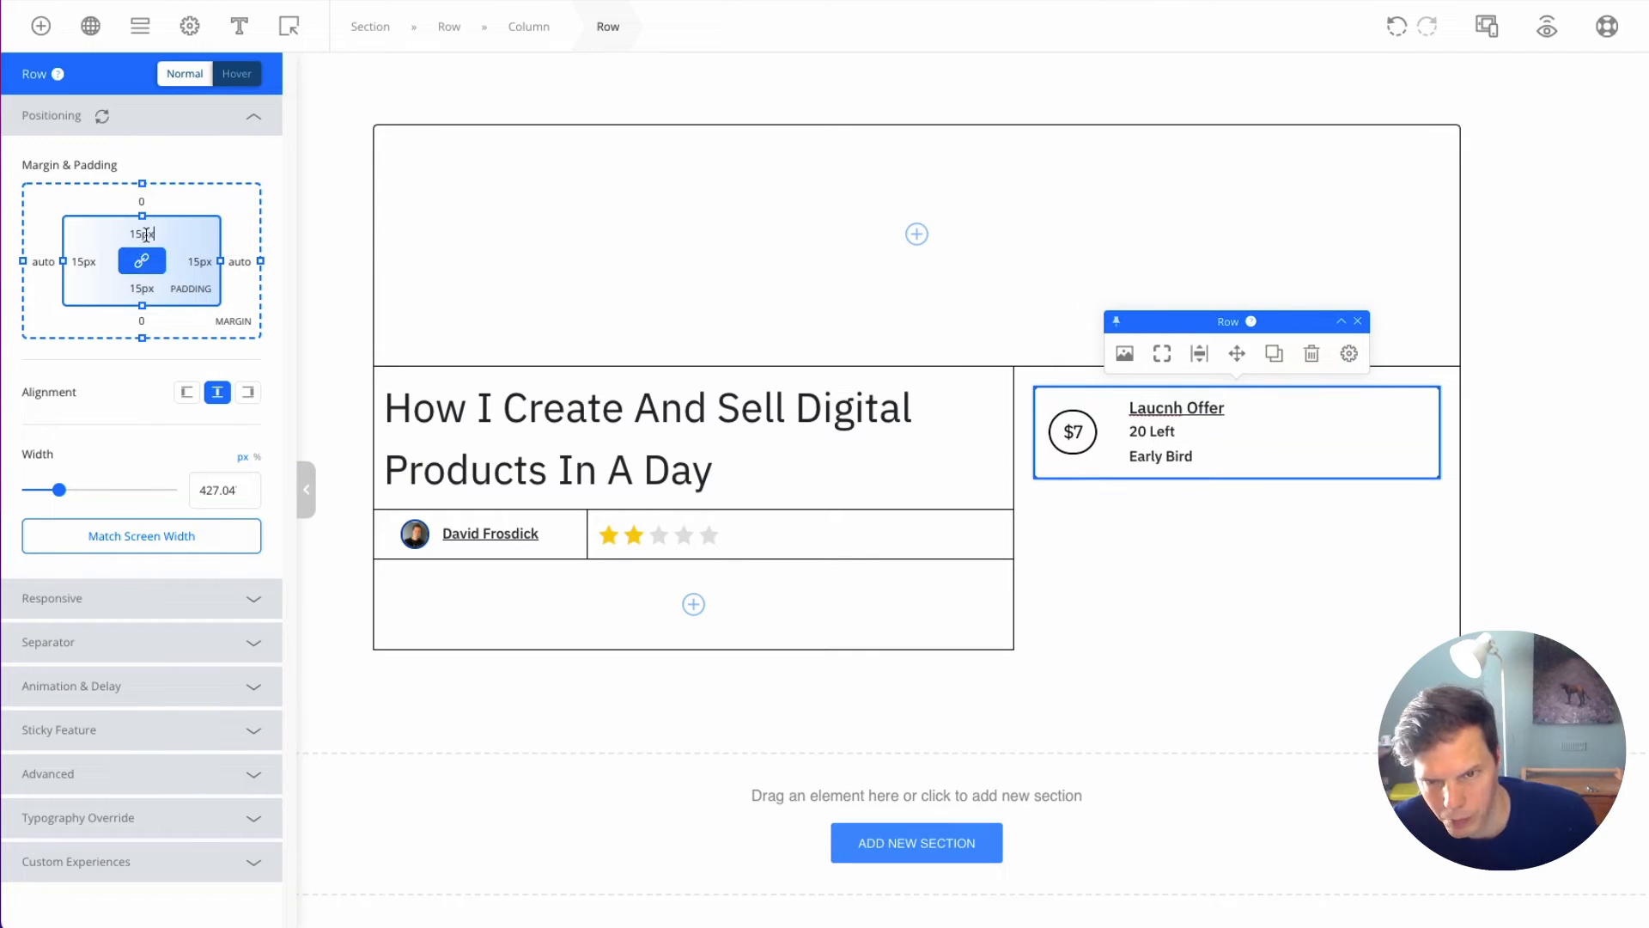
pyautogui.click(342, 274)
# Step: Reduce the column gutter between the $7 button and the offer text to 5 px
pyautogui.click(1099, 427)
pyautogui.click(1636, 388)
pyautogui.click(1097, 462)
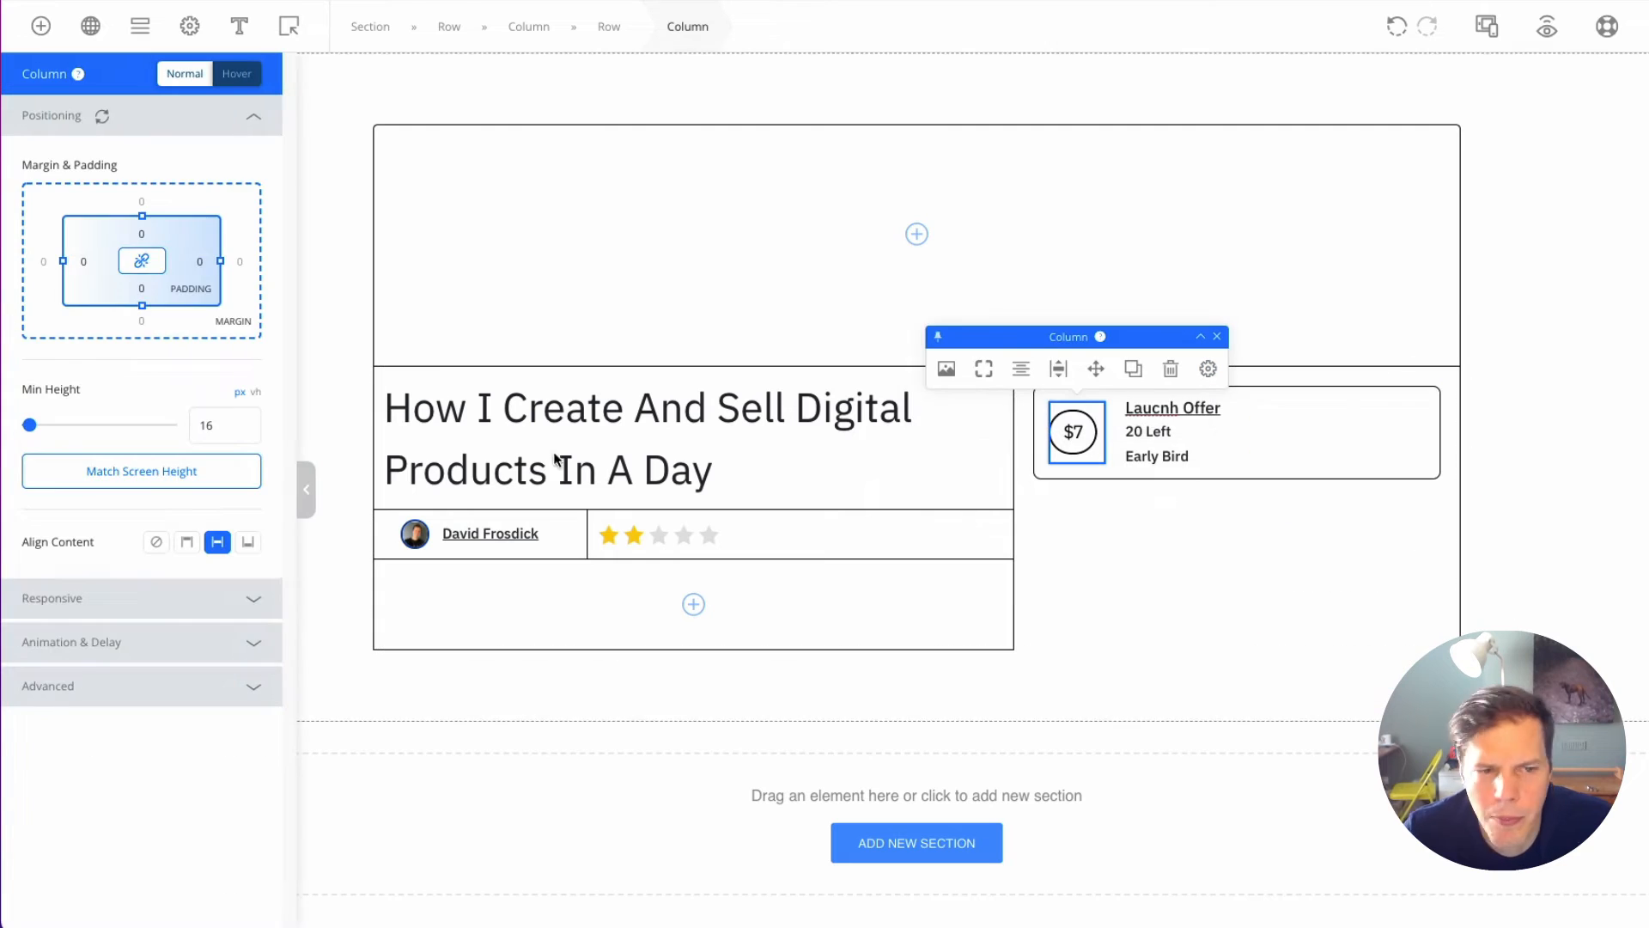
pyautogui.click(1208, 369)
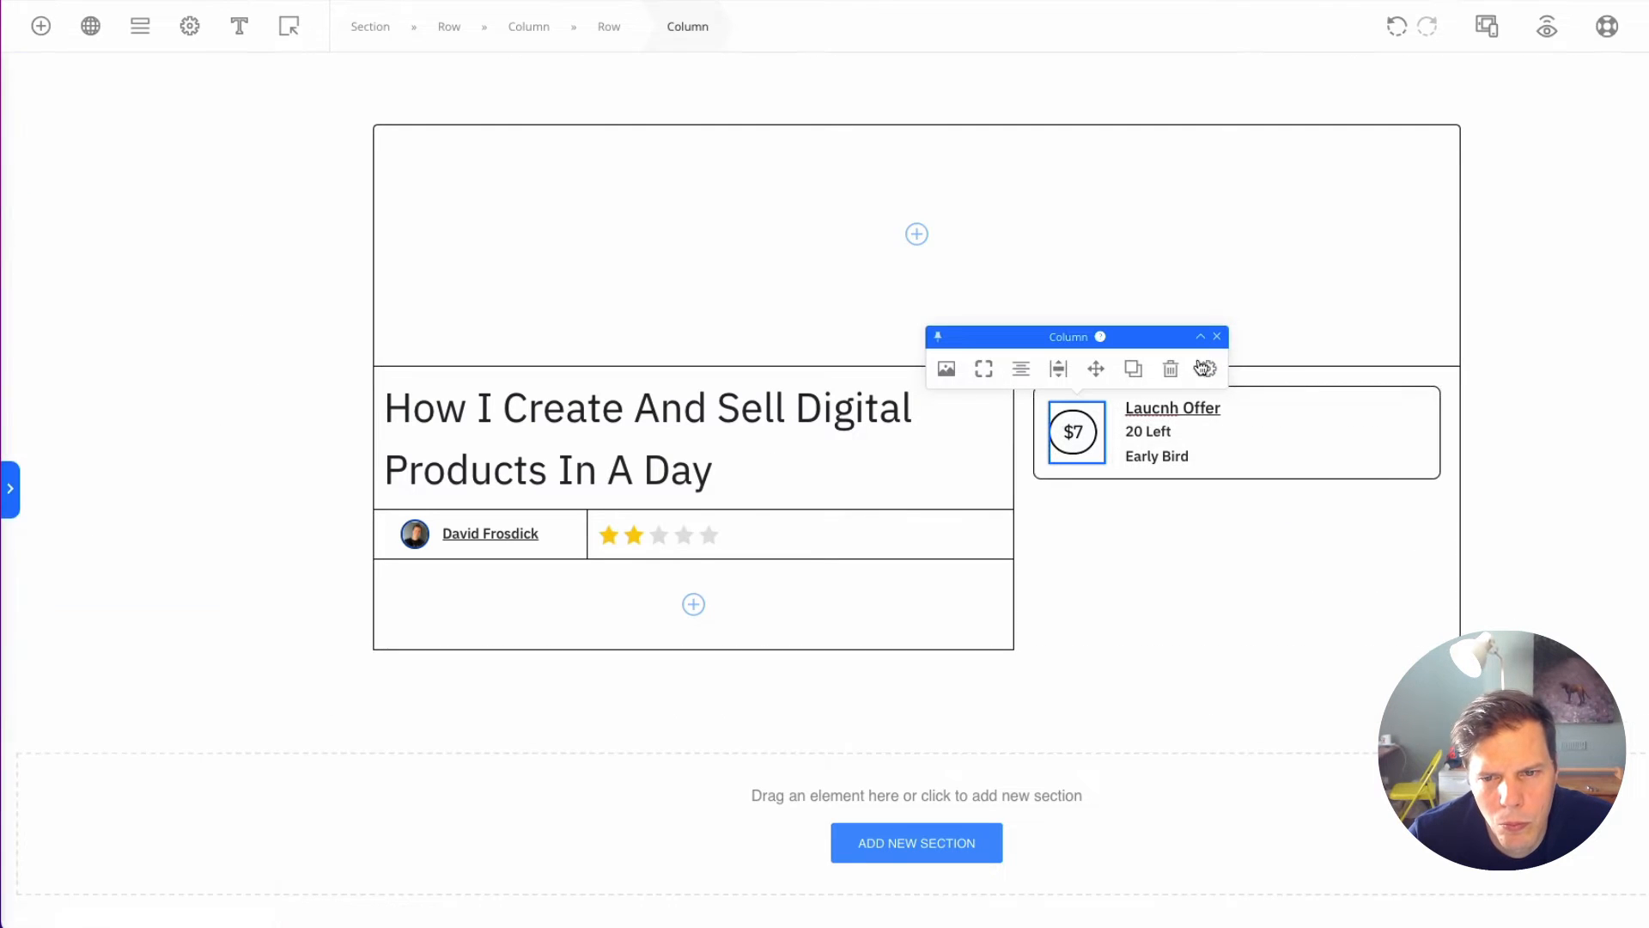
pyautogui.moveTo(1275, 418); pyautogui.dragTo(1273, 426)
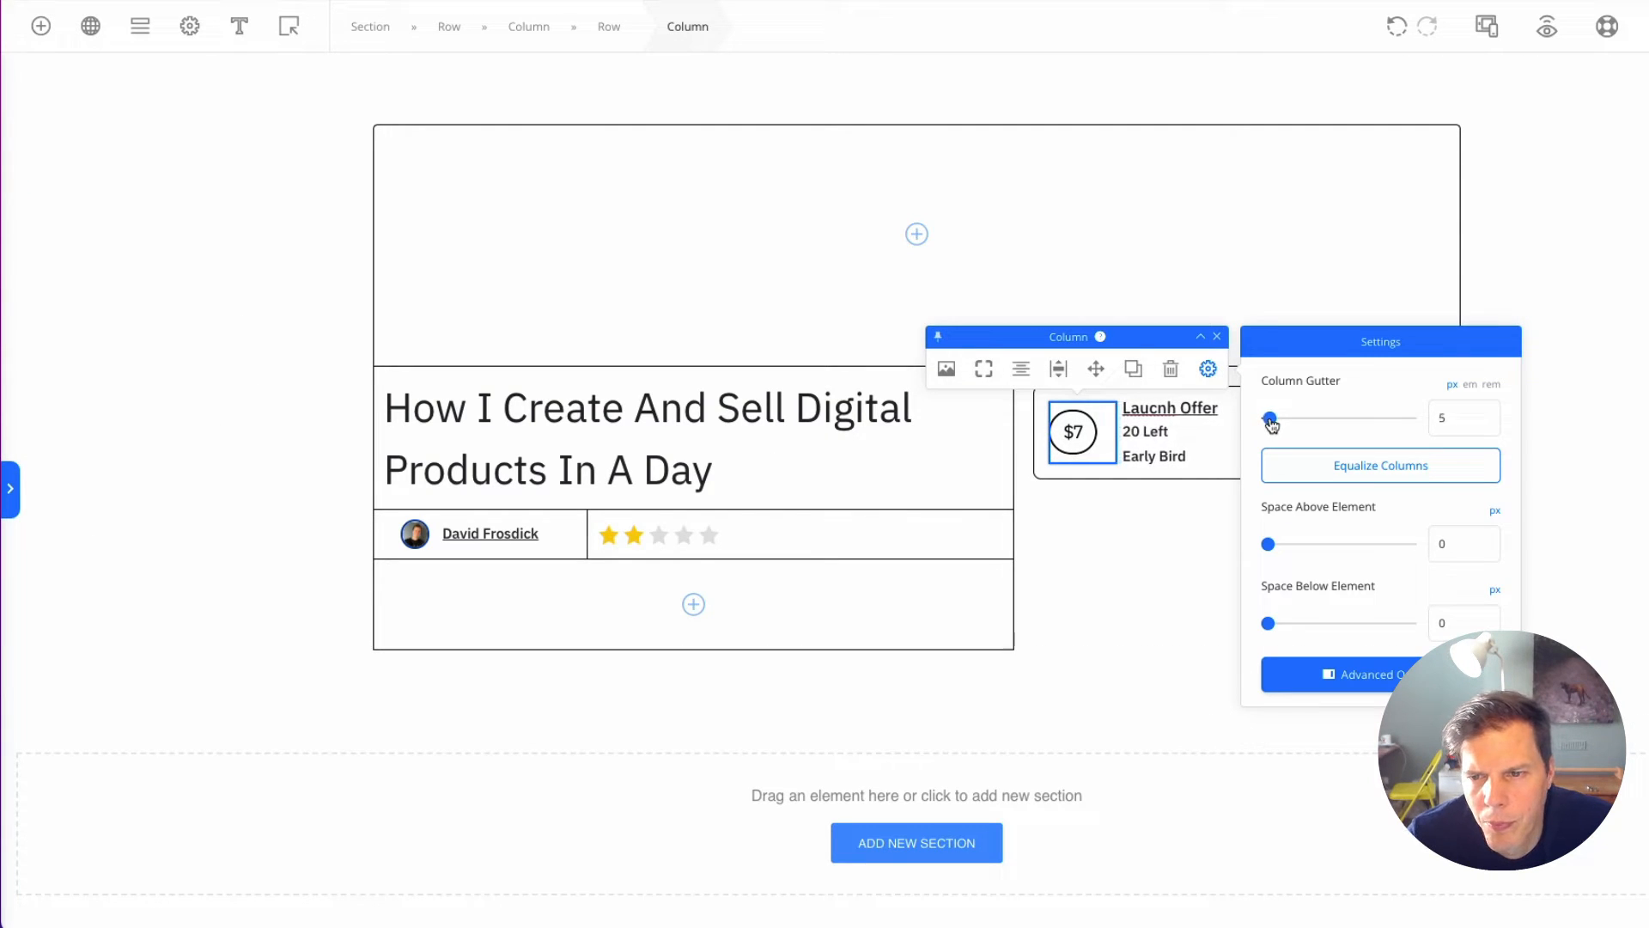
# Step: Centre the $7 button horizontally within its column in the offer row
pyautogui.click(1082, 430)
pyautogui.click(1295, 375)
pyautogui.click(1557, 390)
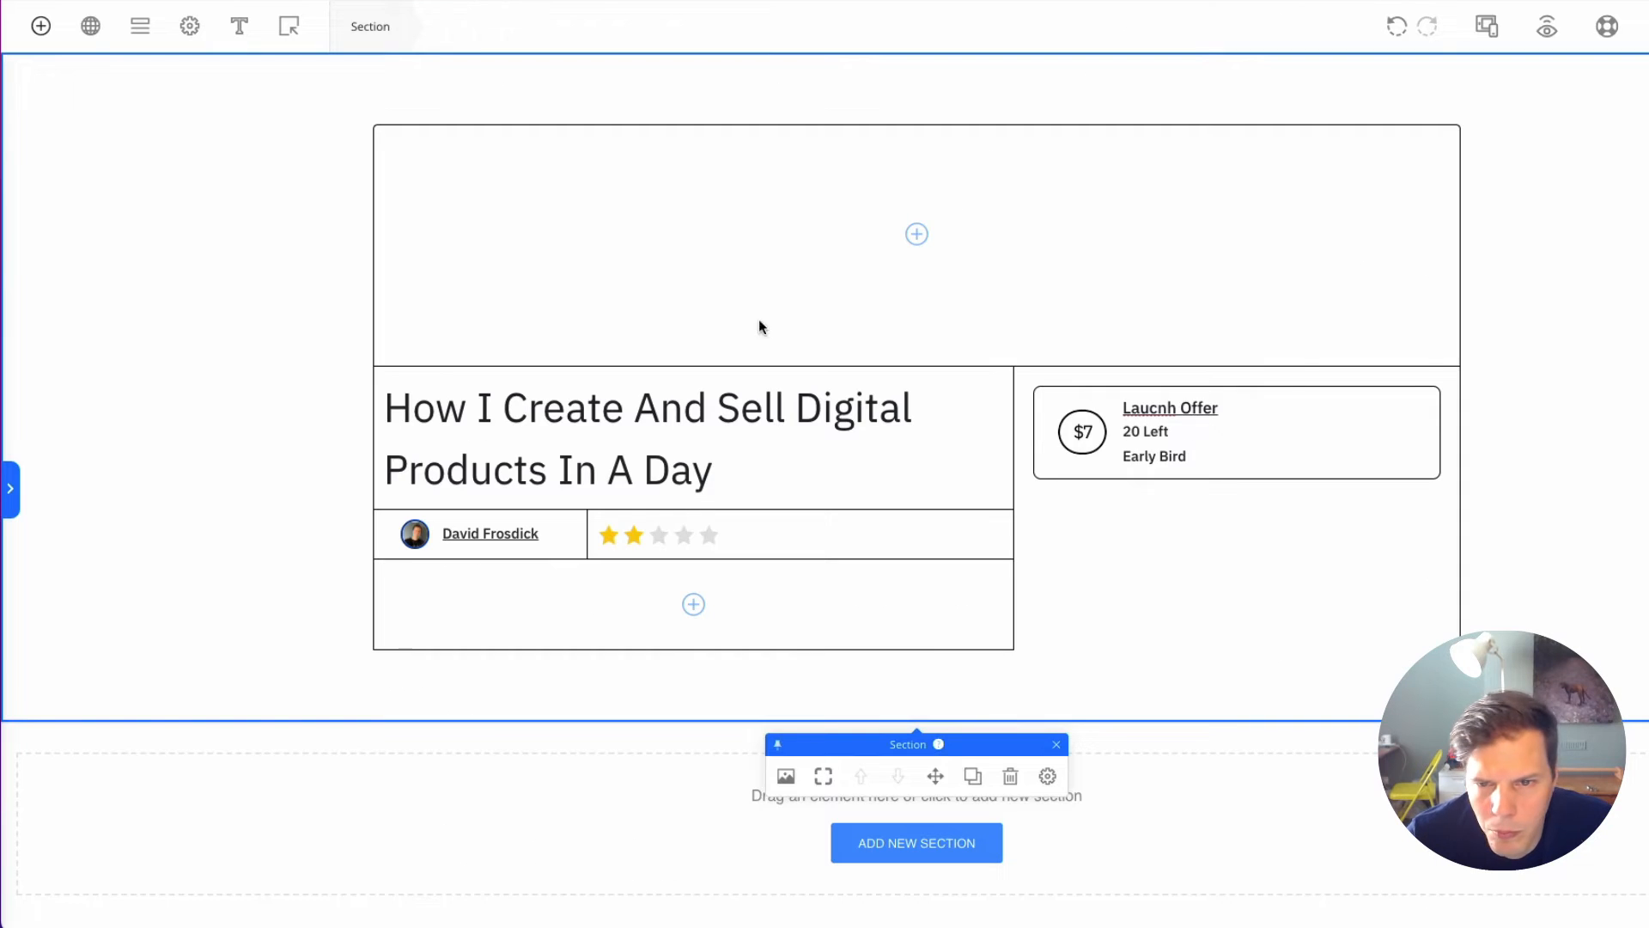
# Step: Adjust the border radius on all corners of the $7 offer row
pyautogui.click(1395, 383)
pyautogui.click(1349, 353)
pyautogui.click(1601, 511)
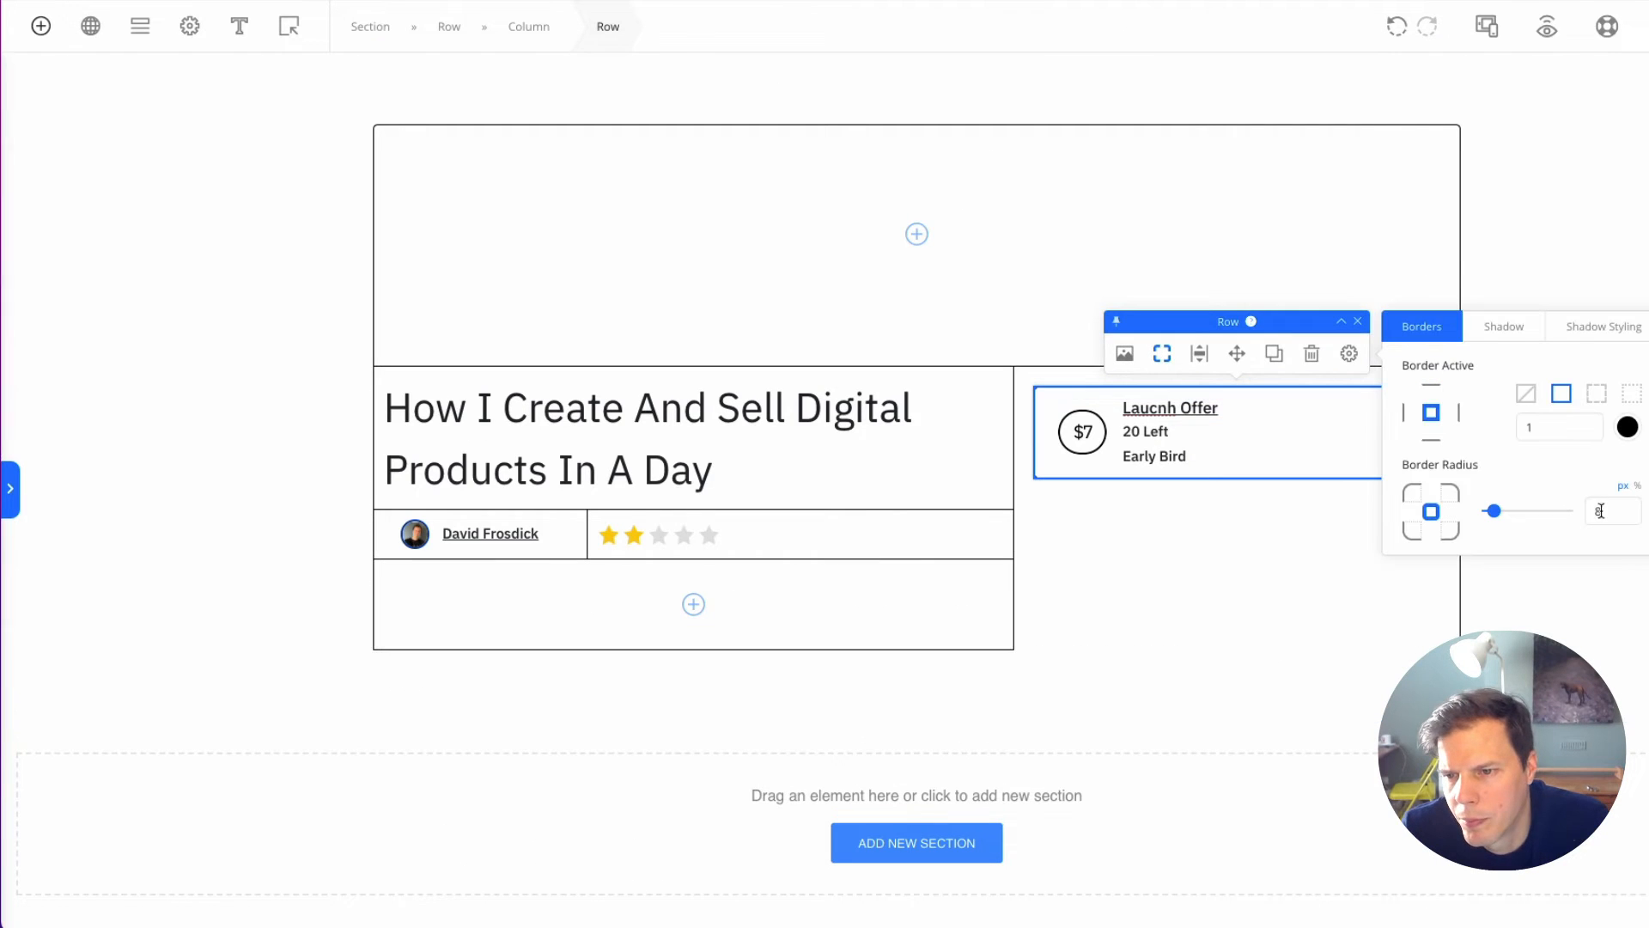
pyautogui.click(1586, 612)
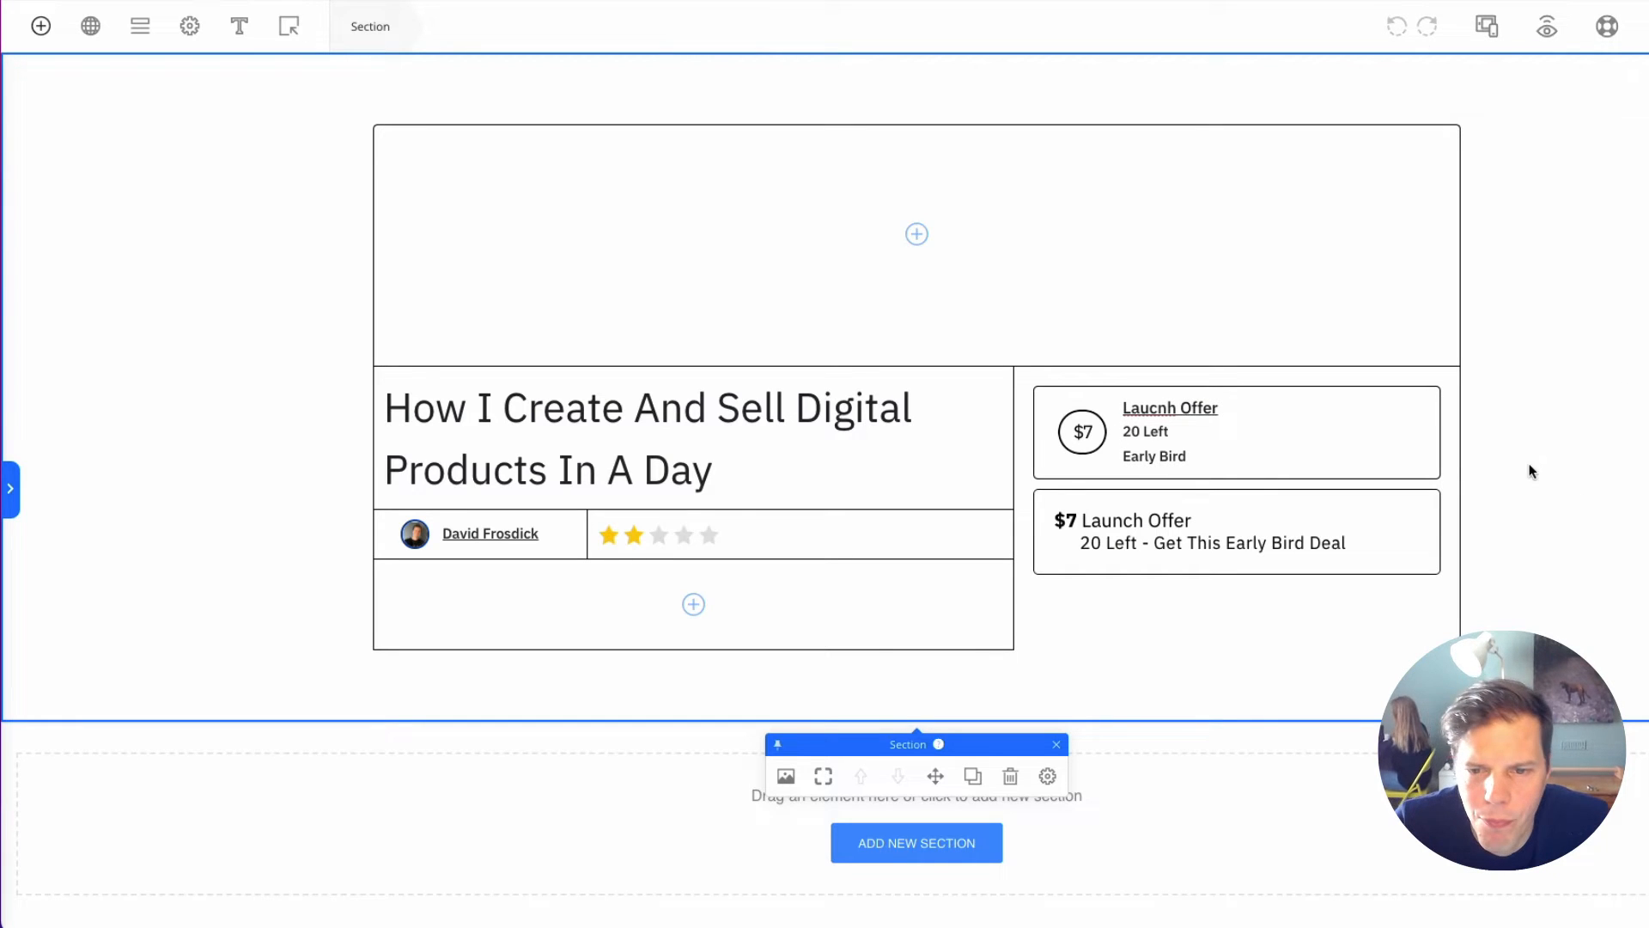
# Step: Preview the page and compare the hover appearance of the row-based offer card with the single-button offer card
pyautogui.click(1432, 534)
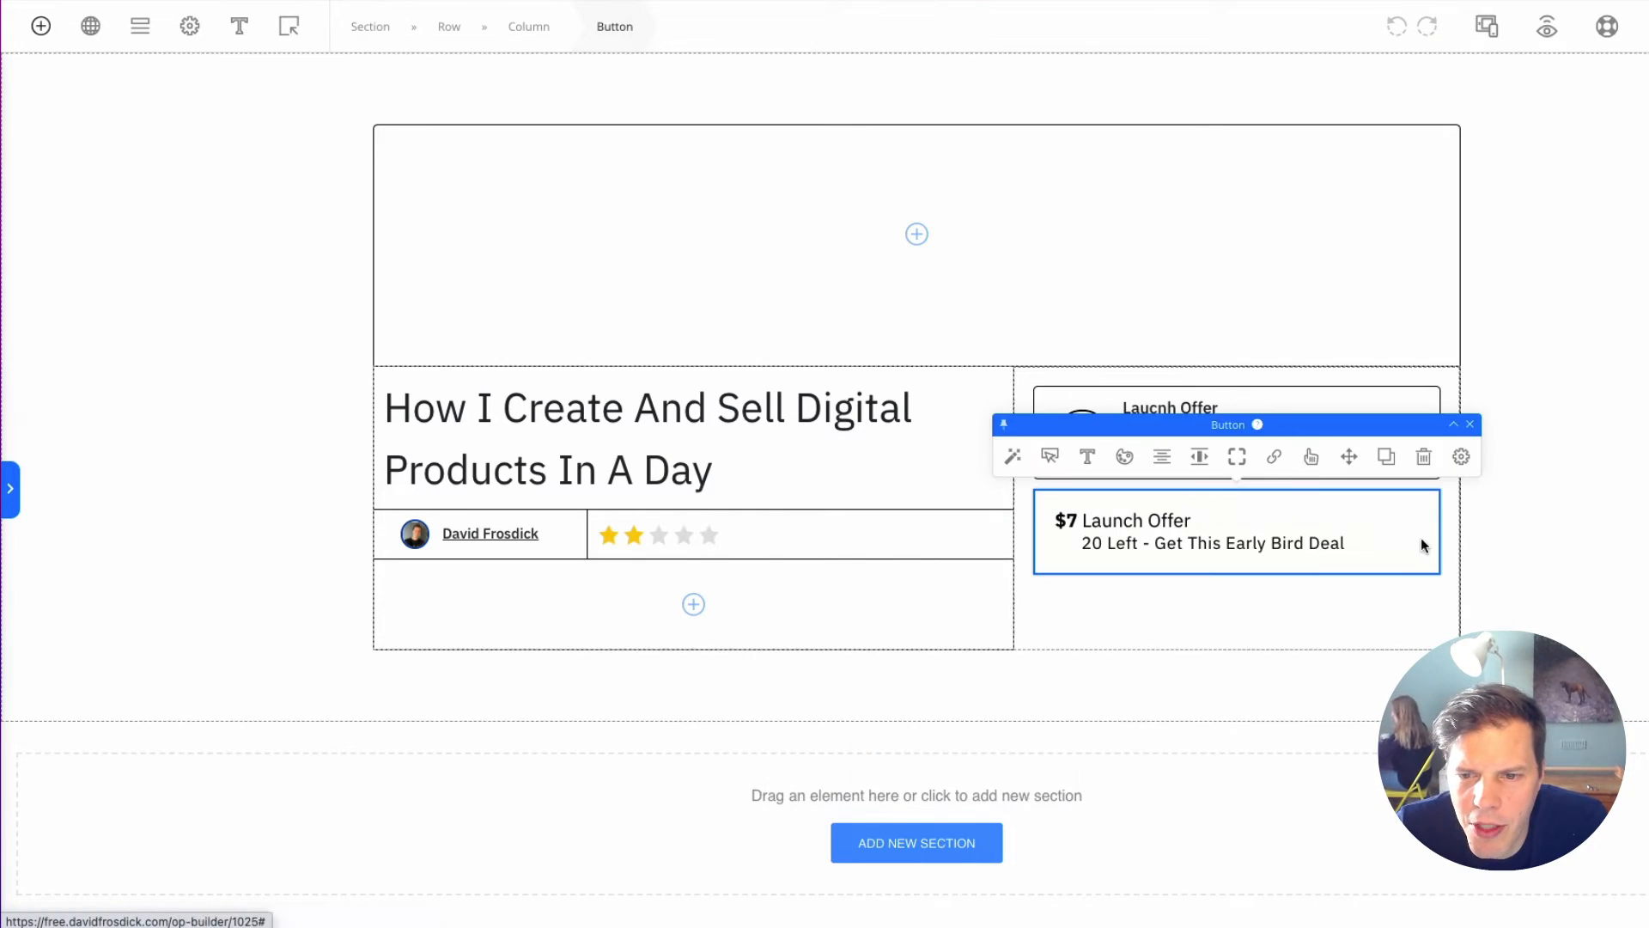
pyautogui.click(1590, 413)
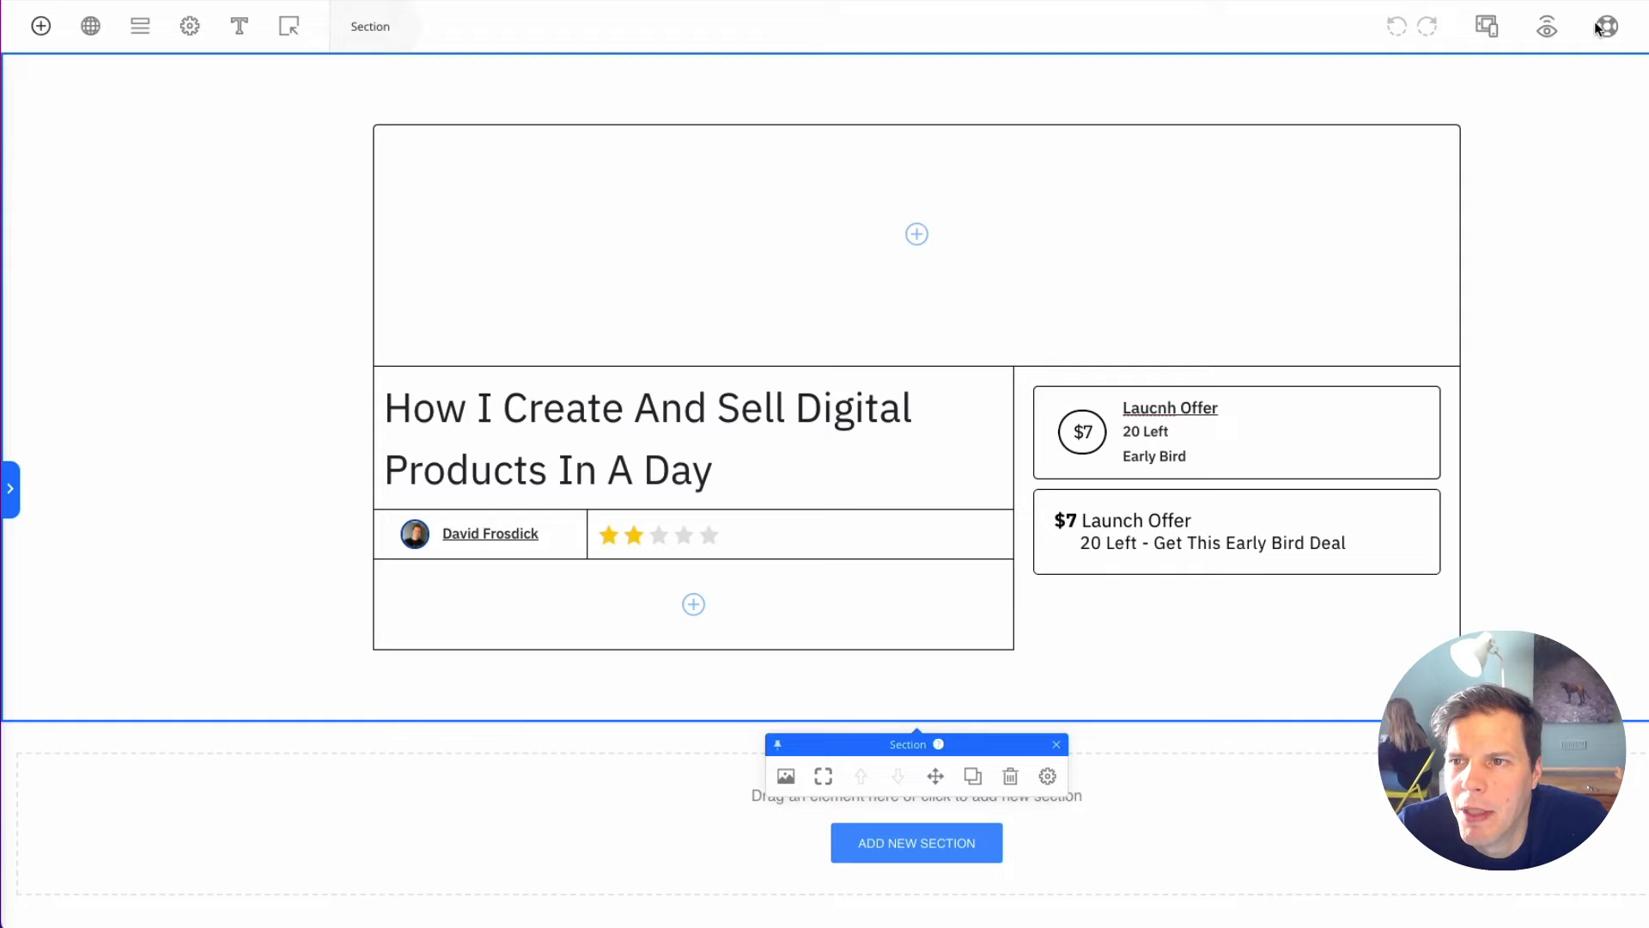
pyautogui.click(1547, 26)
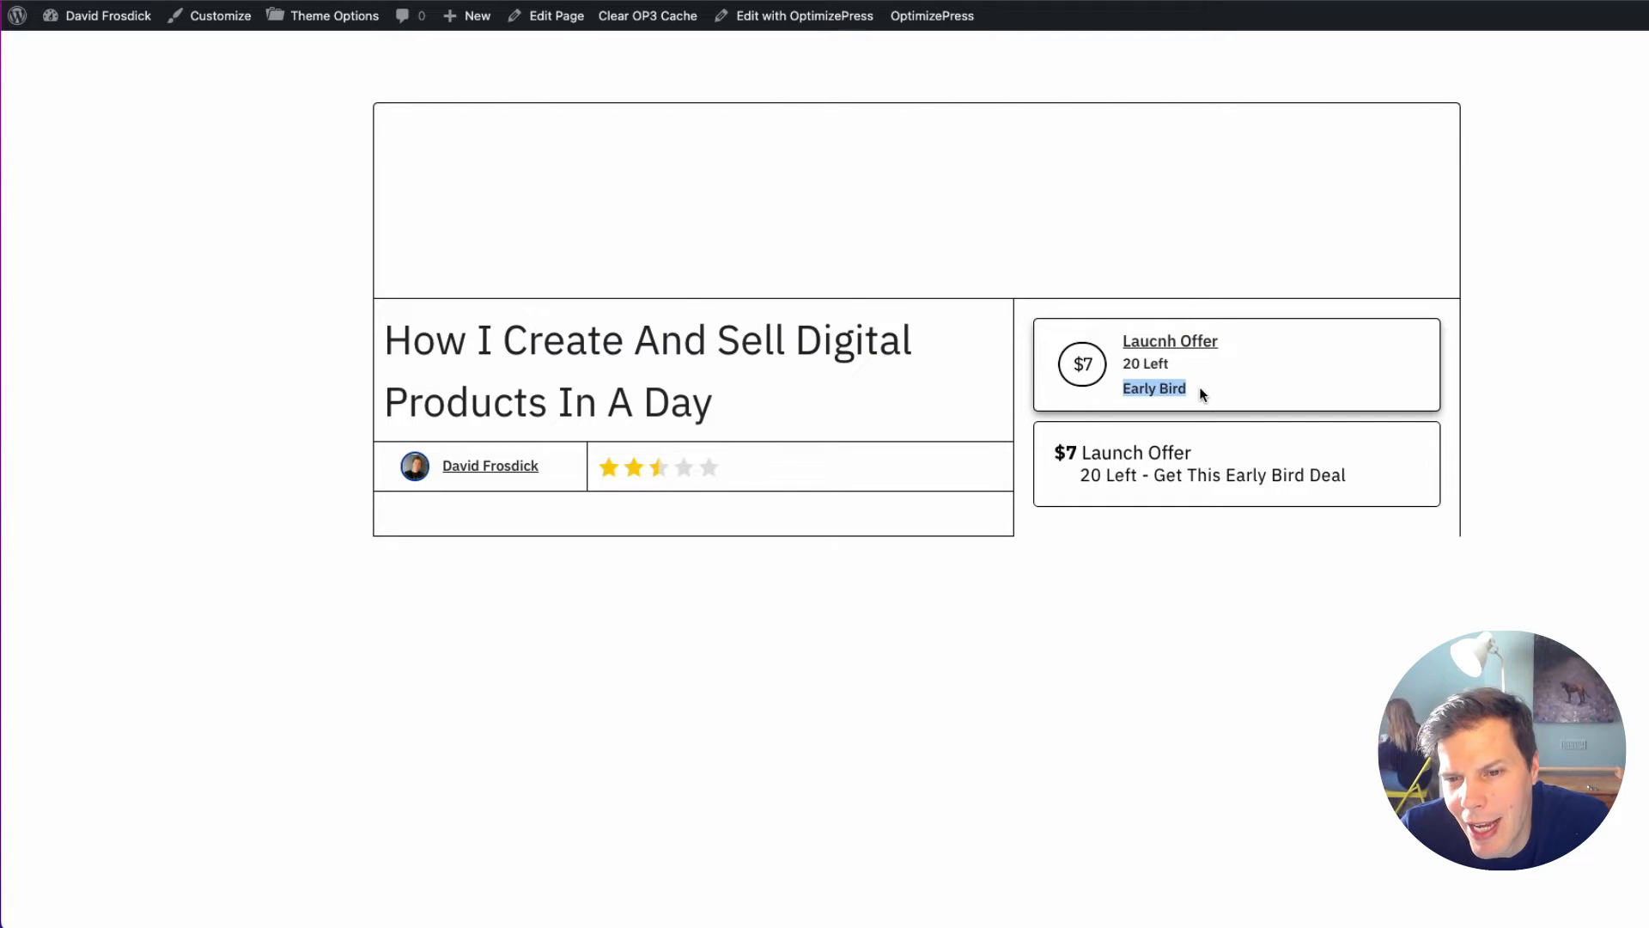
pyautogui.click(1557, 372)
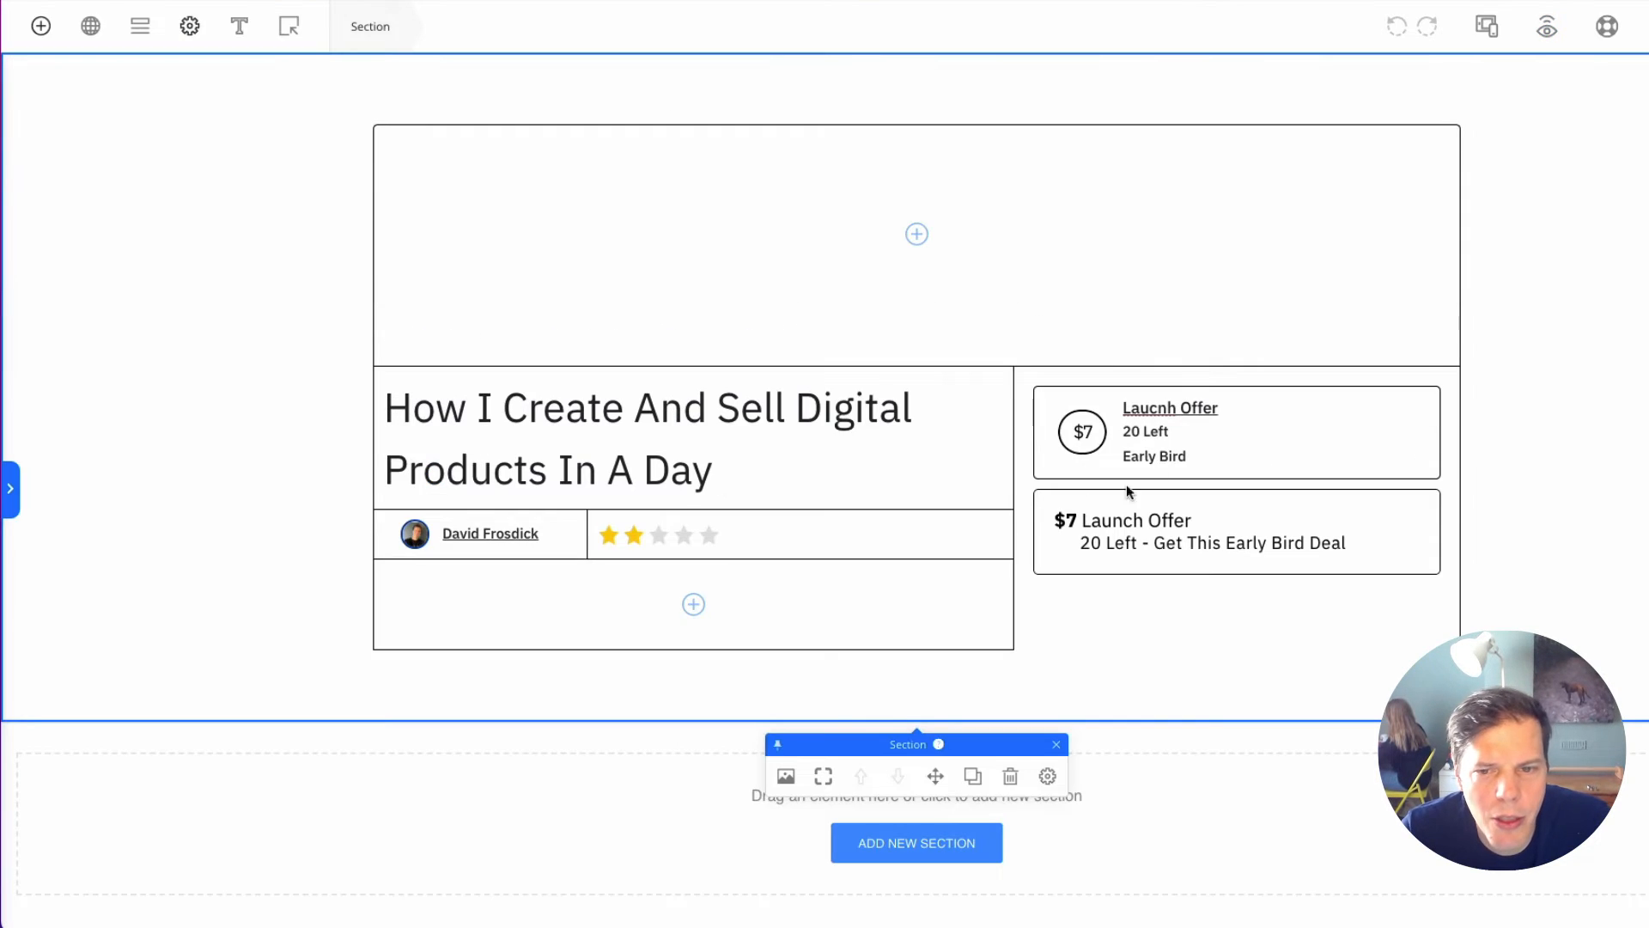
# Step: Examine the hover box shadow settings of the single-button "$7 Launch Offer" card, including angle, distance, blur and spread
pyautogui.click(1411, 512)
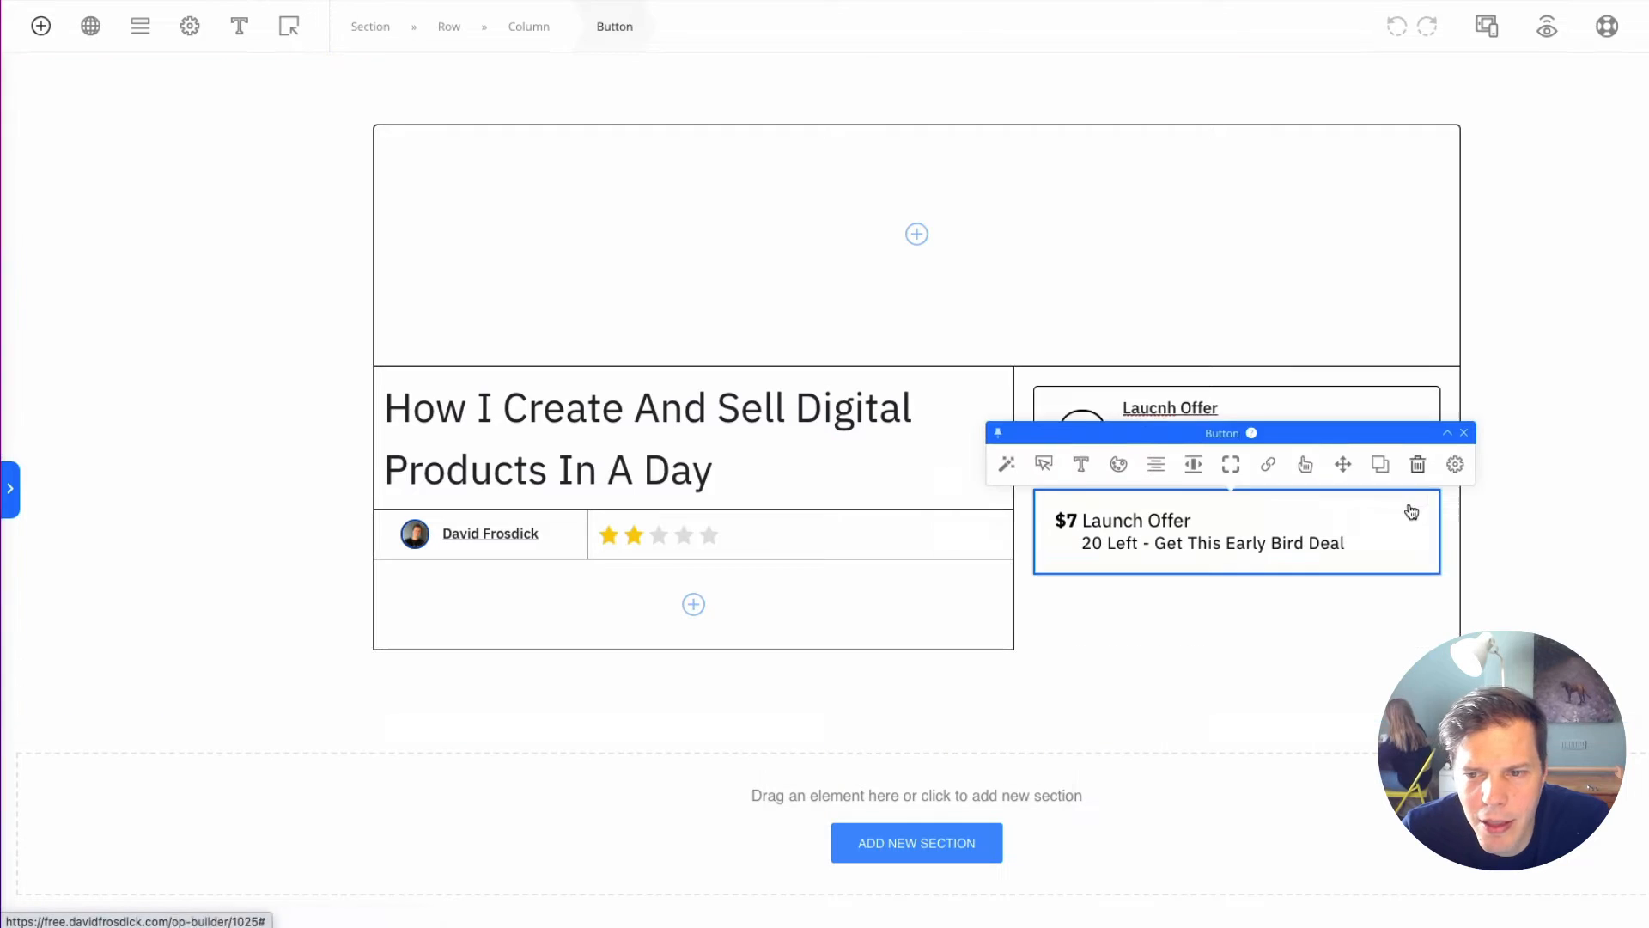
pyautogui.click(1455, 463)
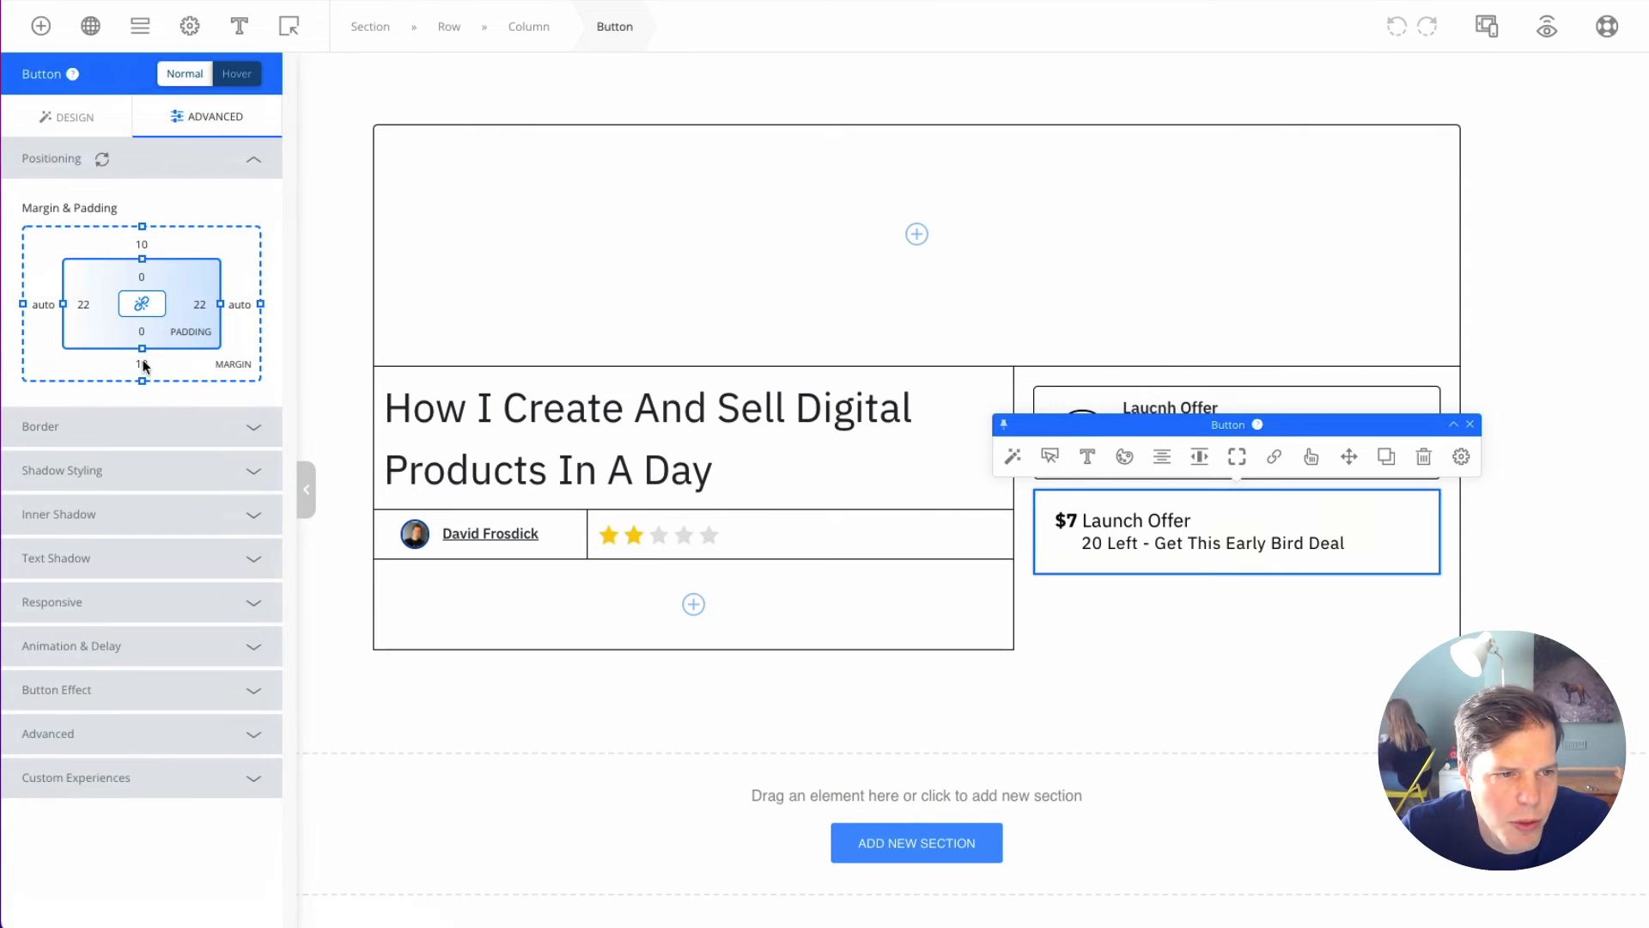
pyautogui.click(222, 81)
pyautogui.click(251, 408)
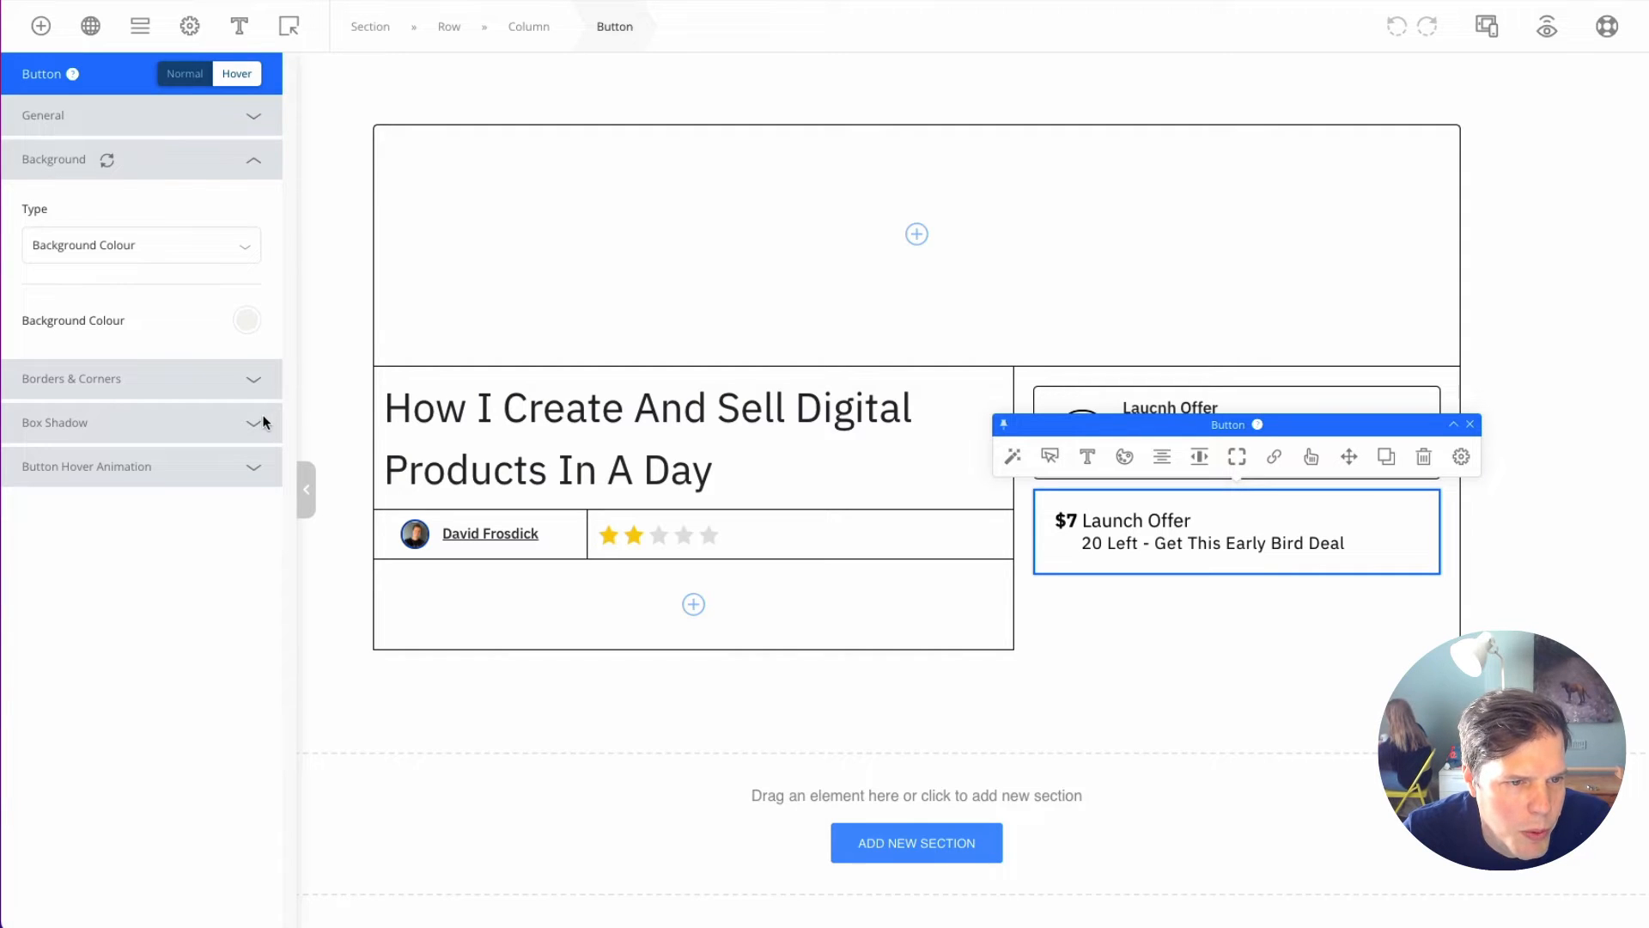
pyautogui.click(260, 419)
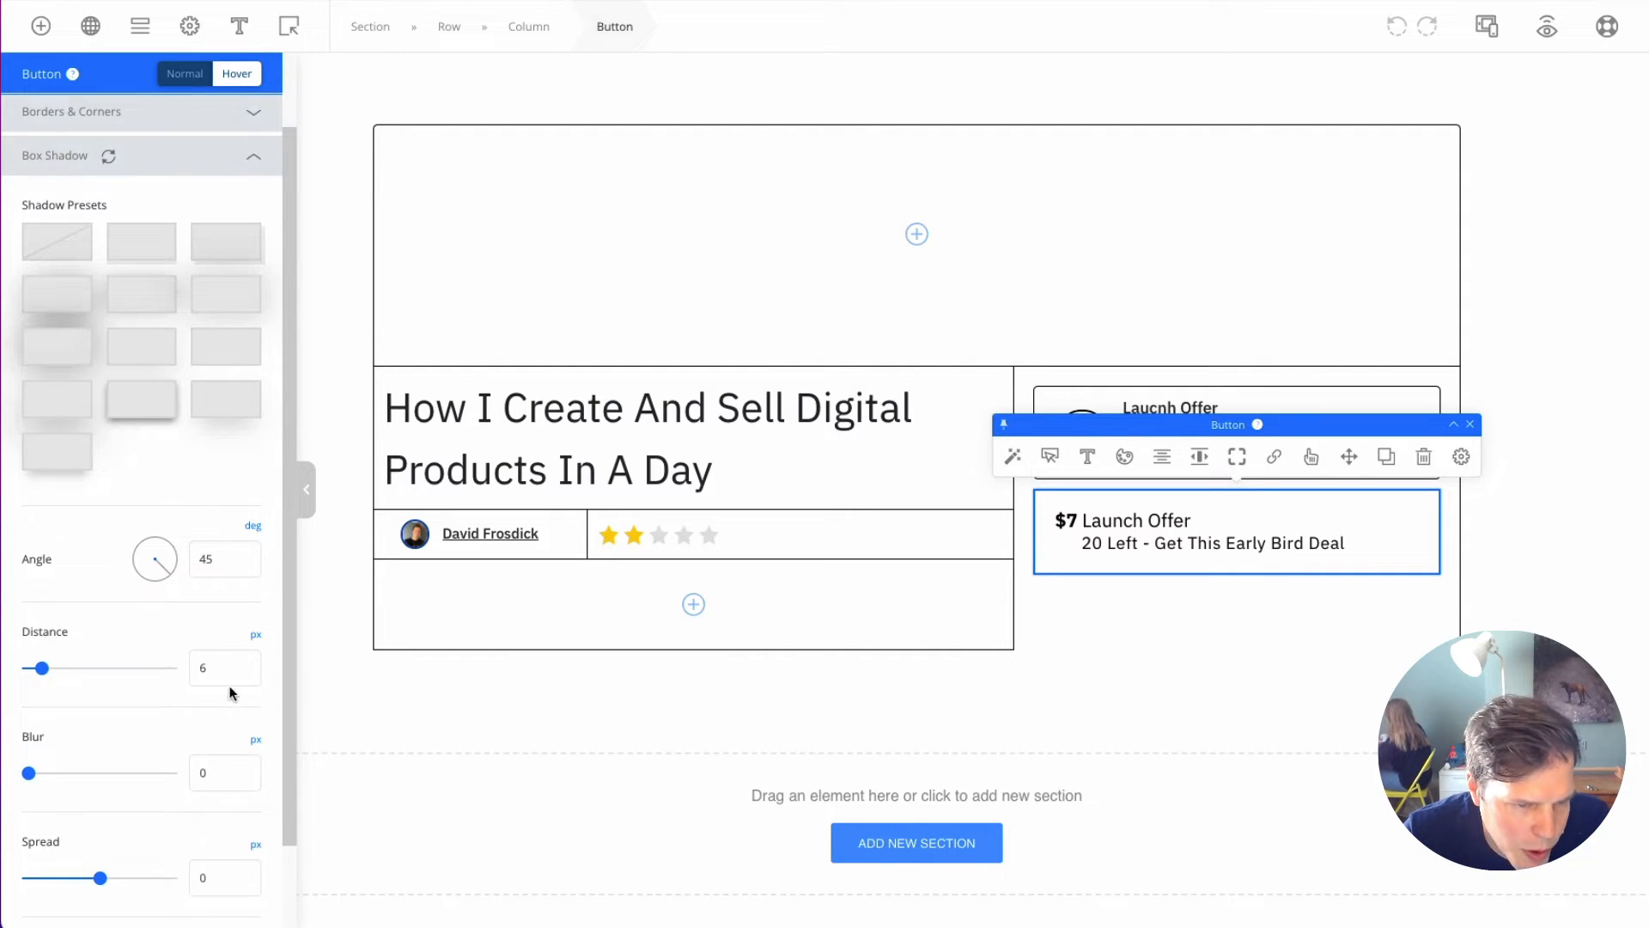
pyautogui.scroll(-1, 225, 700)
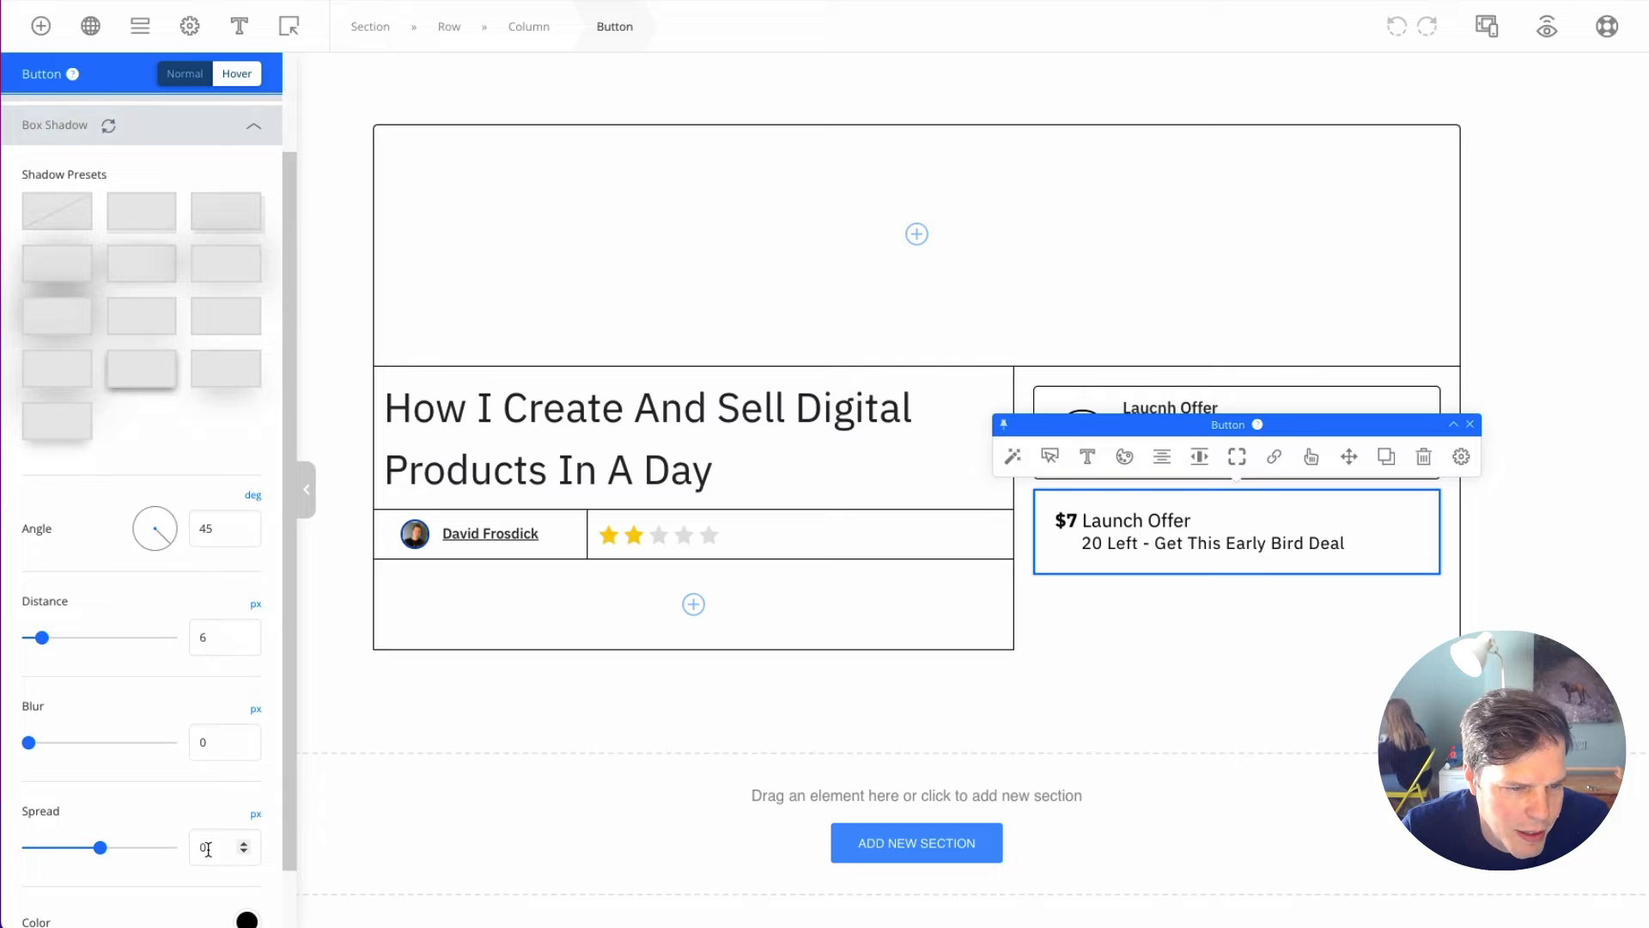
pyautogui.scroll(3, 188, 481)
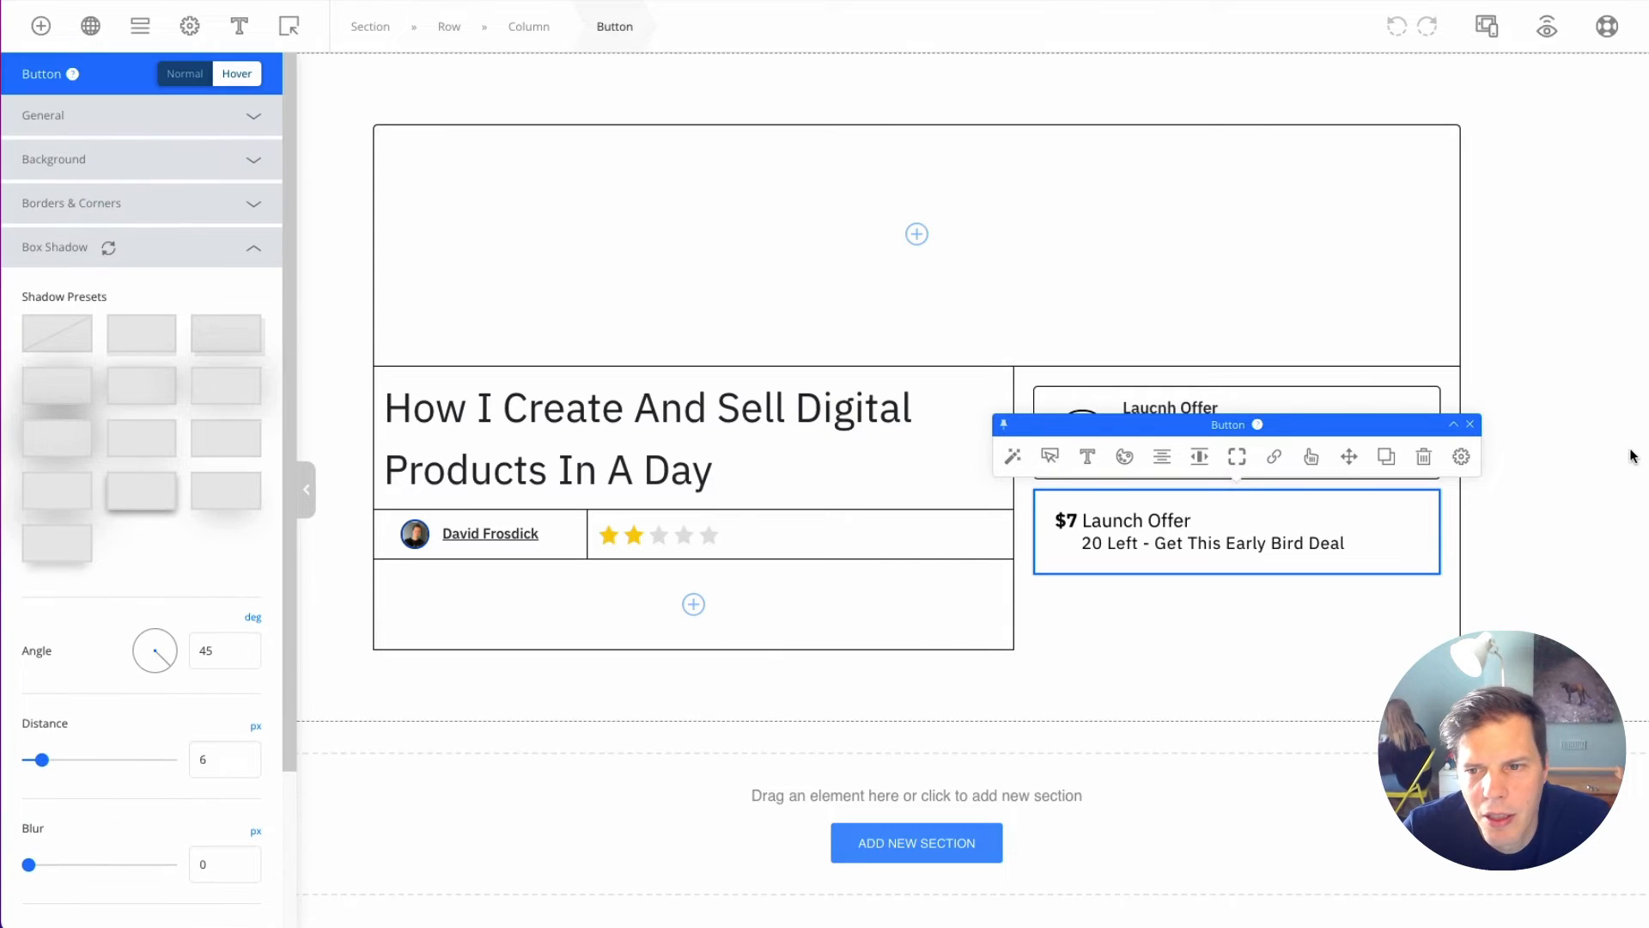
# Step: Set the $7 offer row's hover box shadow to 0 px spread and solid black, #000000 at 100% opacity
pyautogui.click(1433, 395)
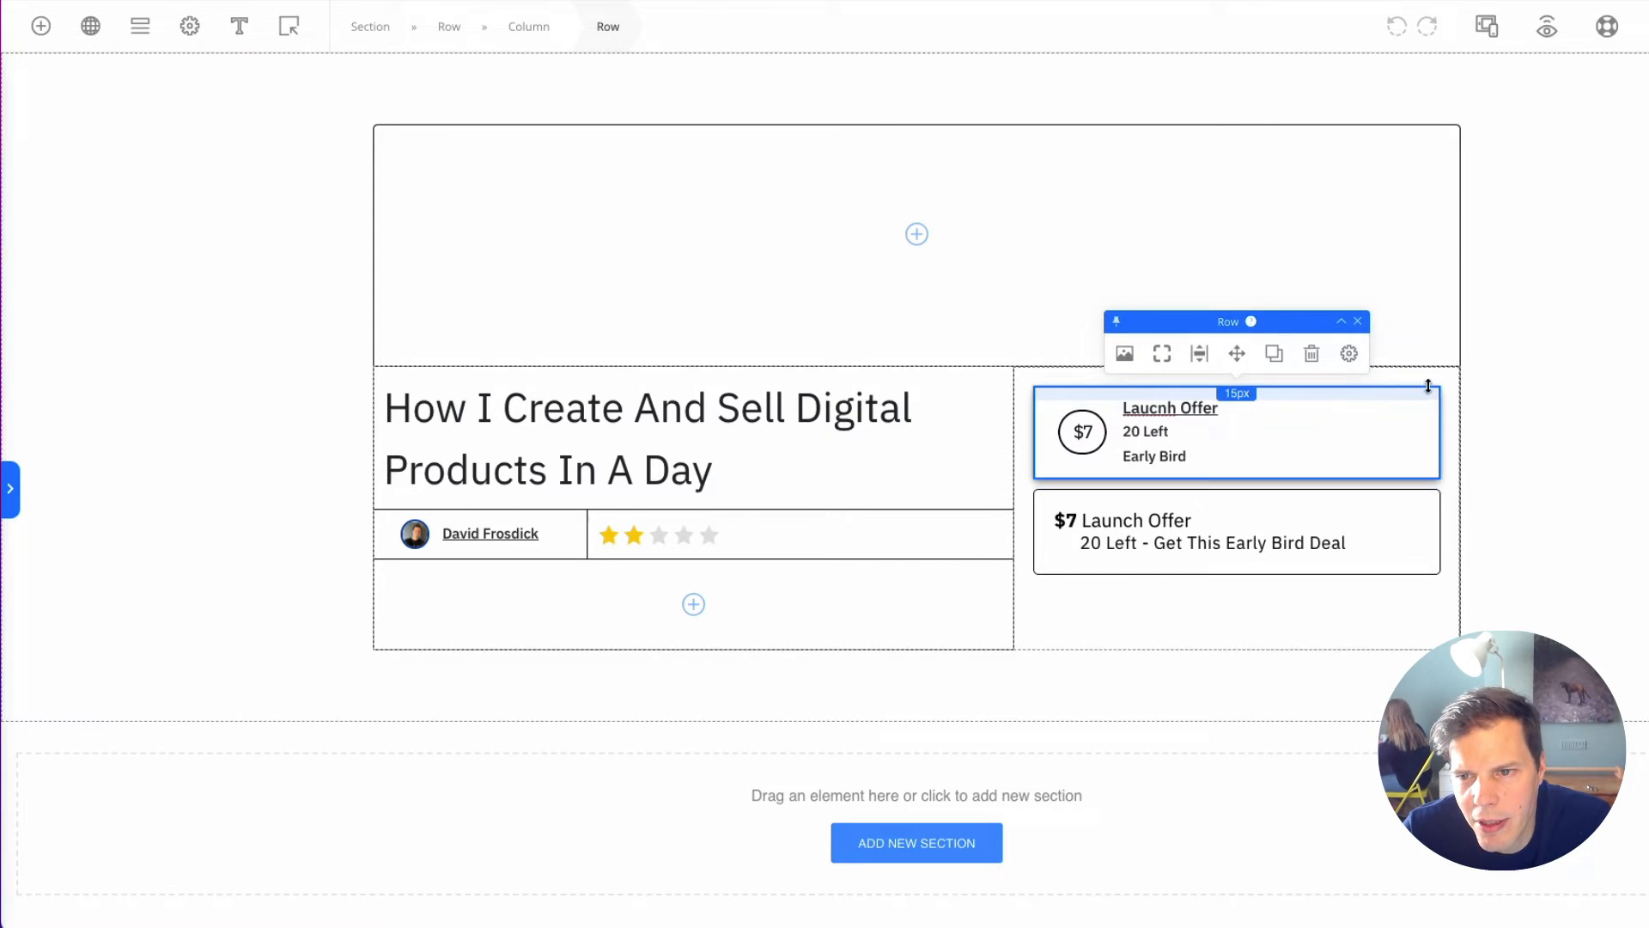
pyautogui.click(1351, 355)
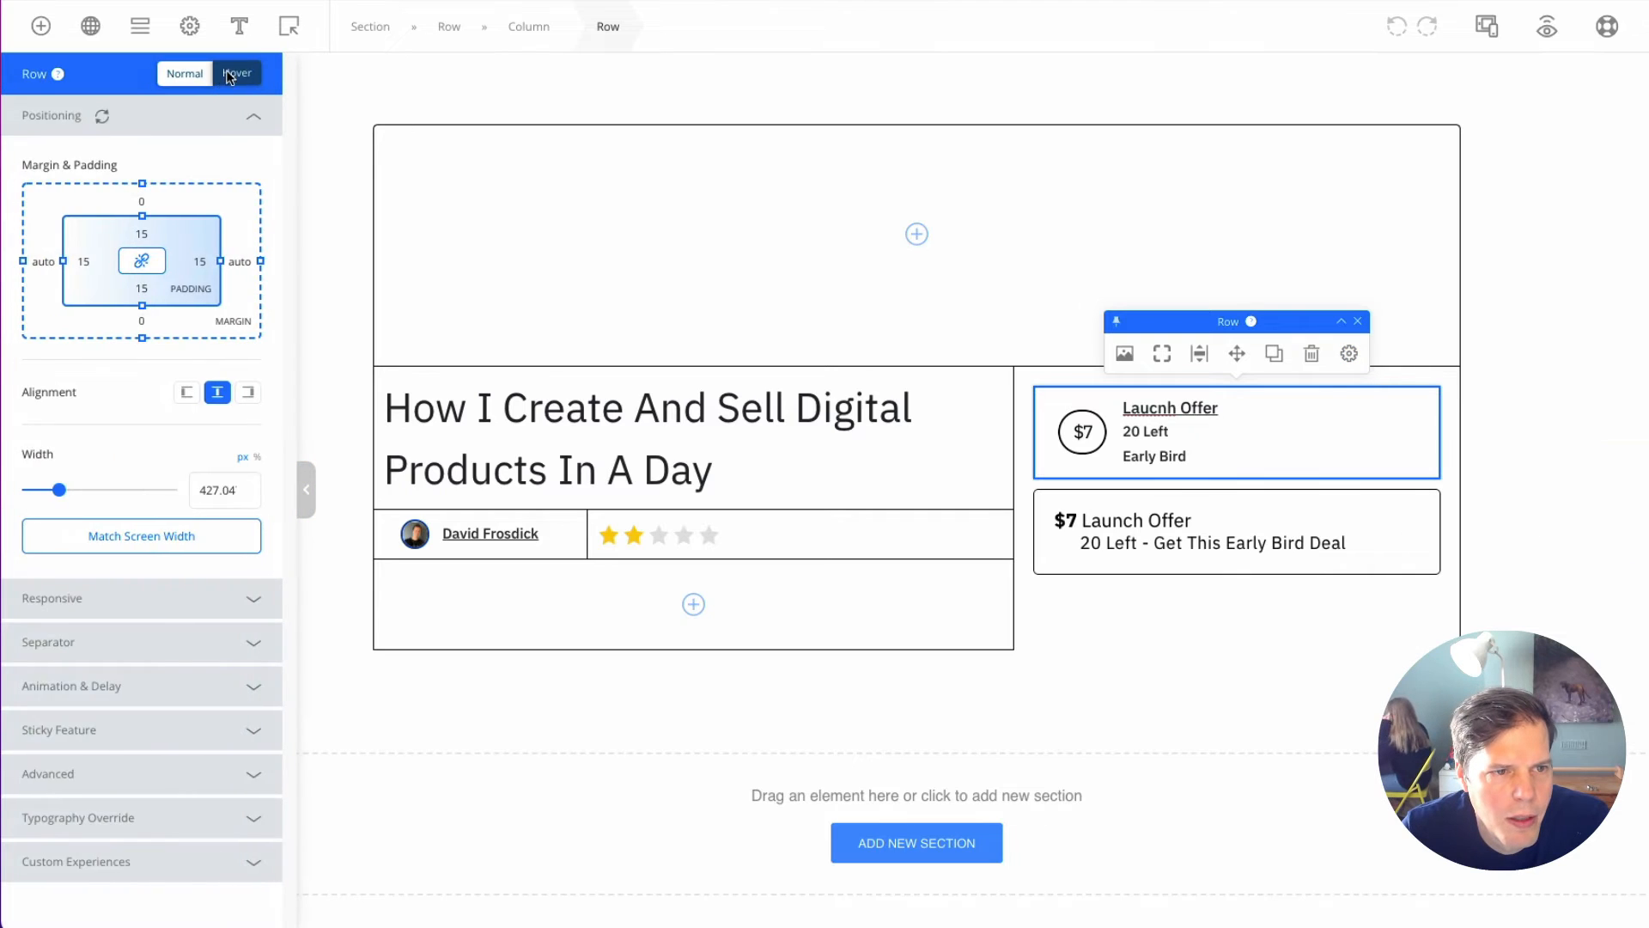
pyautogui.click(231, 75)
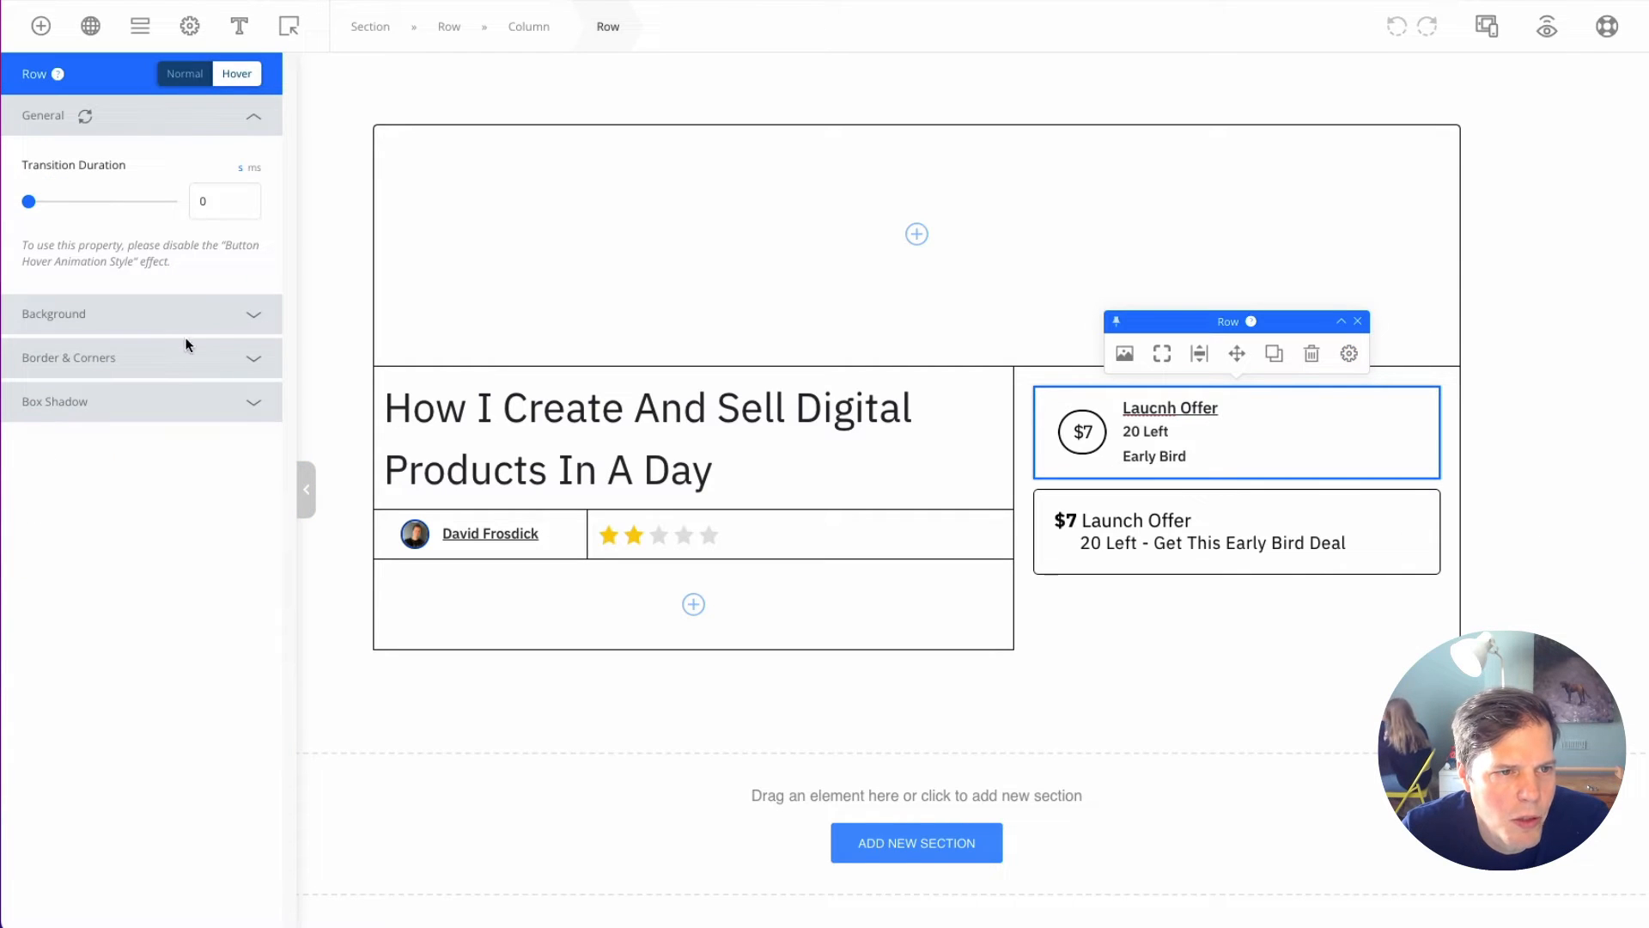
pyautogui.click(254, 396)
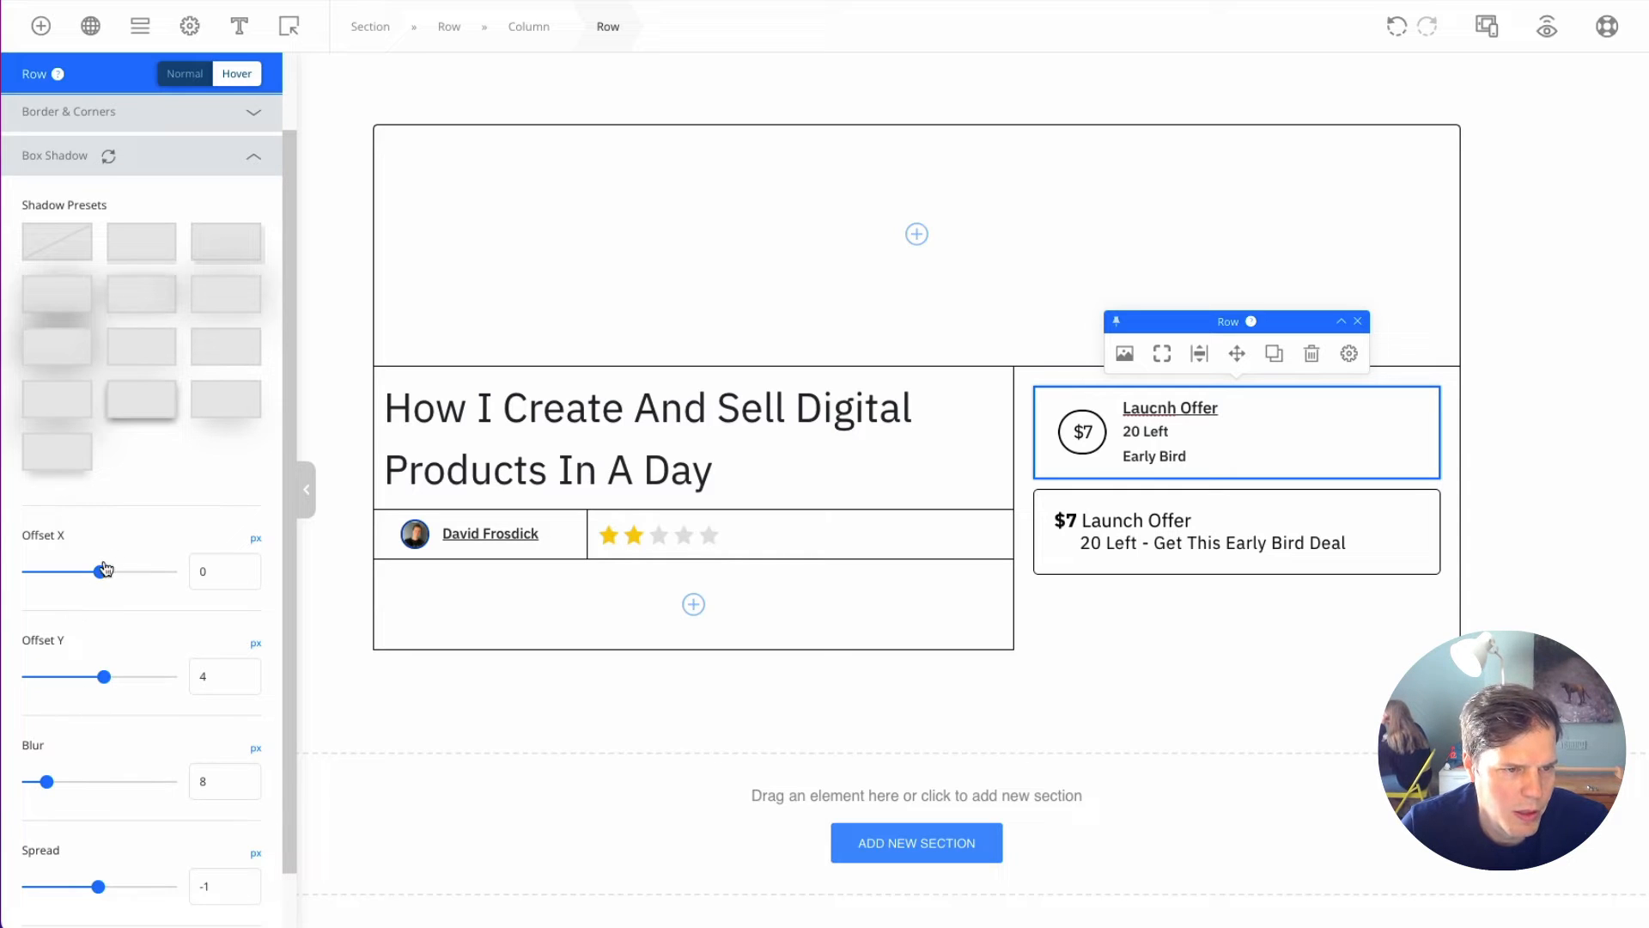
pyautogui.scroll(1, 146, 635)
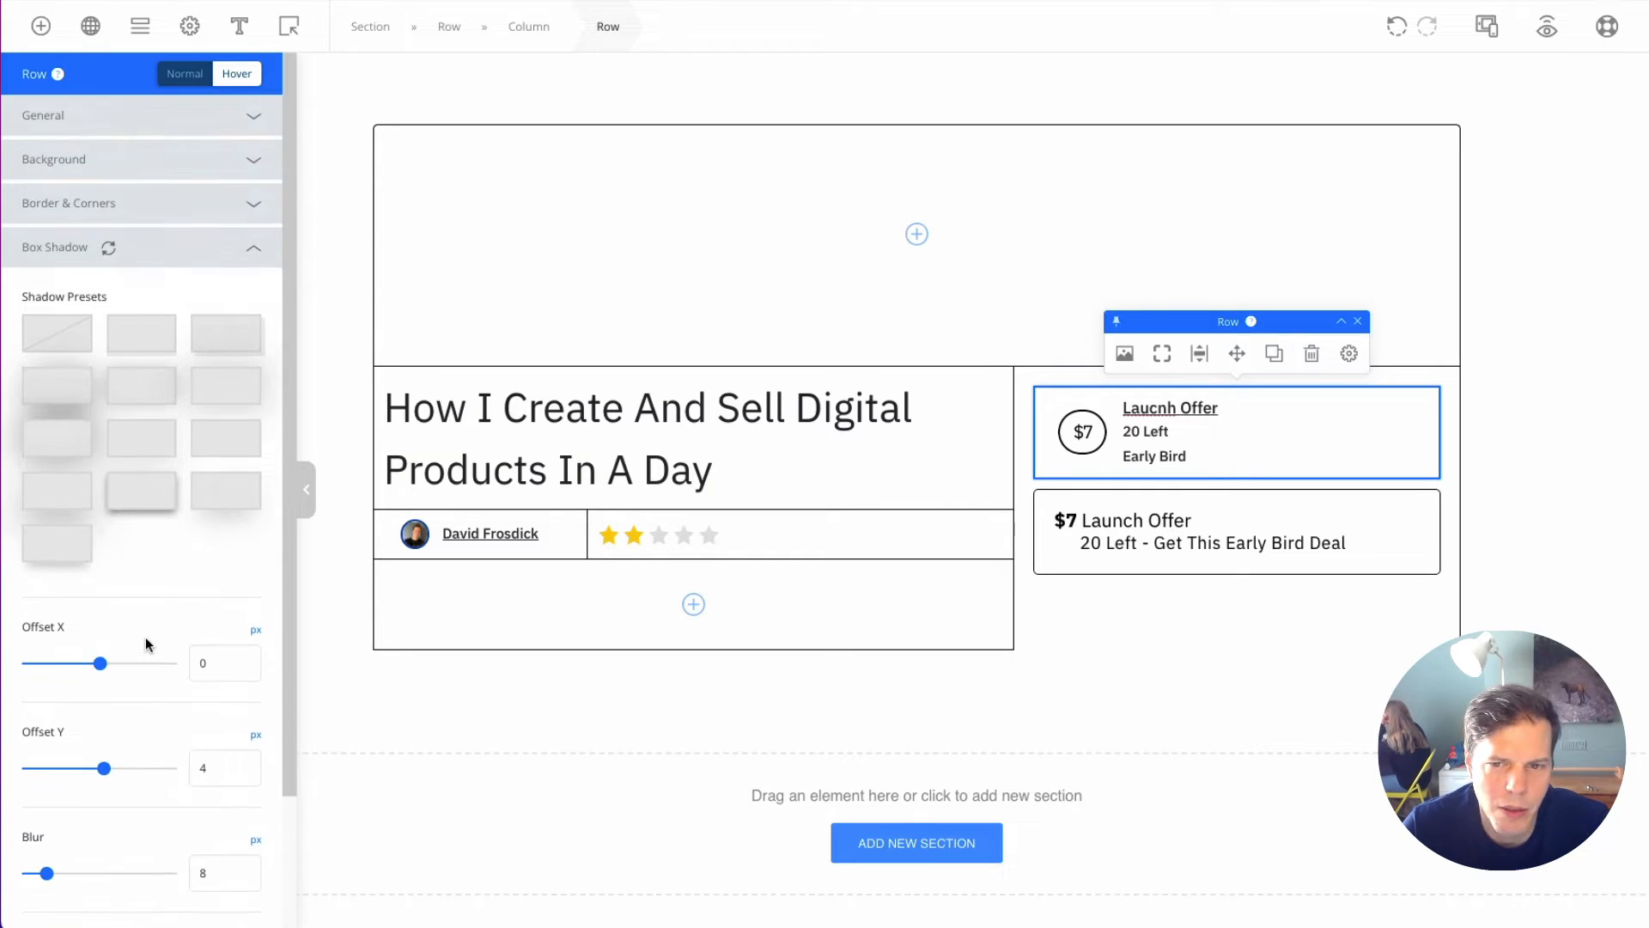
pyautogui.scroll(-2, 166, 617)
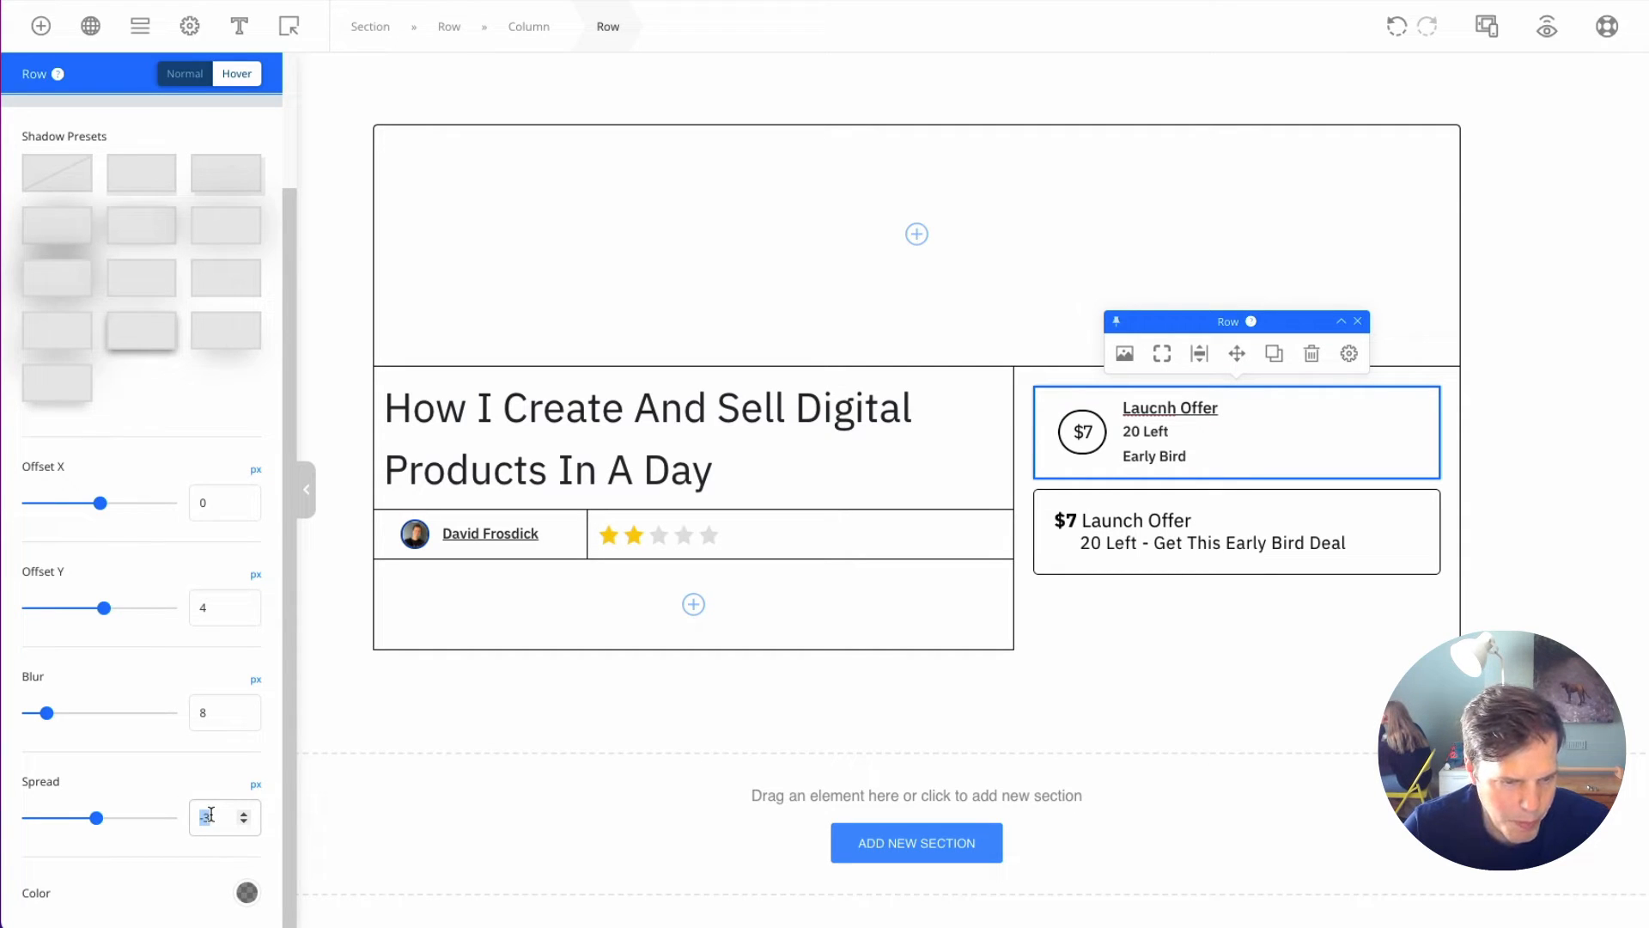
pyautogui.click(246, 894)
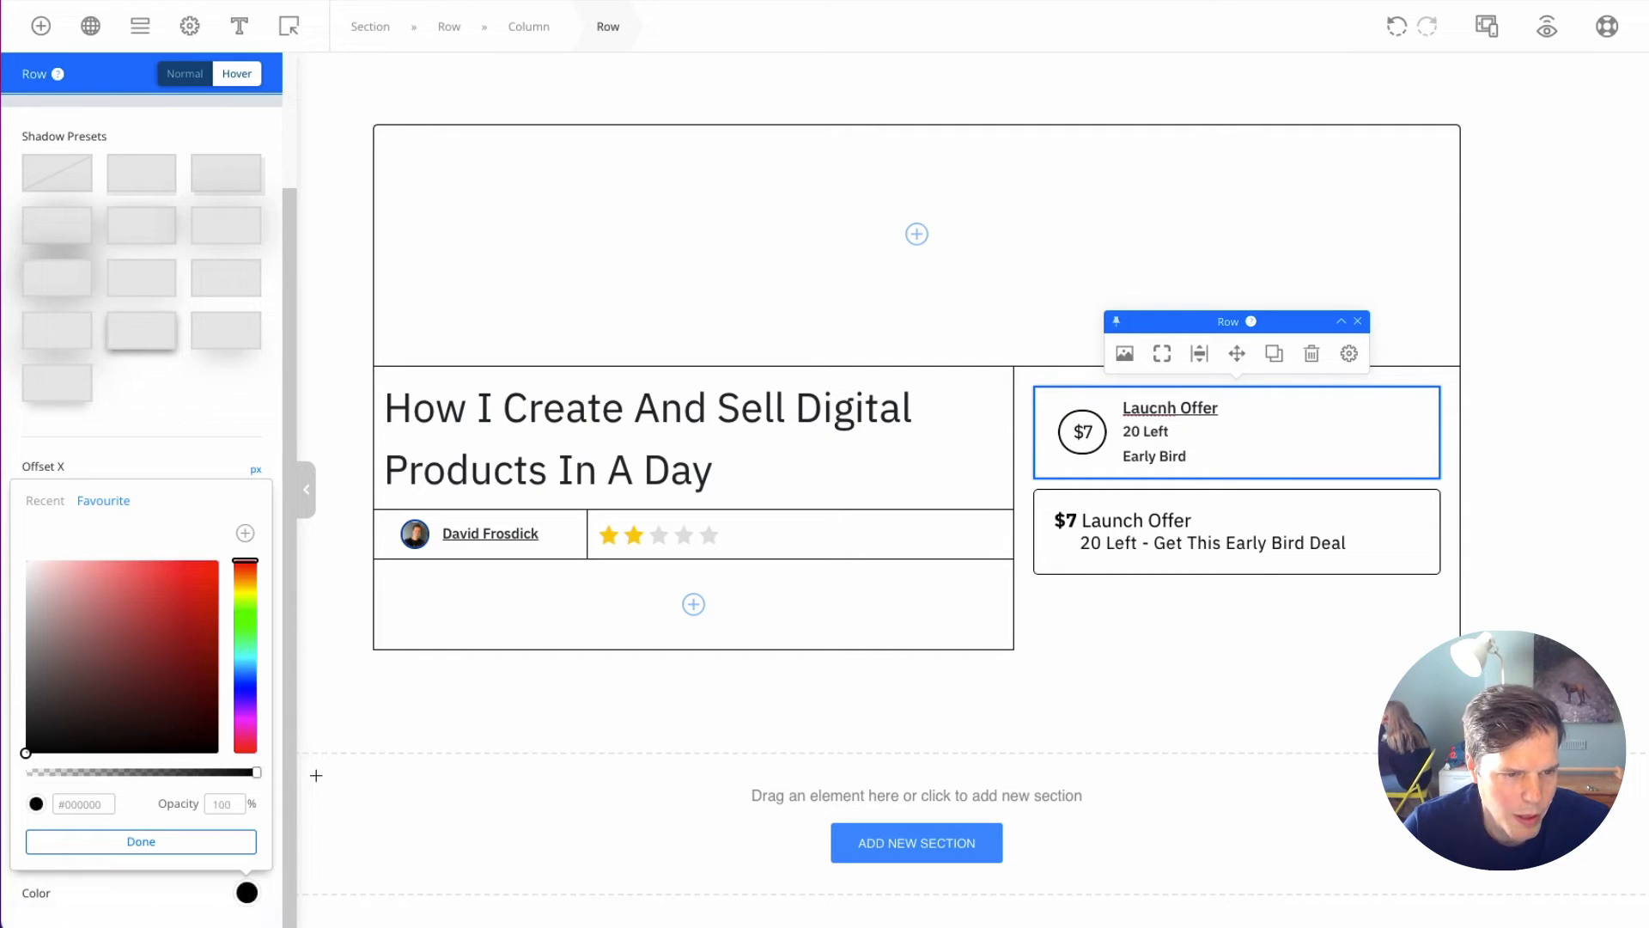
pyautogui.click(244, 383)
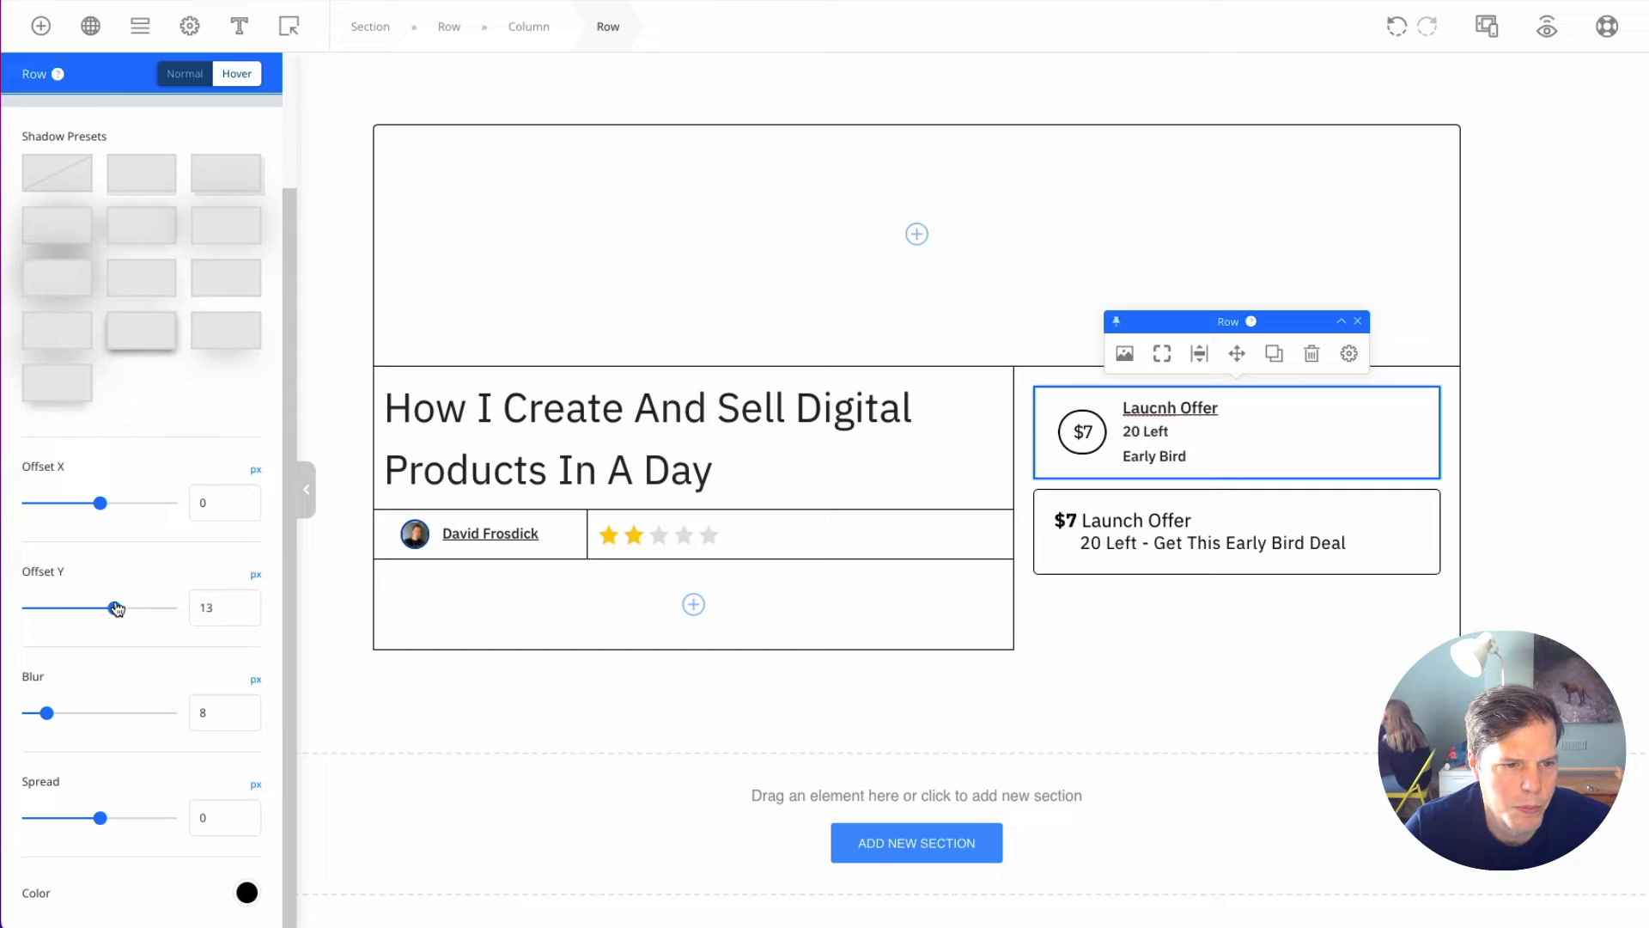
# Step: Set the row's hover shadow to 3 px horizontal offset, 5 px vertical offset and 0 px blur
pyautogui.moveTo(95, 504); pyautogui.dragTo(83, 504)
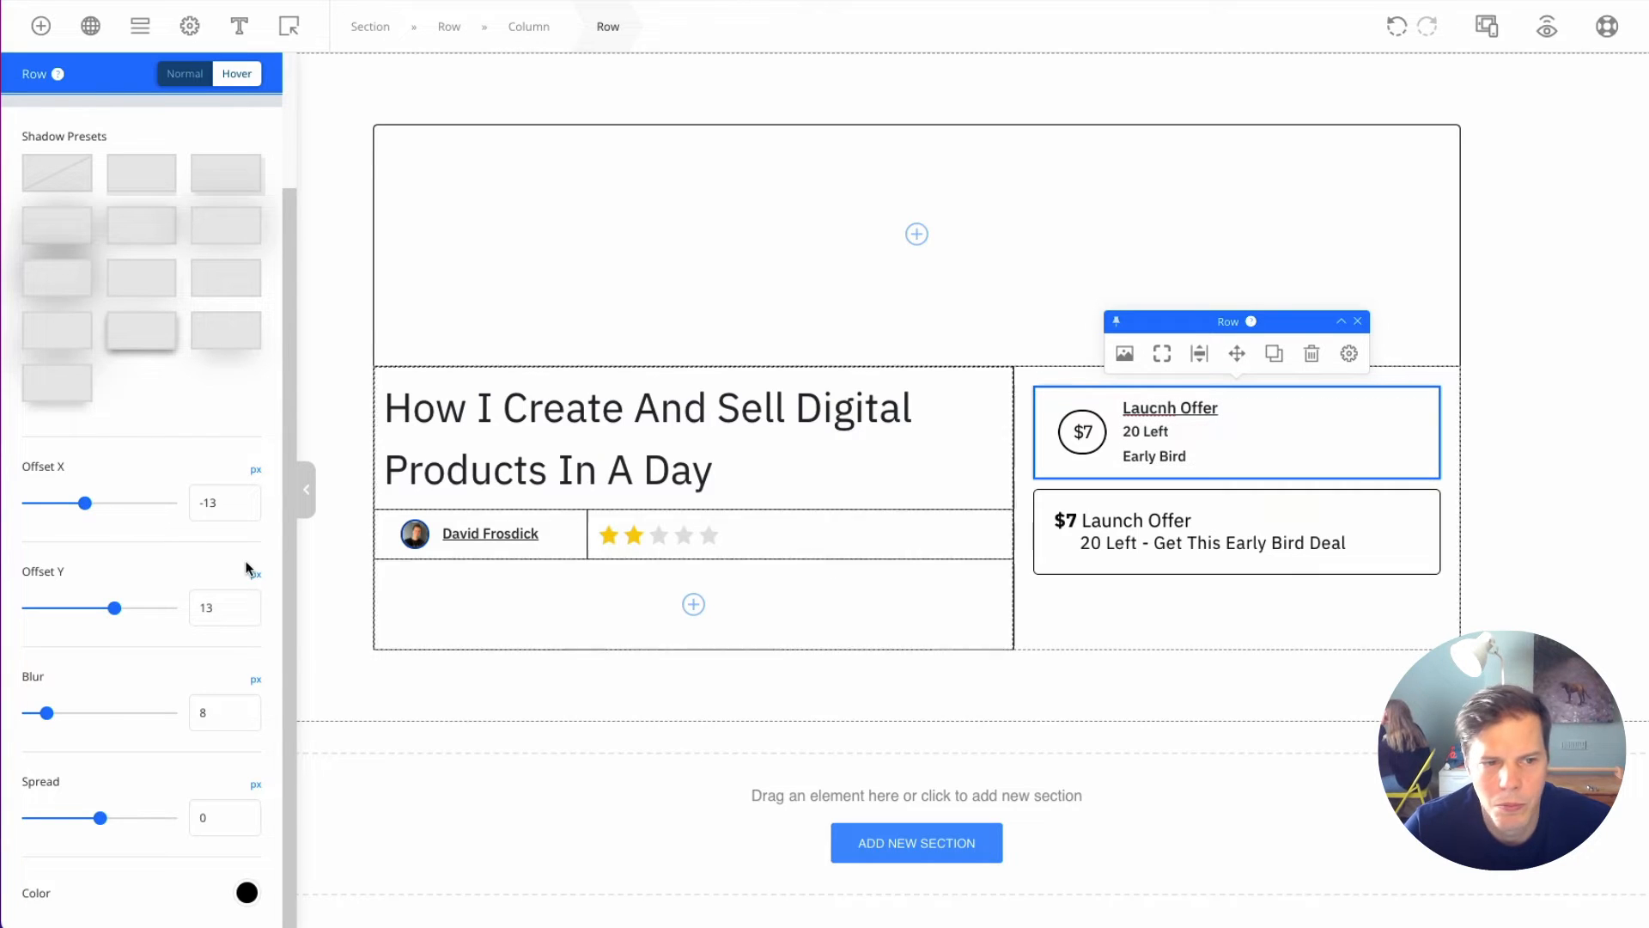
pyautogui.click(119, 503)
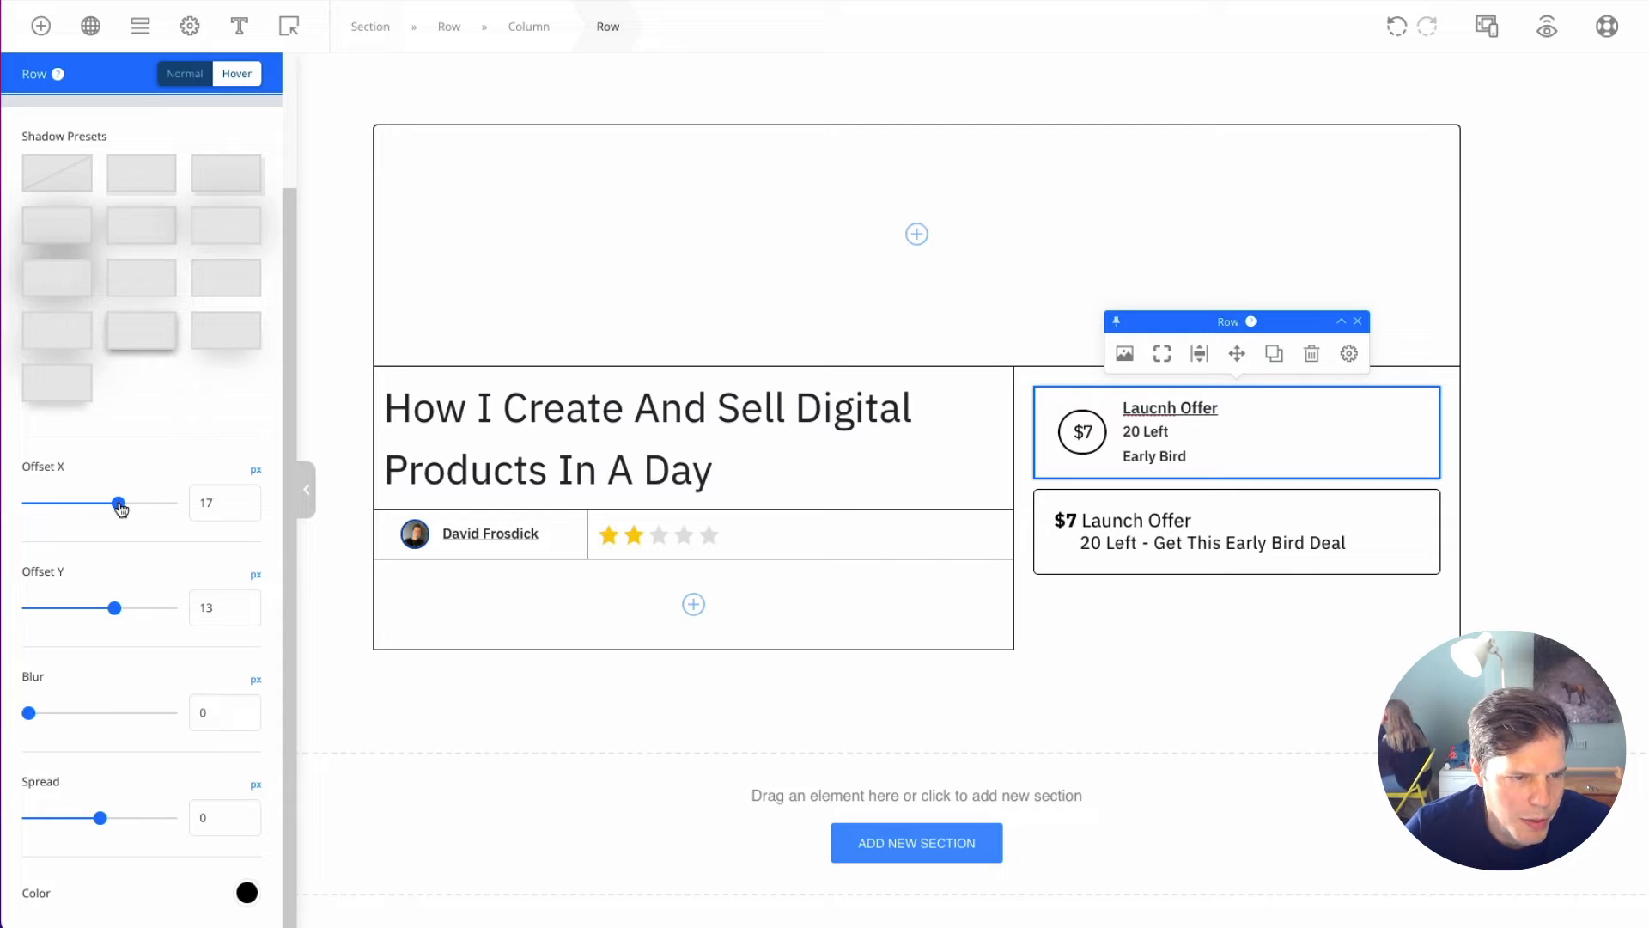
pyautogui.moveTo(119, 505); pyautogui.dragTo(87, 505)
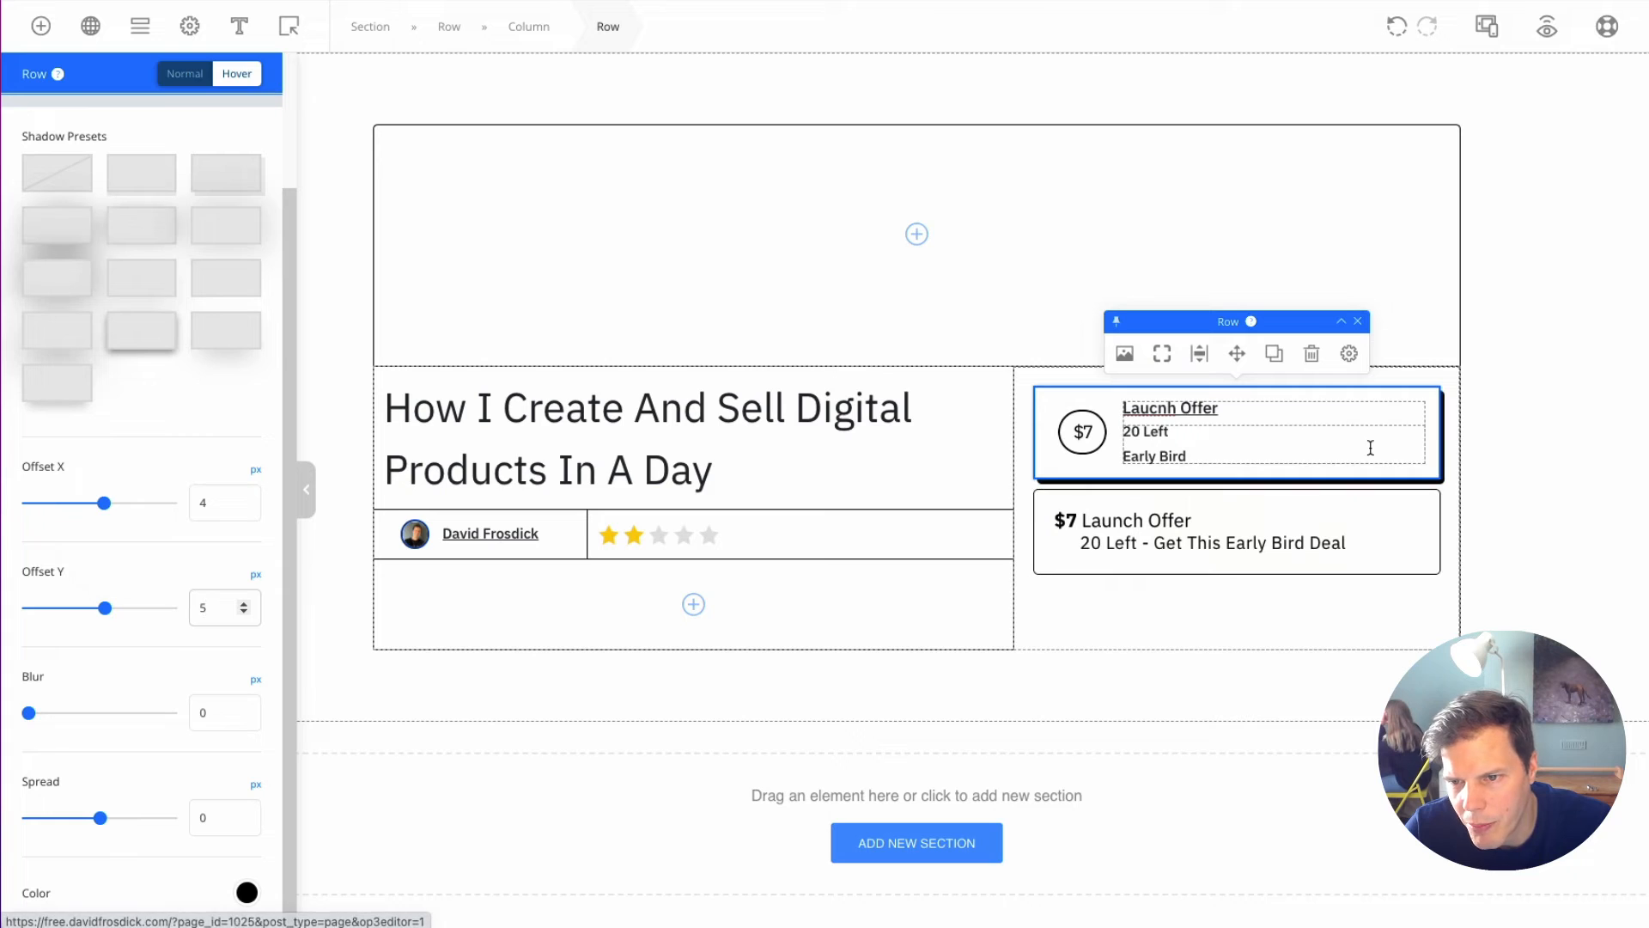
pyautogui.click(245, 510)
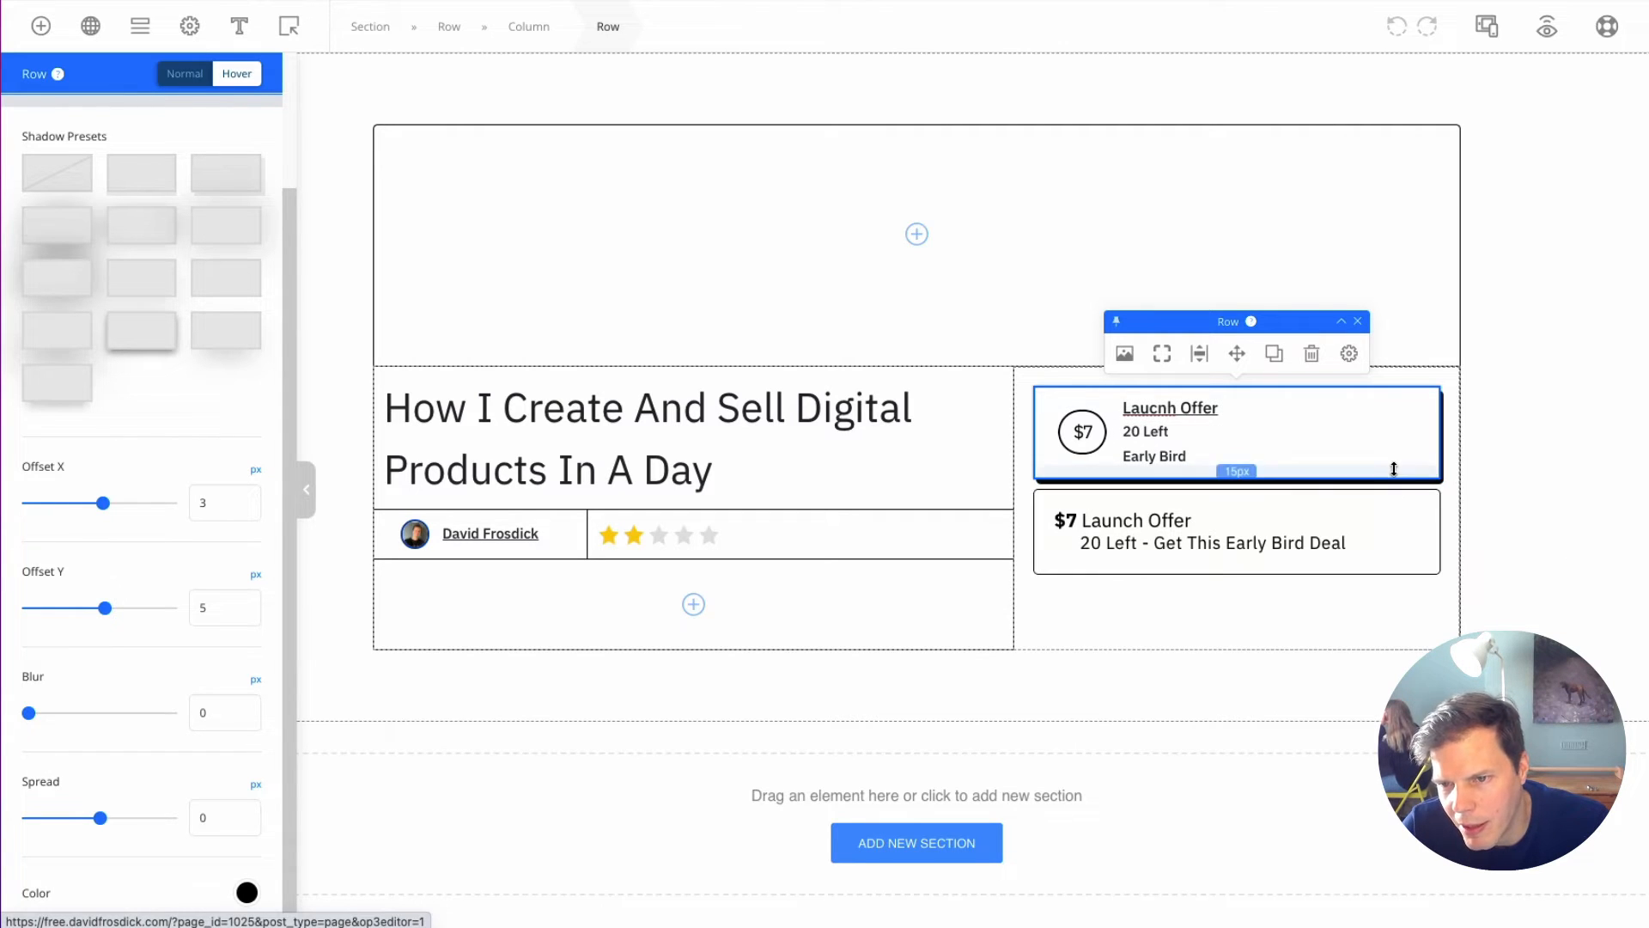
pyautogui.click(1576, 471)
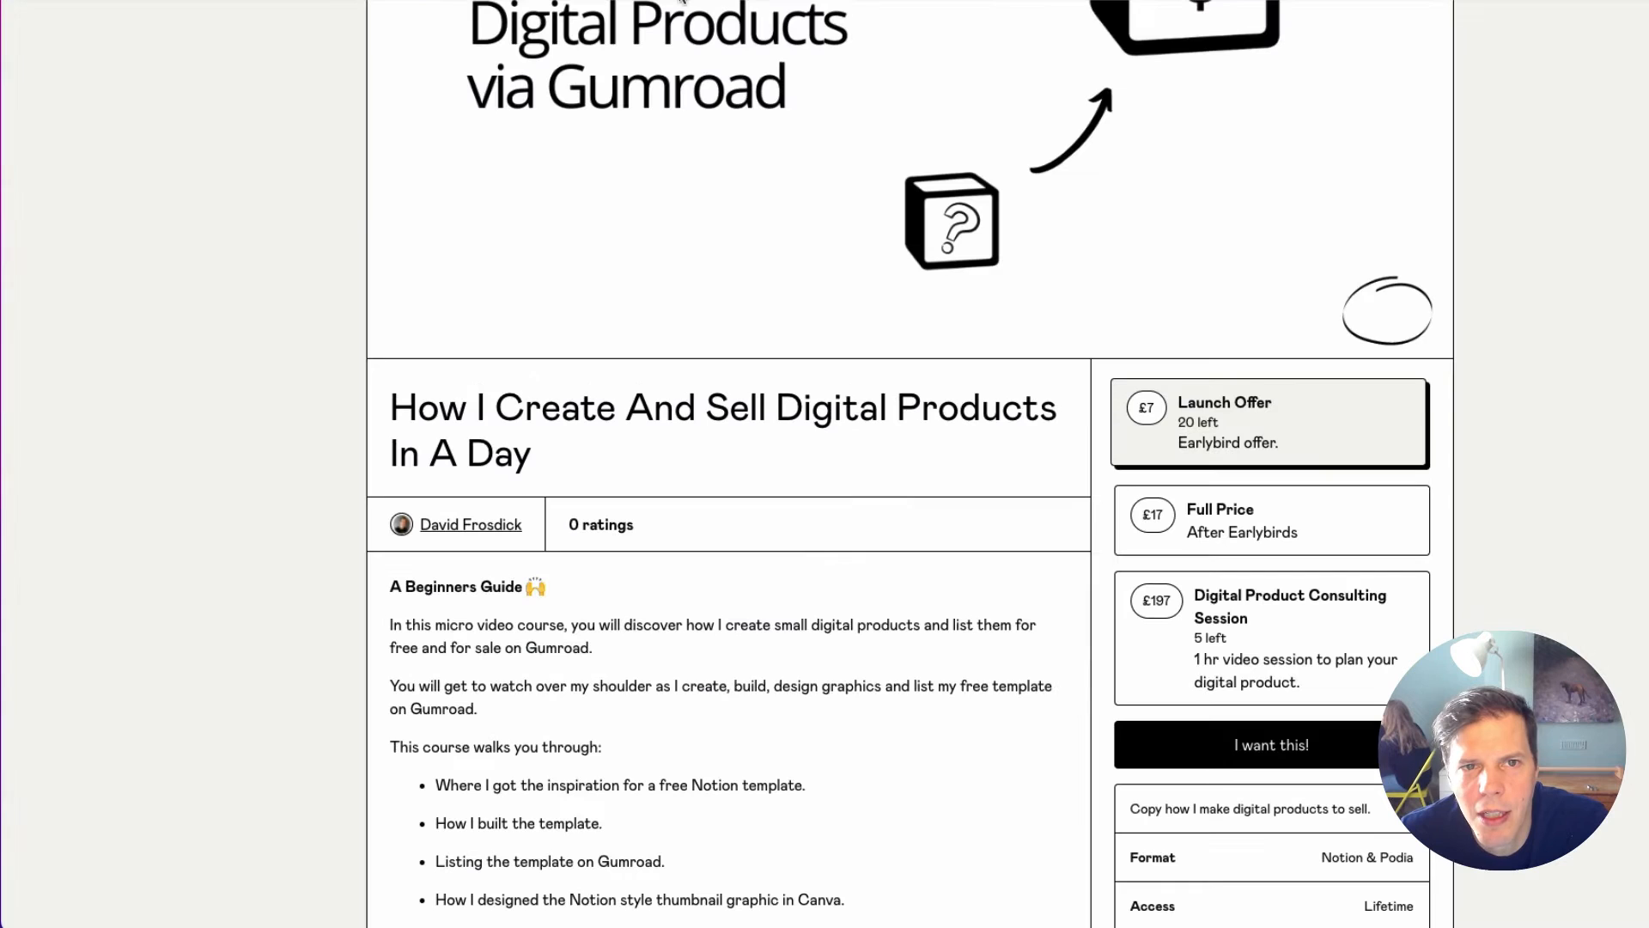
# Step: Review the offer cards, purchase button and product details list on the reference Gumroad page
pyautogui.scroll(-5, 1186, 328)
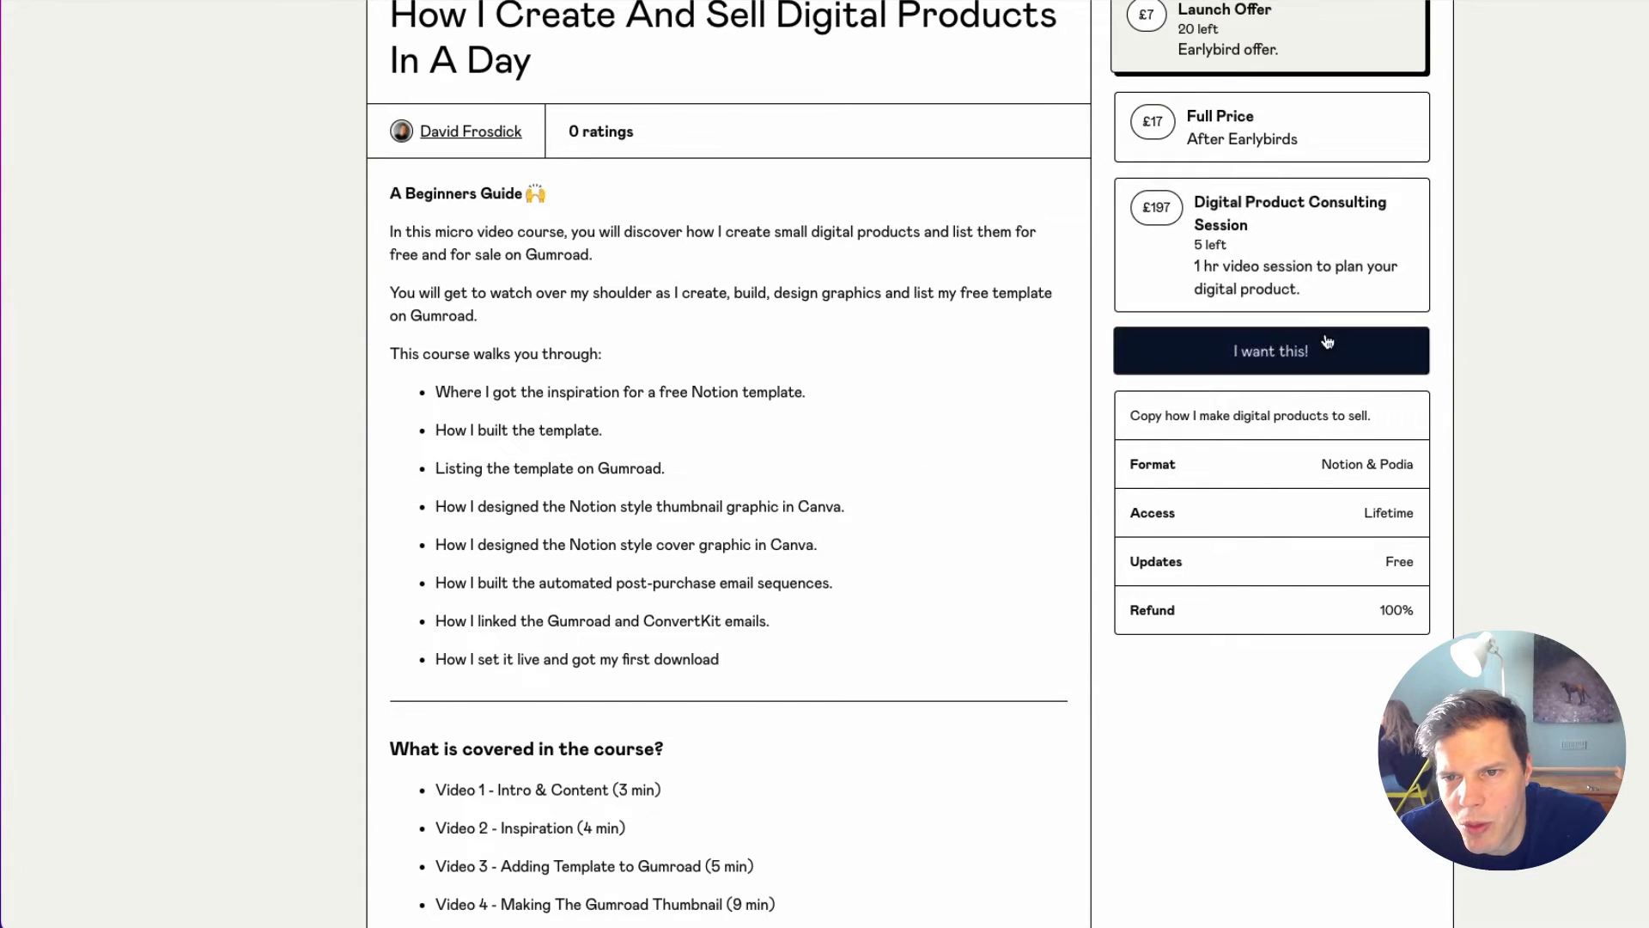
pyautogui.scroll(2, 1314, 369)
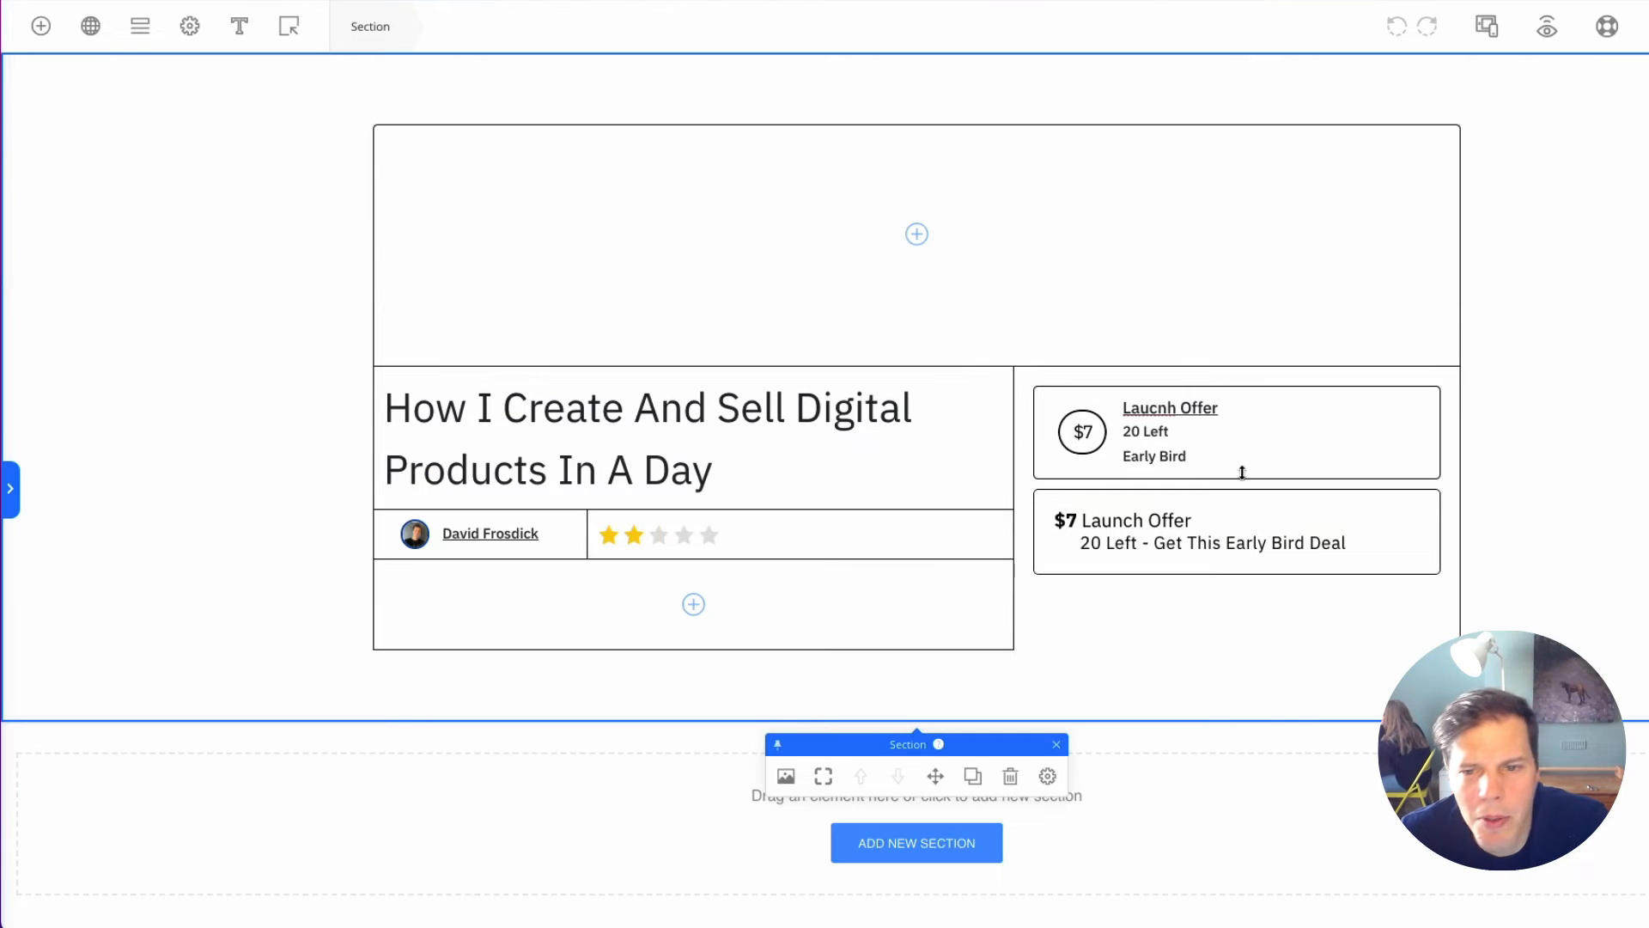
# Step: Try adding four extra lines reading "D" below the "20 Left - Get This Early Bird Deal" text in the single-button card
pyautogui.click(1274, 541)
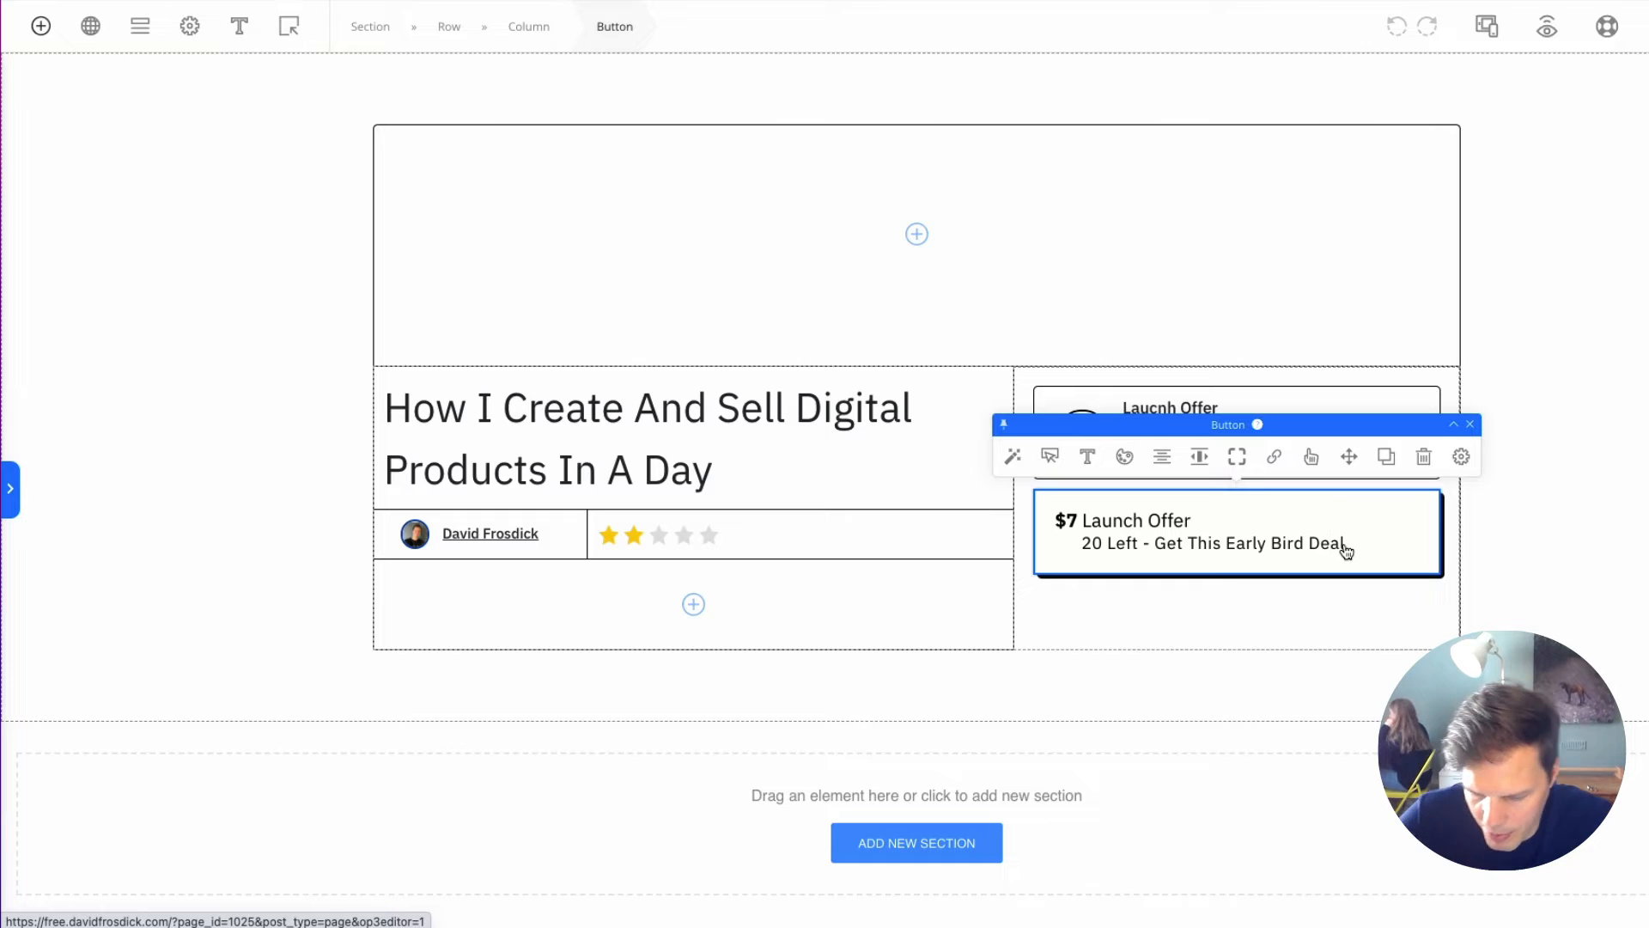
pyautogui.press('Return')
pyautogui.write('D')
pyautogui.press('Return')
pyautogui.write('D')
pyautogui.press('Return')
pyautogui.write('D')
pyautogui.press('Return')
pyautogui.write('D')
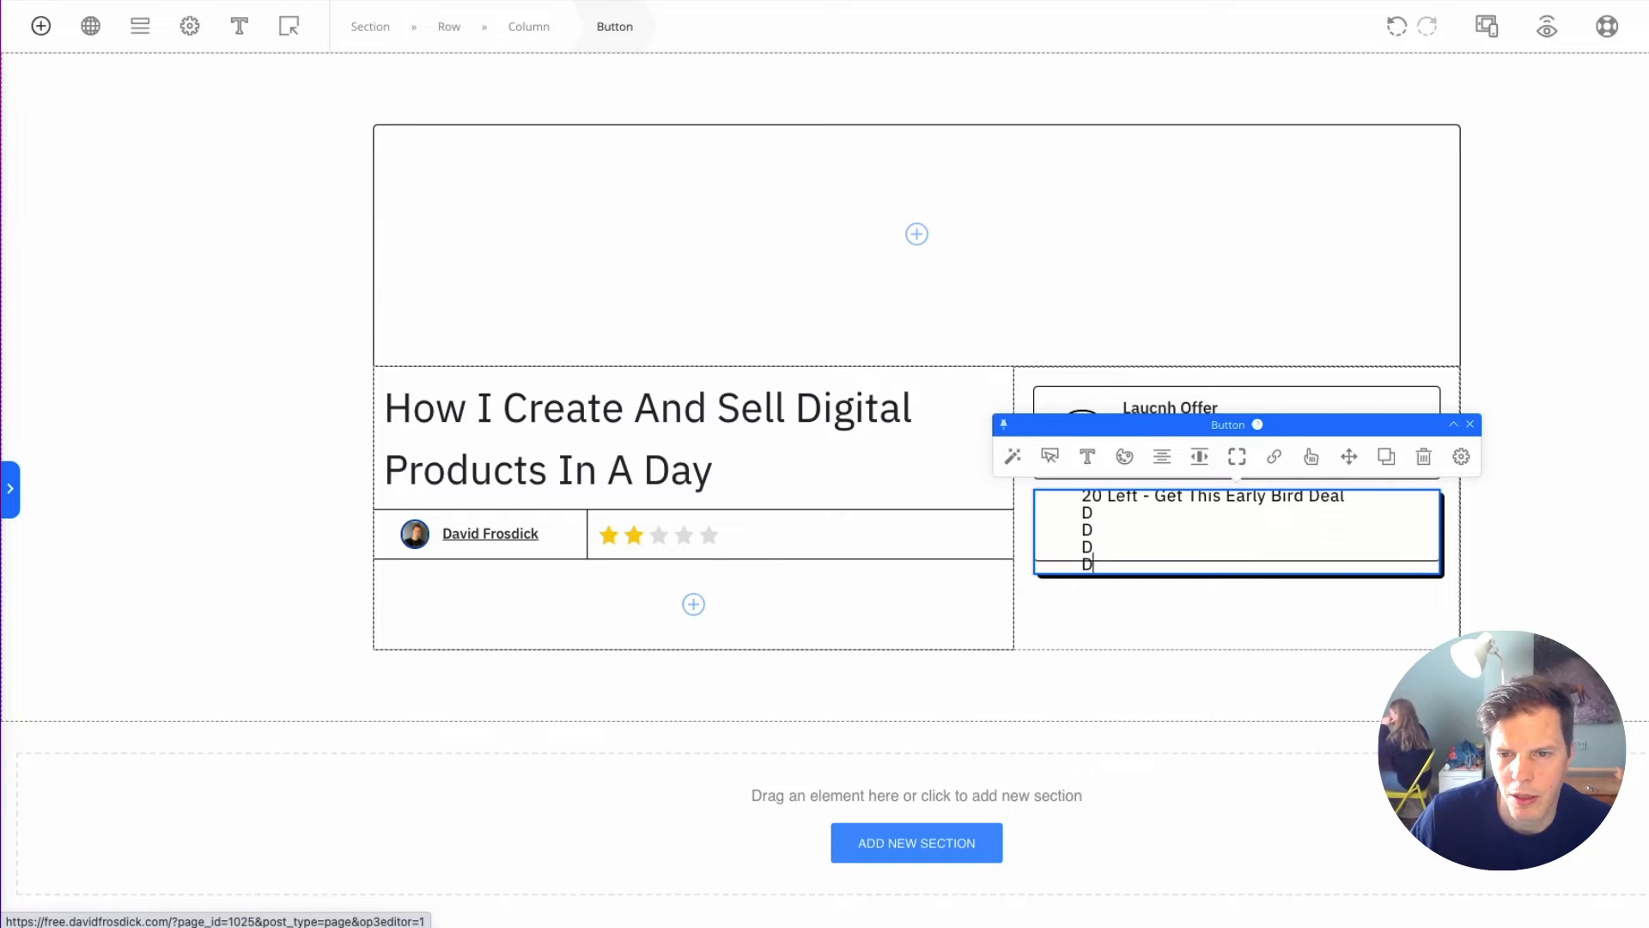
pyautogui.click(1626, 463)
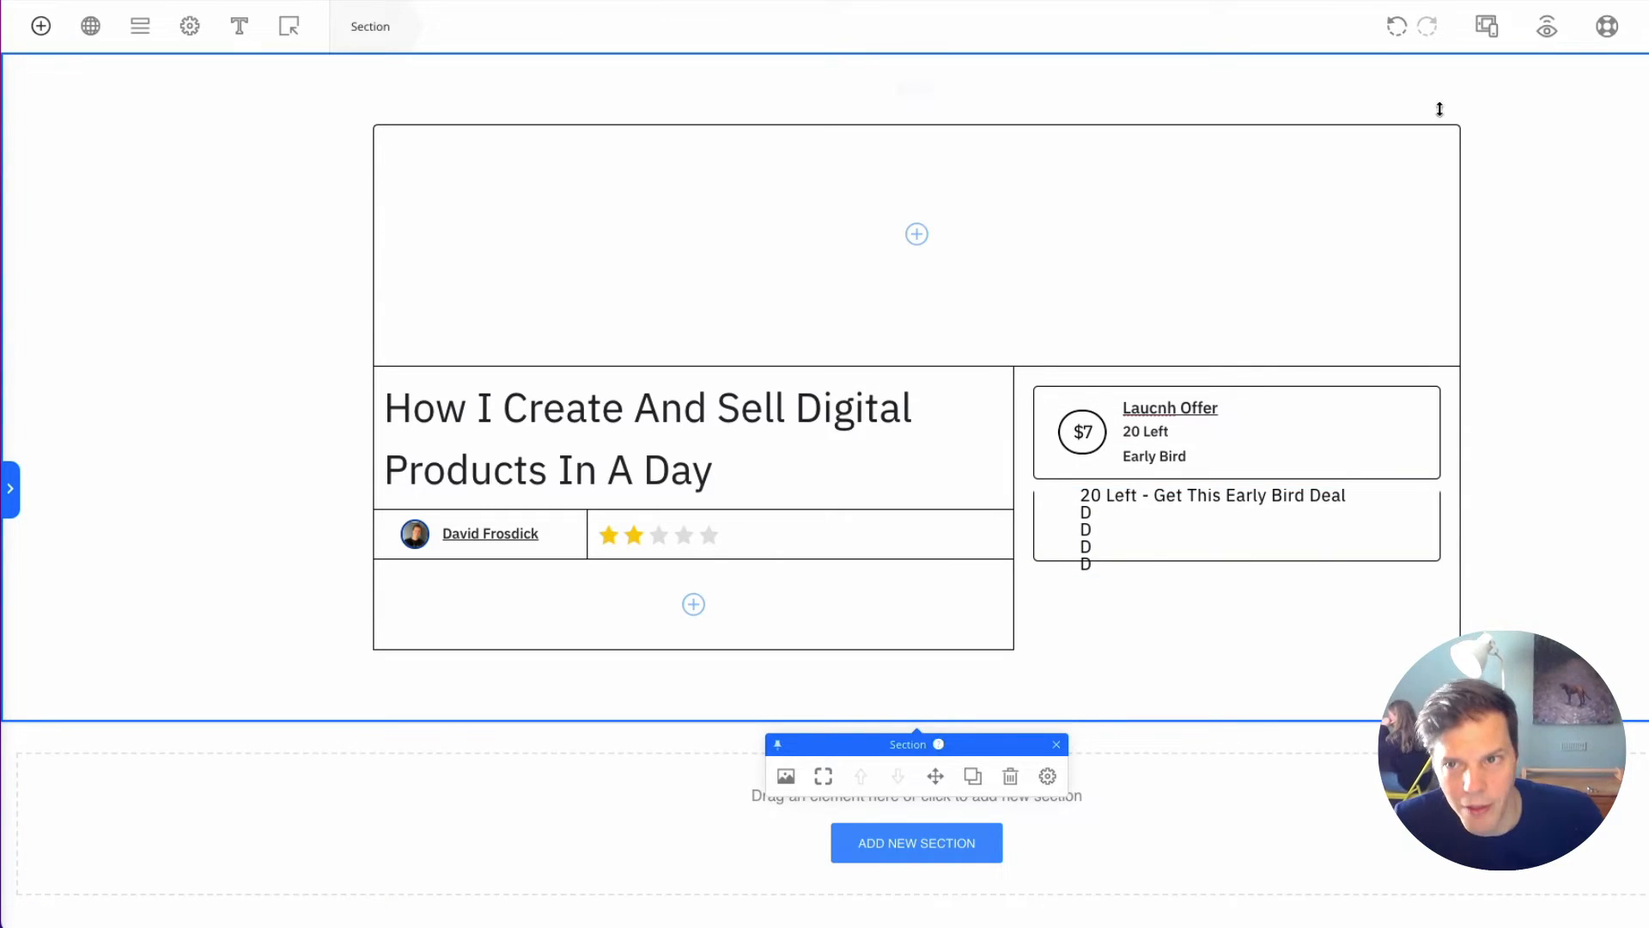
# Step: Undo all the extra "D" lines in the single-button card
pyautogui.click(1399, 29)
pyautogui.click(1399, 29)
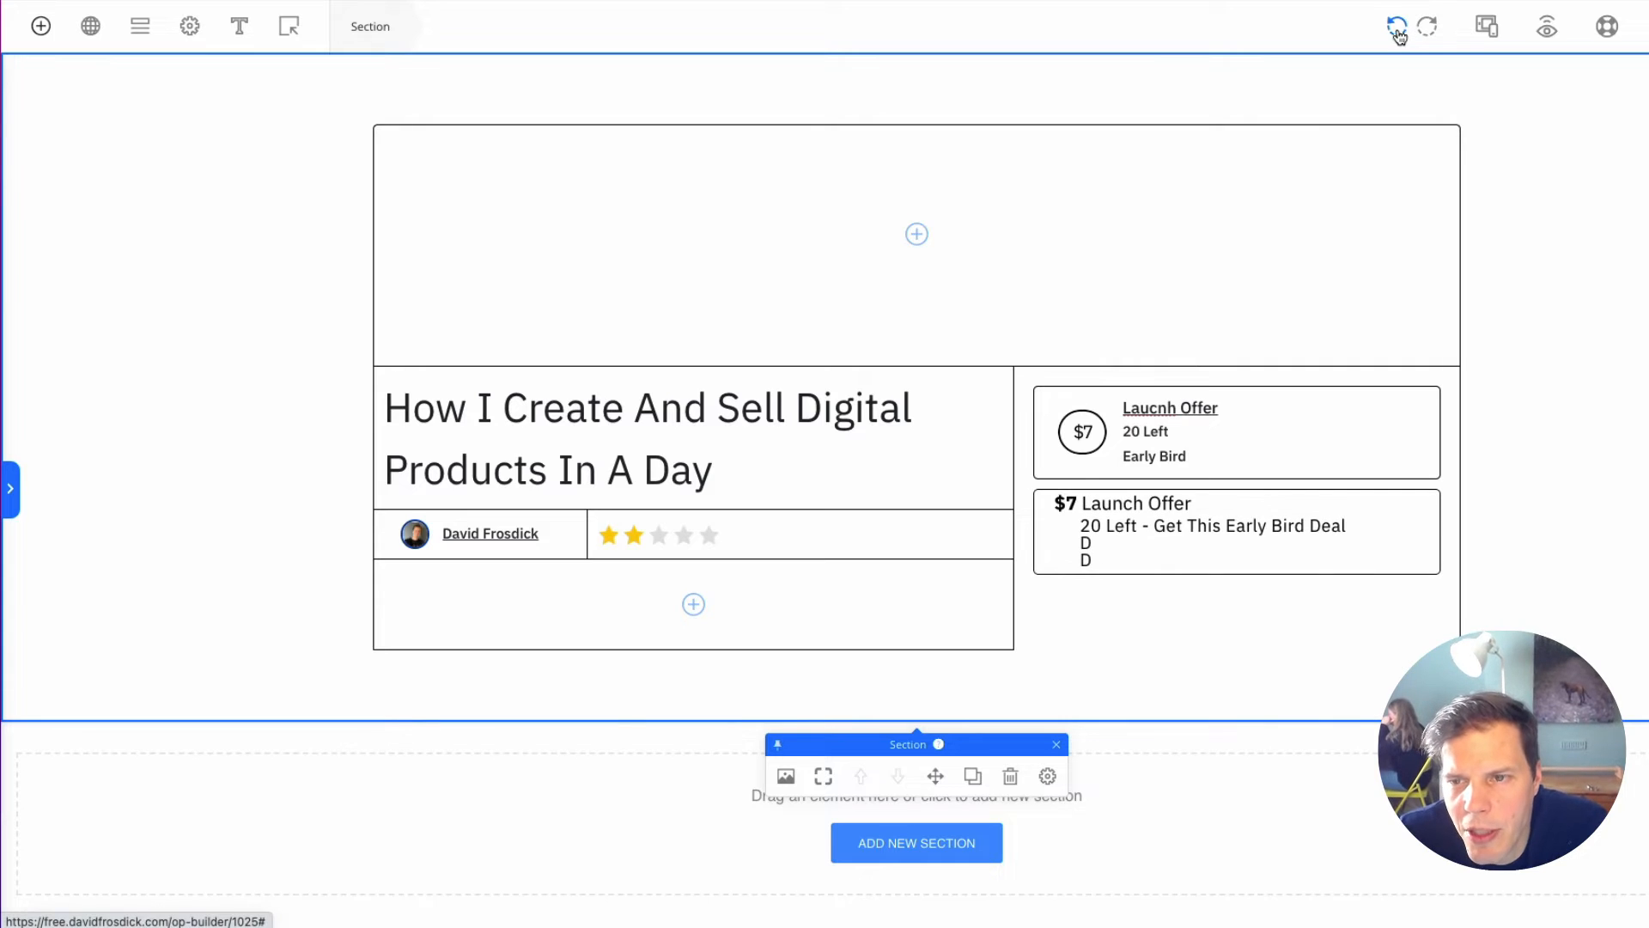
pyautogui.click(1399, 29)
pyautogui.click(1399, 28)
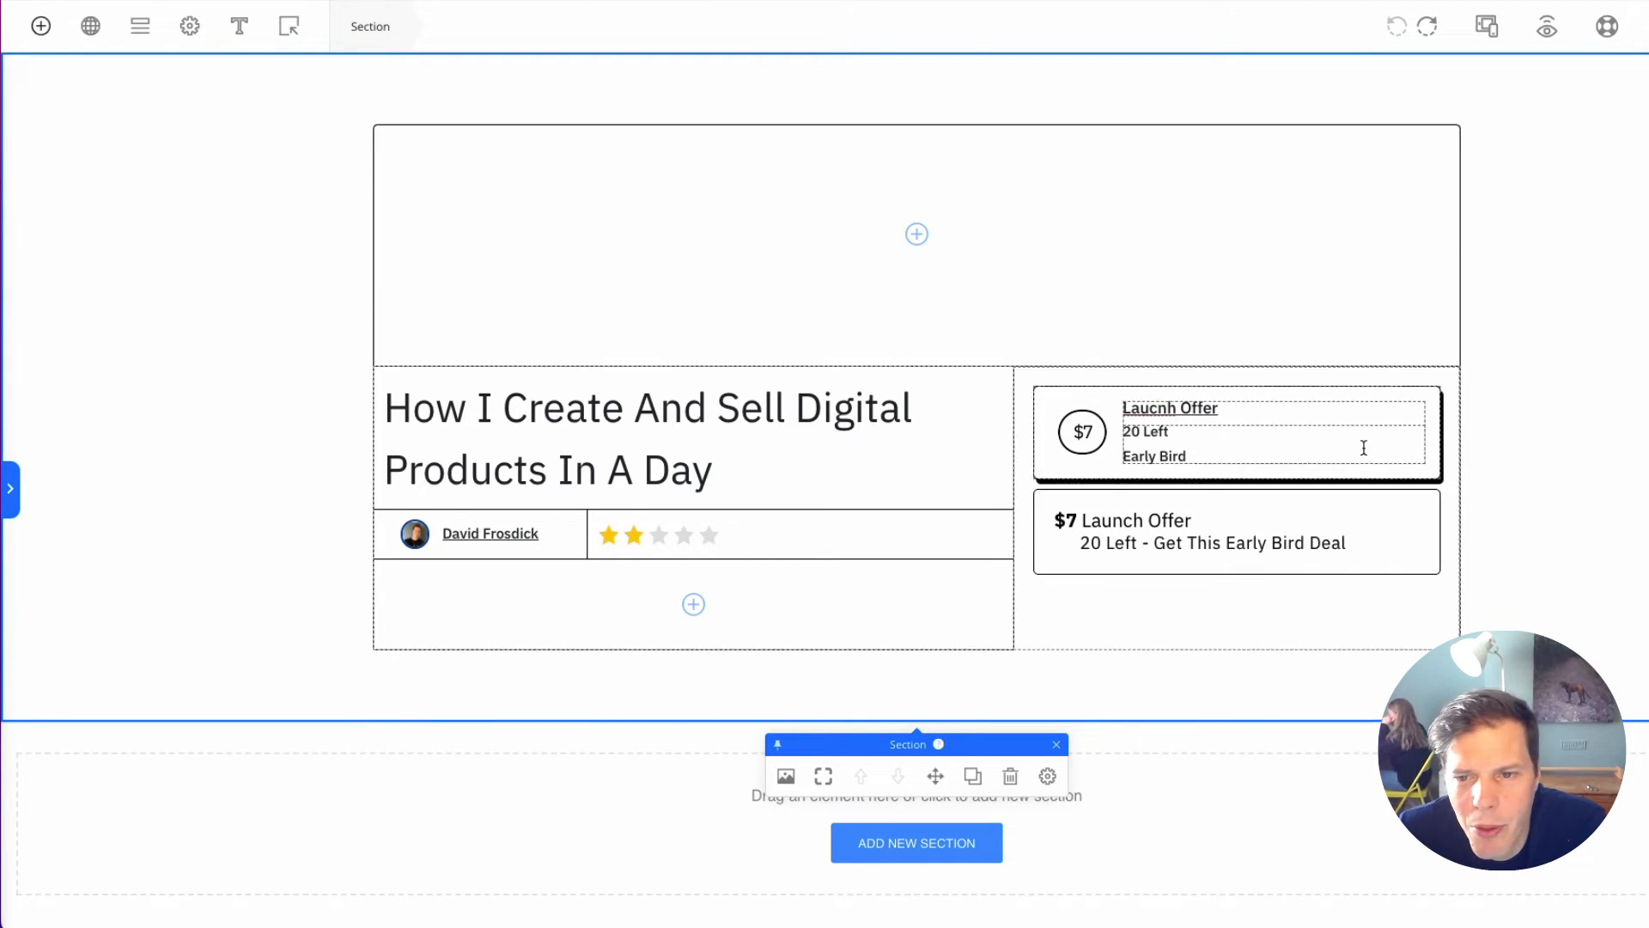
# Step: Add an empty third column to the $7 offer row, after the offer text
pyautogui.click(42, 27)
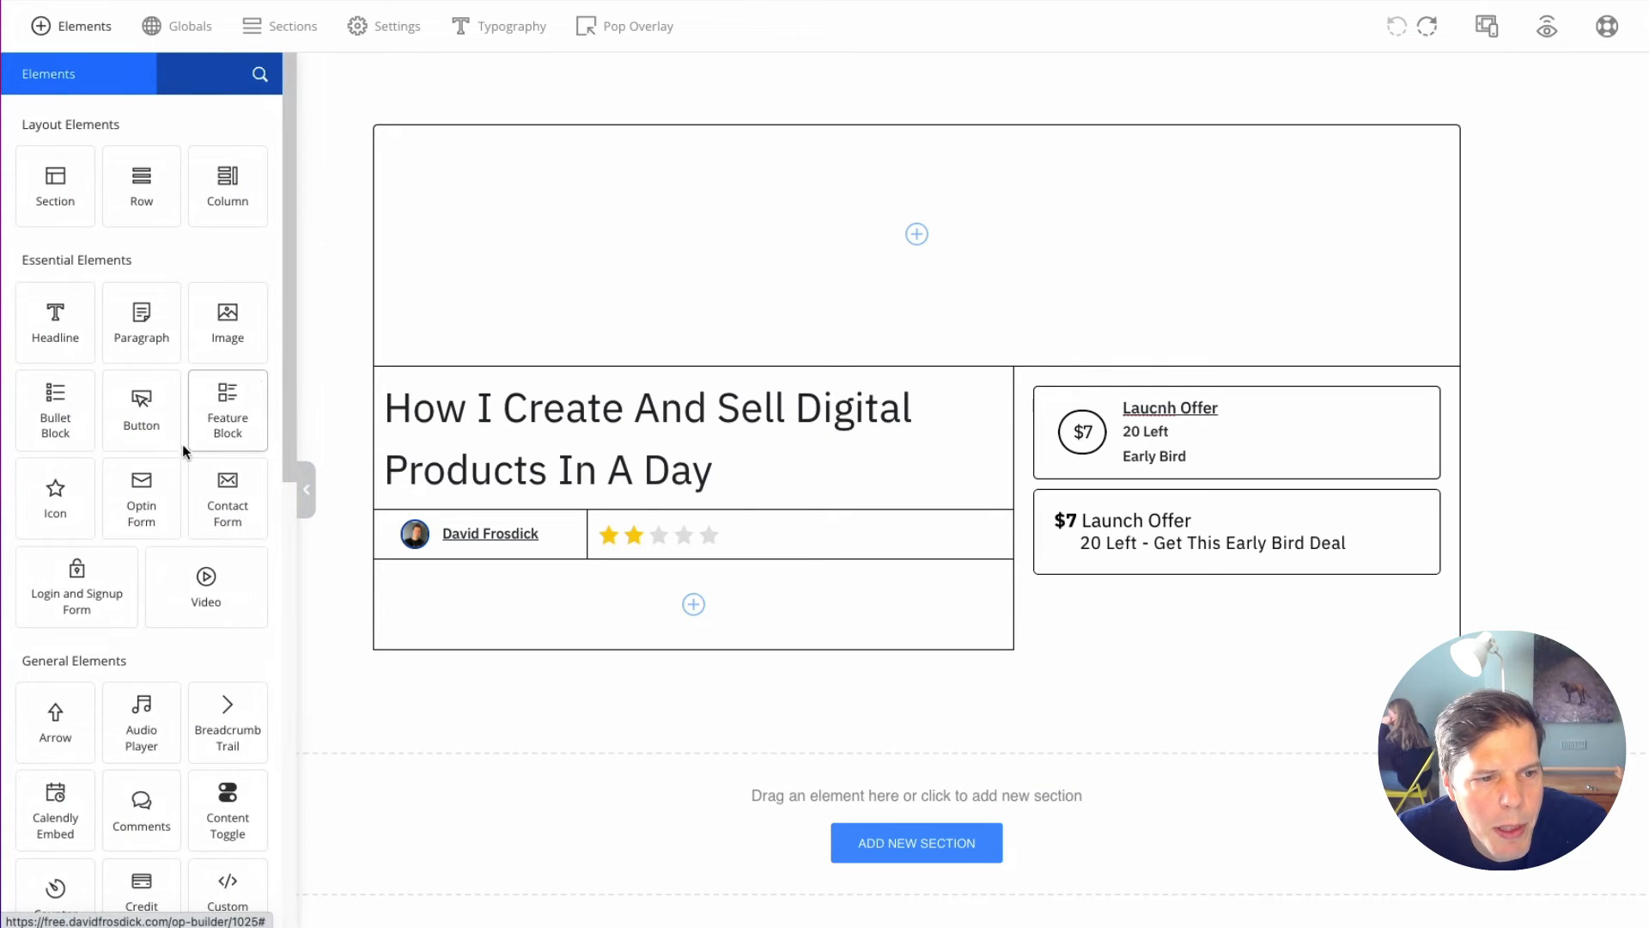
pyautogui.moveTo(600, 322); pyautogui.dragTo(1324, 436)
pyautogui.click(1600, 446)
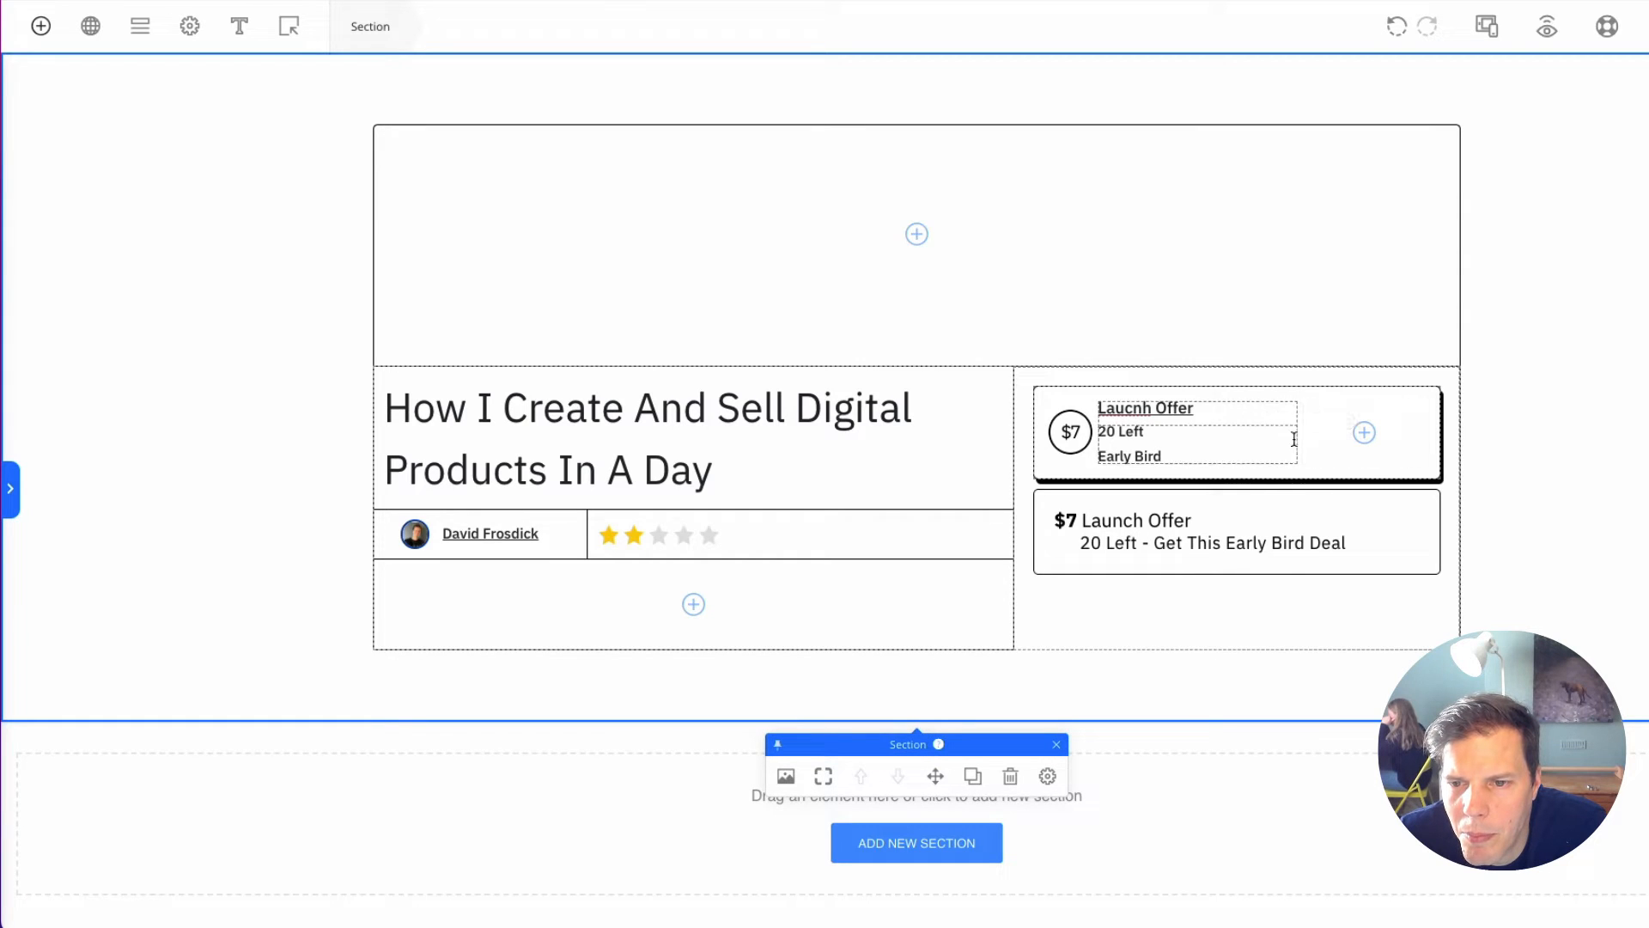
# Step: Widen the empty third column of the $7 offer row slightly by narrowing the offer text column
pyautogui.moveTo(1298, 437)
pyautogui.mouseDown()
pyautogui.moveTo(1335, 435)
pyautogui.moveTo(1234, 438)
pyautogui.moveTo(1278, 436)
pyautogui.mouseUp()
pyautogui.click(1518, 445)
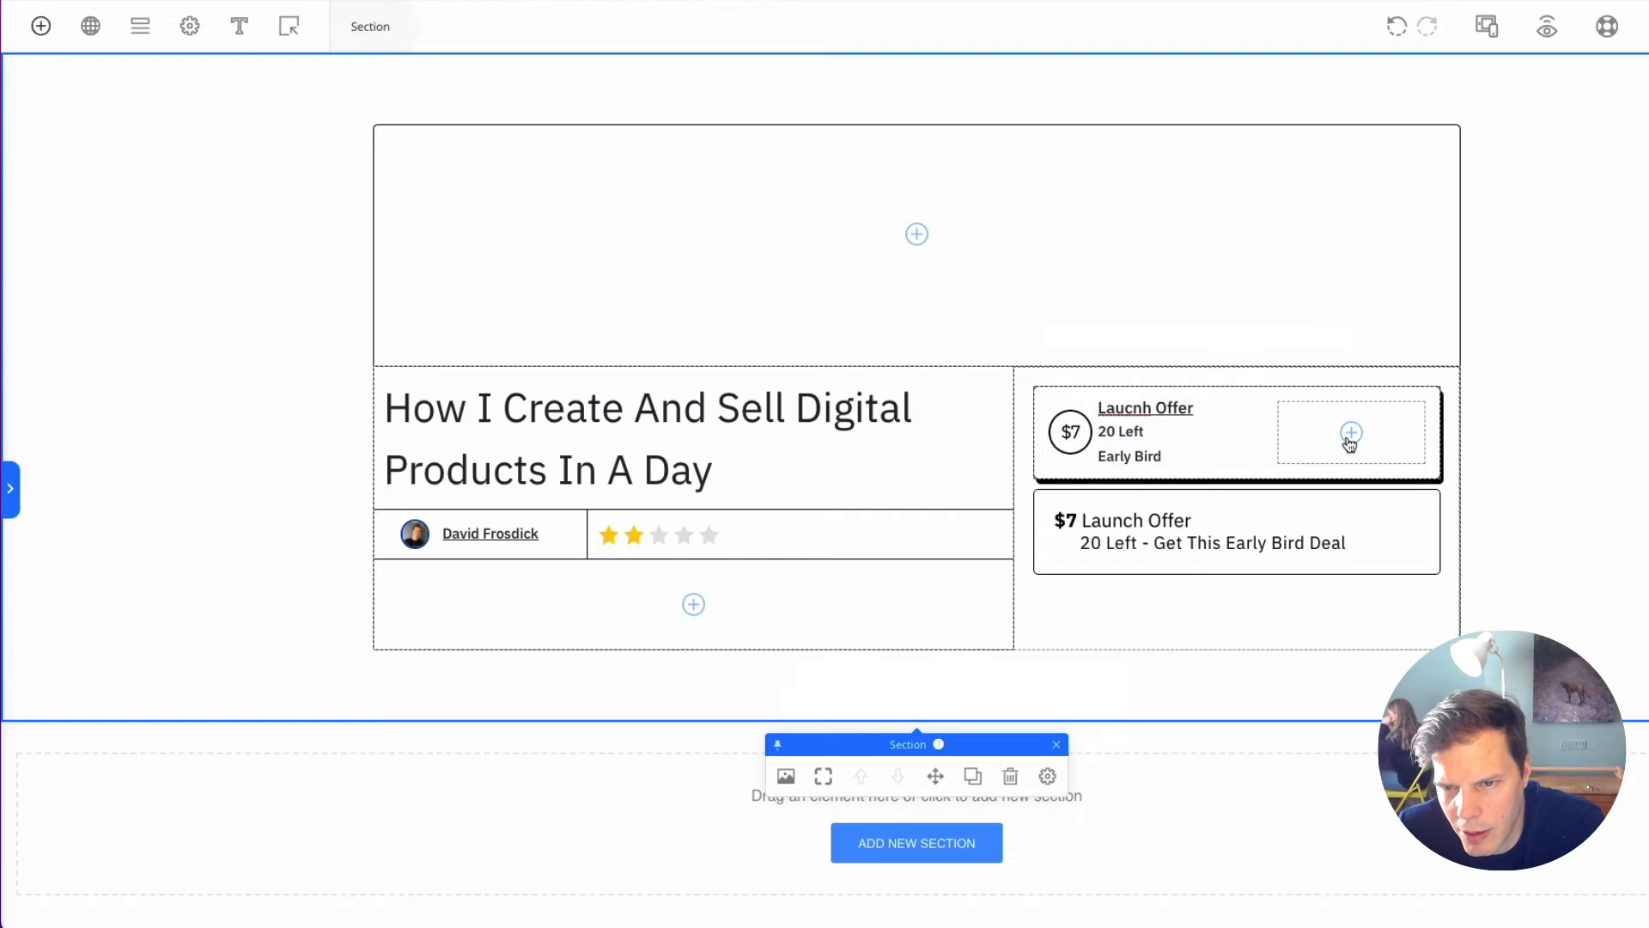
pyautogui.tripleClick(1151, 453)
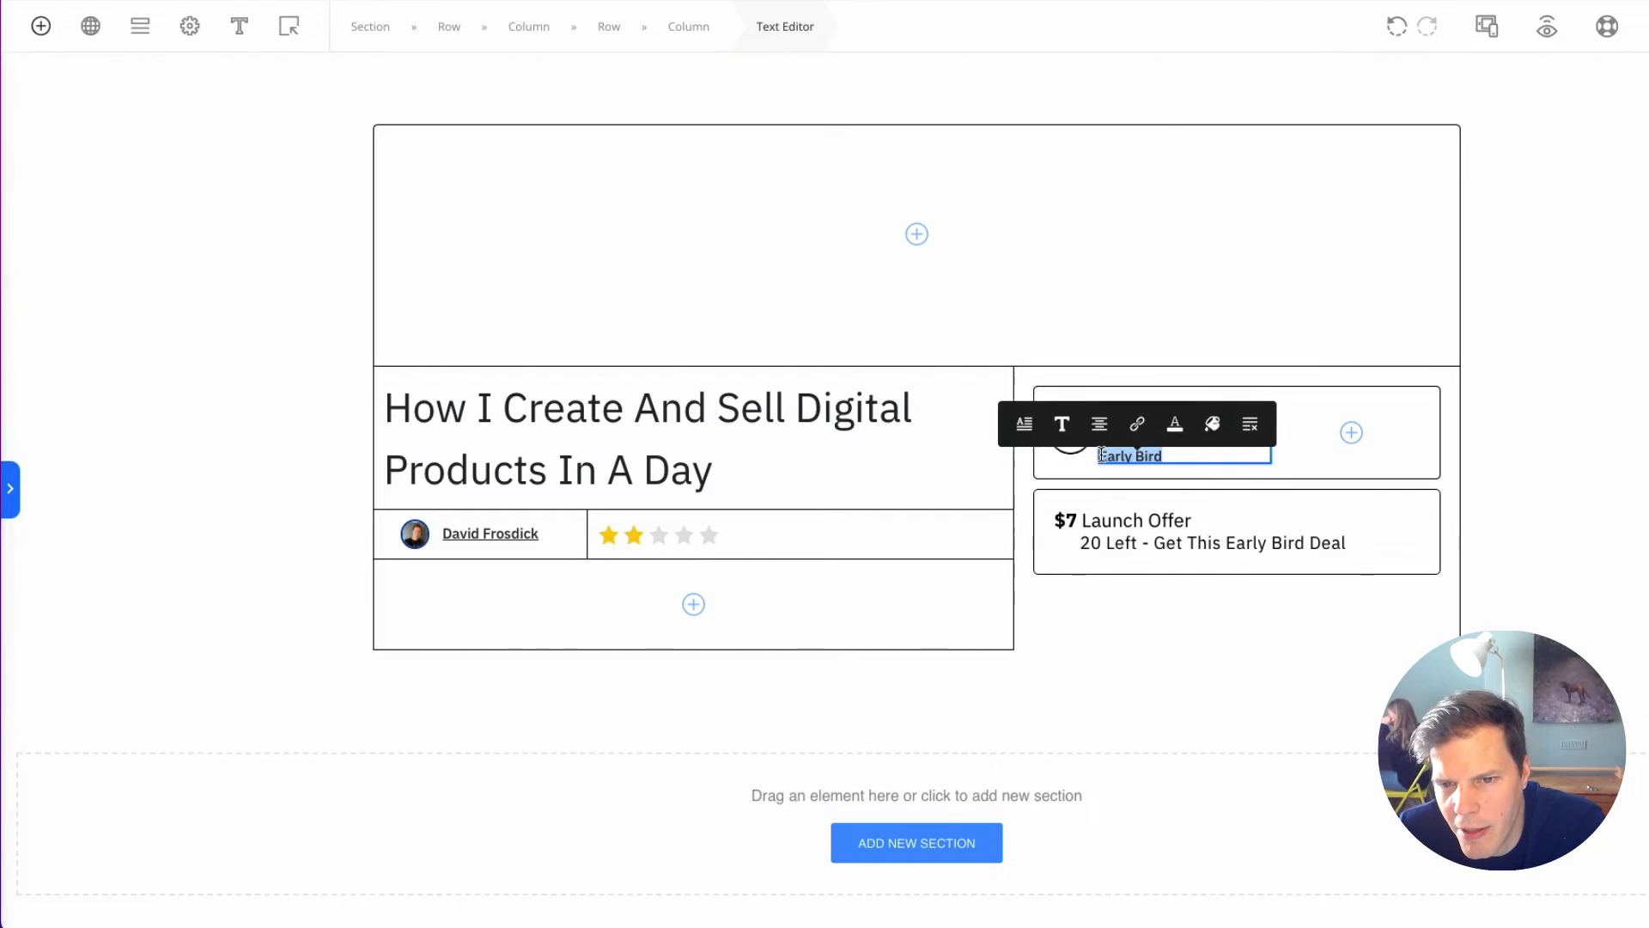
pyautogui.click(1605, 454)
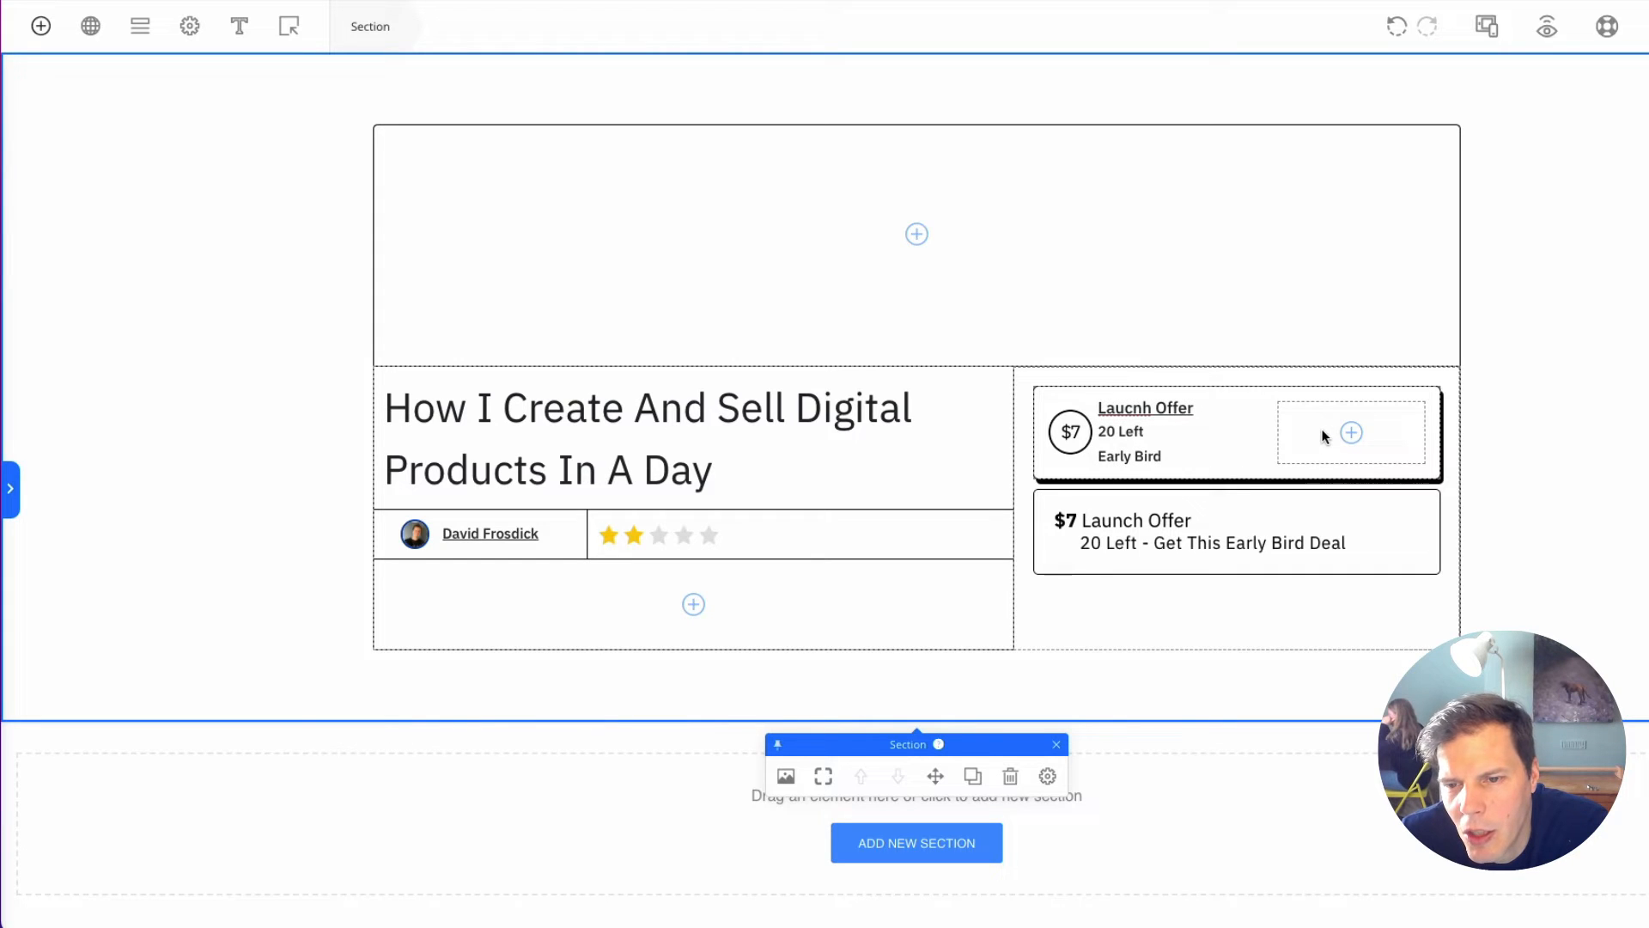
pyautogui.click(1177, 409)
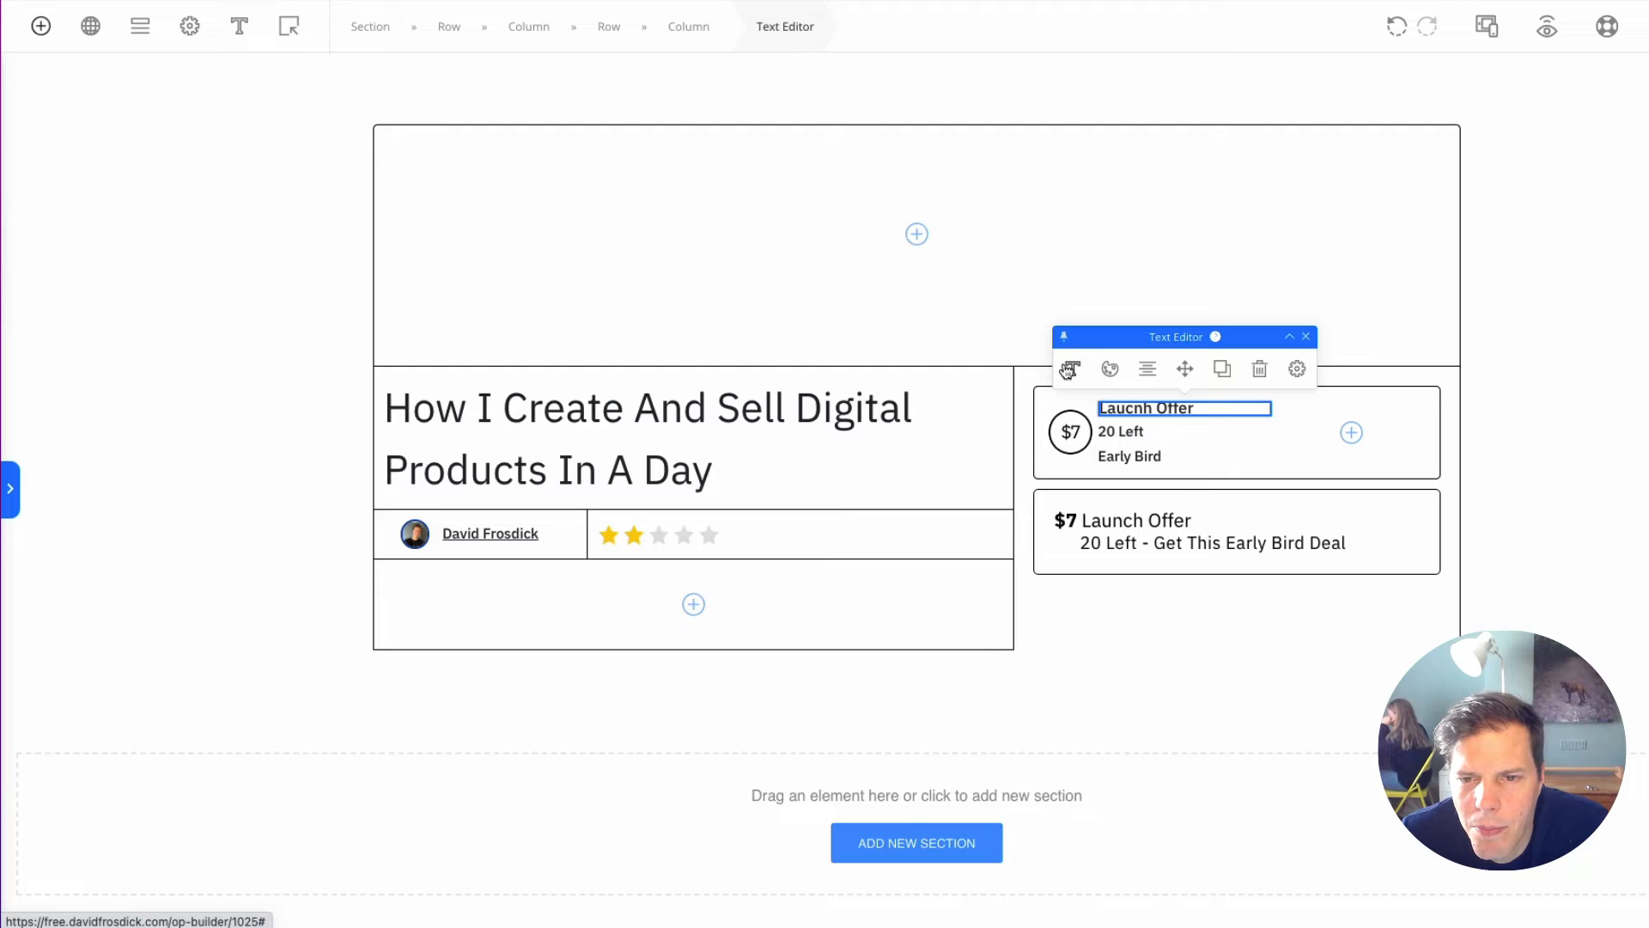
pyautogui.click(1470, 445)
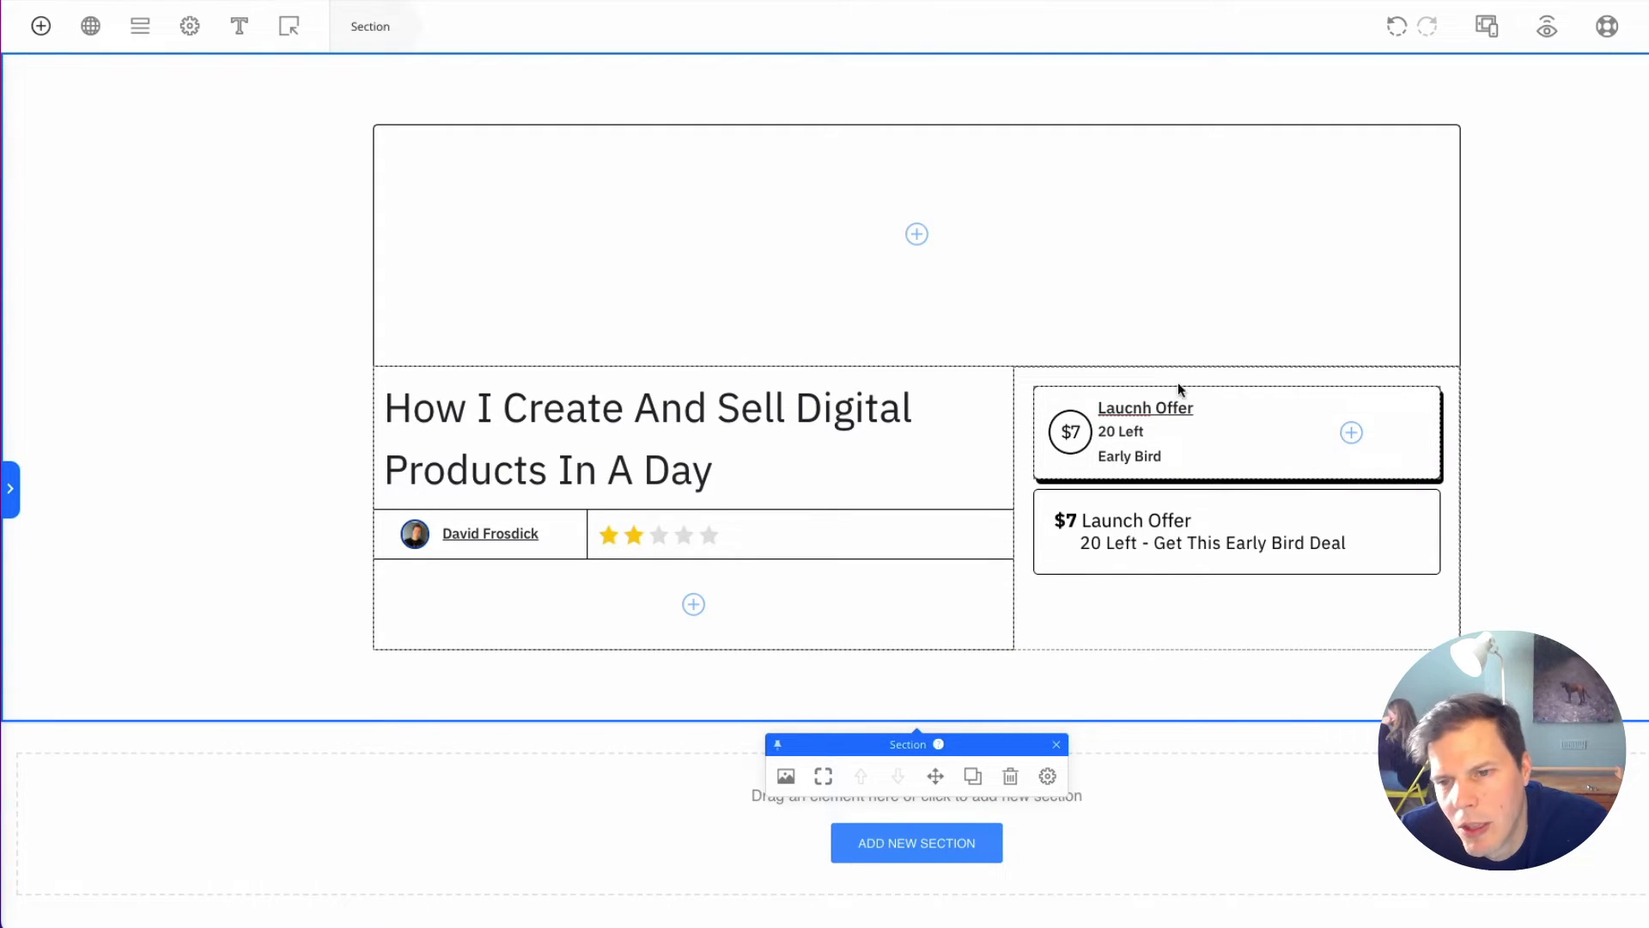
# Step: Duplicate the underlined offer title text and move the copy into the empty third column of the $7 offer row
pyautogui.click(1159, 408)
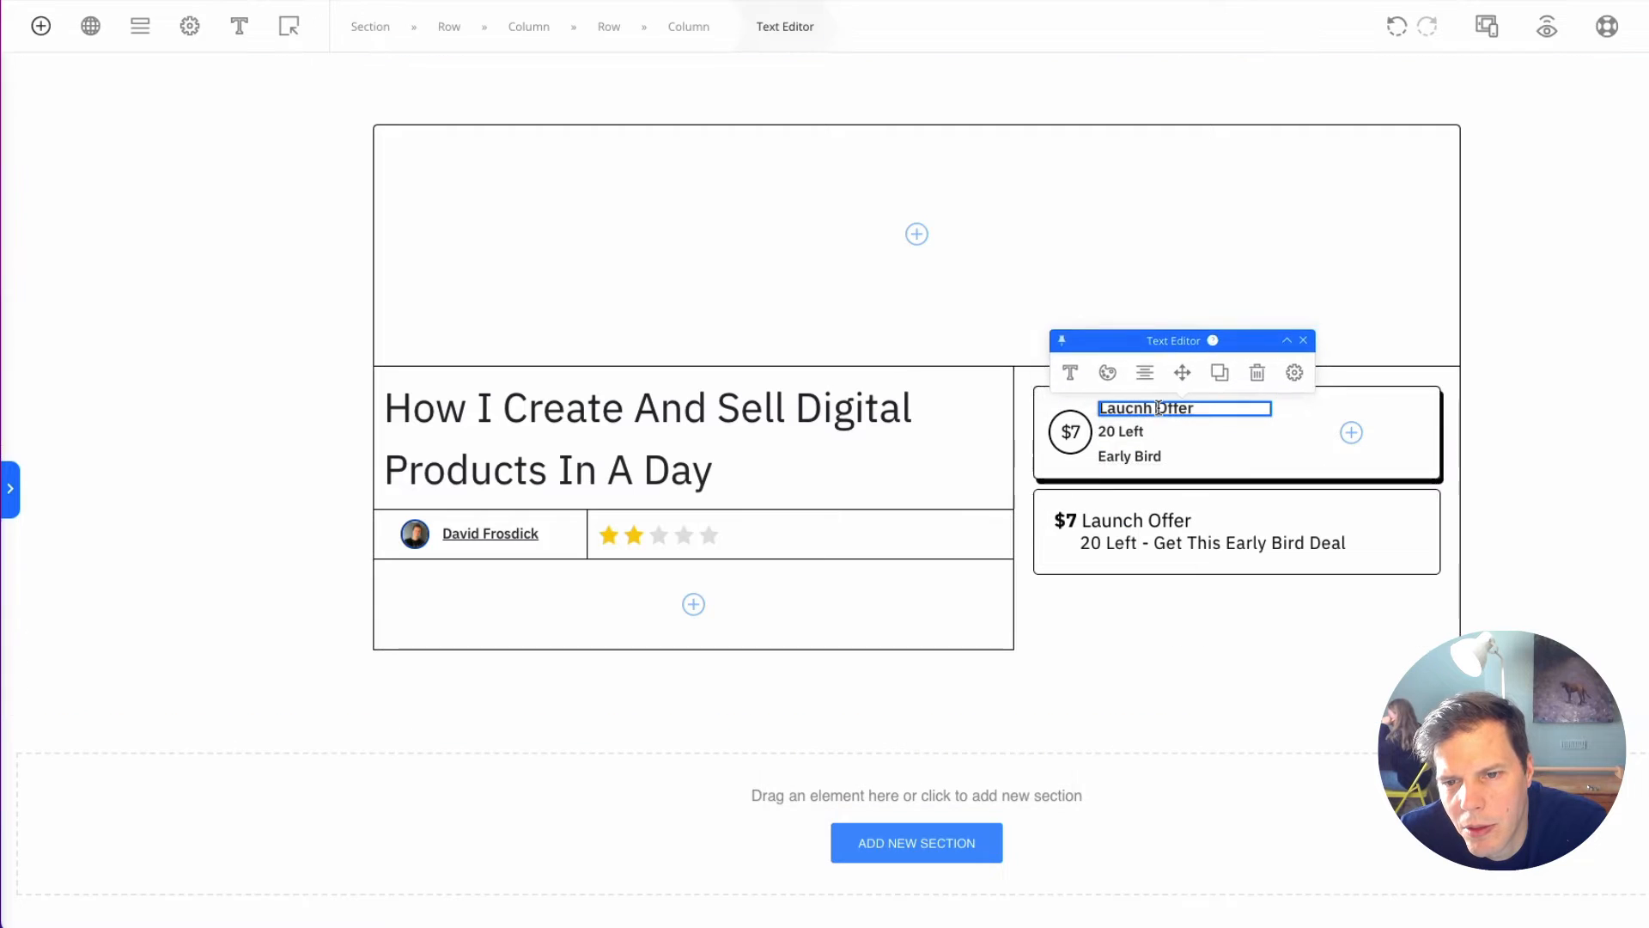
pyautogui.click(1221, 371)
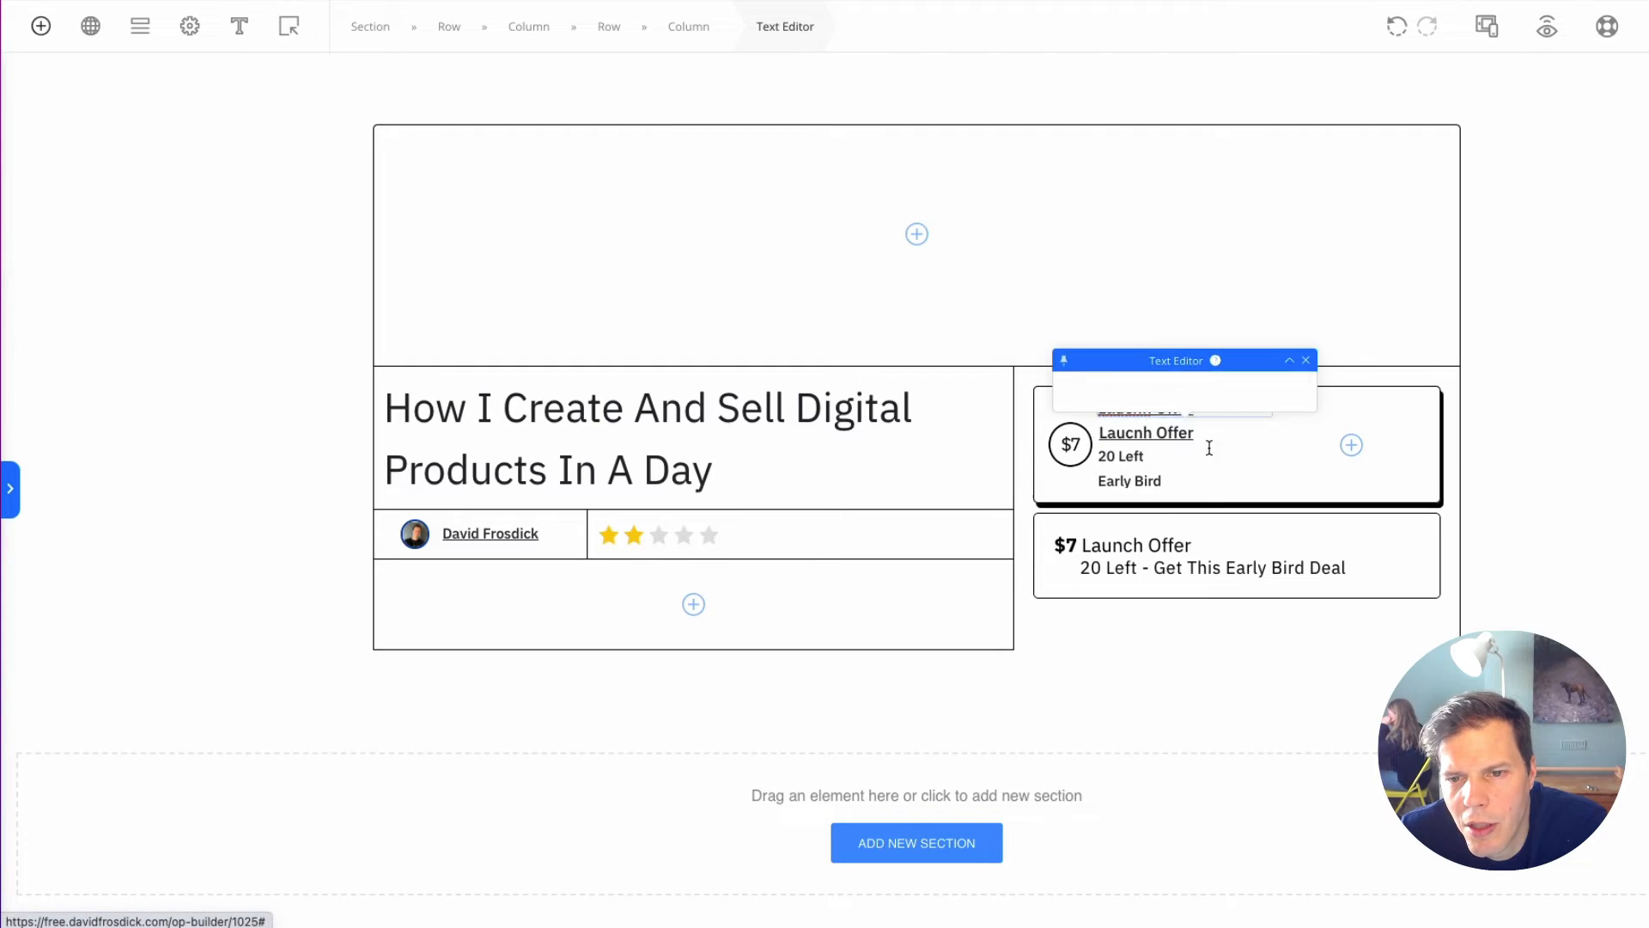
pyautogui.moveTo(1182, 387); pyautogui.dragTo(1327, 434)
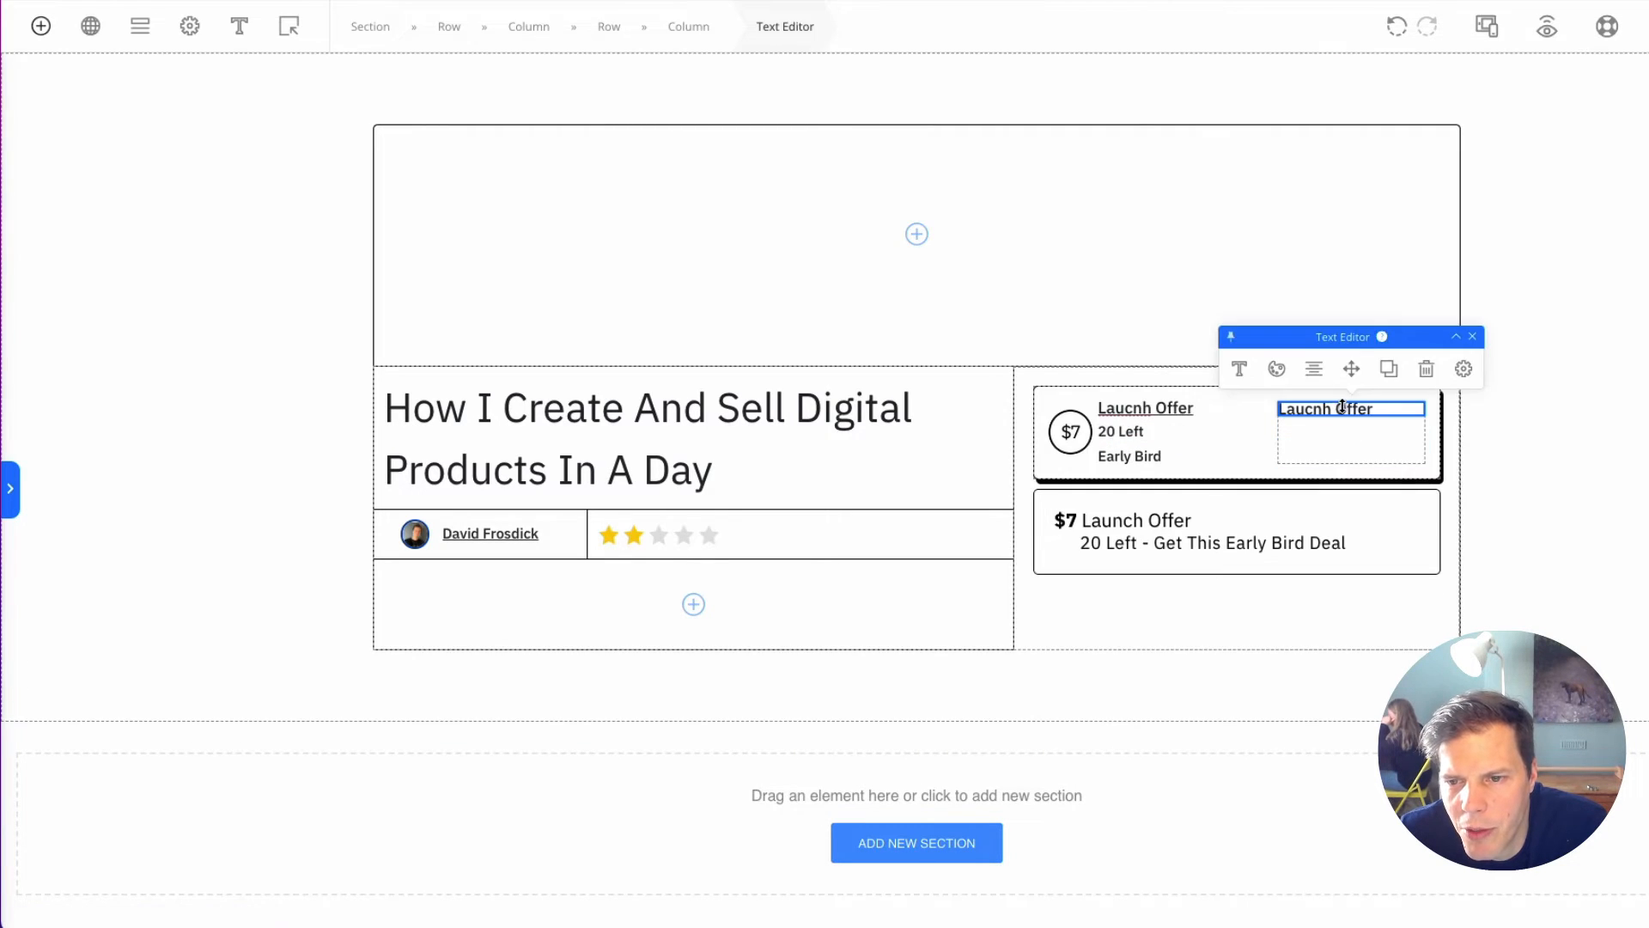
# Step: Vertically centre the content of the third column in the $7 offer row
pyautogui.click(1350, 450)
pyautogui.click(1333, 369)
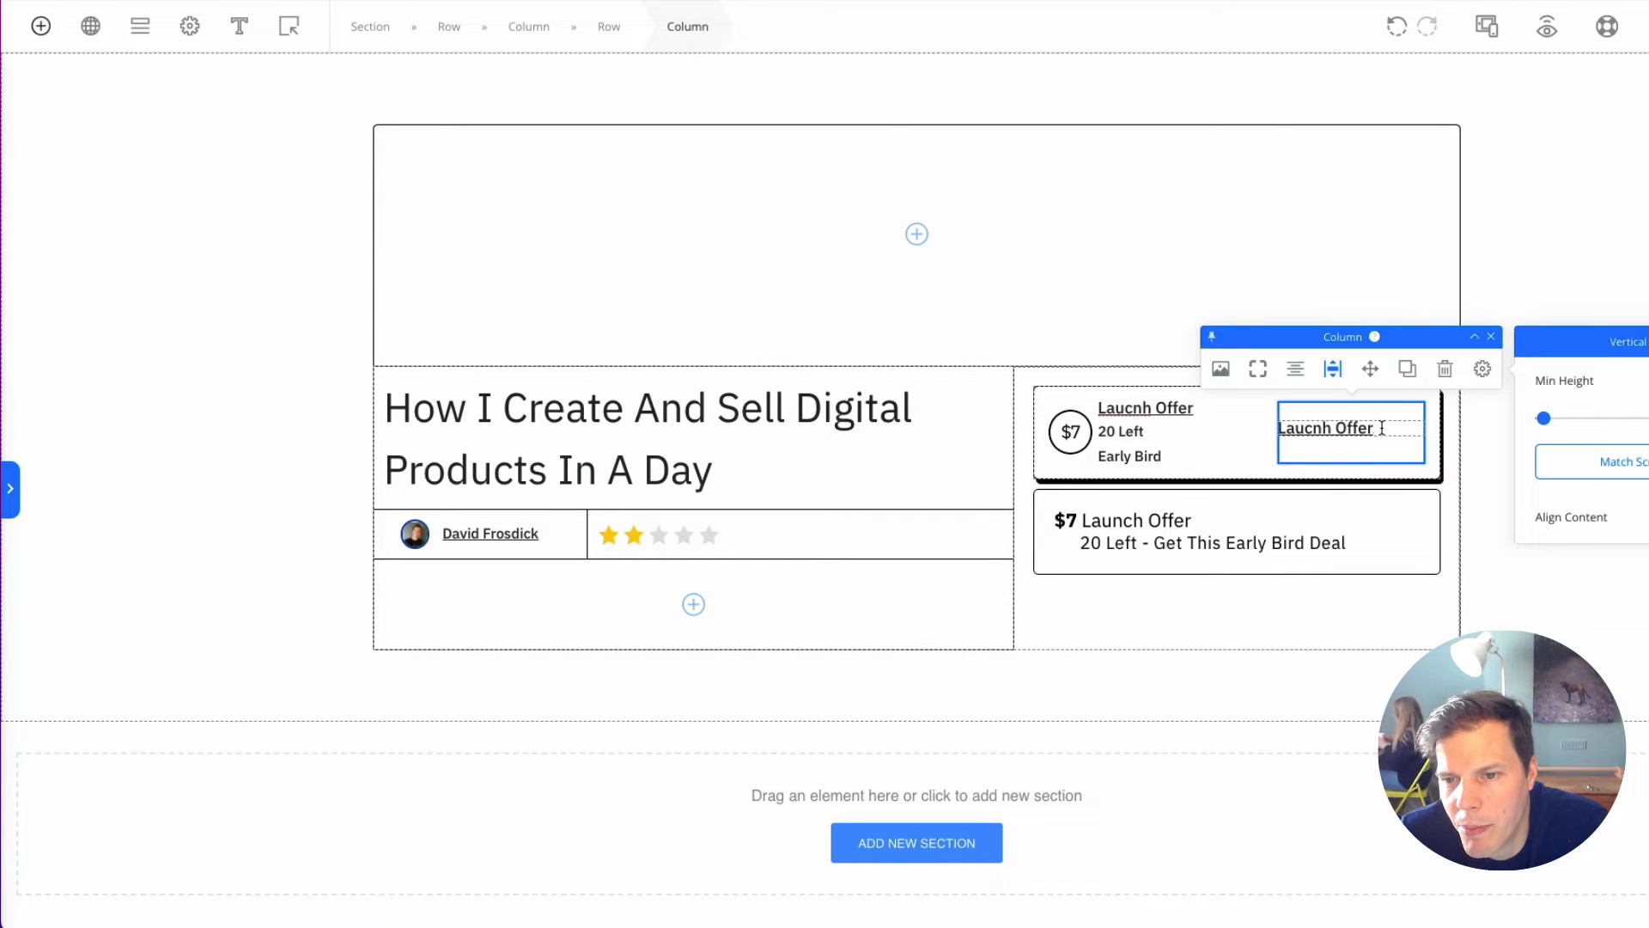
# Step: Try "I want this" as the wording of the copied title in the third column, and delete that text element
pyautogui.tripleClick(1380, 427)
pyautogui.write('BUY')
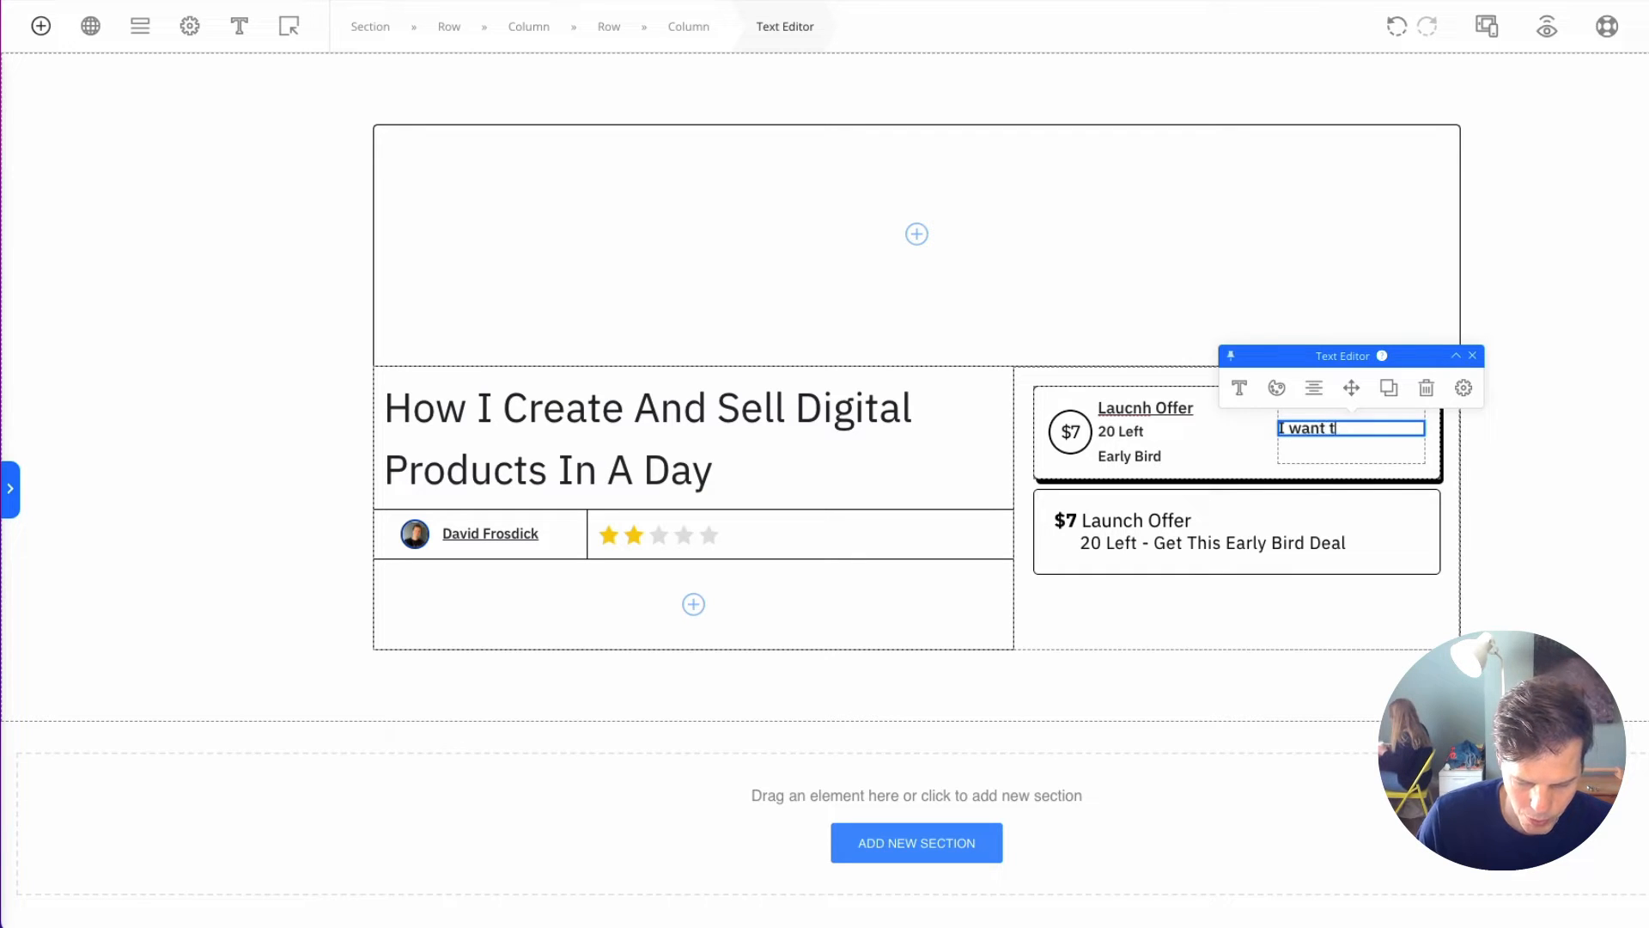
pyautogui.click(1635, 480)
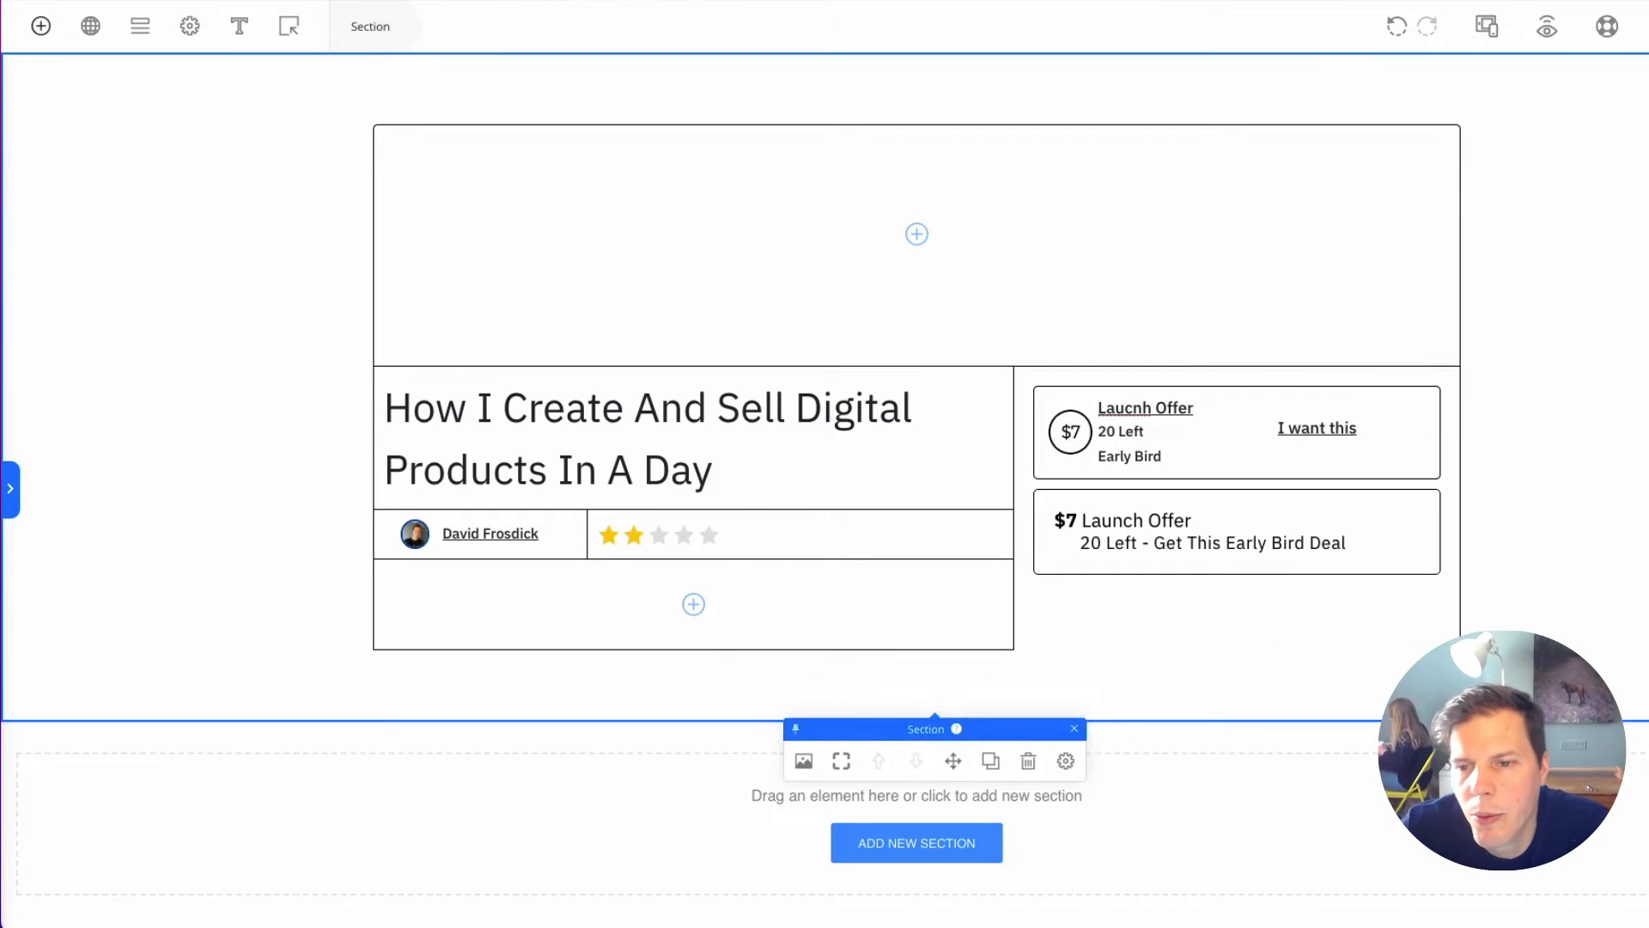
pyautogui.click(1368, 433)
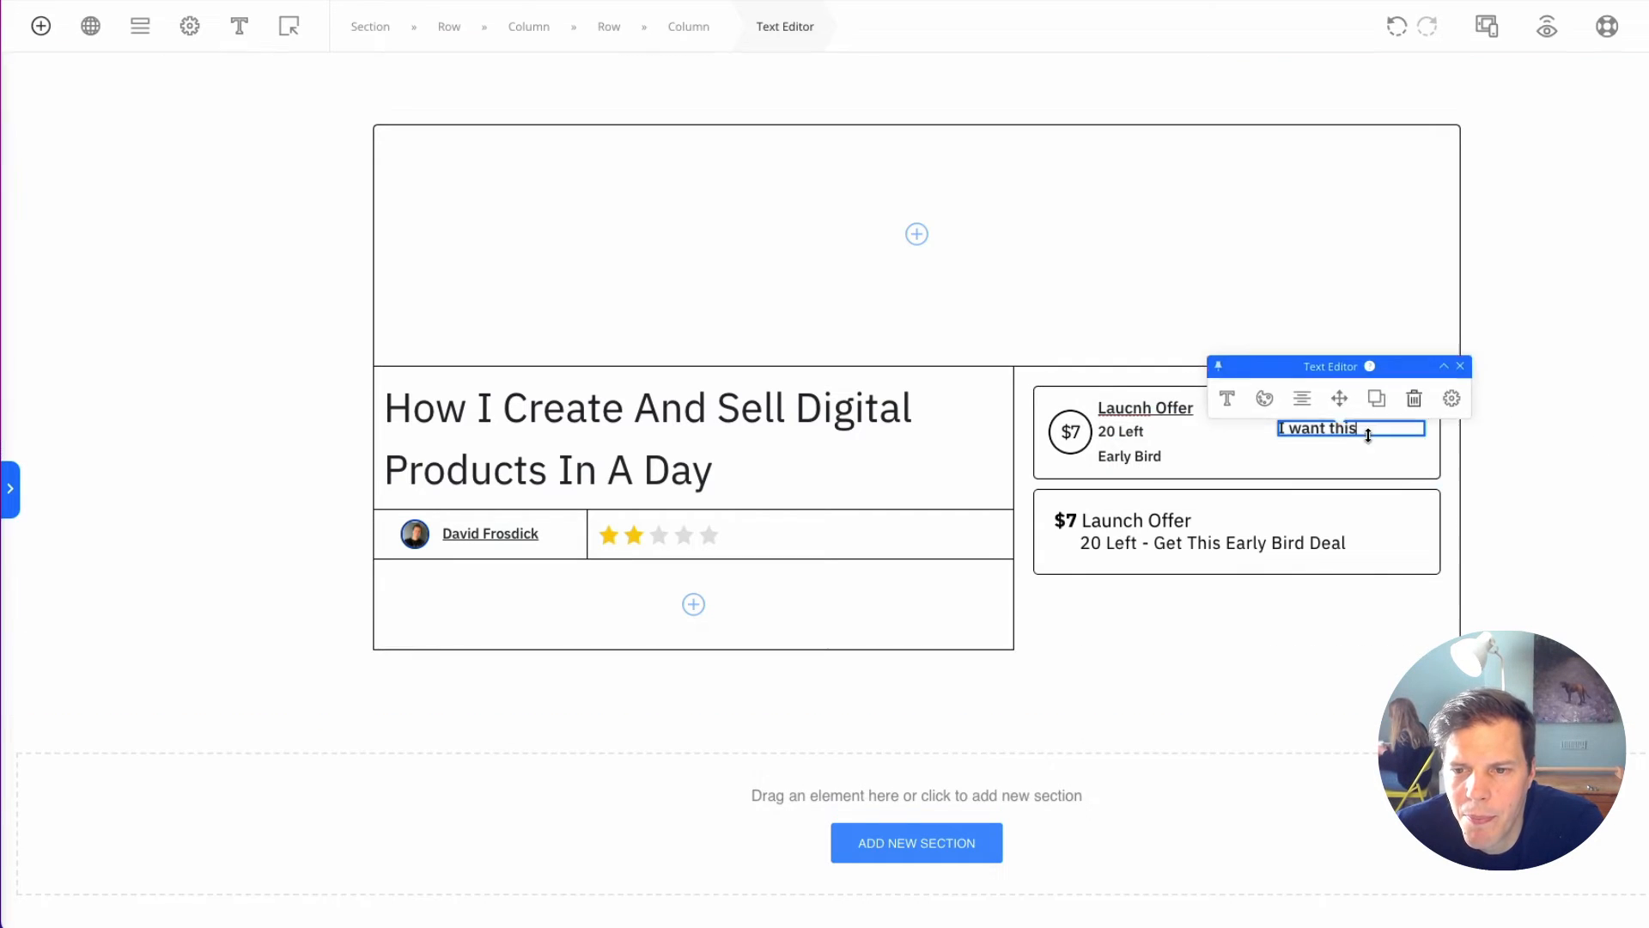
pyautogui.click(1427, 389)
# Step: Duplicate the "$7 Launch Offer" button below the offer row and move one of the buttons into the row's empty third column
pyautogui.click(1381, 543)
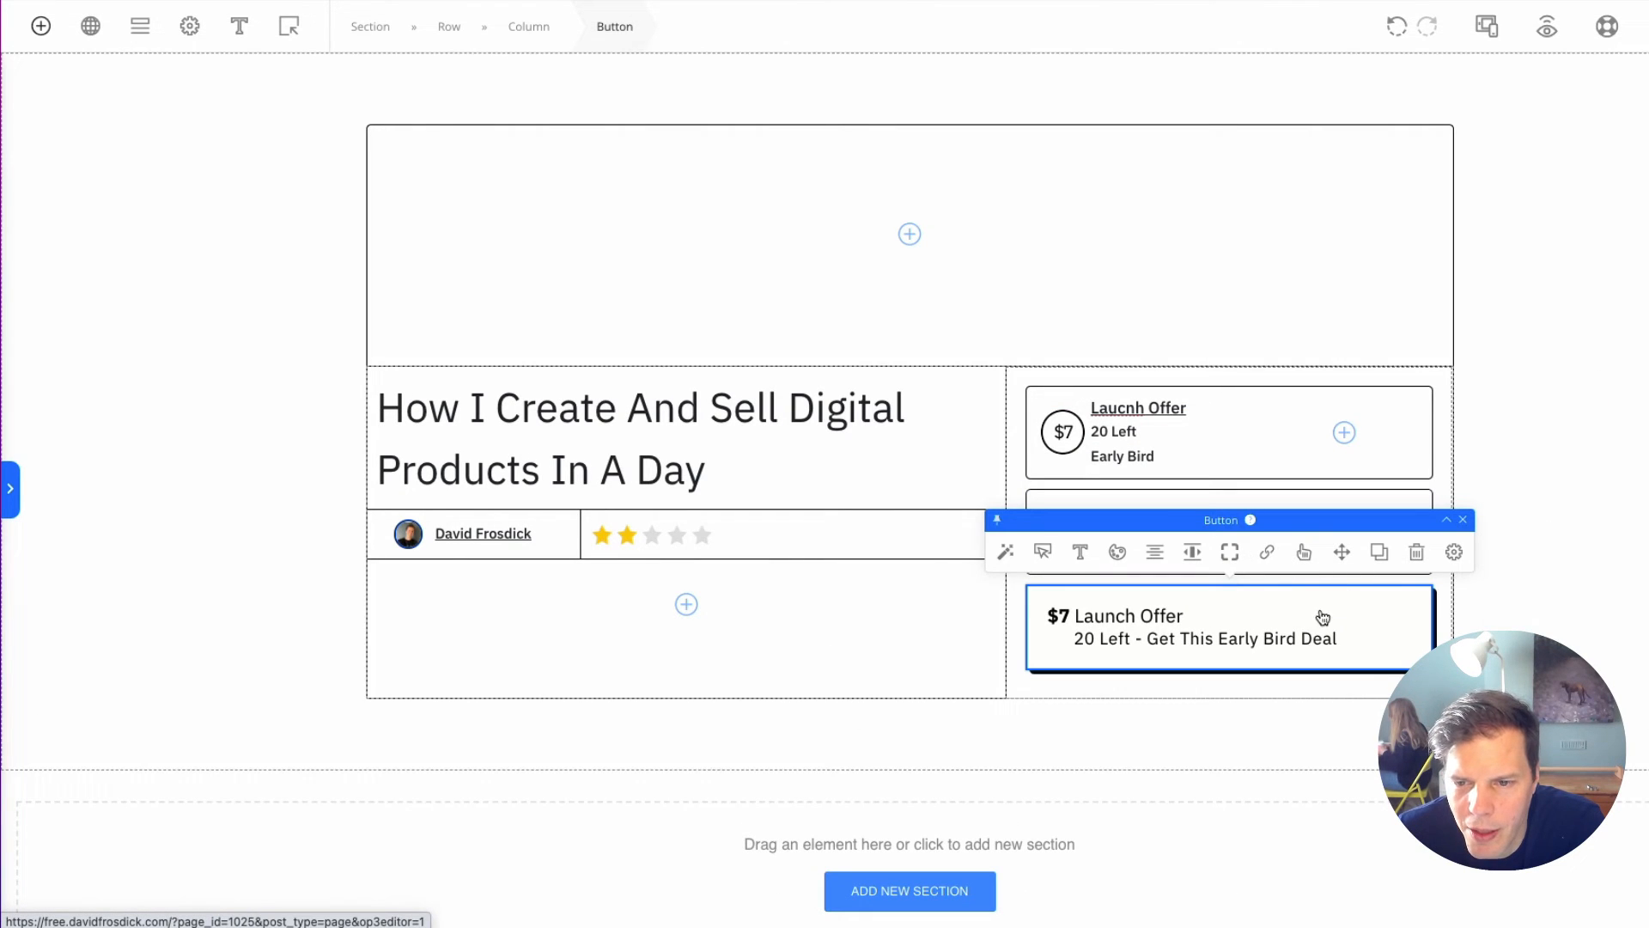
pyautogui.moveTo(1348, 535); pyautogui.dragTo(1350, 431)
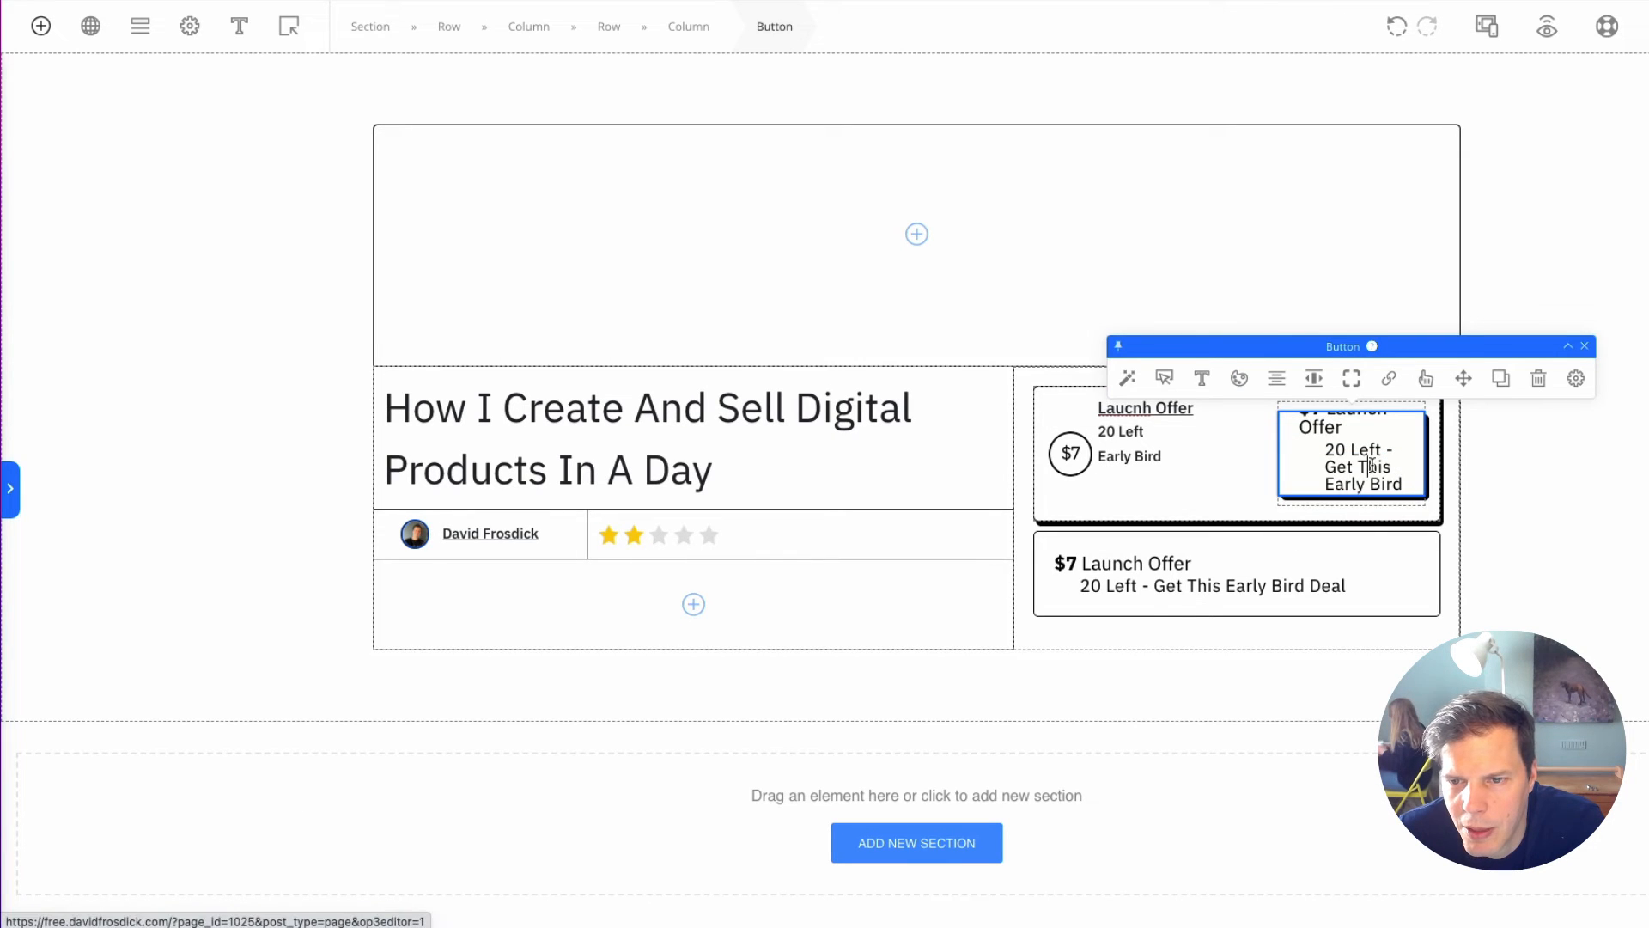
# Step: Delete the "20 Left - Get This Early Bird Deal" subtext from the button in the offer row's third column
pyautogui.click(1369, 467)
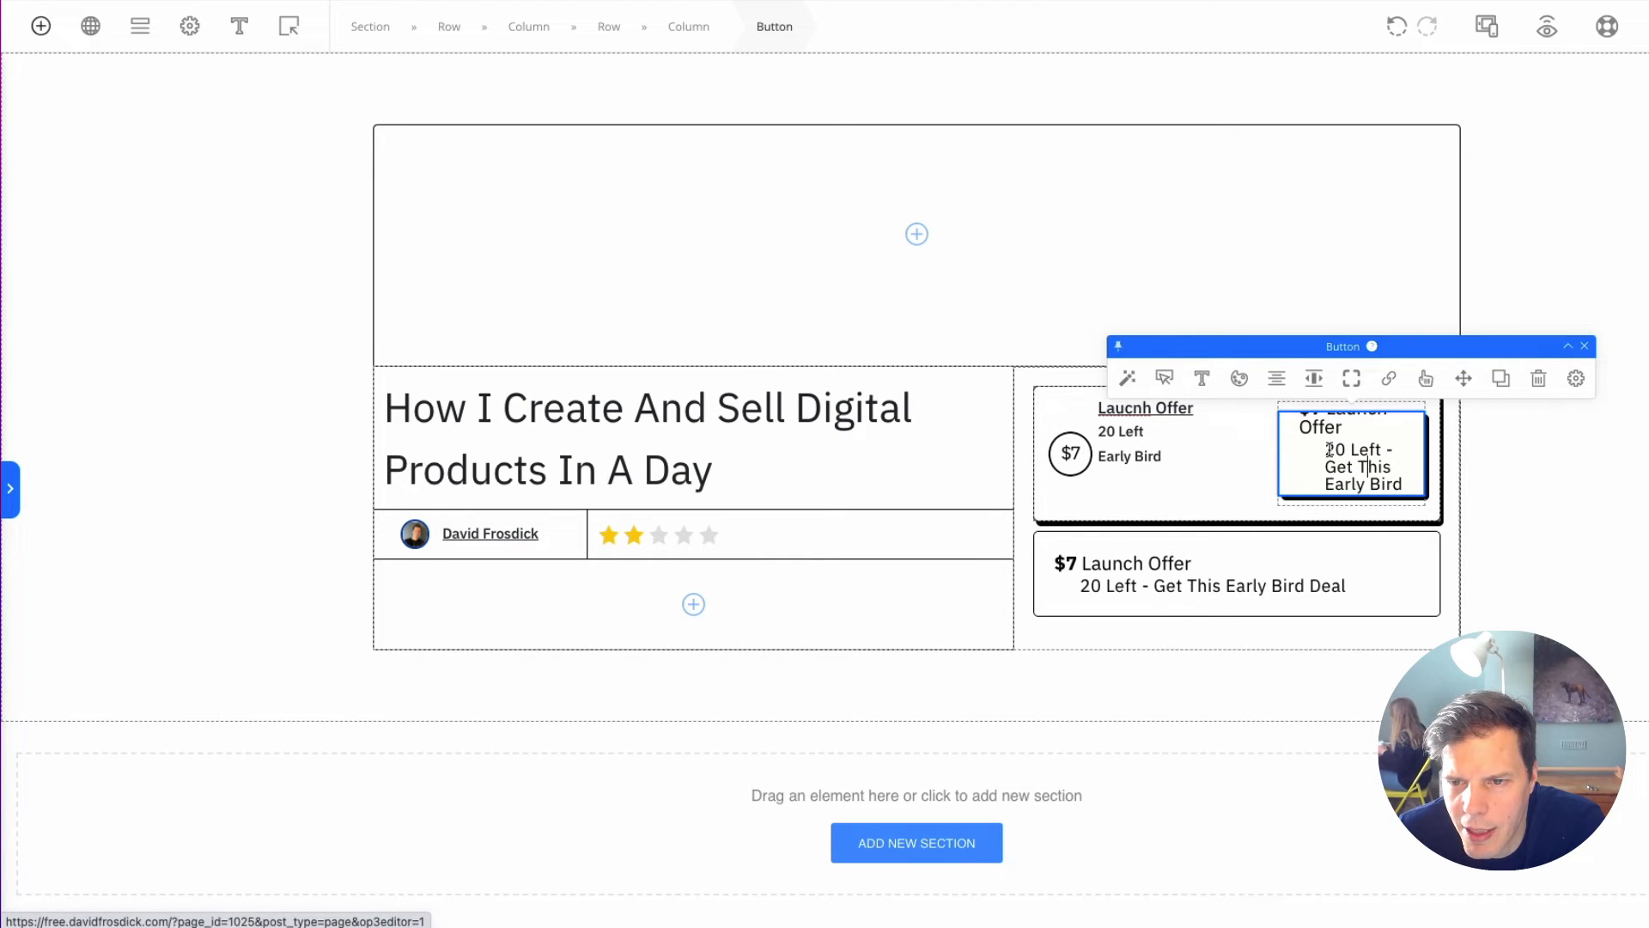
pyautogui.moveTo(1330, 450); pyautogui.dragTo(1416, 486)
pyautogui.press('BackSpace')
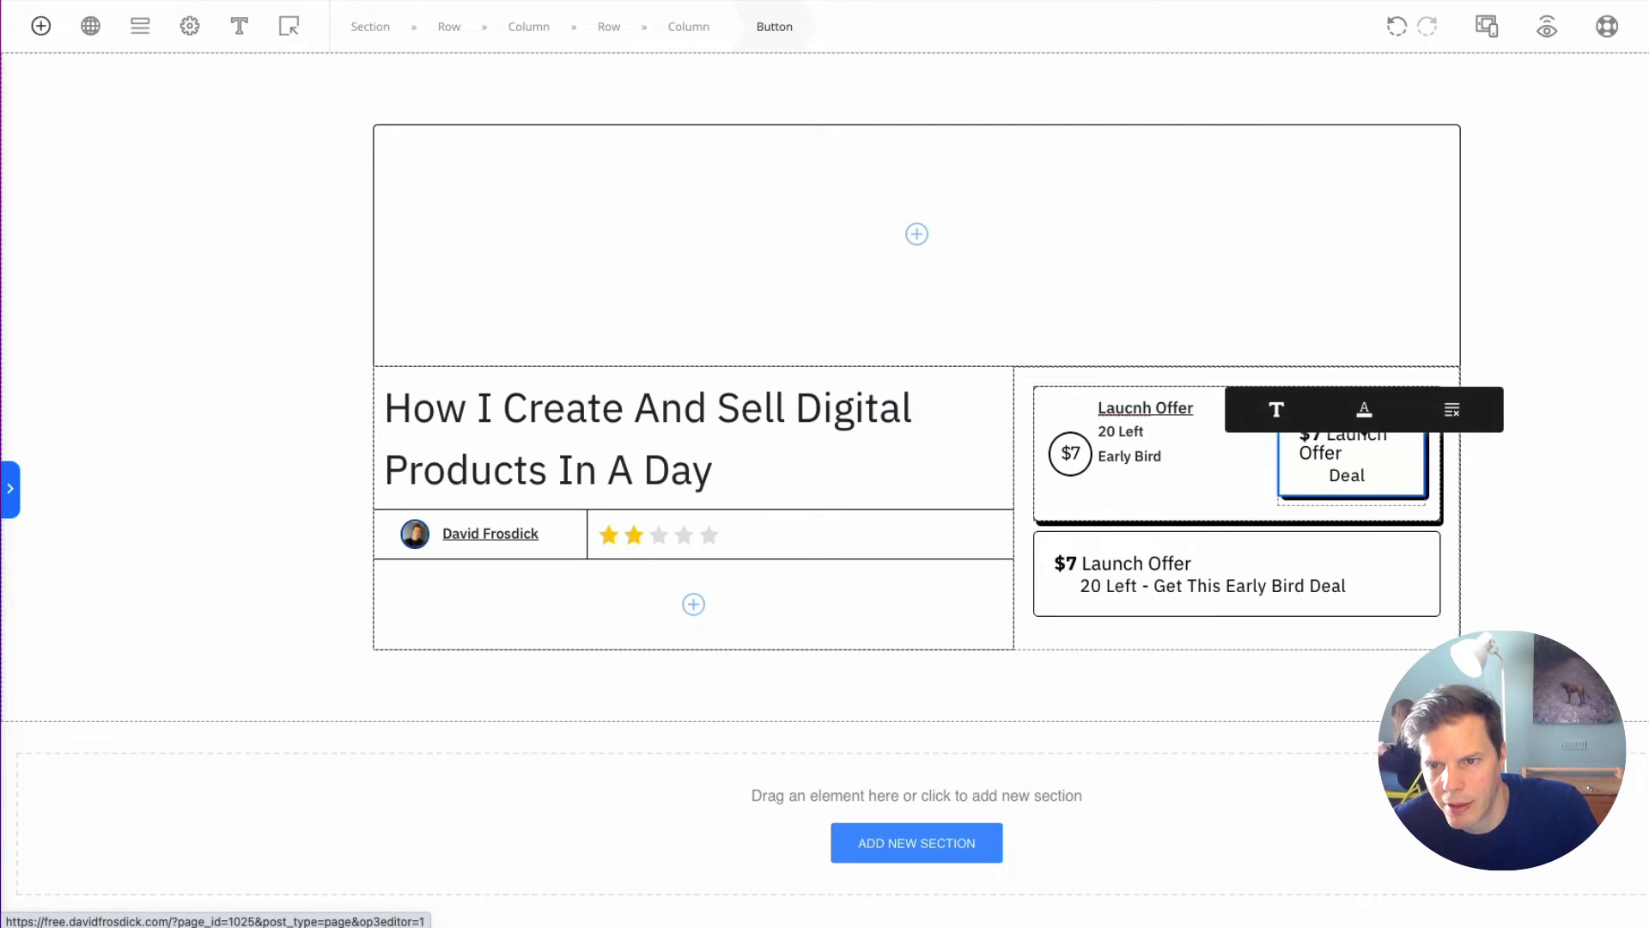
pyautogui.doubleClick(1362, 474)
pyautogui.press('BackSpace')
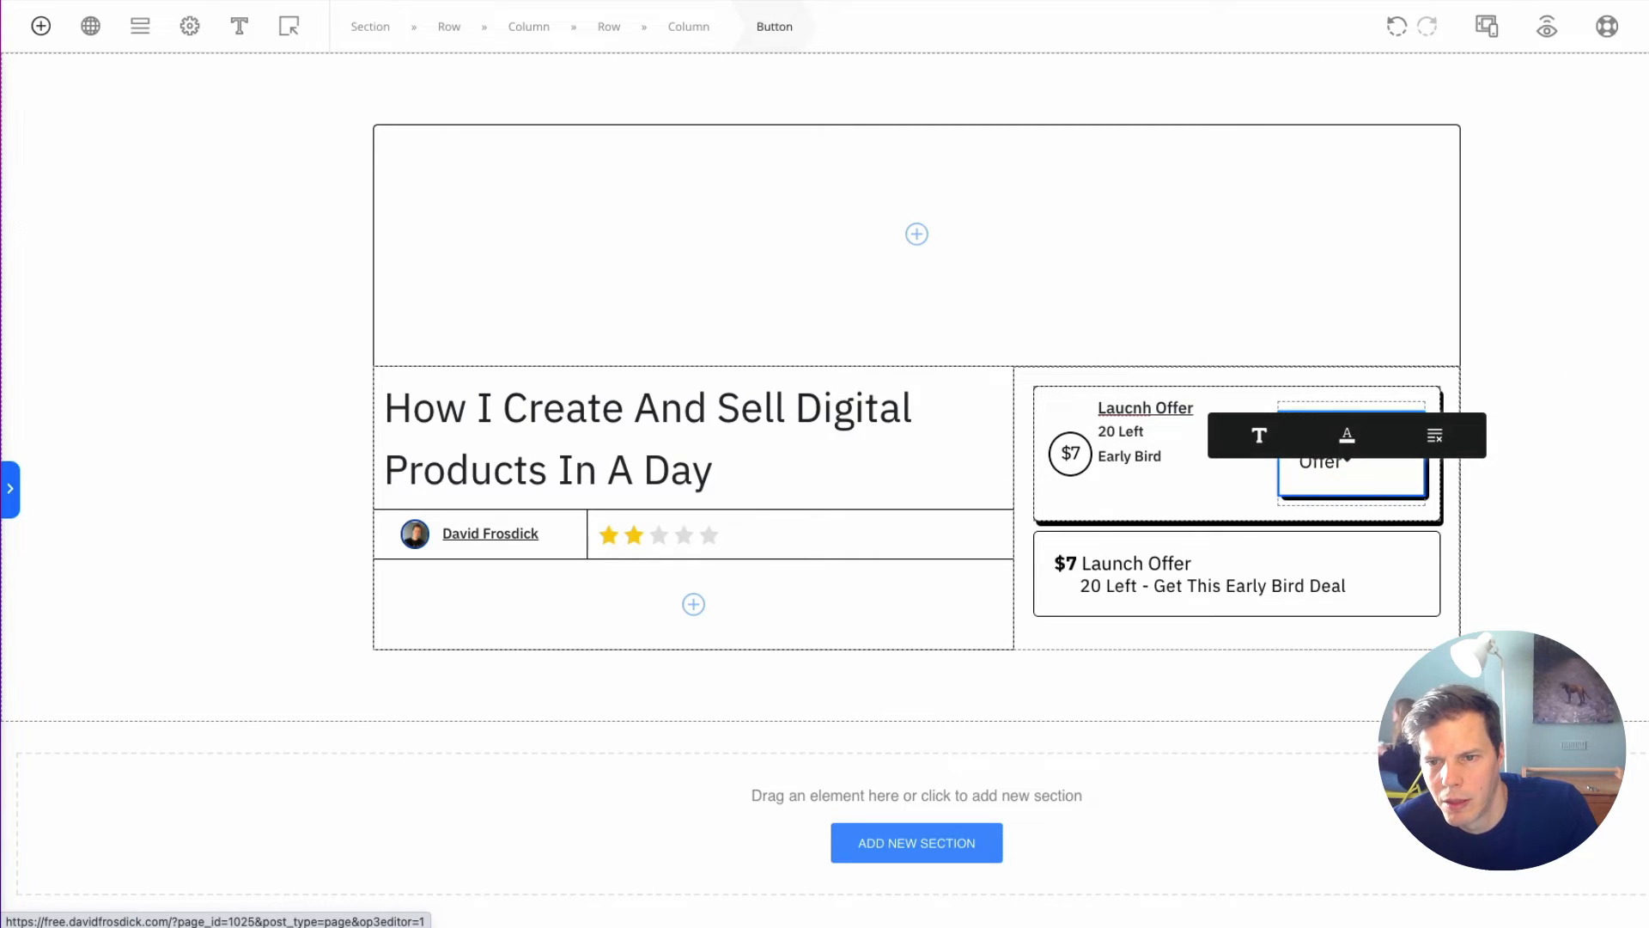
pyautogui.click(1576, 481)
pyautogui.click(1320, 461)
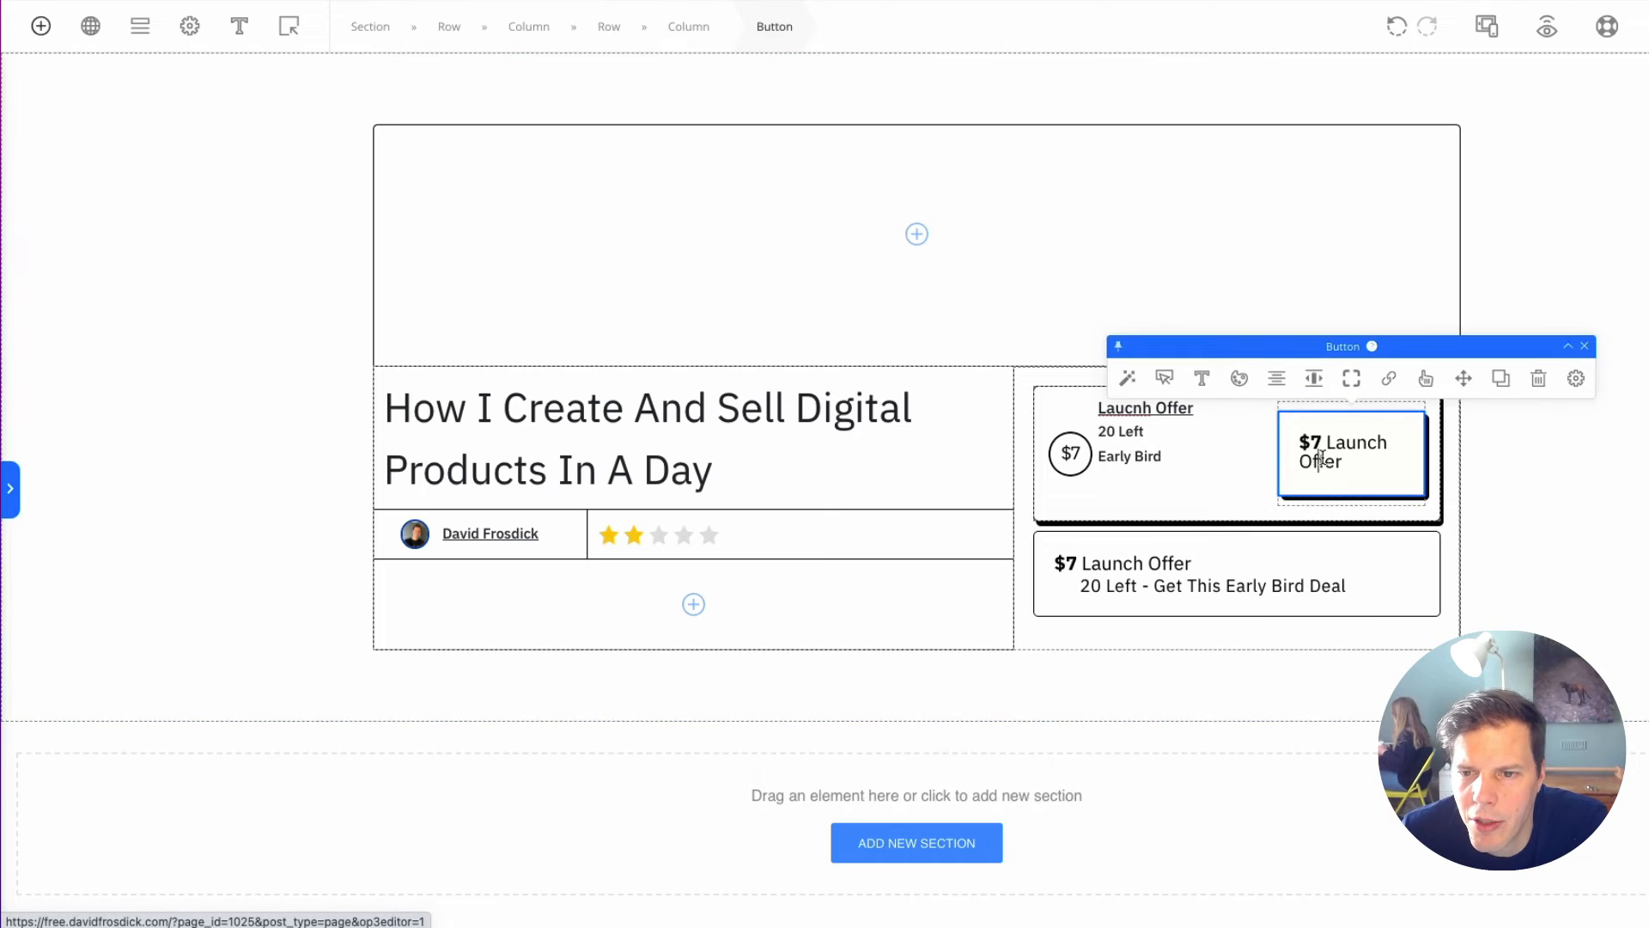
# Step: Replace the text of the button in the launch offer box with "I want this"
pyautogui.moveTo(1302, 438); pyautogui.dragTo(1312, 440)
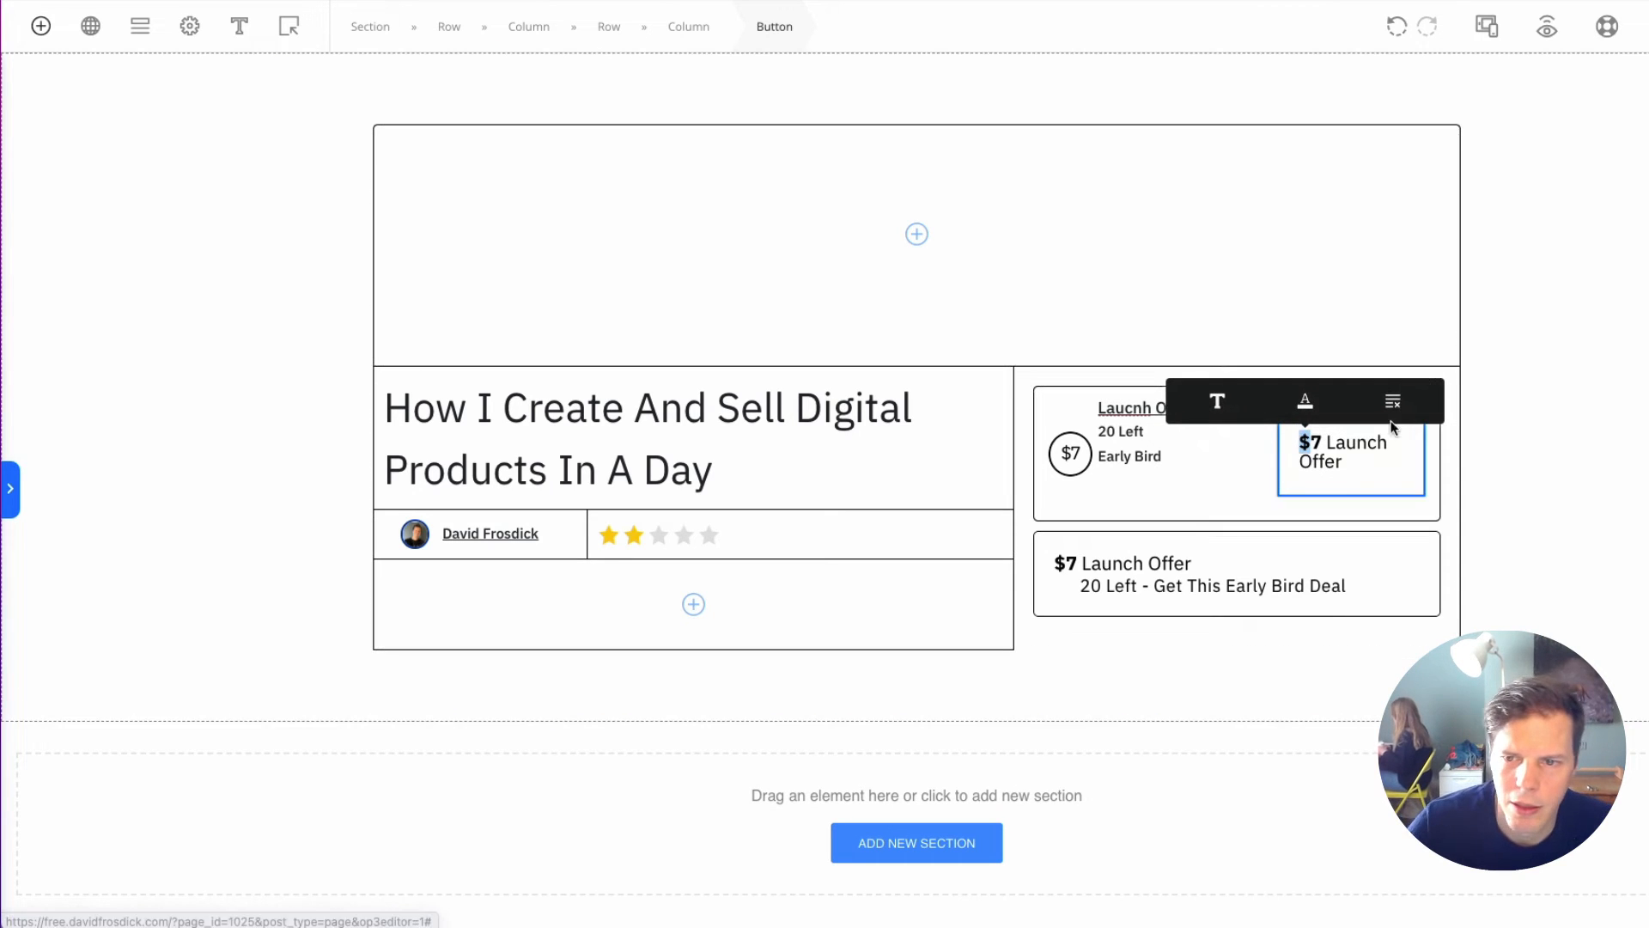
pyautogui.click(1488, 446)
pyautogui.tripleClick(1303, 440)
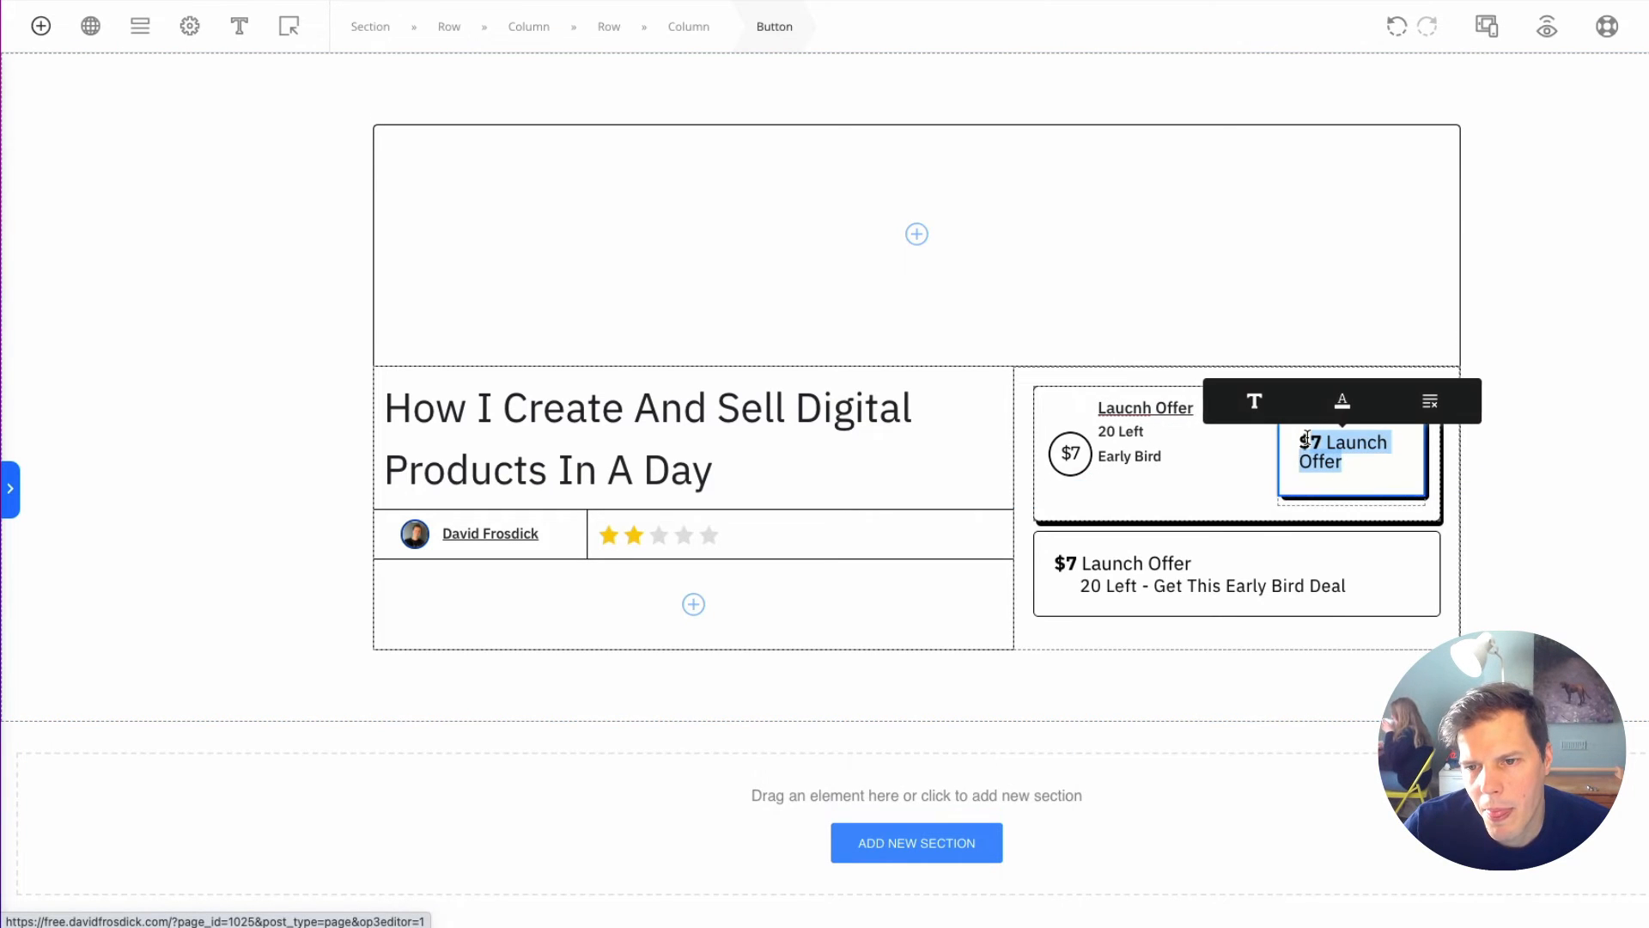
pyautogui.press('BackSpace')
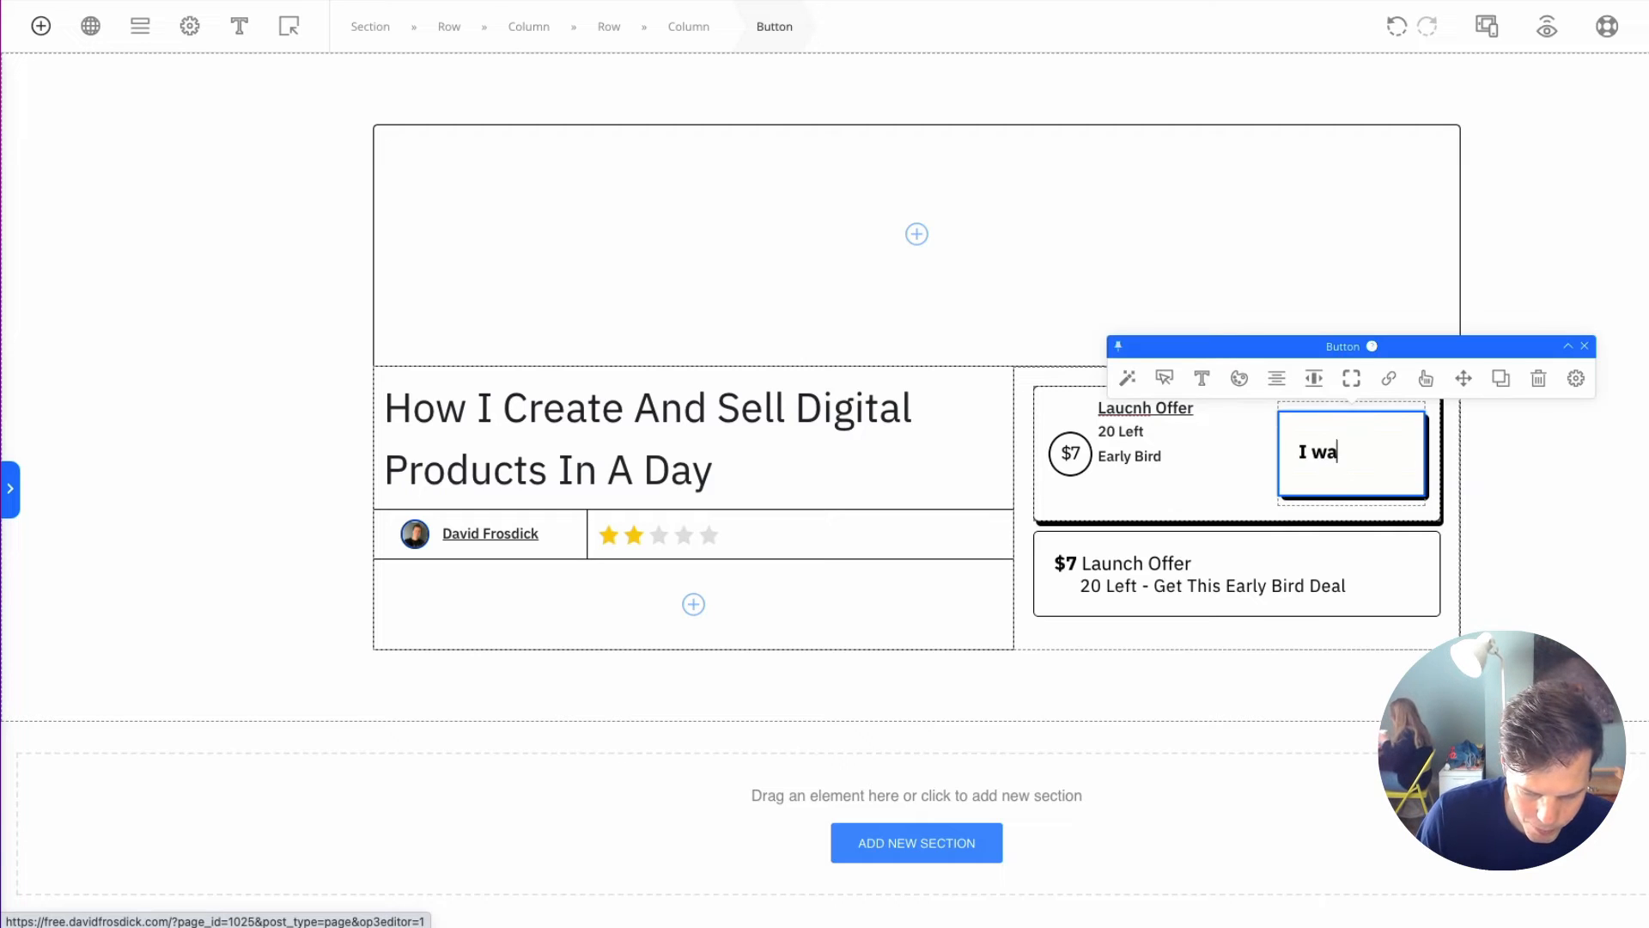
pyautogui.click(1556, 462)
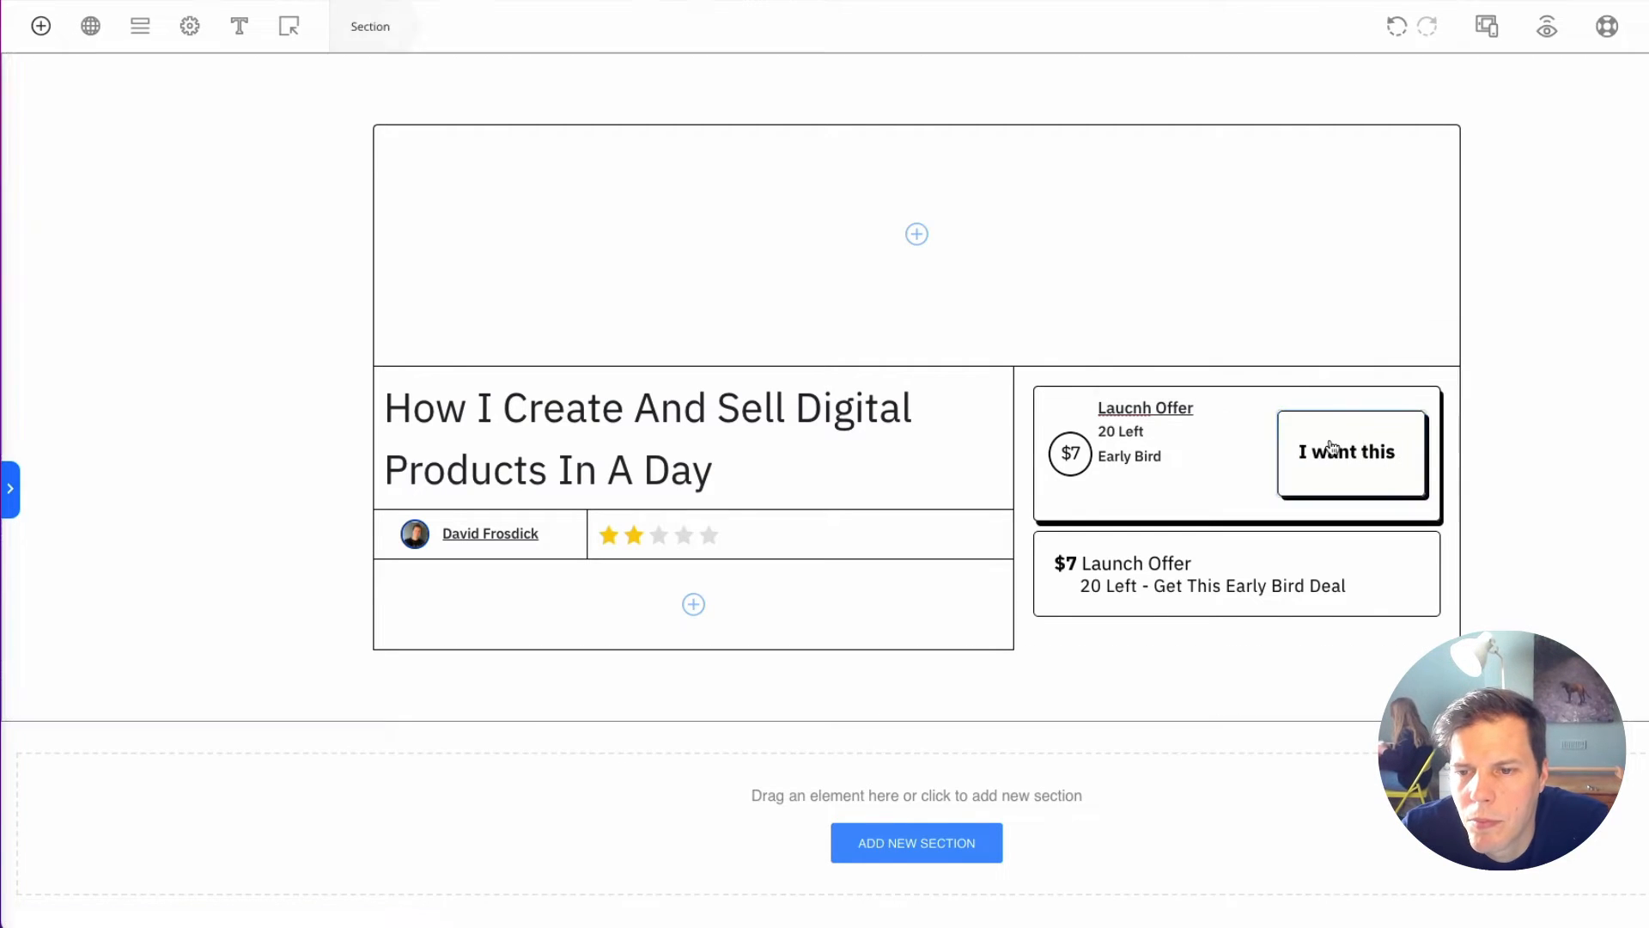
# Step: Remove the bold formatting from the "I want this" button text
pyautogui.click(1346, 450)
pyautogui.click(1202, 378)
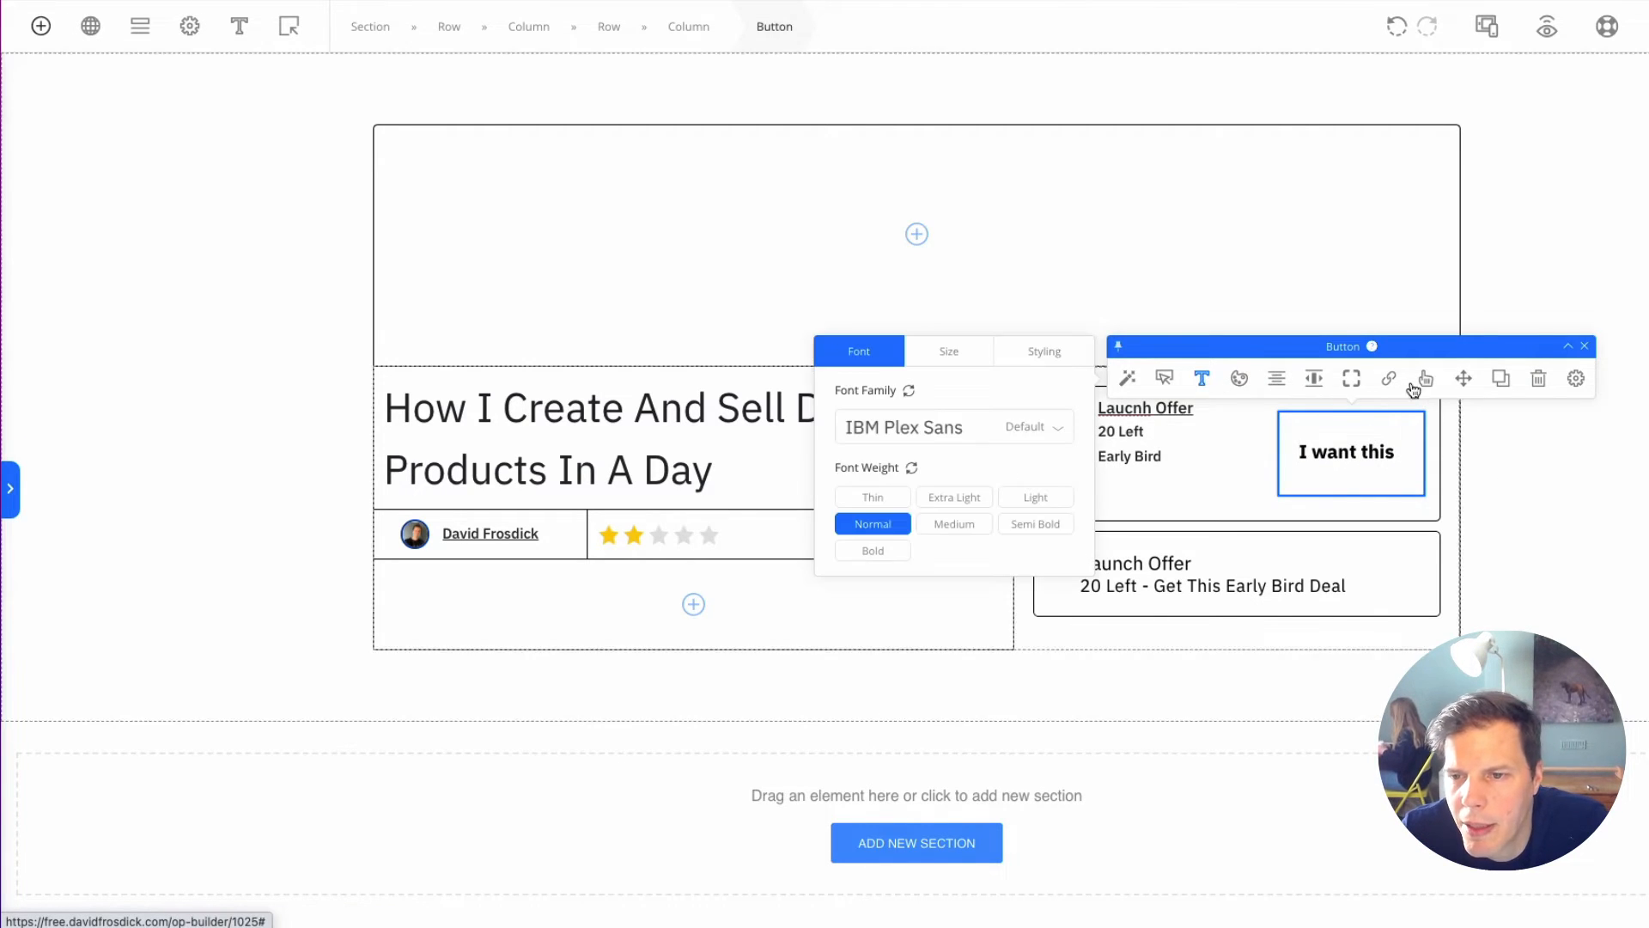
pyautogui.press('super+s')
pyautogui.click(1333, 451)
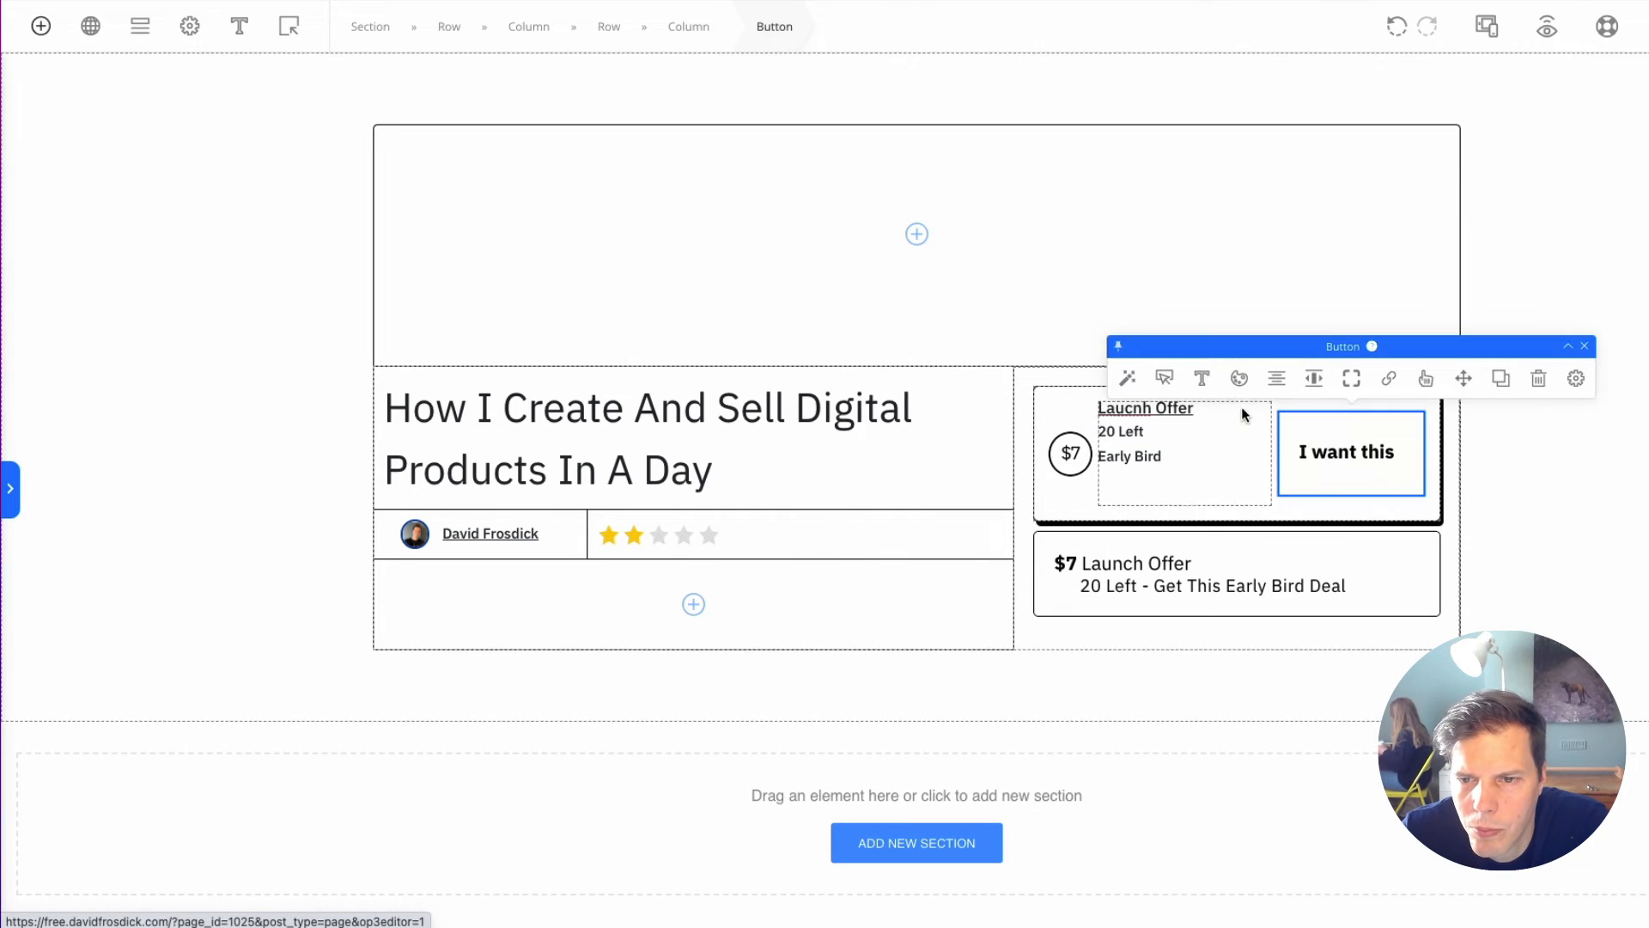
pyautogui.click(1202, 378)
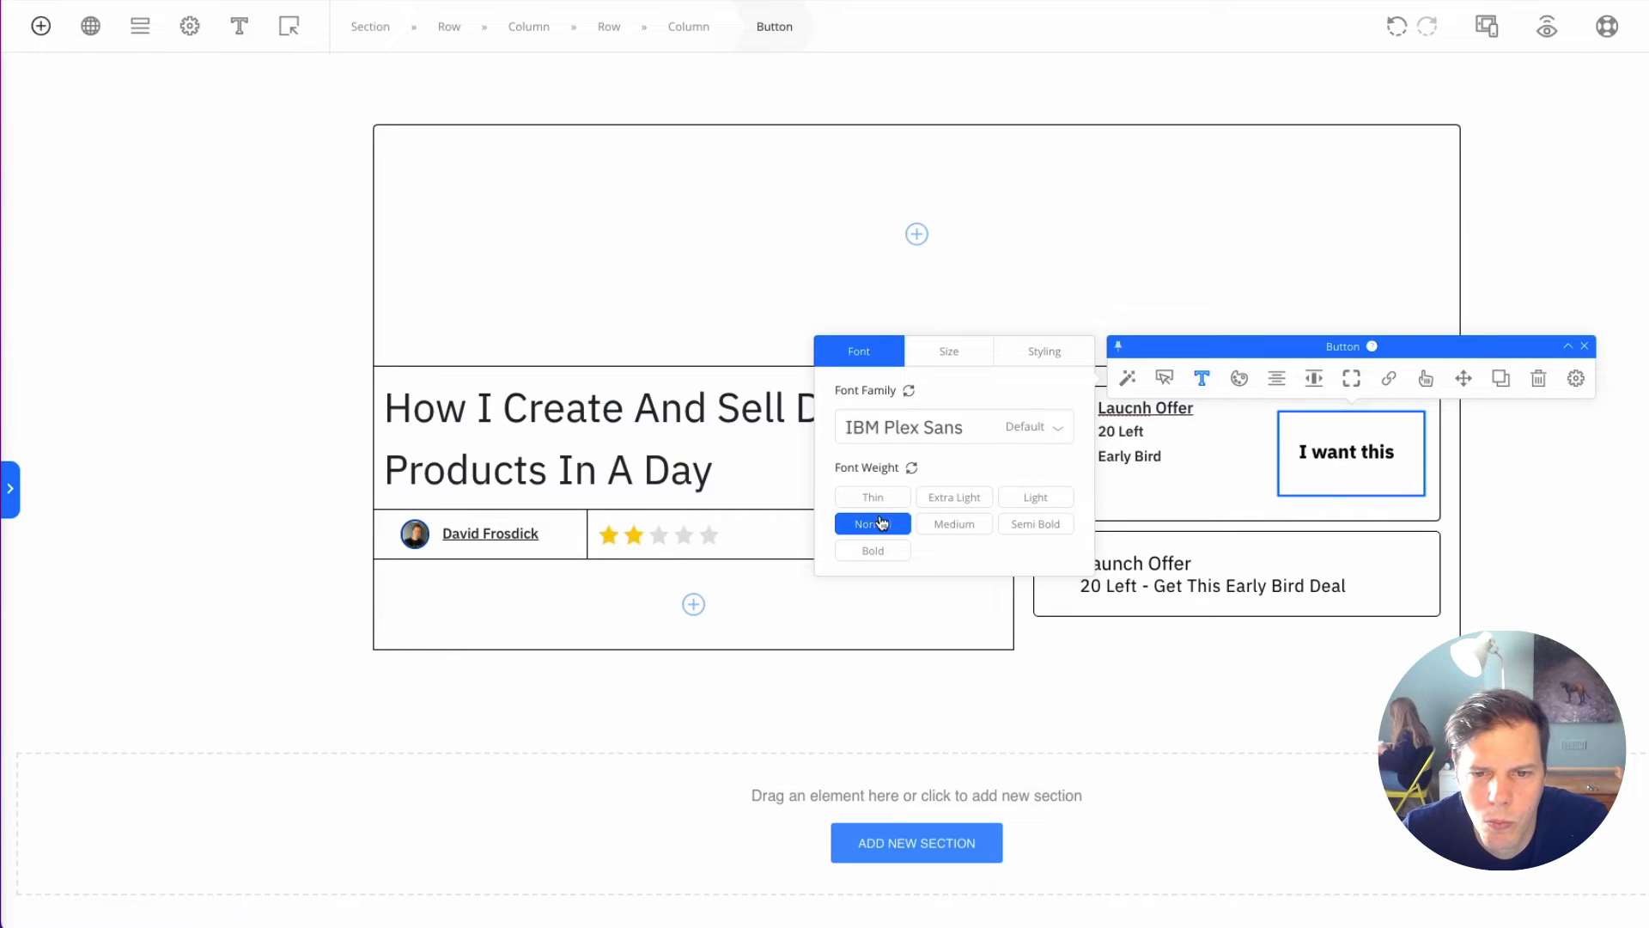
pyautogui.doubleClick(1337, 450)
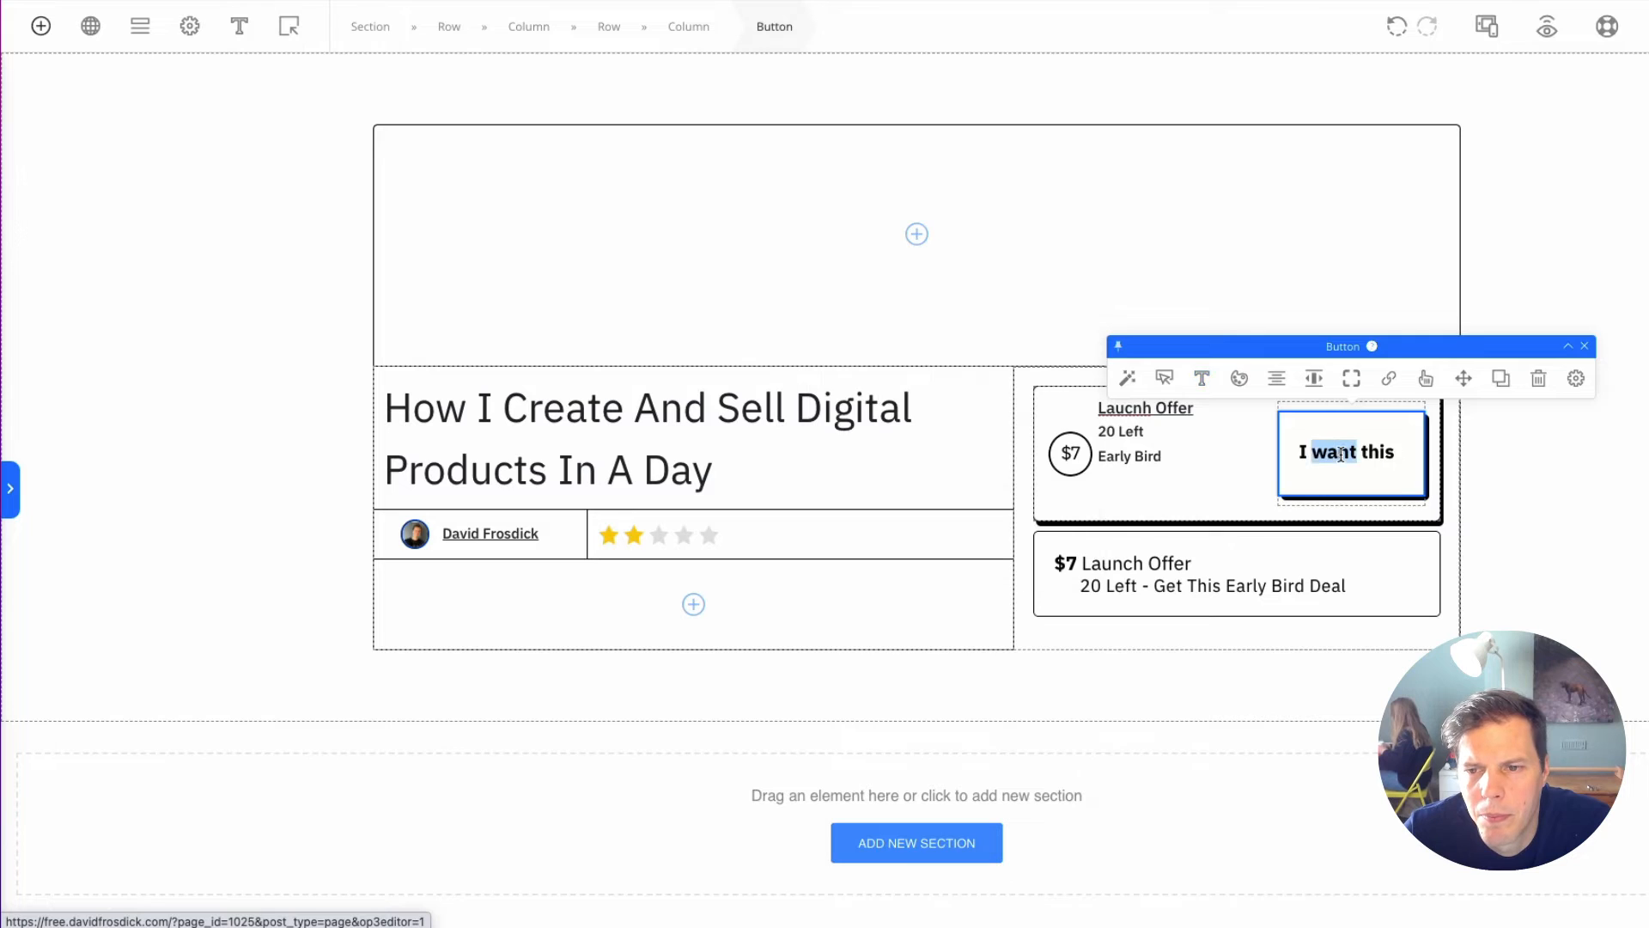
pyautogui.click(1259, 416)
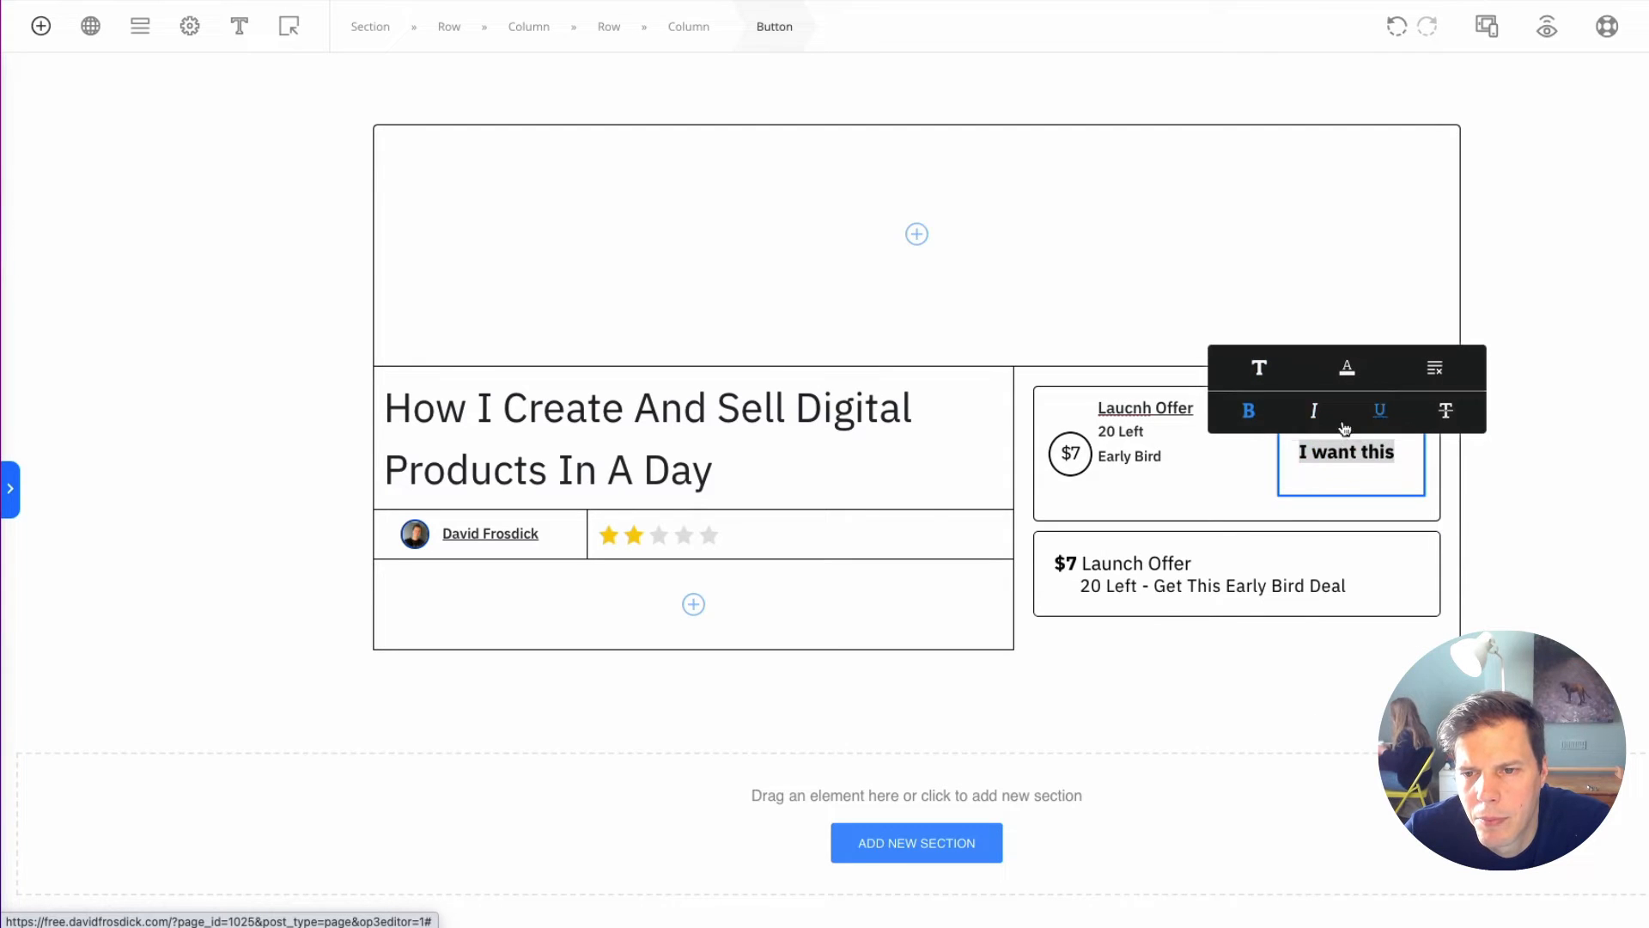
pyautogui.click(1247, 417)
pyautogui.click(1568, 514)
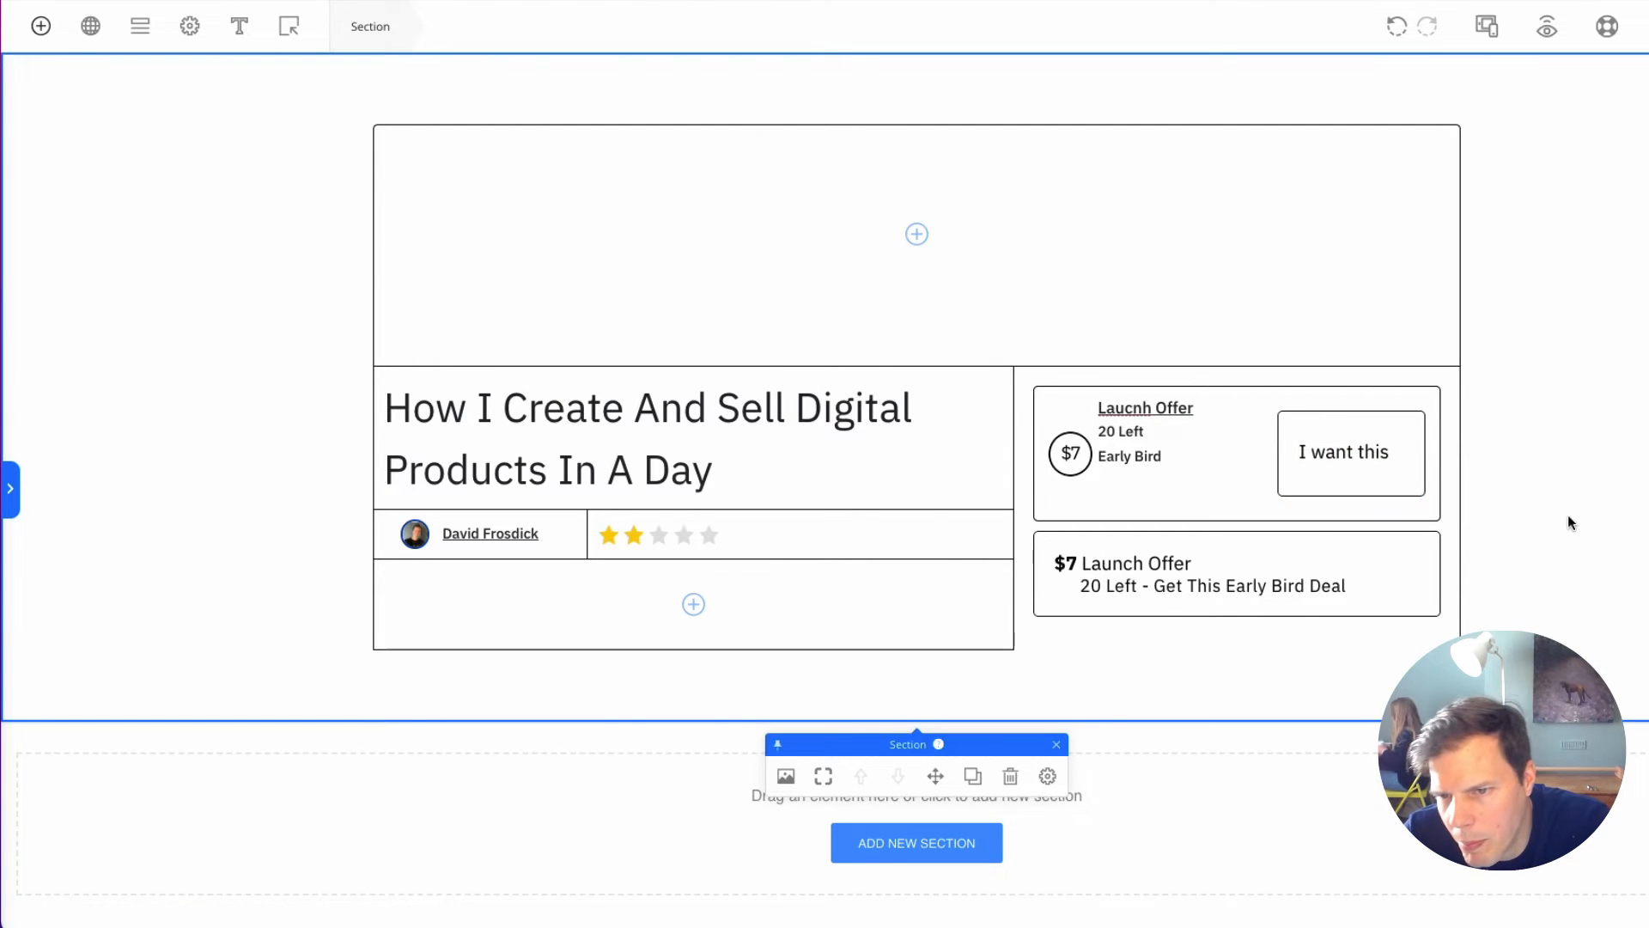
# Step: Reduce the "I want this" button's height to 54 px, keeping its width at 100%
pyautogui.click(1391, 479)
pyautogui.click(1351, 380)
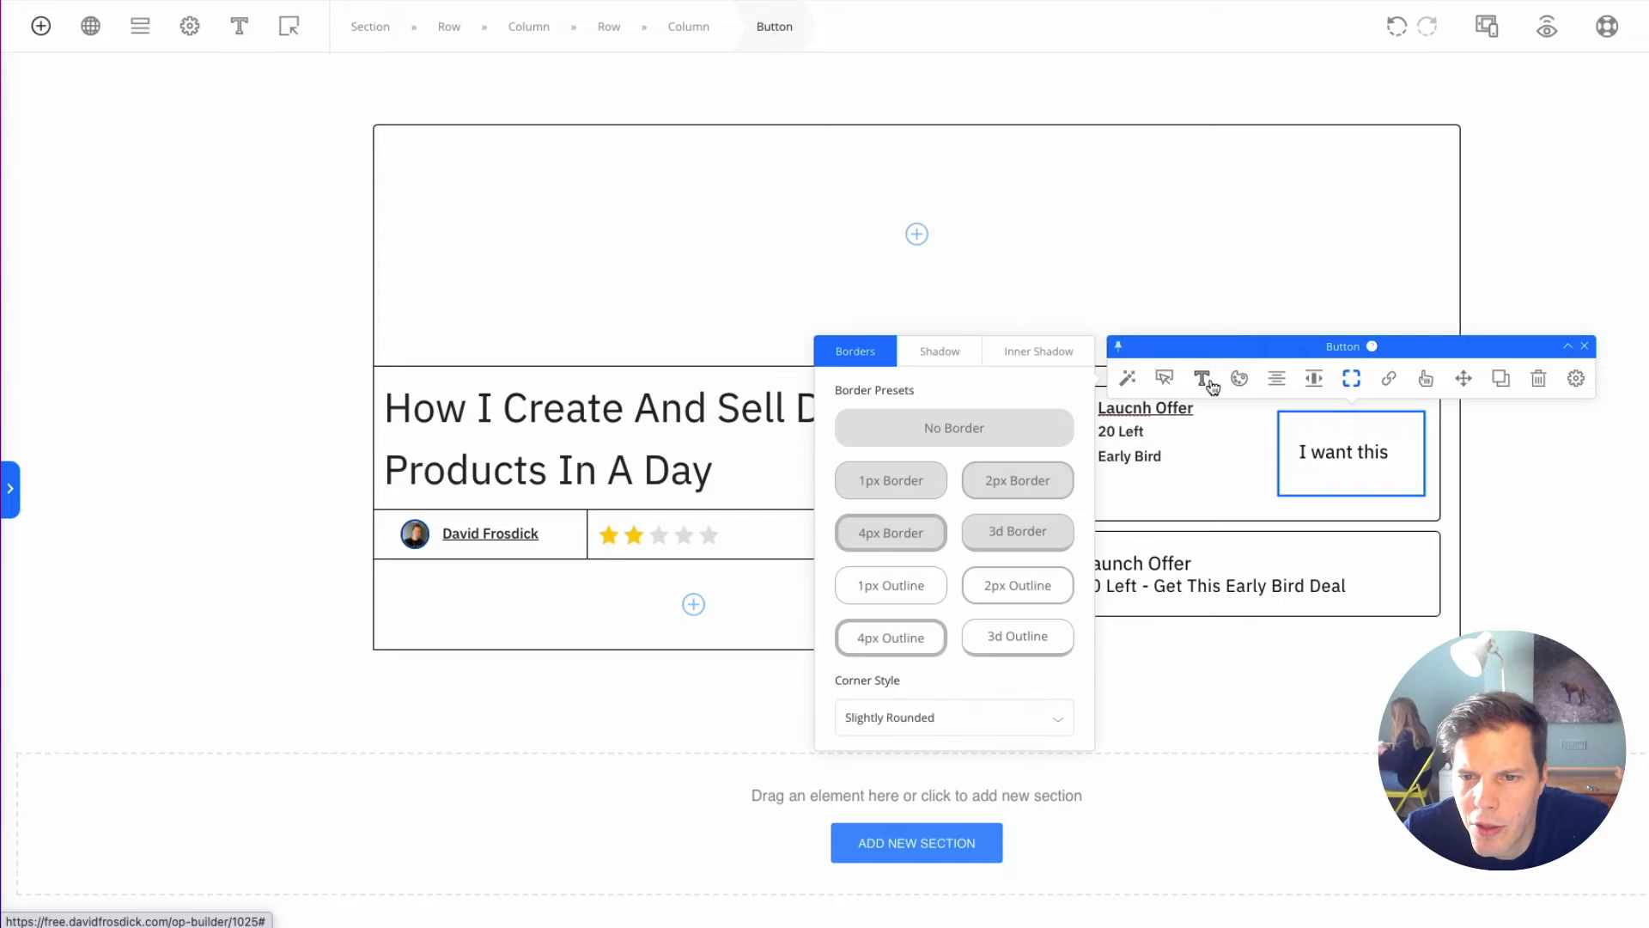
pyautogui.click(1164, 378)
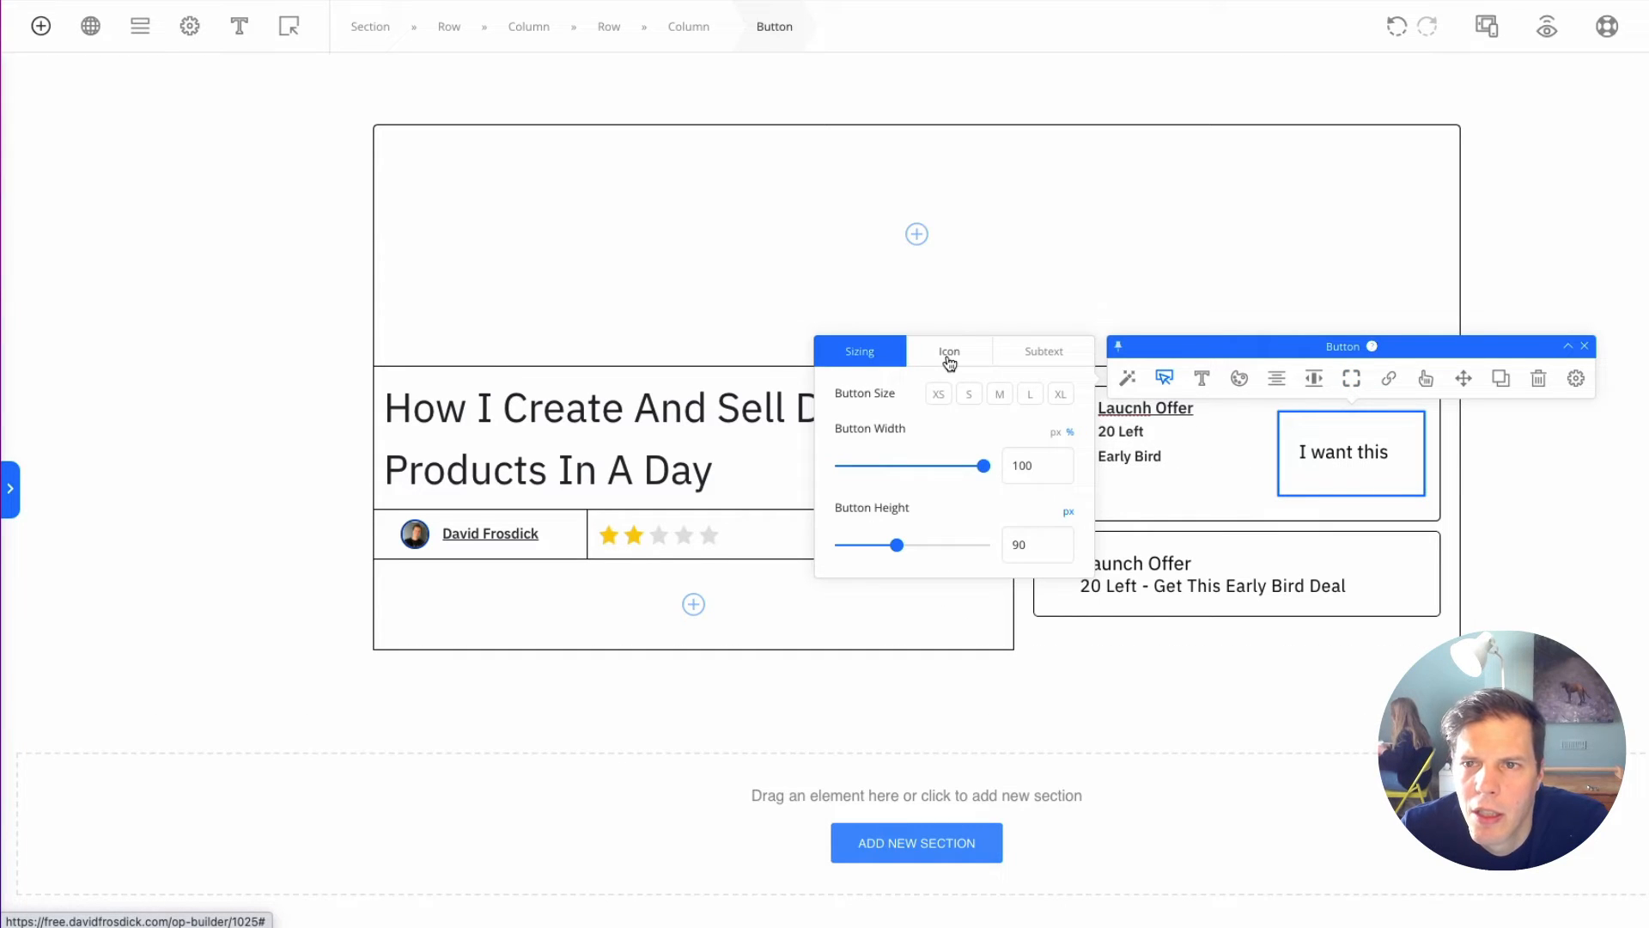
pyautogui.moveTo(984, 466)
pyautogui.mouseDown()
pyautogui.moveTo(945, 471)
pyautogui.moveTo(990, 468)
pyautogui.mouseUp()
pyautogui.moveTo(899, 548); pyautogui.dragTo(869, 547)
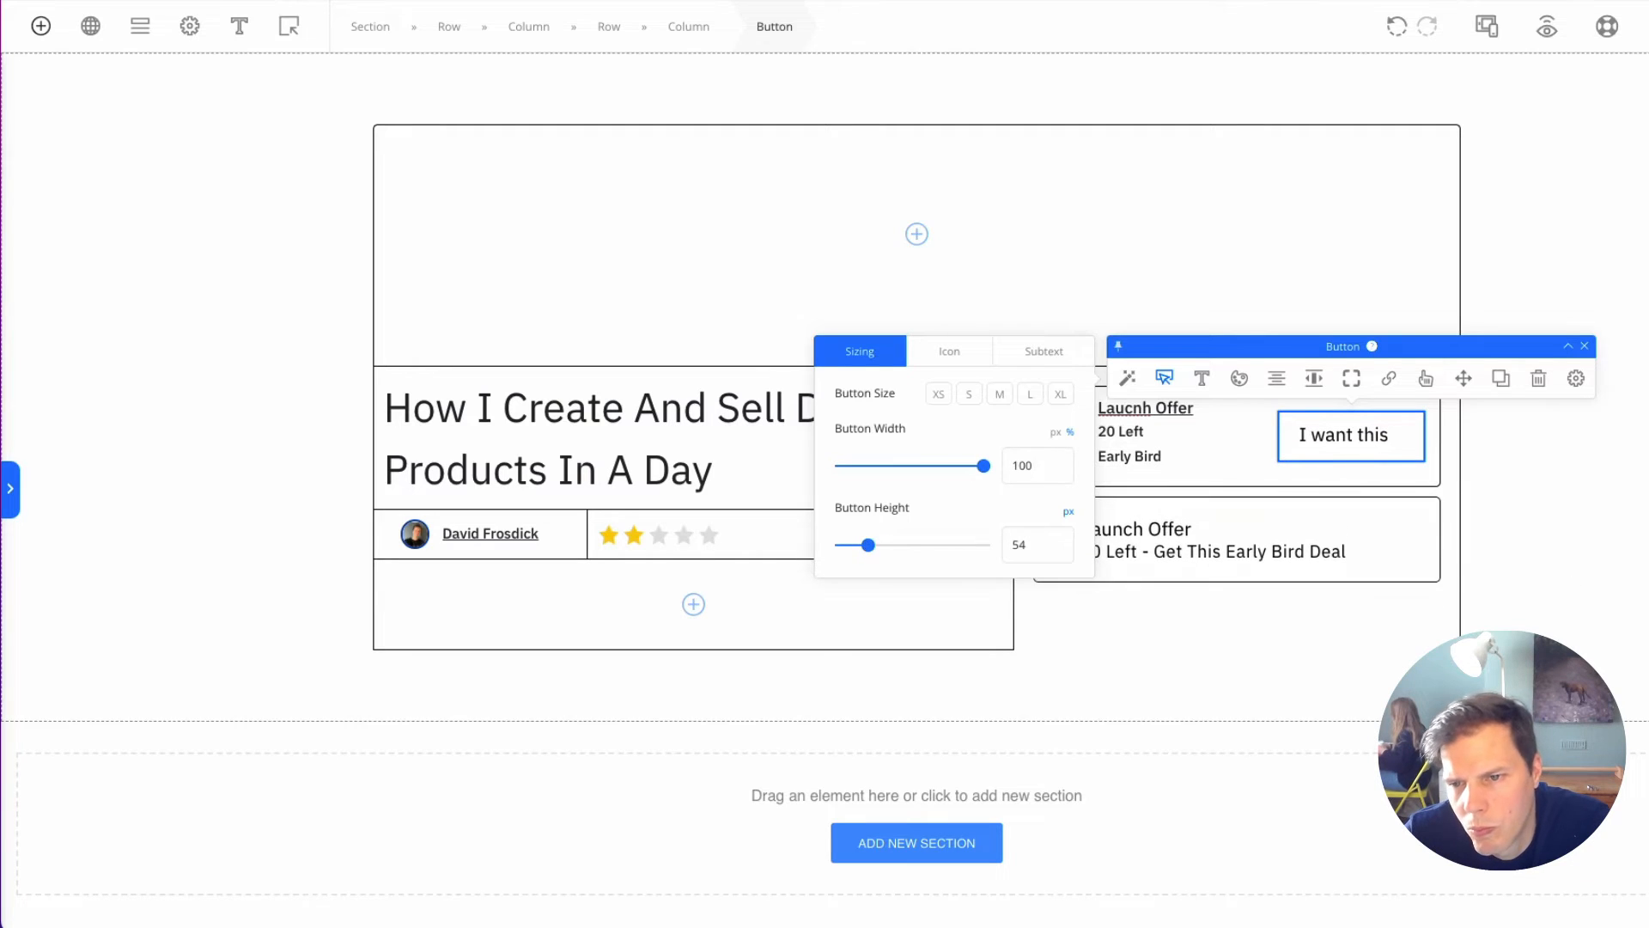
pyautogui.click(1458, 459)
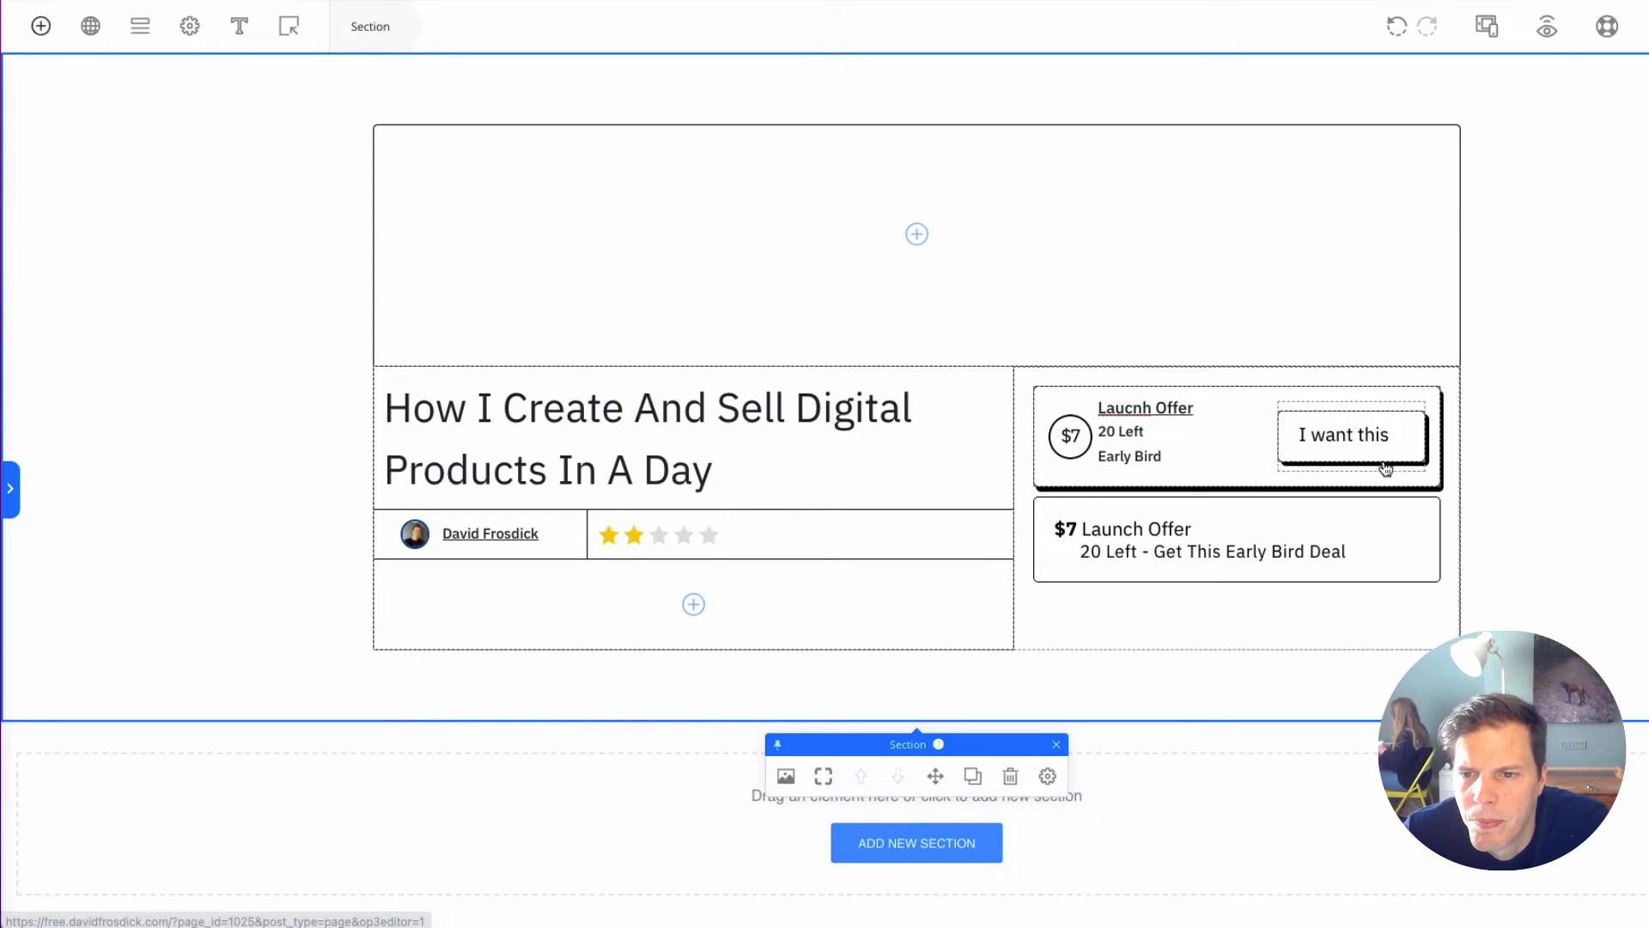
# Step: Center-align the "I want this" button text and transform it to uppercase
pyautogui.click(1385, 435)
pyautogui.click(1277, 379)
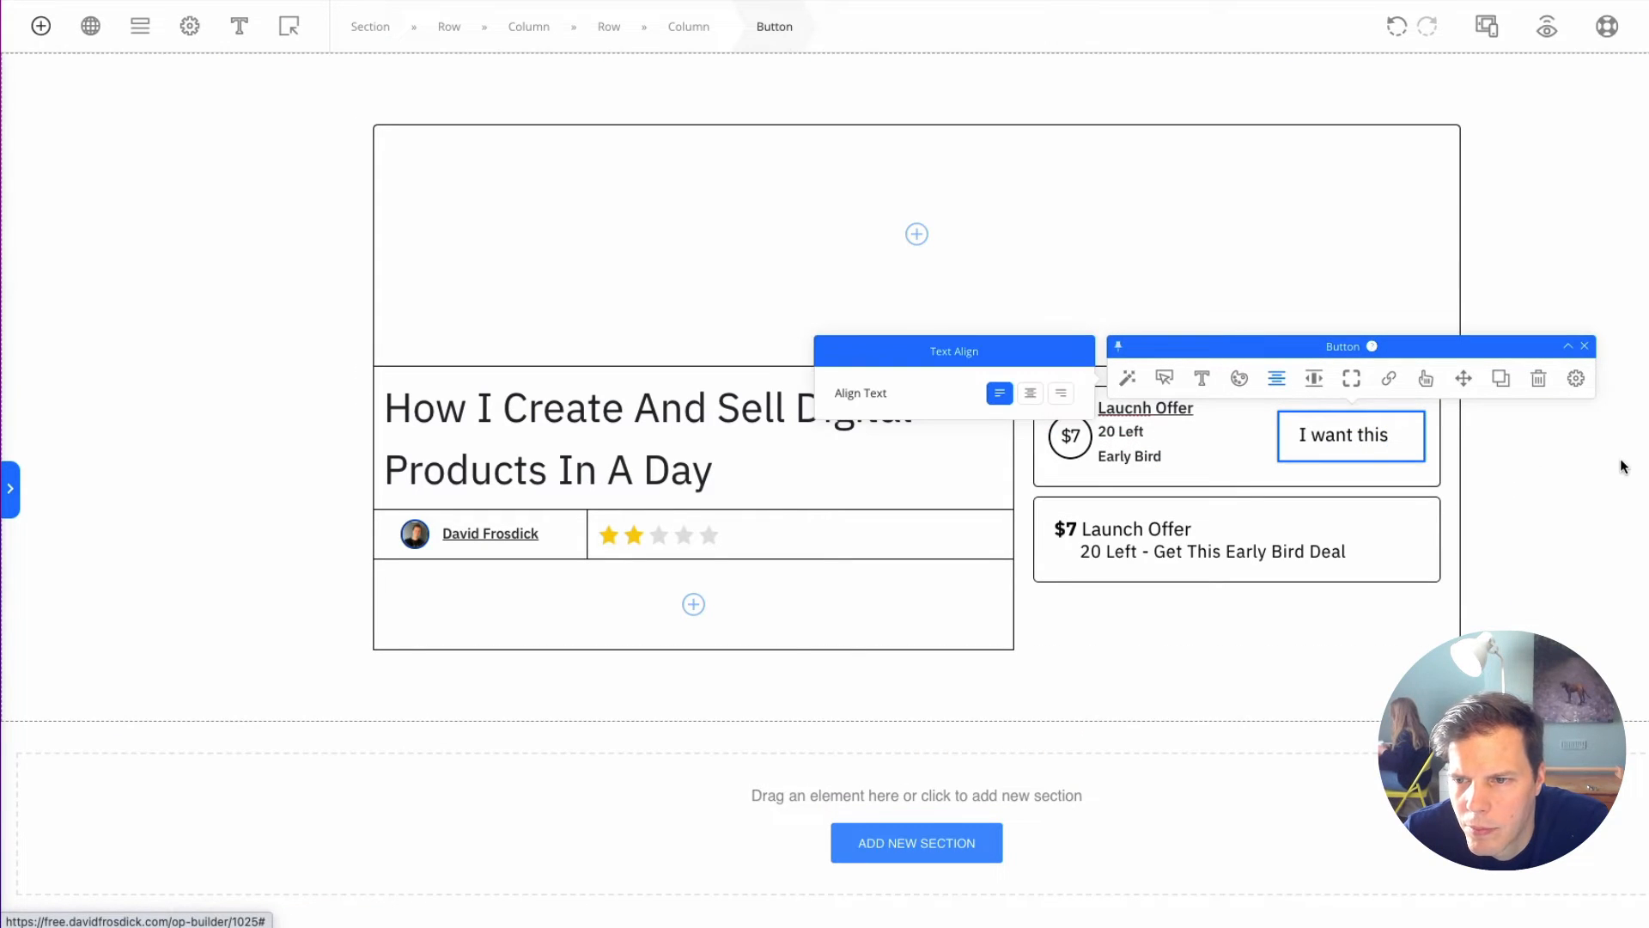
pyautogui.click(1030, 392)
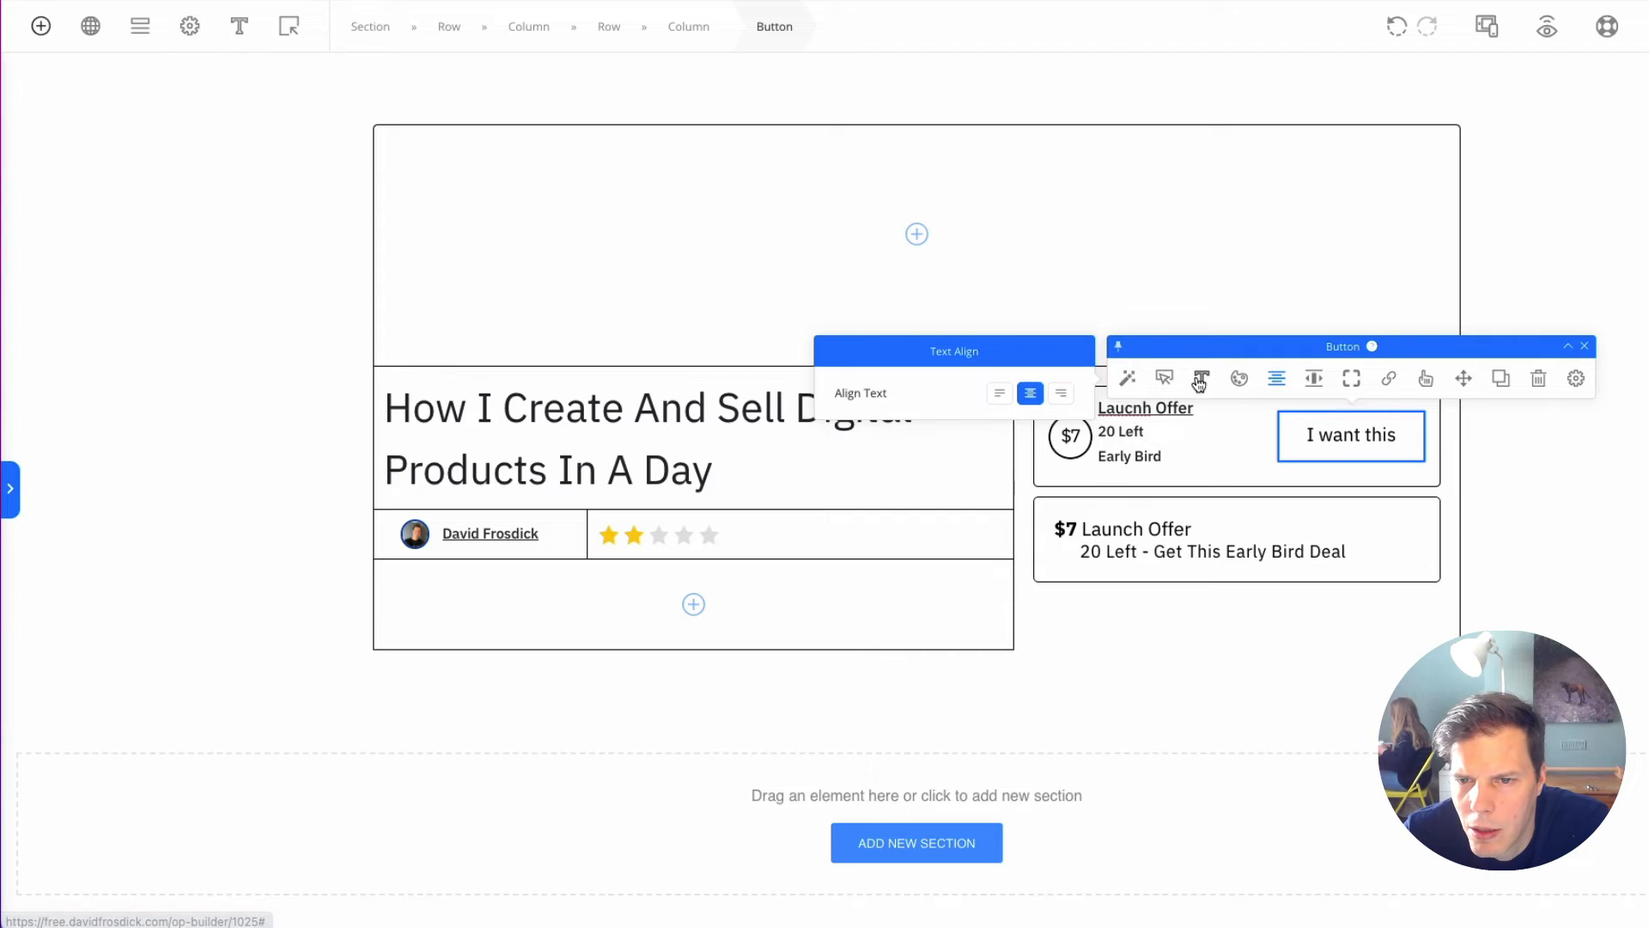
pyautogui.click(1202, 379)
pyautogui.click(1011, 353)
pyautogui.click(1031, 433)
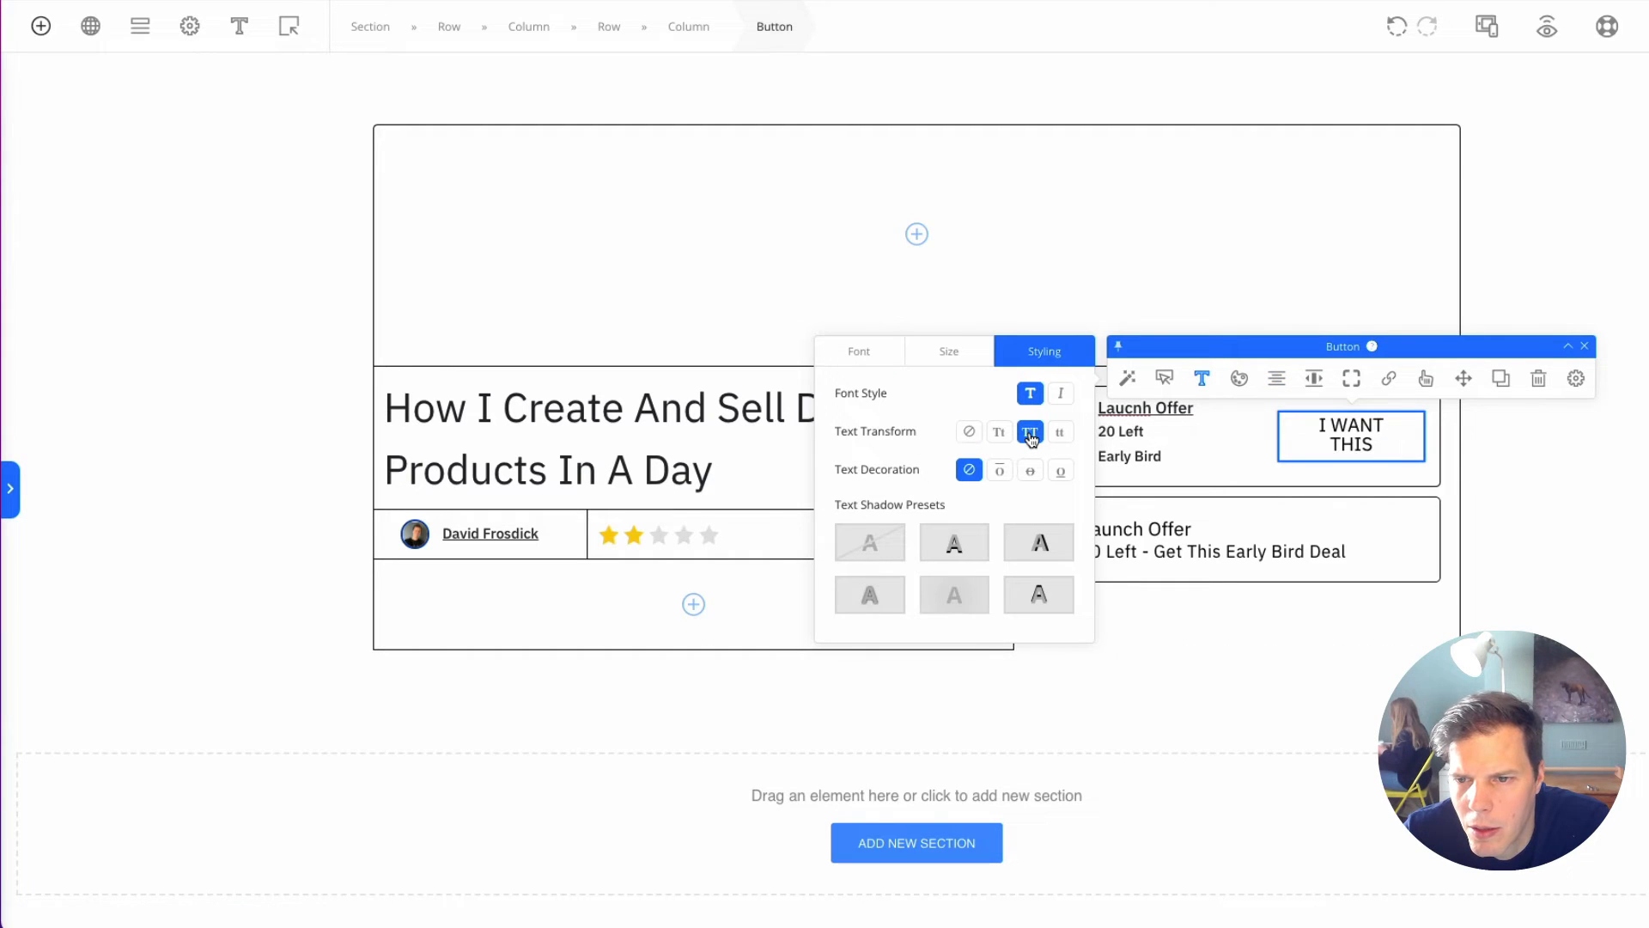
# Step: Set the font size of the "I WANT THIS" button text to 15 px
pyautogui.click(950, 351)
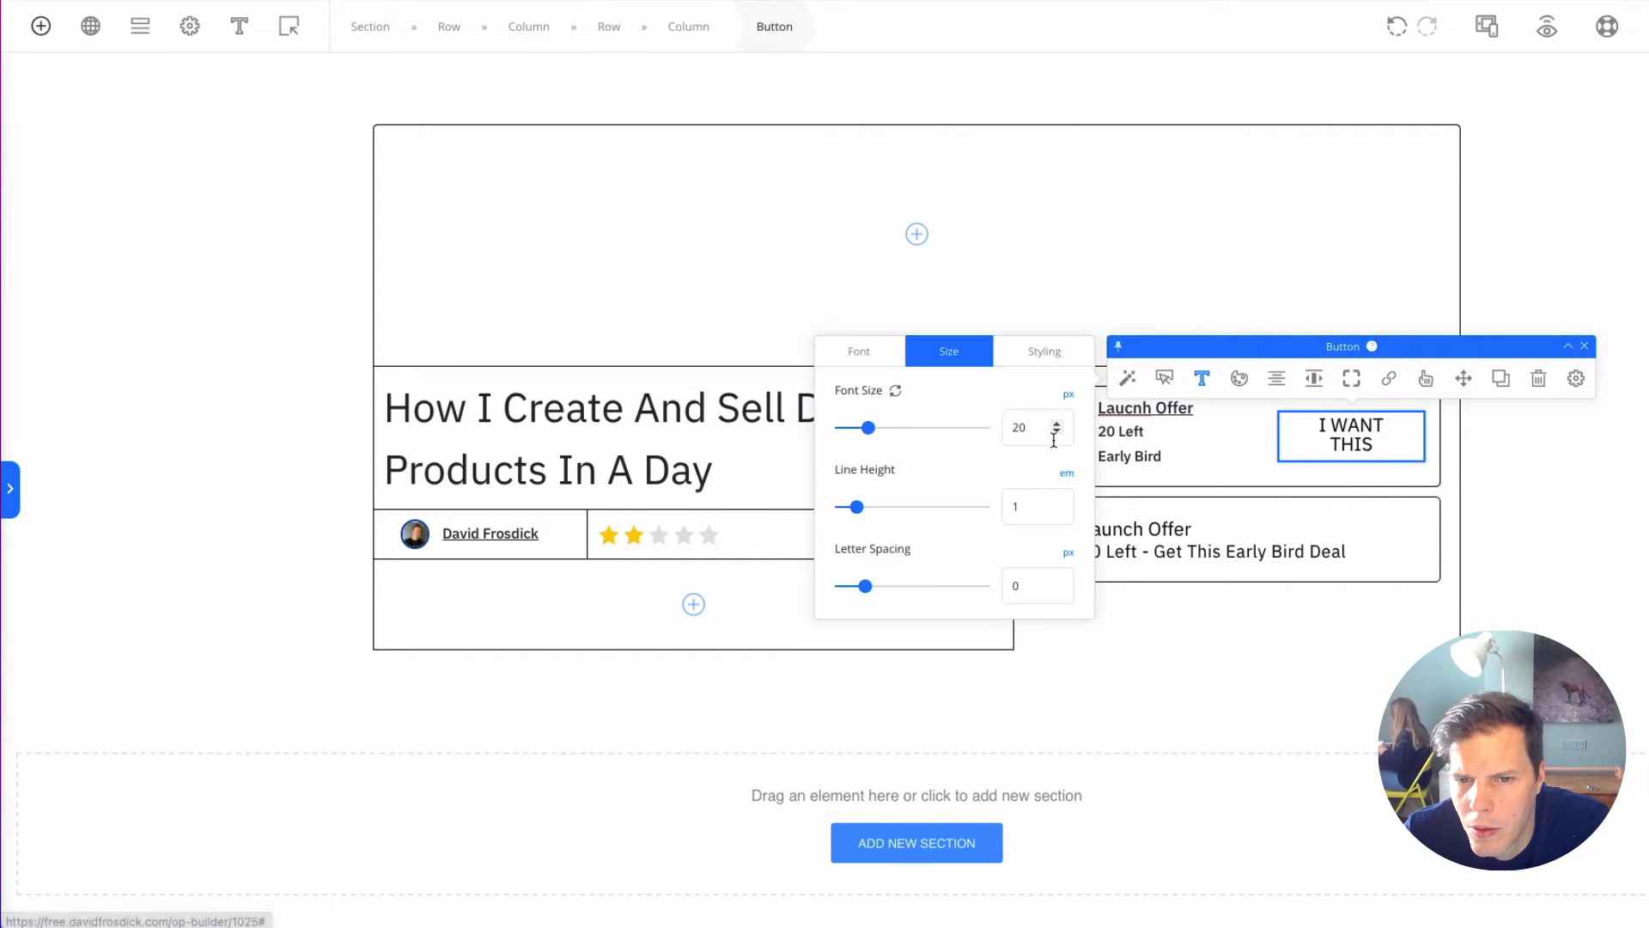
pyautogui.click(1058, 434)
pyautogui.click(1059, 435)
pyautogui.click(1058, 435)
pyautogui.click(1058, 435)
pyautogui.click(1057, 434)
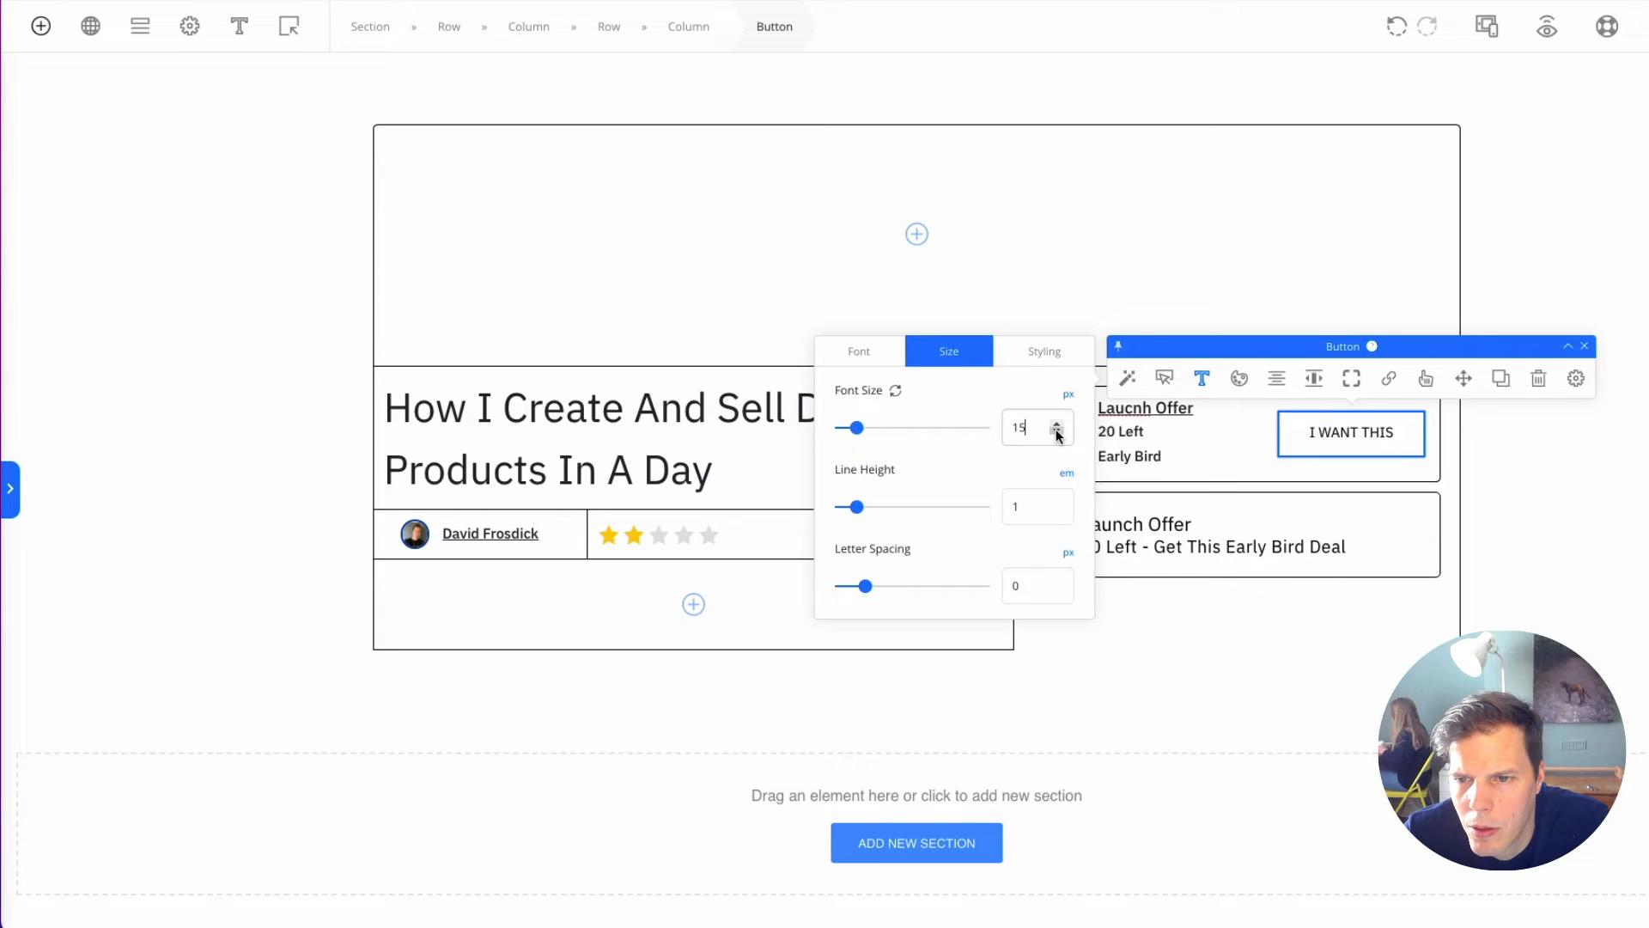
pyautogui.click(1494, 678)
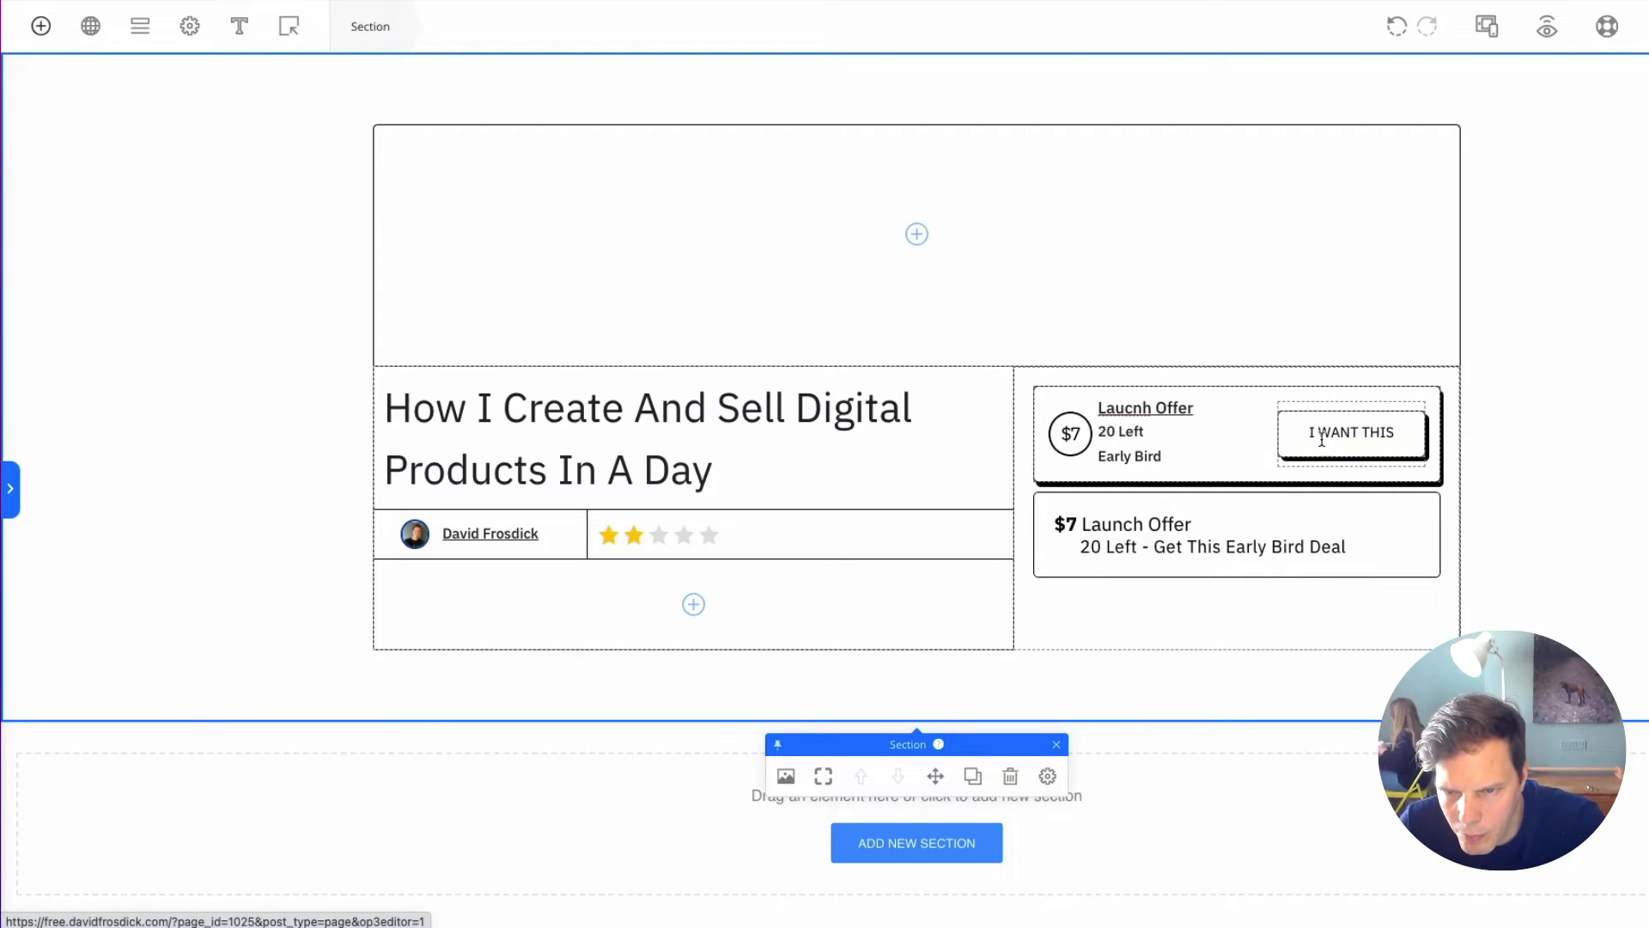
# Step: Set the "I WANT THIS" button's background colour to #f4f4f0
pyautogui.click(1284, 447)
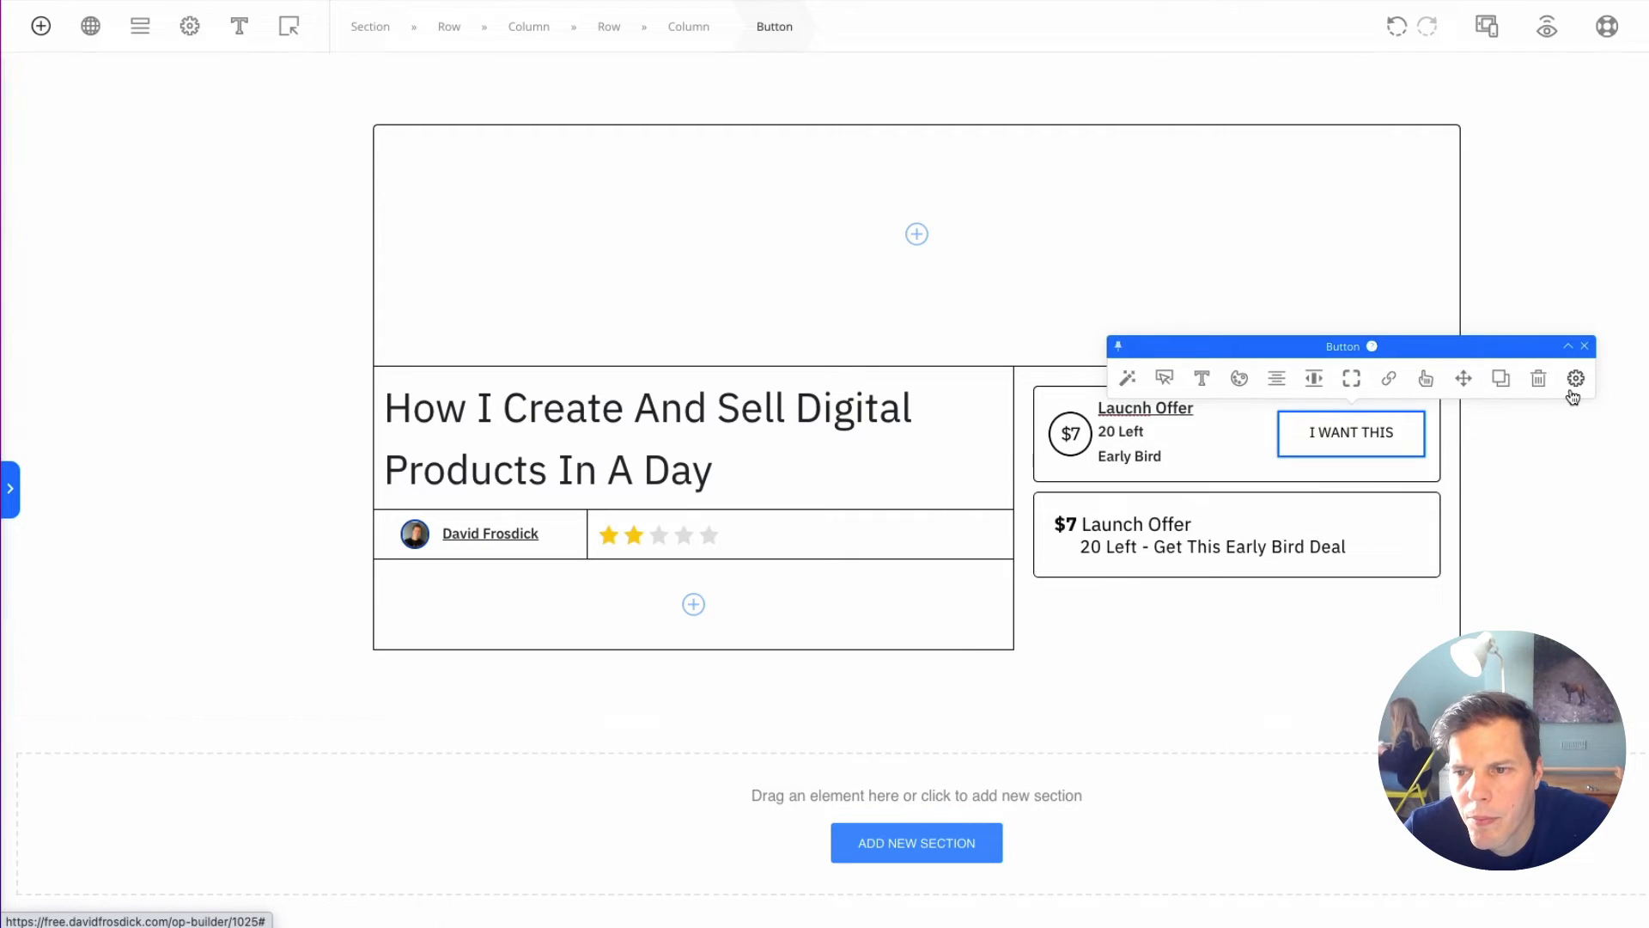
pyautogui.click(1240, 380)
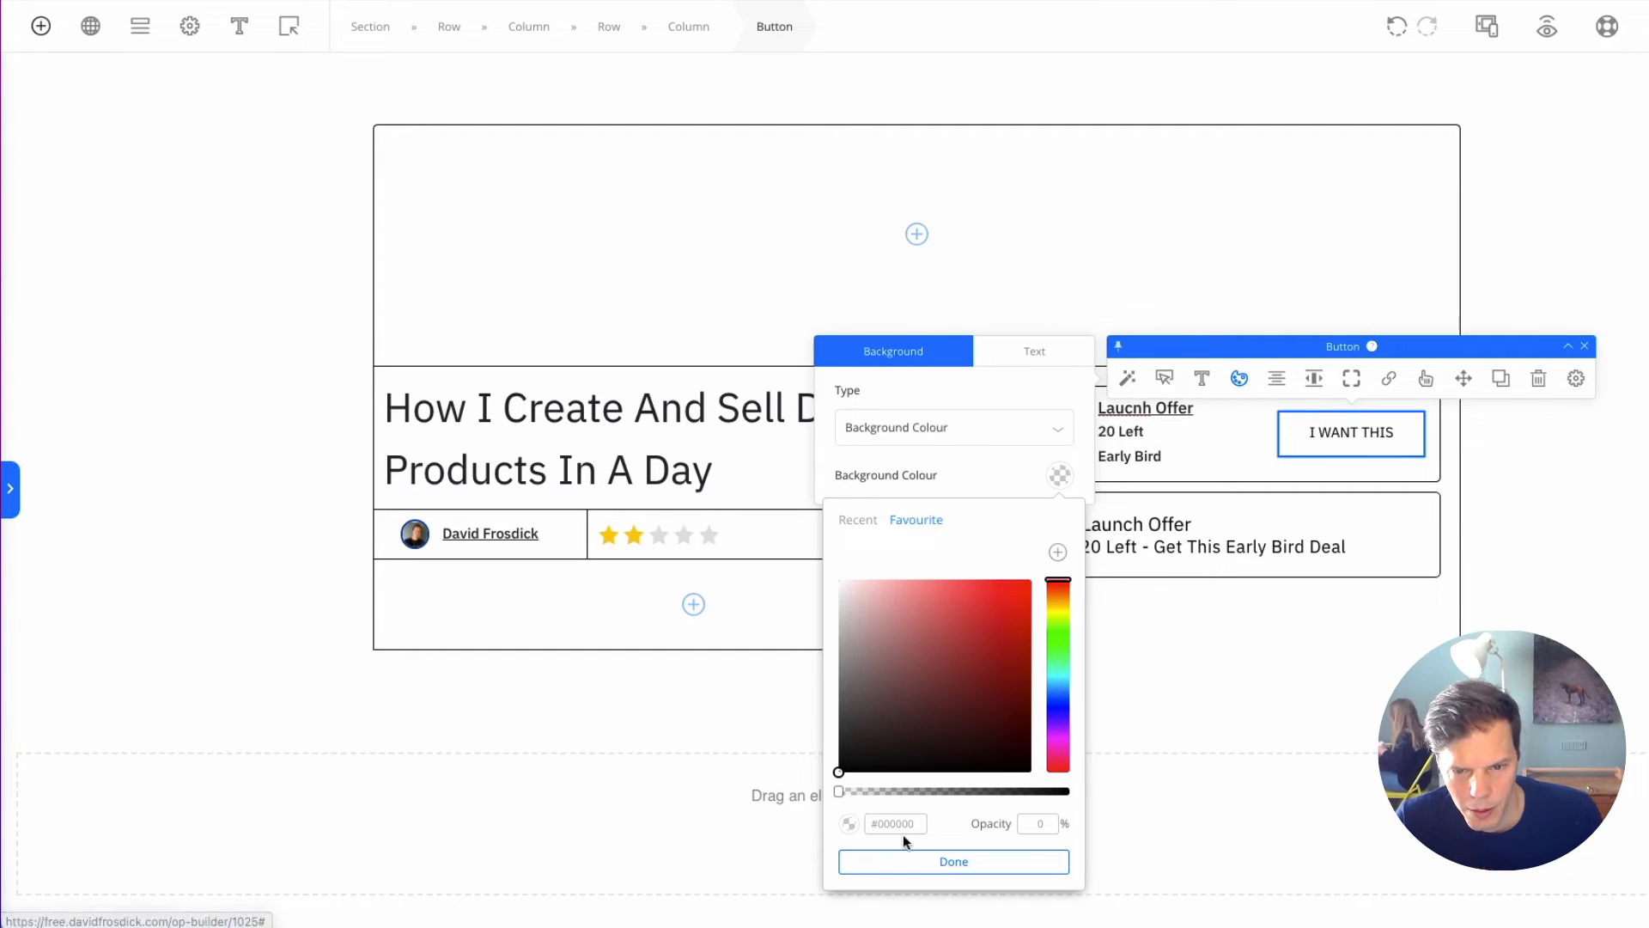
pyautogui.click(950, 825)
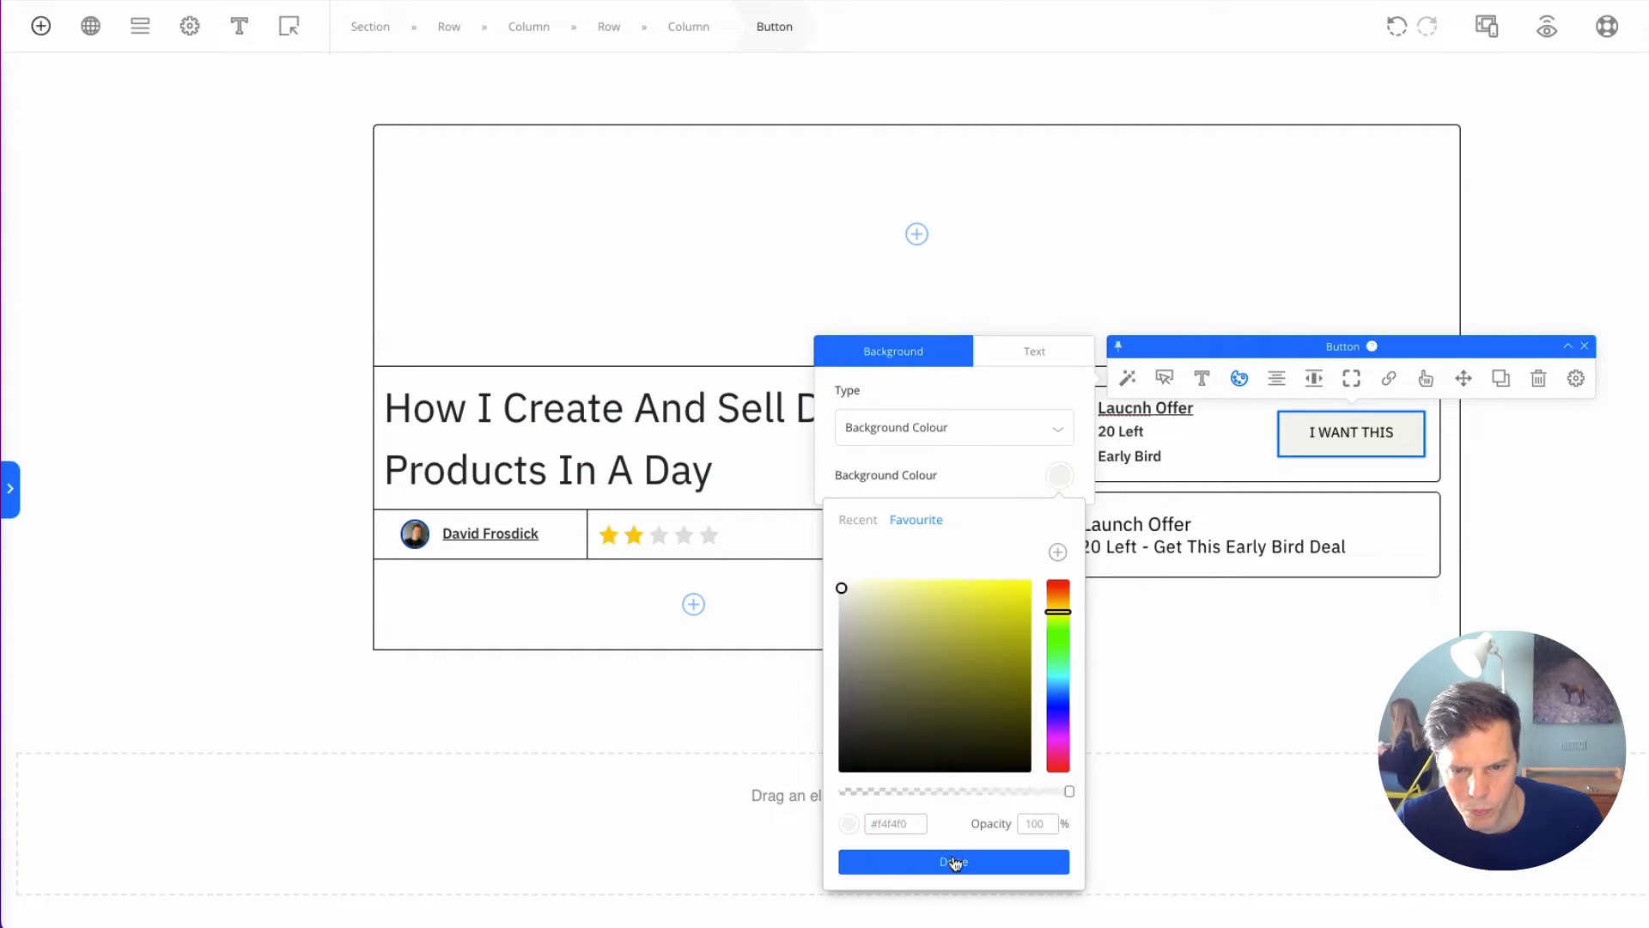
pyautogui.click(957, 862)
pyautogui.click(988, 689)
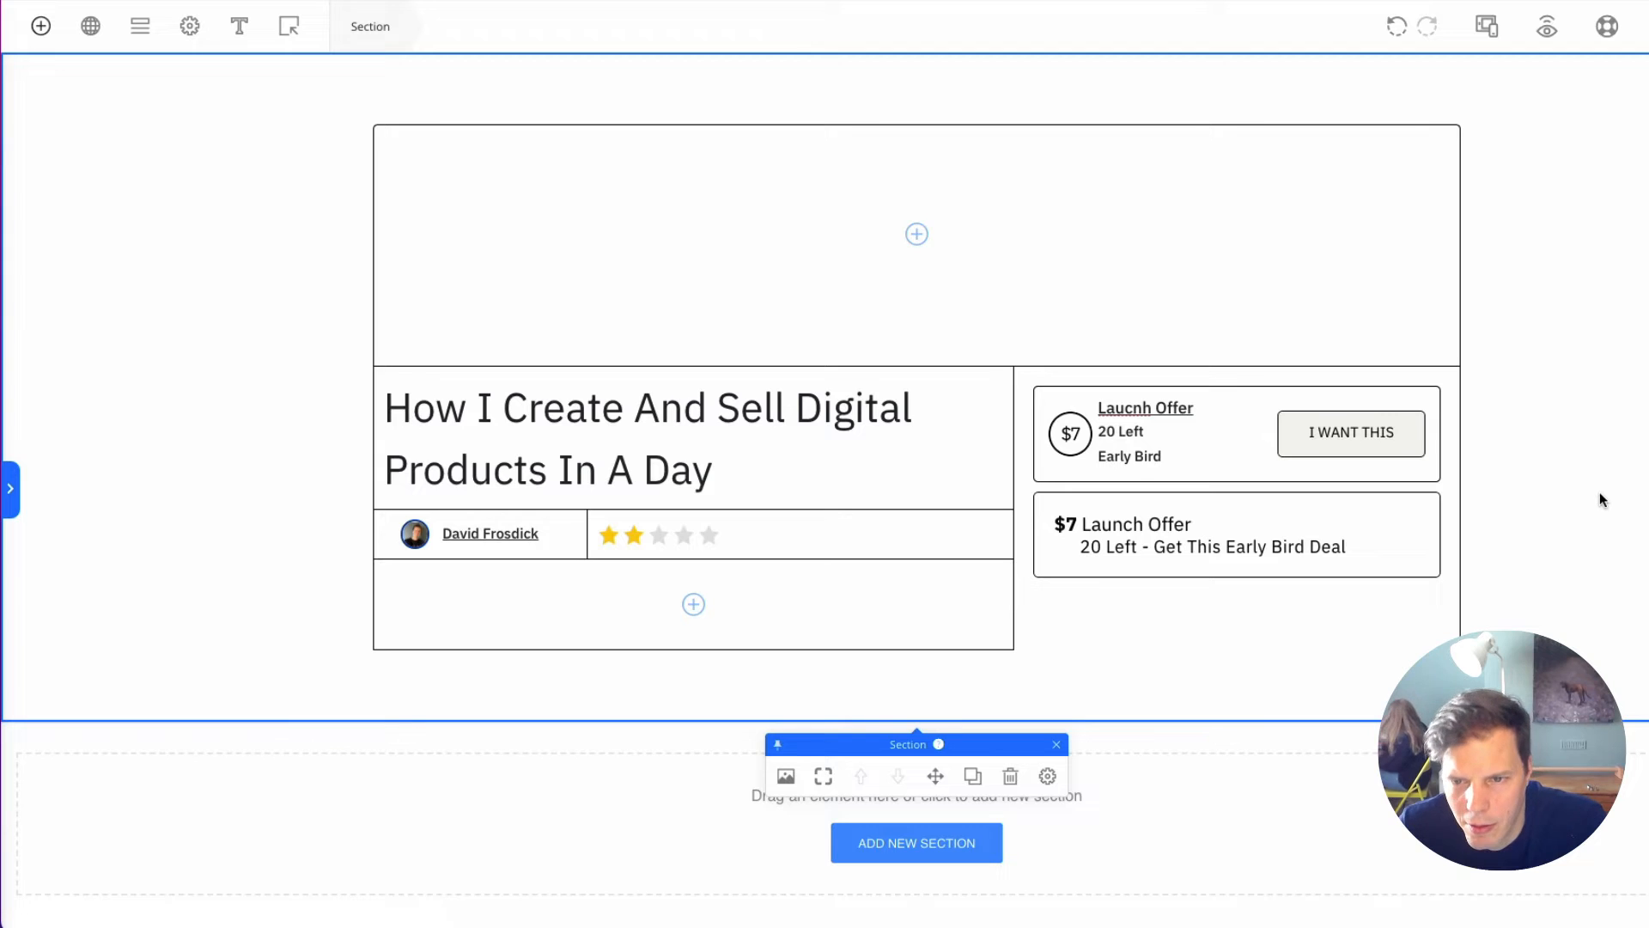
# Step: Set the space below the "I WANT THIS" button to 0 px and reduce the space above it to the minimum
pyautogui.click(1352, 434)
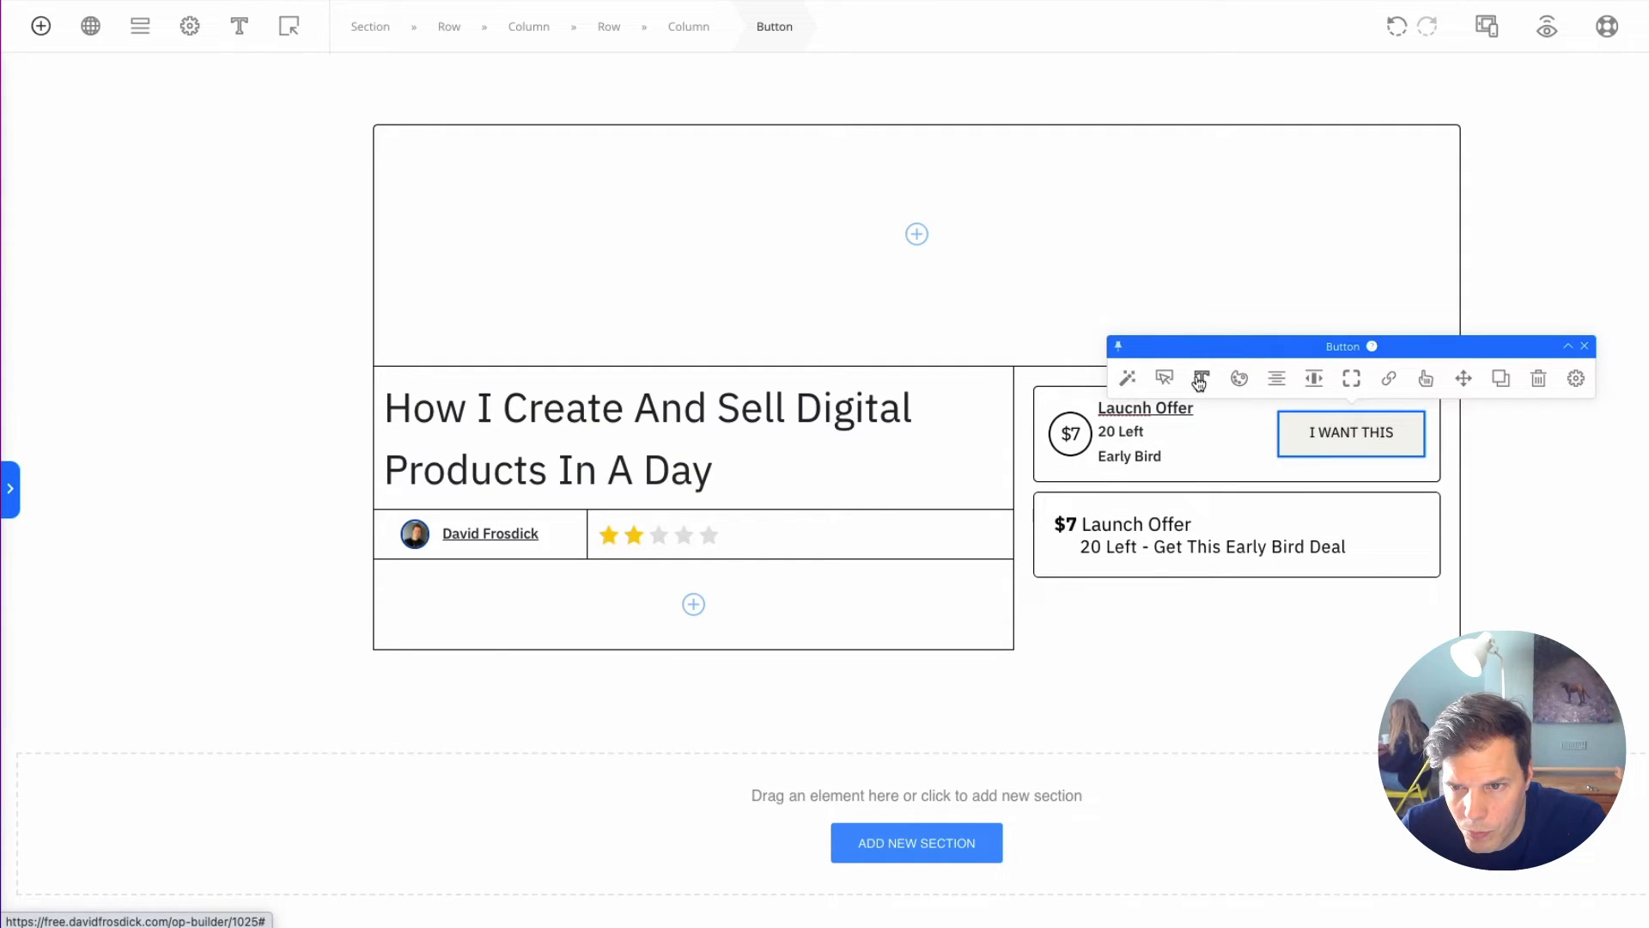
pyautogui.click(1575, 380)
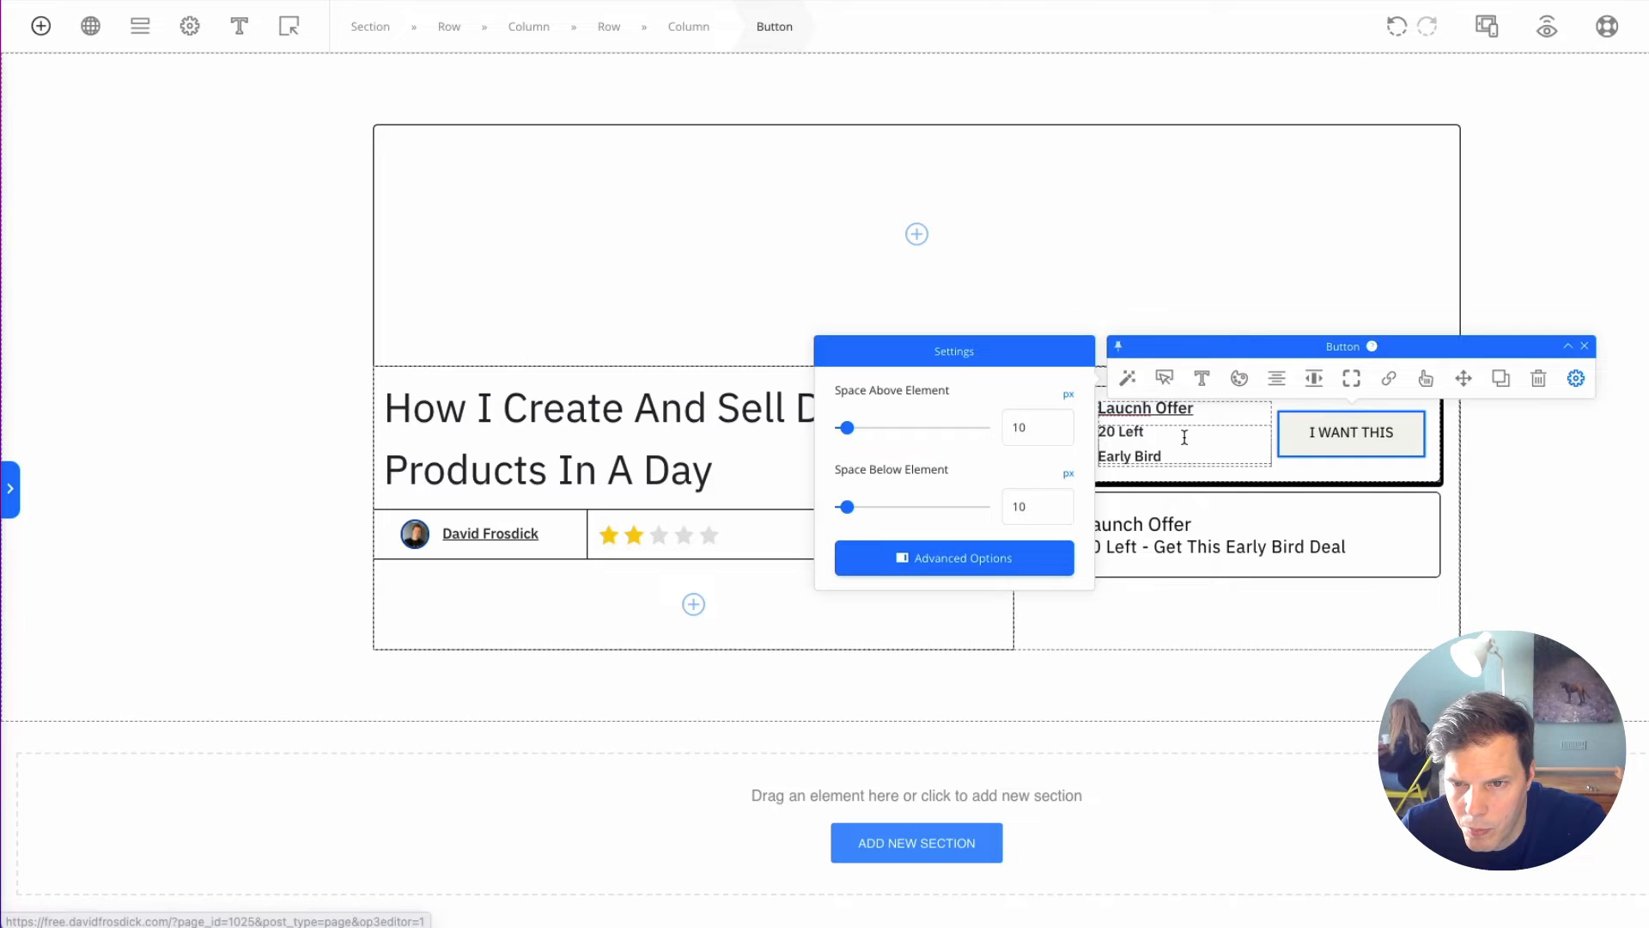
pyautogui.moveTo(846, 509); pyautogui.dragTo(809, 511)
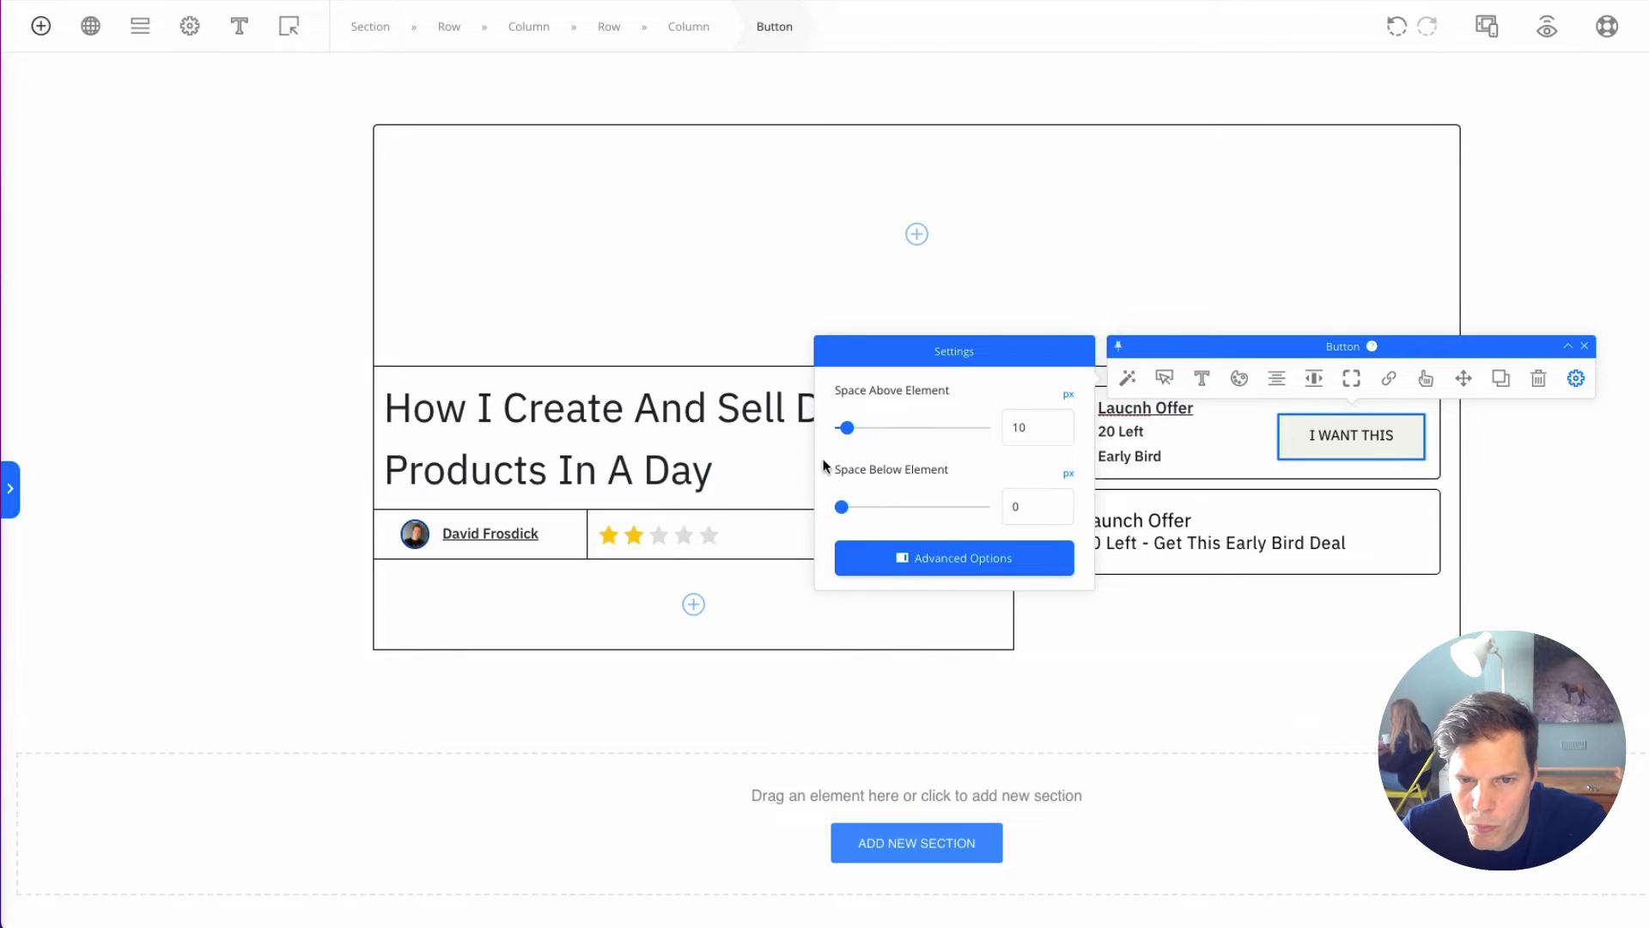
pyautogui.moveTo(847, 429); pyautogui.dragTo(784, 434)
pyautogui.click(1547, 292)
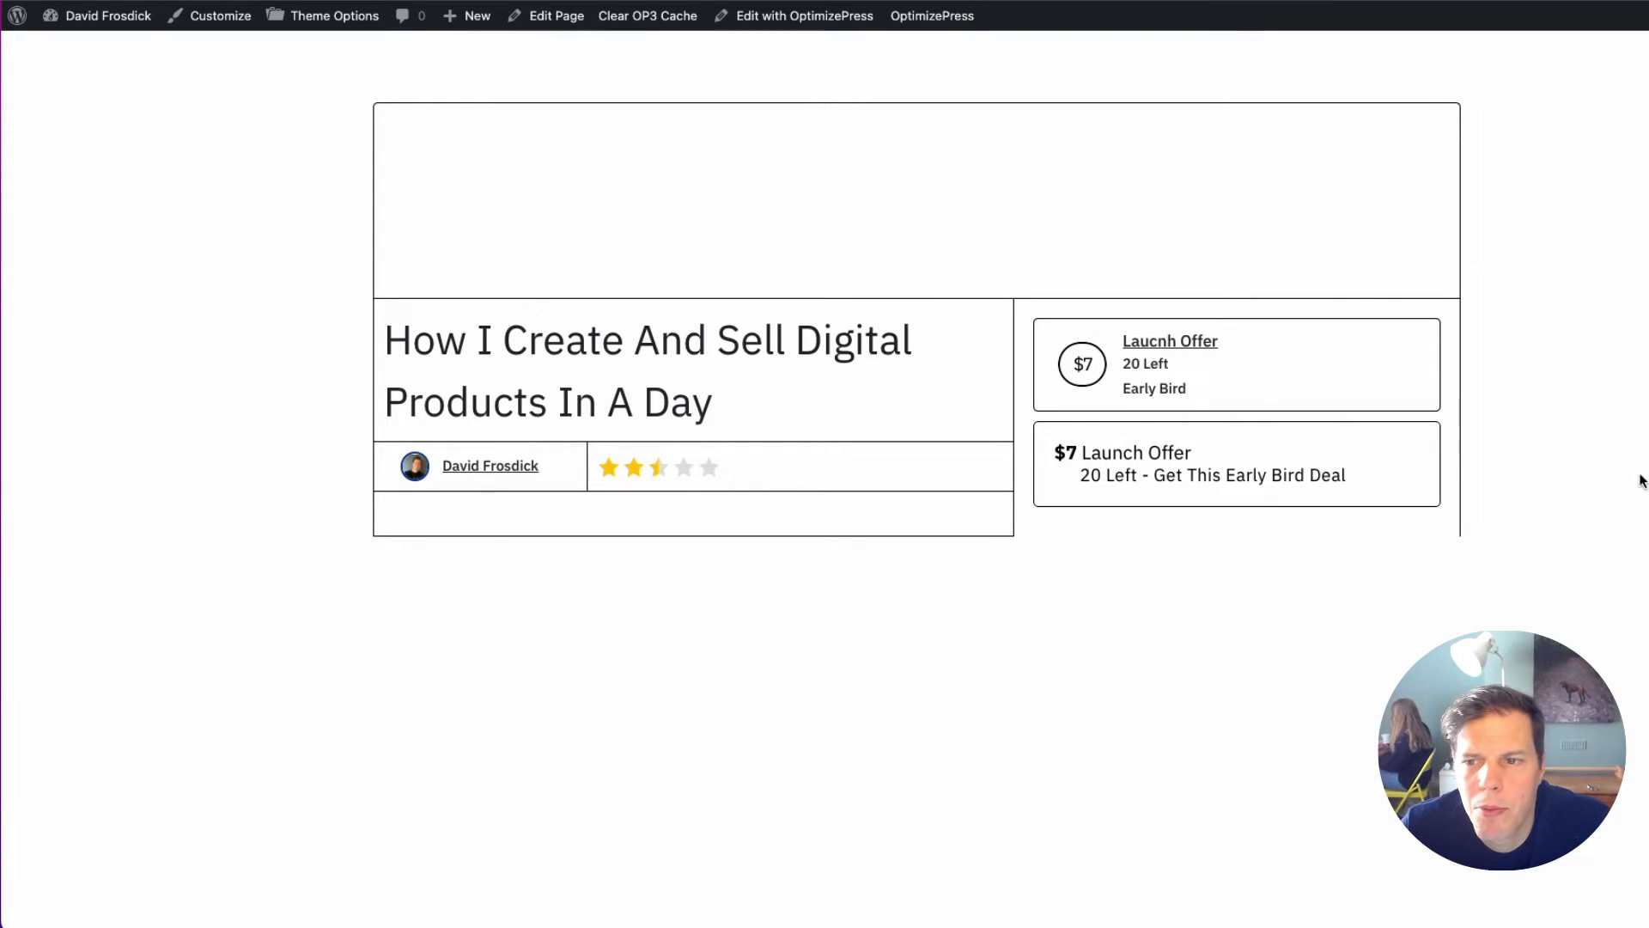
# Step: Reload the page preview and compare it with the reference product page's layout and background
pyautogui.rightClick(169, 268)
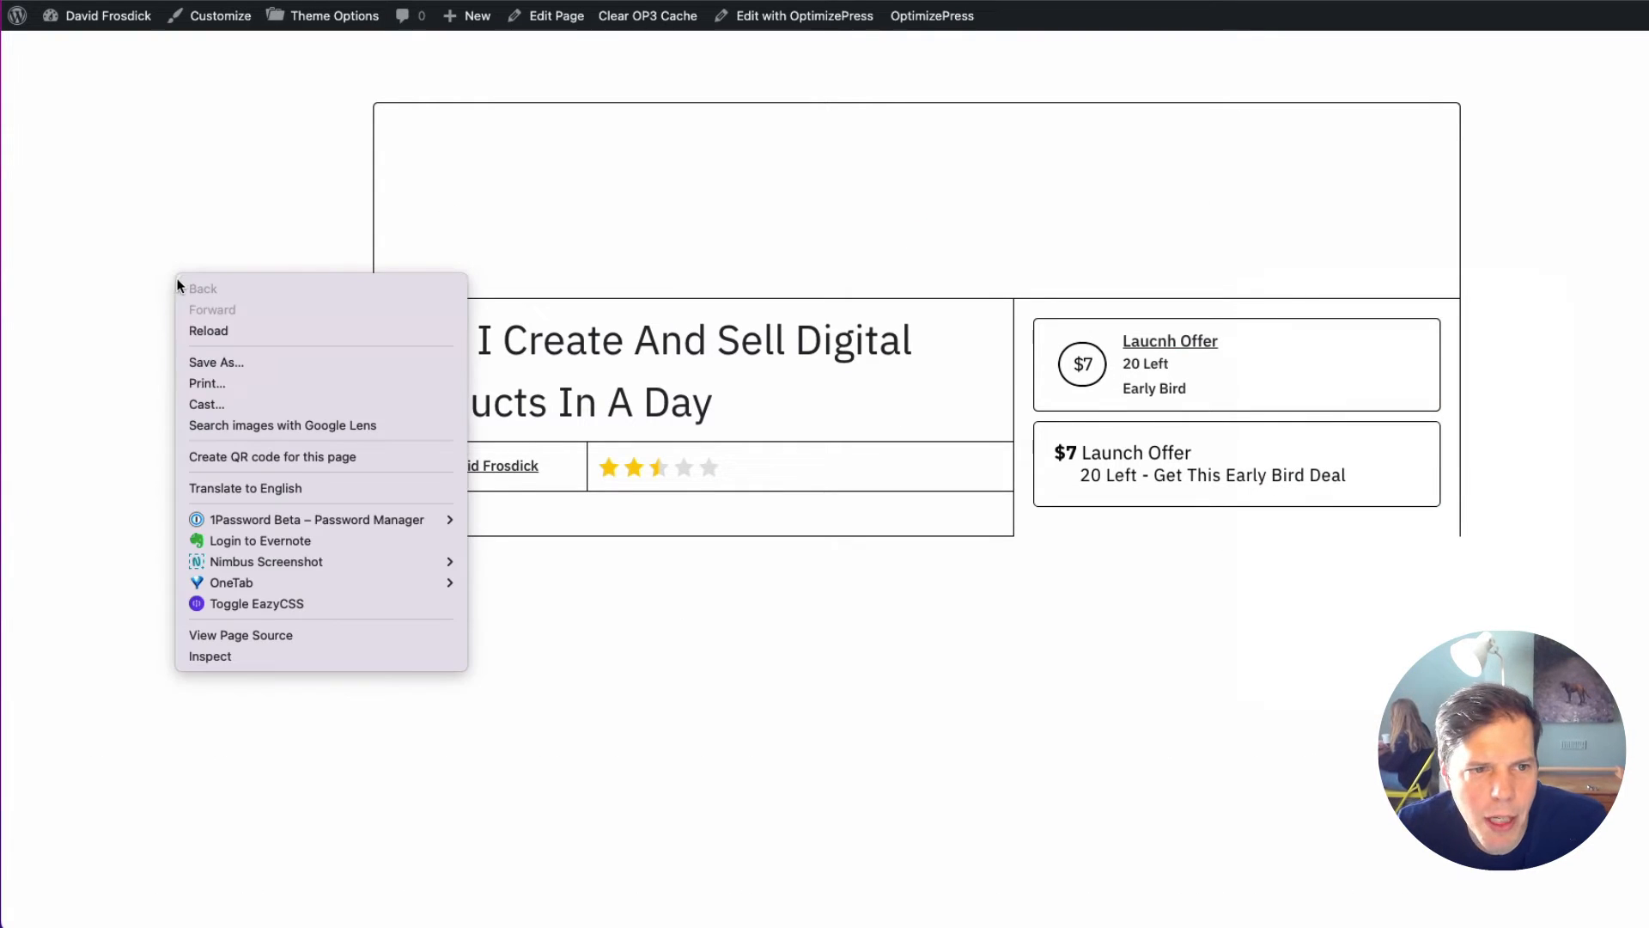
pyautogui.click(257, 332)
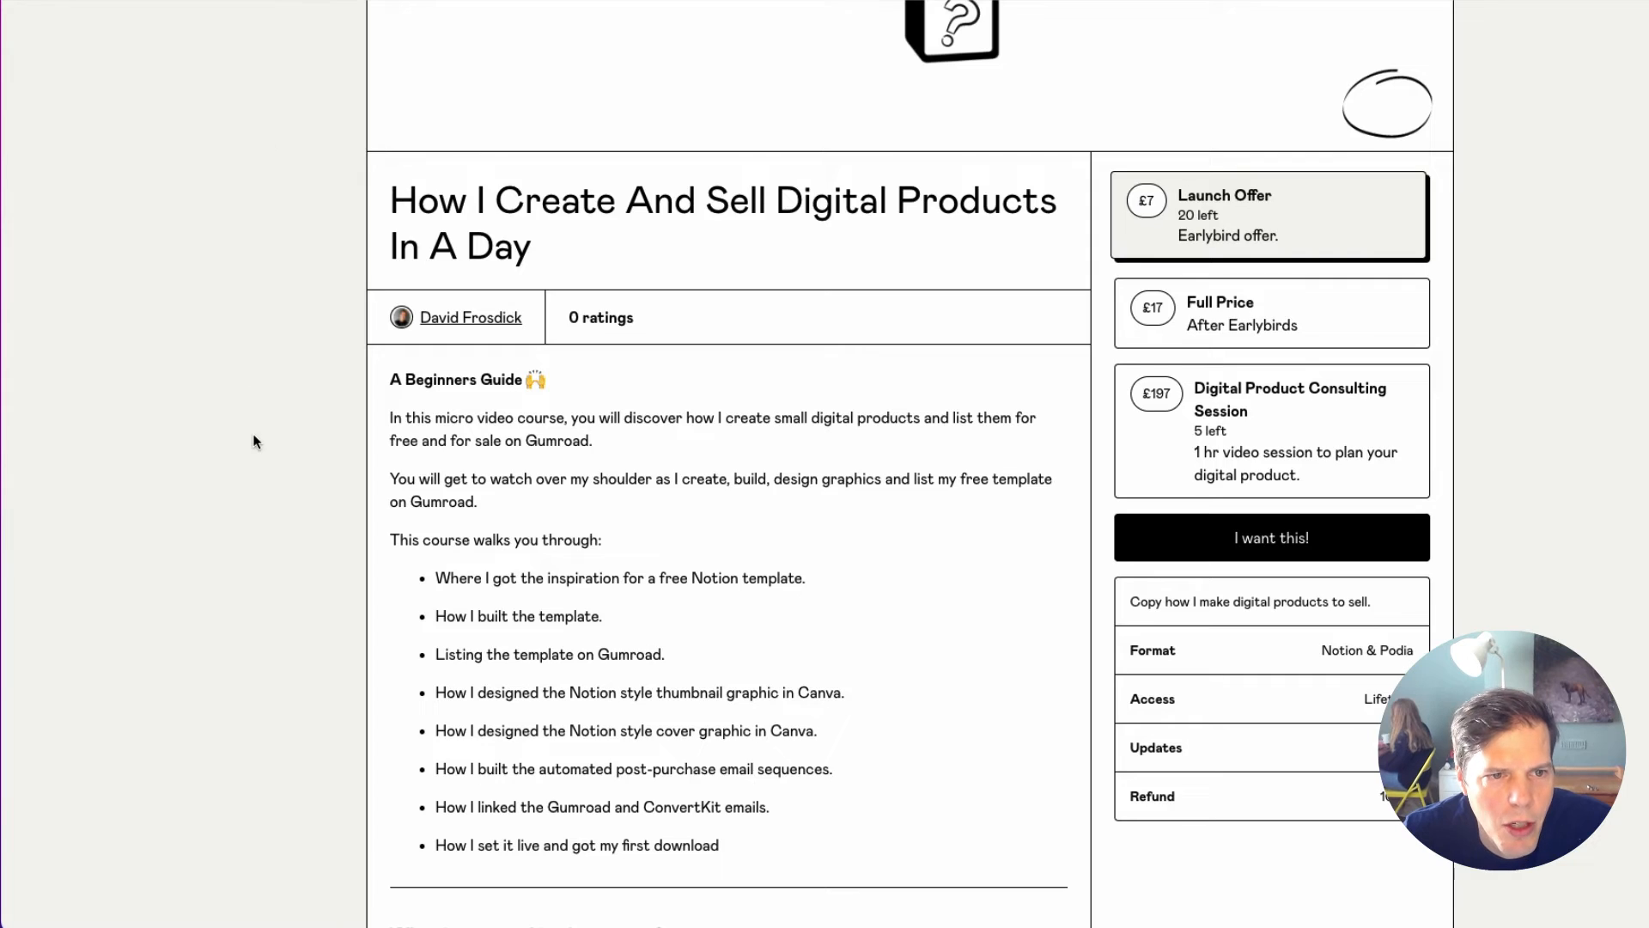
pyautogui.scroll(6, 252, 433)
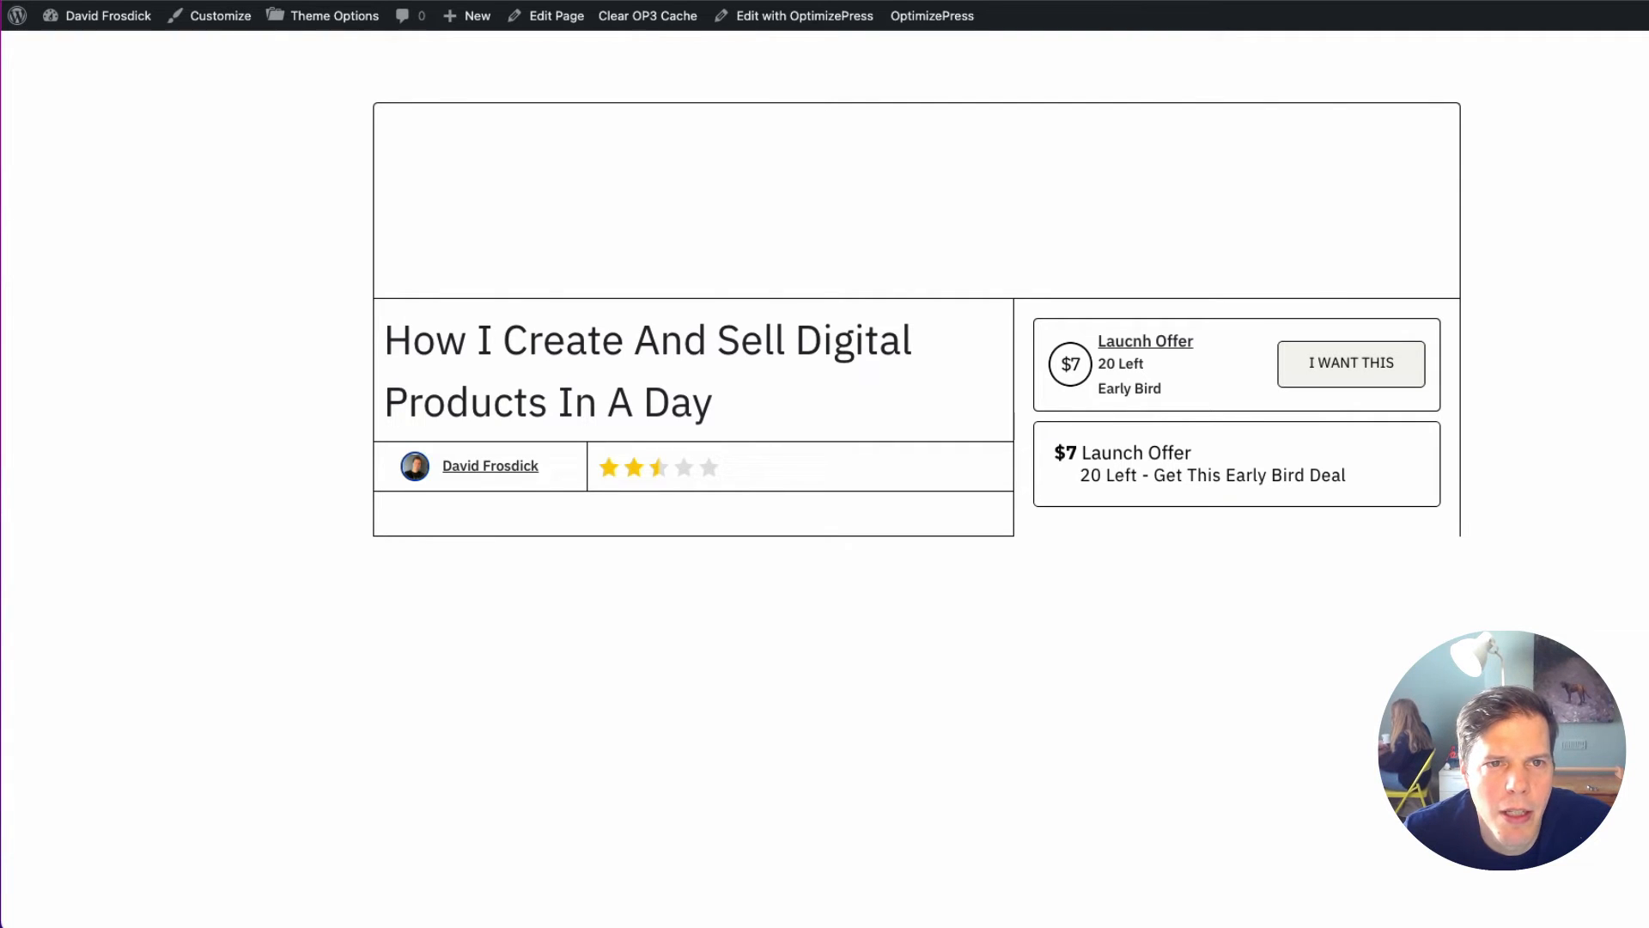
# Step: Return to the page editor and set the section's background to the same light grey-beige as the "I WANT THIS" button
pyautogui.click(258, 1)
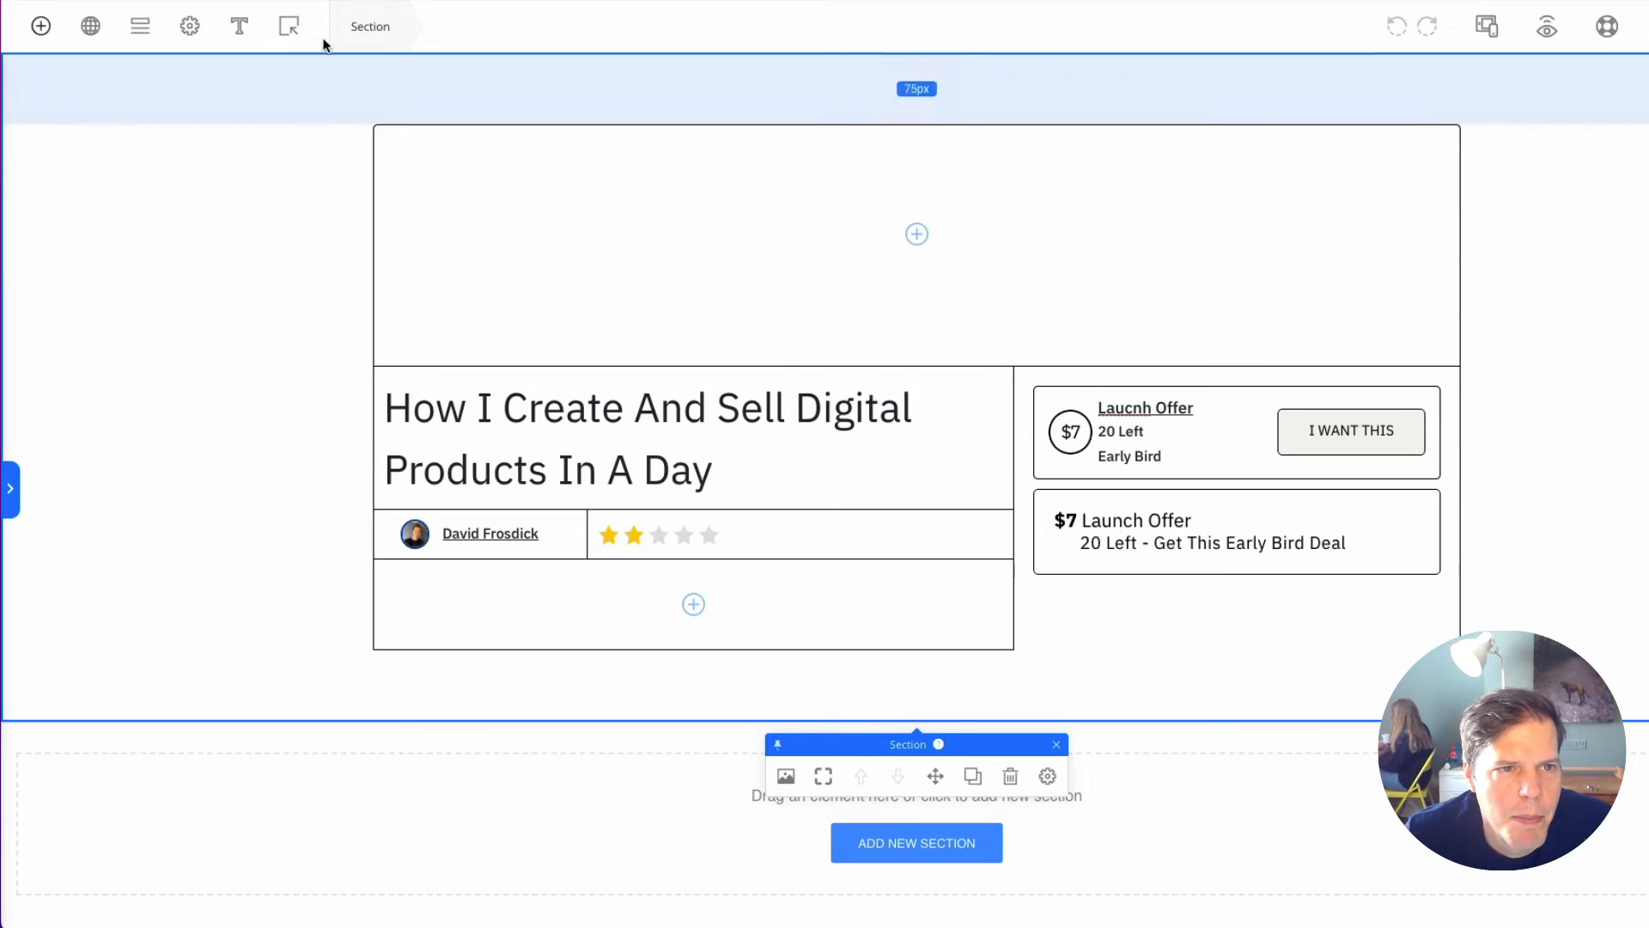
pyautogui.click(784, 777)
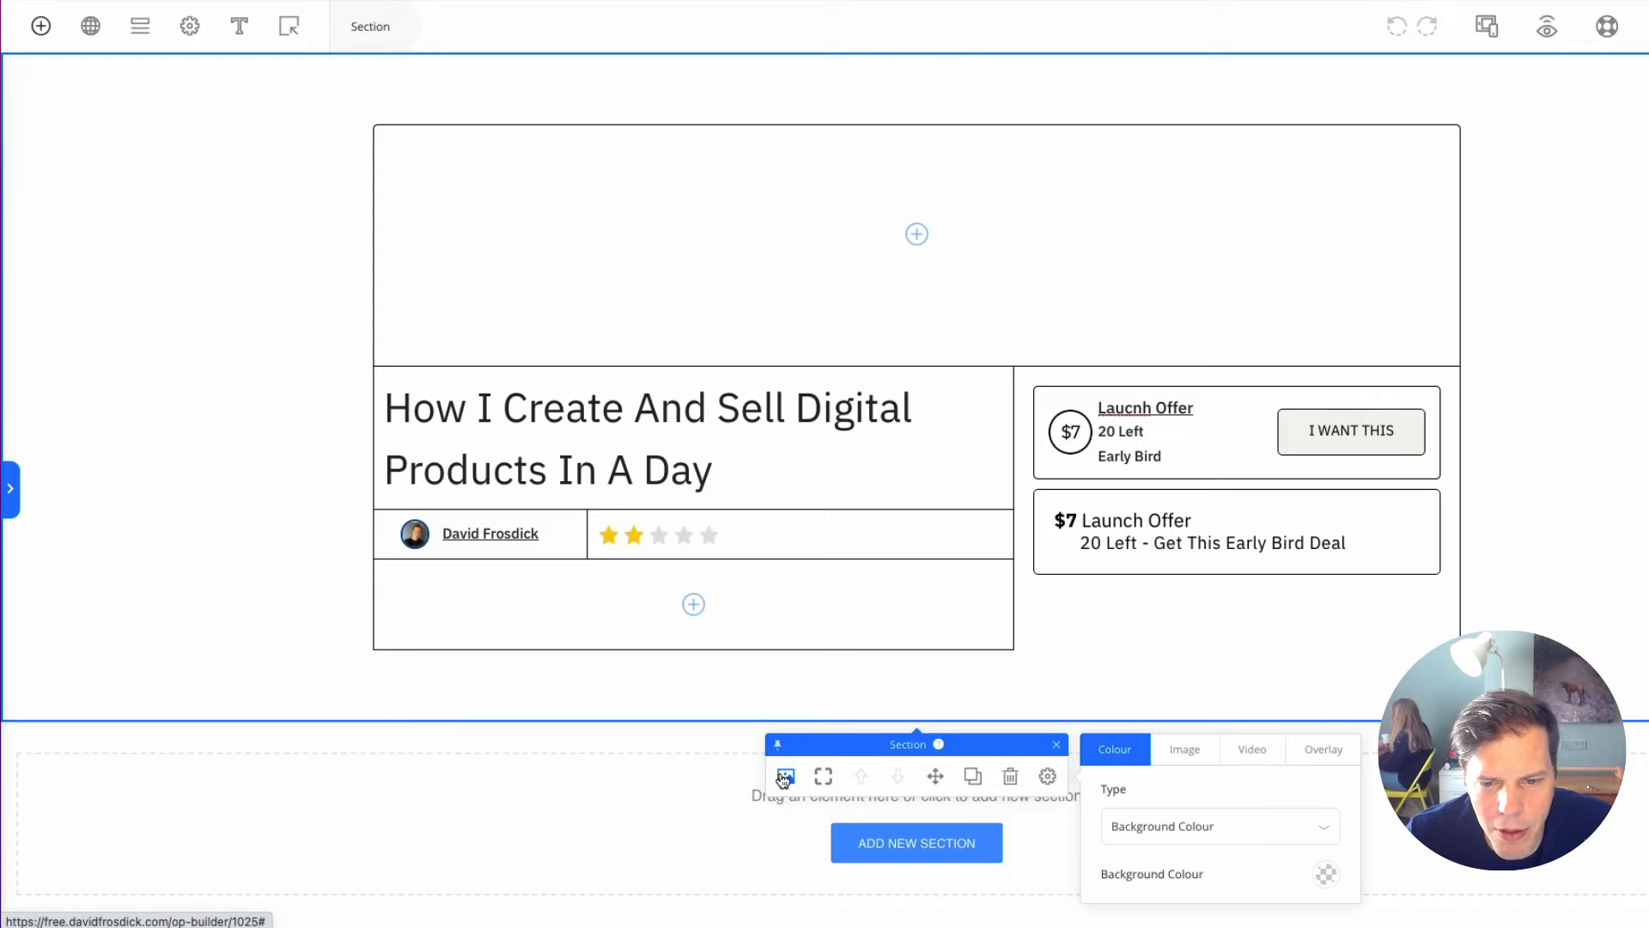
pyautogui.click(1326, 875)
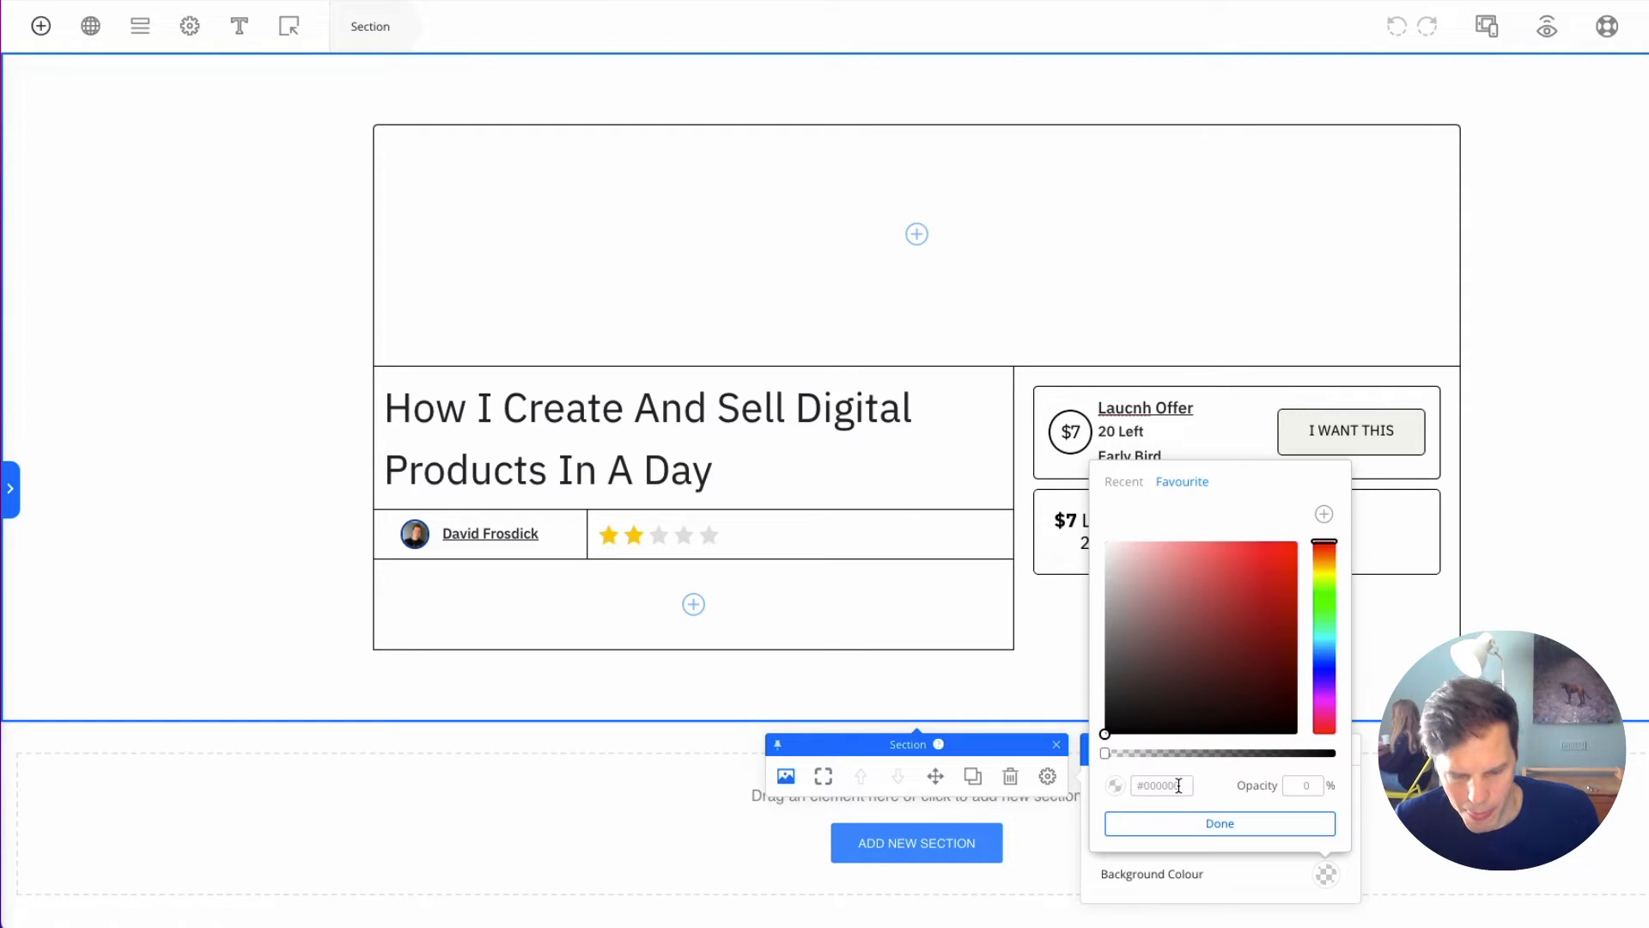
pyautogui.click(1225, 821)
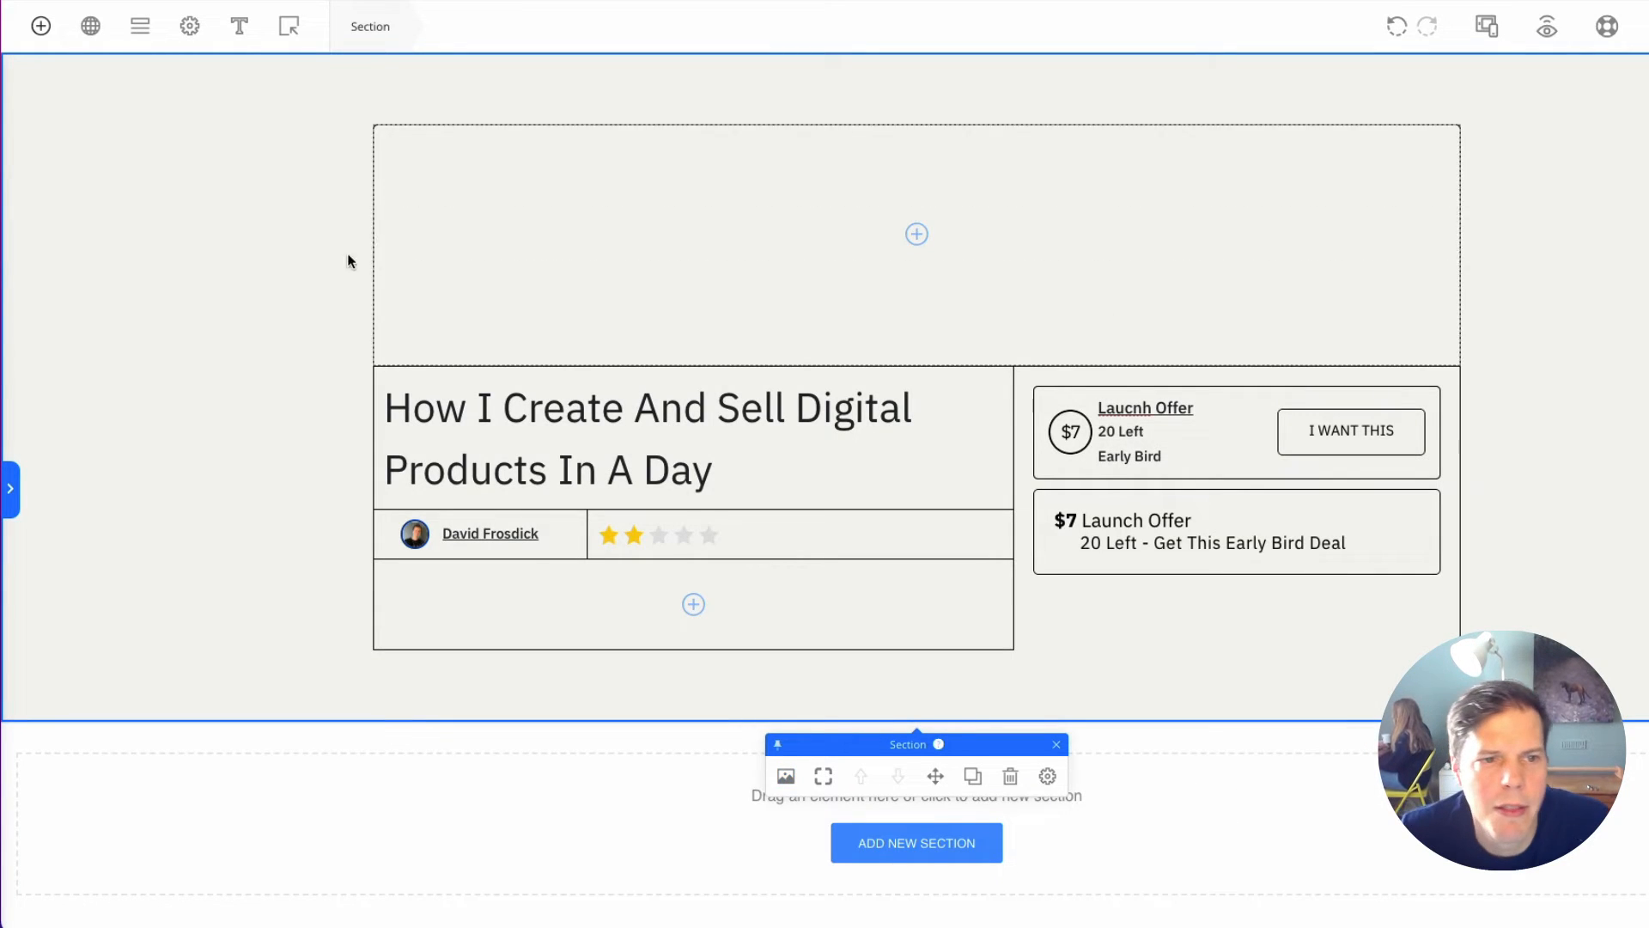
# Step: Set the background colour of the empty row at the top of the section to white (#ffffff)
pyautogui.click(379, 134)
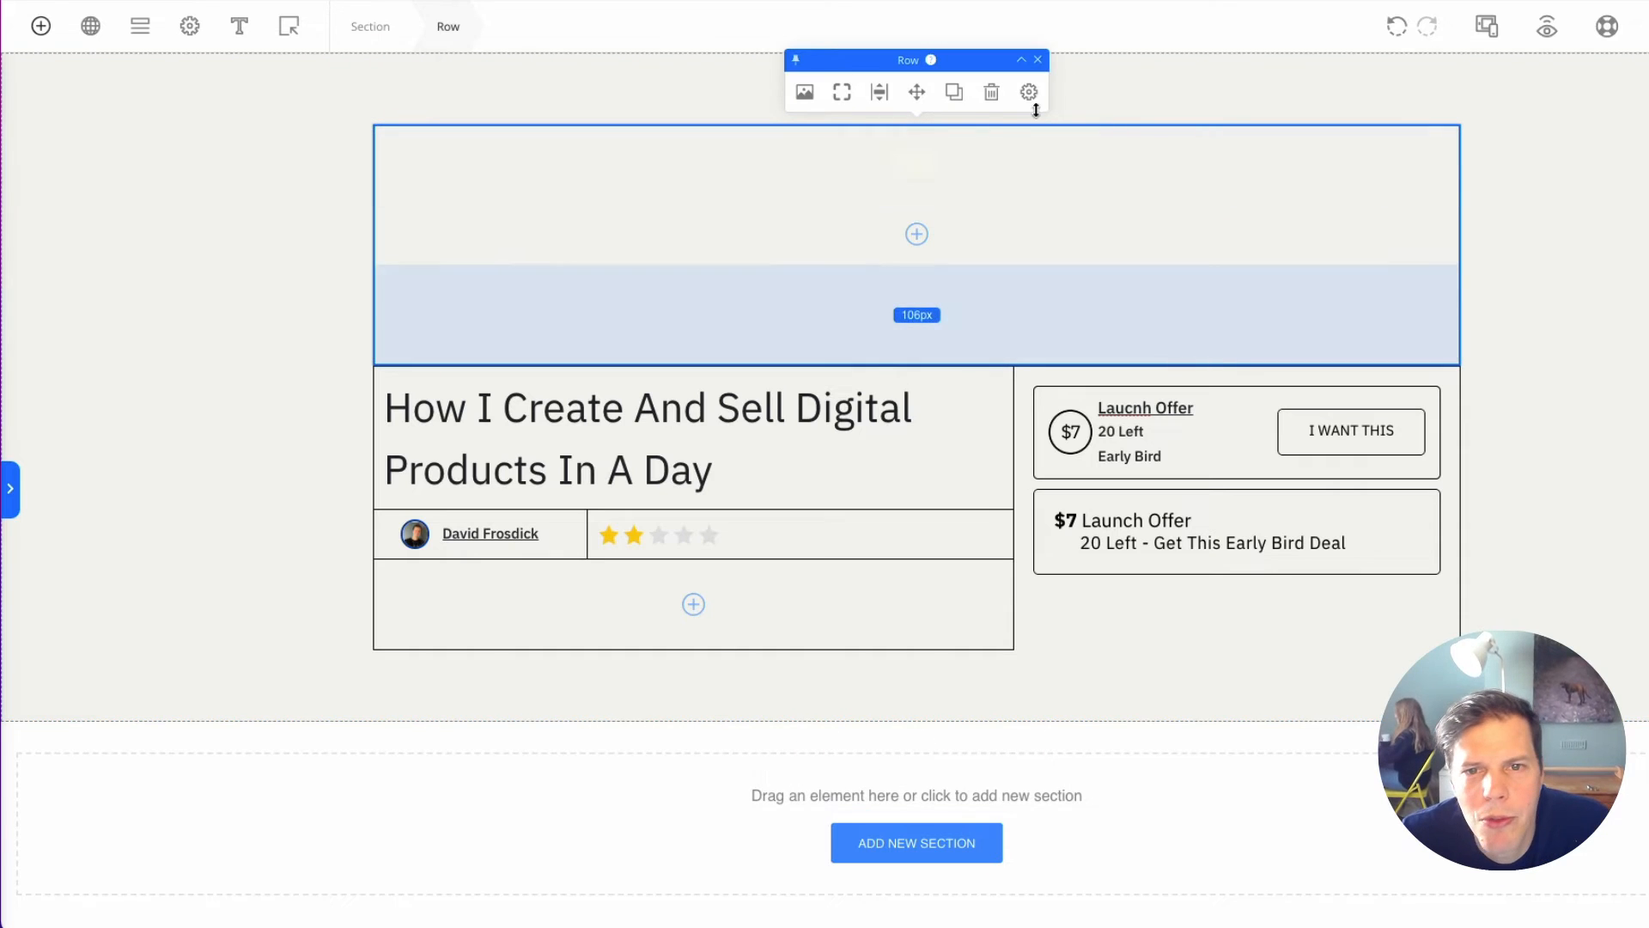
pyautogui.click(805, 93)
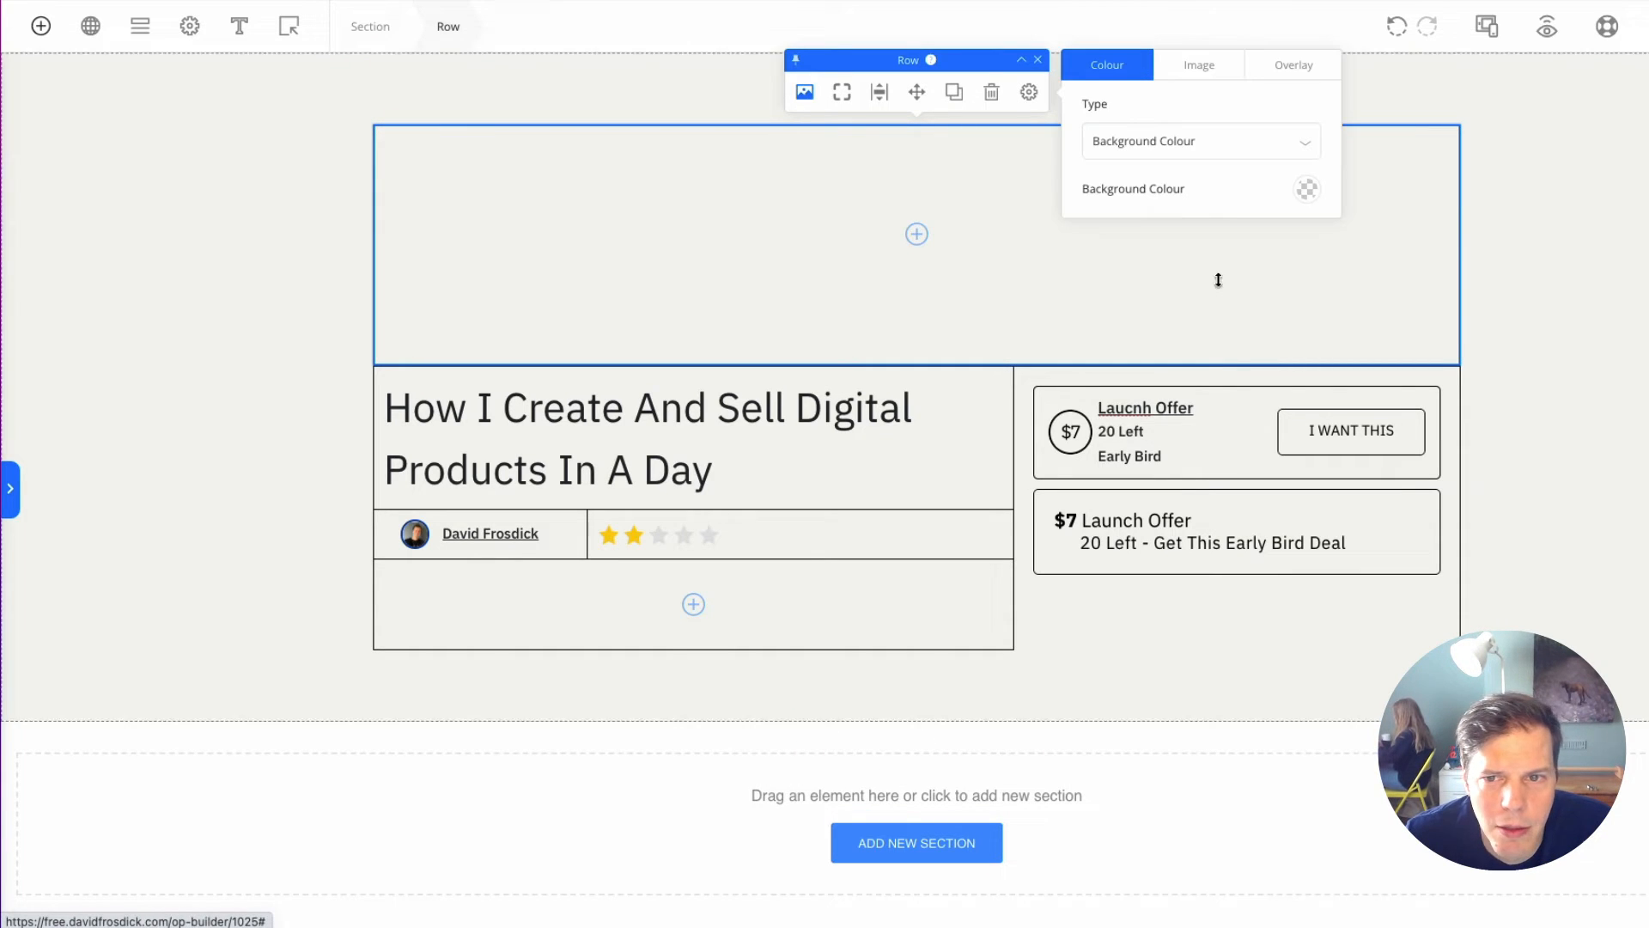
pyautogui.click(1306, 188)
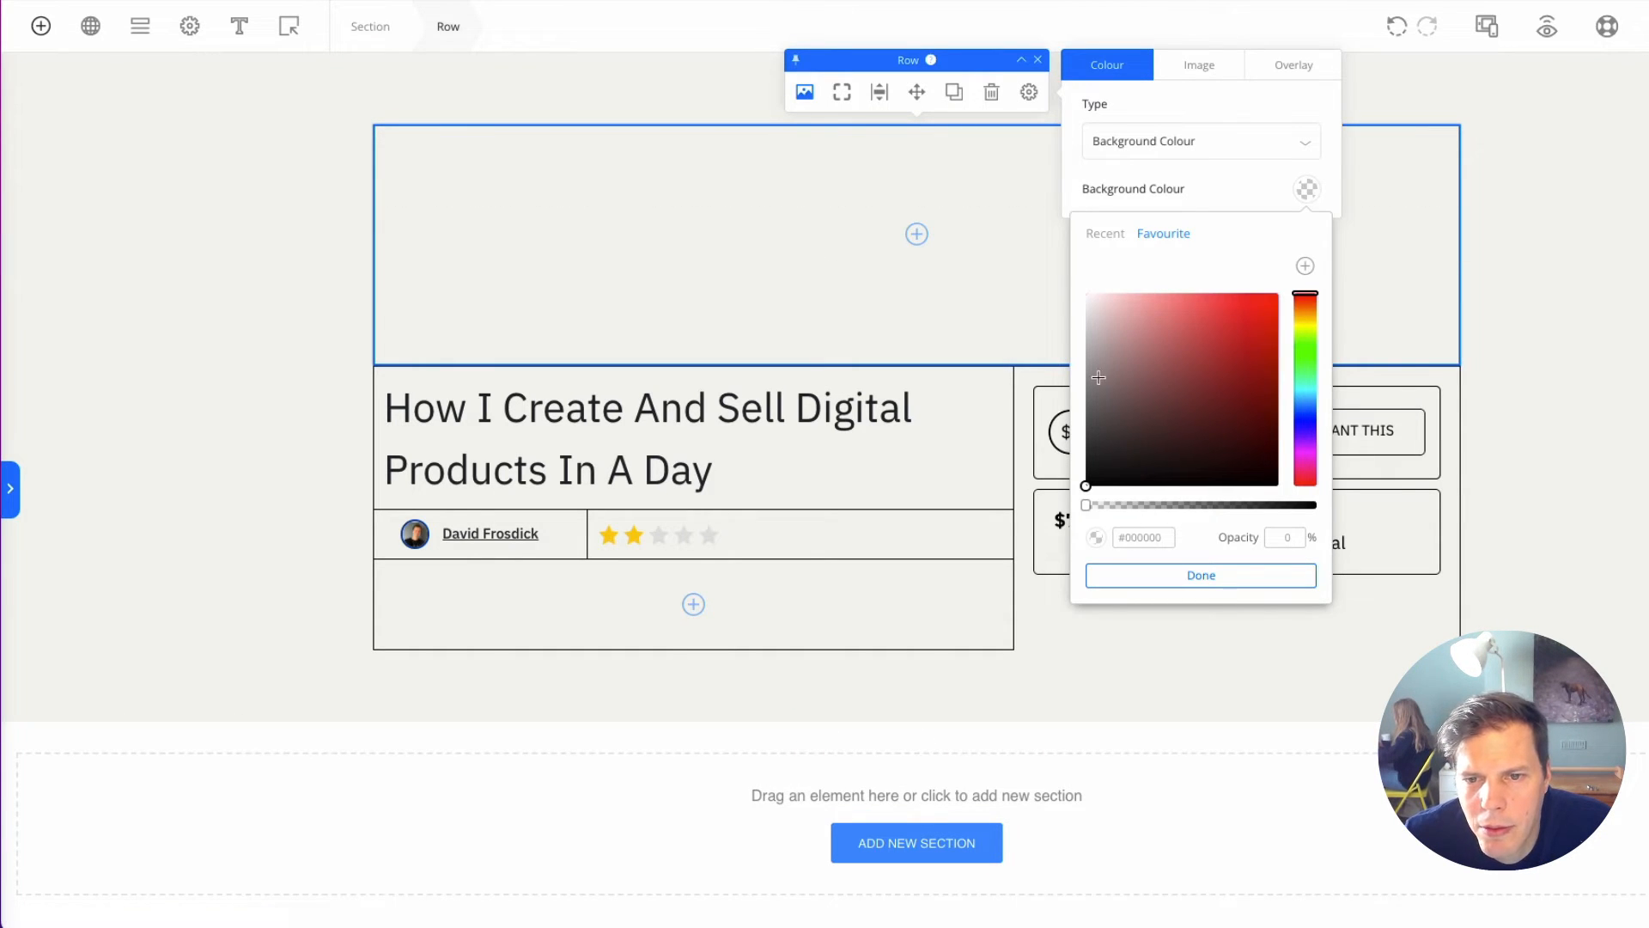
pyautogui.moveTo(1099, 377); pyautogui.dragTo(1048, 268)
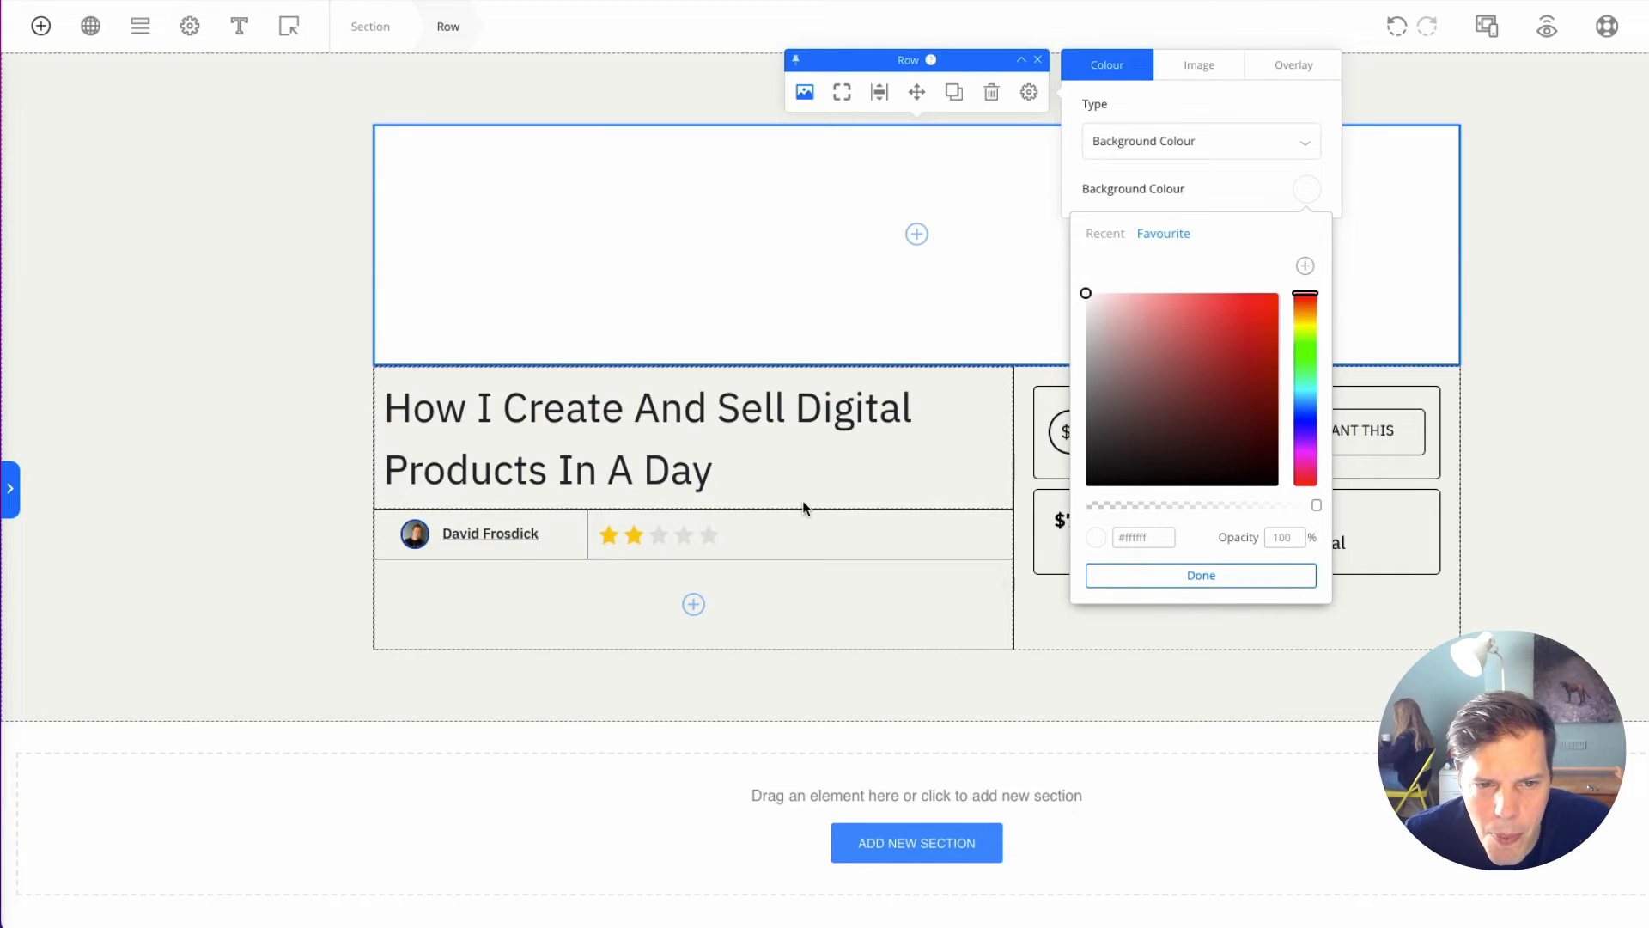
# Step: Set the background colour of the empty row beneath the author and star rating row to white (#ffffff)
pyautogui.click(388, 641)
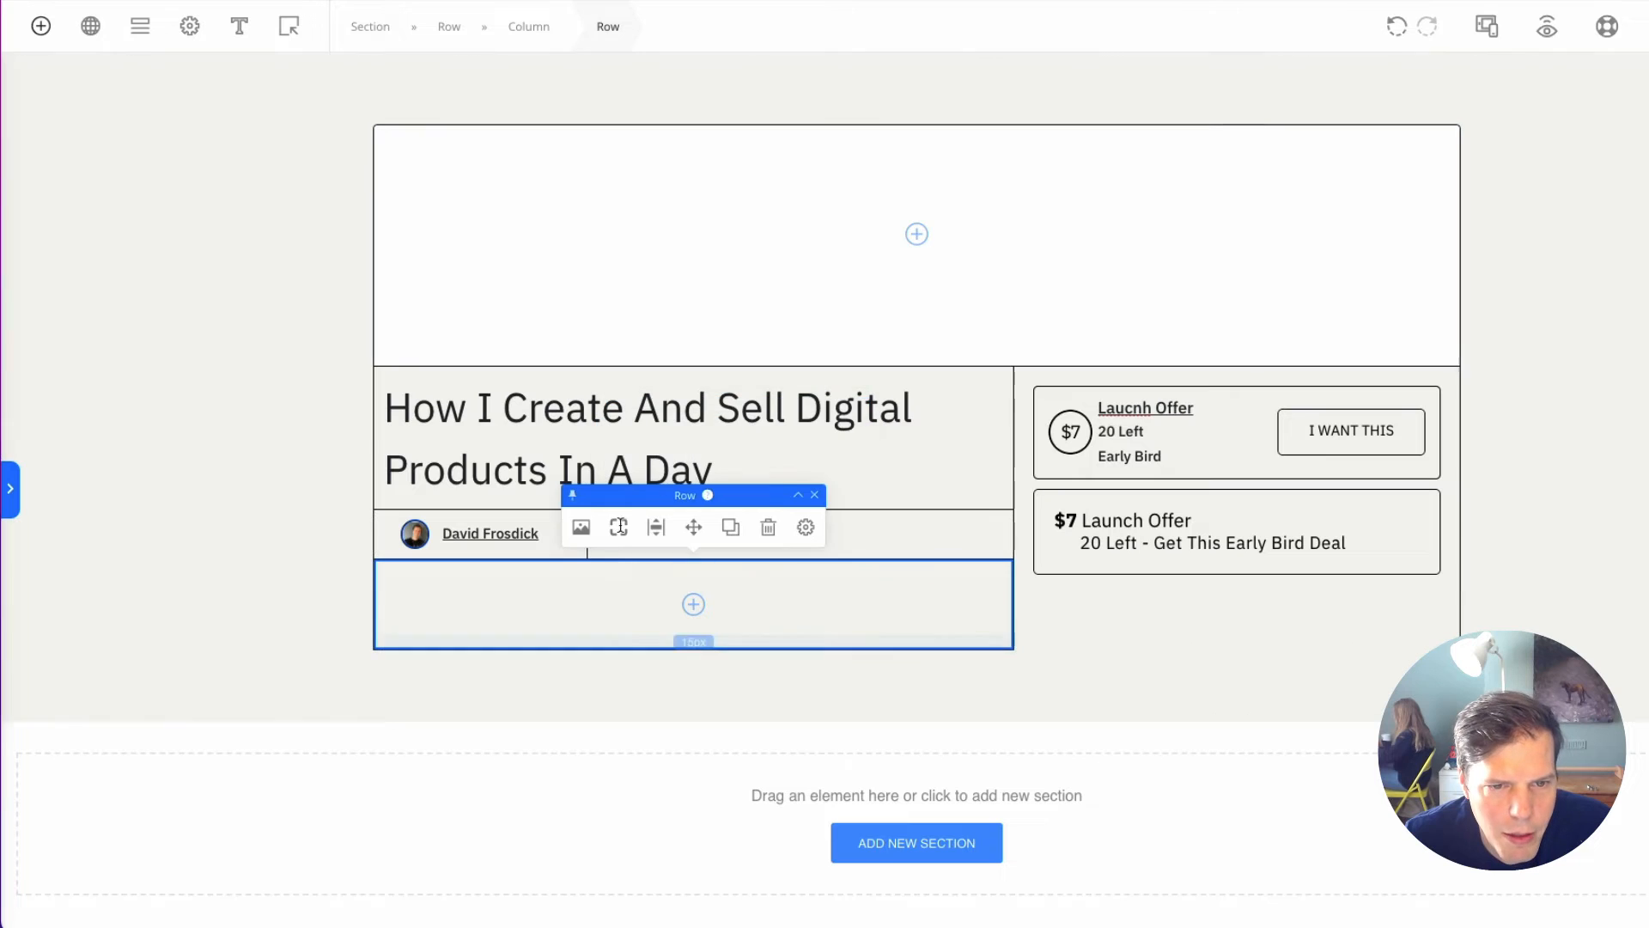
pyautogui.click(581, 529)
pyautogui.click(1083, 624)
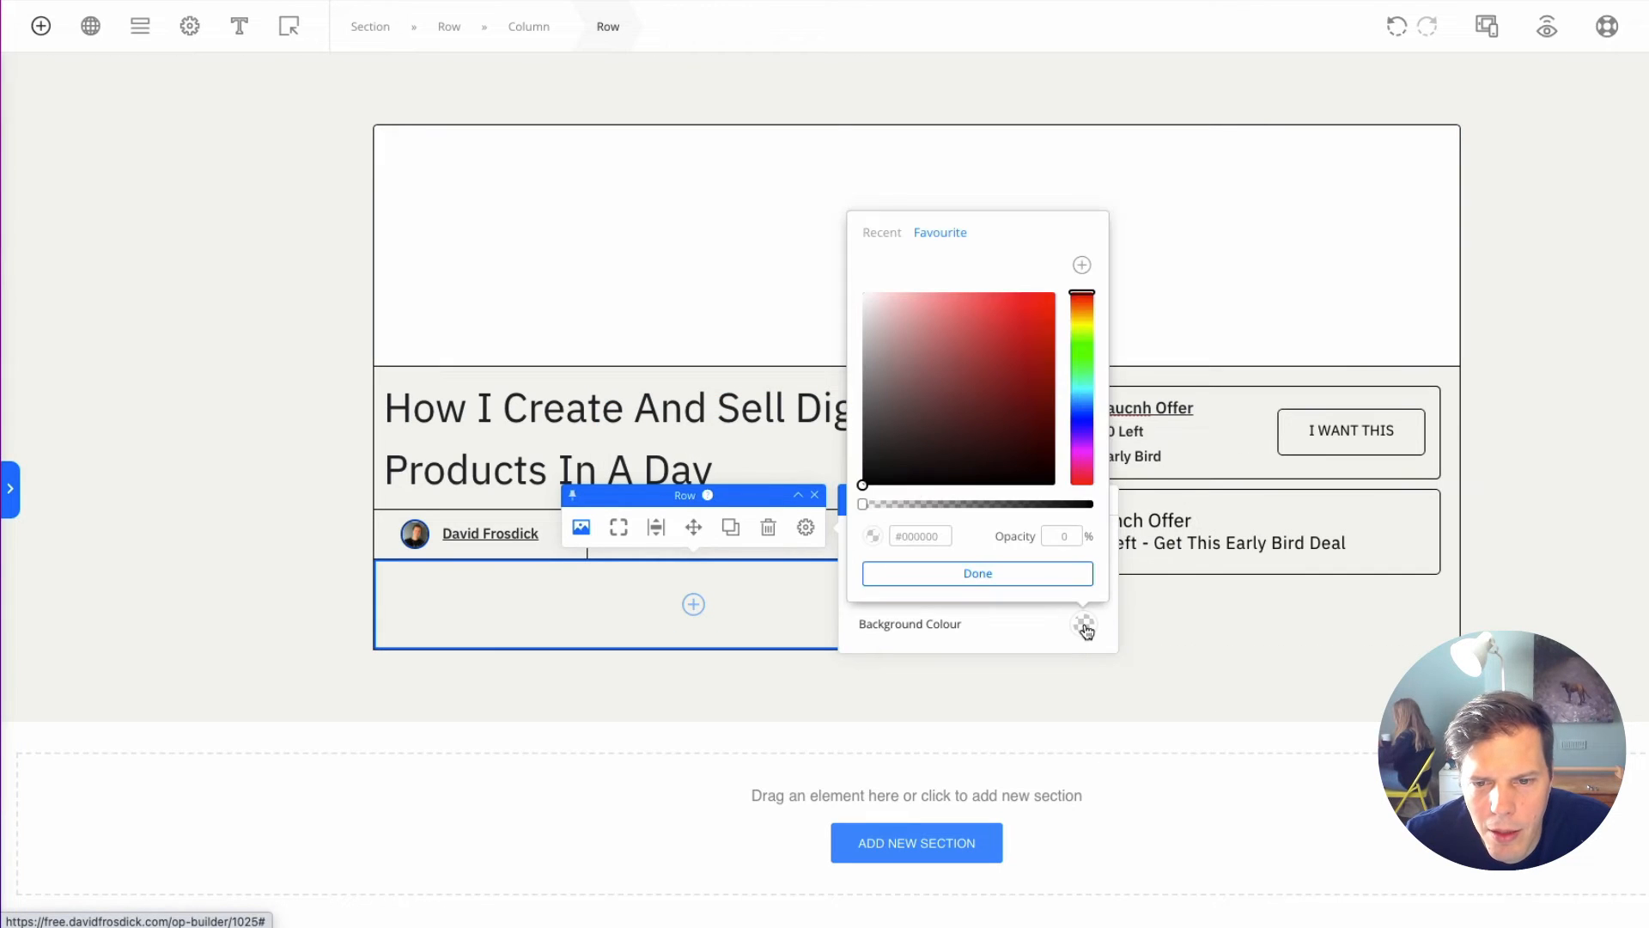
pyautogui.moveTo(890, 400); pyautogui.dragTo(806, 247)
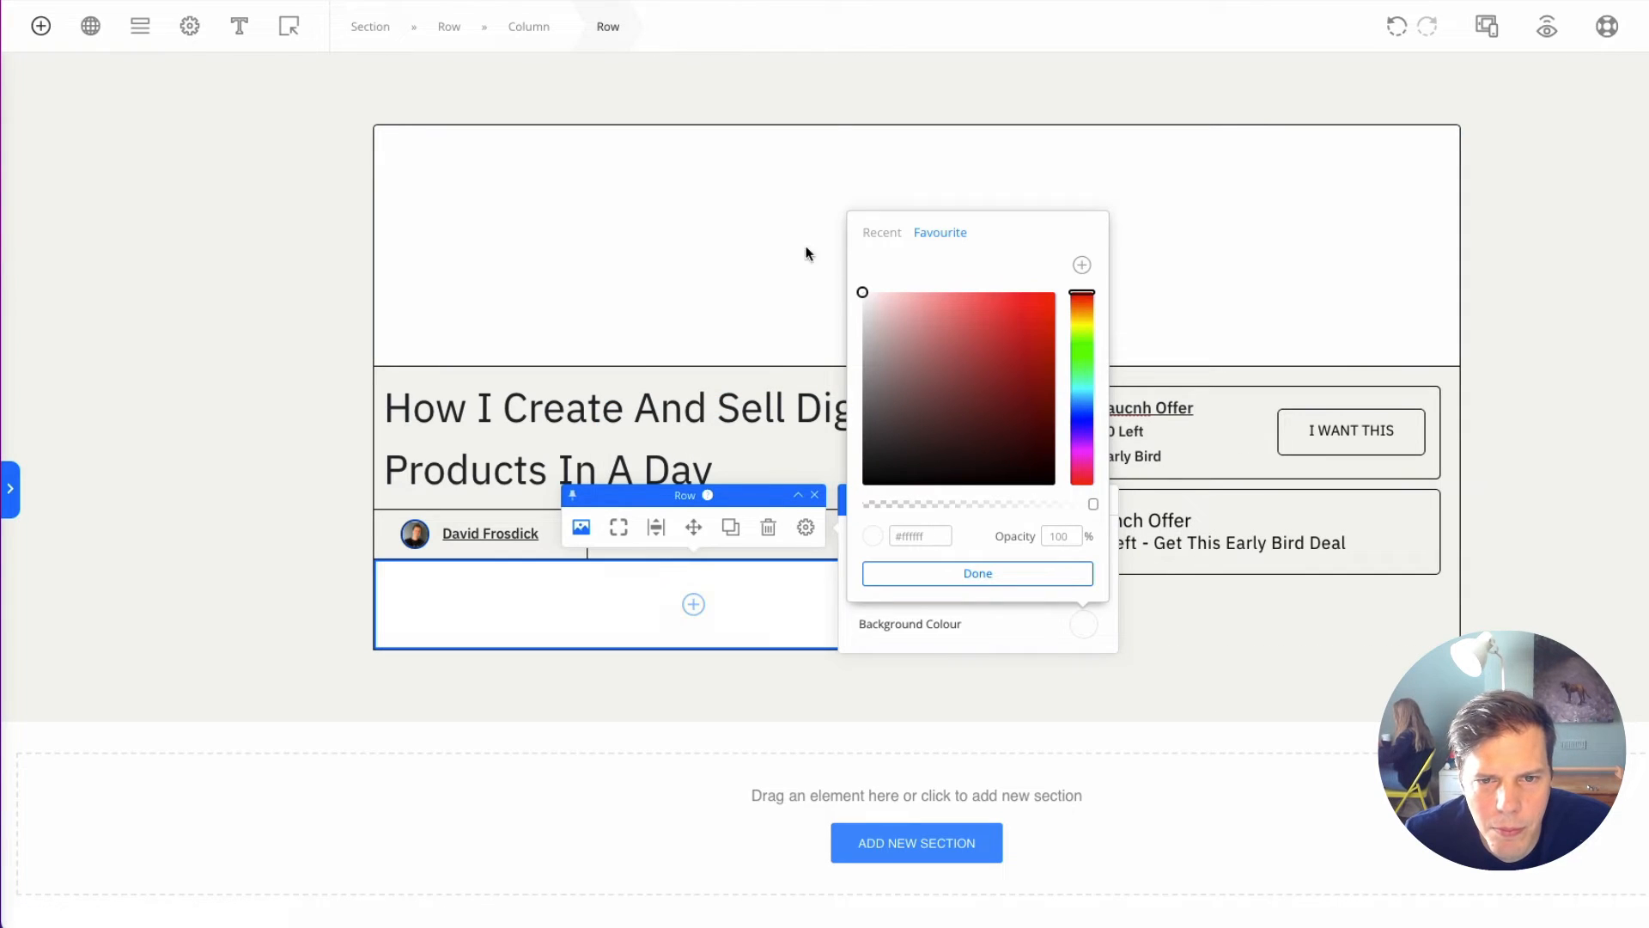
# Step: Set the background colour of the parent row holding the headline and offer columns to white (#ffffff)
pyautogui.click(390, 371)
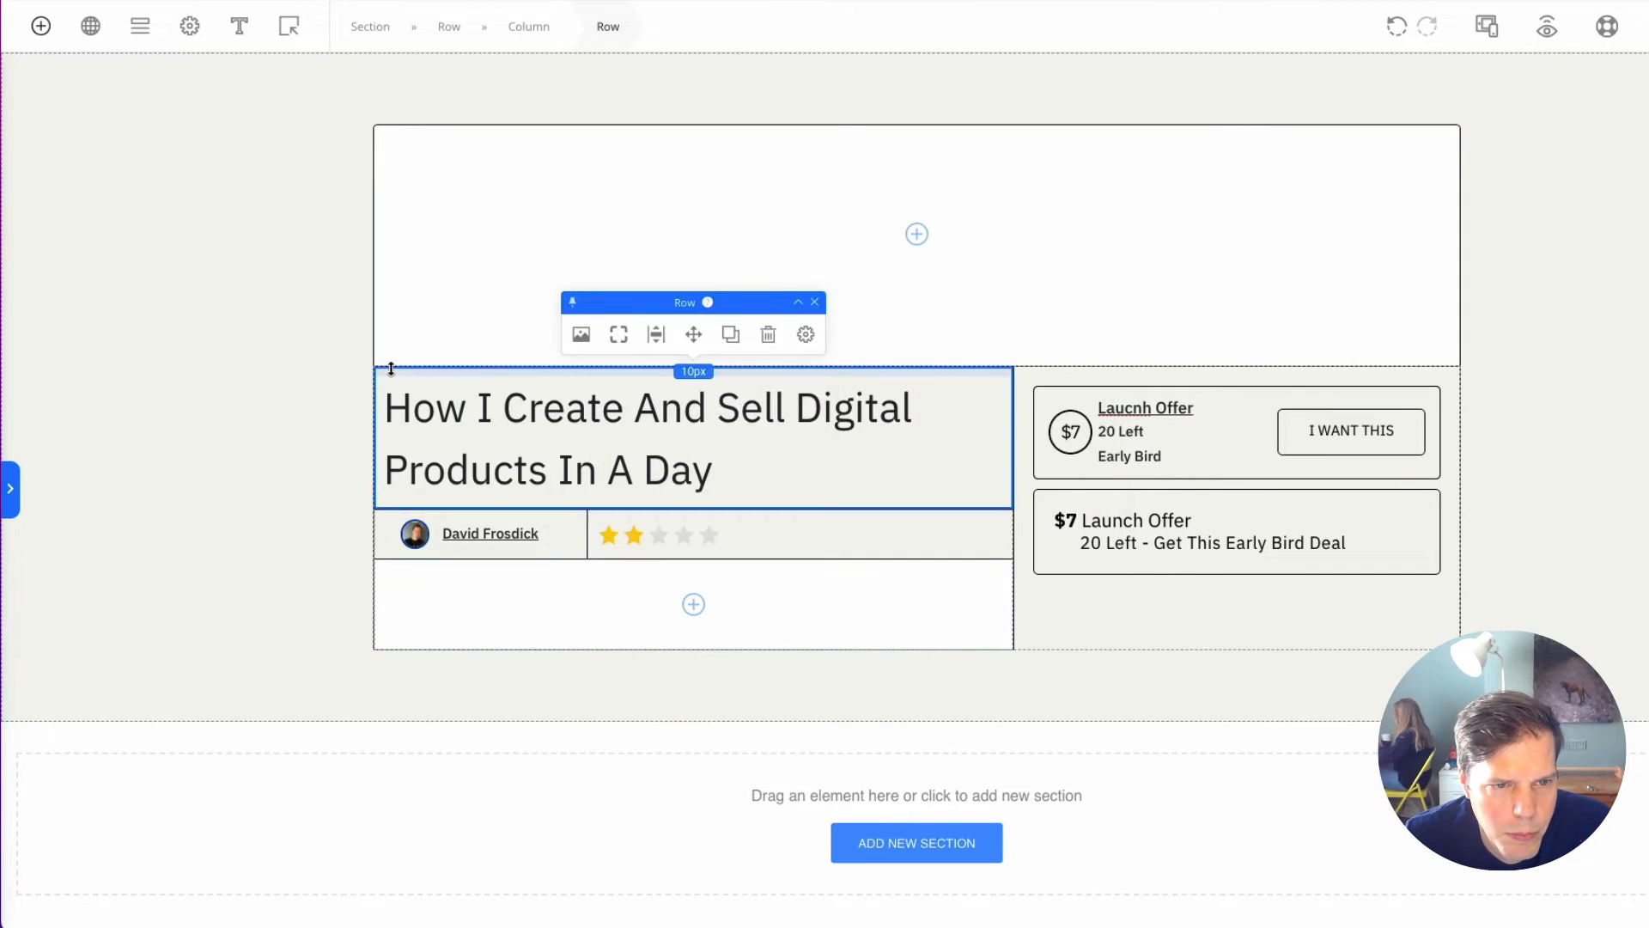
pyautogui.click(456, 28)
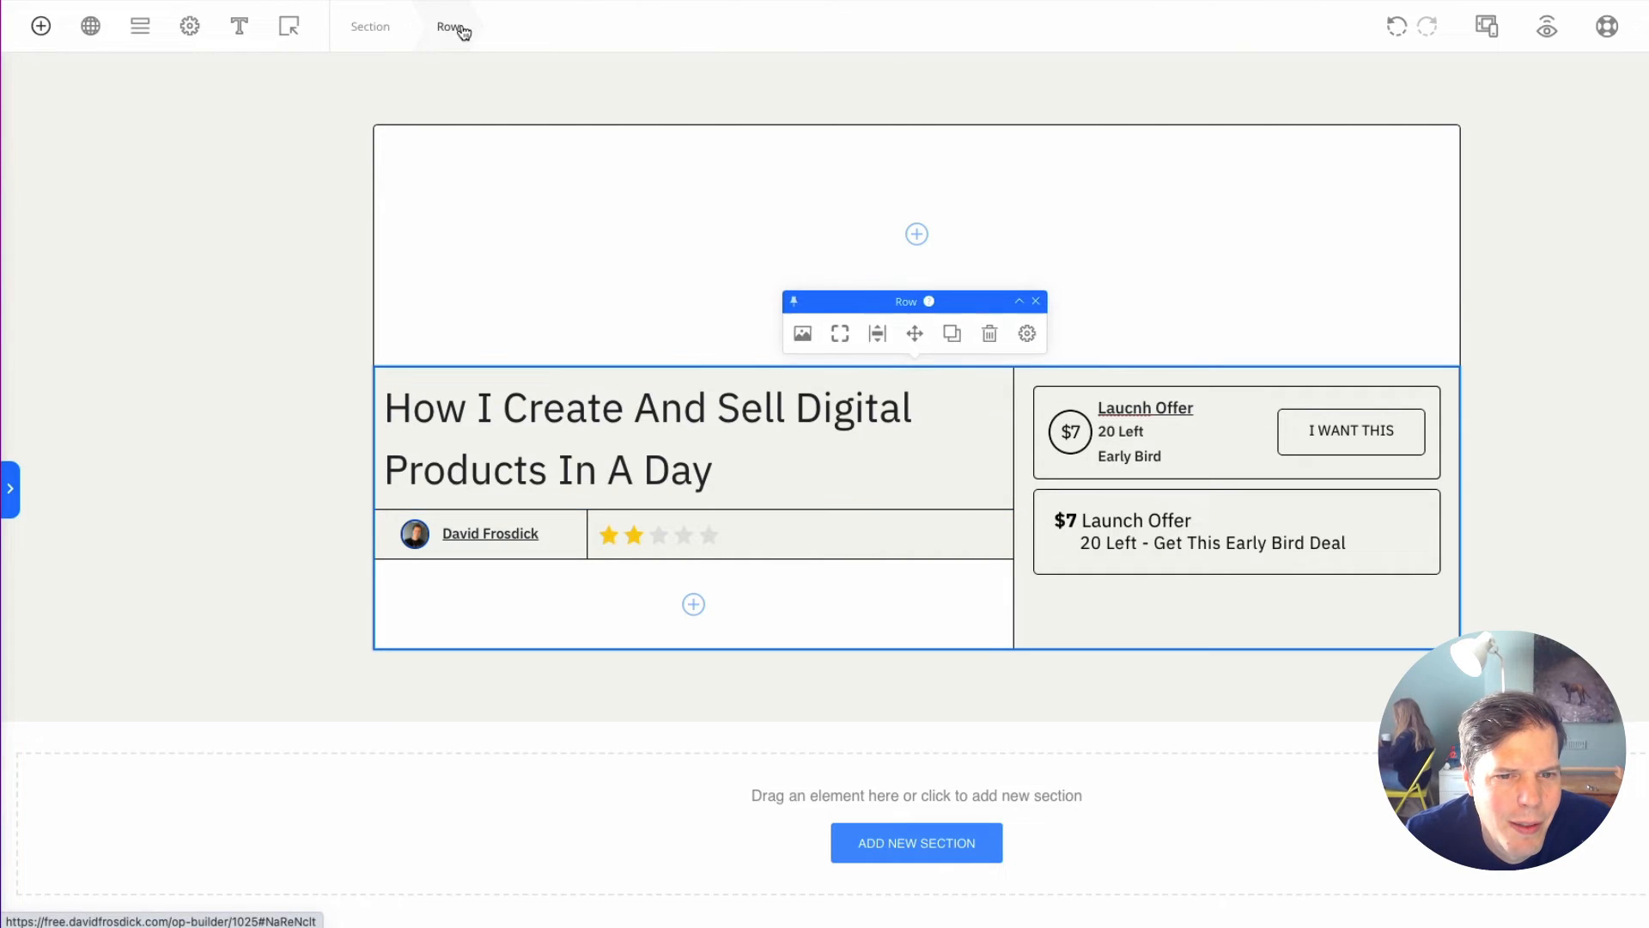
pyautogui.click(804, 335)
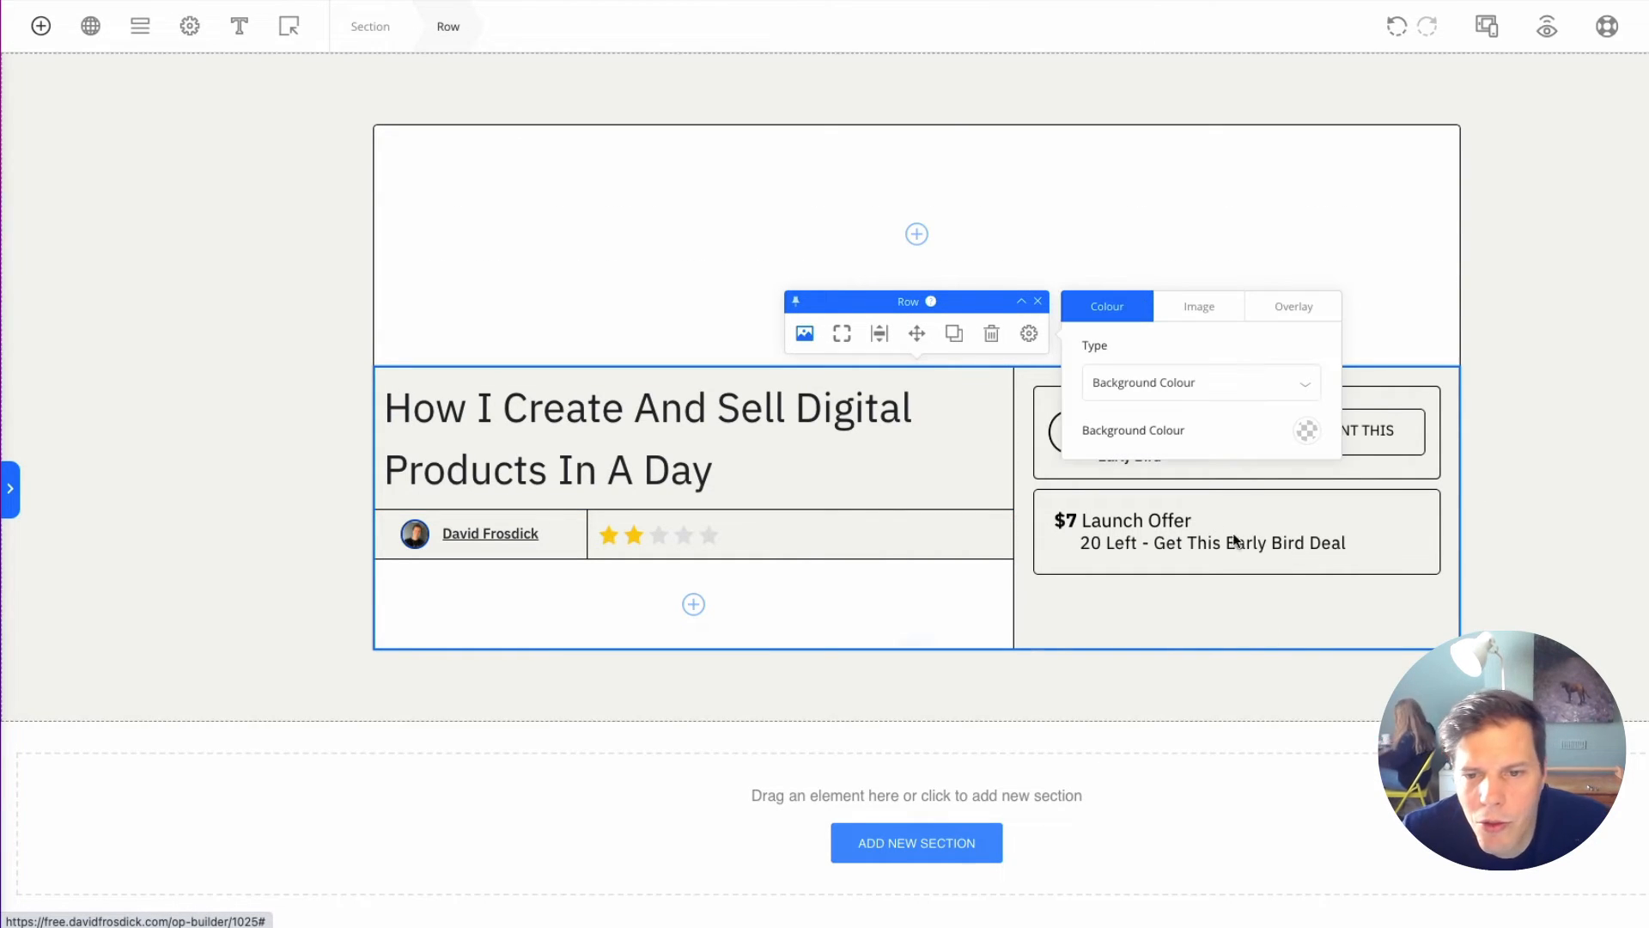
pyautogui.click(1305, 430)
pyautogui.click(1074, 536)
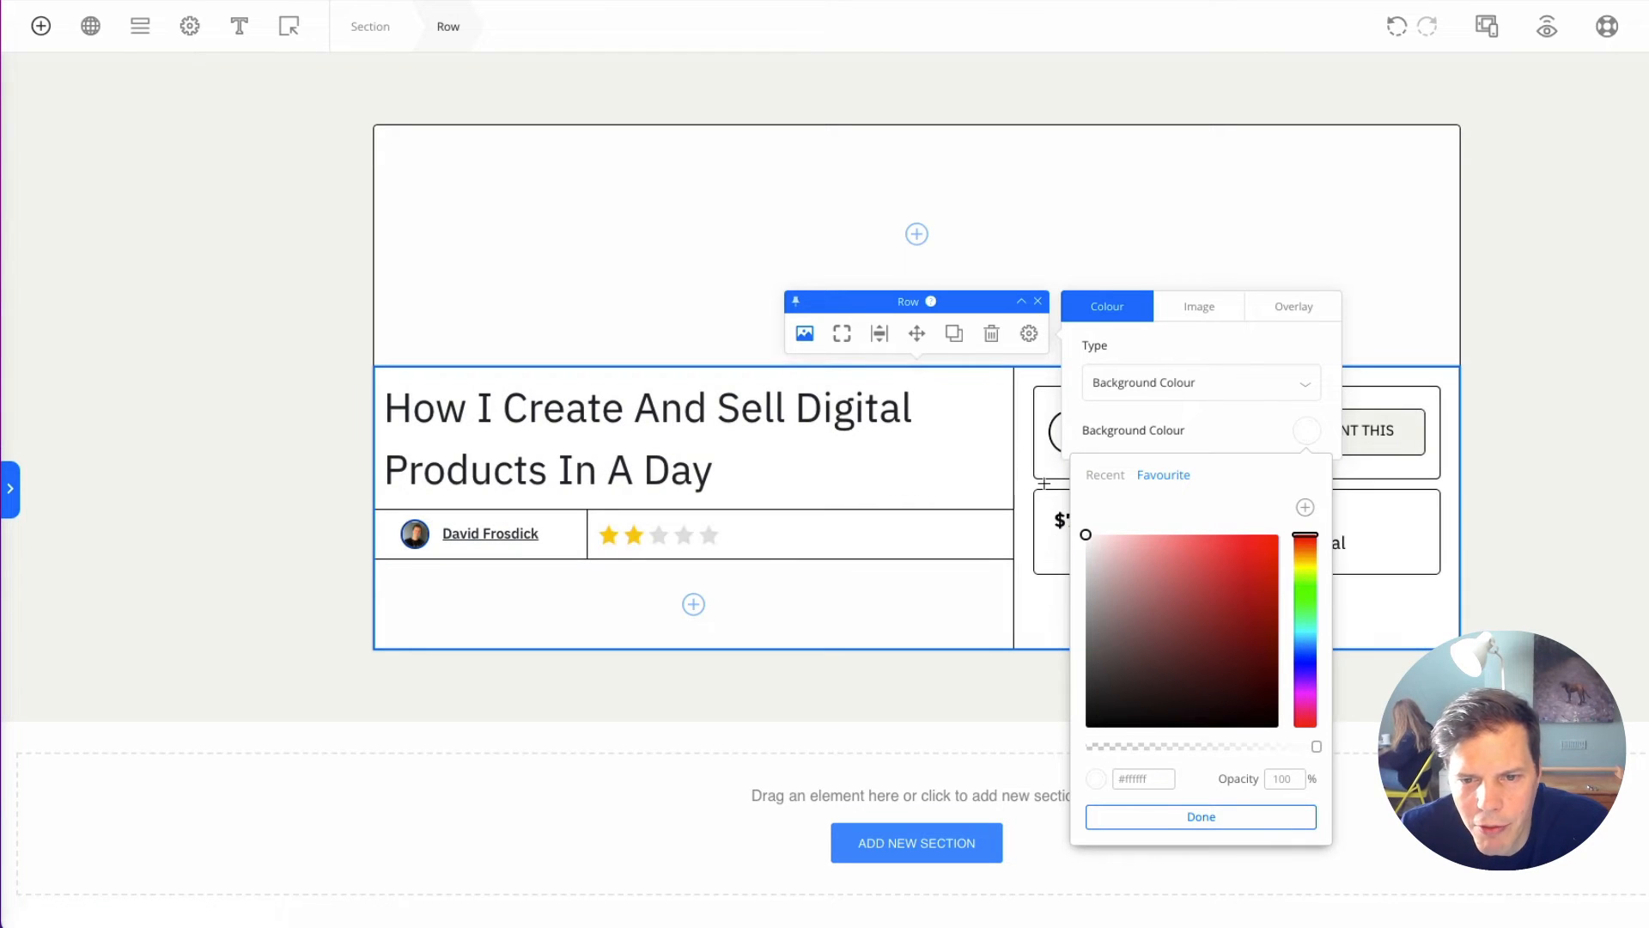
pyautogui.click(428, 646)
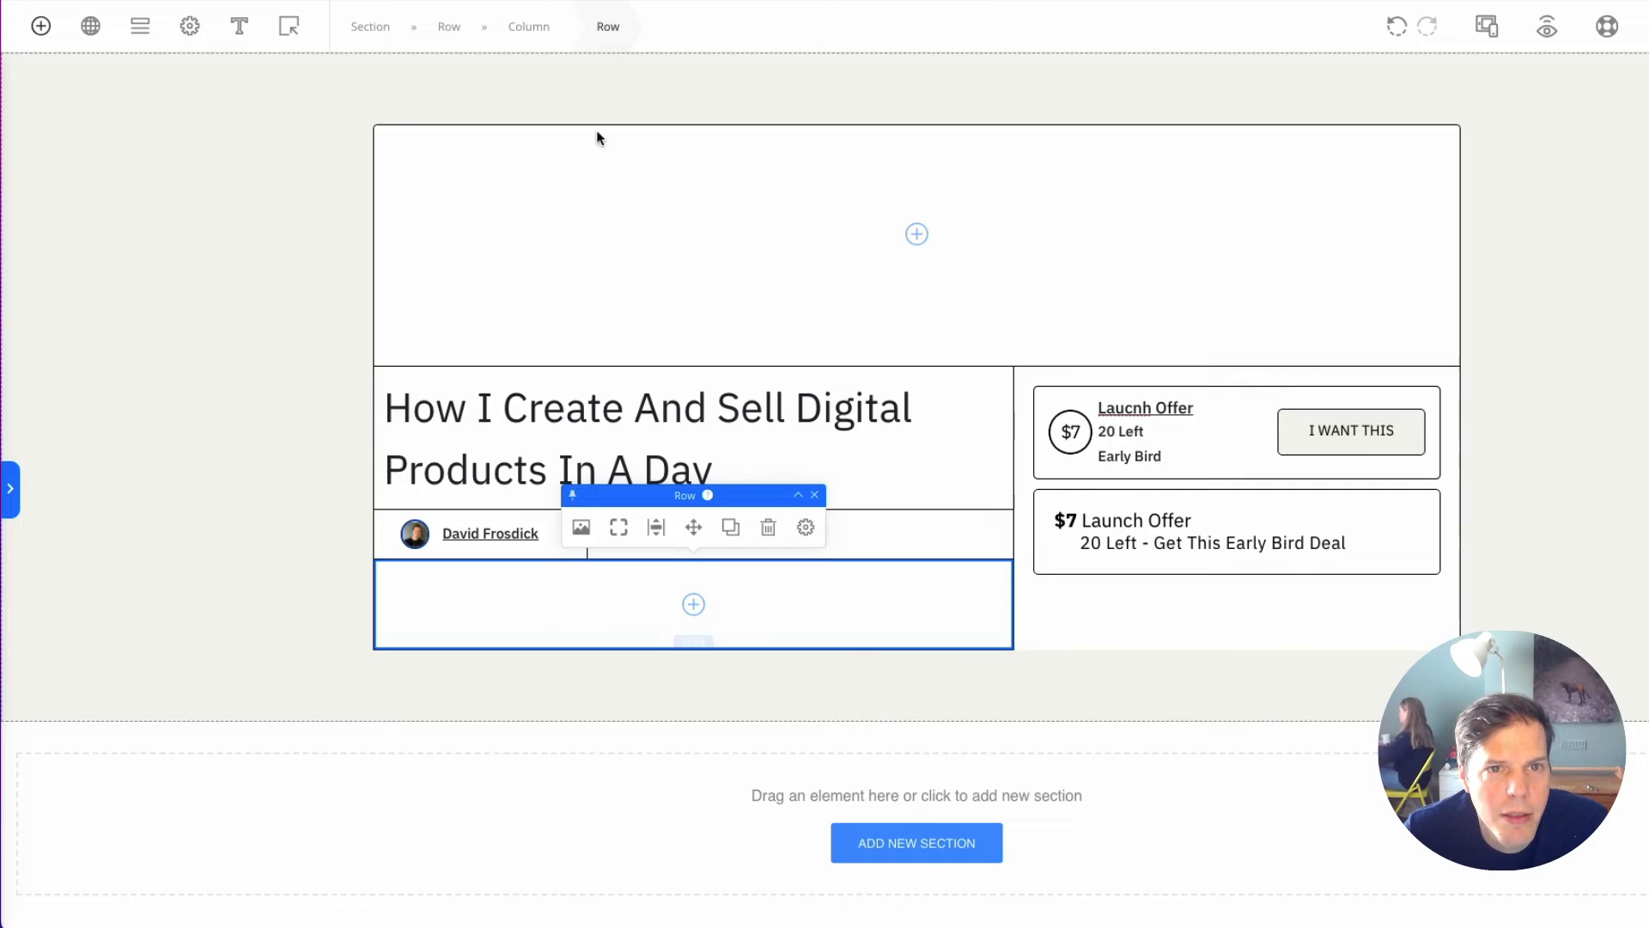
pyautogui.click(582, 528)
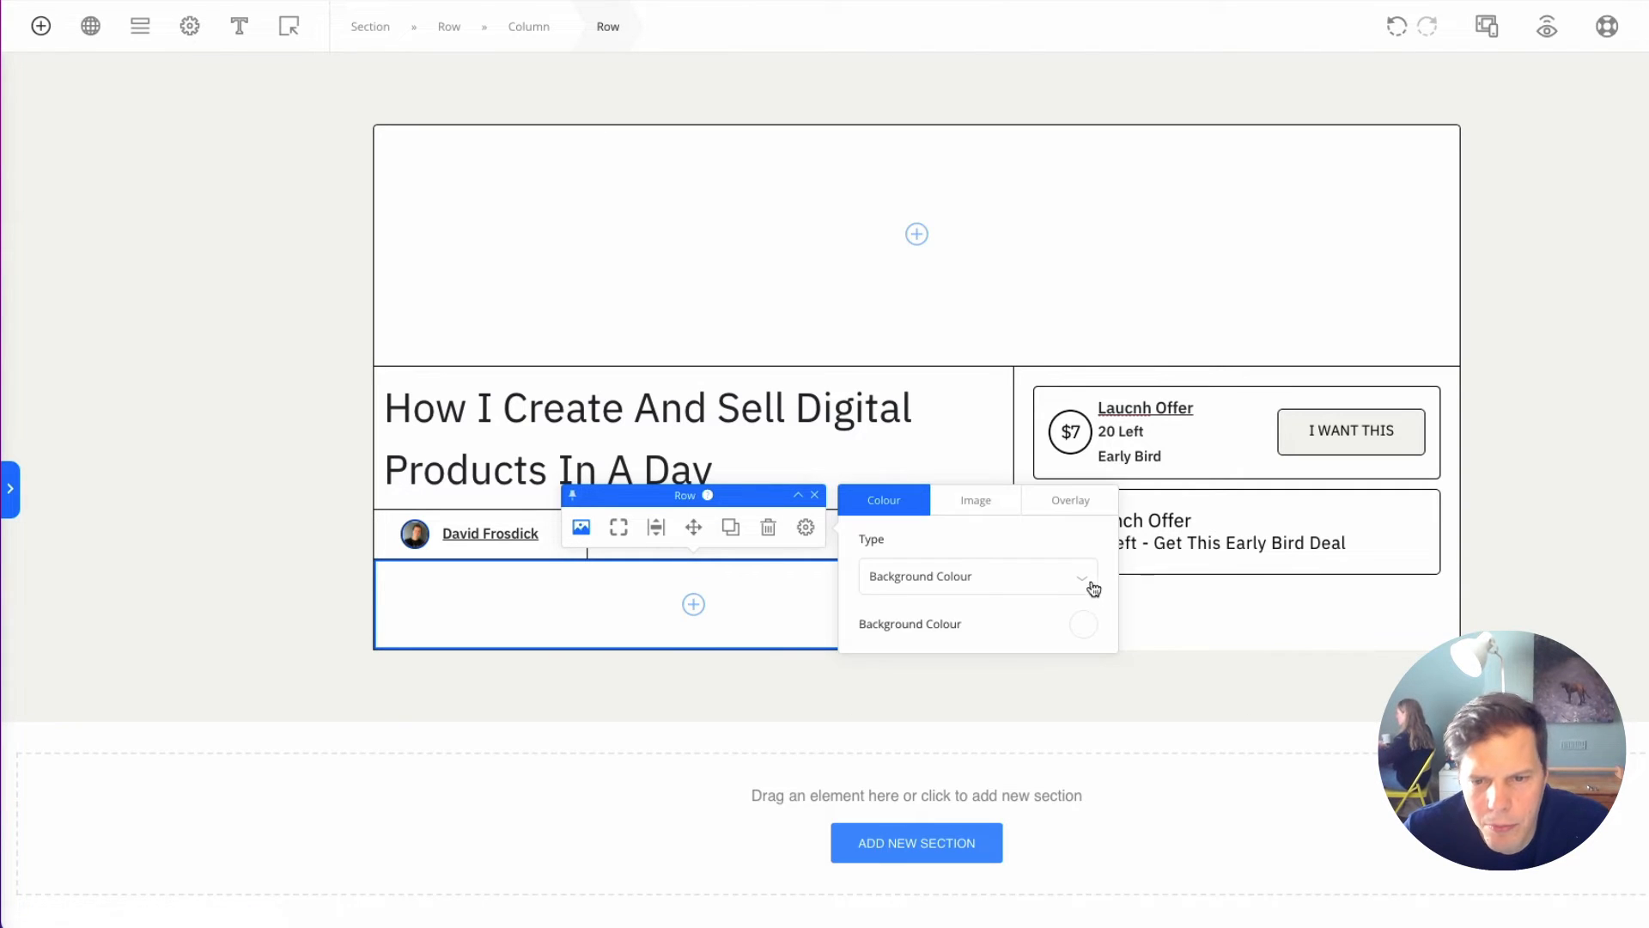
pyautogui.click(1082, 625)
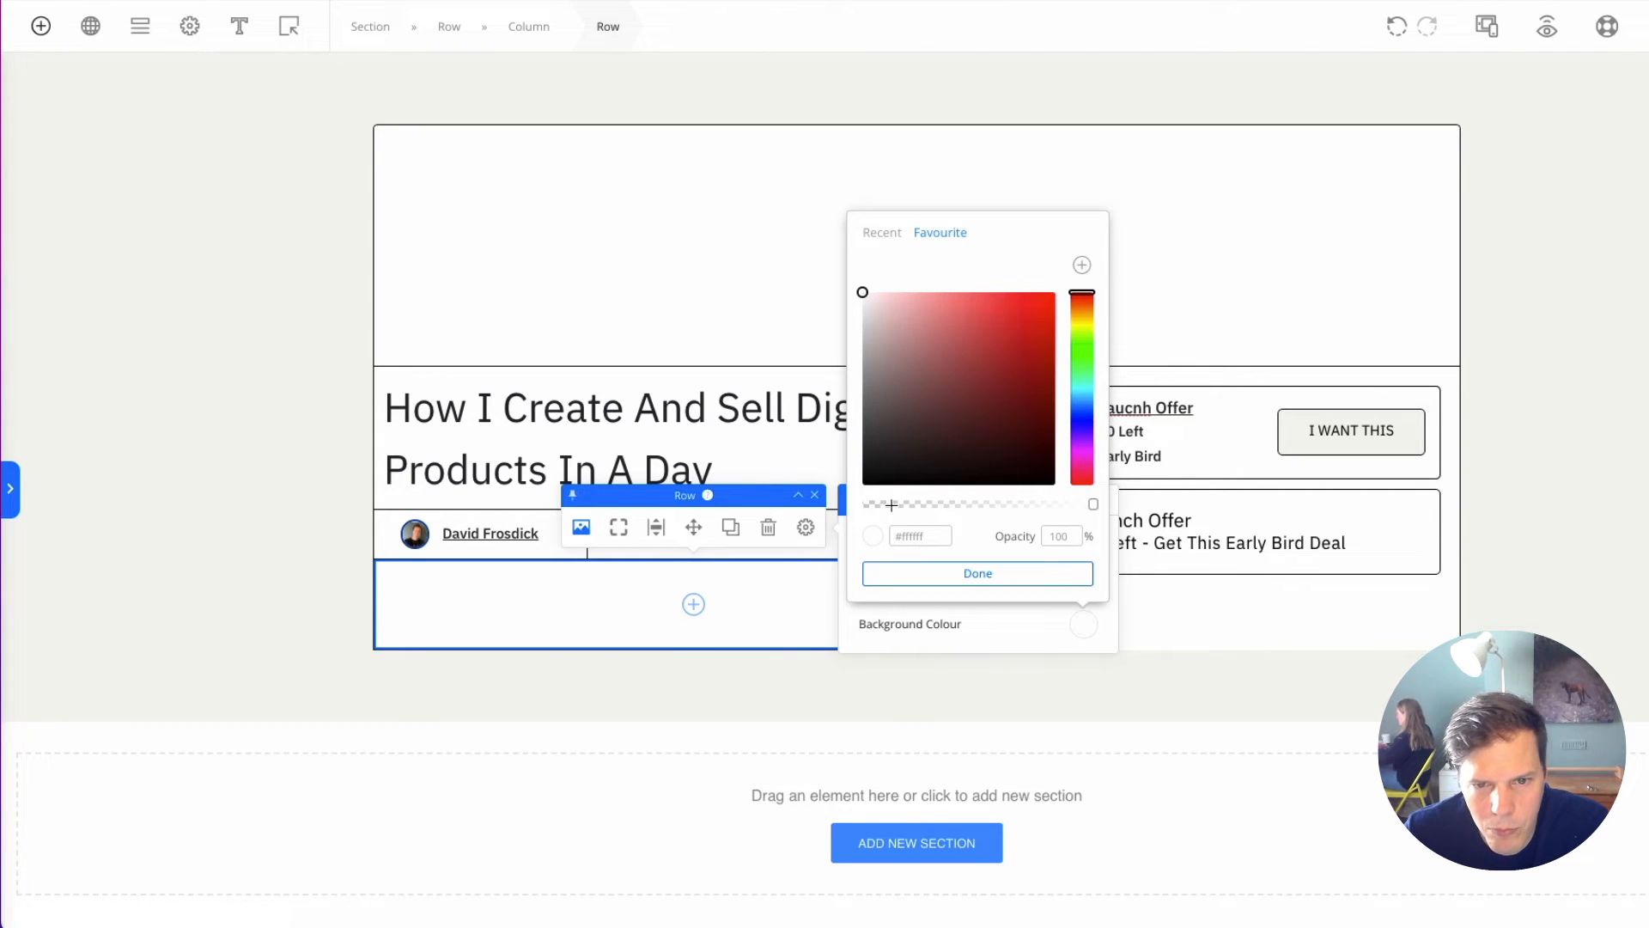
pyautogui.click(173, 456)
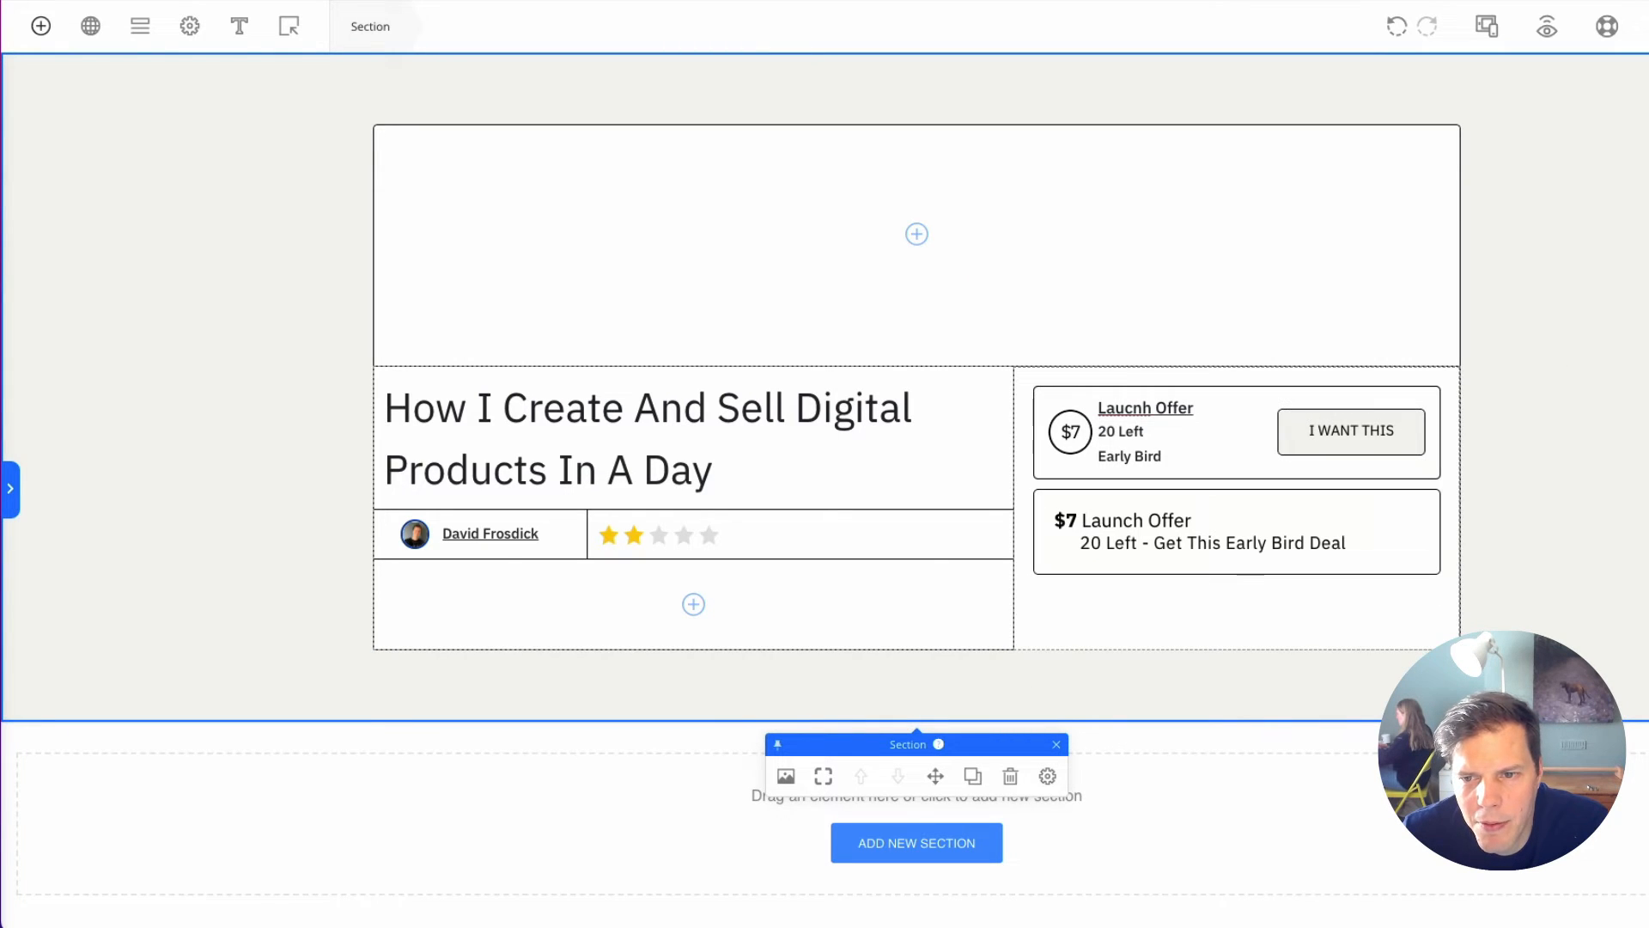
# Step: Set the "I WANT THIS" button text to a font size of 14 px and a line height of 0.5 em
pyautogui.click(1372, 427)
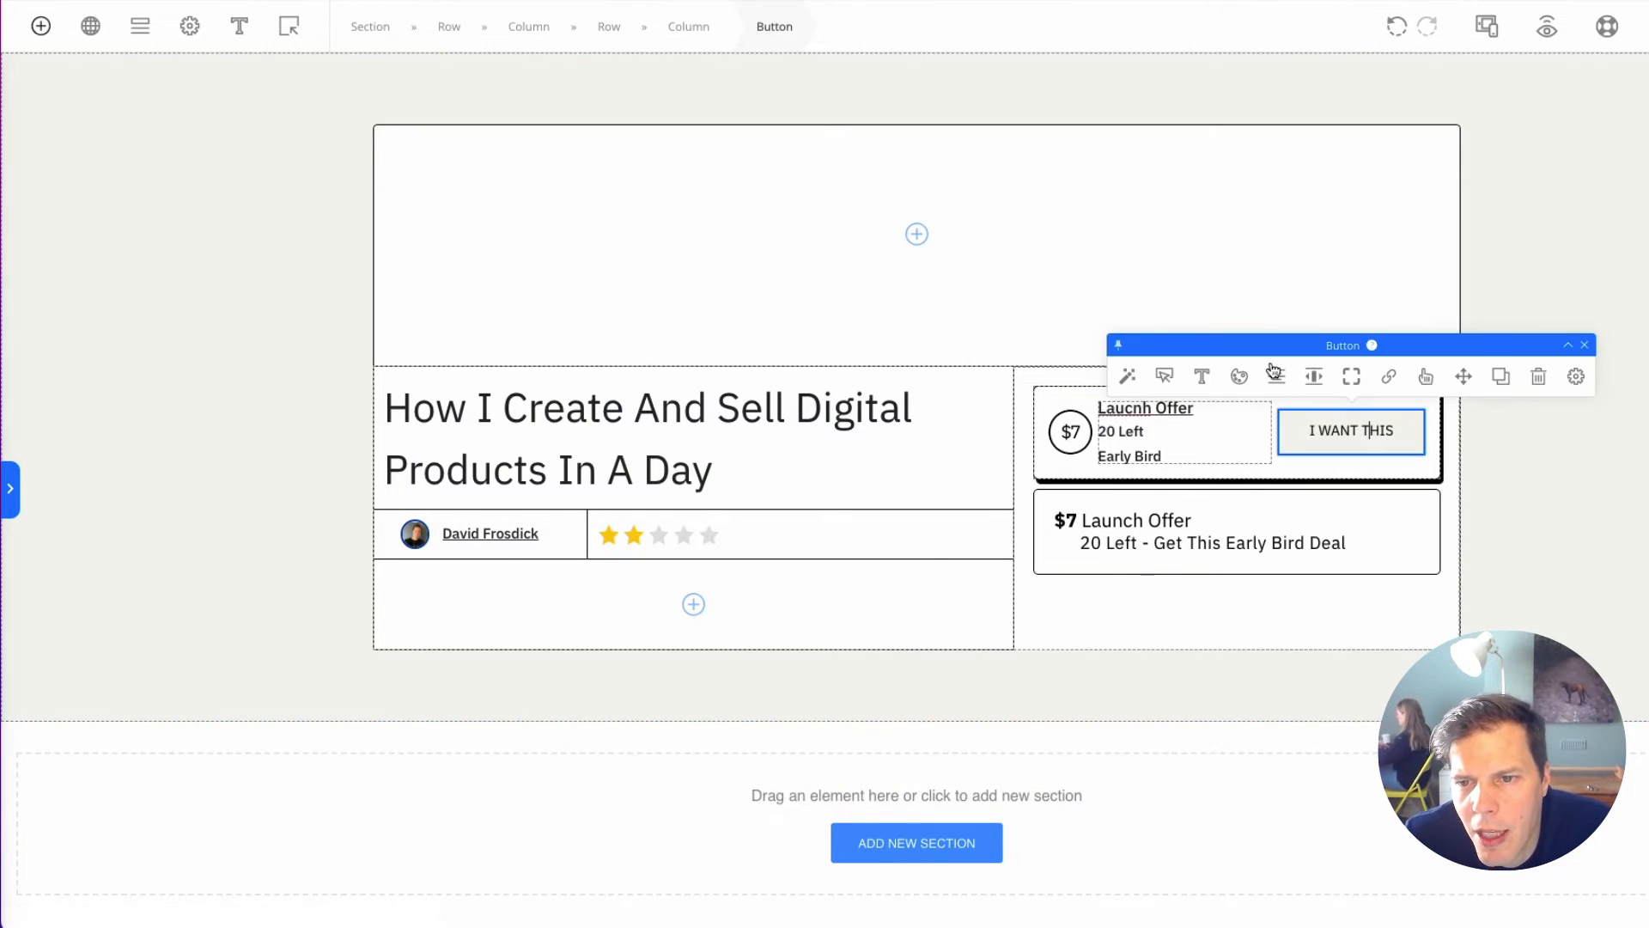
pyautogui.click(1200, 379)
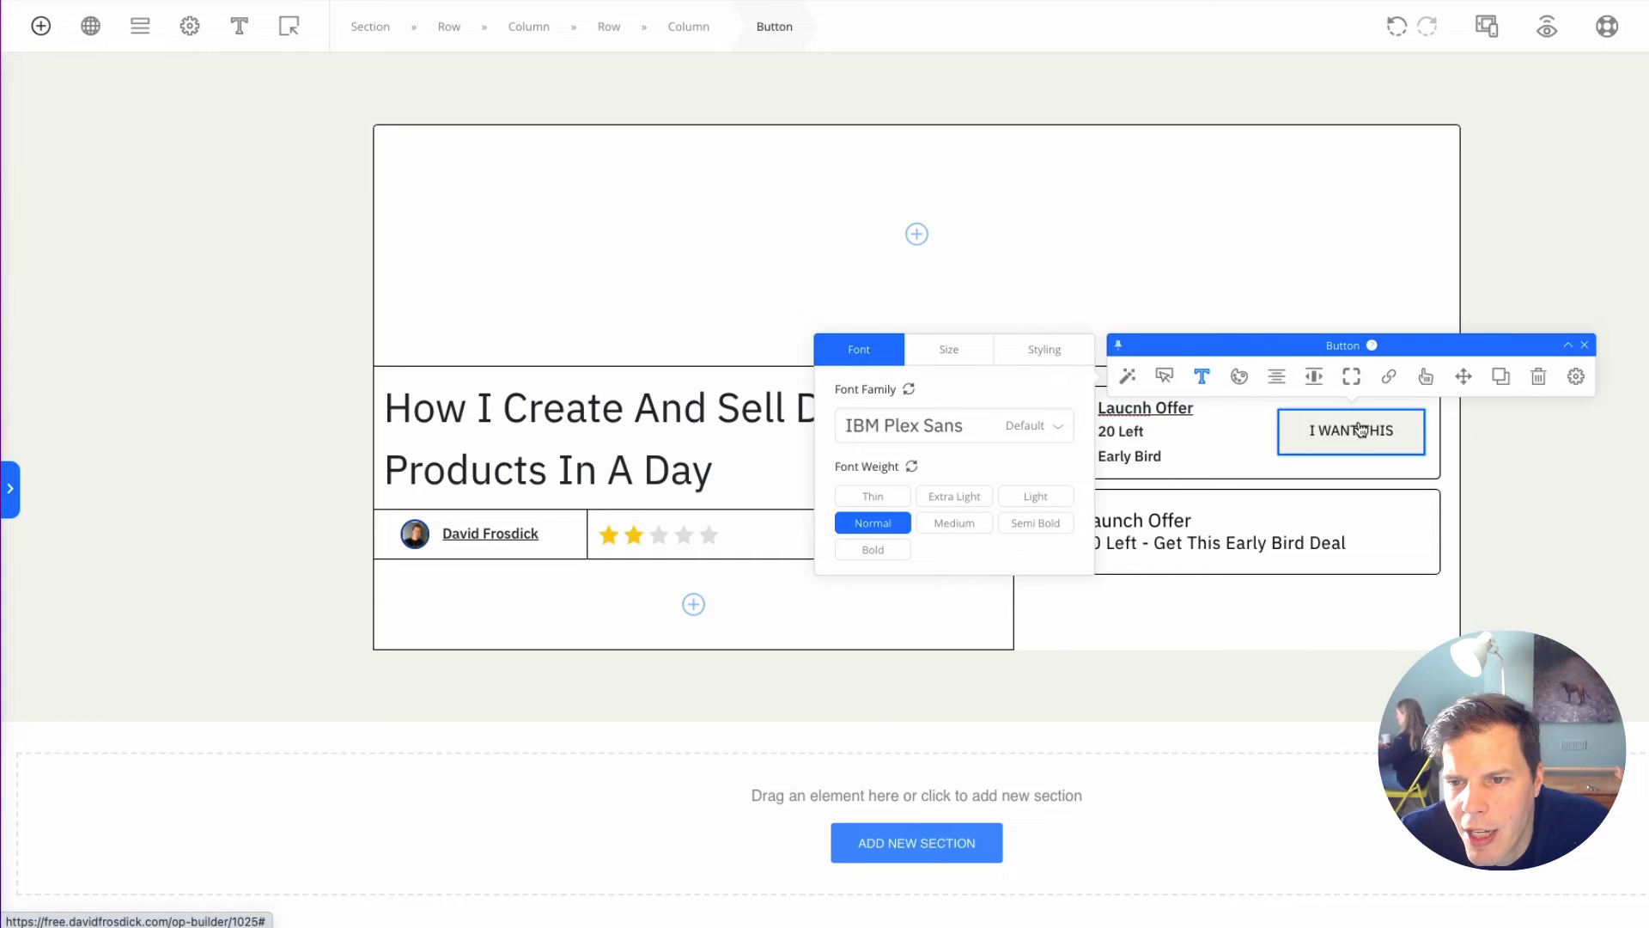
pyautogui.click(958, 349)
pyautogui.click(1060, 433)
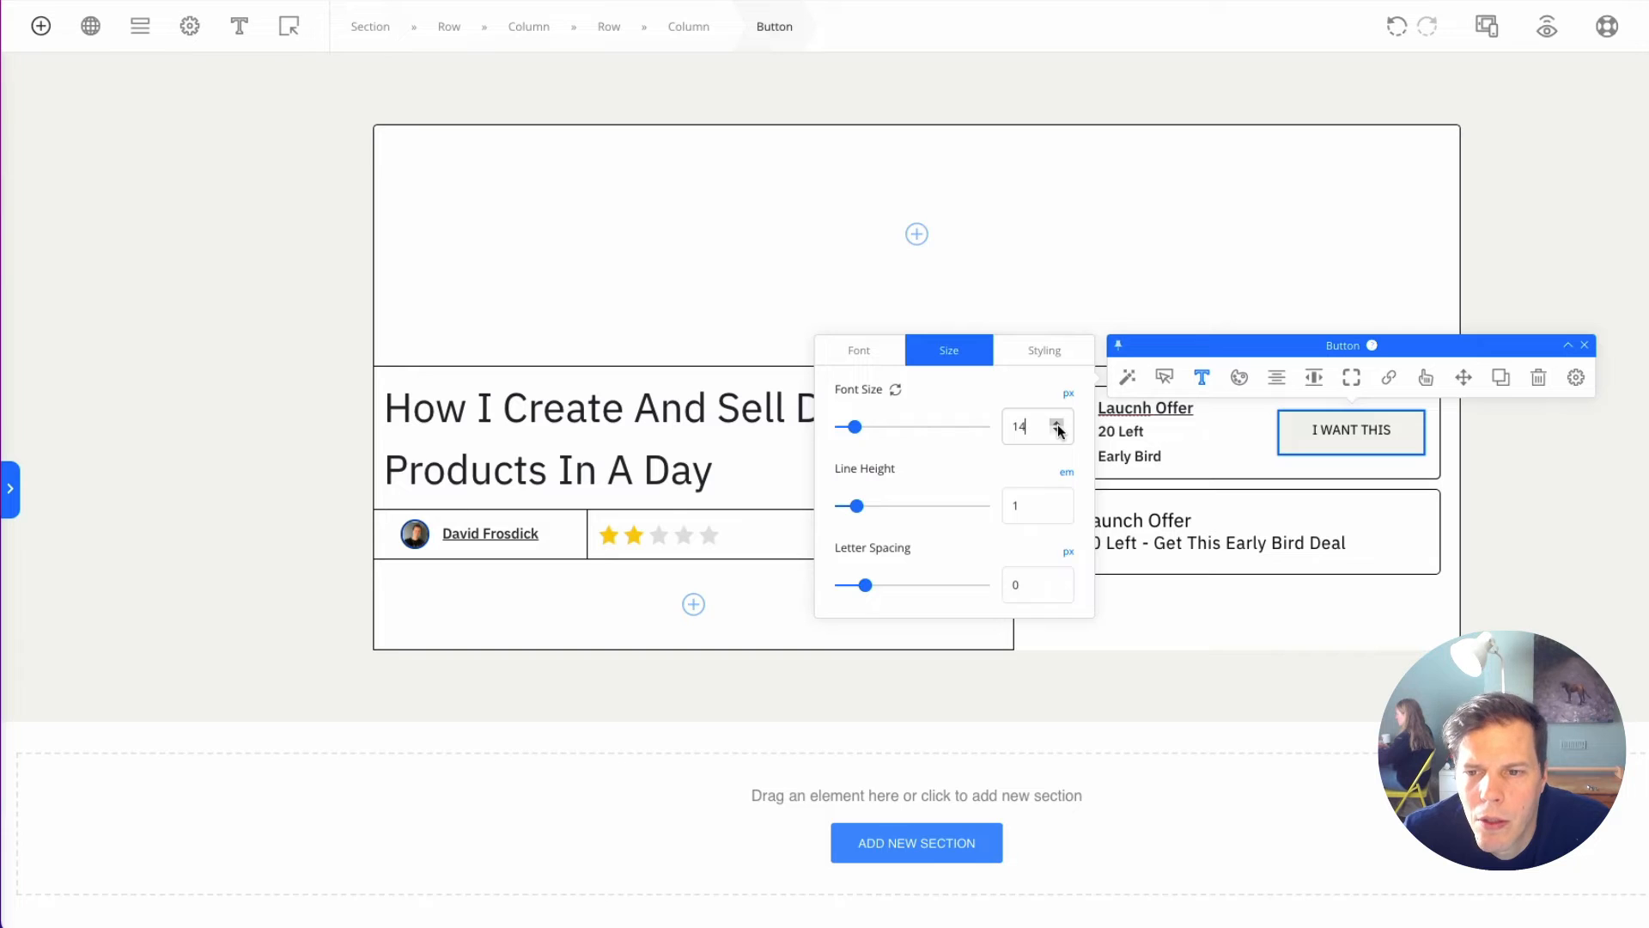
pyautogui.click(1027, 348)
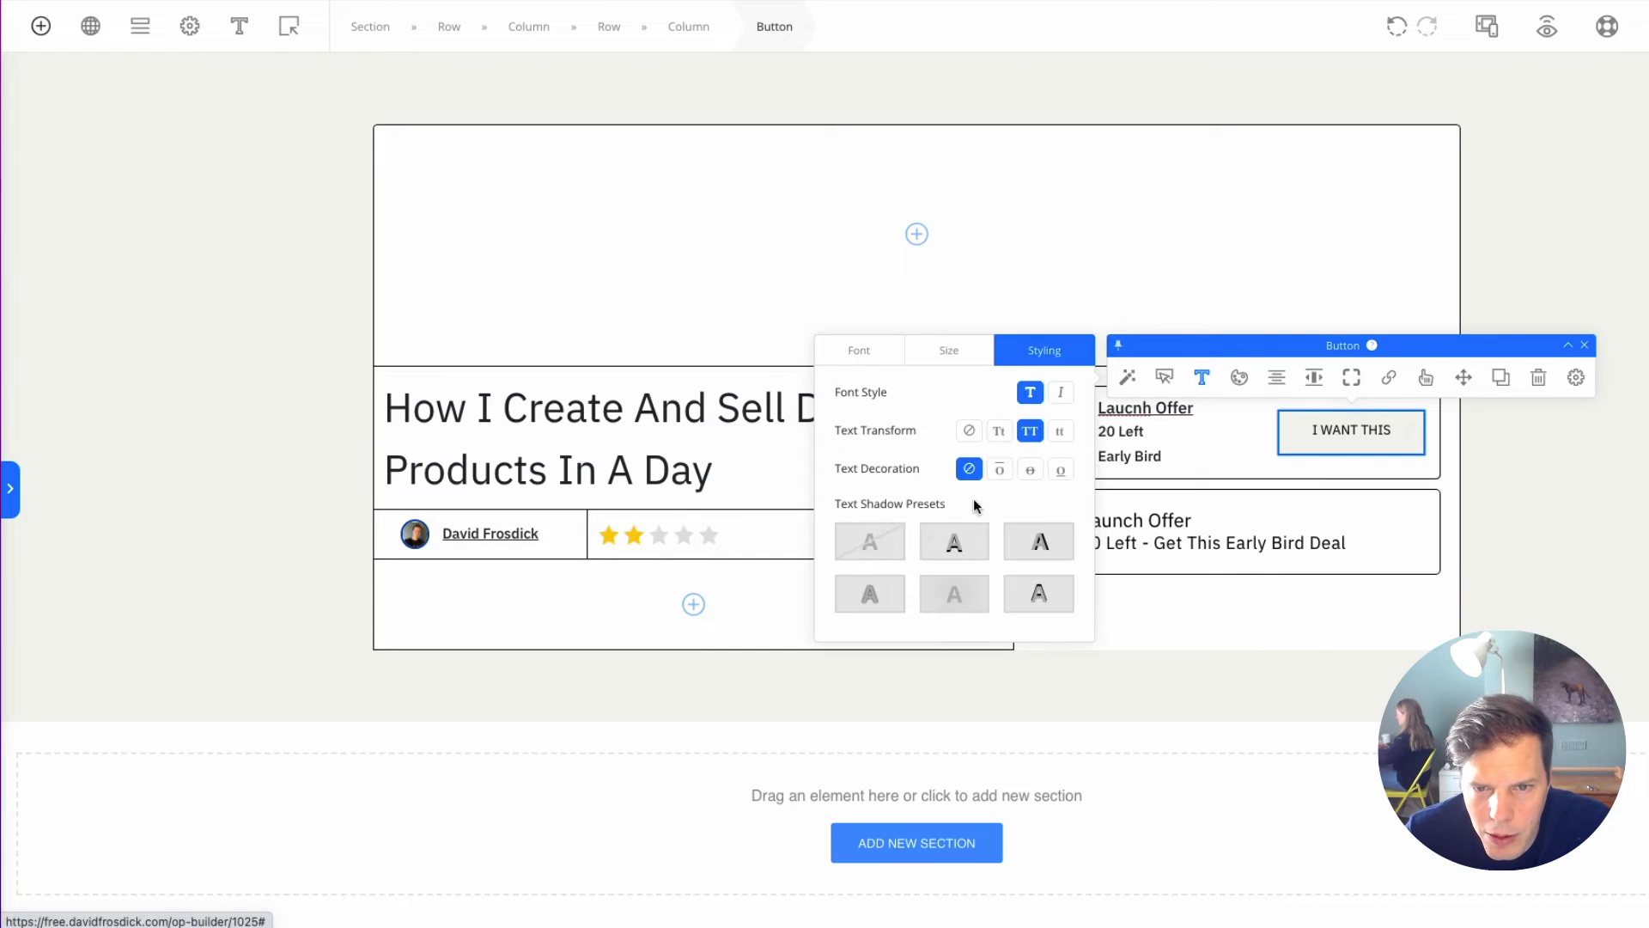
pyautogui.click(860, 353)
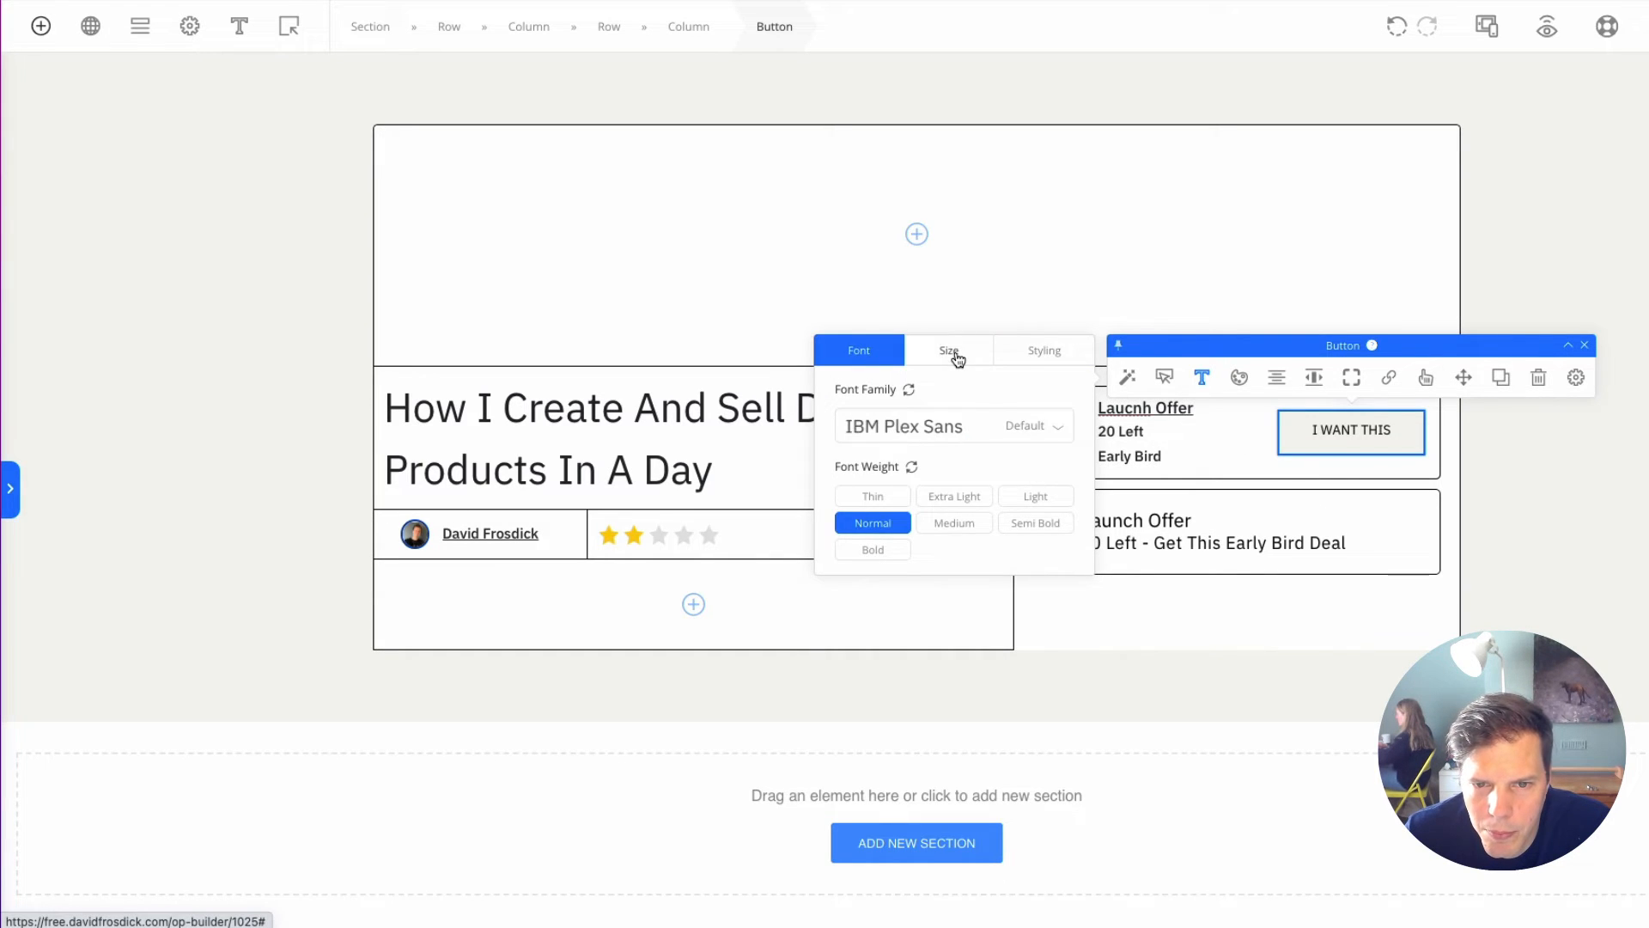
pyautogui.click(958, 360)
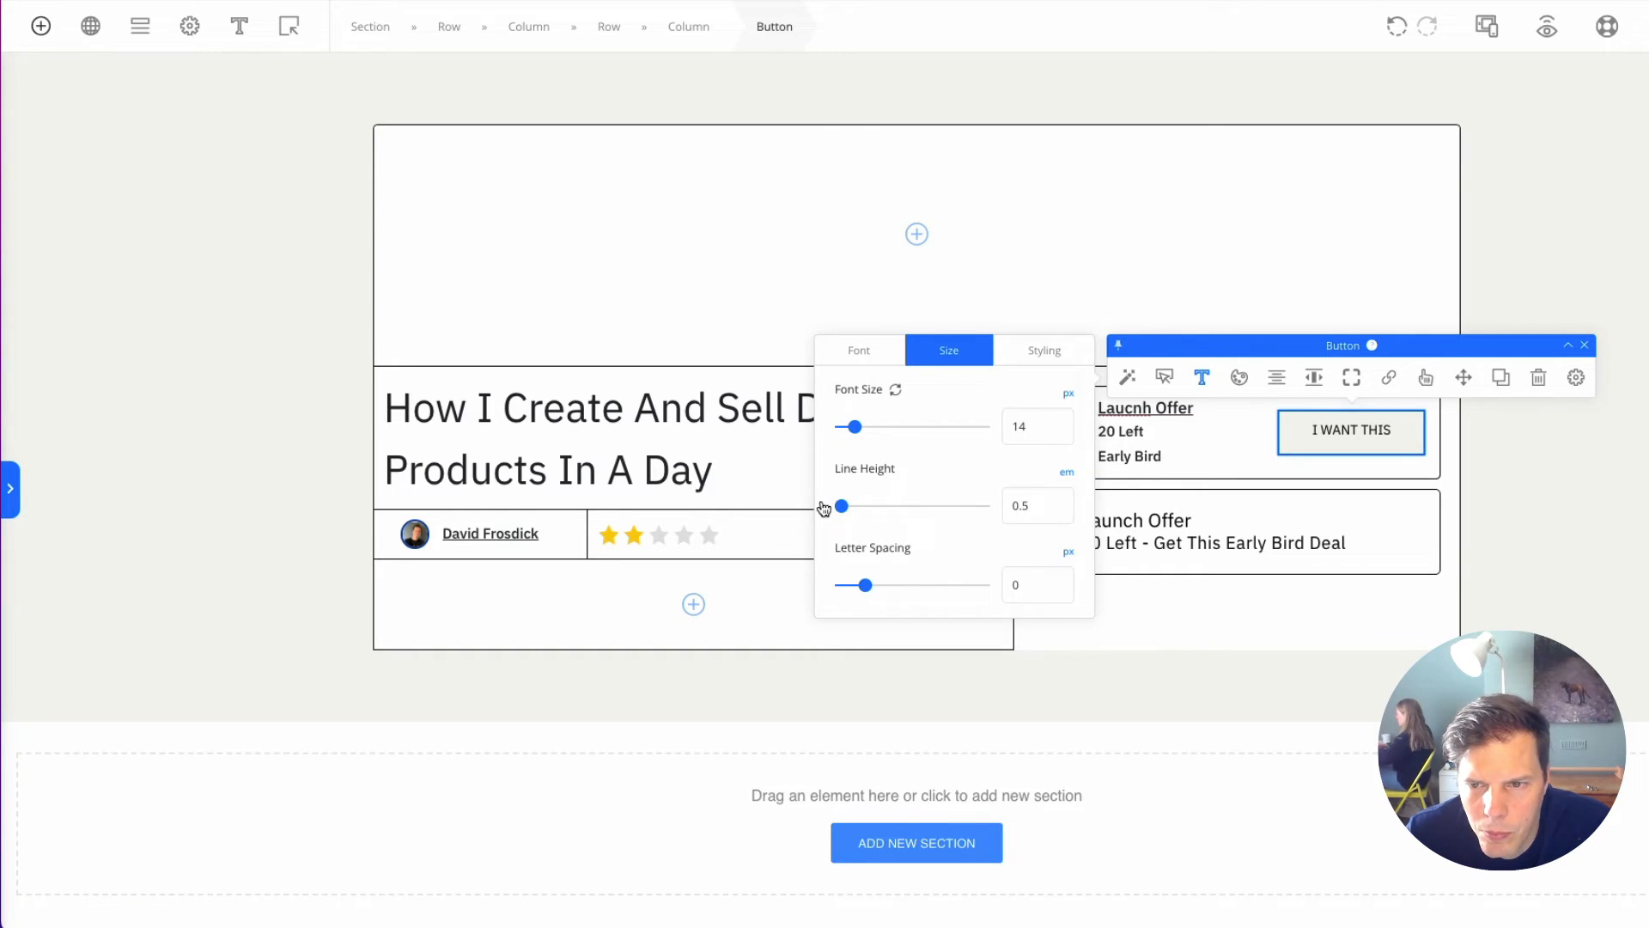
pyautogui.click(1528, 457)
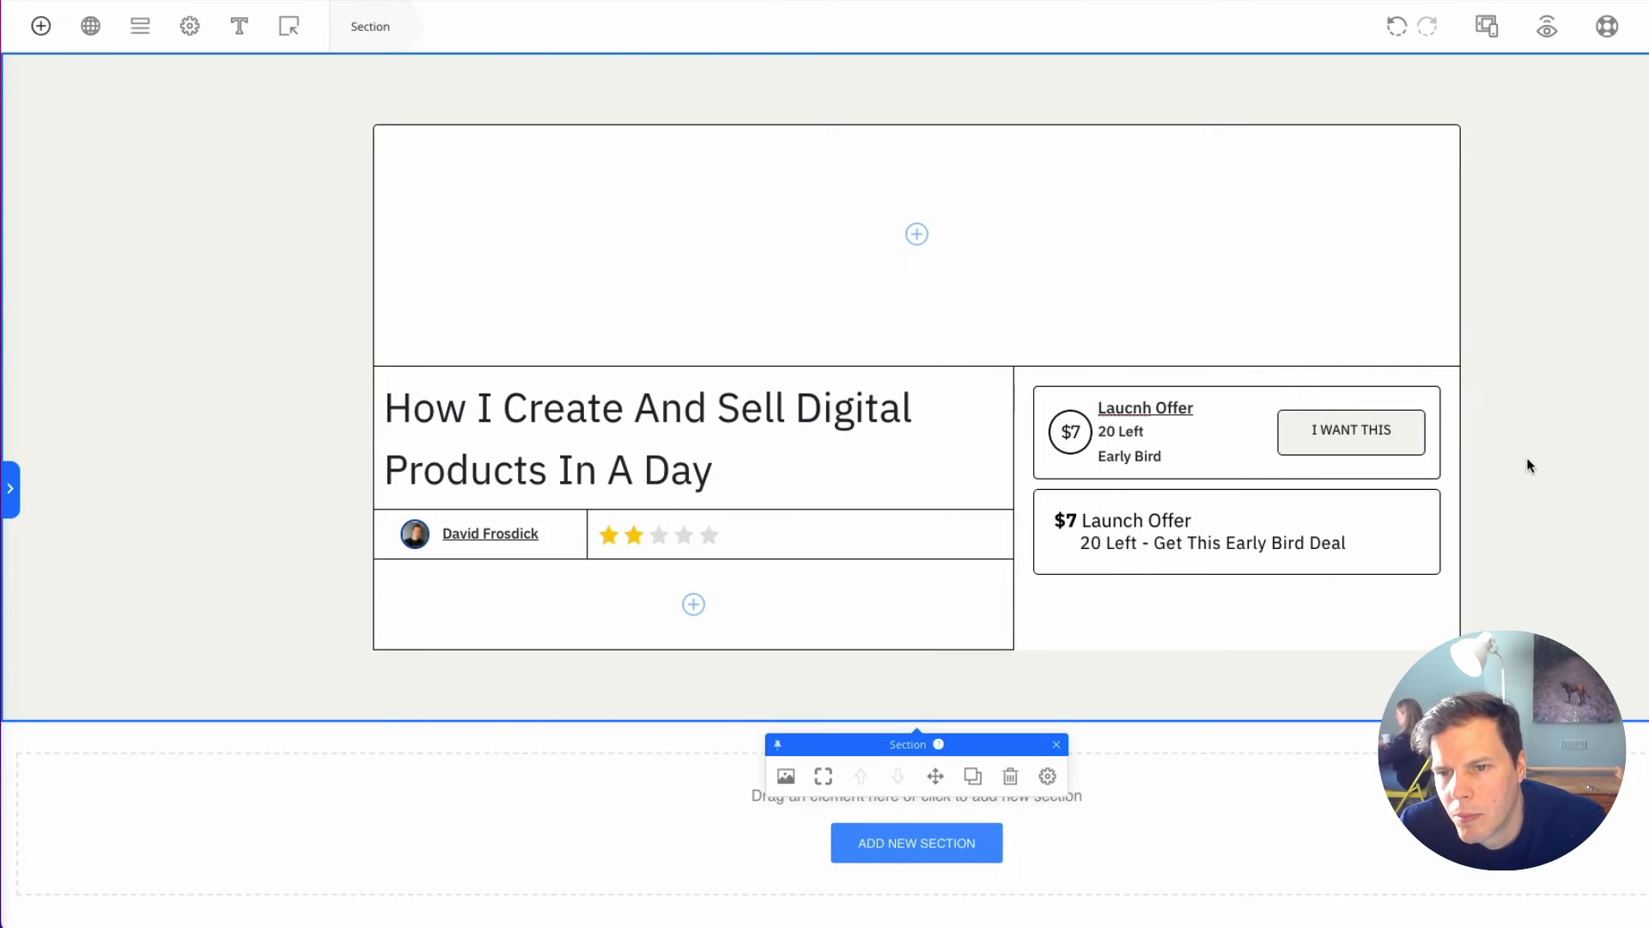
# Step: Set the height of the "I WANT THIS" button to 50 px
pyautogui.click(1373, 432)
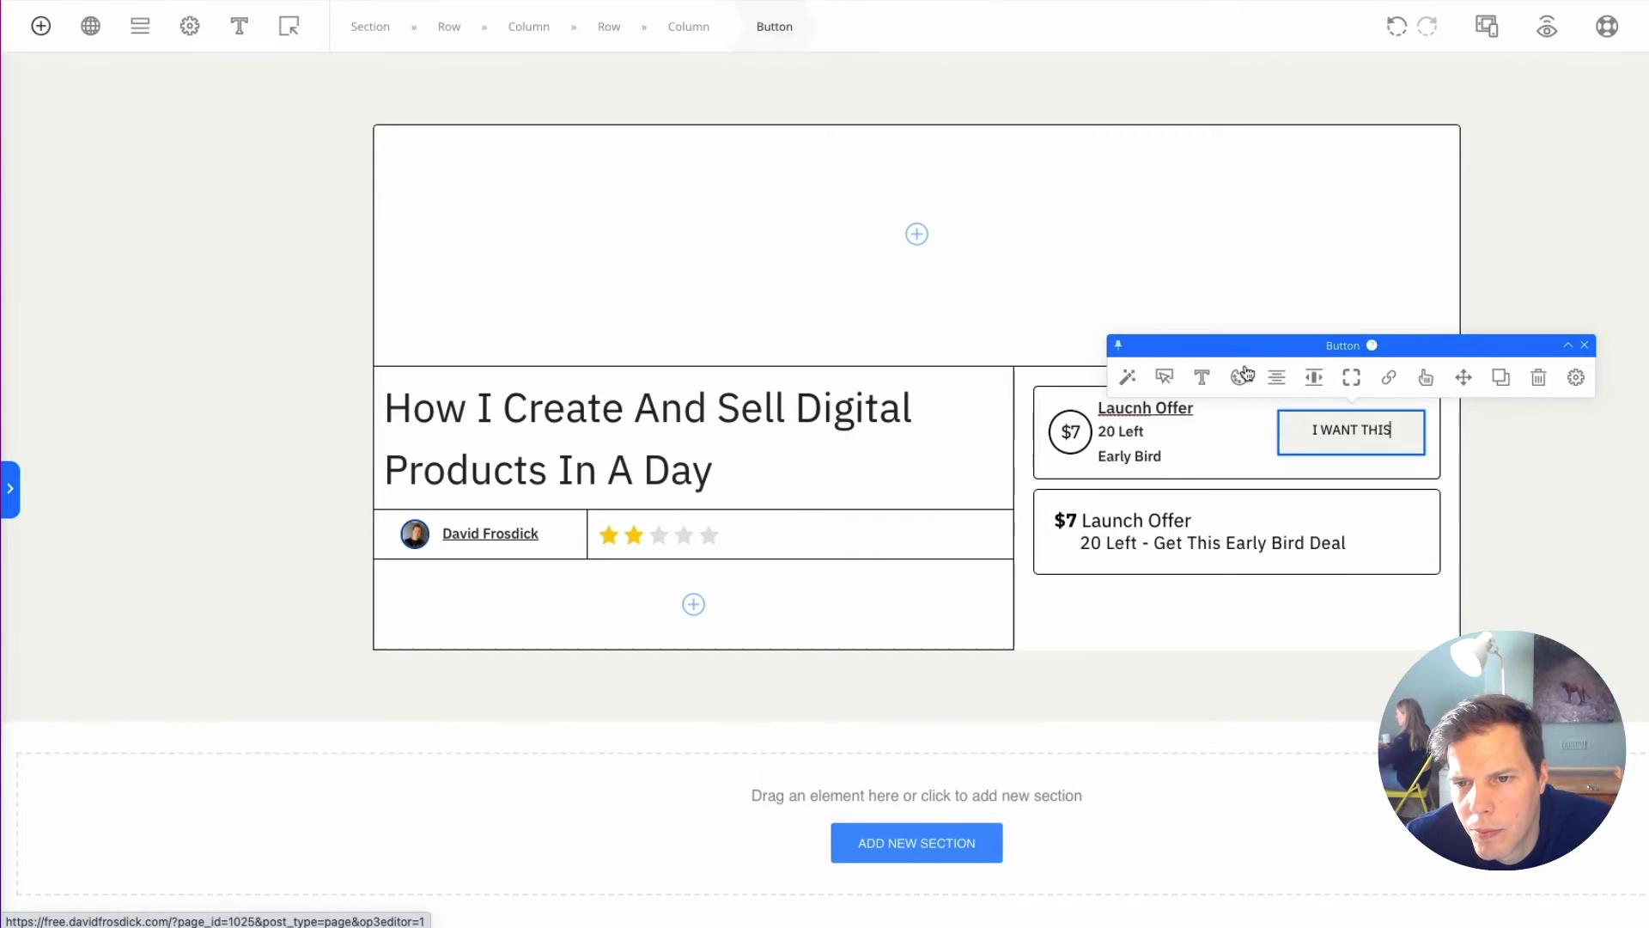
pyautogui.click(1165, 377)
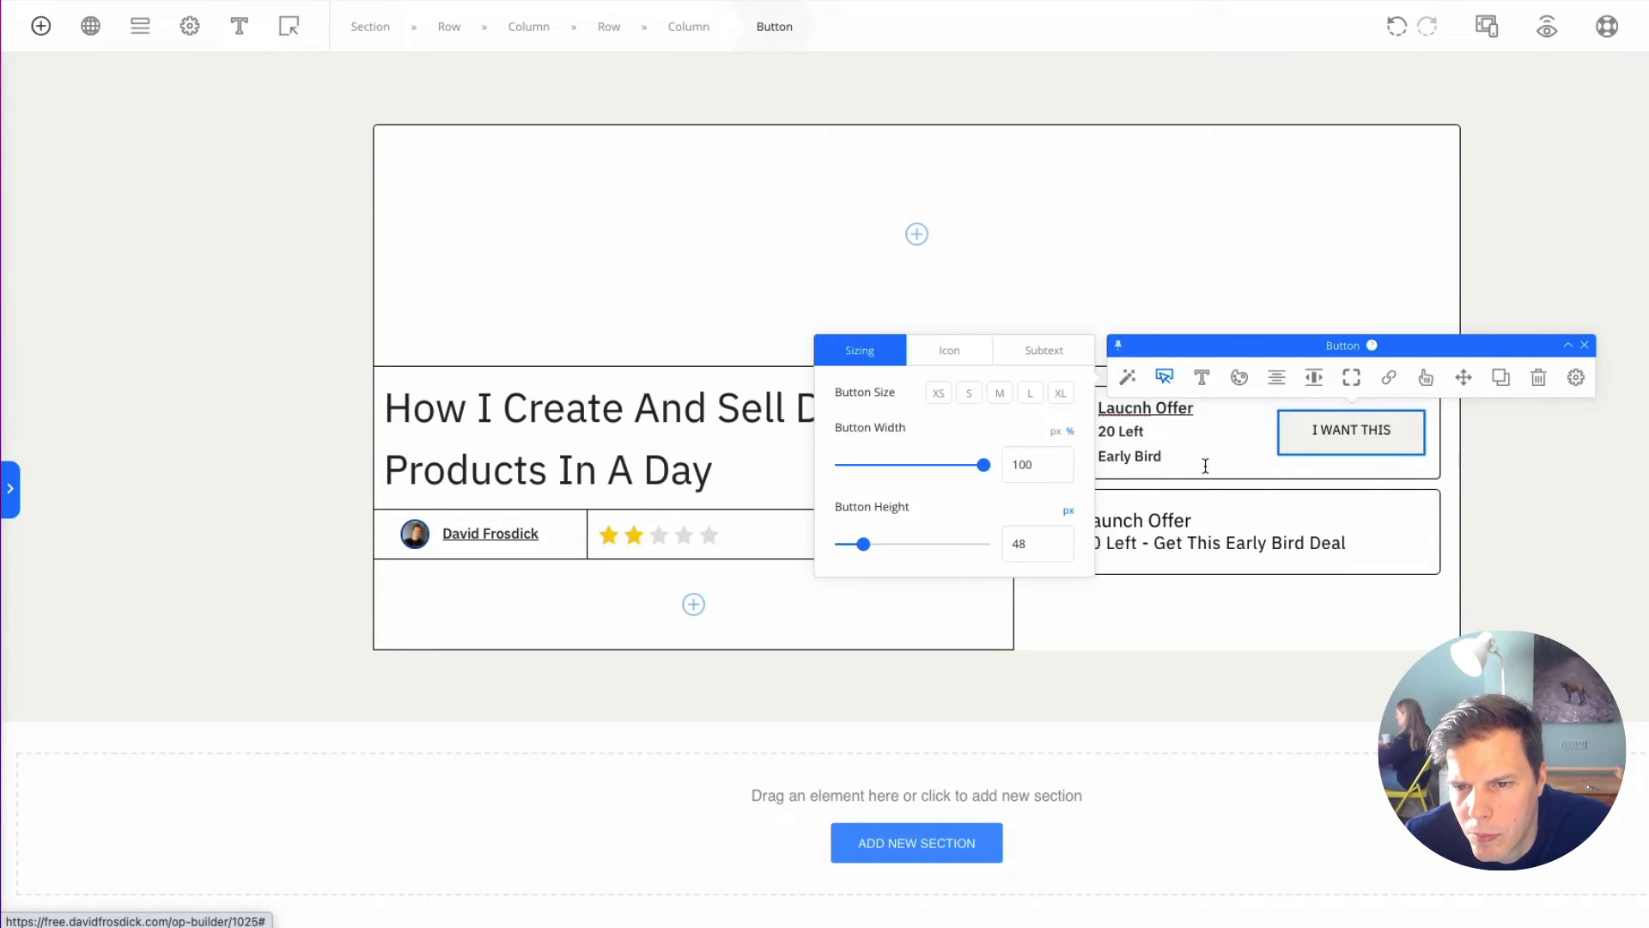
pyautogui.click(873, 547)
pyautogui.moveTo(870, 552); pyautogui.dragTo(862, 552)
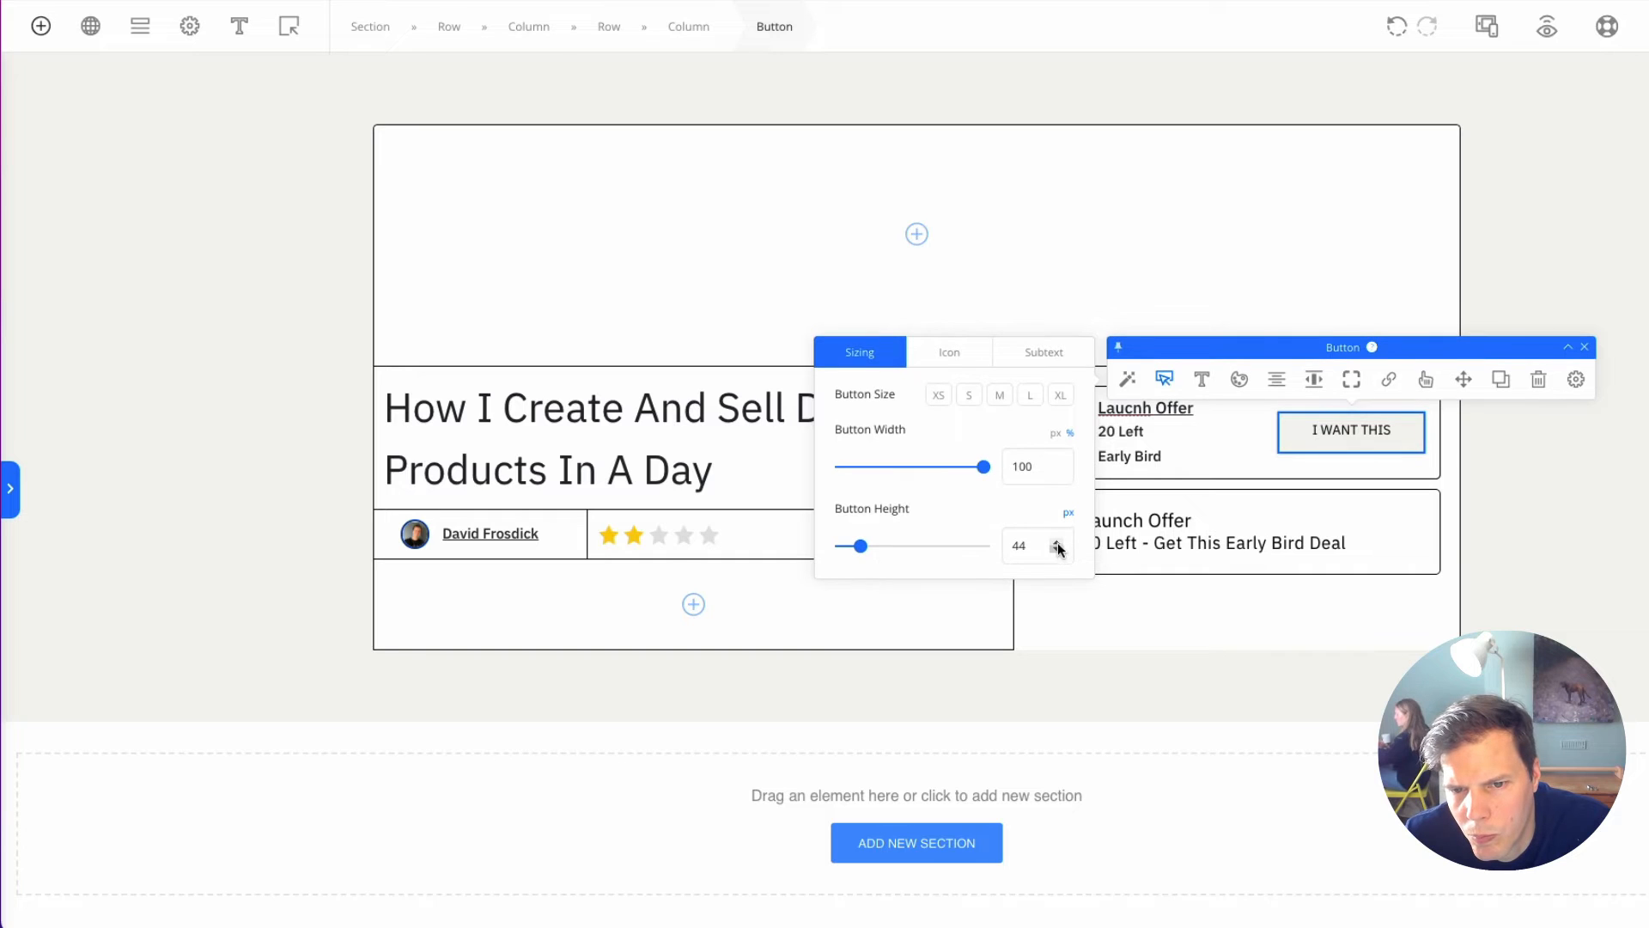
pyautogui.click(1057, 542)
pyautogui.click(1058, 542)
pyautogui.click(1057, 542)
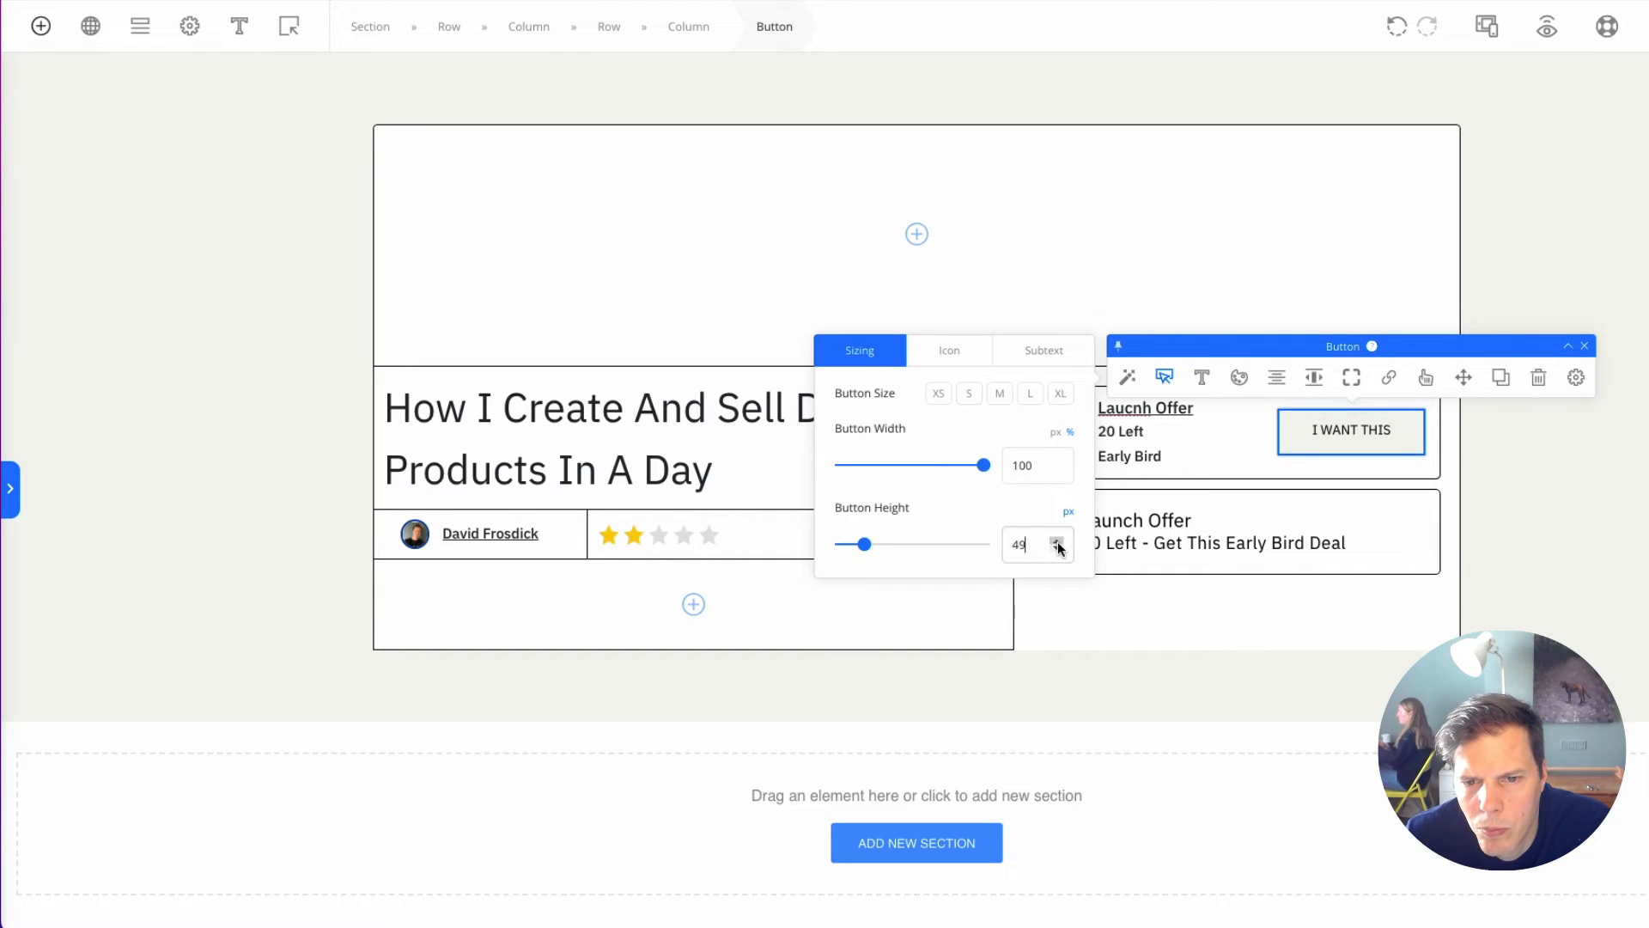
pyautogui.click(1058, 542)
pyautogui.click(1409, 687)
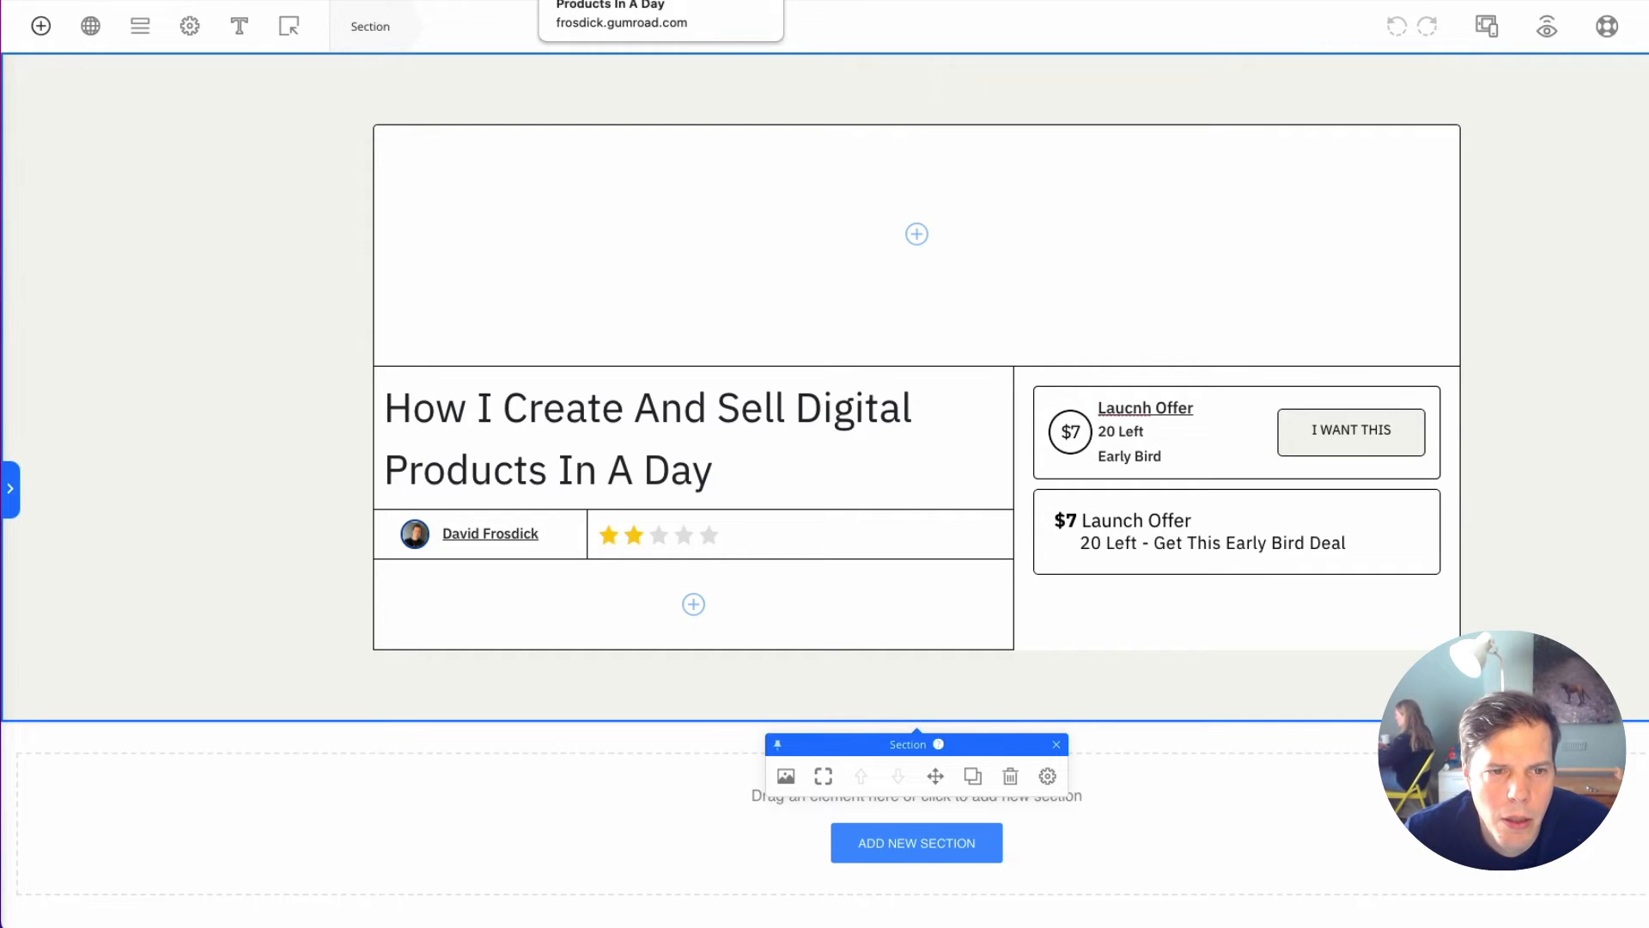
# Step: Review the pricing cards and product description on the reference Gumroad page, and return to the page editor
pyautogui.click(619, 0)
pyautogui.scroll(-8, 1081, 532)
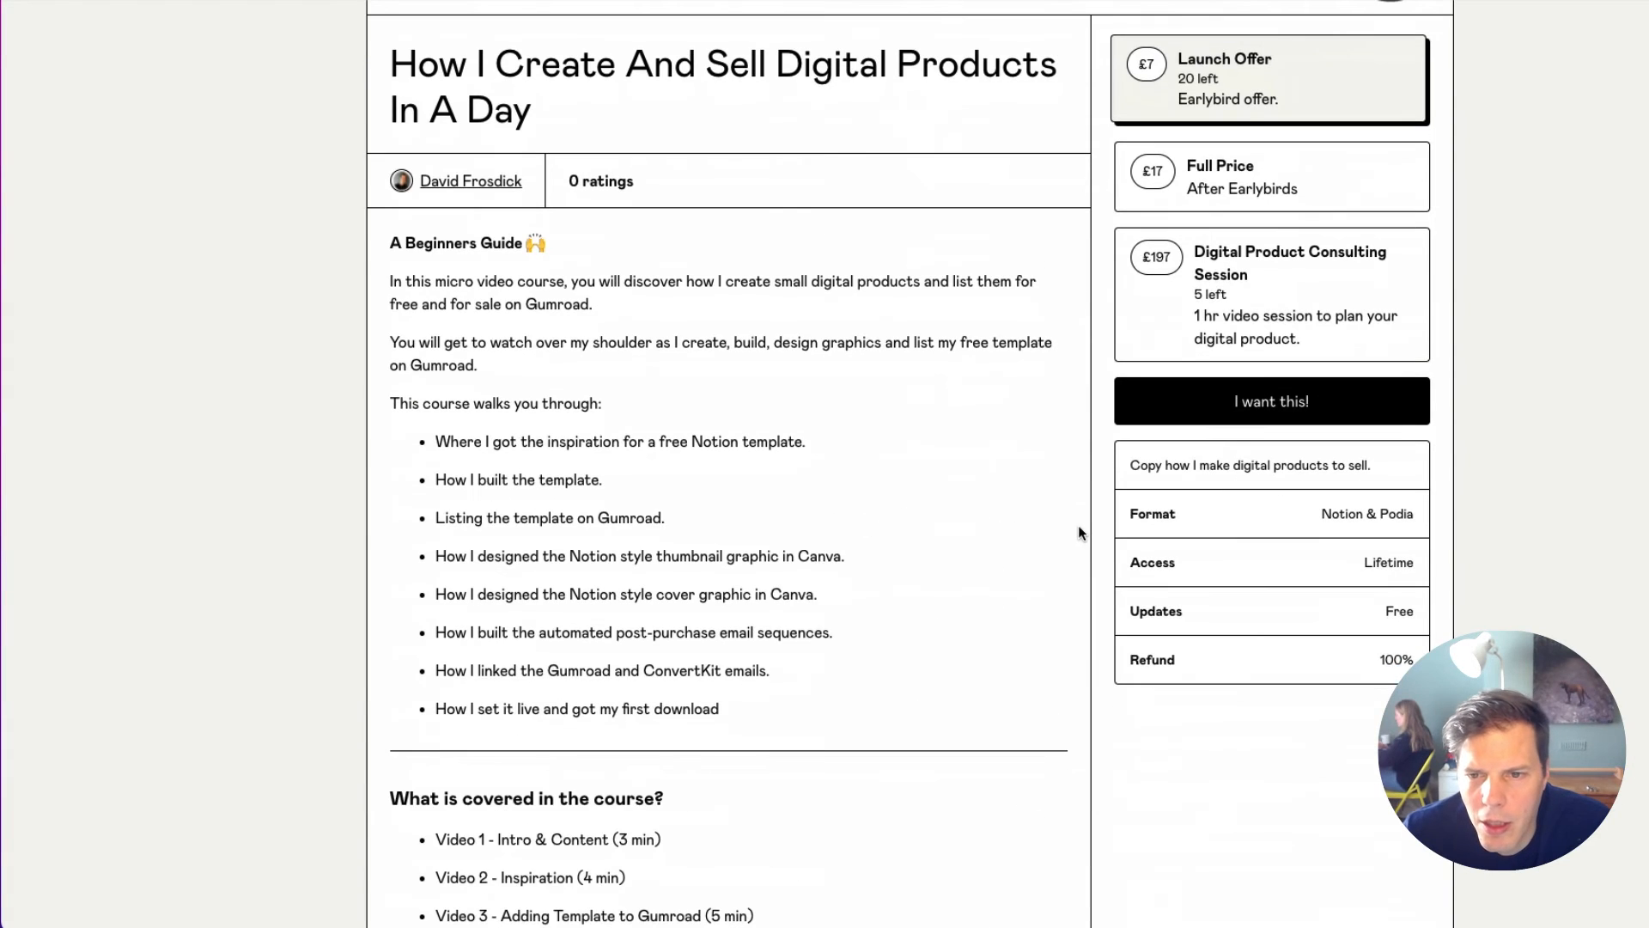
pyautogui.scroll(2, 746, 69)
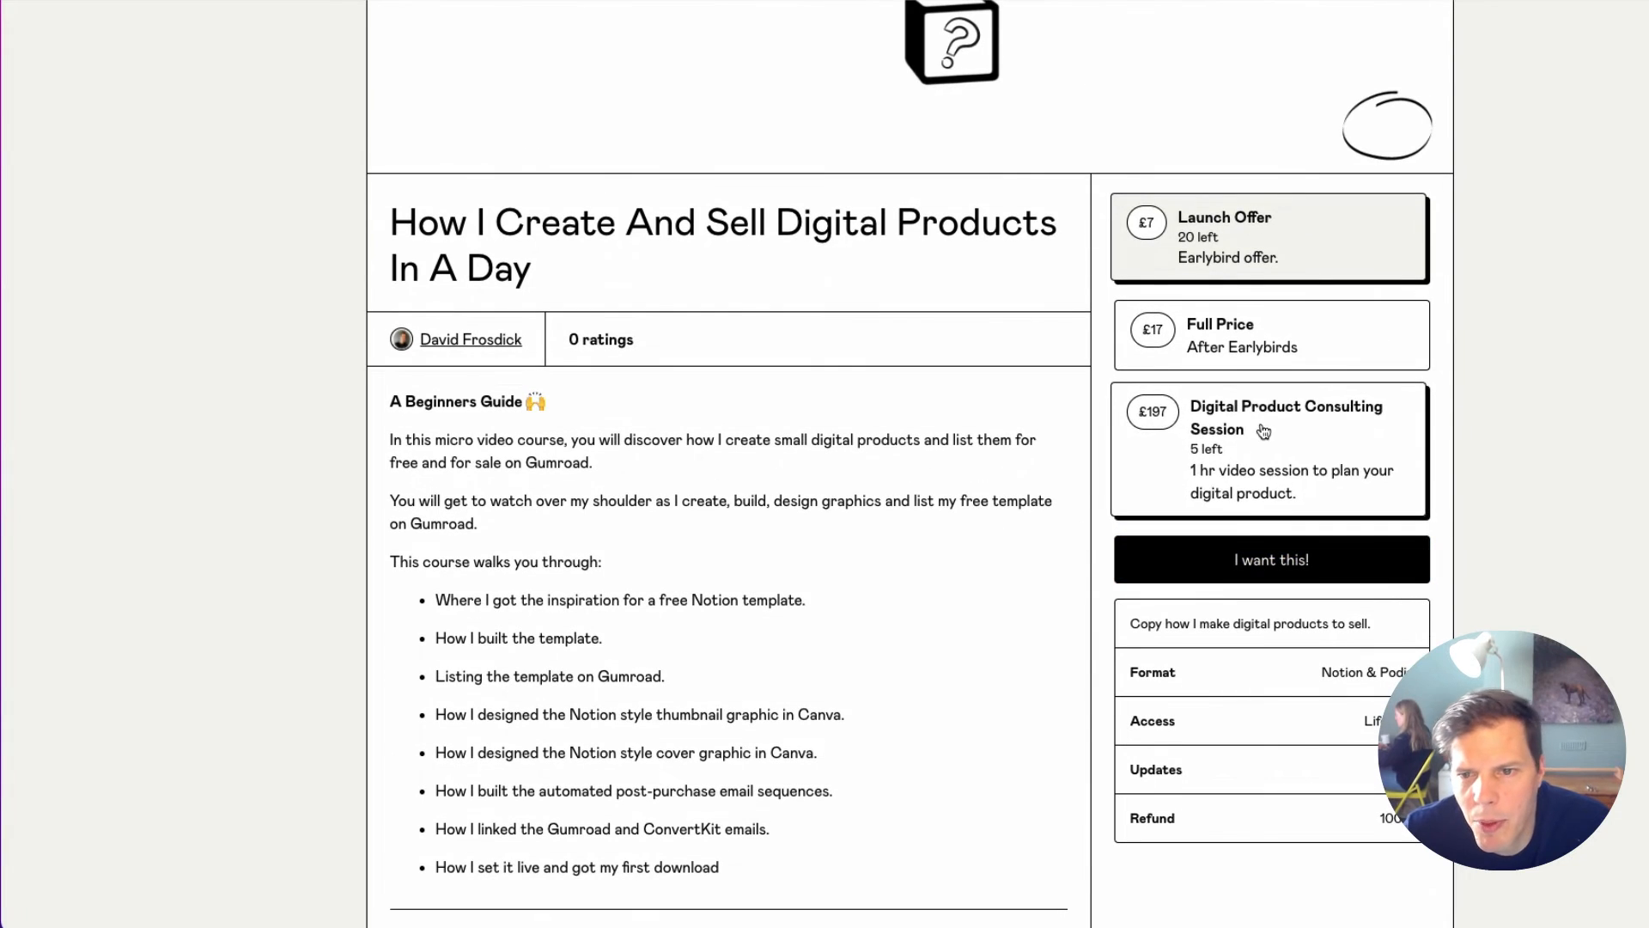
pyautogui.click(516, 0)
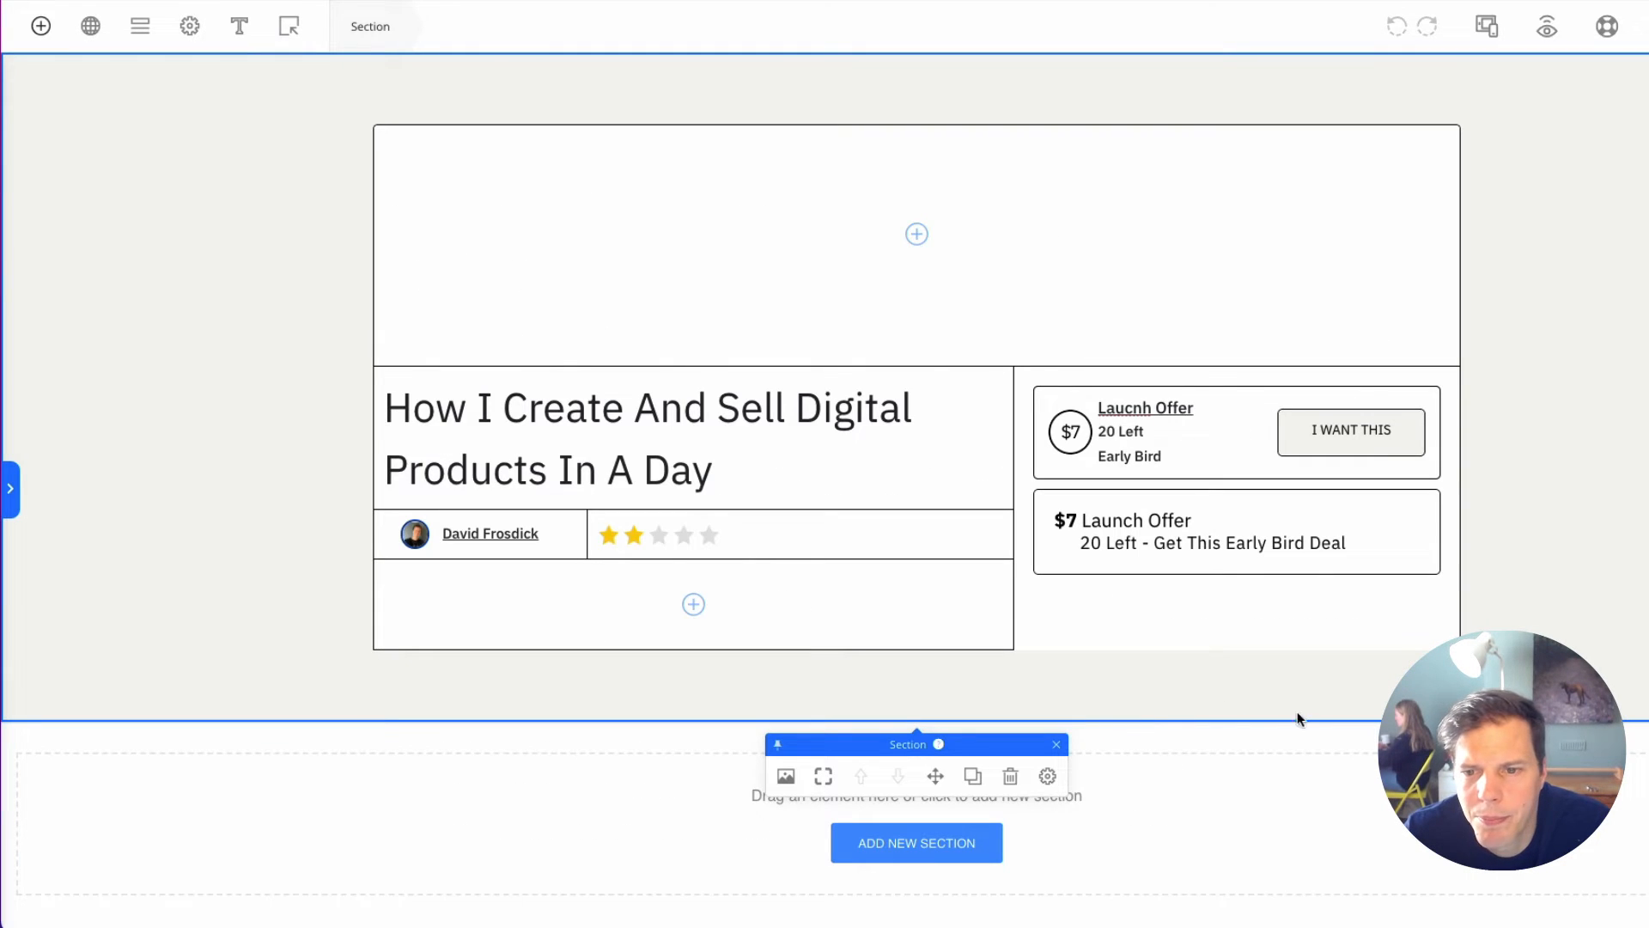
# Step: Reload the page preview to check the white rows and button, and return to the OptimizePress editor
pyautogui.click(1365, 519)
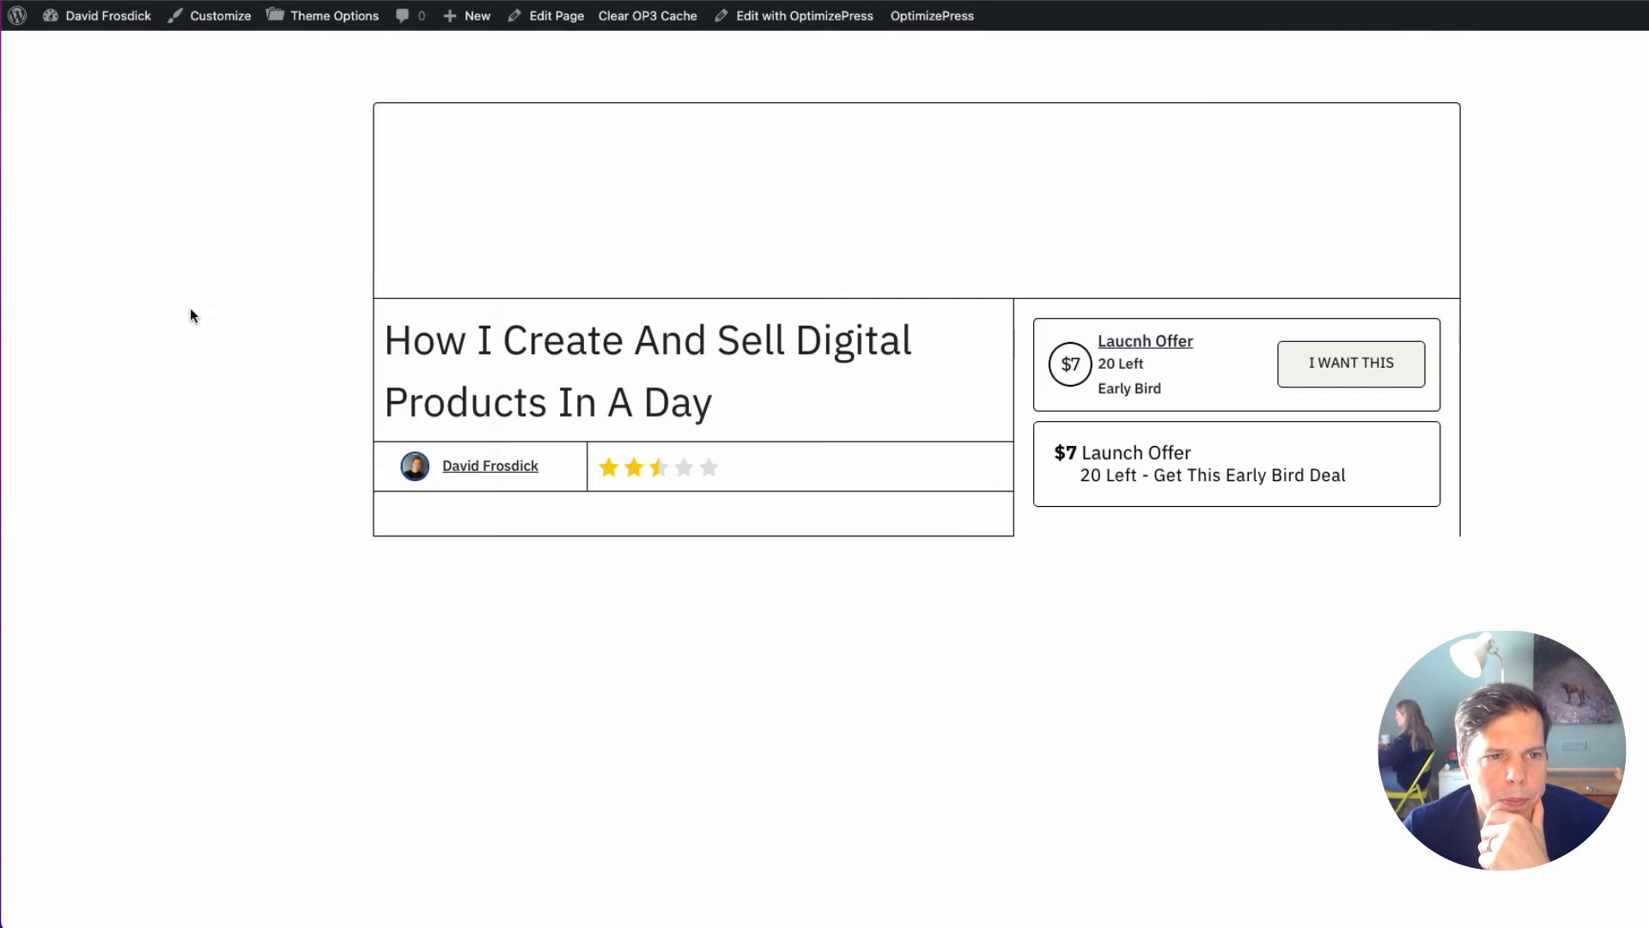
pyautogui.rightClick(191, 307)
pyautogui.click(273, 365)
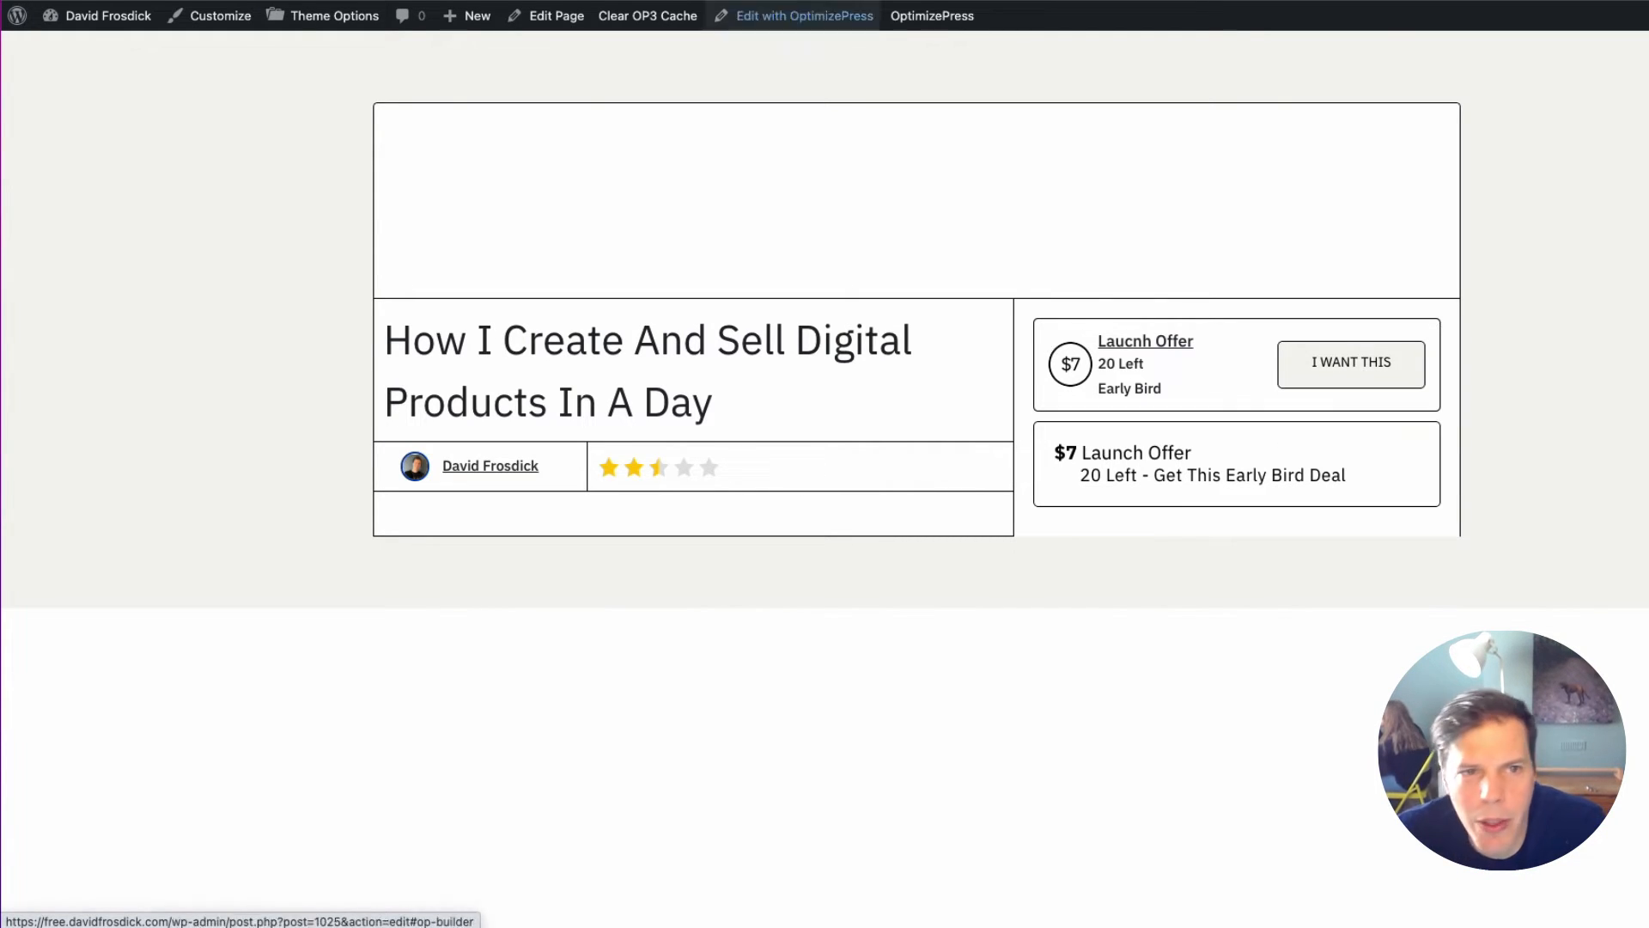
pyautogui.click(805, 16)
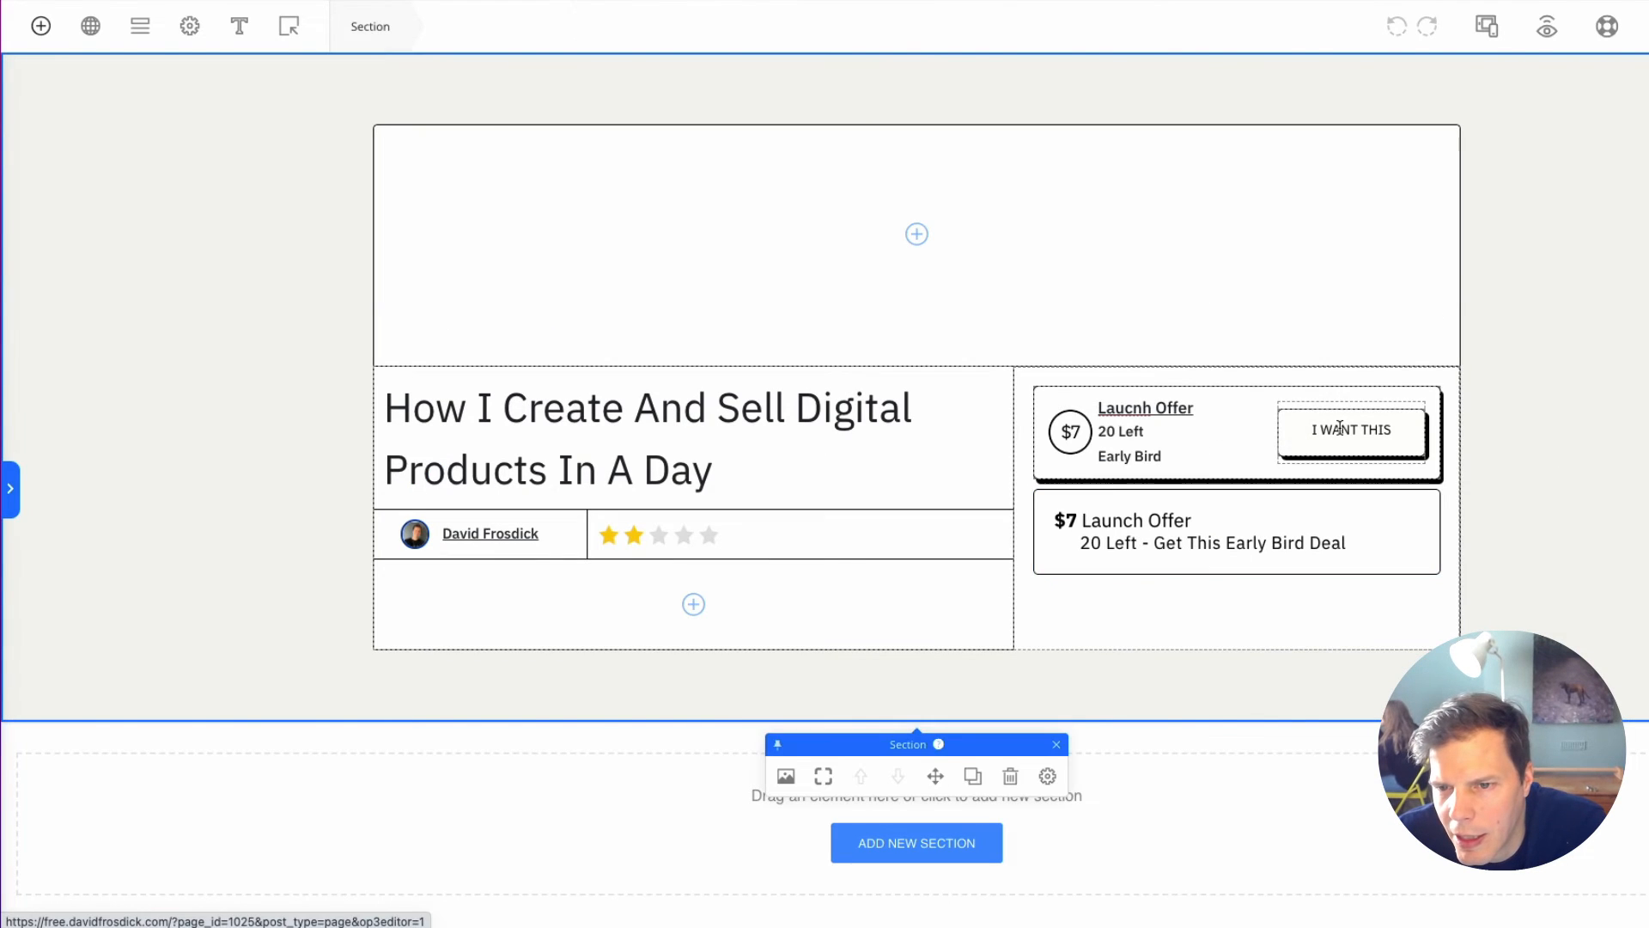
# Step: Turn off the subtext of the "I WANT THIS" button
pyautogui.click(1347, 434)
pyautogui.click(1164, 376)
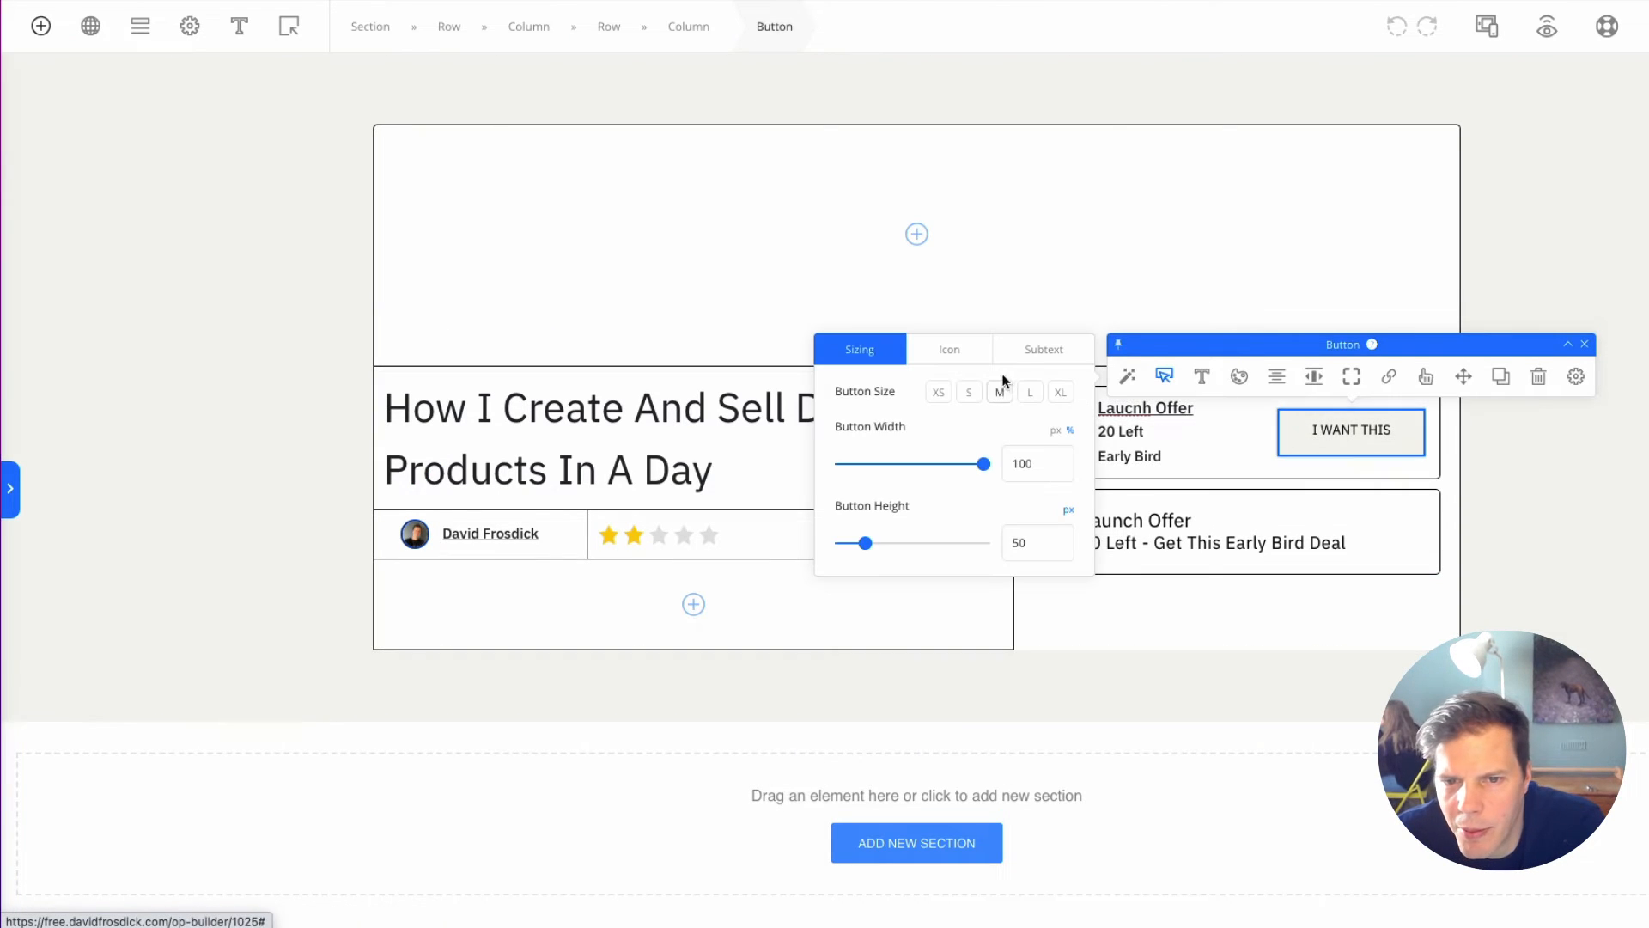
pyautogui.click(1031, 350)
pyautogui.click(1053, 392)
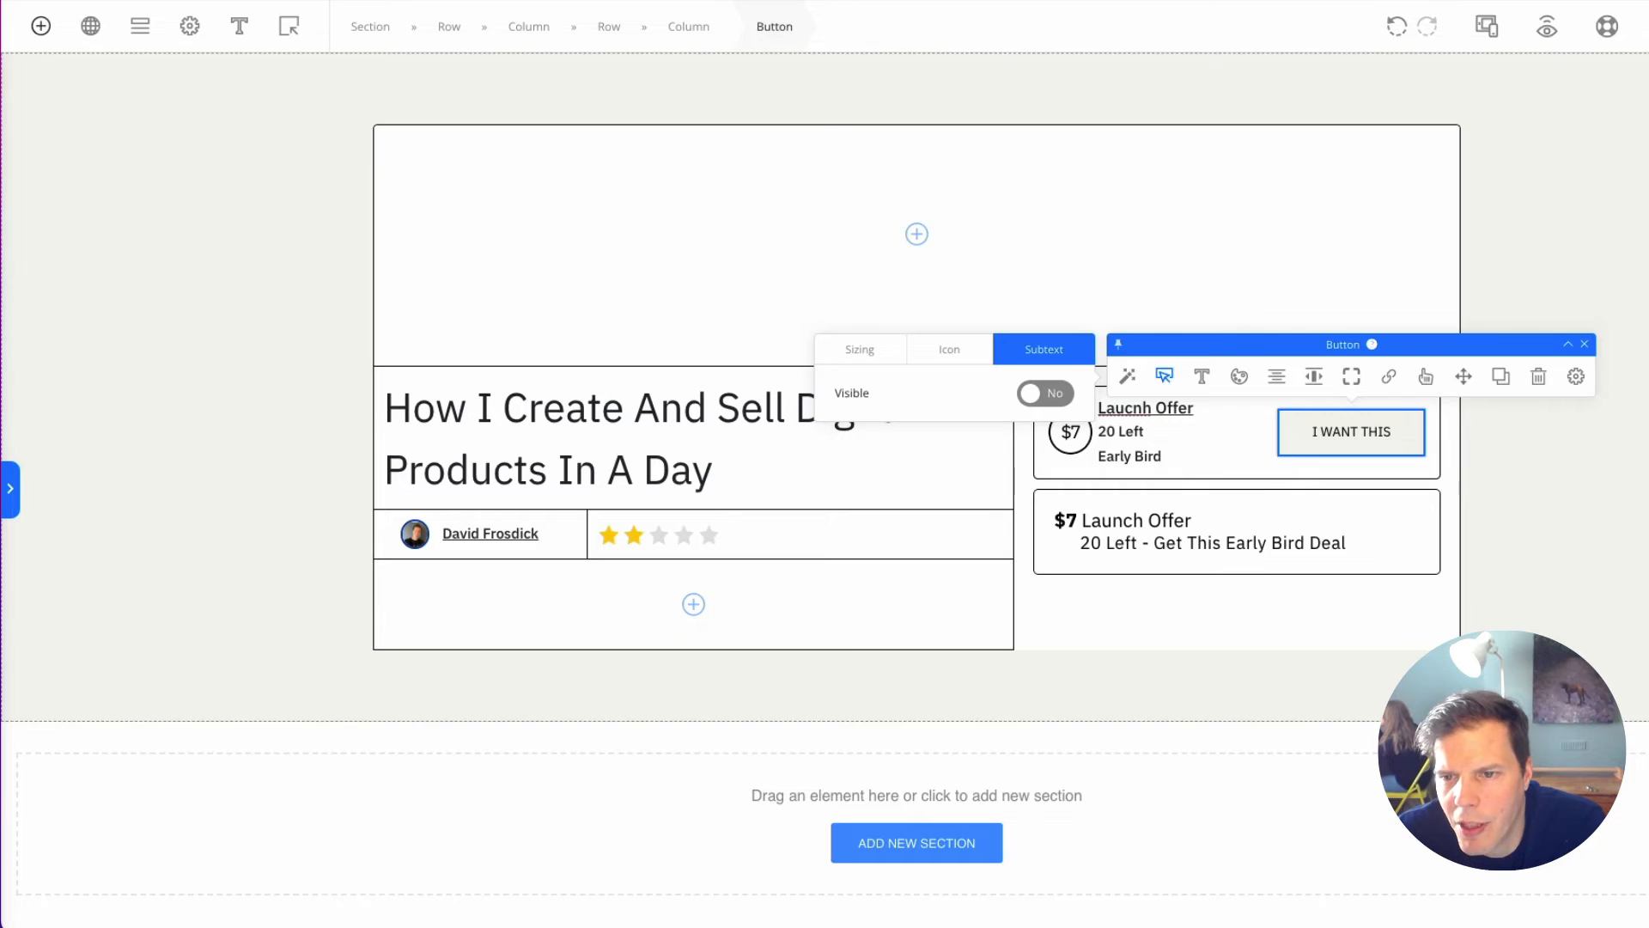
# Step: Reload the page preview to check the "I WANT THIS" button without subtext, and return to the page editor
pyautogui.click(1452, 685)
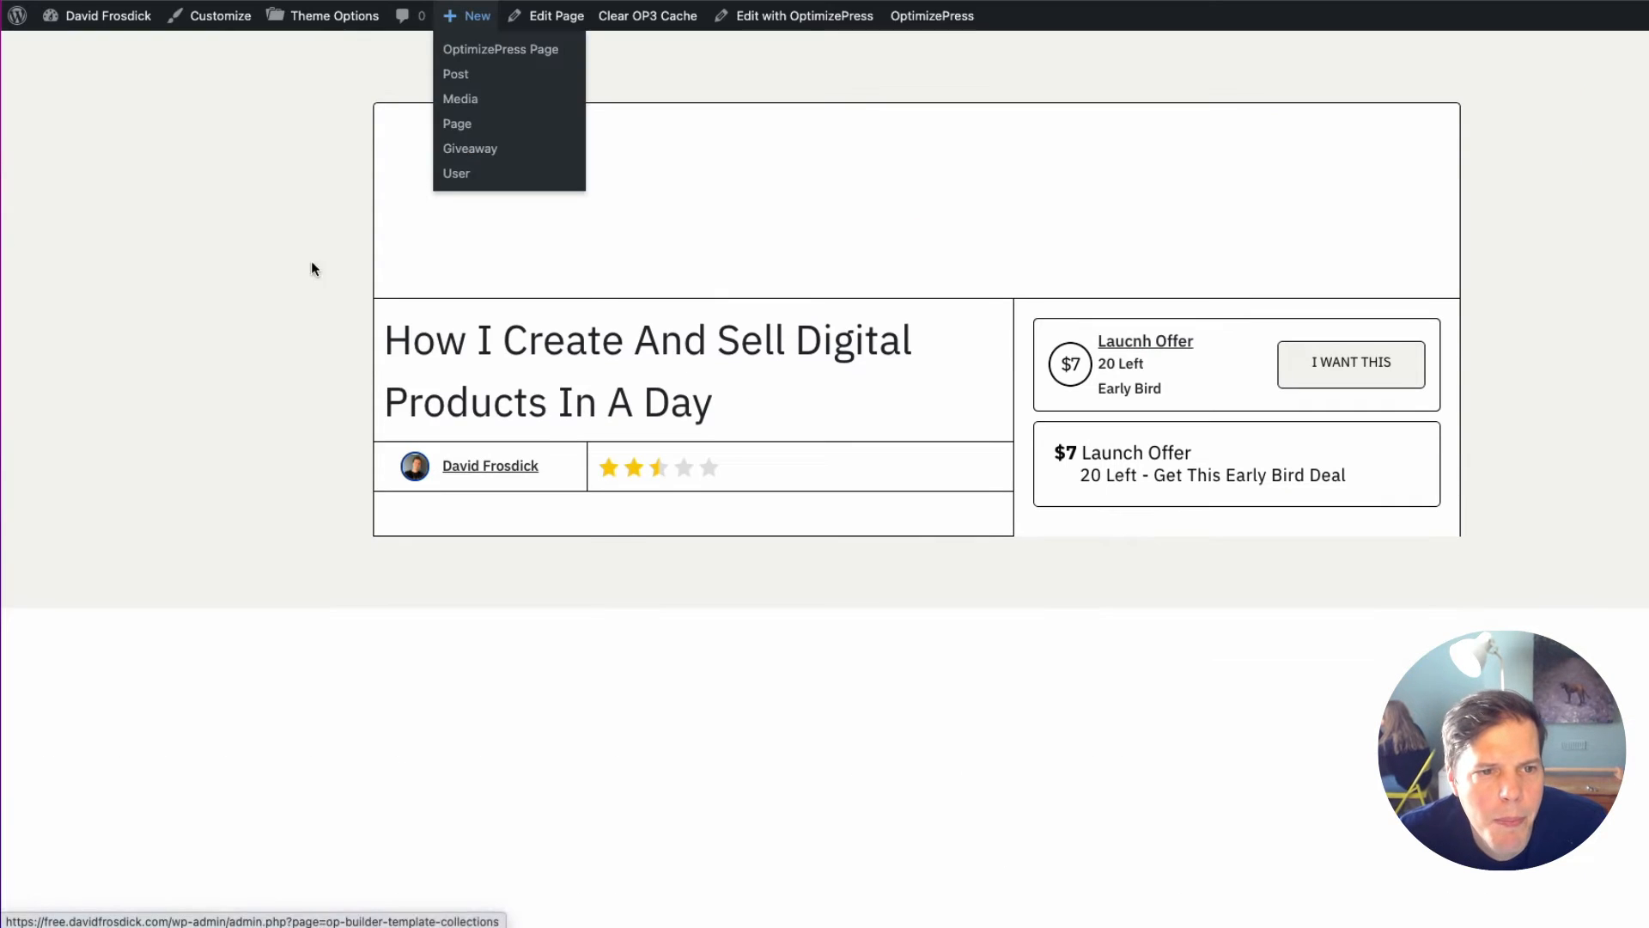
pyautogui.rightClick(296, 258)
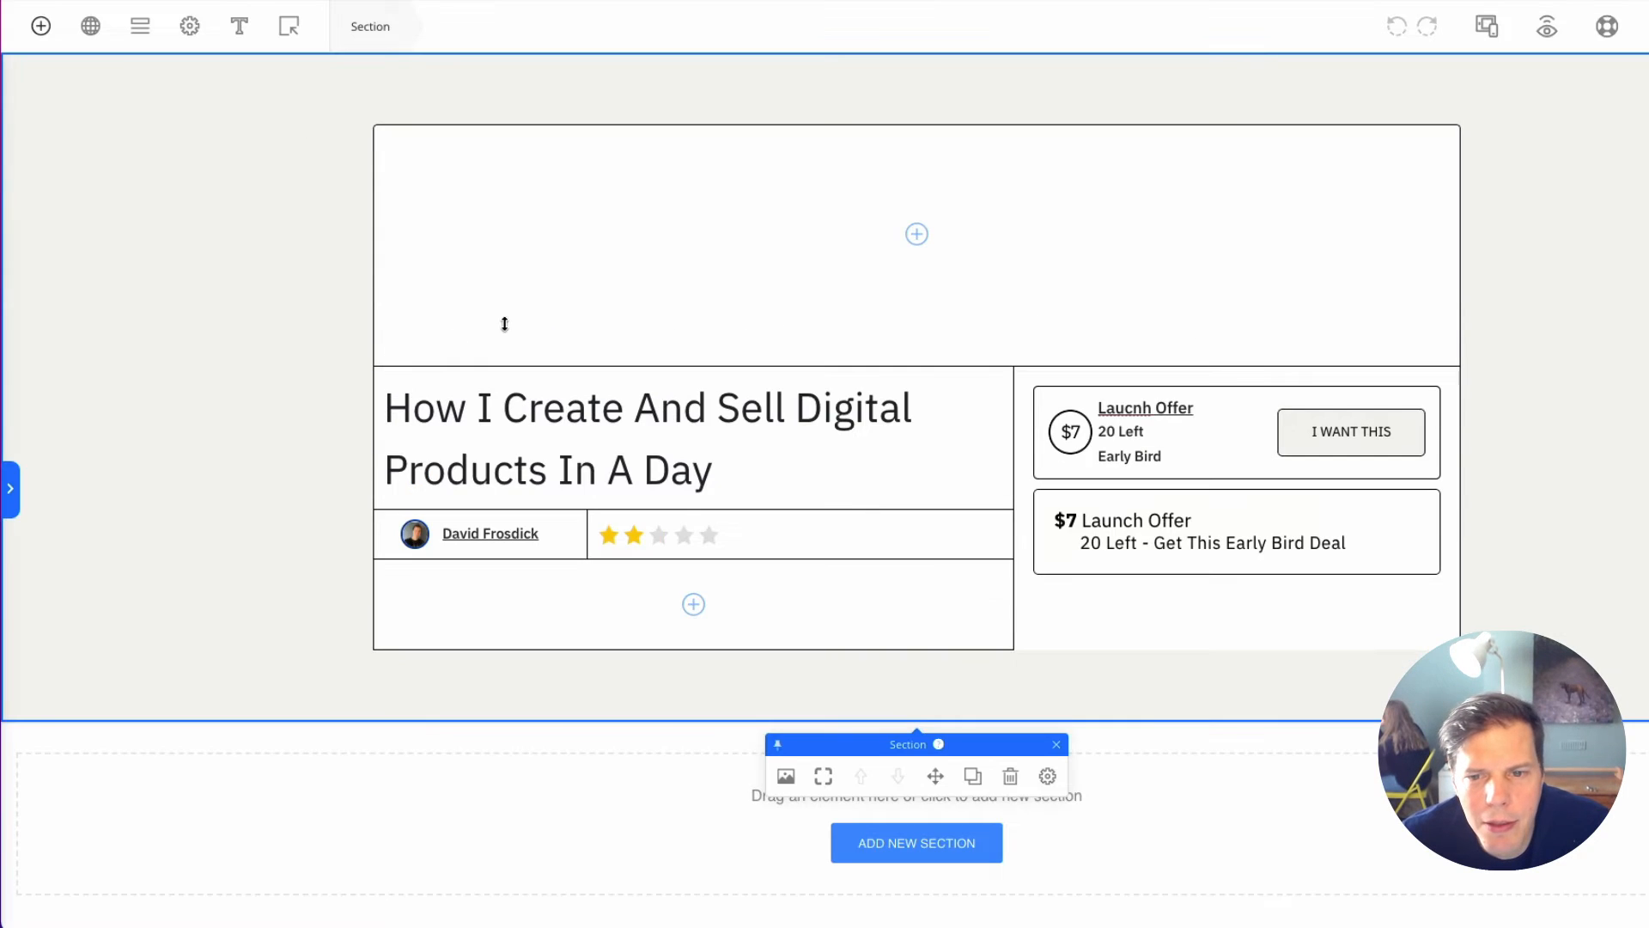
# Step: Duplicate the "$7 Launch Offer" button below the original and select the copy
pyautogui.click(1111, 573)
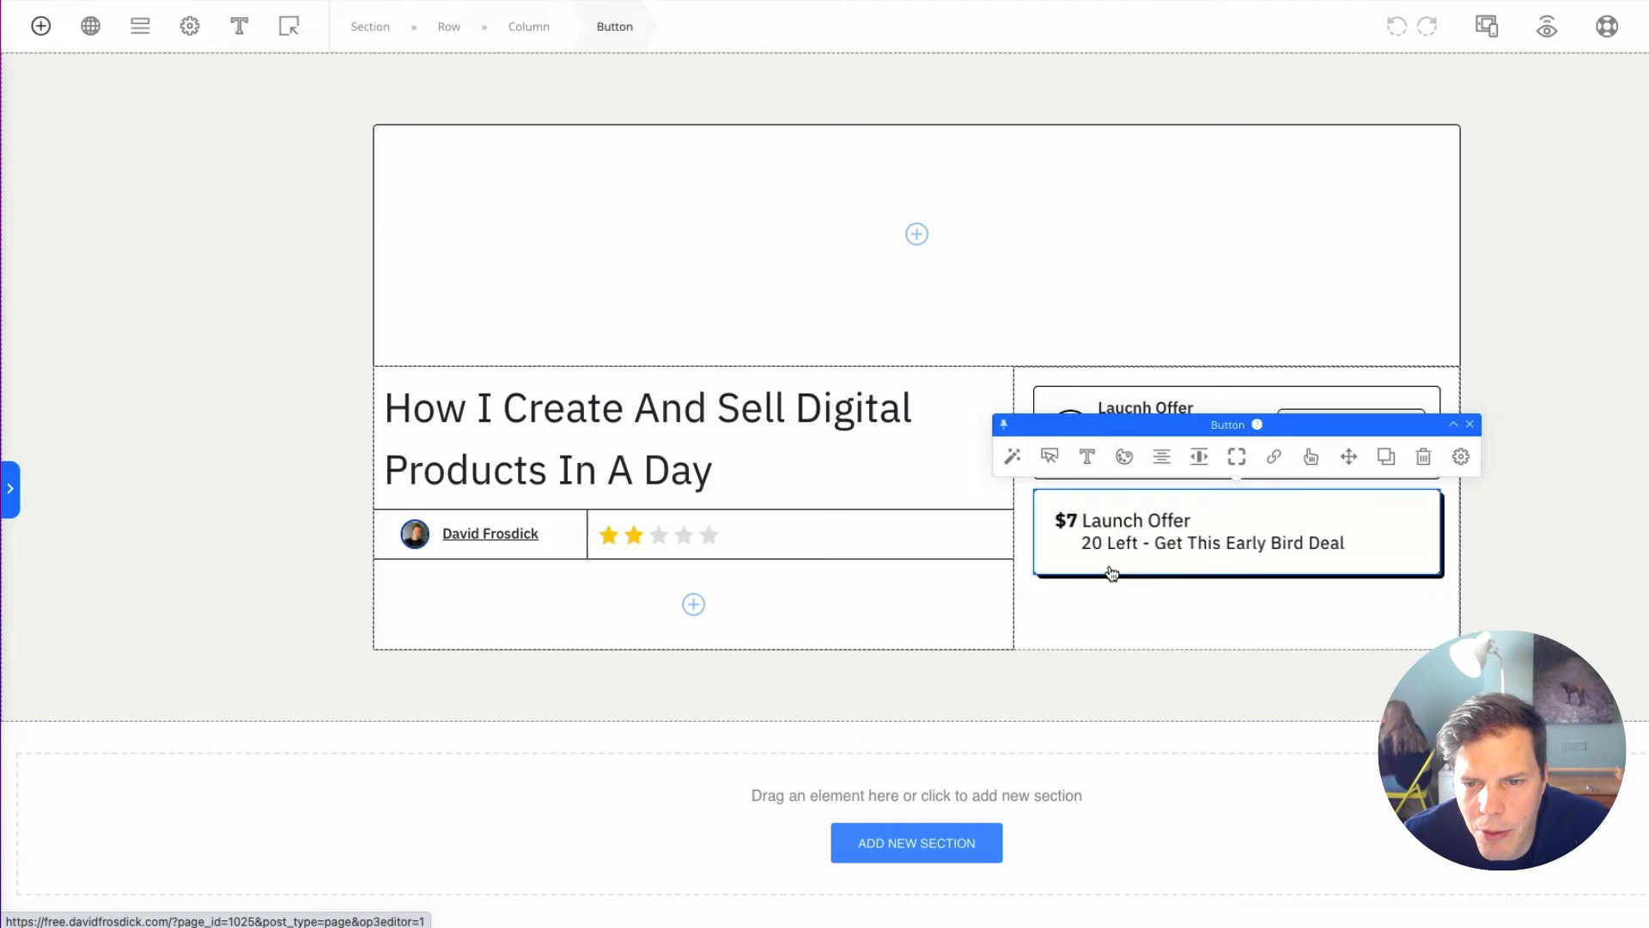
pyautogui.click(1386, 457)
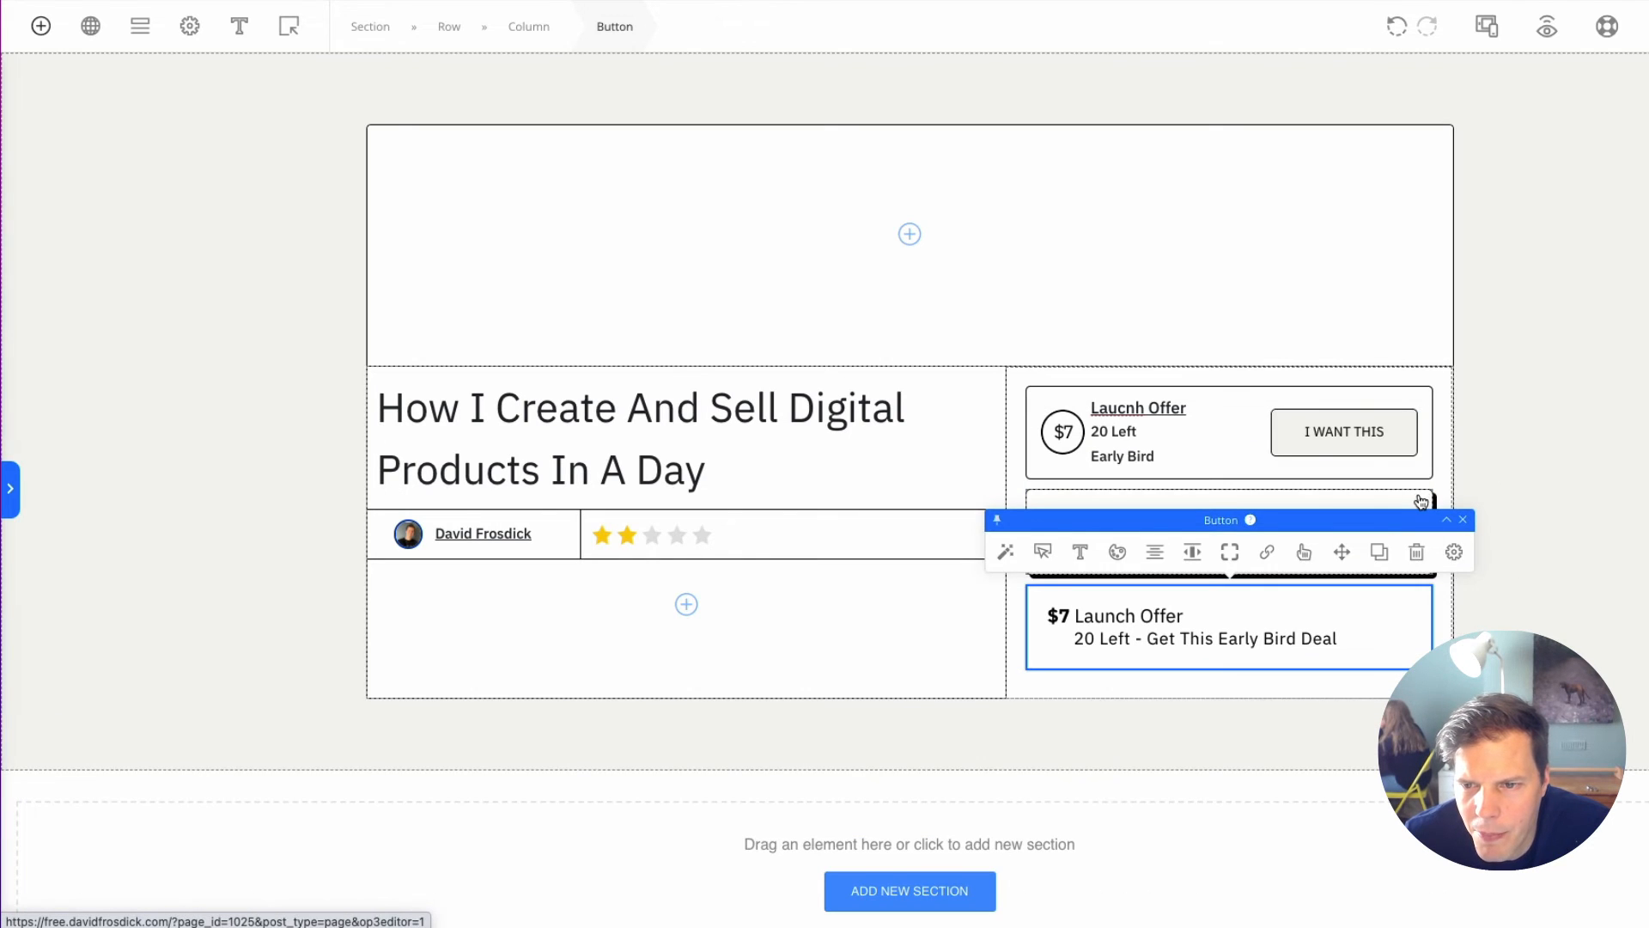
pyautogui.click(1454, 458)
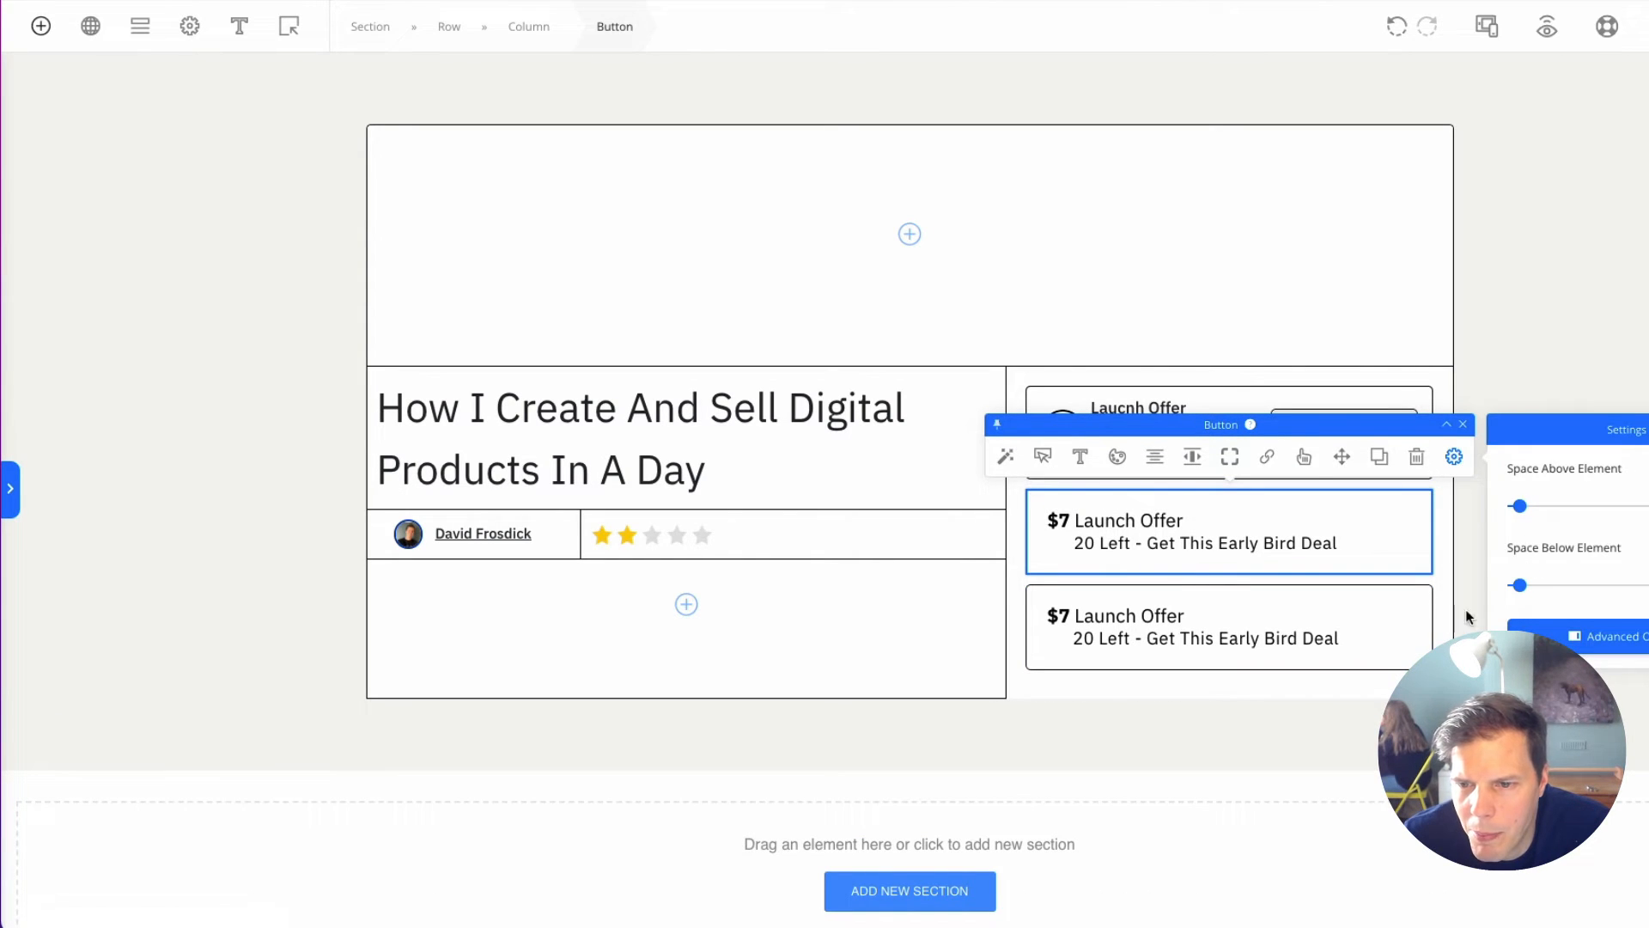
pyautogui.click(1414, 646)
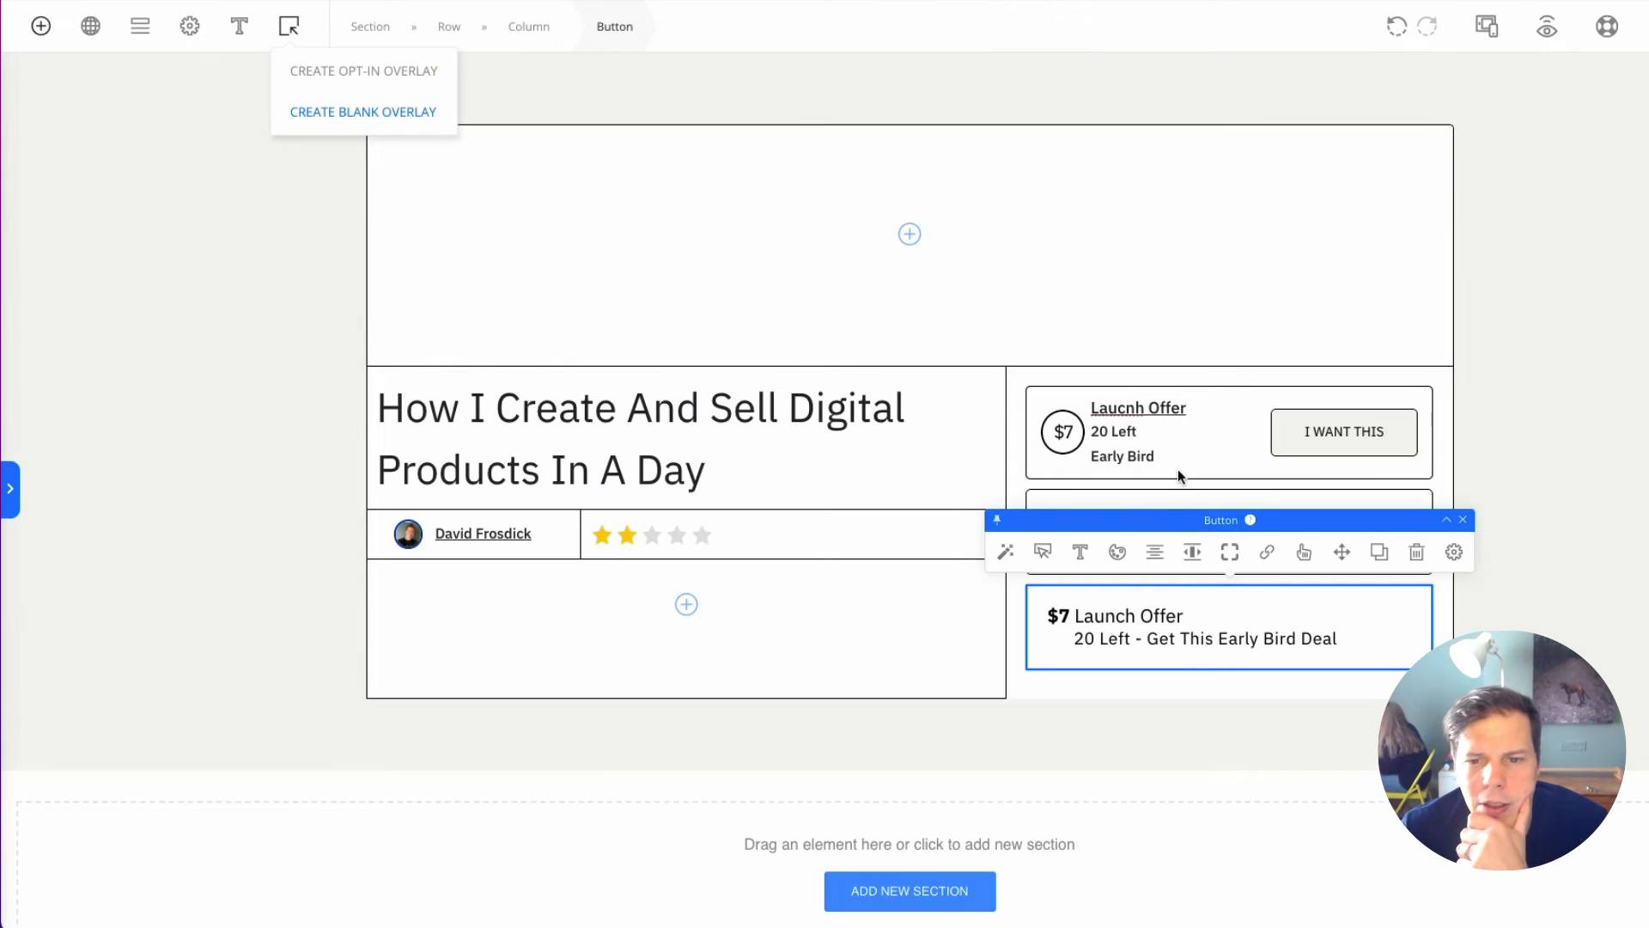
# Step: Split the copied button's subtext into two lines, "20 Left" and "Get Full Access To The Course"
pyautogui.moveTo(1147, 640); pyautogui.dragTo(1340, 645)
pyautogui.click(1149, 640)
pyautogui.press('BackSpace')
pyautogui.press('BackSpace')
pyautogui.press('BackSpace')
pyautogui.press('Return')
pyautogui.moveTo(1076, 650); pyautogui.dragTo(1278, 656)
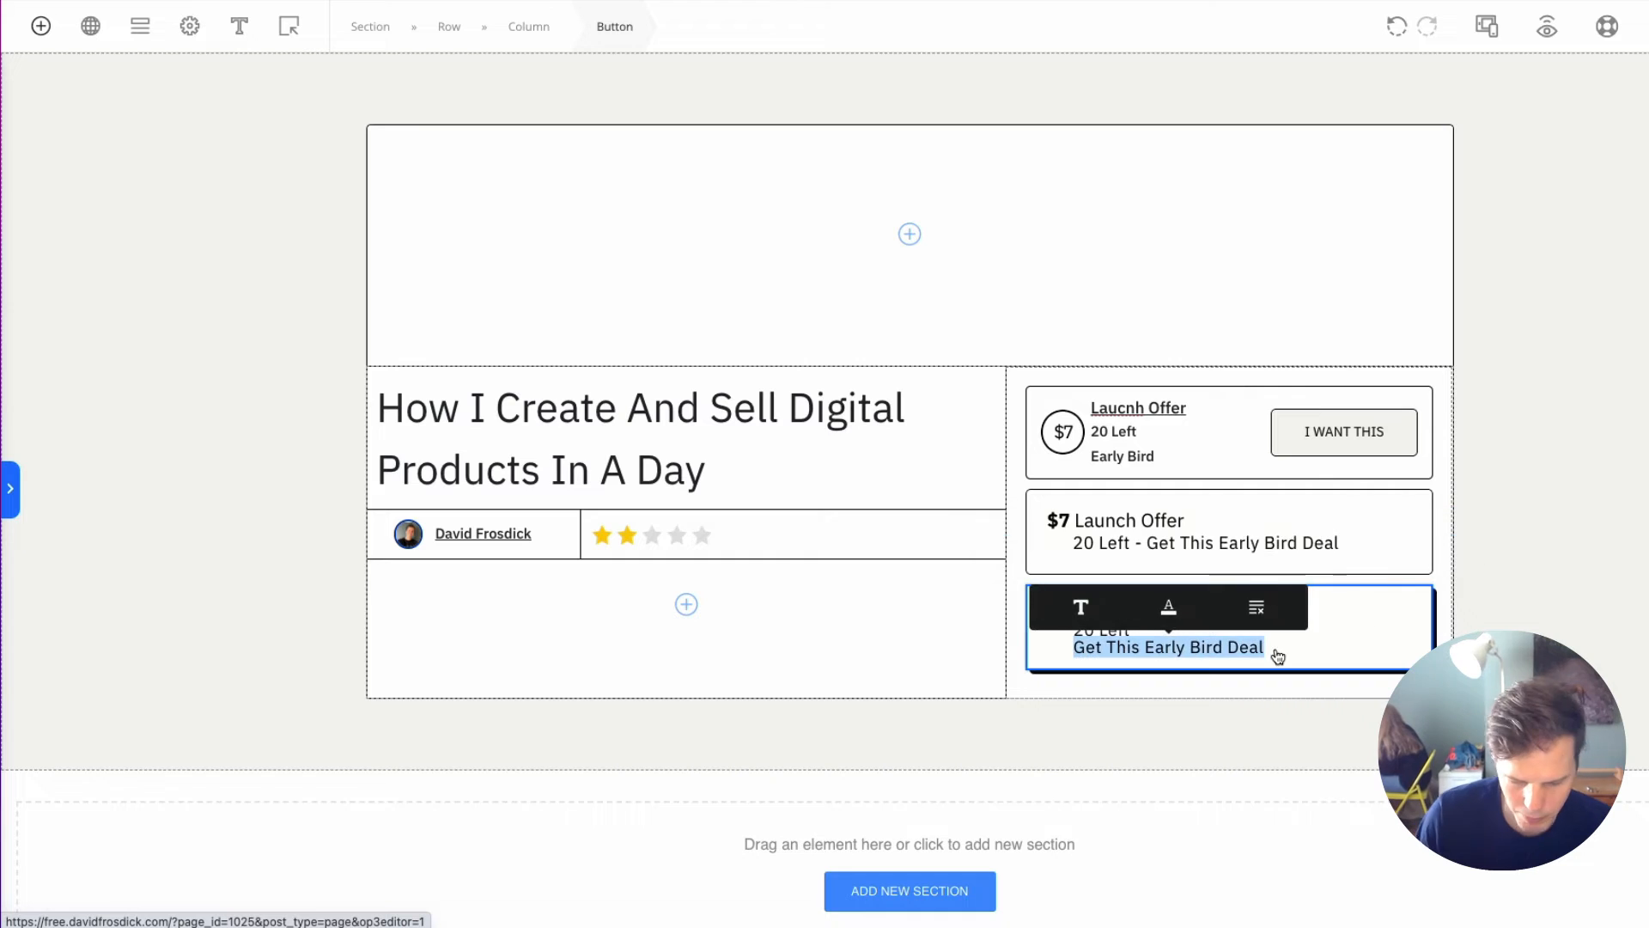
pyautogui.write('Get Full Access To The Course')
# Step: Correct the spelling of the underlined heading in the top offer card to "Launch Offer"
pyautogui.click(1136, 409)
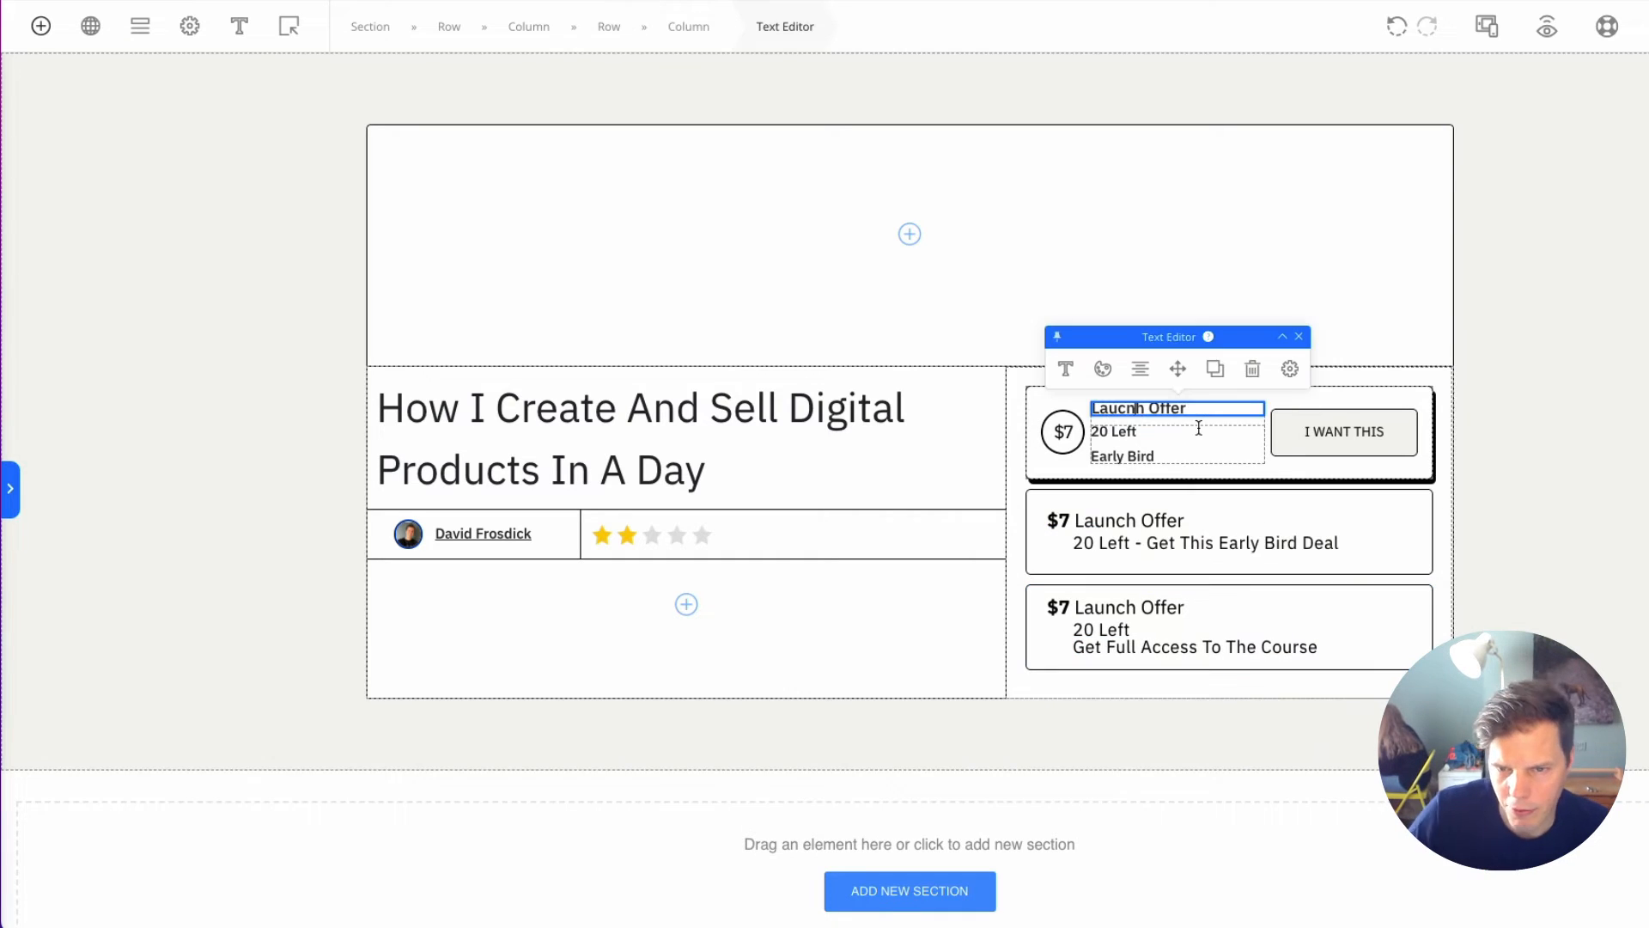
pyautogui.press('BackSpace')
pyautogui.press('Left')
pyautogui.write('n')
pyautogui.click(1560, 337)
# Step: Increase the height of the lowest offer button and display its subtext in lowercase
pyautogui.click(1369, 626)
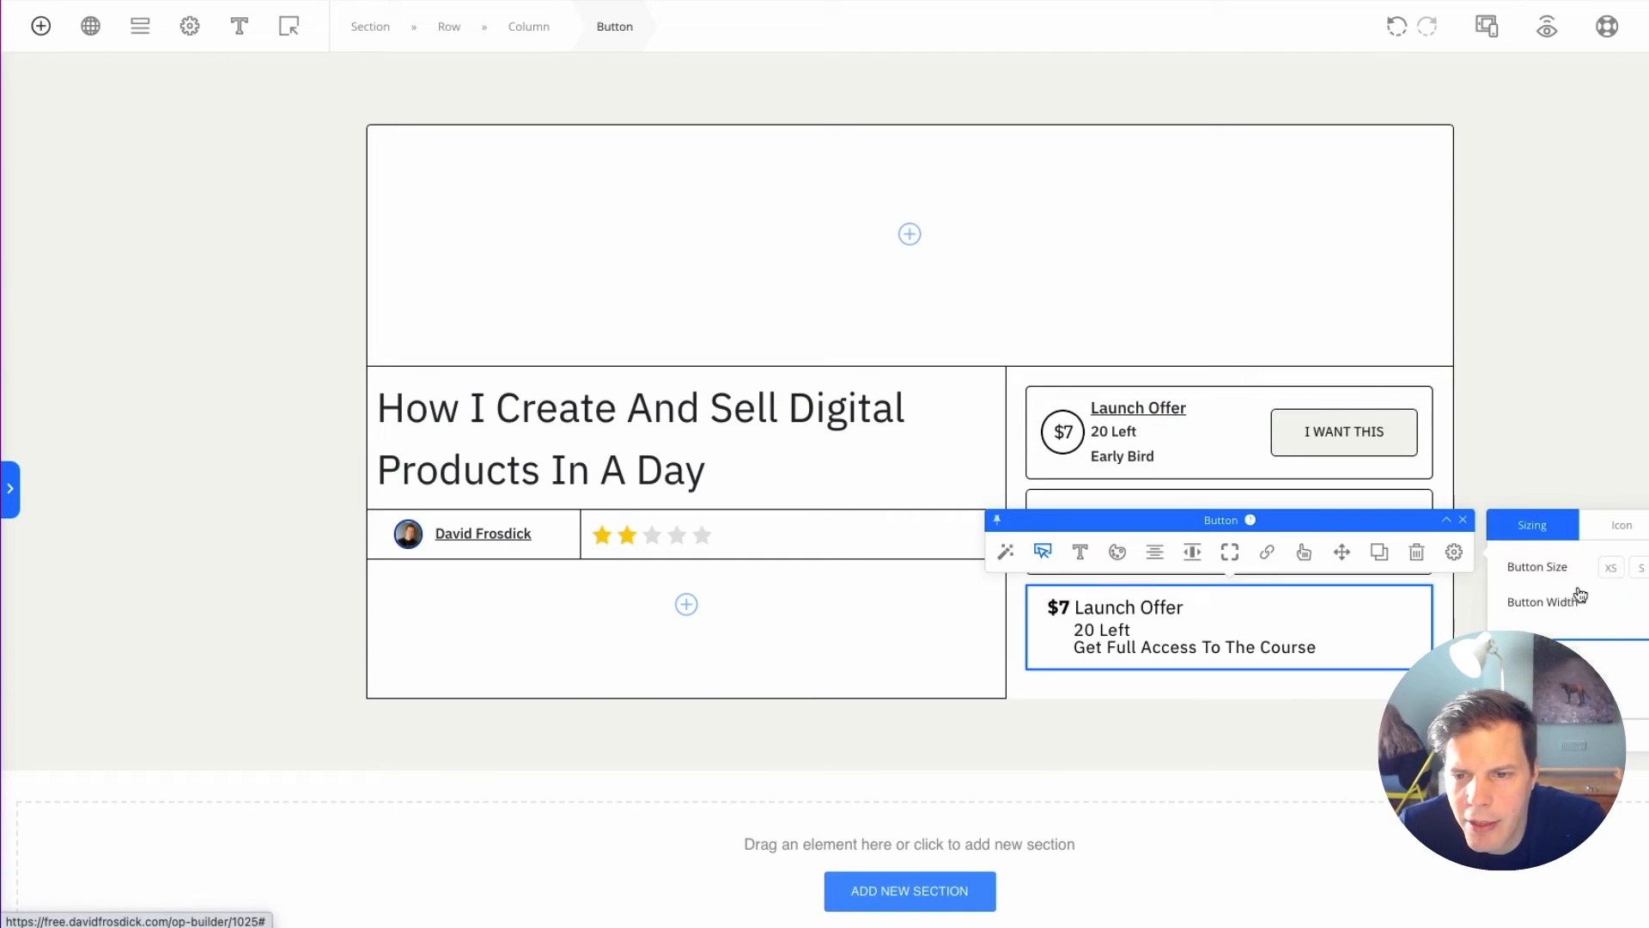
pyautogui.press('Escape')
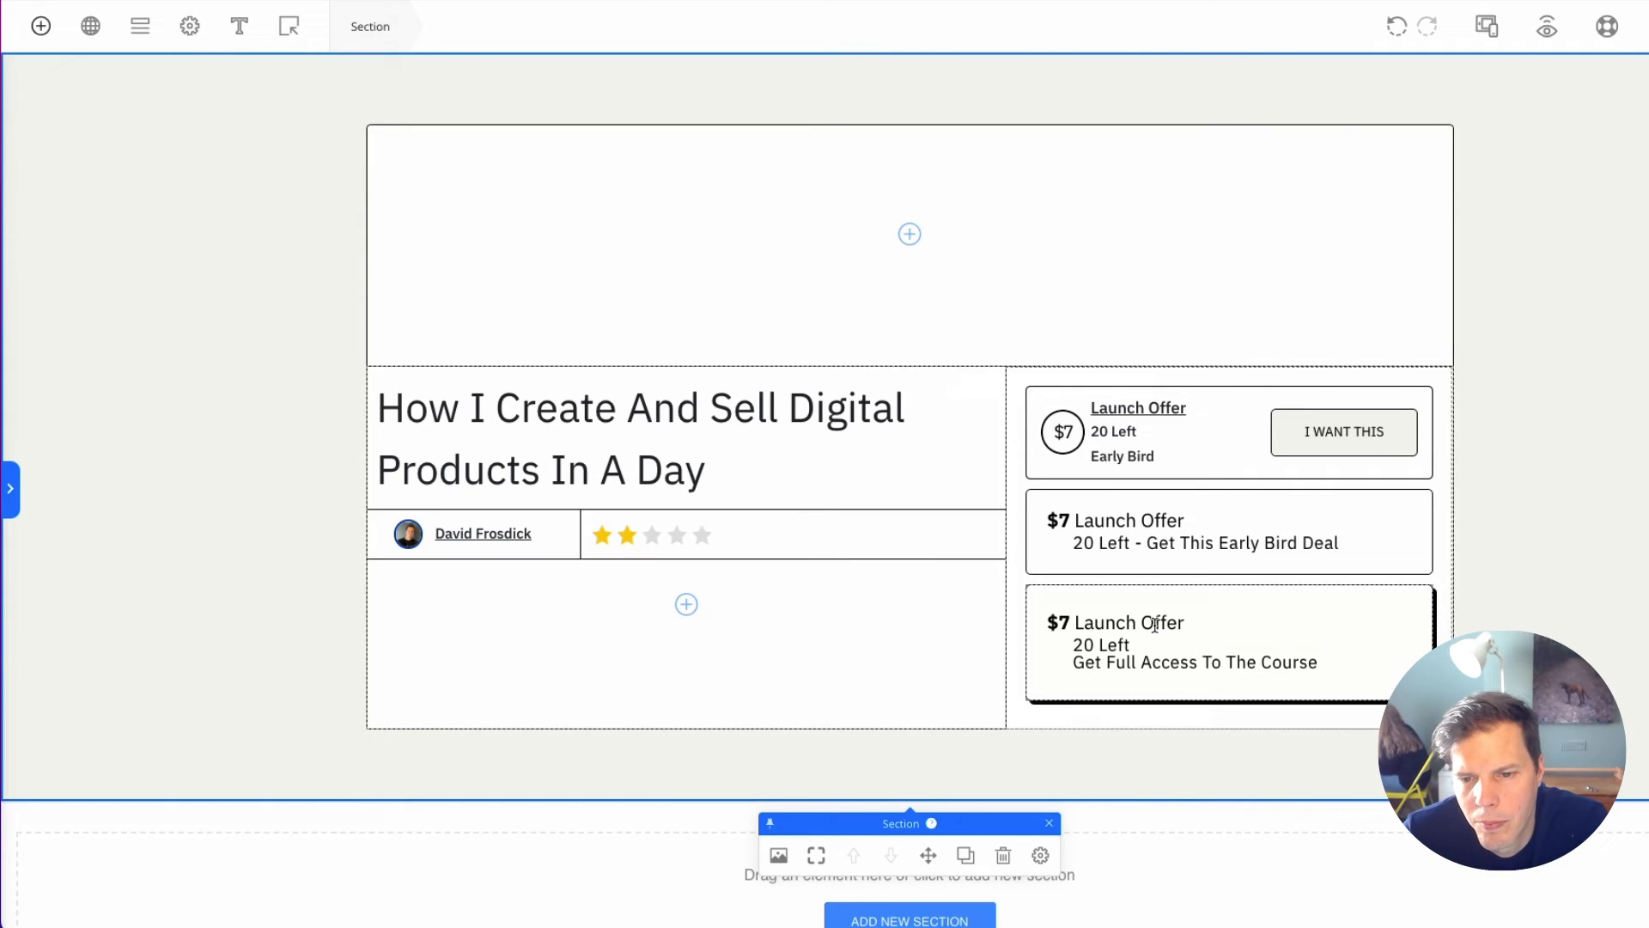
pyautogui.click(1171, 661)
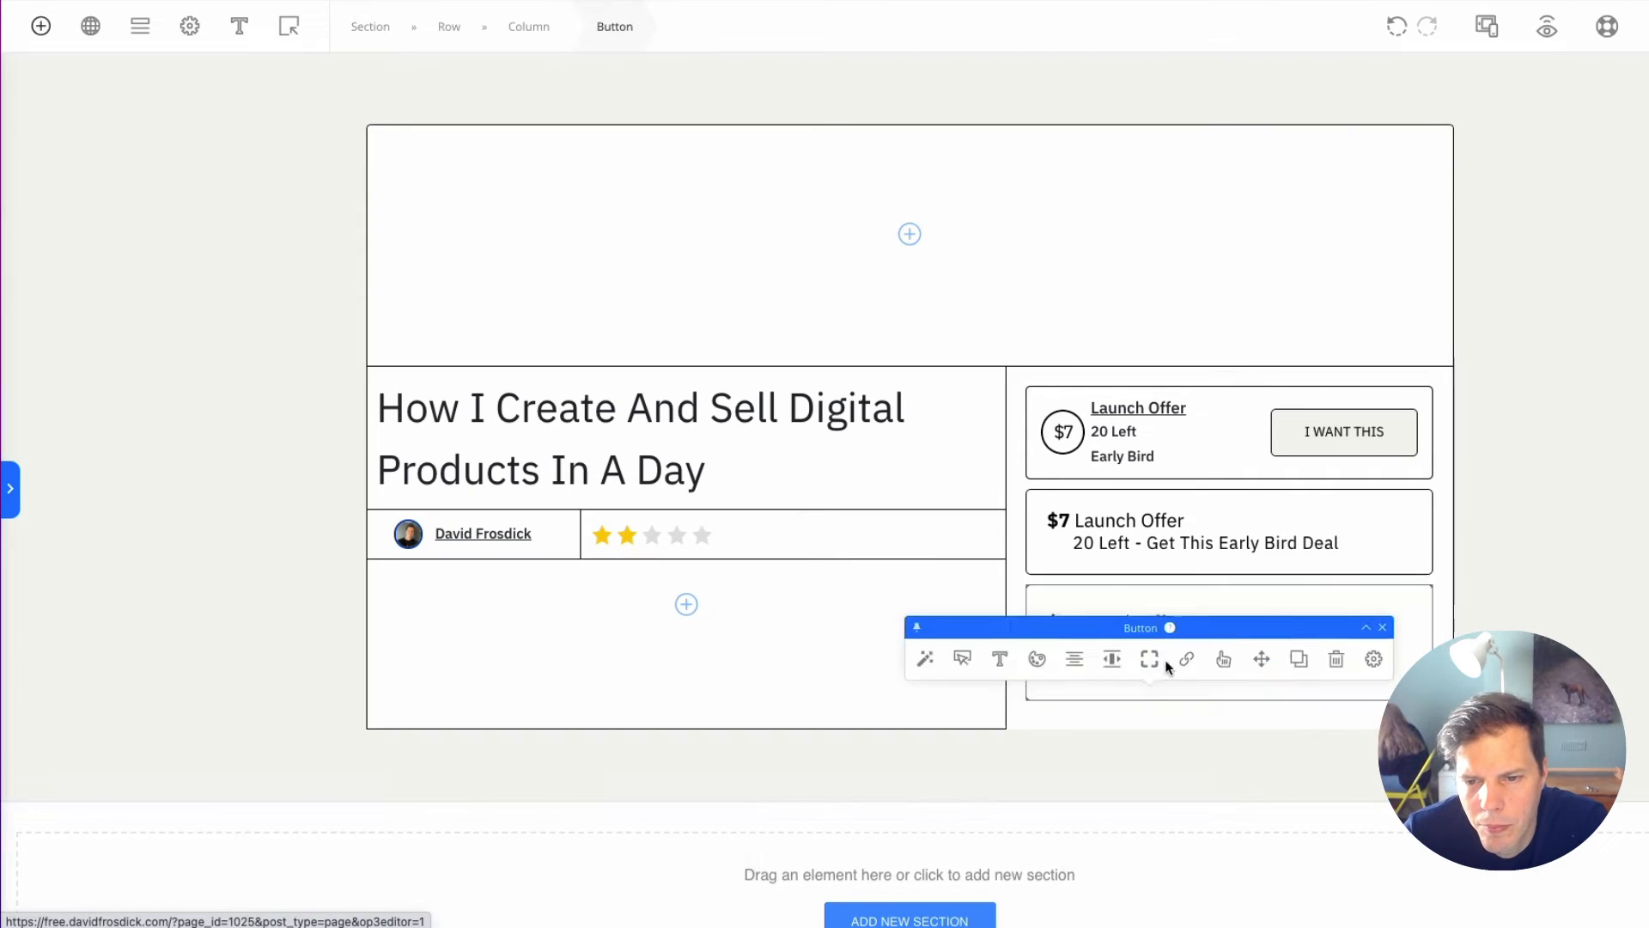
pyautogui.click(1043, 552)
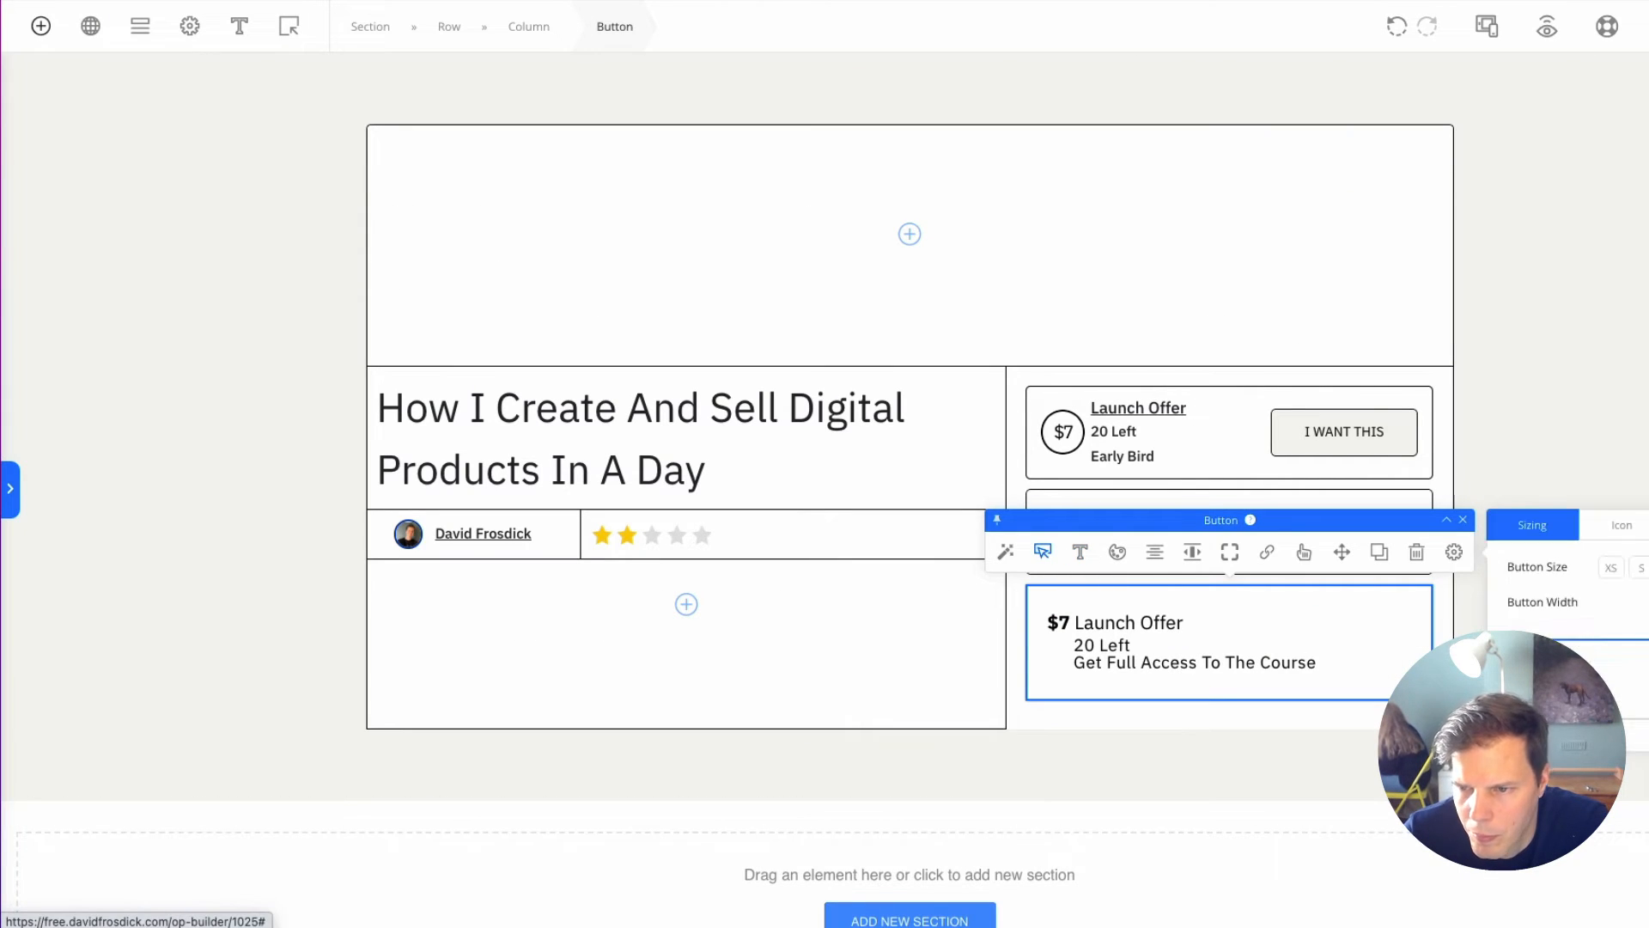
pyautogui.click(1648, 525)
pyautogui.click(1648, 842)
pyautogui.click(1648, 842)
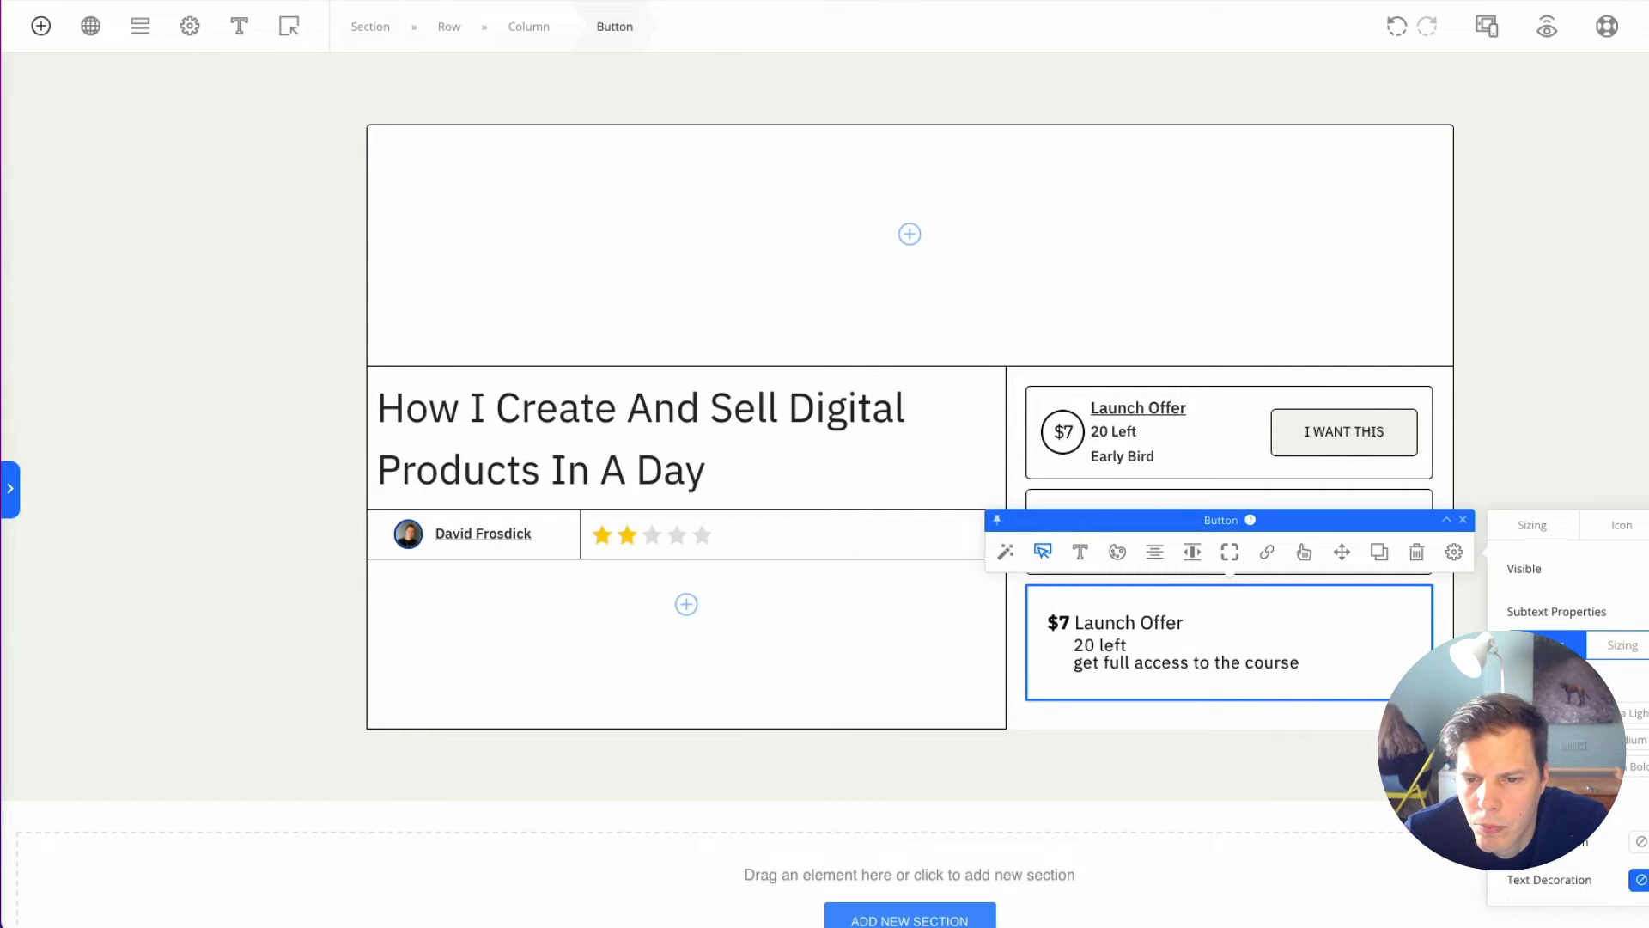
pyautogui.click(1547, 367)
# Step: Extend the lowest offer button's subtext with "and plan your digital products."
pyautogui.click(1292, 664)
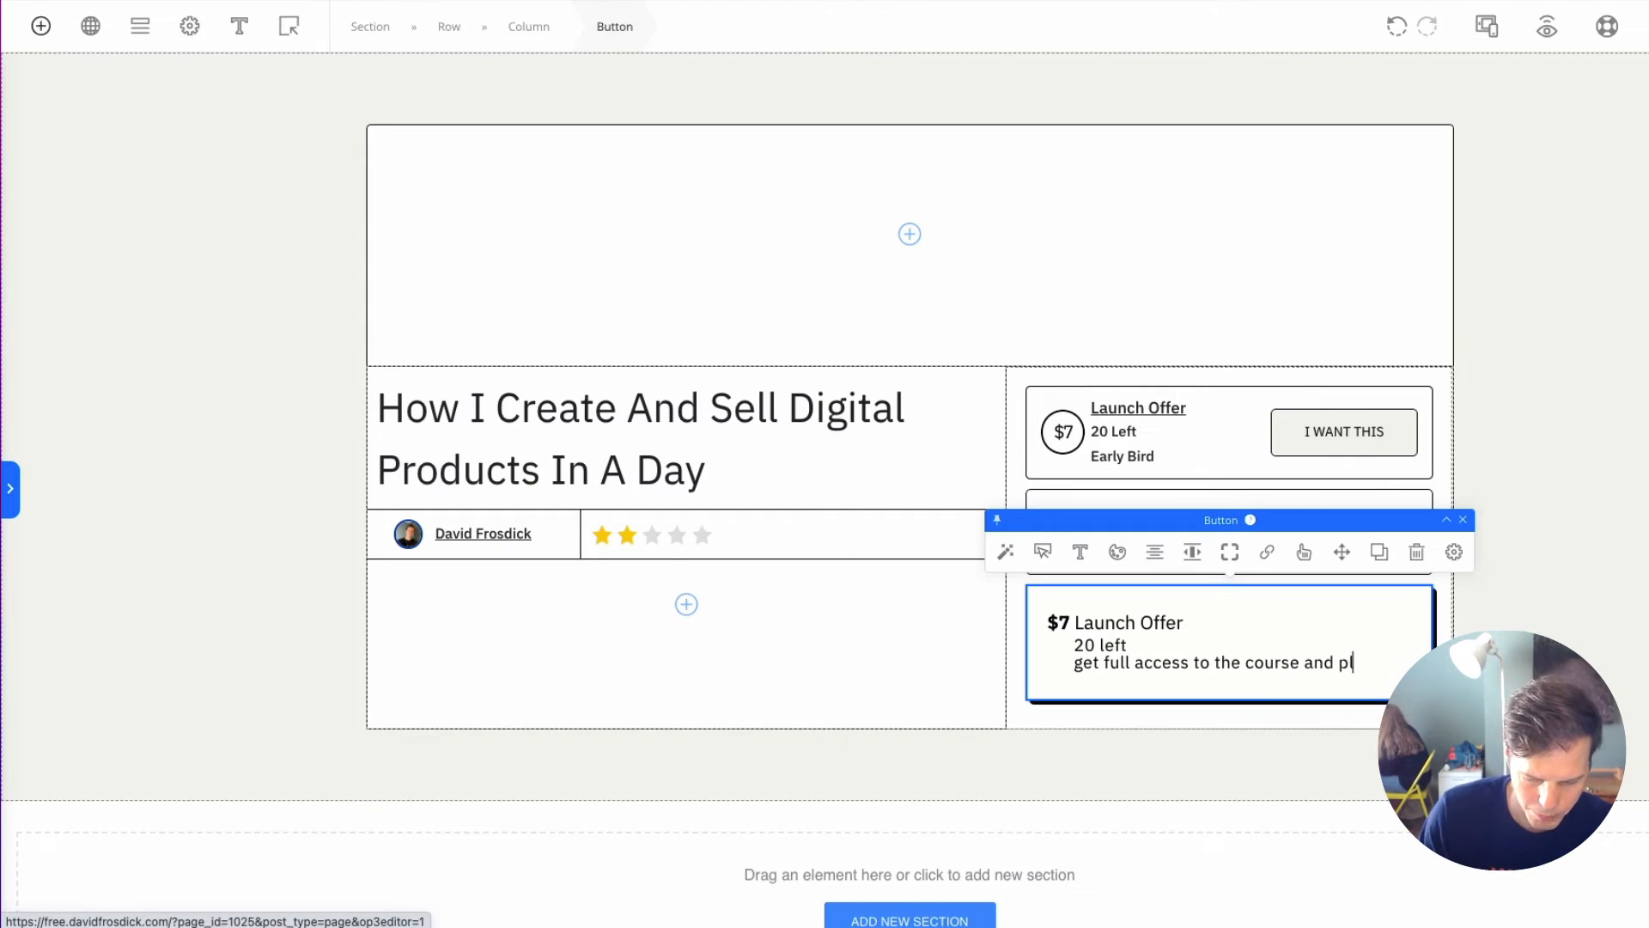
pyautogui.write('and plan yor digital products.')
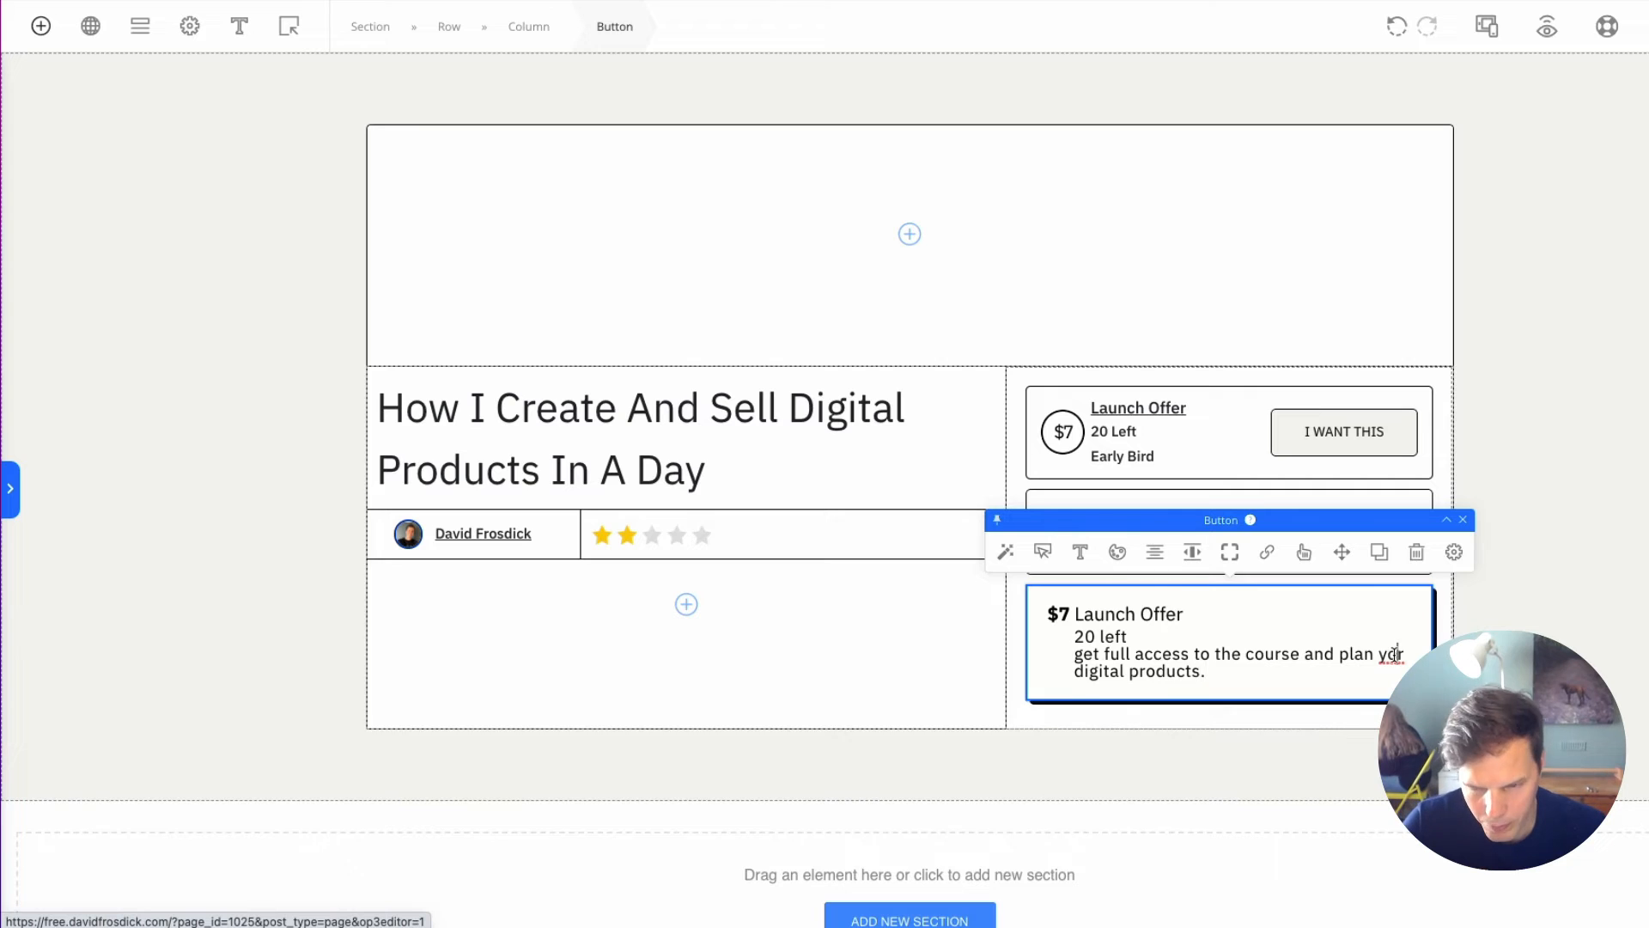
pyautogui.write('u')
pyautogui.click(1020, 471)
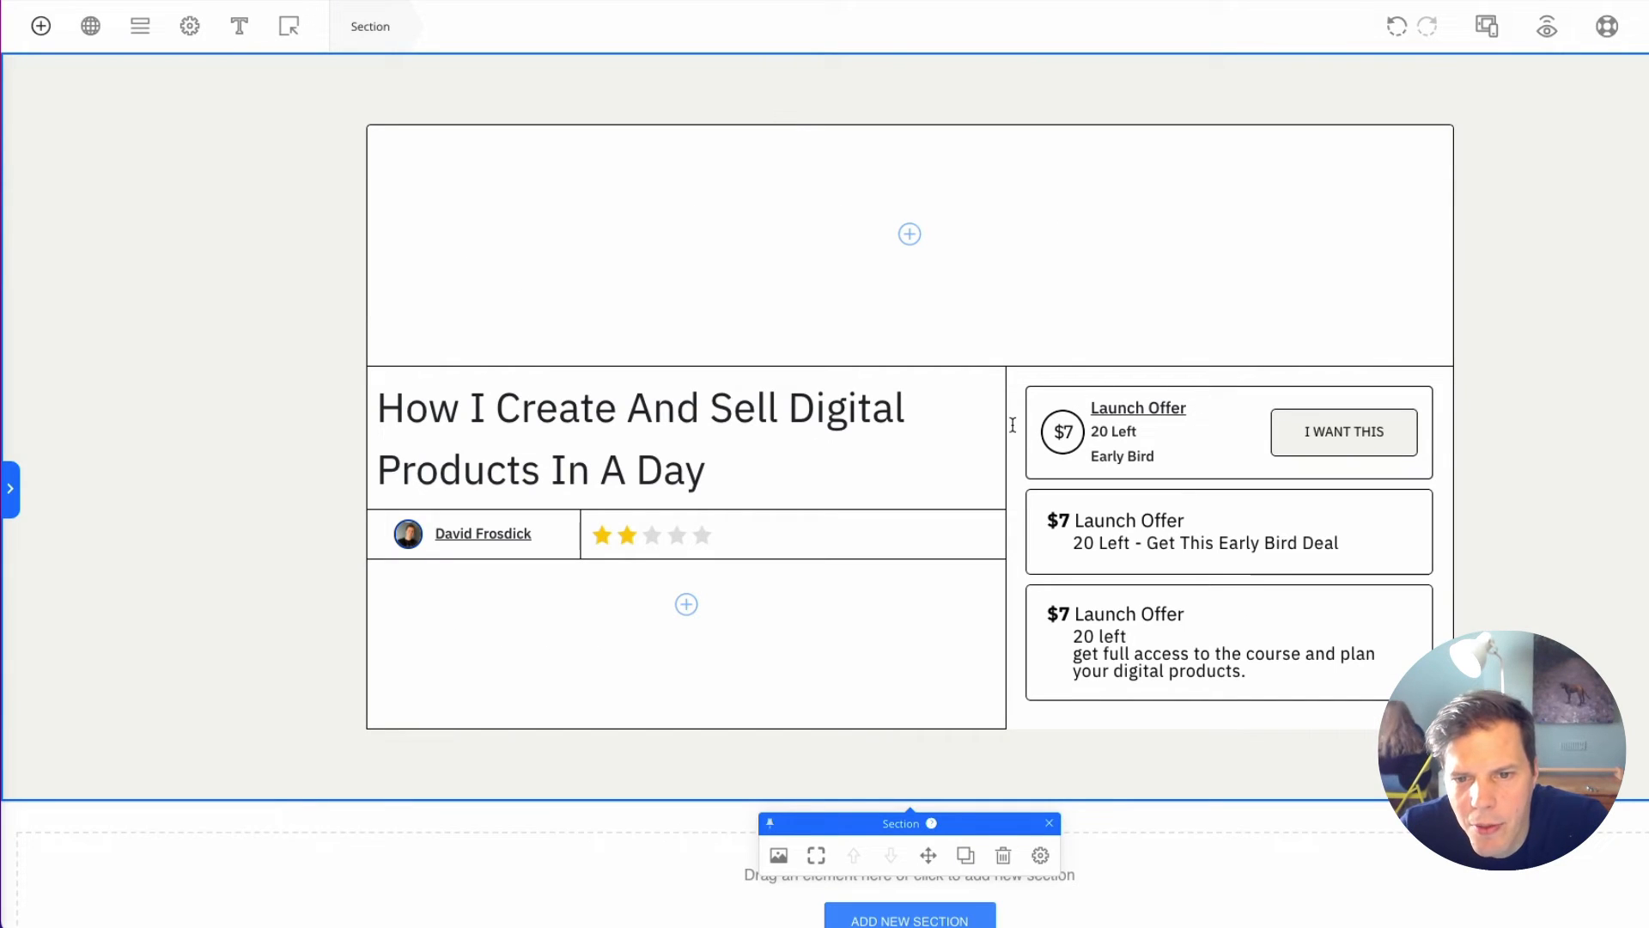
# Step: Widen the title column to about 64.1% of the row, narrowing the pricing column
pyautogui.moveTo(1004, 431)
pyautogui.moveTo(1091, 424); pyautogui.dragTo(1063, 428)
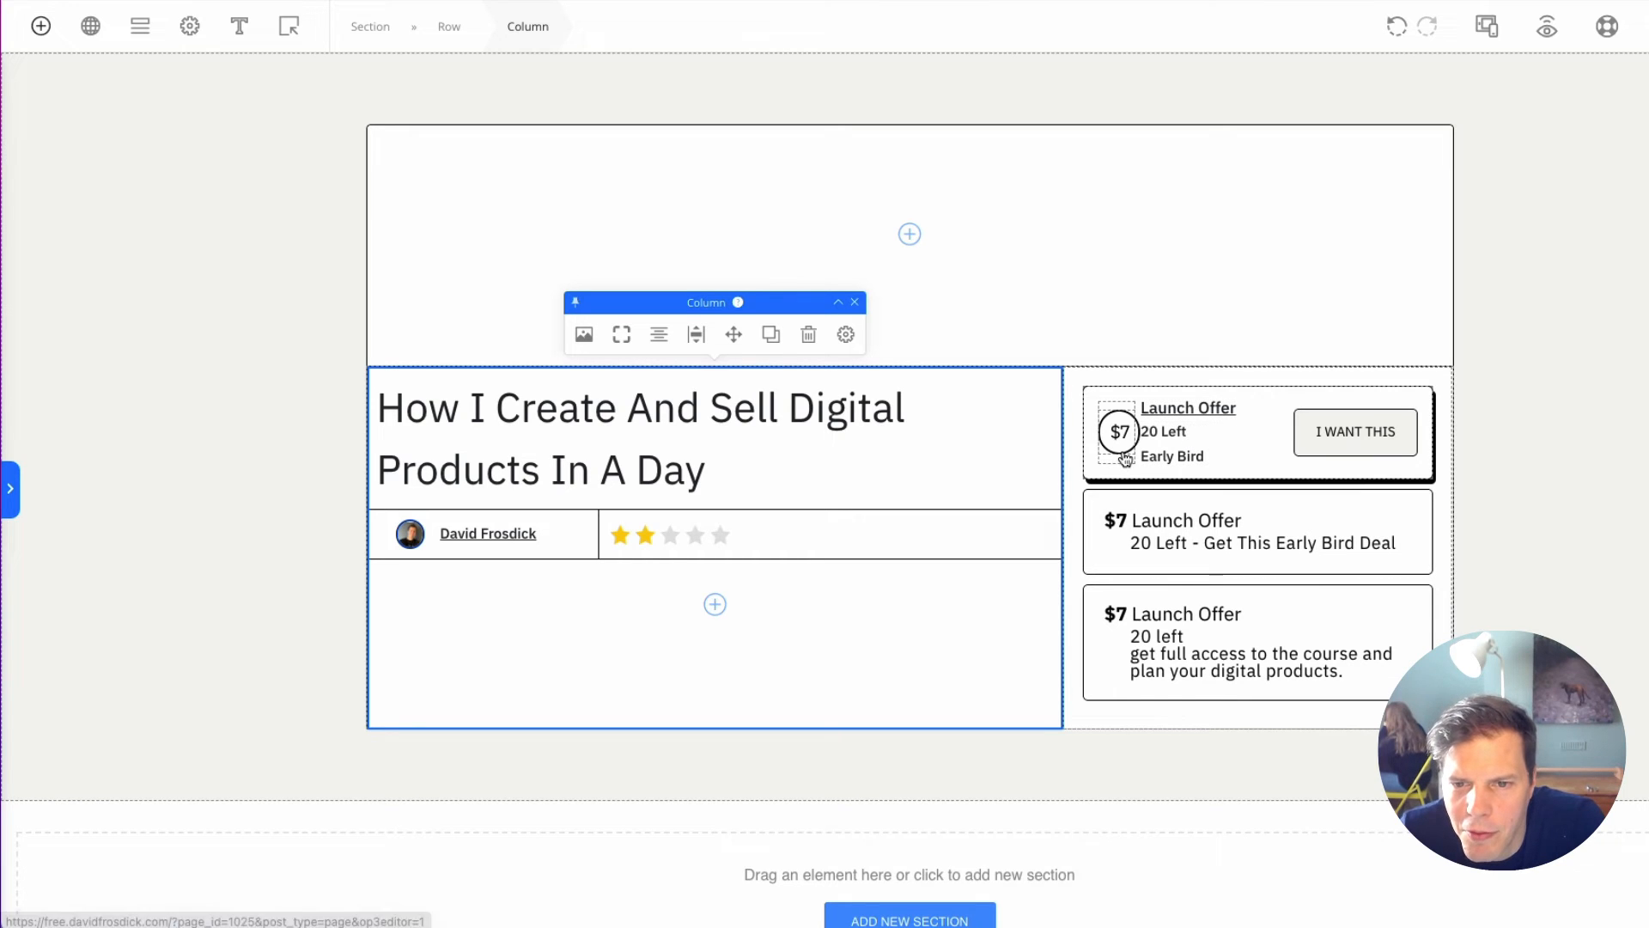
pyautogui.click(1591, 409)
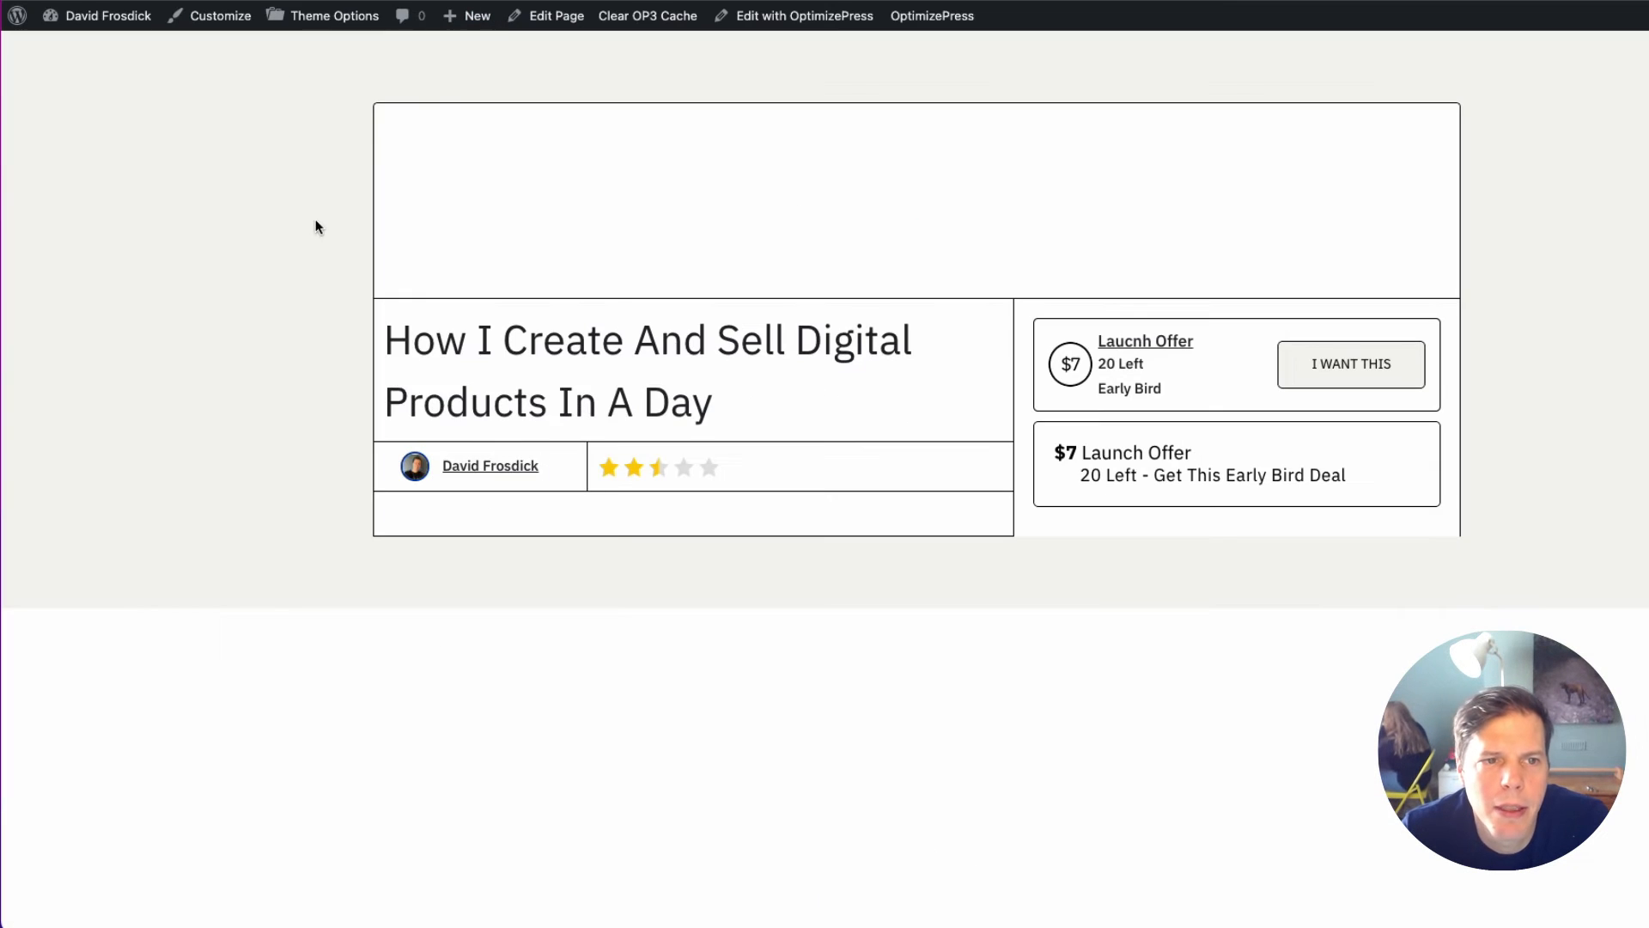
# Step: Reload the page preview, and inspect the pricing column's size and padding on the reference Gumroad page
pyautogui.rightClick(314, 220)
pyautogui.click(353, 266)
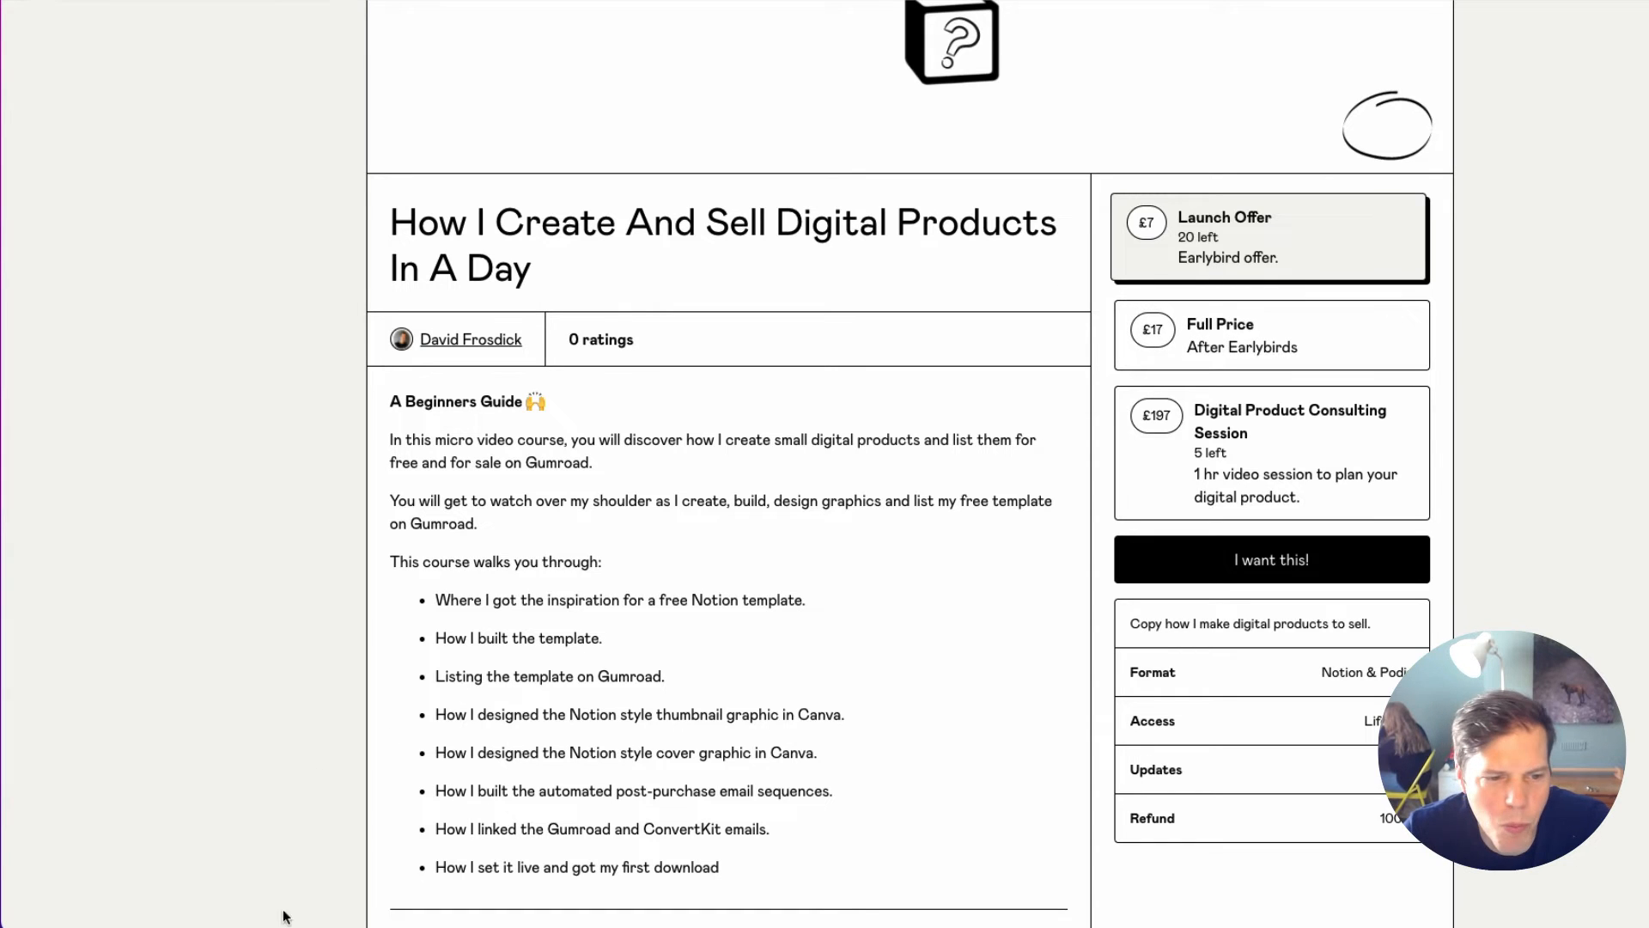
pyautogui.rightClick(209, 262)
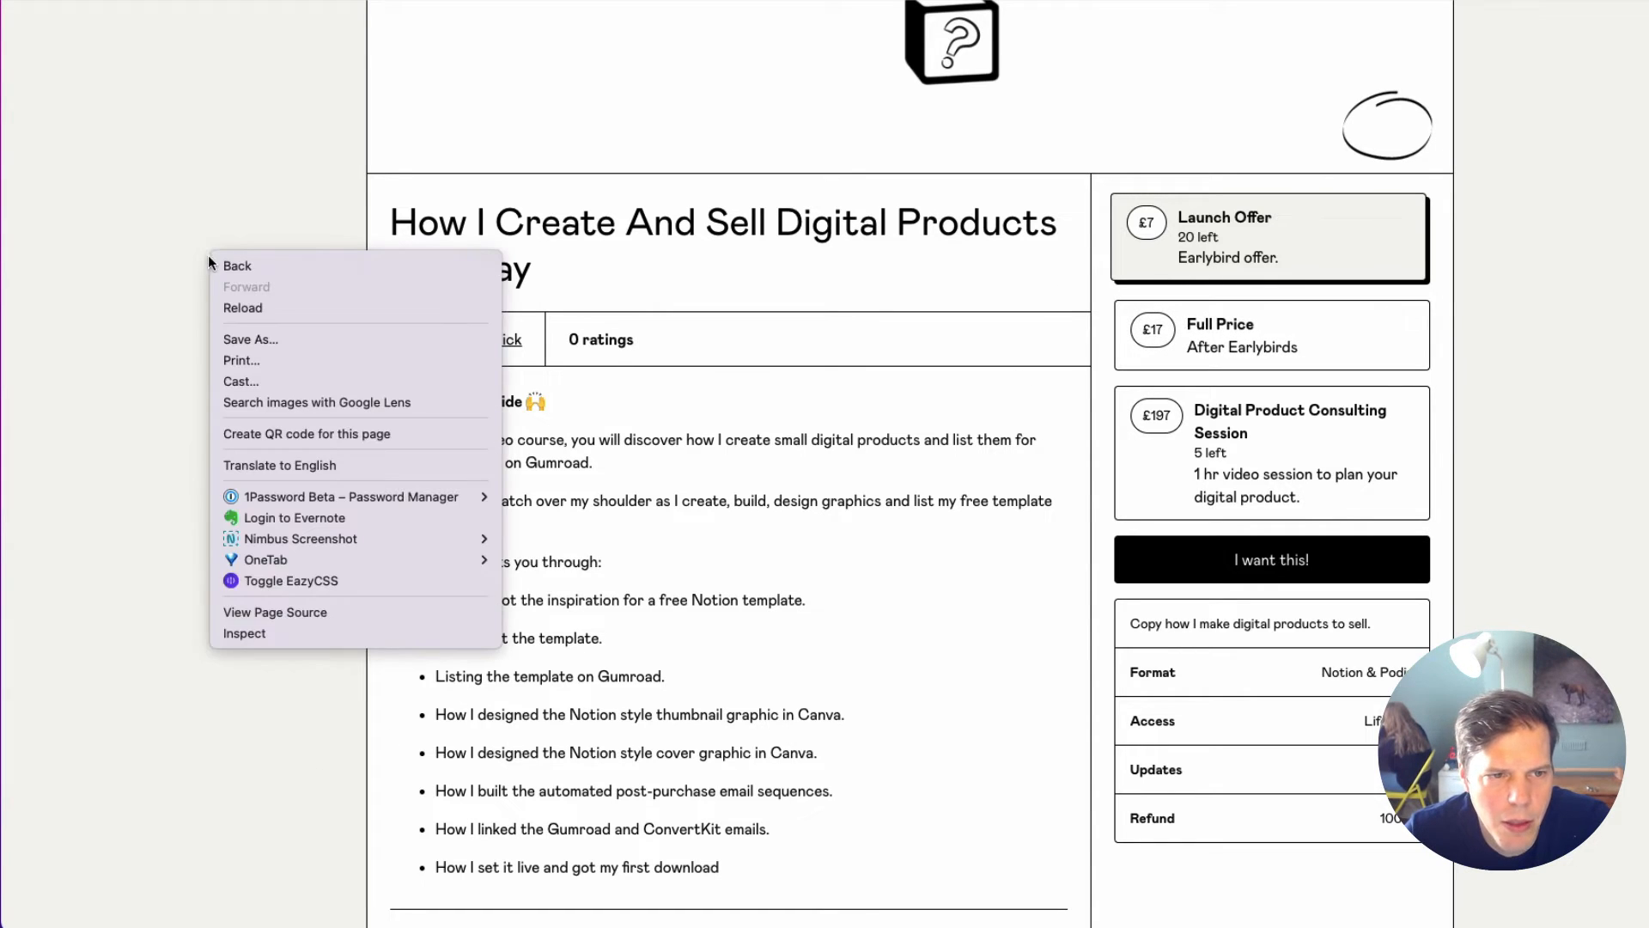
pyautogui.click(306, 639)
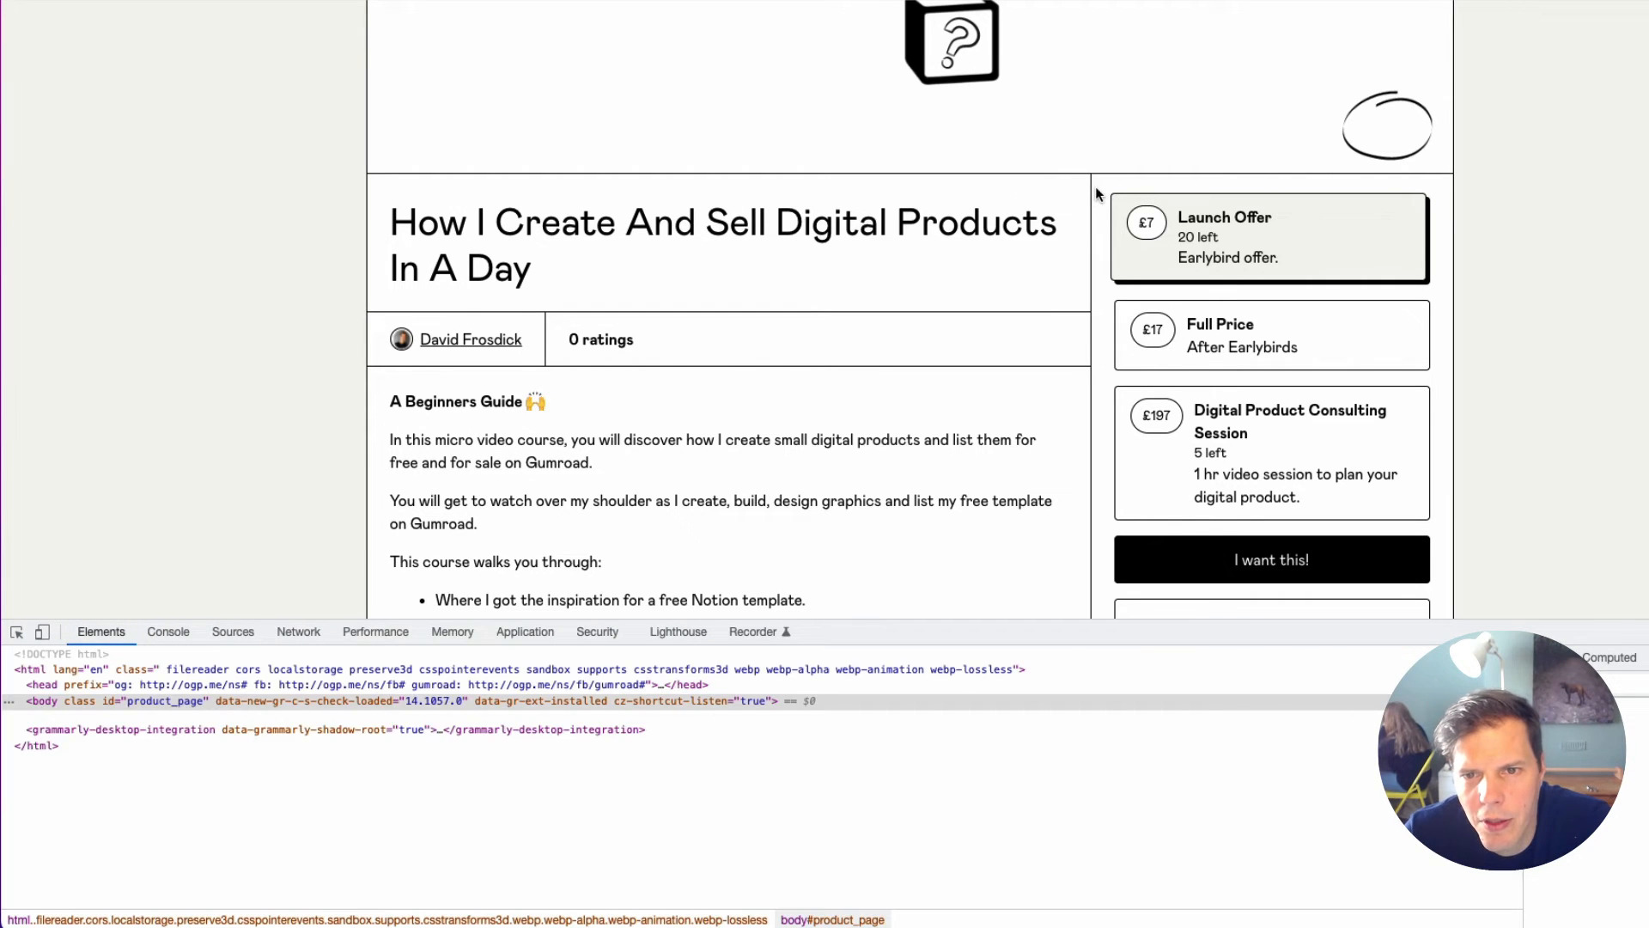
pyautogui.click(16, 632)
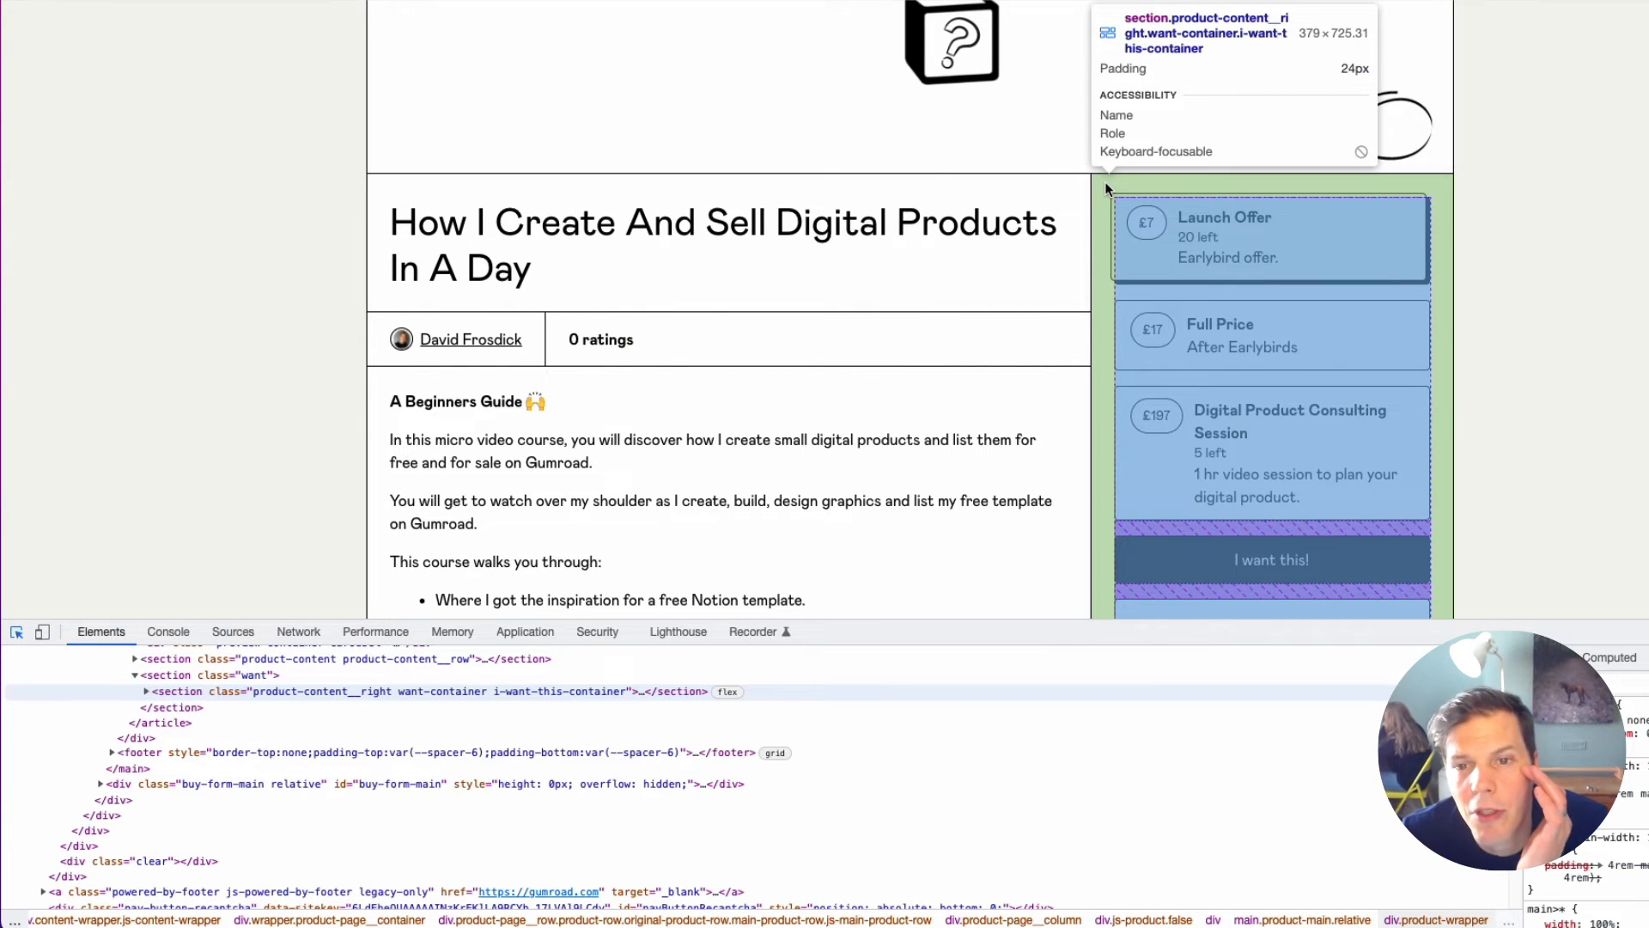
pyautogui.click(1105, 182)
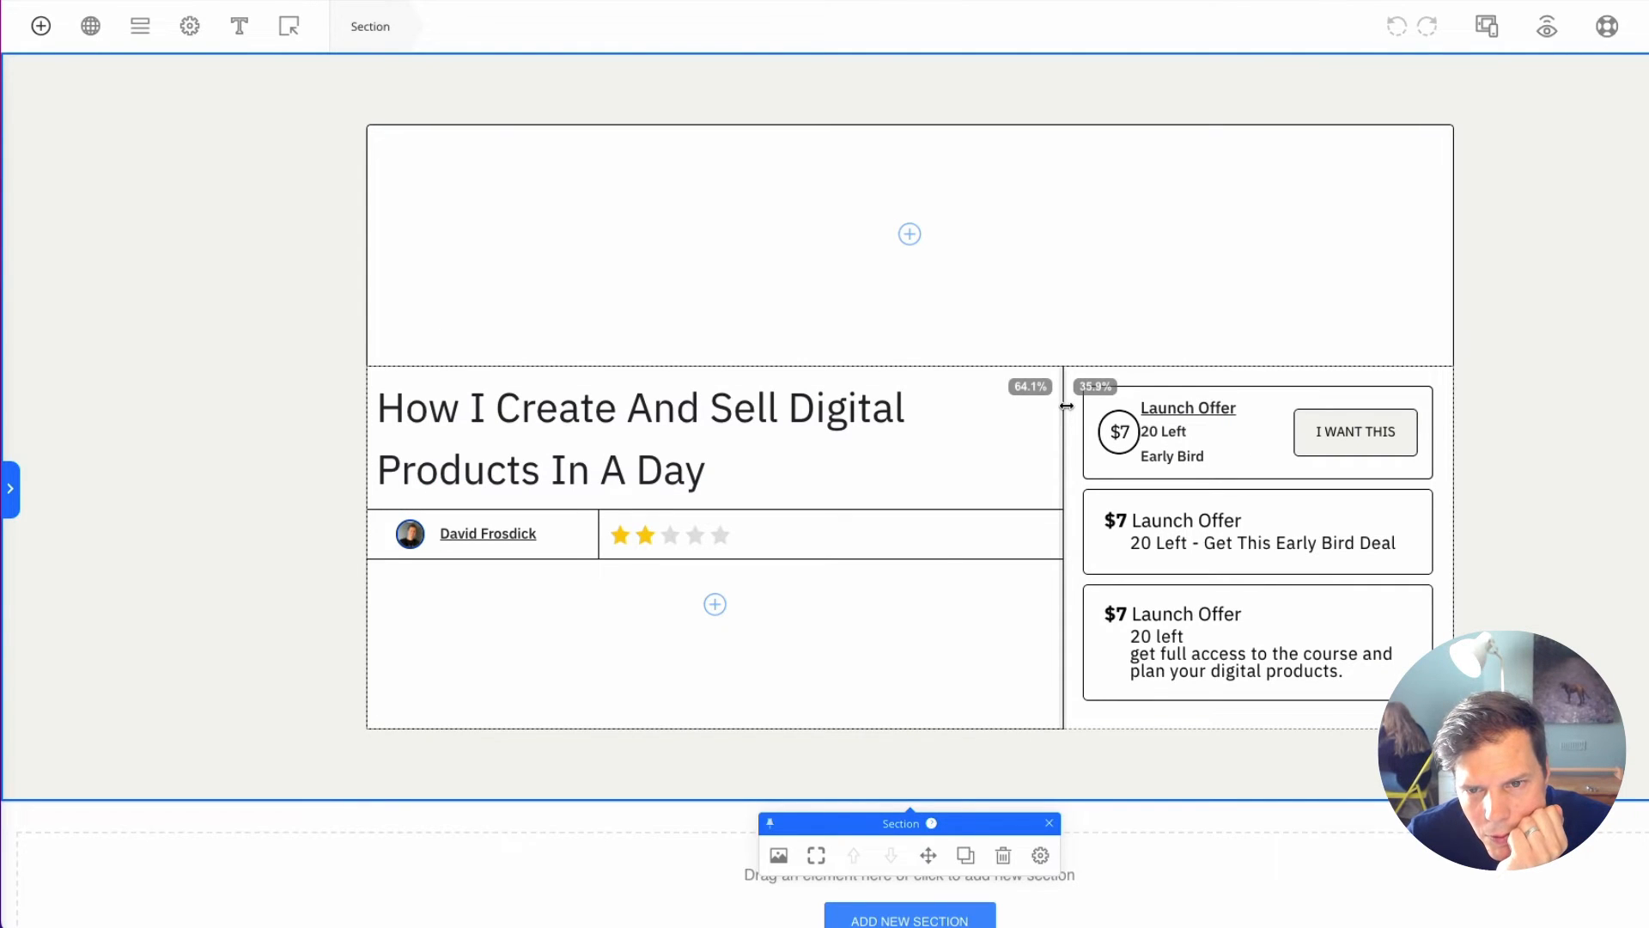
# Step: Widen the title column slightly more so the pricing column's proportions come closer to the reference page
pyautogui.moveTo(1072, 409); pyautogui.dragTo(1067, 409)
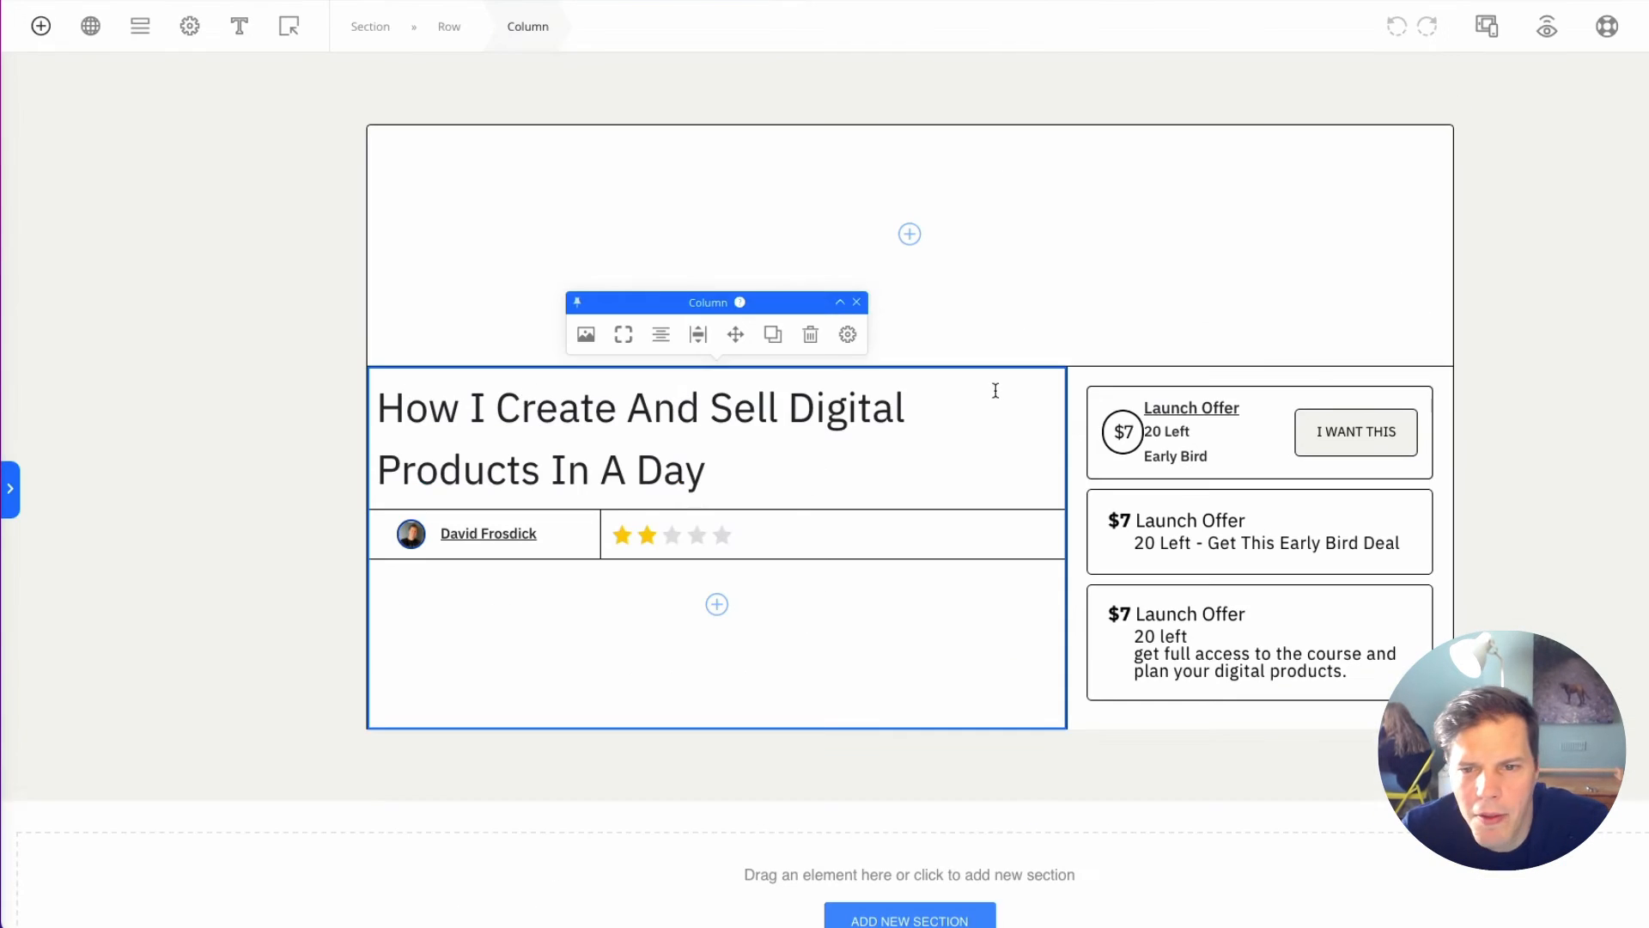
pyautogui.click(1082, 445)
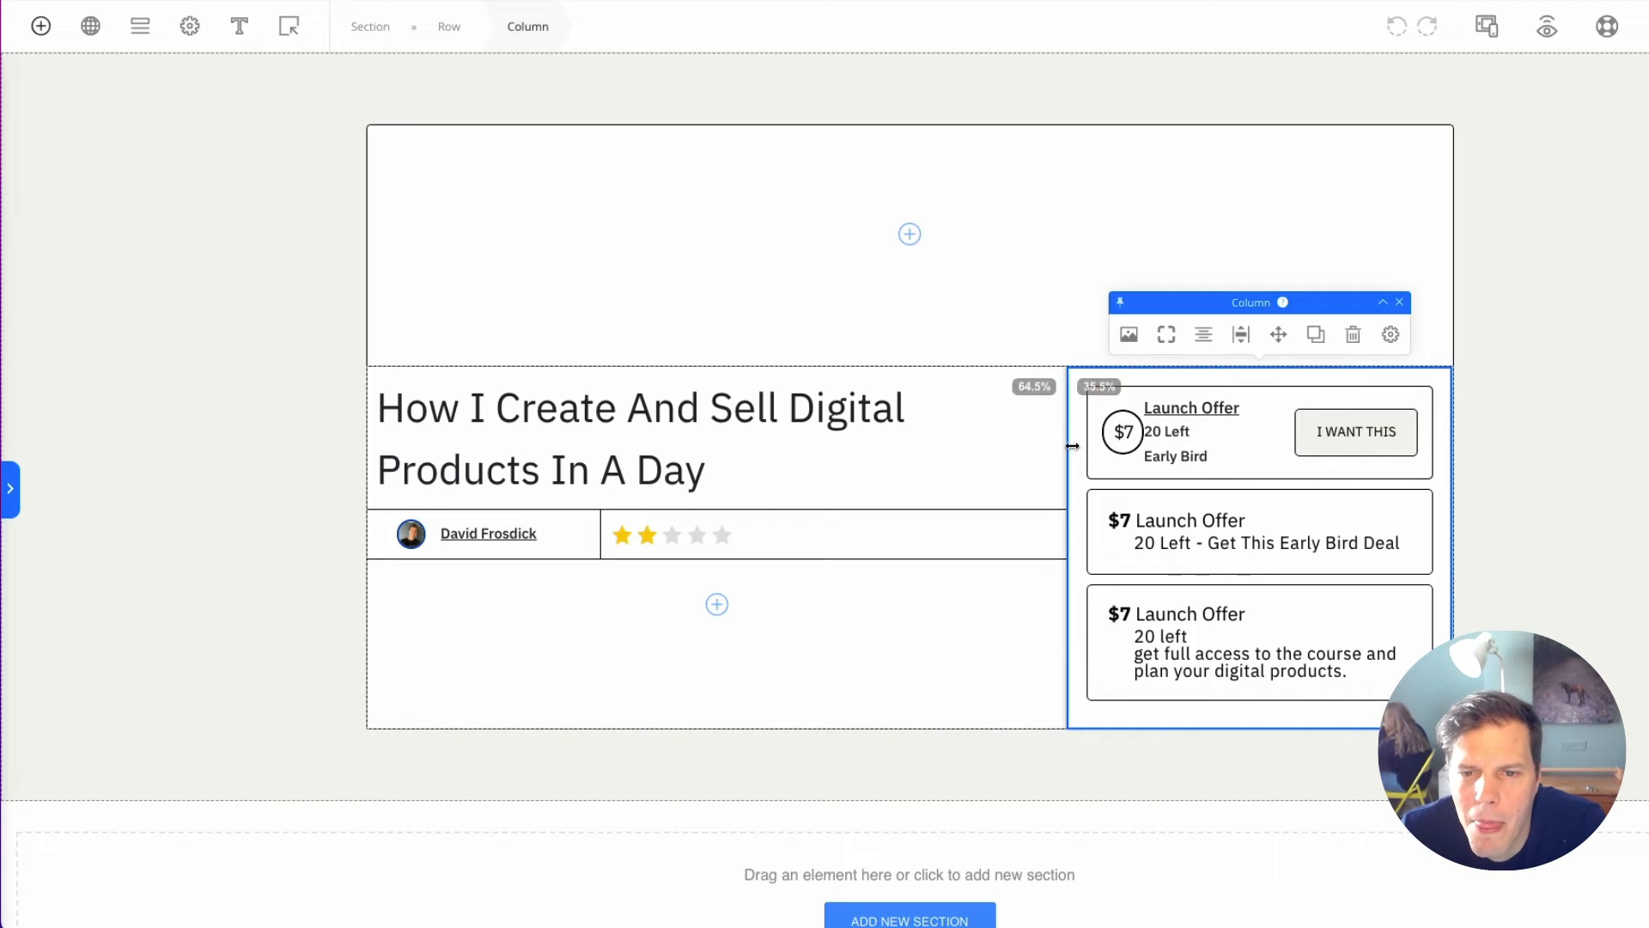
pyautogui.moveTo(1070, 446); pyautogui.dragTo(1171, 460)
pyautogui.click(1151, 455)
# Step: Set the "I WANT THIS" button's left padding to 10 and reduce its right padding so the label fits on one line
pyautogui.click(1358, 432)
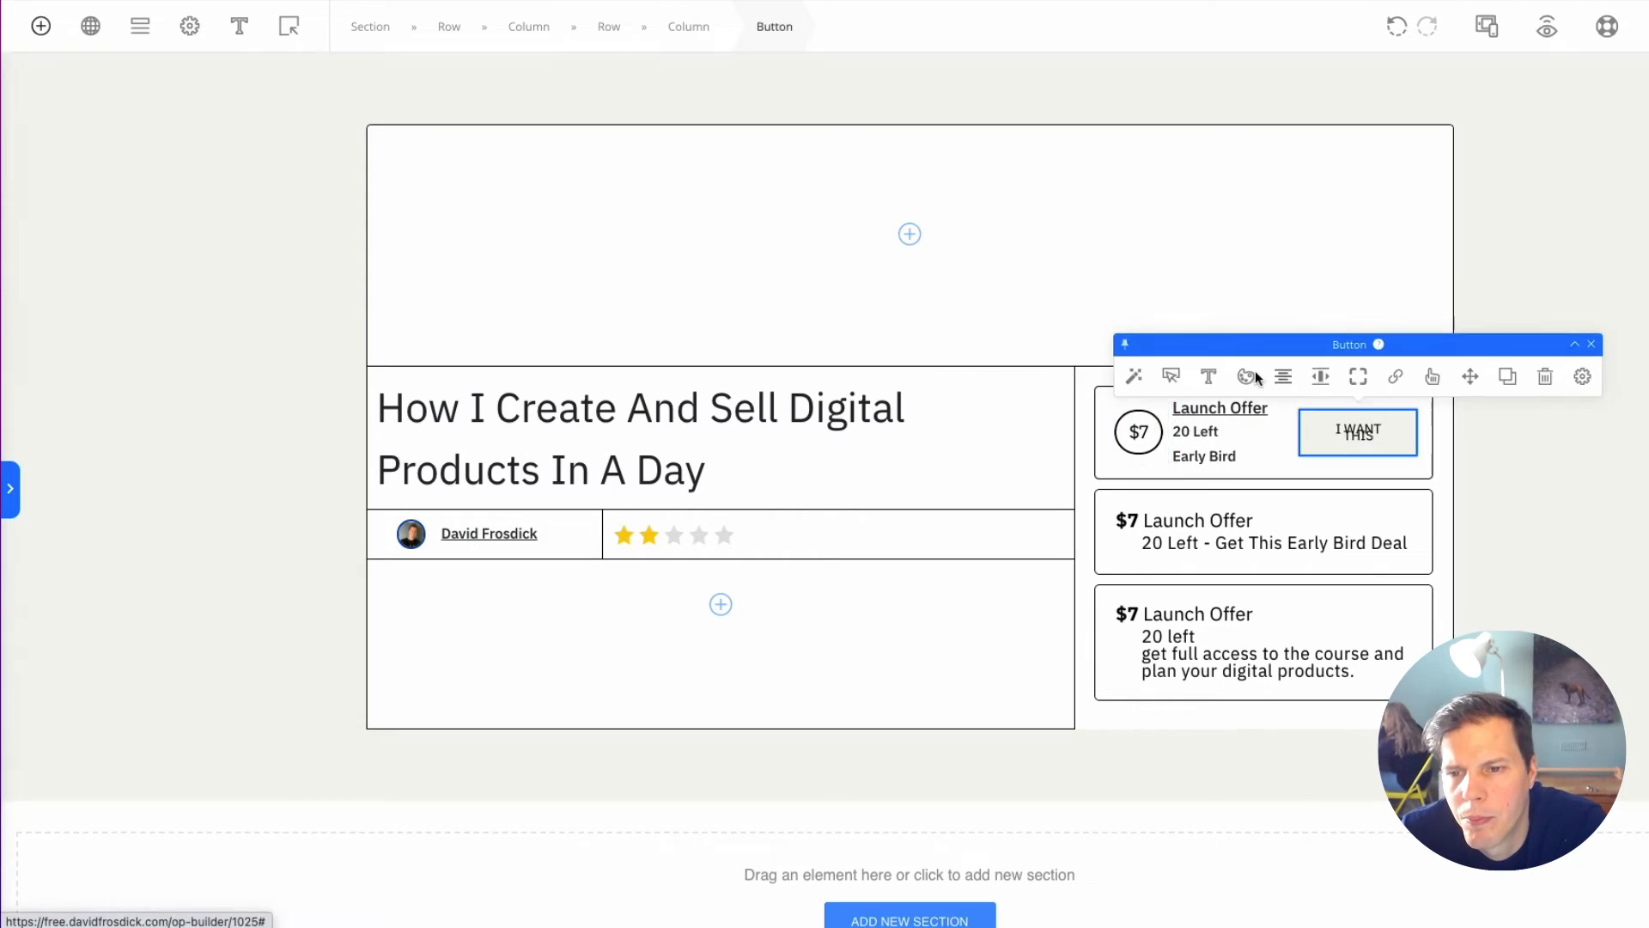
pyautogui.click(1582, 377)
pyautogui.click(1068, 568)
pyautogui.doubleClick(84, 304)
pyautogui.write('10')
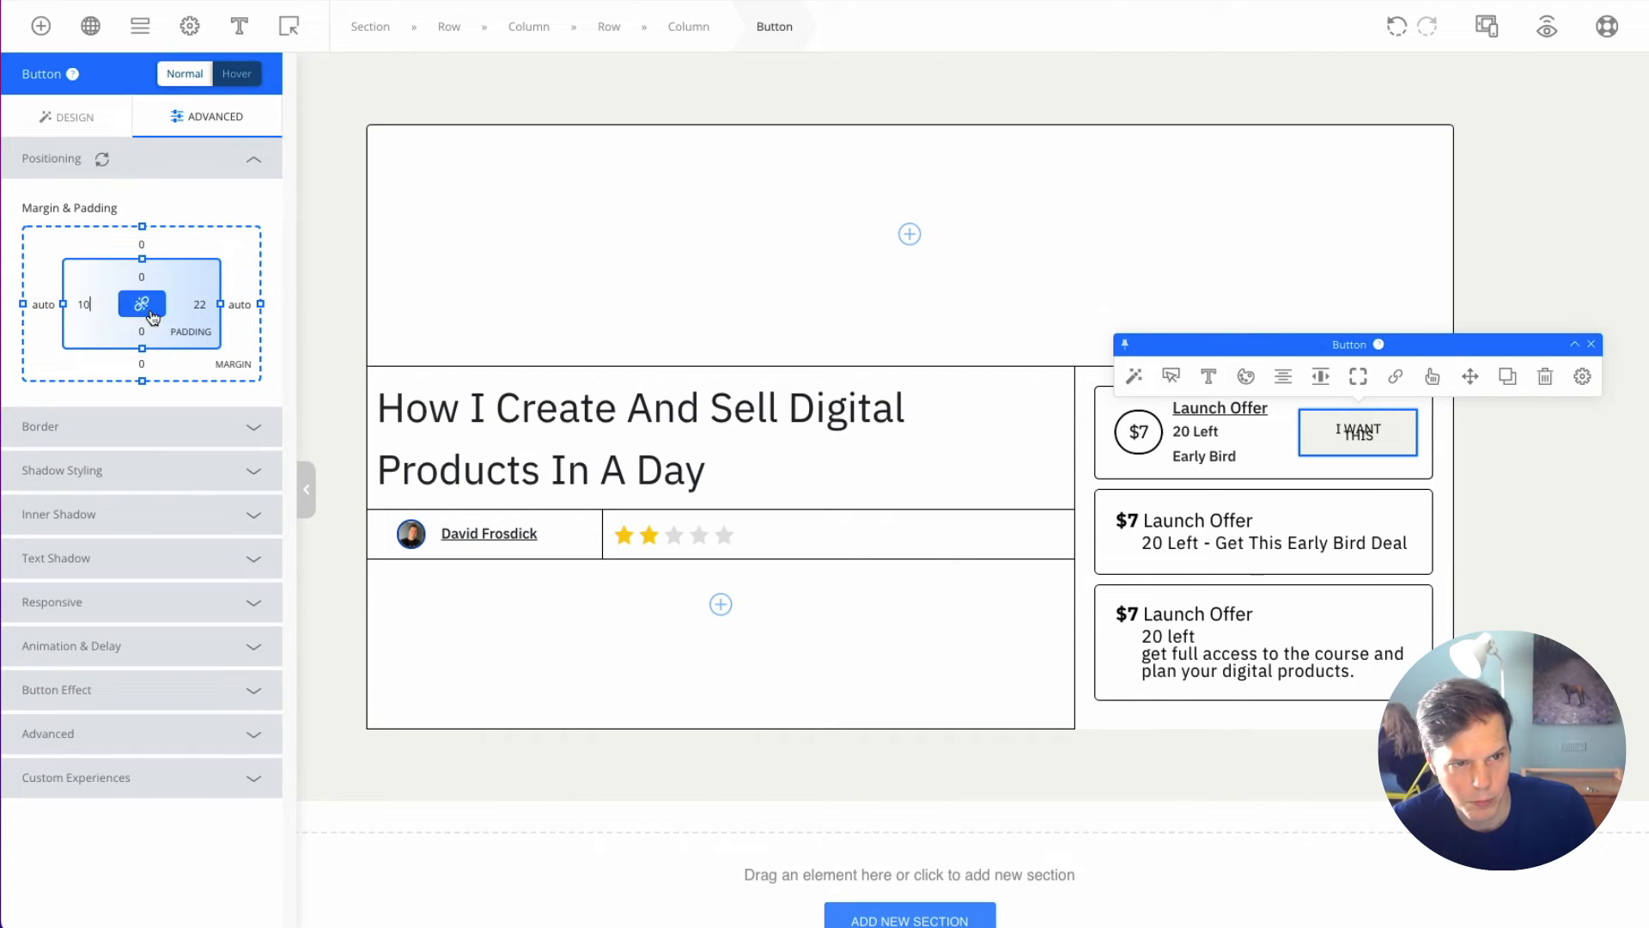
pyautogui.doubleClick(200, 304)
pyautogui.write('0')
pyautogui.click(1570, 490)
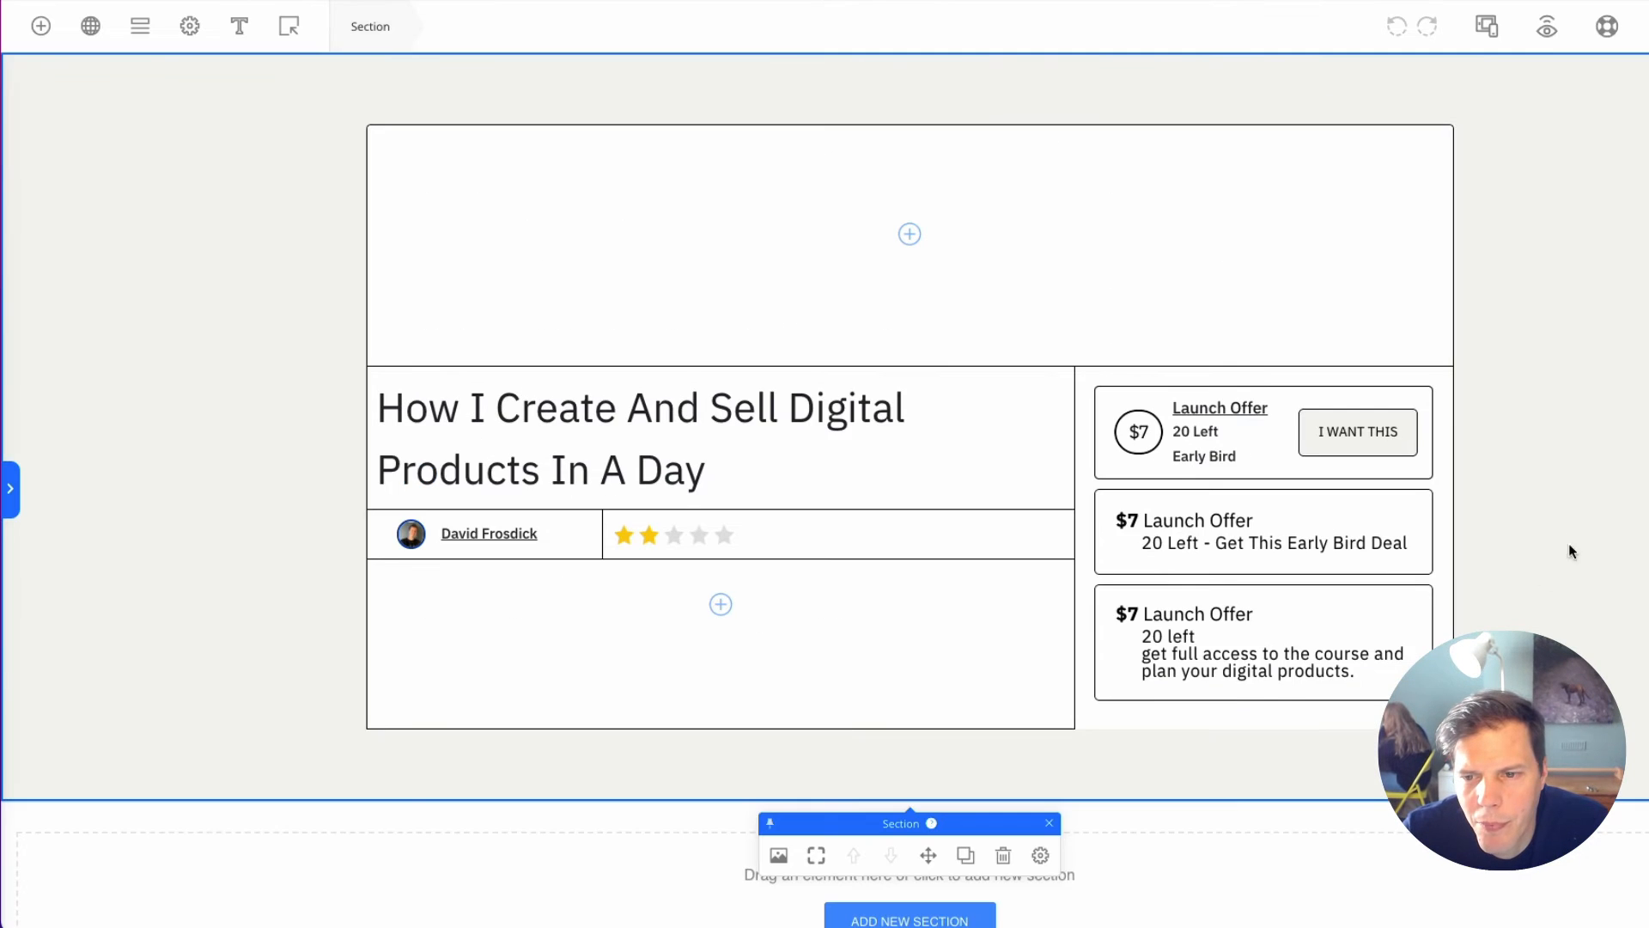
# Step: Duplicate the "20 Left - Get This Early Bird Deal" button and move the copy below all the other offers
pyautogui.scroll(-1, 1529, 559)
pyautogui.click(1387, 589)
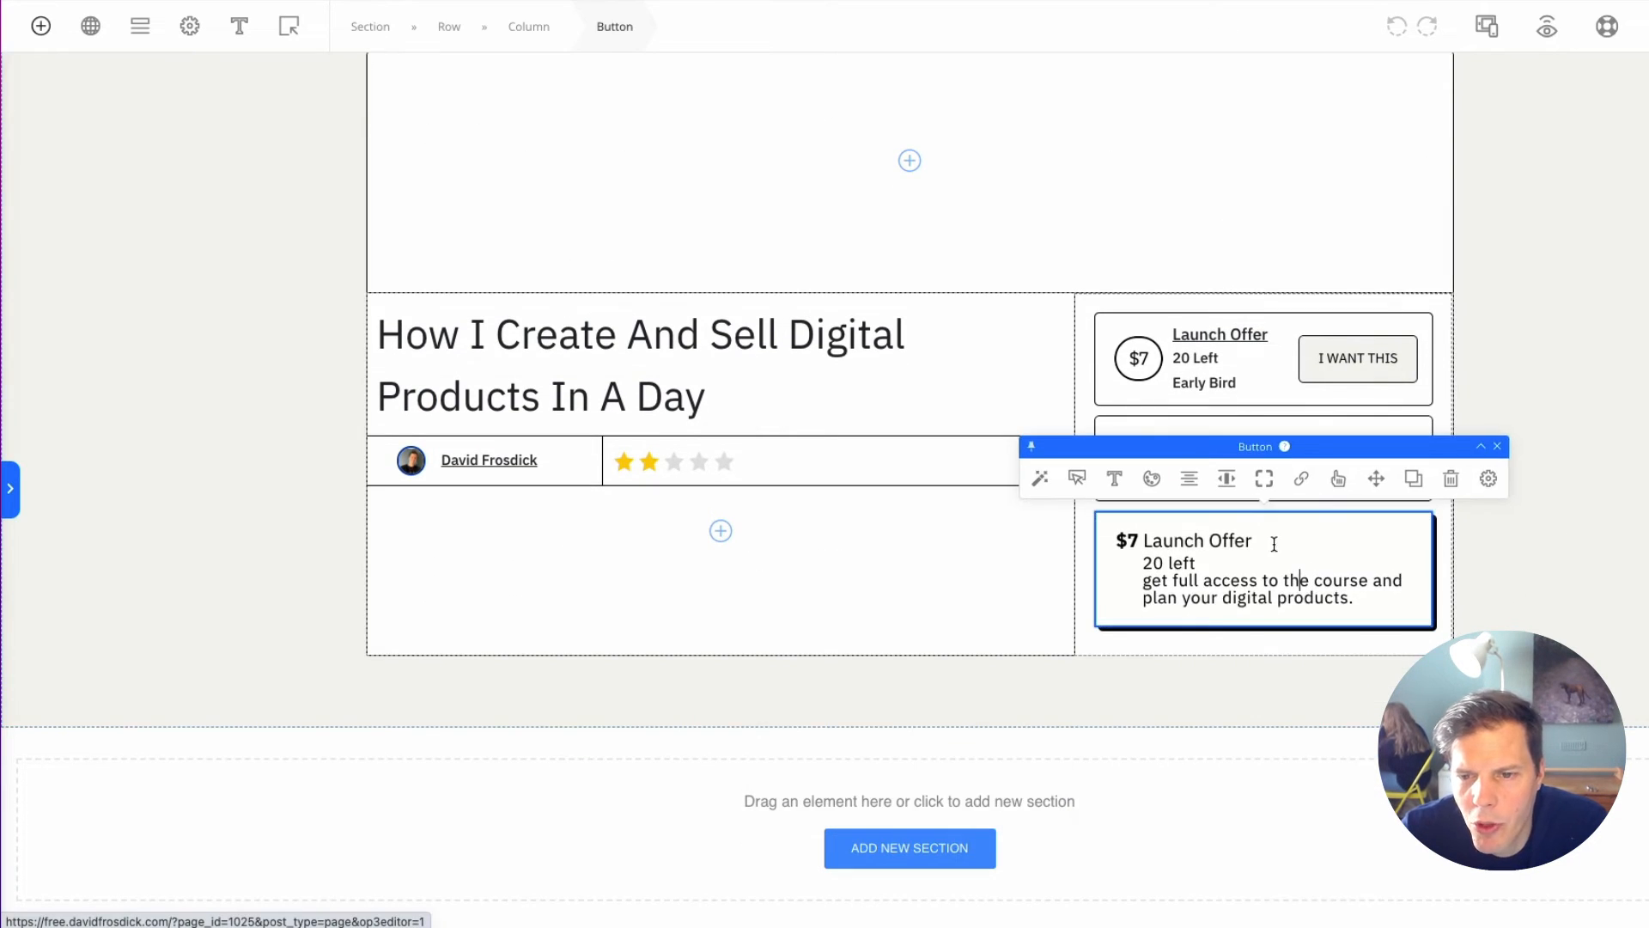
pyautogui.click(1359, 430)
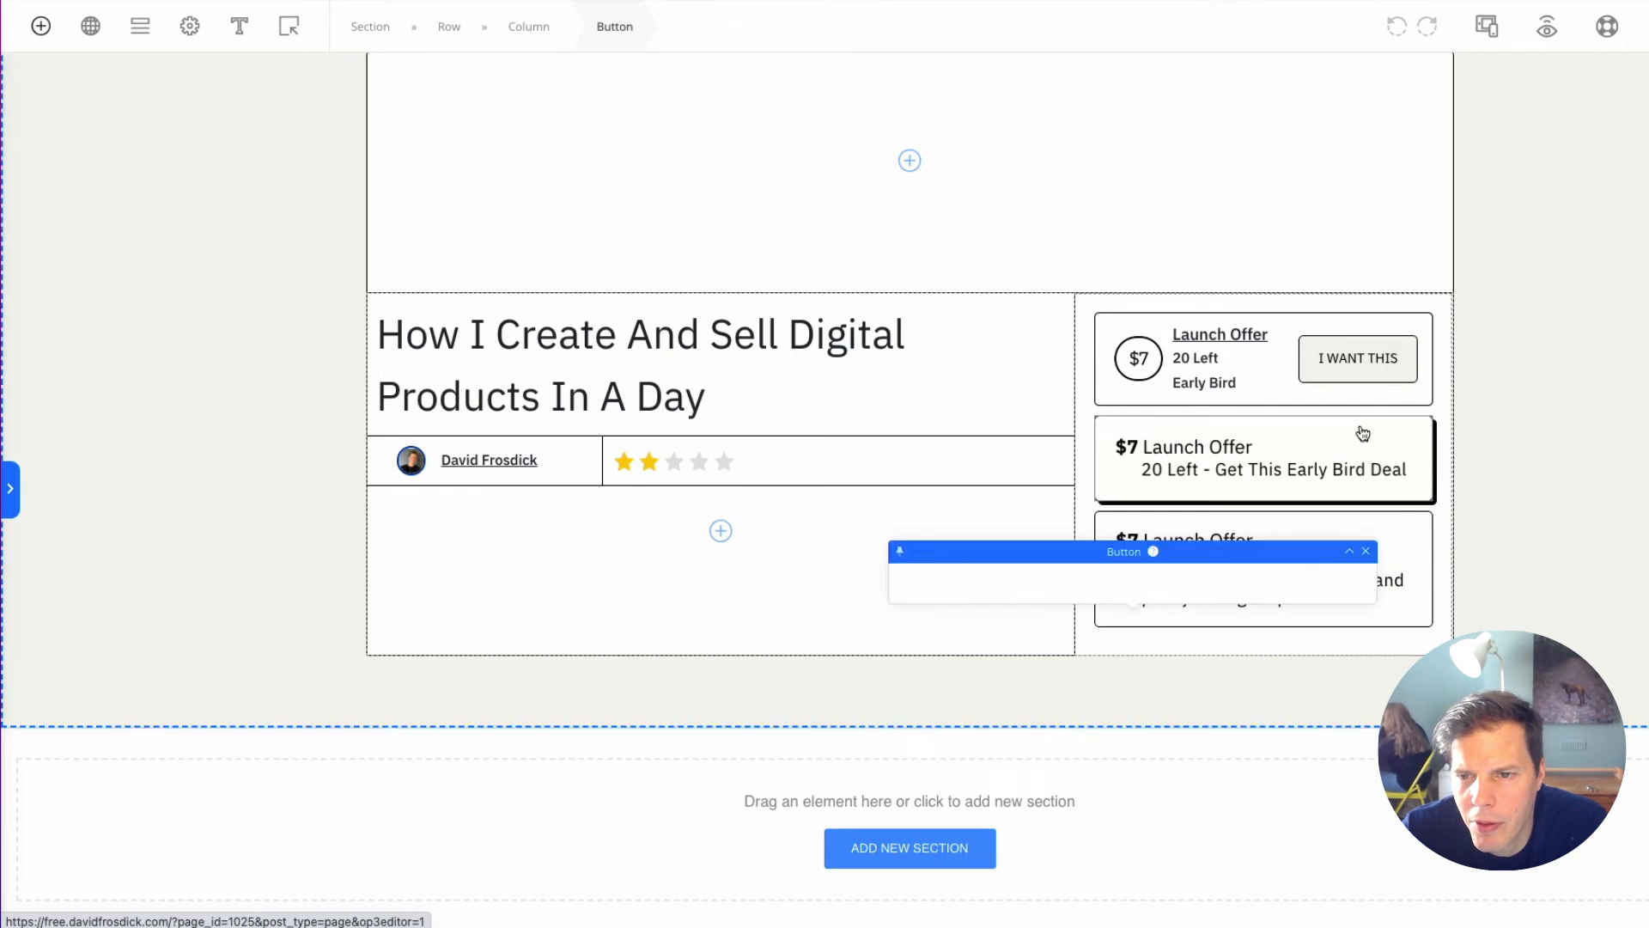
pyautogui.click(1413, 384)
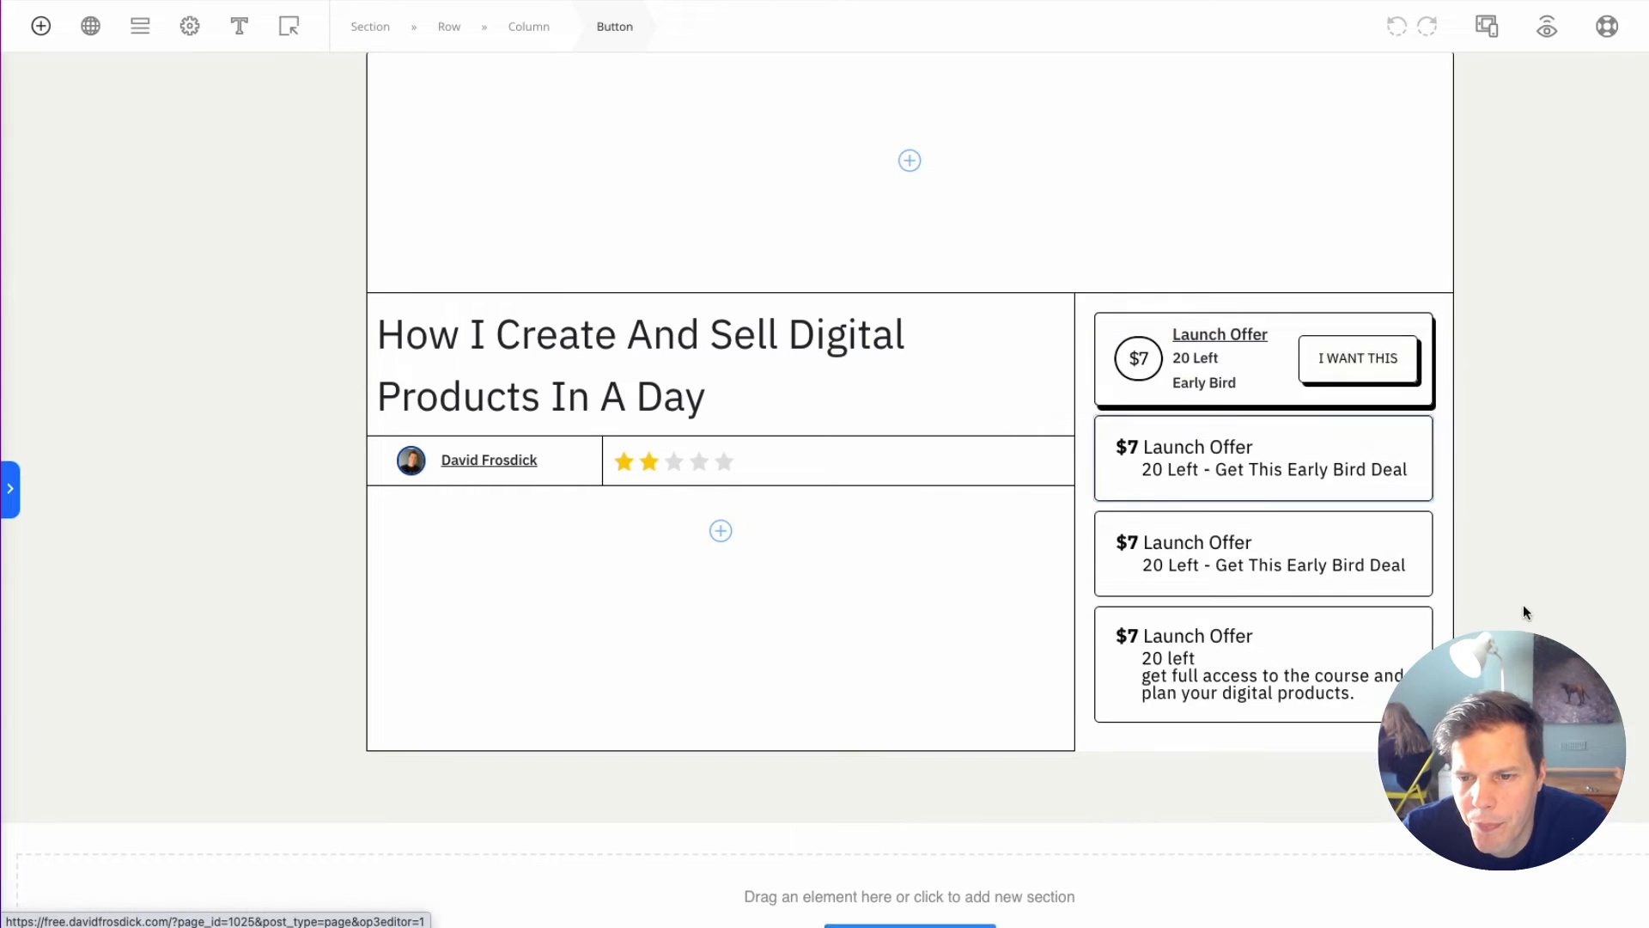
pyautogui.scroll(-1, 1519, 593)
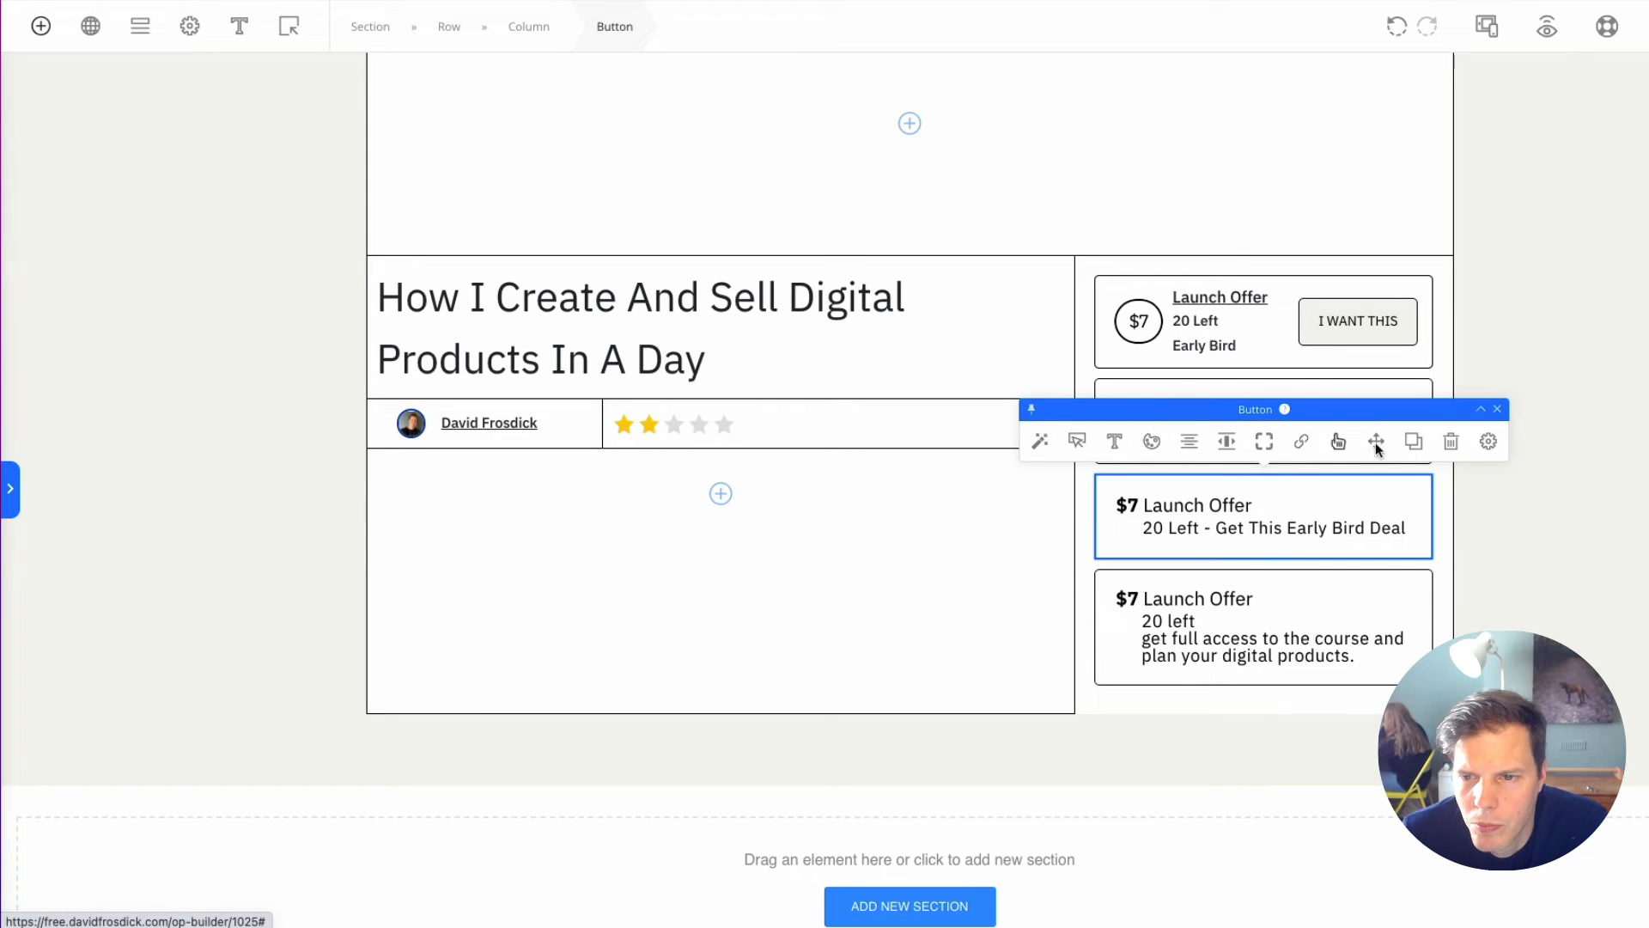
pyautogui.moveTo(1374, 440); pyautogui.dragTo(1360, 688)
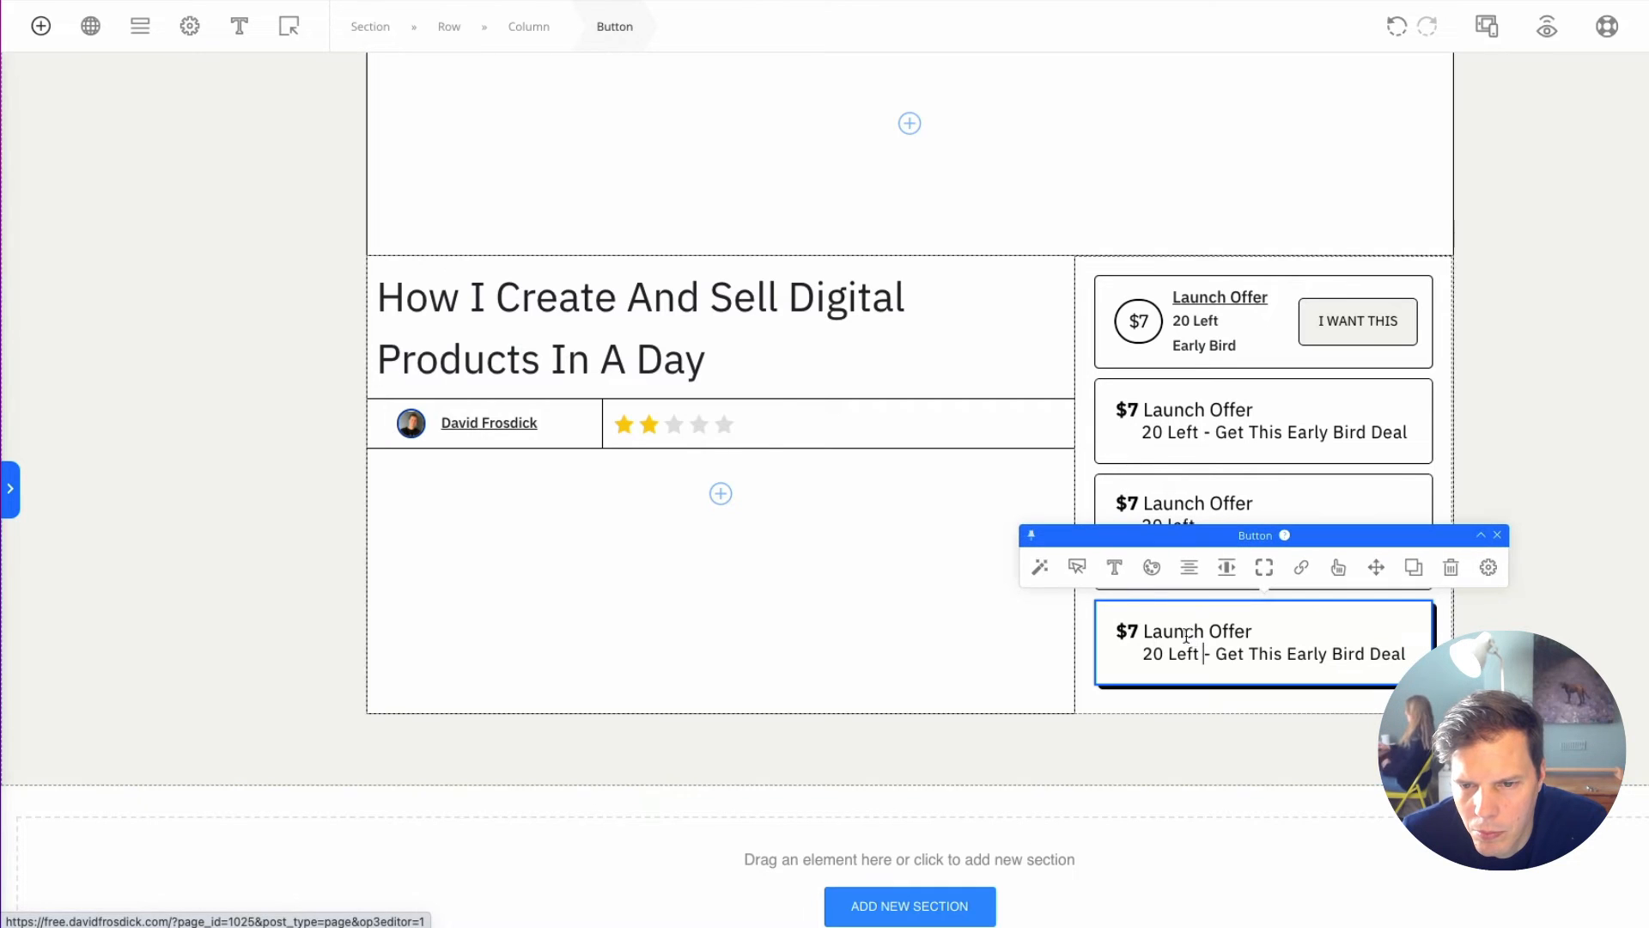
# Step: Turn off the subtext of the lowest offer button
pyautogui.click(1070, 568)
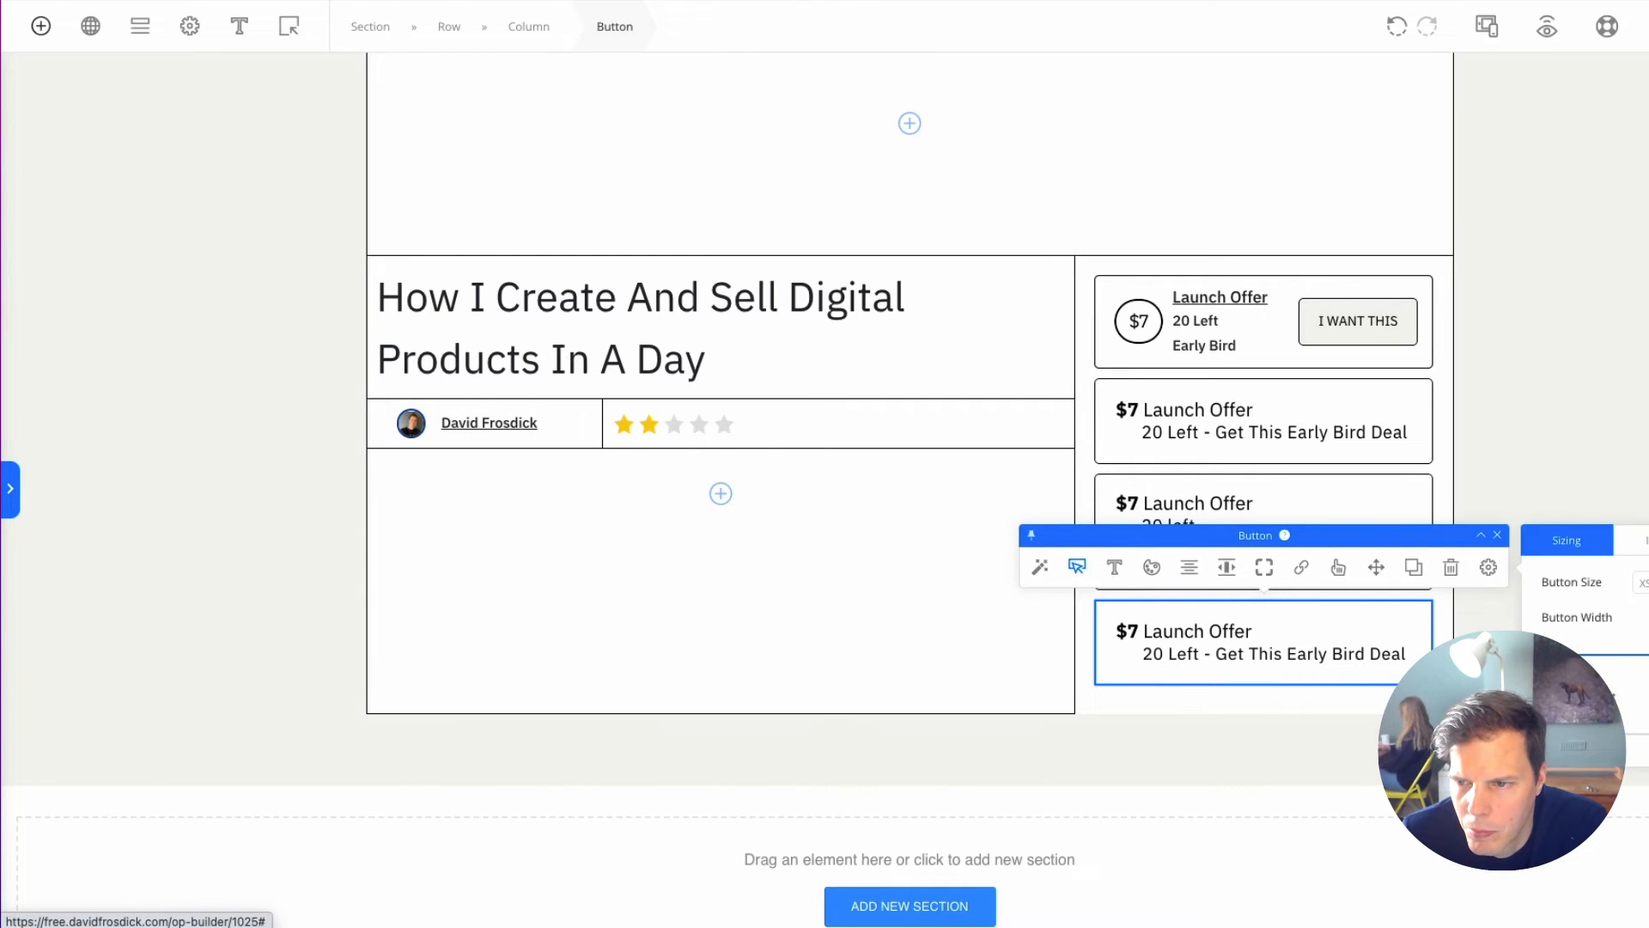
pyautogui.click(1648, 540)
pyautogui.click(1648, 584)
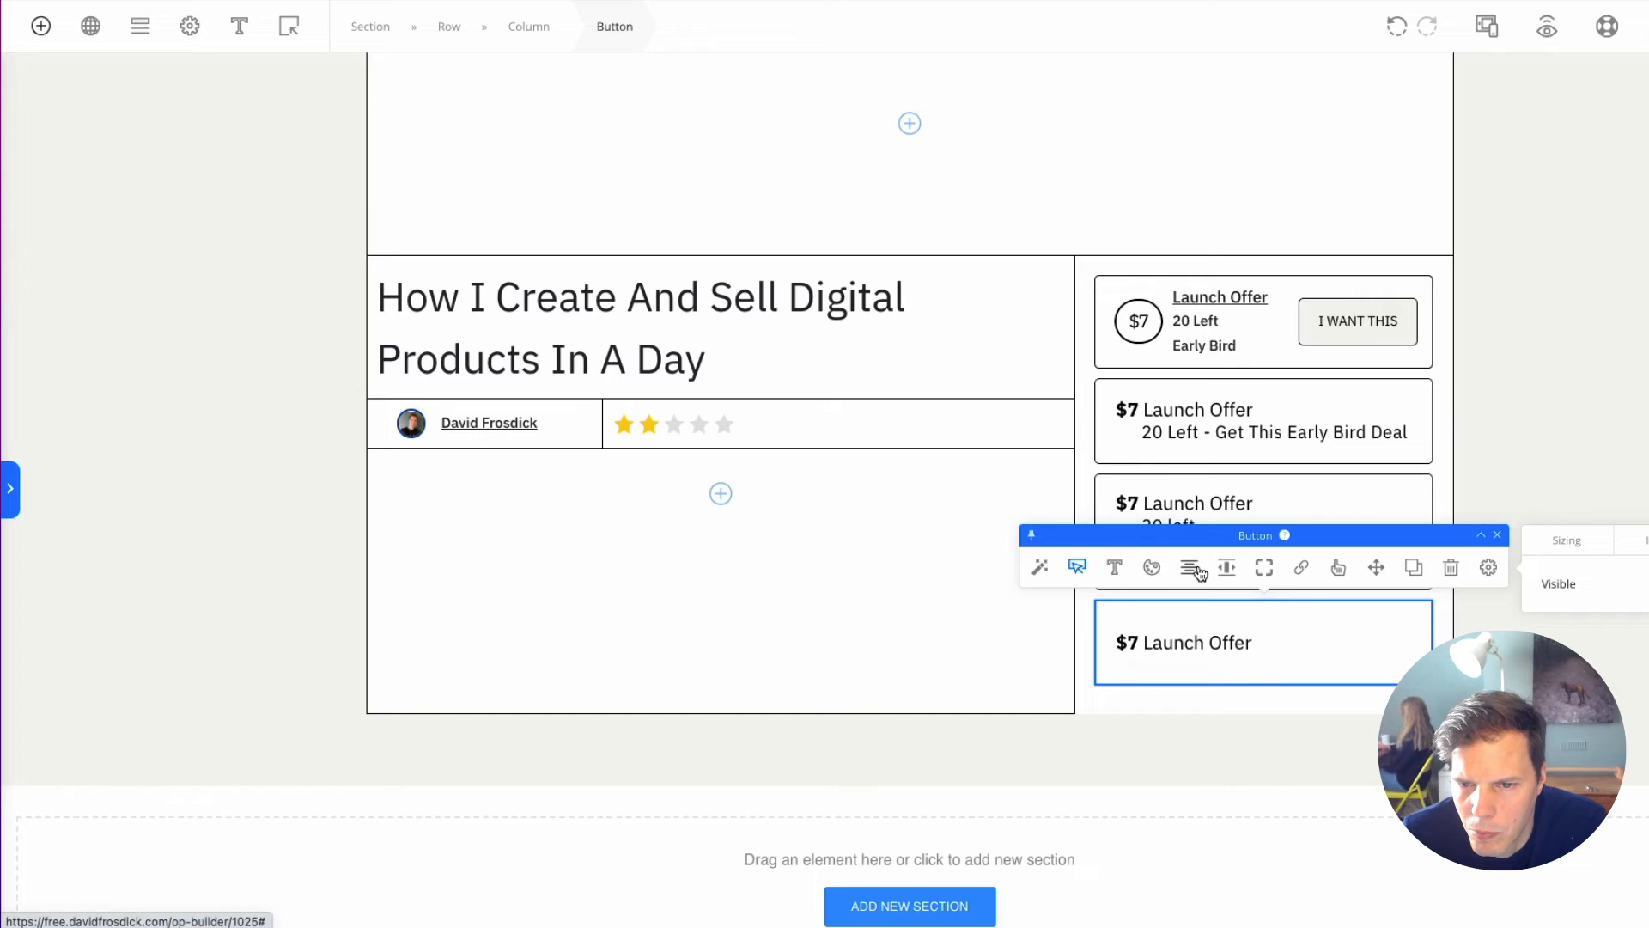
# Step: Centre the text of the lowest offer button and replace its label with "I want this!"
pyautogui.click(1191, 568)
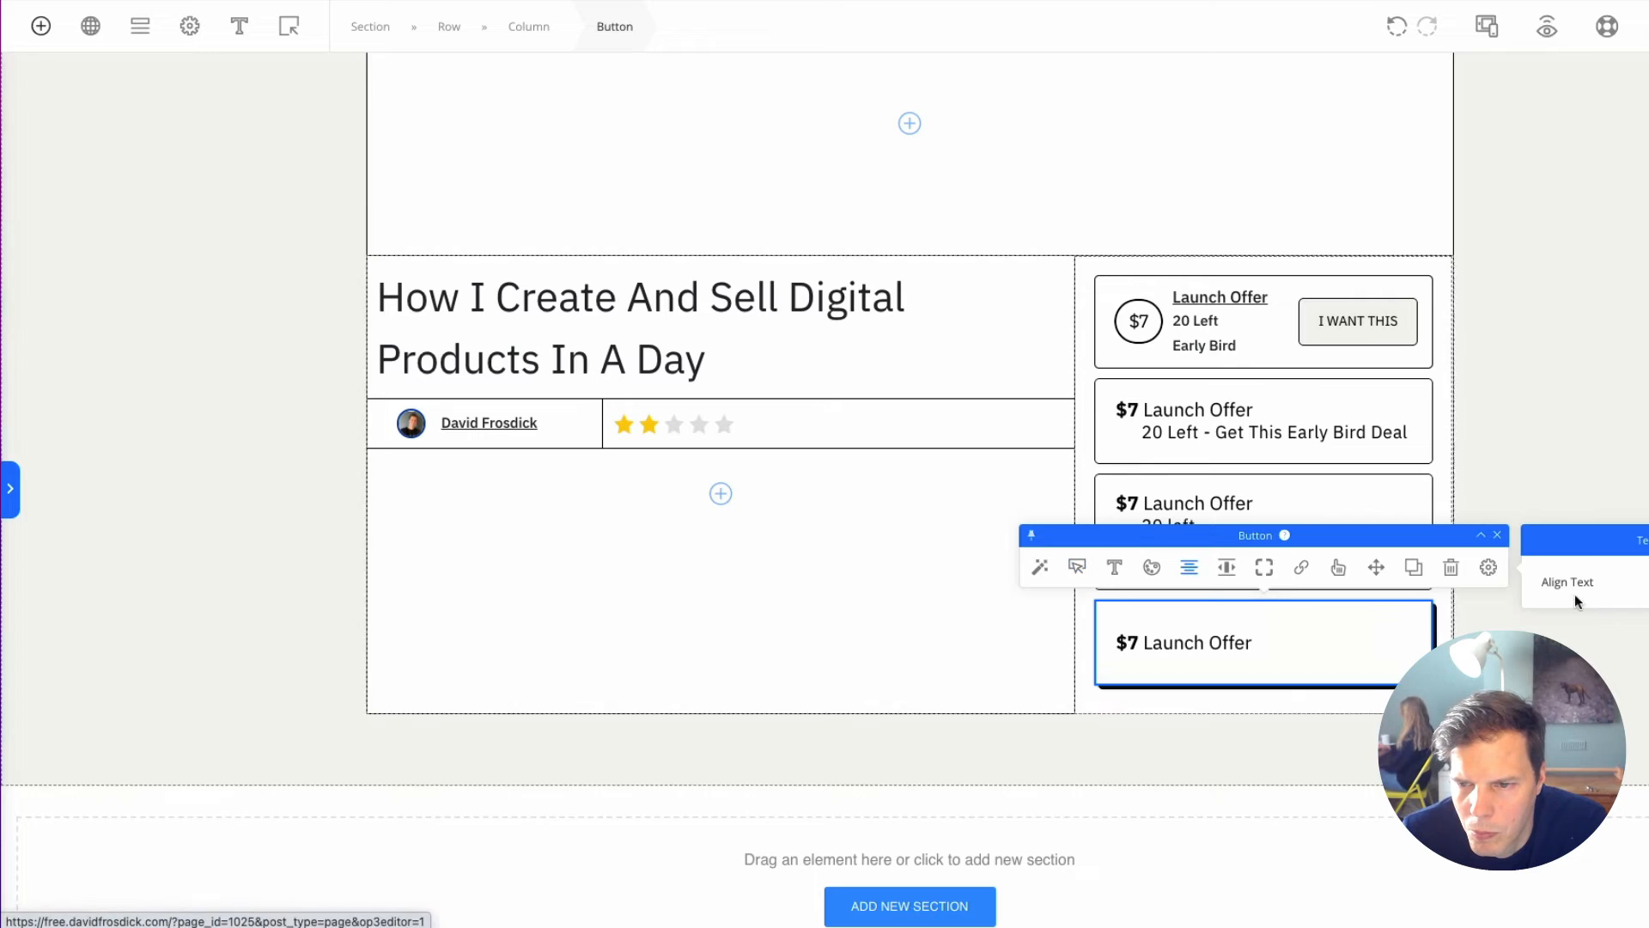
pyautogui.tripleClick(1246, 643)
pyautogui.write('I wa')
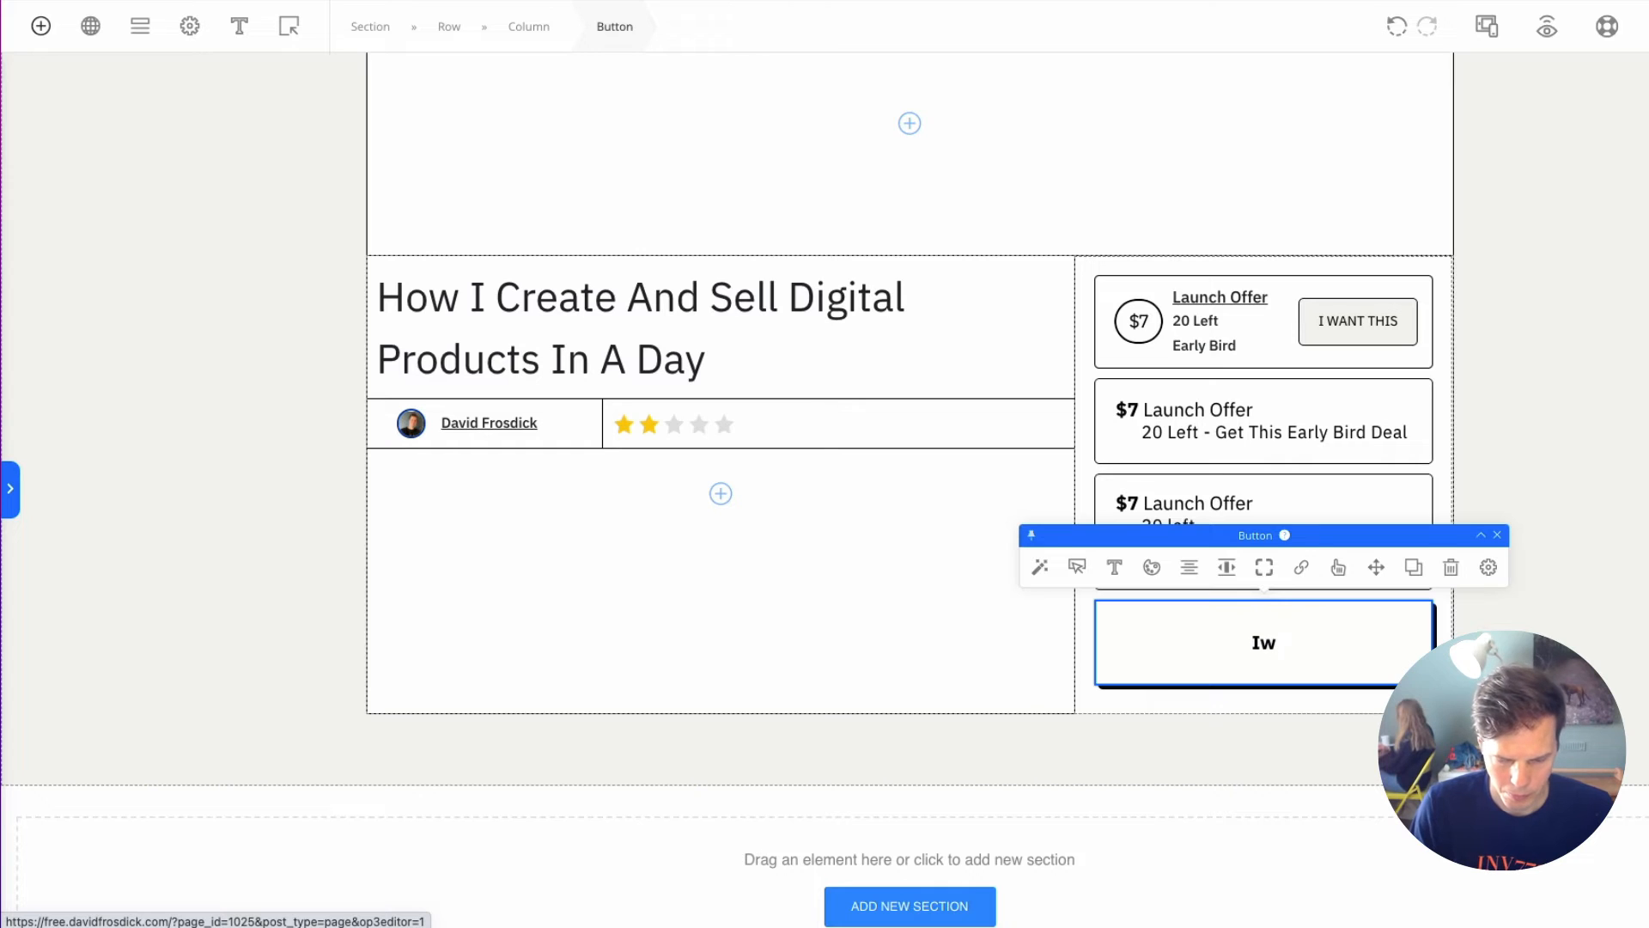
pyautogui.write('nt this')
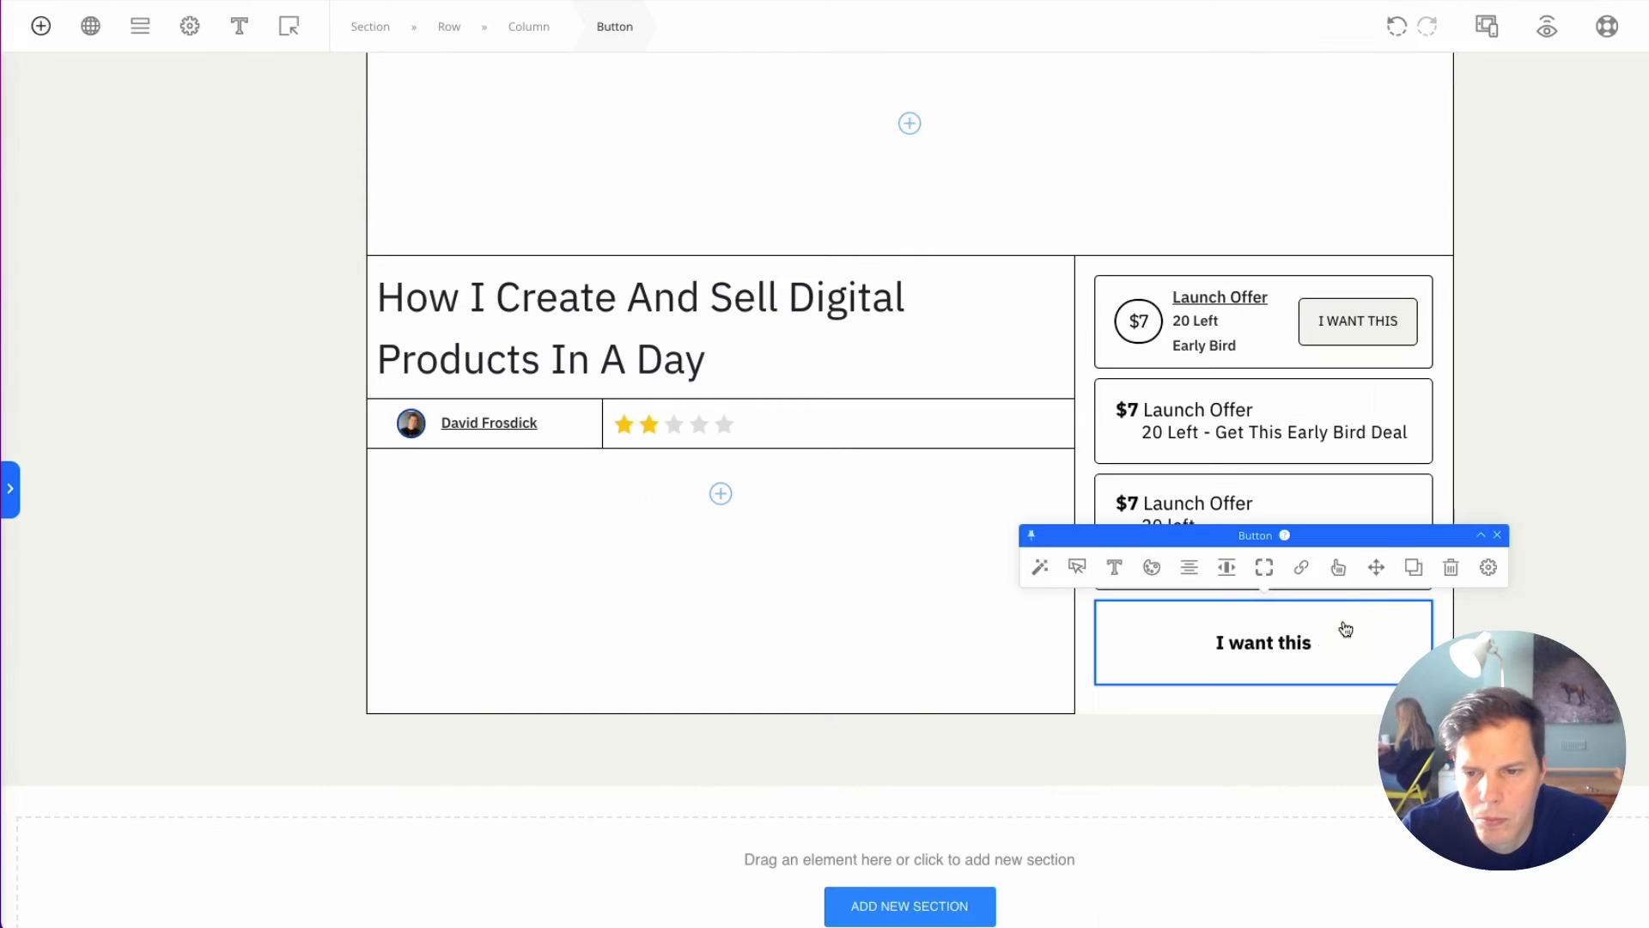
pyautogui.click(1315, 647)
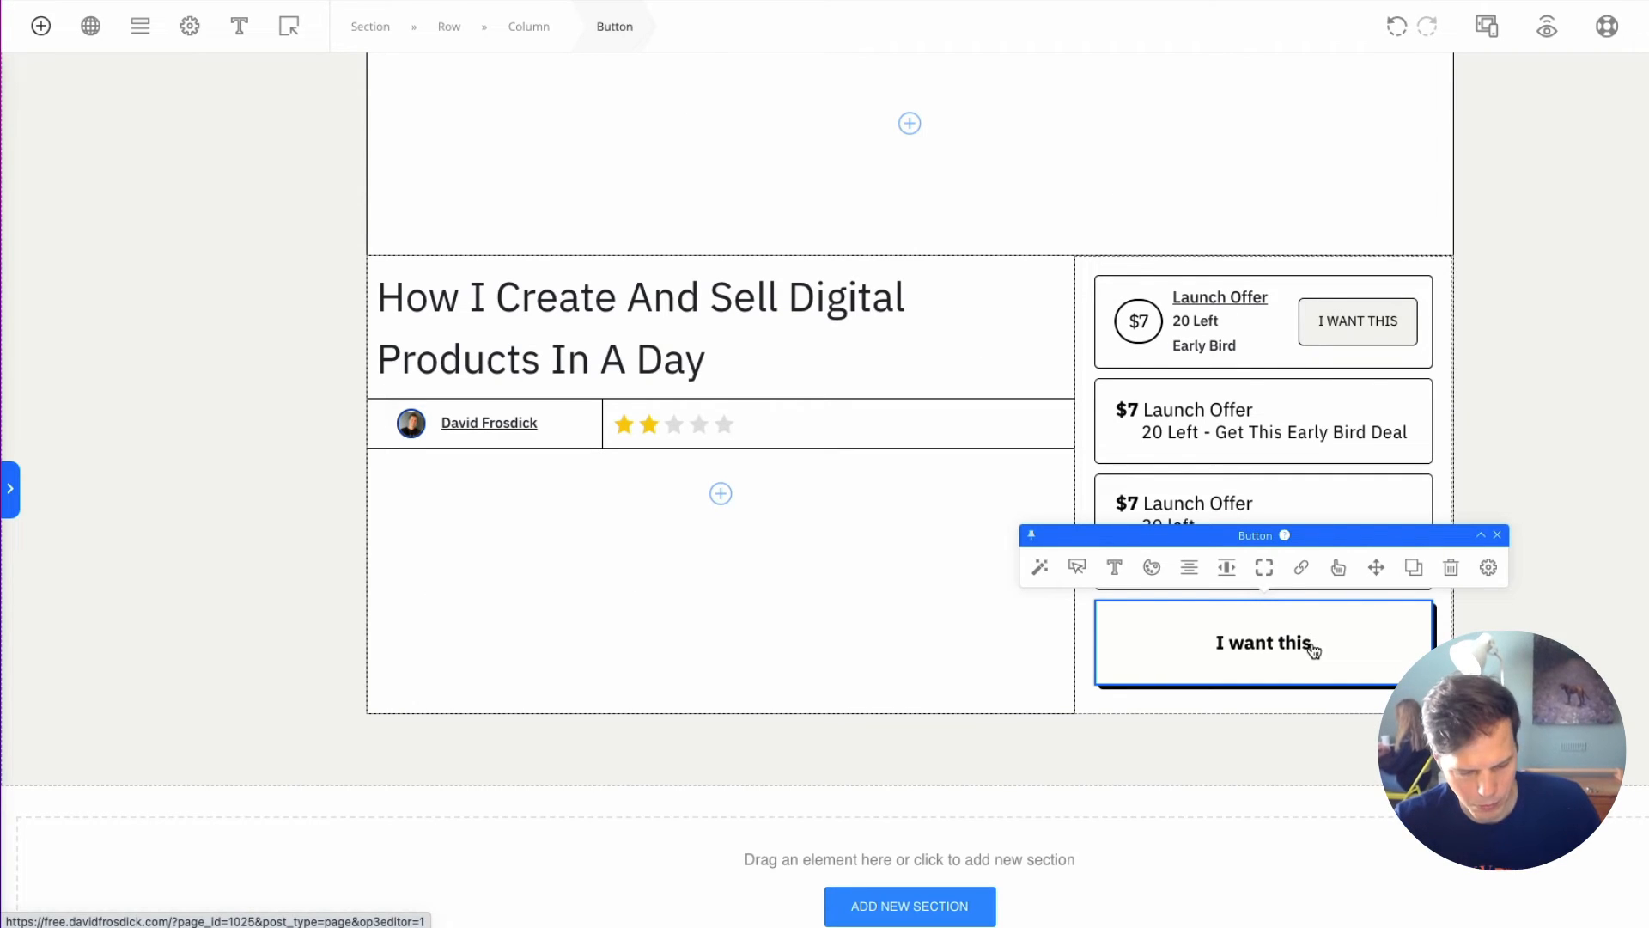
pyautogui.write('!')
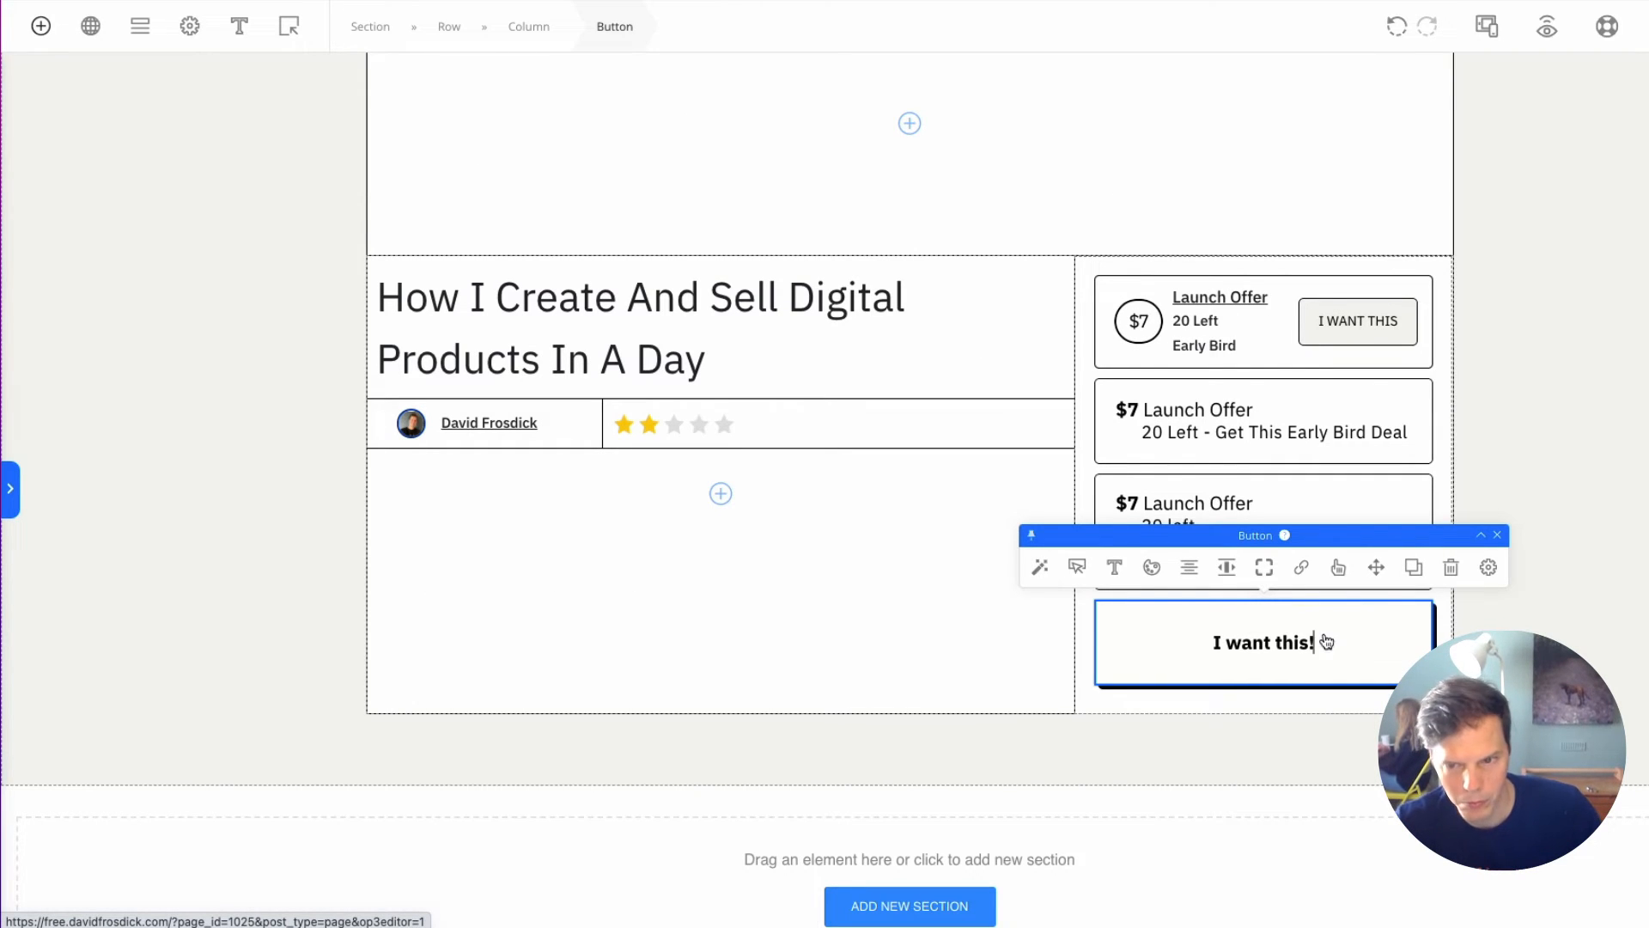
# Step: Remove the bold formatting from the "I want this!" button label
pyautogui.click(1114, 567)
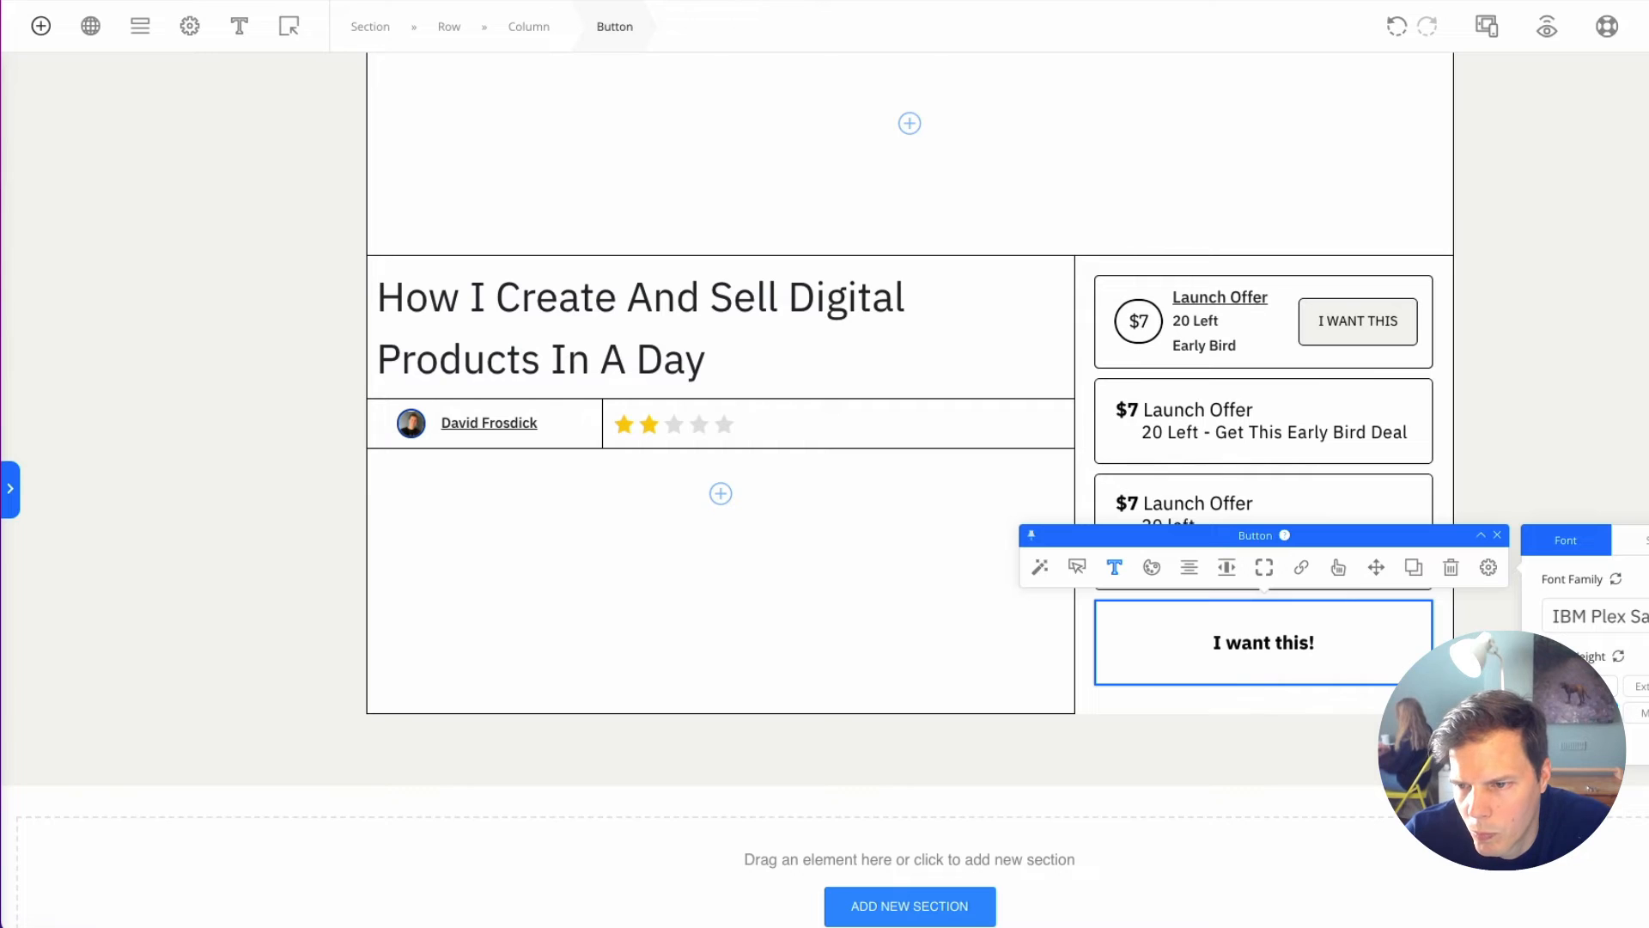
pyautogui.tripleClick(1277, 643)
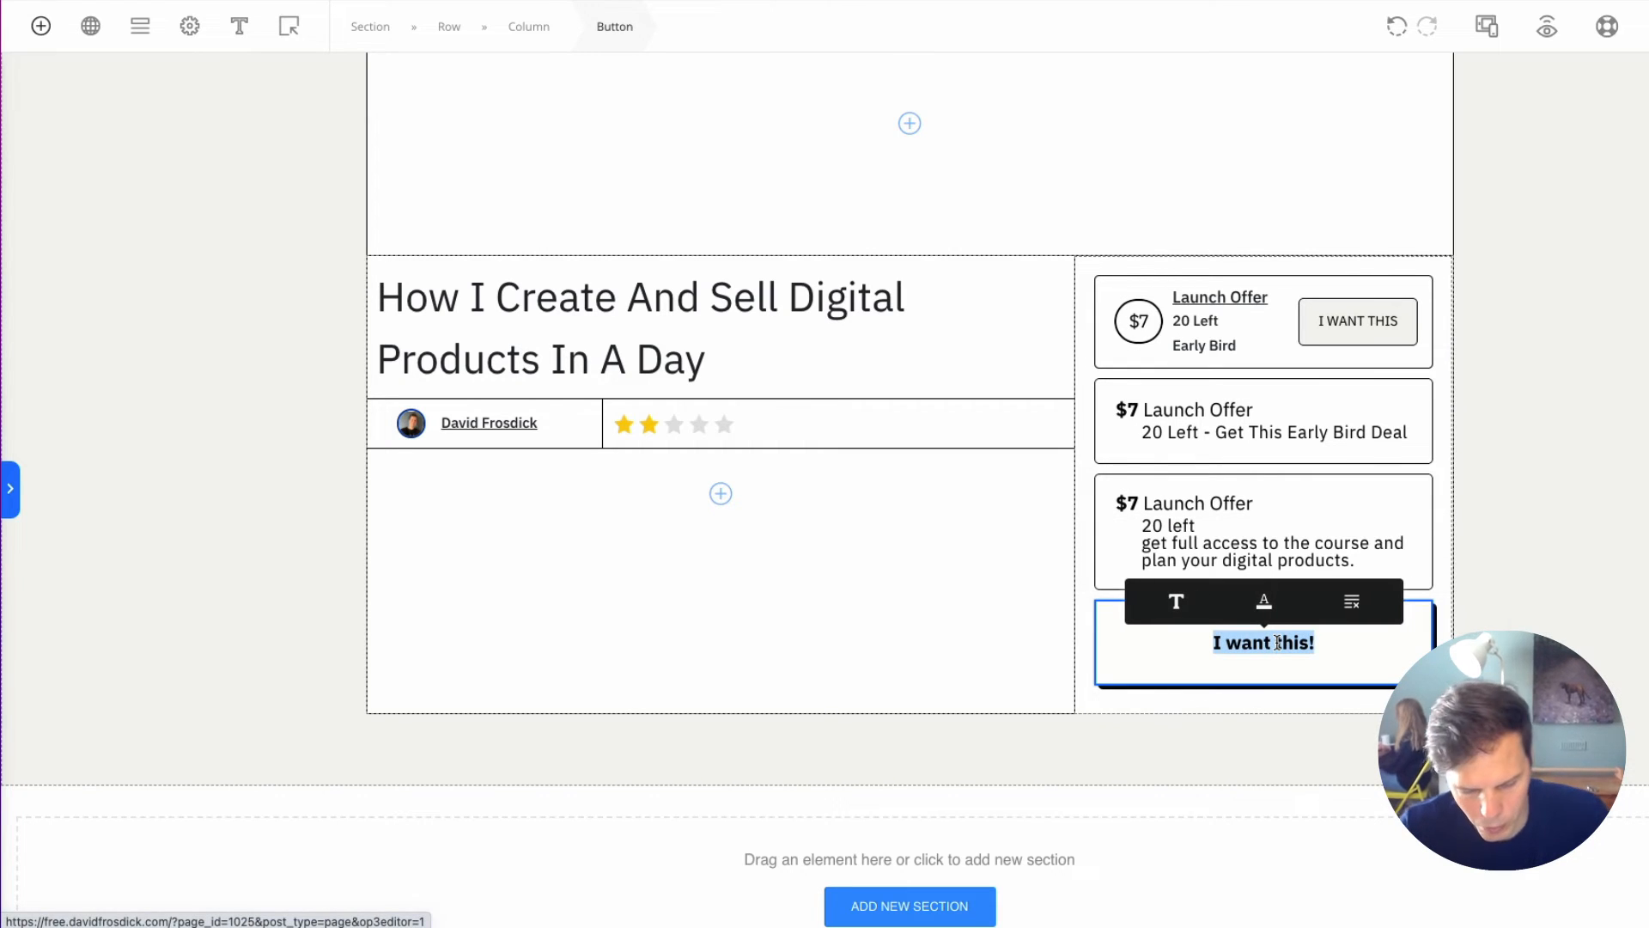
pyautogui.click(1572, 590)
pyautogui.click(1353, 667)
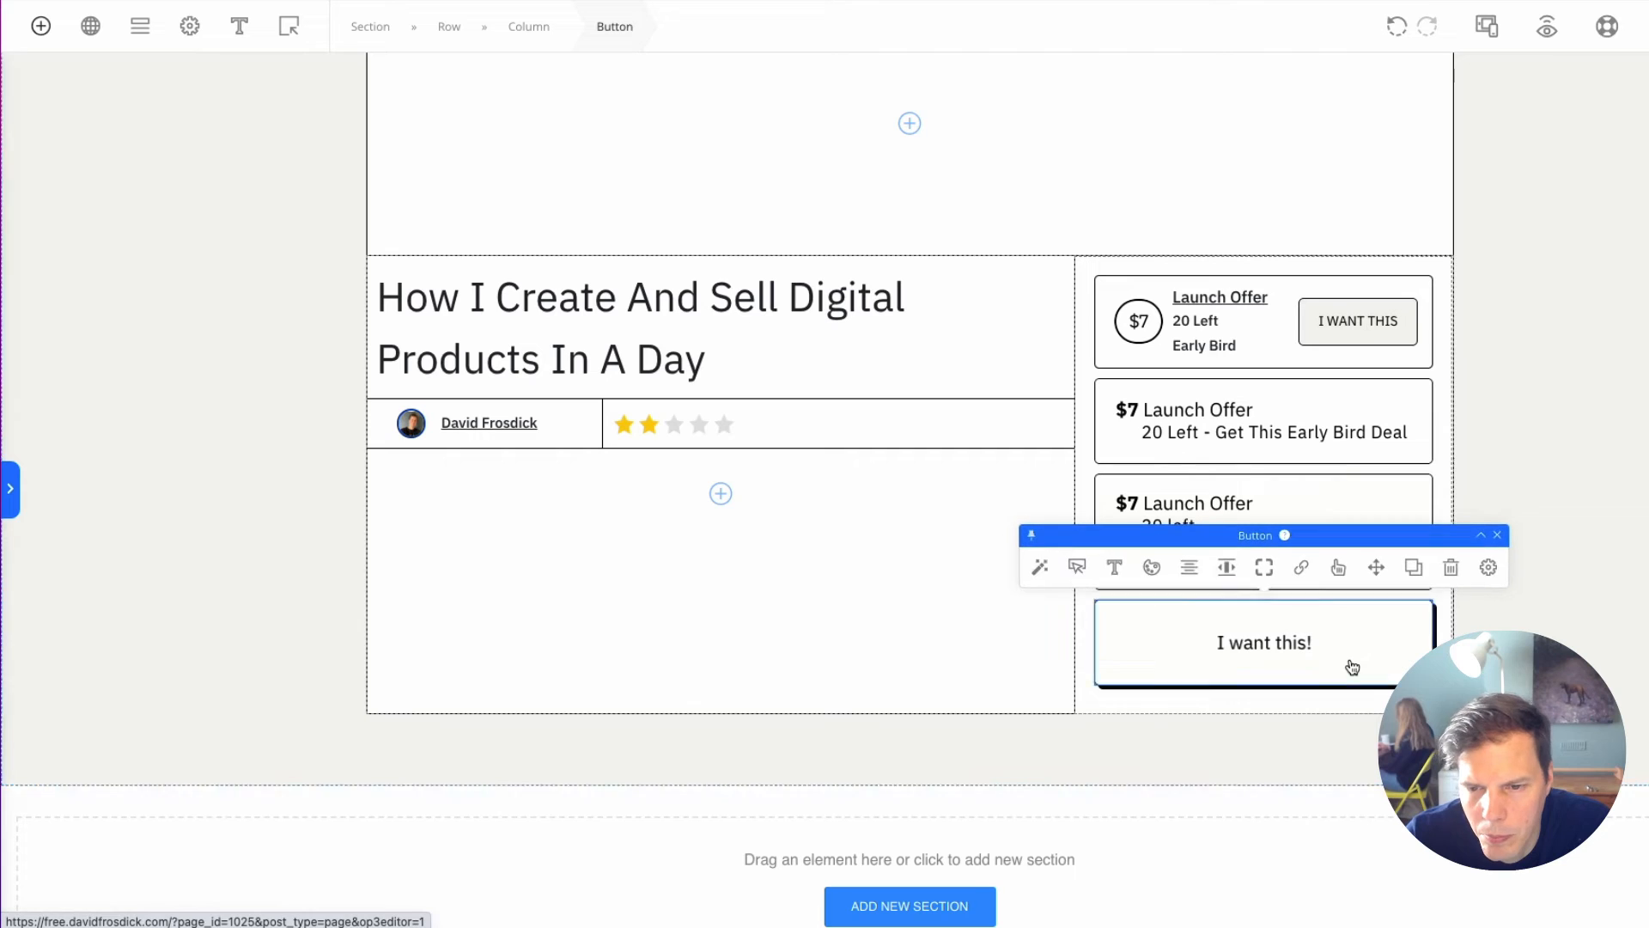
# Step: Reduce the height of the "I want this!" button so it is shorter than the offer cards above it
pyautogui.click(1079, 569)
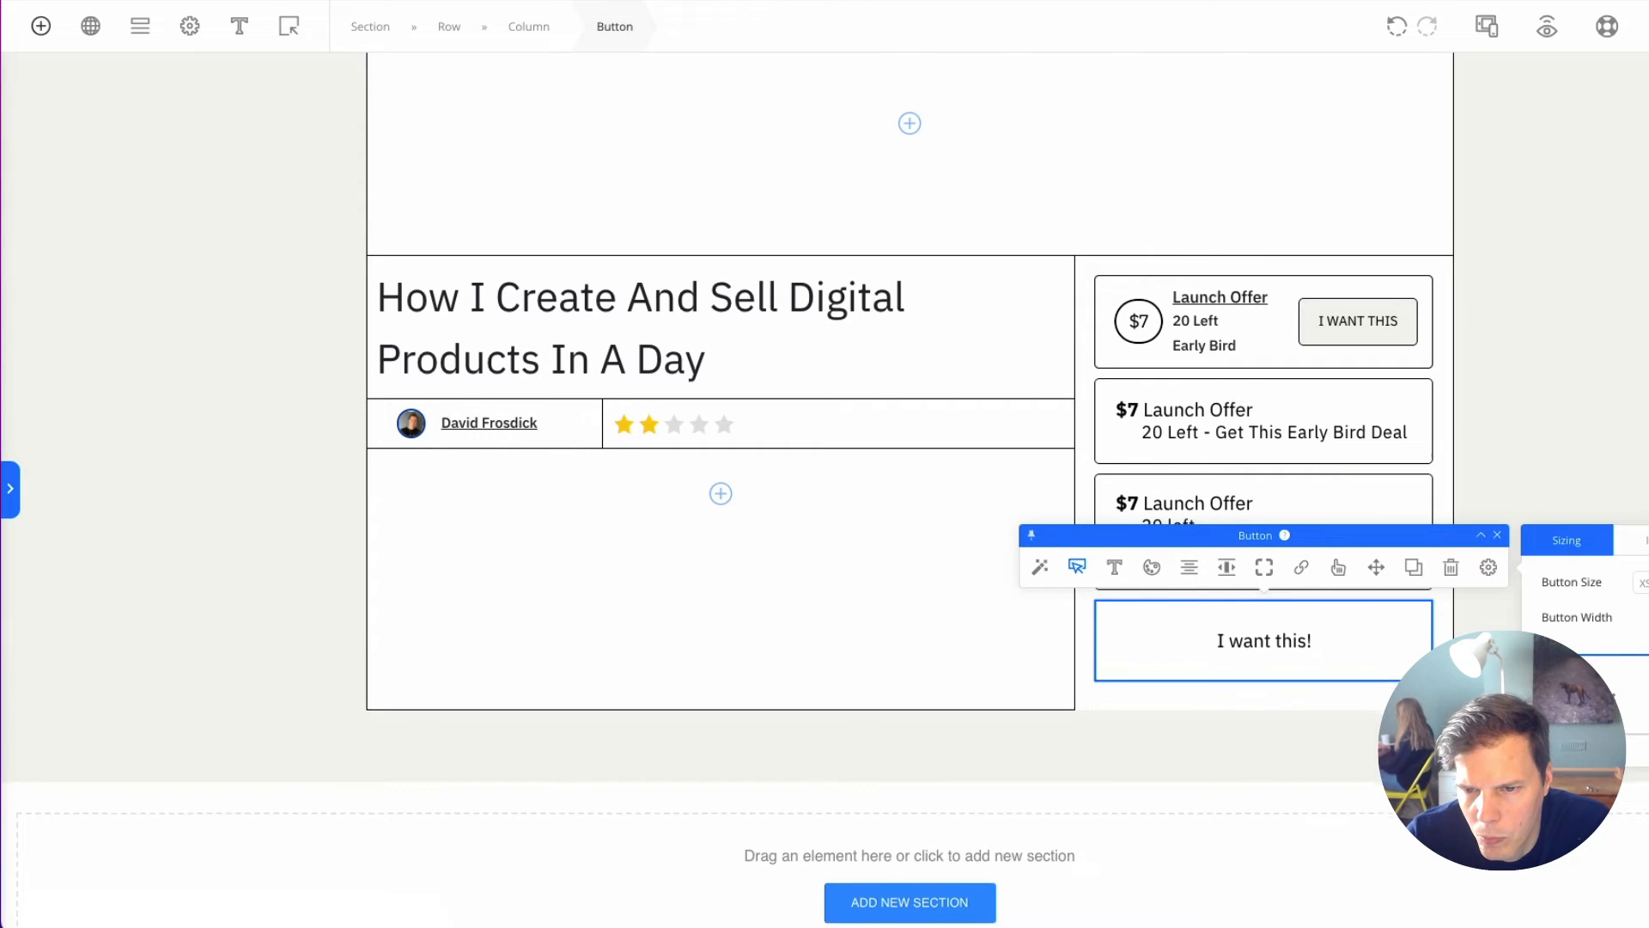
pyautogui.click(1498, 536)
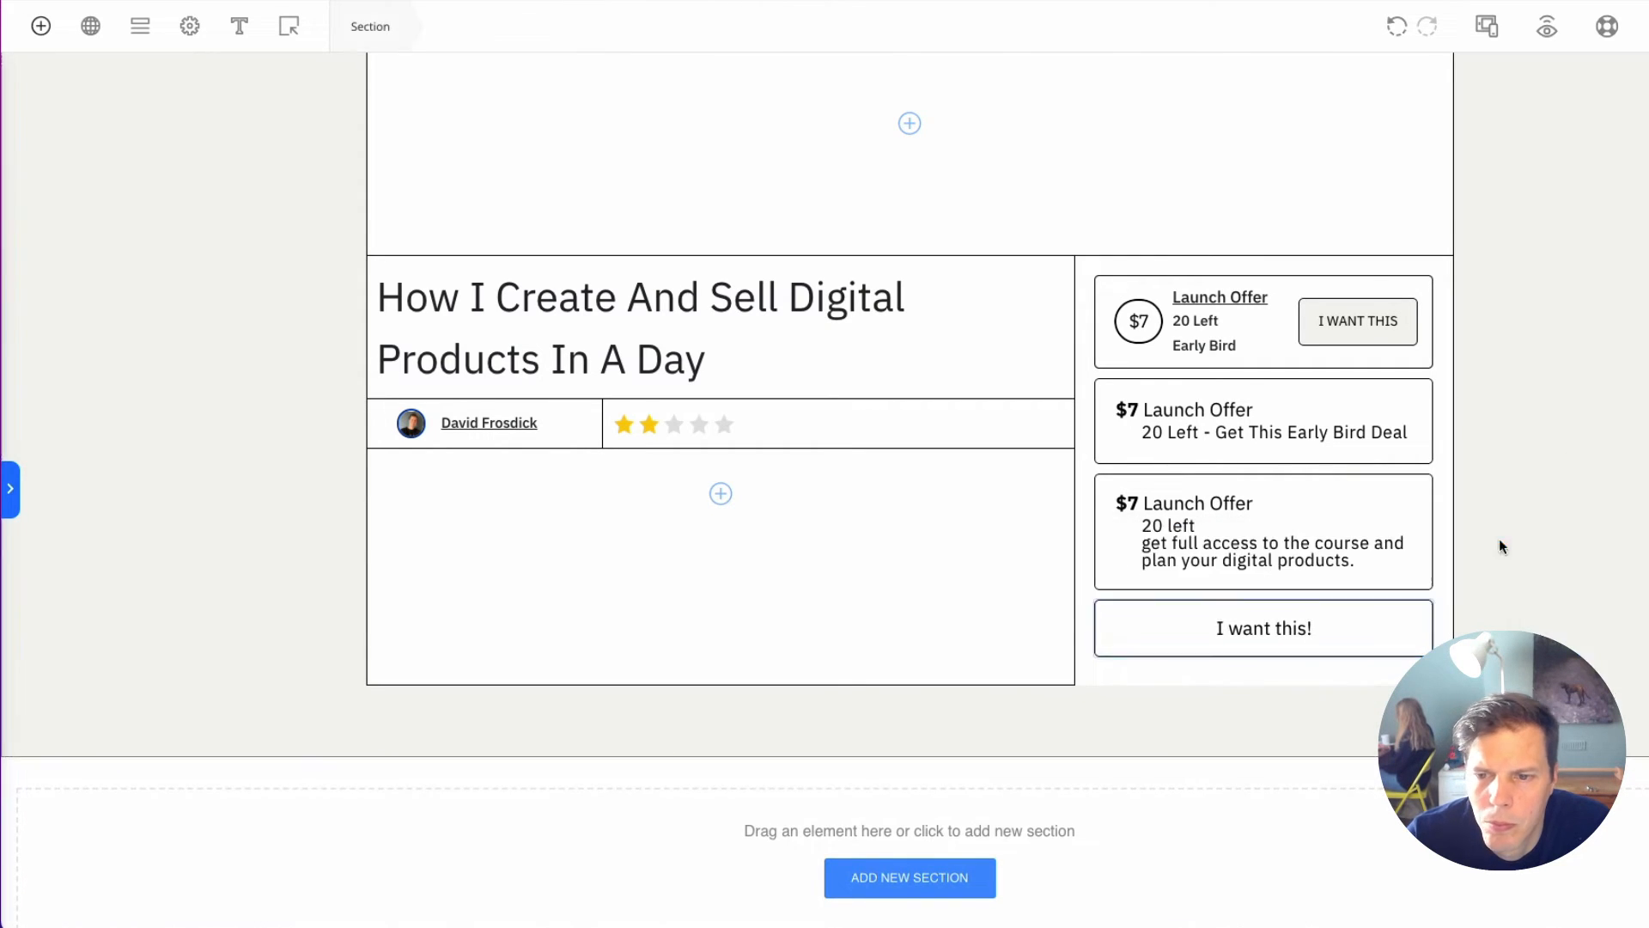
pyautogui.click(1358, 631)
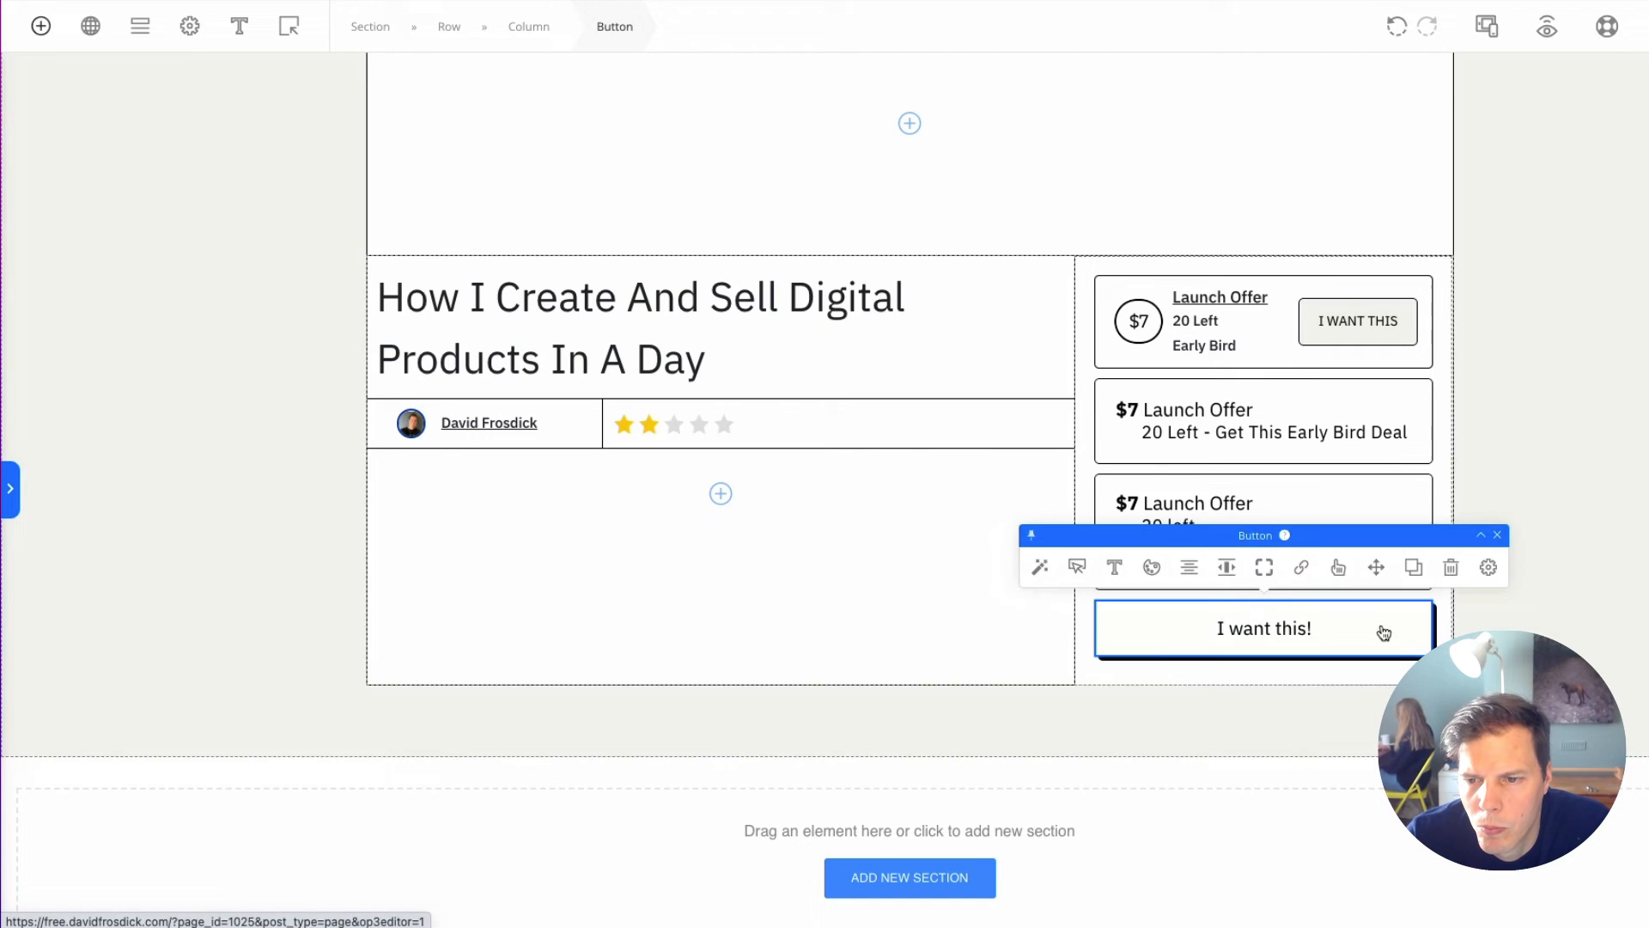
pyautogui.click(1492, 570)
pyautogui.click(1563, 331)
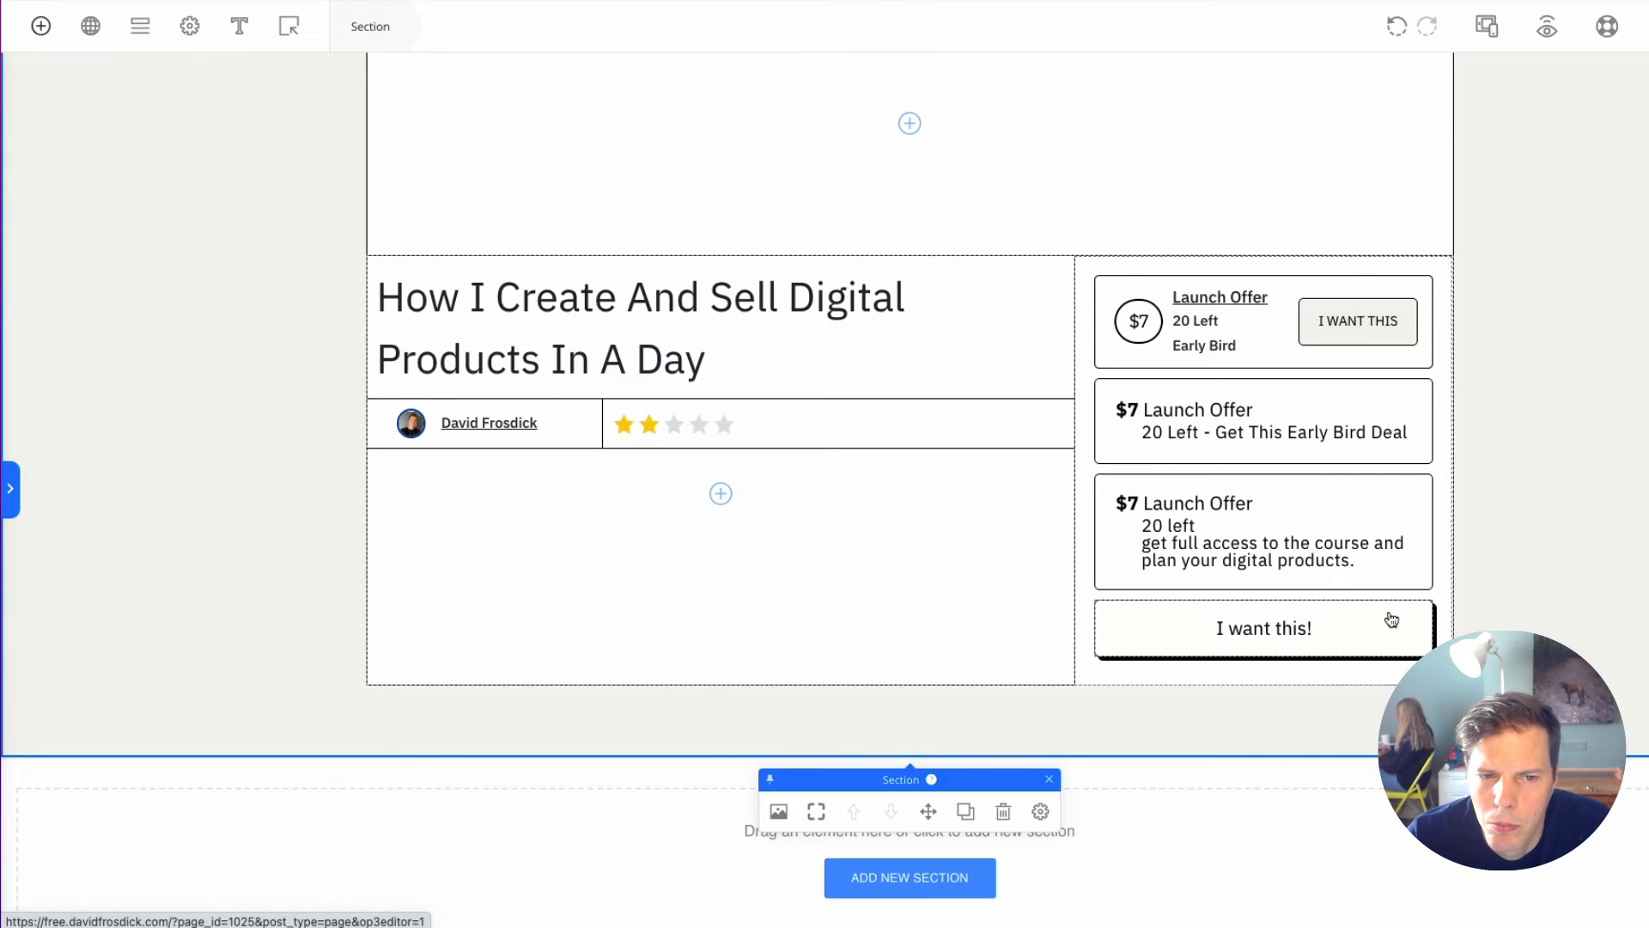
# Step: Check the profile image's border colour and set the "I want this!" button's hover background to blue #004fe7
pyautogui.click(410, 423)
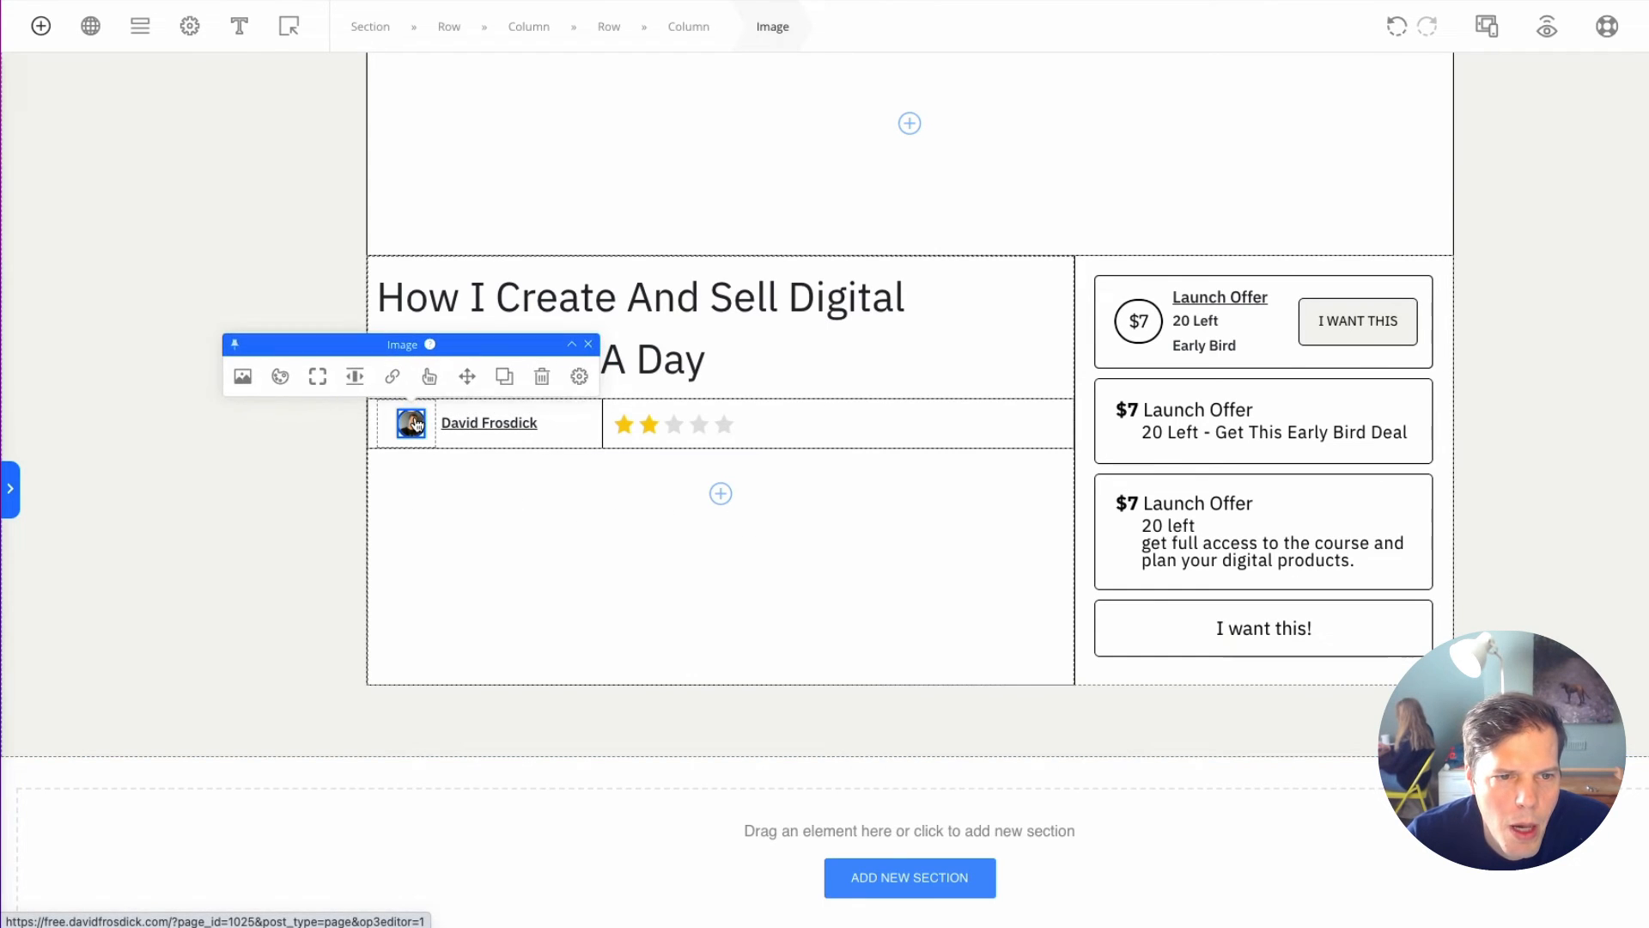
pyautogui.click(317, 376)
pyautogui.click(856, 450)
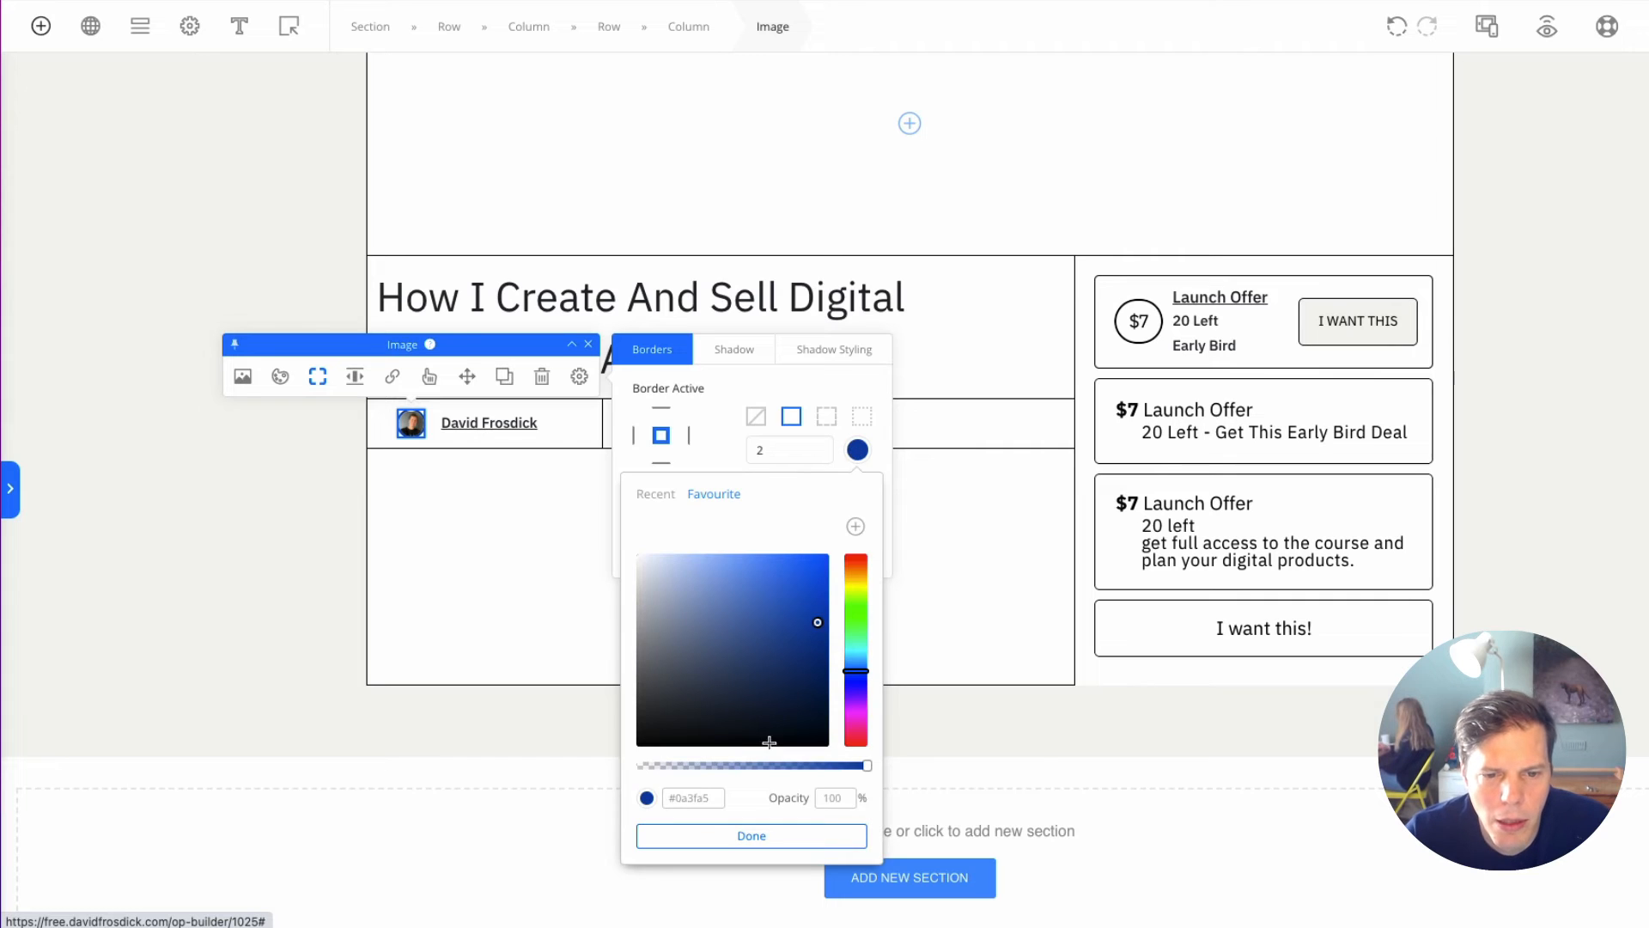
pyautogui.click(1409, 637)
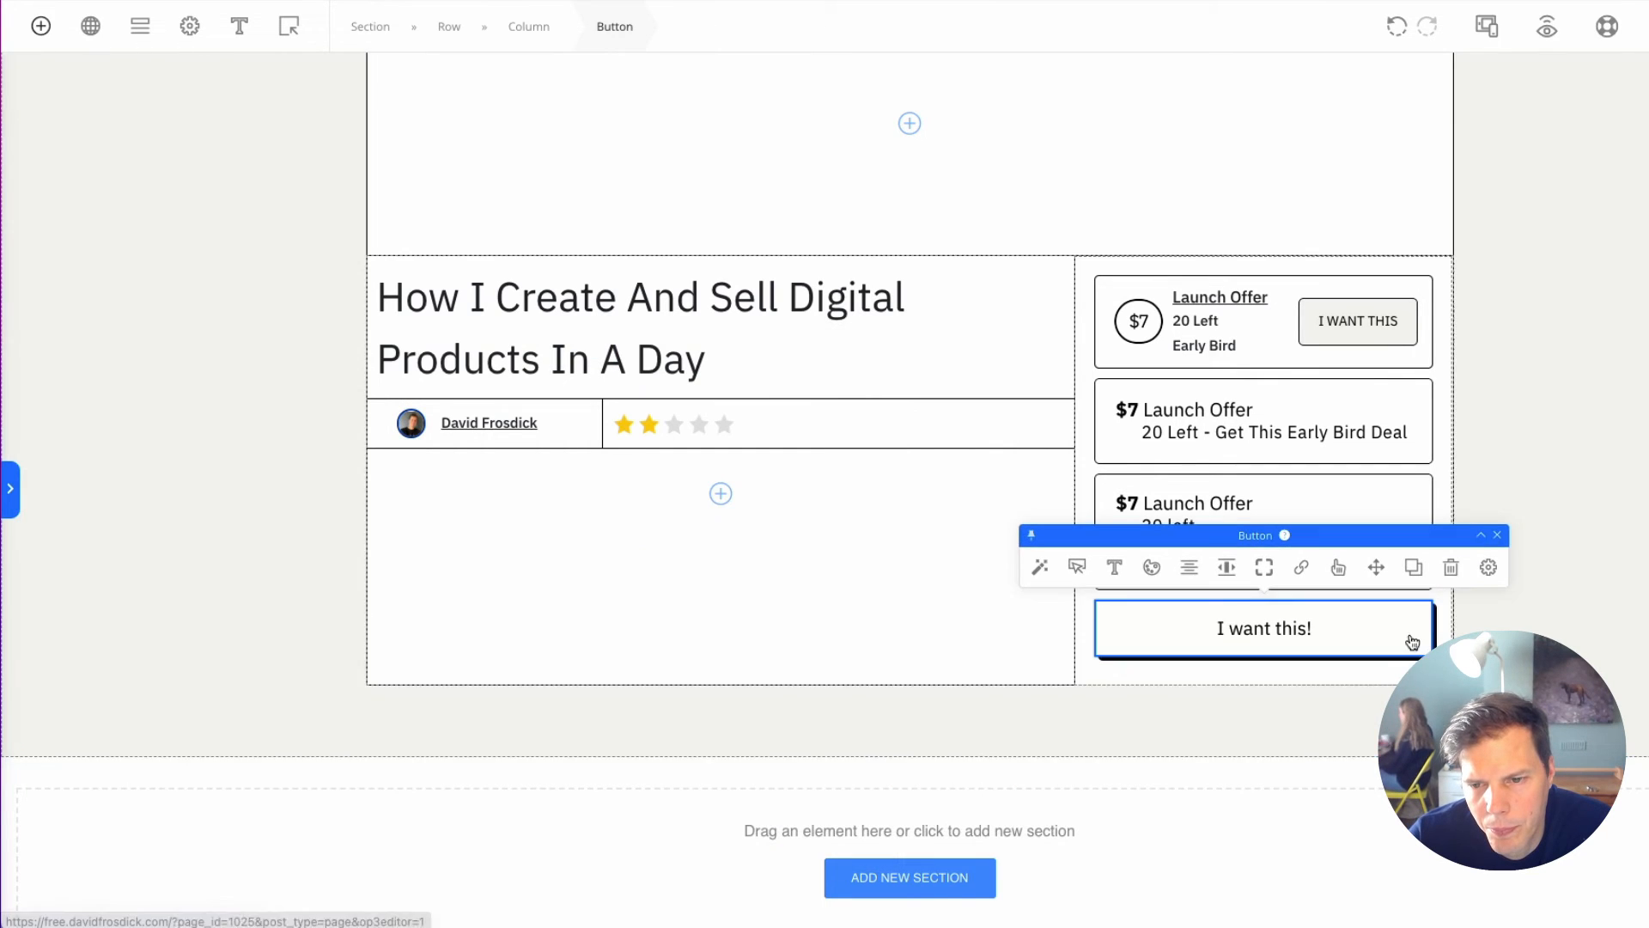
pyautogui.click(1488, 569)
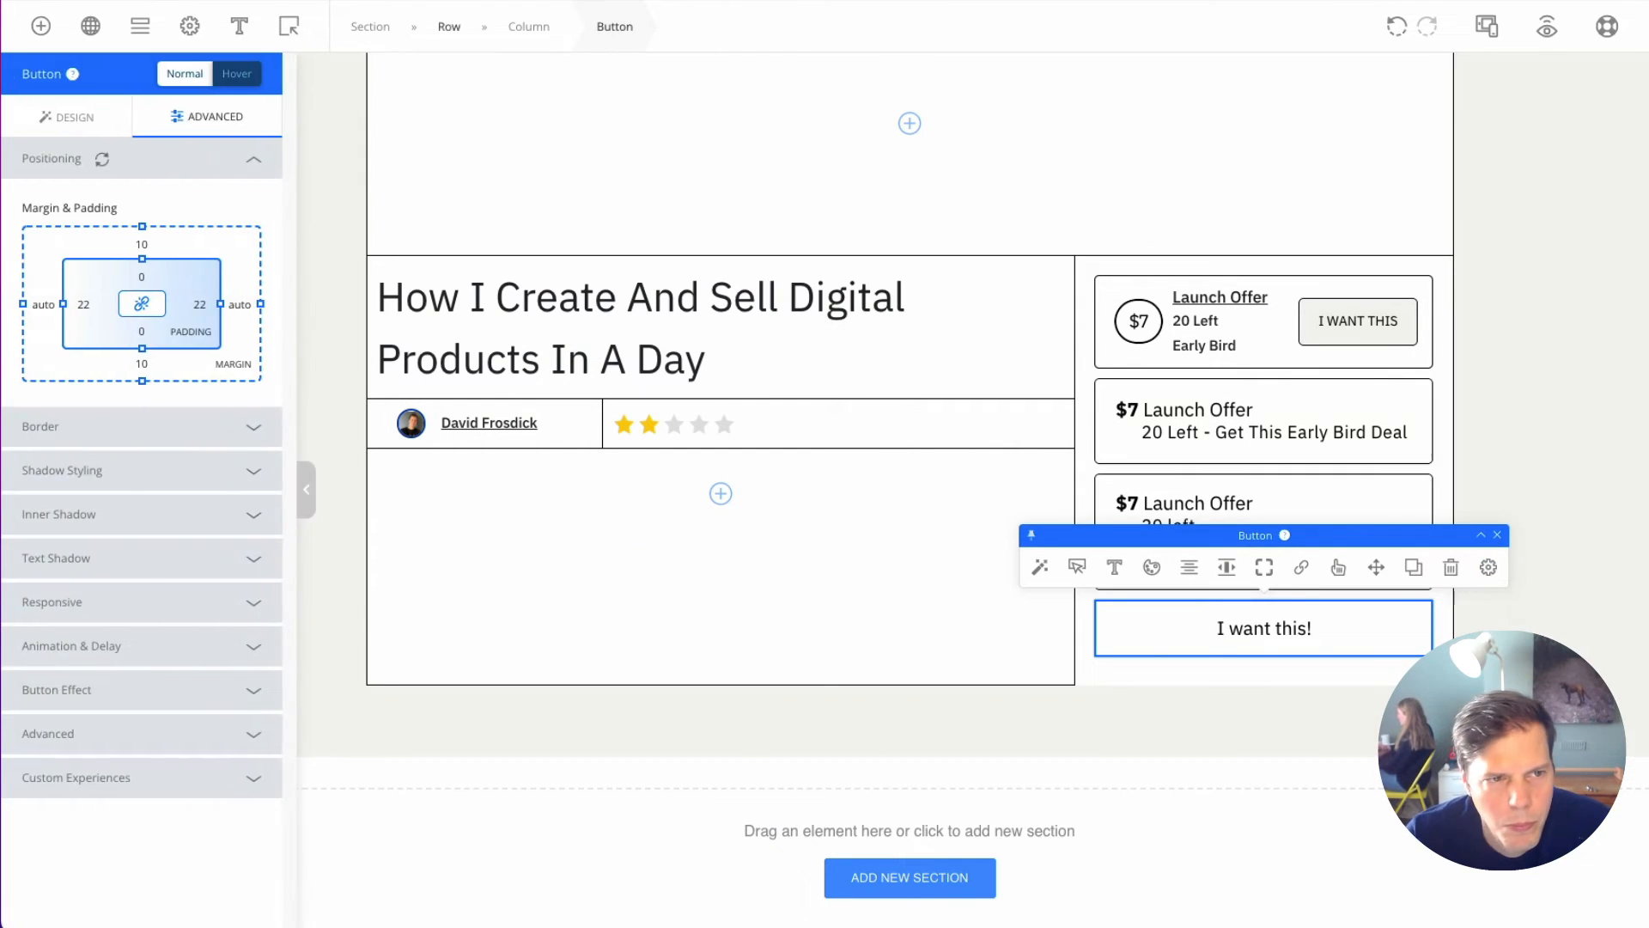
pyautogui.click(230, 75)
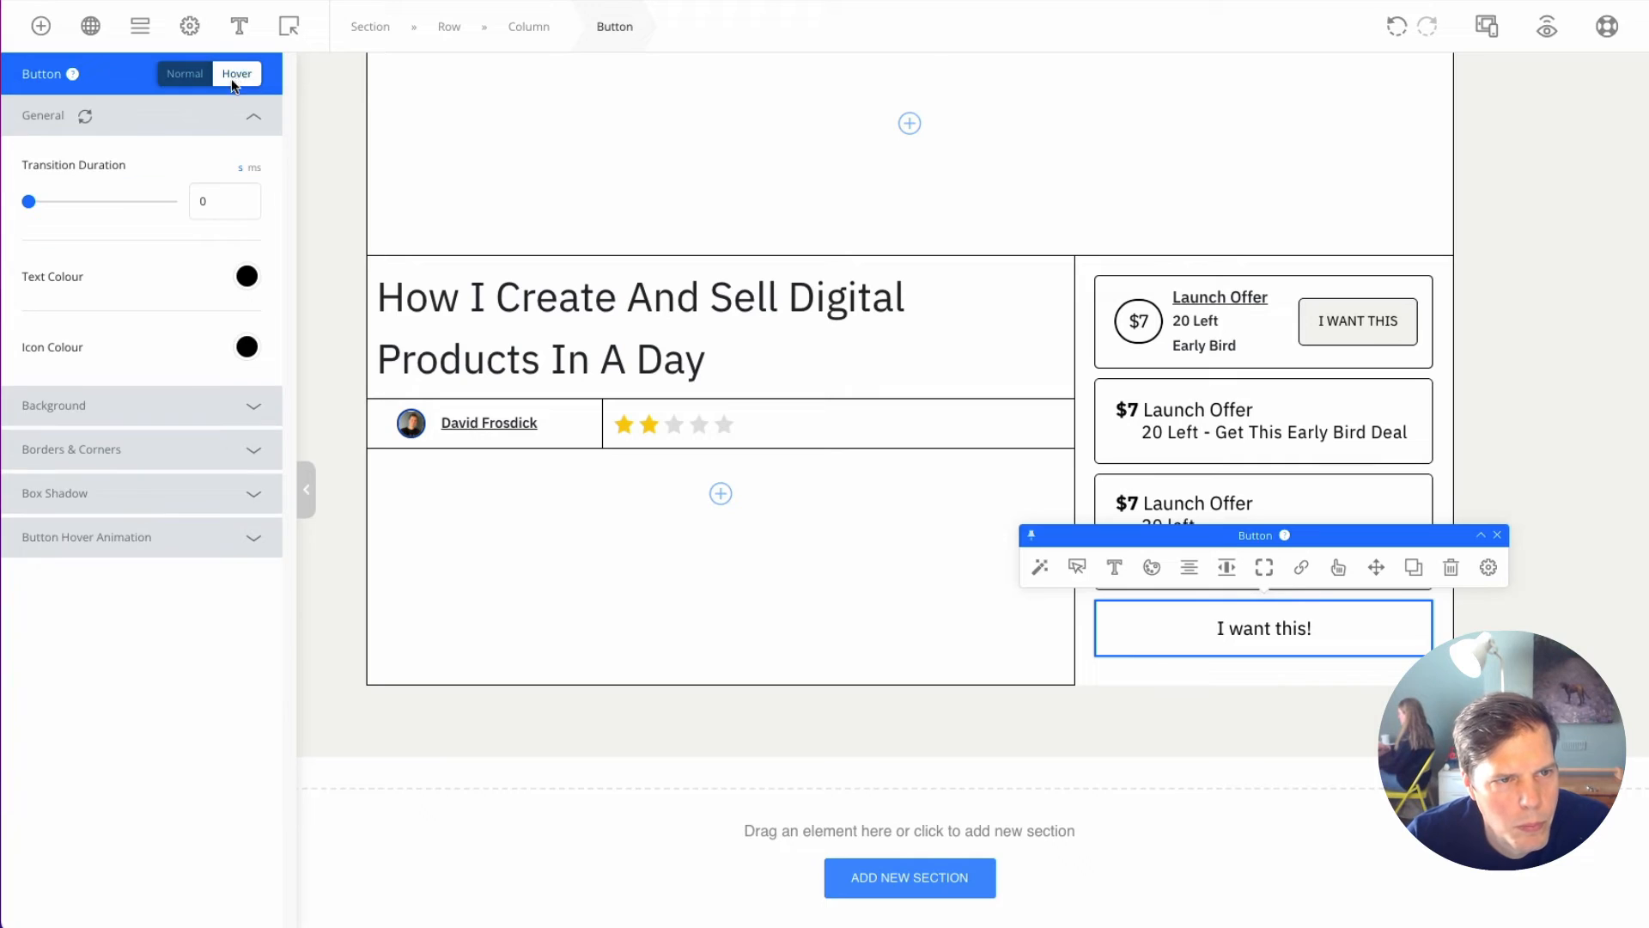
pyautogui.click(255, 409)
pyautogui.click(244, 321)
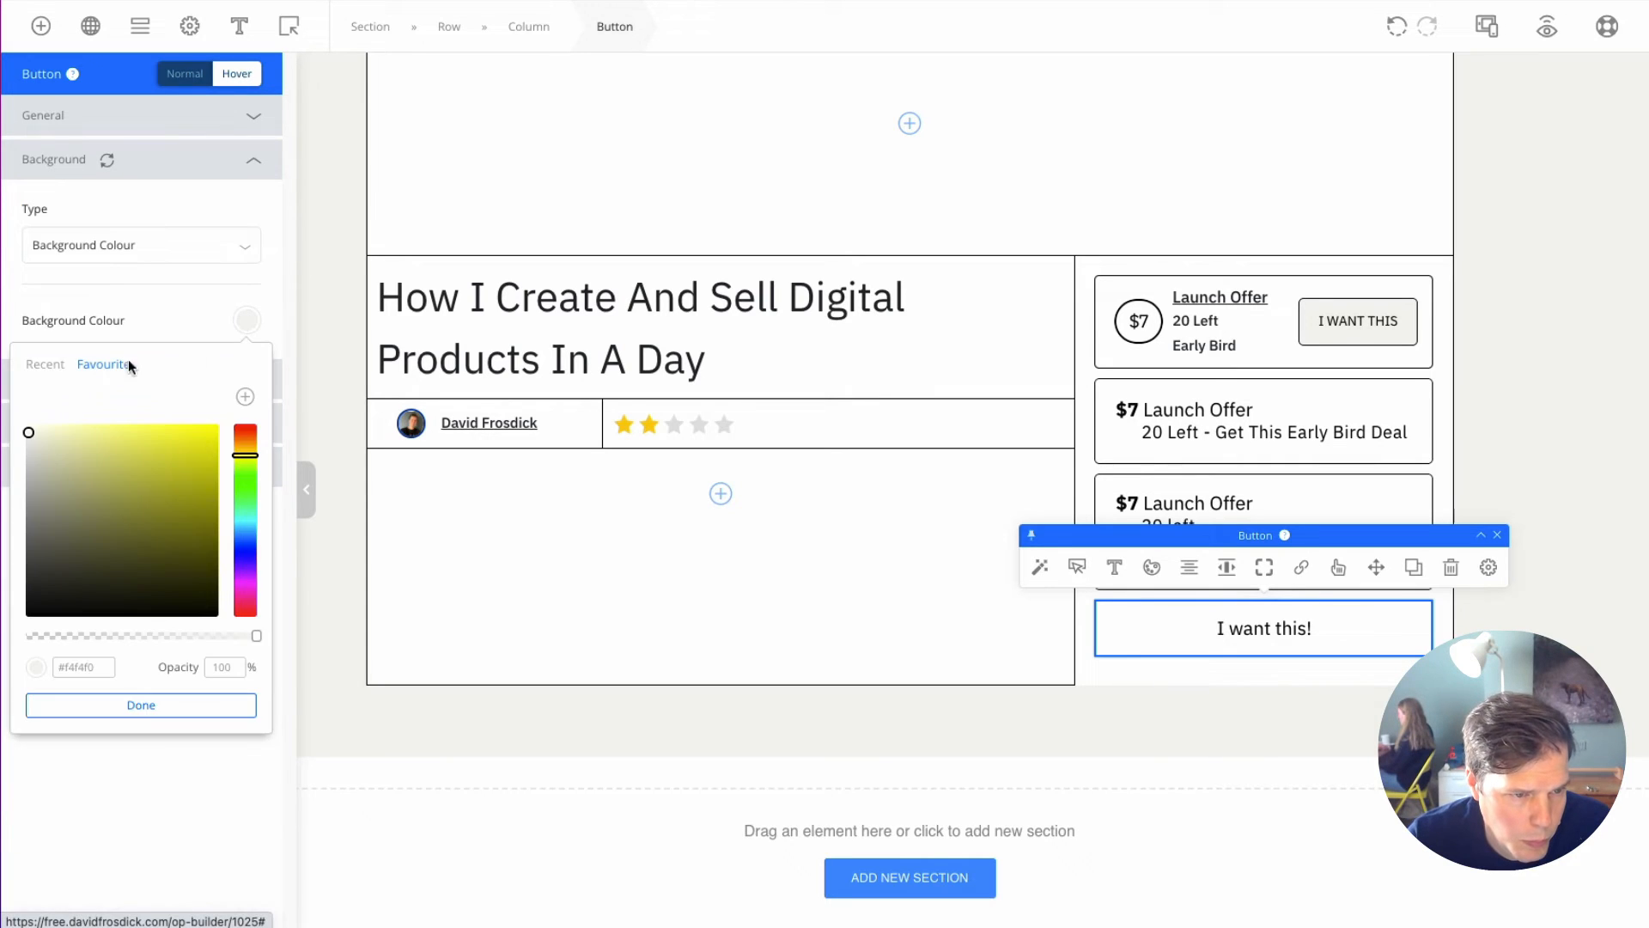
pyautogui.click(34, 366)
pyautogui.click(184, 401)
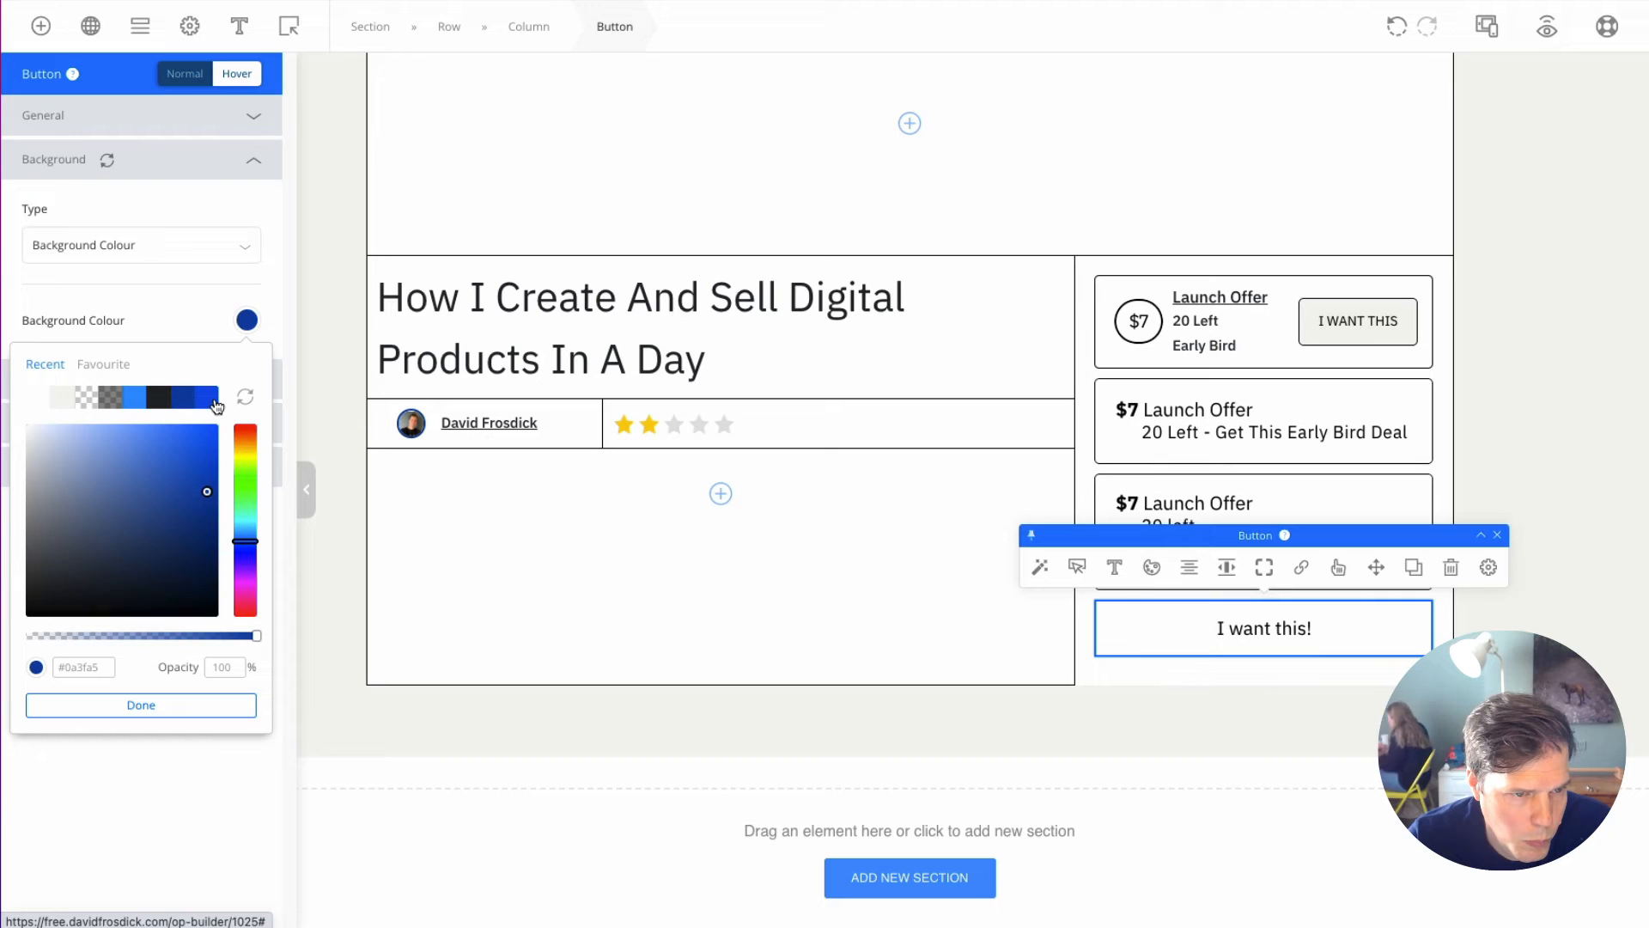
pyautogui.click(212, 401)
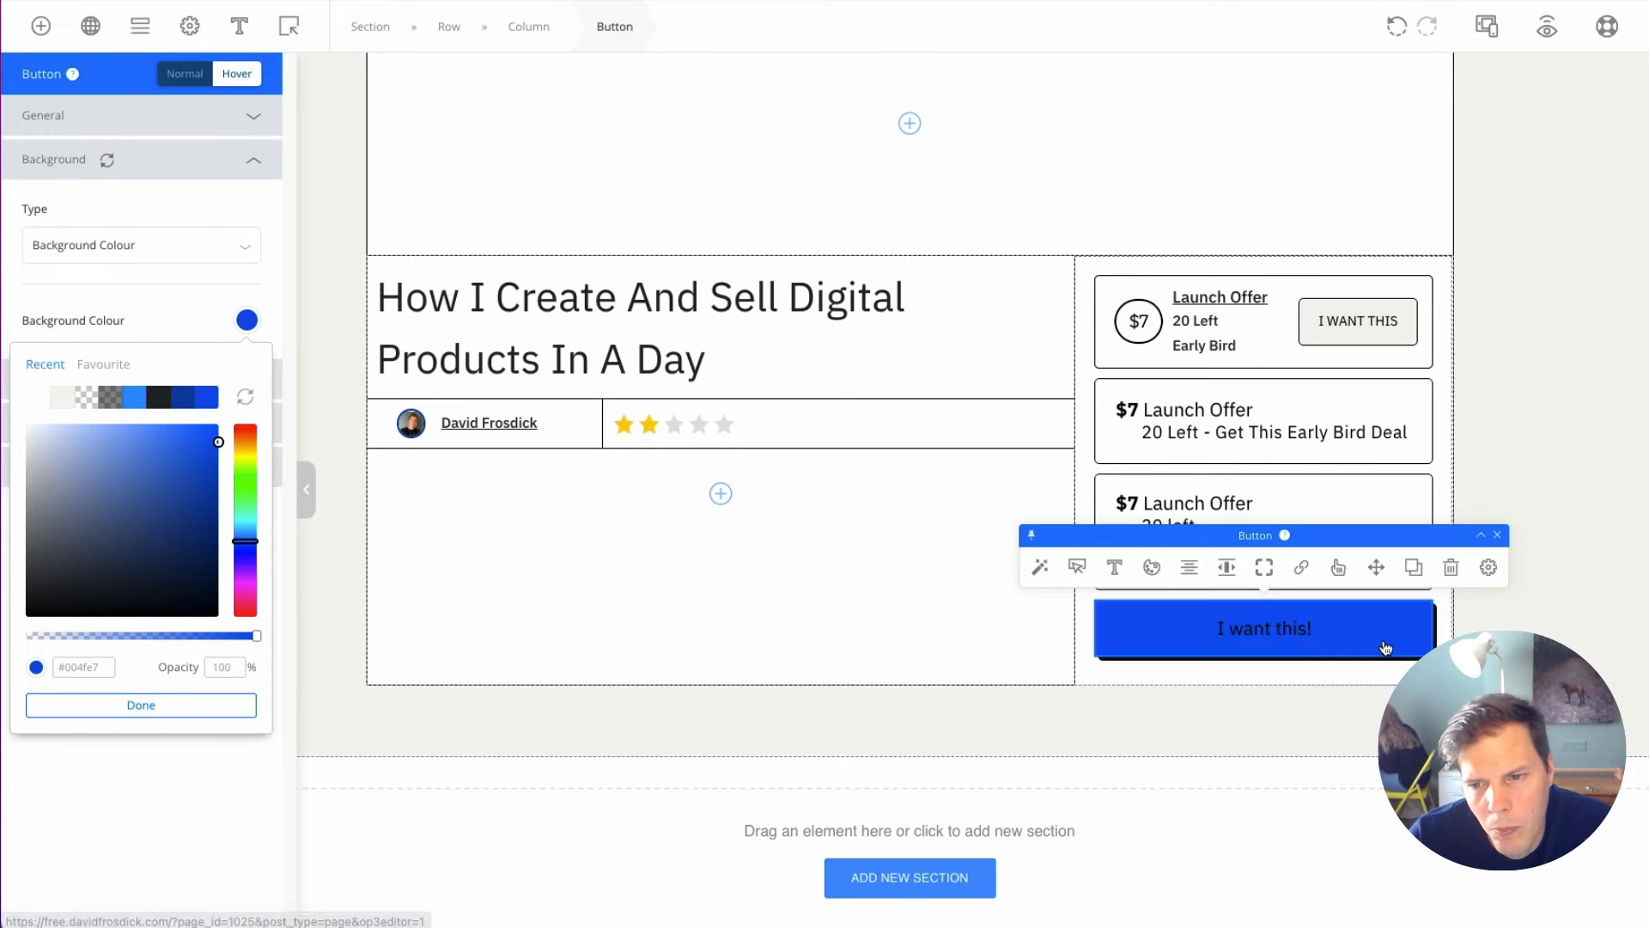
pyautogui.click(273, 231)
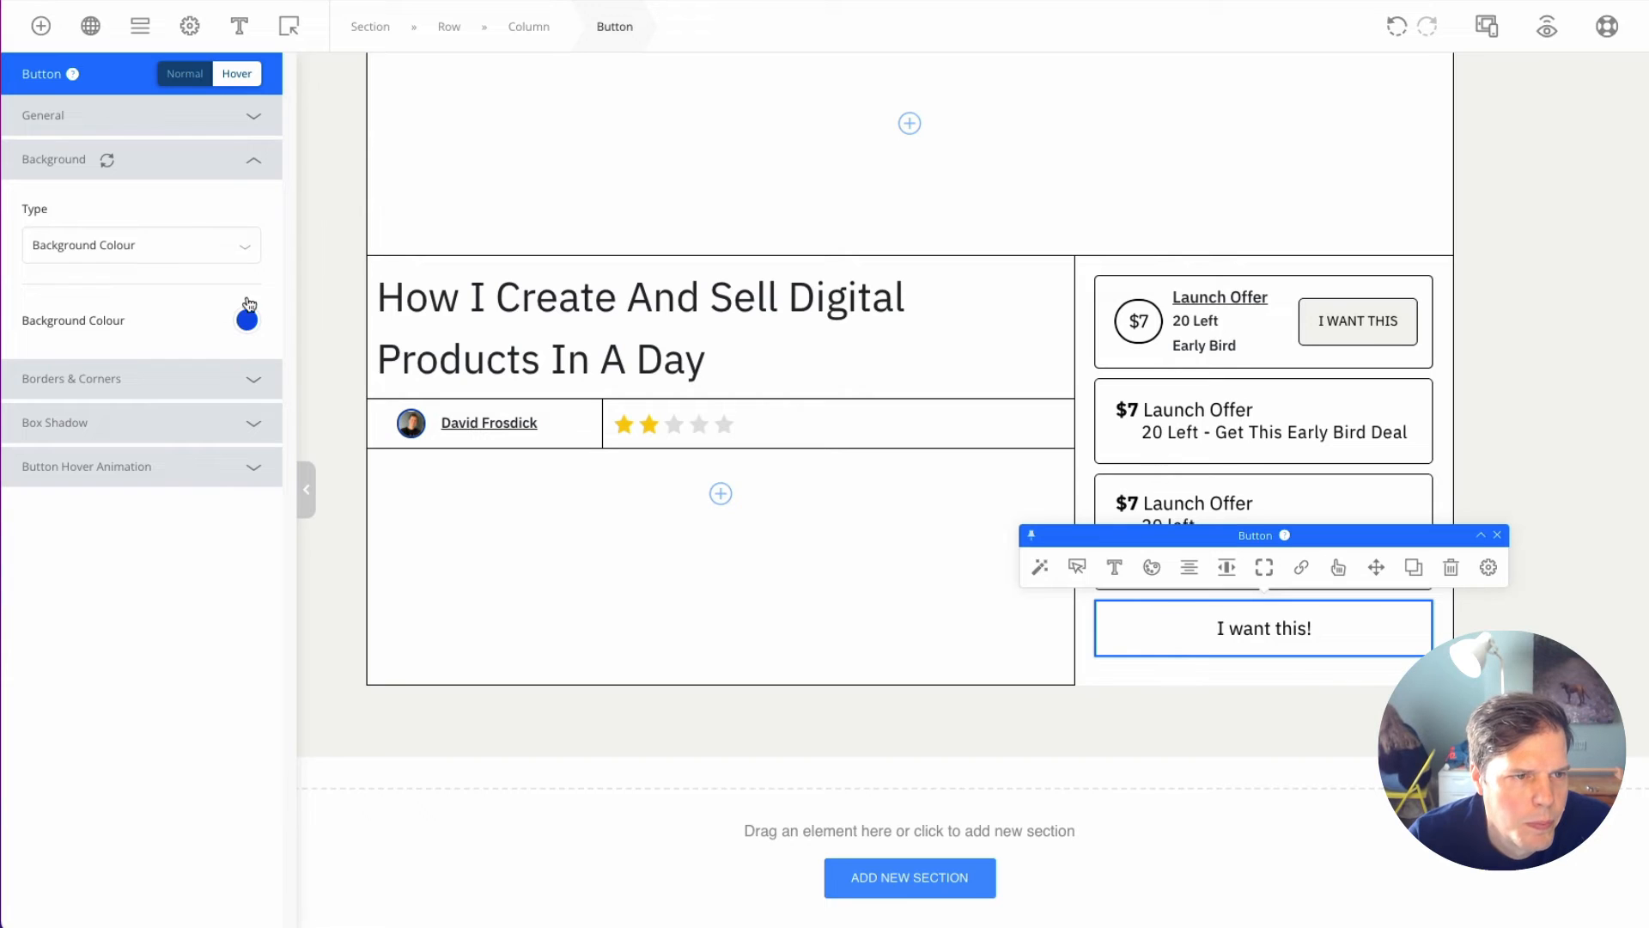
# Step: Set the "I want this!" button's hover text colour to white #ffffff
pyautogui.click(254, 117)
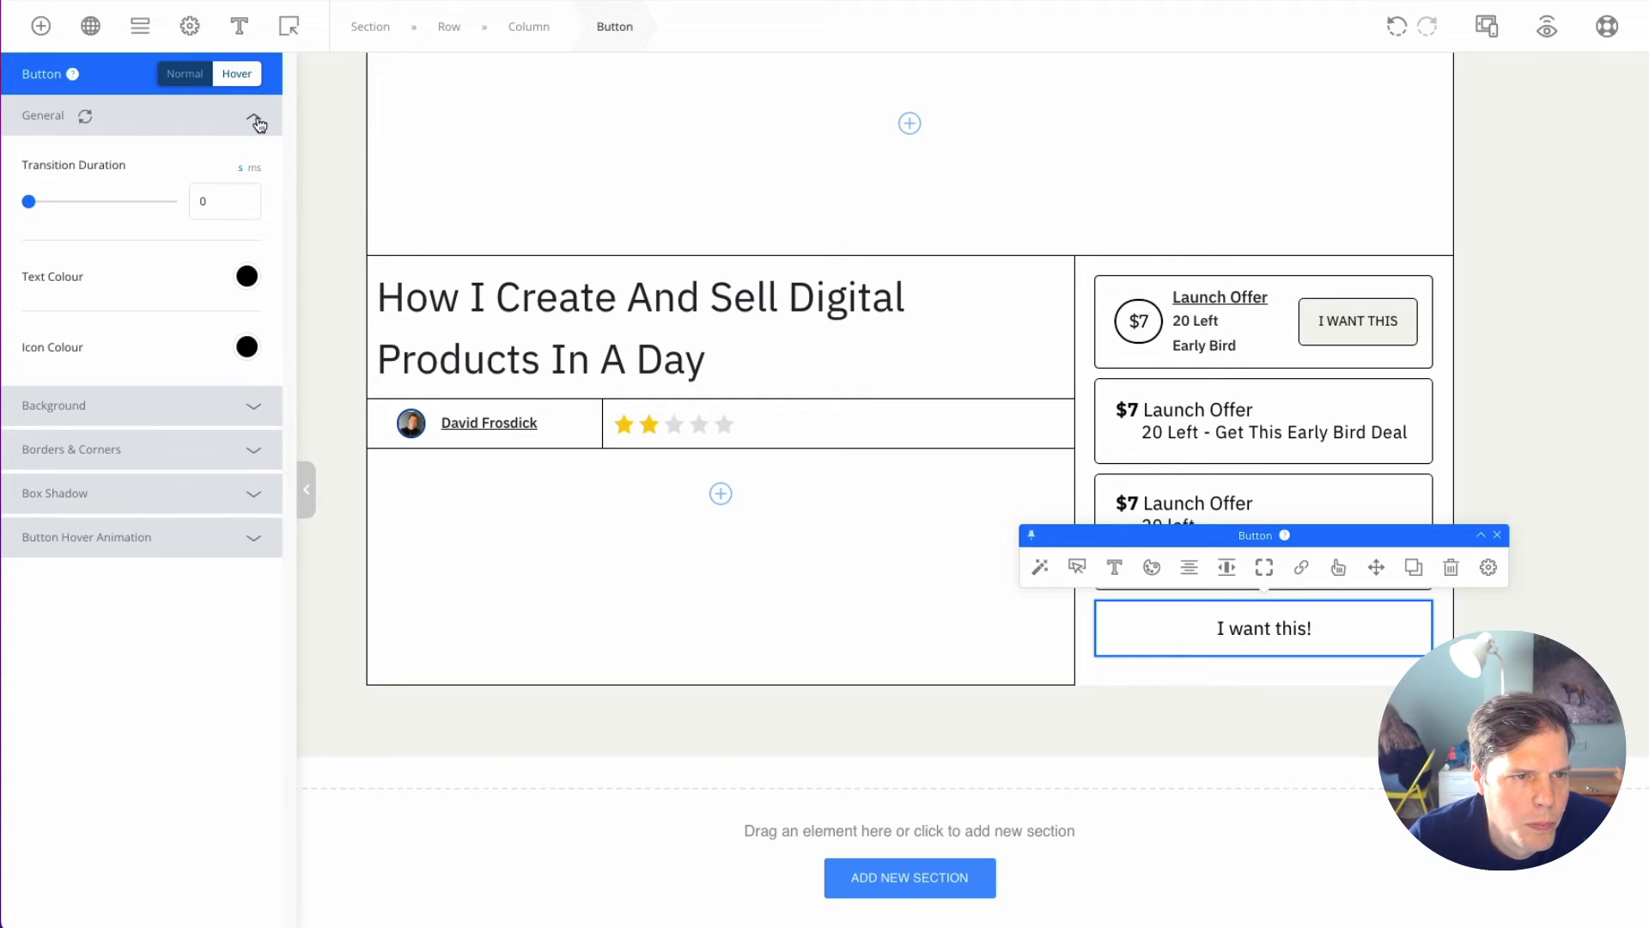
pyautogui.click(247, 276)
pyautogui.click(63, 357)
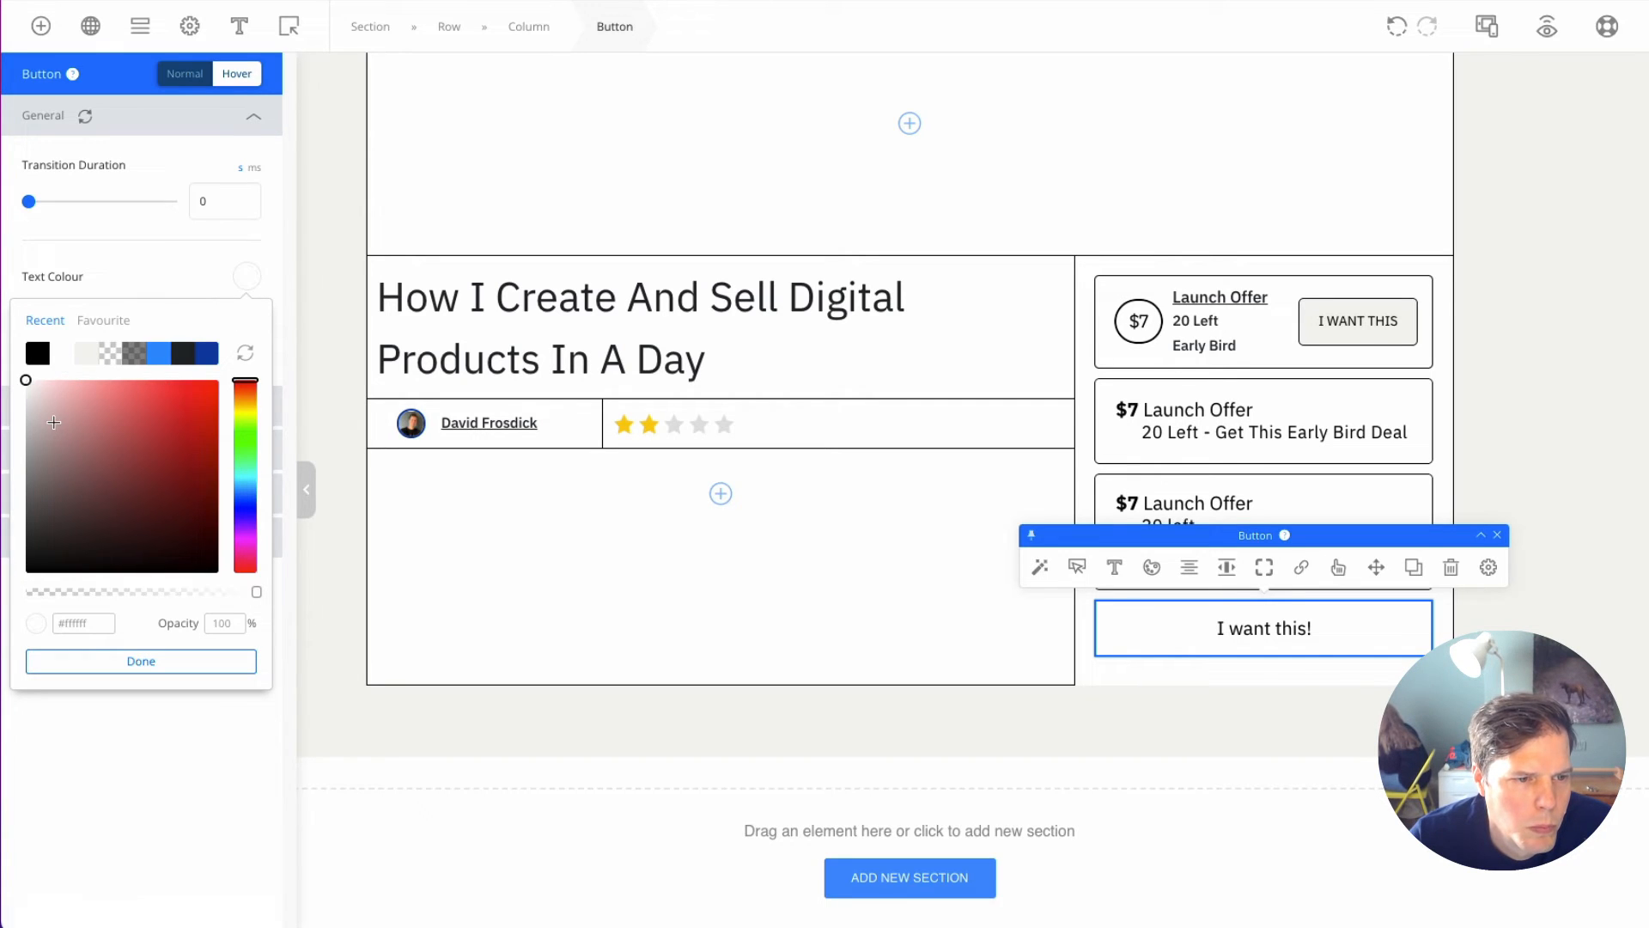
pyautogui.click(1499, 640)
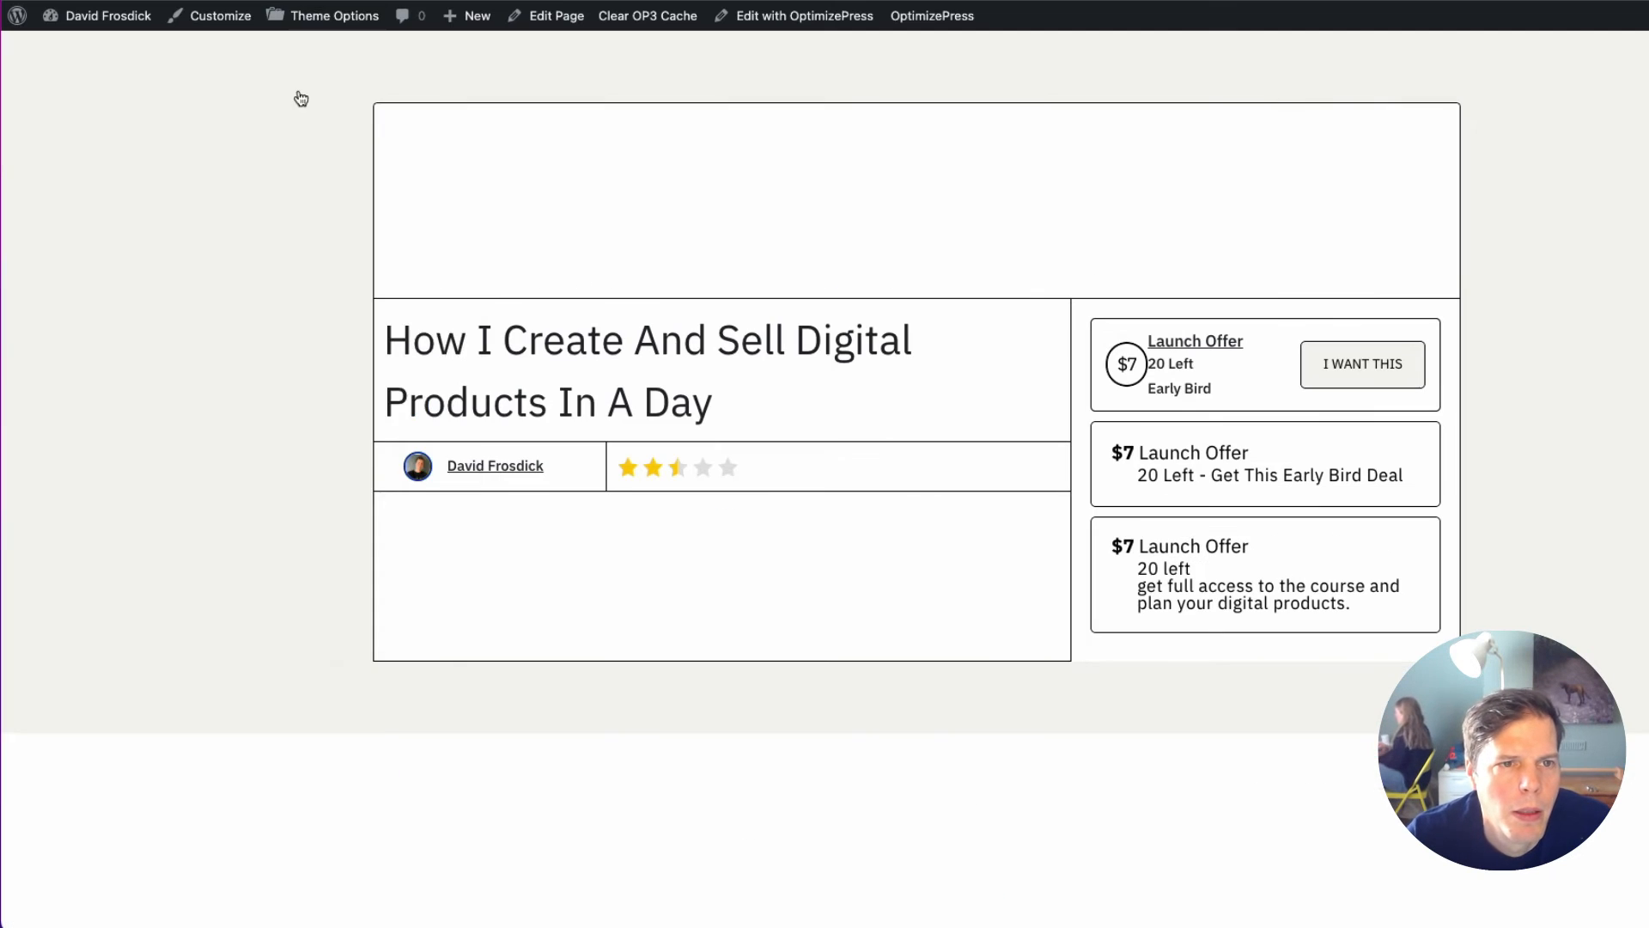
# Step: Reload the page preview and compare the purchase button with the one on the Gumroad reference page
pyautogui.rightClick(172, 239)
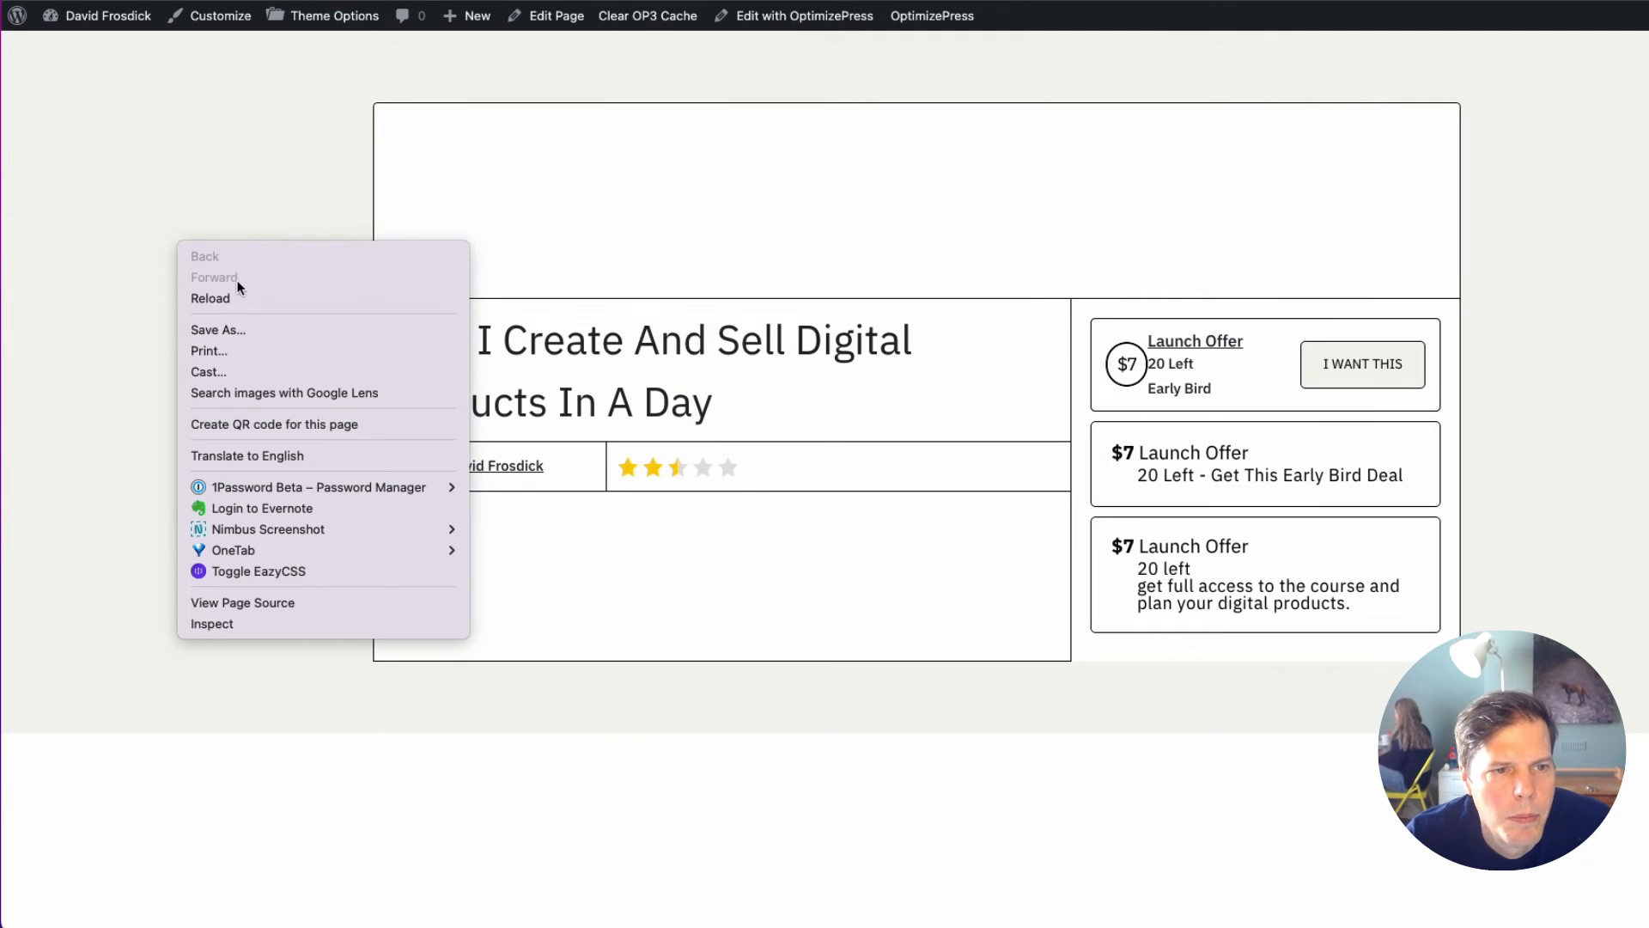
pyautogui.click(309, 291)
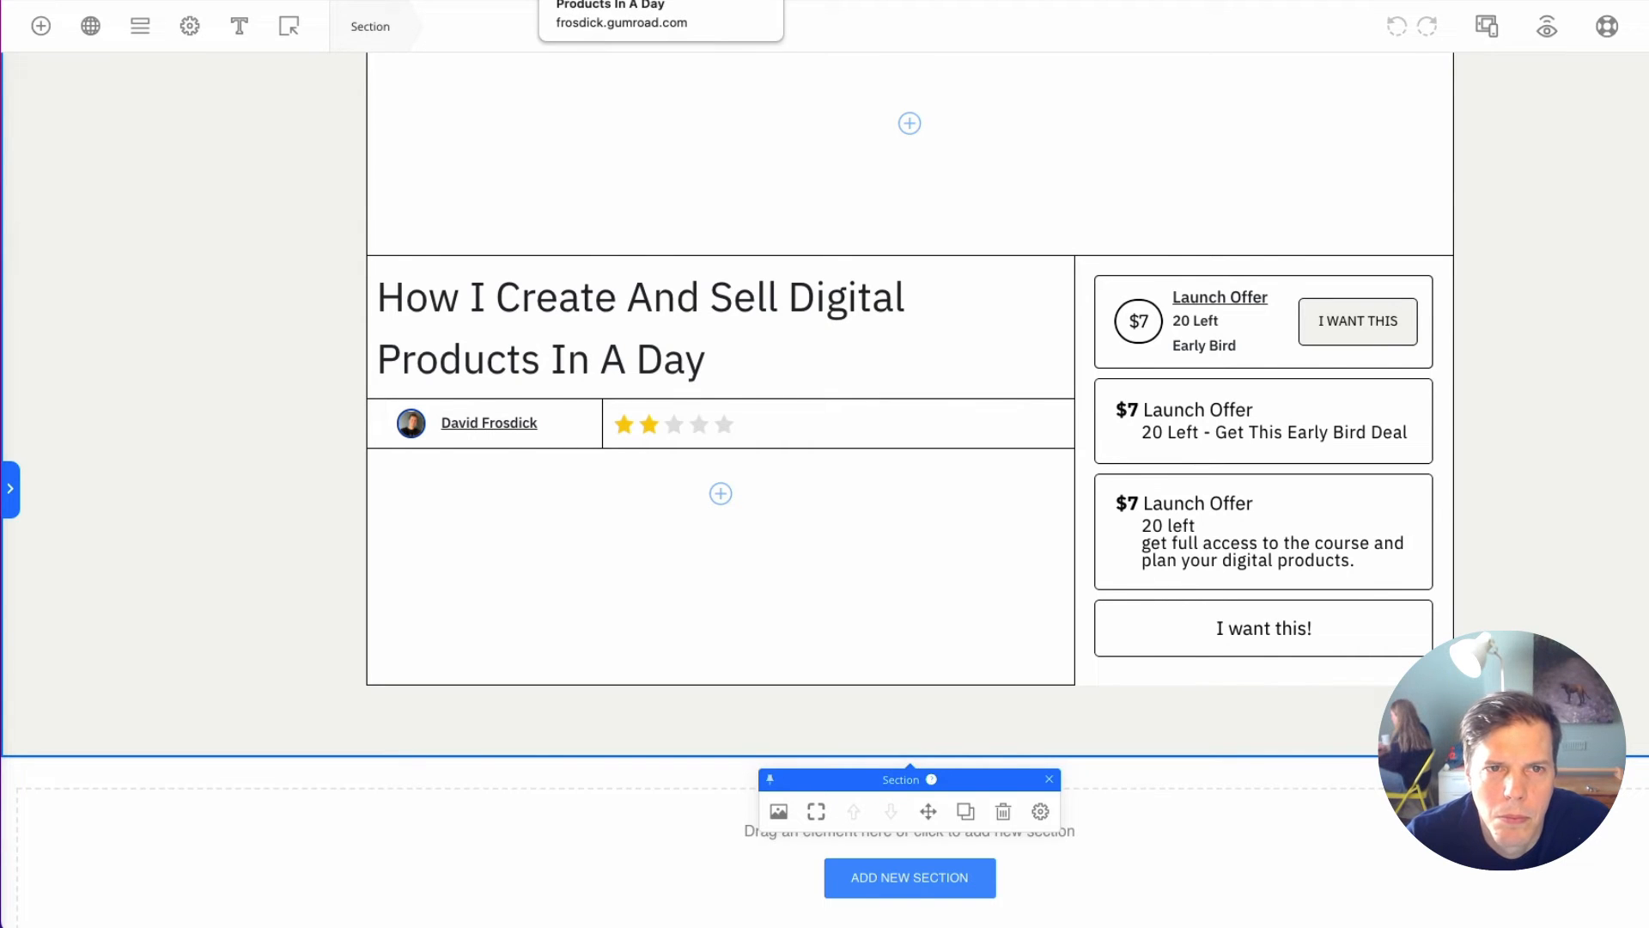
pyautogui.click(601, 1)
pyautogui.scroll(-2, 1155, 529)
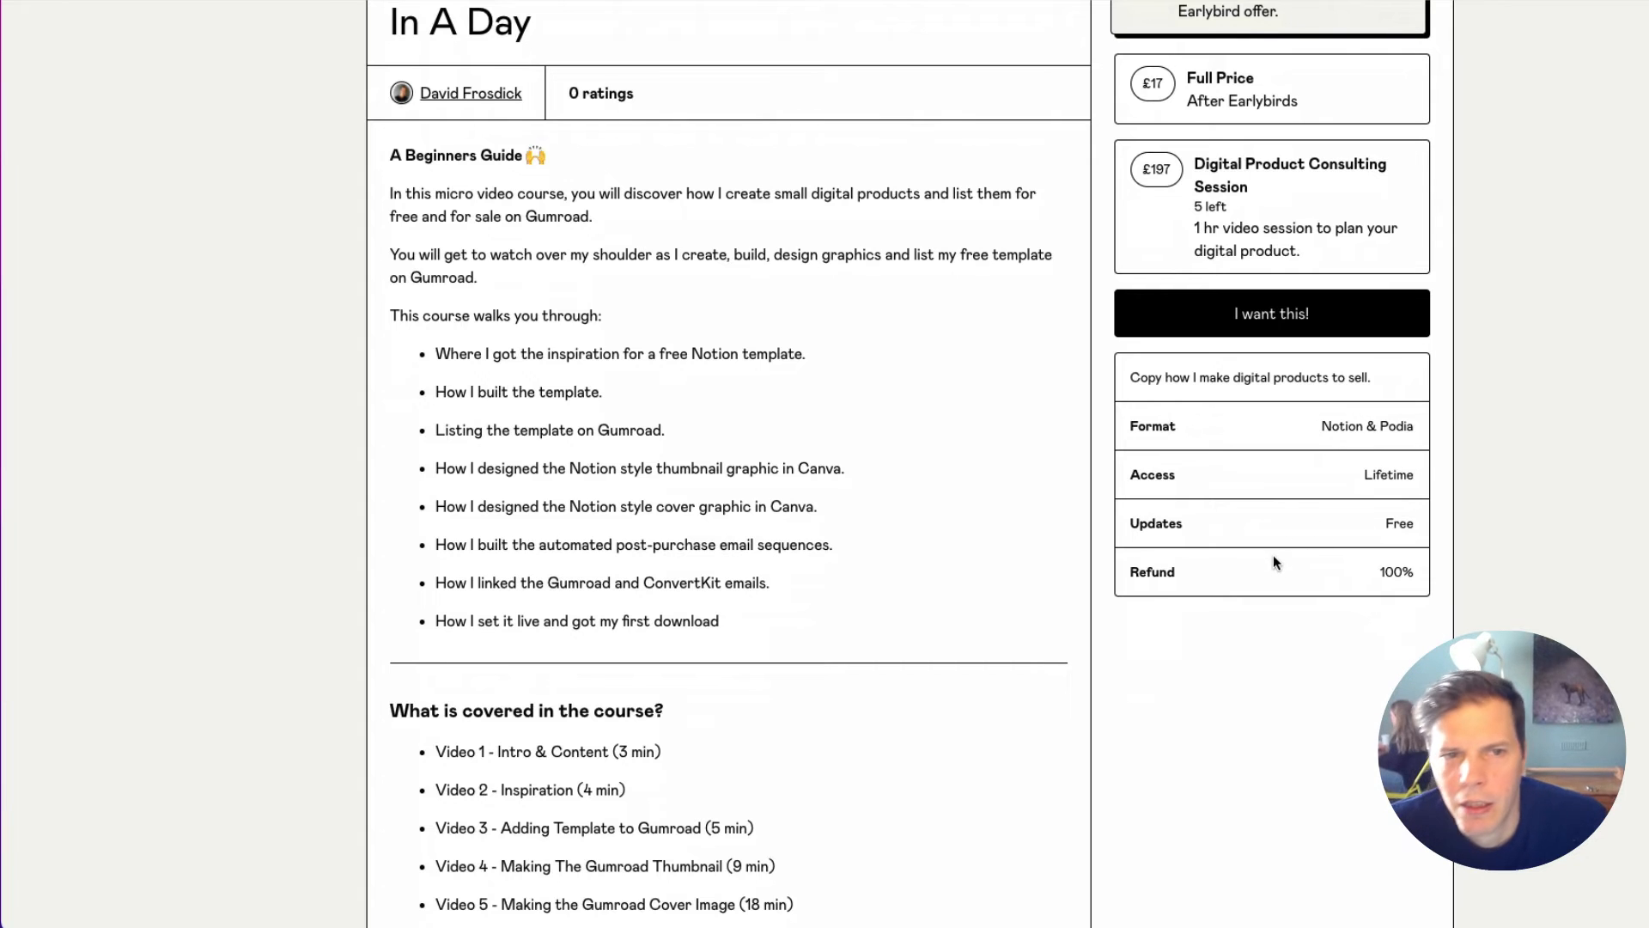
pyautogui.scroll(1, 1306, 567)
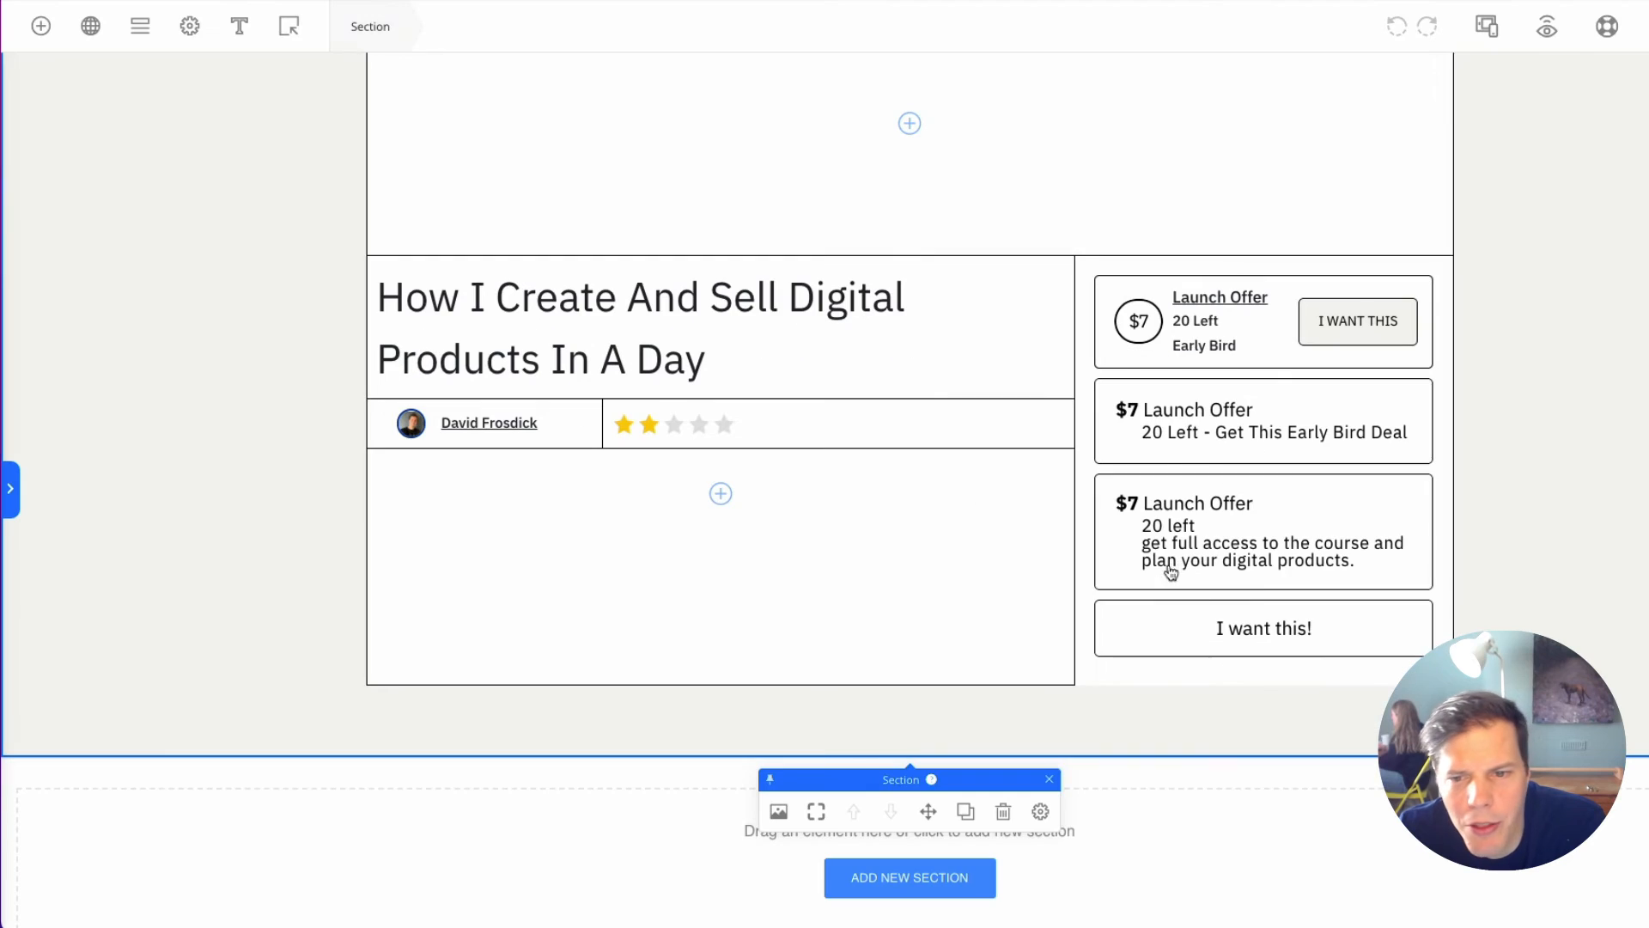
# Step: Reduce the font size of the "I want this!" label to bring it closer to the reference page's purchase button
pyautogui.click(1281, 628)
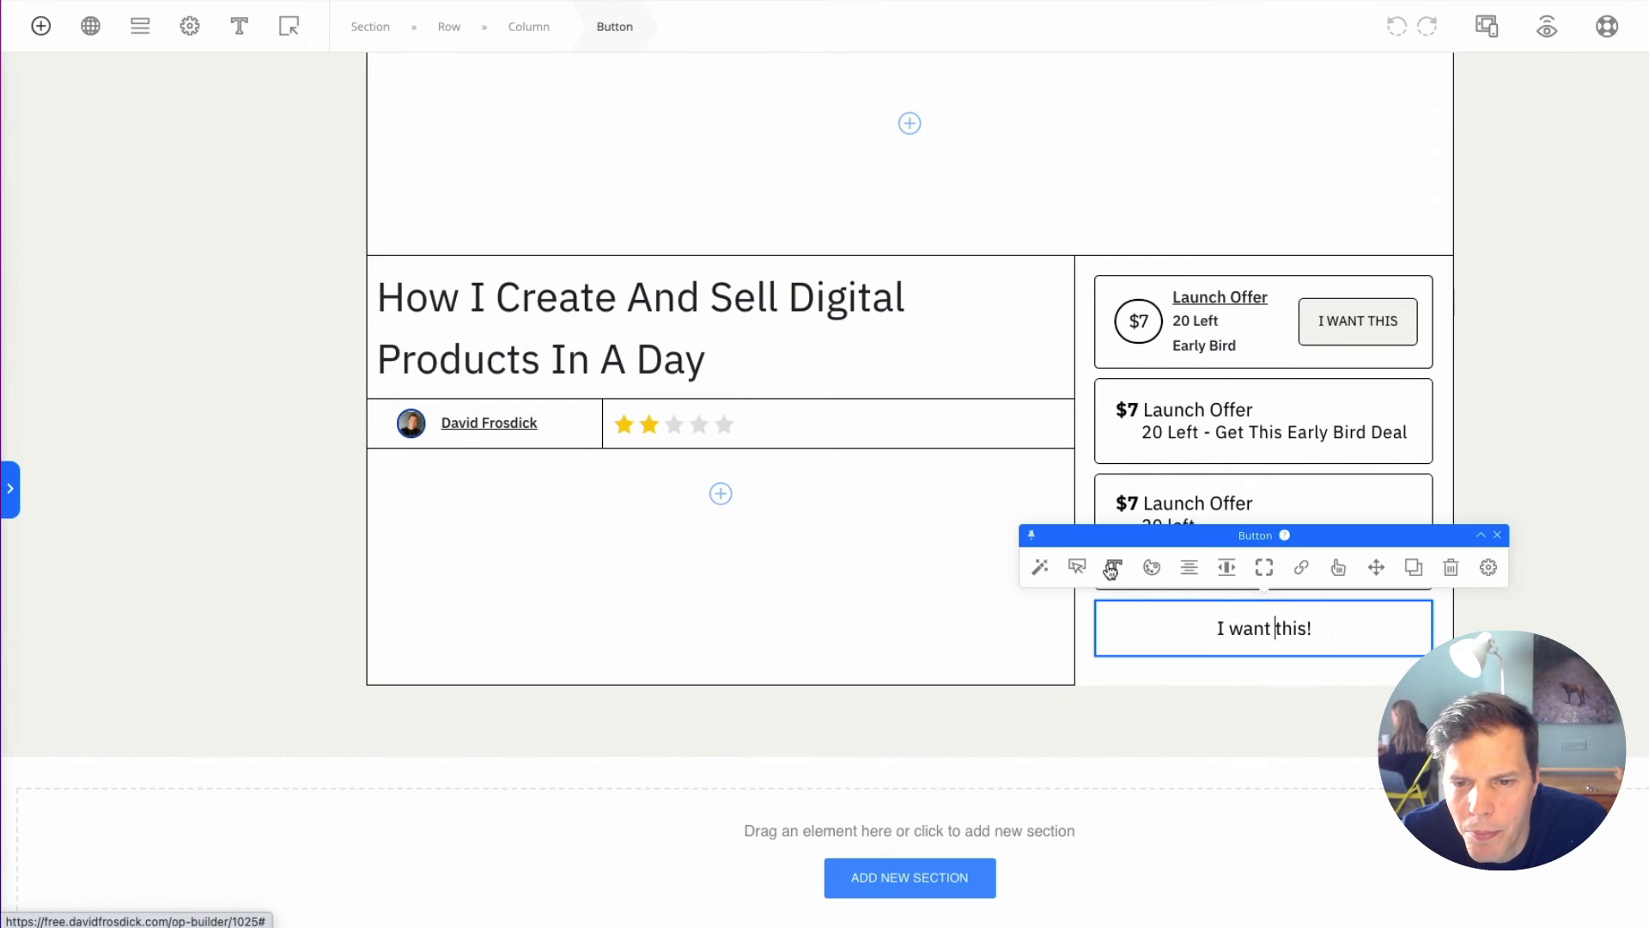
pyautogui.click(1115, 567)
pyautogui.click(1644, 541)
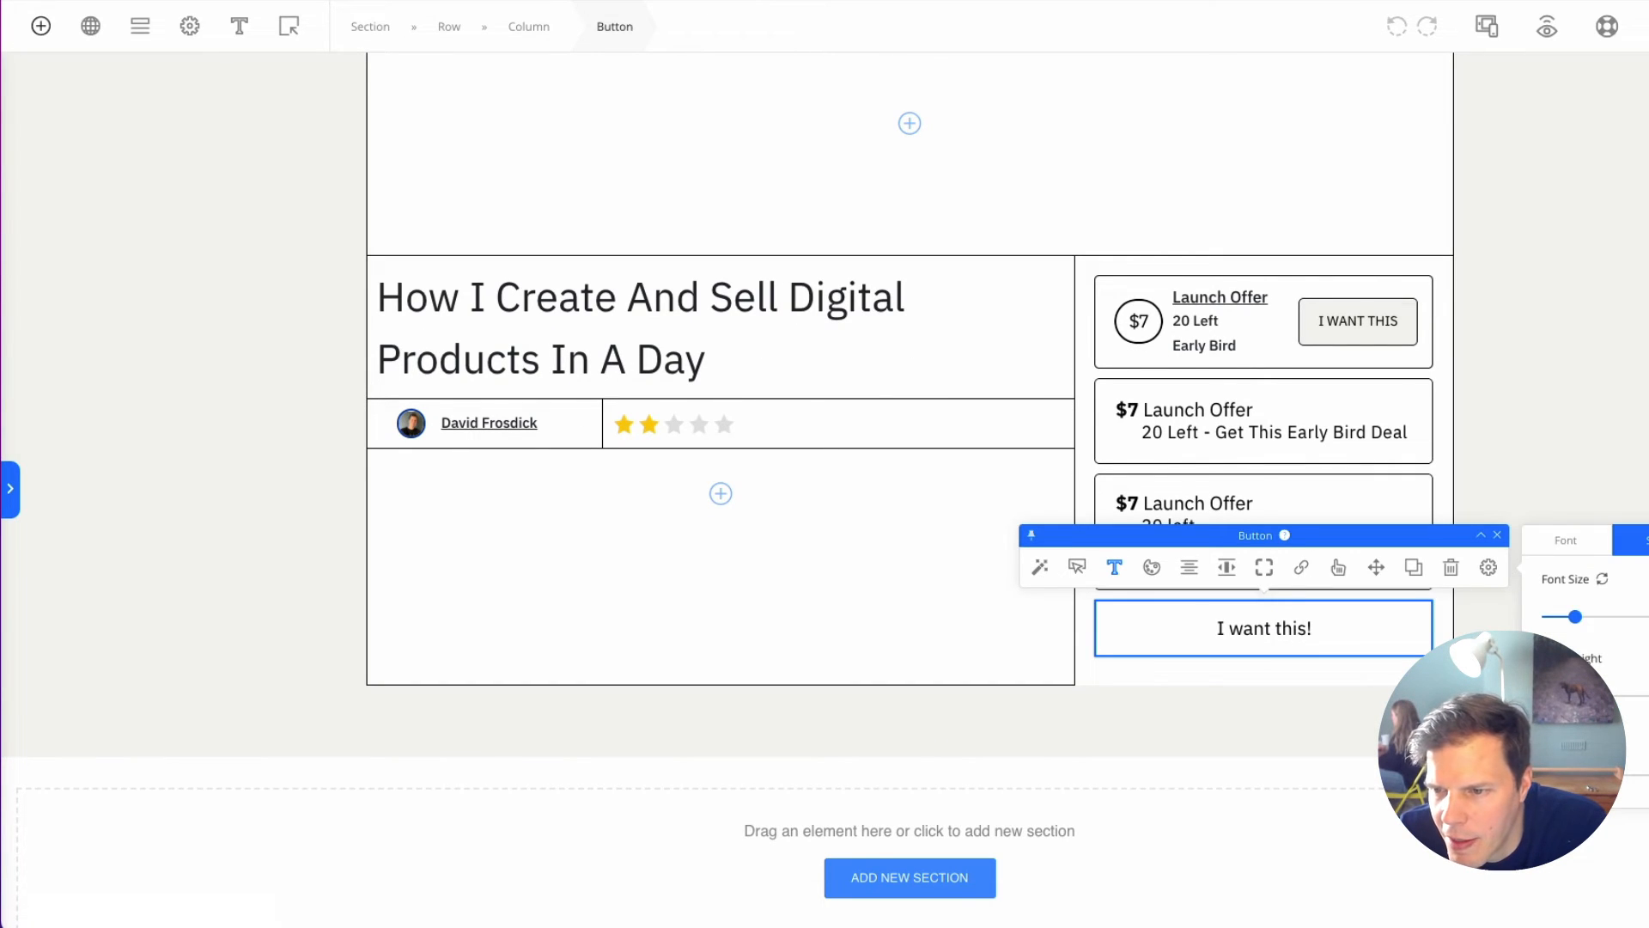
pyautogui.press('Down')
pyautogui.press('Down')
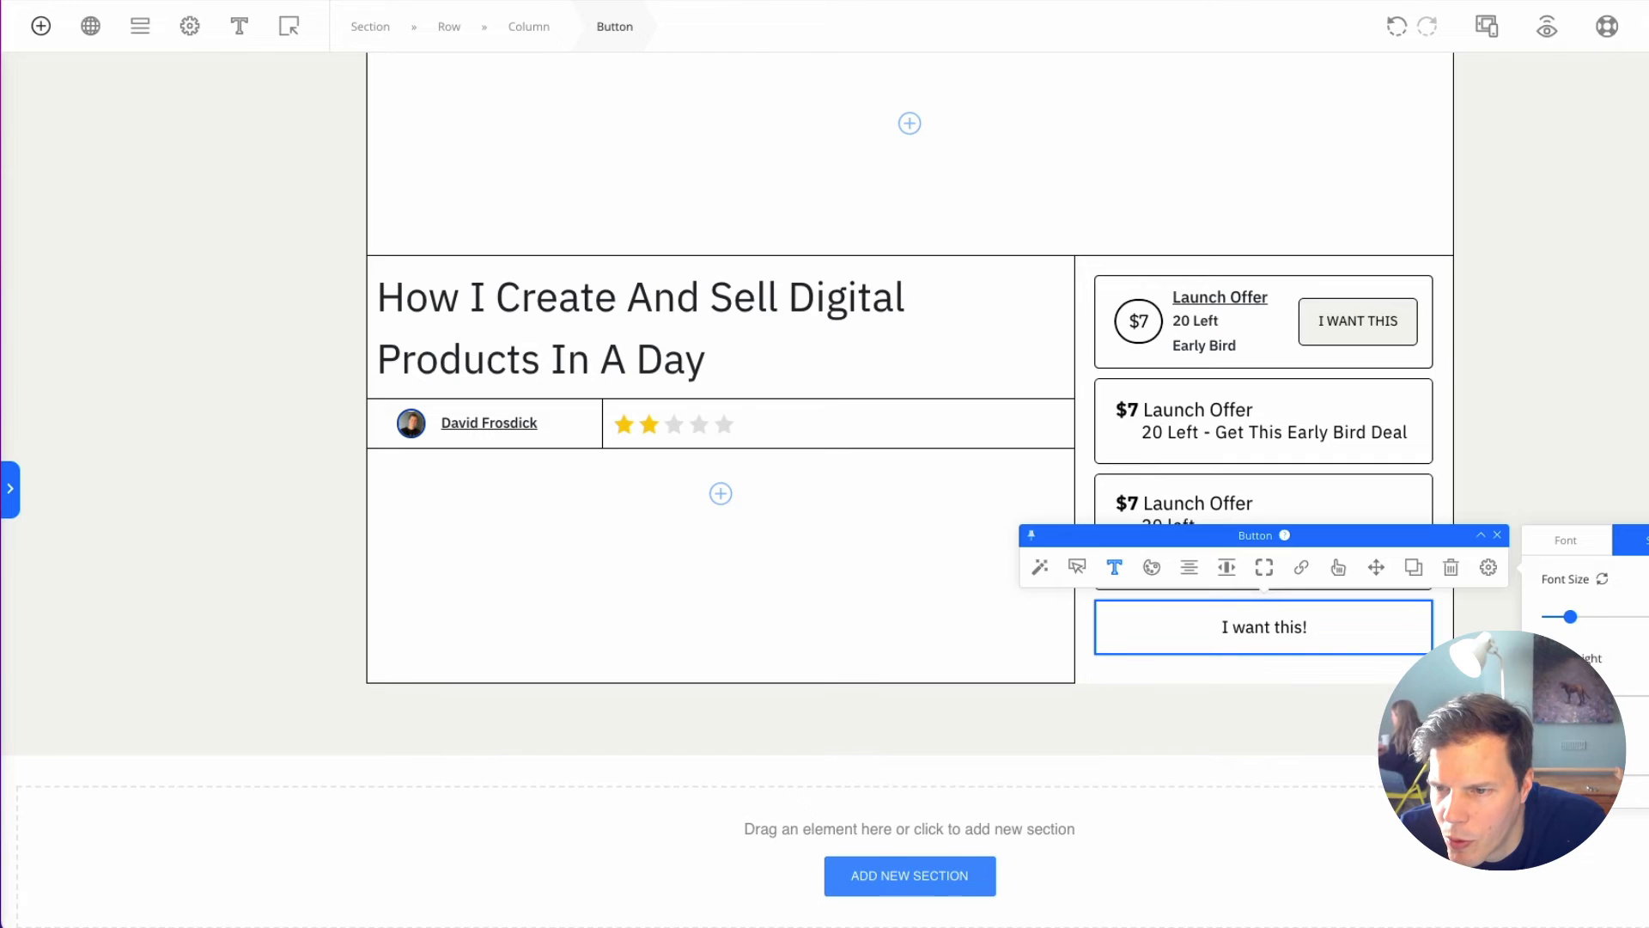
pyautogui.press('Down')
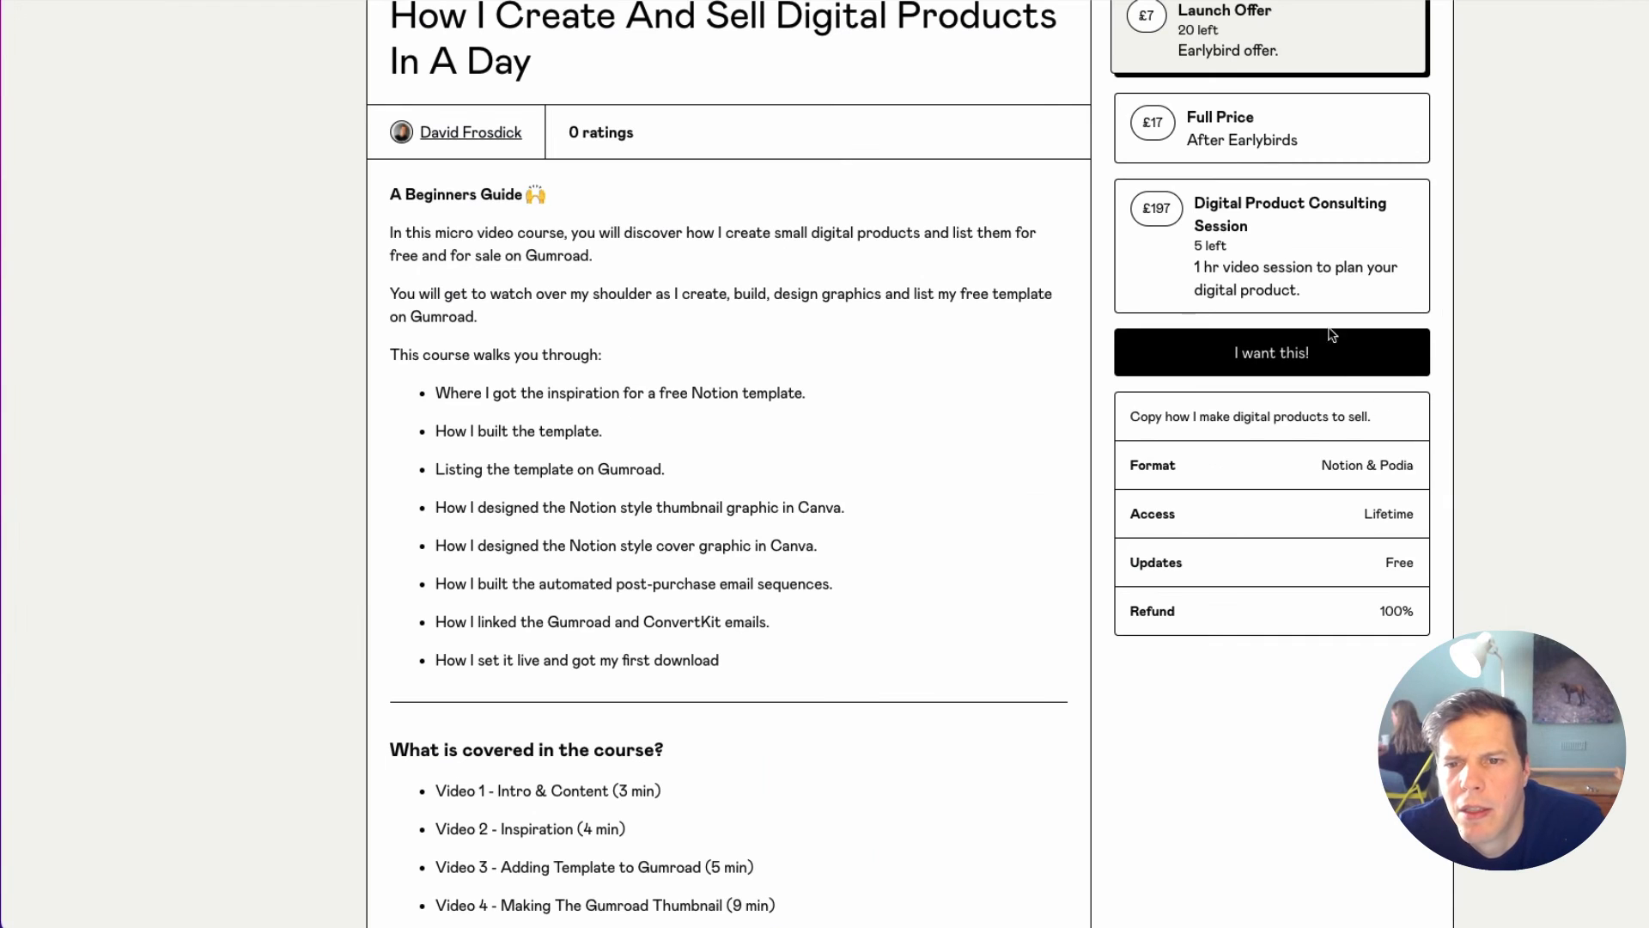
pyautogui.scroll(1, 1174, 346)
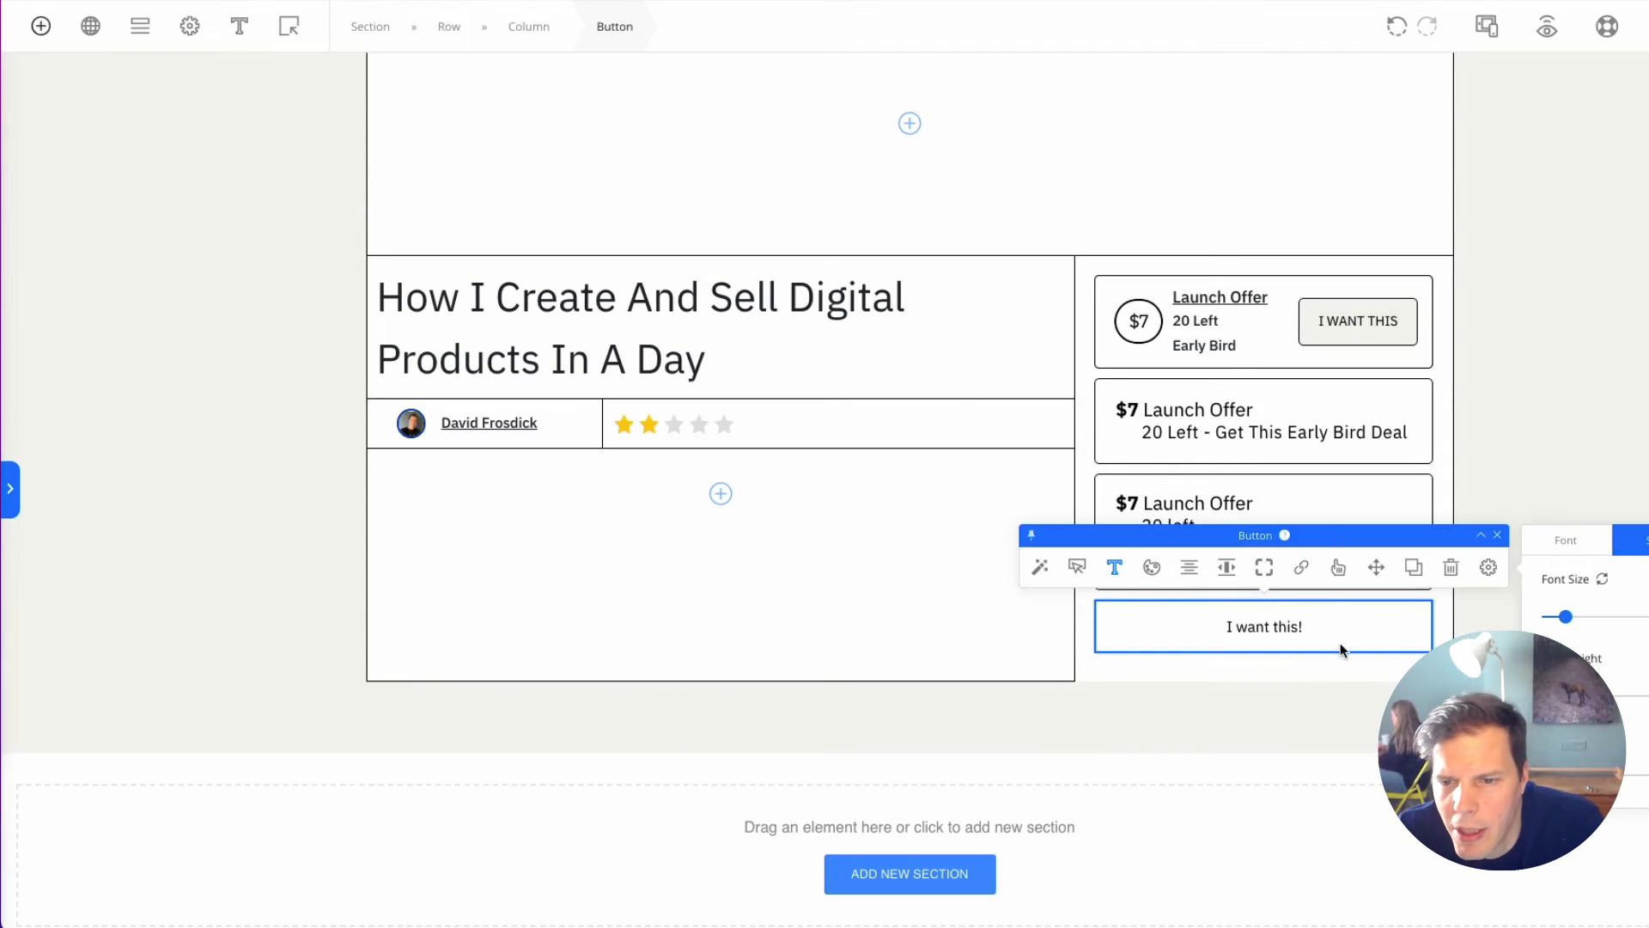
pyautogui.click(1608, 383)
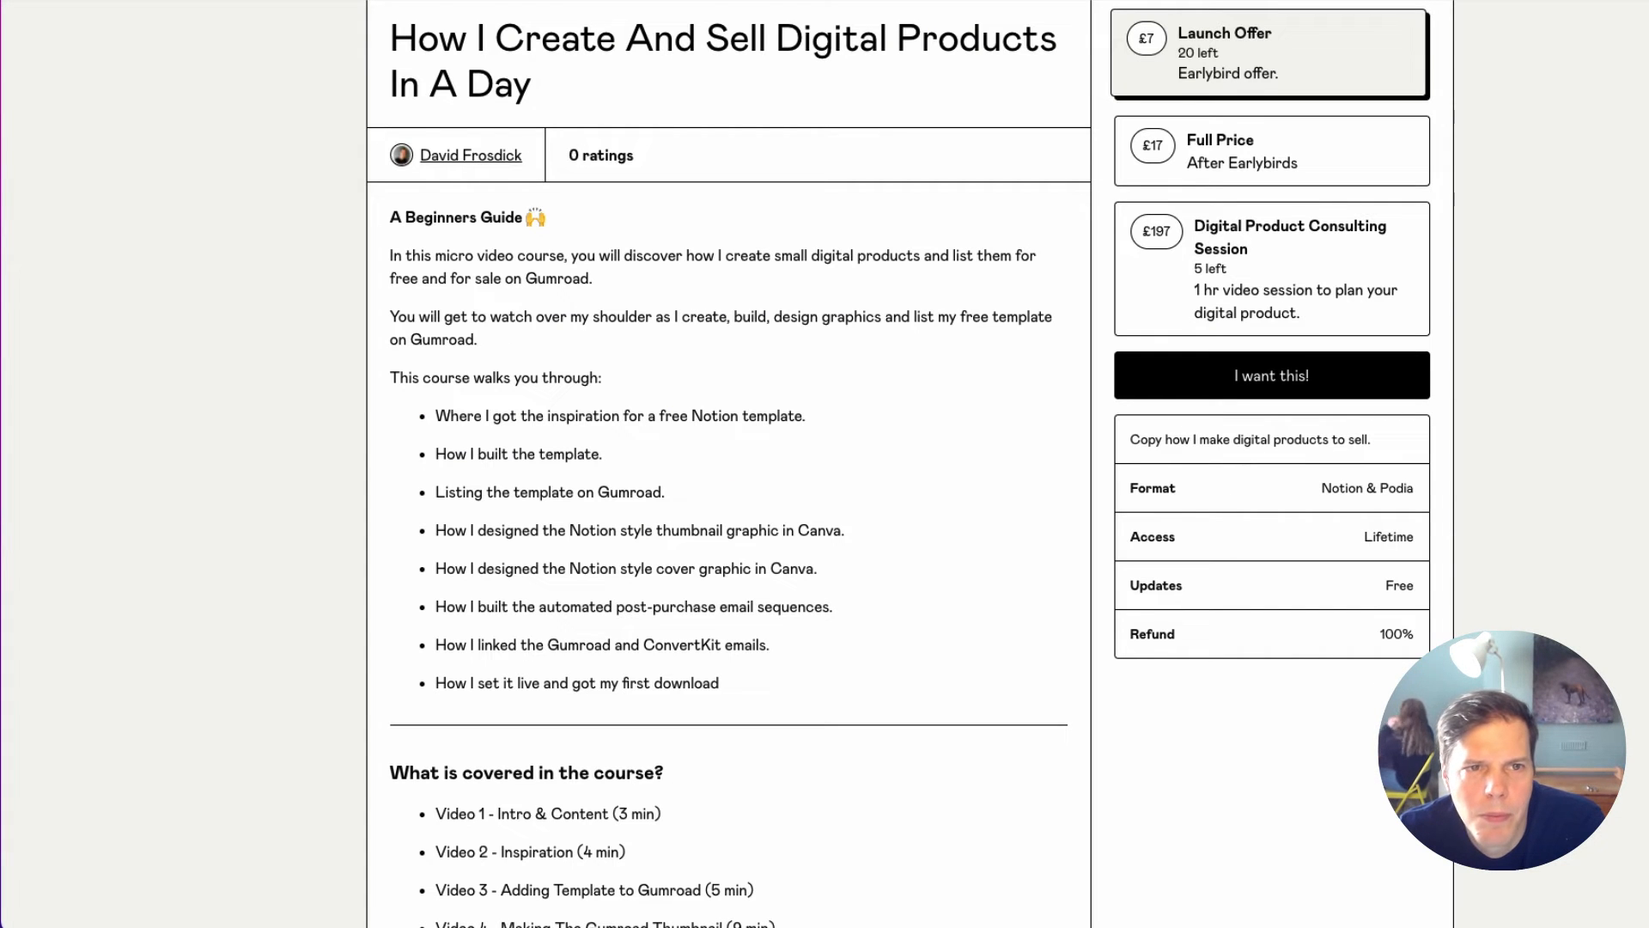
pyautogui.scroll(1, 552, 62)
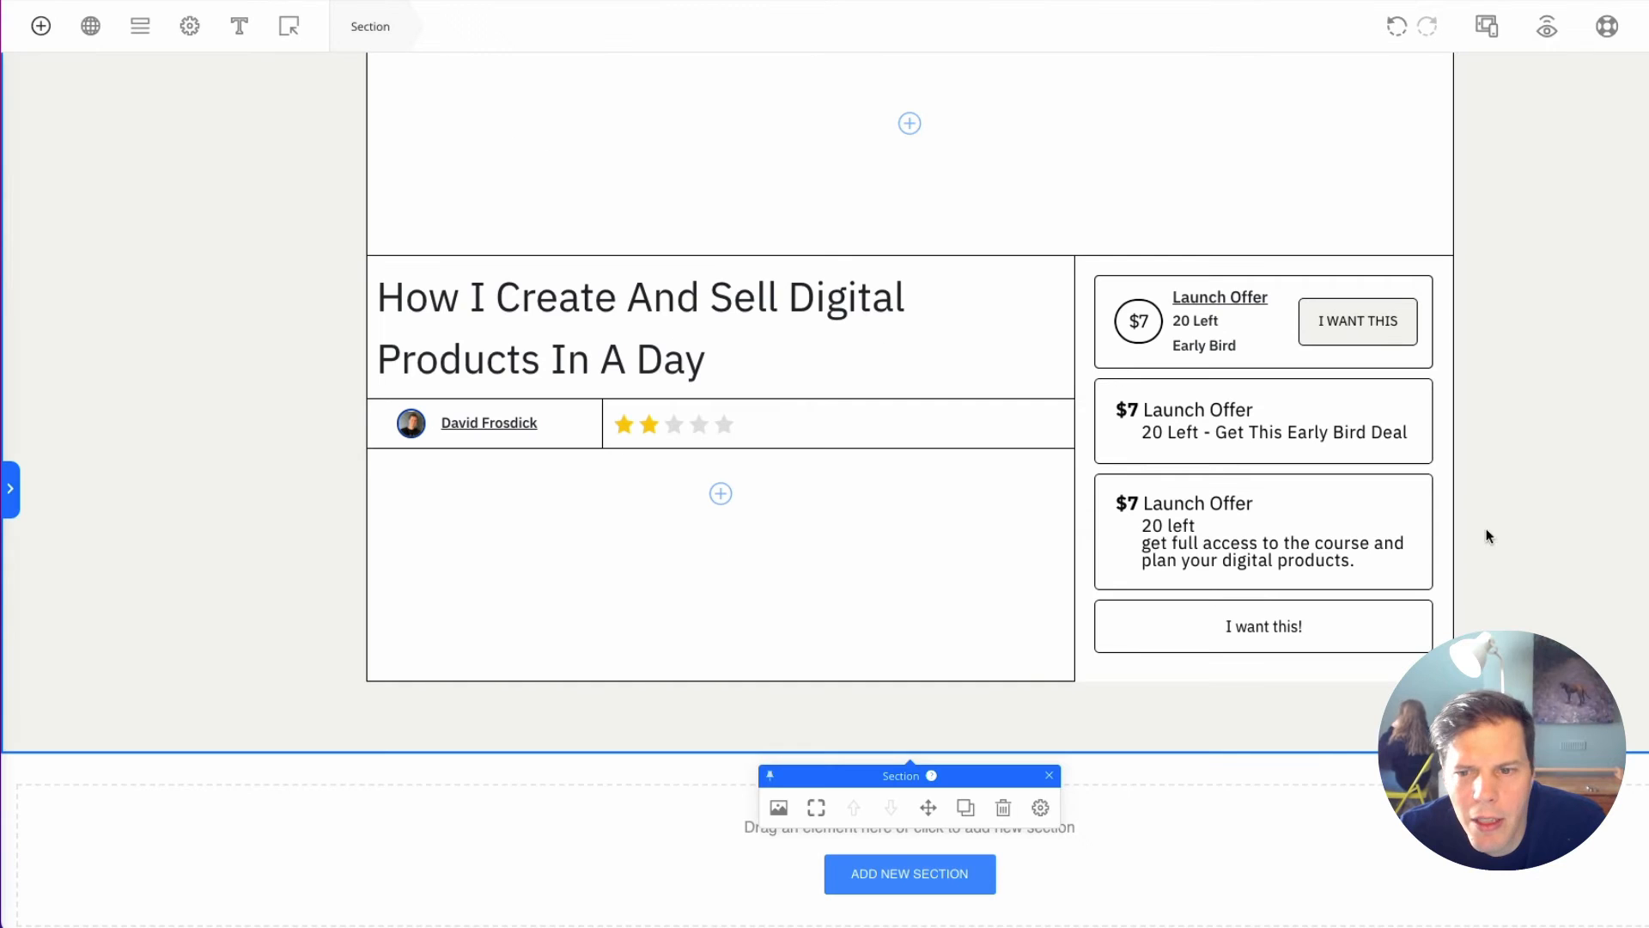
# Step: Set the "I want this!" button's background colour to black #000000
pyautogui.click(1392, 626)
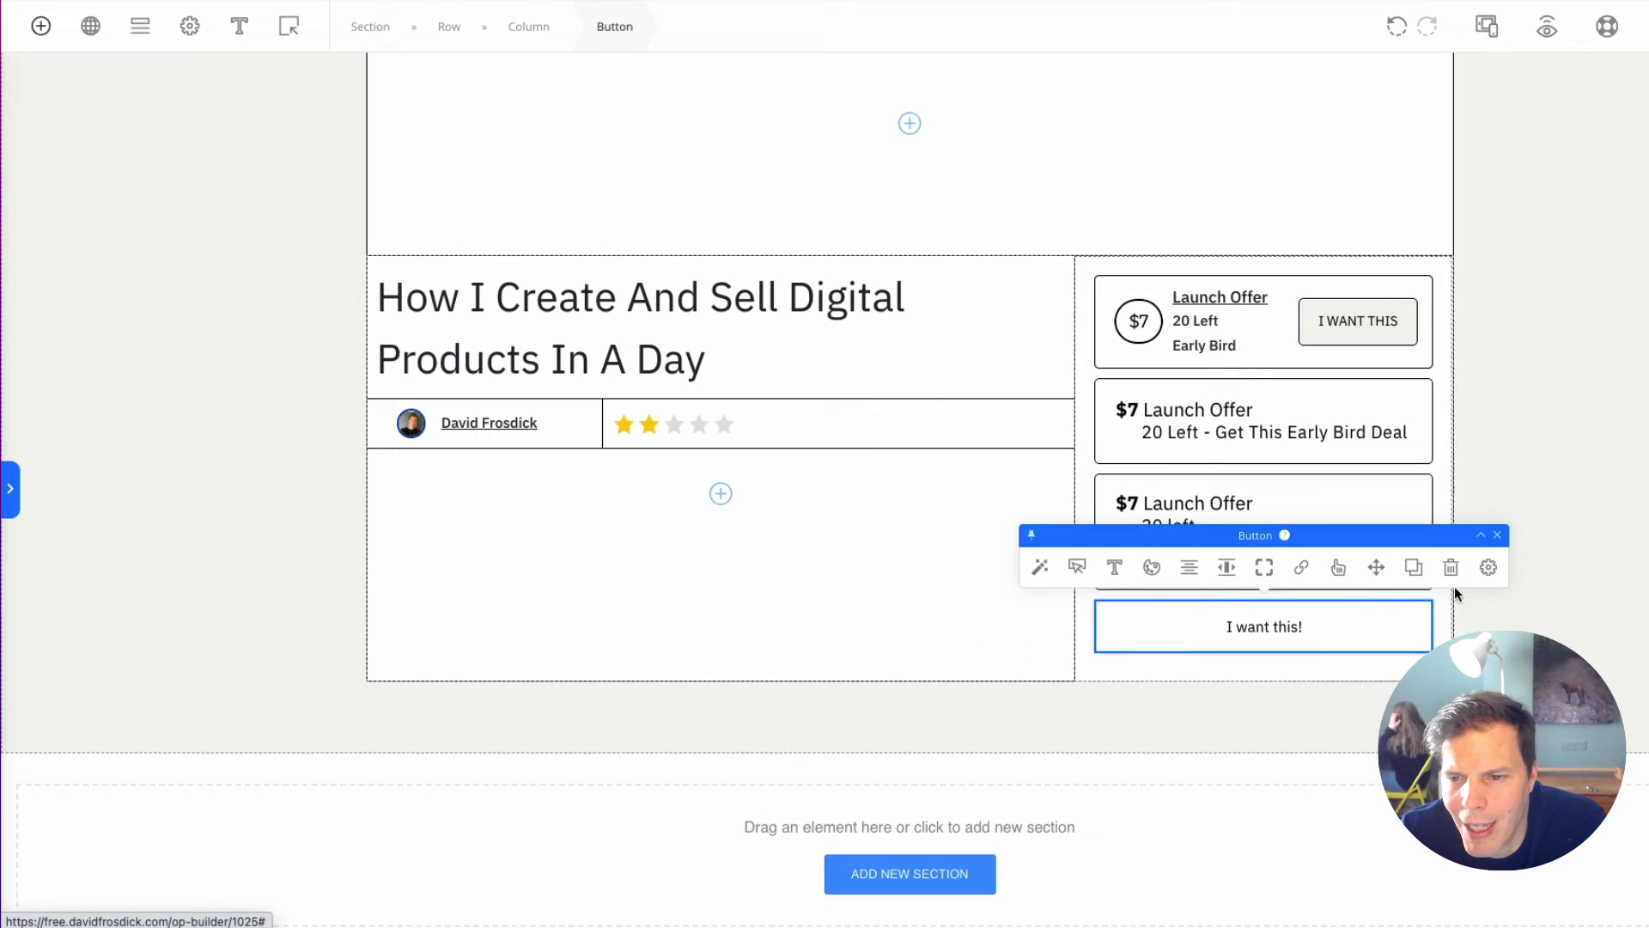
pyautogui.click(1152, 567)
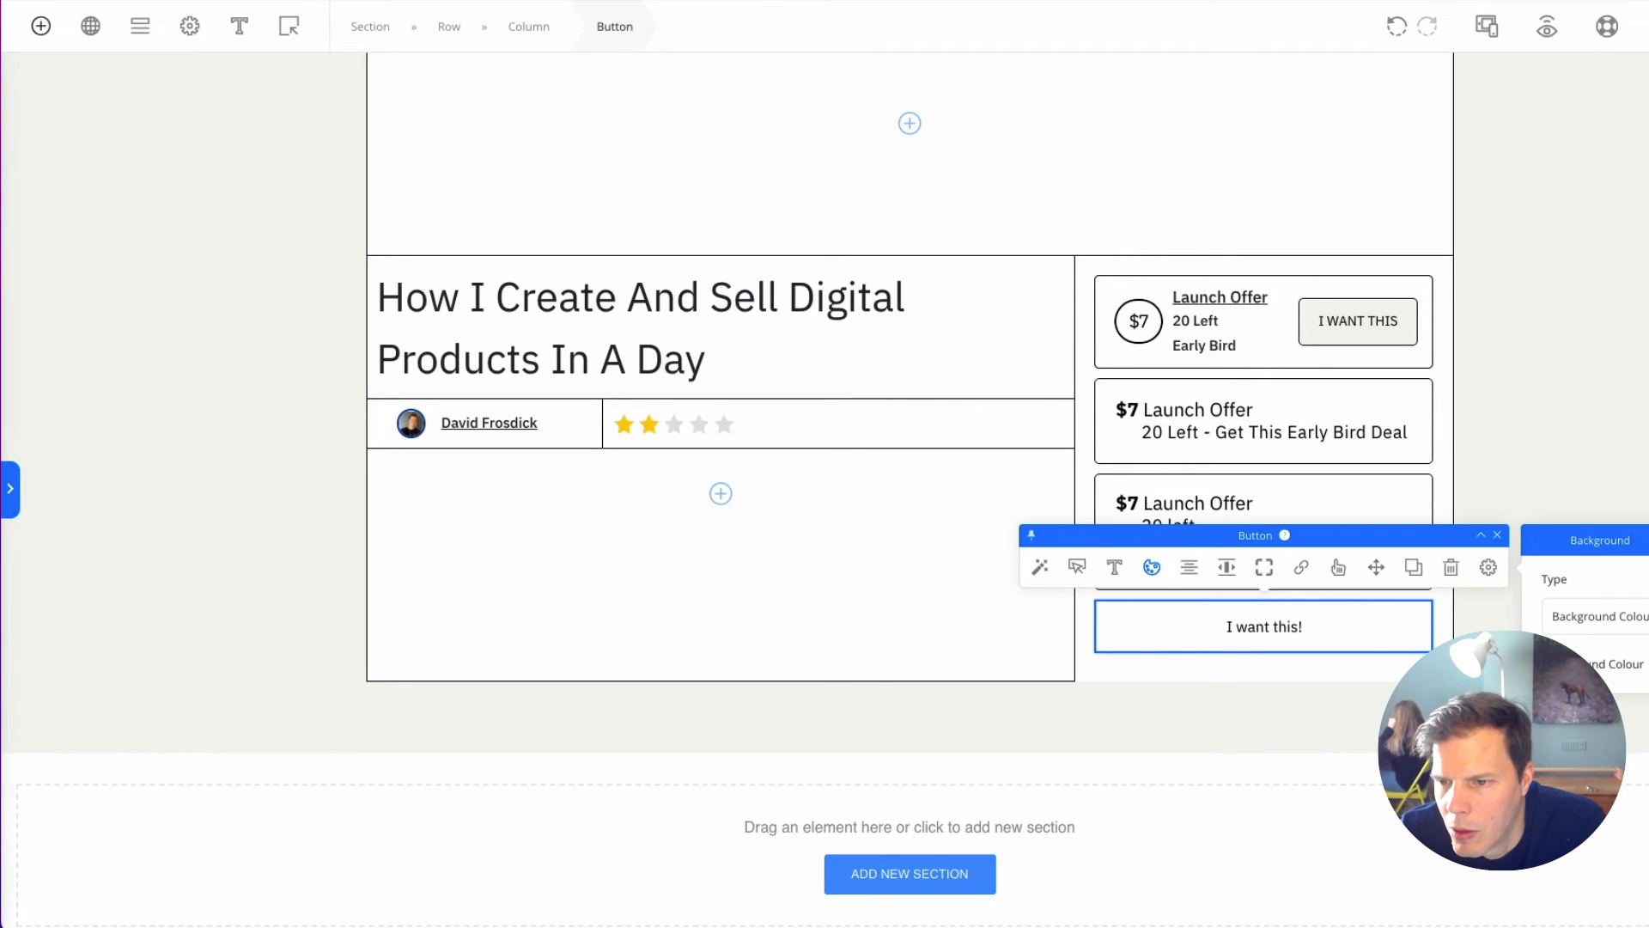
pyautogui.click(1643, 664)
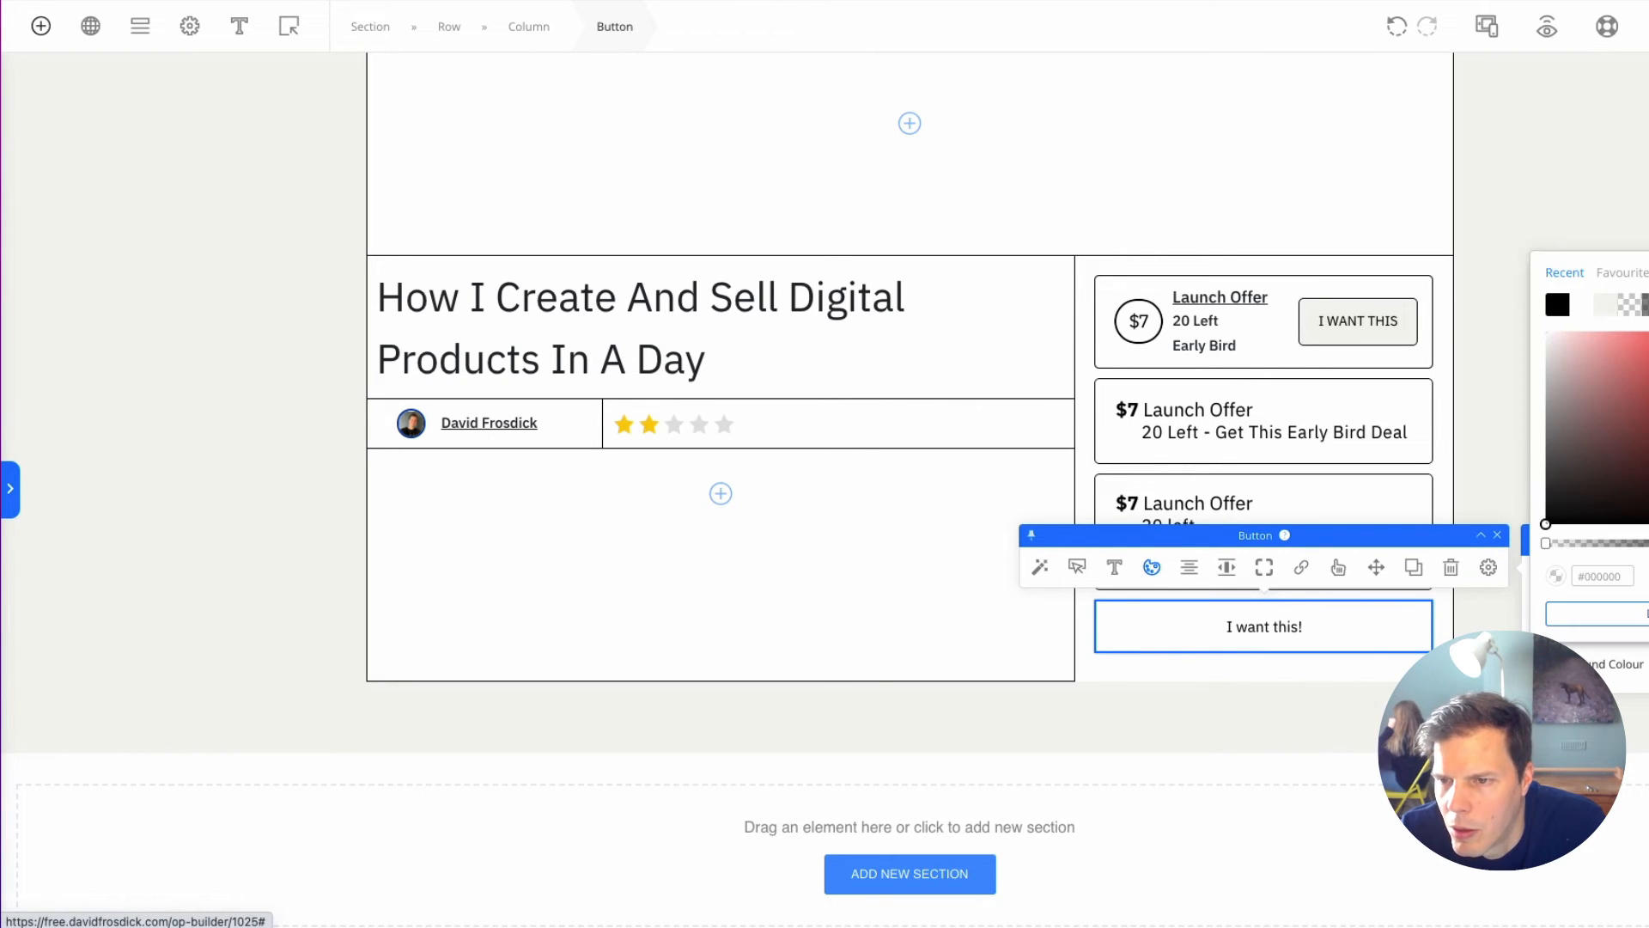
pyautogui.moveTo(1590, 453)
pyautogui.mouseDown()
pyautogui.moveTo(1503, 306)
pyautogui.moveTo(1516, 598)
pyautogui.mouseUp()
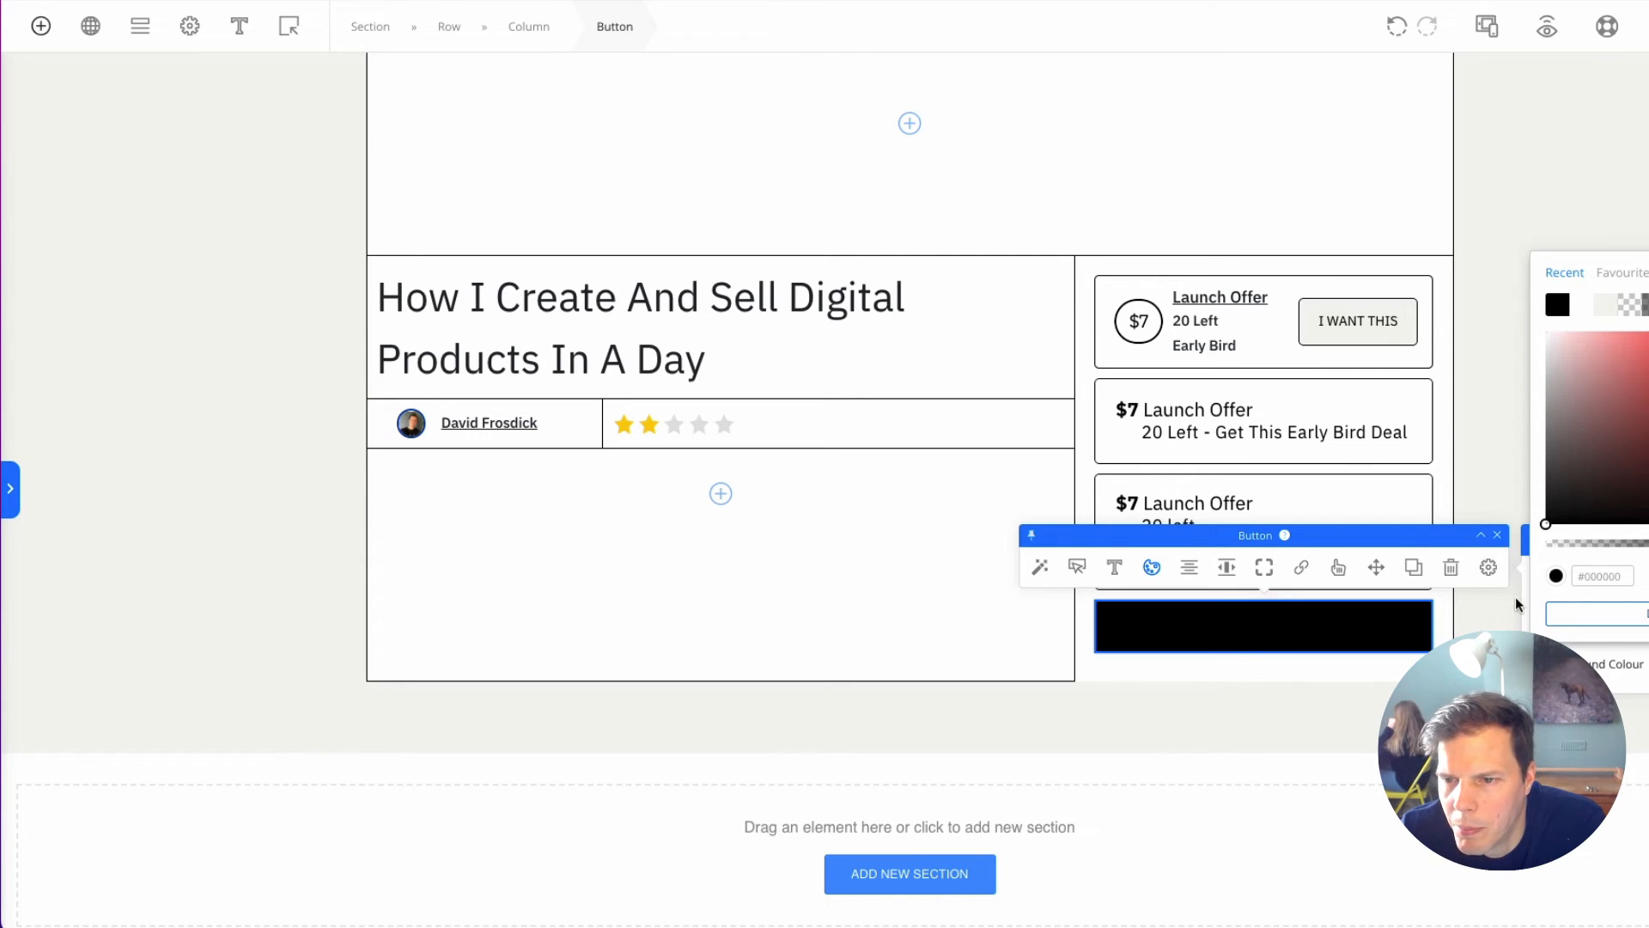
pyautogui.click(1114, 567)
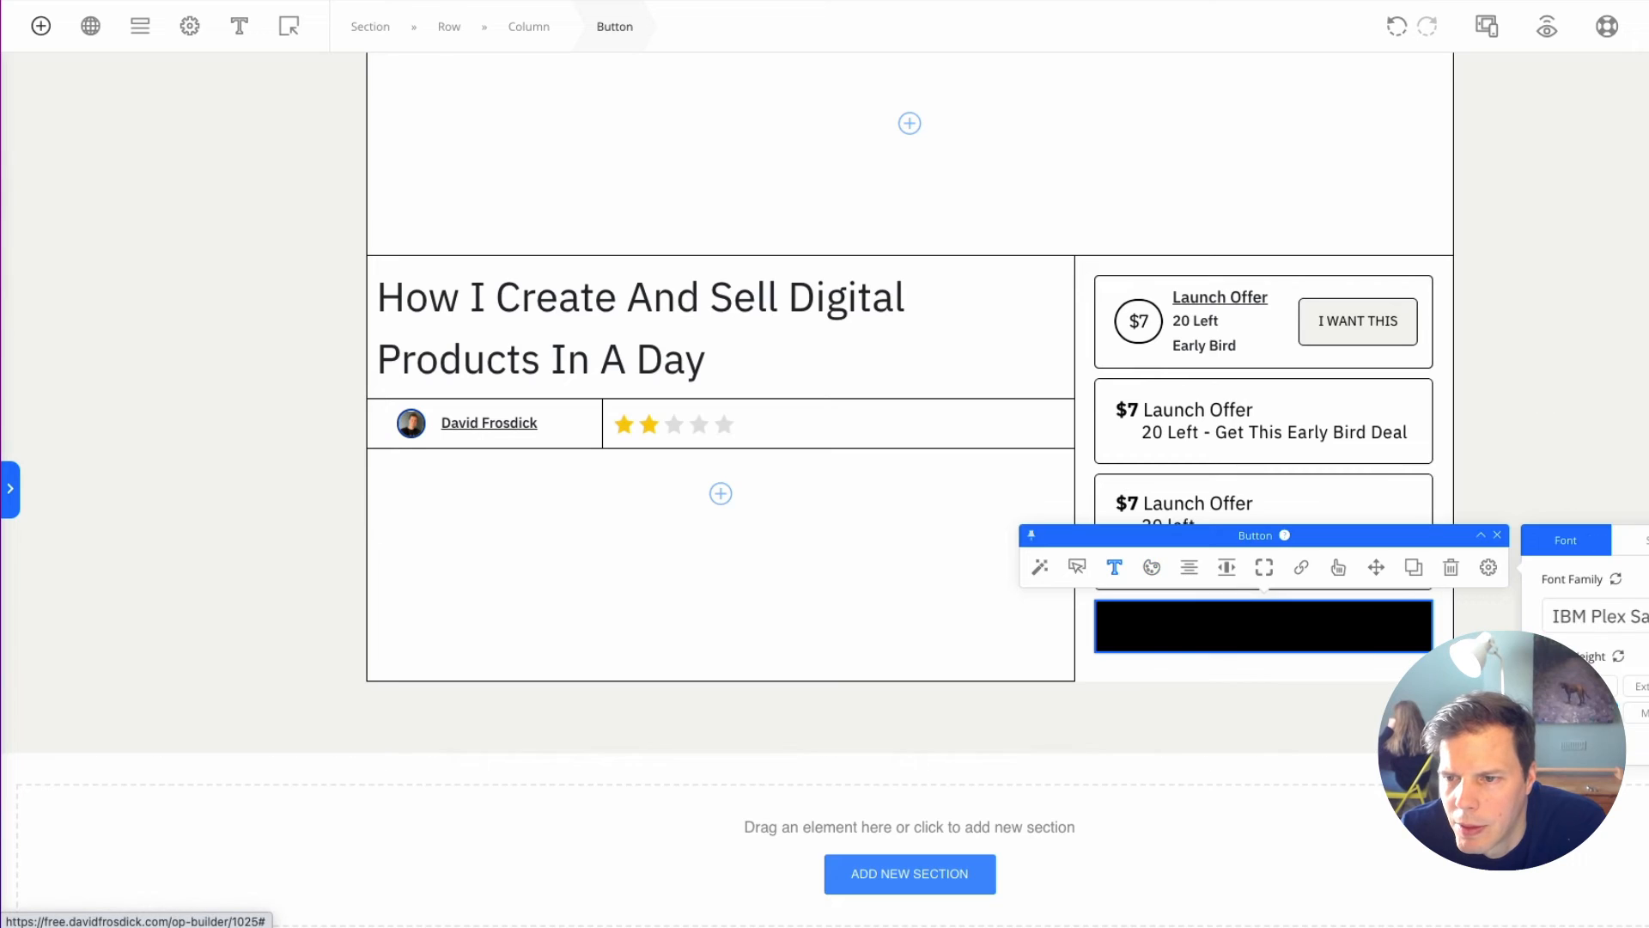
pyautogui.click(1149, 567)
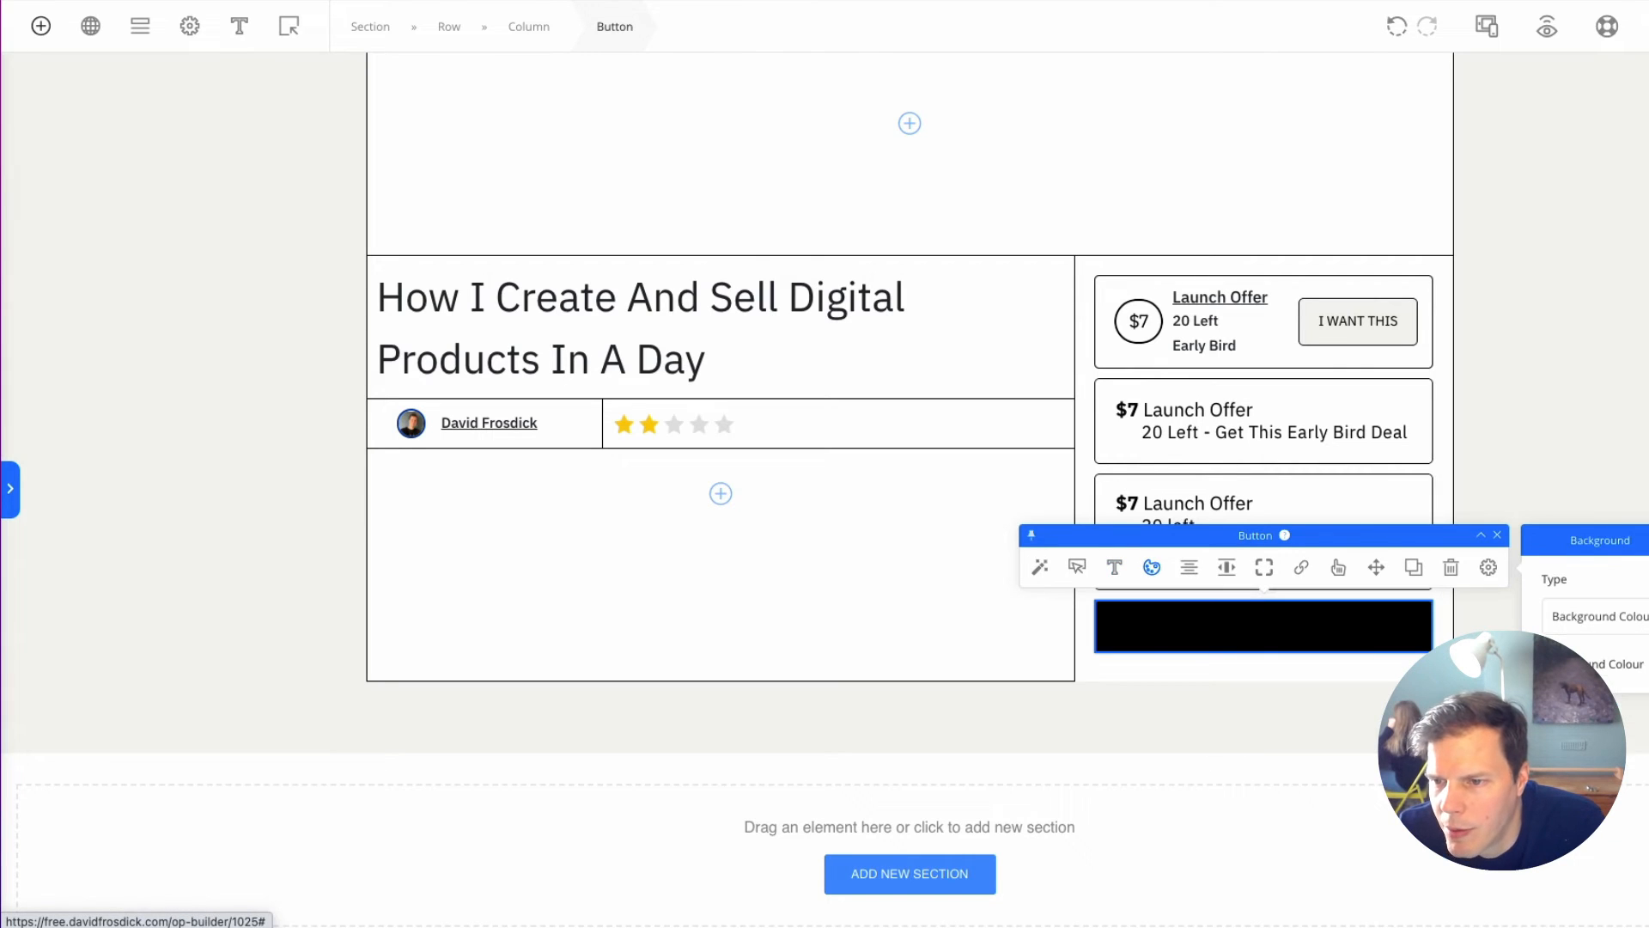
pyautogui.click(1514, 622)
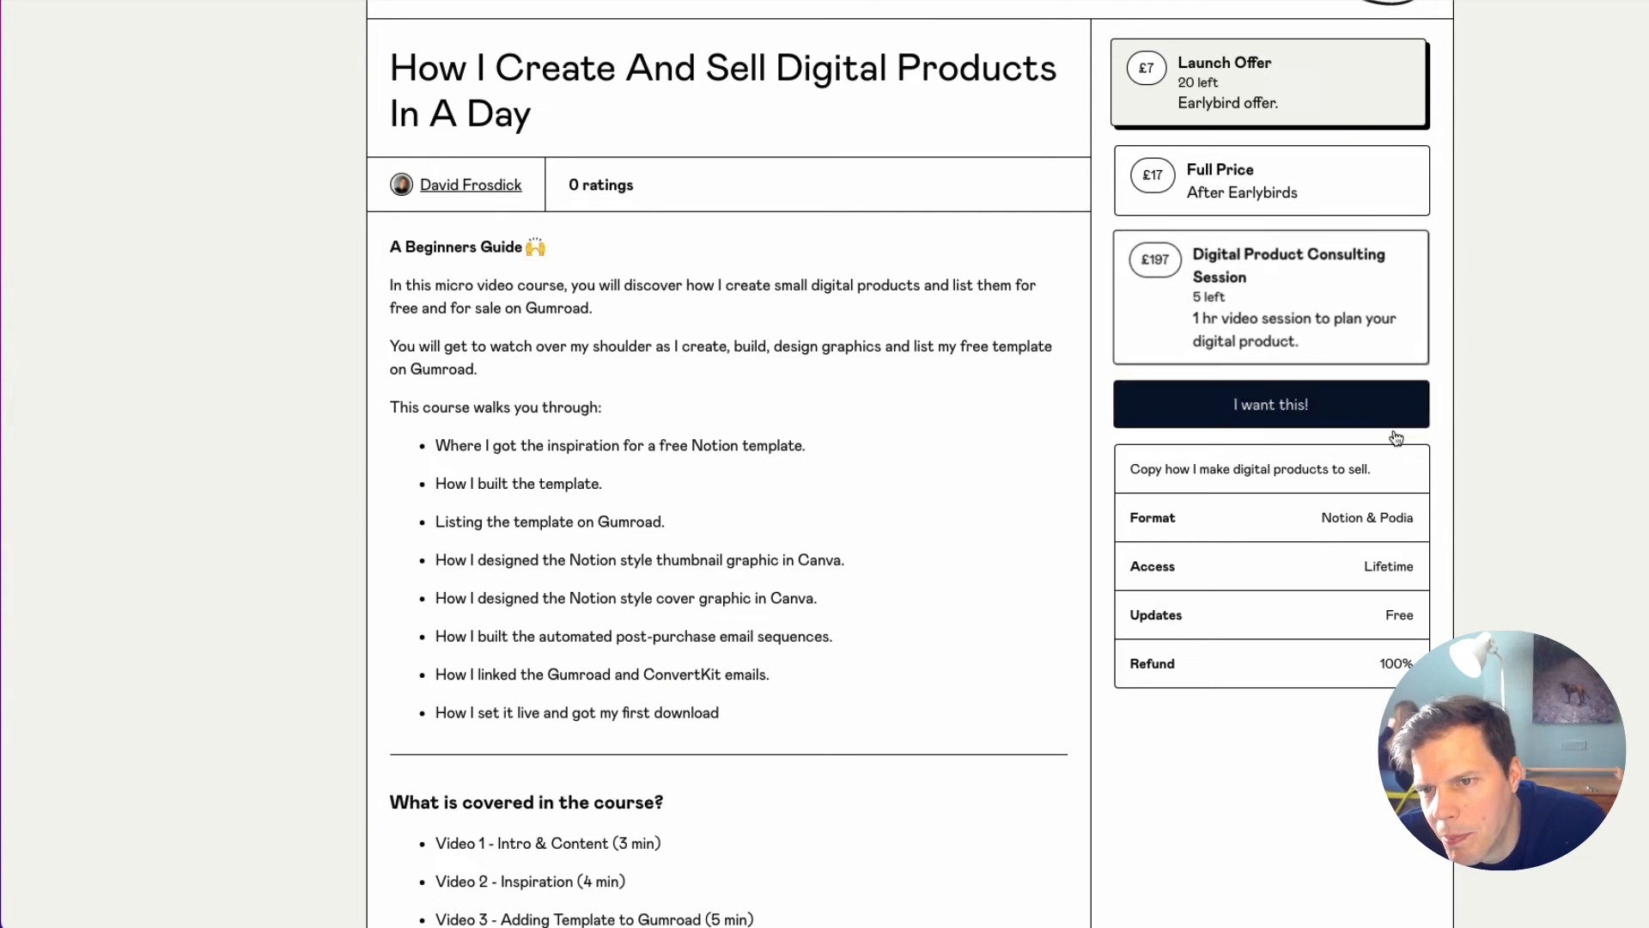
# Step: View the purchase button on the Gumroad reference page, and reload the page preview to compare
pyautogui.scroll(1, 1380, 299)
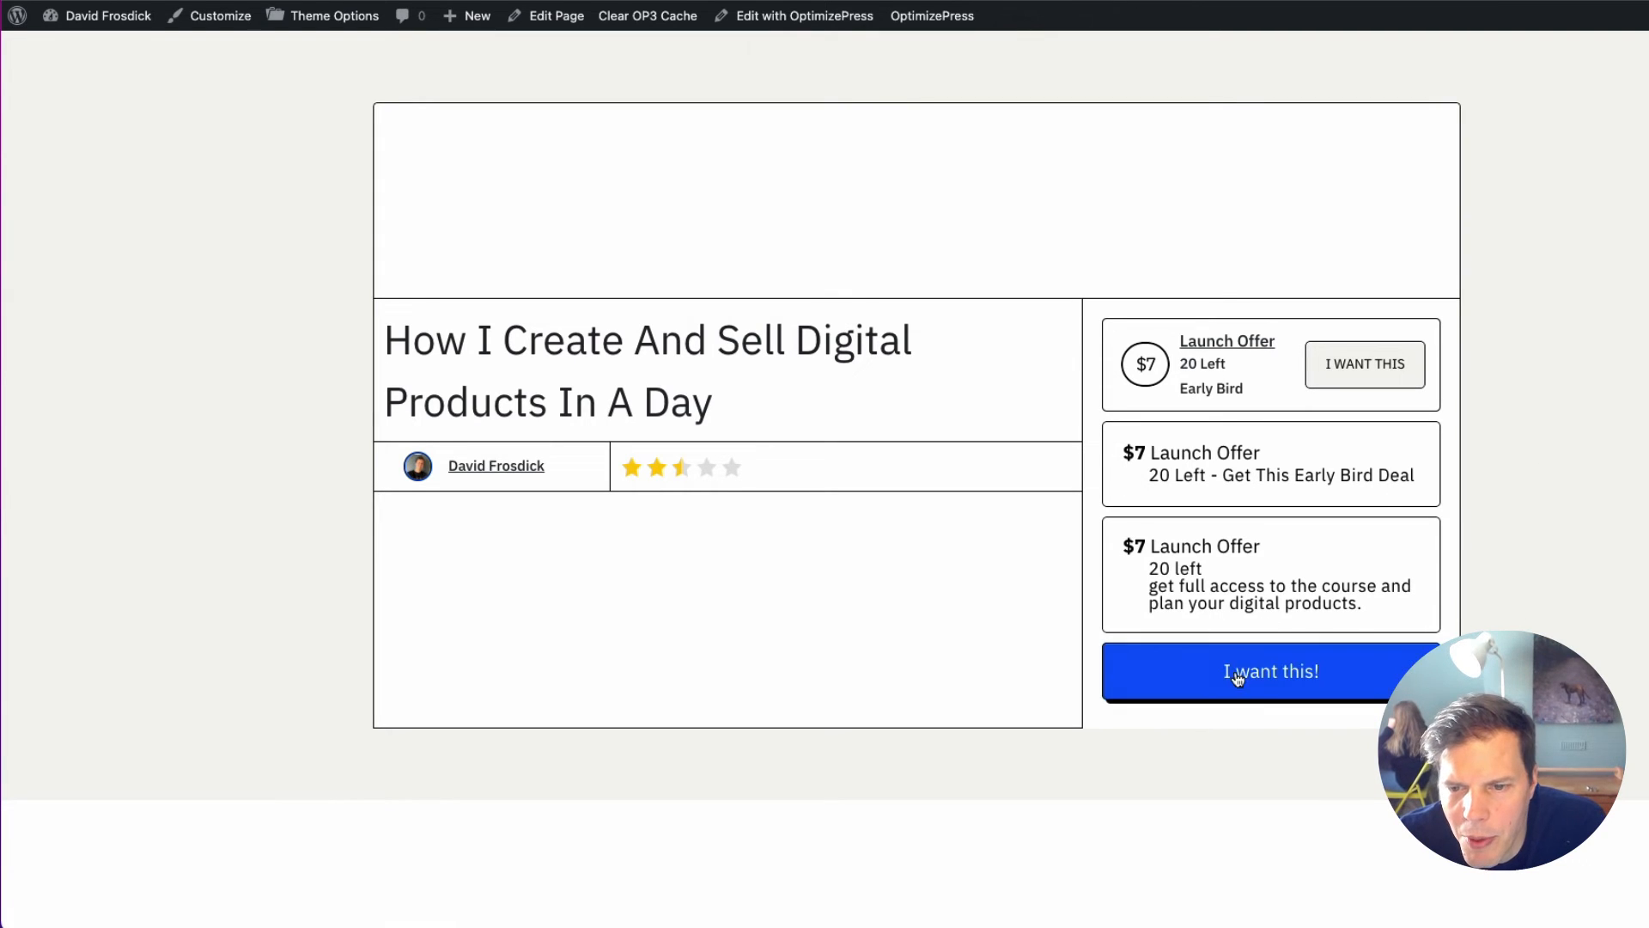
pyautogui.rightClick(219, 99)
pyautogui.click(265, 163)
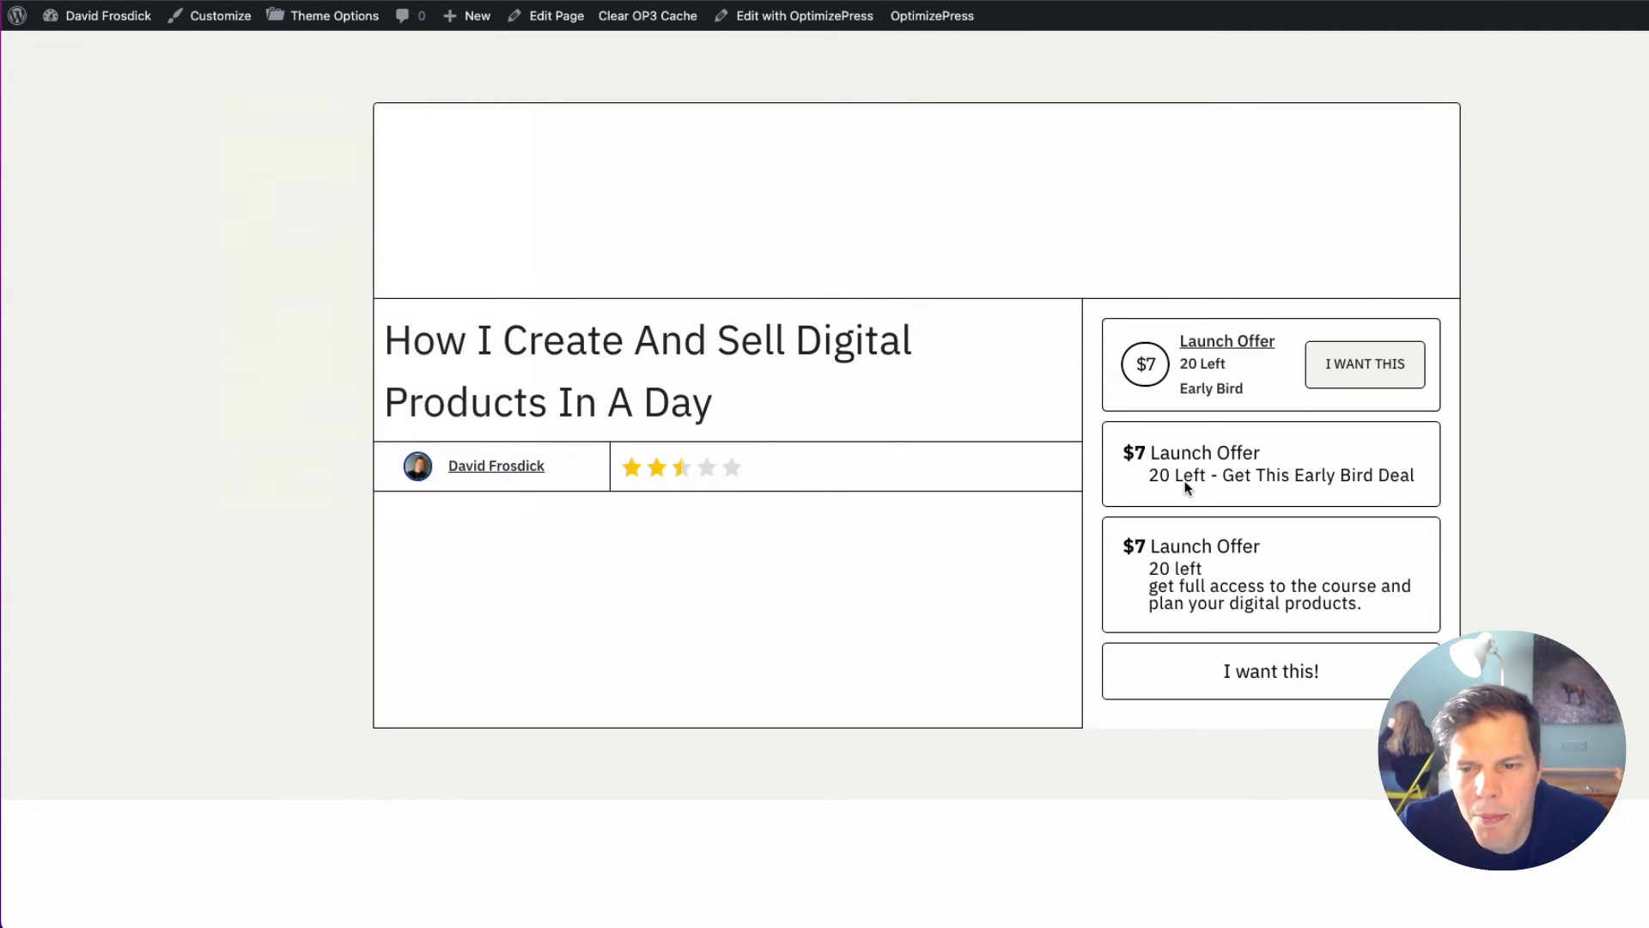
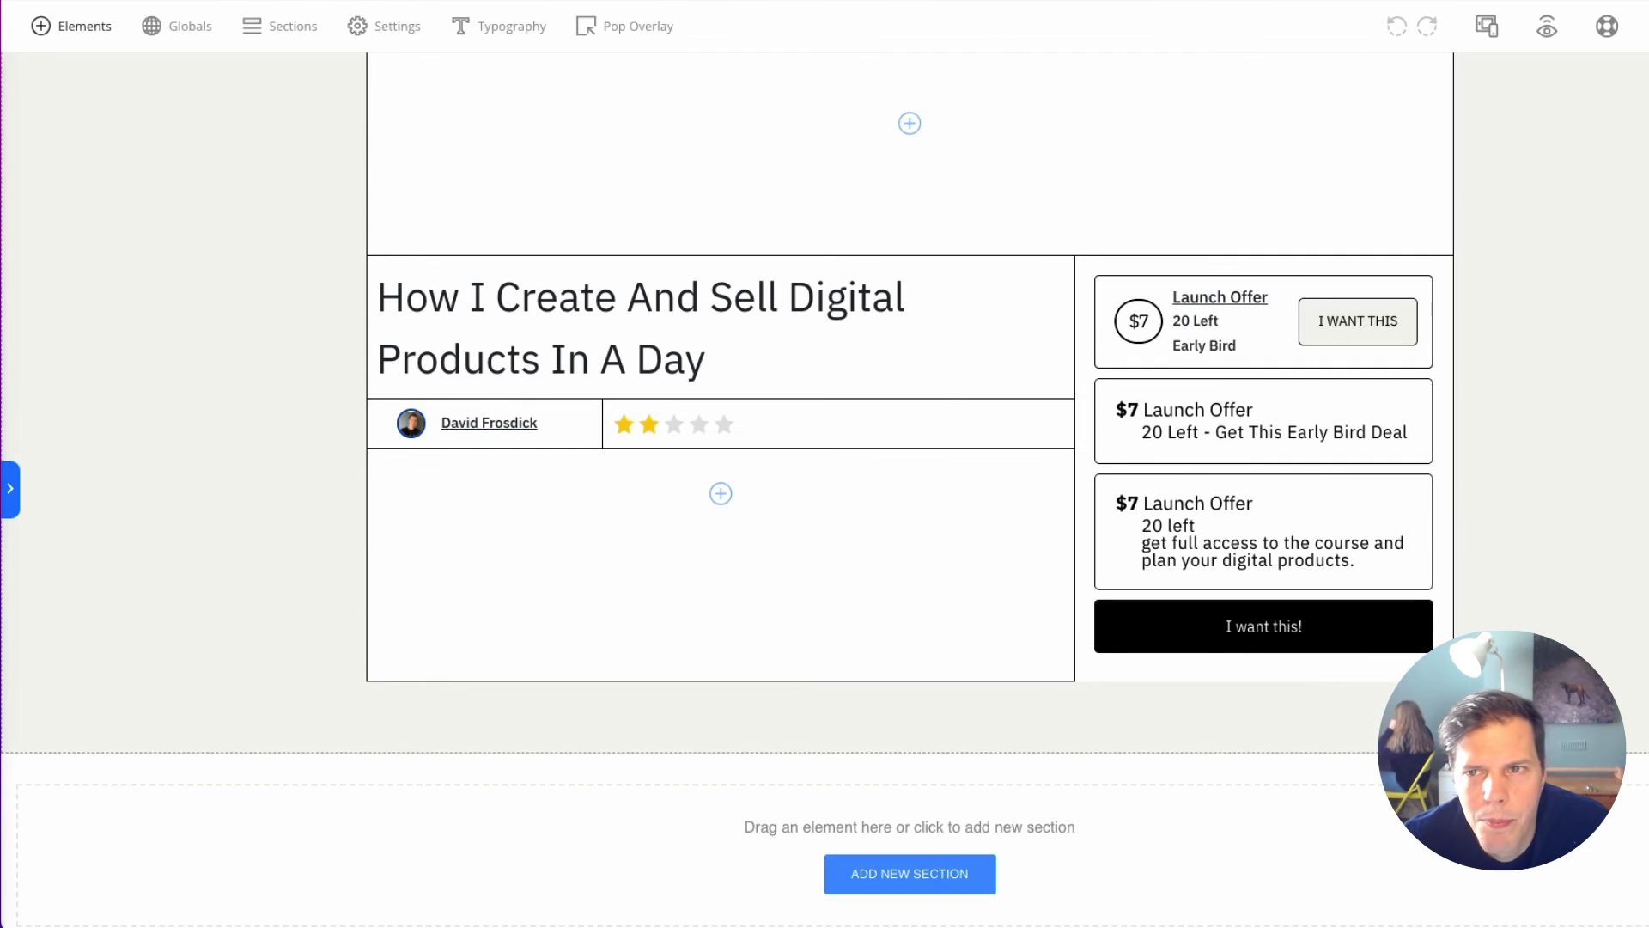
pyautogui.click(1369, 0)
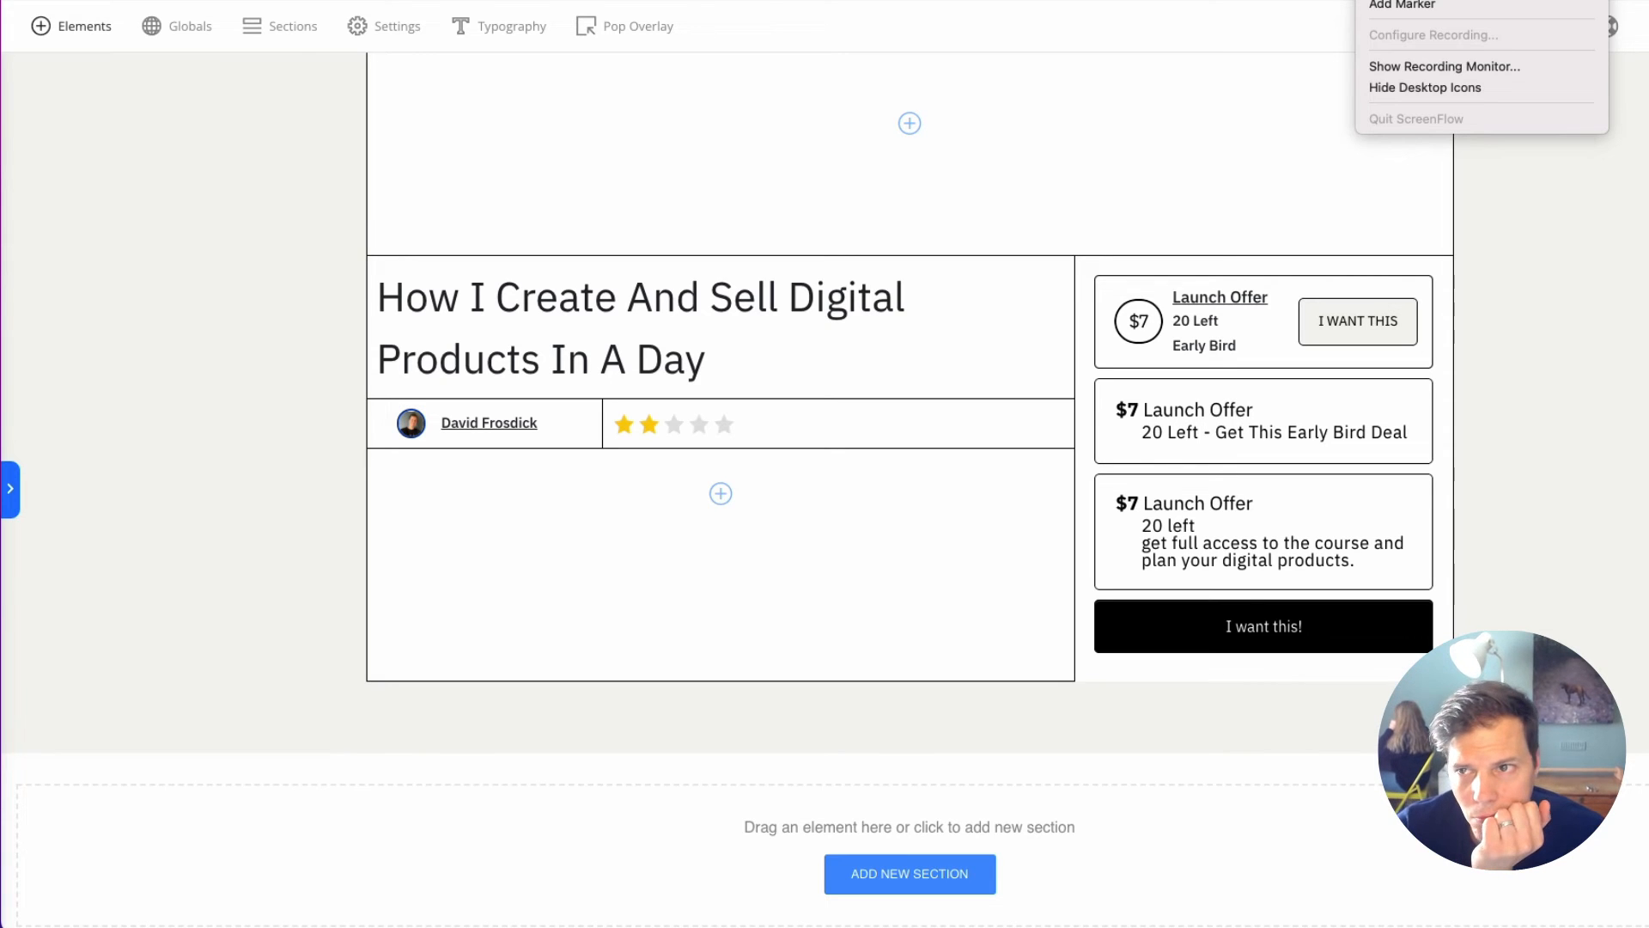
pyautogui.click(1358, 397)
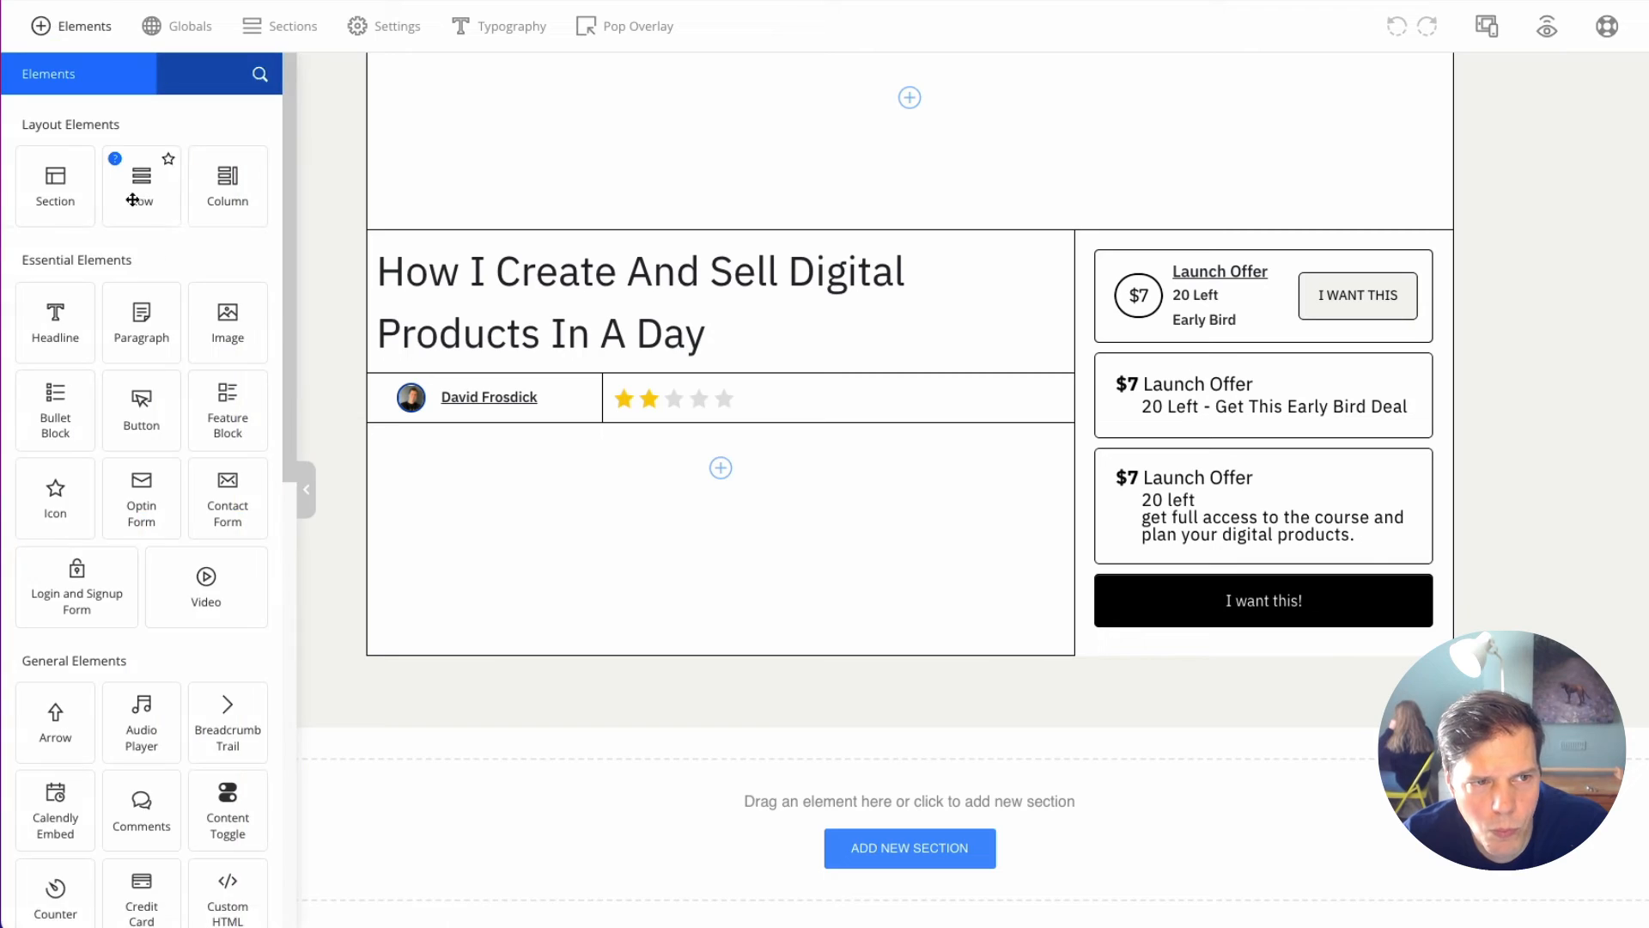
# Step: Add a single-column row below the "I want this!" button and nest a two-column row inside it
pyautogui.moveTo(140, 172); pyautogui.dragTo(1264, 593)
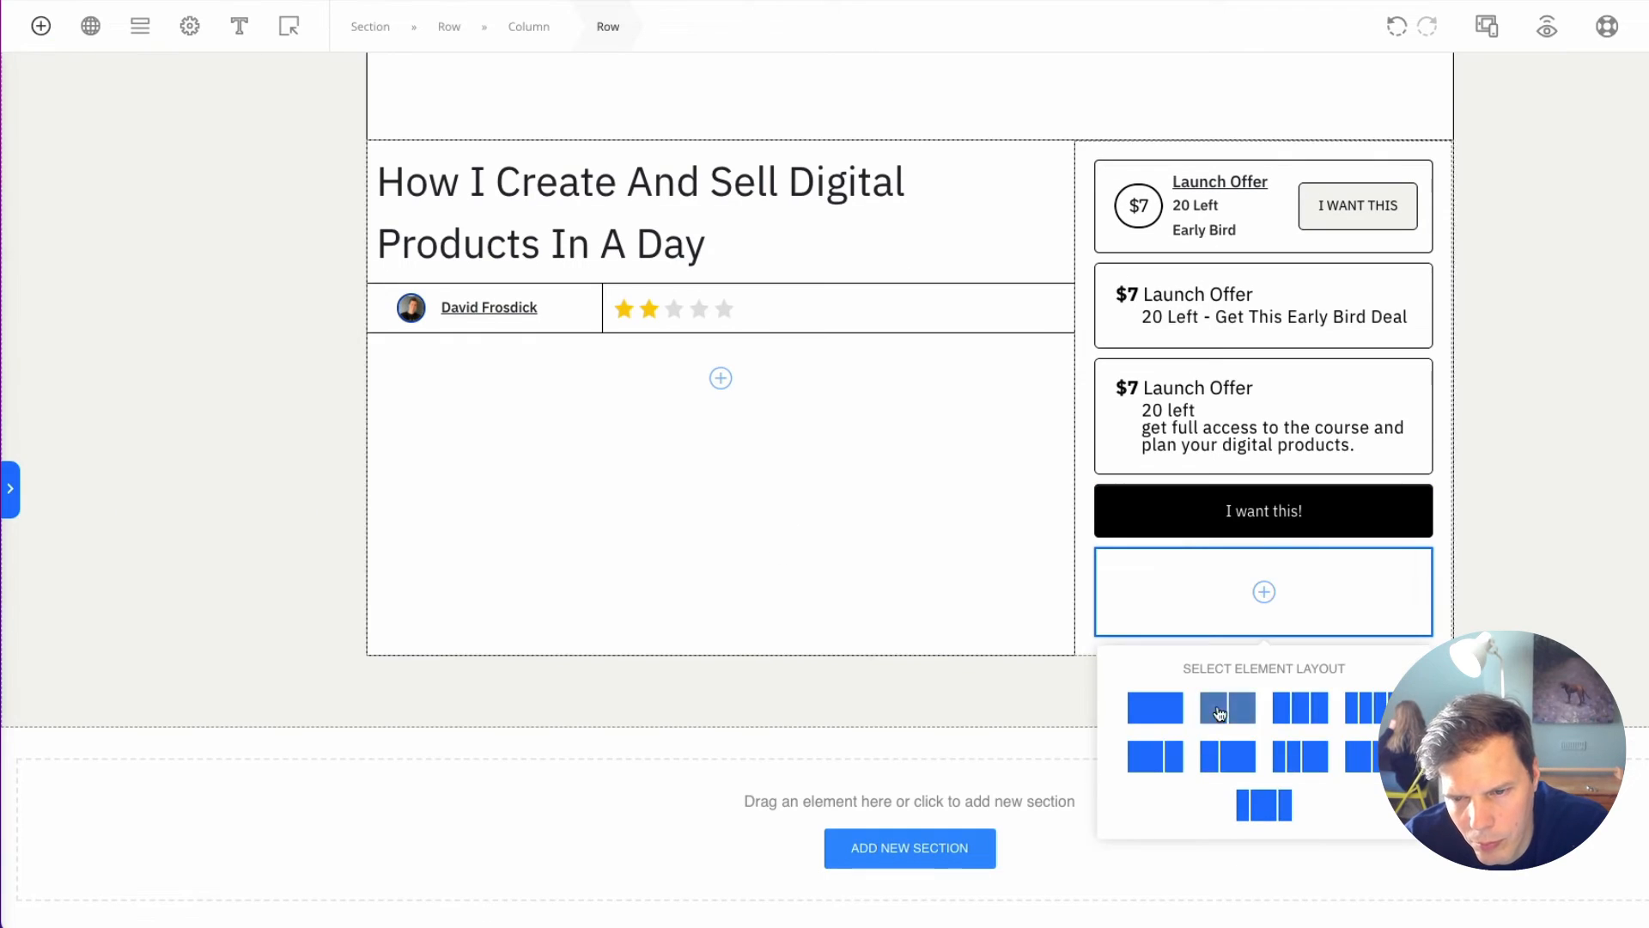
pyautogui.click(1220, 713)
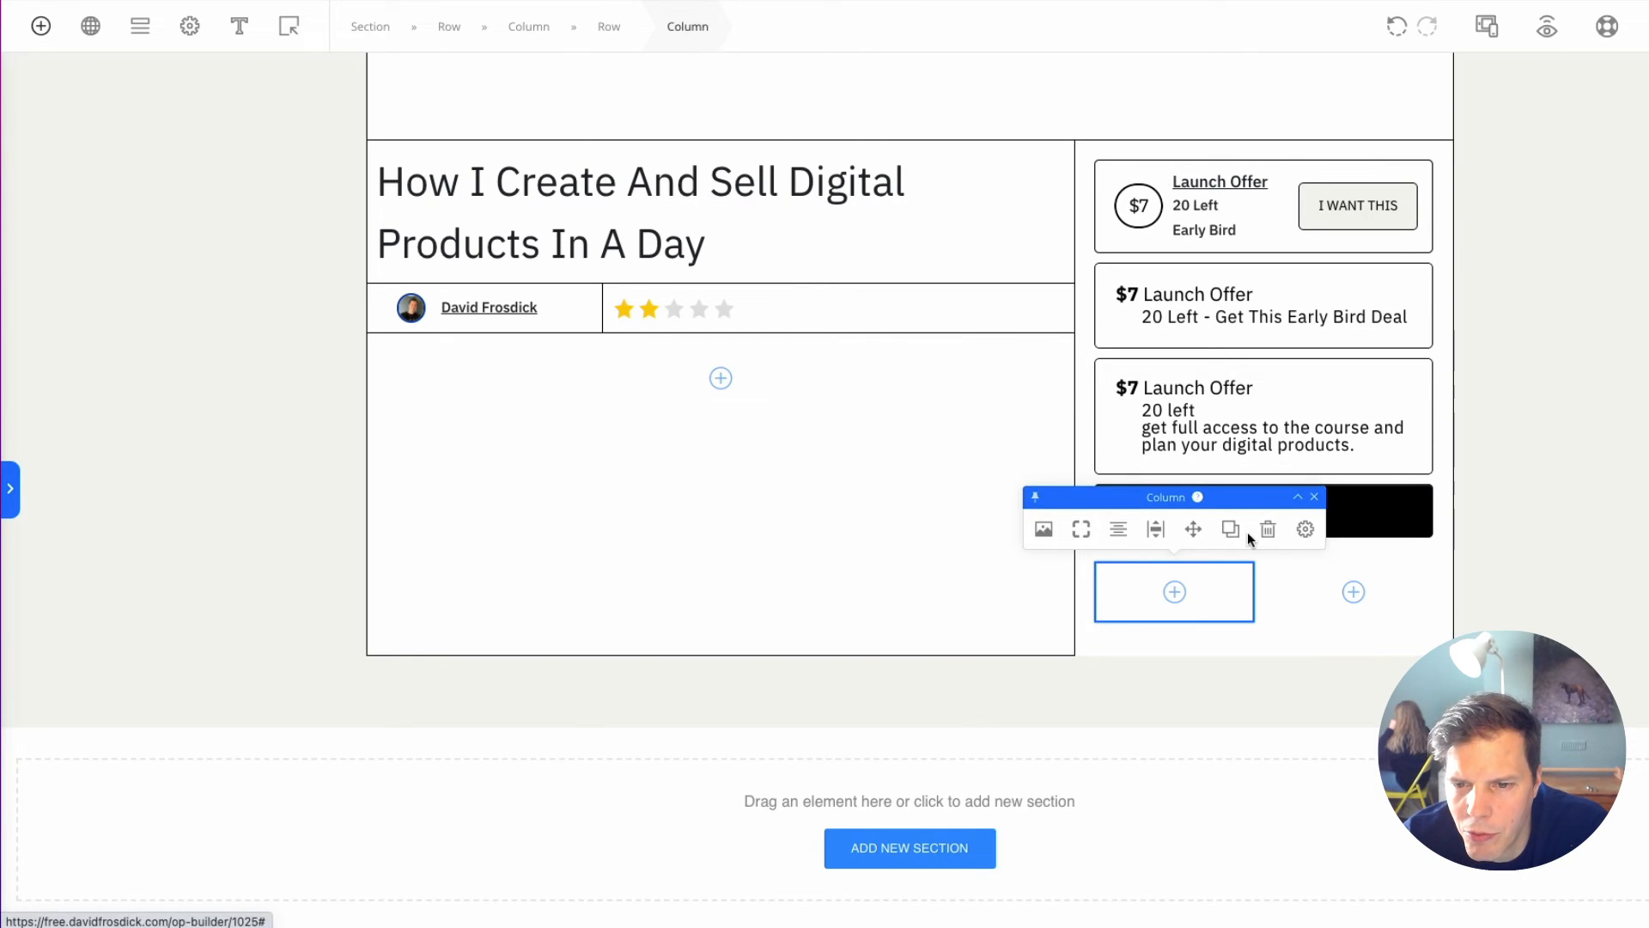
pyautogui.click(1268, 528)
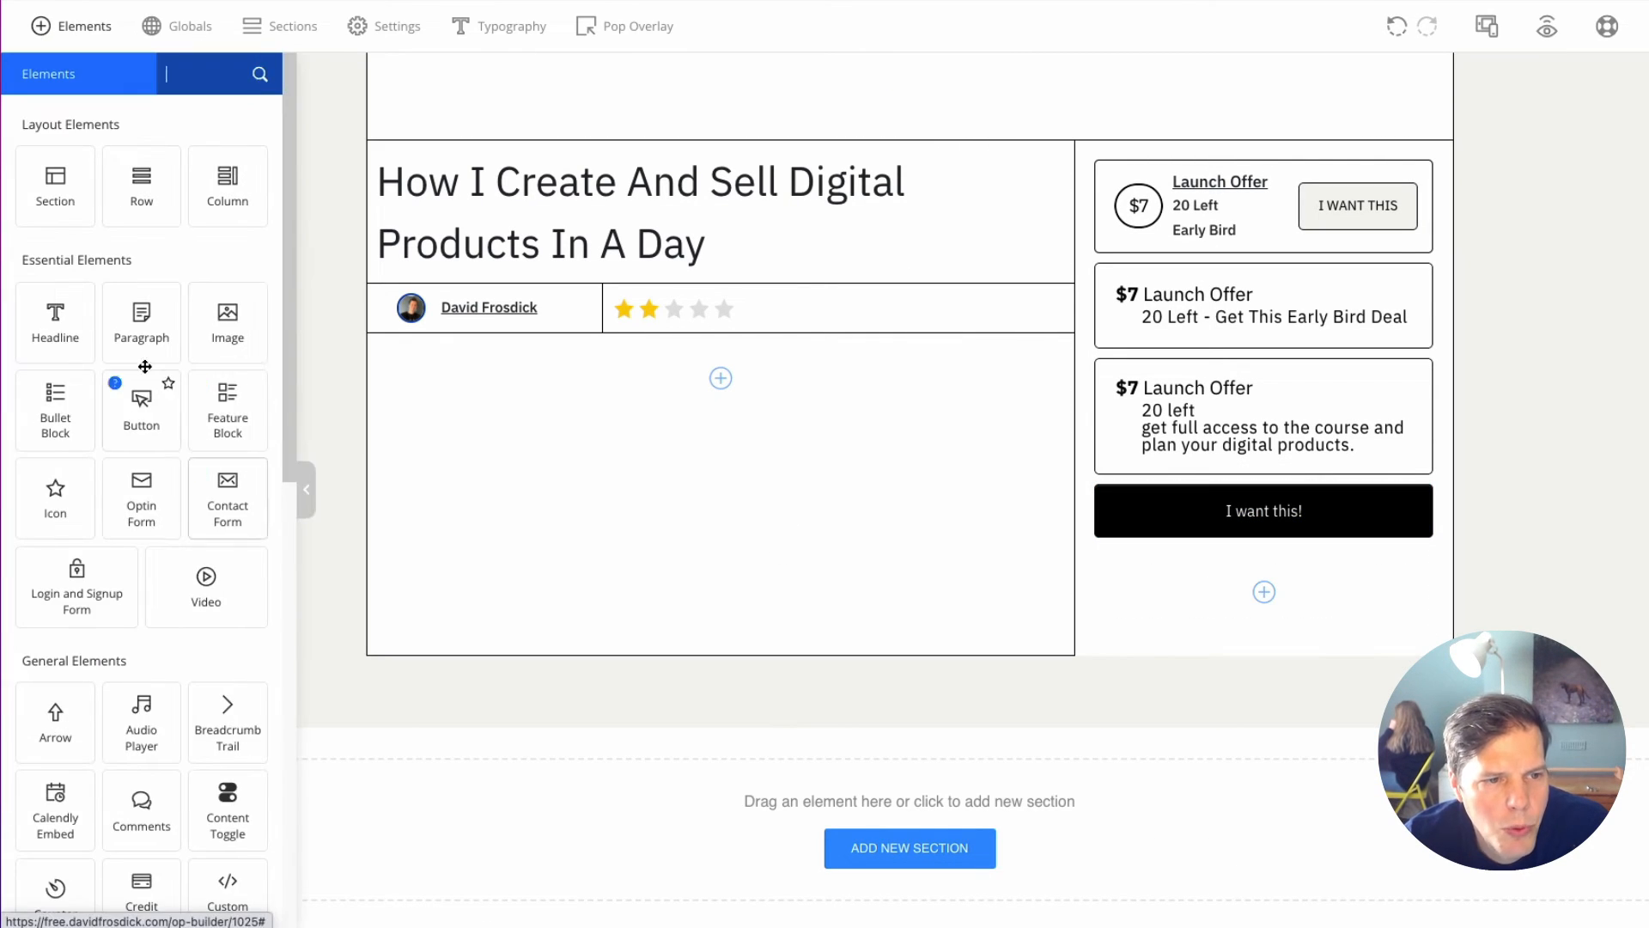
pyautogui.moveTo(1283, 591); pyautogui.dragTo(1259, 591)
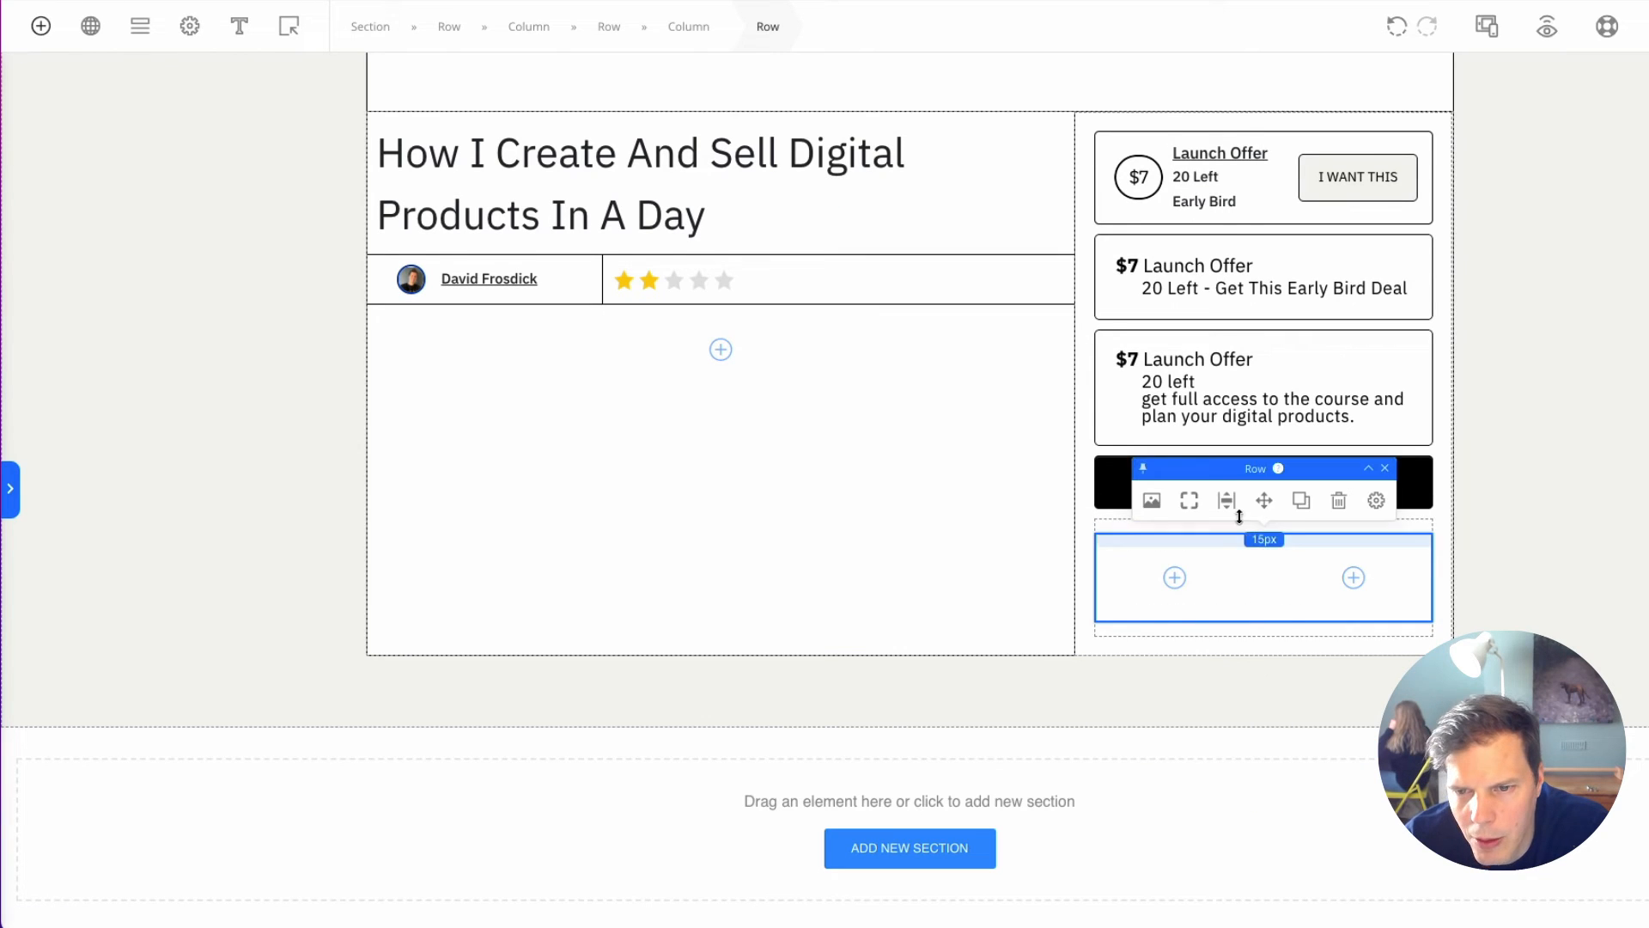
# Step: Give the outer row below the purchase button a solid black border with a width of 1
pyautogui.click(1189, 531)
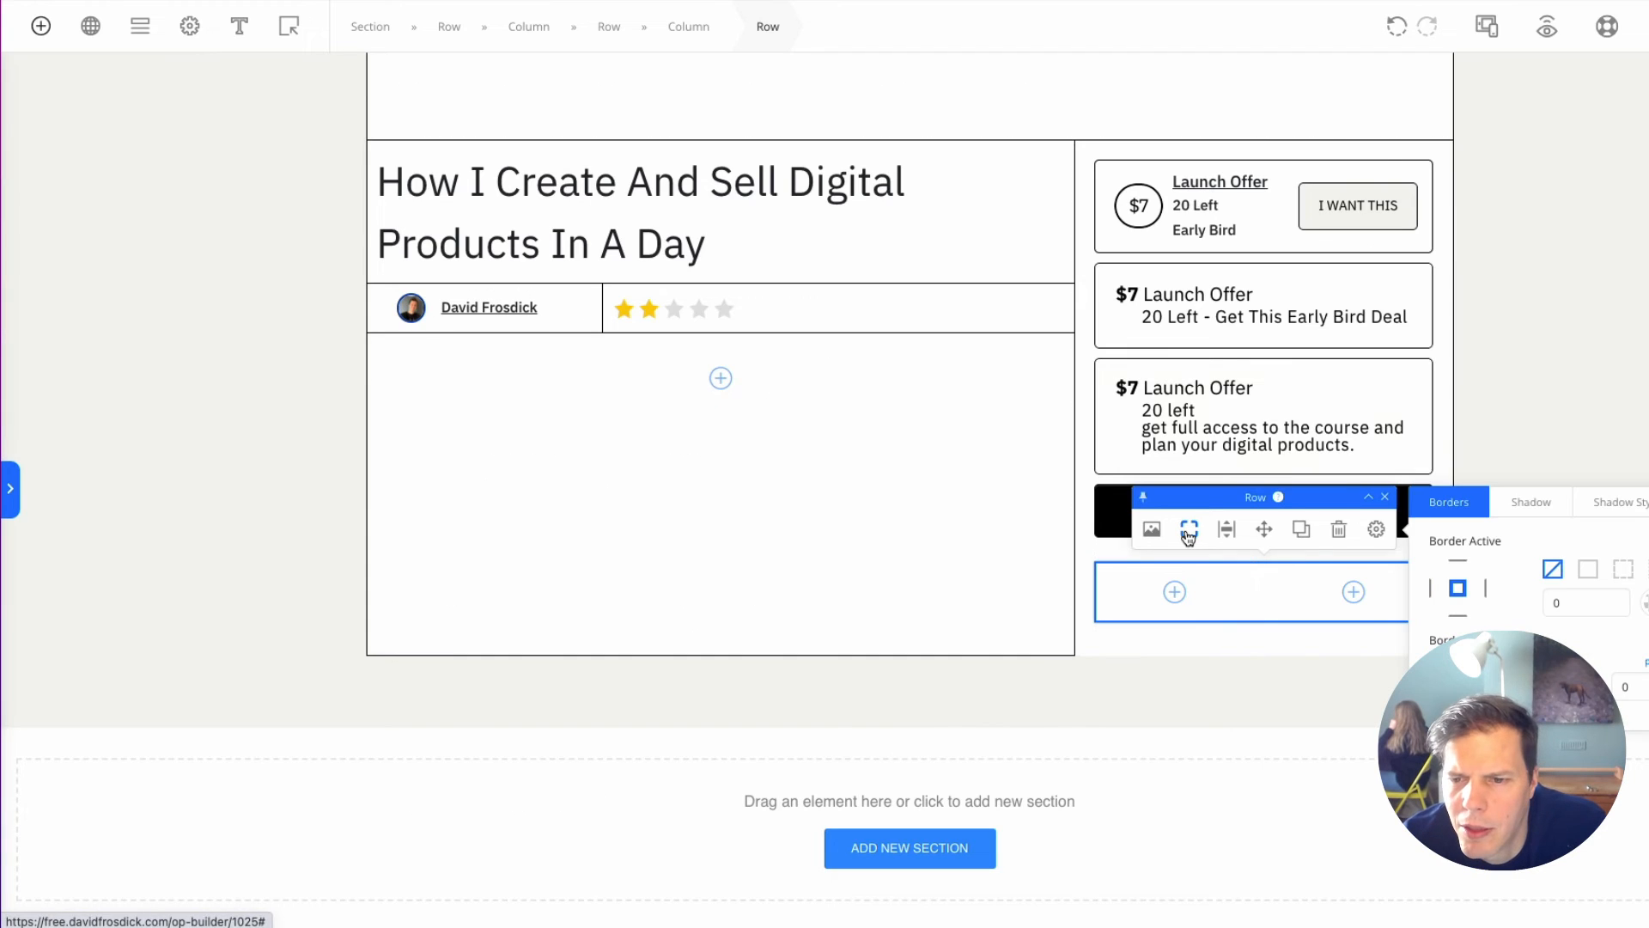
pyautogui.click(1557, 394)
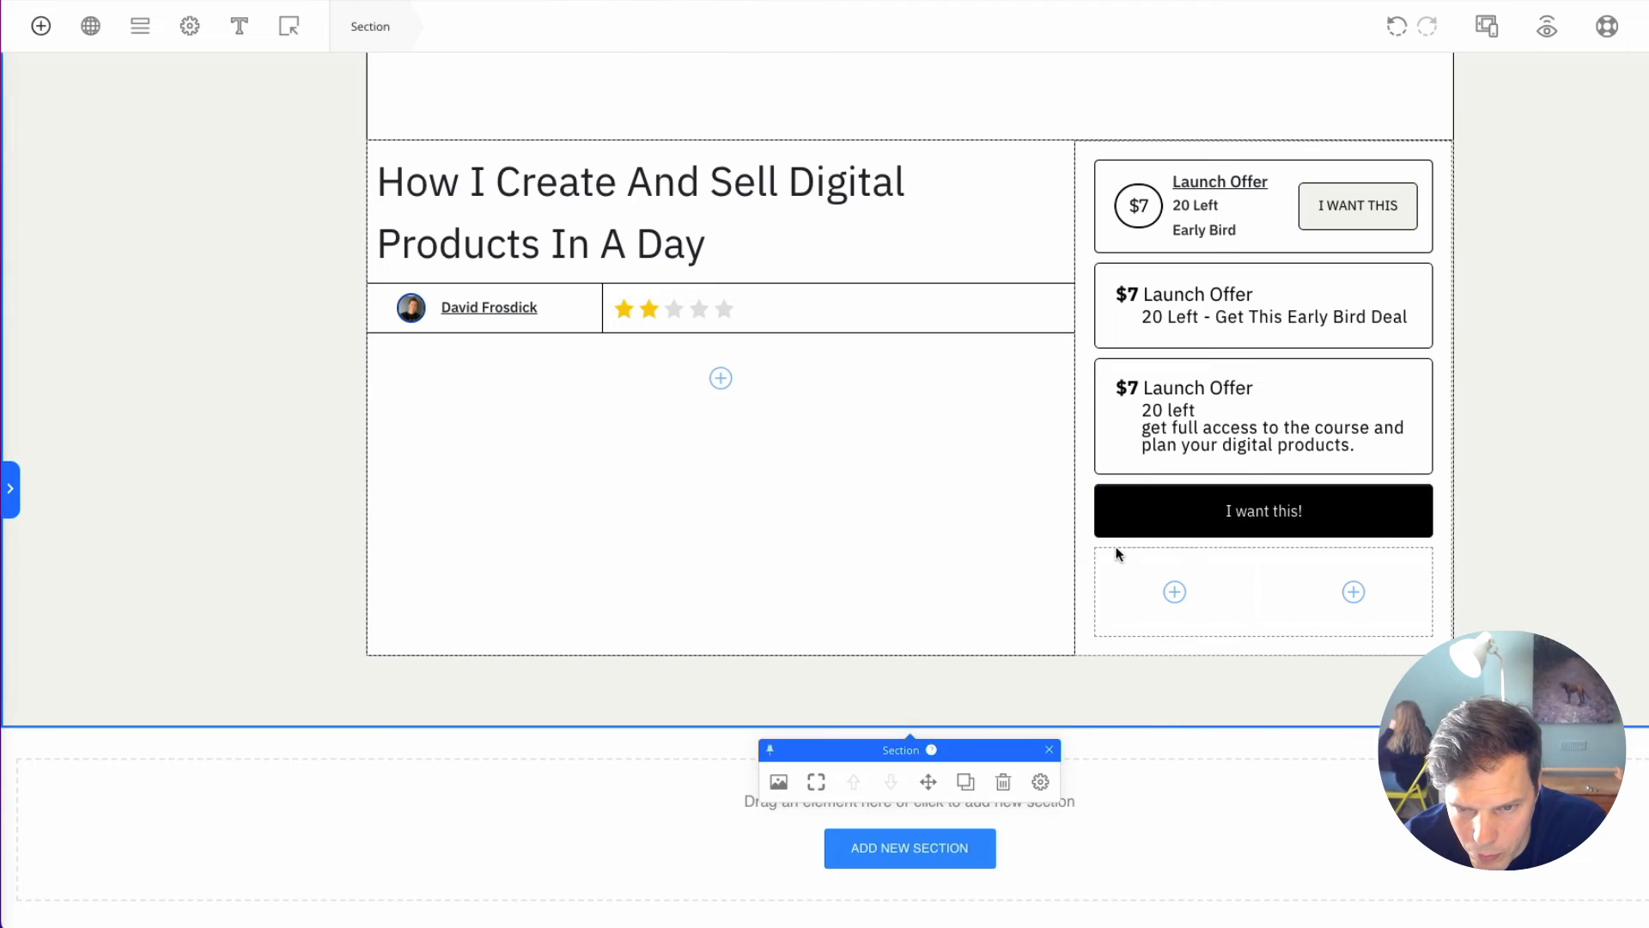
pyautogui.click(1116, 554)
pyautogui.click(1189, 514)
pyautogui.click(1544, 378)
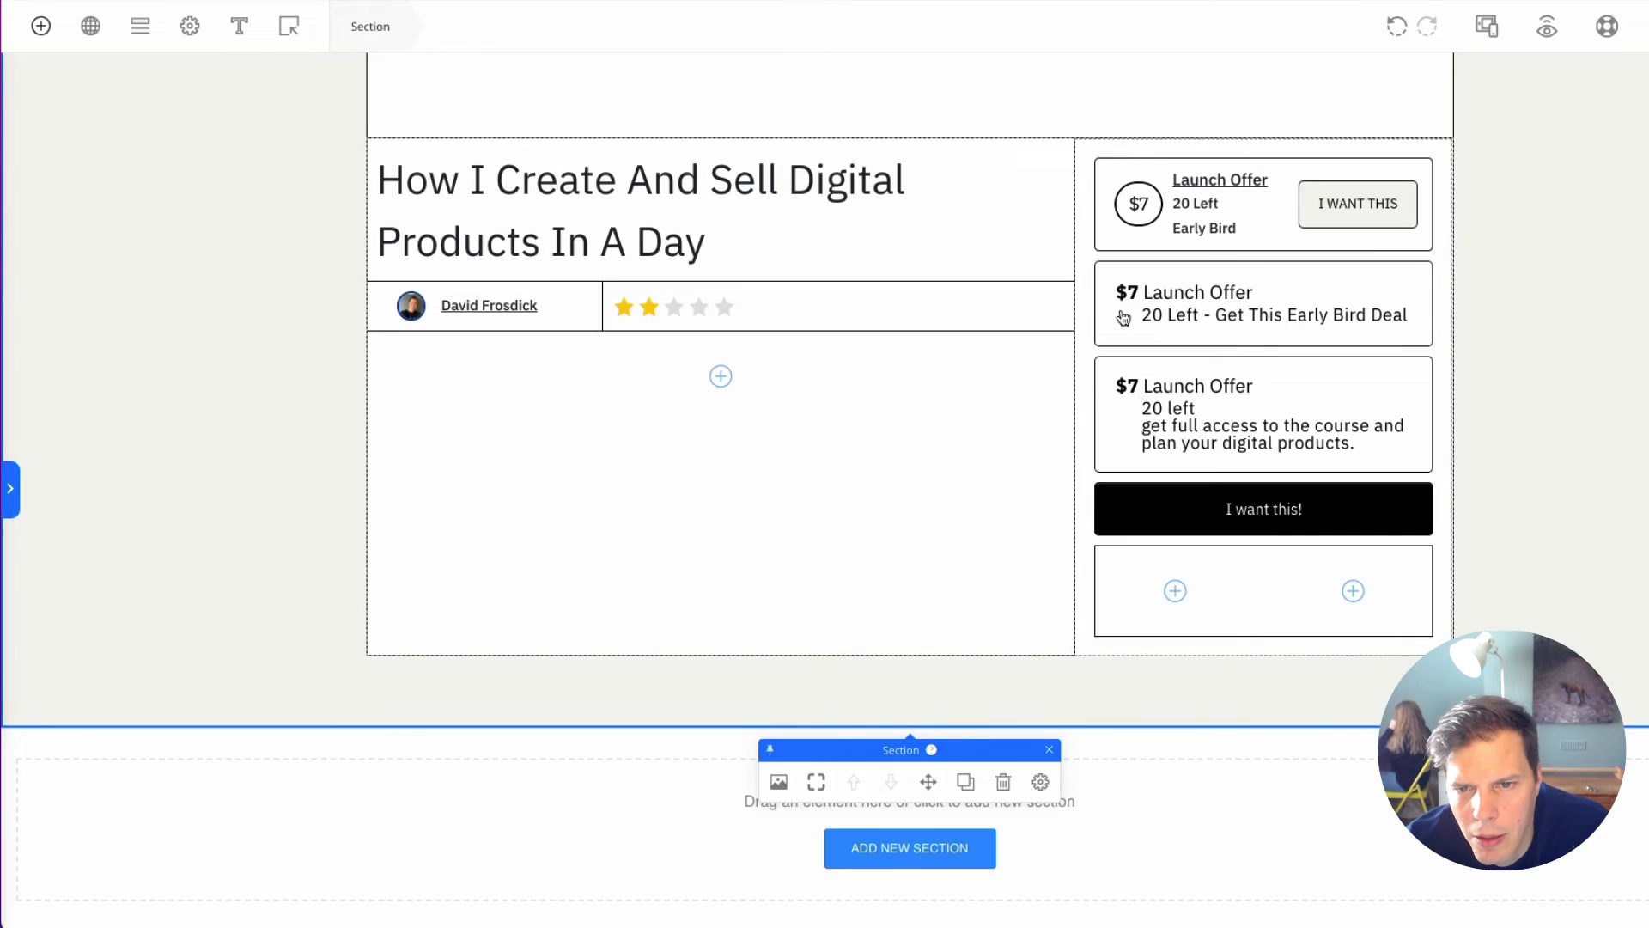
# Step: Check the top offer card's border settings and set the new bordered row's corner radius to 5
pyautogui.click(1108, 241)
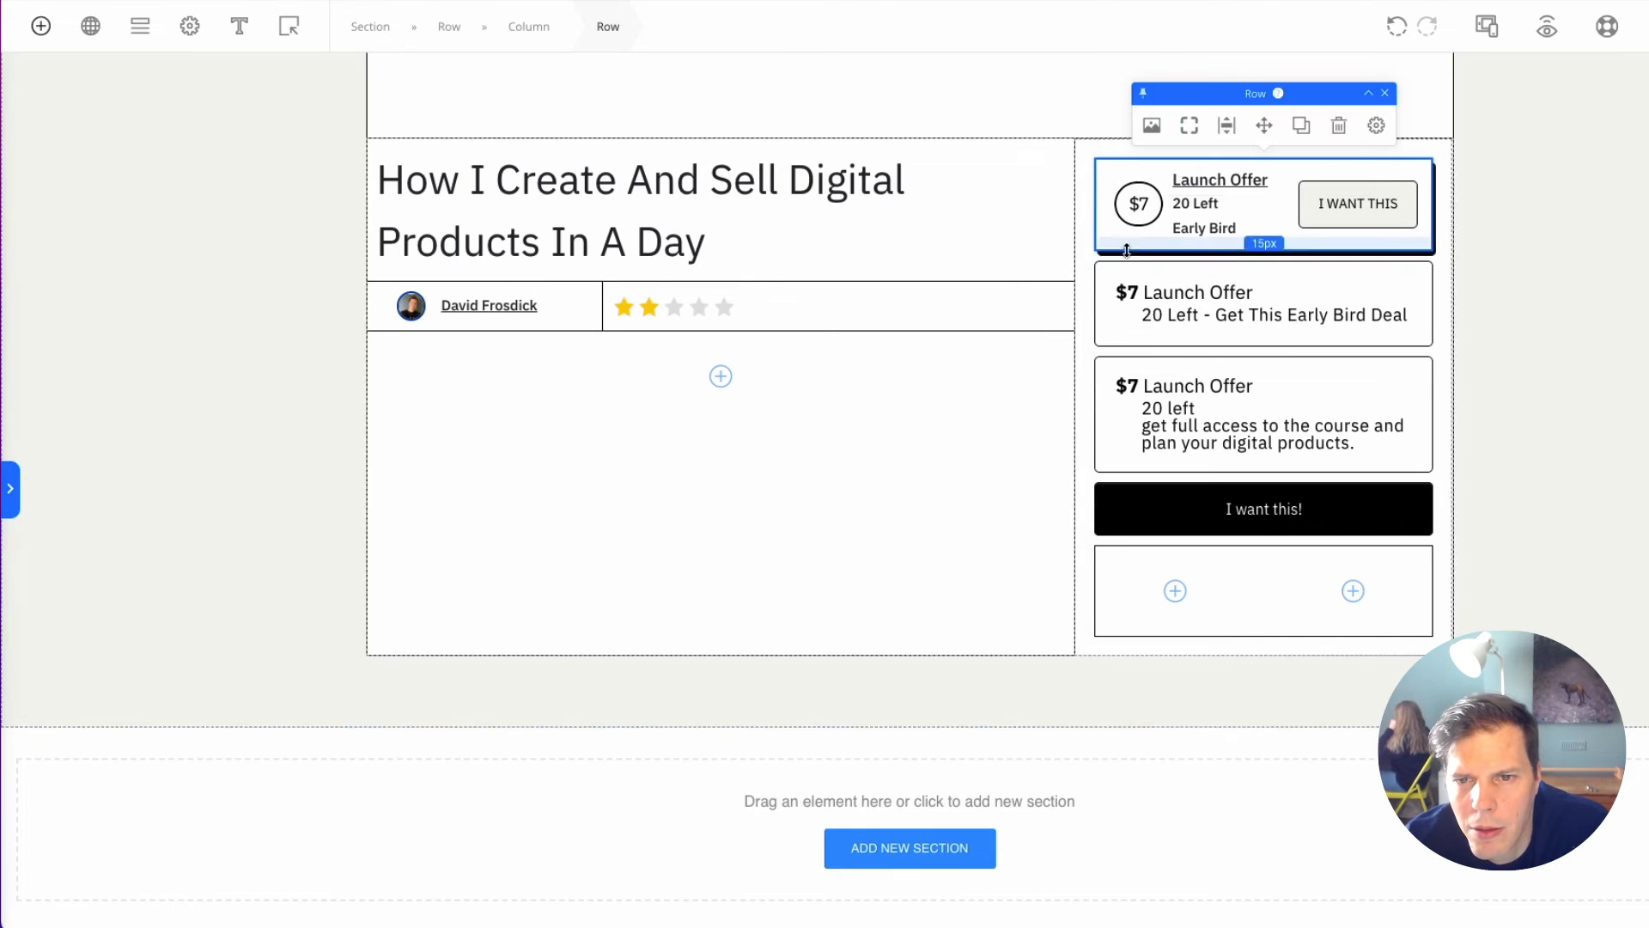
pyautogui.click(1189, 126)
pyautogui.click(1194, 558)
pyautogui.click(1189, 514)
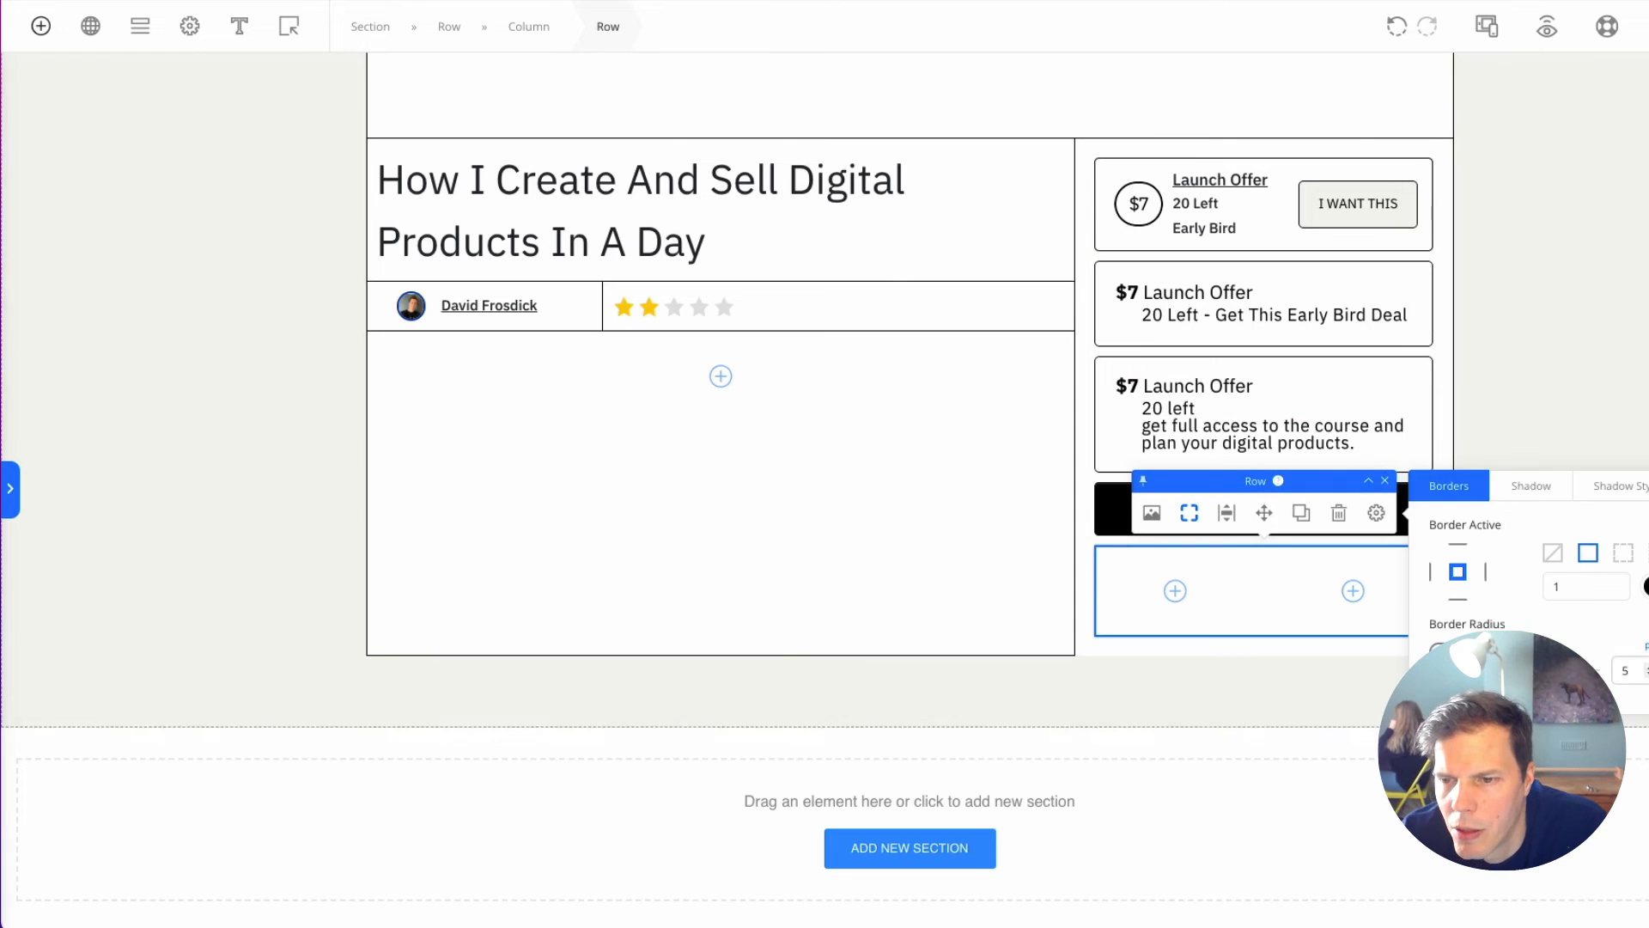
pyautogui.click(1547, 404)
# Step: Remove the top and bottom padding around the nested two-column row inside the bordered box
pyautogui.click(1252, 554)
pyautogui.moveTo(1252, 552); pyautogui.dragTo(1253, 535)
pyautogui.moveTo(1255, 628); pyautogui.dragTo(1257, 607)
pyautogui.click(1630, 585)
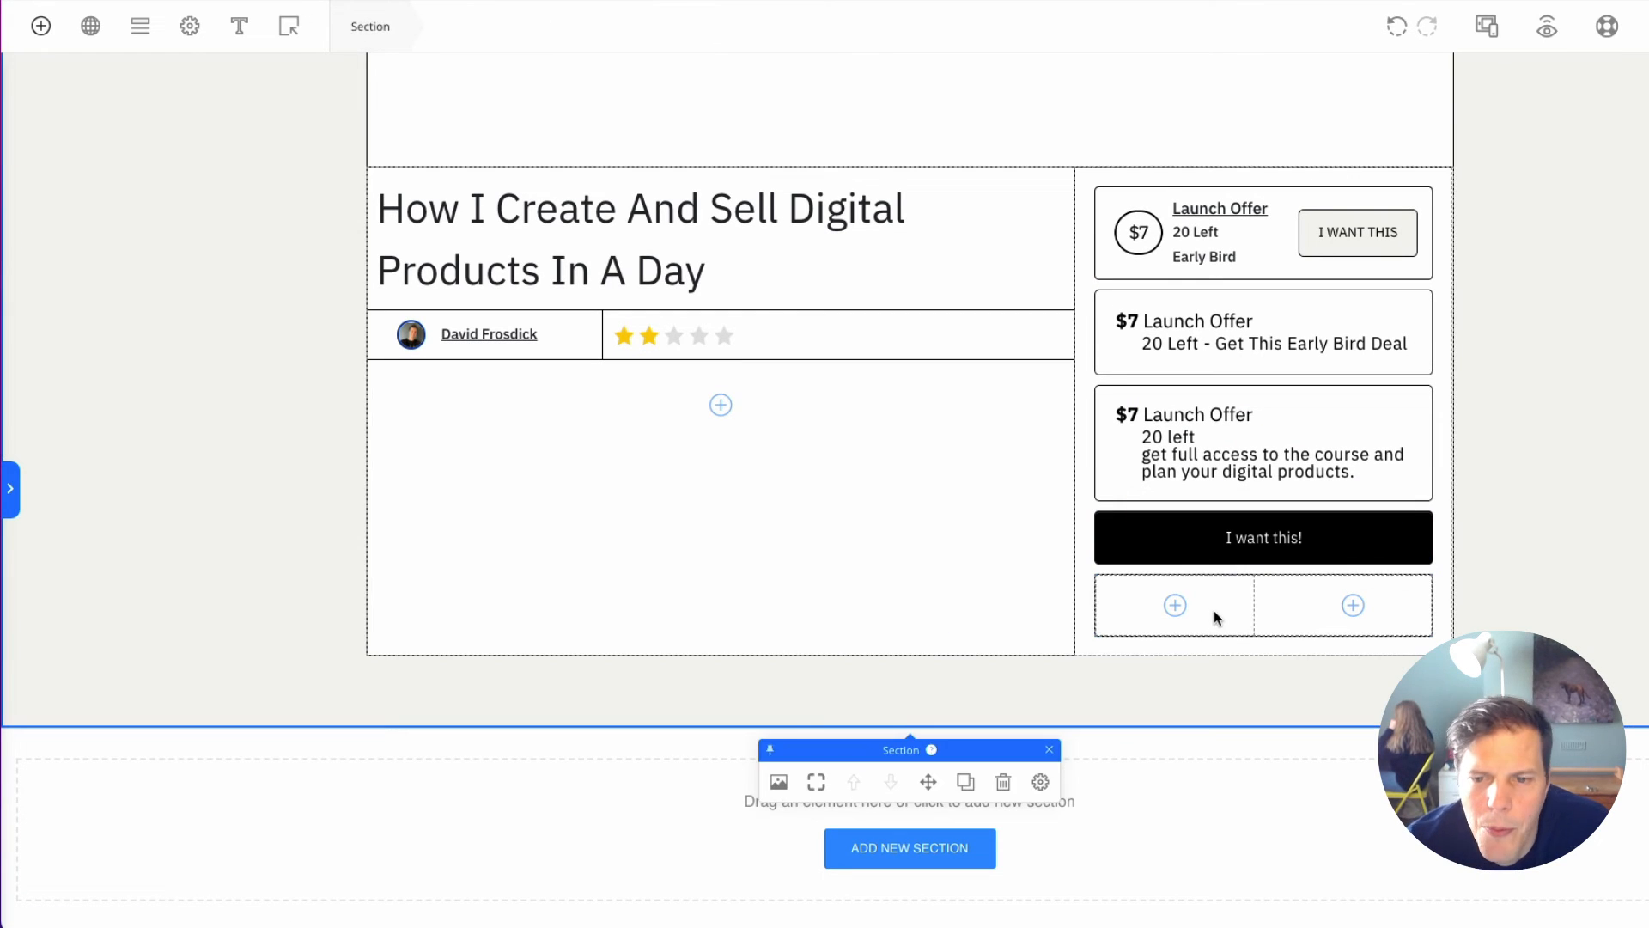
pyautogui.click(1215, 617)
pyautogui.click(763, 29)
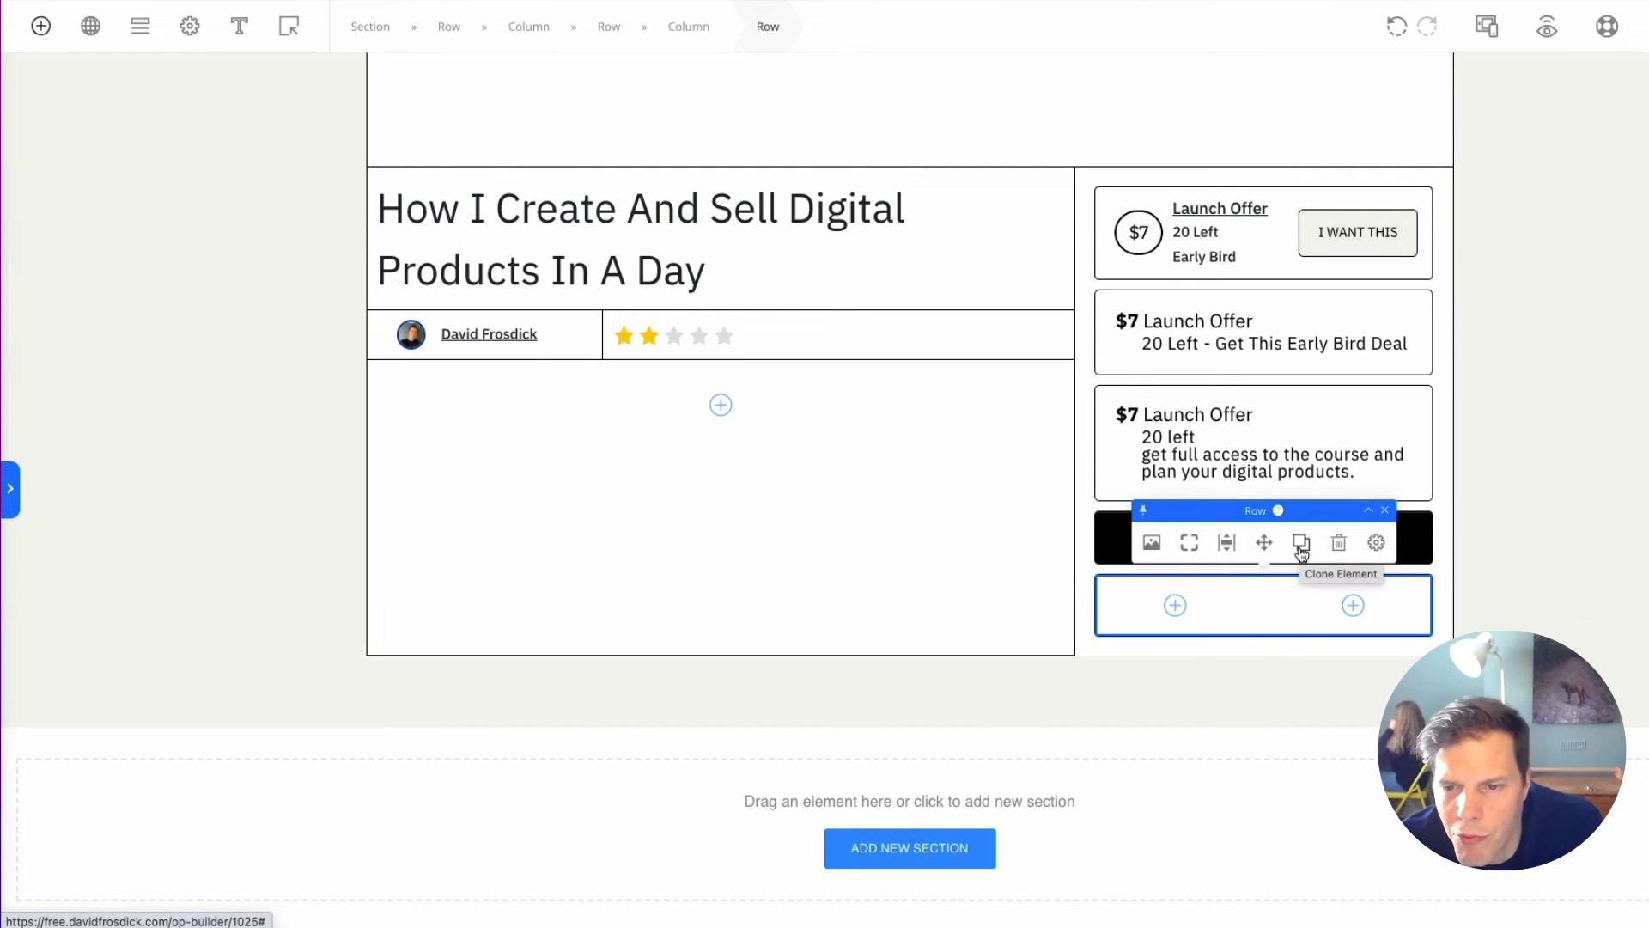
pyautogui.click(1301, 545)
pyautogui.click(1340, 549)
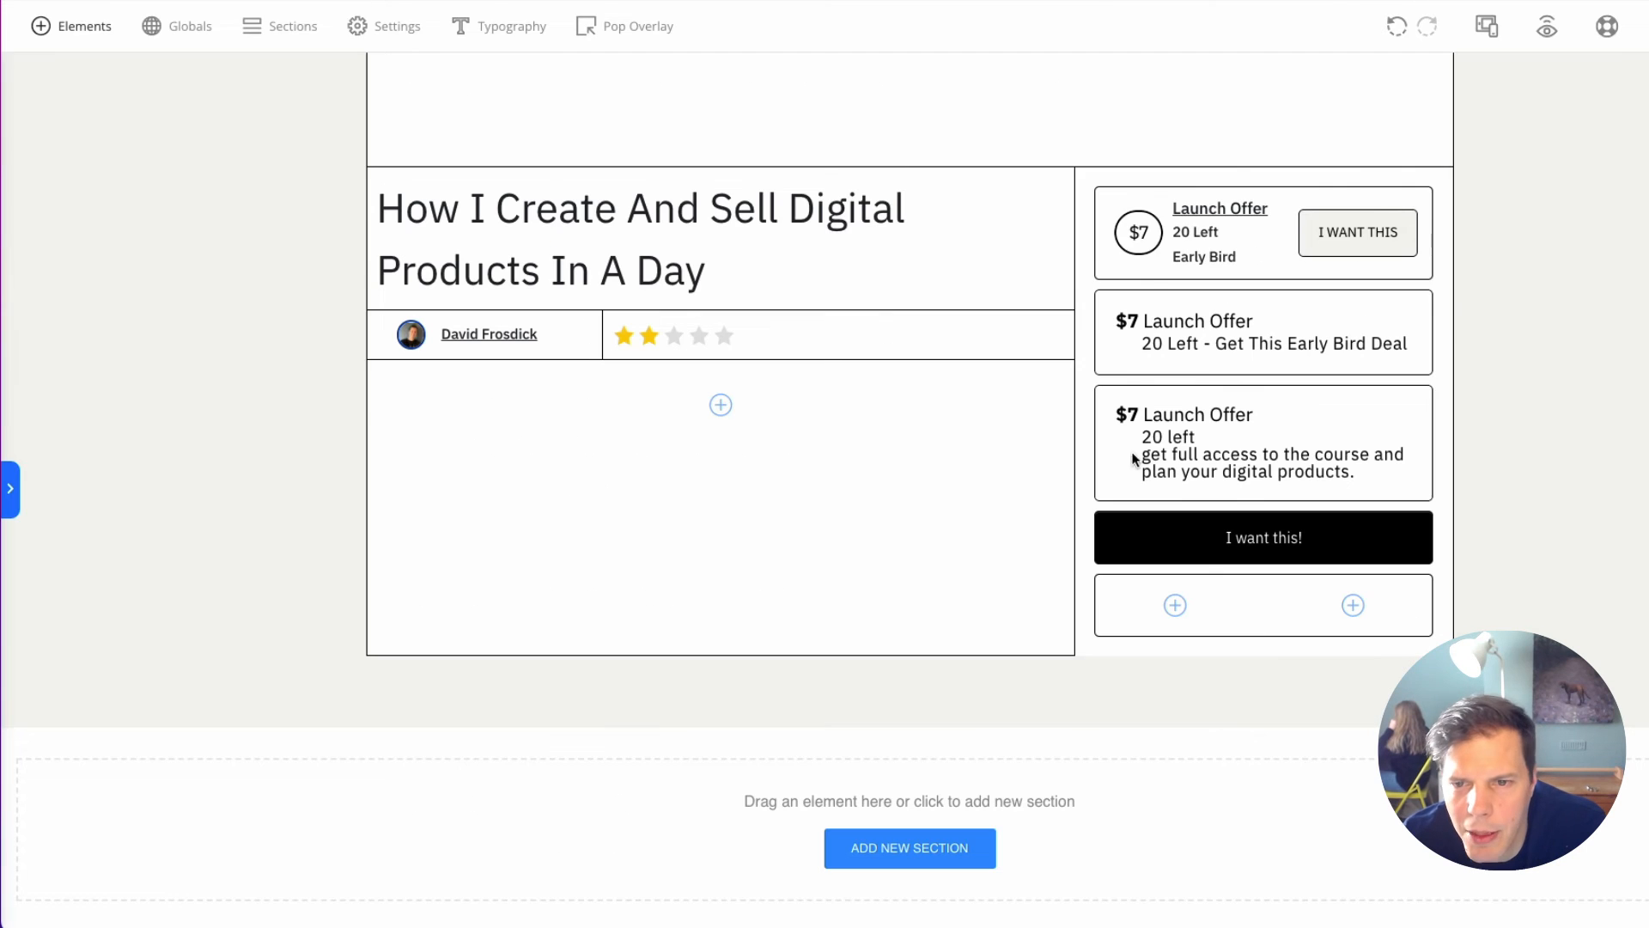
# Step: Copy the "Launch Offer" text from the top card into the nested row's first column and centre it vertically
pyautogui.click(1237, 237)
pyautogui.moveTo(1244, 252); pyautogui.dragTo(1185, 627)
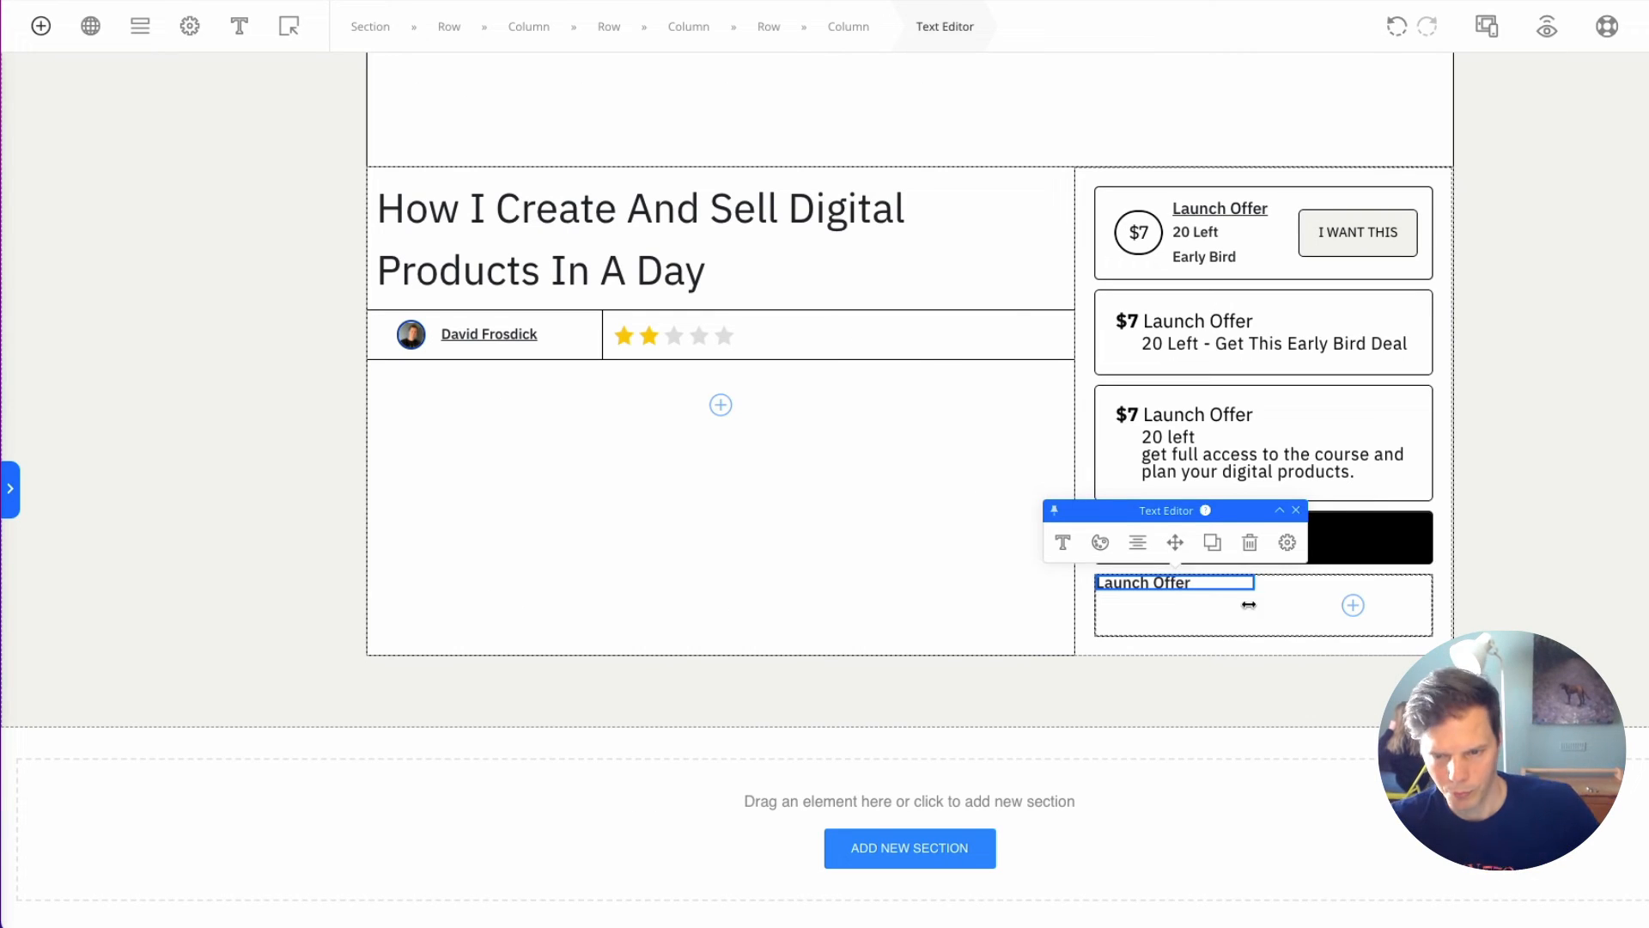
pyautogui.click(1246, 601)
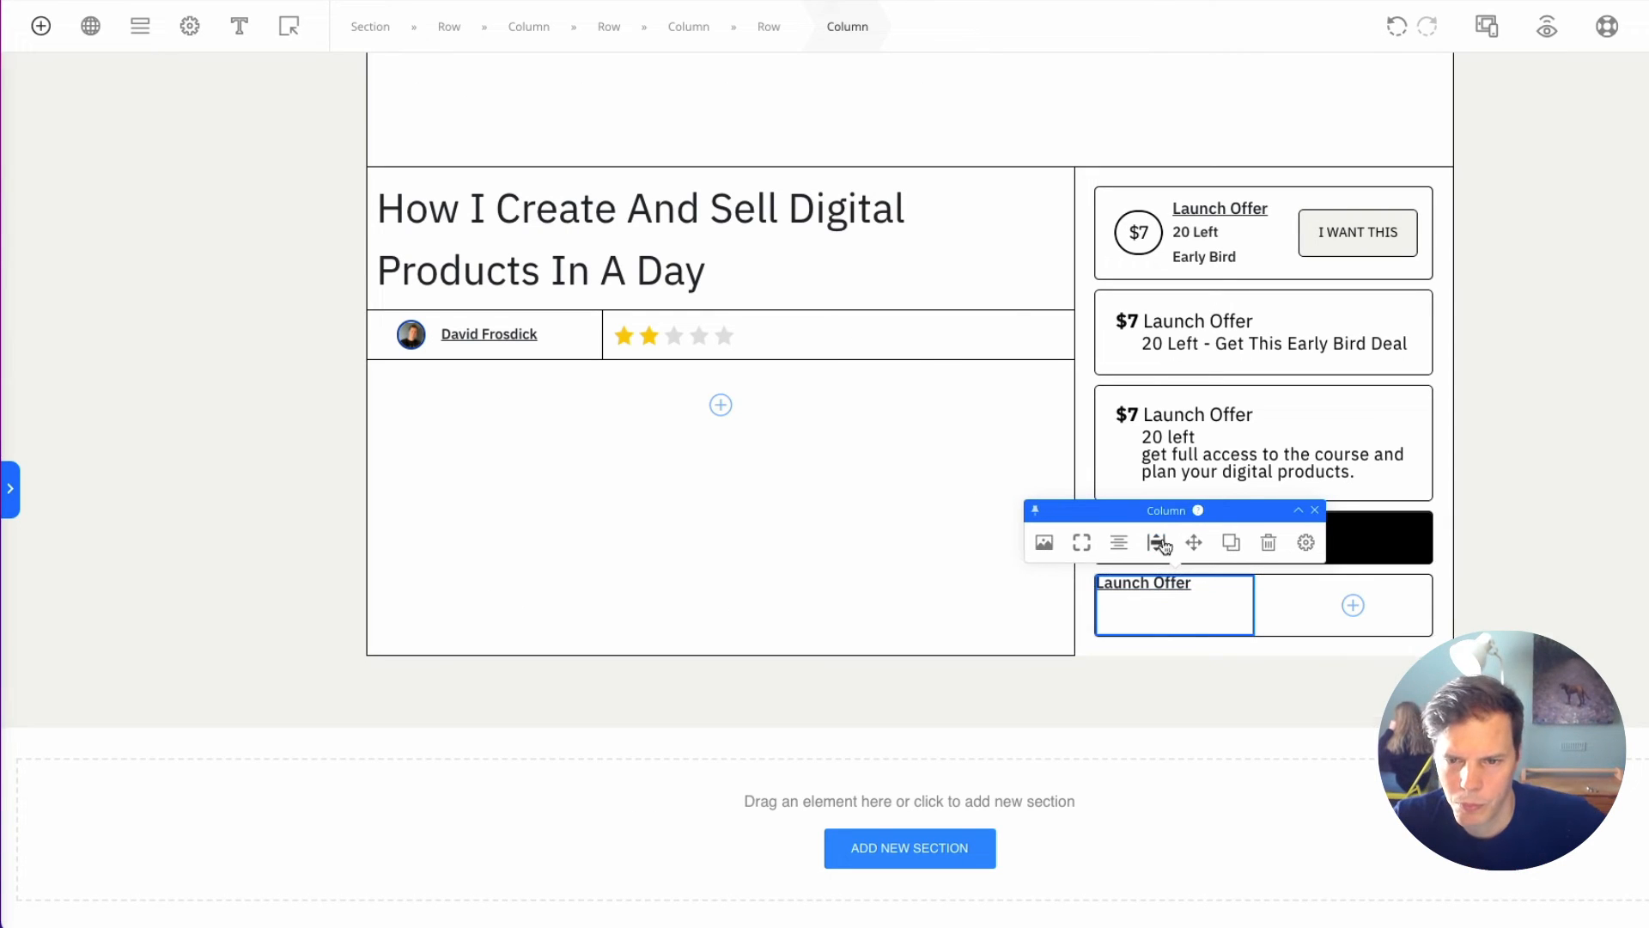
pyautogui.click(1280, 602)
pyautogui.click(1226, 613)
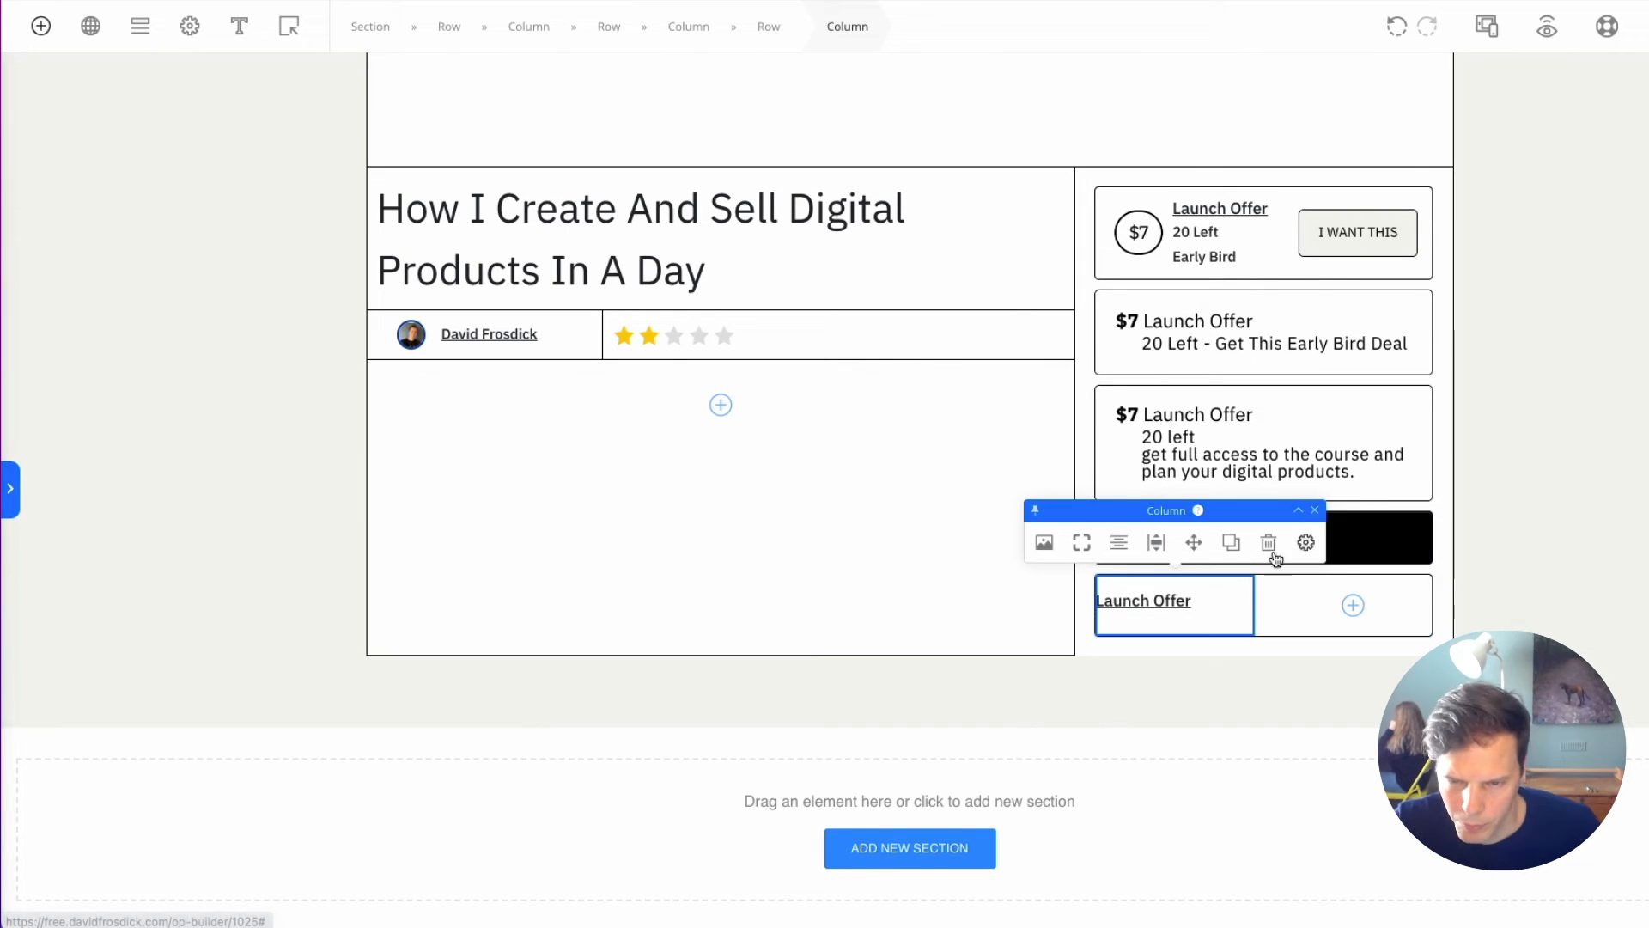
# Step: Set the padding of the column holding the copied "Launch Offer" text to 10
pyautogui.click(1306, 542)
pyautogui.click(1426, 853)
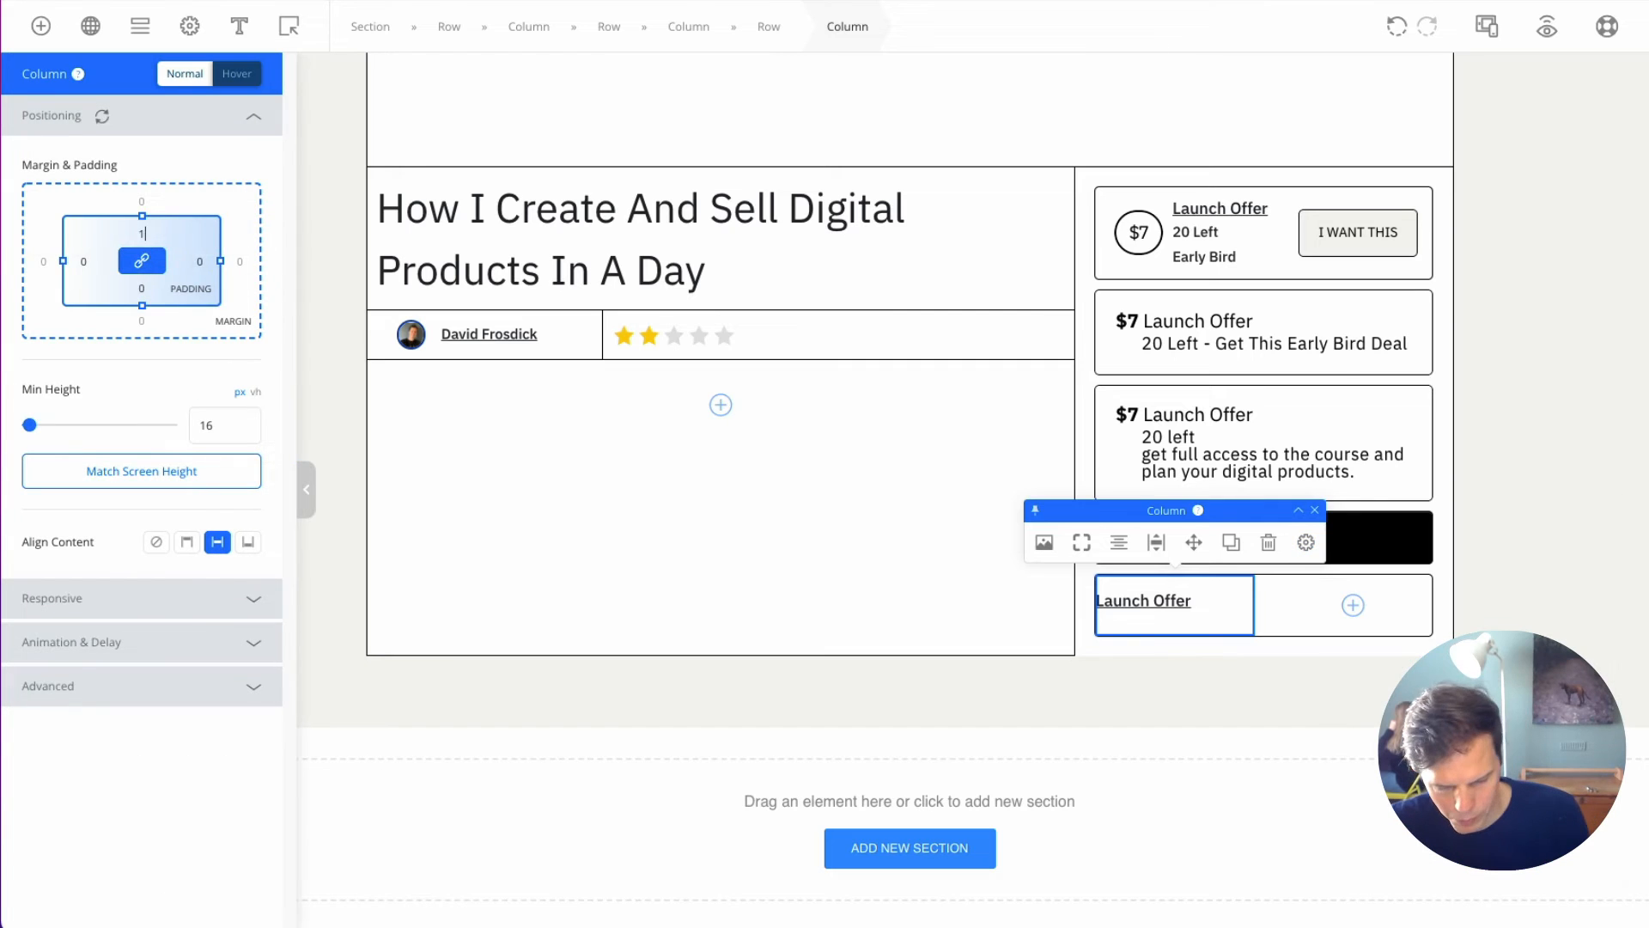
pyautogui.click(1304, 619)
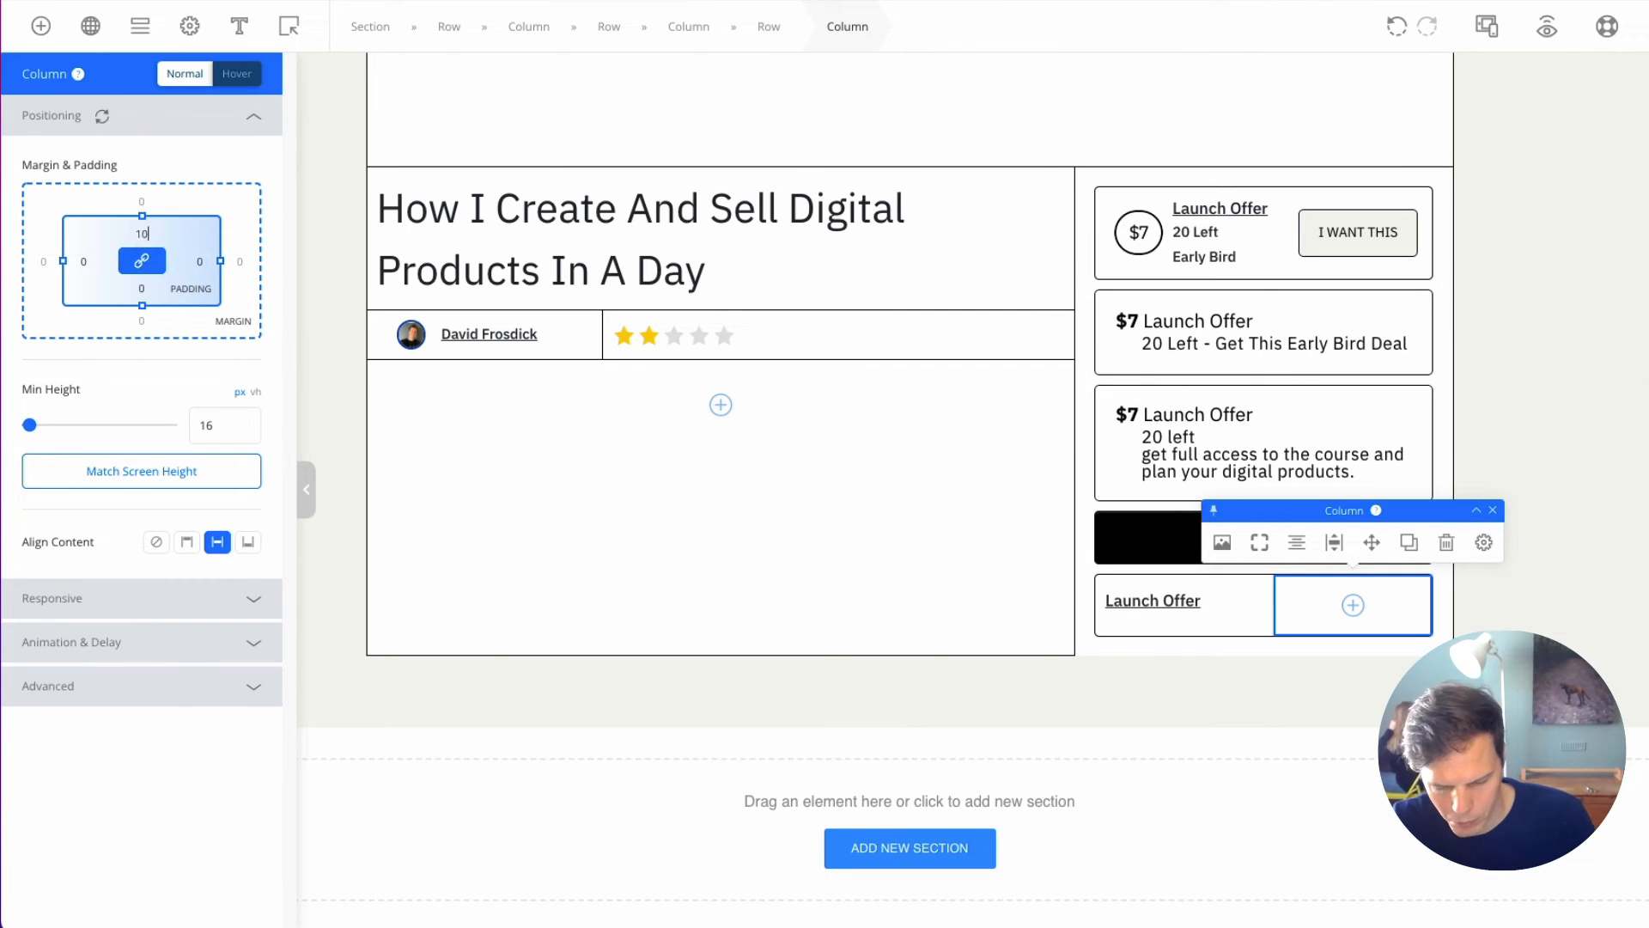
pyautogui.click(1307, 616)
pyautogui.doubleClick(1292, 620)
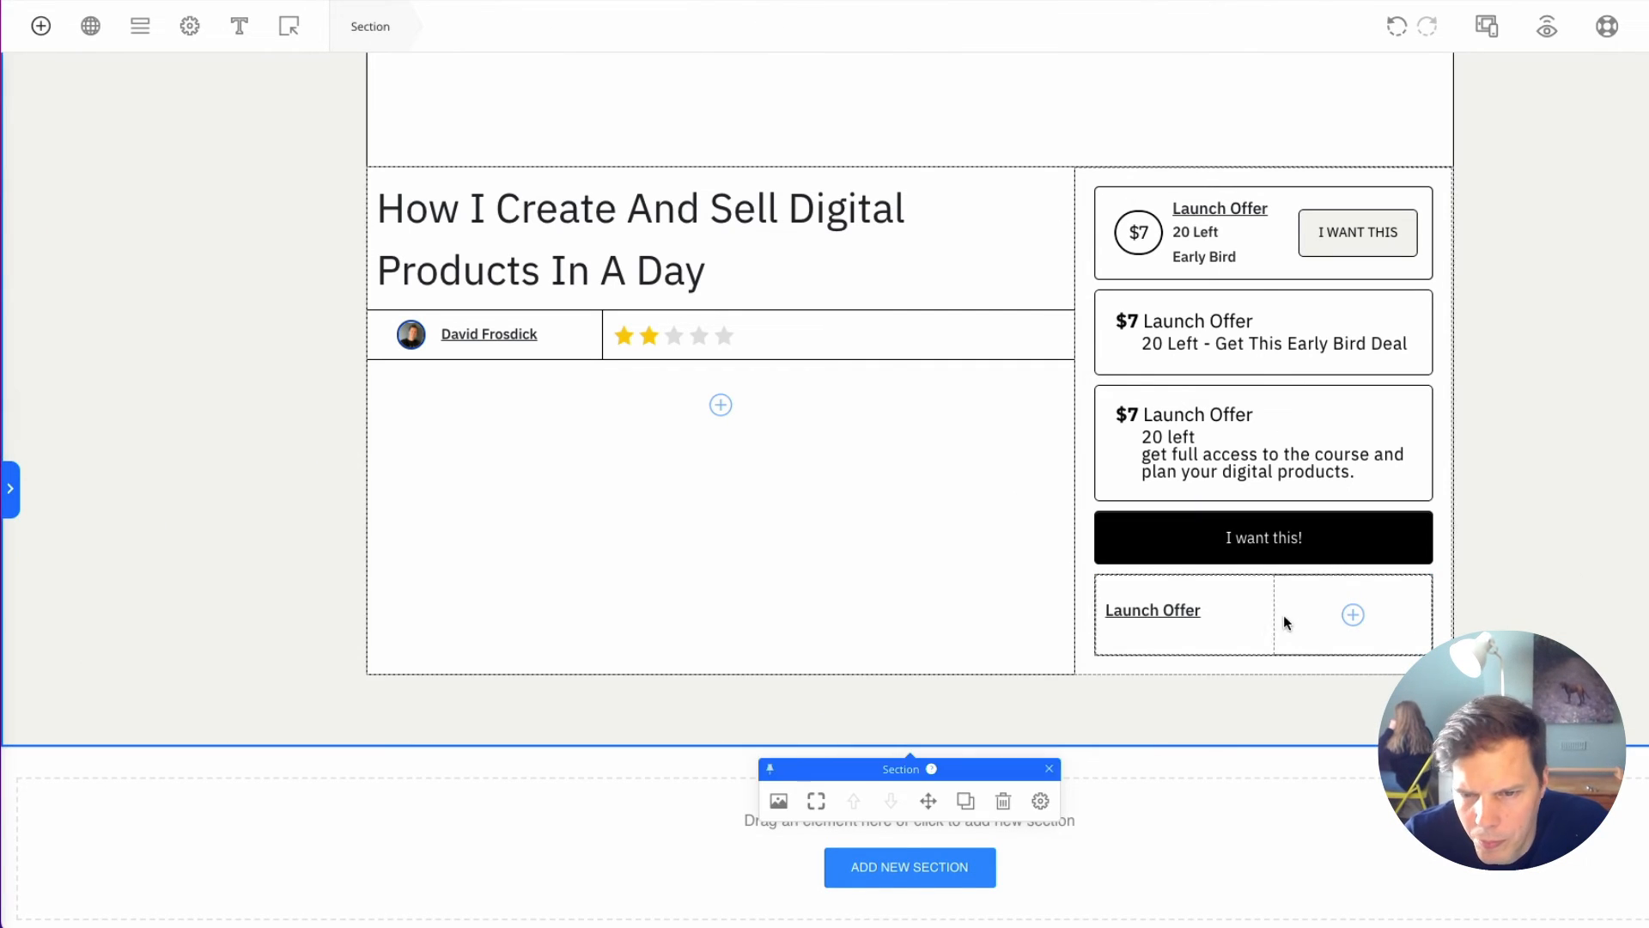
# Step: Remove the underline from the copied "Launch Offer" text in the bordered box
pyautogui.tripleClick(1216, 608)
pyautogui.click(1088, 573)
pyautogui.click(1116, 572)
pyautogui.click(1384, 619)
# Step: Clone the two-column "Launch Offer" row inside the bordered box
pyautogui.click(1230, 633)
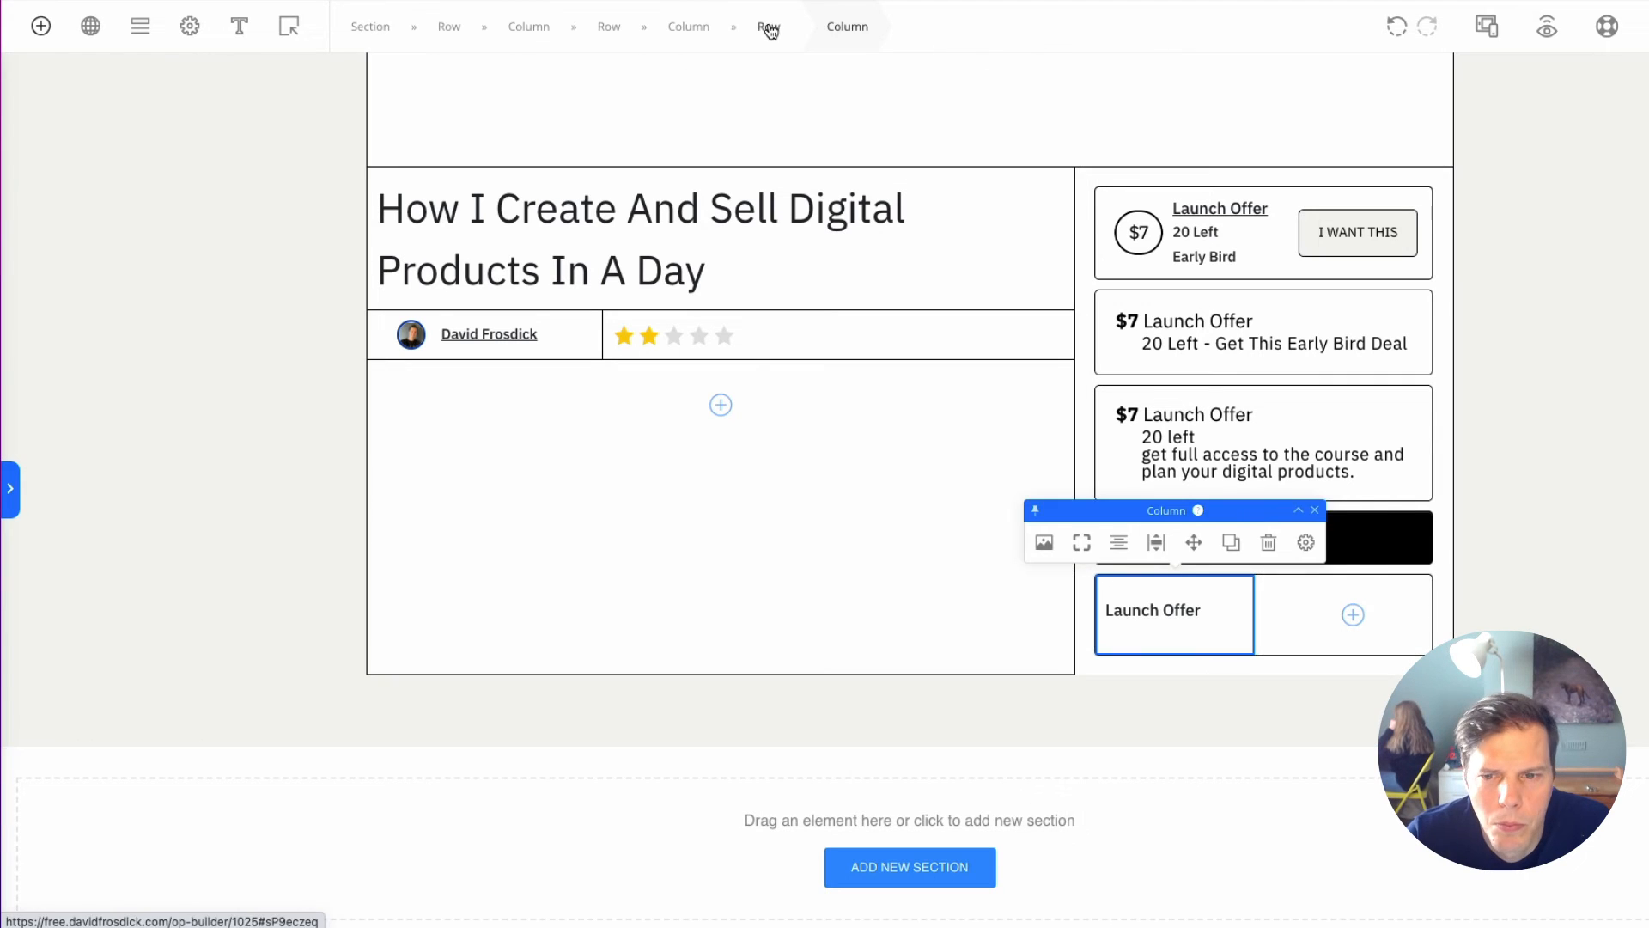
pyautogui.click(771, 31)
pyautogui.click(1301, 542)
pyautogui.click(1359, 624)
# Step: Delete the empty second column of the upper "Launch Offer" row and reduce the remaining column's vertical padding
pyautogui.click(1225, 622)
pyautogui.click(1323, 610)
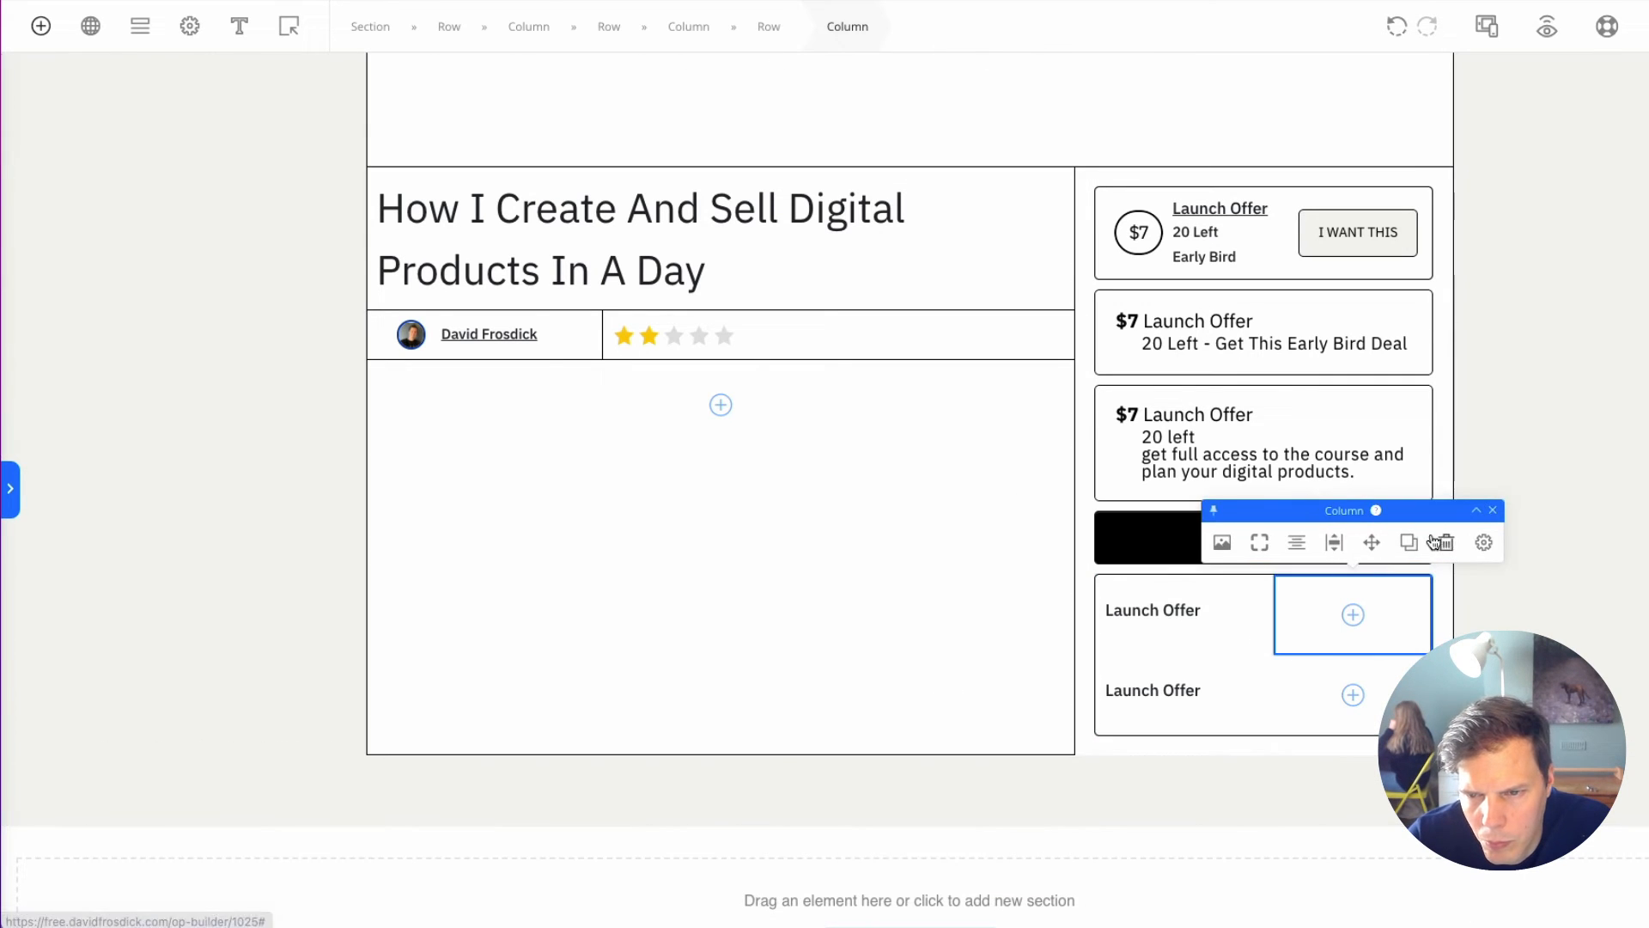
pyautogui.click(1447, 542)
pyautogui.click(1253, 608)
pyautogui.moveTo(1236, 613); pyautogui.dragTo(1237, 601)
pyautogui.click(1612, 629)
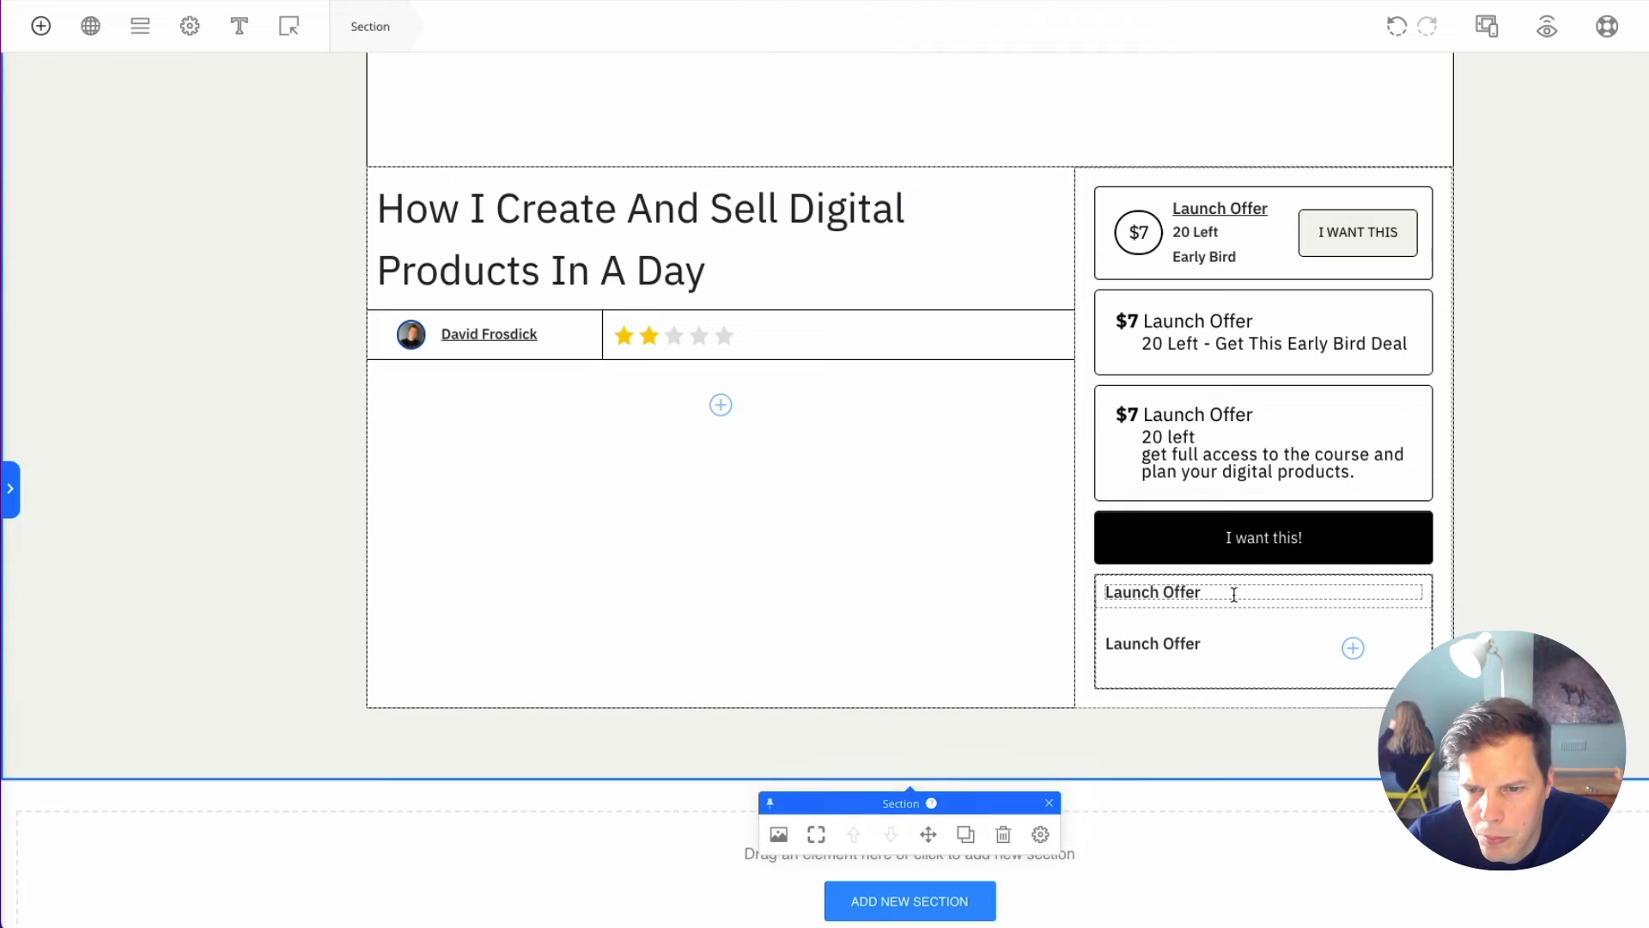
# Step: Set the padding of the upper "Launch Offer" row inside the bordered box to 10 px
pyautogui.click(1234, 585)
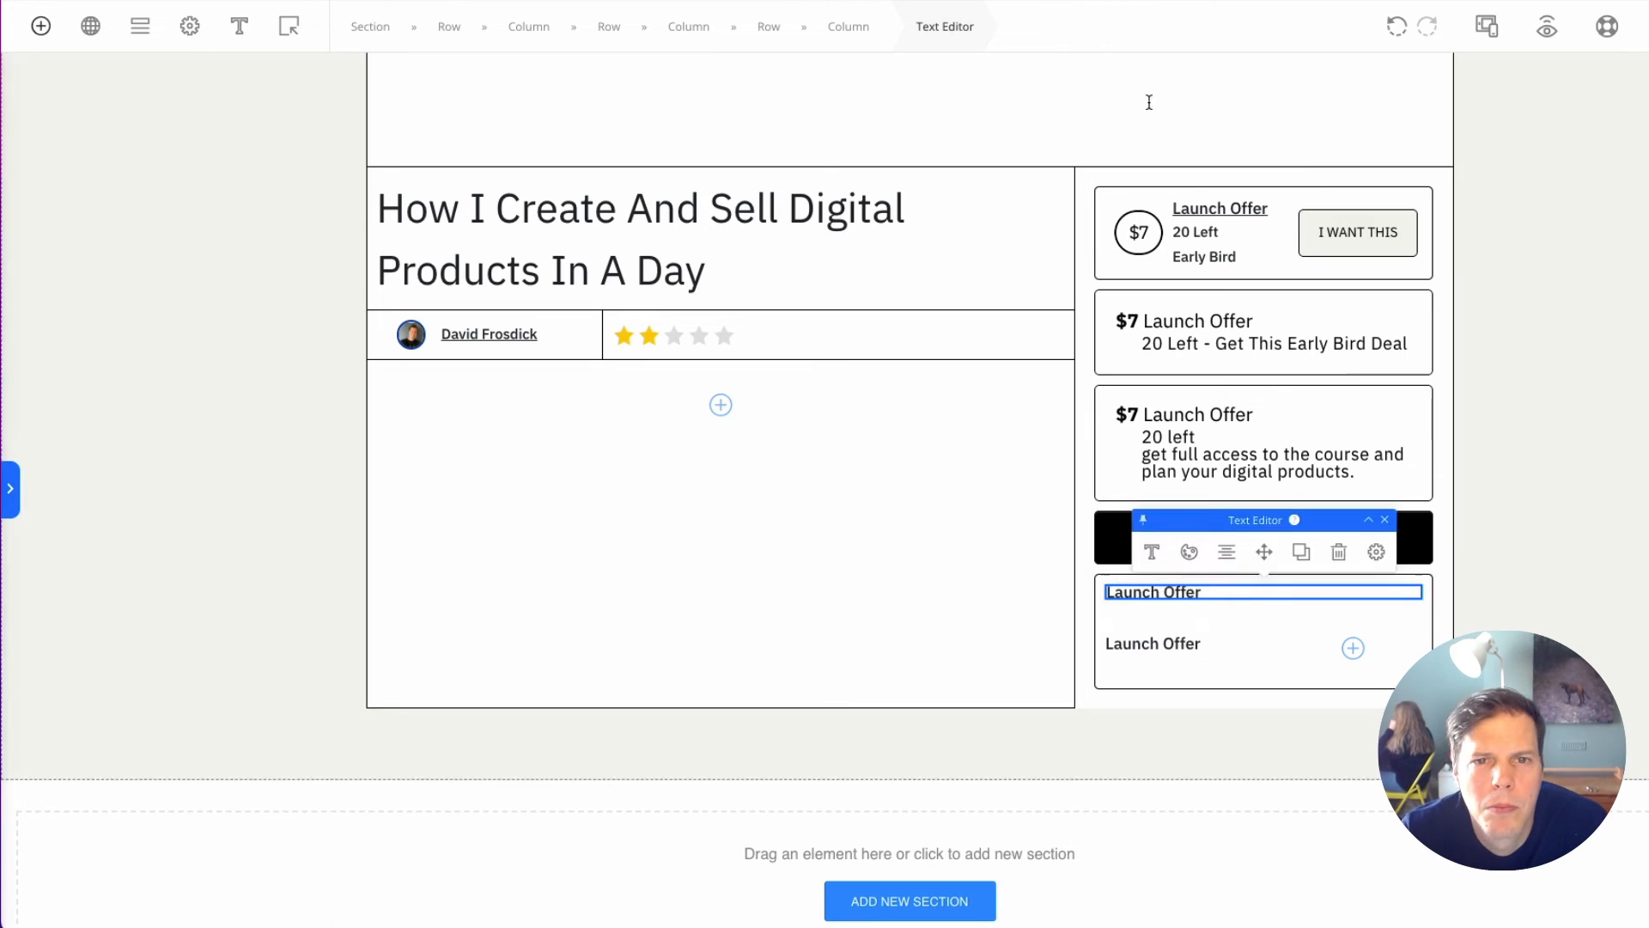
pyautogui.click(1378, 544)
pyautogui.click(1591, 840)
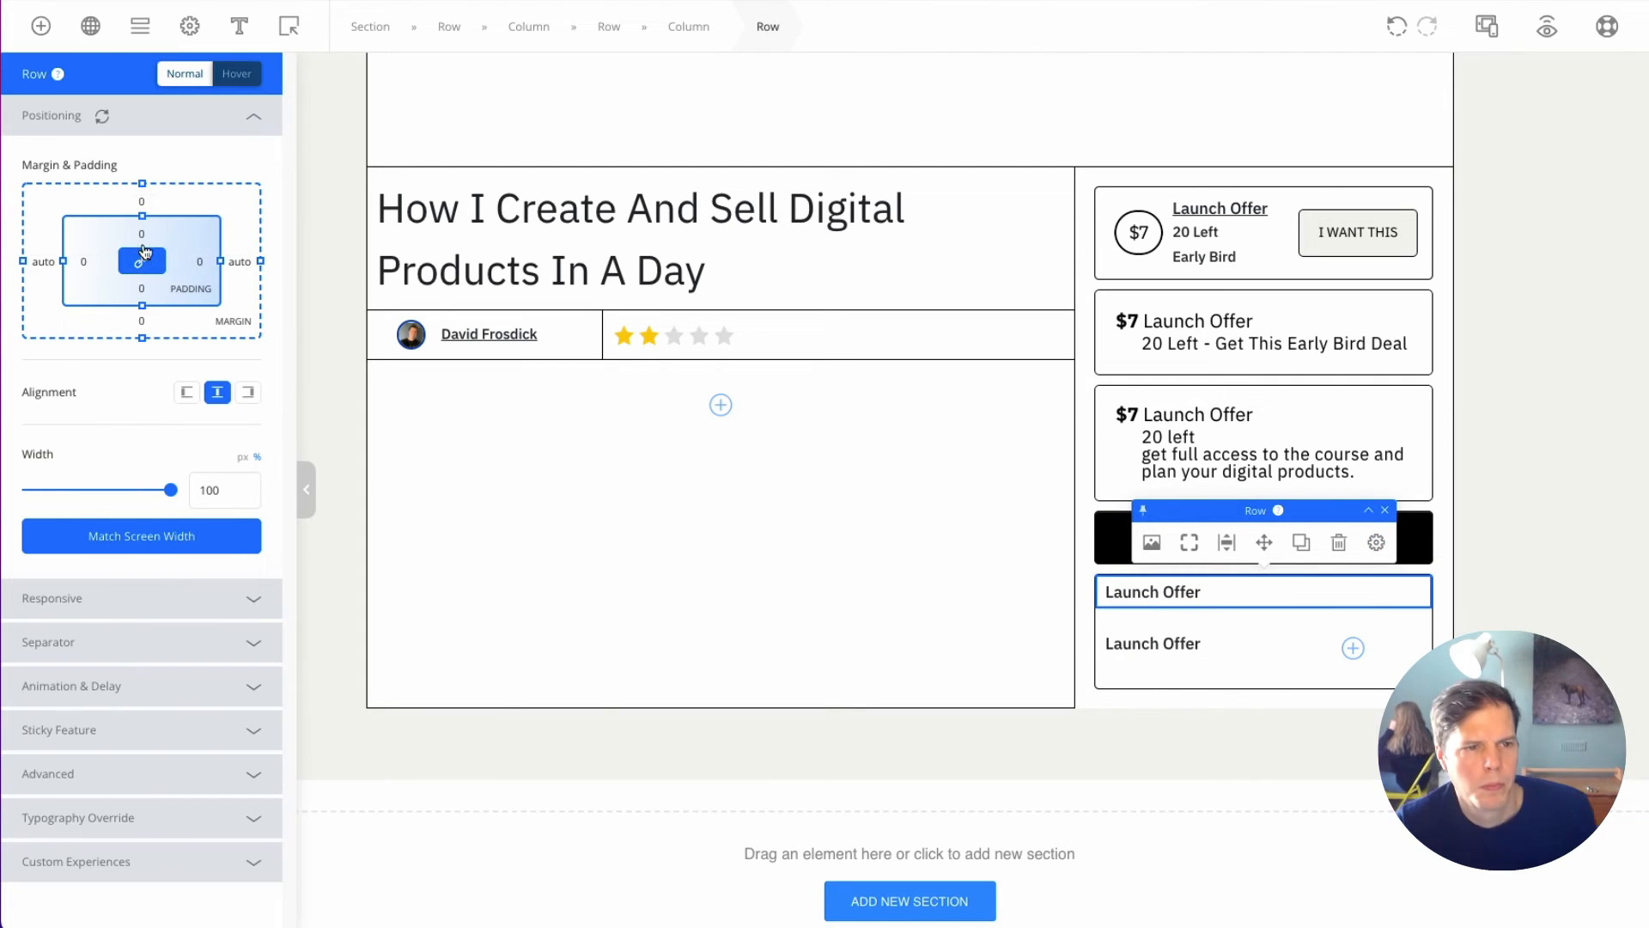
pyautogui.click(1535, 573)
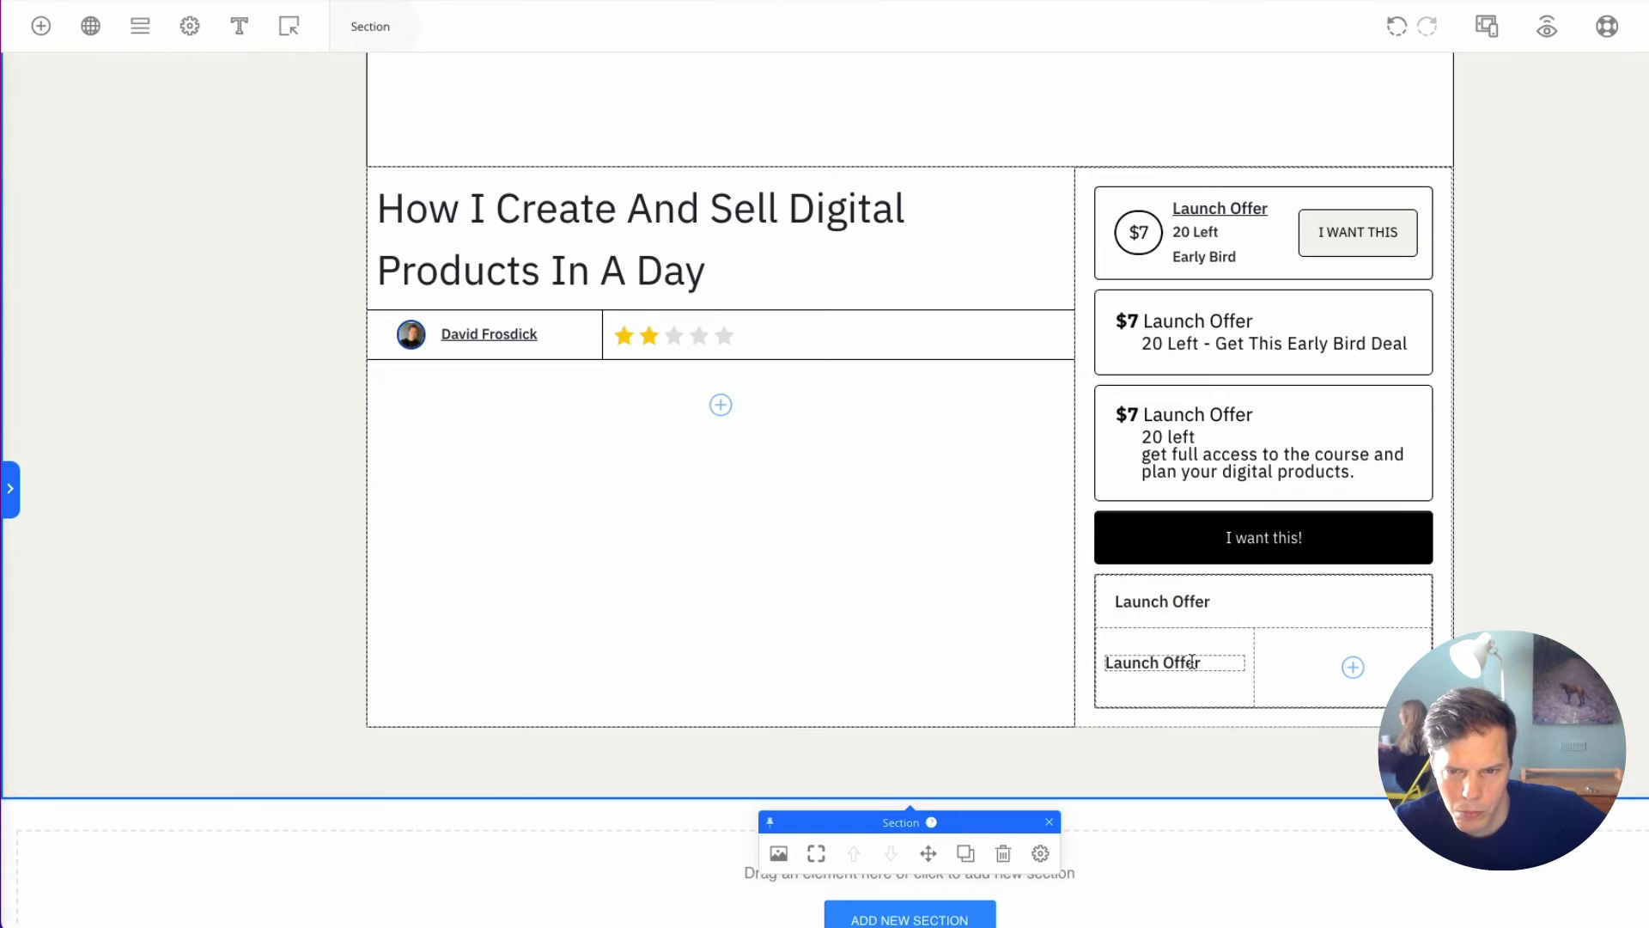
# Step: Remove the padding of the column holding the upper "Launch Offer" text and increase the spacing at the top of its row
pyautogui.click(1319, 595)
pyautogui.click(1396, 552)
pyautogui.click(1609, 848)
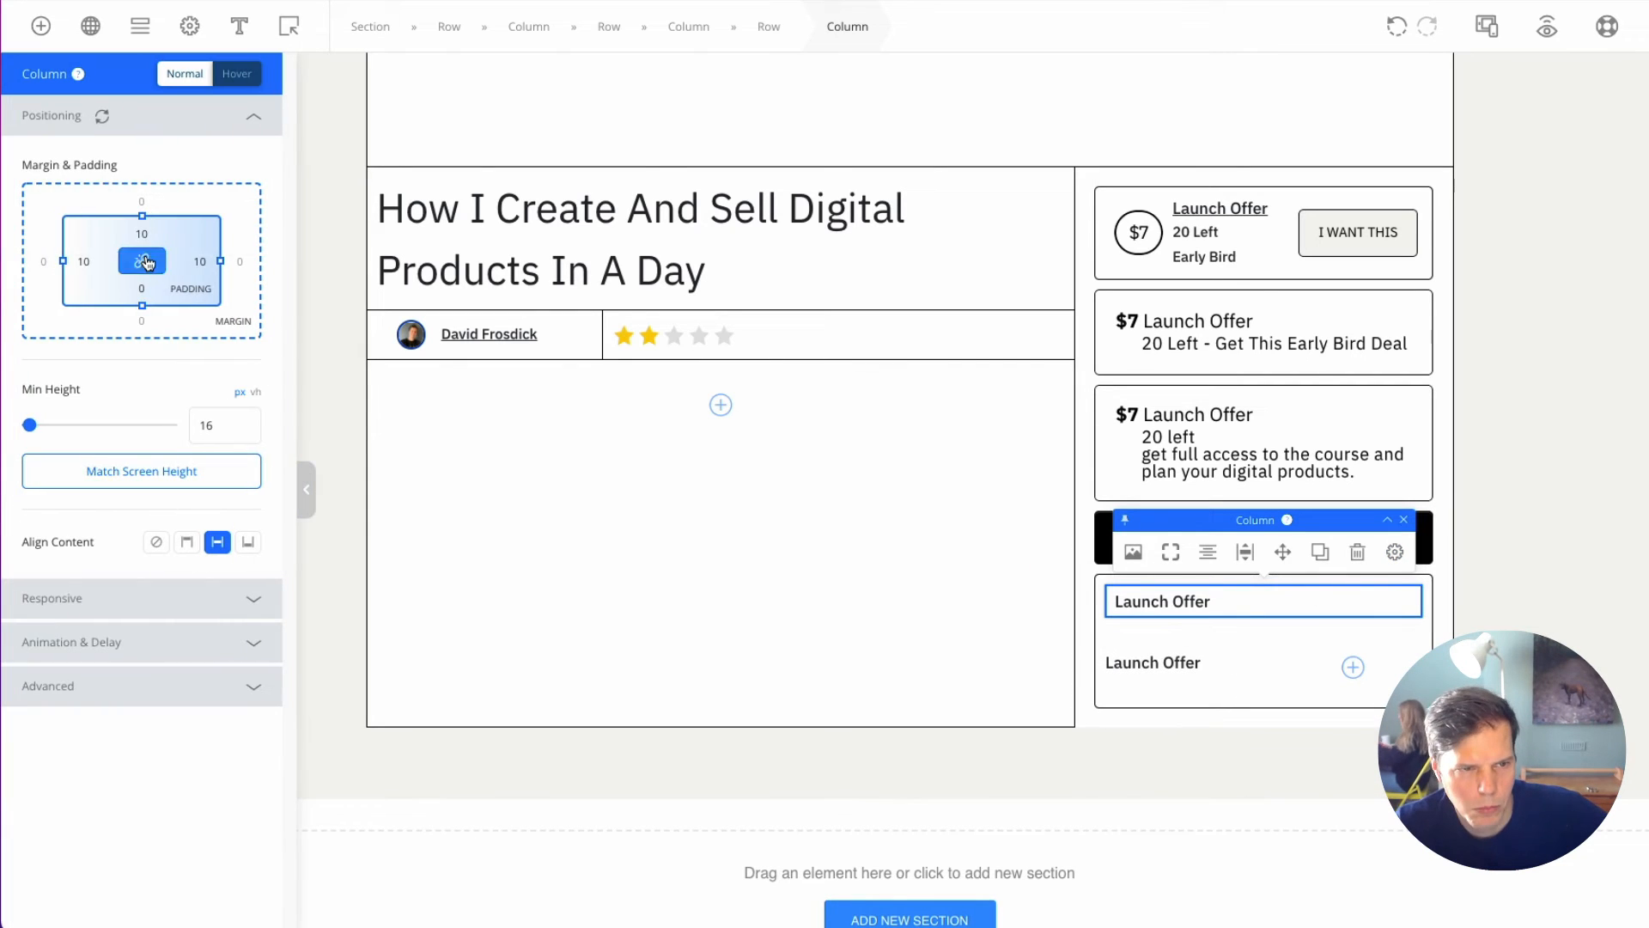
pyautogui.click(1591, 574)
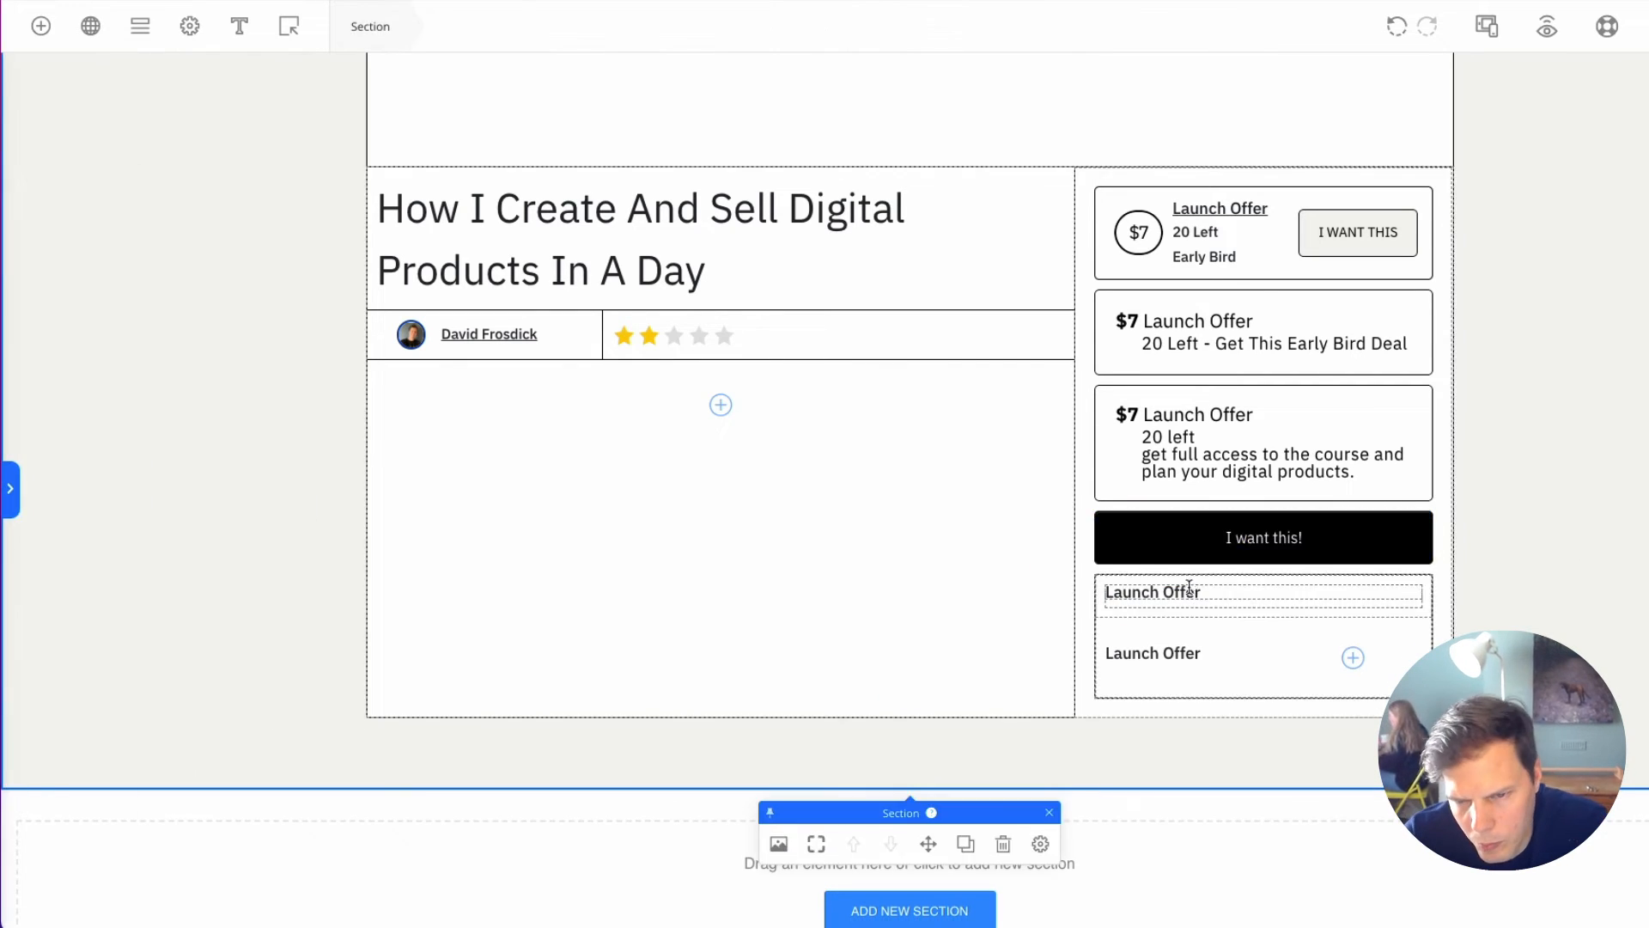
pyautogui.click(1209, 590)
pyautogui.click(1329, 578)
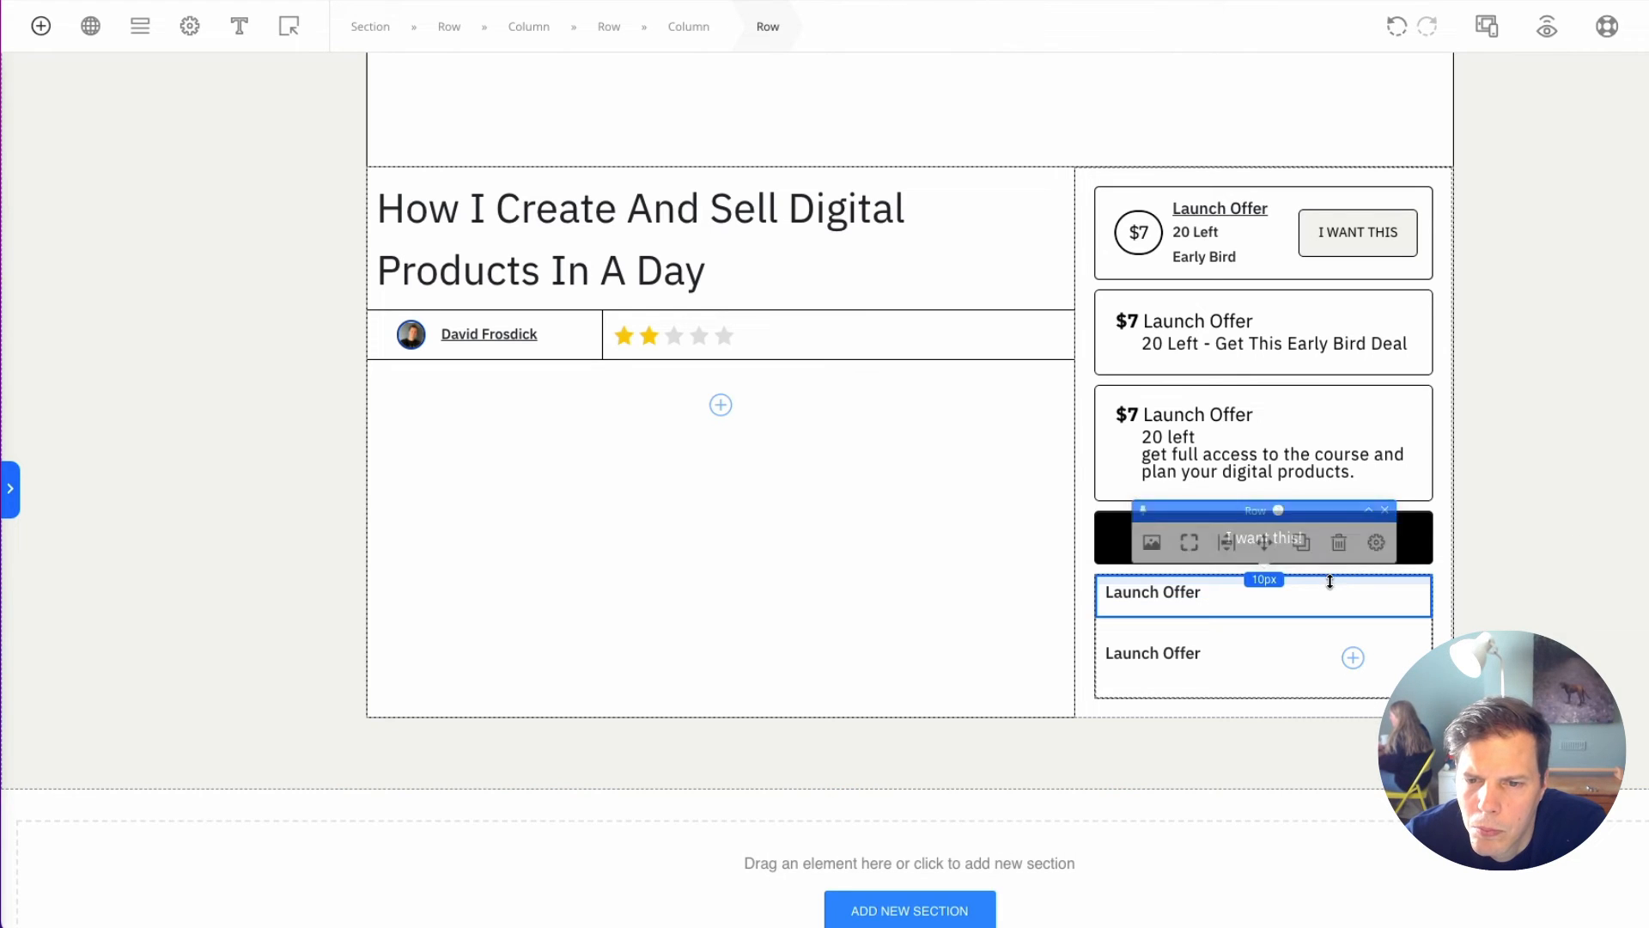
pyautogui.click(1622, 546)
# Step: Replace the upper "Launch Offer" text with "Learn how to create digital products" and the lower one with "Format"
pyautogui.click(1237, 602)
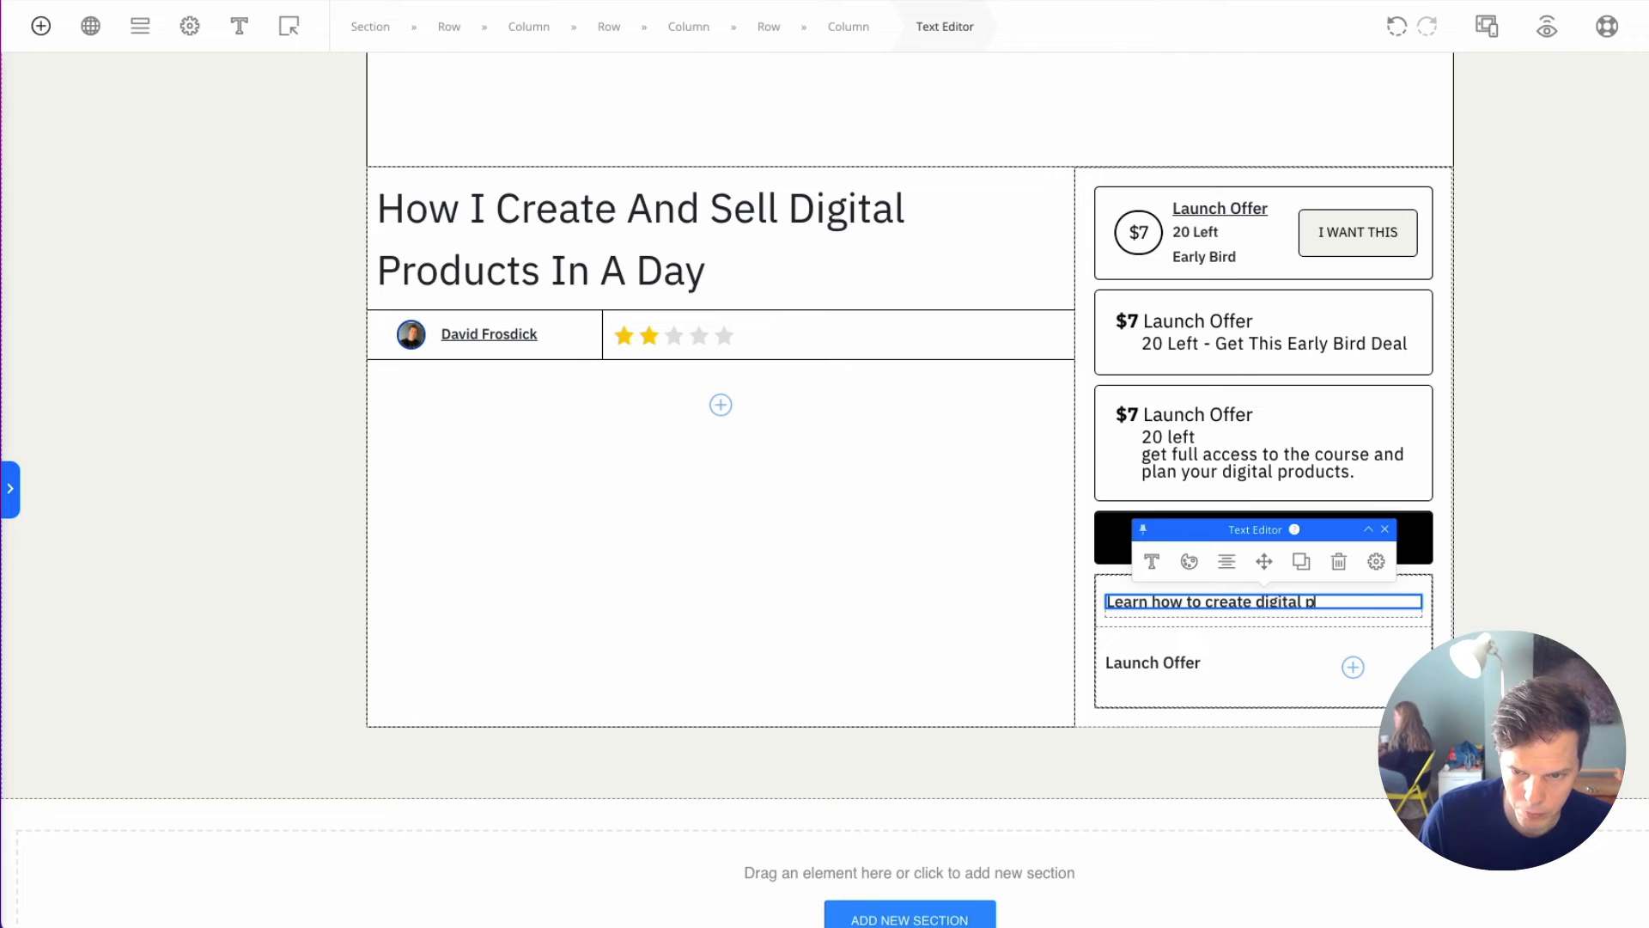
pyautogui.click(1374, 756)
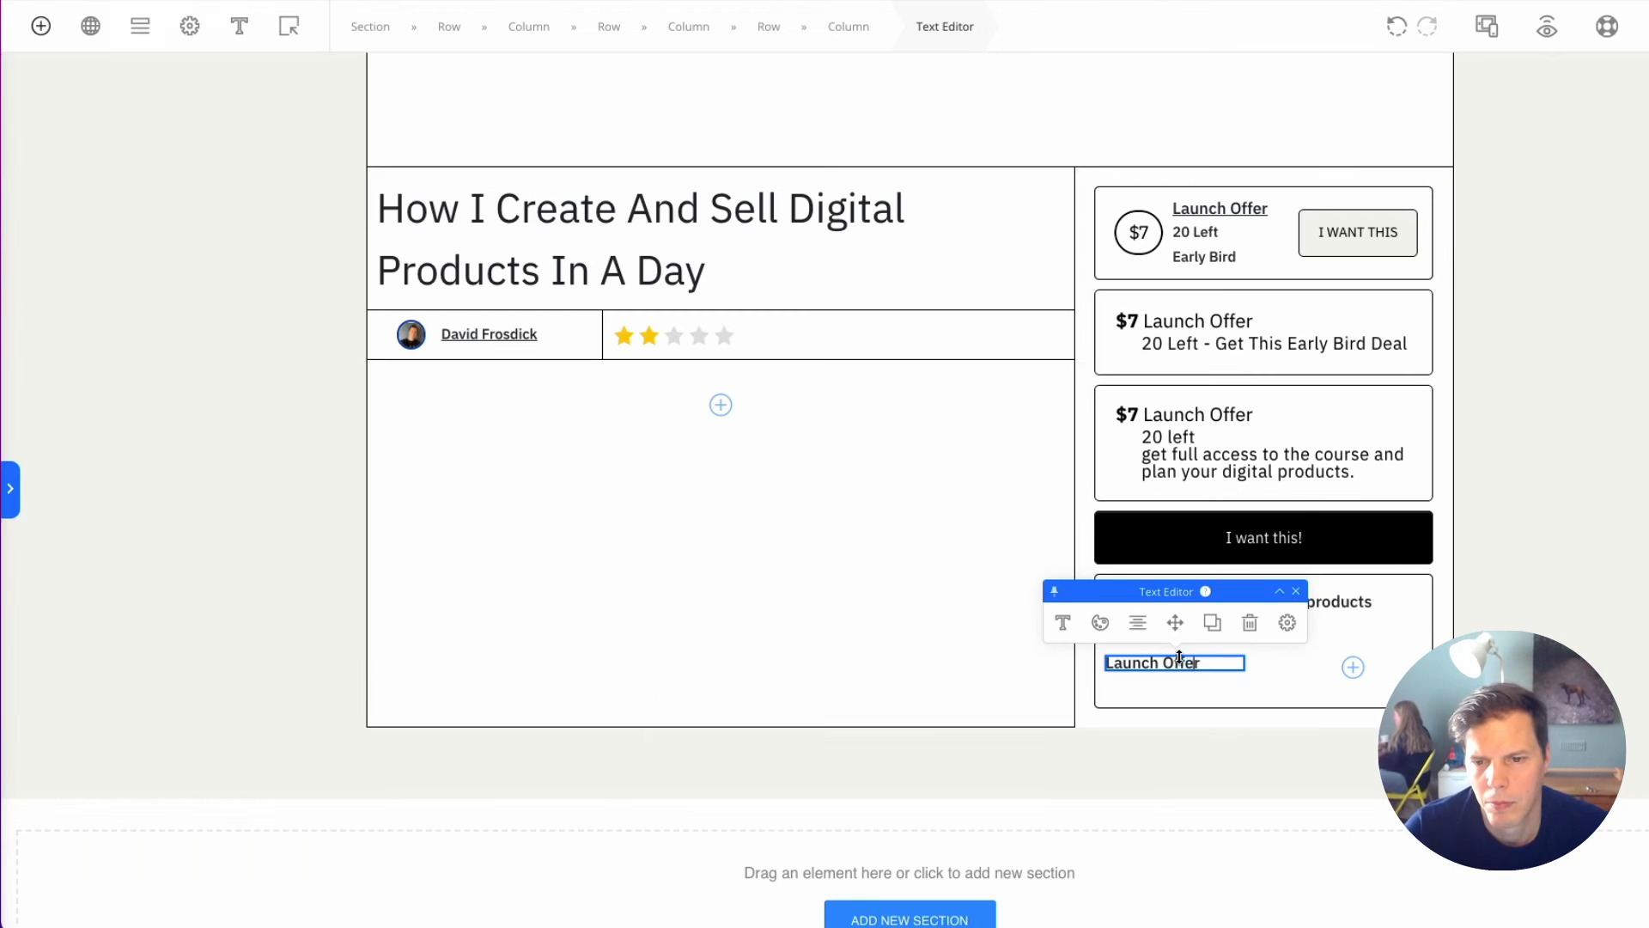
pyautogui.doubleClick(1134, 662)
pyautogui.write('Format')
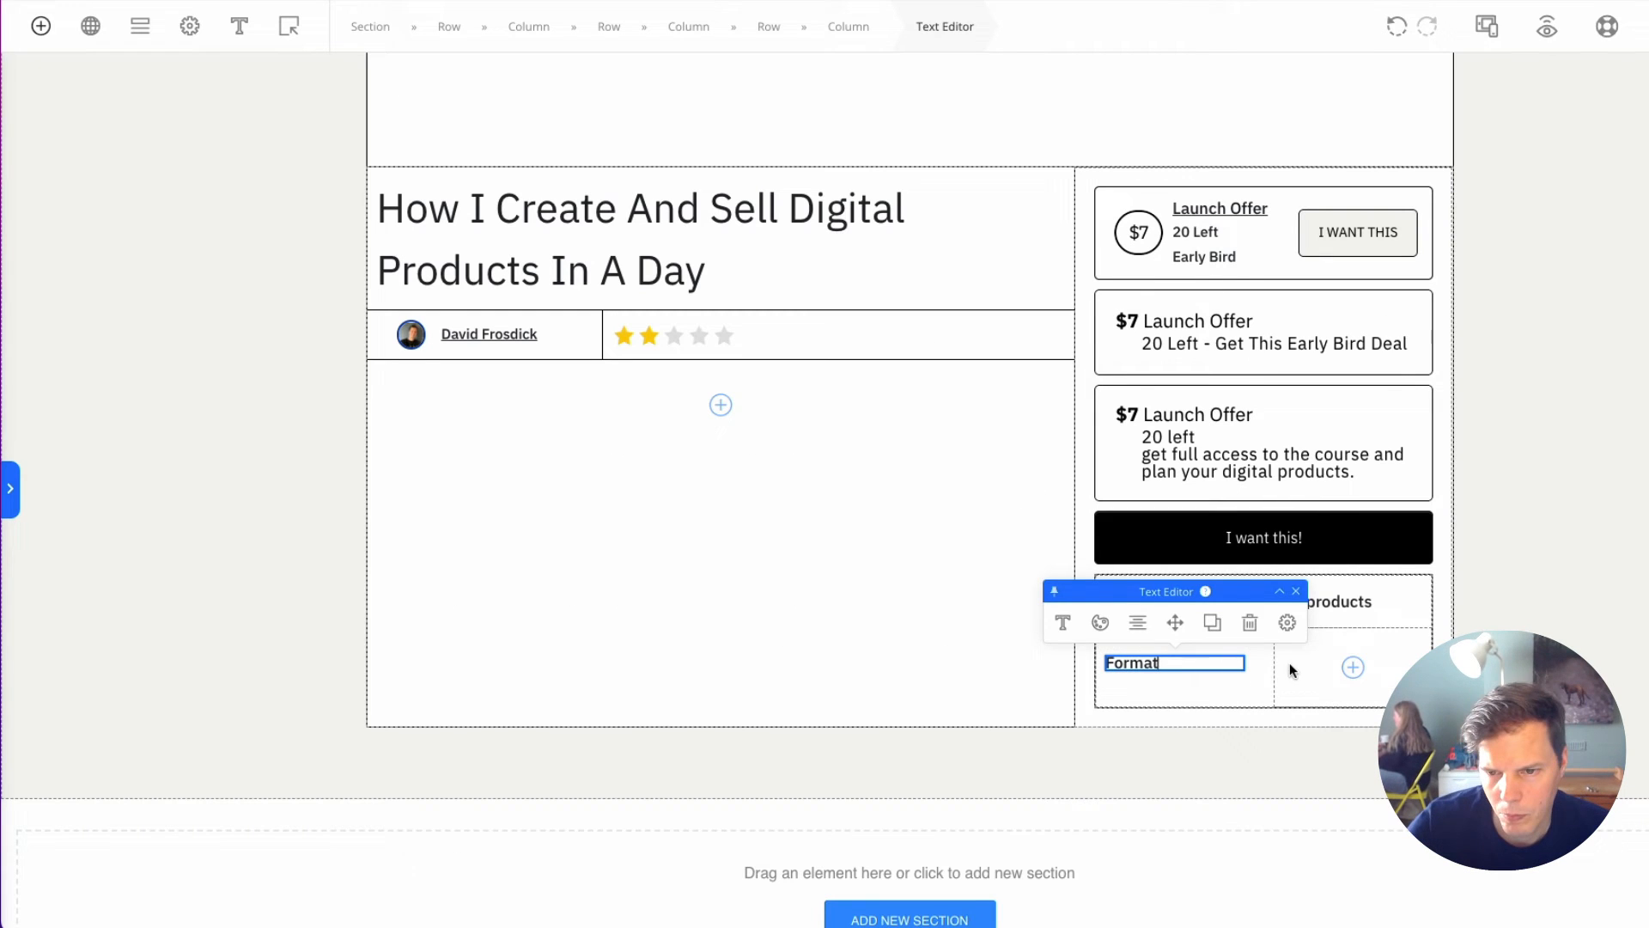
# Step: Make the "Format" text bold and place a copy of it in the empty column beside it
pyautogui.click(1070, 625)
pyautogui.click(1378, 795)
pyautogui.click(1193, 663)
pyautogui.click(1211, 626)
pyautogui.moveTo(1175, 635); pyautogui.dragTo(1340, 663)
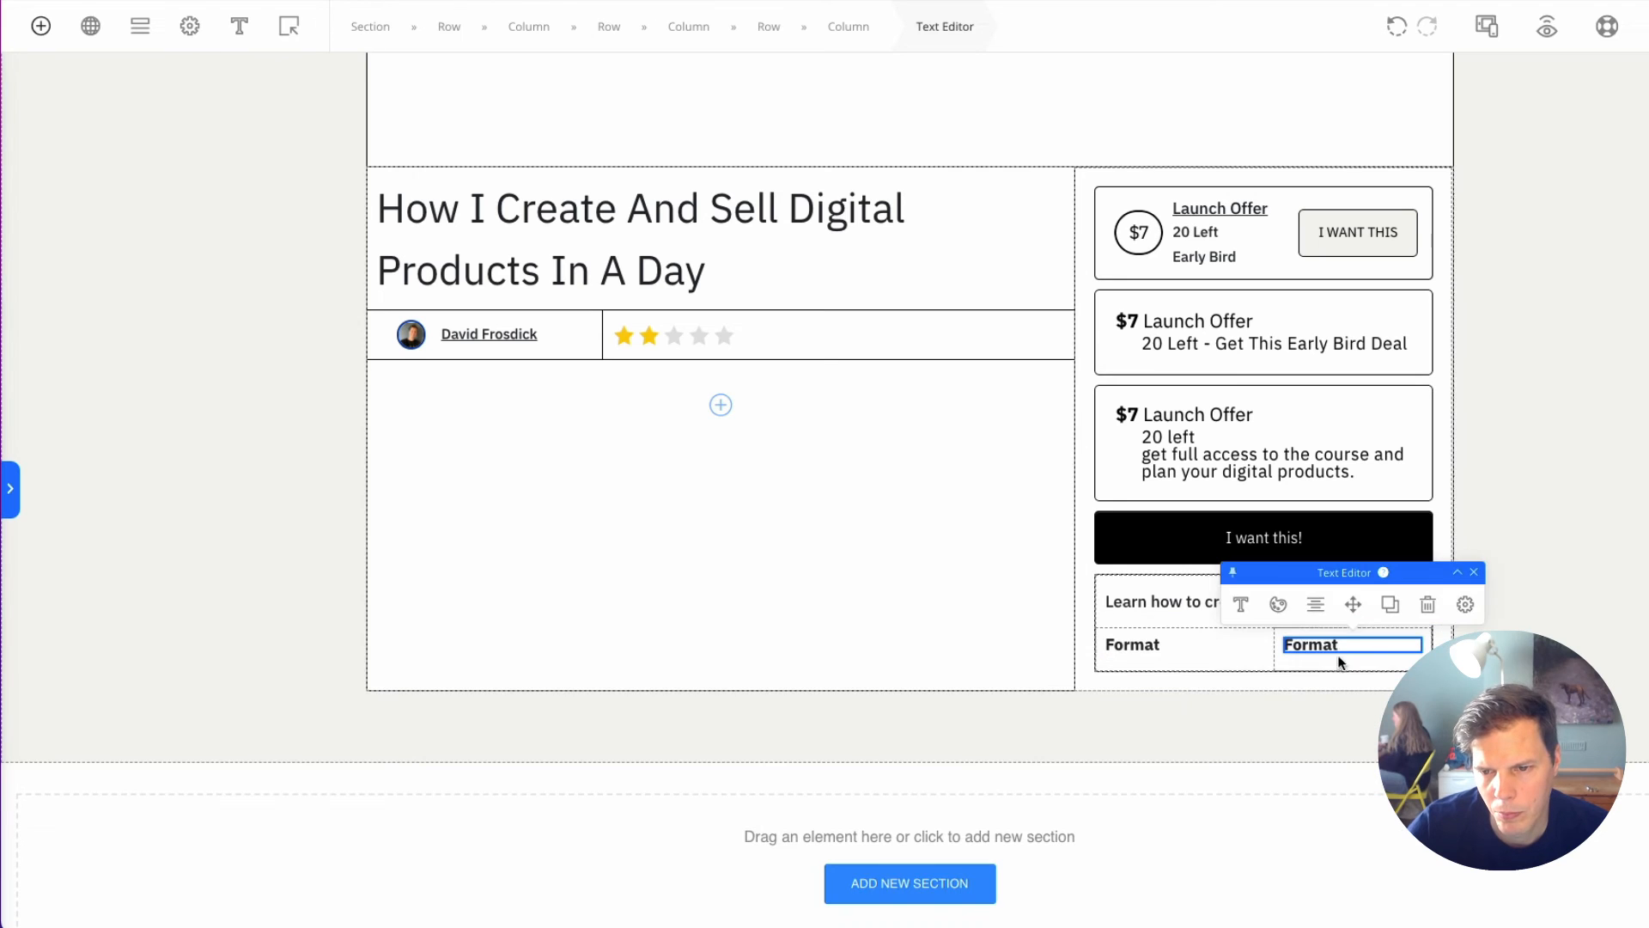
# Step: Change the copied "Format" text to "OptimizePress" and remove its bold weight
pyautogui.write('OptimizePress')
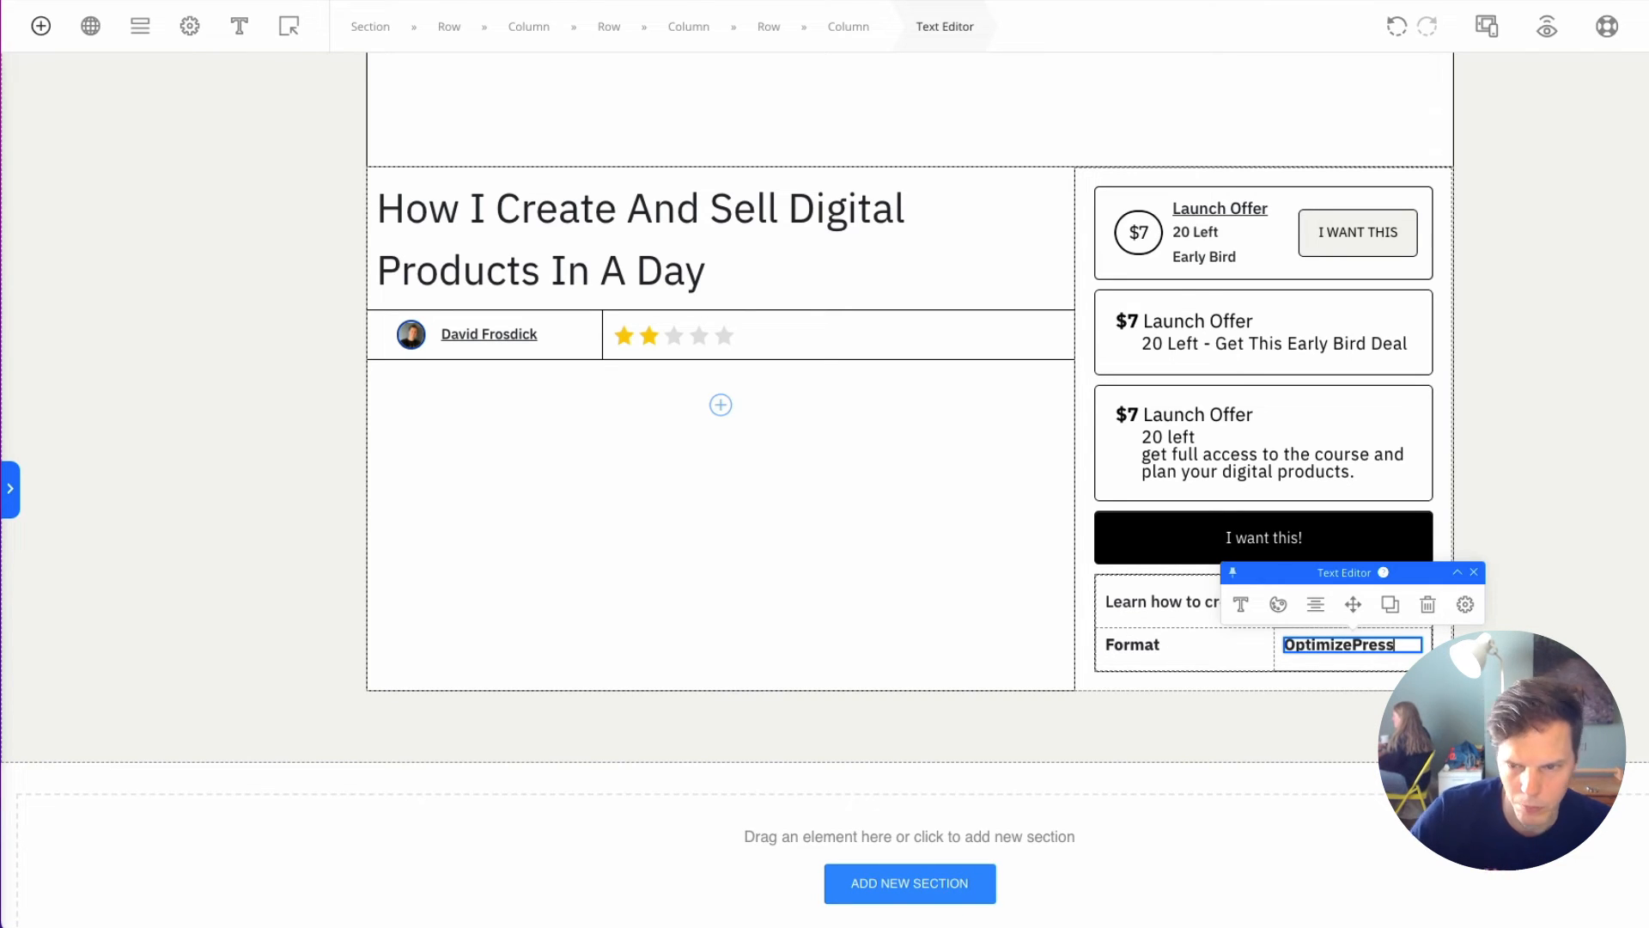
pyautogui.click(1241, 604)
pyautogui.click(1633, 752)
pyautogui.click(1503, 717)
pyautogui.click(1363, 646)
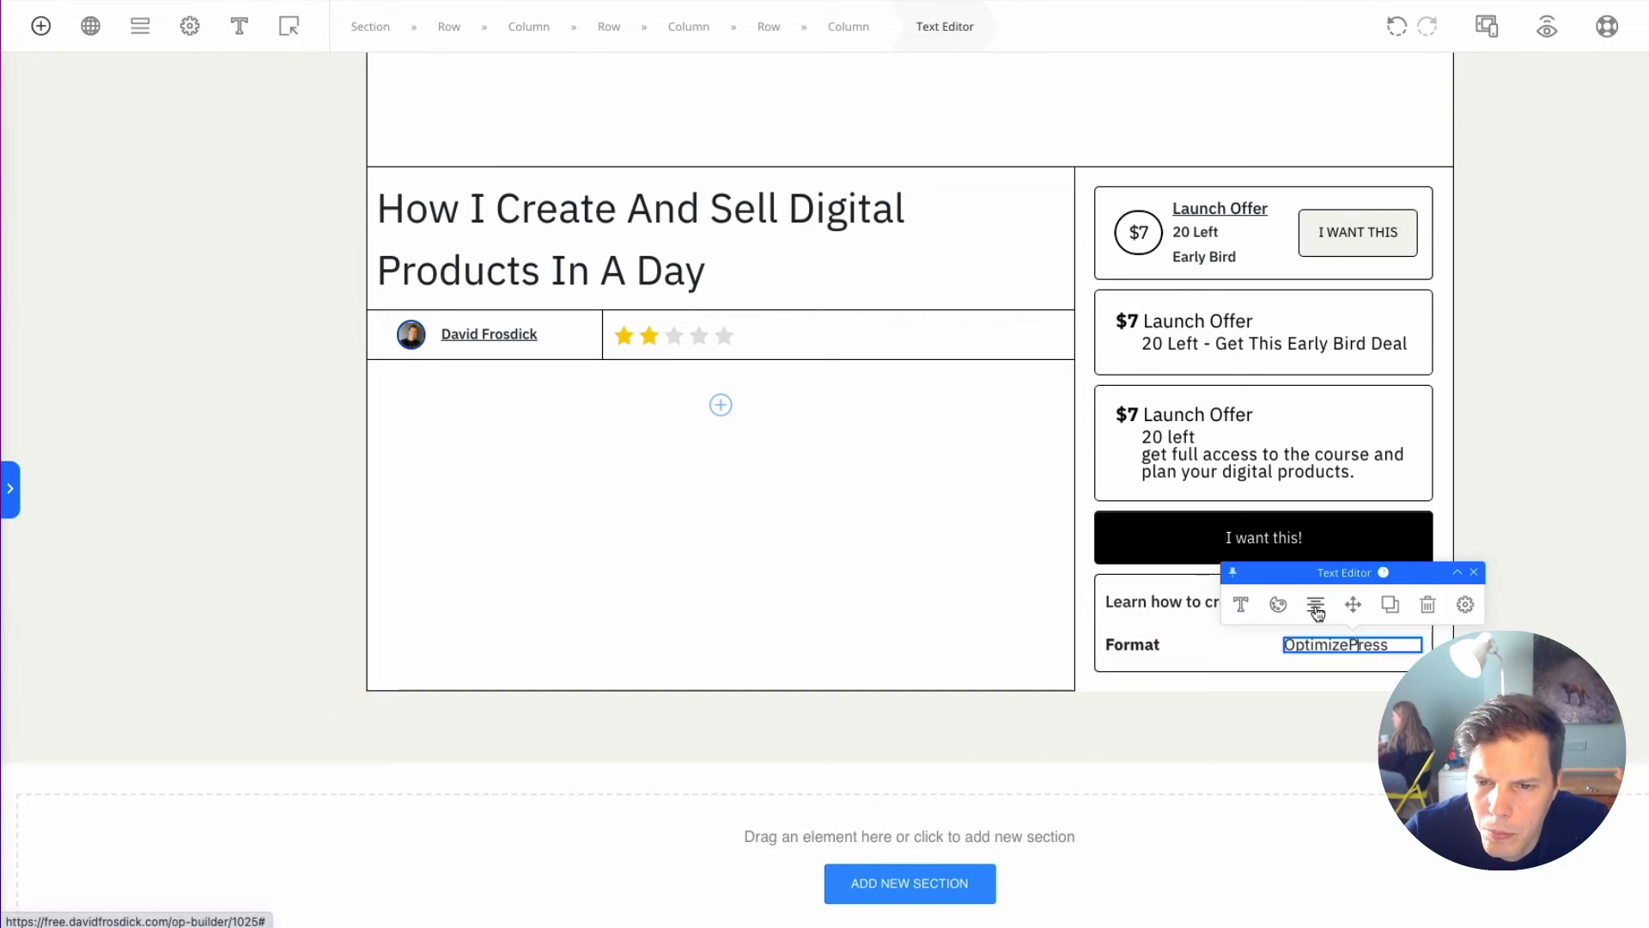
# Step: Align the "OptimizePress" text to the right of its column
pyautogui.click(1316, 606)
pyautogui.click(1648, 621)
pyautogui.click(1601, 447)
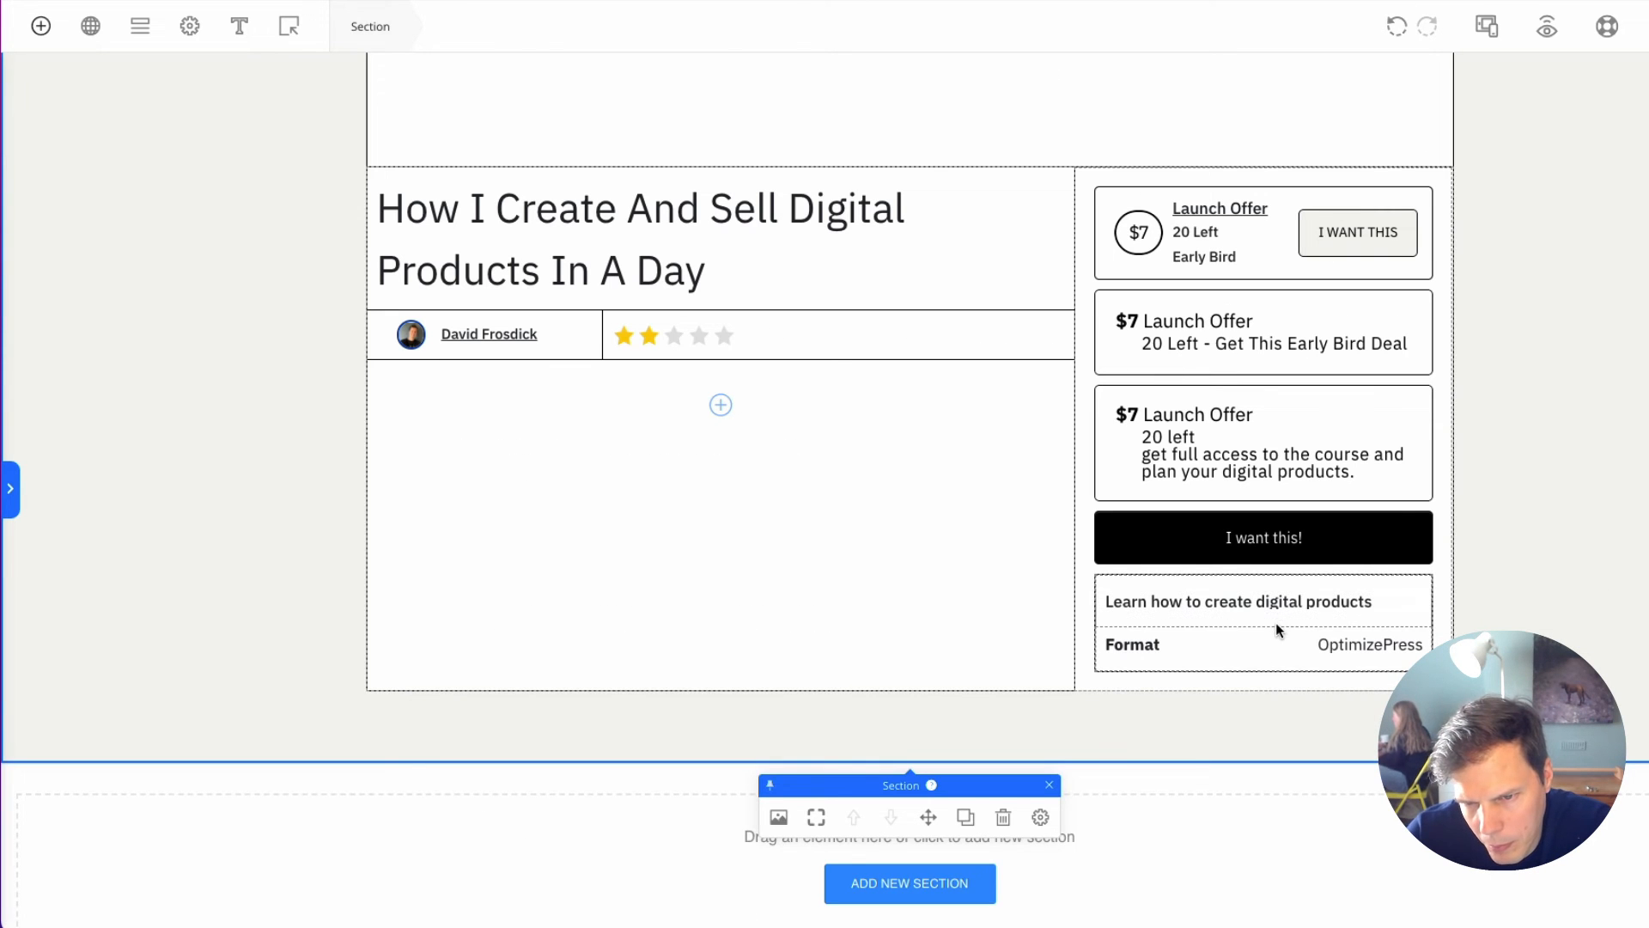
# Step: Add a solid black top border to the row containing "Format" and "OptimizePress"
pyautogui.click(1234, 645)
pyautogui.click(1234, 644)
pyautogui.click(767, 28)
pyautogui.click(1189, 595)
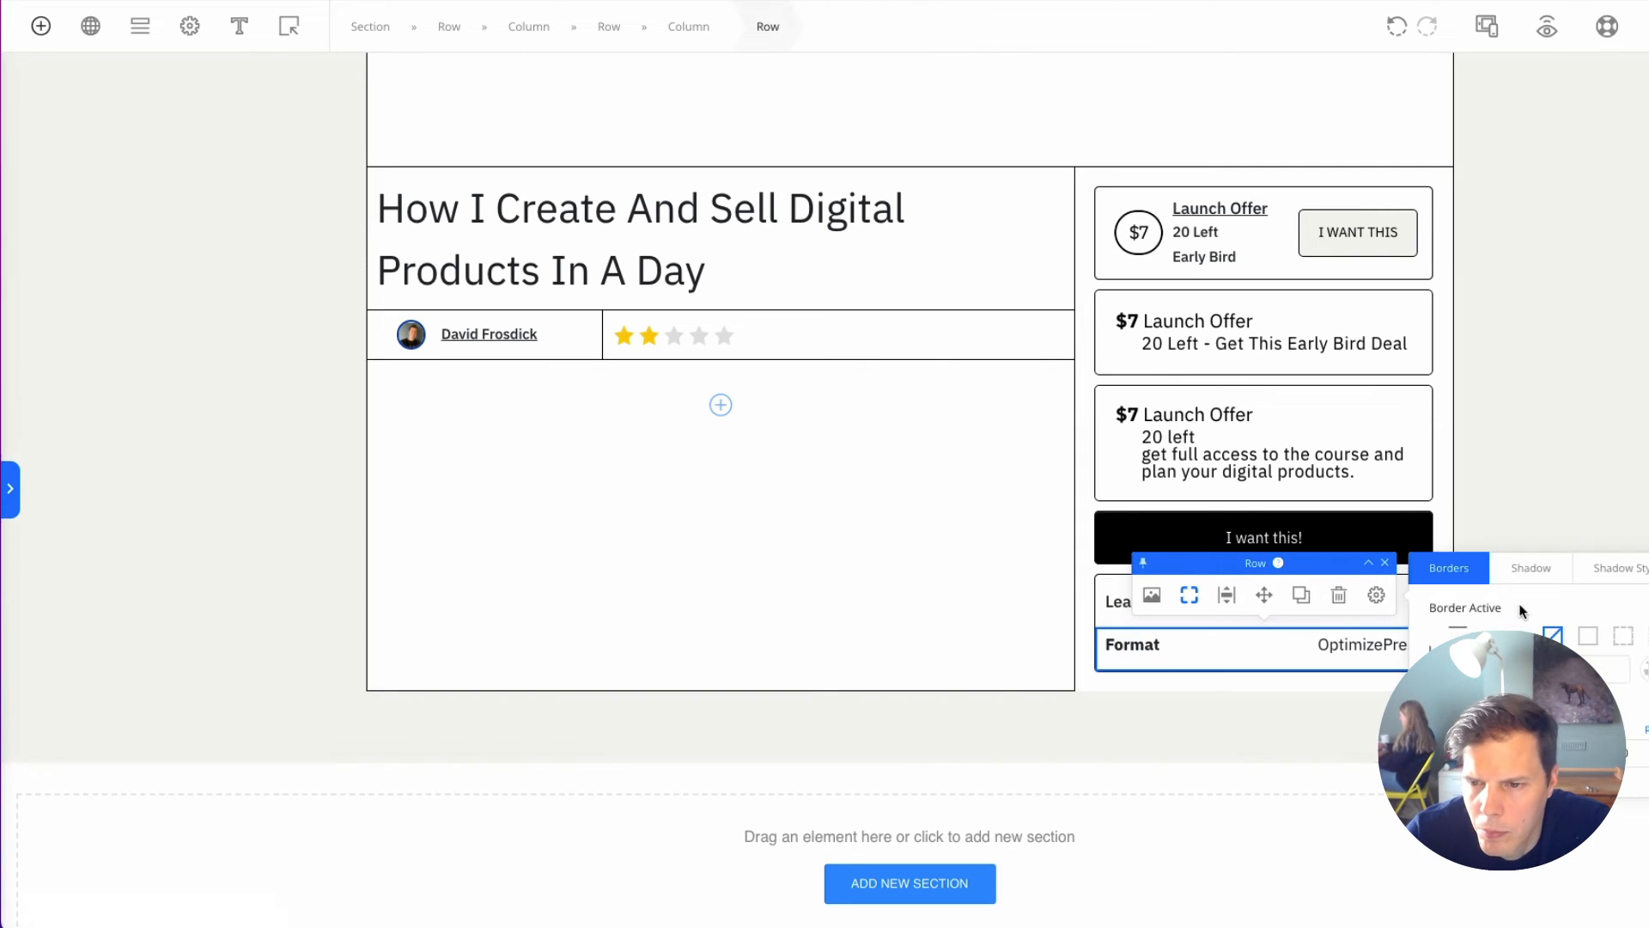
pyautogui.click(1555, 380)
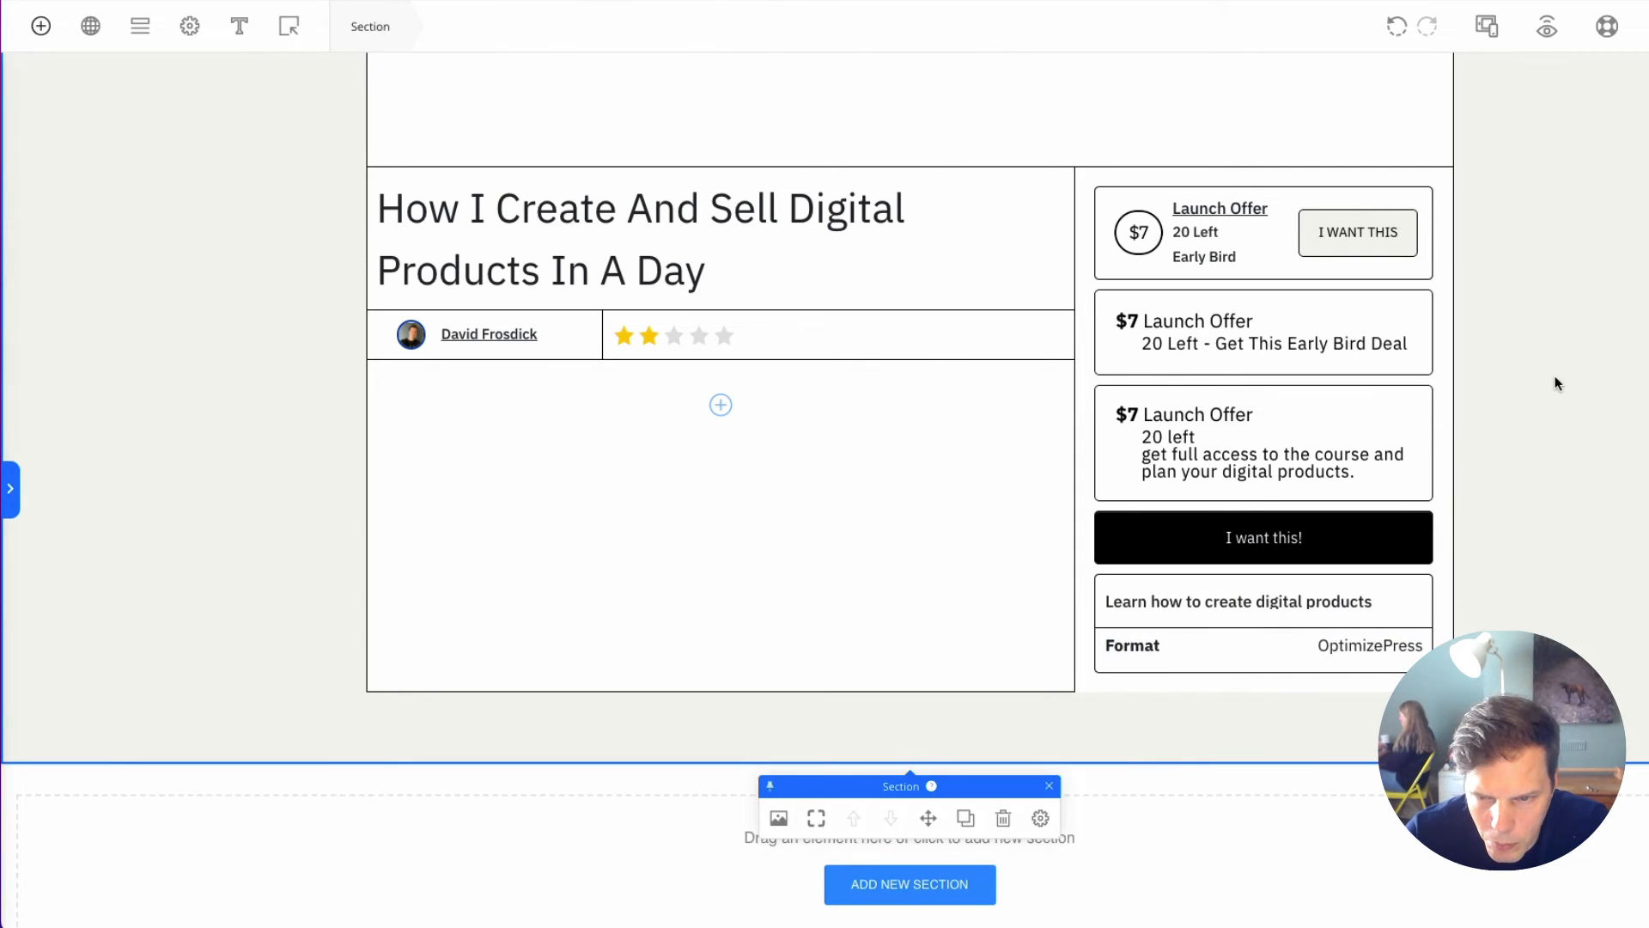
# Step: Reduce the space below the "Format" and "OptimizePress" text elements
pyautogui.click(1195, 661)
pyautogui.click(1206, 714)
pyautogui.click(1239, 634)
pyautogui.click(1306, 595)
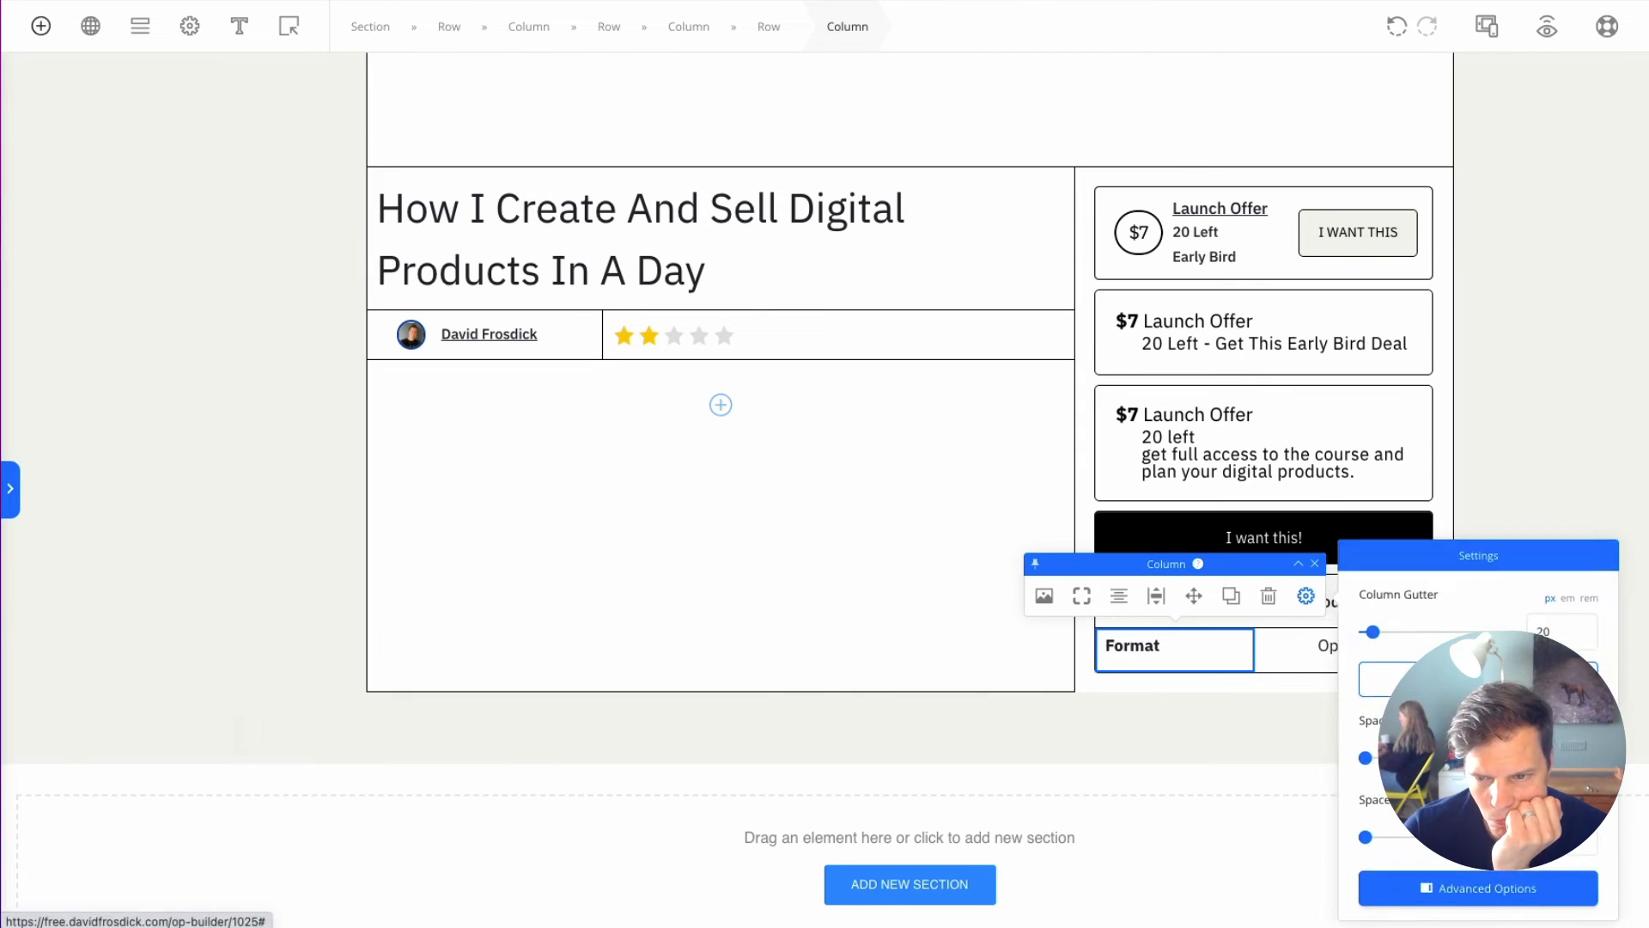
pyautogui.click(1144, 650)
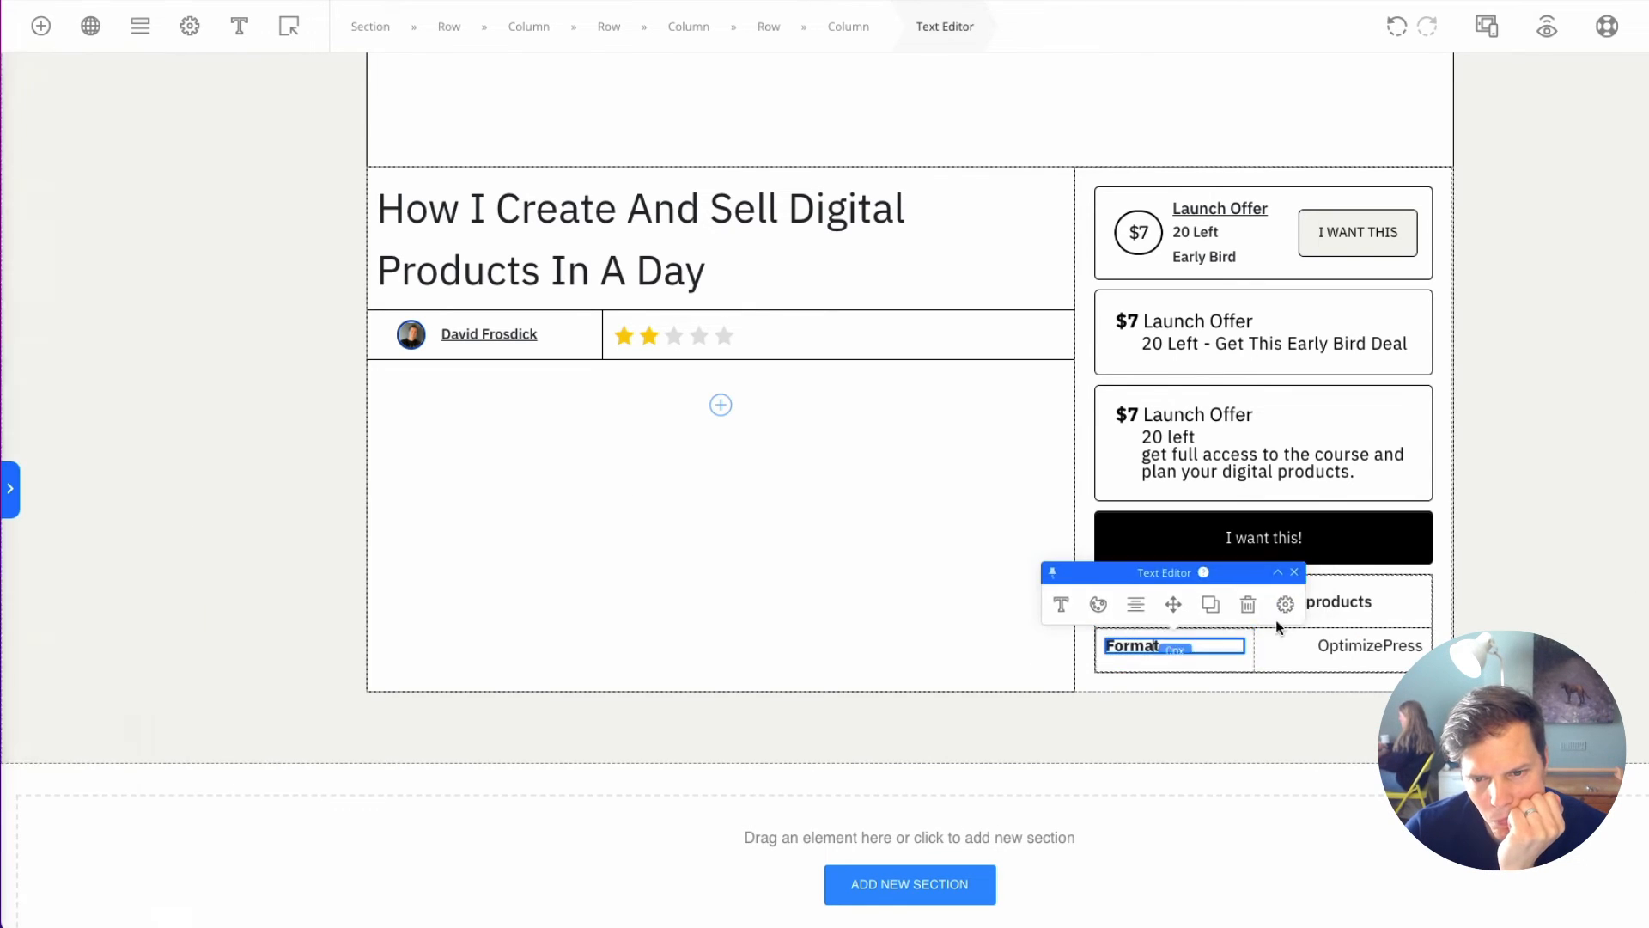
pyautogui.click(1286, 602)
pyautogui.click(1318, 727)
pyautogui.click(1343, 646)
pyautogui.click(1465, 605)
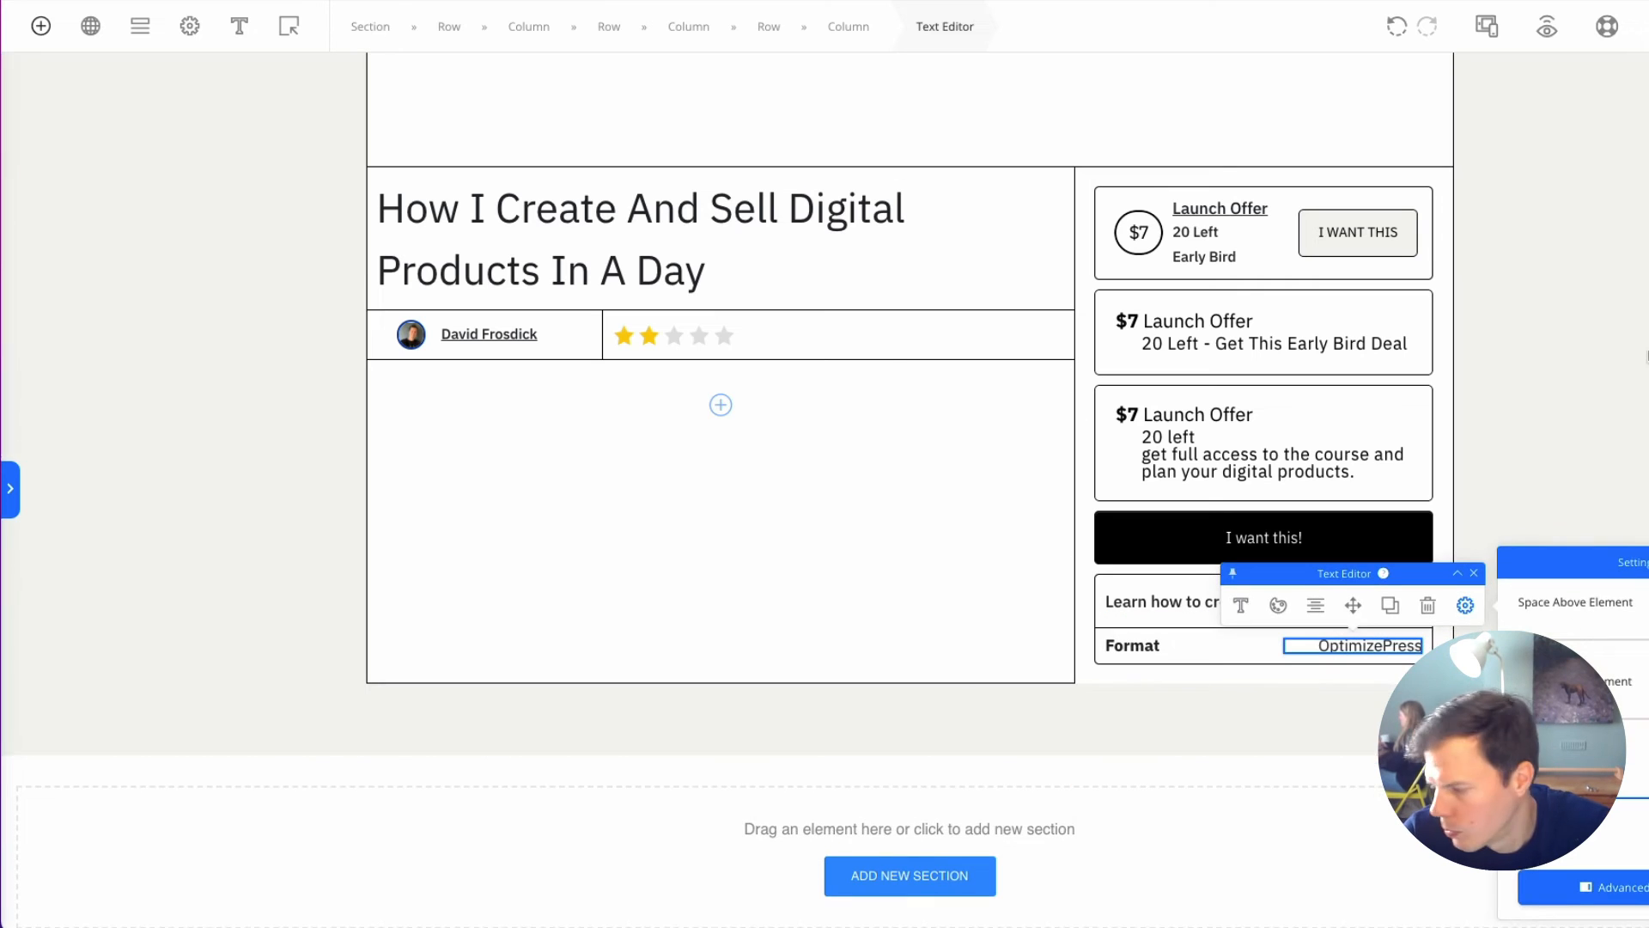
pyautogui.click(1612, 460)
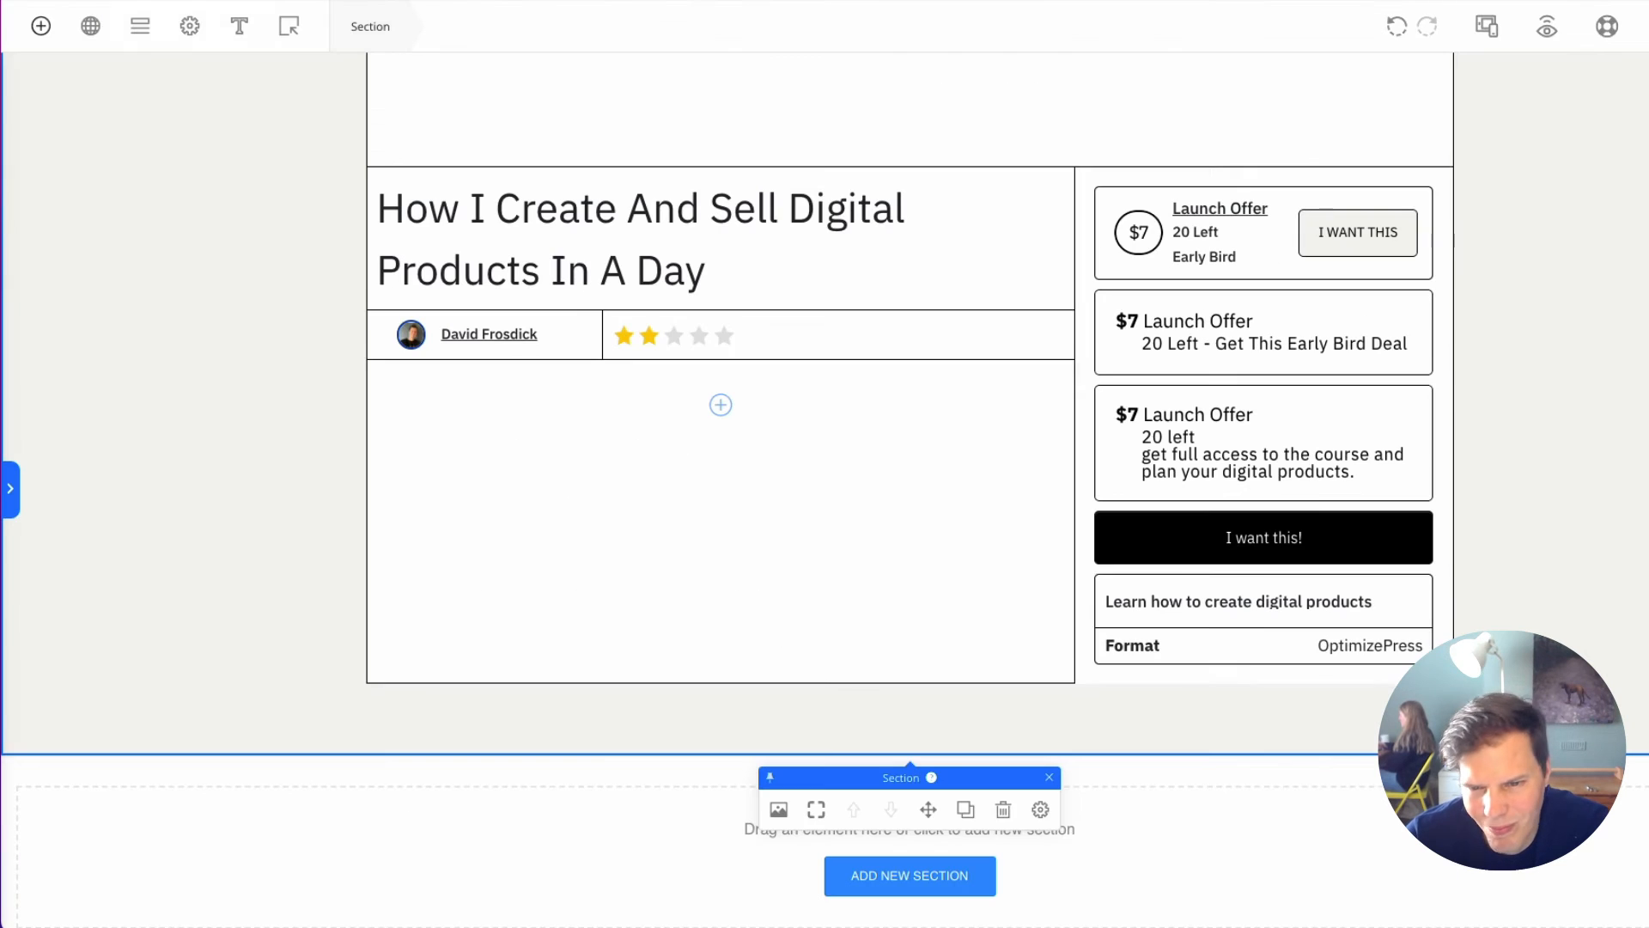
# Step: Set the padding of the "Format" row to 10 px on all sides
pyautogui.click(1201, 648)
pyautogui.click(765, 26)
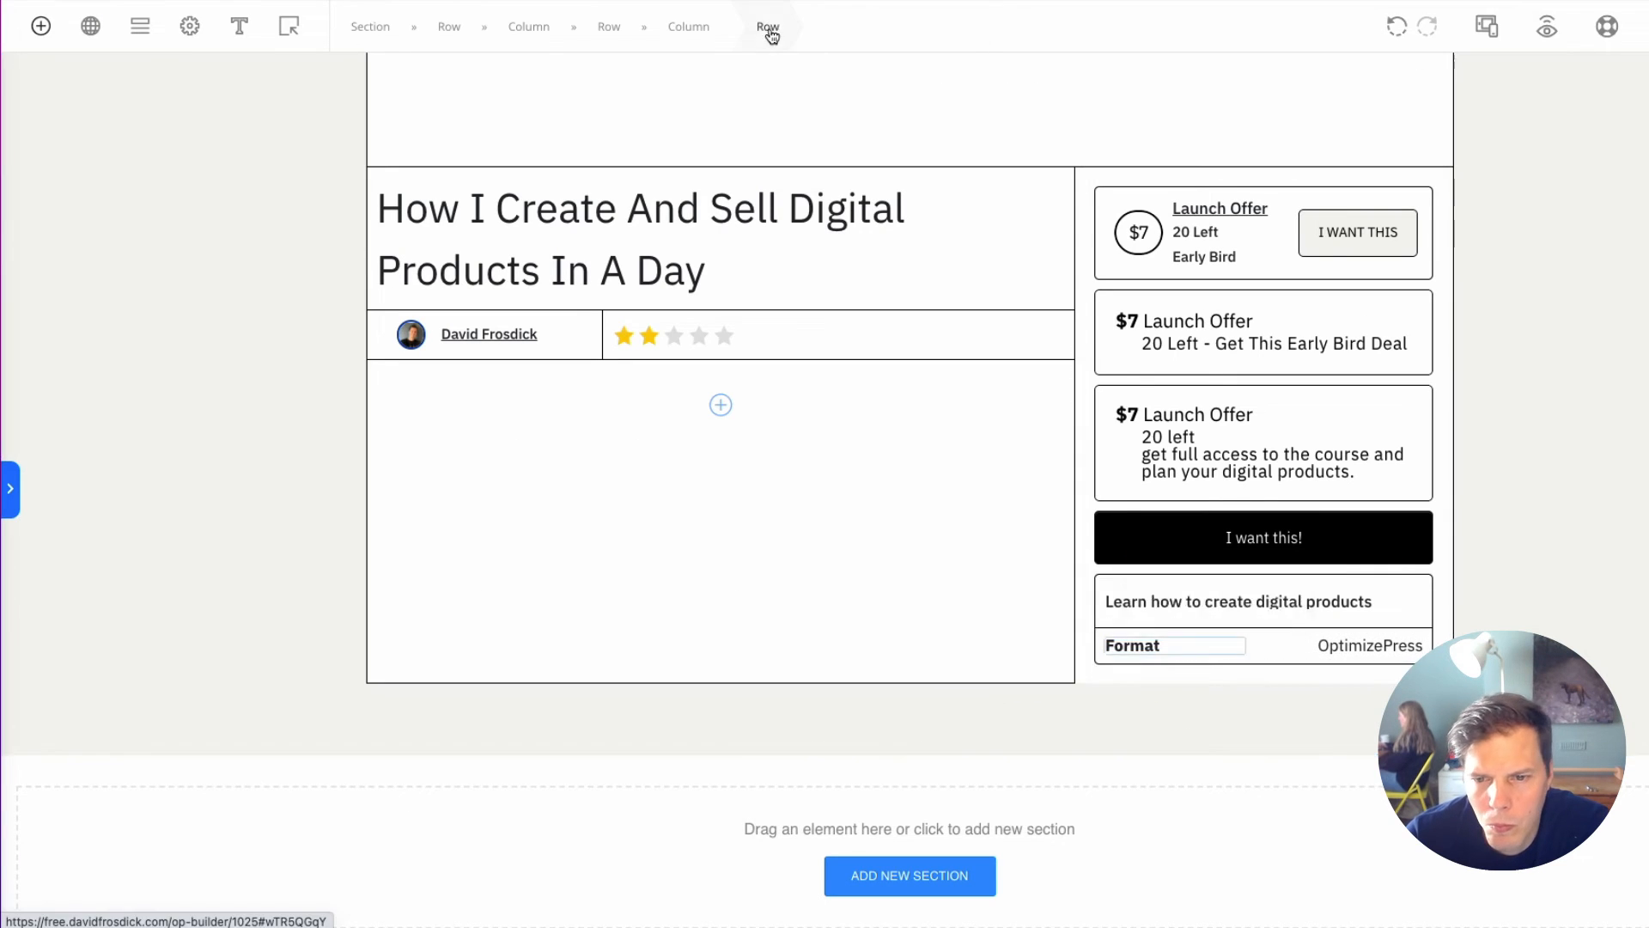
pyautogui.write('10')
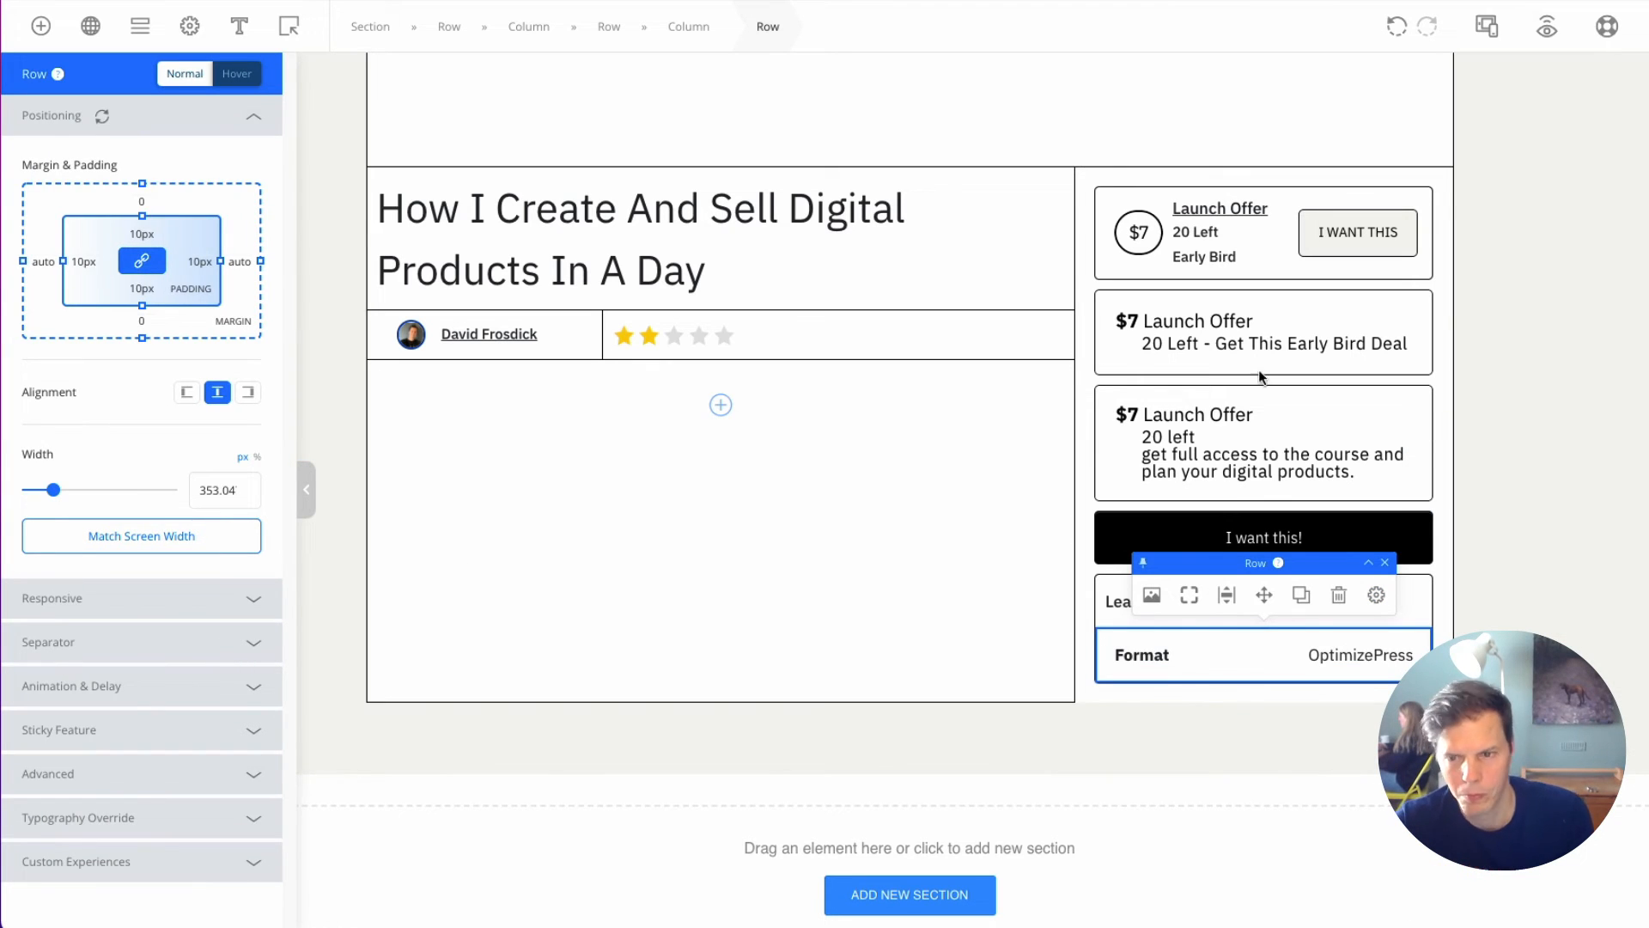
pyautogui.click(1547, 410)
pyautogui.click(1293, 637)
pyautogui.click(765, 27)
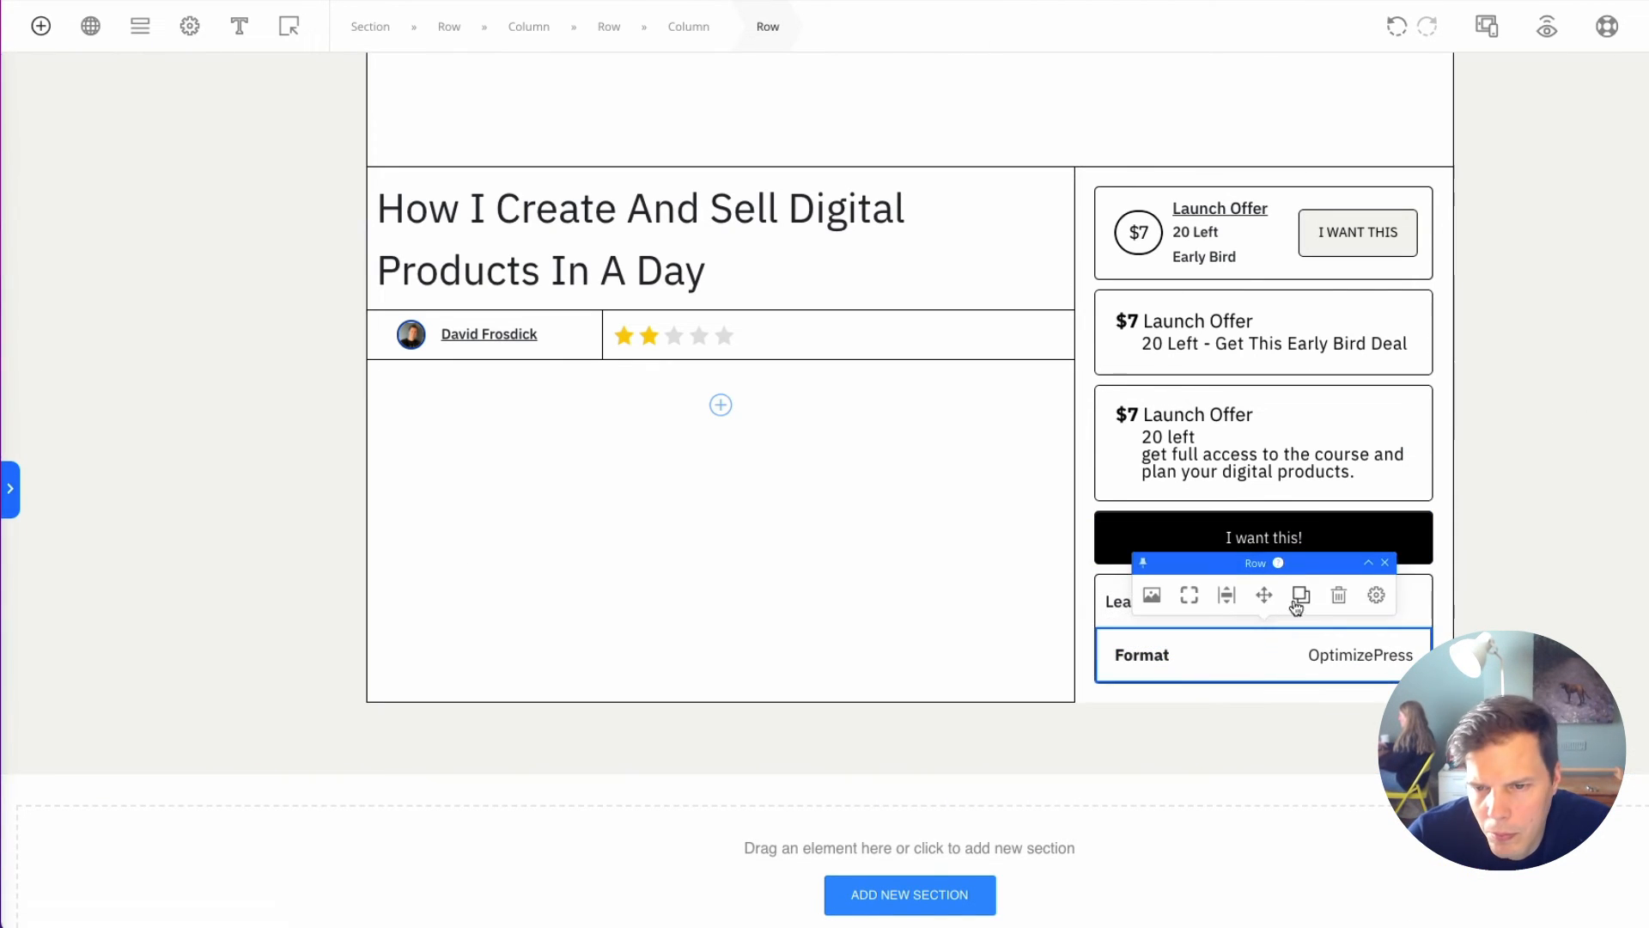
pyautogui.click(1297, 594)
pyautogui.click(1299, 650)
pyautogui.click(1301, 709)
pyautogui.scroll(-2, 1392, 507)
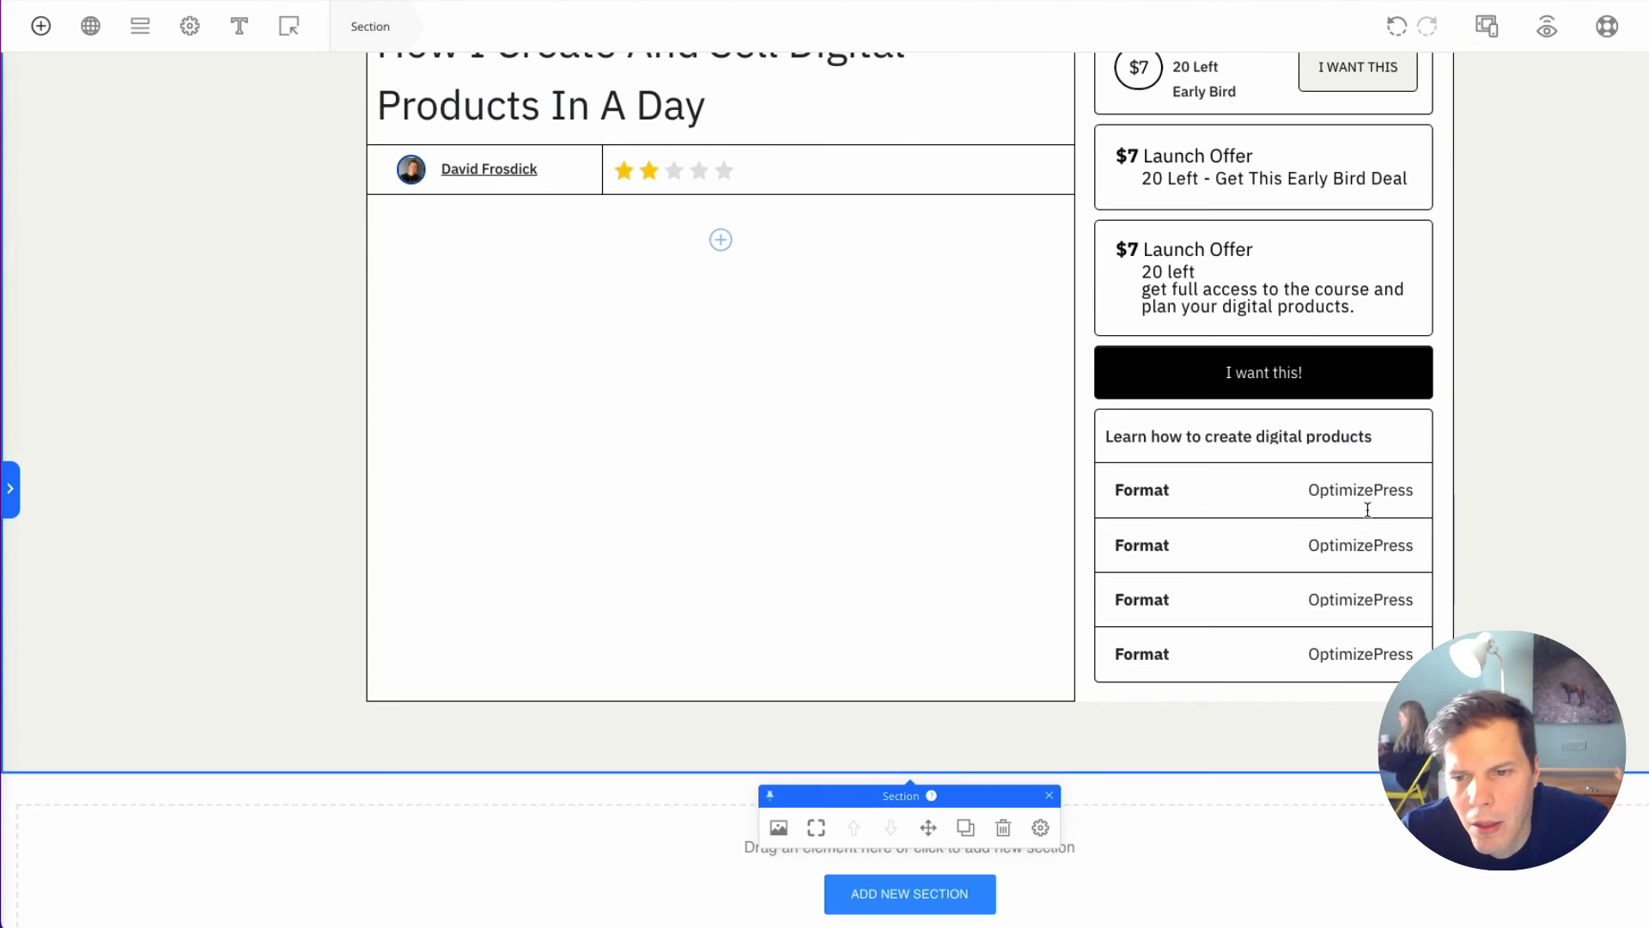
pyautogui.click(1396, 29)
pyautogui.click(1398, 31)
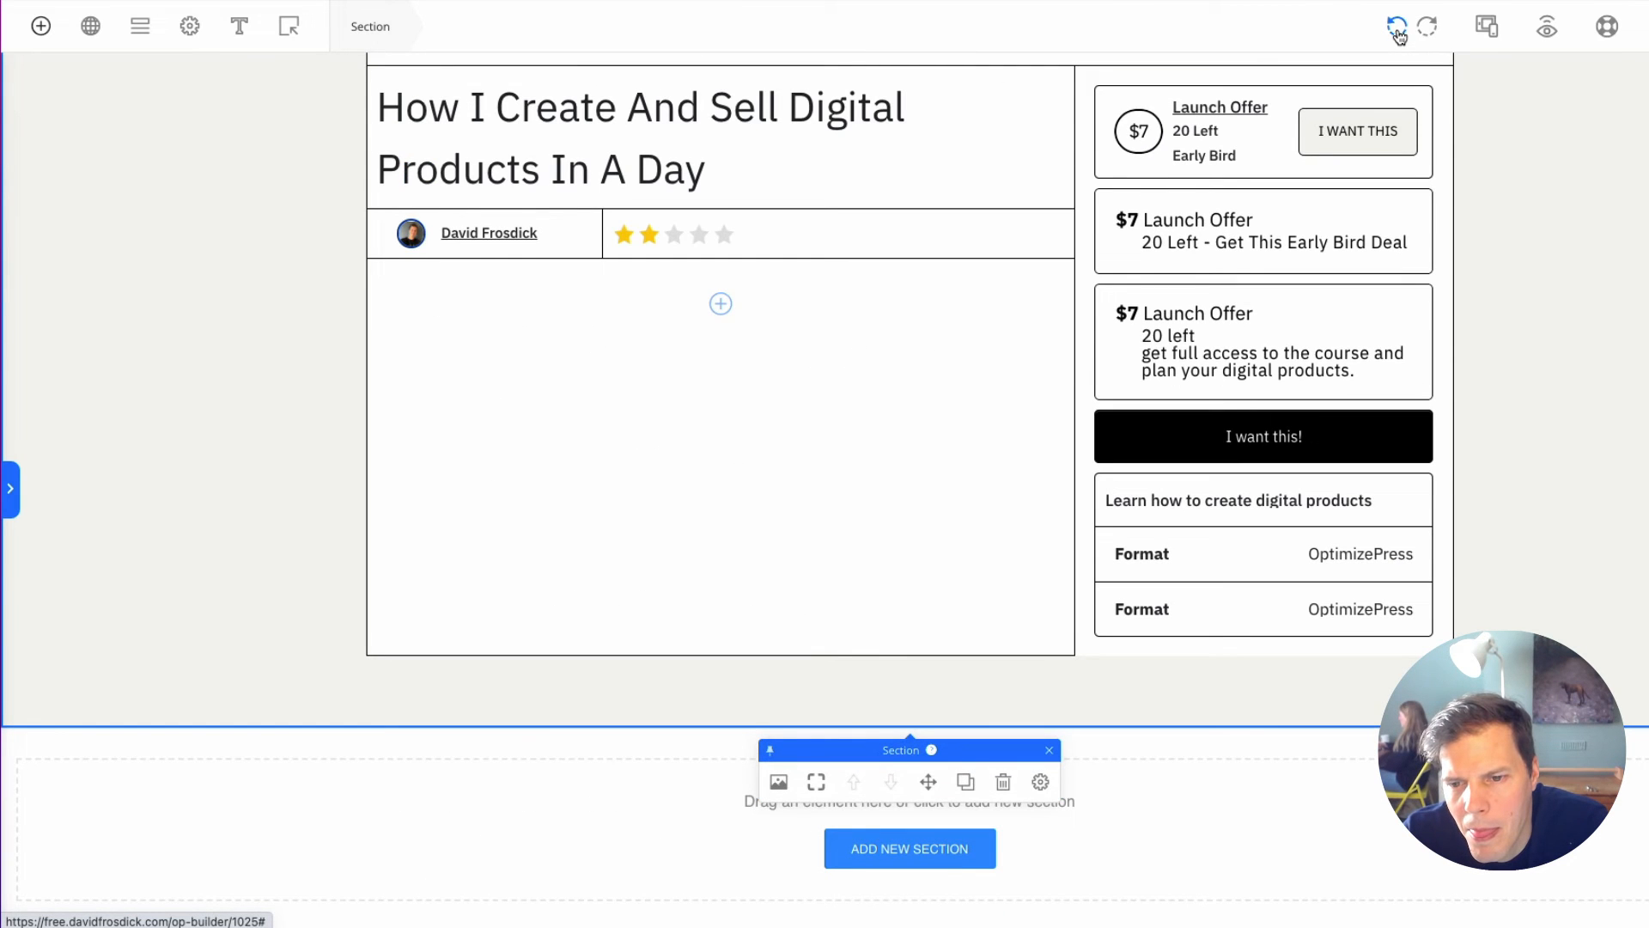
pyautogui.click(1397, 31)
# Step: Set the font size of the "Format" text to 15 px
pyautogui.click(1147, 605)
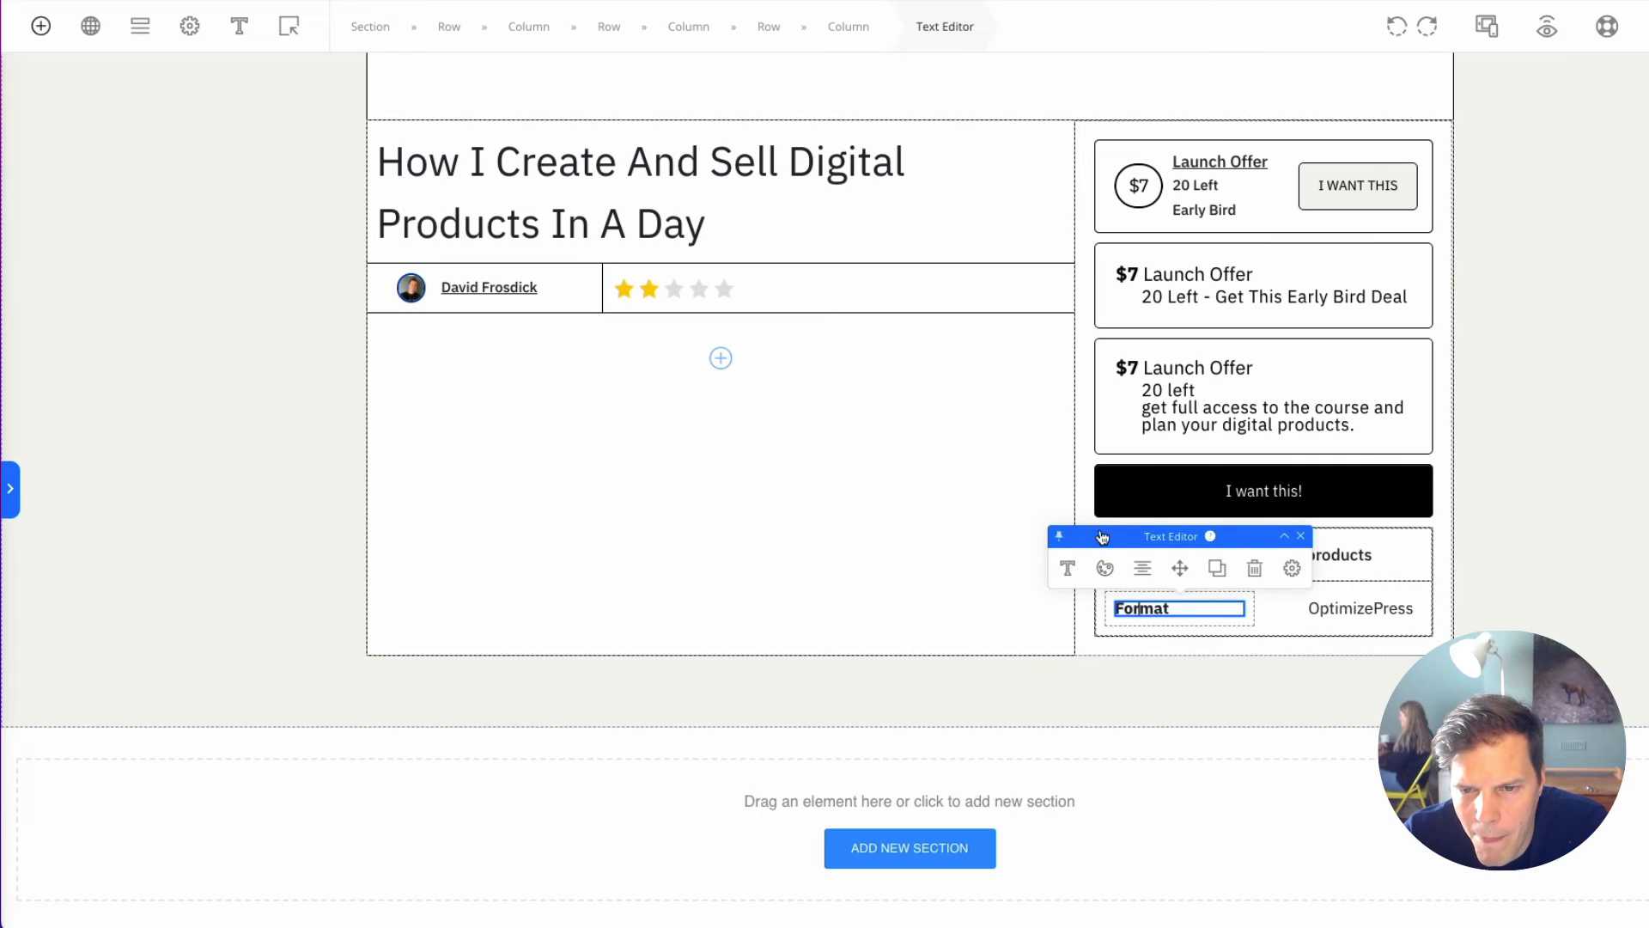
pyautogui.click(1068, 568)
pyautogui.click(1460, 541)
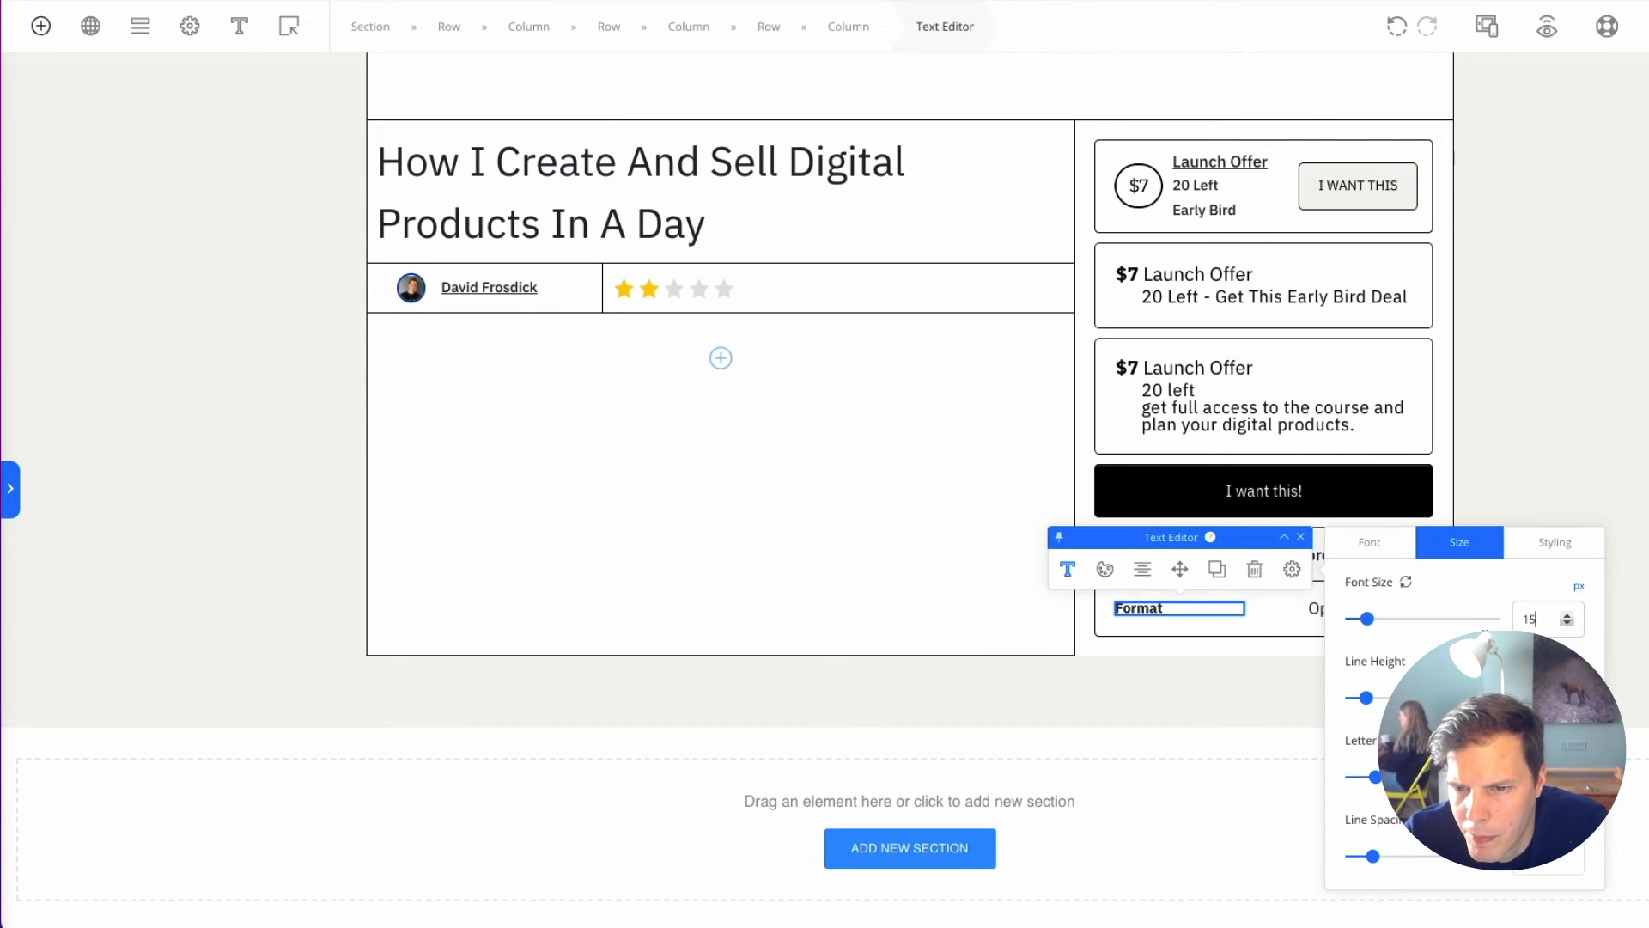
# Step: Reduce the font size of the "OptimizePress" text by 2 px
pyautogui.click(1313, 611)
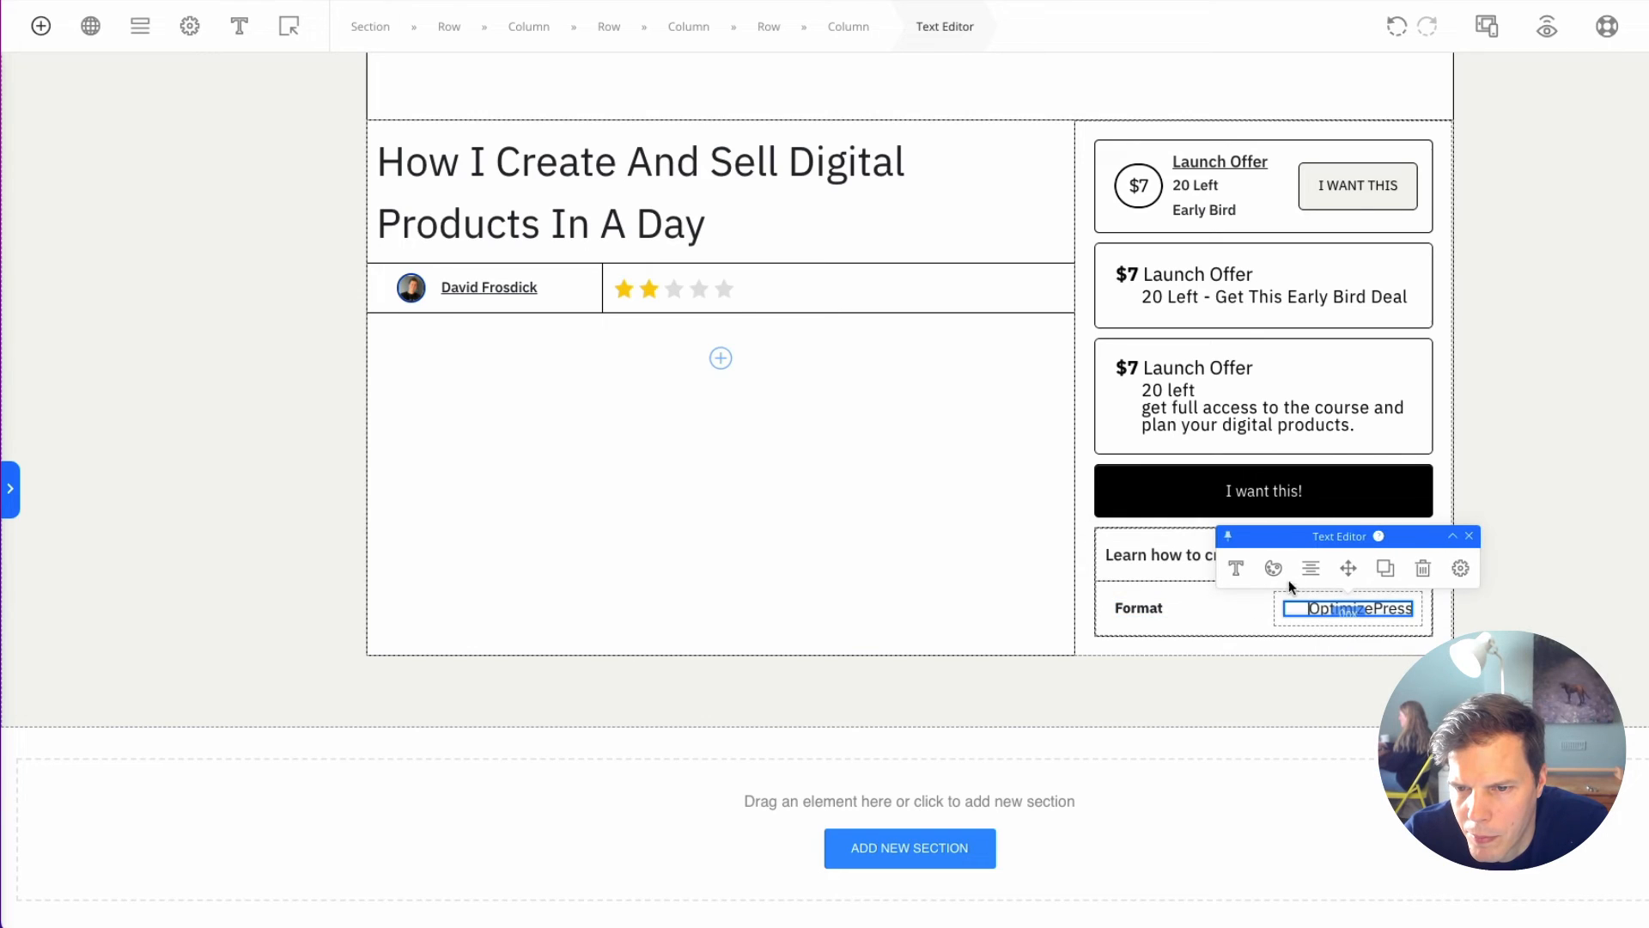
pyautogui.click(1237, 569)
pyautogui.click(1628, 541)
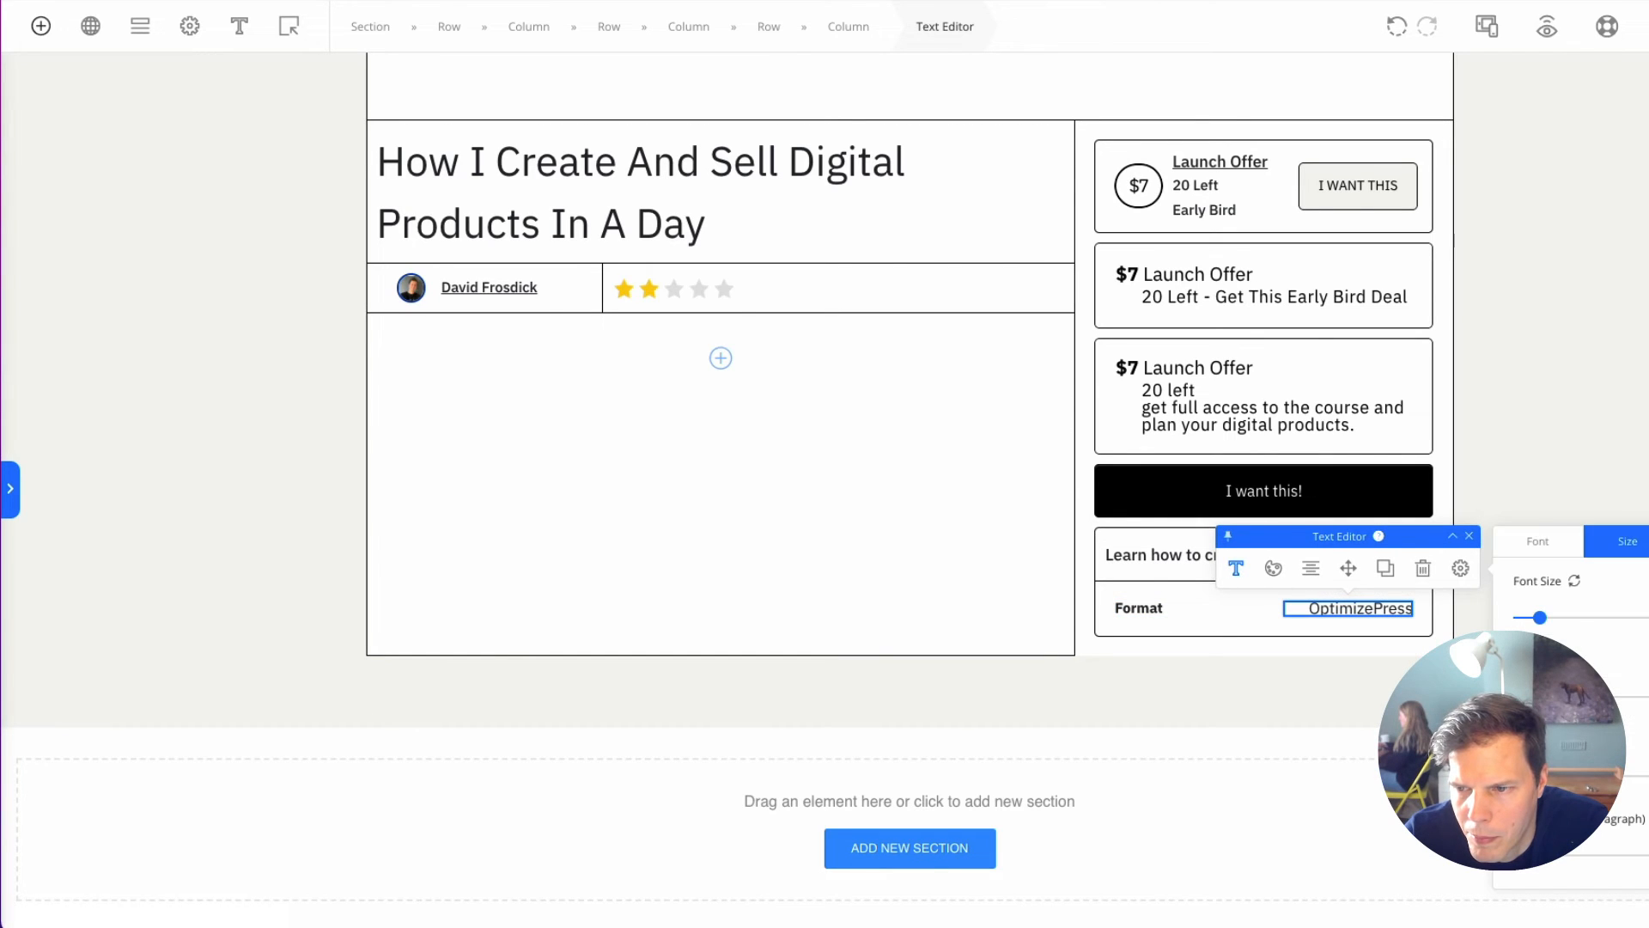
pyautogui.press('Down')
pyautogui.press('Down')
pyautogui.click(1600, 426)
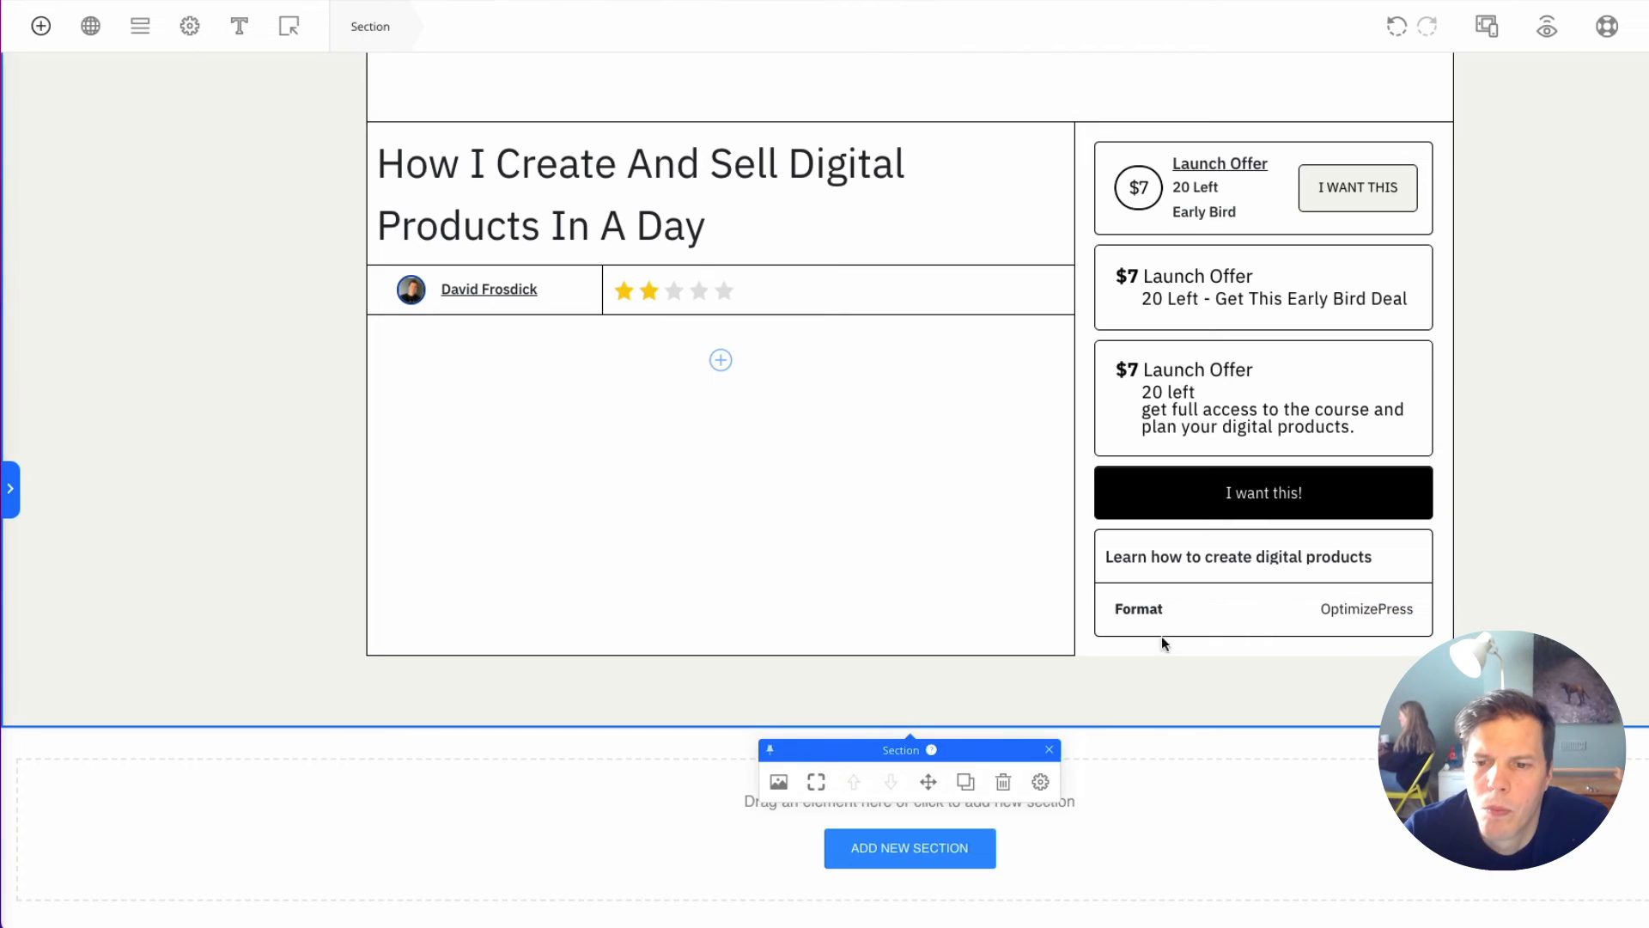
# Step: Clone the "Format" row three times inside the bordered box
pyautogui.click(1212, 635)
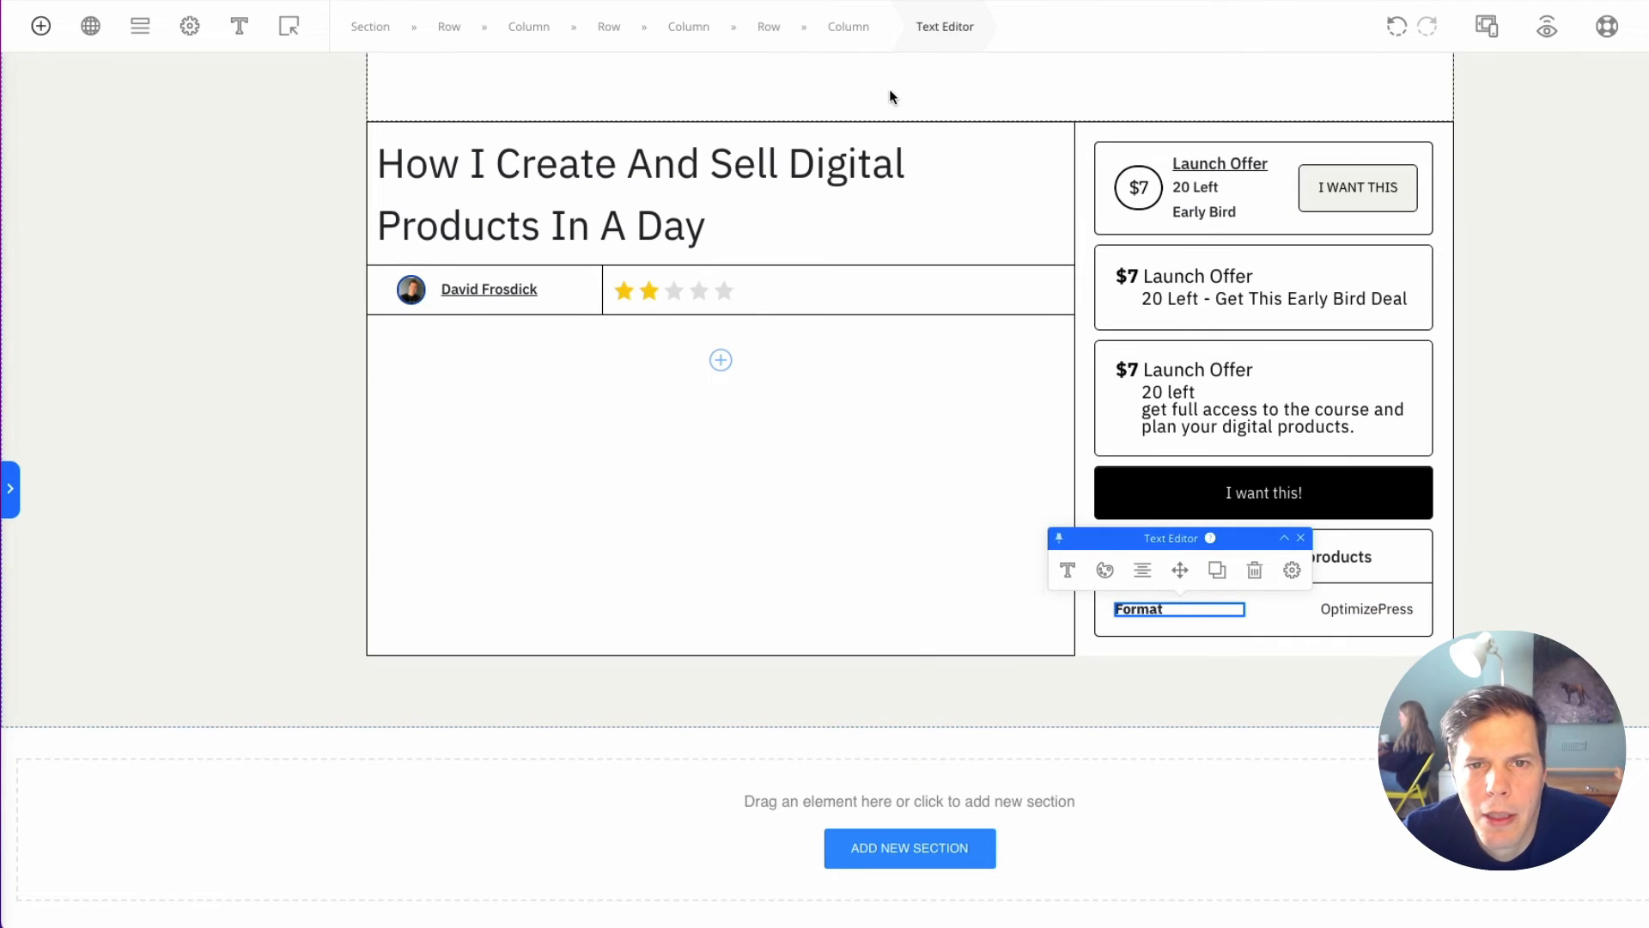
pyautogui.click(771, 27)
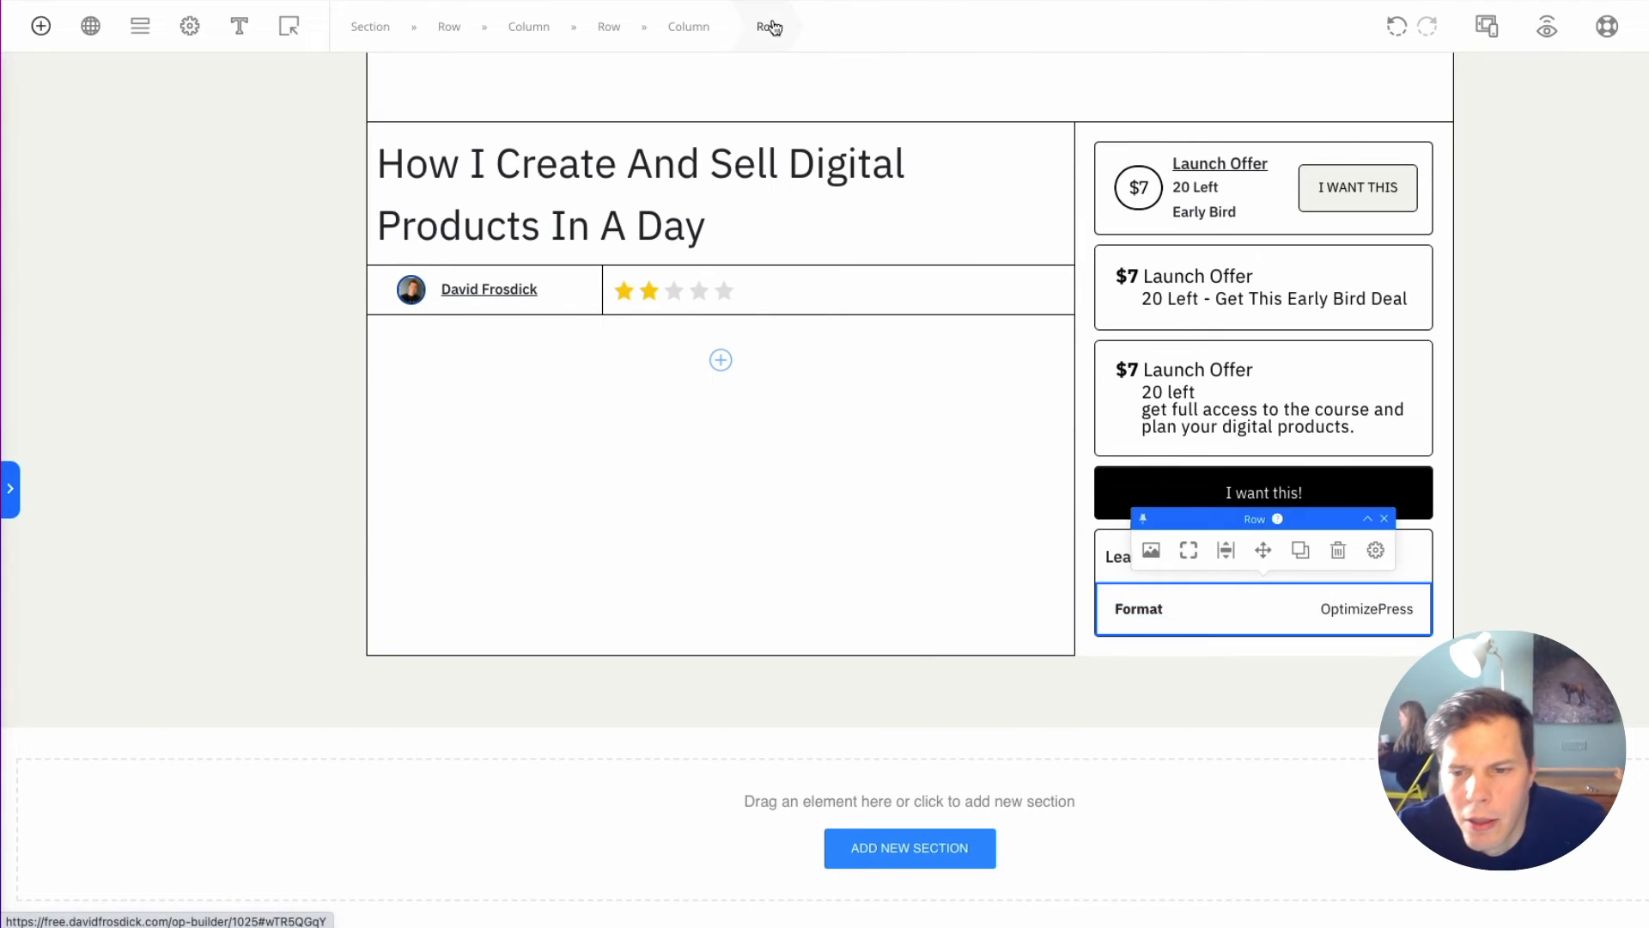
pyautogui.click(1301, 550)
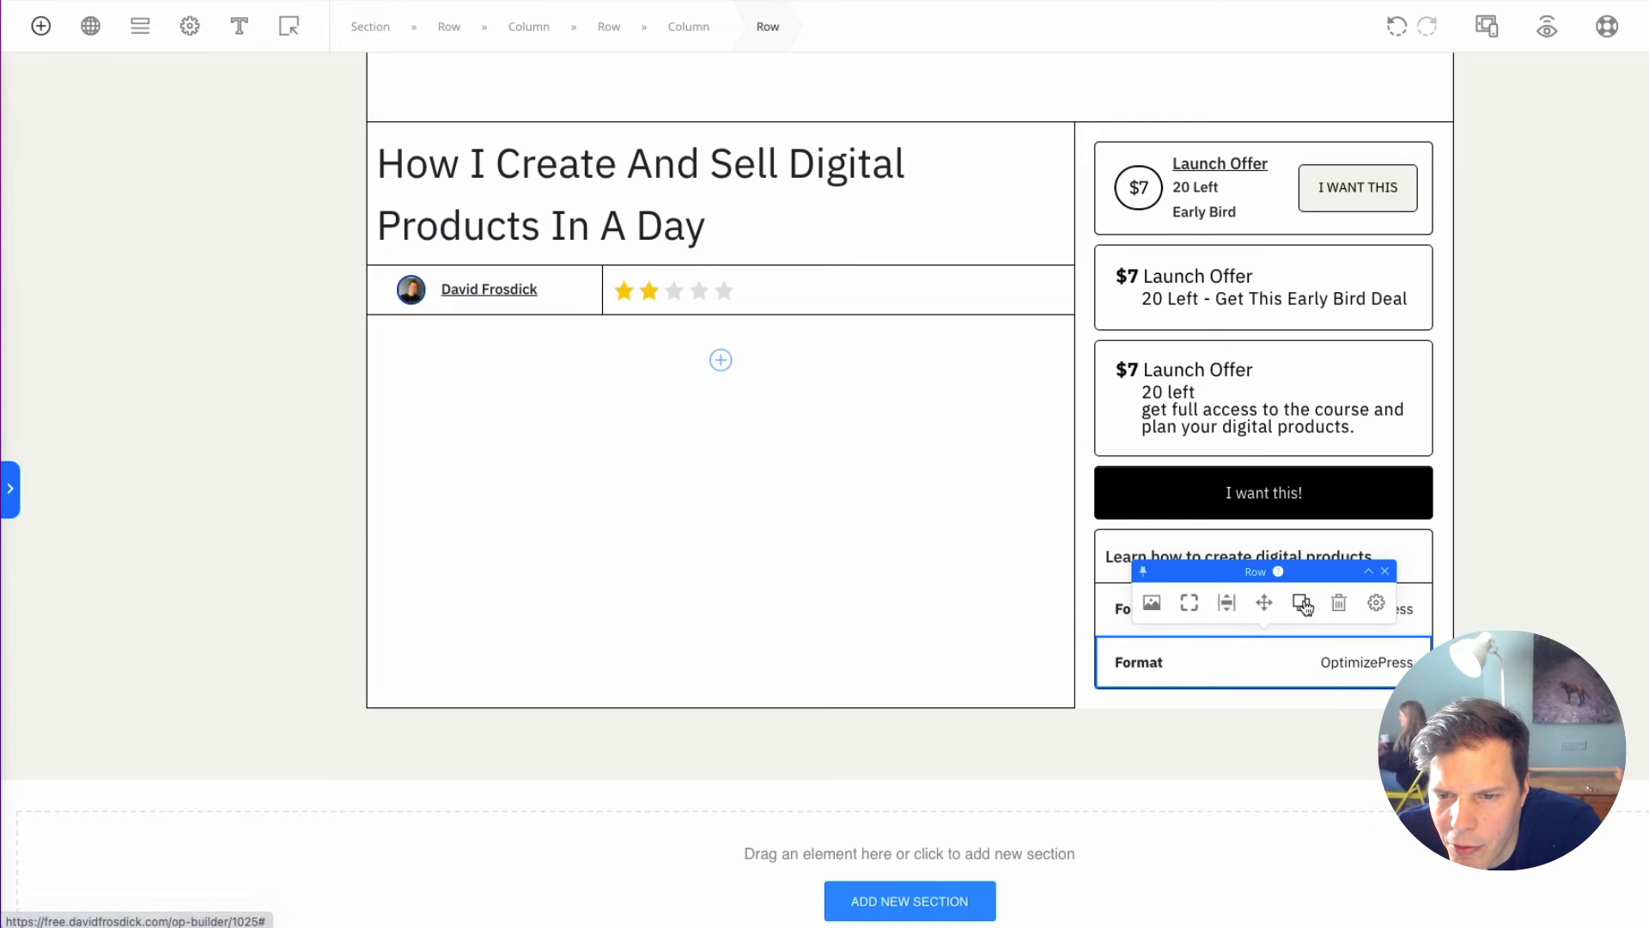
pyautogui.click(1301, 604)
pyautogui.click(1300, 659)
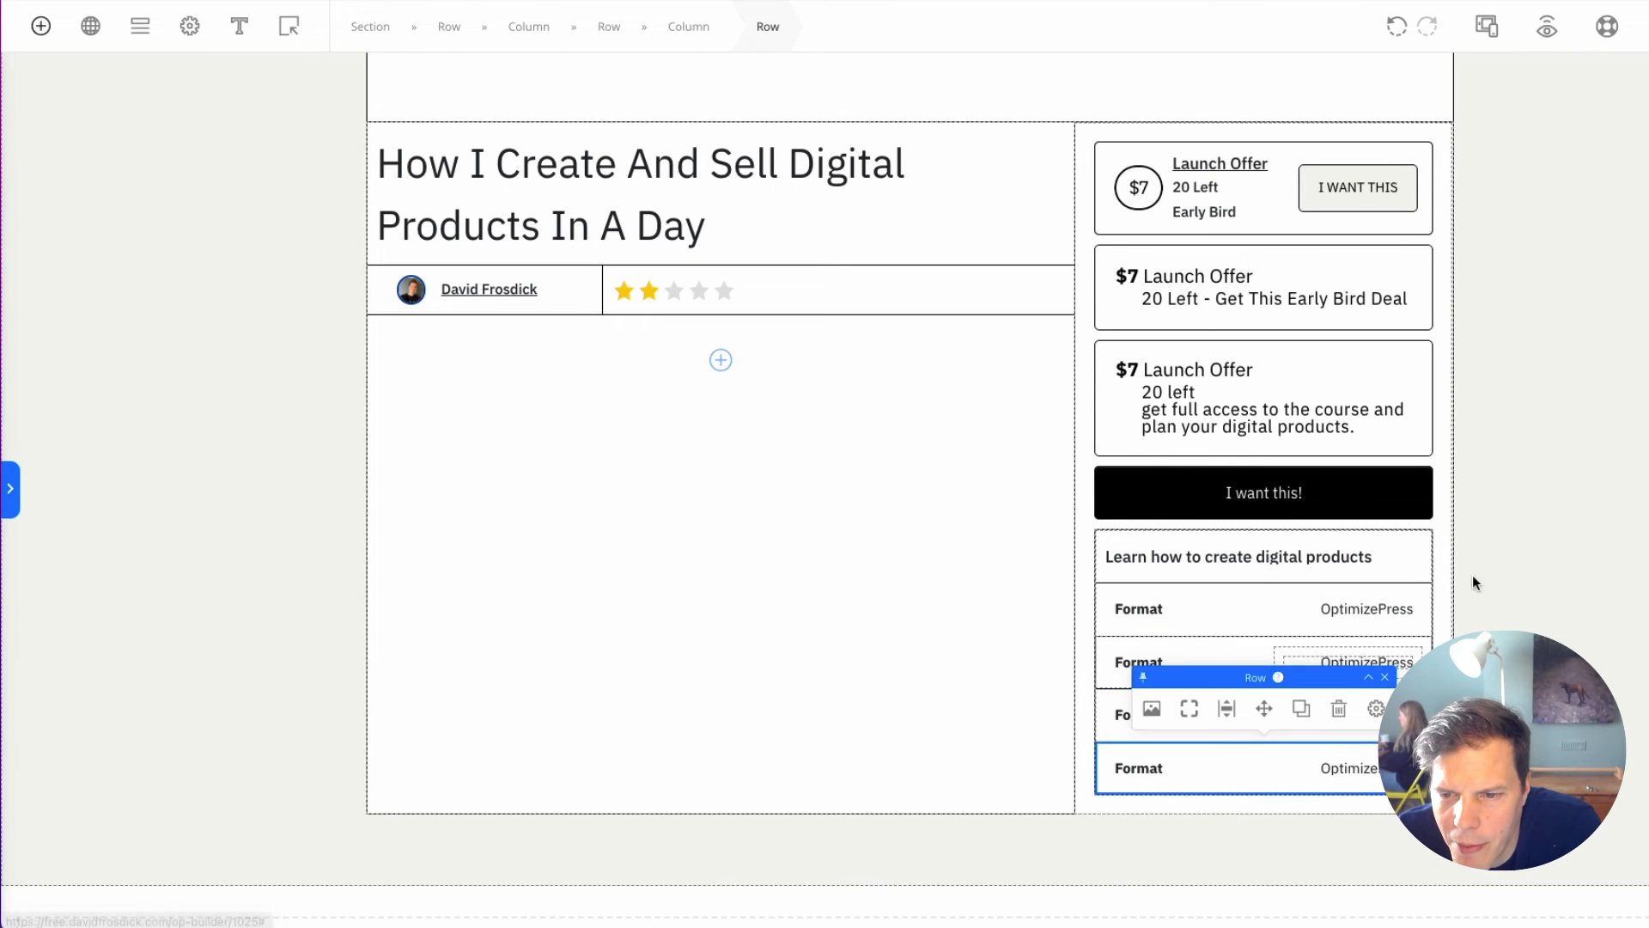
pyautogui.click(1506, 527)
# Step: Center-align the "Learn how to create digital products" heading of the product details table
pyautogui.scroll(-1, 1543, 563)
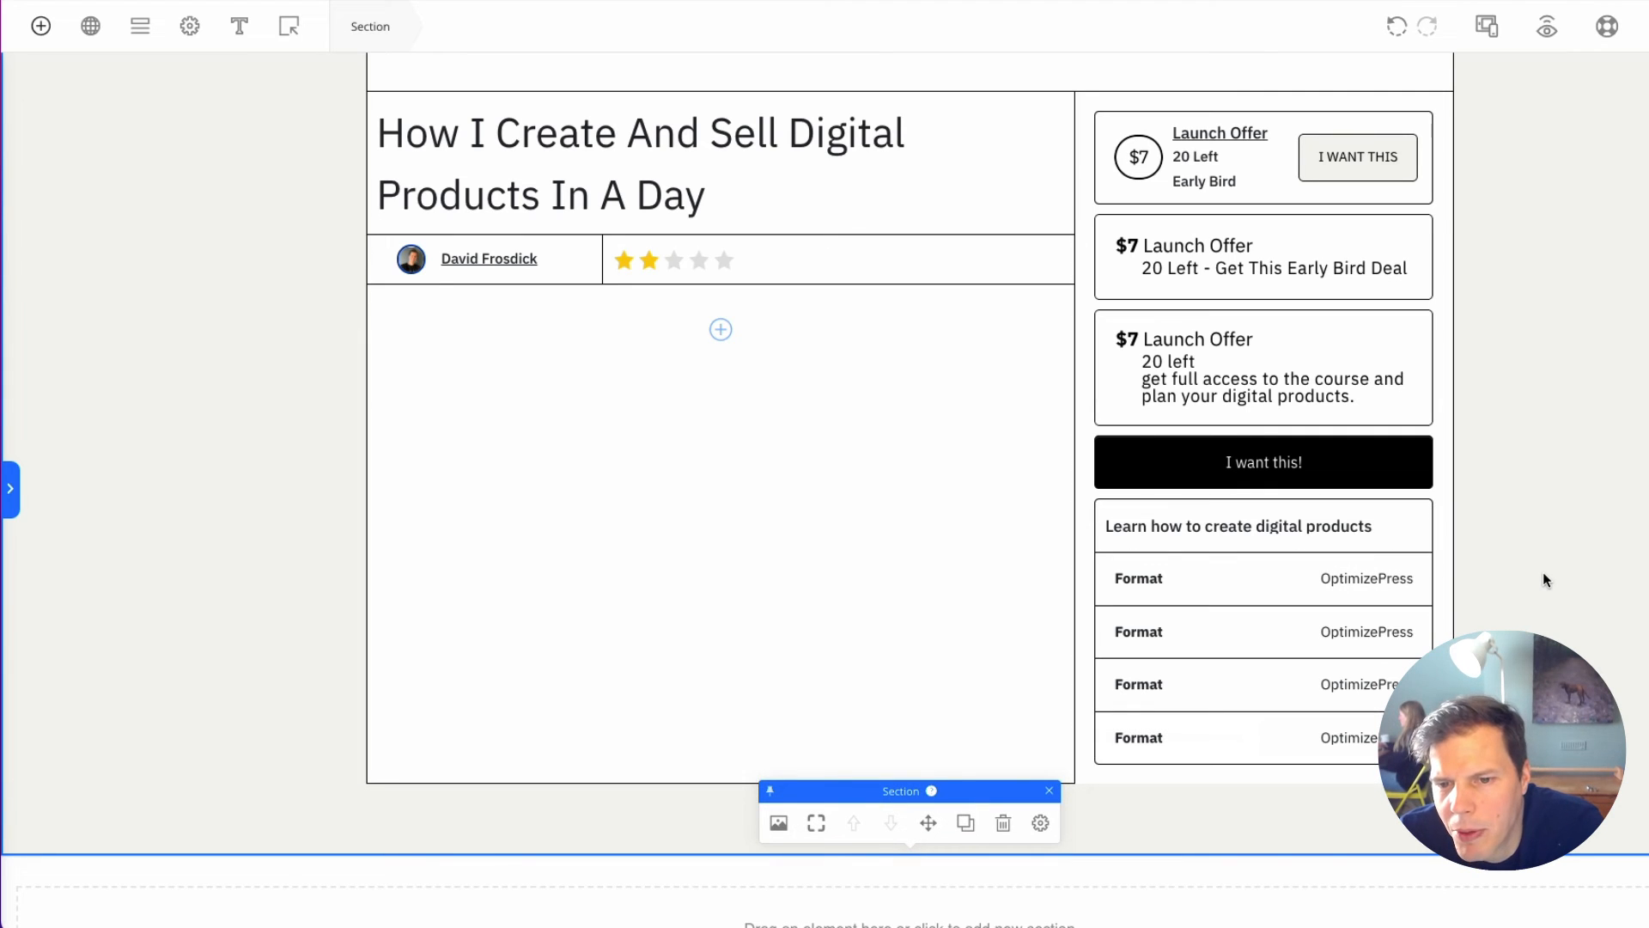
pyautogui.click(1392, 526)
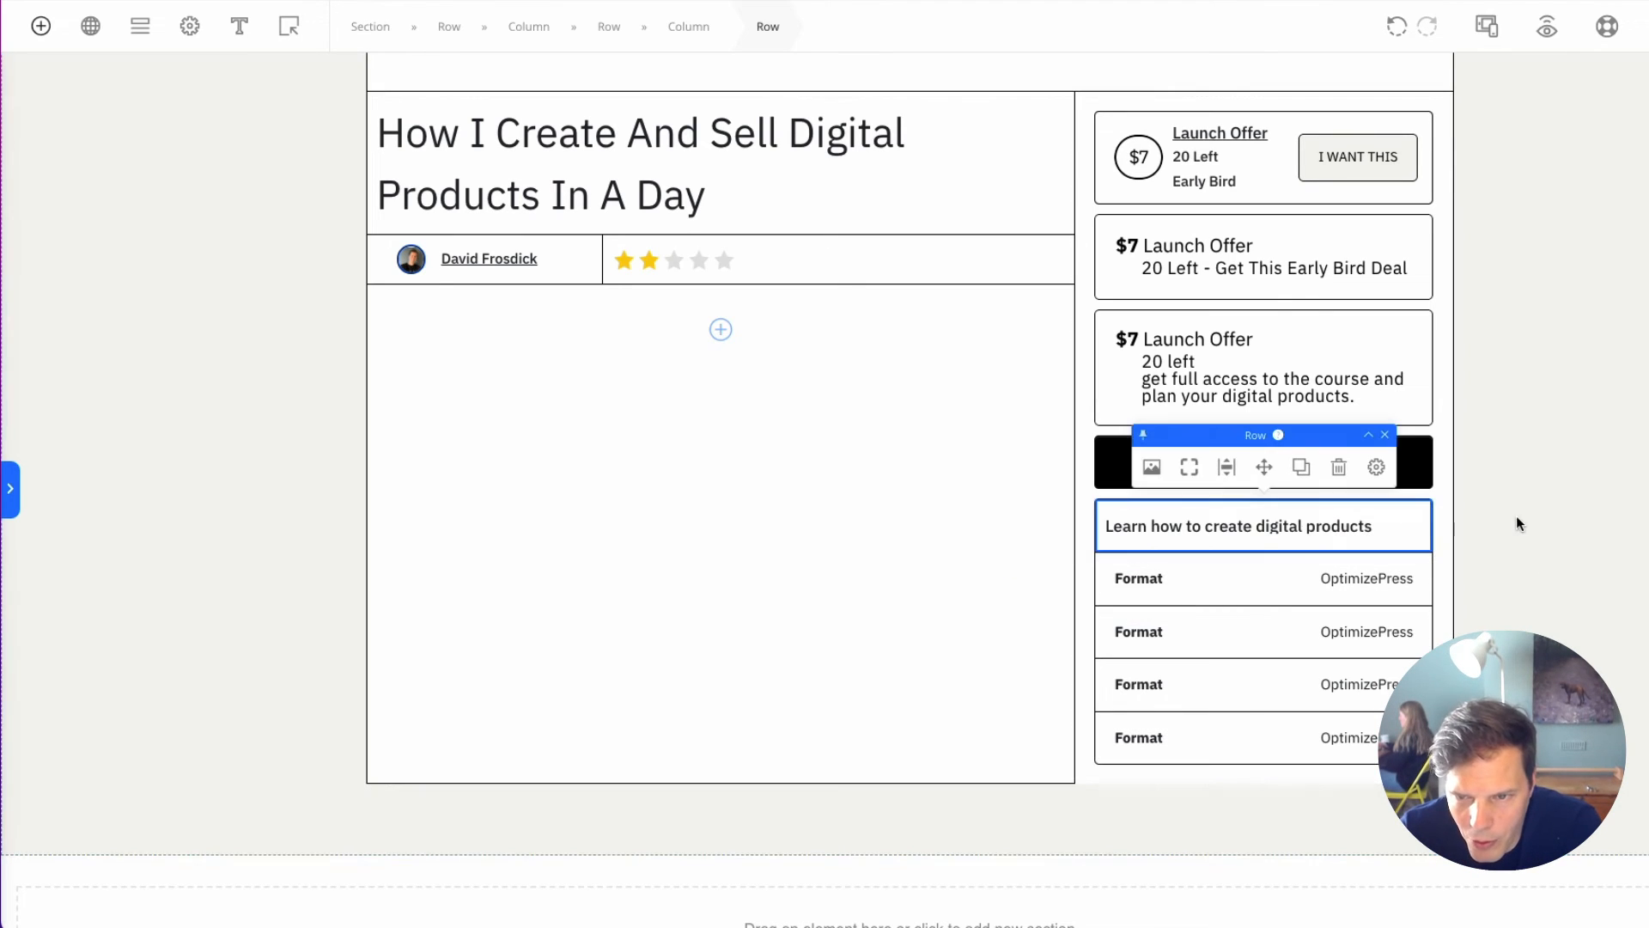
pyautogui.click(1203, 528)
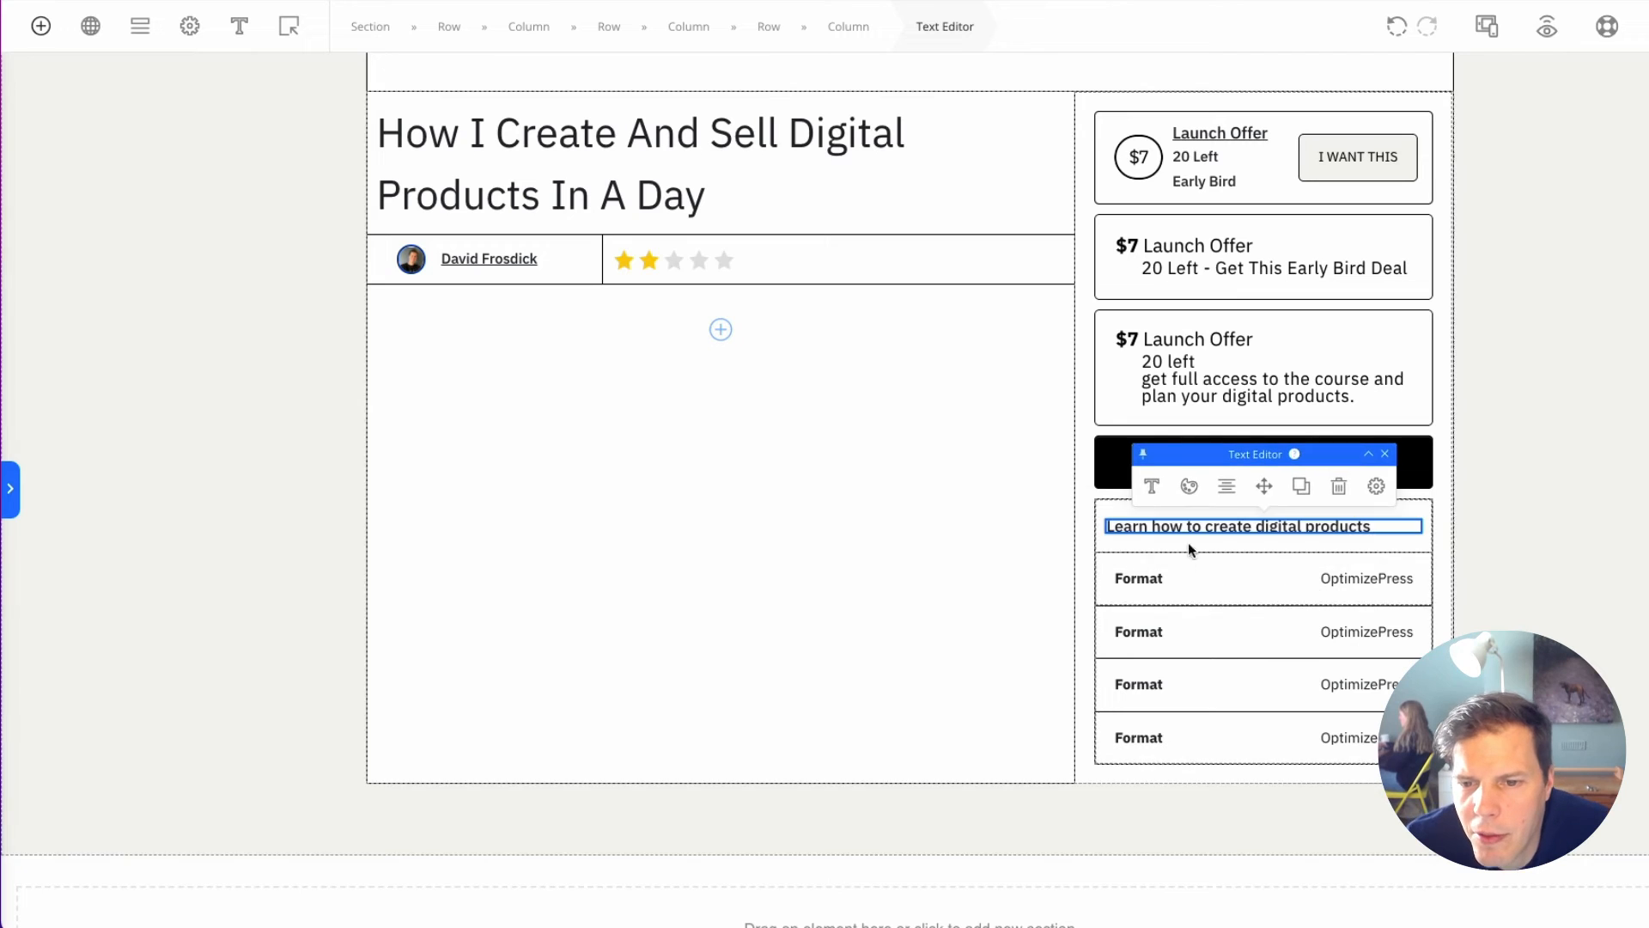
pyautogui.click(1227, 486)
pyautogui.click(1594, 501)
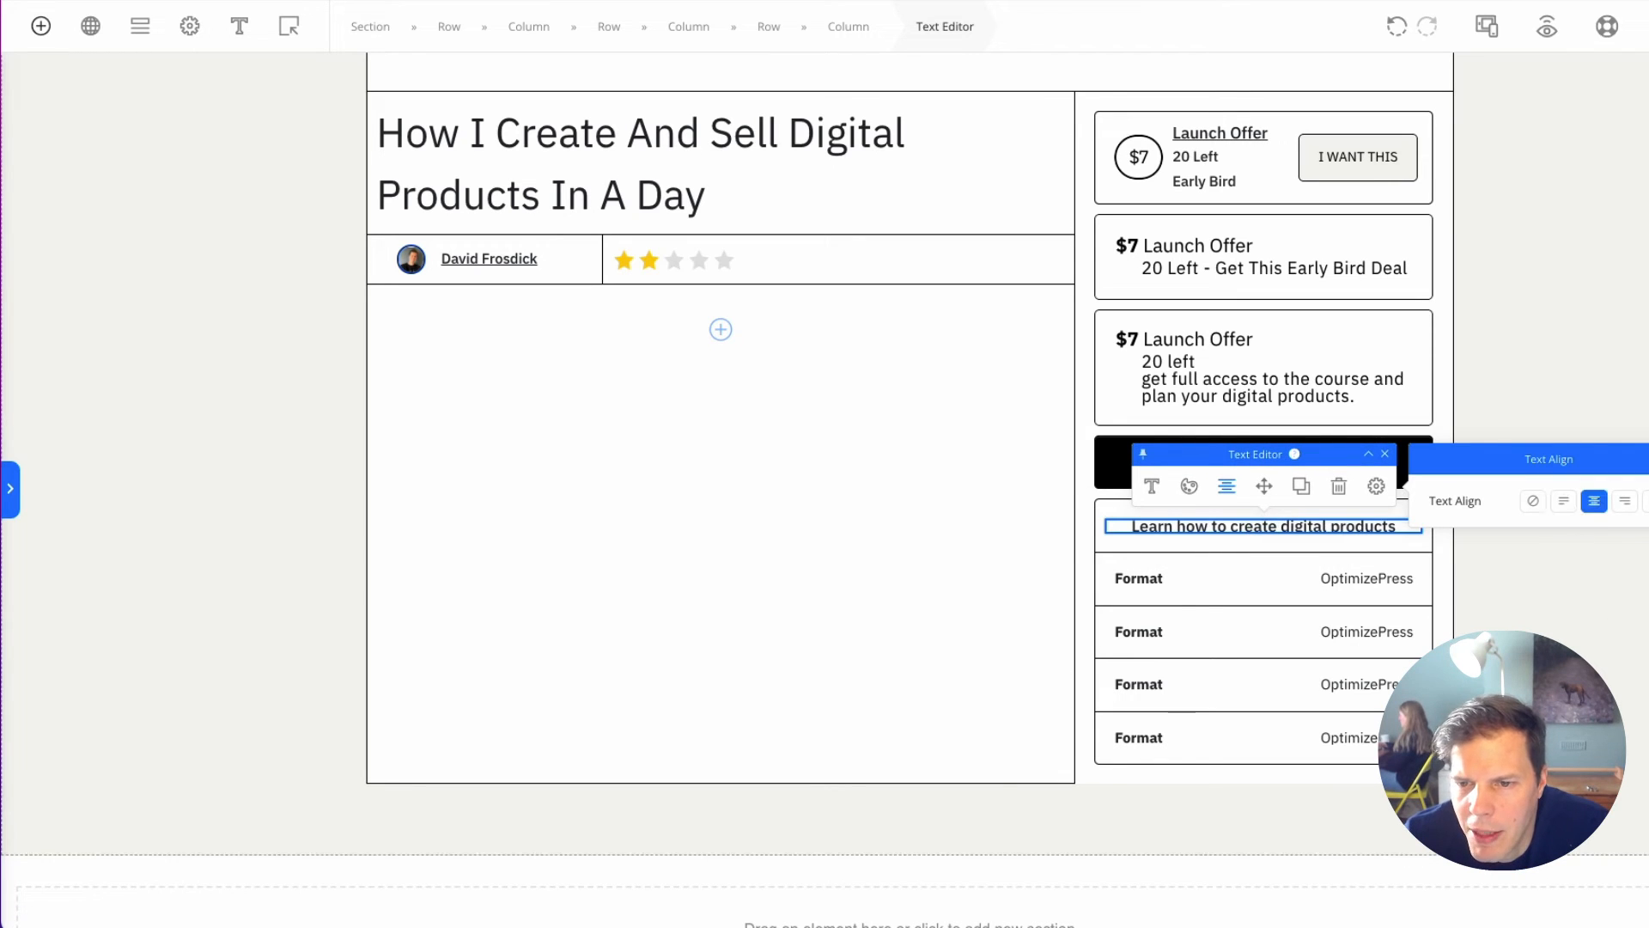
pyautogui.click(1444, 626)
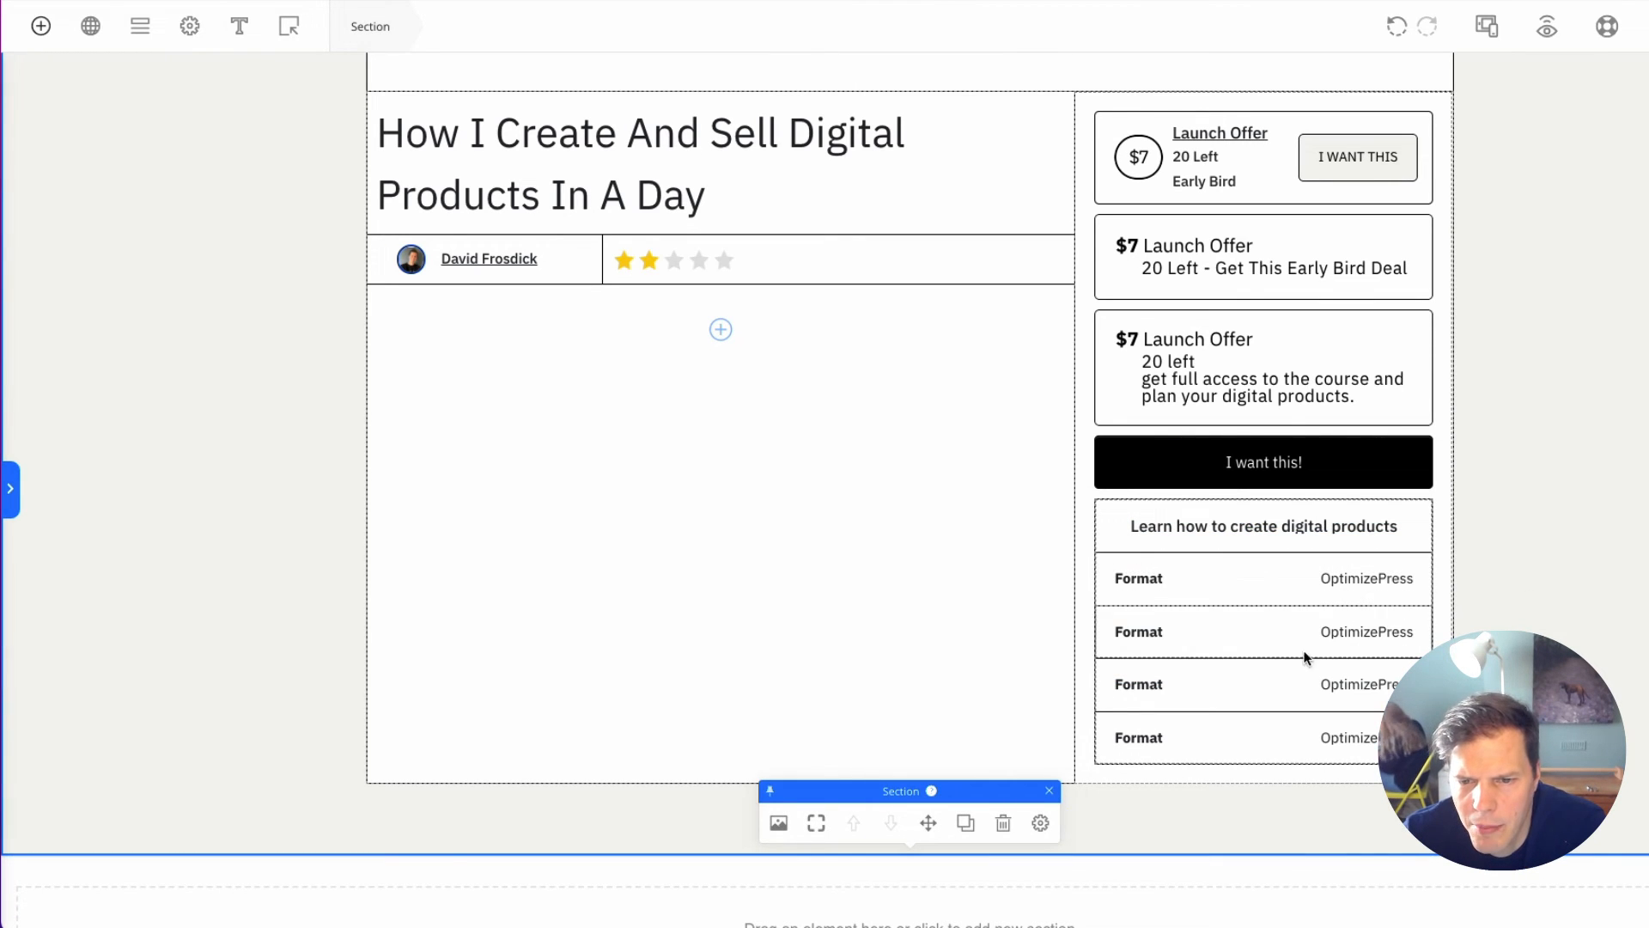
# Step: Compare the refreshed page preview with the reference sales page, checking the offer cards, black button, details table and description layout
pyautogui.click(223, 1)
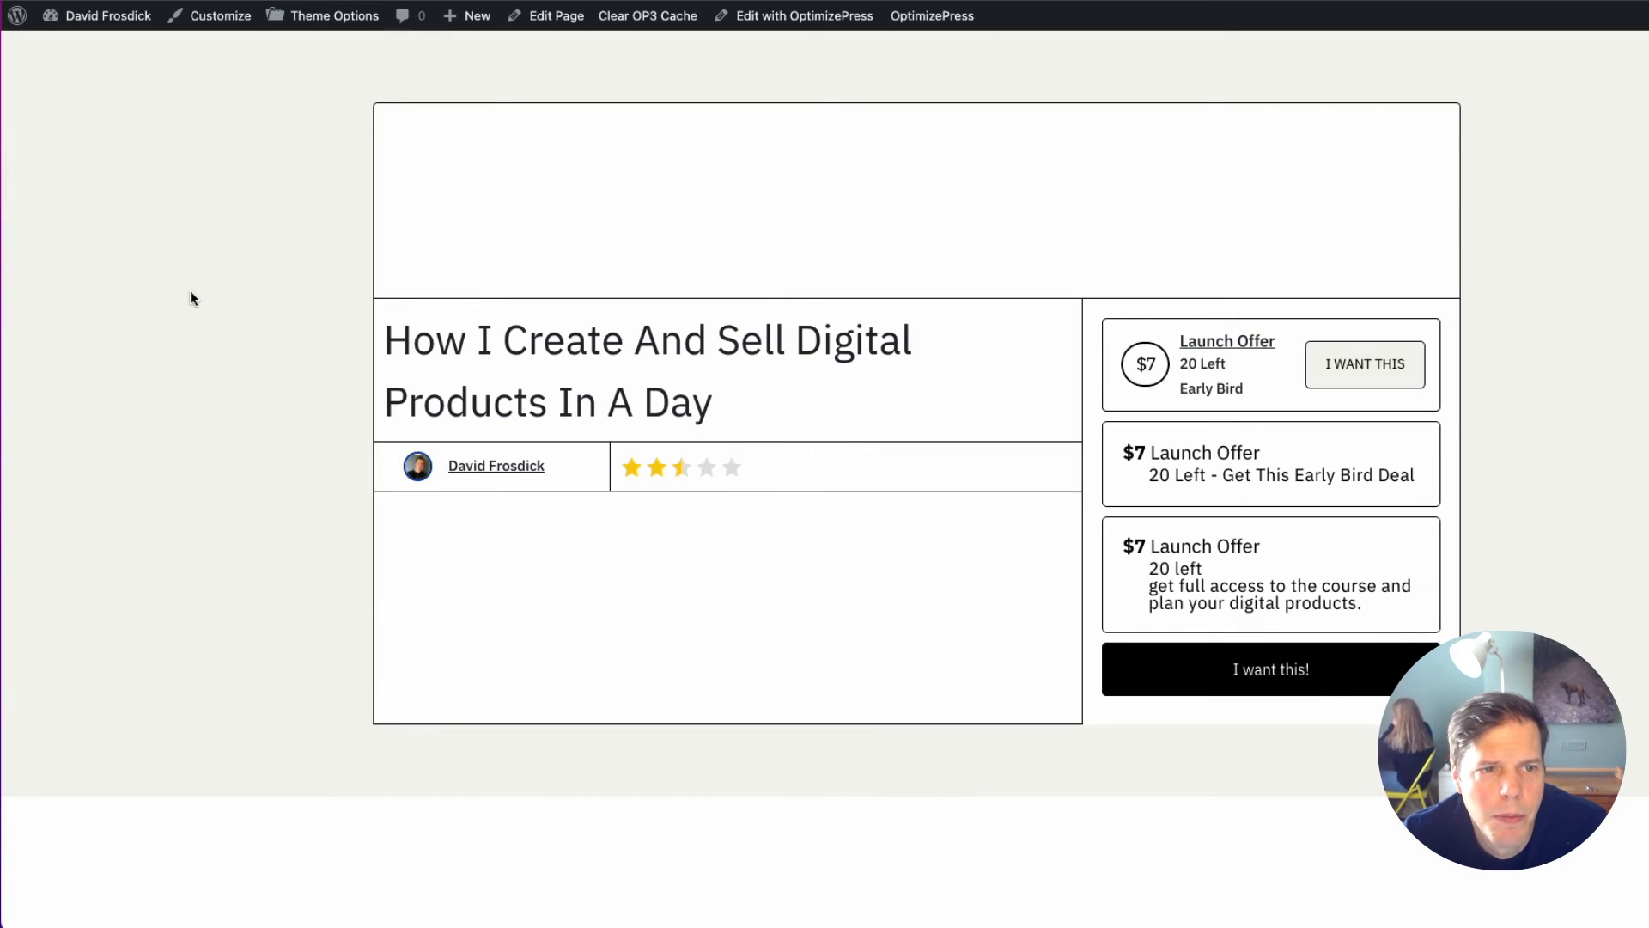
pyautogui.rightClick(190, 298)
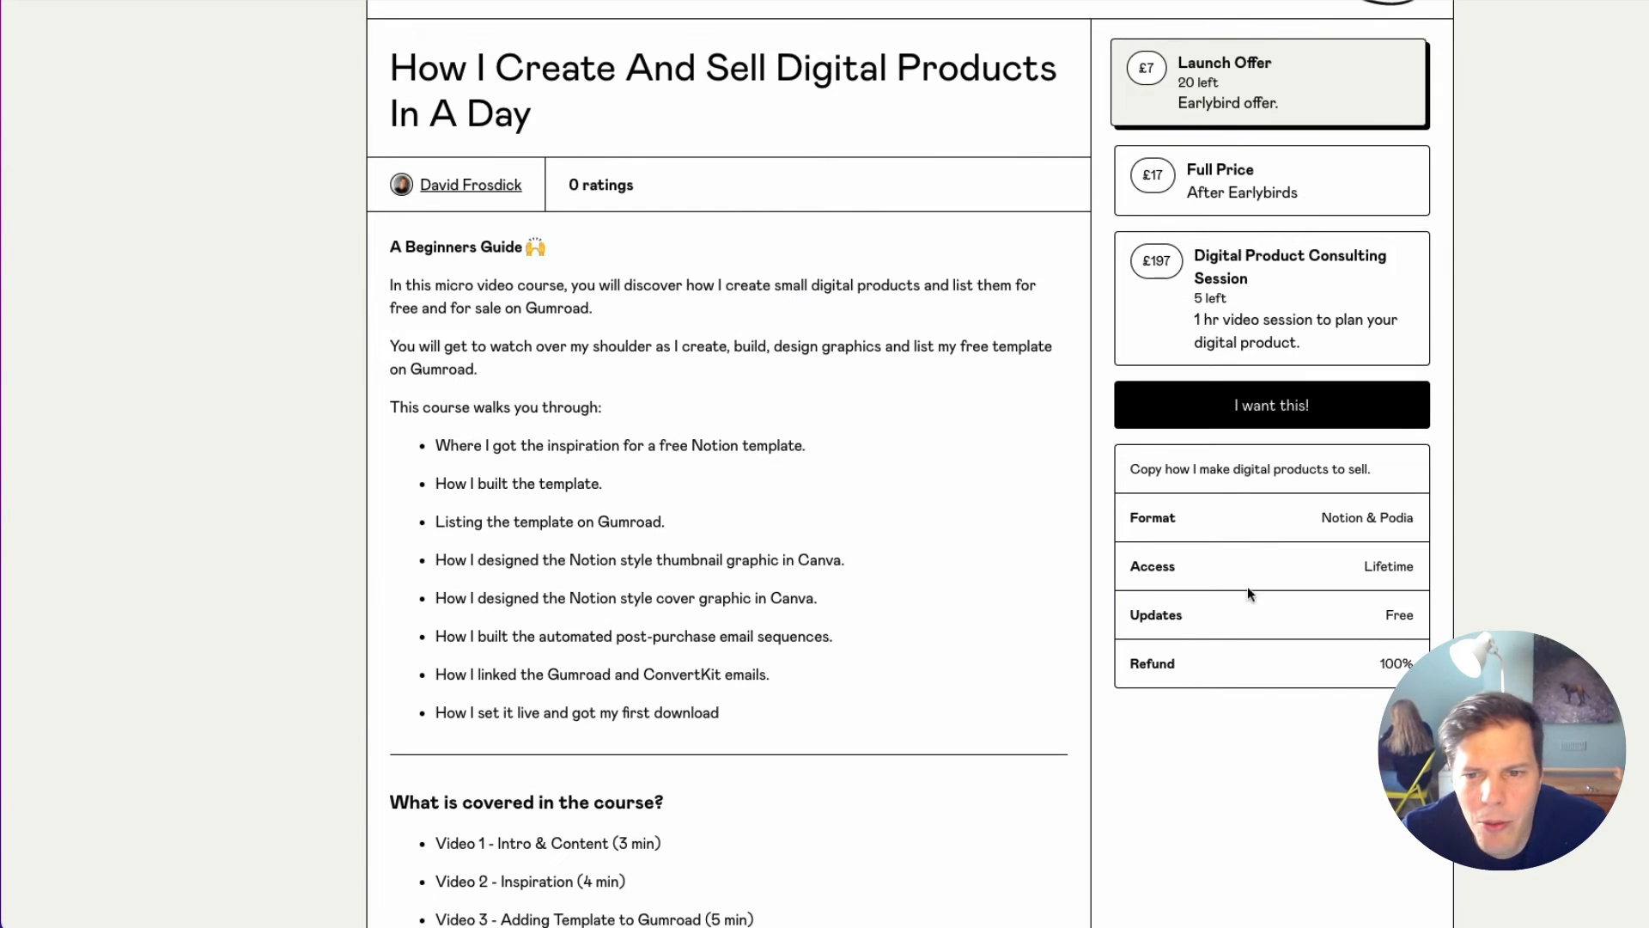
pyautogui.scroll(-8, 1451, 457)
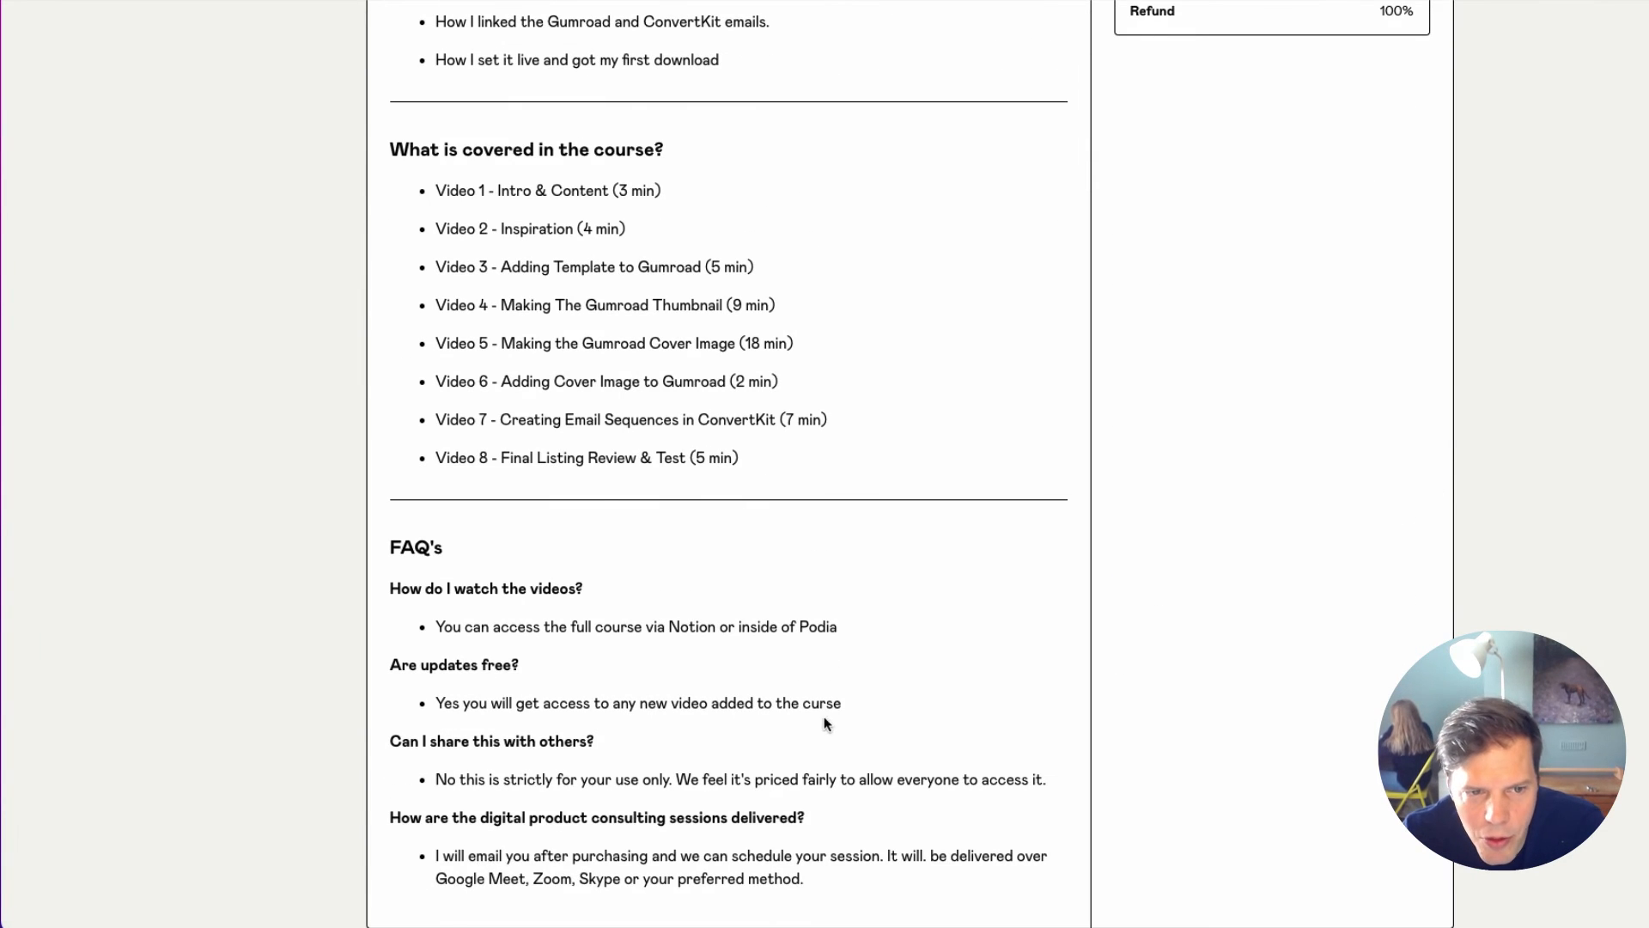
pyautogui.scroll(10, 1136, 595)
pyautogui.scroll(-3, 1185, 678)
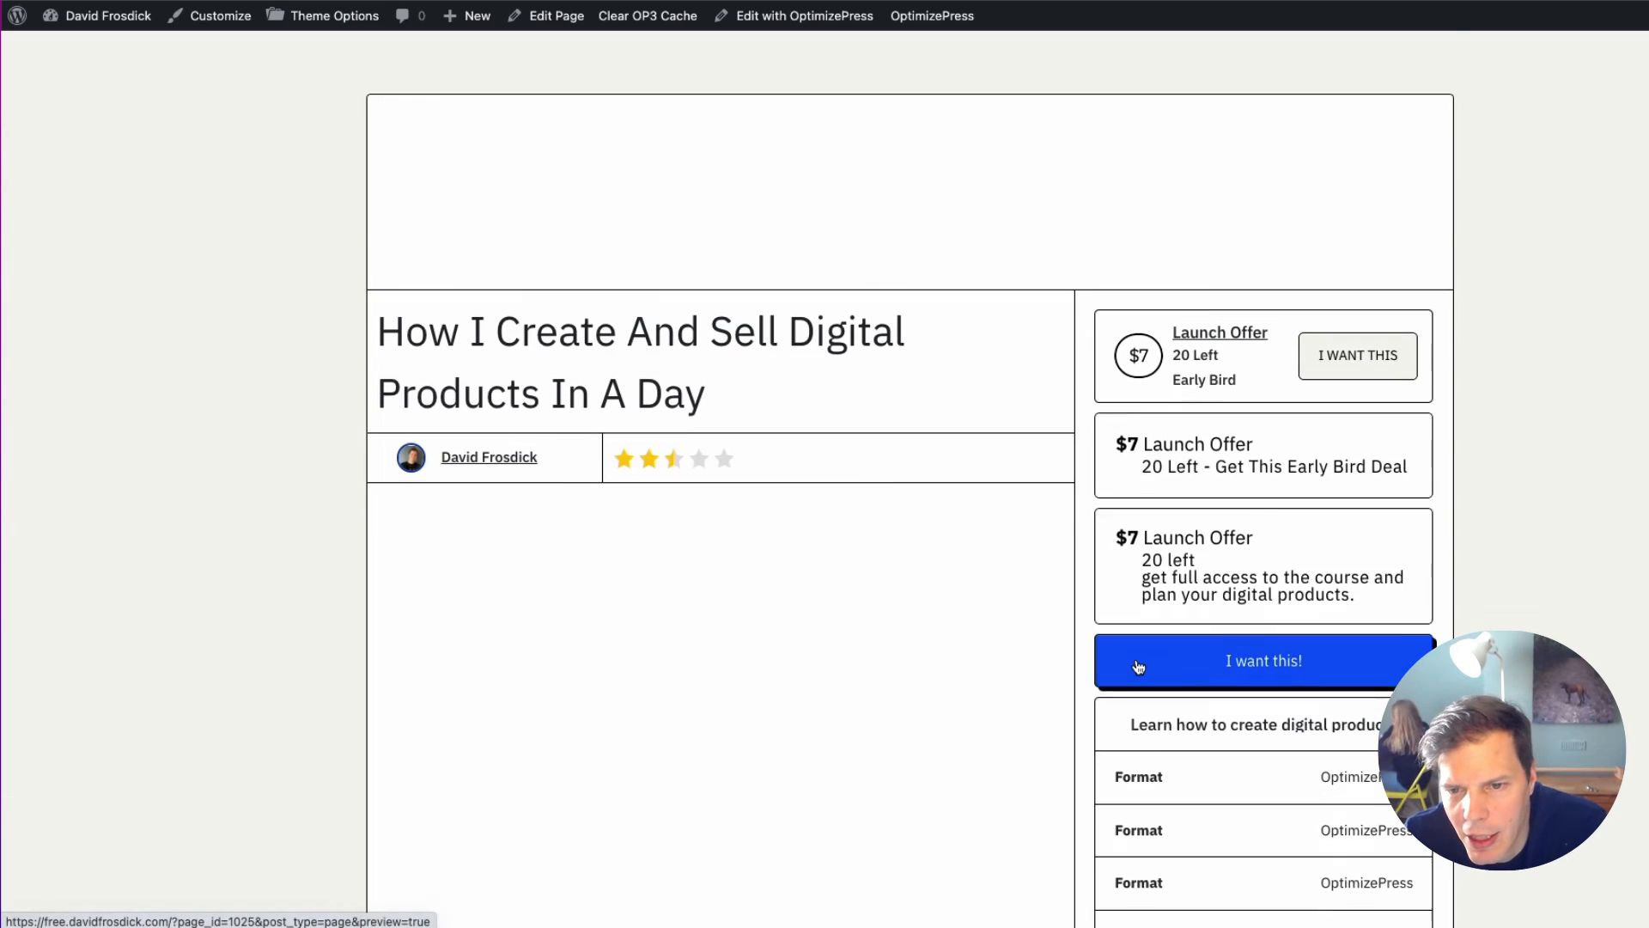
pyautogui.scroll(-2, 1139, 666)
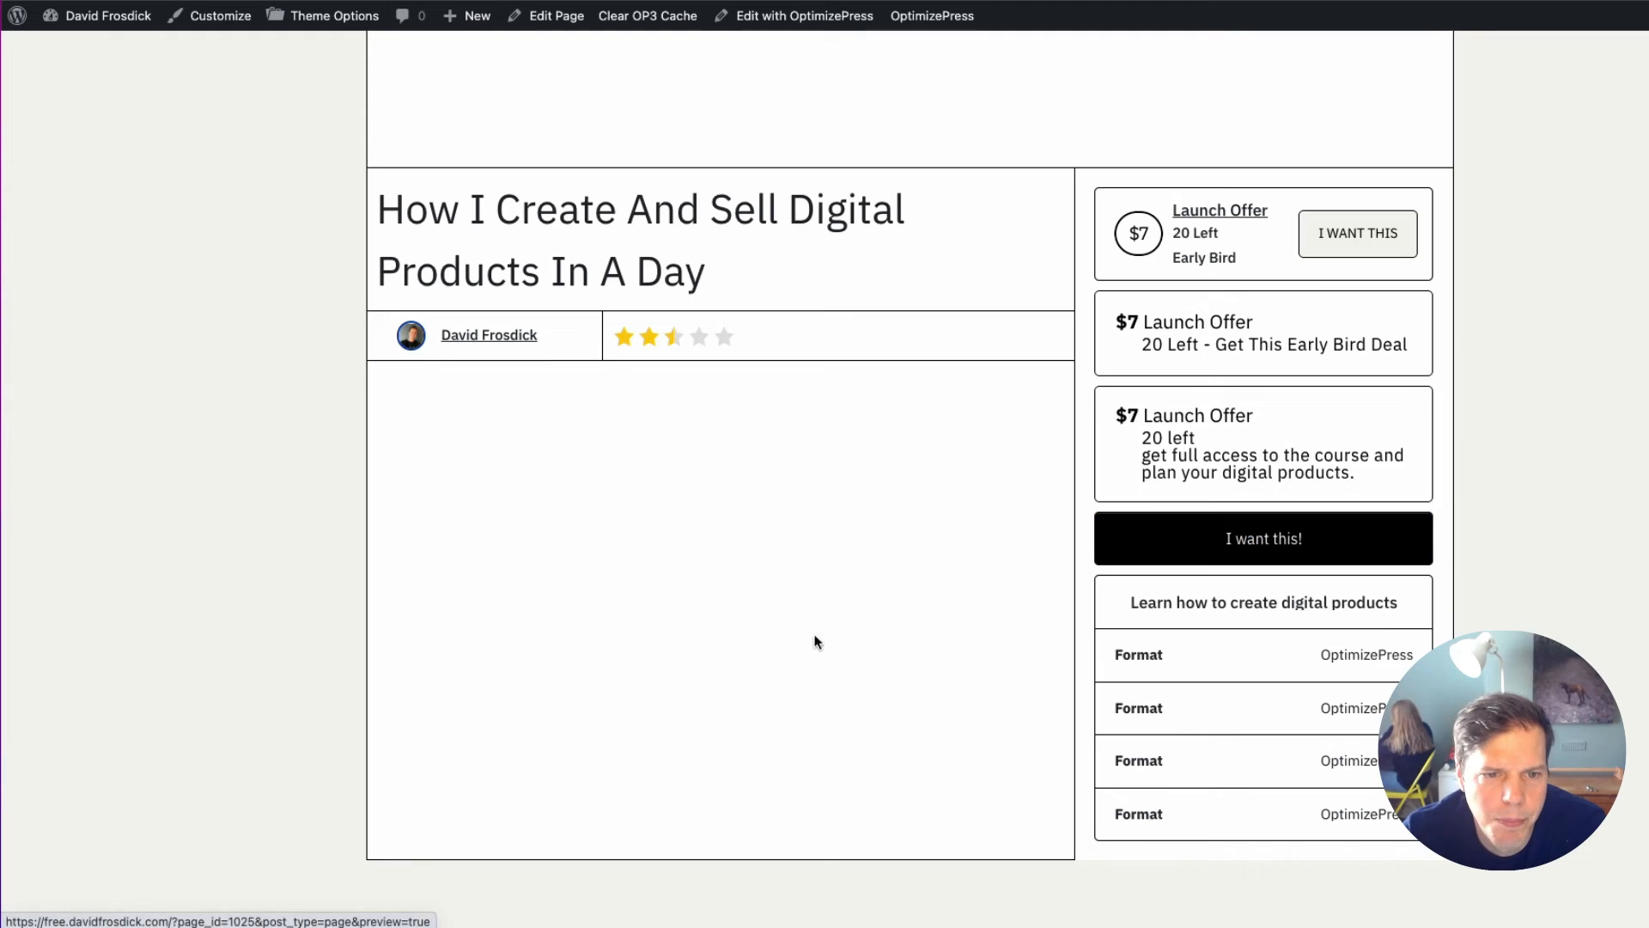
pyautogui.scroll(2, 1307, 810)
pyautogui.scroll(-2, 1307, 784)
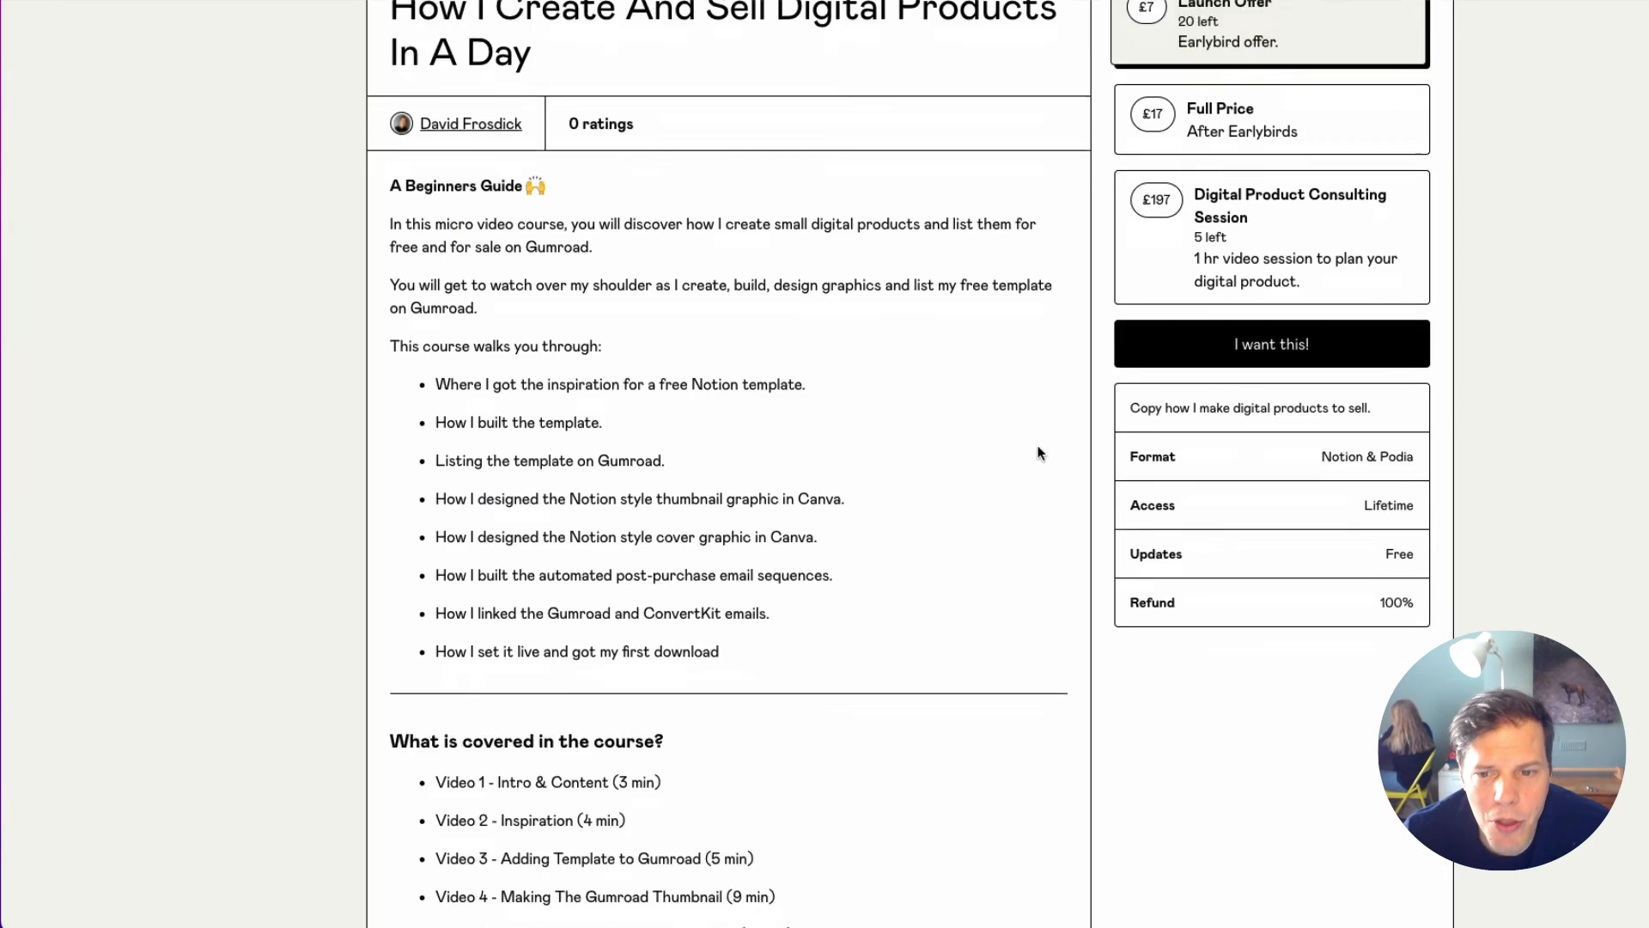
pyautogui.scroll(-8, 1044, 411)
pyautogui.scroll(10, 1043, 411)
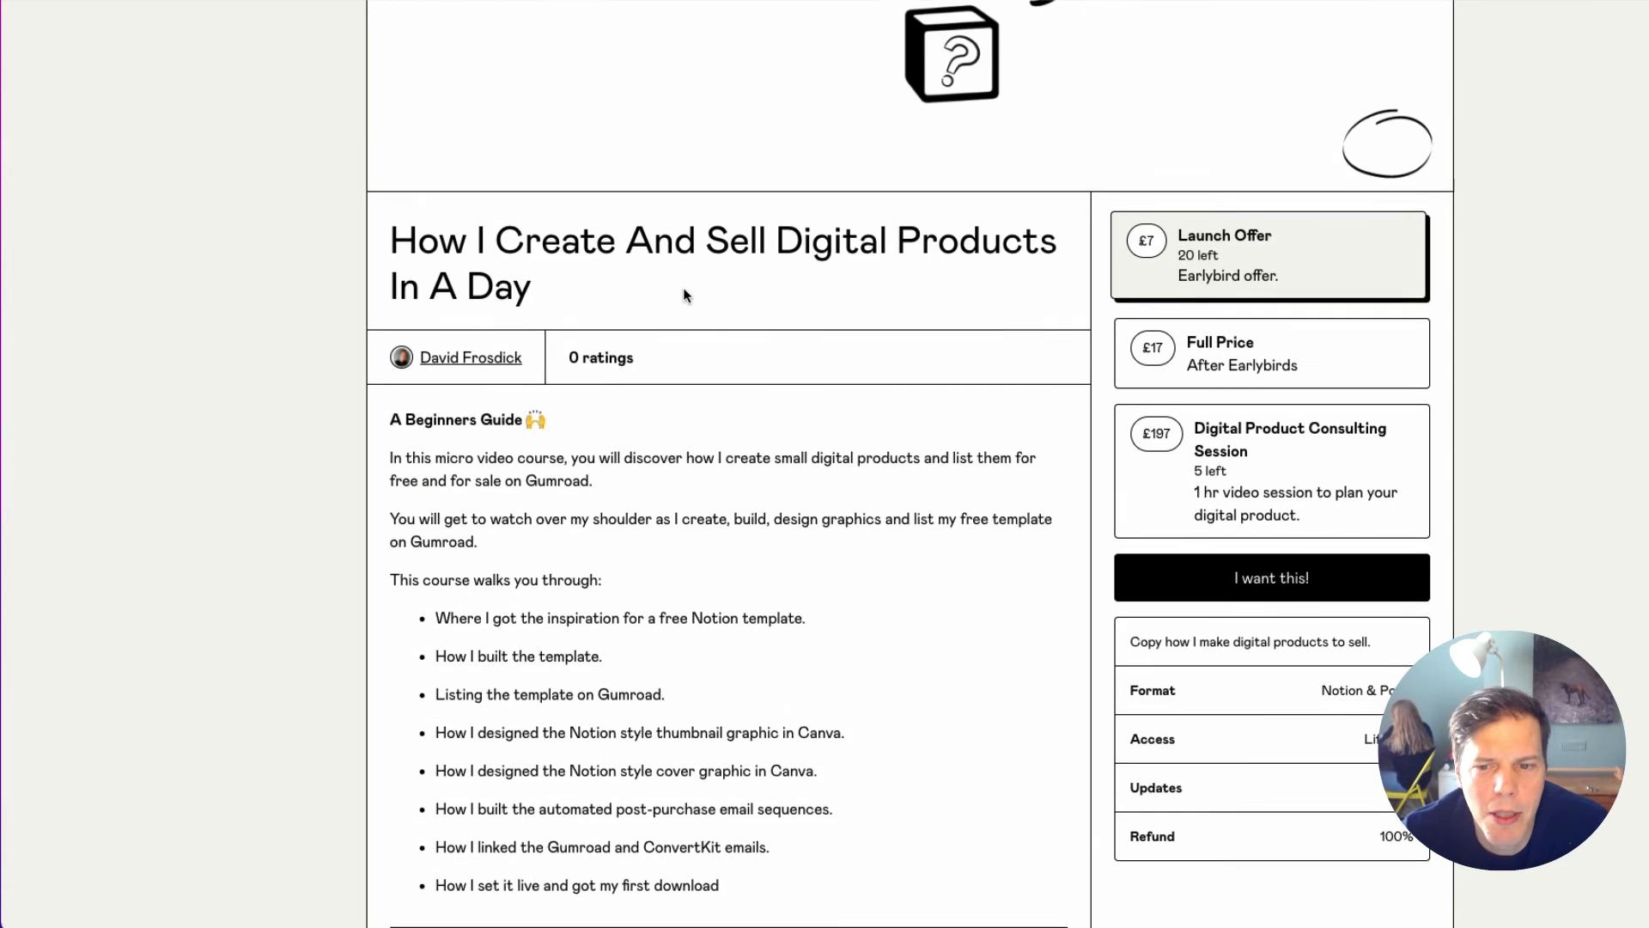
pyautogui.scroll(-5, 682, 281)
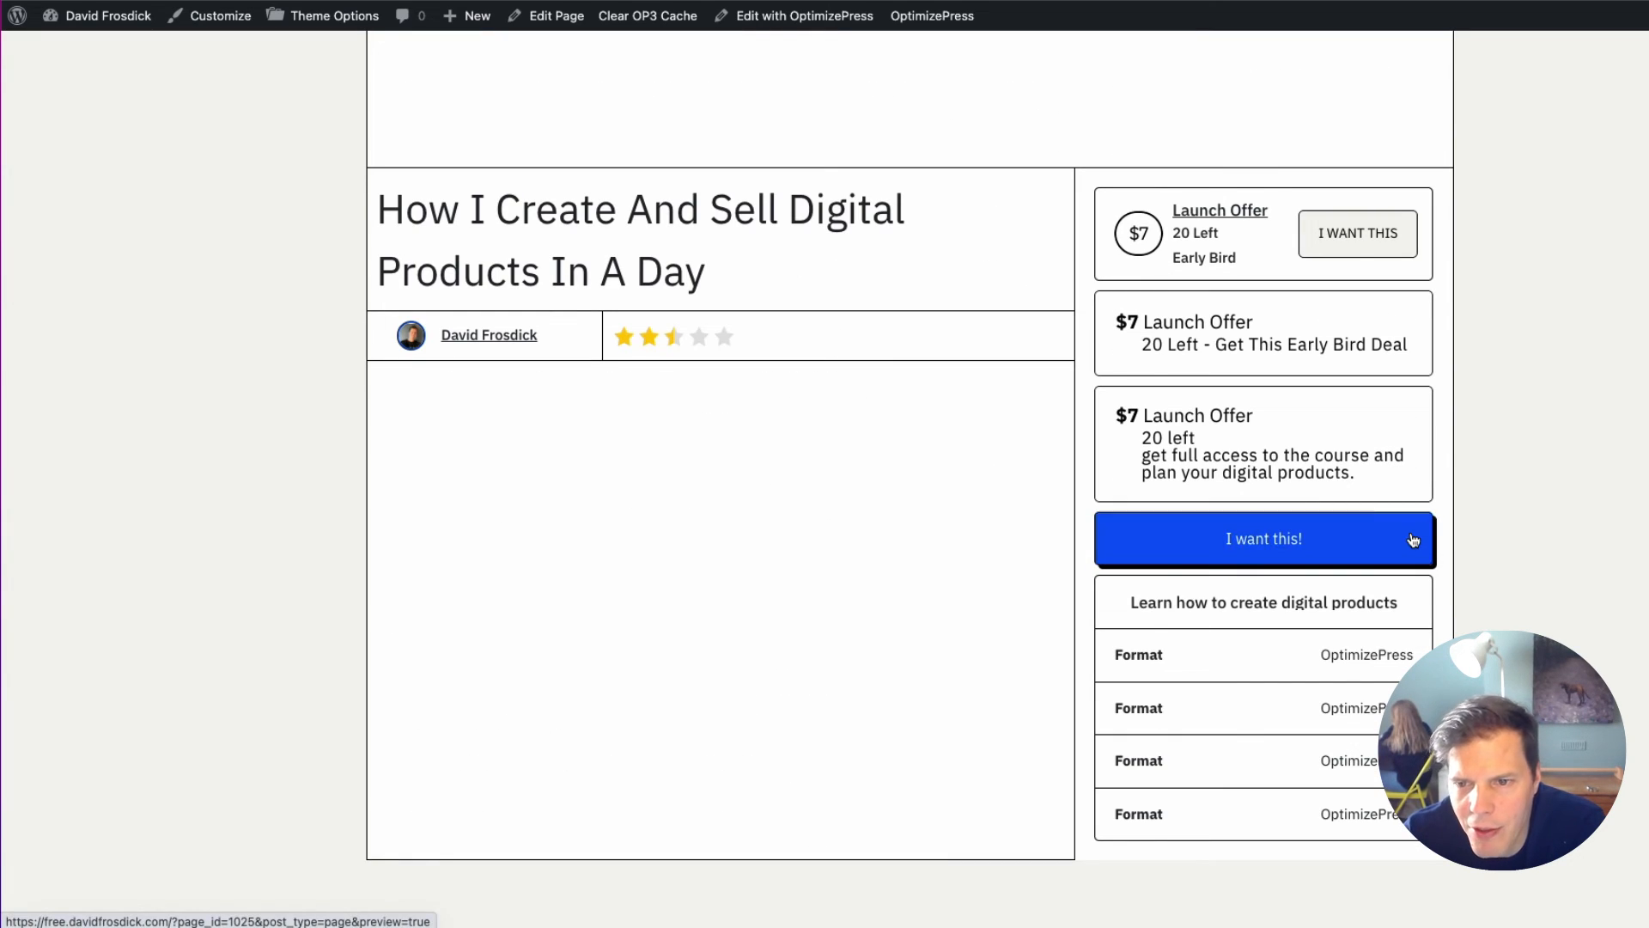
pyautogui.scroll(2, 856, 273)
pyautogui.scroll(-2, 769, 191)
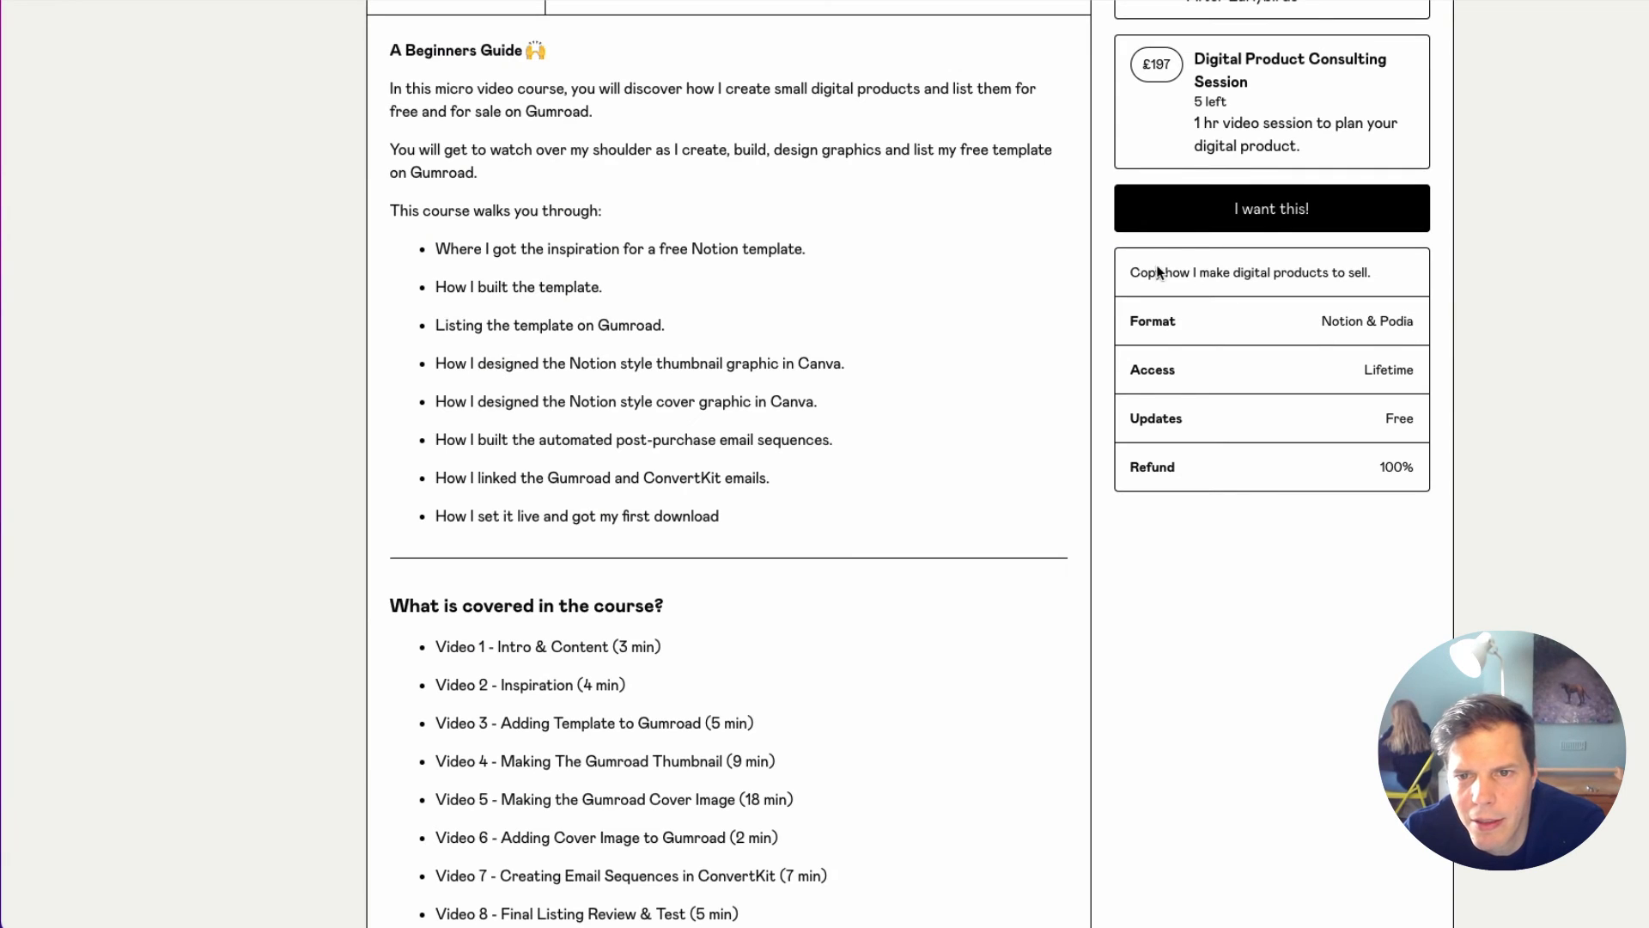
pyautogui.scroll(2, 1170, 370)
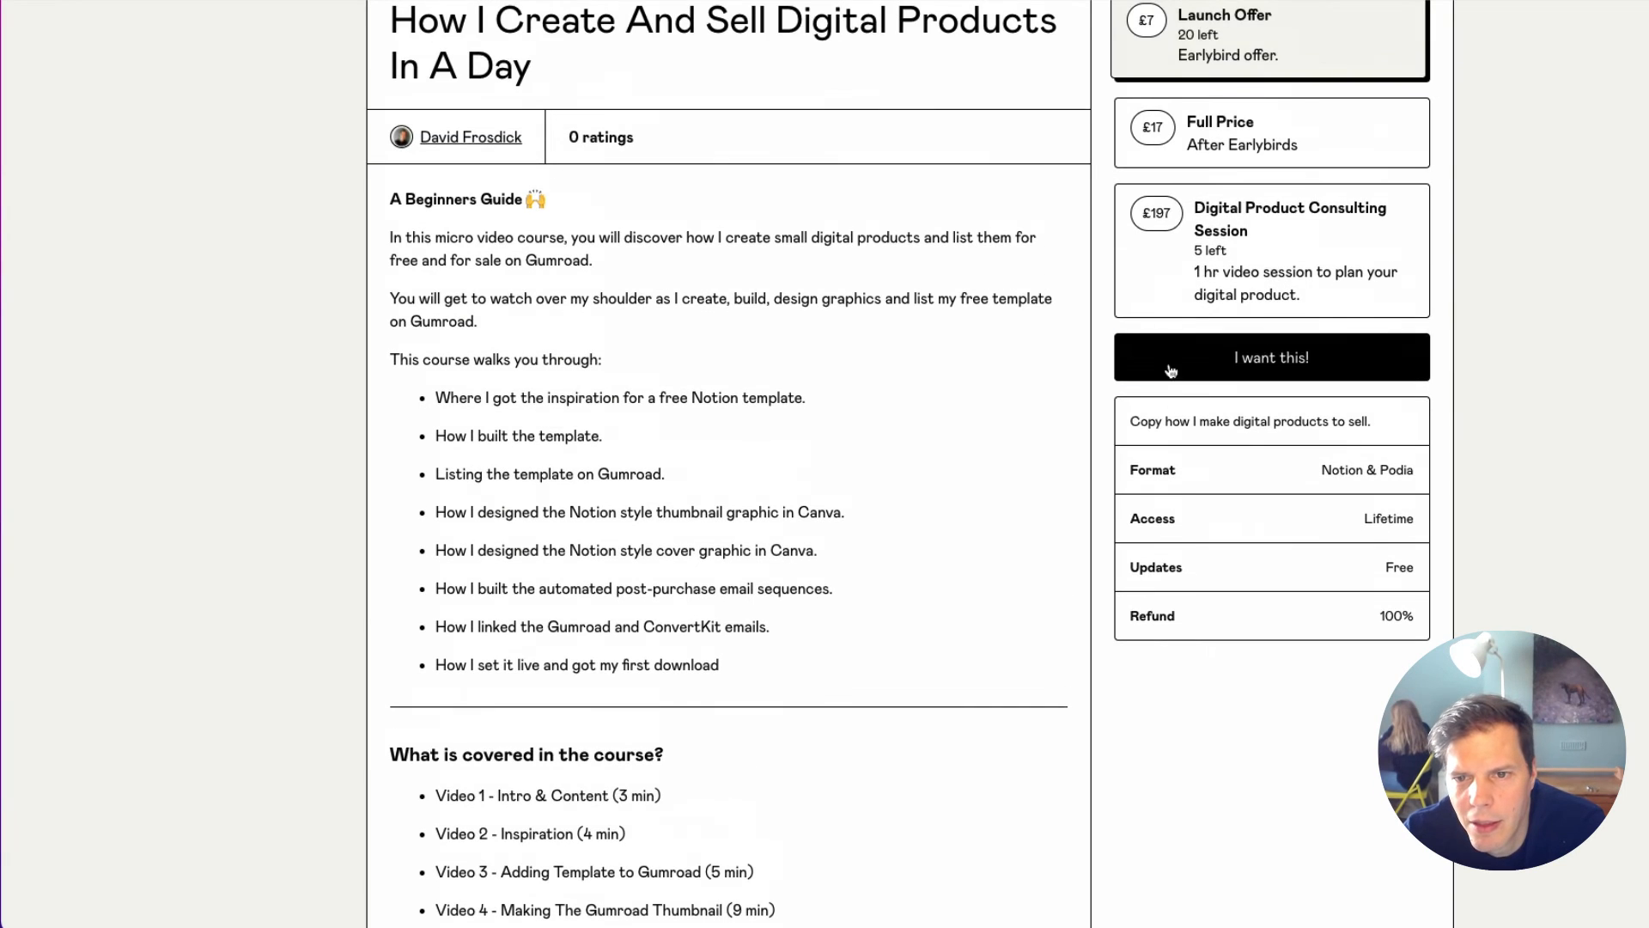
pyautogui.scroll(1, 1173, 410)
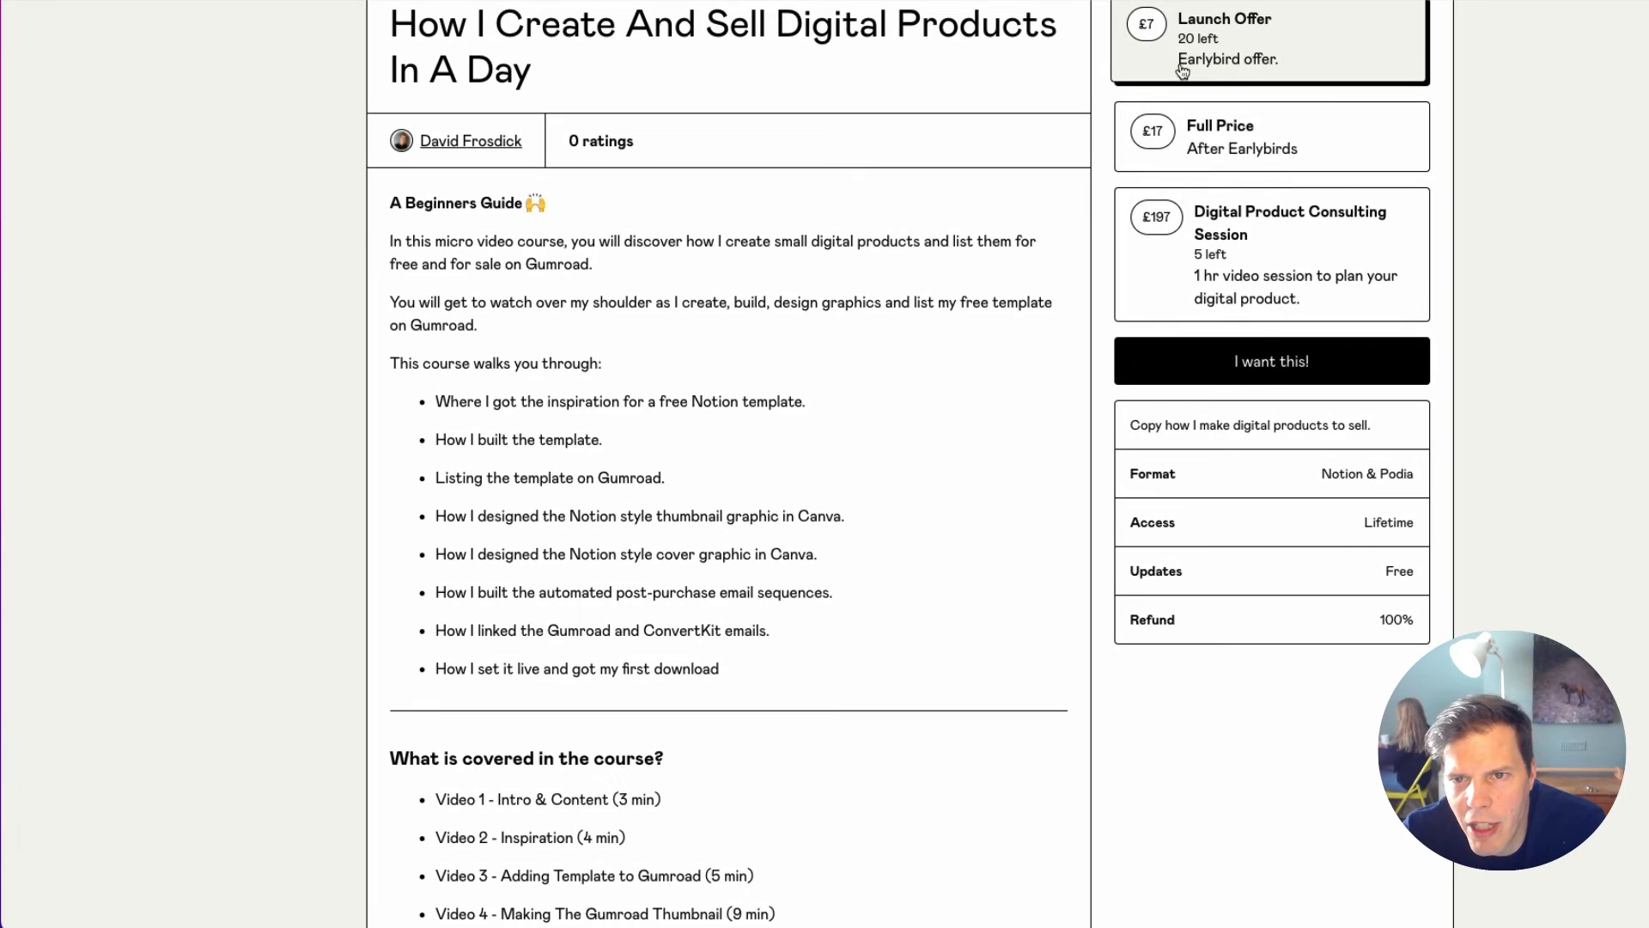
pyautogui.scroll(2, 1226, 95)
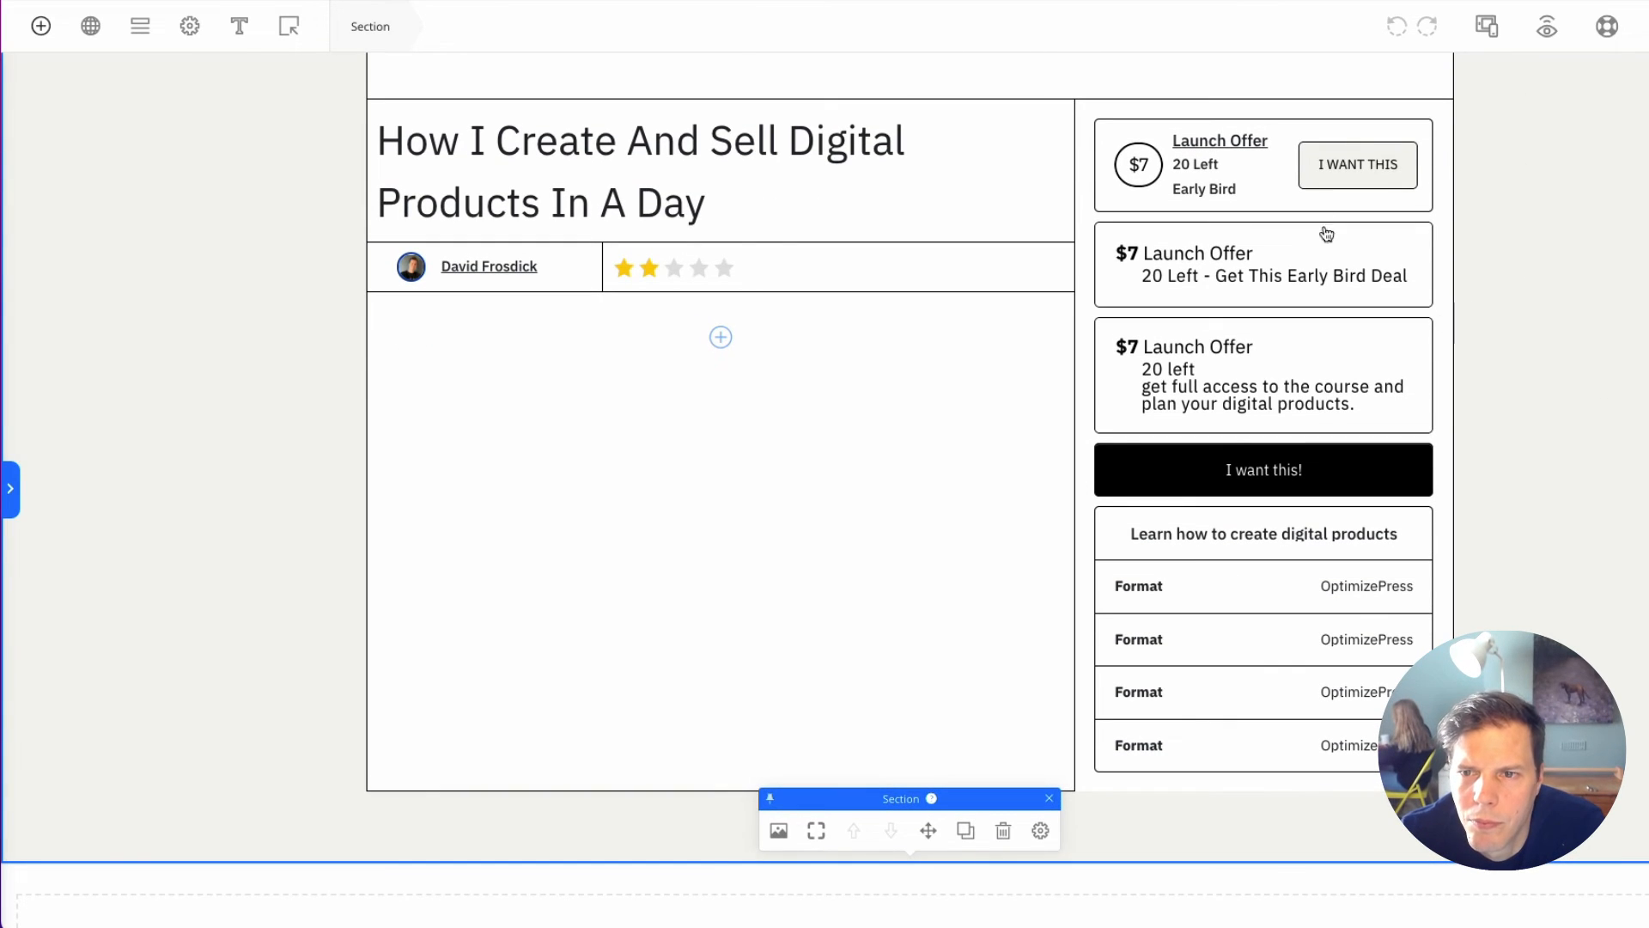
# Step: Increase the space below the first offer card, the row with the "I WANT THIS" button
pyautogui.click(1383, 209)
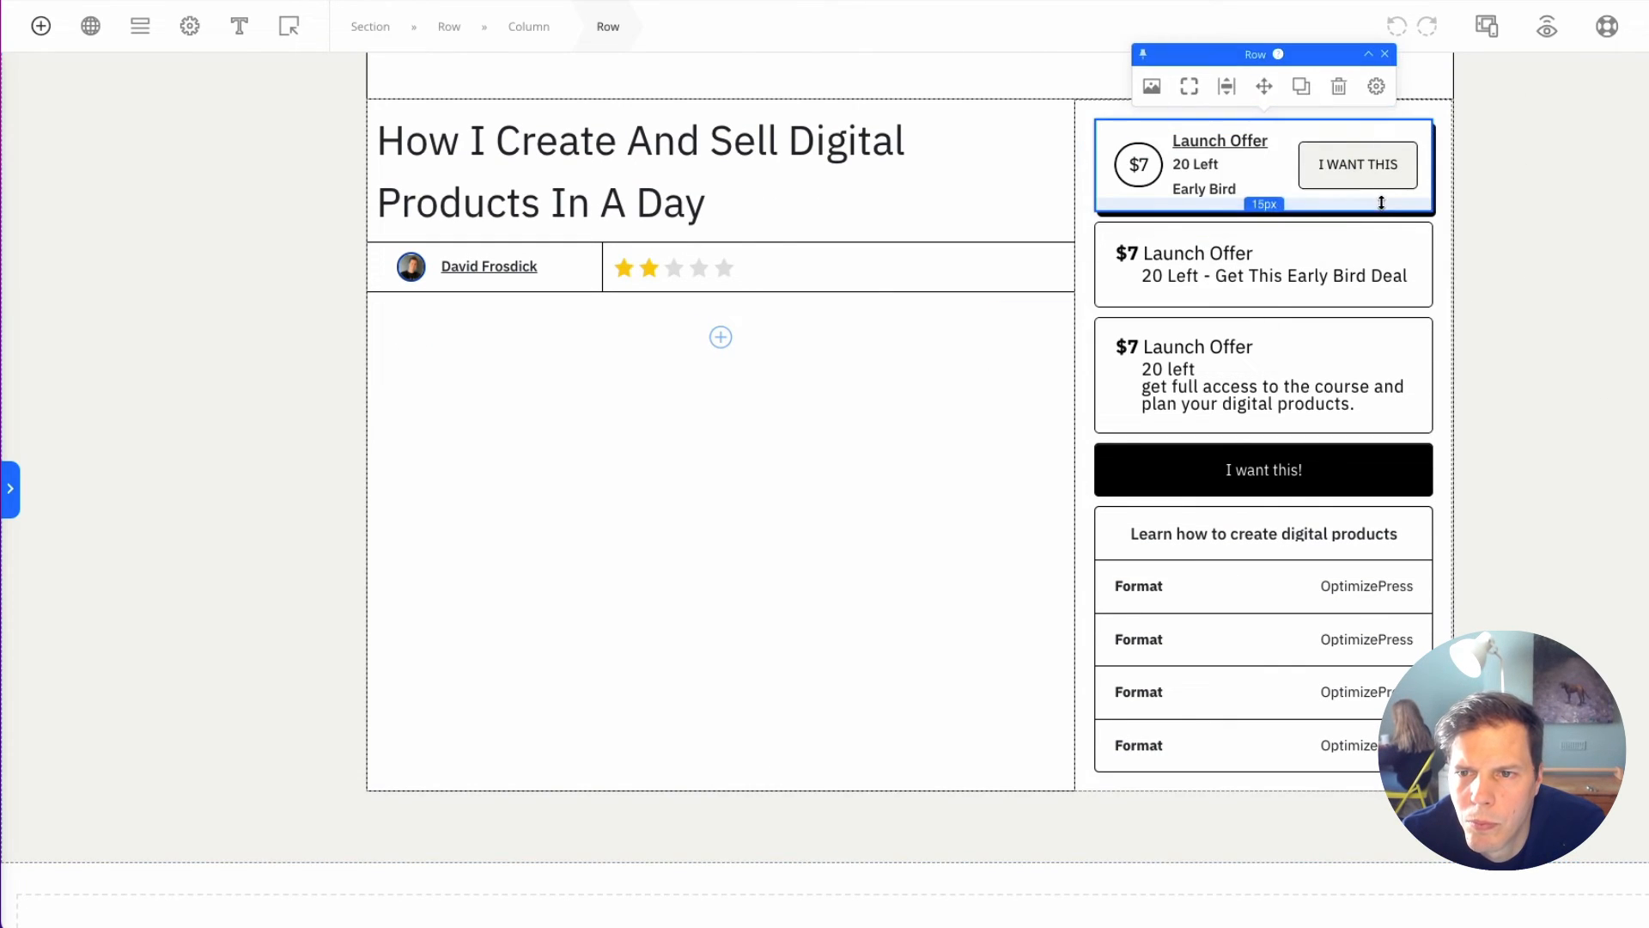
pyautogui.click(1376, 86)
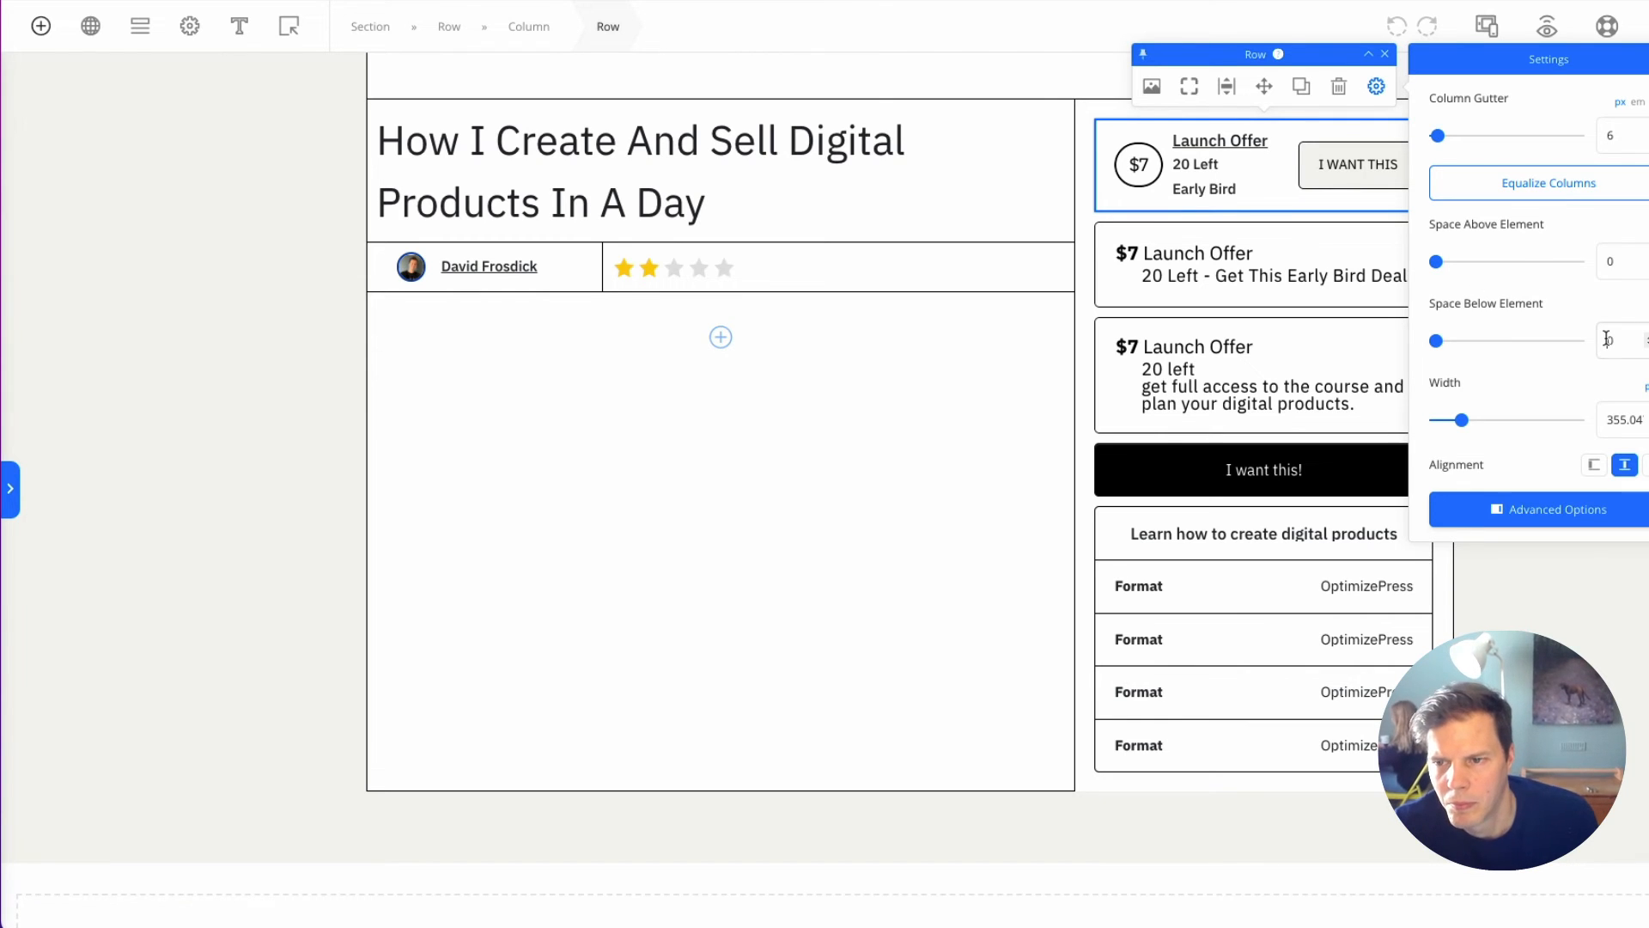
pyautogui.click(1537, 640)
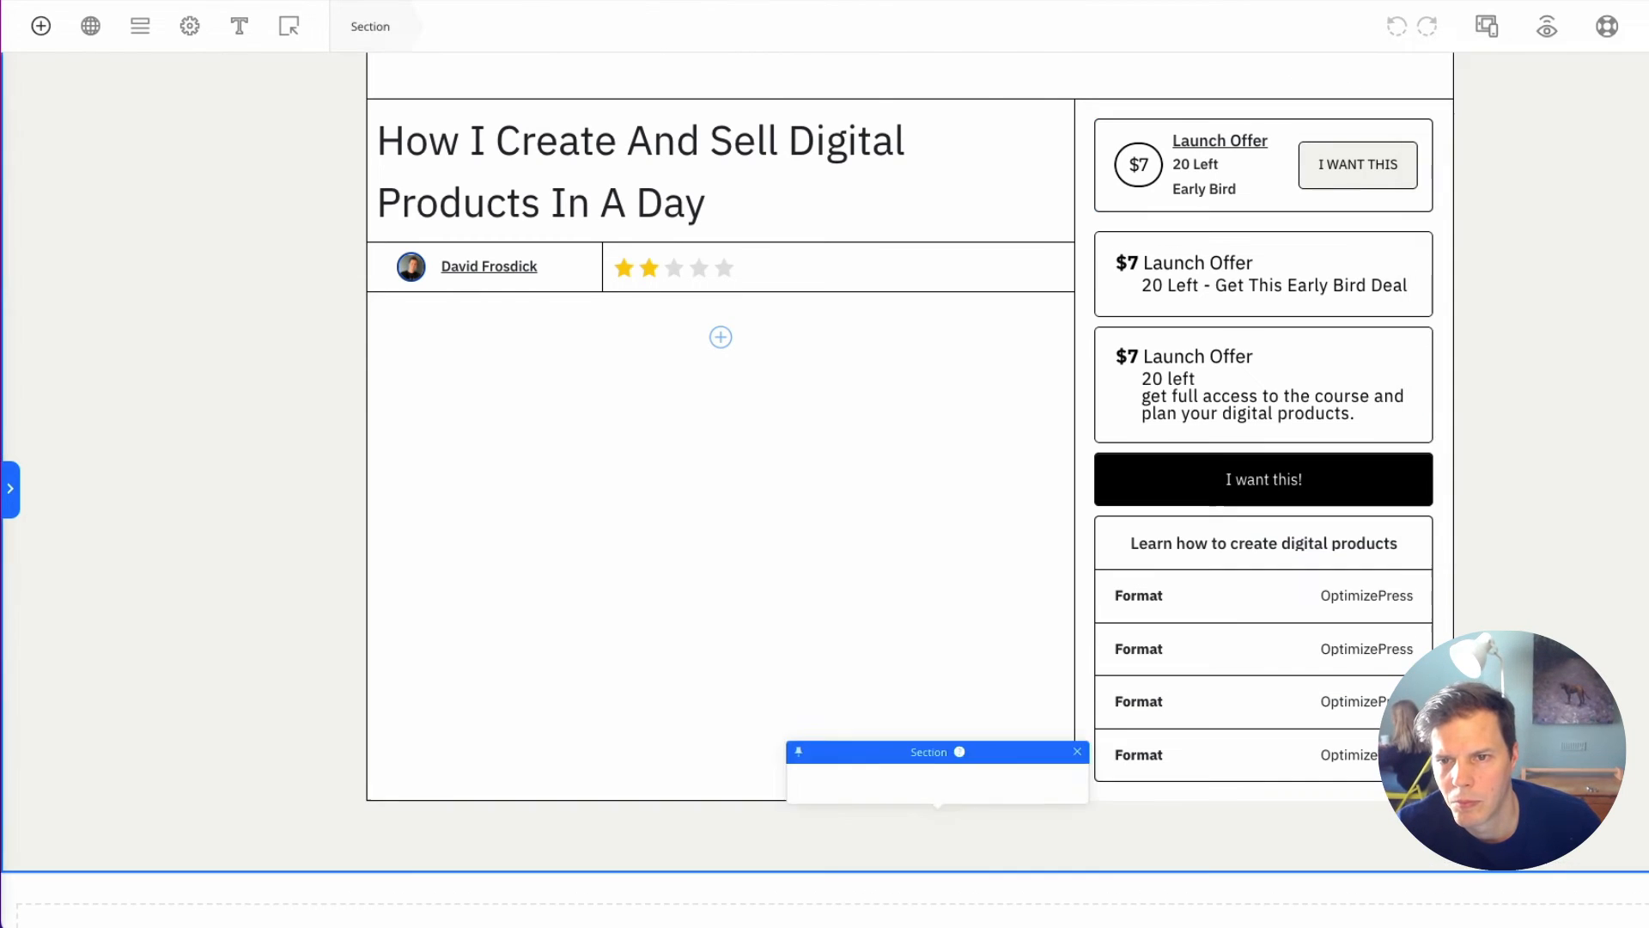
# Step: Set the space below the "20 Left - Get This Early Bird Deal" offer button to 20
pyautogui.click(1416, 311)
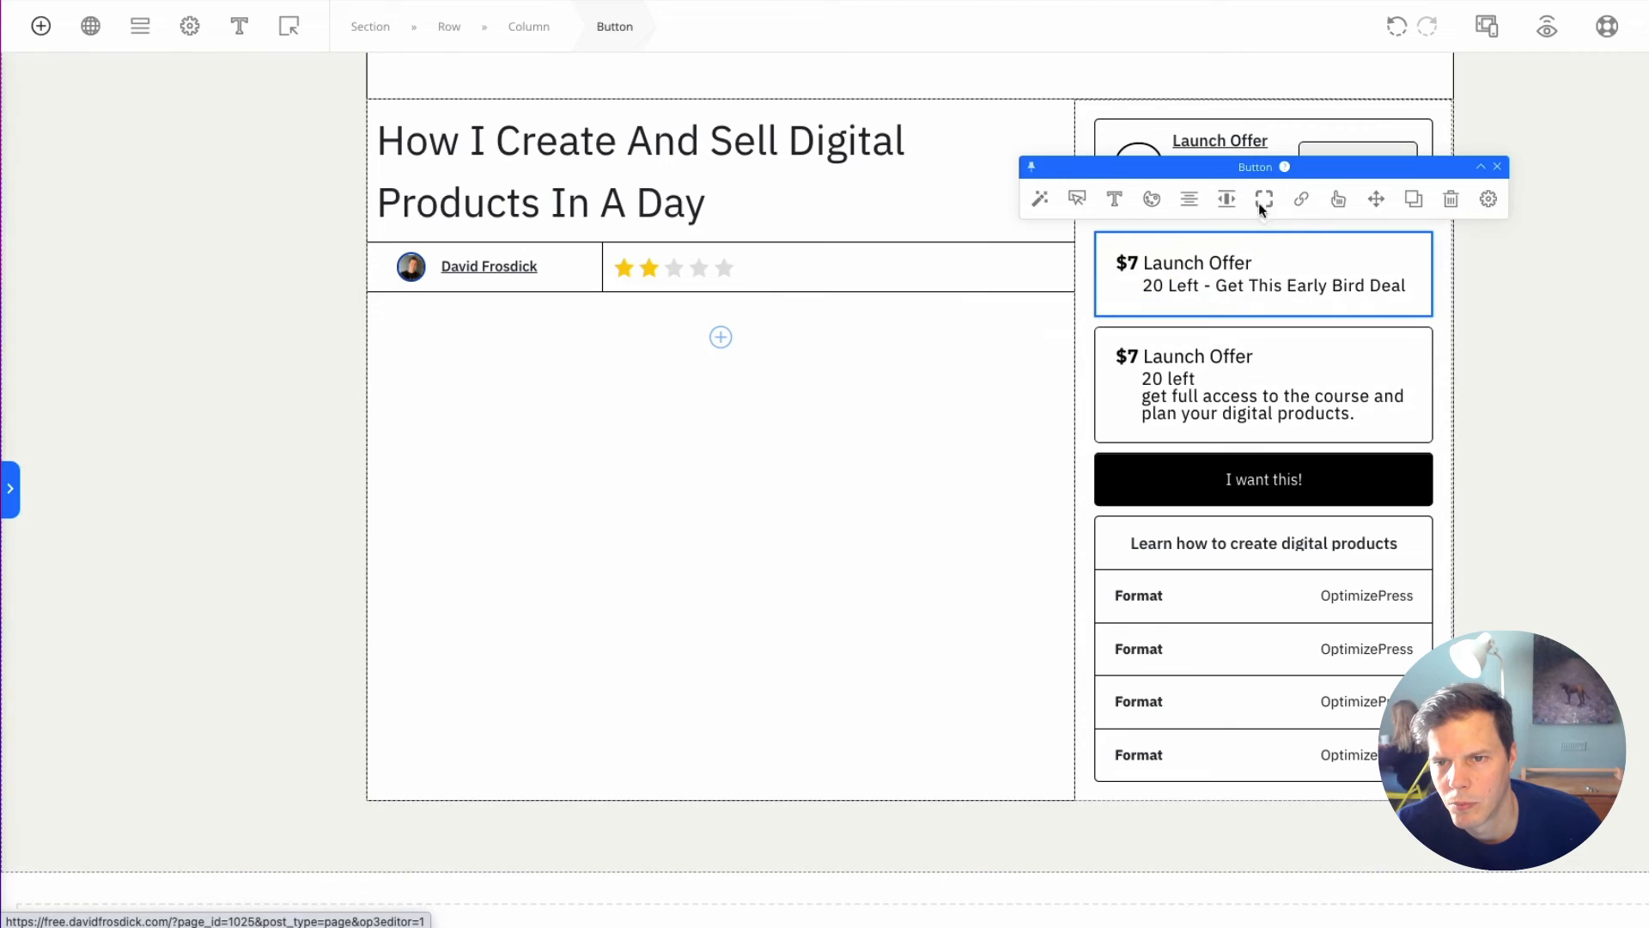
pyautogui.click(1489, 201)
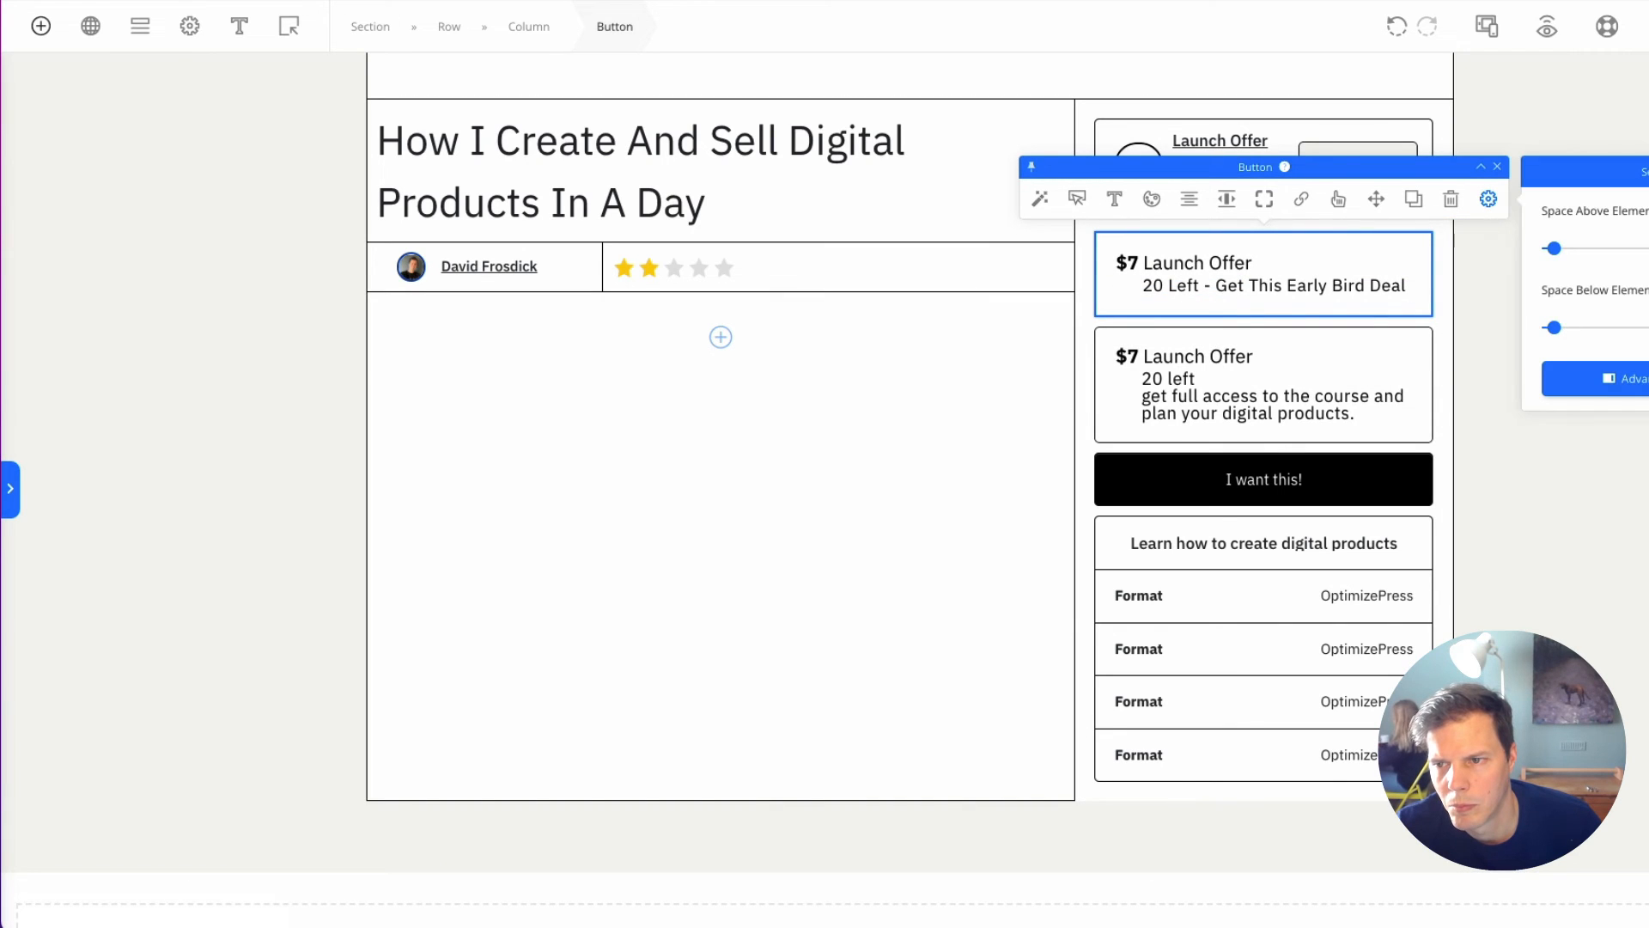
pyautogui.write('20')
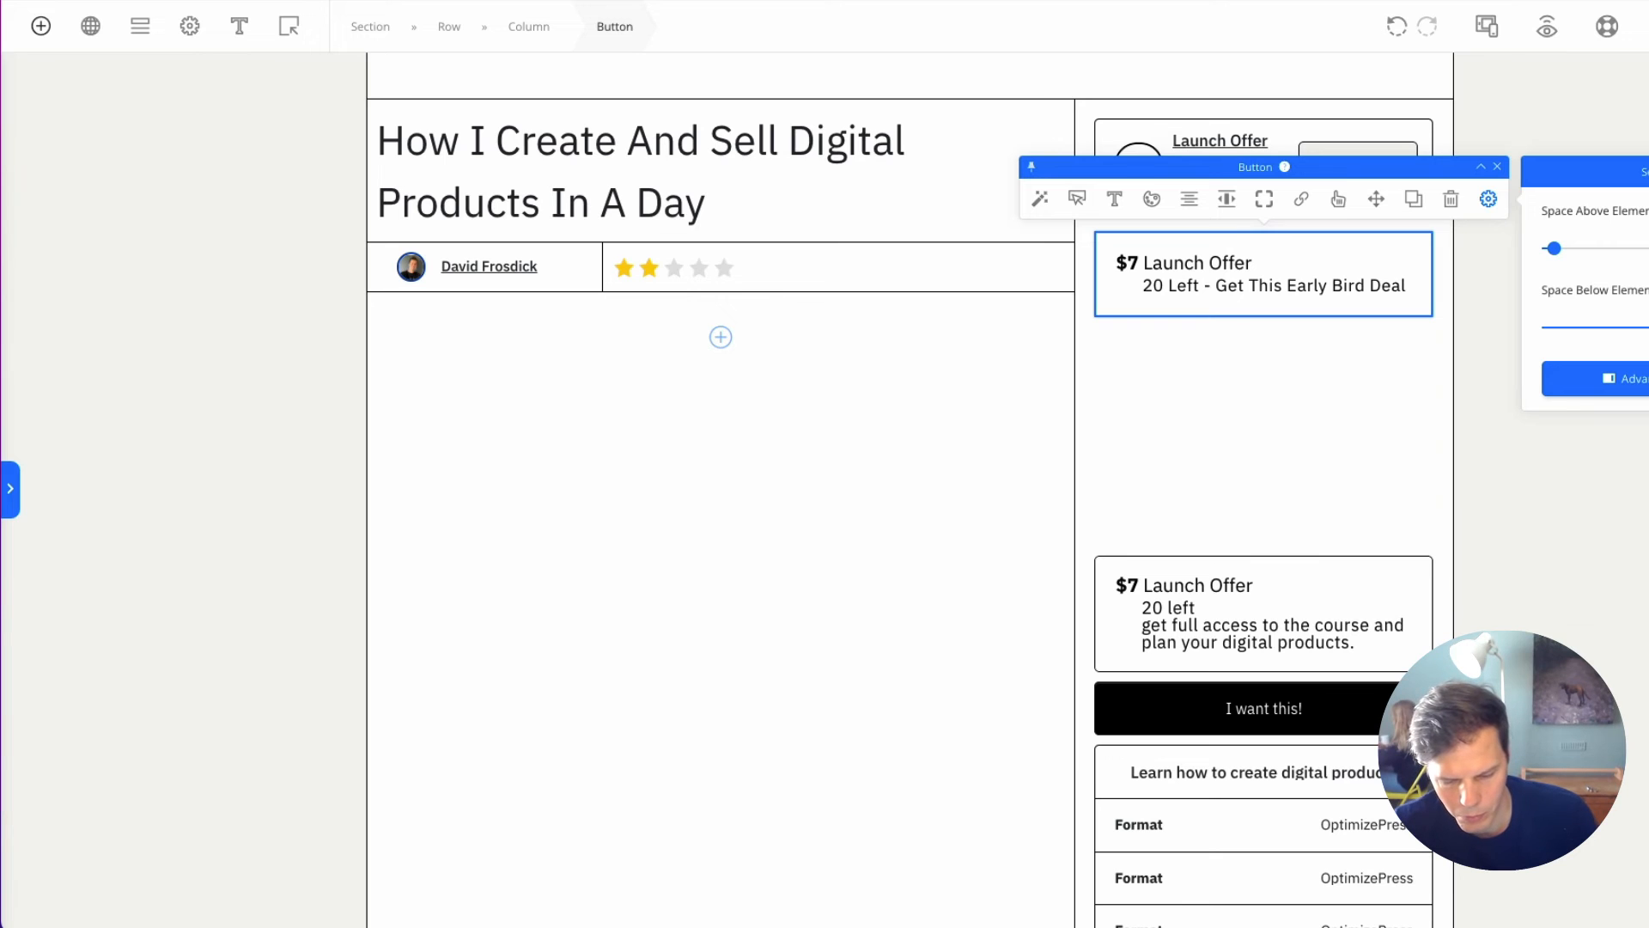
pyautogui.click(1559, 327)
# Step: Set the space below the third offer button, the one offering full course access, to 20
pyautogui.click(1366, 378)
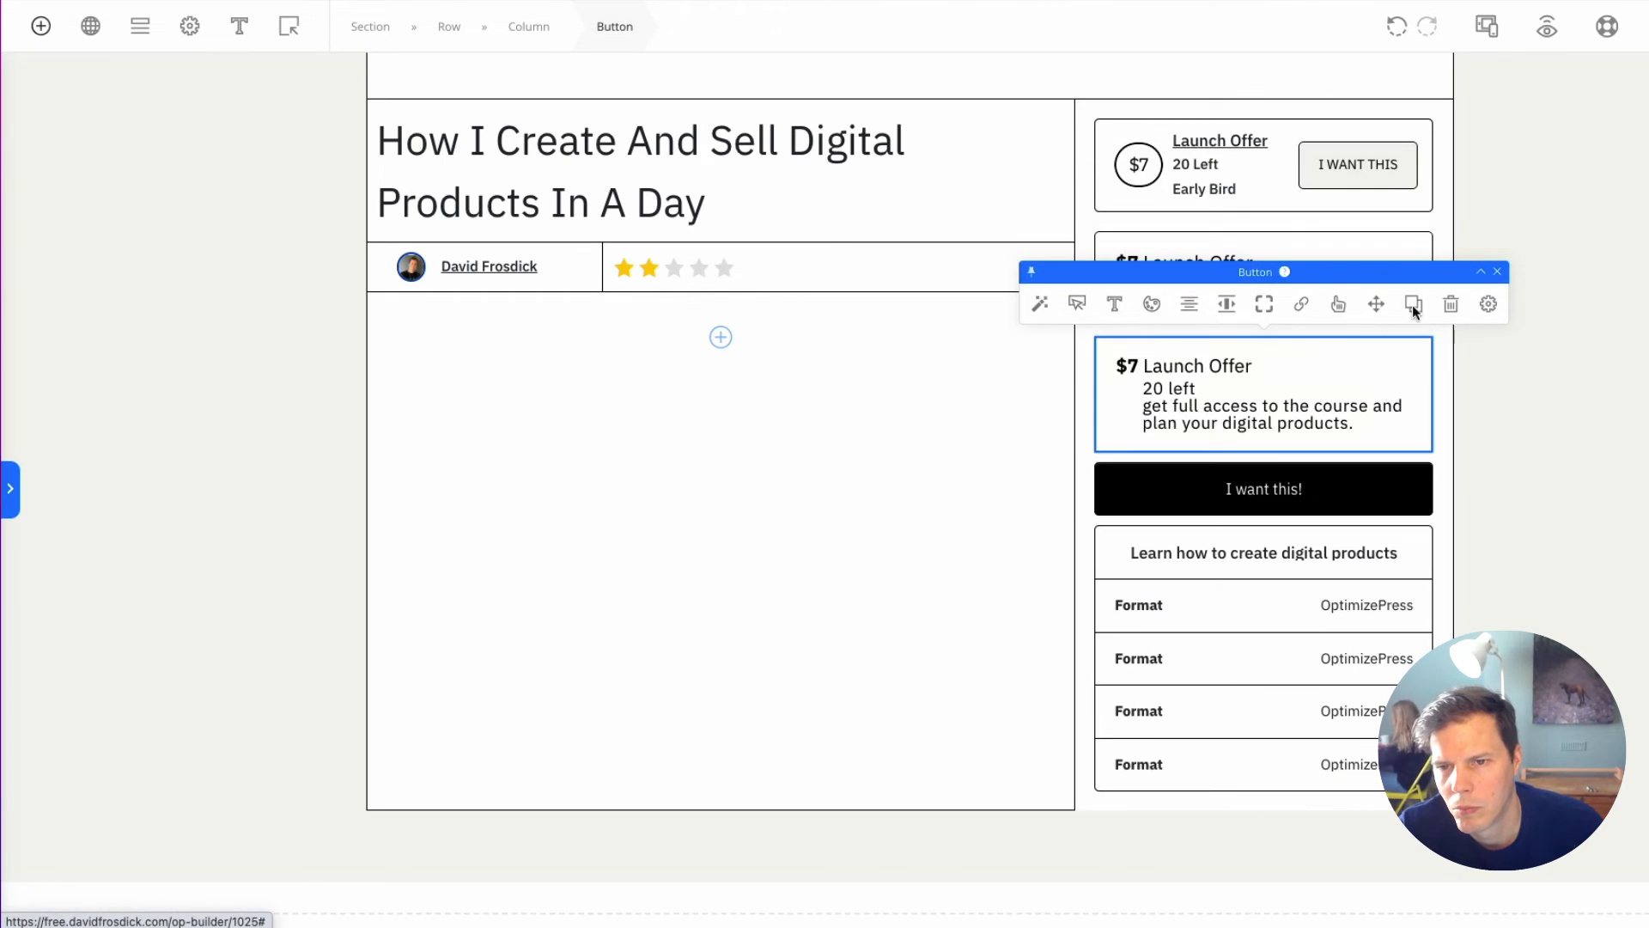
pyautogui.click(1491, 306)
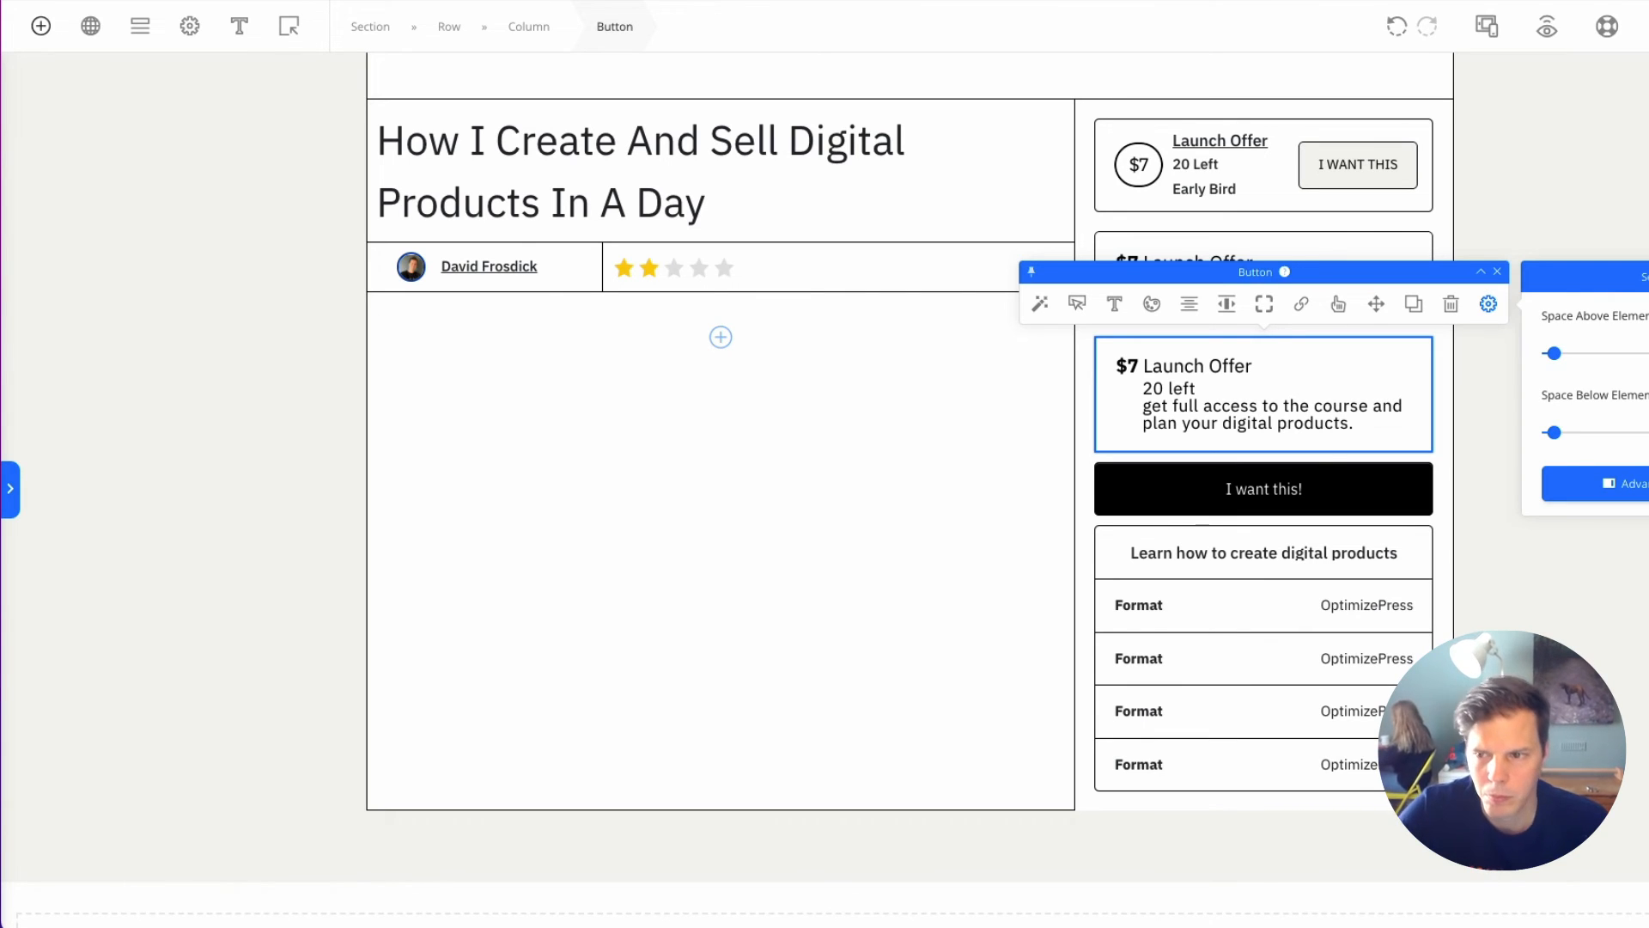
pyautogui.write('20')
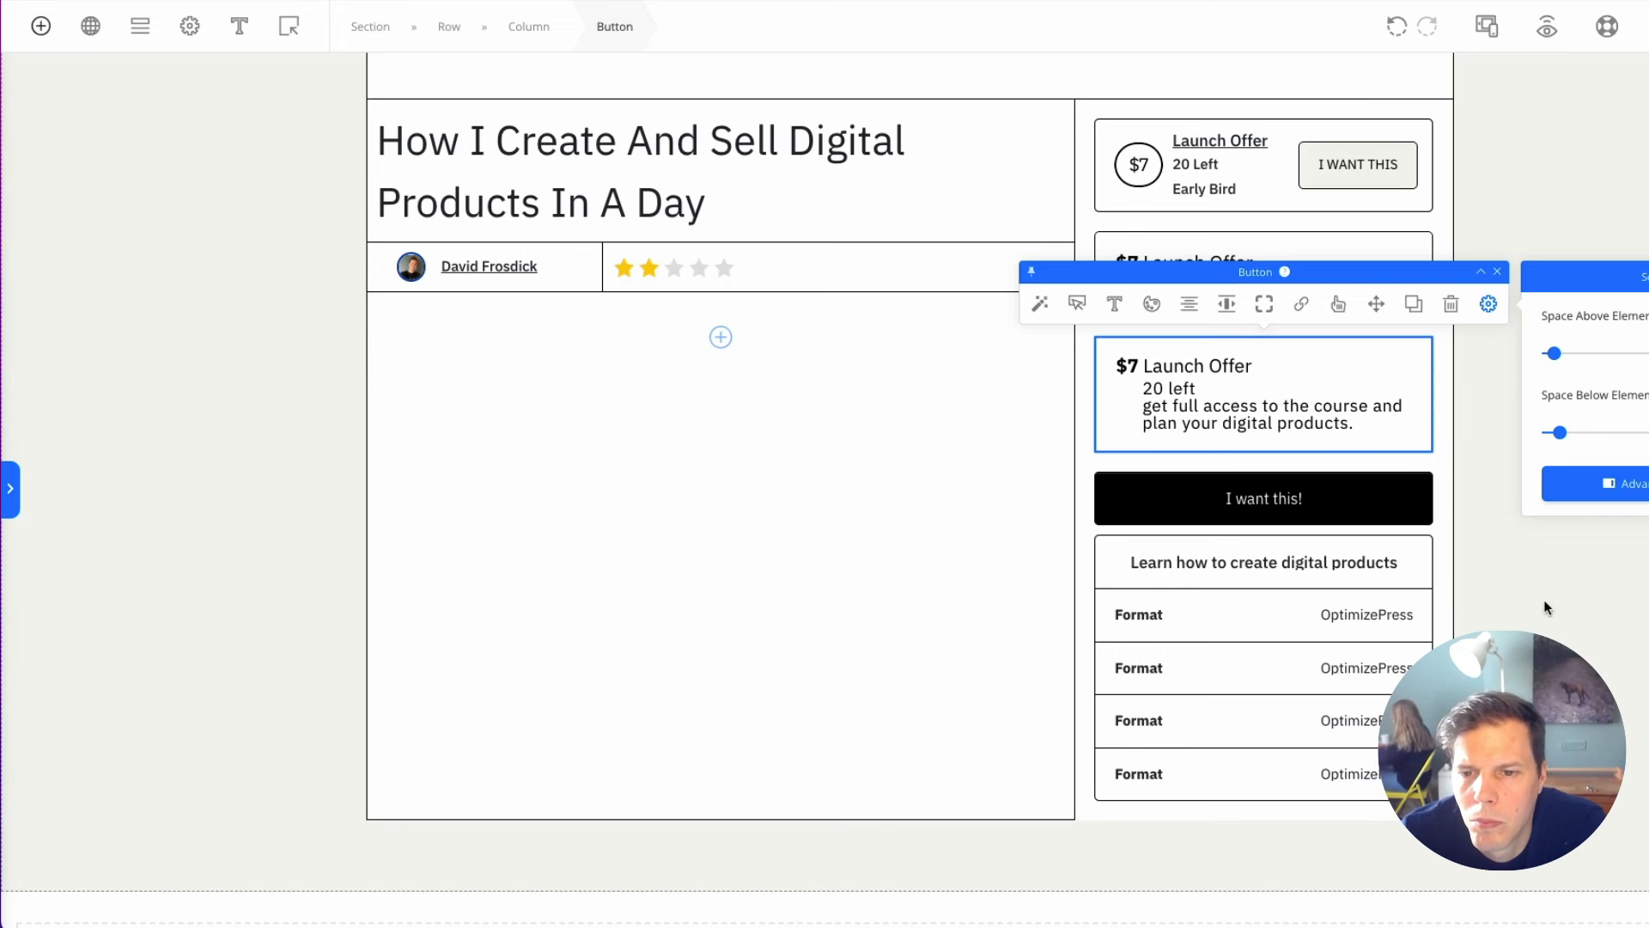
# Step: Increase the space below the black "I want this!" button above the details table
pyautogui.click(1399, 493)
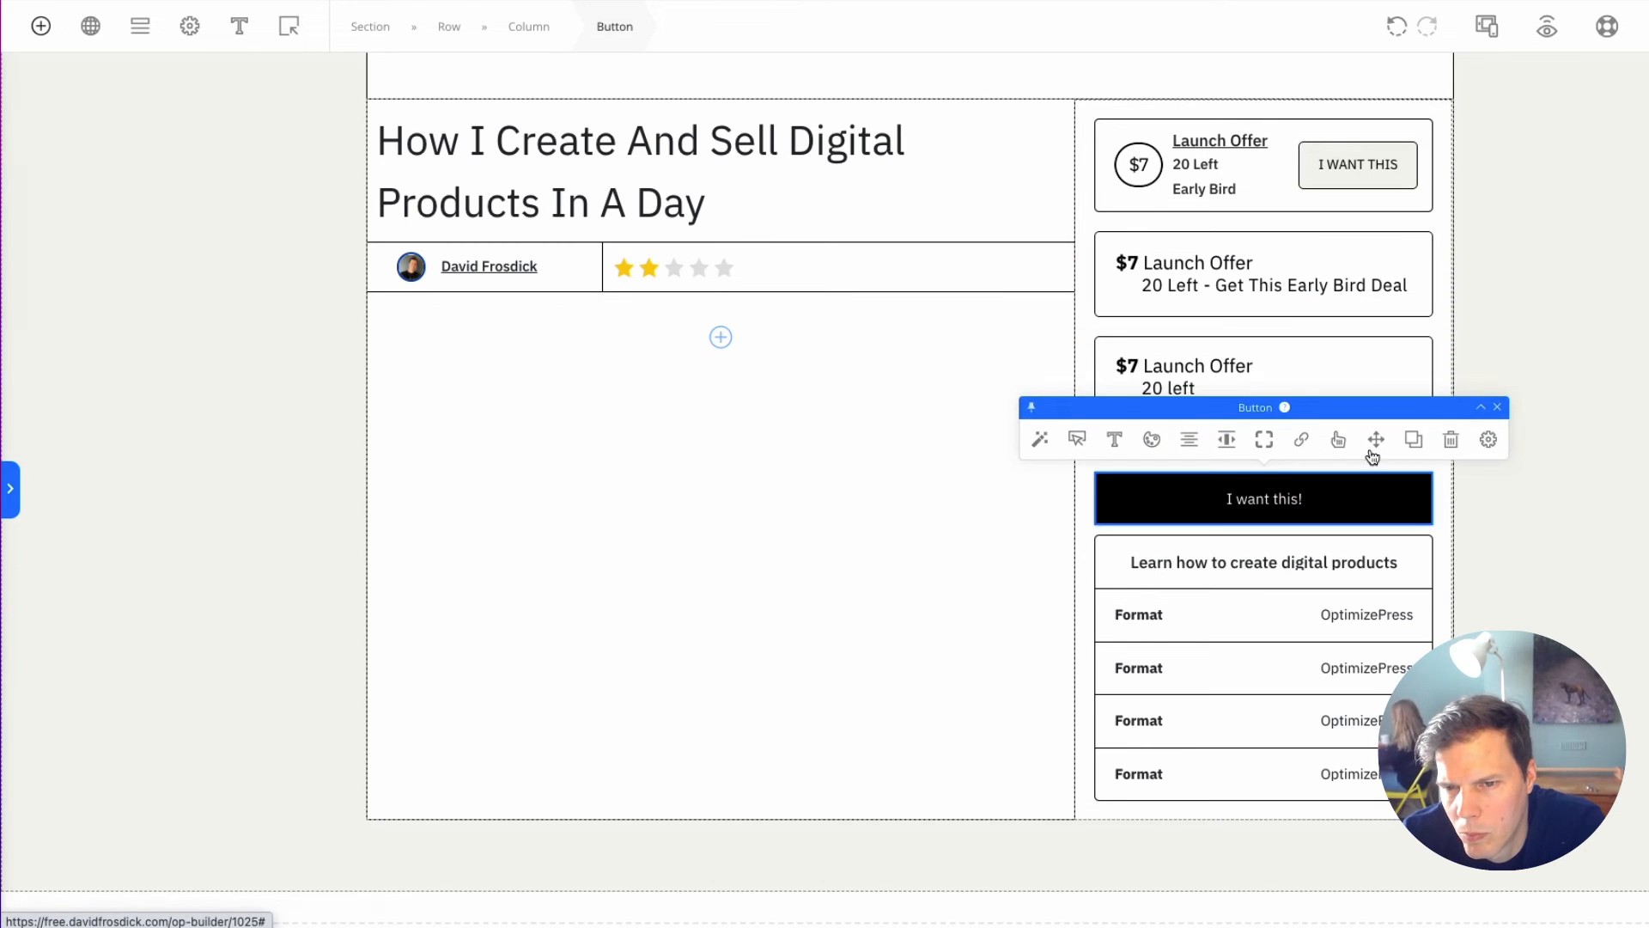
pyautogui.click(1491, 441)
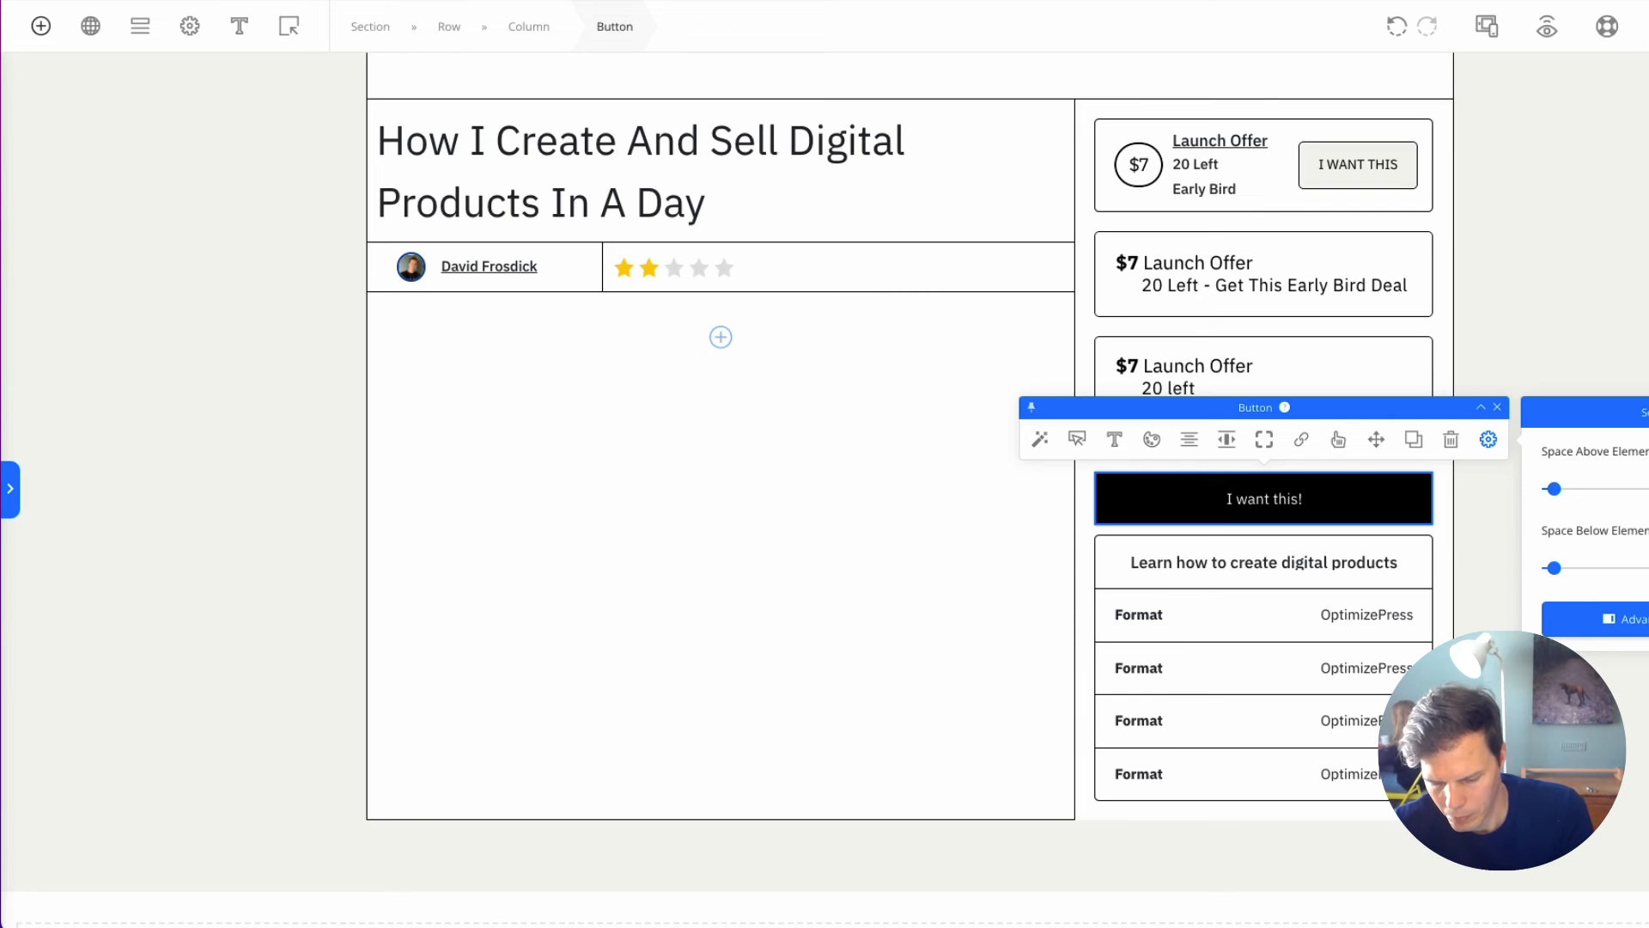
pyautogui.click(1546, 731)
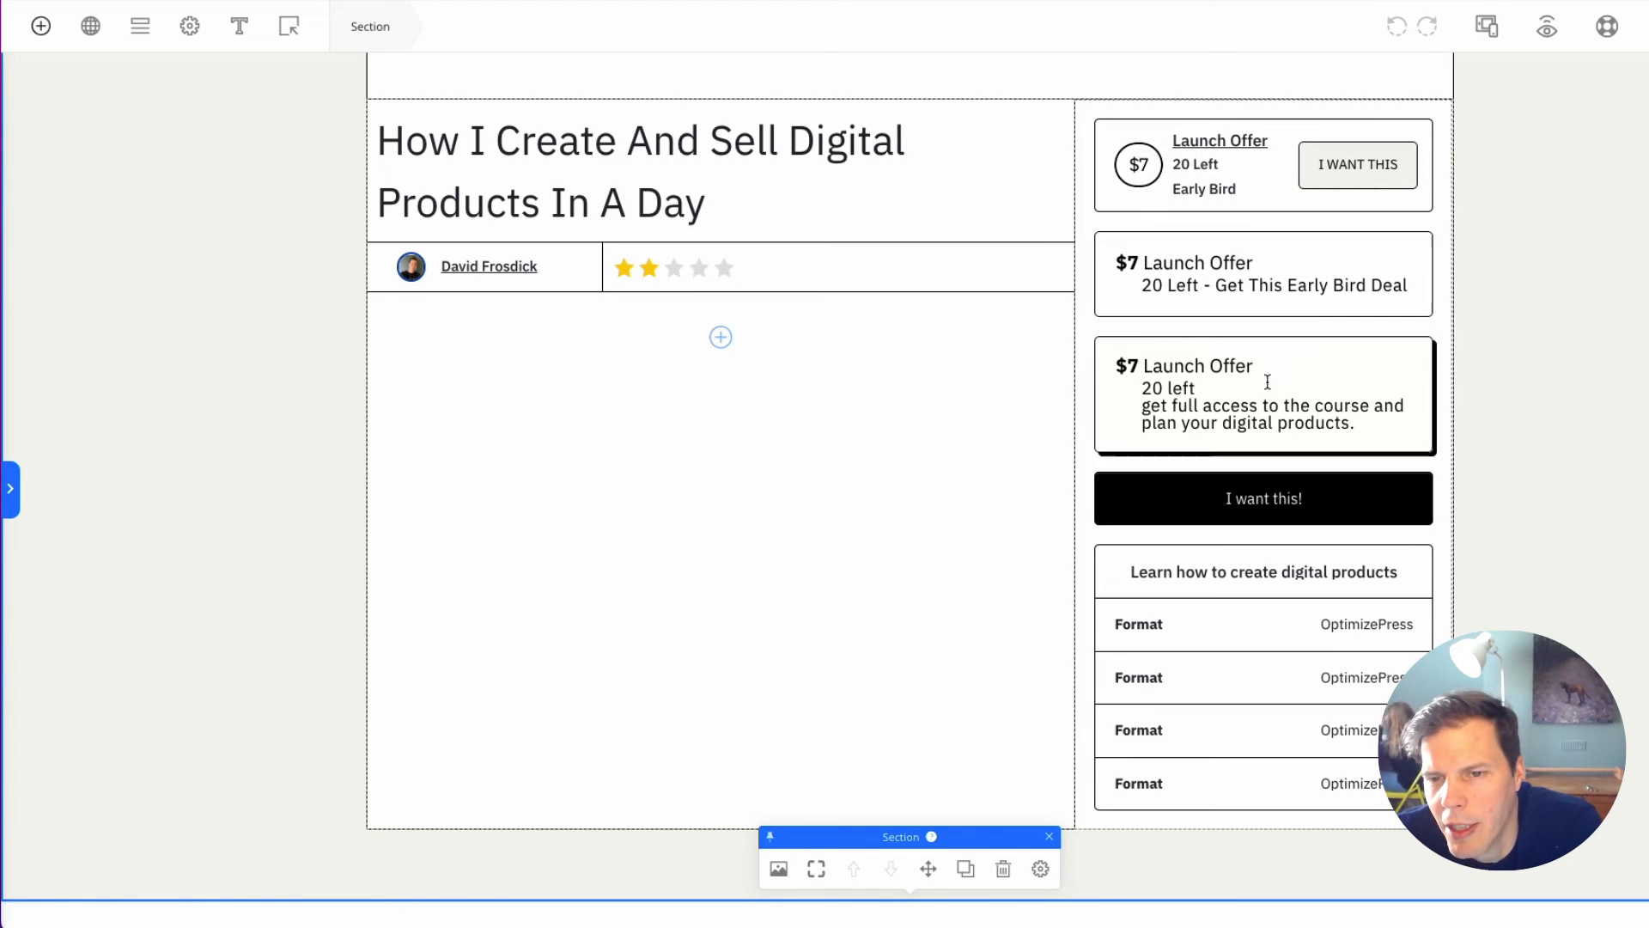
# Step: Copy the reference page's description from "A Beginners Guide" through "How I set it live and got my first download" and return to the page builder
pyautogui.scroll(-1, 1452, 524)
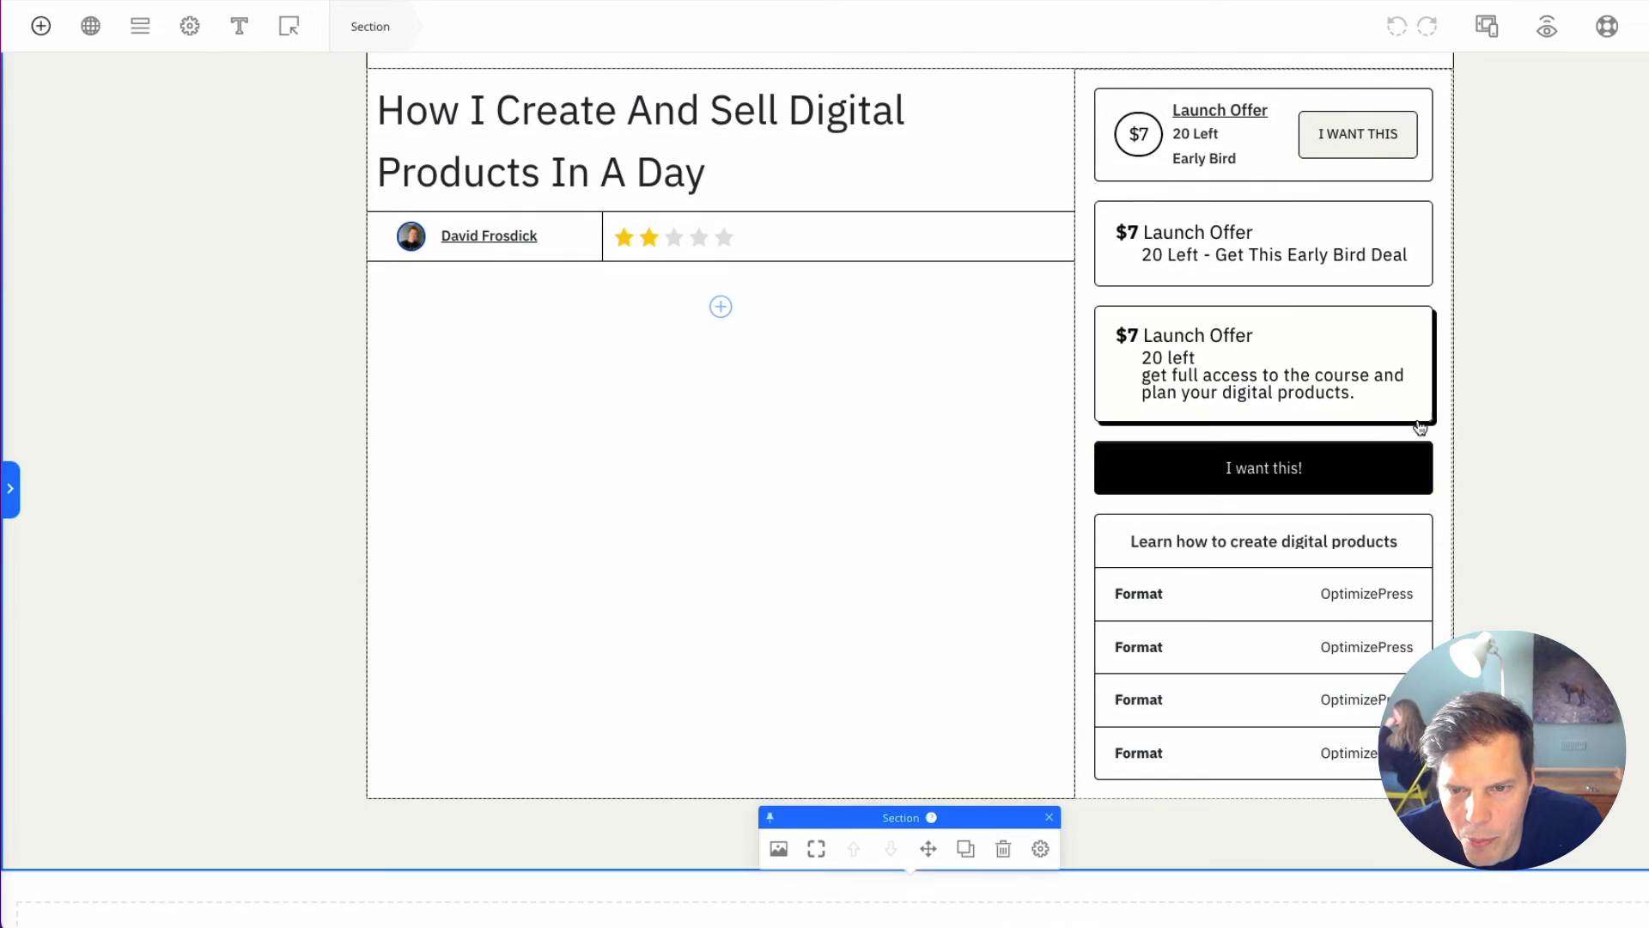
pyautogui.scroll(2, 1571, 567)
pyautogui.scroll(-4, 1573, 568)
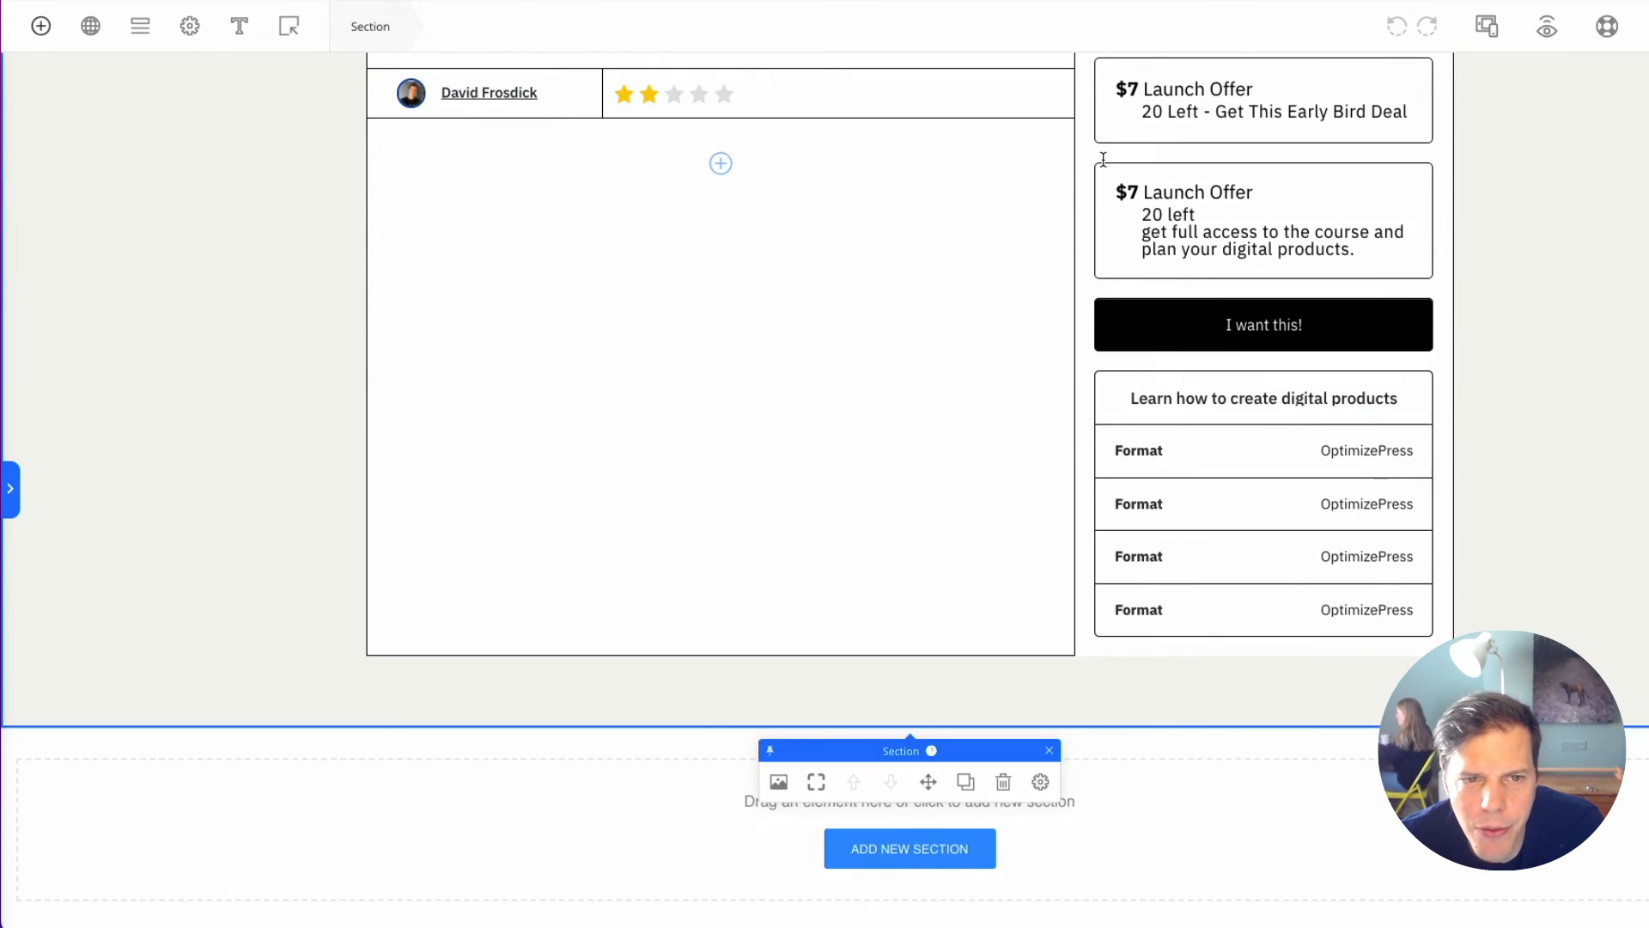
pyautogui.scroll(5, 436, 320)
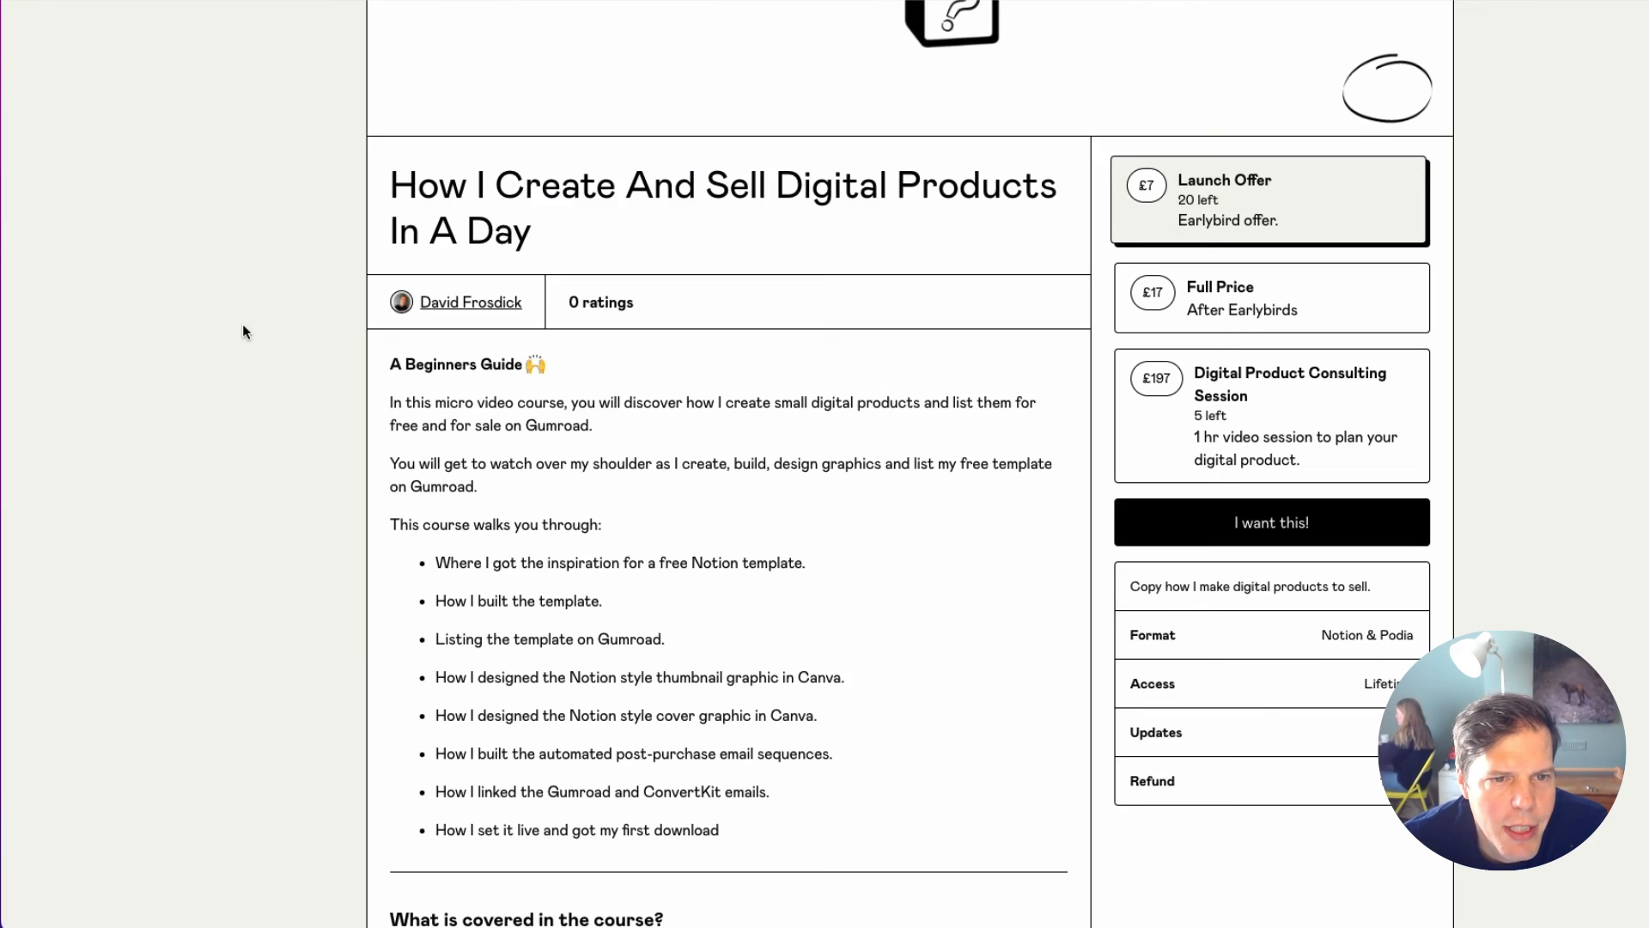
pyautogui.scroll(-3, 244, 323)
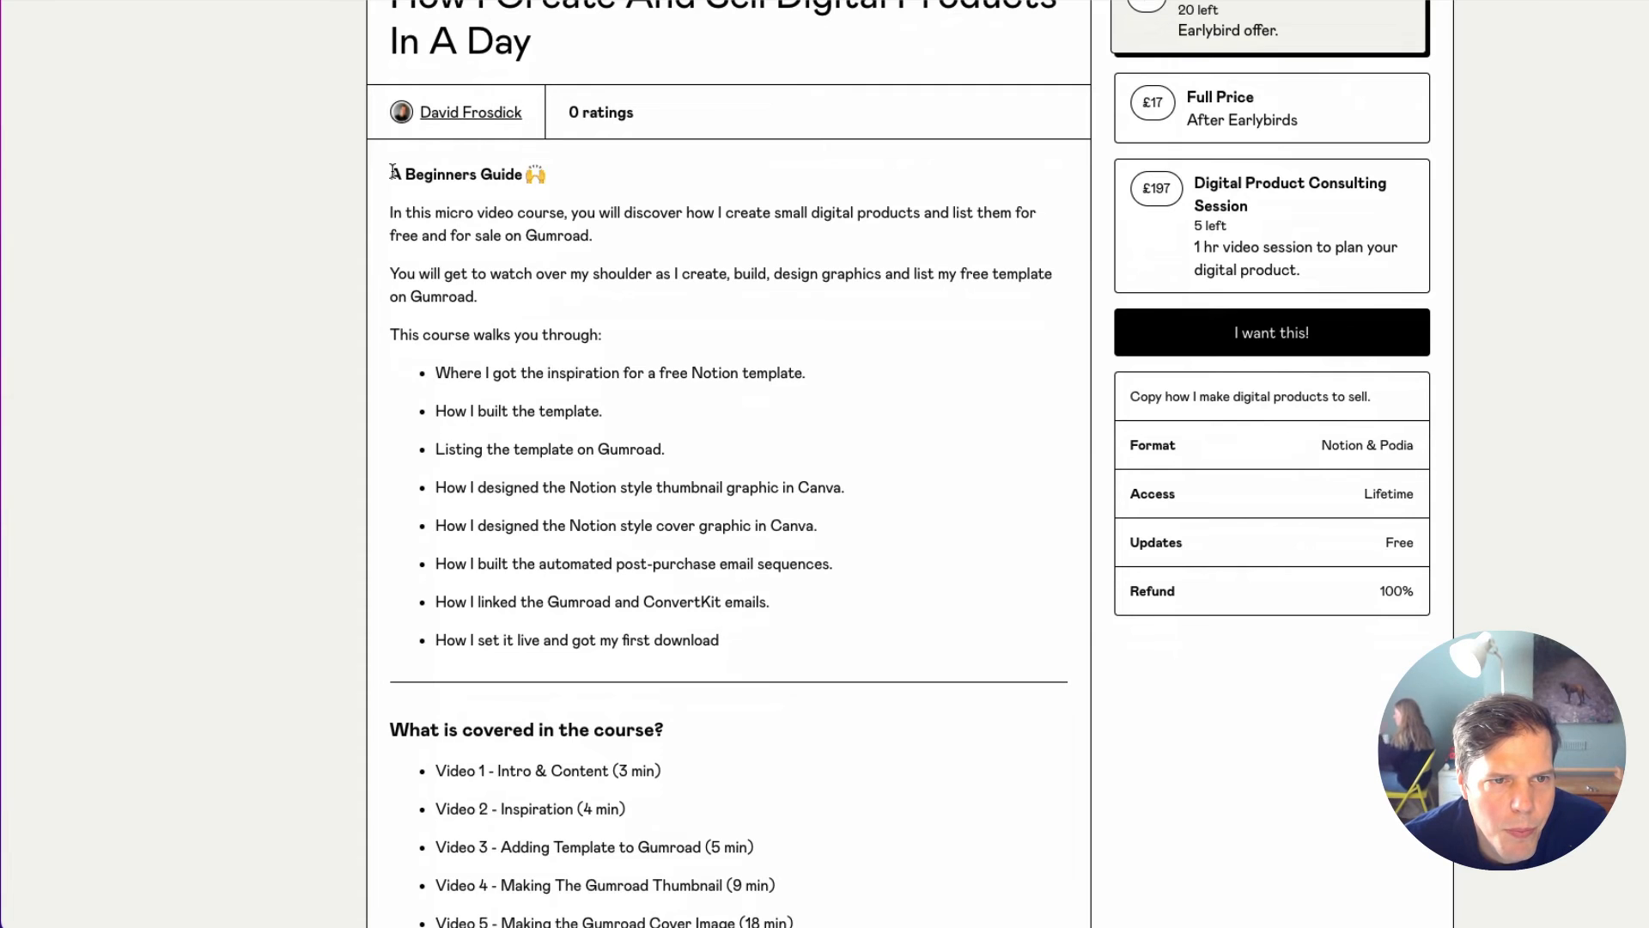
pyautogui.moveTo(392, 171); pyautogui.dragTo(744, 643)
pyautogui.hotkey('ctrl', 'c')
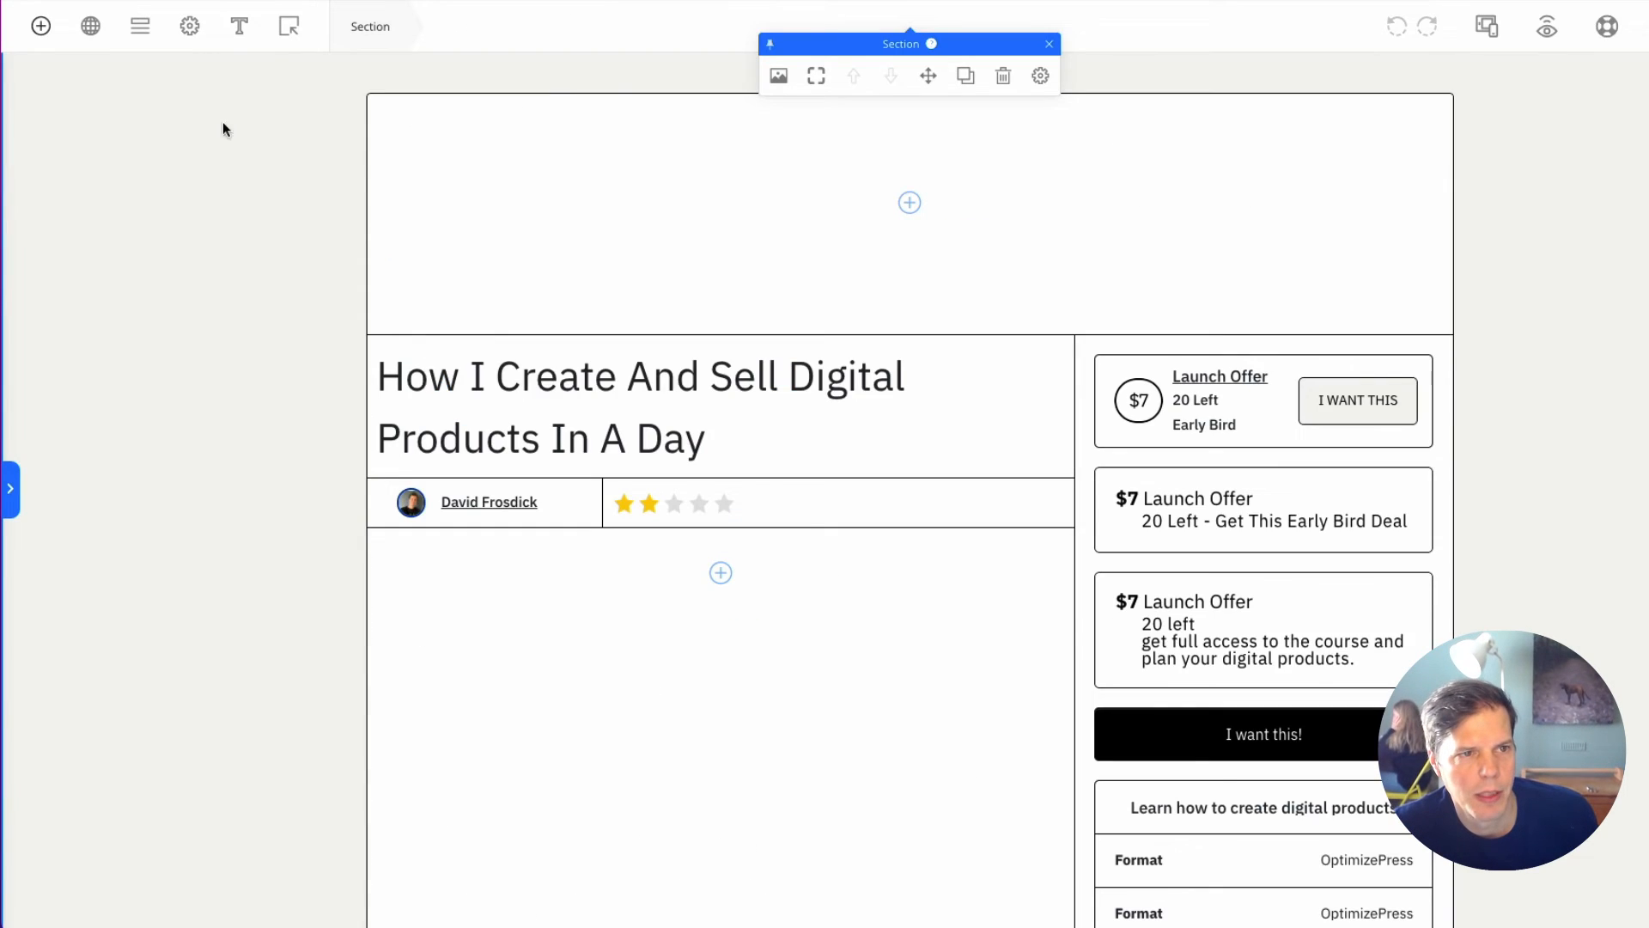
pyautogui.scroll(-4, 564, 412)
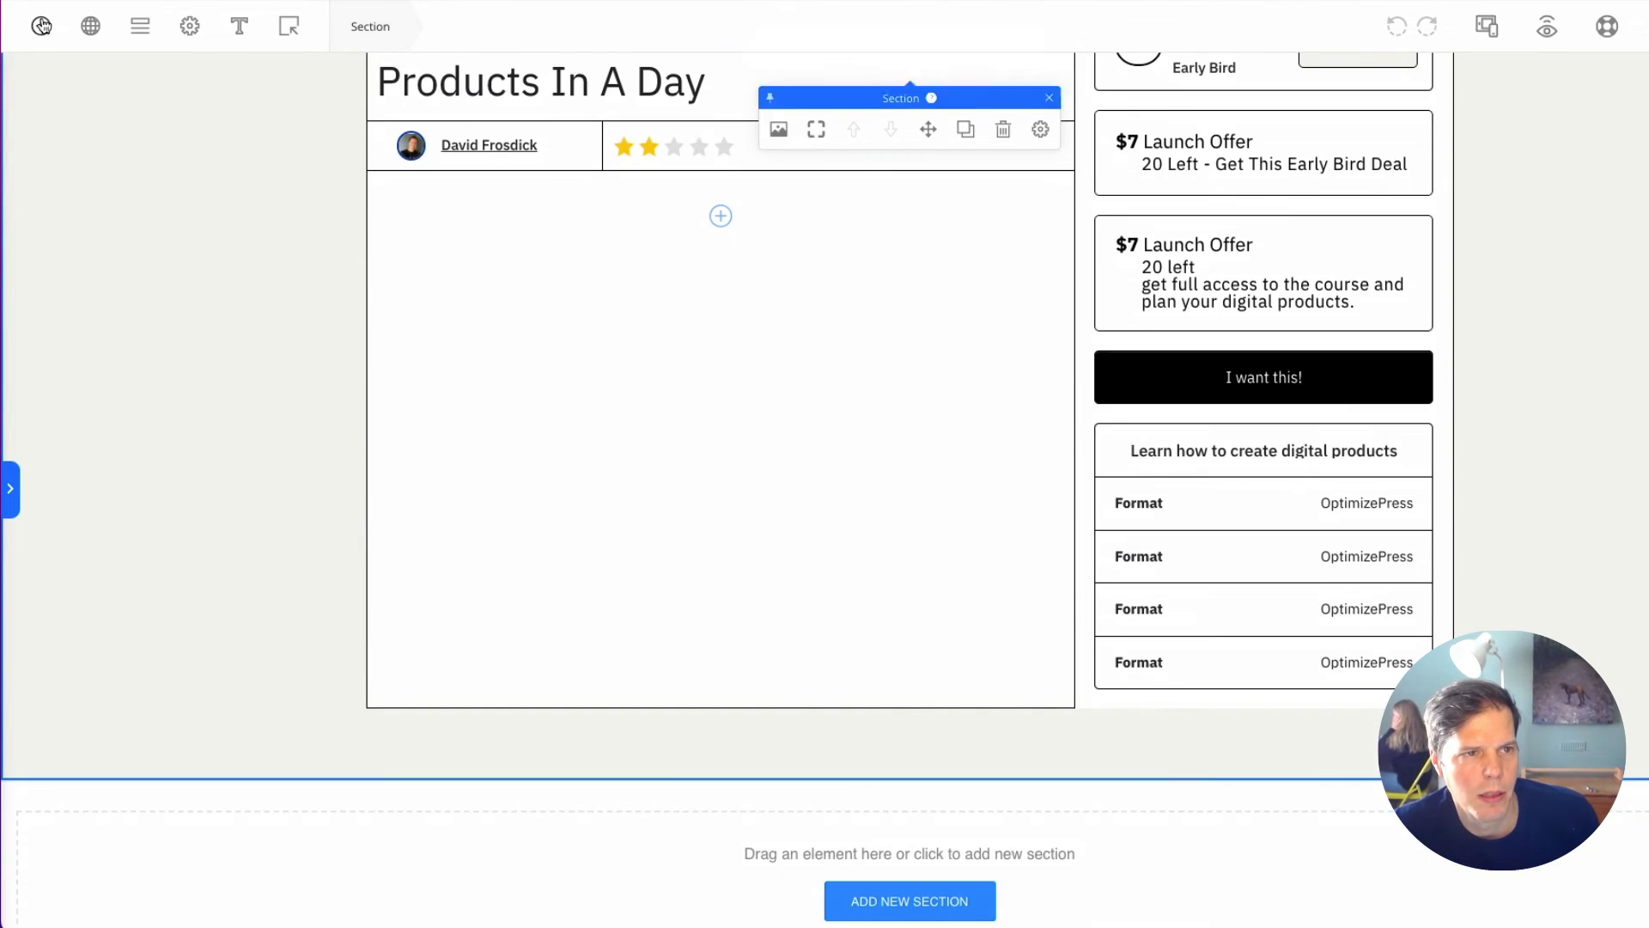
# Step: Add a paragraph element below the empty row under the author and ratings, replacing its placeholder text with the copied course description
pyautogui.click(41, 25)
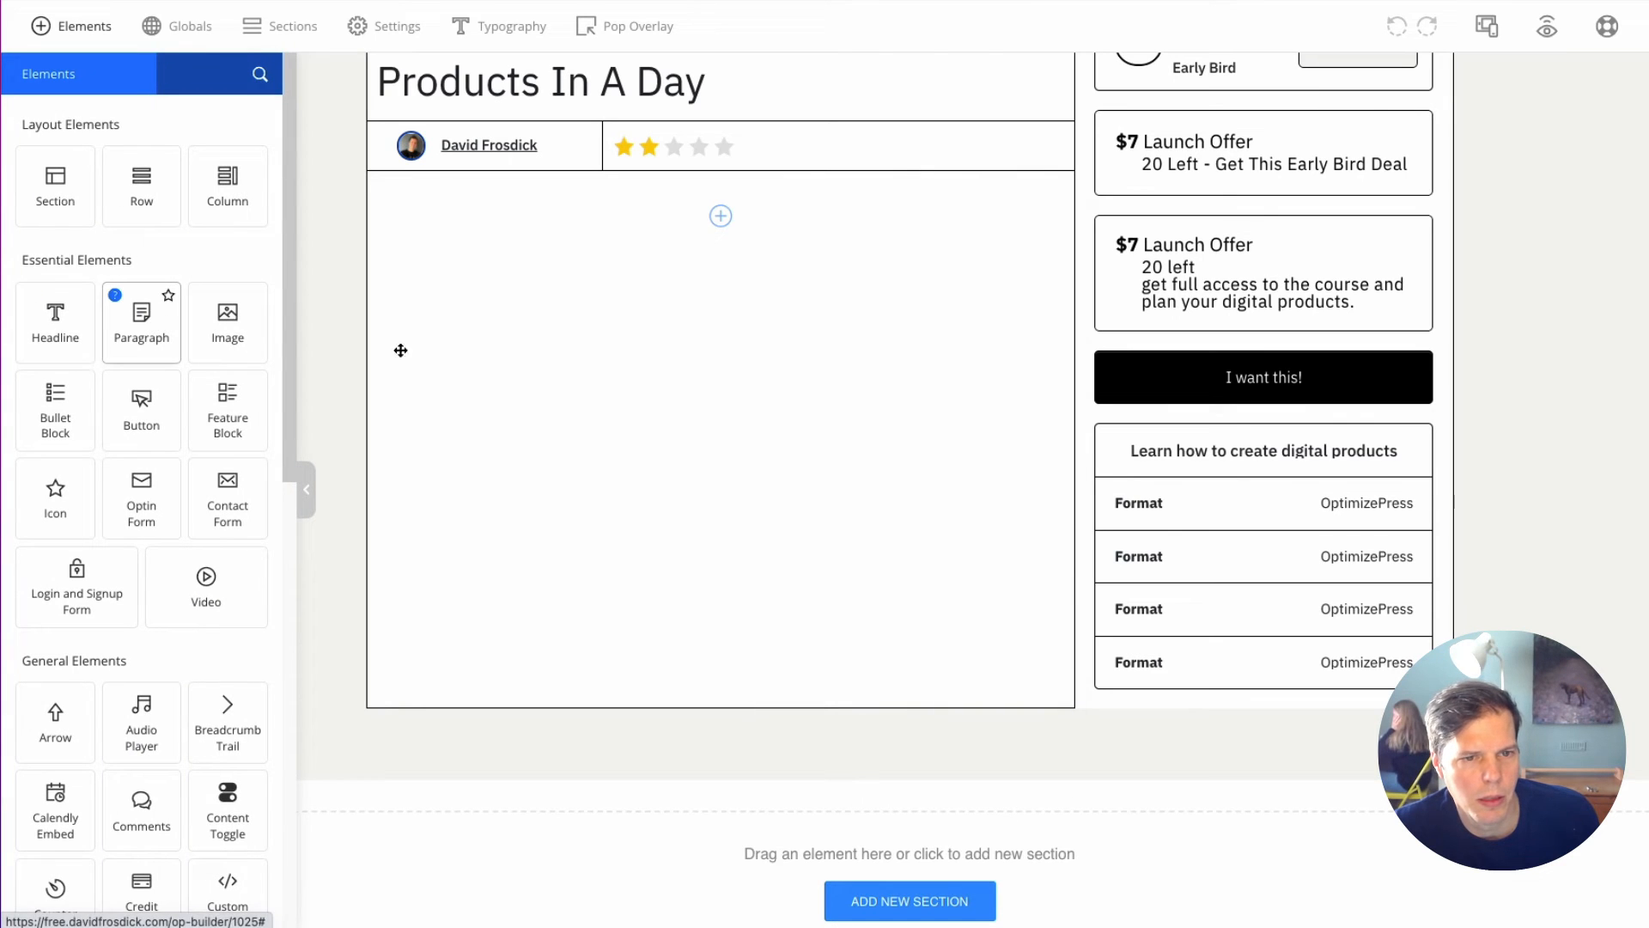
pyautogui.moveTo(645, 304); pyautogui.dragTo(678, 261)
pyautogui.tripleClick(492, 363)
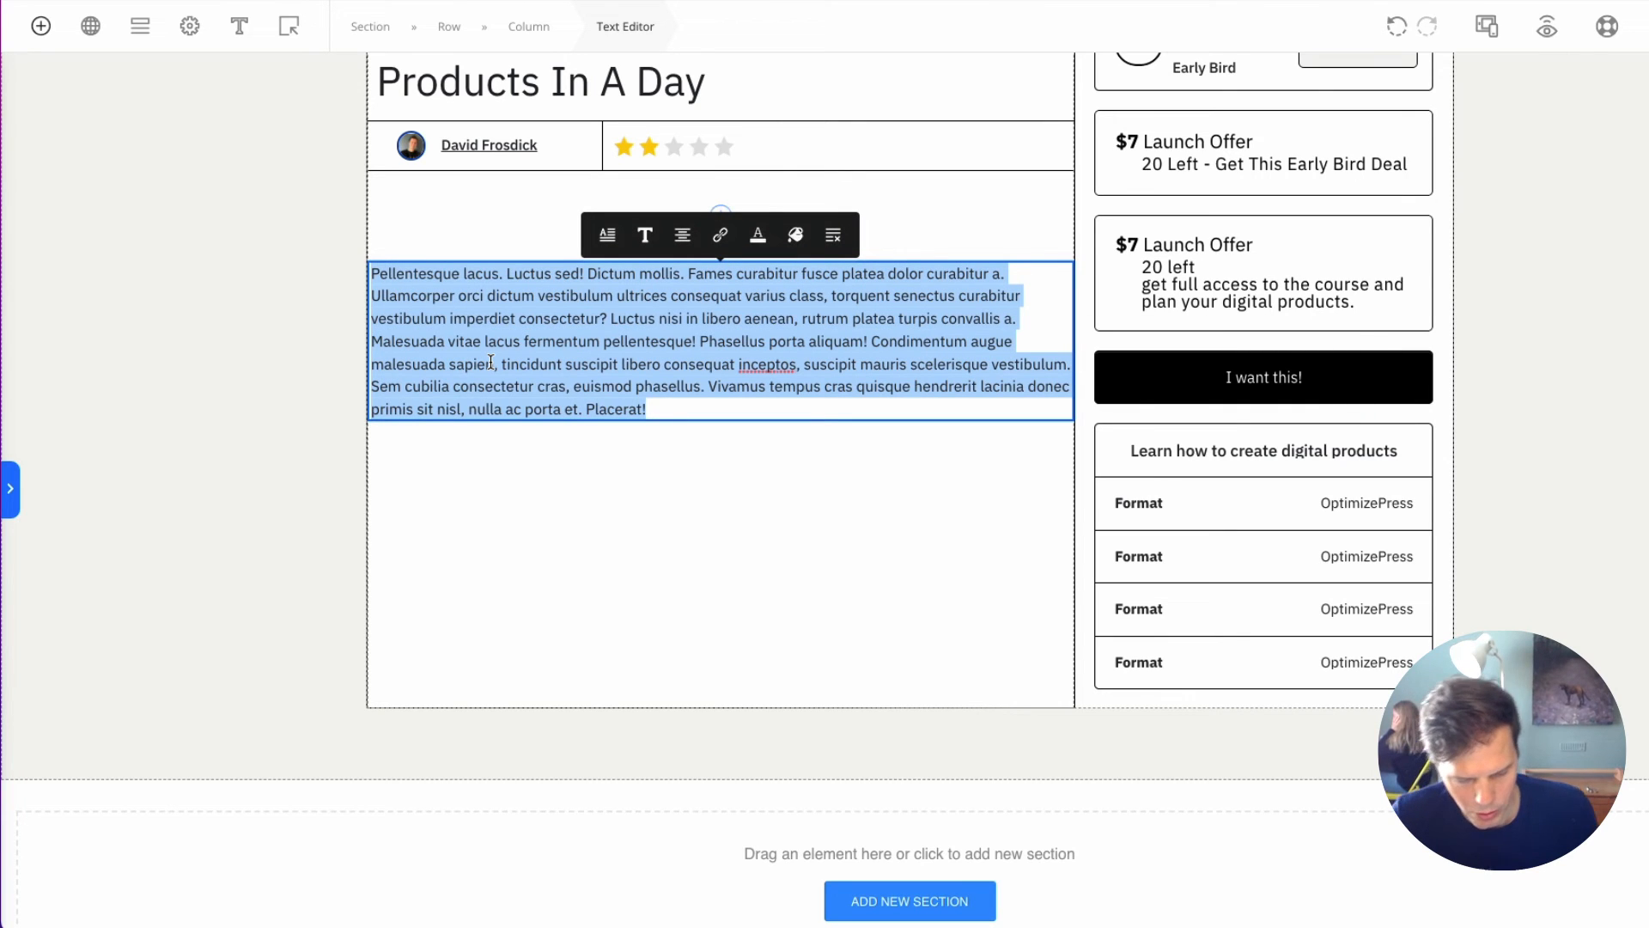
pyautogui.hotkey('ctrl', 'v')
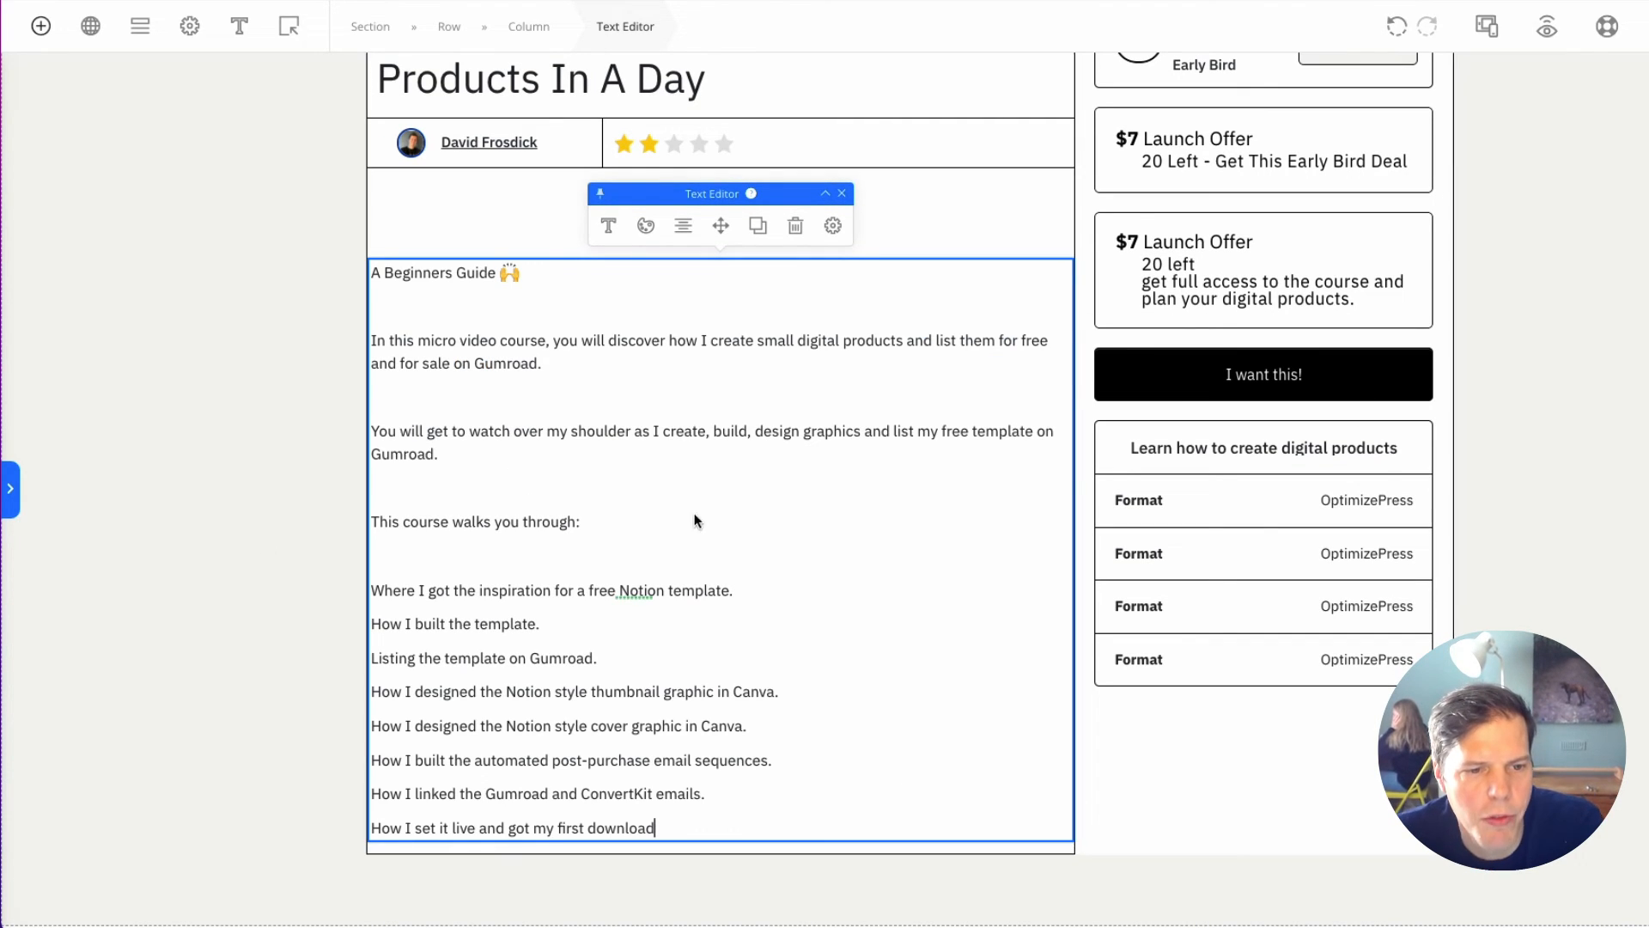
pyautogui.click(761, 473)
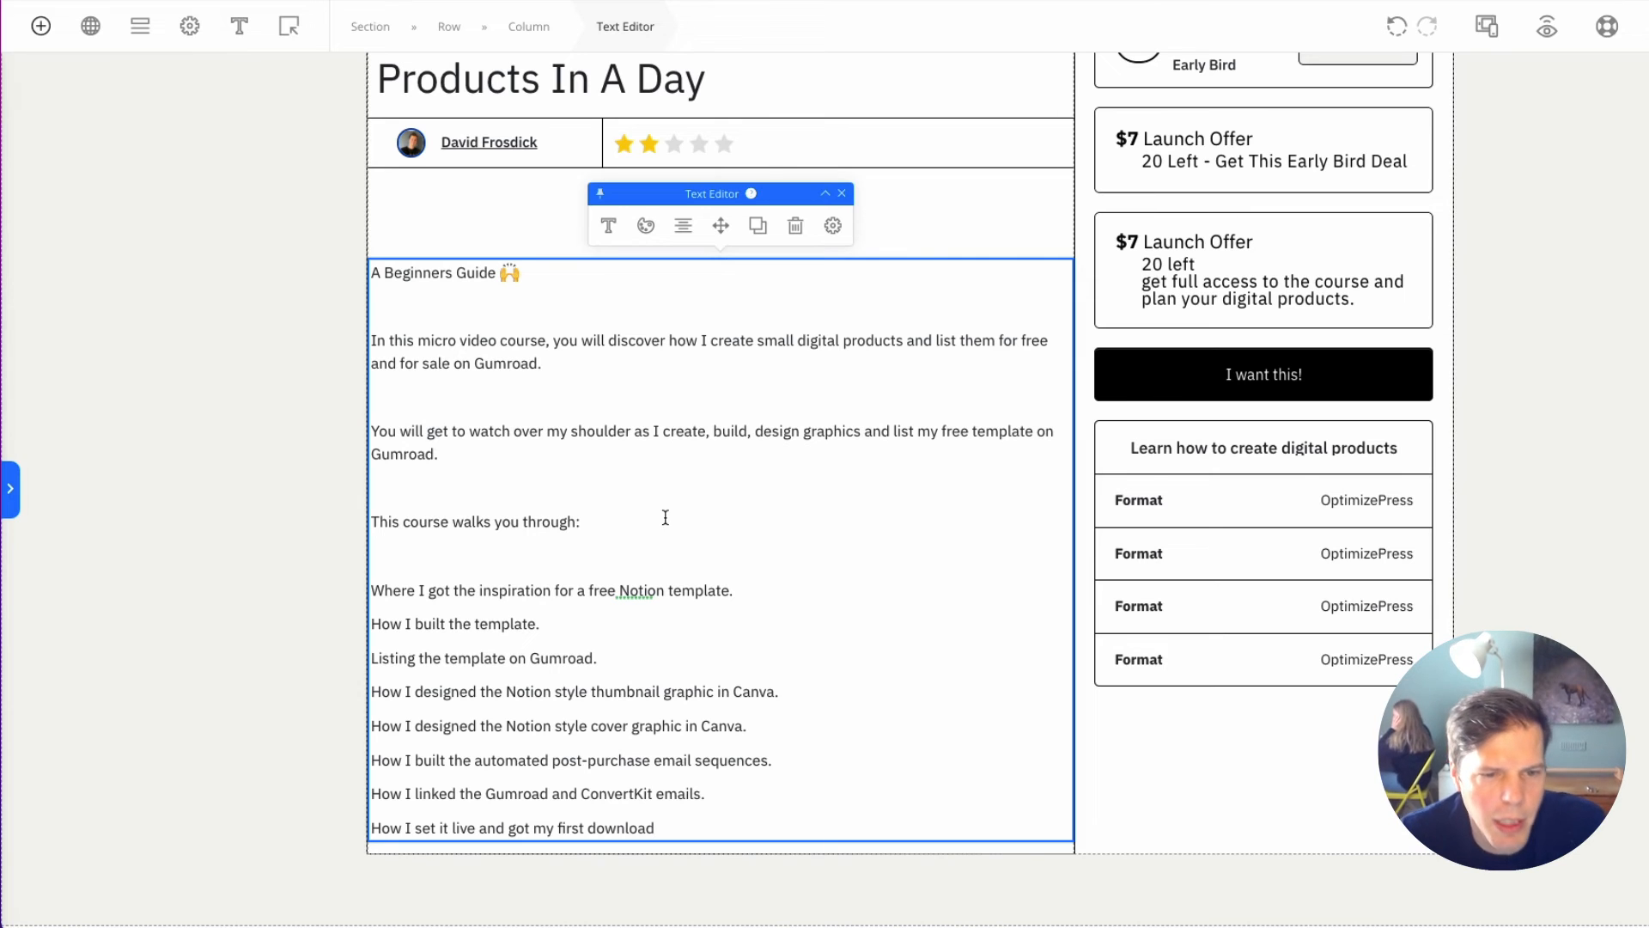
pyautogui.click(302, 461)
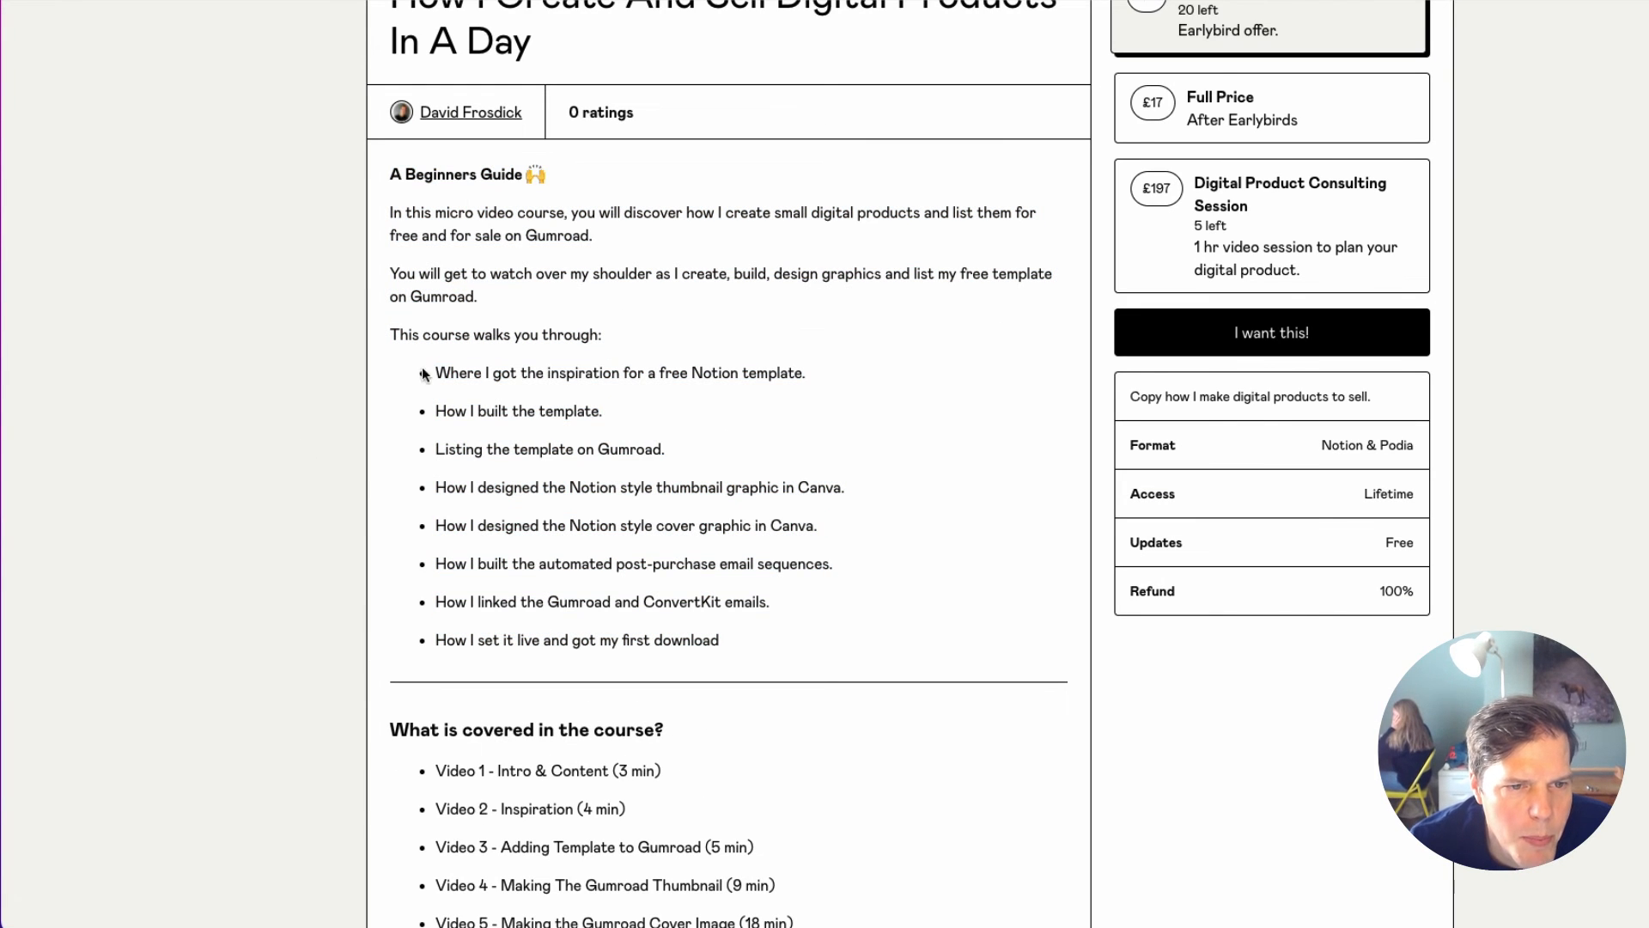
pyautogui.moveTo(421, 367); pyautogui.dragTo(737, 646)
pyautogui.click(183, 278)
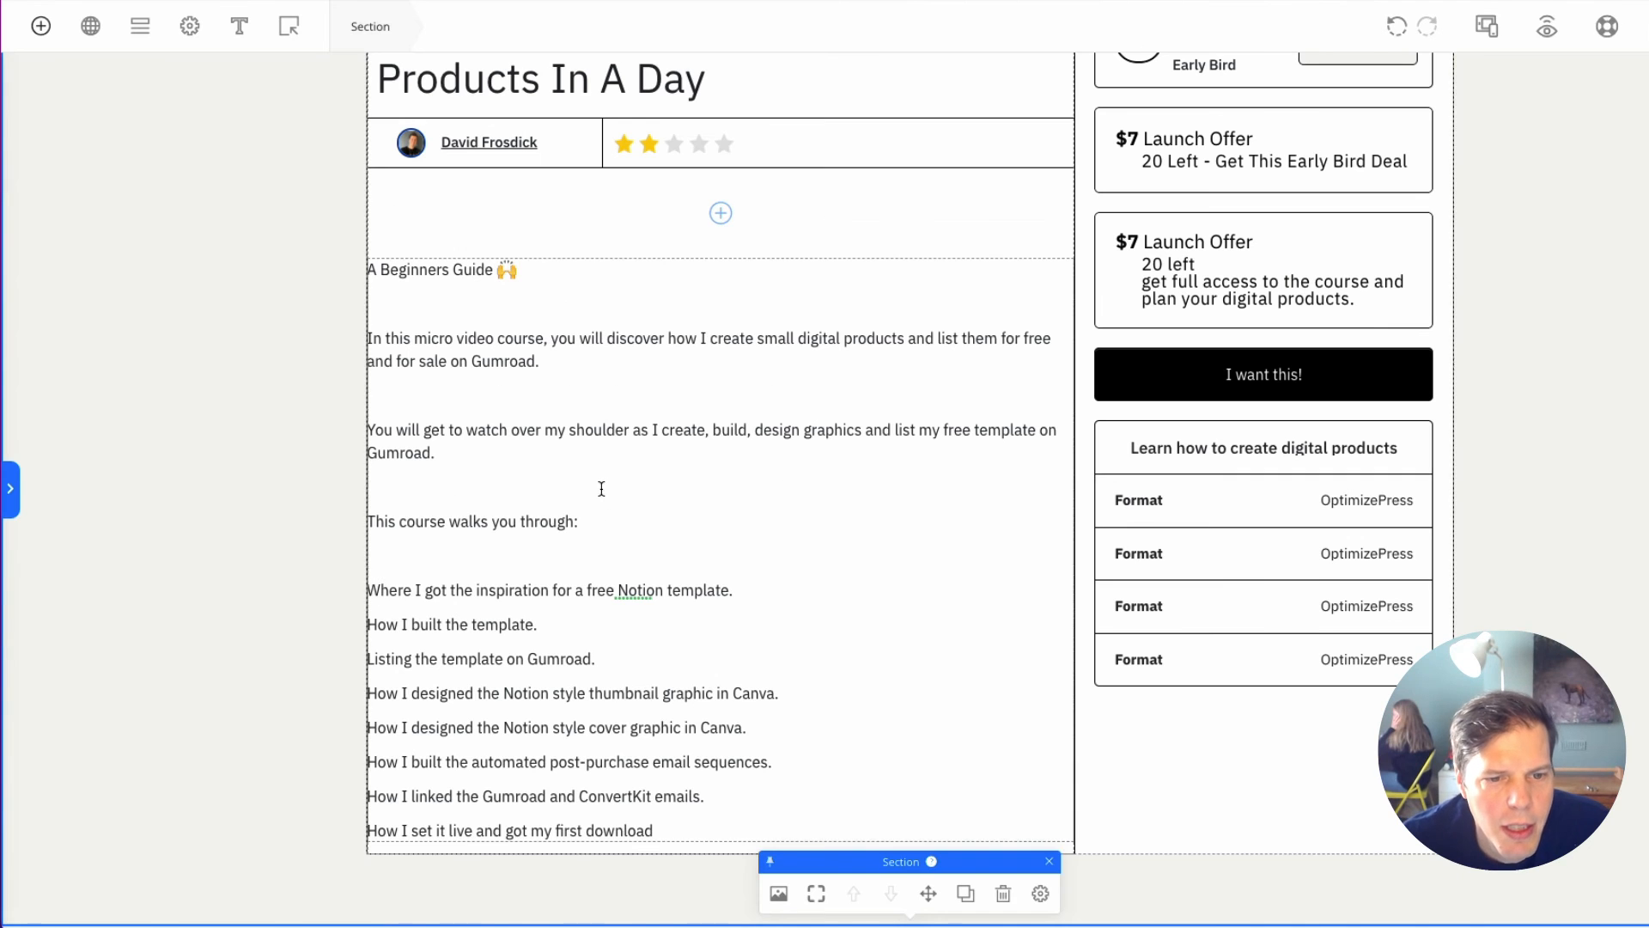
pyautogui.click(603, 486)
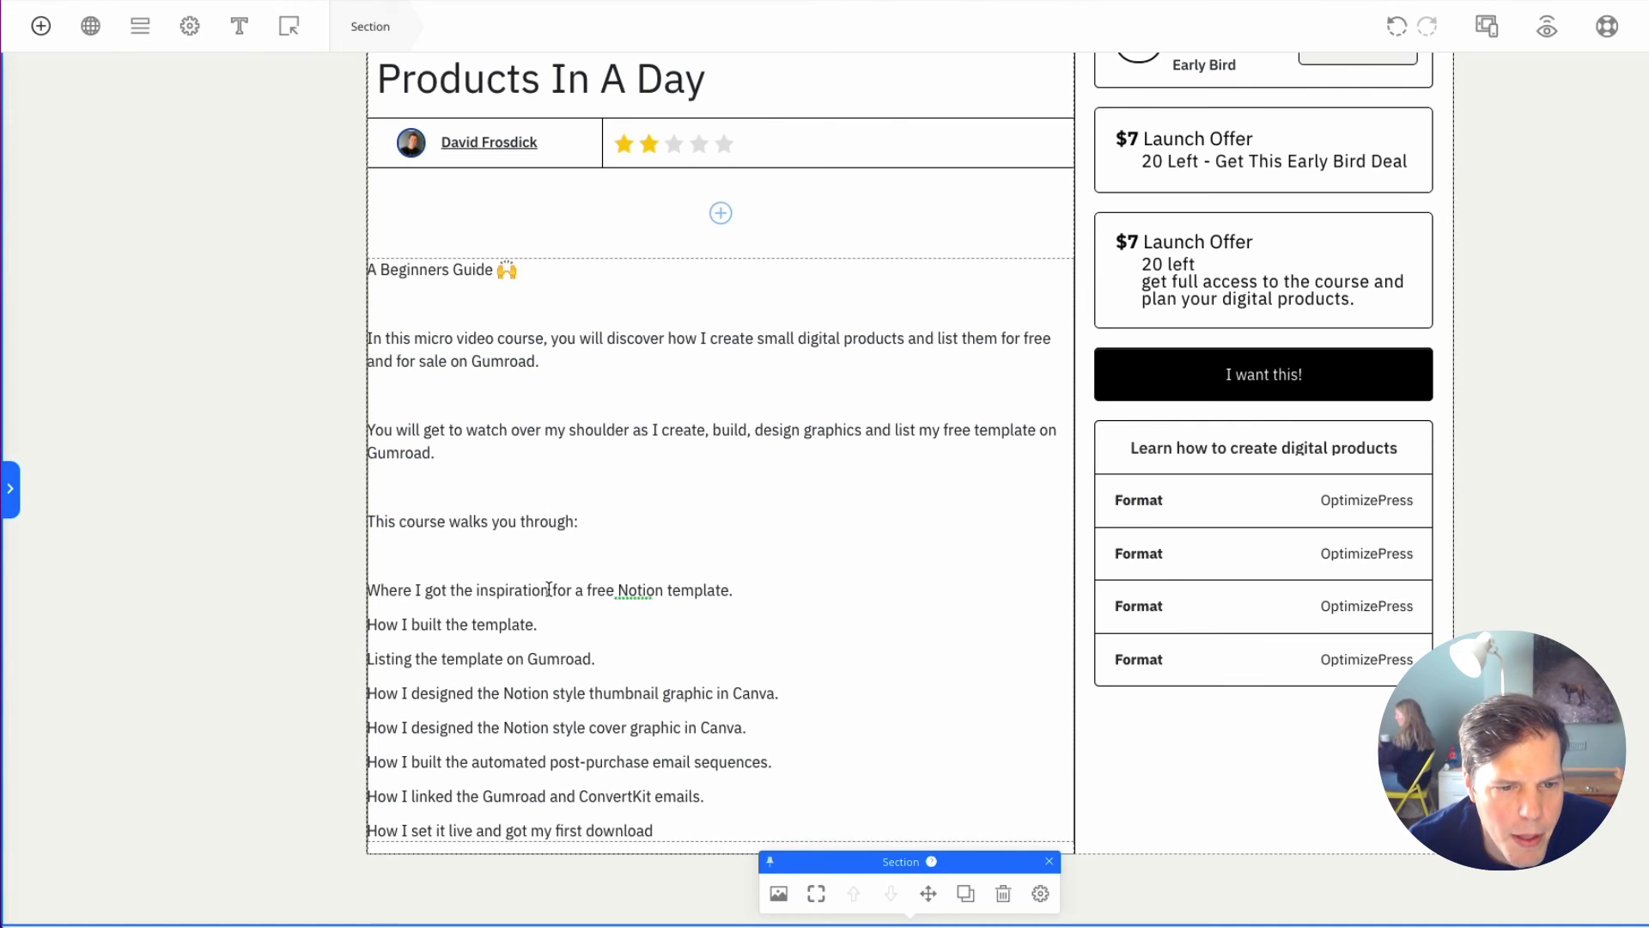
pyautogui.click(635, 644)
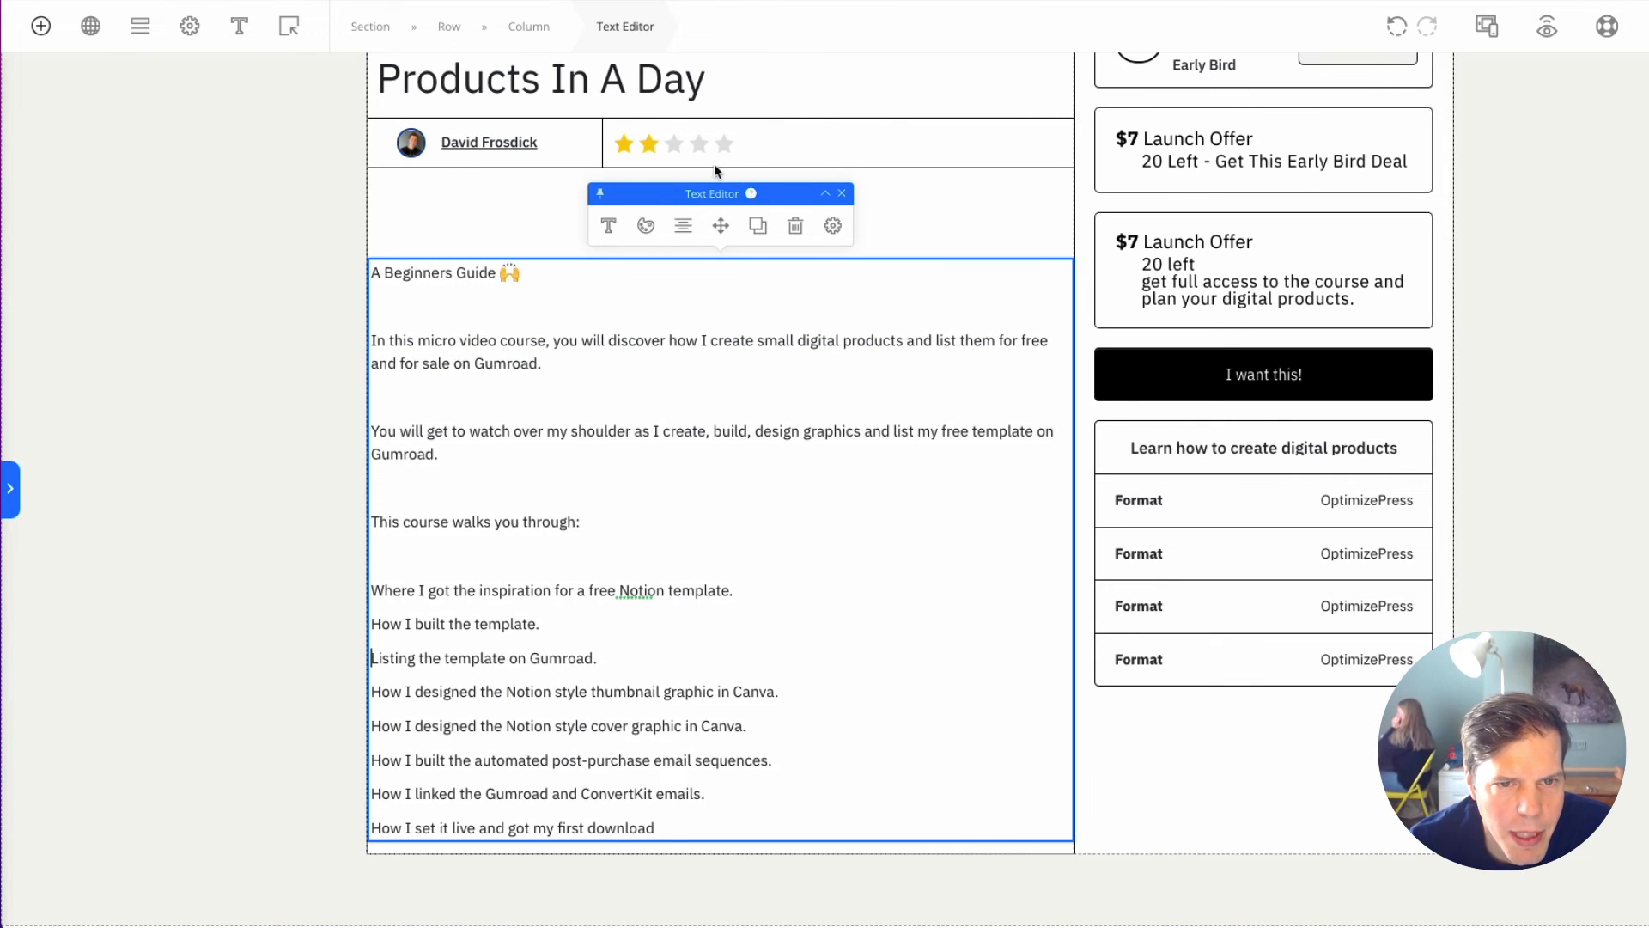
# Step: Move the course description text block into the empty column directly beneath the author and ratings row
pyautogui.click(986, 220)
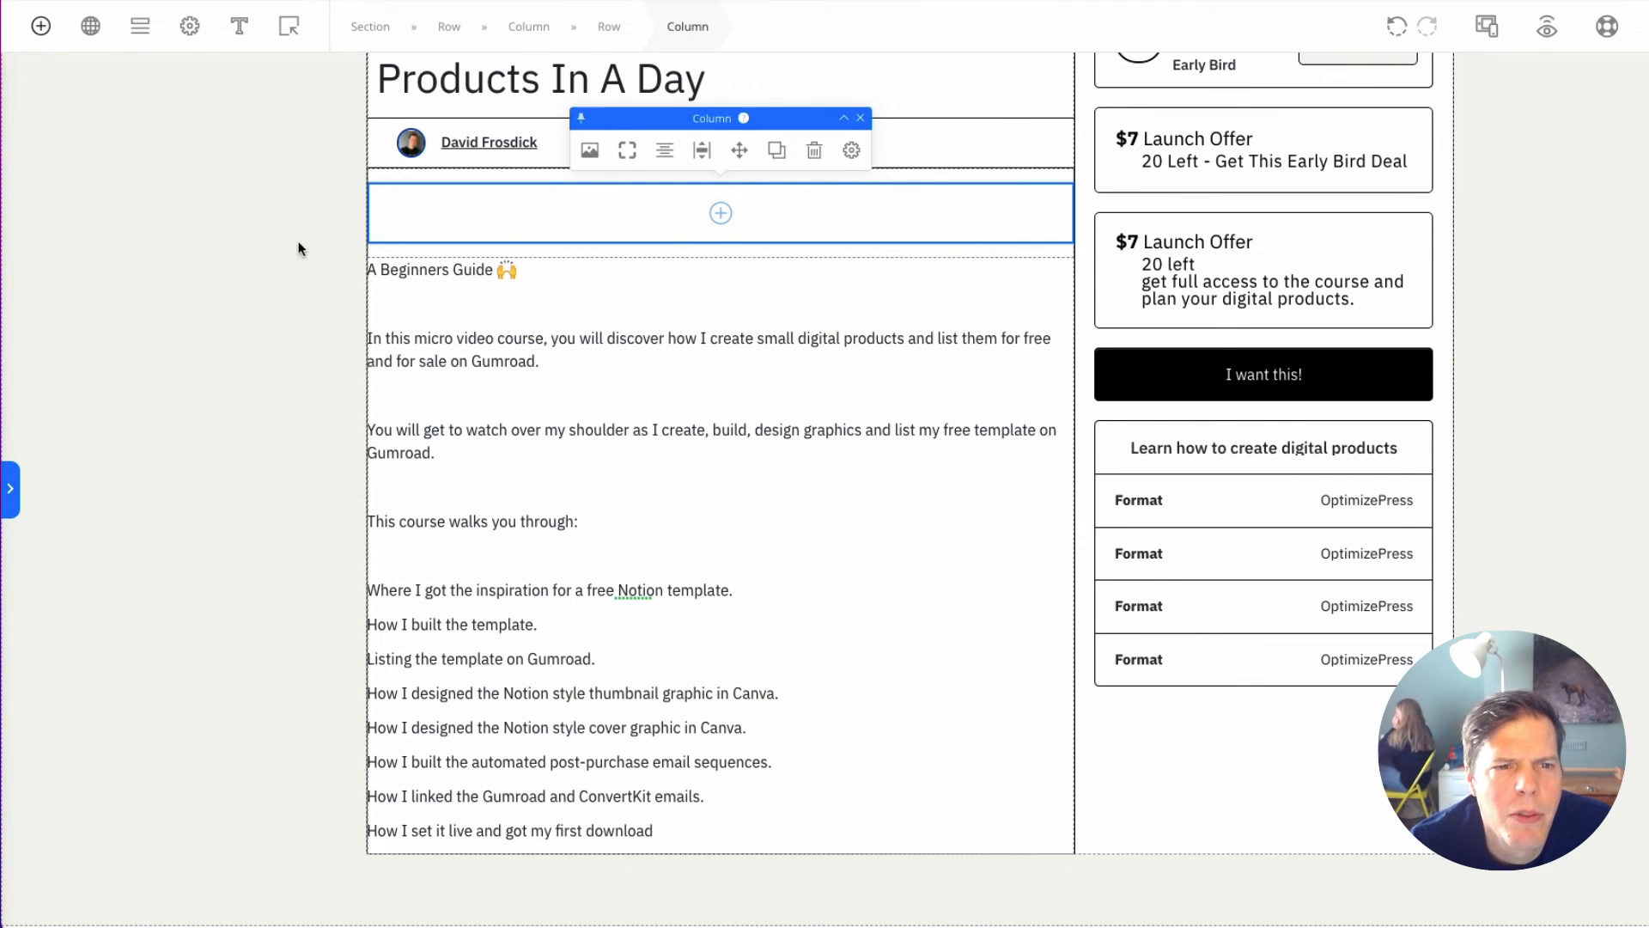
pyautogui.click(251, 302)
pyautogui.scroll(2, 618, 350)
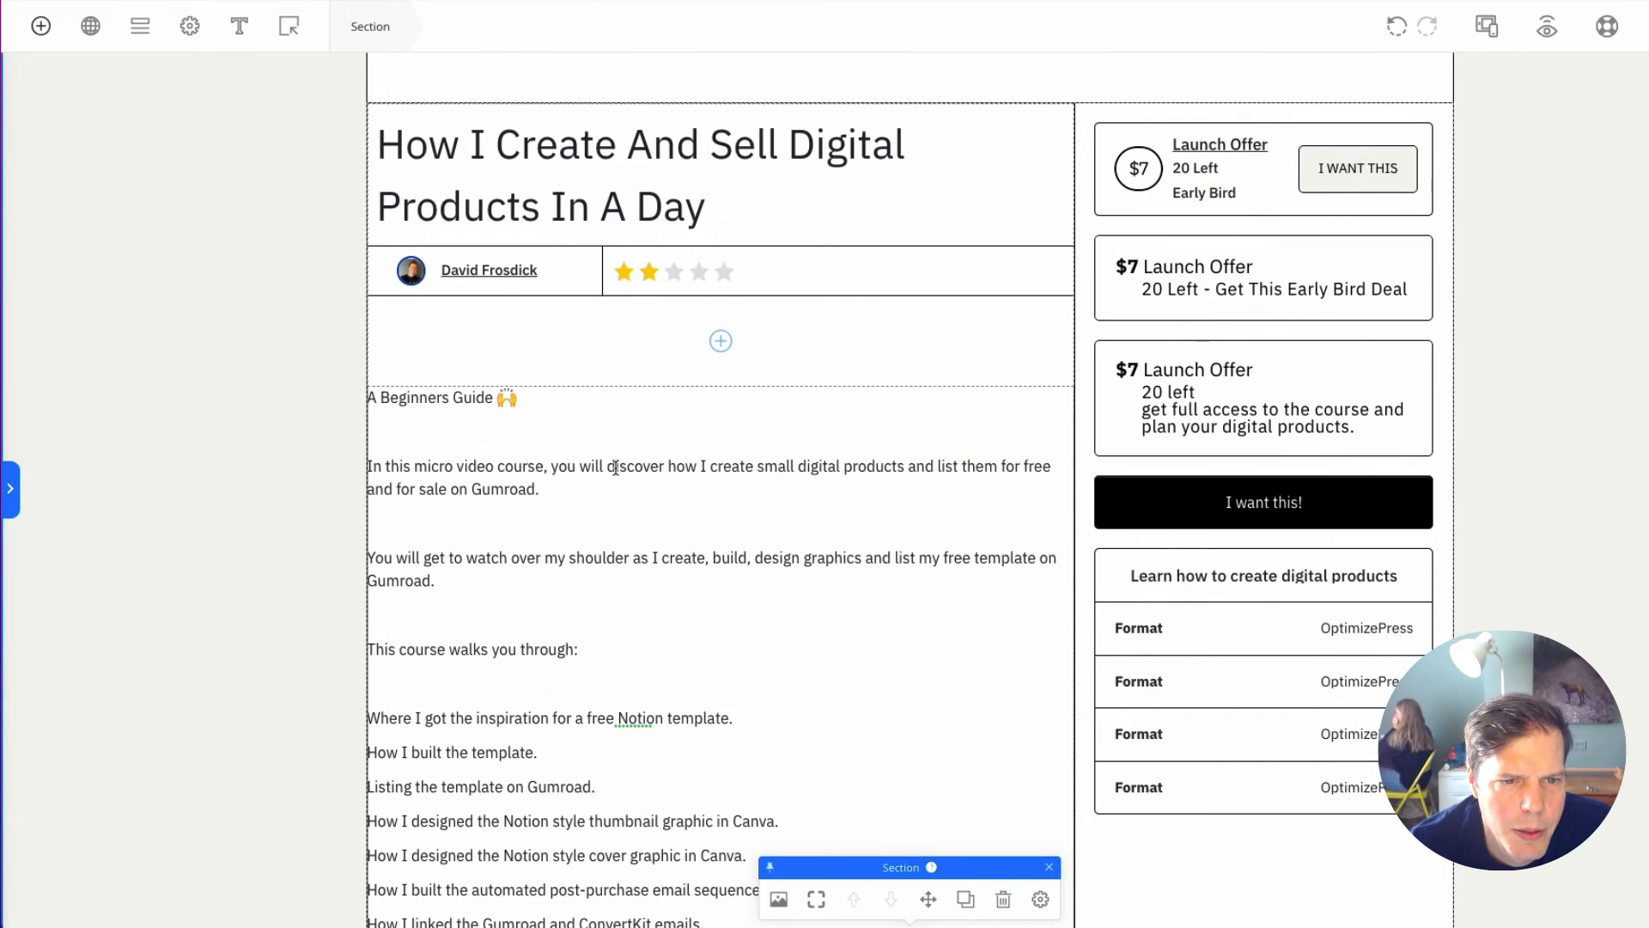
pyautogui.click(584, 437)
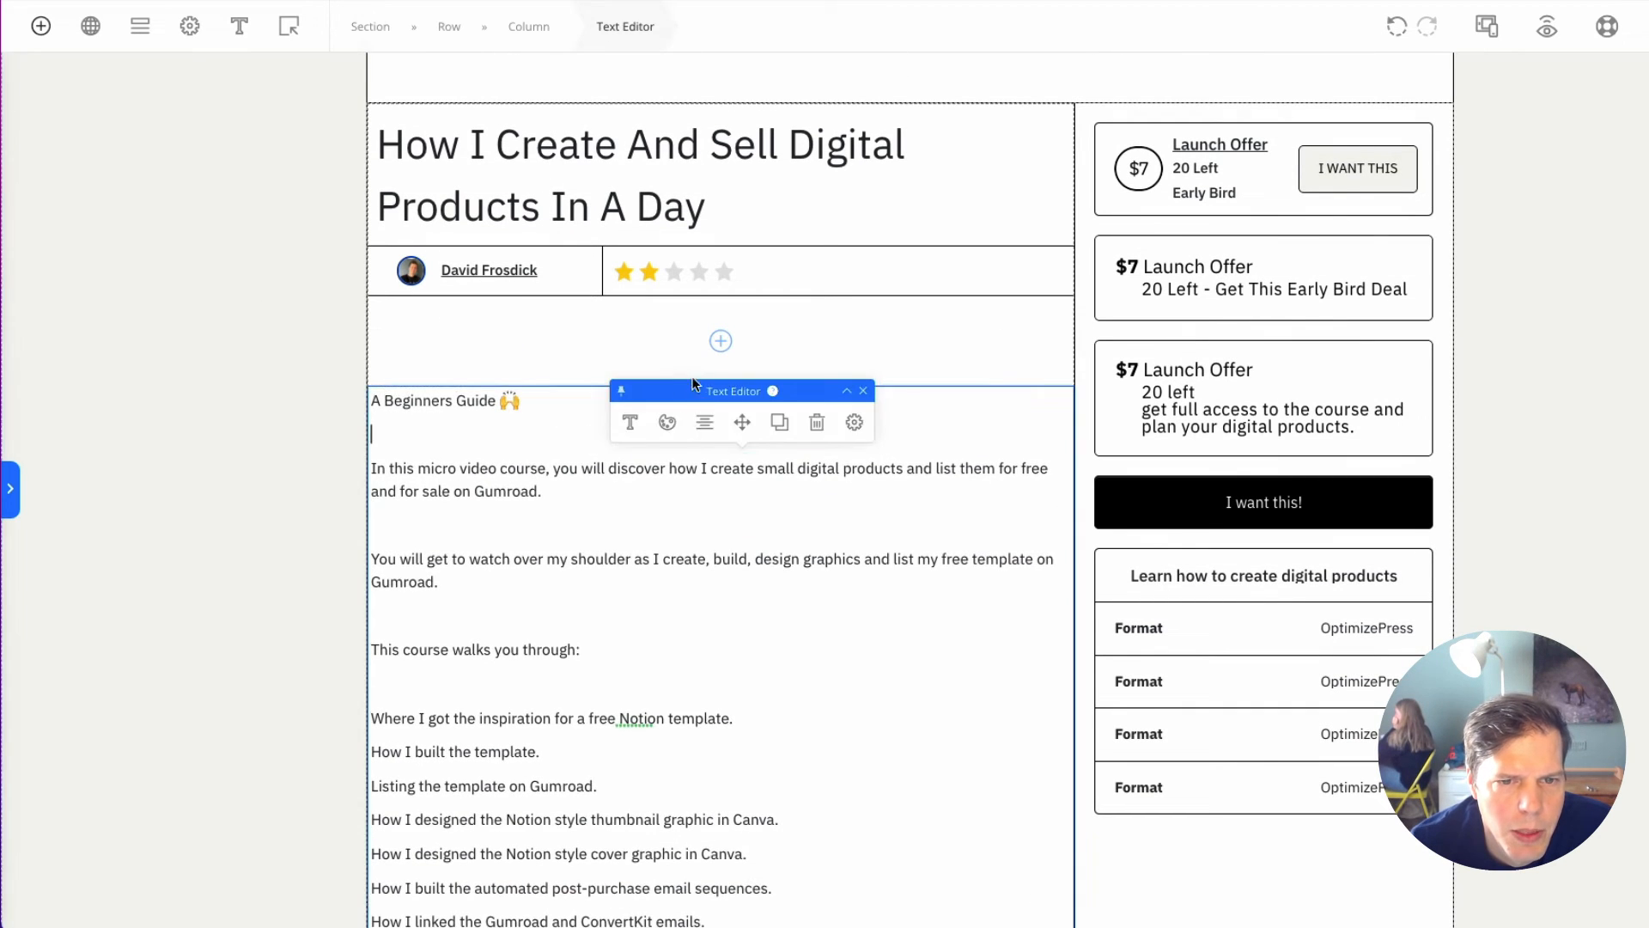
pyautogui.moveTo(721, 354); pyautogui.dragTo(723, 338)
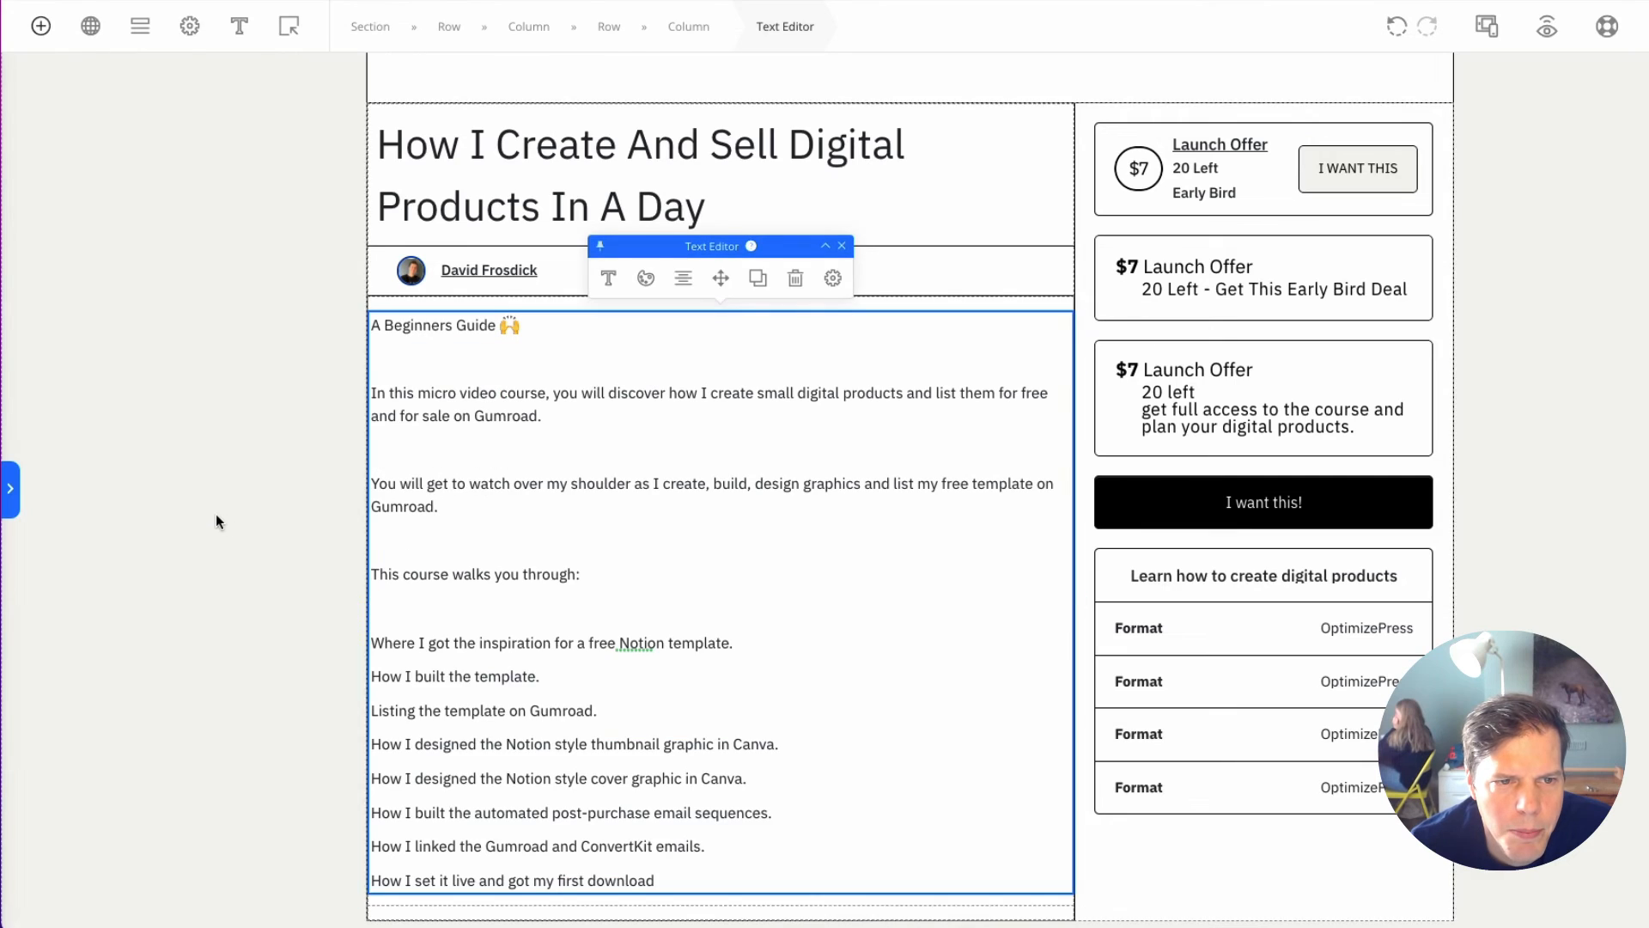
# Step: Set the course description row's width to 100% and increase its padding equally on all sides
pyautogui.click(1048, 307)
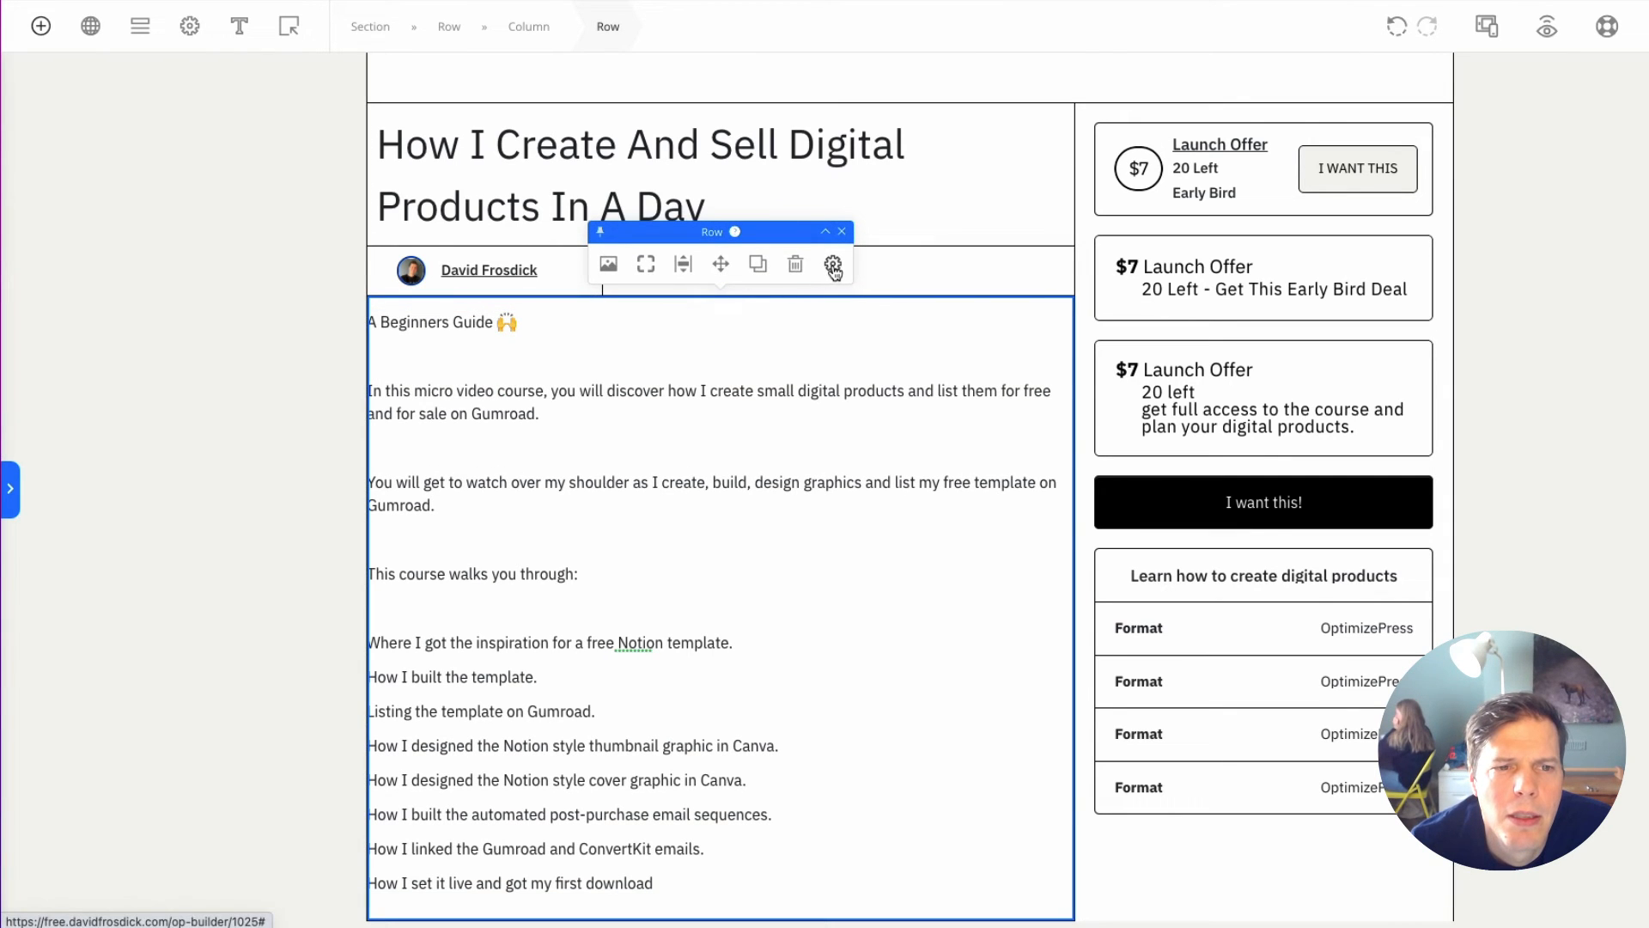
pyautogui.click(529, 27)
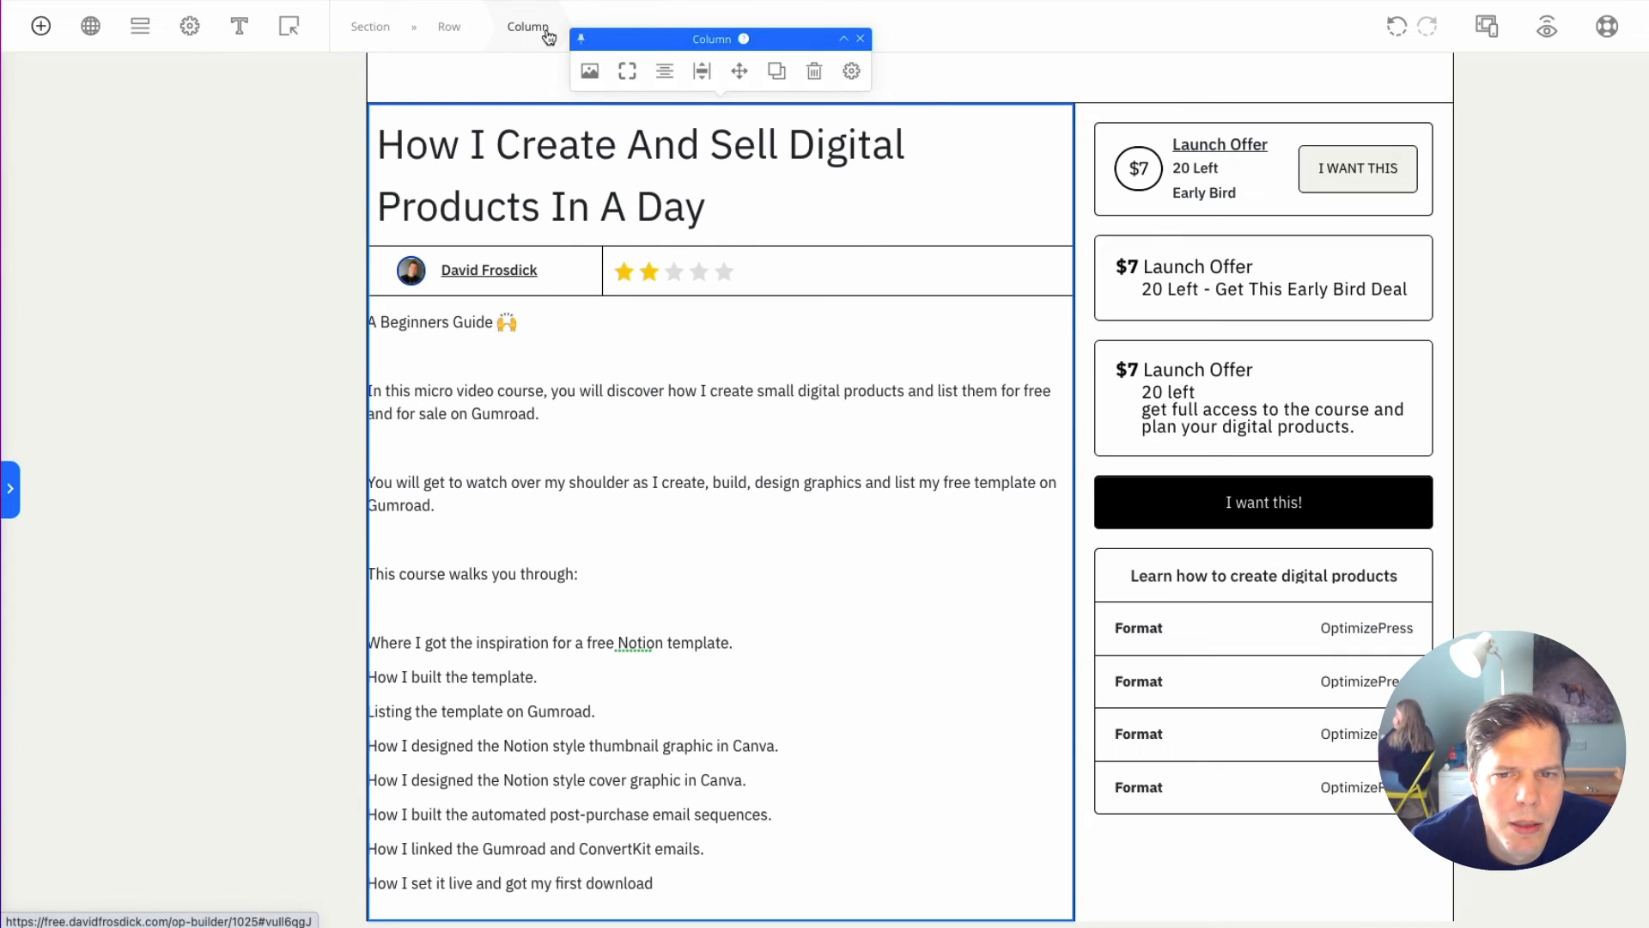
pyautogui.click(722, 383)
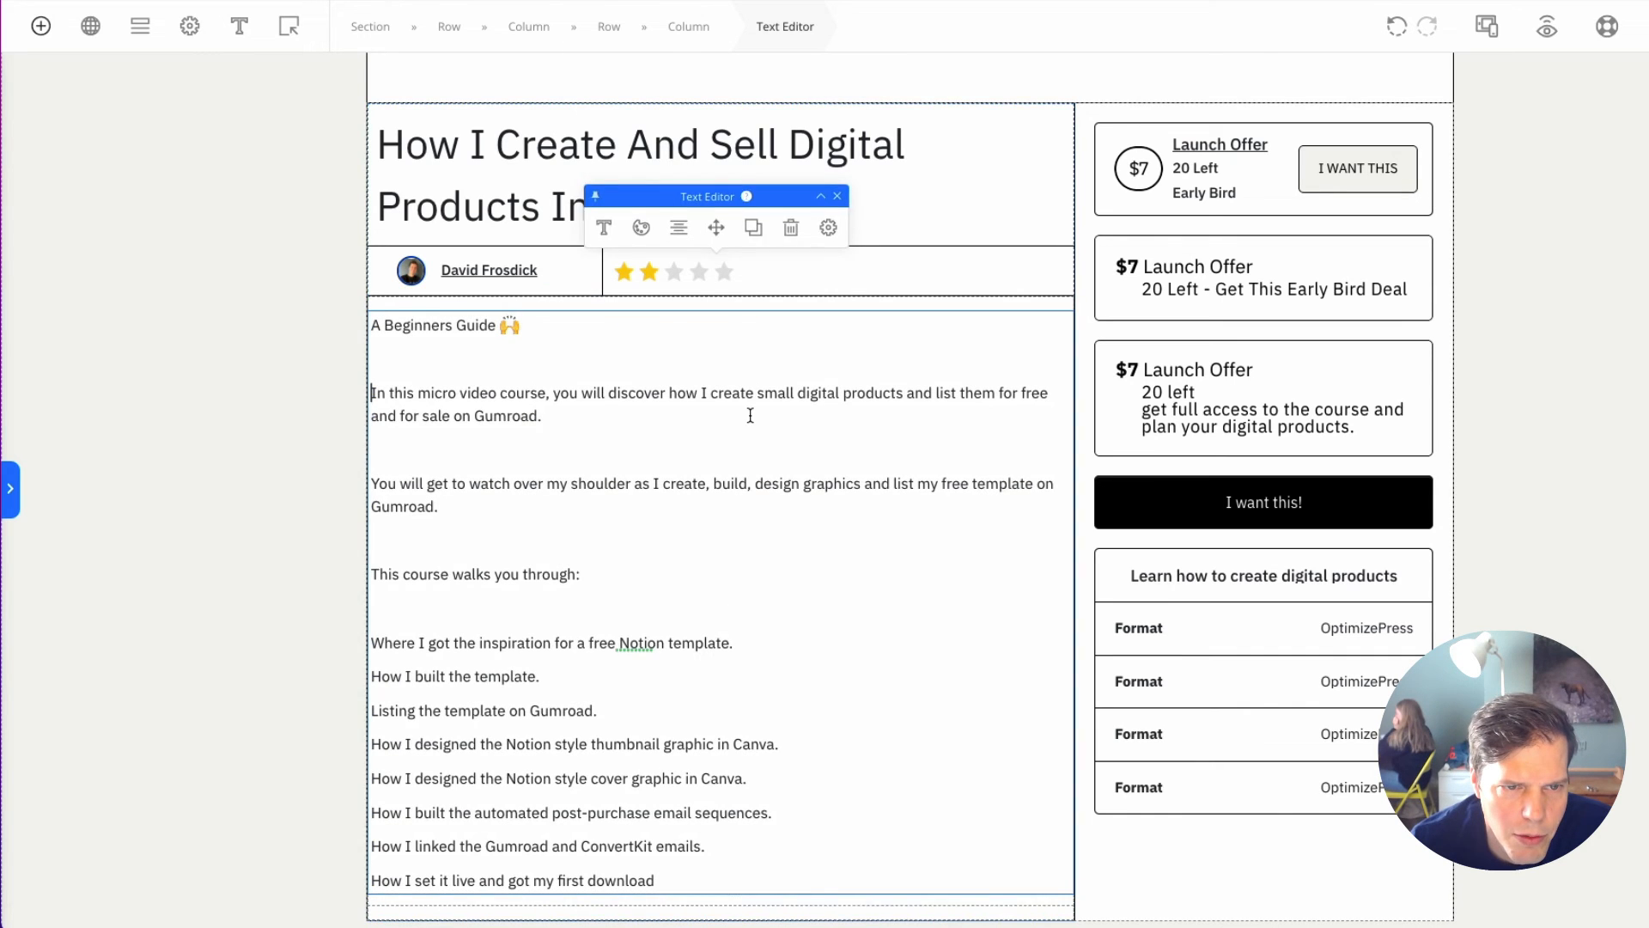
pyautogui.click(620, 26)
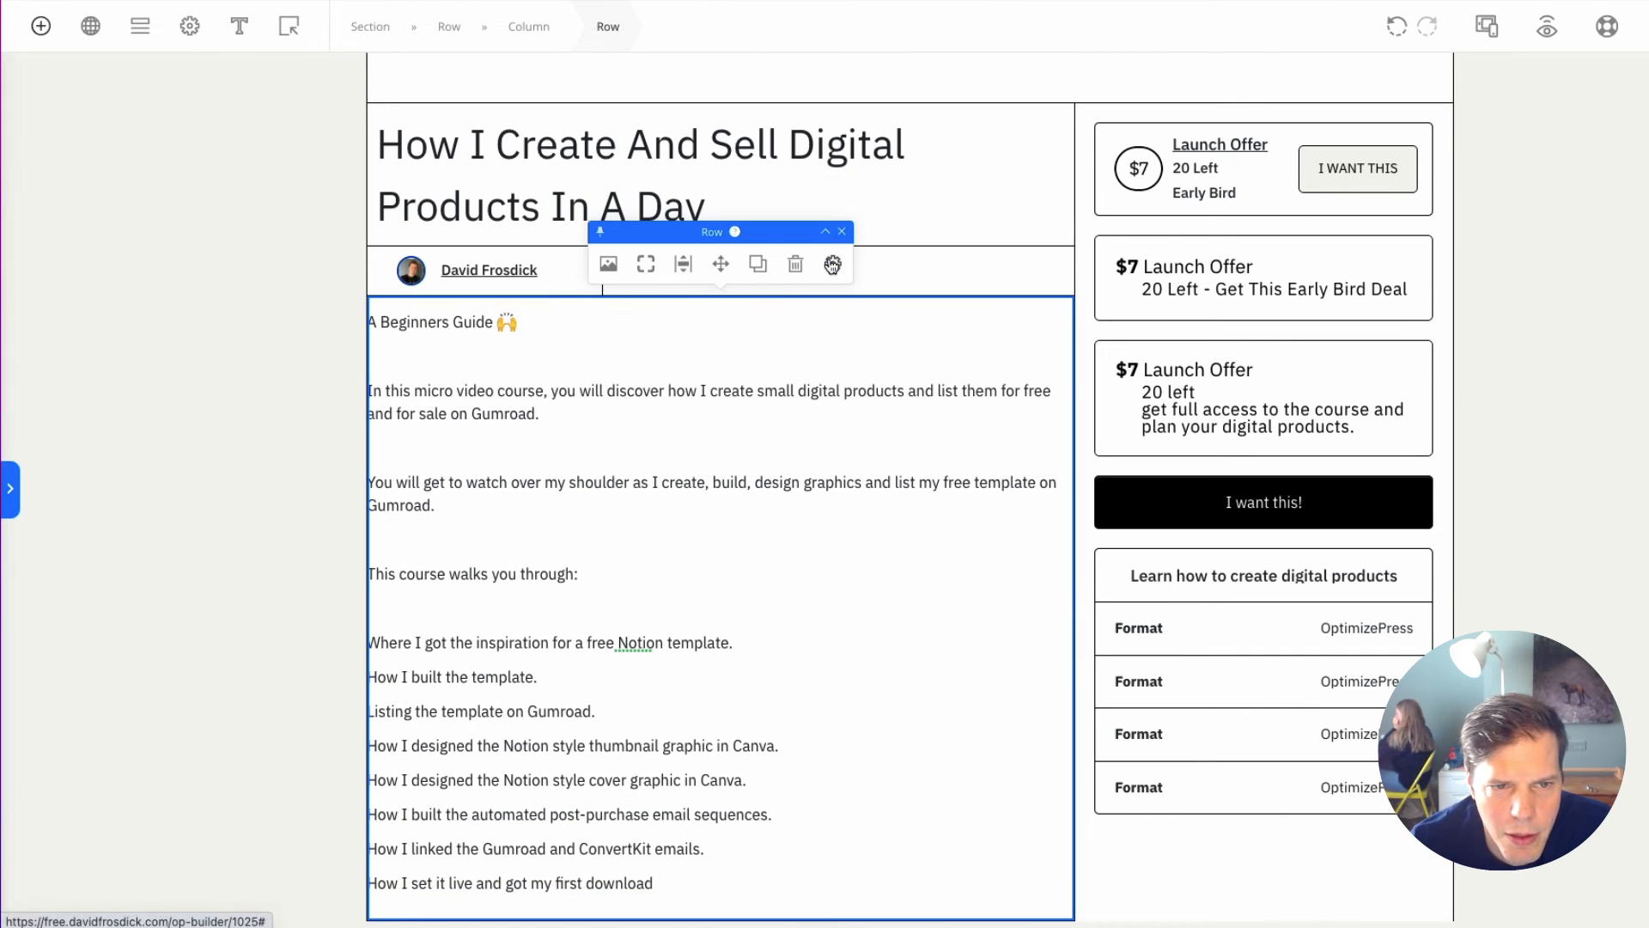
pyautogui.click(833, 263)
pyautogui.click(1121, 439)
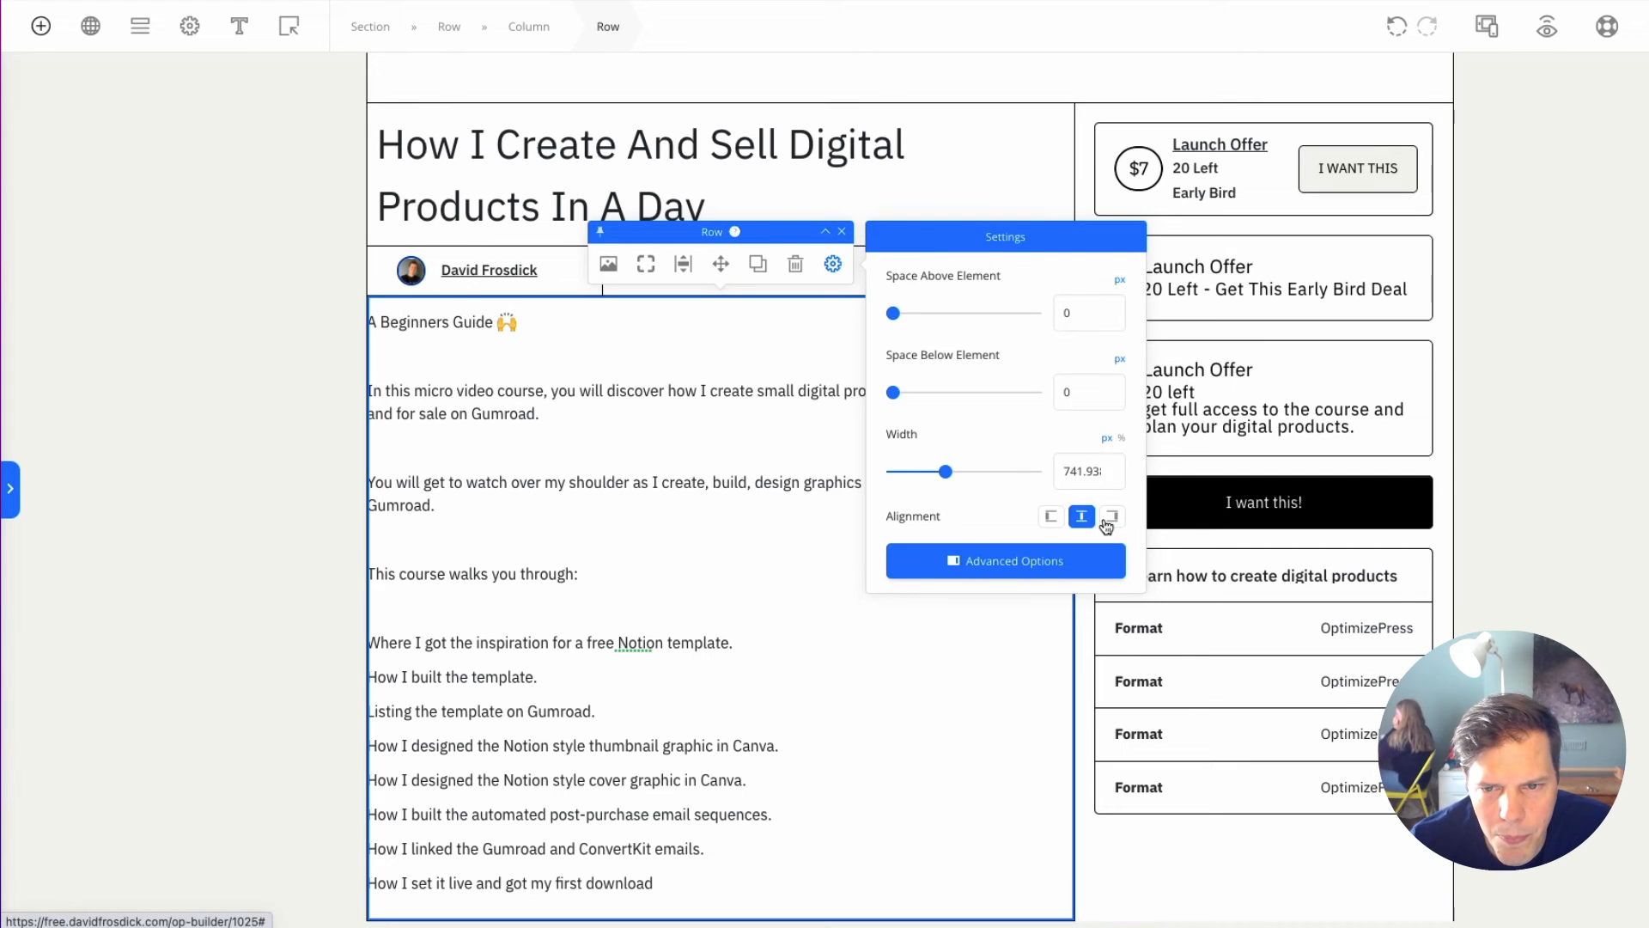
pyautogui.click(1066, 560)
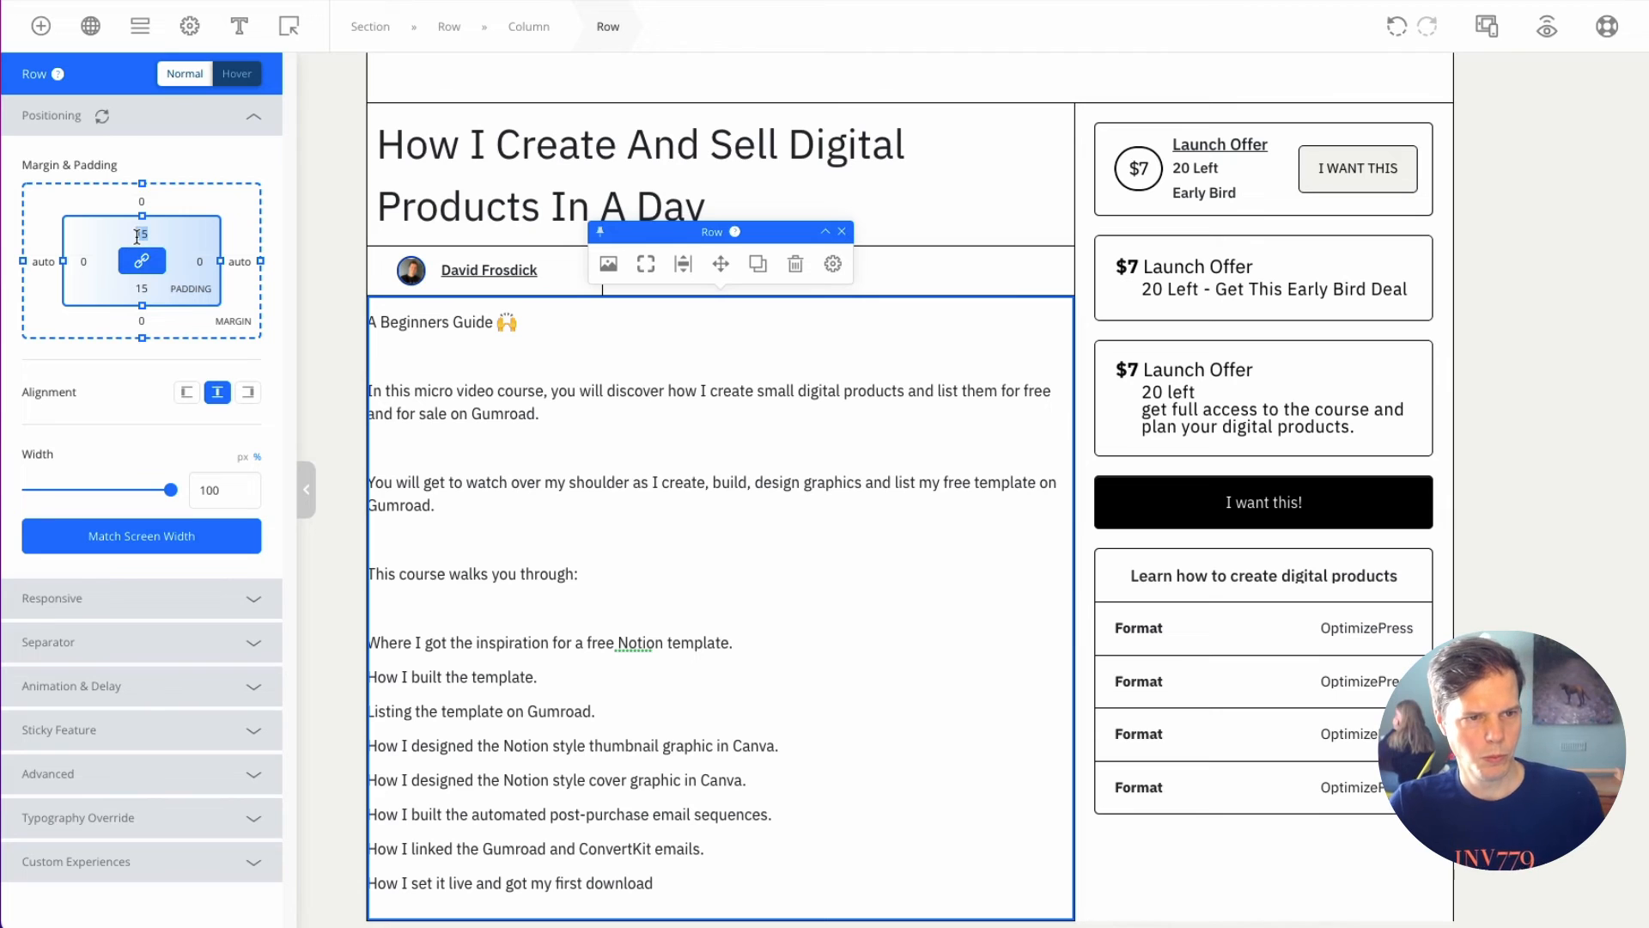
pyautogui.click(301, 273)
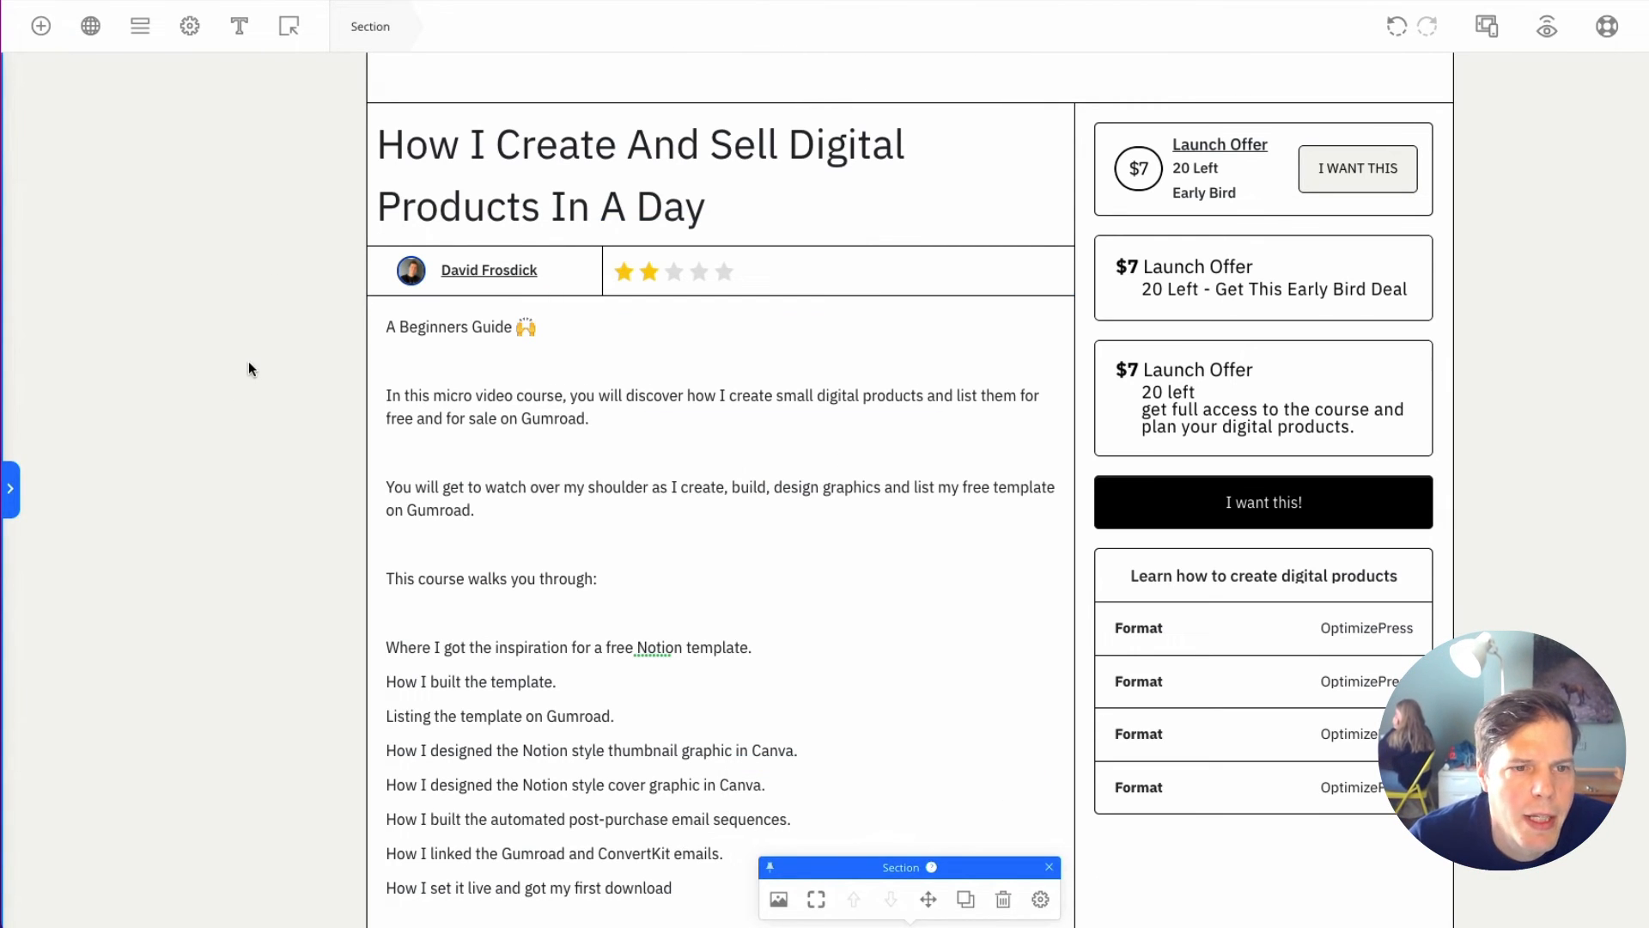
# Step: Compare the layout with the reference page and set the author and ratings row's width to 100%
pyautogui.scroll(-1, 249, 364)
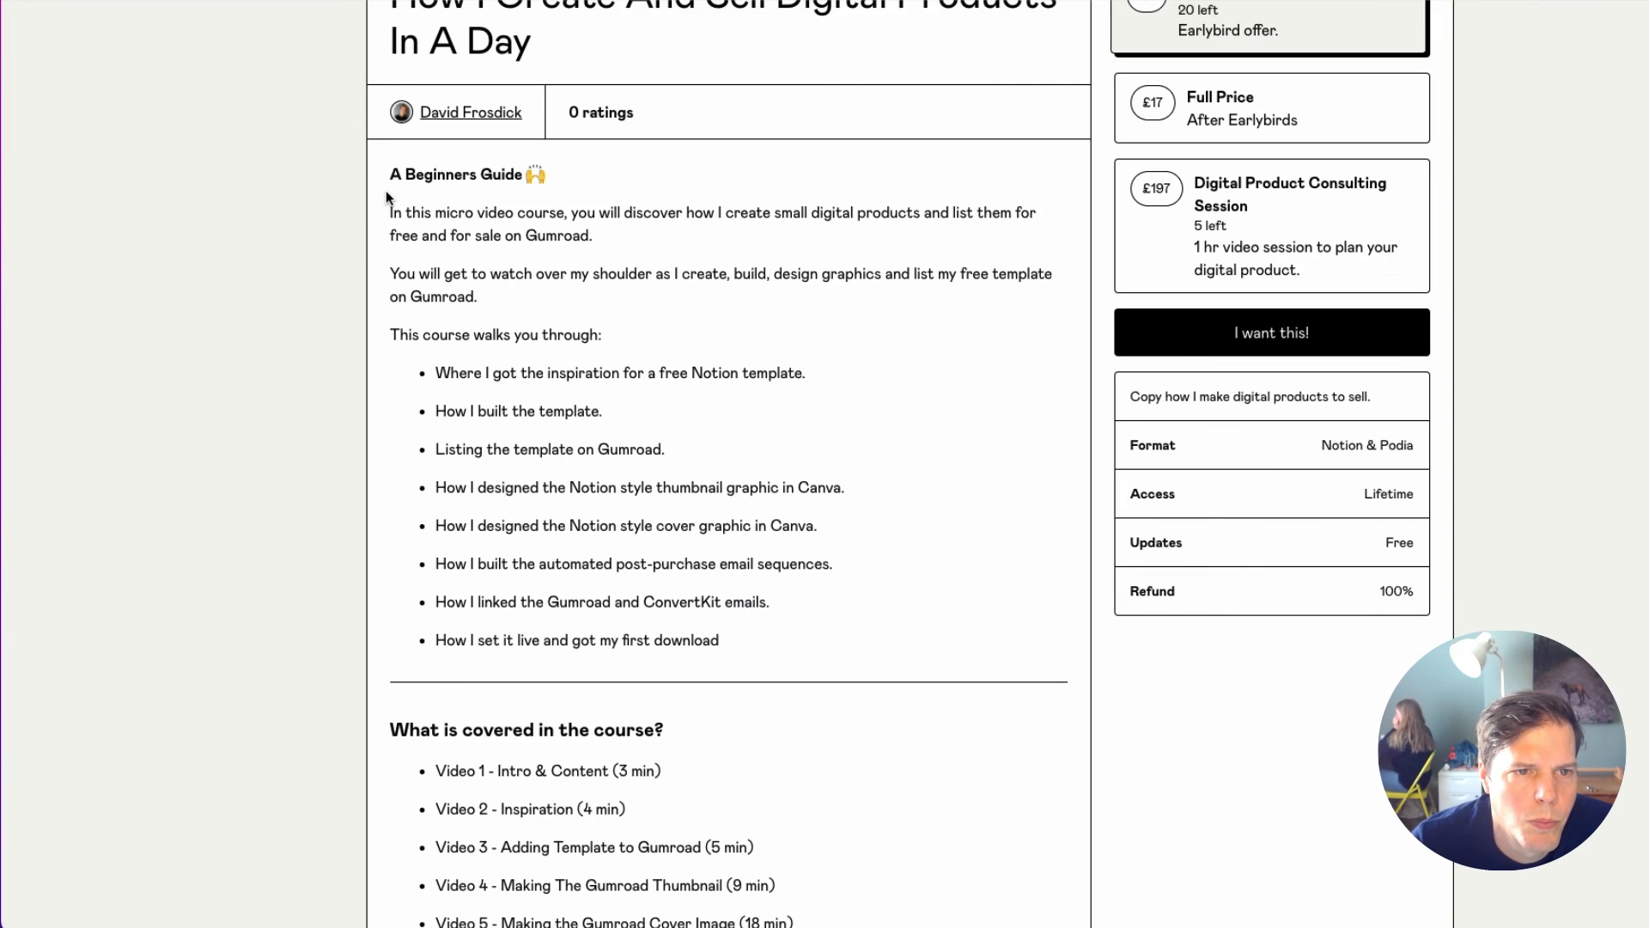
pyautogui.scroll(2, 391, 202)
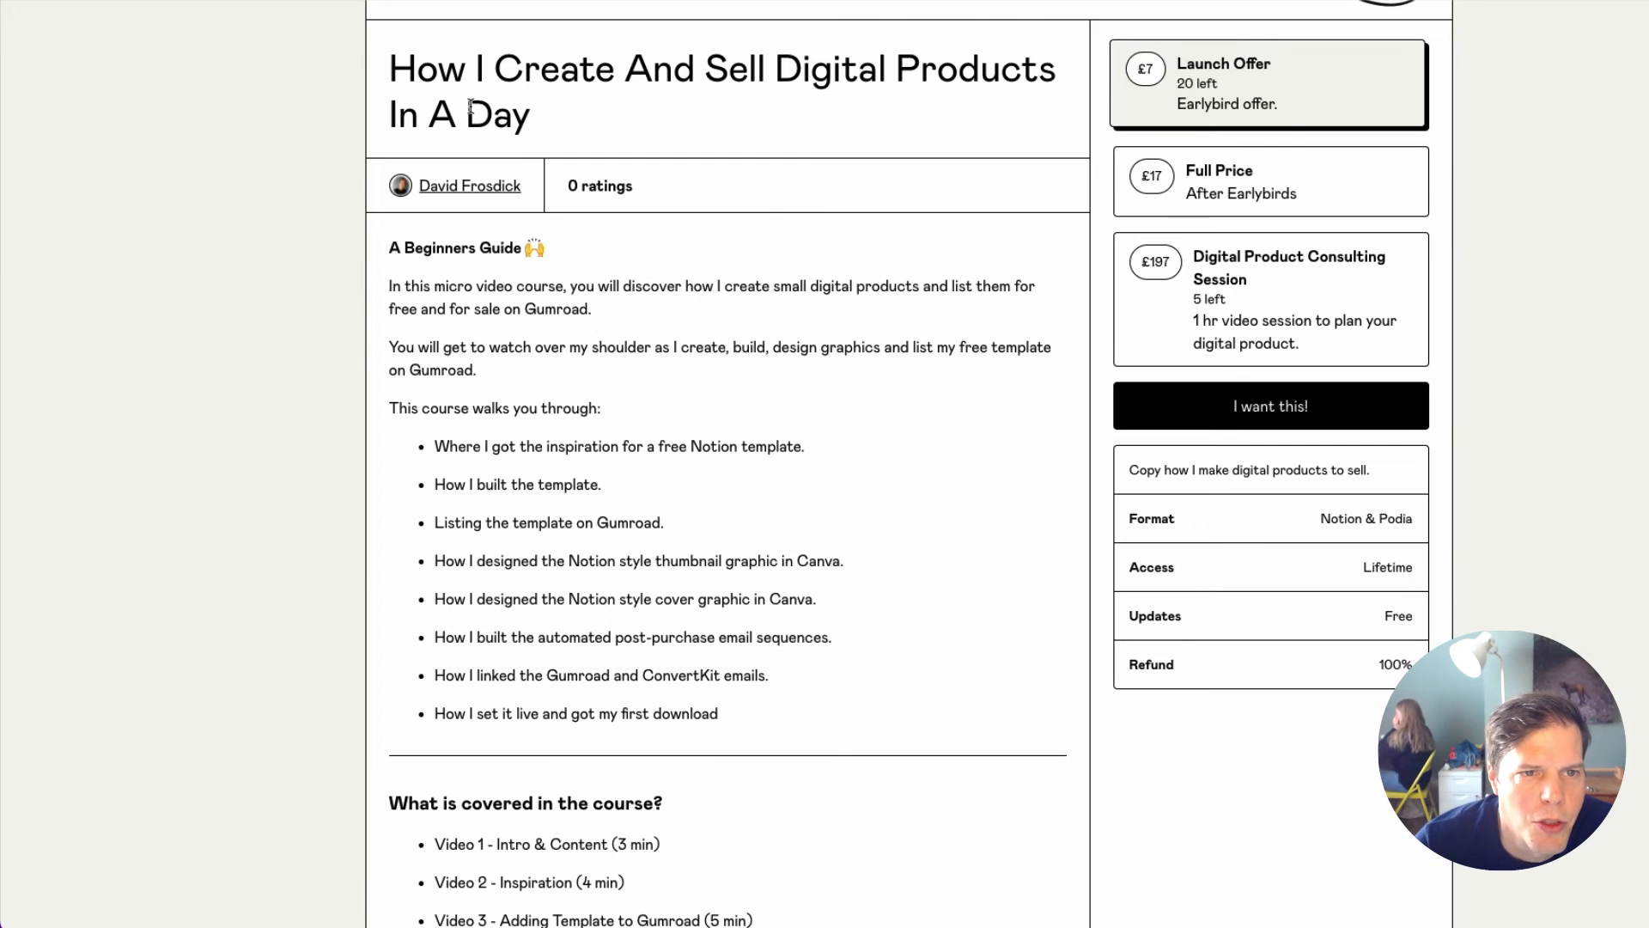
pyautogui.scroll(5, 395, 225)
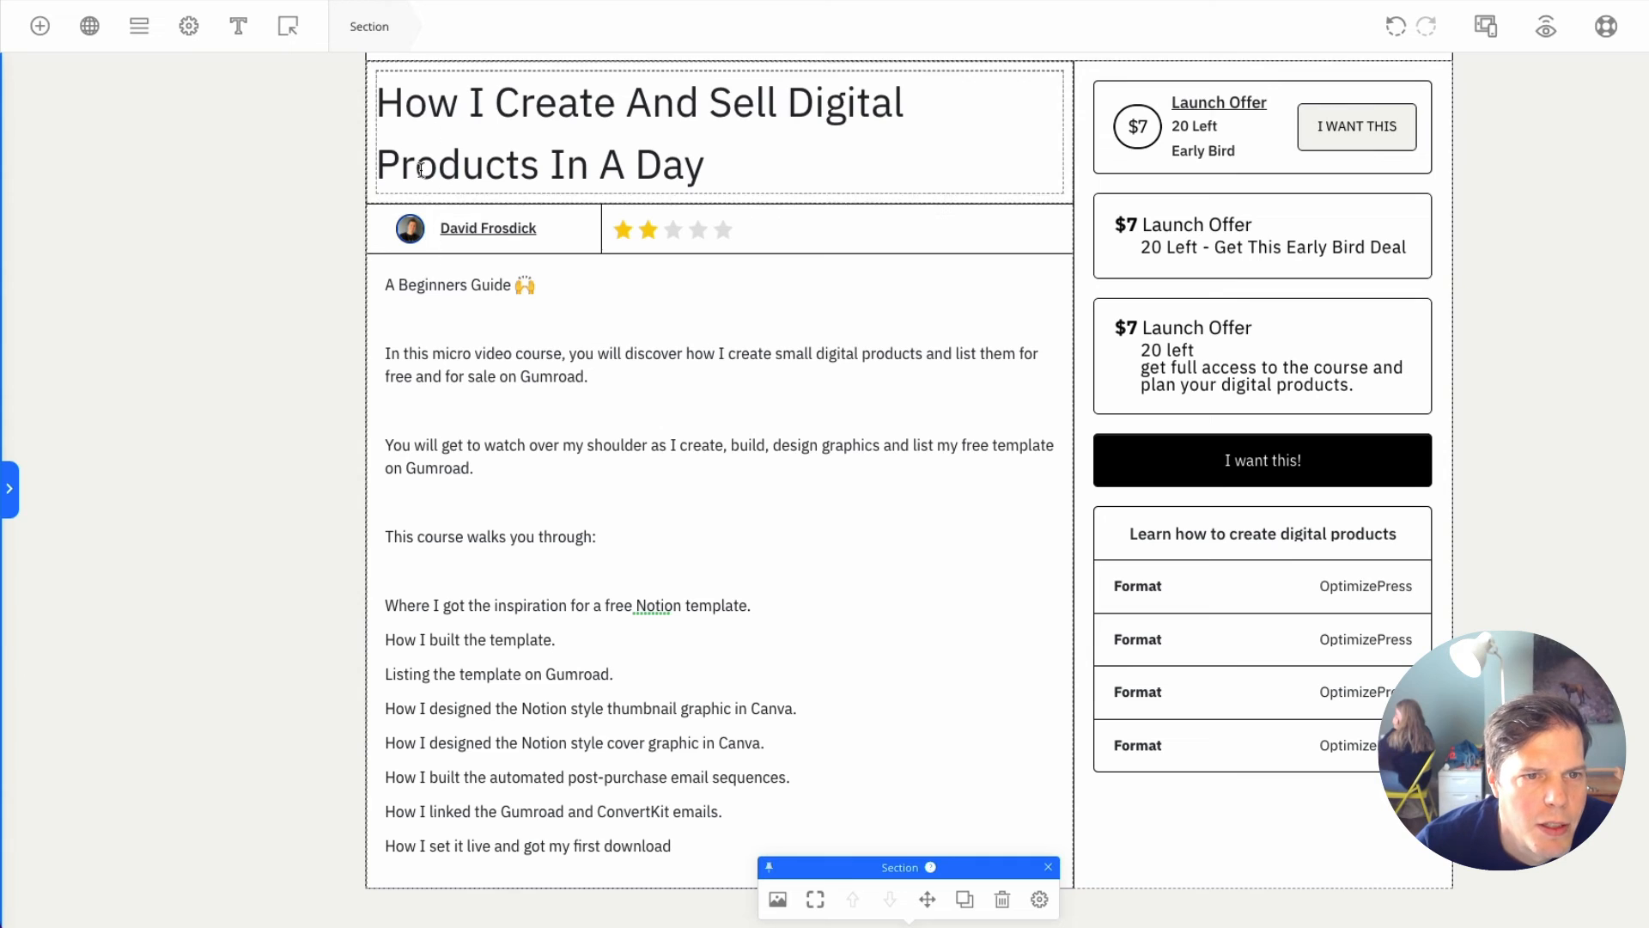
pyautogui.scroll(2, 377, 391)
pyautogui.click(375, 393)
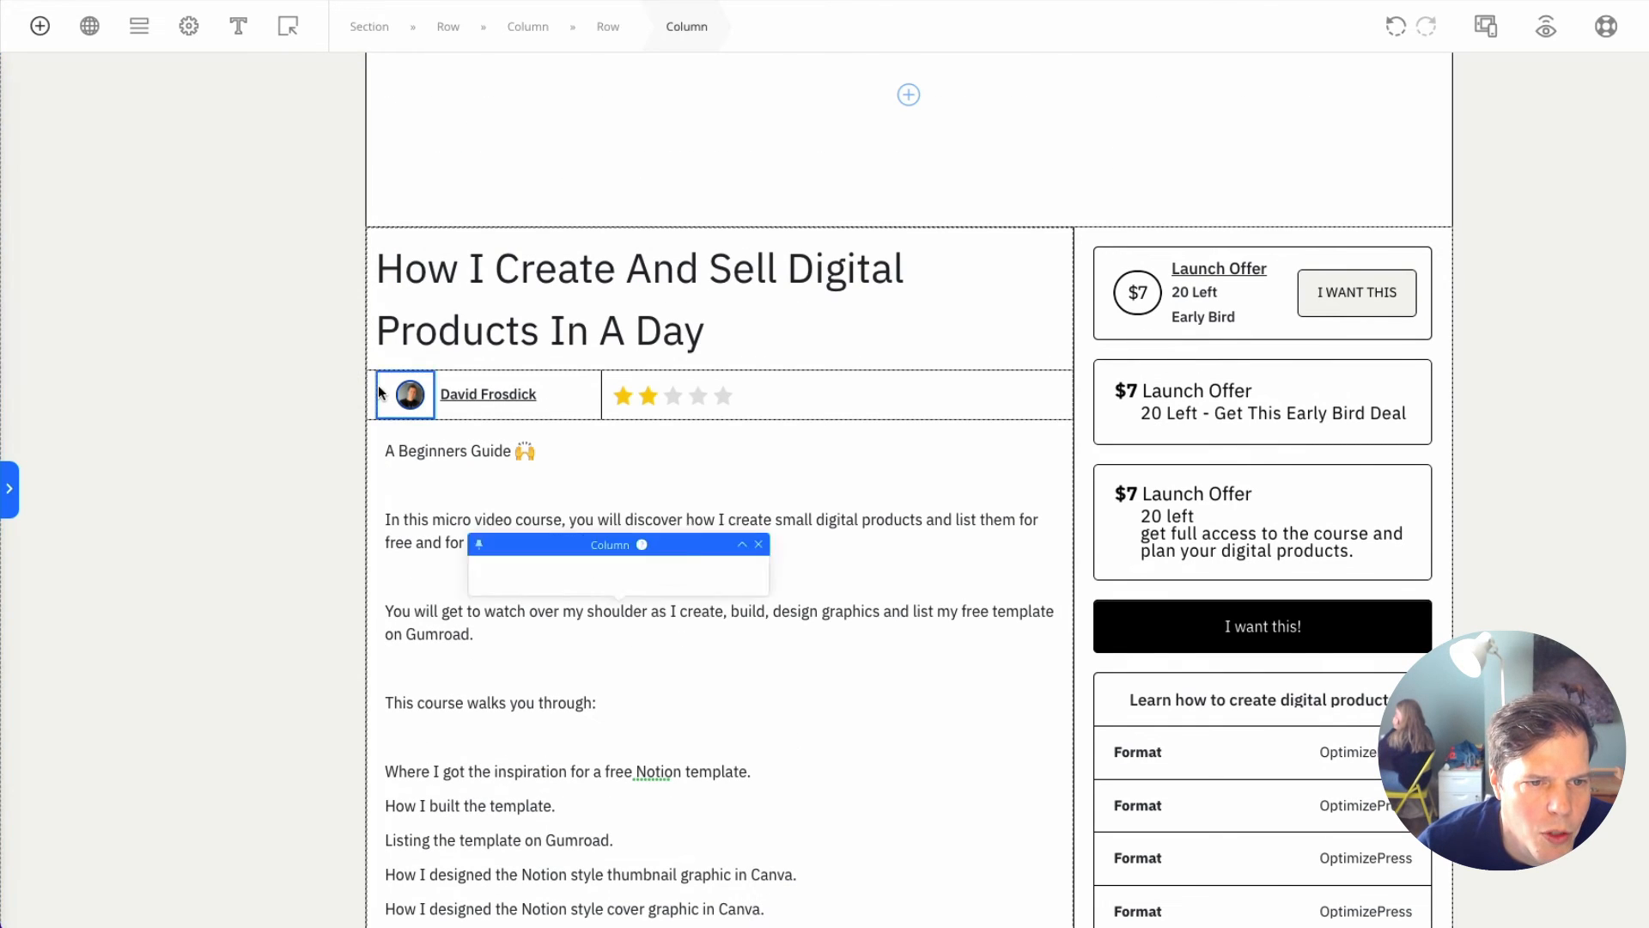
pyautogui.click(584, 412)
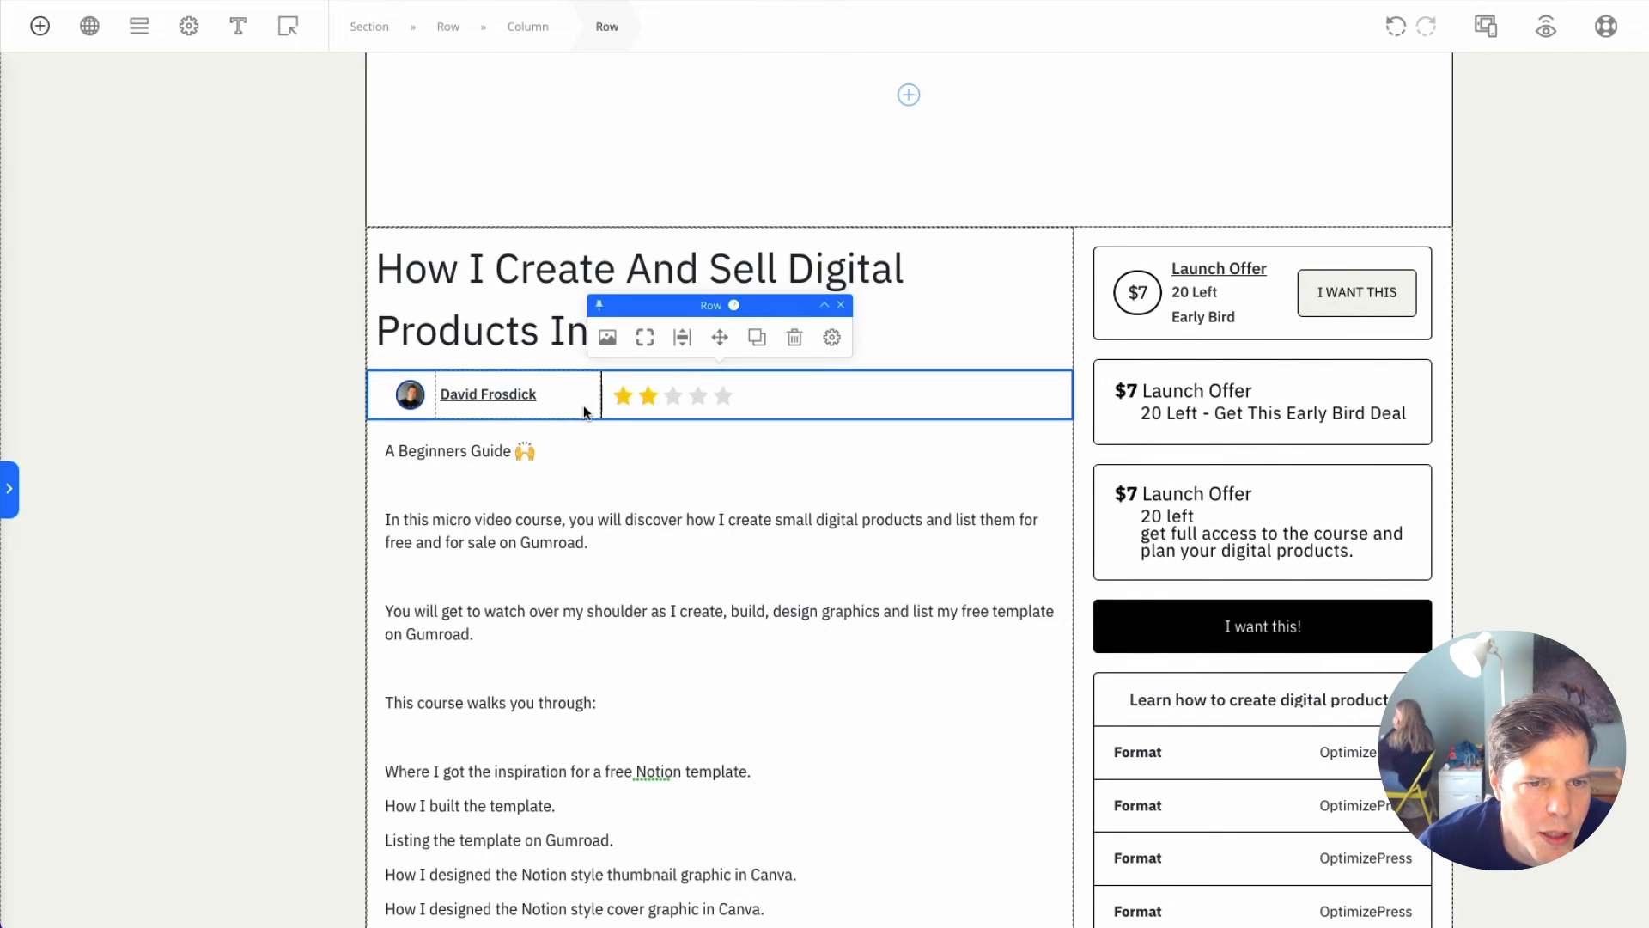
pyautogui.click(832, 339)
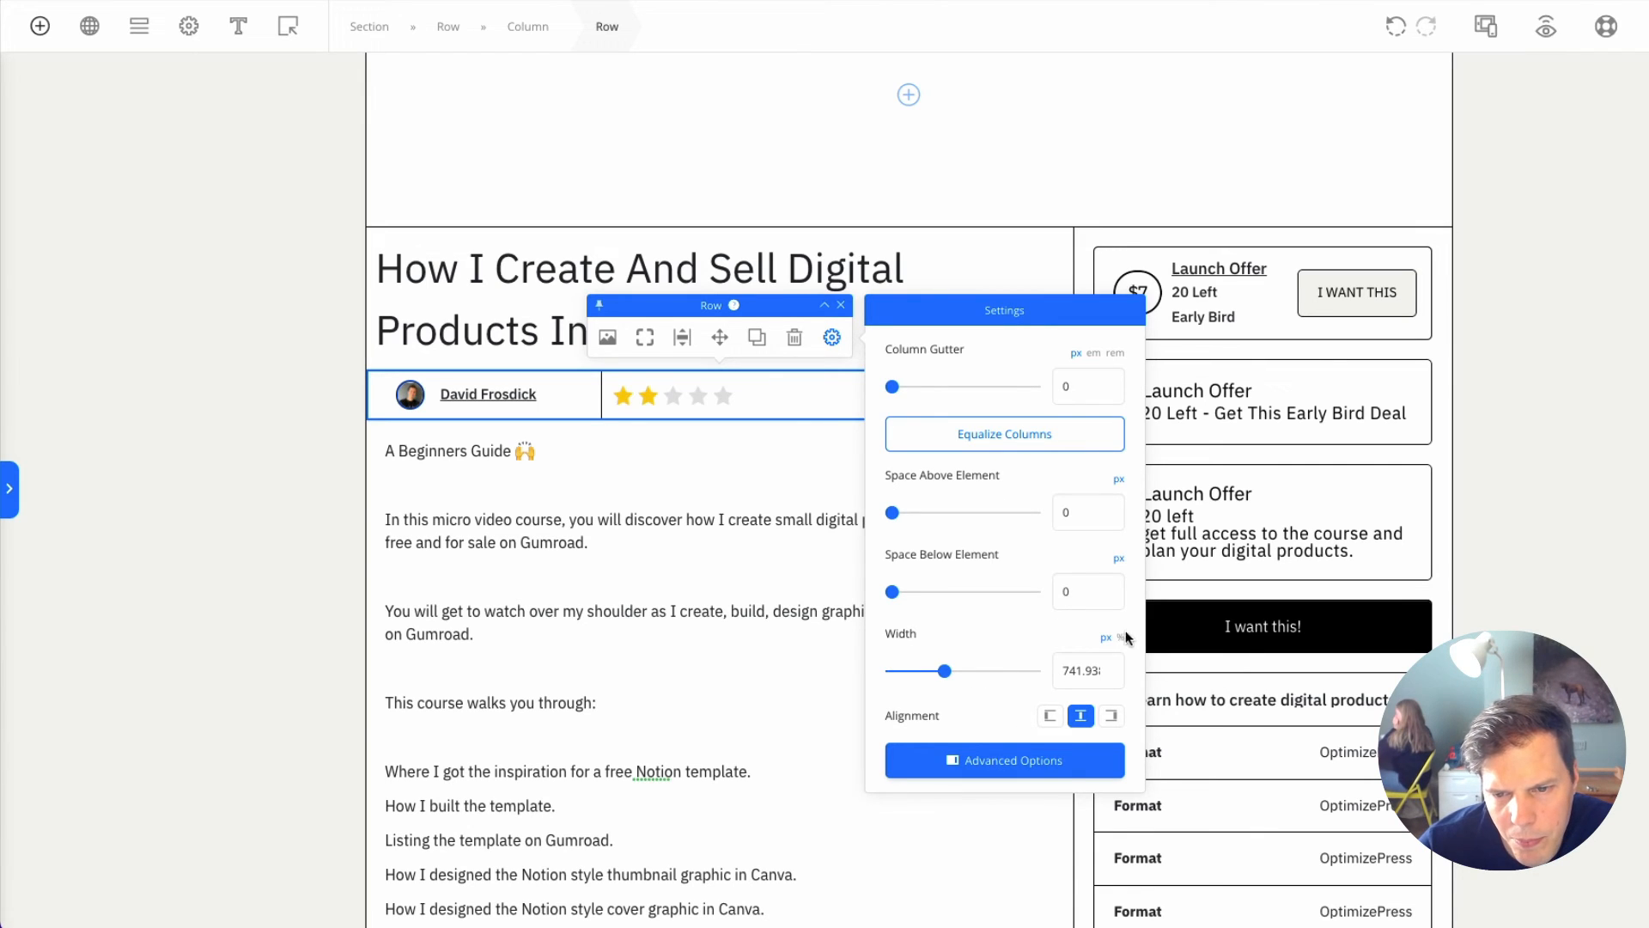
pyautogui.click(1085, 778)
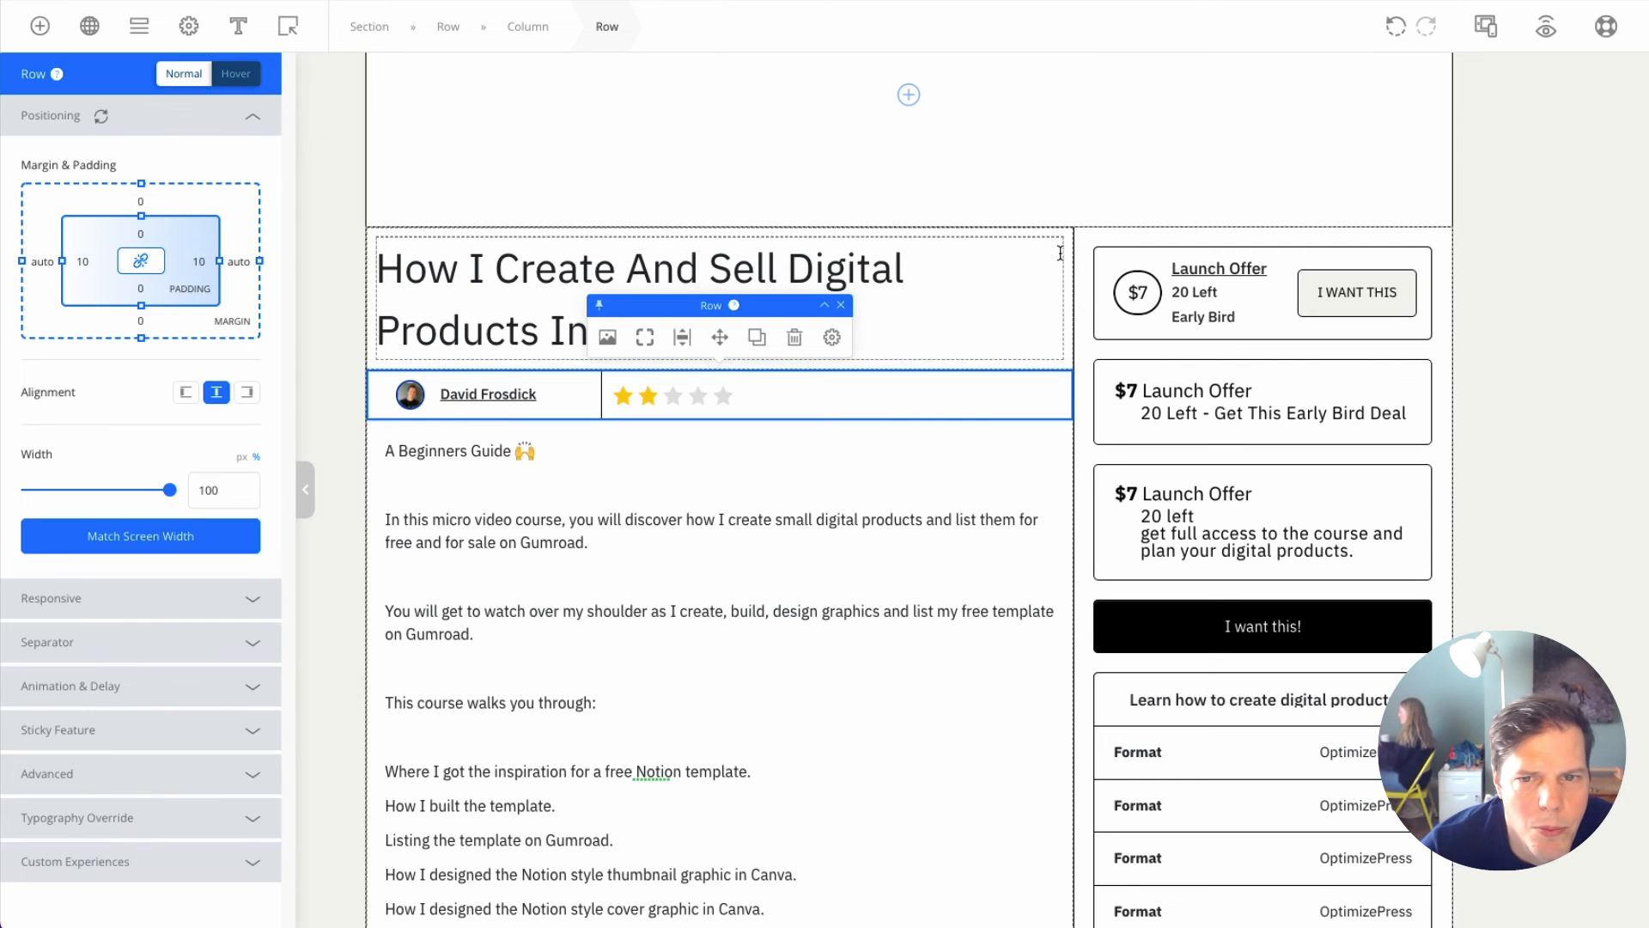
# Step: Set the "How I Create And Sell Digital Products In A Day" title row's width to 100% and its left padding to 20px
pyautogui.click(1038, 261)
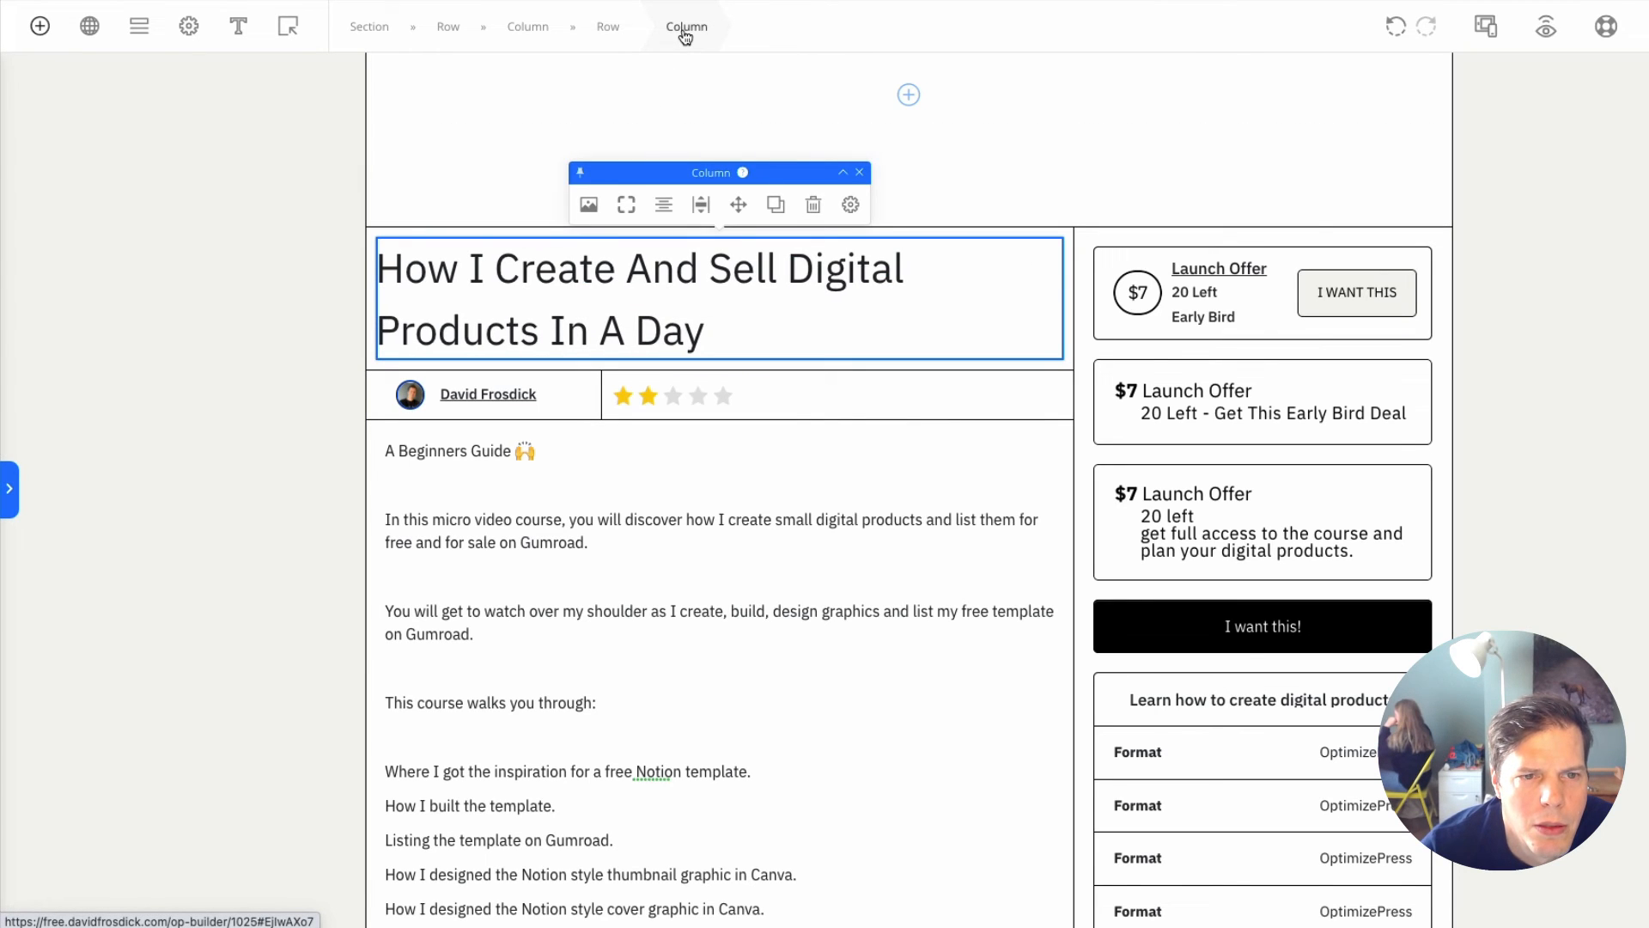
pyautogui.click(611, 29)
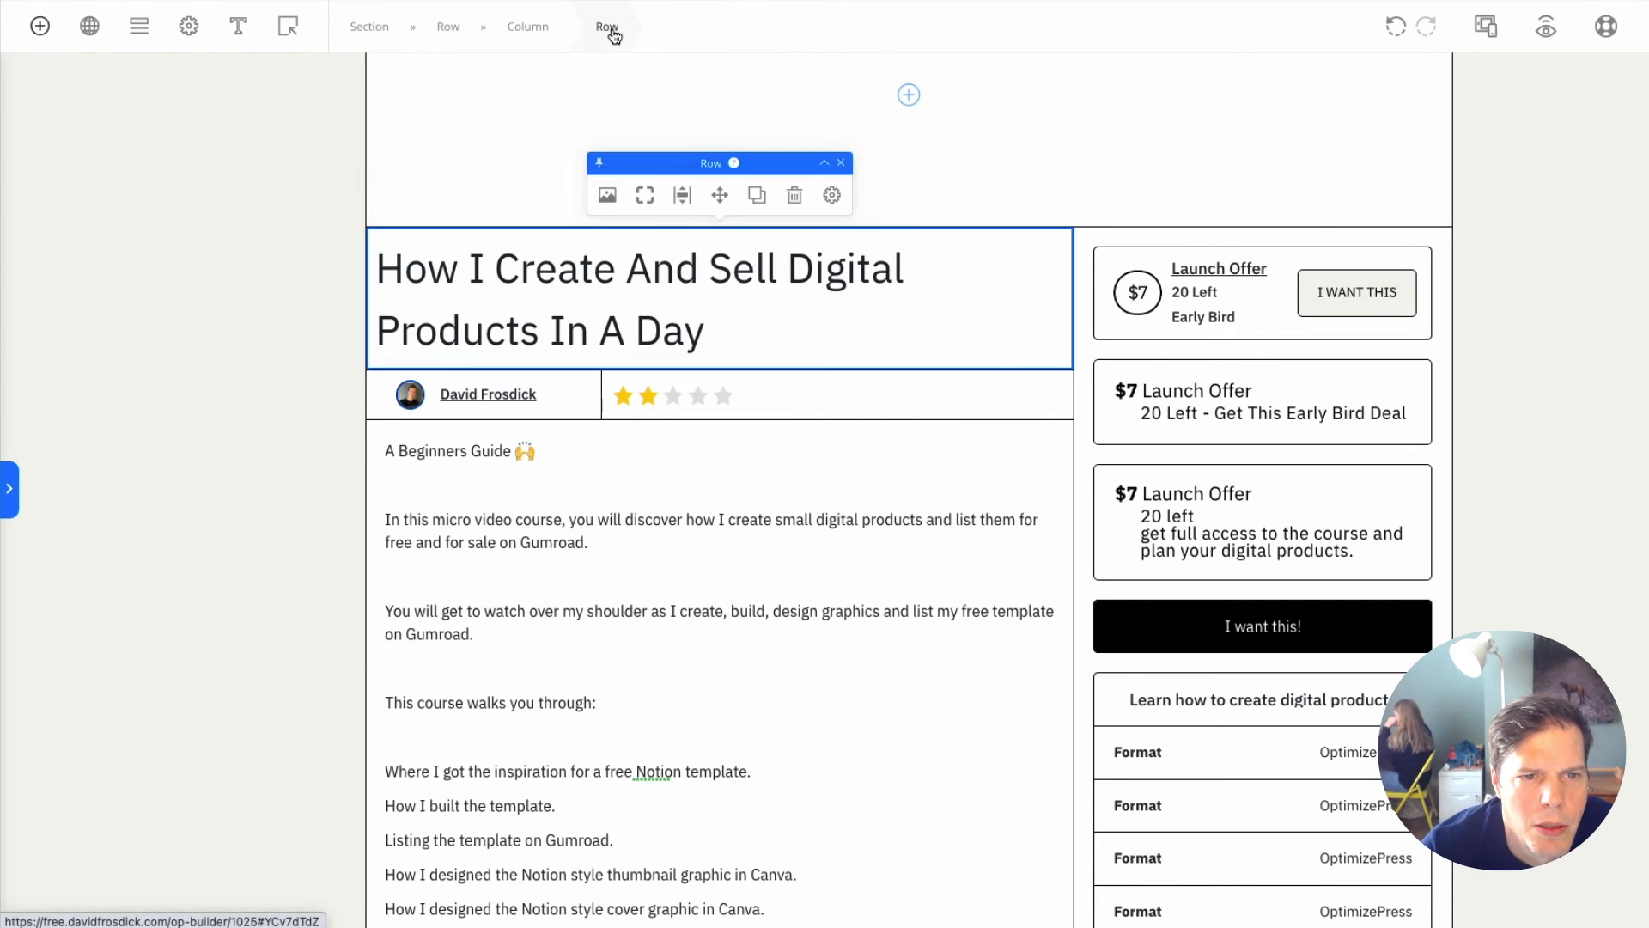
pyautogui.click(829, 196)
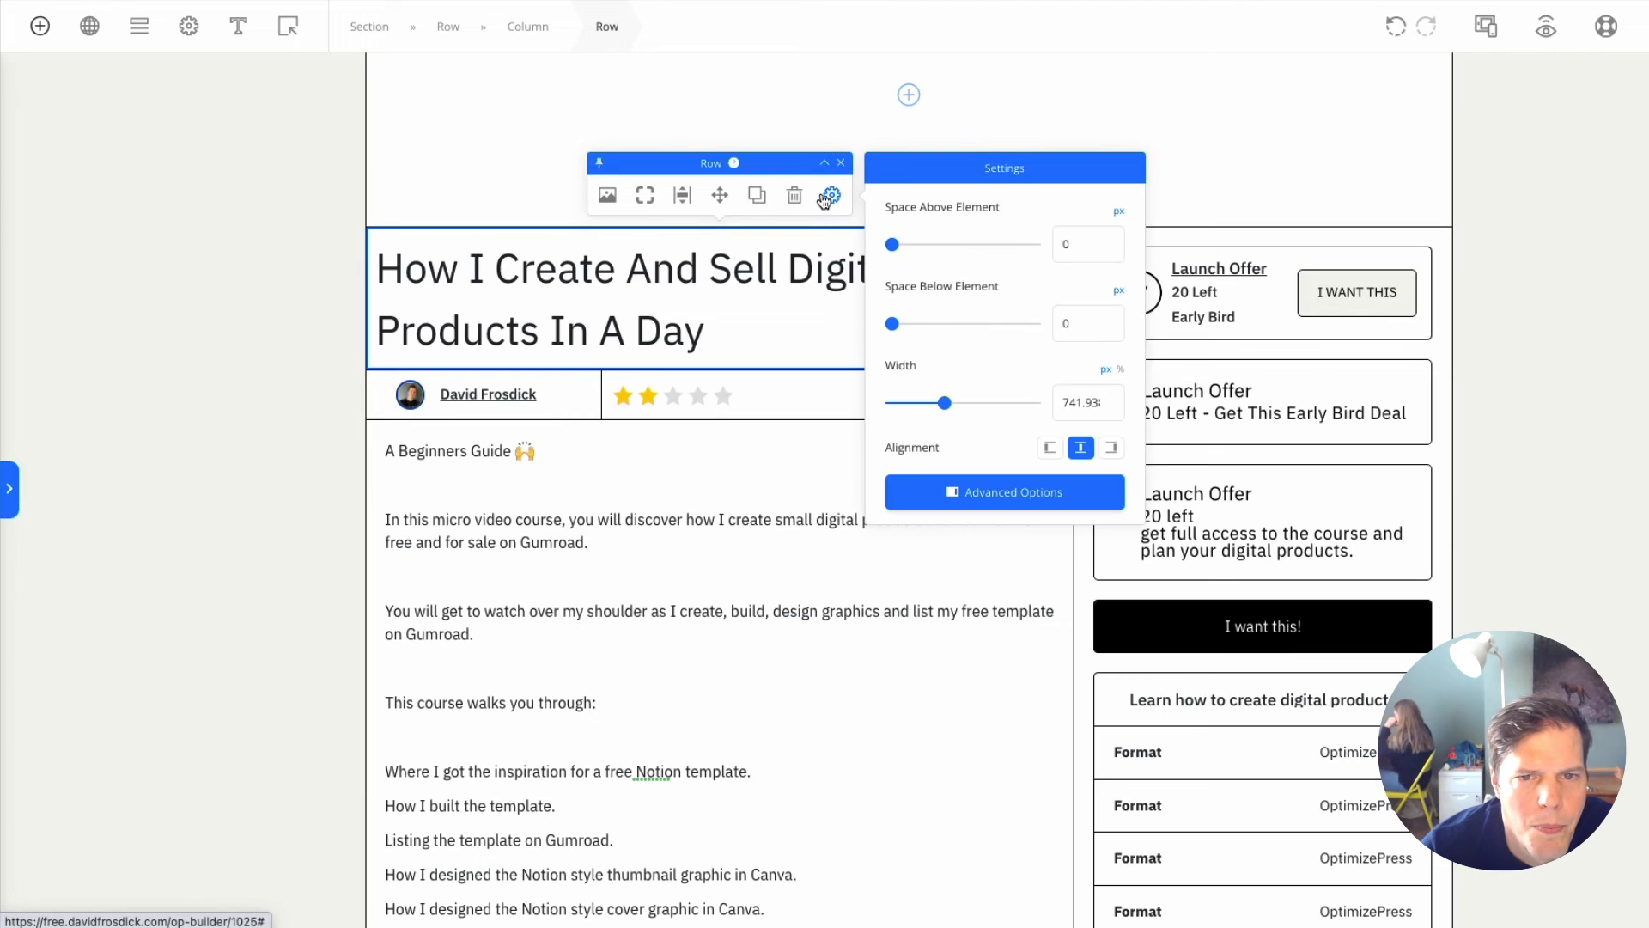
pyautogui.click(1121, 370)
pyautogui.click(1092, 491)
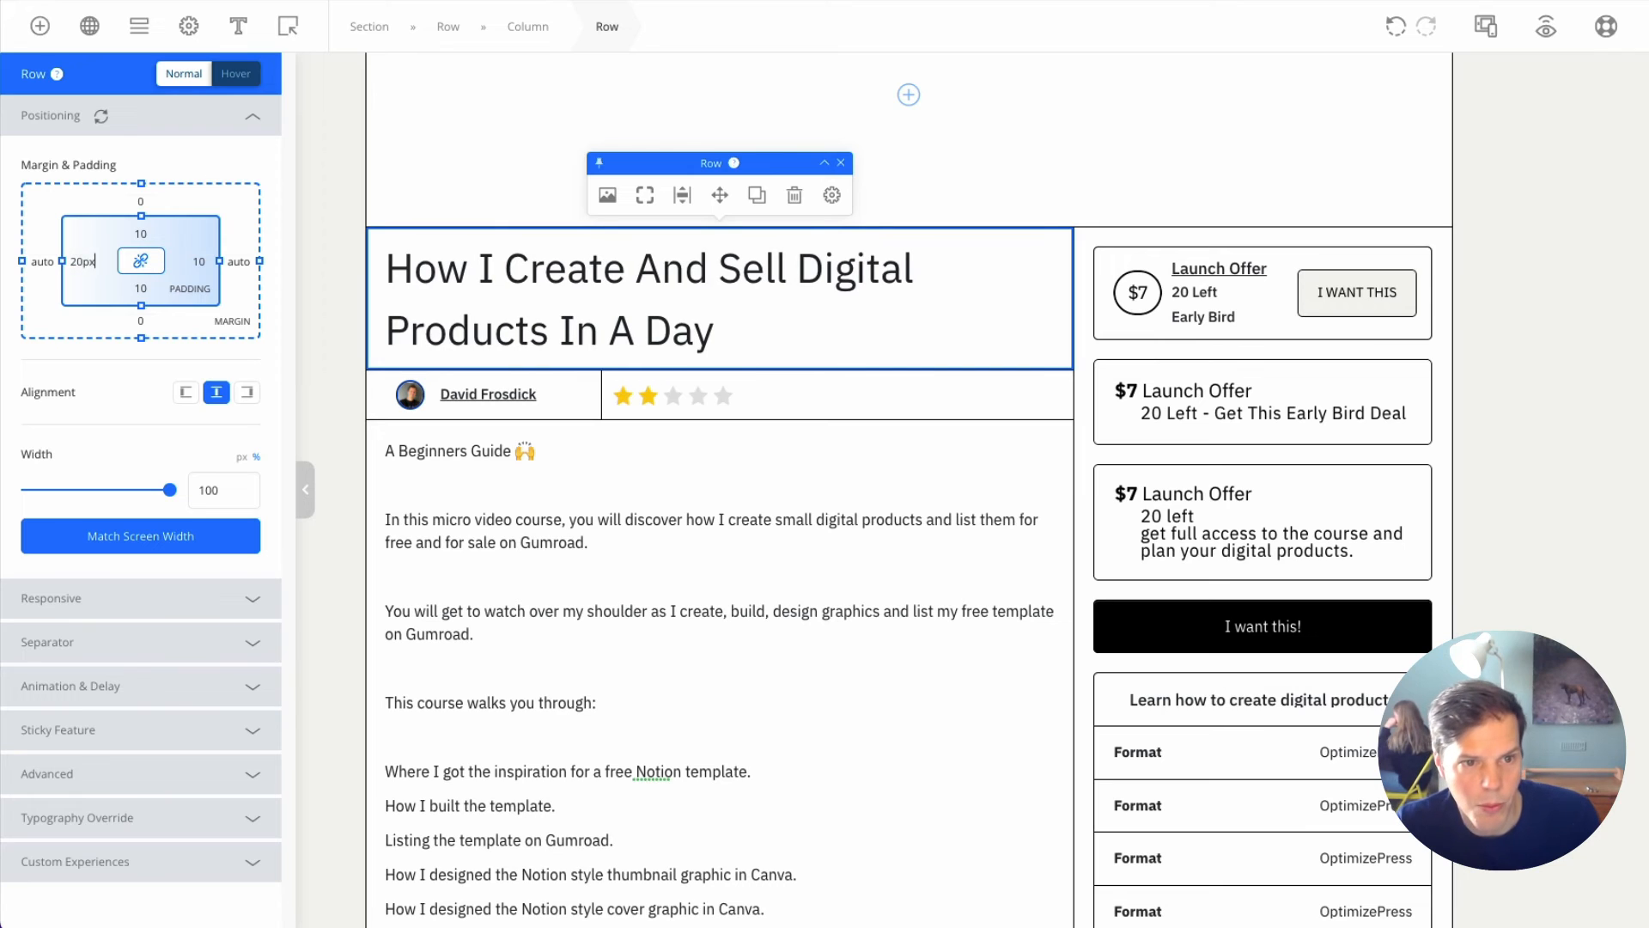
# Step: Set the left padding of the column holding the author's avatar to 0px
pyautogui.click(393, 396)
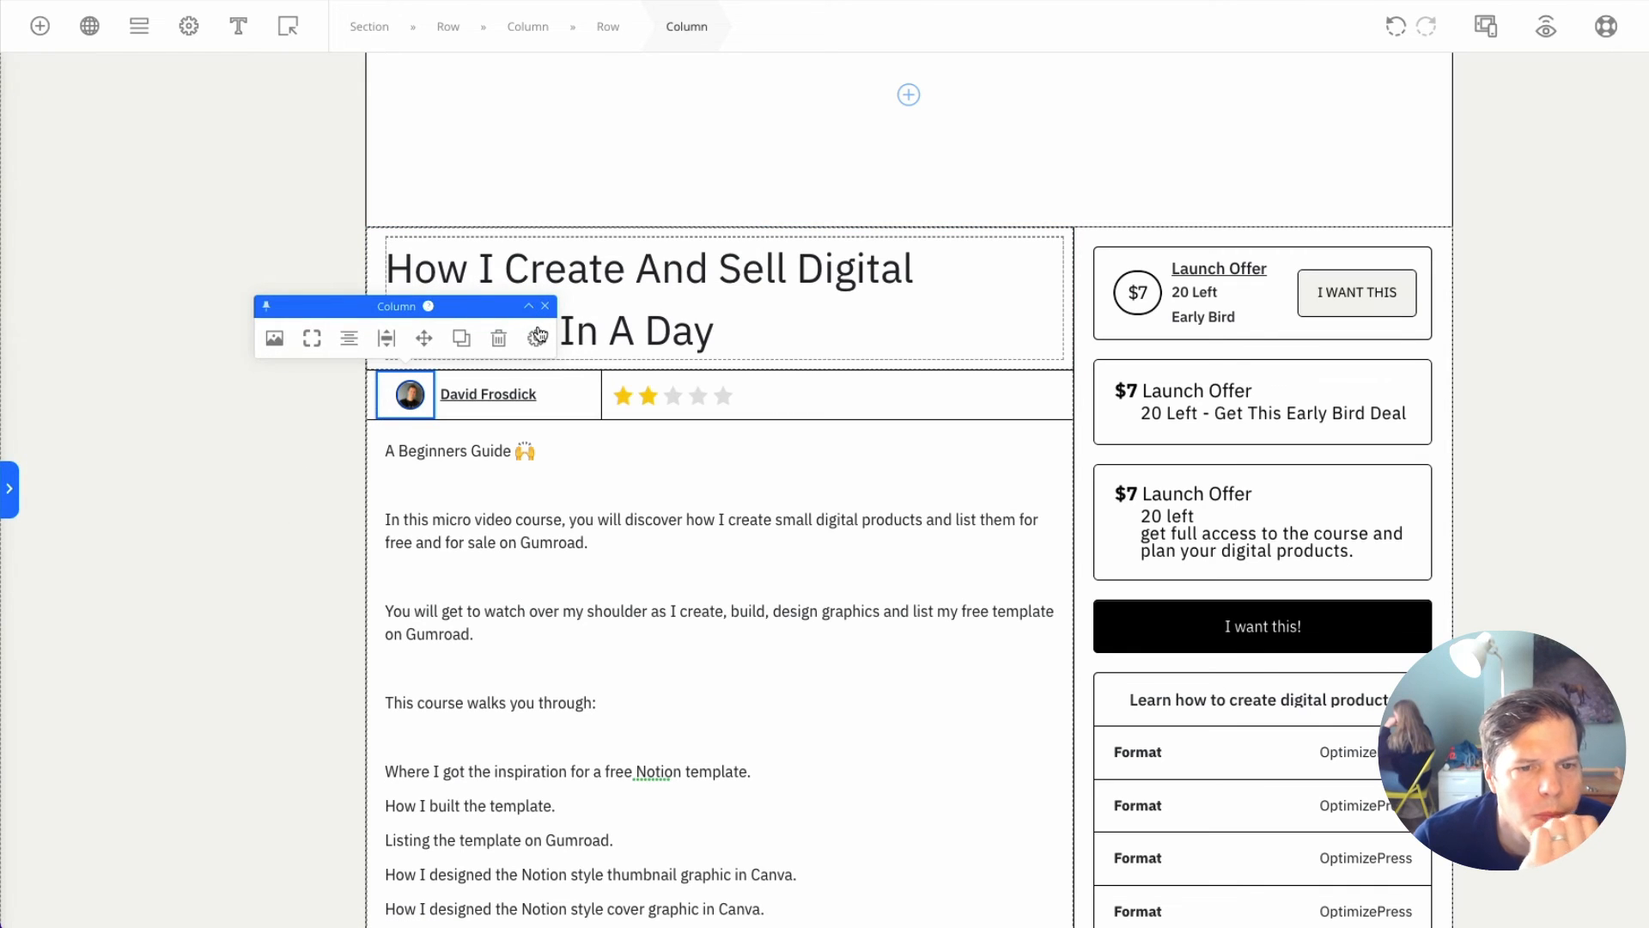
pyautogui.click(537, 336)
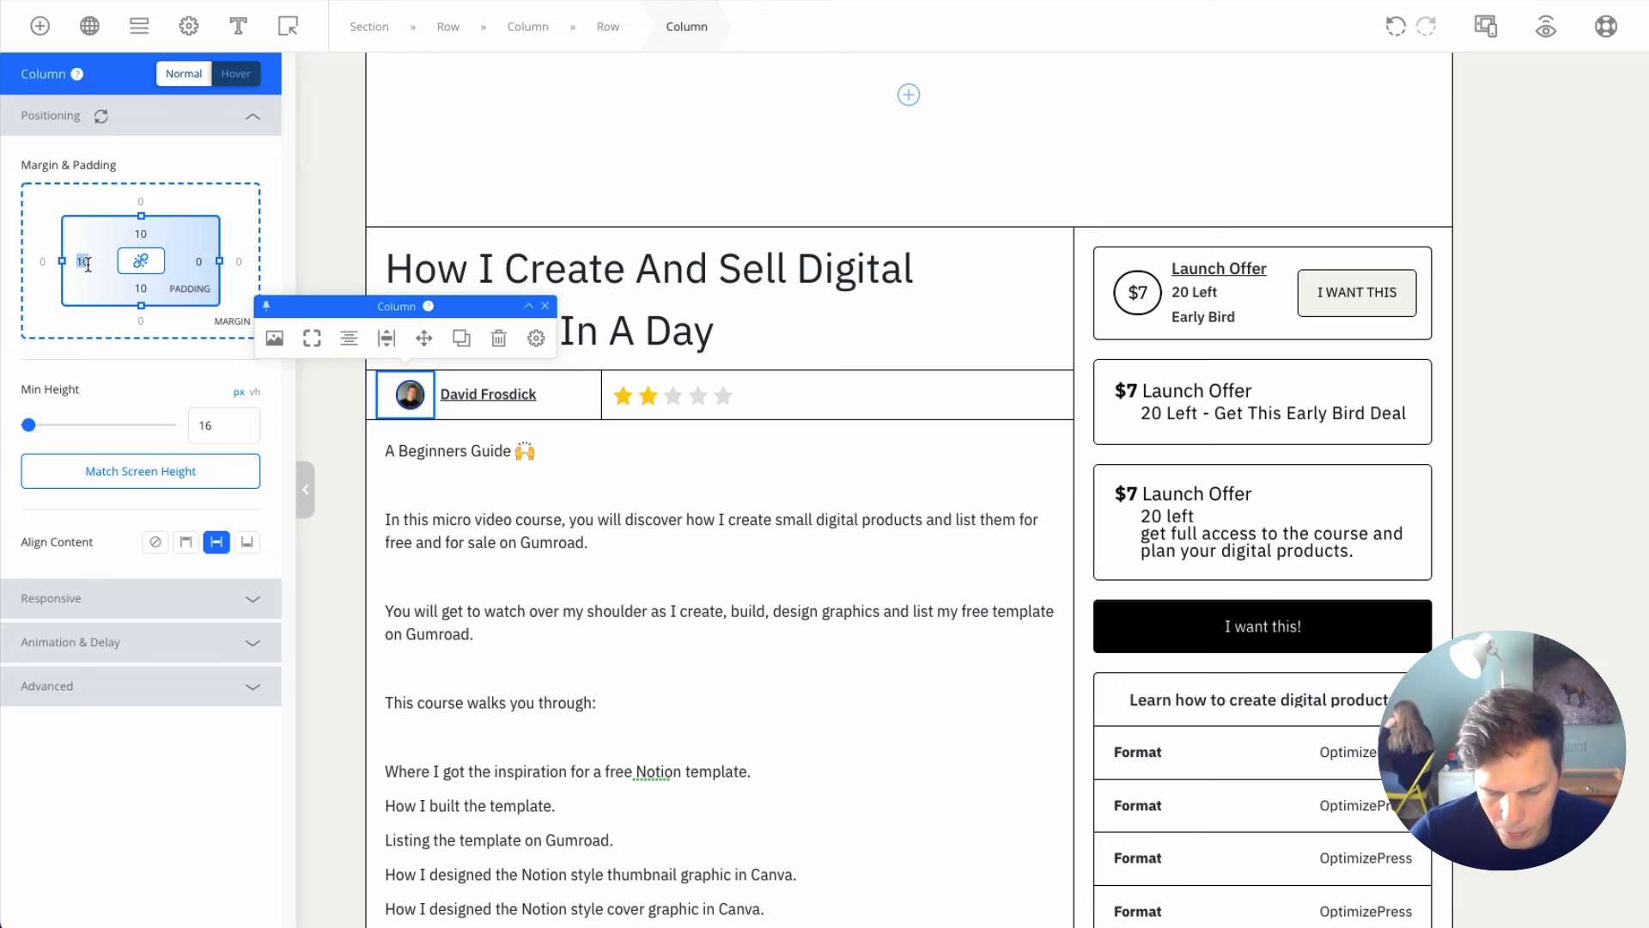
pyautogui.click(218, 156)
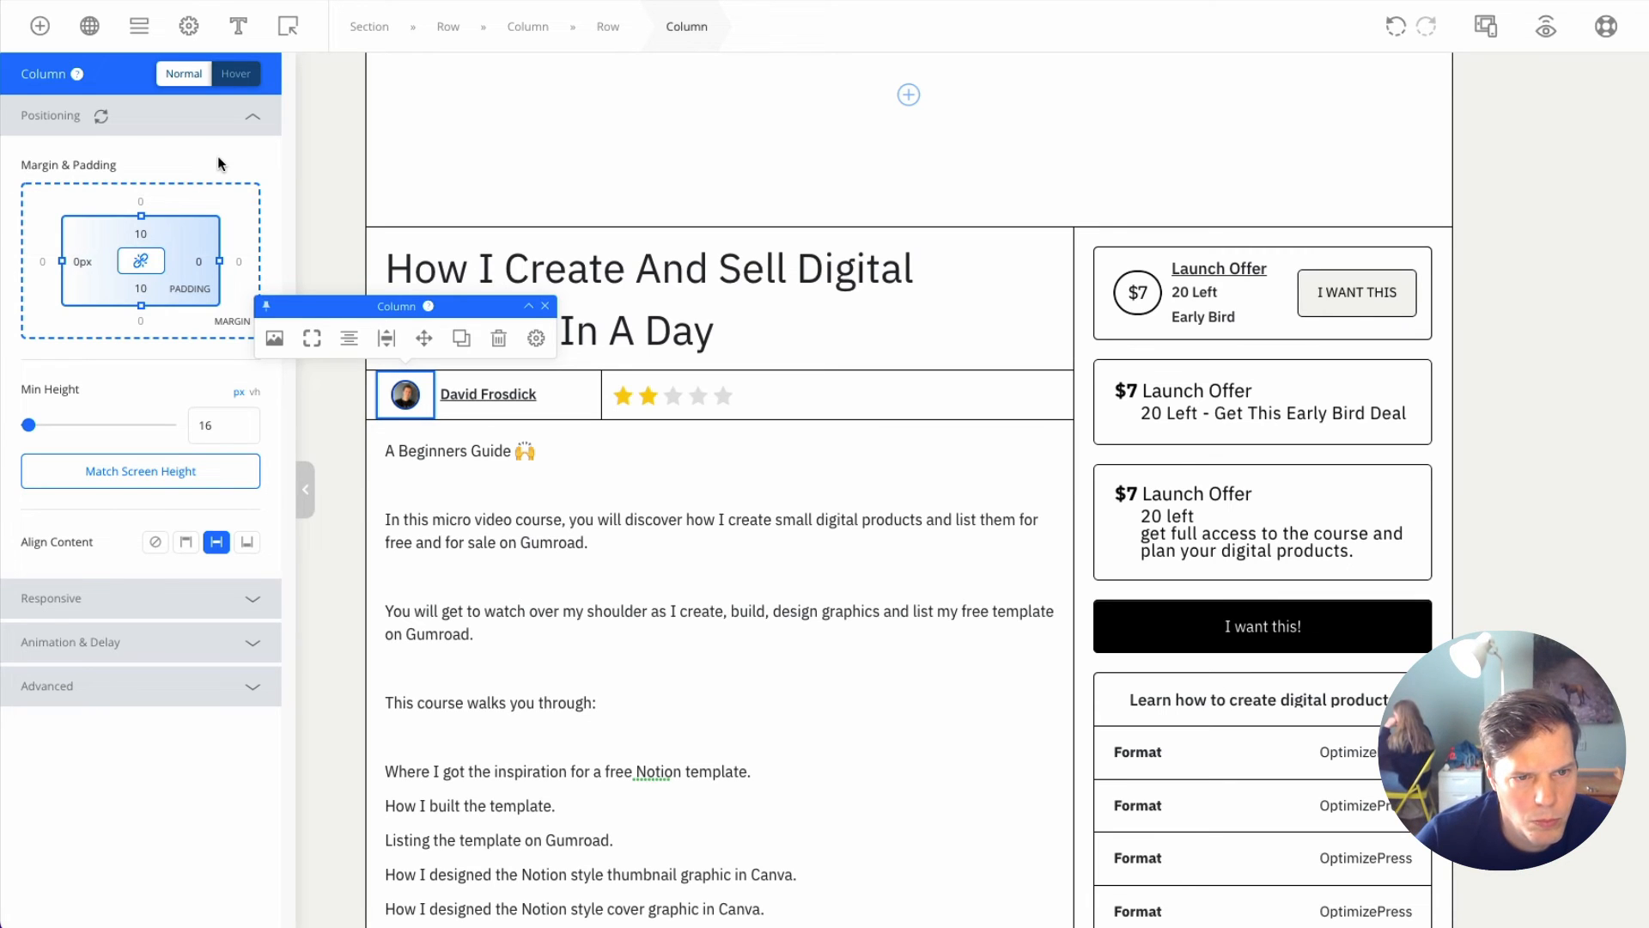
pyautogui.click(359, 253)
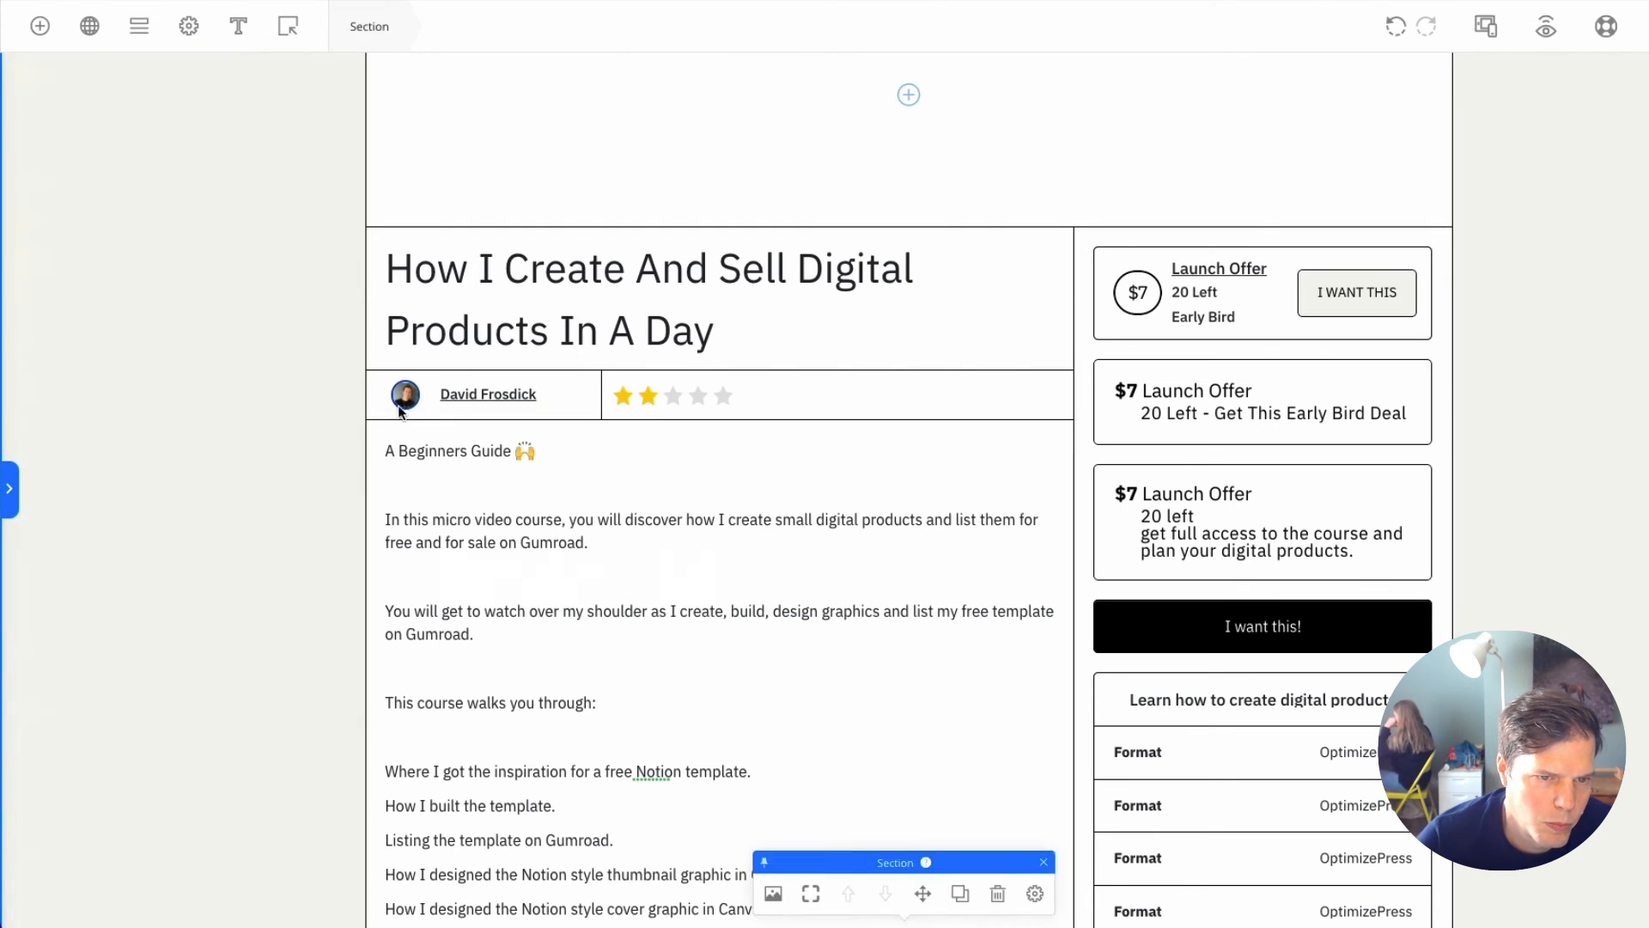
# Step: Align the author's avatar image to the left within its column
pyautogui.click(406, 396)
pyautogui.click(349, 347)
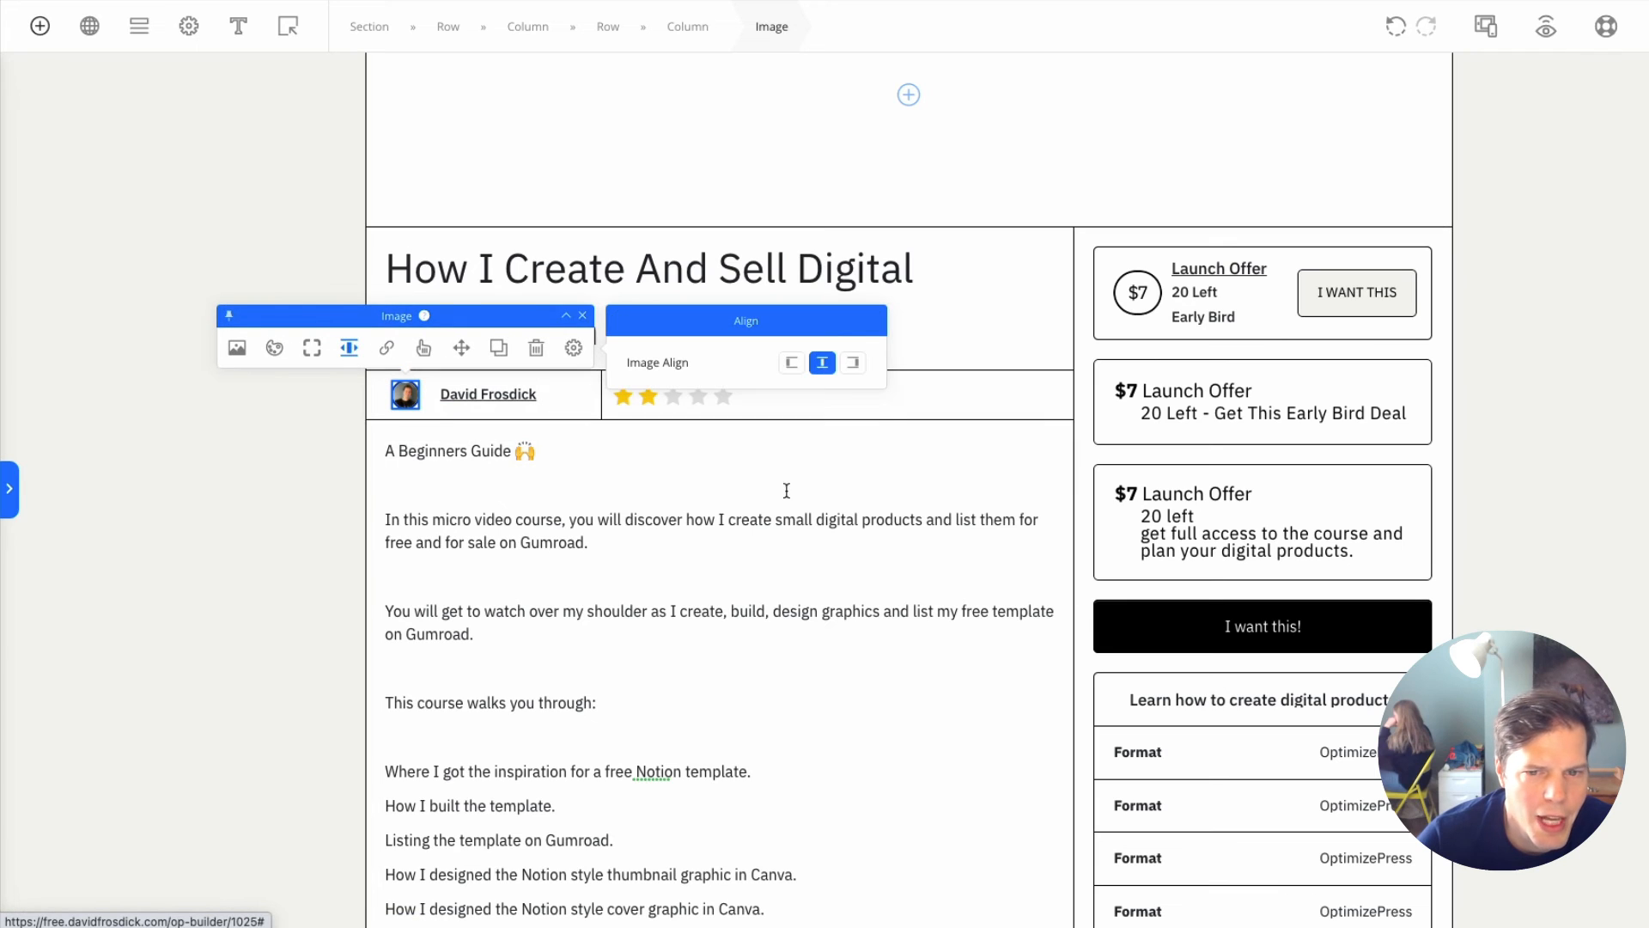
pyautogui.click(791, 363)
pyautogui.click(235, 472)
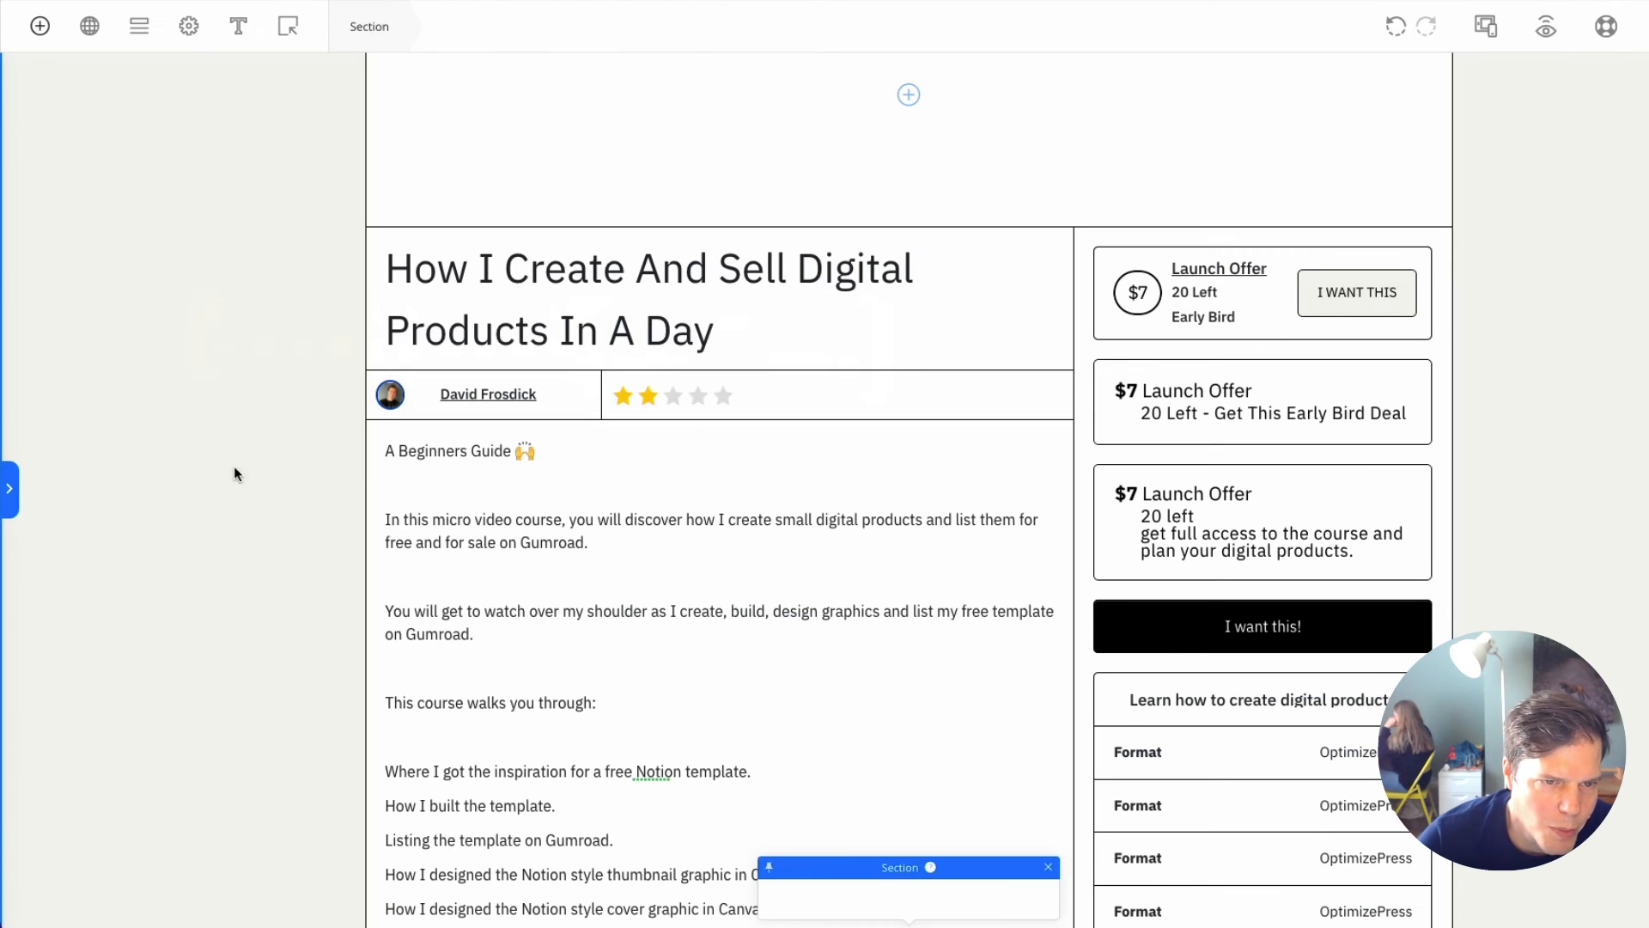
# Step: Set the author and ratings row's left padding to 20px and narrow the column holding the avatar slightly
pyautogui.click(406, 382)
pyautogui.click(604, 26)
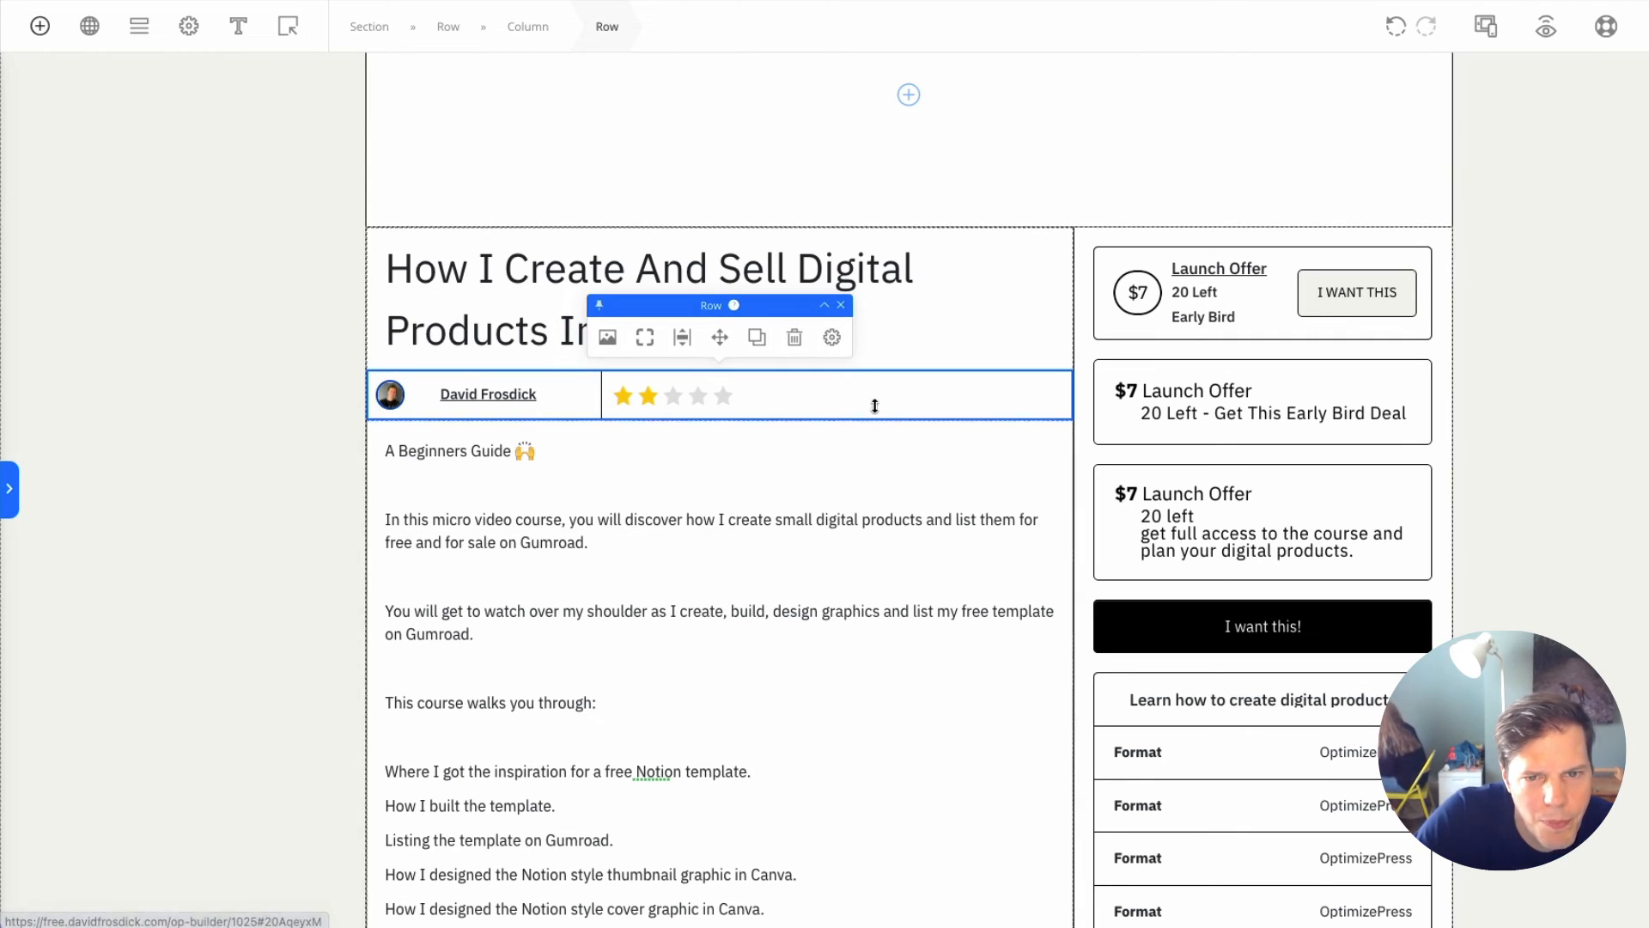
pyautogui.click(831, 337)
pyautogui.click(1029, 758)
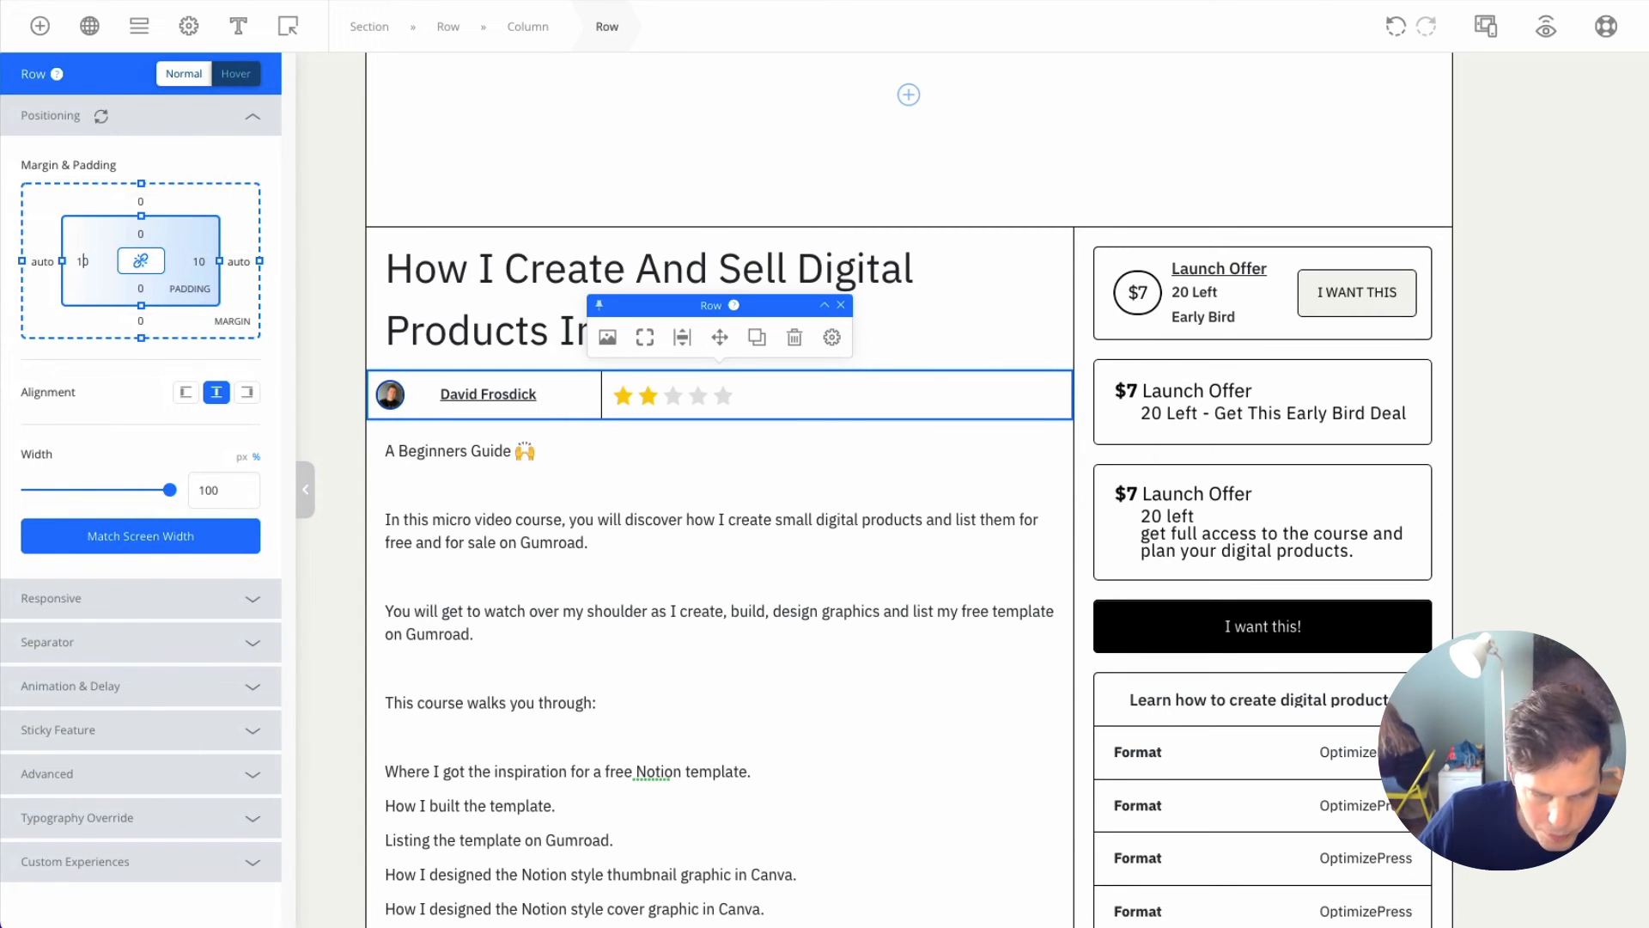
pyautogui.write('20px')
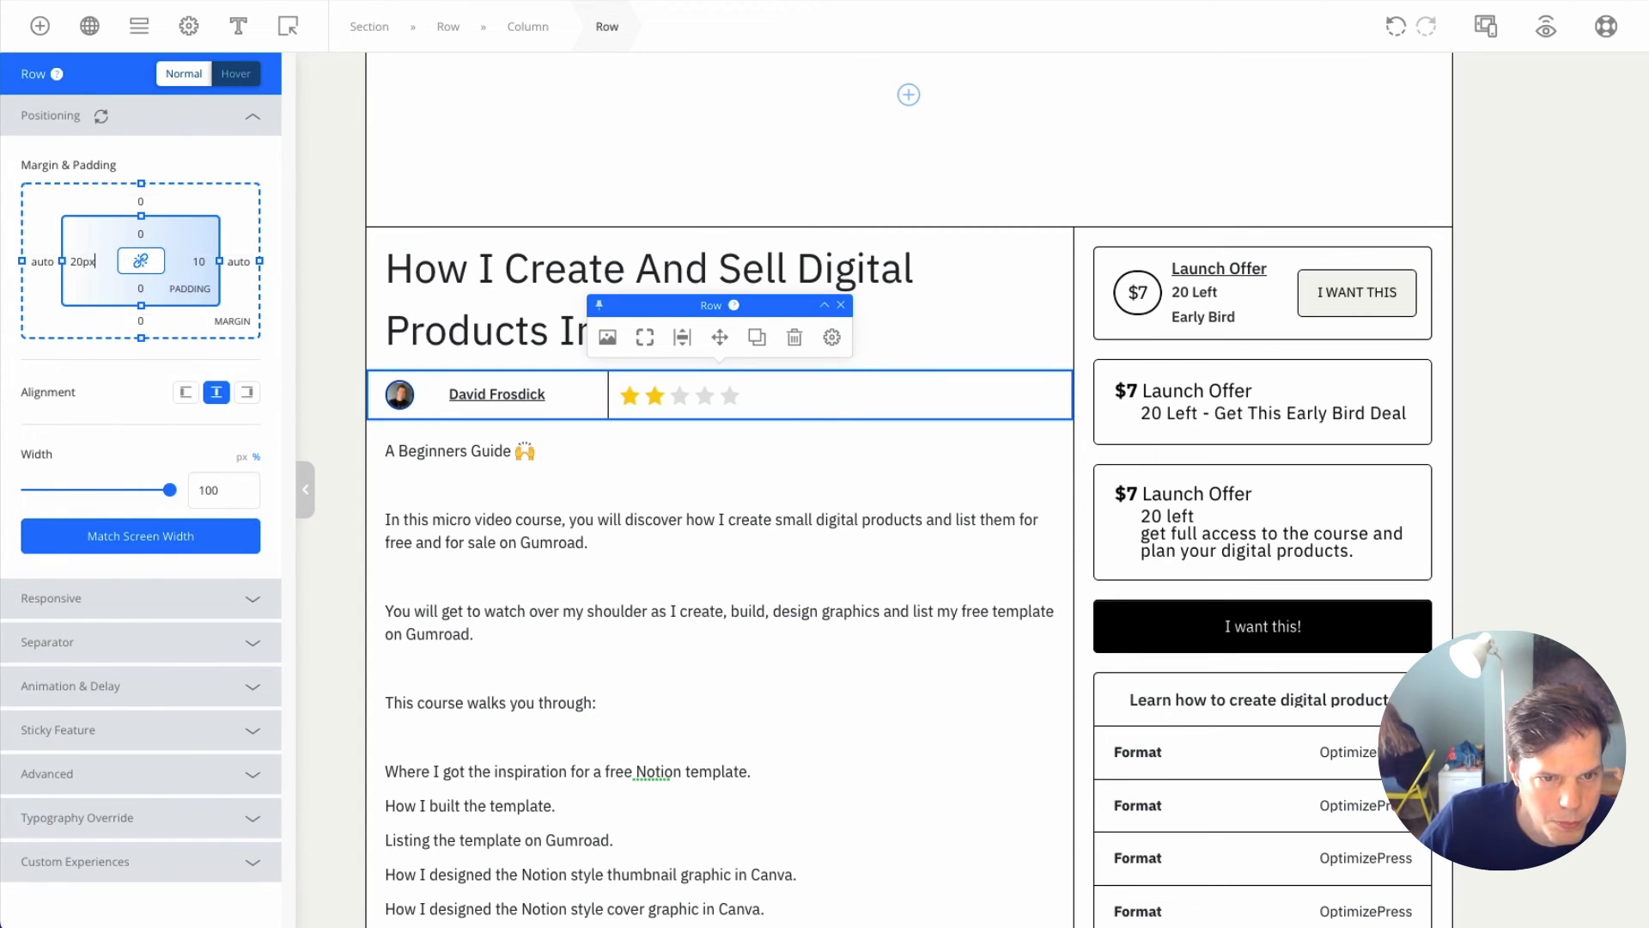
pyautogui.click(339, 391)
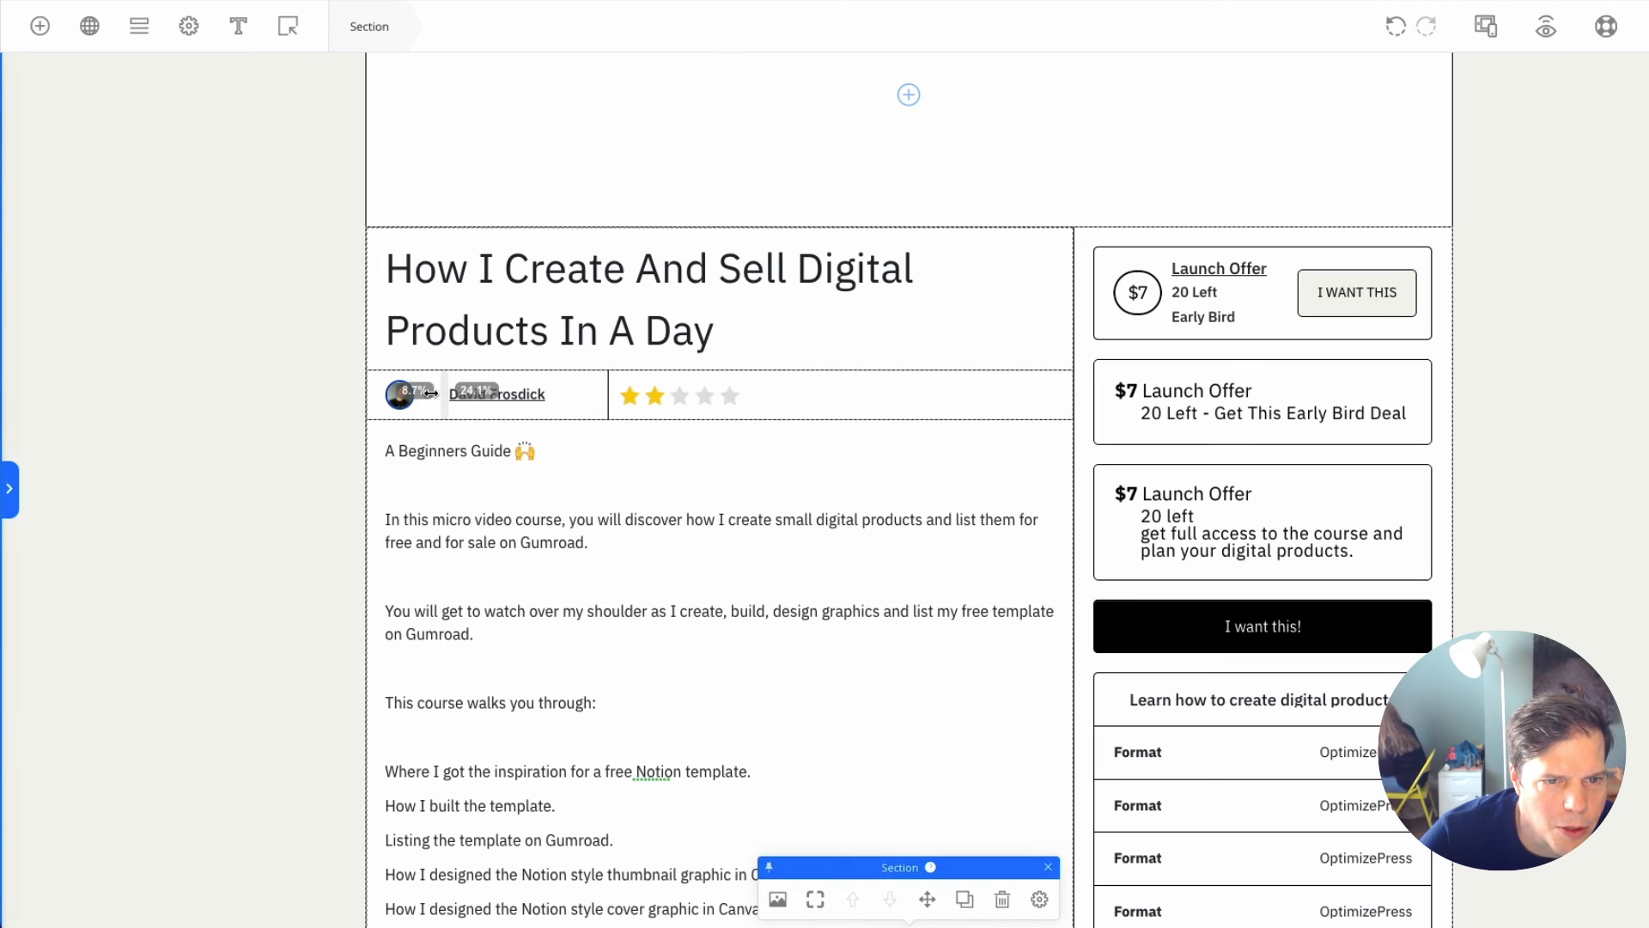
pyautogui.moveTo(432, 393); pyautogui.dragTo(425, 393)
pyautogui.click(342, 396)
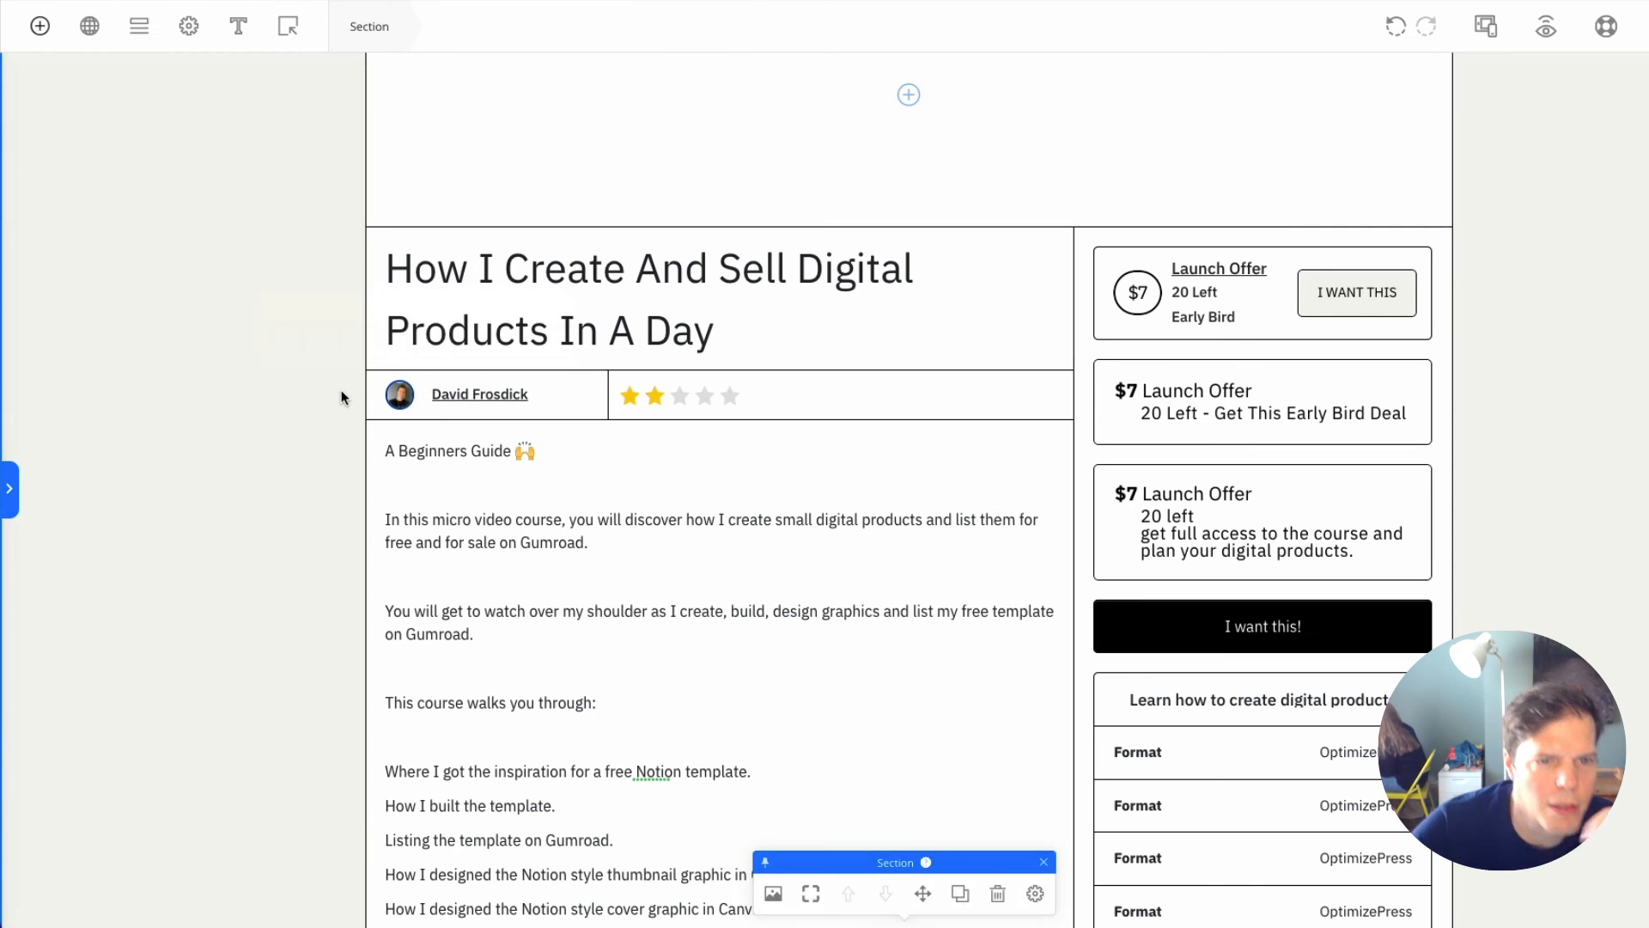
# Step: Review the whole page in the Mobile preview, then return to the Desktop preview
pyautogui.click(1487, 26)
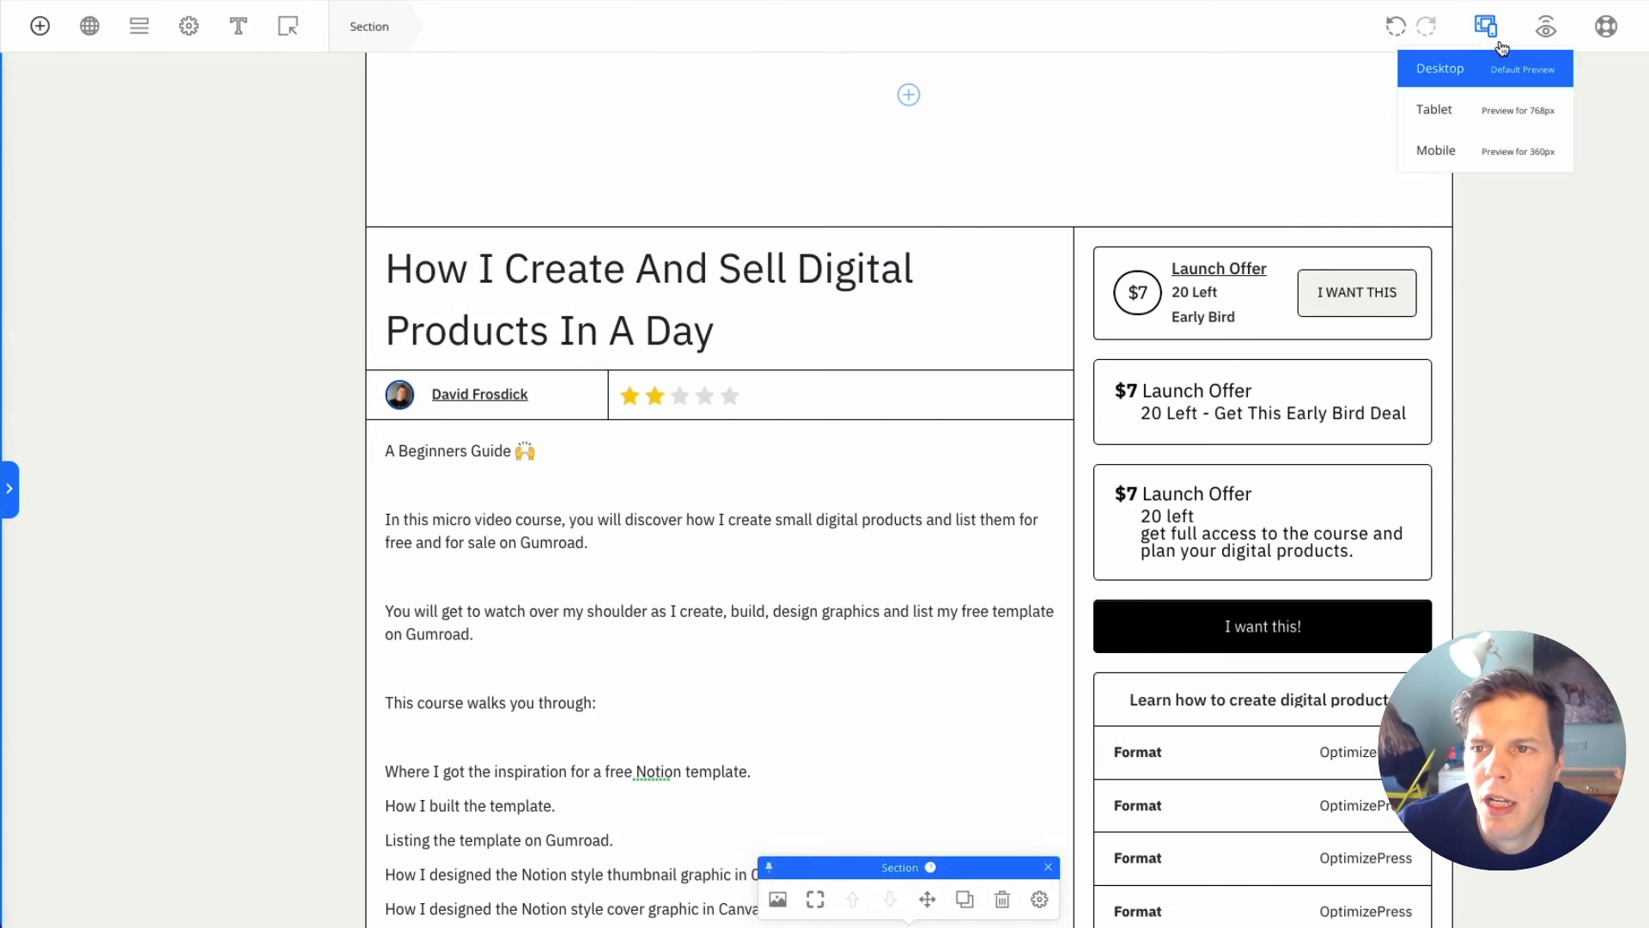
pyautogui.click(1461, 150)
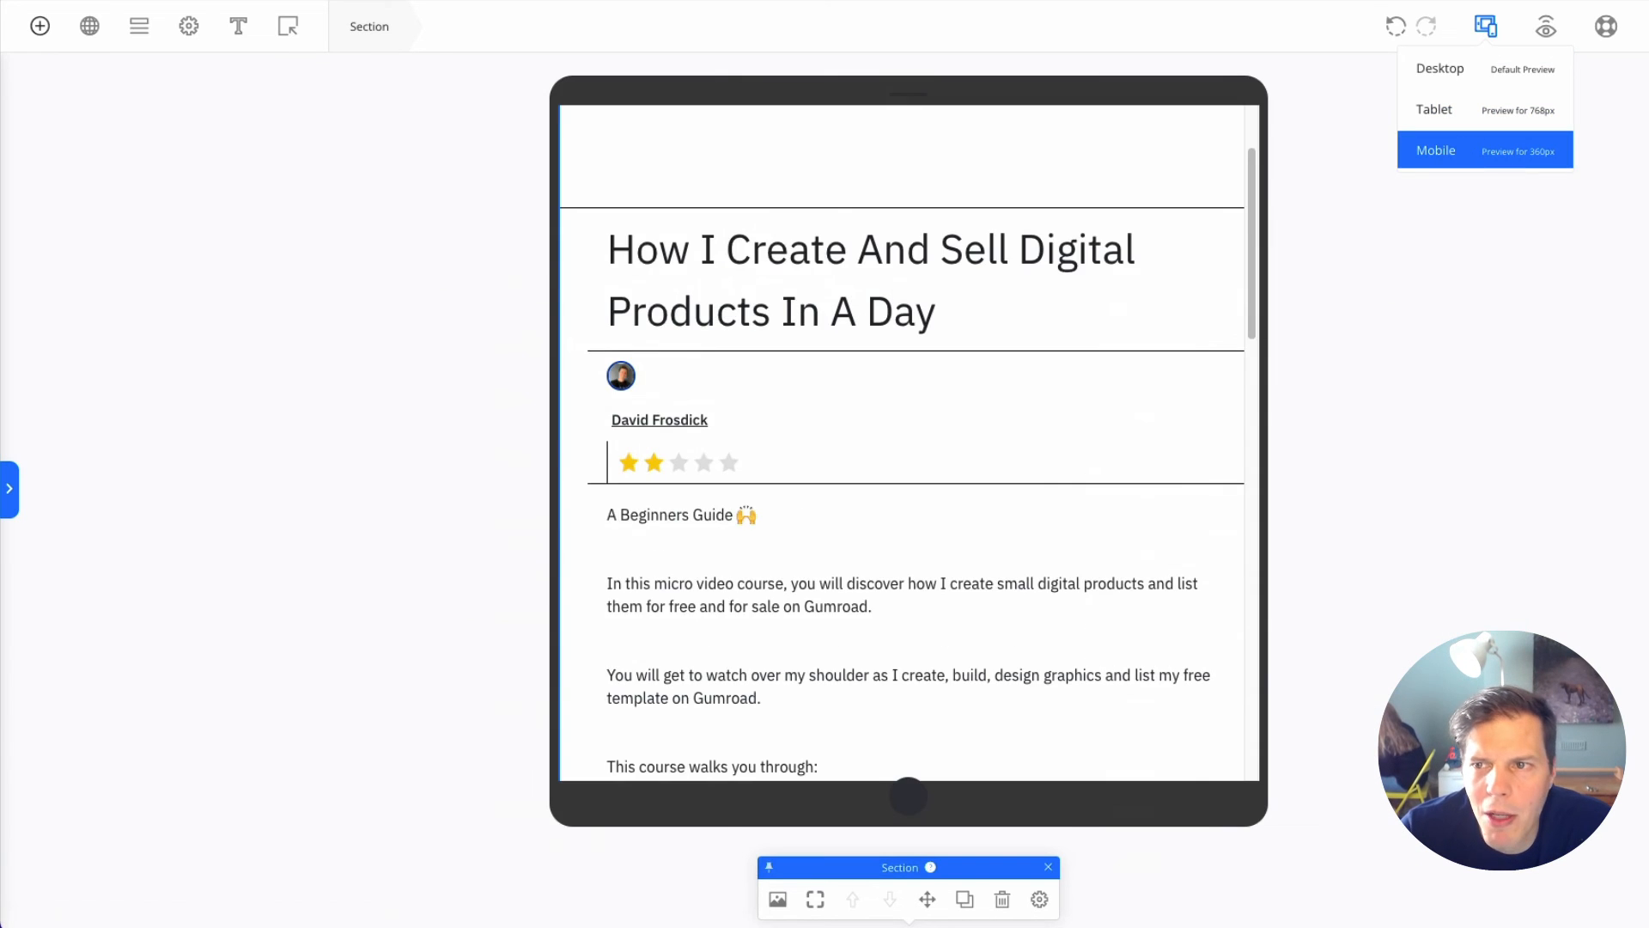
pyautogui.scroll(-3, 799, 502)
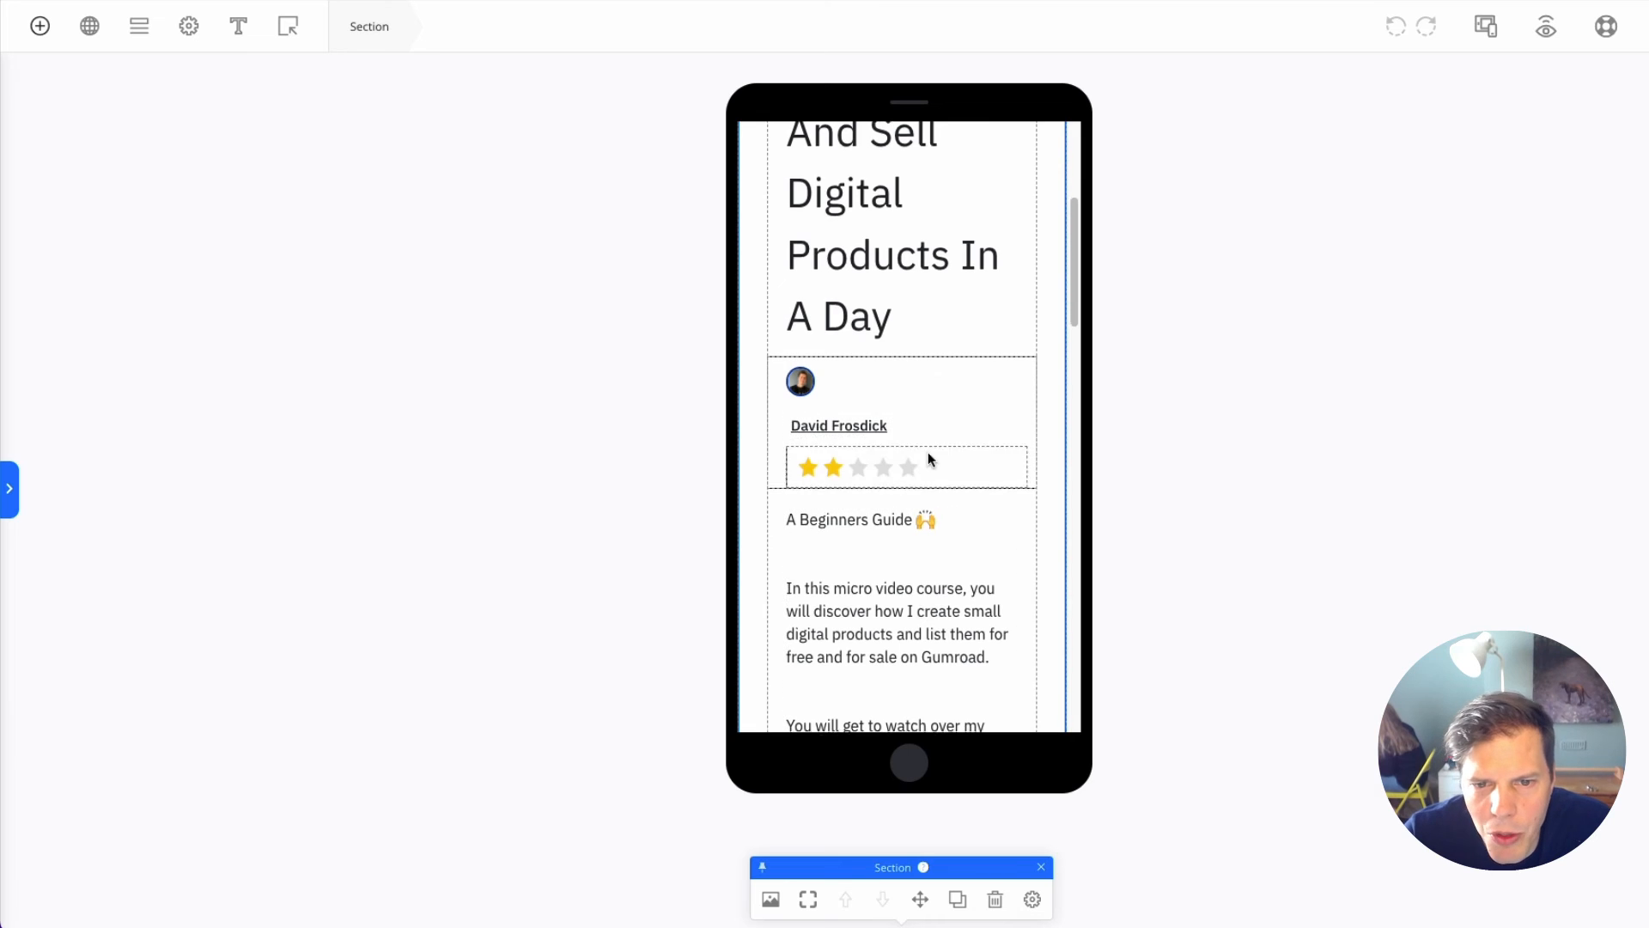
pyautogui.scroll(-5, 929, 448)
pyautogui.scroll(-5, 929, 447)
pyautogui.scroll(15, 939, 398)
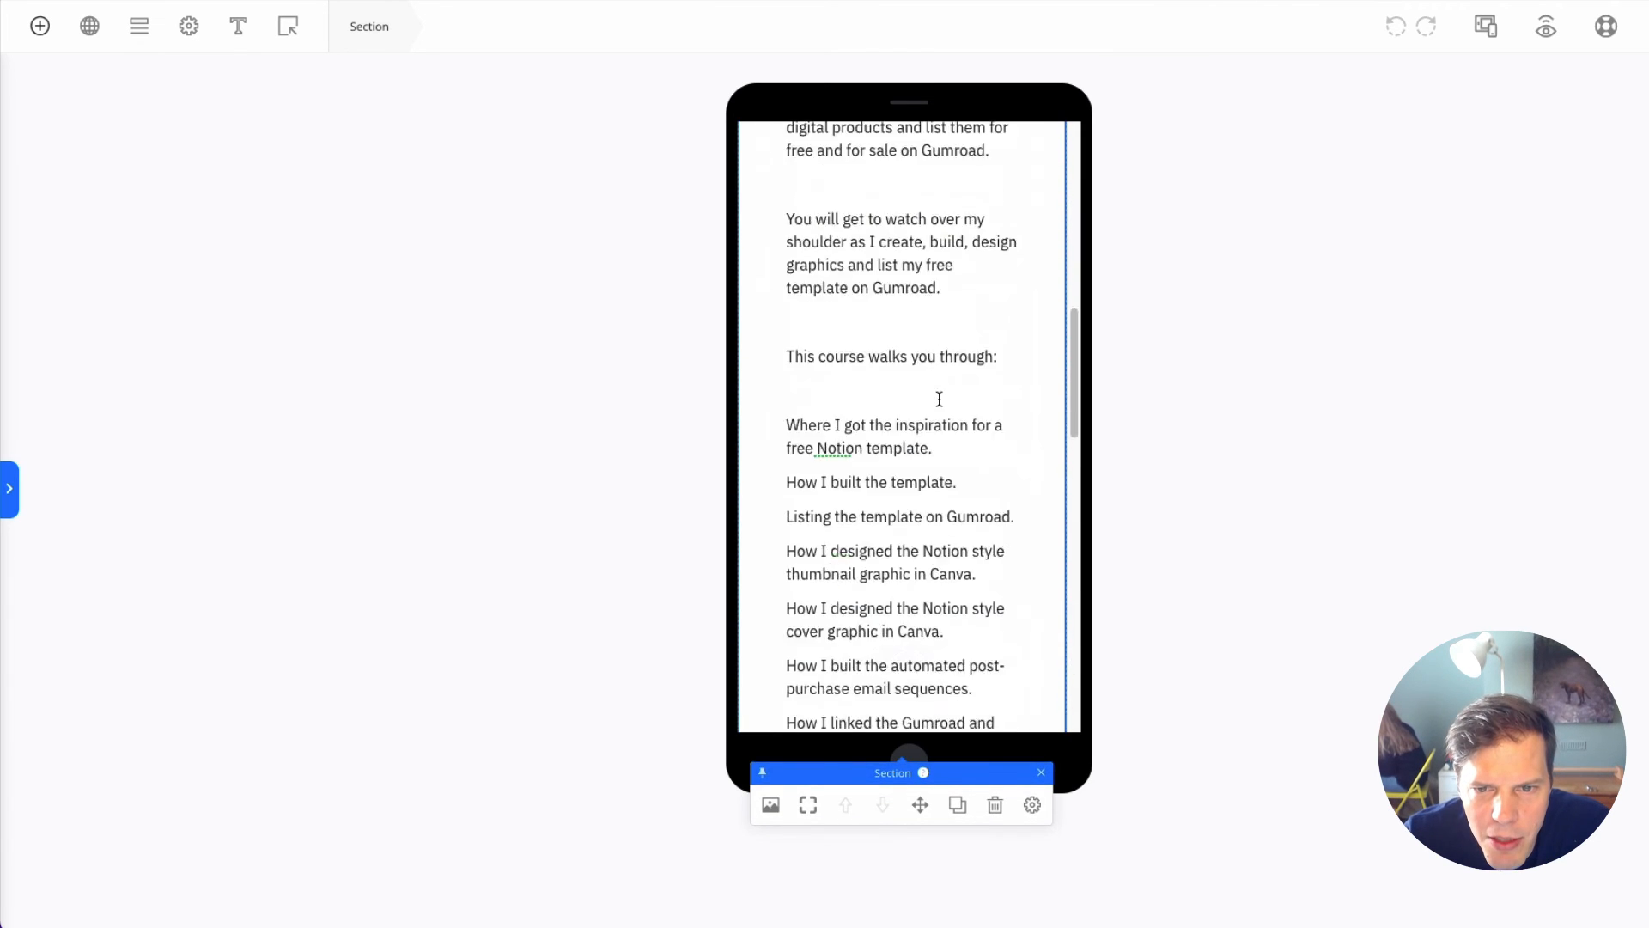
pyautogui.scroll(-6, 923, 497)
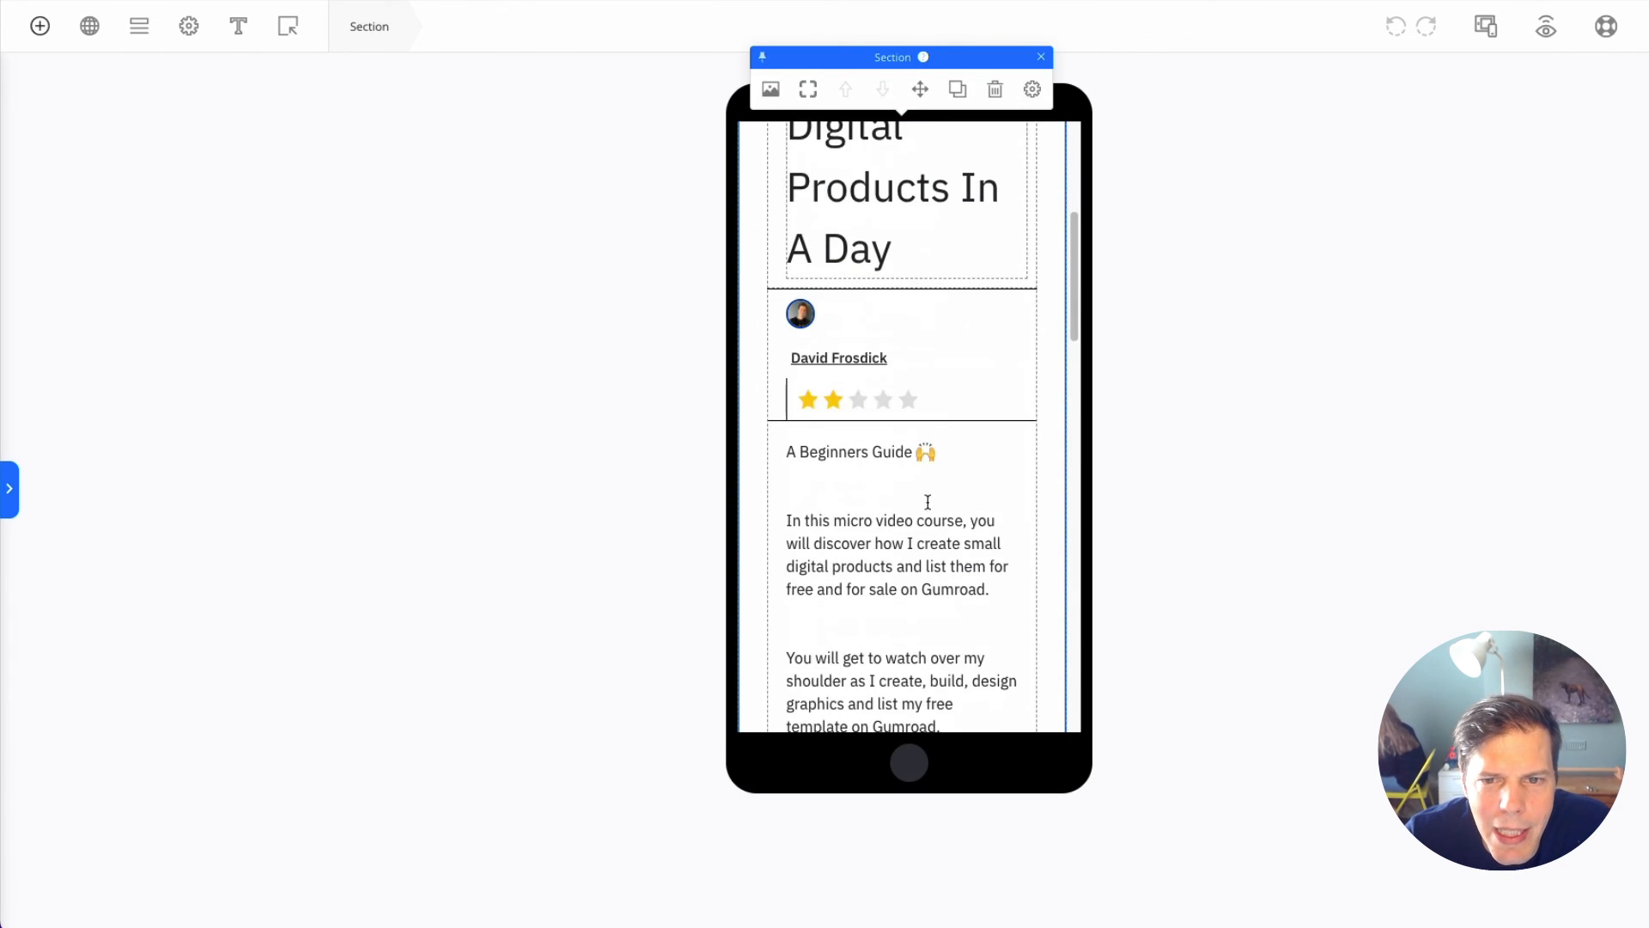
pyautogui.scroll(-15, 858, 520)
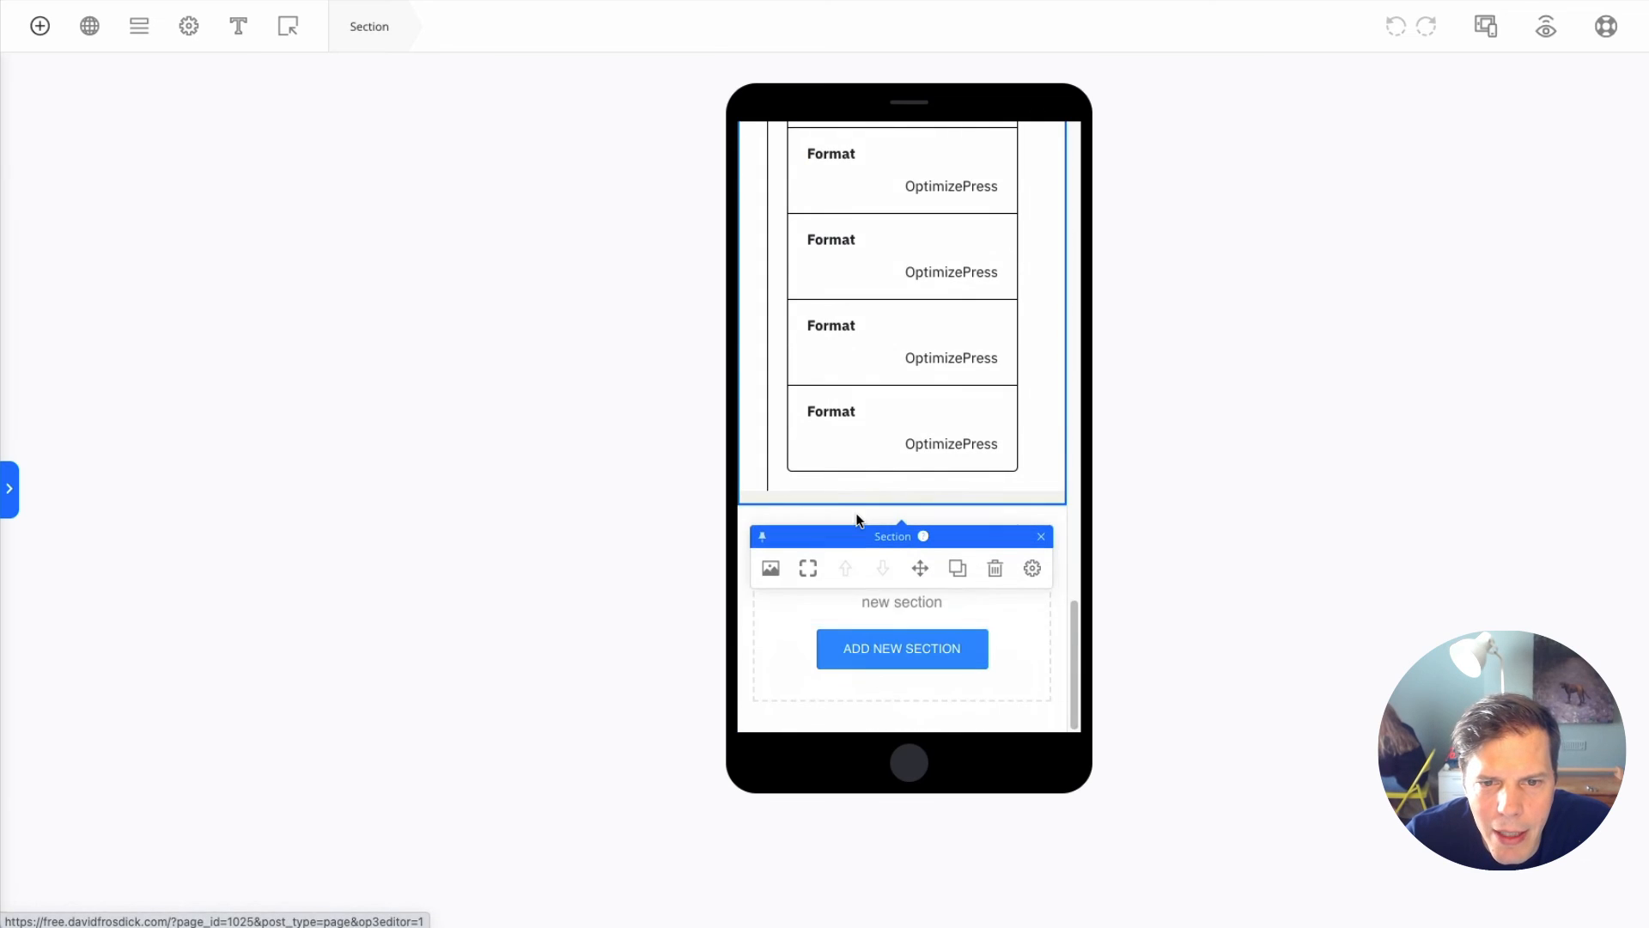
pyautogui.scroll(8, 857, 523)
pyautogui.scroll(10, 854, 512)
pyautogui.click(1486, 26)
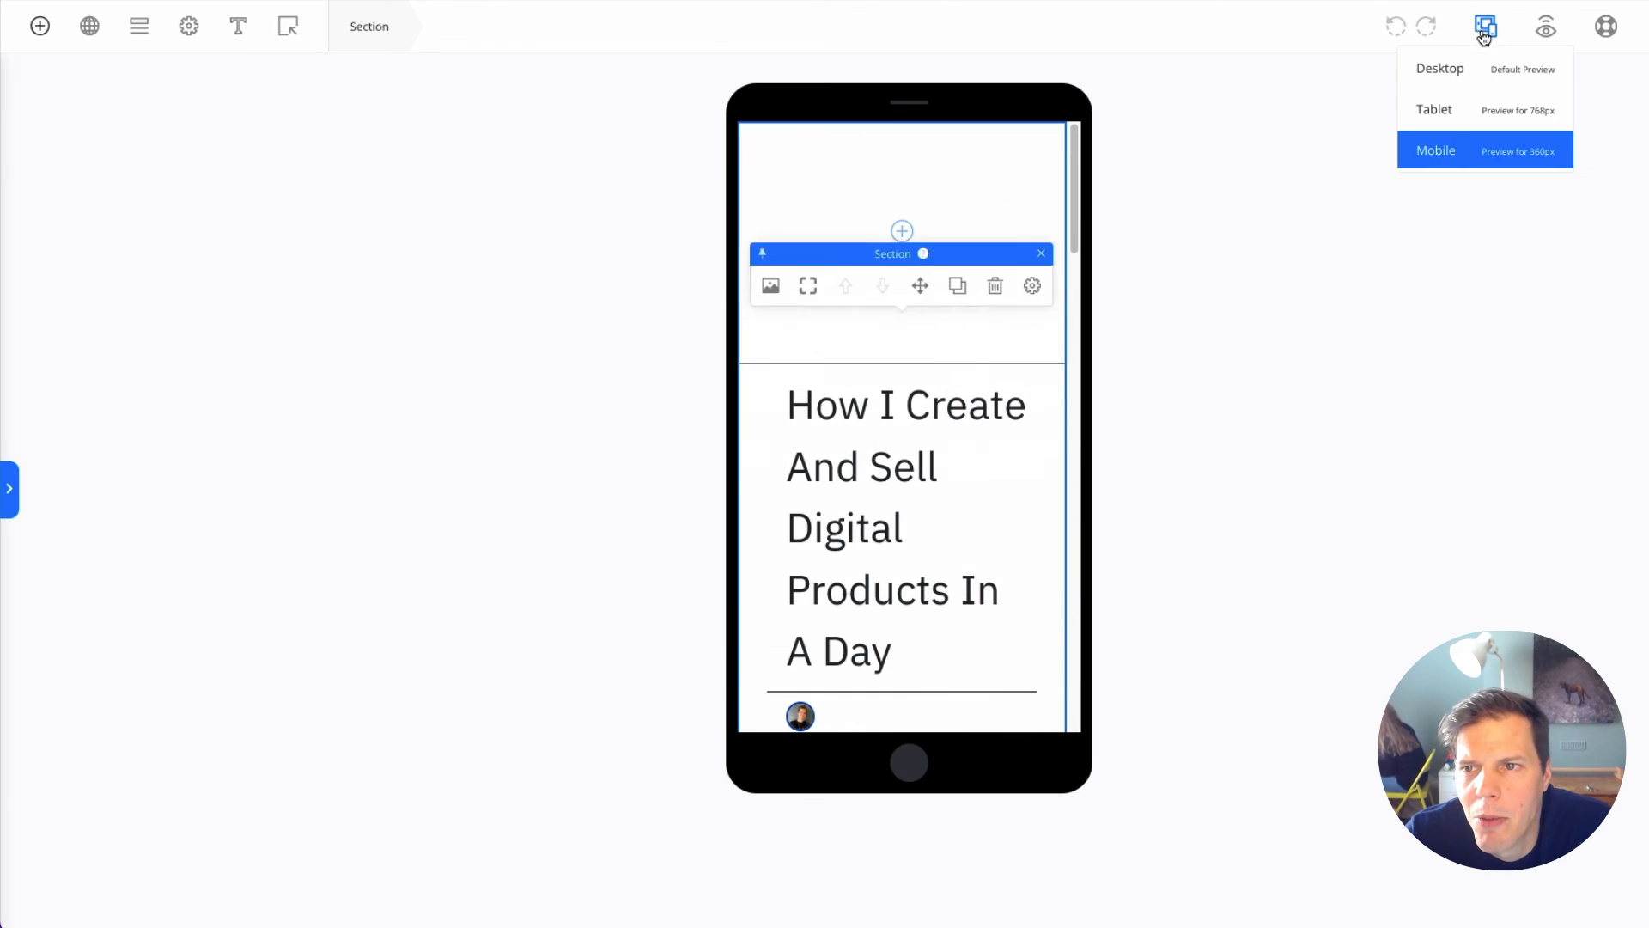
pyautogui.click(1493, 80)
# Step: Compare the course description area with the Gumroad reference page and inspect its text element and column
pyautogui.scroll(-8, 1182, 312)
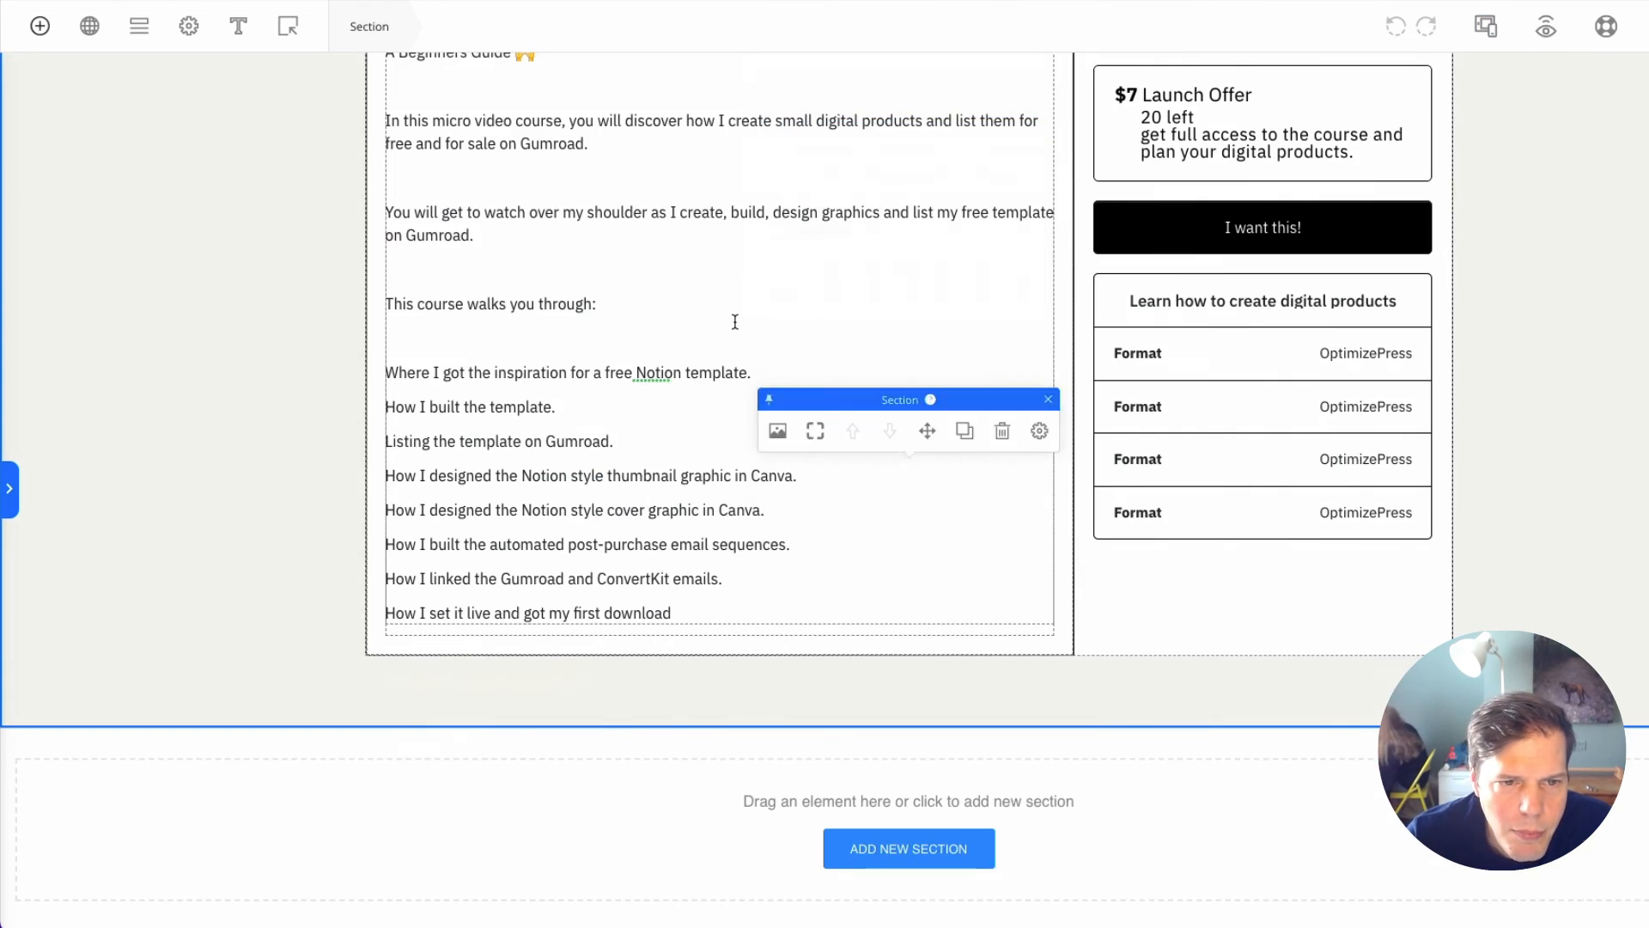
pyautogui.scroll(2, 363, 296)
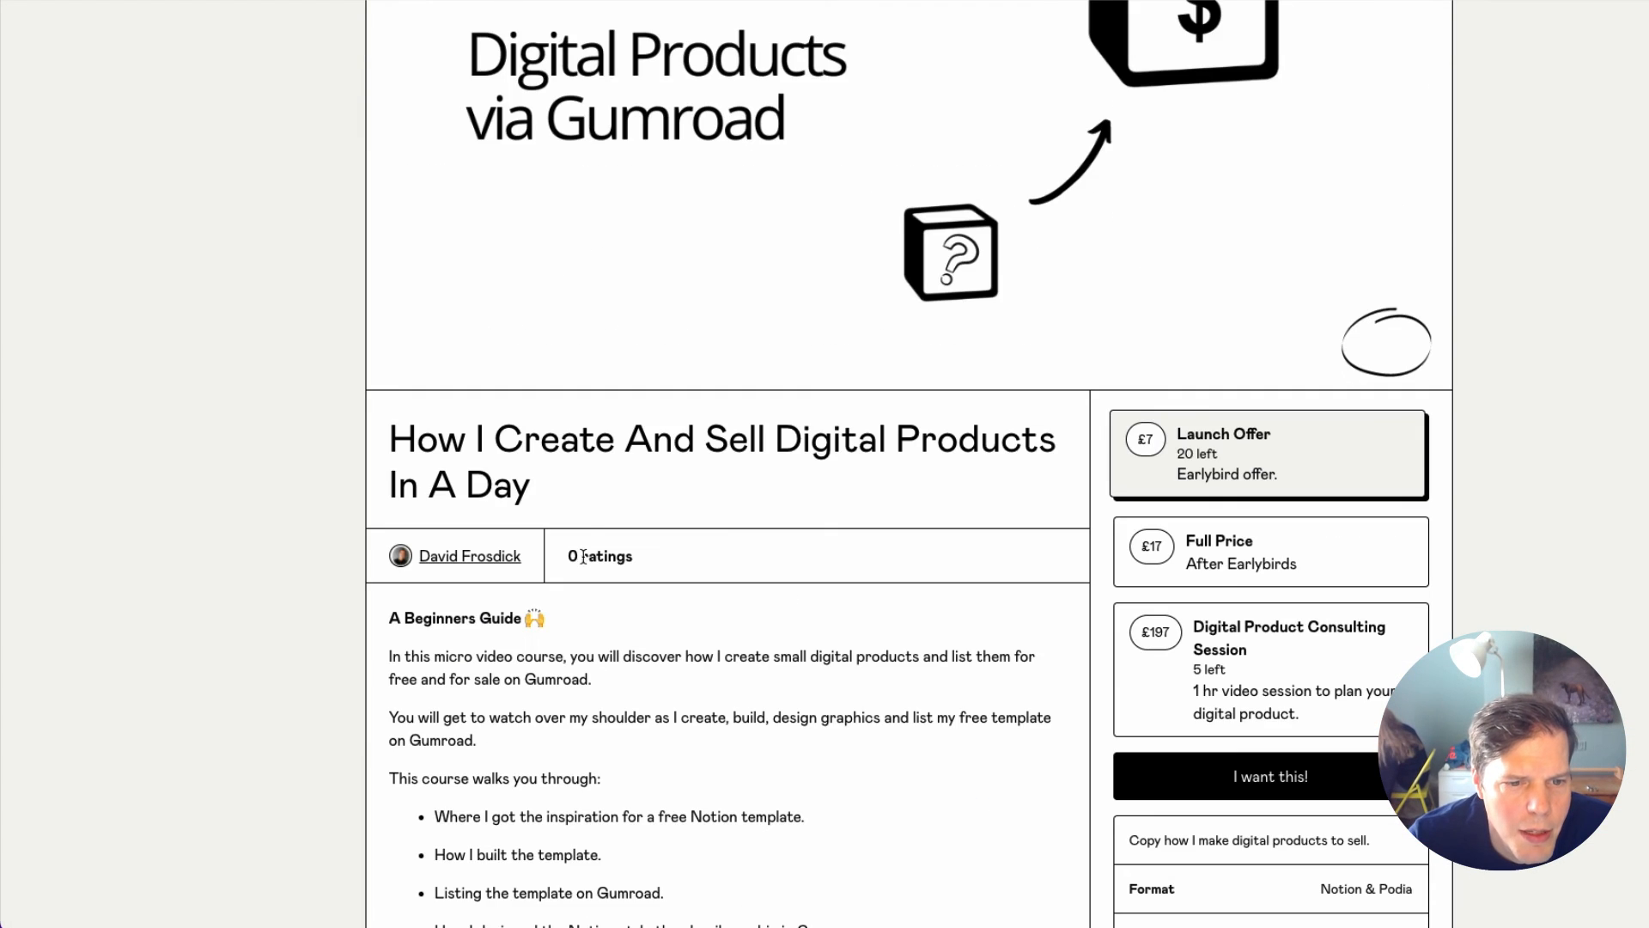
pyautogui.scroll(-5, 571, 516)
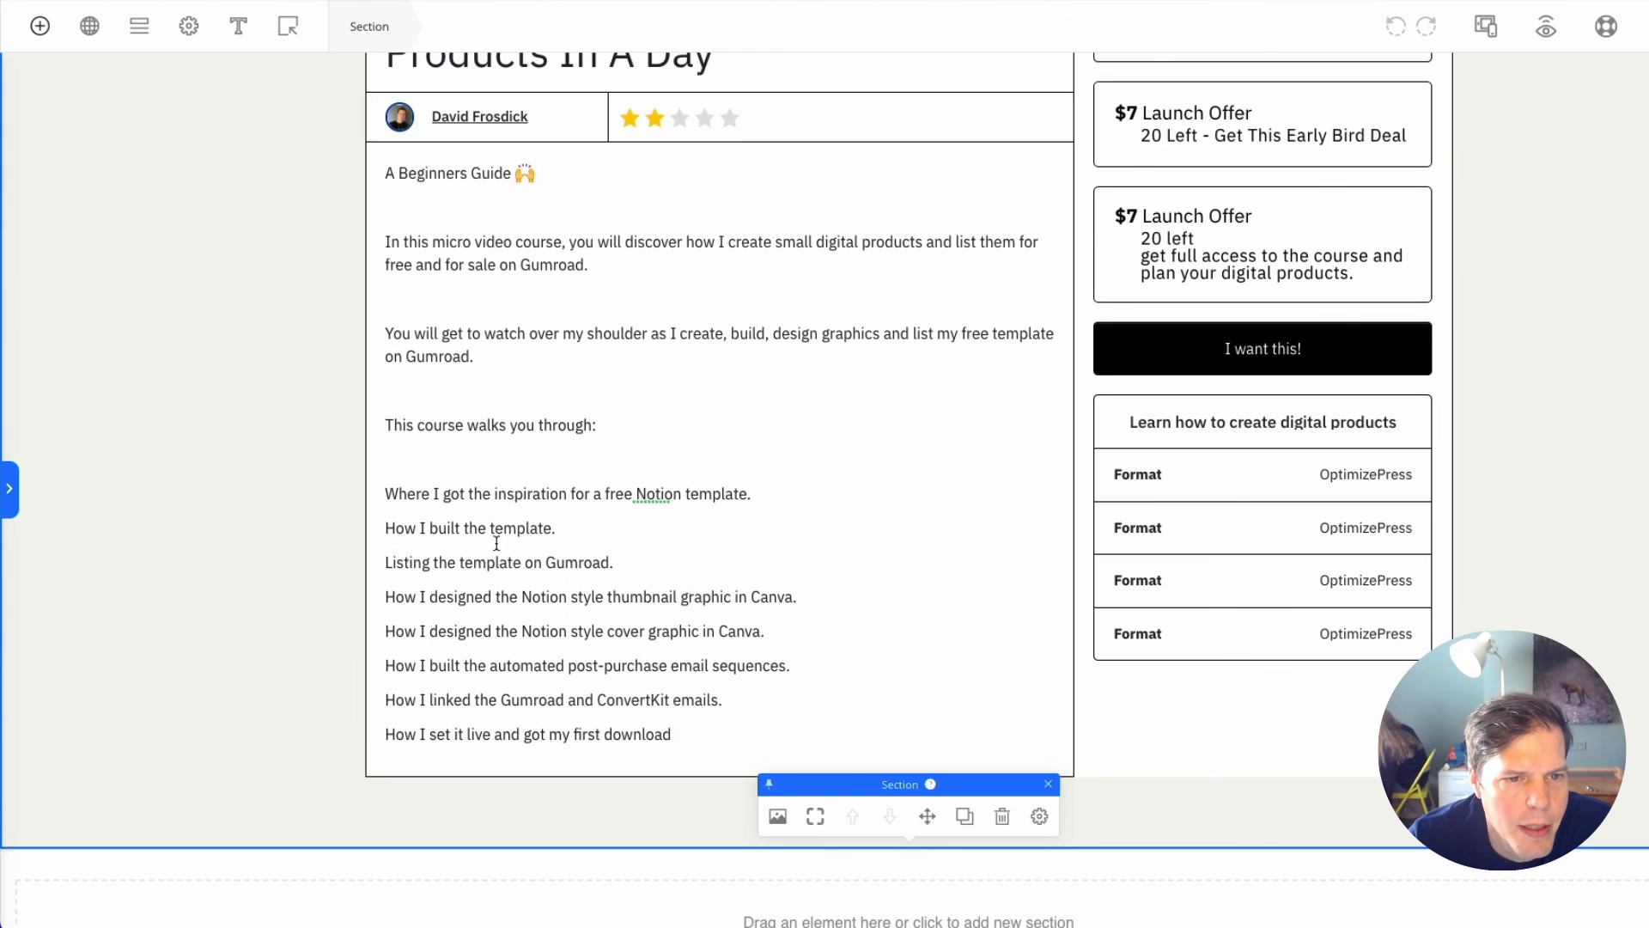
pyautogui.click(398, 197)
pyautogui.scroll(-1, 255, 400)
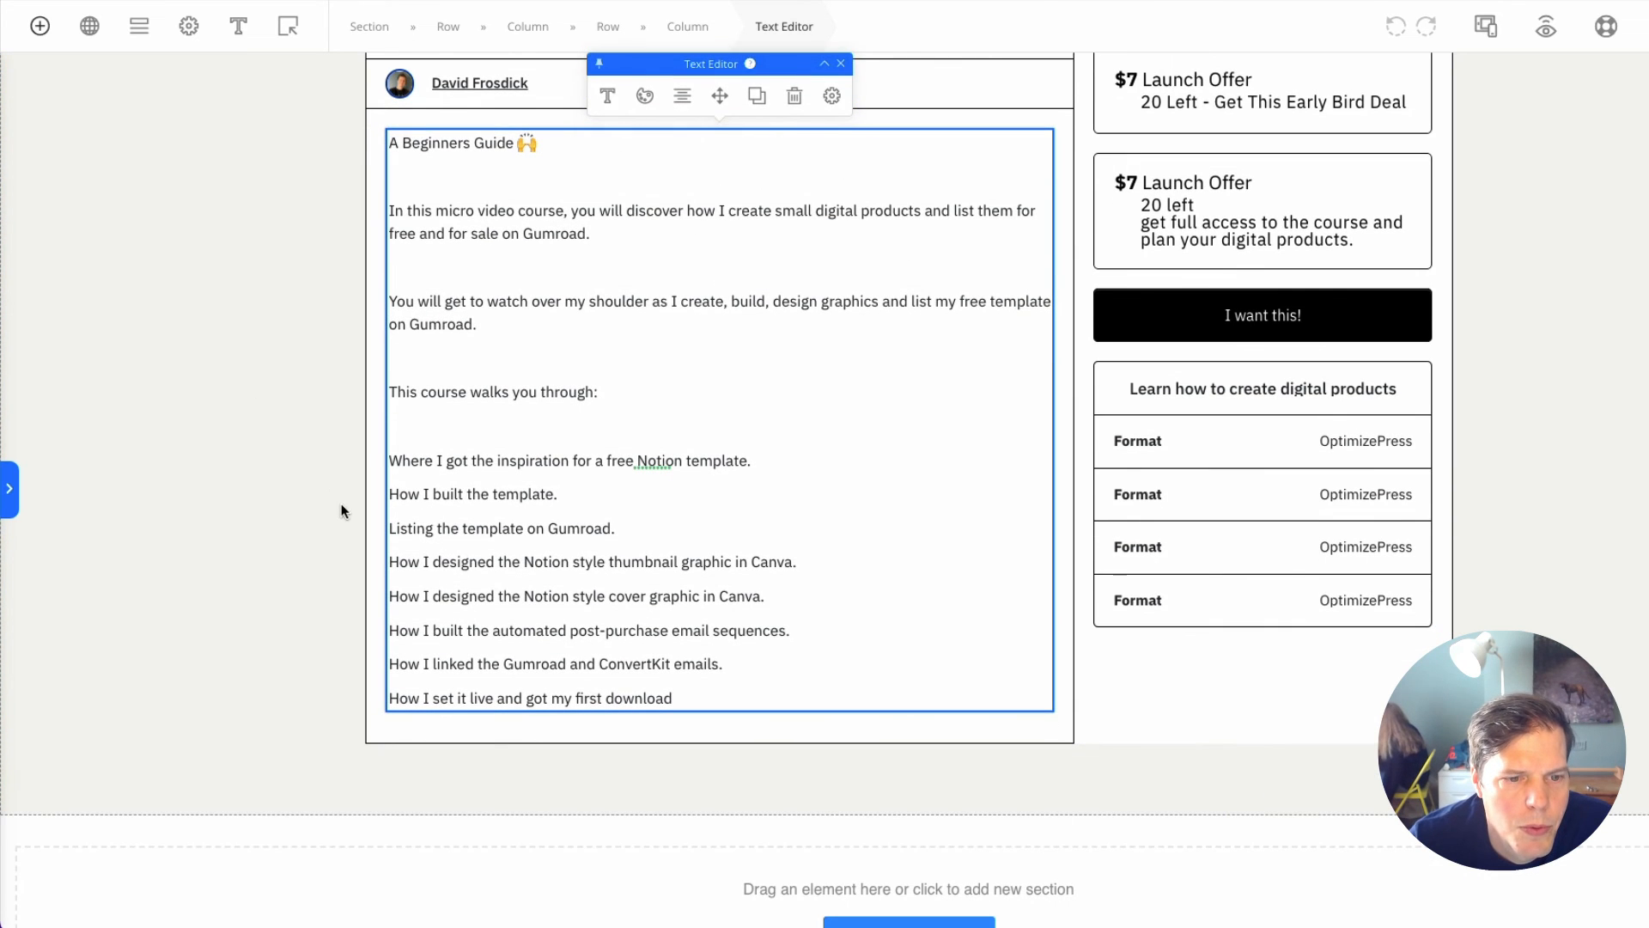
pyautogui.click(432, 715)
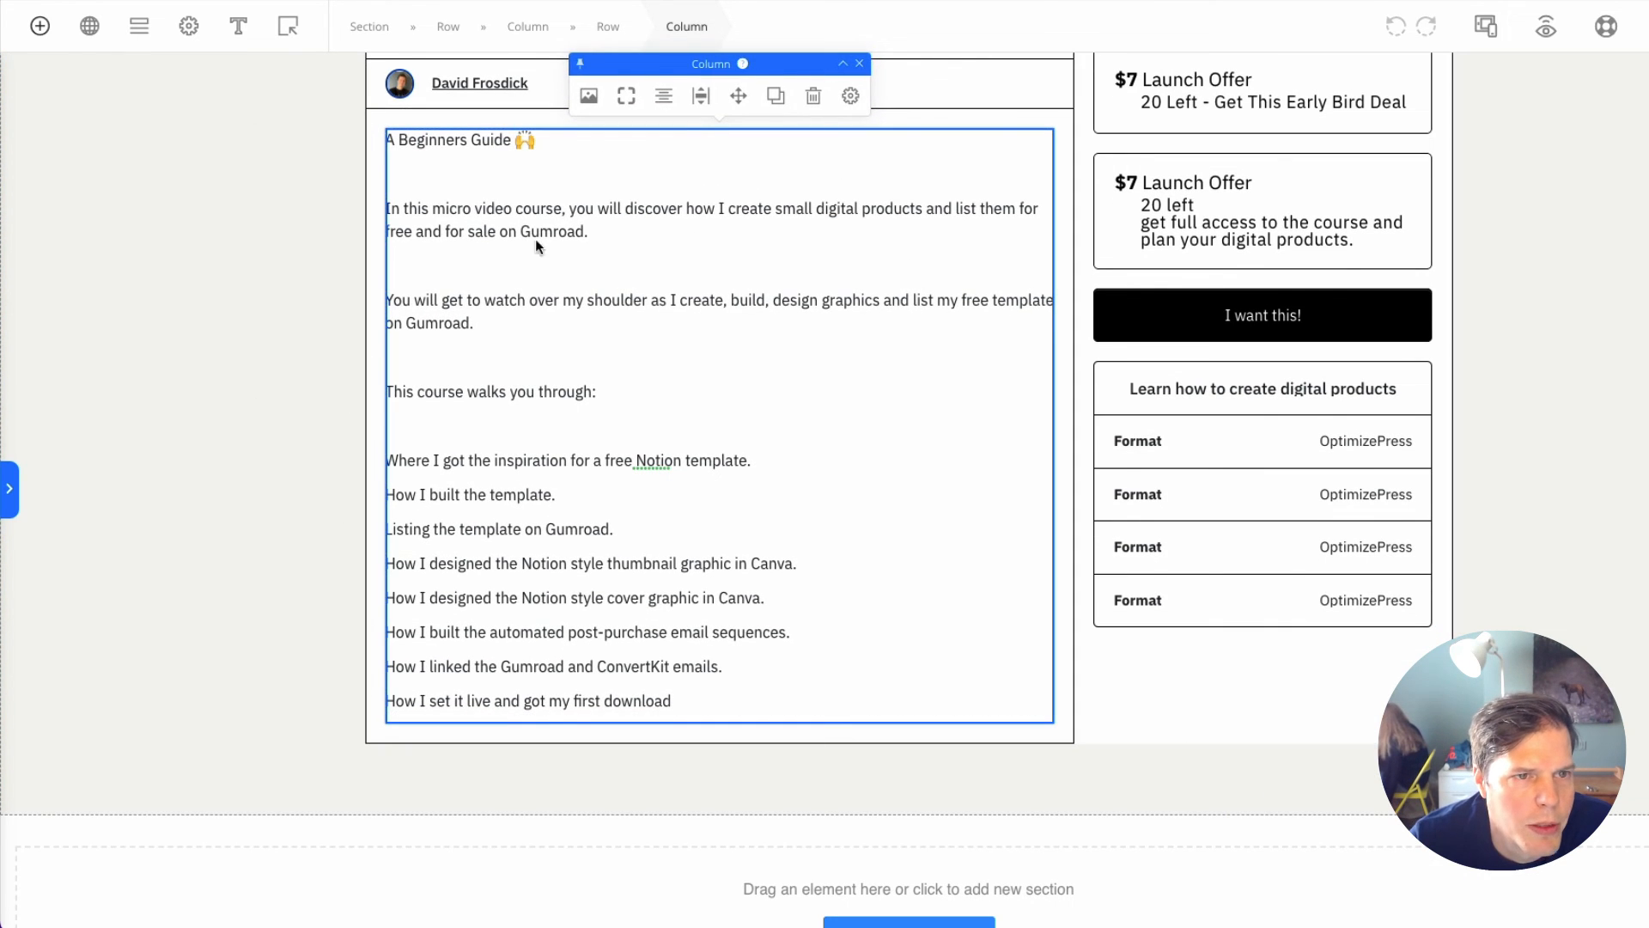
pyautogui.click(246, 208)
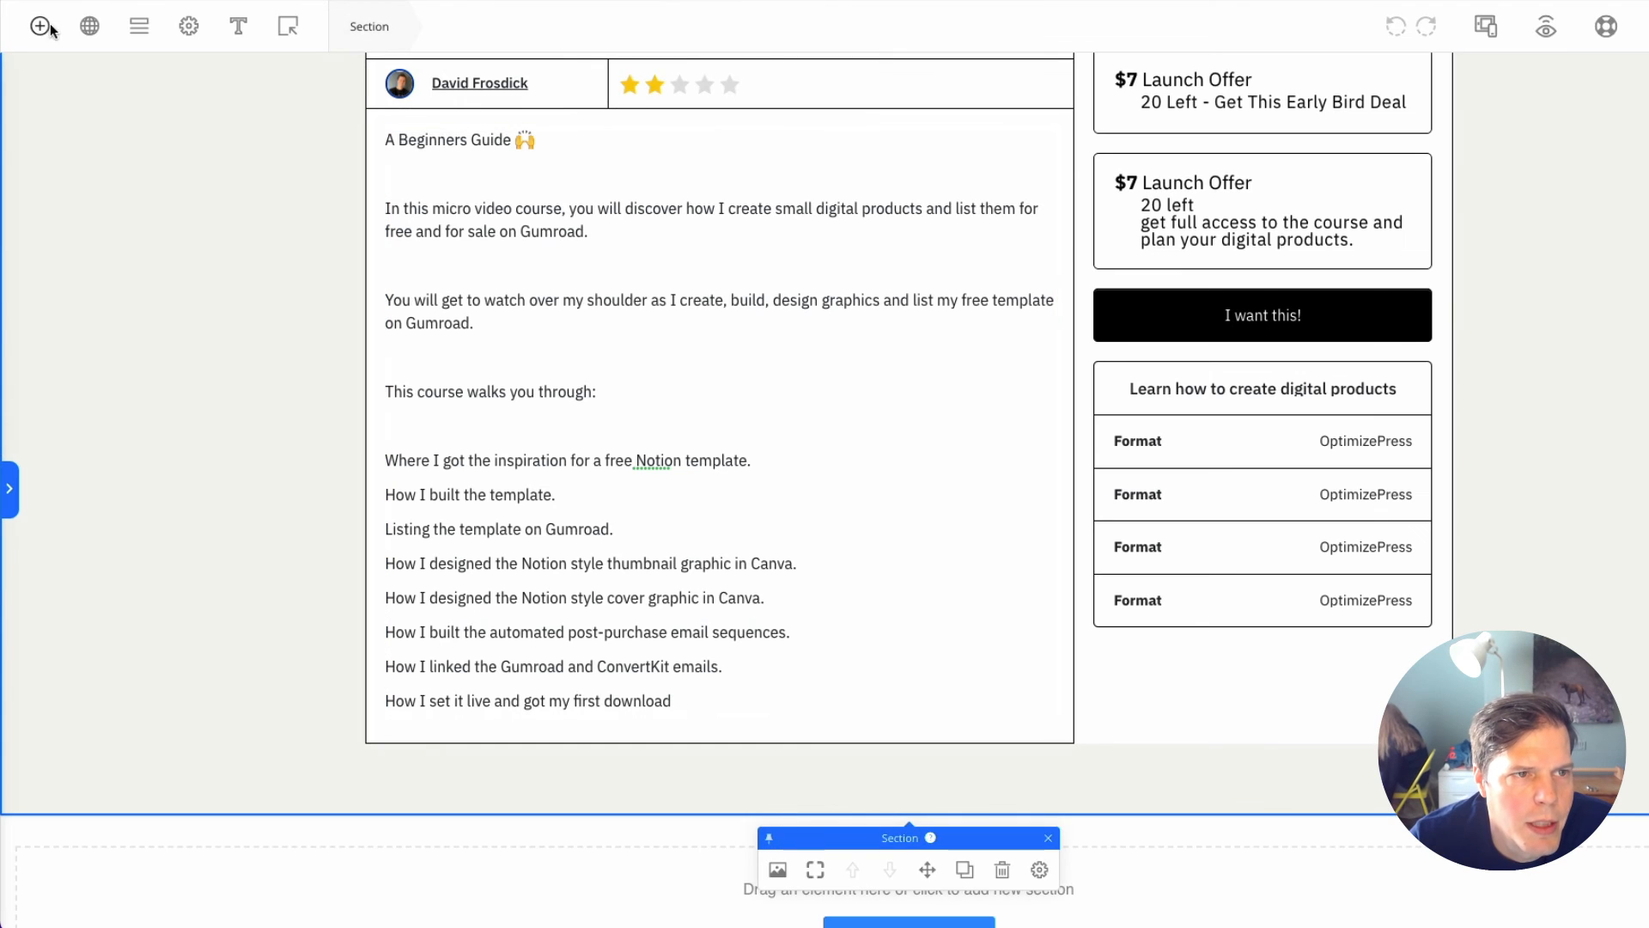
# Step: Find the Bullet Block element by searching "bul" and add it directly below the course description text
pyautogui.click(42, 28)
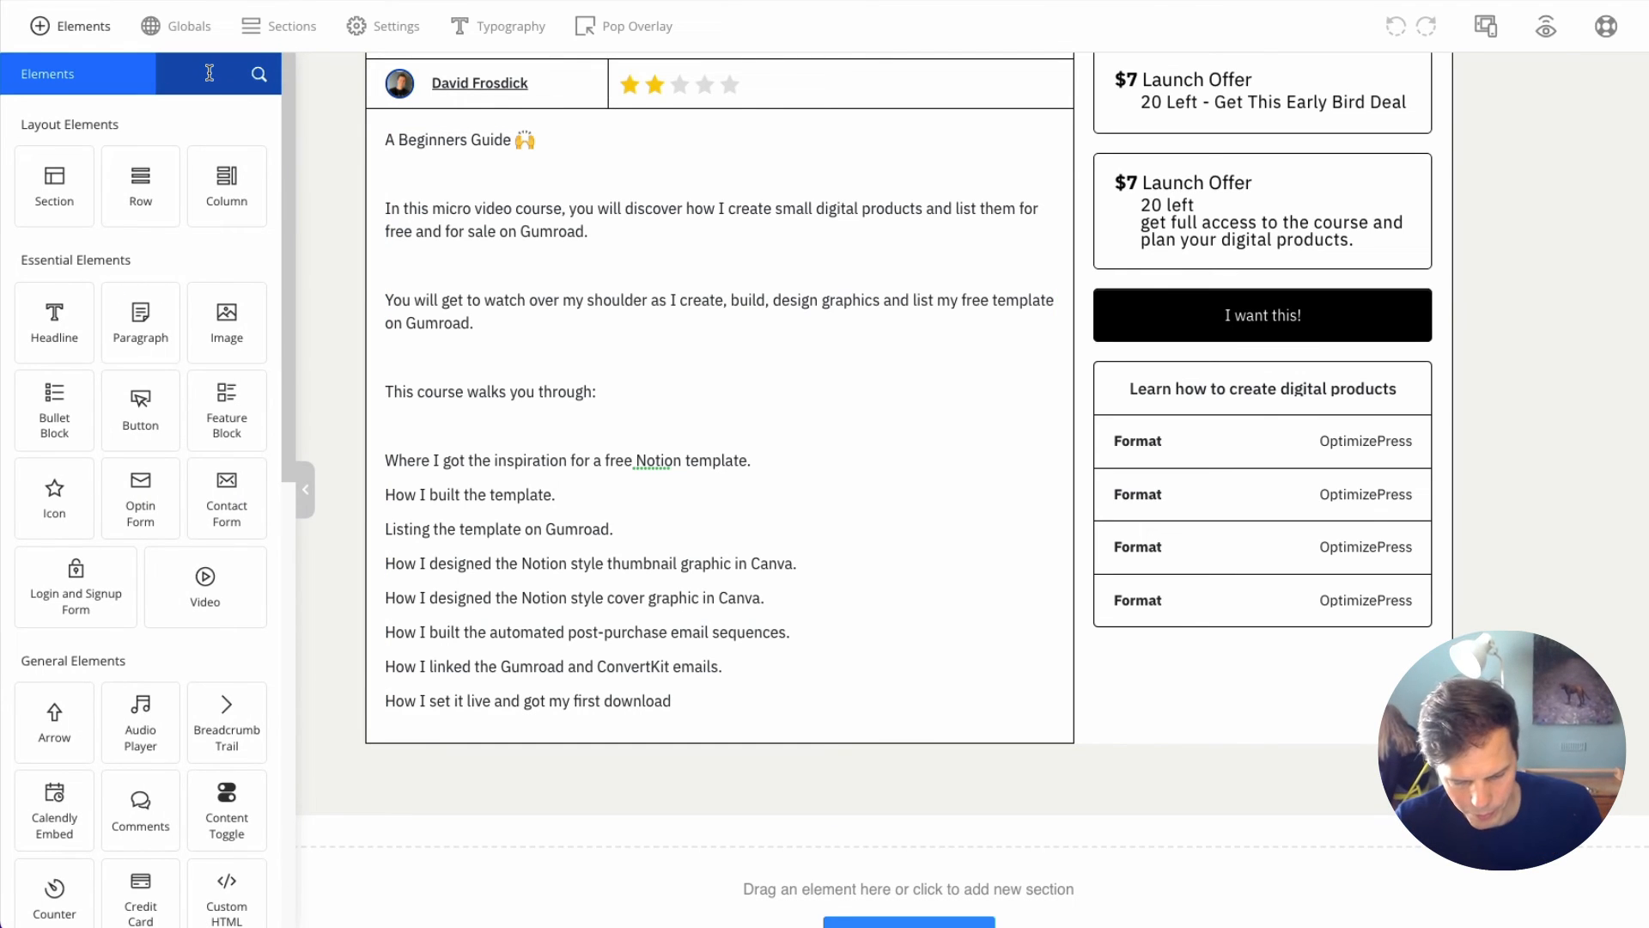
pyautogui.write('bul')
pyautogui.moveTo(140, 189); pyautogui.dragTo(615, 654)
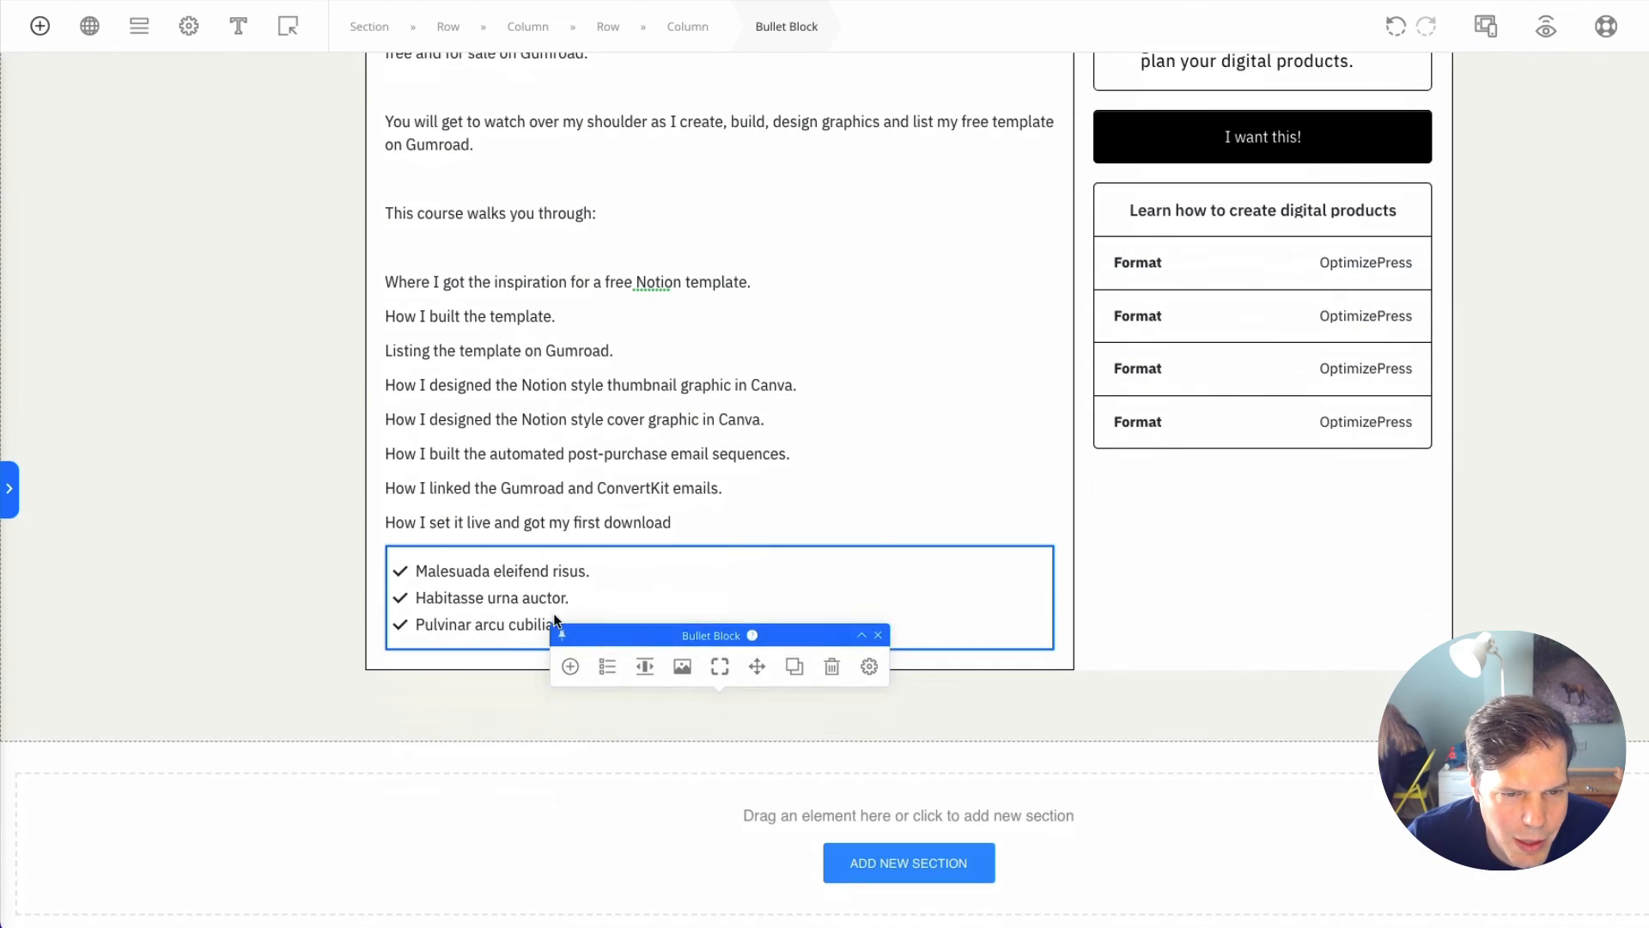
# Step: Try Image as the bullet block's display media, restore Icon, and add a fourth bullet to the list
pyautogui.click(607, 513)
pyautogui.click(955, 571)
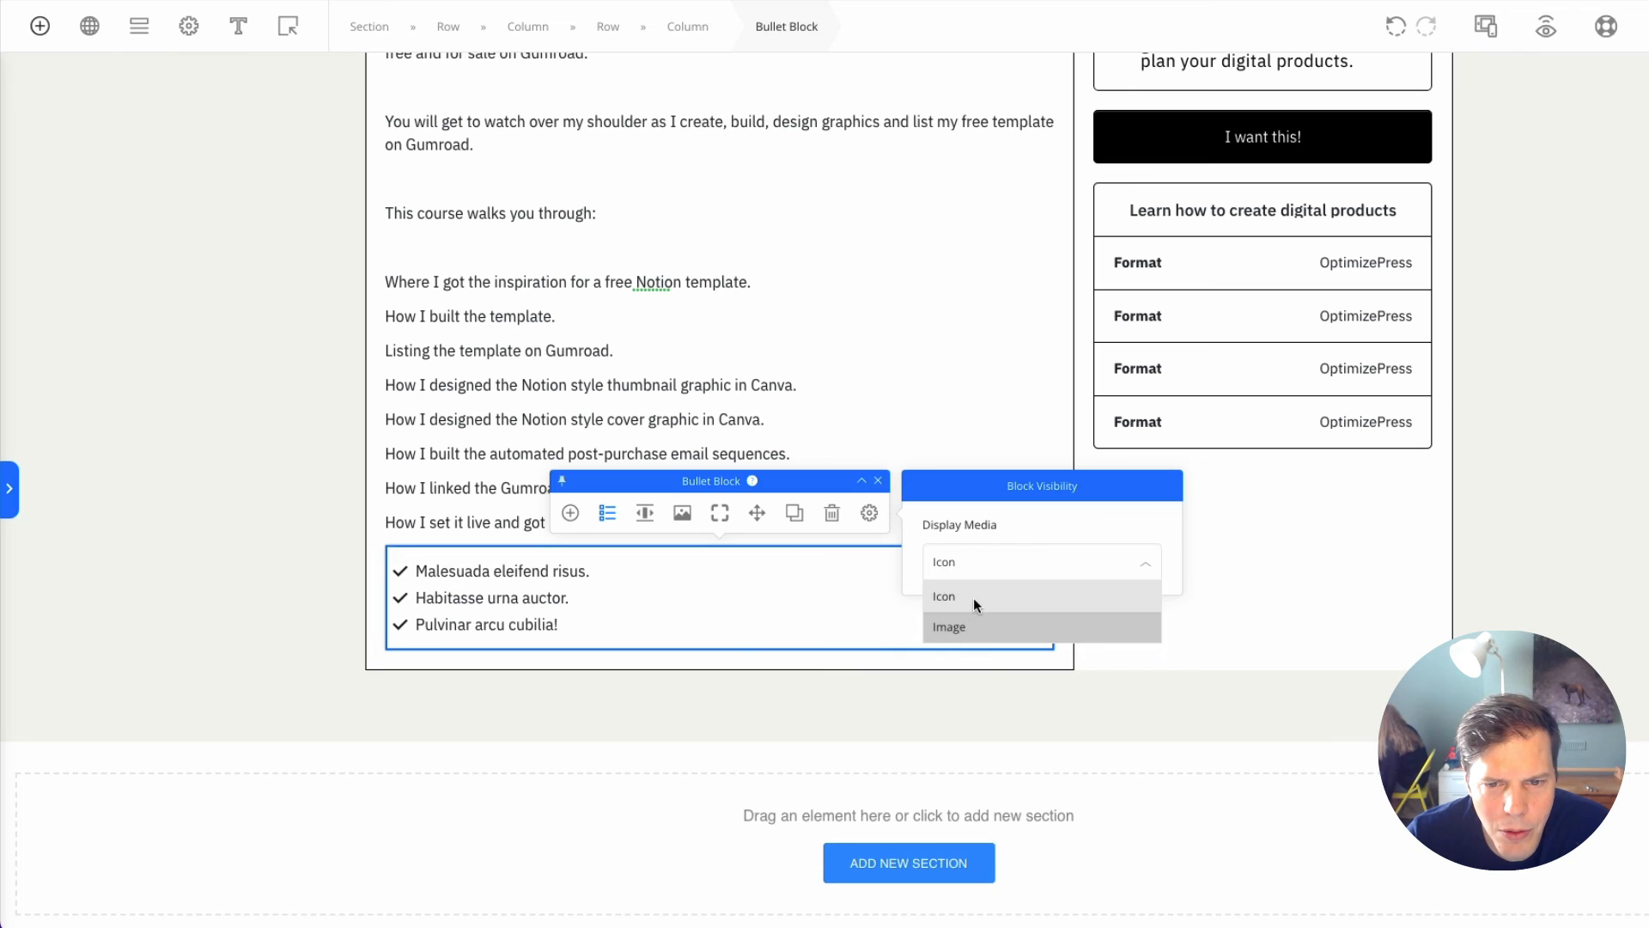
pyautogui.click(975, 624)
pyautogui.click(974, 570)
pyautogui.click(972, 600)
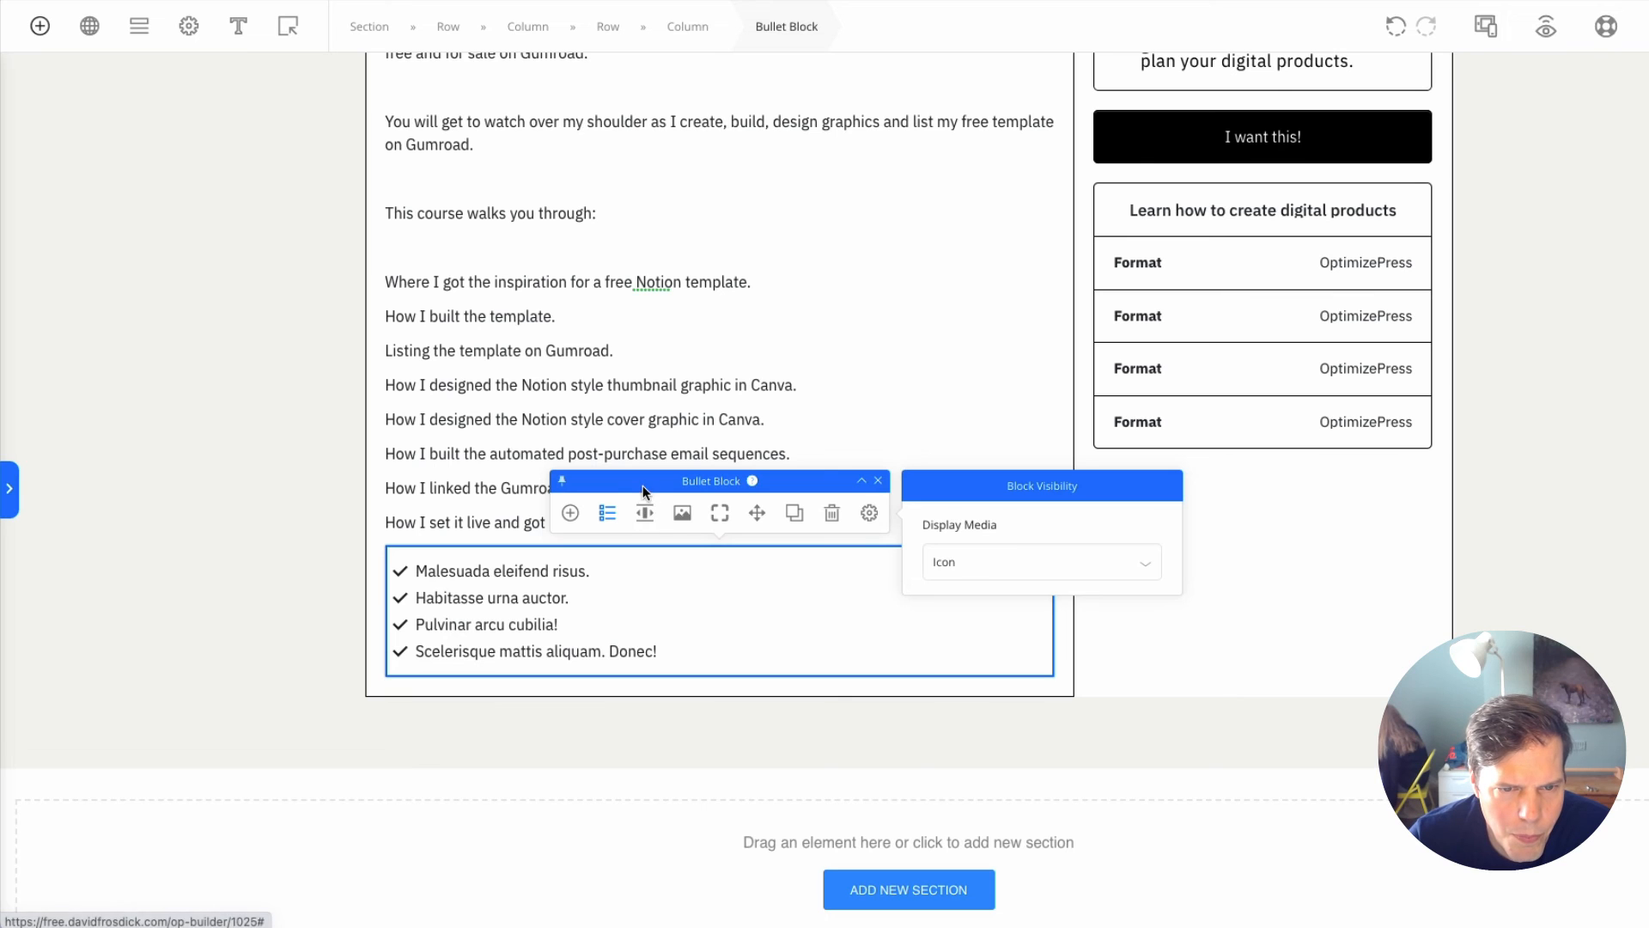
pyautogui.click(275, 601)
# Step: Search the bullet list's icon choices for "dot", "bul" and "po"
pyautogui.click(397, 574)
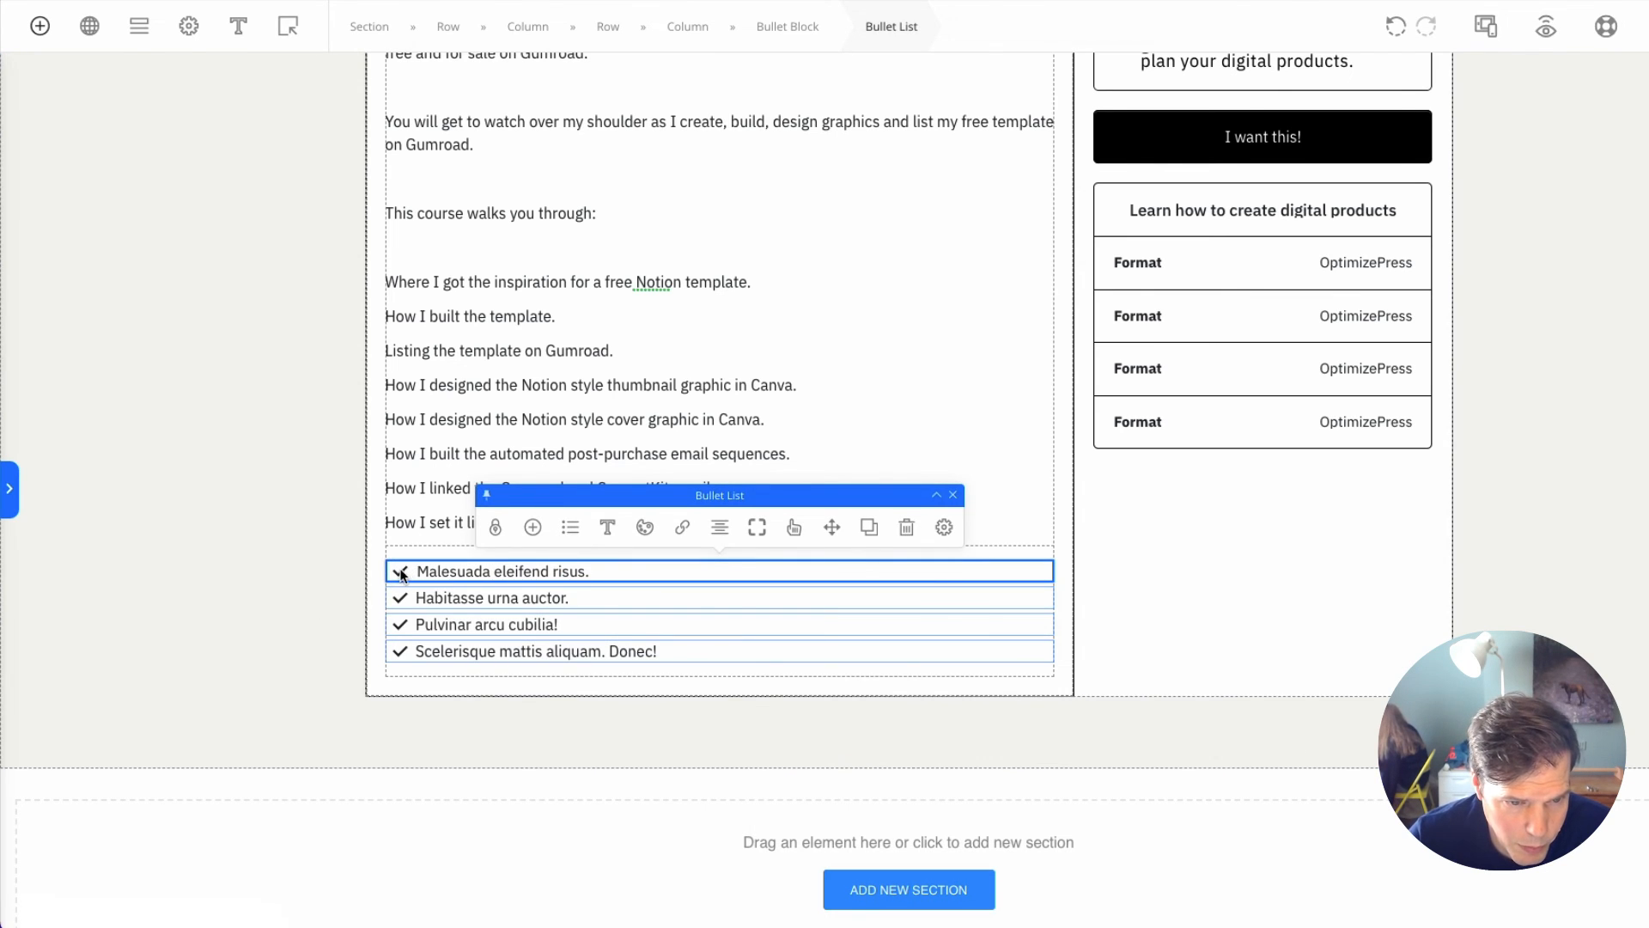
pyautogui.click(574, 532)
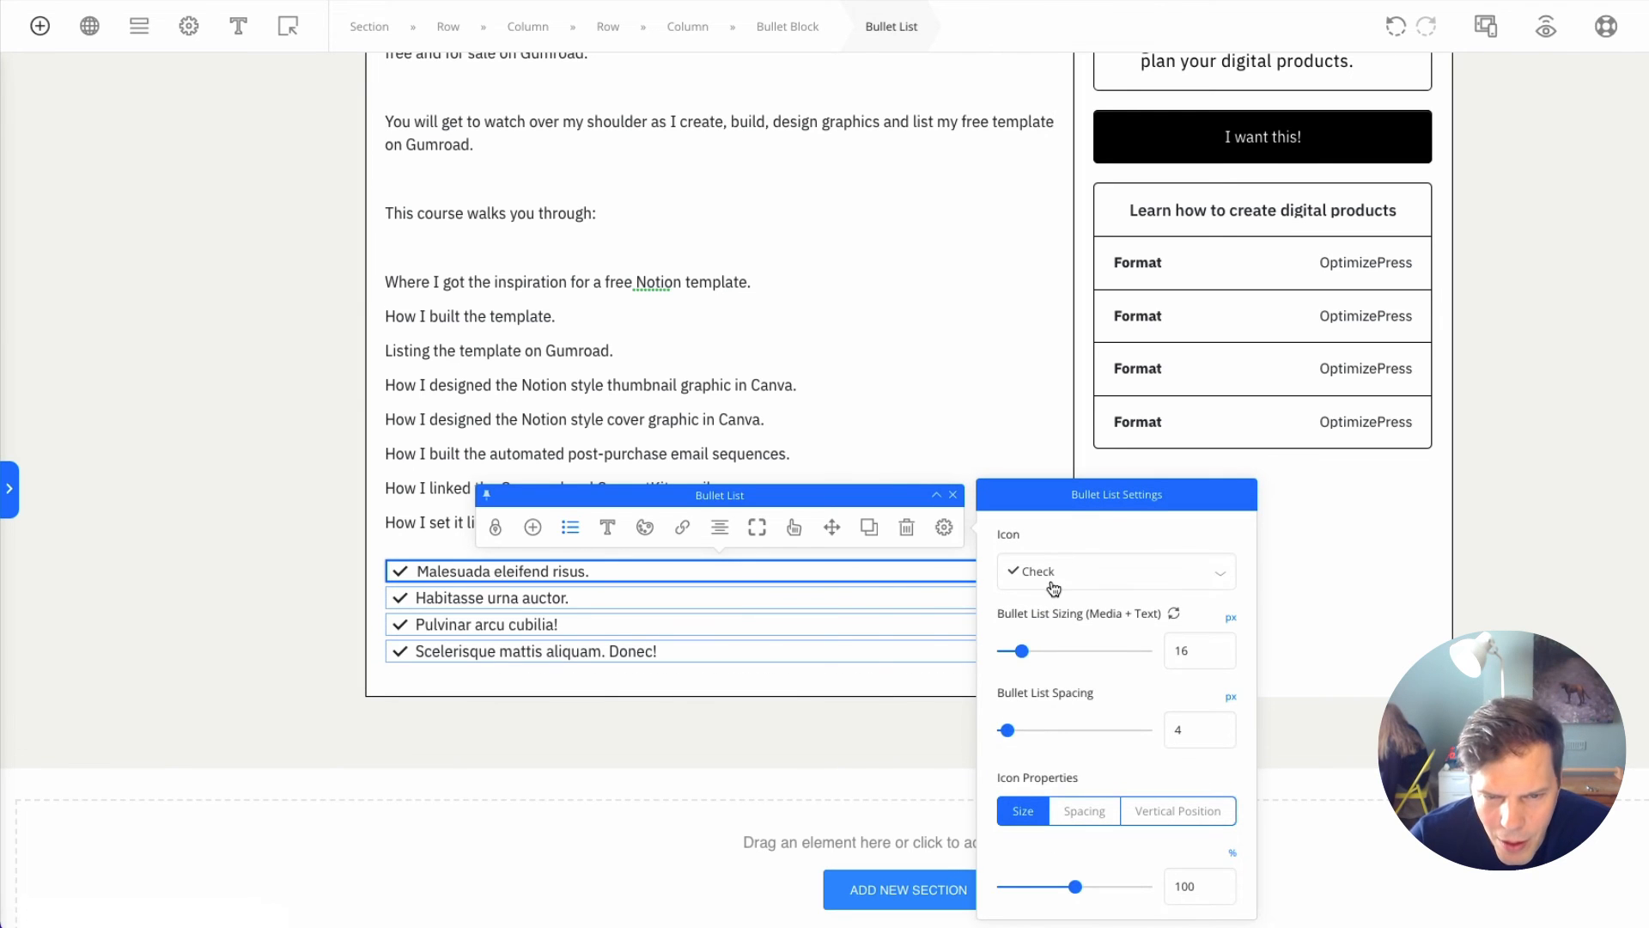
pyautogui.click(1054, 576)
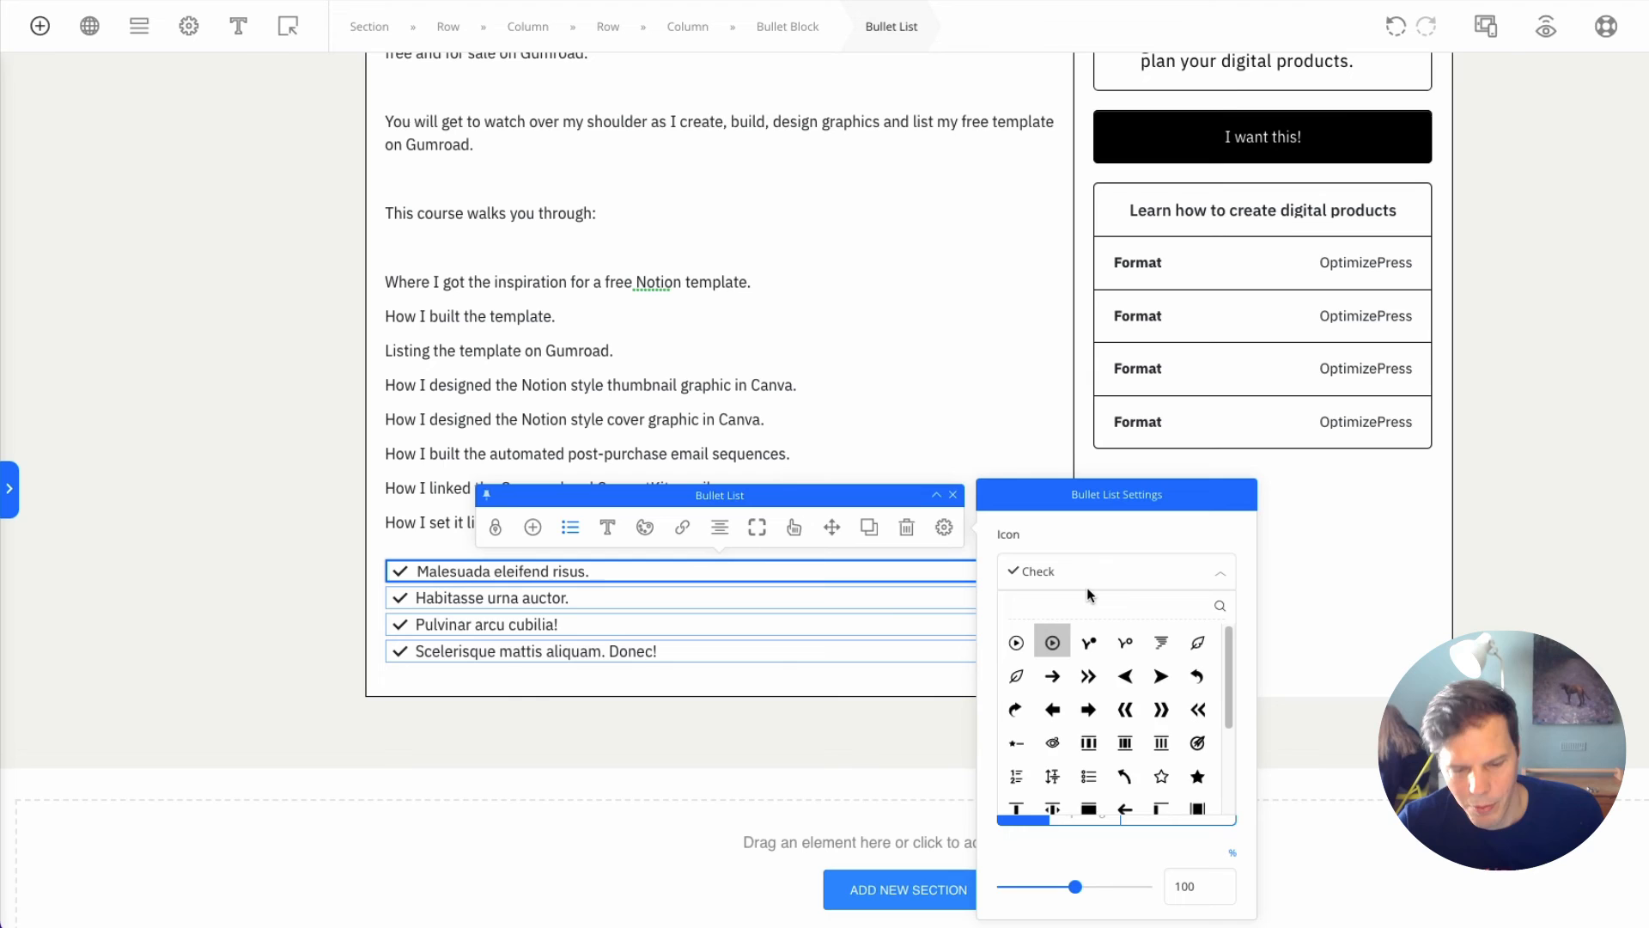
pyautogui.write('d')
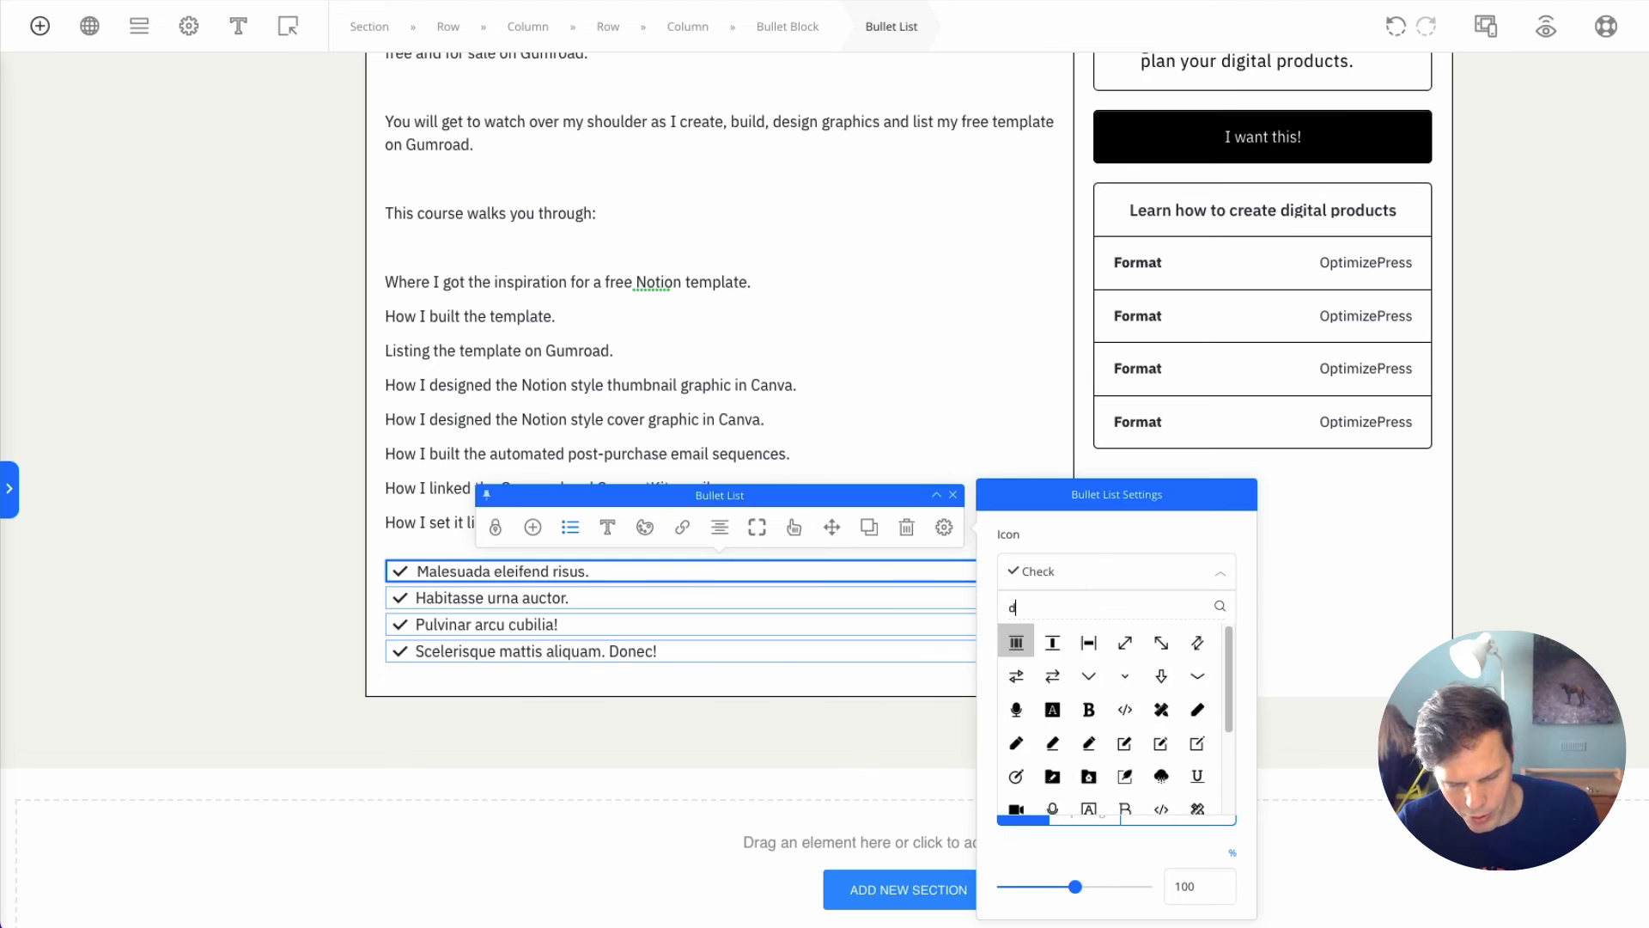
pyautogui.write('ot')
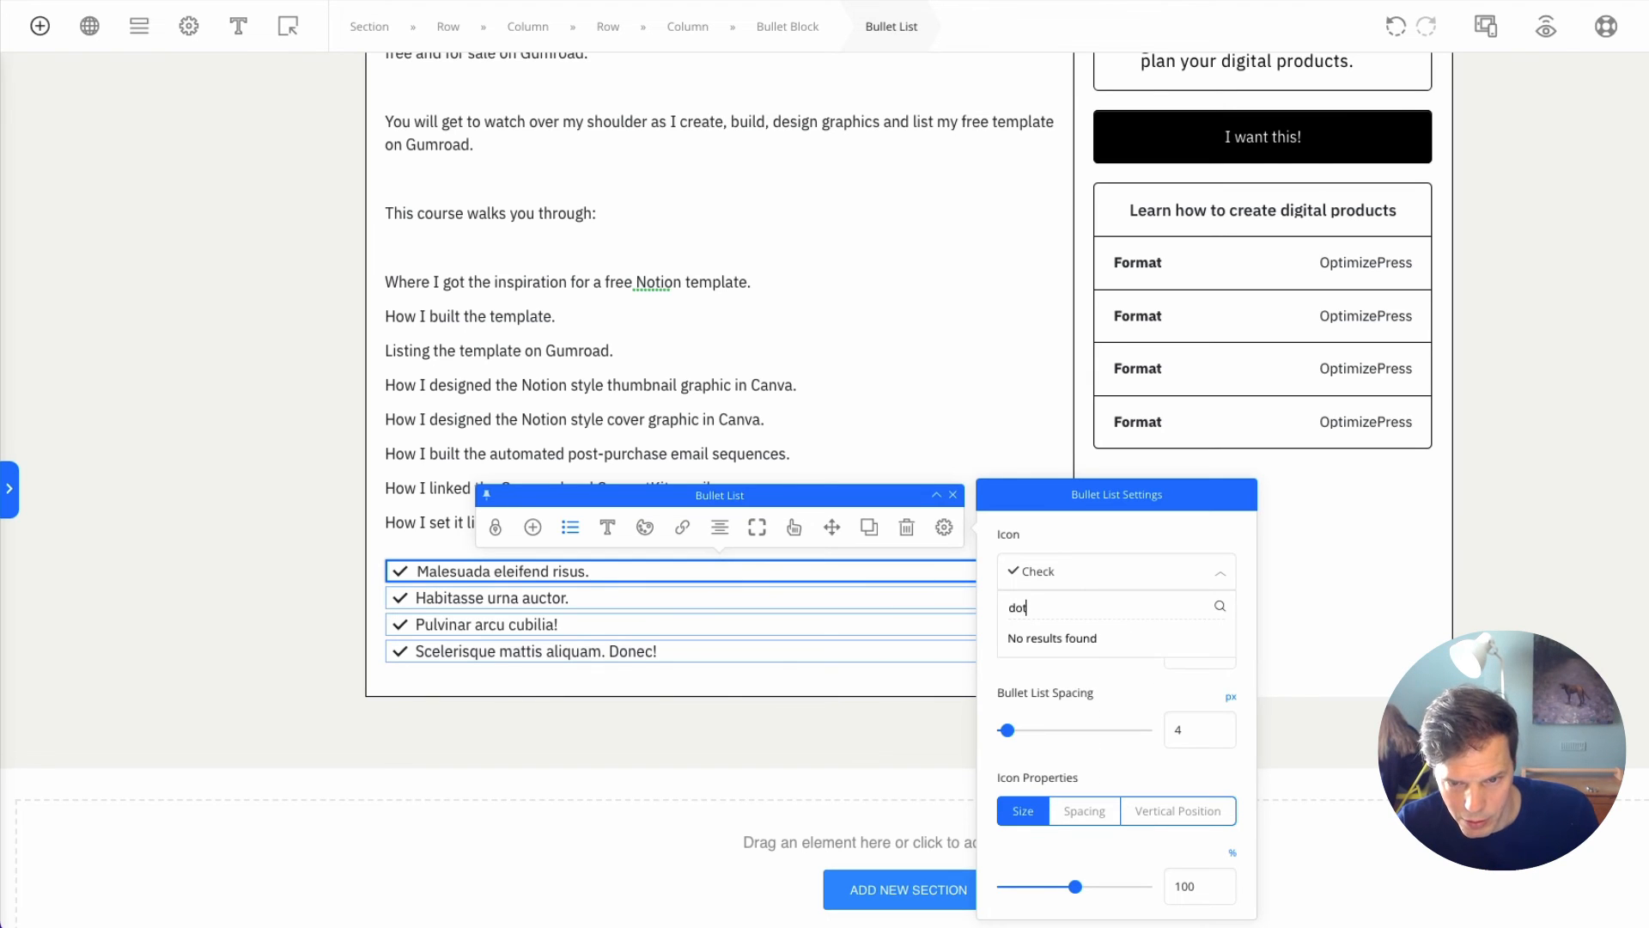
pyautogui.press('BackSpace')
pyautogui.press('BackSpace')
pyautogui.press('BackSpace')
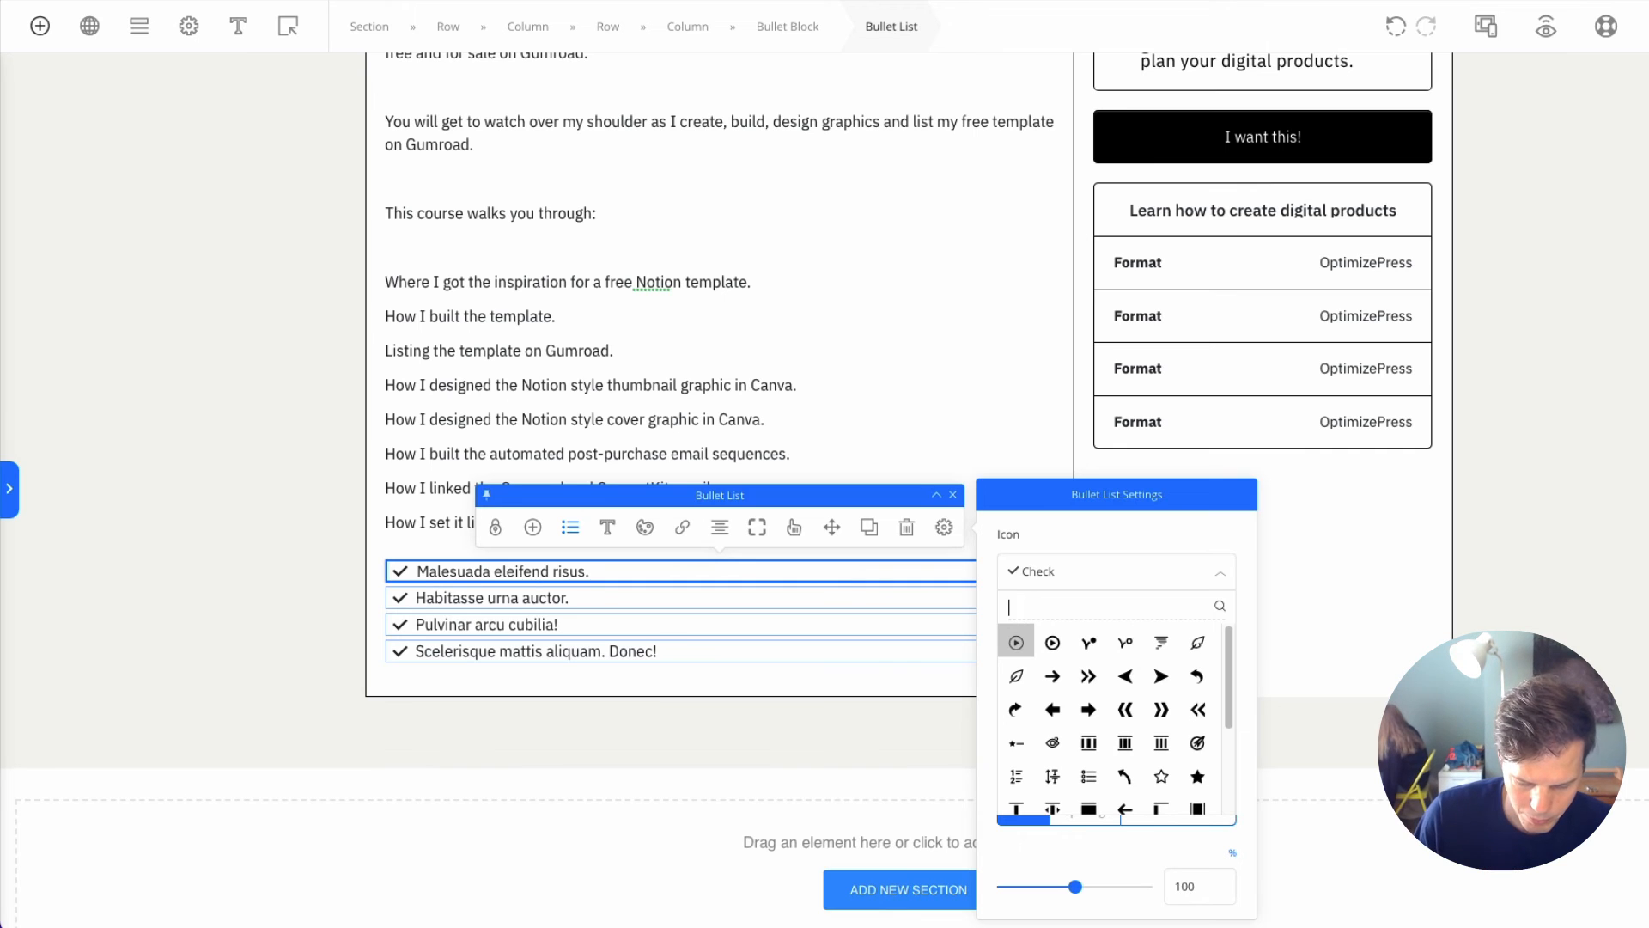
pyautogui.write('bul')
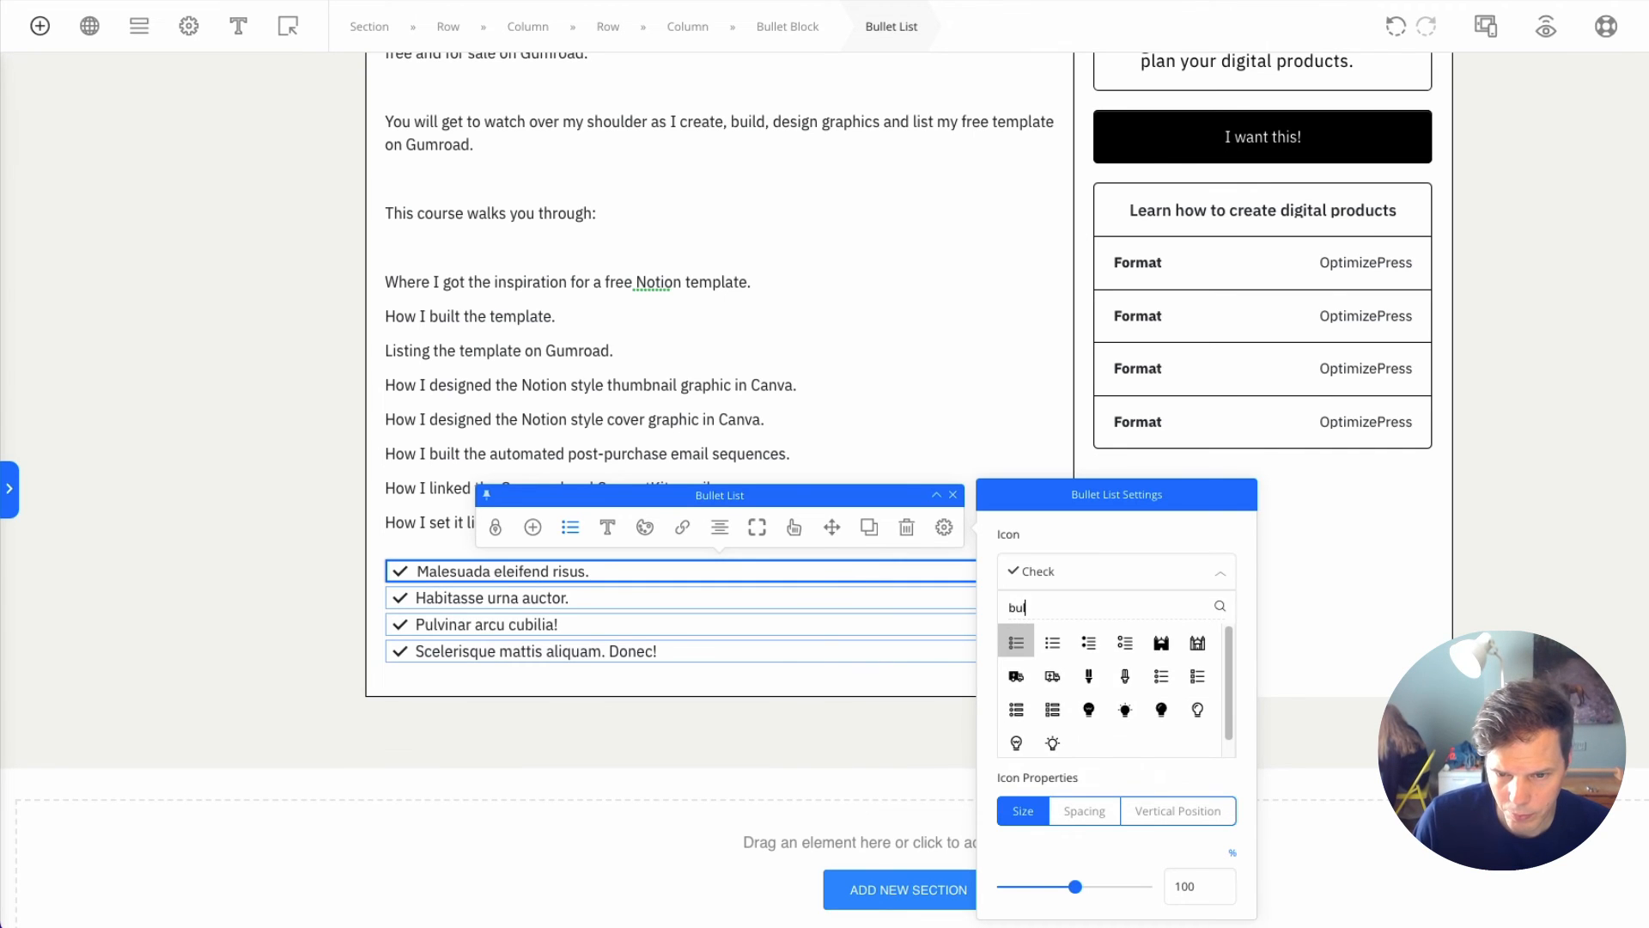
pyautogui.press('BackSpace')
pyautogui.press('BackSpace')
pyautogui.press('BackSpace')
pyautogui.write('po')
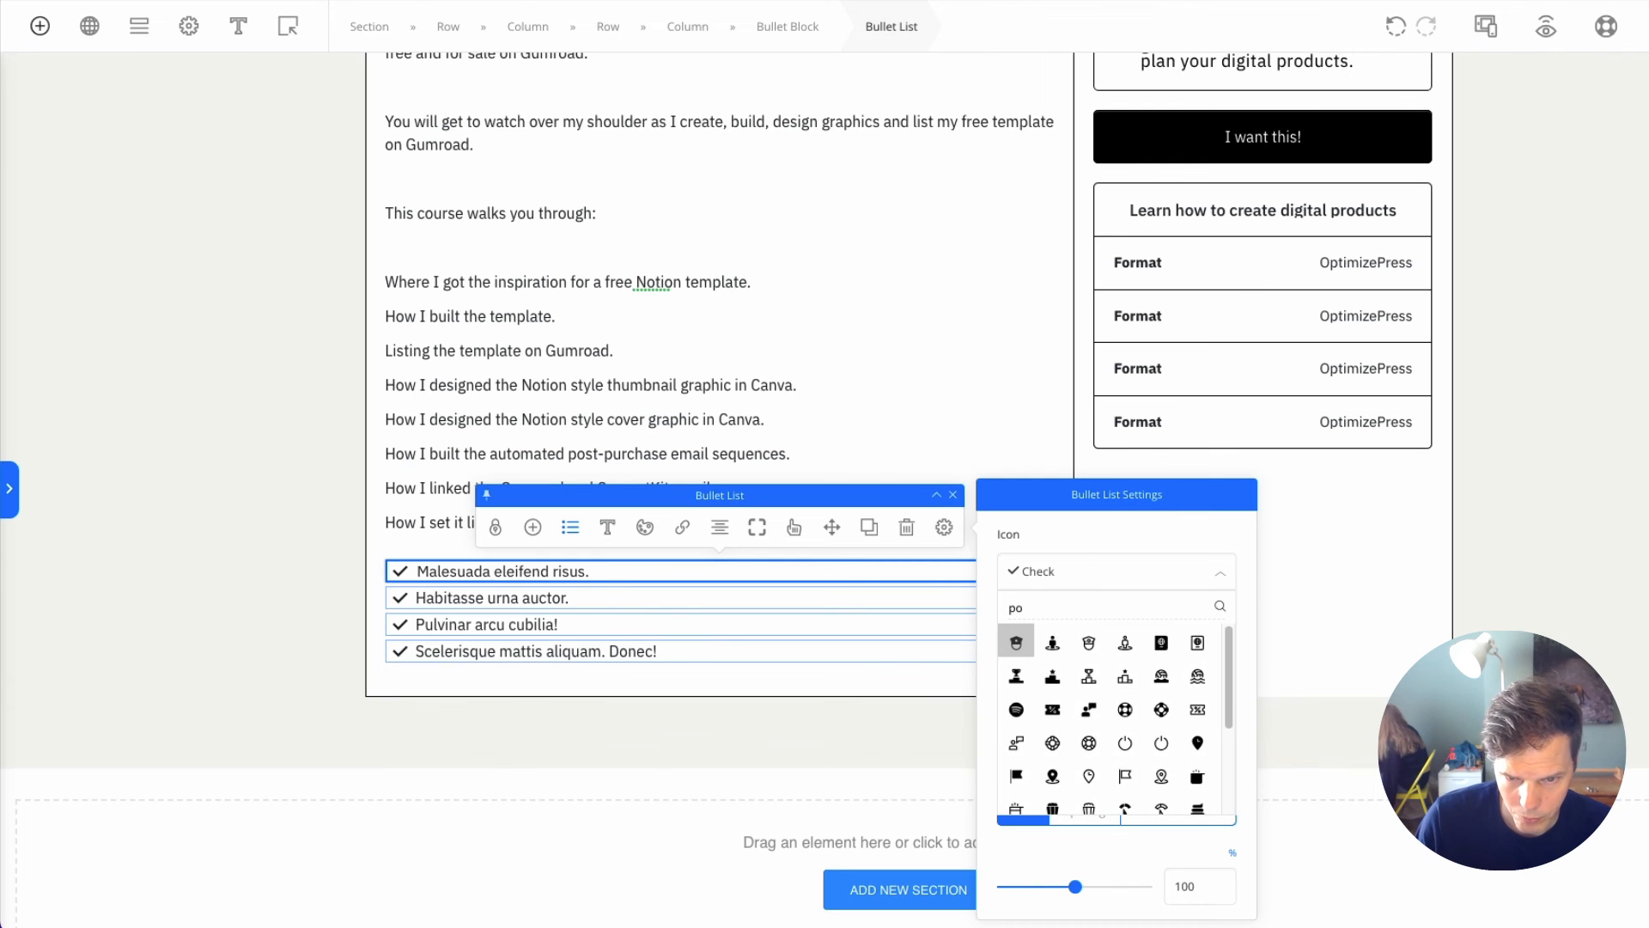
# Step: Search the icons for "ci" and apply the outlined circled check mark to the bullet list
pyautogui.press('BackSpace')
pyautogui.press('BackSpace')
pyautogui.write('c')
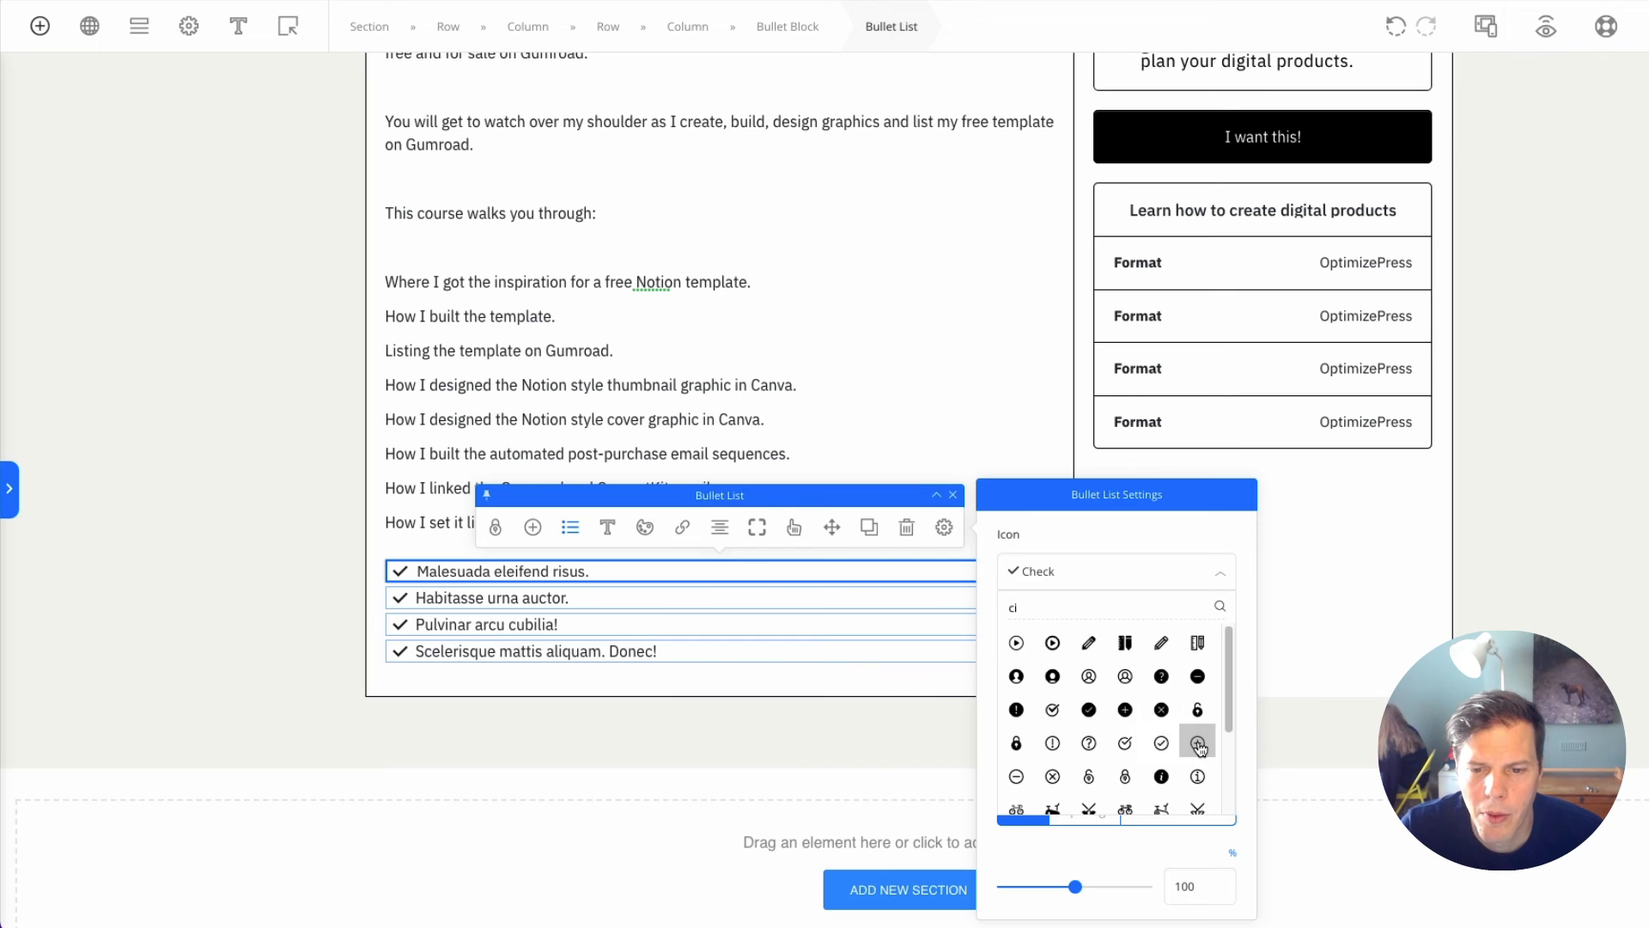
pyautogui.click(1125, 744)
pyautogui.click(249, 546)
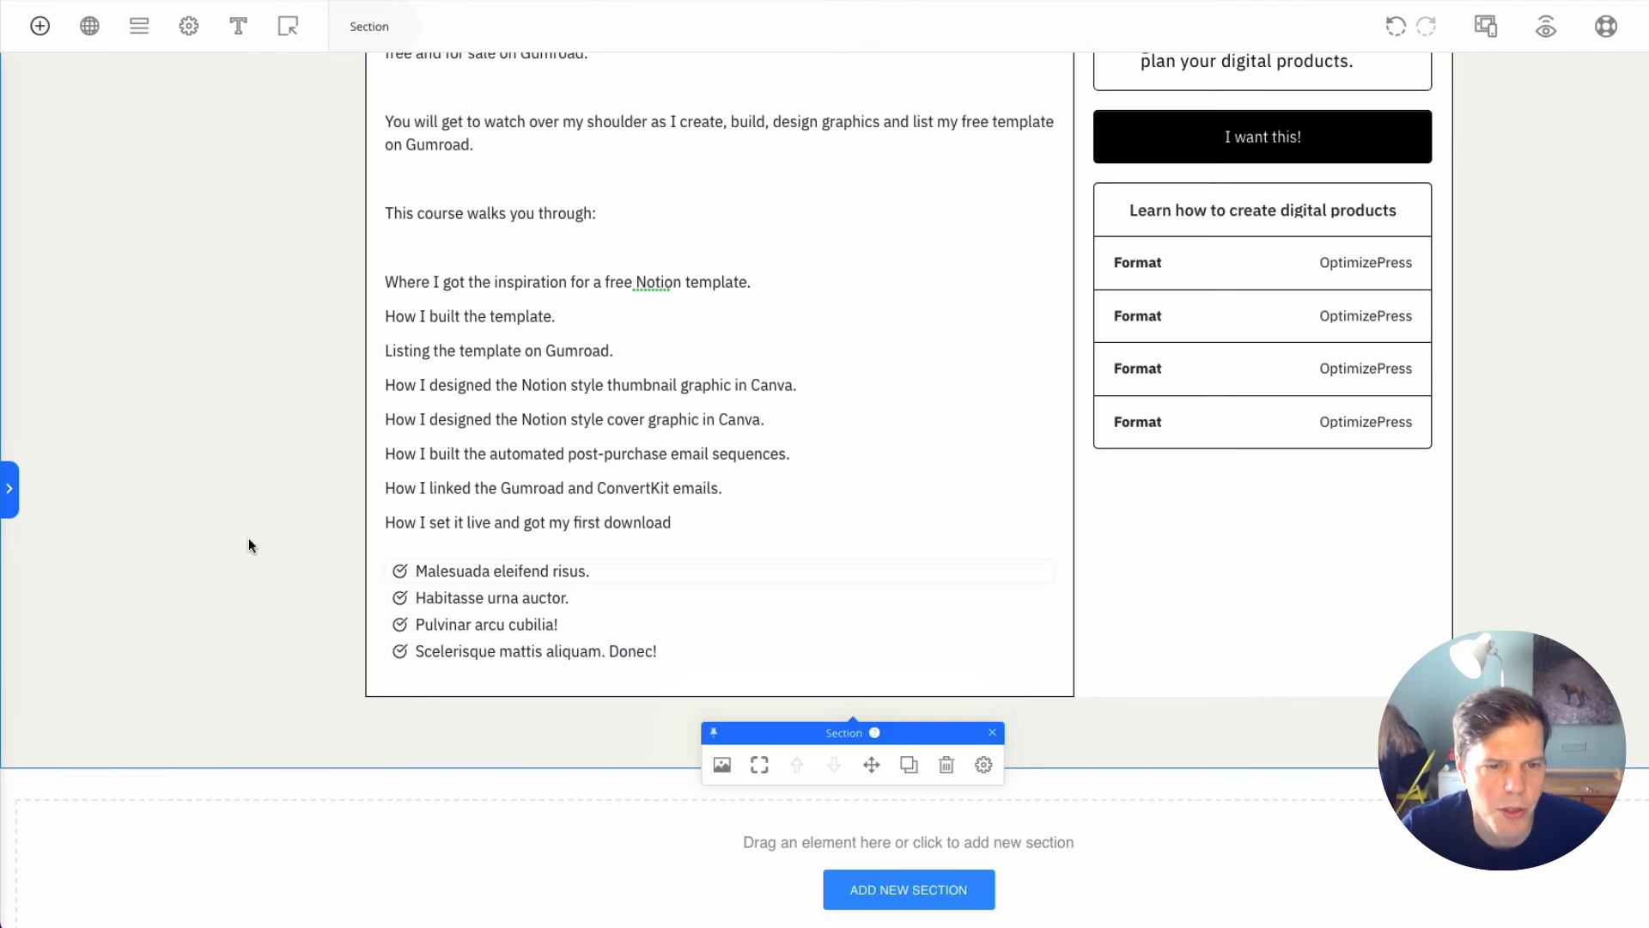
pyautogui.click(555, 454)
pyautogui.click(131, 441)
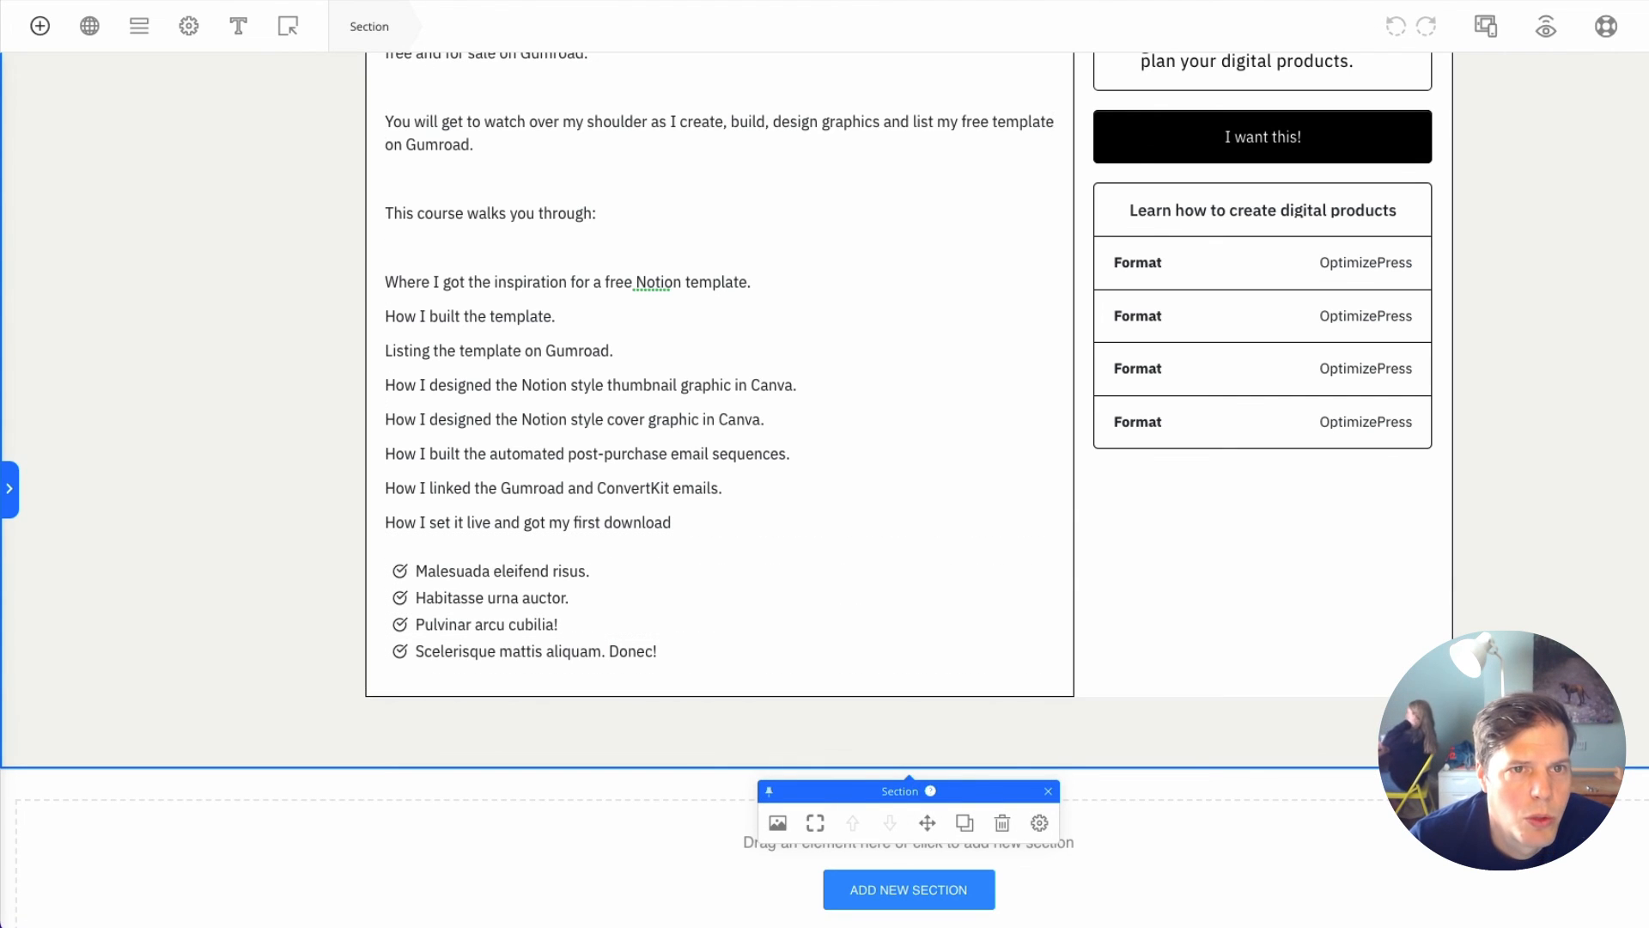
# Step: Find the Horizontal Line element by searching "li" and add it directly below the bullet list
pyautogui.scroll(-1, 550, 421)
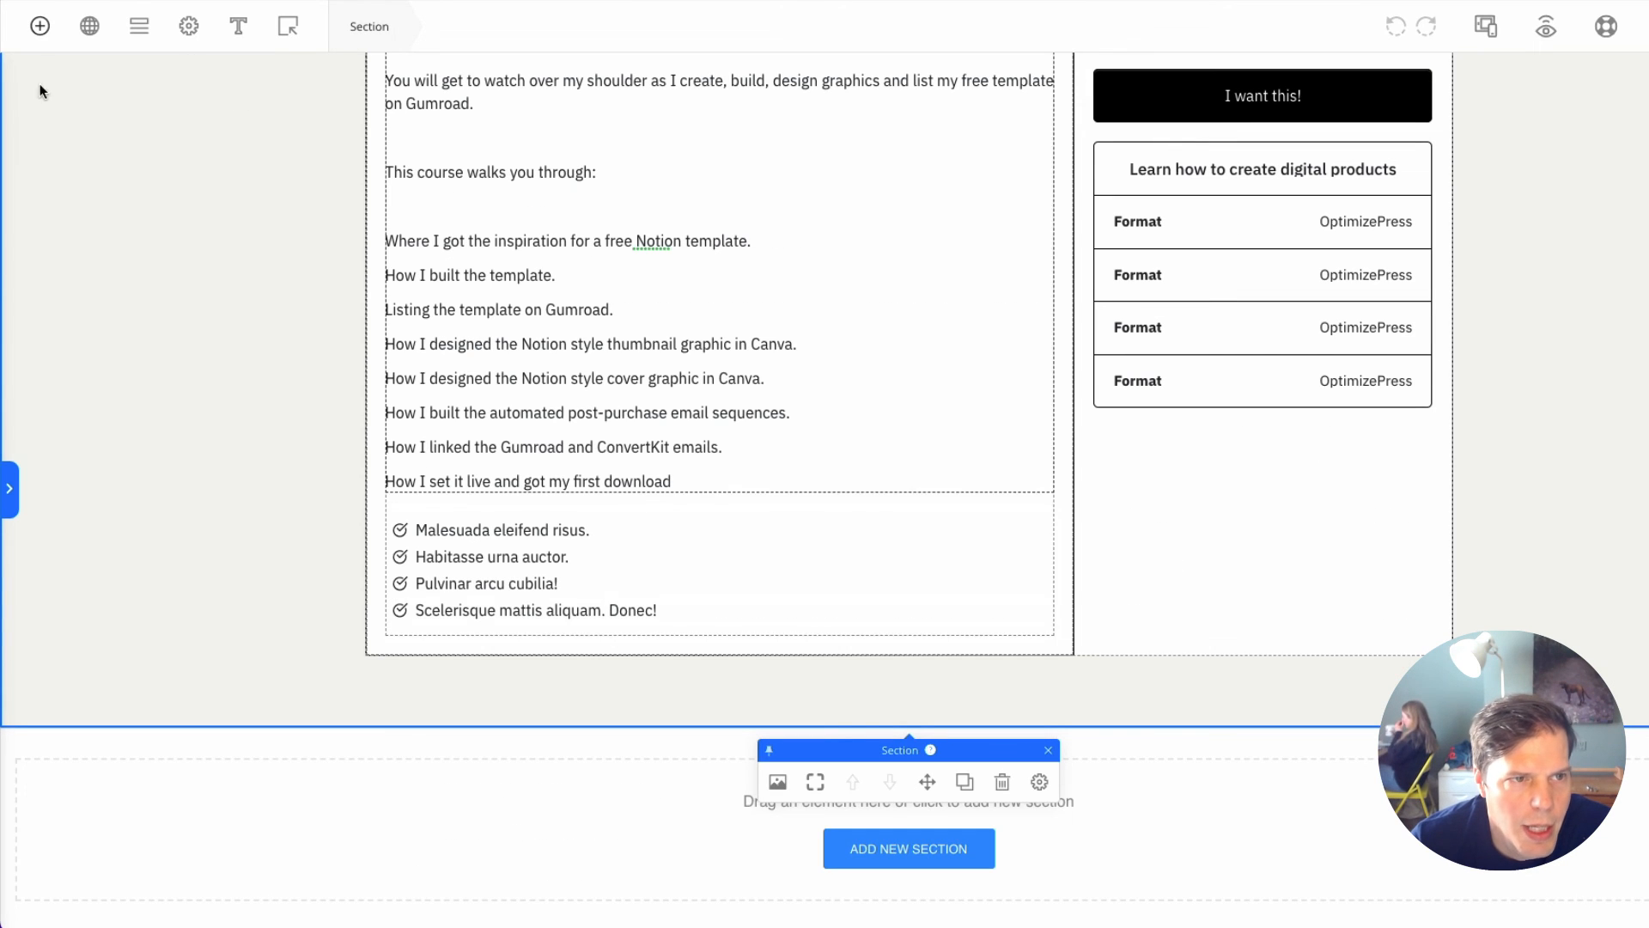
pyautogui.click(41, 26)
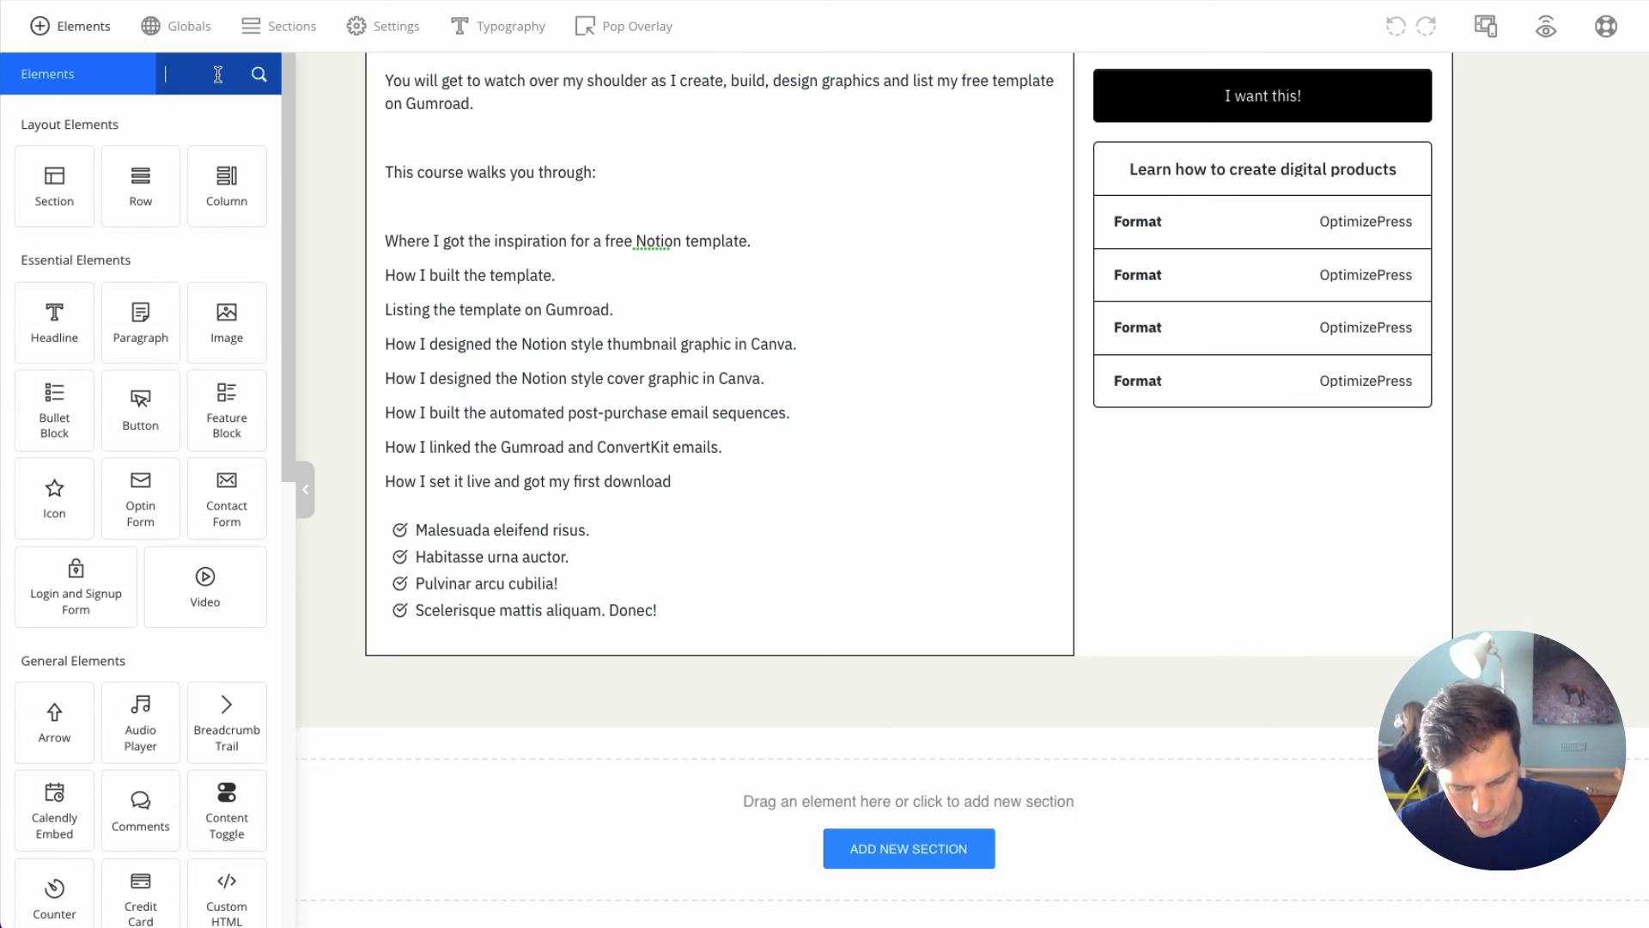
pyautogui.write('li')
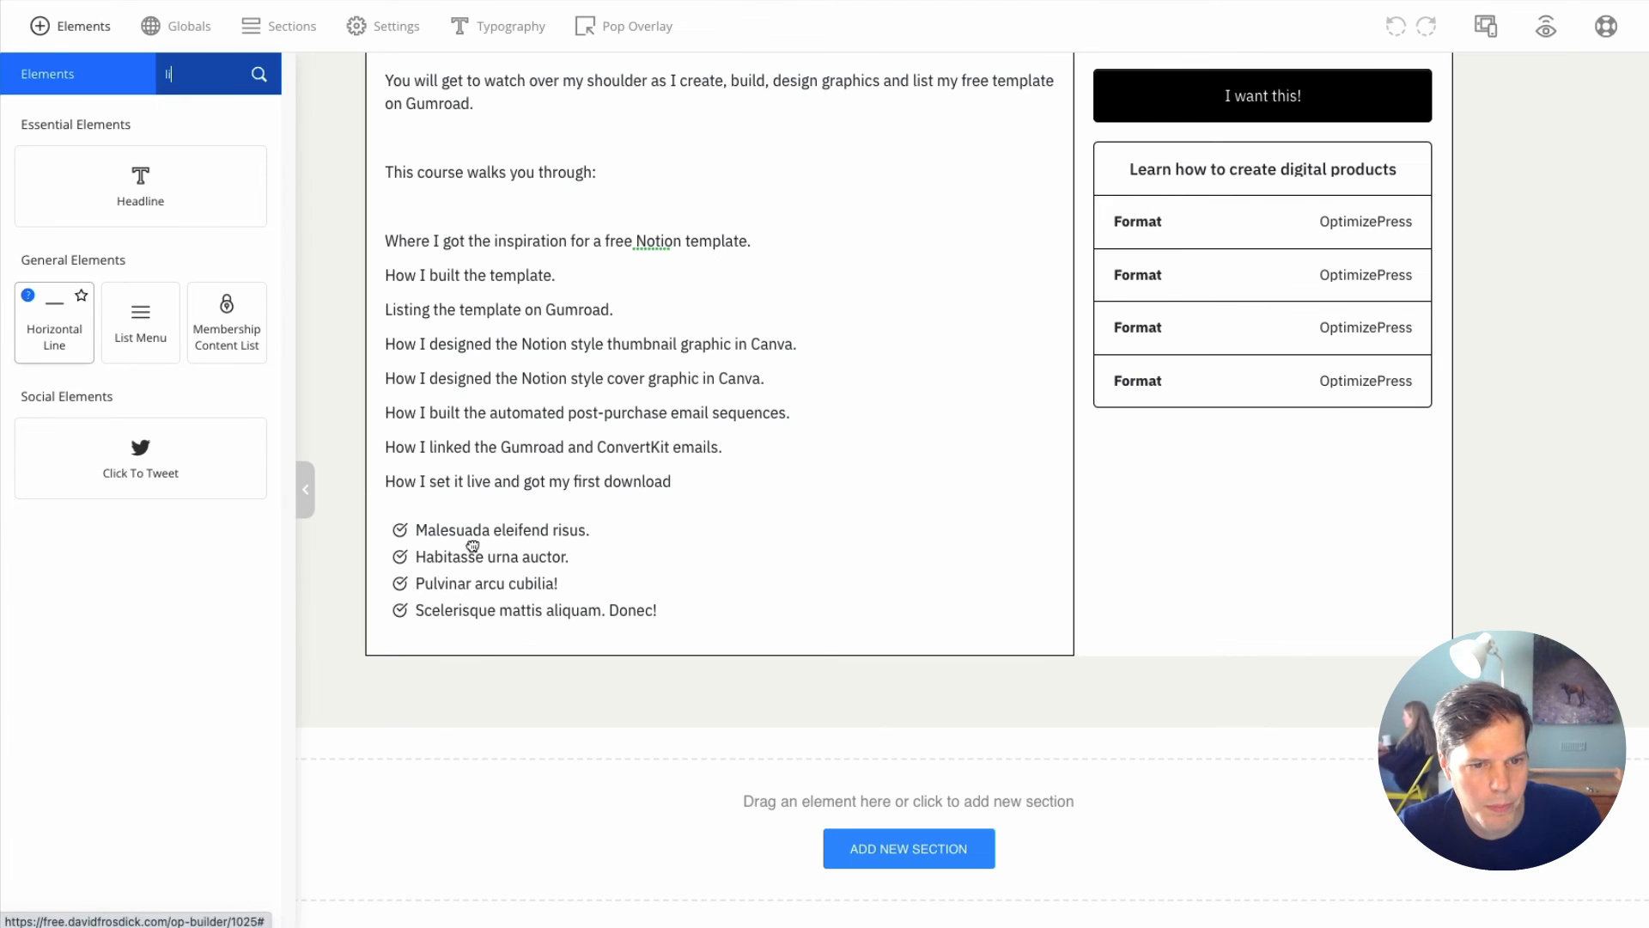
pyautogui.moveTo(472, 546); pyautogui.dragTo(586, 607)
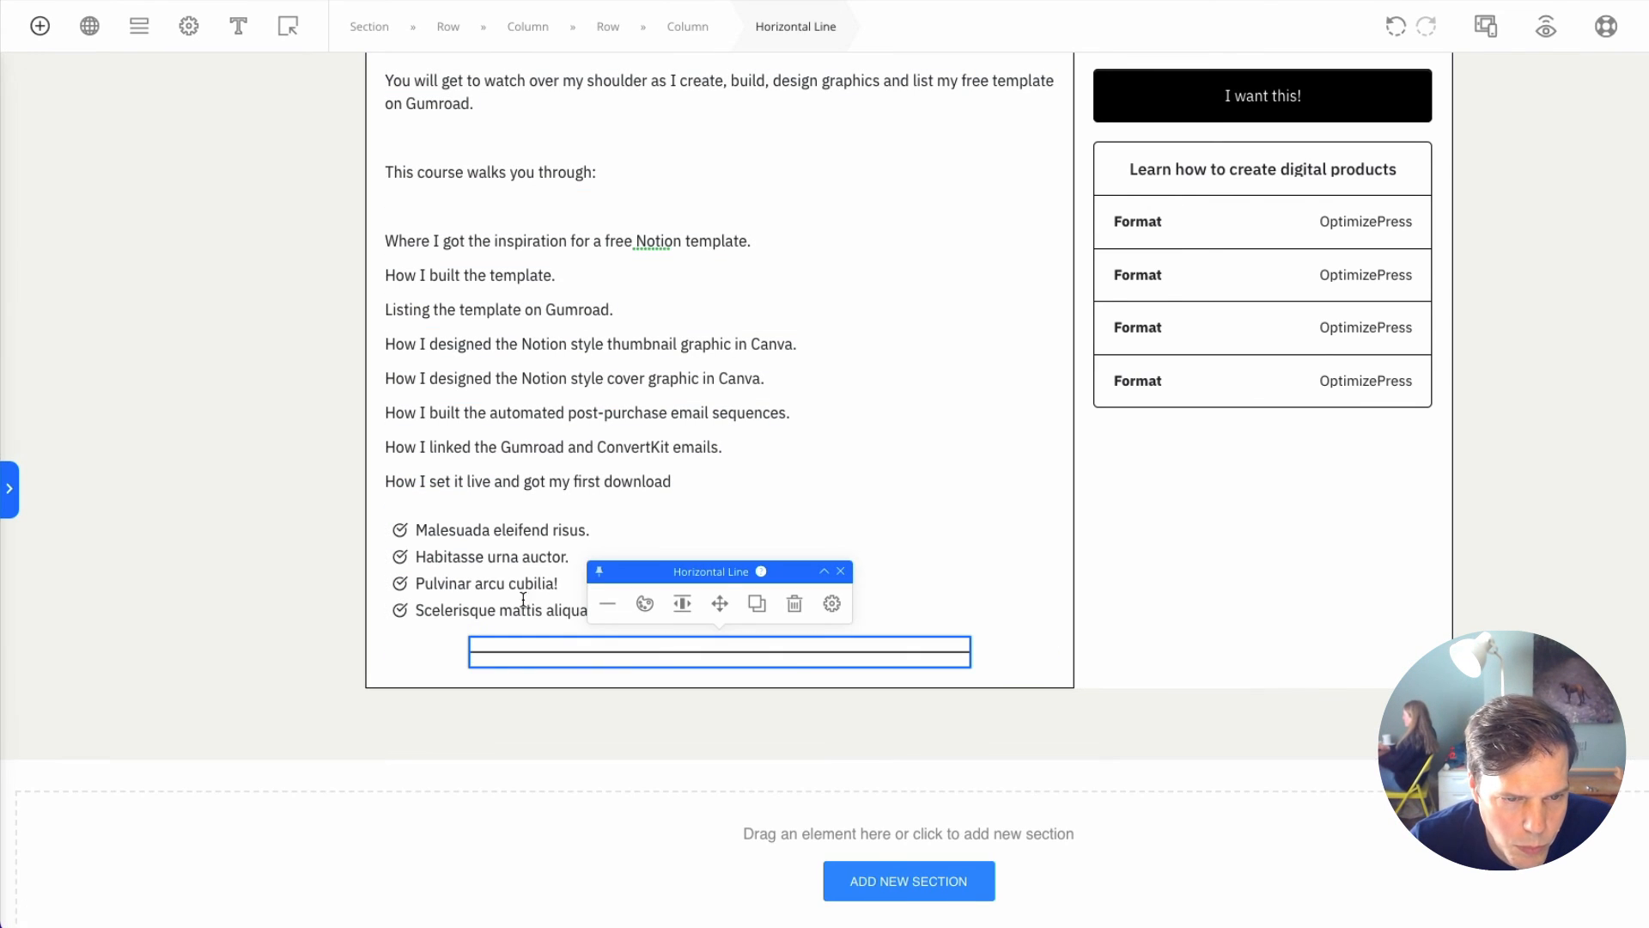
# Step: Set the horizontal line's width to 100%
pyautogui.click(833, 604)
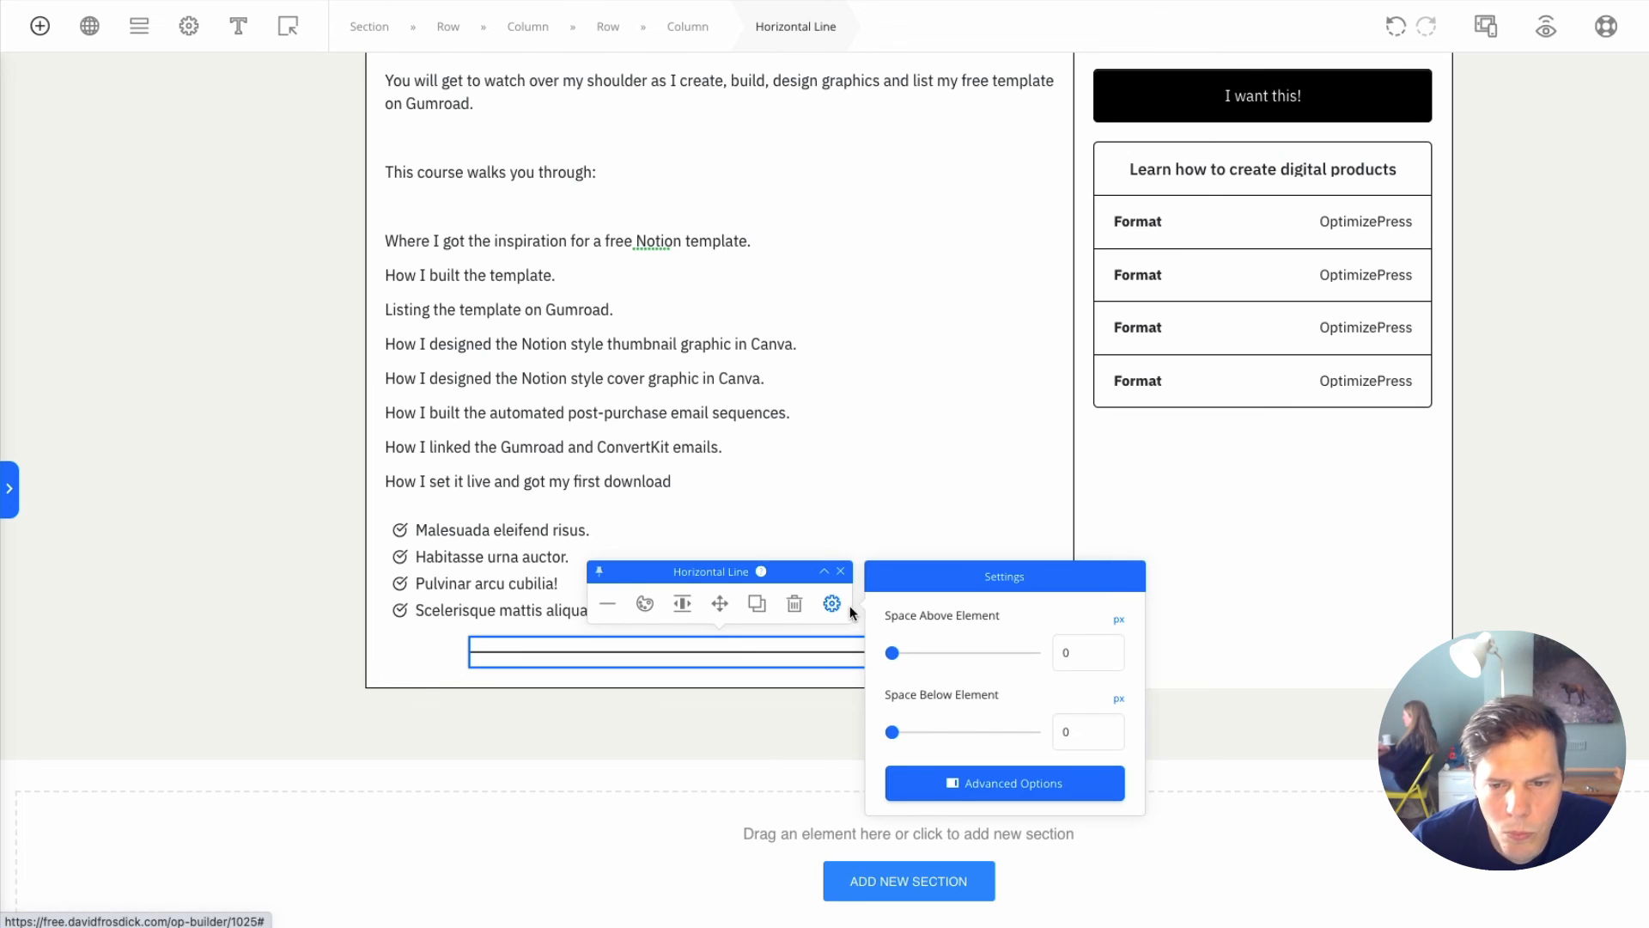
pyautogui.click(613, 604)
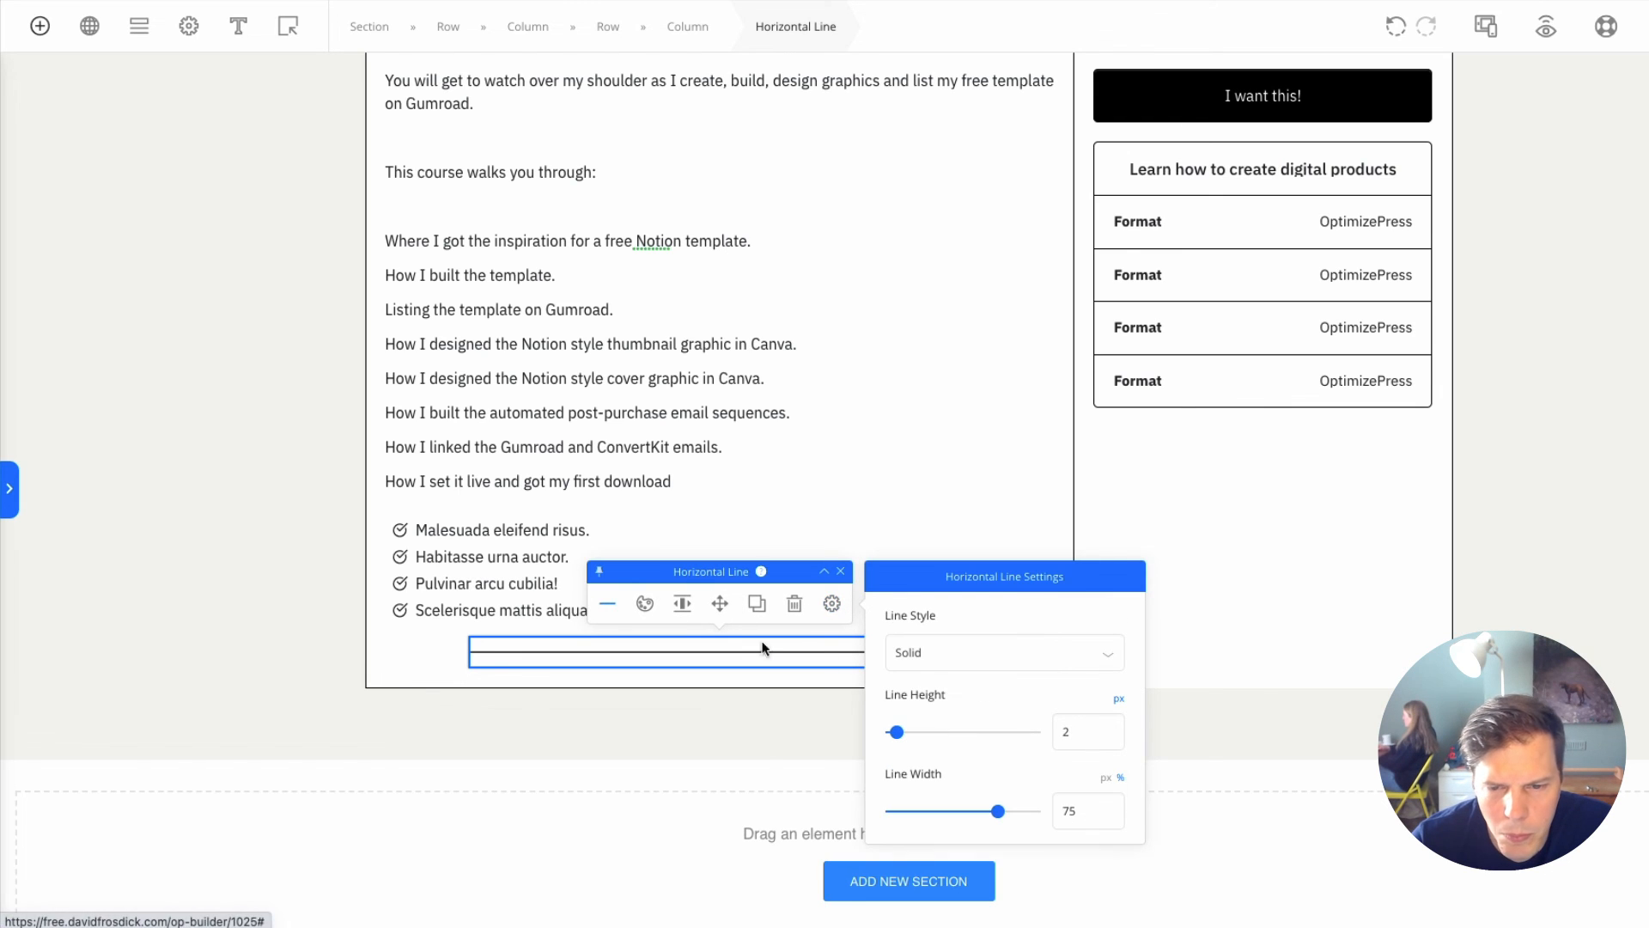
pyautogui.click(1120, 778)
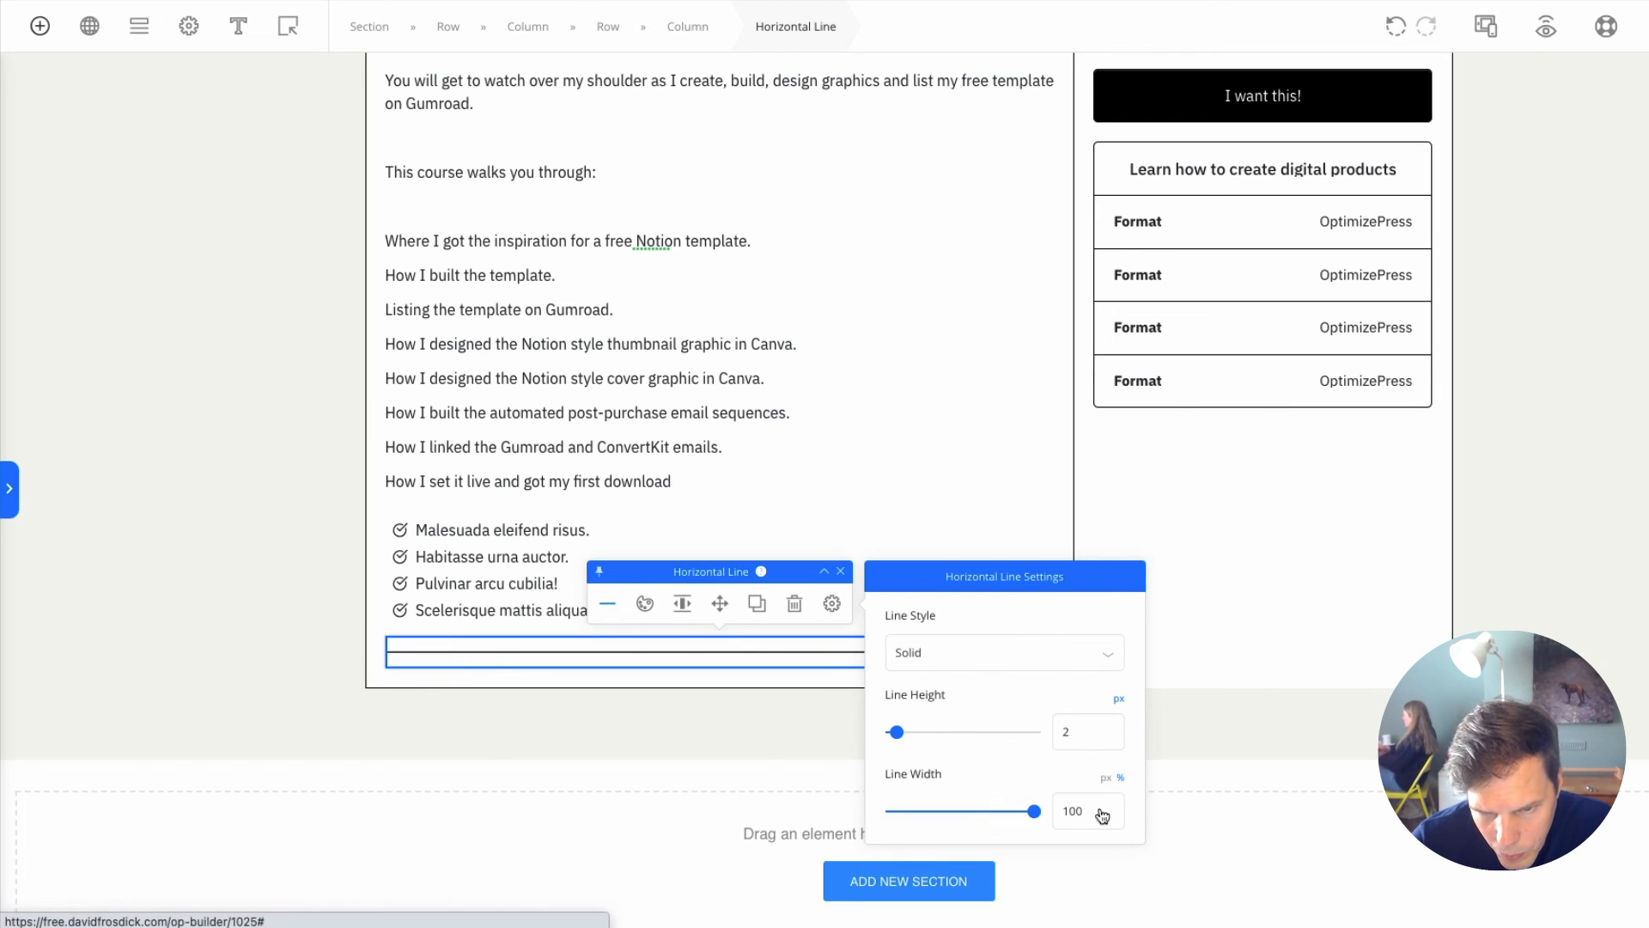
pyautogui.click(225, 472)
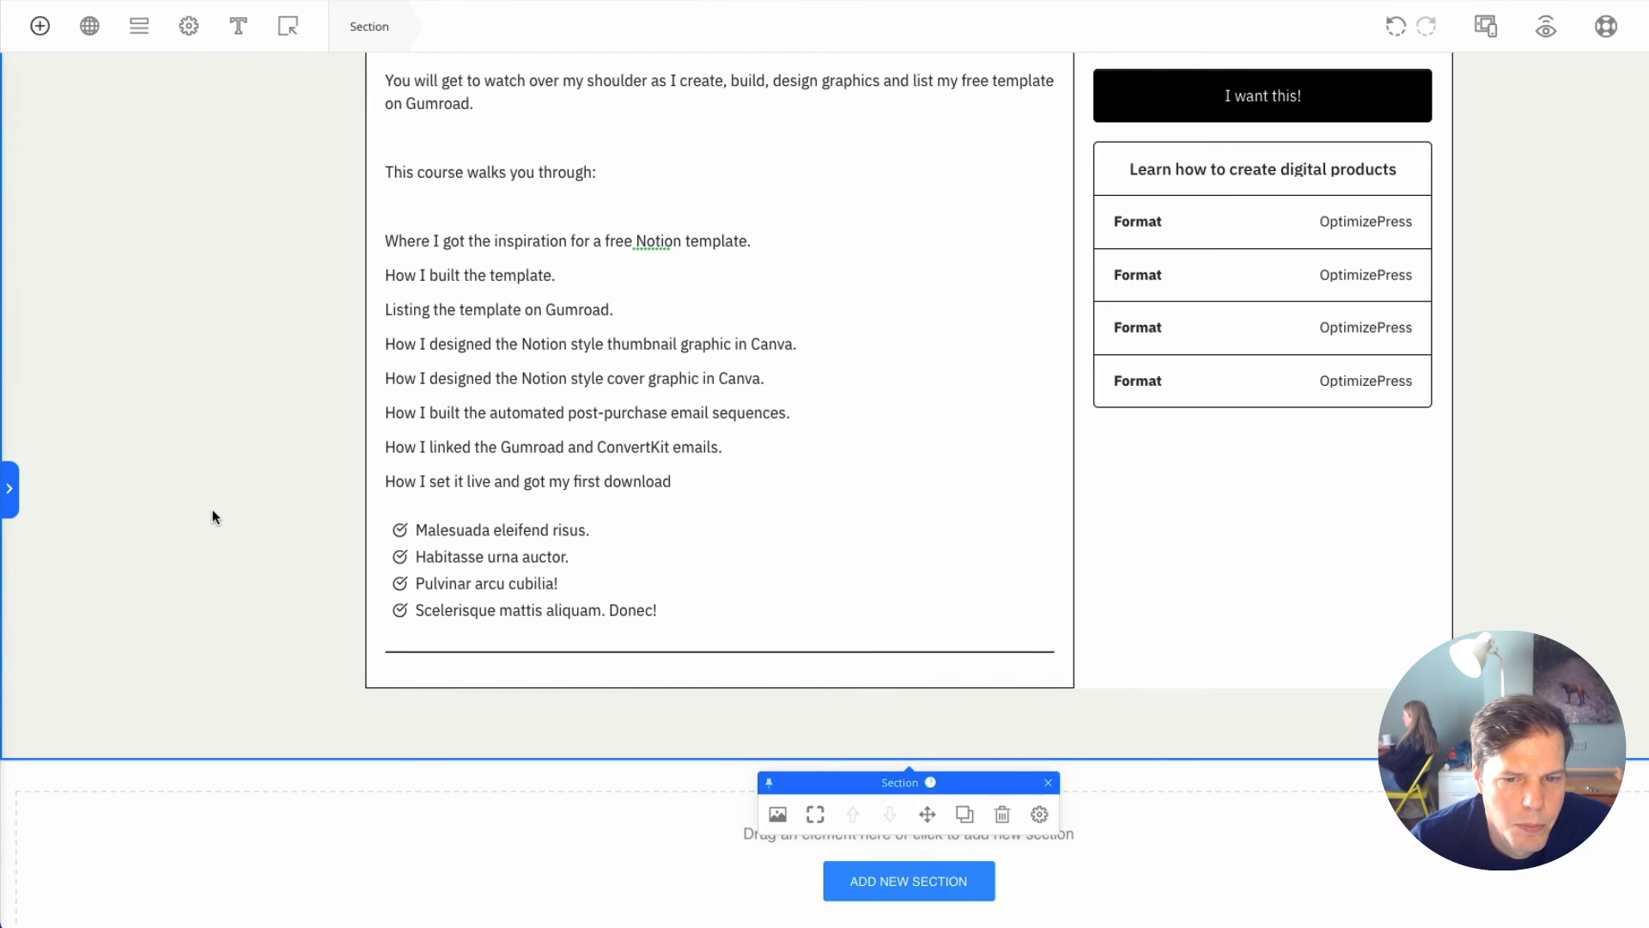
# Step: Set the font weight of both the course description text and the bullet list to Medium
pyautogui.scroll(3, 214, 515)
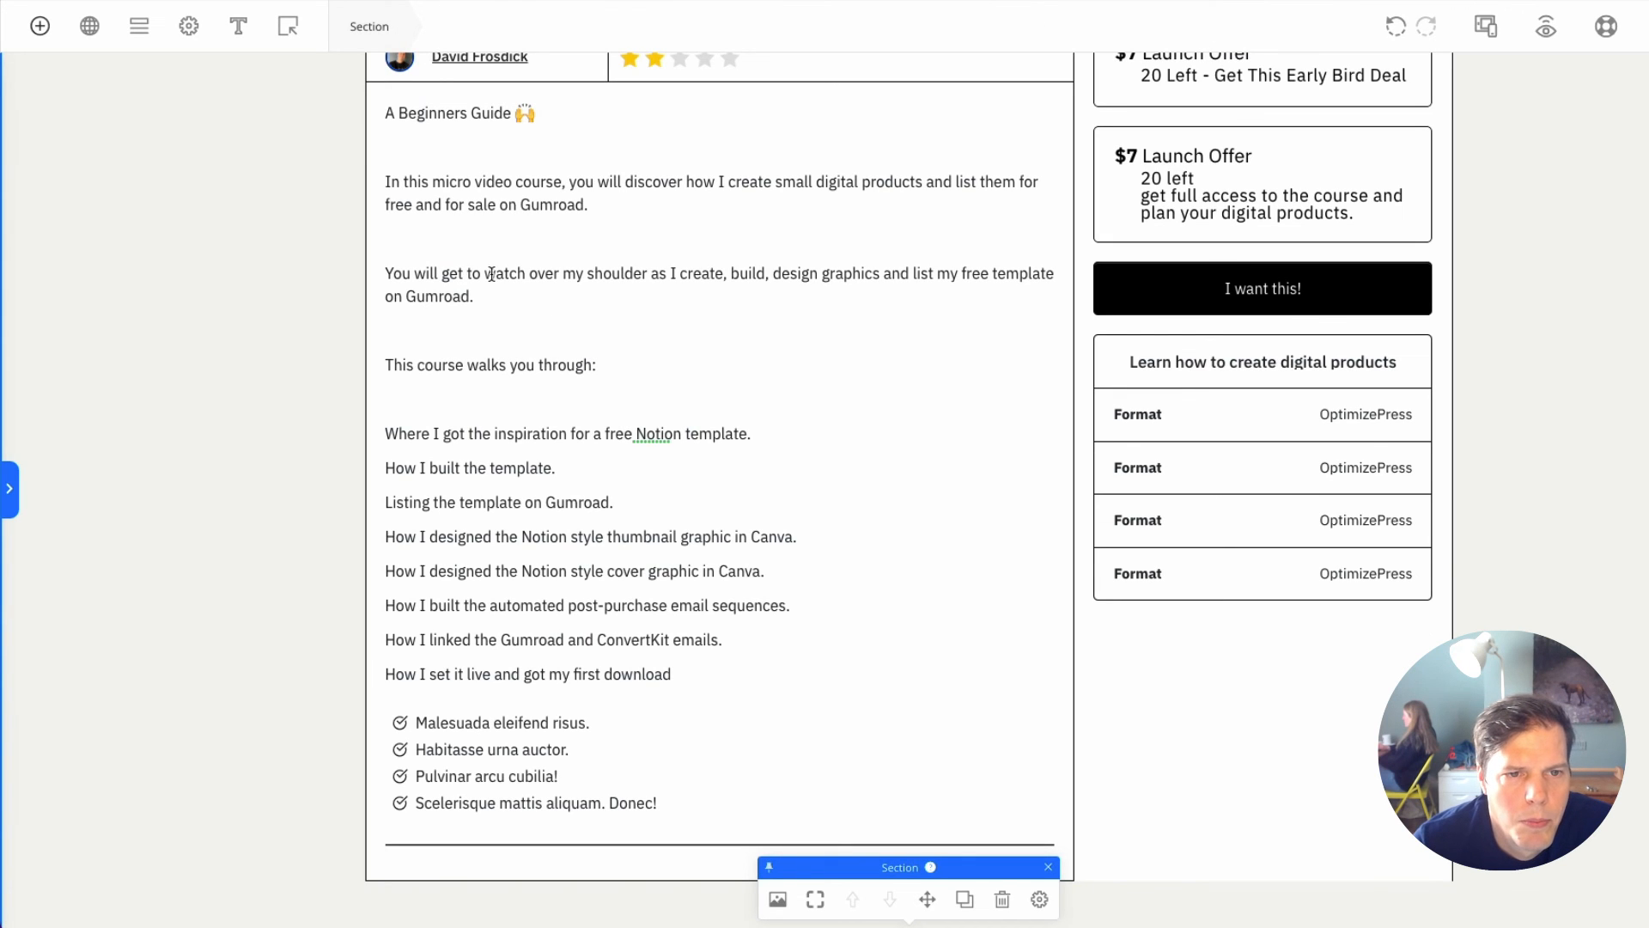
pyautogui.click(428, 189)
pyautogui.click(607, 68)
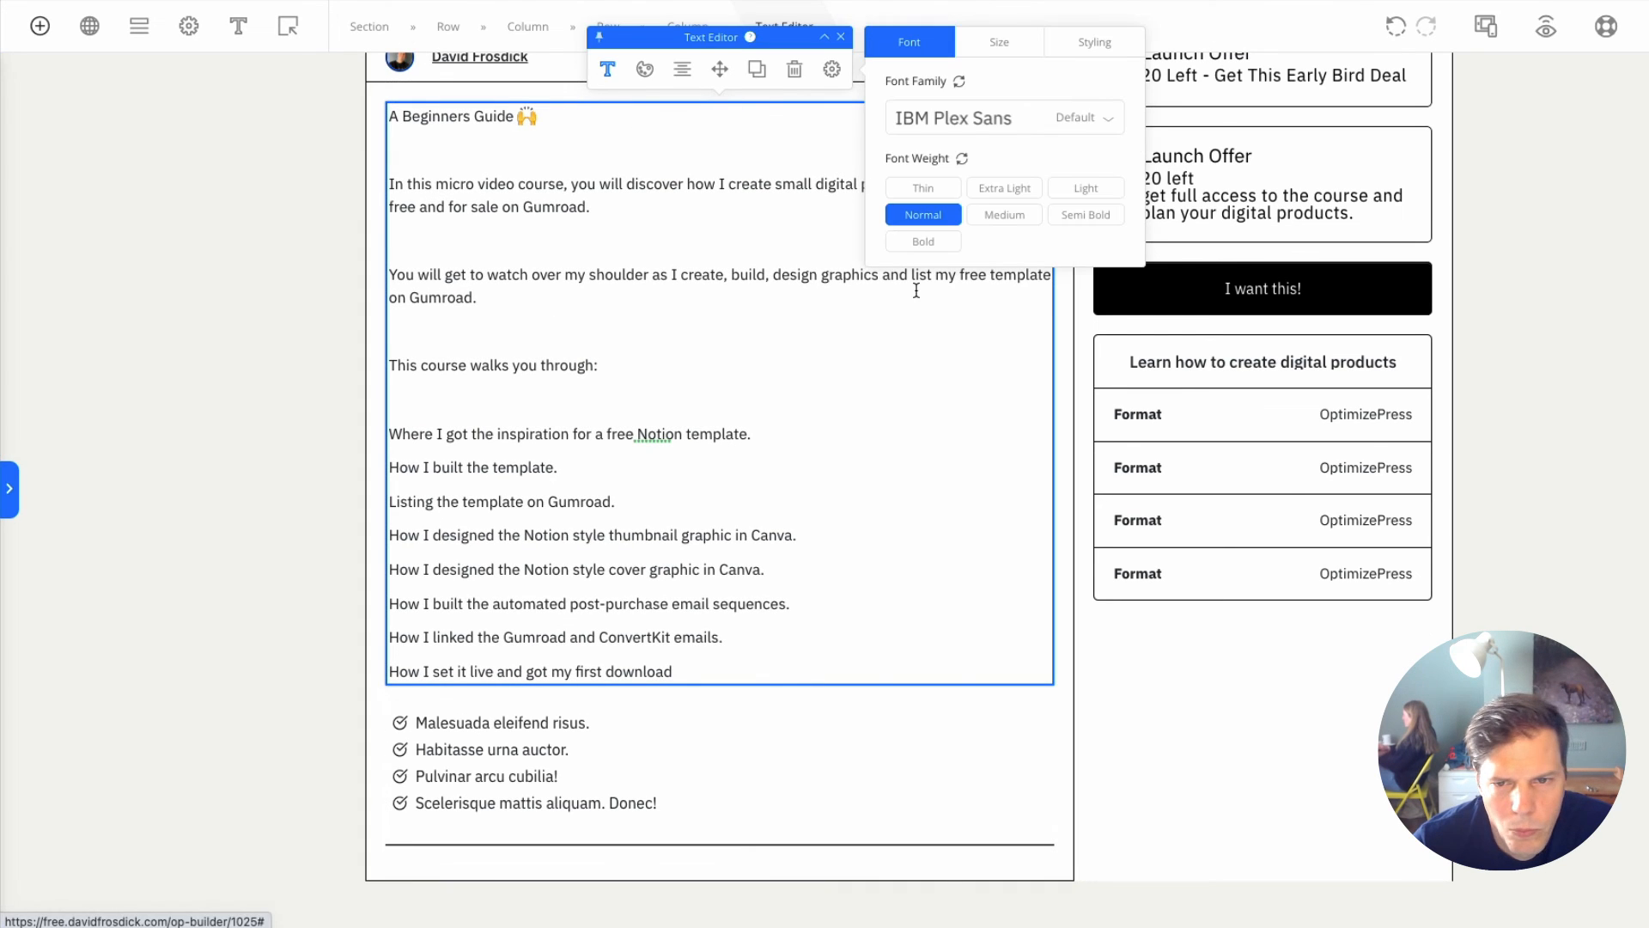
pyautogui.click(987, 216)
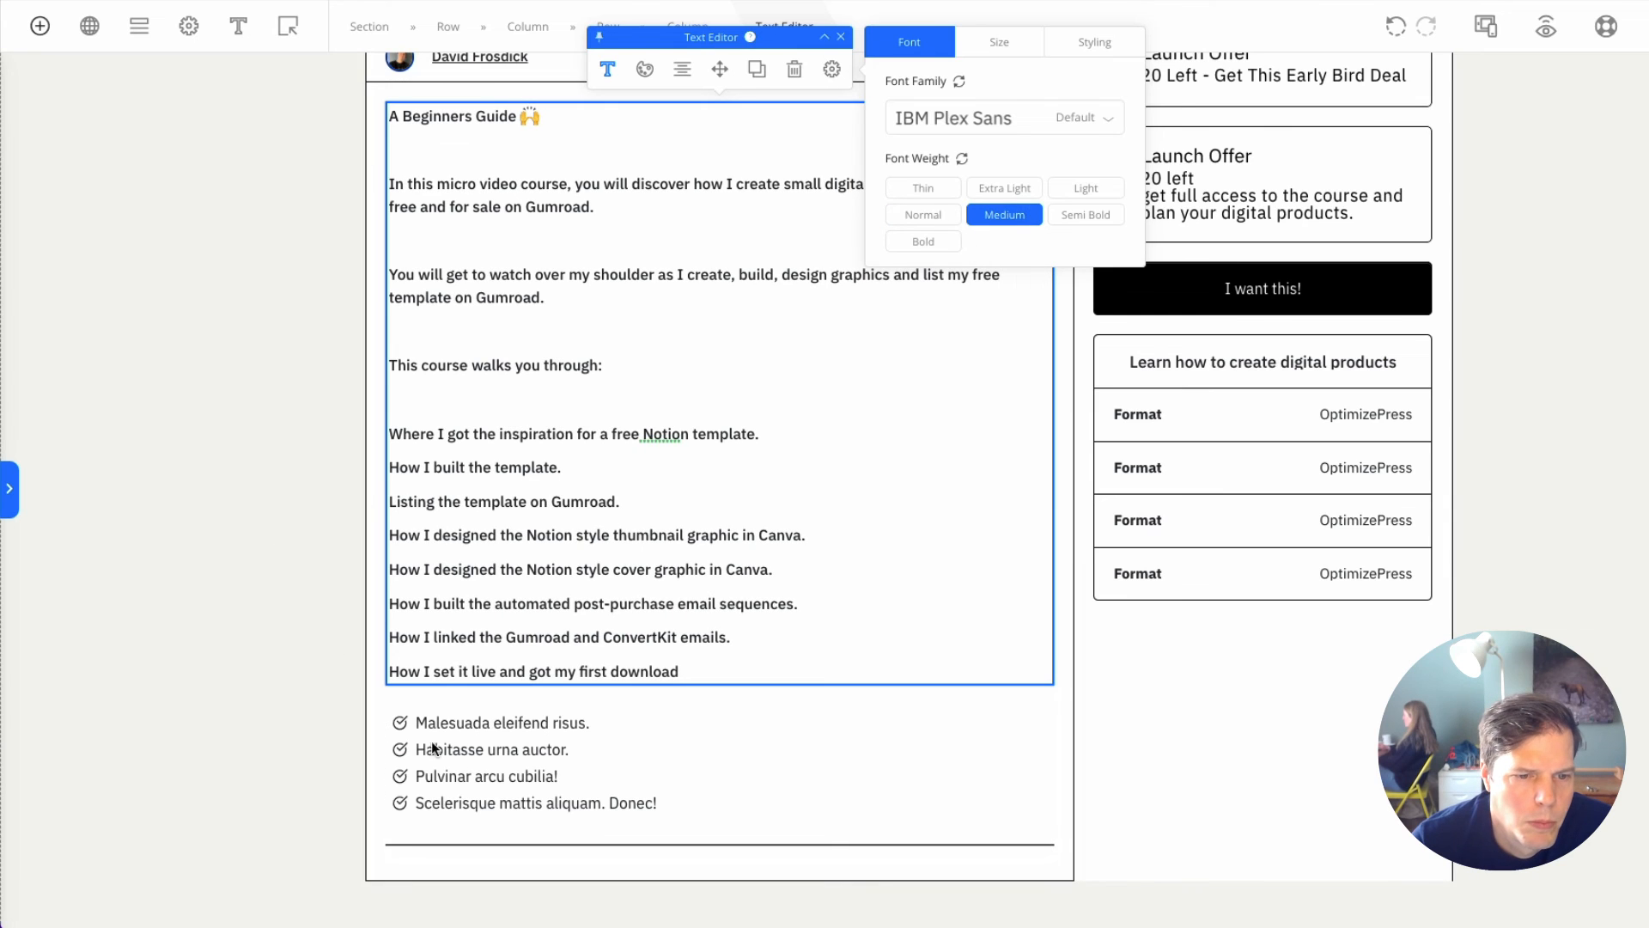
pyautogui.click(503, 722)
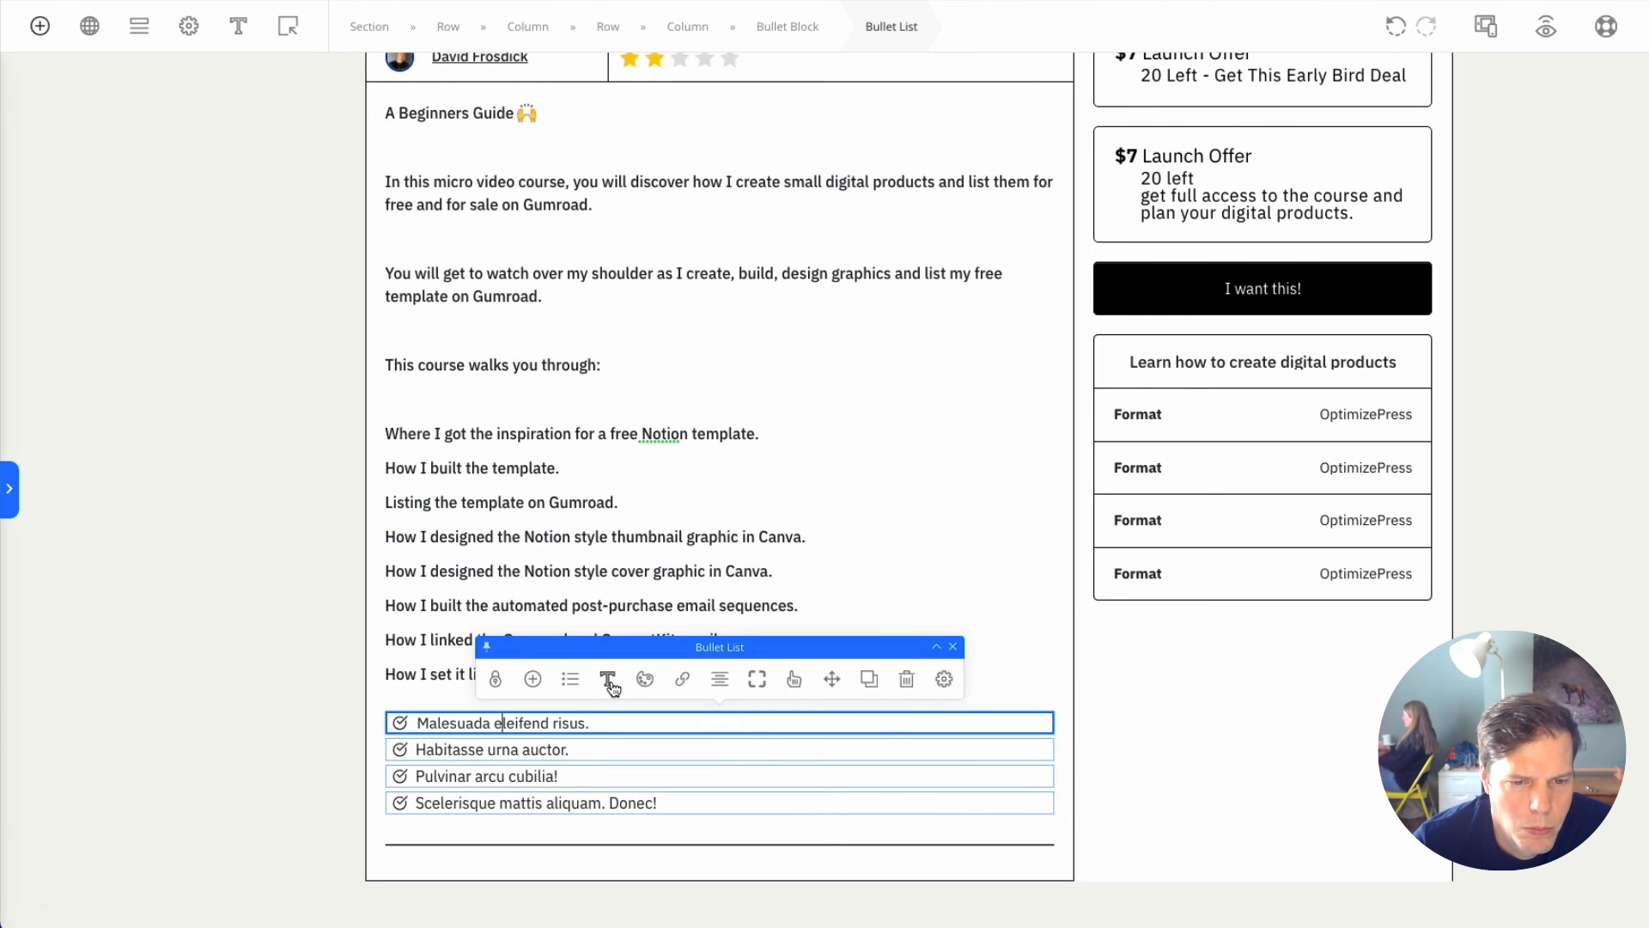
pyautogui.click(609, 680)
pyautogui.click(1117, 824)
pyautogui.click(184, 519)
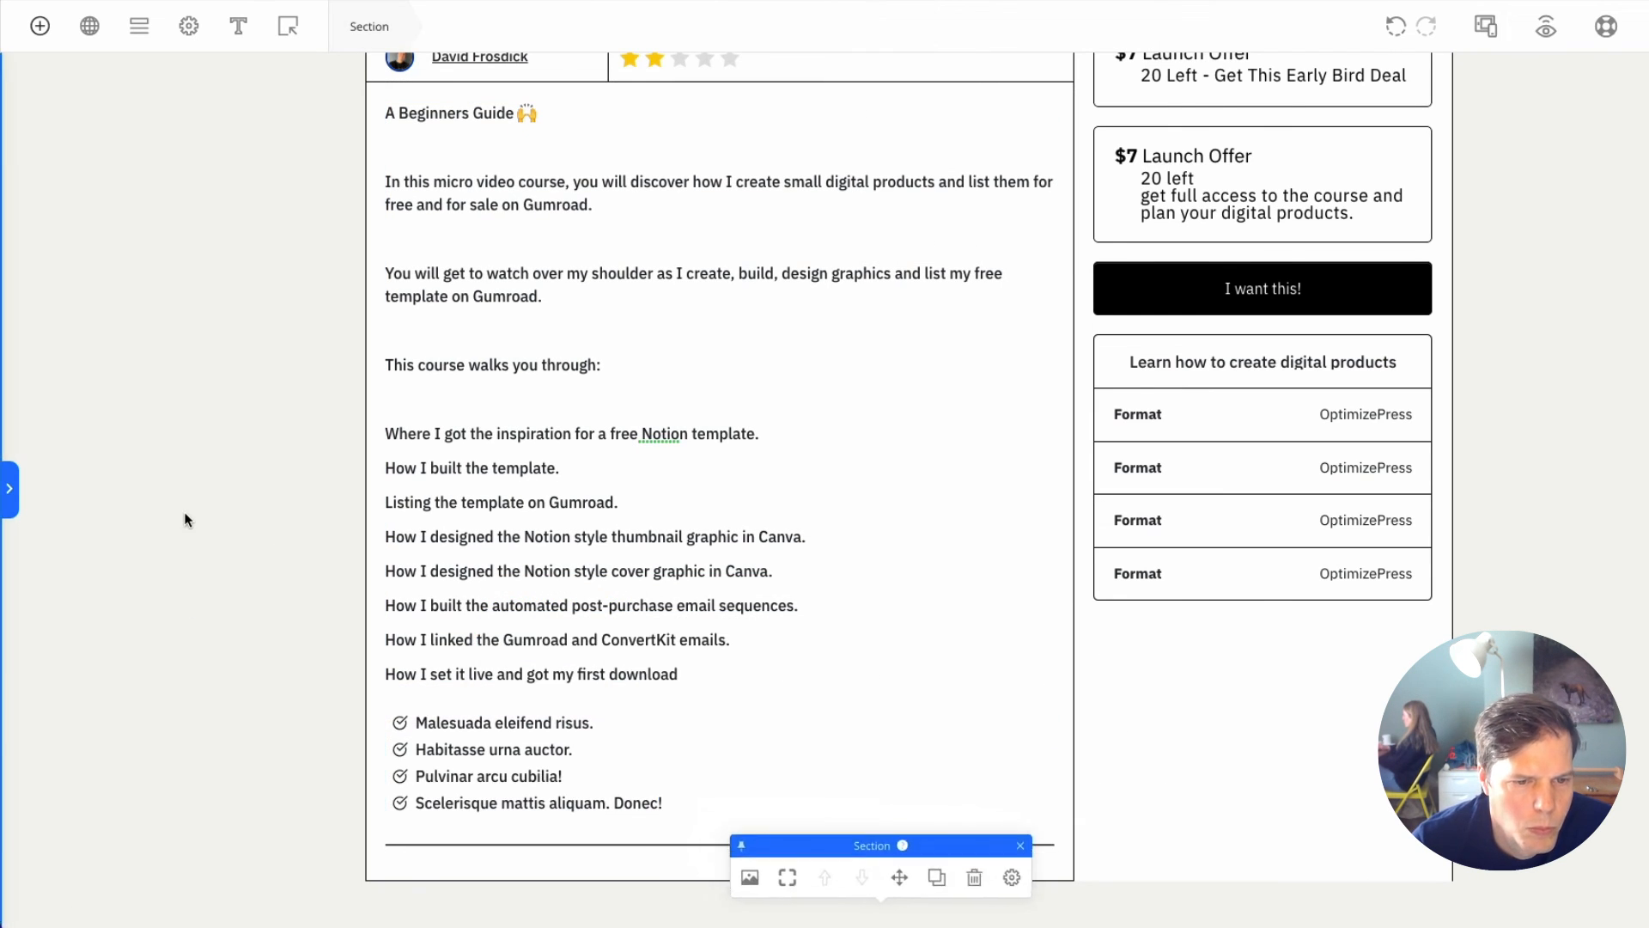
# Step: Examine the reference Gumroad page's description formatting, divider line and column borders for comparison with the recreated page
pyautogui.scroll(1, 161, 254)
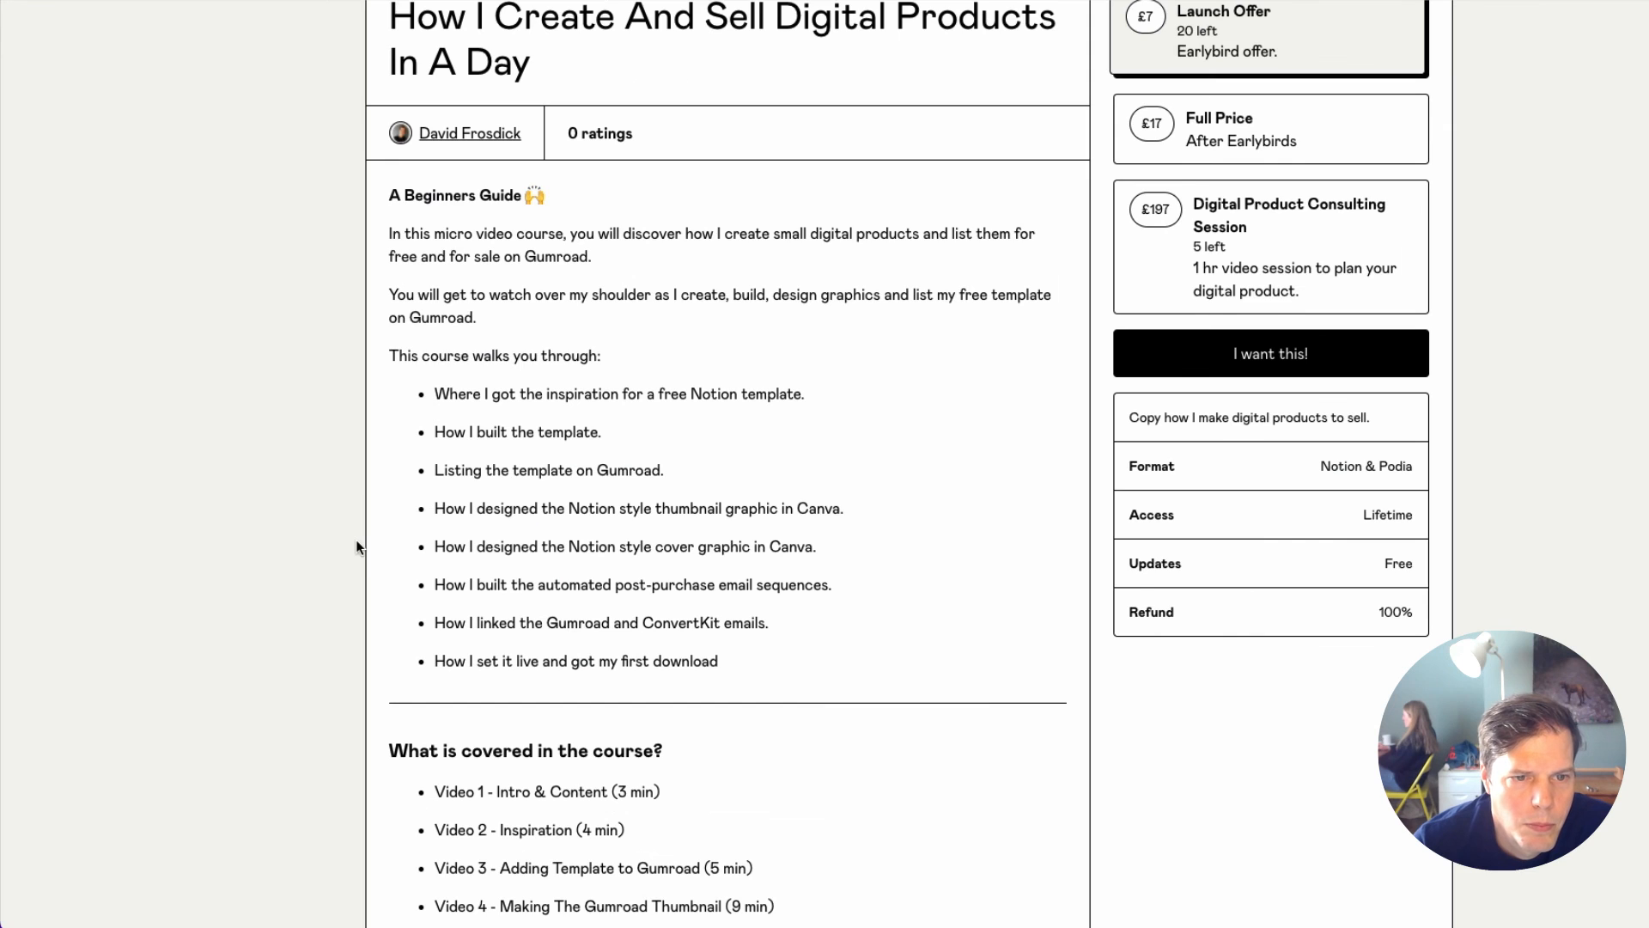
pyautogui.scroll(-8, 356, 540)
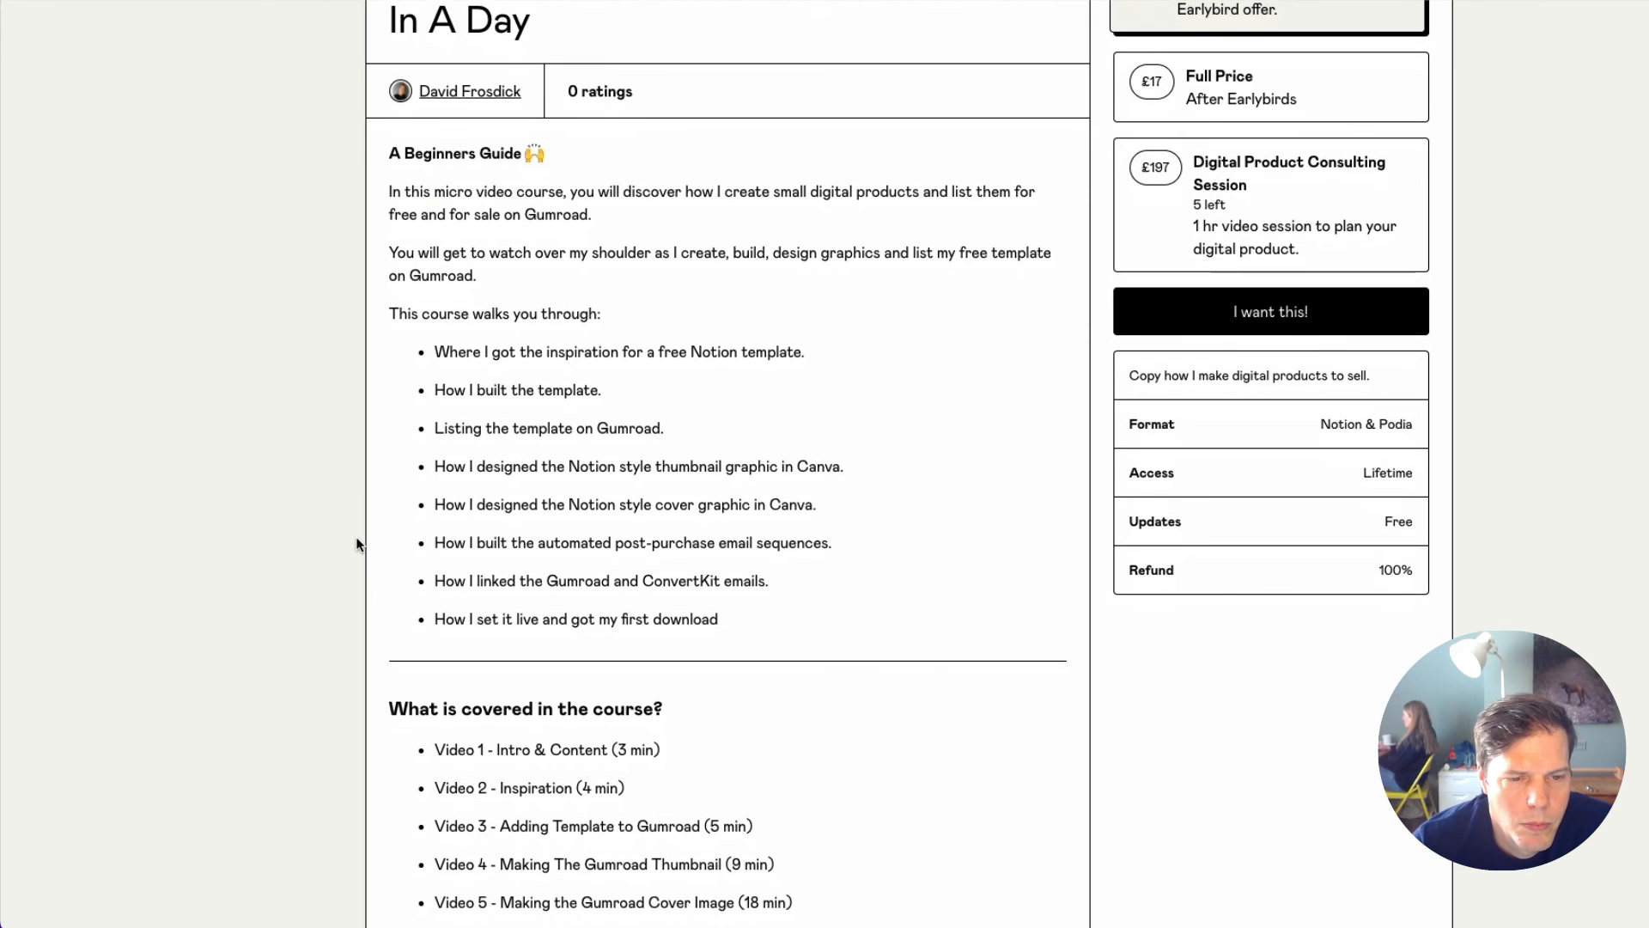
pyautogui.scroll(-1, 358, 543)
pyautogui.scroll(16, 255, 550)
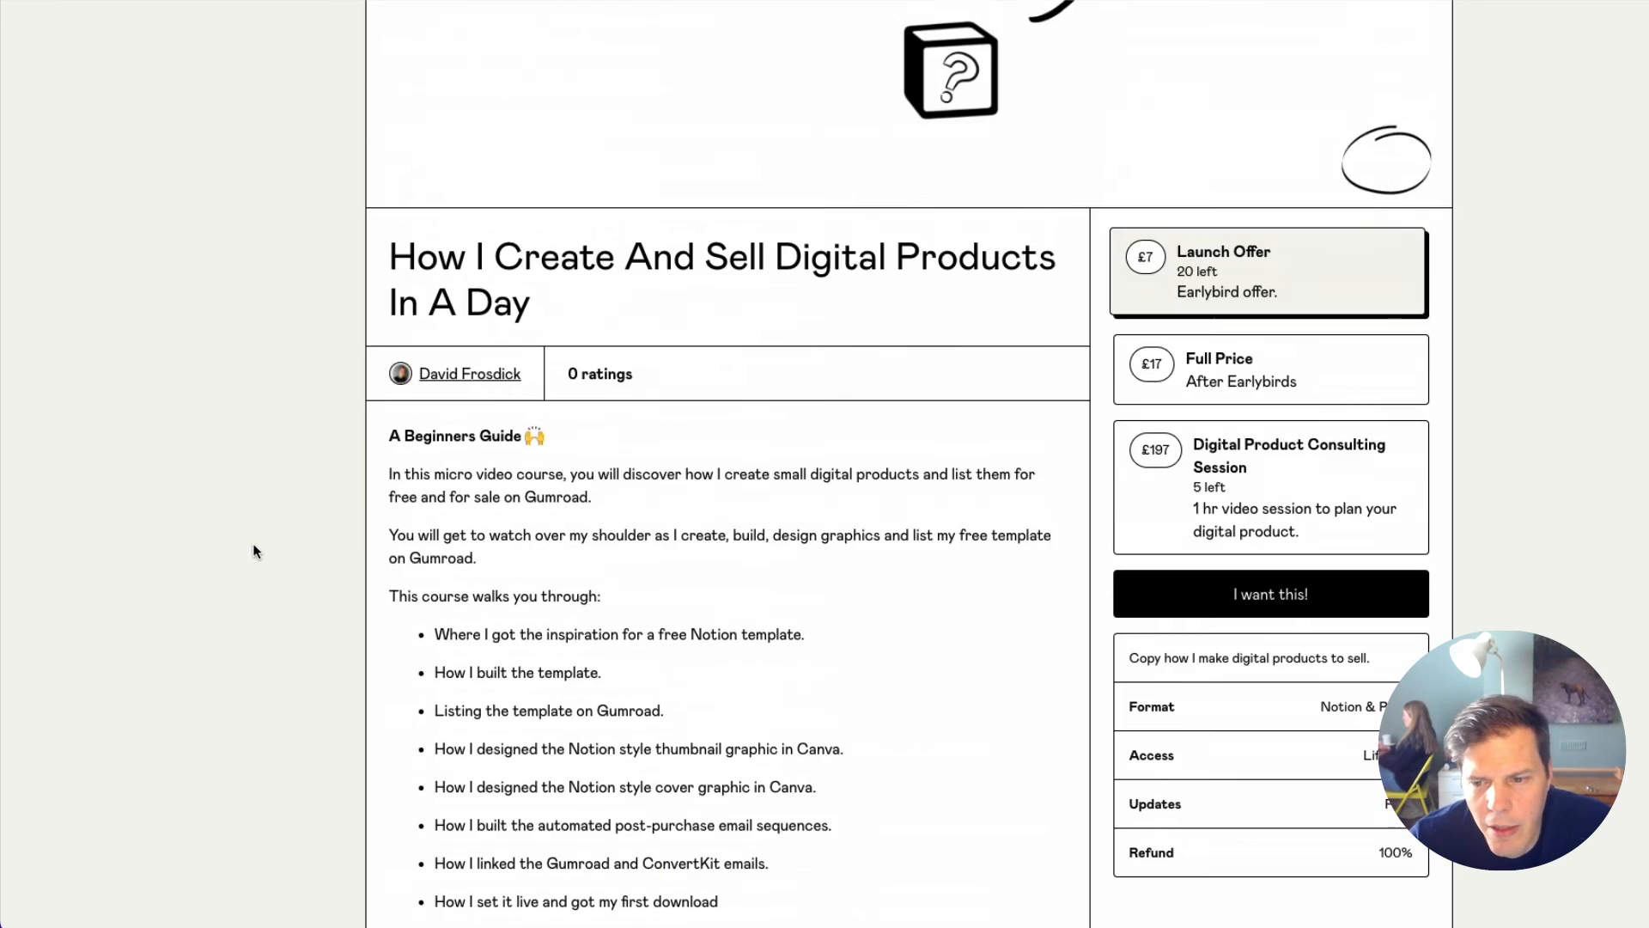
pyautogui.scroll(-16, 249, 533)
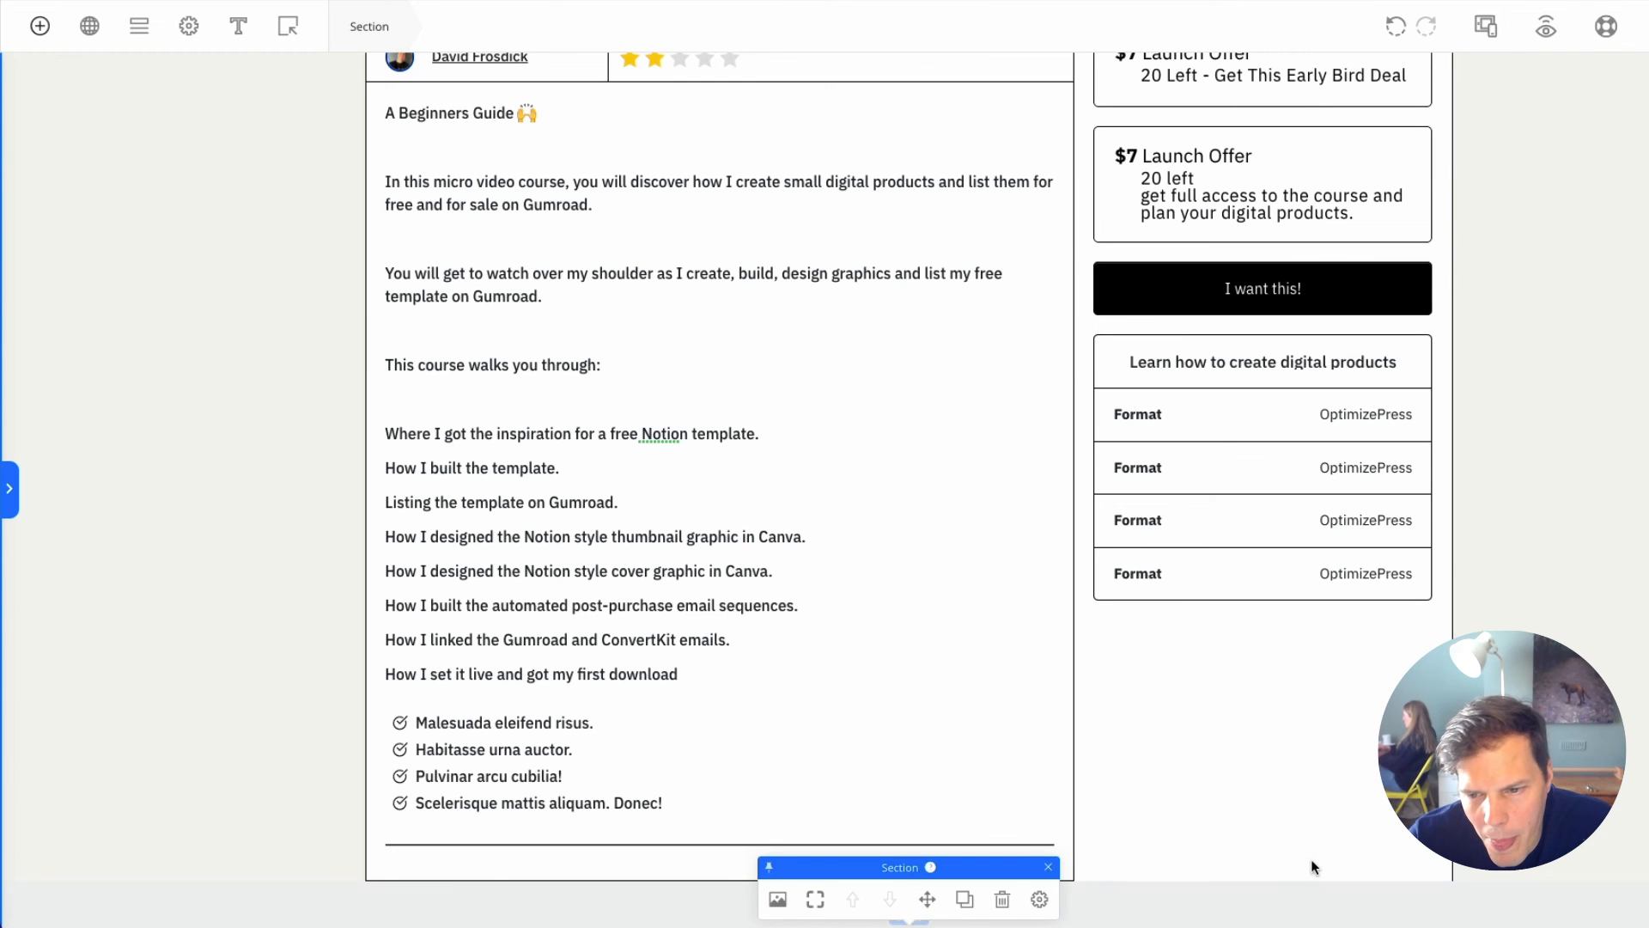
# Step: Check the bottom border setting of the outer row that holds the description and offer columns
pyautogui.click(1311, 859)
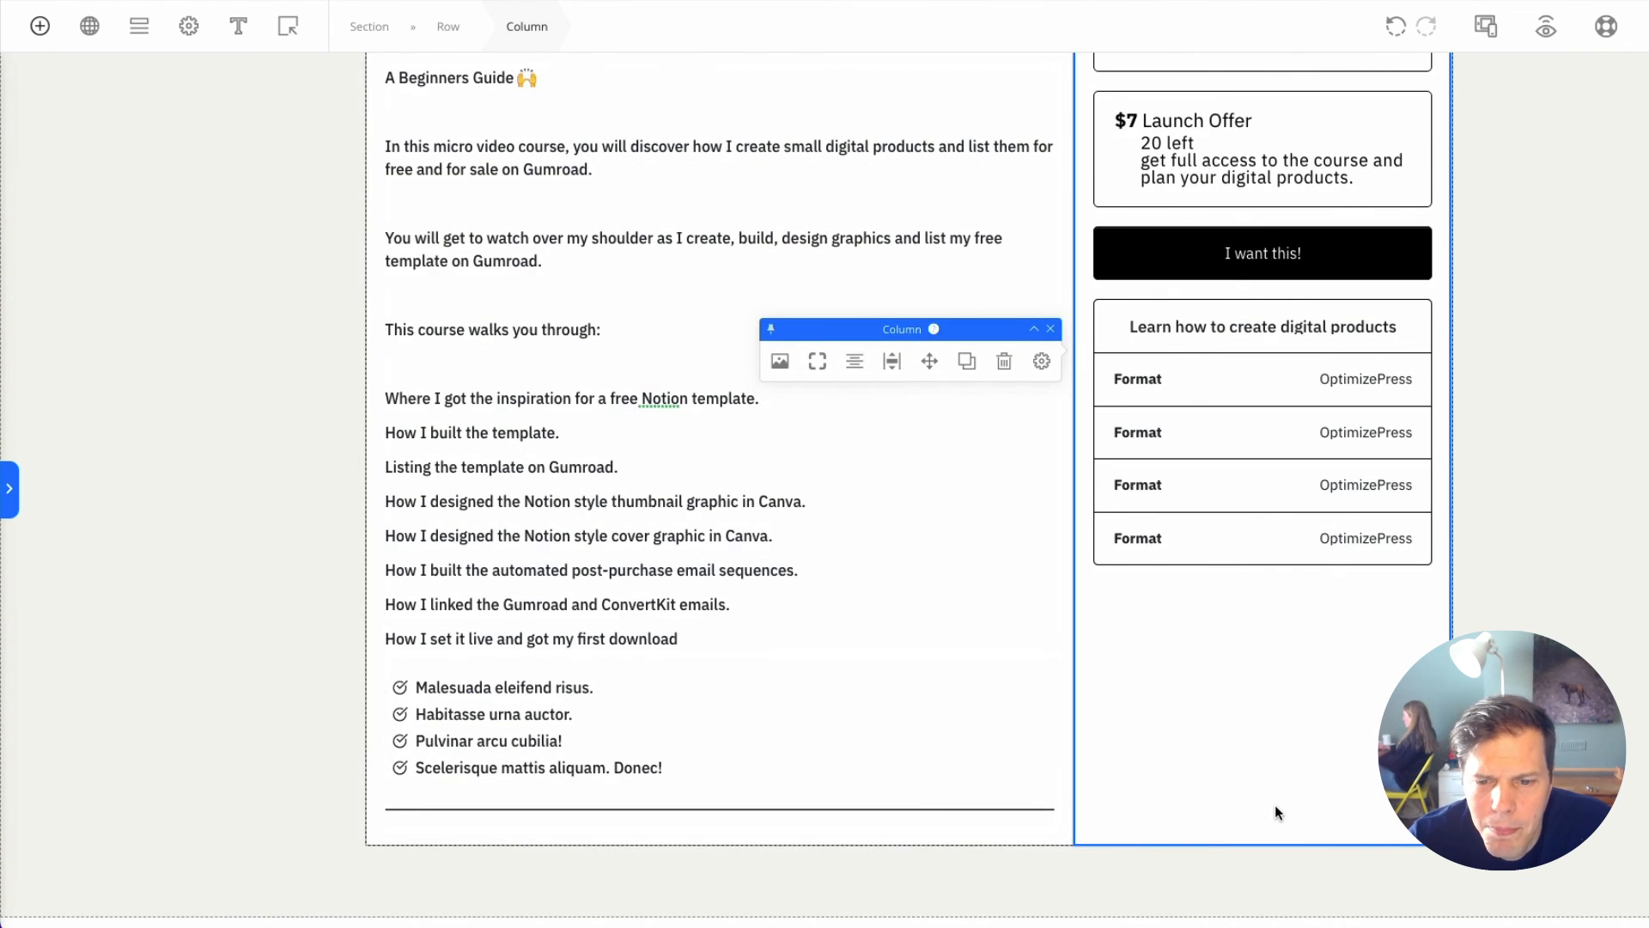
pyautogui.click(1603, 677)
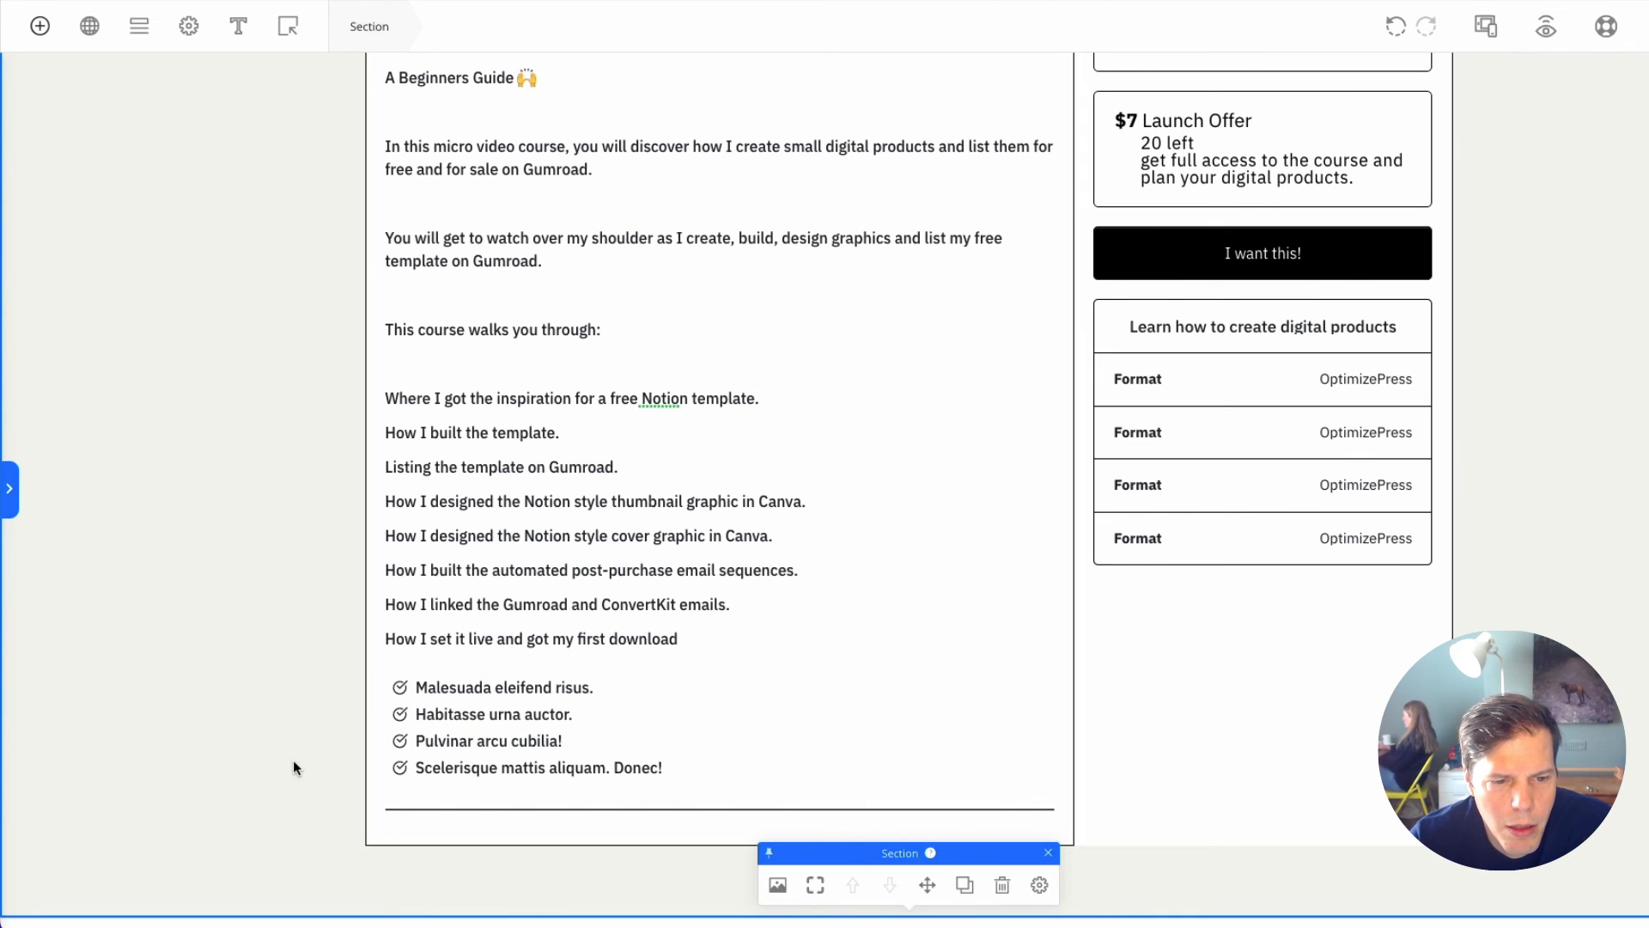
pyautogui.click(421, 839)
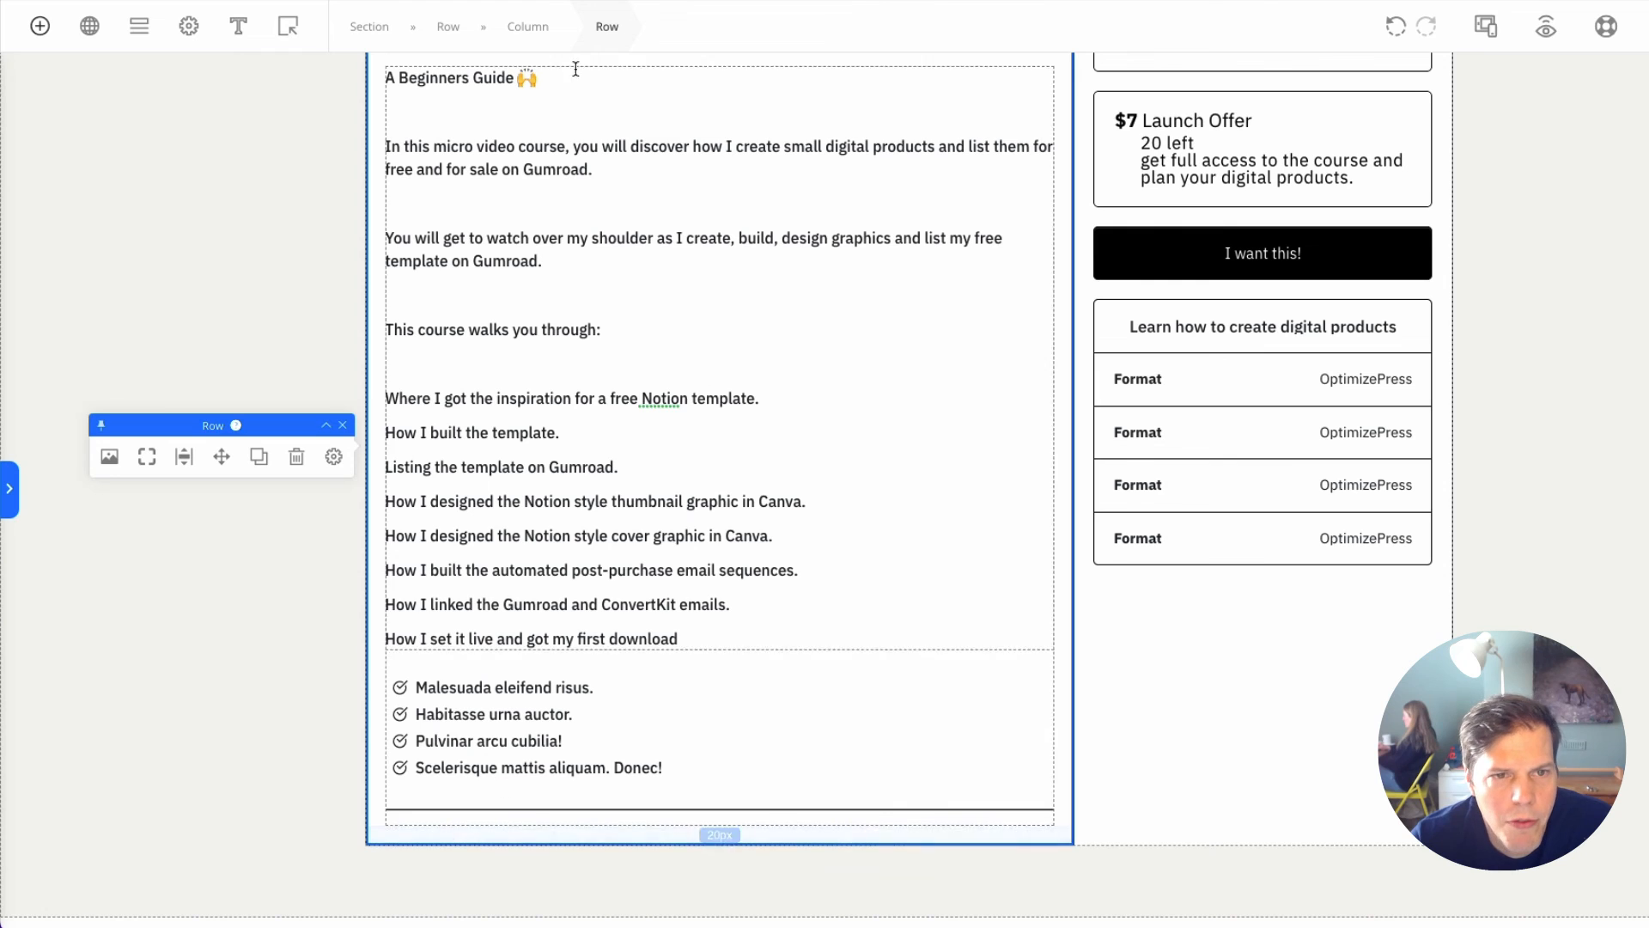
pyautogui.scroll(2, 718, 468)
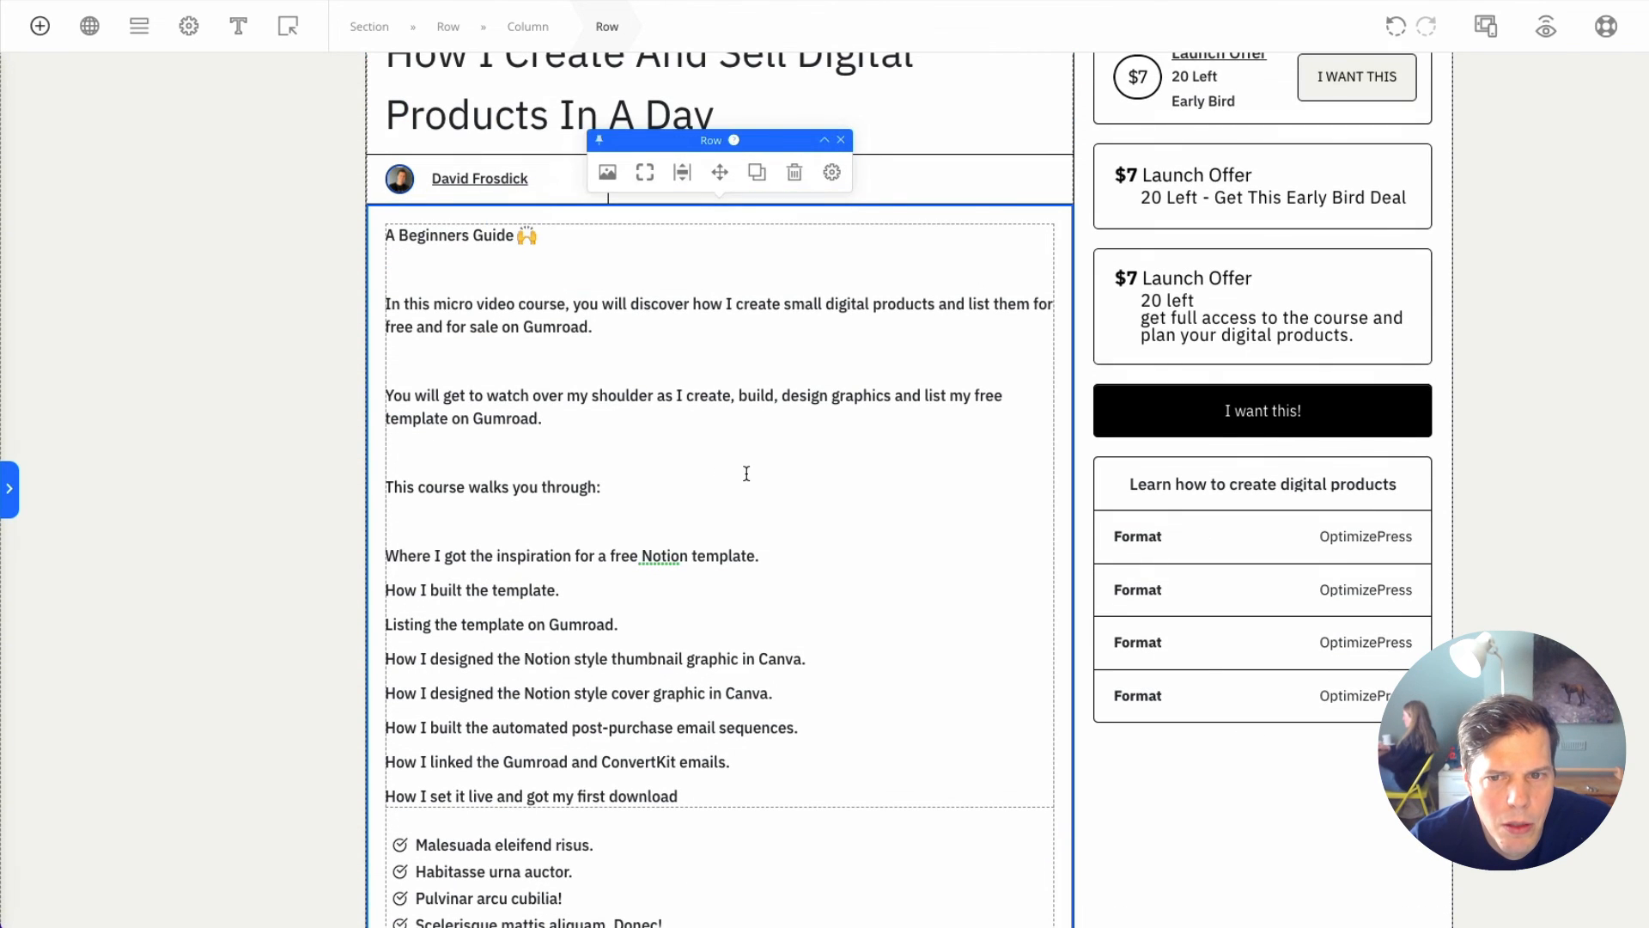
pyautogui.click(448, 27)
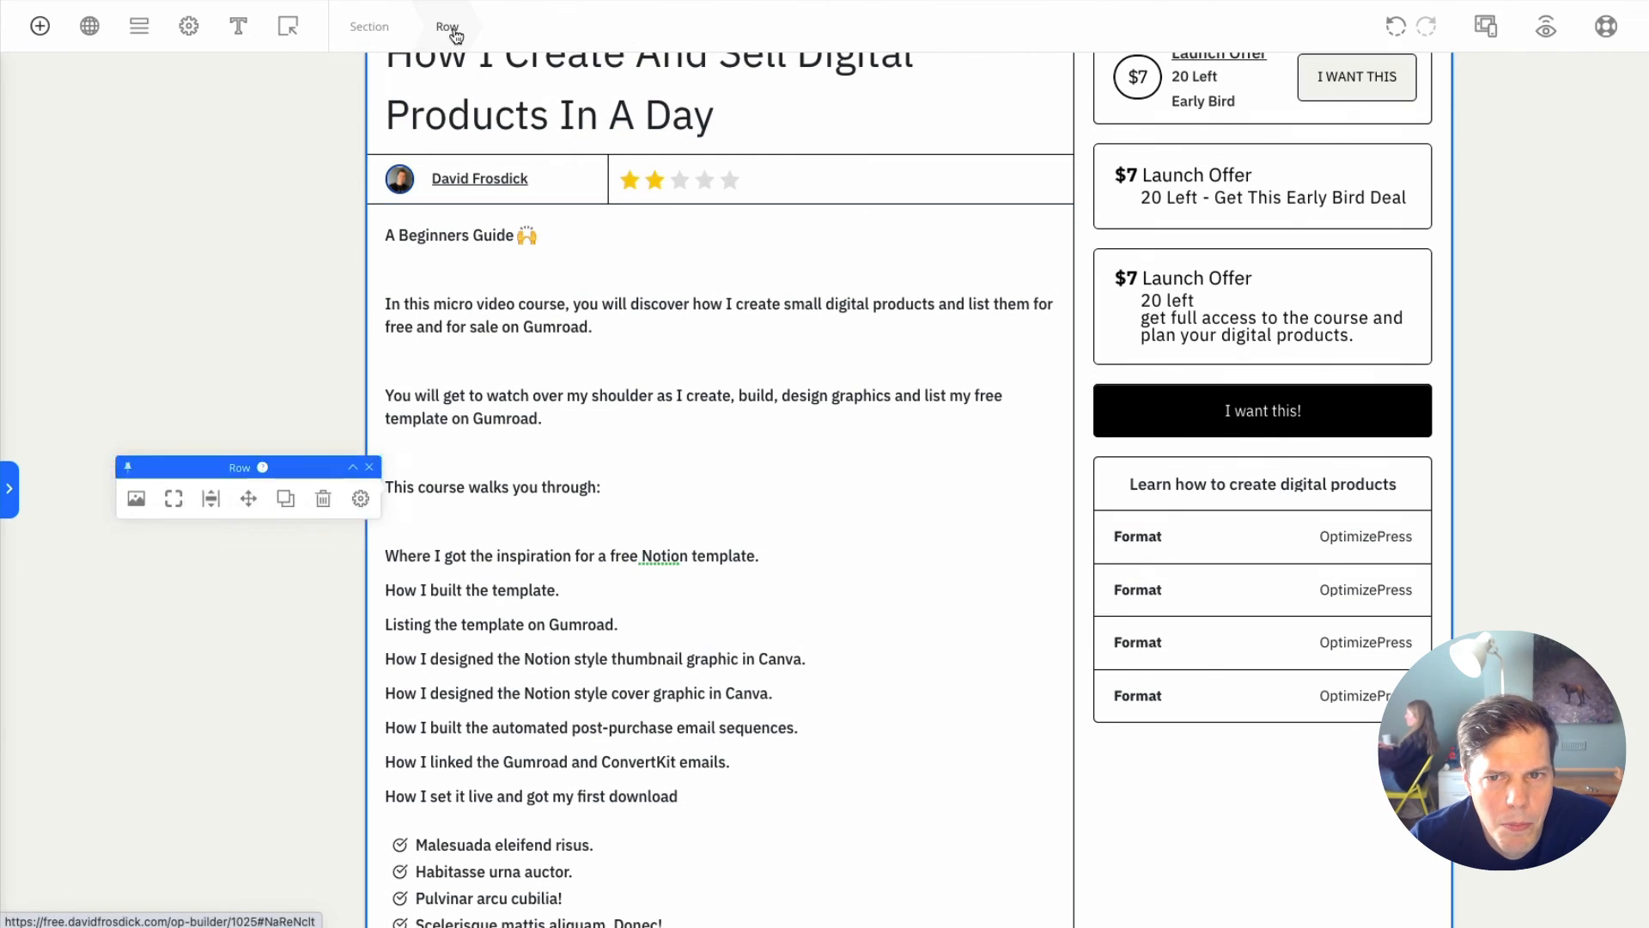
pyautogui.scroll(-4, 631, 391)
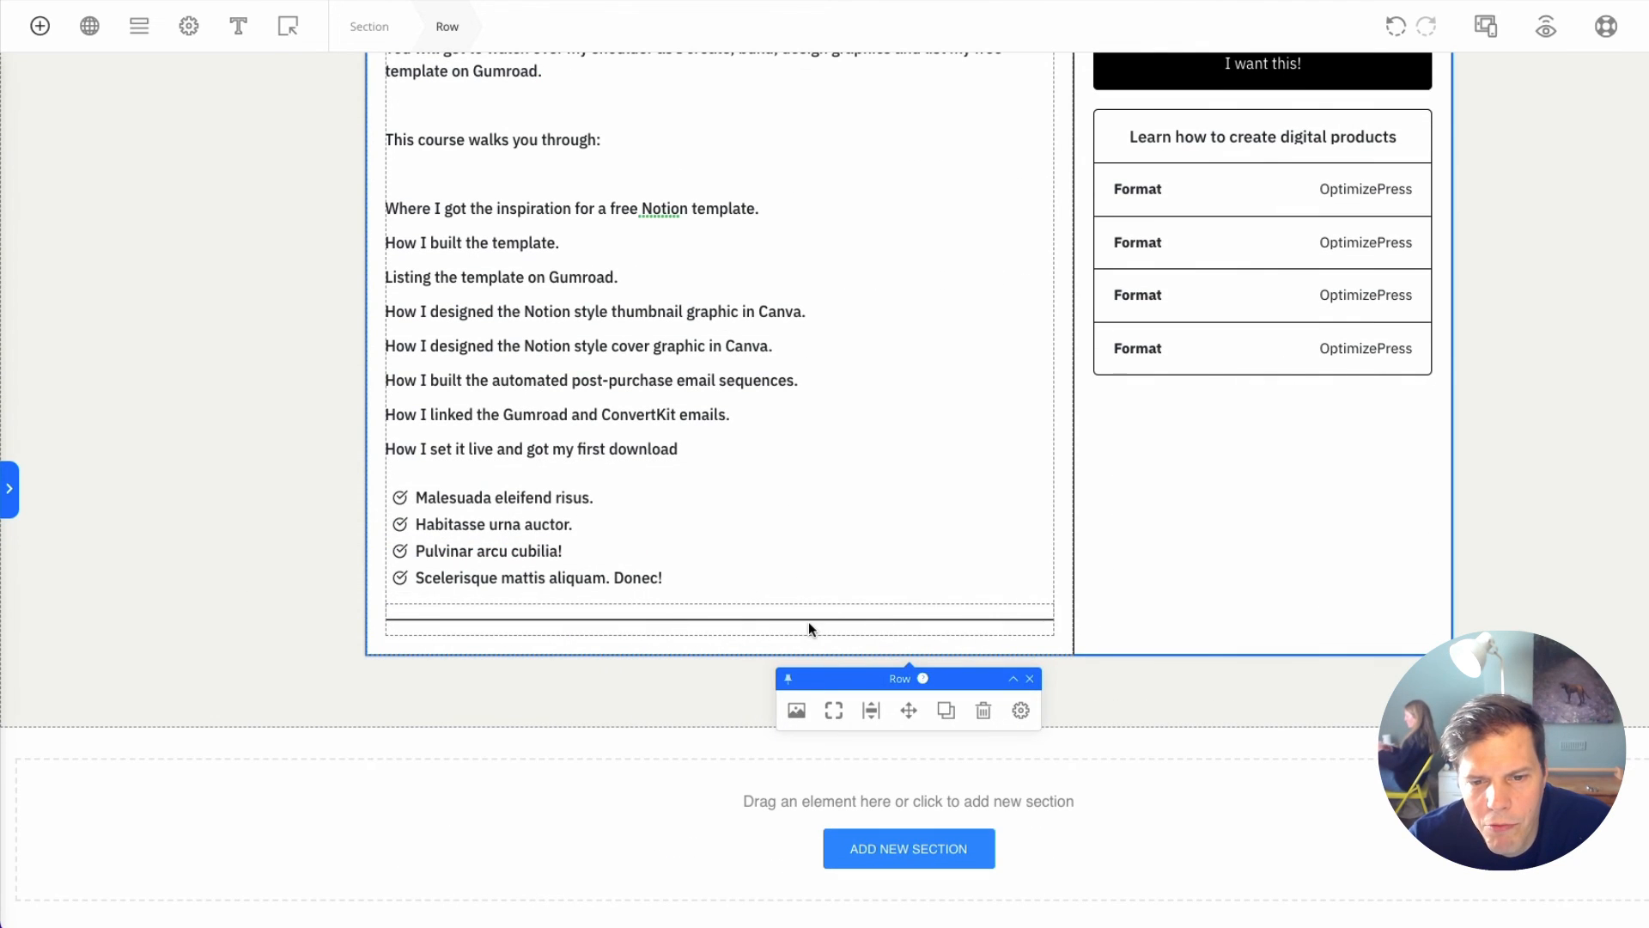
pyautogui.click(834, 710)
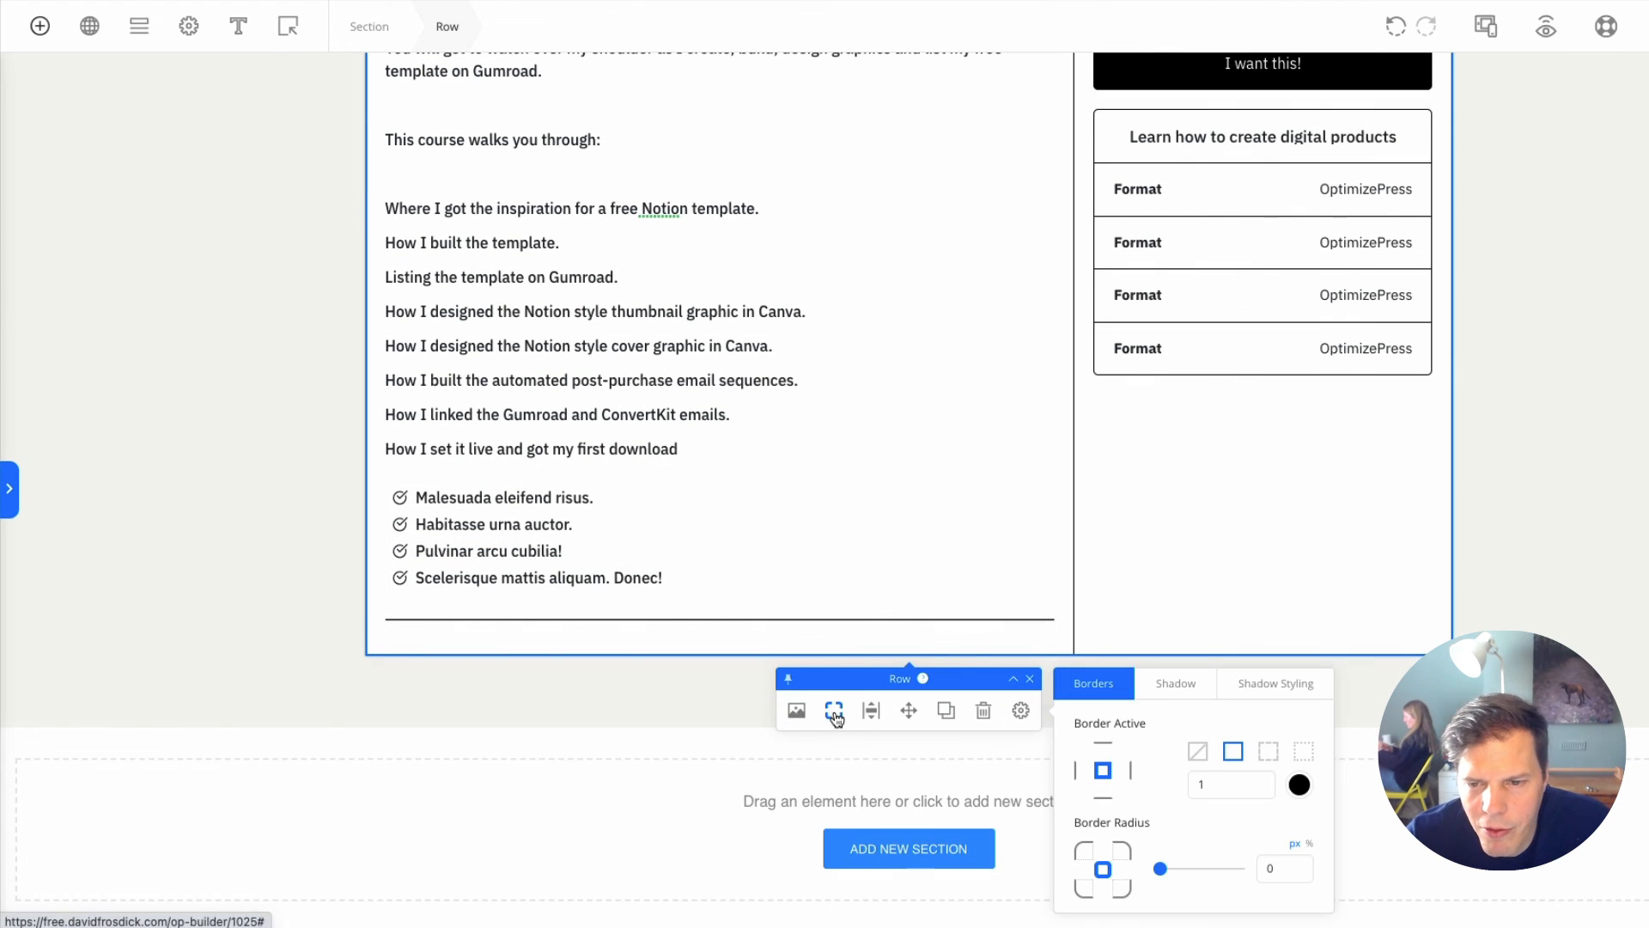
pyautogui.click(1102, 798)
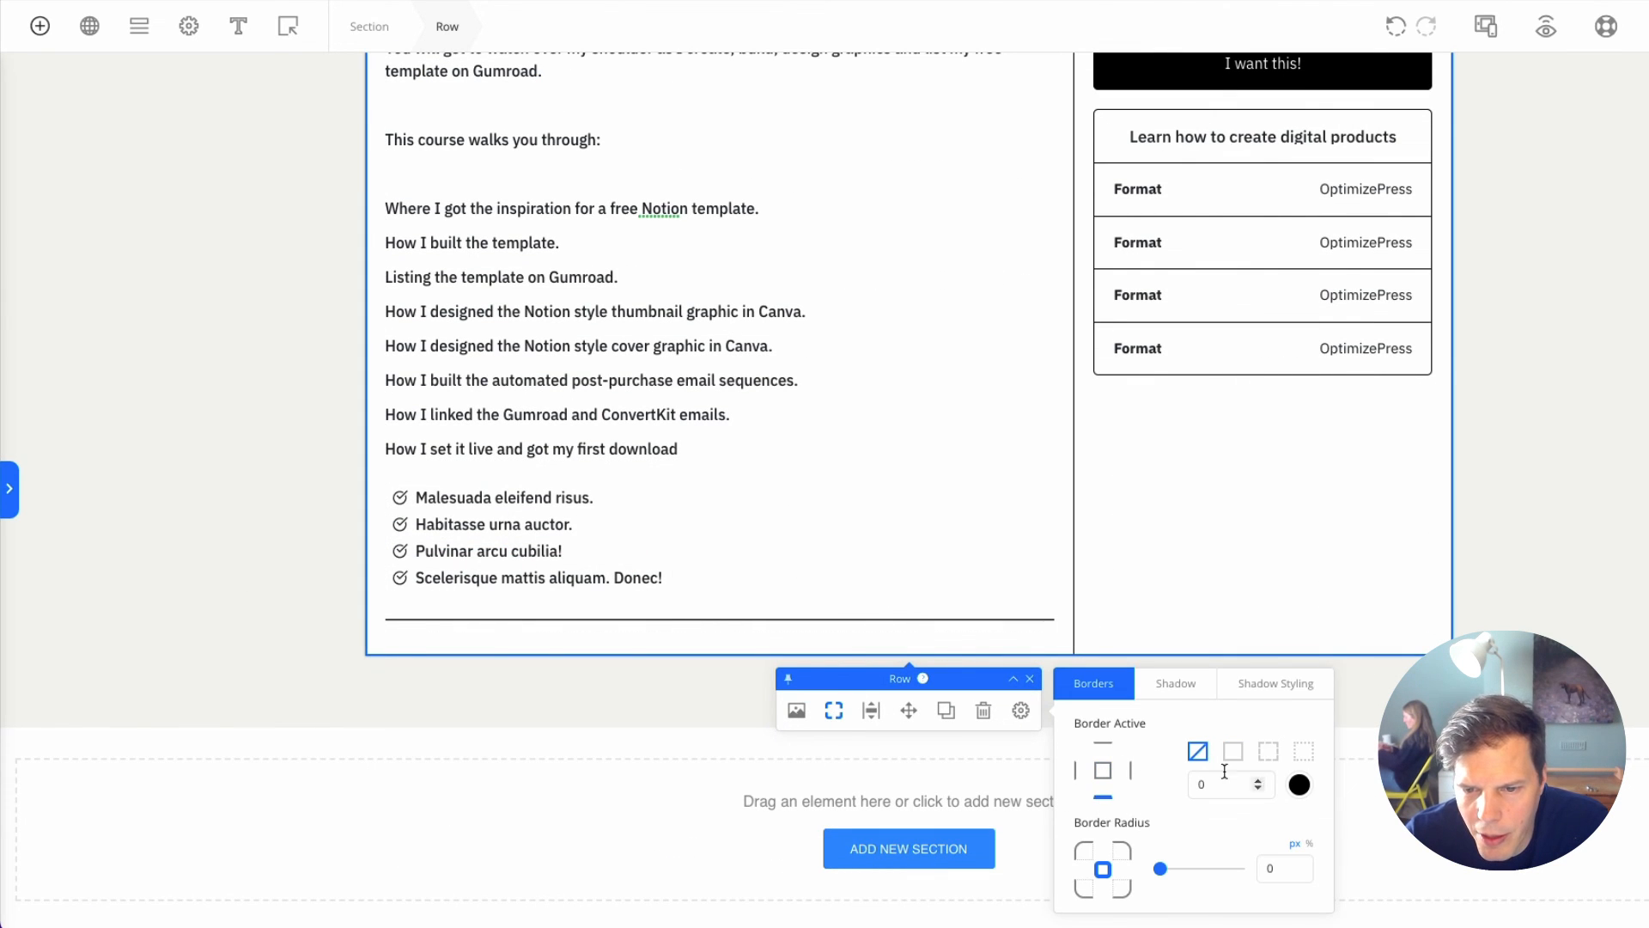
pyautogui.click(1545, 578)
# Step: Remove the bottom border from the column containing the course description
pyautogui.click(970, 638)
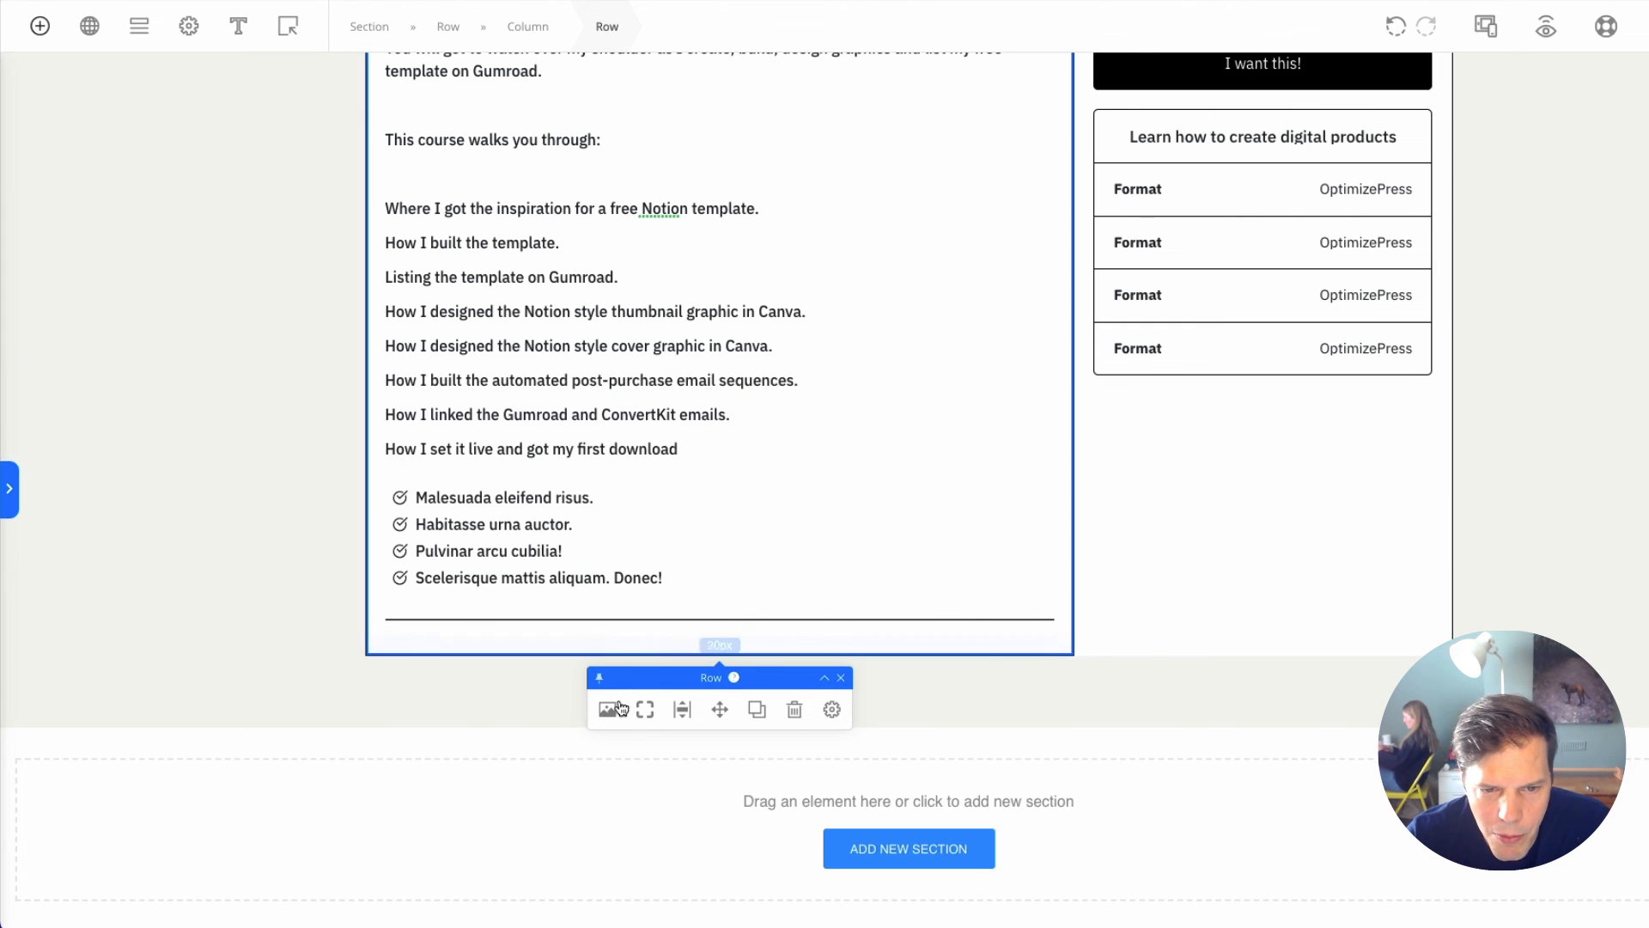
pyautogui.click(645, 710)
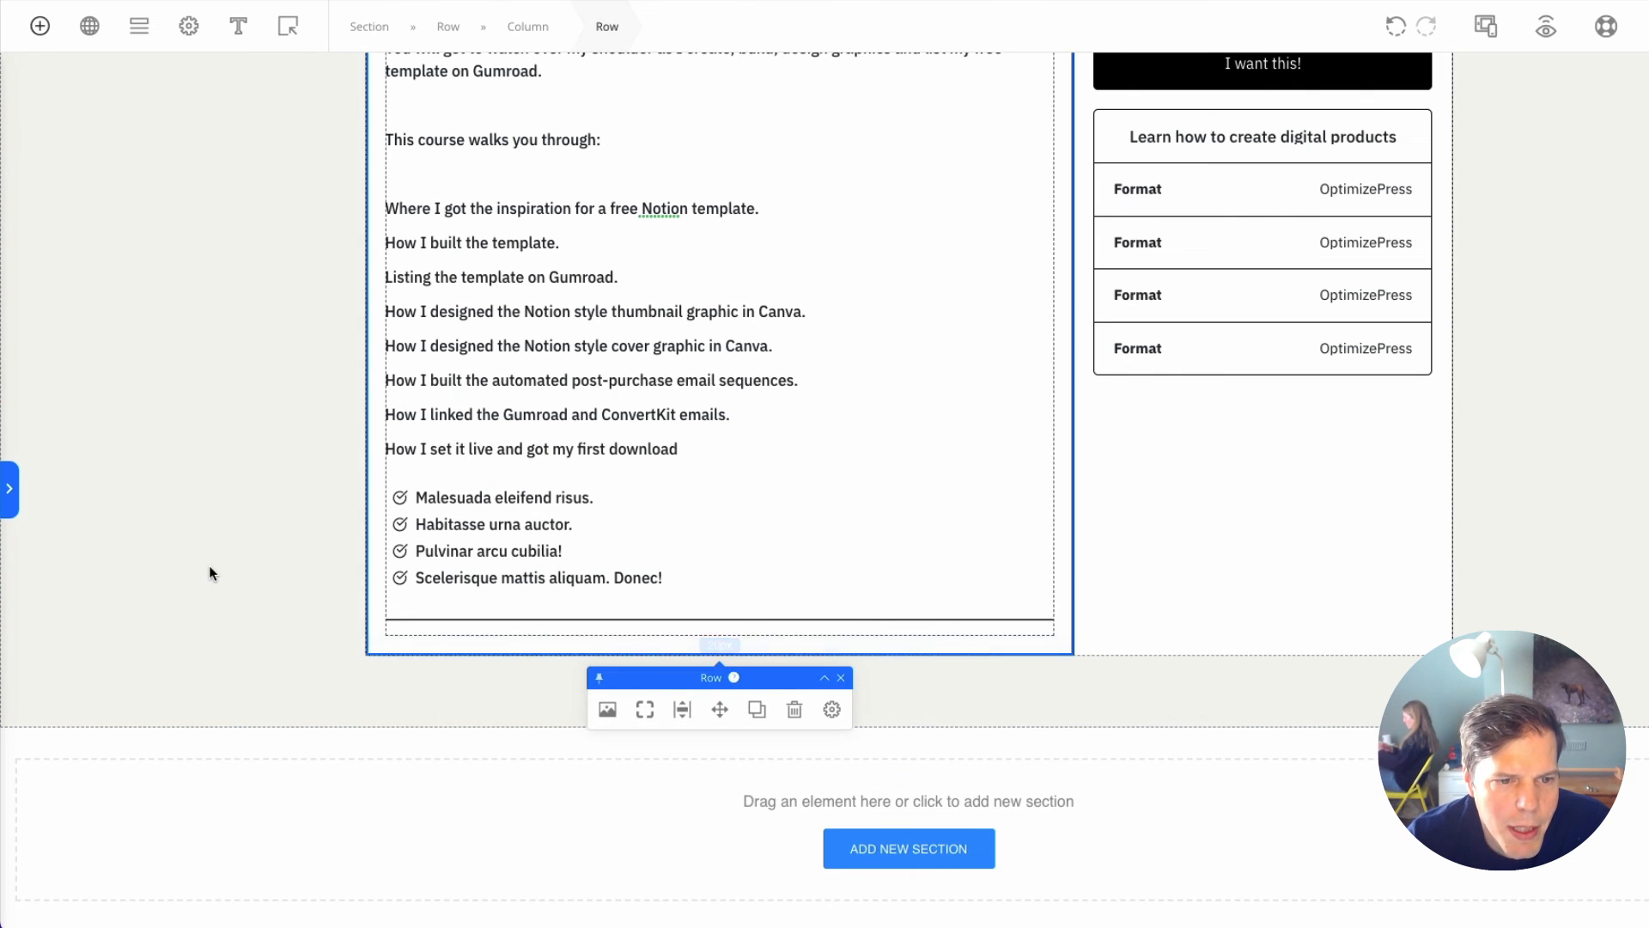
pyautogui.click(527, 26)
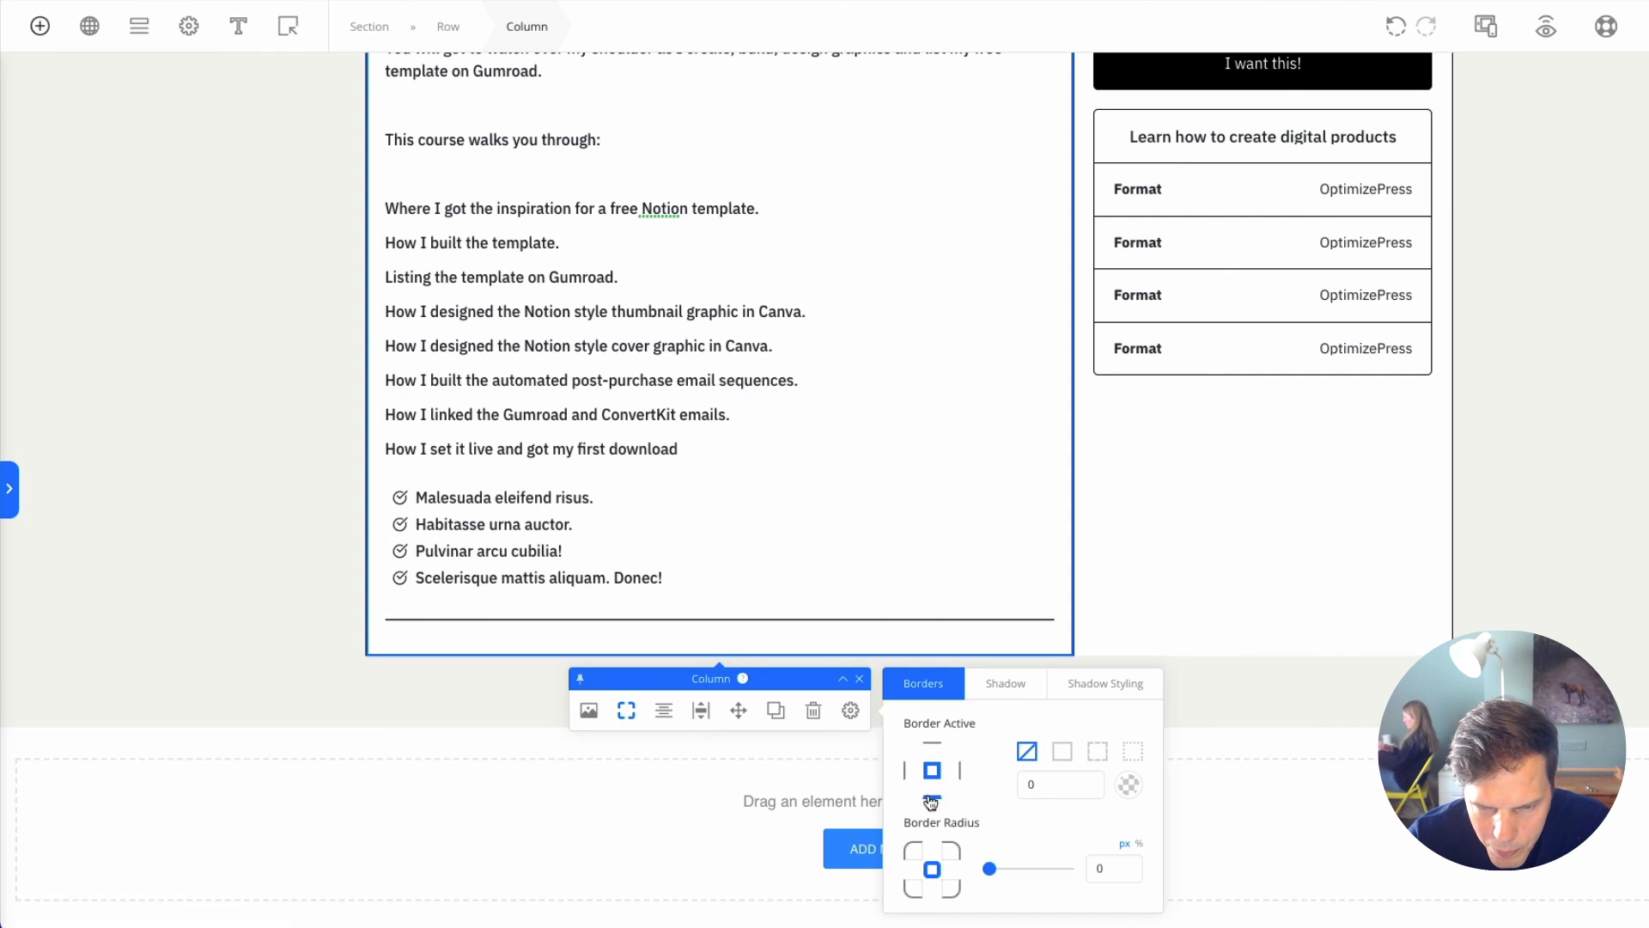
pyautogui.click(933, 801)
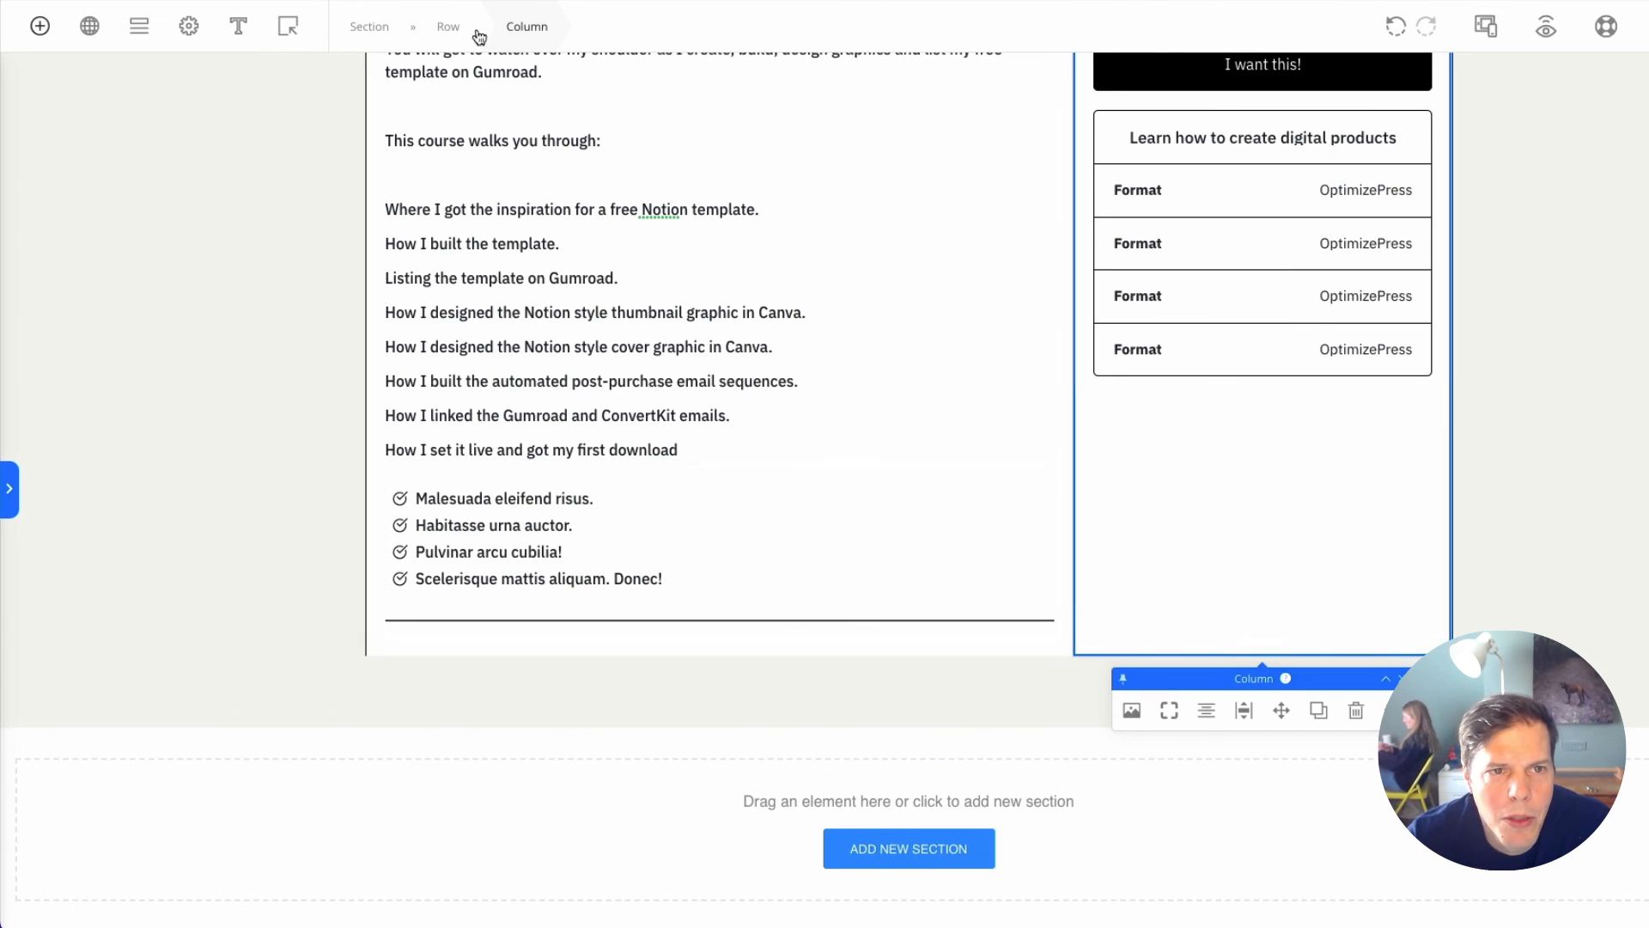
# Step: Give the outer row holding both columns a solid 1 px black bottom border
pyautogui.click(448, 28)
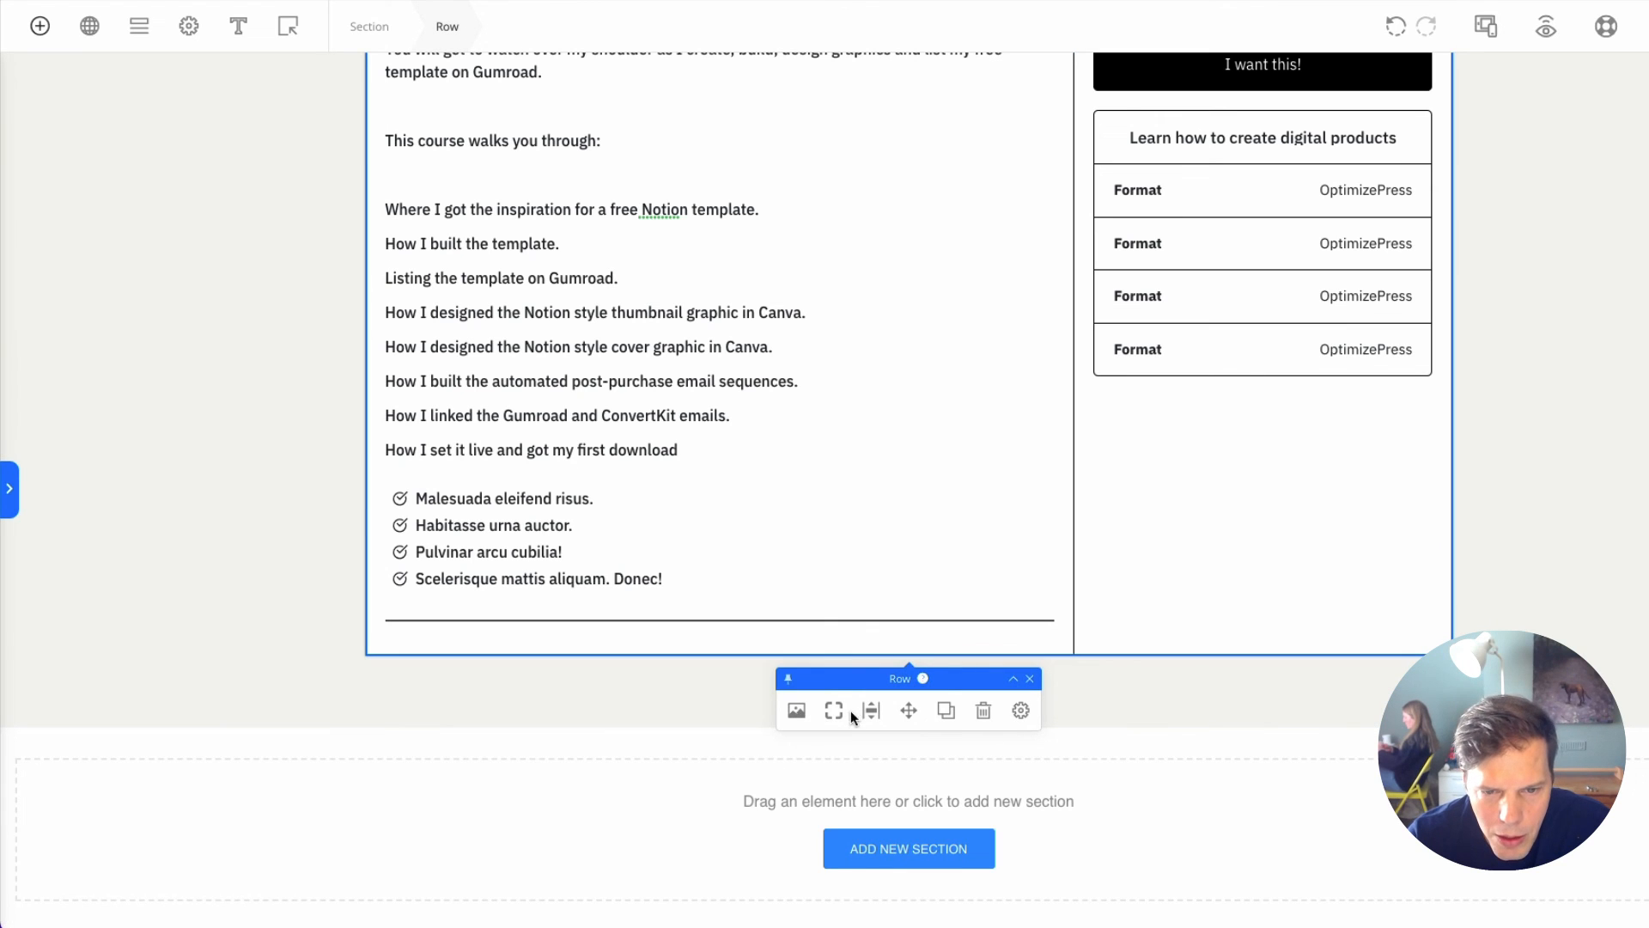
pyautogui.click(834, 711)
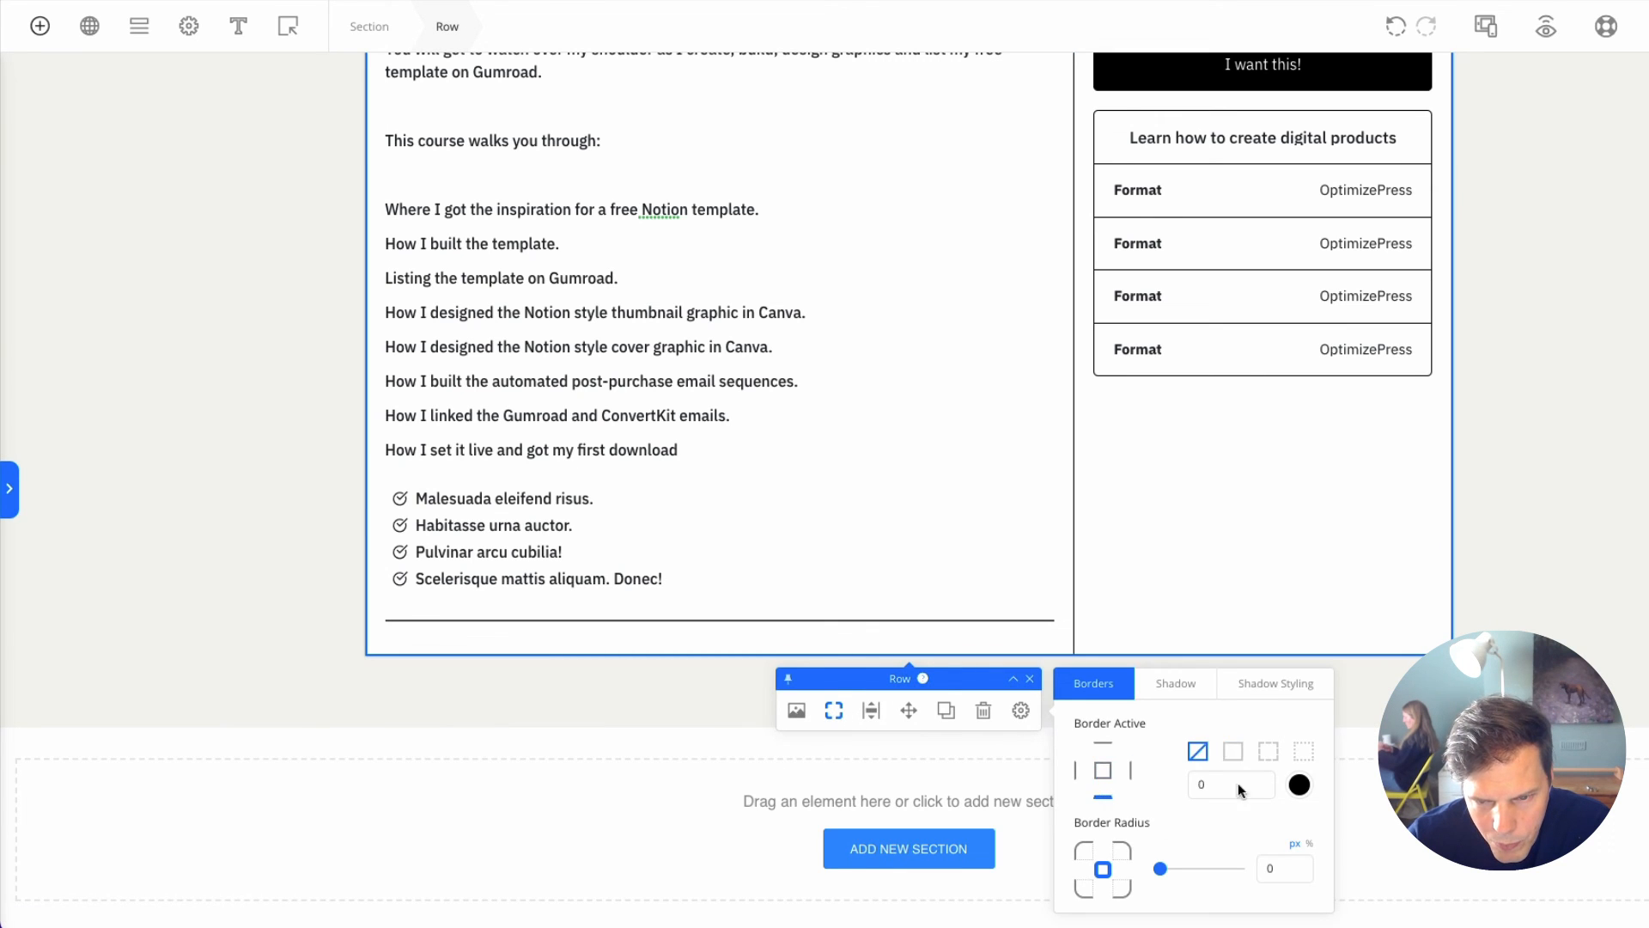
pyautogui.click(1233, 752)
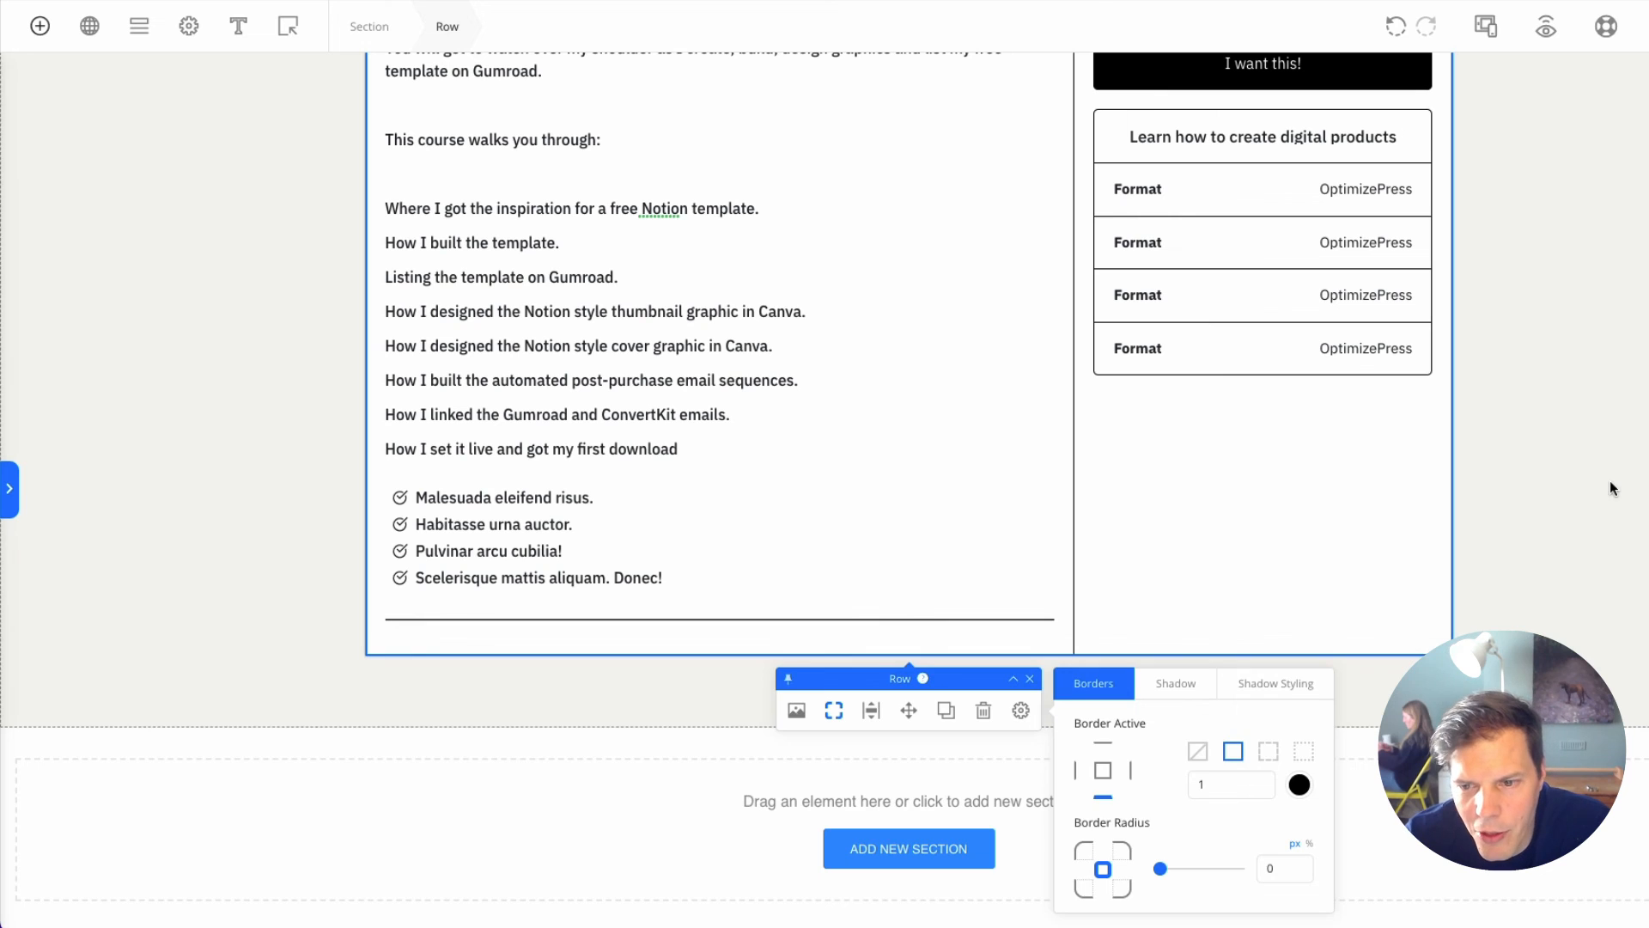
pyautogui.click(267, 581)
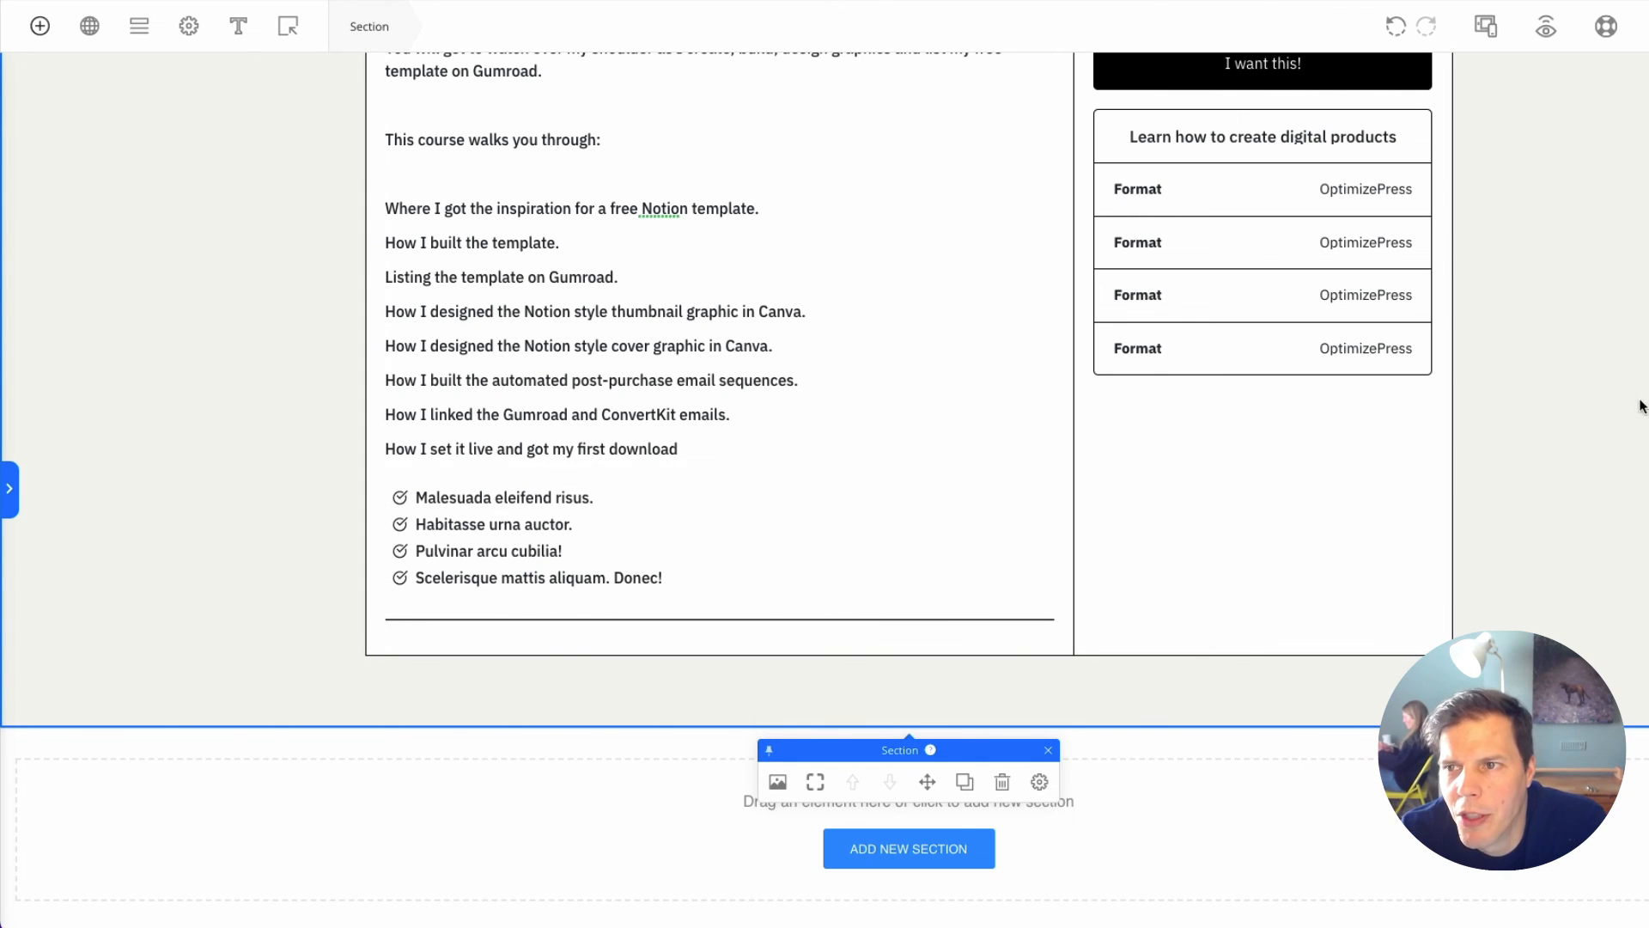
# Step: Save the "Create & Sell Digital Products via Gumroad" cover graphic from the reference page to the Desktop
pyautogui.scroll(10, 1639, 406)
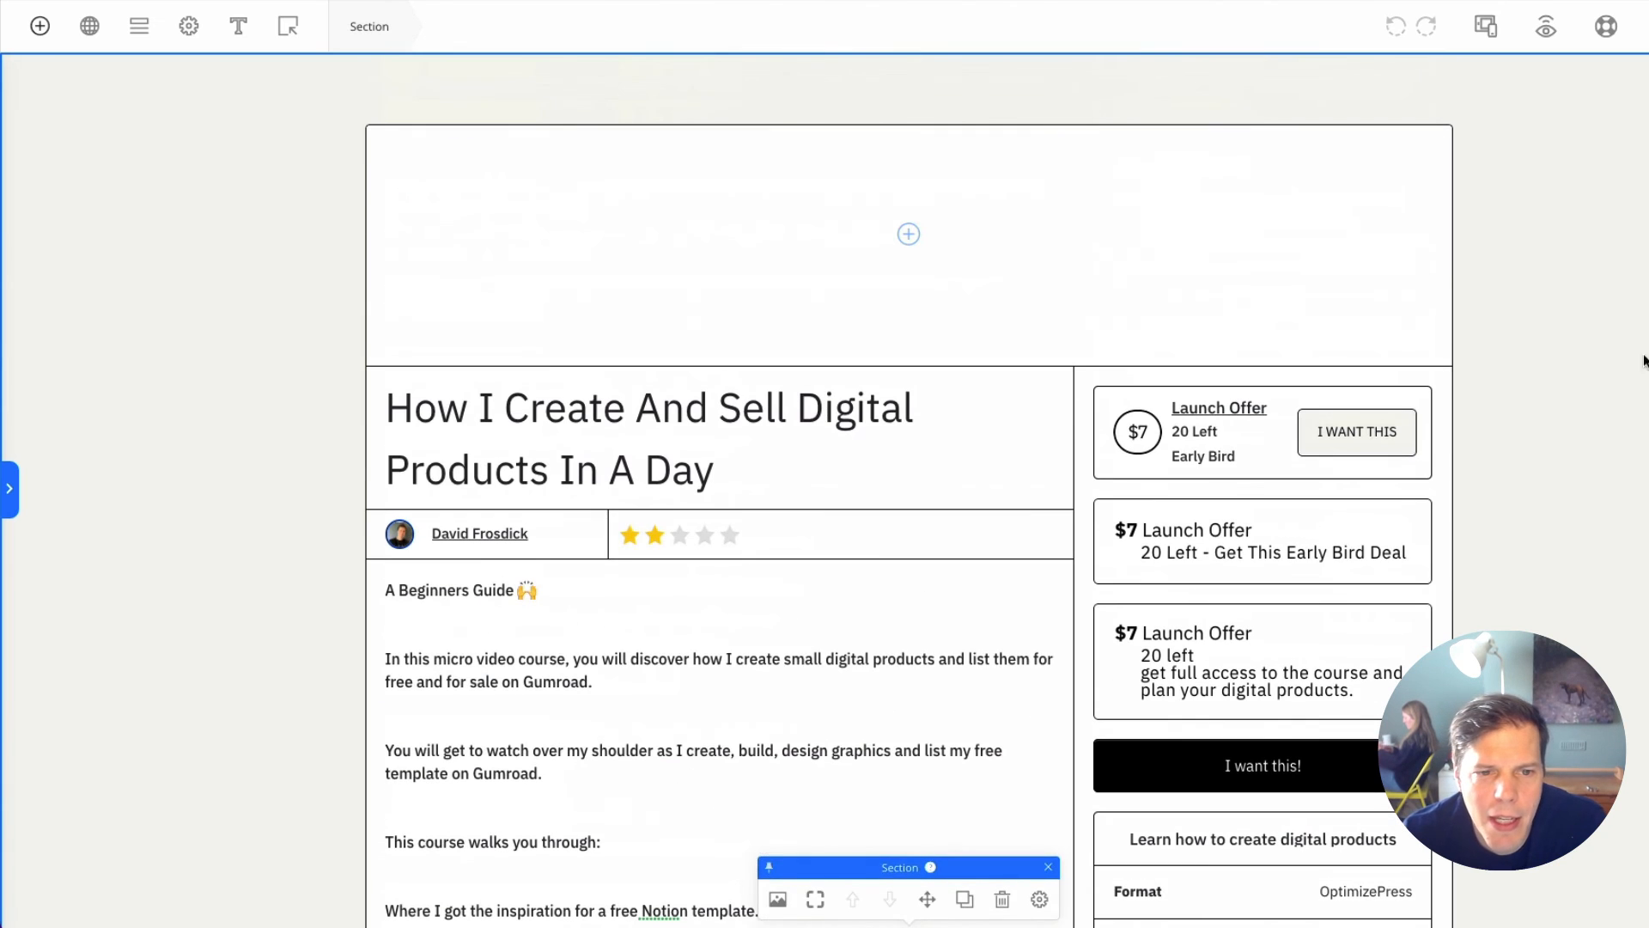
pyautogui.click(909, 233)
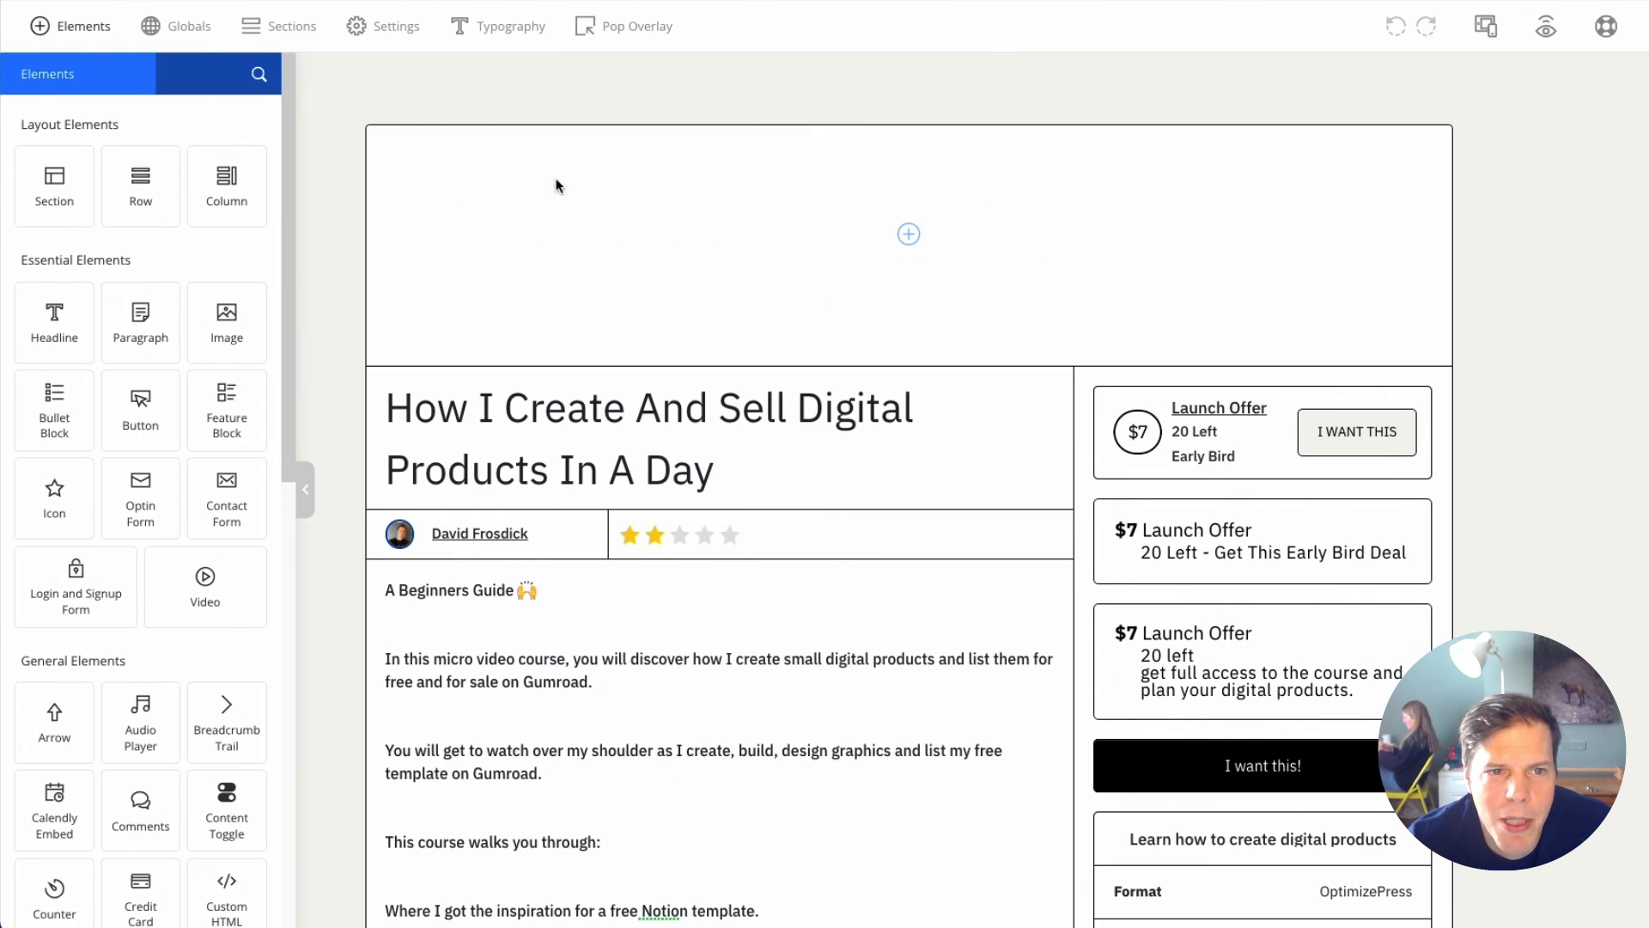
pyautogui.click(728, 100)
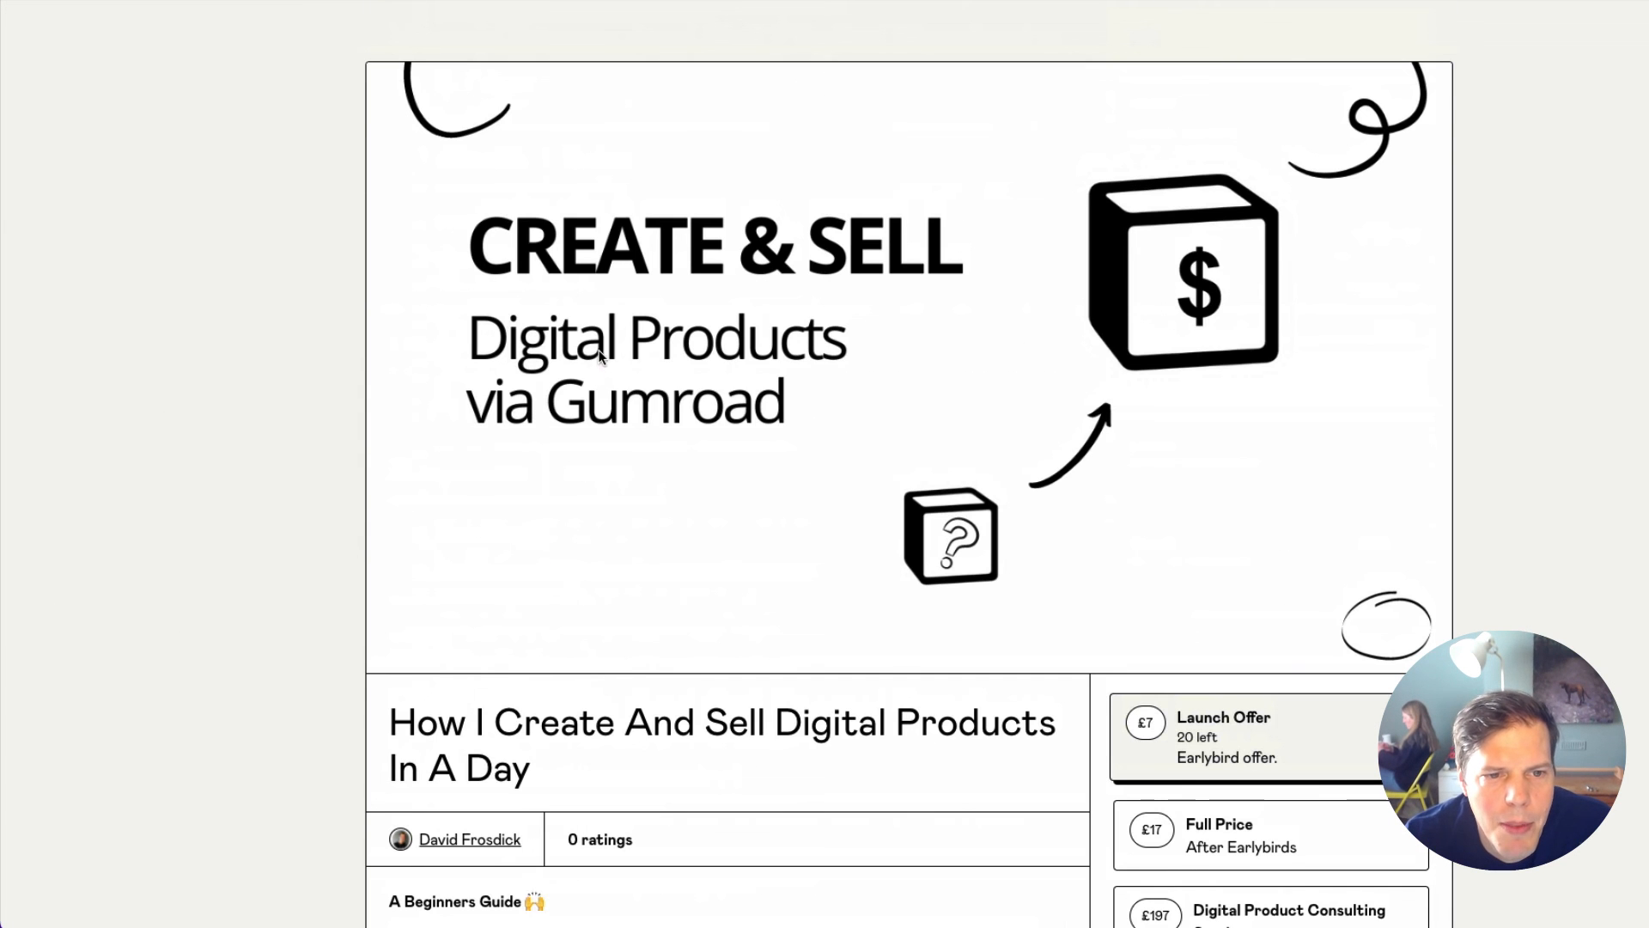
pyautogui.rightClick(599, 356)
pyautogui.click(732, 380)
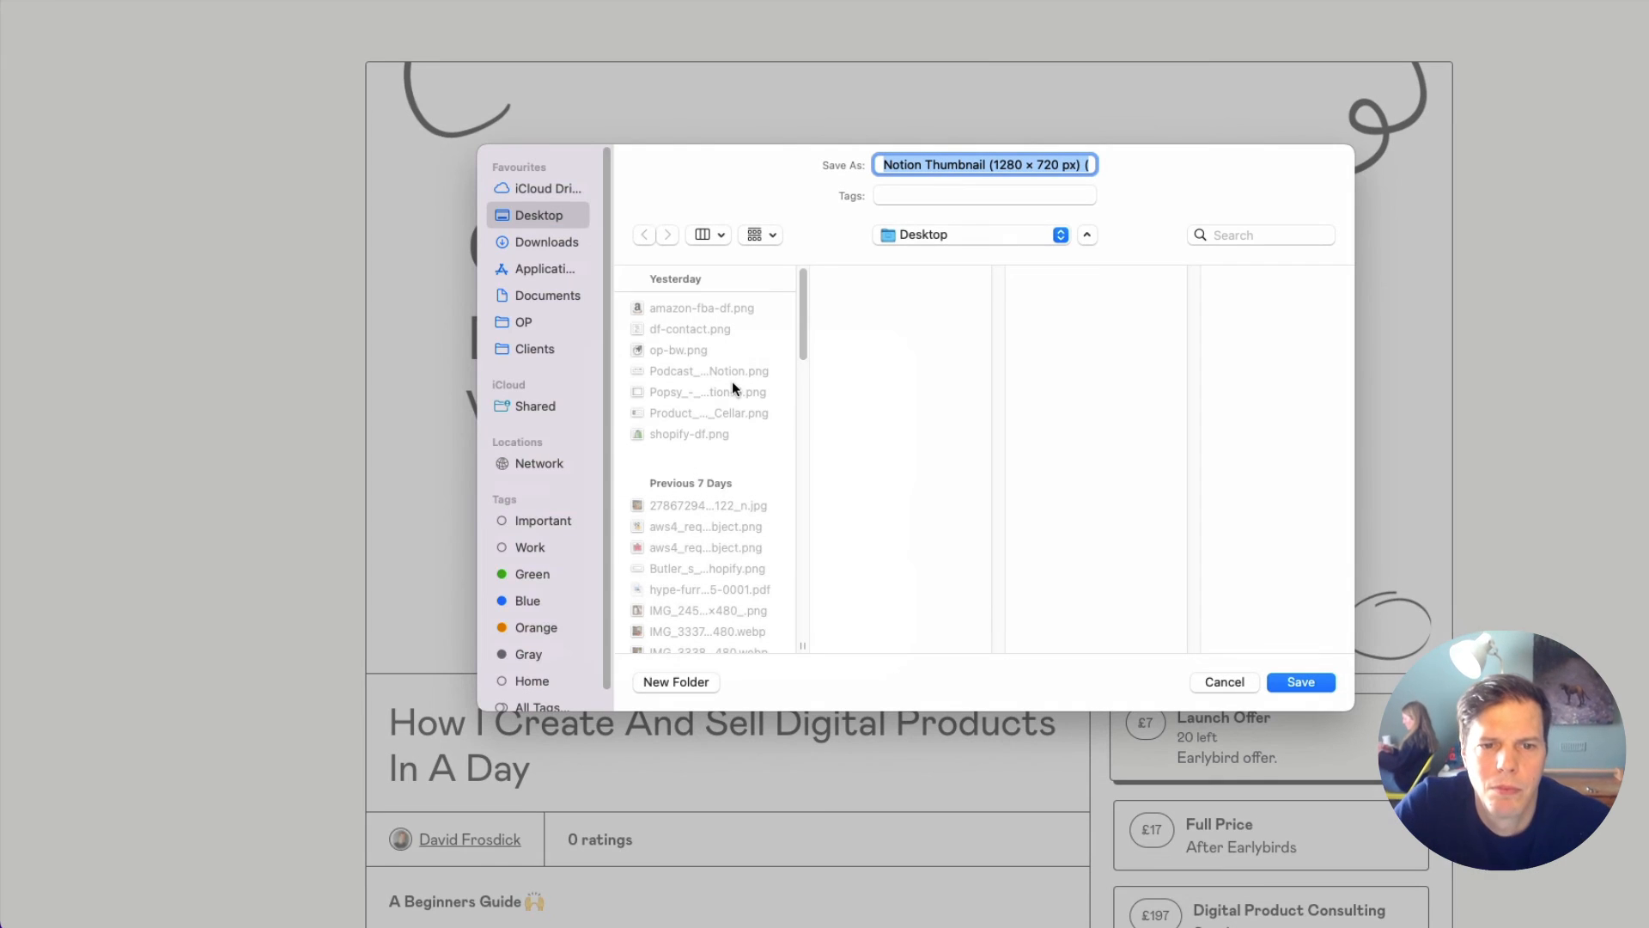
pyautogui.click(1303, 679)
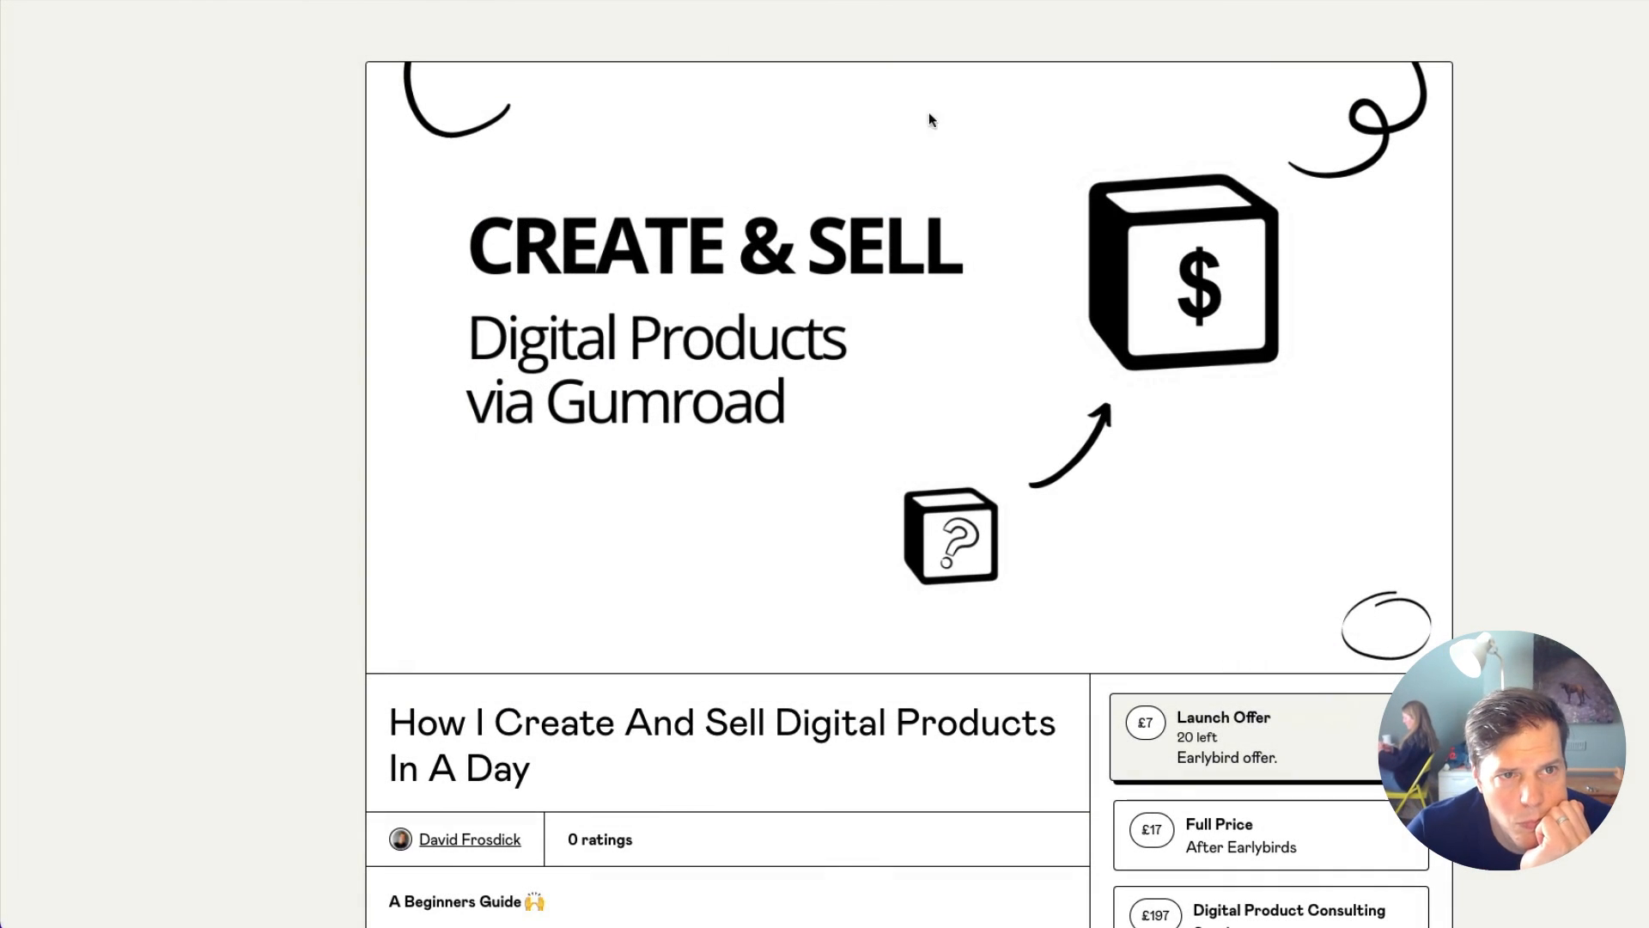
pyautogui.click(277, 1)
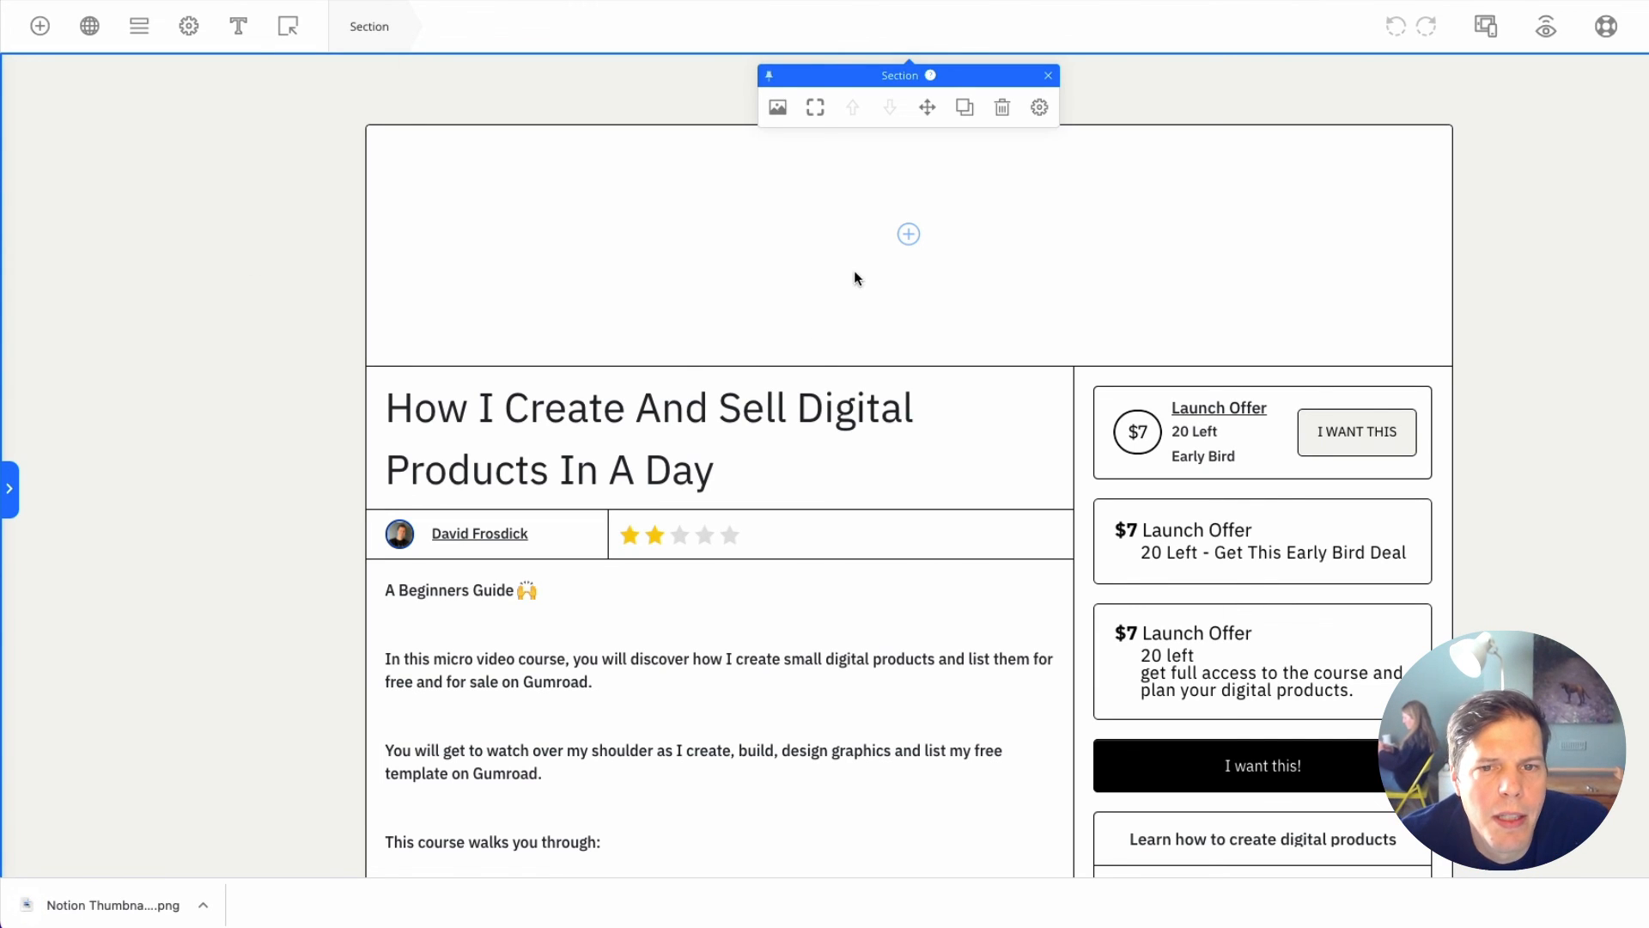
# Step: Add an image element to the empty cover area and fill it with the downloaded Notion Thumbnail file
pyautogui.click(39, 26)
pyautogui.moveTo(234, 317); pyautogui.dragTo(554, 261)
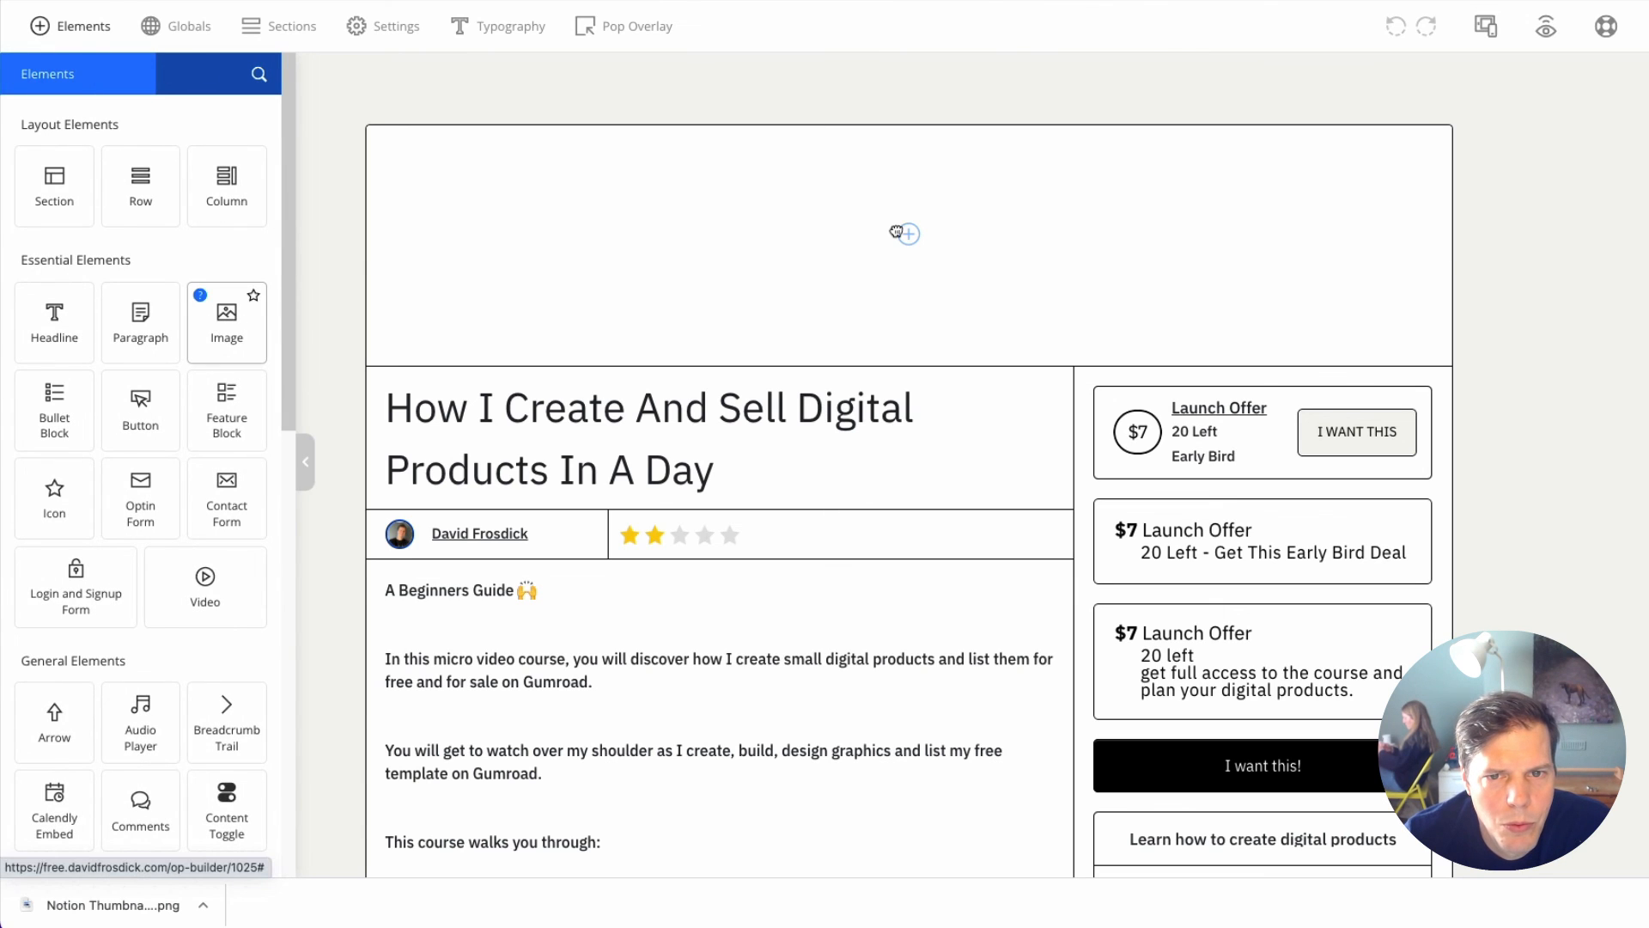
pyautogui.moveTo(896, 232); pyautogui.dragTo(895, 229)
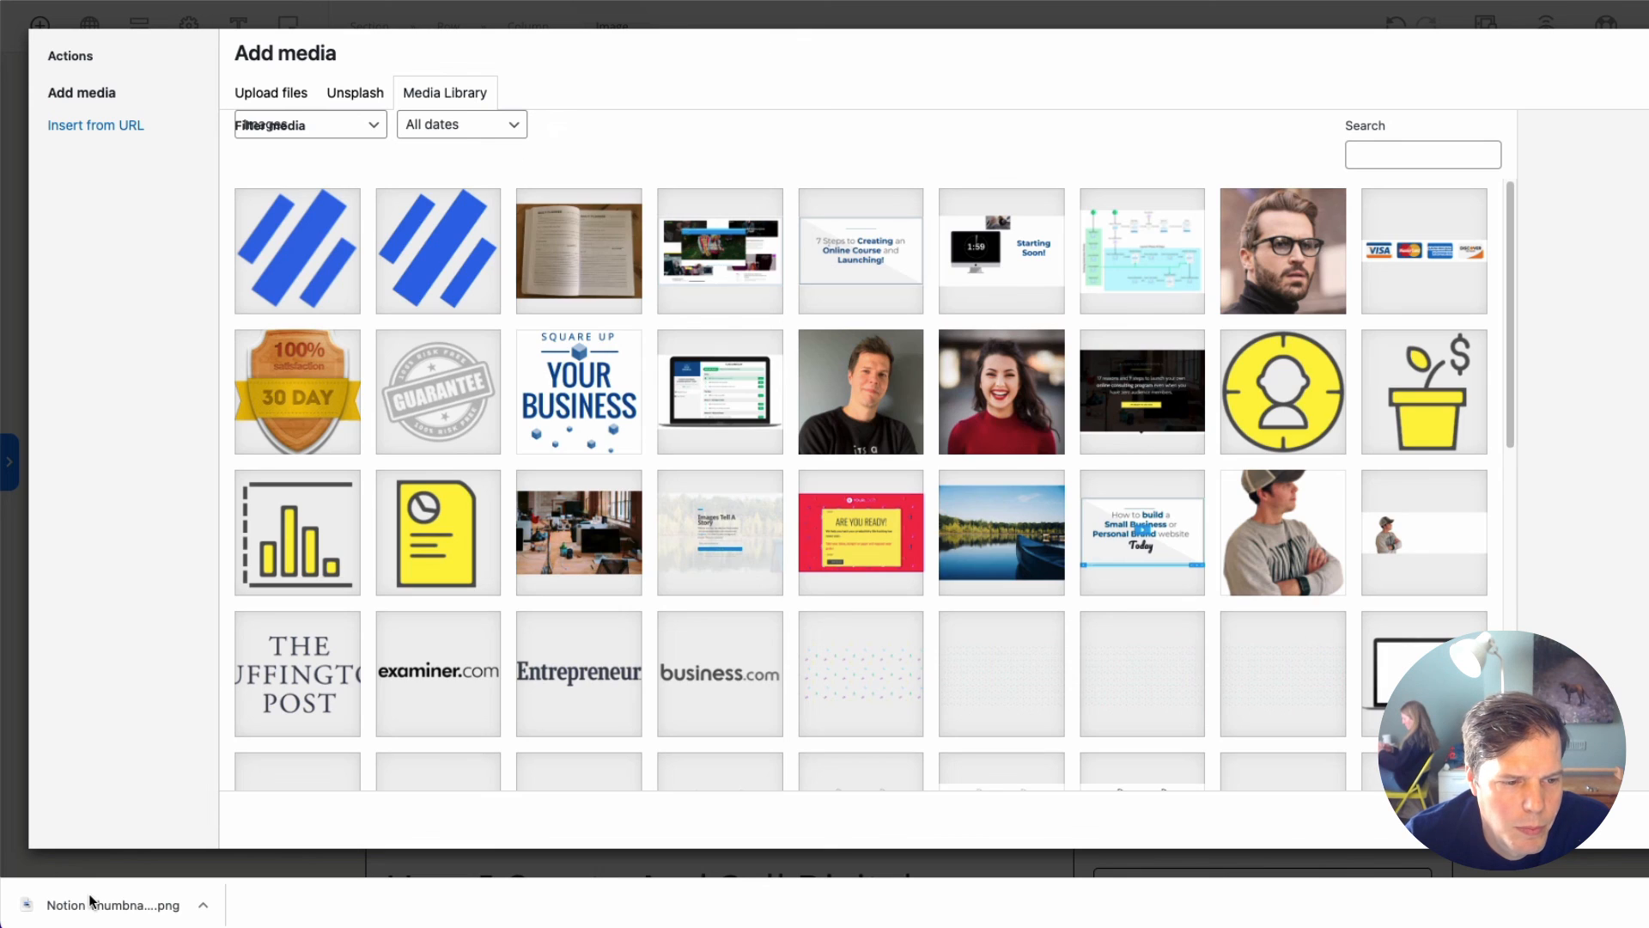
pyautogui.moveTo(90, 906); pyautogui.dragTo(622, 394)
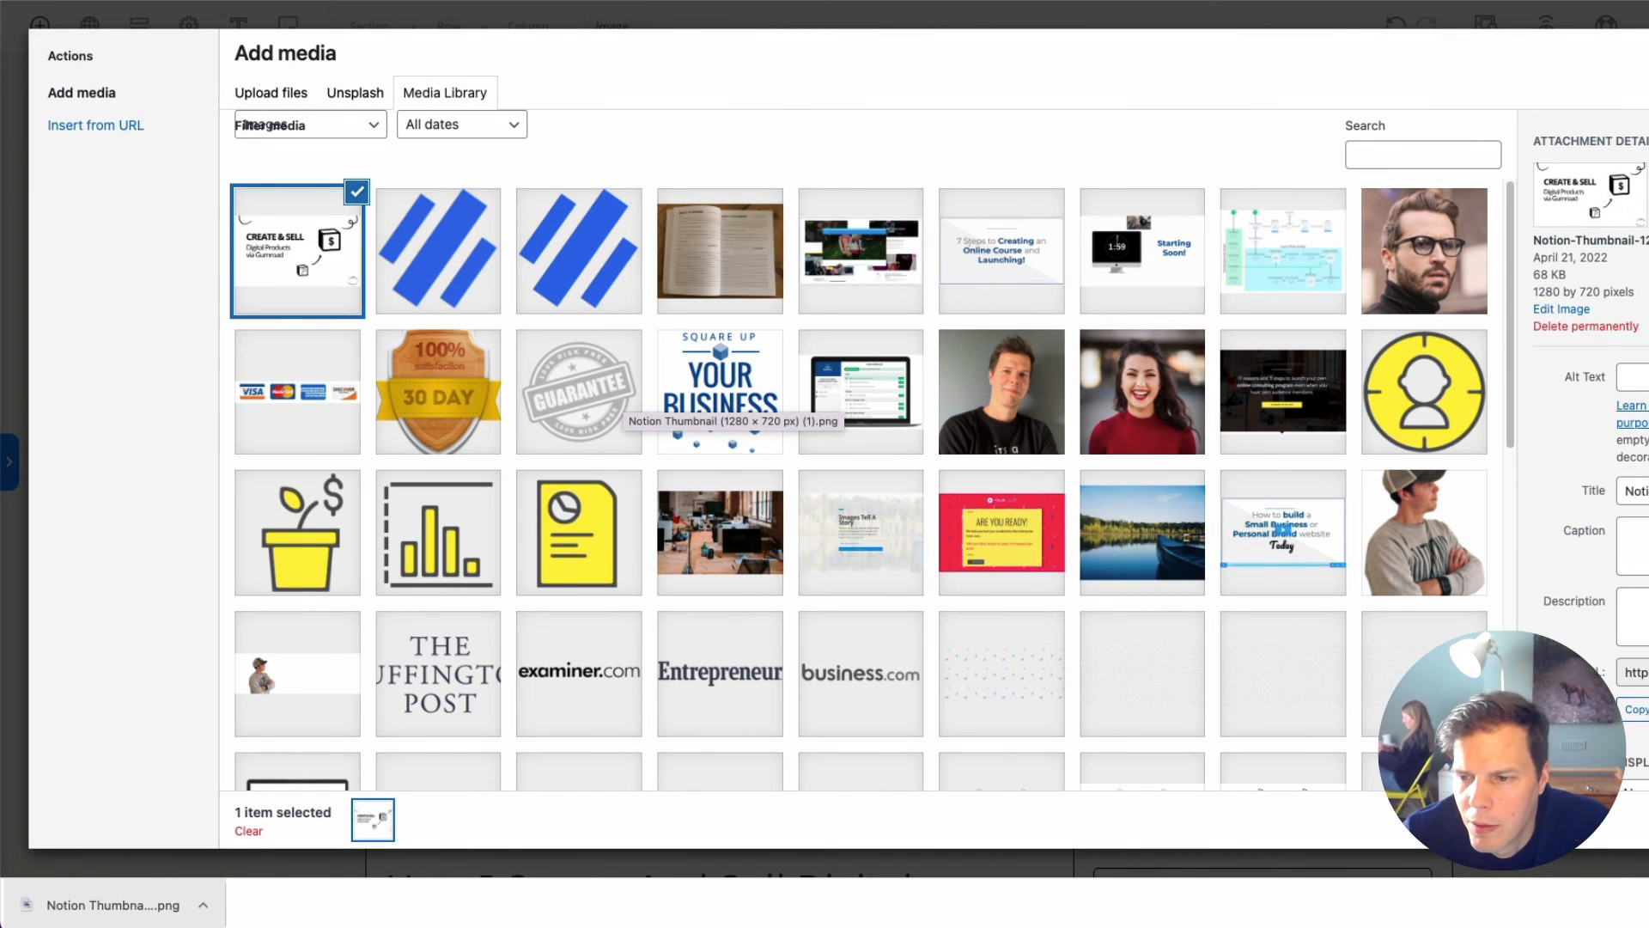
pyautogui.scroll(-3, 1573, 551)
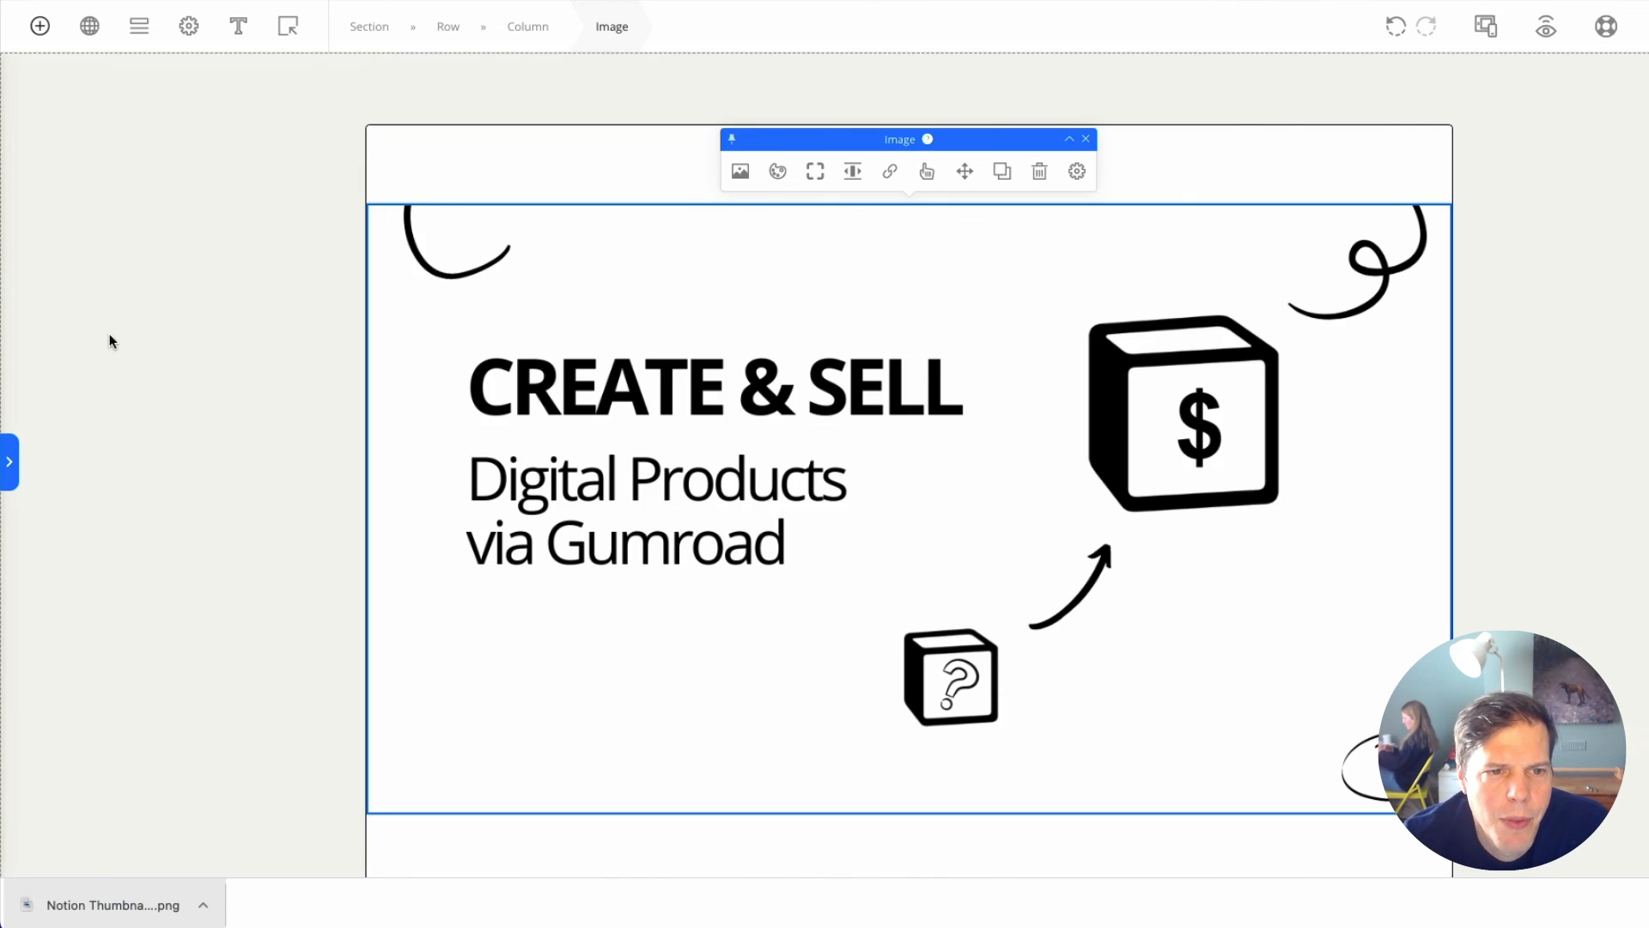
# Step: Remove the empty space above and below the cover image so it fills its row
pyautogui.scroll(-4, 115, 338)
pyautogui.click(578, 501)
pyautogui.moveTo(590, 503); pyautogui.dragTo(114, 424)
pyautogui.scroll(4, 115, 424)
pyautogui.moveTo(911, 203); pyautogui.dragTo(1322, 26)
pyautogui.click(1400, 88)
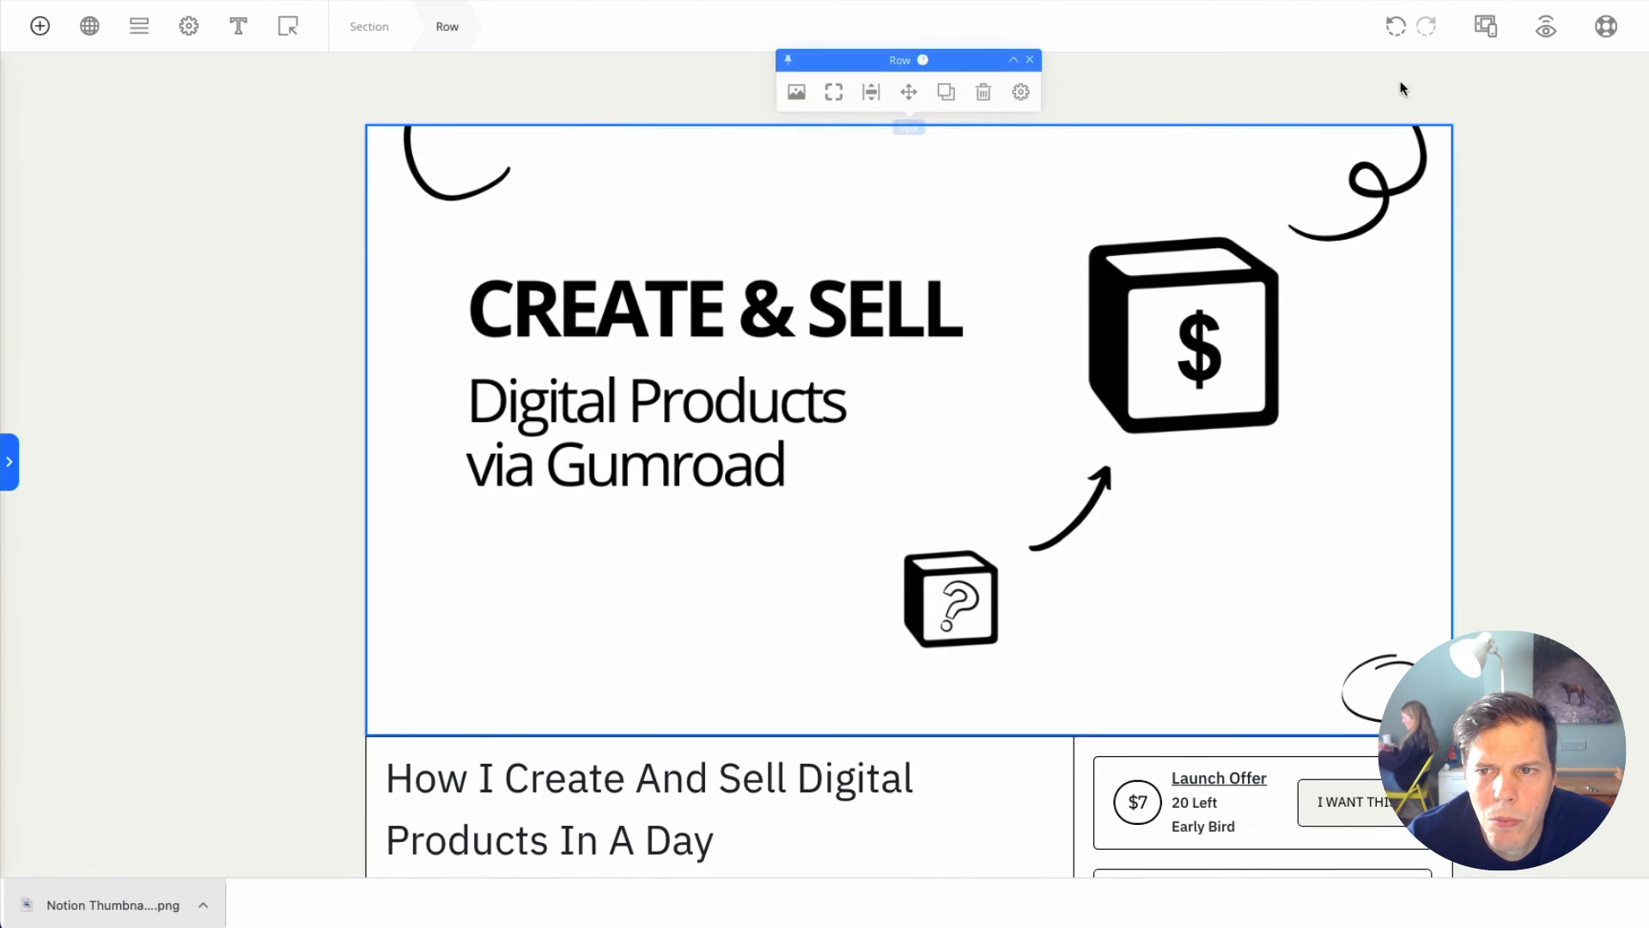
# Step: Review the recreated page from the cover image to the bottom border and compare it with the reference Gumroad page
pyautogui.scroll(-8, 197, 337)
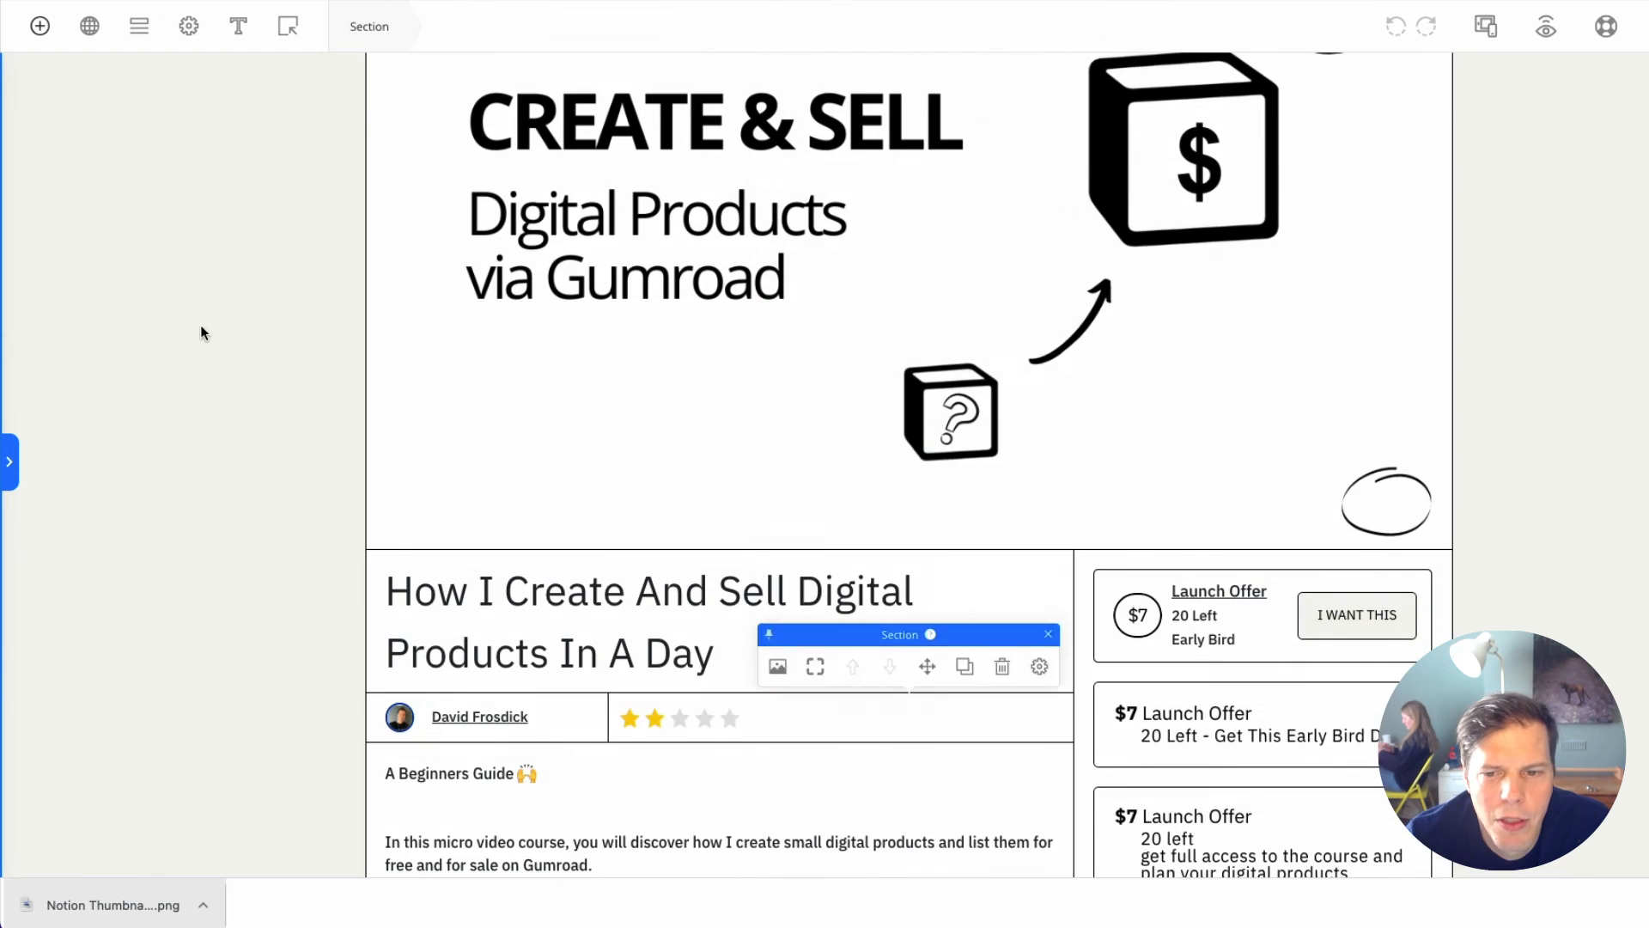
pyautogui.scroll(1, 246, 357)
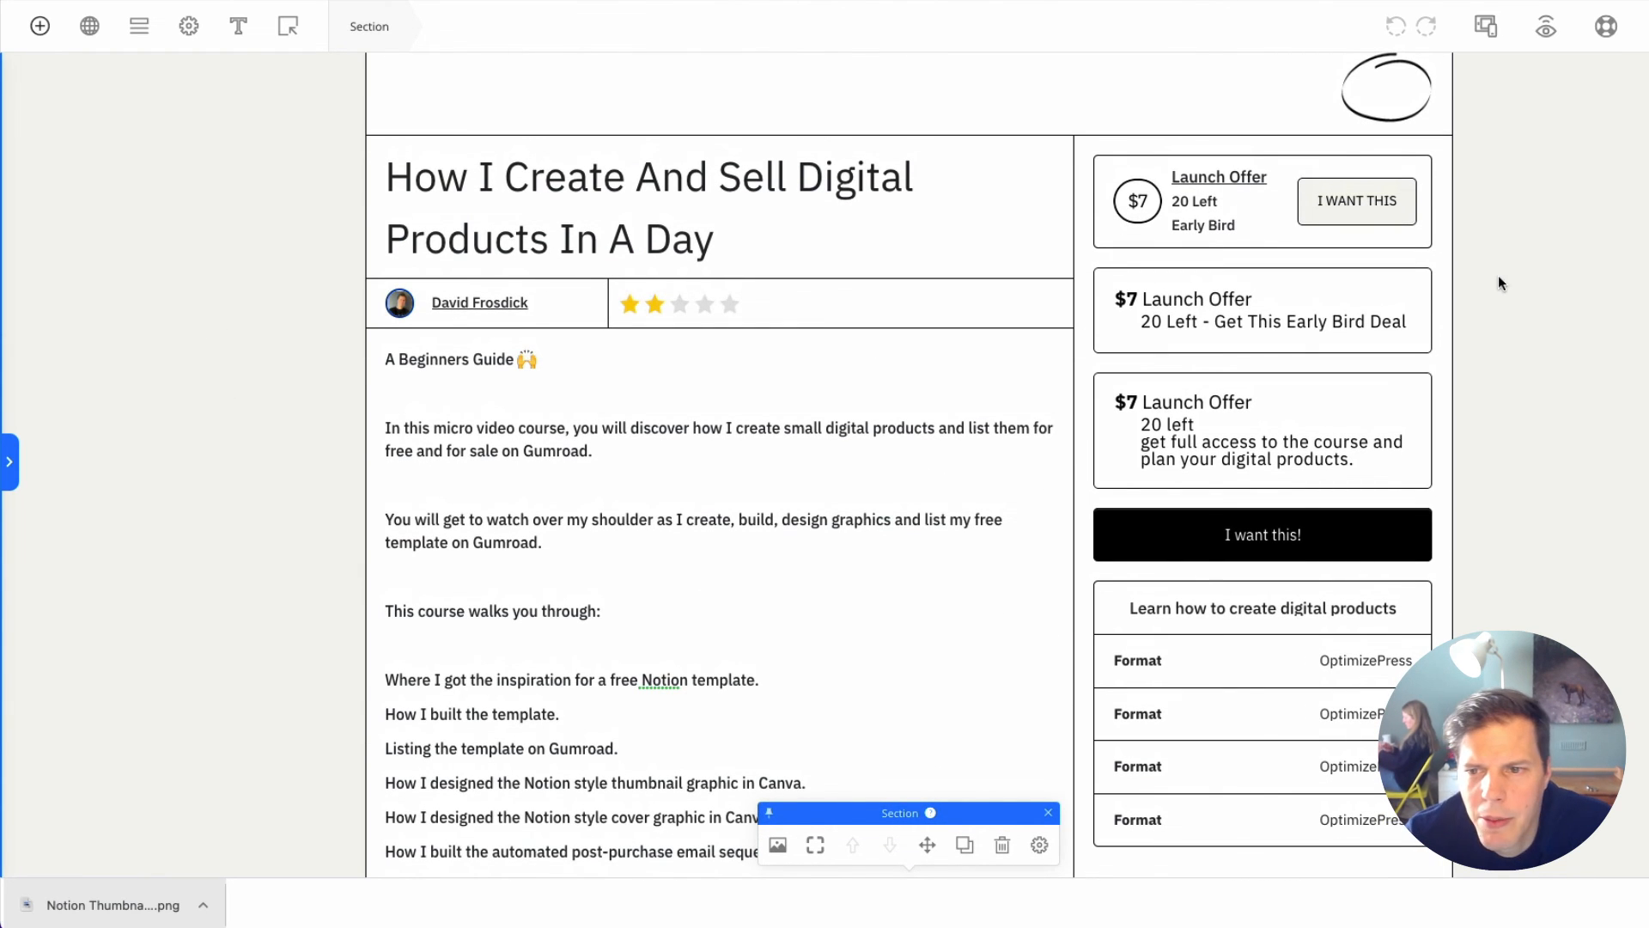
pyautogui.scroll(-6, 1555, 439)
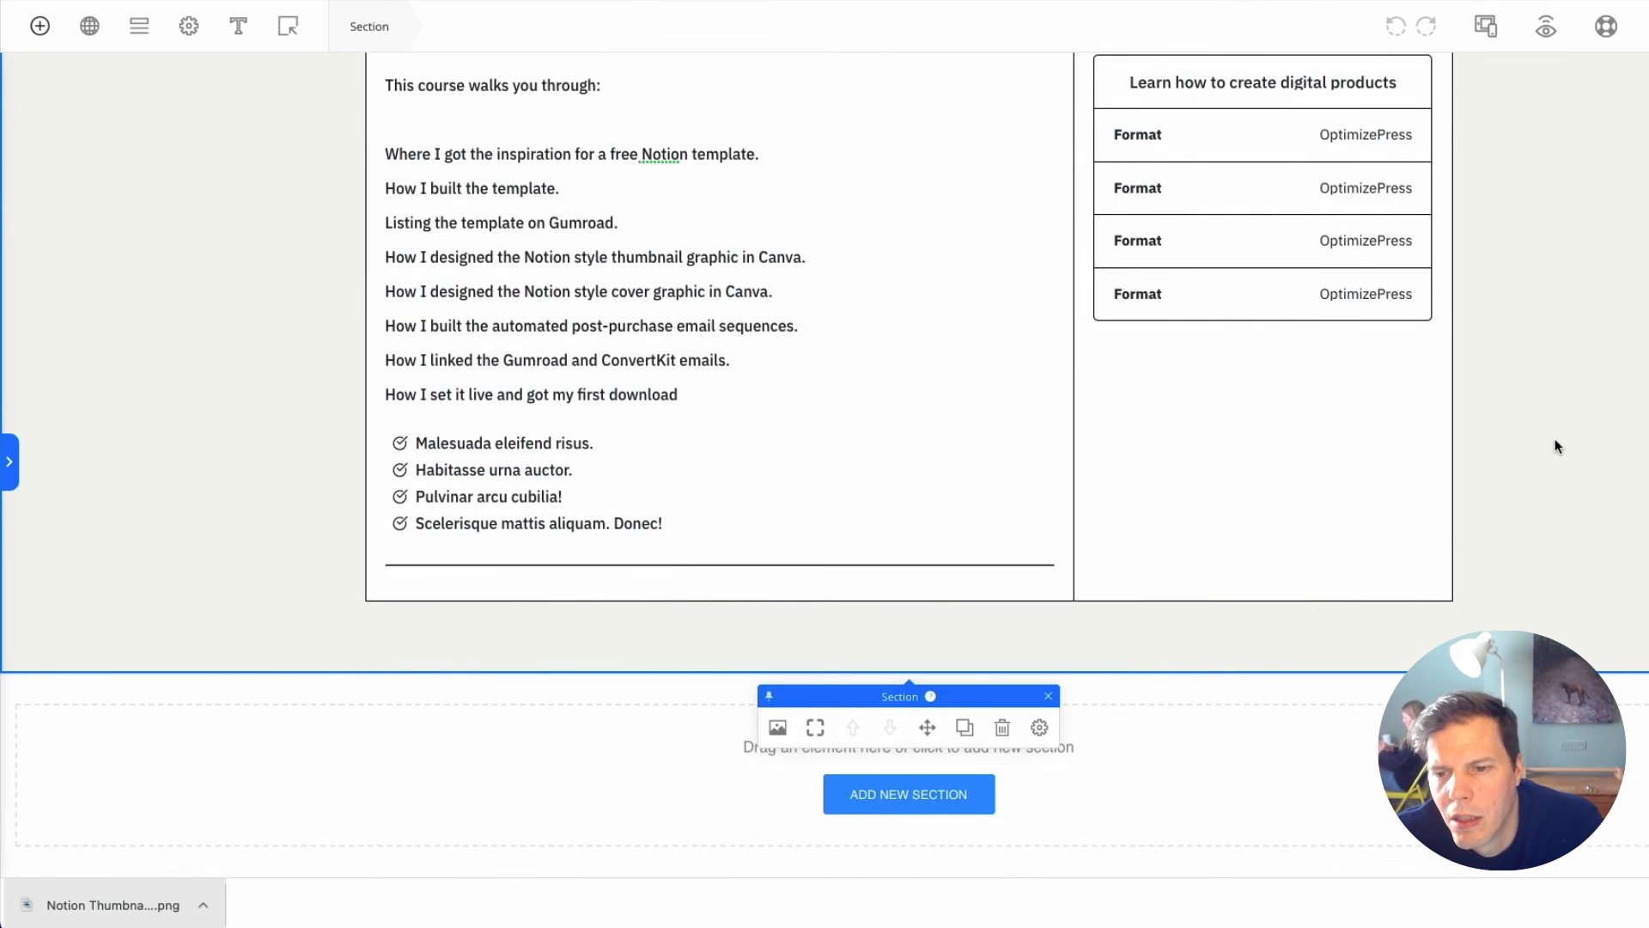
pyautogui.scroll(13, 1555, 438)
pyautogui.scroll(-4, 1573, 442)
pyautogui.scroll(-9, 1574, 440)
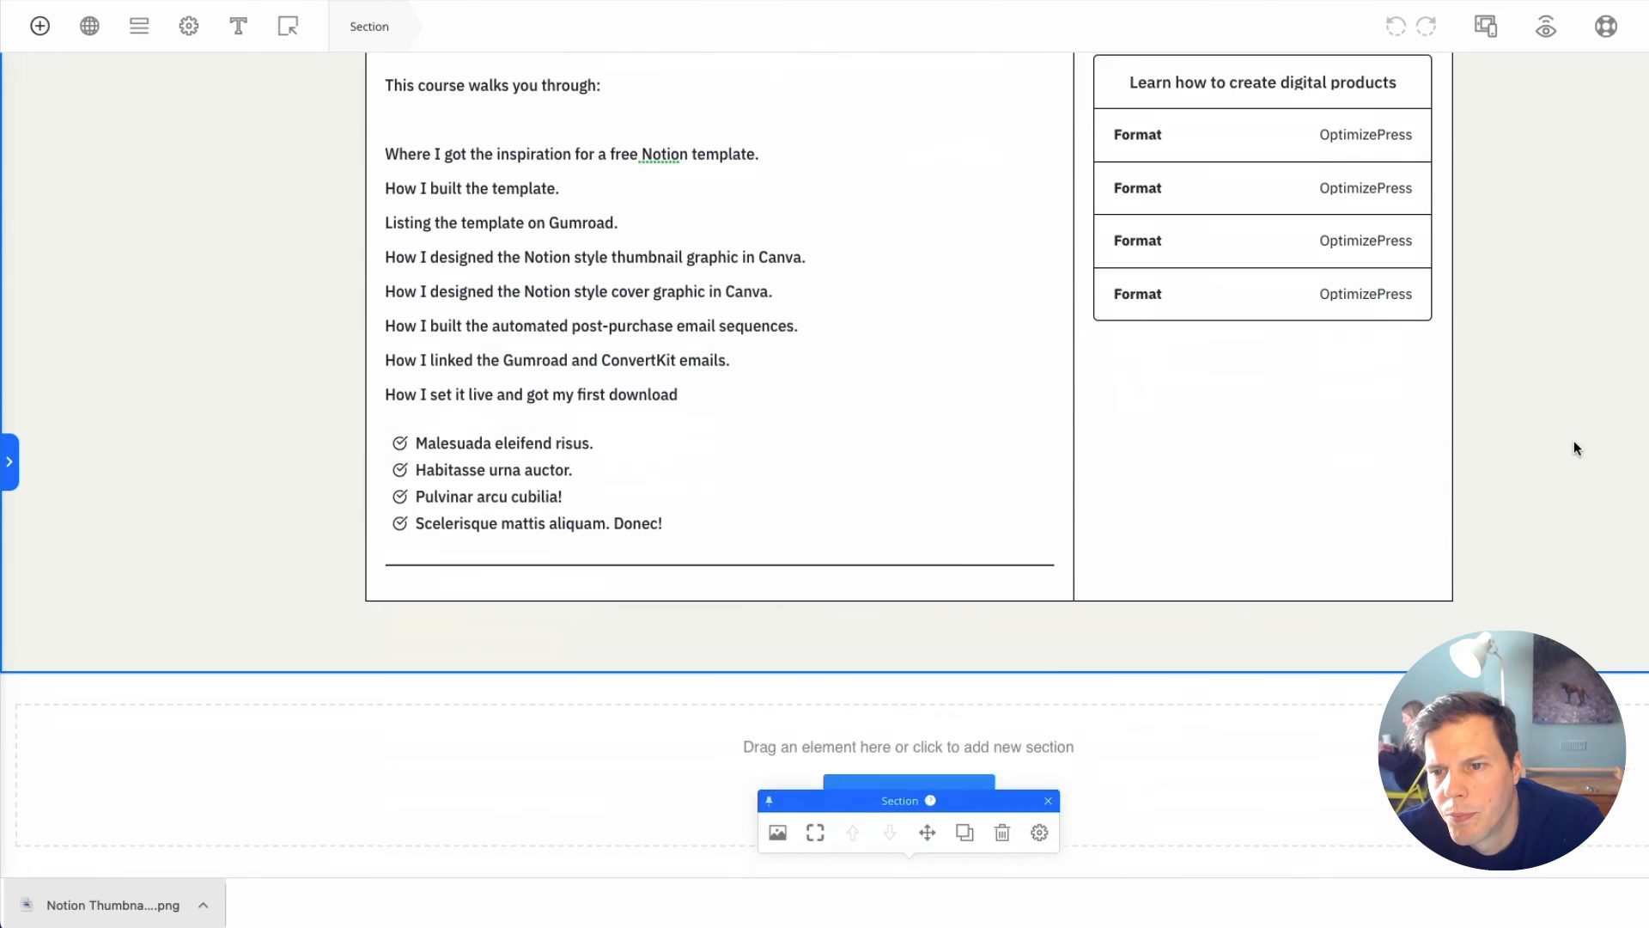
pyautogui.scroll(5, 1574, 443)
pyautogui.click(1372, 0)
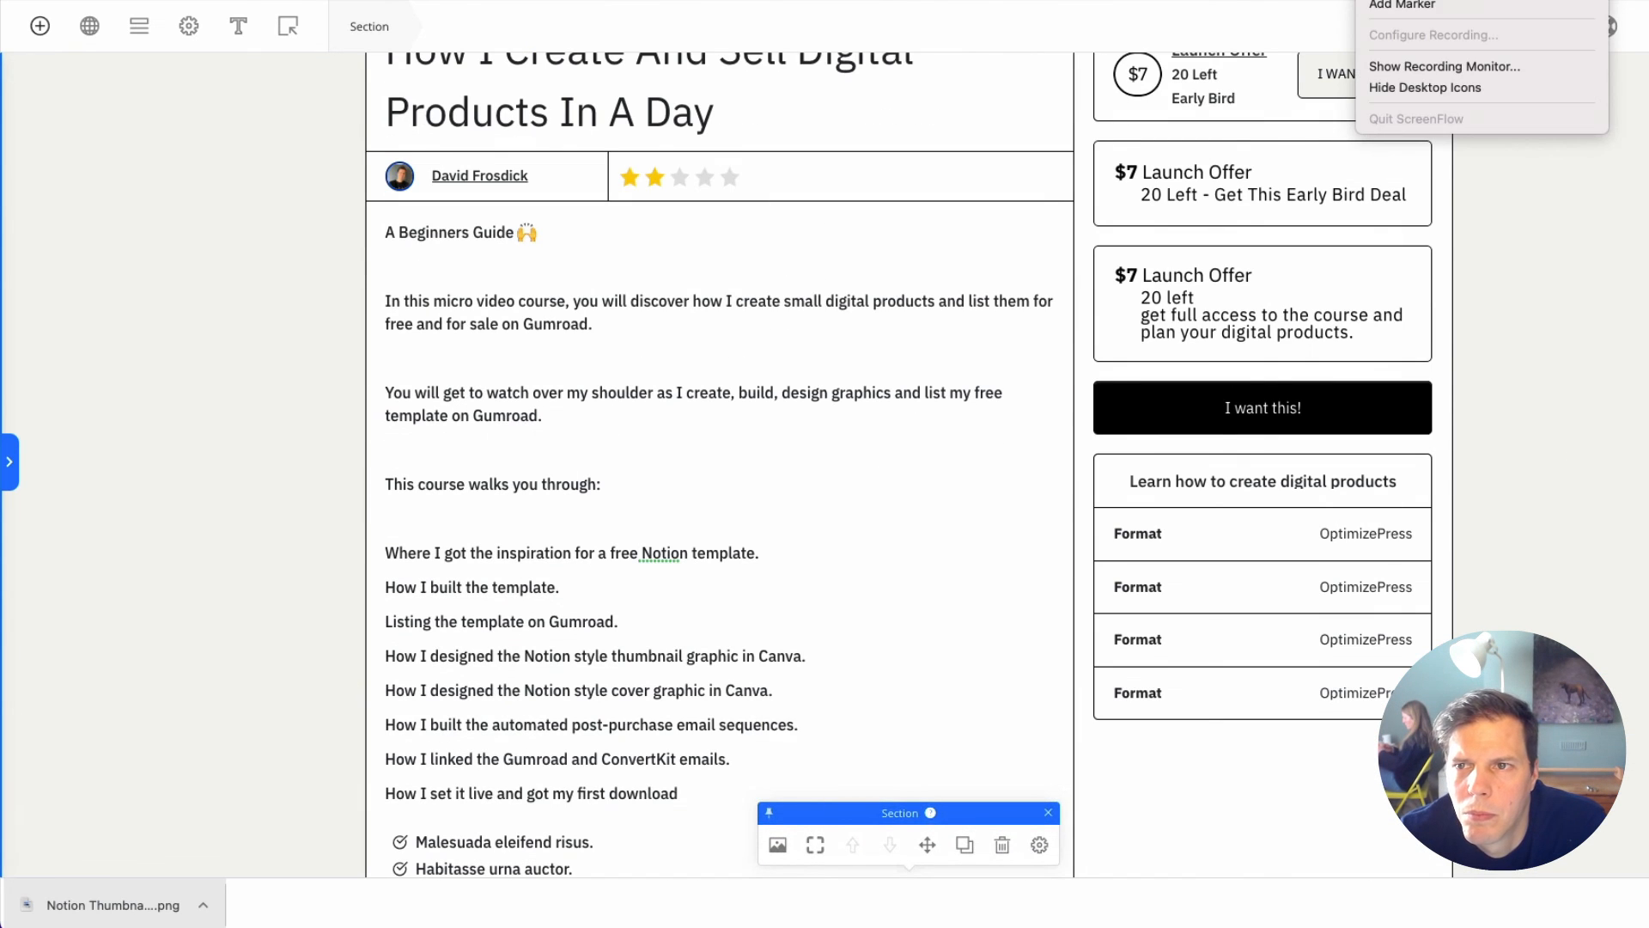
pyautogui.click(1639, 387)
pyautogui.scroll(-5, 1600, 357)
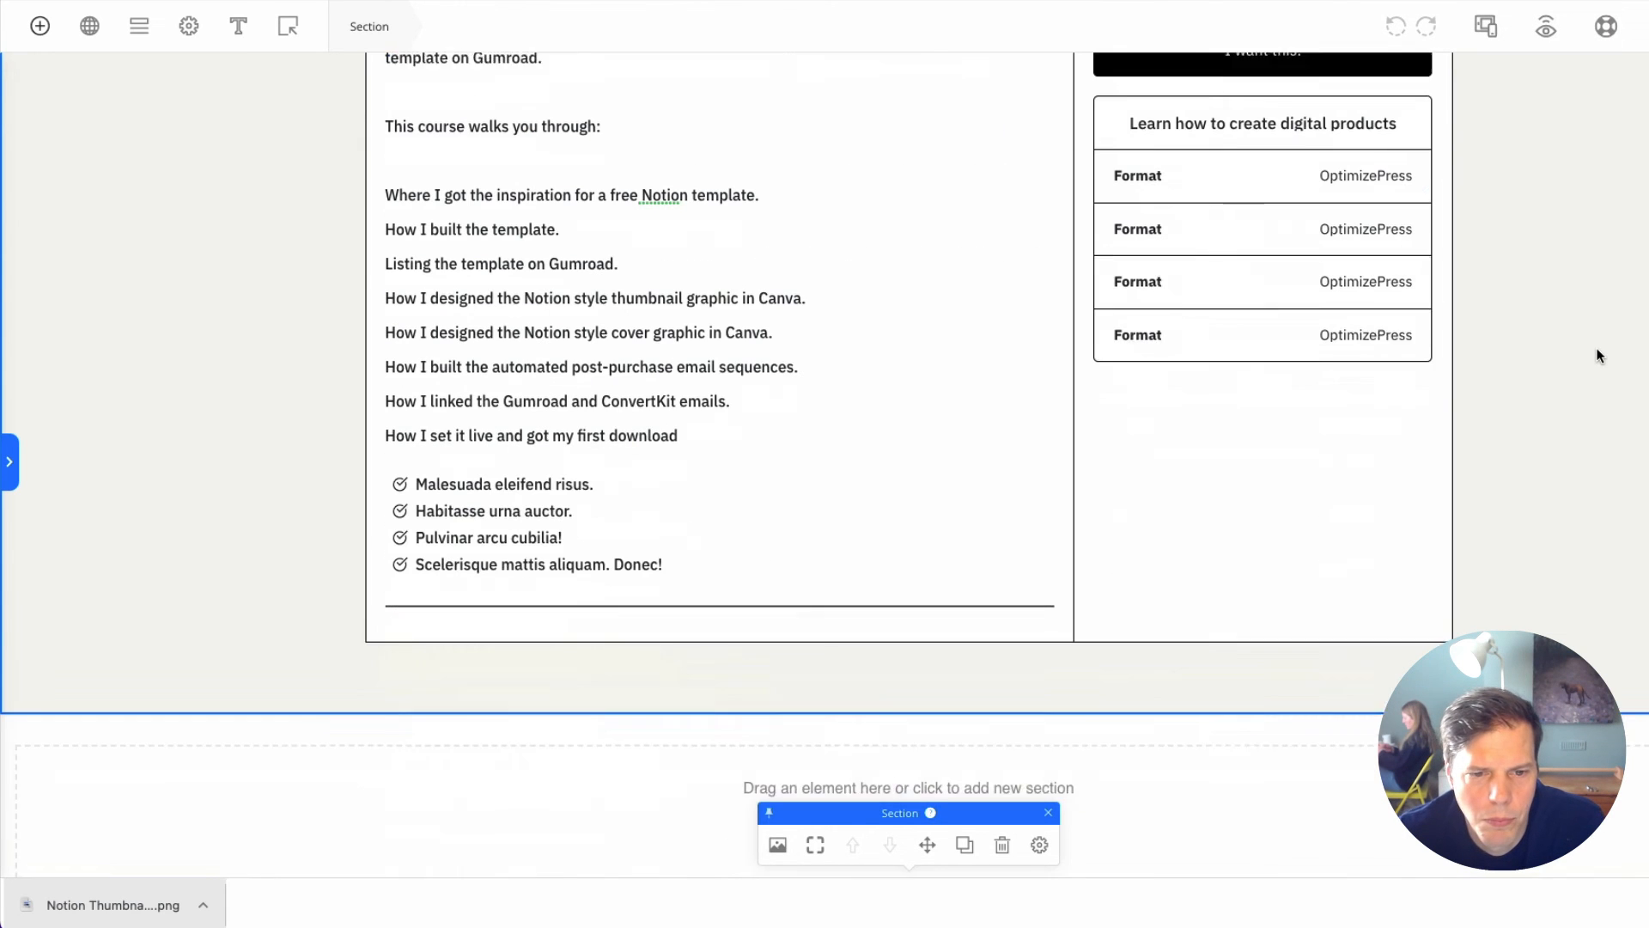
pyautogui.scroll(5, 1600, 370)
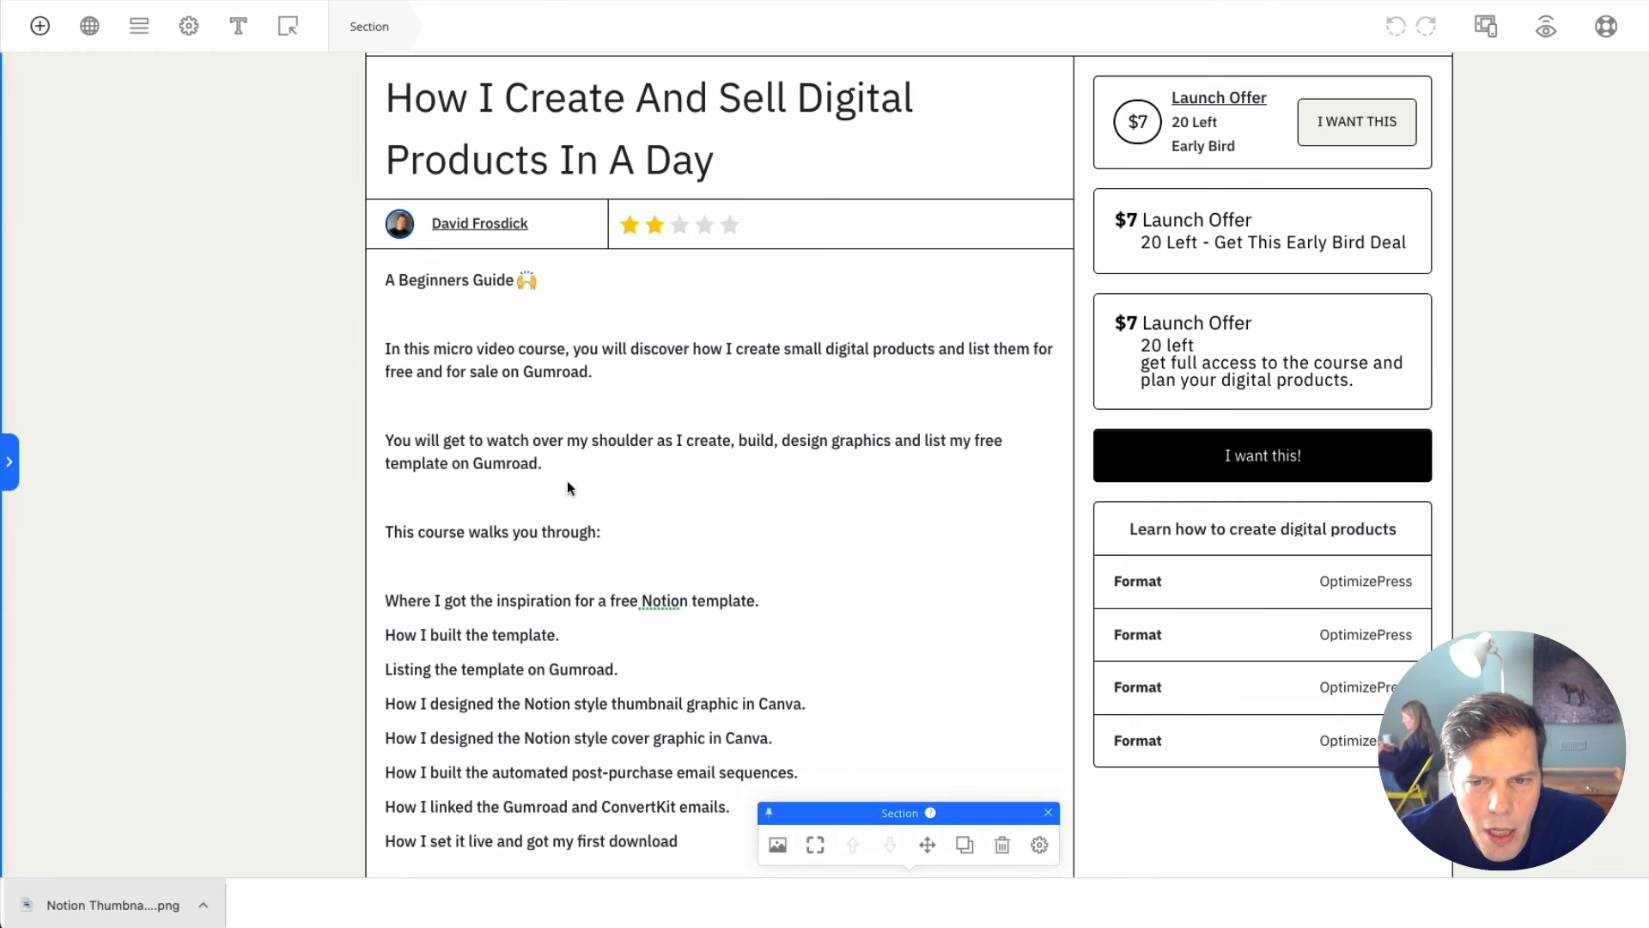
pyautogui.scroll(-2, 456, 606)
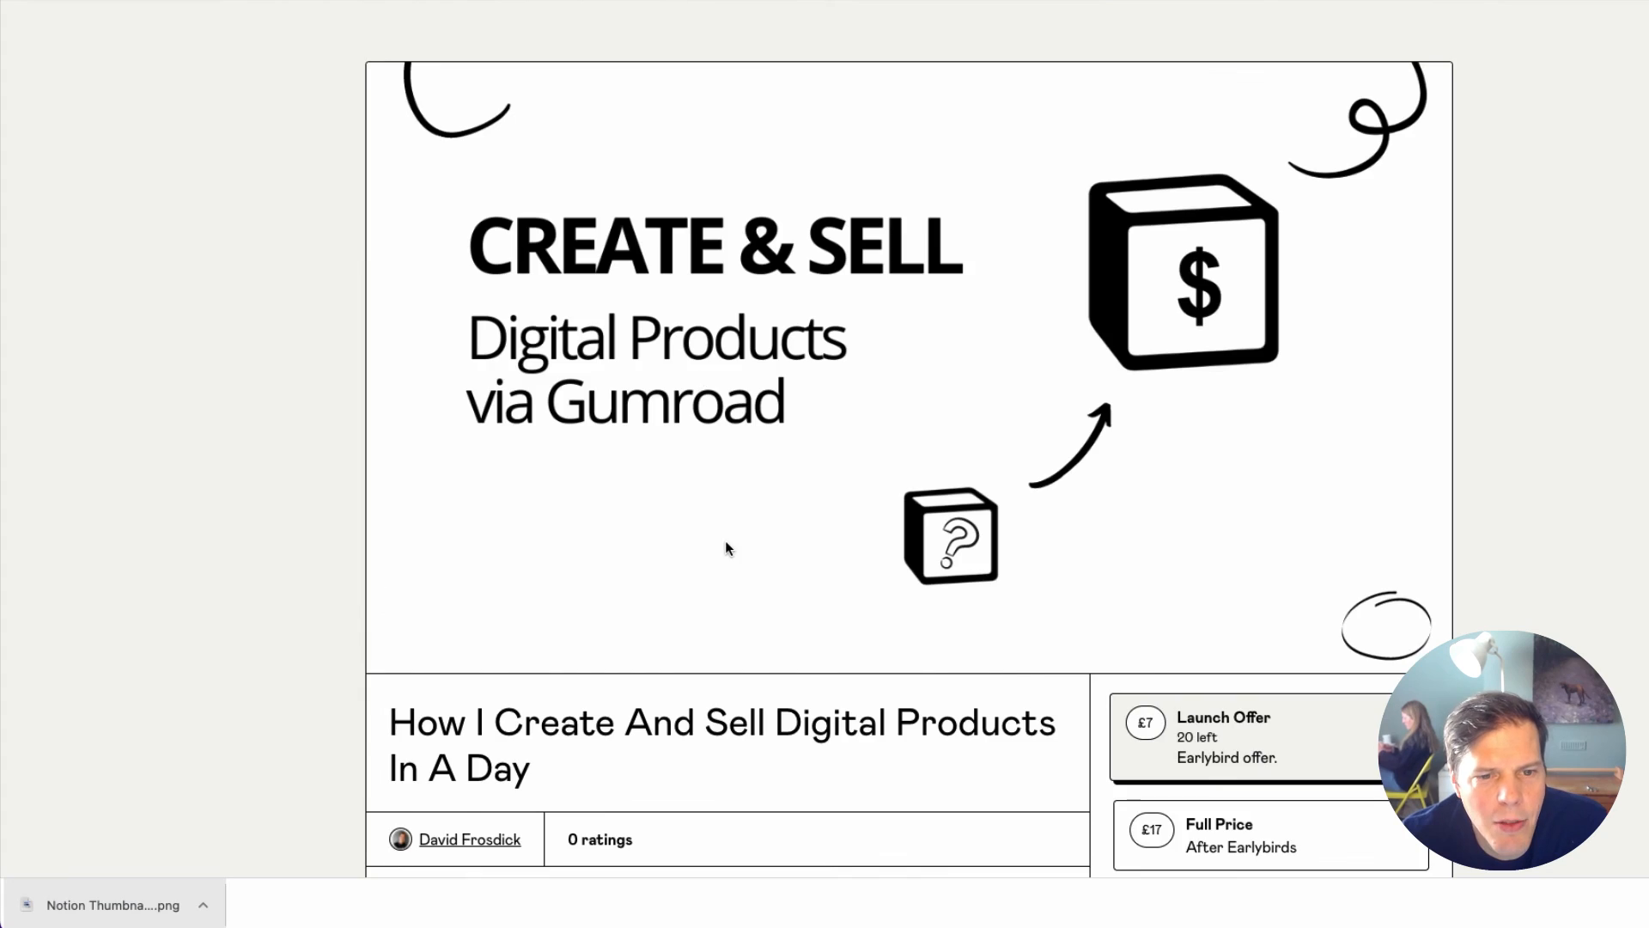
pyautogui.scroll(-15, 727, 541)
pyautogui.scroll(15, 729, 539)
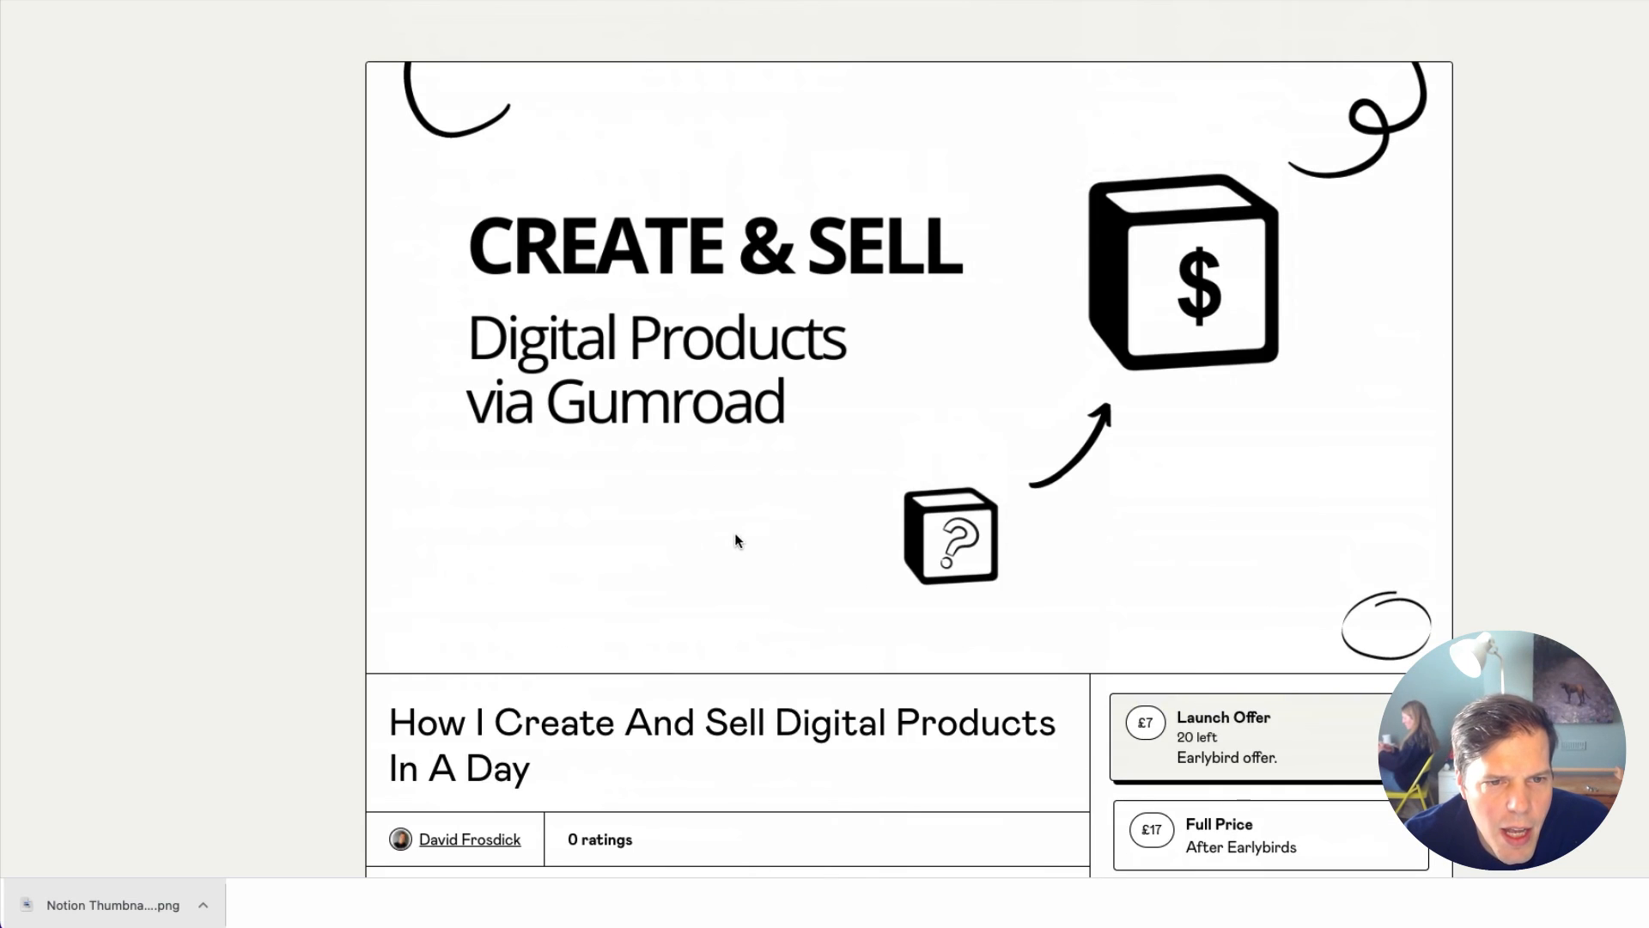
pyautogui.scroll(-4, 760, 524)
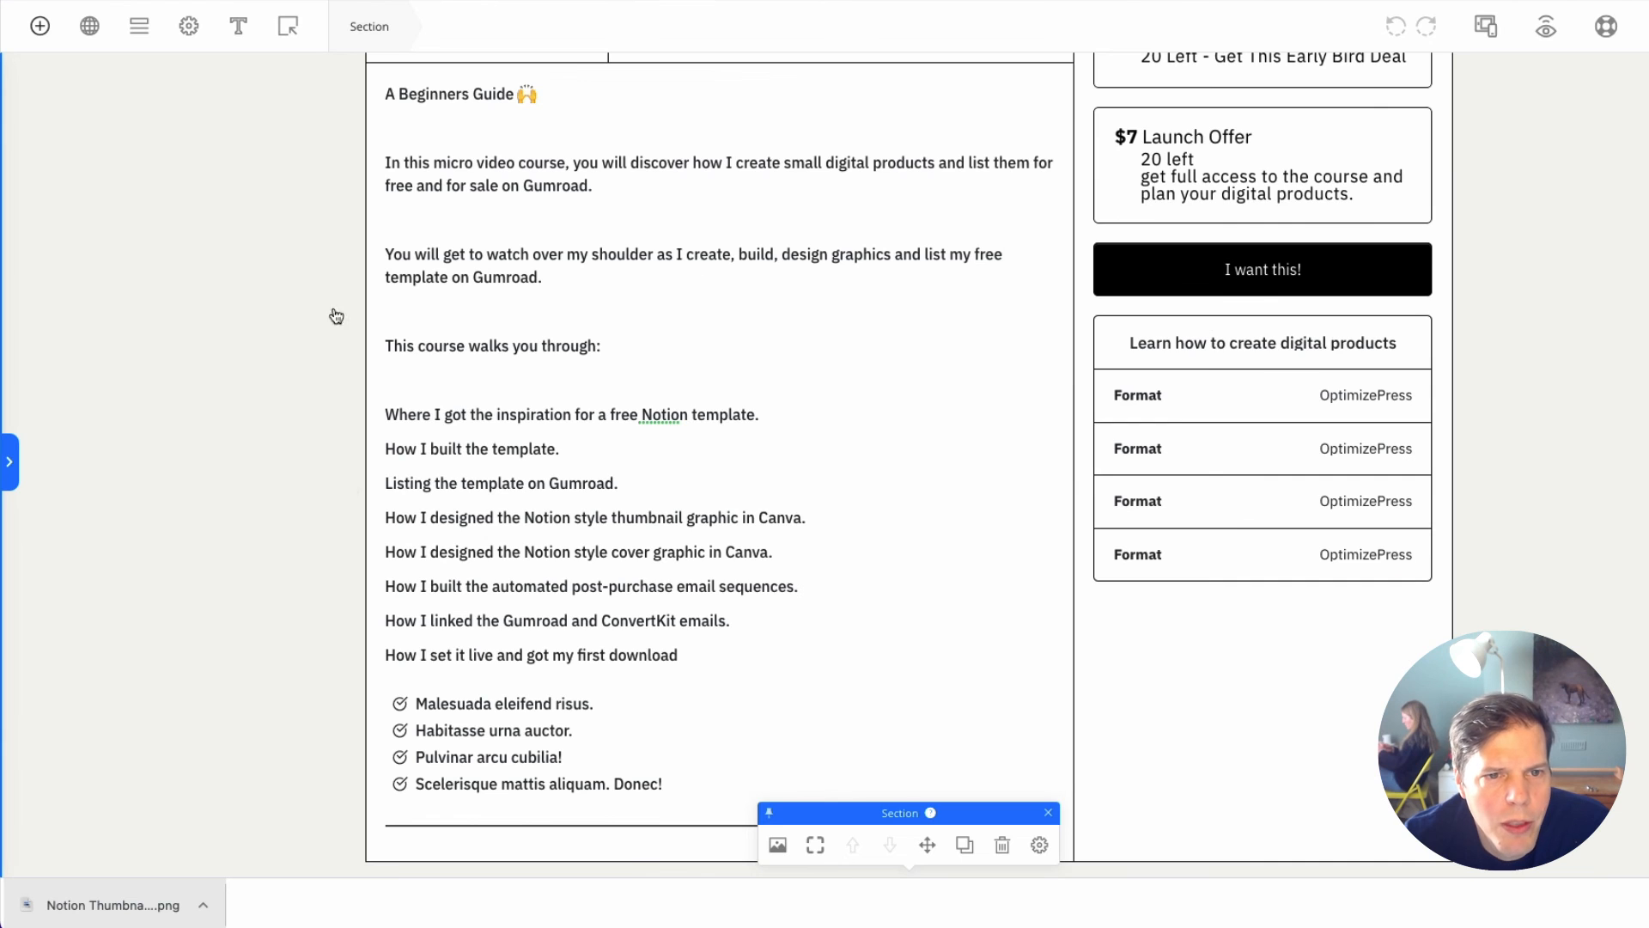
# Step: Set the course headline's font weight to Medium and its letter spacing to 2 px
pyautogui.scroll(10, 482, 404)
pyautogui.scroll(-5, 552, 662)
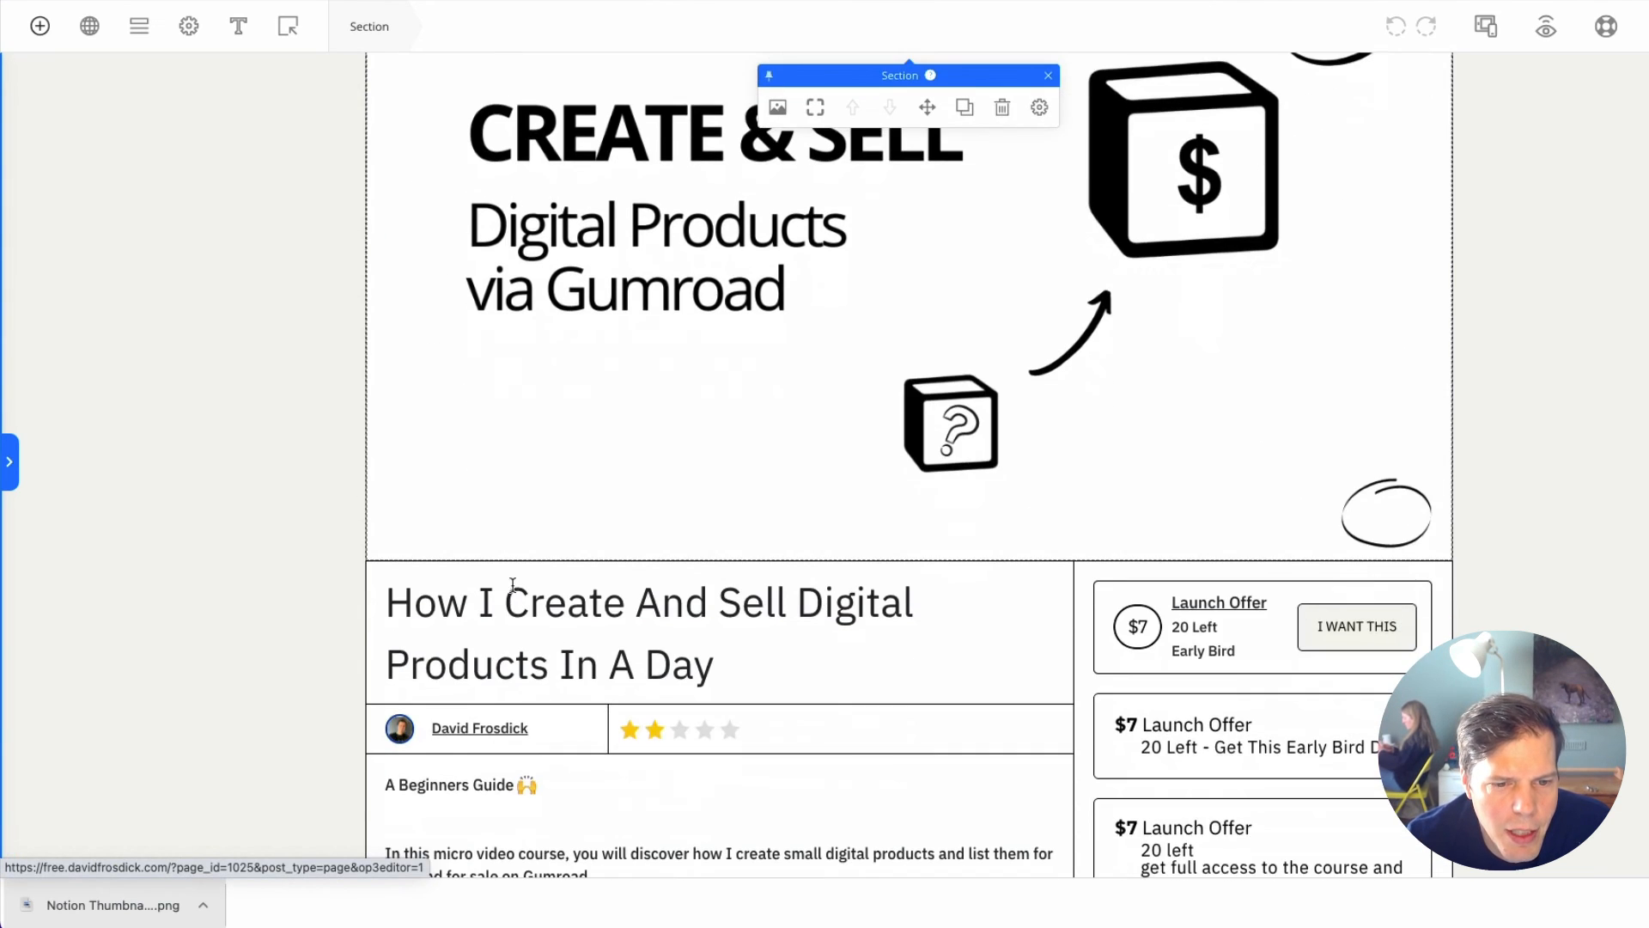
pyautogui.click(579, 458)
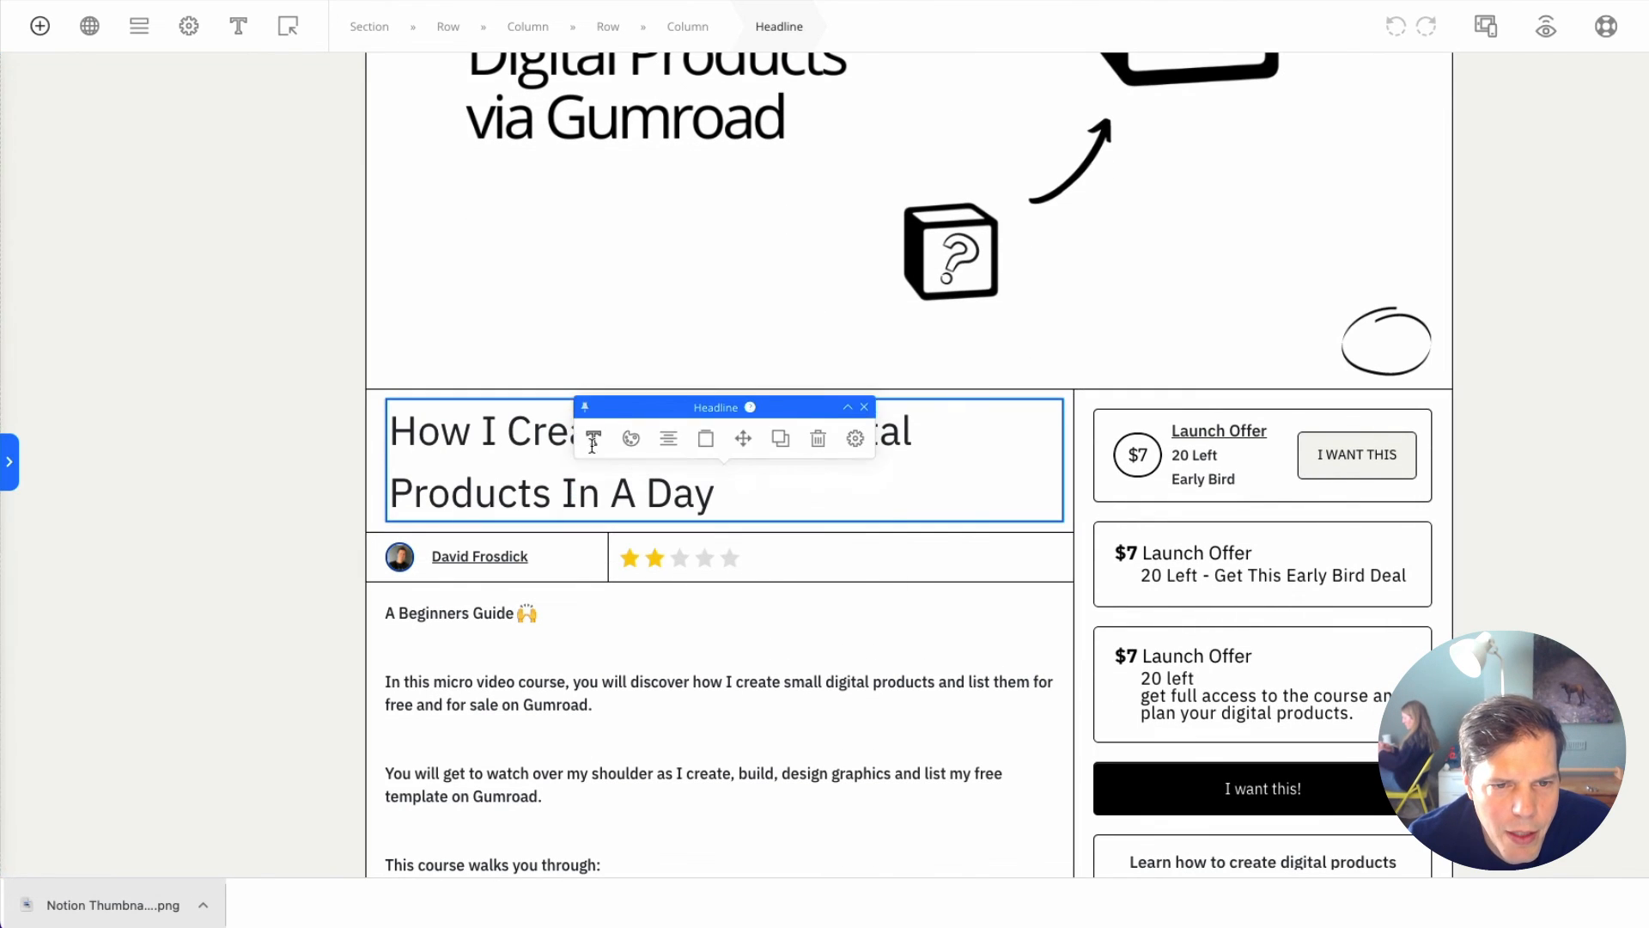
pyautogui.click(593, 366)
pyautogui.click(1042, 515)
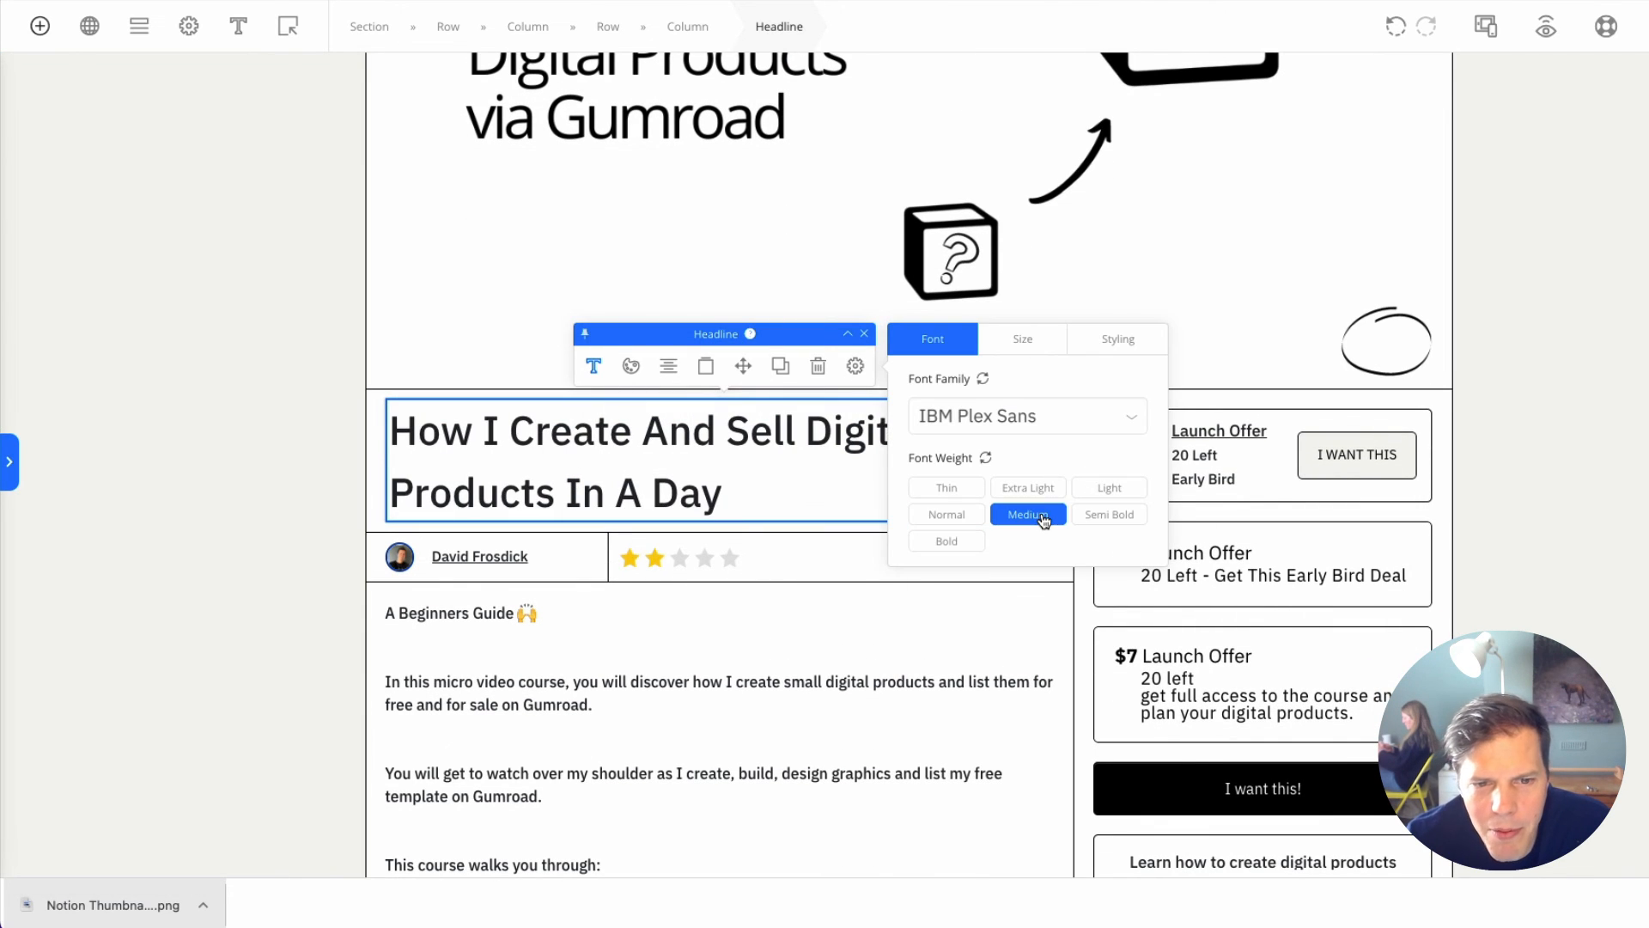
pyautogui.click(1031, 342)
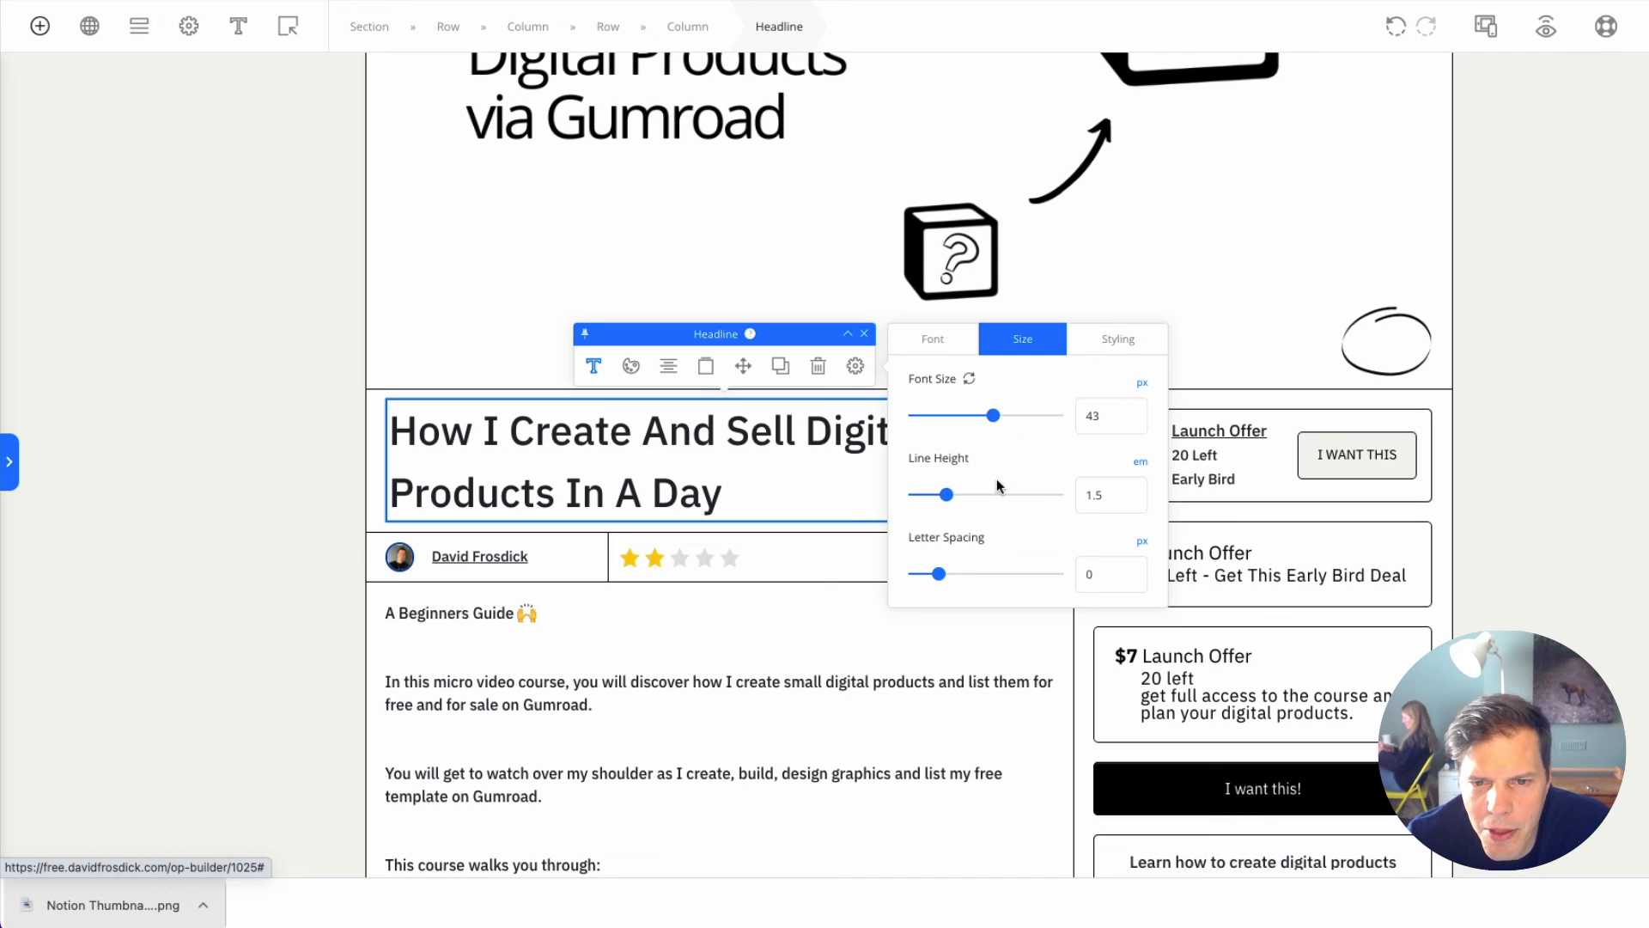
pyautogui.moveTo(939, 574); pyautogui.dragTo(949, 578)
pyautogui.click(254, 412)
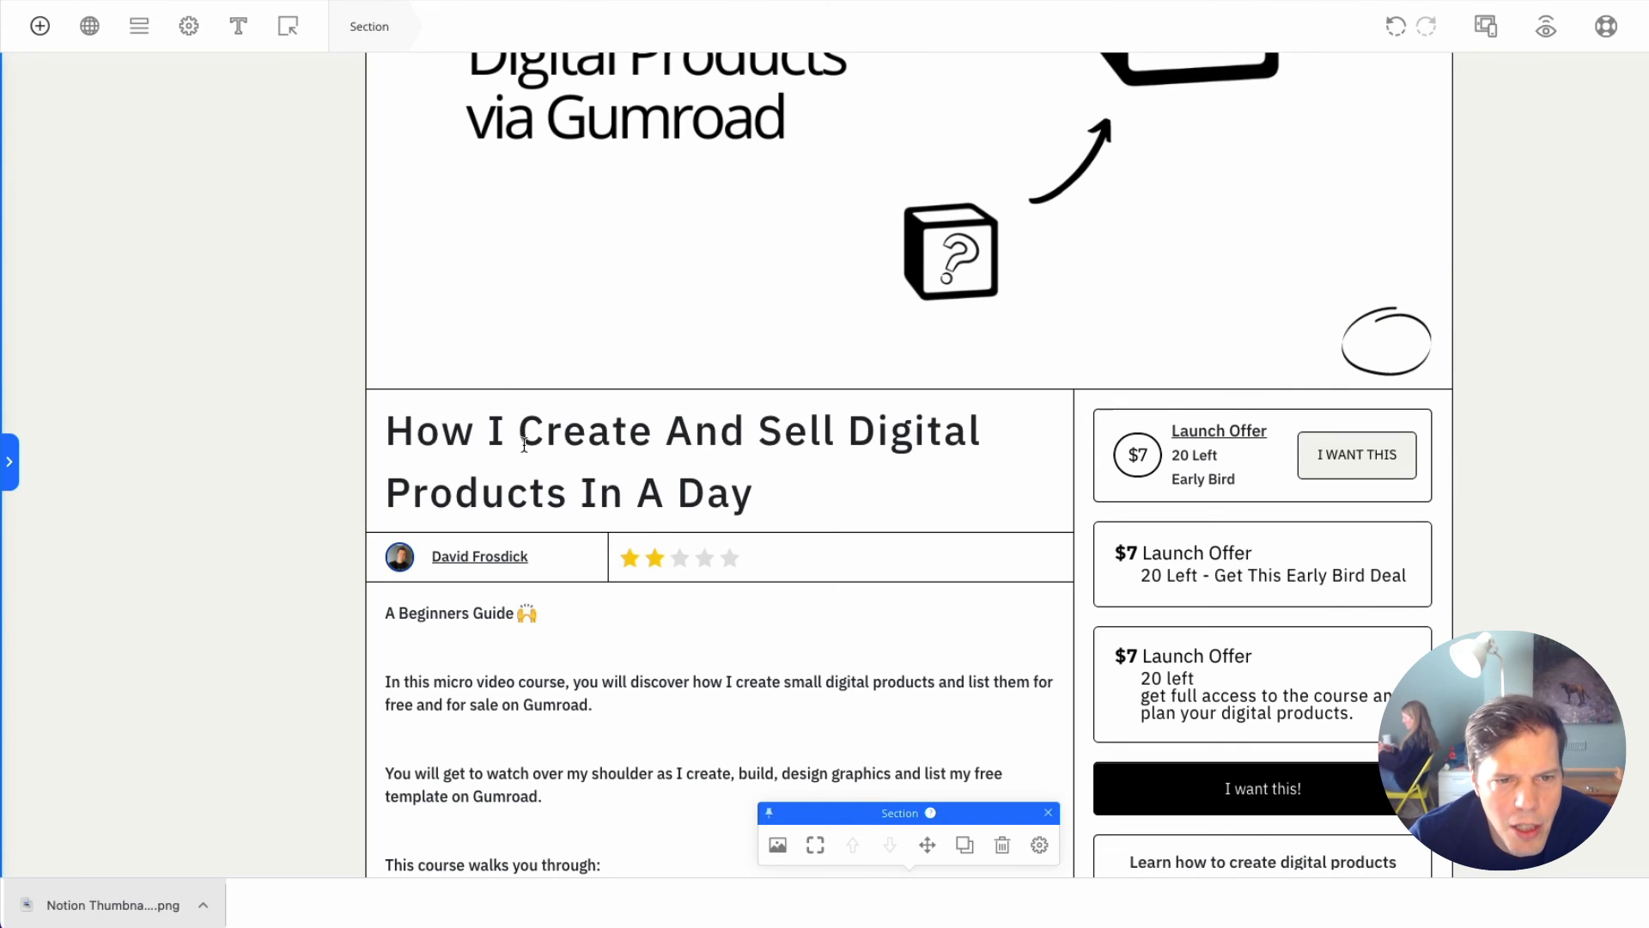
# Step: Reduce the course headline's line height to 1.038 em
pyautogui.click(528, 429)
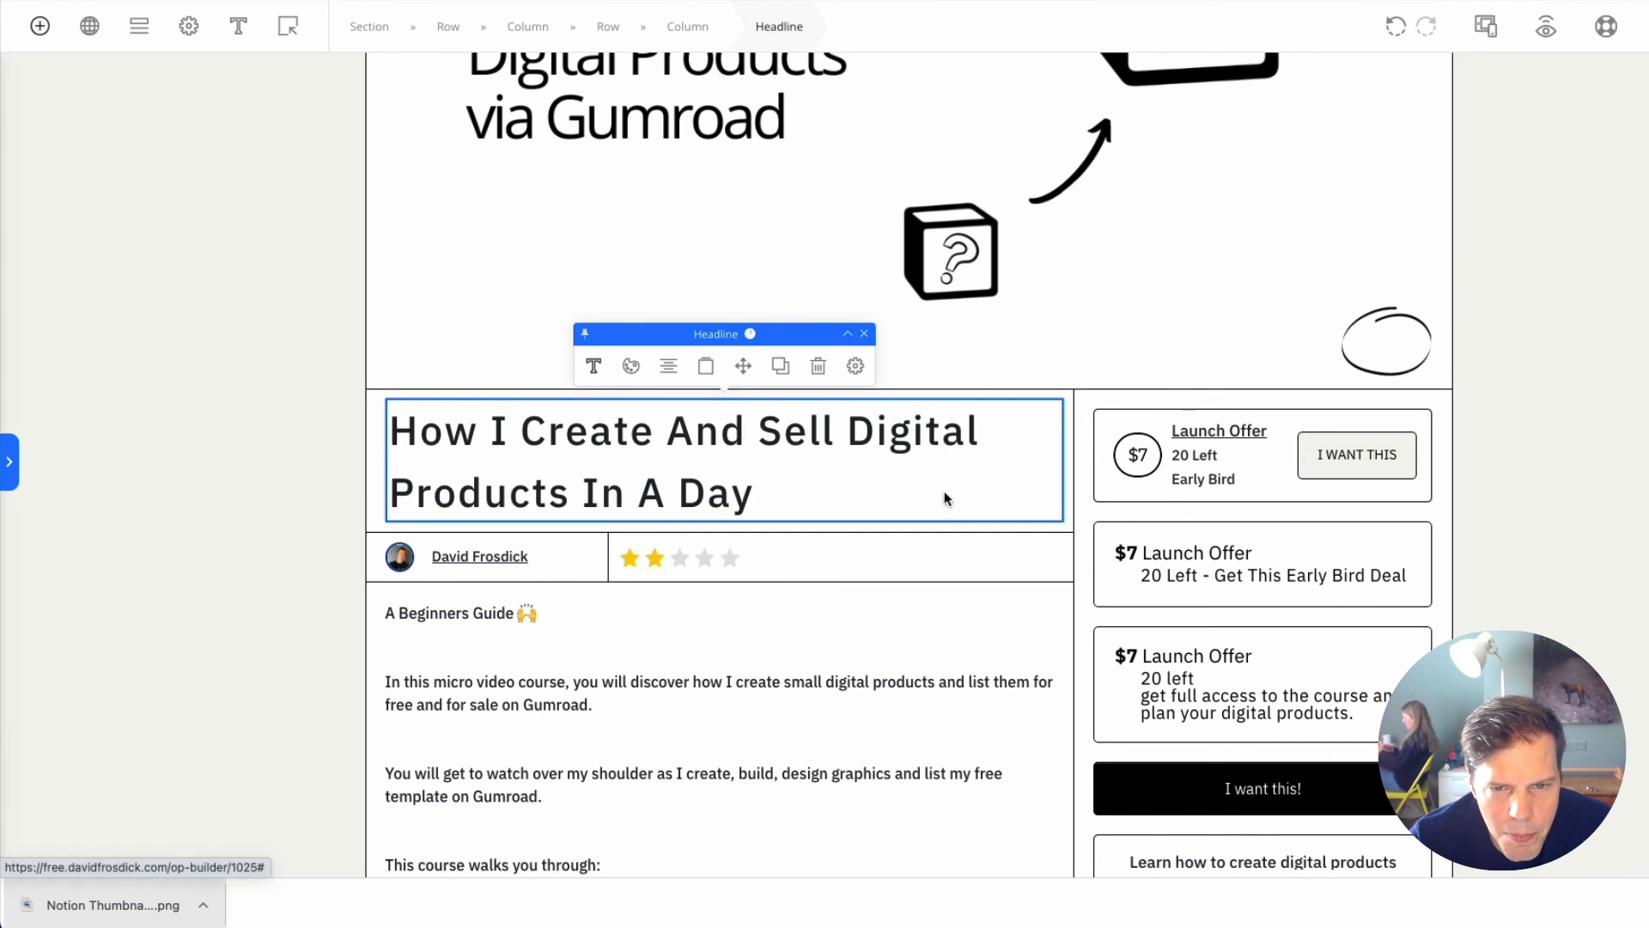
pyautogui.click(1109, 337)
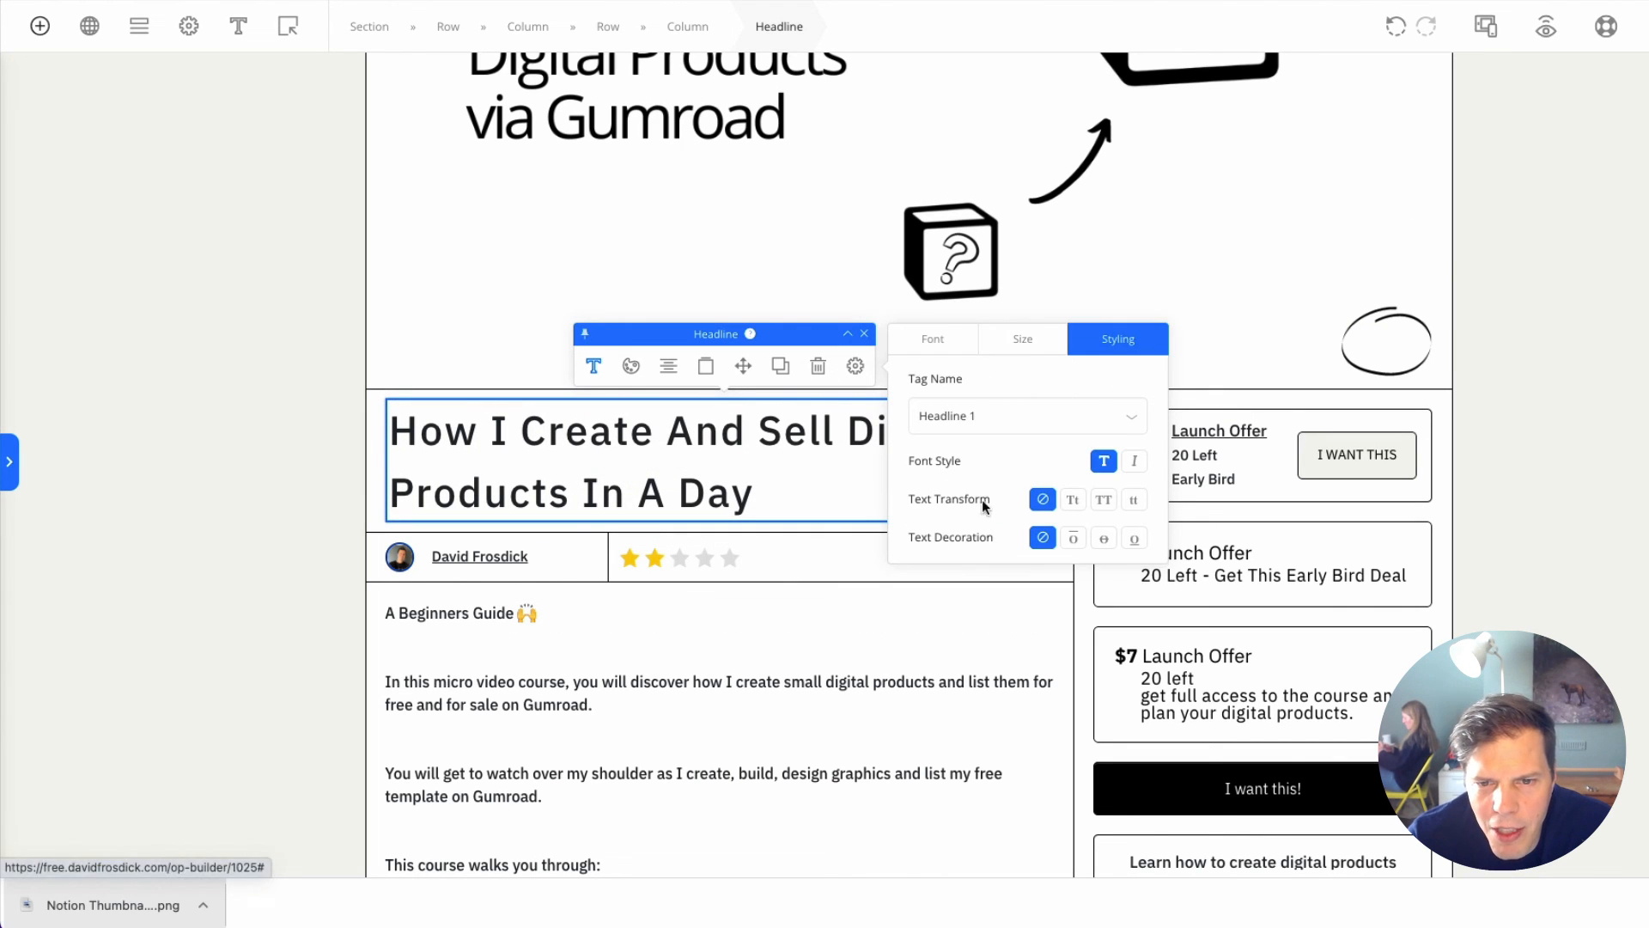
pyautogui.click(1022, 338)
pyautogui.moveTo(950, 496); pyautogui.dragTo(931, 500)
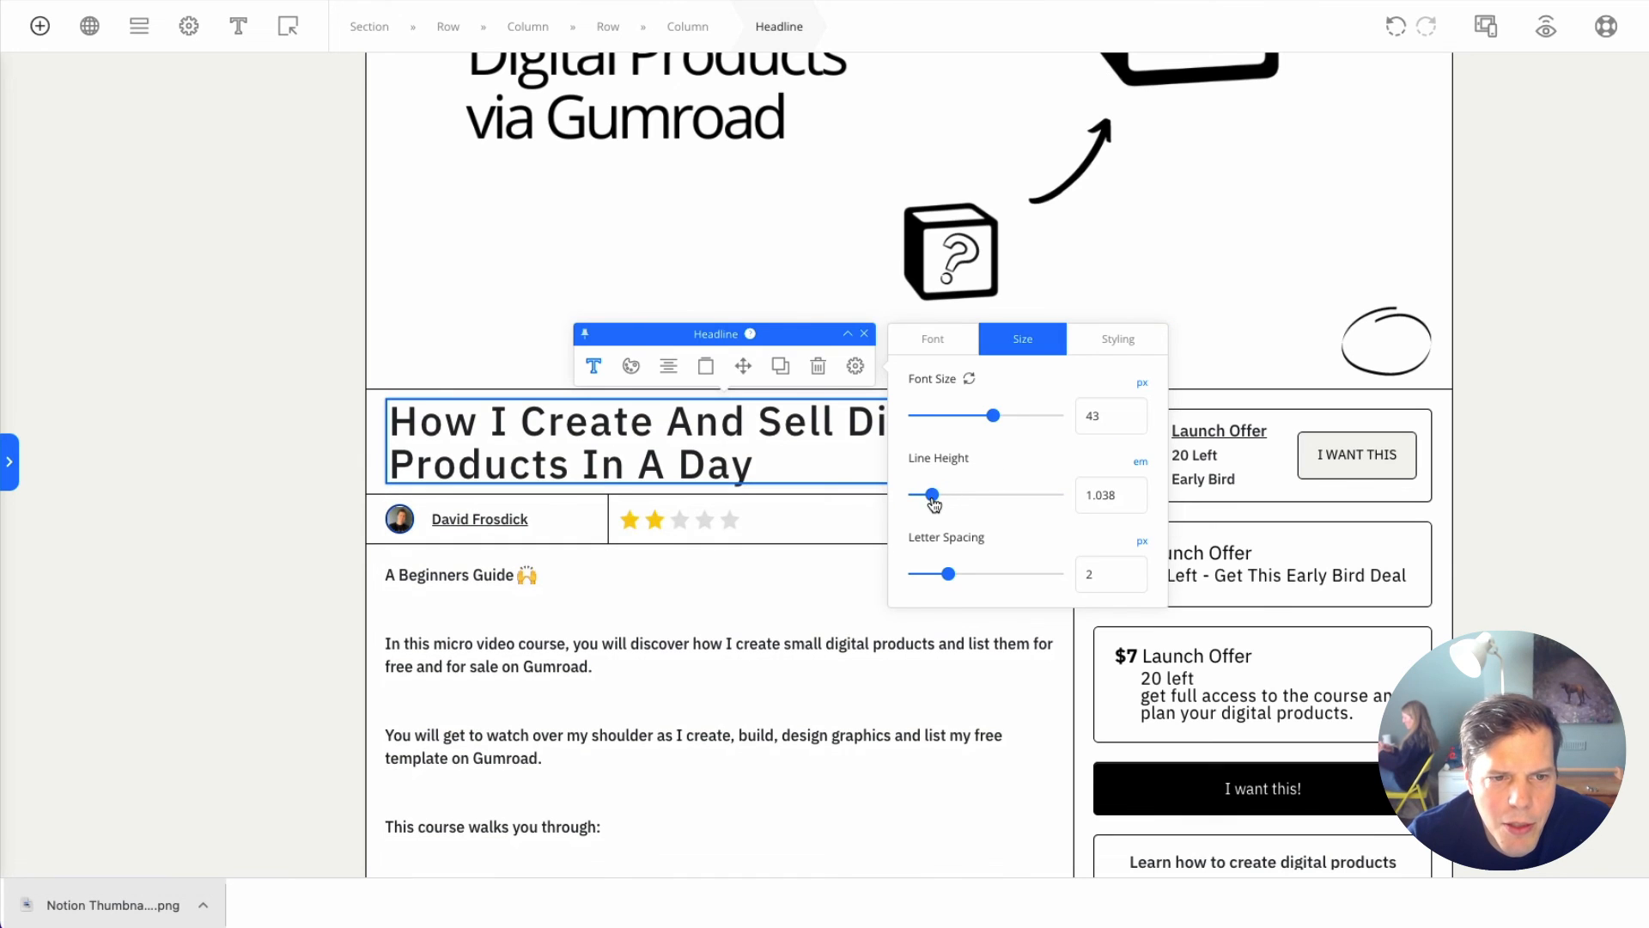
pyautogui.click(232, 405)
# Step: Set the top, bottom and right padding of the row containing the headline to 20 px
pyautogui.click(777, 460)
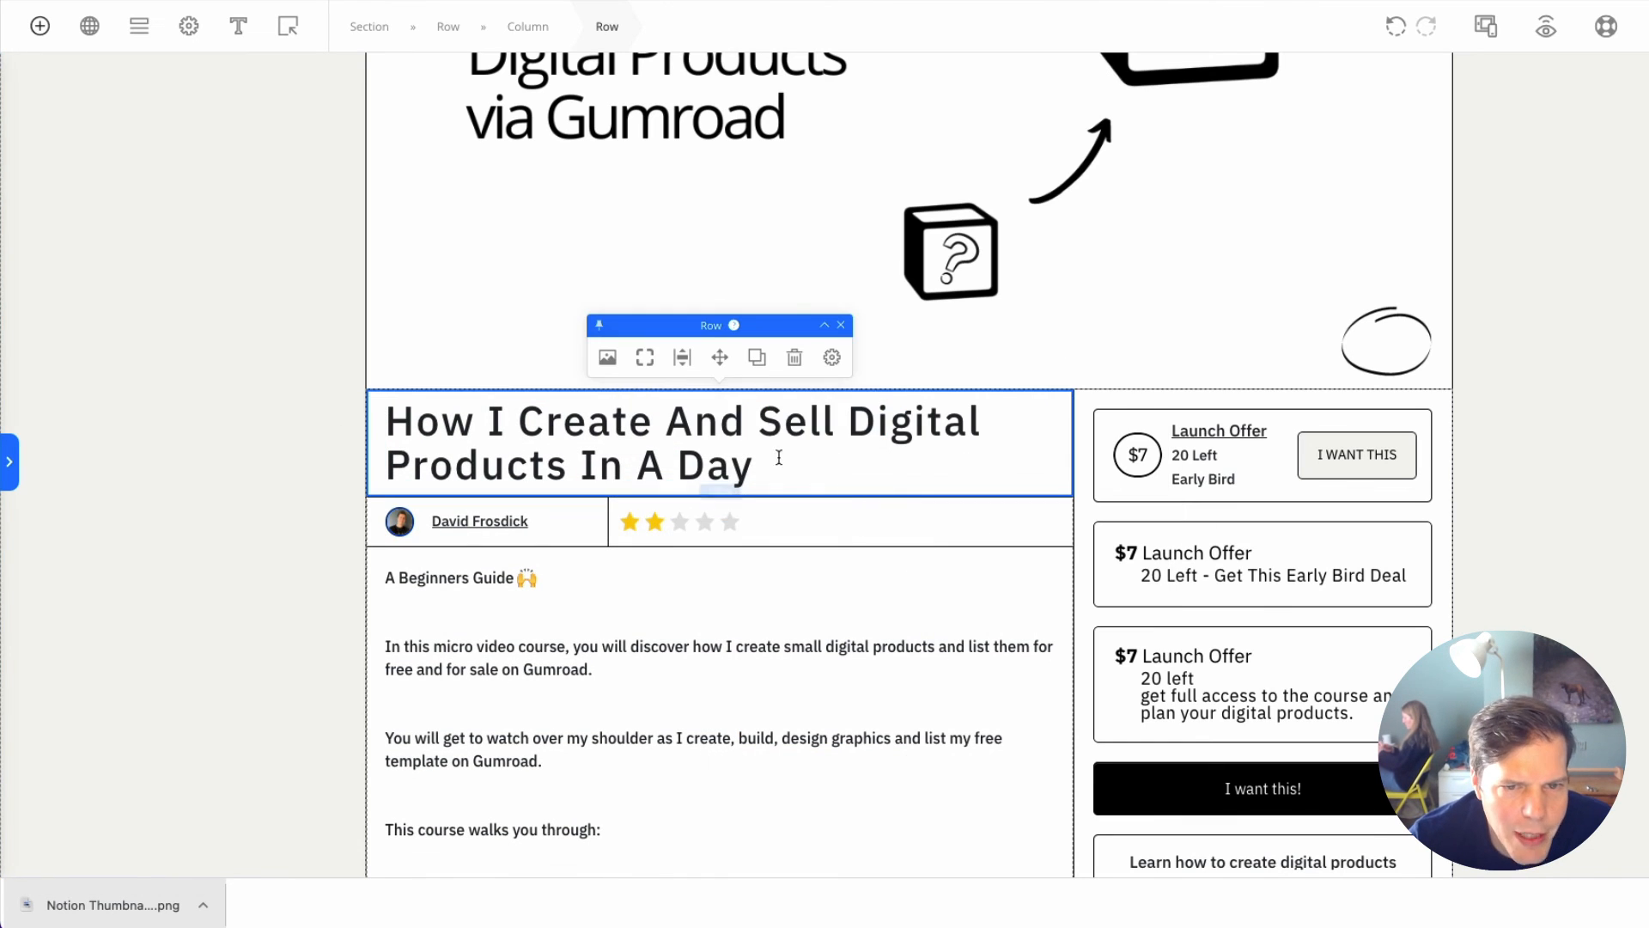
pyautogui.click(832, 357)
pyautogui.click(970, 658)
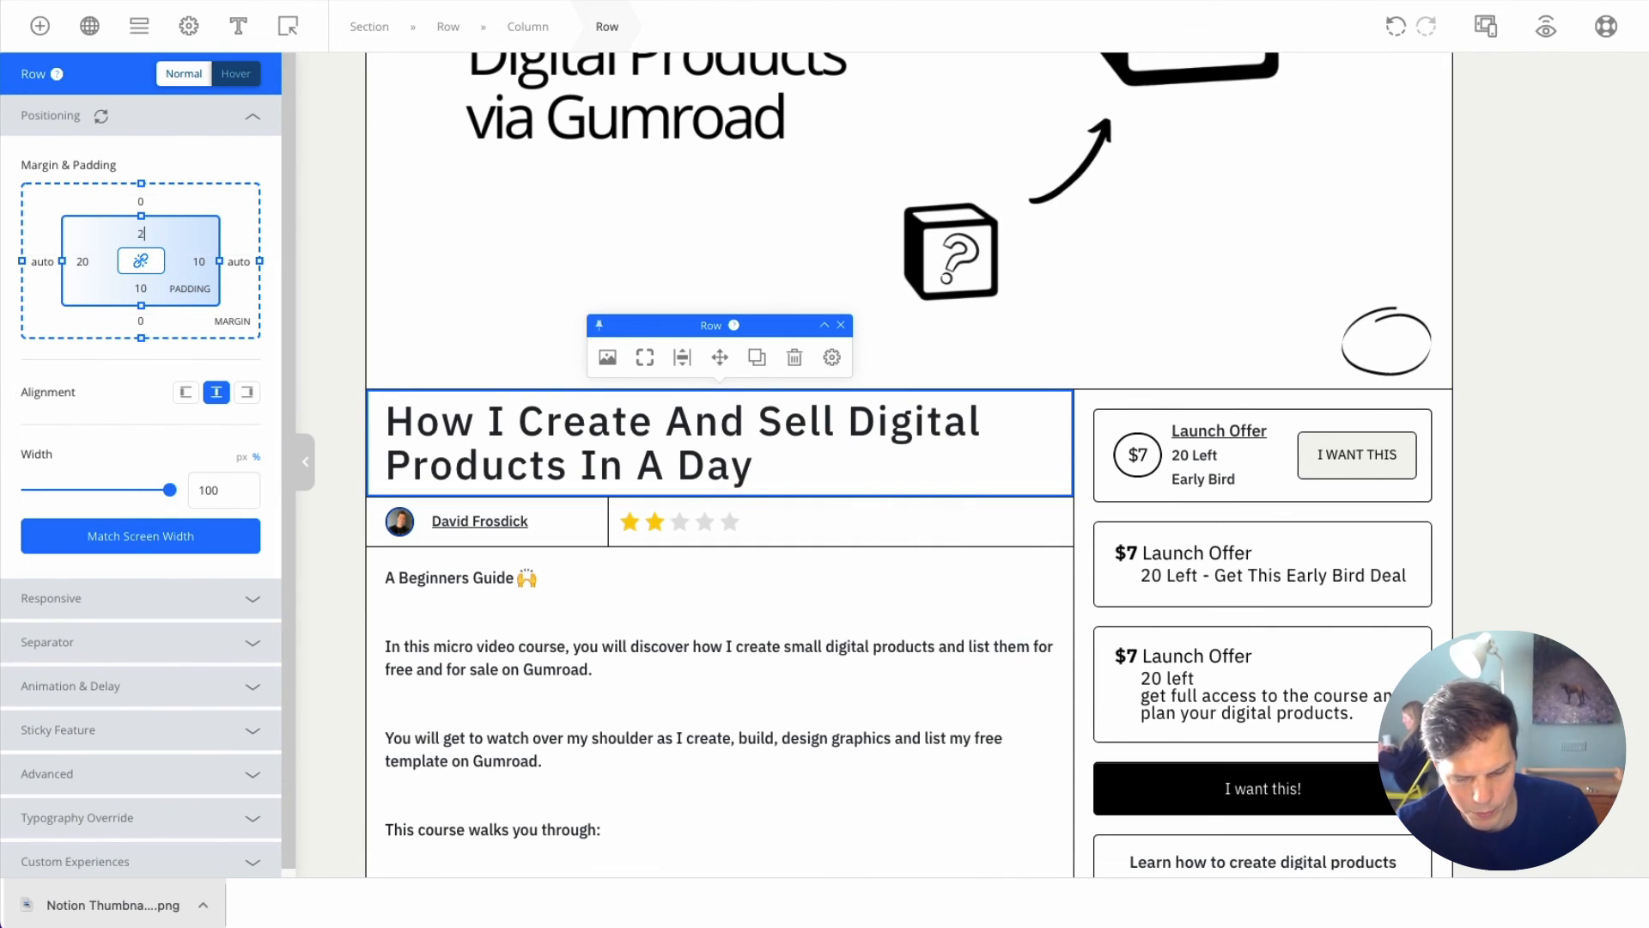
pyautogui.click(141, 288)
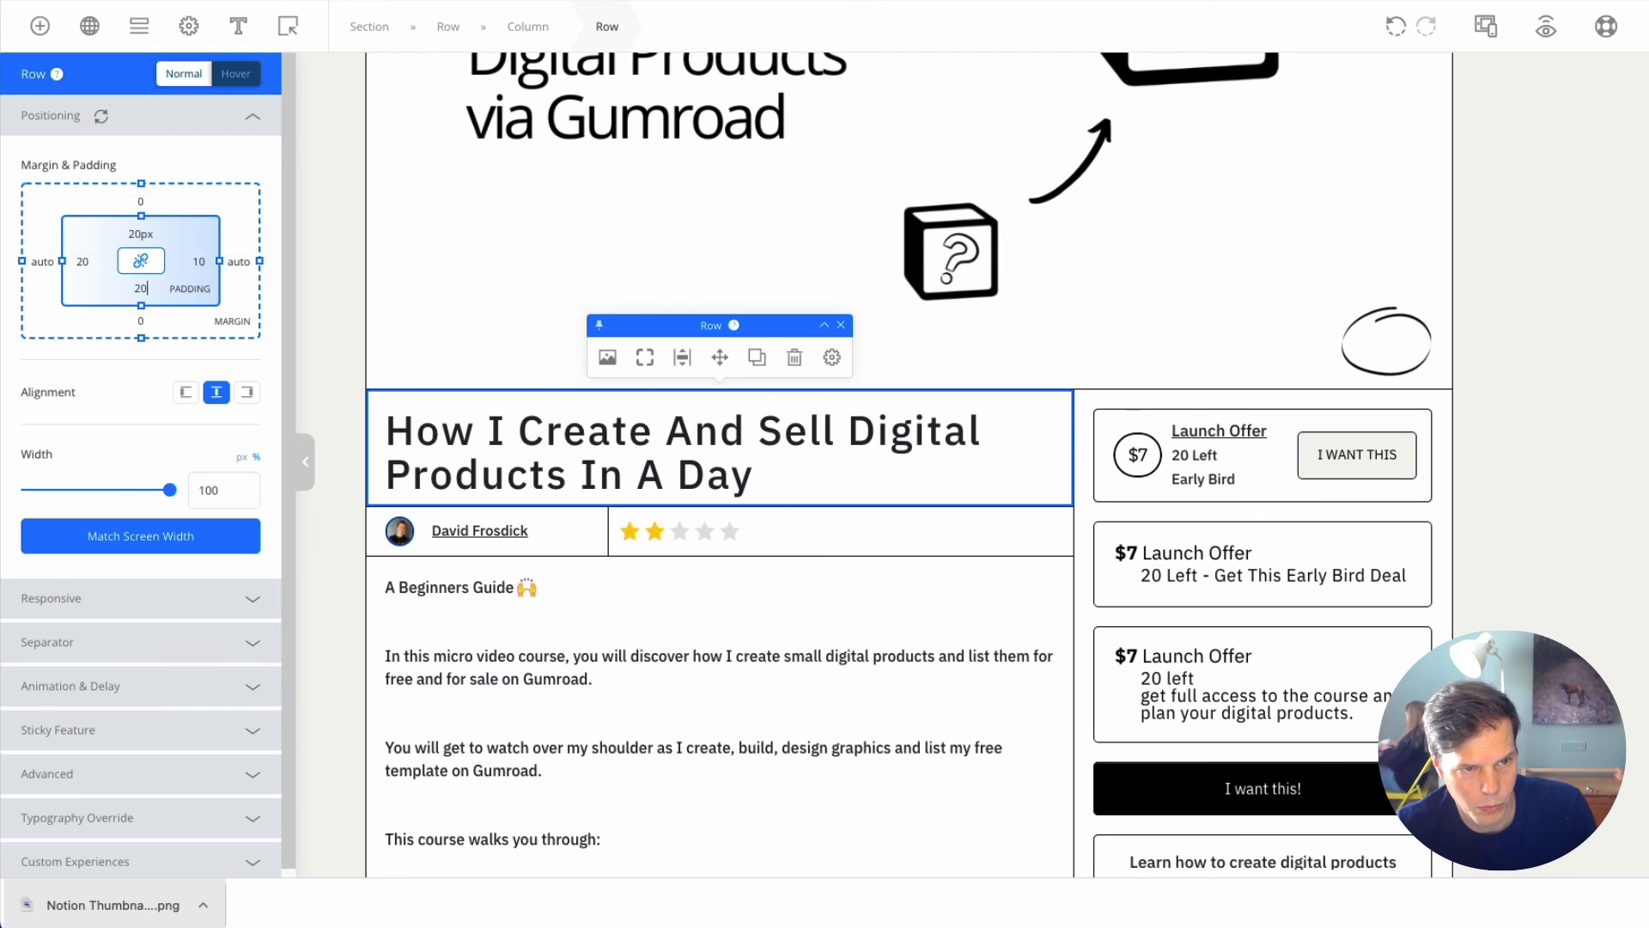
pyautogui.write('20')
pyautogui.click(199, 259)
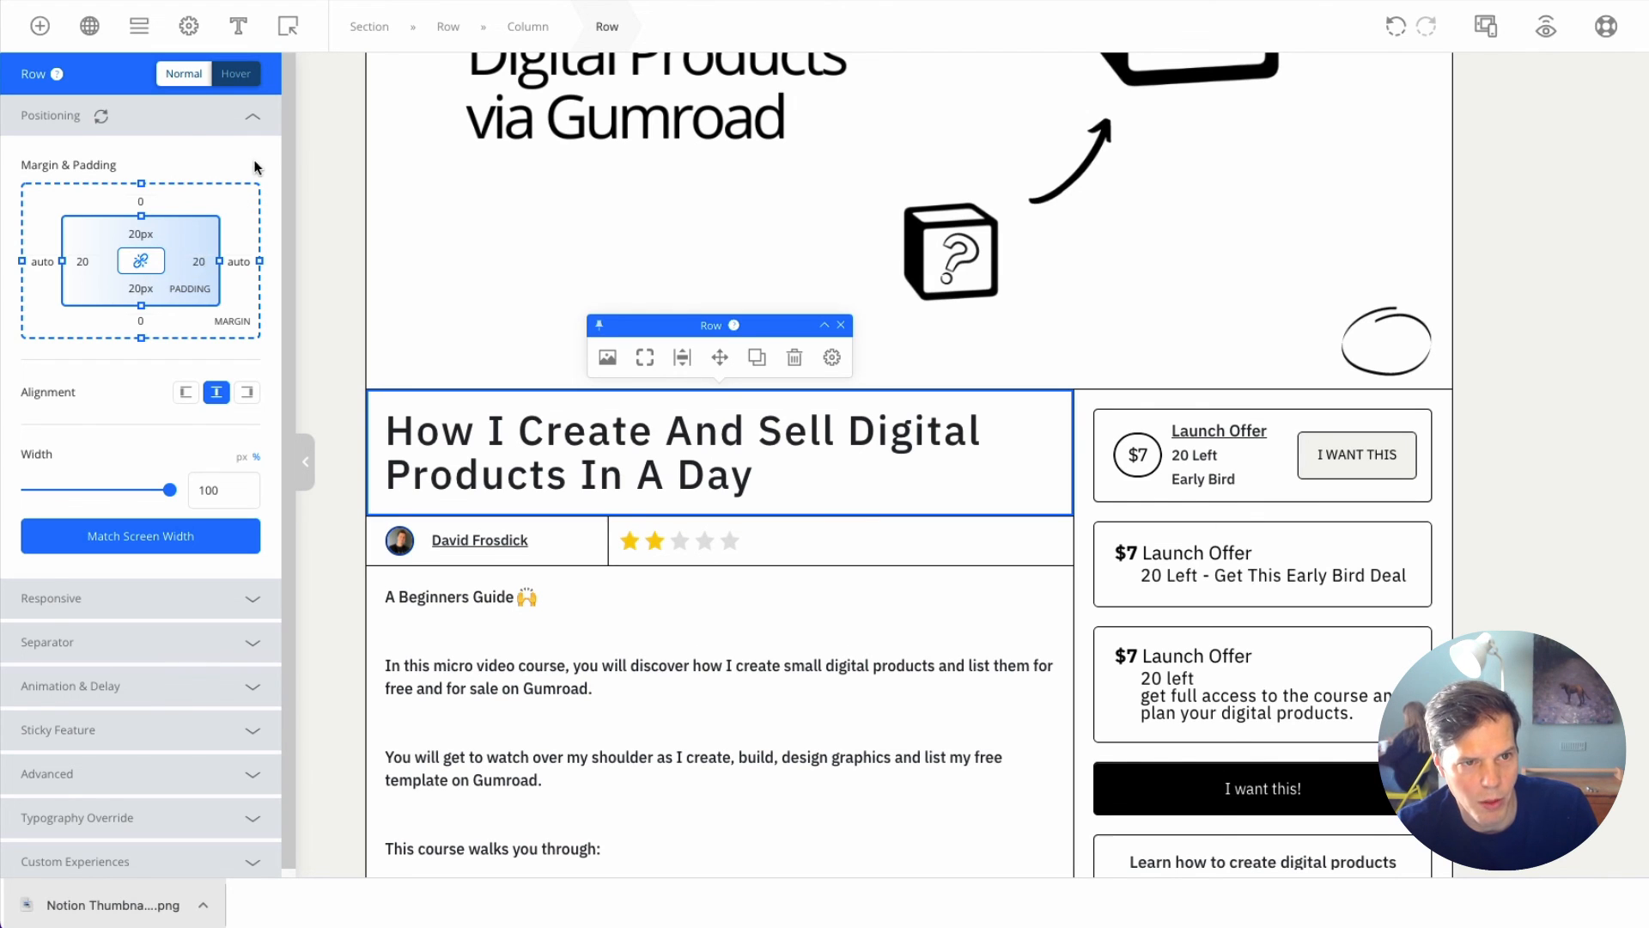
pyautogui.click(305, 460)
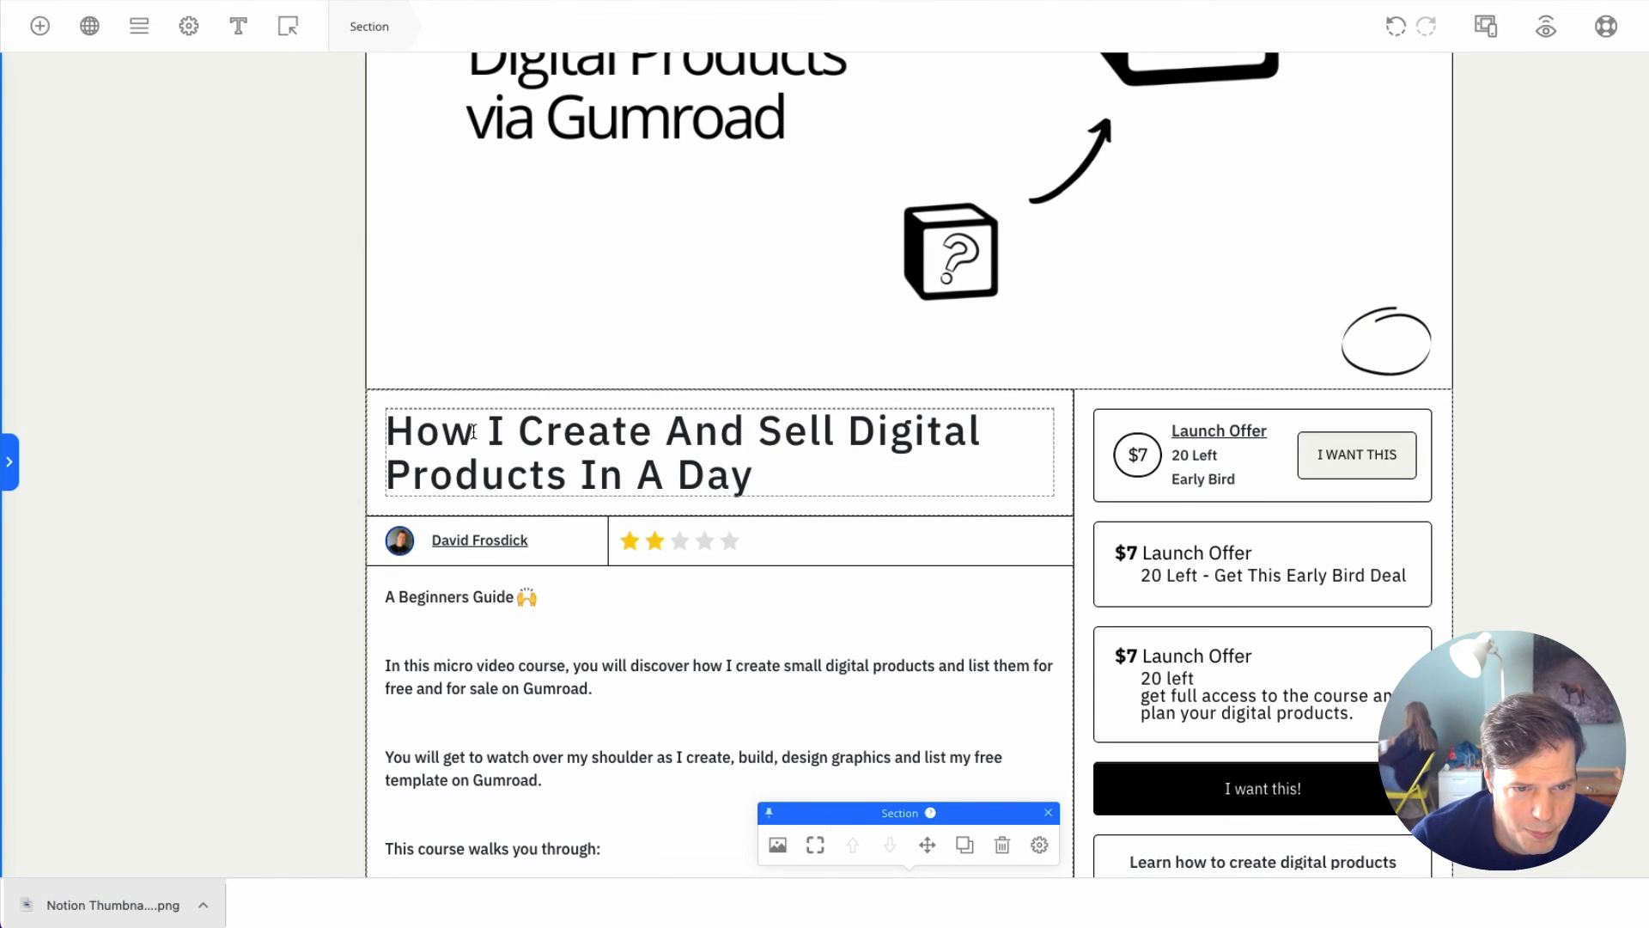
# Step: Change the font weight of the course headline "How I Create And Sell Digital Products In A Day" to Normal
pyautogui.click(473, 431)
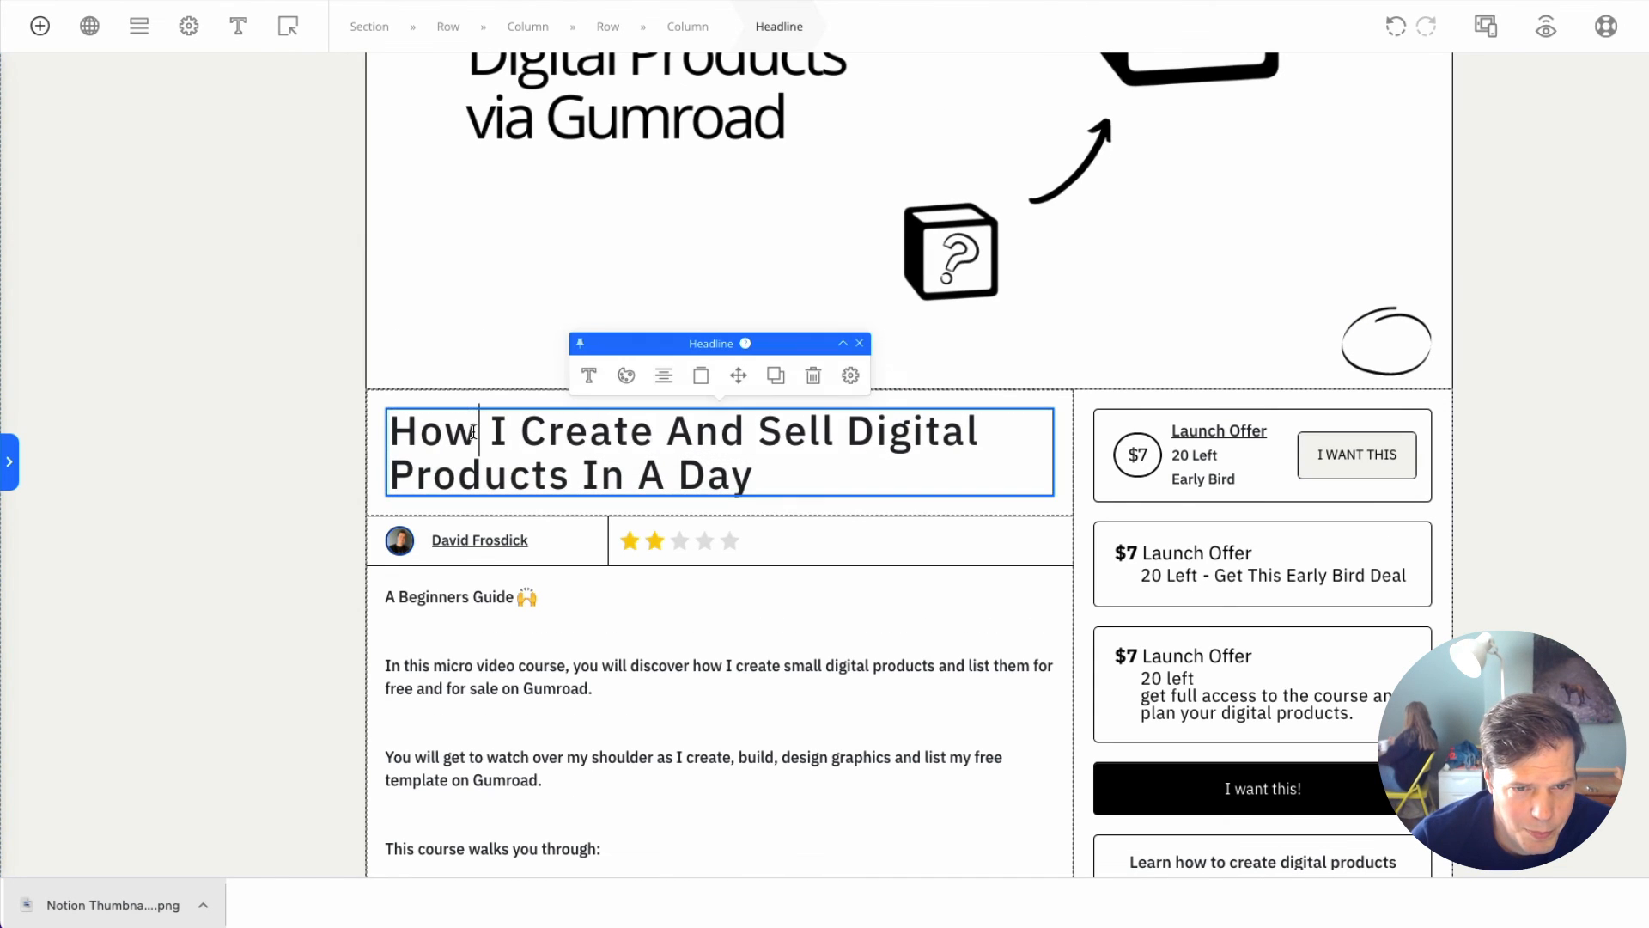
pyautogui.click(588, 374)
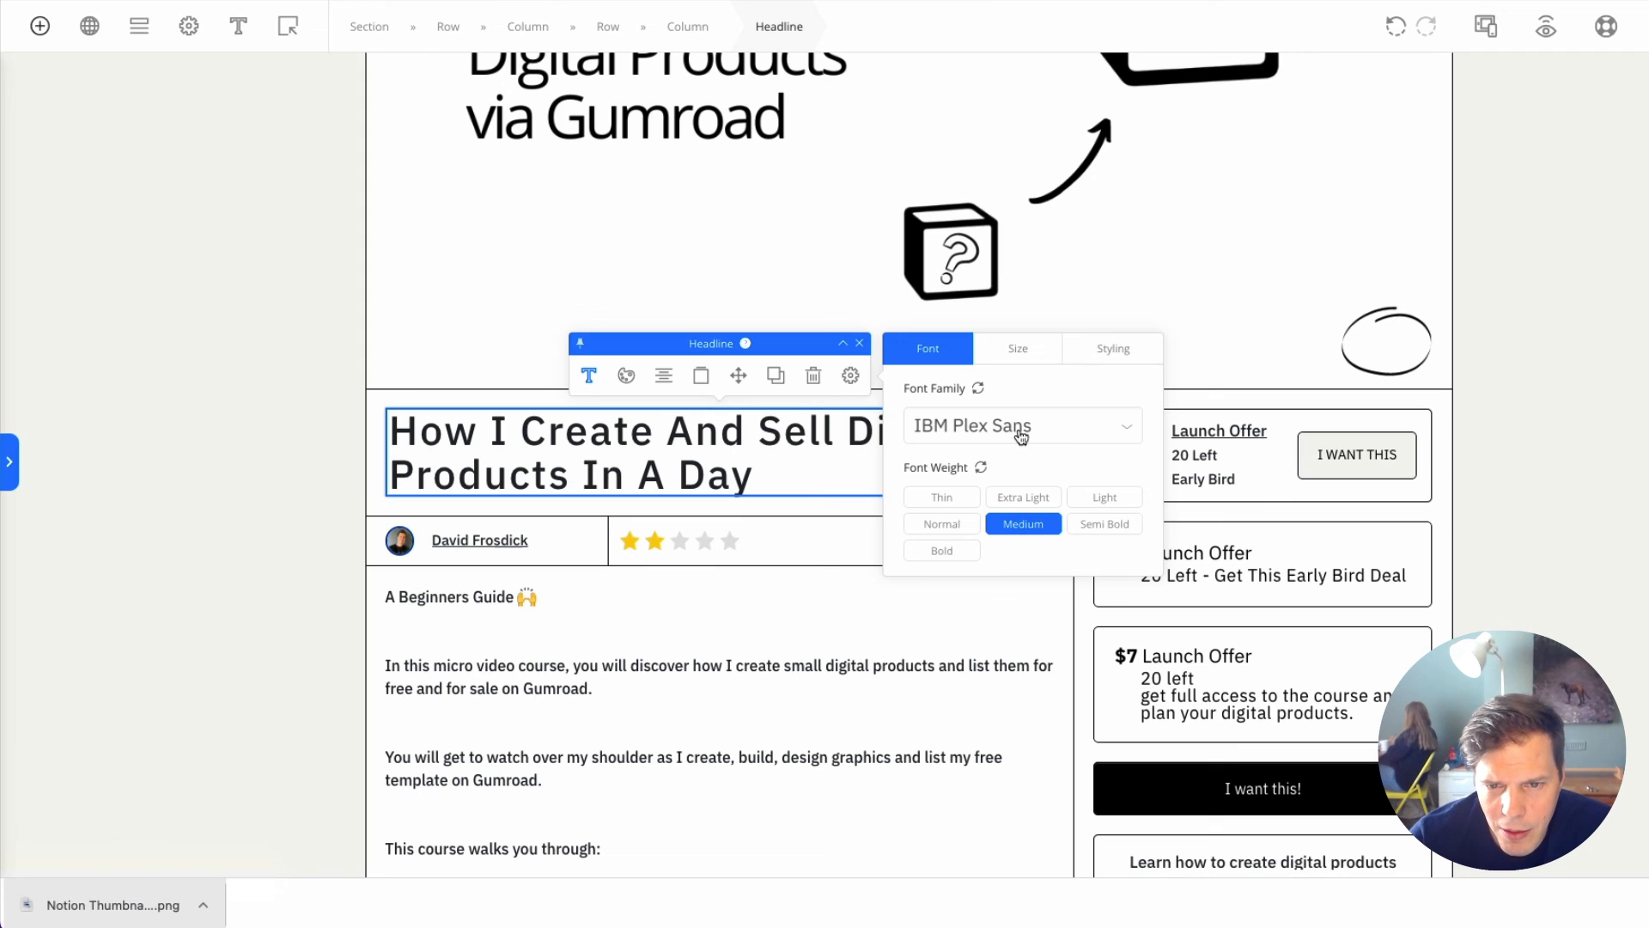
pyautogui.click(958, 522)
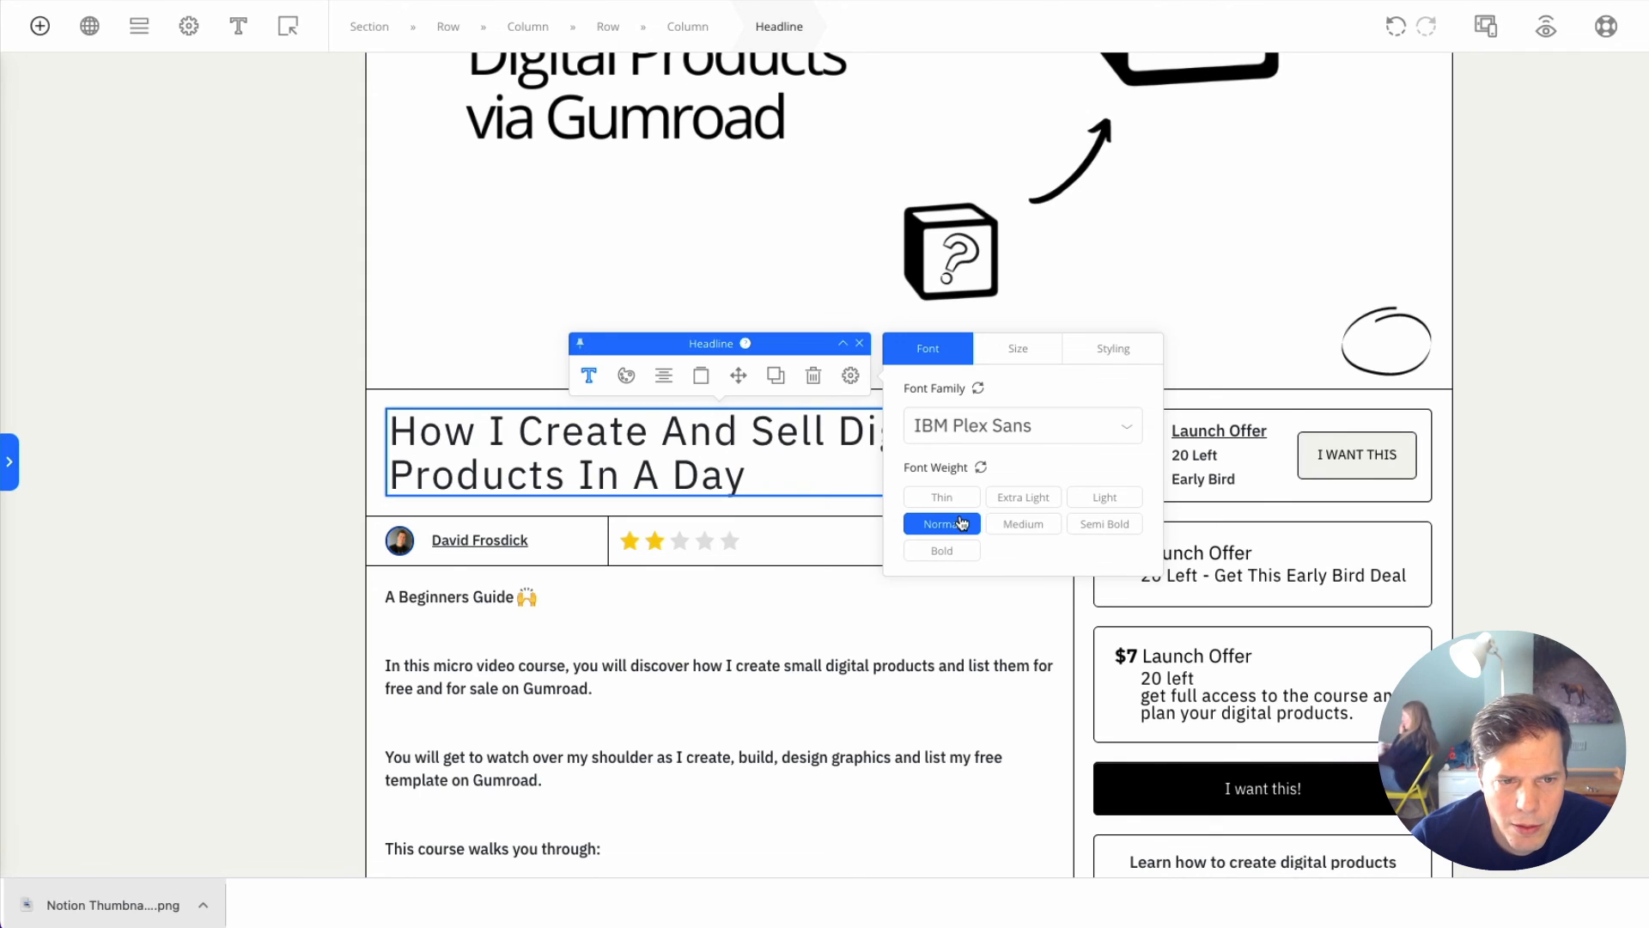
pyautogui.click(256, 395)
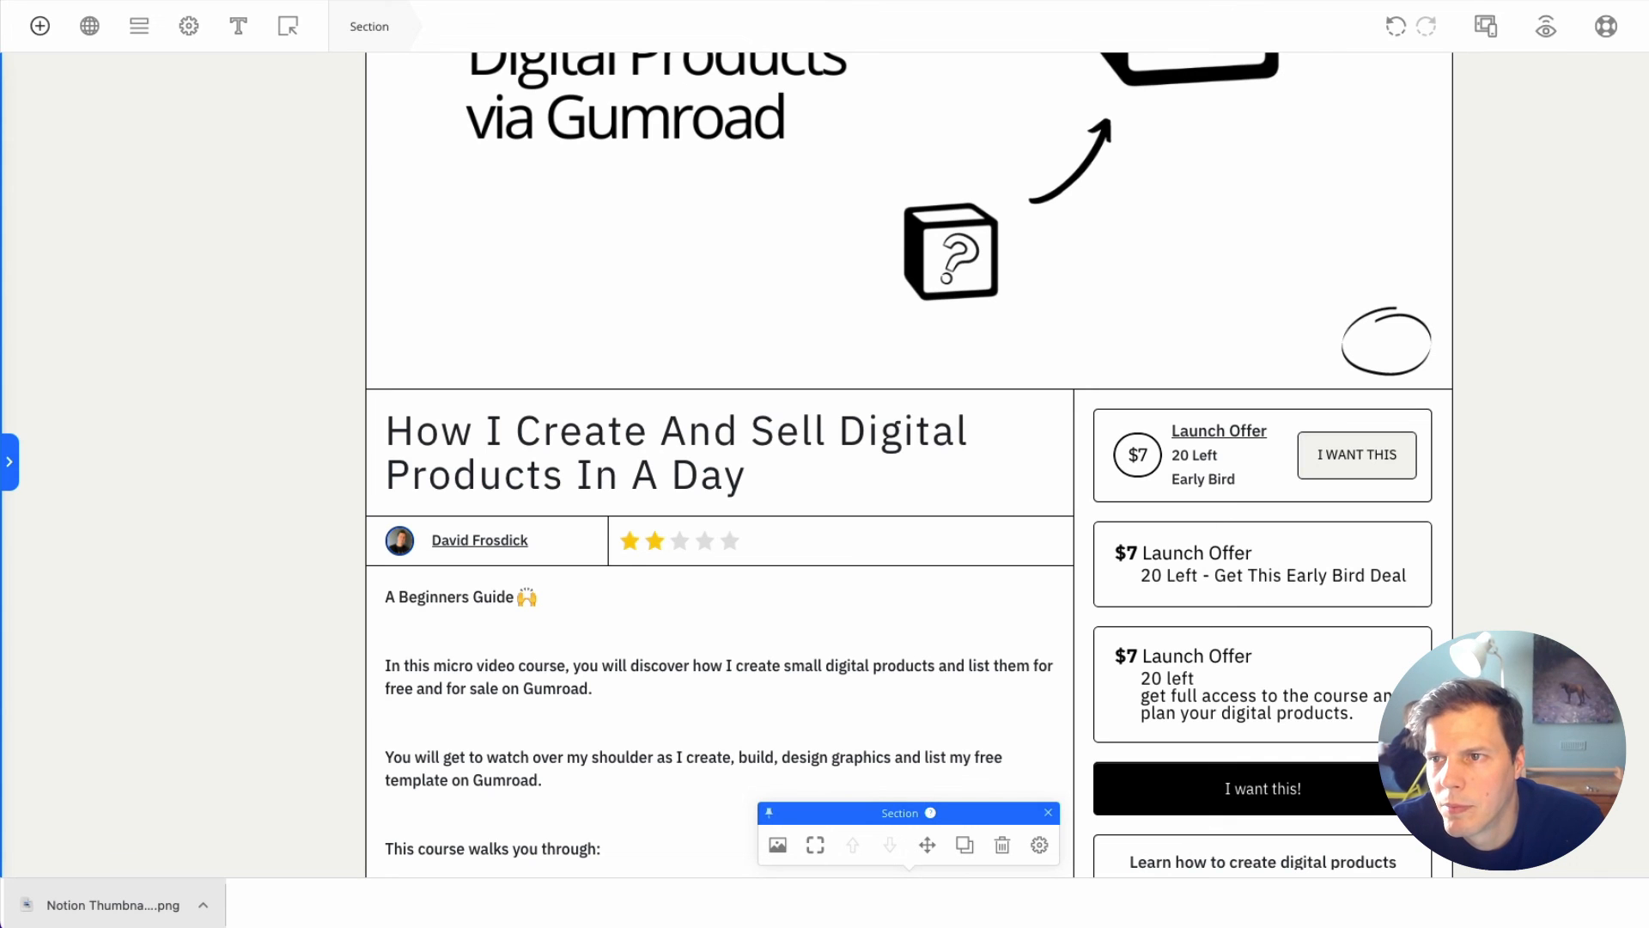
# Step: Review the finished sales page from the cover image through the headline, offer cards, details table and description to the bottom border
pyautogui.scroll(-8, 249, 438)
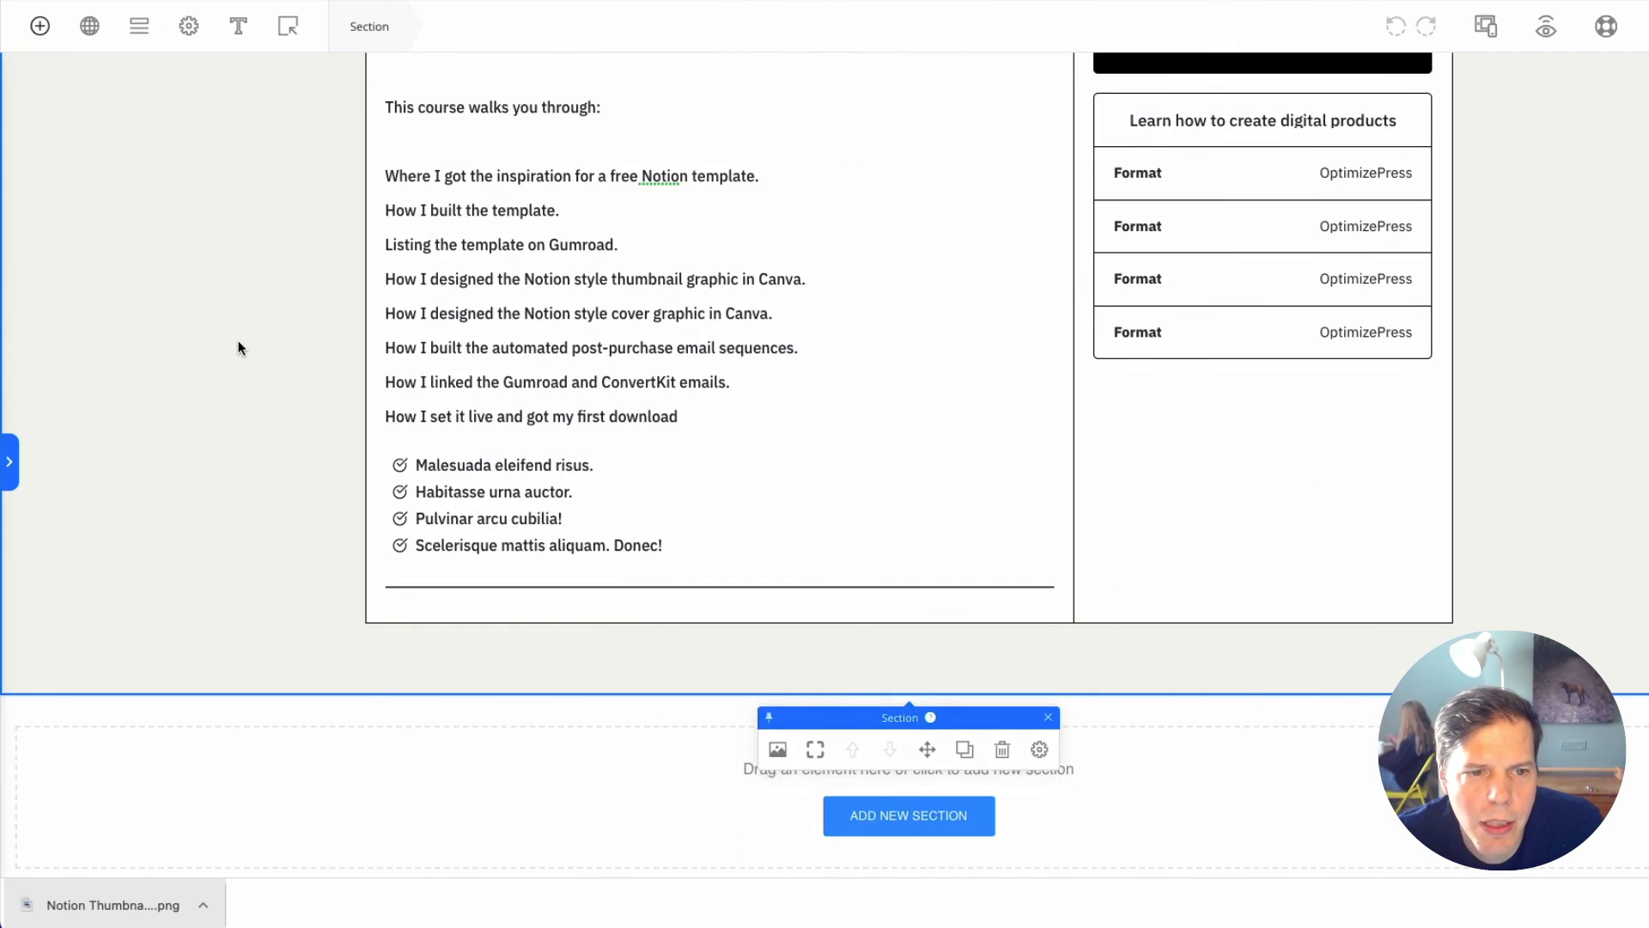
pyautogui.scroll(8, 239, 342)
pyautogui.scroll(-6, 239, 342)
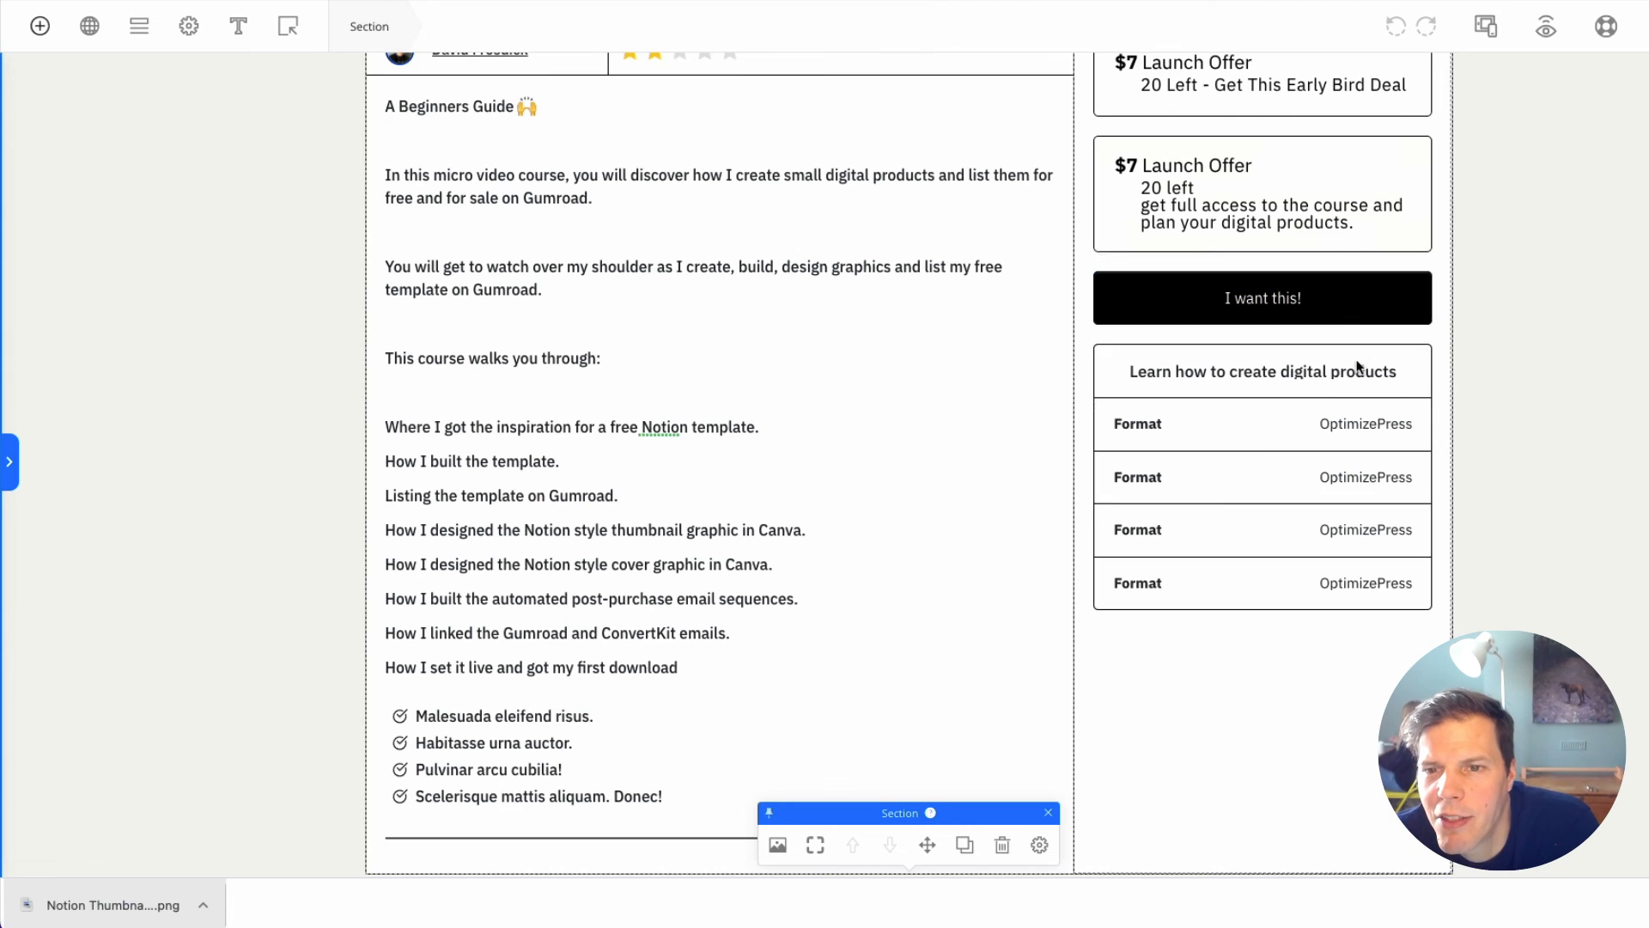
pyautogui.scroll(3, 1370, 378)
pyautogui.scroll(-1, 1387, 456)
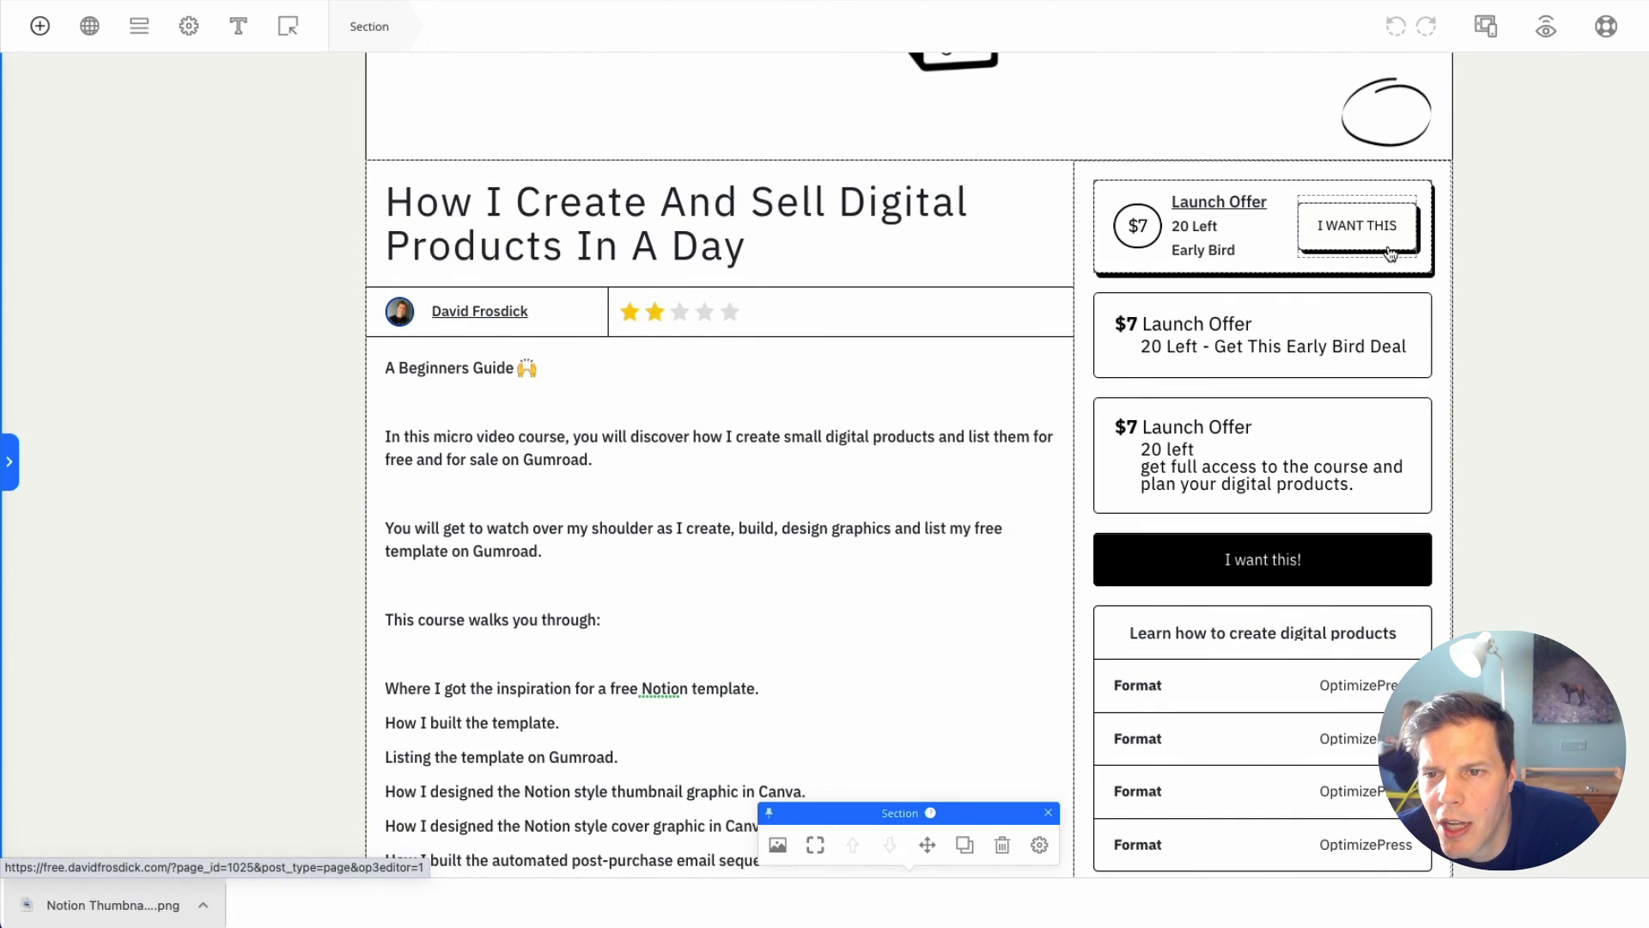
pyautogui.scroll(-2, 1598, 601)
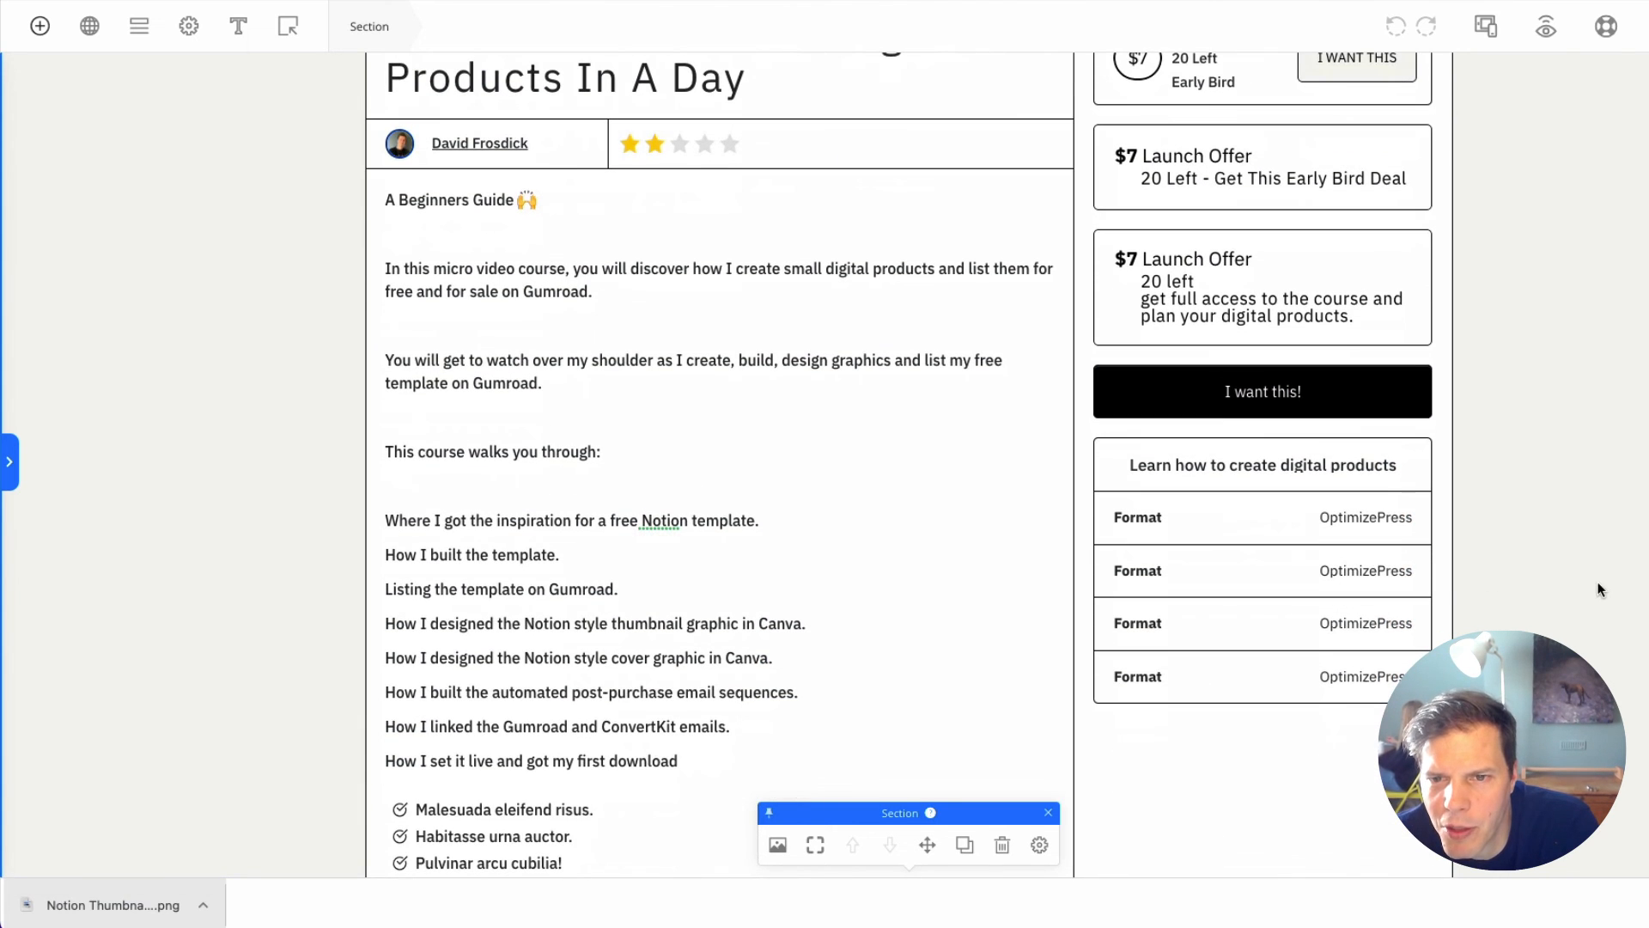
pyautogui.scroll(-2, 795, 390)
pyautogui.scroll(4, 680, 431)
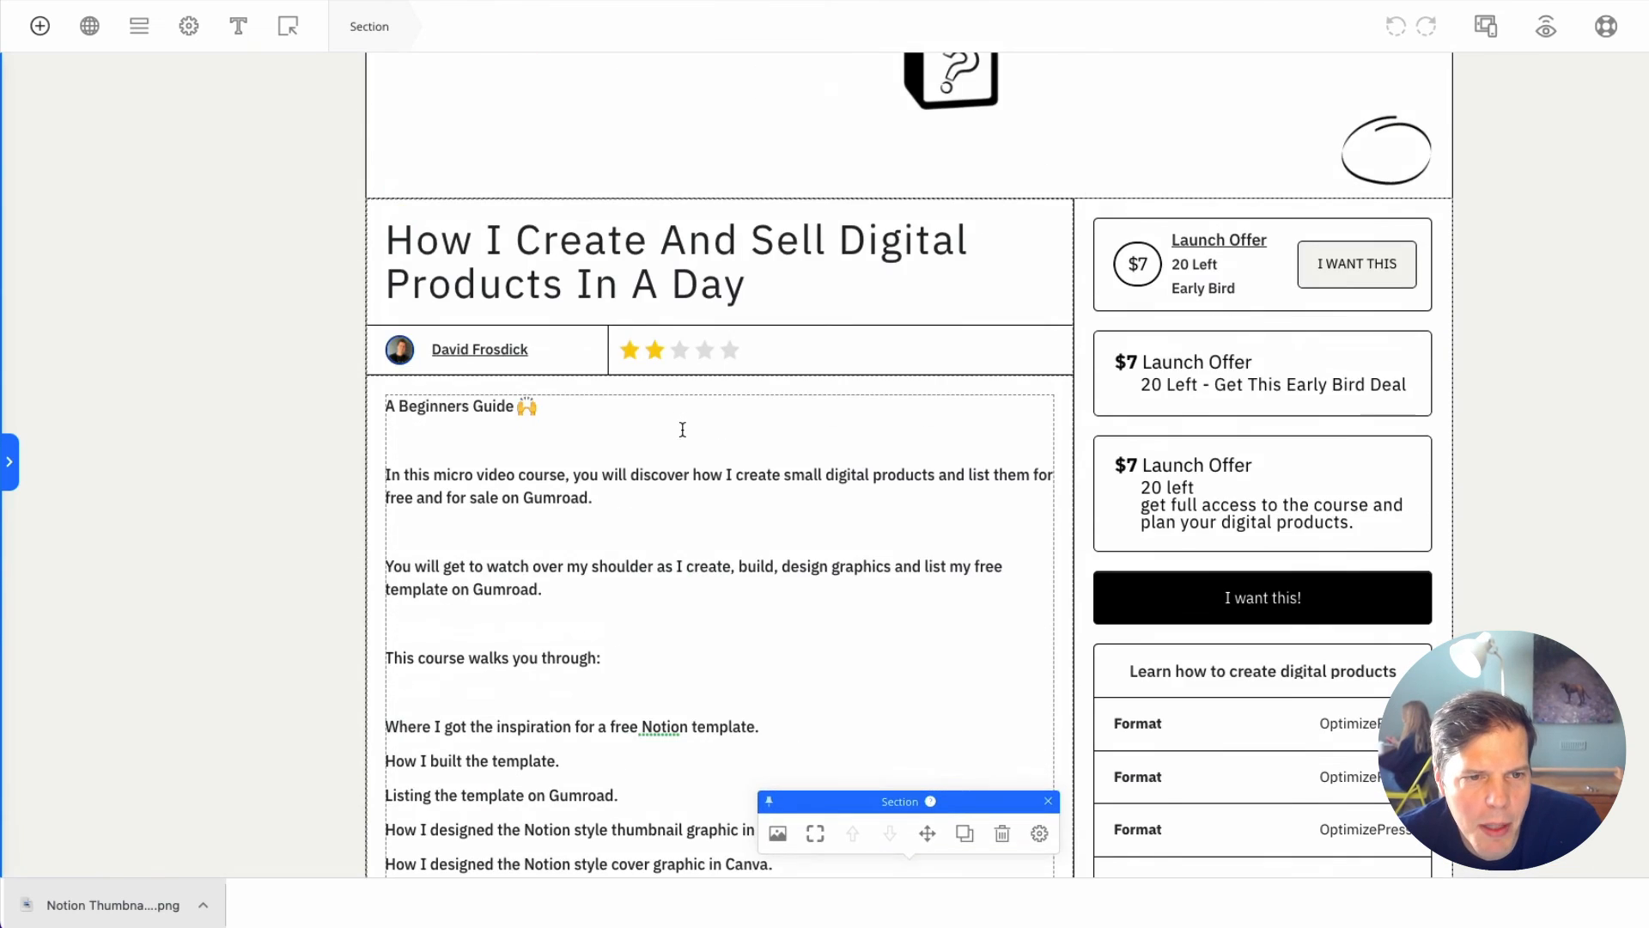
pyautogui.scroll(5, 309, 405)
pyautogui.scroll(-4, 309, 407)
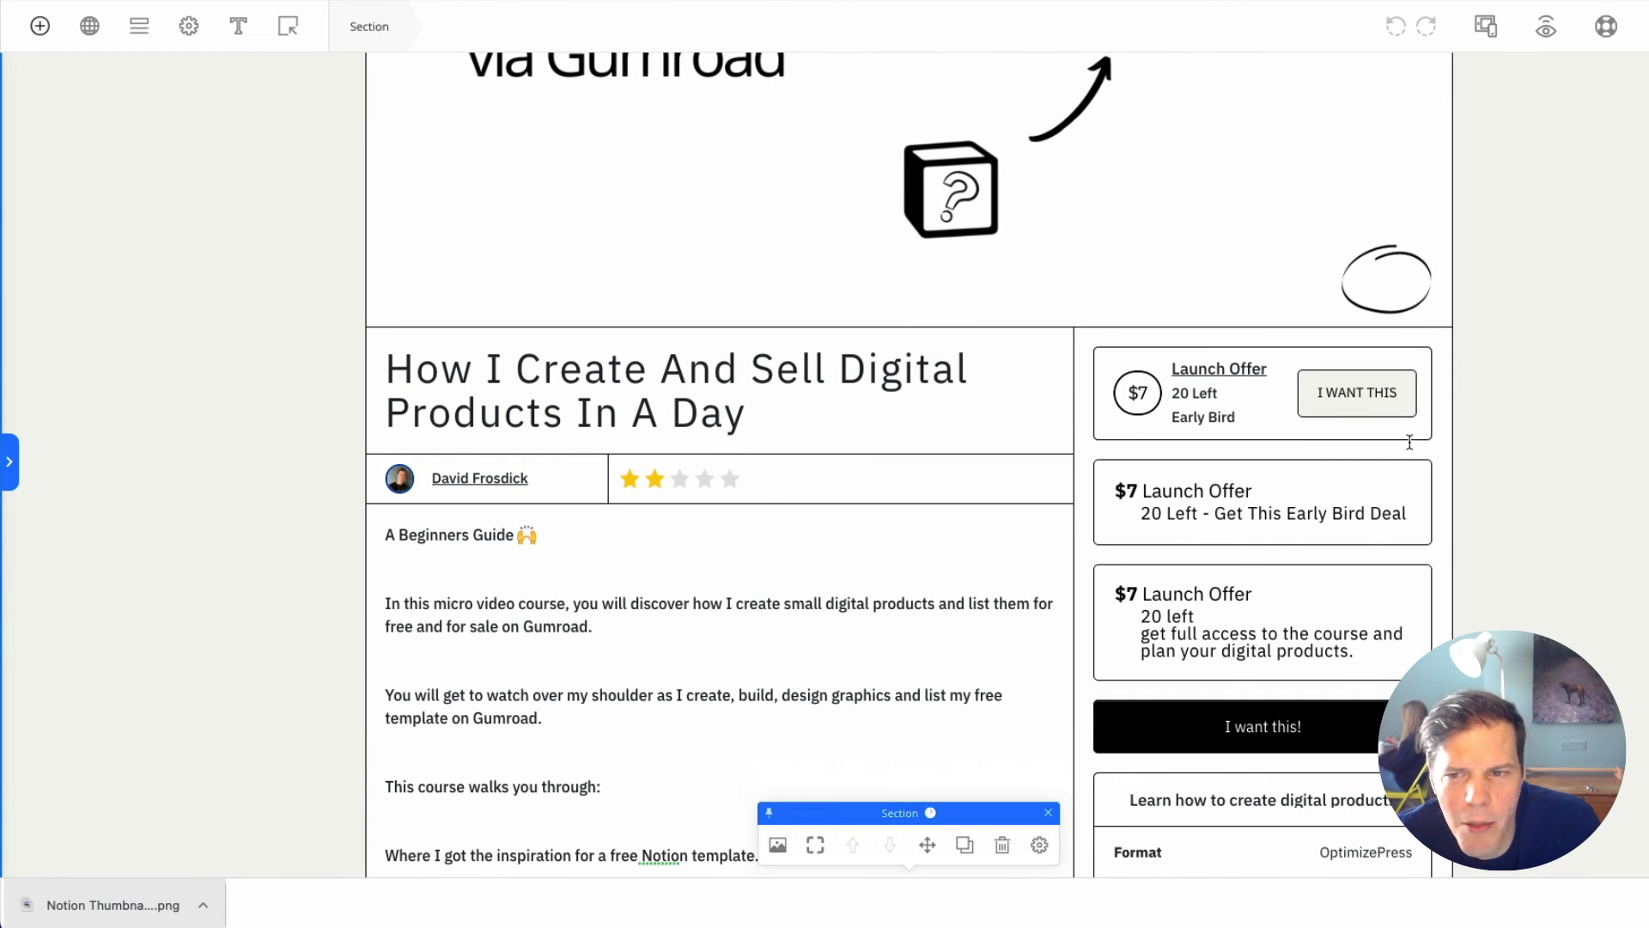
pyautogui.scroll(-7, 1564, 408)
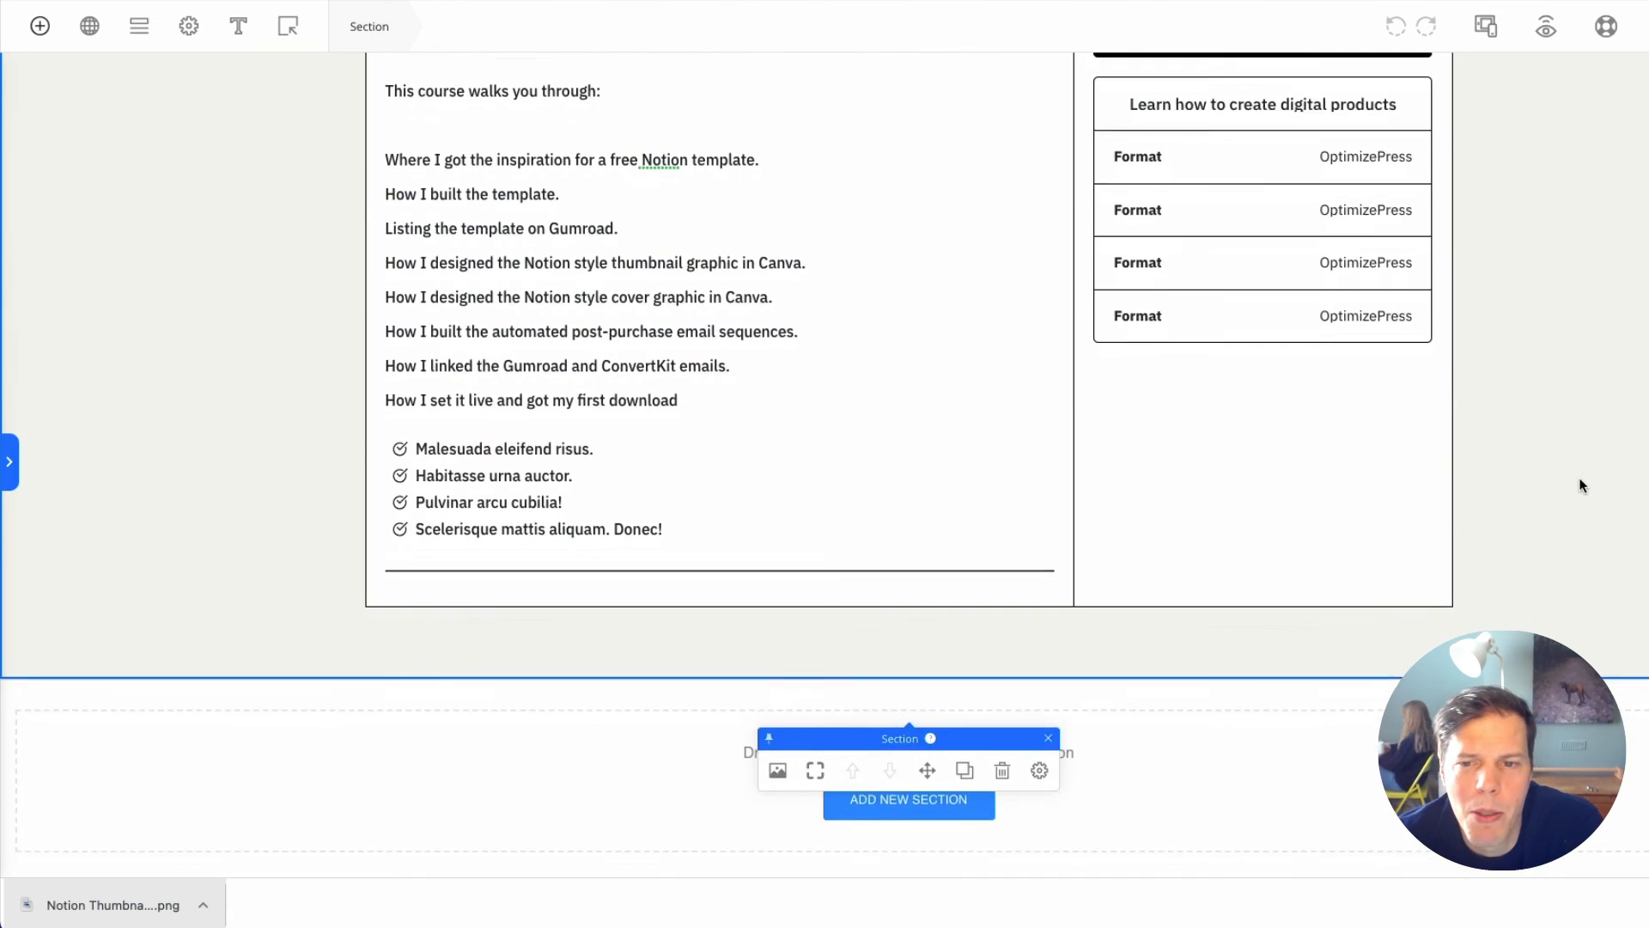
pyautogui.scroll(10, 1583, 482)
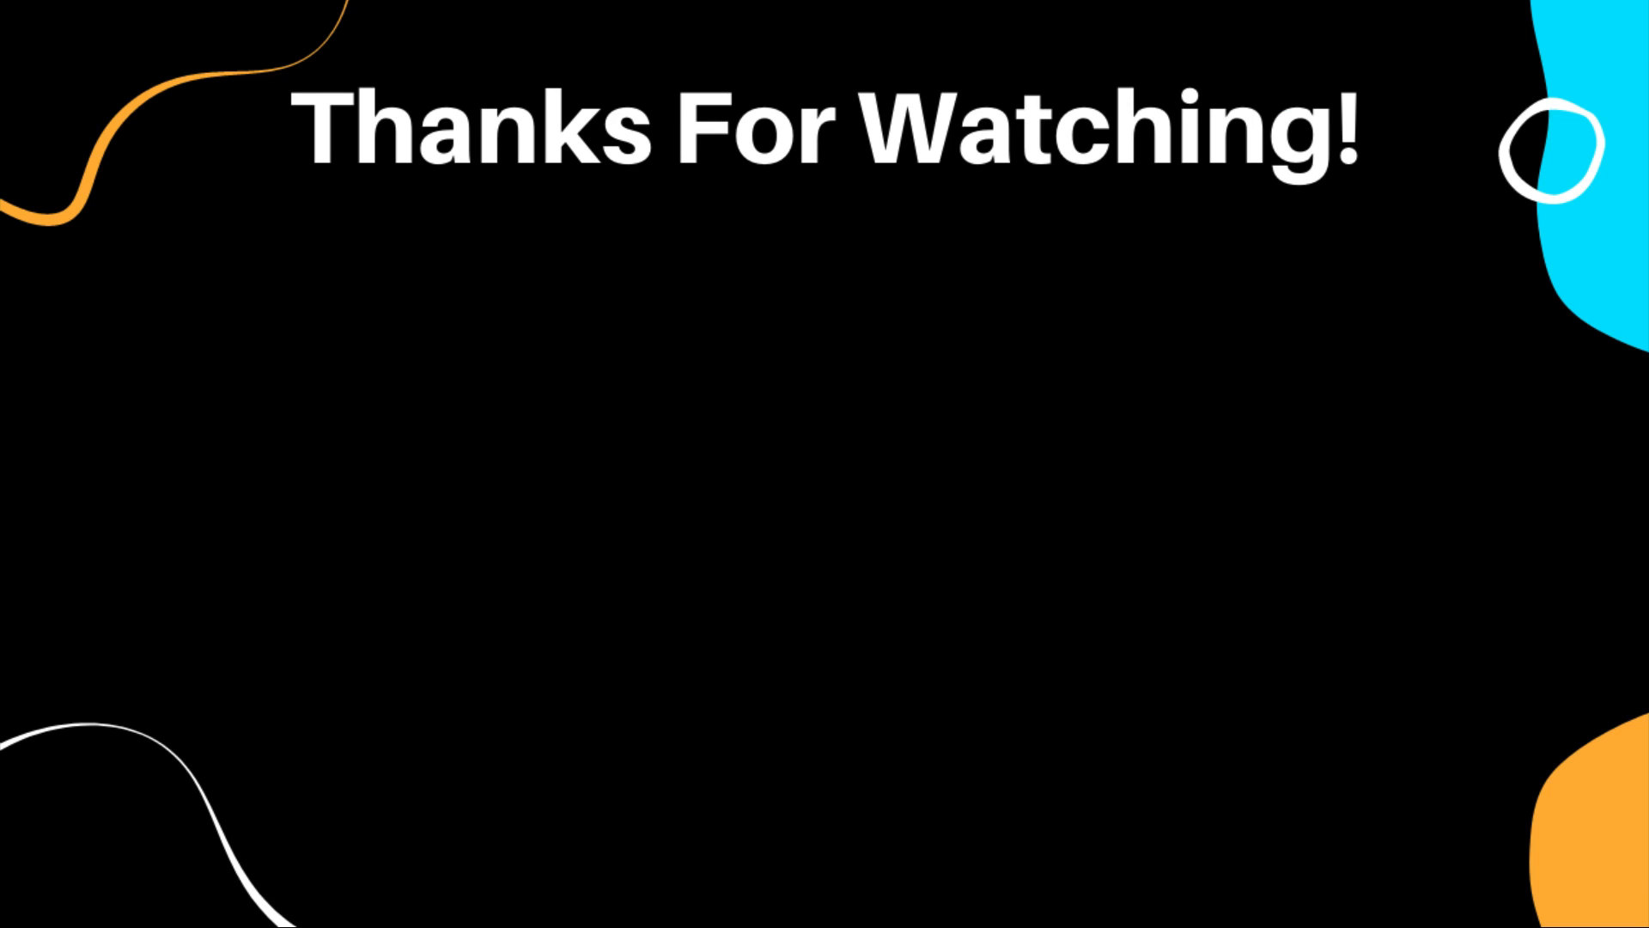